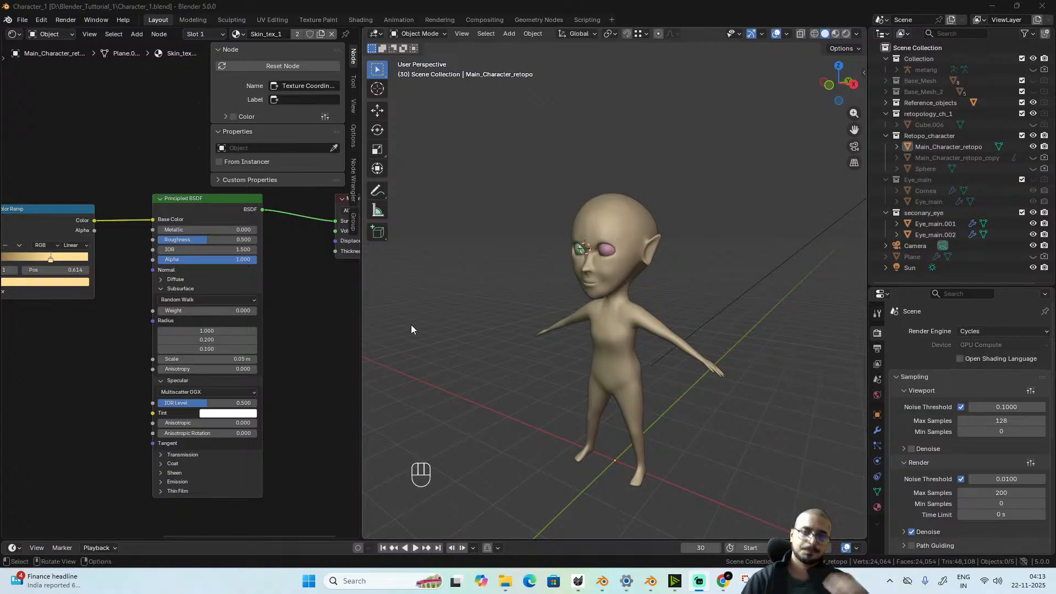
- Examine the character's head and body in Rendered shading, and return the viewport to Solid shading
middle_drag(412, 329, 684, 400)
scroll(685, 400, up, 3)
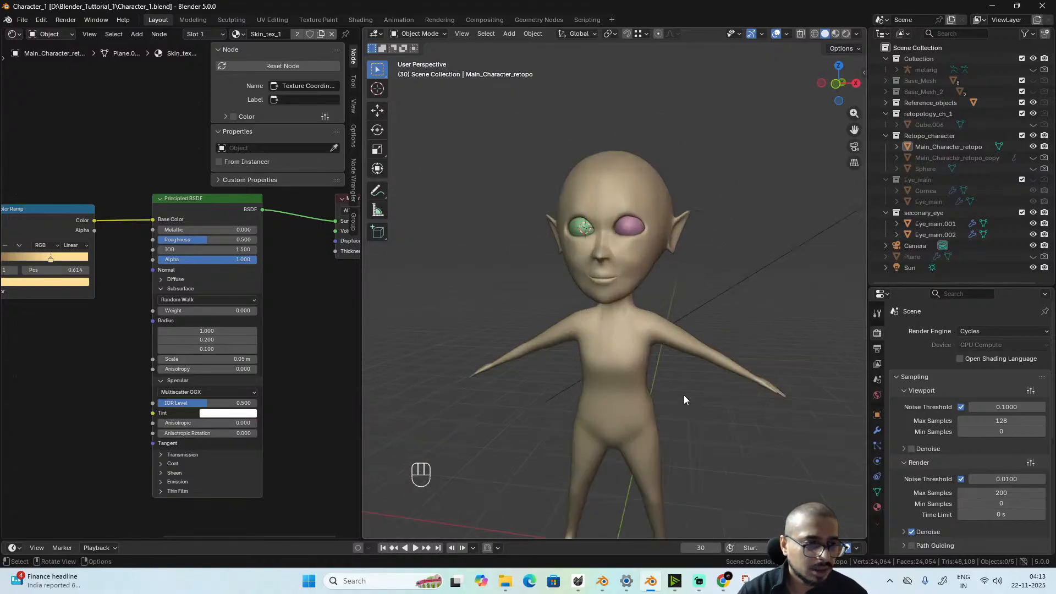
click(846, 34)
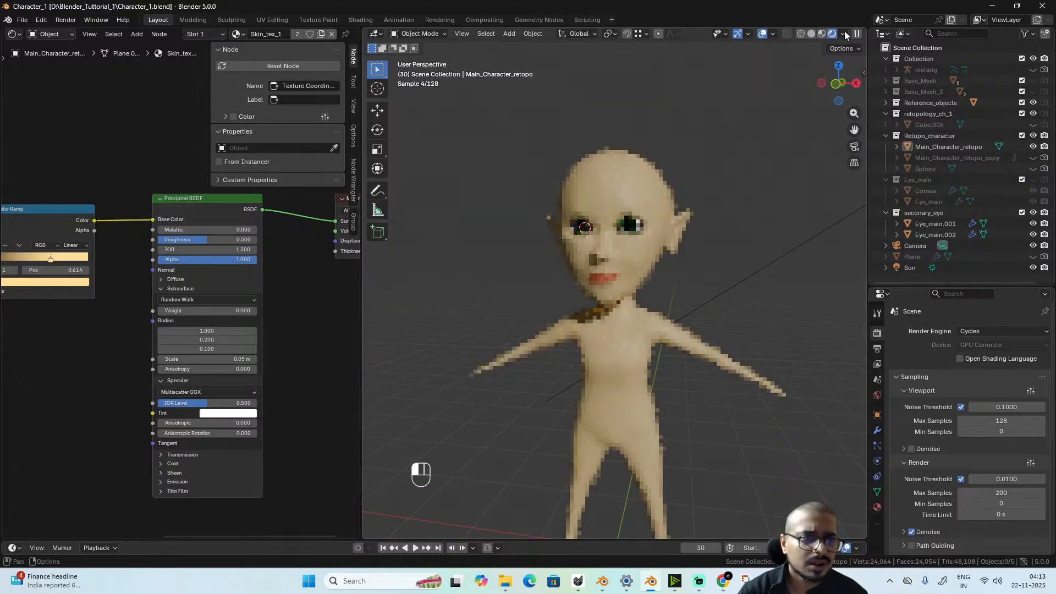
scroll(691, 345, up, 3)
scroll(691, 348, down, 3)
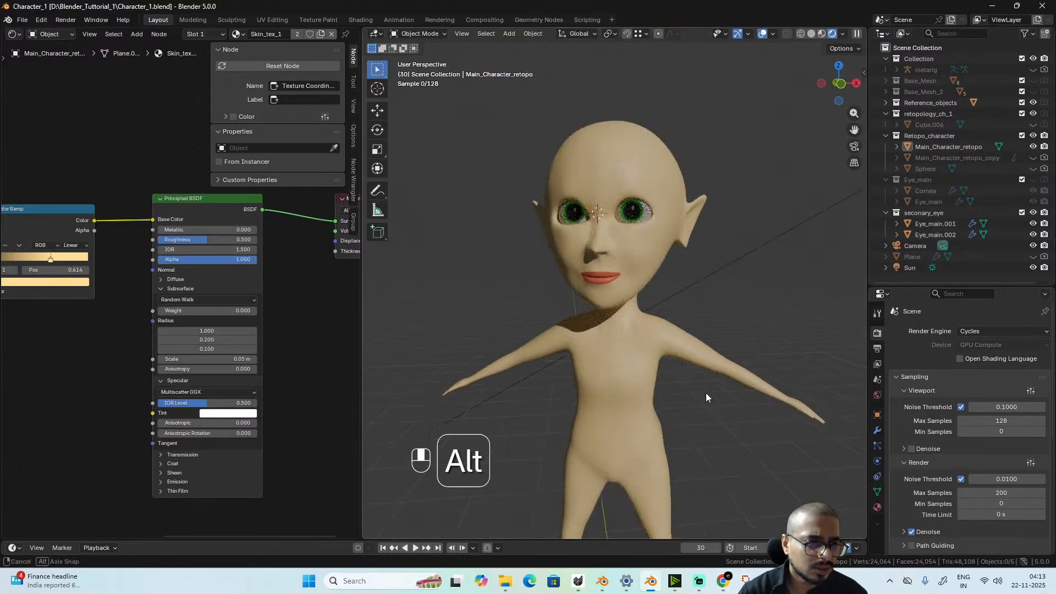
mouse_move(705, 393)
alt+middle_down()
mouse_move(768, 381)
mouse_move(464, 377)
mouse_move(694, 388)
alt+middle_up()
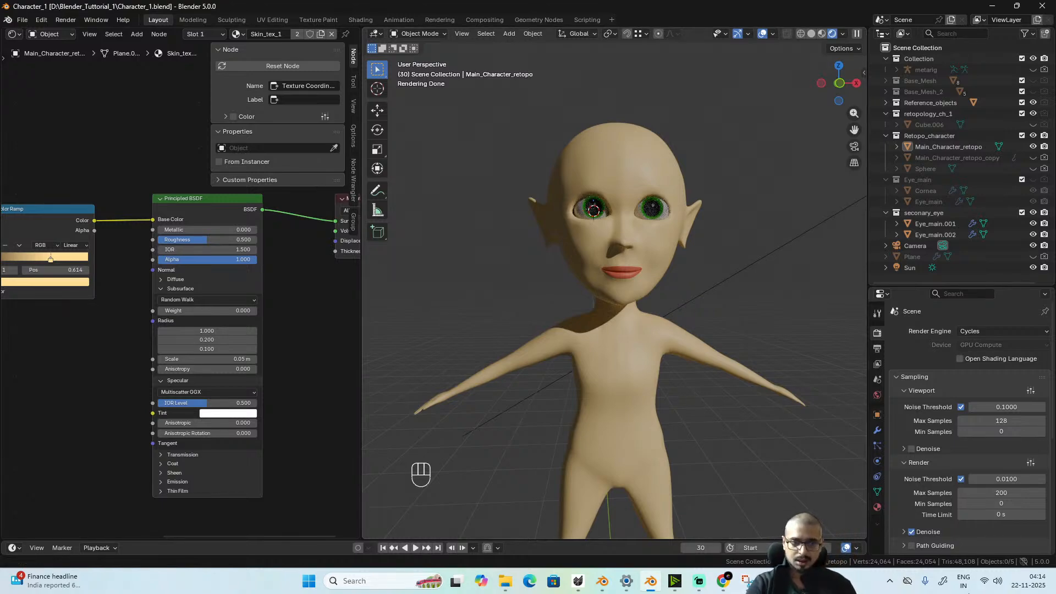
scroll(646, 304, down, 6)
scroll(647, 367, up, 5)
alt+middle_drag(647, 367, 702, 342)
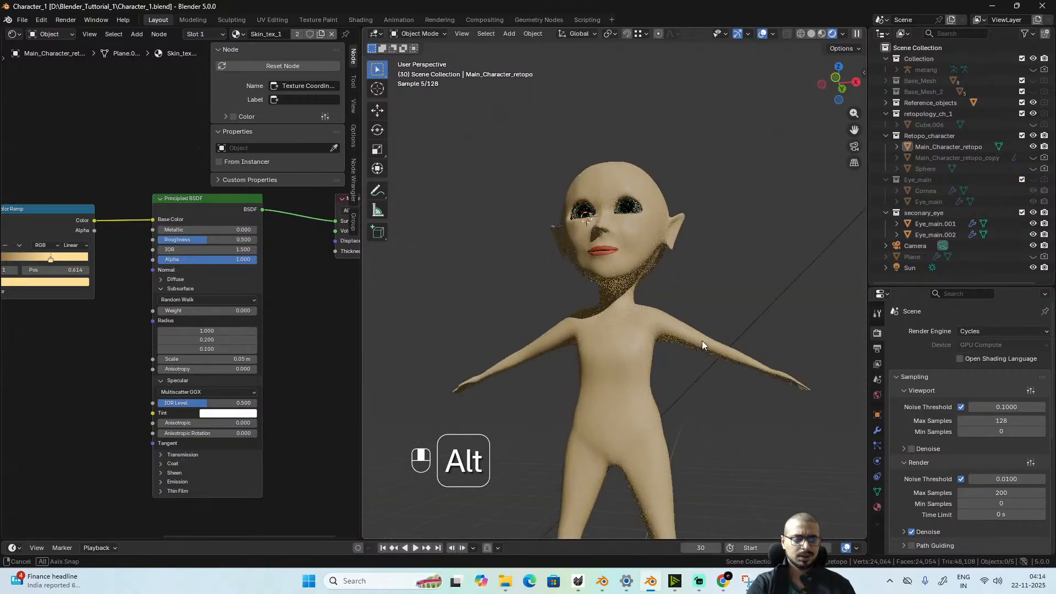
click(811, 34)
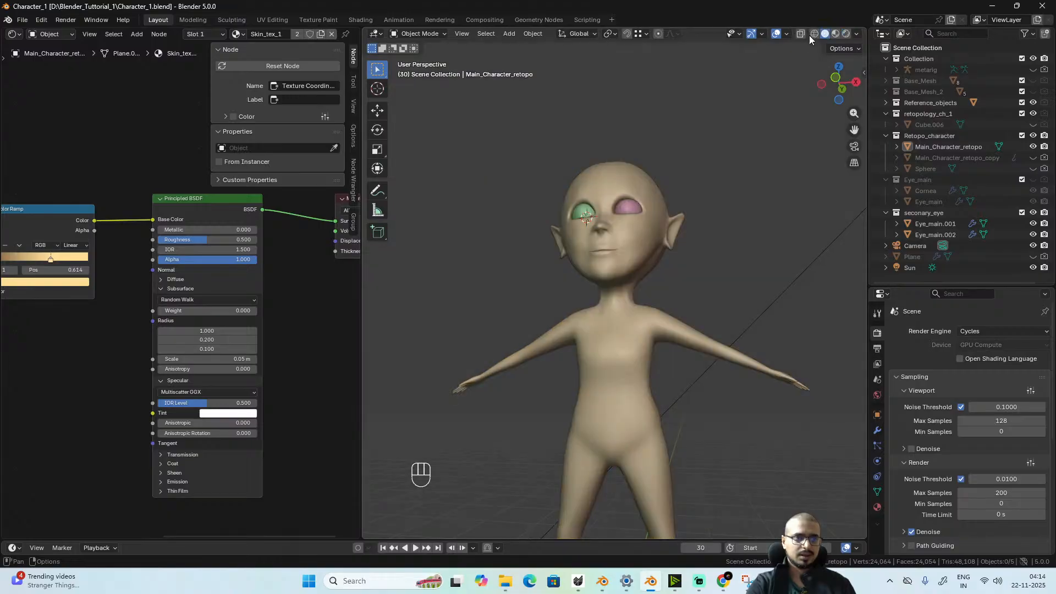
- Join the shader editor area into the 3D viewport so the viewport fills the space
scroll(596, 361, down, 3)
scroll(605, 334, up, 2)
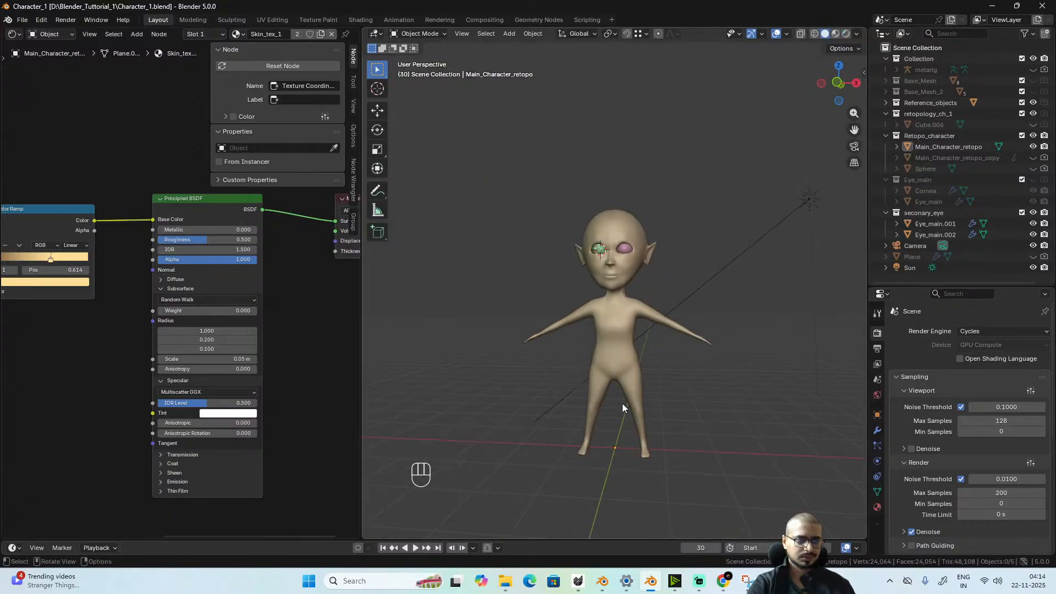
middle_drag(623, 403, 398, 385)
right_click(361, 385)
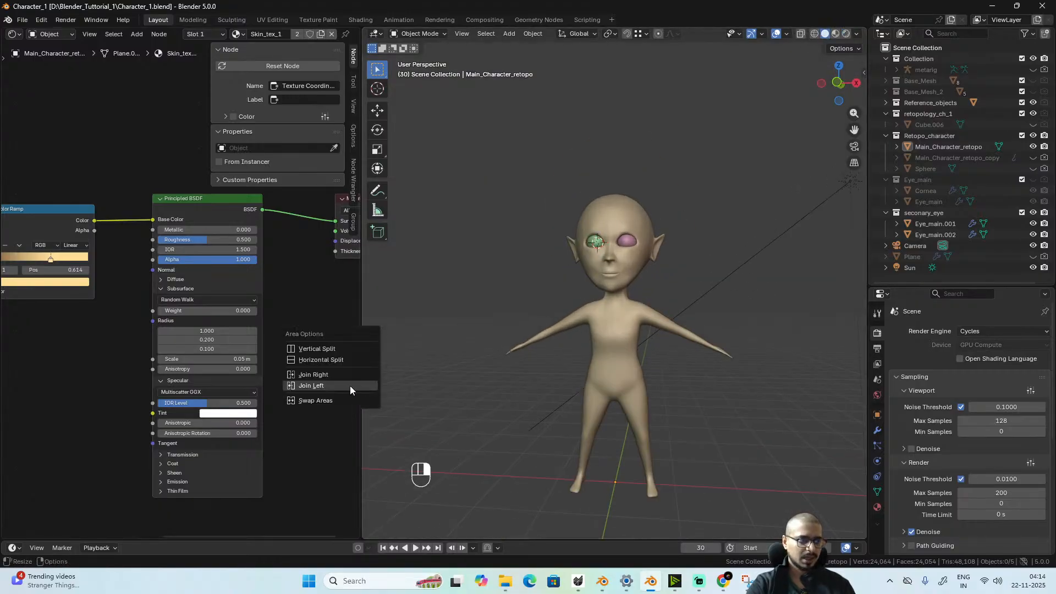
click(350, 385)
scroll(361, 312, down, 4)
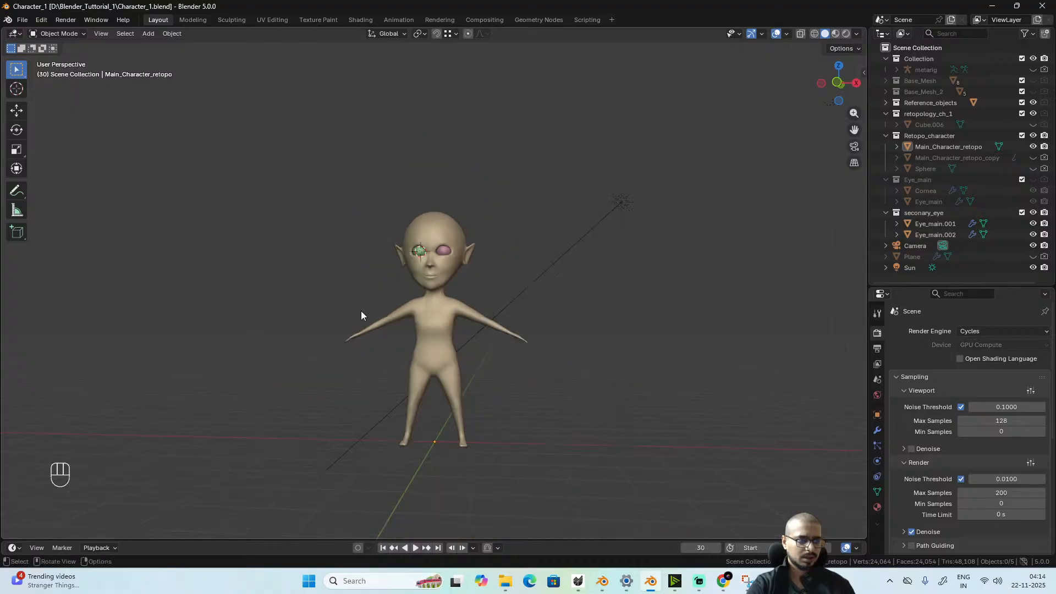
scroll(365, 315, up, 4)
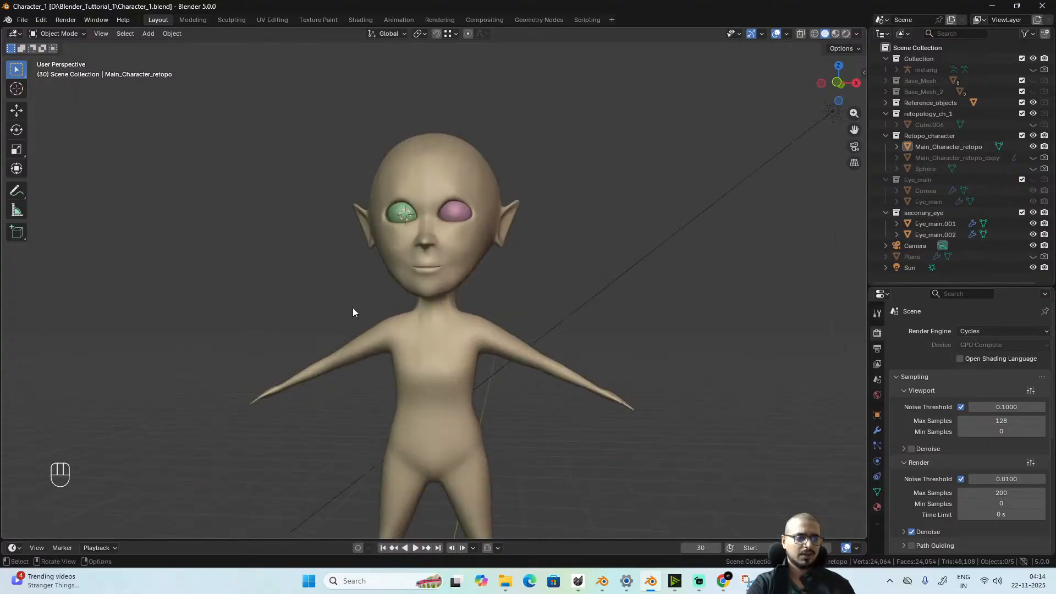
scroll(425, 297, down, 2)
scroll(540, 358, up, 2)
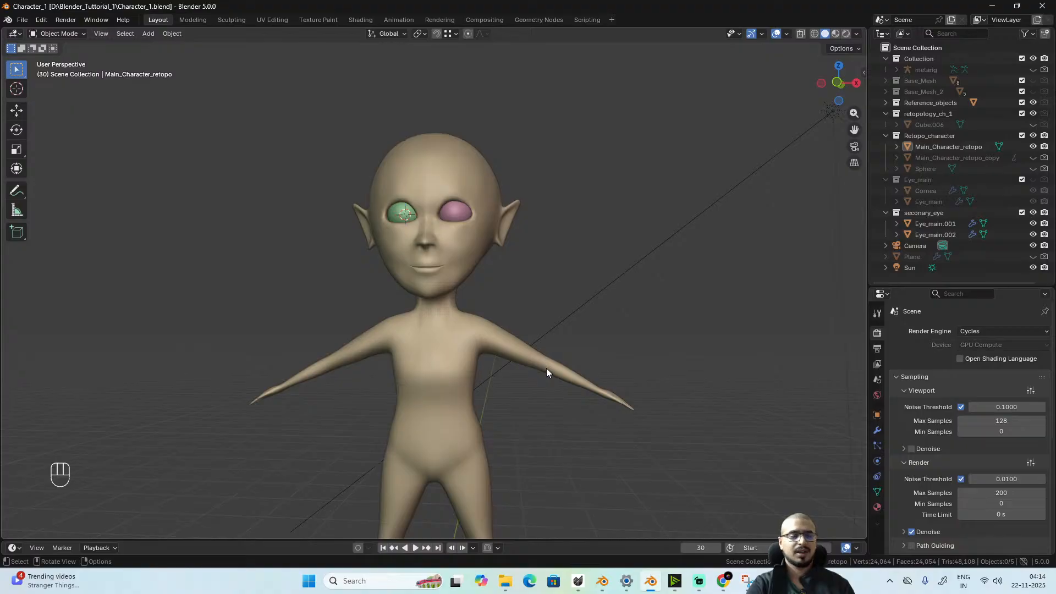
scroll(566, 333, up, 3)
mouse_move(566, 334)
middle_down()
mouse_move(377, 365)
mouse_move(434, 437)
mouse_move(564, 324)
mouse_move(573, 329)
middle_up()
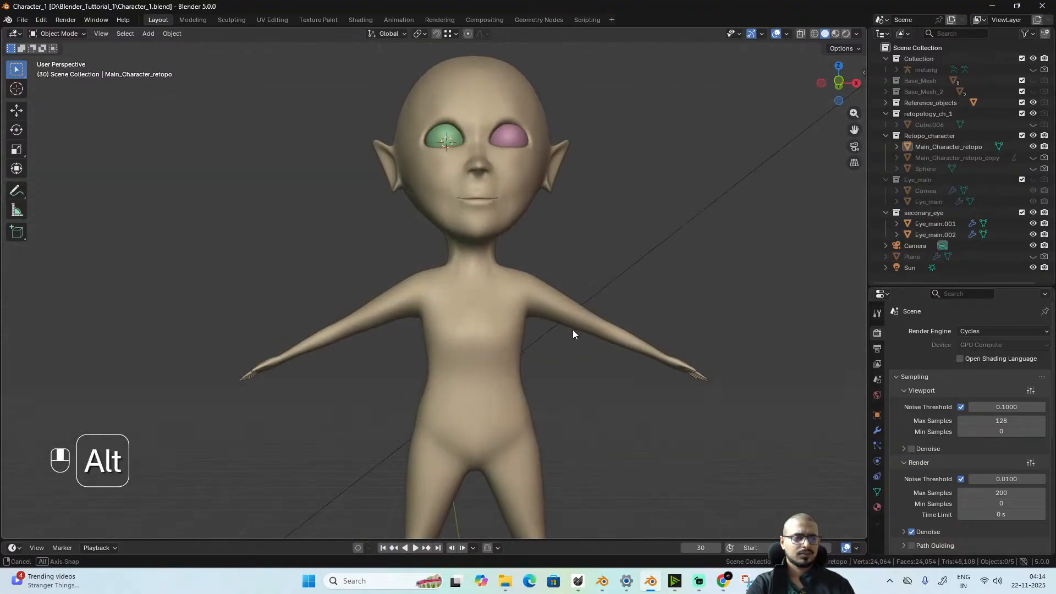
key(Tab)
alt+middle_drag(572, 388, 537, 418)
key(Tab)
scroll(586, 400, down, 3)
scroll(537, 419, up, 5)
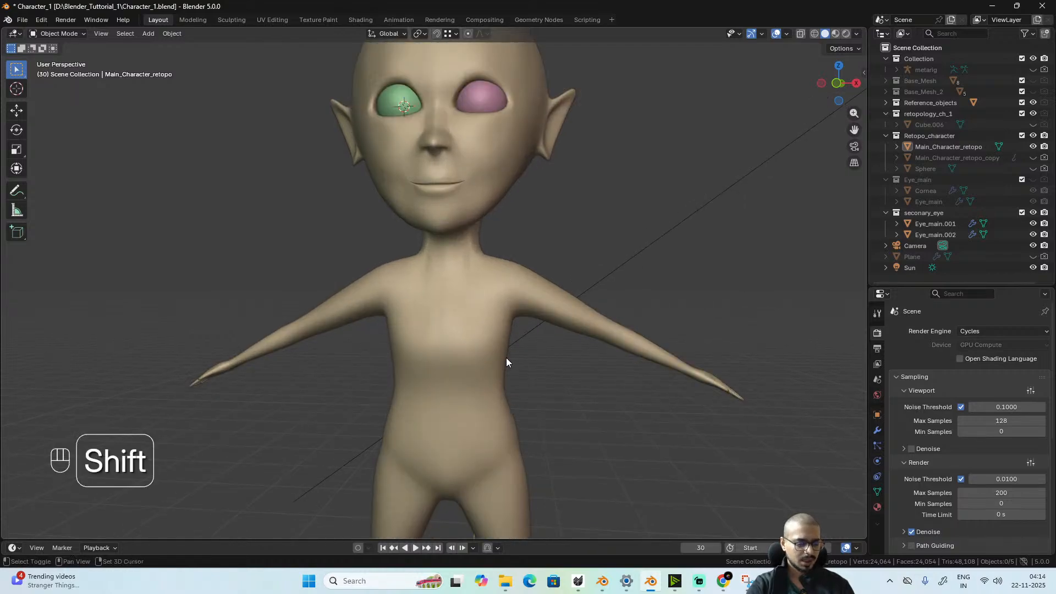
- Add a mesh plane at the 3D cursor near the character's eye
key(shift+a)
mouse_move(480, 190)
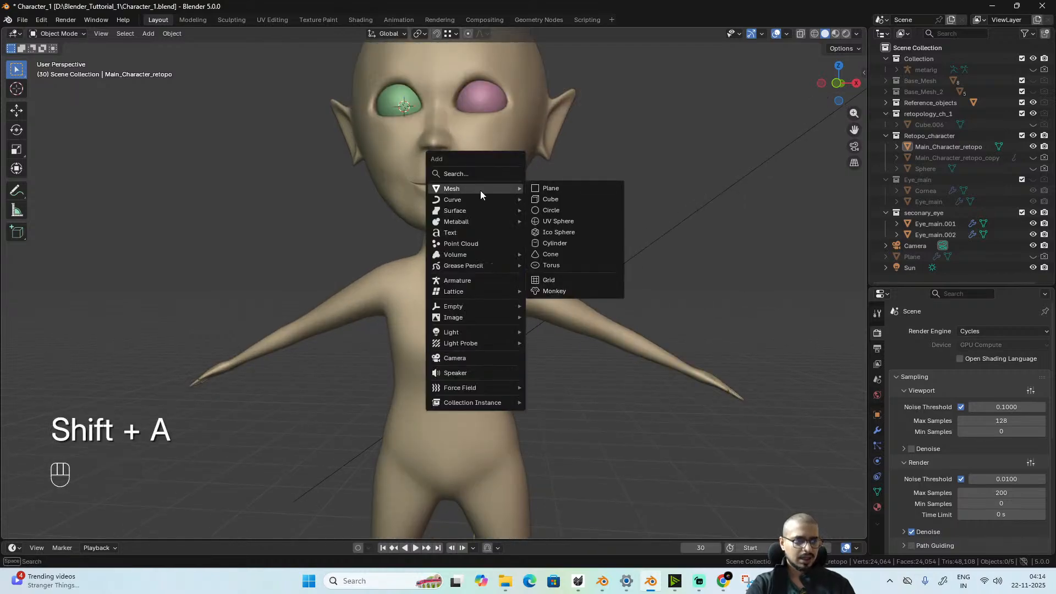
click(552, 189)
middle_drag(553, 190, 449, 329)
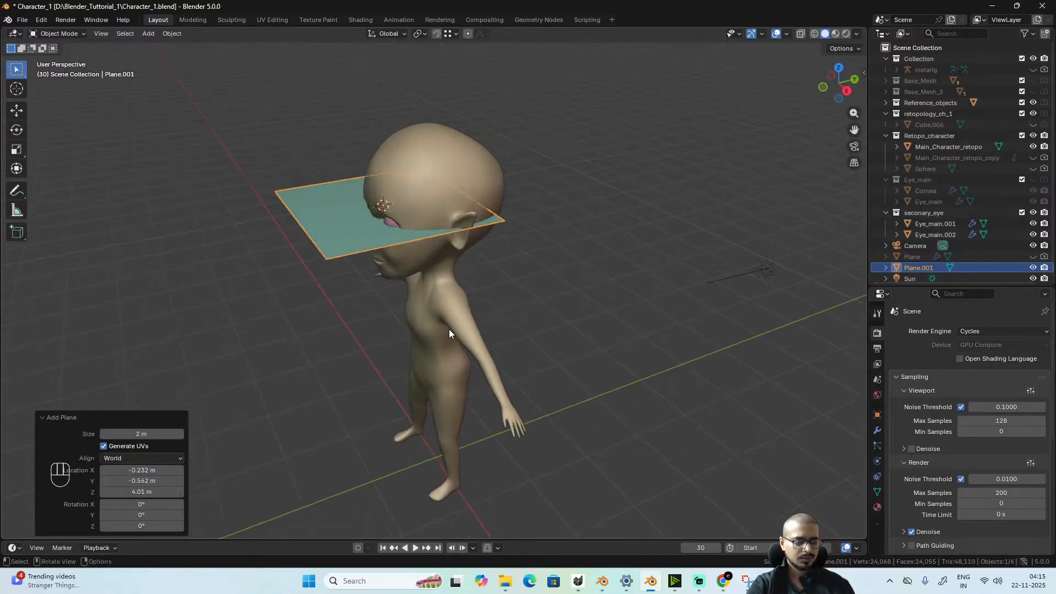
- Rotate the new plane's geometry 90° about the global X axis in Edit Mode
key(Tab)
key(r)
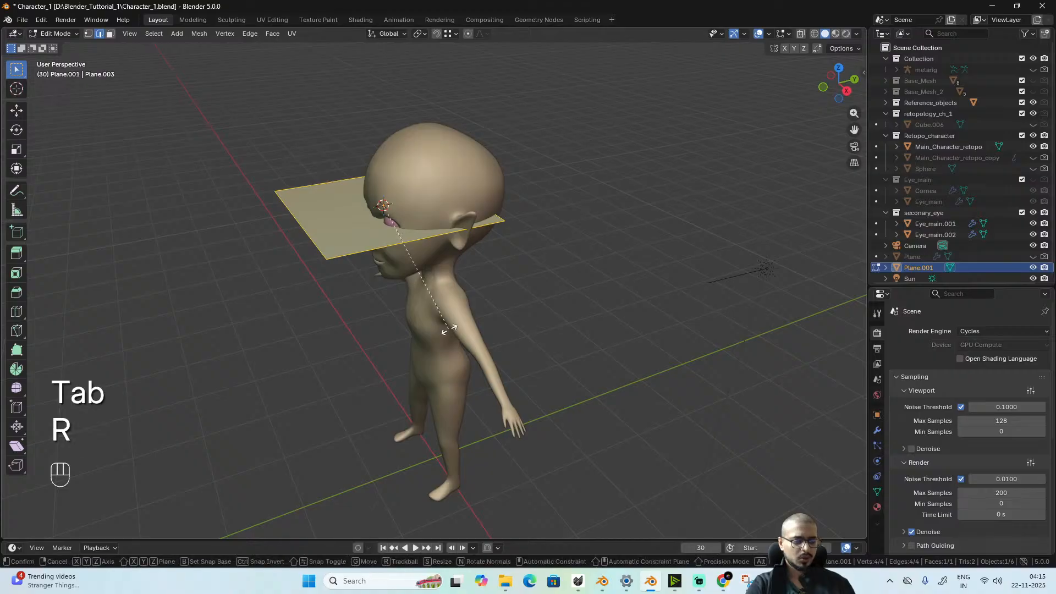
key(y)
key(x)
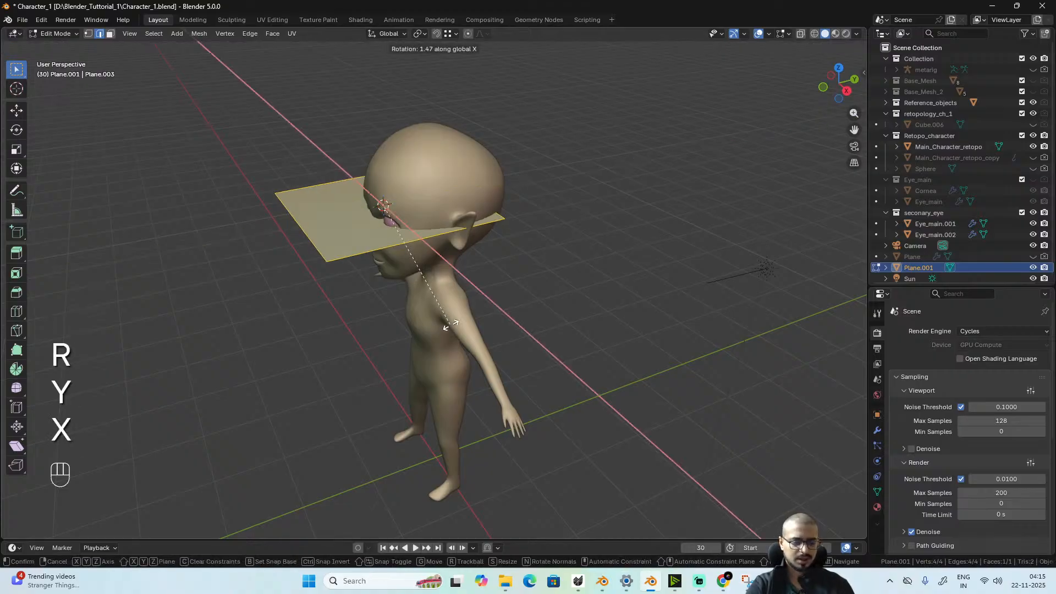
key(9)
key(0)
click(451, 325)
- Move the upright plane down about 1.81 m along the global Z axis, in front of the torso
key(g)
key(z)
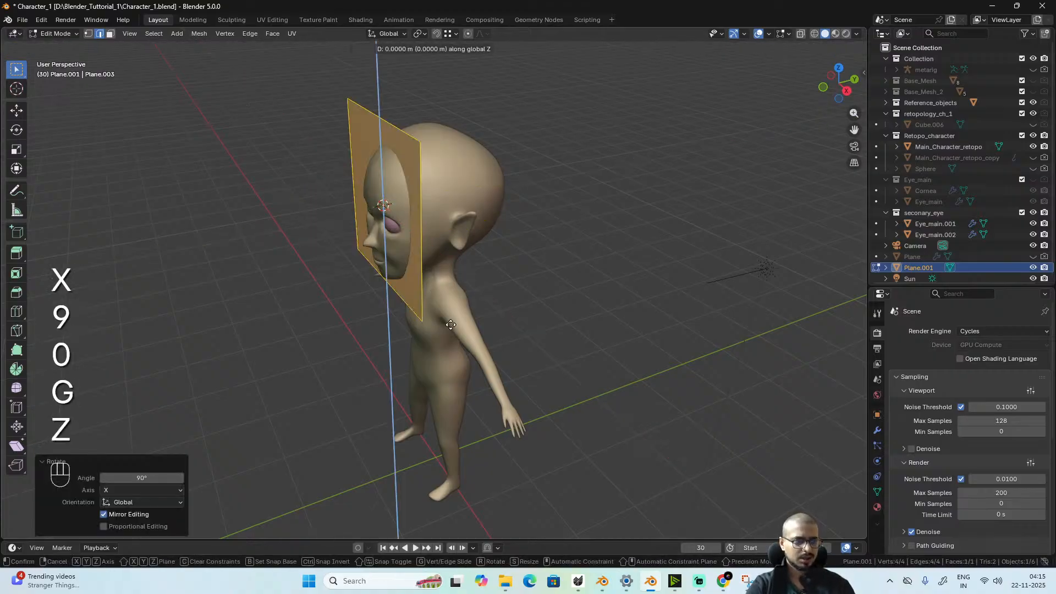
click(438, 457)
alt+middle_drag(438, 457, 480, 439)
scroll(481, 446, up, 2)
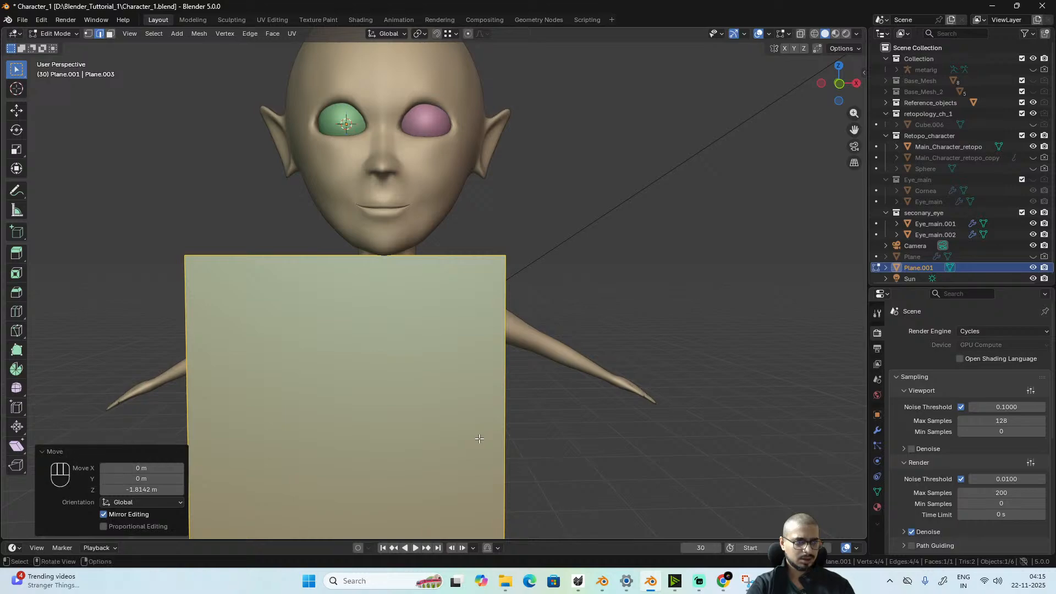
scroll(481, 436, down, 3)
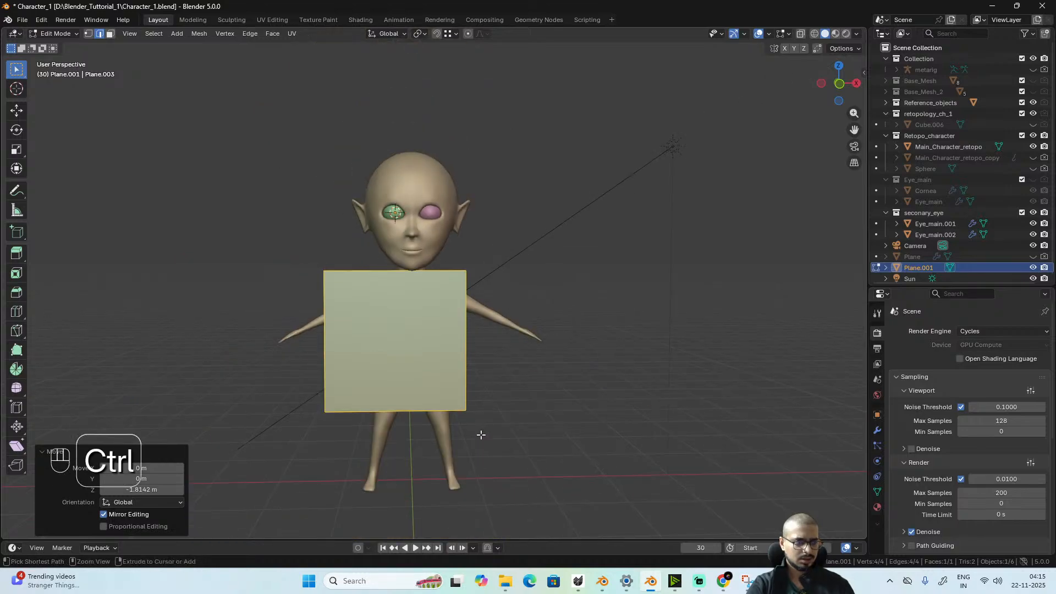
- Undo the plane's move, rotation and creation
key(ctrl+z)
key(ctrl+z)
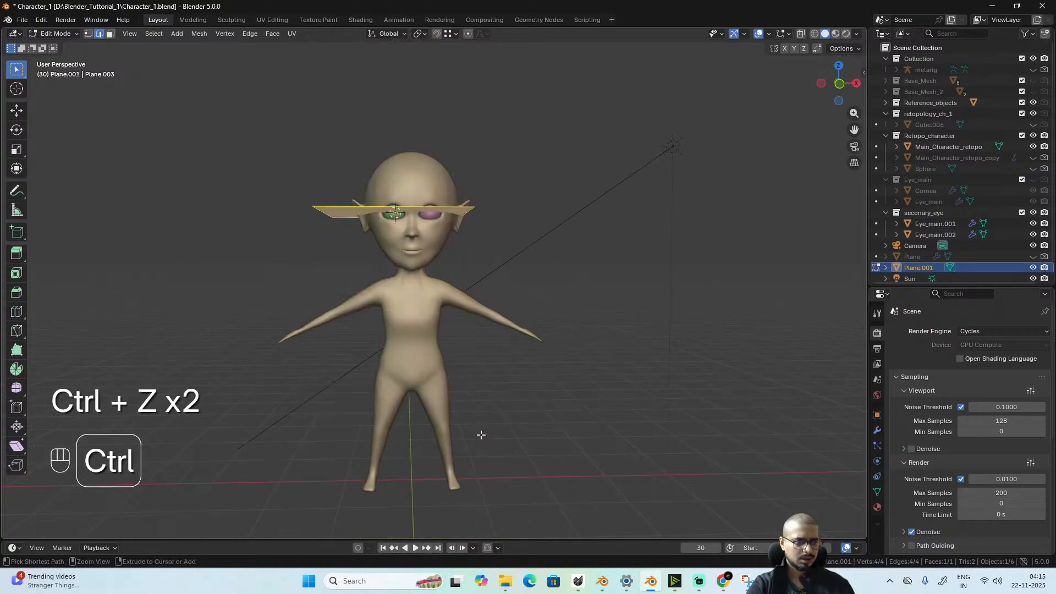
key(ctrl+z)
key(ctrl+z)
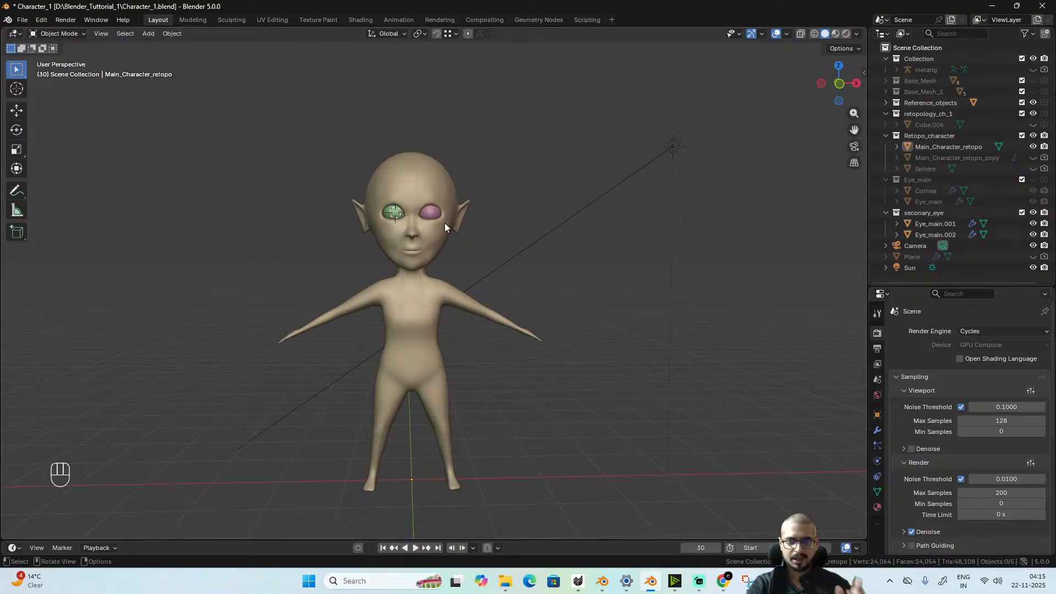
- Snap the 3D cursor to the world origin and add a mesh plane there
key(shift+a)
mouse_move(443, 228)
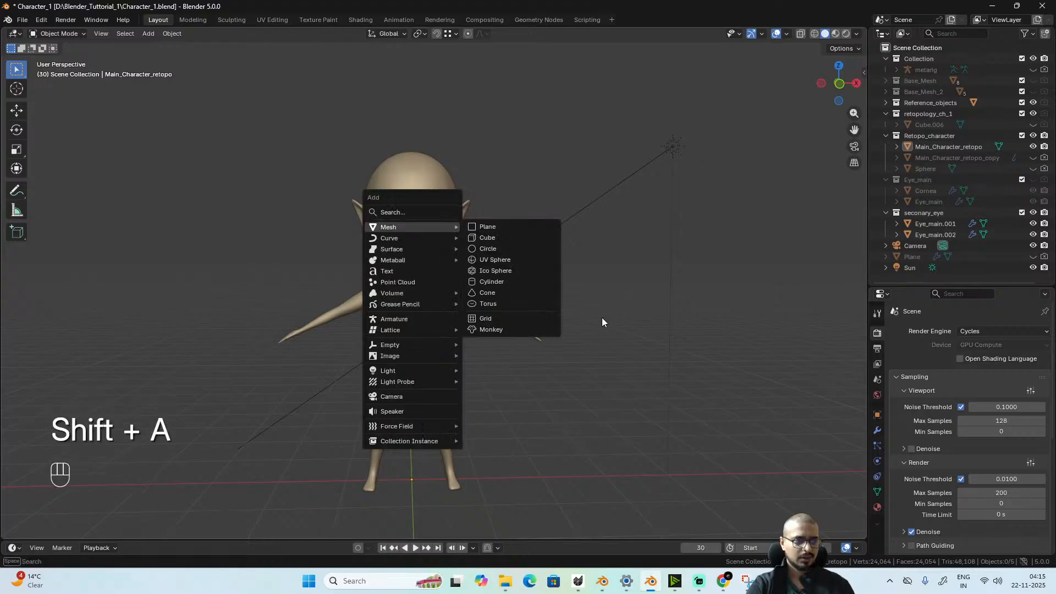
key(shift+s)
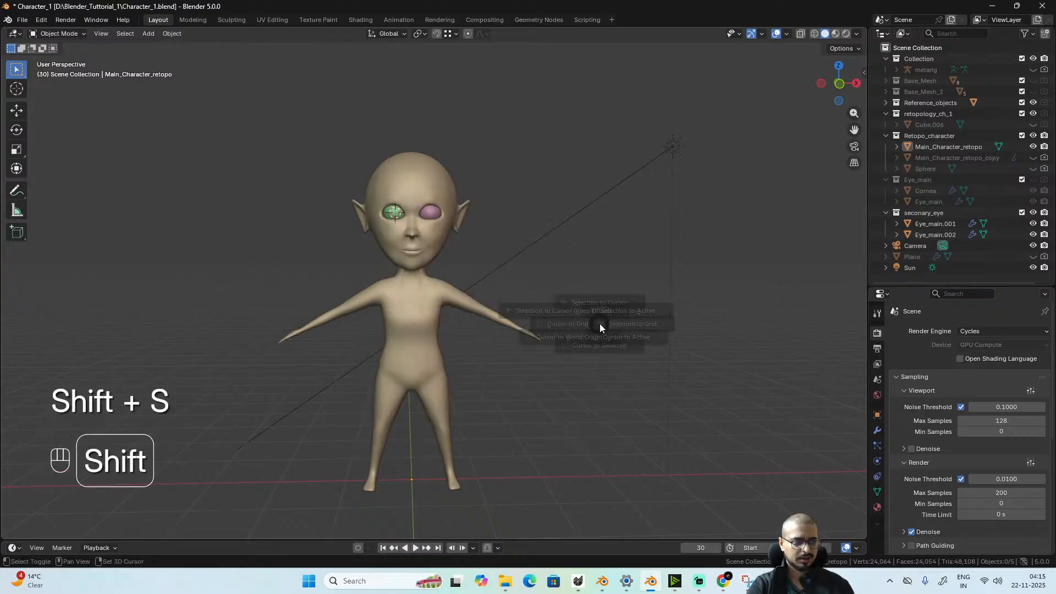
click(518, 368)
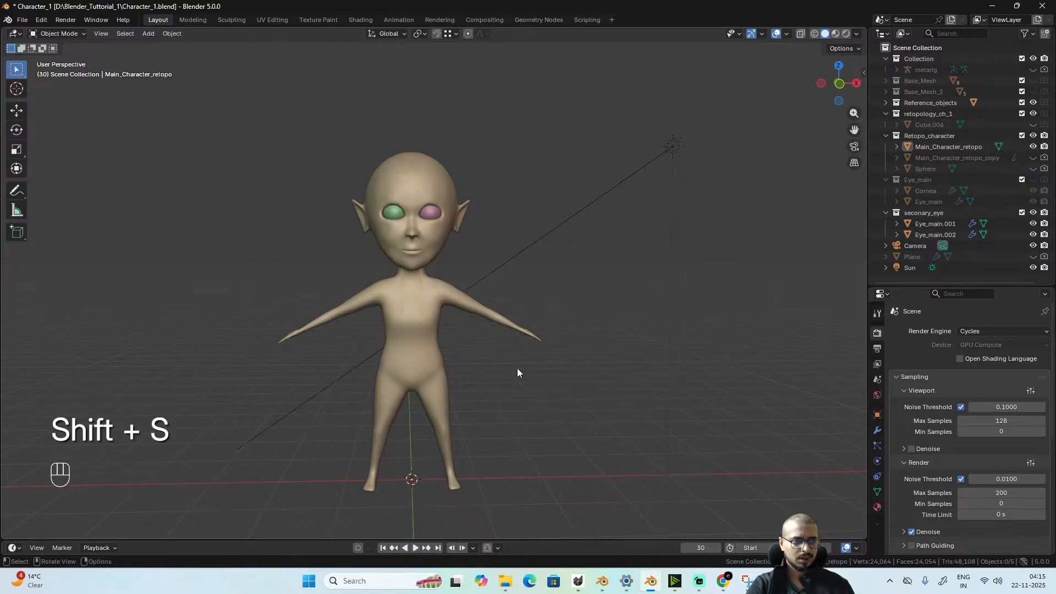
key(shift+a)
mouse_move(490, 338)
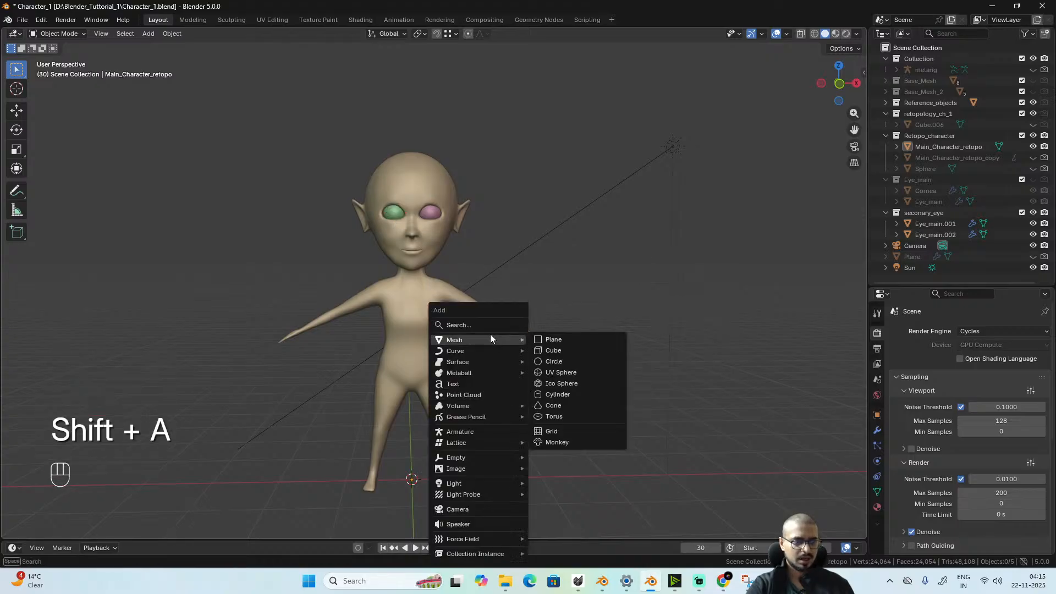
click(613, 340)
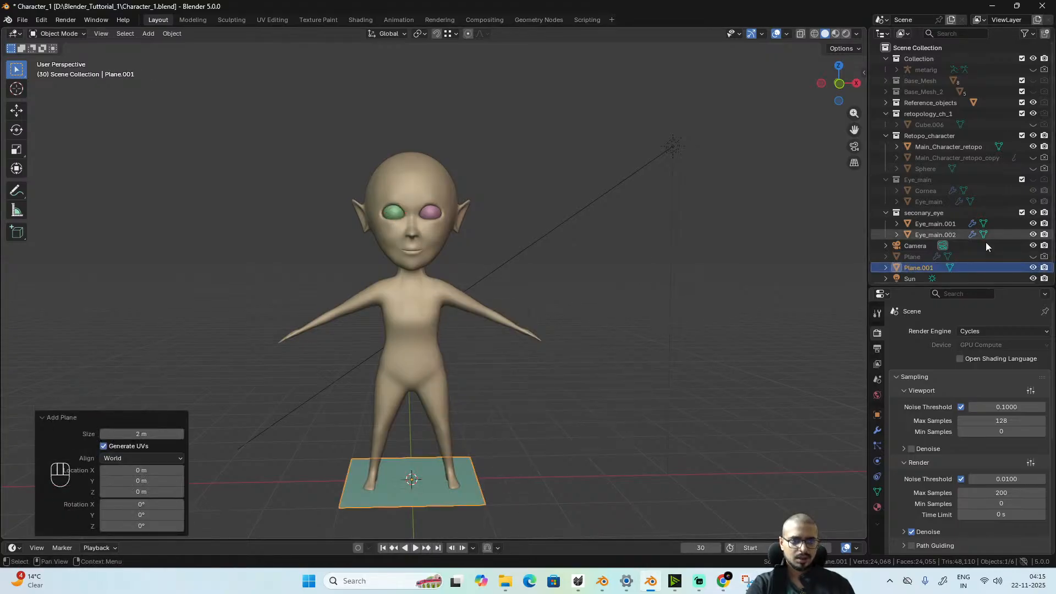
- Move the new plane into a new collection named "clothes"
key(m)
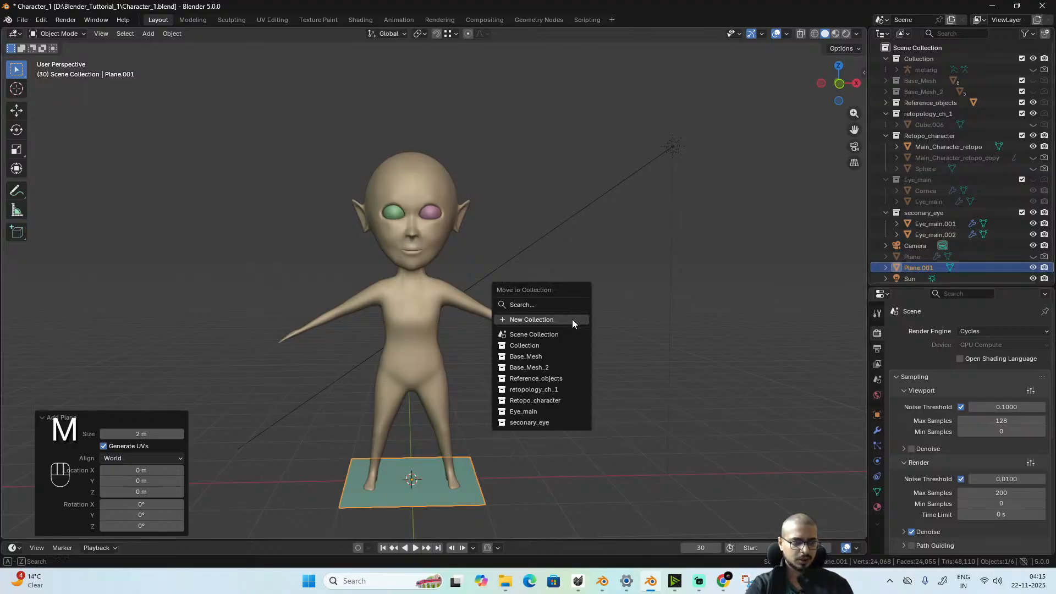
click(564, 318)
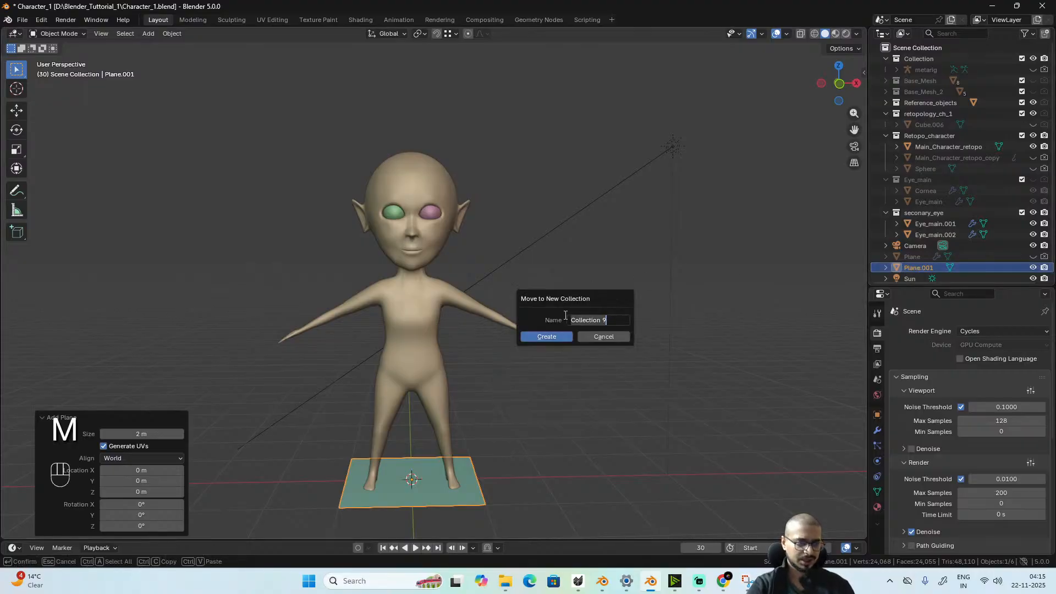
text(cloth)
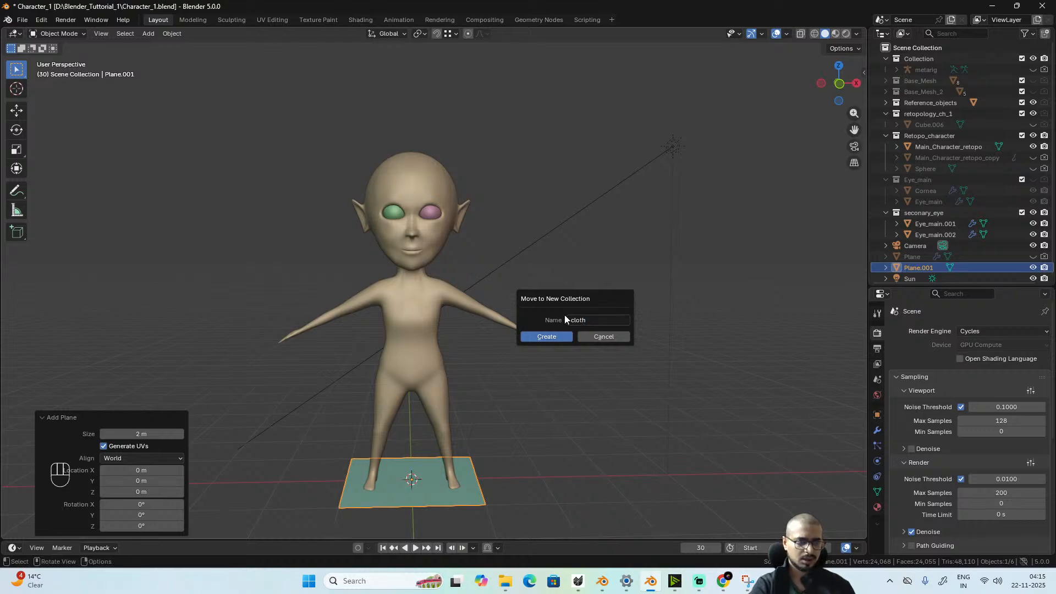
click(591, 318)
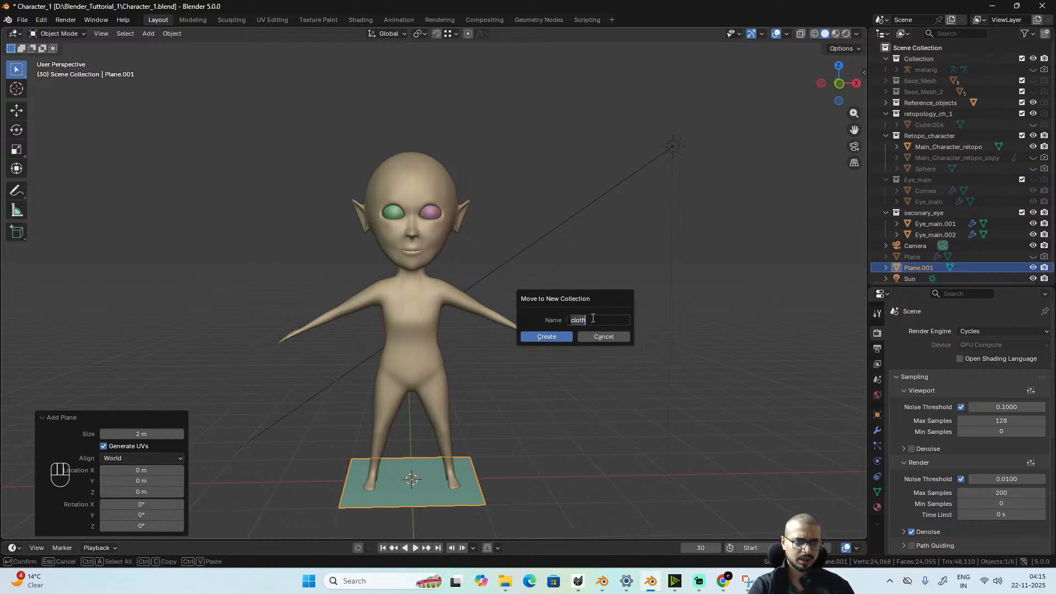
click(593, 319)
text(e)
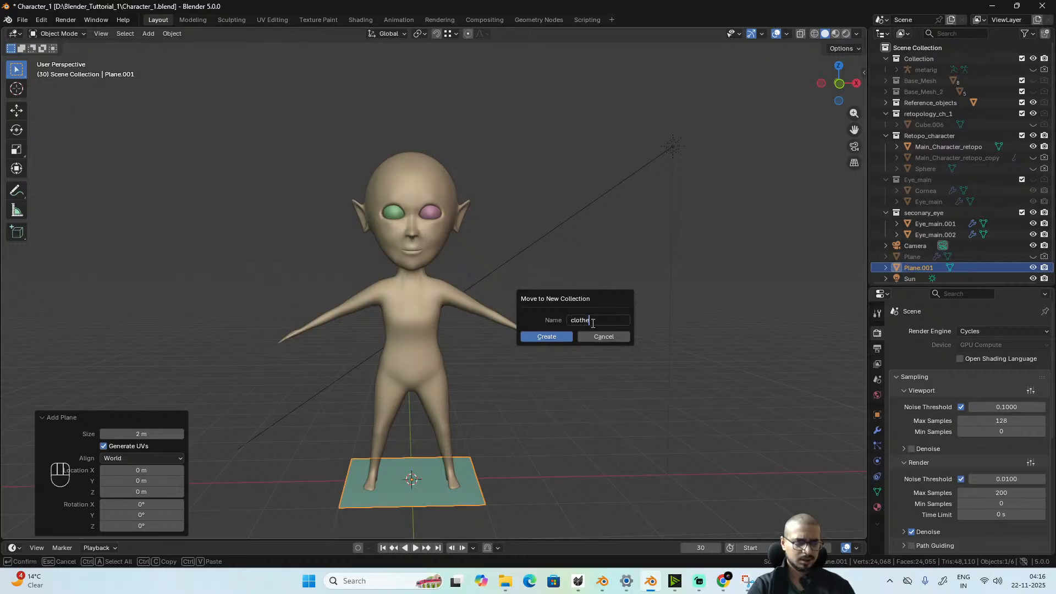
text(s)
click(560, 338)
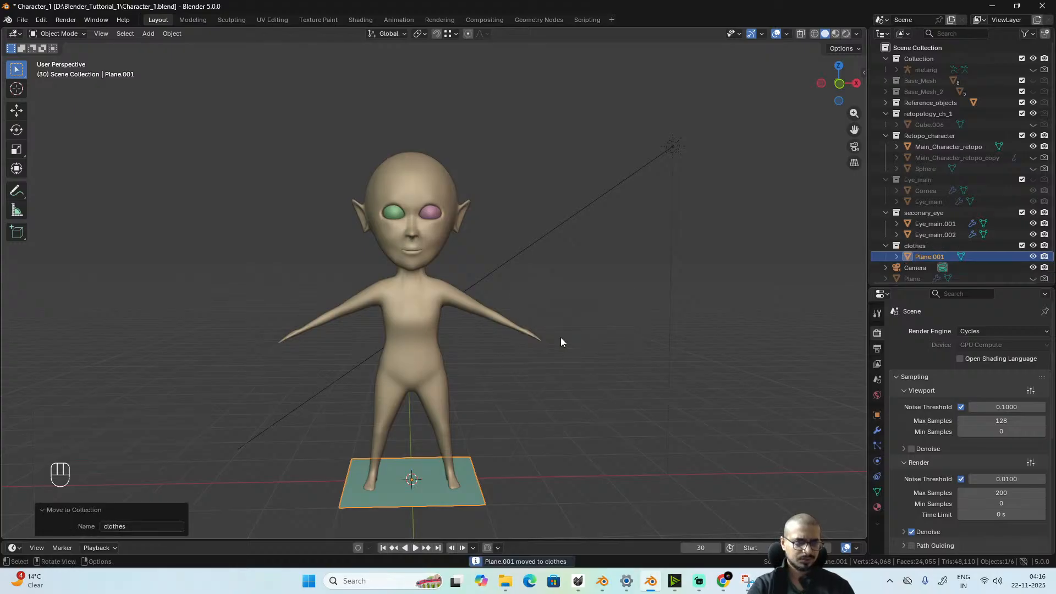
- Rotate the clothes plane's mesh 90° about the global X axis in Edit Mode so it stands upright
alt+drag(484, 437, 402, 446)
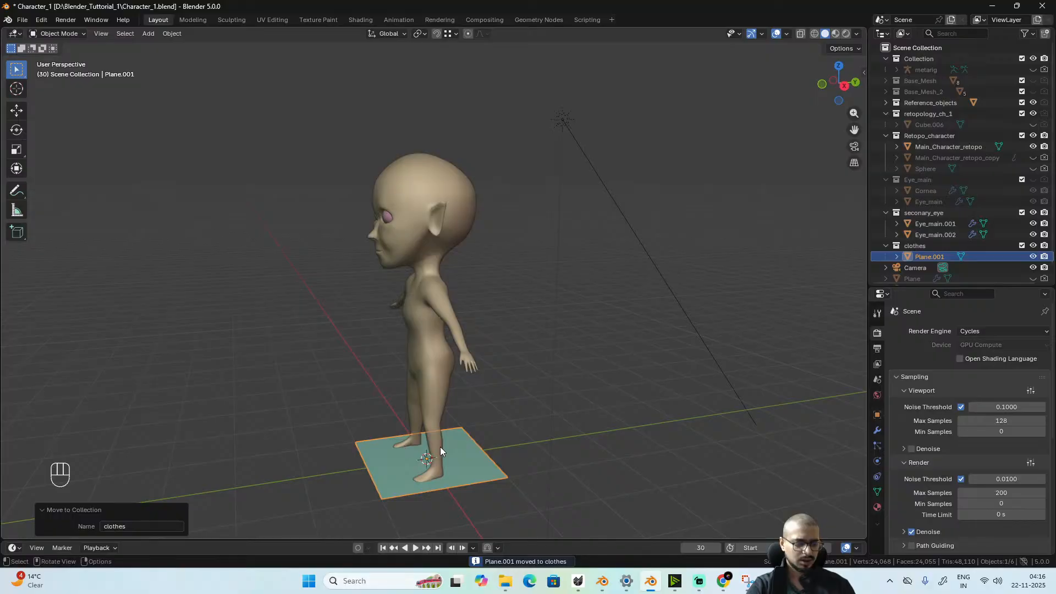
key(Tab)
key(r)
key(x)
key(9)
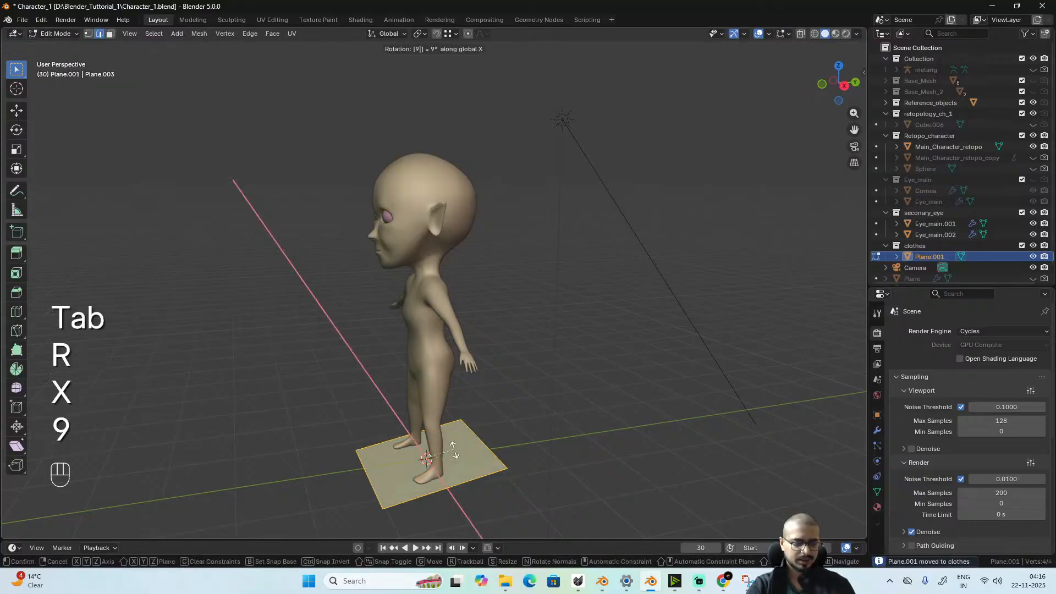
key(0)
click(452, 448)
- Move the upright plane about -0.56 m along global Y and raise it about 2.16 m along Z, in front of the torso
key(g)
key(y)
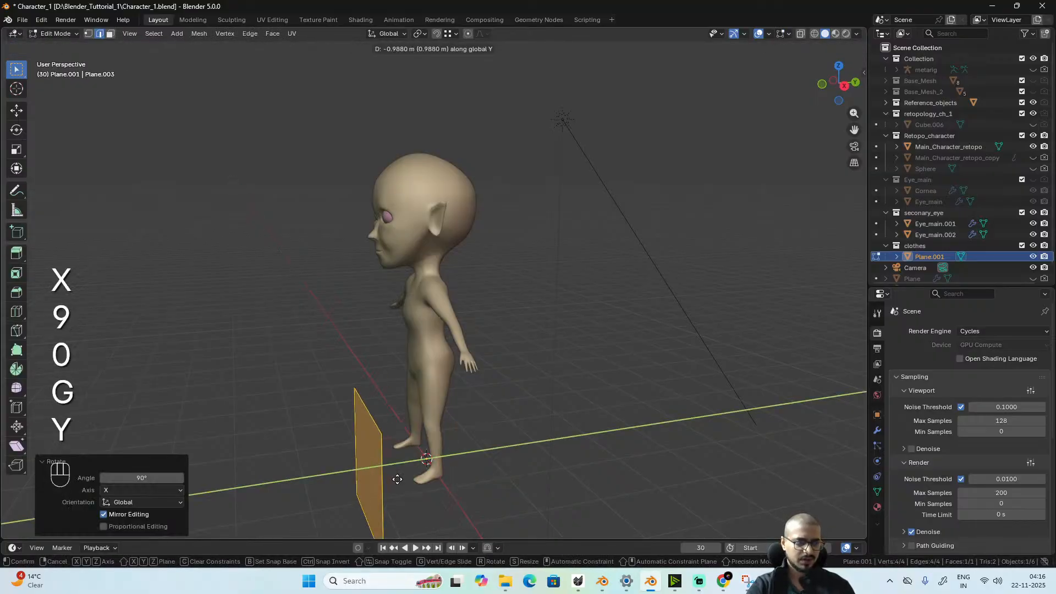
click(427, 479)
key(KP_1)
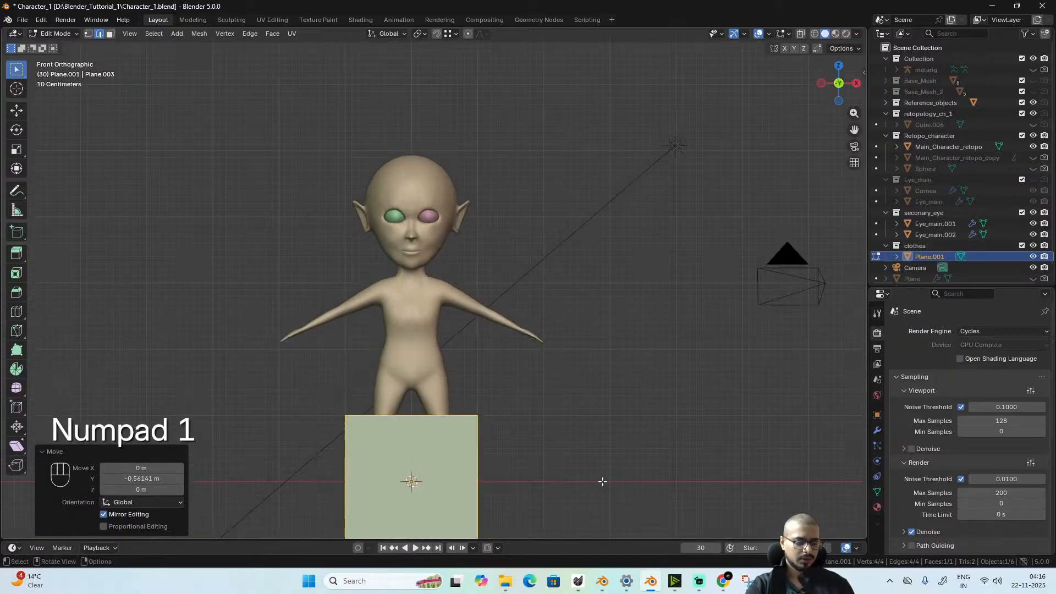
key(f)
key(z)
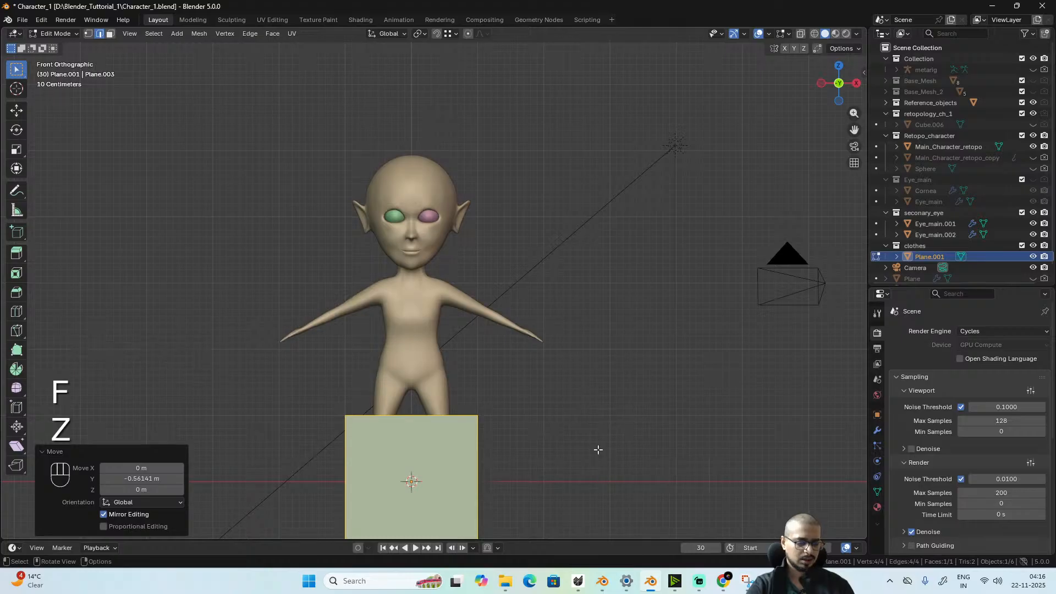
key(g)
key(z)
click(559, 307)
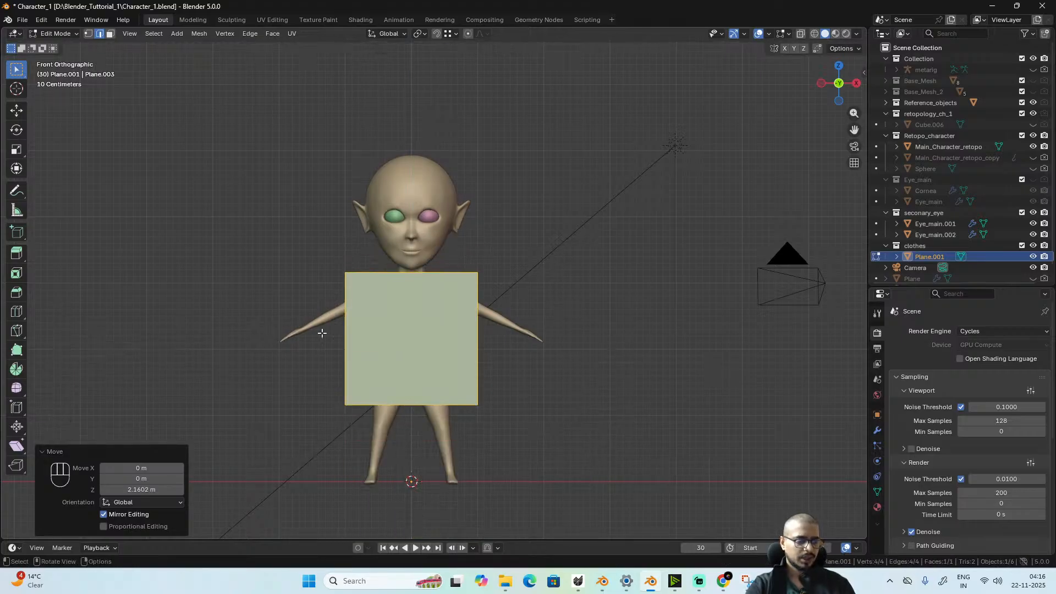
- Subdivide the whole plane mesh in front of the character
key(alt)
alt+drag(546, 376, 91, 374)
scroll(352, 392, up, 3)
alt+drag(404, 395, 363, 397)
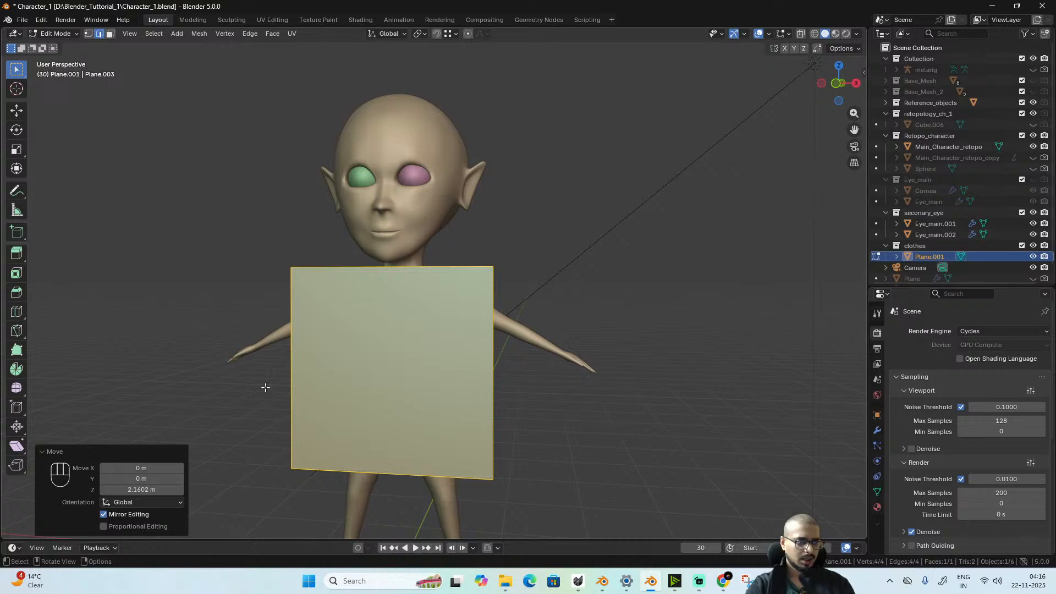
right_click(286, 365)
click(247, 228)
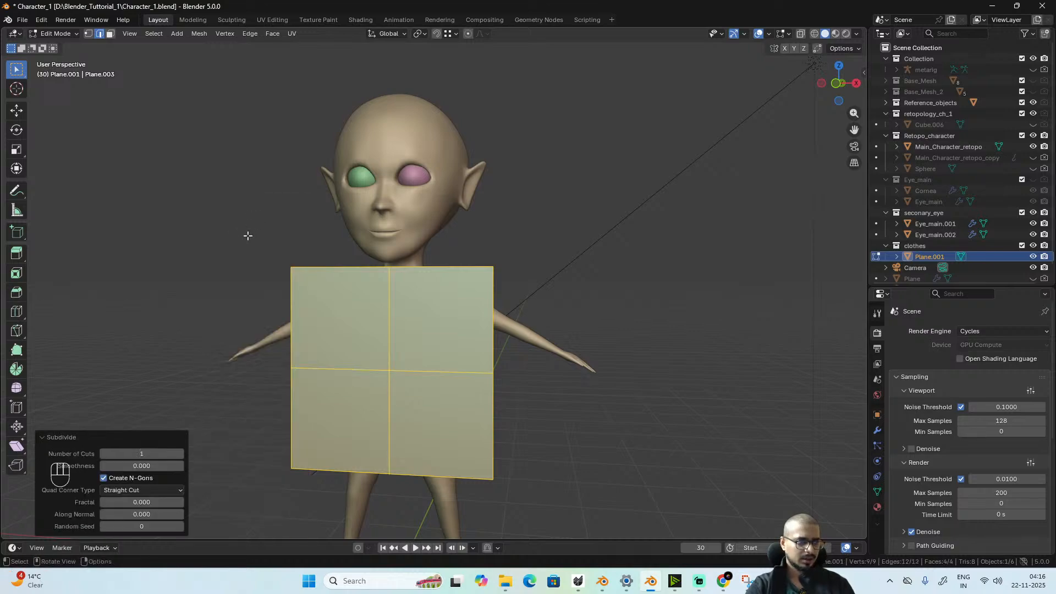
- Set the plane's subdivision to 8 cuts, and raise the number of cuts to 10
click(40, 436)
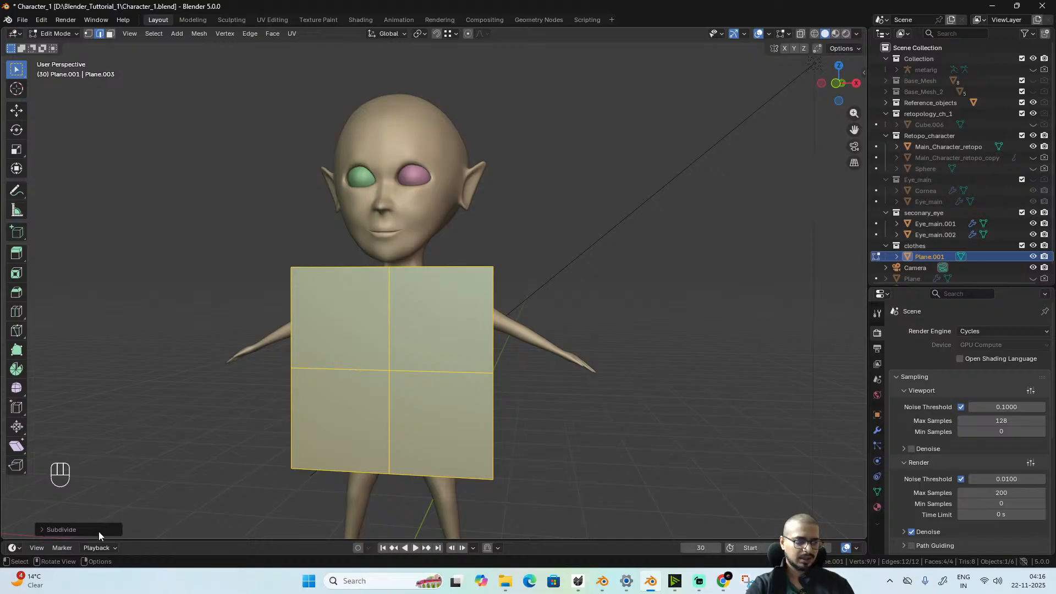
click(43, 530)
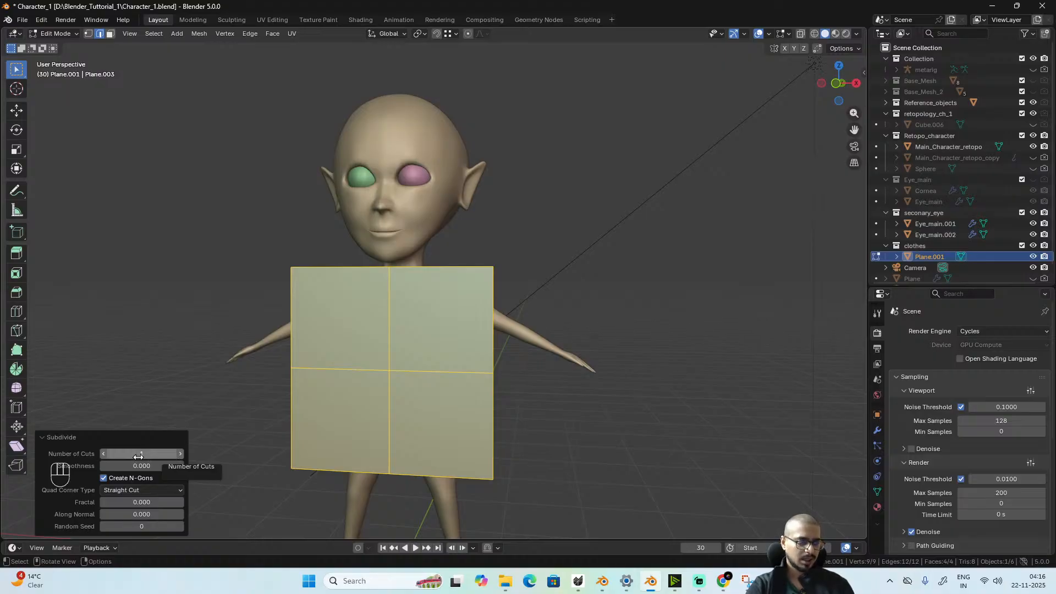
click(156, 454)
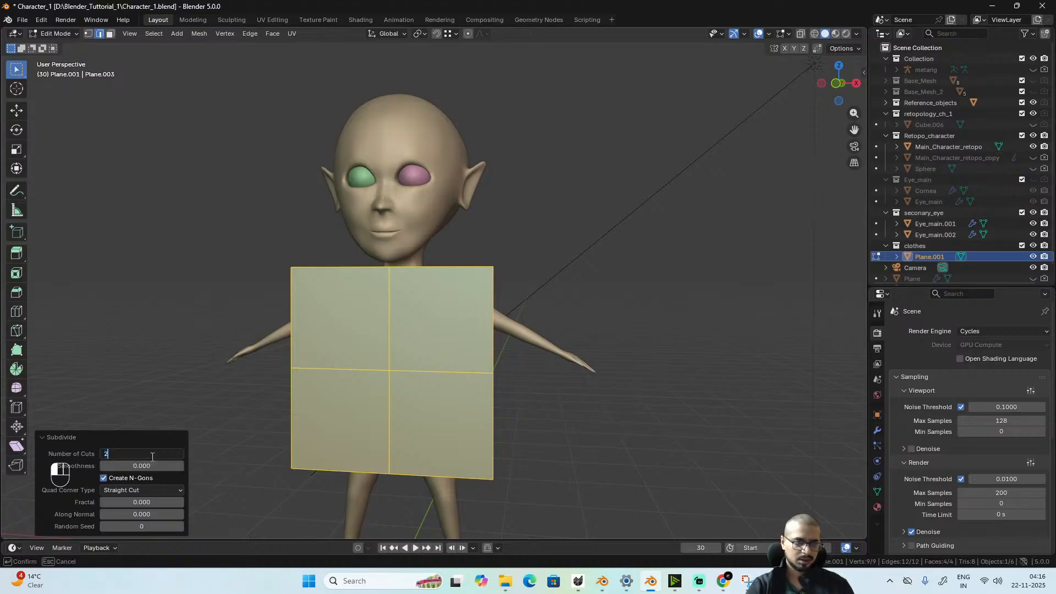
key(BackSpace)
key(BackSpace)
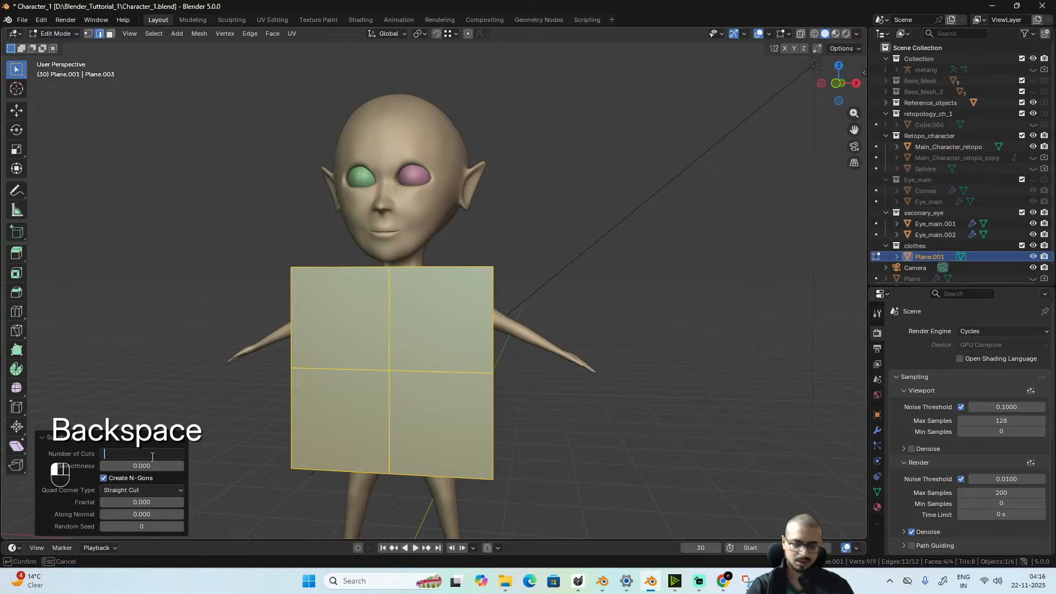
text(8)
key(Return)
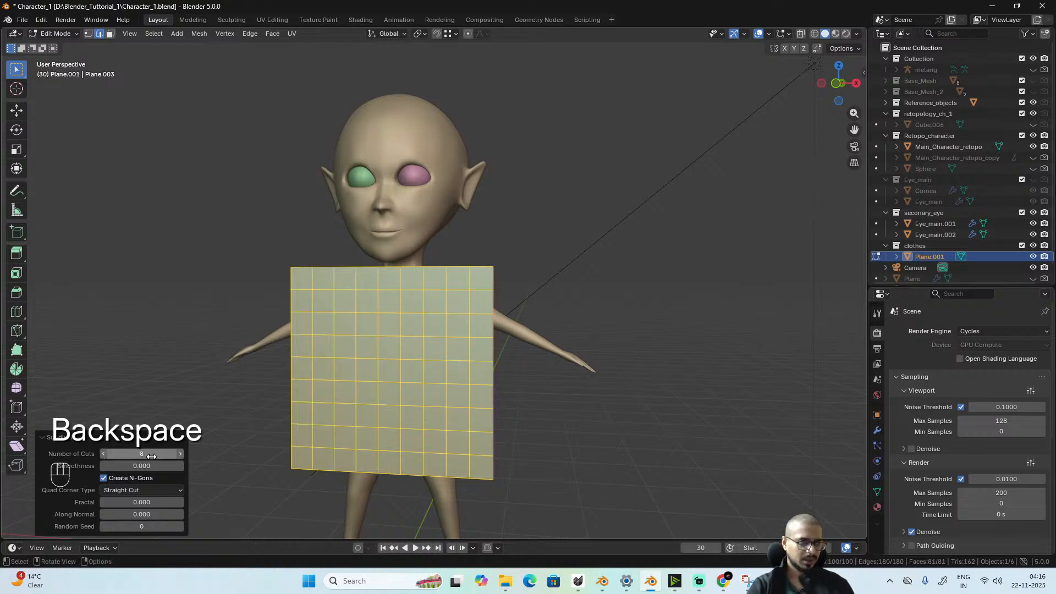
click(151, 456)
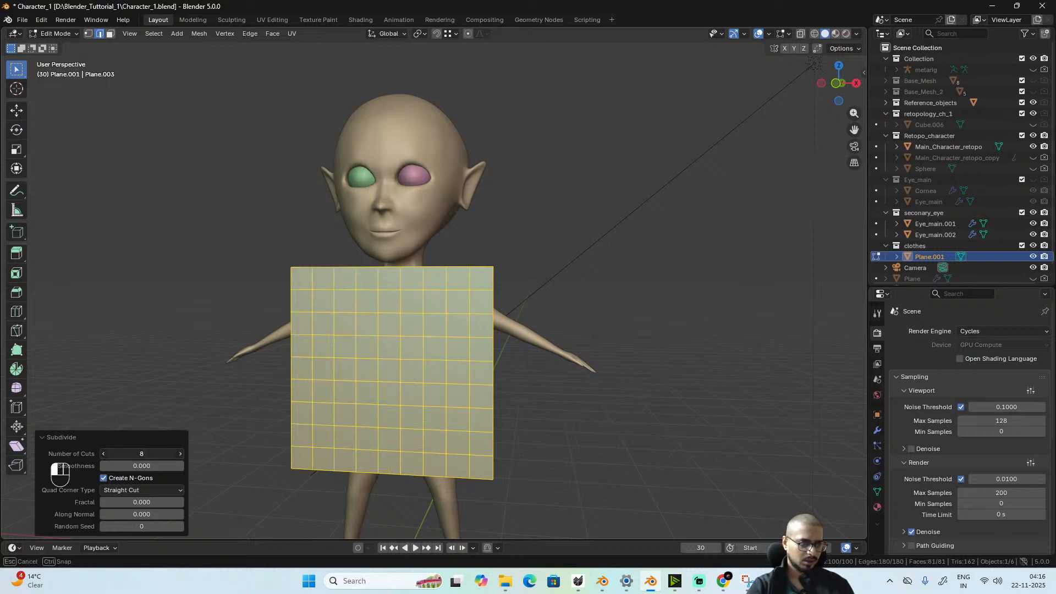
key(Return)
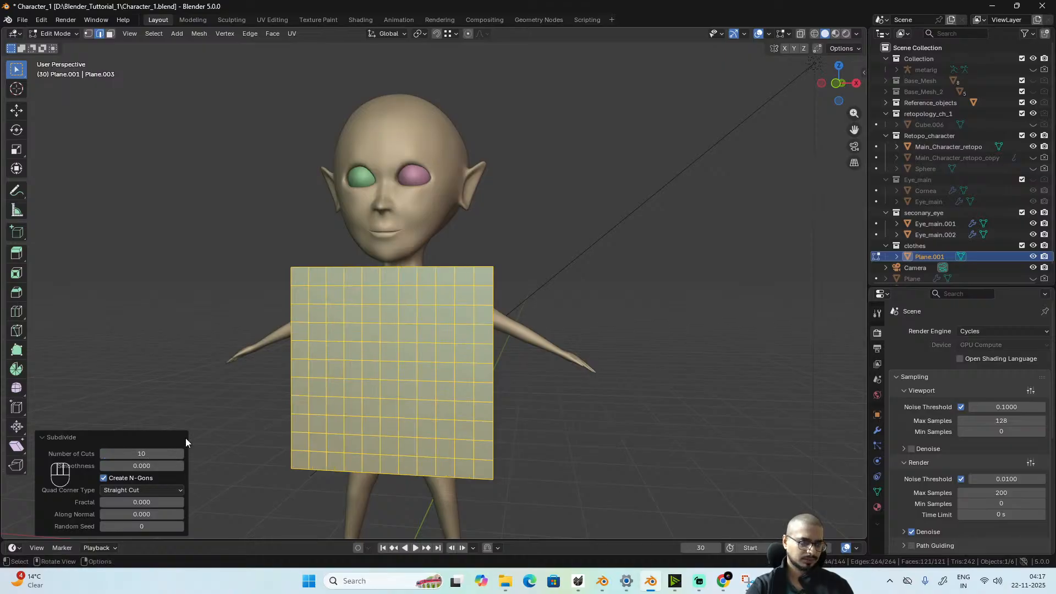
- Narrow the subdivided plane in front view by scaling it to about 0.71 along the global X axis
scroll(483, 288, up, 3)
alt+middle_drag(483, 288, 478, 366)
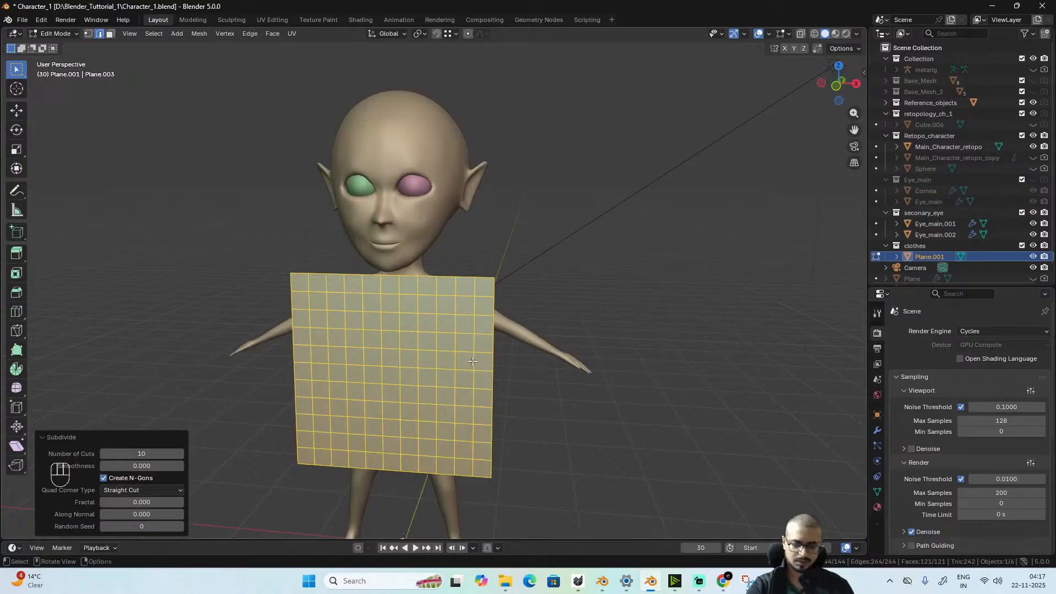
key(KP_1)
scroll(575, 345, up, 2)
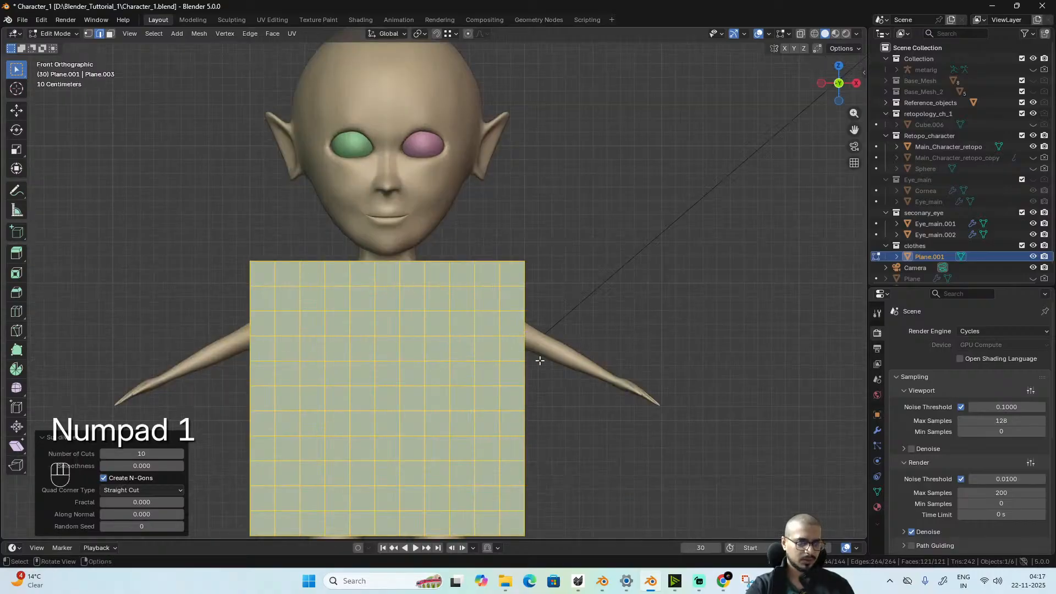
key(s)
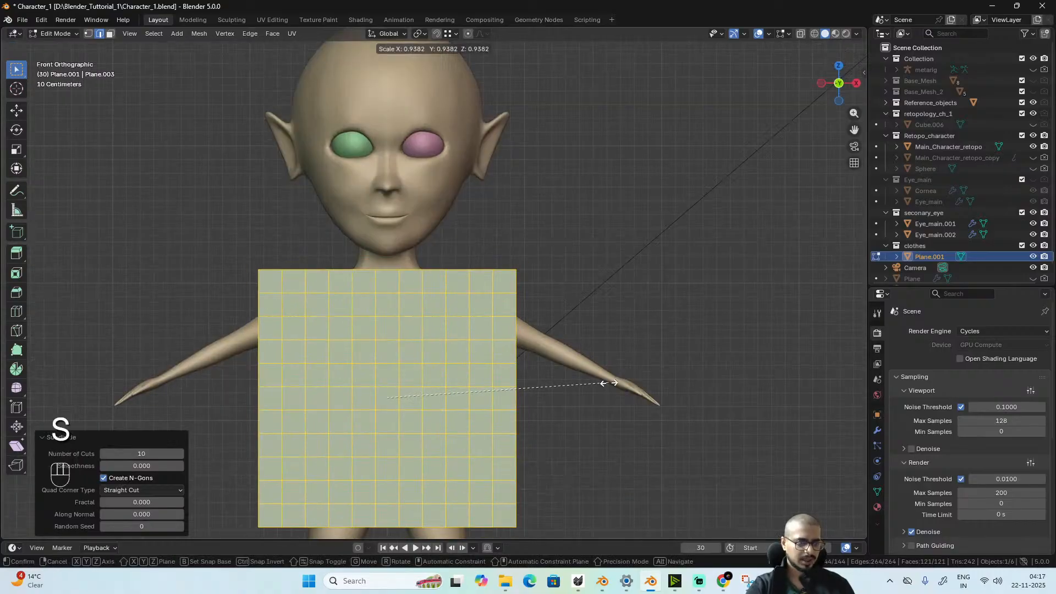
key(x)
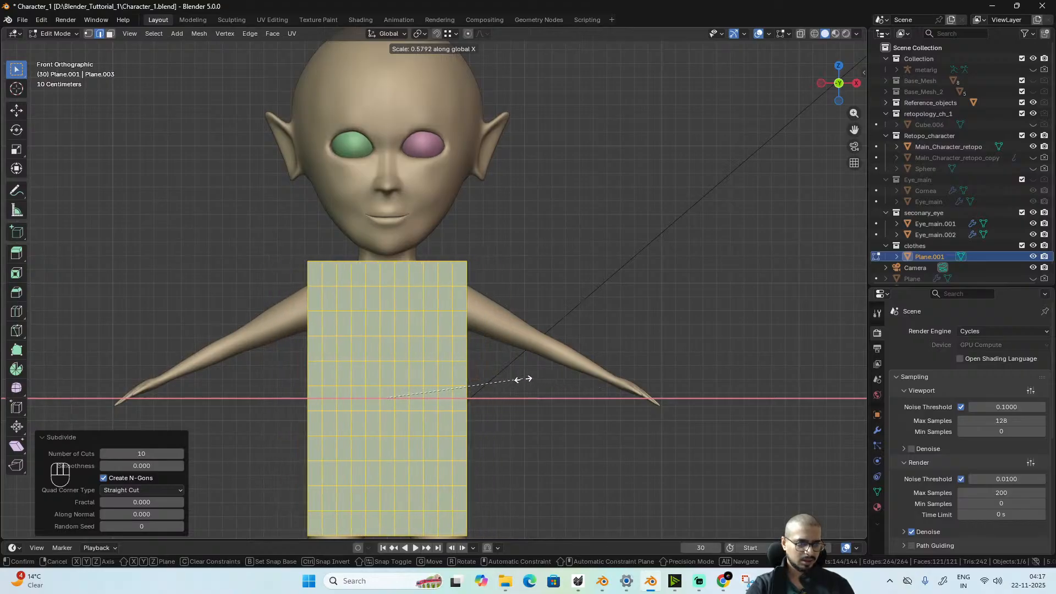
click(554, 370)
- Delete the block of faces three columns wide and two rows high at the plane's upper centre to open a neckline
alt+middle_drag(660, 380, 639, 401)
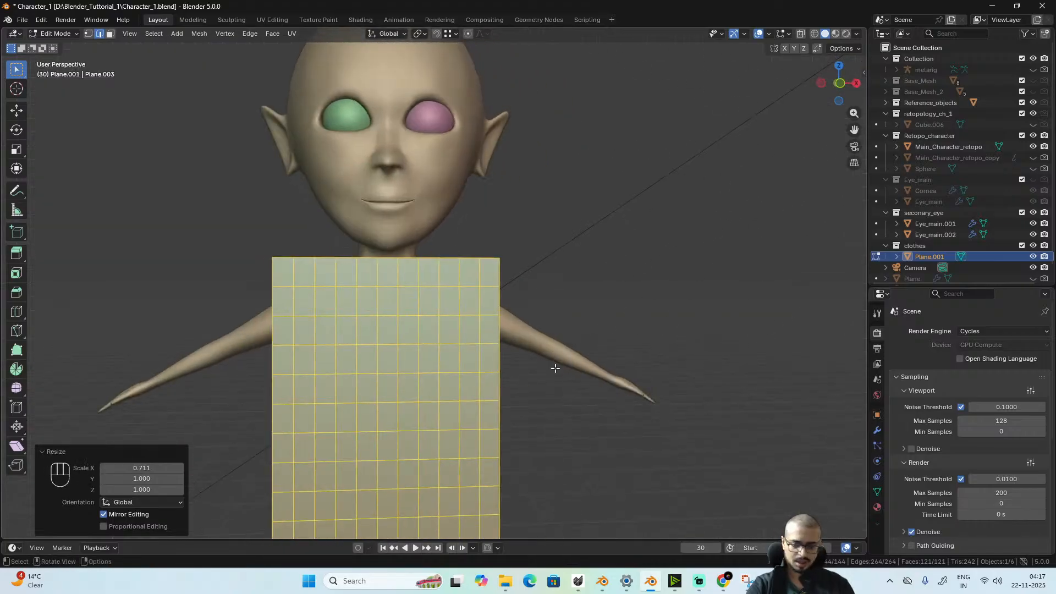
key(KP_1)
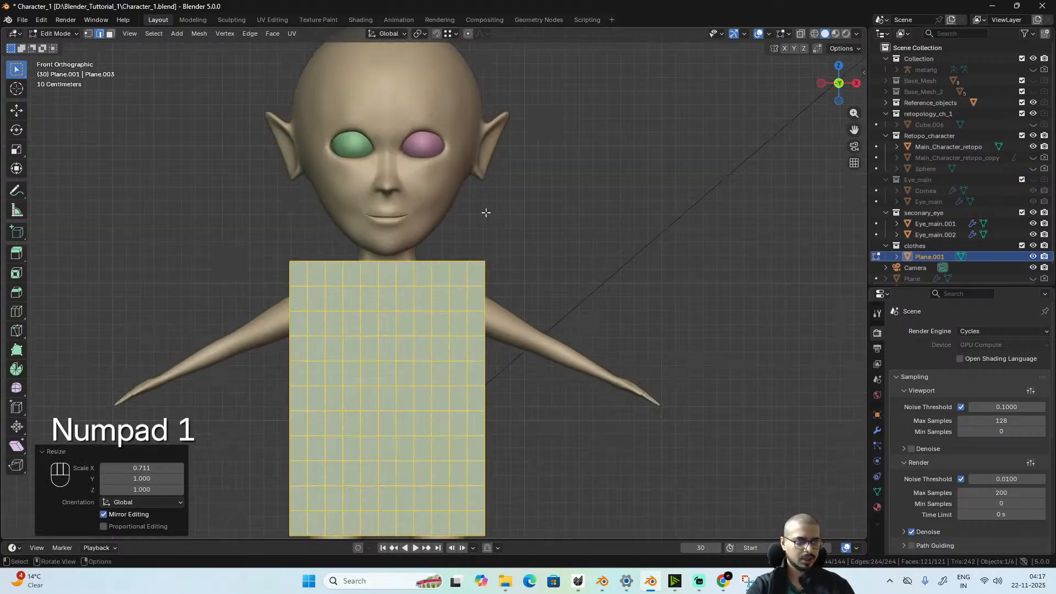
key(3)
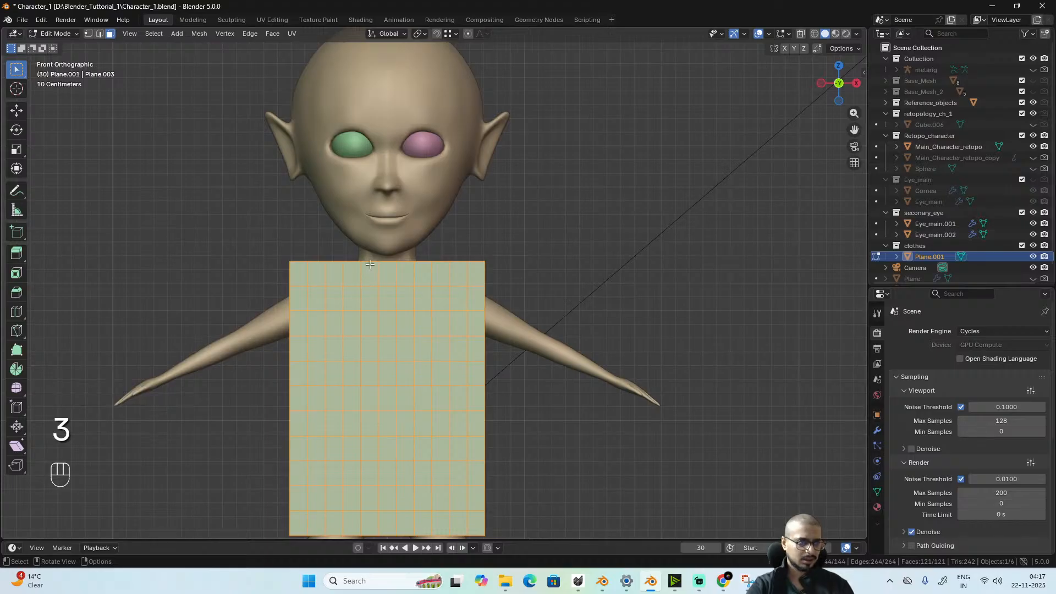
drag(371, 264, 408, 307)
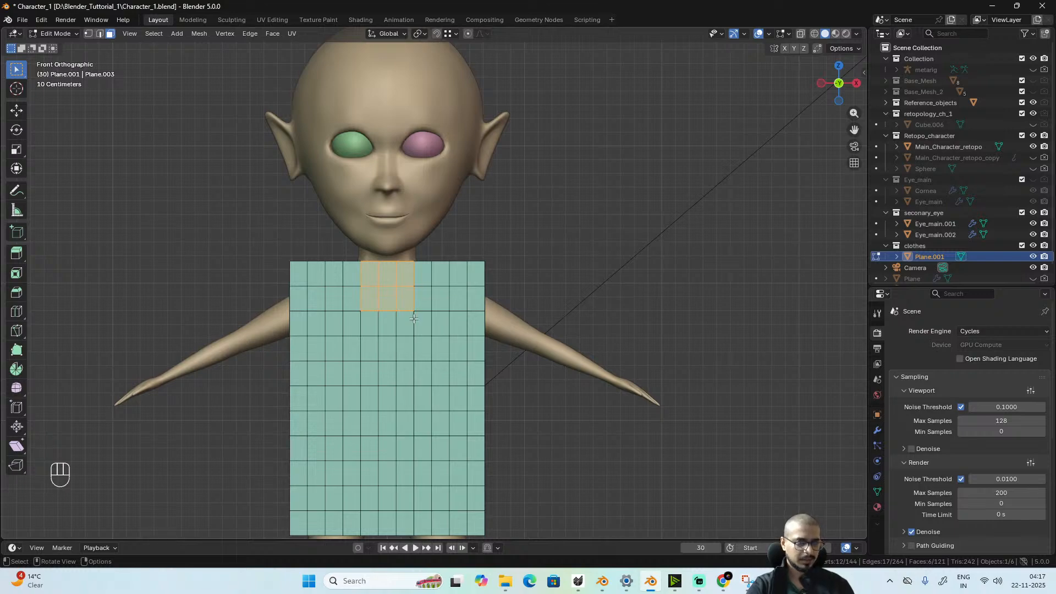
key(x)
click(391, 269)
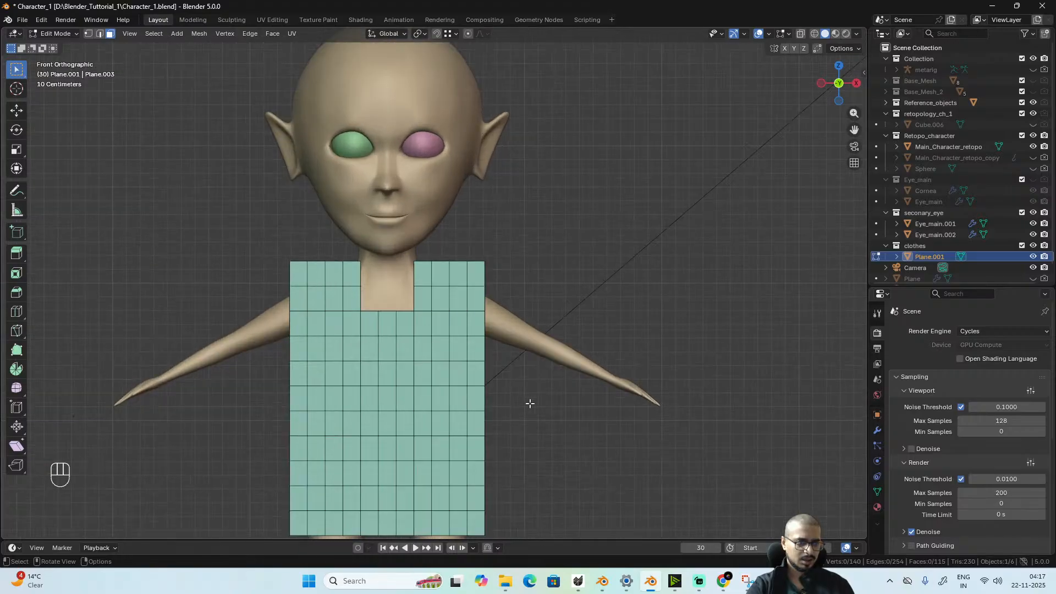
- Widen the neckline by deleting one more column of faces, two rows high, on each side of the opening
scroll(437, 295, up, 1)
drag(415, 266, 330, 311)
key(x)
click(345, 307)
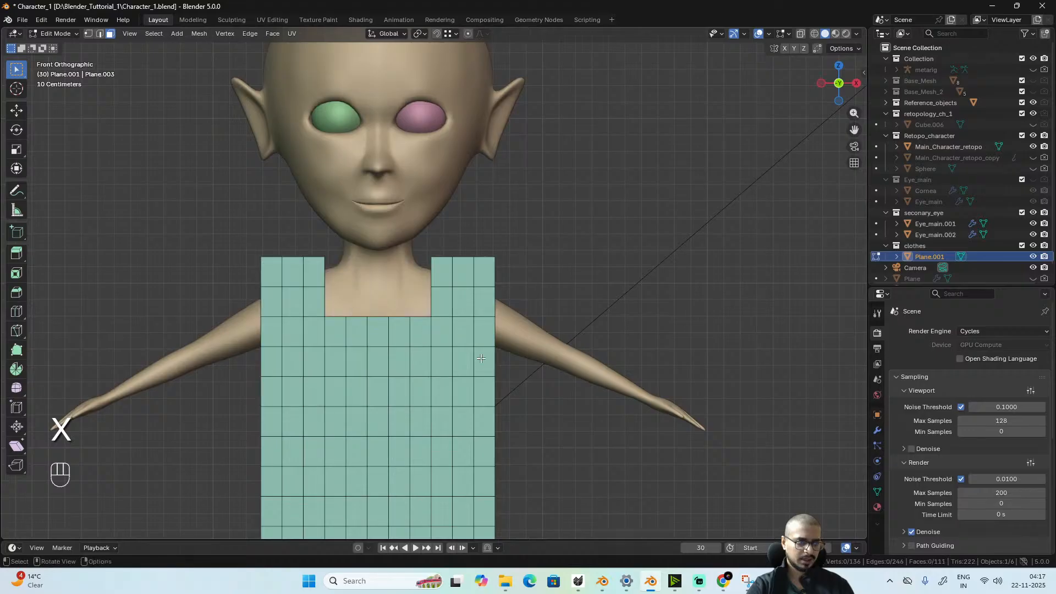
- Enable proportional editing and X-ray display for shaping the garment mesh in front view
scroll(495, 374, down, 3)
mouse_move(500, 404)
middle_down()
mouse_move(248, 406)
mouse_move(496, 396)
middle_up()
key(o)
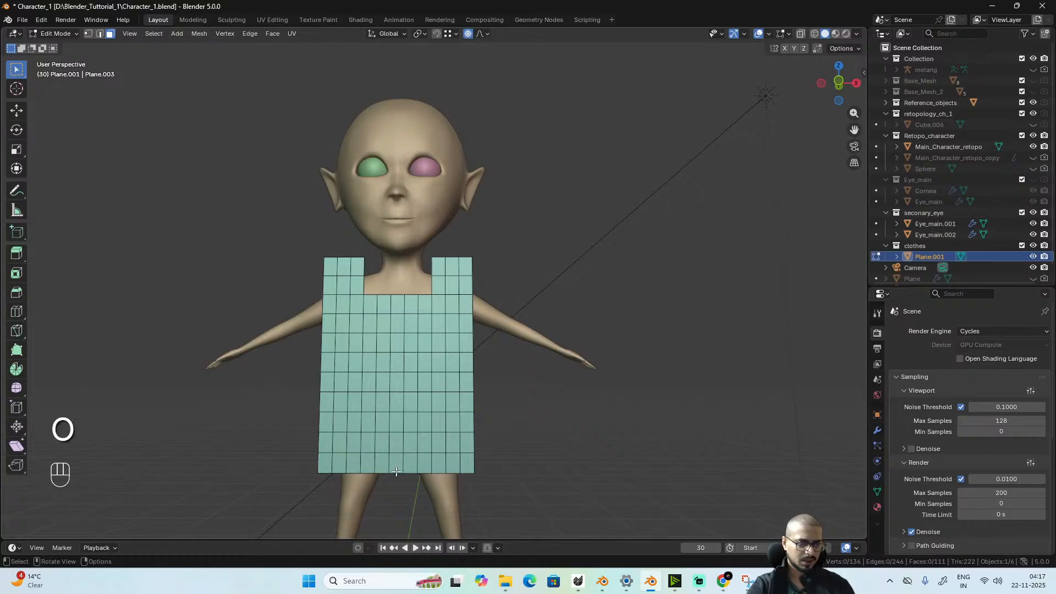
click(396, 471)
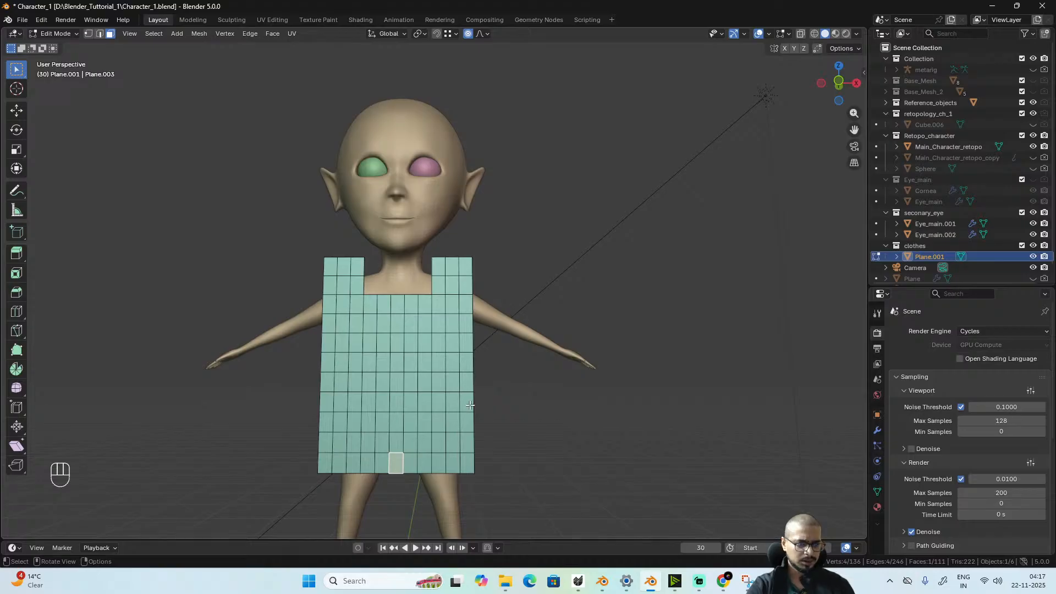
alt+middle_drag(452, 413, 396, 440)
key(alt+z)
key(KP_1)
scroll(431, 436, up, 3)
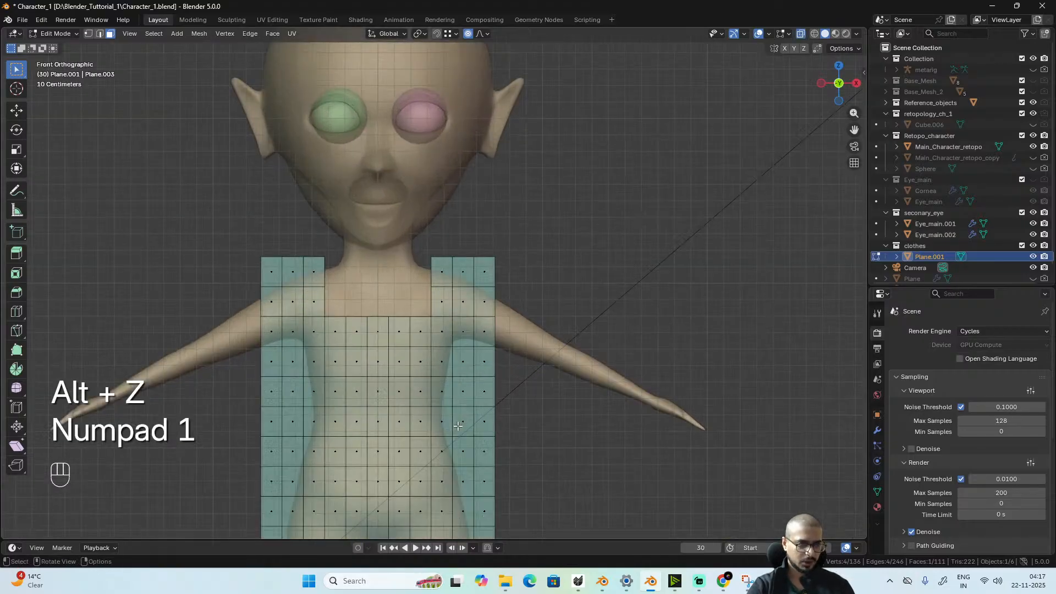
- Scale the horizontal edge loop at the waist to about 0.82 with smooth proportional falloff, size about 0.62
key(2)
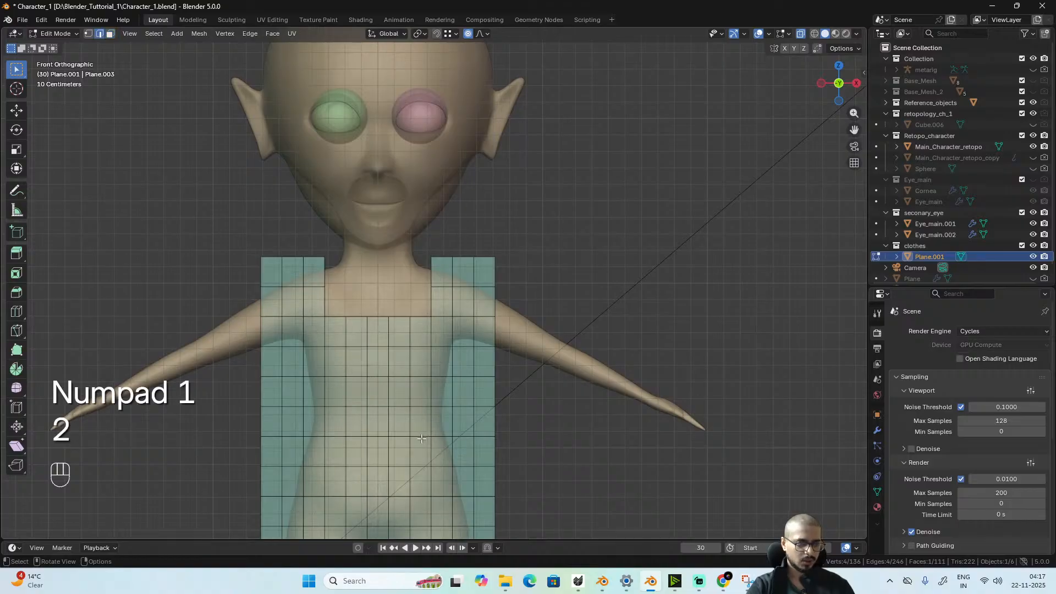
alt+click(421, 437)
scroll(620, 477, down, 3)
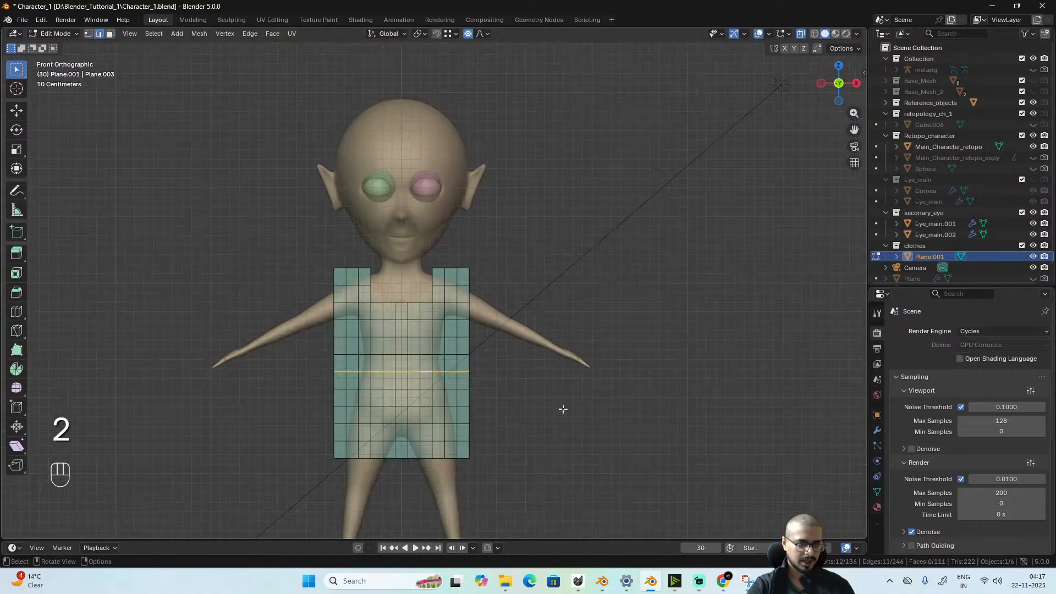
key(s)
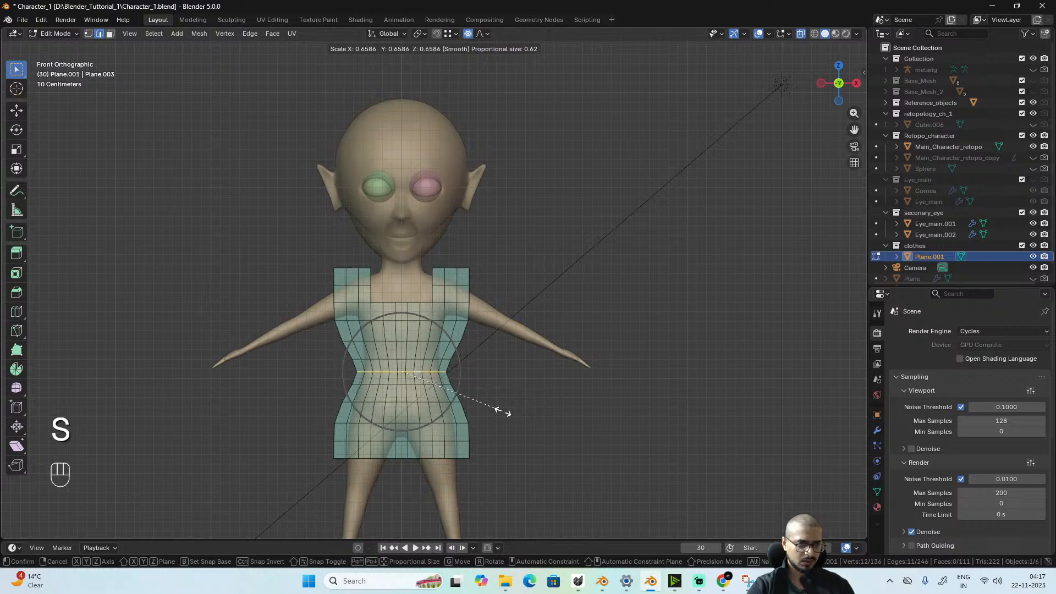
click(531, 415)
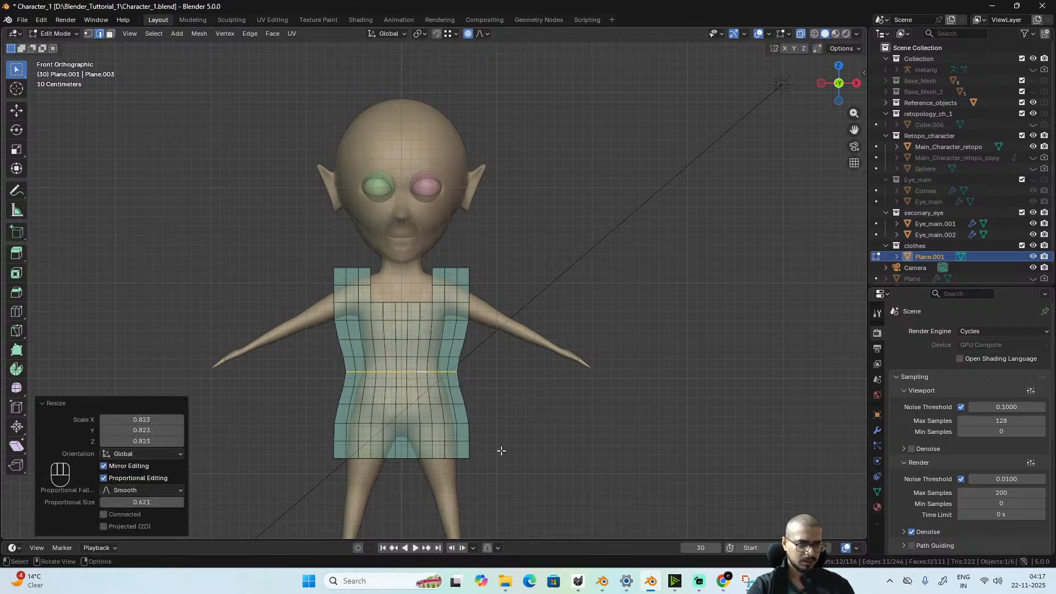
- Move the entire garment mesh up about 0.21 m along the global Z axis
key(a)
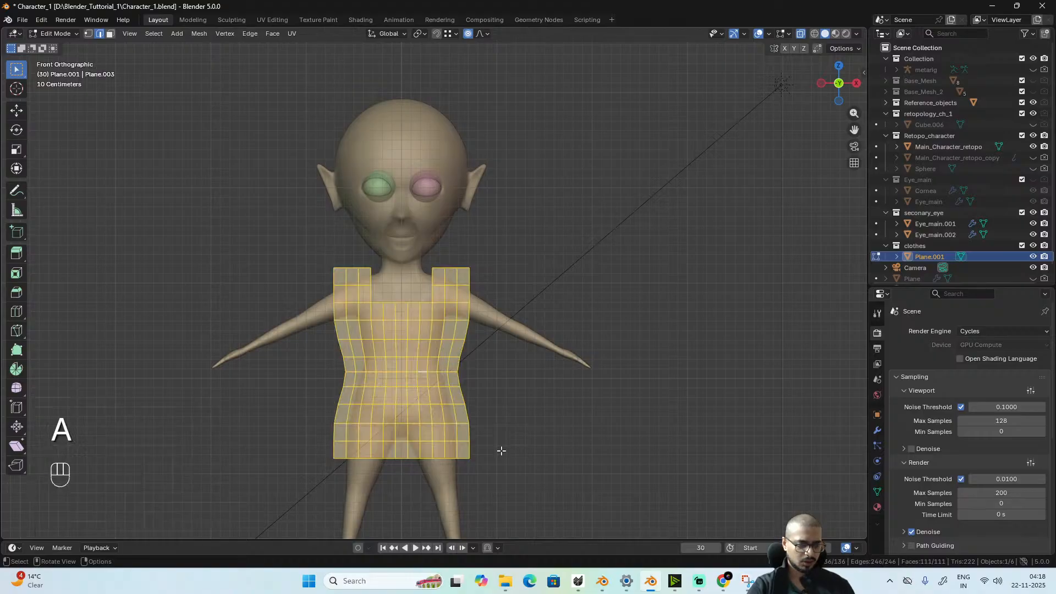
key(g)
key(z)
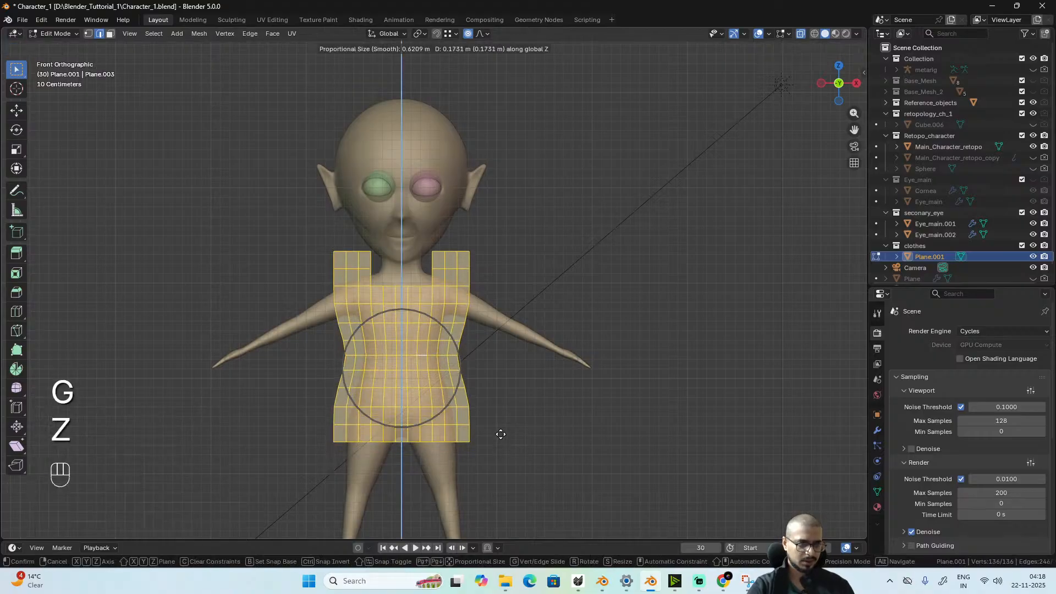
click(501, 431)
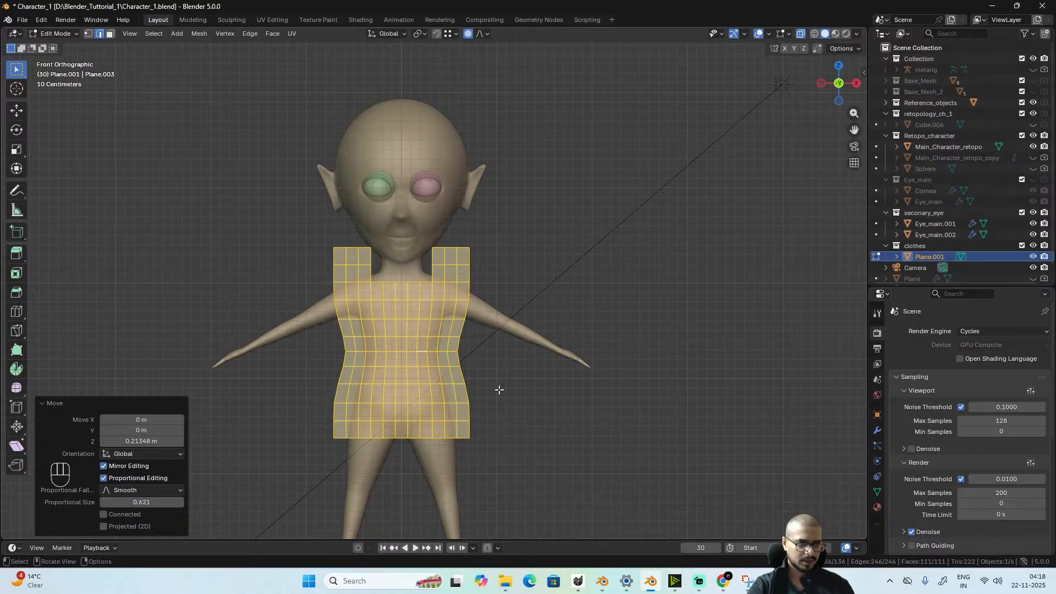
- Enable X mirror symmetry and scale the shoulder straps' top edge to about 0.665 with smooth proportional falloff, size about 0.42
scroll(499, 390, up, 3)
shift+middle_drag(499, 388, 506, 476)
scroll(696, 233, up, 3)
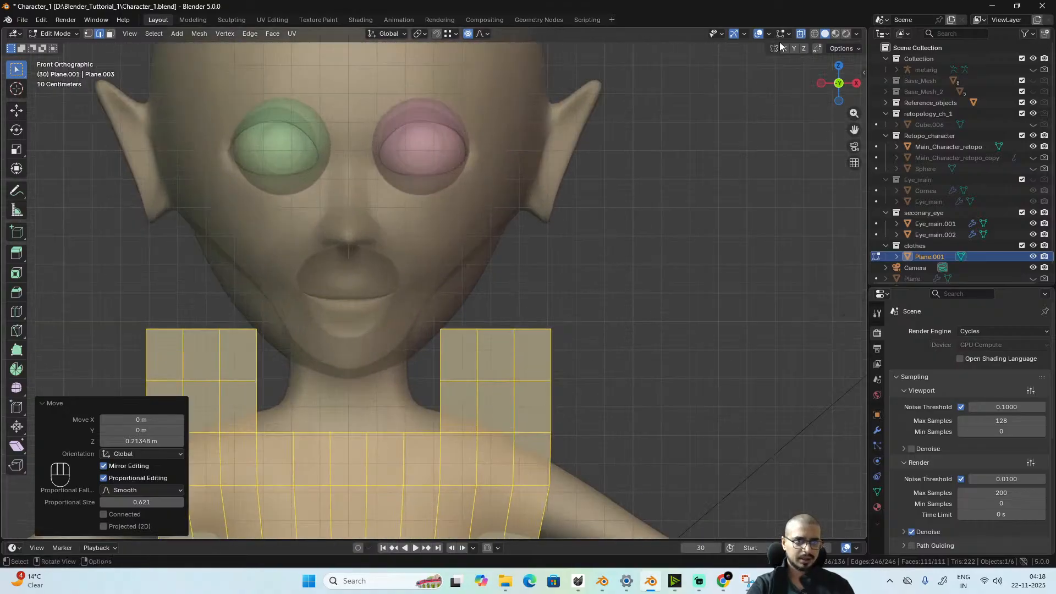
alt+click(501, 330)
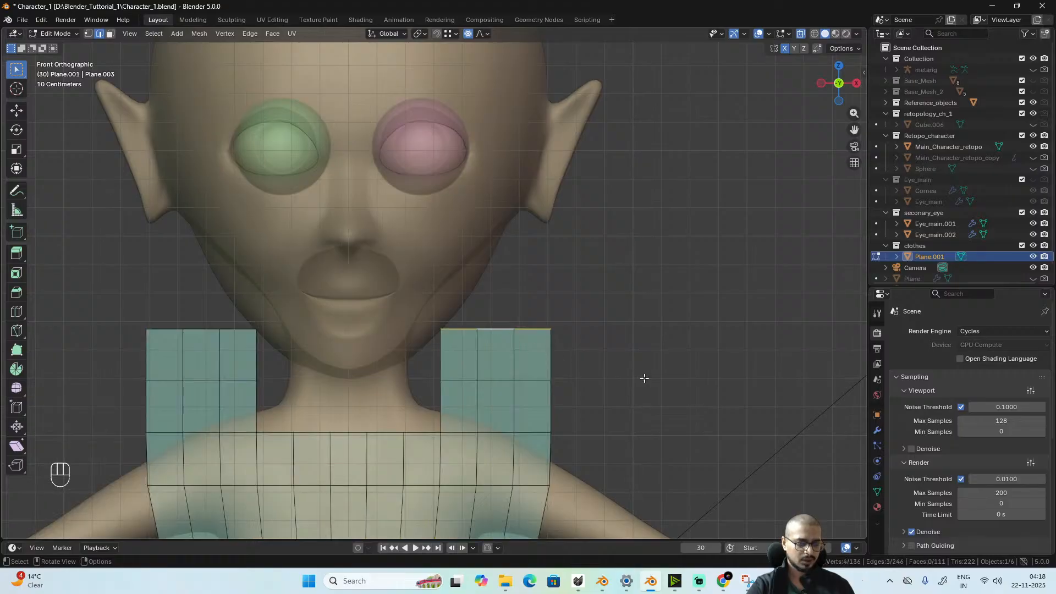
key(s)
scroll(613, 370, up, 2)
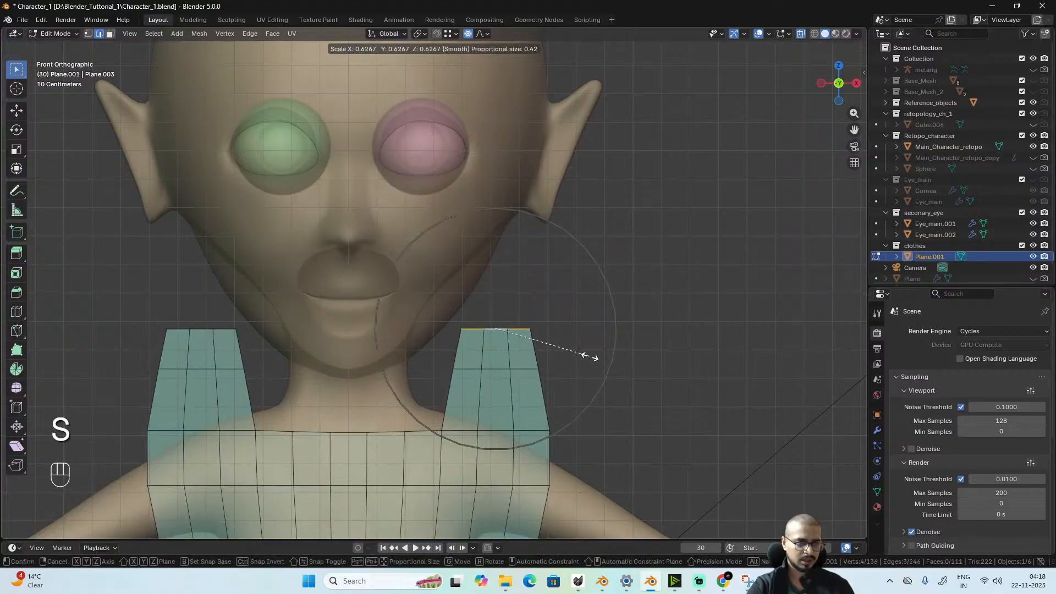
click(594, 358)
scroll(572, 396, down, 4)
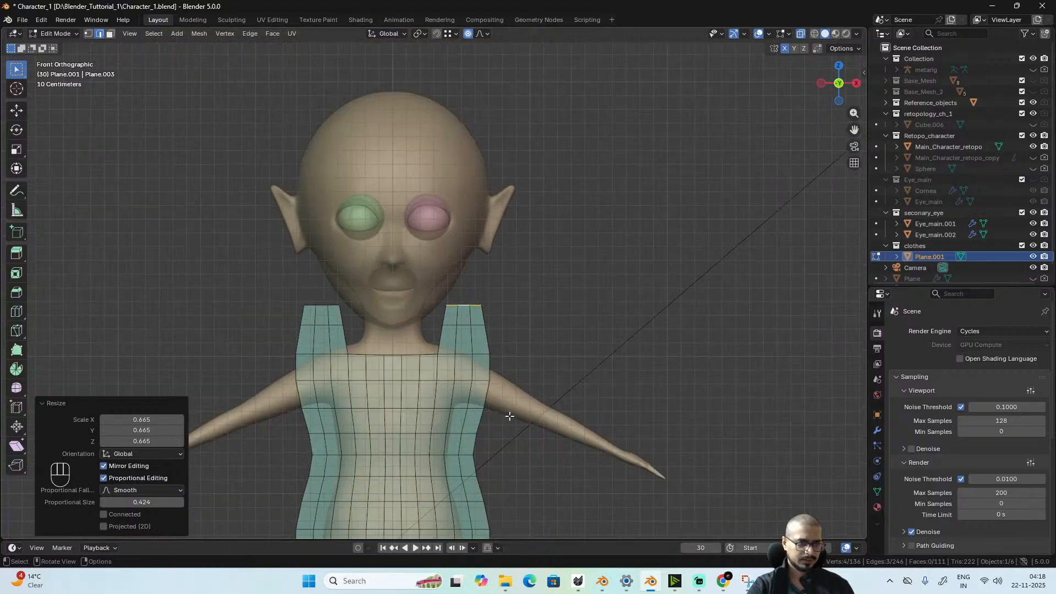
- Scale the horizontal edge loop across the chest to about 0.64 with smooth proportional falloff, size about 0.62
scroll(510, 417, up, 2)
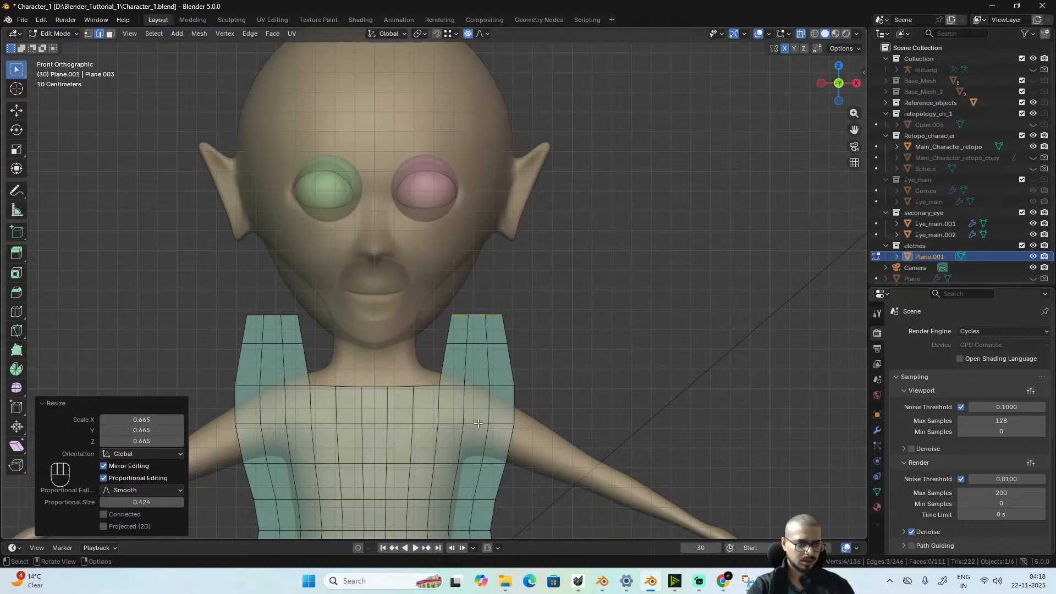
key(2)
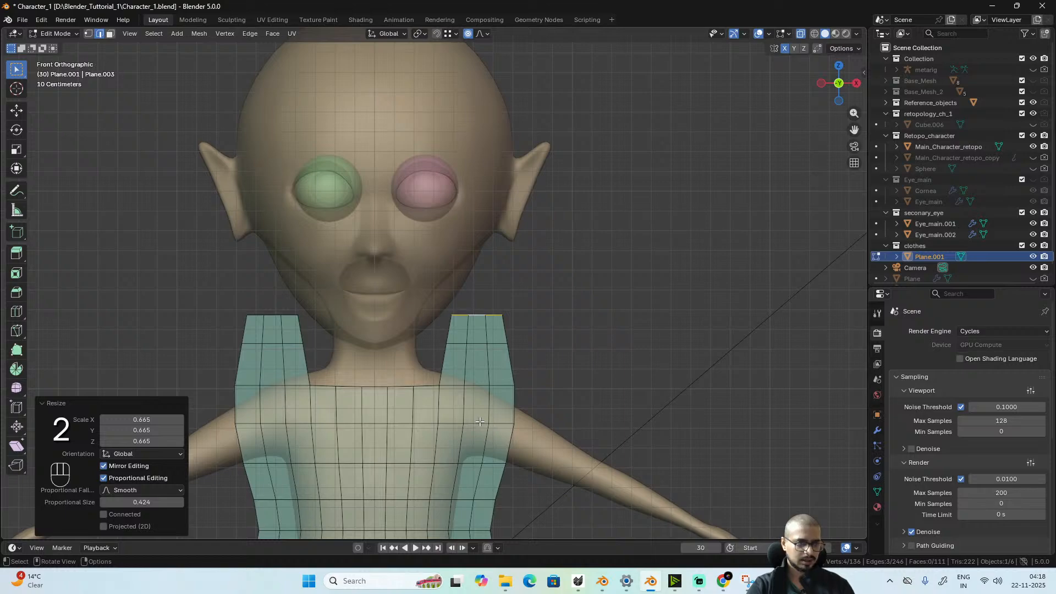
alt+click(479, 423)
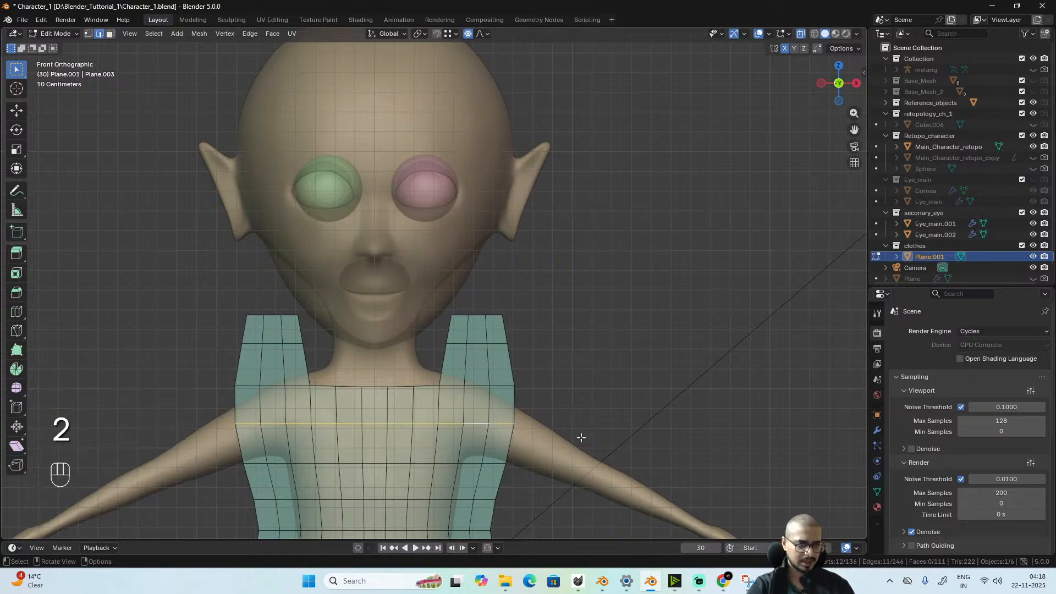
key(s)
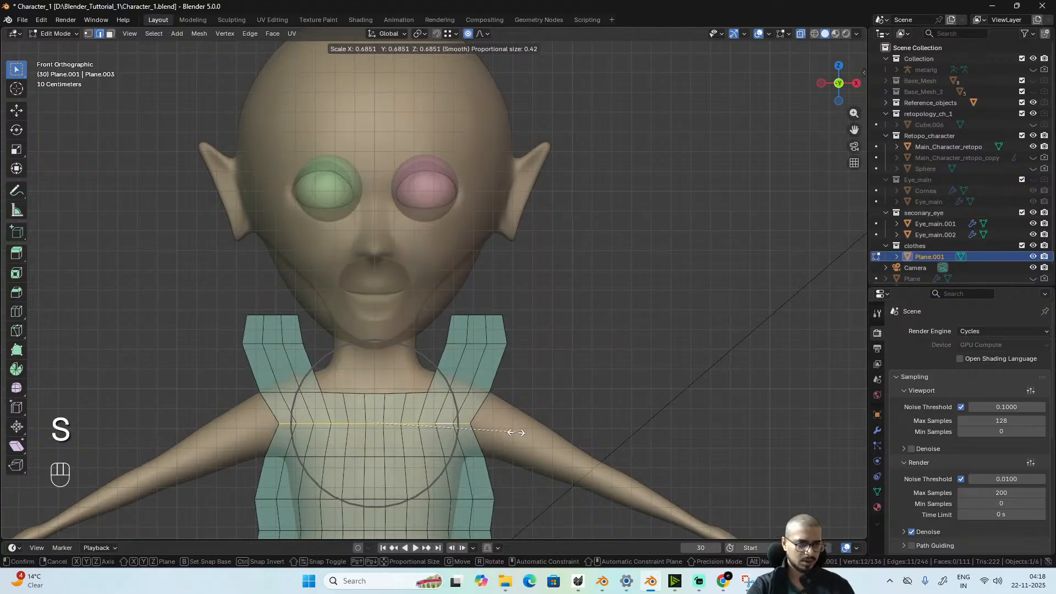
scroll(518, 432, down, 2)
scroll(517, 431, down, 2)
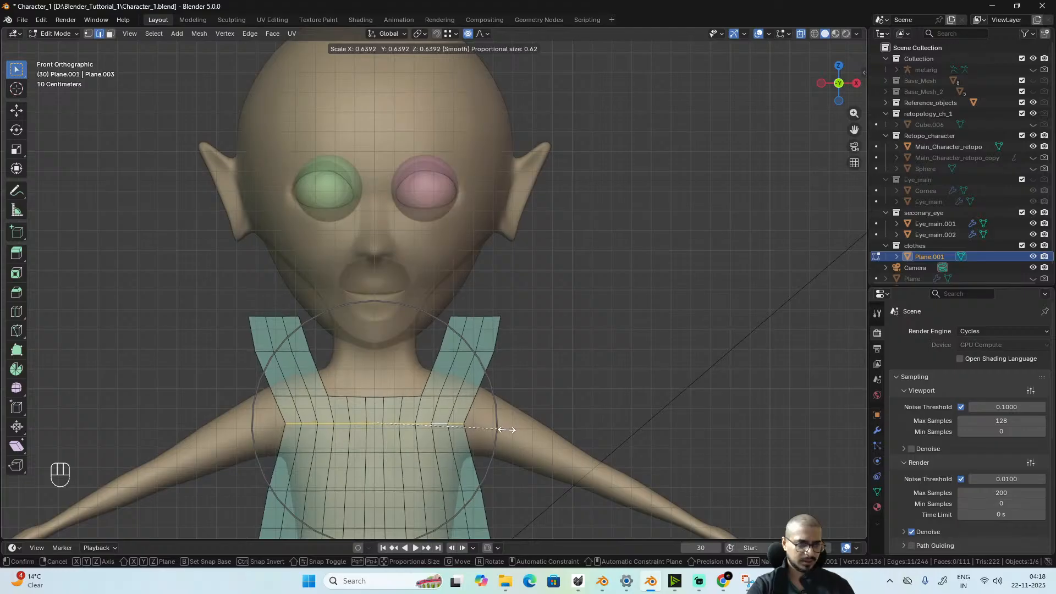
click(502, 431)
scroll(511, 421, down, 3)
- Move the entire garment mesh about 0.13 m along the global Y axis, closer to the torso
alt+drag(536, 431, 413, 425)
key(a)
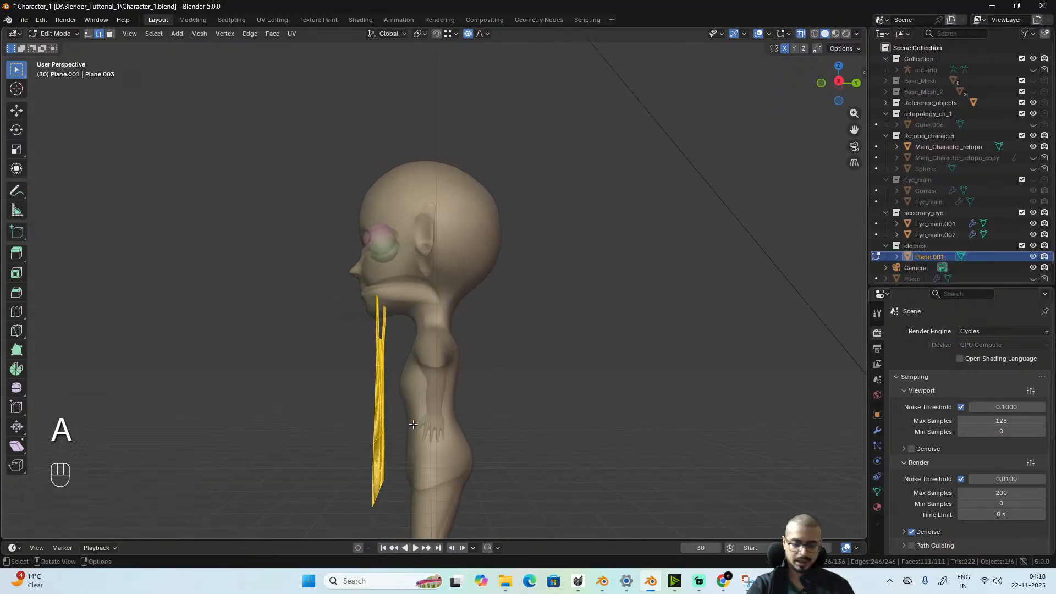
key(g)
key(y)
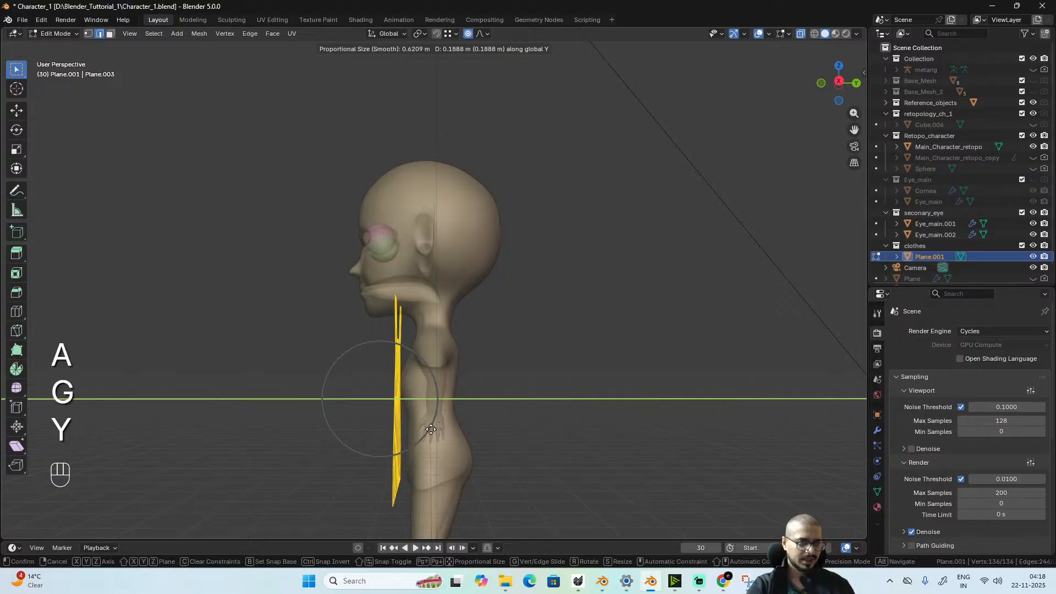
click(426, 436)
- Duplicate the garment panel and place the copy behind the character, about 0.94 m along the global Y axis
mouse_move(426, 436)
alt+mouse_down()
mouse_move(561, 455)
mouse_move(612, 441)
mouse_move(503, 462)
mouse_move(556, 440)
mouse_move(387, 446)
mouse_move(429, 447)
alt+mouse_up()
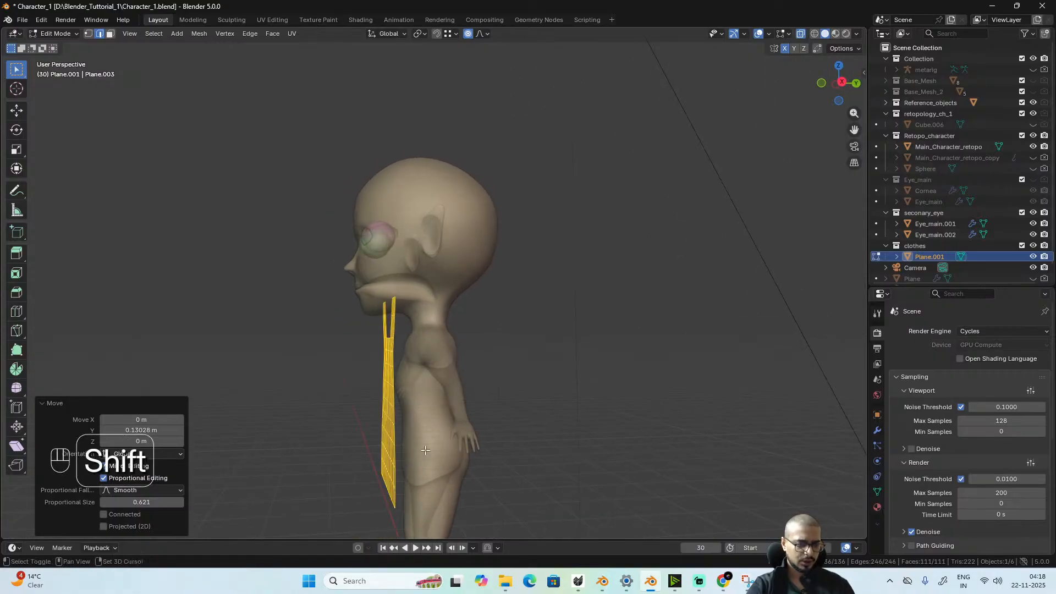
key(shift+d)
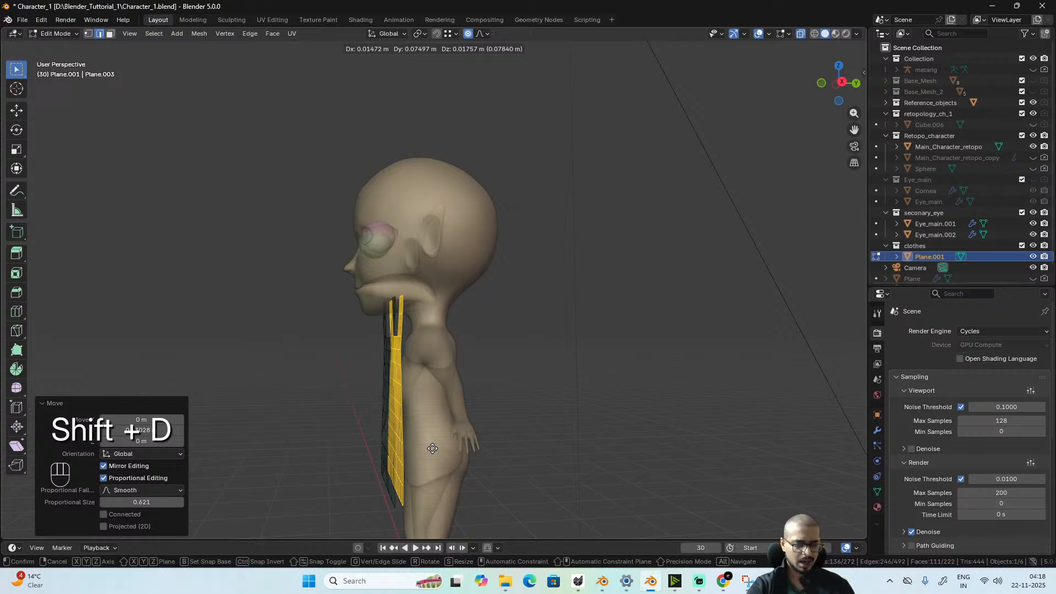
key(y)
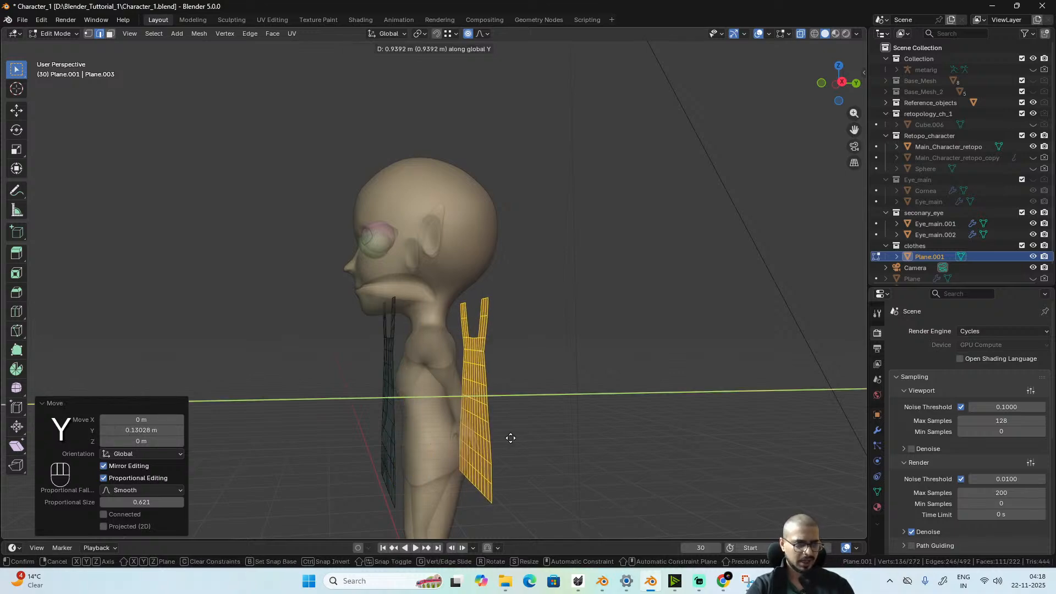
click(510, 438)
alt+drag(509, 439, 537, 448)
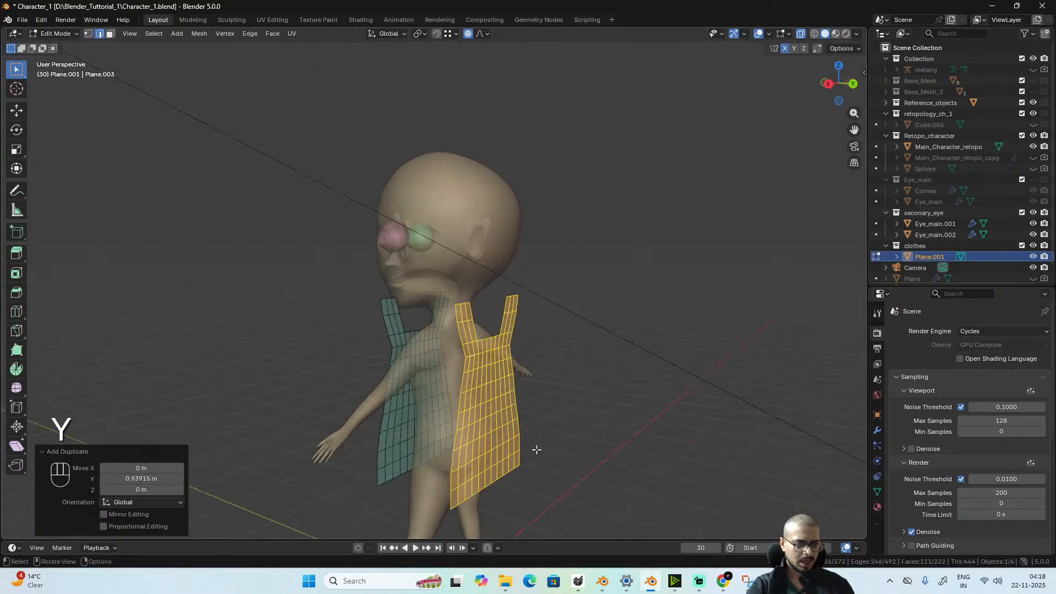
key(r)
key(z)
right_click(537, 448)
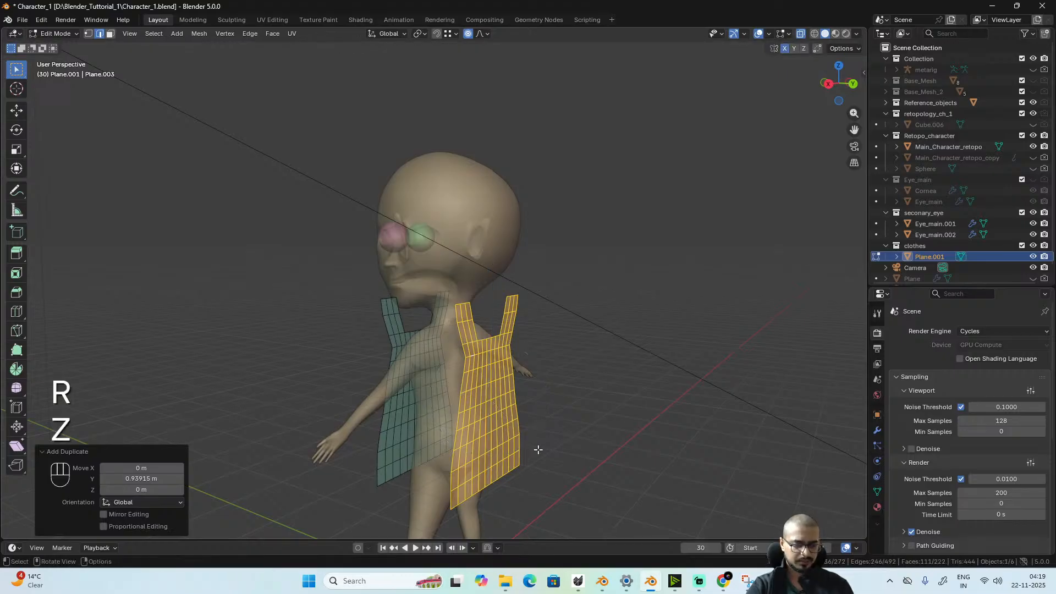
- Turn off proportional editing and rotate the back panel 180° around the global Z axis
key(o)
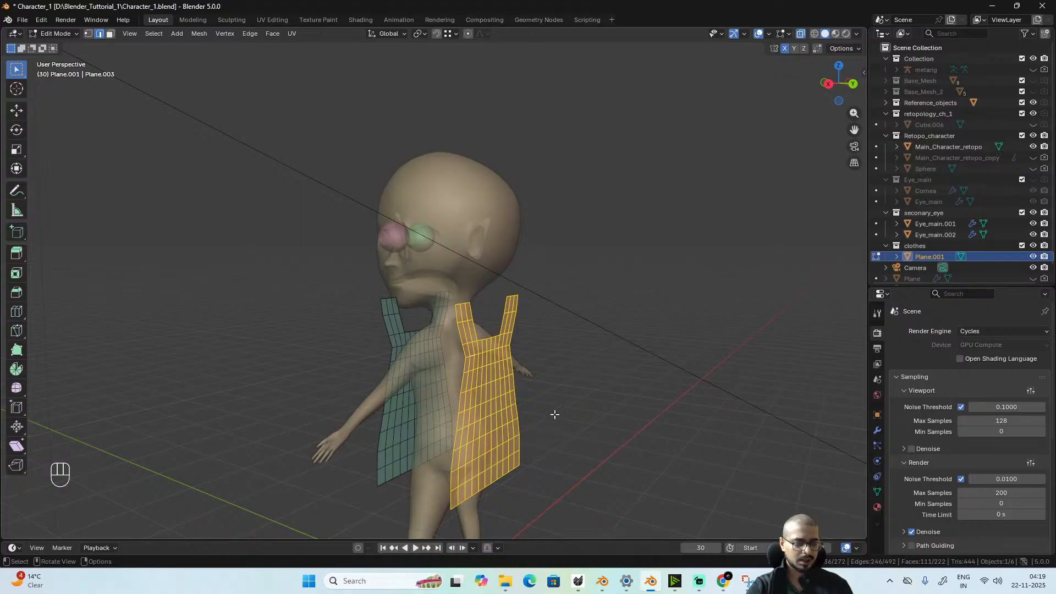
text(rz180)
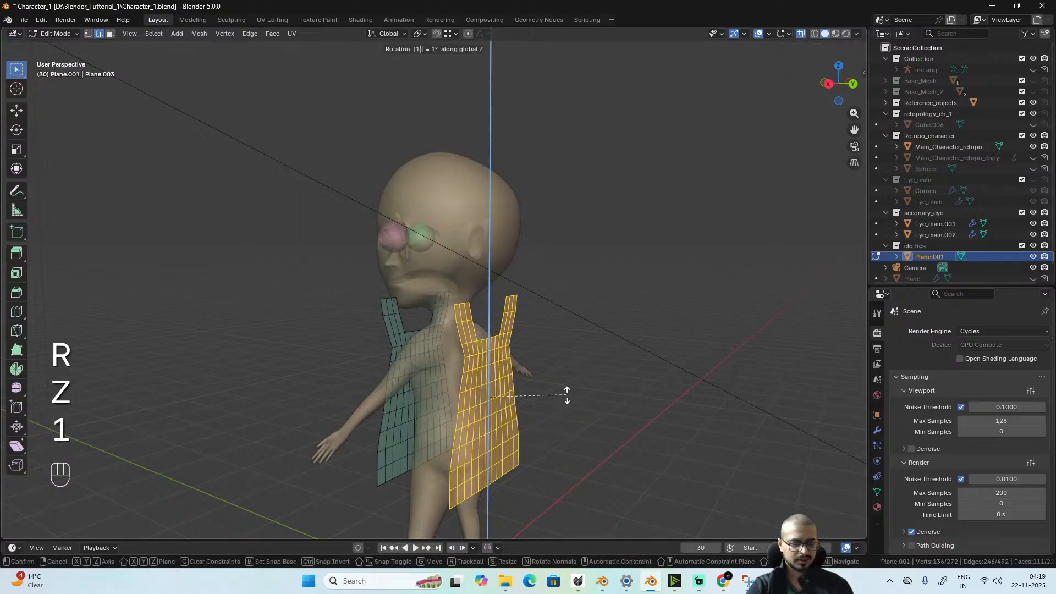
click(566, 391)
- Turn off X-ray display and enable the Face Orientation overlay to check both garment panels from front and back
alt+drag(505, 437, 613, 427)
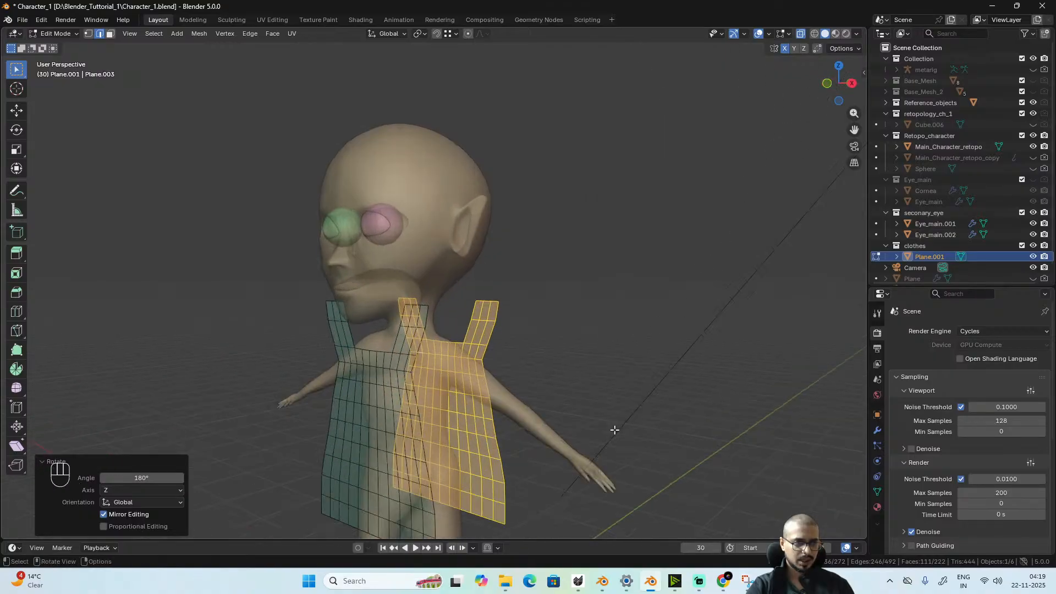
key(alt+z)
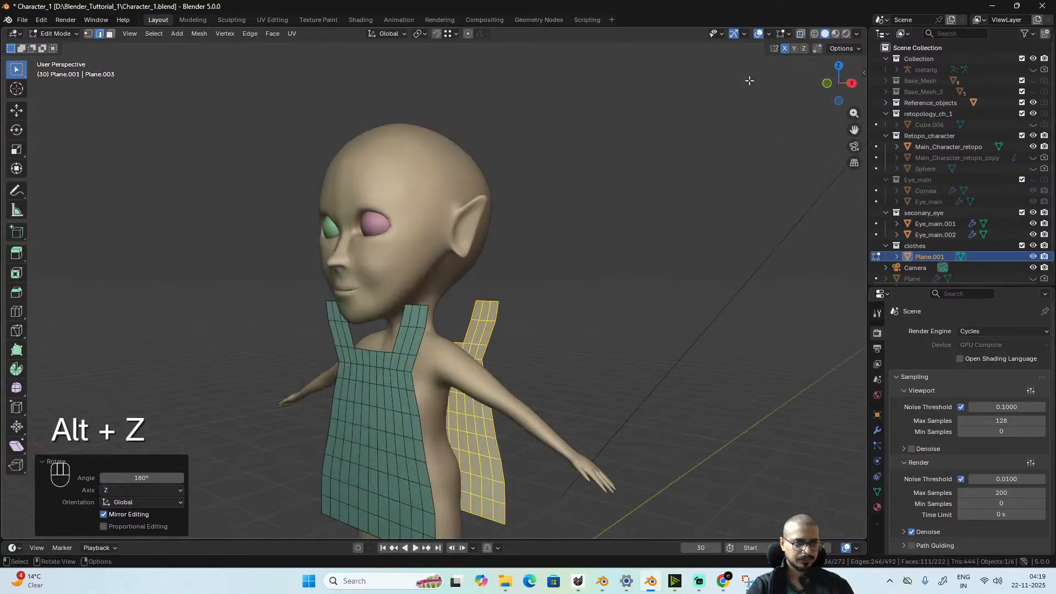
click(768, 35)
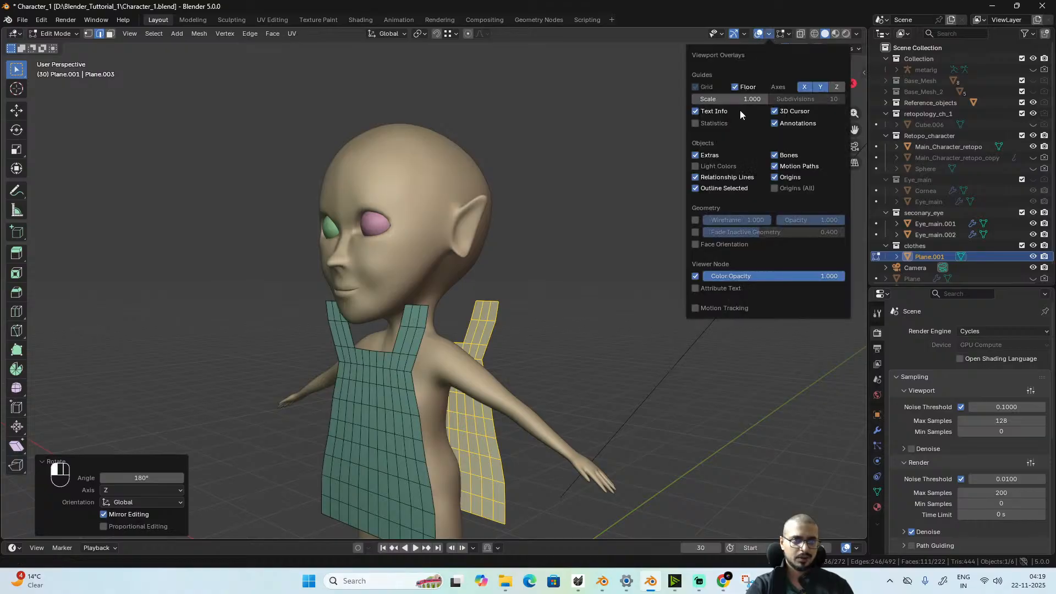
click(694, 246)
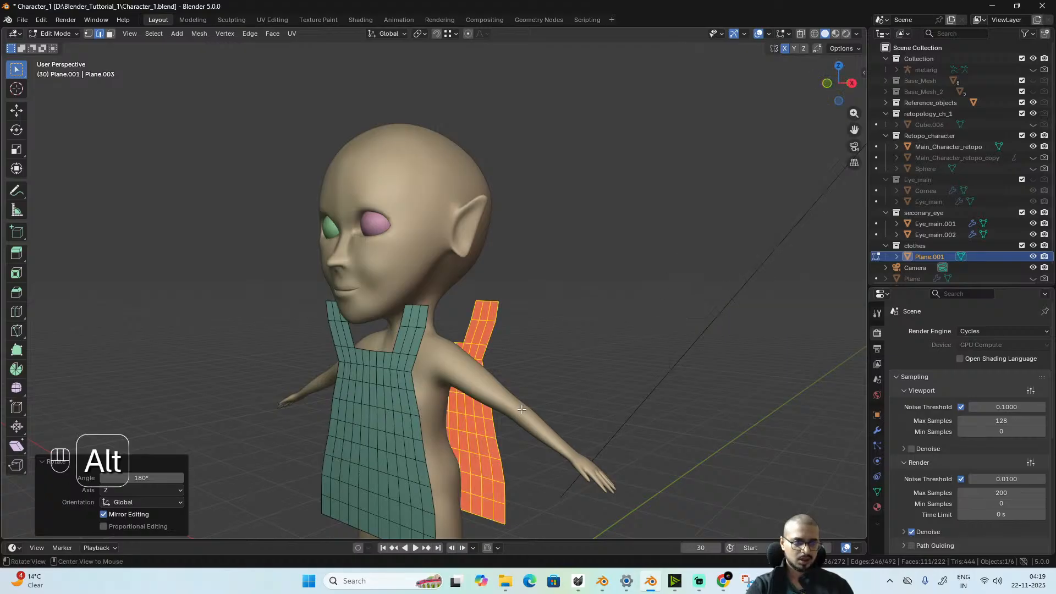
middle_drag(586, 373, 544, 378)
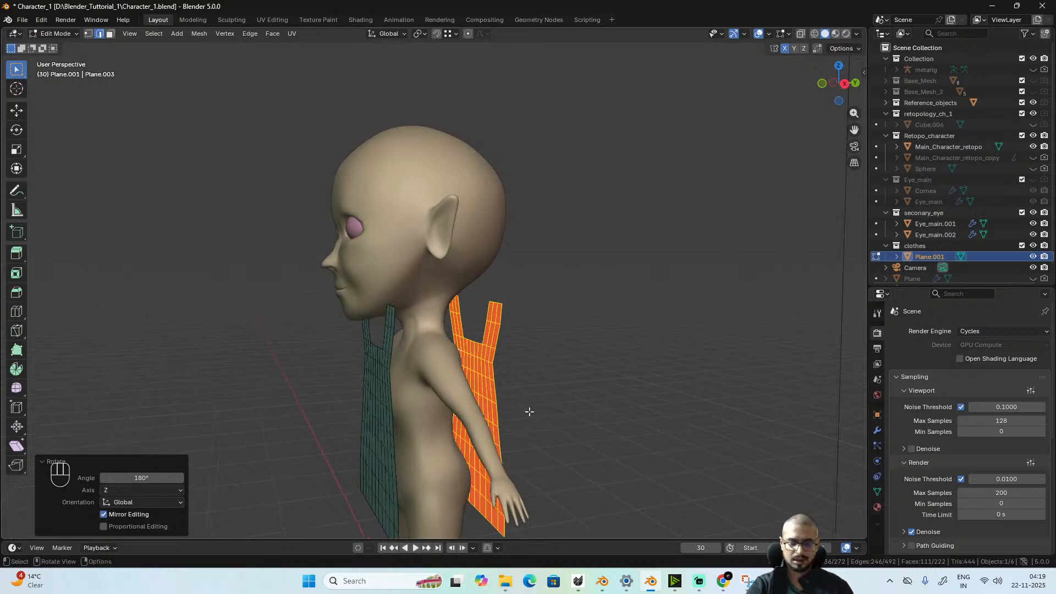
alt+middle_drag(571, 402, 490, 440)
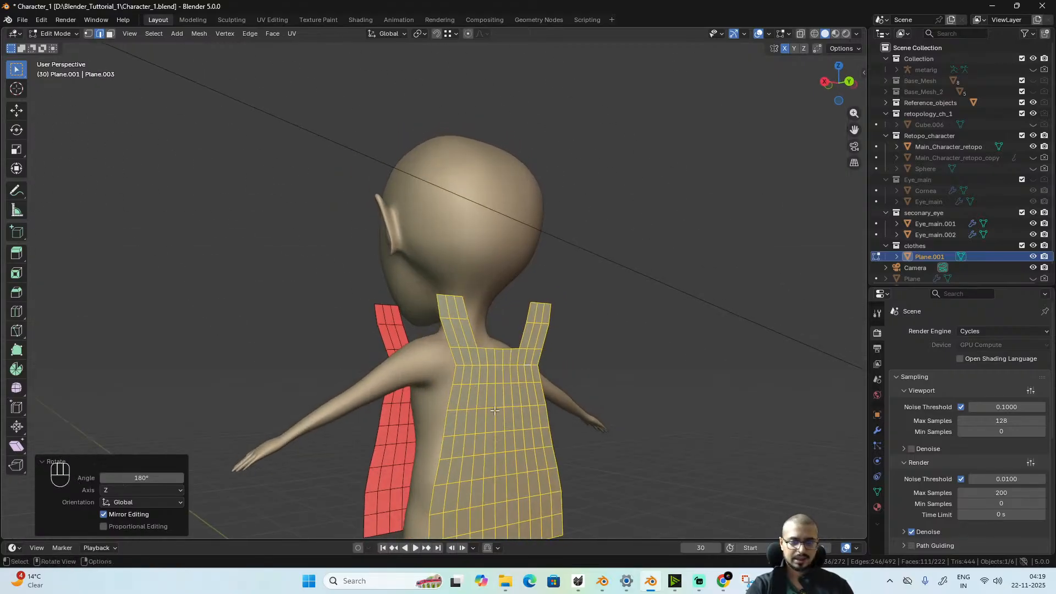
scroll(494, 411, down, 3)
scroll(422, 279, up, 3)
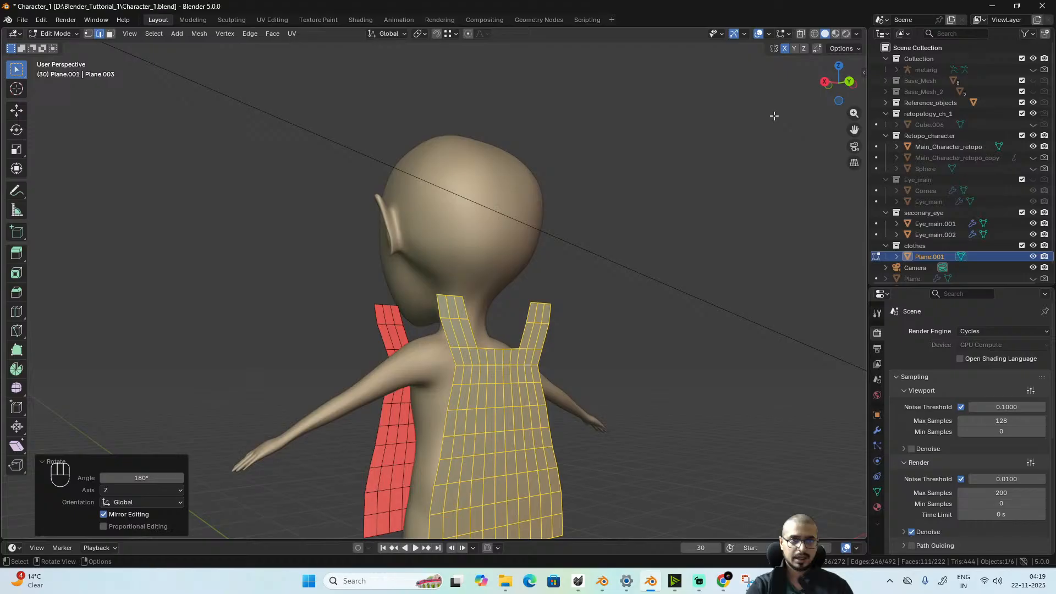
- Set both the wireframe colour and the object colour of the viewport shading to Object
click(856, 34)
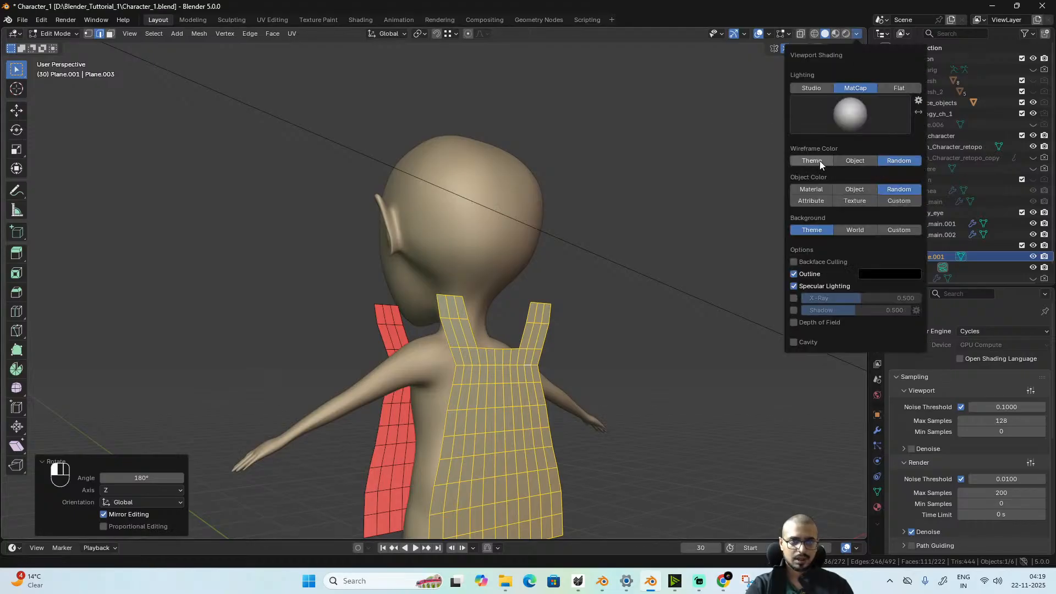
click(868, 164)
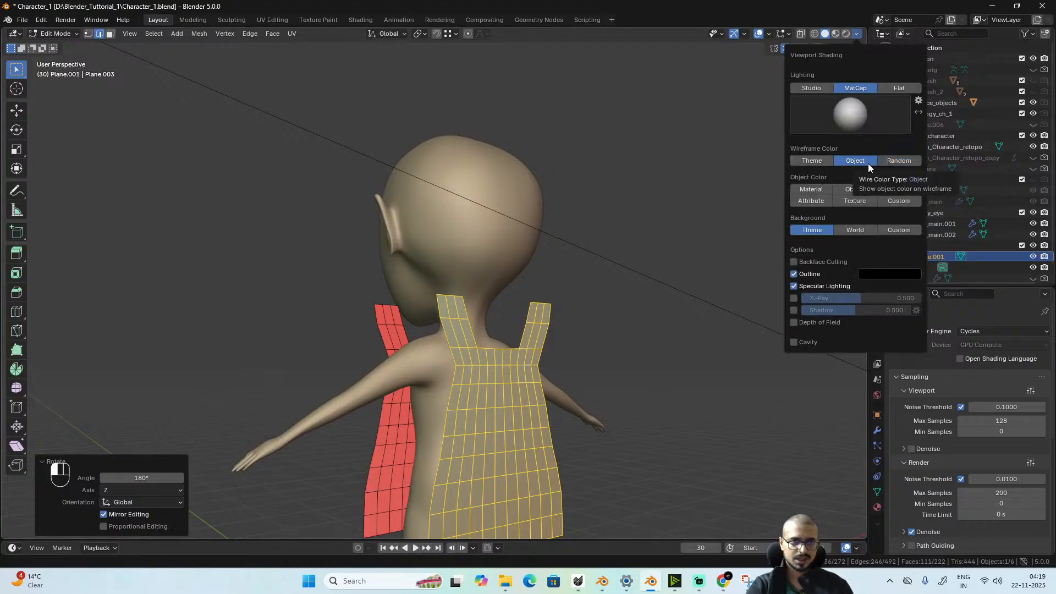
click(859, 188)
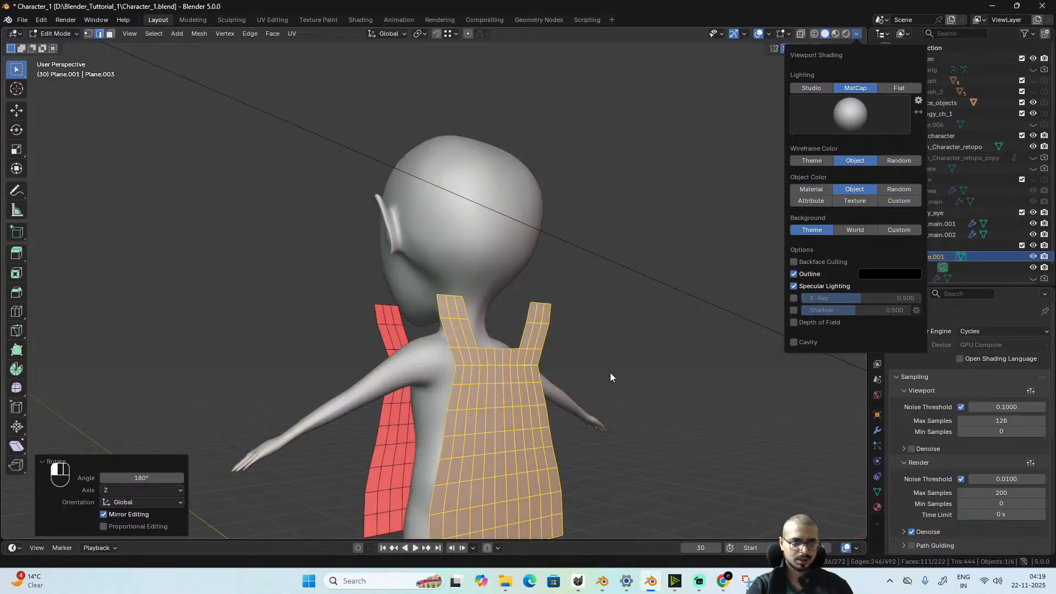
mouse_move(635, 398)
alt+middle_down()
mouse_move(639, 384)
mouse_move(759, 389)
mouse_move(589, 396)
mouse_move(620, 314)
alt+middle_up()
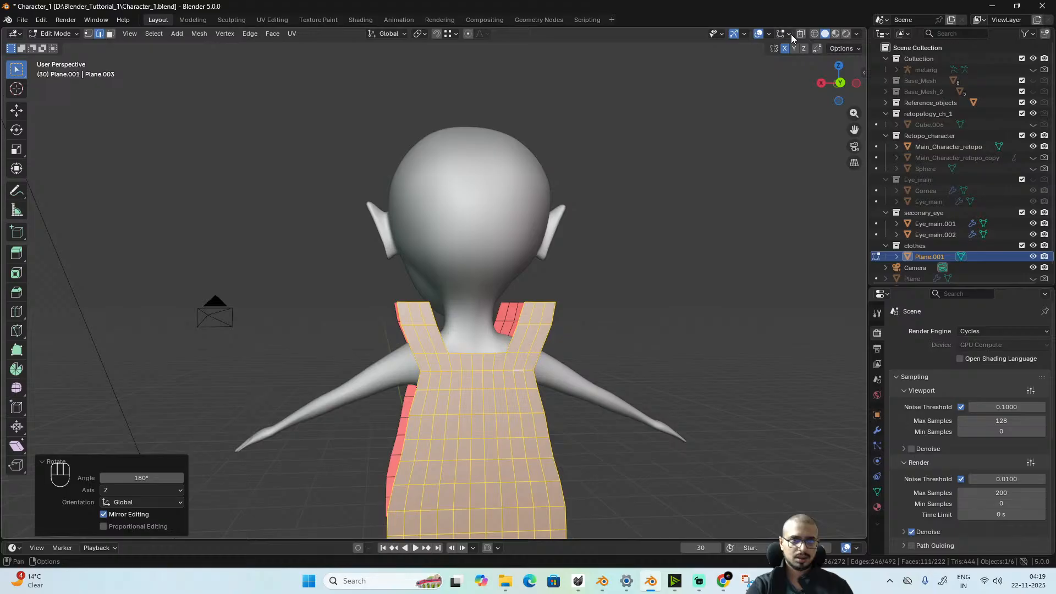
- Switch the viewport shading to Studio lighting with Material as the object colour
click(770, 34)
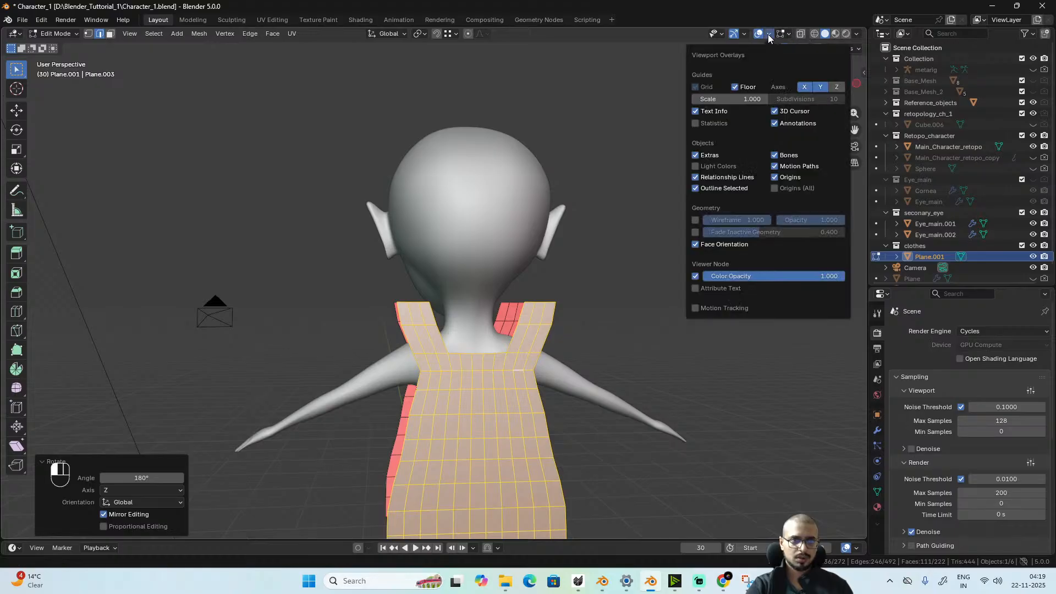
mouse_move(858, 33)
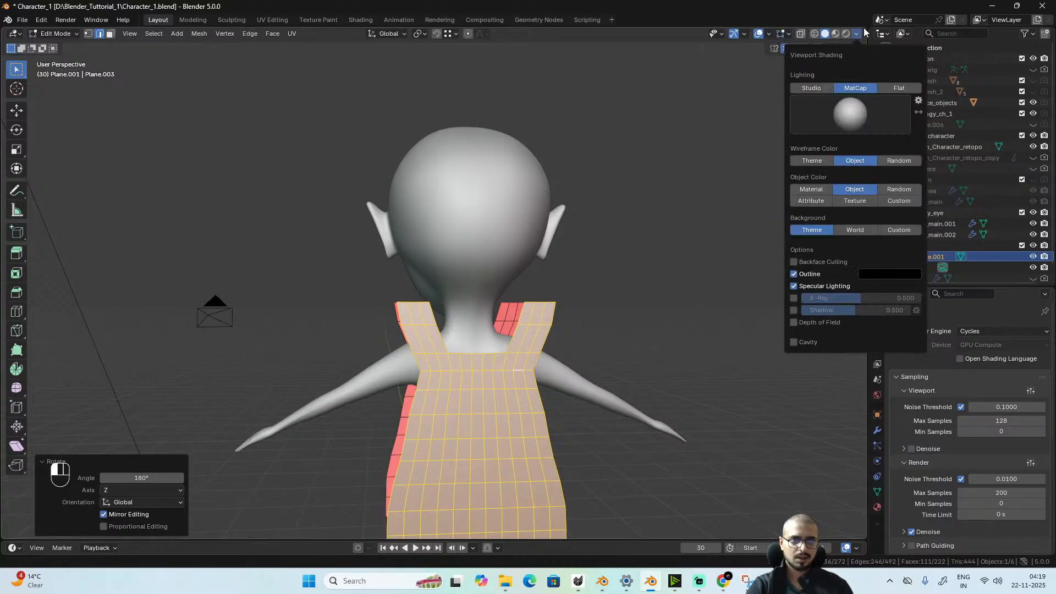
click(811, 87)
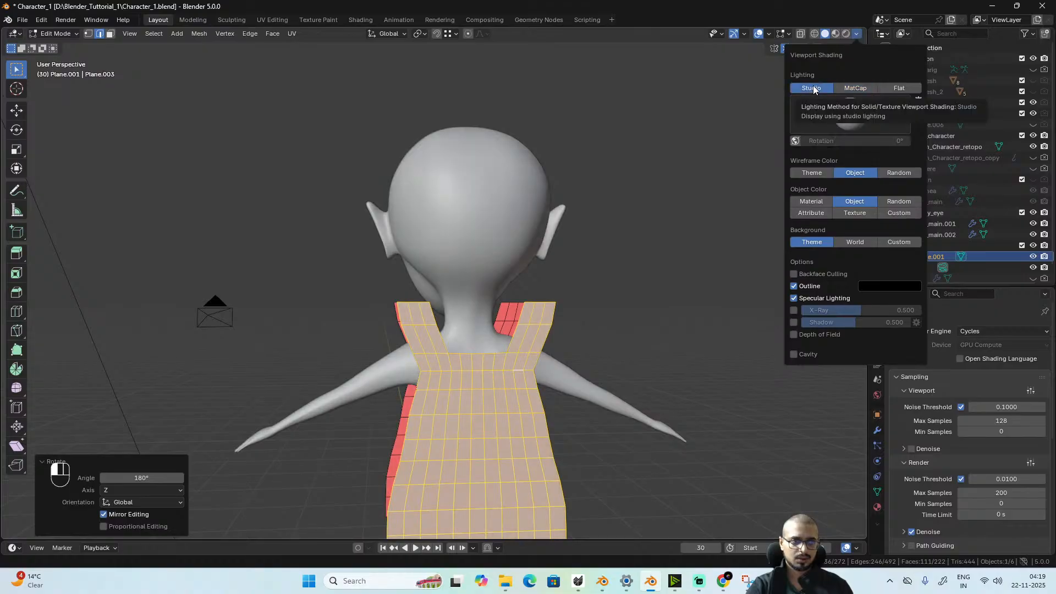
click(896, 88)
click(857, 34)
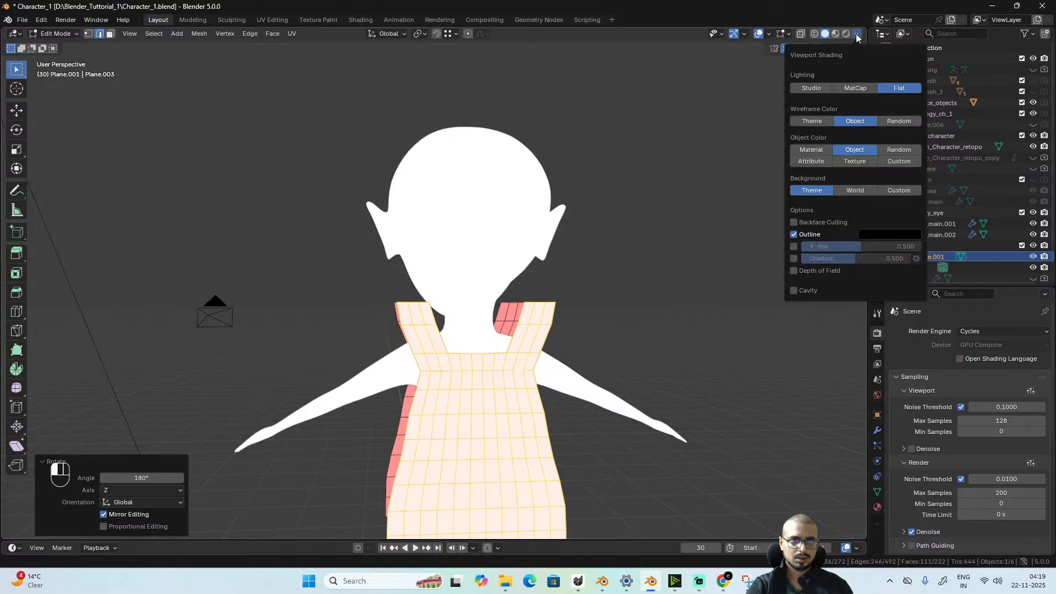
click(818, 85)
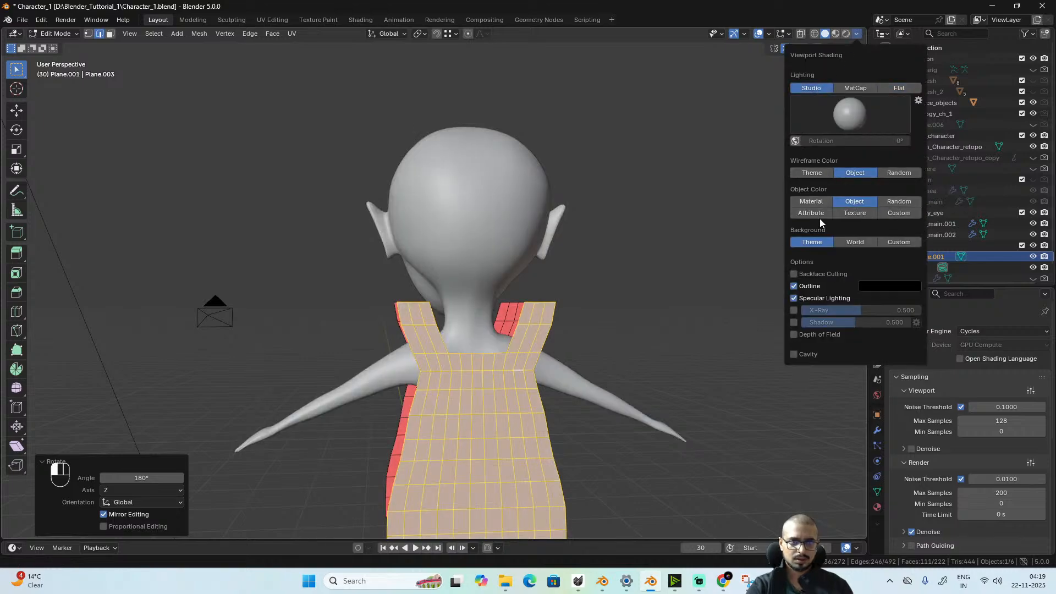
click(825, 201)
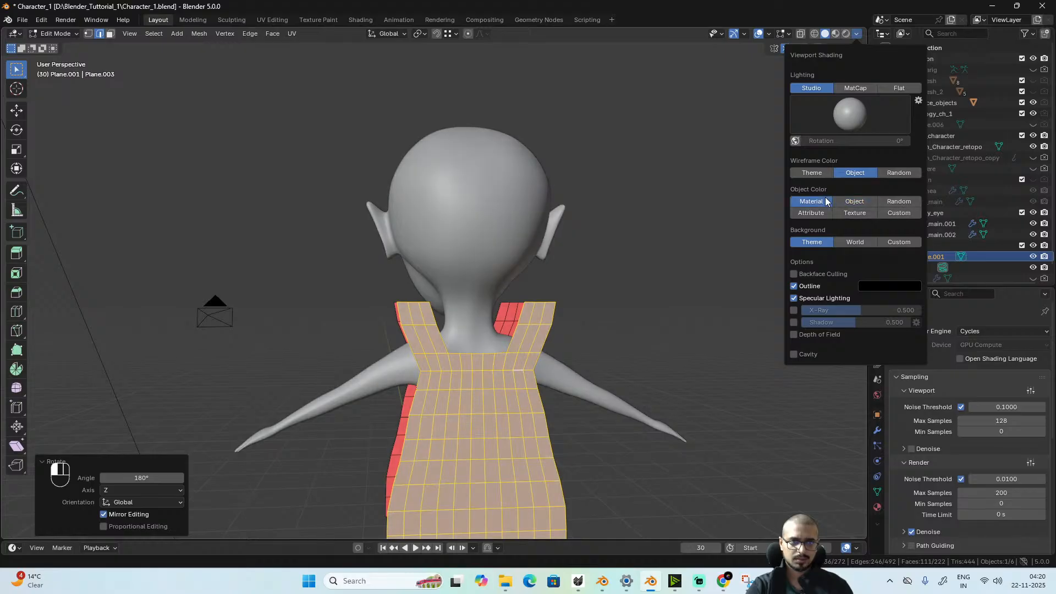
- Set the viewport shading's object colour to Object and its wireframe colour to Theme
click(857, 200)
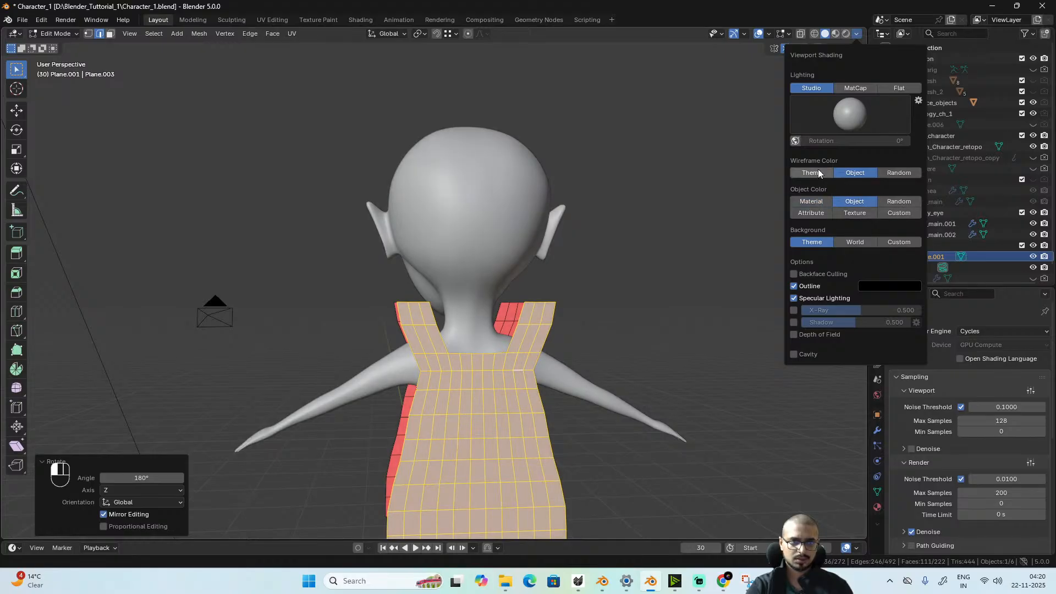
click(818, 171)
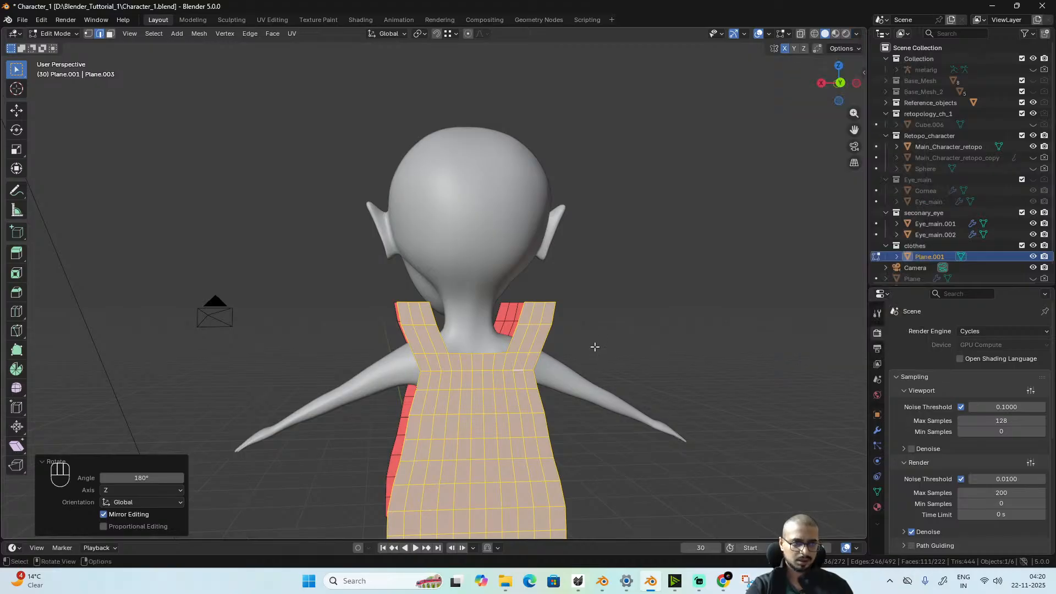
- Examine the face orientation of the front and back garment panels from all sides in Object Mode and Edit Mode
key(Tab)
mouse_move(572, 366)
middle_down()
mouse_move(550, 411)
mouse_move(516, 352)
middle_up()
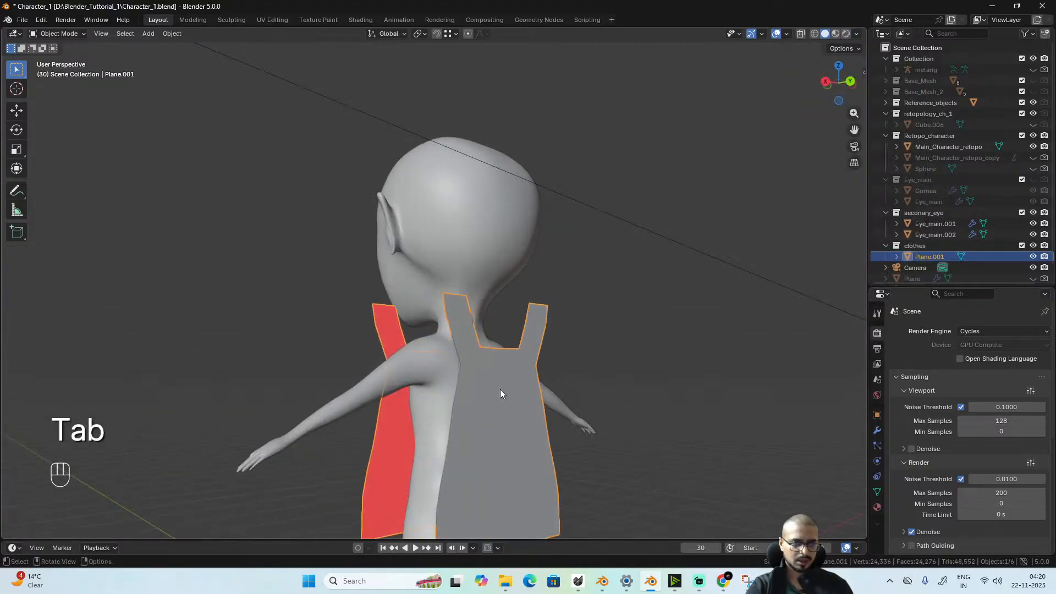
scroll(500, 394, down, 3)
alt+middle_drag(498, 395, 438, 405)
scroll(443, 399, up, 4)
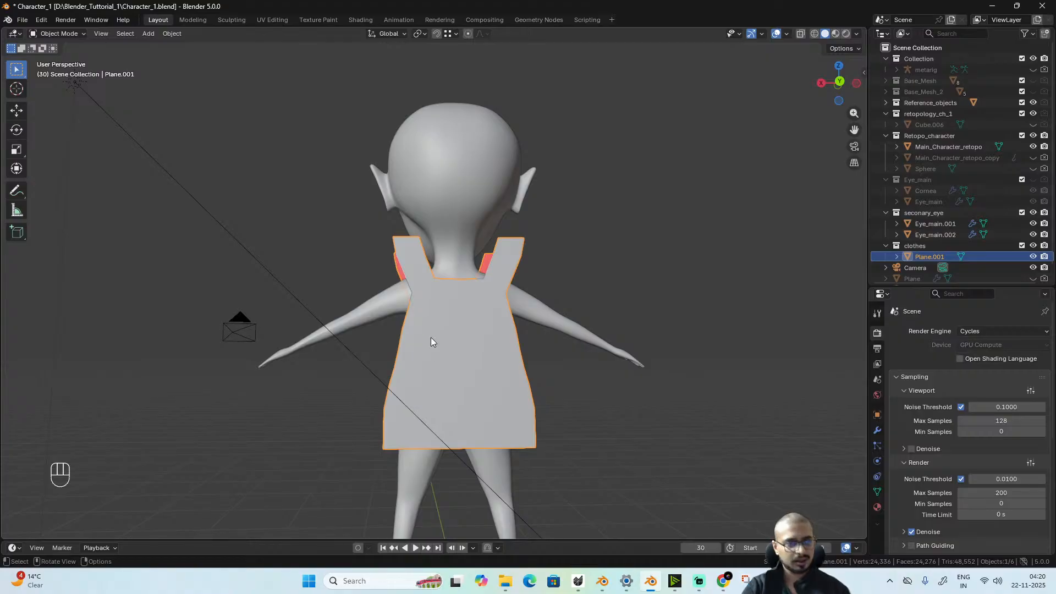
middle_drag(426, 325, 566, 338)
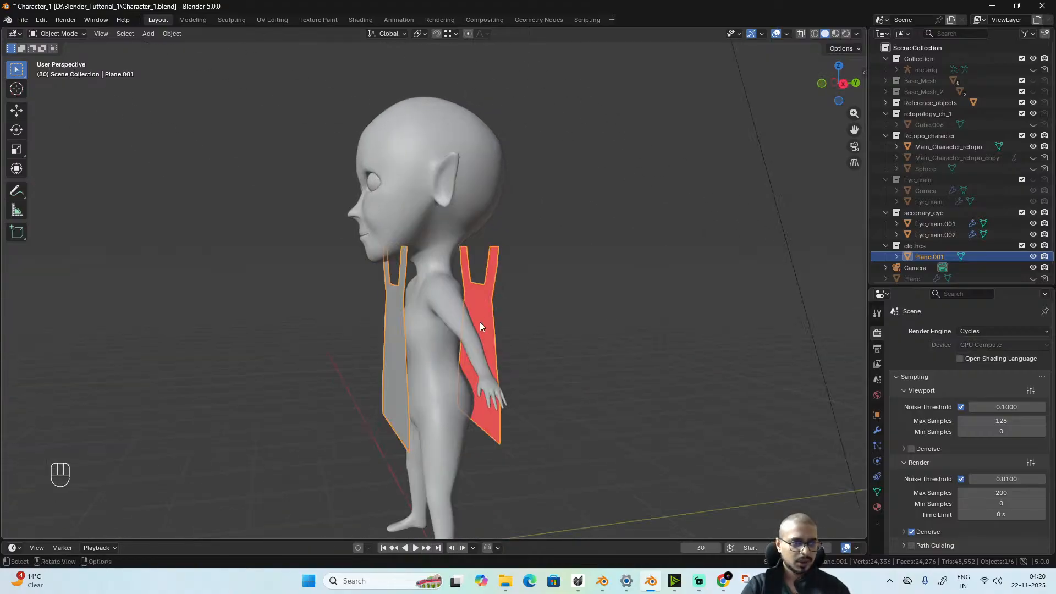
scroll(501, 353, up, 3)
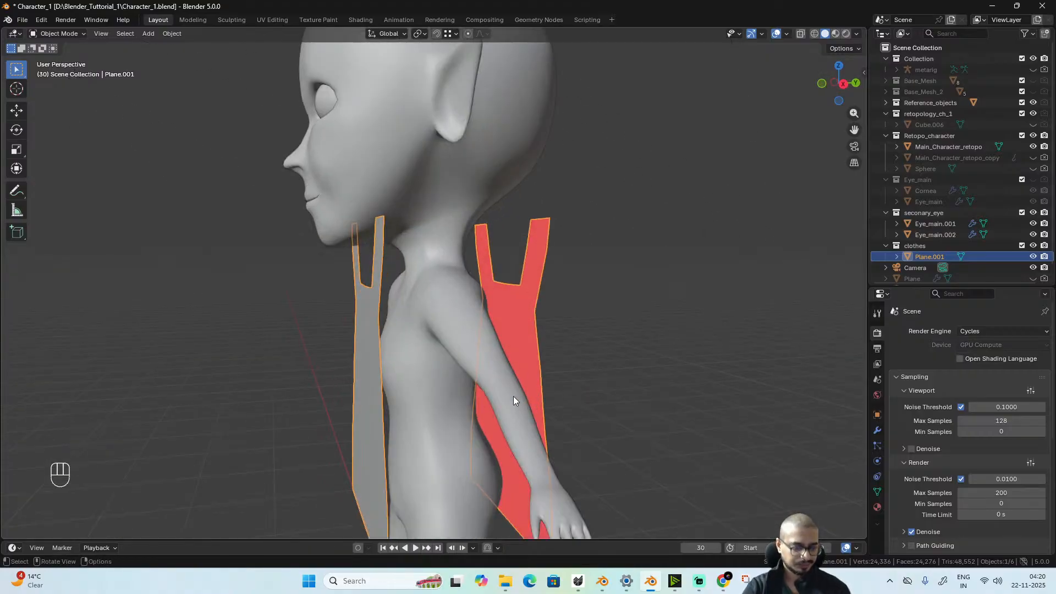
key(Tab)
alt+middle_drag(514, 400, 491, 333)
alt+middle_drag(530, 365, 665, 395)
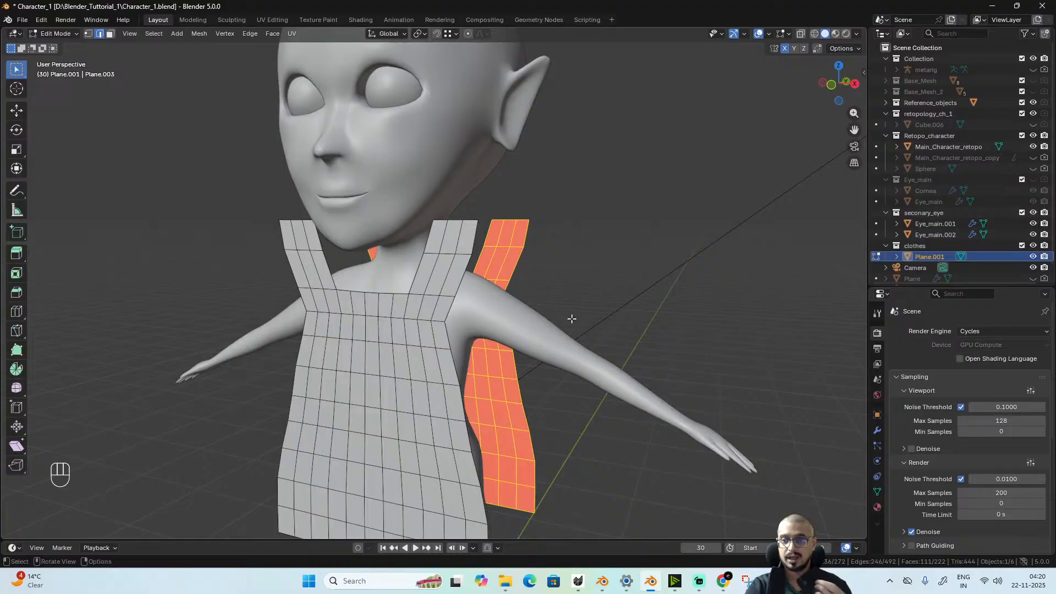
- Turn off the Face Orientation overlay
scroll(572, 318, down, 3)
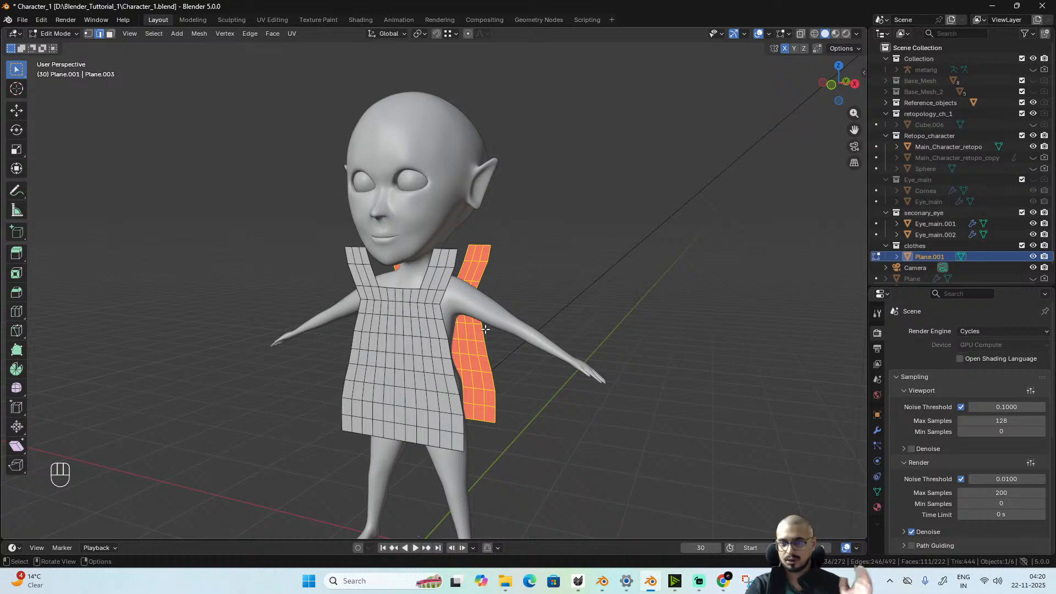
scroll(485, 329, up, 2)
middle_drag(498, 336, 388, 357)
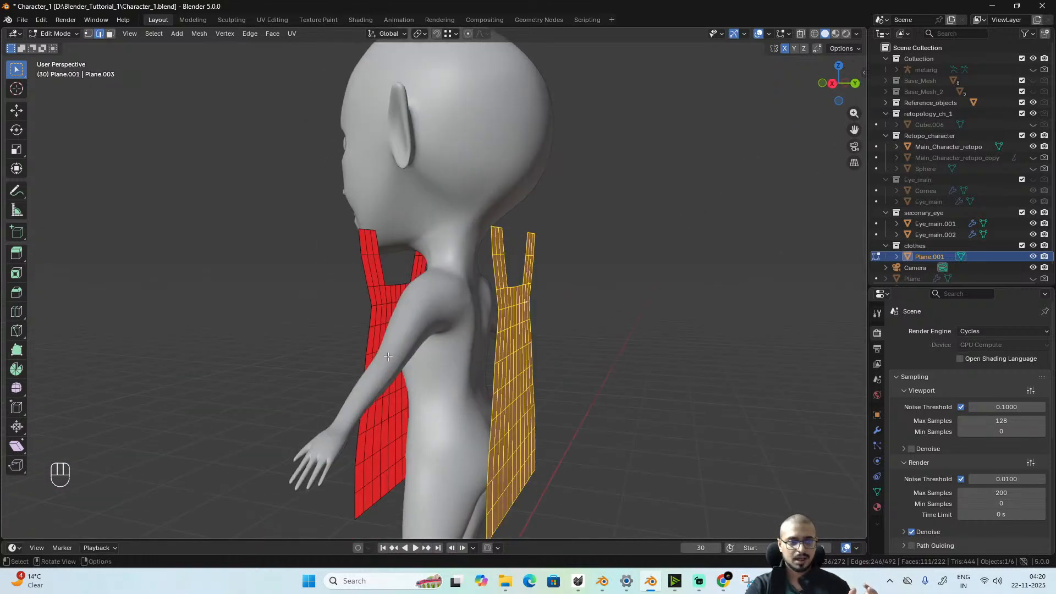
click(770, 34)
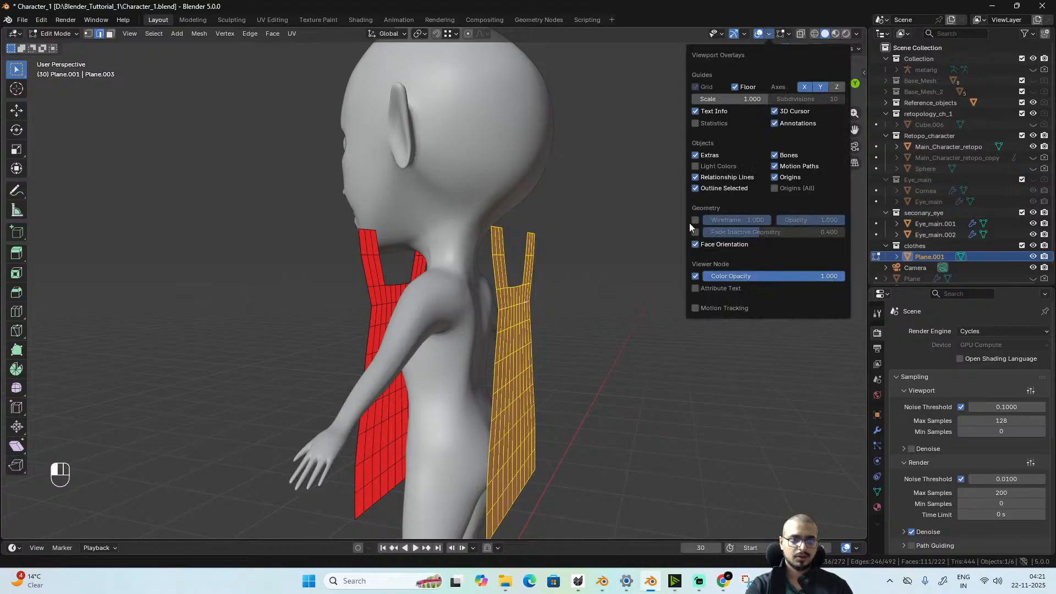
click(695, 244)
- Bridge the side edges of the front and back panels from underarm to hem on the character's left side using Bridge Edge Loops
alt+middle_drag(256, 364, 394, 298)
scroll(542, 410, up, 4)
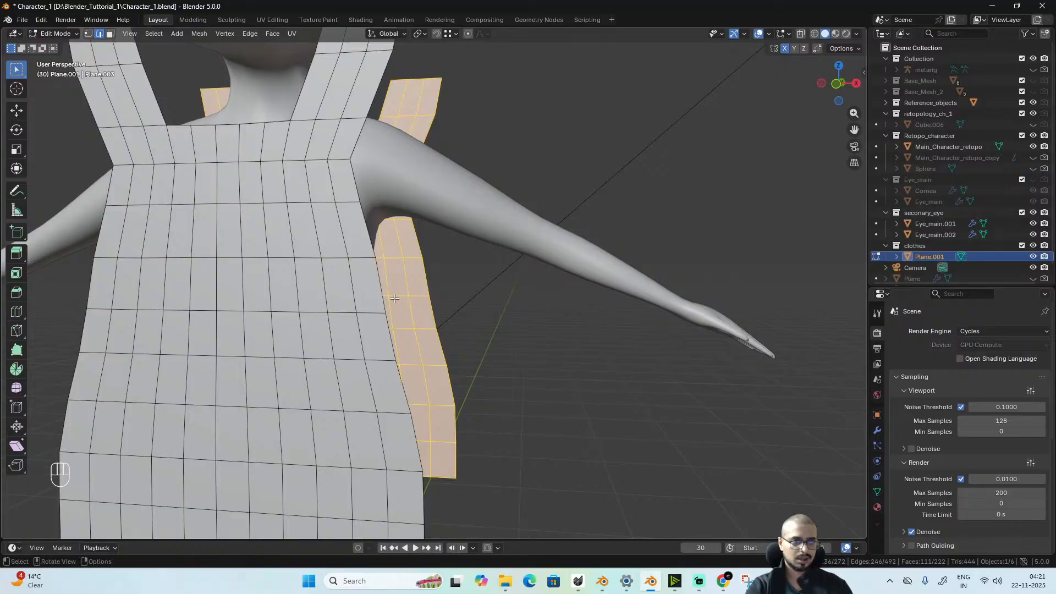
click(372, 245)
scroll(372, 244, down, 4)
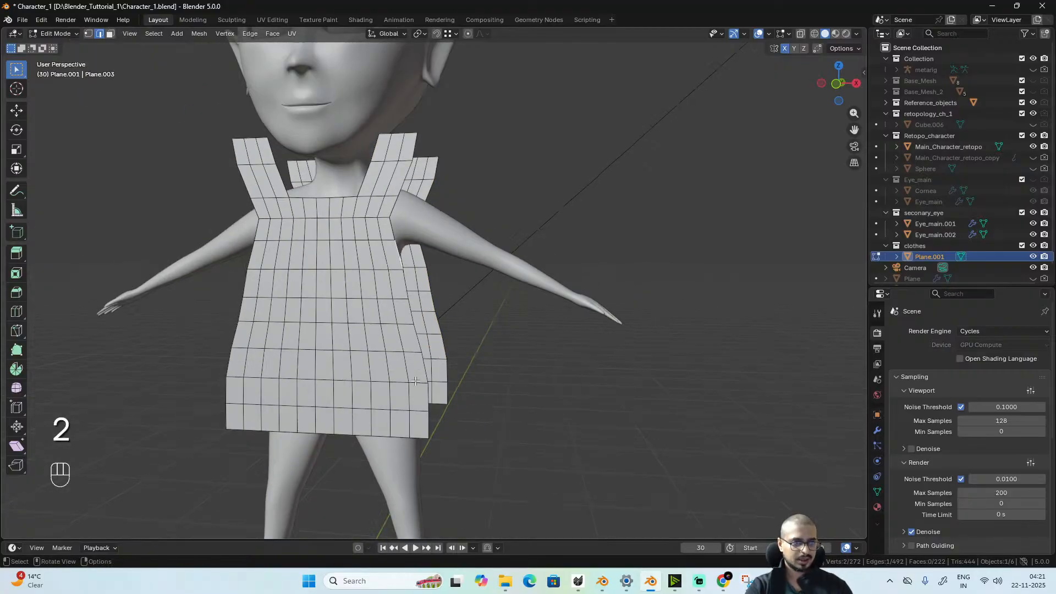
ctrl+shift+click(429, 428)
alt+middle_drag(429, 428, 258, 426)
shift+click(475, 252)
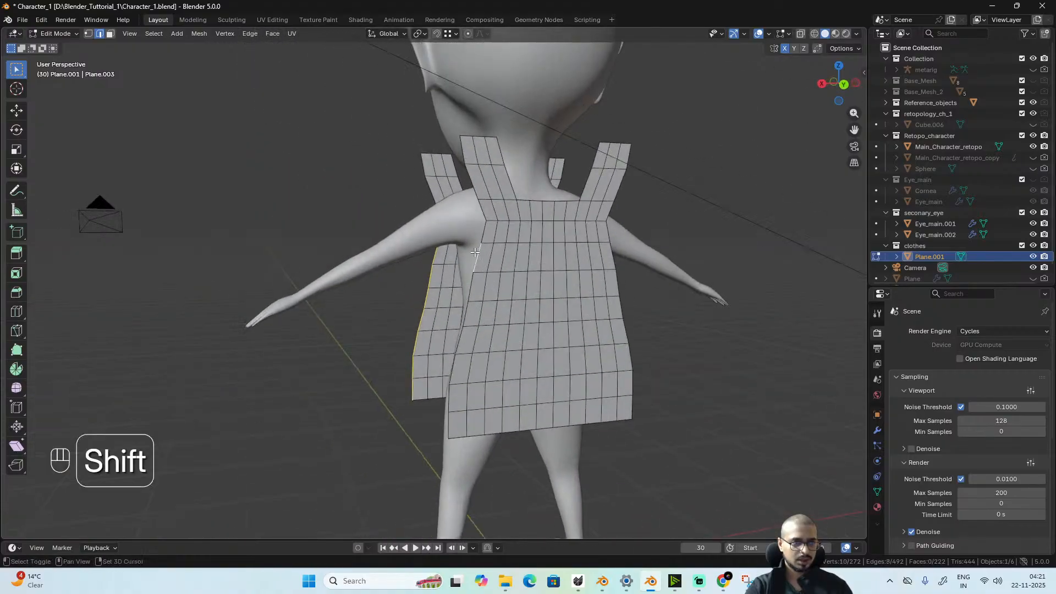
ctrl+shift+click(449, 431)
alt+middle_drag(448, 430, 573, 324)
right_click(573, 323)
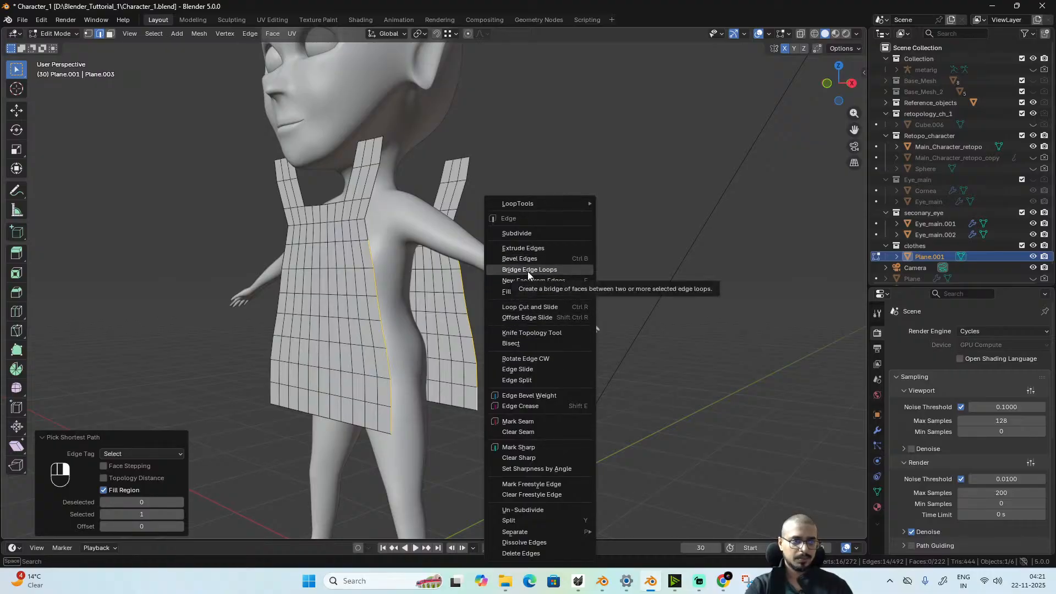
click(552, 270)
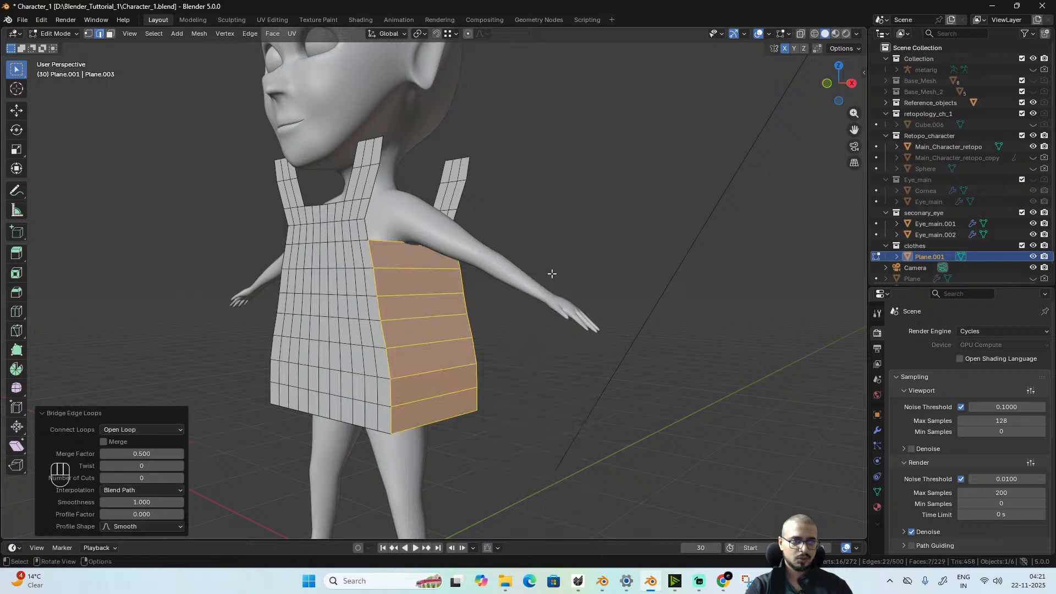
- Move the bridged side faces down about 0.023 m along the Z axis
alt+middle_drag(529, 343, 561, 328)
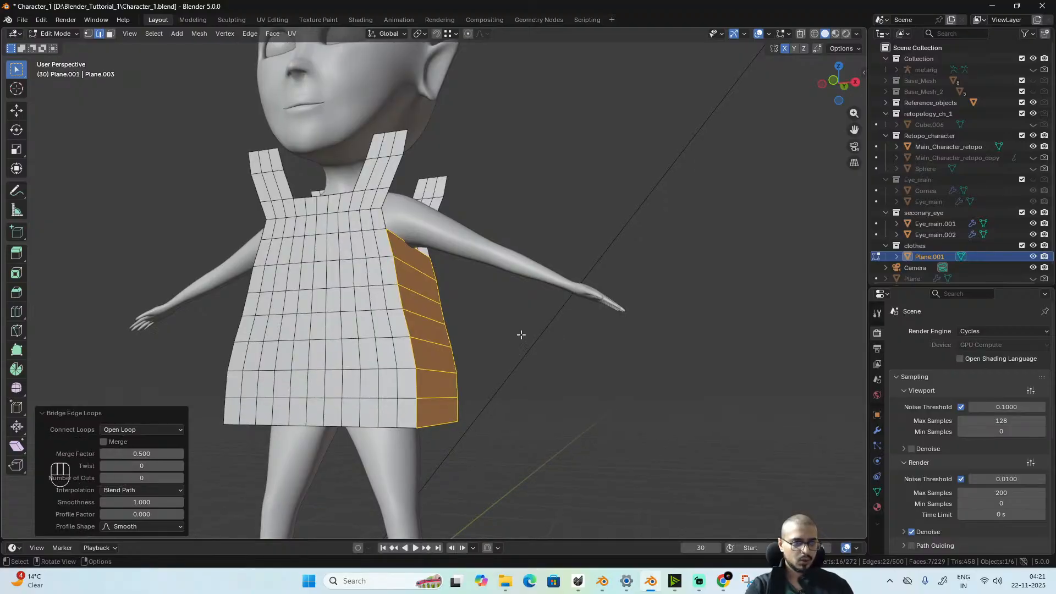
key(g)
key(z)
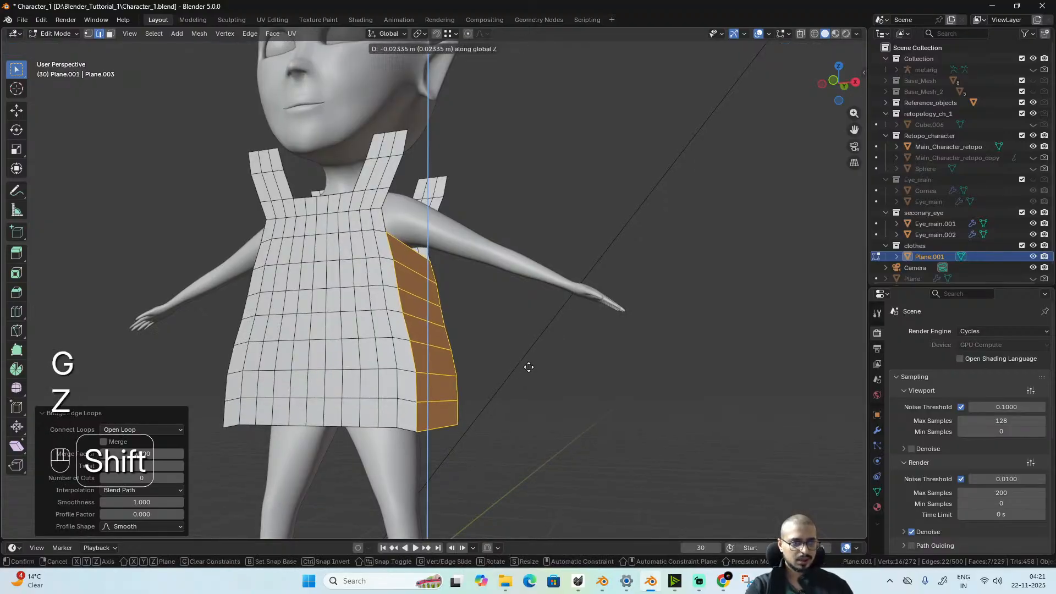
click(529, 367)
- Delete only the faces of the side bridge, keeping the loose edges that connect the front and back panels
alt+middle_drag(529, 367, 515, 279)
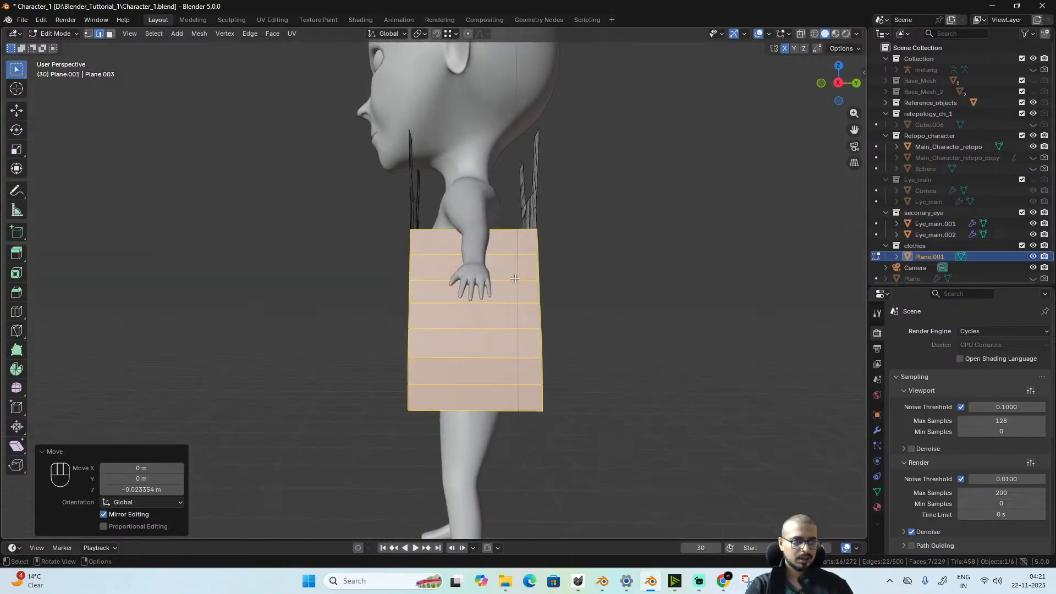
right_click(515, 278)
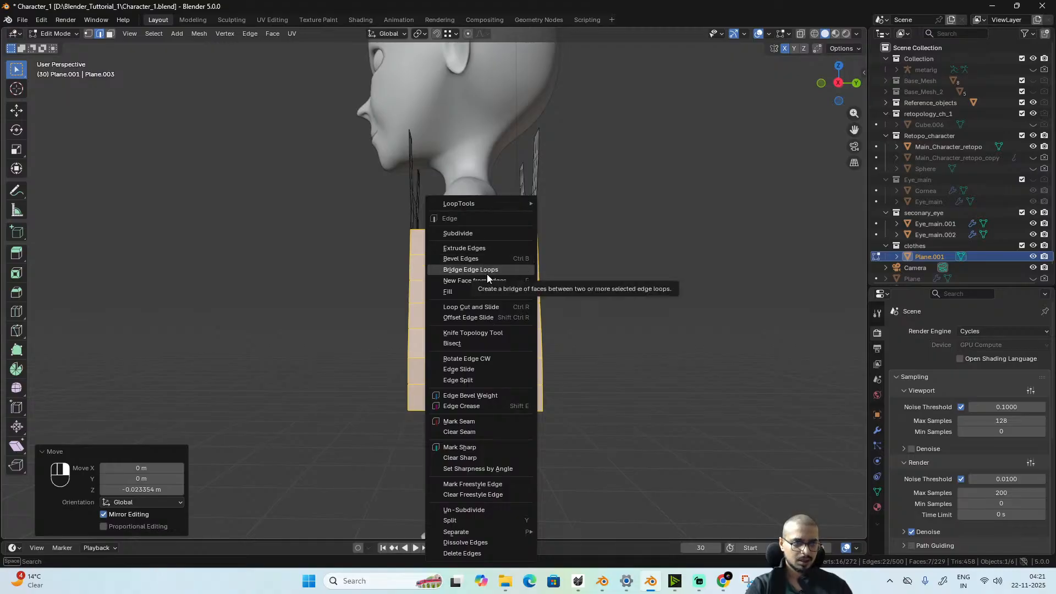
click(633, 348)
key(x)
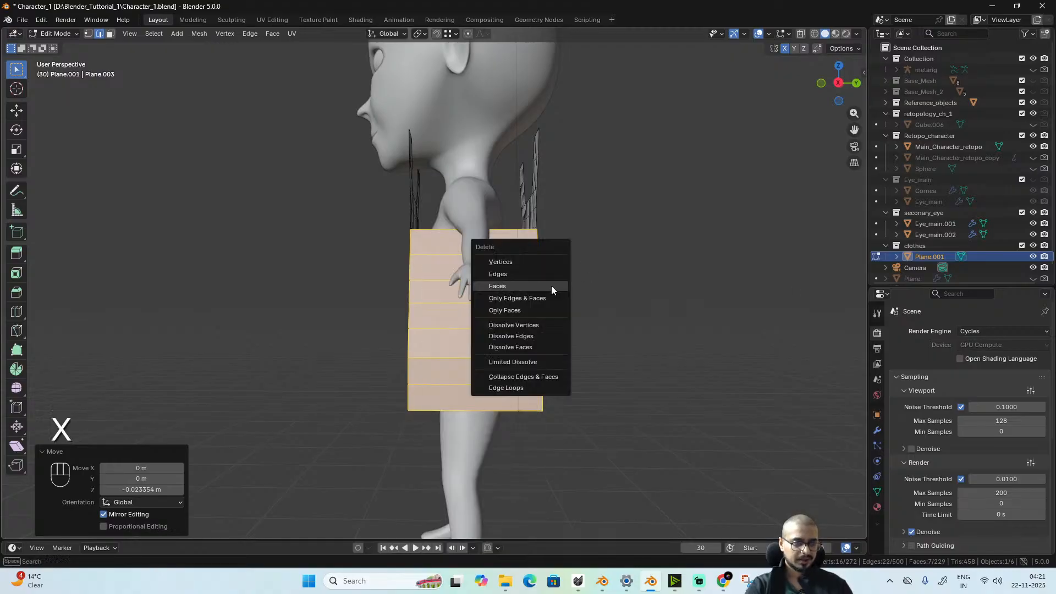
click(530, 315)
alt+drag(495, 286, 438, 225)
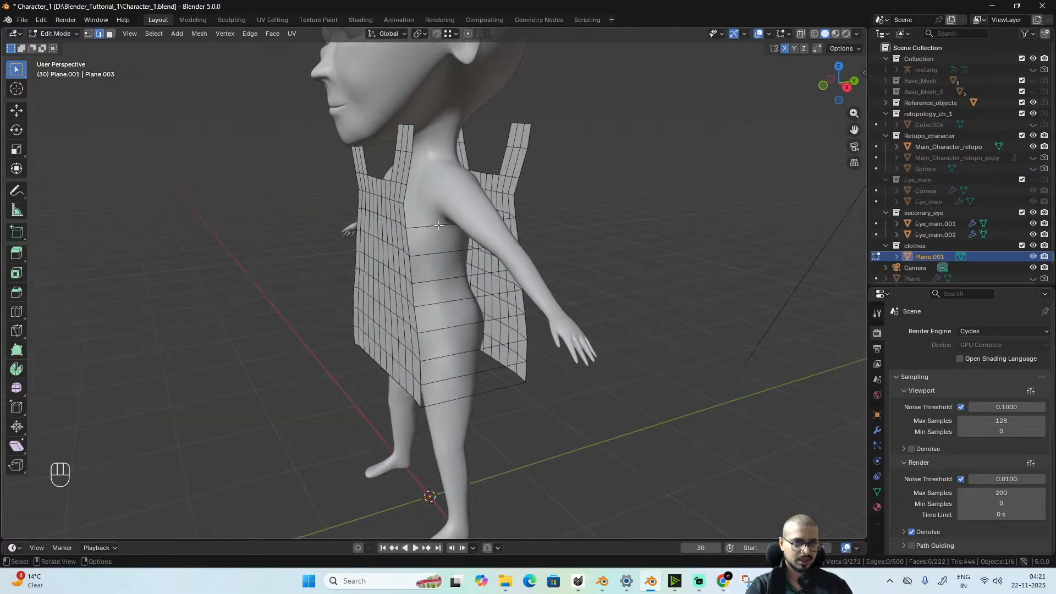
alt+drag(467, 402, 479, 366)
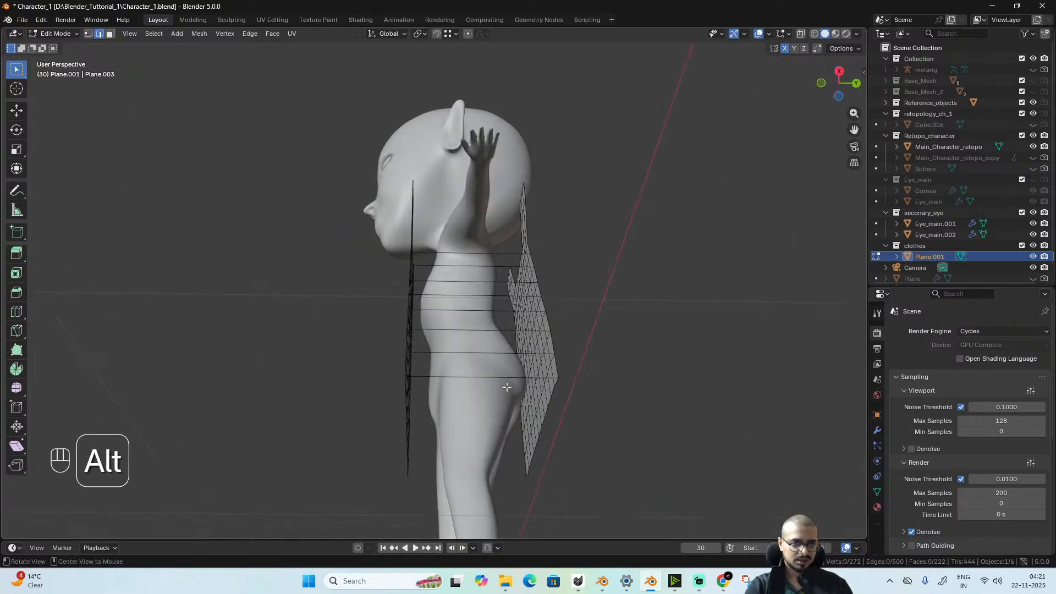
alt+drag(479, 421, 560, 395)
alt+drag(592, 305, 503, 402)
- Bridge the top edges of the front and back shoulder straps on the character's left side using Bridge Edge Loops
scroll(503, 402, up, 6)
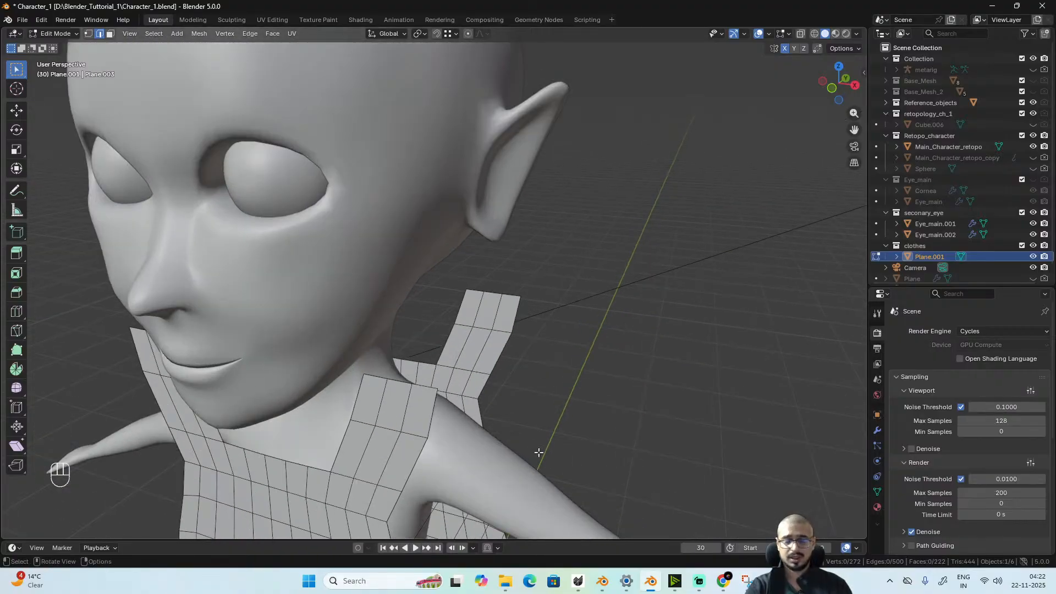
alt+drag(596, 427, 620, 422)
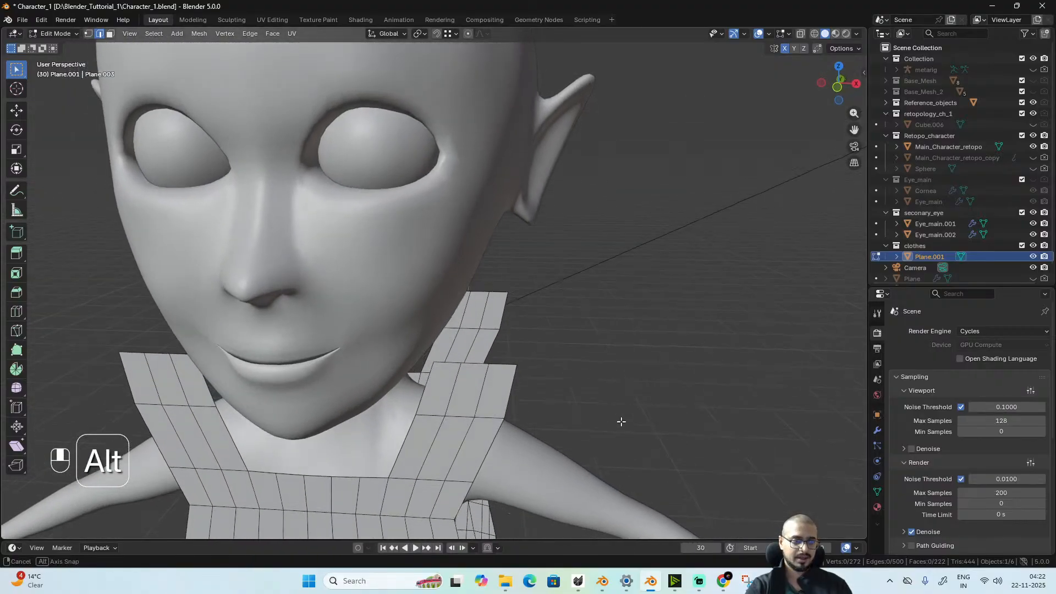
ctrl+shift+click(500, 375)
alt+drag(554, 365, 344, 363)
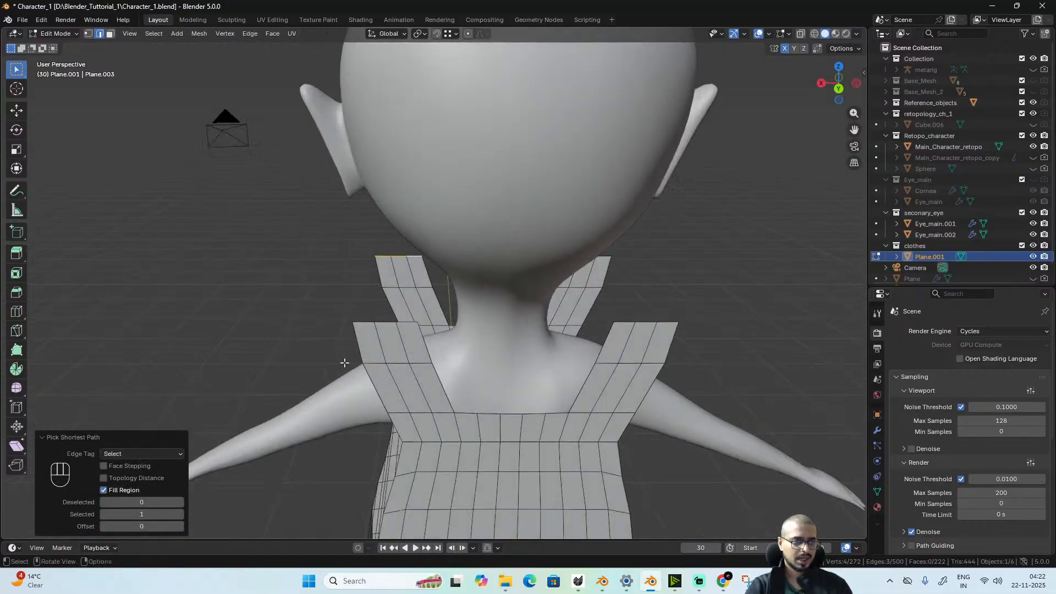
shift+click(364, 327)
ctrl+shift+click(408, 325)
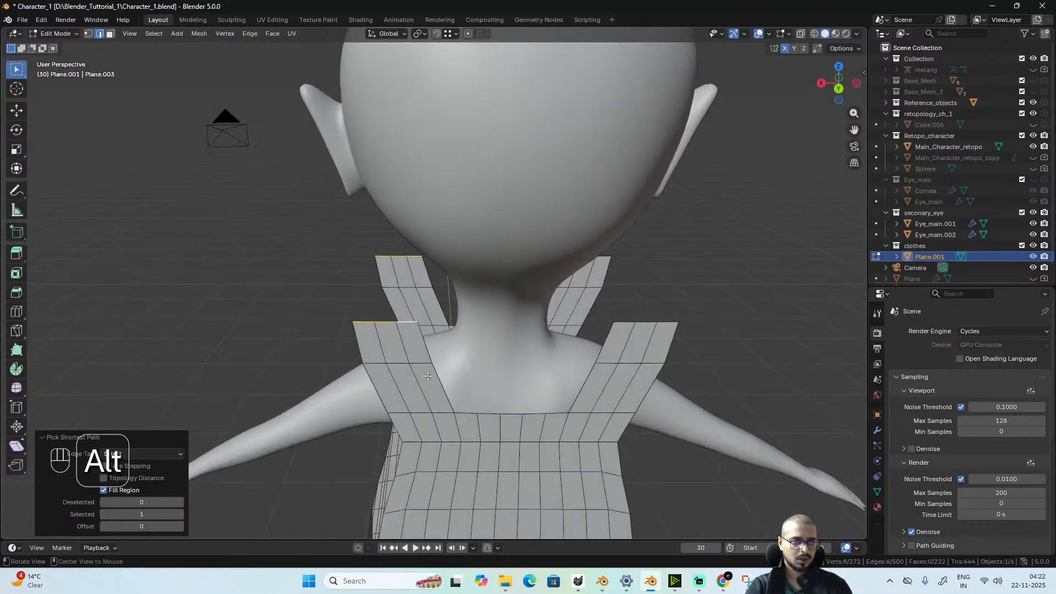
alt+drag(427, 375, 544, 362)
right_click(558, 333)
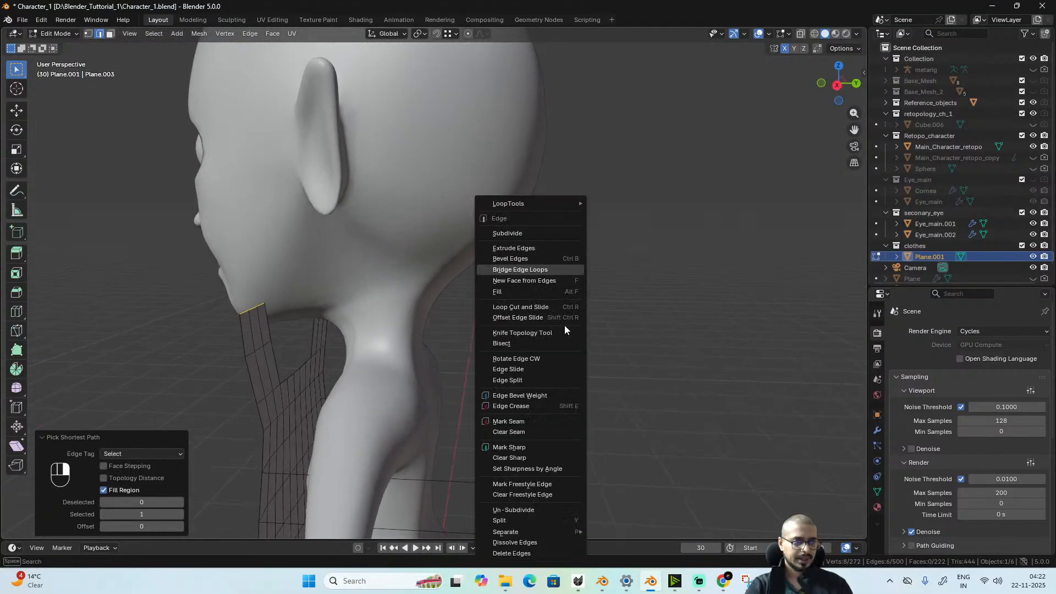
click(556, 272)
- Delete only the faces of the shoulder strap bridge, keeping its connecting edges
alt+drag(555, 335, 510, 401)
key(x)
click(612, 309)
- With X-ray on in front view, delete all faces of the garment's half on the character's right side, through both panels
key(KP_1)
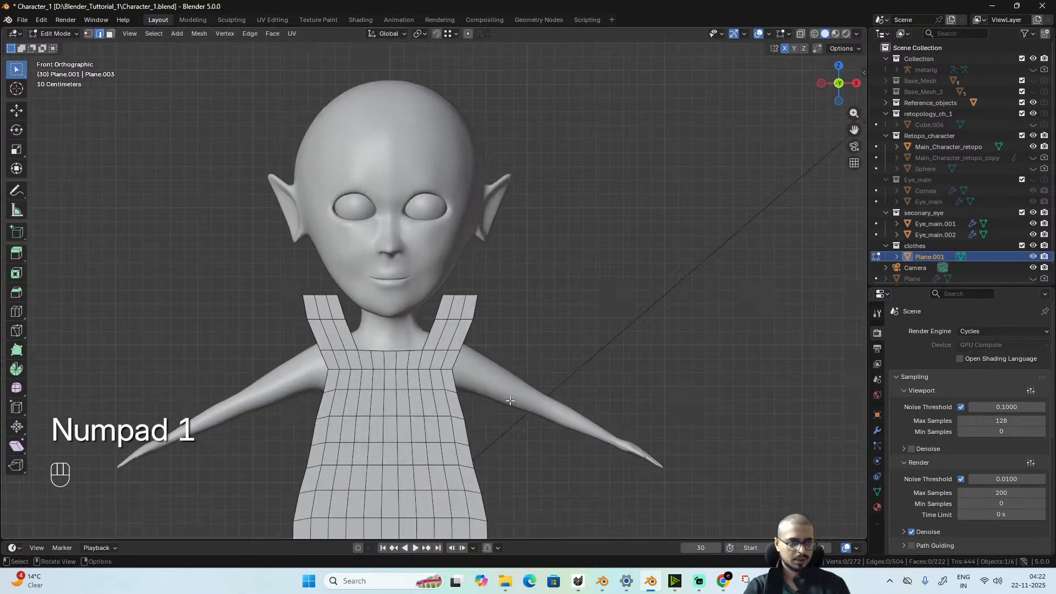
scroll(511, 402, down, 2)
key(3)
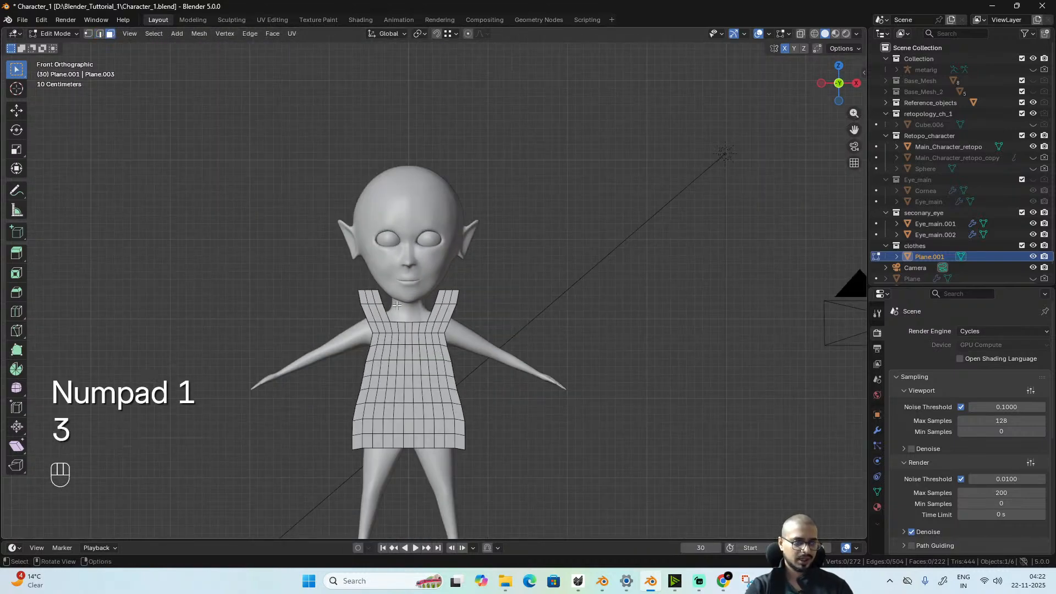
key(alt+z)
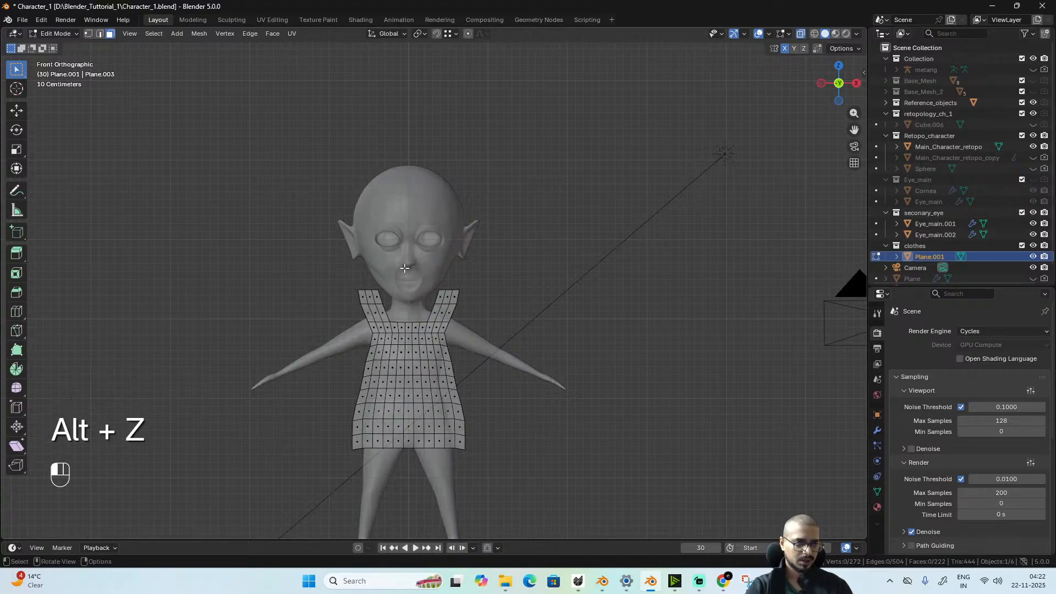
drag(405, 268, 310, 479)
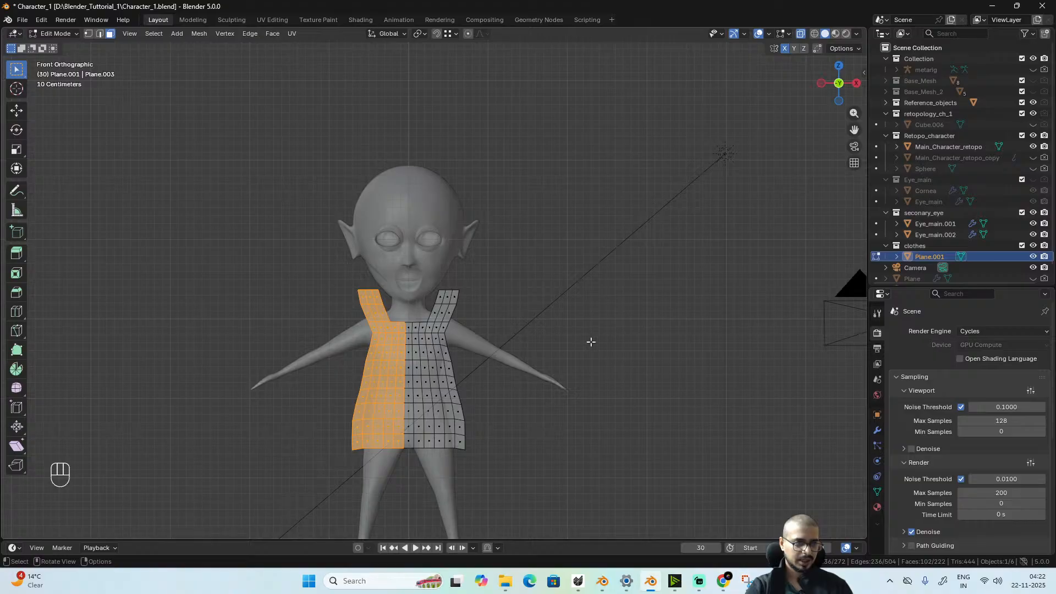
key(x)
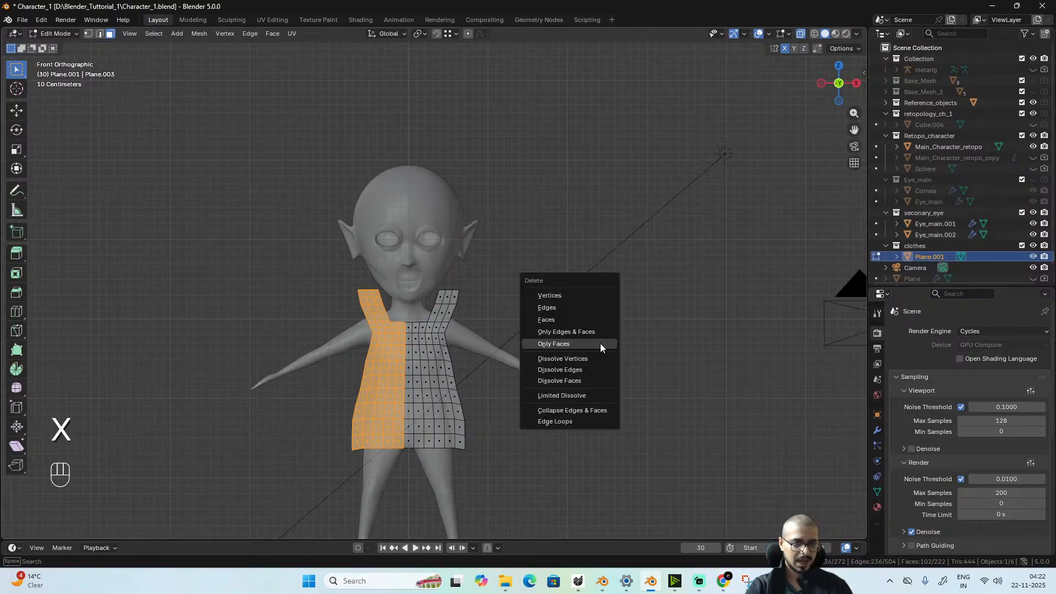
click(583, 318)
- Leave Edit Mode and add a Mirror modifier on the X axis to the half garment
alt+drag(560, 354, 433, 303)
key(Tab)
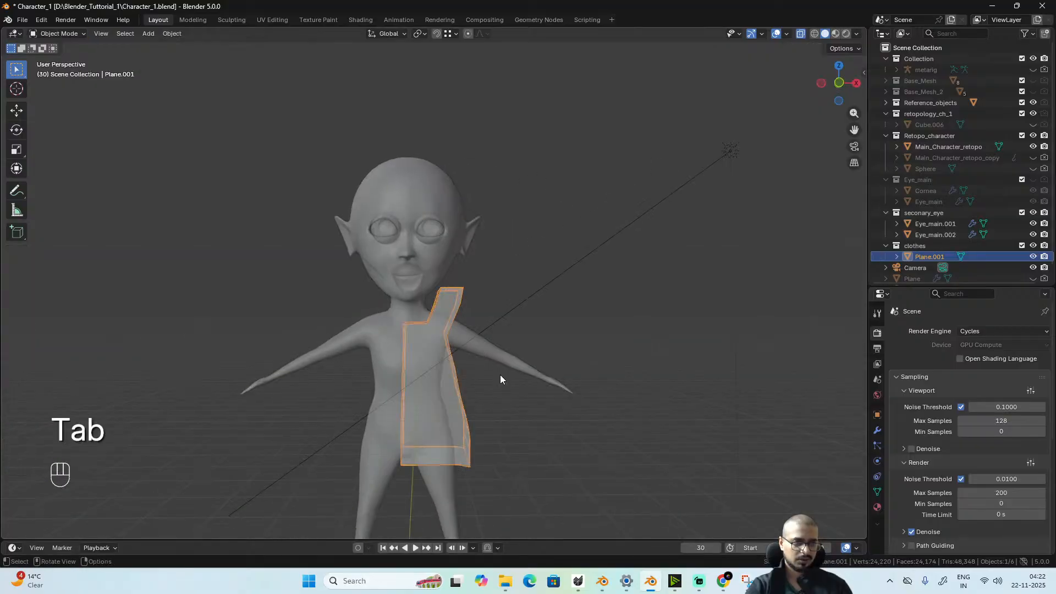
alt+drag(500, 375, 677, 391)
click(877, 432)
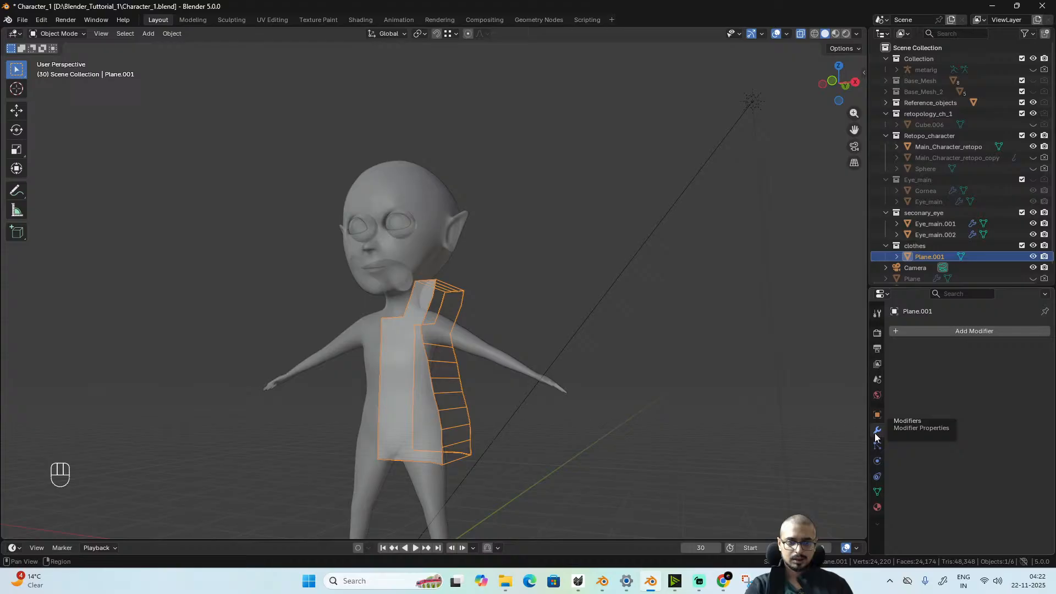
click(945, 331)
mouse_move(946, 332)
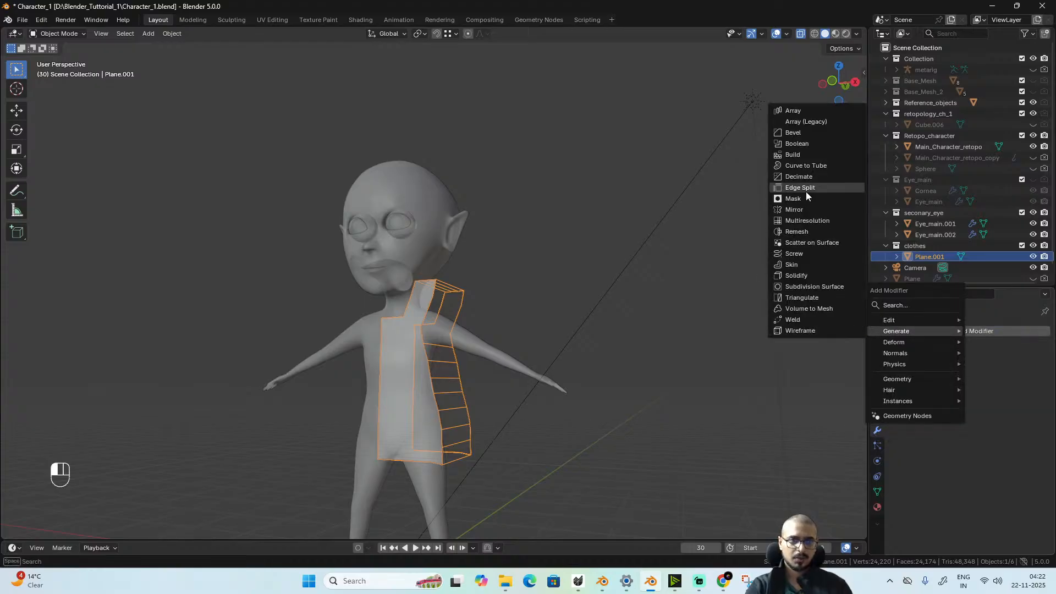
click(801, 213)
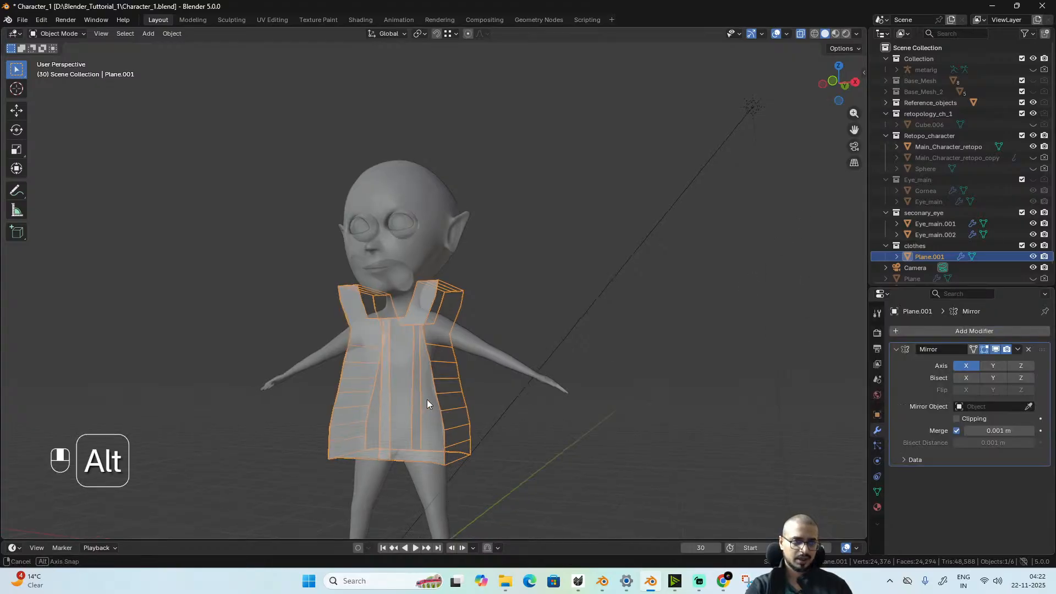
- Enable Clipping on the garment's Mirror modifier and check the centre seam in Edit Mode
alt+drag(427, 400, 913, 408)
click(958, 419)
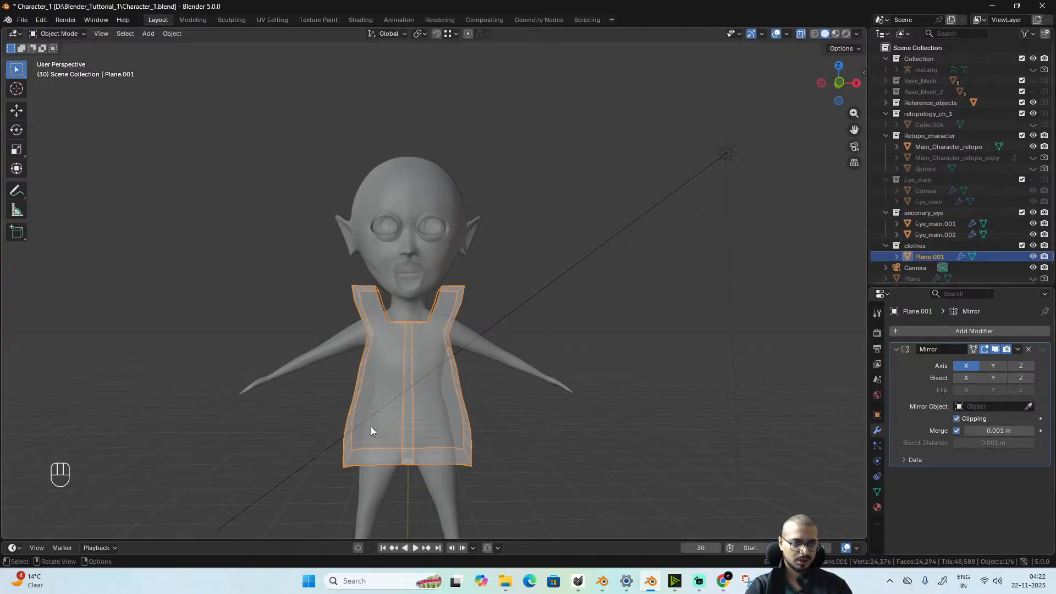
scroll(373, 428, up, 8)
key(Tab)
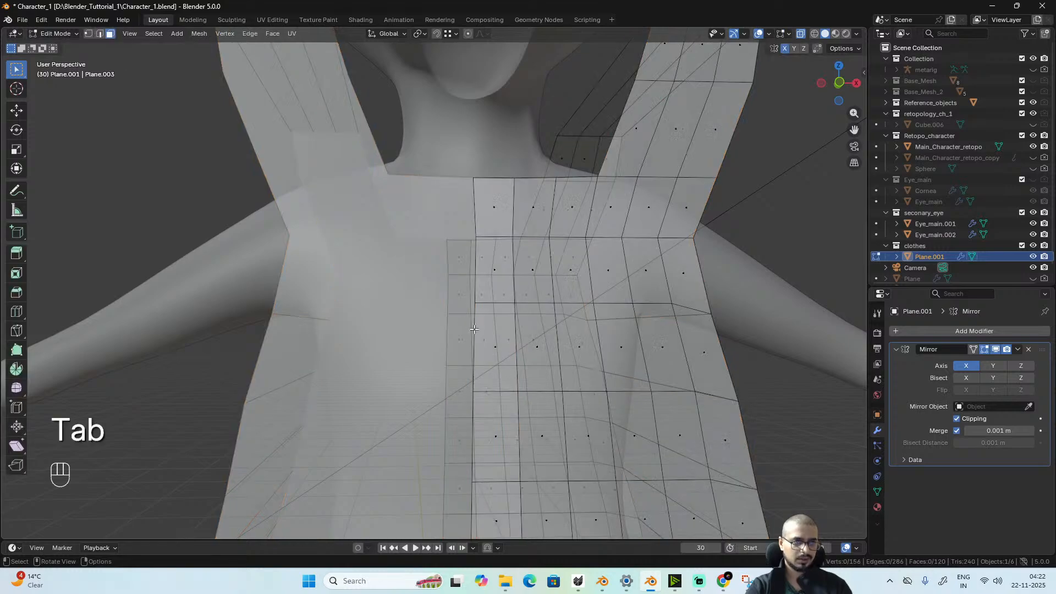
scroll(597, 366, down, 5)
key(Tab)
scroll(568, 425, down, 4)
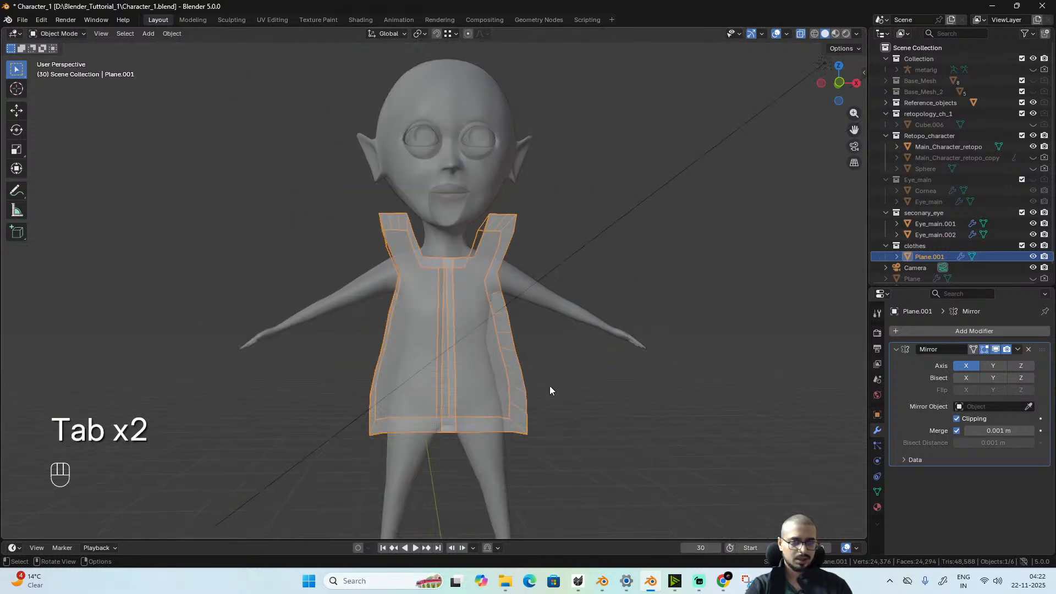
- In edge select mode, select all loose connecting edges between front and back panels at the side and shoulder strap
key(Tab)
middle_drag(506, 405, 471, 410)
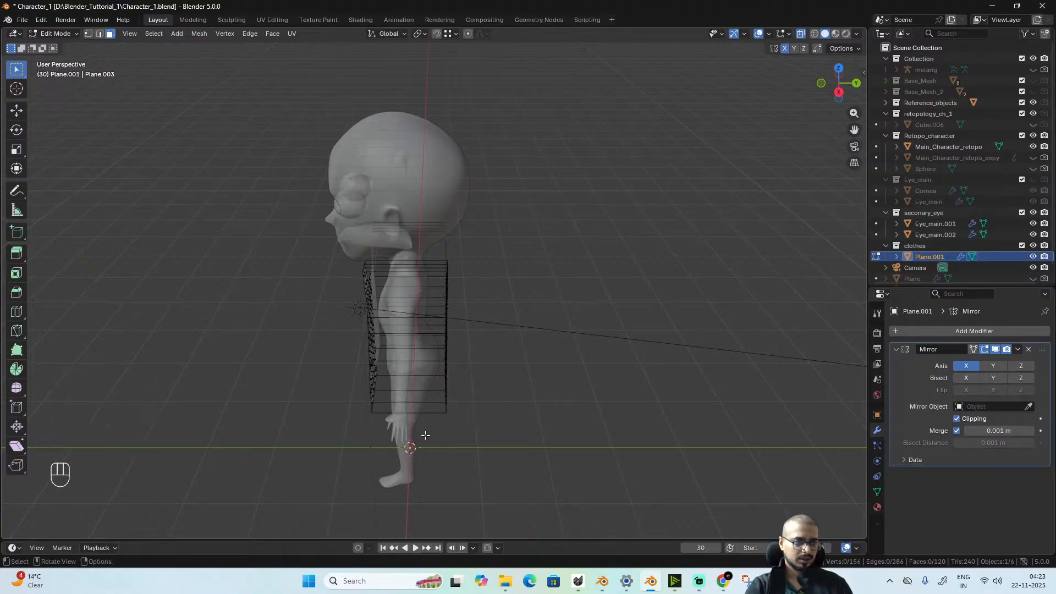
middle_drag(426, 435, 430, 416)
key(2)
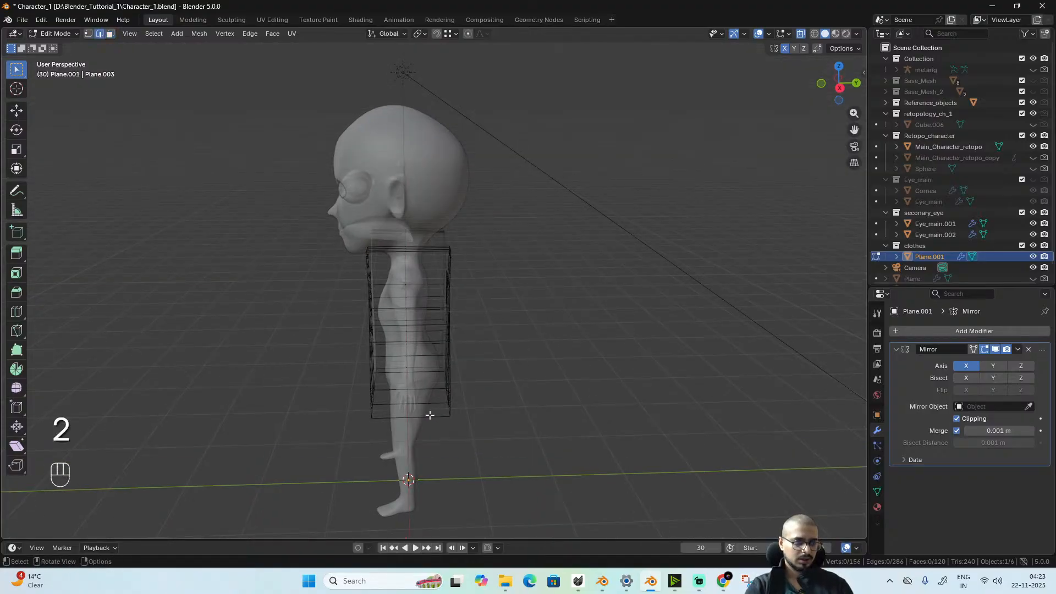
alt+click(405, 240)
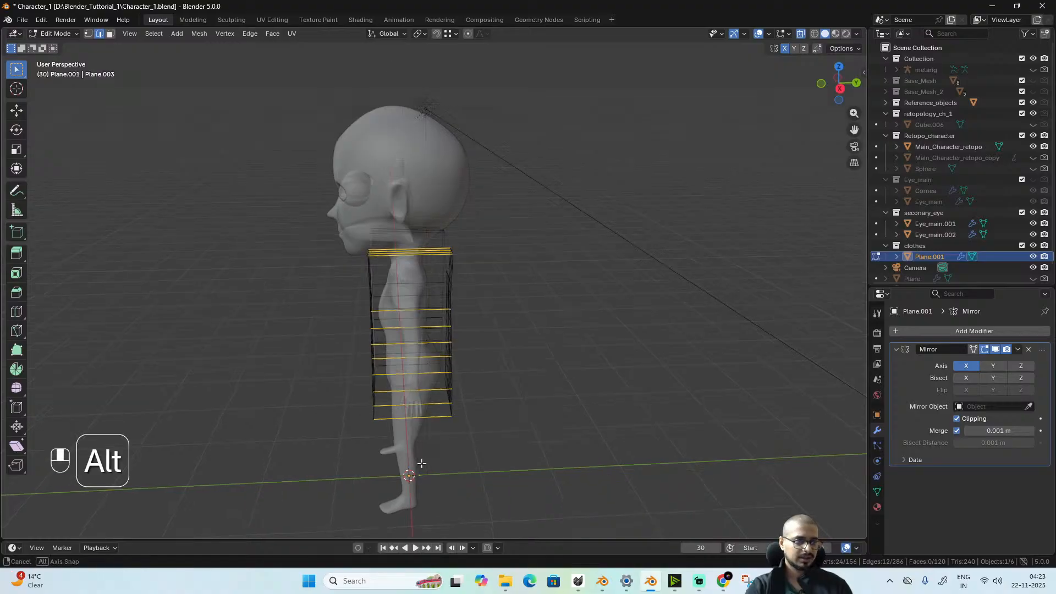
alt+middle_drag(405, 239, 858, 465)
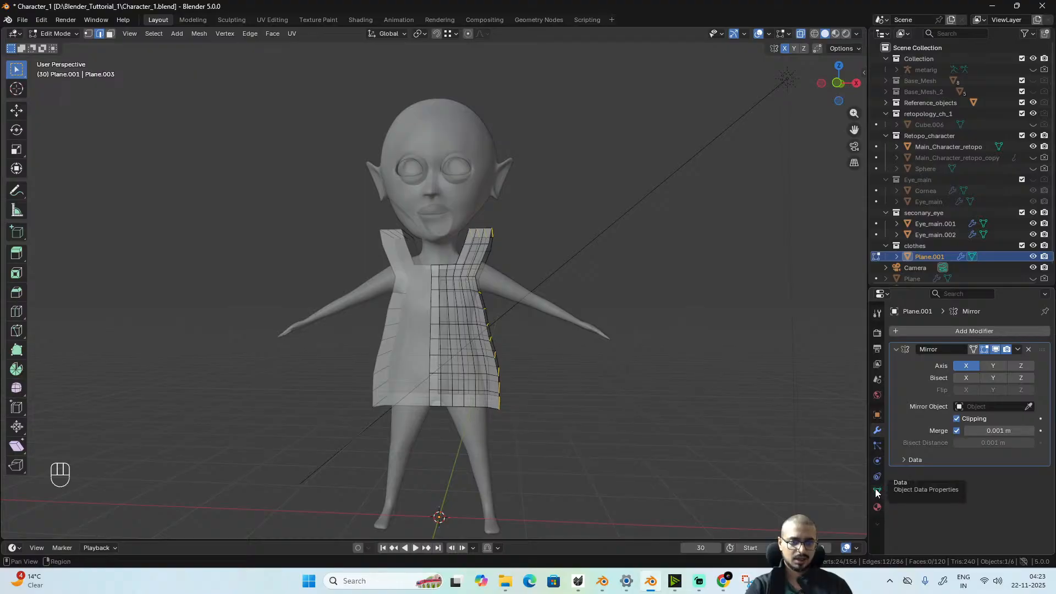
- Create a vertex group named Pin and assign the selected connecting edges to it with weight 1.000
click(878, 491)
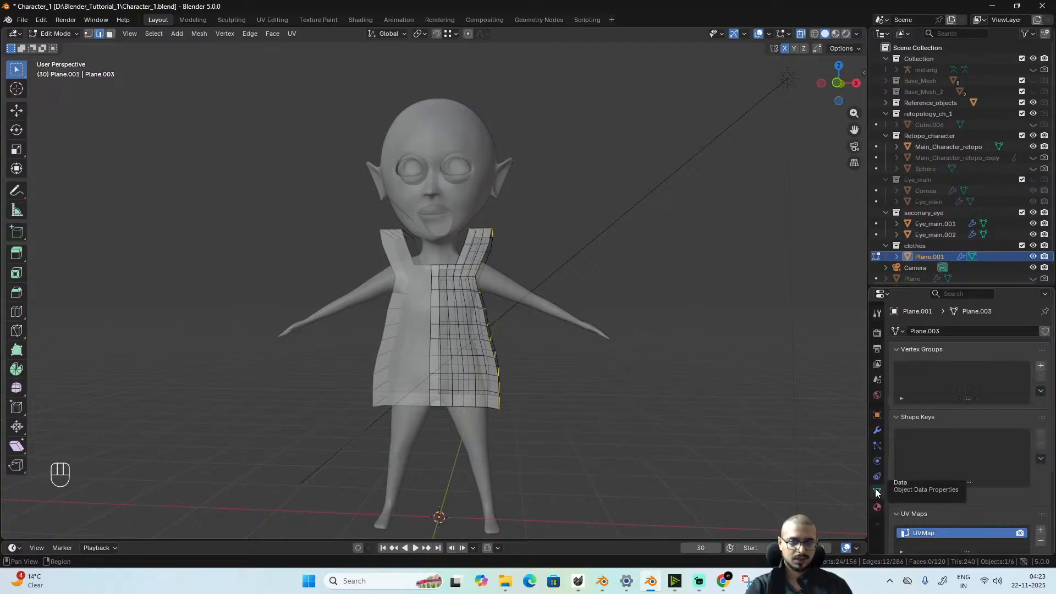
click(1041, 366)
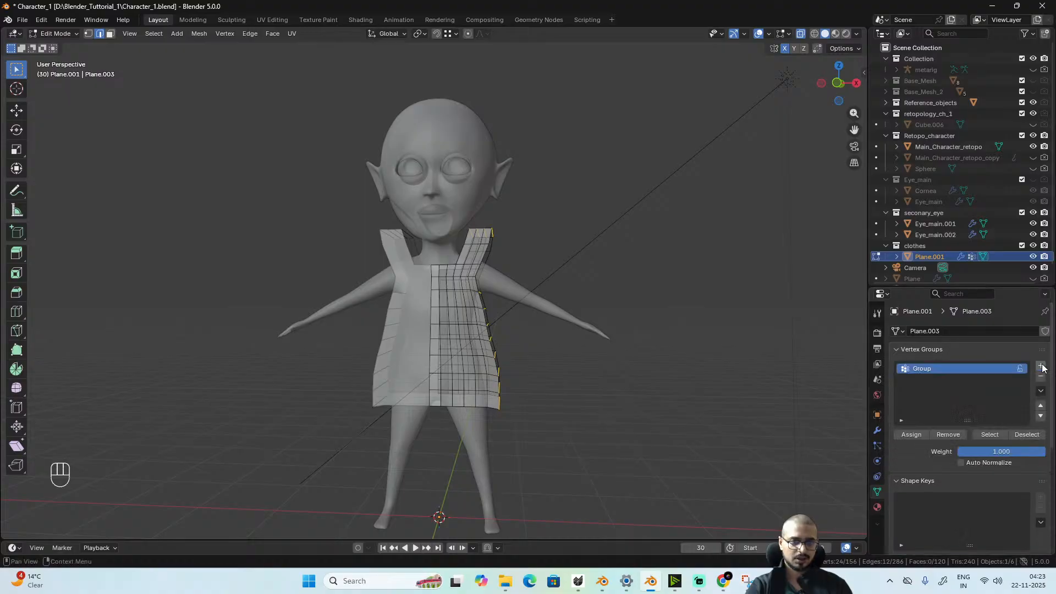
double_click(922, 370)
text(Pin)
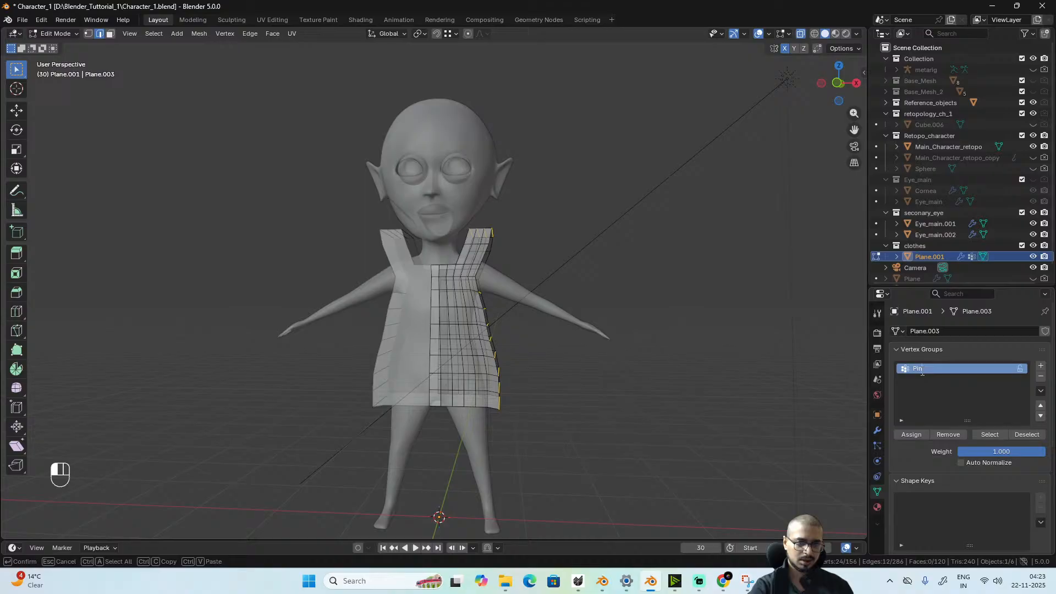
key(Return)
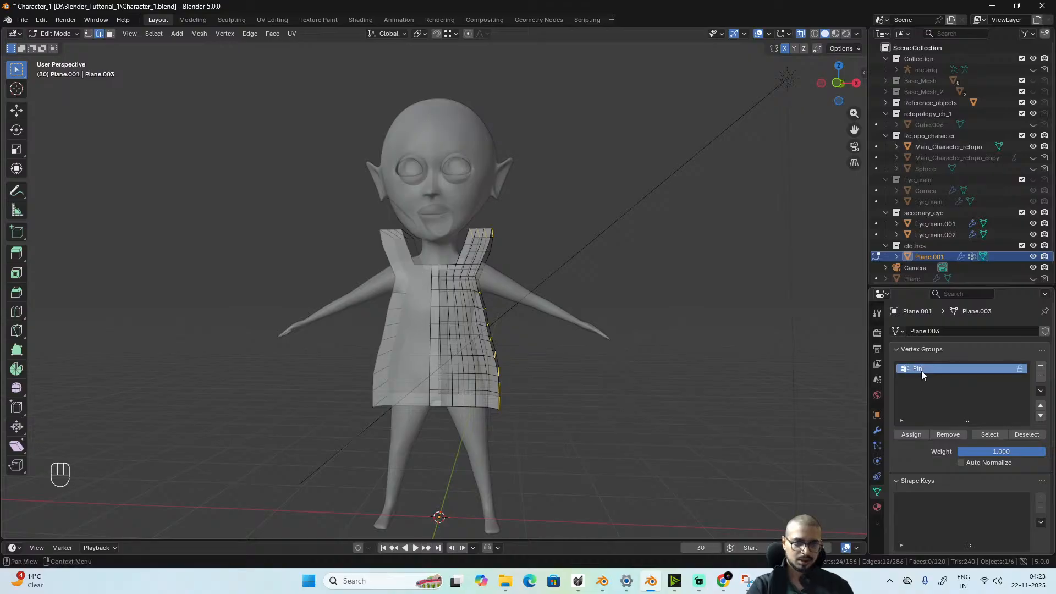
click(909, 434)
- Clear the selection, reselect the vertices of the Pin group, and examine the side and shoulder edges it covers
alt+drag(545, 355, 716, 375)
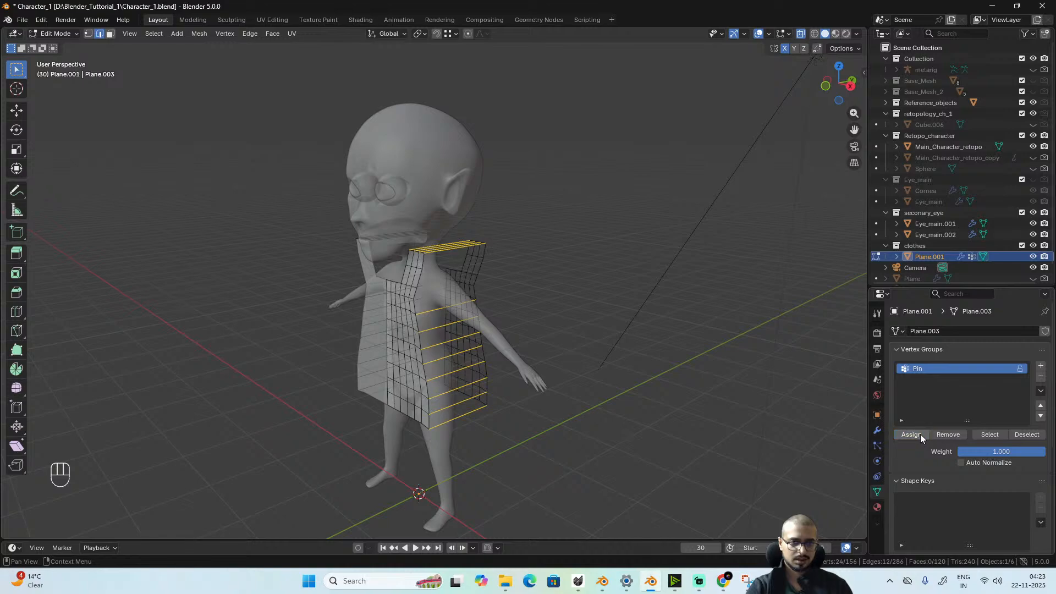
click(584, 265)
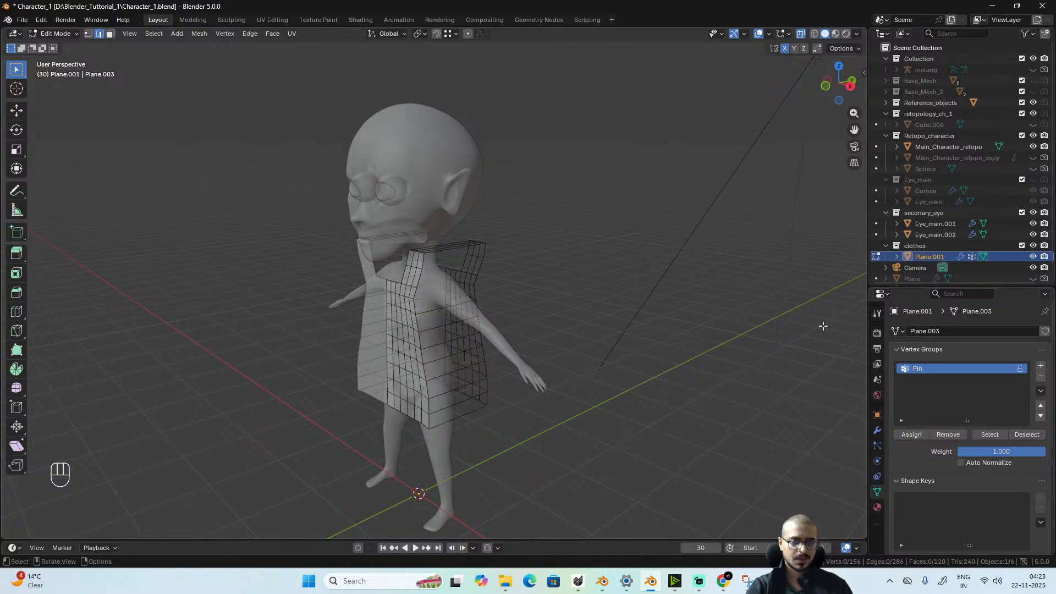
click(990, 435)
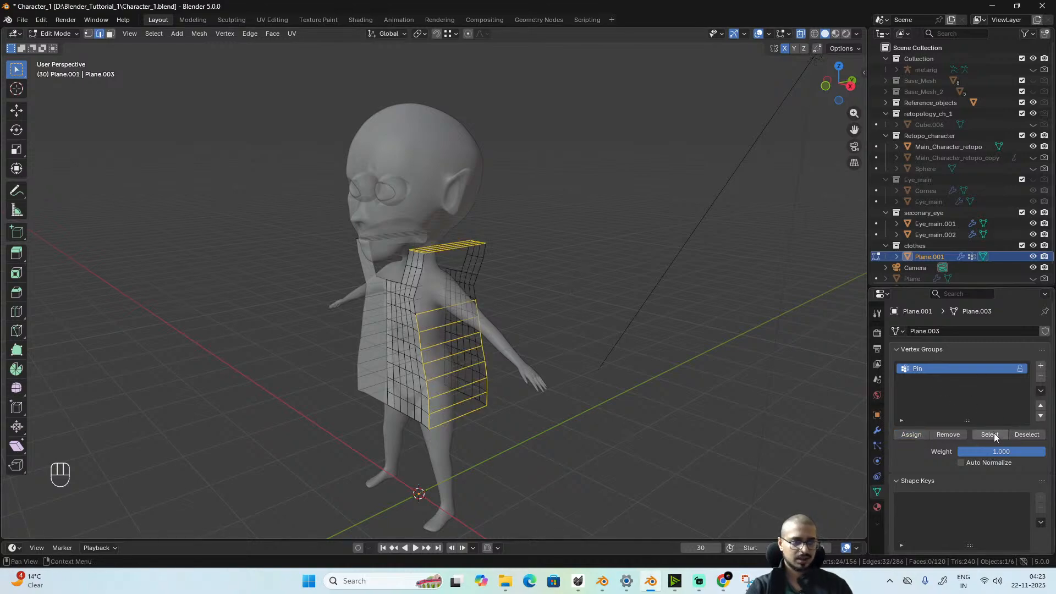
middle_drag(562, 427, 491, 448)
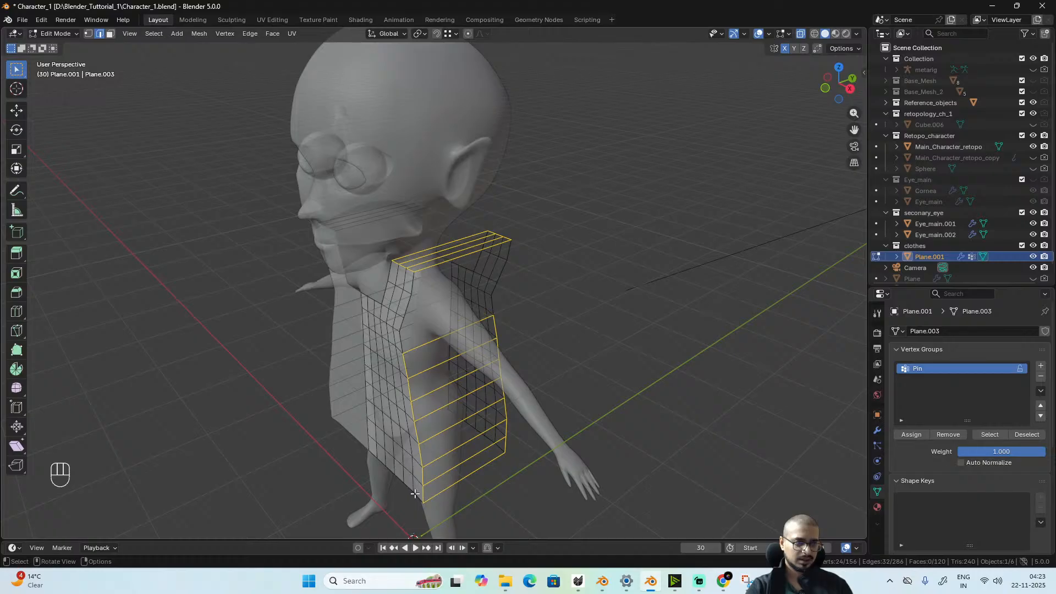
scroll(574, 406, down, 3)
alt+middle_drag(575, 406, 569, 396)
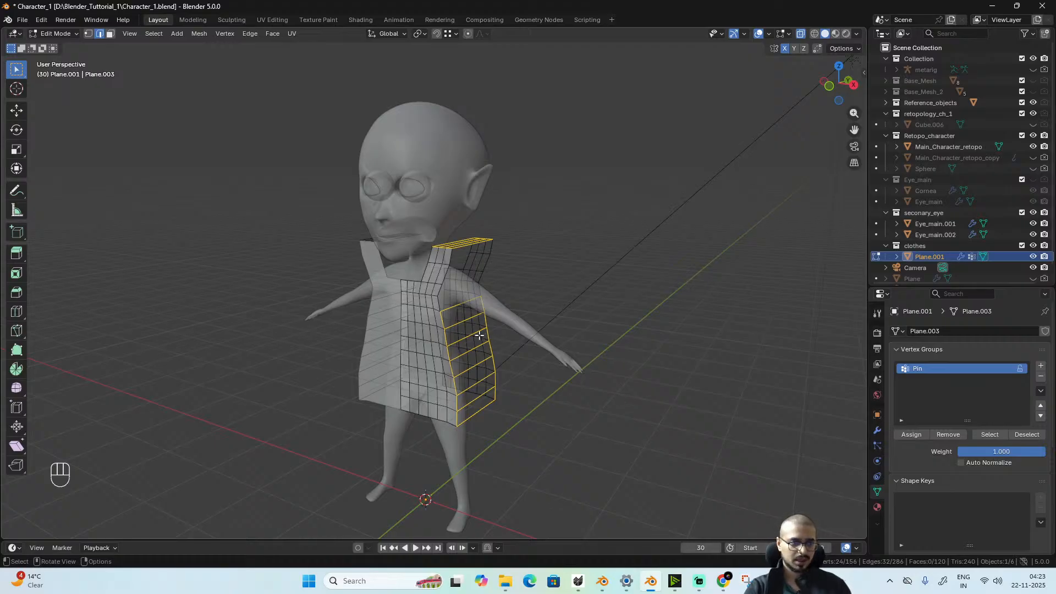
alt+middle_drag(550, 363, 410, 366)
scroll(409, 369, up, 2)
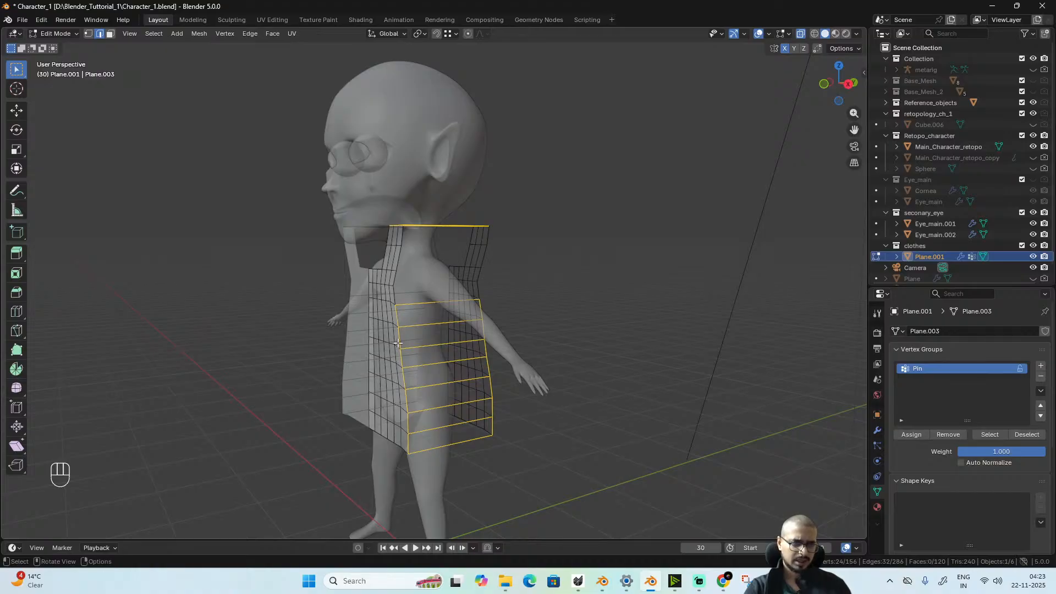
alt+middle_drag(410, 441, 411, 220)
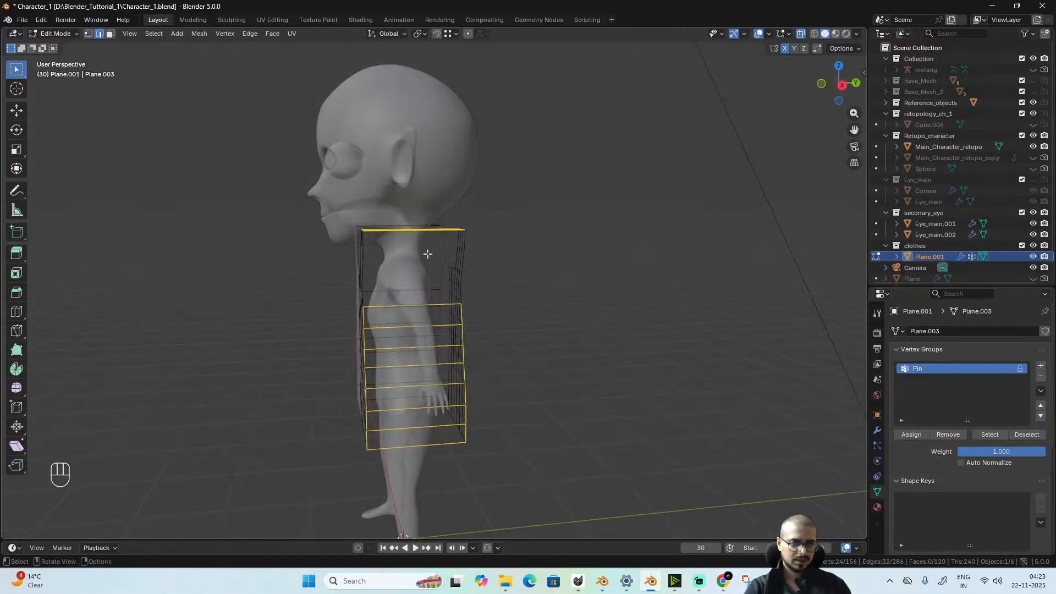
alt+middle_drag(439, 221, 423, 257)
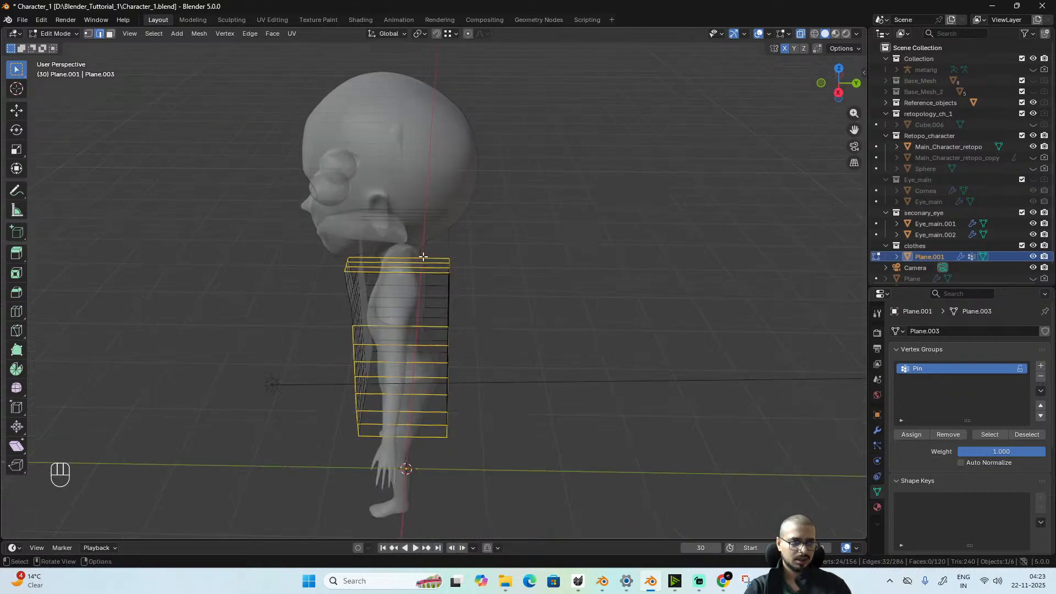
alt+middle_drag(405, 468, 650, 411)
- Return to Object Mode and add Cloth physics to the garment
key(Tab)
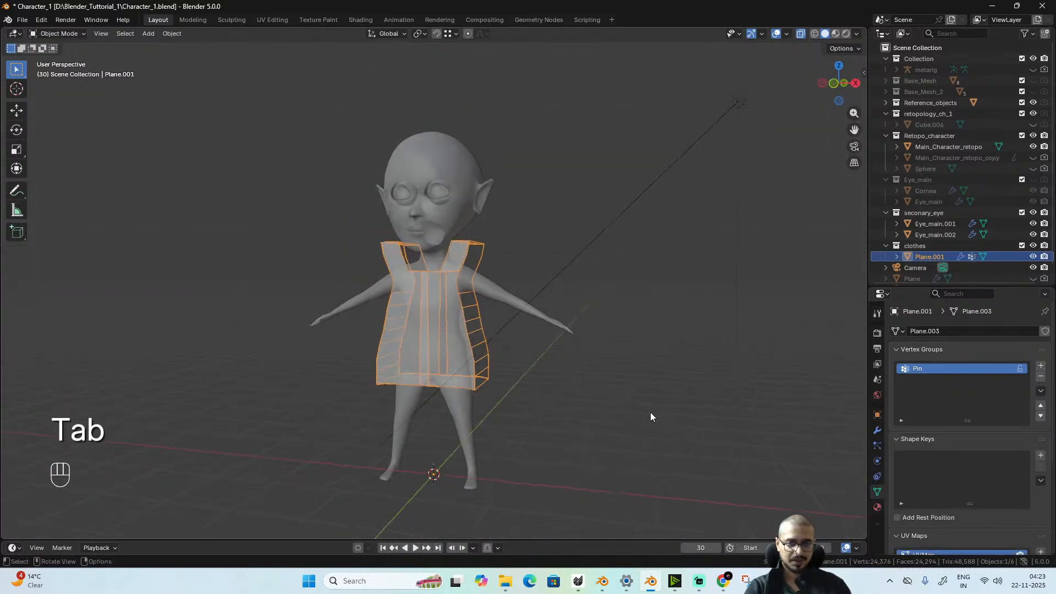
click(877, 462)
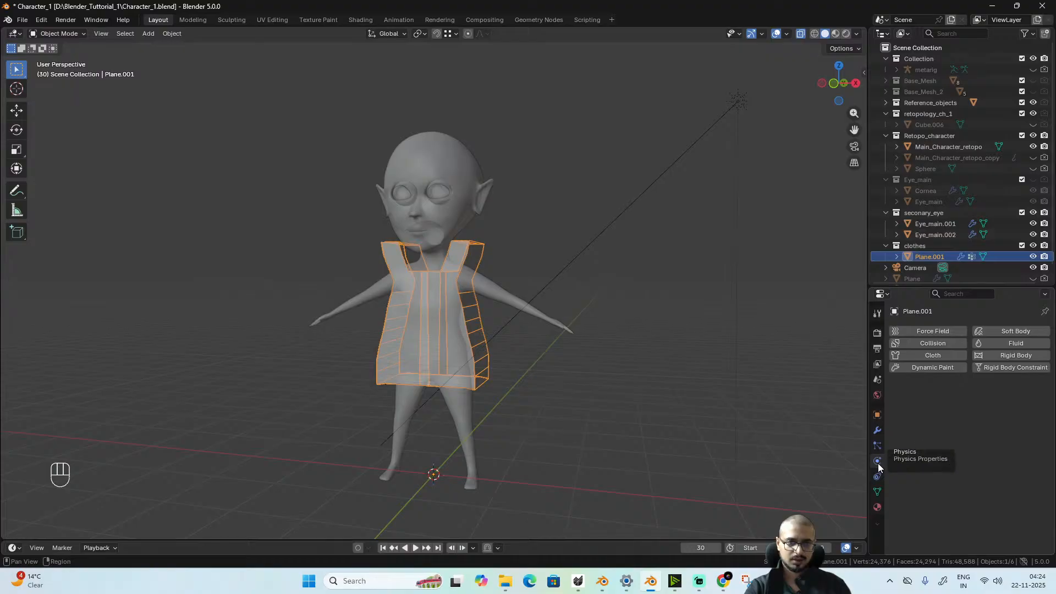
click(932, 357)
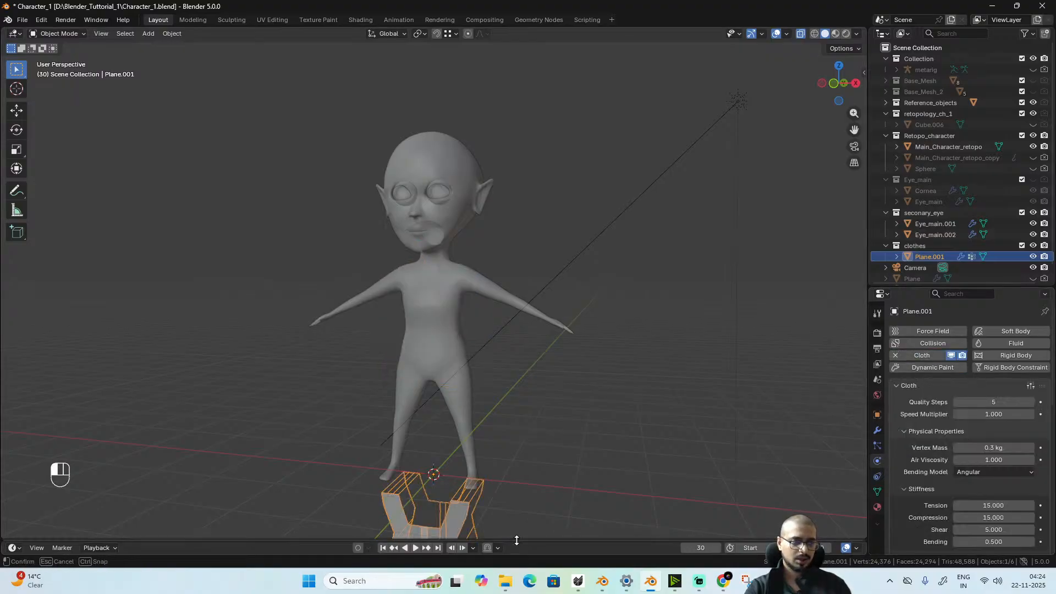
- Enlarge the timeline, set the current frame to 1, and shrink the timeline again
drag(56, 540, 56, 470)
scroll(98, 500, down, 2)
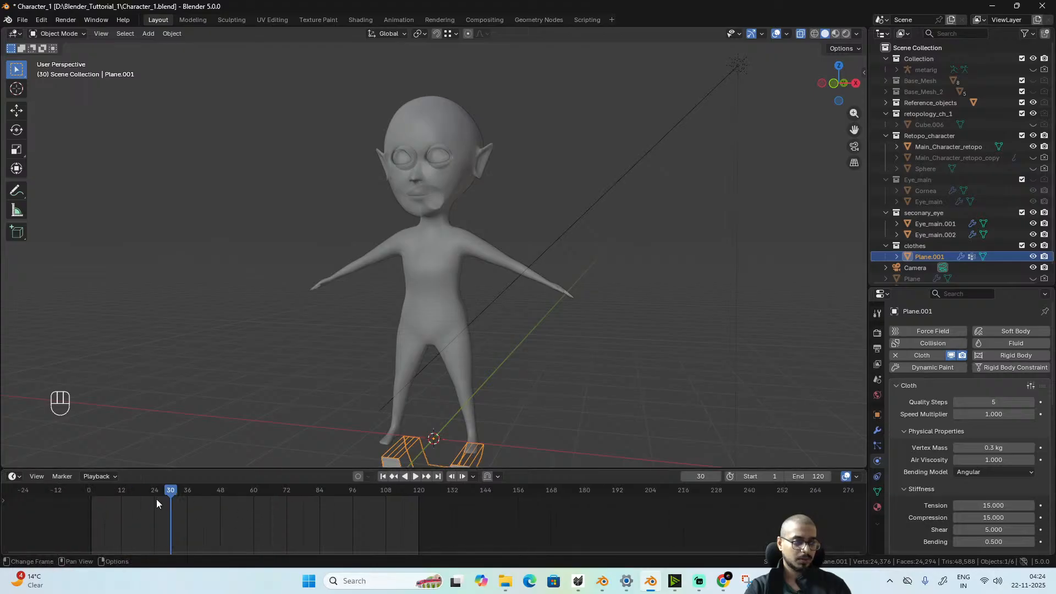
click(92, 491)
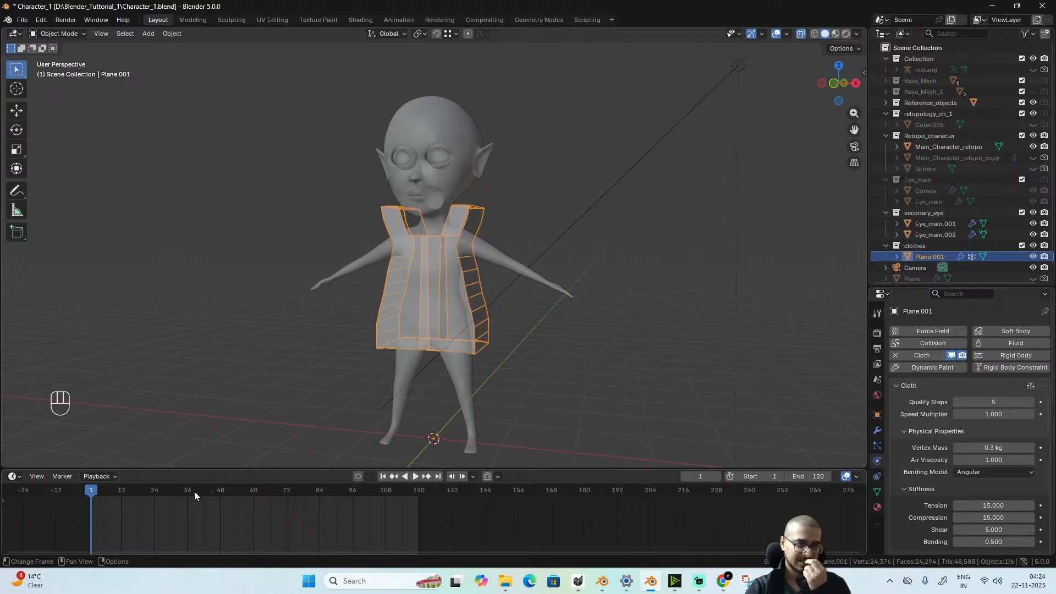
mouse_move(194, 490)
mouse_down()
mouse_move(224, 498)
mouse_move(58, 510)
mouse_move(92, 513)
mouse_up()
scroll(663, 330, down, 4)
scroll(650, 374, up, 3)
alt+middle_drag(645, 385, 90, 407)
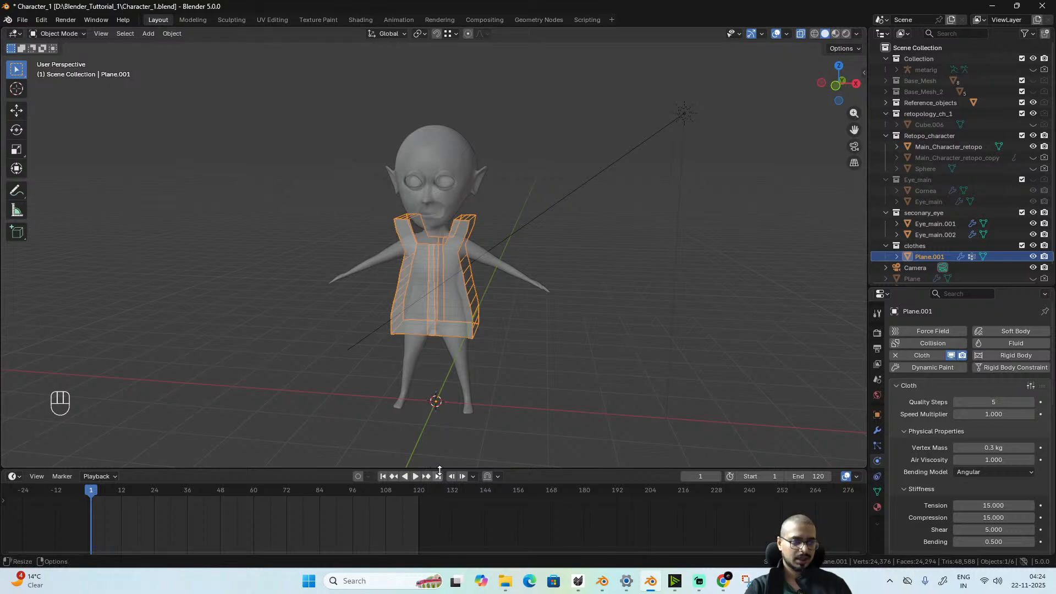
drag(436, 470, 439, 525)
scroll(568, 410, up, 3)
alt+middle_drag(613, 279, 589, 308)
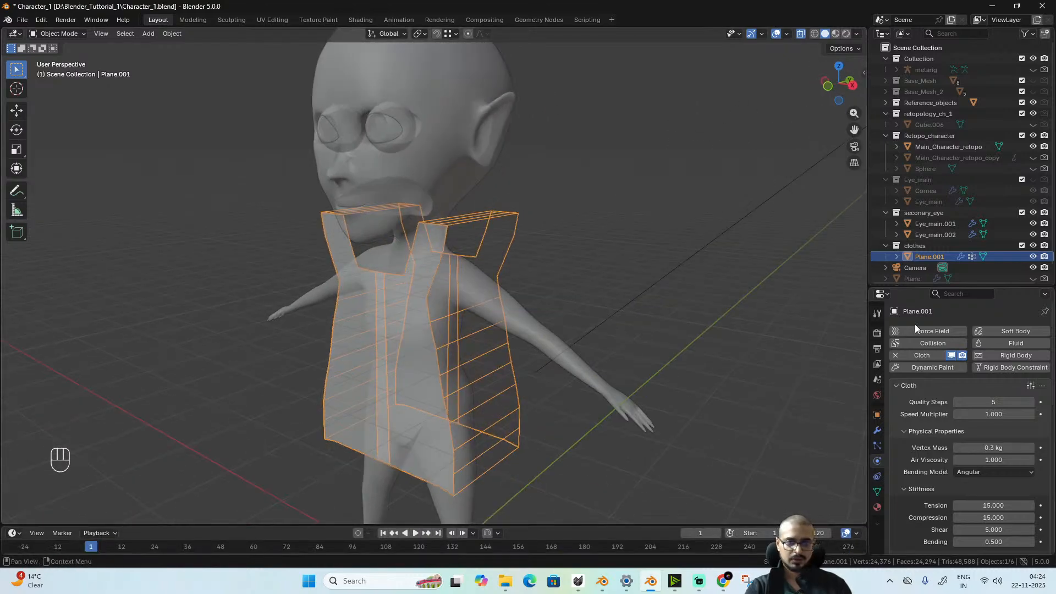
- Expand the cloth's Shape settings and assign the Pin vertex group as the pin group
scroll(990, 435, down, 6)
scroll(991, 446, down, 7)
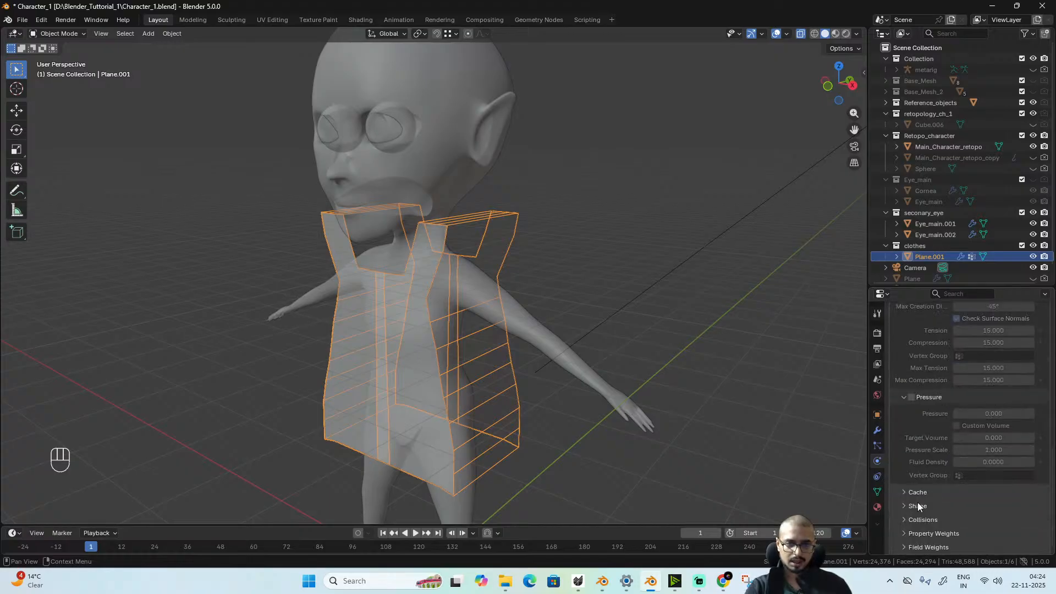
click(906, 494)
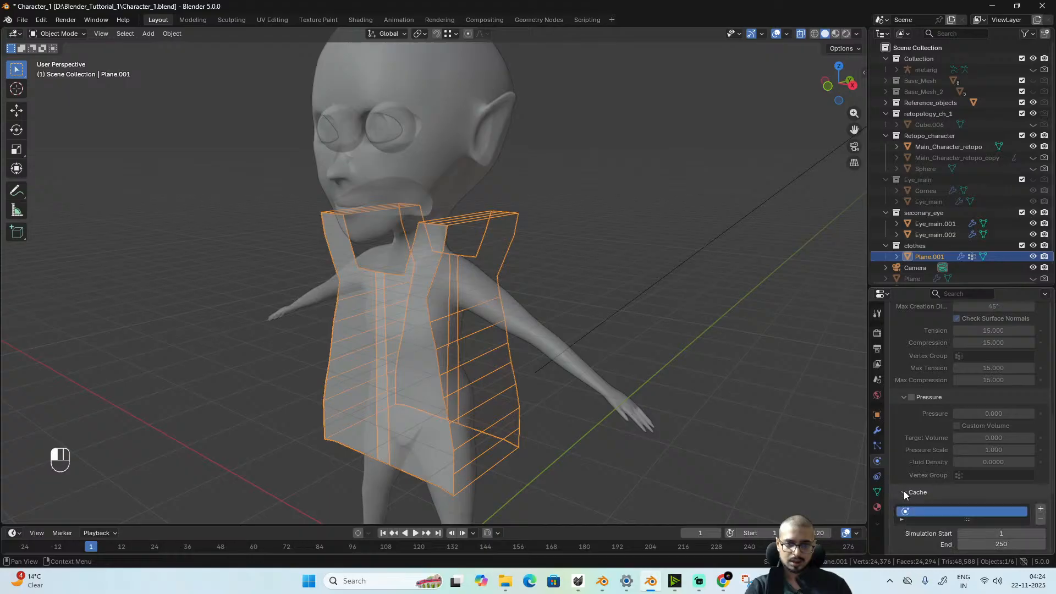
click(905, 493)
click(904, 506)
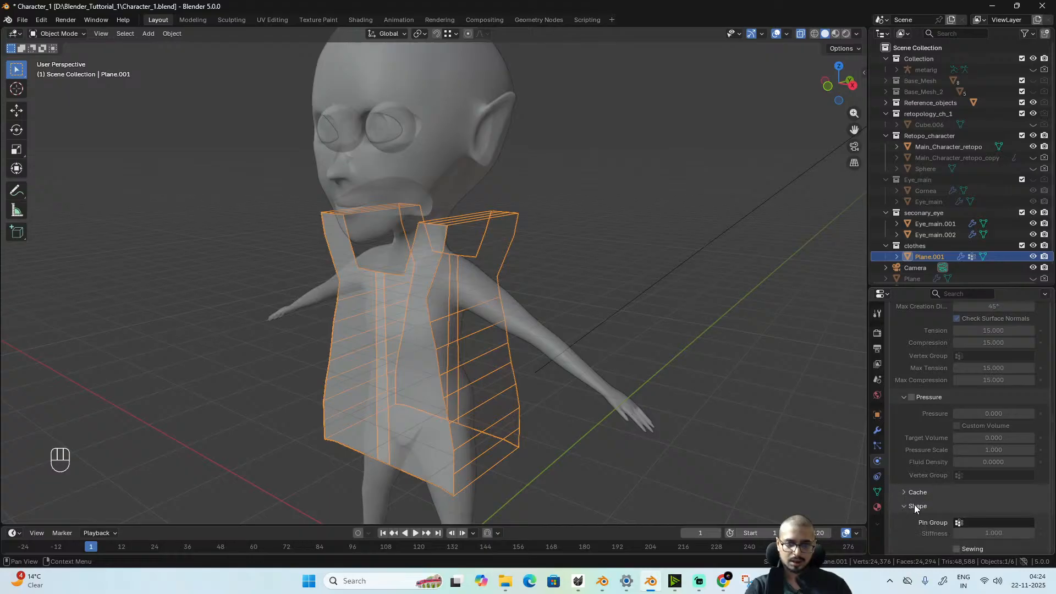
scroll(925, 484, down, 4)
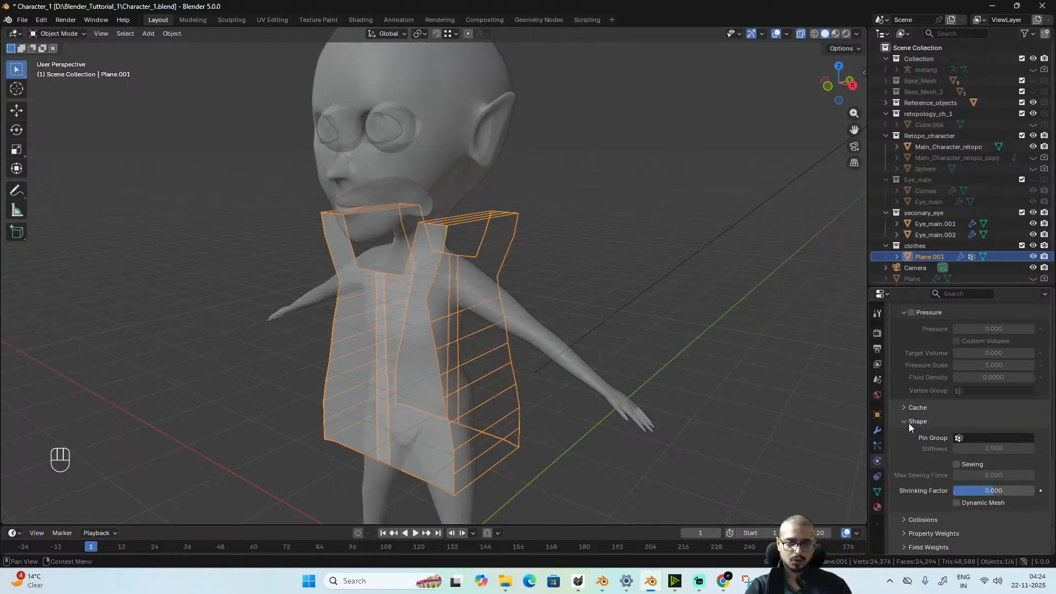
click(981, 437)
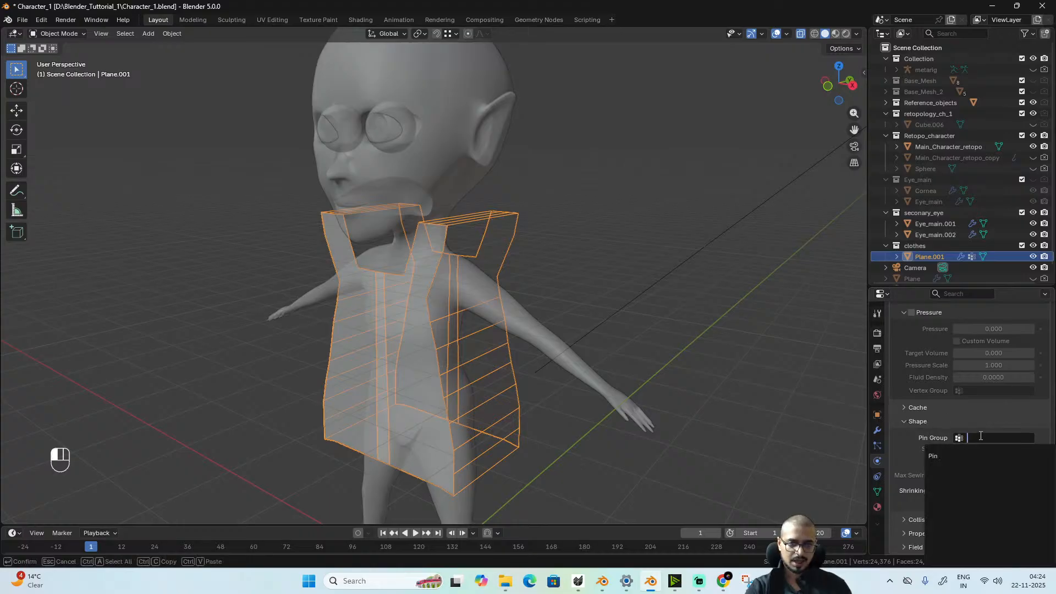
click(952, 454)
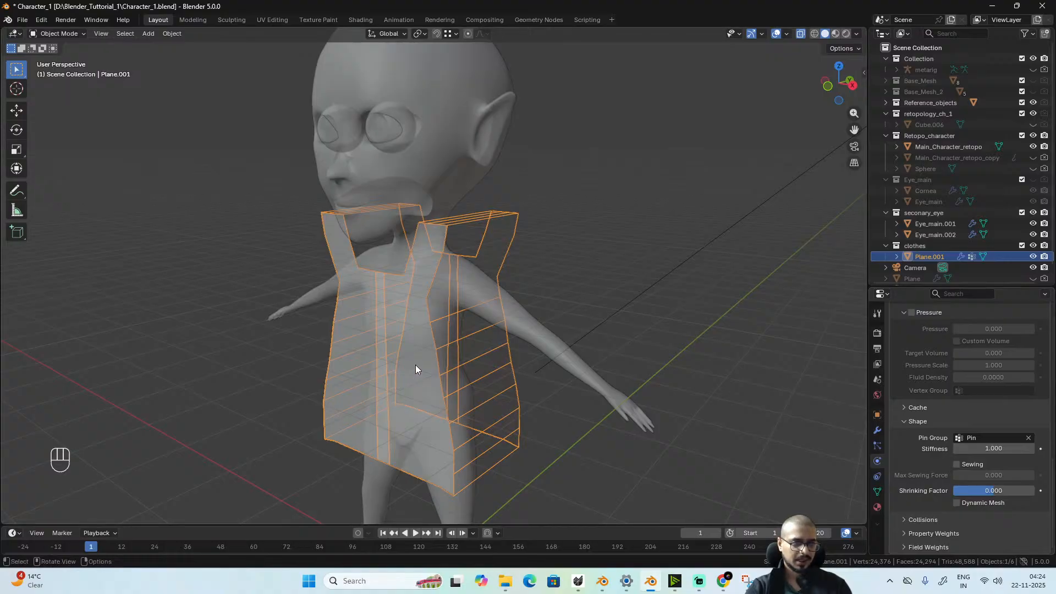
- Play the cloth simulation briefly, enlarge the timeline, and undo the pin group assignment
key(space)
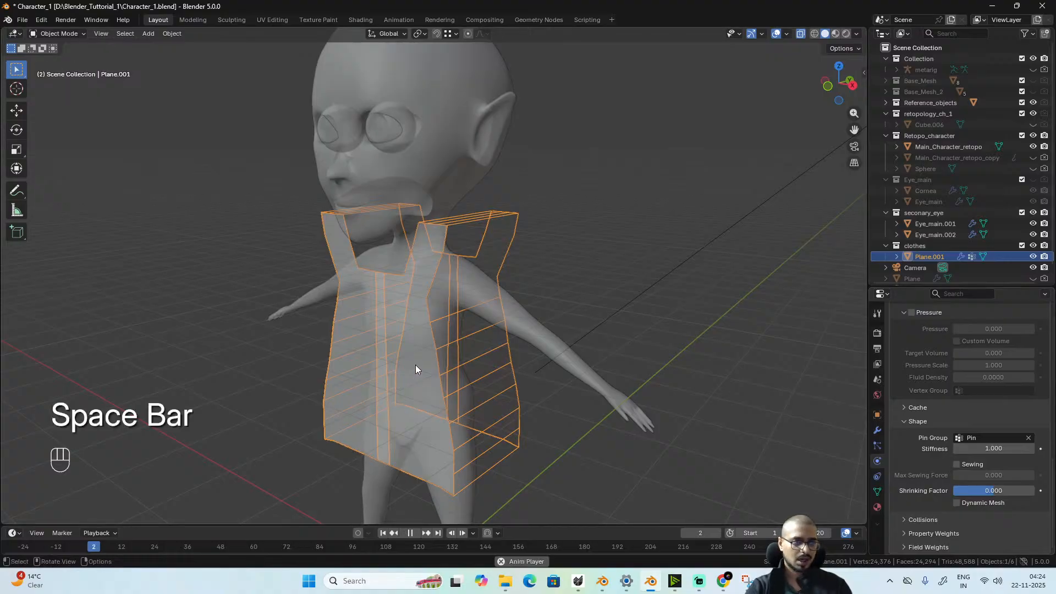
key(space)
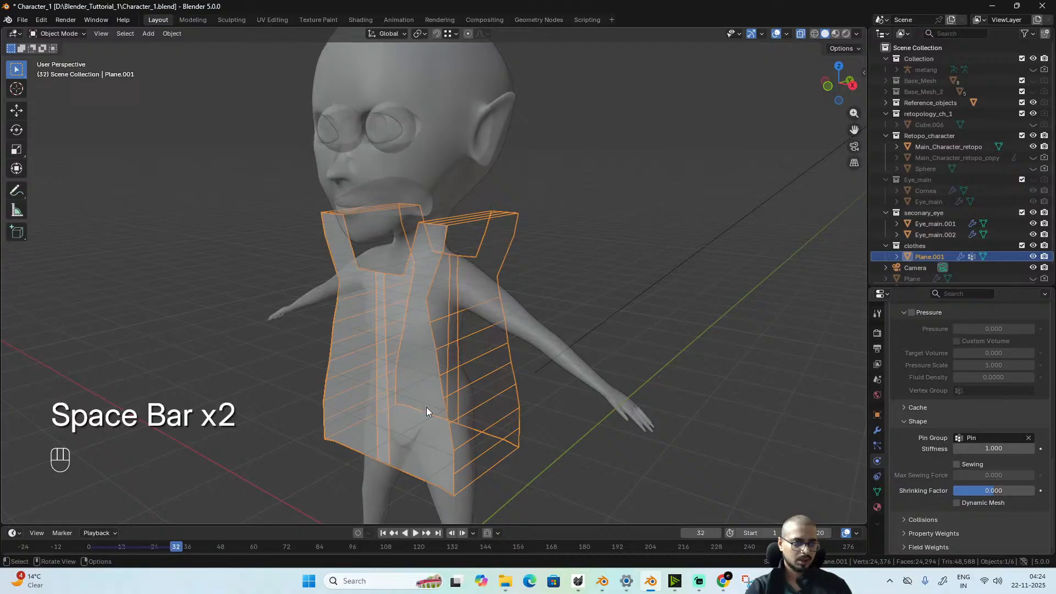
scroll(427, 409, down, 2)
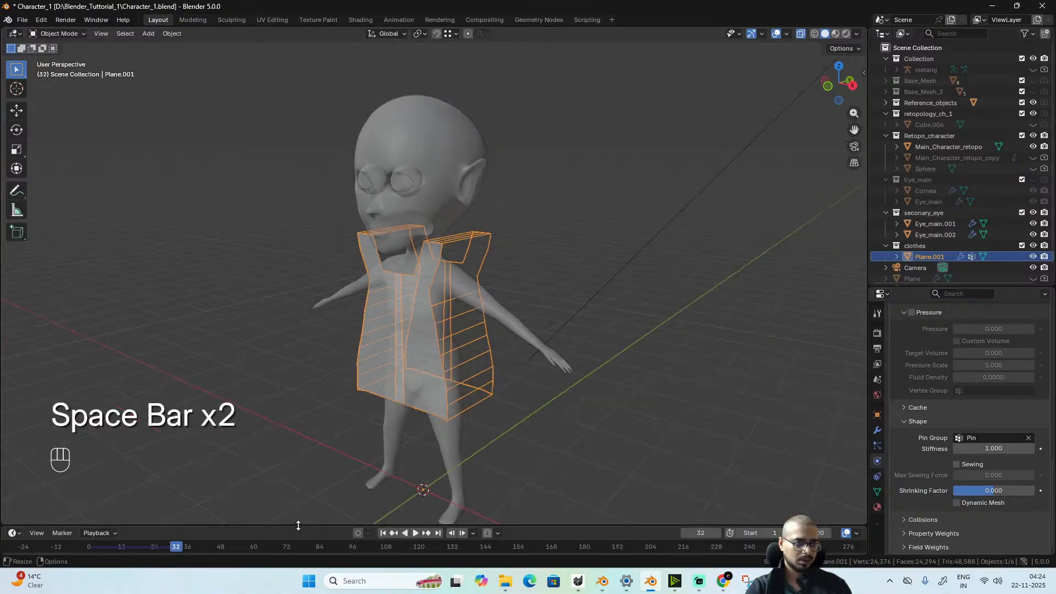
drag(298, 526, 298, 435)
key(ctrl+z)
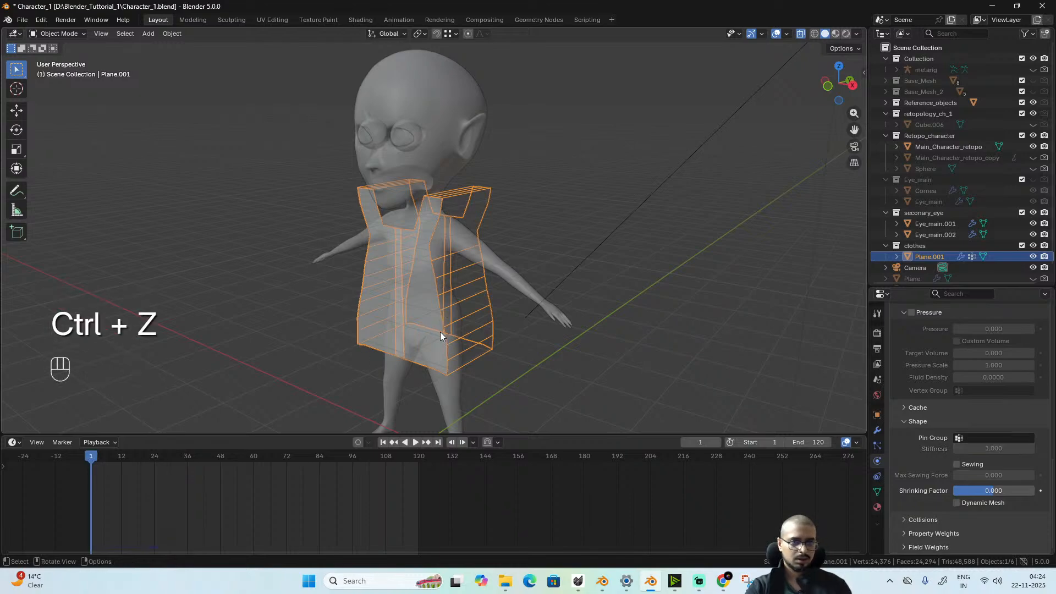
- Try the Cloth modifier above the Mirror modifier, play the simulation briefly, and undo the reordering
scroll(913, 393, up, 6)
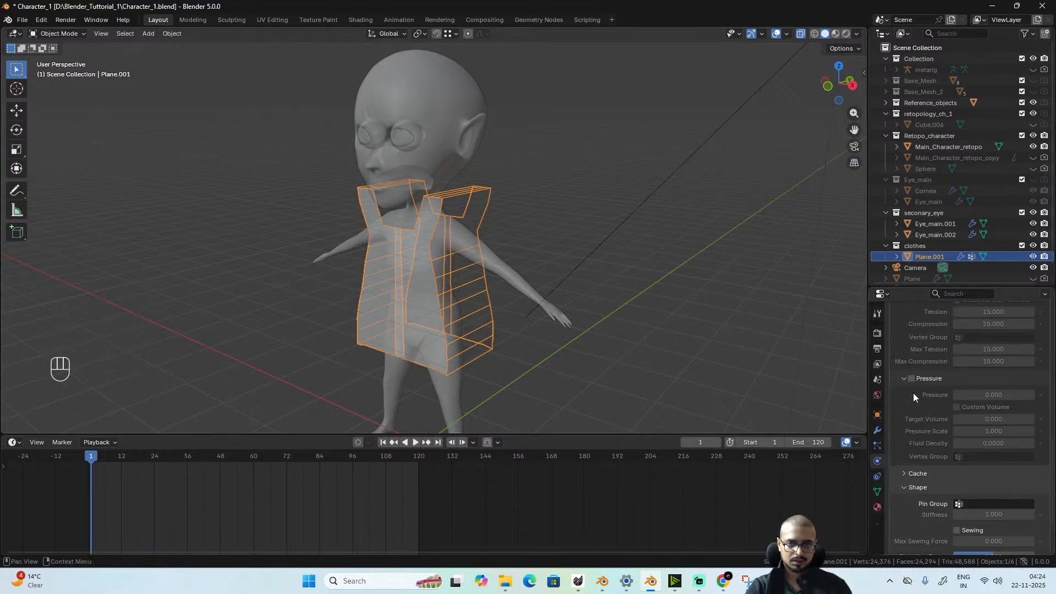
click(878, 430)
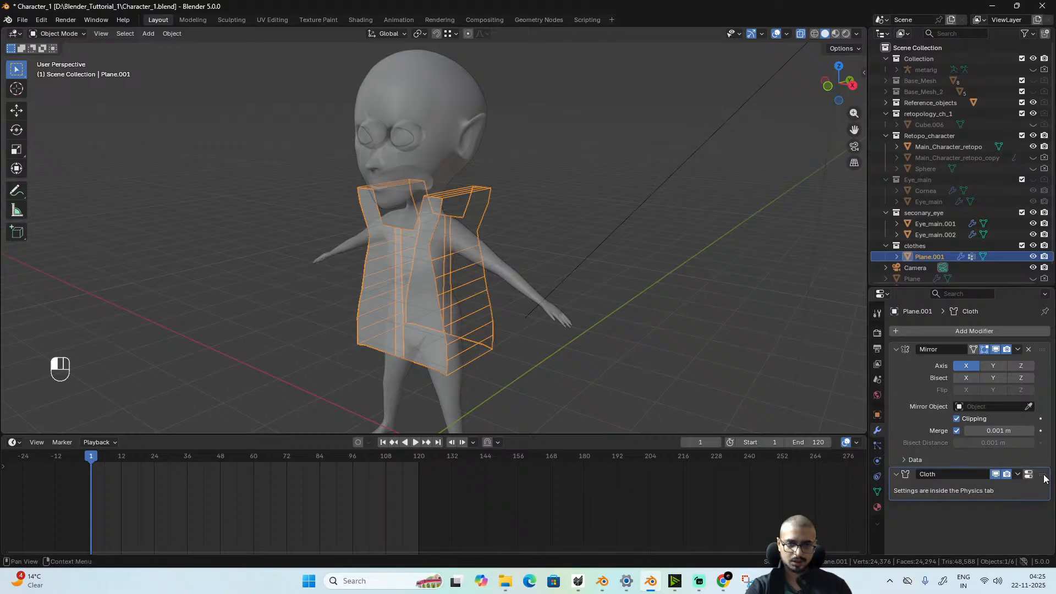
drag(1044, 479, 1035, 341)
key(space)
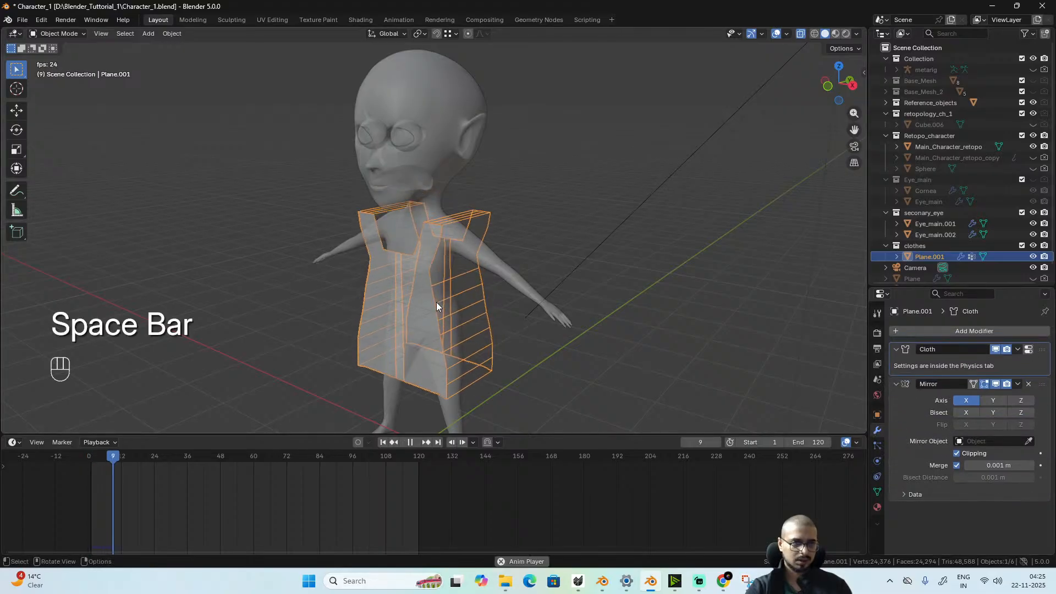
key(space)
key(ctrl+z)
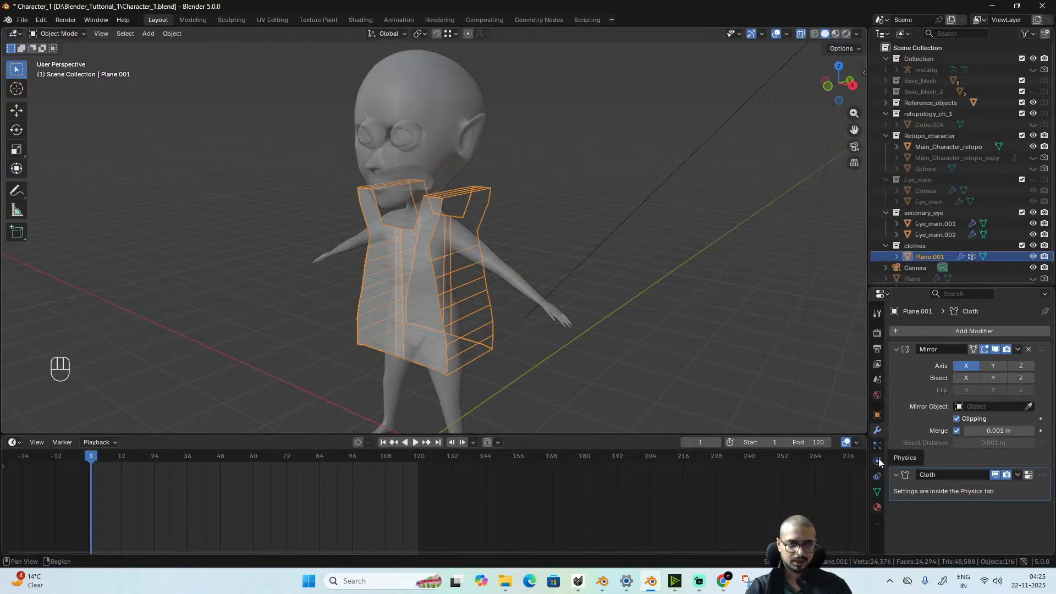
- Place the Mirror modifier below Cloth, play the simulation briefly, and return to frame 1
drag(1042, 352, 1023, 453)
key(space)
key(space)
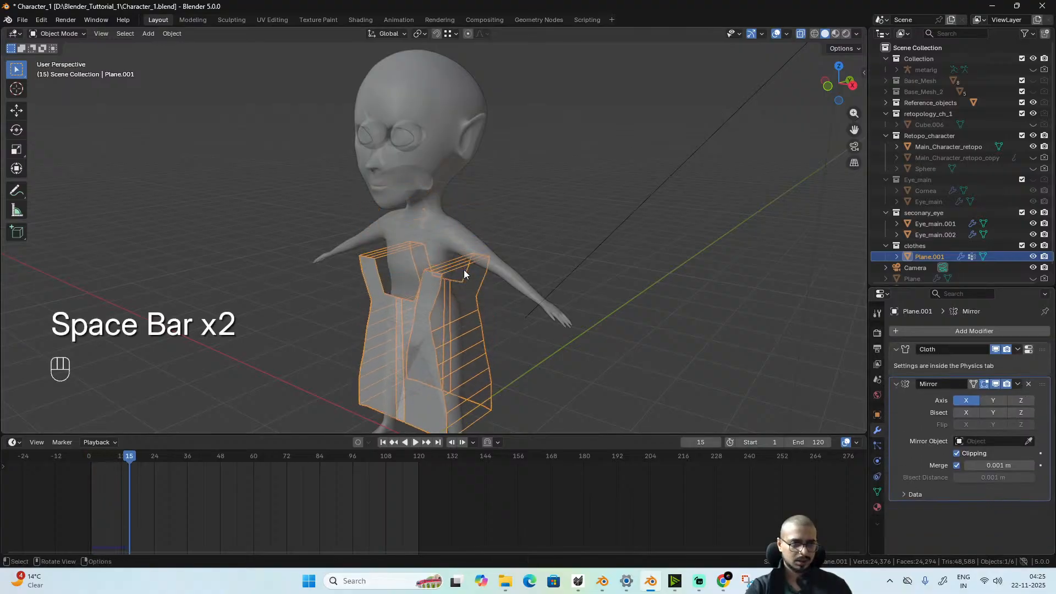
click(92, 461)
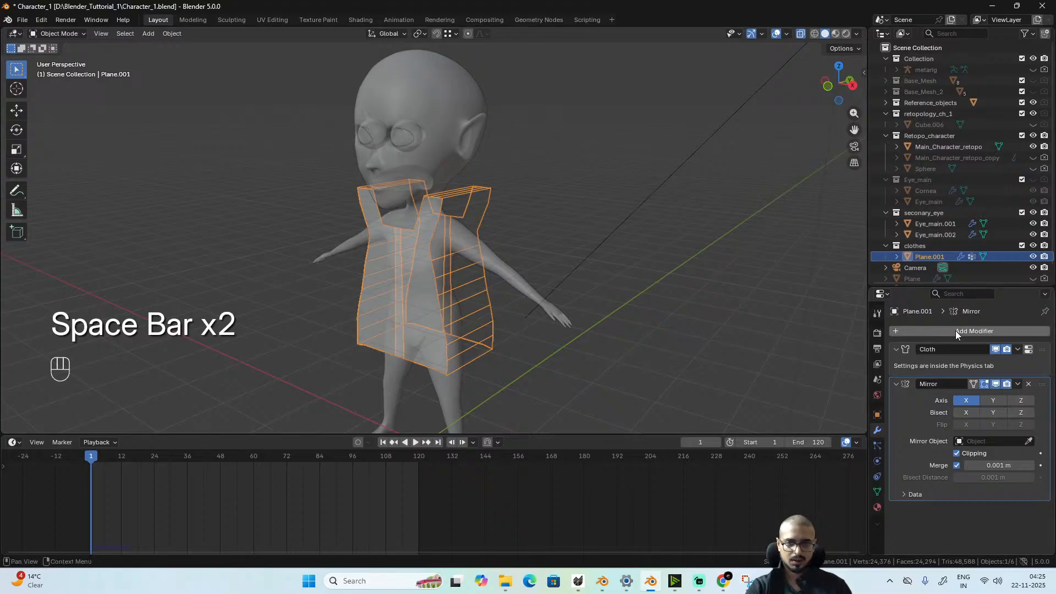
- Move the Cloth modifier back below Mirror, test the simulation, and reset the timeline to frame 1
drag(1029, 351, 1029, 471)
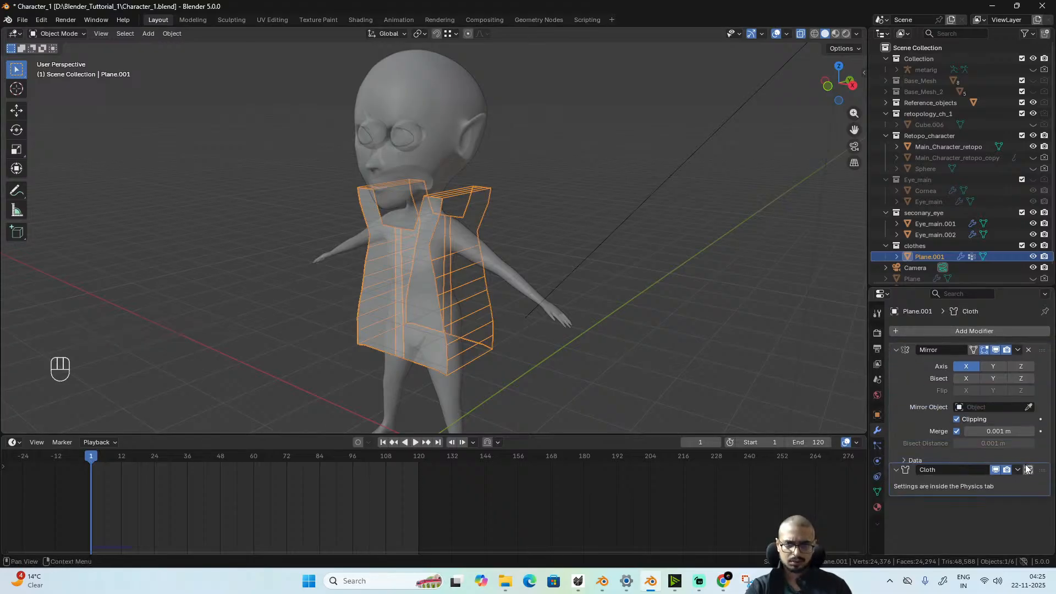
key(space)
key(space)
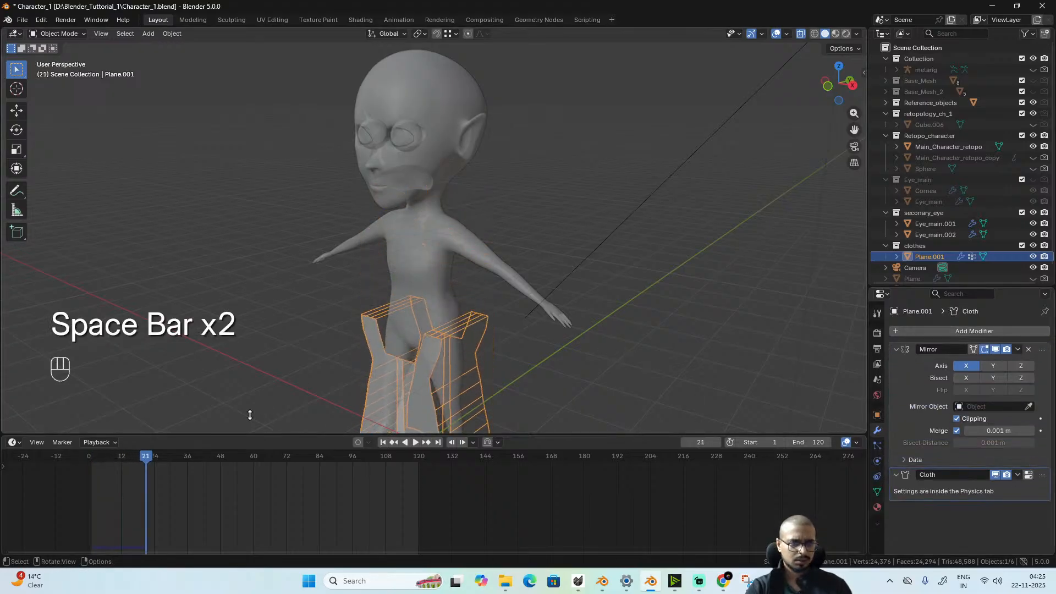
click(92, 457)
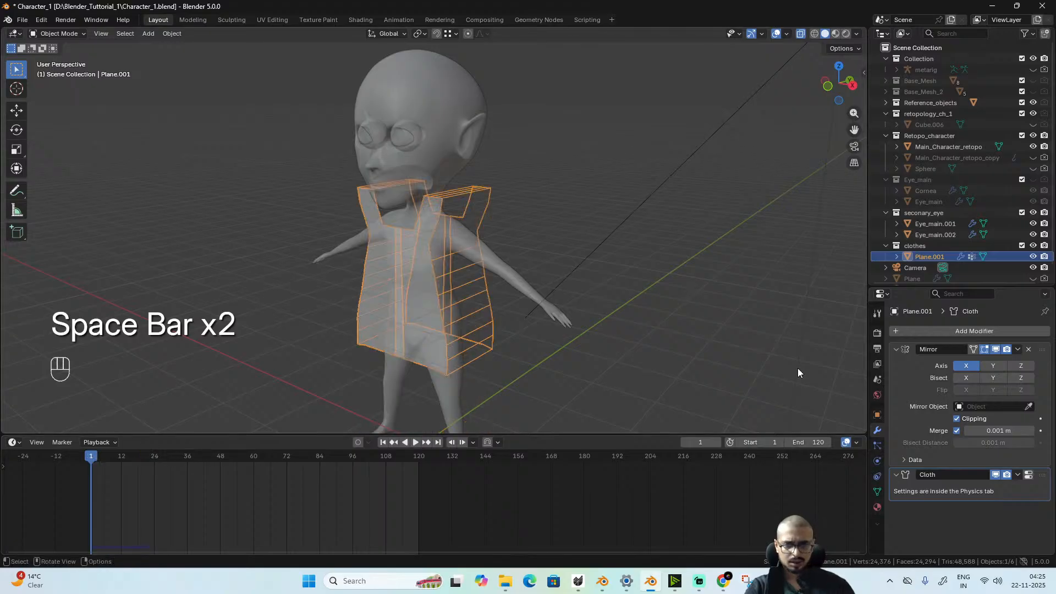
- Reopen the garment's cloth physics settings and choose Pin as the pin group
click(880, 448)
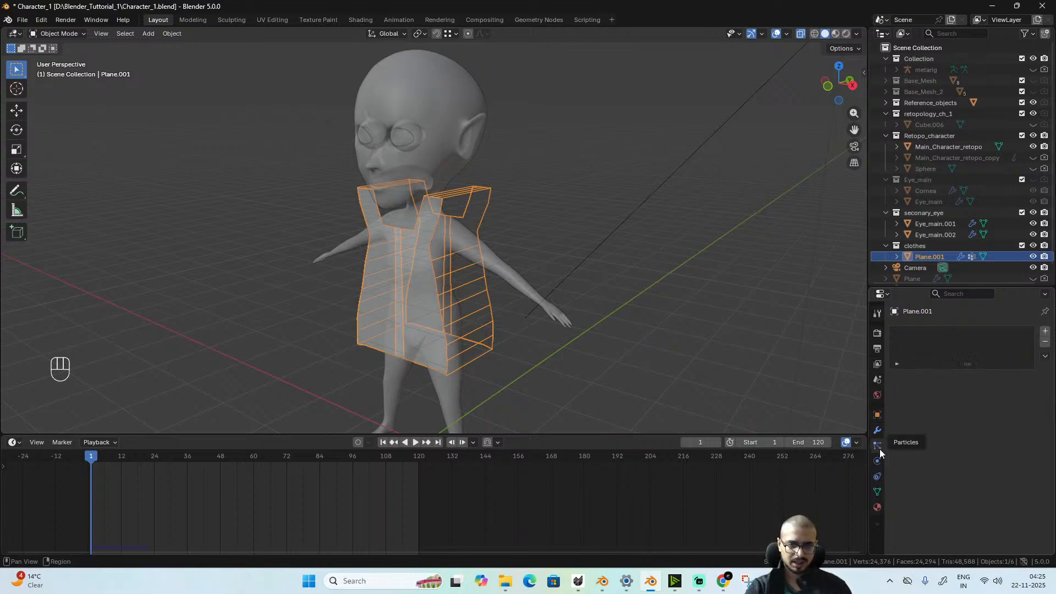
click(878, 462)
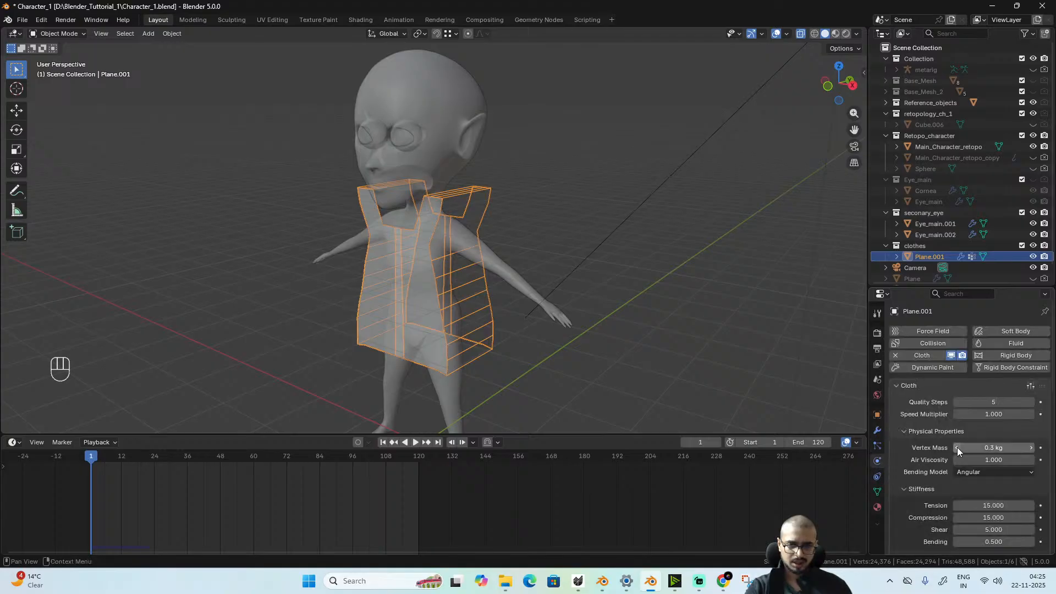
scroll(958, 447, down, 8)
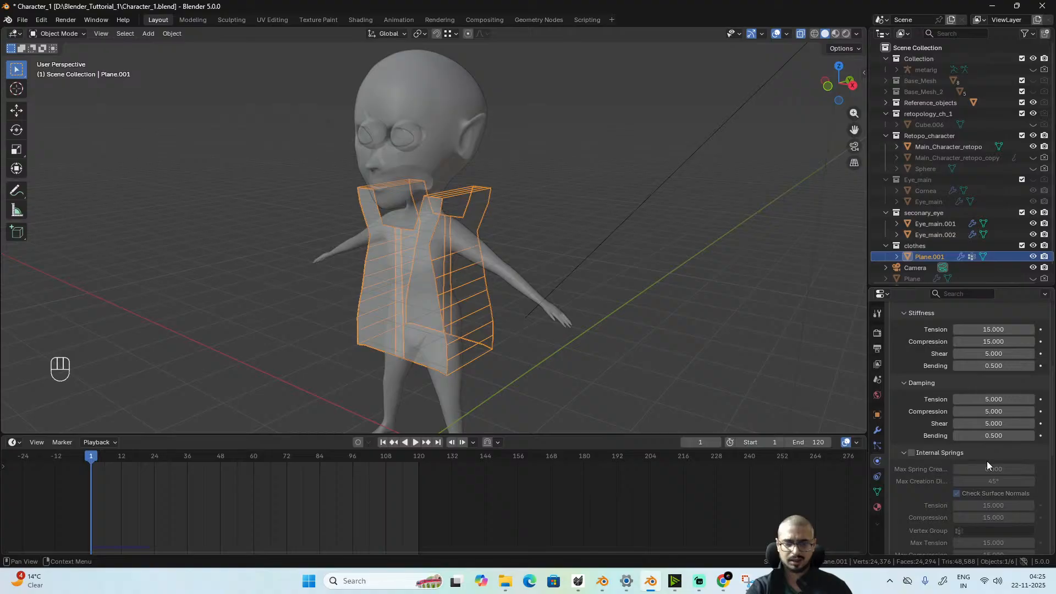
scroll(987, 461, up, 2)
scroll(991, 476, down, 9)
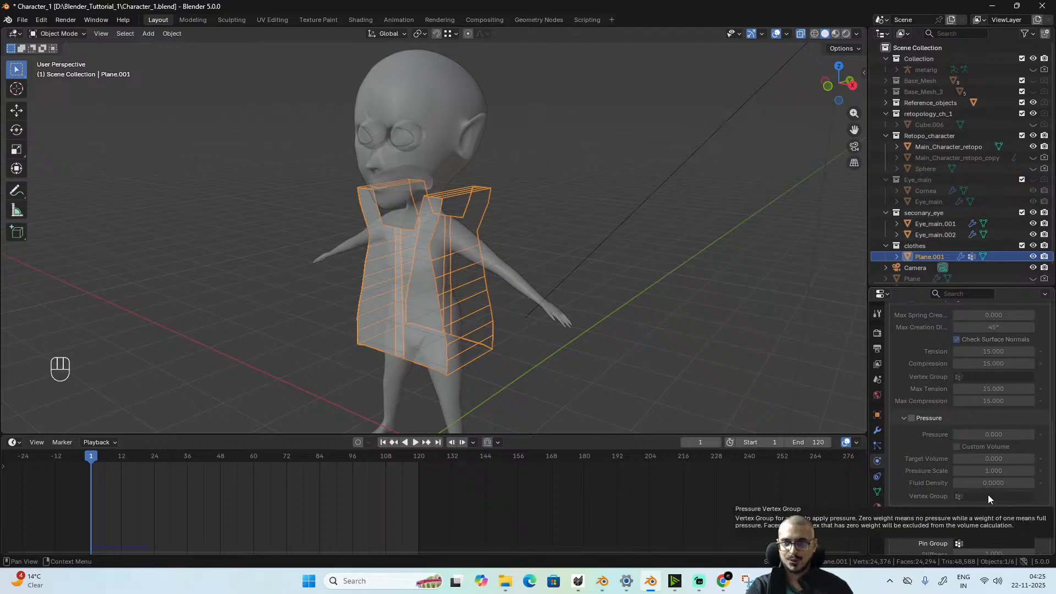
scroll(984, 452, down, 5)
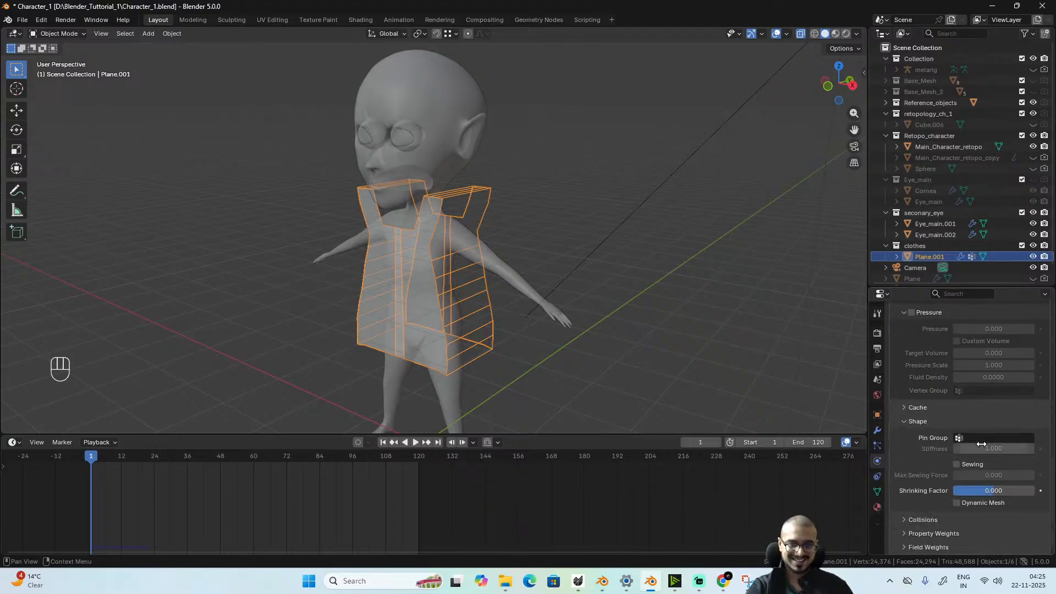
click(988, 437)
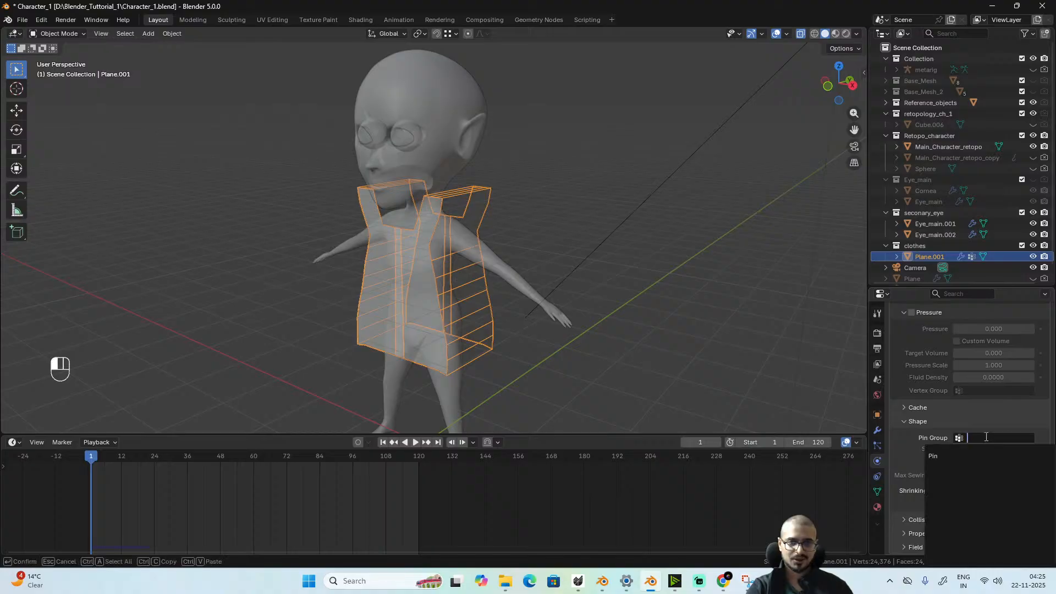
click(962, 458)
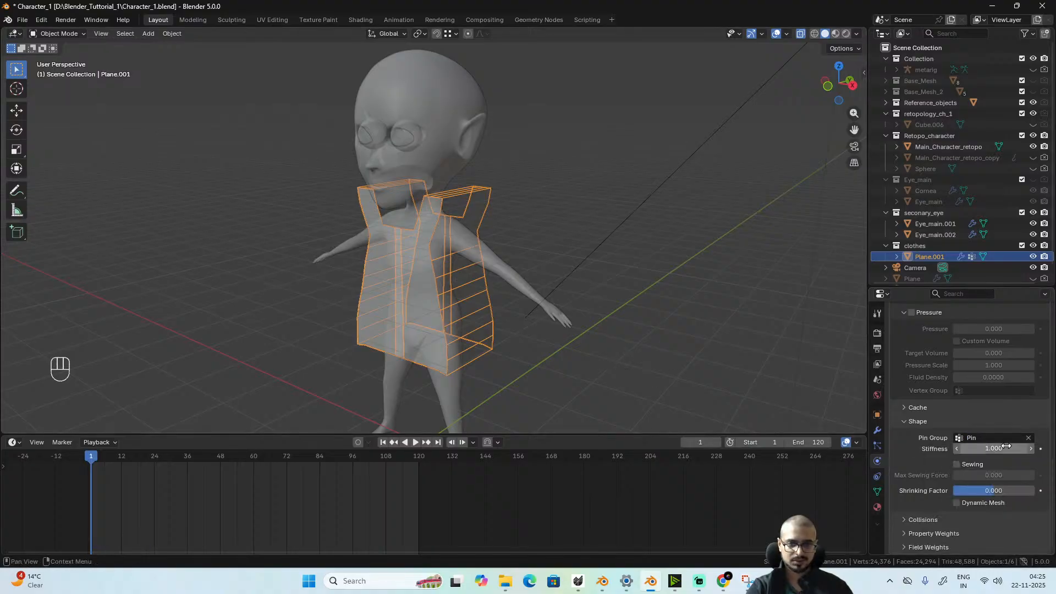
- Play the pinned cloth simulation briefly, go back to frame 2, and clear the pin group
key(space)
key(space)
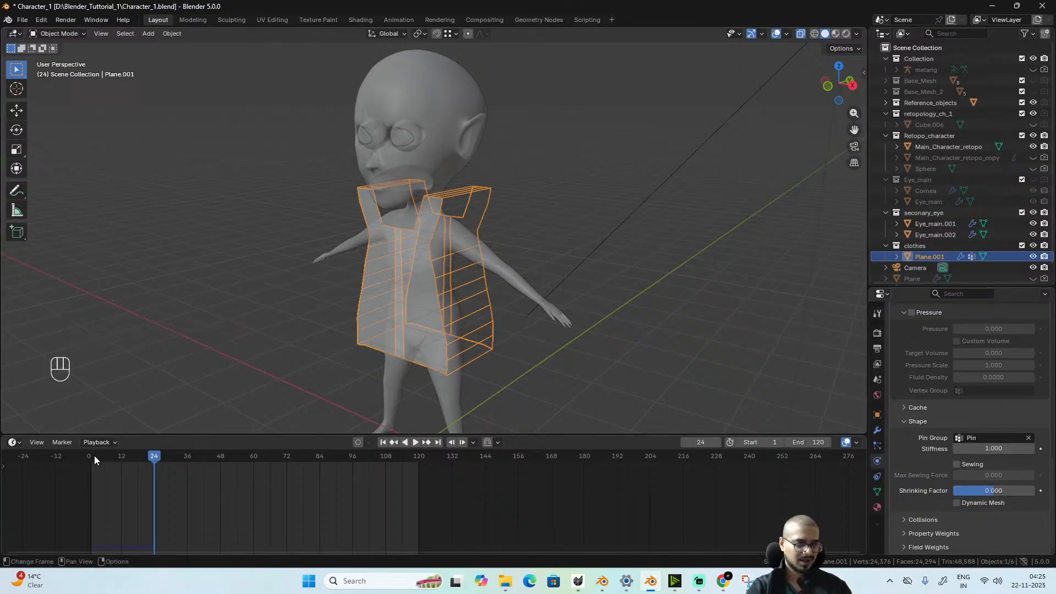
drag(94, 455, 94, 461)
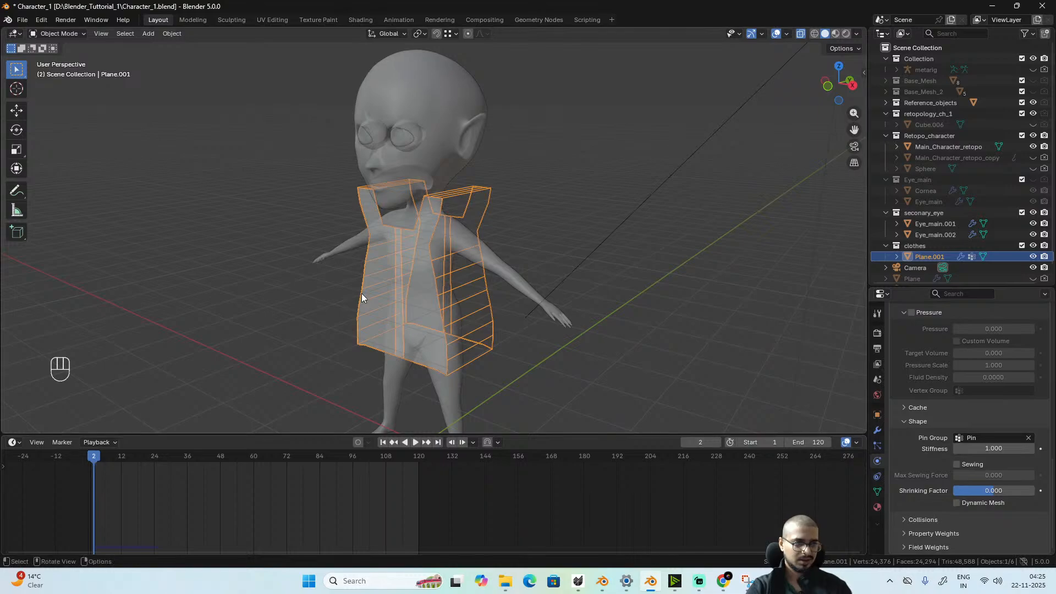
click(1029, 439)
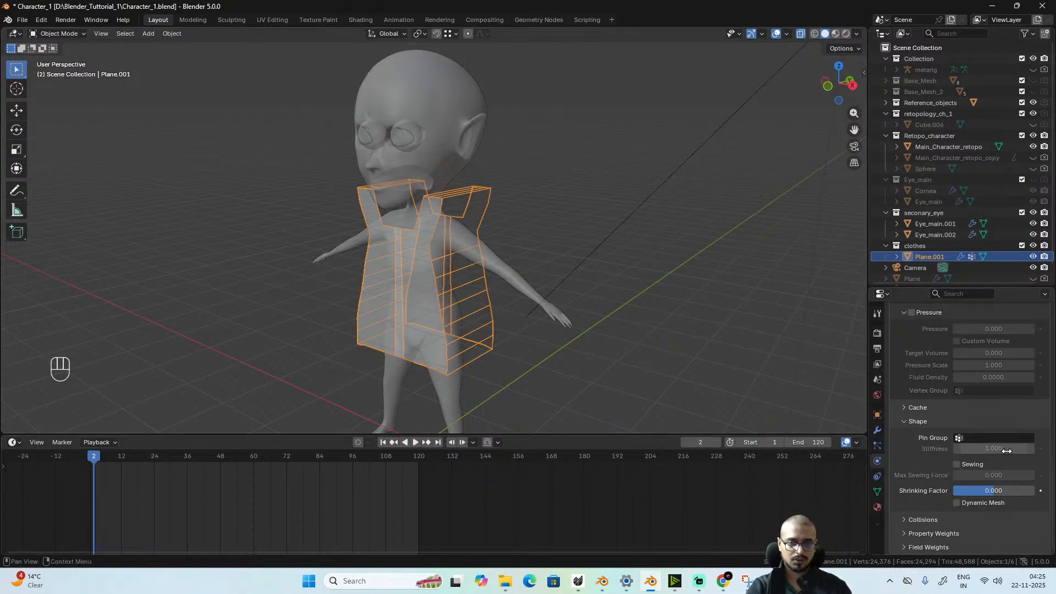
- Expand the cloth's Collisions settings, collapse Object Collisions, enable Sewing, and set the pin group to Pin
click(903, 520)
scroll(937, 487, down, 4)
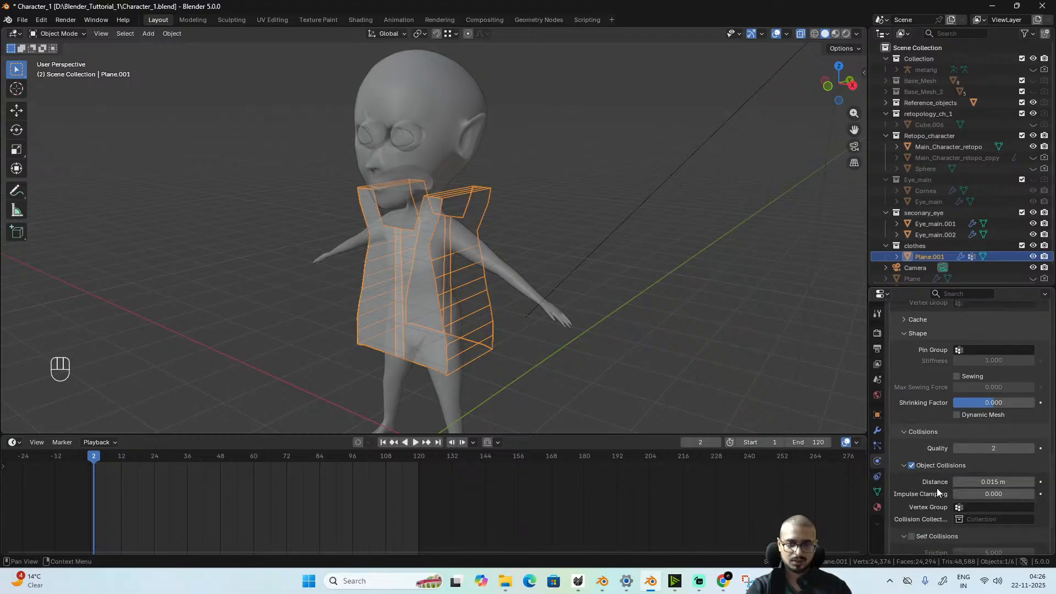
click(926, 468)
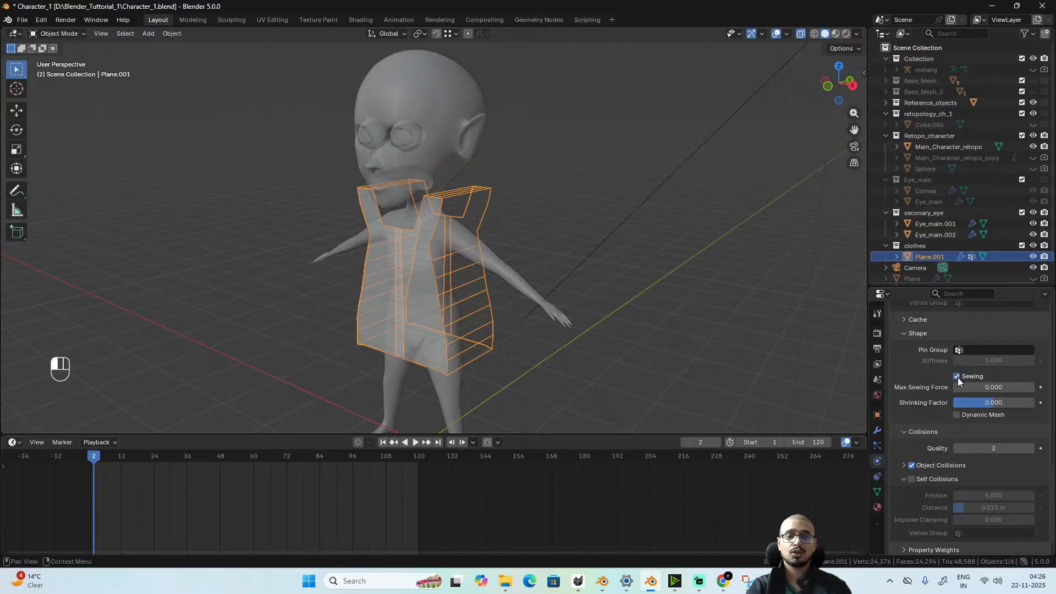
click(973, 351)
click(972, 367)
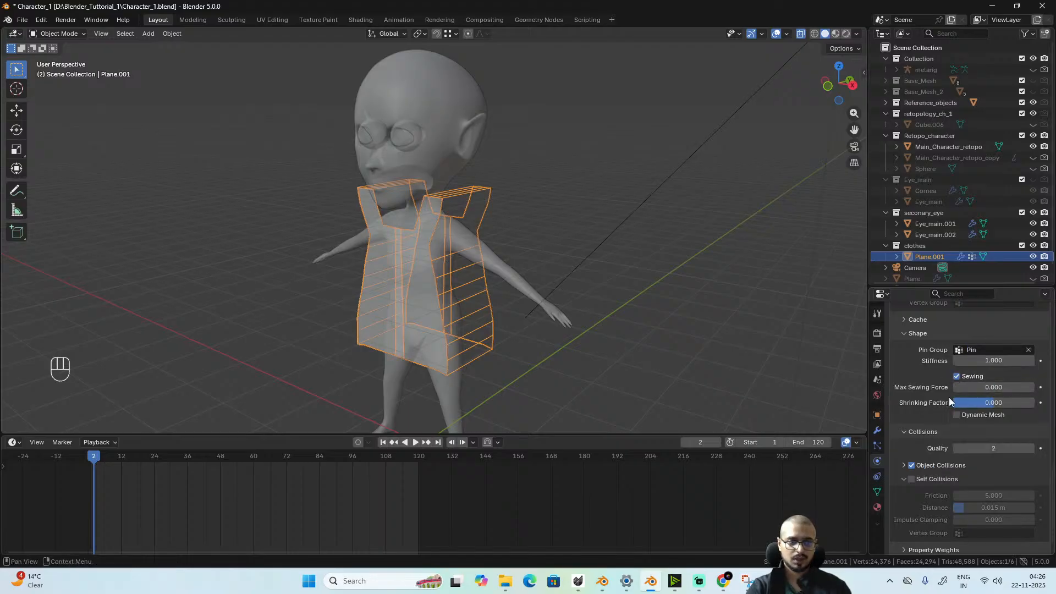
- Set the cloth's Max Sewing Force to 10 and step back to frame 1
click(998, 387)
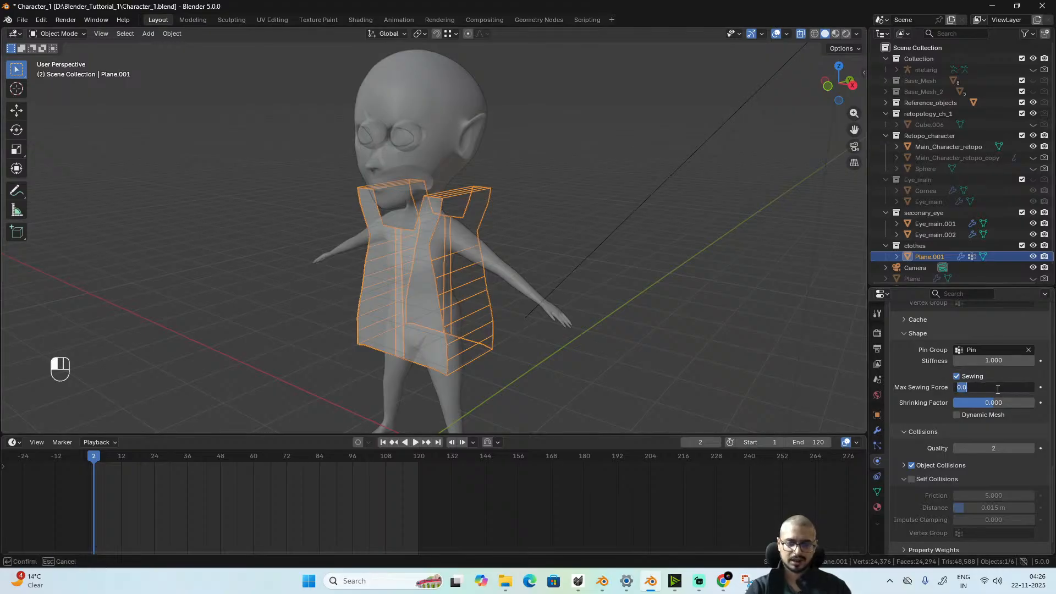
key(Return)
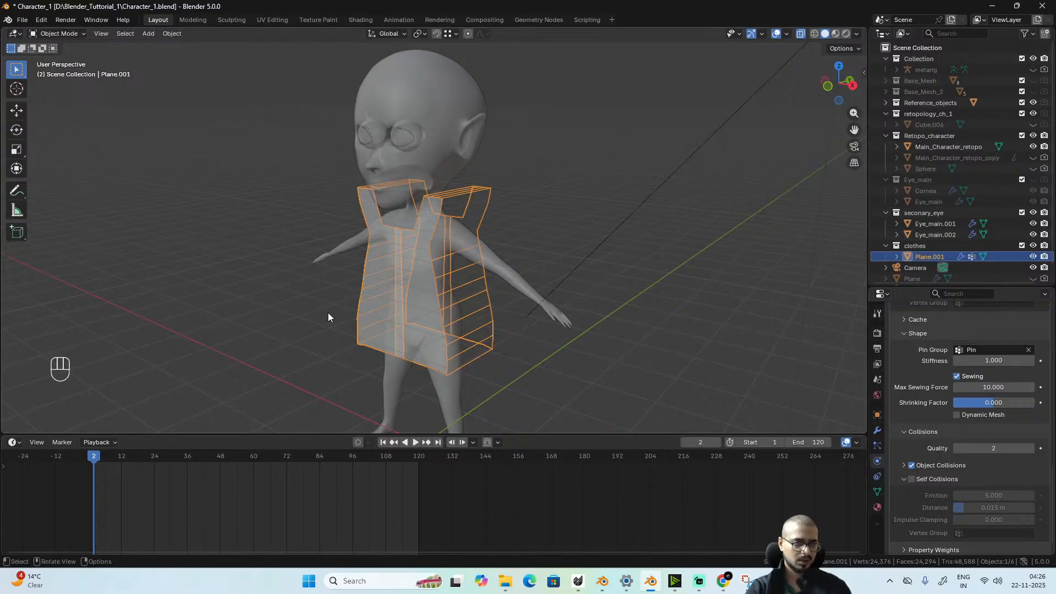
key(Left)
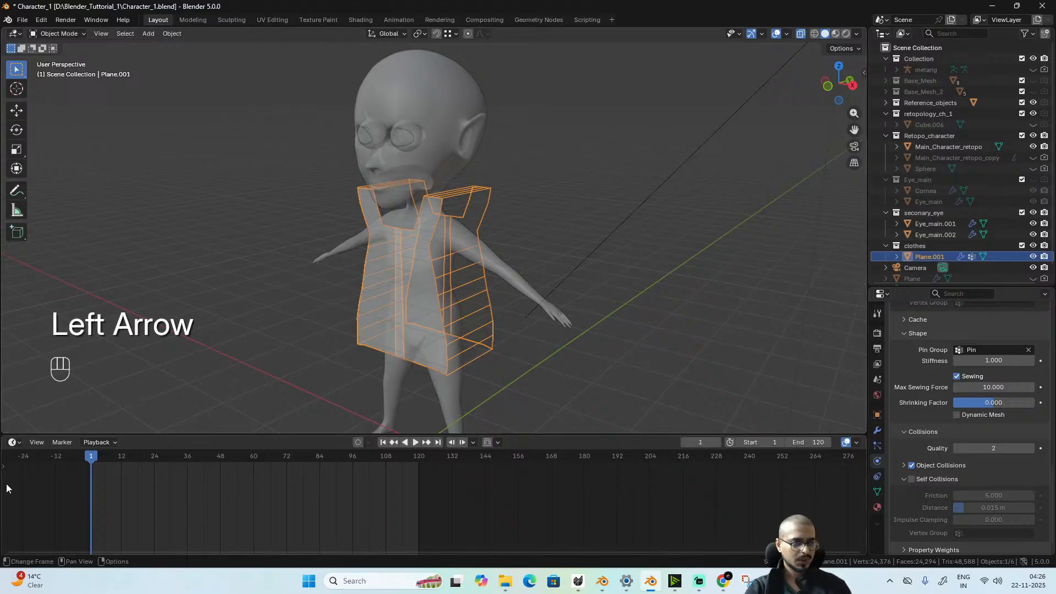
- Play the pinned and sewn cloth simulation twice from the start and return to frame 0
scroll(541, 272, up, 3)
key(space)
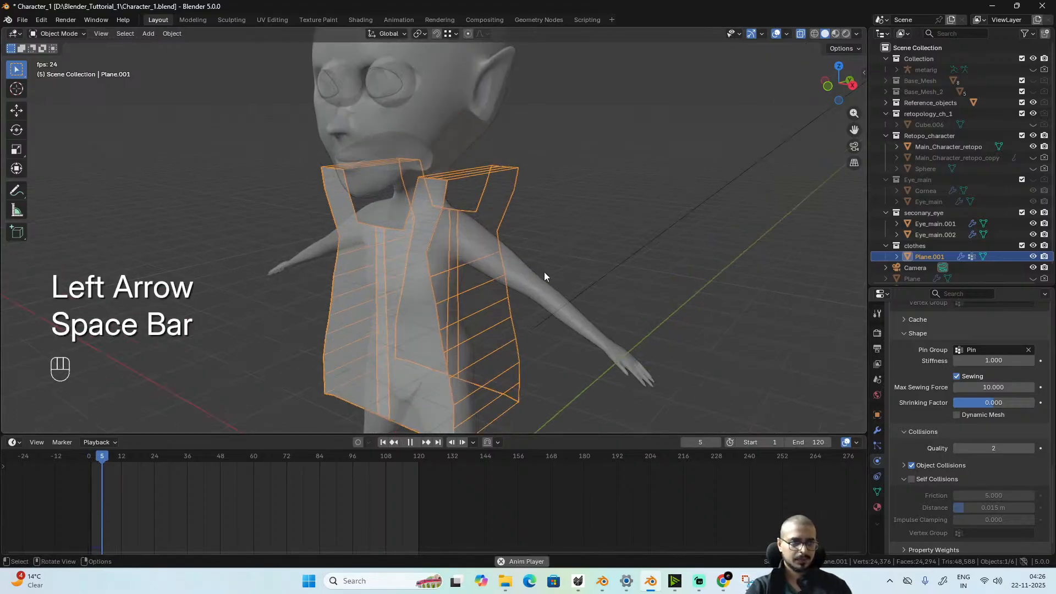
key(space)
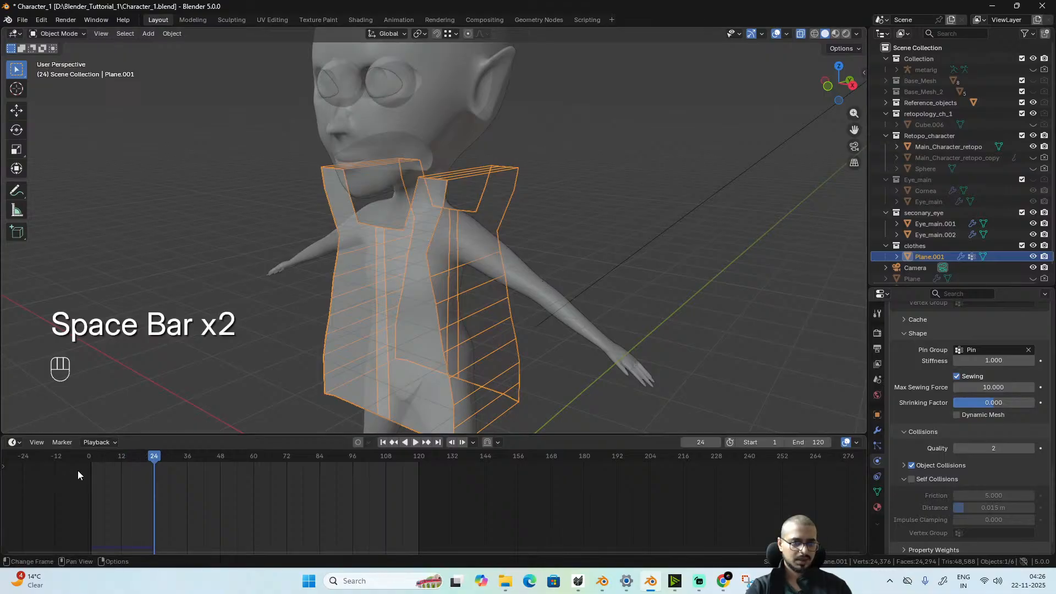
click(90, 455)
key(space)
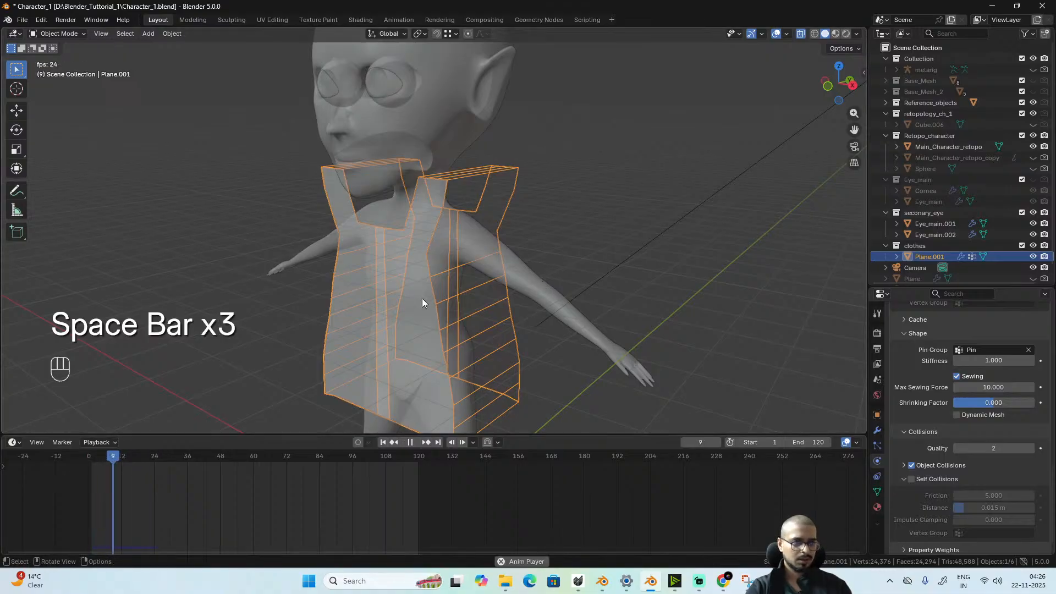
key(space)
click(90, 456)
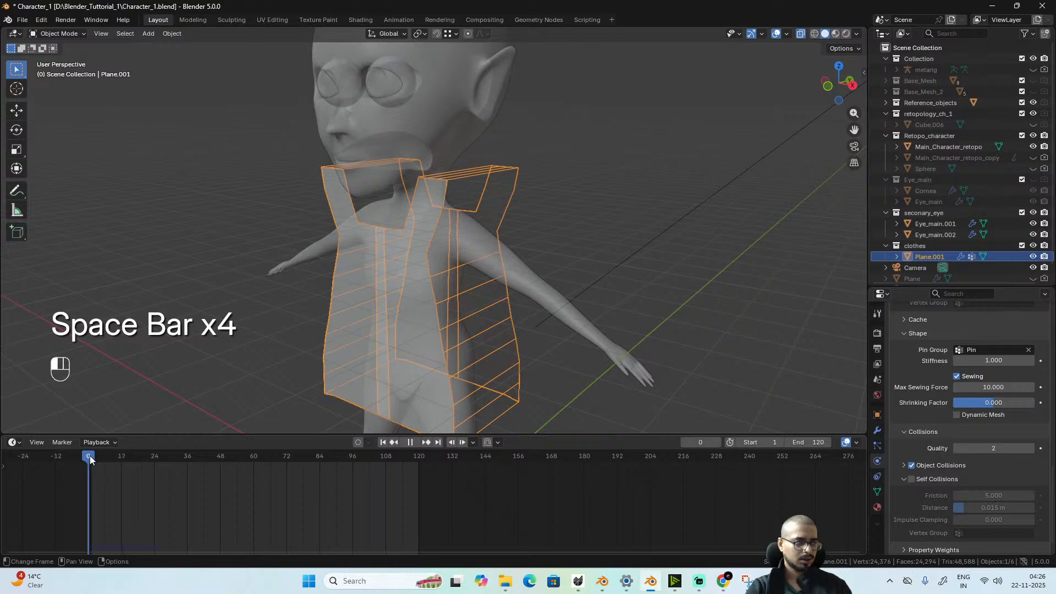
- Try the sewing simulation with the pin group cleared, then undo the clearing
click(1028, 351)
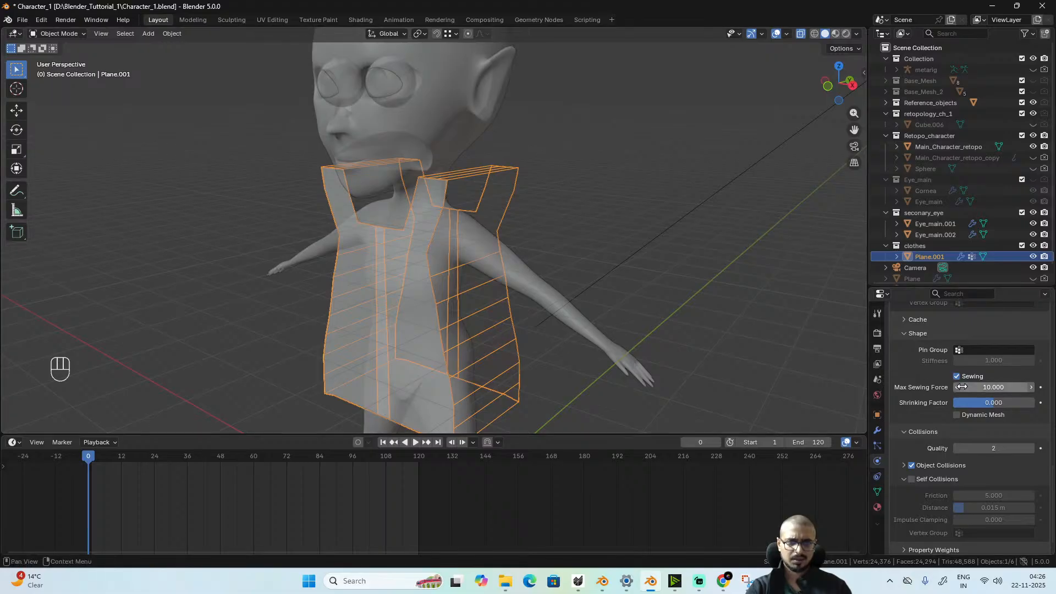
scroll(970, 446, up, 2)
key(space)
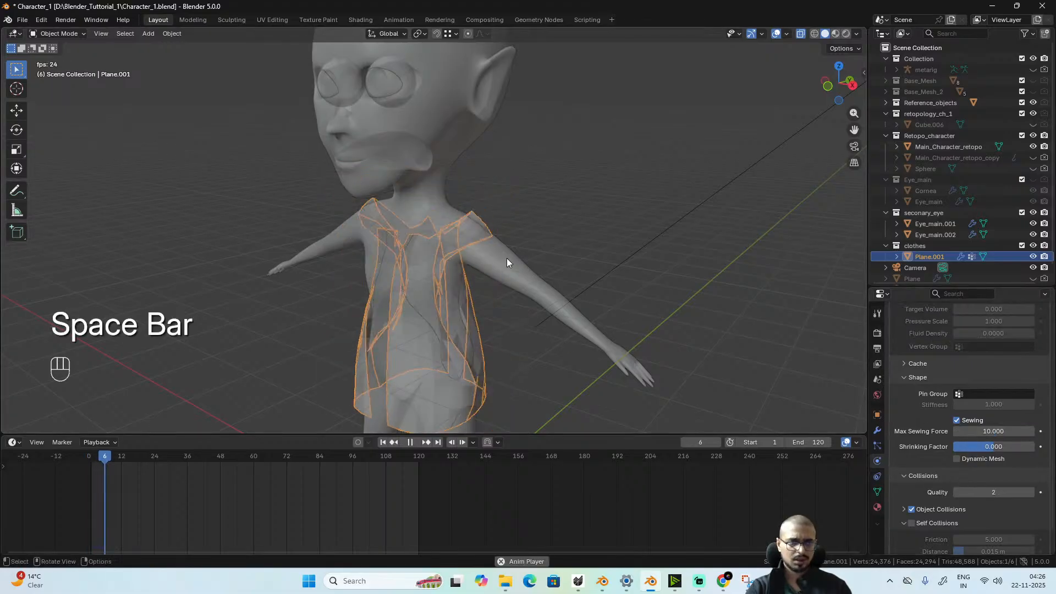
key(space)
key(ctrl+z)
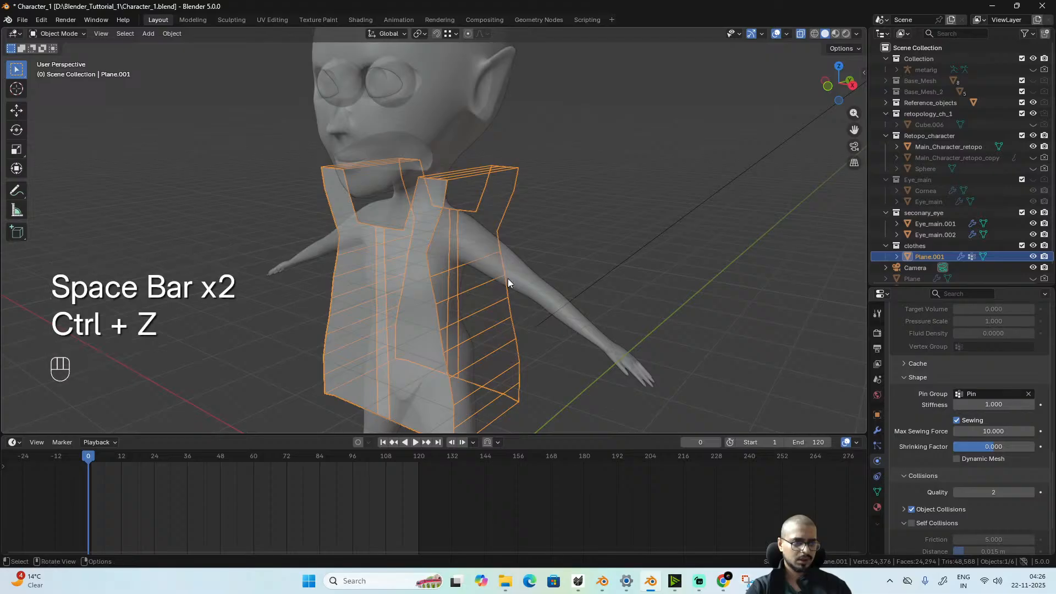
- Select the Main_Character_retopo body and add Collision physics to it
click(508, 279)
middle_drag(530, 283, 553, 280)
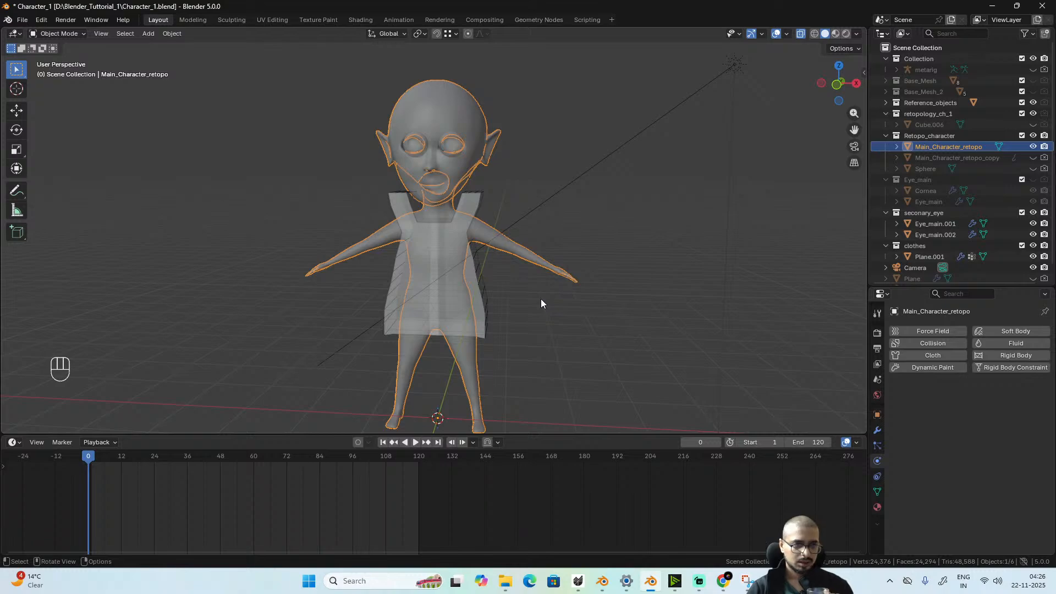
middle_drag(541, 303, 412, 210)
scroll(453, 328, up, 5)
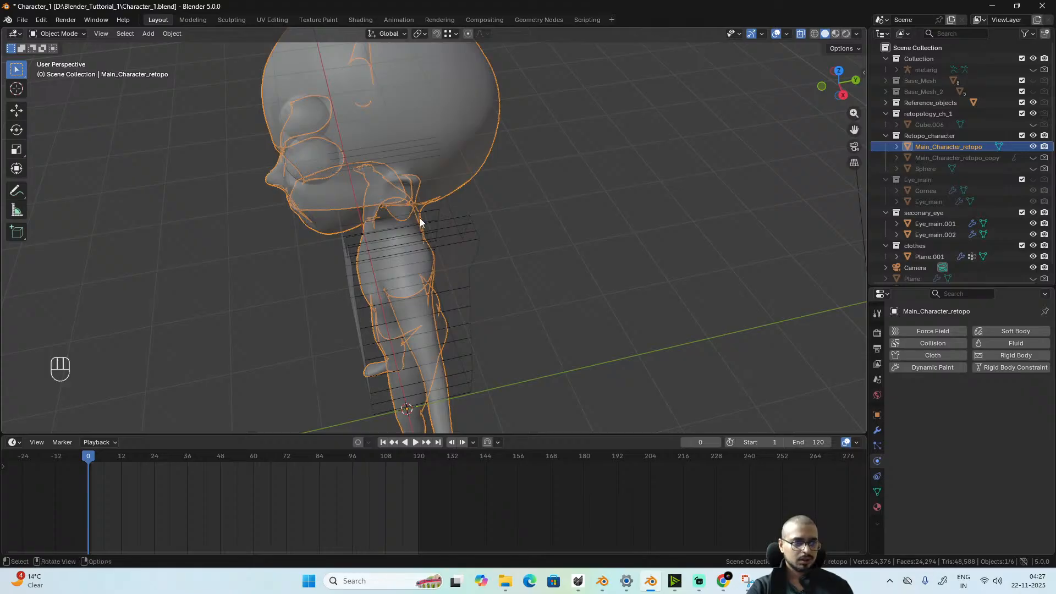
scroll(480, 293, down, 4)
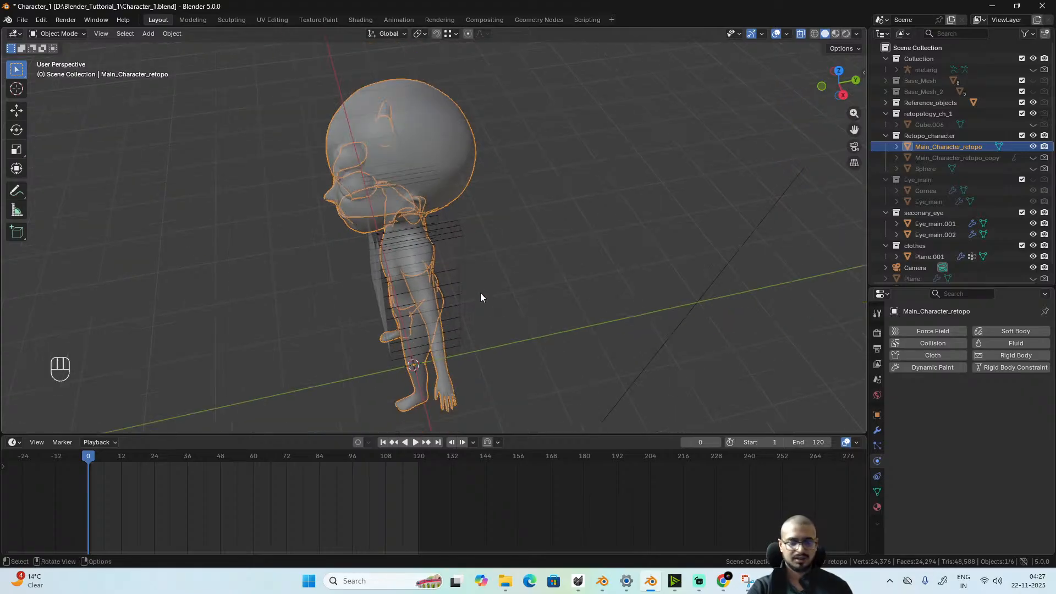
middle_drag(480, 293, 523, 258)
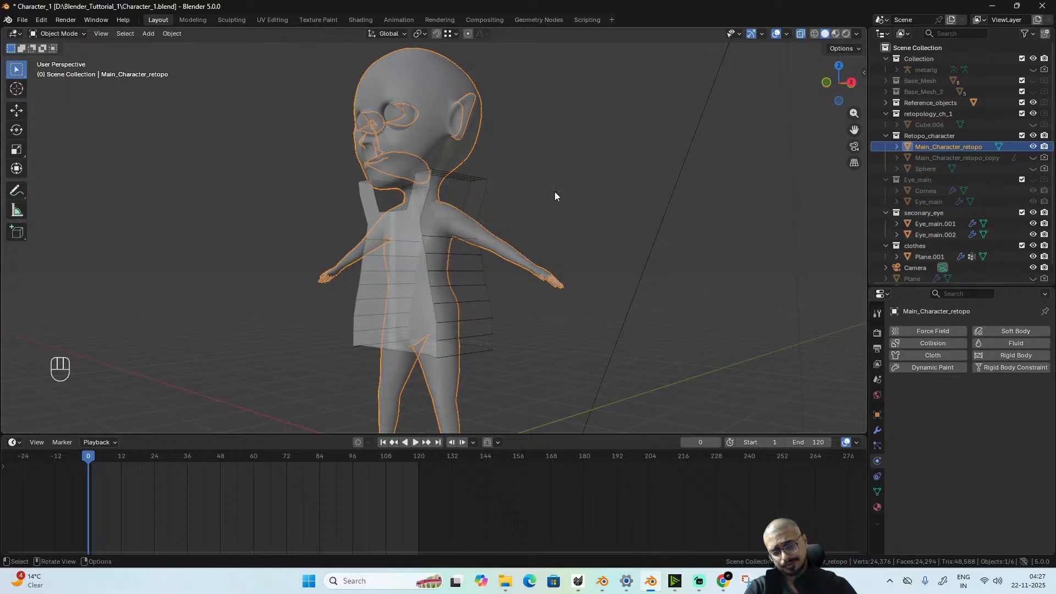
alt+drag(438, 126, 457, 114)
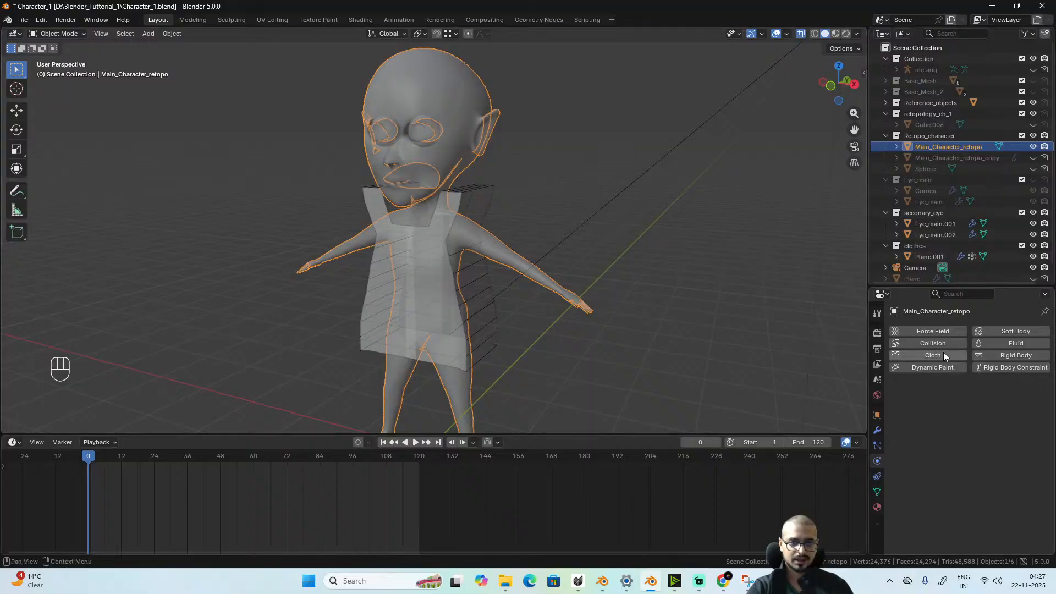
click(928, 344)
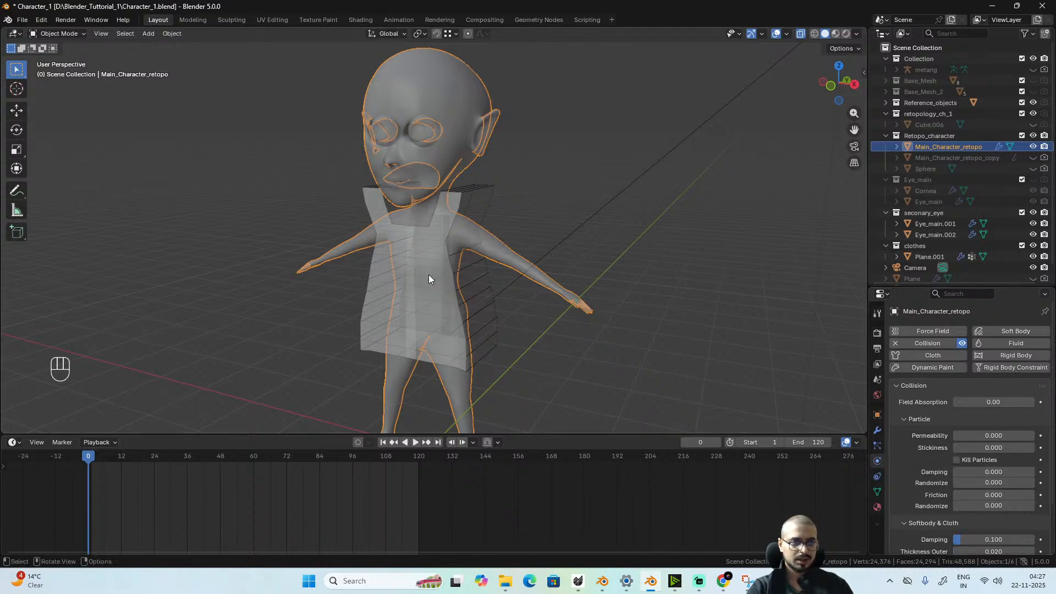
- Select the garment and play its pinned cloth simulation from the start to test it against the character's collision
click(482, 276)
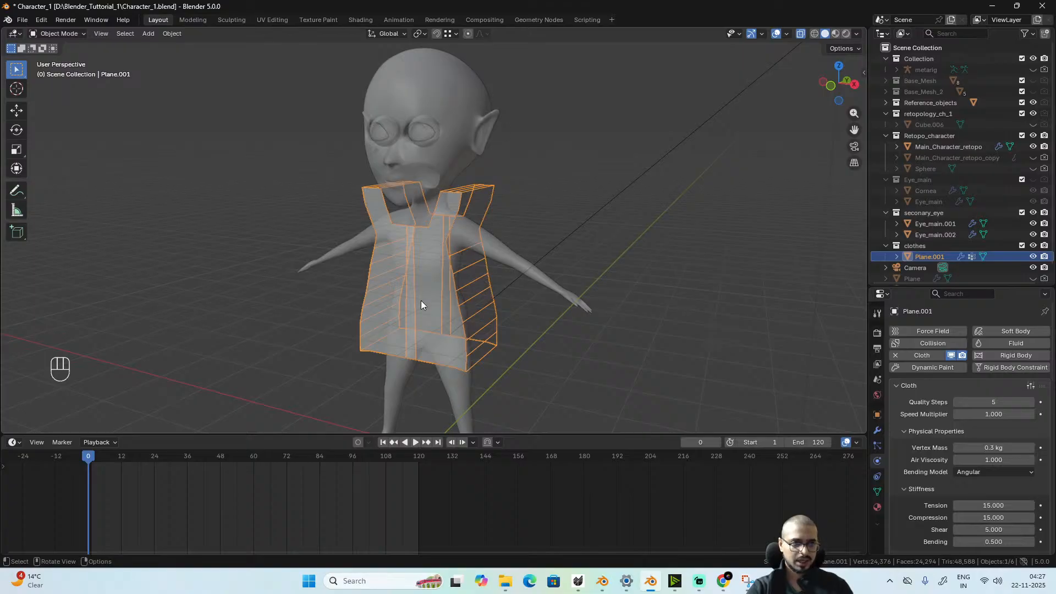
alt+drag(456, 147, 397, 283)
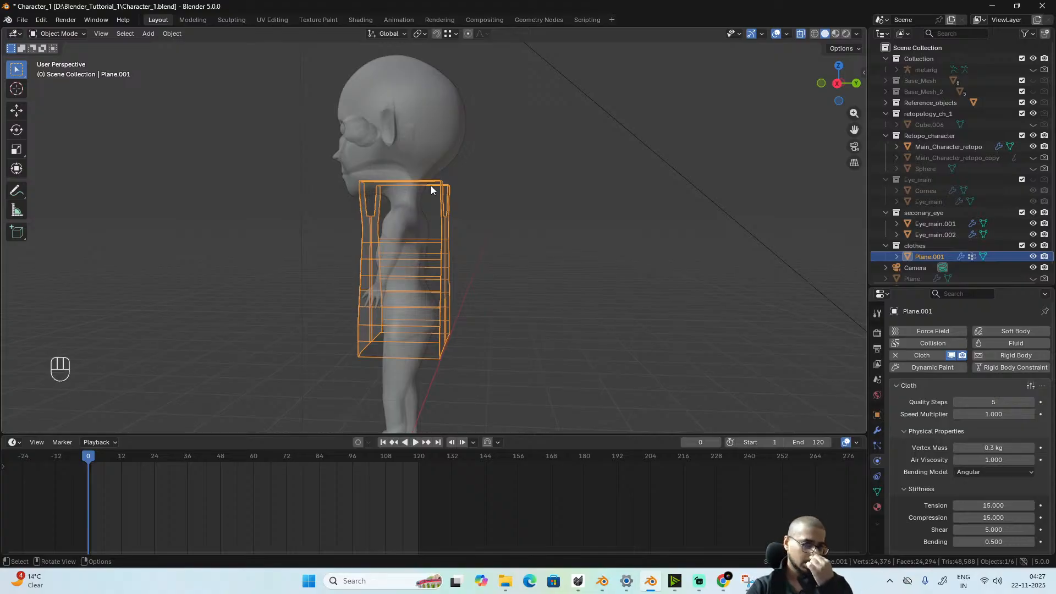
middle_drag(408, 267, 527, 266)
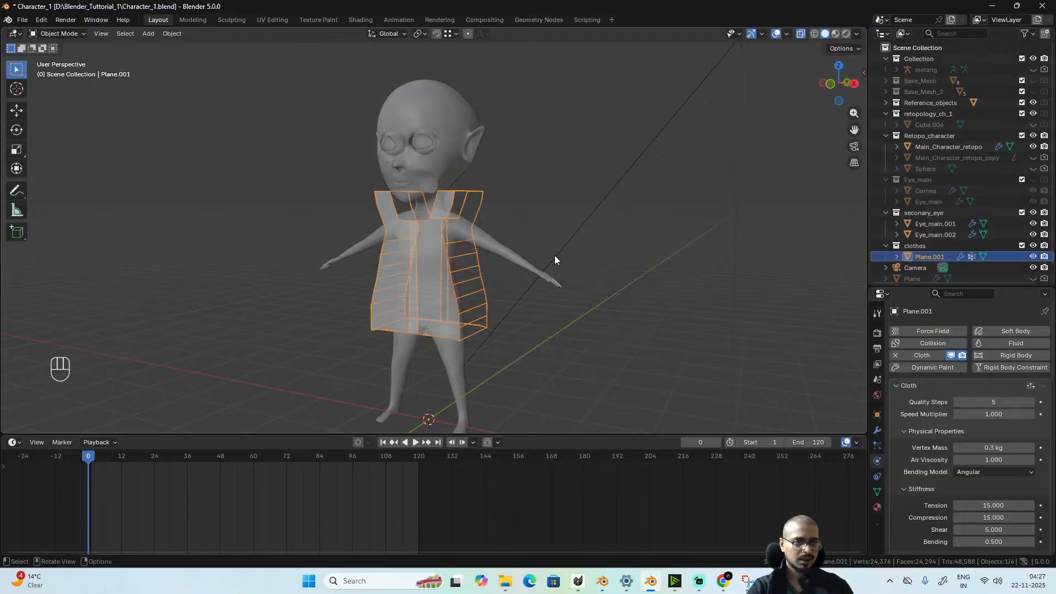
key(space)
key(space)
click(540, 295)
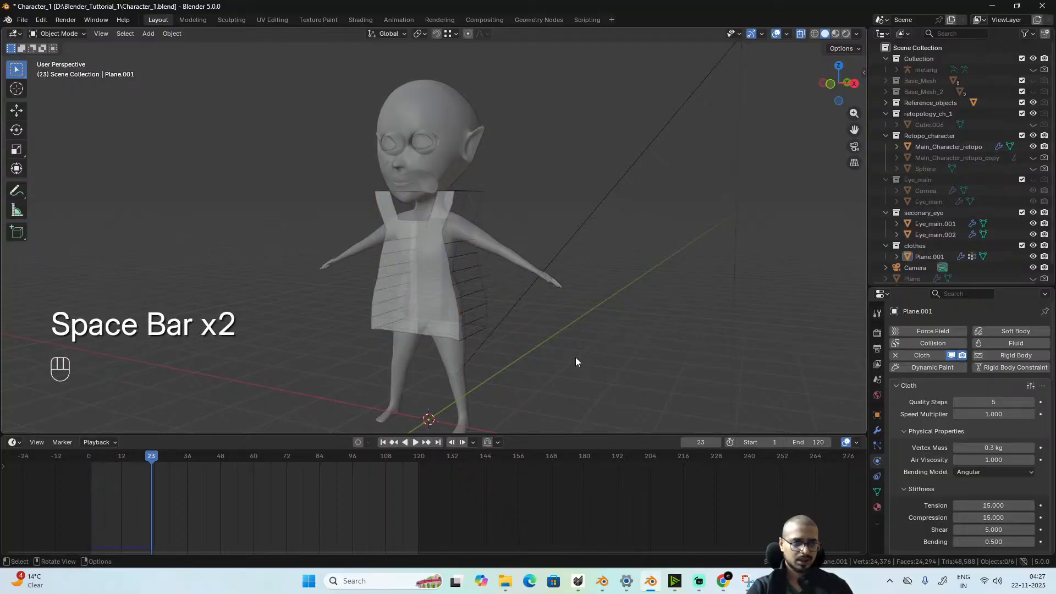
click(91, 455)
key(space)
key(space)
click(426, 304)
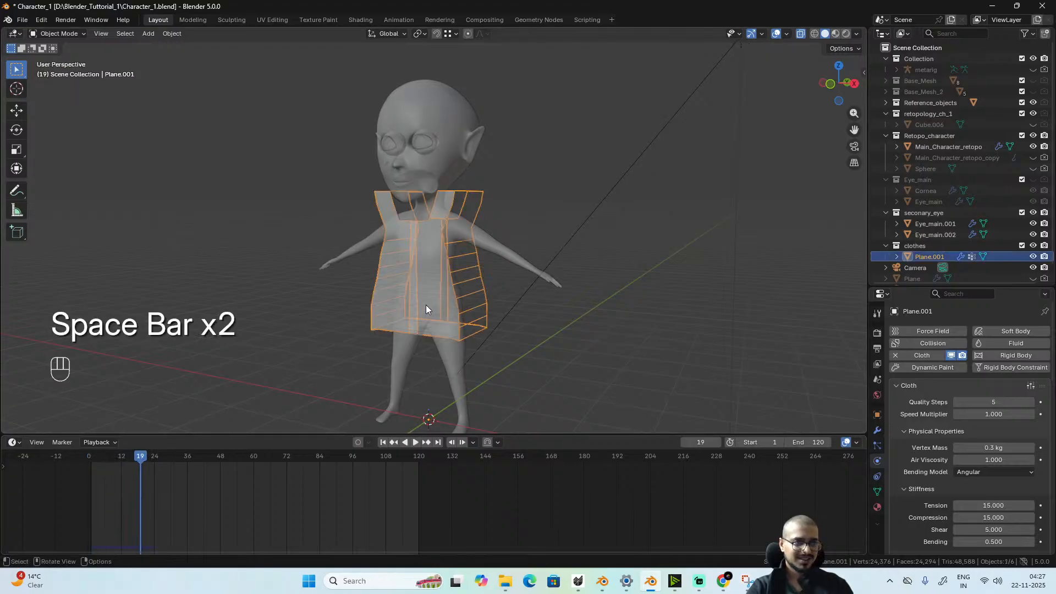
key(space)
key(space)
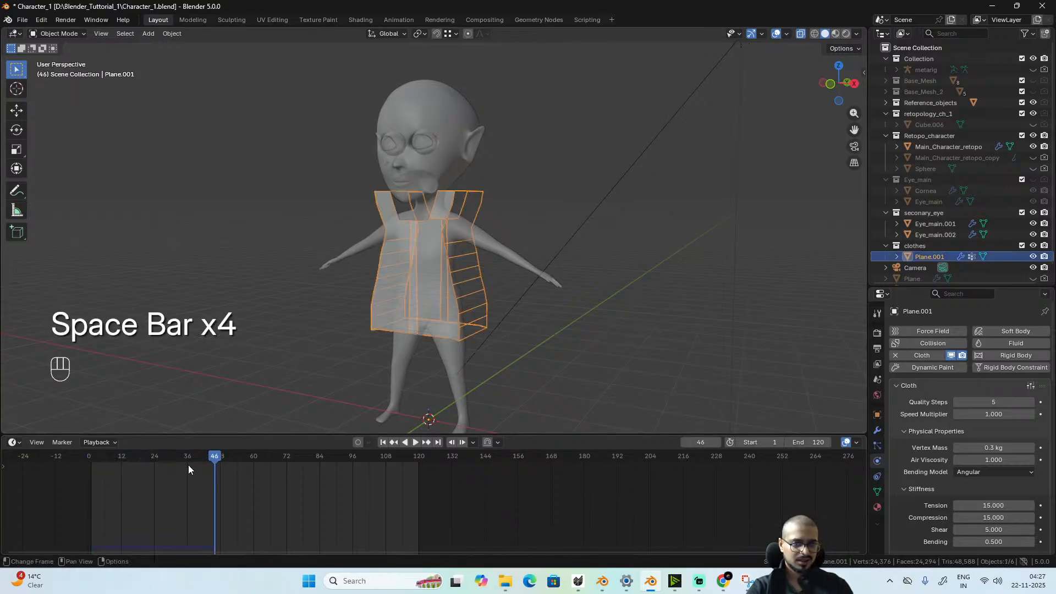
- Clear the garment's cloth pin group and play the simulation from the start to frame 22
scroll(981, 481, down, 12)
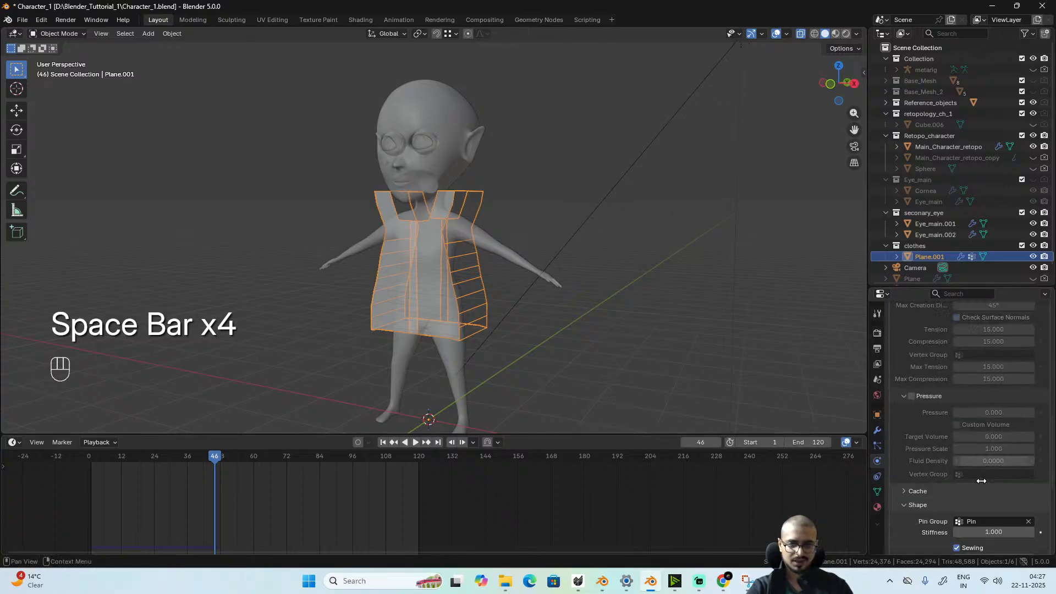
scroll(982, 481, down, 1)
click(1029, 390)
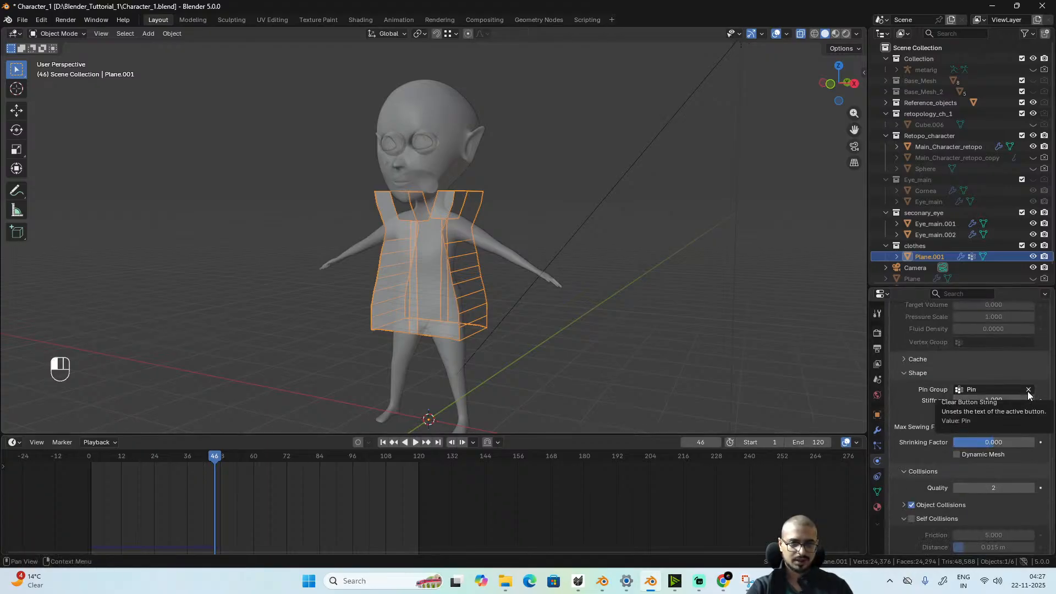
click(94, 456)
key(space)
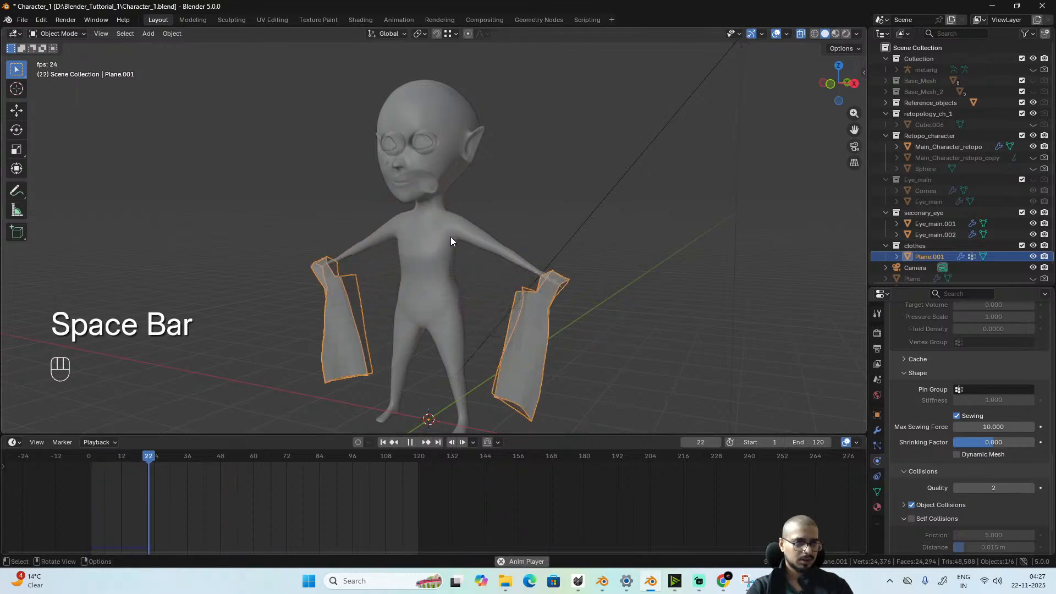
key(space)
alt+middle_drag(586, 328, 635, 336)
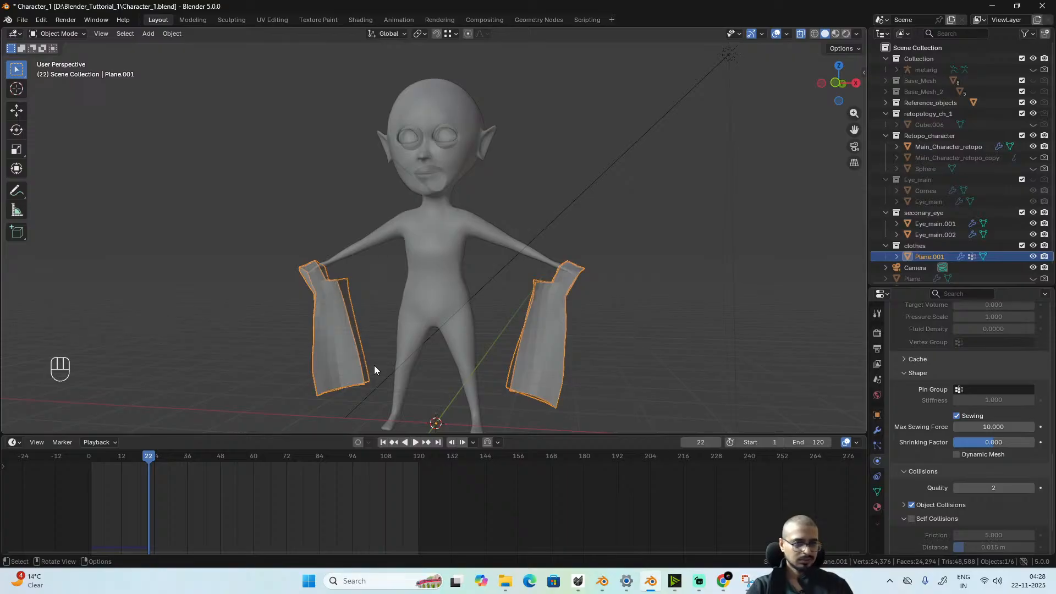
- Try moving the garment's Mirror modifier below Cloth and play the simulation from frame 0
click(878, 431)
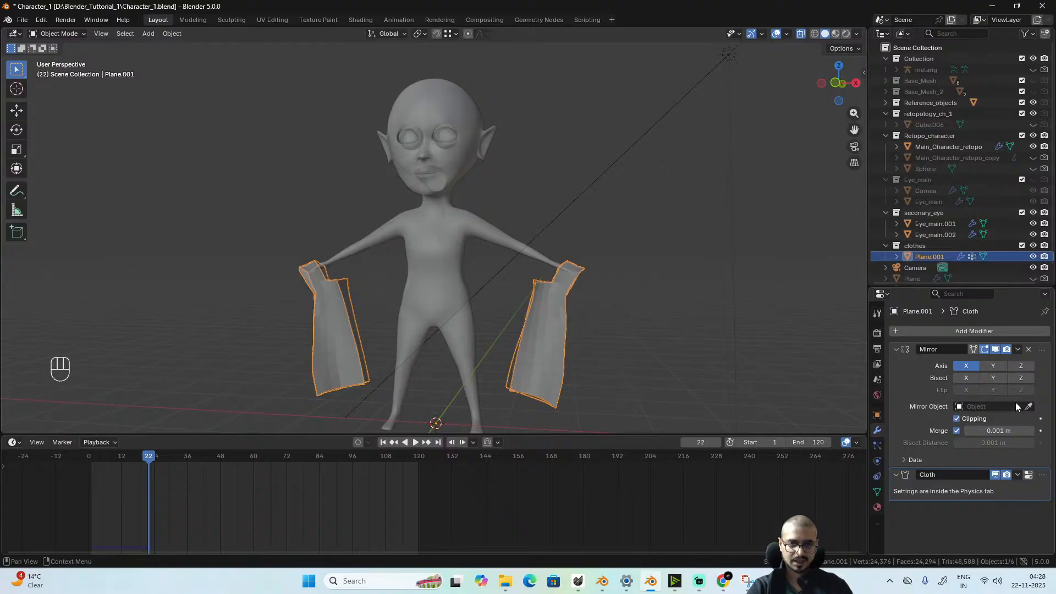
drag(1043, 349, 1043, 404)
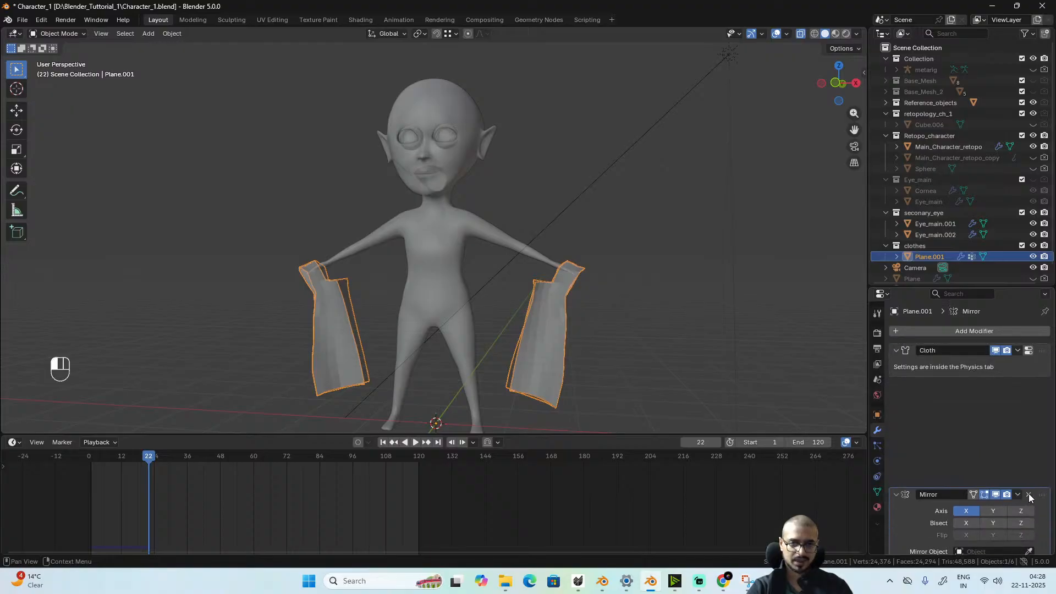
click(89, 456)
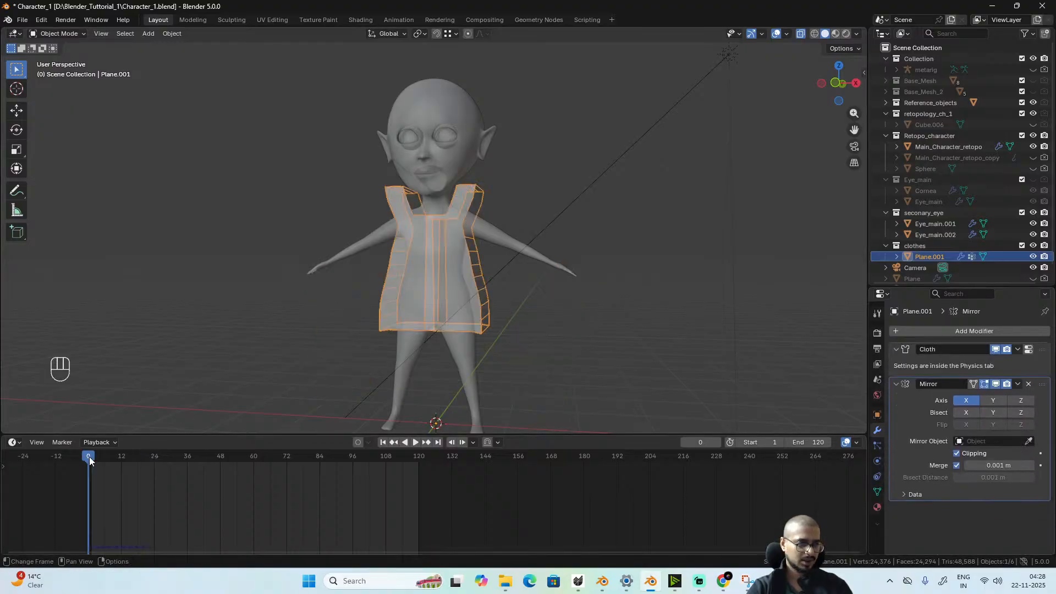
key(space)
key(space)
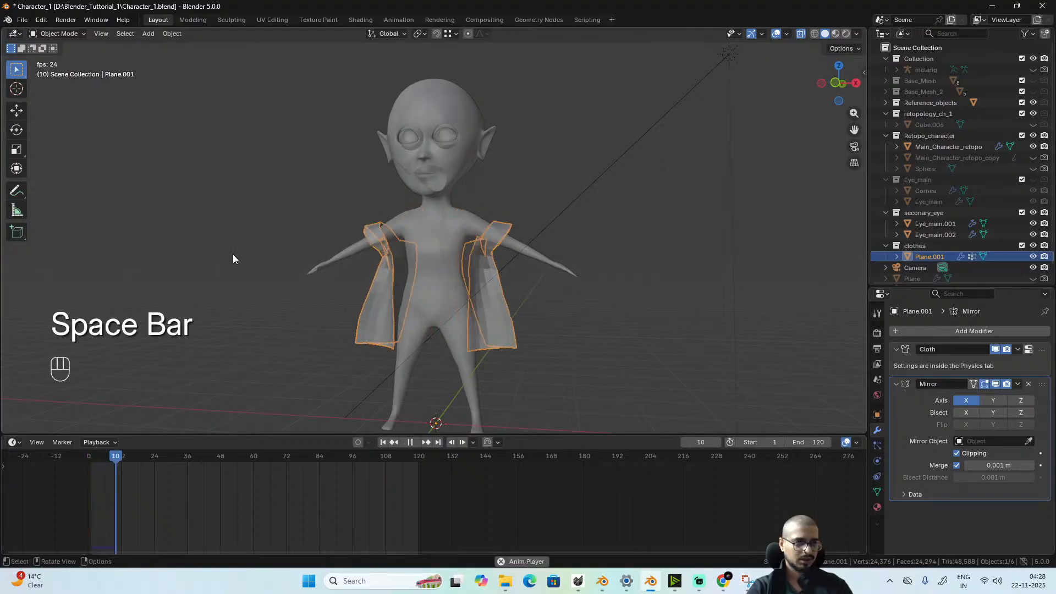
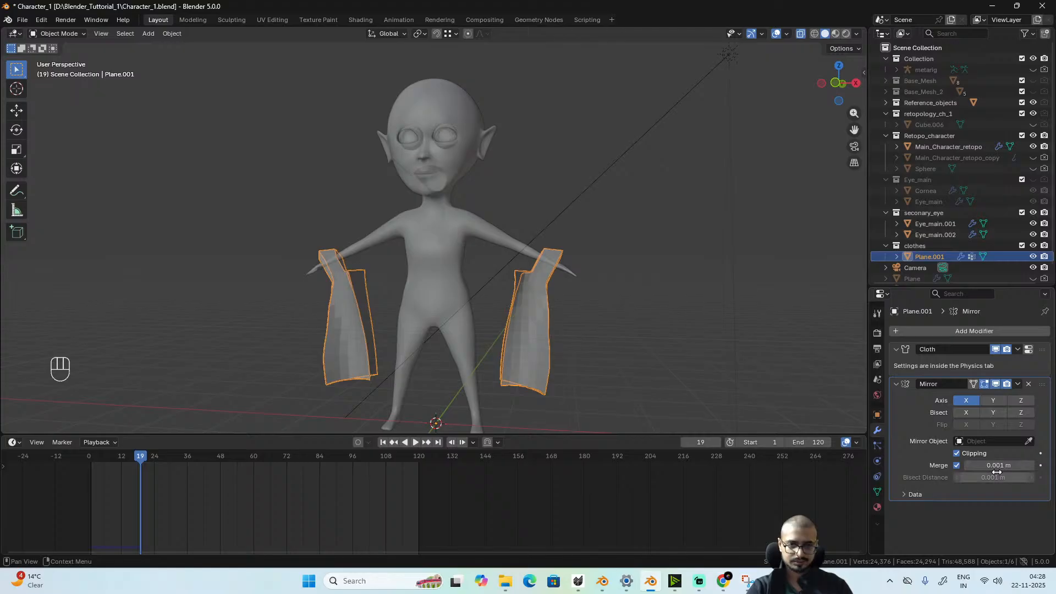
key(ctrl+z)
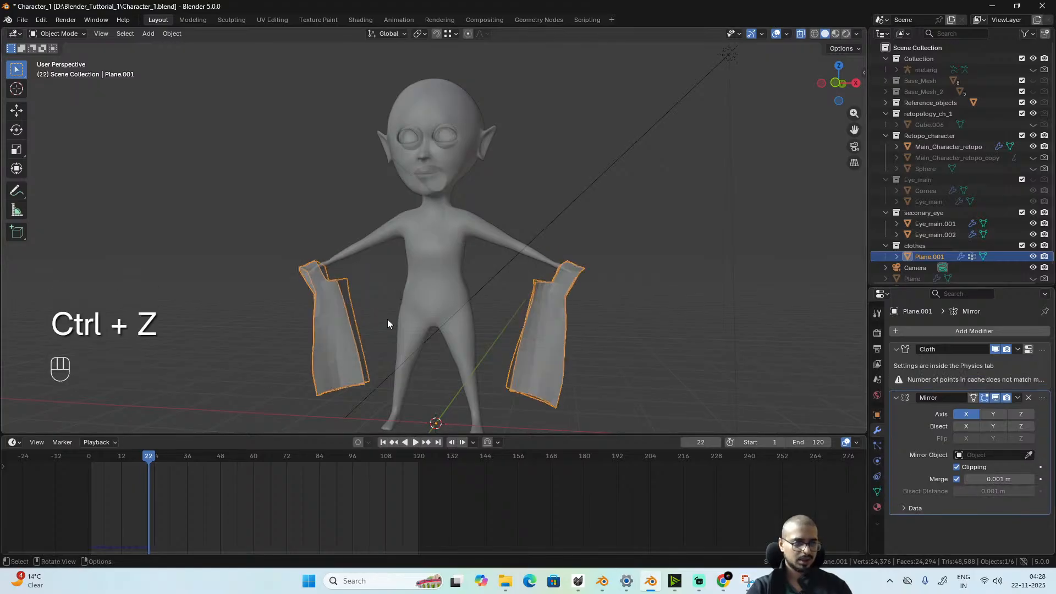
- Return to frame 1 and move the garment's Mirror modifier back above Cloth
click(91, 457)
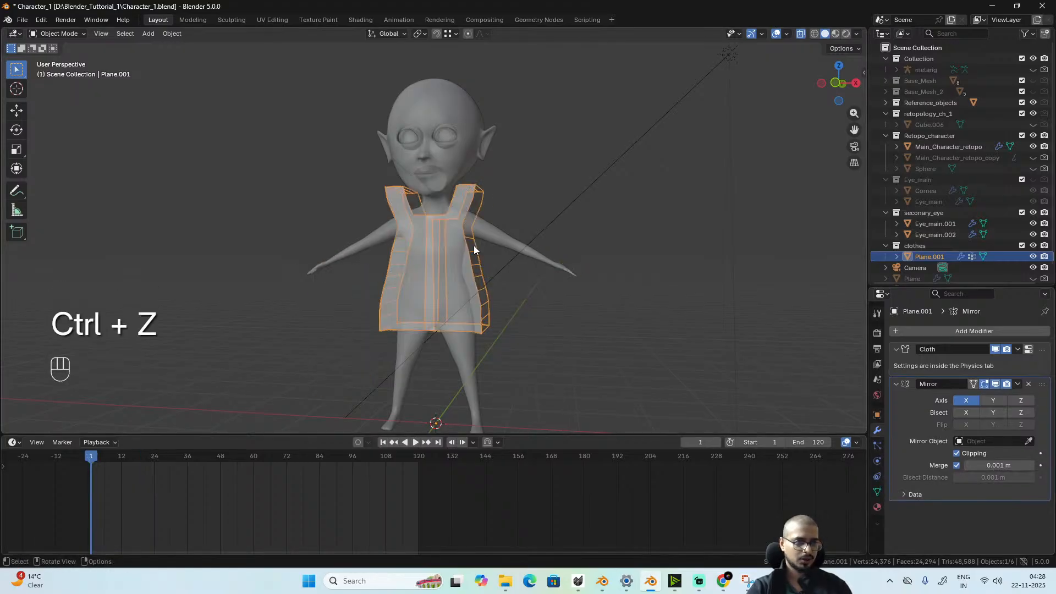
scroll(534, 279, up, 3)
alt+middle_drag(571, 299, 451, 311)
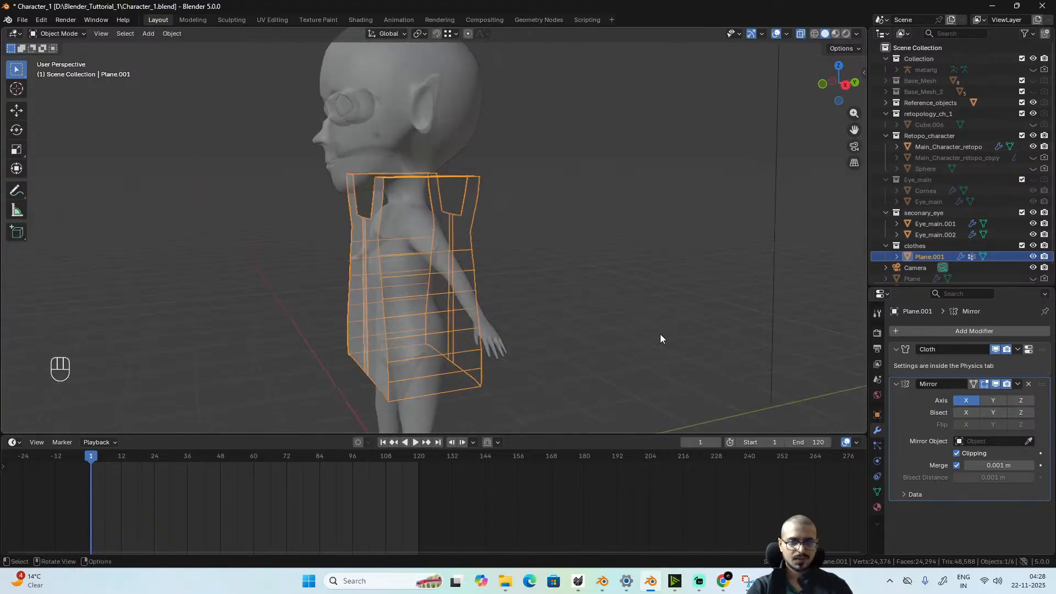
drag(1042, 384, 1041, 348)
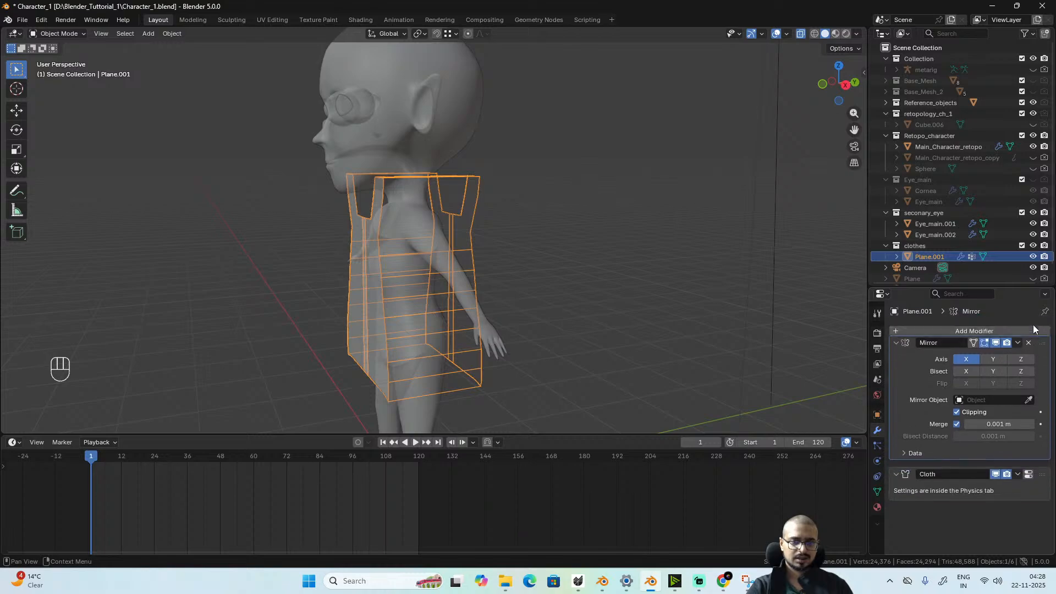
- Try applying the Mirror modifier, play the simulation to frame 21, and undo the application
key(ctrl+a)
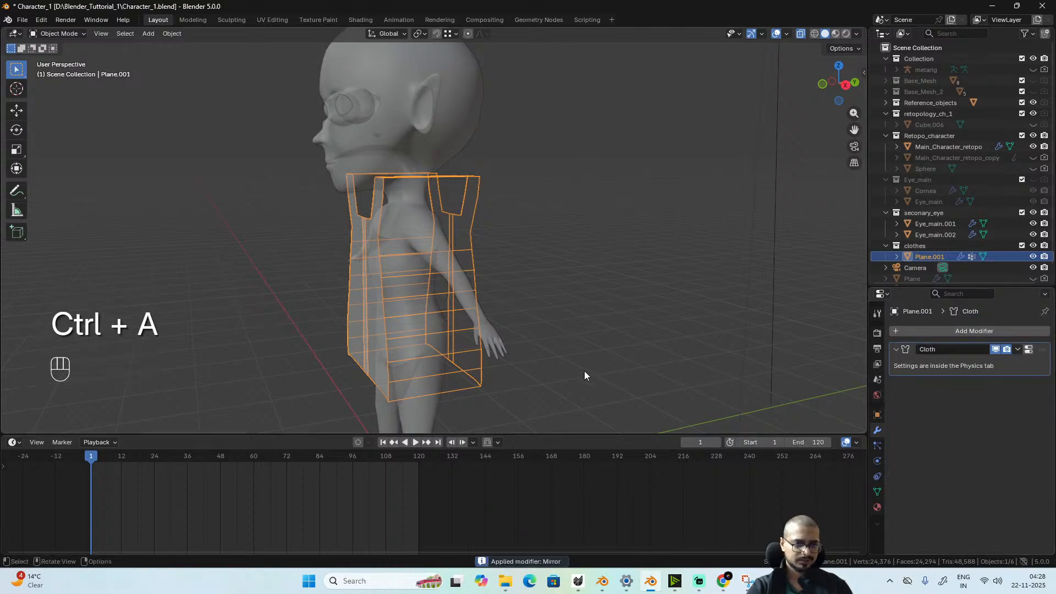
key(space)
key(space)
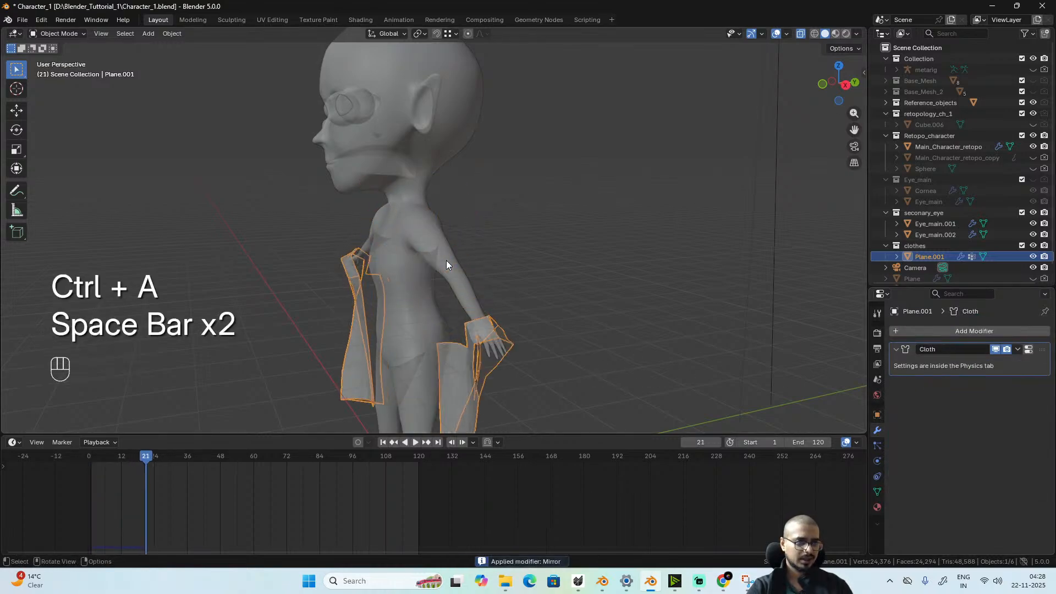
key(ctrl+z)
- Turn off X-ray display to show the garment's front as a solid surface
mouse_move(444, 276)
alt+mouse_down()
mouse_move(530, 303)
mouse_move(513, 313)
alt+mouse_up()
scroll(530, 316, up, 3)
key(alt+z)
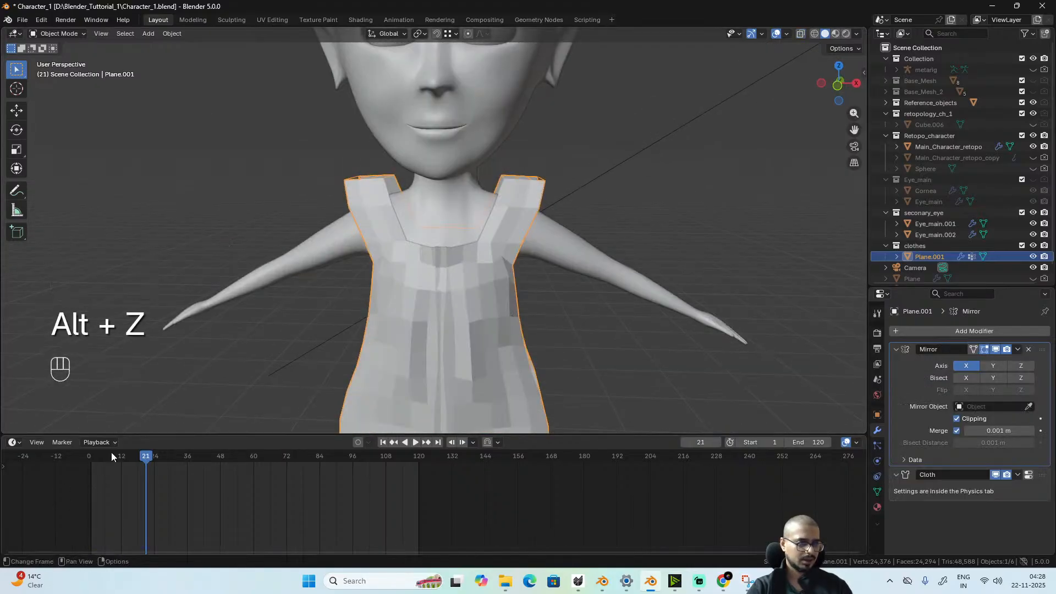
- Return the timeline to frame 1 and open the garment's mesh in Edit Mode
click(91, 457)
key(Tab)
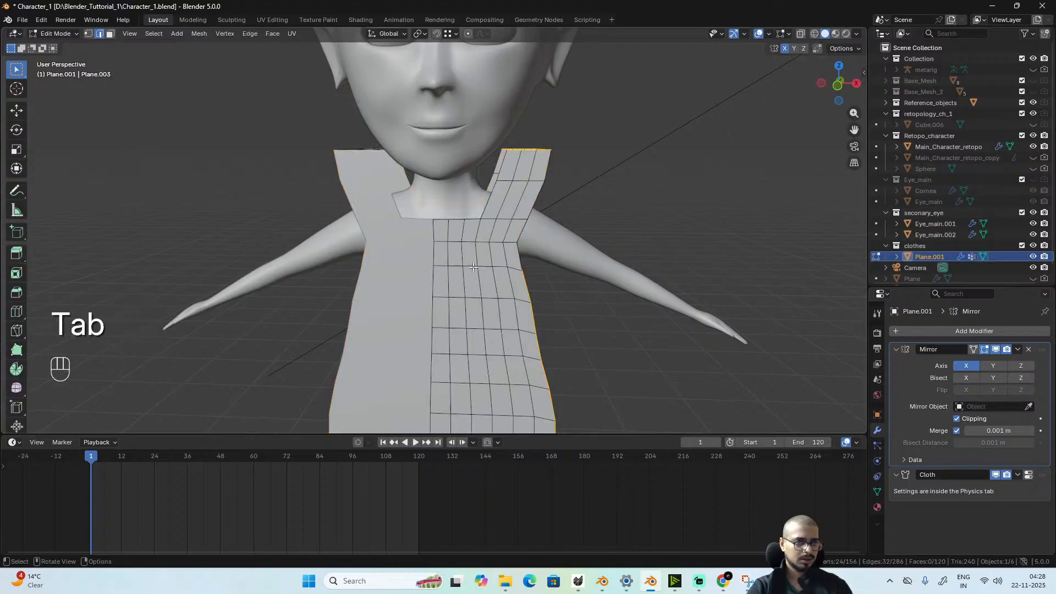
key(ctrl+a)
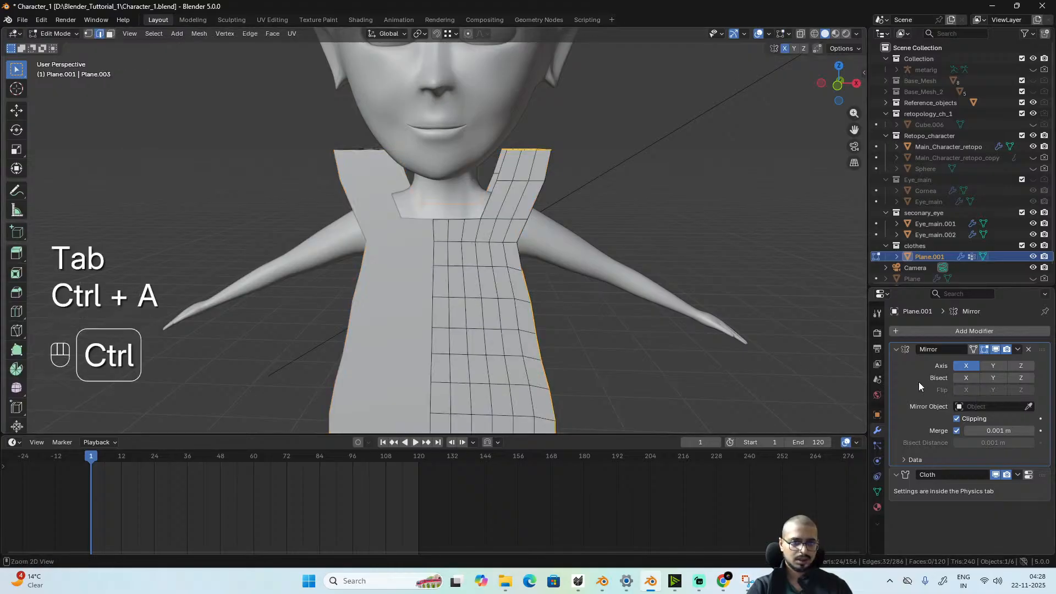
- Try applying the garment's Mirror modifier, inspect the full mesh in Edit Mode, and undo the application
key(Tab)
key(ctrl+a)
key(Tab)
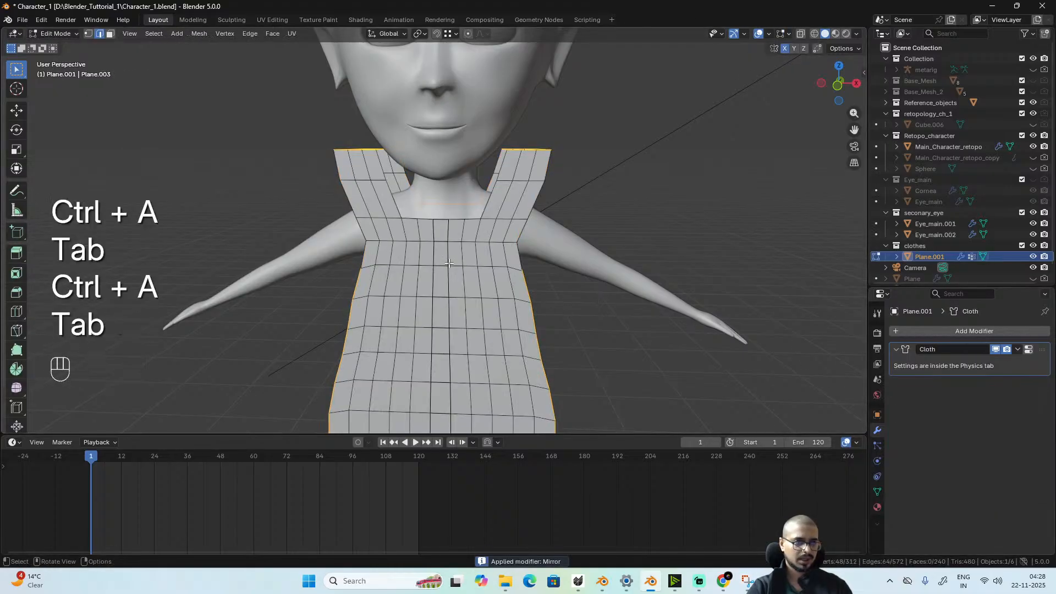
scroll(460, 296, up, 2)
key(ctrl+z)
key(ctrl+z)
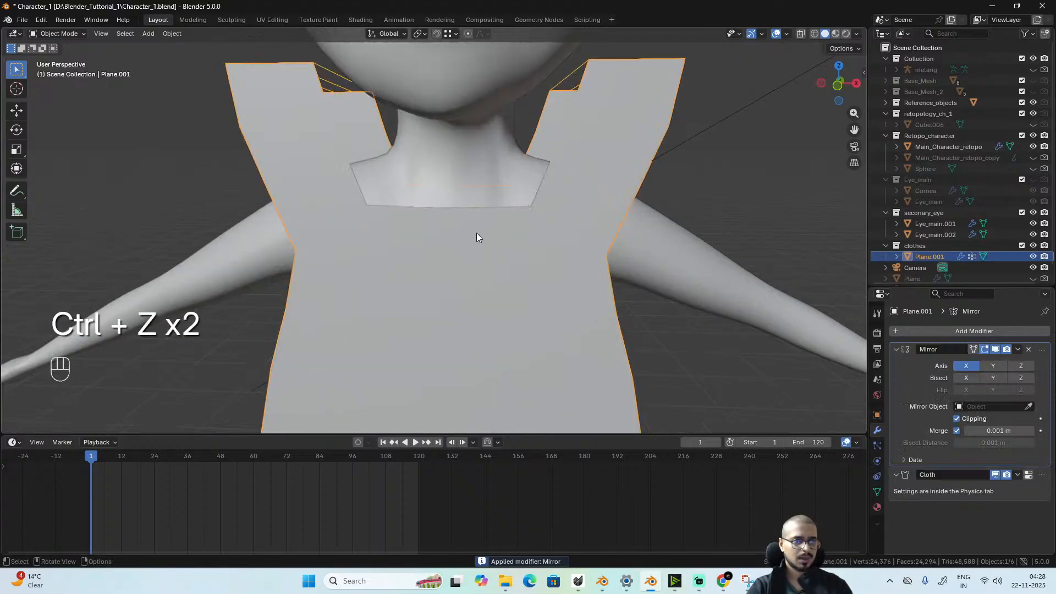
scroll(477, 232, down, 3)
scroll(460, 278, up, 2)
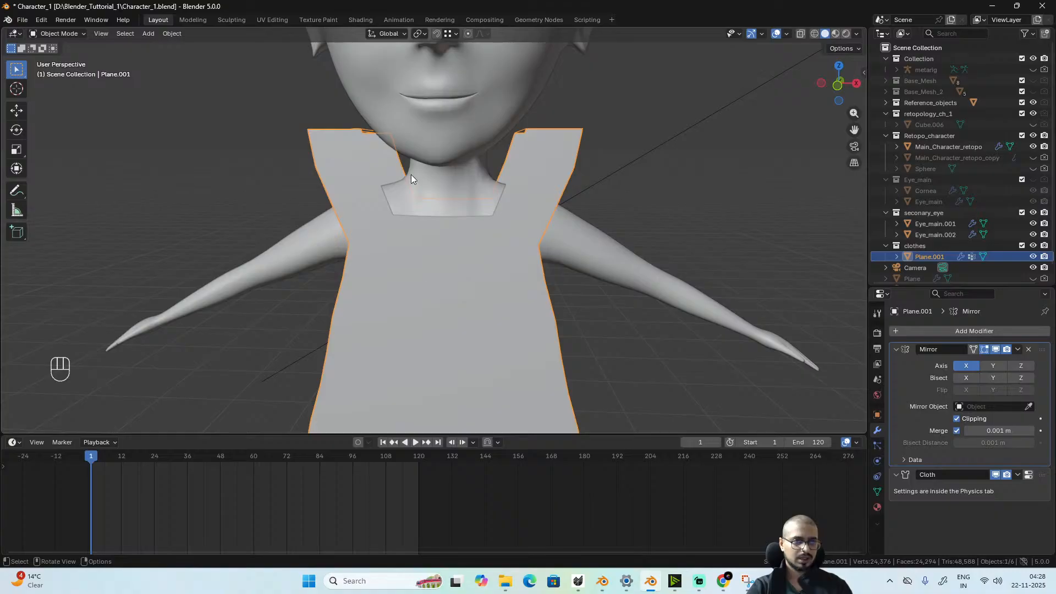
- Delete the vertical column of faces beside the mirror centre line on the garment's front panel
key(Tab)
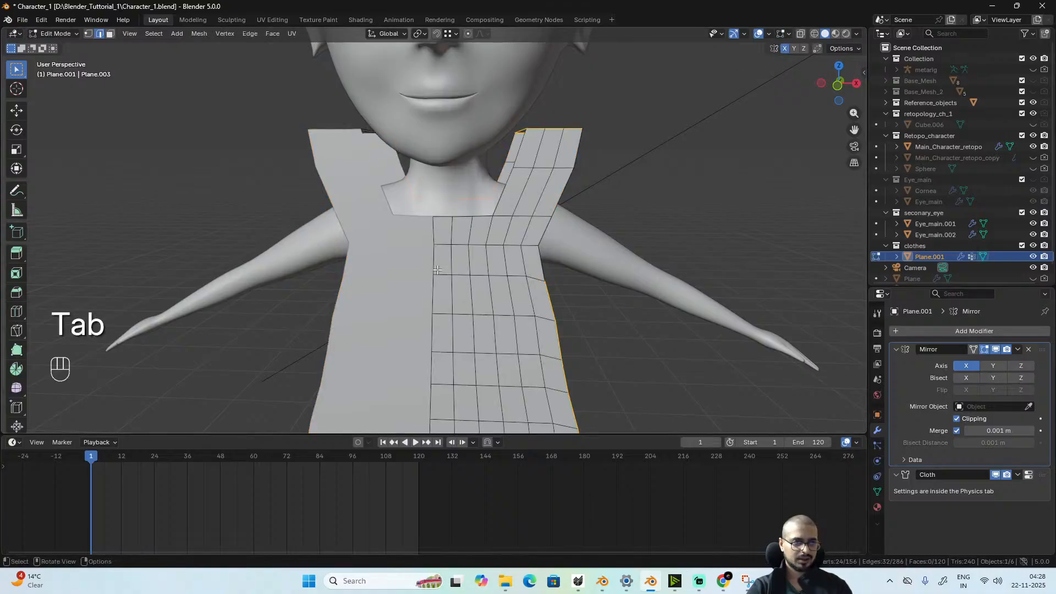
click(441, 236)
scroll(445, 238, down, 3)
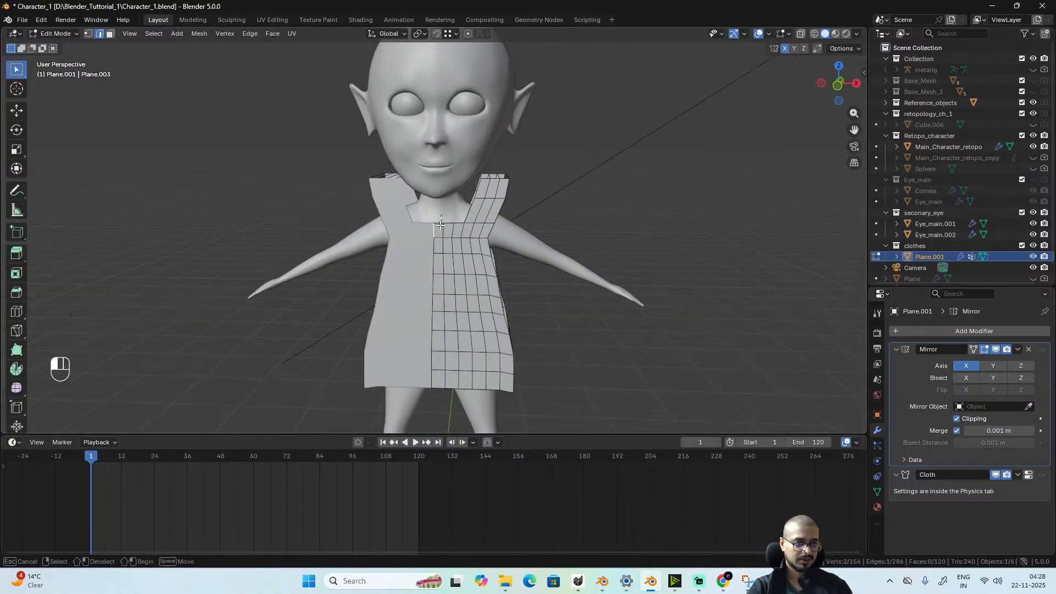
alt+click(410, 404)
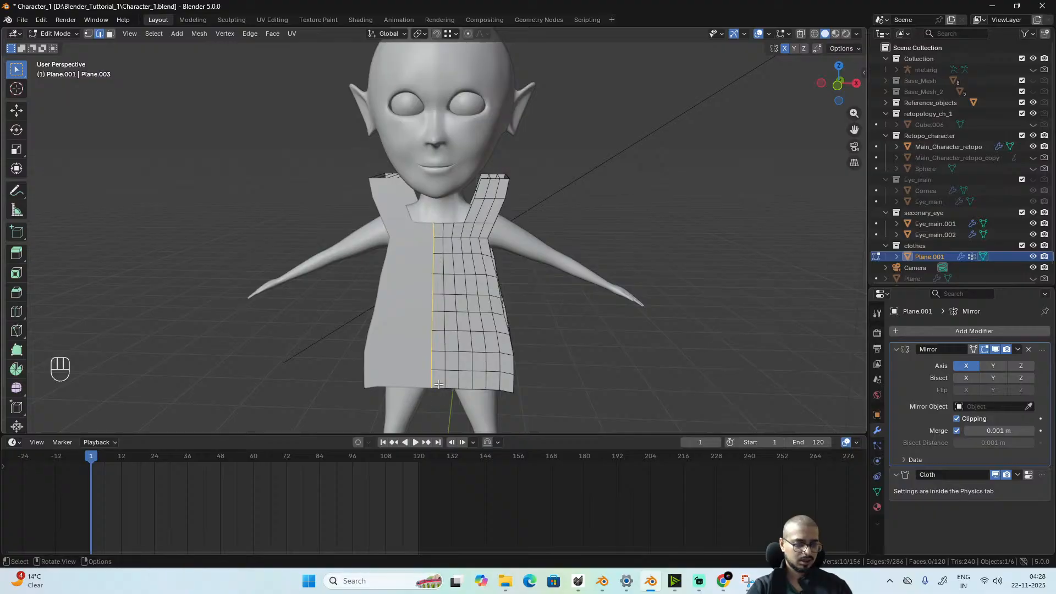
key(3)
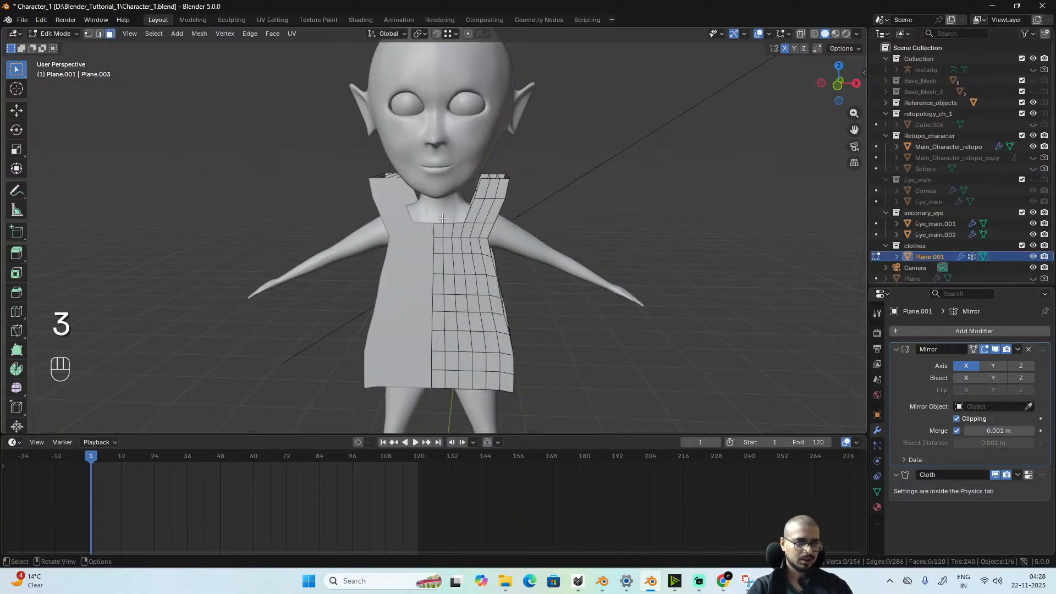
alt+click(439, 378)
key(x)
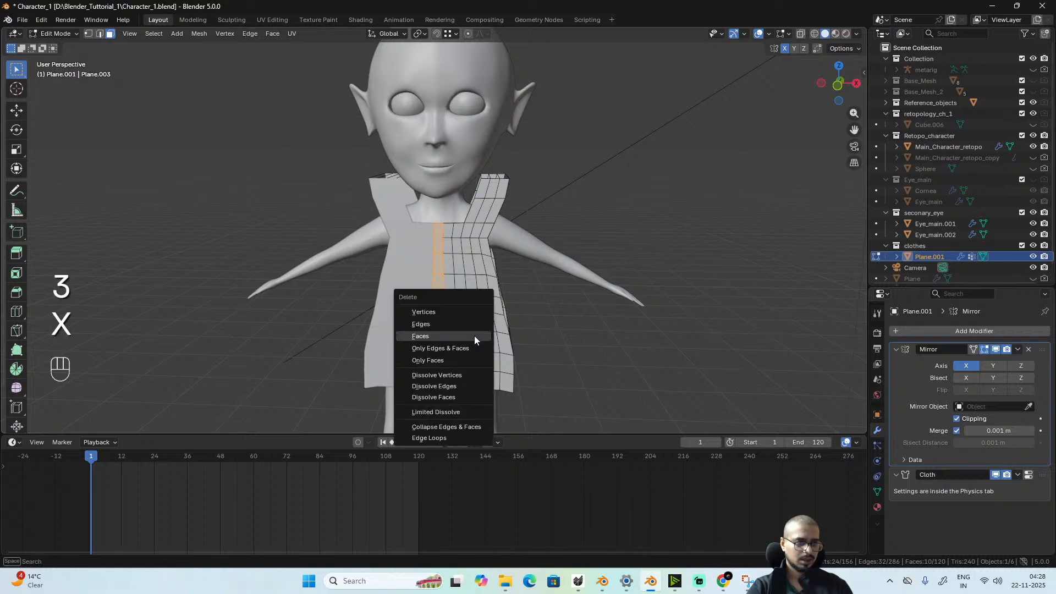
click(474, 336)
- Move the front panel's open inner edge loop along global X by about -0.54 m to clip it at the mirror plane
scroll(491, 354, up, 3)
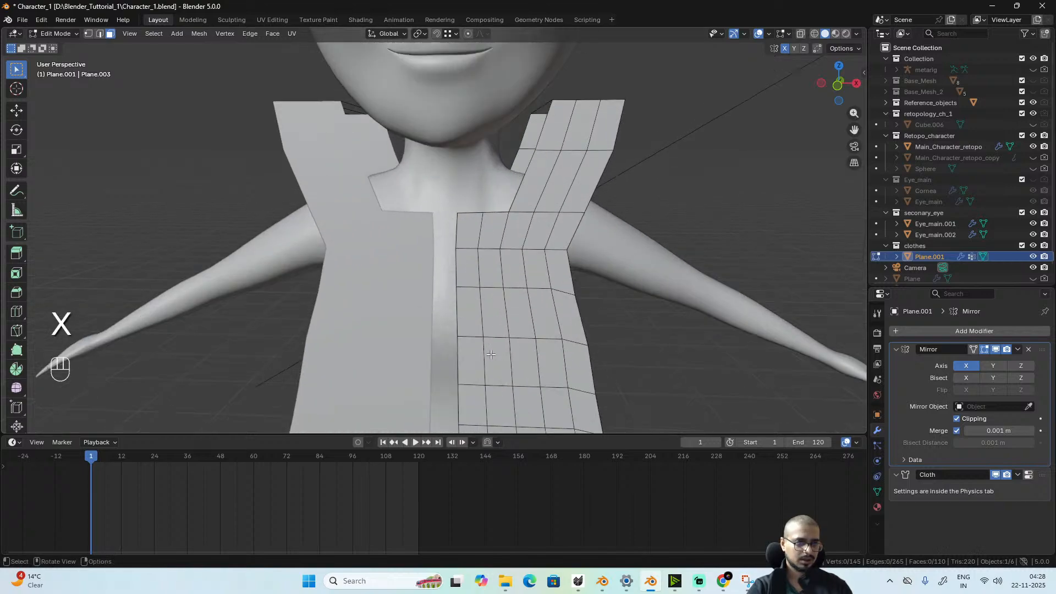
key(2)
alt+click(458, 231)
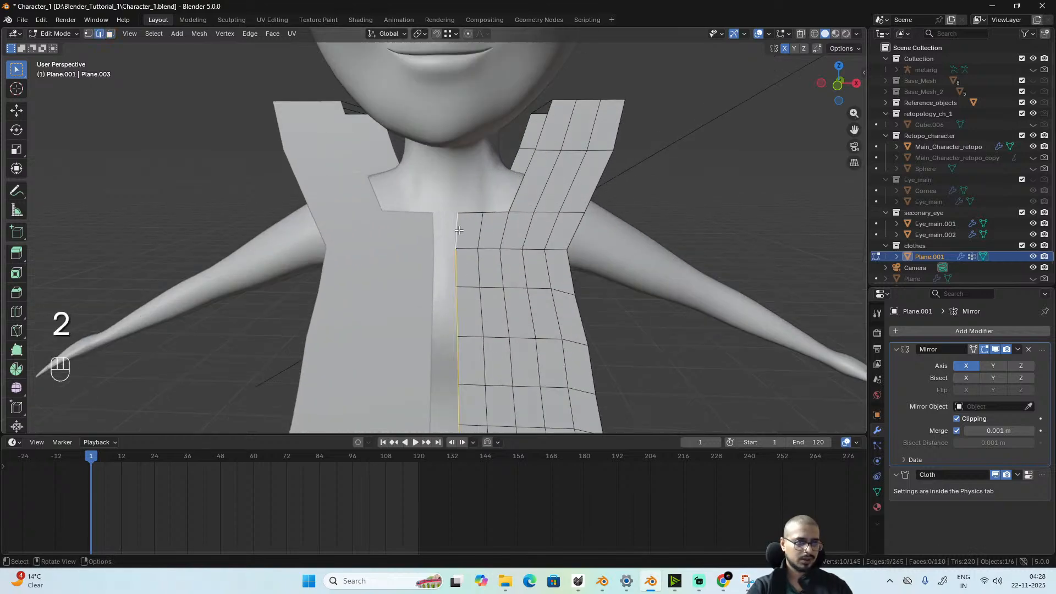
middle_drag(457, 231, 577, 374)
scroll(577, 375, down, 3)
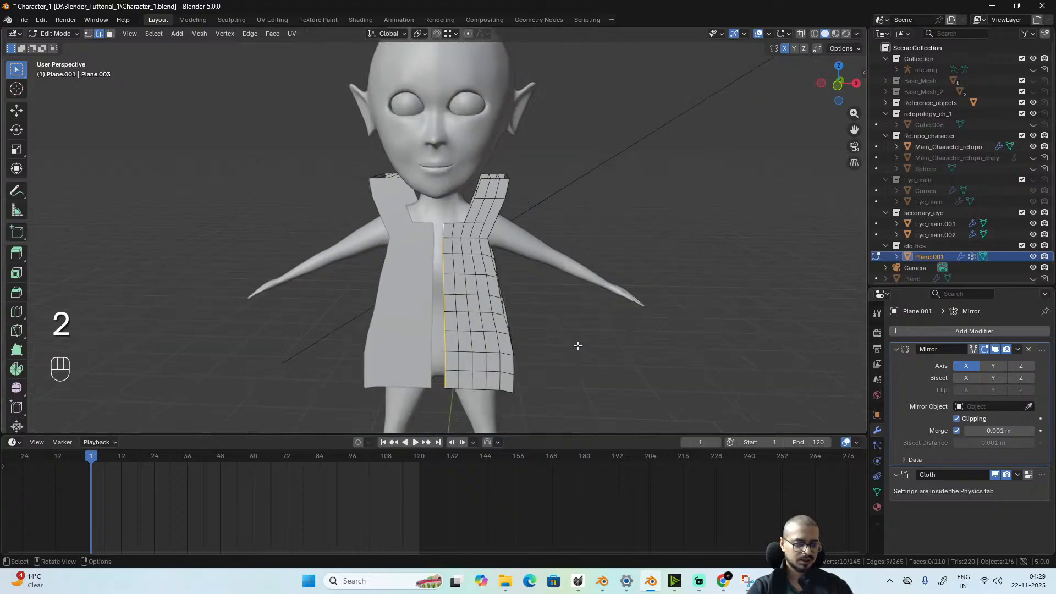
key(g)
key(y)
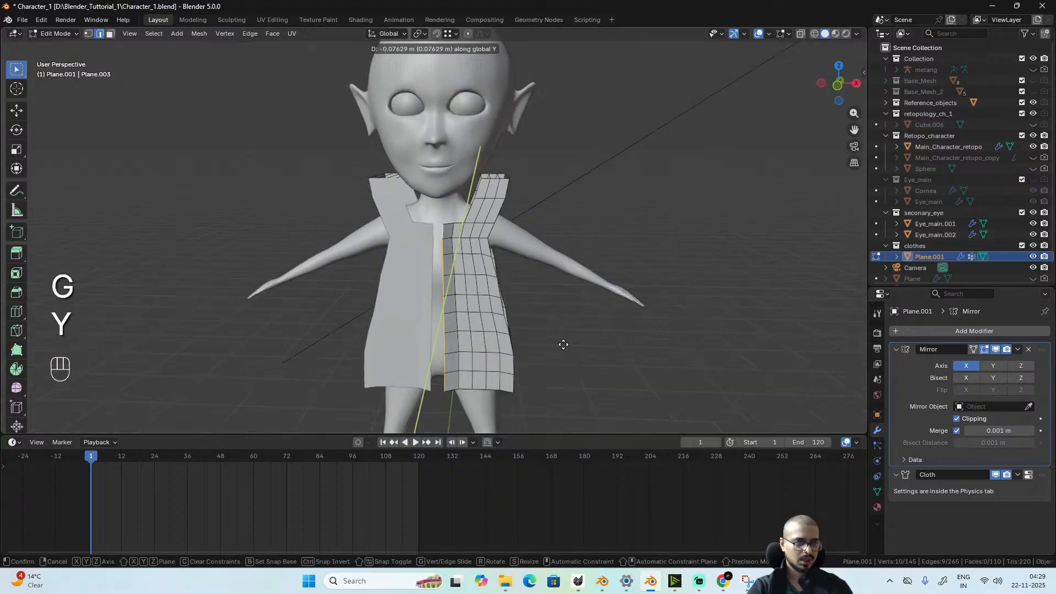
key(x)
click(517, 337)
- Fill the missing corner beside the centre of the garment's back neckline with a new face using Poly Build in back view
alt+drag(528, 287, 314, 292)
alt+drag(441, 292, 463, 289)
scroll(425, 240, up, 4)
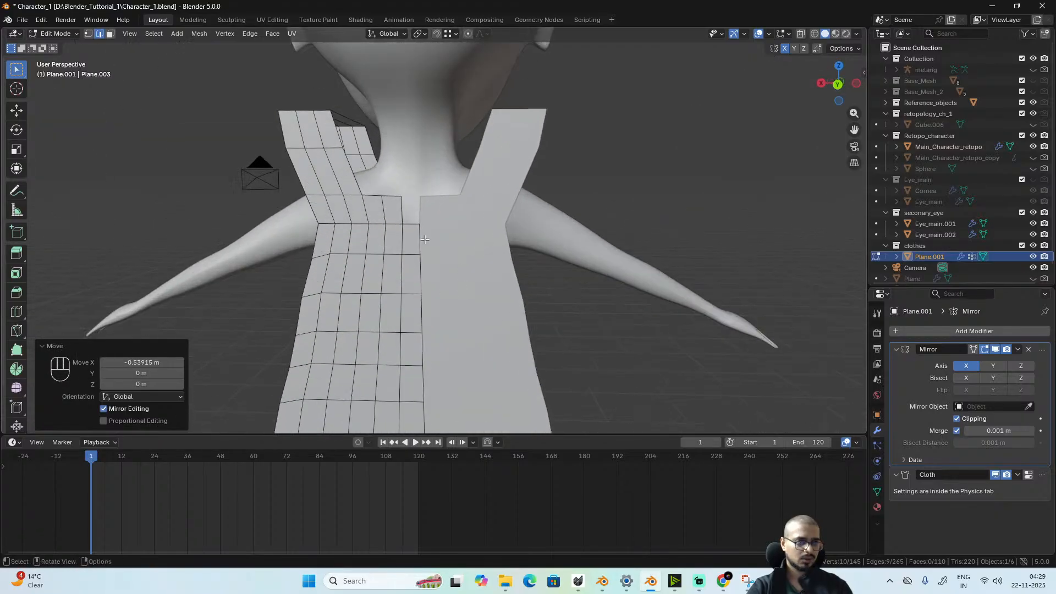
scroll(406, 228, up, 5)
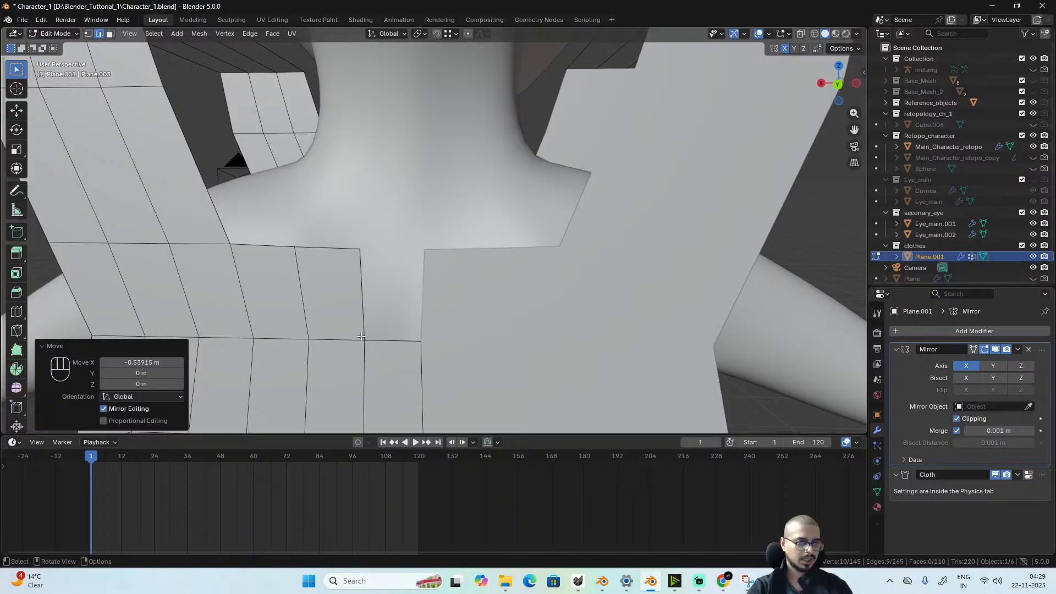
click(16, 350)
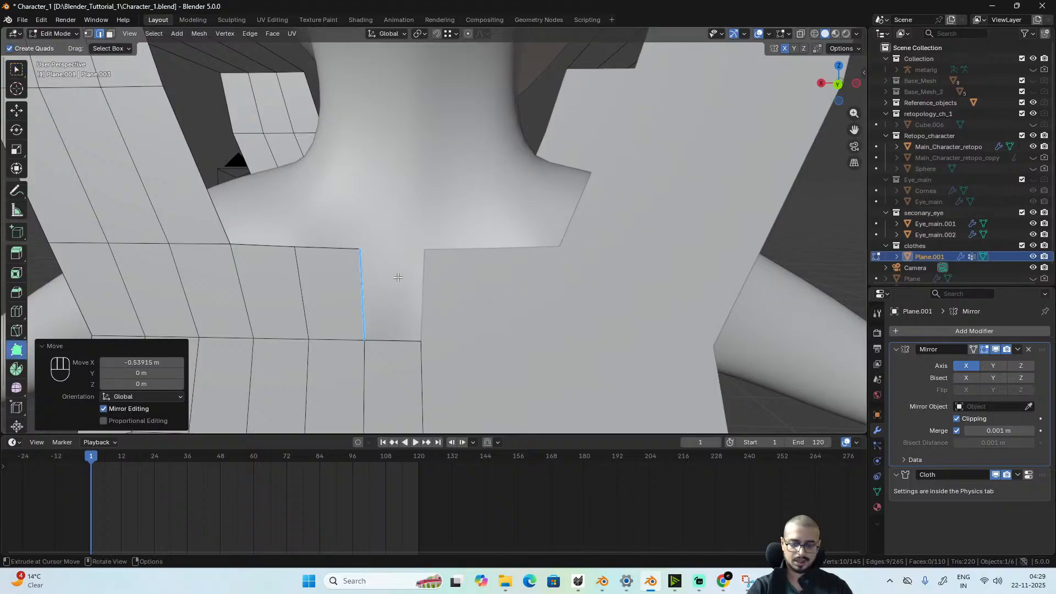
key(ctrl+KP_1)
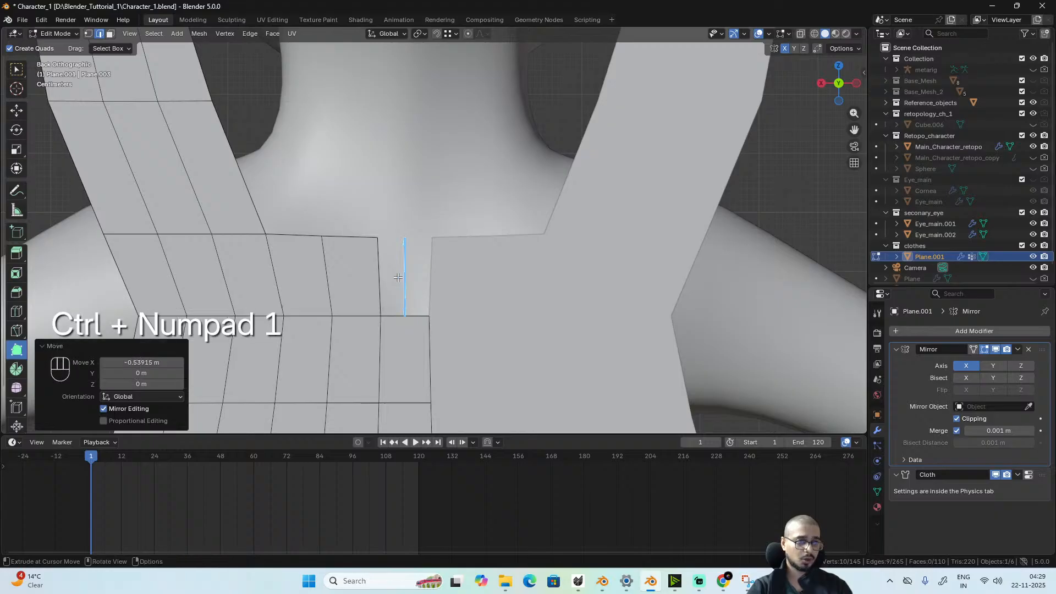
ctrl+drag(398, 277, 441, 238)
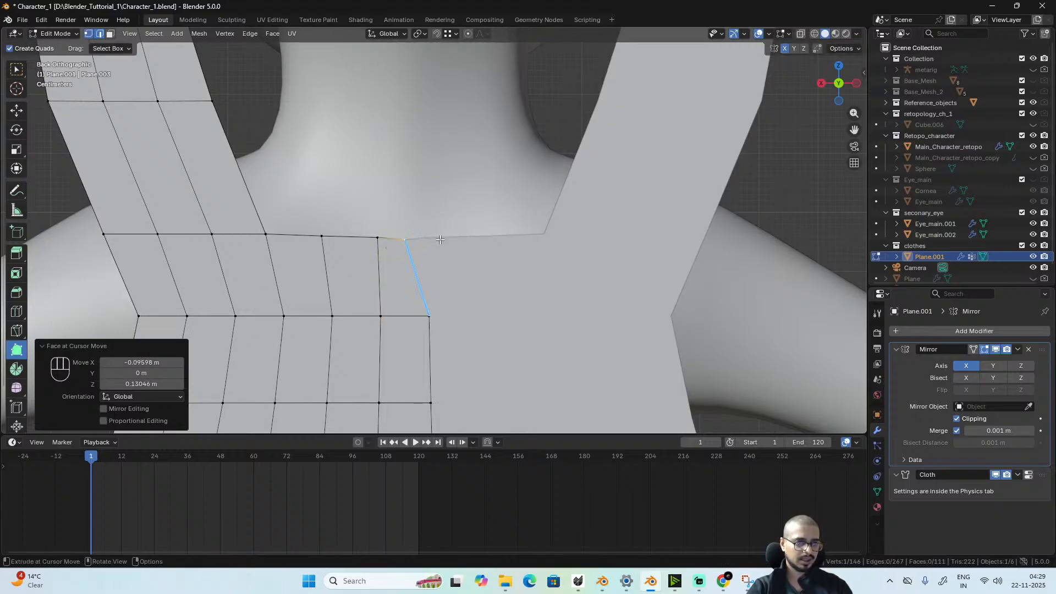
- Move the new back neckline face's upper corner vertex along global X toward the mirror plane
middle_drag(440, 239, 410, 293)
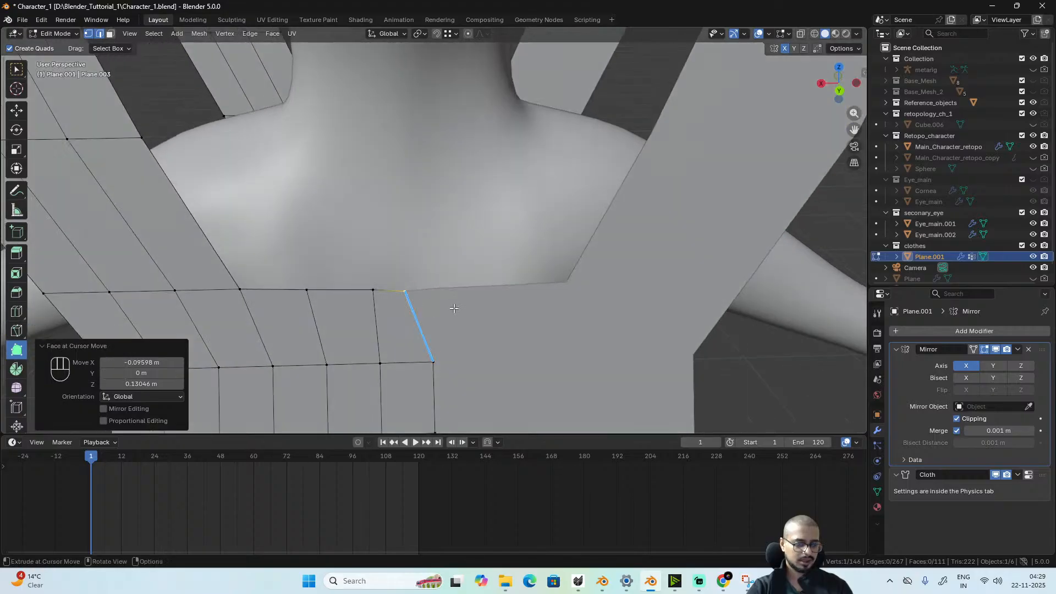
key(g)
key(y)
key(x)
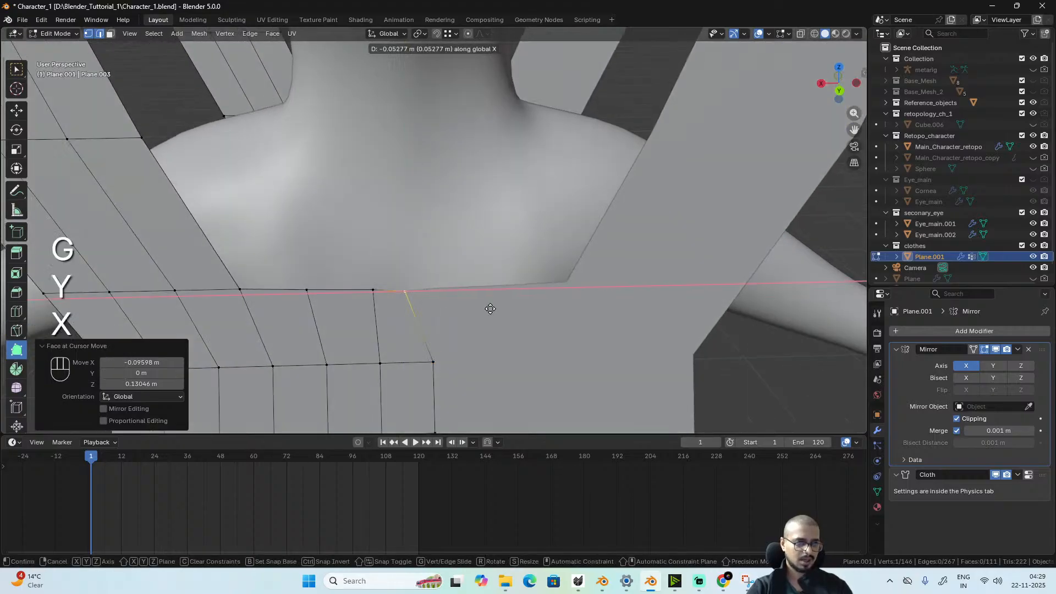
click(468, 315)
- Turn on X-ray display in front view and return to edge selection with the Select Box tool
scroll(460, 321, down, 3)
middle_drag(443, 332, 677, 349)
middle_drag(581, 340, 554, 349)
key(alt+z)
key(KP_1)
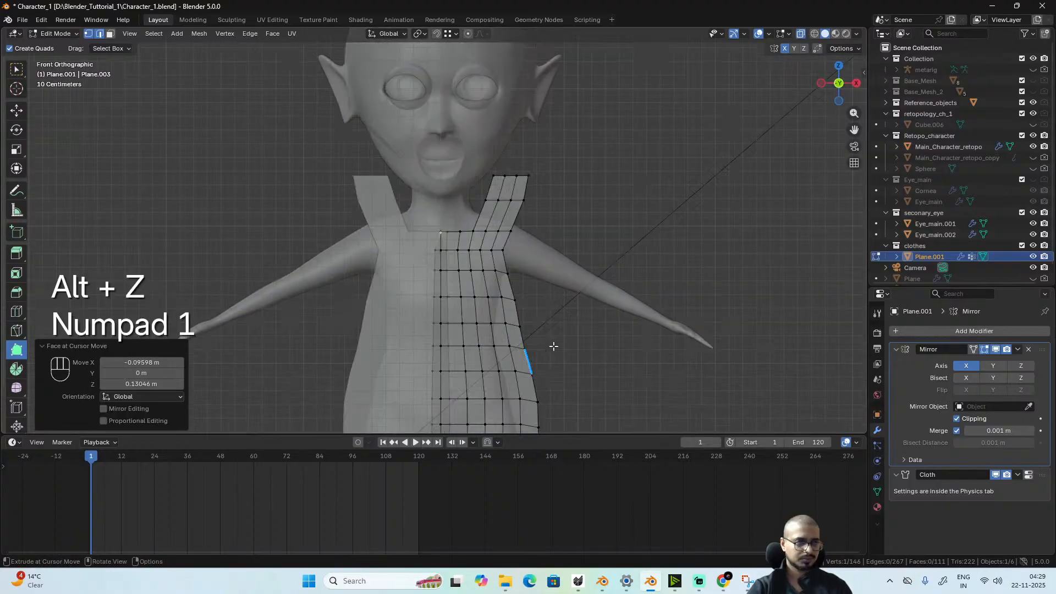
scroll(420, 254, up, 4)
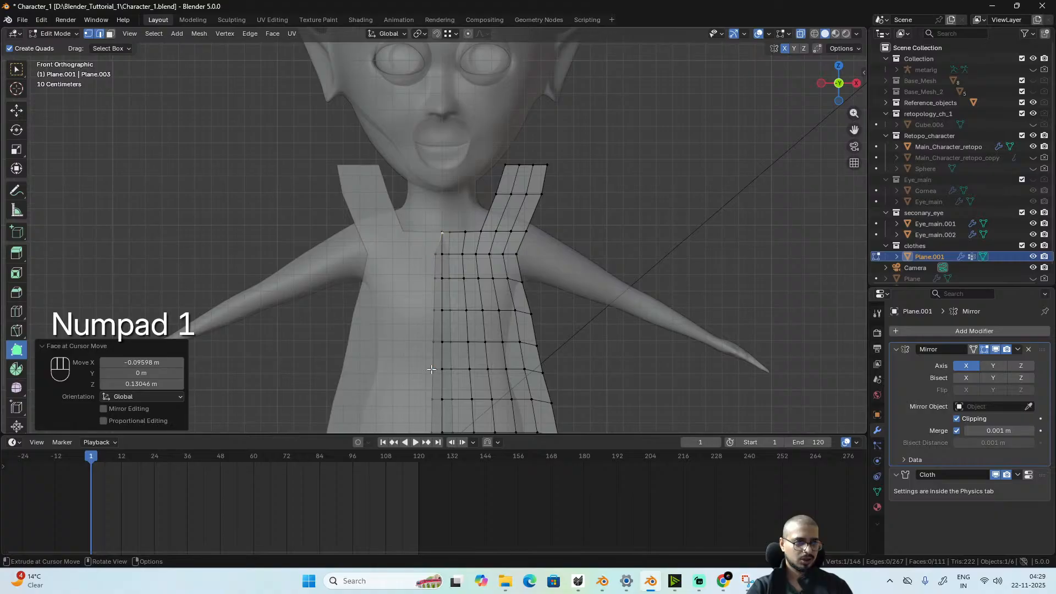
scroll(432, 370, down, 3)
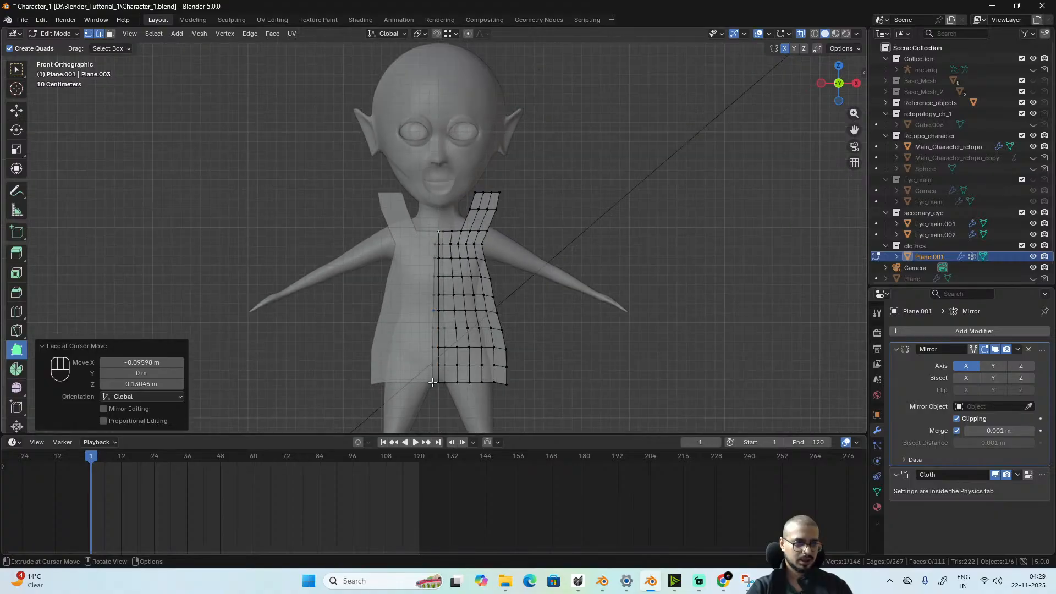
scroll(433, 382, up, 2)
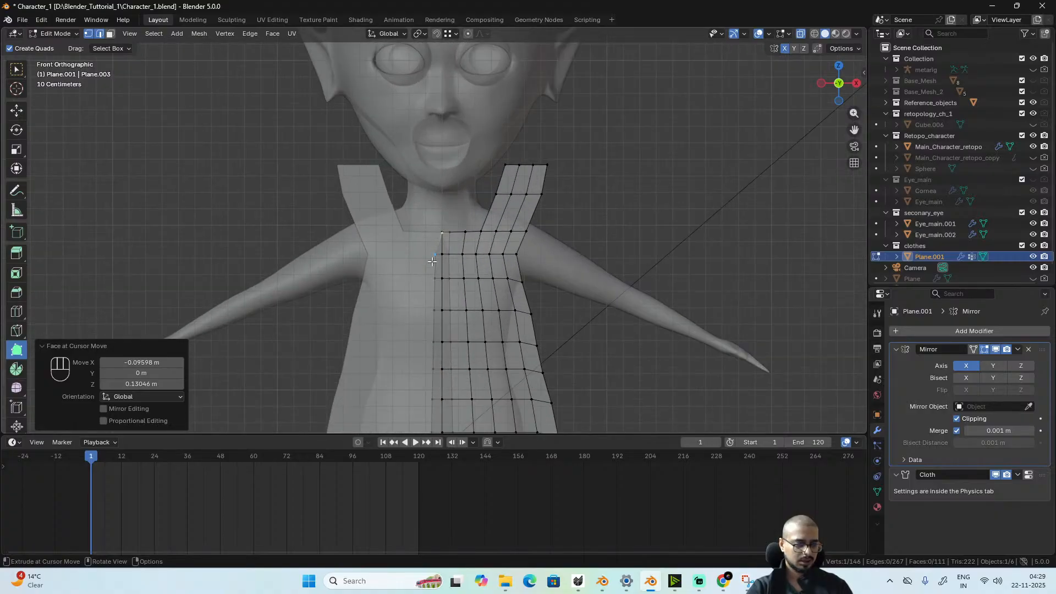
key(2)
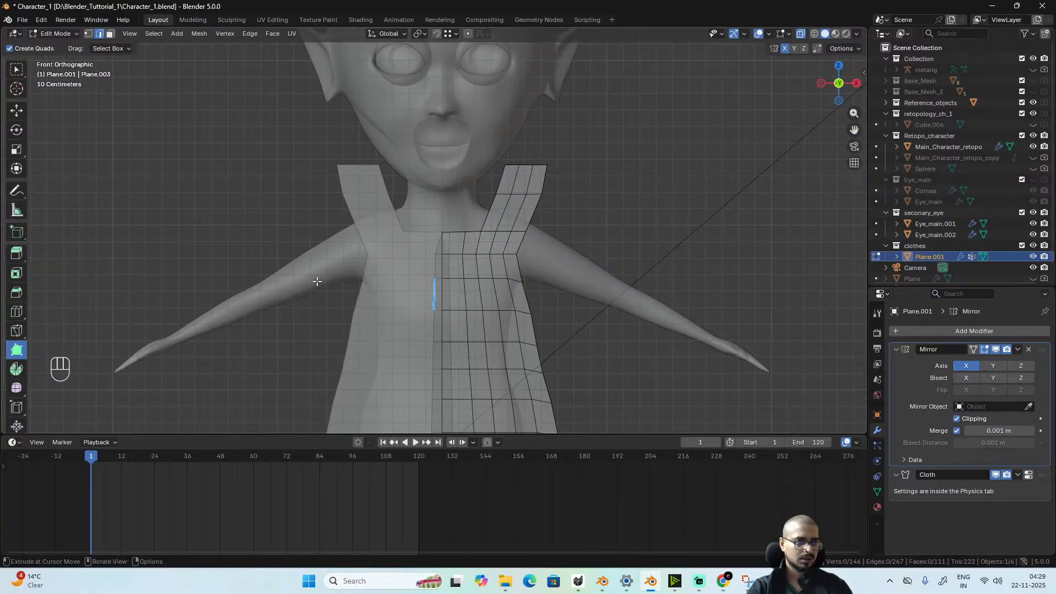
key(w)
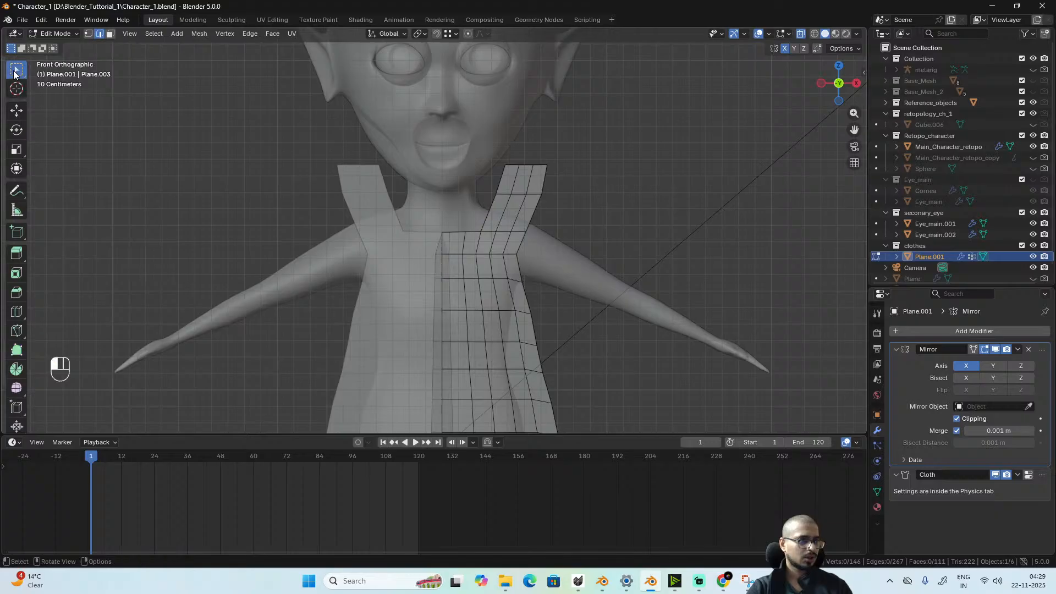
- Move the back panel's vertical centre edges below the neckline face along global X by about 0.25 m onto the mirror plane
alt+click(434, 278)
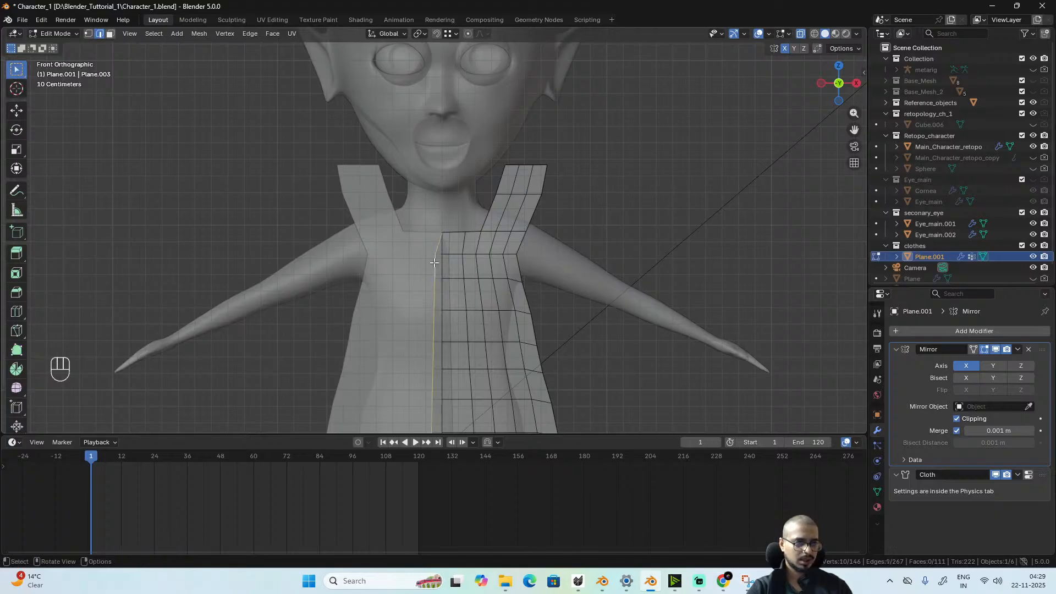
click(437, 267)
shift+middle_drag(437, 267, 422, 140)
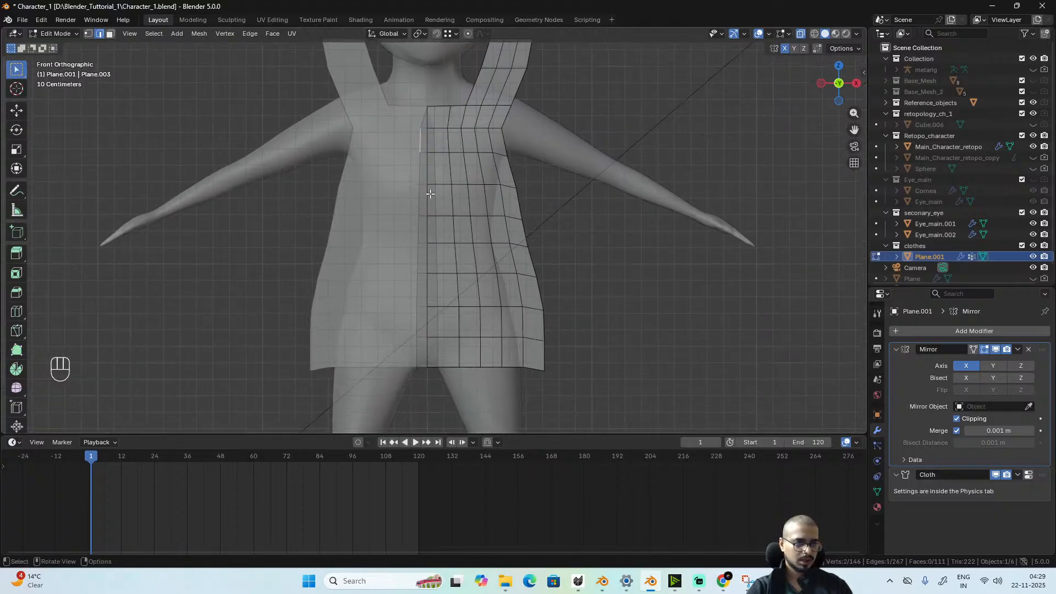
ctrl+shift+click(419, 360)
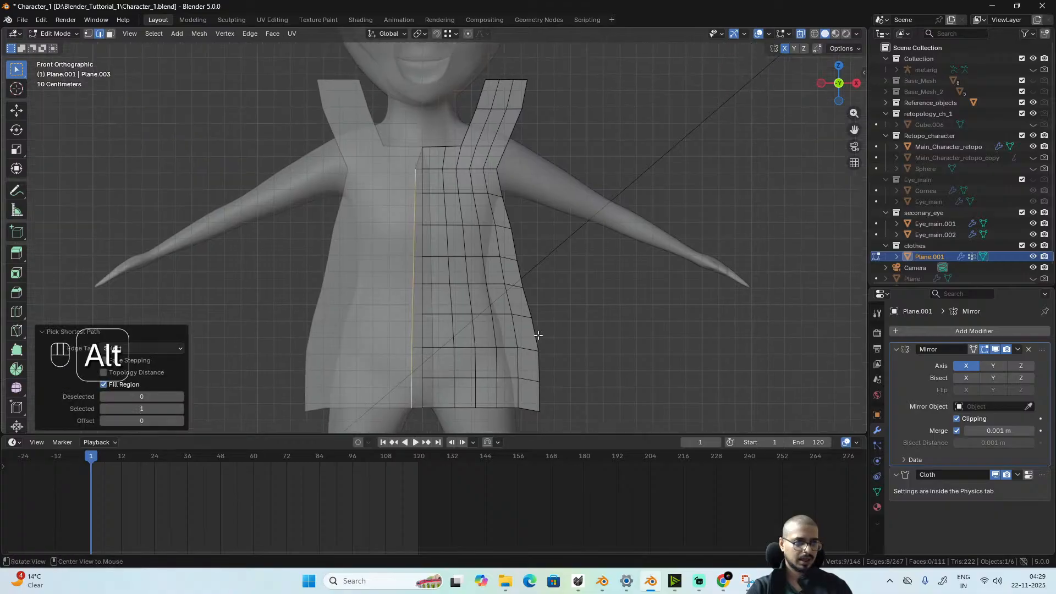
mouse_move(538, 337)
middle_down()
mouse_move(299, 340)
mouse_move(602, 354)
mouse_move(543, 332)
middle_up()
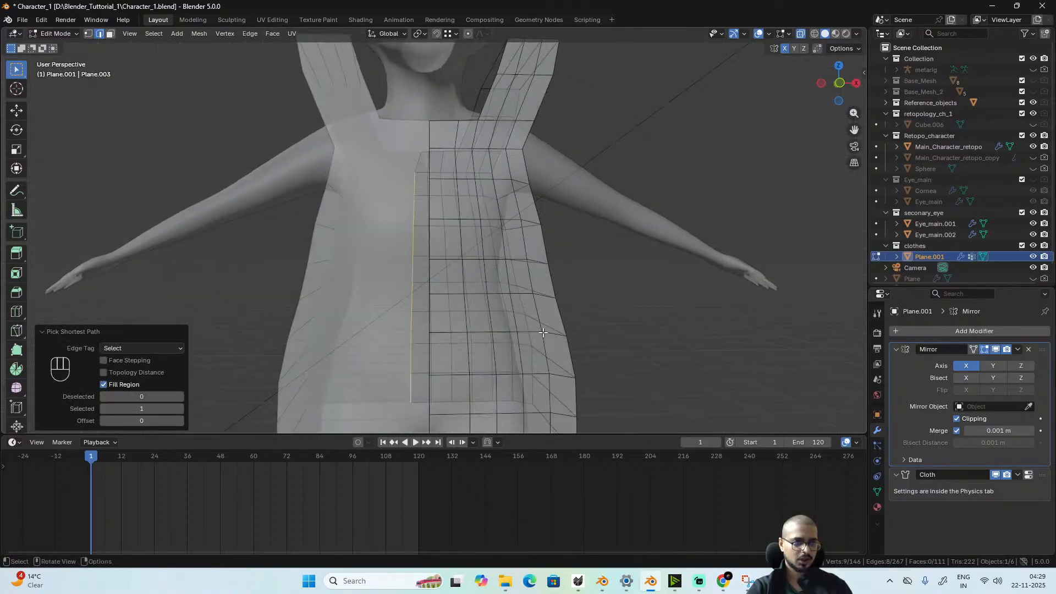
key(KP_1)
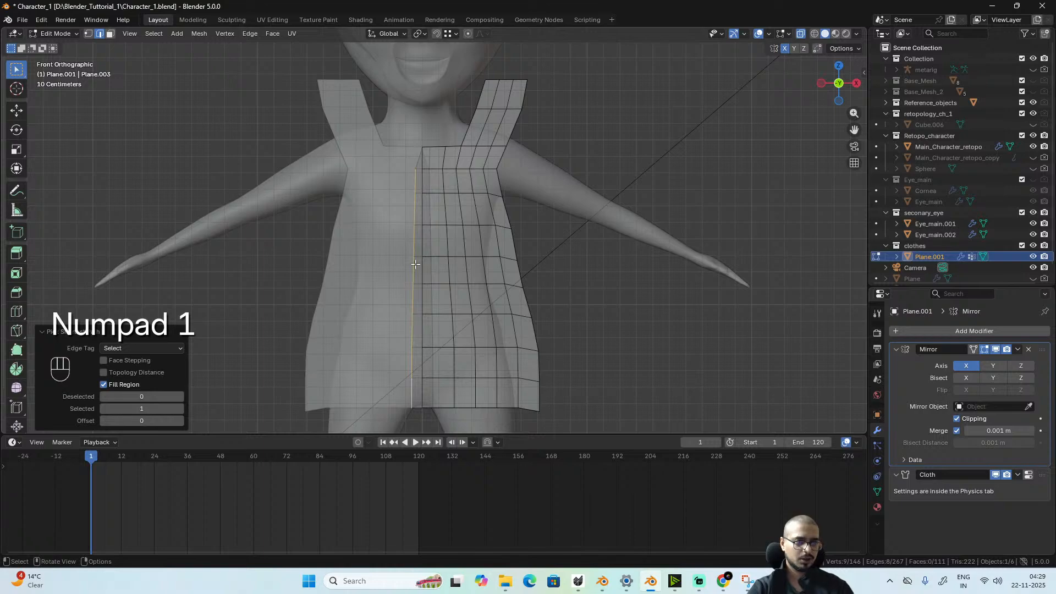
key(g)
key(y)
key(x)
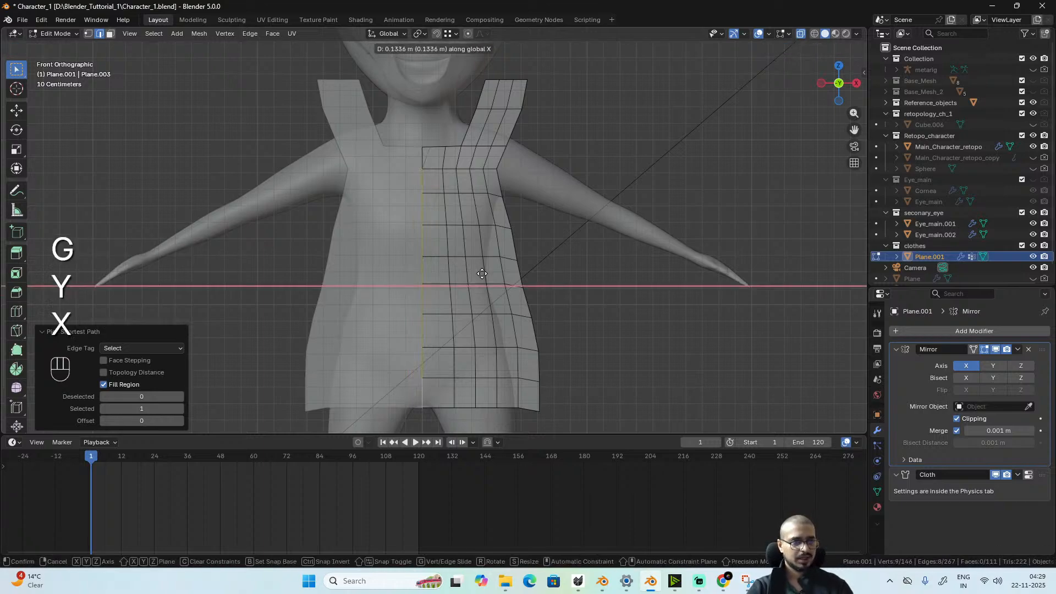
click(499, 278)
- Dissolve the extra vertex just beside the centre corner of the garment's back neckline
middle_drag(500, 279, 477, 358)
scroll(511, 333, up, 4)
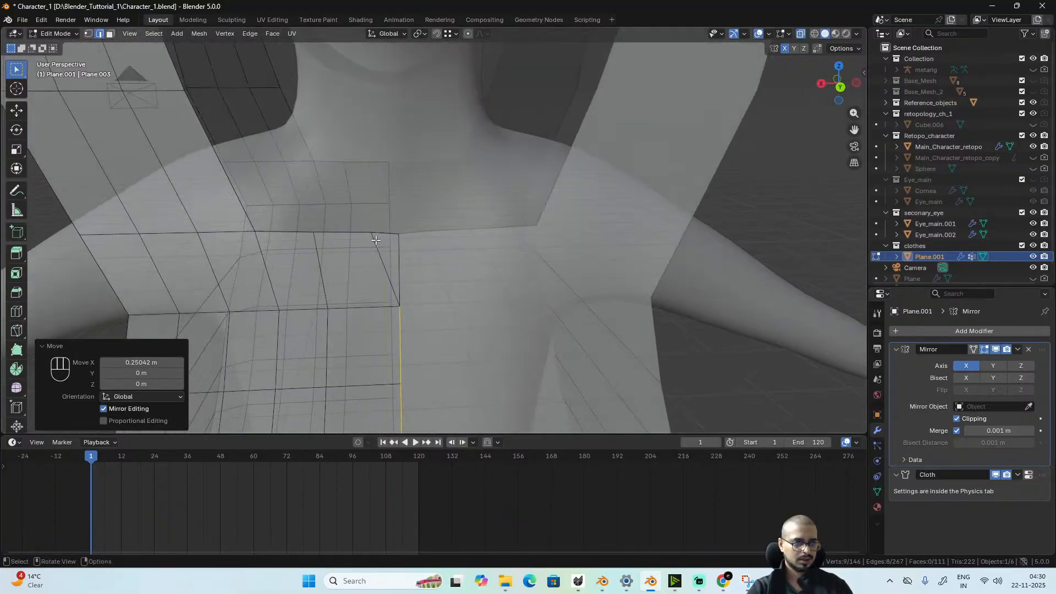
key(1)
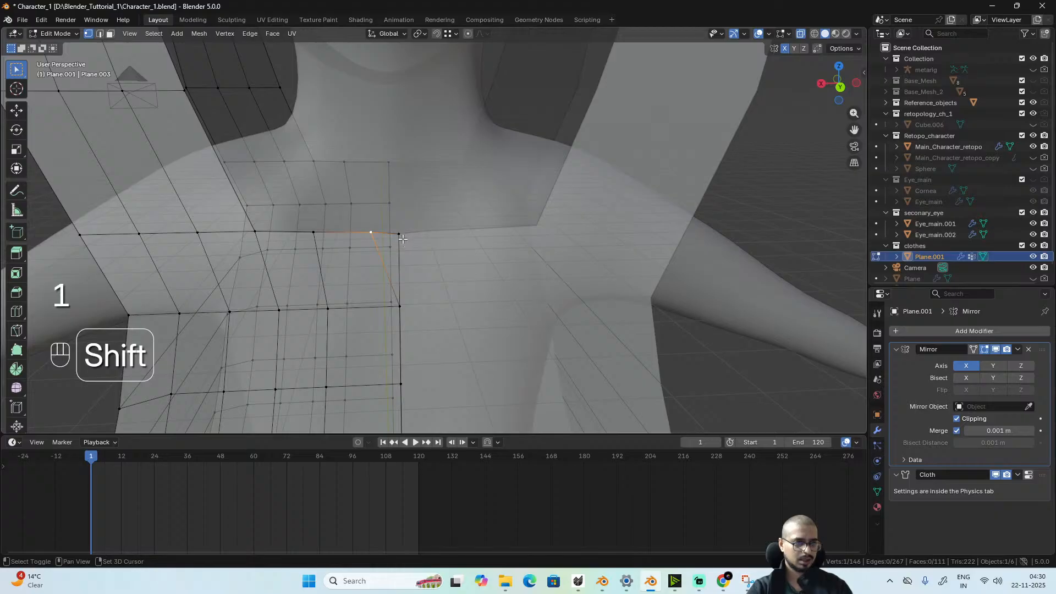
key(x)
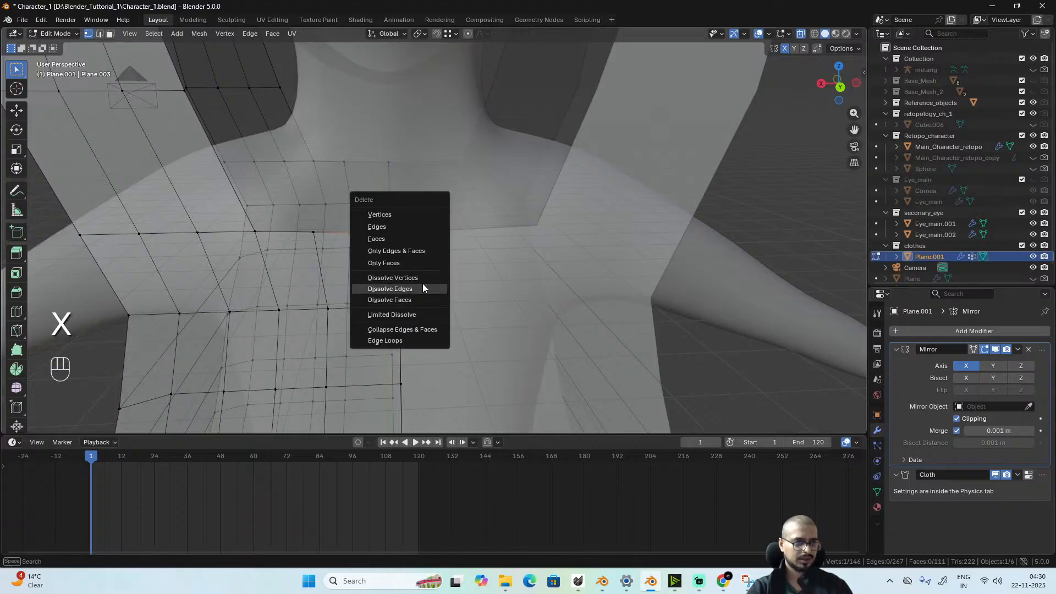
click(421, 288)
key(x)
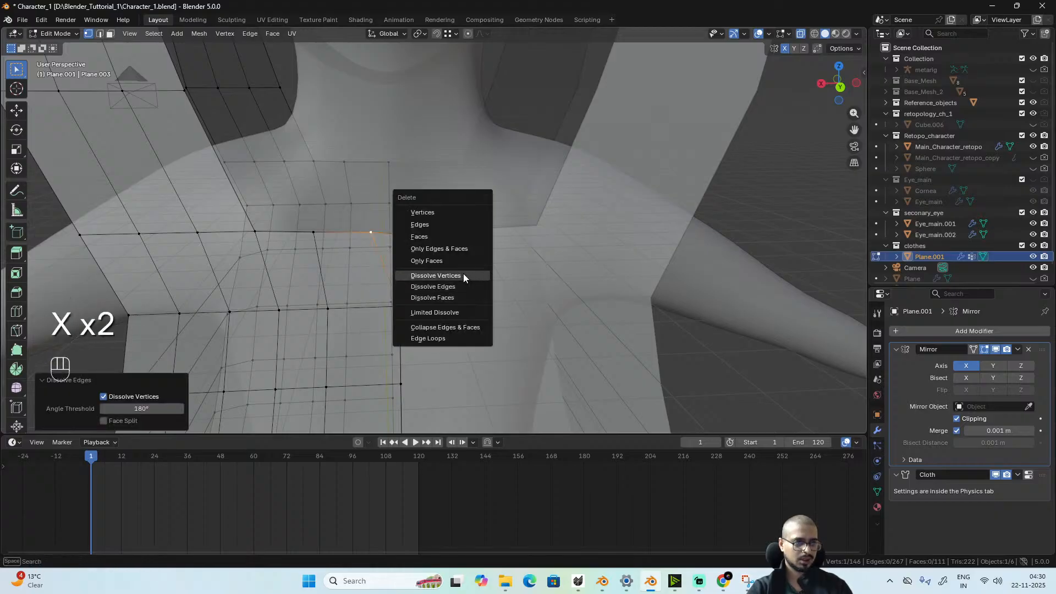
click(463, 276)
- Examine the garment's side and back near the centre seam in both Object Mode and Edit Mode
middle_drag(463, 277, 248, 319)
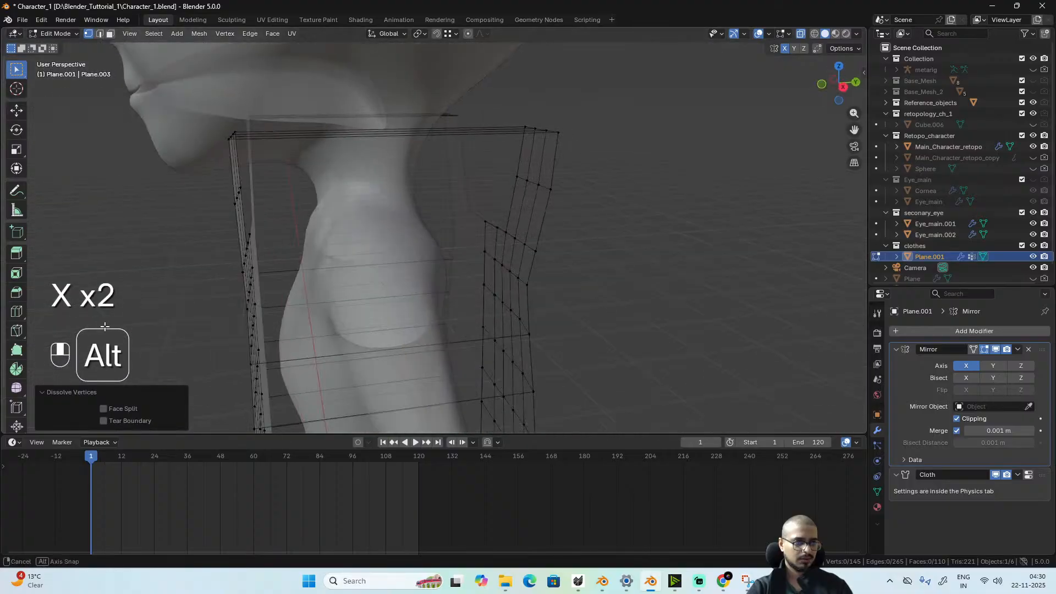
scroll(357, 341, down, 3)
key(Tab)
alt+middle_drag(578, 340, 757, 349)
scroll(403, 312, up, 4)
key(Tab)
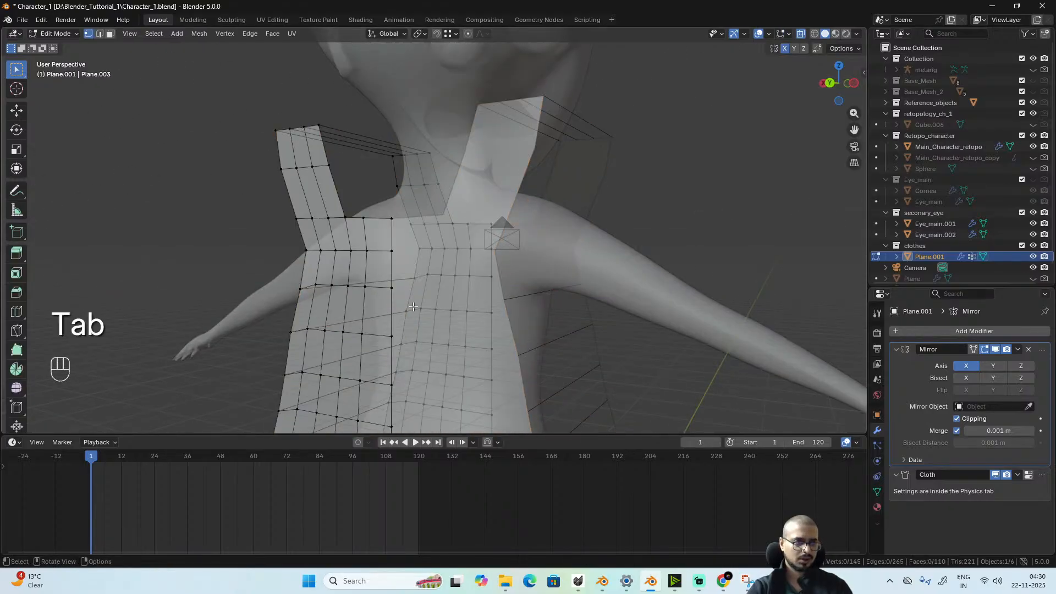
key(Tab)
alt+middle_drag(410, 312, 455, 315)
- Move the inner vertex one row below the back neckline onto the mirror plane and dissolve it
key(Tab)
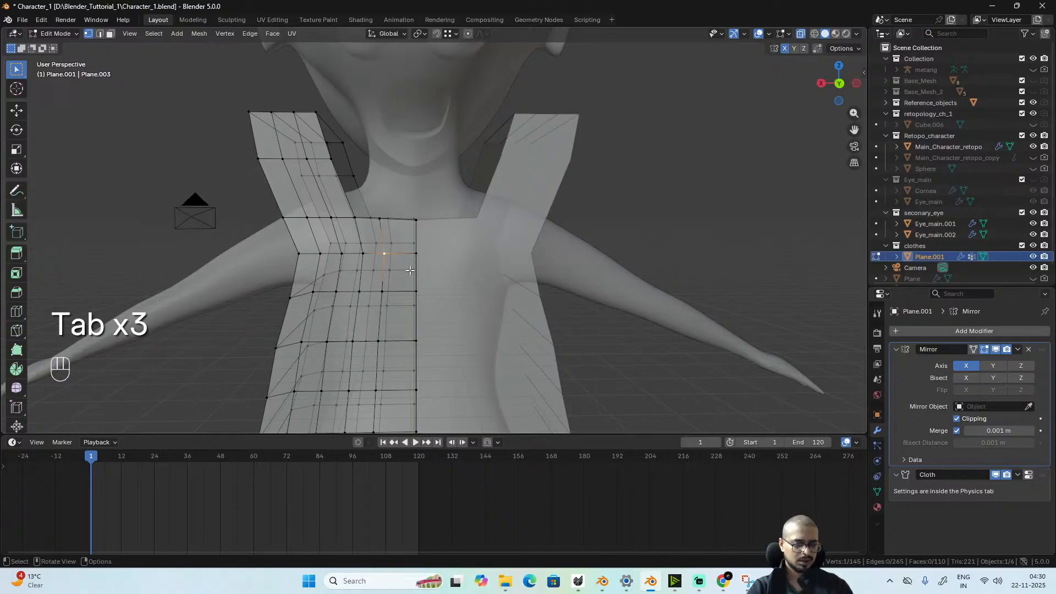
key(g)
right_click(428, 268)
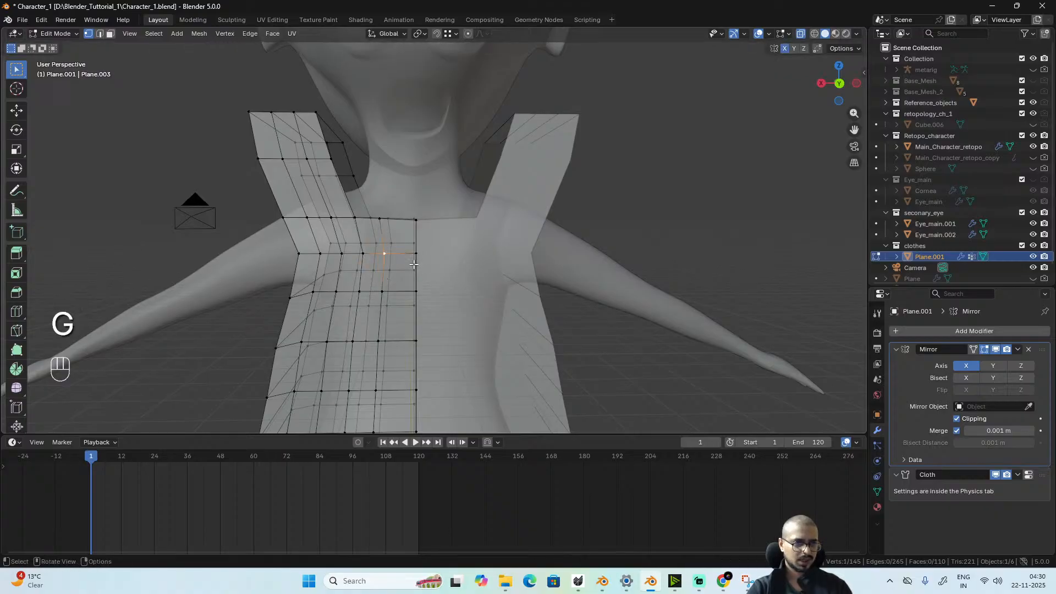
key(g)
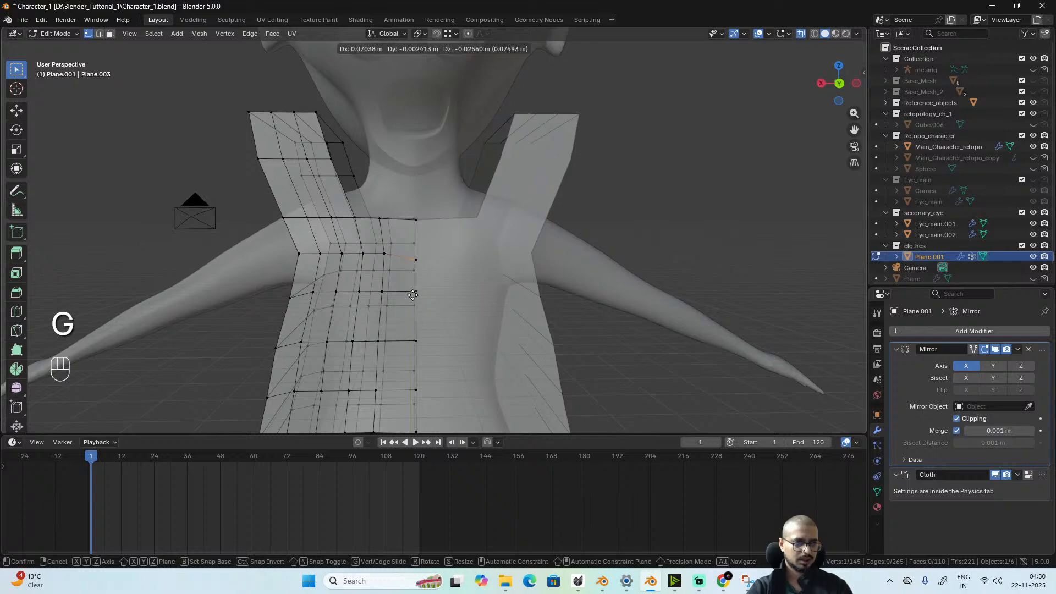
click(400, 292)
scroll(447, 306, up, 3)
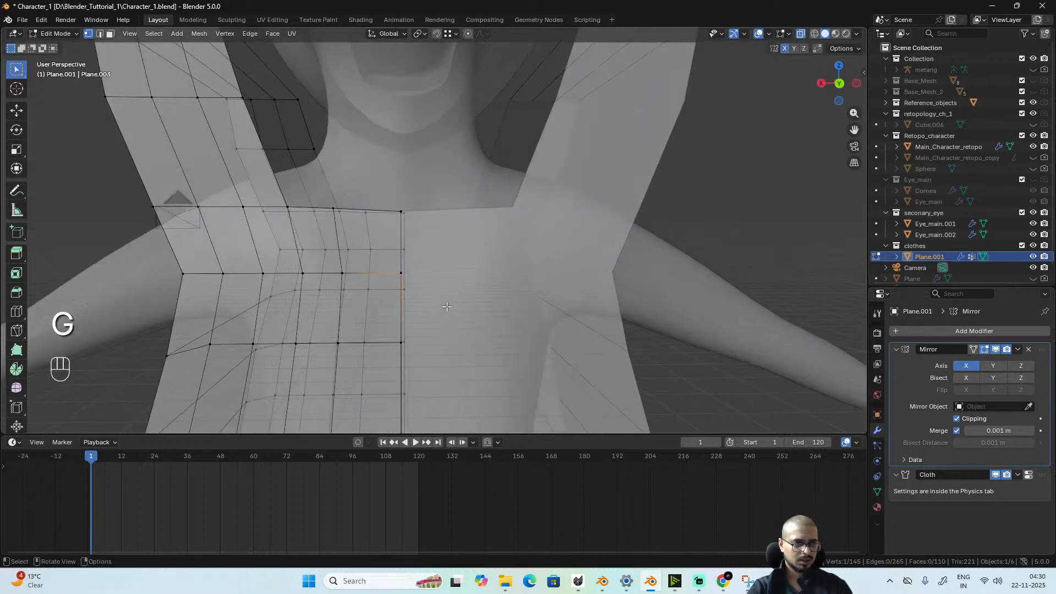
scroll(447, 306, up, 2)
key(x)
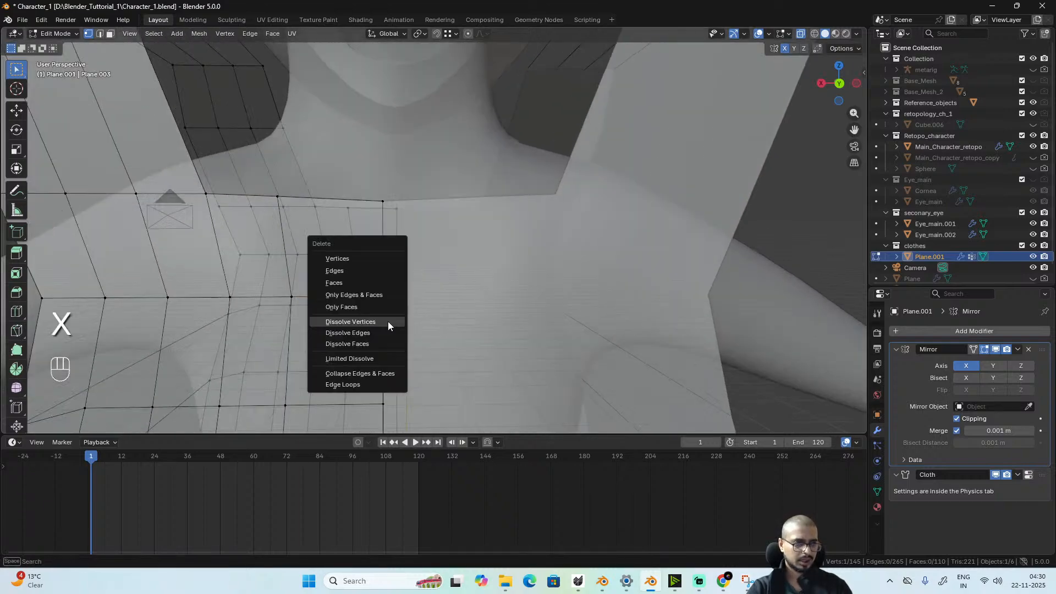
click(381, 319)
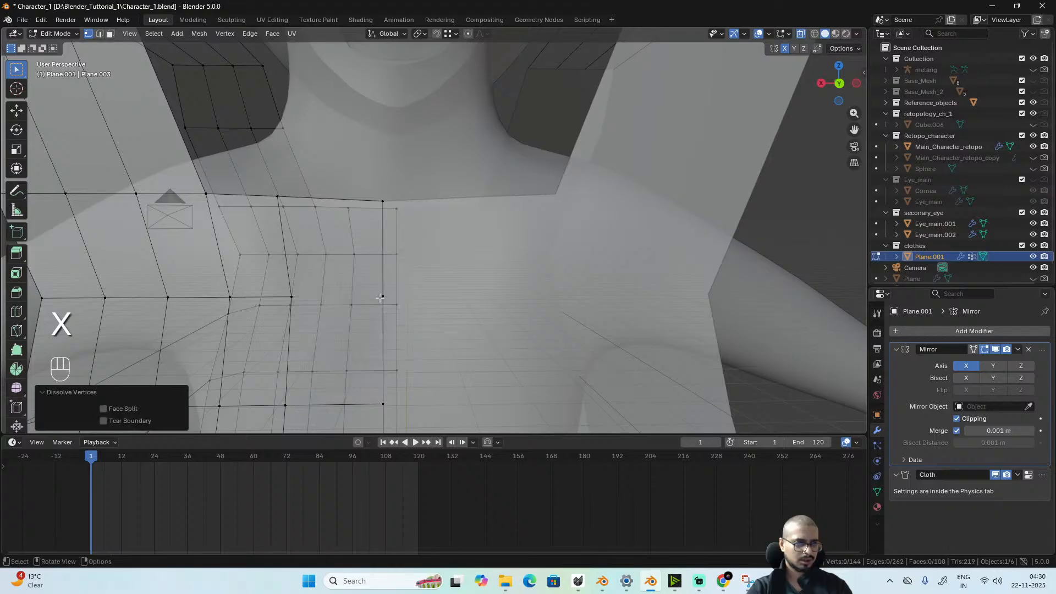
- Knife-cut an edge from the inner vertex one row below the back neckline to the centre-seam vertex, and turn off X-ray display
click(380, 297)
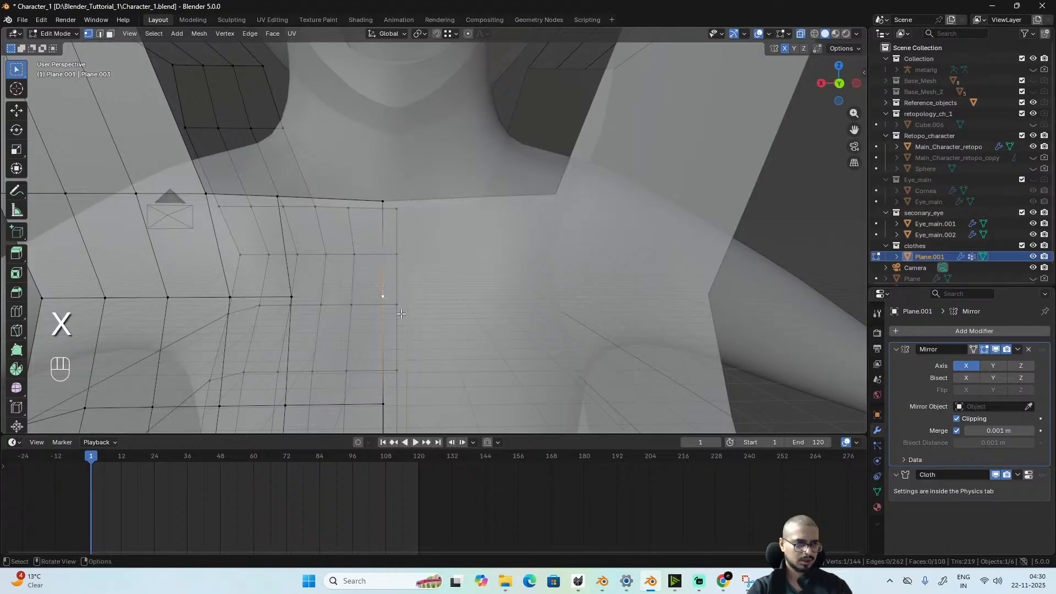
key(c)
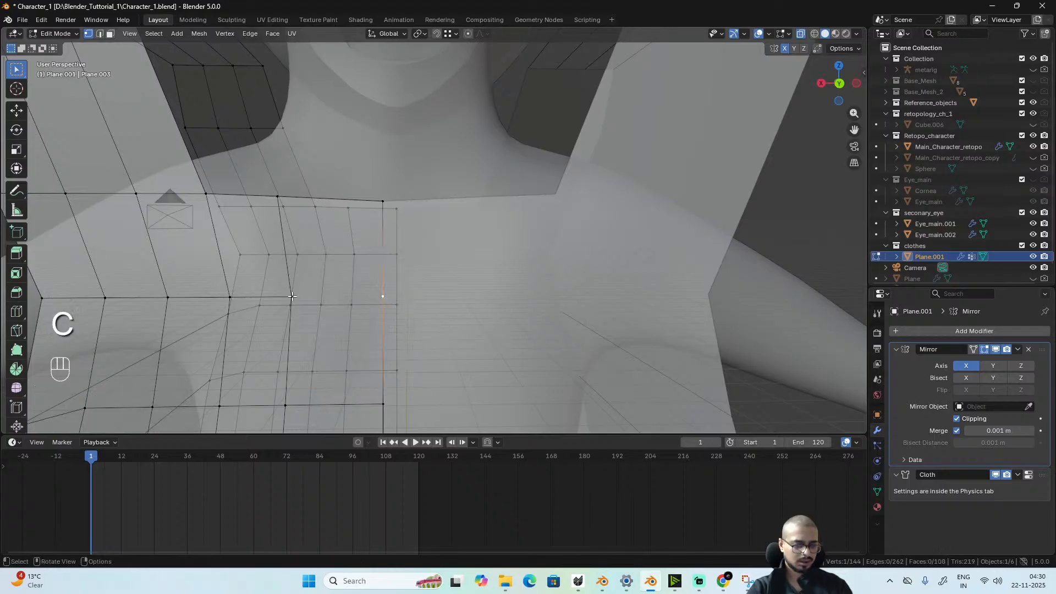
key(k)
click(293, 298)
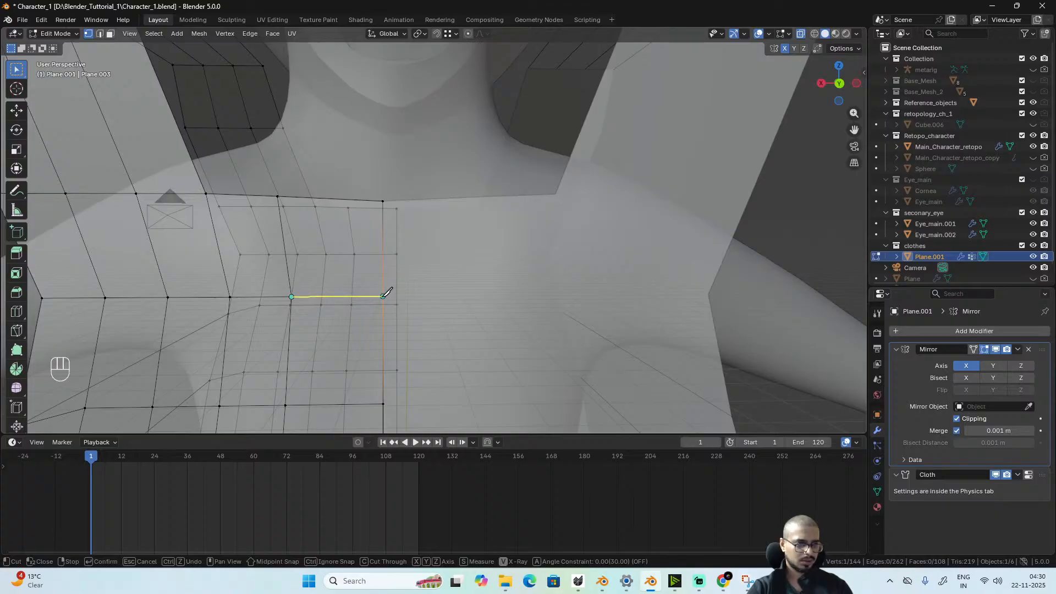
click(383, 296)
key(space)
key(alt+z)
- Play the cloth simulation twice from frame 1 in Object Mode, returning to frame 1 after each run
middle_drag(450, 321, 490, 287)
scroll(437, 318, down, 3)
scroll(490, 288, down, 2)
scroll(490, 287, down, 5)
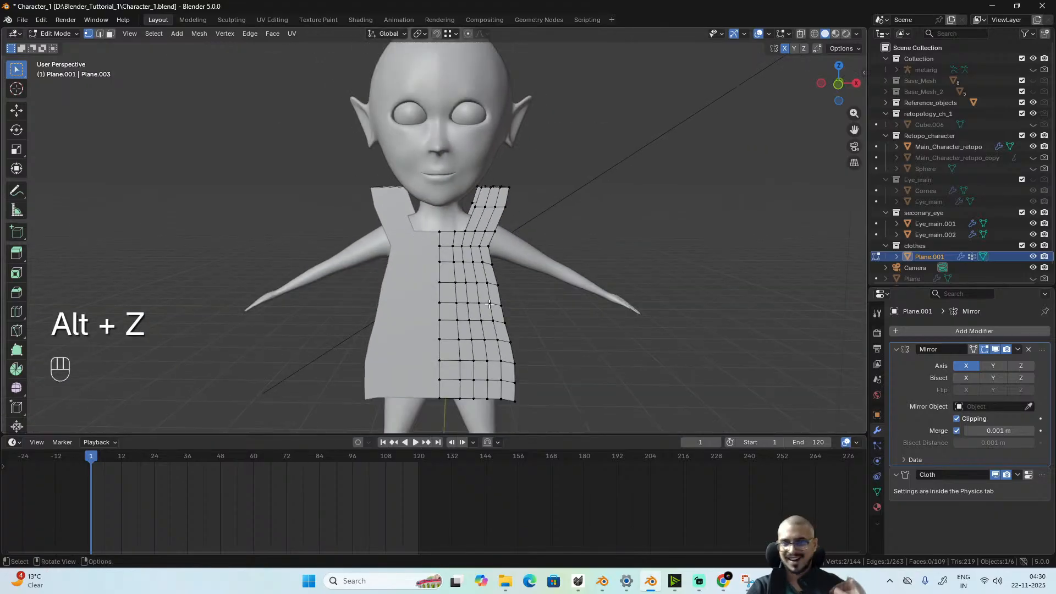
scroll(498, 298, down, 2)
key(Tab)
alt+middle_drag(486, 322, 524, 337)
scroll(548, 342, up, 2)
key(space)
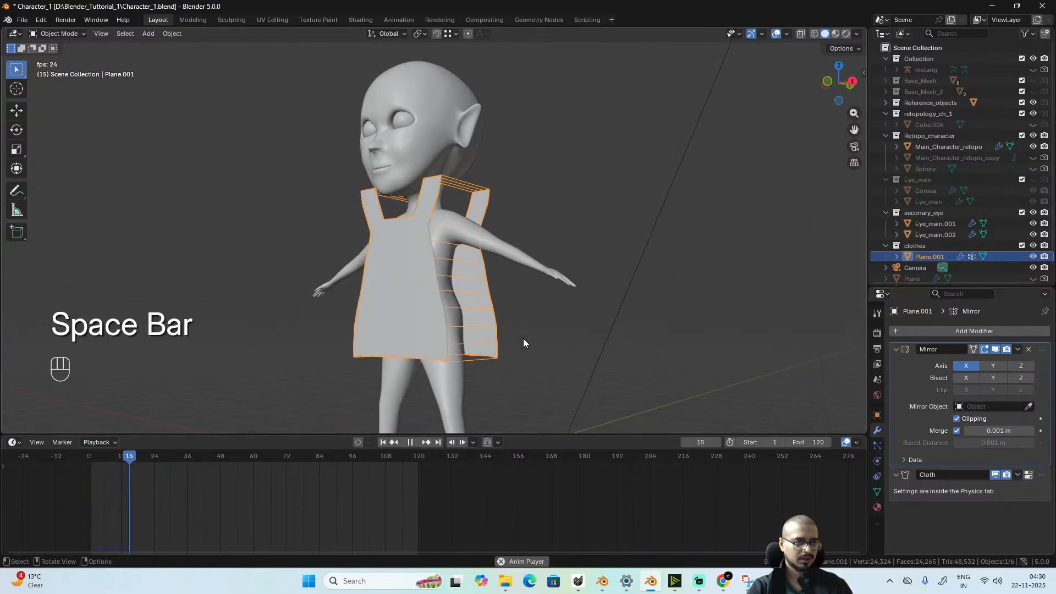
key(space)
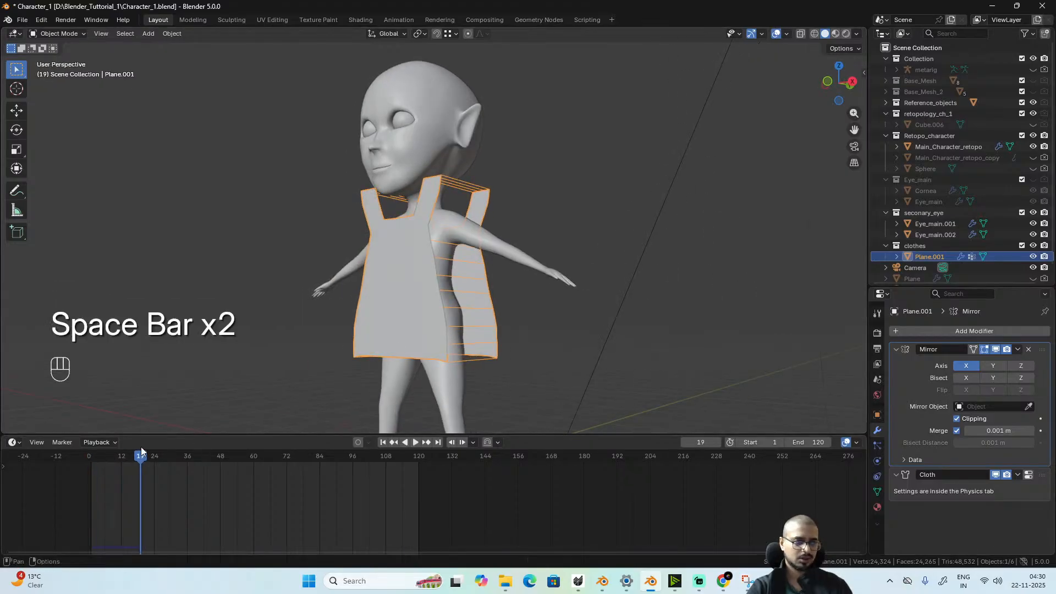
click(91, 454)
key(space)
key(space)
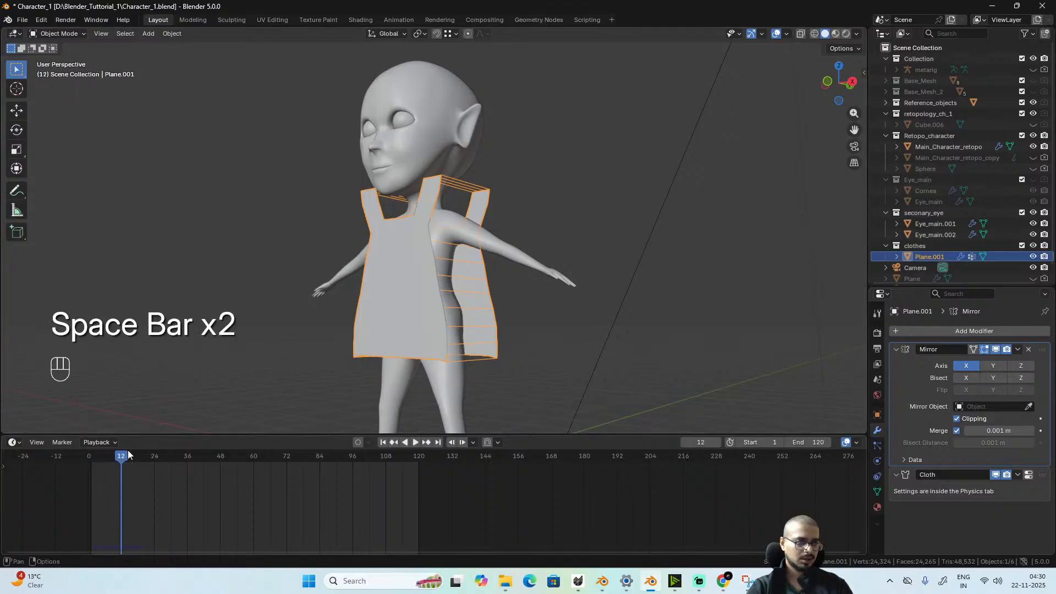
click(91, 456)
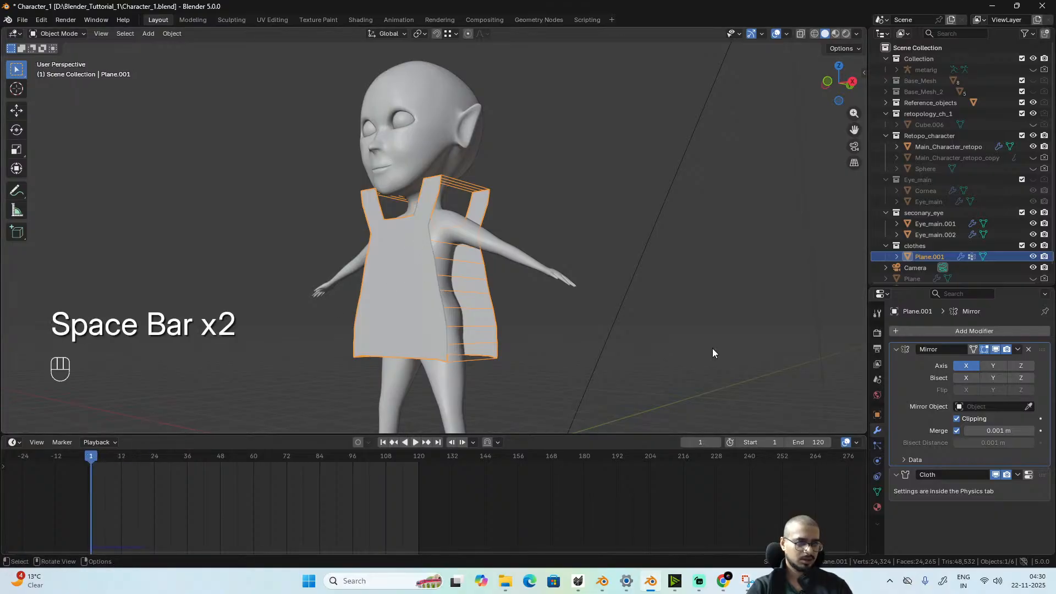
- Review the garment's Cloth sewing and collision settings, and move the Cloth modifier above the Mirror modifier
click(878, 461)
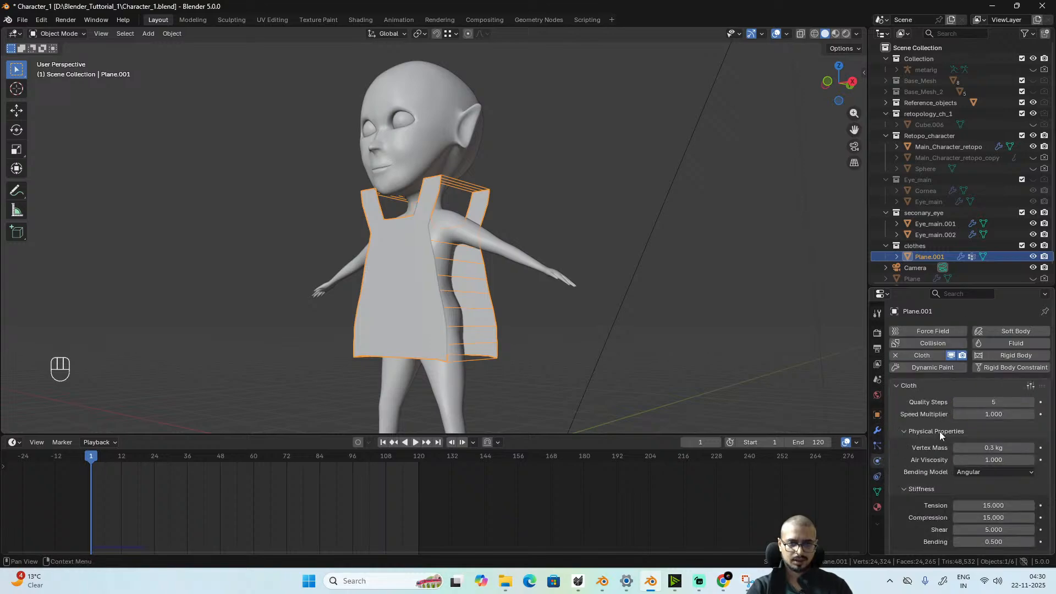
scroll(947, 437, down, 15)
scroll(962, 453, down, 8)
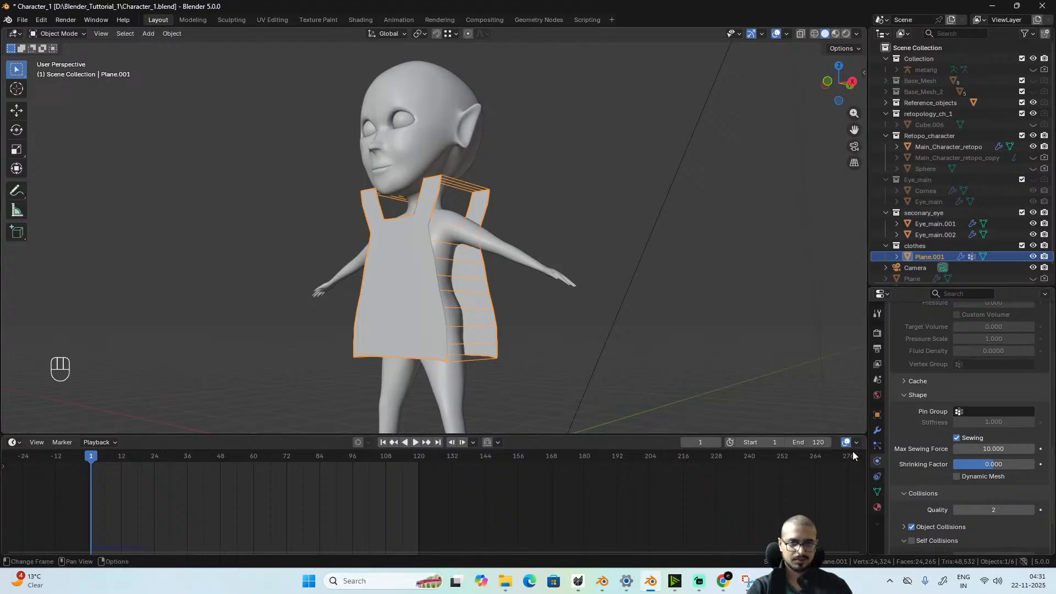
click(877, 431)
drag(1040, 477, 1020, 302)
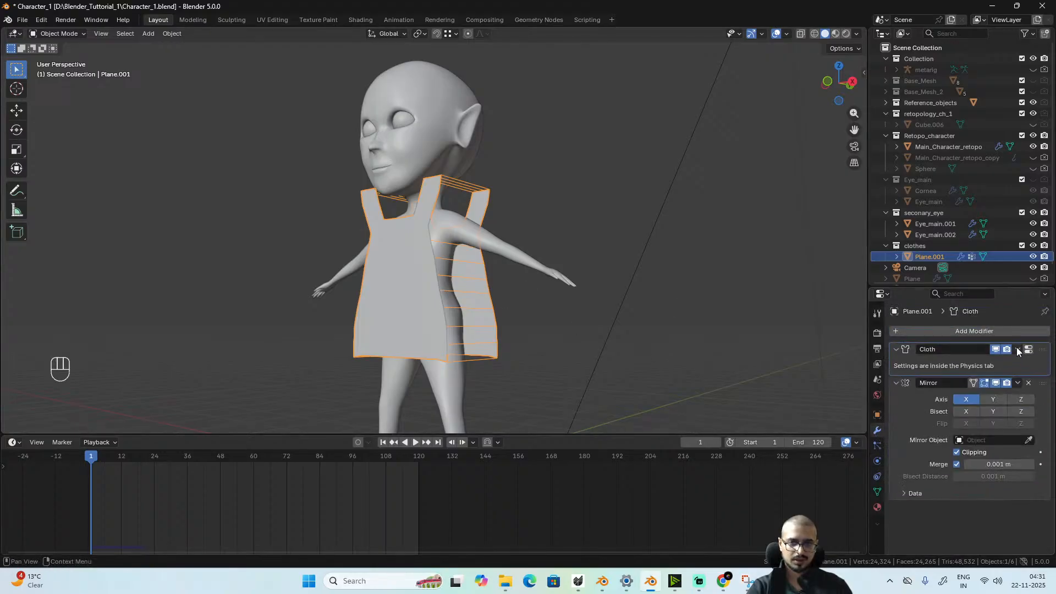
- Test the cloth simulation with Cloth placed before Mirror, rewinding to frame 1 after each of two runs
key(space)
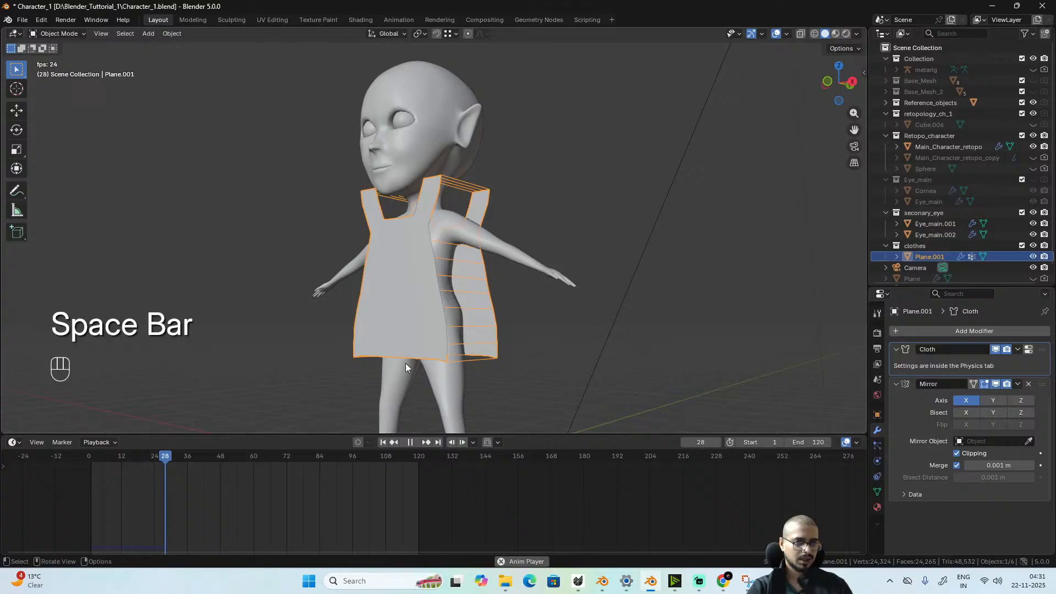
key(space)
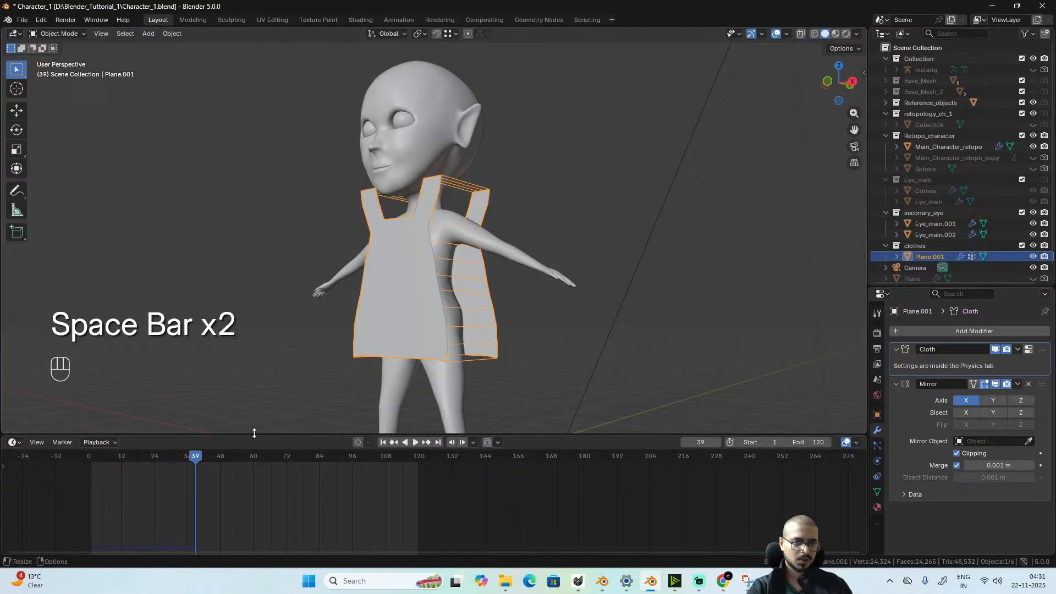
click(90, 456)
key(space)
key(space)
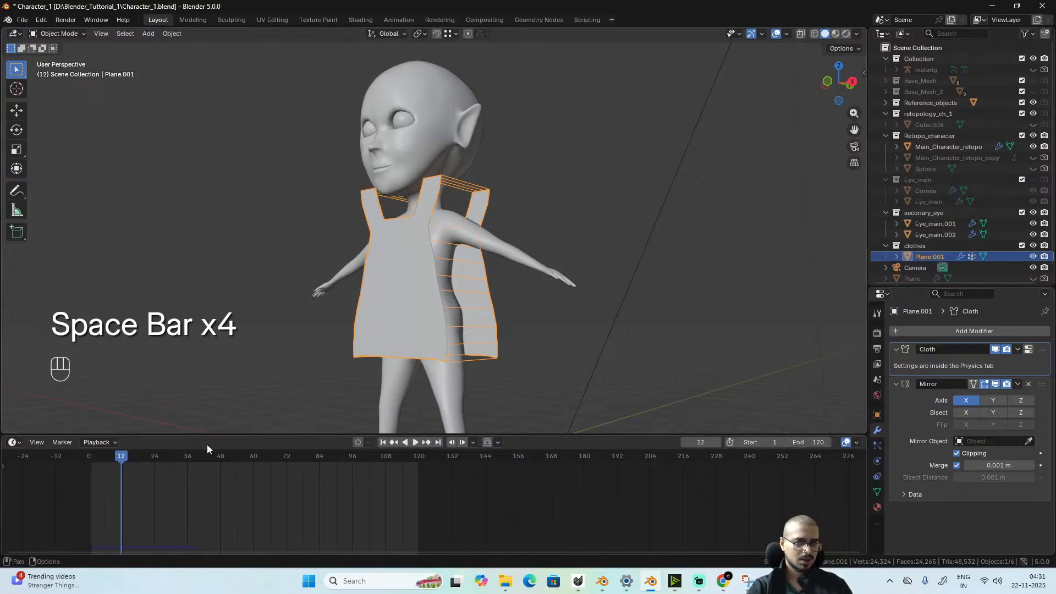
click(91, 456)
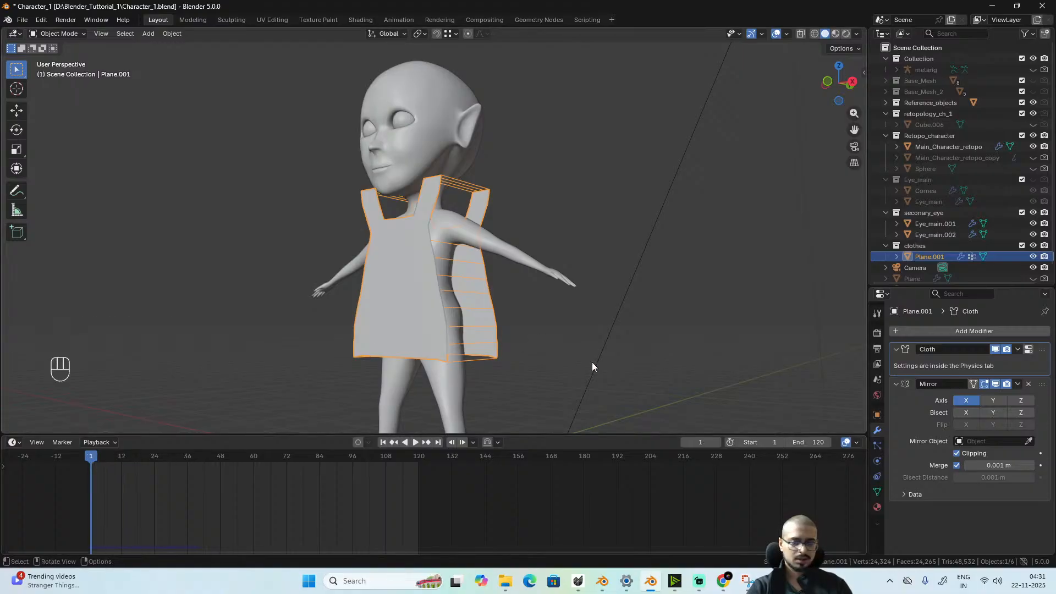
- Examine the garment's sewing edges and Cloth physics settings, and run the simulation briefly to frame 12
alt+drag(778, 385, 477, 330)
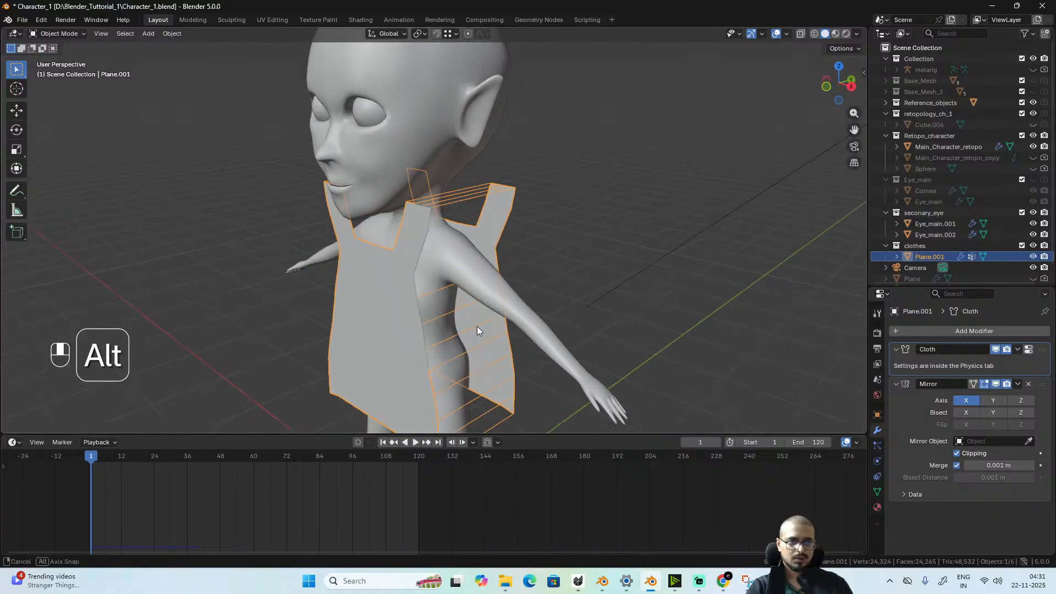
click(877, 461)
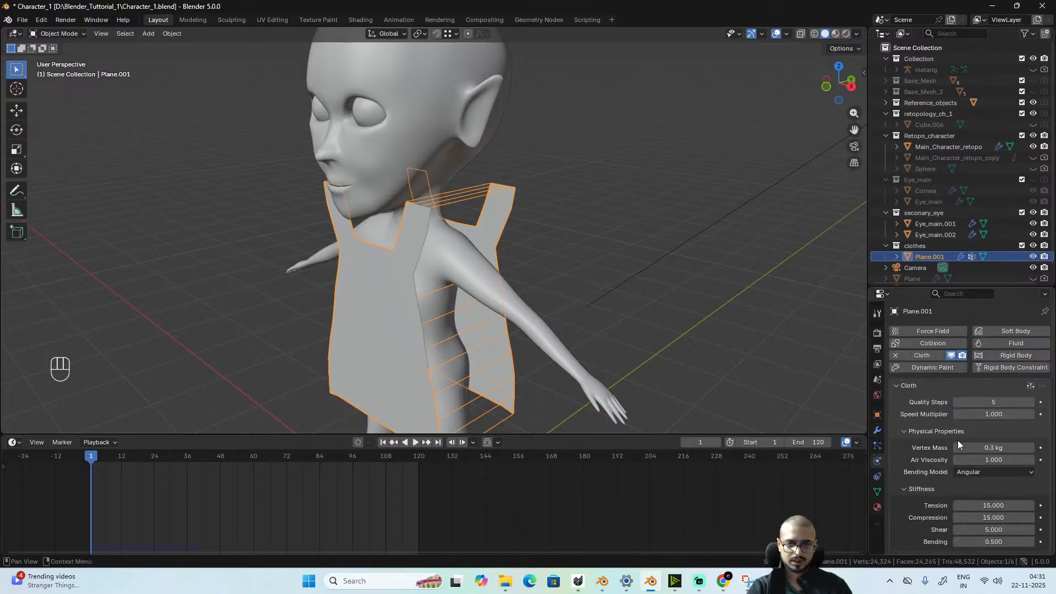
scroll(958, 442, down, 5)
scroll(958, 444, down, 10)
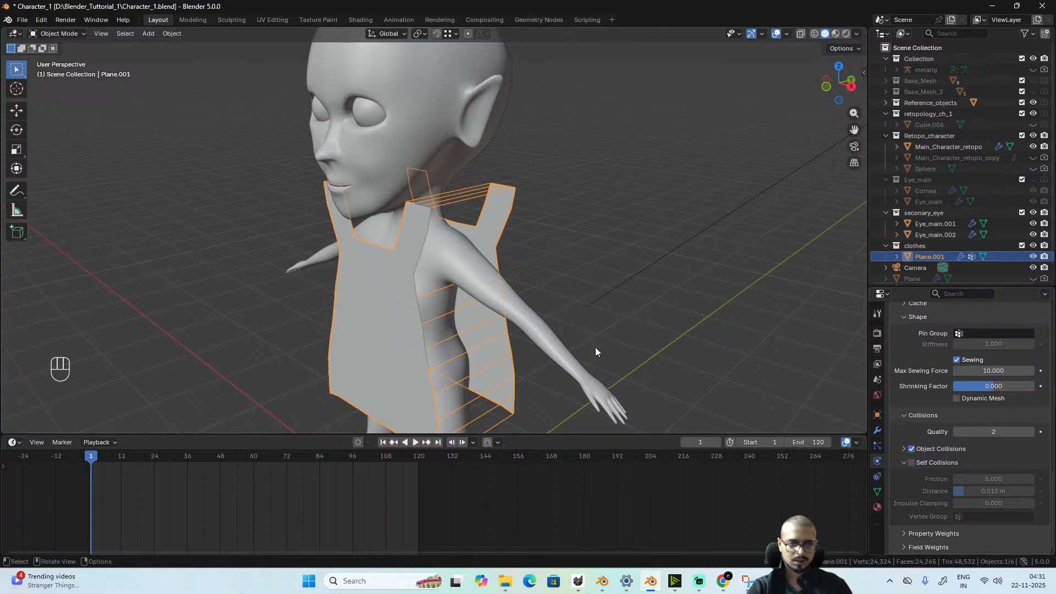
key(space)
key(space)
scroll(969, 437, up, 10)
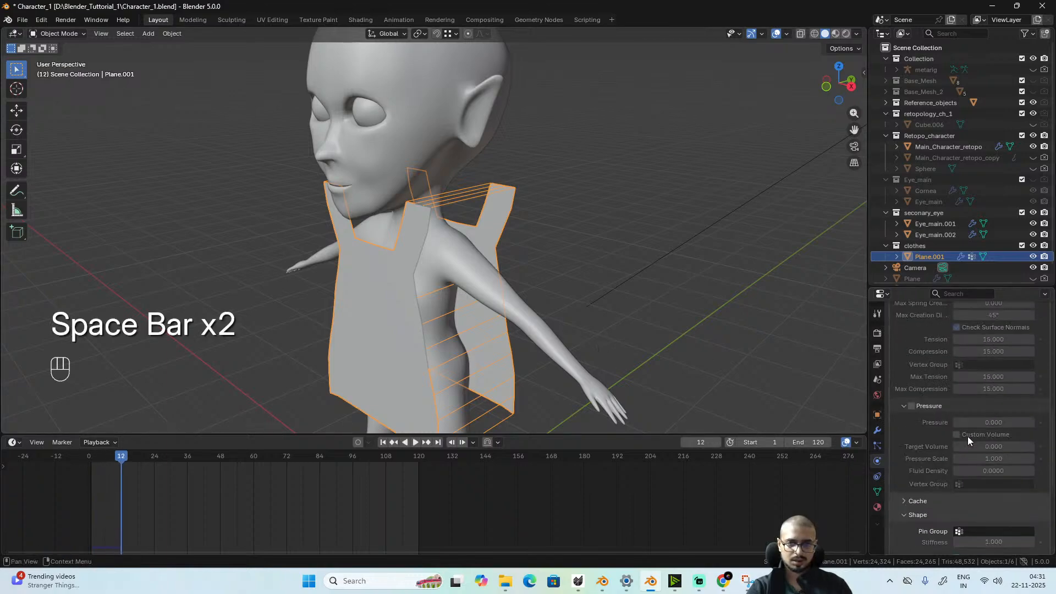
scroll(968, 438, up, 5)
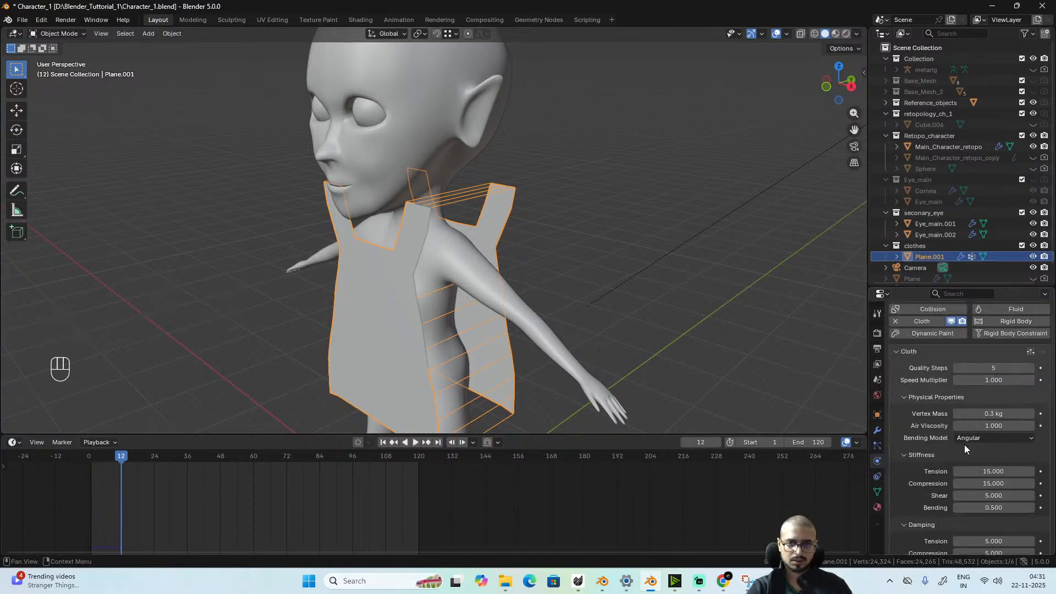
scroll(965, 445, up, 2)
- Move the Mirror modifier back above the Cloth modifier in the garment's modifier stack
click(877, 447)
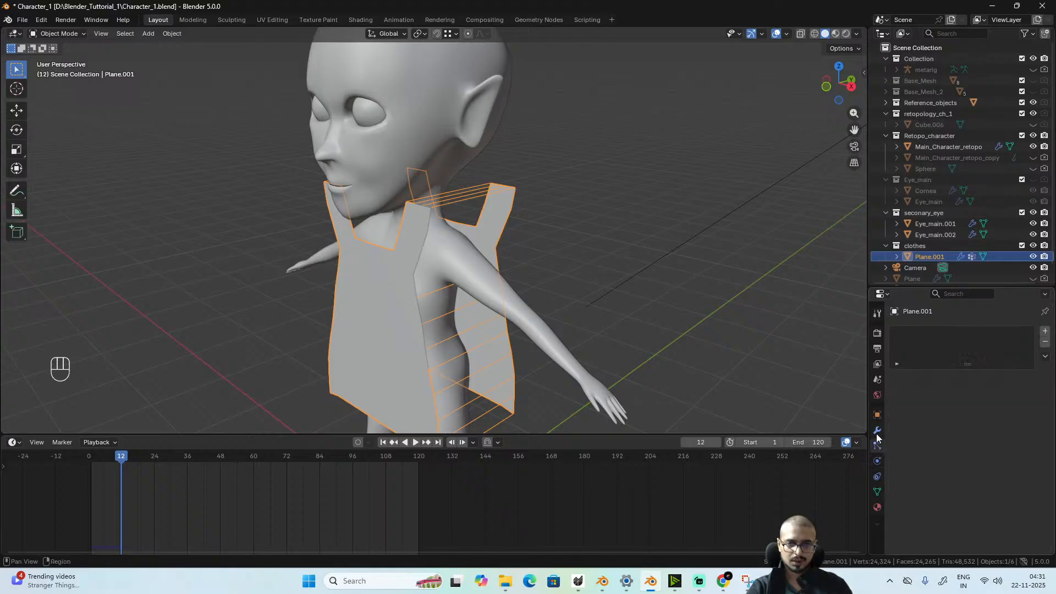
click(877, 431)
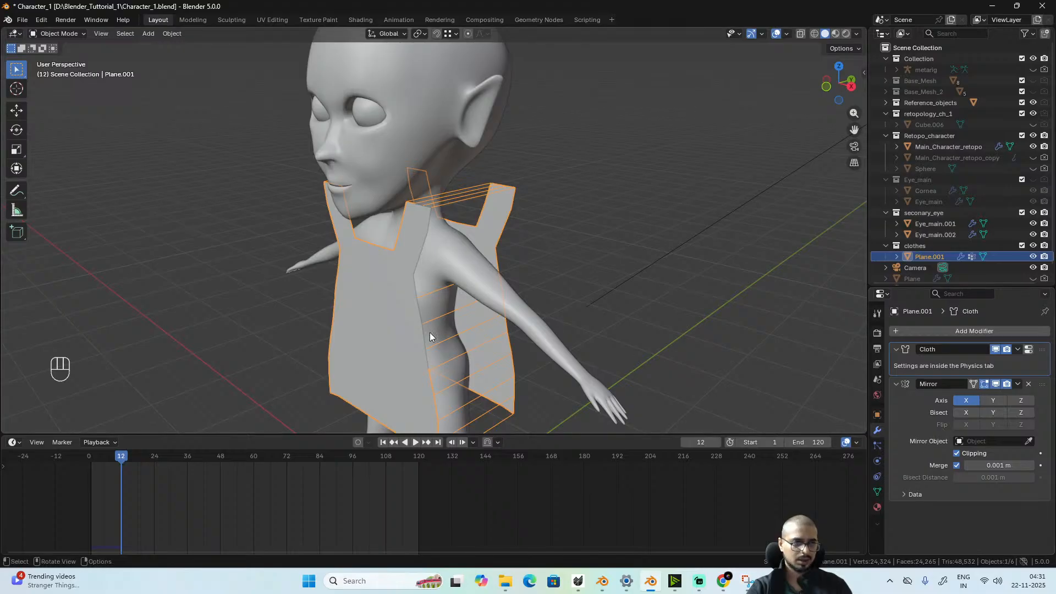
drag(1042, 386, 1039, 351)
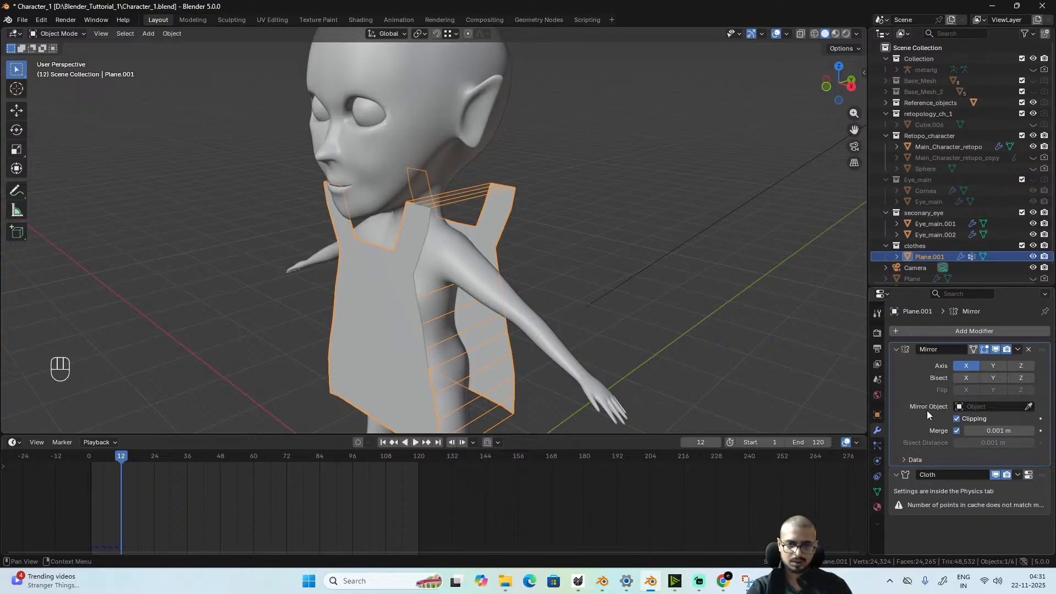
- Review the garment's Cloth physics settings, run the simulation to frame 23, and rewind to frame 1
click(931, 493)
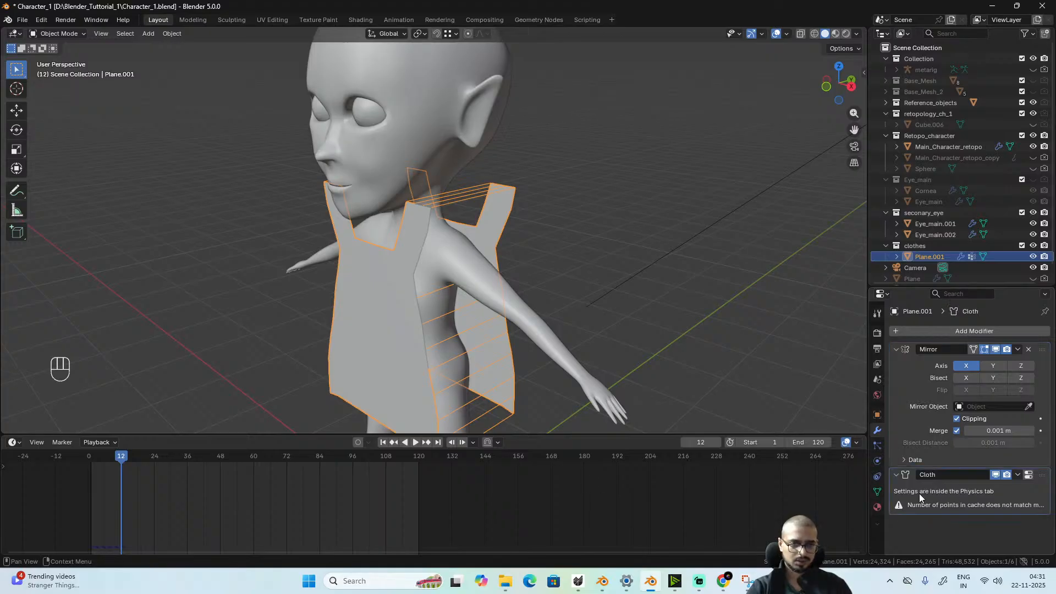
click(879, 445)
click(879, 461)
scroll(973, 431, down, 15)
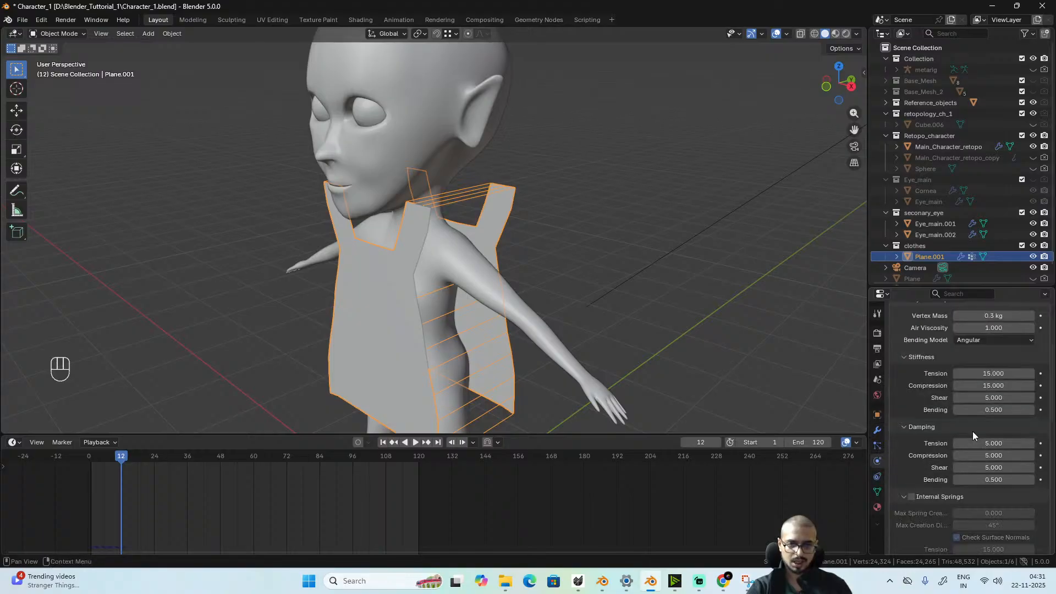
key(space)
key(space)
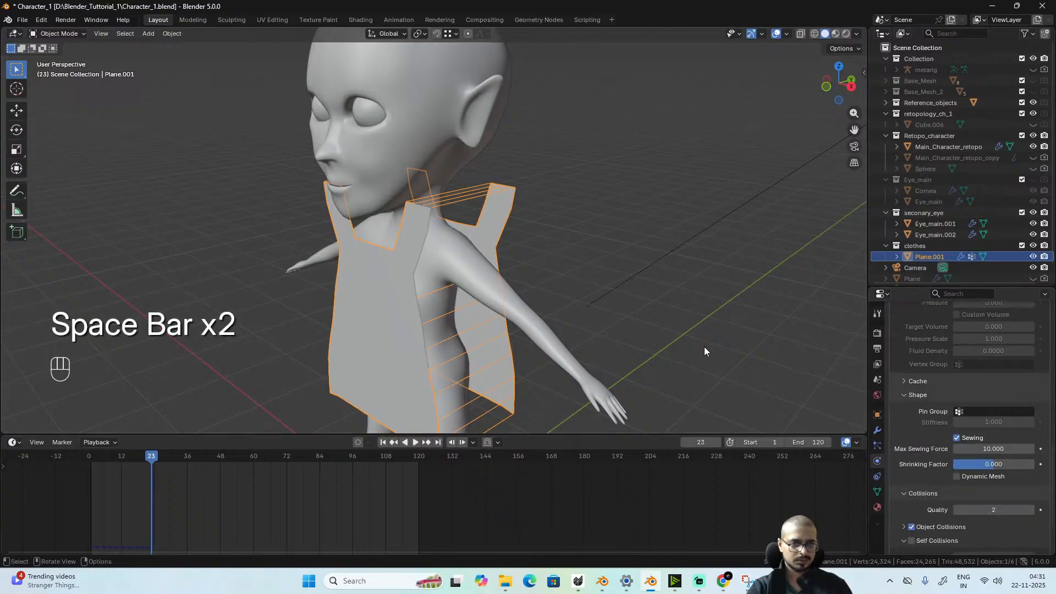
click(91, 456)
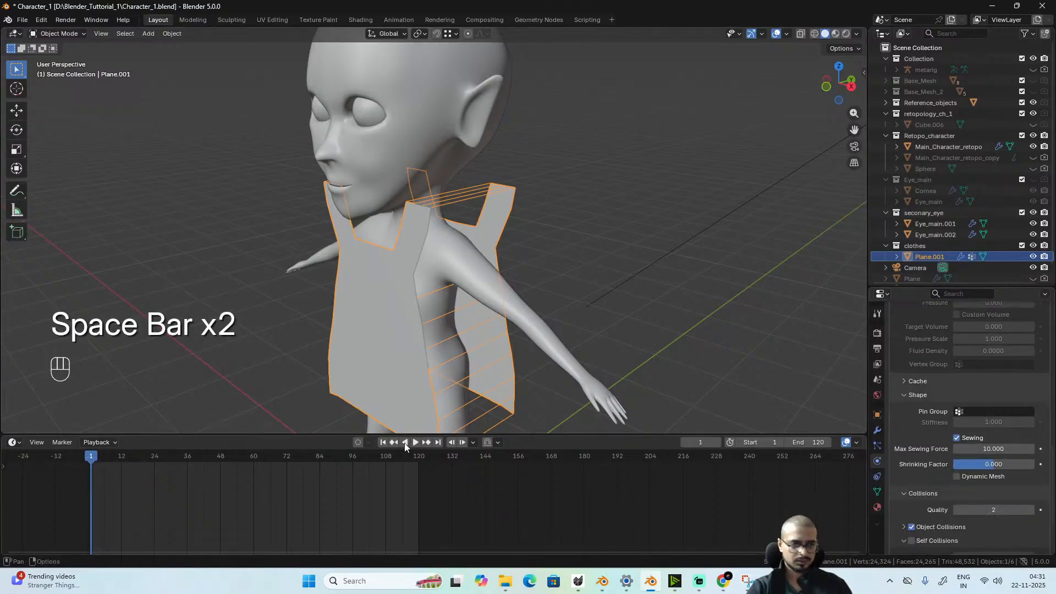
- Bake all dynamics from the garment's Cloth cache and play the baked simulation to frame 25
scroll(964, 396, up, 12)
scroll(962, 404, down, 12)
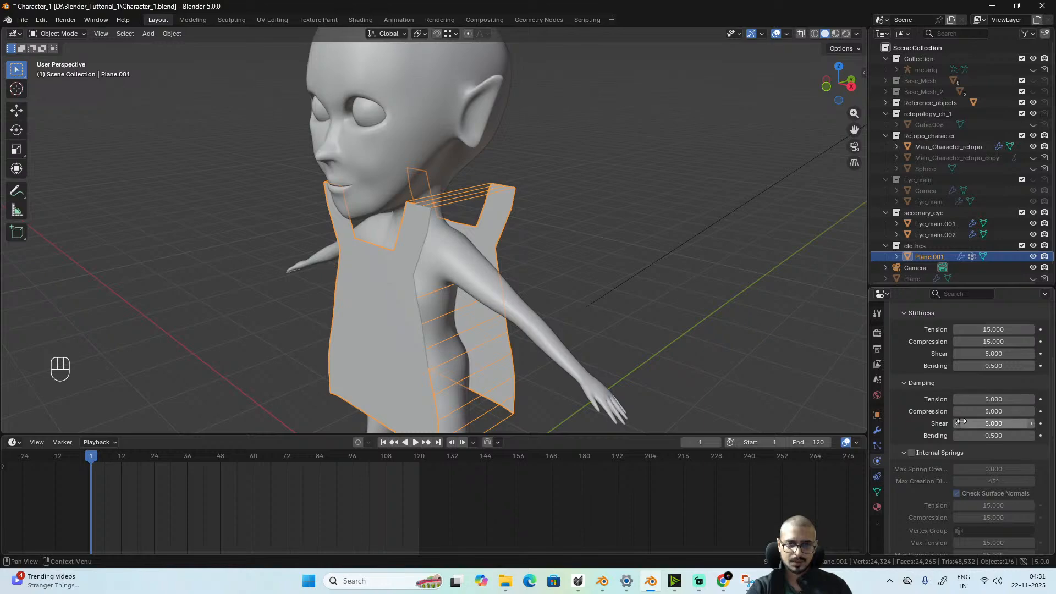
click(907, 337)
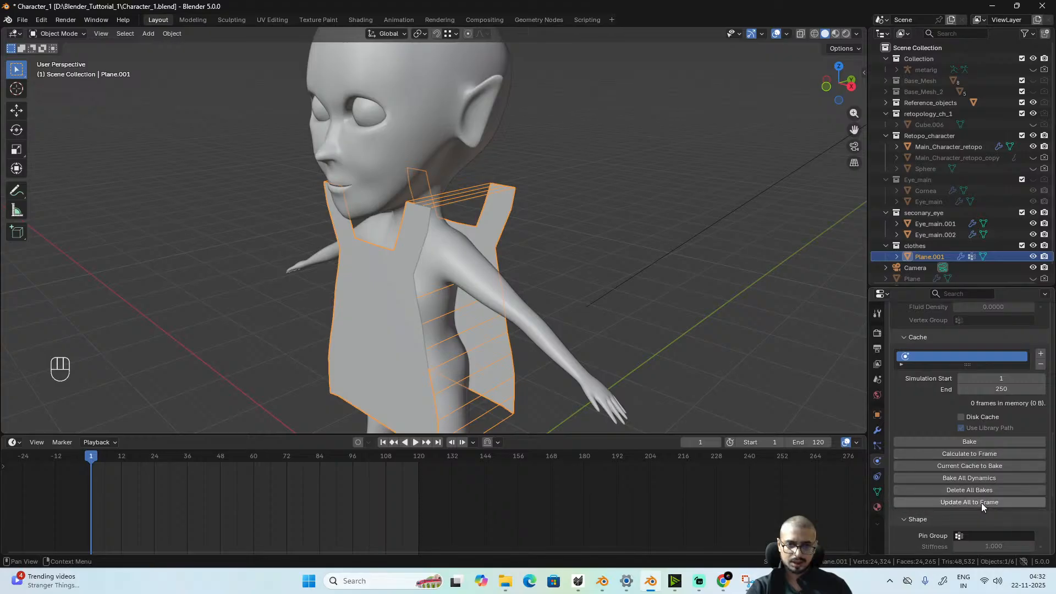
click(982, 479)
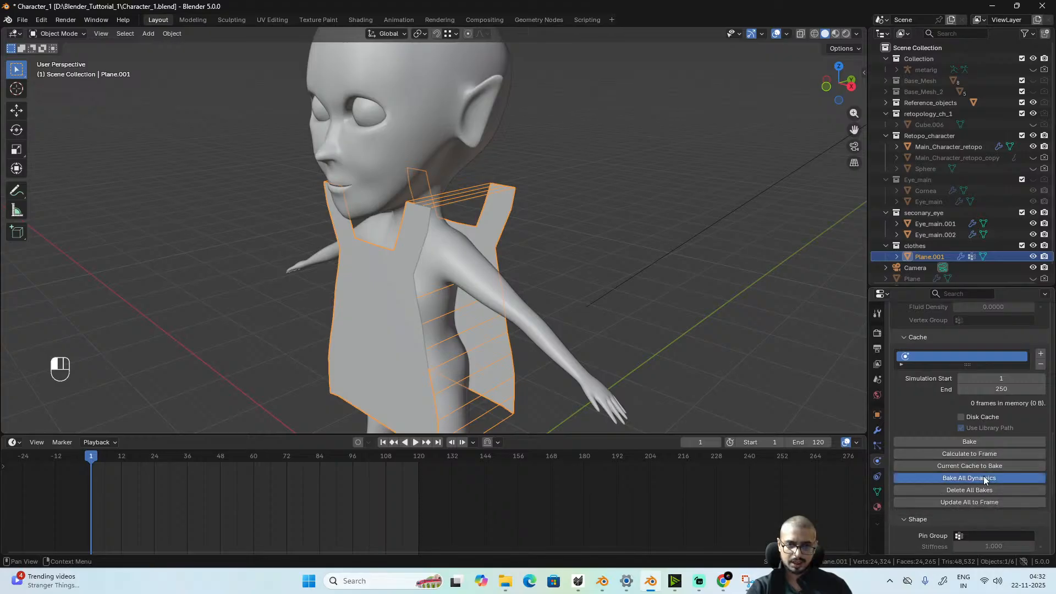
key(space)
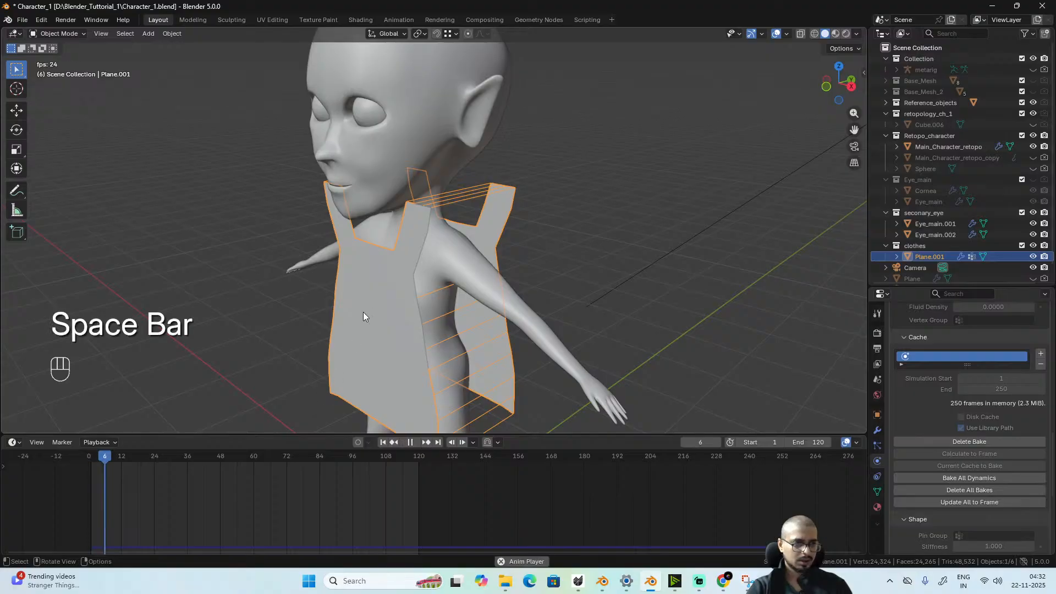
key(space)
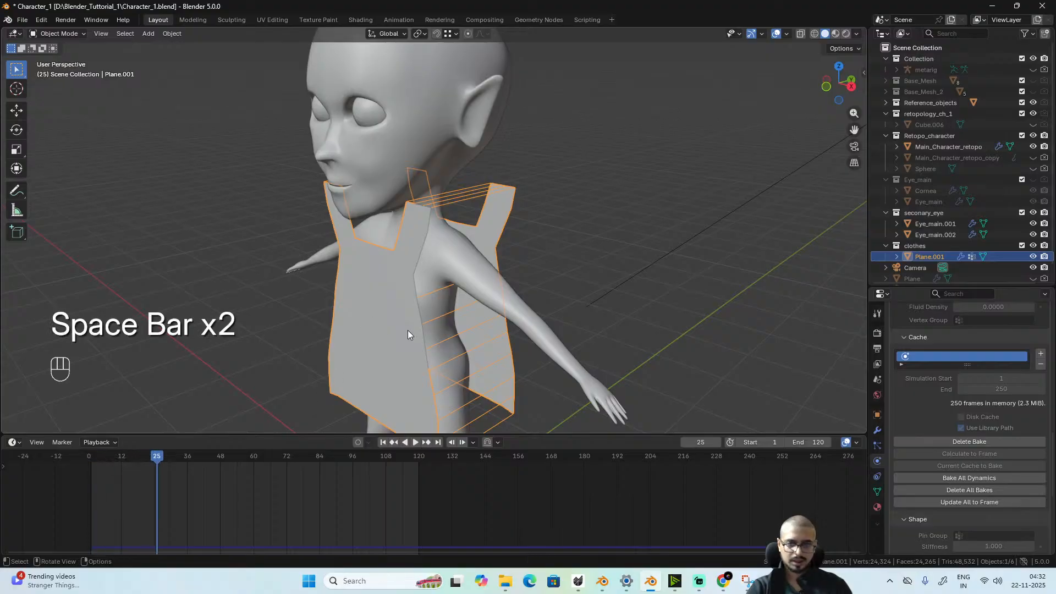
- Delete the garment's cloth bake and replay the simulation, stopping at frame 10
click(974, 441)
key(space)
key(space)
key(space)
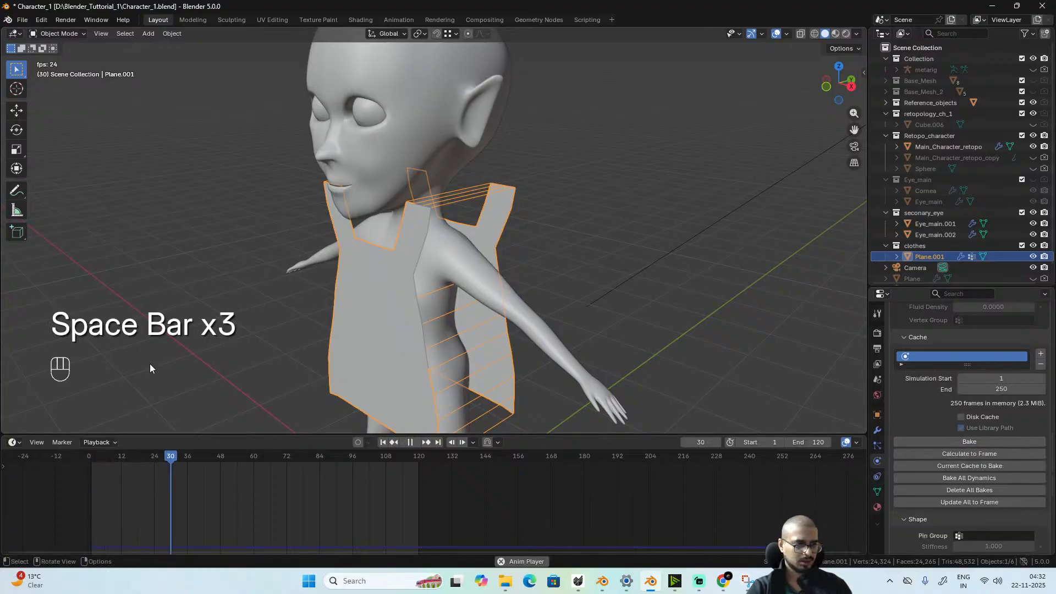
key(space)
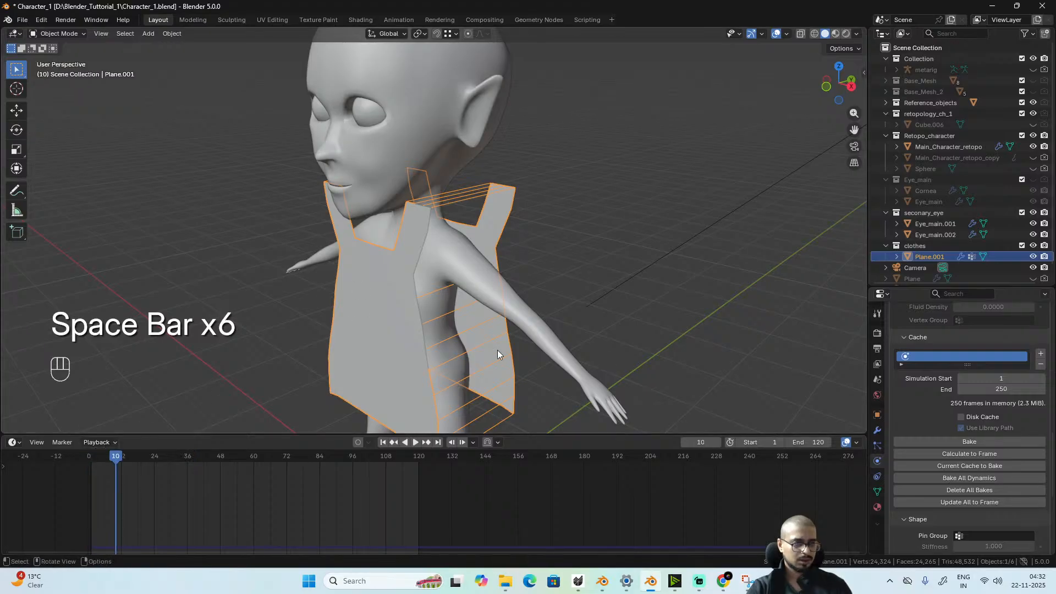
- Remove the Cloth physics from the garment and add fresh Cloth physics to it
scroll(968, 374, up, 15)
scroll(990, 400, up, 10)
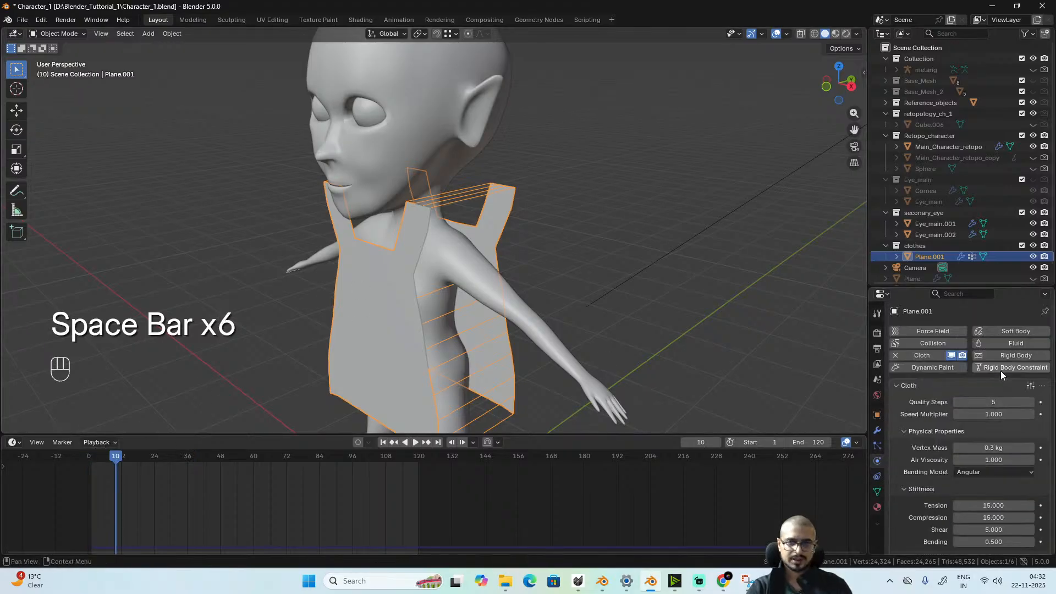
click(896, 356)
click(895, 356)
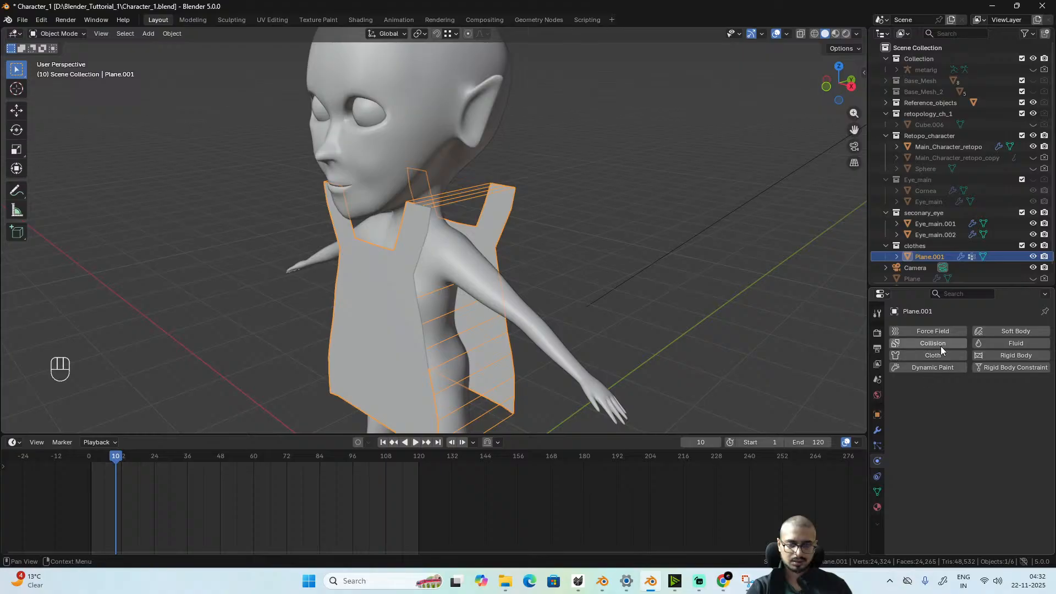
- Enable Sewing in the garment's Cloth shape settings and set Max Sewing Force to 10
scroll(971, 401, down, 6)
scroll(970, 410, down, 10)
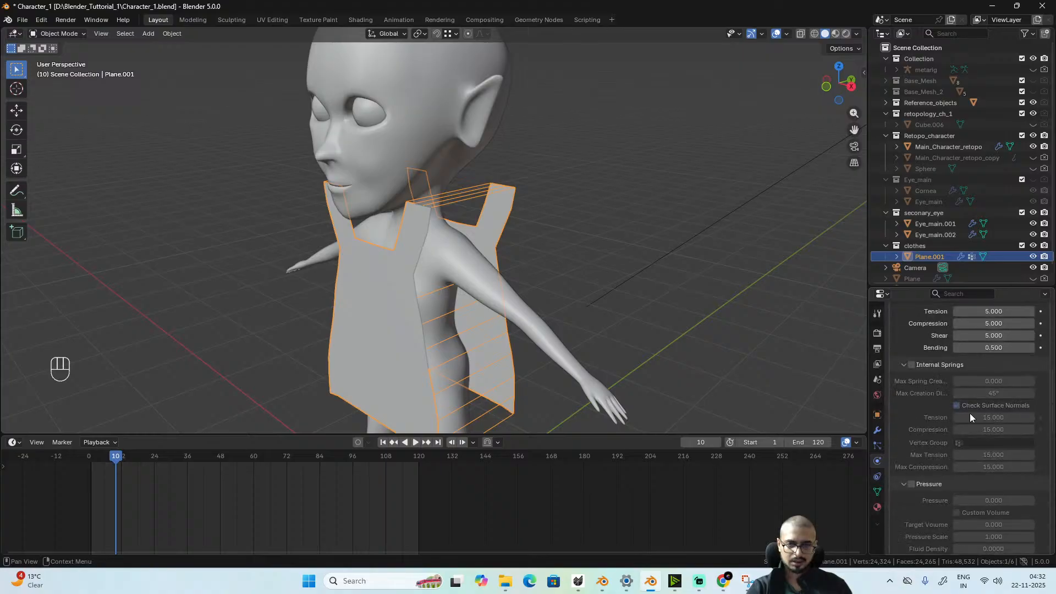
scroll(969, 420, down, 8)
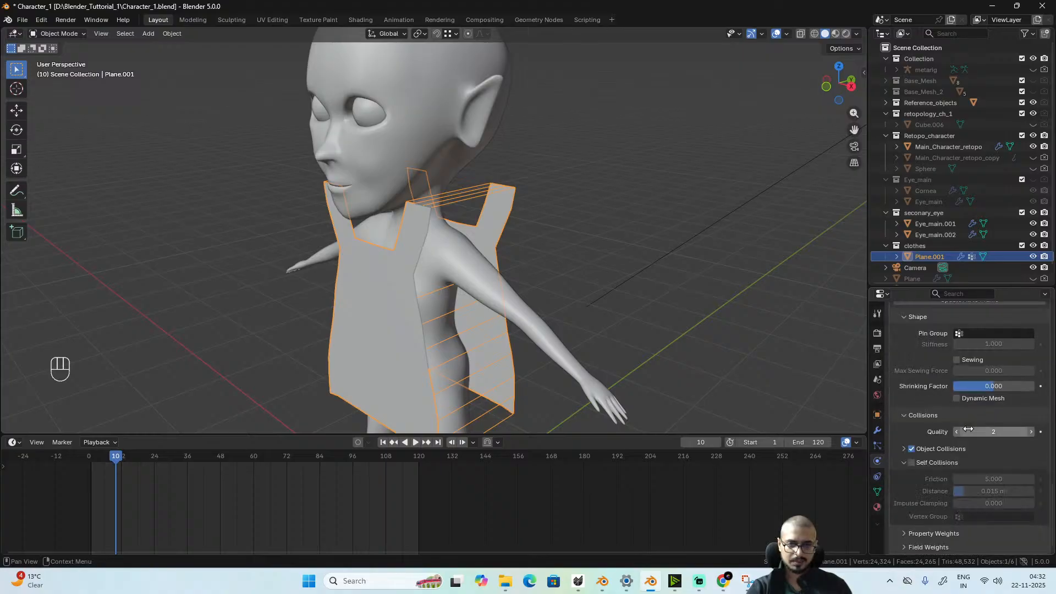
drag(983, 375, 985, 376)
click(984, 376)
text(1)
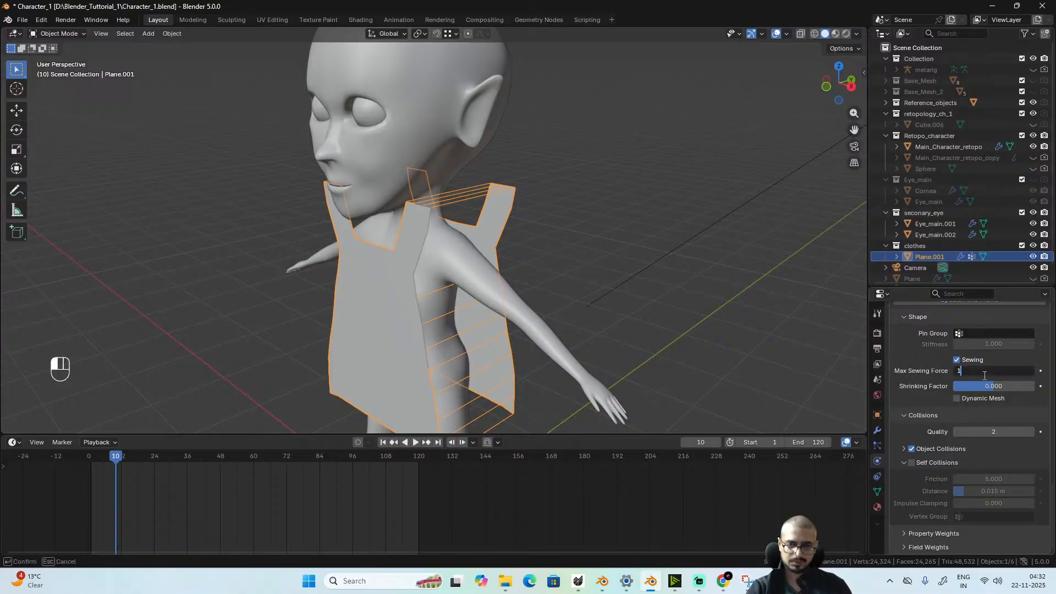
text(0)
key(Return)
- Play the sewing simulation with the re-added Cloth physics and return the timeline to frame 0
key(space)
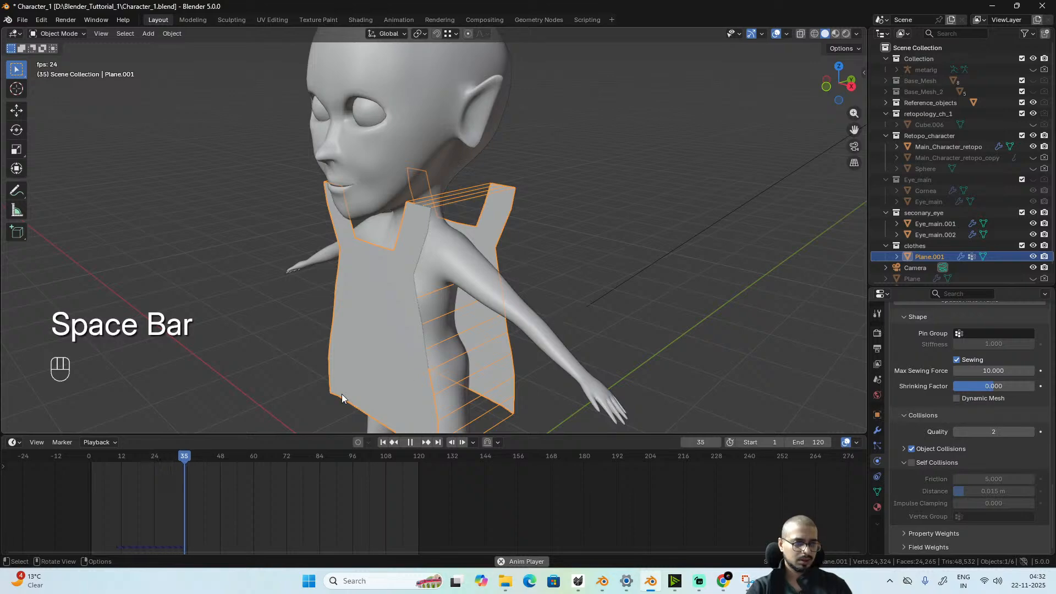
key(space)
key(space)
click(88, 456)
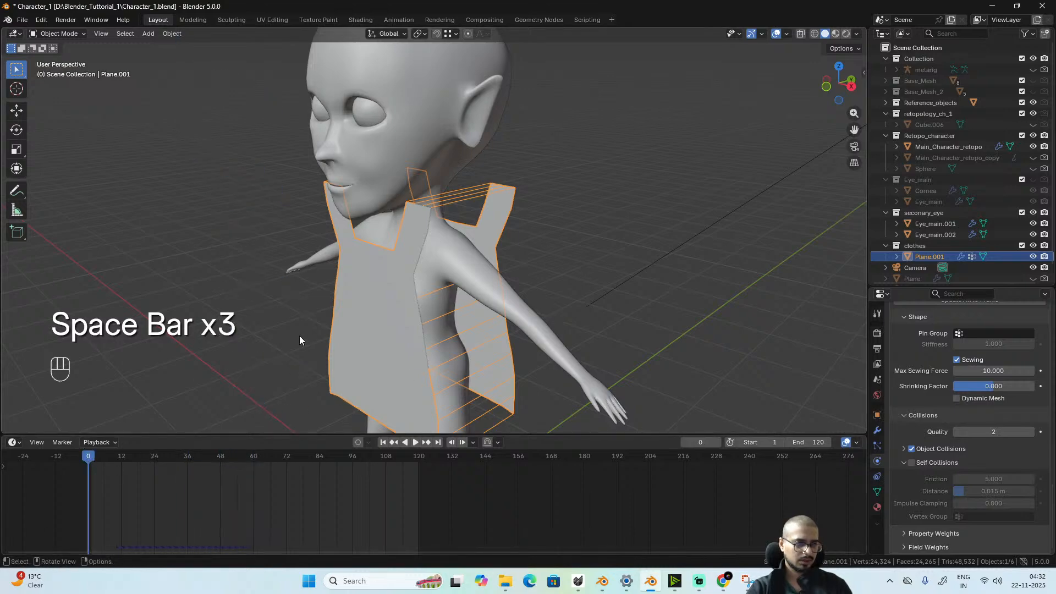
- Apply the garment's Mirror modifier, leaving Cloth in the stack, and run the simulation to frame 16
scroll(299, 340, down, 4)
click(878, 431)
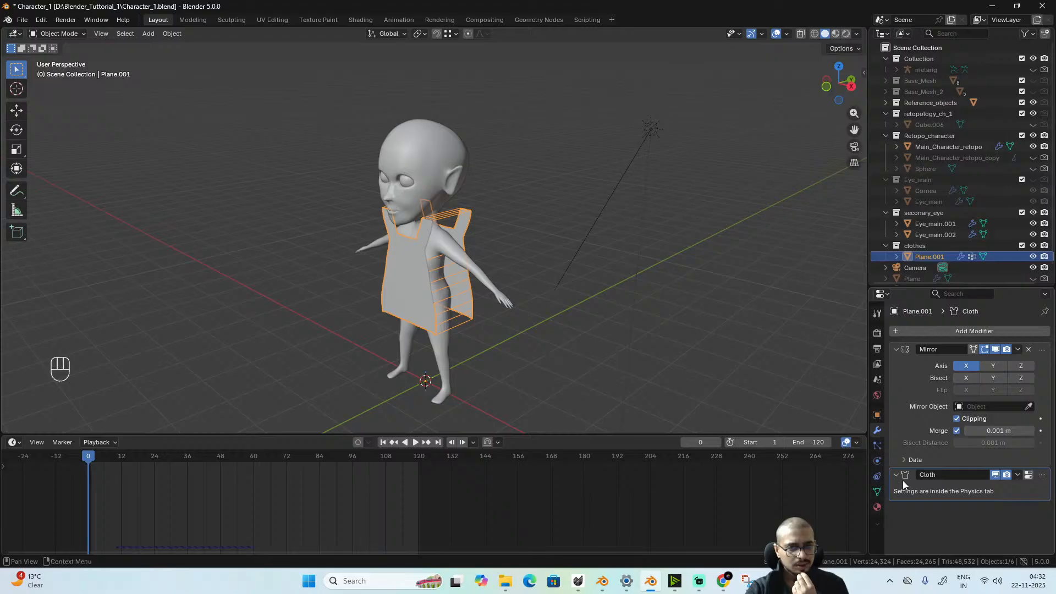
scroll(425, 290, up, 2)
mouse_move(505, 320)
middle_down()
mouse_move(341, 308)
mouse_move(516, 312)
mouse_move(501, 315)
mouse_move(513, 305)
middle_up()
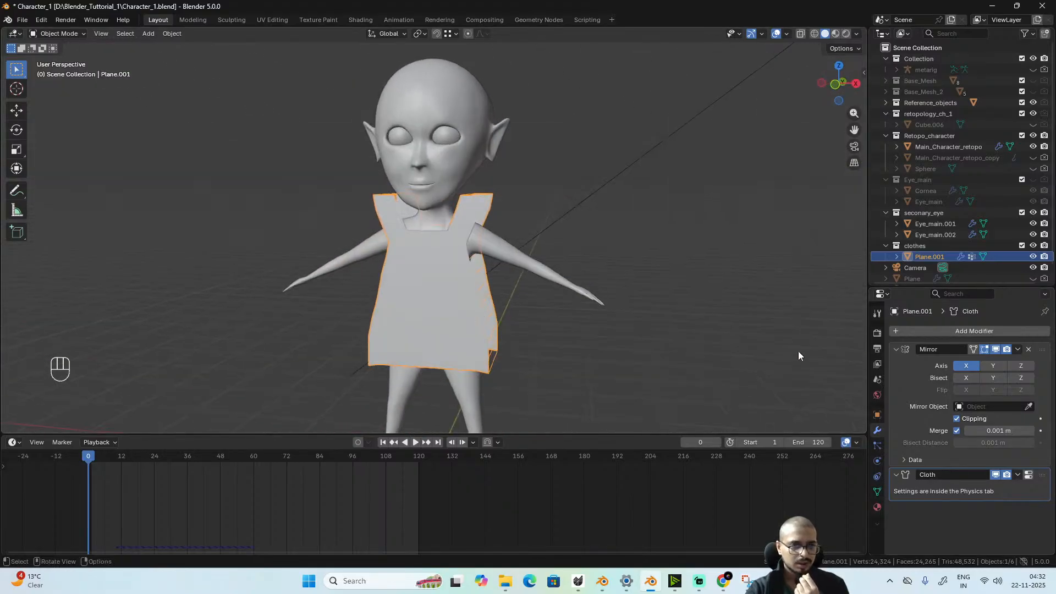
key(ctrl+a)
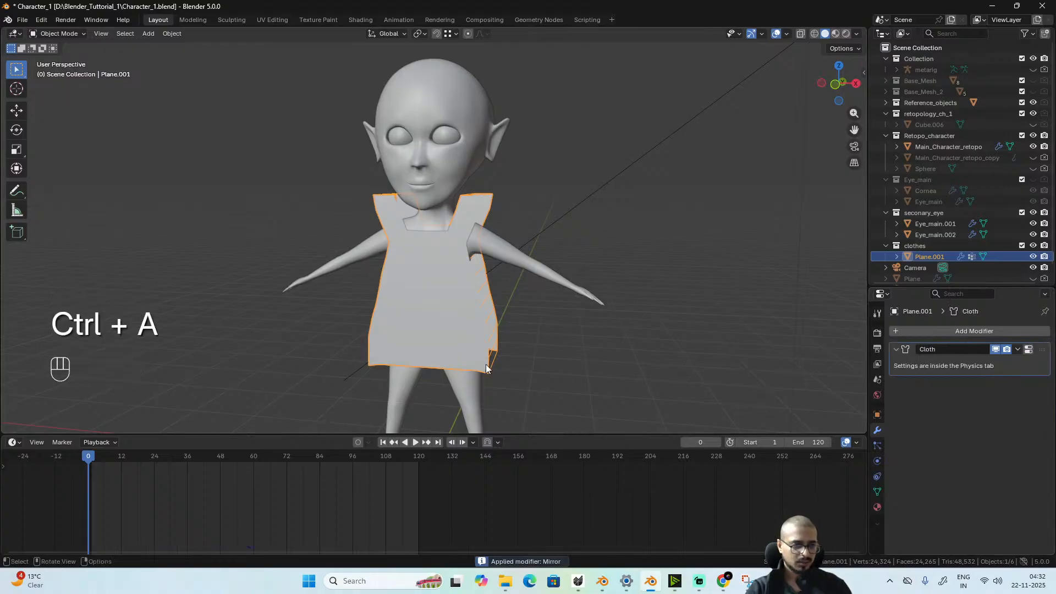
key(space)
key(space)
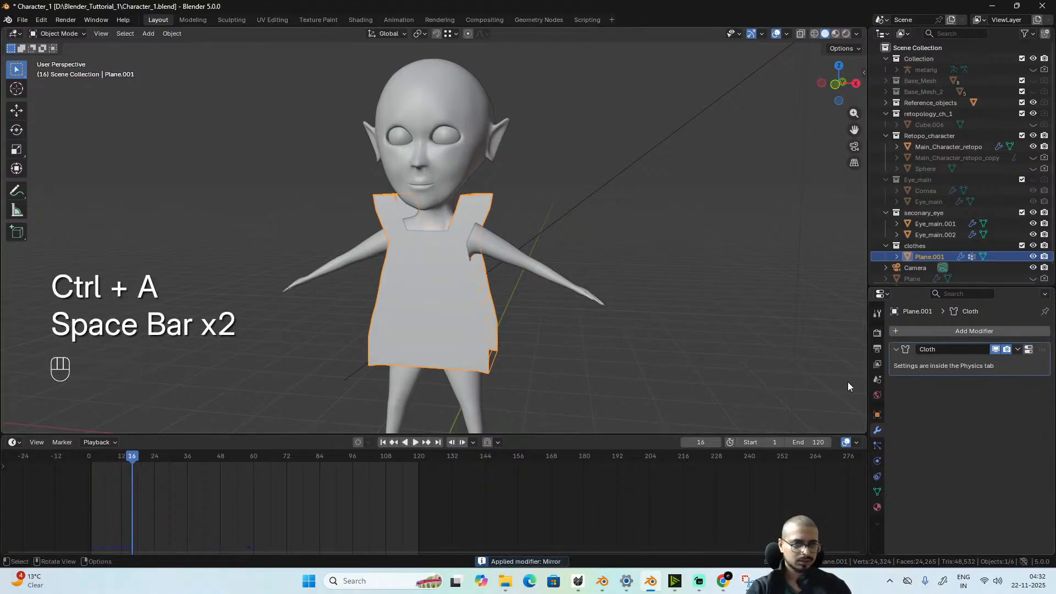
- Examine the garment's full mesh in Edit Mode, from the front neckline's centre seam to the sewing edges at the side and shoulders
key(Tab)
scroll(509, 350, up, 2)
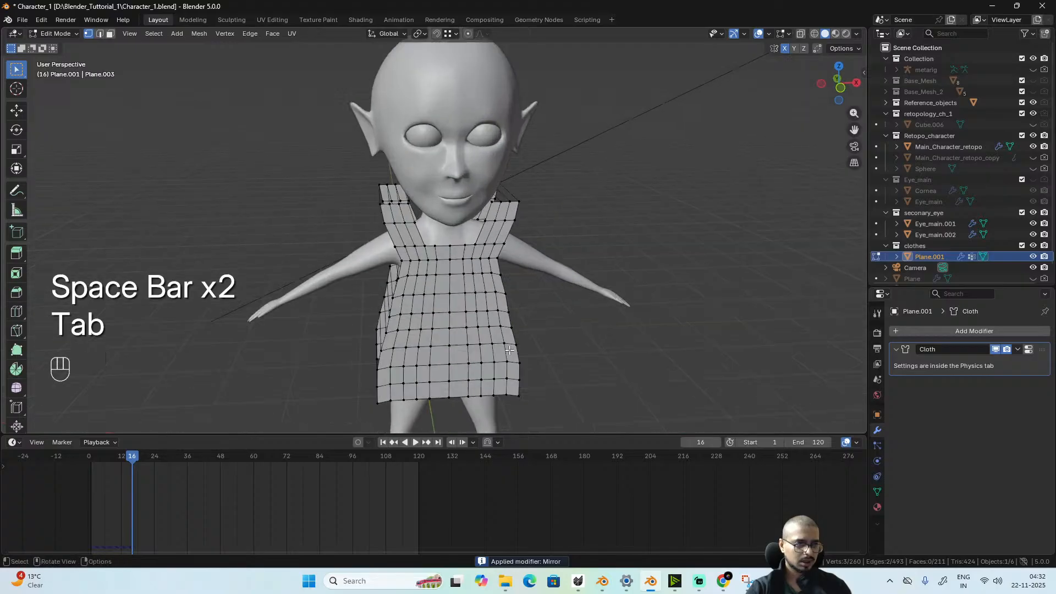
scroll(510, 350, up, 2)
click(448, 263)
alt+middle_click(448, 264)
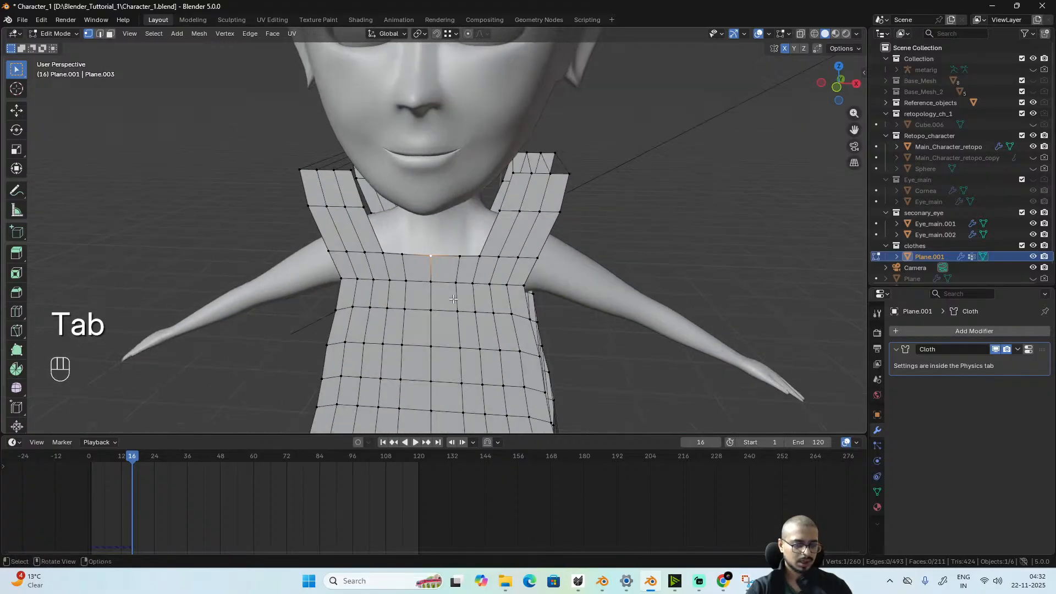
middle_drag(454, 298, 307, 313)
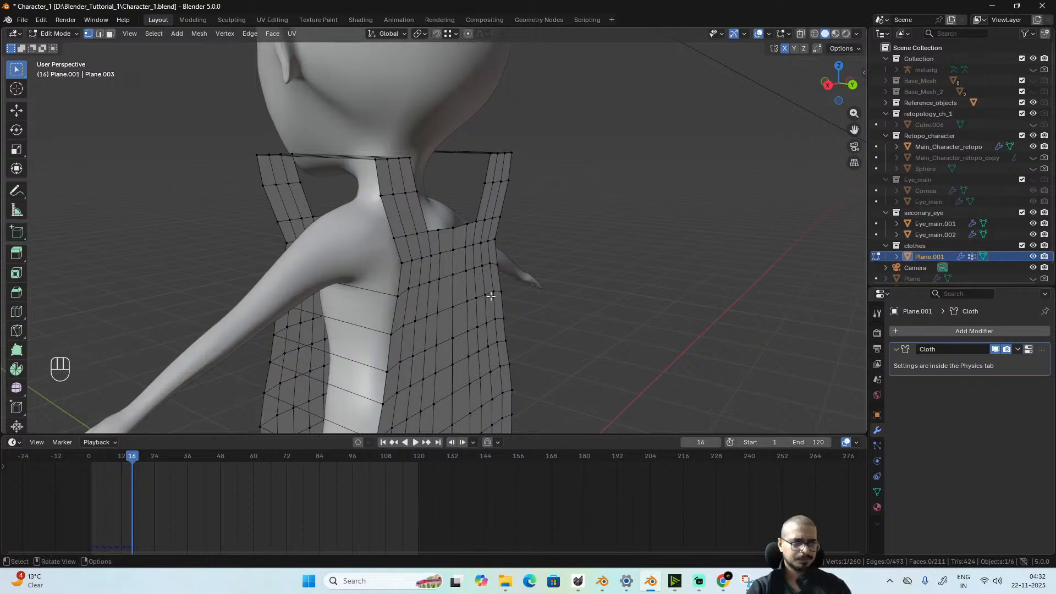
scroll(490, 296, down, 5)
middle_drag(490, 296, 495, 319)
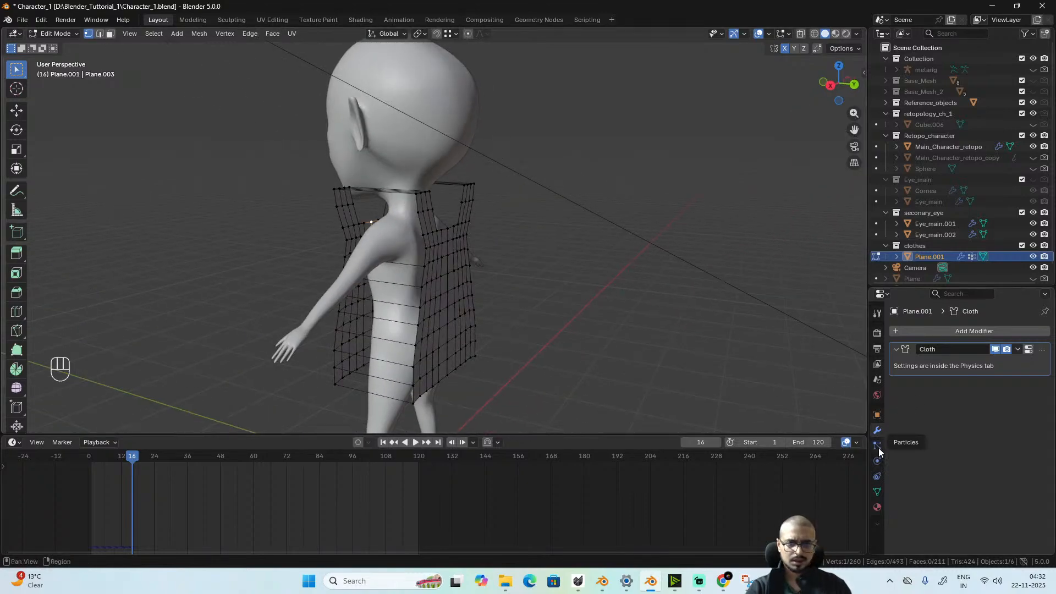
- Delete the garment's vertex group, run the cloth simulation to frame 33, and return to Object Mode
click(878, 492)
click(1041, 377)
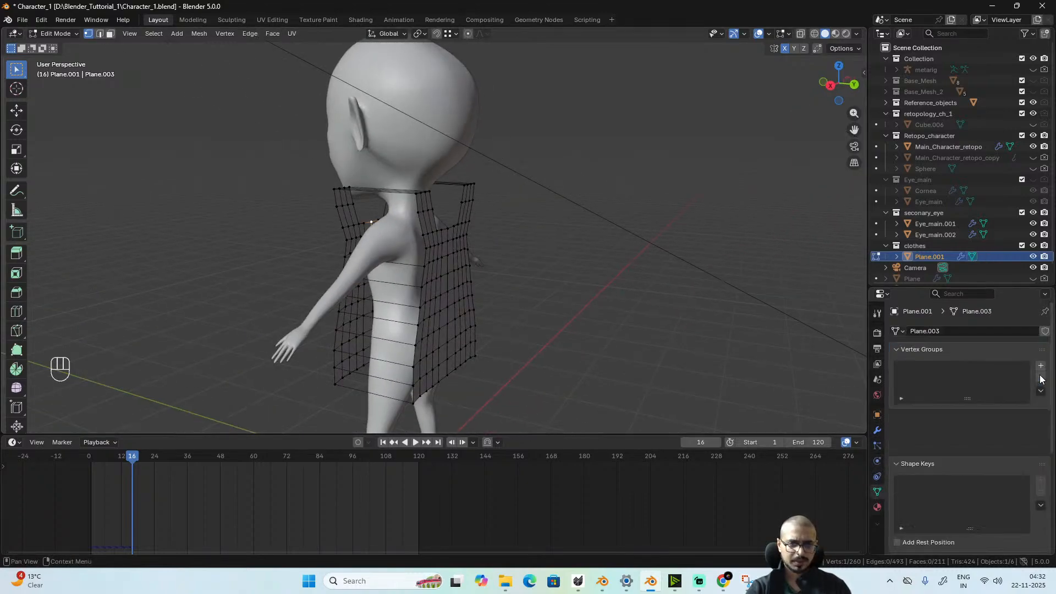
key(space)
key(space)
key(Tab)
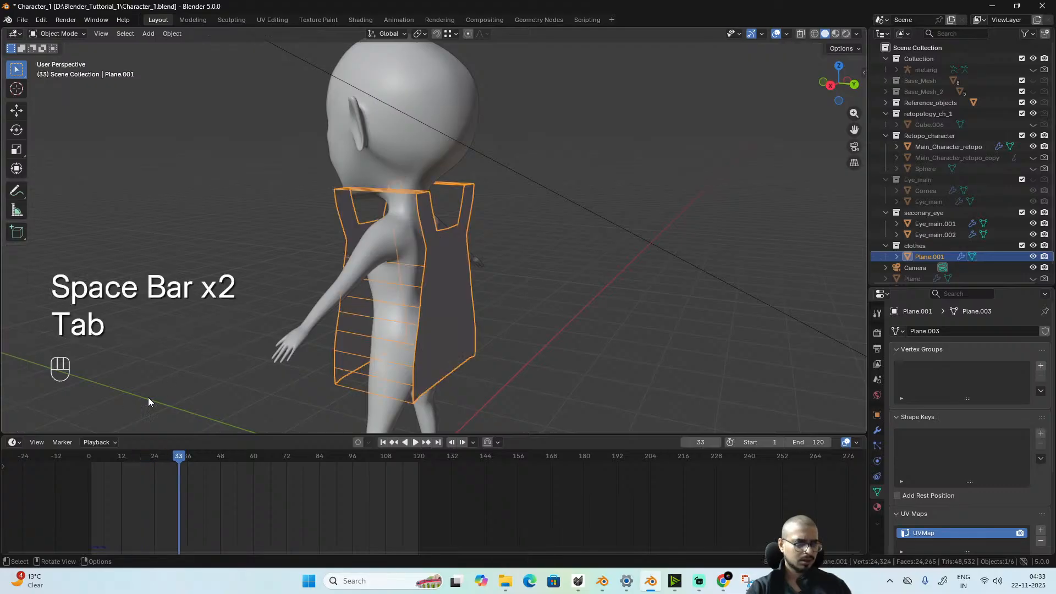
- Replay the simulation from the start to frame 12 and rewind the timeline to frame 1
key(shift+Left)
key(space)
key(space)
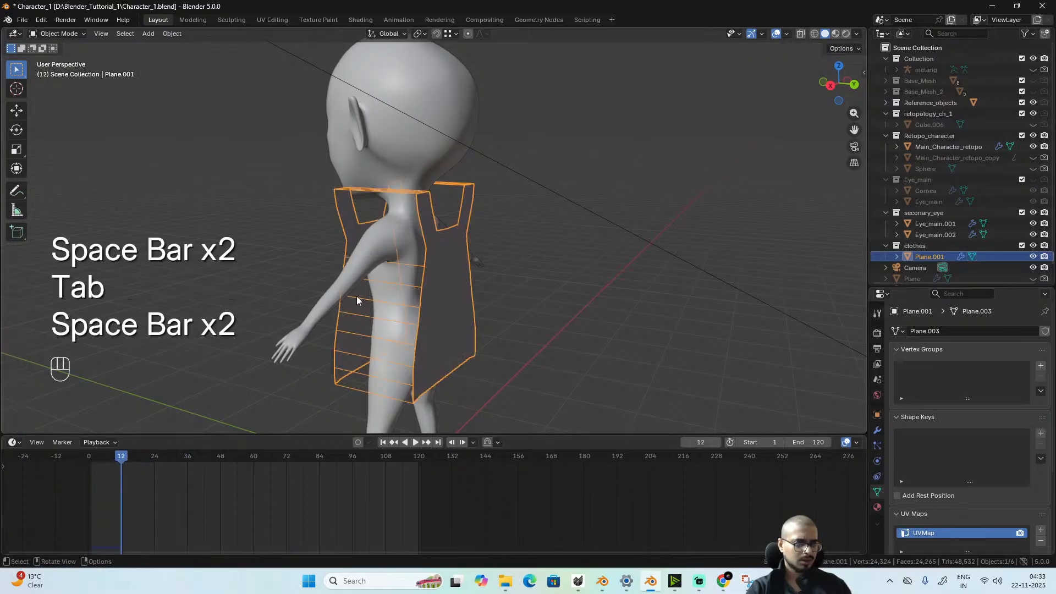
drag(125, 457, 92, 457)
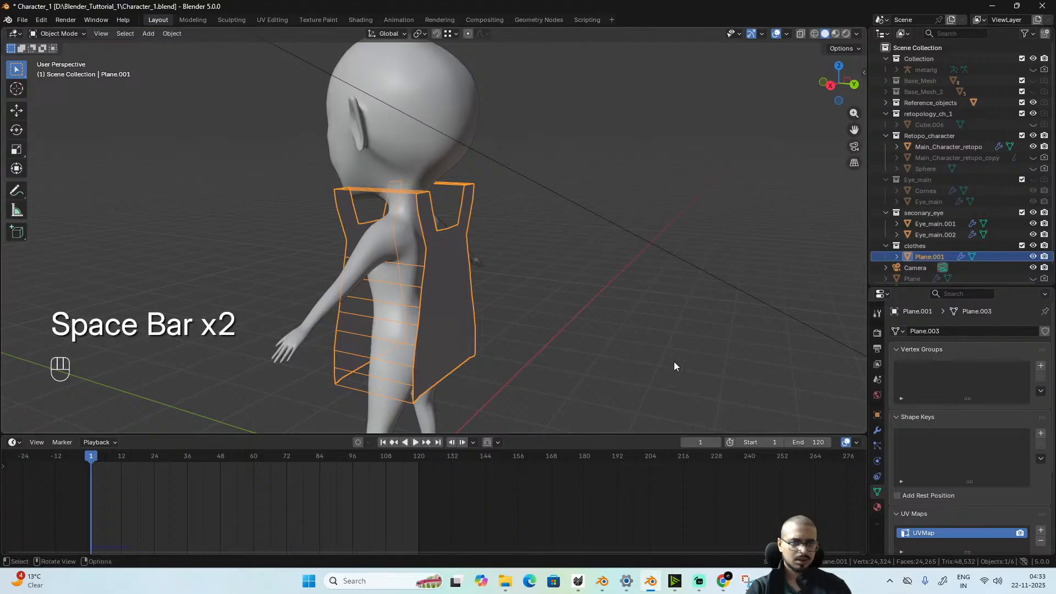
- Review the garment's modifier stack and Cloth physics settings, from stiffness through cache to sewing and collisions, collapsing the Cache section
click(879, 432)
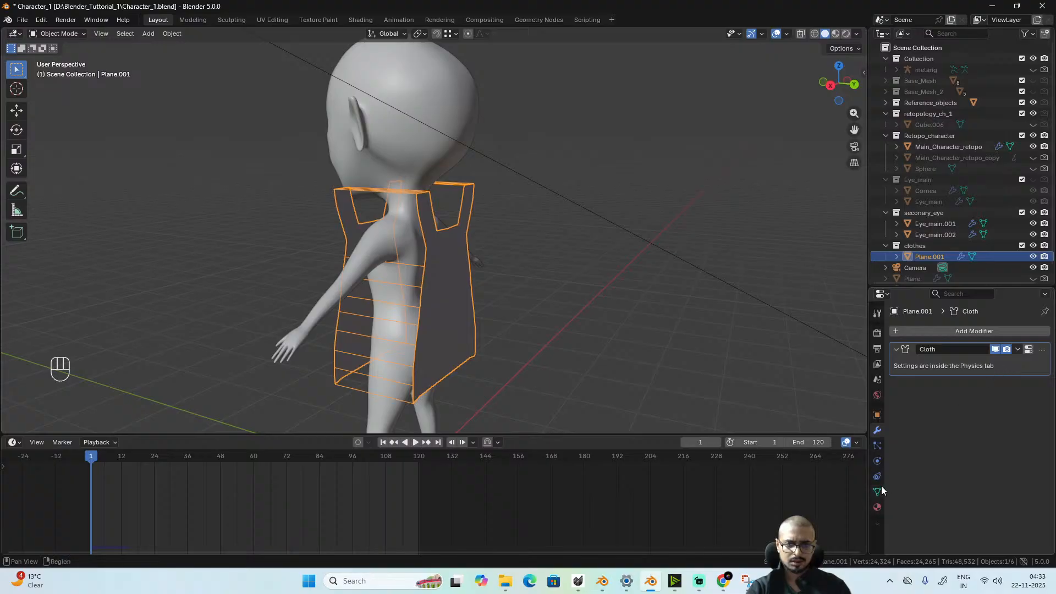
click(878, 462)
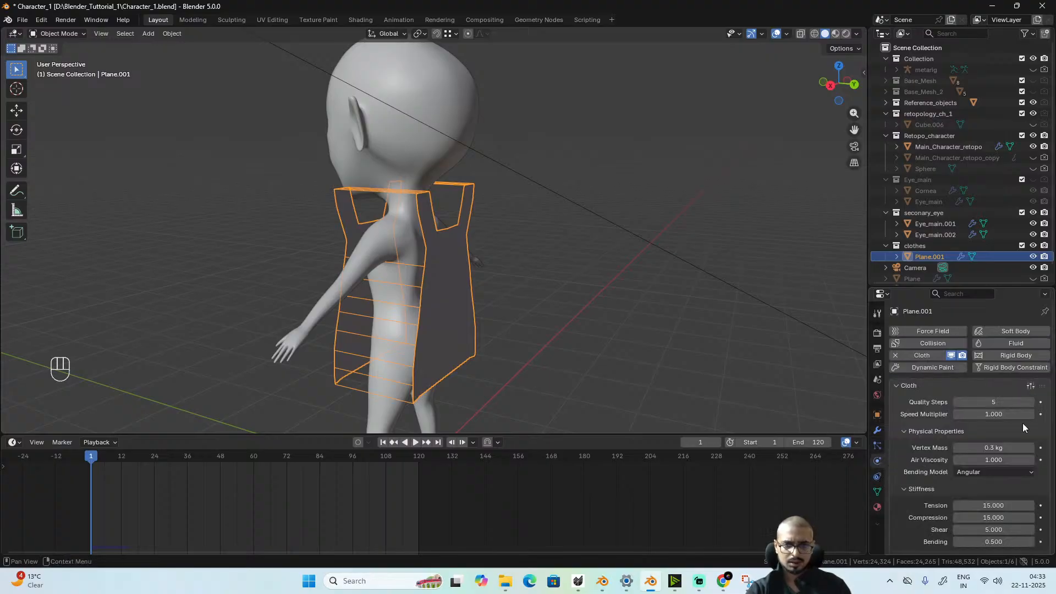
scroll(1001, 413, down, 6)
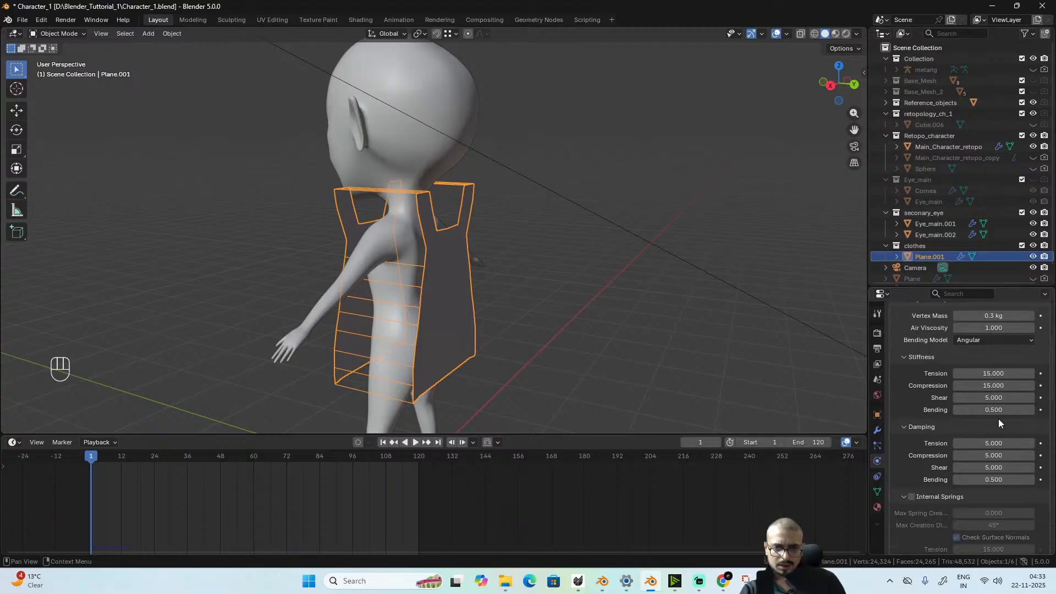
scroll(998, 418, down, 12)
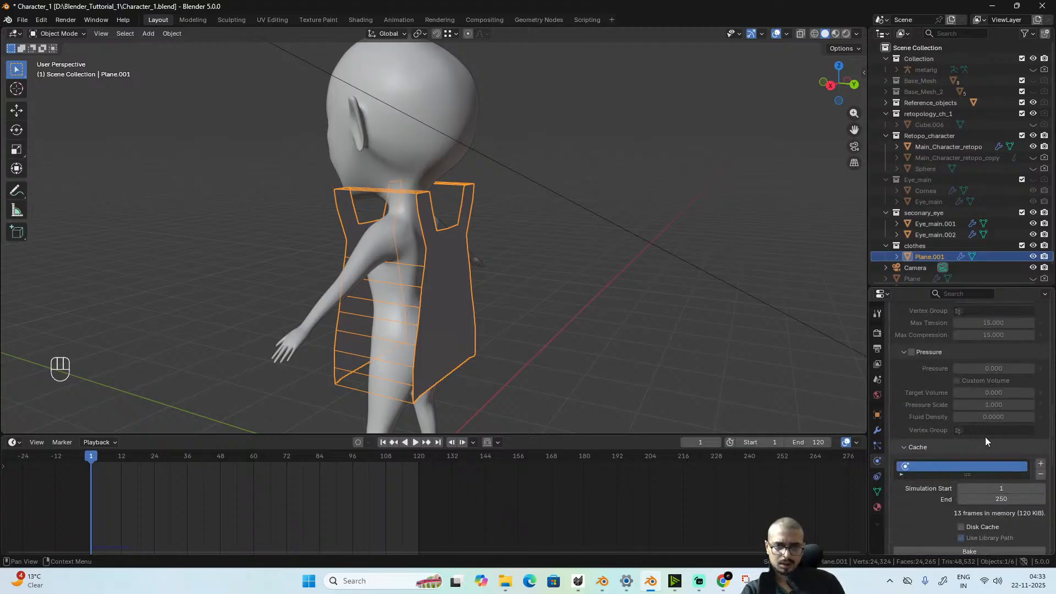
scroll(985, 440, down, 6)
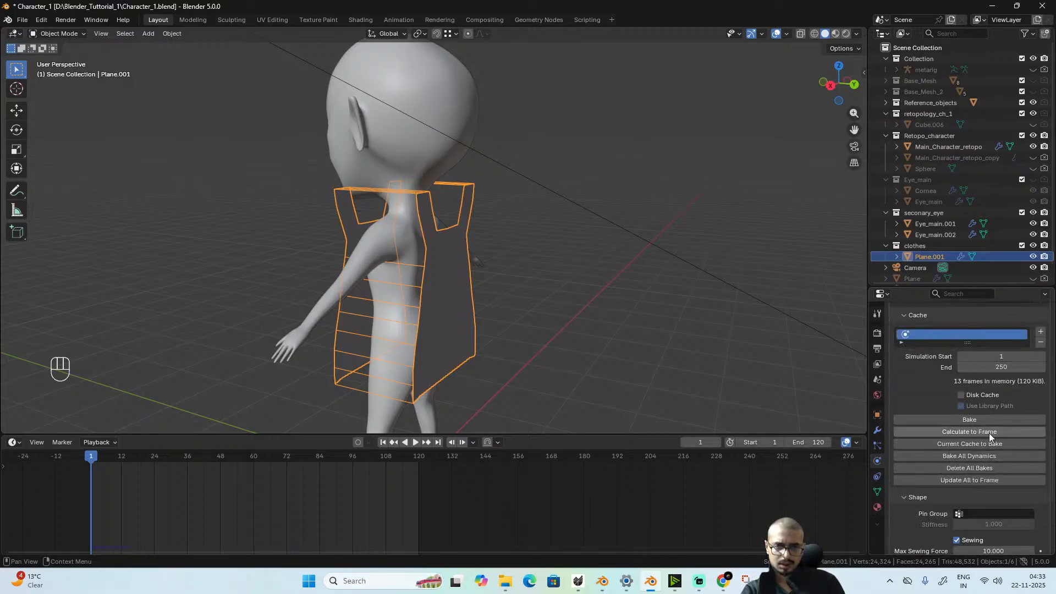
scroll(982, 451, down, 4)
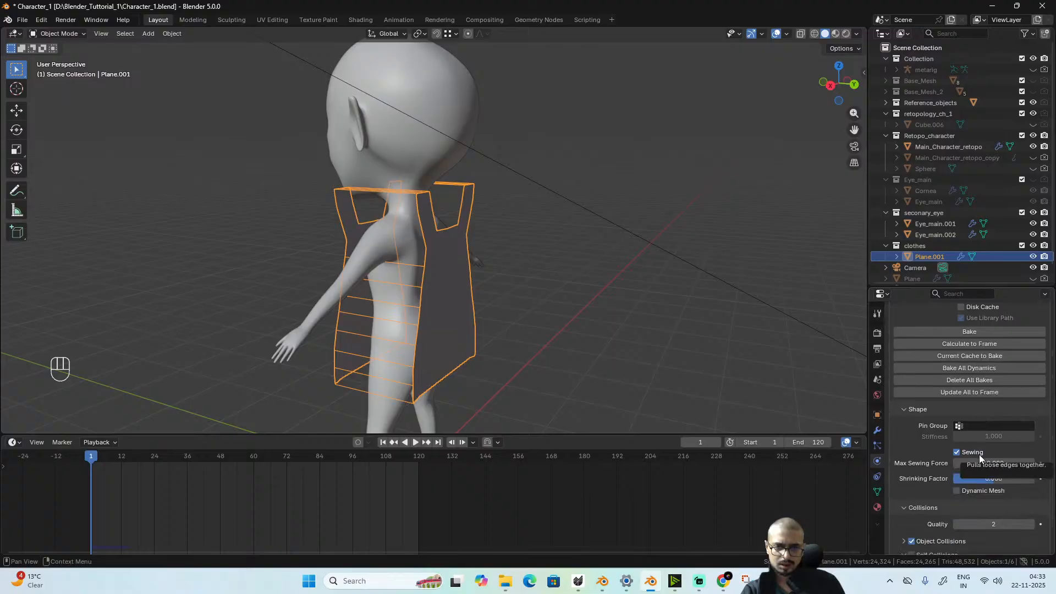
scroll(980, 458, down, 3)
scroll(922, 496, down, 1)
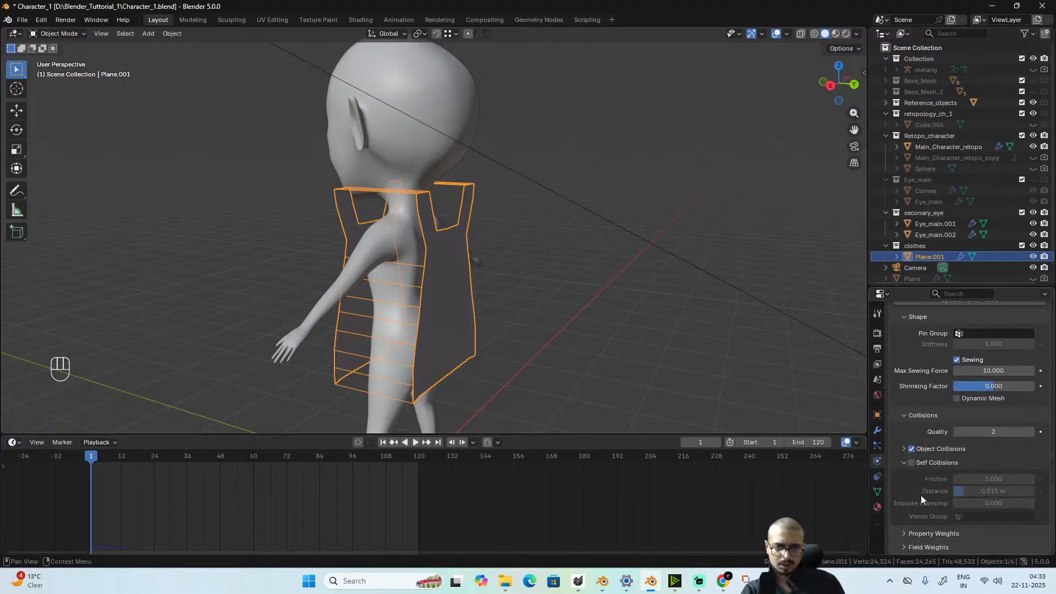
scroll(922, 496, up, 5)
scroll(930, 497, up, 4)
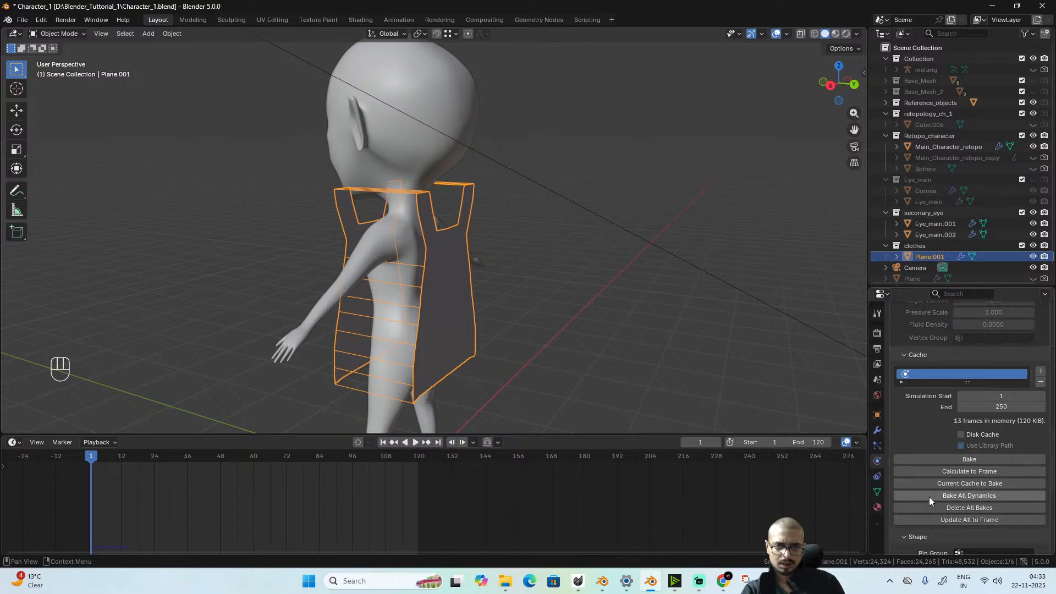
click(904, 421)
scroll(949, 483, down, 3)
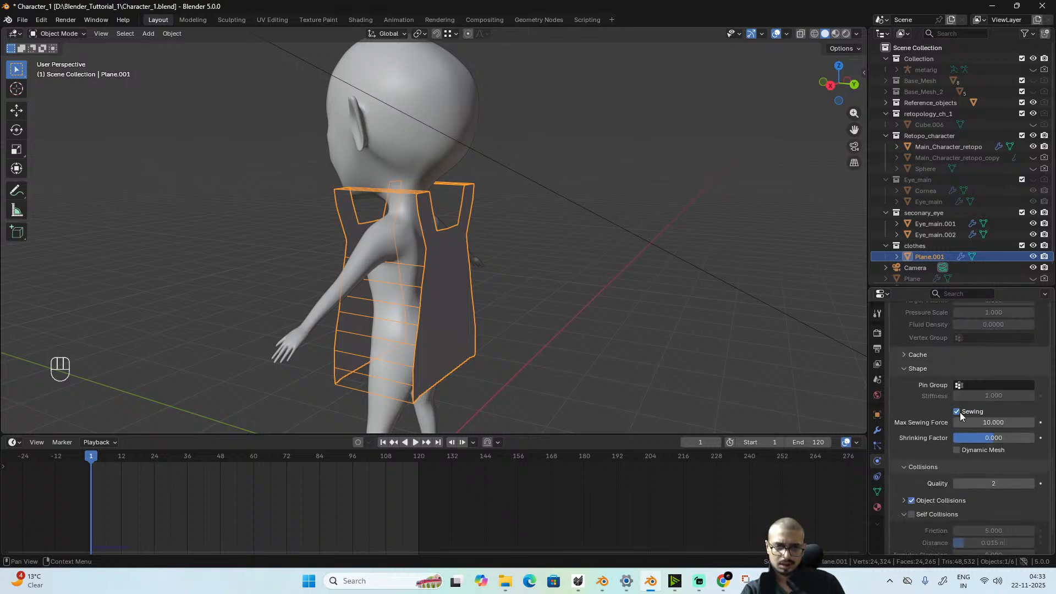
- Check the available pin groups in the Cloth shape settings and play the simulation to frame 11
click(1001, 386)
key(space)
key(space)
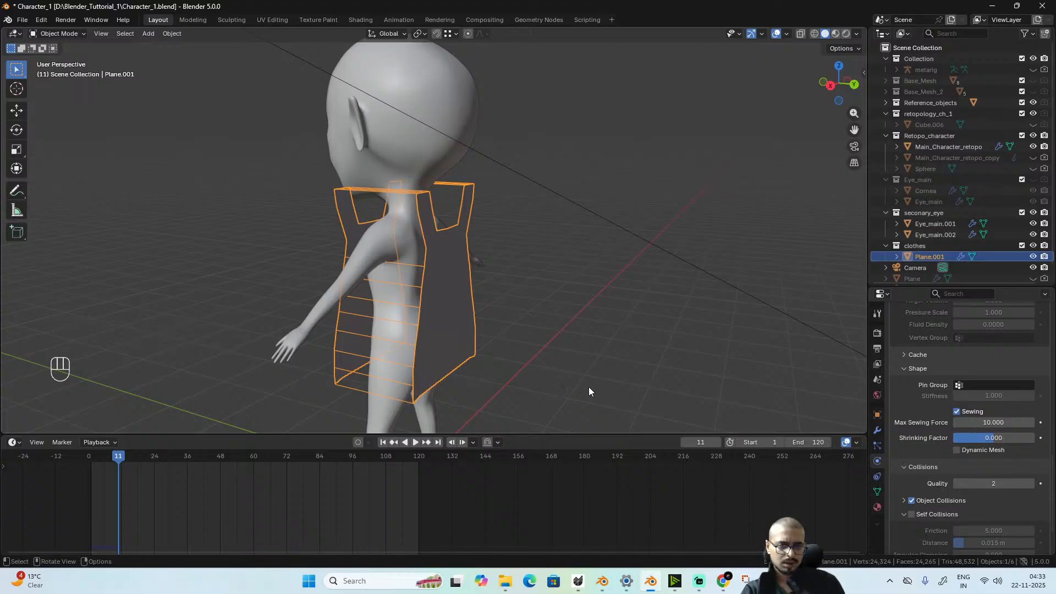
- Open the garment mesh in Edit Mode and show it in front orthographic view
key(Tab)
alt+middle_drag(440, 342, 479, 342)
key(KP_1)
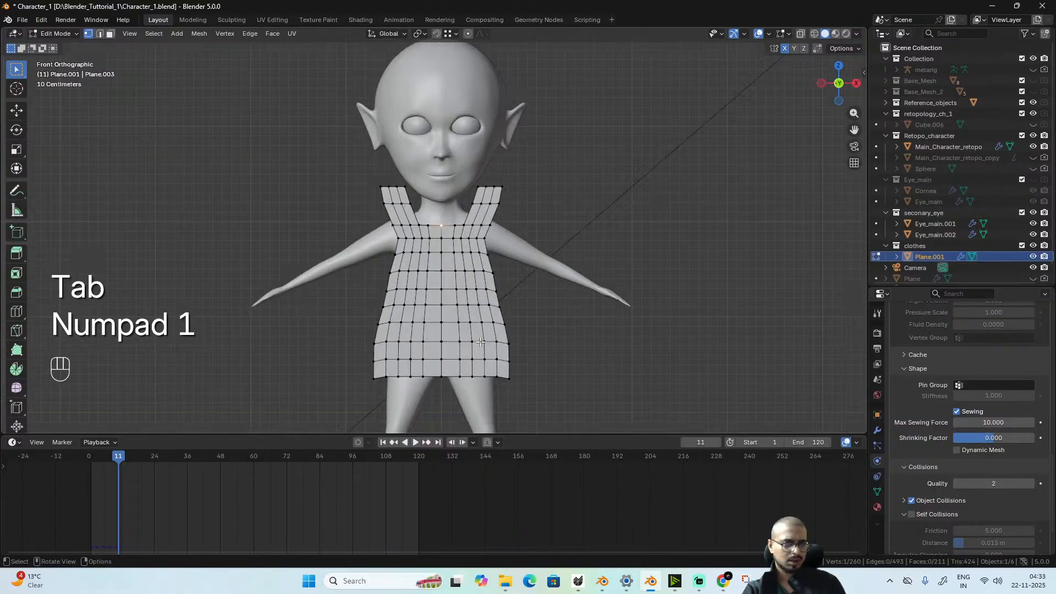
- Select all loose sewing edges that join the dress's front and back panels along both sides and at the shoulder straps
key(KP_3)
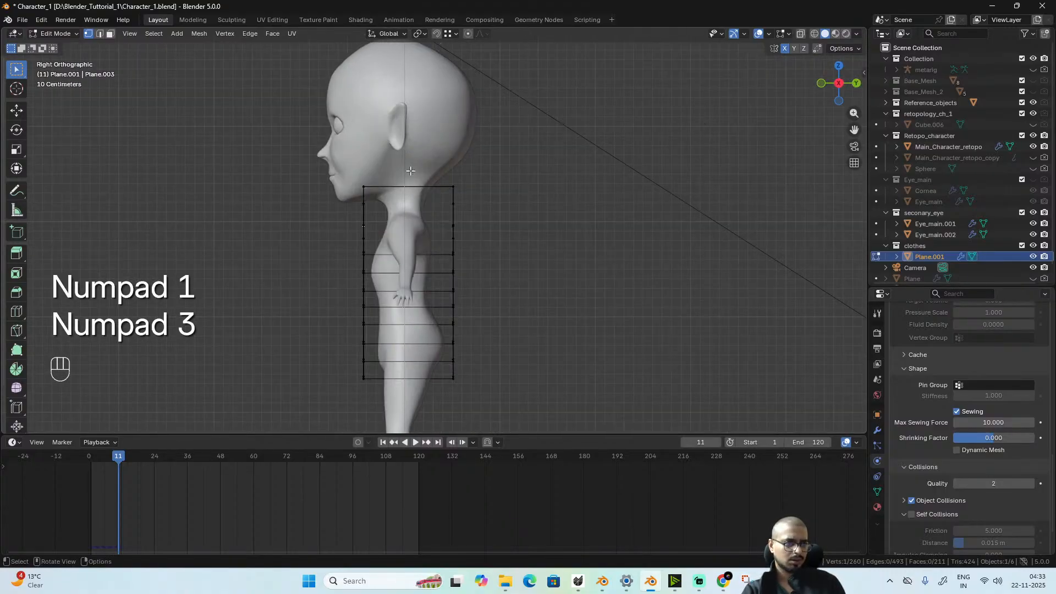
key(alt+z)
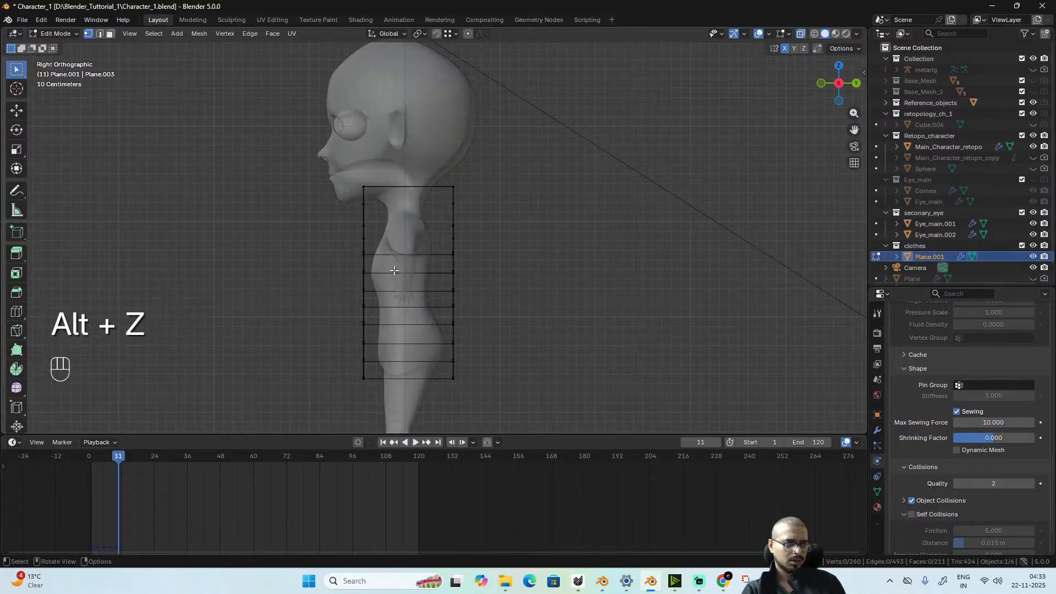
key(alt+z)
key(2)
alt+click(421, 308)
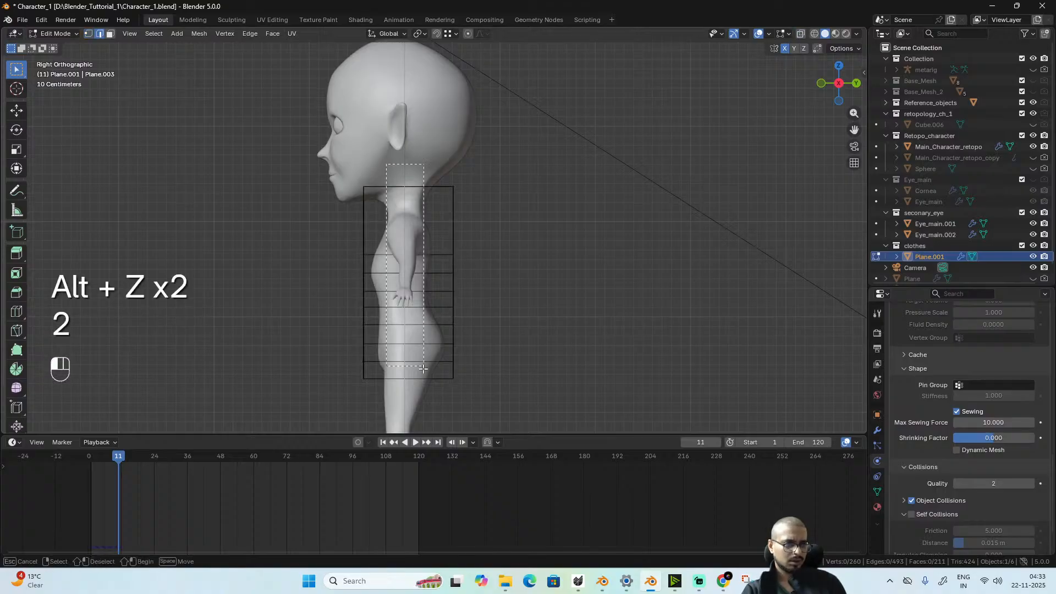
middle_drag(453, 357, 472, 396)
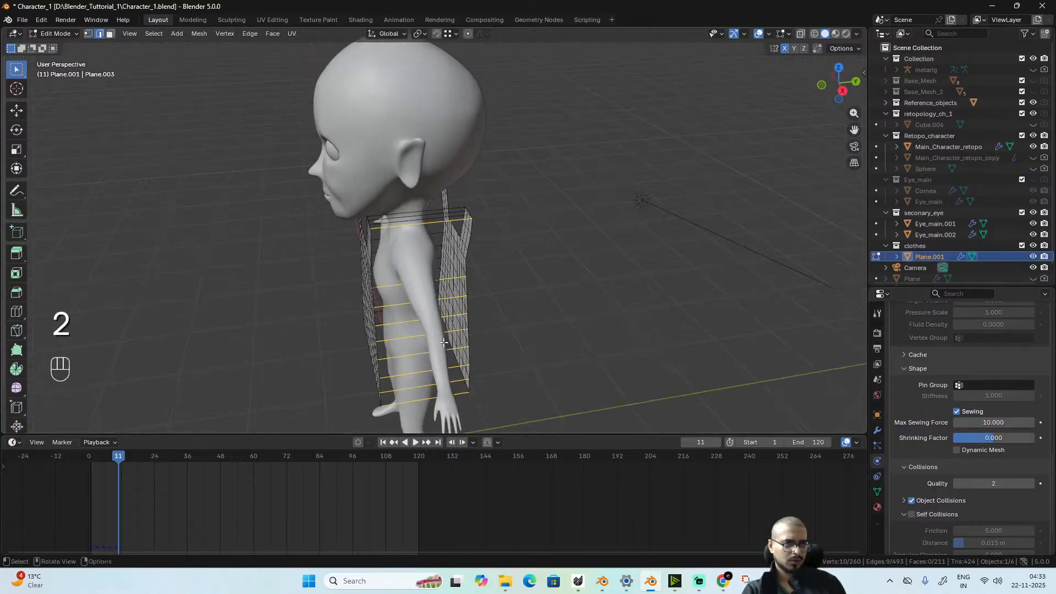
shift+drag(396, 205, 410, 231)
mouse_move(409, 231)
middle_down()
mouse_move(431, 250)
mouse_move(423, 243)
middle_up()
key(alt+z)
shift+drag(396, 161, 408, 433)
alt+middle_drag(408, 432, 743, 370)
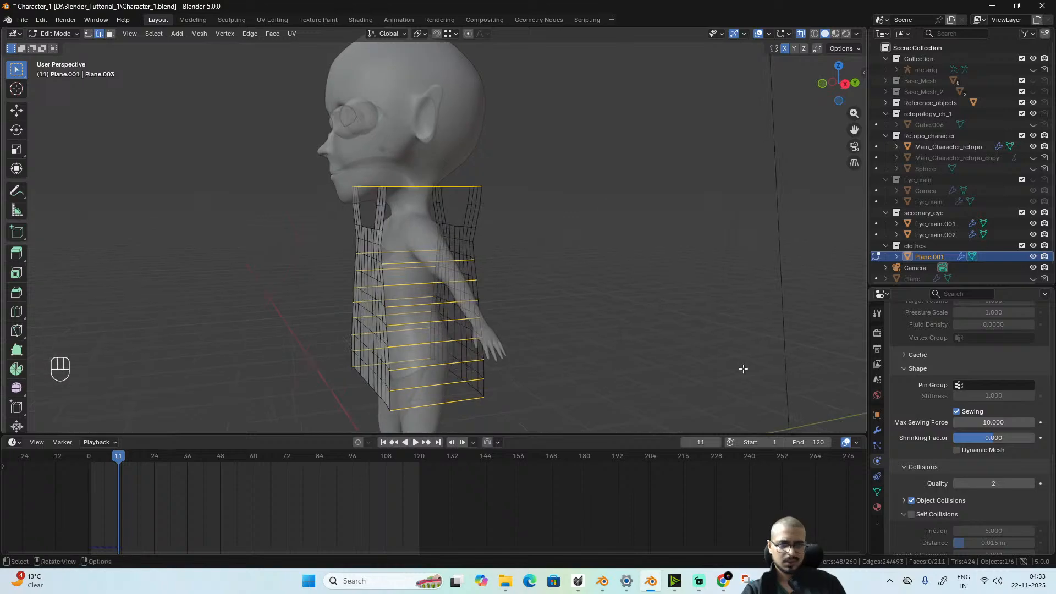
- Create a vertex group named Pin on the dress mesh and assign the selected sewing-edge vertices to it
click(878, 492)
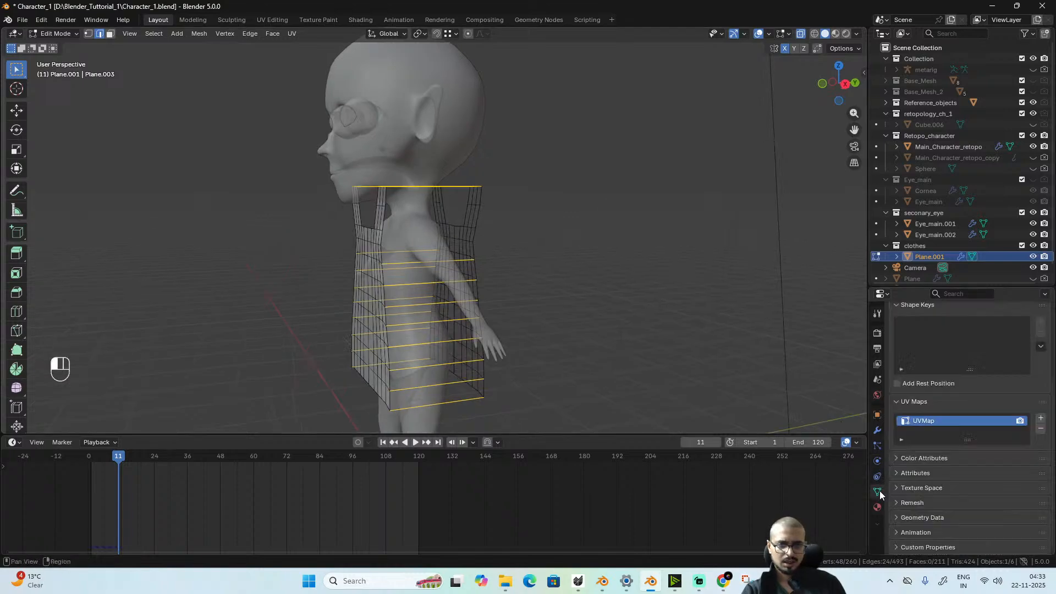
scroll(994, 360, up, 4)
click(1040, 342)
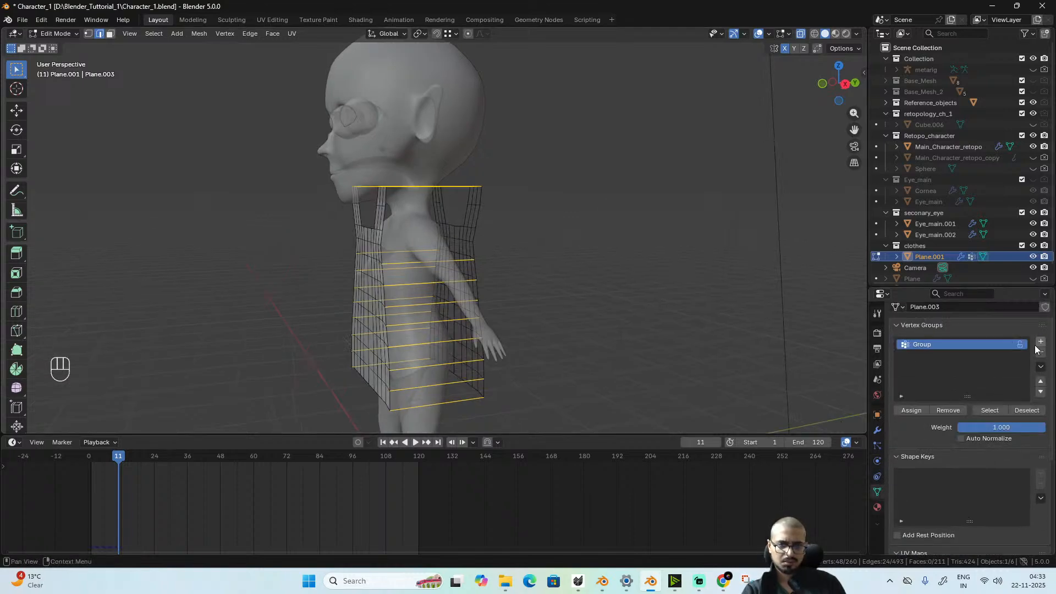
double_click(930, 344)
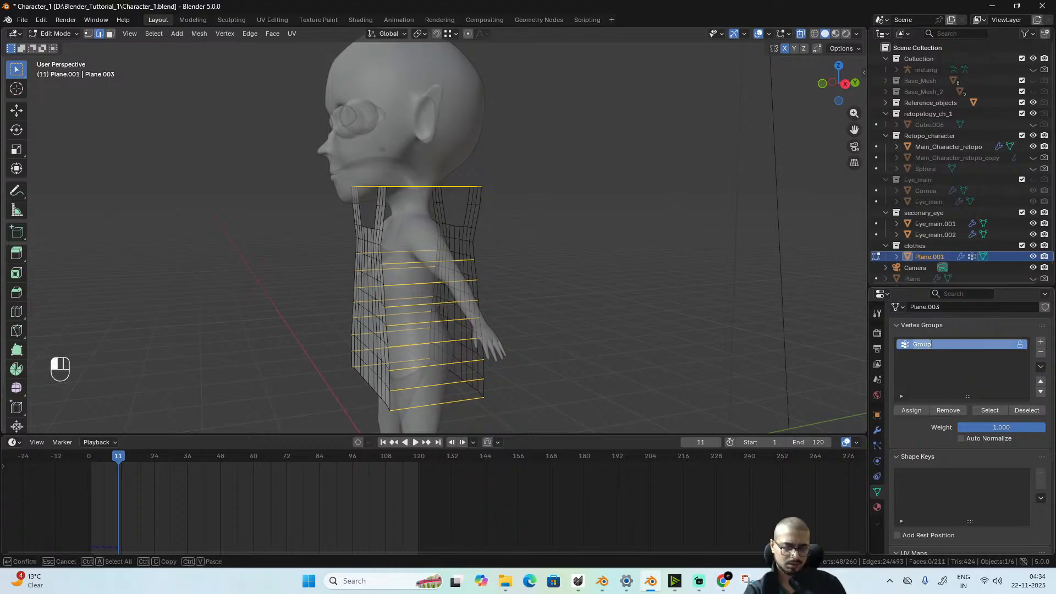
text(Pl)
text(n)
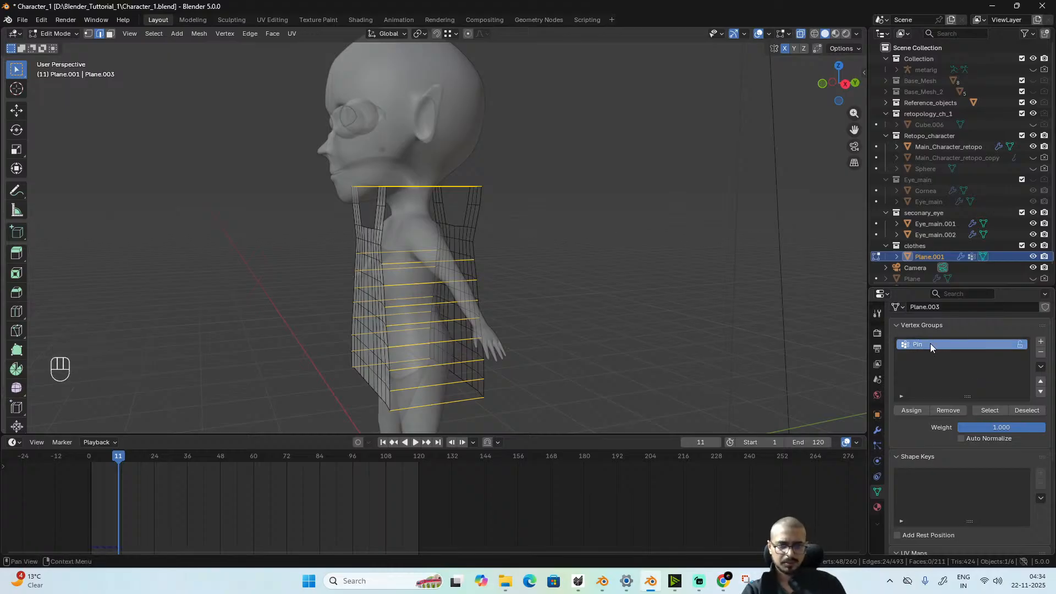
key(Return)
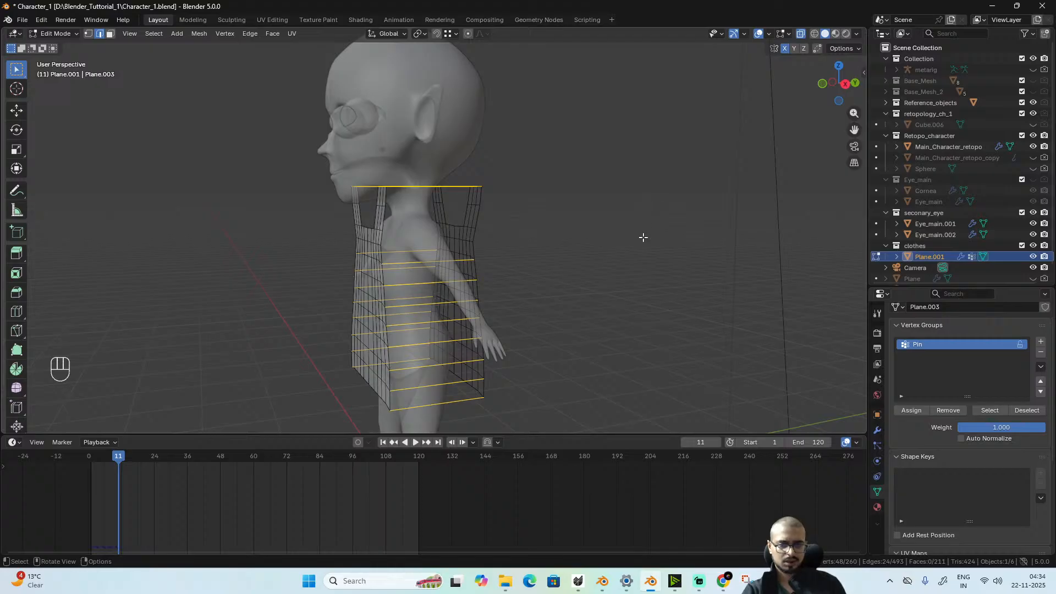
click(911, 411)
key(Tab)
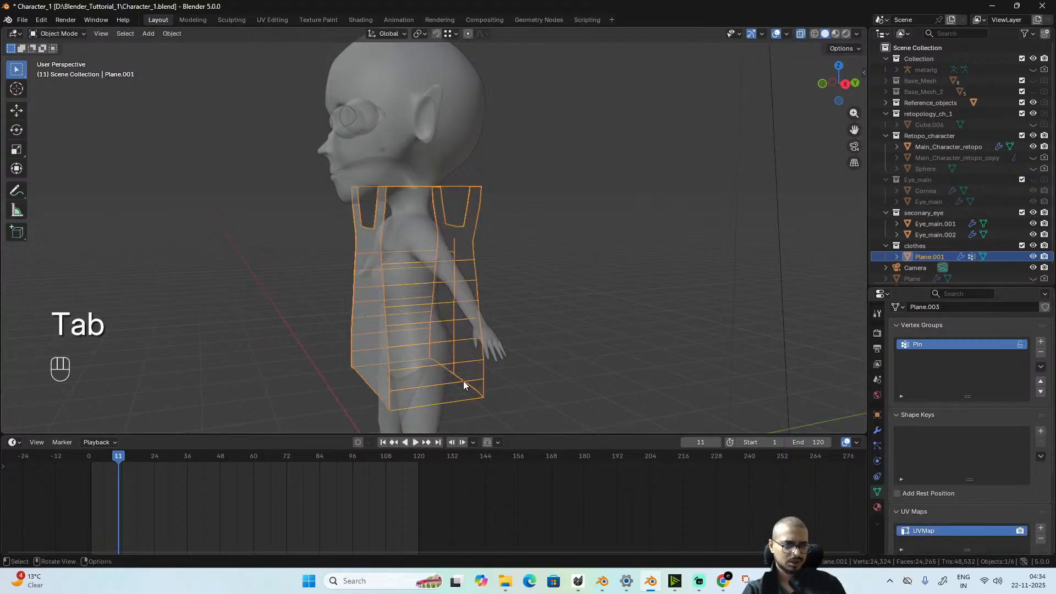
- Merge all vertices of the dress mesh by distance and return to the solid object view
alt+middle_drag(463, 385, 405, 328)
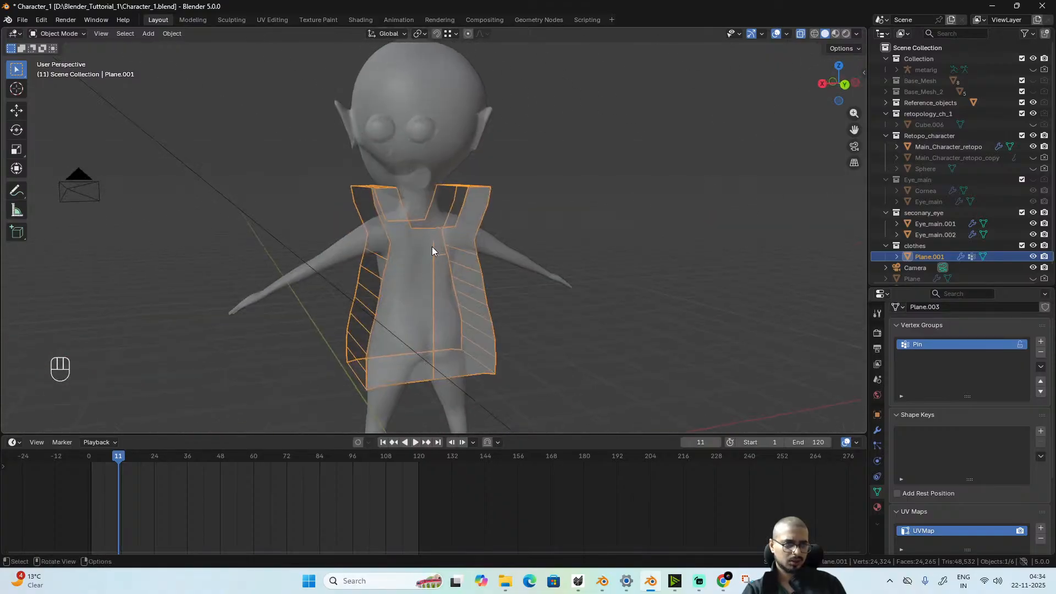
scroll(428, 329, up, 3)
key(Tab)
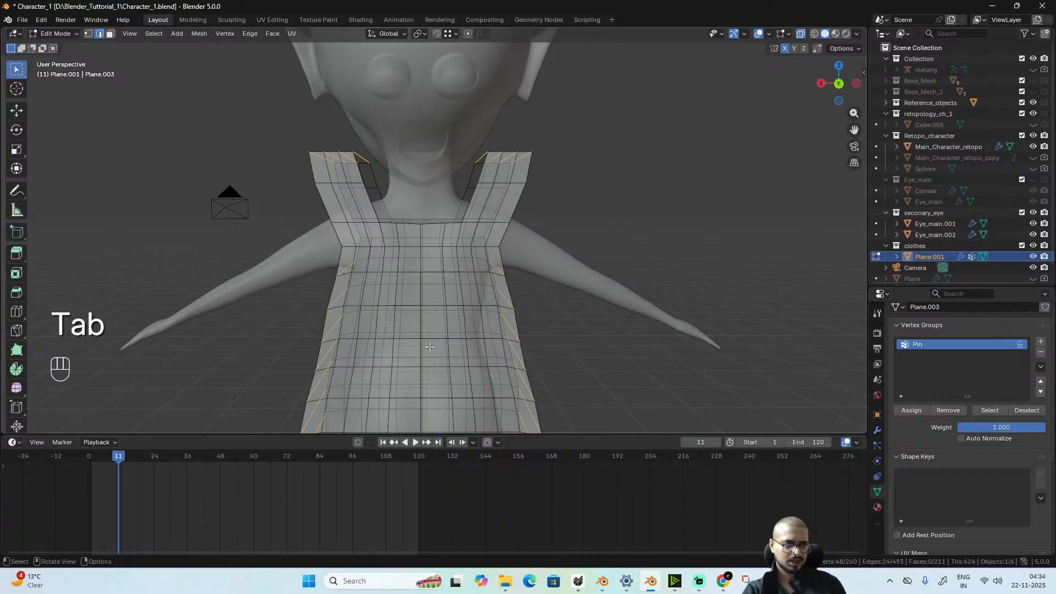
key(Tab)
shift+middle_drag(448, 322, 445, 225)
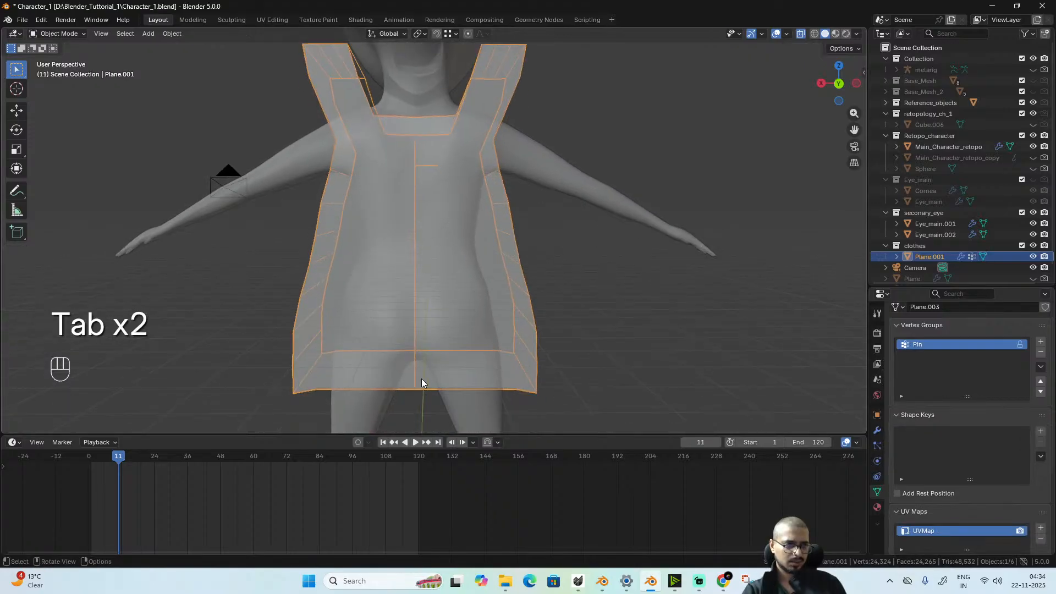
key(Tab)
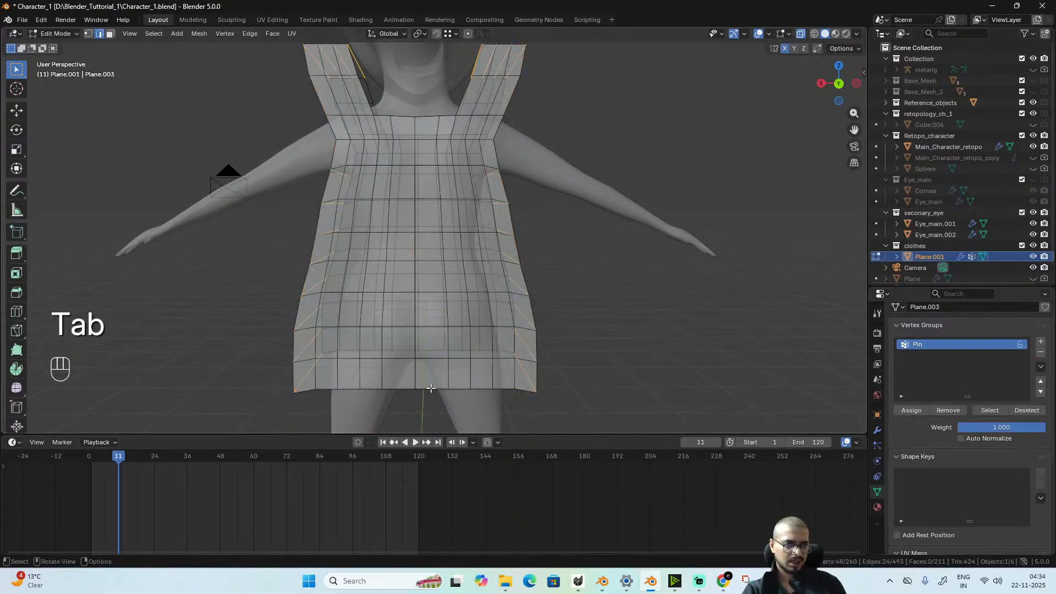
alt+middle_drag(431, 388, 444, 393)
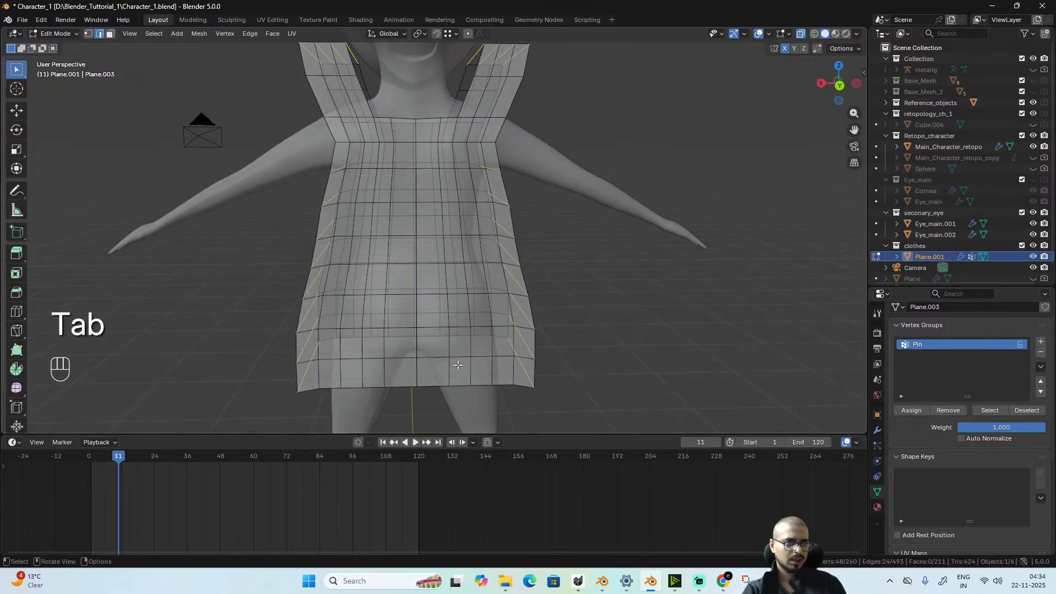
key(a)
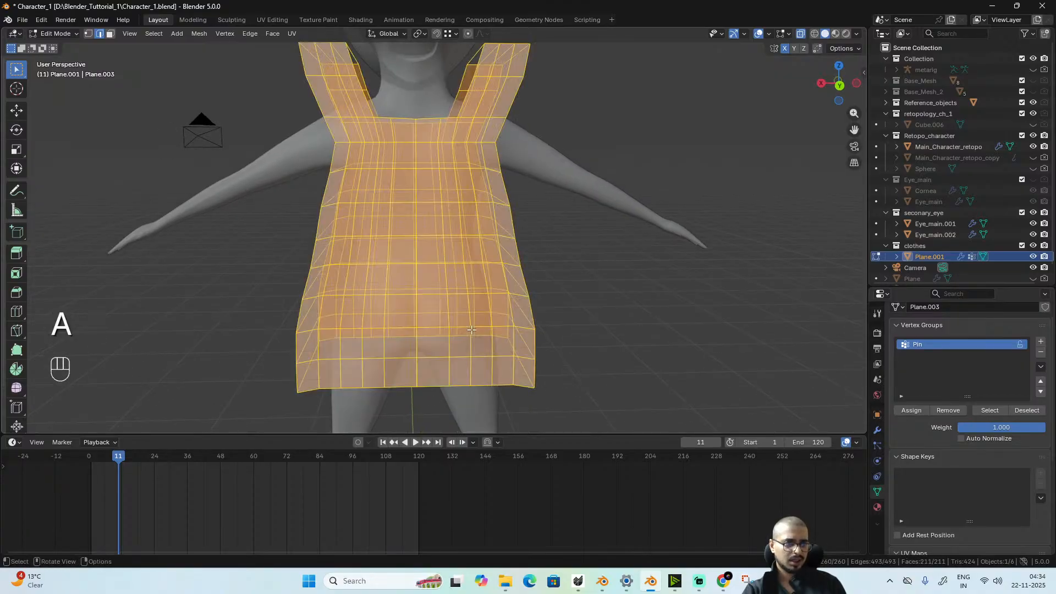
key(m)
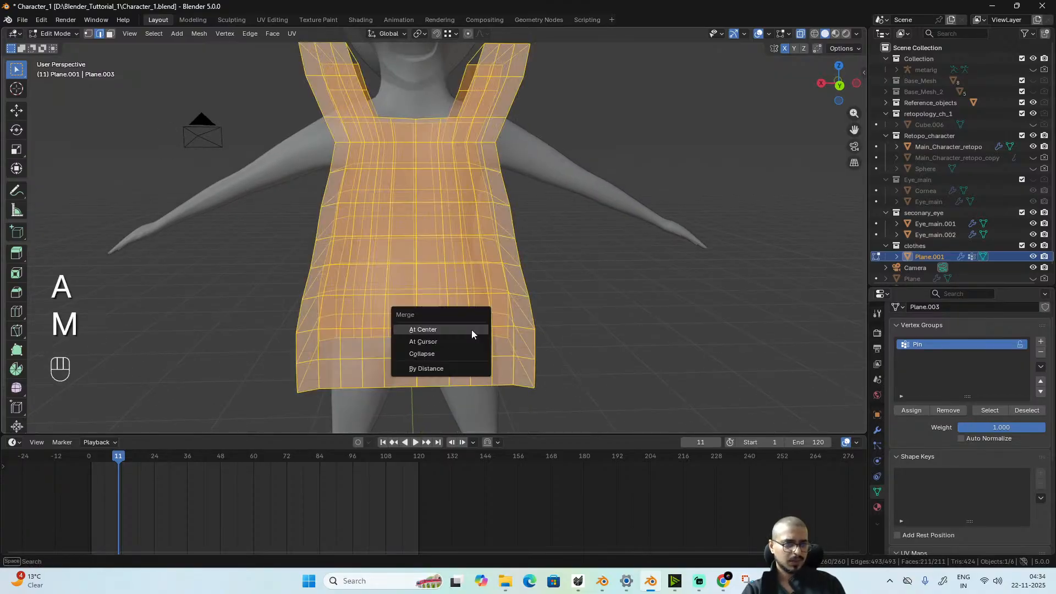
click(456, 367)
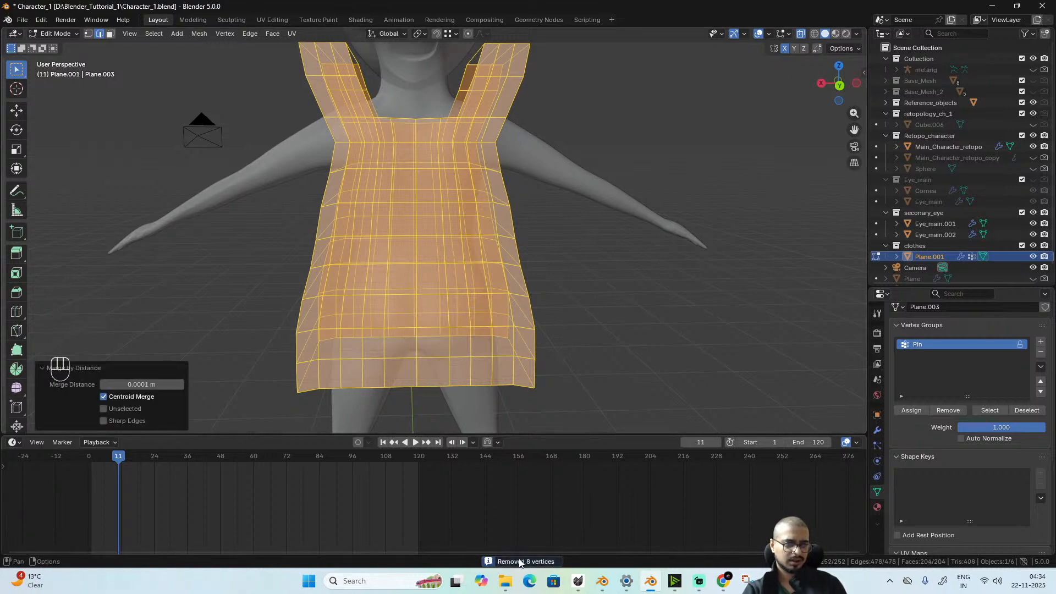
key(Tab)
key(alt+z)
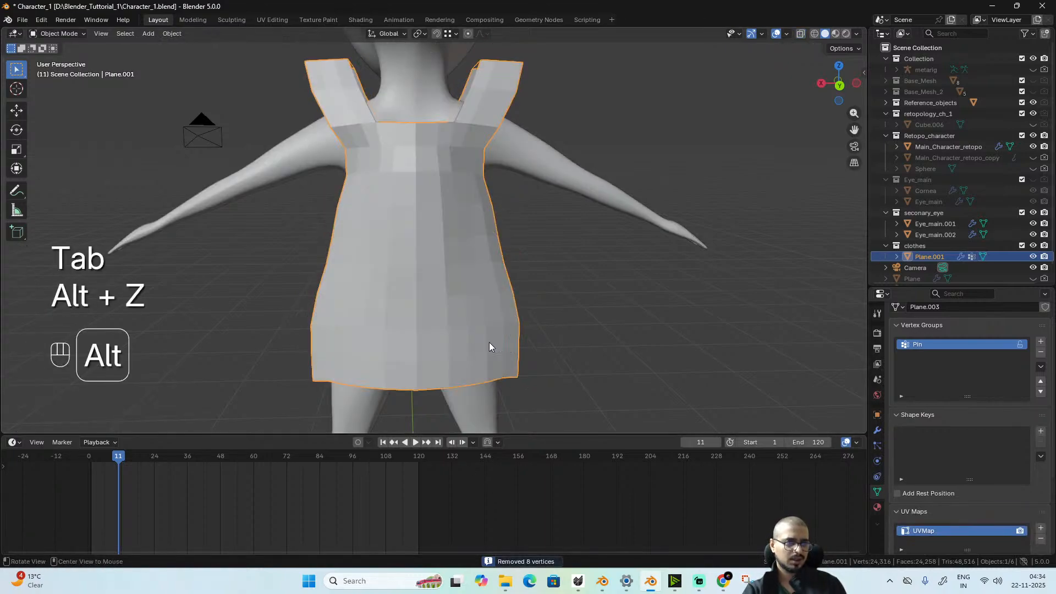
- Reset the timeline to frame 1 and run the cloth simulation until about frame 26
alt+middle_drag(490, 342, 434, 352)
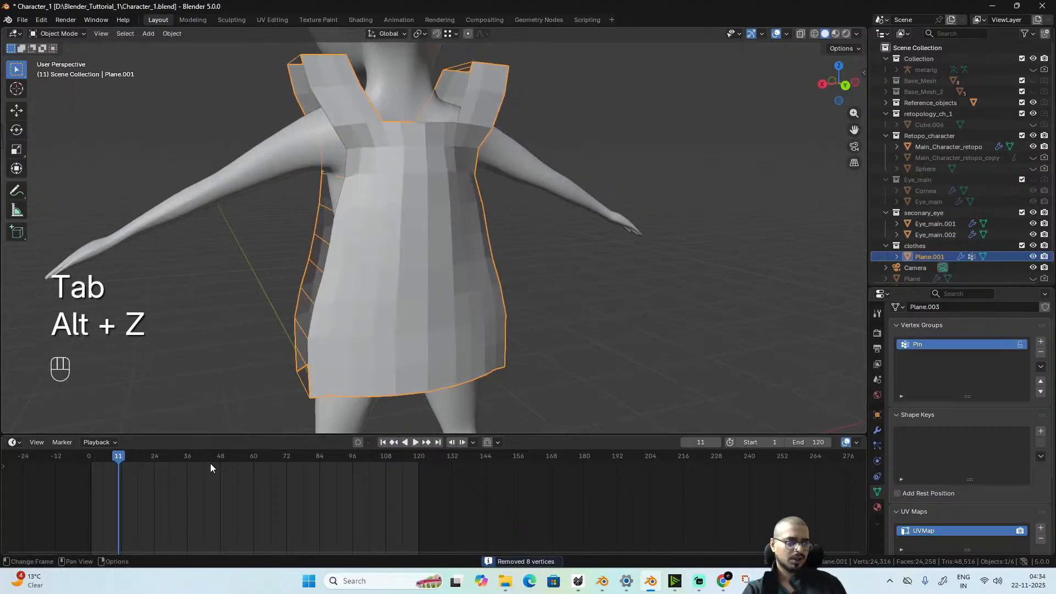
click(92, 458)
alt+middle_drag(354, 207, 510, 255)
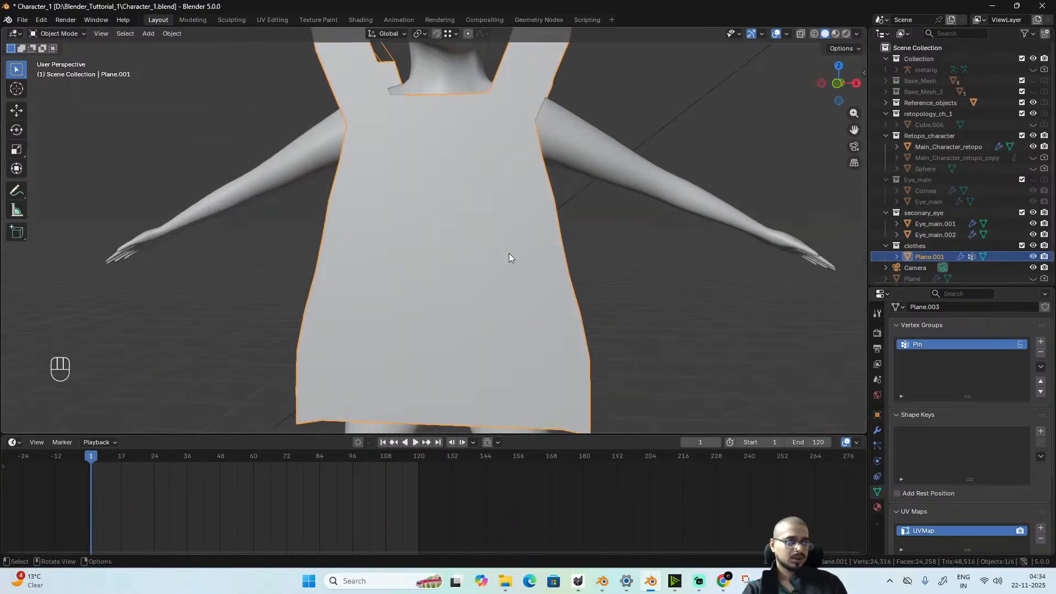
scroll(510, 256, down, 5)
key(space)
key(space)
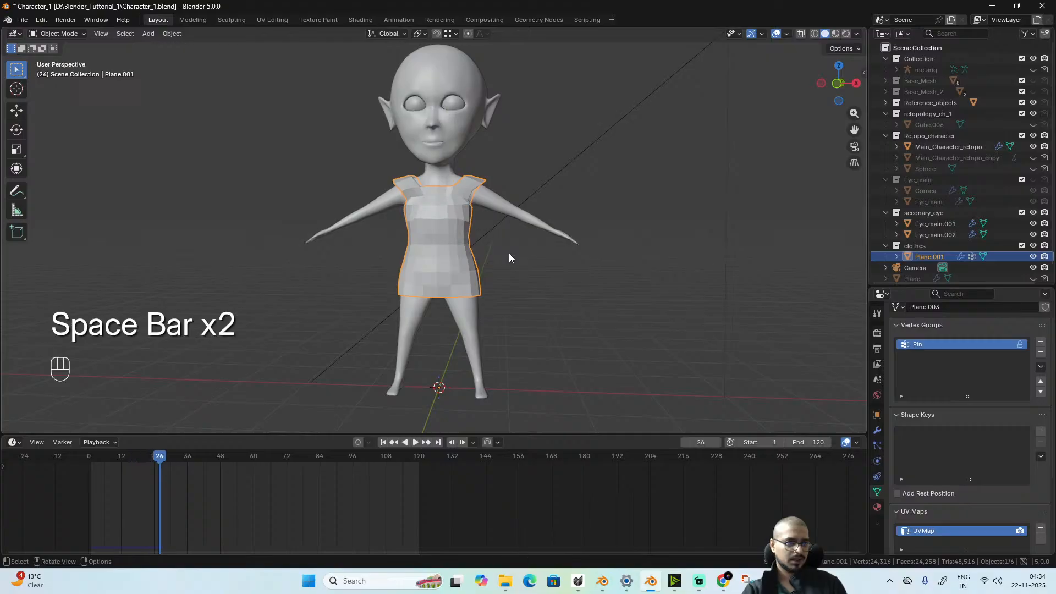
- Examine how the simulated dress fits around the shoulder straps, armholes and torso
scroll(516, 282, up, 3)
middle_drag(516, 282, 534, 271)
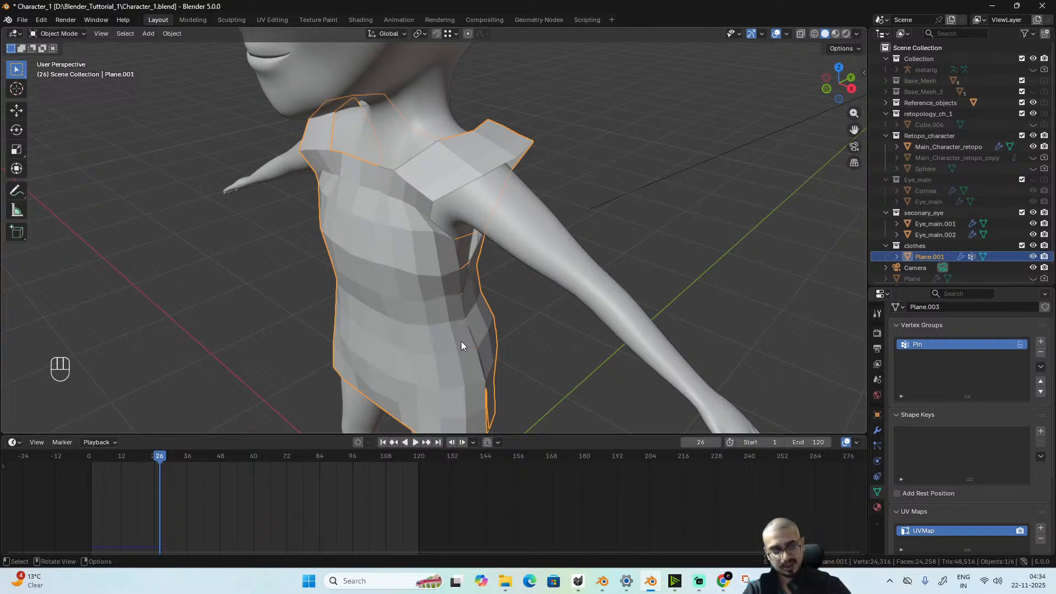
scroll(440, 170, down, 5)
alt+drag(454, 296, 480, 212)
scroll(510, 273, up, 3)
scroll(494, 352, down, 3)
alt+drag(476, 254, 513, 251)
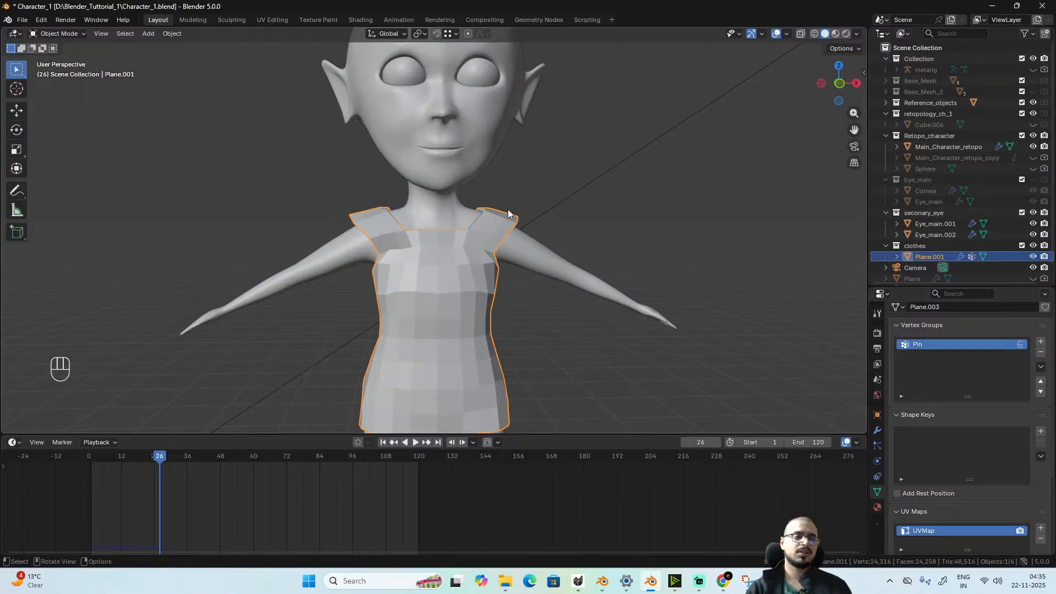
scroll(508, 209, up, 2)
alt+drag(601, 247, 511, 241)
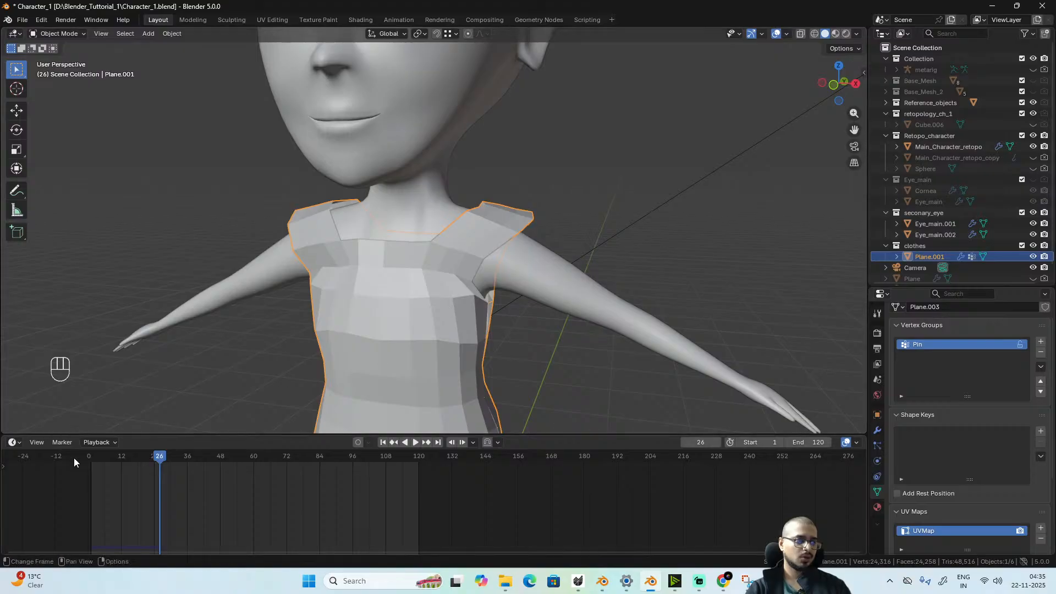
- Return to frame 1 and select the front and back end edges of one shoulder strap in the dress mesh
click(89, 459)
key(space)
click(90, 460)
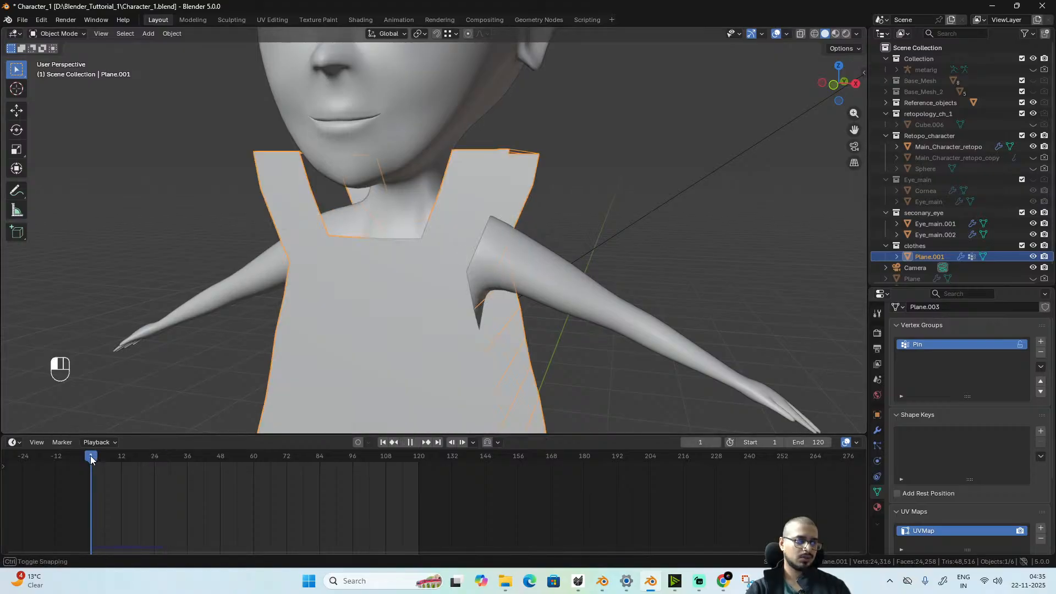
key(Tab)
alt+drag(525, 202, 543, 207)
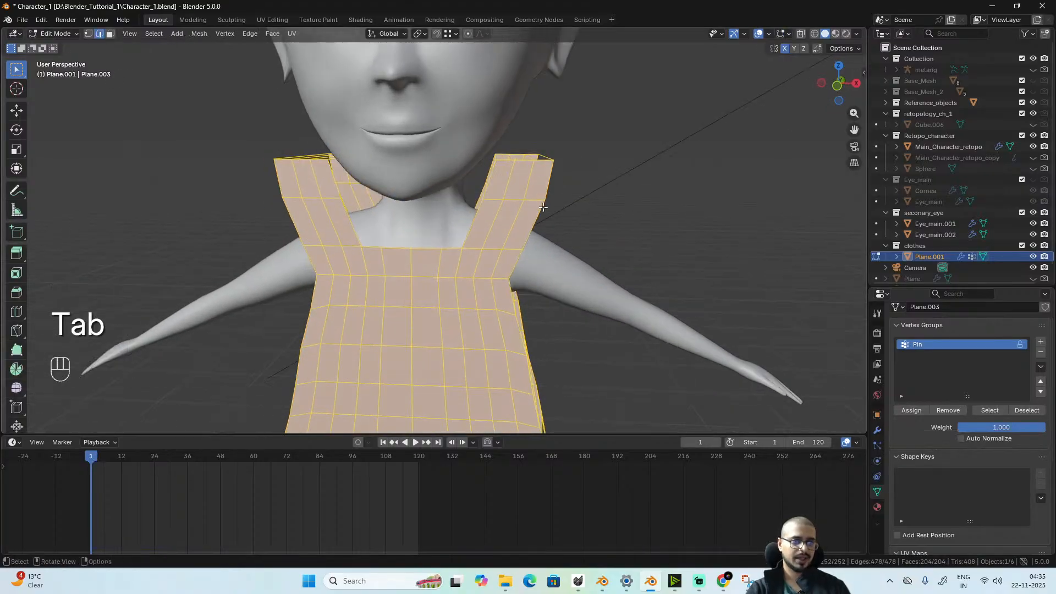
click(530, 162)
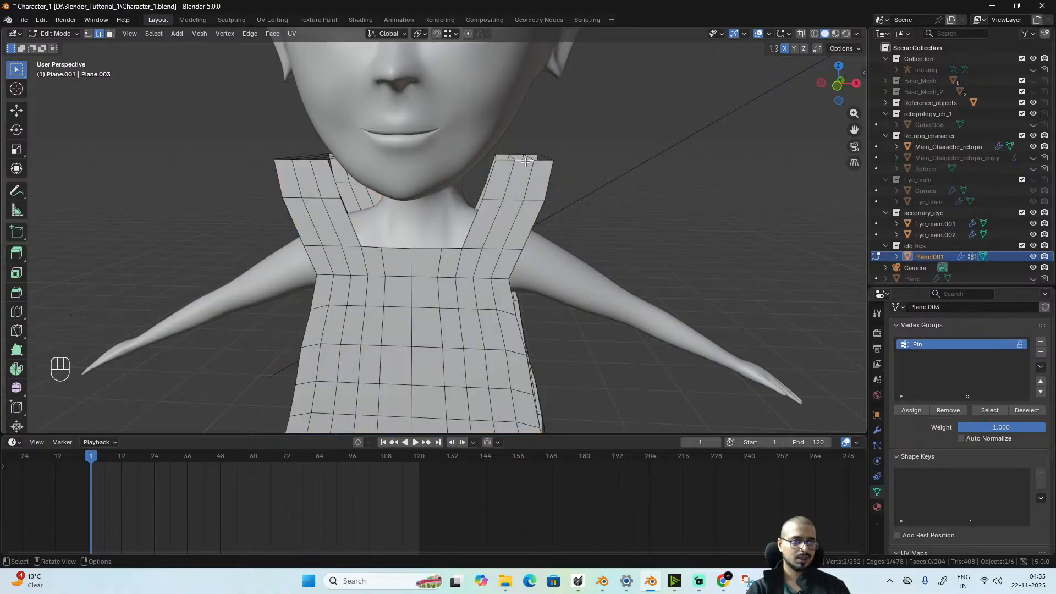
alt+drag(556, 163, 402, 187)
shift+click(339, 159)
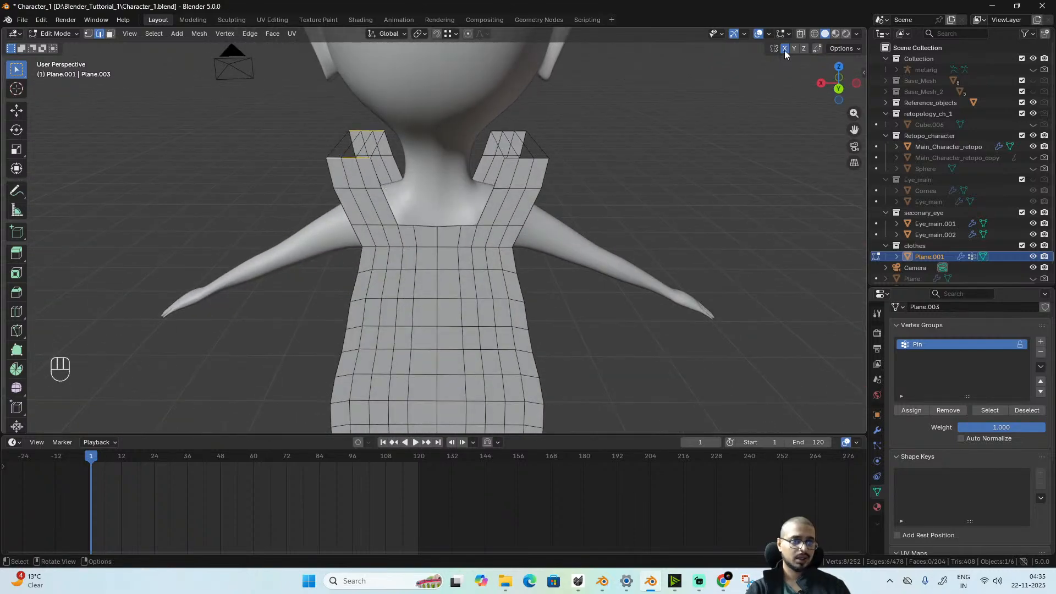
key(g)
key(y)
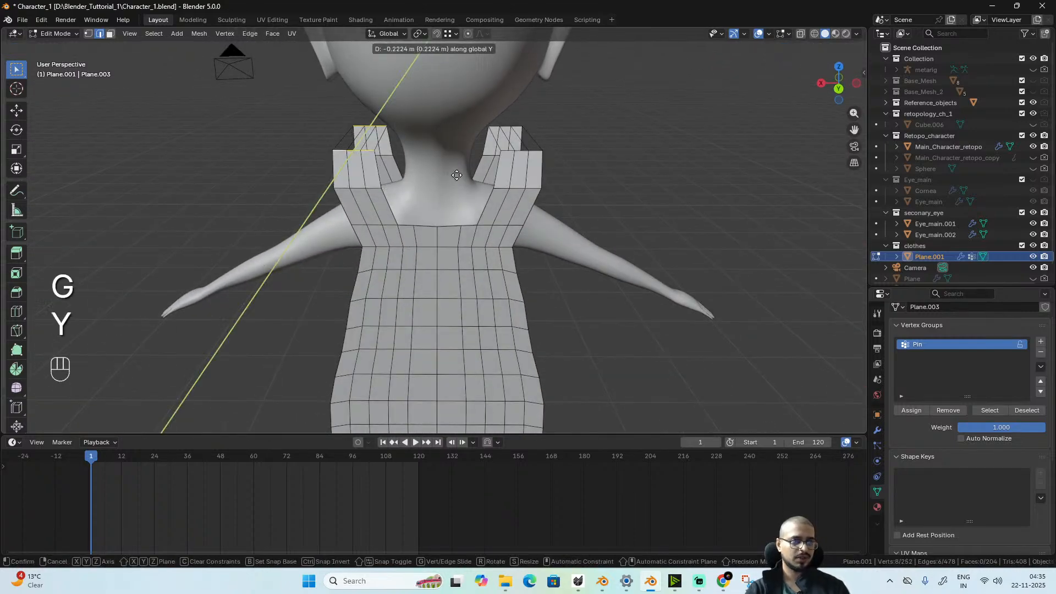
key(x)
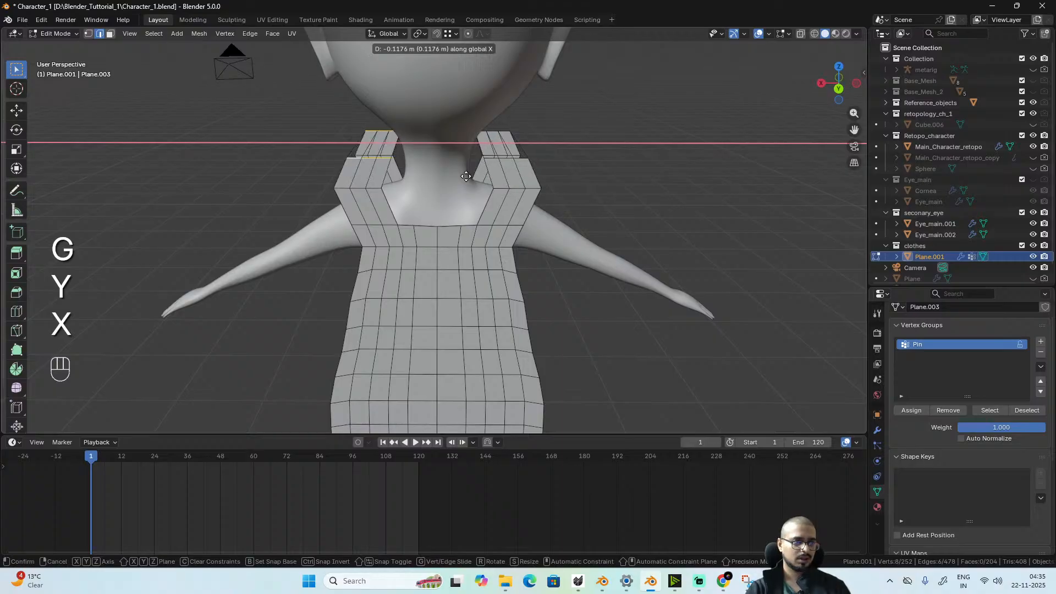
right_click(466, 176)
- Enable proportional editing, move the strap ends inward toward the neck along X, and select the whole dress mesh
key(o)
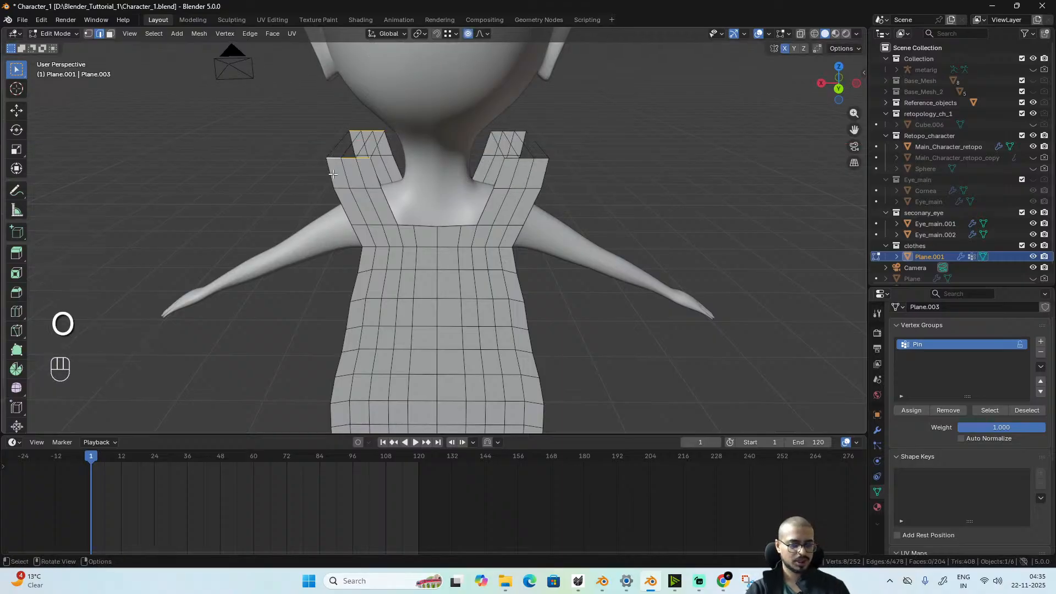
key(g)
key(x)
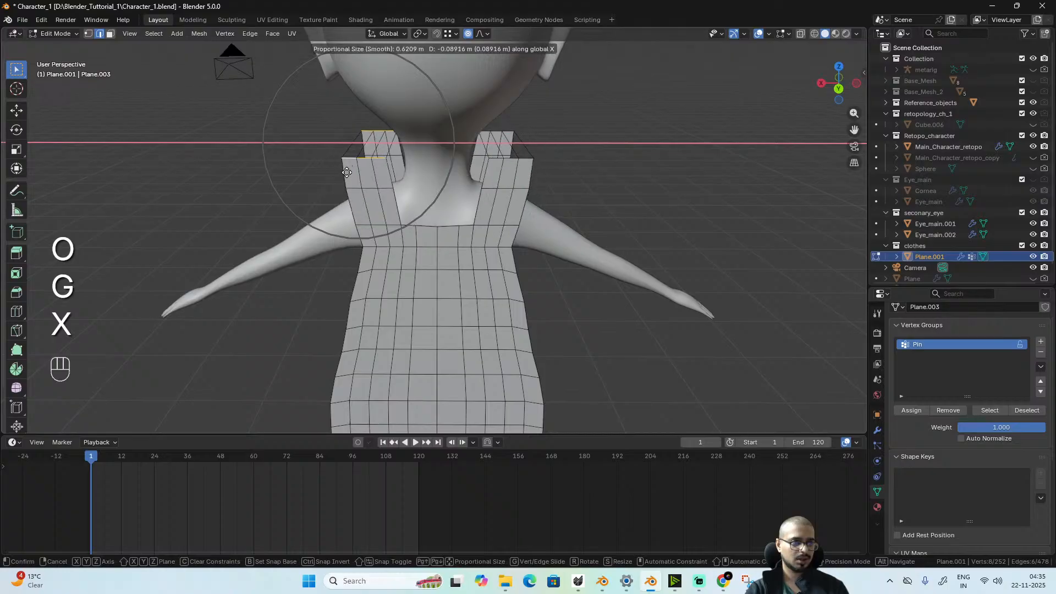
click(359, 178)
key(a)
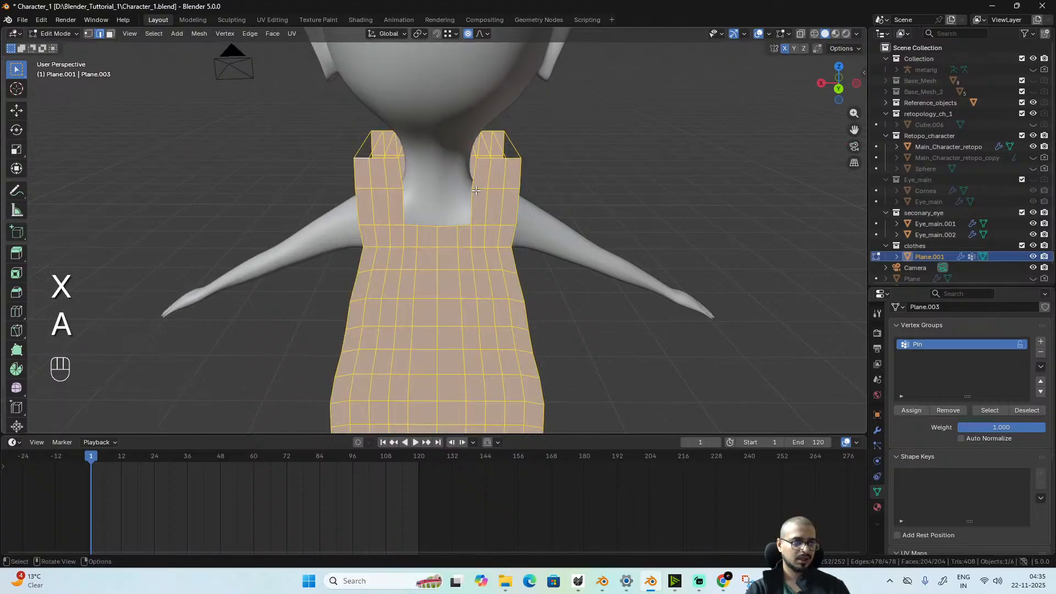
- Restore the strap-end selection and scale it to 0.575 along X with proportional editing to narrow the shoulder straps
key(ctrl+z)
key(s)
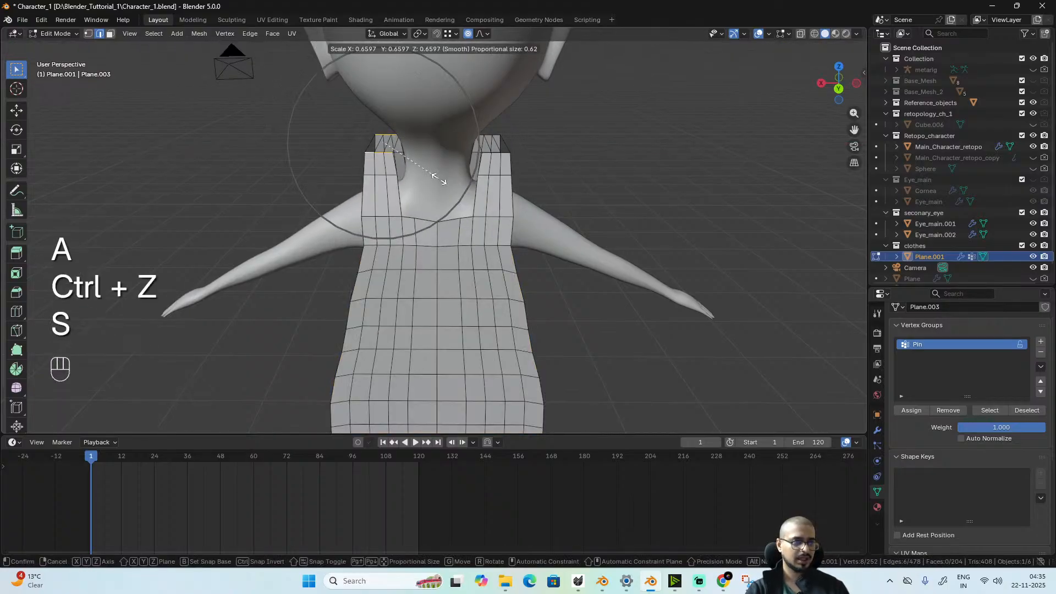
key(x)
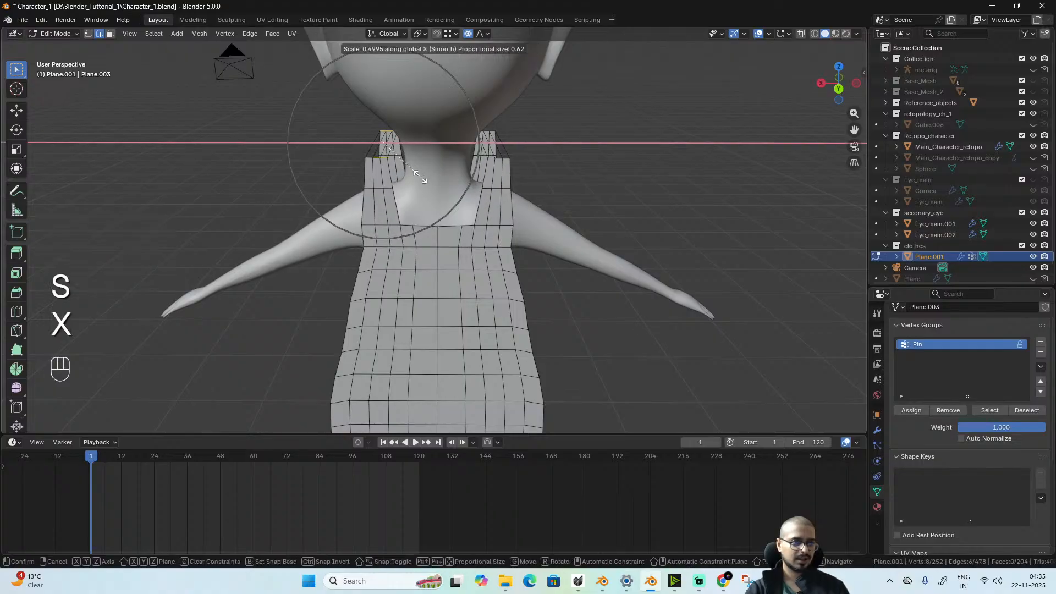
click(428, 180)
- Lower the selected shoulder strap ends by about 0.1 m along Z with proportional editing
middle_drag(428, 180, 632, 189)
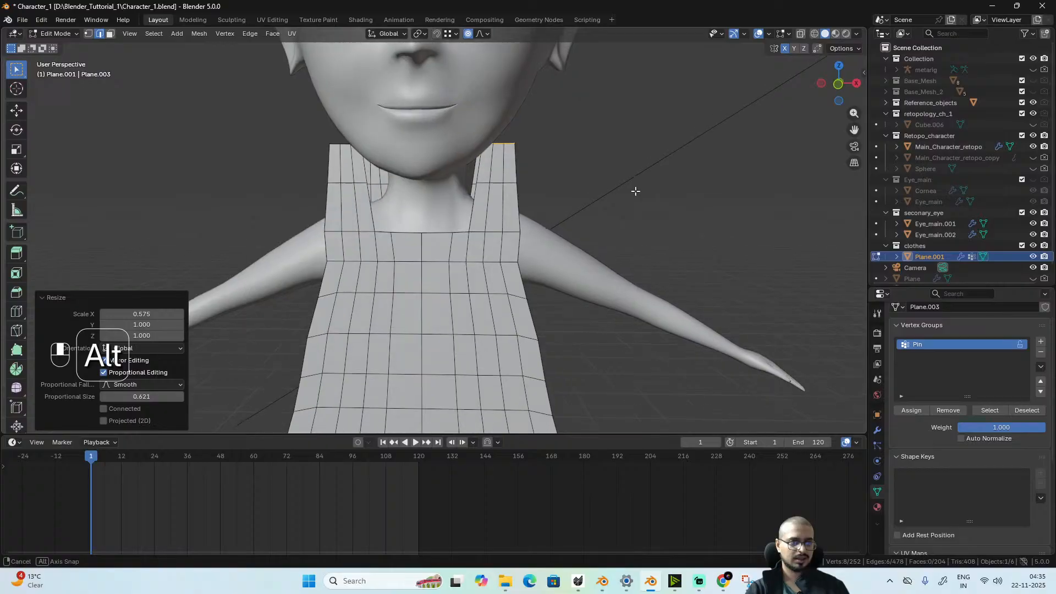
key(g)
key(z)
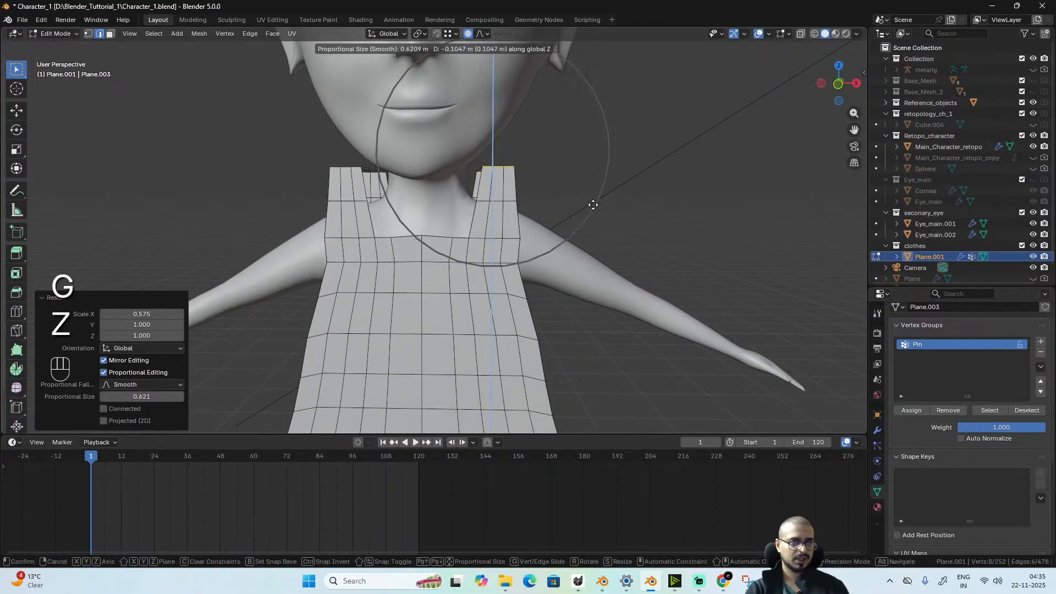
click(593, 205)
- Run the cloth simulation in Object Mode to about frame 23 and examine the dress from the front
middle_drag(613, 245, 504, 251)
key(Tab)
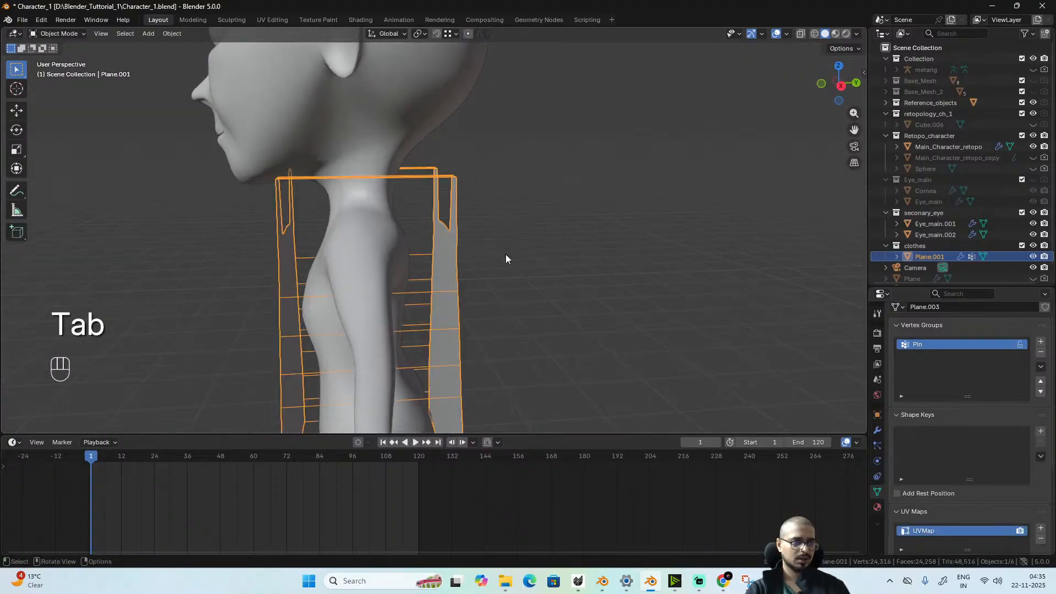
key(space)
key(space)
alt+middle_drag(457, 269, 544, 220)
scroll(486, 226, down, 4)
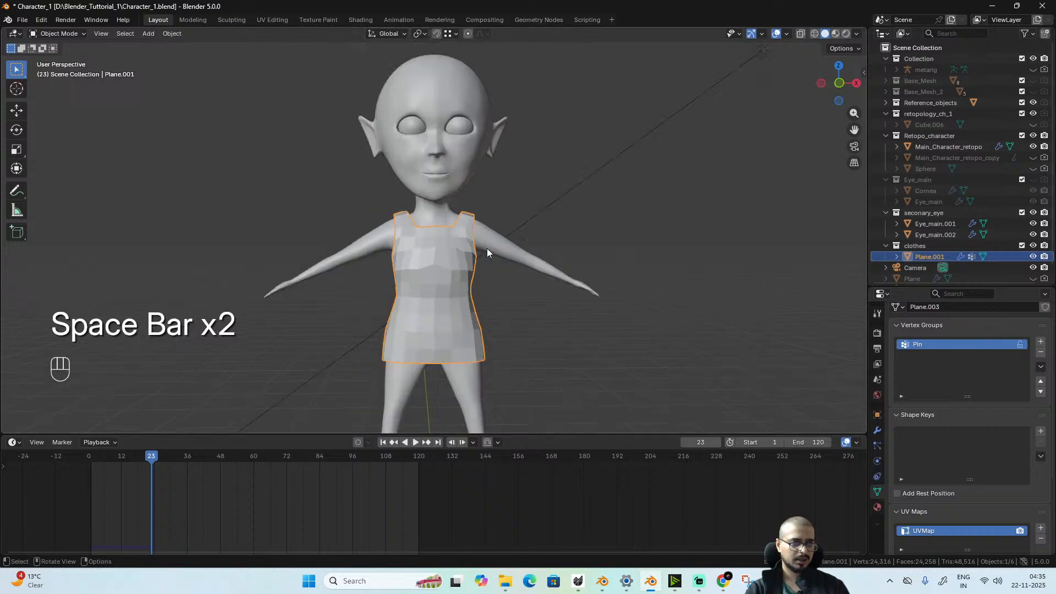
scroll(504, 307, up, 4)
shift+middle_drag(505, 309, 508, 267)
scroll(506, 268, up, 3)
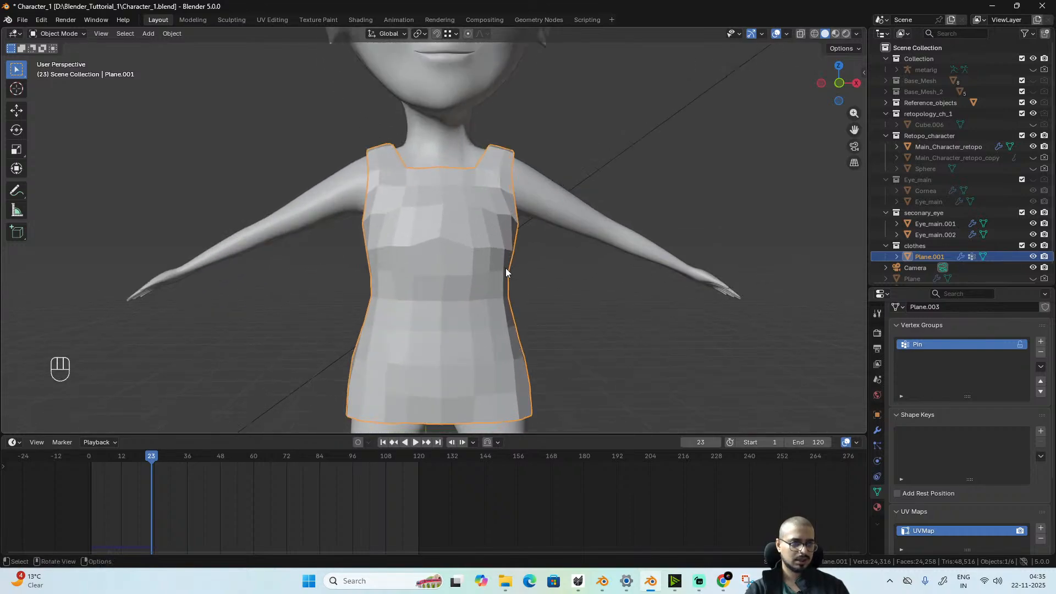
- Return to frame 1 and lower the front neckline's centre vertex about 0.28 m along Z with a proportional size of about 0.56
key(Tab)
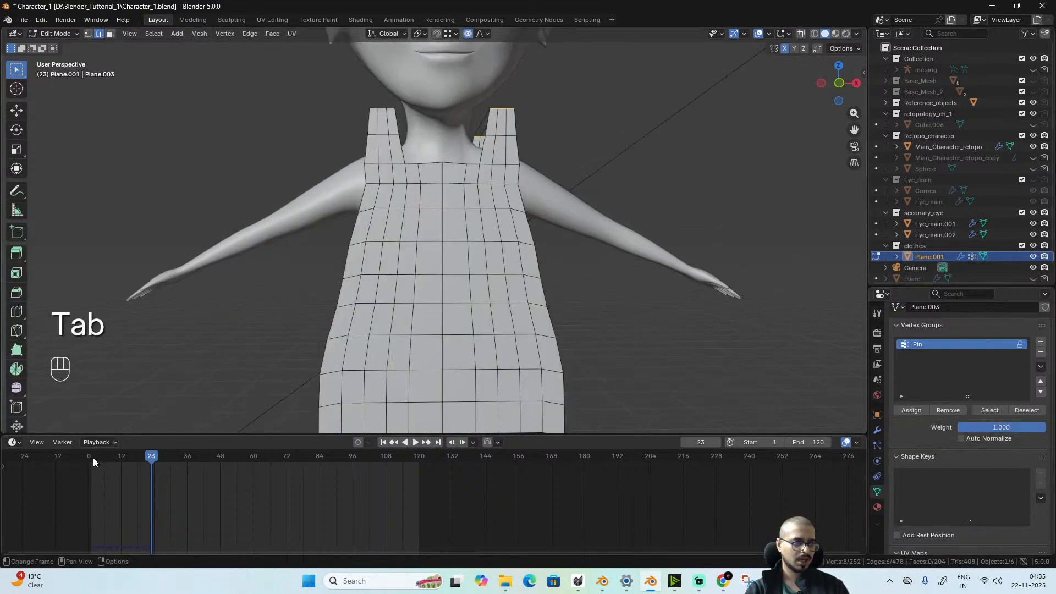
click(94, 458)
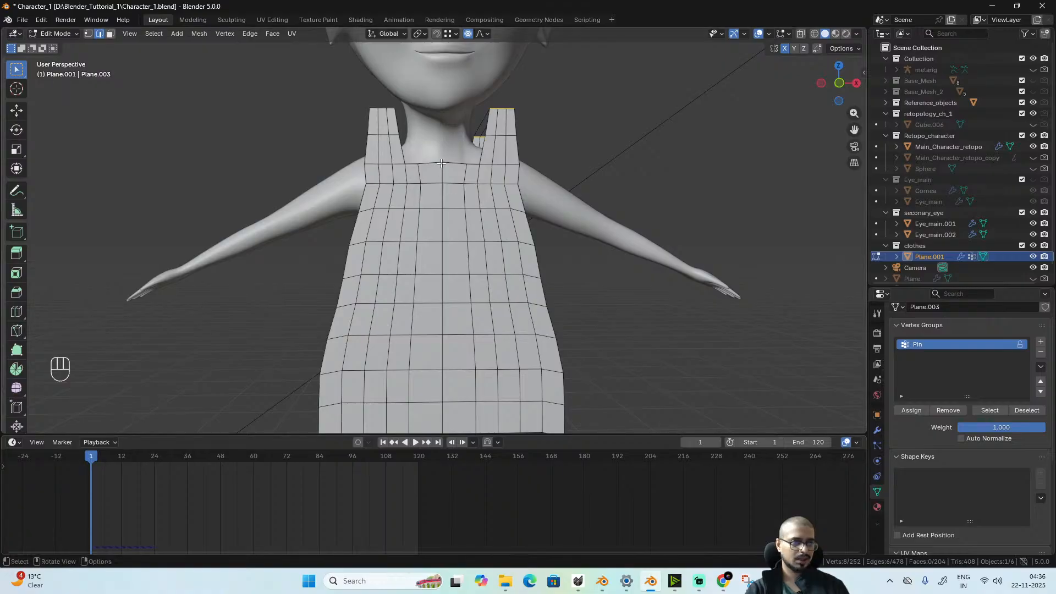
key(1)
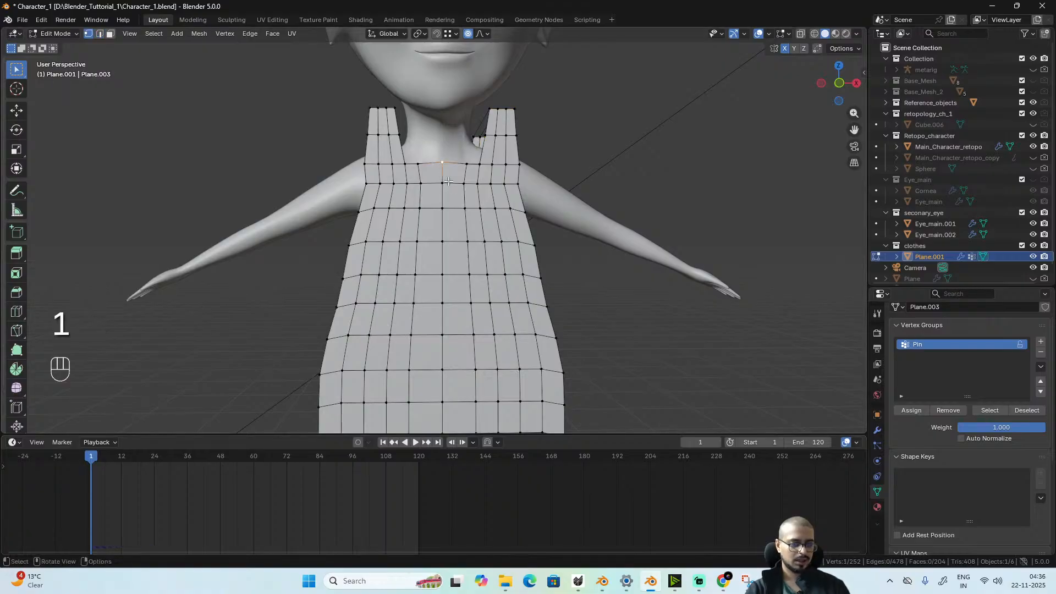
key(g)
key(z)
scroll(445, 198, up, 4)
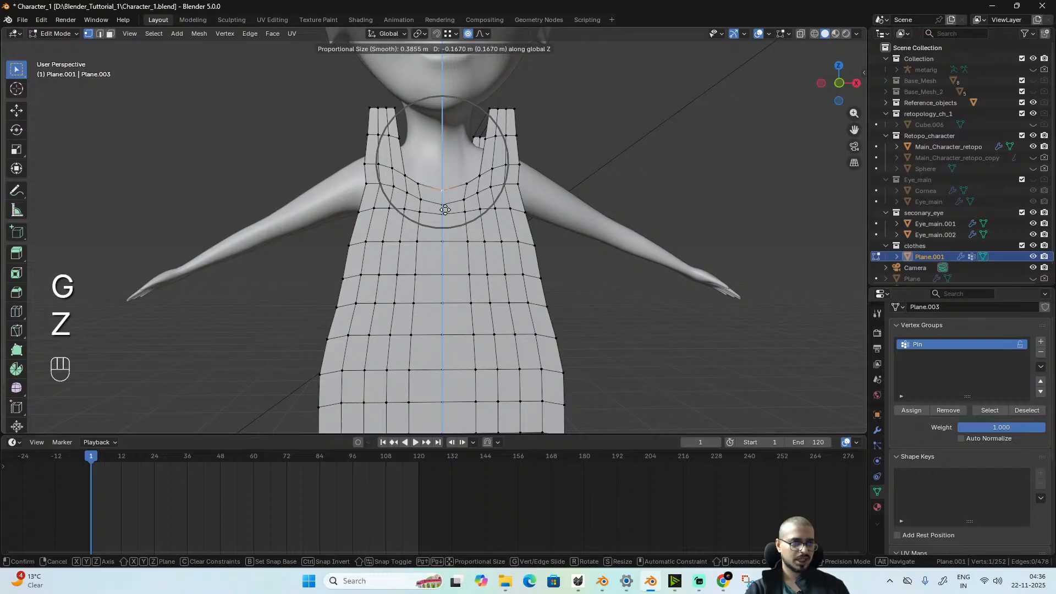
scroll(446, 214, down, 3)
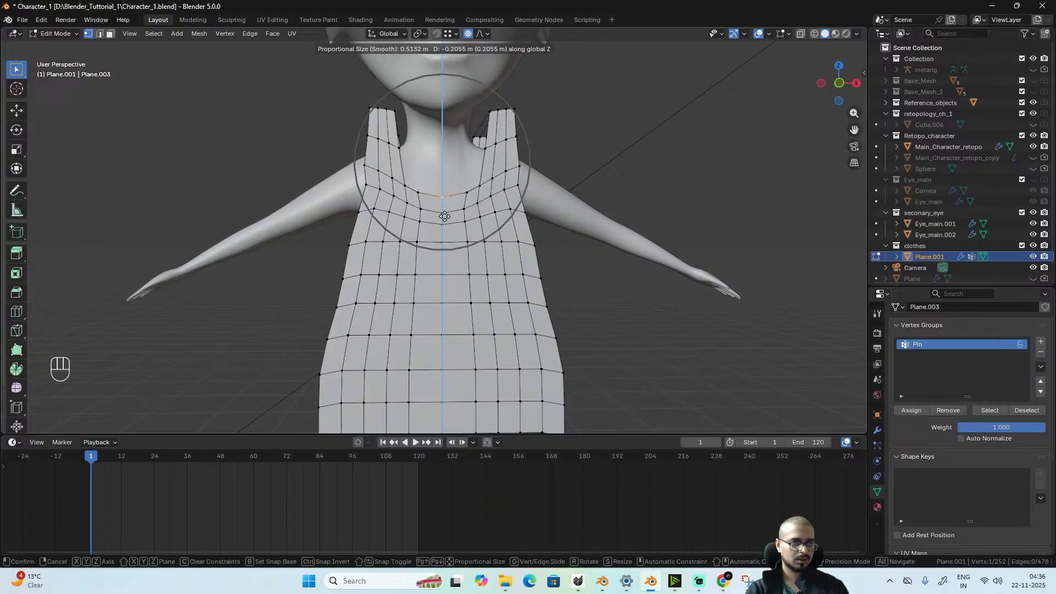
scroll(445, 218, down, 1)
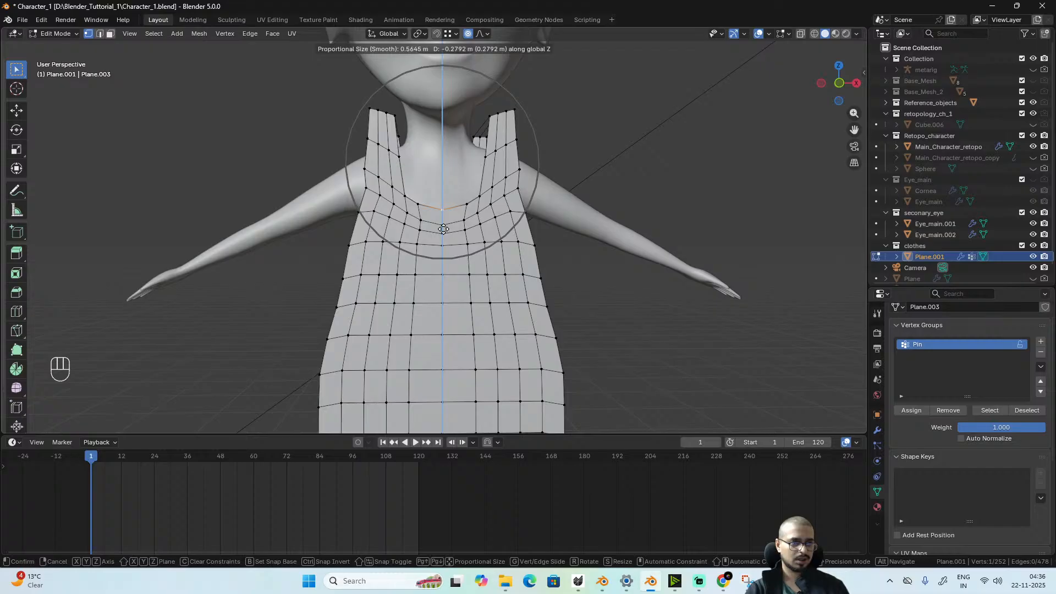
click(443, 229)
- Scale the area around the neckline's centre vertex to 0.223 along X with proportional editing, forming a V-neck
mouse_move(539, 227)
alt+mouse_down()
mouse_move(480, 226)
mouse_move(536, 229)
alt+mouse_up()
key(s)
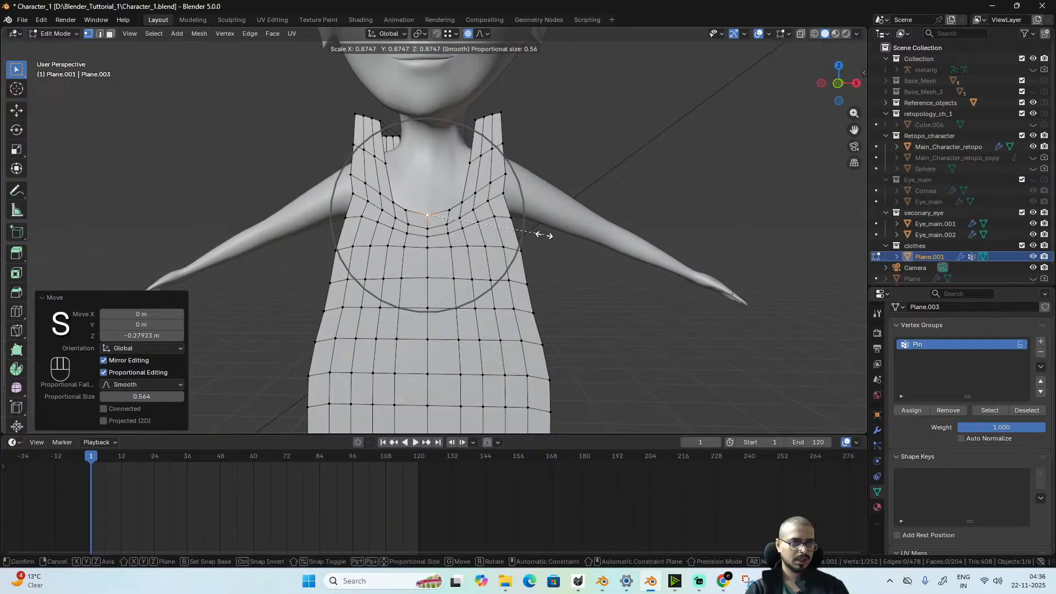
key(x)
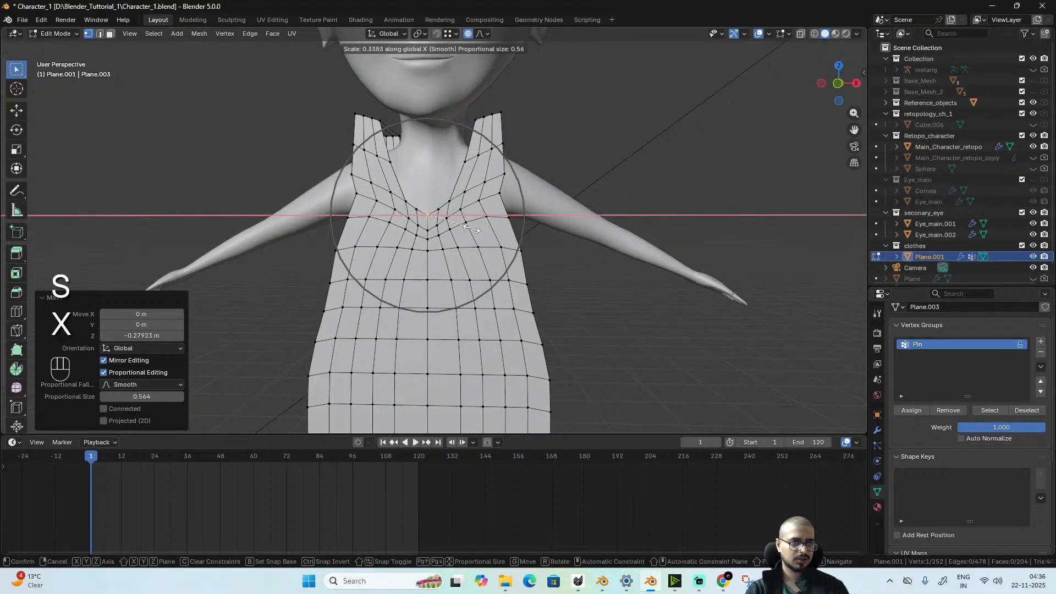
click(457, 224)
- Select the third horizontal edge loop below the V-neck point and straighten it with LoopTools Flatten and Gstretch
scroll(457, 224, down, 3)
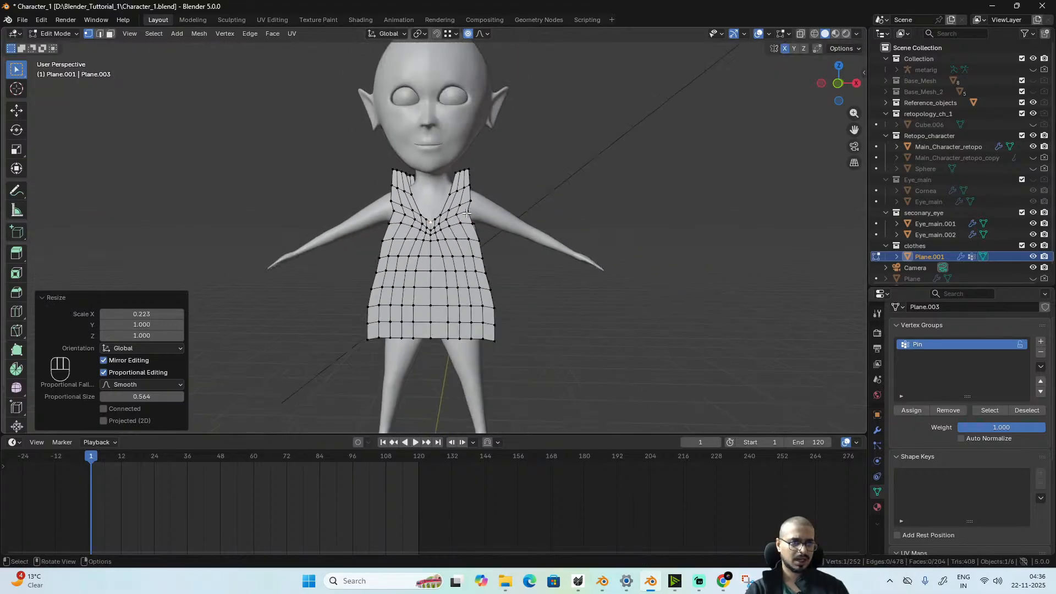
alt+drag(457, 224, 446, 244)
scroll(446, 244, up, 5)
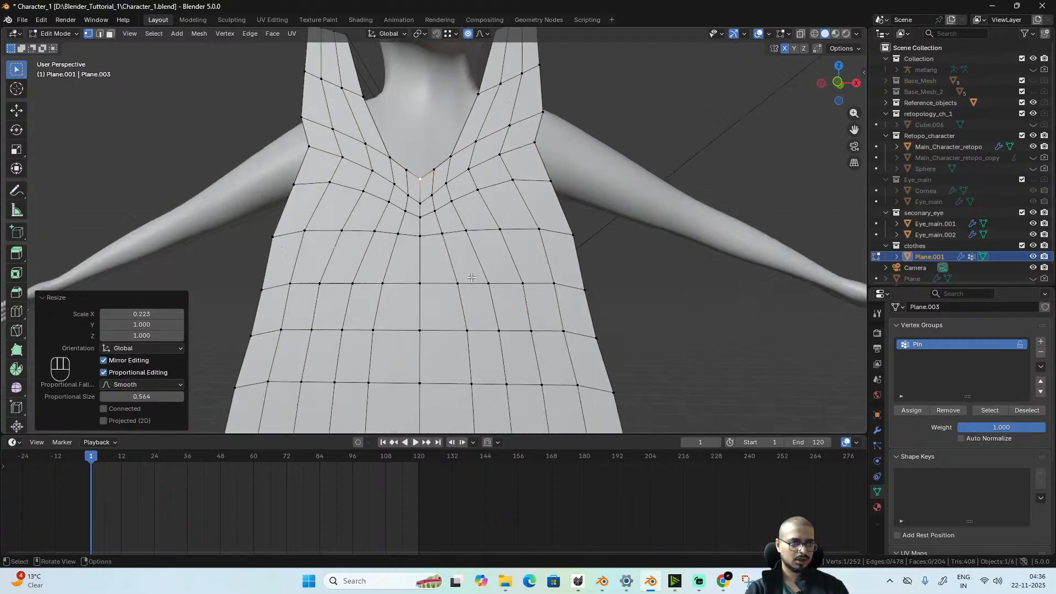
alt+click(448, 202)
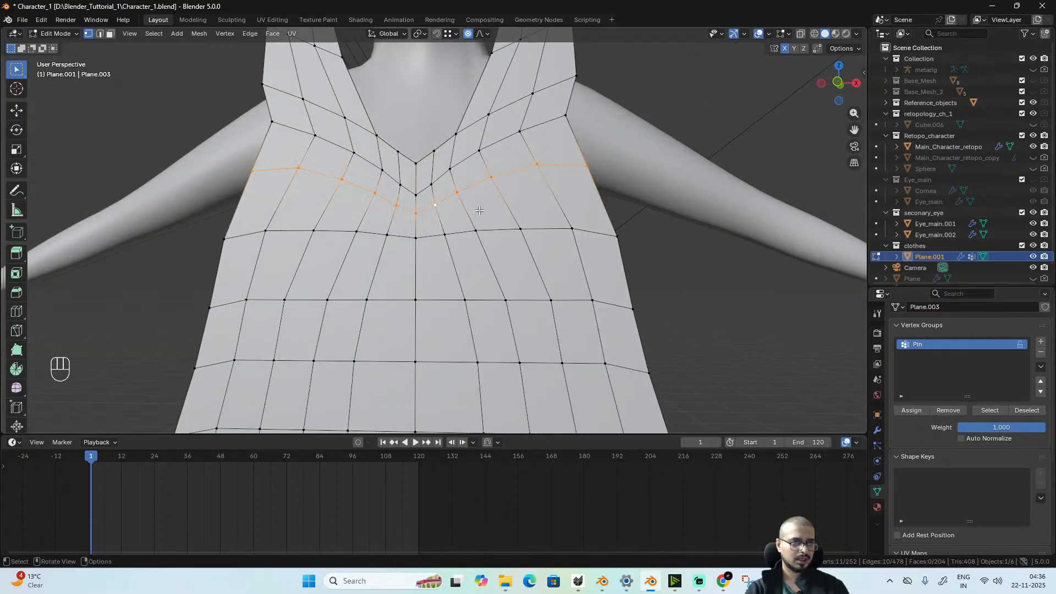
alt+click(465, 234)
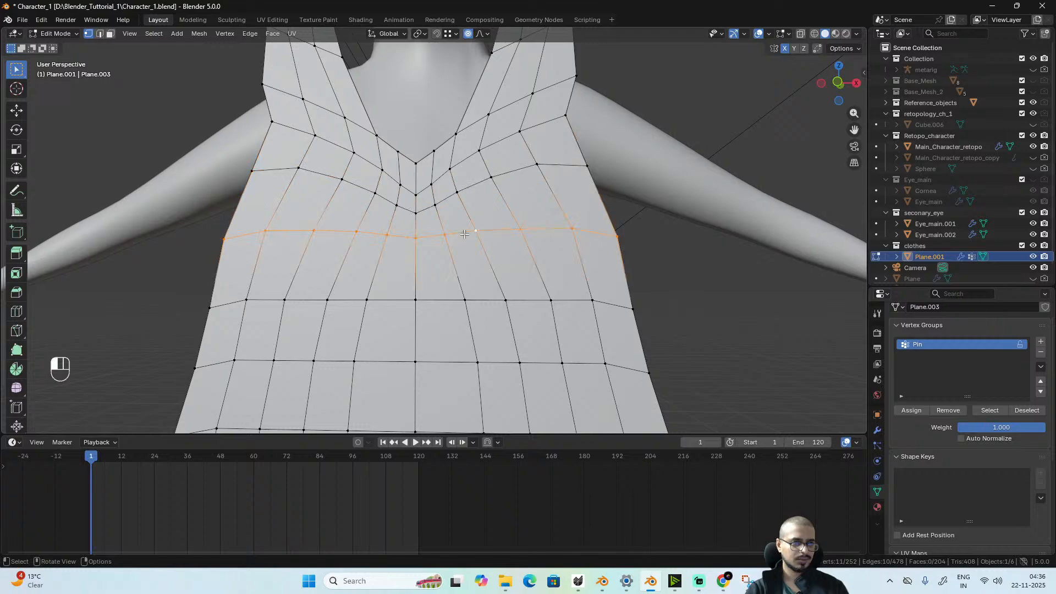
key(2)
right_click(465, 233)
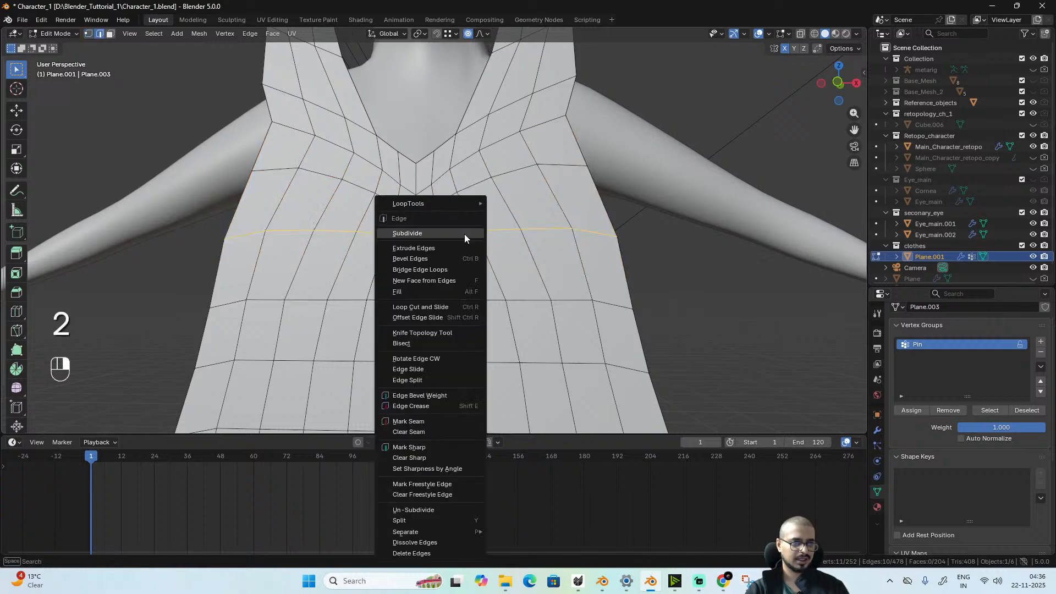
mouse_move(466, 204)
click(534, 236)
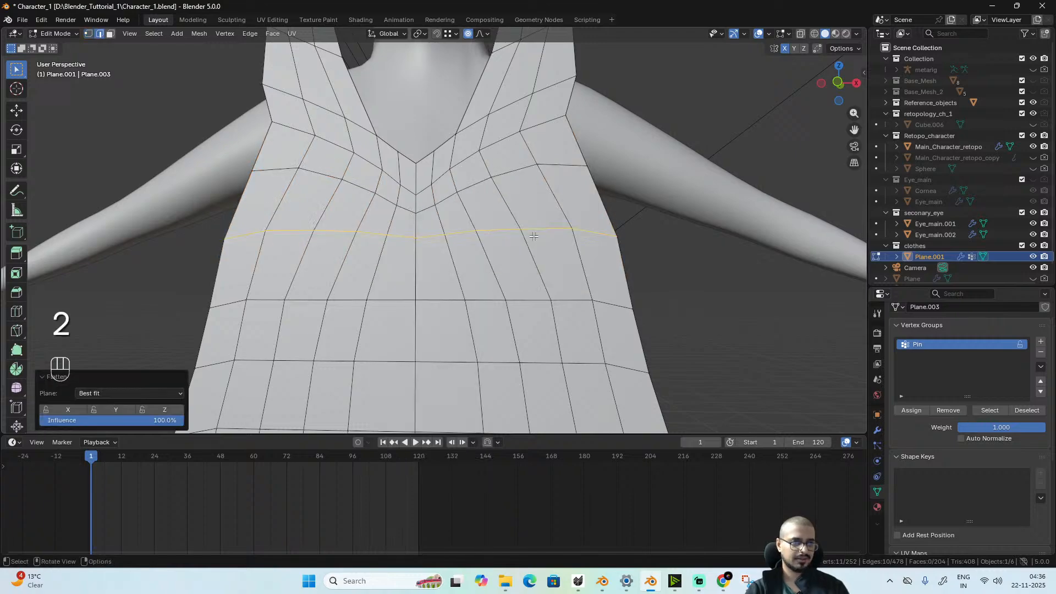
right_click(534, 232)
mouse_move(536, 205)
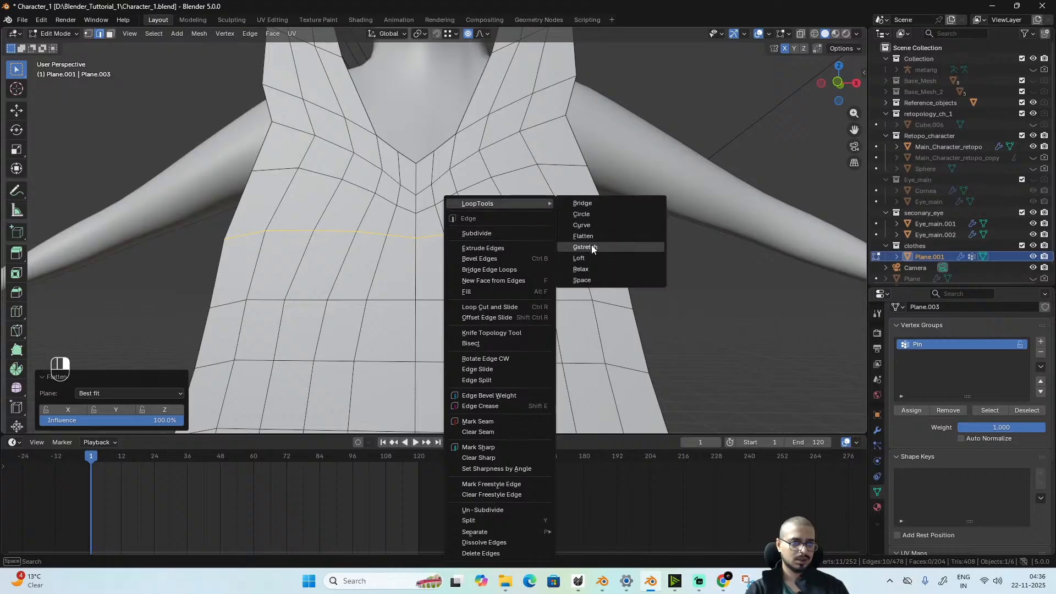
click(592, 246)
- Straighten the next edge loop up with LoopTools Gstretch and turn off proportional editing
alt+click(444, 197)
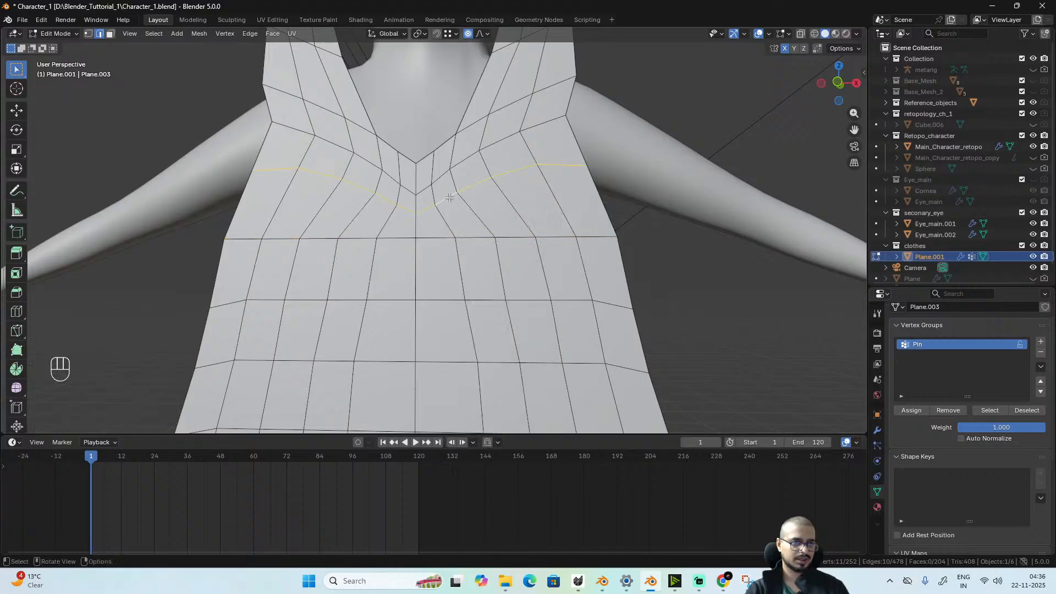
right_click(450, 197)
mouse_move(450, 197)
click(523, 242)
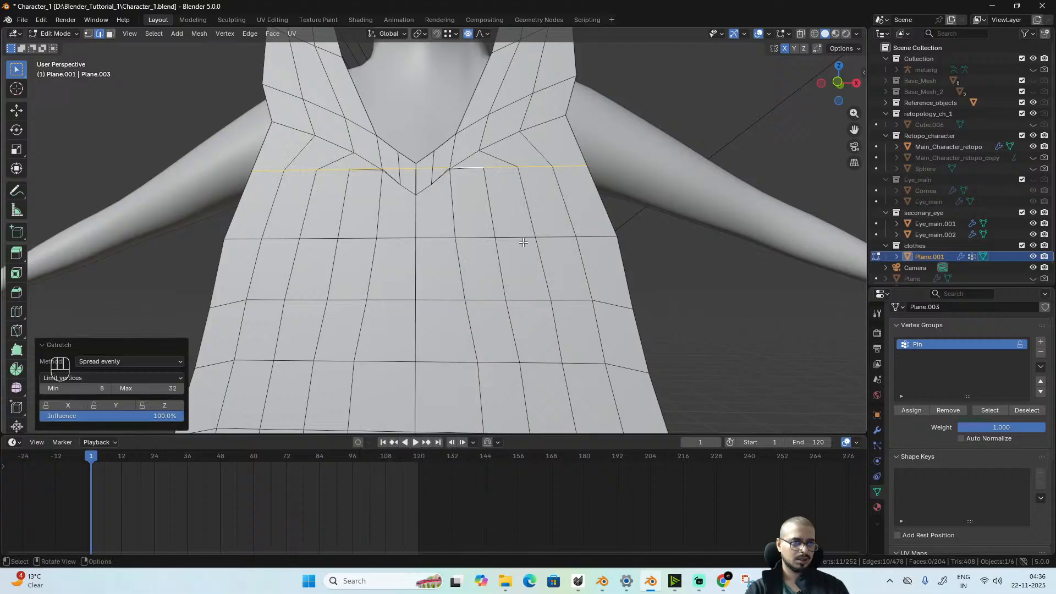
key(g)
key(z)
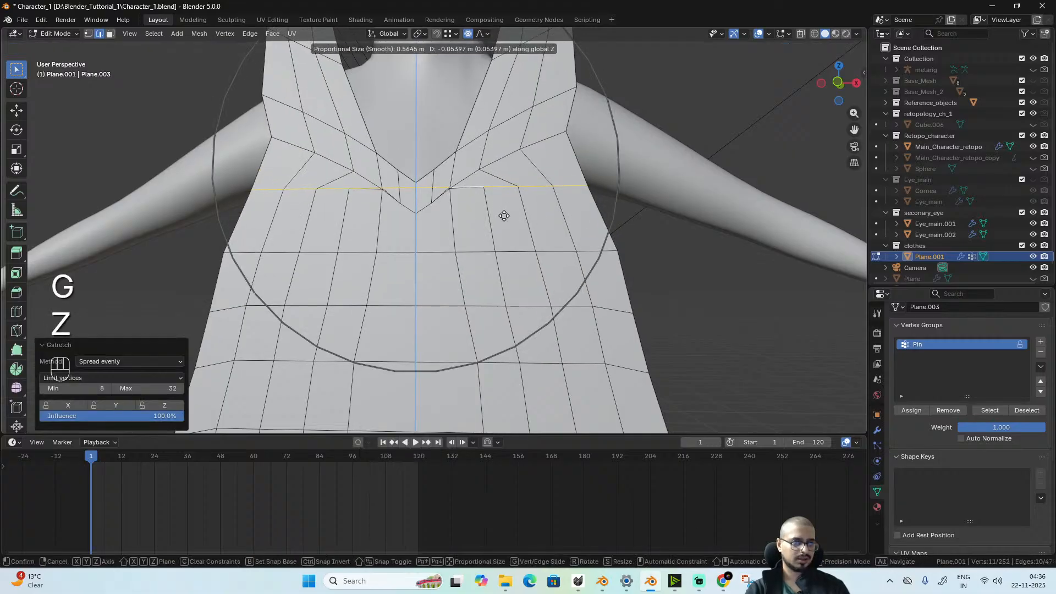
key(o)
click(504, 216)
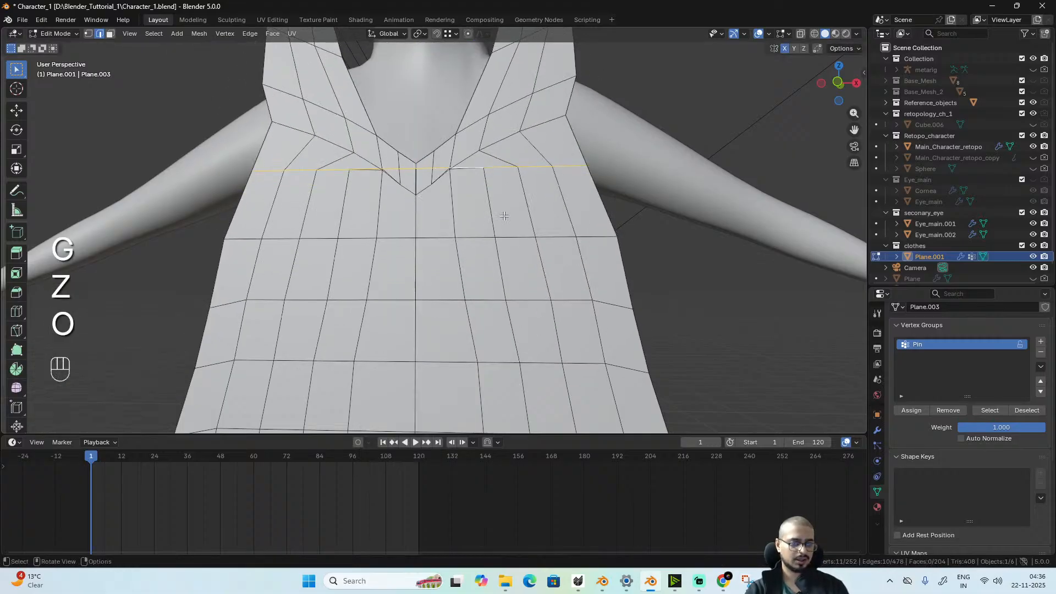
- Move the straightened chest loop down about 0.11 m along Z and scale it to 1.123 along X
key(g)
key(z)
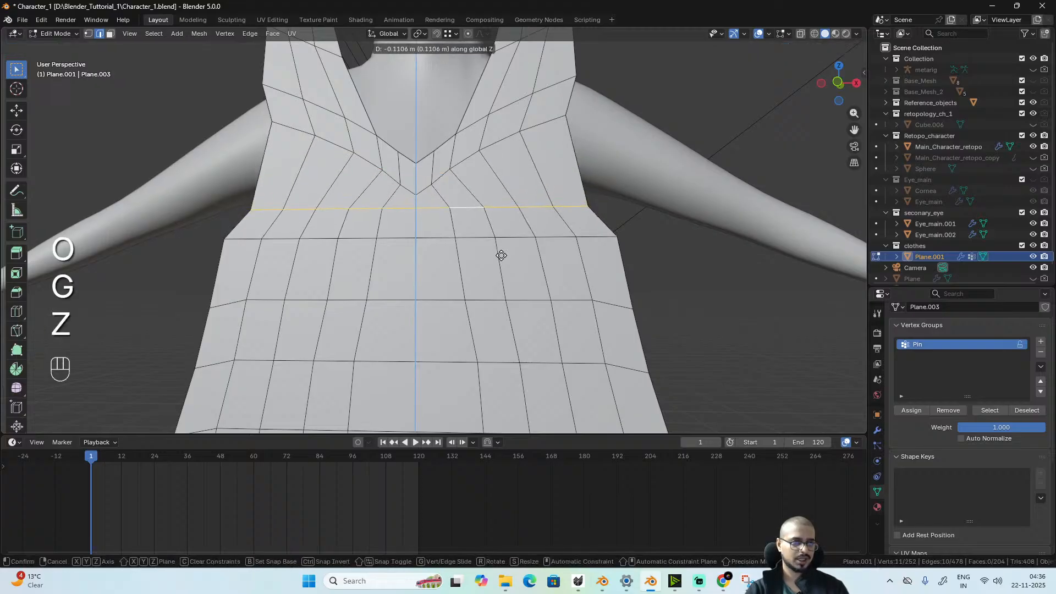
click(501, 254)
key(s)
key(x)
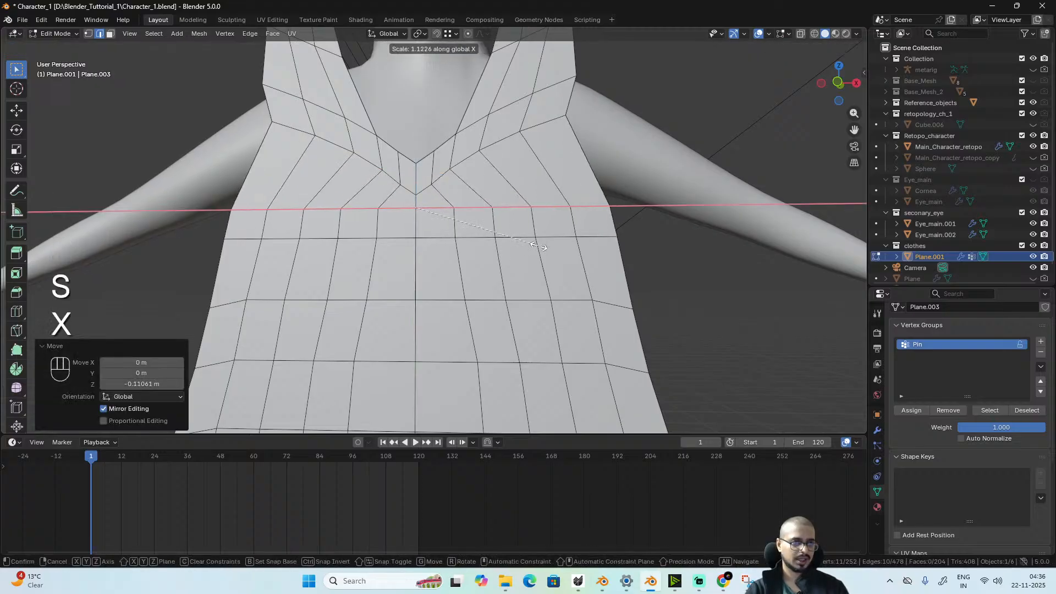
click(539, 247)
scroll(471, 169, down, 2)
scroll(369, 172, up, 3)
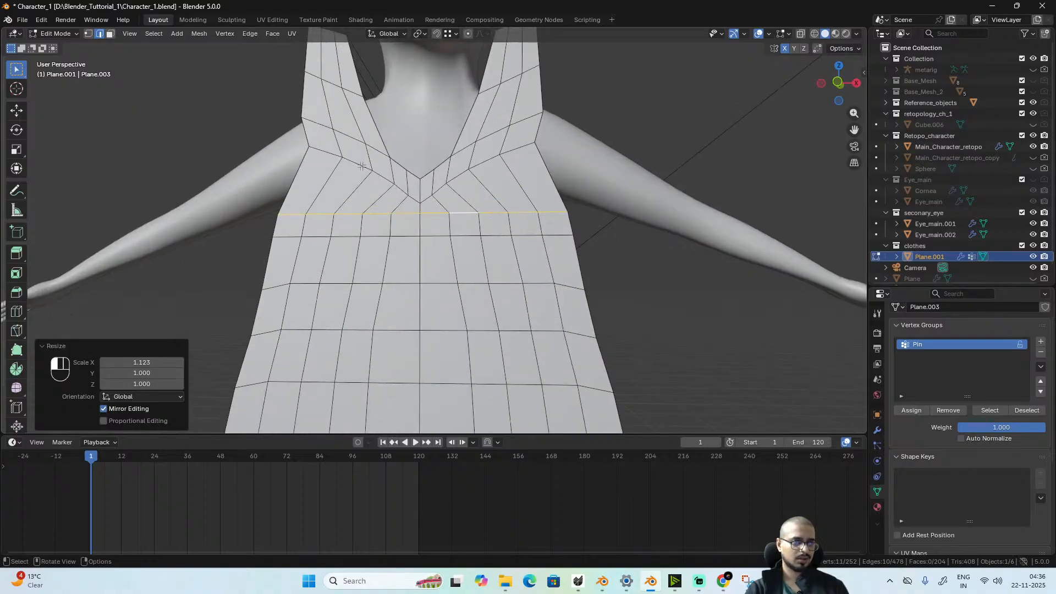
- Select the edge loop directly beneath the V-neck edge and straighten it with LoopTools Gstretch
alt+click(362, 166)
key(ctrl+e)
mouse_move(506, 184)
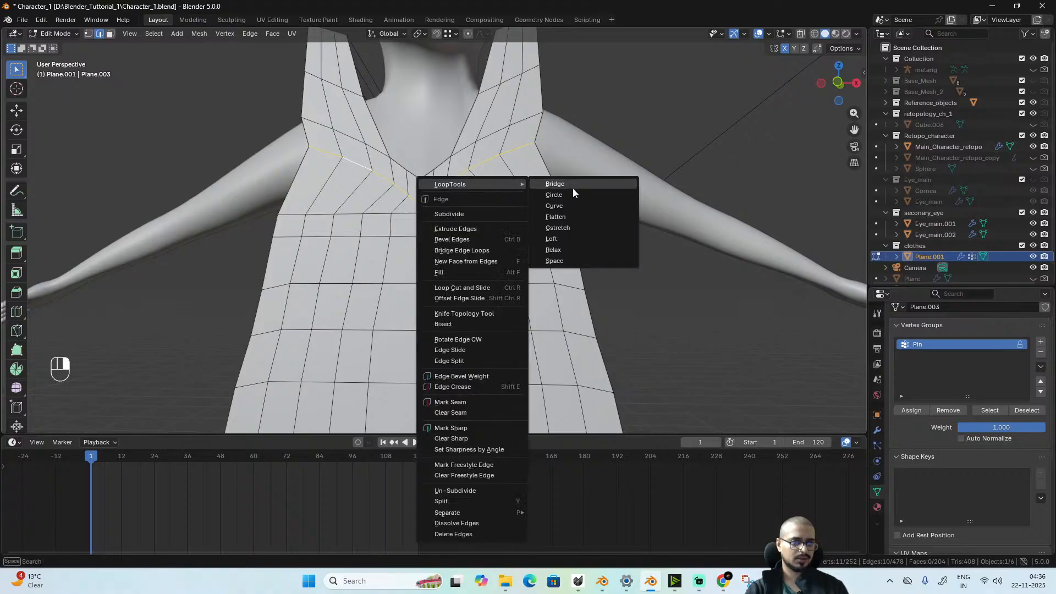
click(569, 227)
- Lower the loop beneath the V-neck about 0.156 m along Z and widen it to about 1.17 along X
key(g)
key(z)
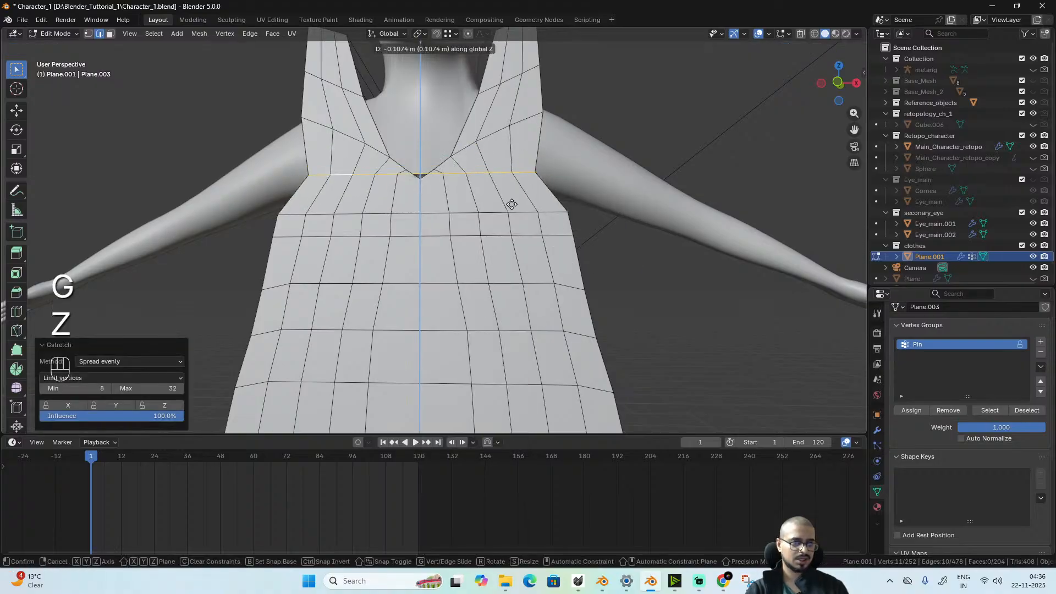
click(512, 216)
key(s)
key(x)
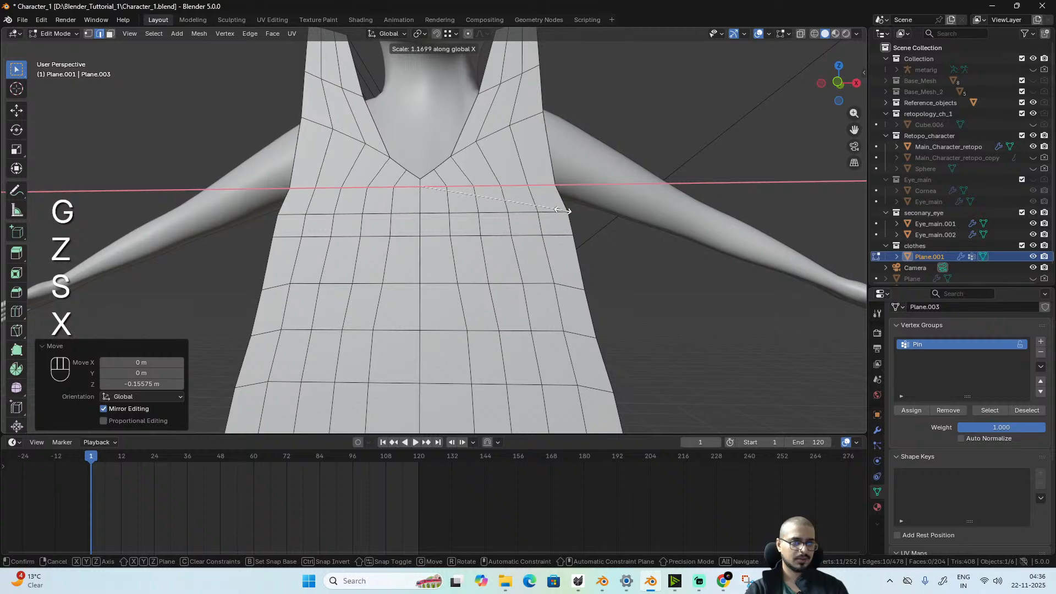
click(563, 210)
- Leave mesh editing and run the cloth simulation on the V-neck dress to about frame 38
key(Tab)
scroll(548, 240, down, 3)
alt+drag(566, 298, 391, 285)
key(space)
key(space)
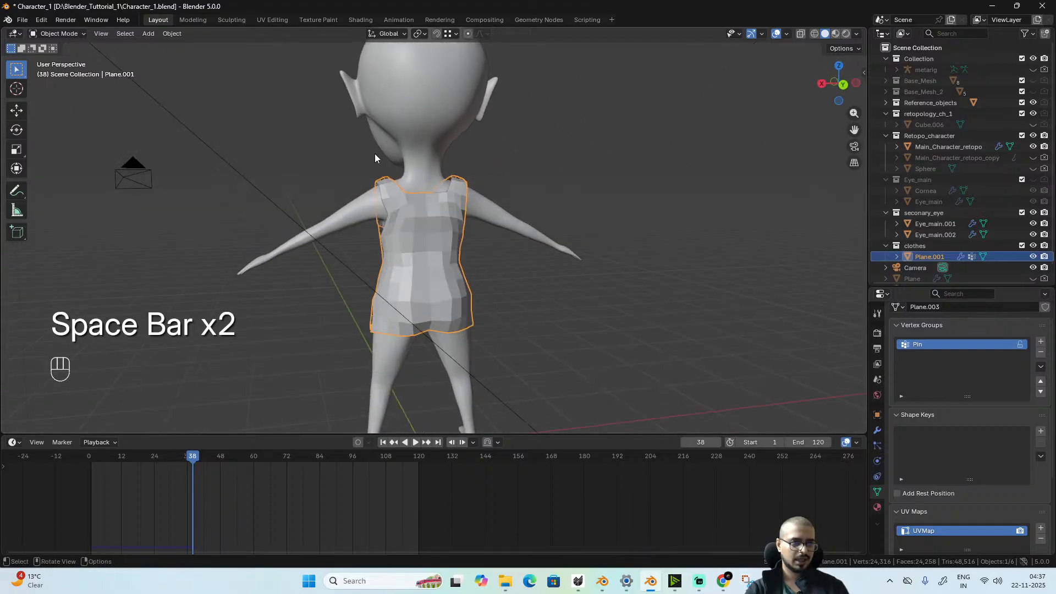
- Examine the simulated dress around the back, V-neckline, shoulders and armholes
scroll(442, 191, up, 4)
alt+drag(455, 186, 445, 290)
alt+drag(473, 223, 535, 276)
alt+drag(395, 272, 494, 263)
scroll(494, 263, down, 3)
scroll(493, 295, up, 5)
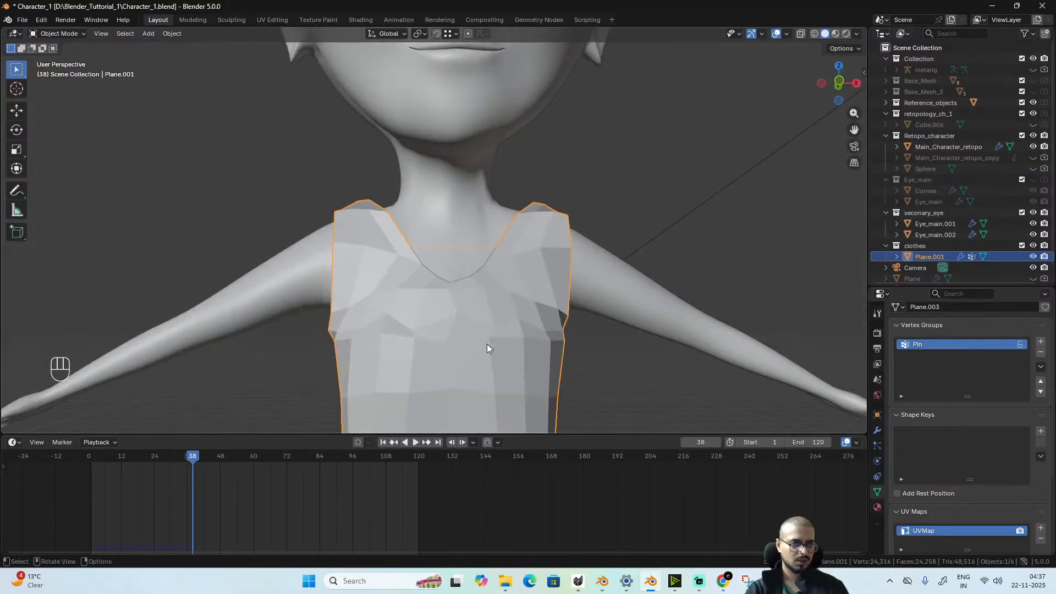
scroll(487, 345, down, 3)
scroll(483, 290, up, 3)
alt+drag(542, 314, 241, 202)
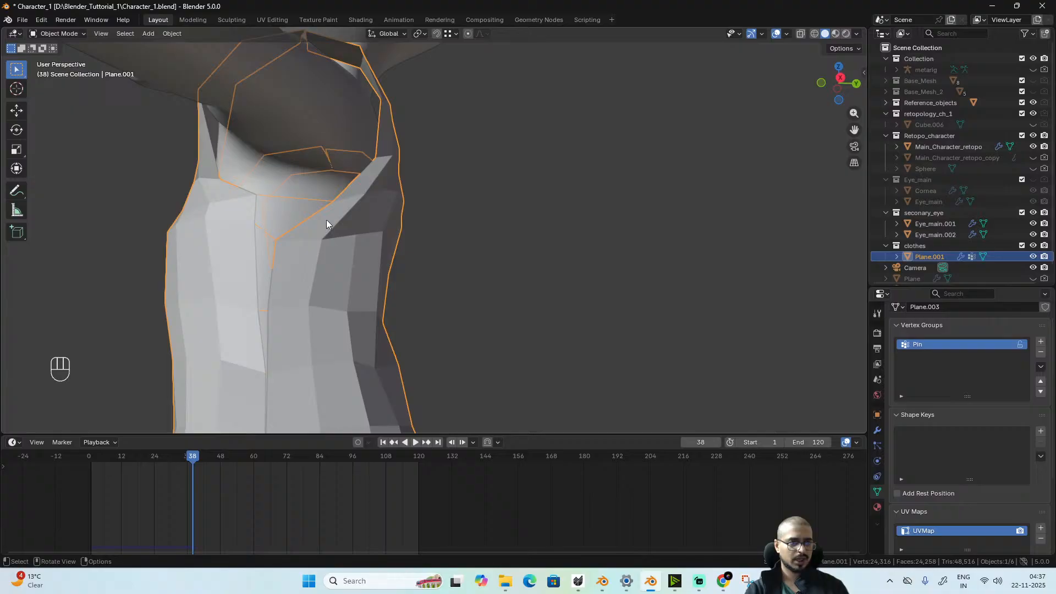
- Return to mesh editing and widen the front loop beneath the V-neck to about 1.235 along X
scroll(326, 221, down, 3)
alt+drag(349, 240, 558, 230)
key(Tab)
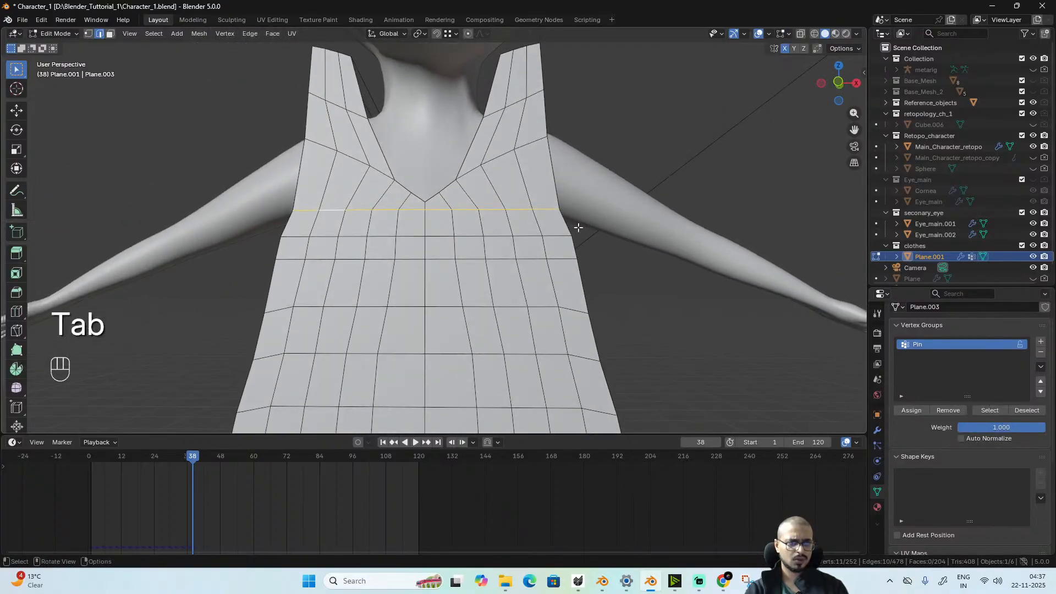
key(s)
key(x)
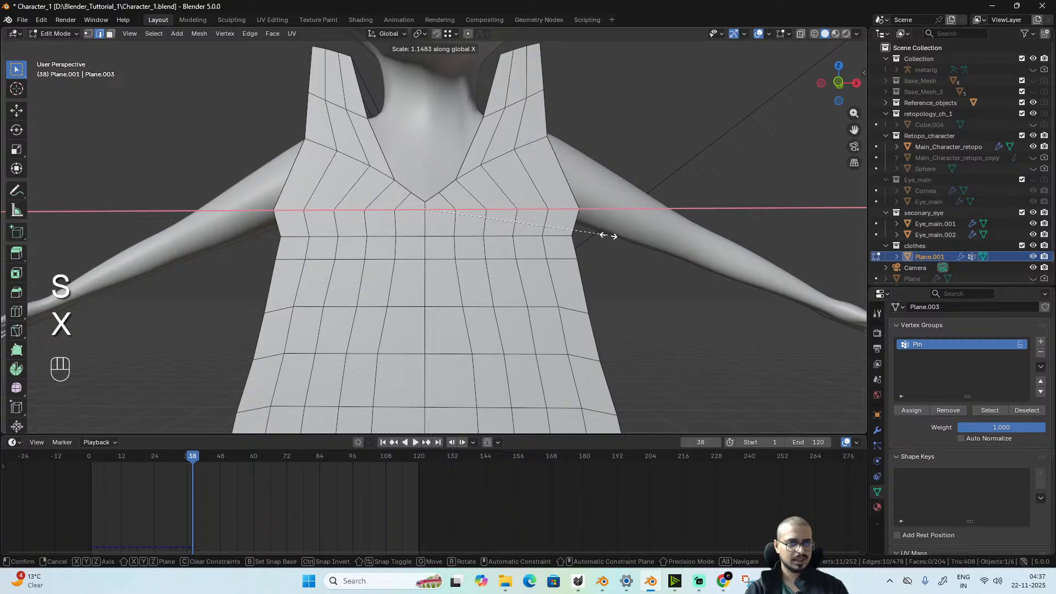
click(604, 237)
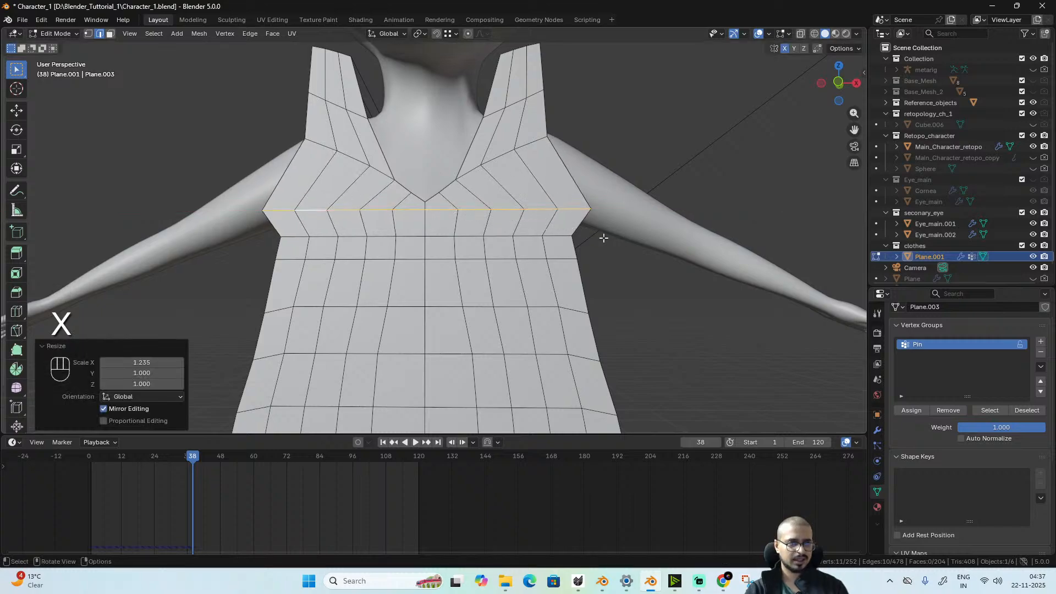
- Widen the second front loop beneath the V-neck to about 1.126 along X
alt+click(550, 236)
key(s)
key(x)
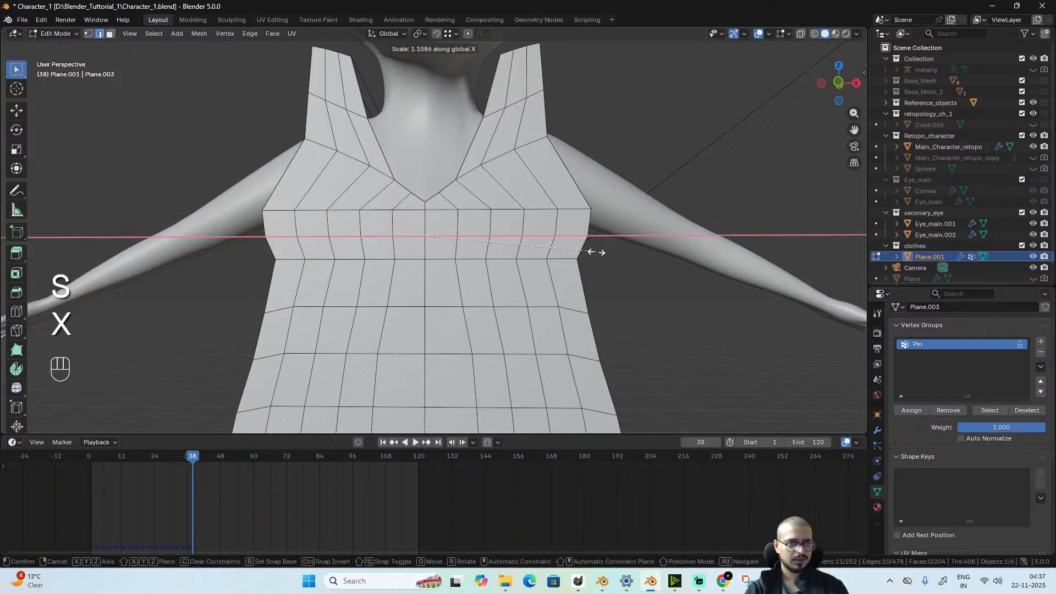
click(600, 252)
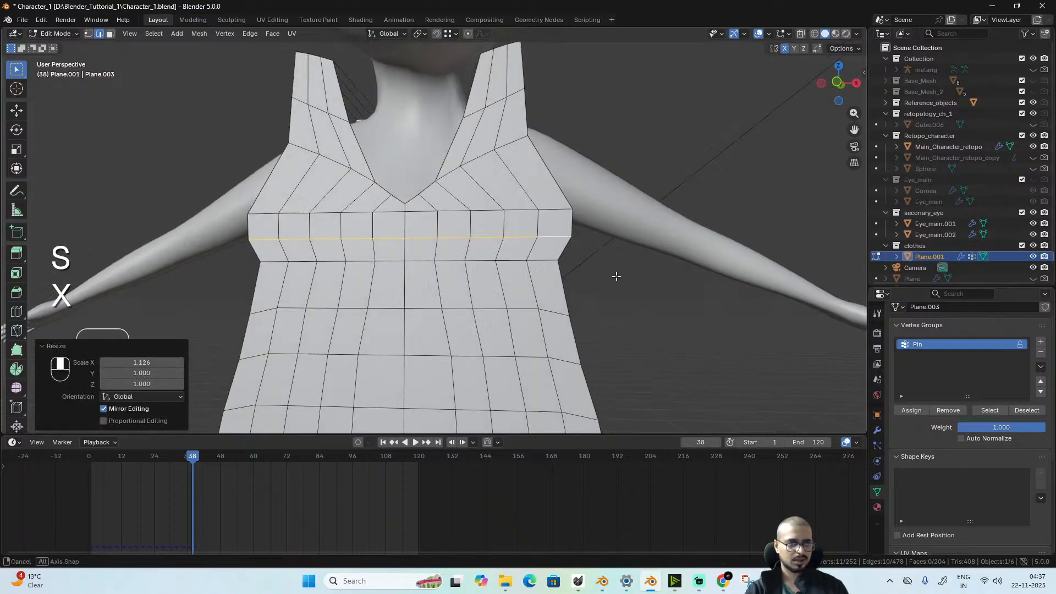
- Widen the upper back loop at armpit level to about 1.18 along X
middle_drag(615, 277, 473, 275)
alt+click(363, 229)
key(s)
key(x)
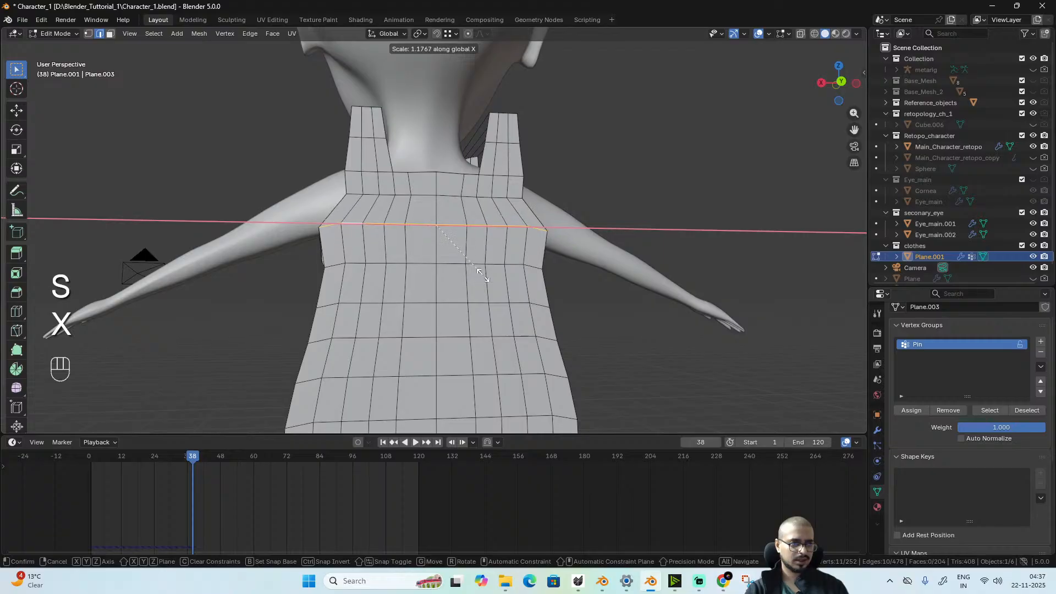
click(479, 277)
- Widen the next back loop down to about 1.159 along X
alt+click(379, 263)
key(s)
key(x)
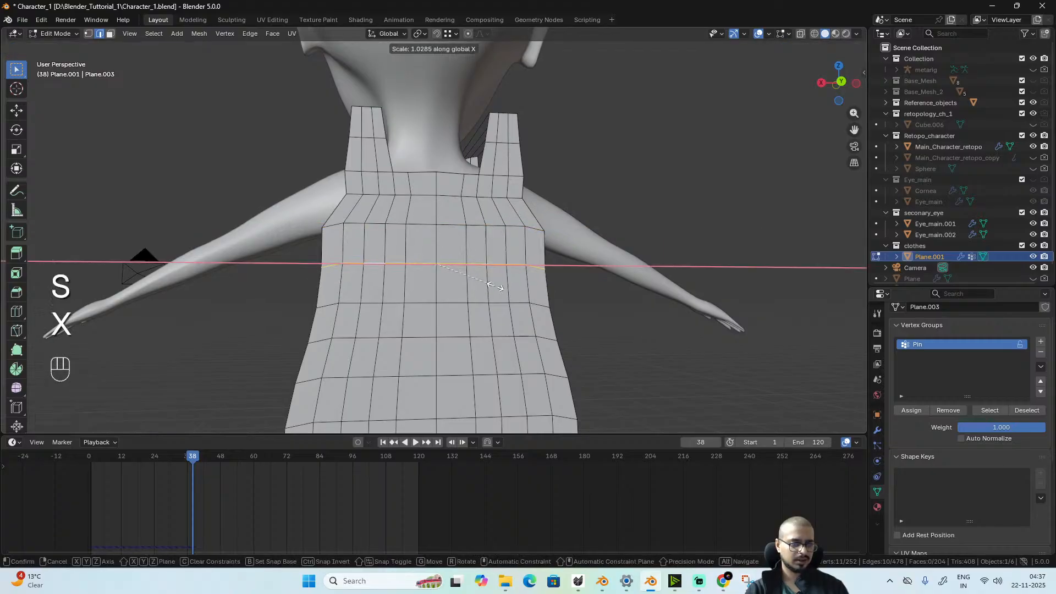
click(503, 287)
- Widen the third front loop beneath the V-neck to about 1.11 along X
middle_drag(504, 286, 688, 308)
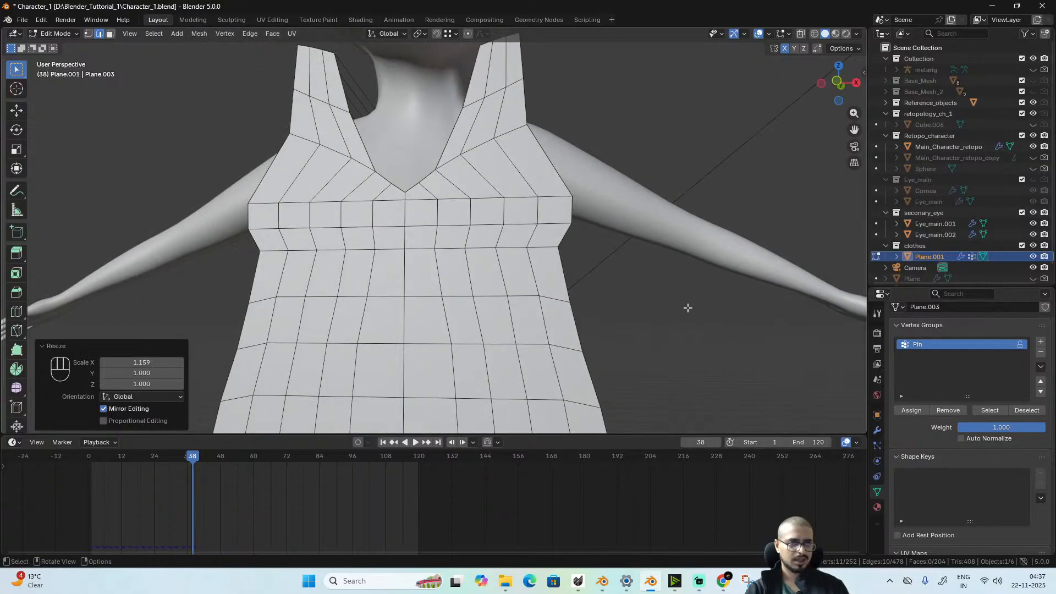
alt+click(561, 260)
key(s)
key(x)
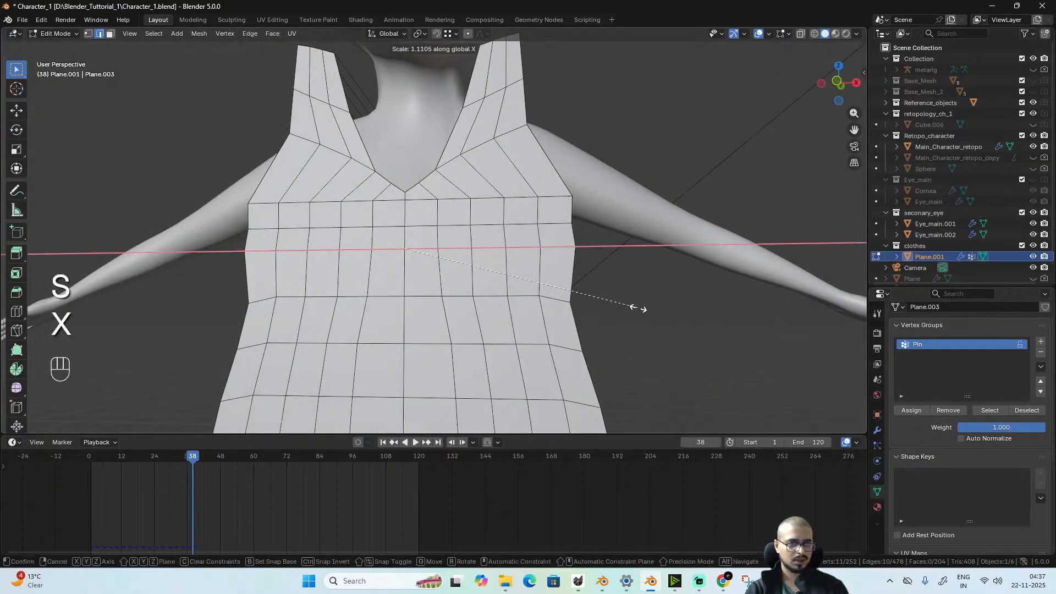
click(638, 308)
- Leave mesh editing, rerun the cloth simulation from the start to frame 24 and check the side and armhole
middle_drag(627, 318, 522, 255)
key(Tab)
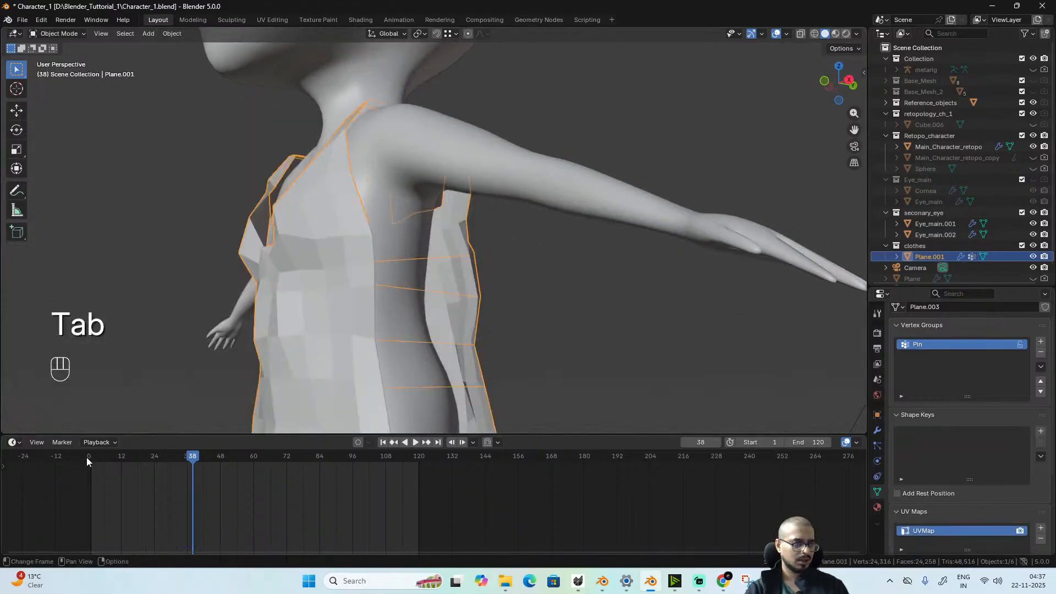
click(88, 457)
key(space)
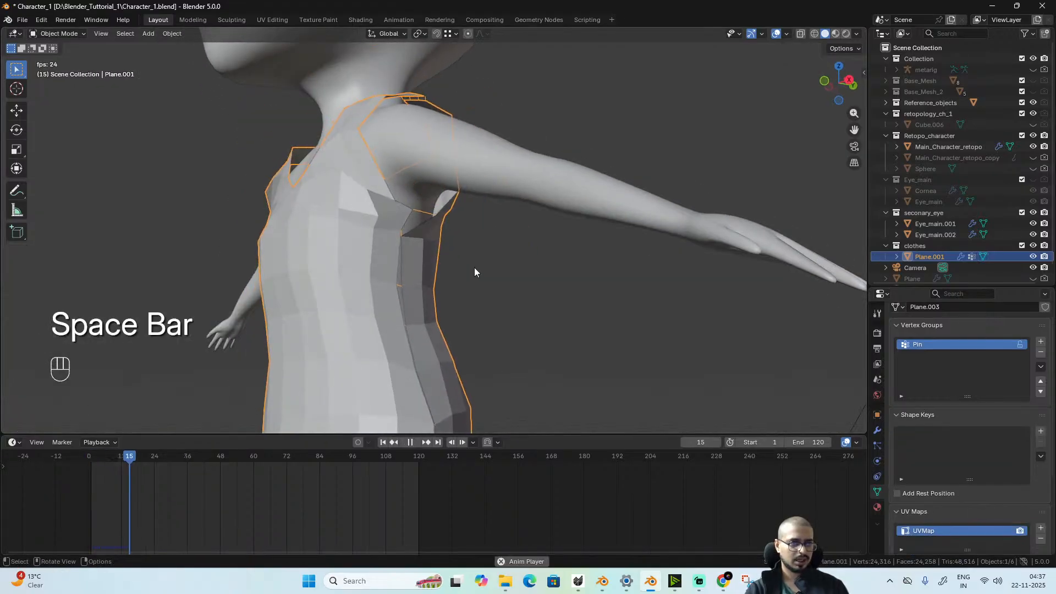
key(space)
alt+middle_drag(475, 272, 466, 246)
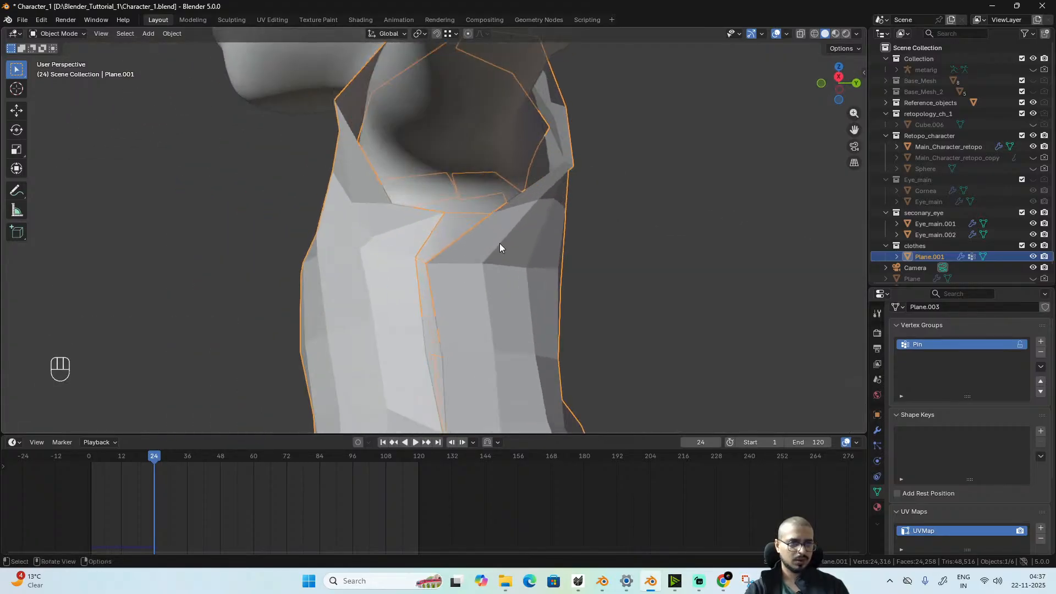
- Edit the dress mesh again and widen the upper back loop at armpit level to about 1.169 along X
key(Tab)
alt+middle_drag(612, 249, 457, 255)
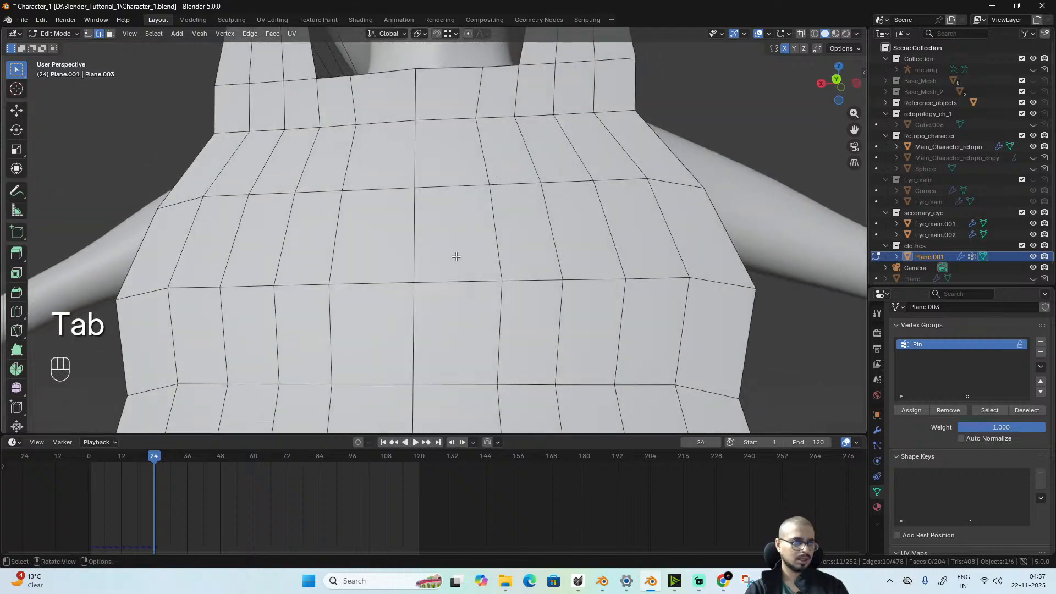
scroll(458, 255, down, 4)
alt+middle_drag(403, 295, 392, 302)
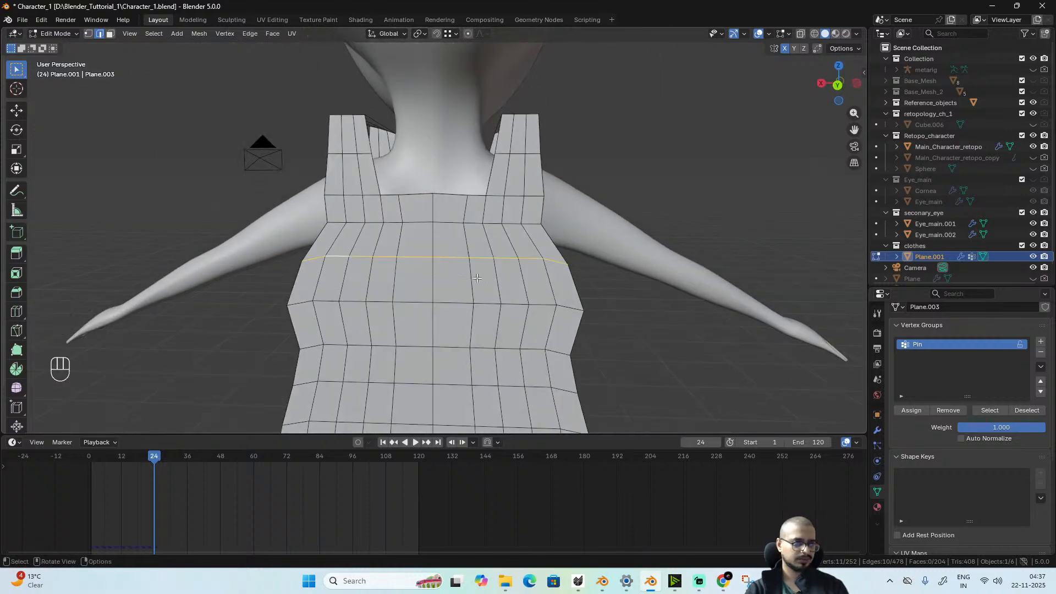
key(s)
key(x)
click(552, 299)
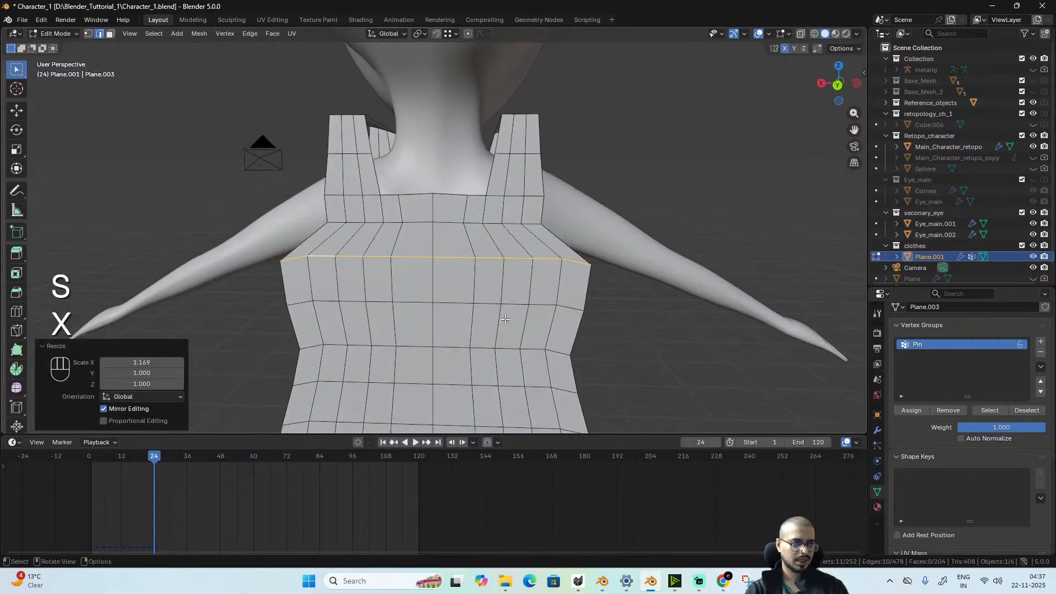
- Scale the front loop directly beneath the V-neck uniformly to about 1.1
alt+middle_drag(552, 298, 714, 295)
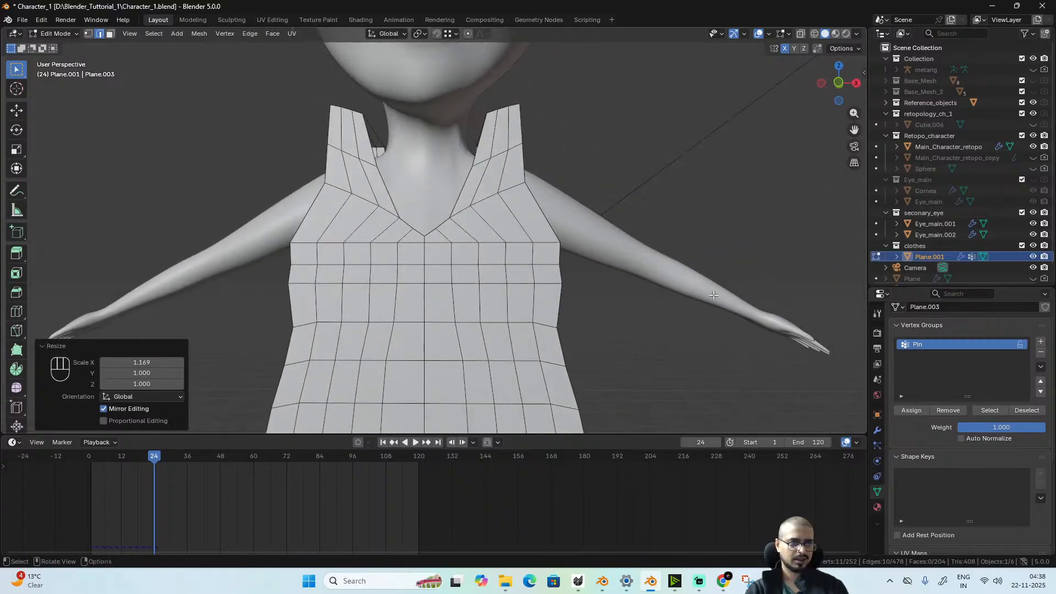
alt+click(534, 237)
key(s)
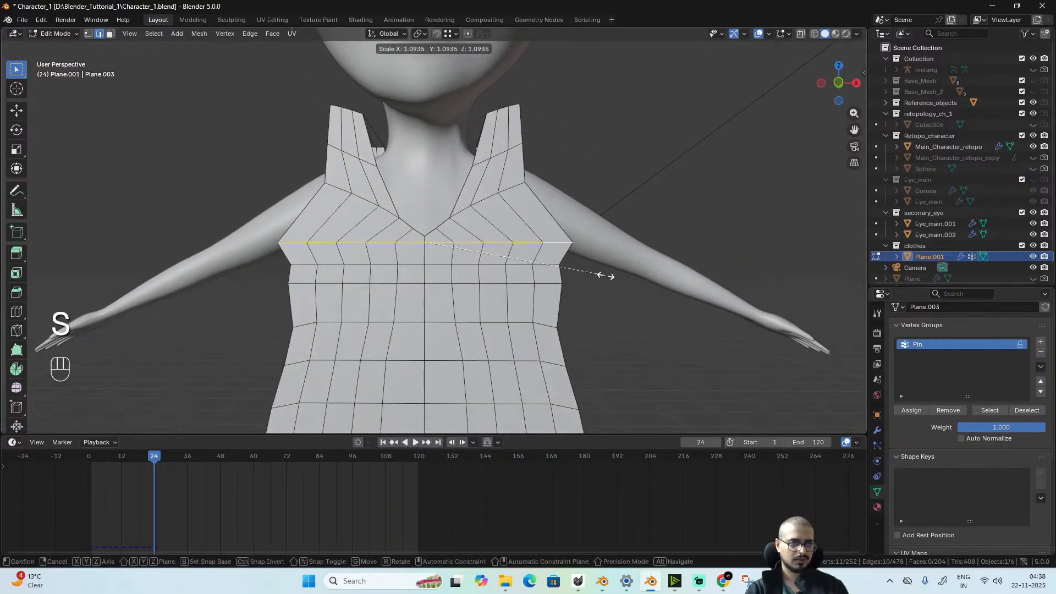
click(608, 275)
- Leave mesh editing, replay the cloth simulation from the start to frame 38 and inspect the shoulder and armhole
key(Tab)
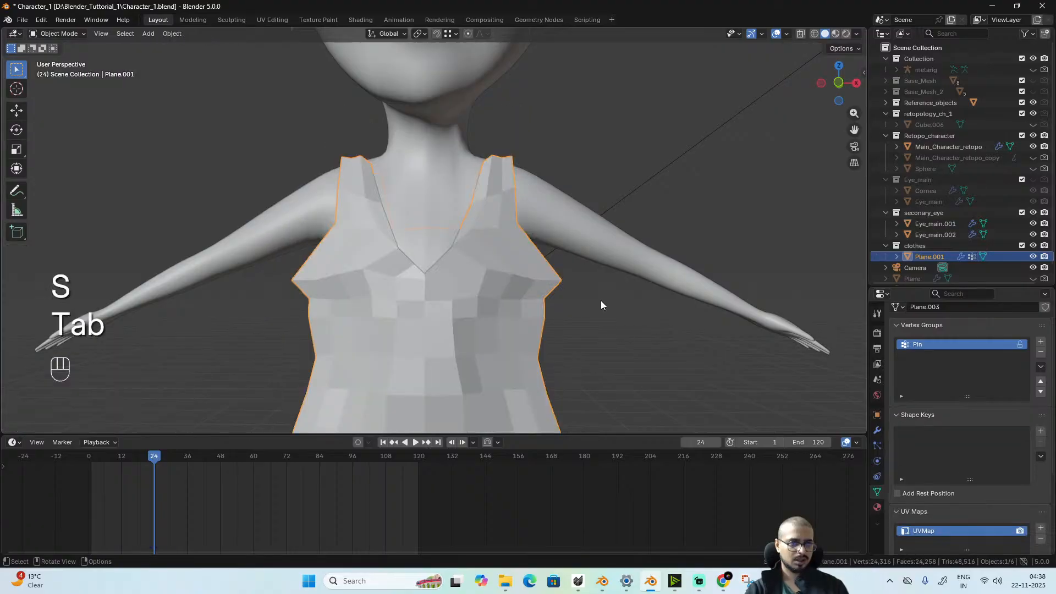
click(90, 457)
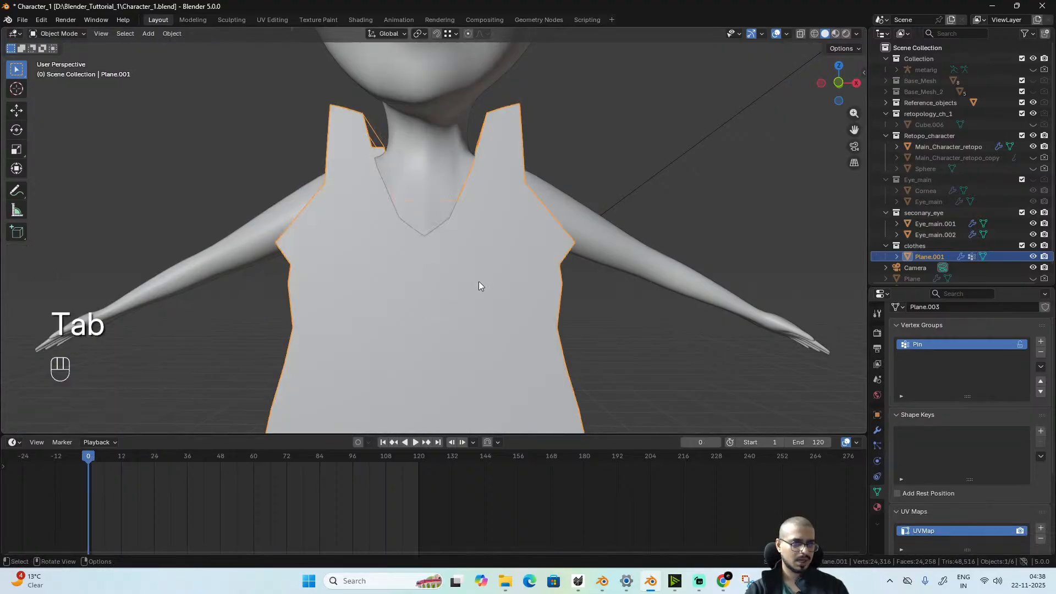
key(space)
alt+middle_drag(558, 313, 465, 243)
key(space)
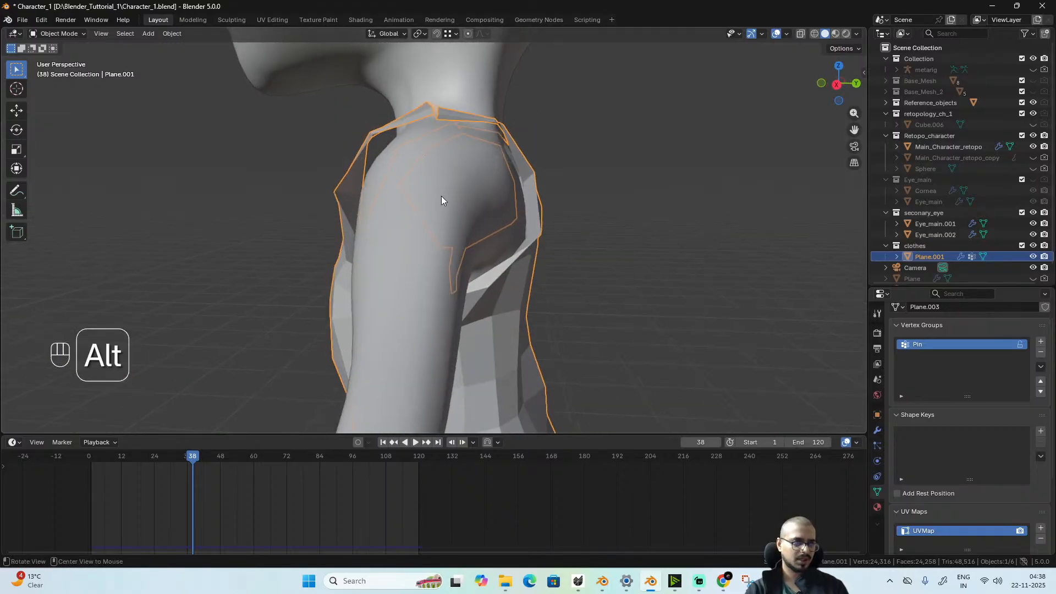
alt+middle_drag(444, 198, 477, 191)
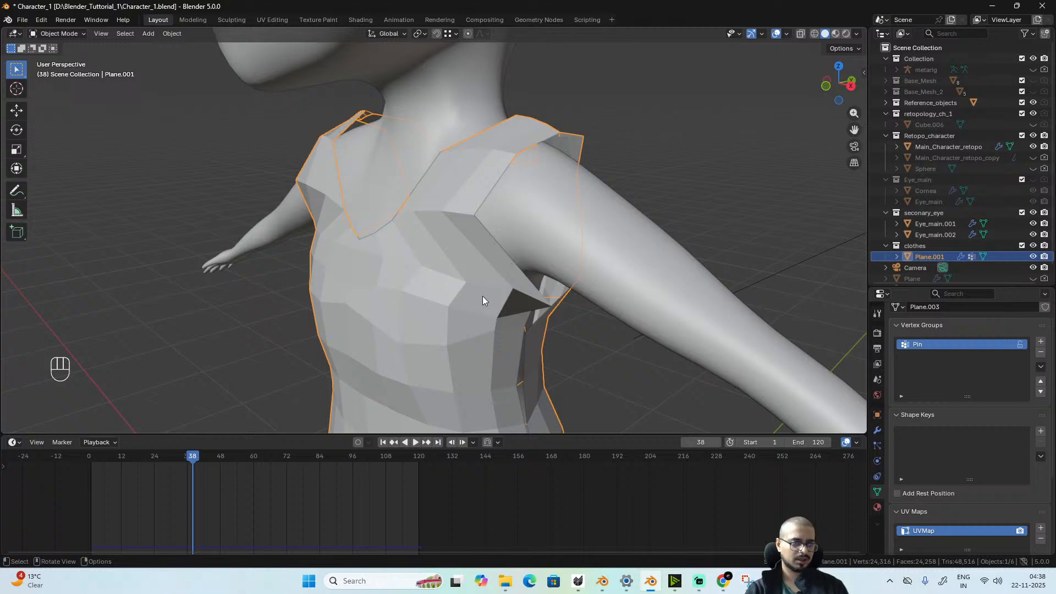
- Return to frame 1 and space the edge rows at the base of both front straps evenly with LoopTools Gstretch
click(92, 458)
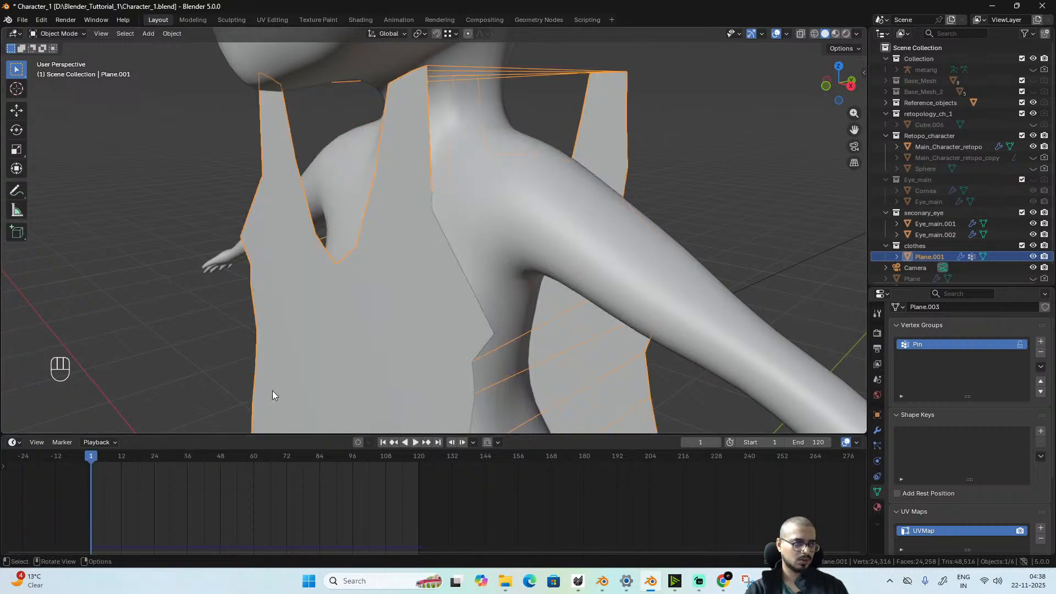
alt+middle_drag(273, 391, 537, 310)
scroll(539, 260, up, 2)
key(Tab)
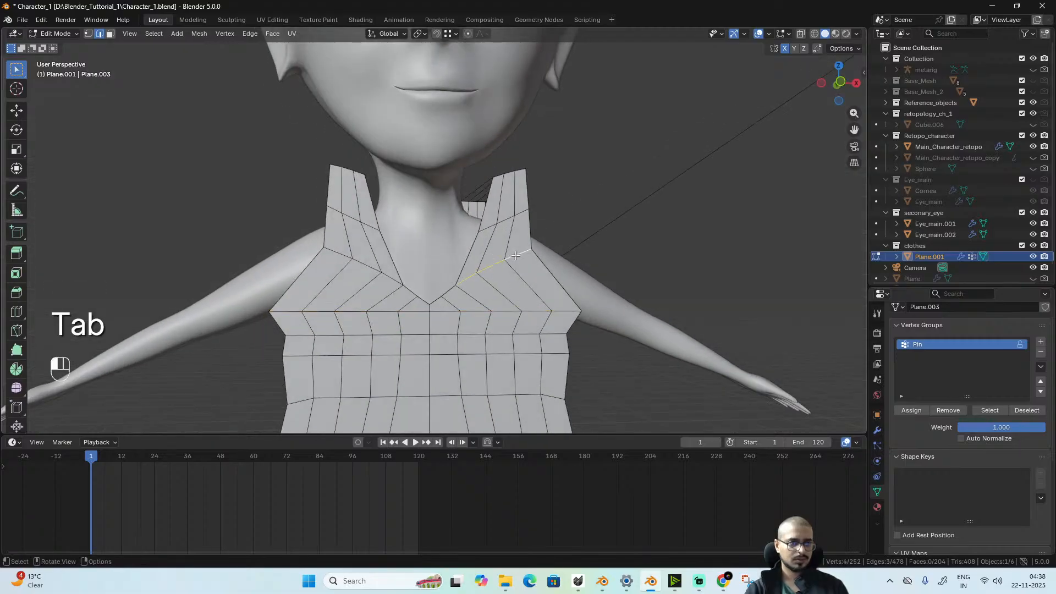
alt+shift+click(369, 270)
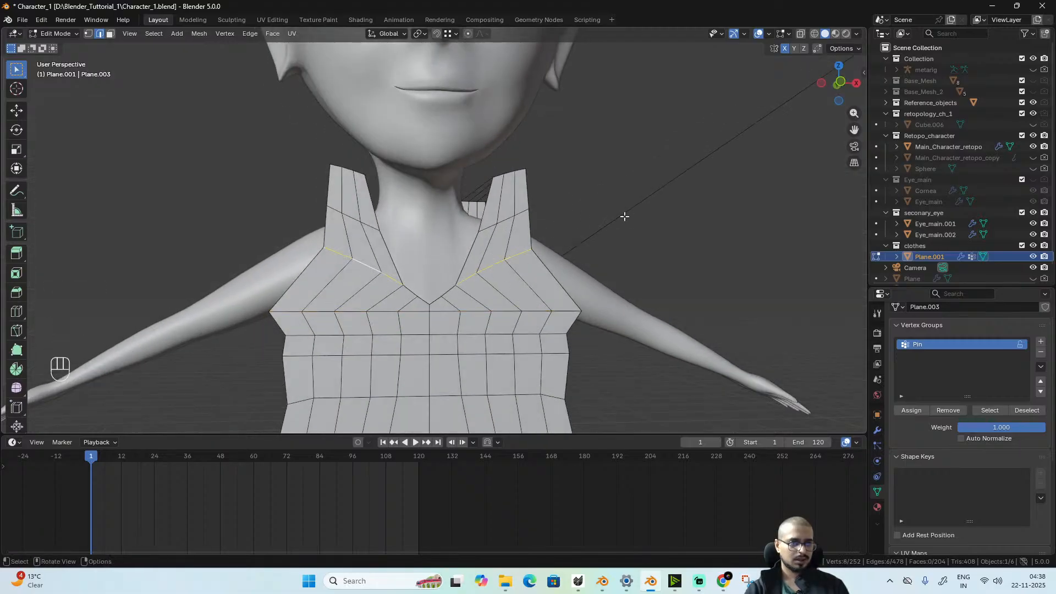
key(ctrl+e)
mouse_move(627, 206)
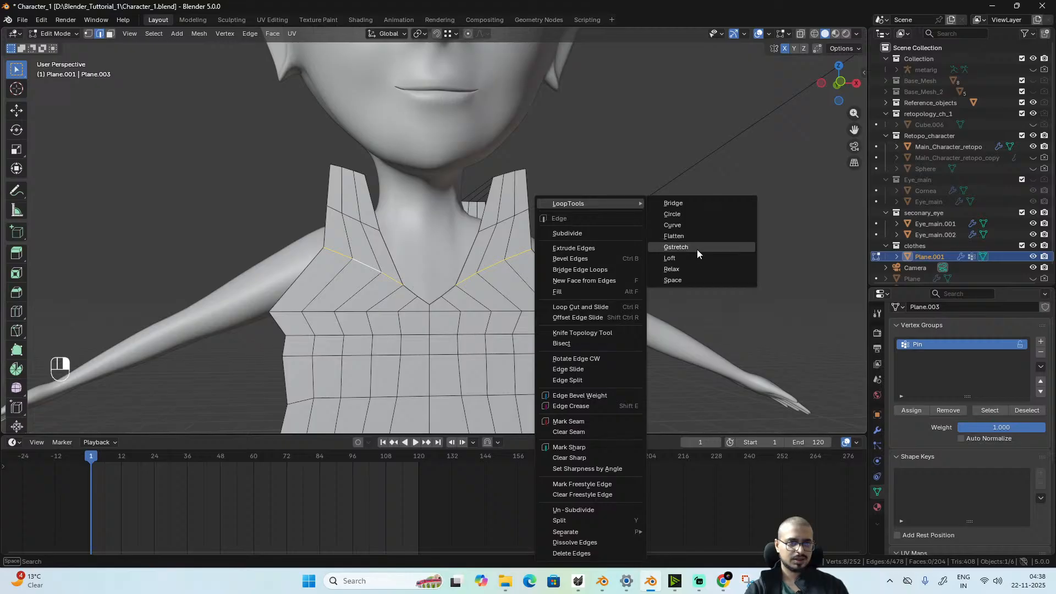
click(697, 250)
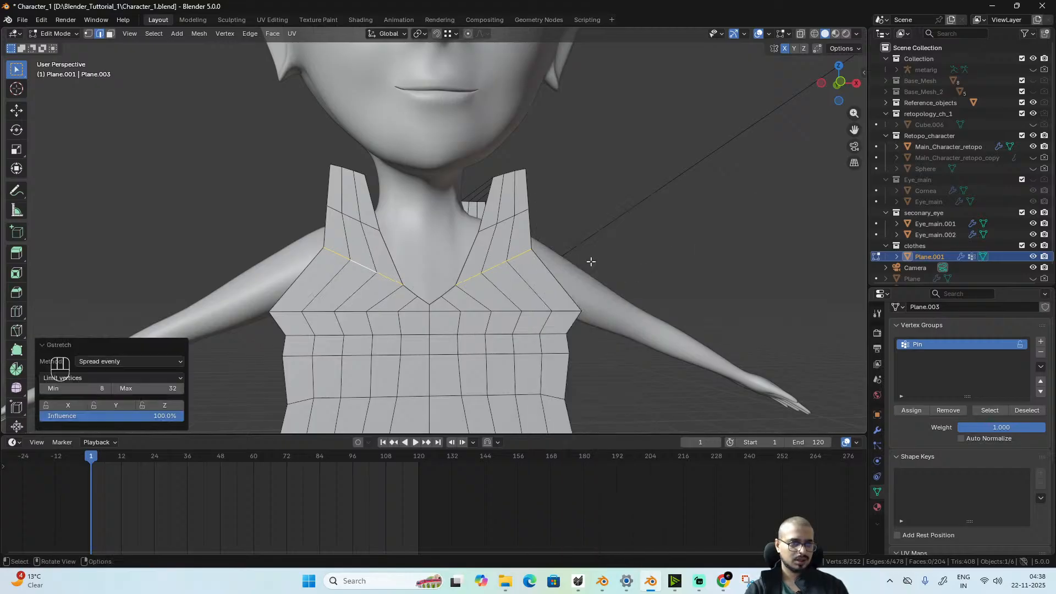
- In front view, rotate one front strap's base row -25.1° to level it and move it about 0.078 m outward along X
alt+click(522, 254)
key(KP_1)
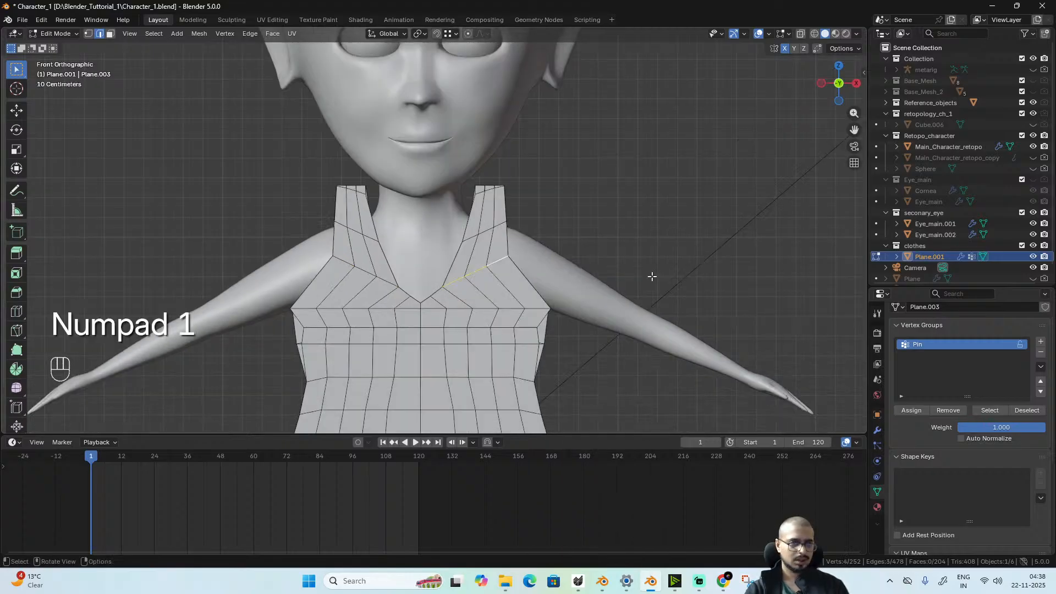
key(r)
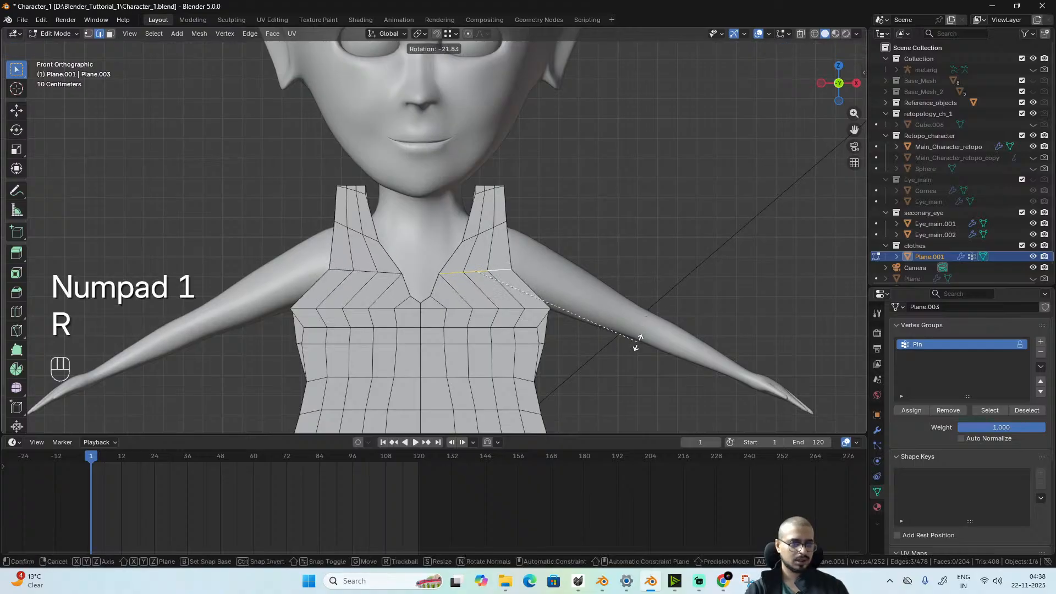
click(634, 349)
key(g)
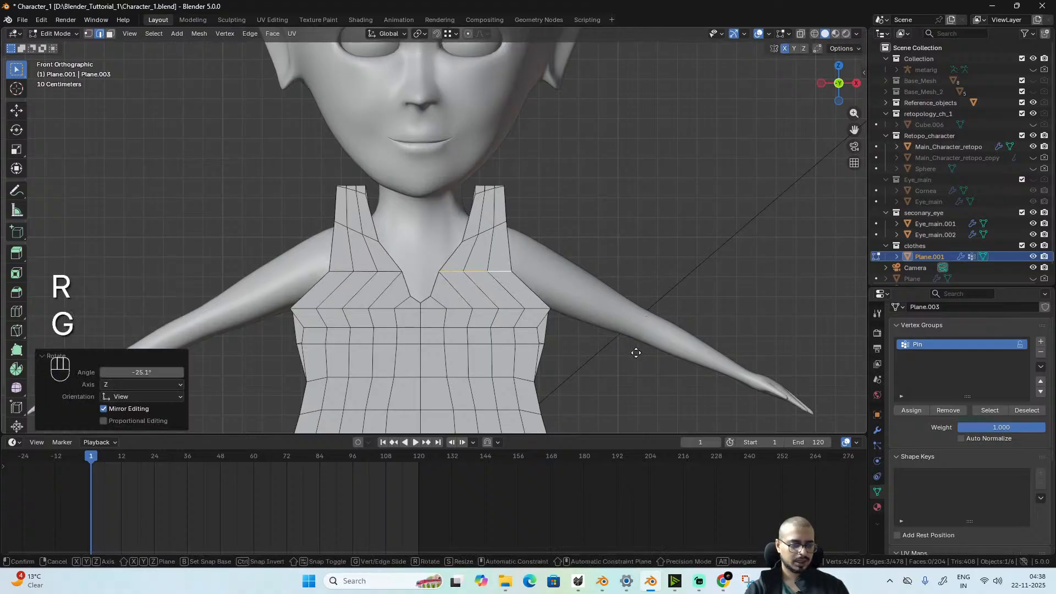
key(x)
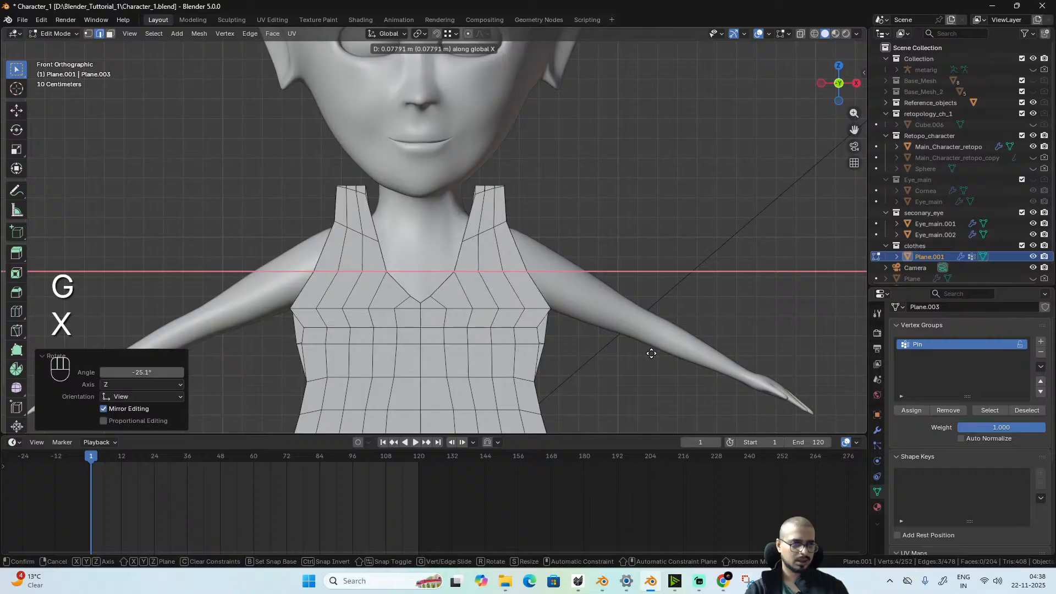
click(651, 353)
- Rotate the strap's middle edge row -24° to level it and move it about 0.022 m outward along X
click(489, 235)
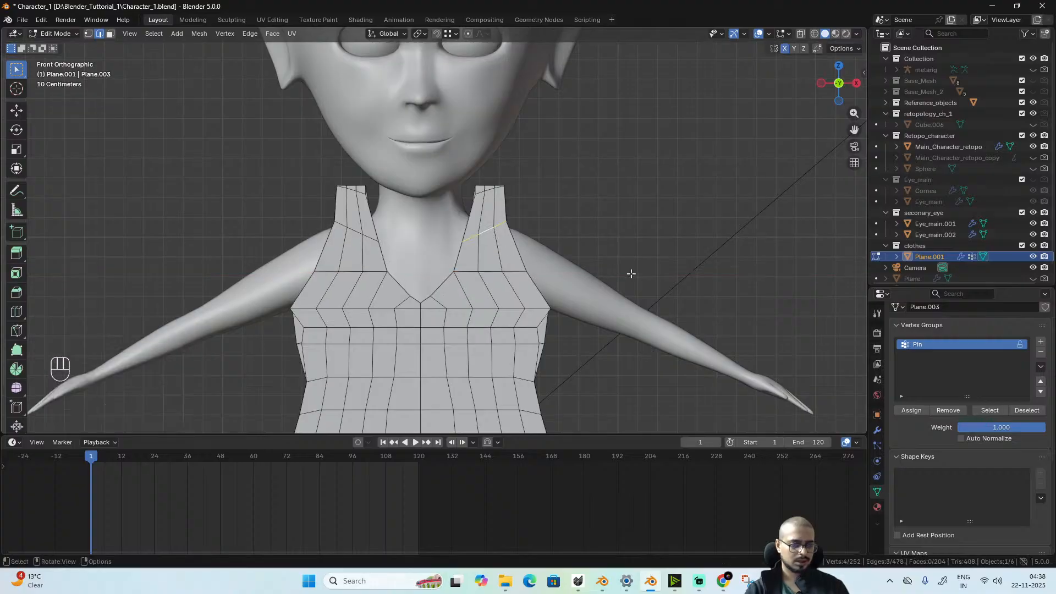
key(r)
click(605, 332)
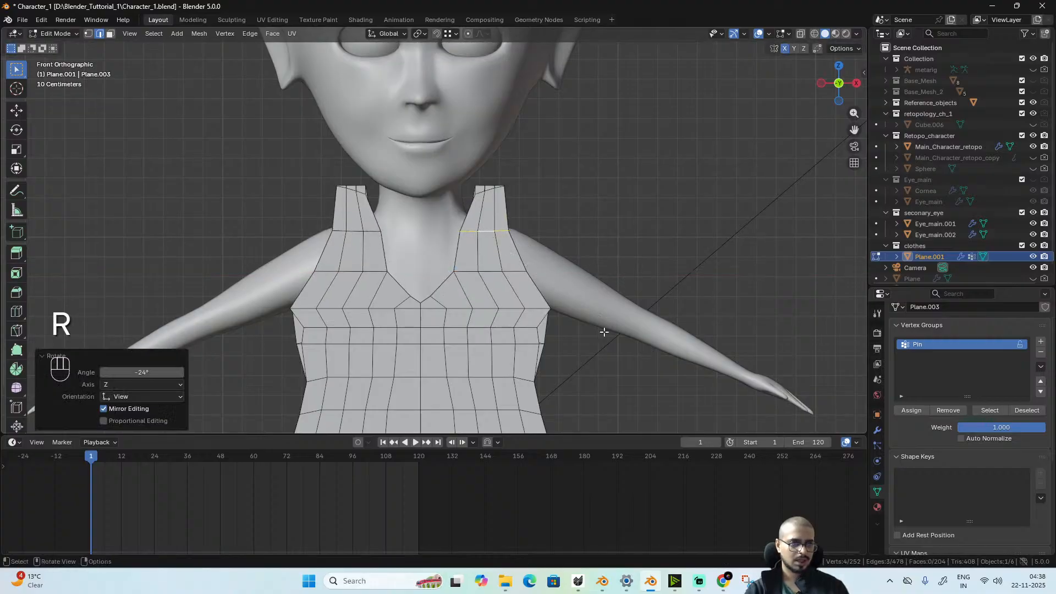
key(g)
key(x)
click(606, 329)
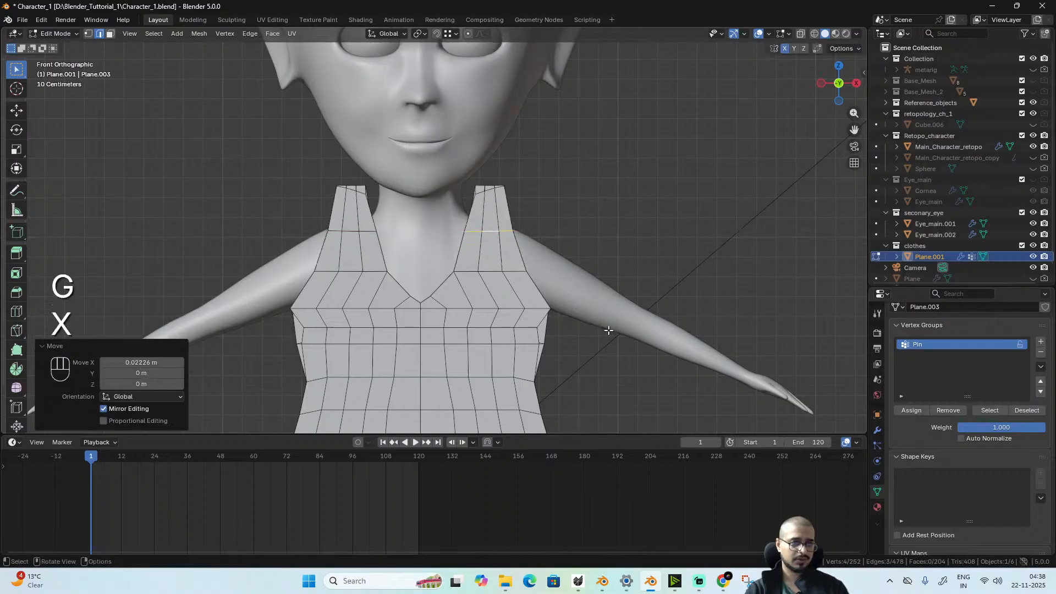
- Level the edge row near the strap's top by rotating it -16.5° in front view
click(490, 193)
key(r)
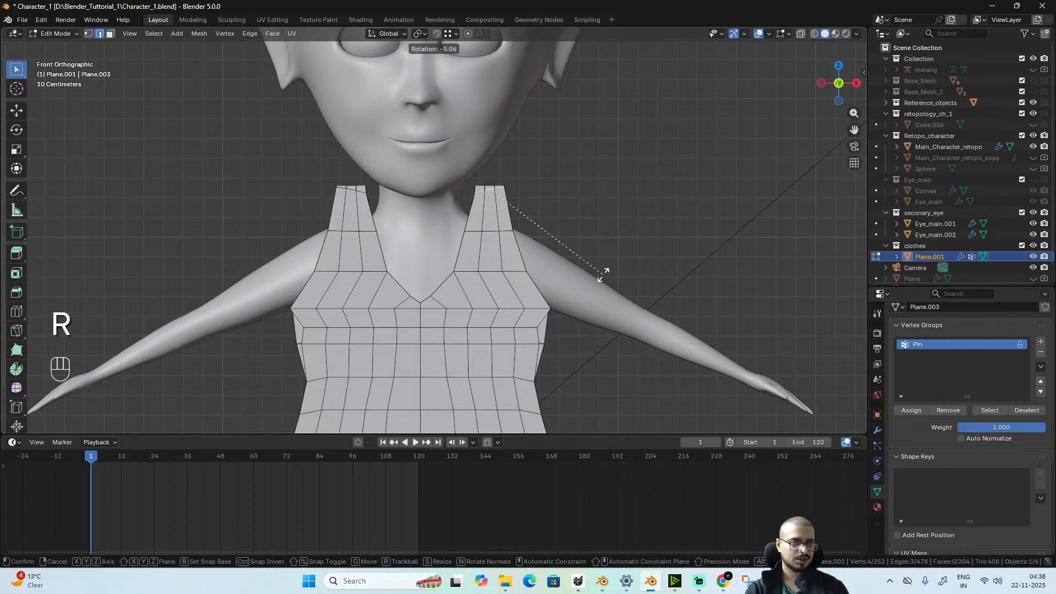
click(586, 297)
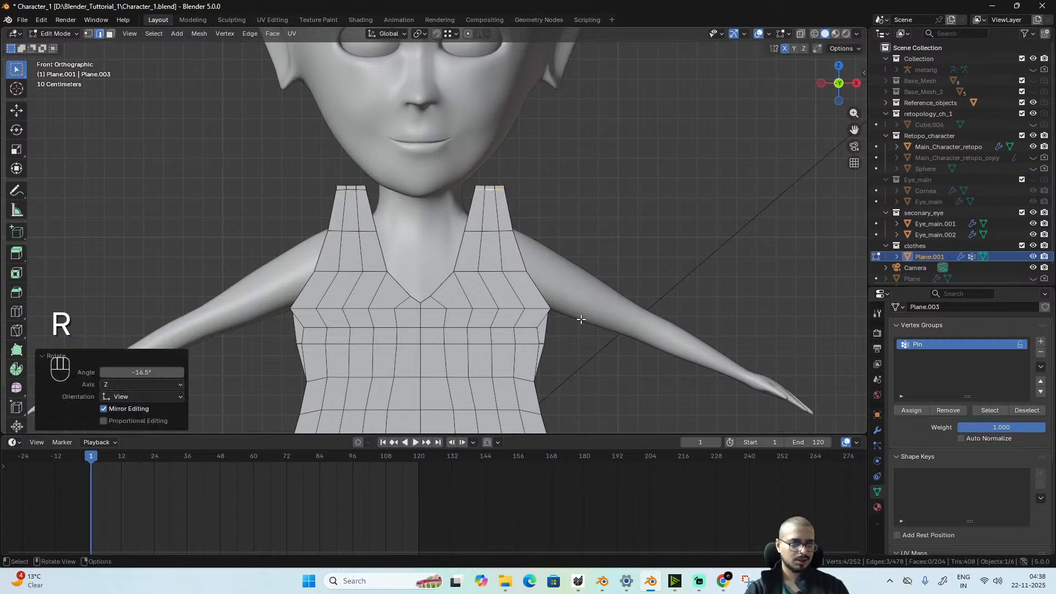
- Narrow the front strap by scaling its base edge row to 0.658 and its middle edge row to 0.718
click(498, 273)
key(s)
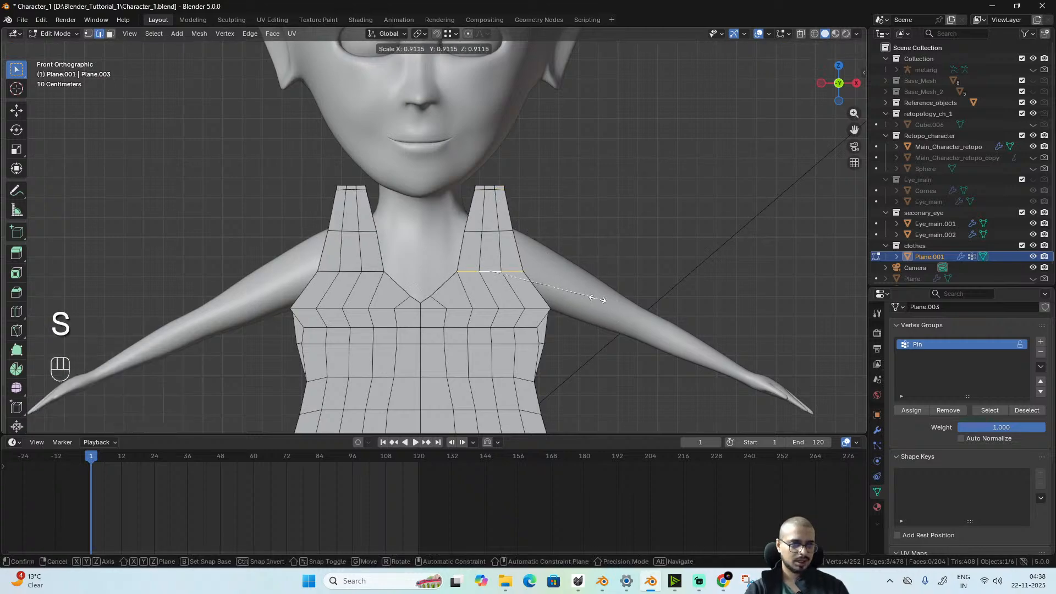
click(567, 295)
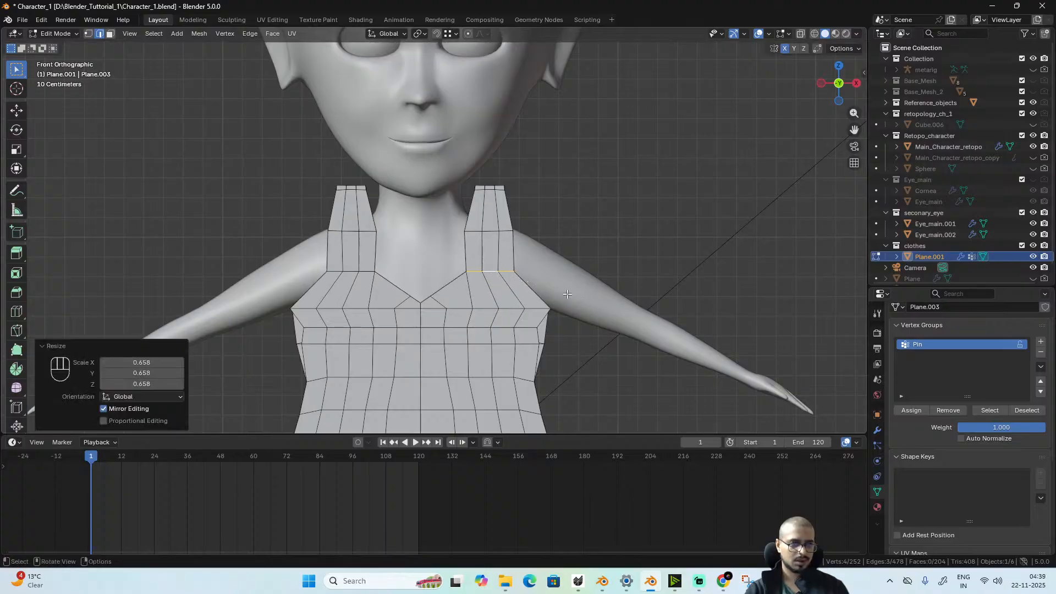
click(497, 233)
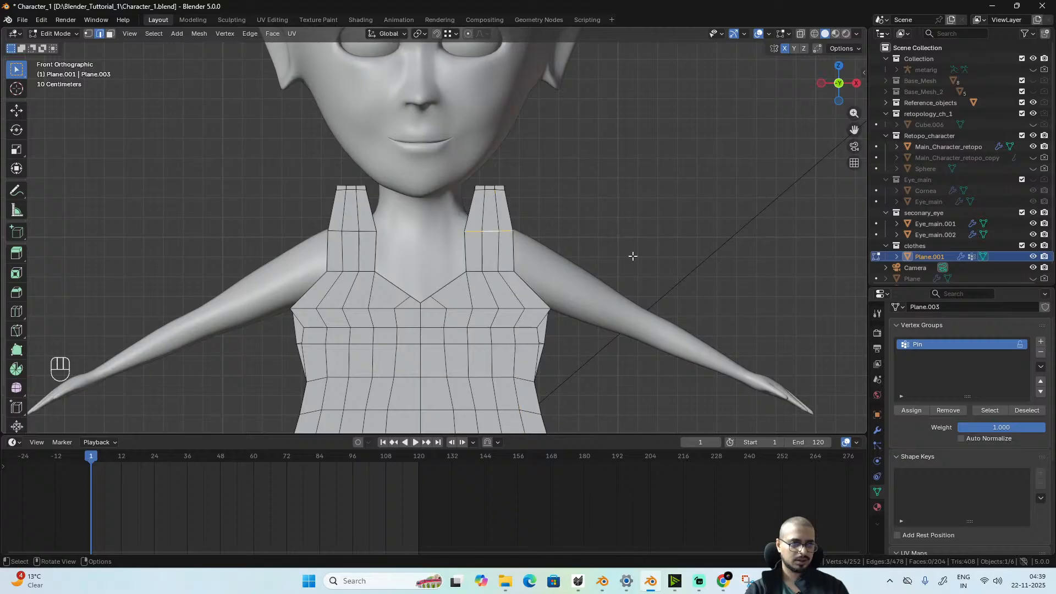
key(s)
click(591, 256)
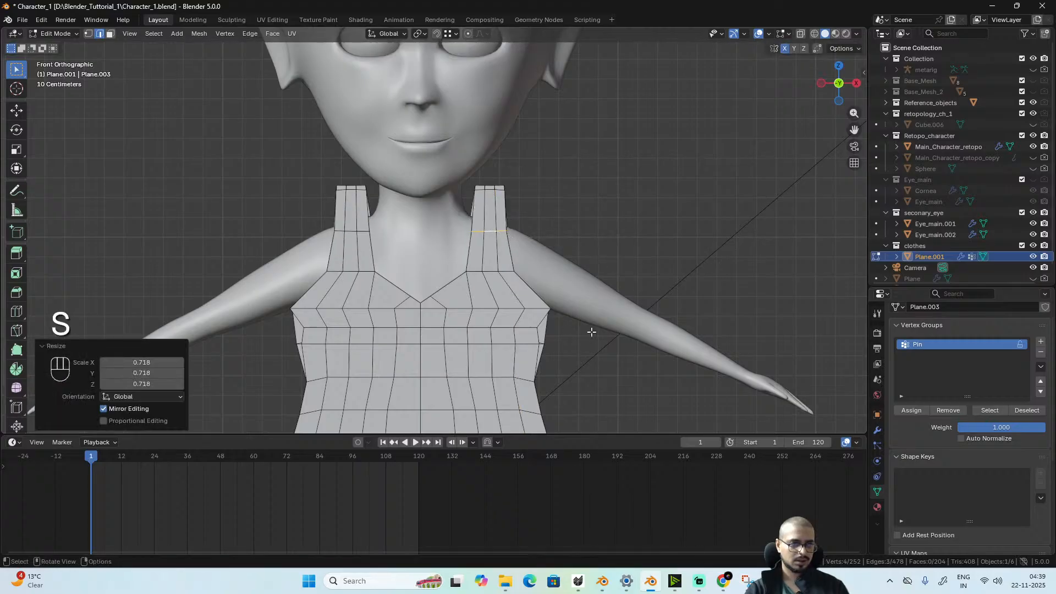
- Widen the two front edge rows just below the V-neckline, scaling the upper one to 1.075 and the lower one to 1.039
alt+click(527, 328)
key(s)
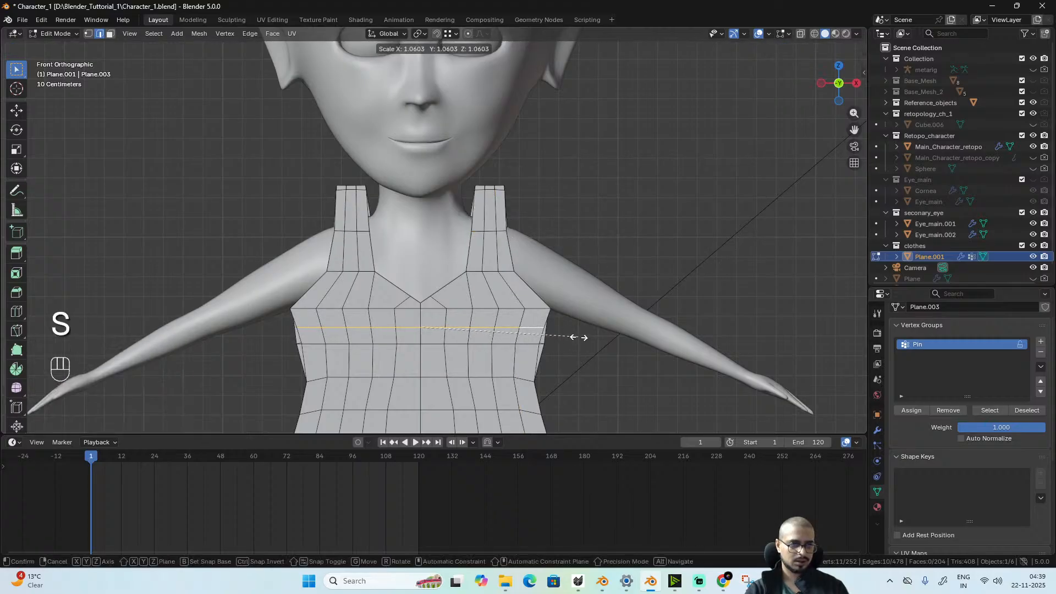
click(581, 338)
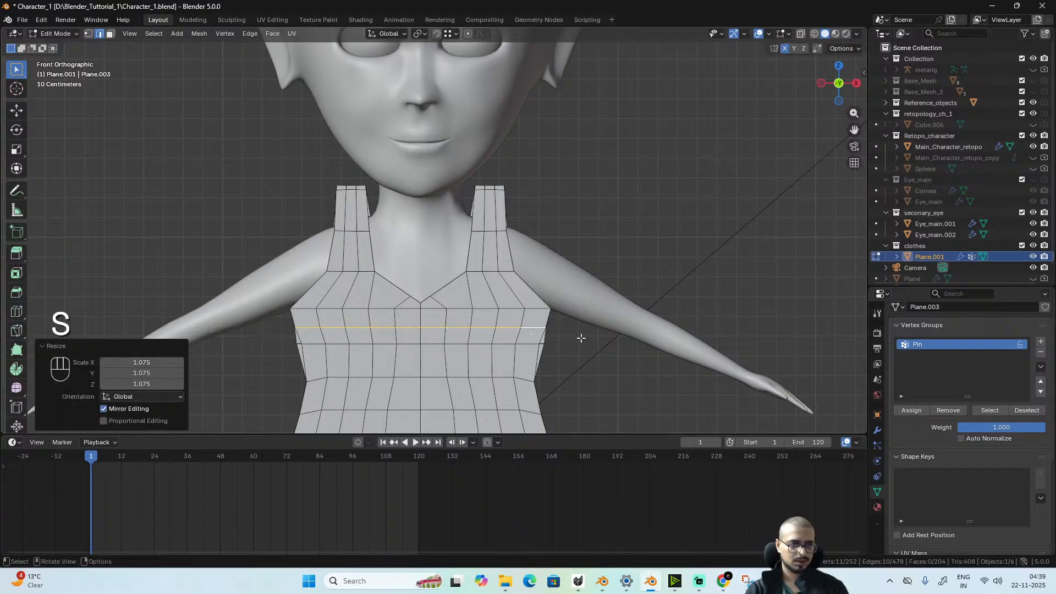
alt+click(528, 344)
key(s)
click(580, 353)
- Lower the back neckline's edge row by about 0.118 m along Z with smooth proportional editing at size 0.290
middle_drag(605, 348, 357, 344)
scroll(443, 286, down, 3)
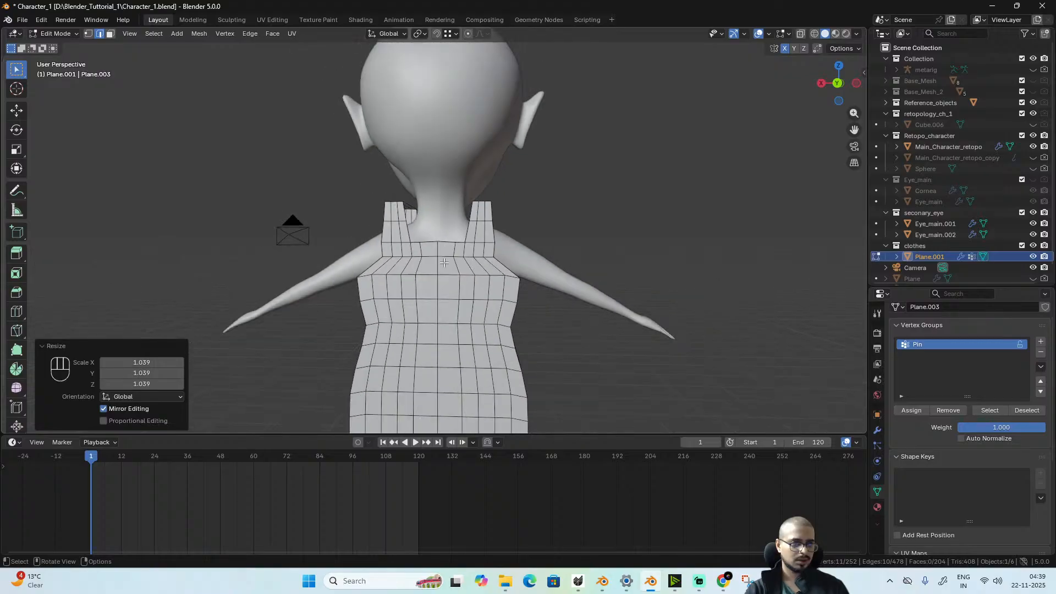
alt+click(416, 243)
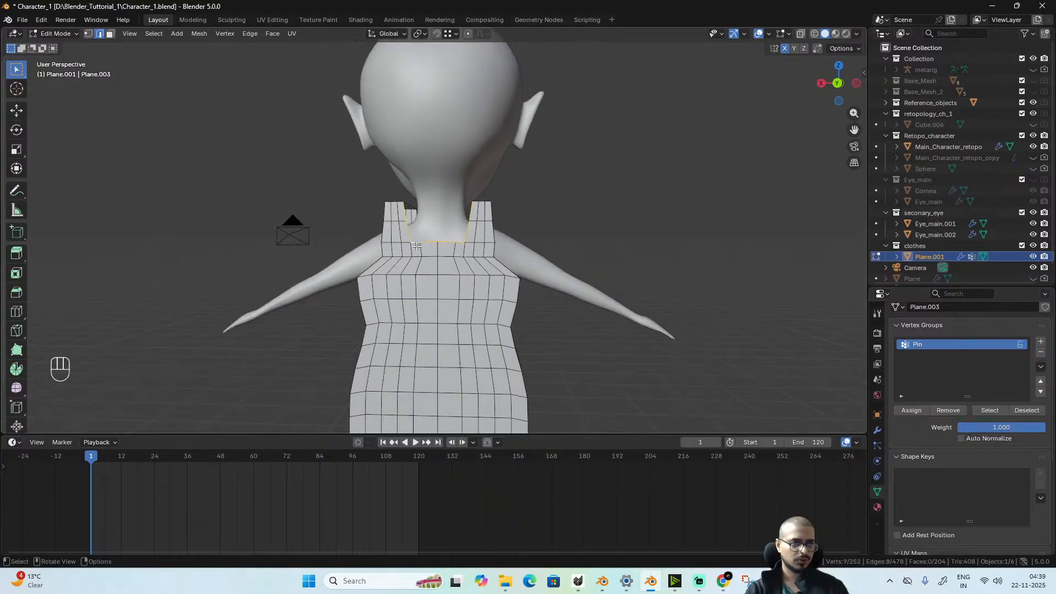
ctrl+shift+click(458, 243)
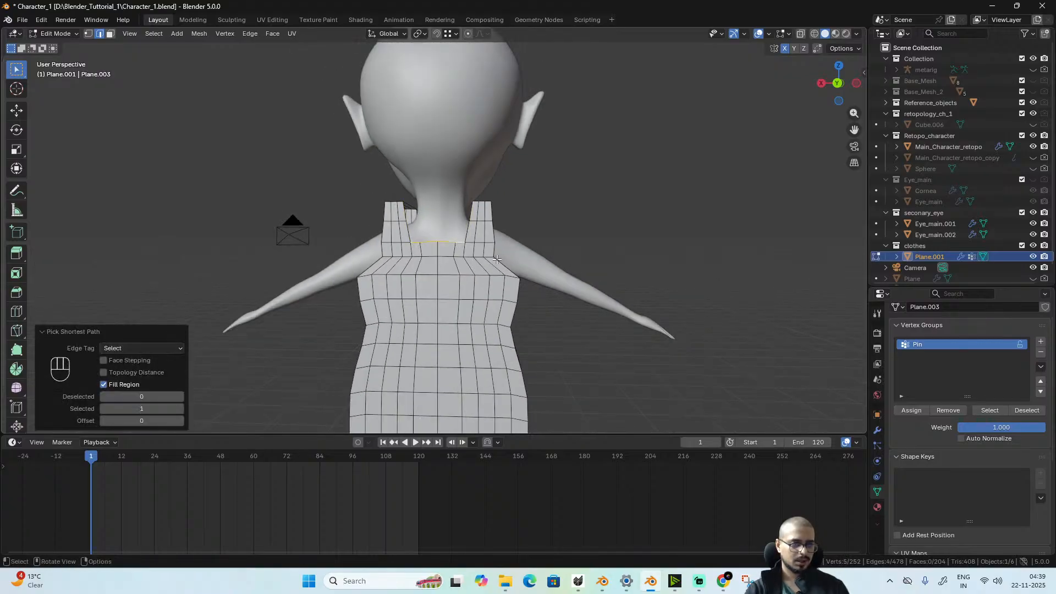
key(o)
key(g)
key(z)
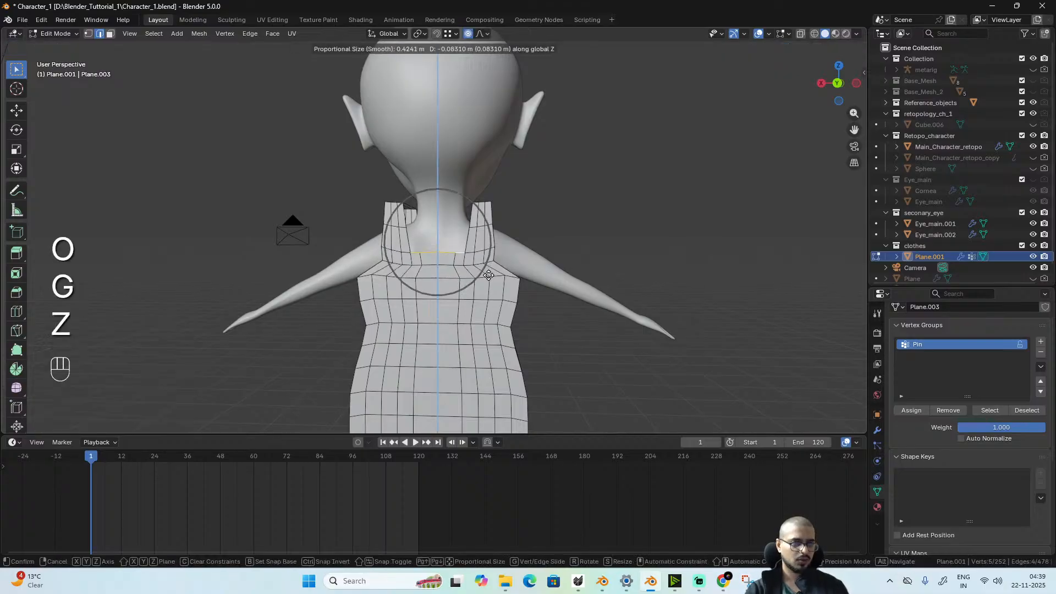
scroll(487, 280, up, 1)
click(486, 279)
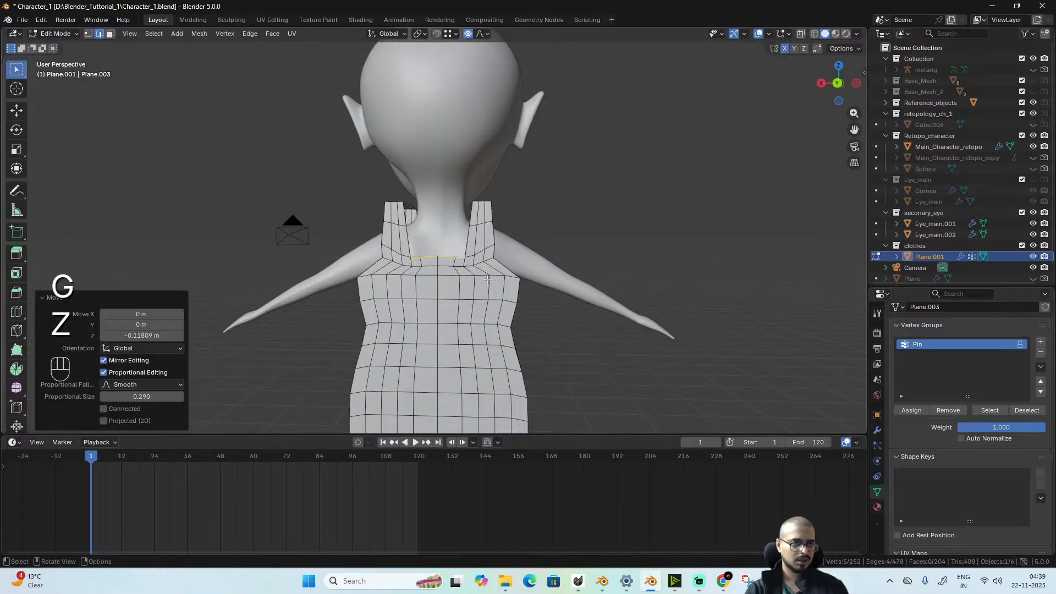
- Move the edge row across the upper back, at armhole level, slightly down along Z with proportional editing
scroll(454, 321, up, 3)
alt+click(394, 314)
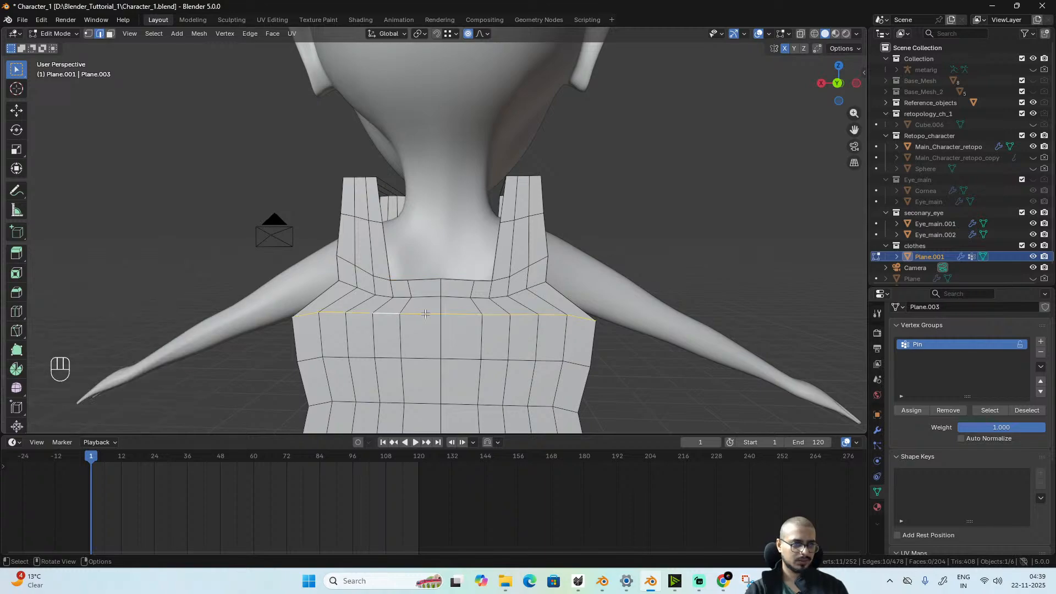
key(g)
key(z)
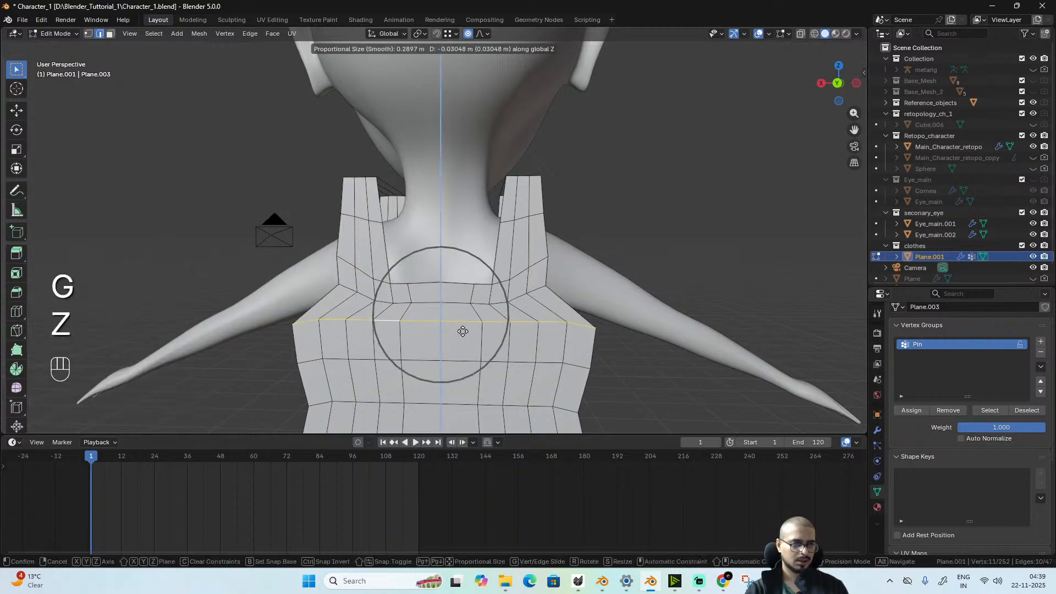
click(464, 340)
- Play the cloth simulation to frame 26 and examine how the dress fits around the armholes, shoulders and back
alt+drag(434, 352, 523, 353)
key(Tab)
key(space)
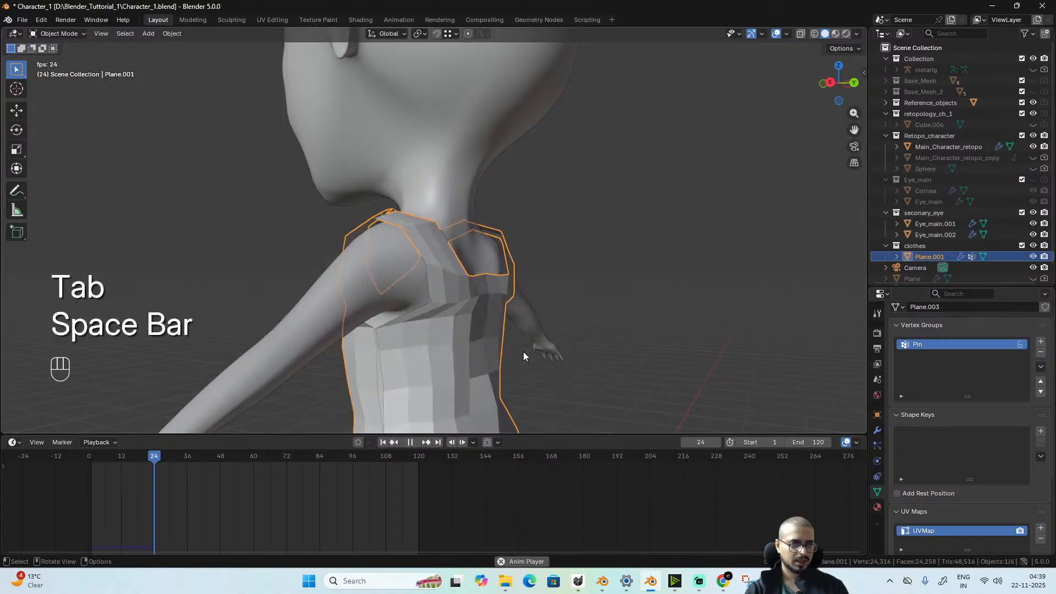
key(space)
alt+drag(455, 365, 443, 299)
scroll(404, 283, up, 1)
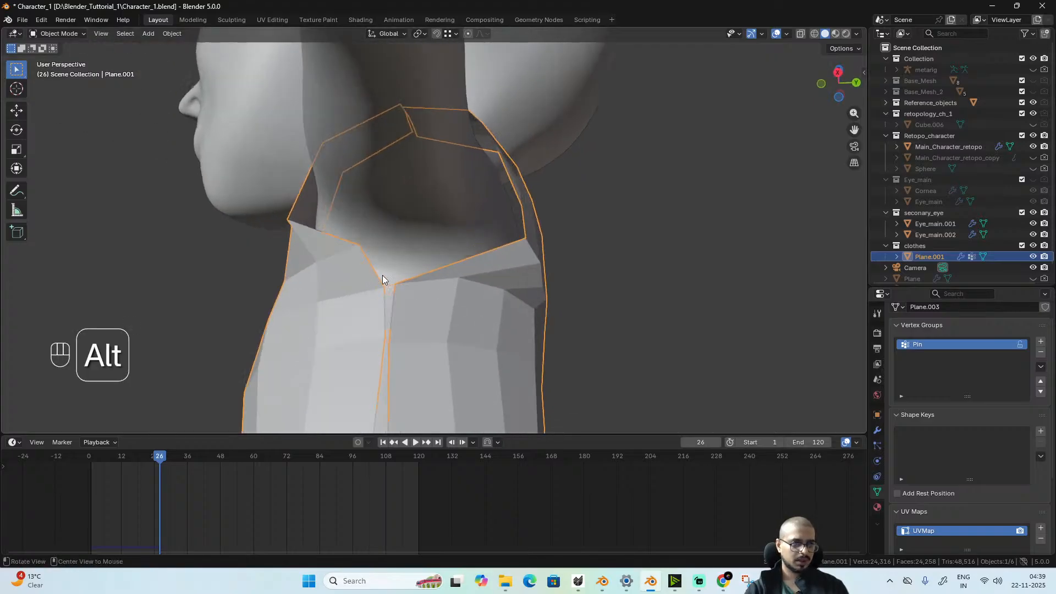
alt+drag(384, 271, 252, 318)
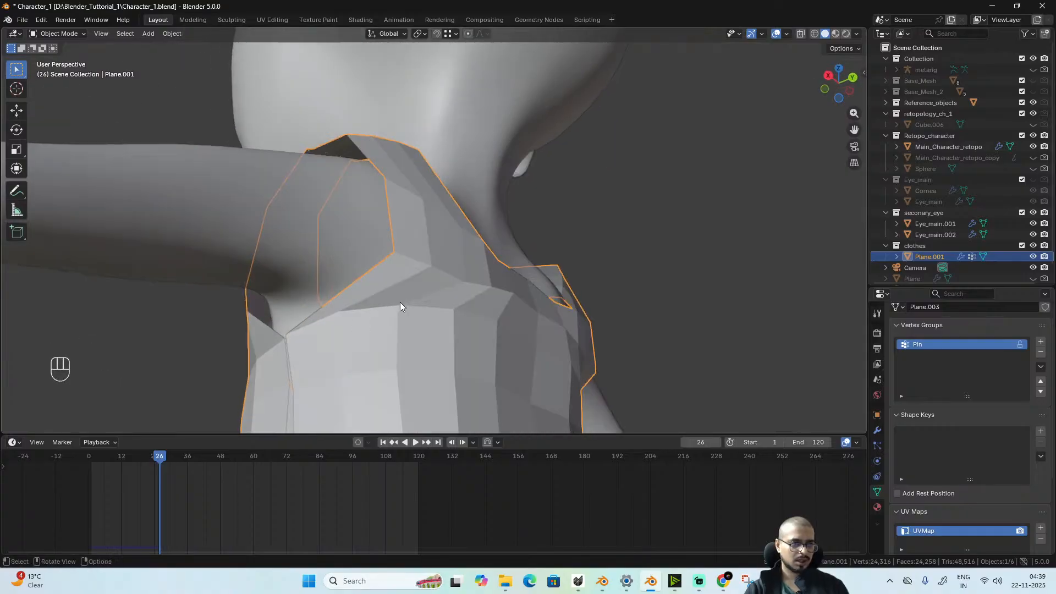
alt+drag(393, 308, 409, 360)
alt+drag(371, 302, 473, 295)
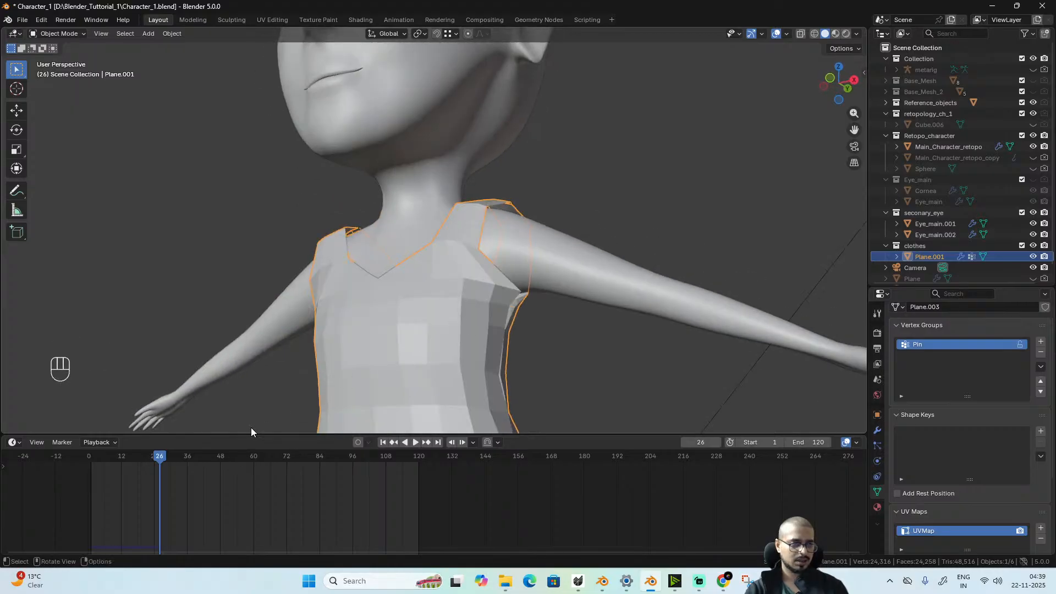
- Return to frame 0 and join the front underarm corner vertex to the matching back armhole vertex with a sewing edge
click(90, 454)
alt+drag(315, 382, 457, 303)
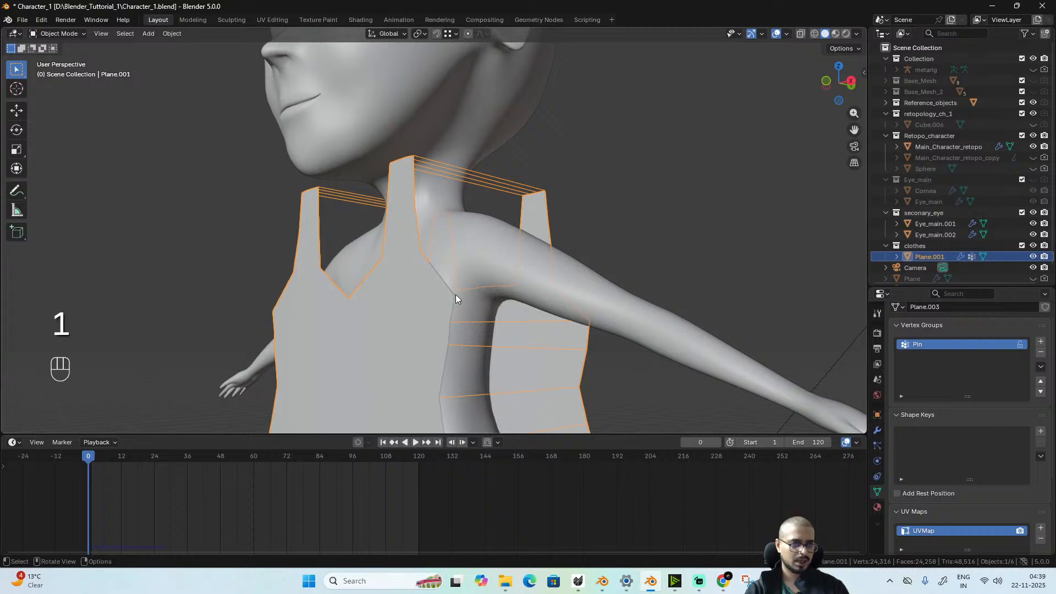
key(Tab)
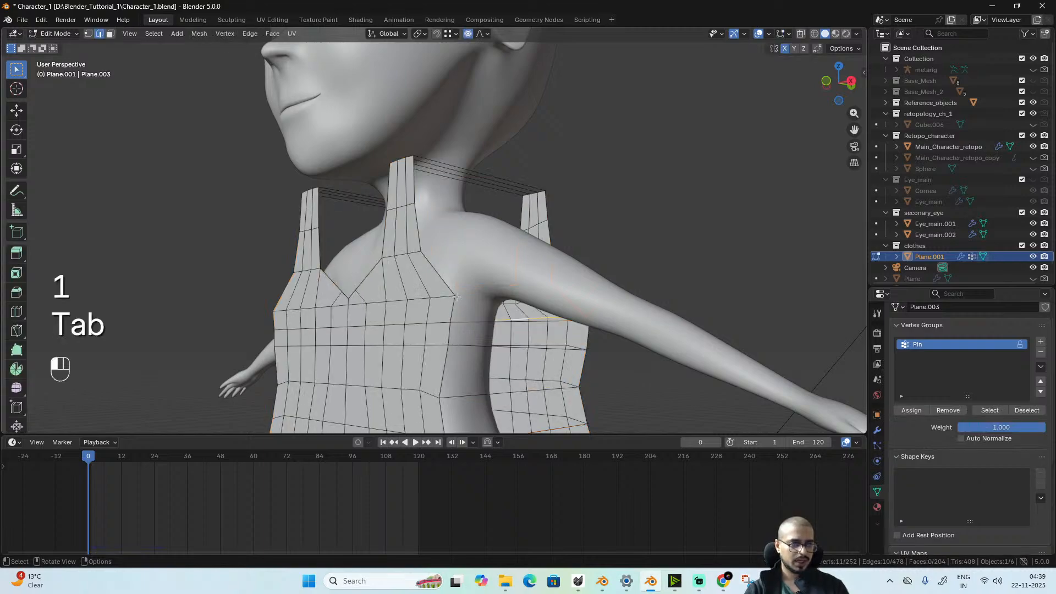
key(1)
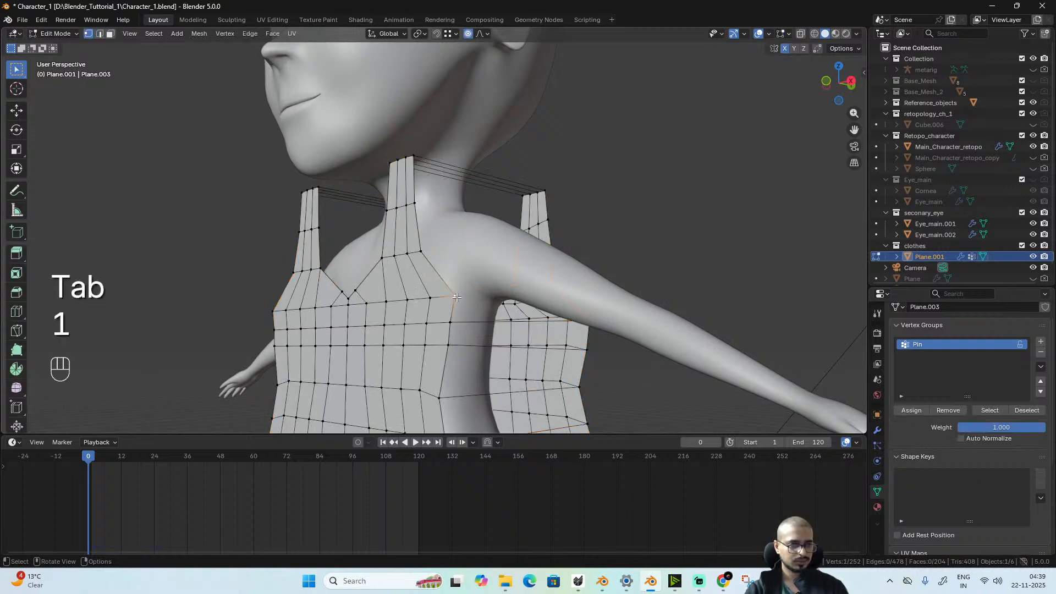
alt+drag(457, 297, 490, 290)
shift+click(443, 266)
alt+middle_drag(522, 296, 427, 342)
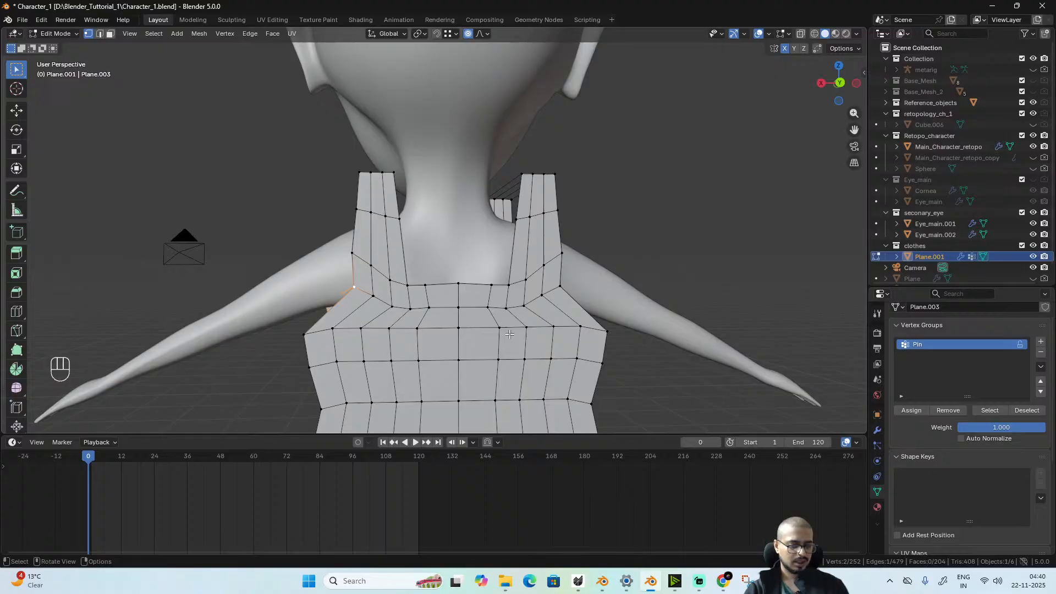
- Move the joined armhole vertices about 0.149 m outward along X and about 0.1 m down along Z with proportional editing
key(g)
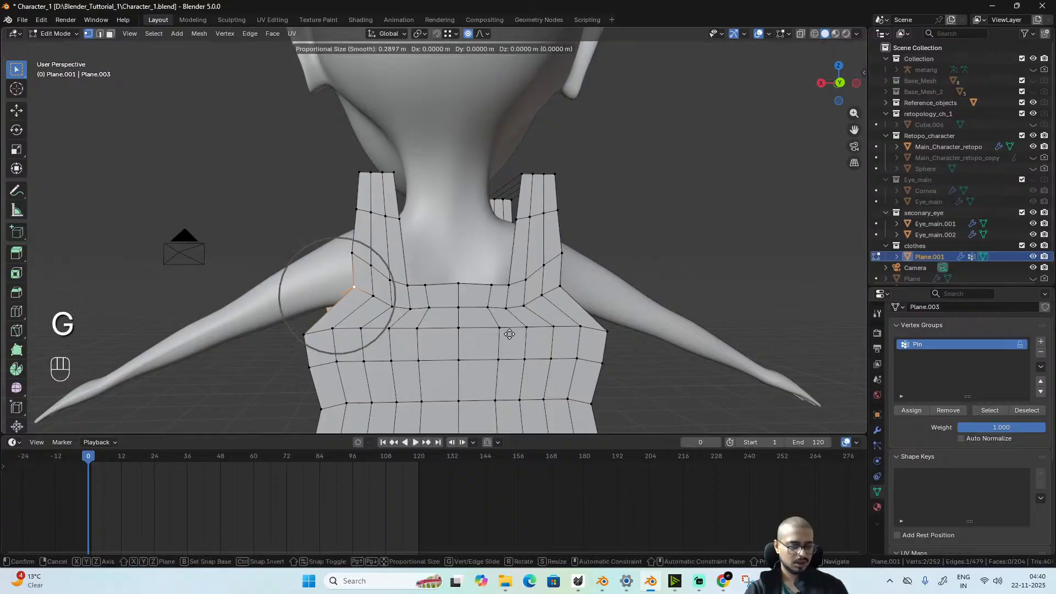
key(x)
click(479, 333)
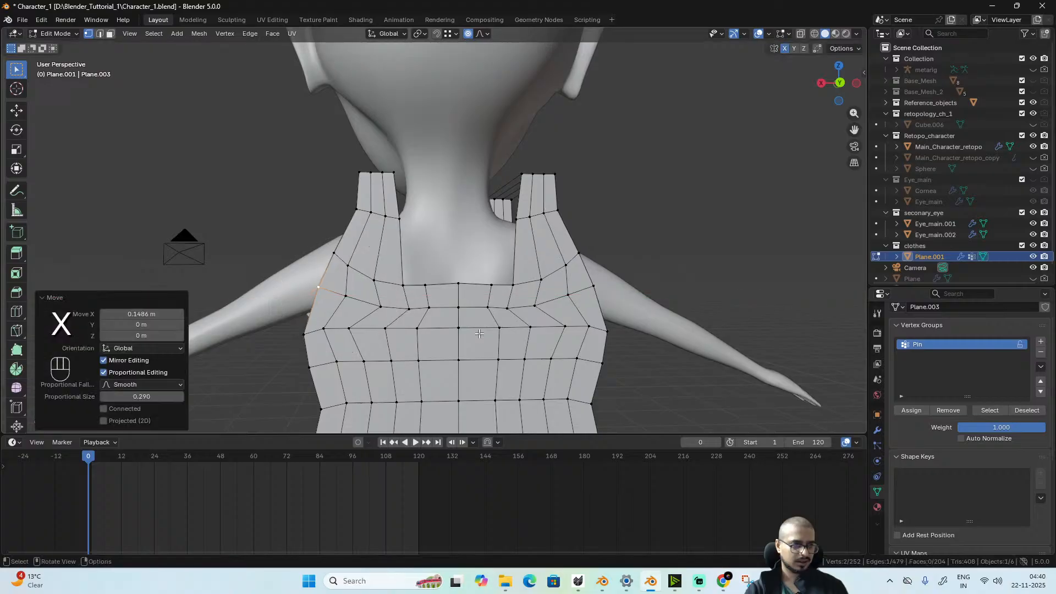
key(g)
key(z)
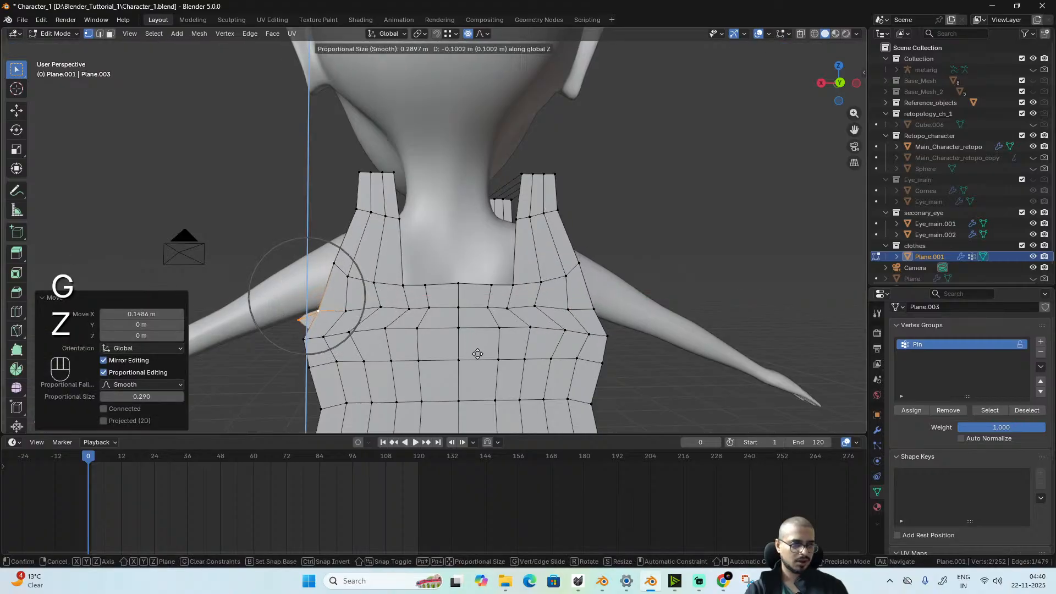
click(478, 354)
- Leave Edit Mode and add a Mirror modifier to the dress
alt+drag(478, 354, 444, 369)
key(Tab)
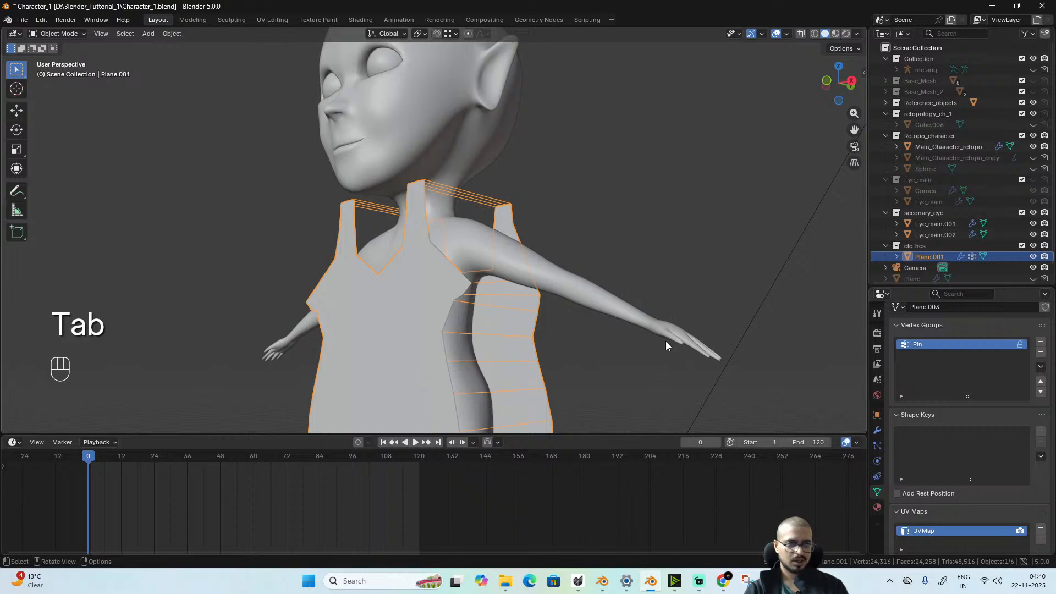
click(878, 432)
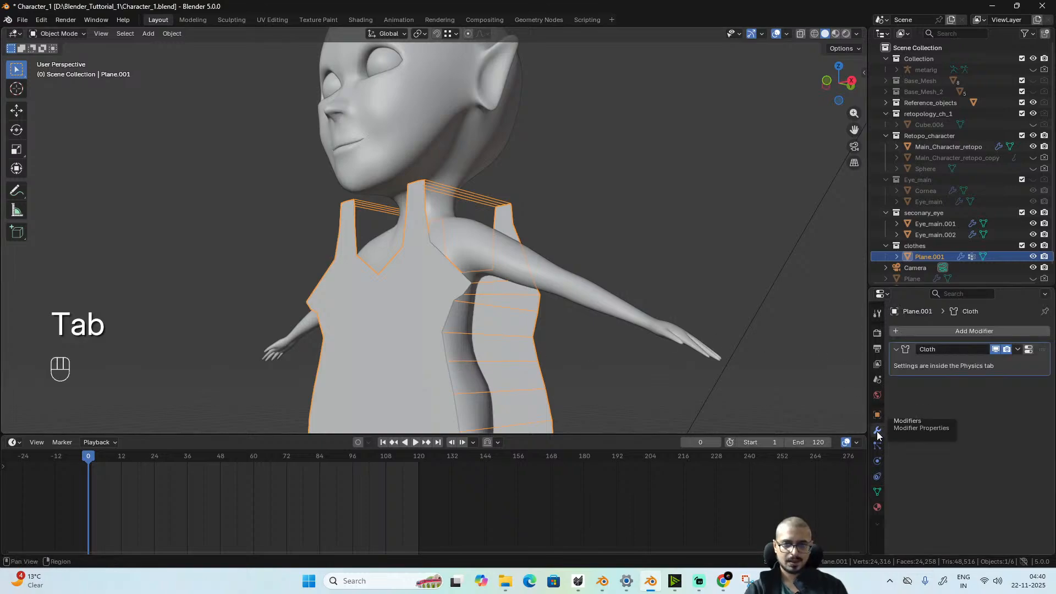
click(945, 333)
mouse_move(945, 334)
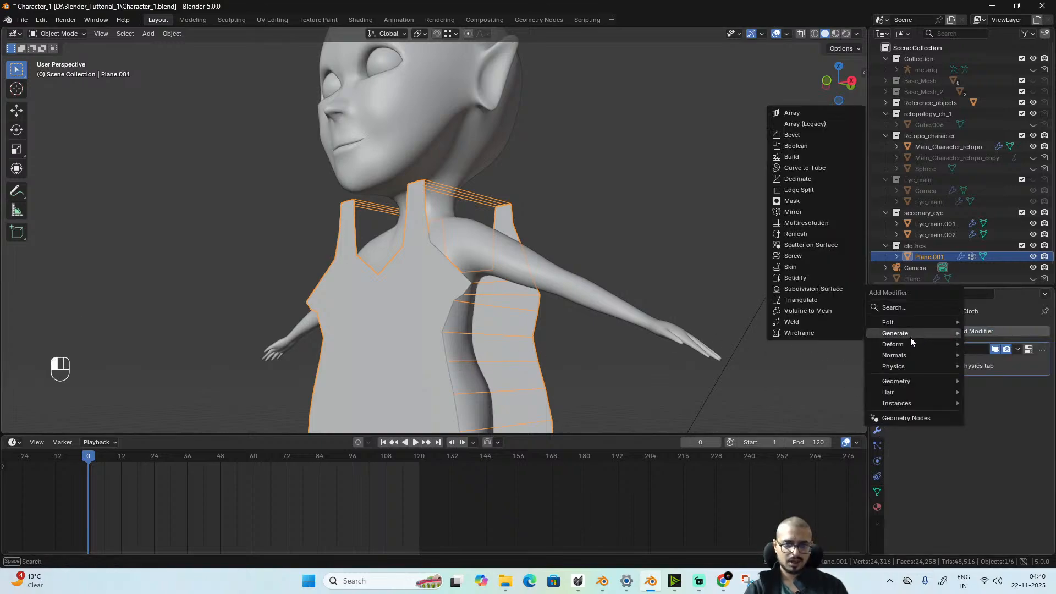
click(801, 213)
- Play the cloth simulation to frame 26 with the Mirror modifier active and examine the dress from behind
middle_drag(583, 325, 339, 361)
key(space)
key(space)
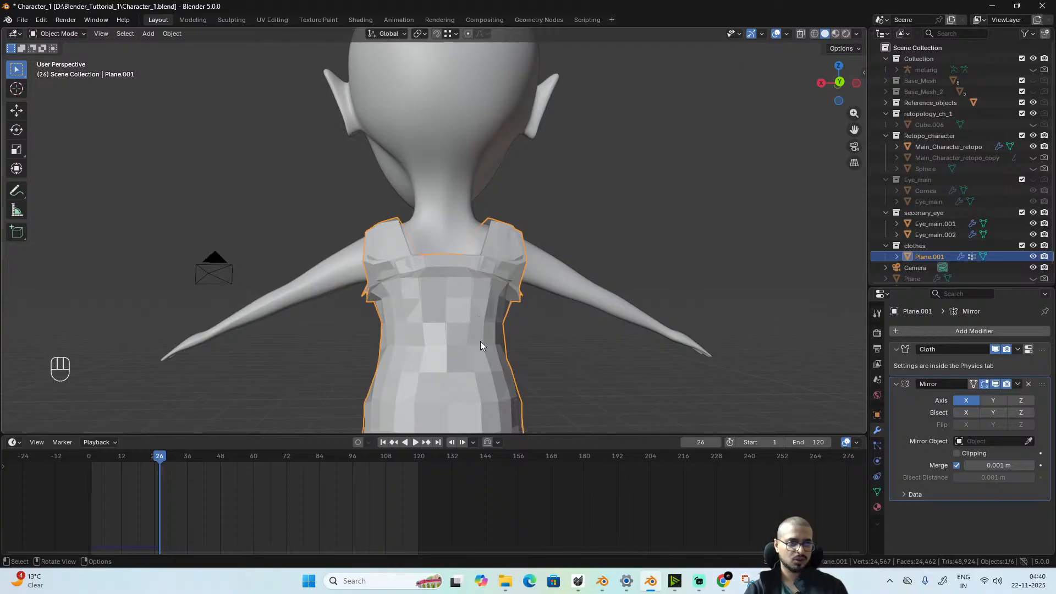
middle_drag(481, 341, 487, 361)
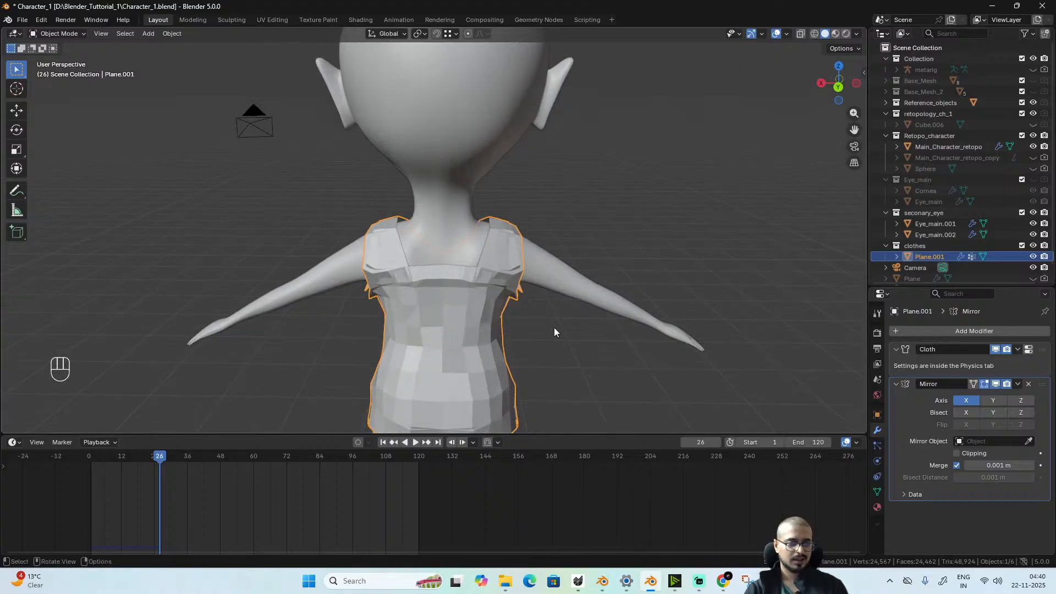
- Return to frame 0 and delete all dress vertices on the character's right half, keeping the centre line
click(90, 457)
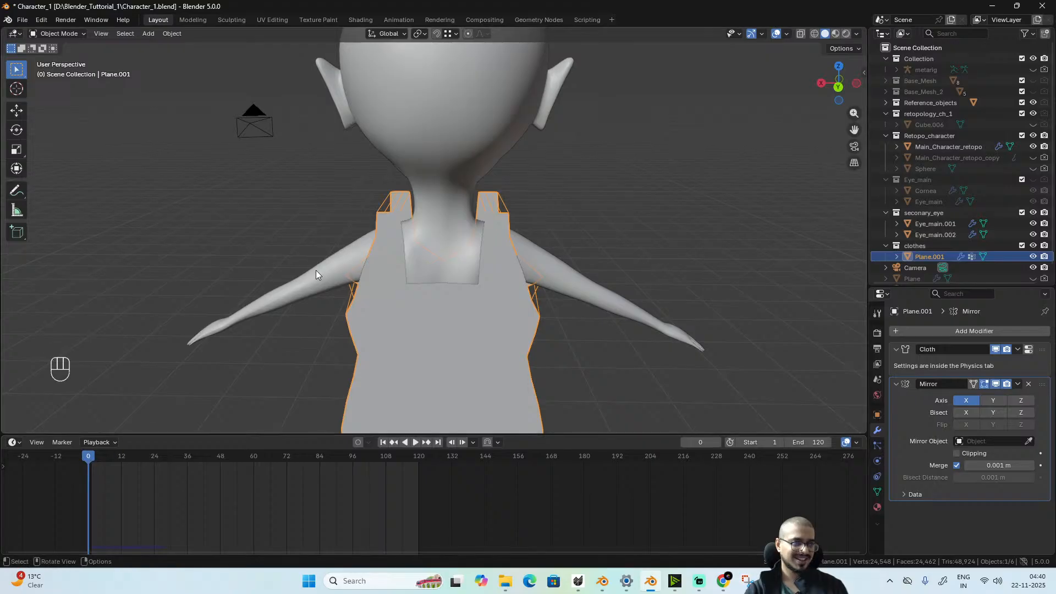
key(Tab)
scroll(427, 309, down, 5)
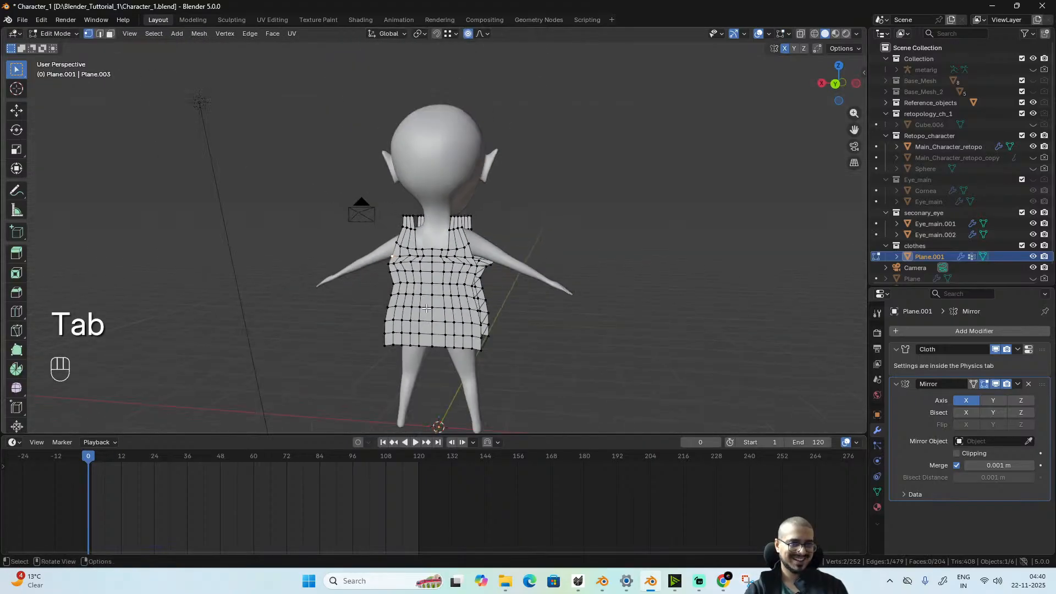
alt+middle_drag(427, 309, 684, 302)
key(KP_1)
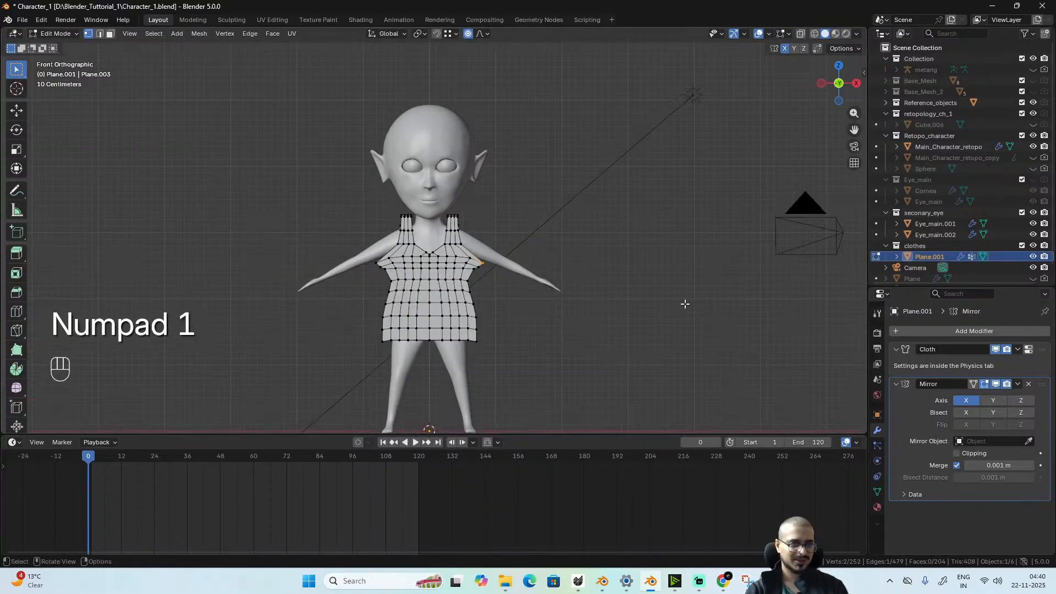
key(alt+z)
scroll(419, 228, up, 3)
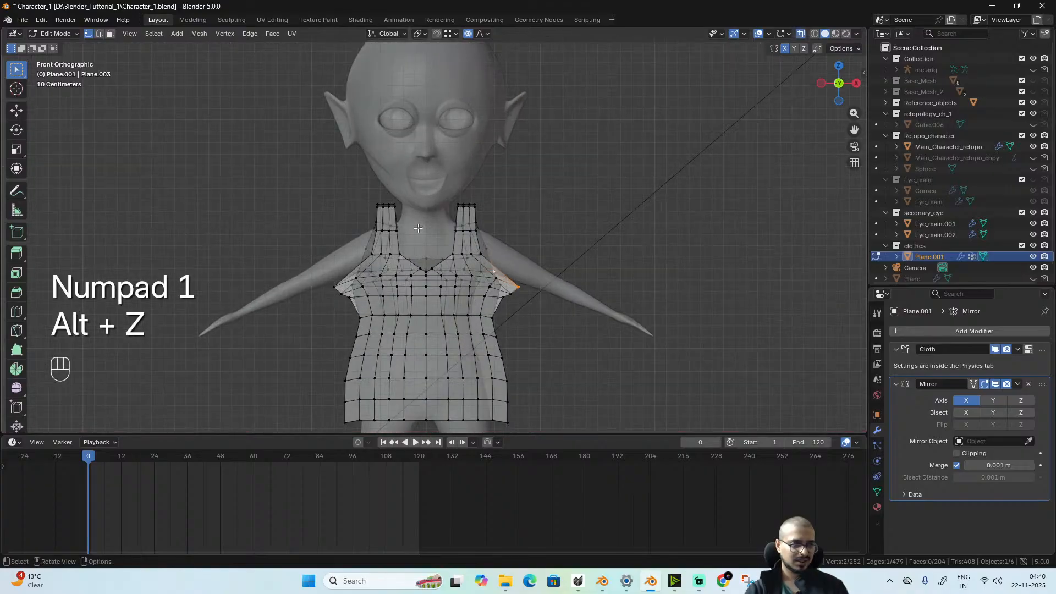
drag(423, 181, 267, 435)
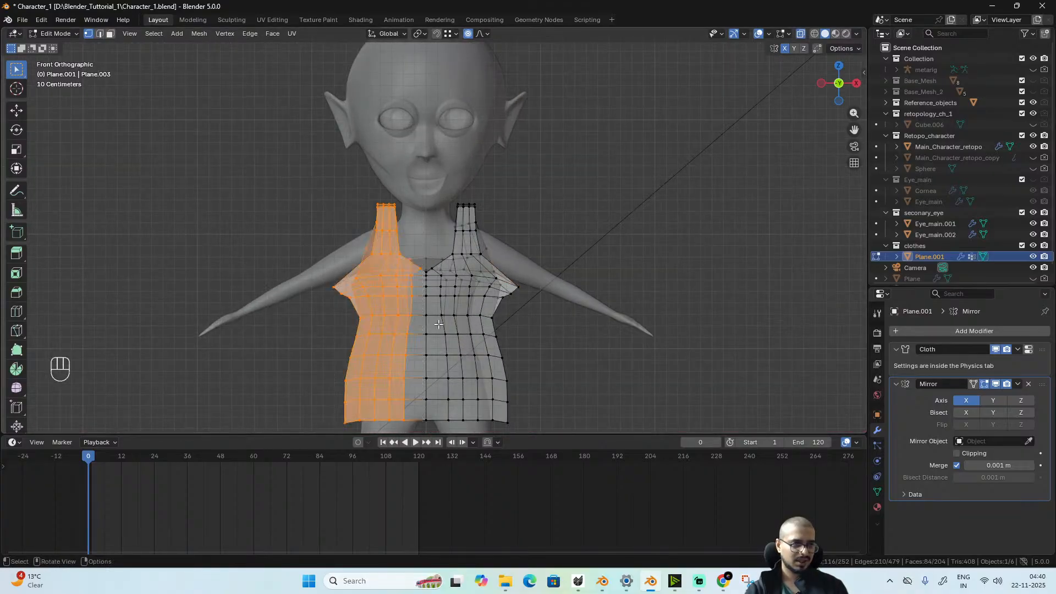
key(x)
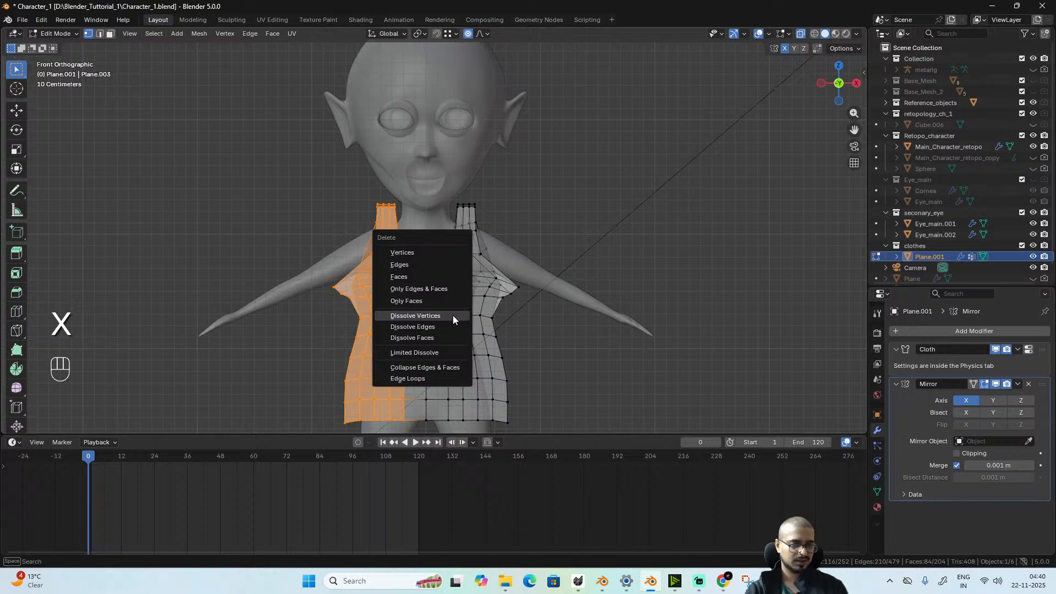
click(430, 253)
scroll(444, 299, up, 2)
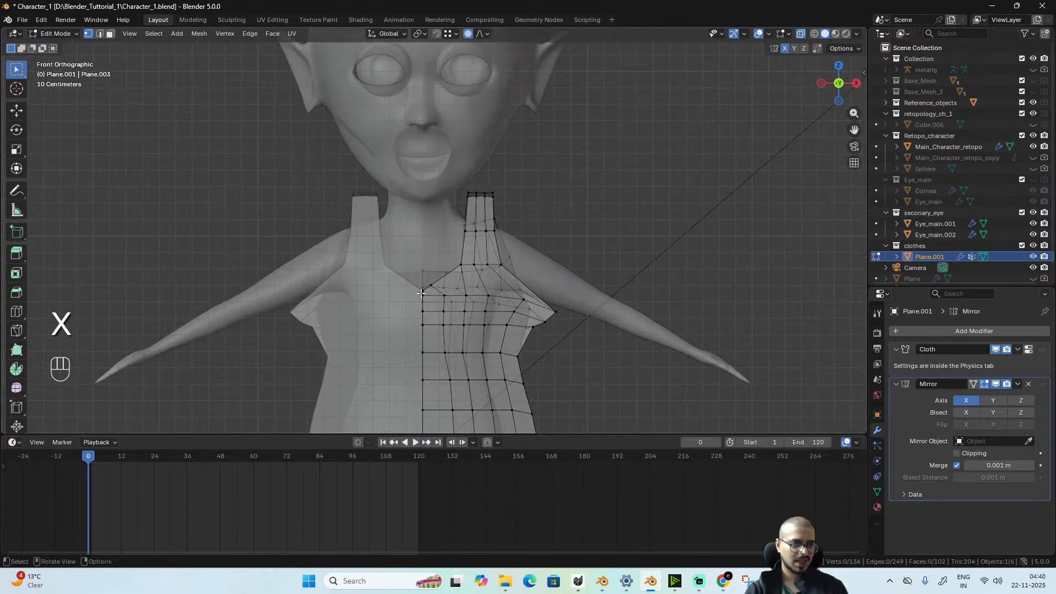
- Try playing the cloth simulation on the half dress to frame 20 with Mirror Clipping enabled, and undo back to Edit Mode
key(Tab)
scroll(513, 255, down, 2)
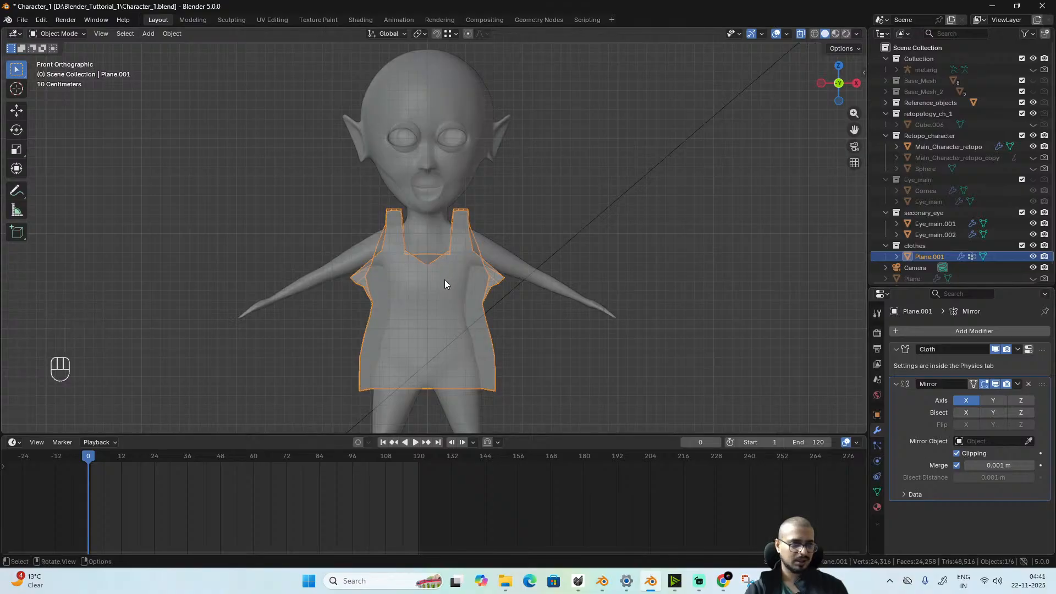
key(alt+z)
key(space)
key(space)
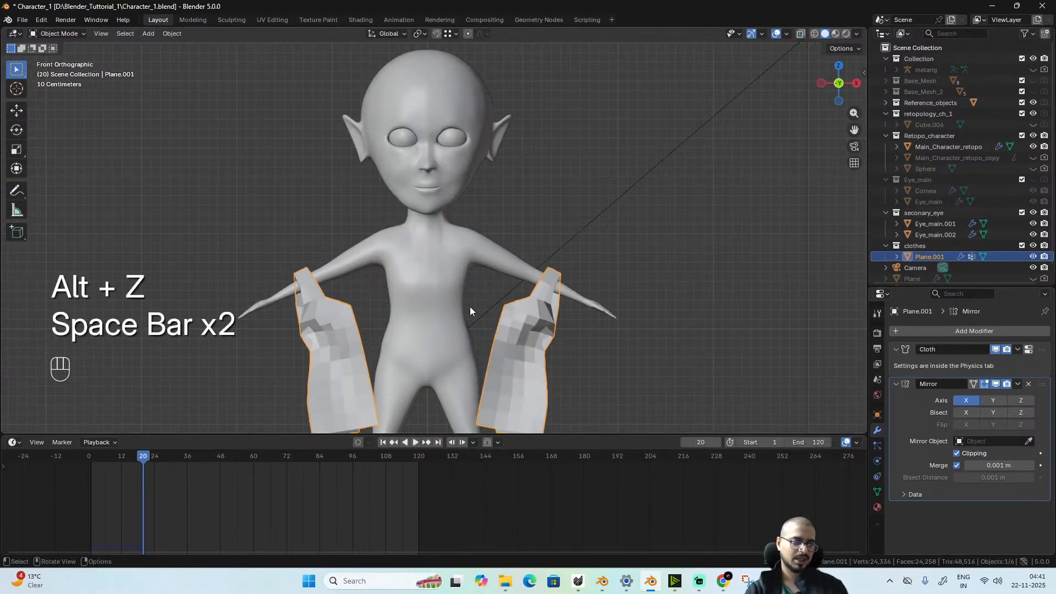
key(ctrl+z)
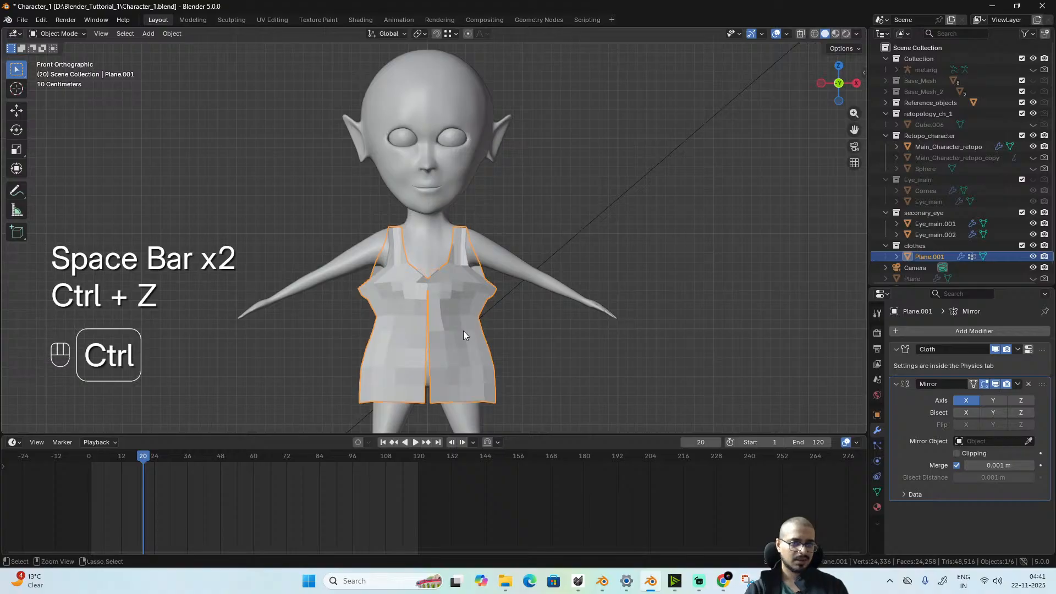
key(ctrl+z)
- Set the Mirror modifier's merge distance to 0.0192 m and test playback of the cloth simulation from the start
scroll(557, 370, up, 3)
drag(999, 465, 1013, 465)
key(space)
key(space)
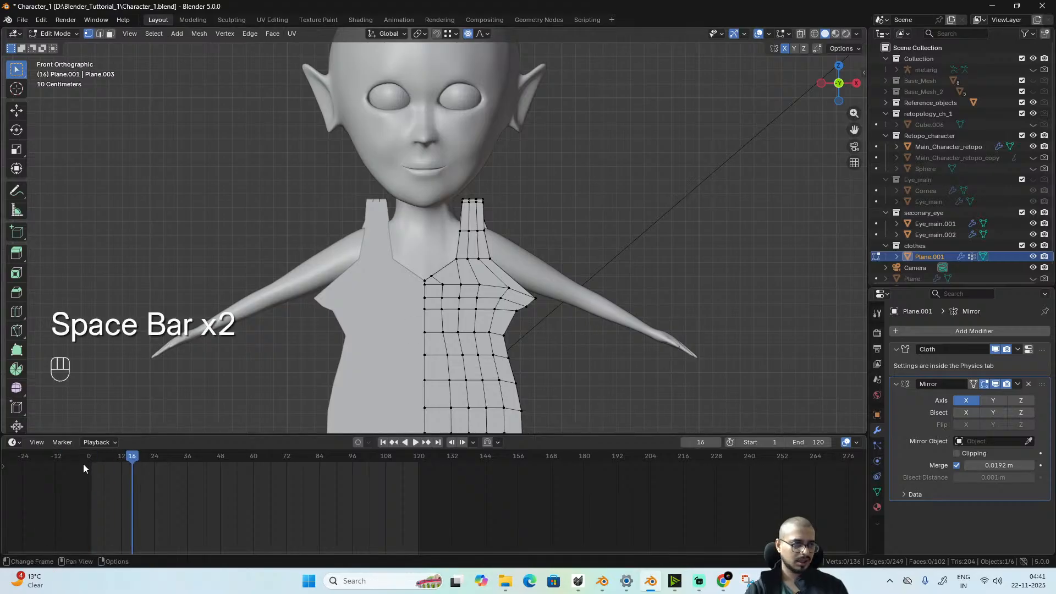
click(90, 468)
key(space)
key(space)
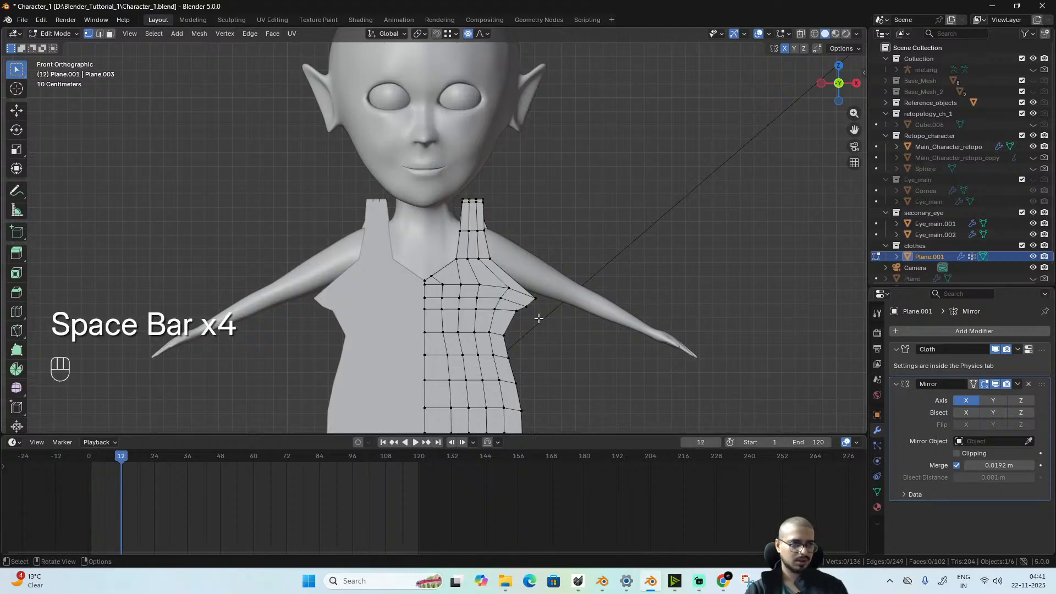
- Try the cloth simulation in Object Mode from frame 1 to frame 20 with Mirror Clipping enabled, and undo it
alt+drag(538, 318, 398, 324)
key(alt+z)
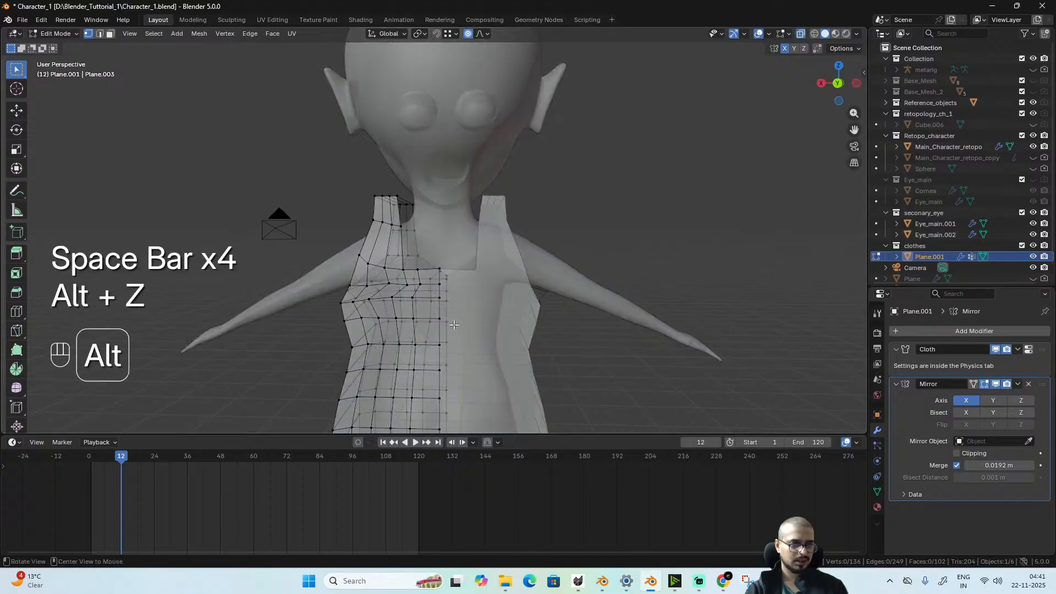
key(KP_1)
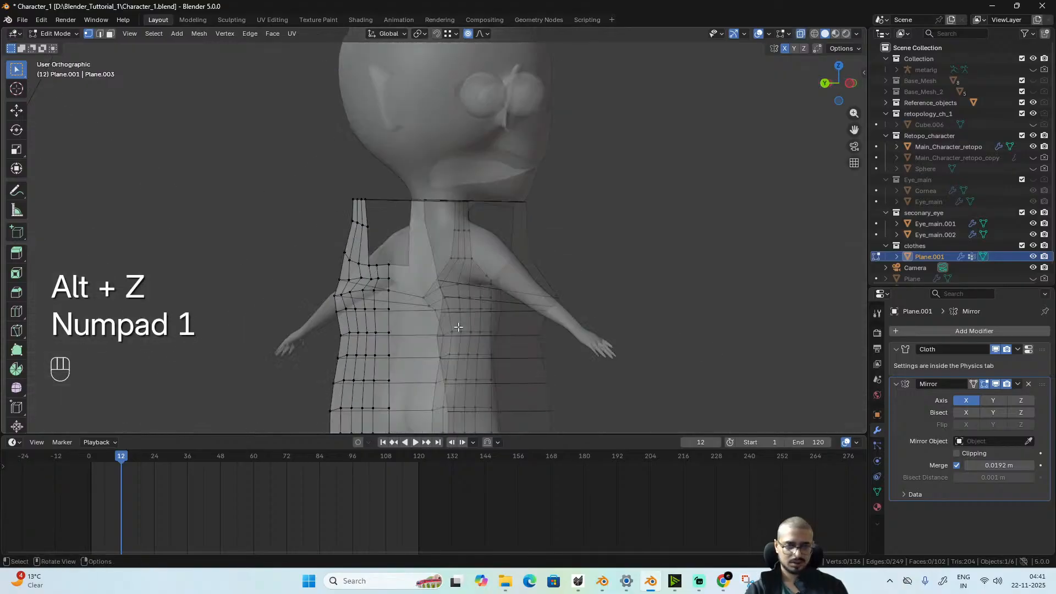
shift+scroll(458, 326, down, 4)
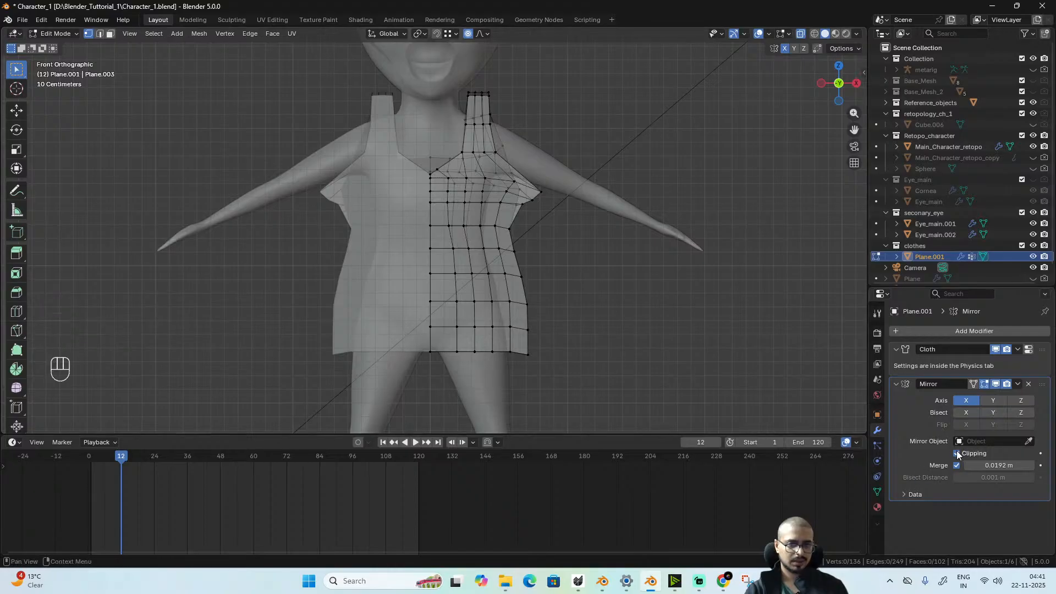
click(92, 460)
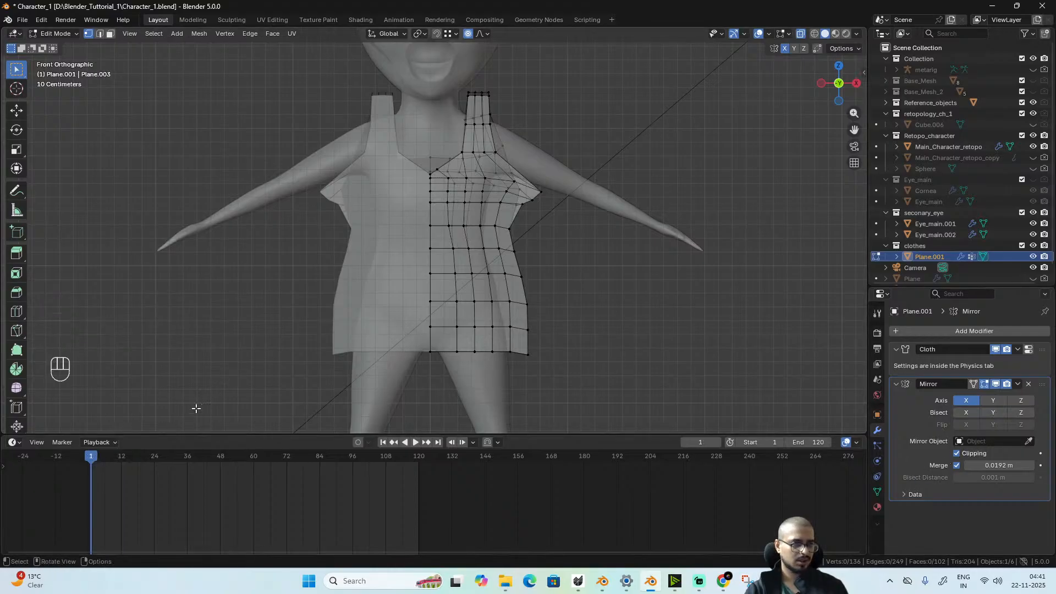
key(Tab)
key(space)
key(space)
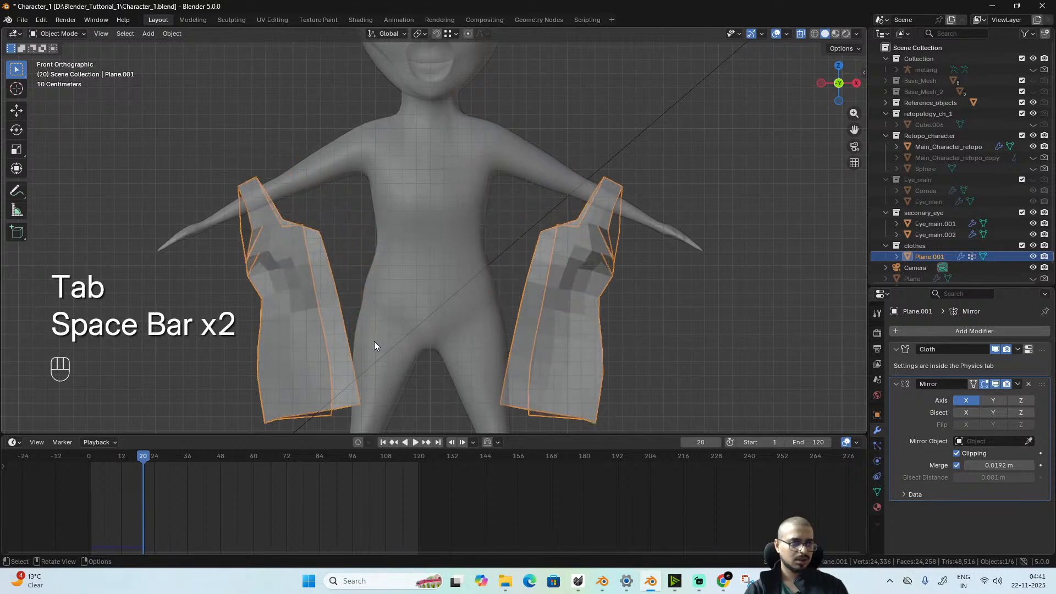
key(ctrl+z)
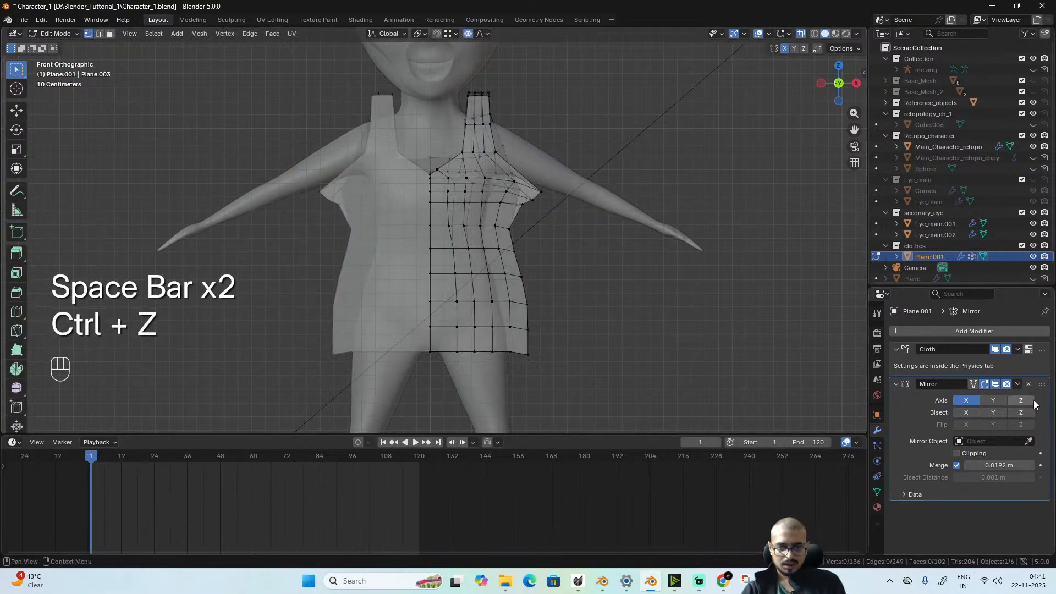
- Enable Clipping on the Mirror modifier and test the cloth simulation to frame 17
click(957, 454)
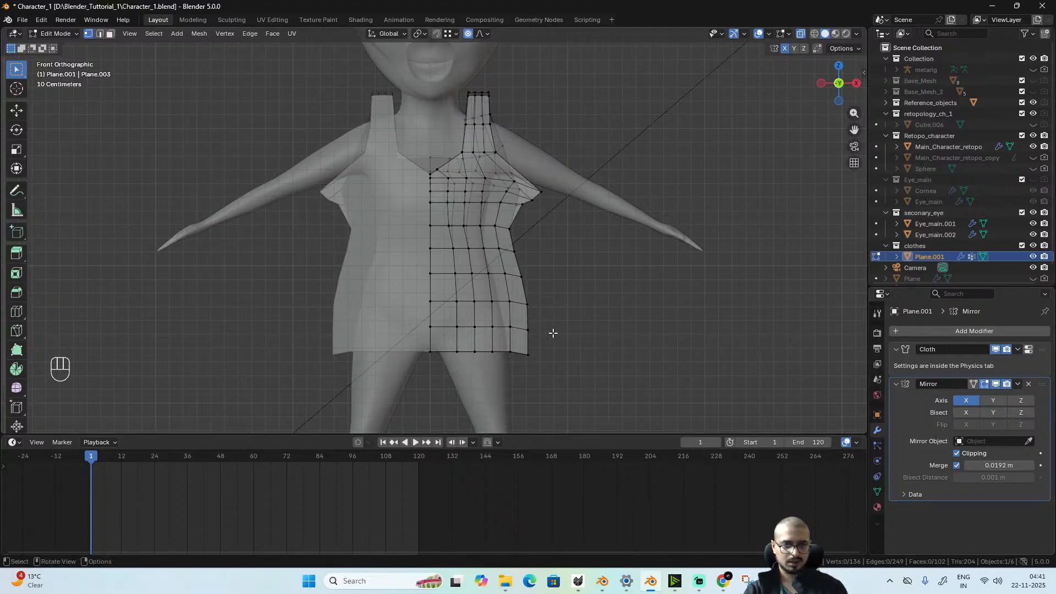
key(Tab)
key(space)
key(space)
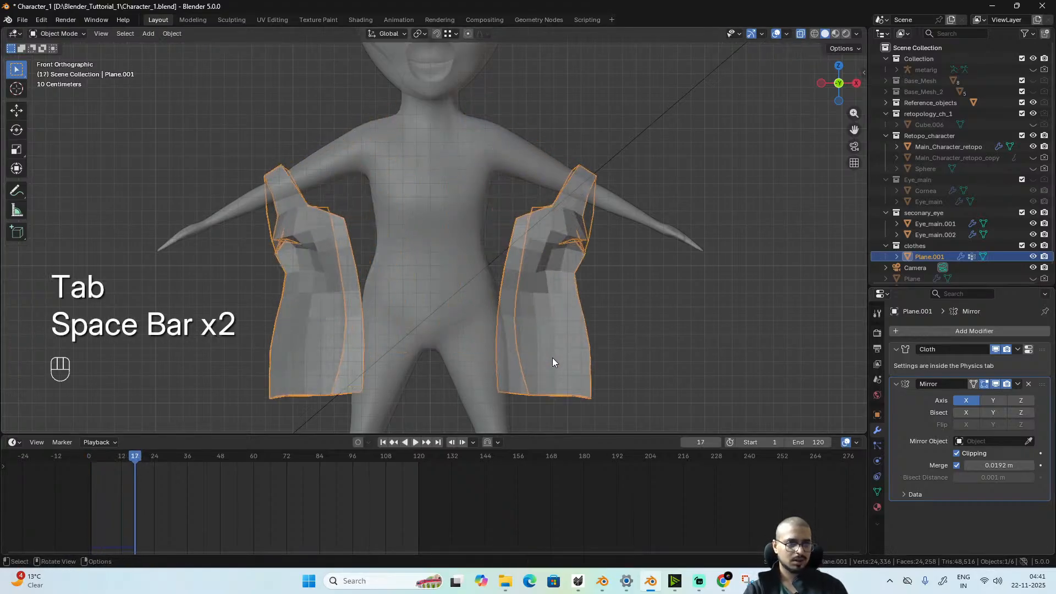
key(ctrl+z)
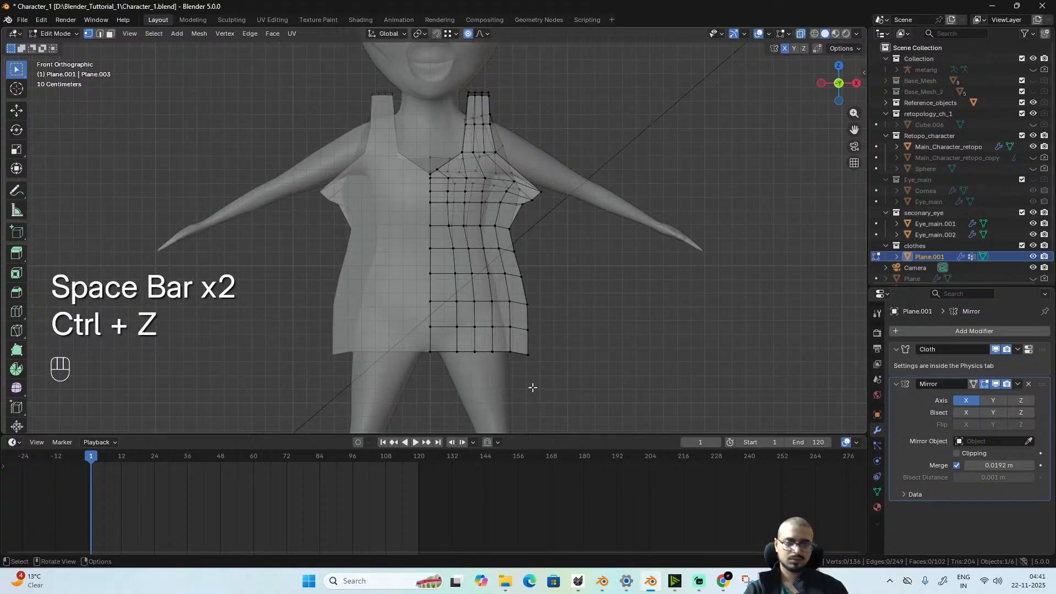
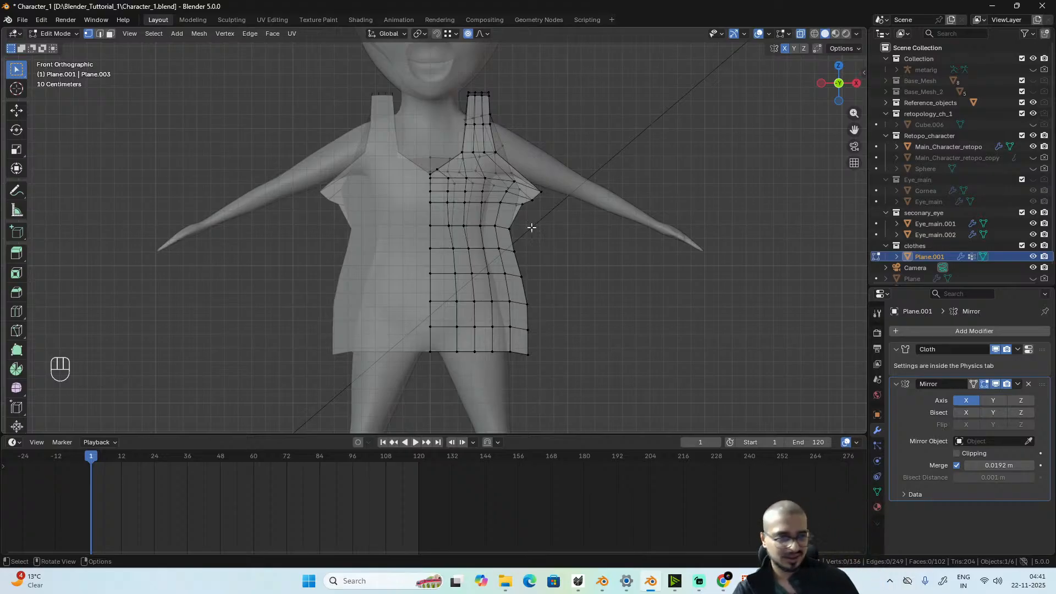
- Replay the cloth simulation in Object Mode to frame 18 and return to frame 0
key(Tab)
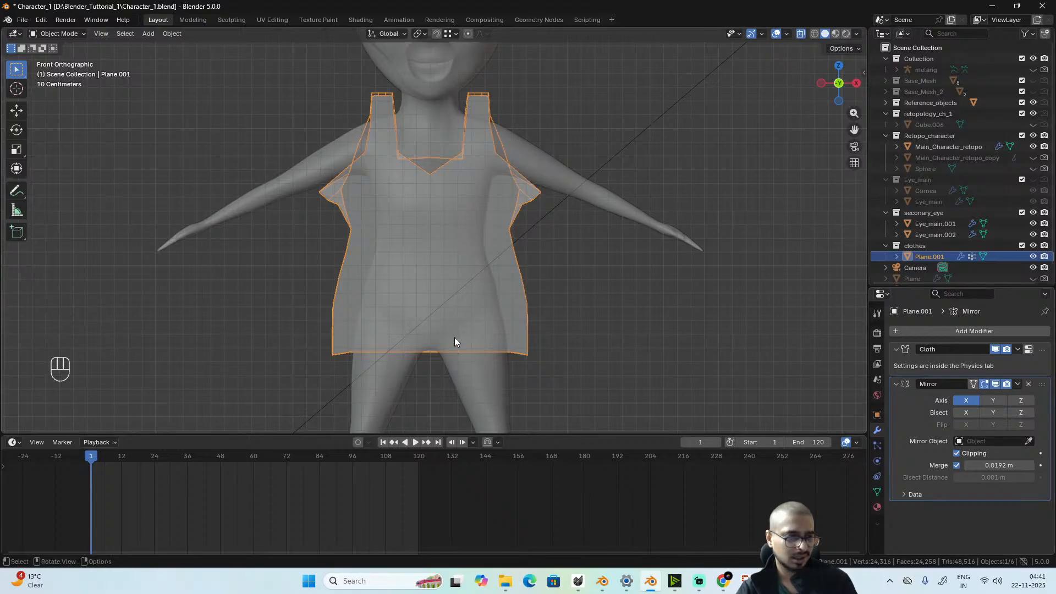
key(space)
key(space)
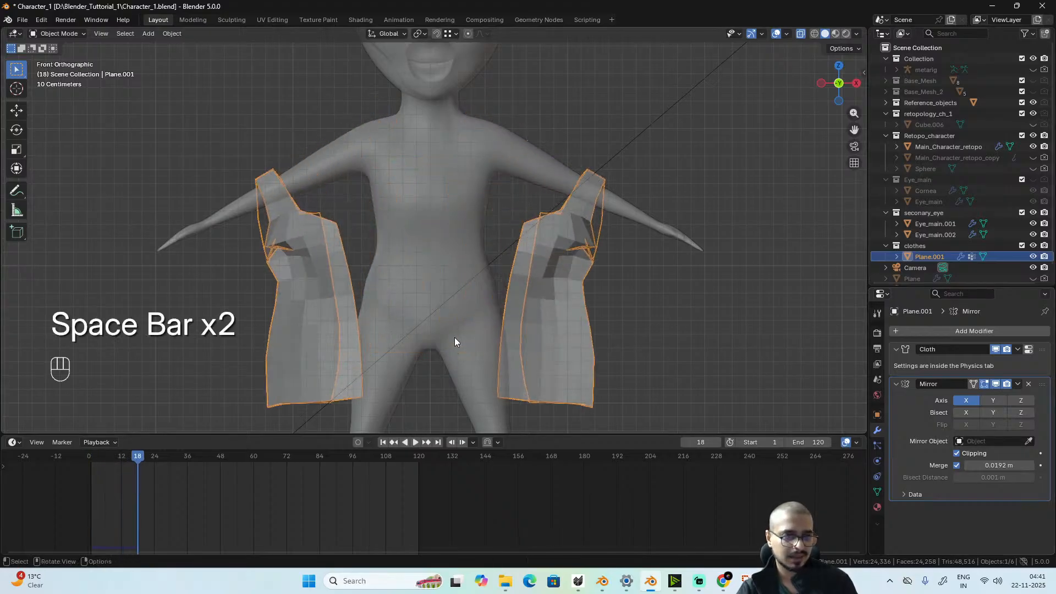
drag(105, 458, 88, 457)
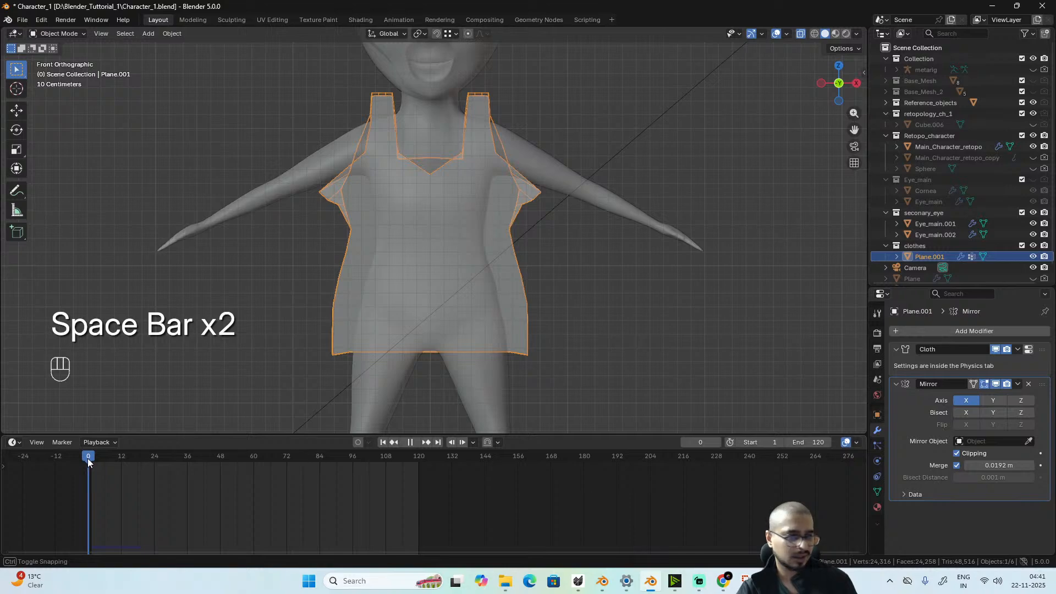
key(Tab)
key(Tab)
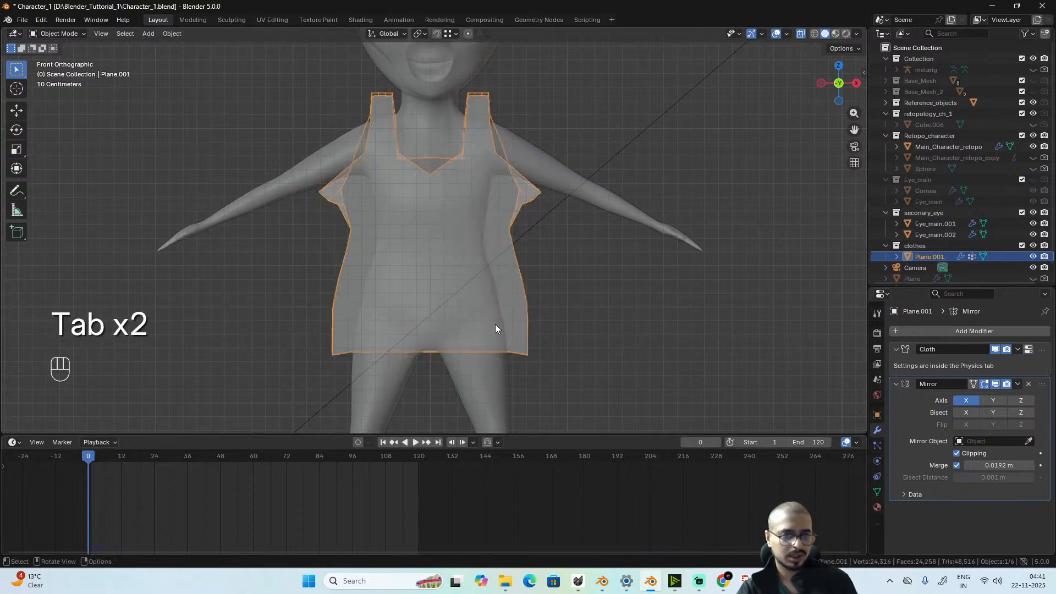
- Reorder the modifiers so Mirror comes before Cloth, play the simulation to frame 25 and inspect the dress's fit from behind
drag(1041, 384, 1041, 348)
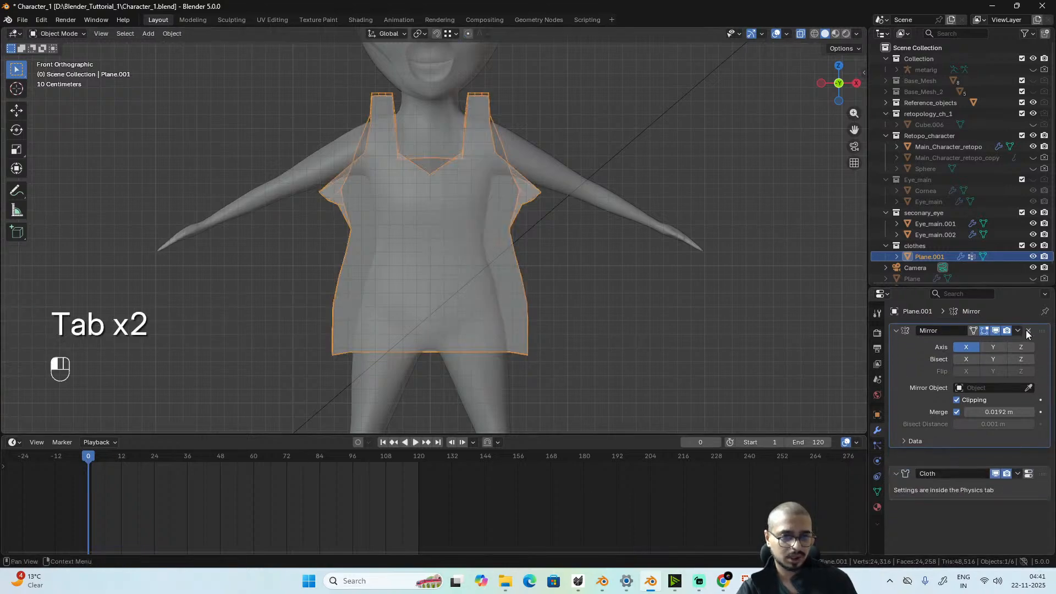
key(space)
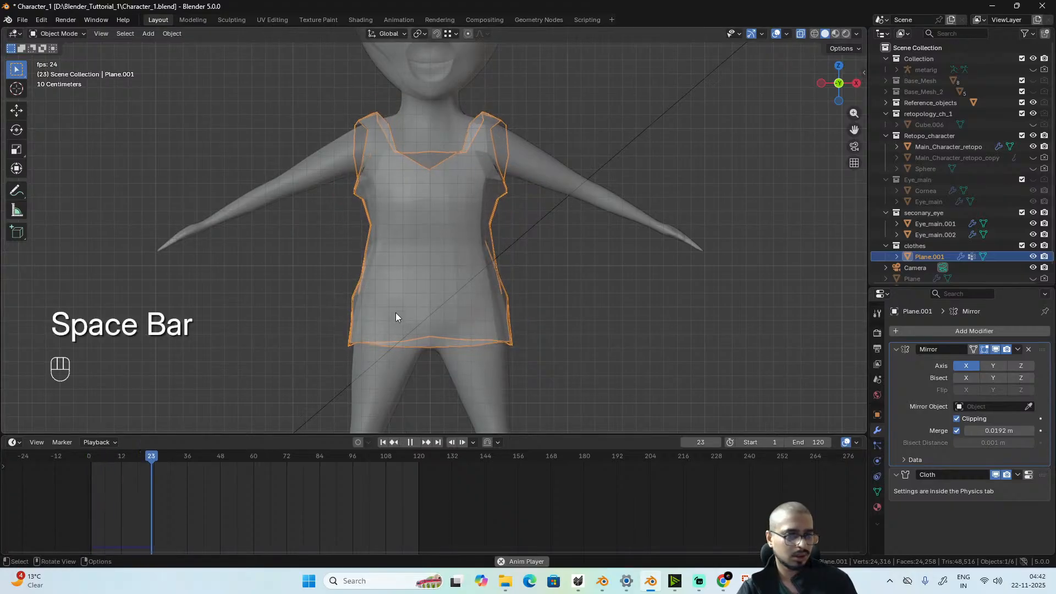
key(space)
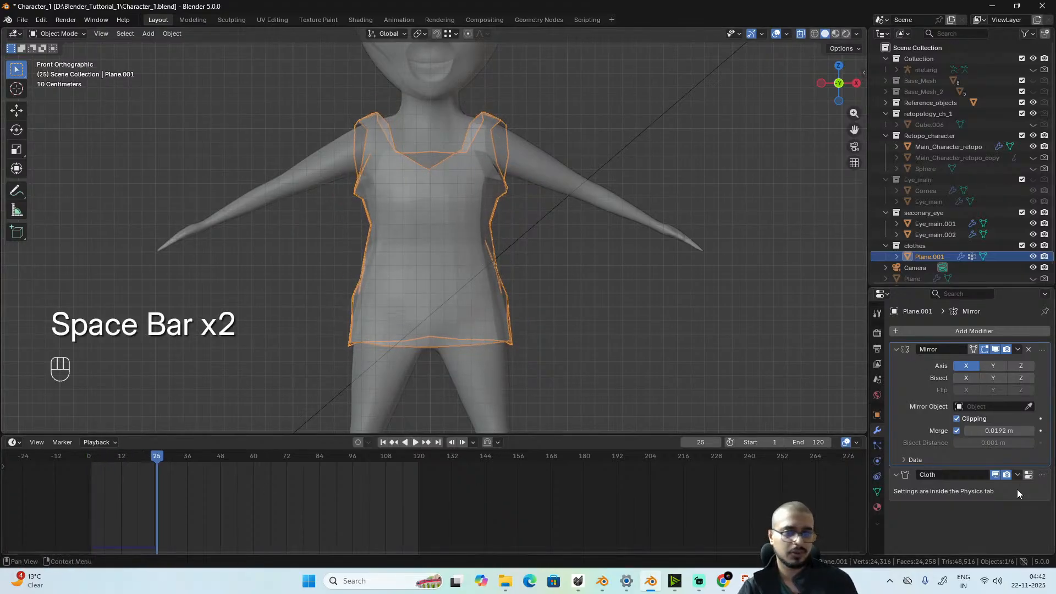
middle_drag(613, 286, 638, 295)
scroll(566, 246, up, 5)
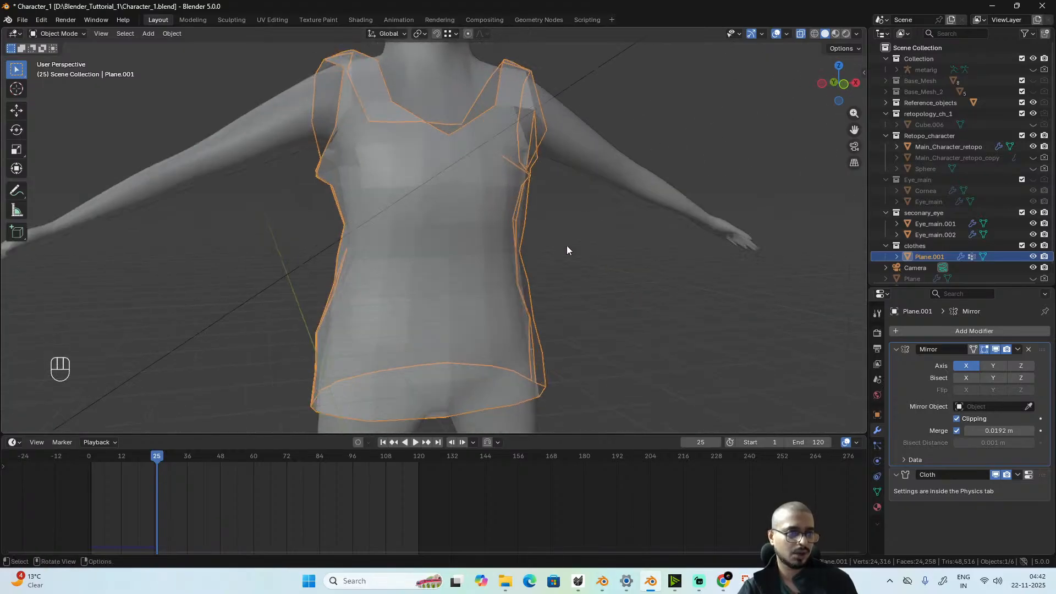
alt+middle_drag(585, 326, 320, 160)
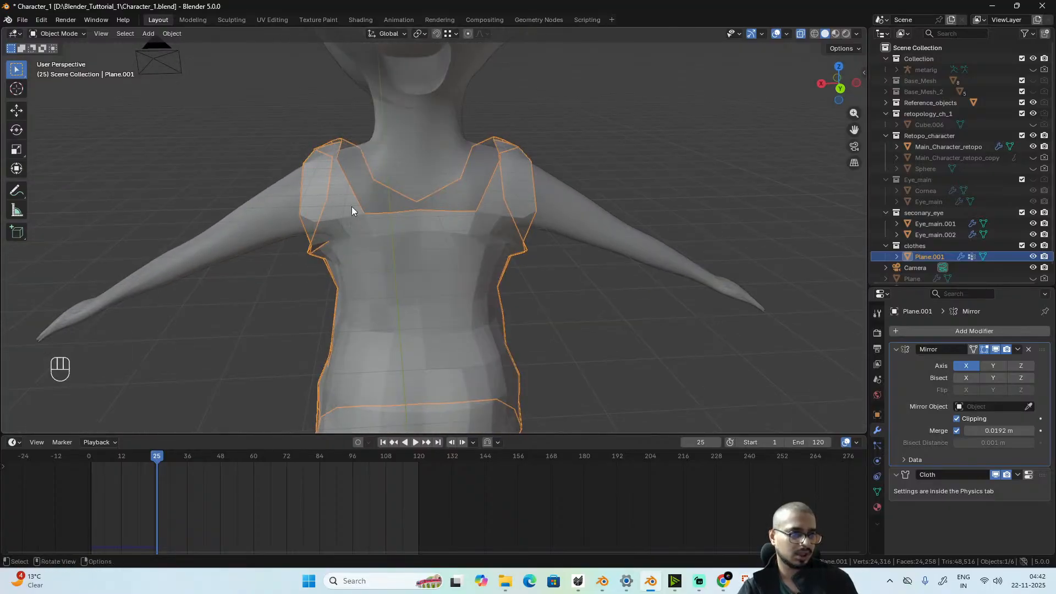
- Move the four-vertex row at the base of the back strap about 0.124 m inward along X with proportional editing
key(Tab)
scroll(400, 295, down, 4)
alt+middle_drag(400, 295, 406, 235)
key(alt+z)
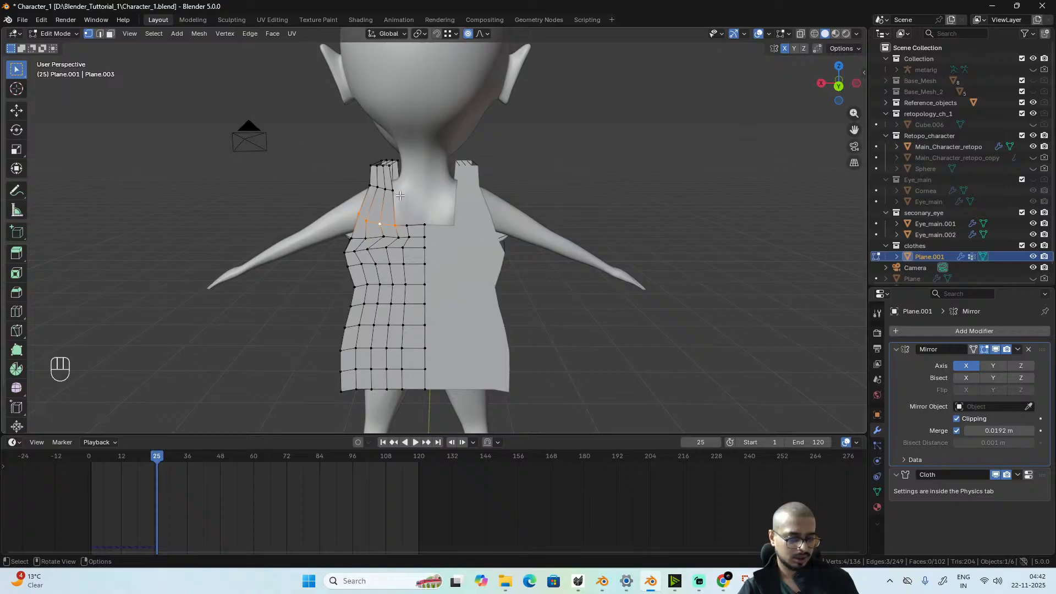
key(g)
key(y)
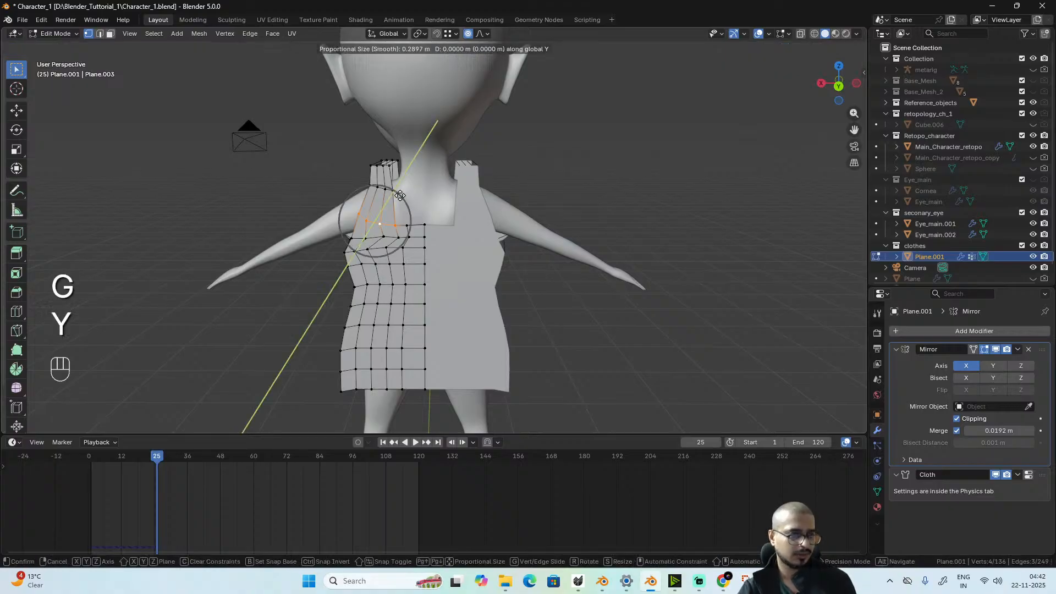
key(x)
click(416, 193)
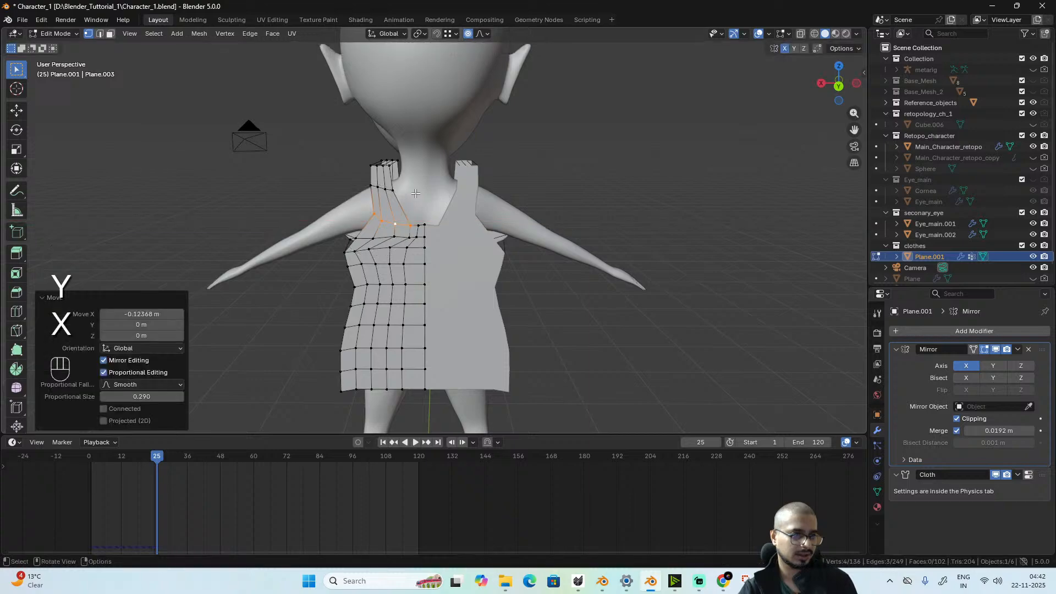
- Move the back strap's middle row about 0.092 m and the strap's top loop about 0.024 m inward along X with proportional editing
alt+click(383, 190)
key(g)
key(x)
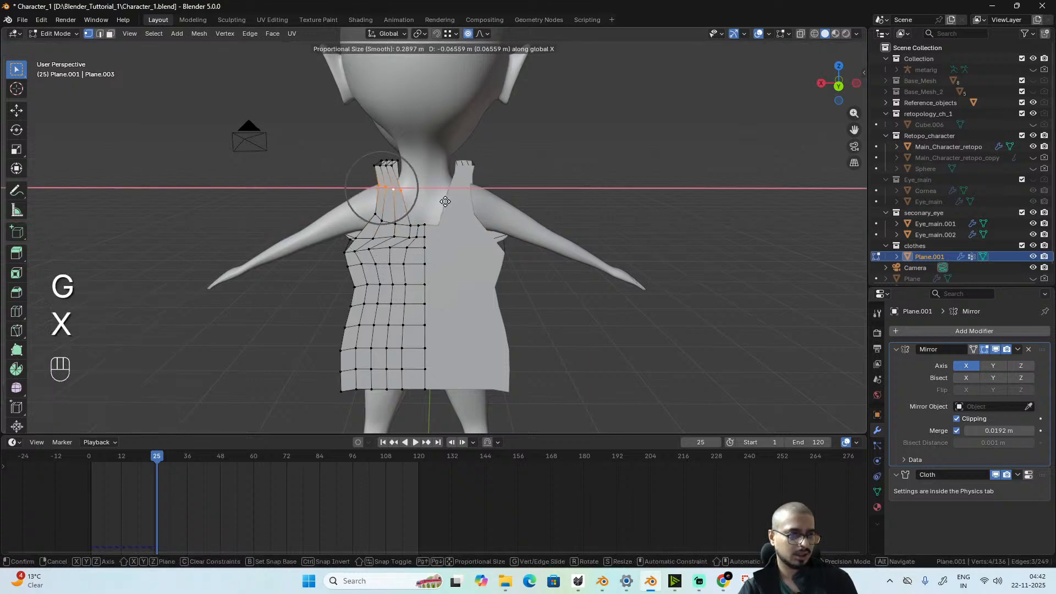
click(442, 199)
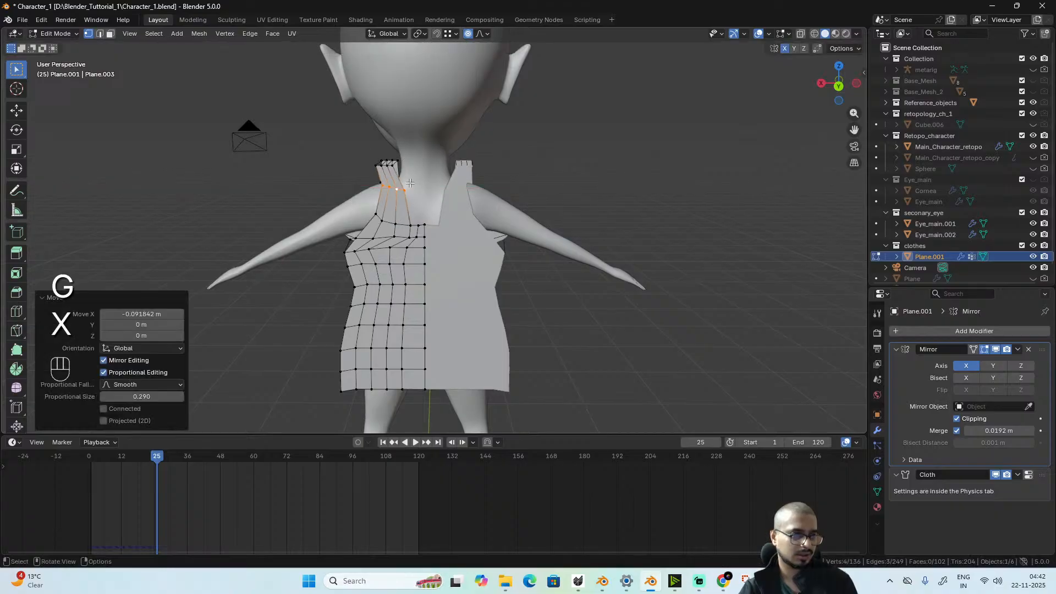
alt+click(385, 162)
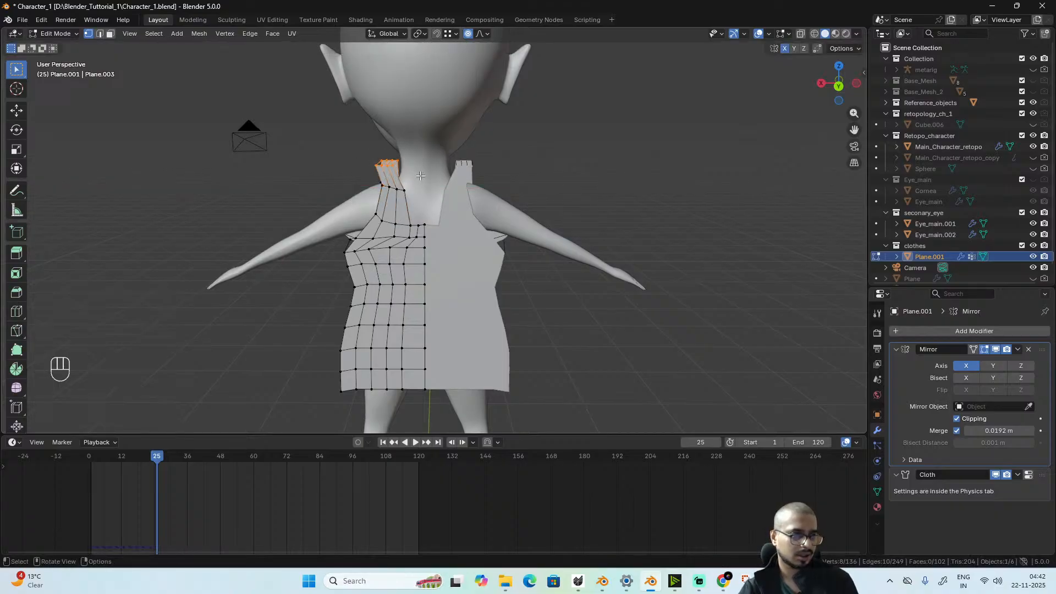
key(g)
key(x)
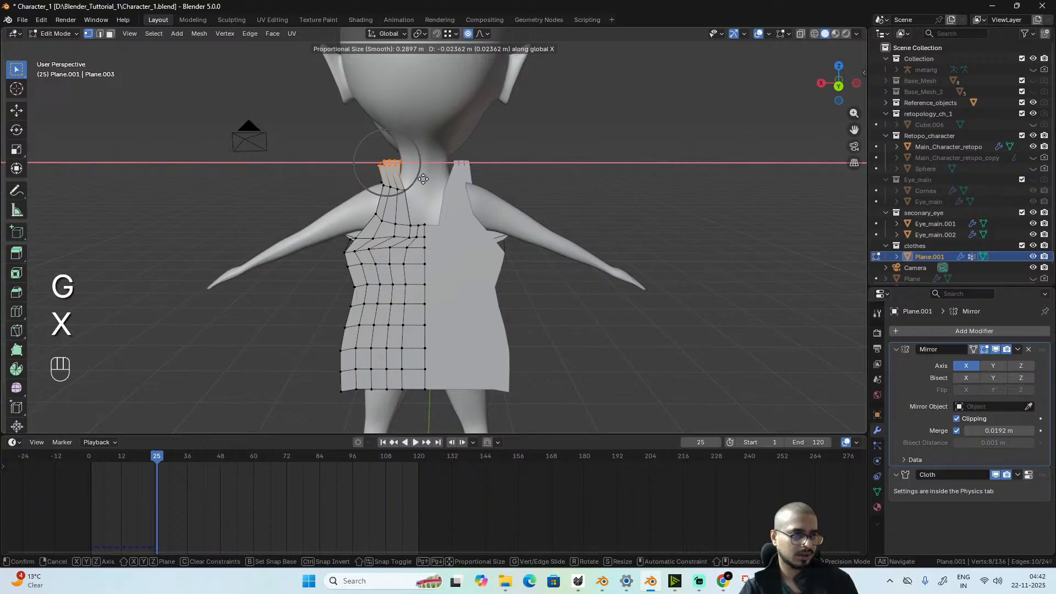
click(423, 179)
- Try to shrink the eight strap-top vertices uniformly toward the neck, and undo the scaling
alt+drag(425, 181, 529, 237)
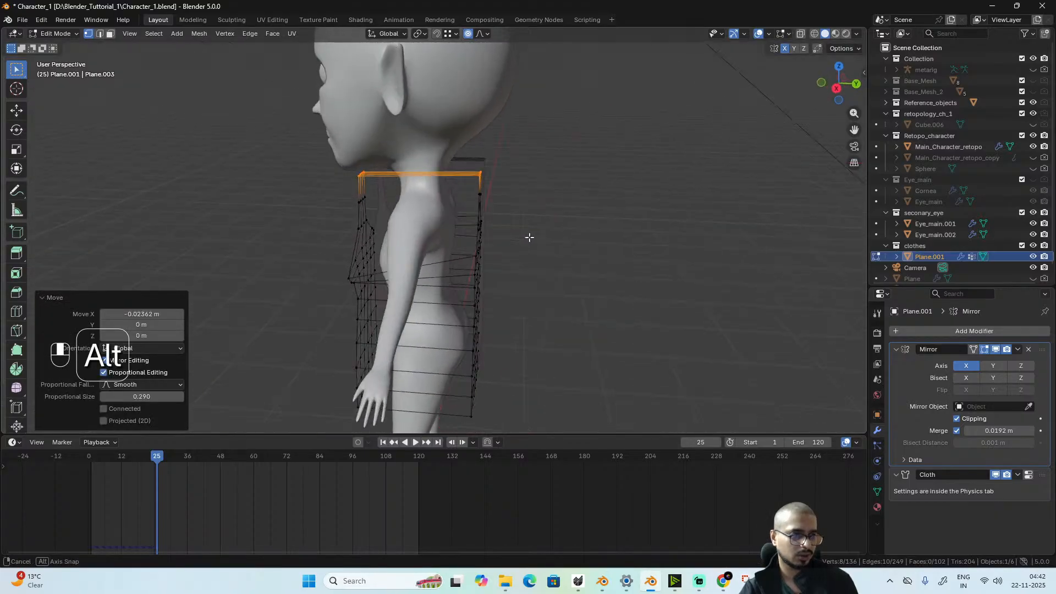
scroll(588, 279, up, 1)
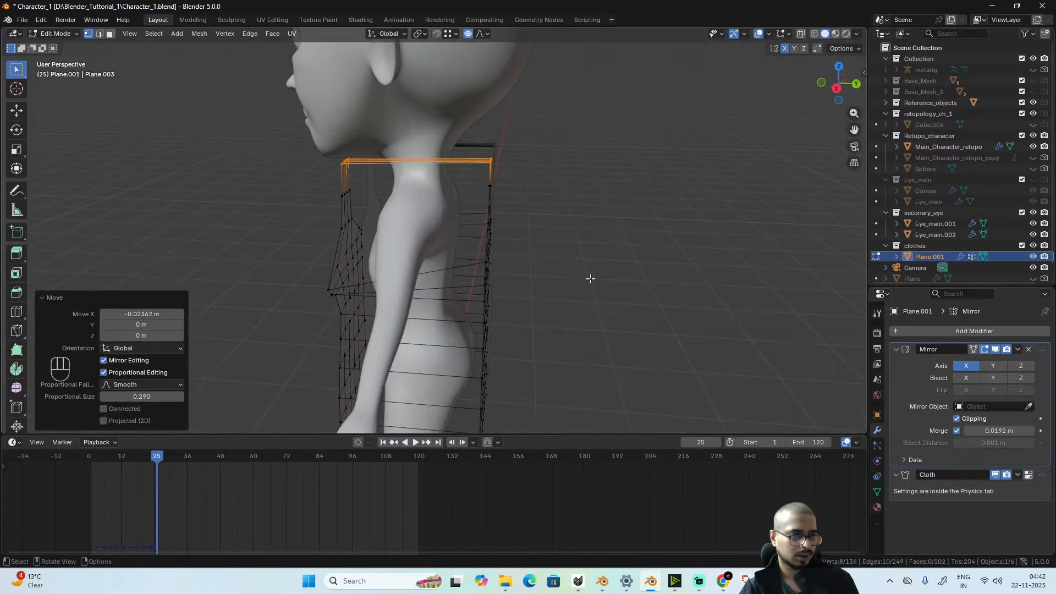
key(s)
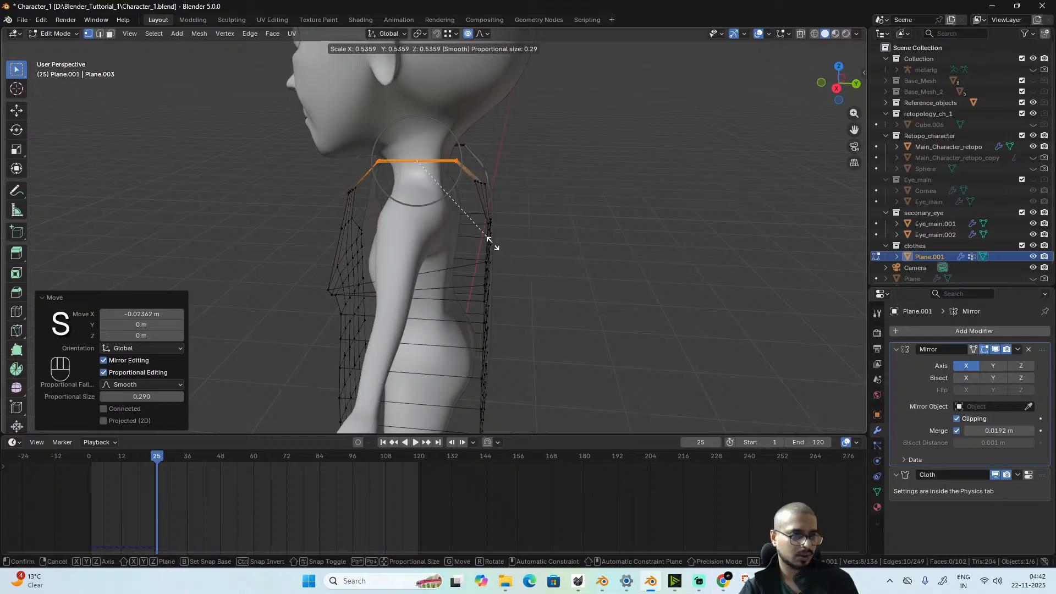
click(510, 209)
alt+drag(479, 183, 491, 231)
key(ctrl+z)
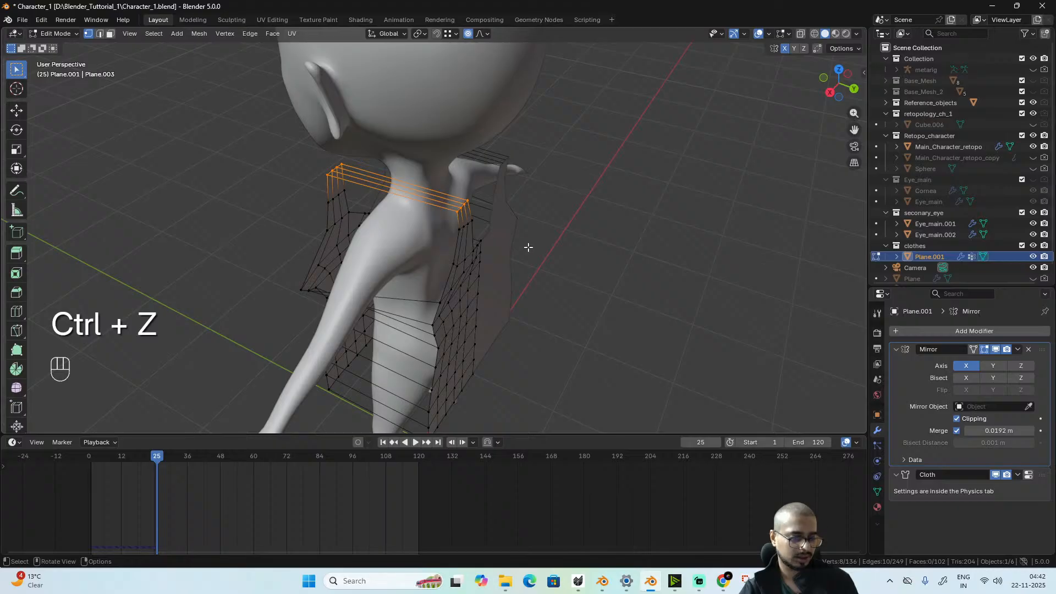
- Scale the strap-top vertices to about 0.51 along Y with the proportional size enlarged to about 2.14
key(s)
key(y)
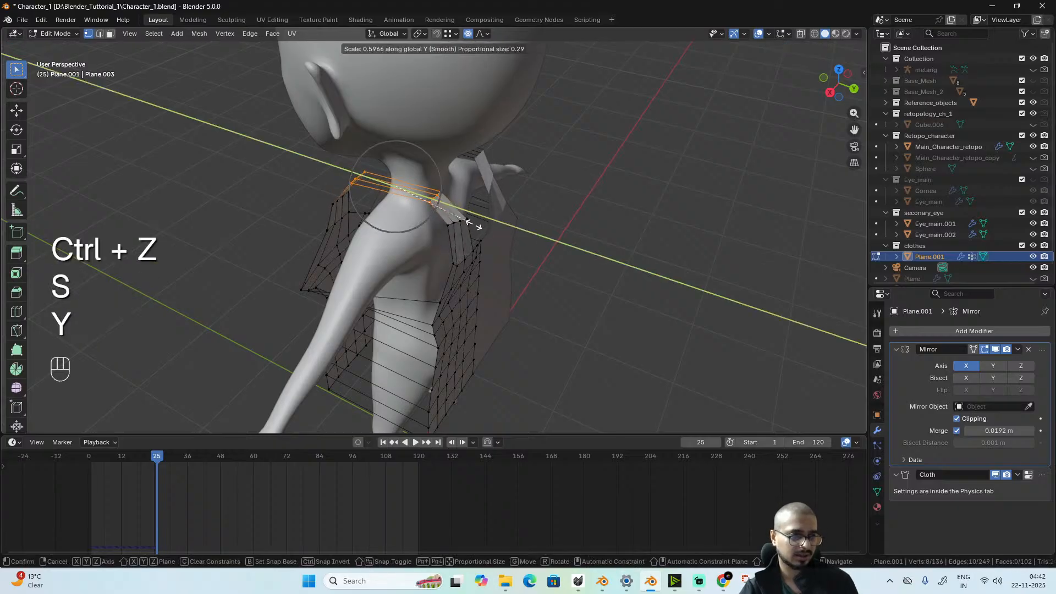
scroll(474, 223, down, 12)
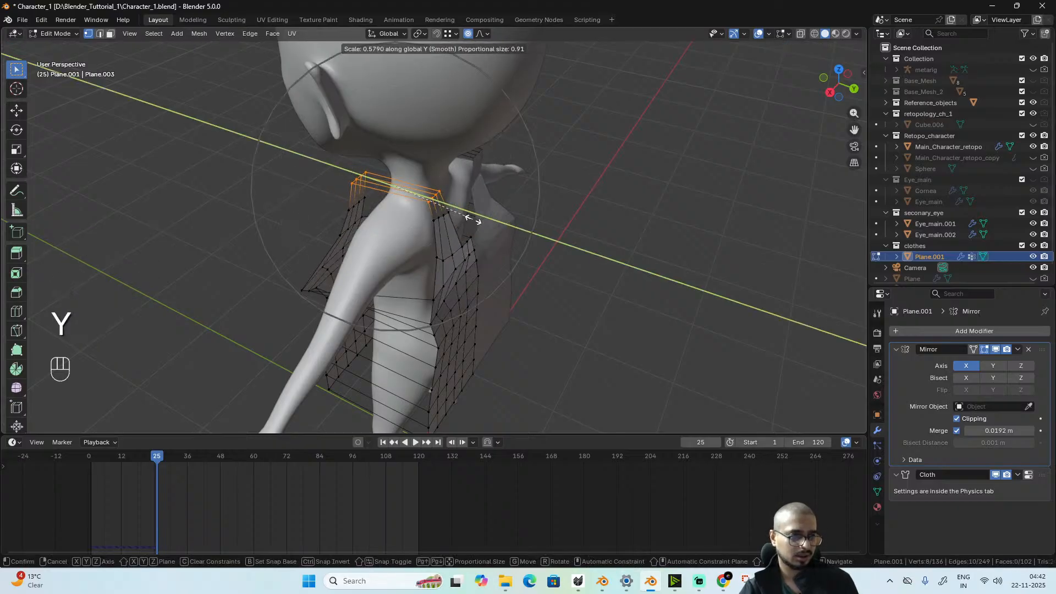
scroll(464, 215, down, 9)
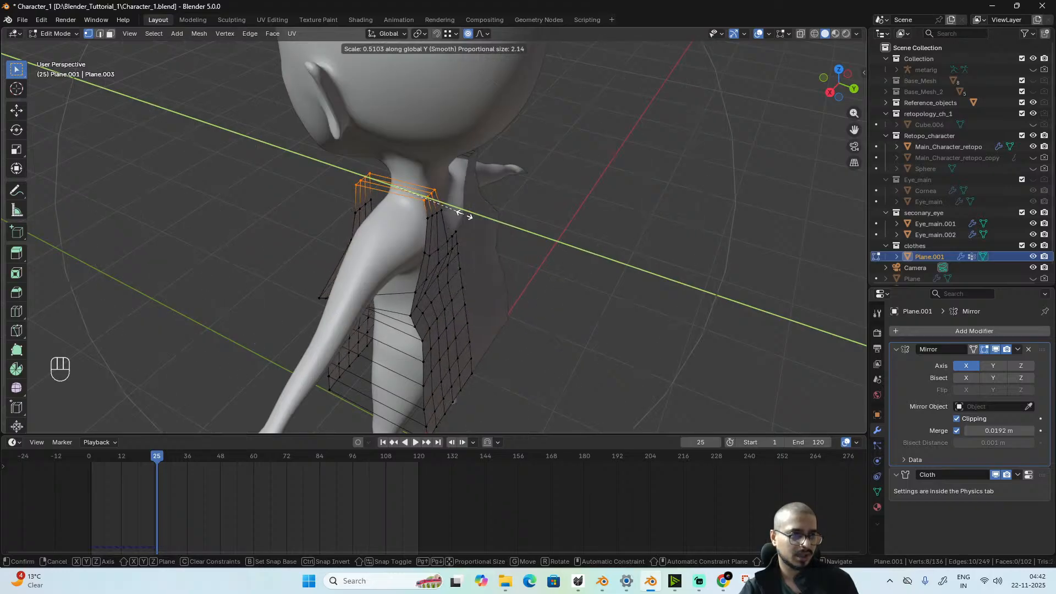
click(464, 215)
- Move the six-vertex row across the front of the chest about 0.153 m forward along Y with a proportional size of about 0.683 m
alt+drag(463, 216, 476, 272)
alt+click(444, 233)
key(g)
key(y)
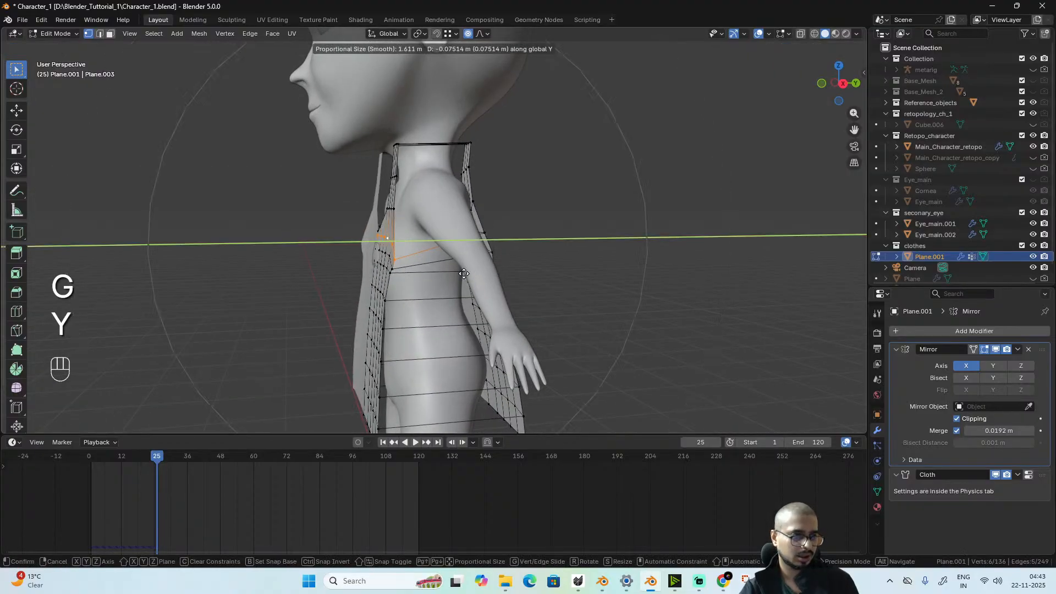
scroll(451, 275, up, 2)
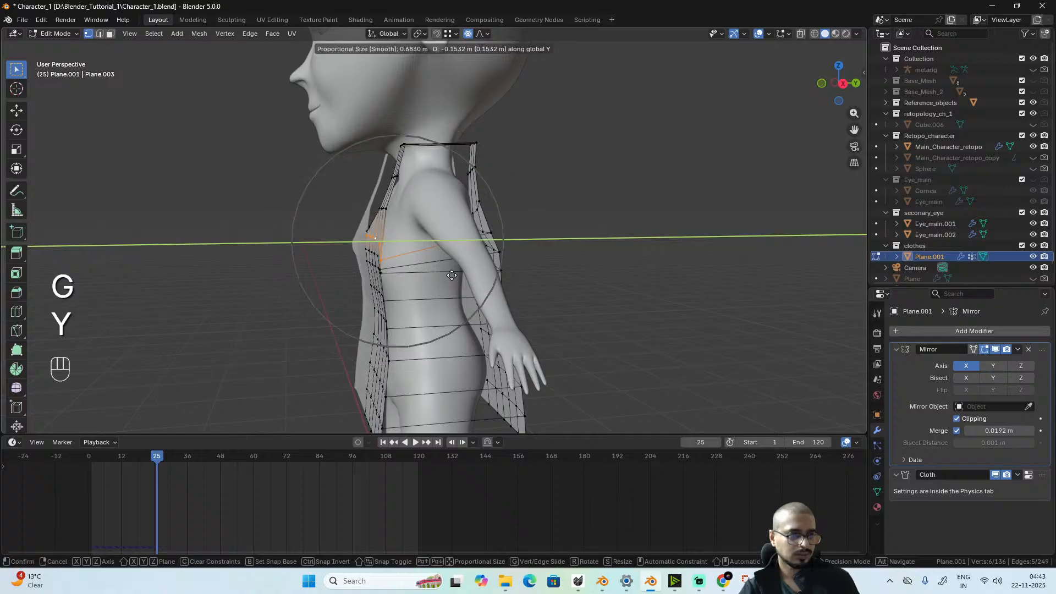
click(452, 275)
alt+drag(451, 275, 437, 297)
scroll(508, 341, up, 4)
click(400, 303)
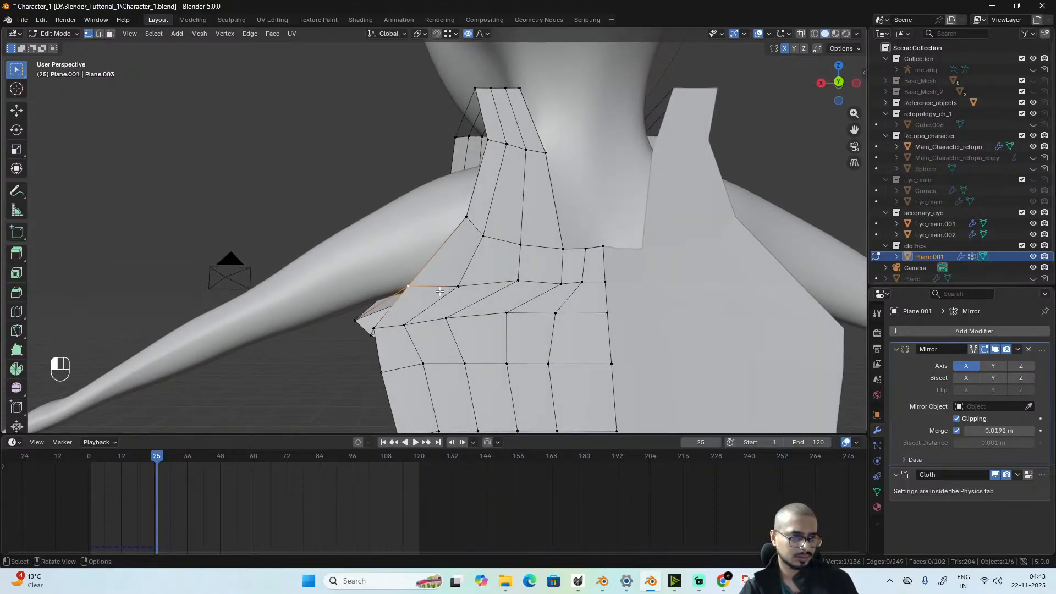
alt+click(436, 289)
key(s)
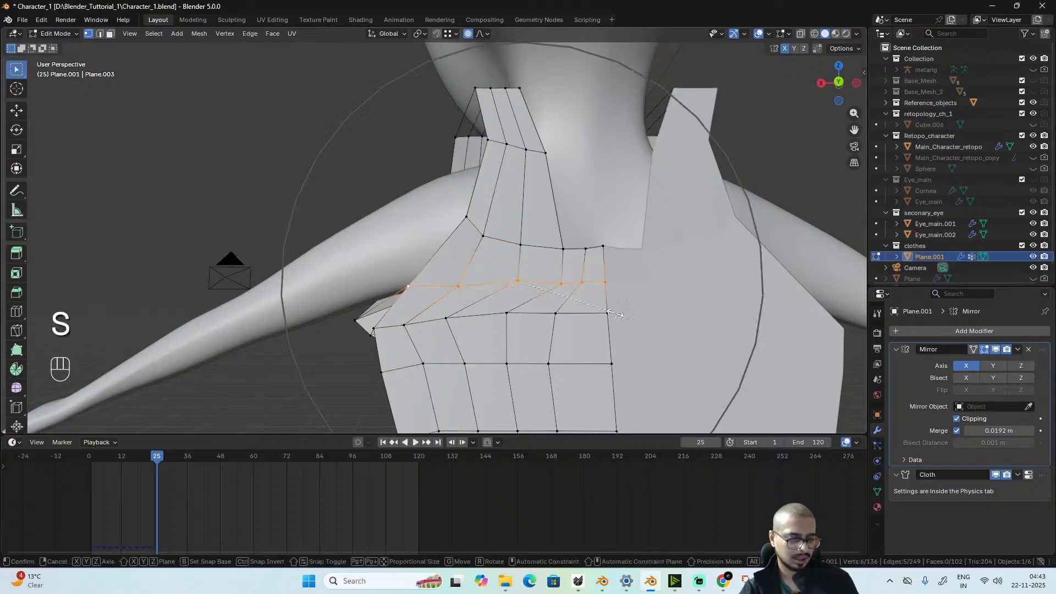
scroll(608, 311, up, 19)
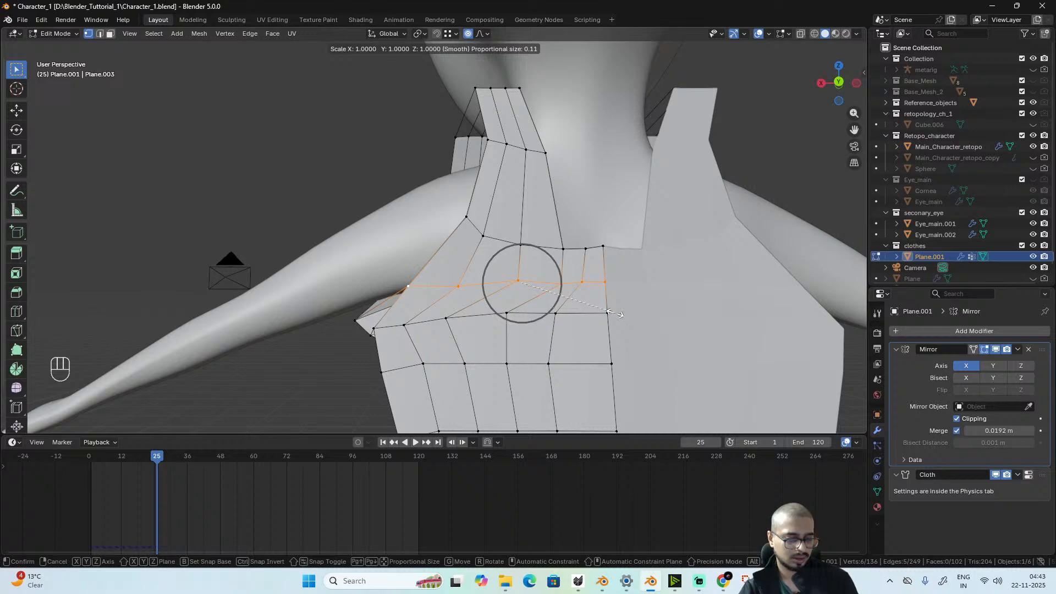
key(y)
click(633, 314)
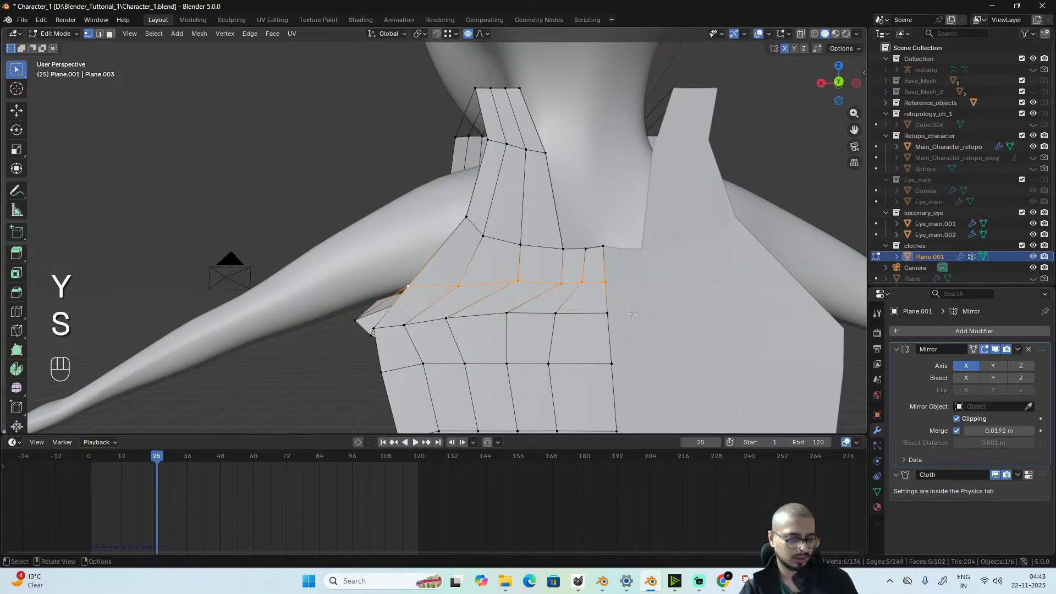
- Move the back panel's underarm corner vertex about 0.11 m outward along X and adjust its height along Z
click(418, 290)
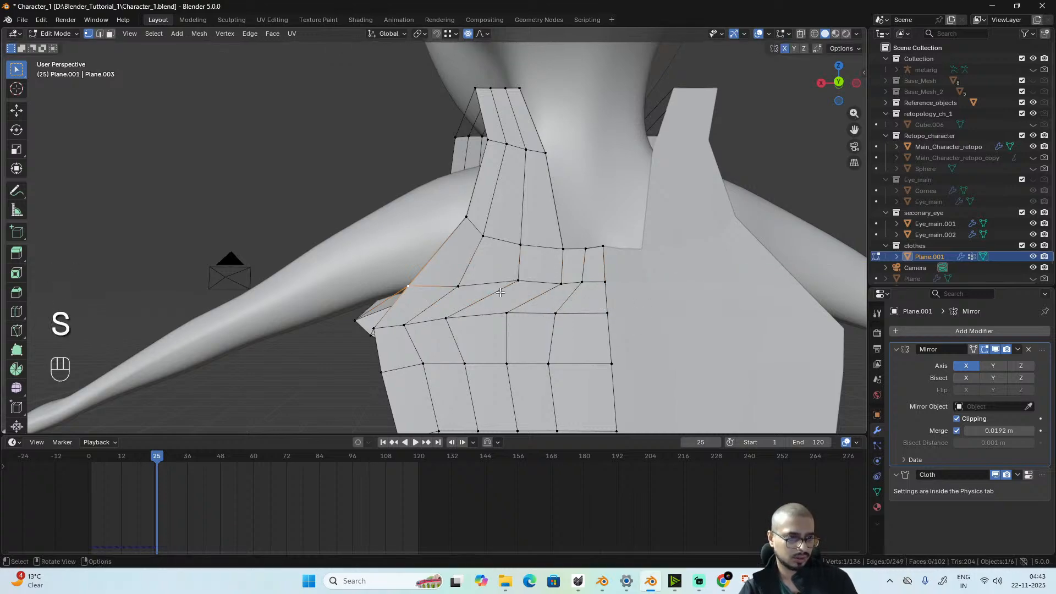
key(g)
key(x)
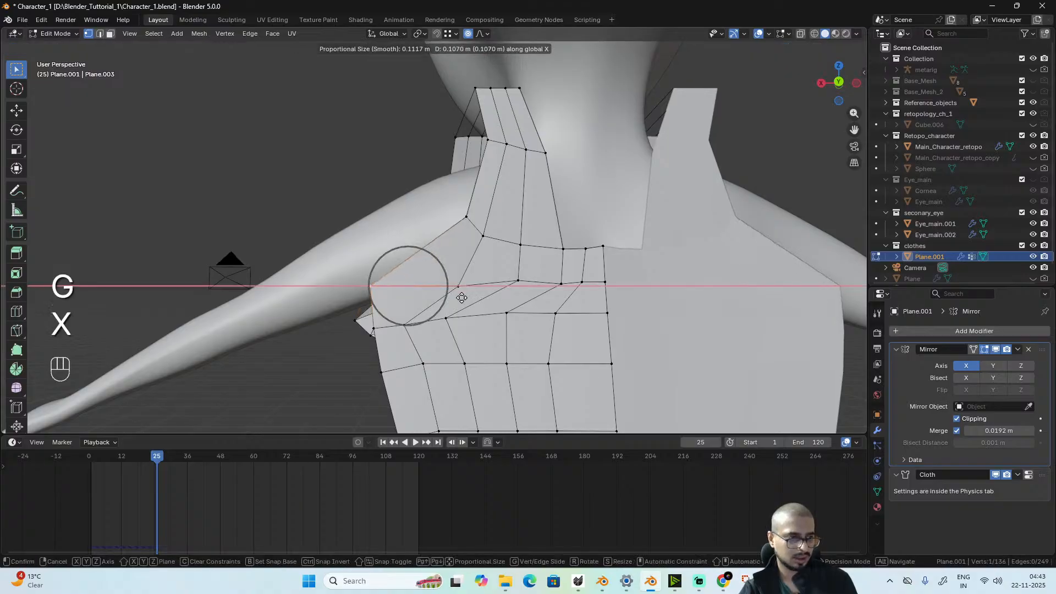
click(461, 298)
key(g)
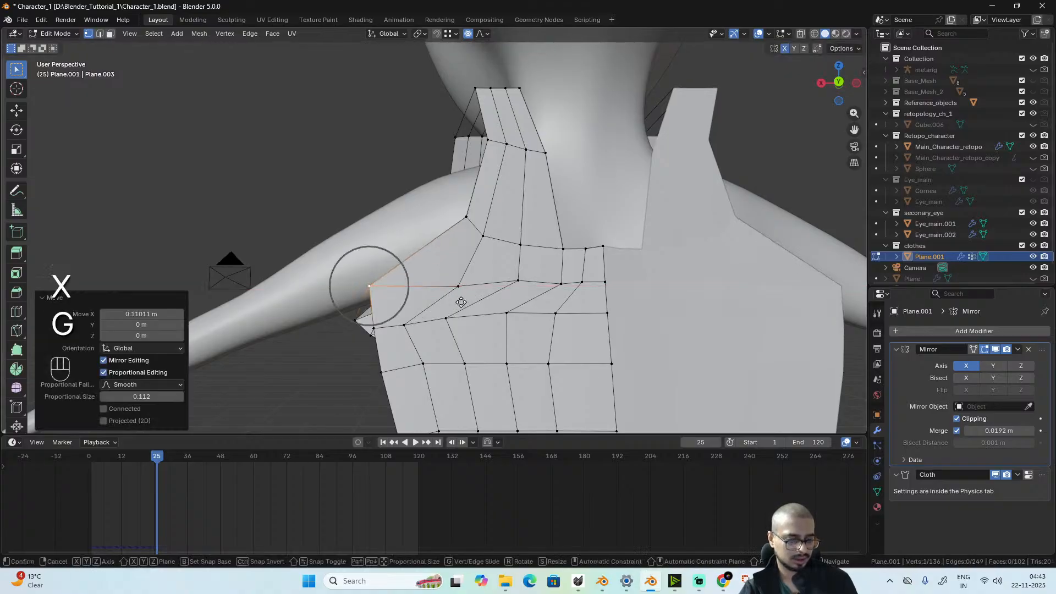
key(z)
click(462, 305)
- Replay the cloth simulation in Object Mode from frame 1 to frame 22 and inspect the armhole from the front
alt+drag(462, 306, 542, 322)
key(Tab)
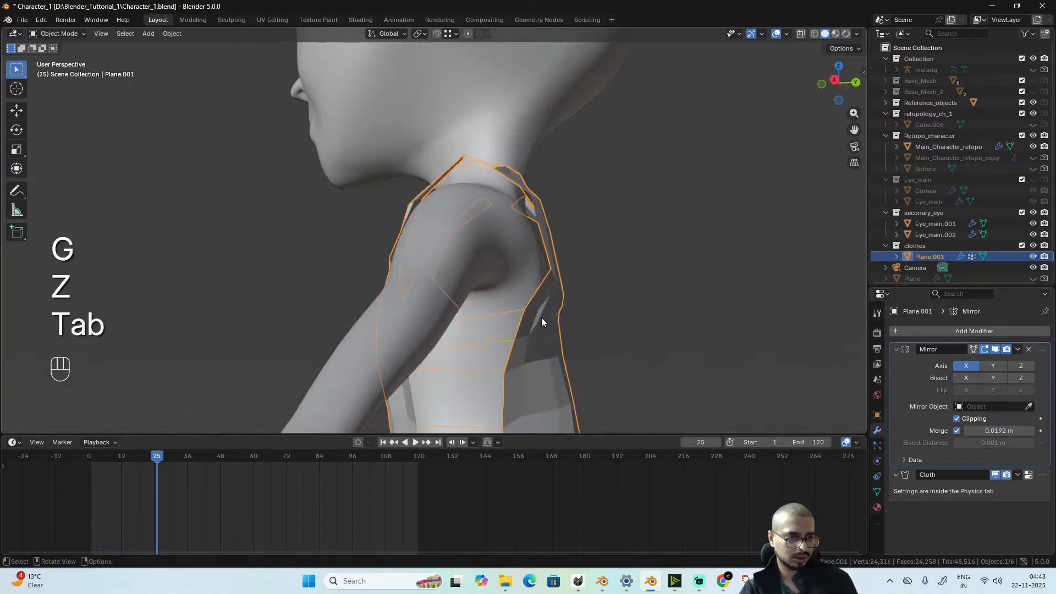
click(91, 454)
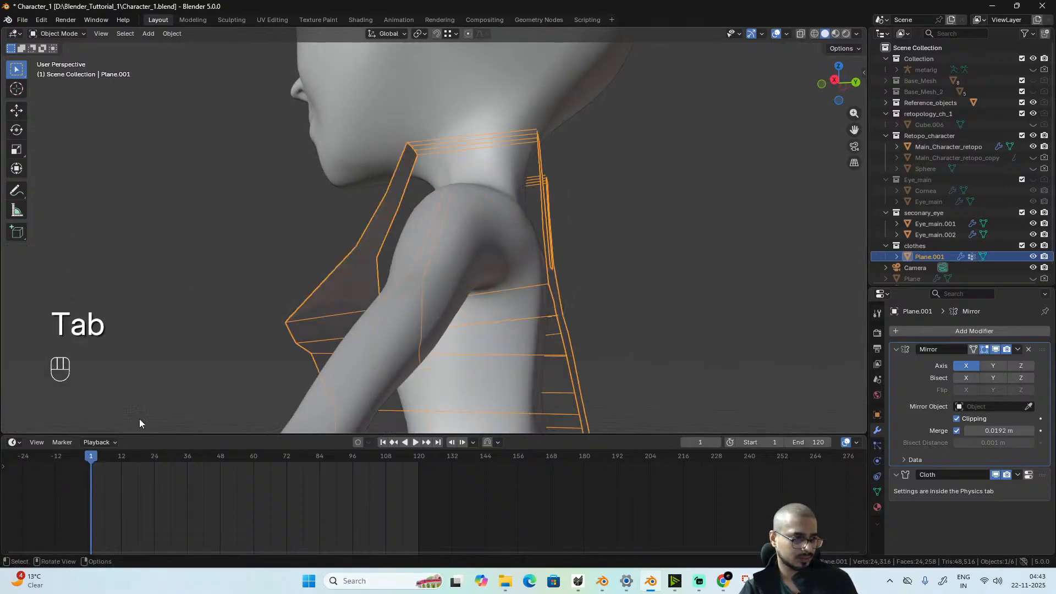
key(space)
key(space)
alt+drag(494, 341, 563, 360)
scroll(562, 366, up, 2)
alt+shift+drag(554, 403, 596, 295)
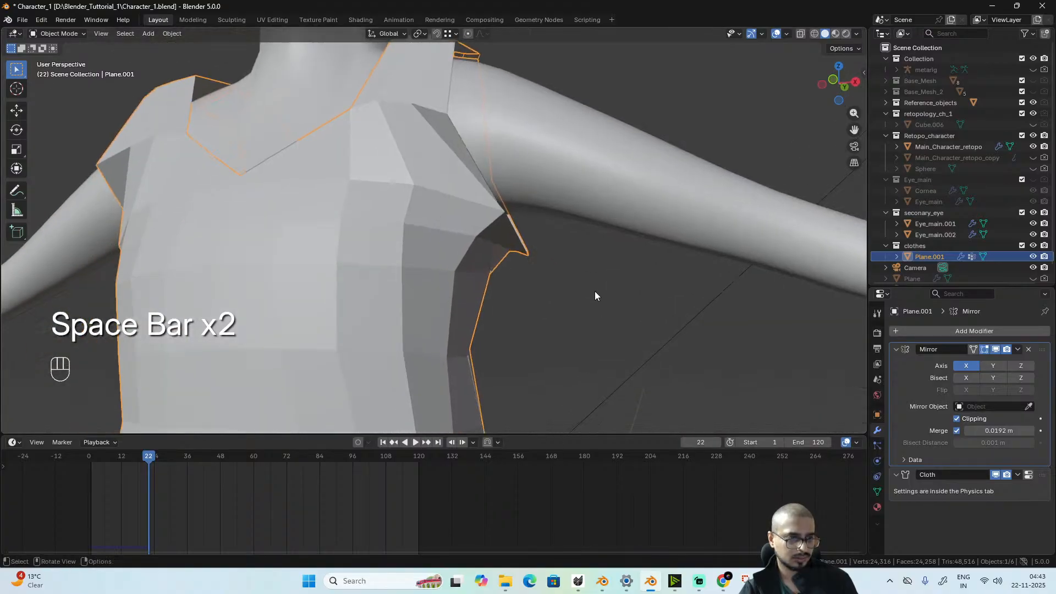
scroll(591, 297, up, 5)
- Move the protruding underarm corner vertex about 0.144 m inward along X with a proportional size of about 0.35 m
key(Tab)
scroll(638, 264, down, 7)
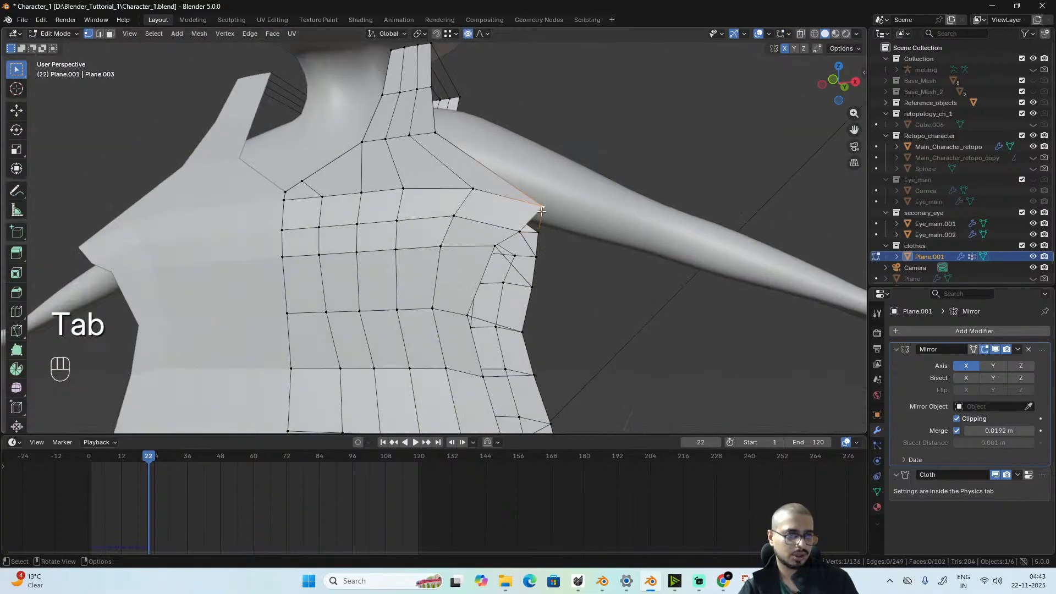
alt+drag(542, 211, 586, 241)
key(g)
key(x)
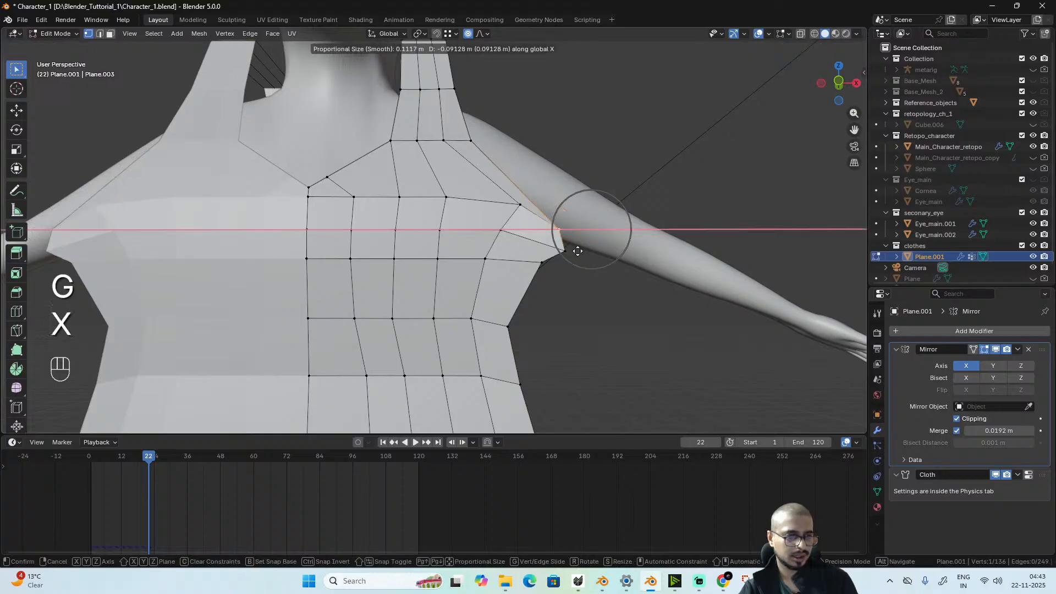
scroll(575, 246, down, 7)
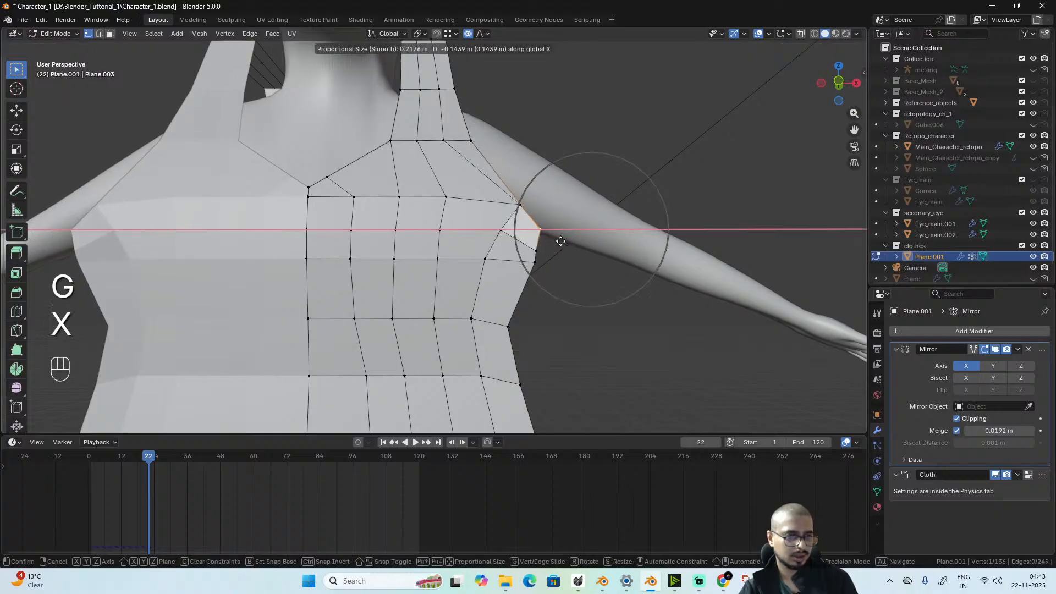
scroll(561, 241, down, 3)
click(562, 237)
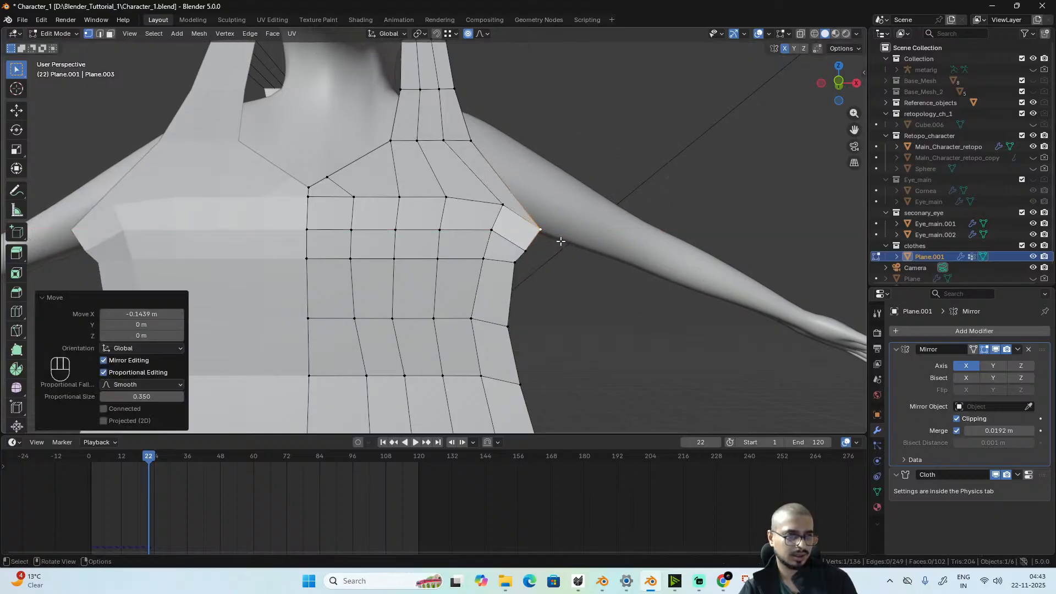
- Replay the cloth simulation in Object Mode to check the reshaped armhole and return to frame 1
key(Tab)
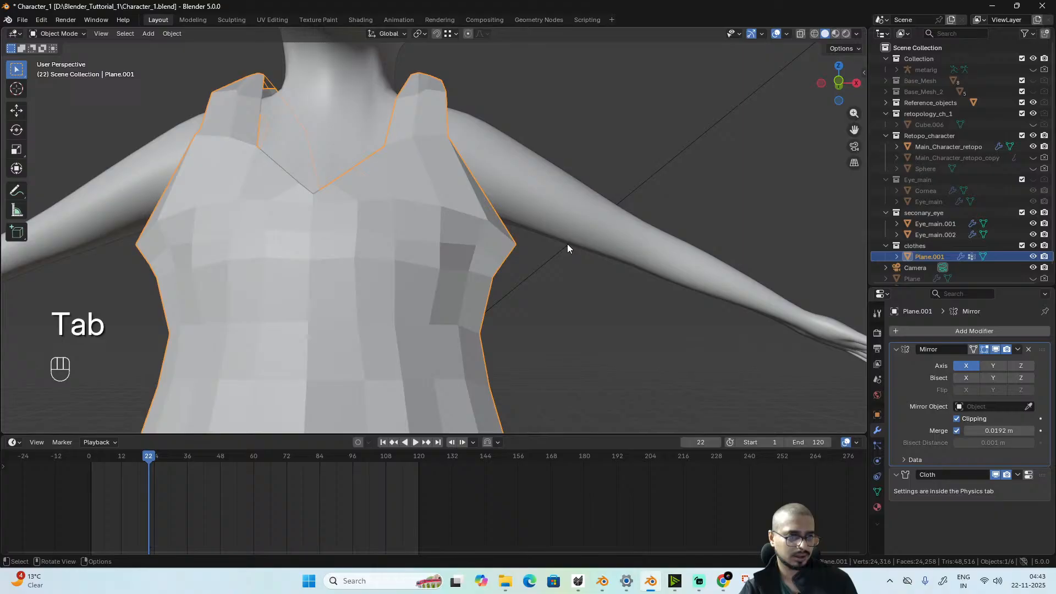
click(94, 456)
key(space)
middle_drag(498, 305, 516, 333)
scroll(508, 317, down, 4)
key(space)
click(90, 455)
- Move the front armhole's edge vertex about 0.051 m inward along X with a proportional size of about 0.263 m and return to Object Mode
middle_drag(795, 415, 582, 330)
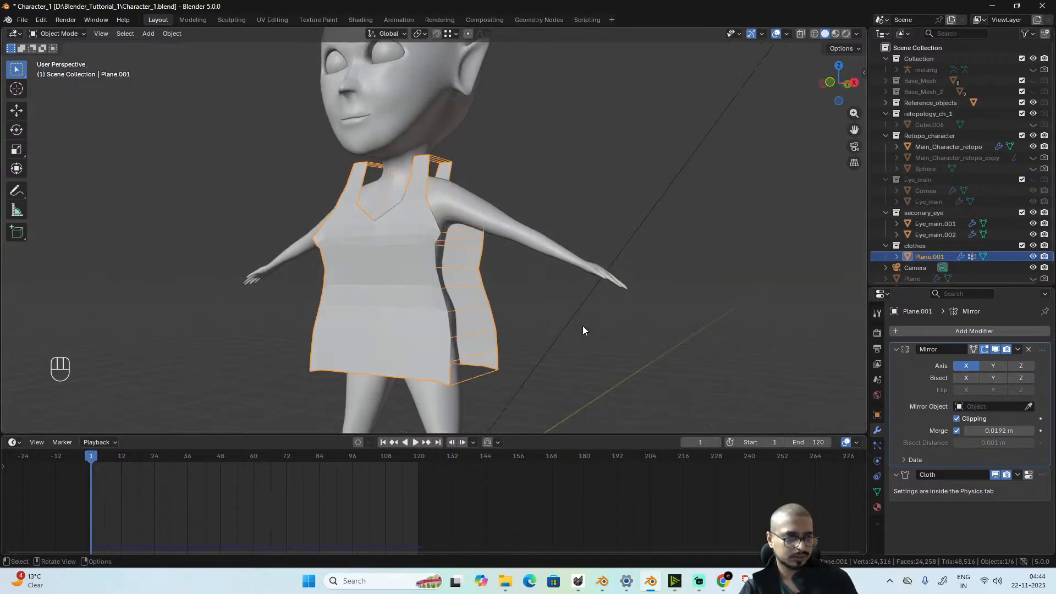
scroll(583, 330, up, 3)
key(Tab)
alt+middle_drag(408, 221, 469, 219)
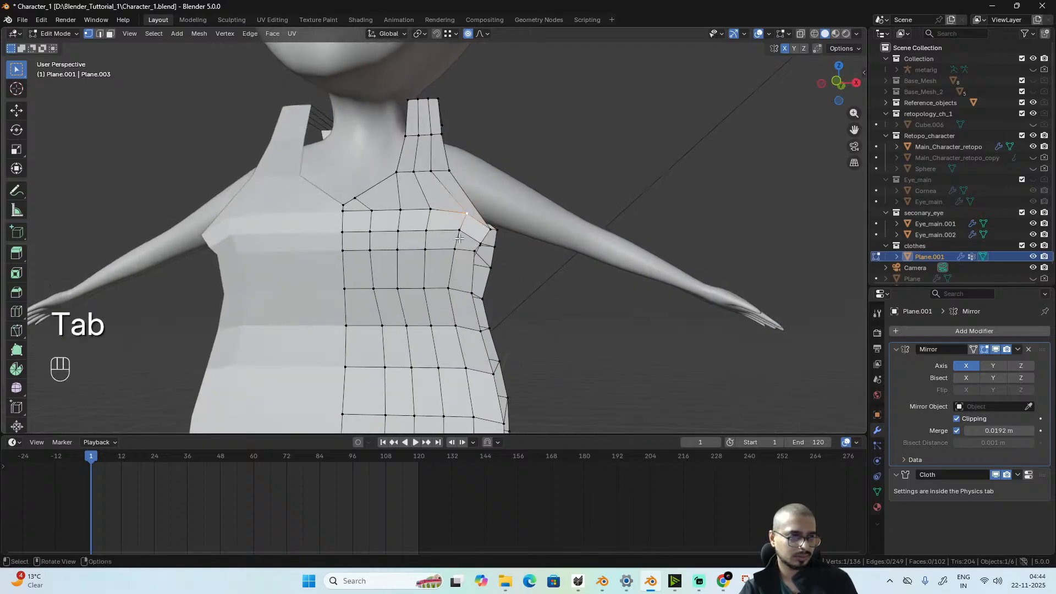
key(g)
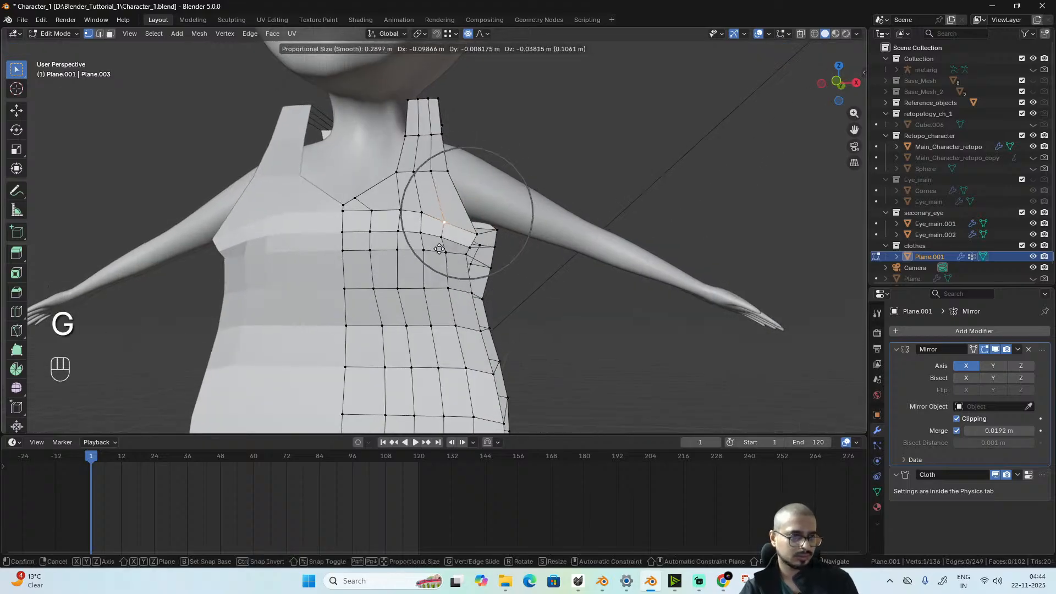
scroll(439, 248, down, 5)
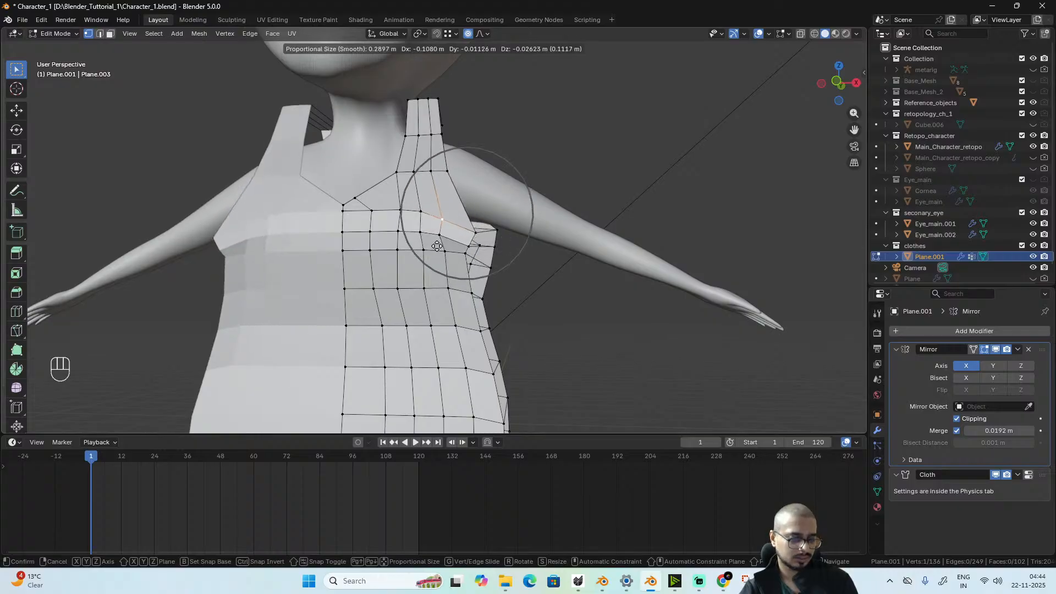
key(z)
key(x)
scroll(434, 244, down, 2)
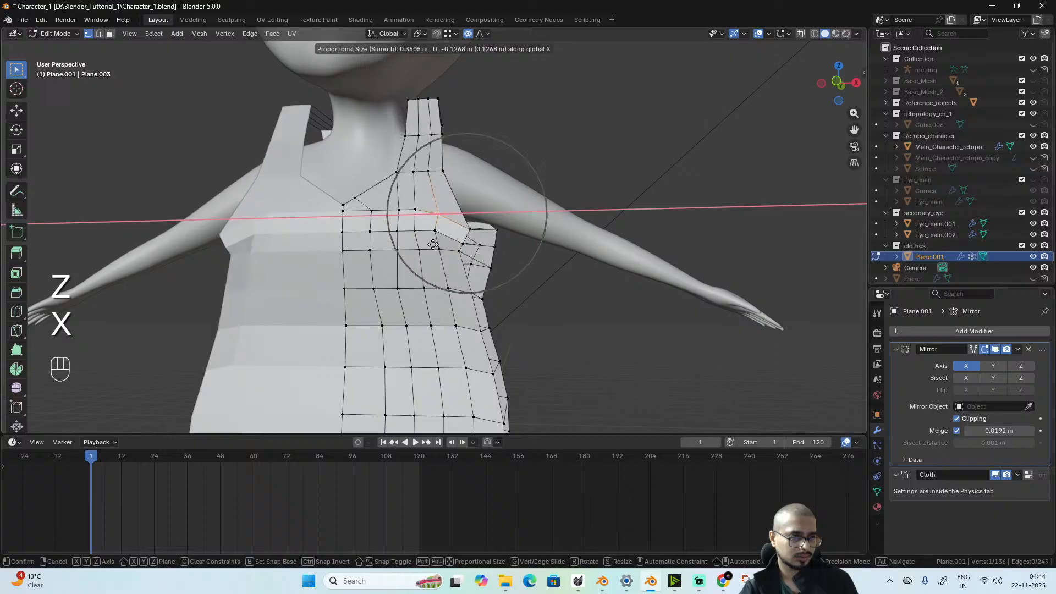
scroll(440, 244, up, 3)
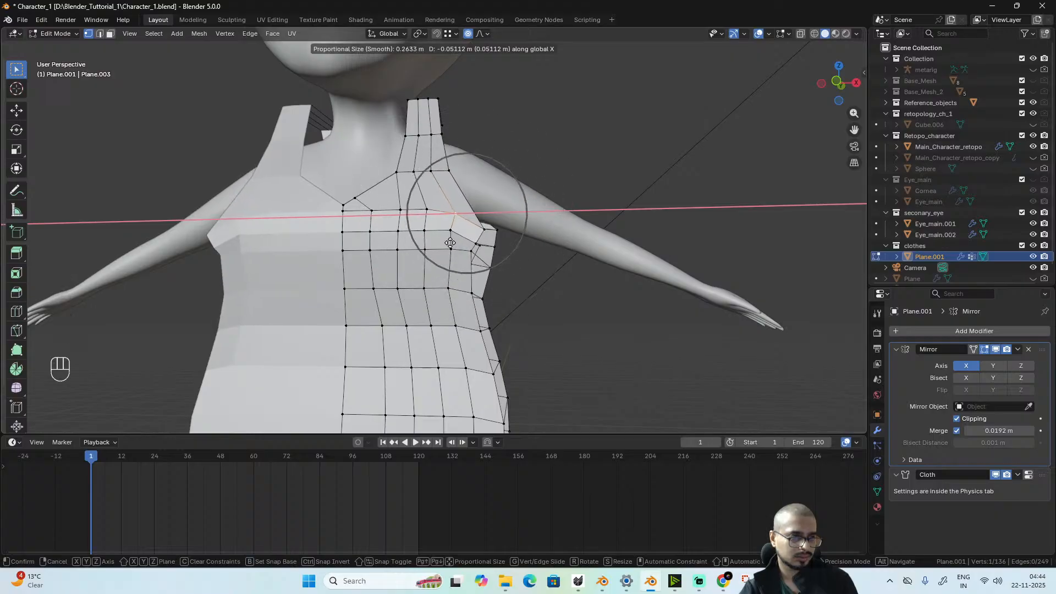
click(450, 243)
key(Tab)
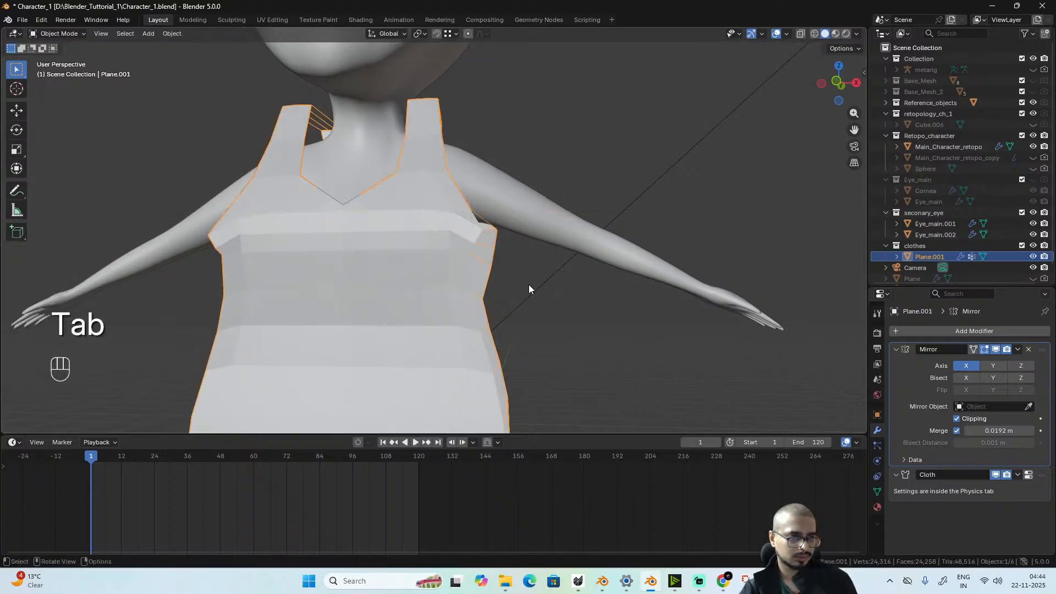
- Replay the cloth simulation from frame 1 to frame 20 and inspect the front neckline and armhole
key(space)
key(space)
middle_drag(529, 285, 463, 226)
- In Edit Mode, add two loop cuts across each of the front strap's two upper segments, keeping the cuts centred
key(Tab)
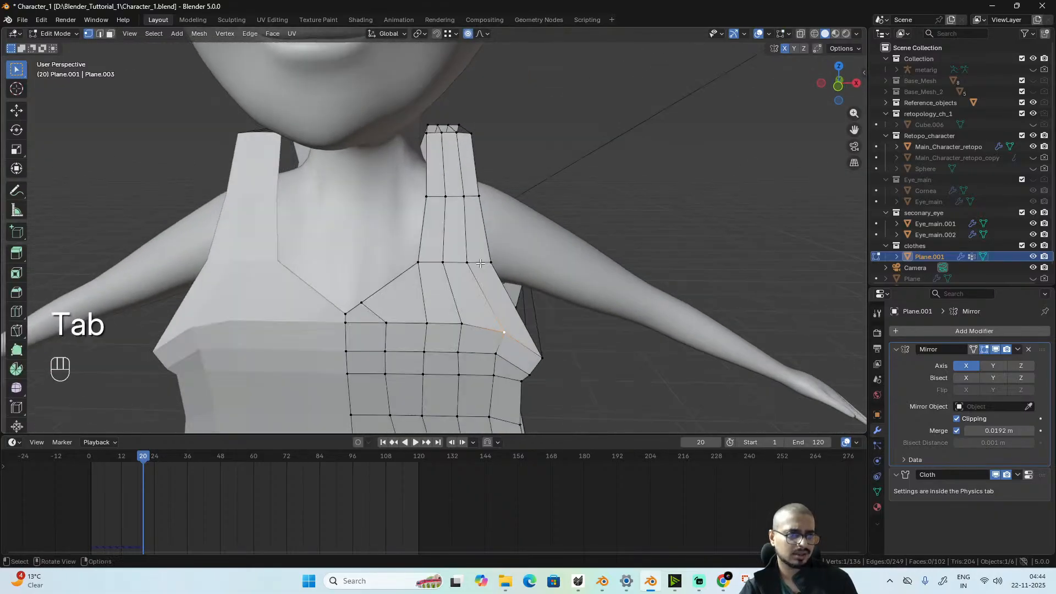
key(ctrl+r)
click(463, 226)
right_click(463, 226)
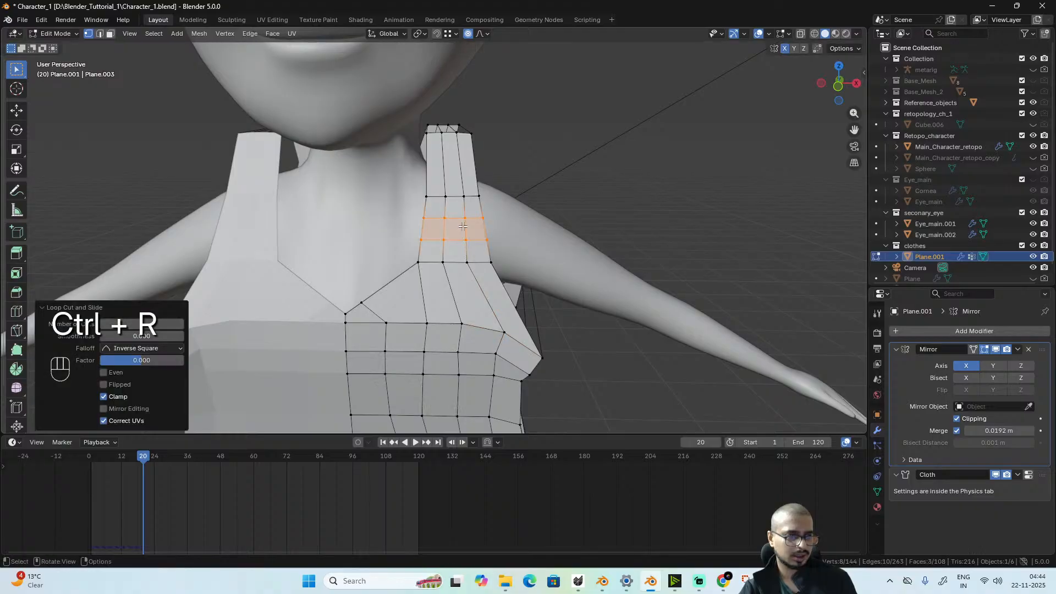
key(ctrl+r)
scroll(452, 165, down, 1)
click(452, 165)
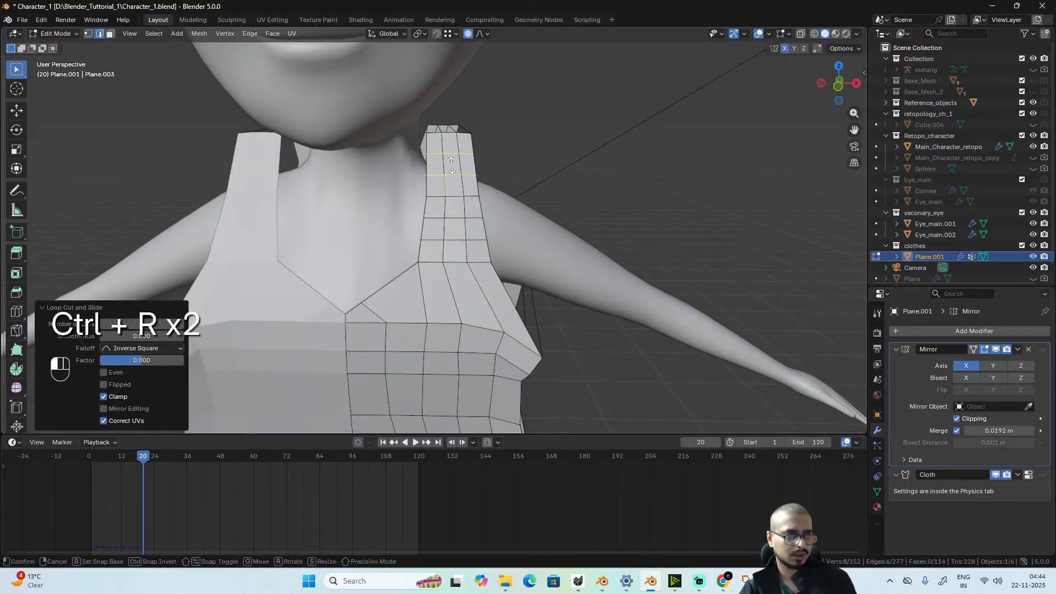
right_click(452, 165)
- Add two loop cuts across the front bodice section between the strap's base and the chest row
scroll(508, 346, down, 2)
alt+middle_drag(508, 346, 473, 301)
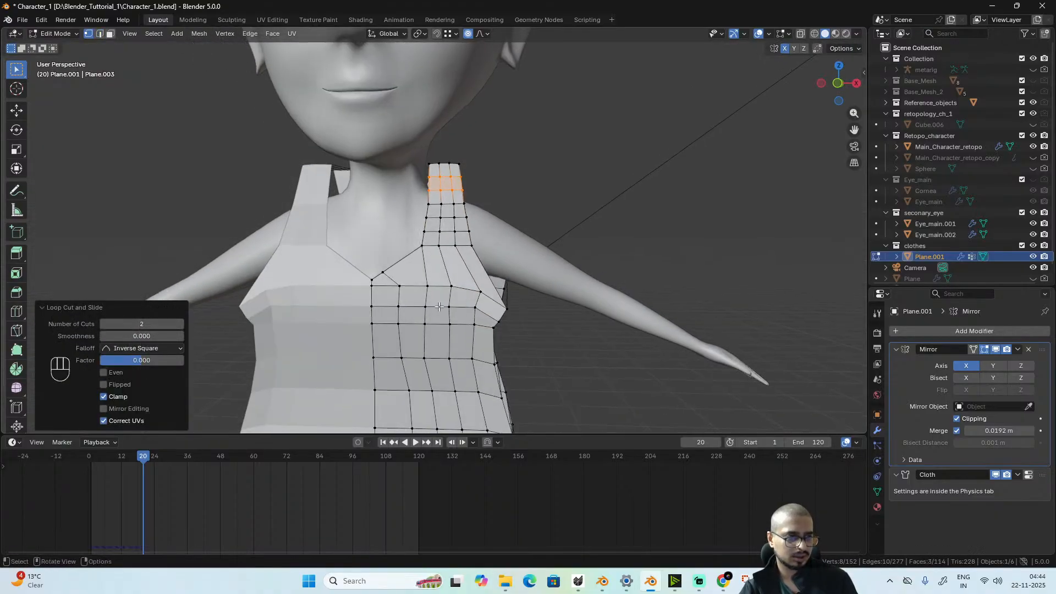
scroll(439, 307, up, 2)
key(ctrl+r)
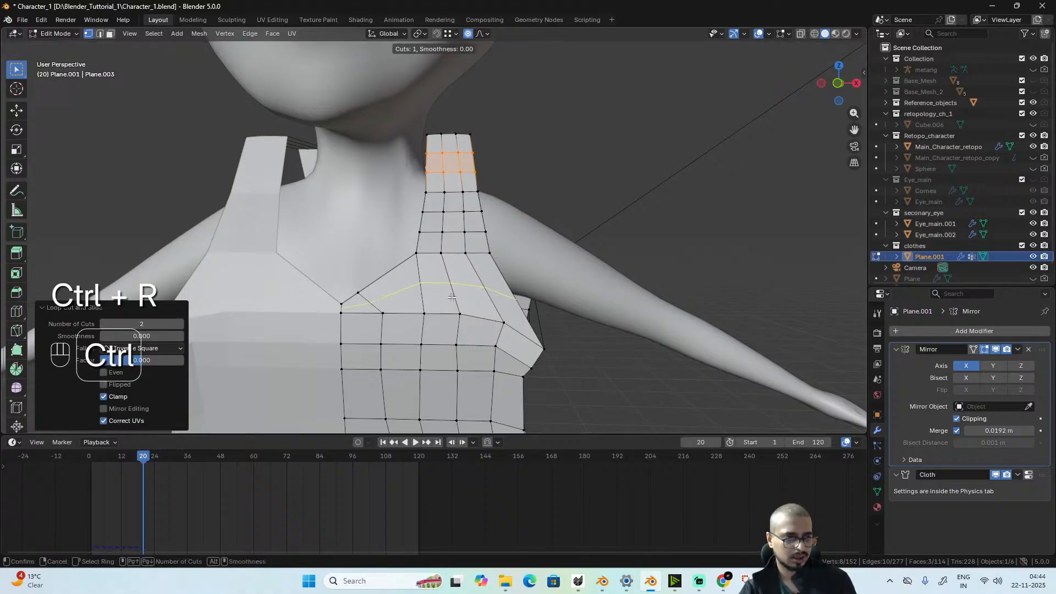
click(527, 317)
alt+middle_drag(527, 317, 435, 220)
- Add two loop cuts across each of the back strap's lower and upper segments
click(431, 212)
key(ctrl+r)
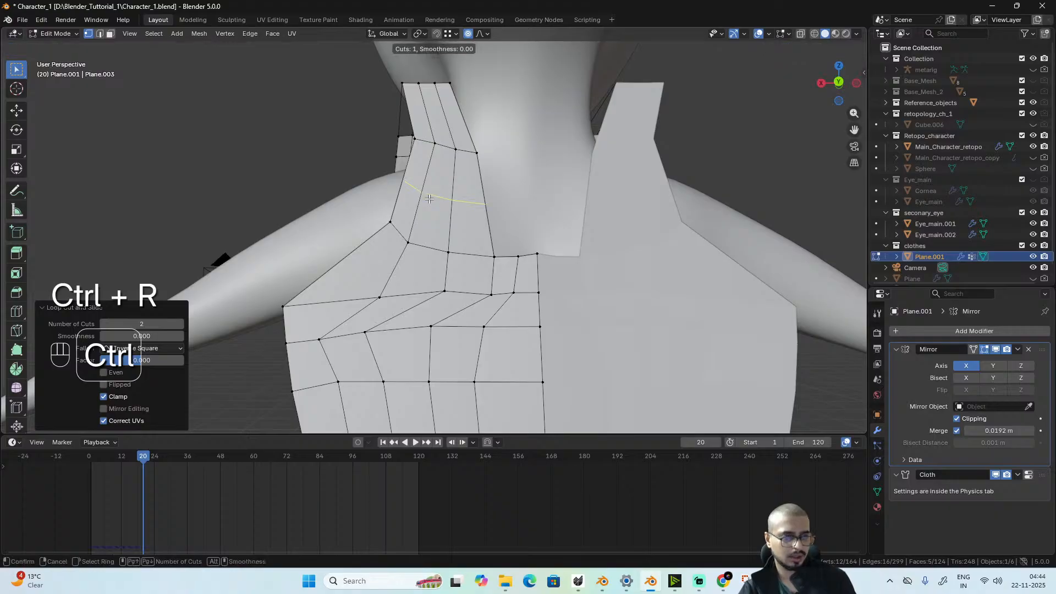
scroll(430, 200, up, 1)
click(430, 199)
key(ctrl+r)
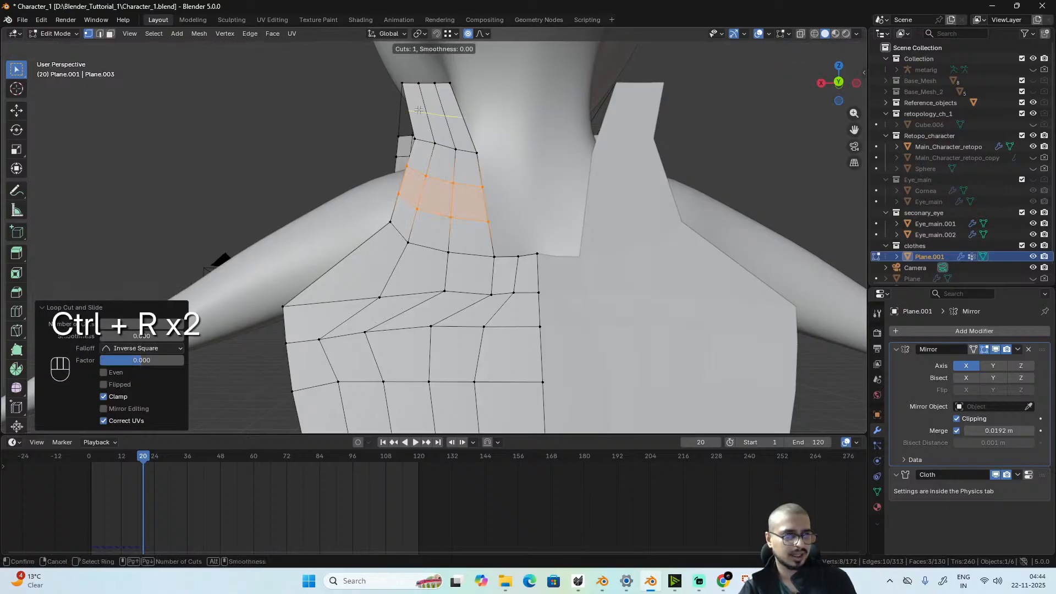
click(419, 110)
- Add two loop cuts across the upper-back section just below the strap
key(ctrl+r)
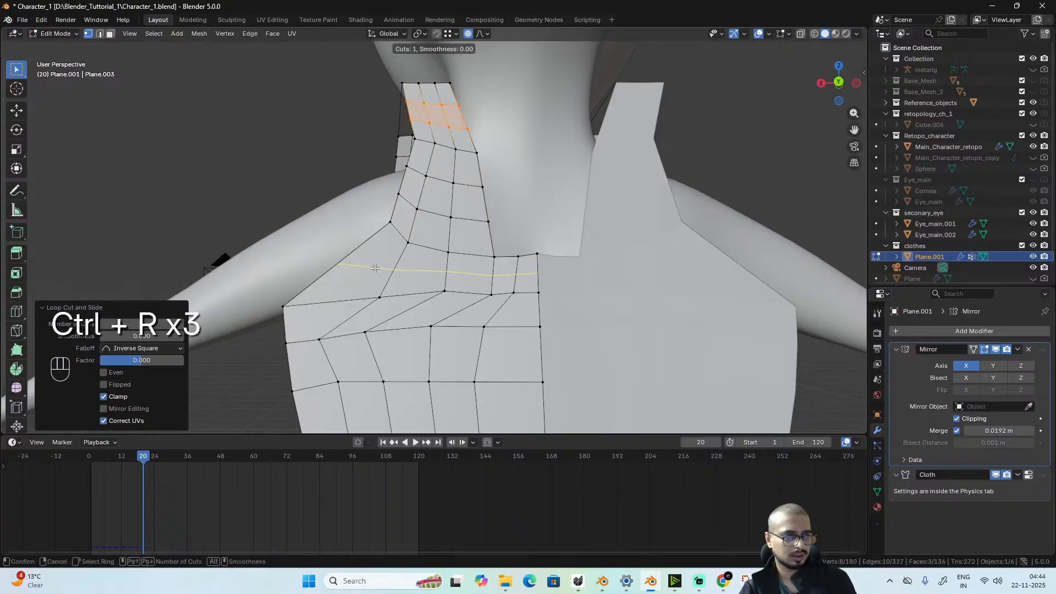
scroll(373, 267, up, 1)
click(374, 267)
- Replay the cloth simulation in Object Mode from frame 1 to frame 20 and inspect the dress's back and underarm folds
alt+middle_drag(374, 267, 566, 287)
scroll(565, 288, down, 4)
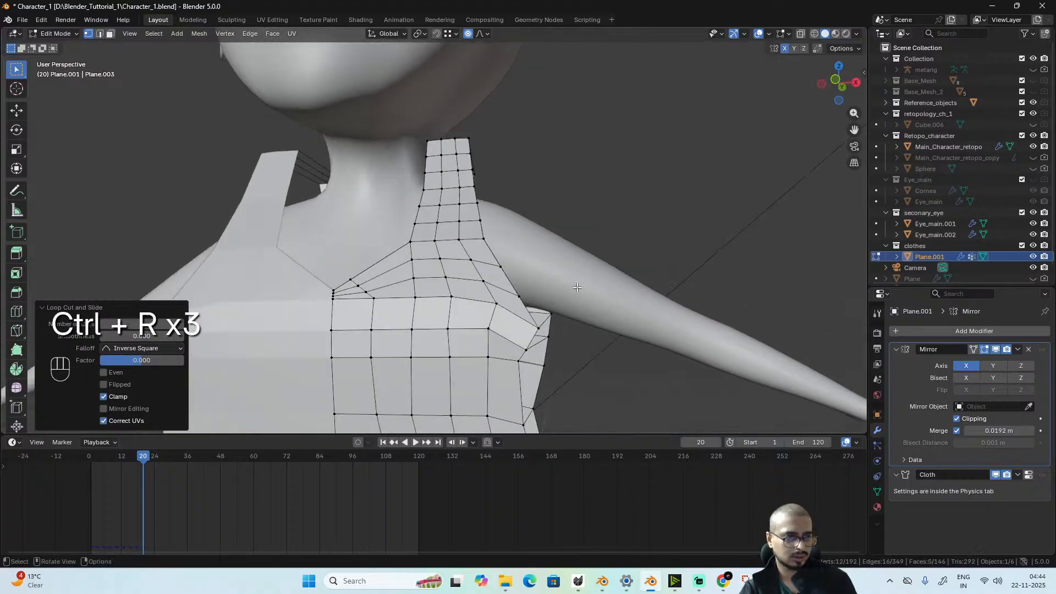
key(Tab)
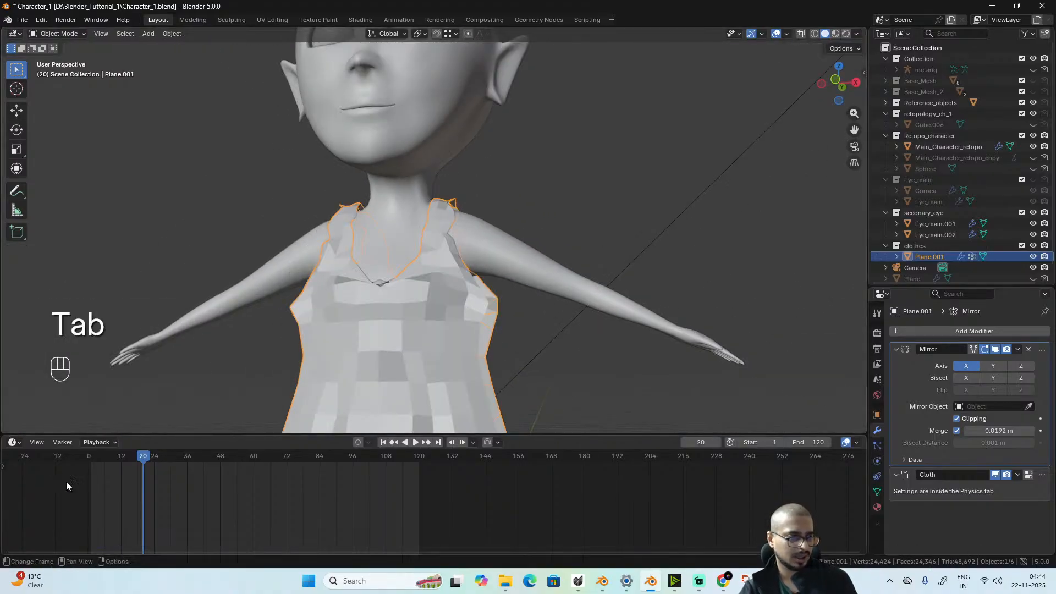
click(90, 457)
key(space)
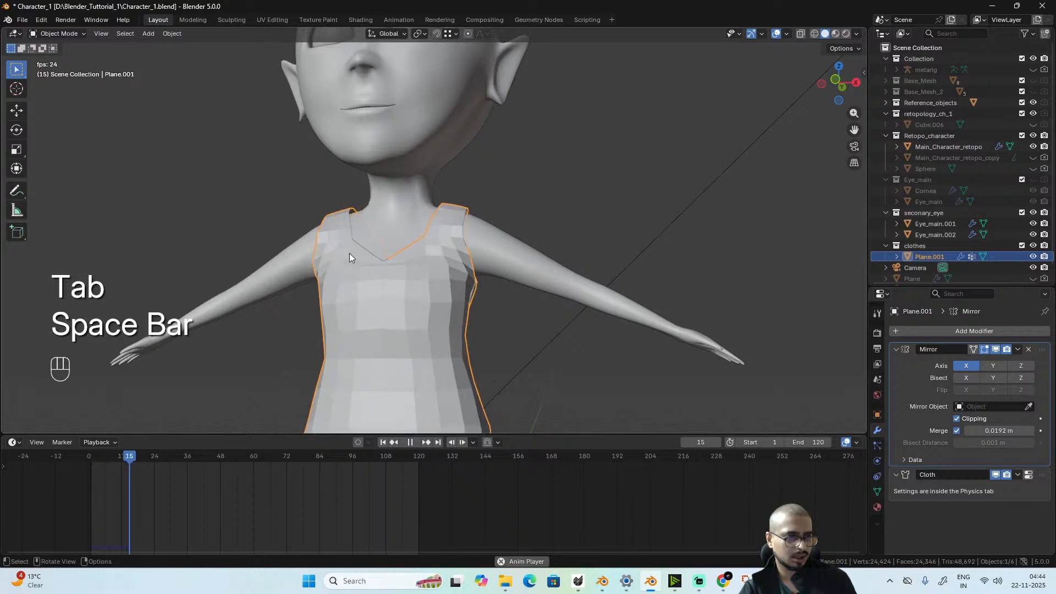
key(space)
alt+middle_drag(636, 246, 394, 306)
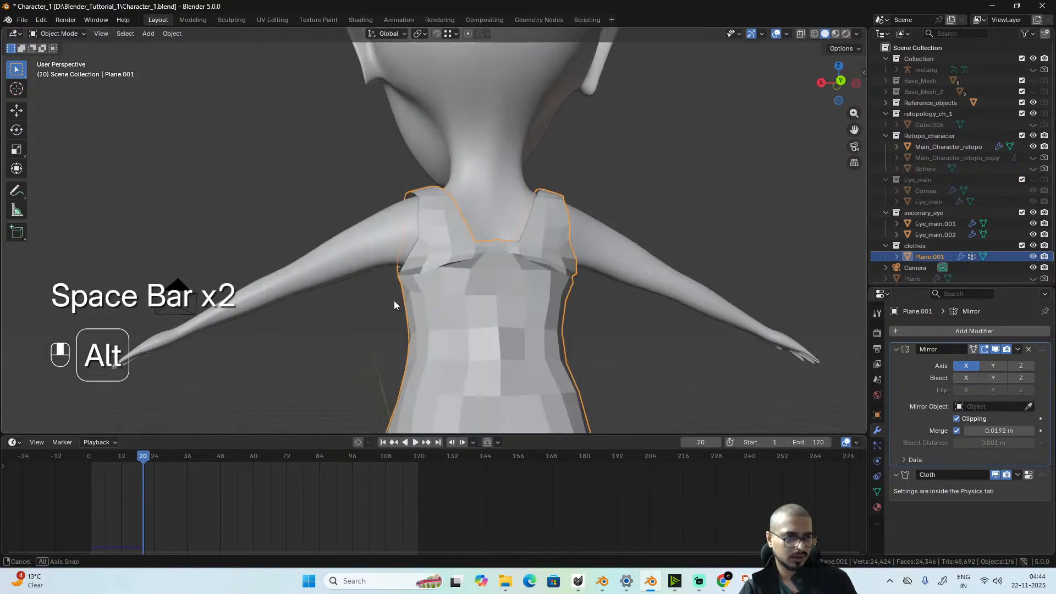
alt+middle_drag(457, 286, 582, 220)
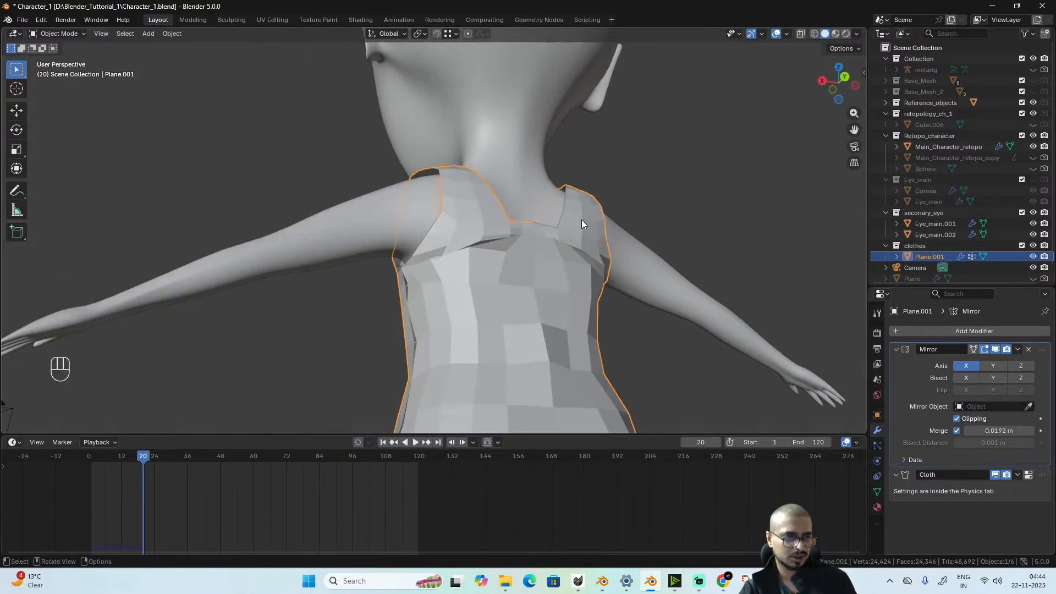
scroll(553, 275, down, 4)
alt+middle_drag(498, 300, 575, 356)
scroll(576, 355, up, 3)
scroll(575, 356, up, 4)
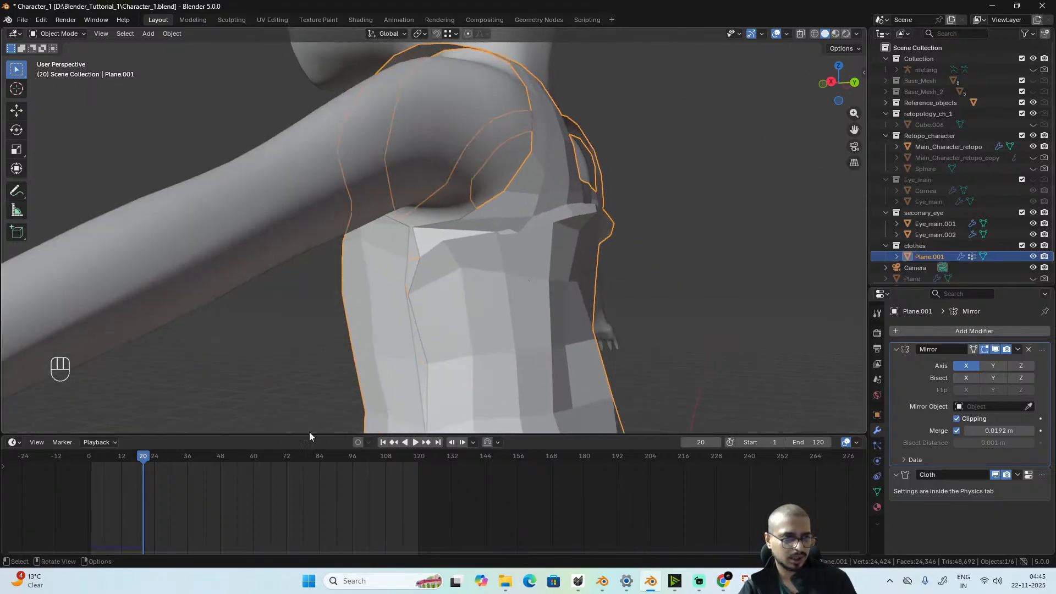
- Scrub the simulation back to frame 3 and examine the upper back and side of the dress
drag(130, 455, 97, 460)
alt+middle_drag(473, 298, 481, 192)
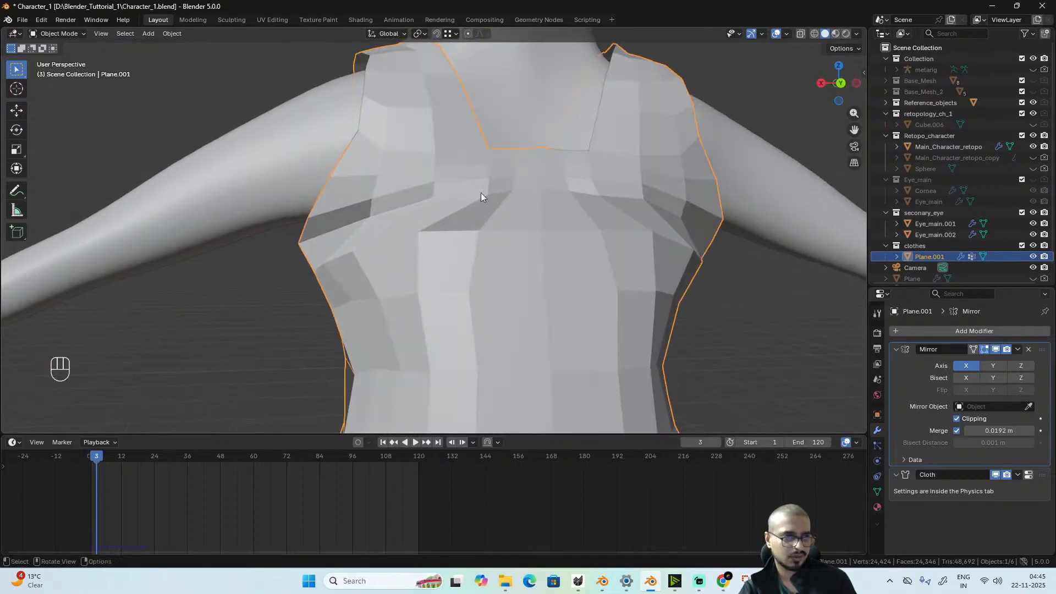
scroll(483, 214, down, 5)
alt+middle_drag(490, 257, 526, 227)
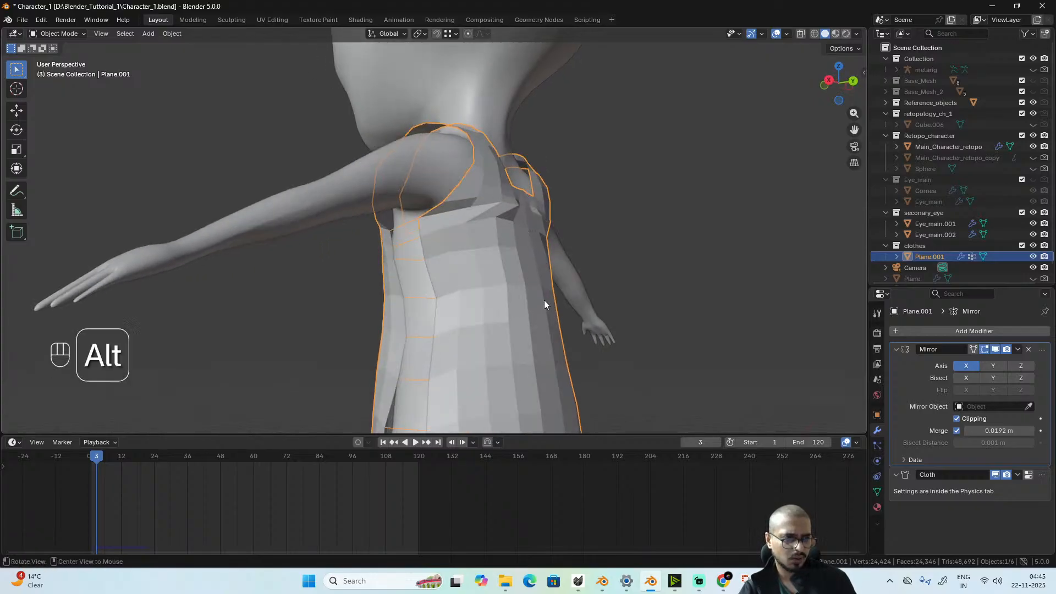
alt+middle_drag(545, 301, 495, 307)
alt+middle_drag(527, 256, 491, 269)
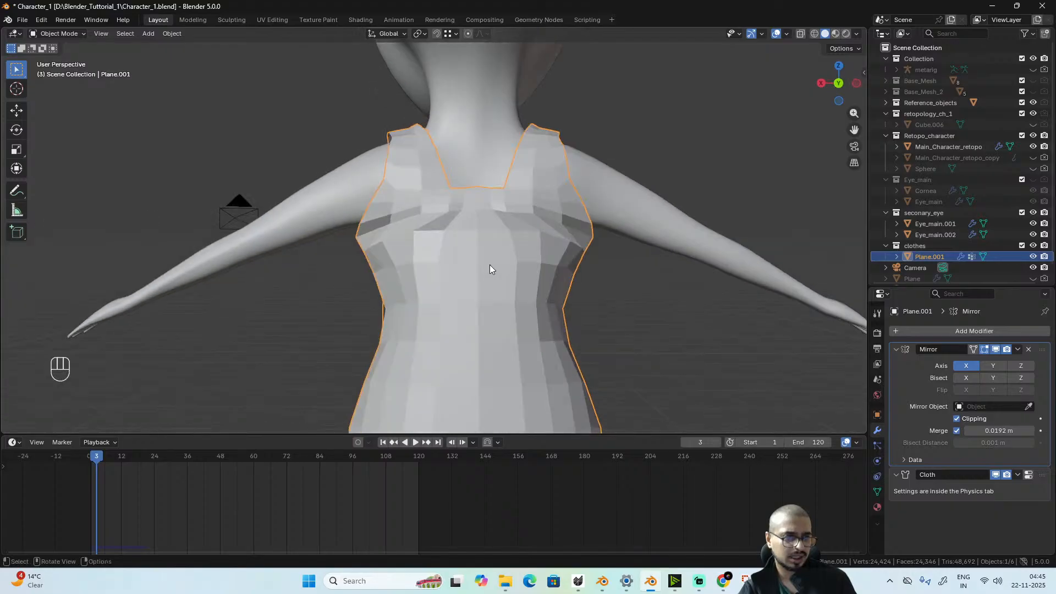
- In Edit Mode, move the inner five vertices of the underarm-level back row about 0.12 m down along Z with a proportional size of about 0.218 m
key(Tab)
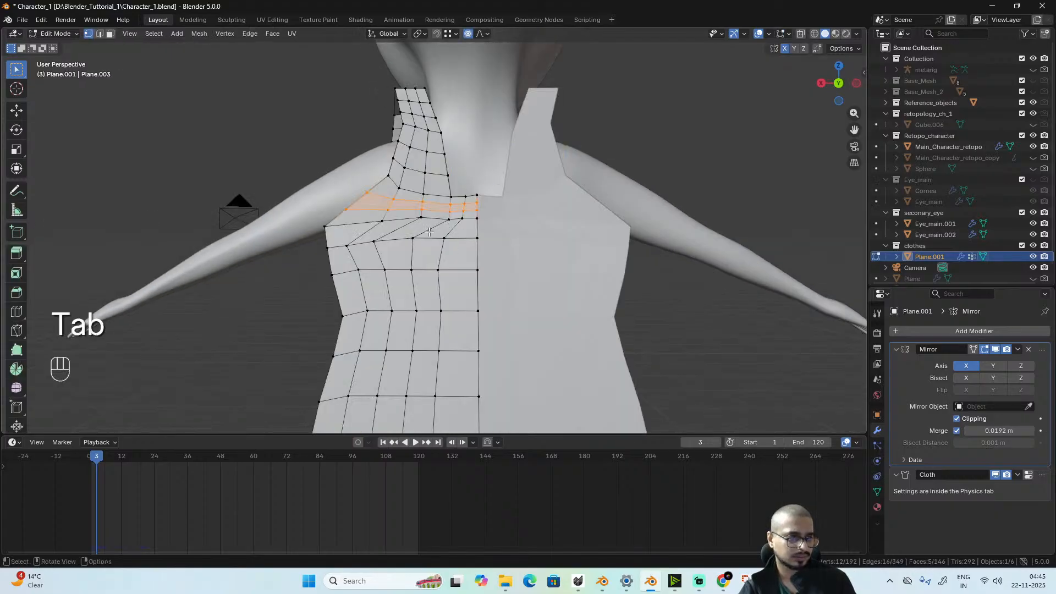
alt+click(383, 220)
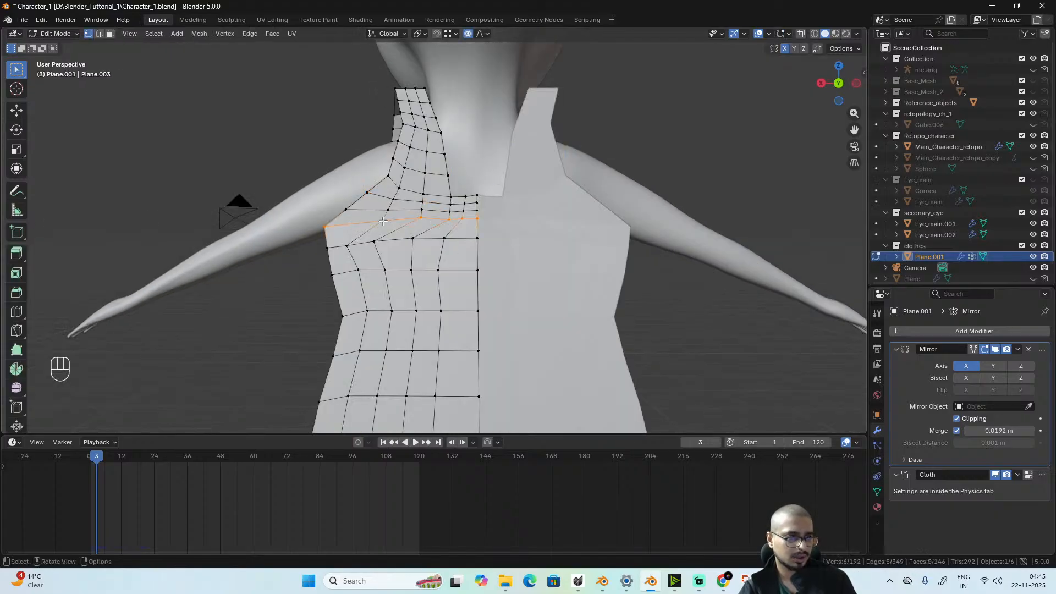
ctrl+shift+click(479, 218)
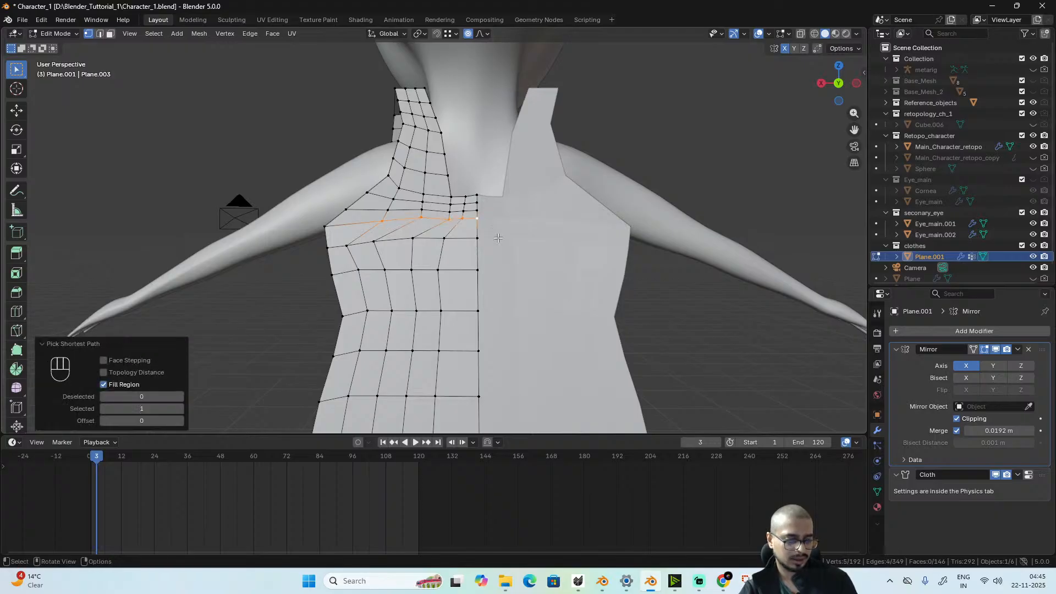
key(g)
key(z)
scroll(502, 252, up, 2)
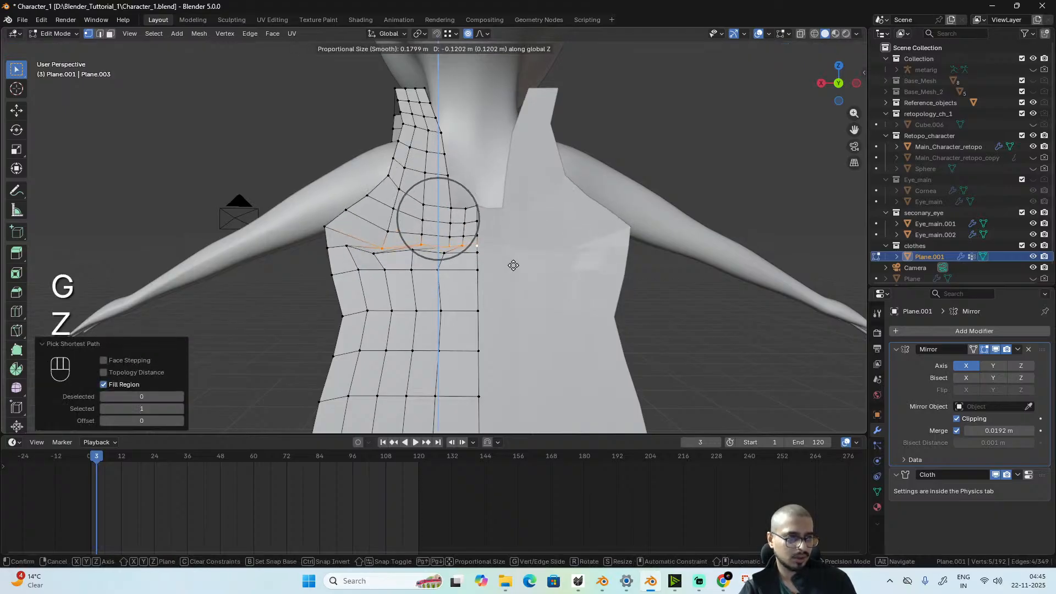
scroll(513, 265, down, 2)
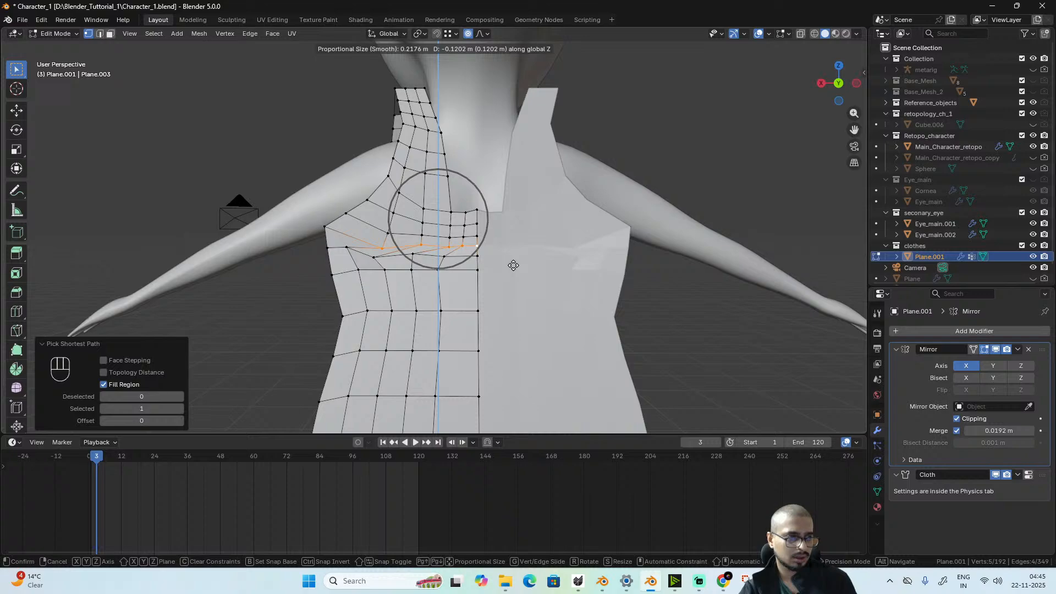
click(514, 266)
- Move the edge row just below the back underarm about 0.062 m down along Z with a proportional size of about 0.218 m
click(344, 251)
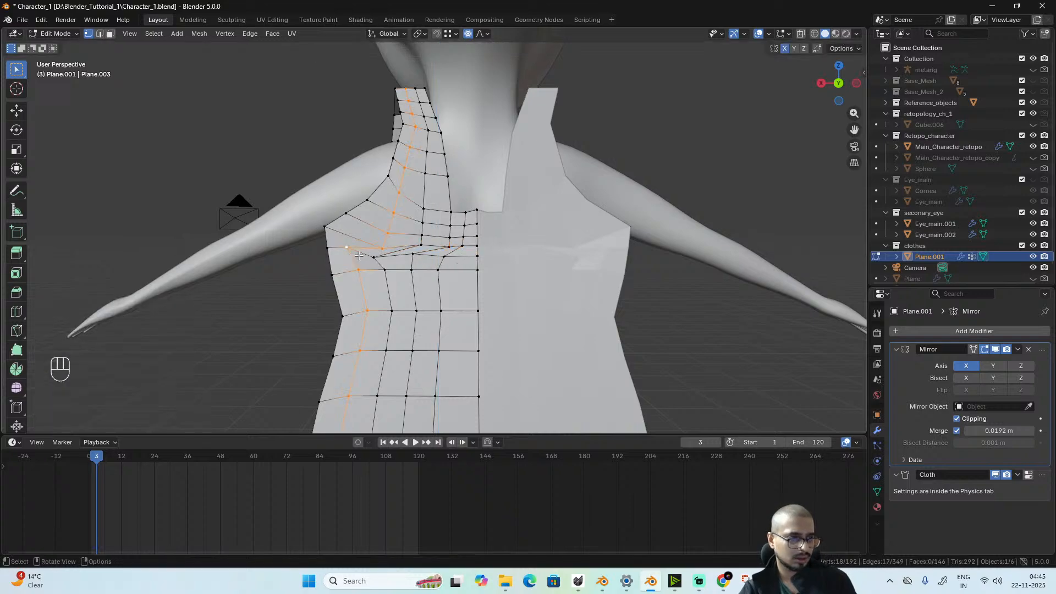
alt+click(359, 255)
key(g)
key(z)
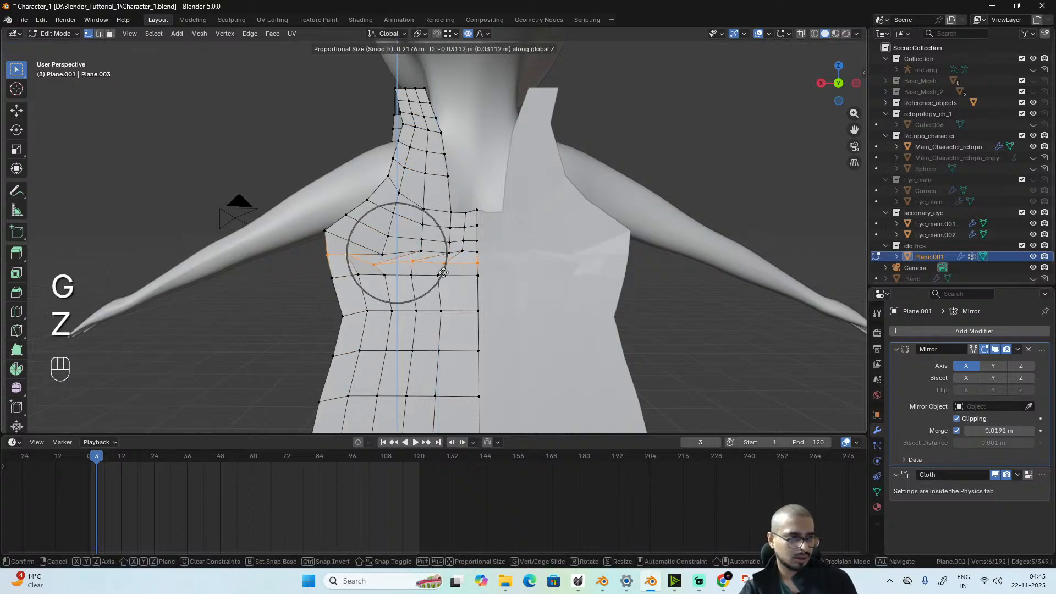
scroll(447, 279, down, 5)
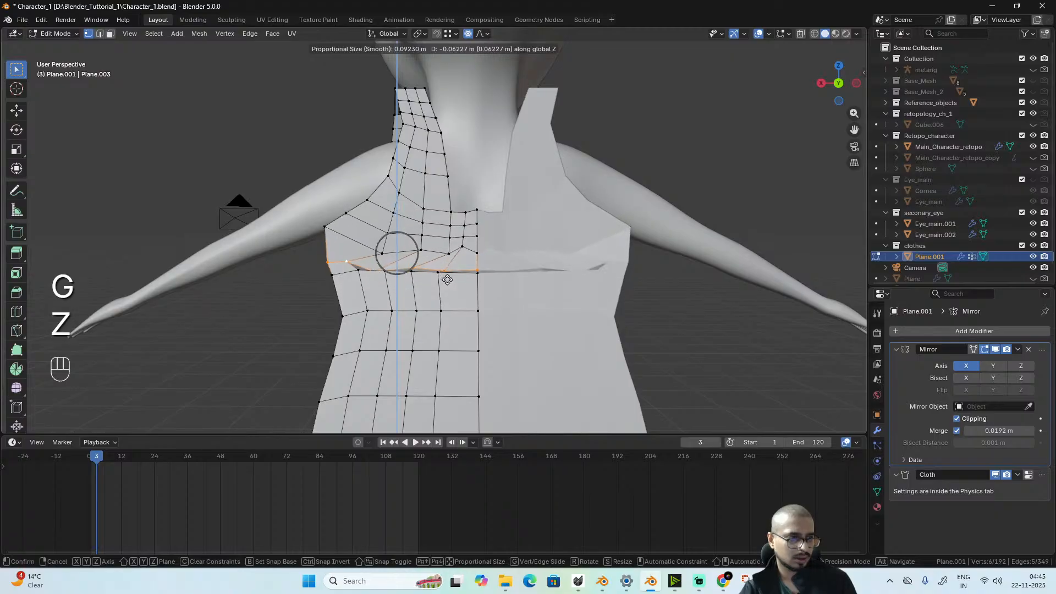
scroll(447, 280, down, 2)
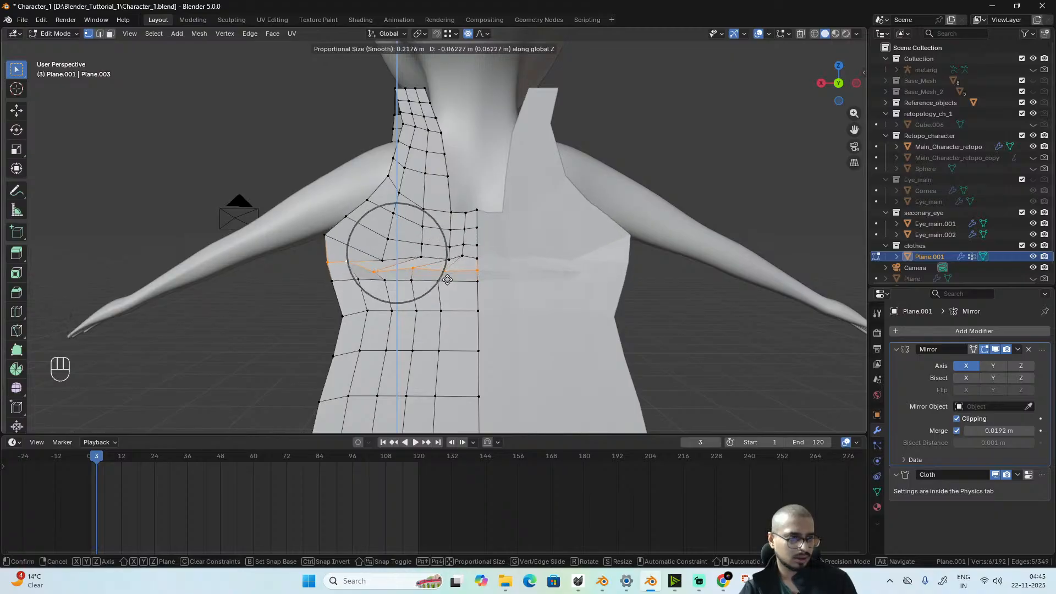
click(447, 280)
- Straighten the selected back row with LoopTools Flatten and space its vertices evenly with Gstretch
alt+middle_drag(466, 259, 486, 287)
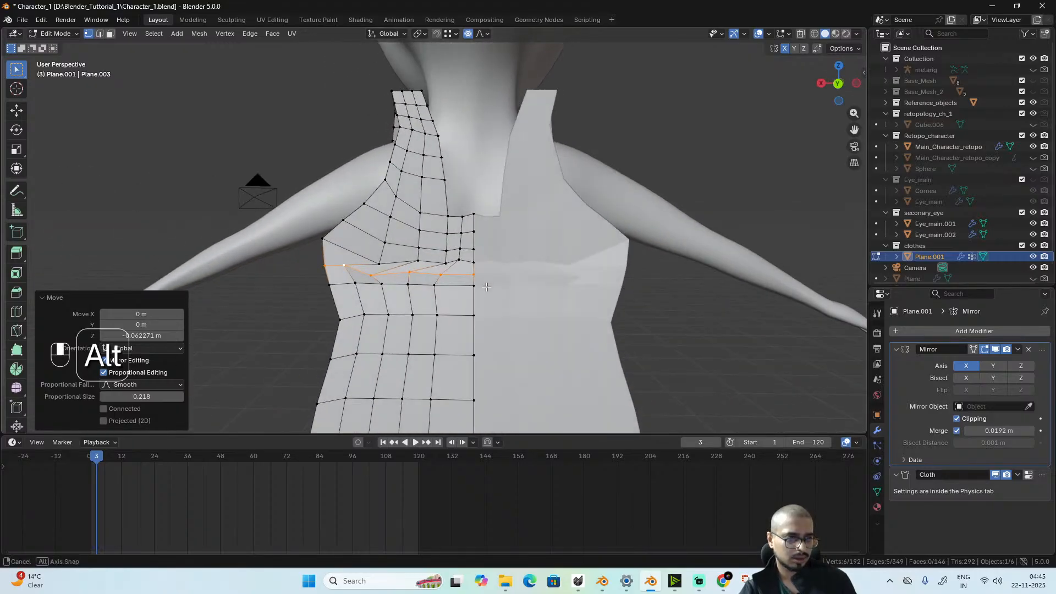
right_click(508, 244)
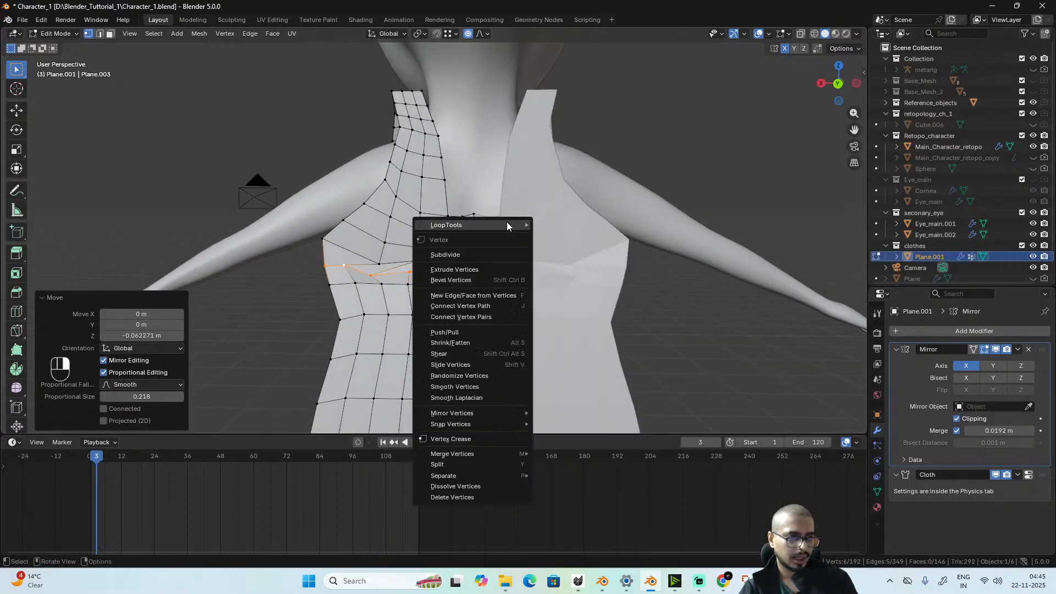
mouse_move(507, 224)
click(586, 255)
right_click(571, 240)
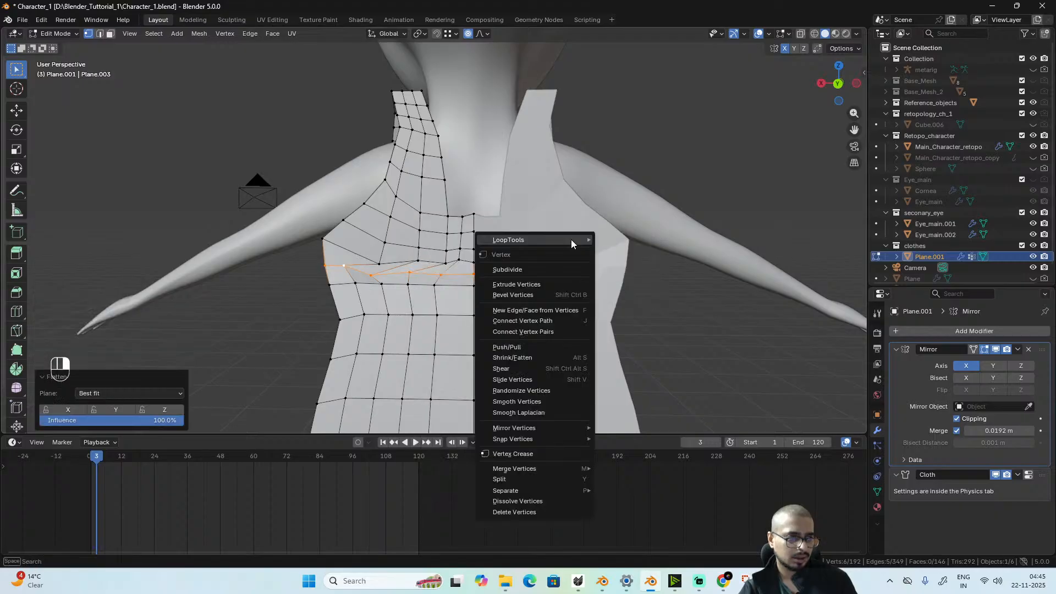
mouse_move(571, 239)
click(652, 283)
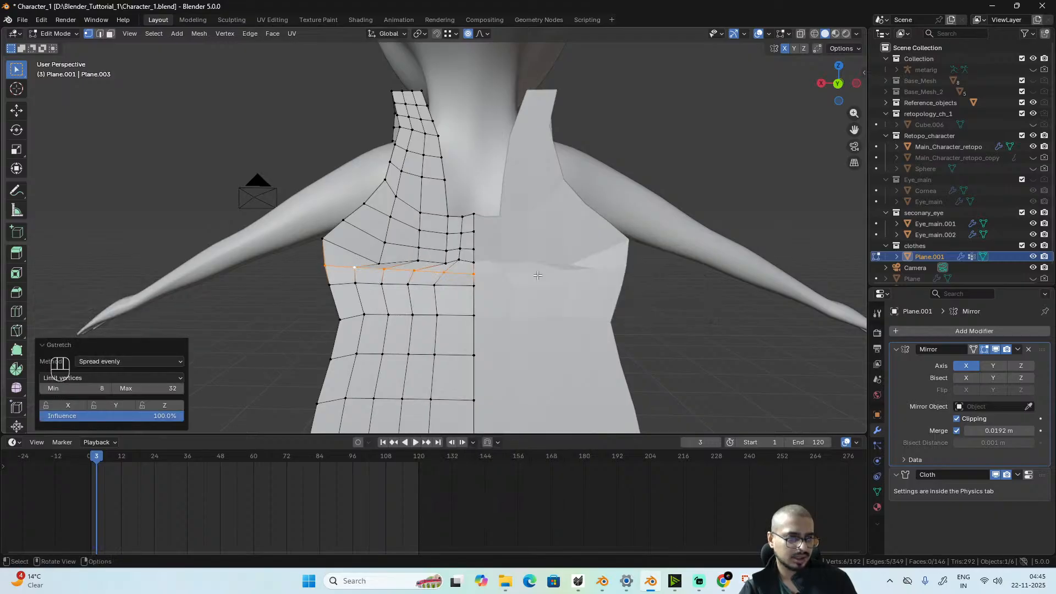
- Straighten the back row starting at the underarm corner with LoopTools Gstretch, spreading its vertices evenly
alt+click(362, 255)
right_click(599, 228)
mouse_move(598, 228)
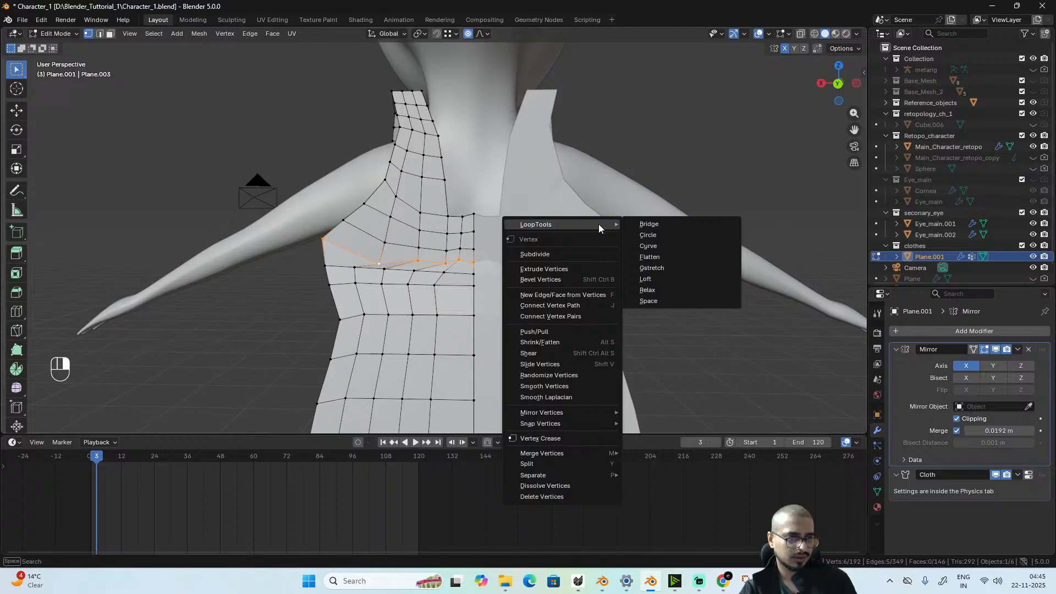
click(668, 267)
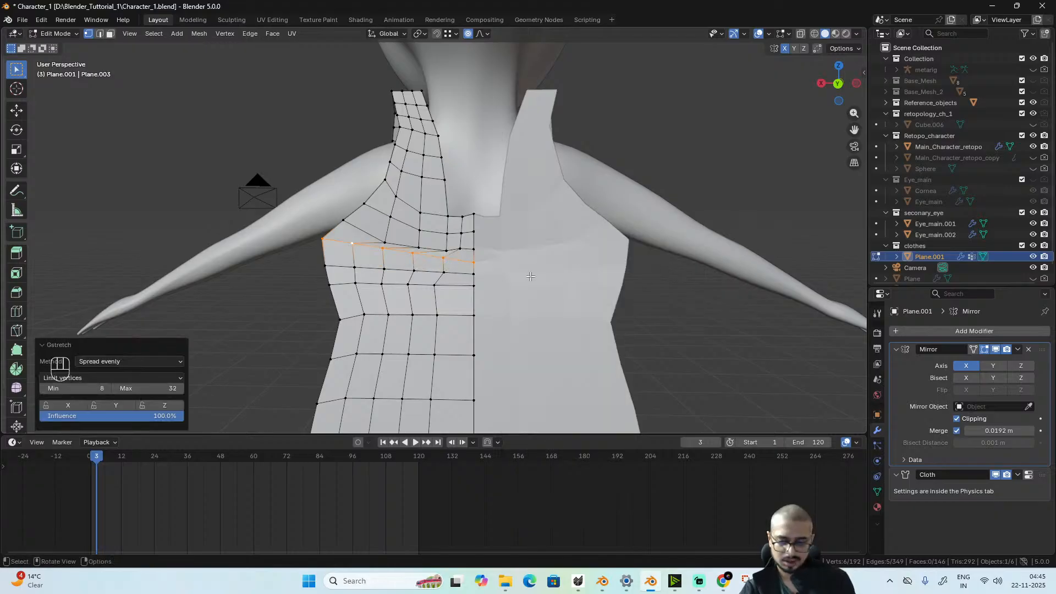
key(ctrl+KP_1)
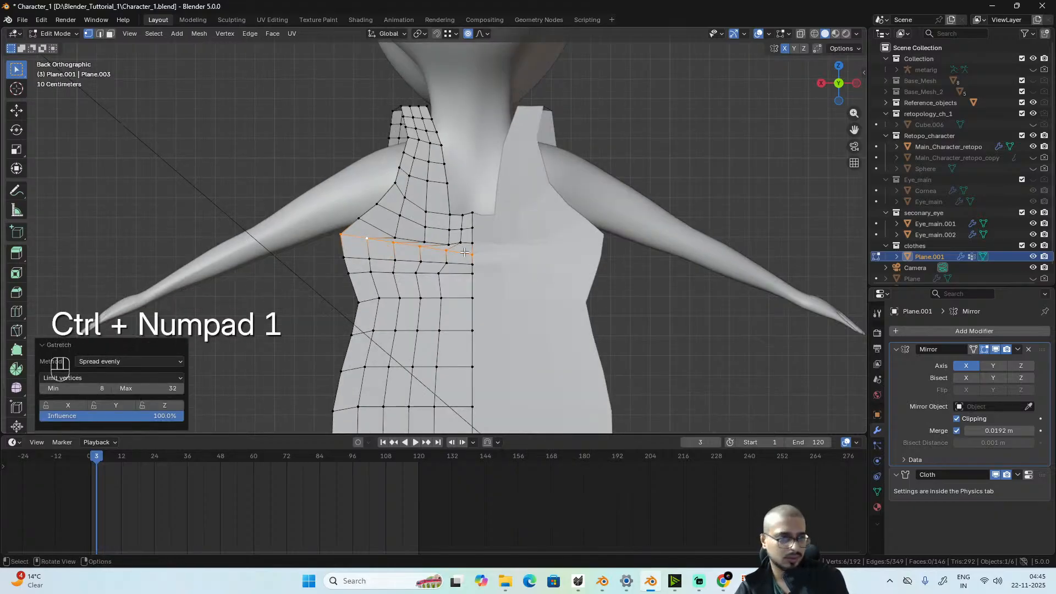
scroll(543, 304, up, 5)
key(r)
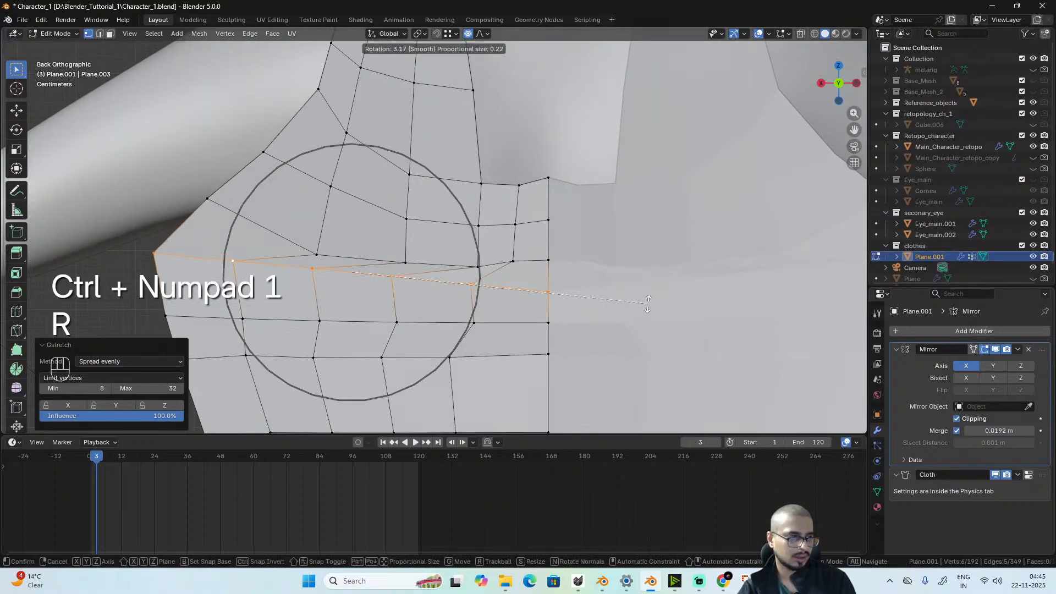
scroll(649, 292, up, 8)
click(650, 292)
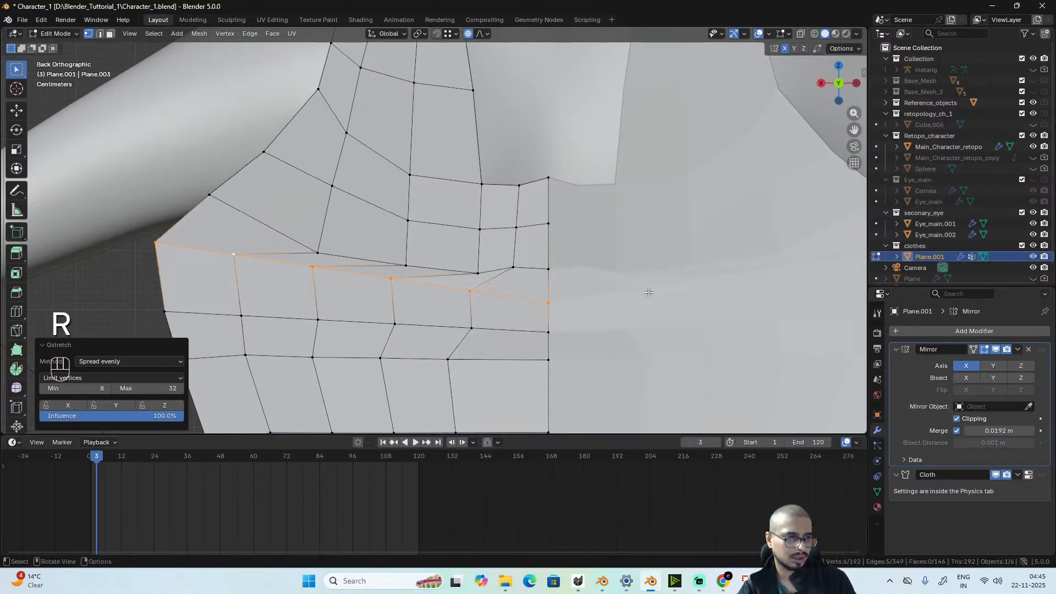
- Without proportional editing, rotate the selected back row 7.83° in view and move it about 0.023 m down along Z
key(o)
key(r)
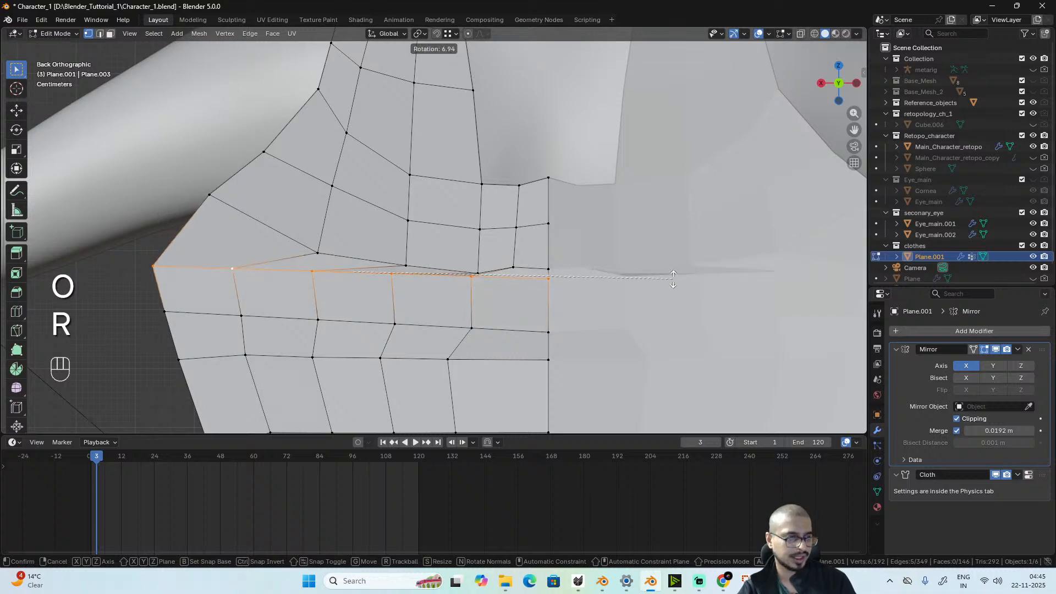
click(674, 274)
key(g)
key(z)
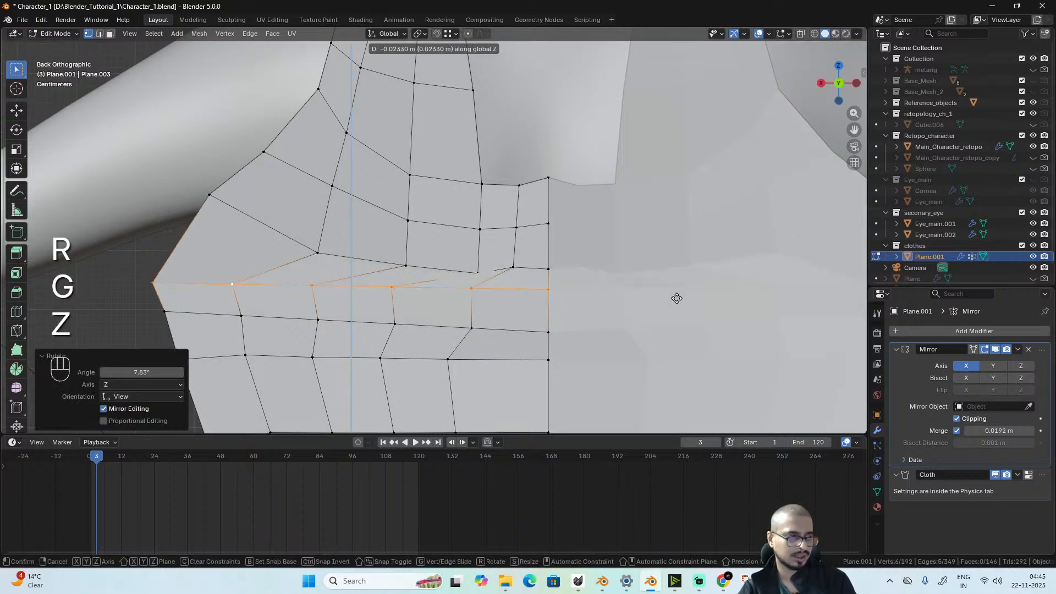
click(677, 298)
- Straighten the back edge row directly above with LoopTools Gstretch, spreading its vertices evenly
alt+click(462, 270)
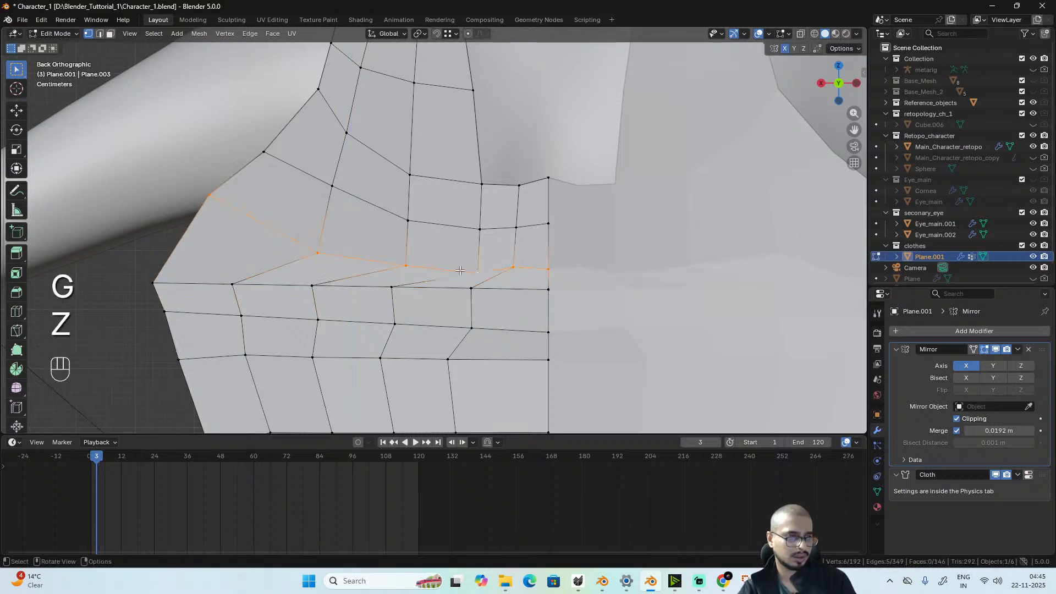
right_click(461, 270)
mouse_move(461, 270)
click(559, 314)
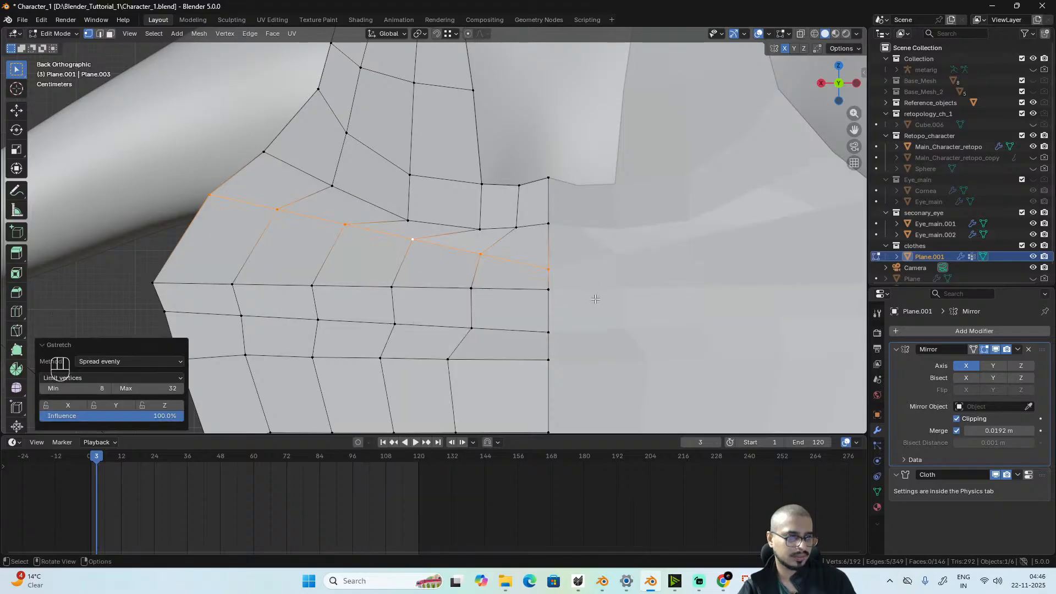
- Rotate the straightened row about 12.4° to level it and move it about 0.029 m down along Z
key(r)
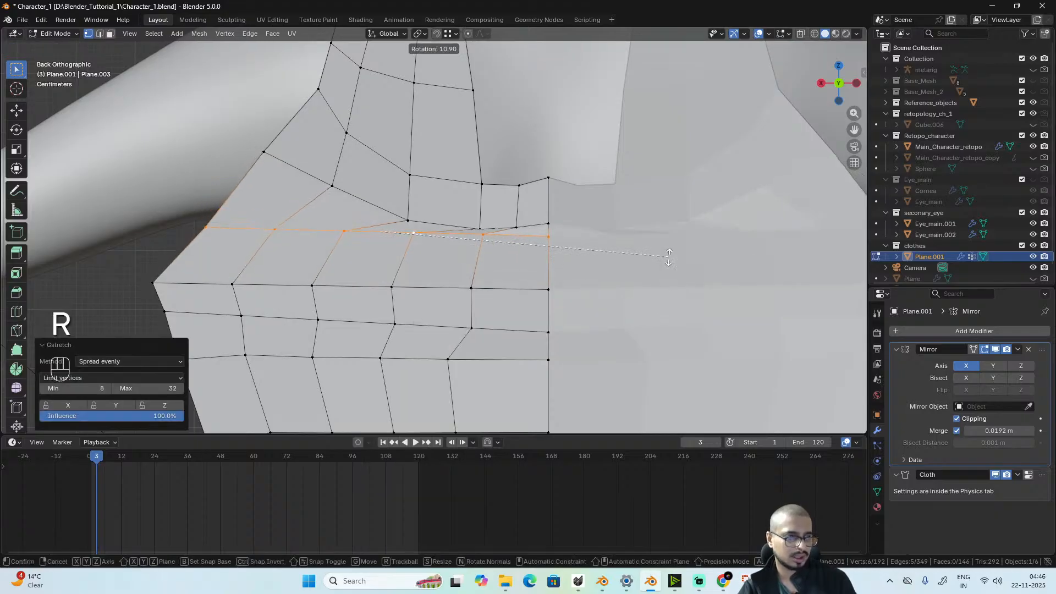
click(667, 250)
key(g)
key(z)
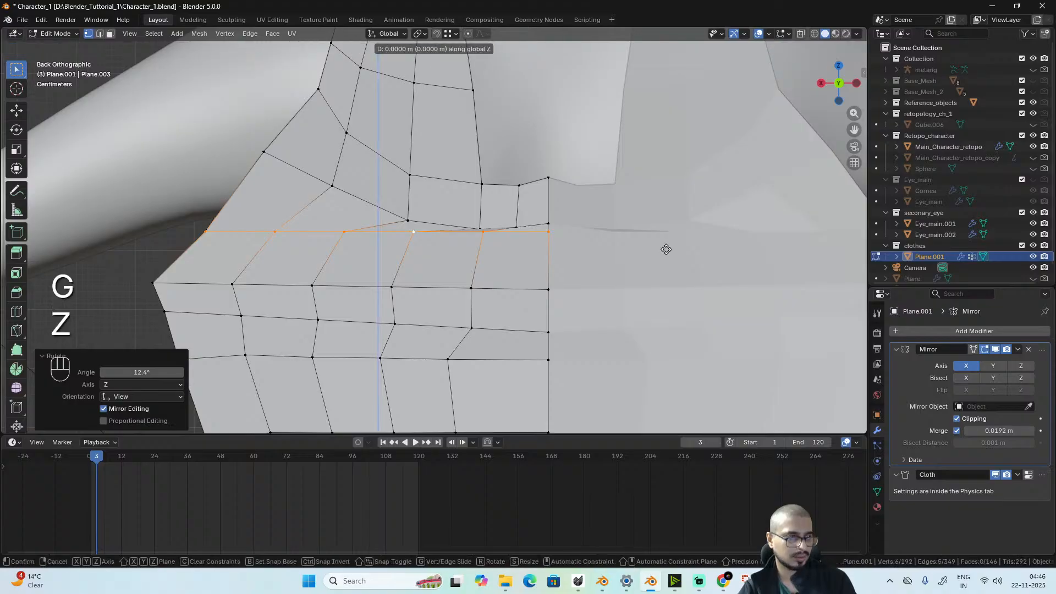
click(665, 266)
scroll(305, 303, down, 3)
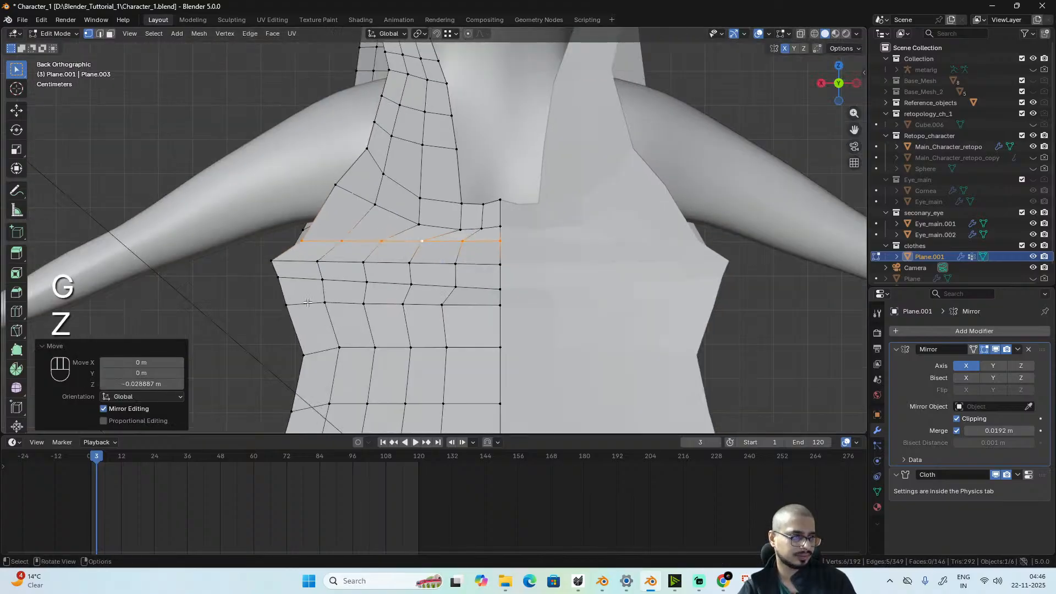
- Exit Edit Mode, play the cloth simulation from frame 1 to frame 21, and examine the dress's fit across the back
middle_drag(305, 303, 522, 293)
key(Tab)
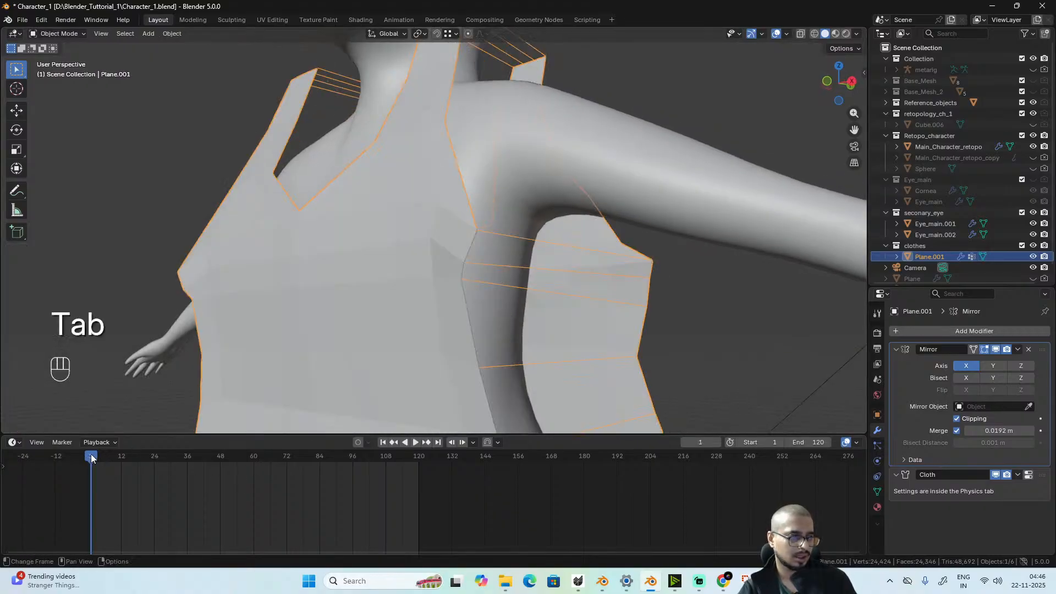
key(space)
key(space)
alt+drag(474, 322, 319, 311)
scroll(511, 256, down, 5)
alt+drag(512, 256, 375, 228)
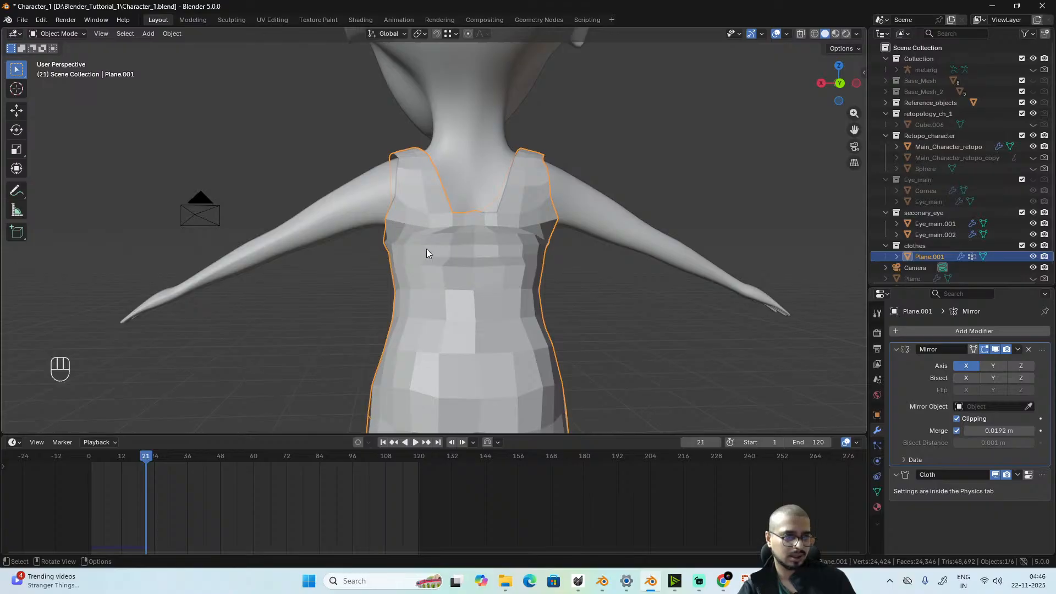
alt+drag(374, 230, 469, 279)
scroll(465, 273, up, 2)
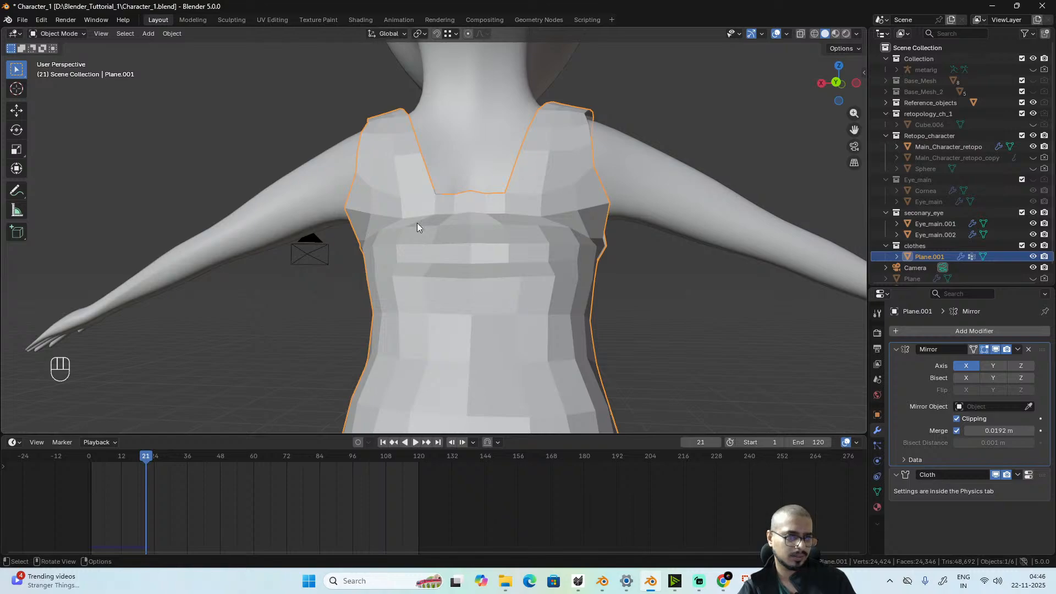
- Rewind the timeline to frame 2 and select the back armhole's edge vertex above the straightened rows in Edit Mode
key(Tab)
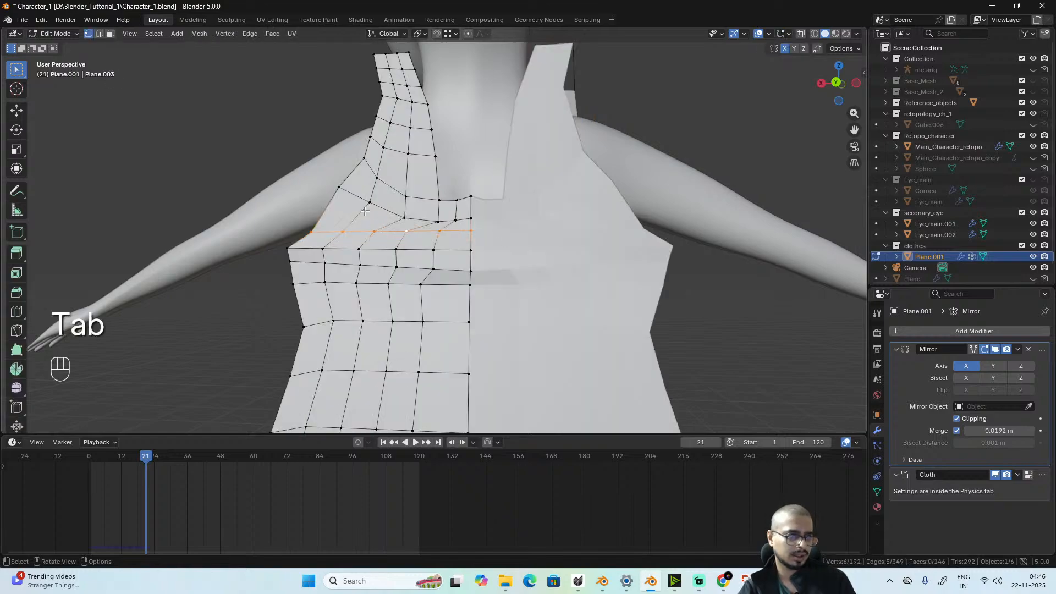
key(Tab)
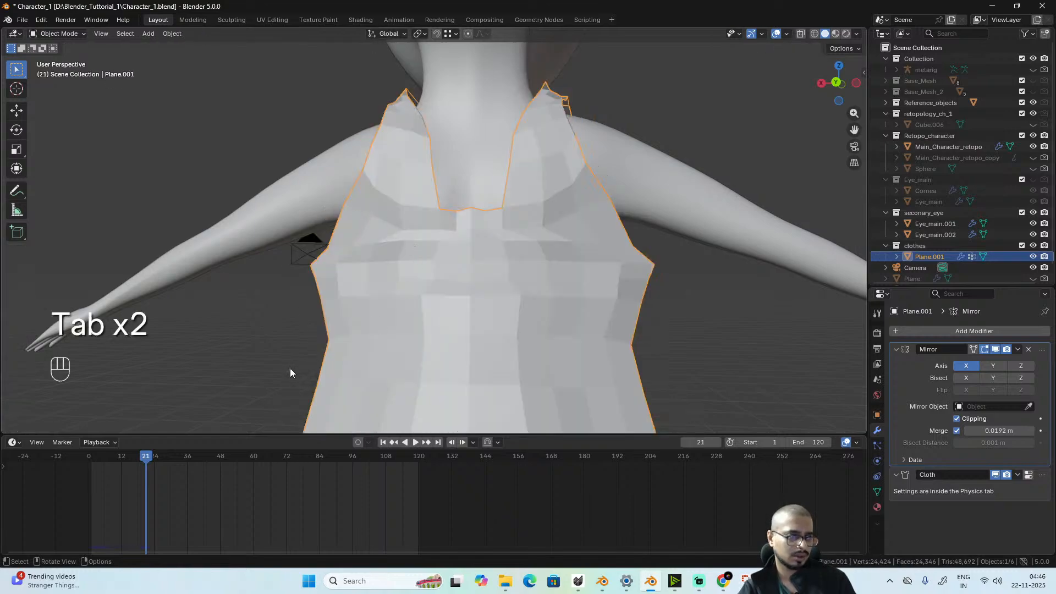
mouse_move(104, 462)
mouse_down()
mouse_move(93, 454)
mouse_move(110, 459)
mouse_move(95, 463)
mouse_up()
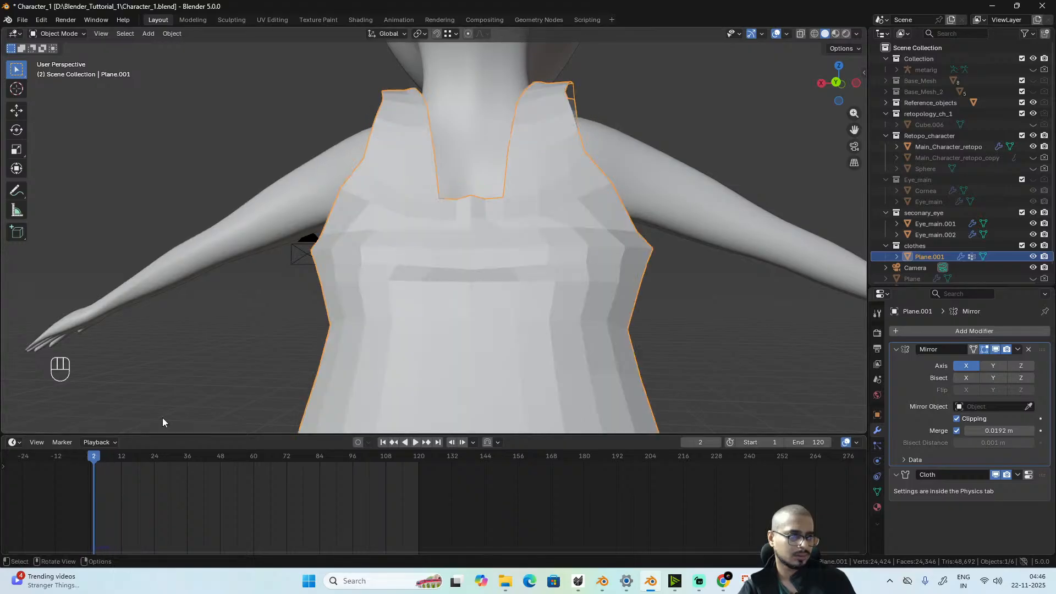
key(Tab)
click(341, 192)
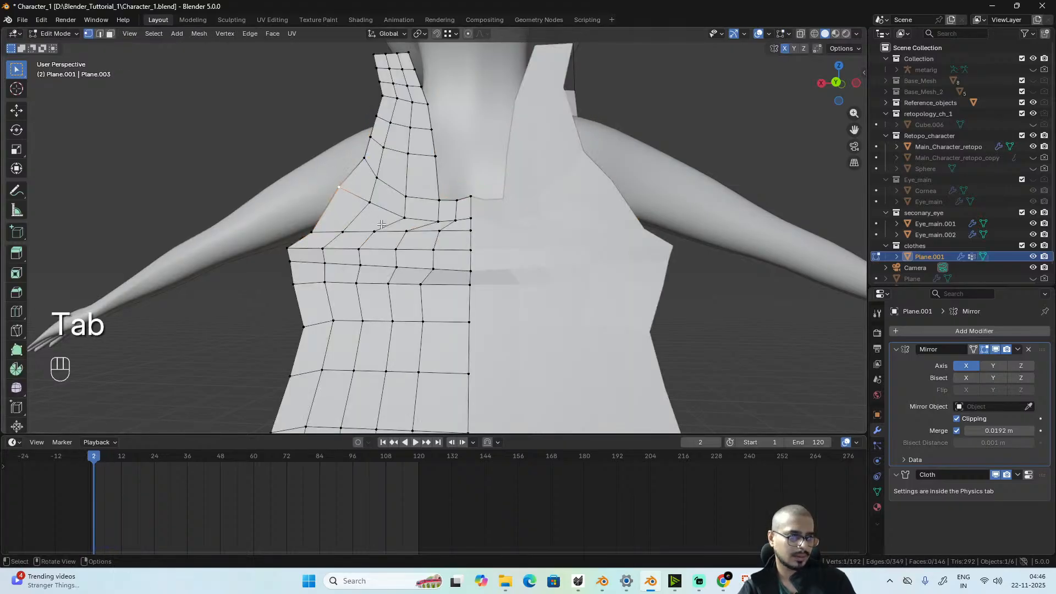
key(g)
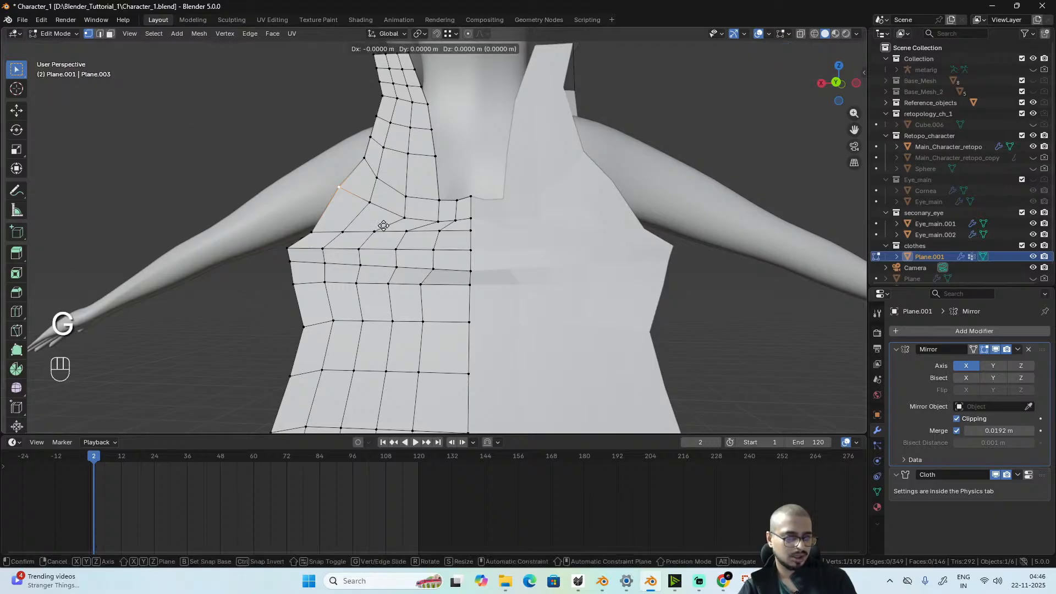
key(y)
right_click(399, 230)
- Move the back armhole vertex inward along X using proportional editing with a size of about 0.18 m
key(o)
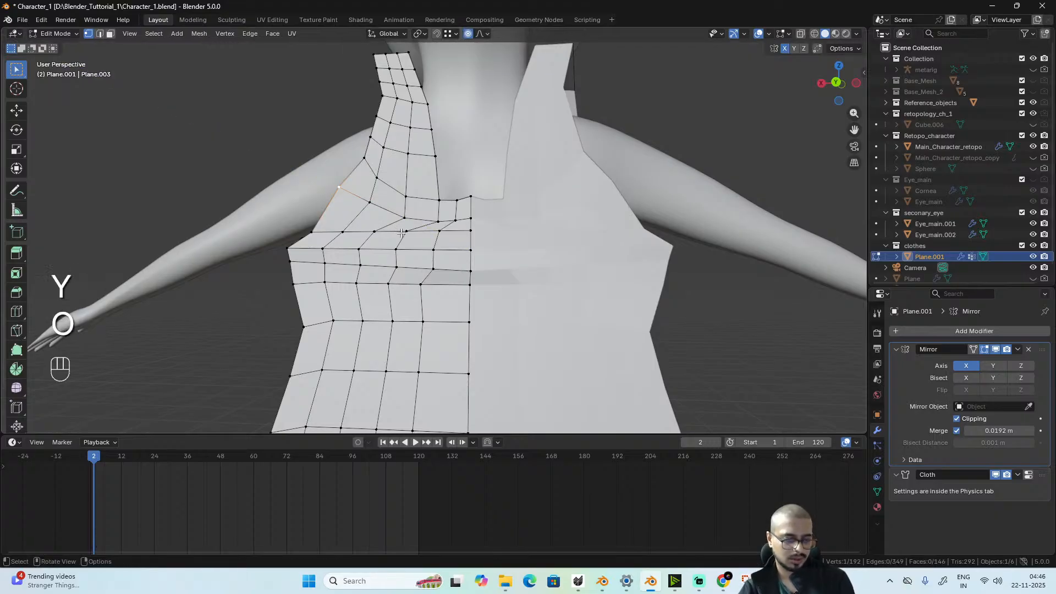
key(g)
key(x)
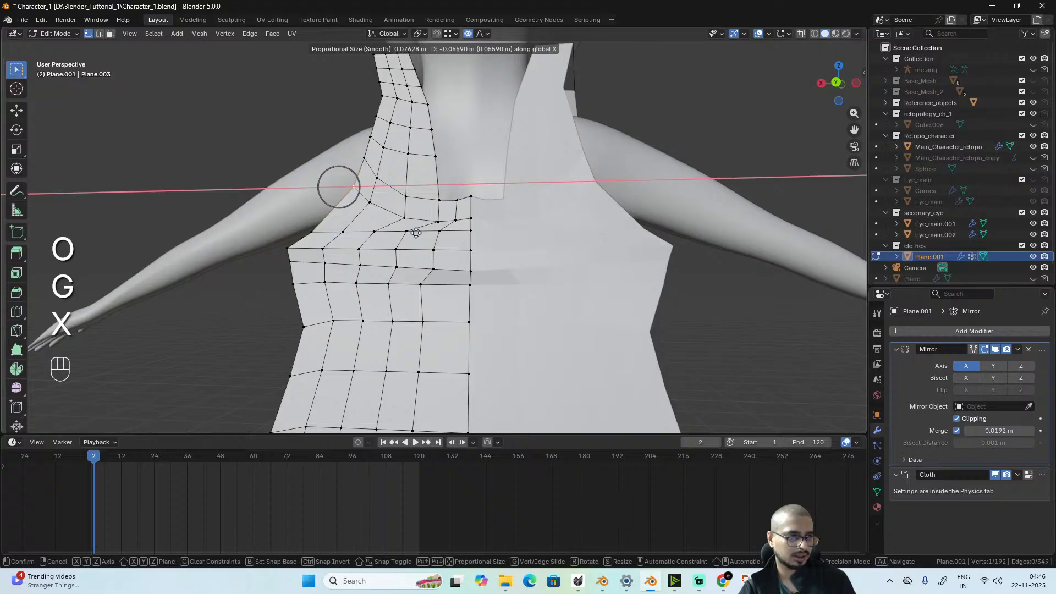
scroll(416, 232, down, 9)
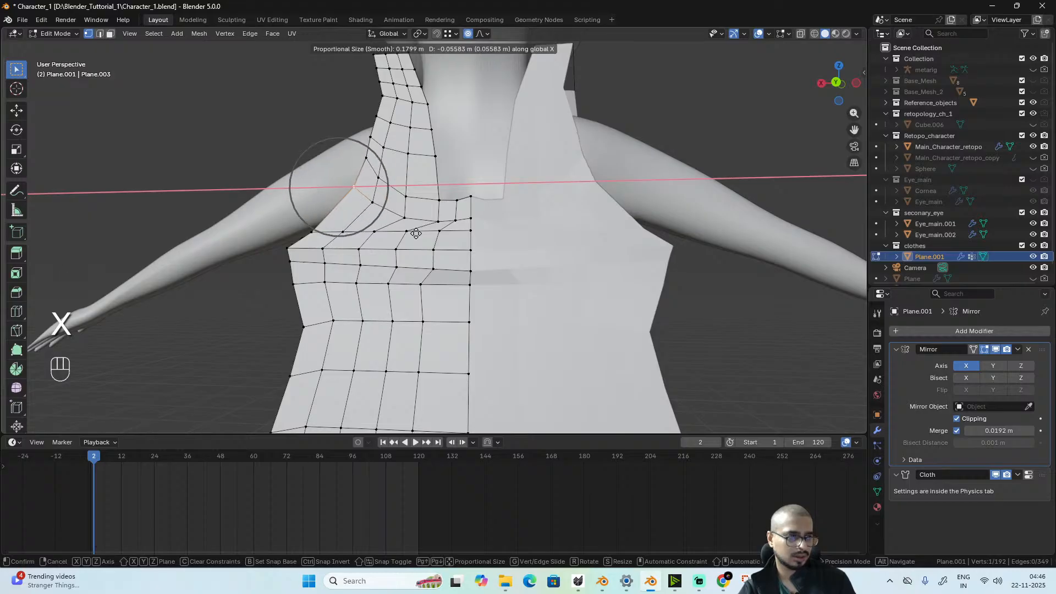
click(424, 235)
- Exit Edit Mode, play the cloth simulation to frame 24, and examine the reshaped back armhole from several angles
key(Tab)
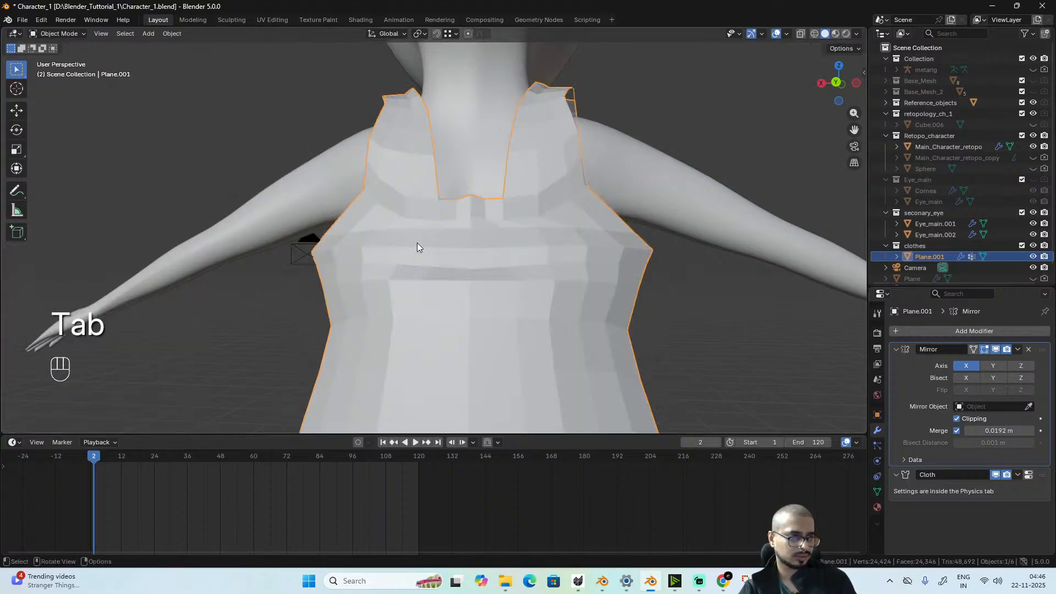
key(space)
key(space)
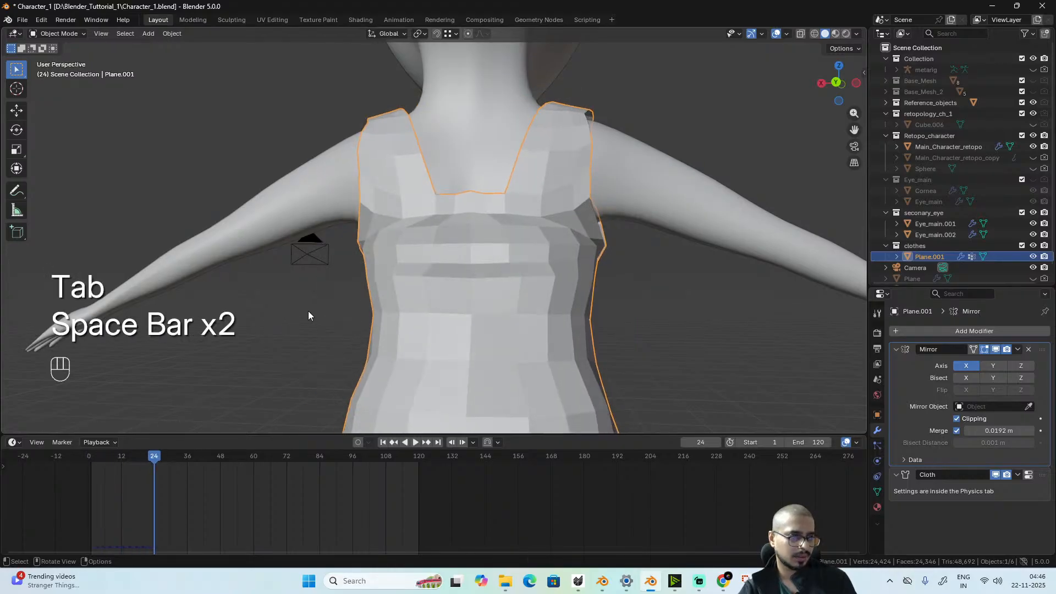
middle_drag(421, 263, 543, 181)
scroll(542, 181, down, 3)
middle_drag(349, 201, 438, 332)
- In Edit Mode, select the back's vertical edge loop next to the centre line
key(Tab)
scroll(450, 297, up, 3)
scroll(450, 298, down, 4)
scroll(425, 264, up, 2)
alt+click(434, 282)
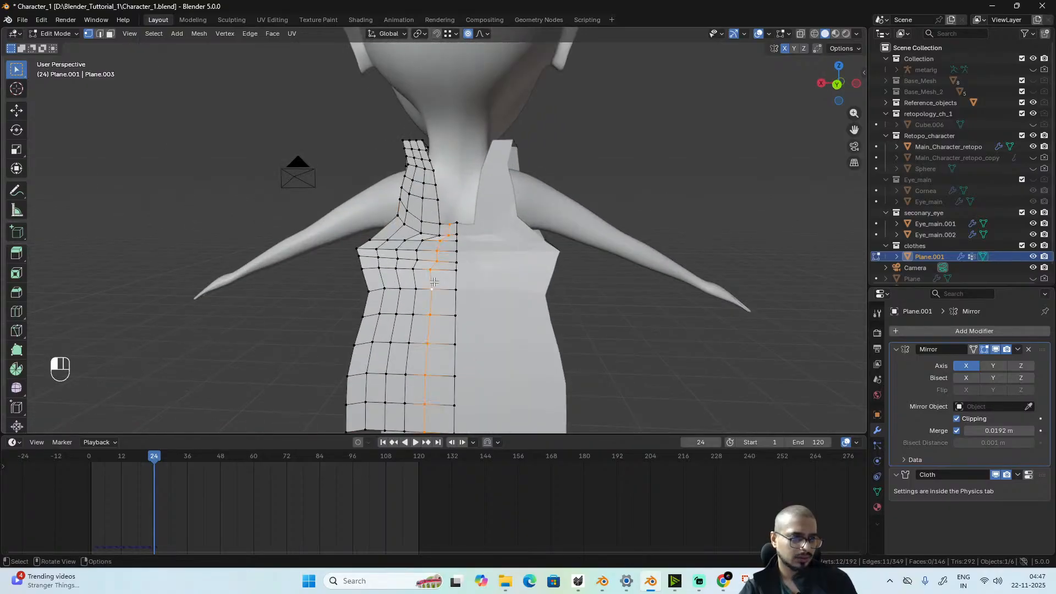
- Try LoopTools Gstretch on the selected vertical back loop, and undo it
right_click(495, 239)
mouse_move(495, 240)
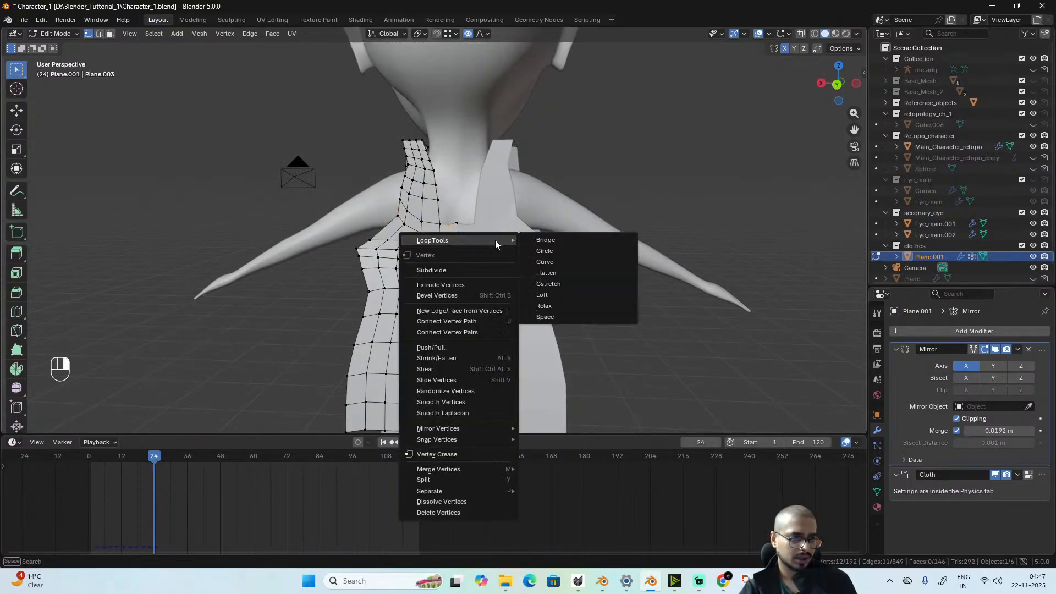
click(586, 285)
key(ctrl+z)
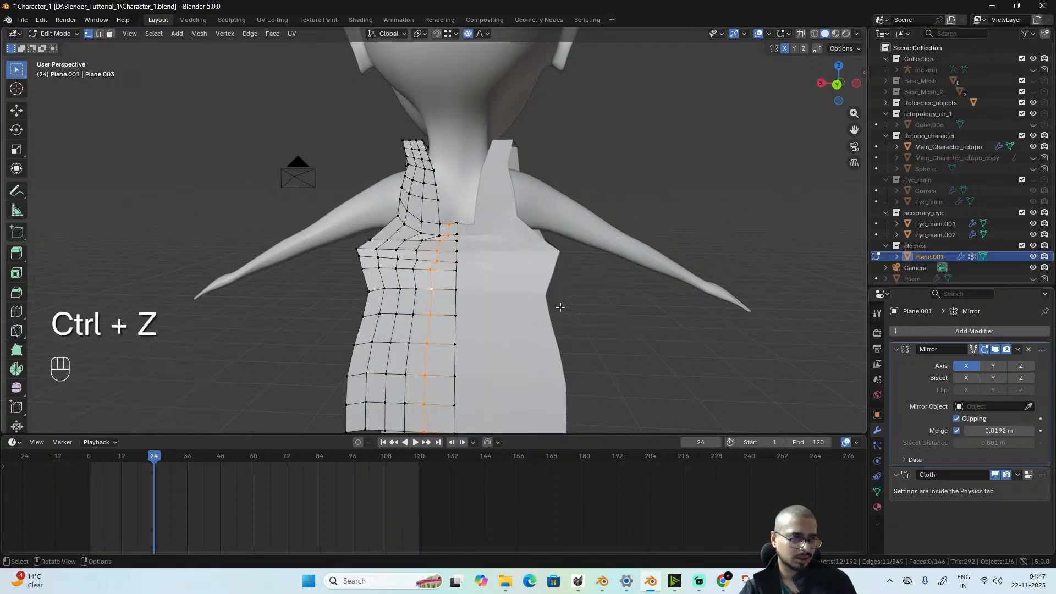
- In the orthographic back view, smooth the selected vertical loop with LoopTools Relax
key(KP_1)
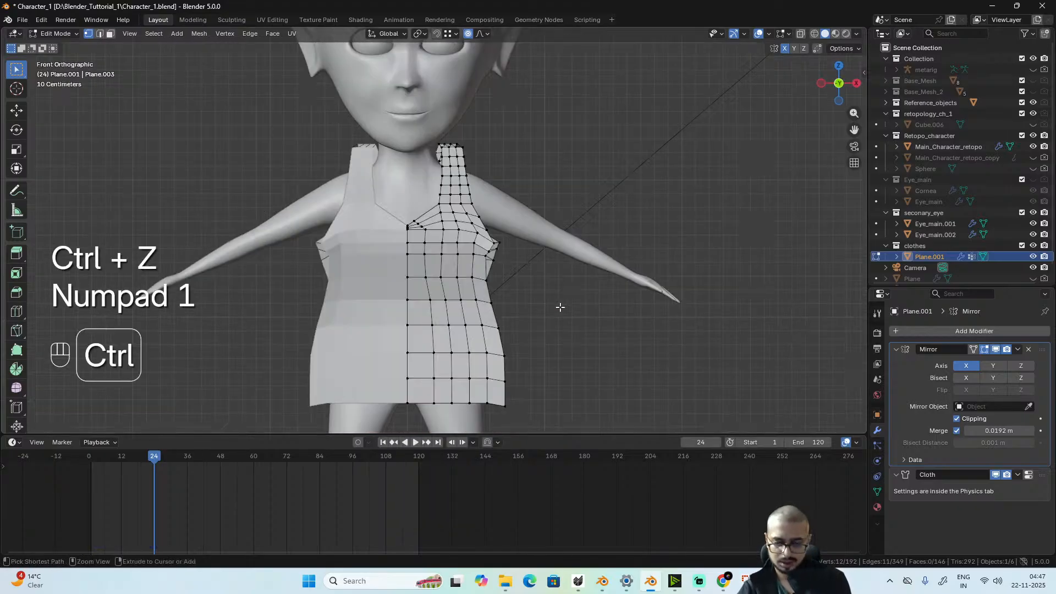
key(ctrl+KP_1)
right_click(559, 236)
mouse_move(560, 233)
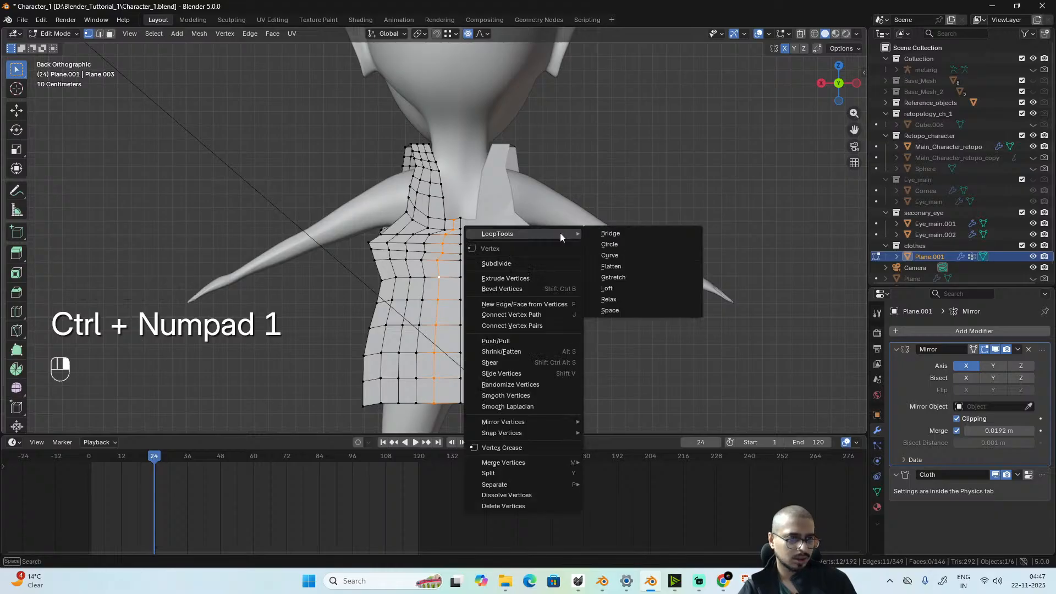
click(648, 300)
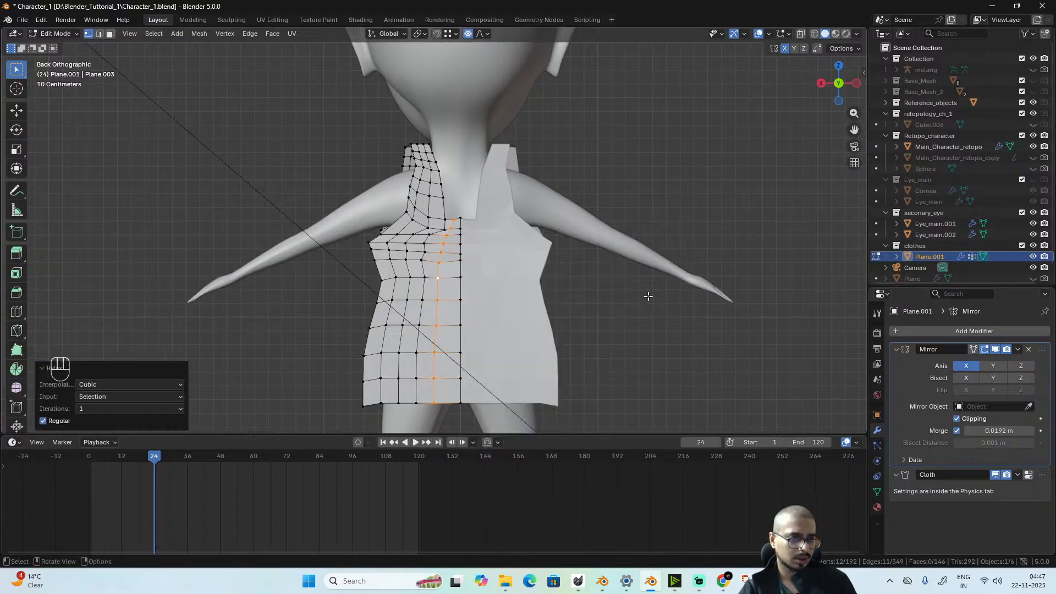
- Apply LoopTools Flatten to the selected vertical loop with its Y and Z coordinates locked
right_click(558, 246)
mouse_move(559, 246)
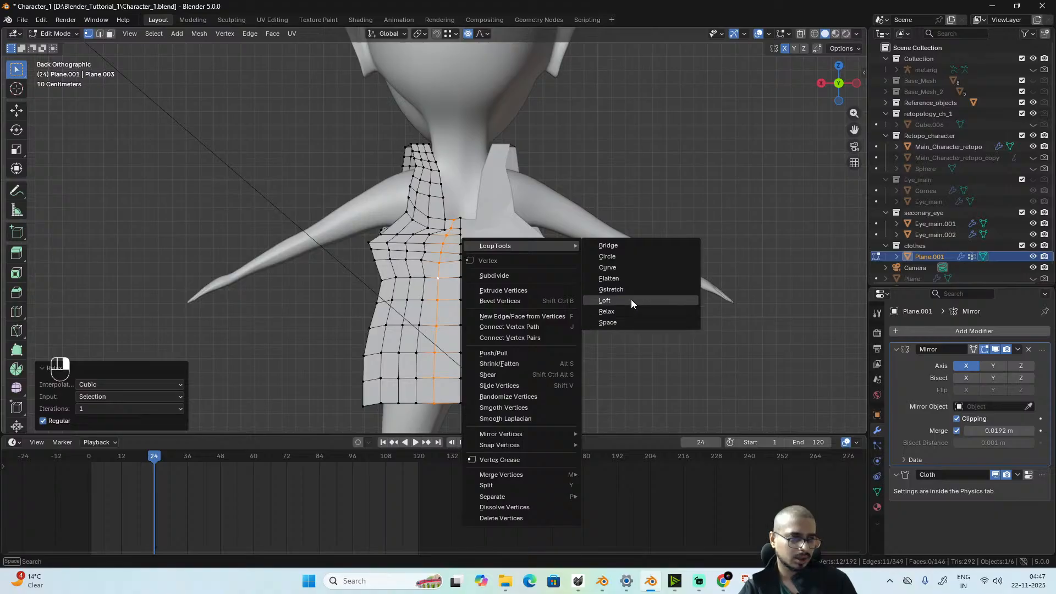
click(634, 277)
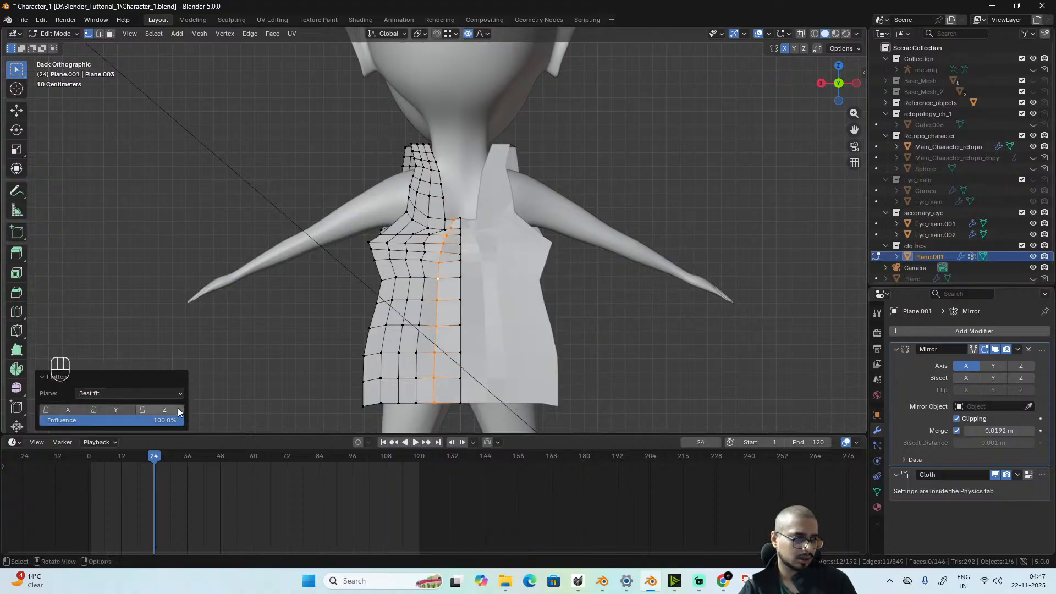
click(109, 408)
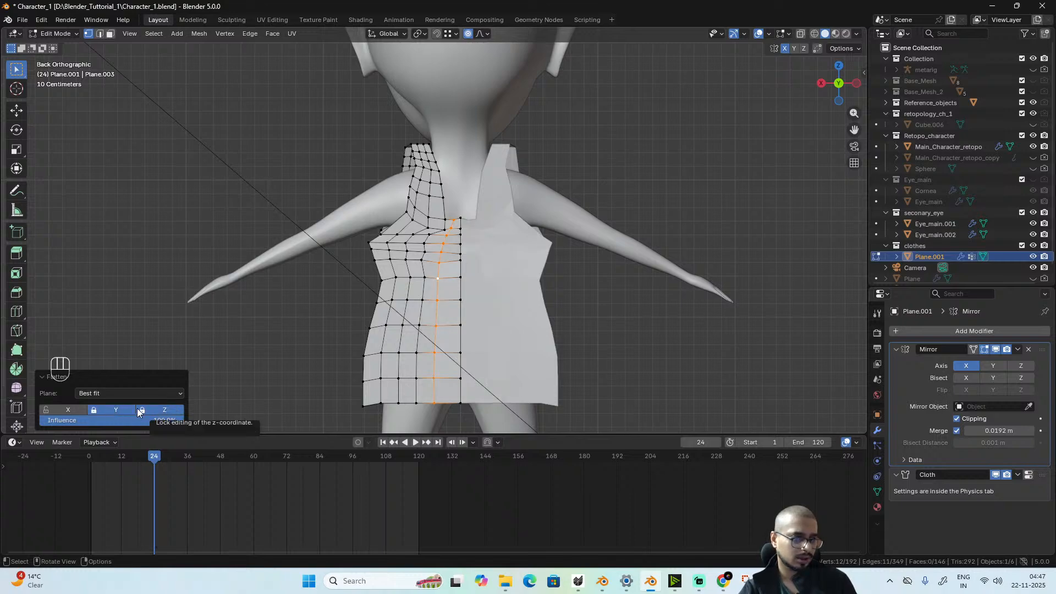
click(65, 410)
click(116, 410)
click(175, 410)
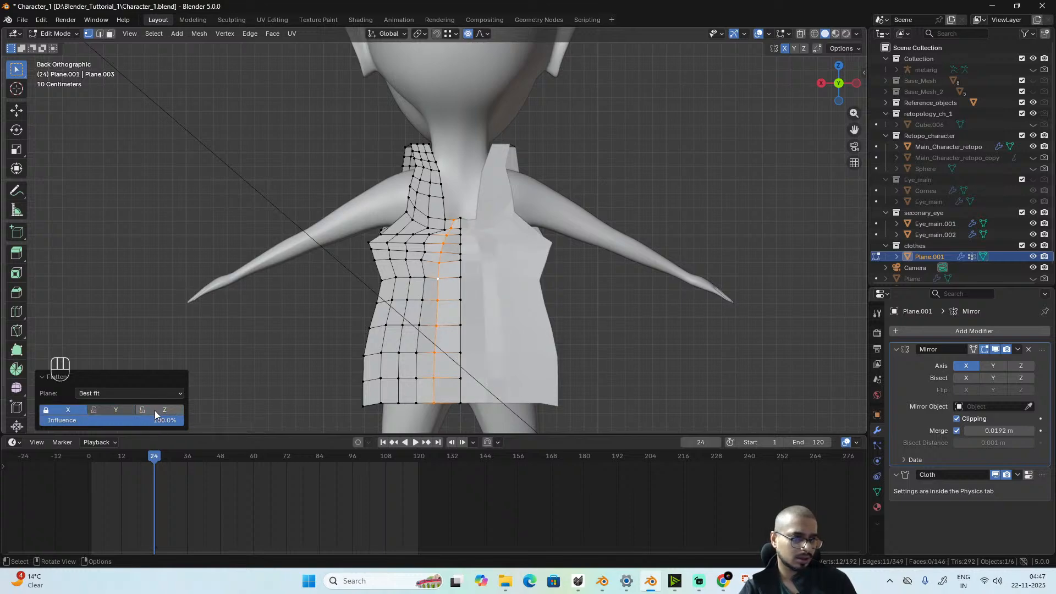
click(117, 411)
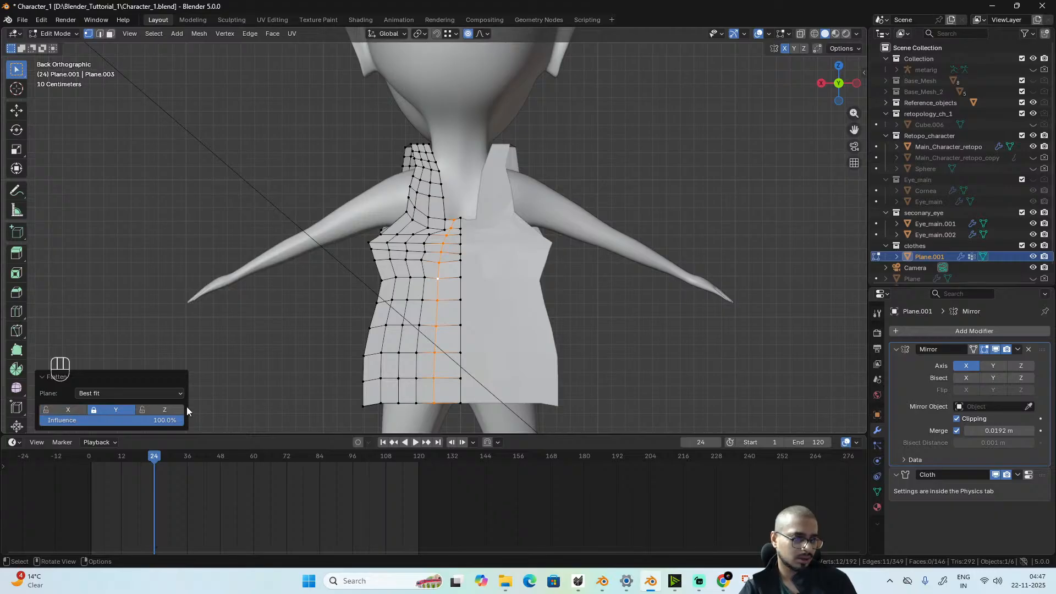
- Try the Normal and View planes for the Flatten operation, and set the plane back to Best fit
click(175, 393)
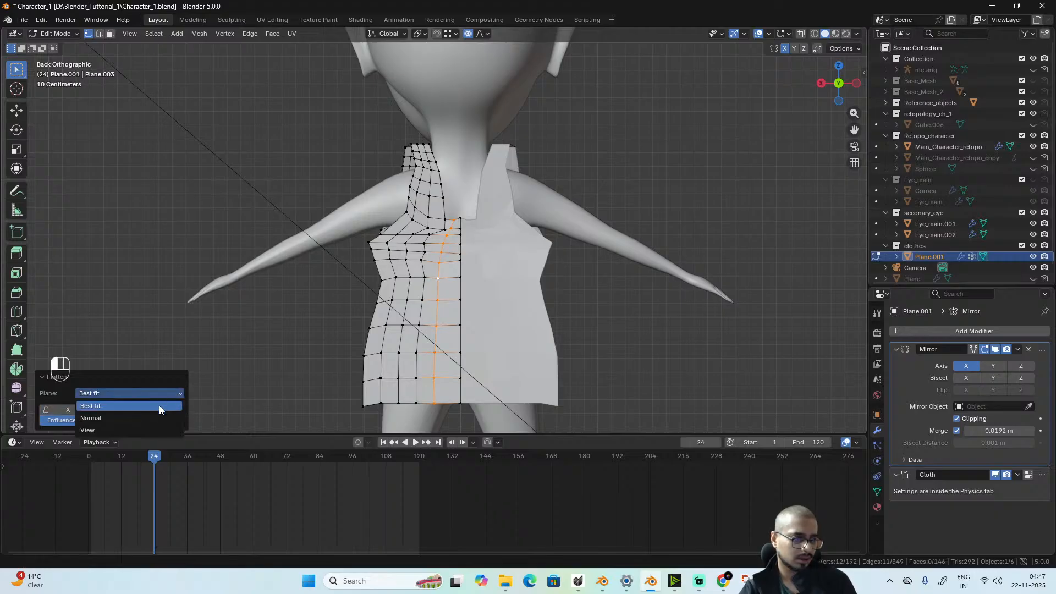
click(153, 416)
click(170, 395)
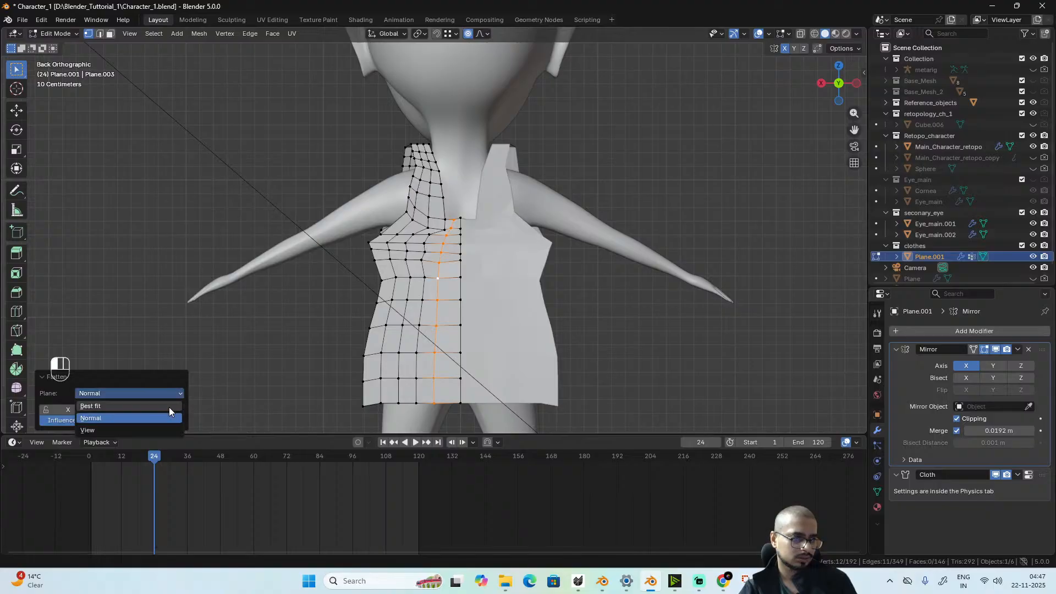
click(150, 427)
click(167, 397)
click(140, 404)
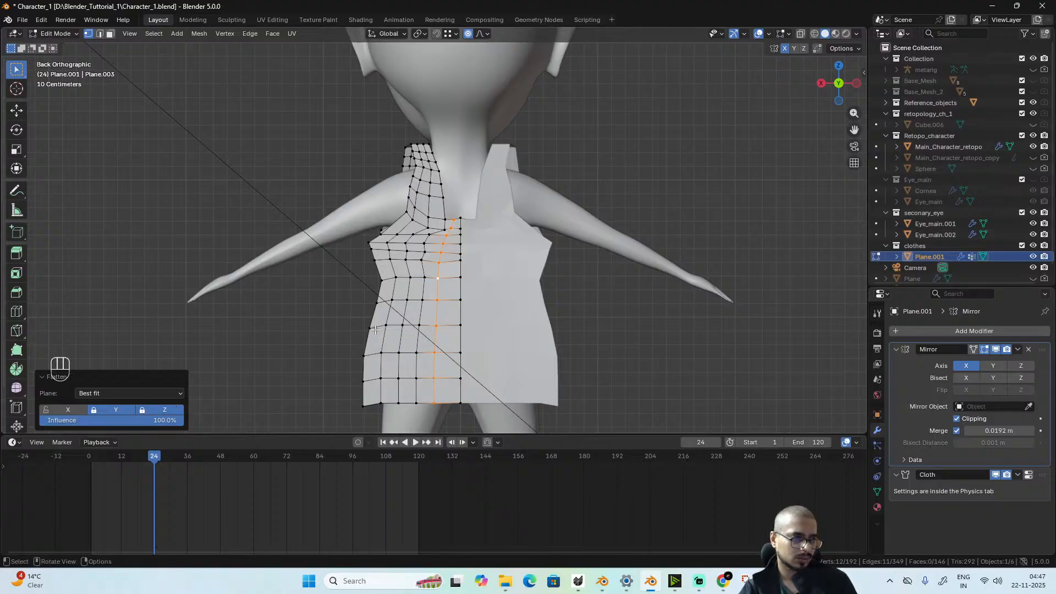
scroll(375, 329, down, 3)
scroll(375, 329, up, 4)
middle_drag(375, 329, 508, 331)
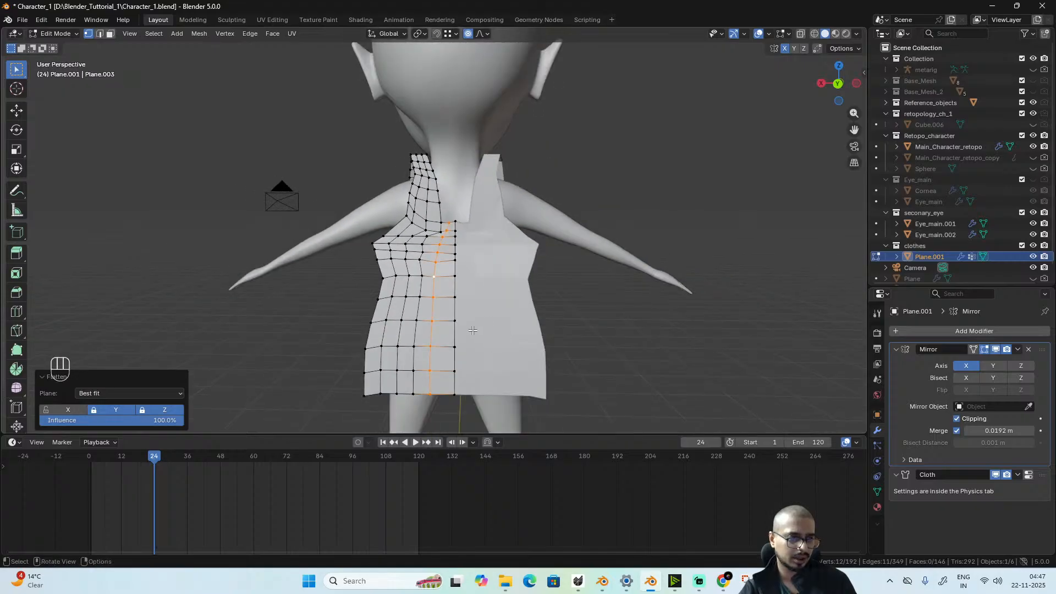
scroll(586, 309, down, 3)
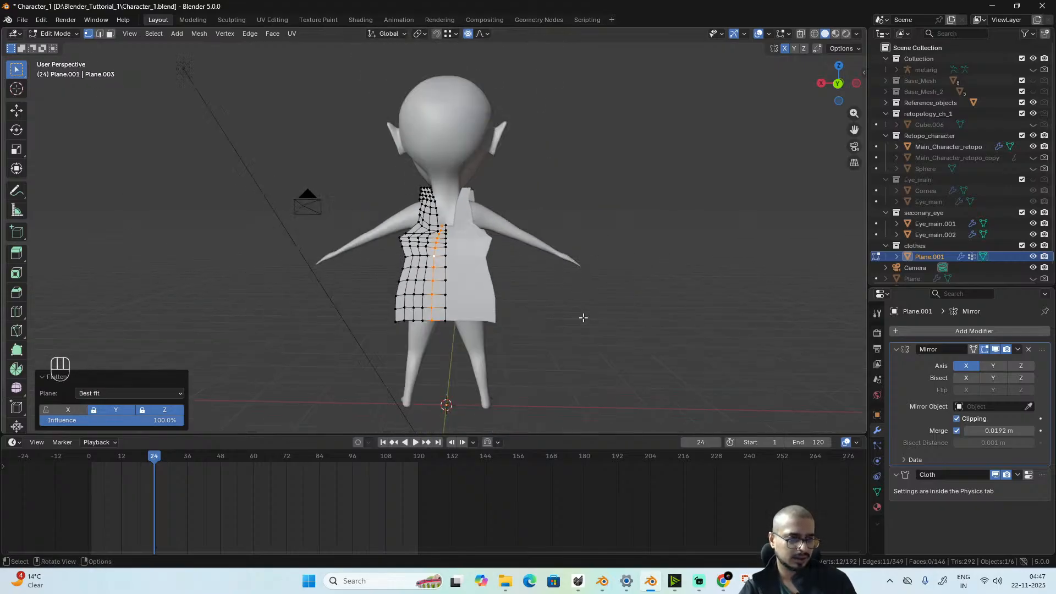
scroll(585, 314, up, 3)
key(s)
key(x)
key(o)
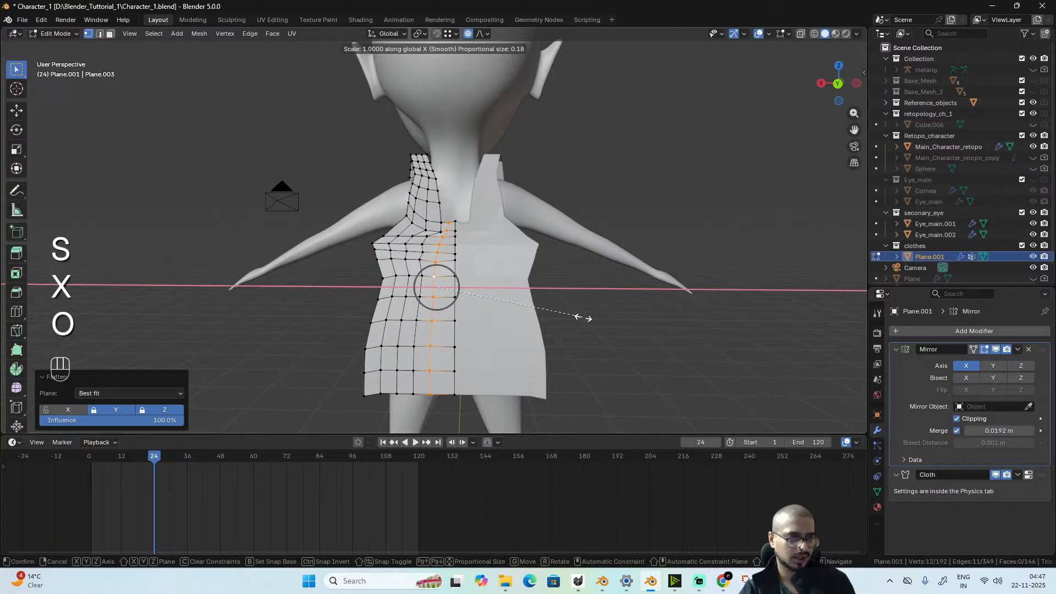
right_click(583, 318)
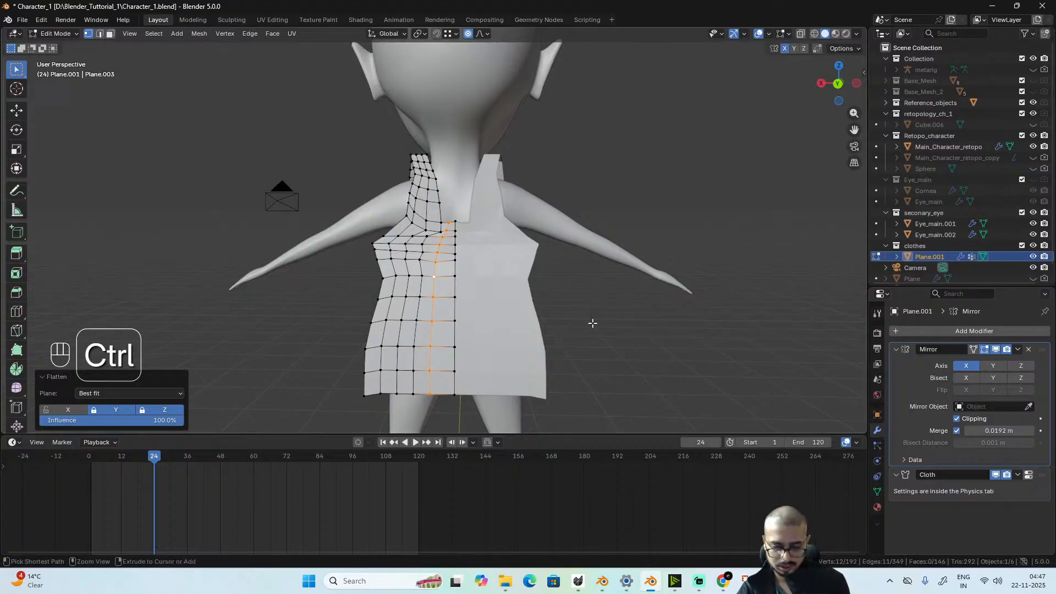
- In the orthographic back view, straighten the selected innermost vertical loop by scaling it to 0 along X
key(ctrl+KP_1)
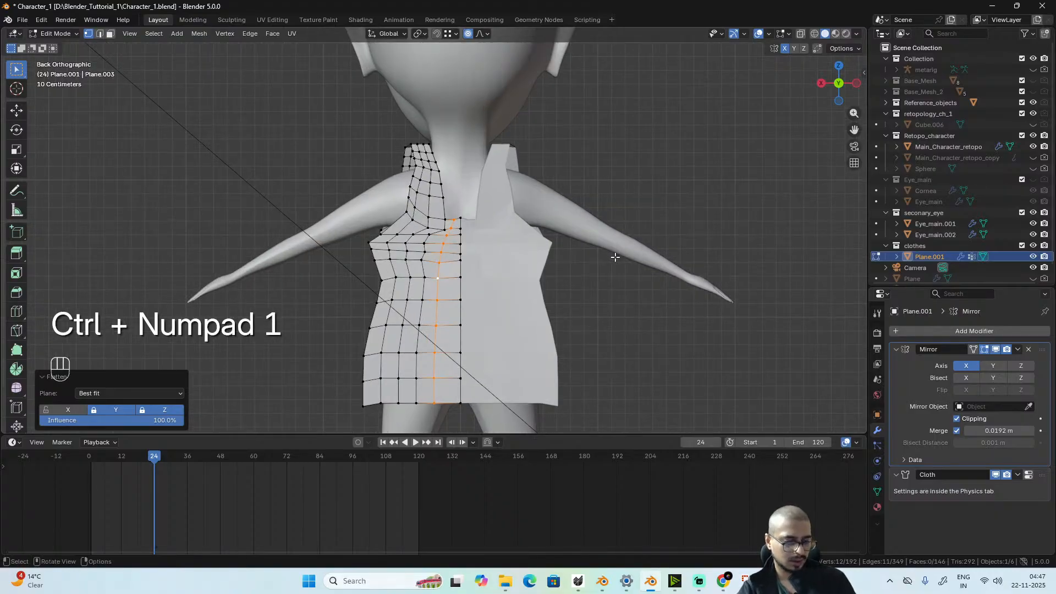
key(s)
key(x)
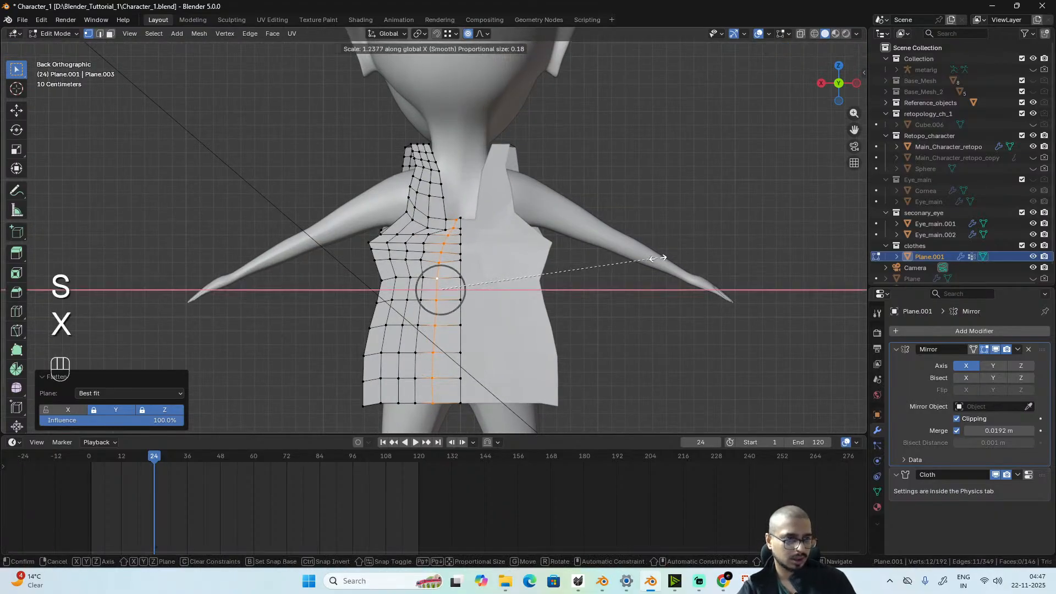
key(0)
click(468, 261)
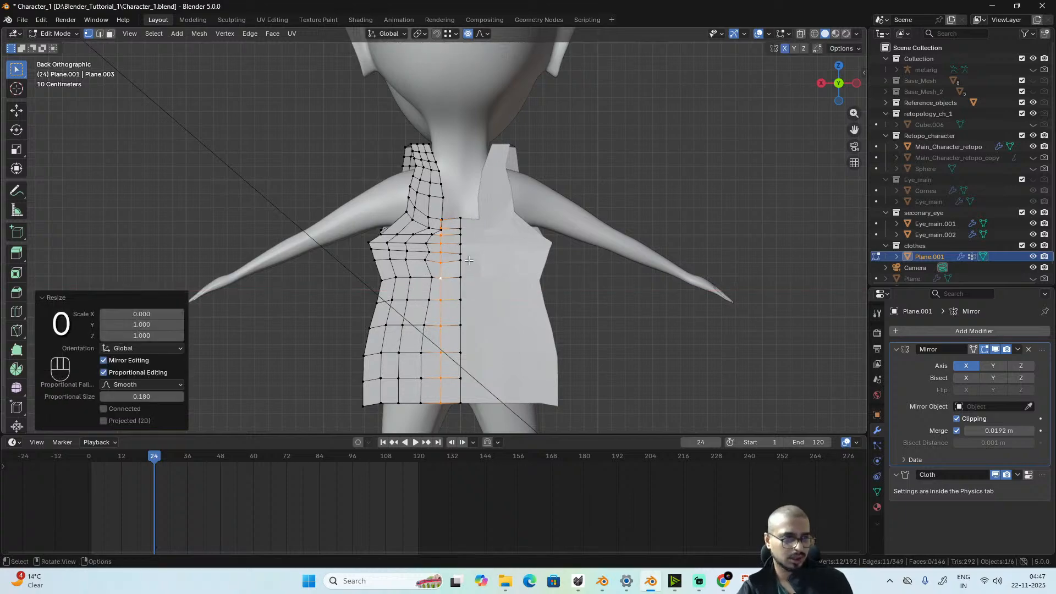
key(g)
key(x)
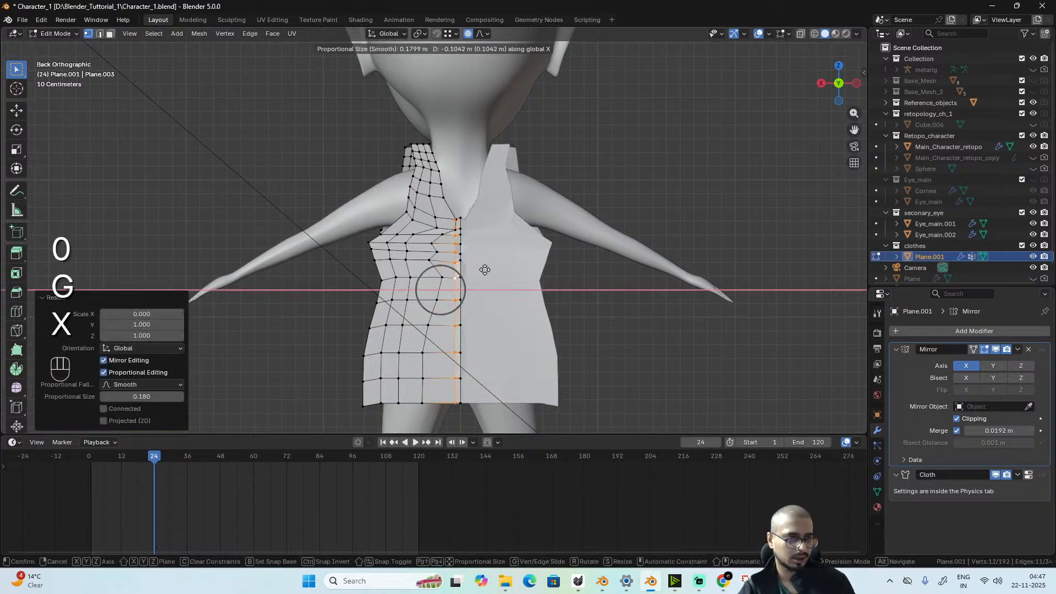
right_click(485, 270)
- Turn off proportional editing and move the innermost vertical loop about 0.072 m along X towards the back's centre line
key(o)
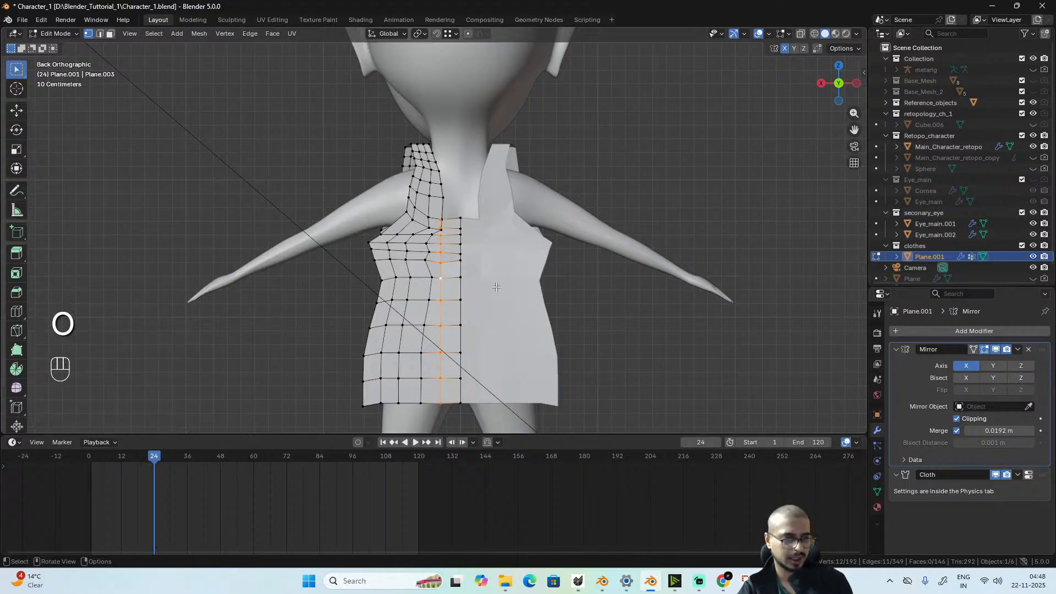
key(g)
key(x)
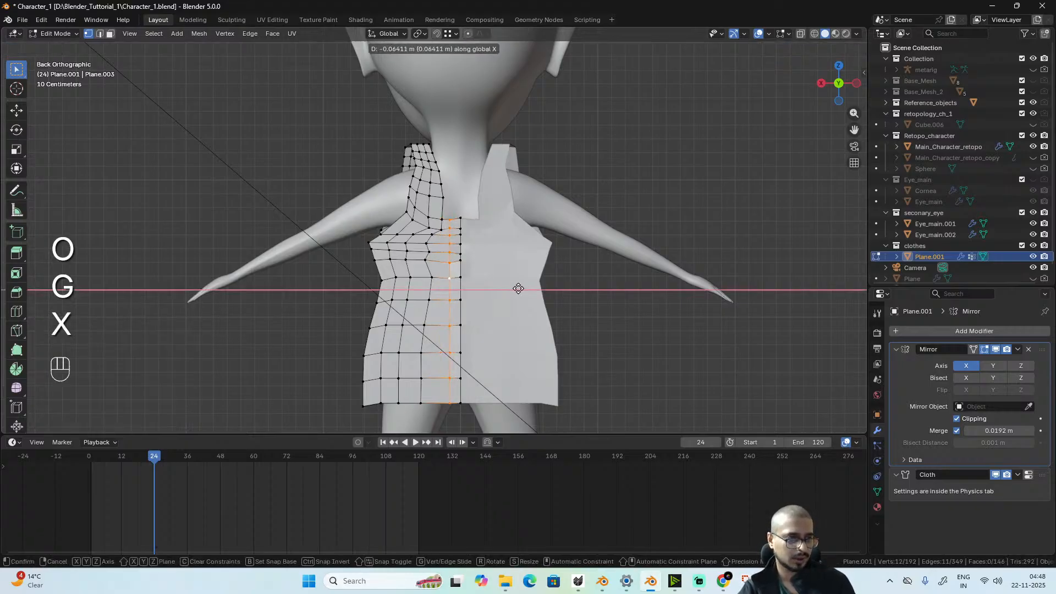
click(518, 290)
- Straighten the second vertical back loop from the centre by scaling it to 0 along X, and move it about 0.095 m towards the centre line
scroll(435, 268, up, 3)
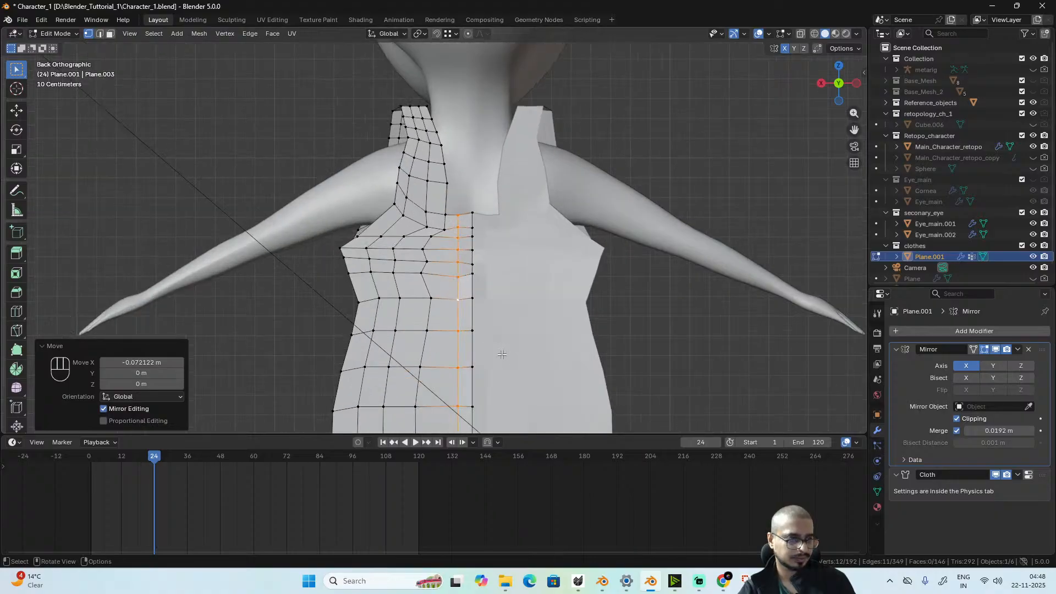
click(449, 165)
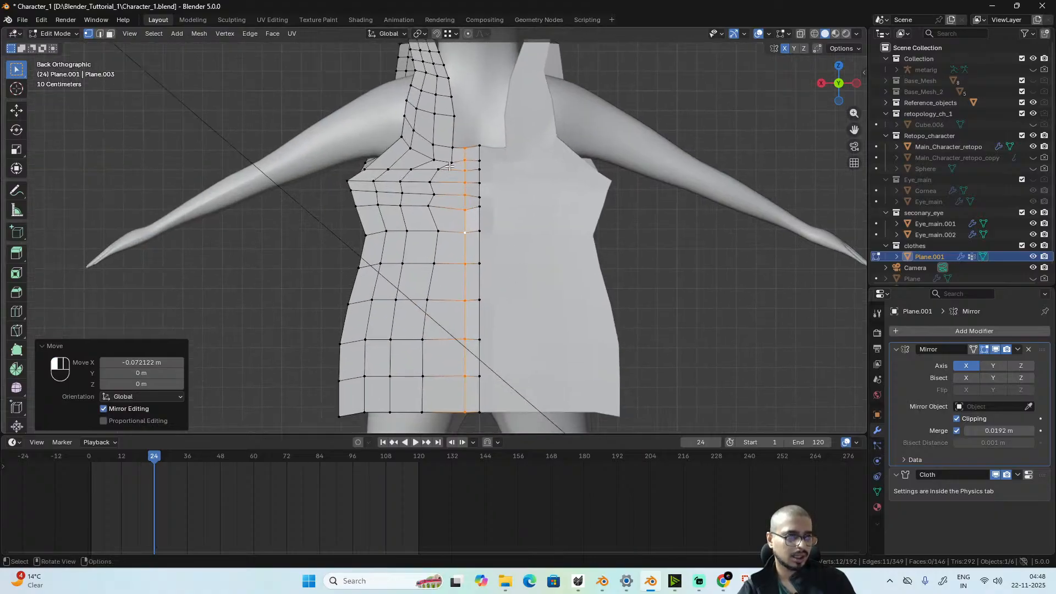
ctrl+shift+click(424, 412)
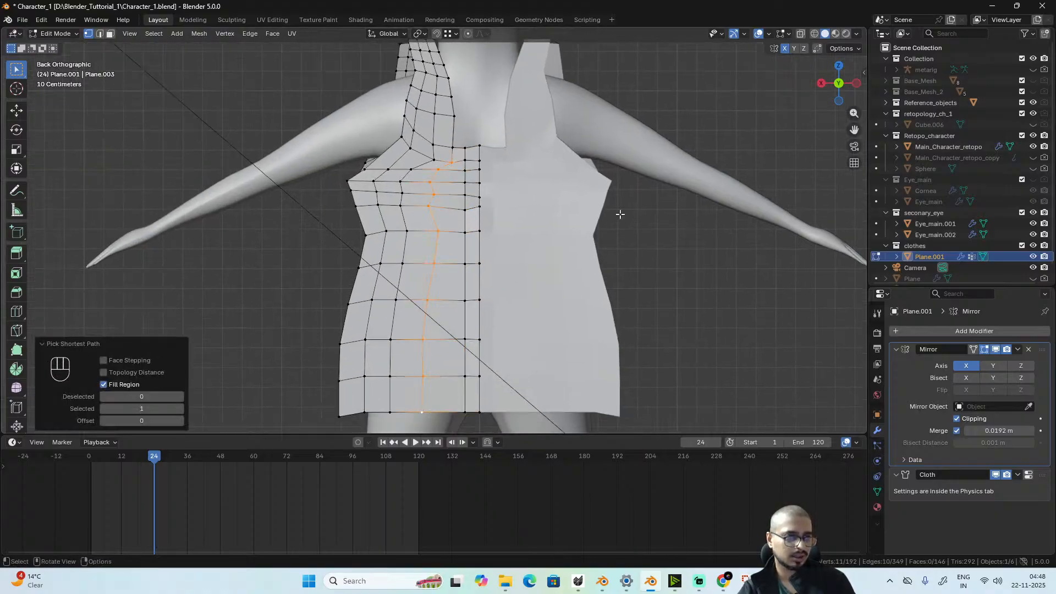
key(s)
key(x)
key(0)
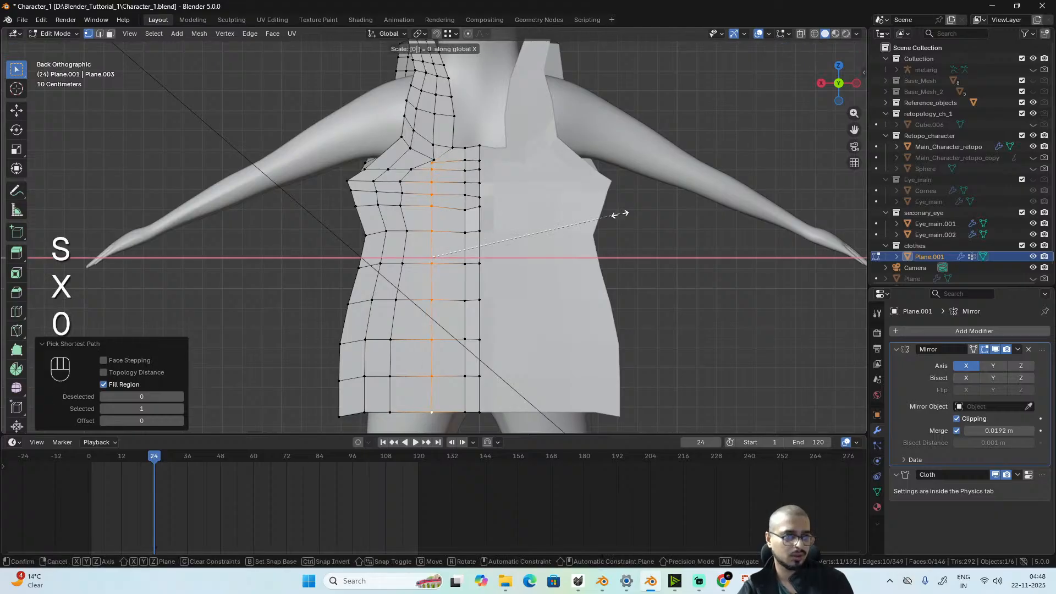
click(615, 214)
key(g)
key(x)
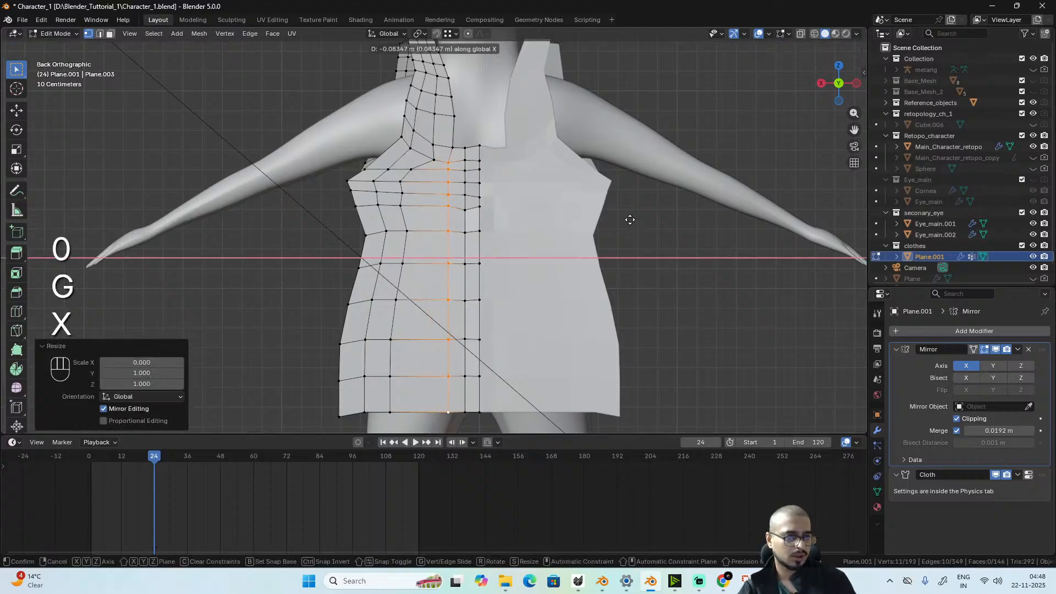
click(627, 221)
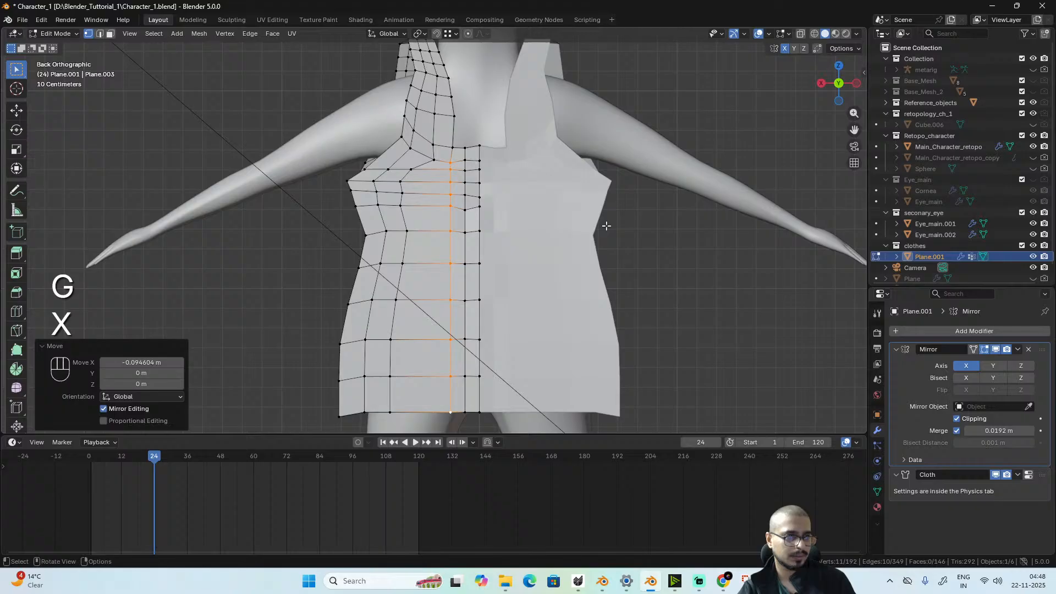
- Scale the third vertical back loop from the centre to 0 along X, and move it about 0.122 m towards the centre line
click(436, 163)
ctrl+shift+click(390, 412)
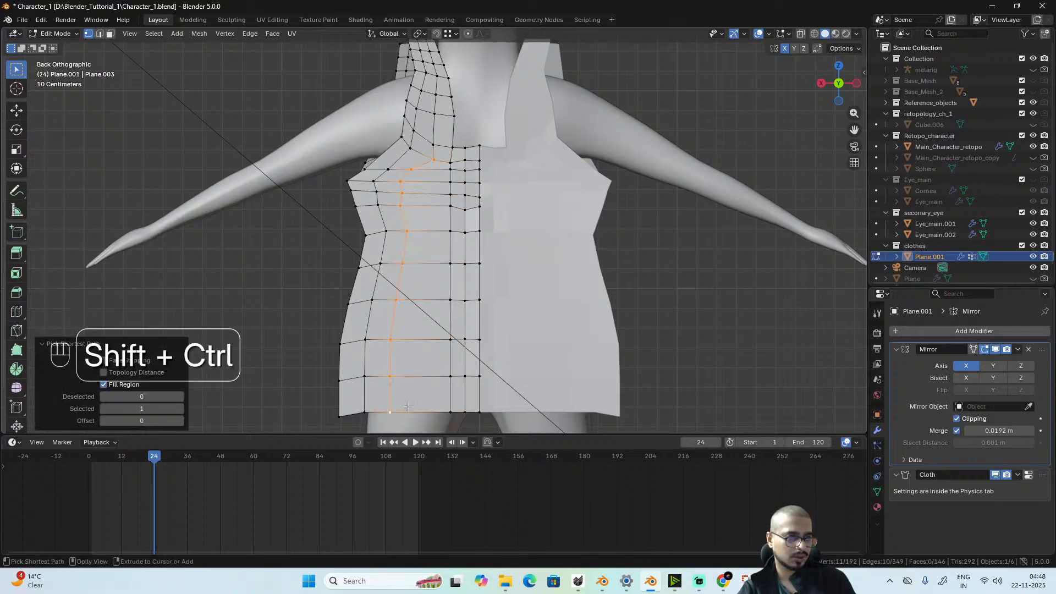
key(s)
key(x)
key(0)
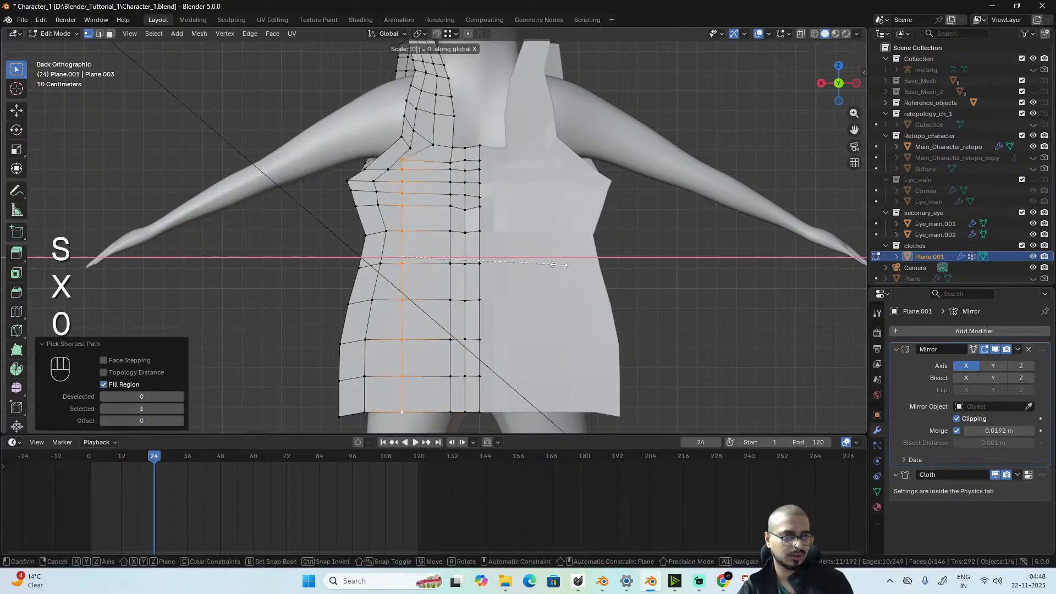
click(559, 264)
key(g)
key(x)
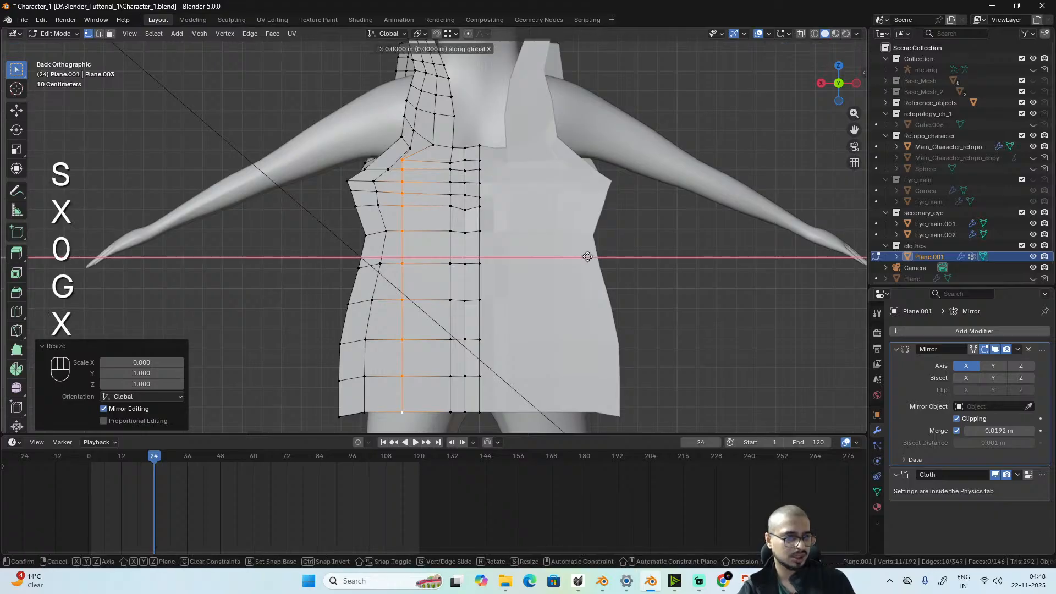
click(612, 257)
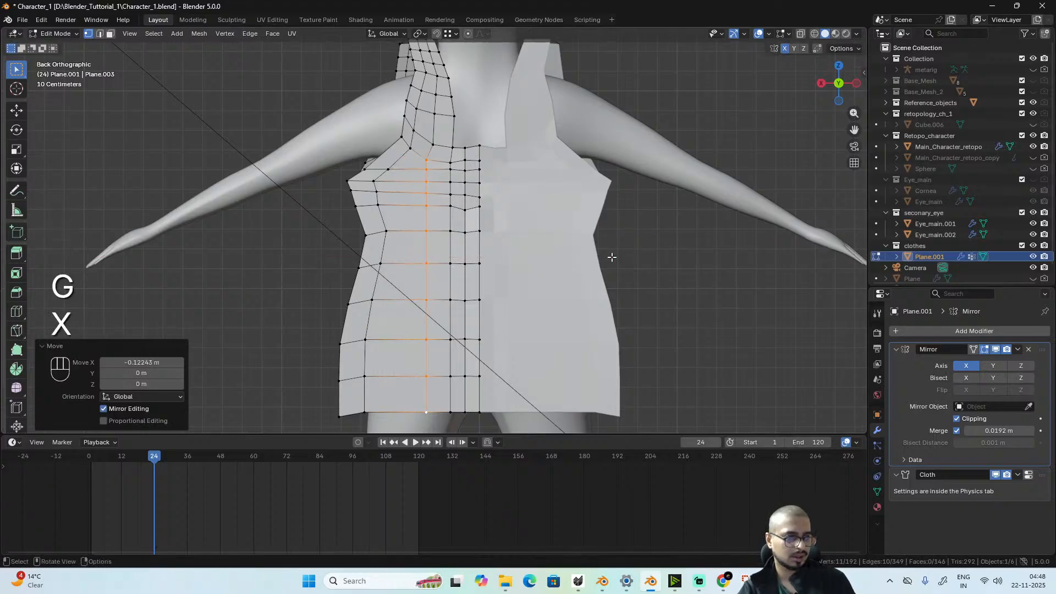
- Scale the fourth vertical back loop, next to the side edge, to 0 along X and move it about 0.136 m inward
click(389, 170)
ctrl+shift+click(365, 410)
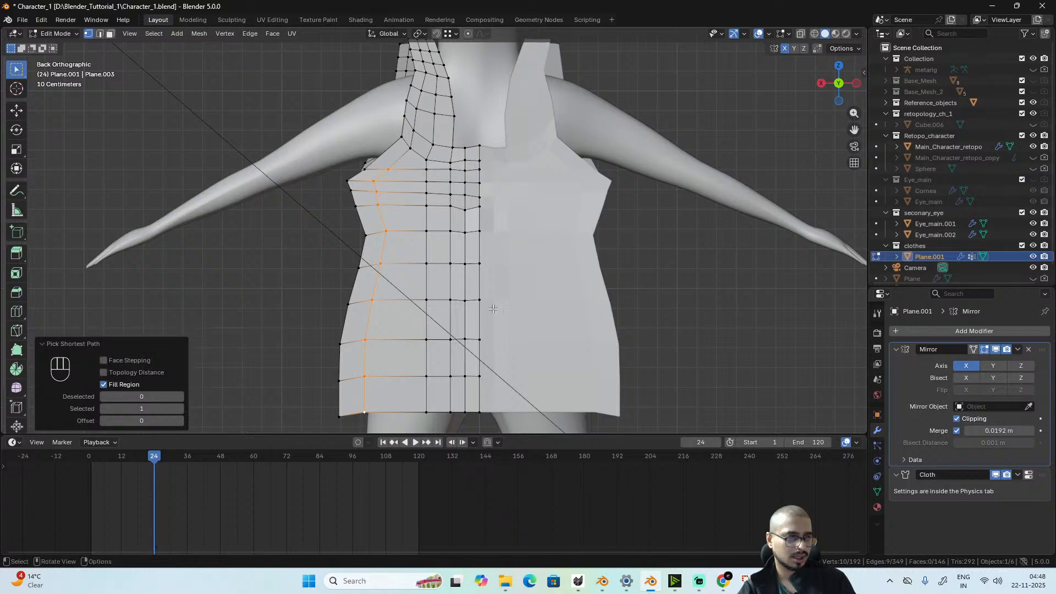
text(sx0)
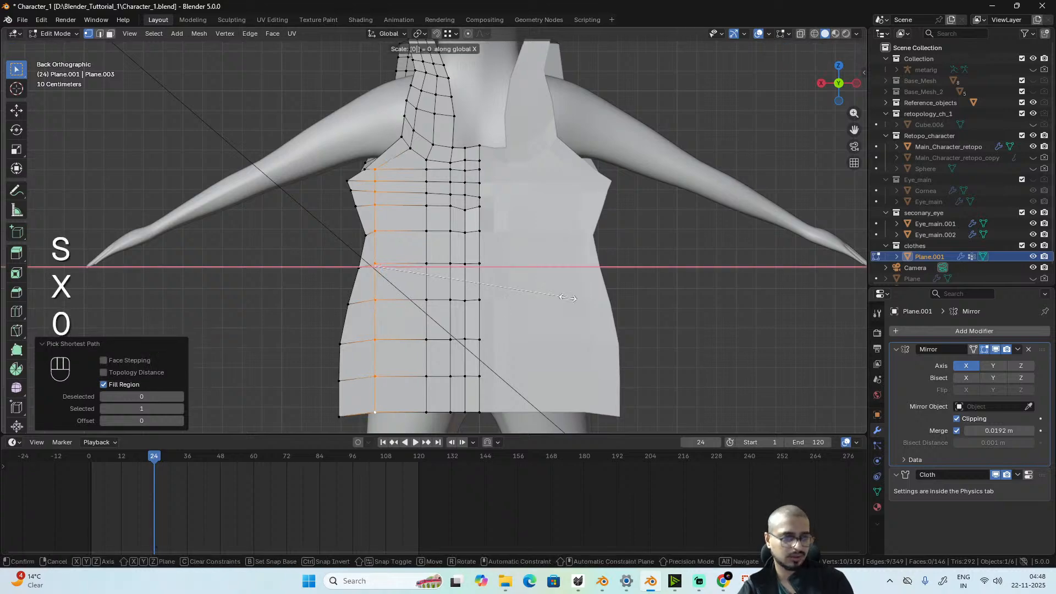
click(566, 299)
key(g)
key(x)
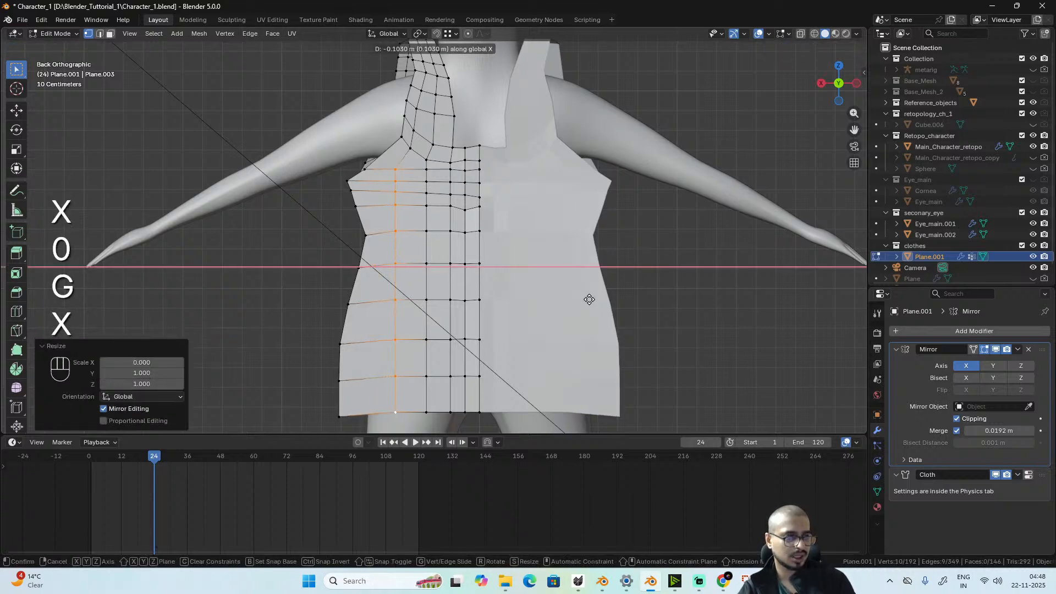
click(596, 302)
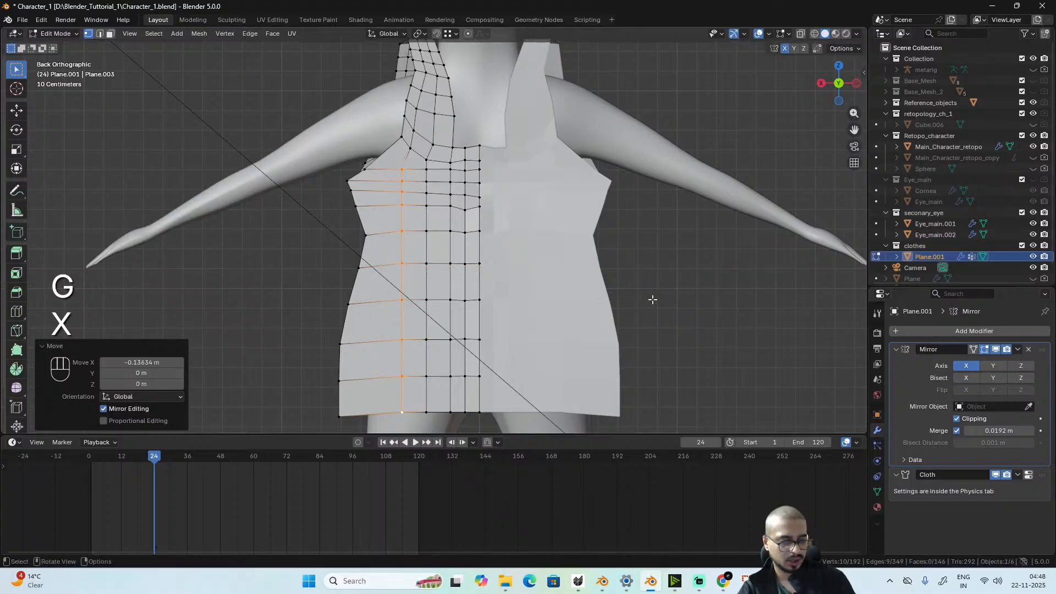
- Tilt the fourth vertical loop about -6.4° to follow the dress's flare, and move it about 0.067 m along X towards the side edge
key(r)
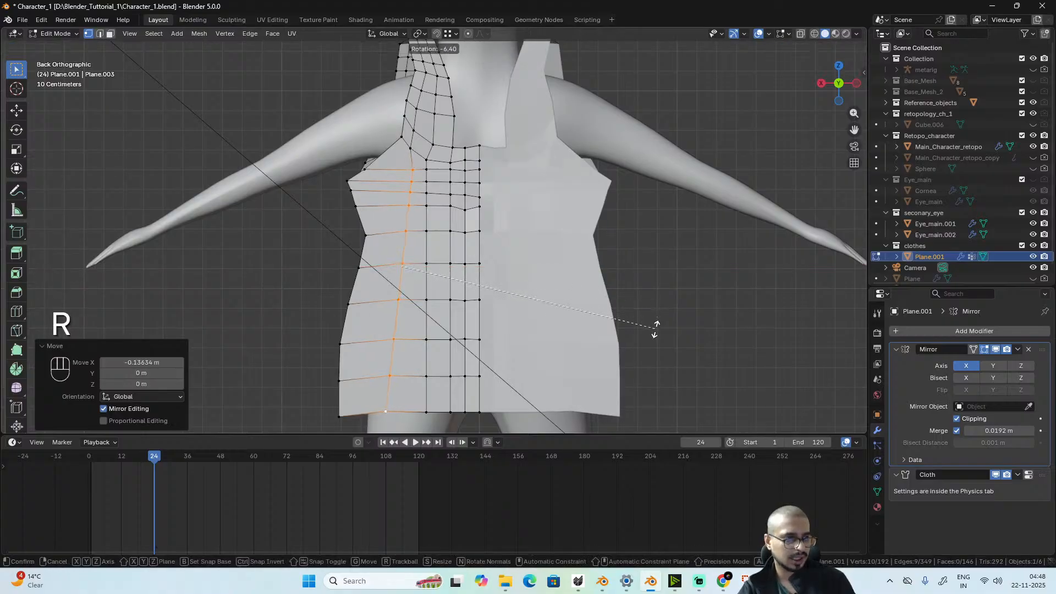
click(655, 328)
key(g)
key(x)
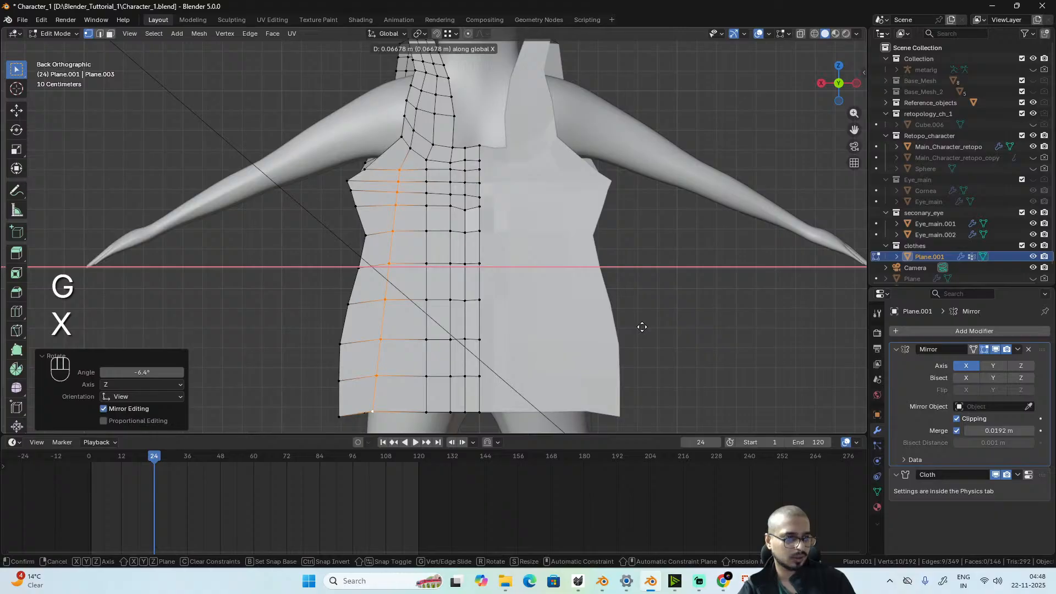
click(642, 328)
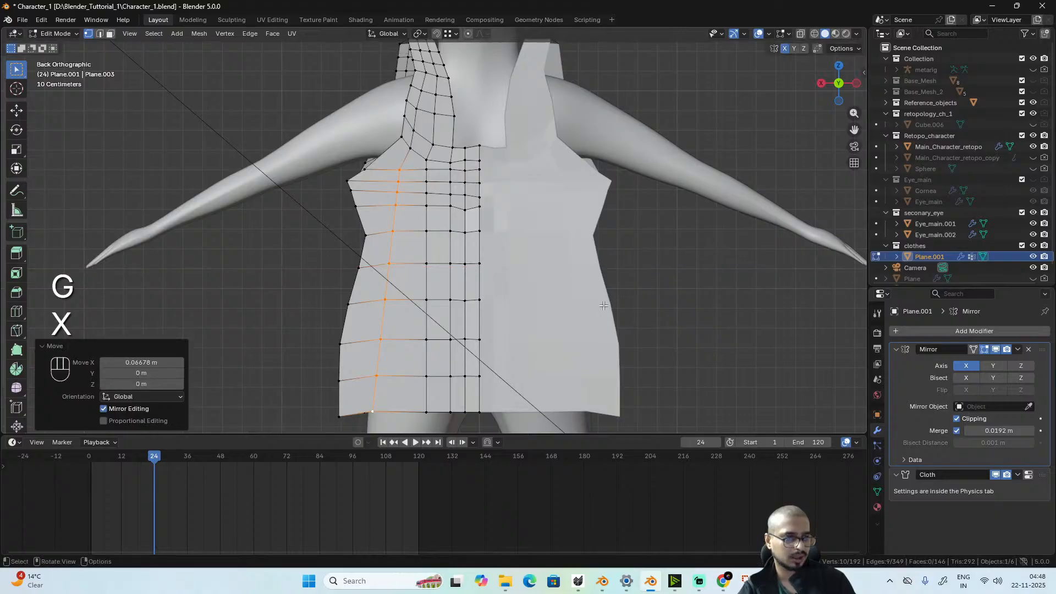
- Rotate the third vertical back loop from the centre about -5.6° and move it about 0.061 m outward along X
click(427, 160)
ctrl+shift+click(426, 412)
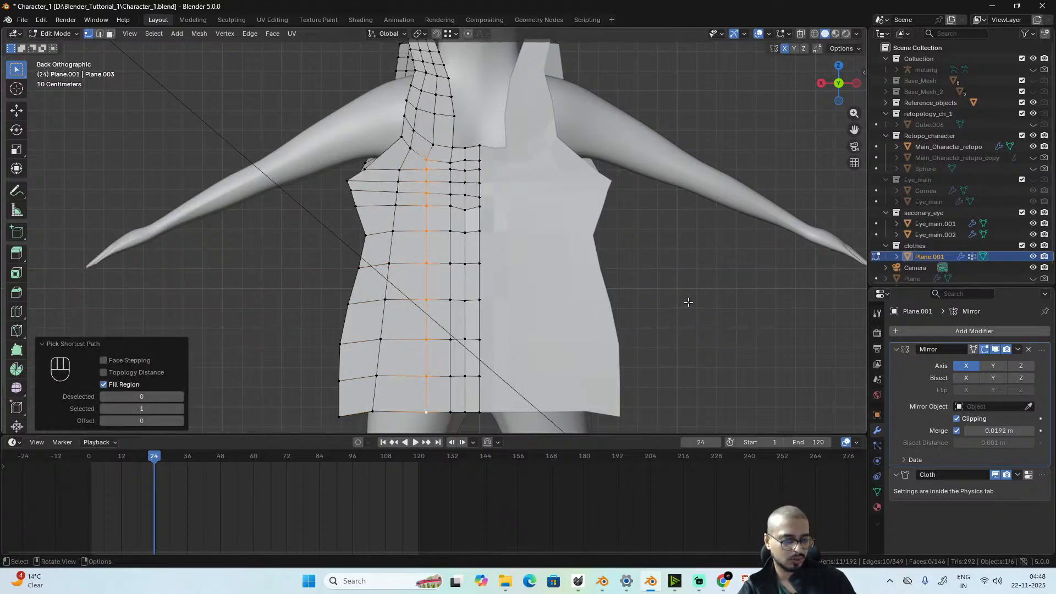
key(r)
click(687, 328)
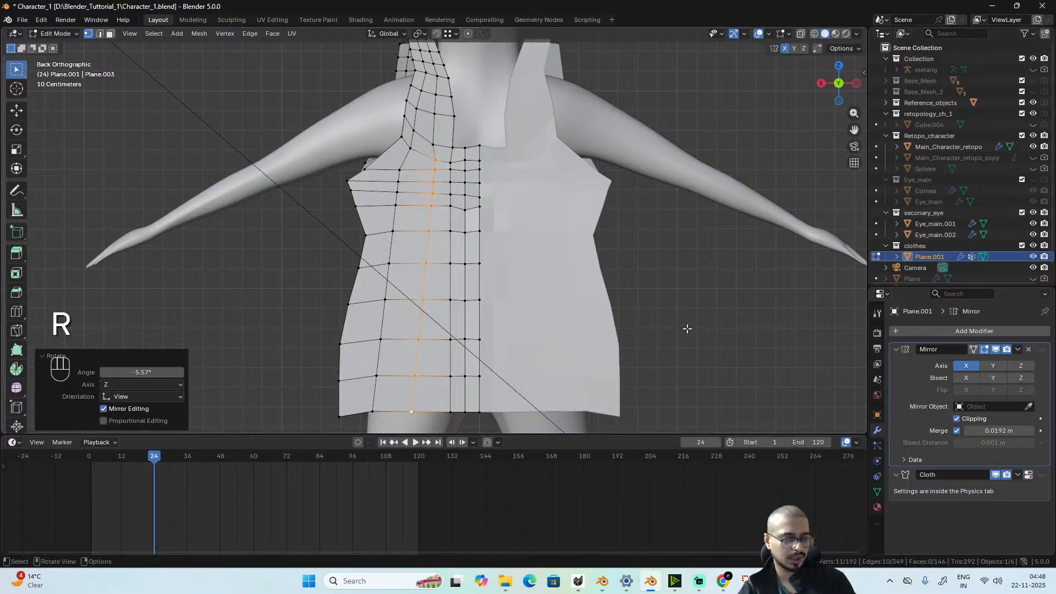
key(g)
key(x)
click(682, 328)
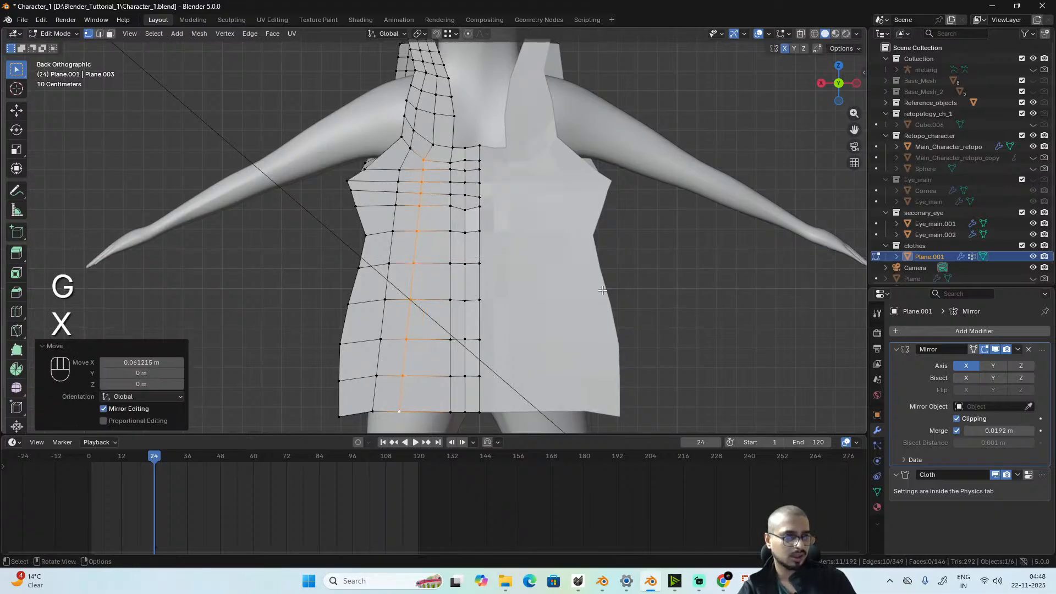
- Rotate the second vertical back loop from the centre about -5.2° in the view plane and move it about 0.053 m outward along X
click(450, 161)
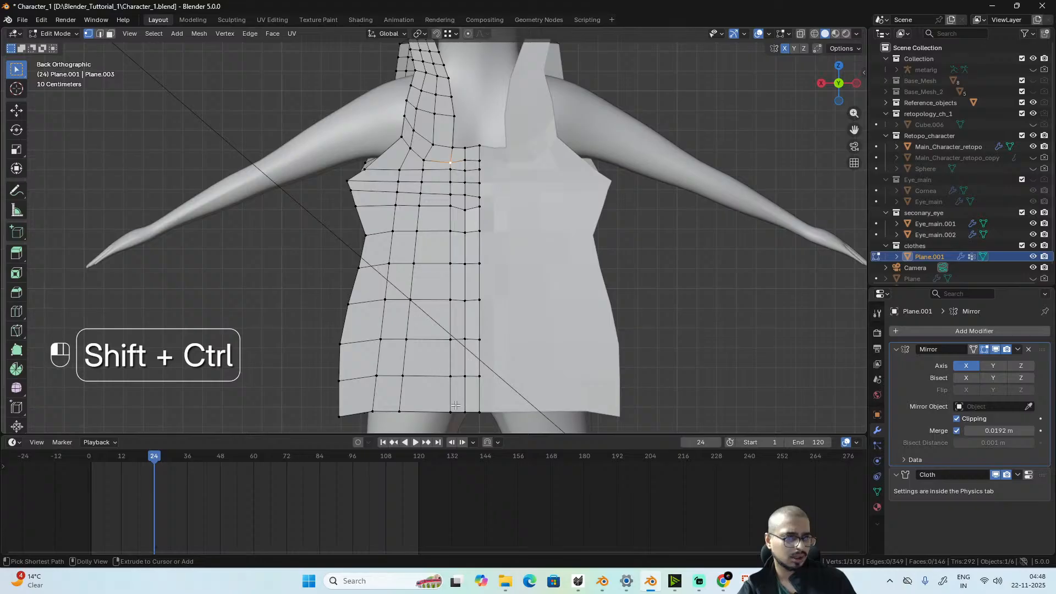
ctrl+shift+click(451, 412)
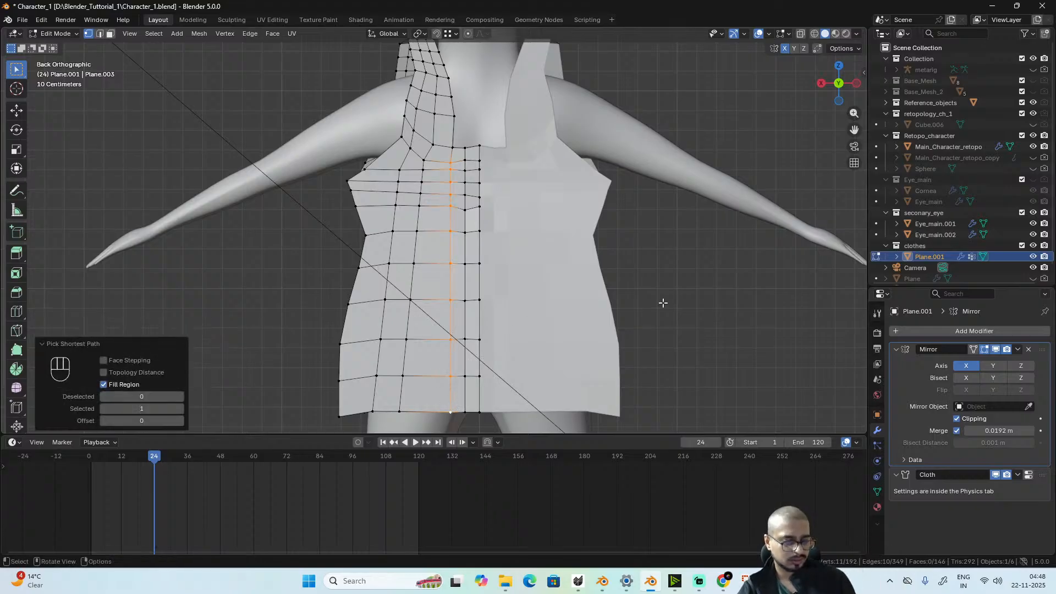
key(r)
key(x)
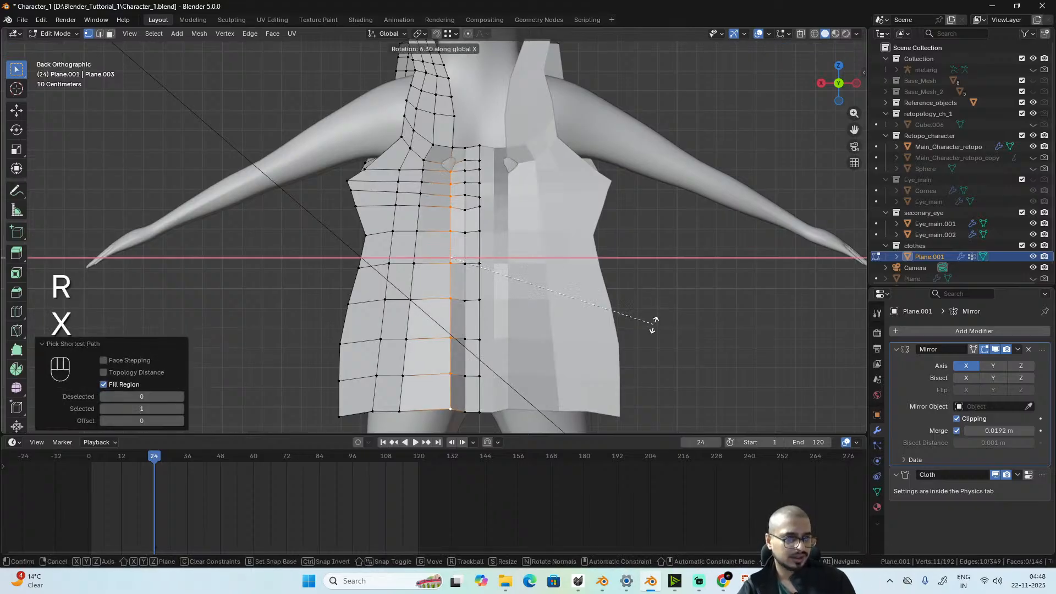
right_click(652, 327)
key(r)
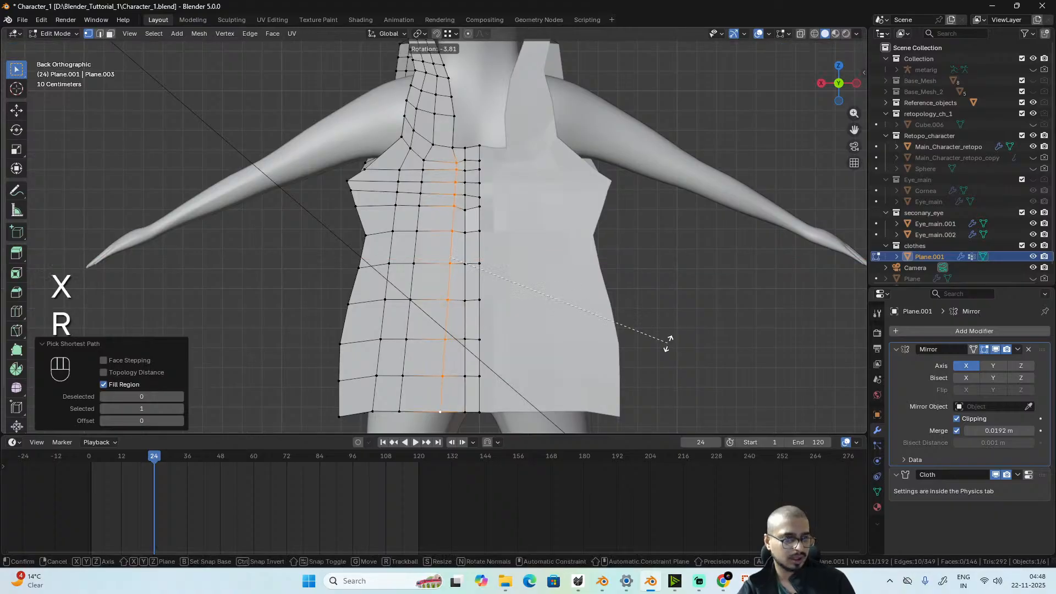
click(664, 348)
key(g)
key(x)
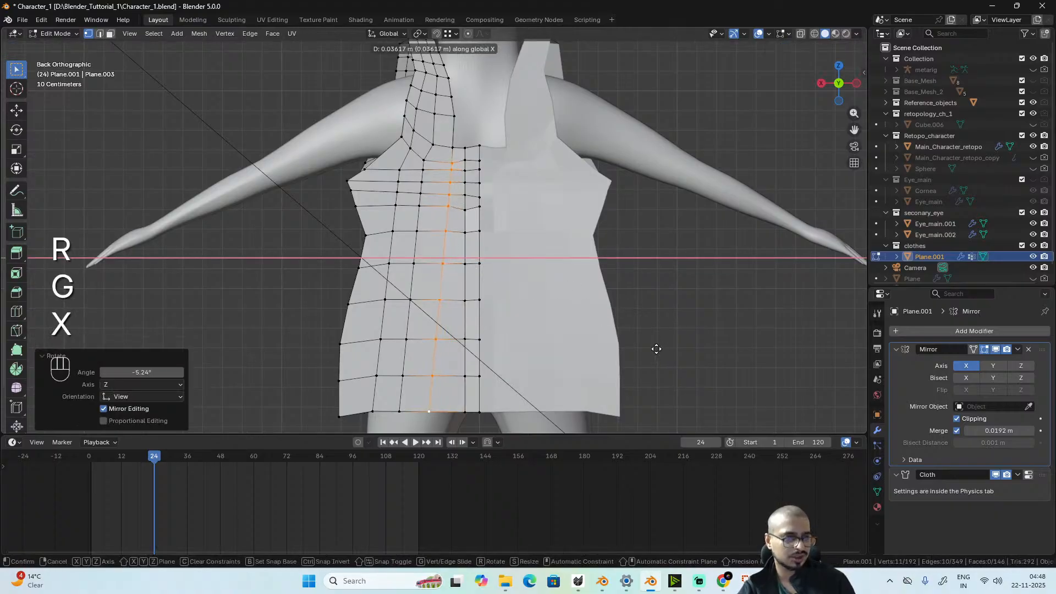
click(653, 349)
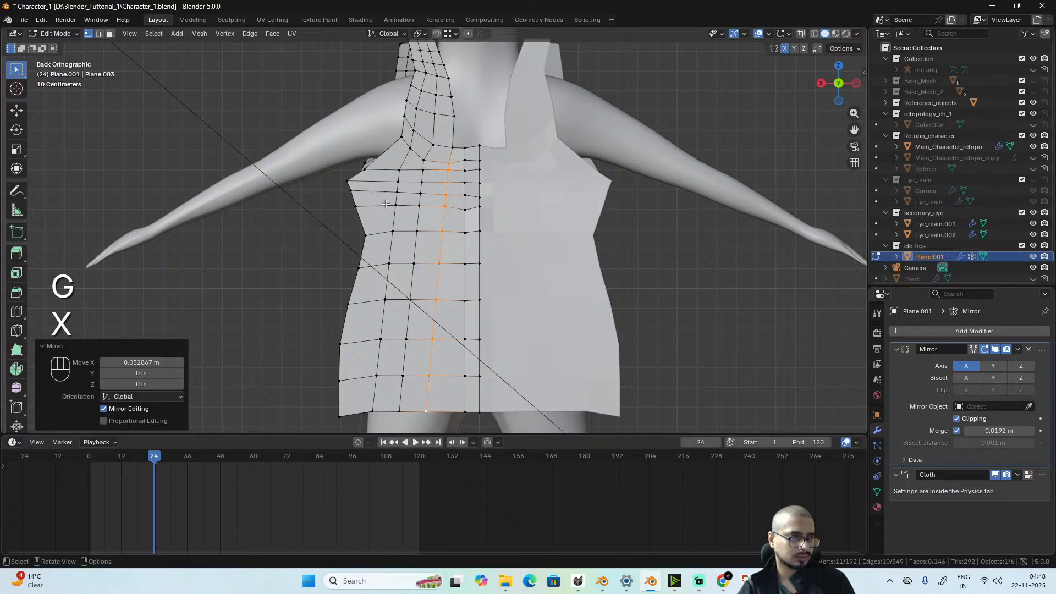
- Run the cloth simulation from the start and check how the dress with the adjusted back loops settles on the body
key(Tab)
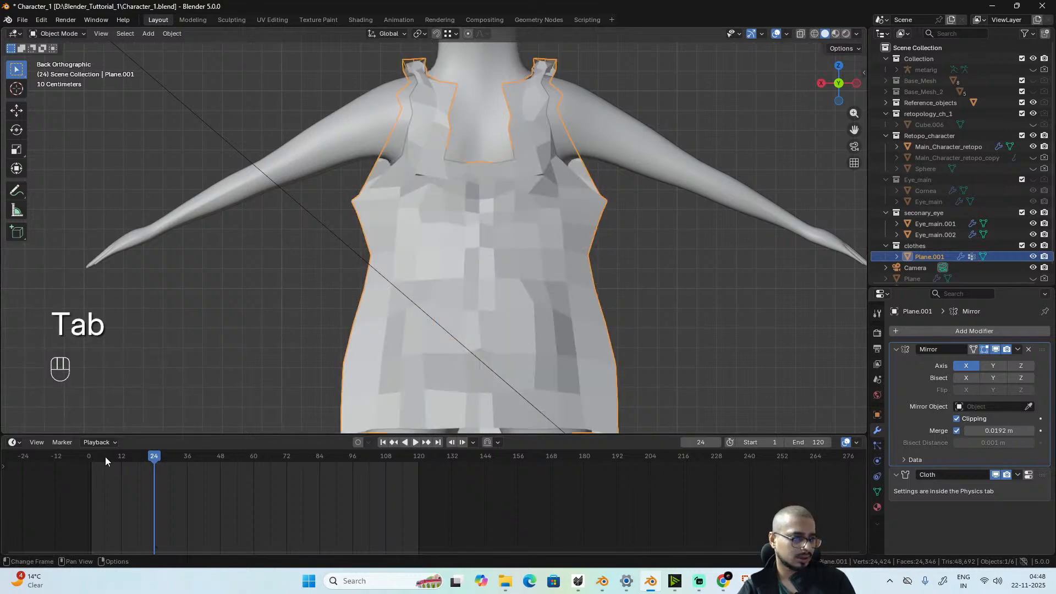
key(space)
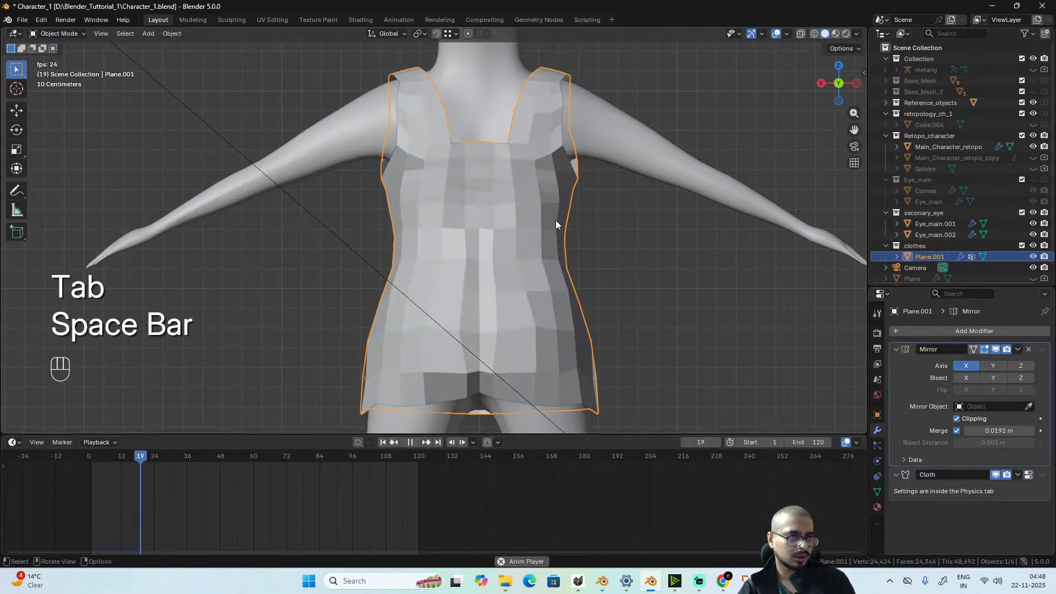
key(space)
mouse_move(550, 253)
middle_down()
mouse_move(534, 312)
mouse_move(602, 301)
mouse_move(670, 312)
mouse_move(716, 282)
mouse_move(464, 302)
mouse_move(682, 289)
middle_up()
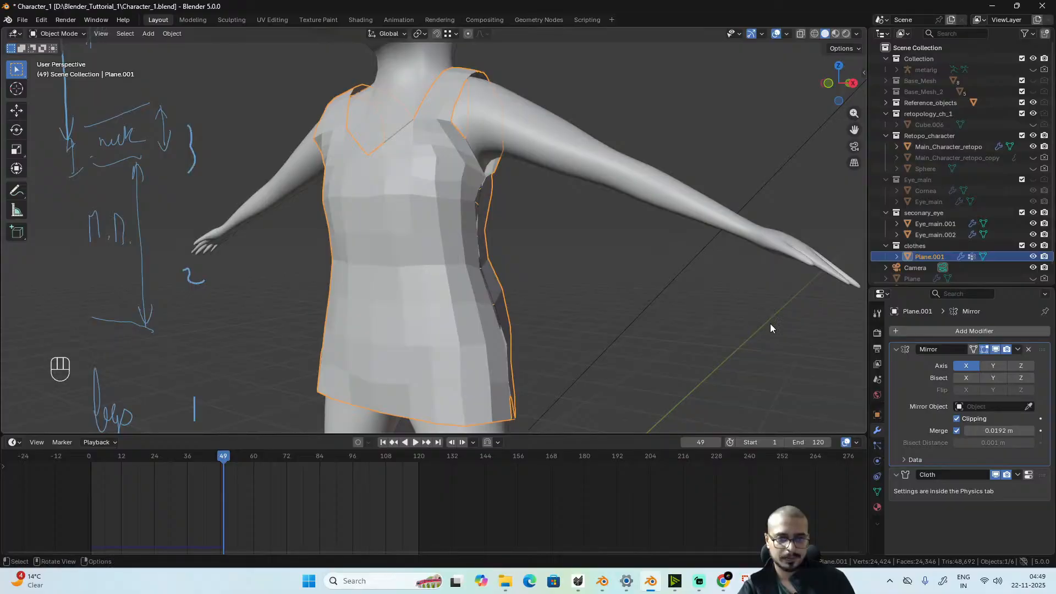
- Set the outer thickness of the character body's Softbody & Cloth collision to 0.002
click(636, 187)
scroll(512, 126, down, 5)
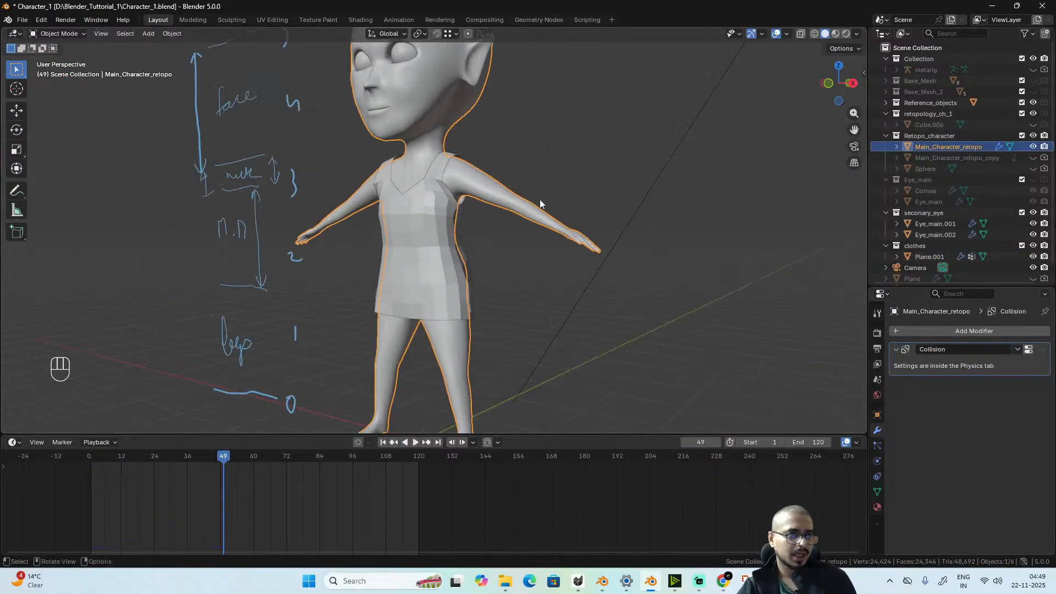
click(878, 446)
click(877, 461)
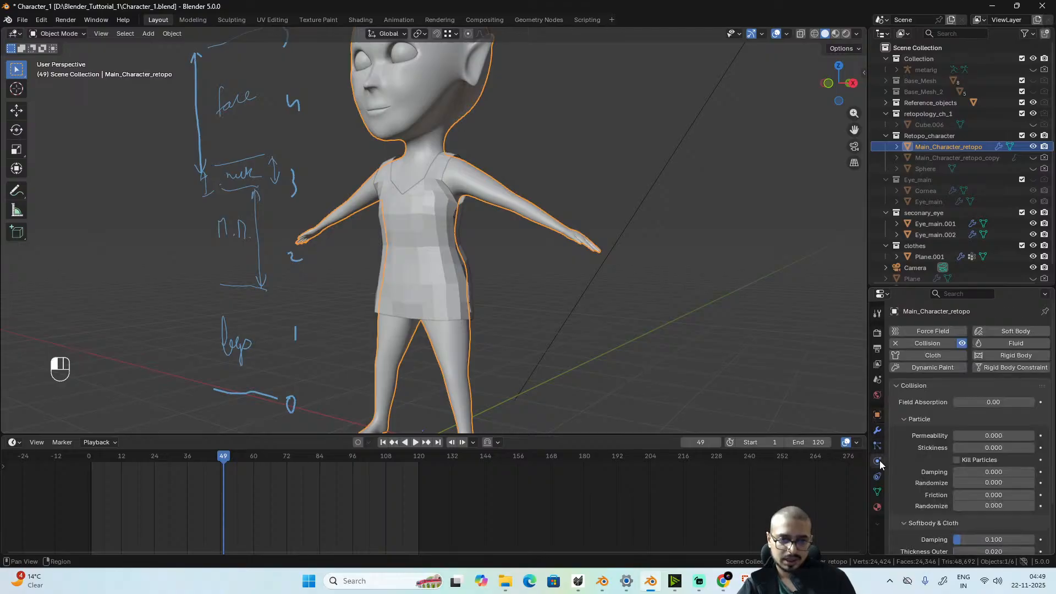
scroll(941, 429, down, 2)
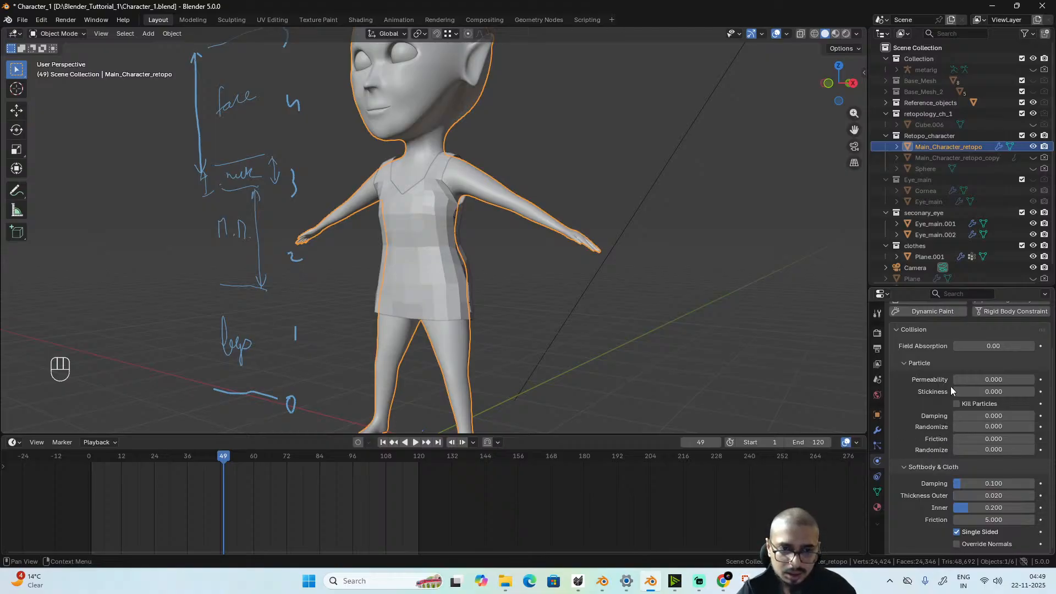
scroll(962, 372, up, 2)
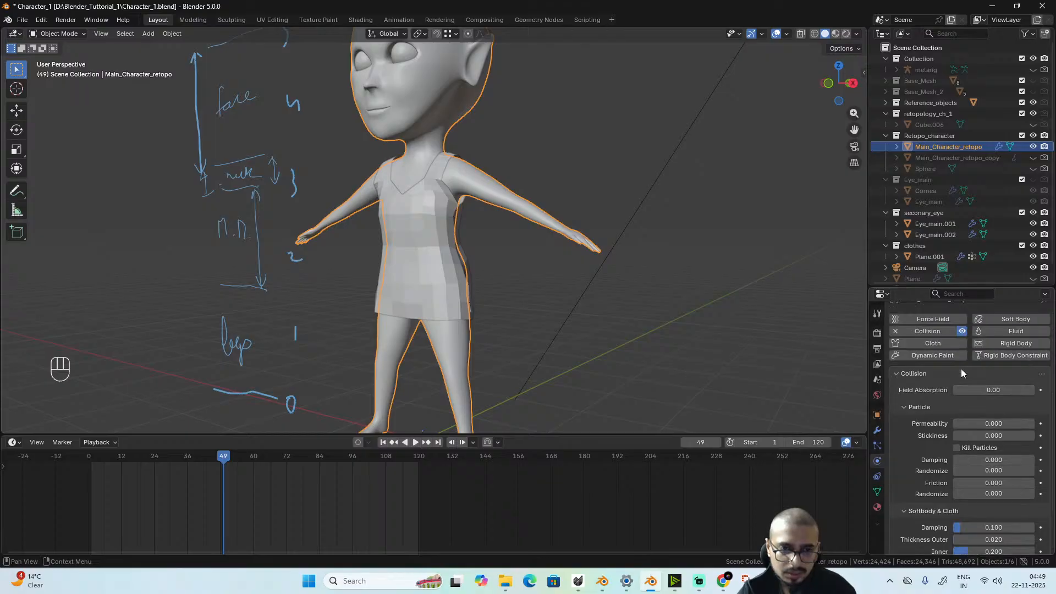
scroll(972, 412, down, 2)
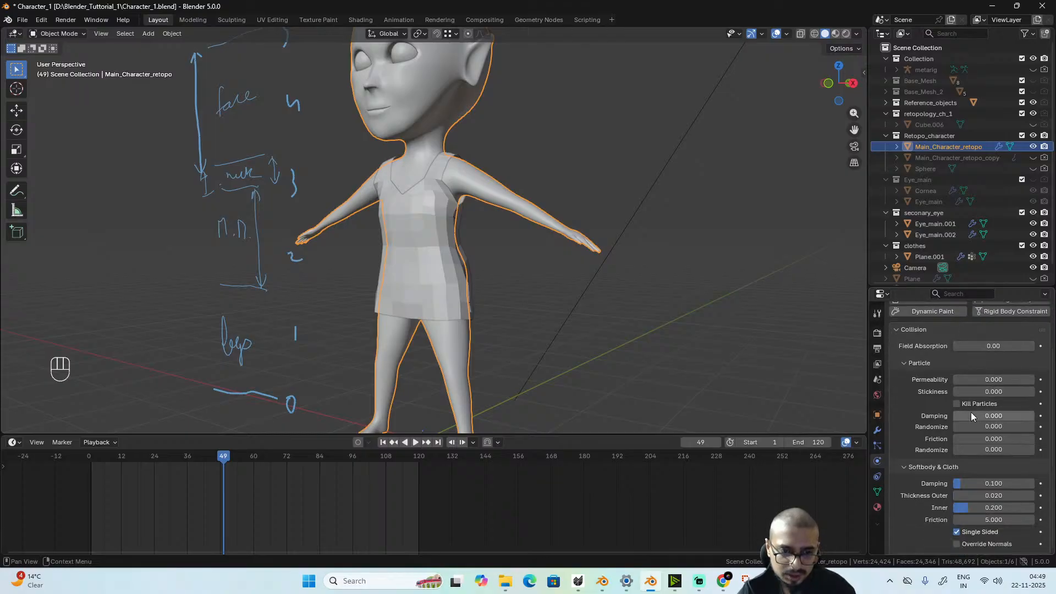
click(990, 497)
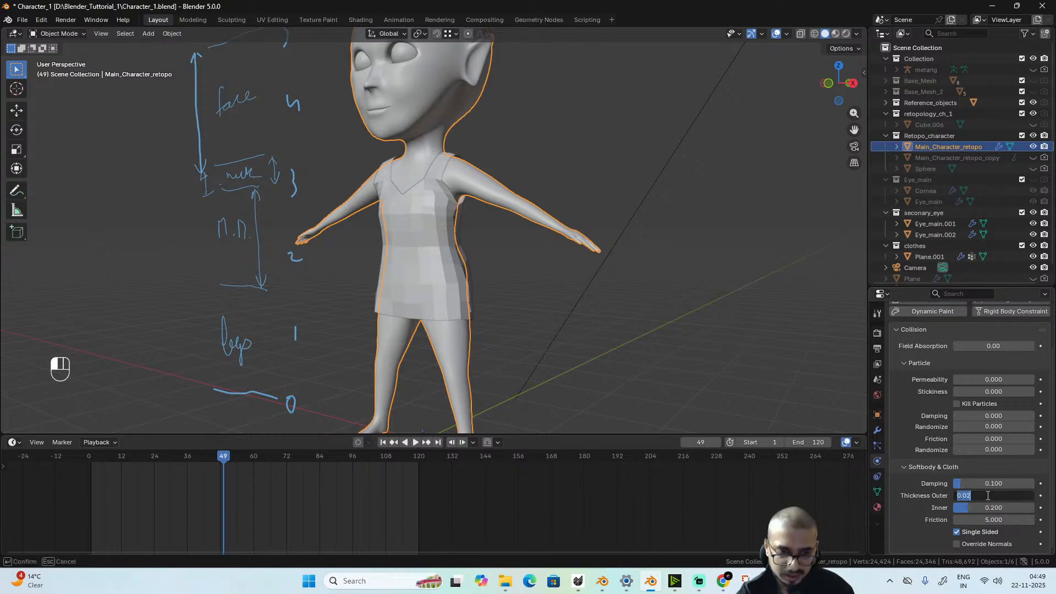
text(0)
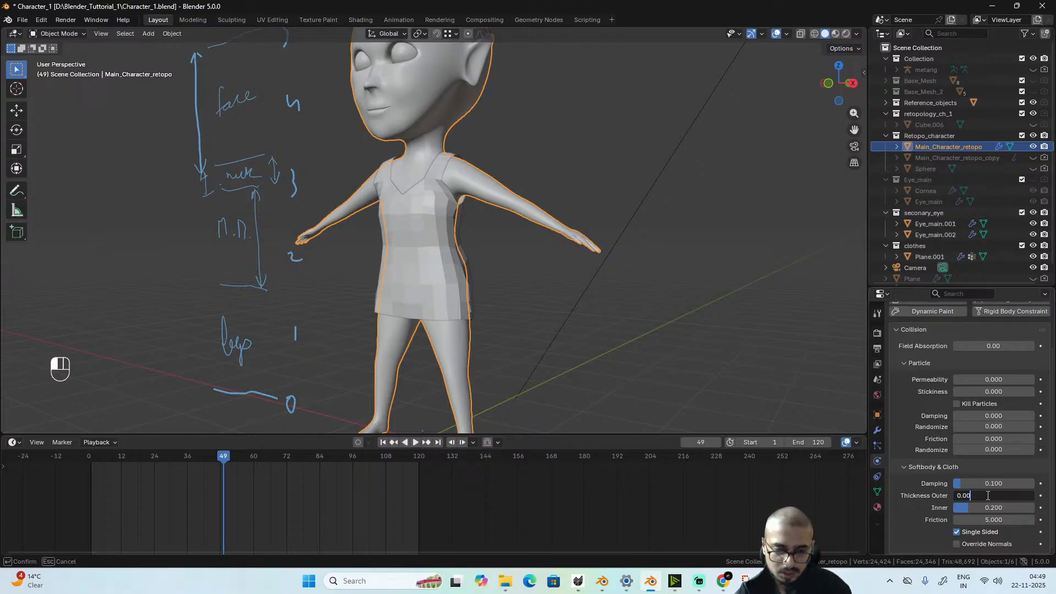
text(.002)
key(Return)
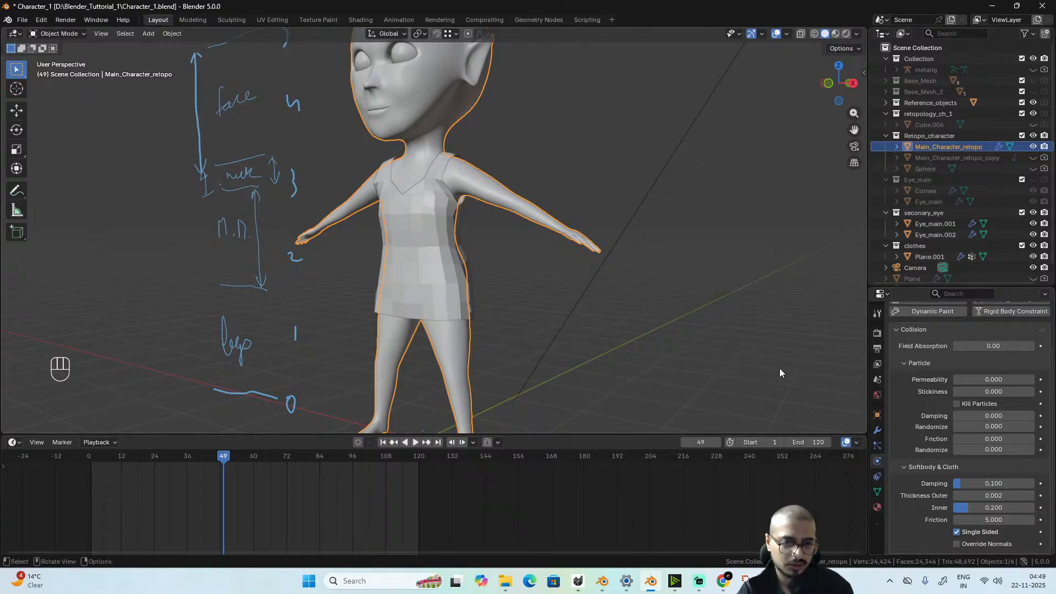
- Replay the cloth simulation from the first frame and examine the dress's fit at the sides, armholes, shoulders and chest
click(92, 460)
key(space)
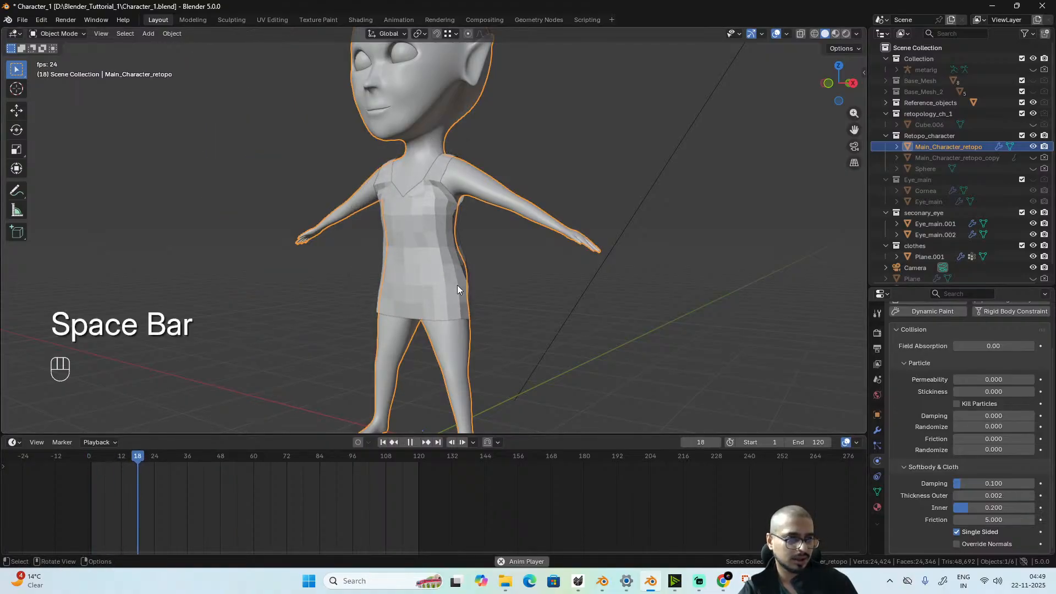
key(space)
alt+drag(489, 288, 411, 289)
scroll(441, 284, up, 4)
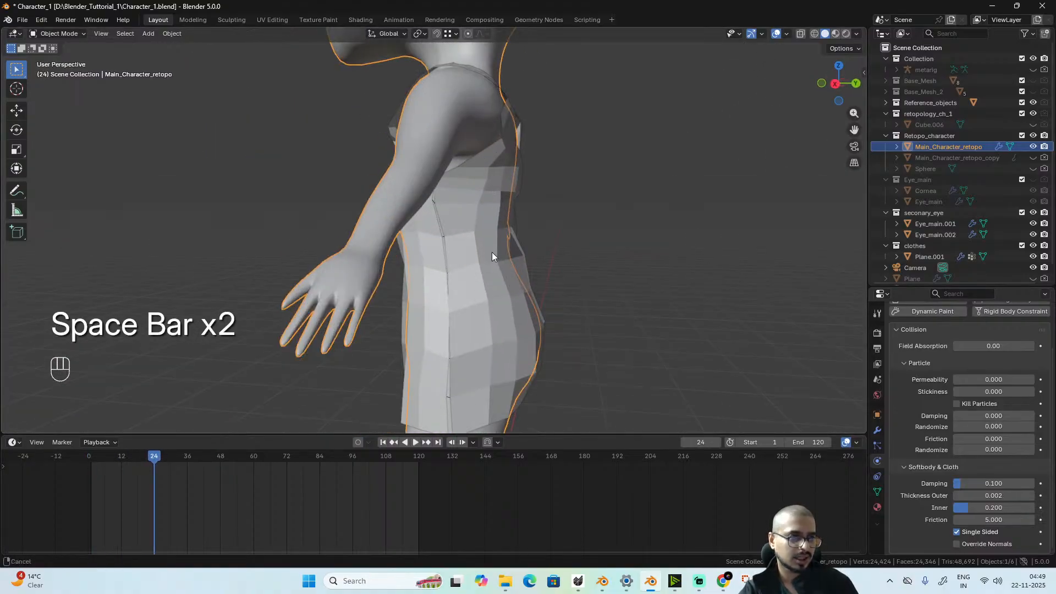
alt+shift+drag(492, 252, 686, 350)
scroll(533, 280, up, 2)
alt+drag(433, 219, 424, 243)
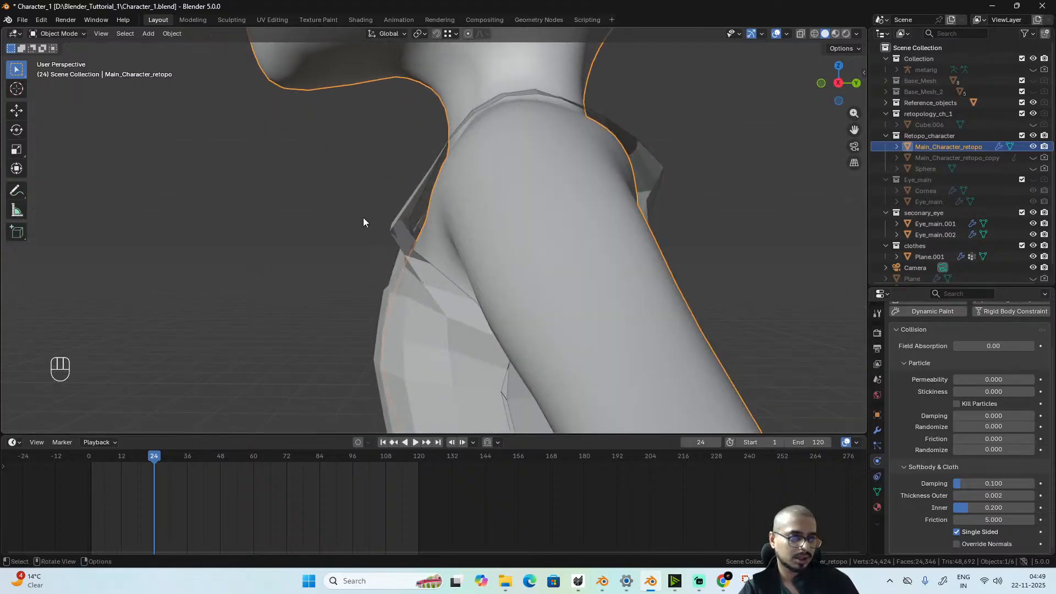
alt+drag(445, 336, 425, 347)
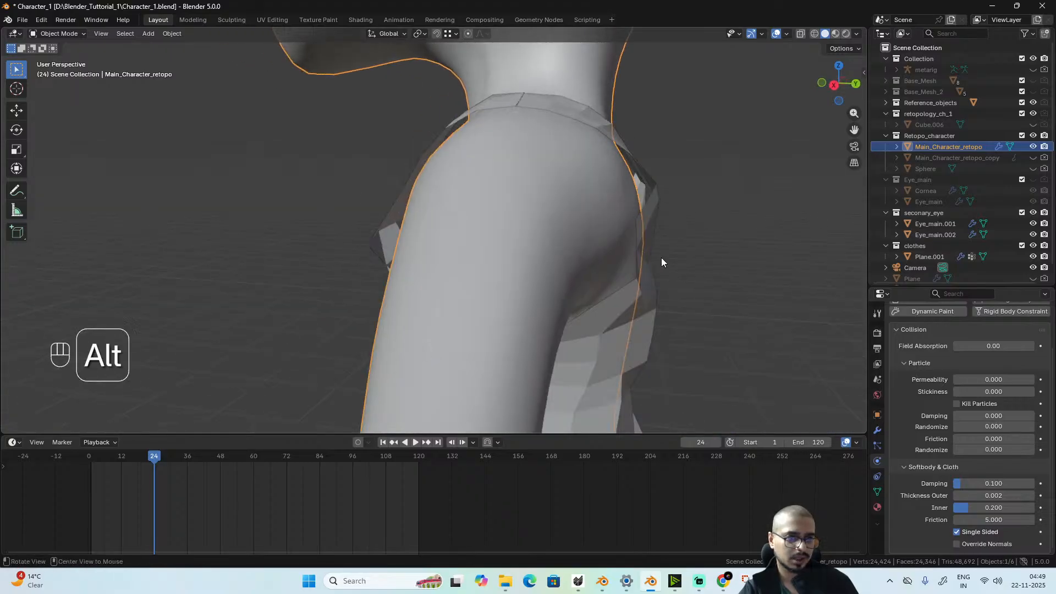
alt+drag(661, 262, 529, 215)
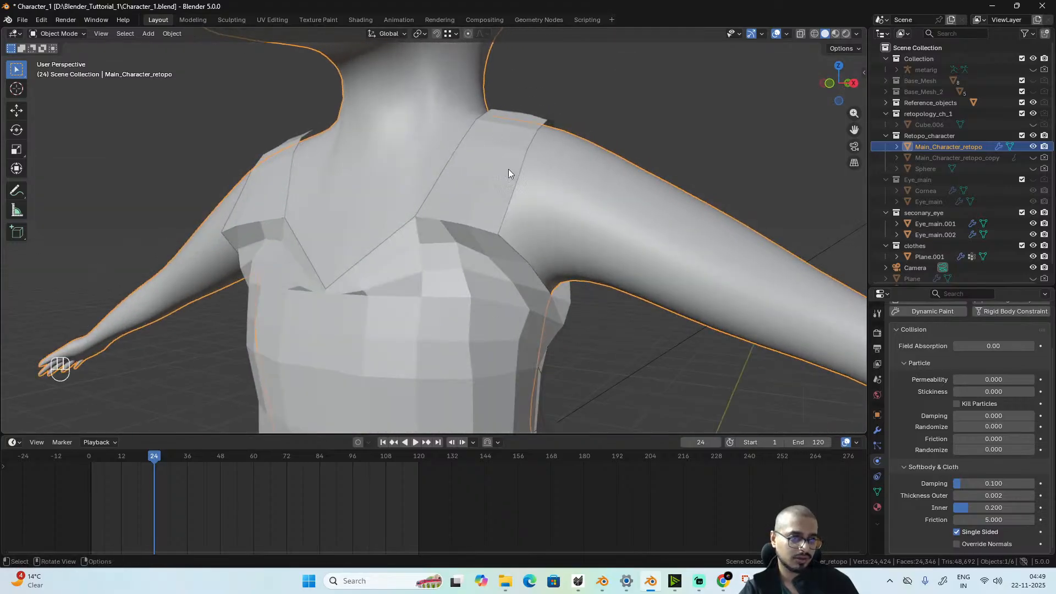
alt+drag(509, 170, 559, 340)
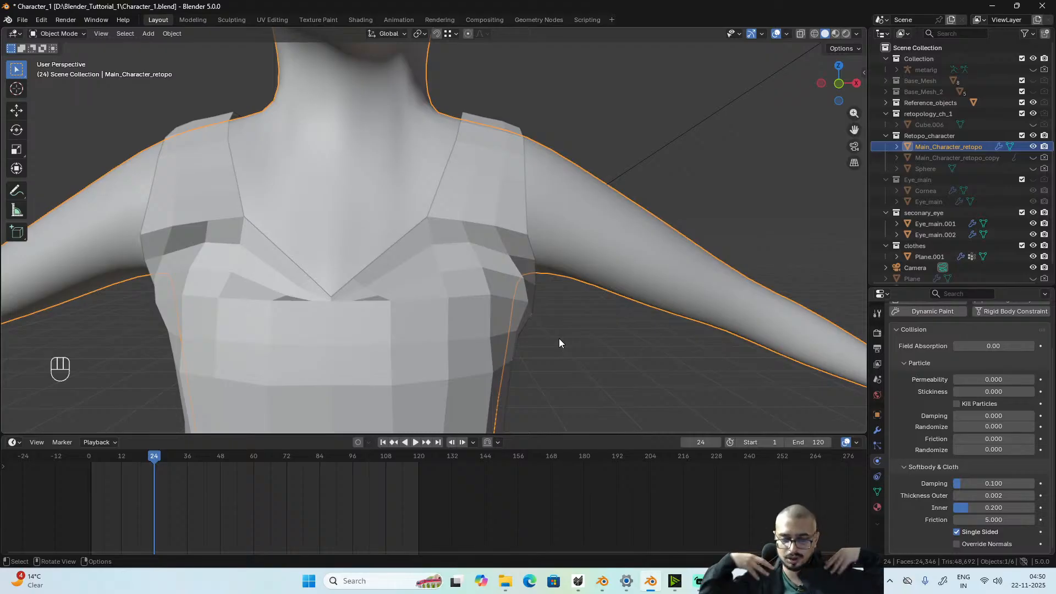
- At frame 1, lower the dress strap's front and back top edges about 0.13 m along Z with smooth proportional editing, size about 0.75
click(520, 297)
scroll(506, 276, down, 1)
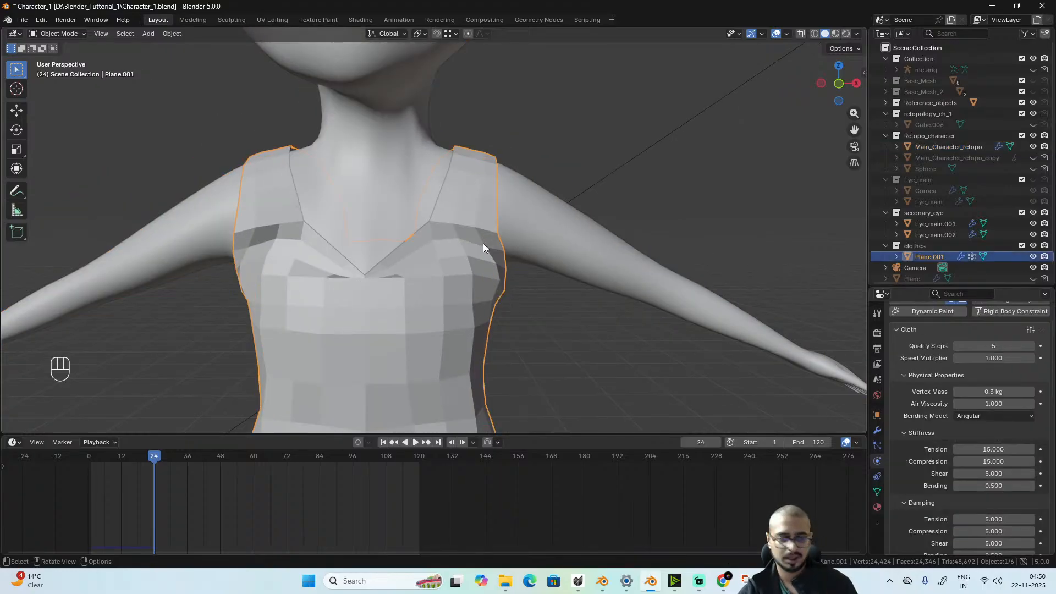
click(91, 456)
key(Tab)
alt+drag(595, 228, 568, 226)
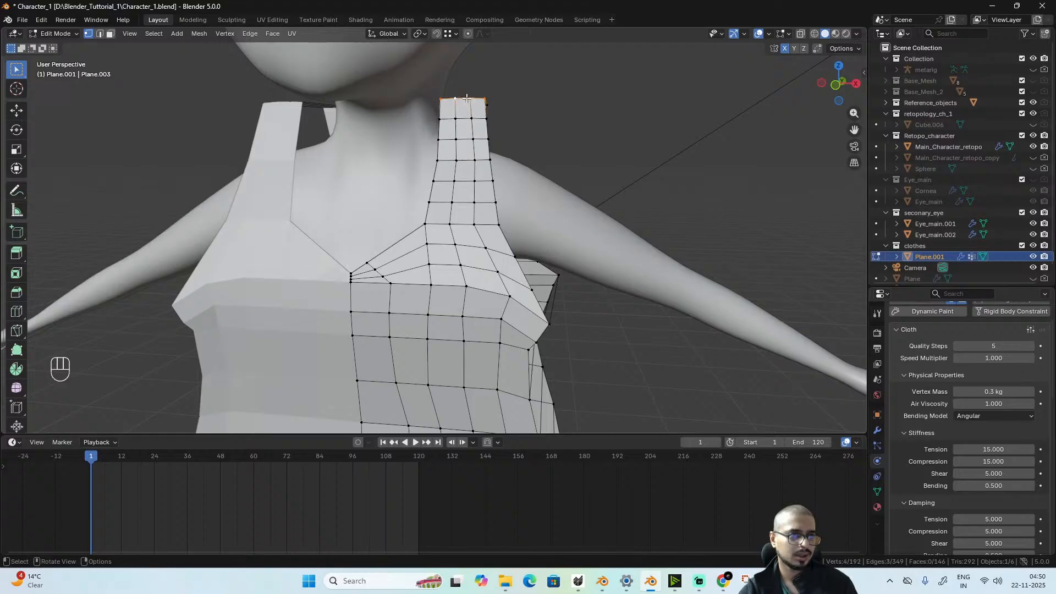
alt+drag(506, 142, 762, 184)
key(ctrl+z)
shift+click(559, 175)
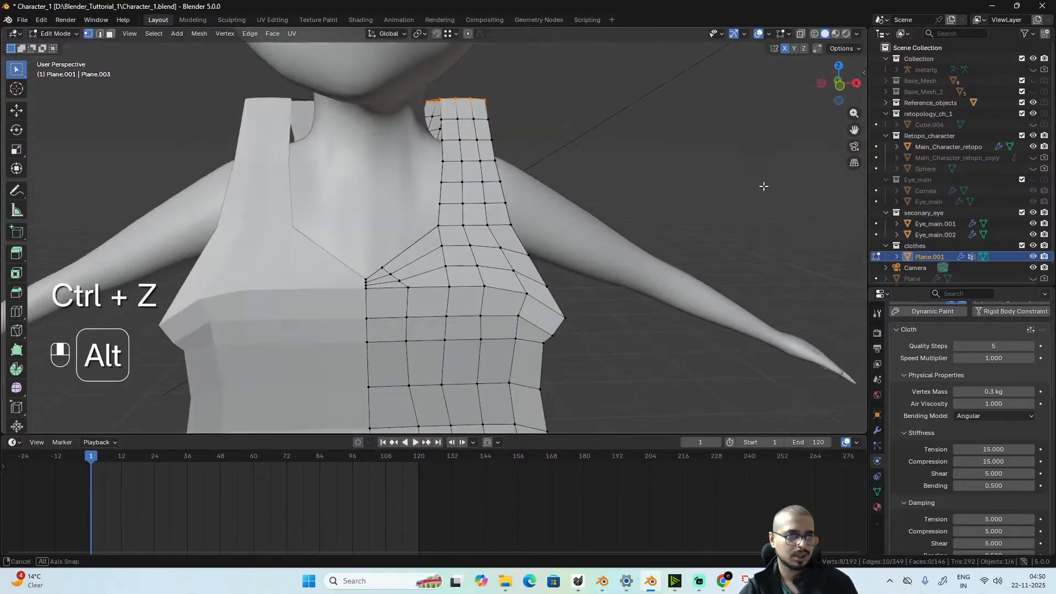
key(o)
key(g)
key(z)
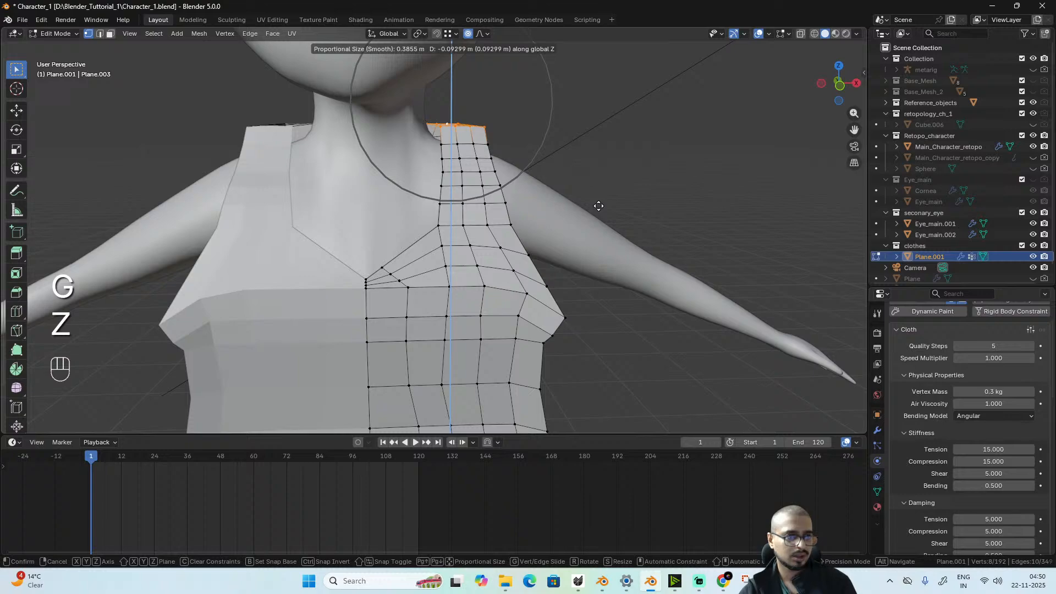
scroll(603, 213, down, 6)
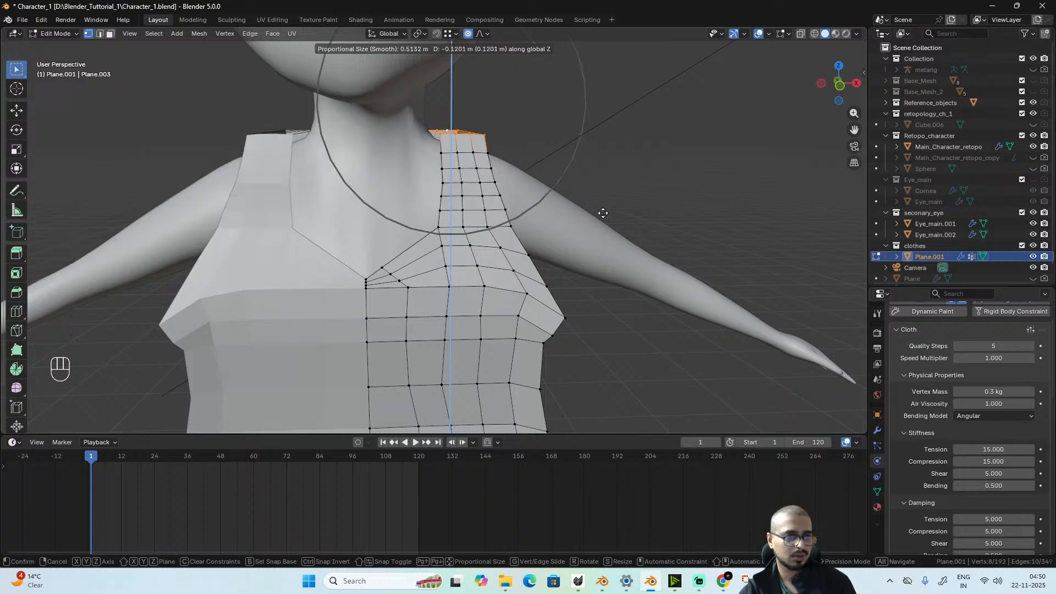
scroll(605, 213, down, 1)
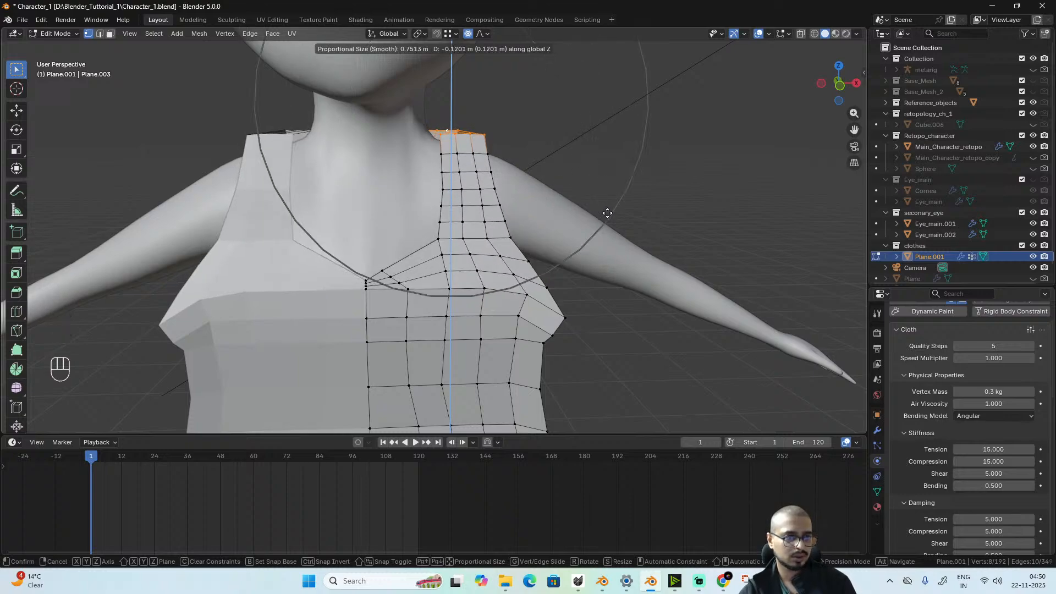
click(611, 215)
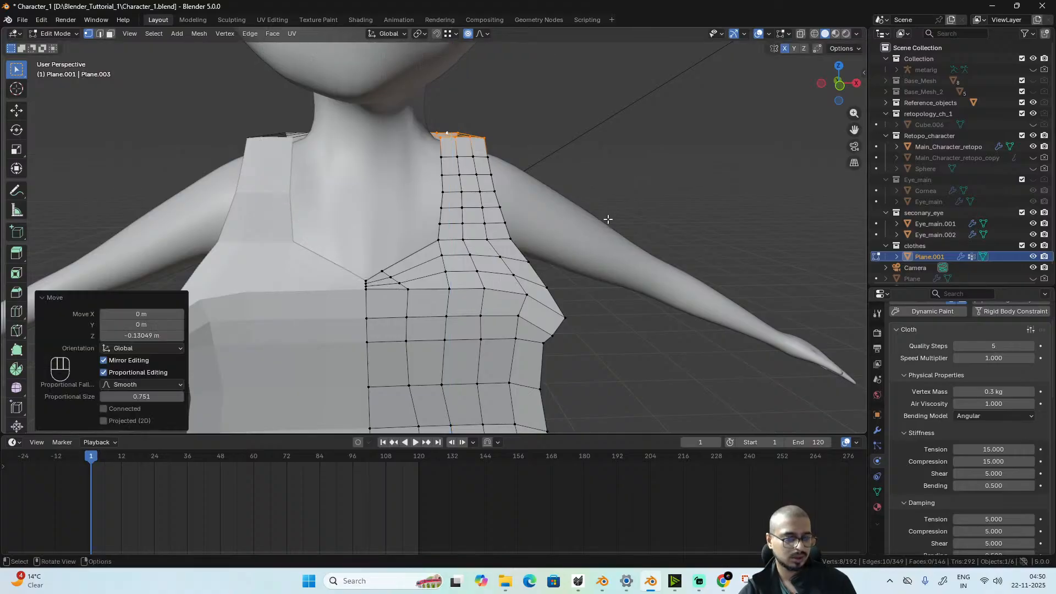
- Raise the entire dress mesh about 0.1 m along Z
scroll(586, 278, down, 3)
key(a)
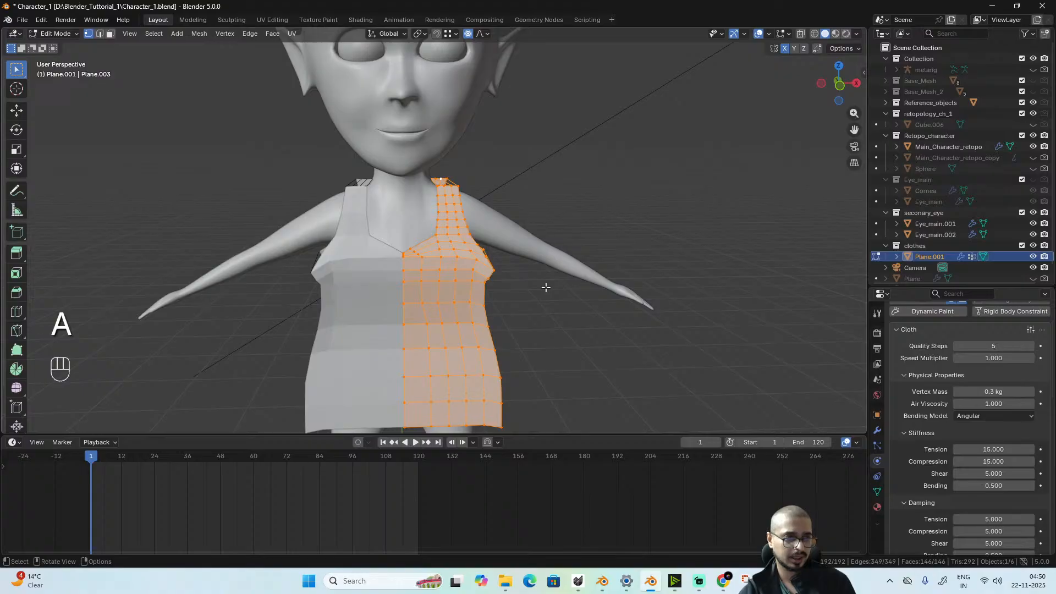
key(g)
key(z)
click(549, 241)
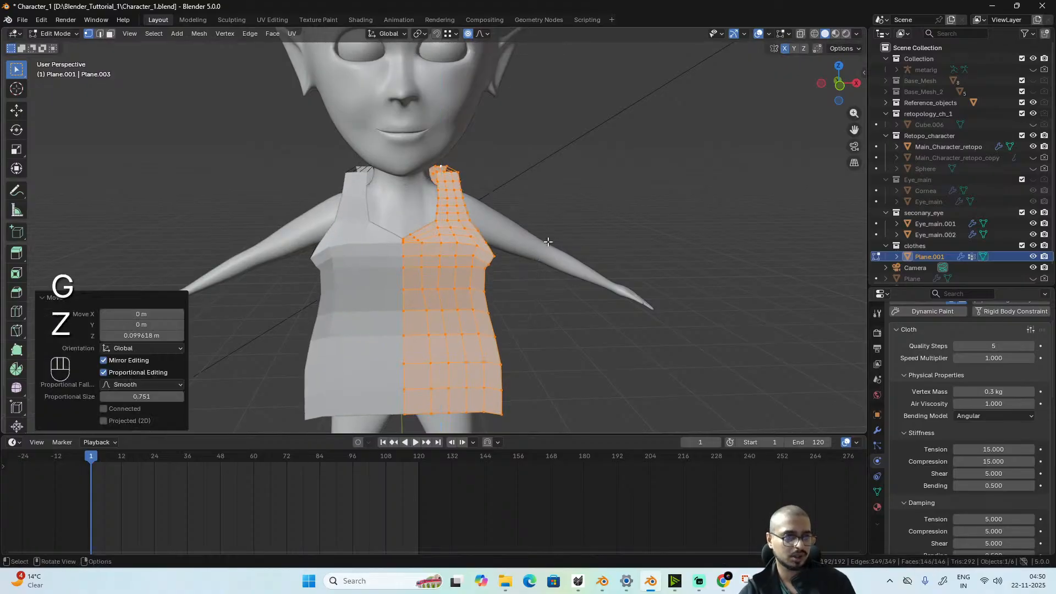
- Run the cloth simulation on the raised dress and examine its fit around the shoulders, armholes and back
alt+drag(548, 241, 478, 255)
key(Tab)
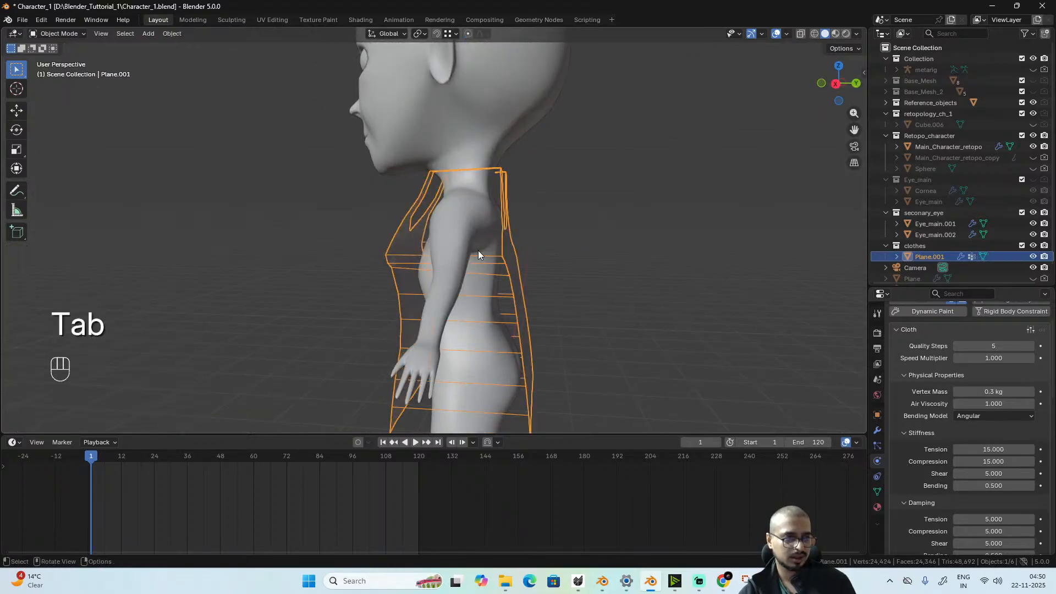
key(space)
key(space)
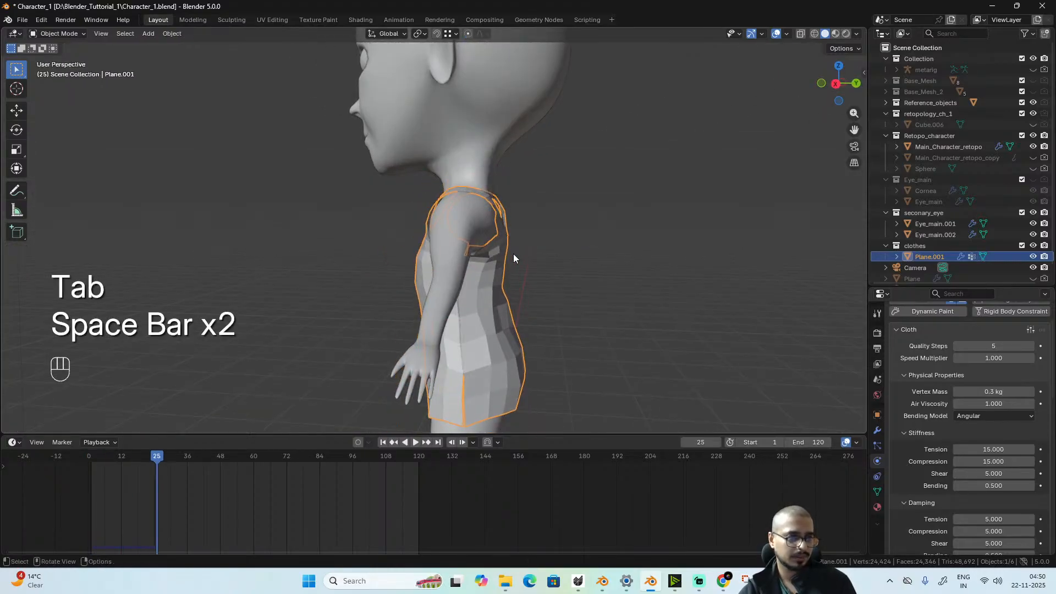
alt+drag(513, 254, 539, 280)
scroll(472, 280, up, 3)
alt+drag(447, 205, 449, 288)
scroll(437, 298, down, 5)
scroll(484, 296, up, 3)
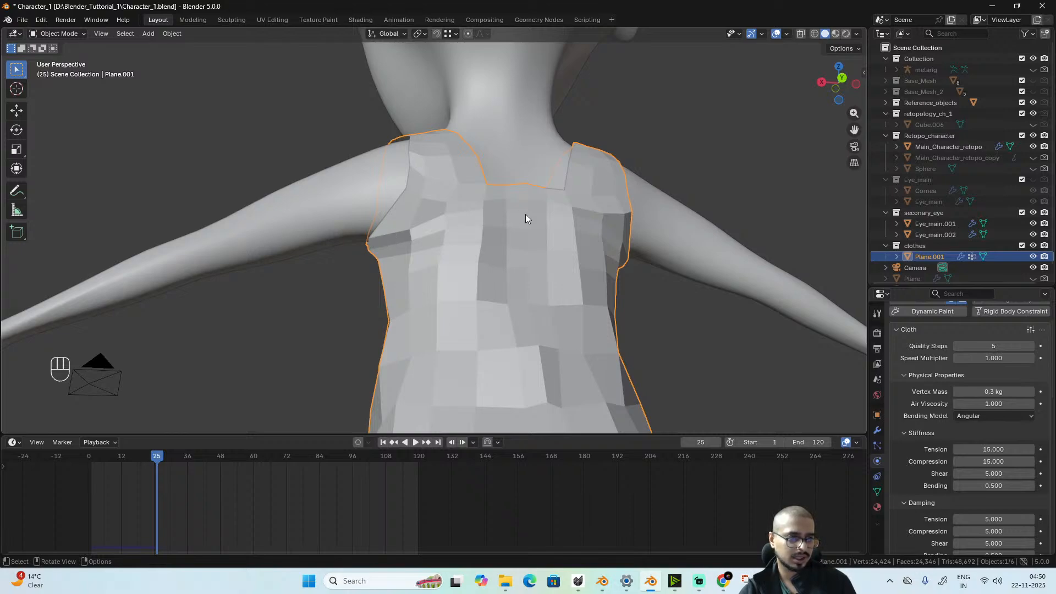
- Move the back armhole vertex about 0.125 m inward along X with smooth proportional editing, size 0.18
key(Tab)
drag(108, 460, 94, 460)
alt+drag(363, 292, 383, 280)
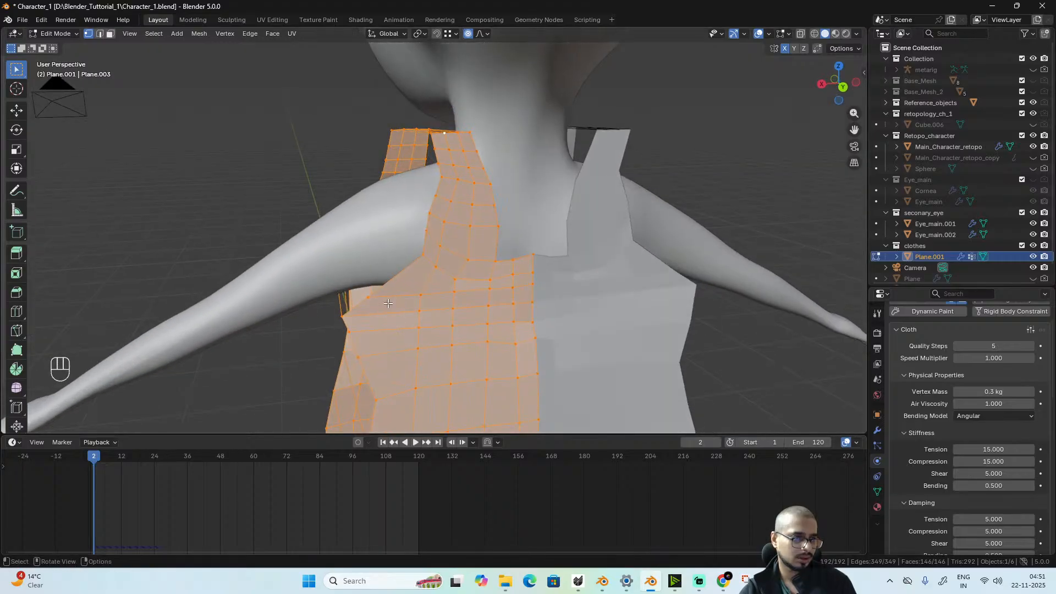
click(382, 298)
key(g)
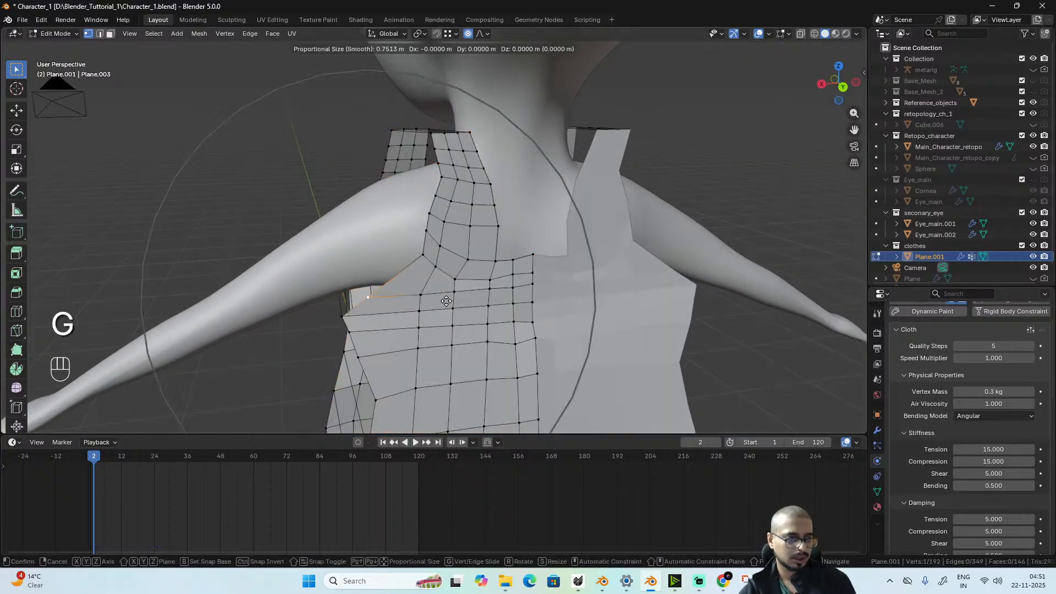
scroll(446, 302, up, 8)
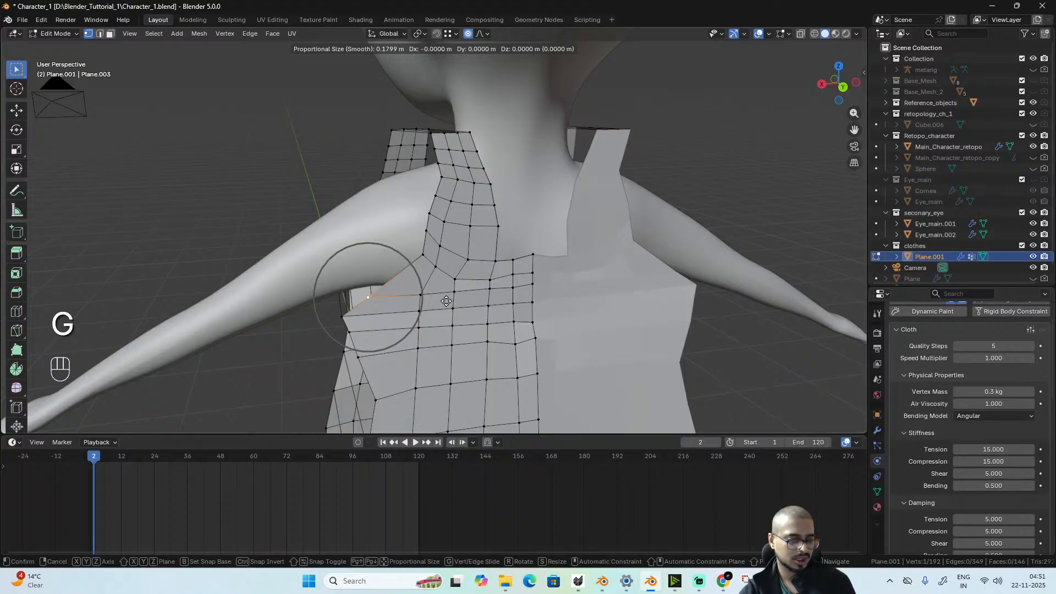
key(x)
click(484, 303)
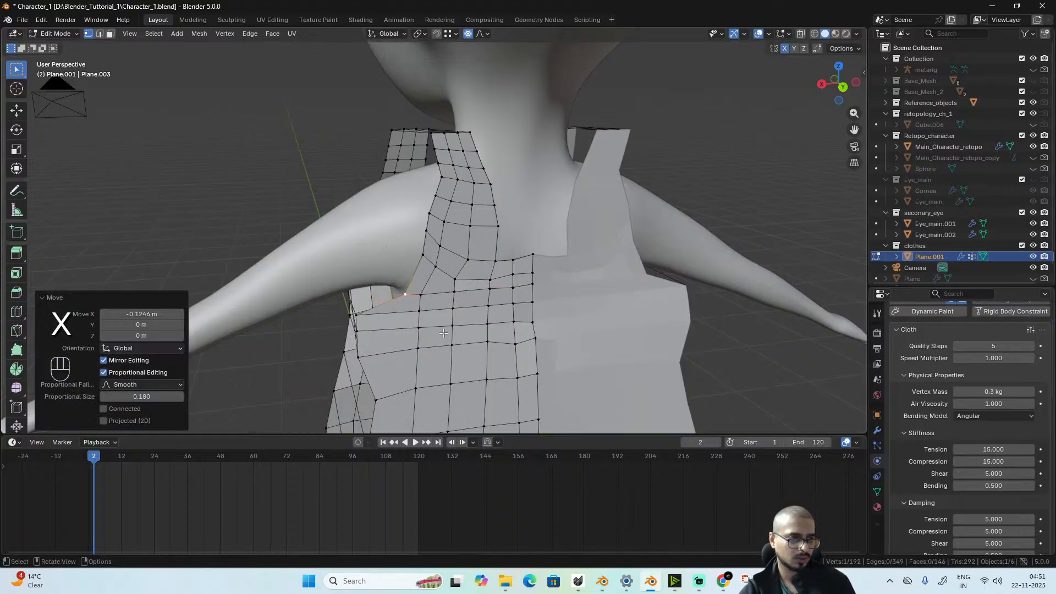
- Return to frame 1, replay the cloth simulation and examine the reshaped armhole and the front of the dress
alt+drag(419, 353, 447, 335)
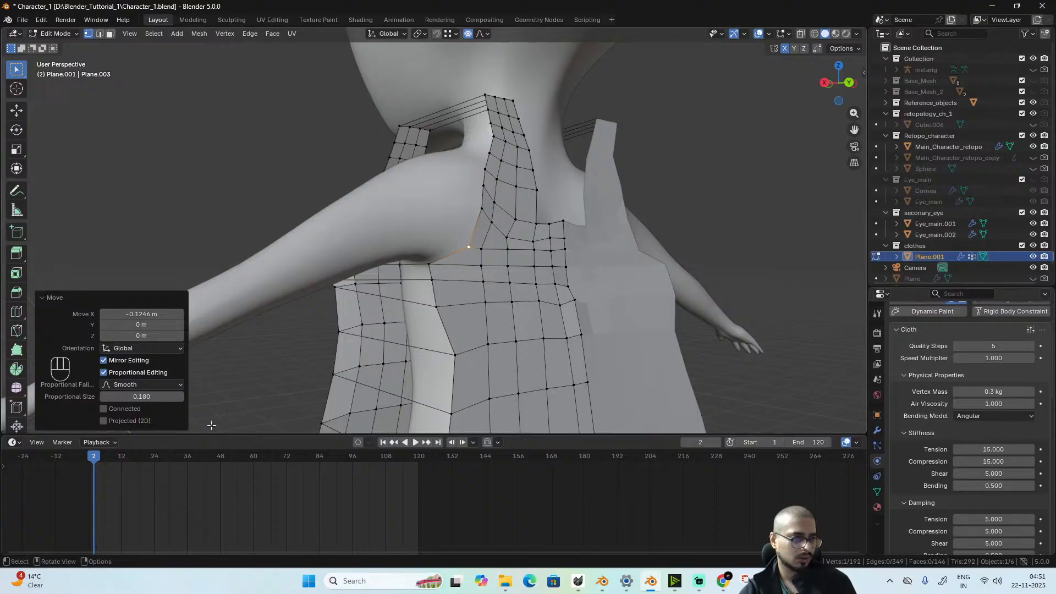
key(Left)
key(Tab)
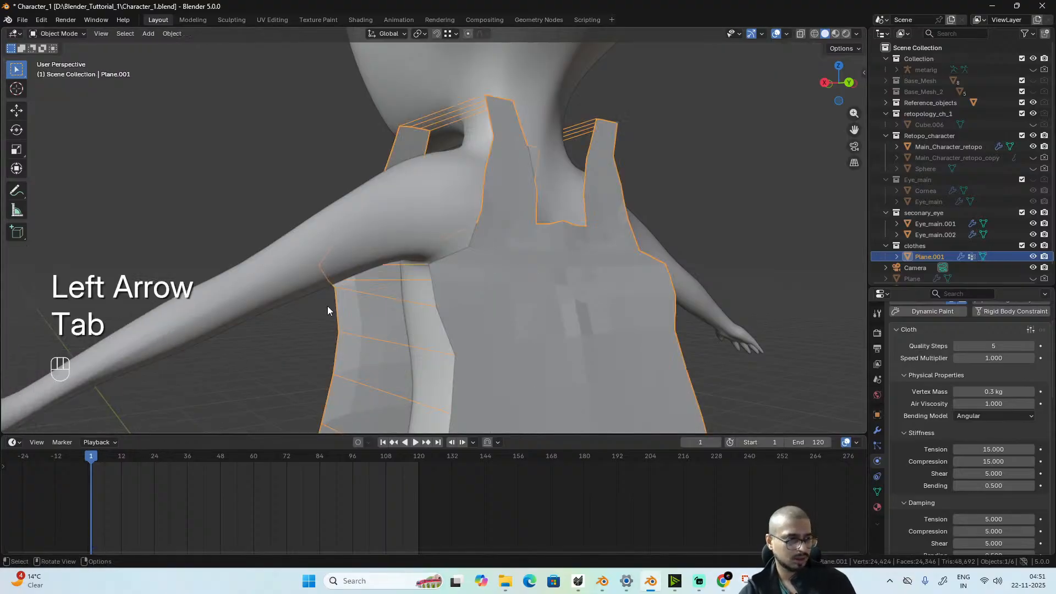
key(space)
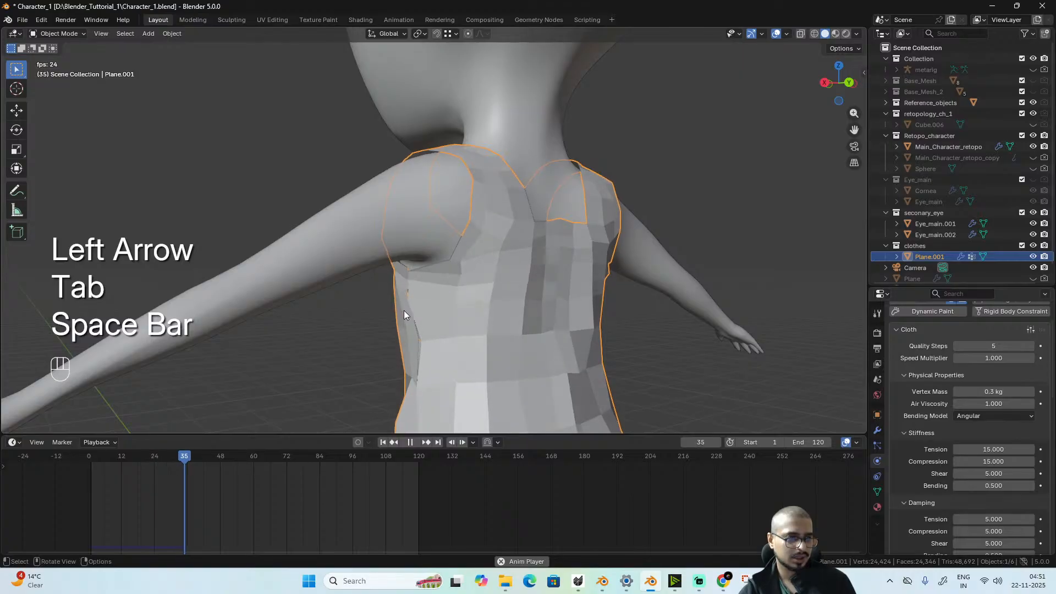
key(space)
alt+drag(404, 311, 507, 306)
scroll(567, 319, up, 3)
scroll(567, 322, down, 2)
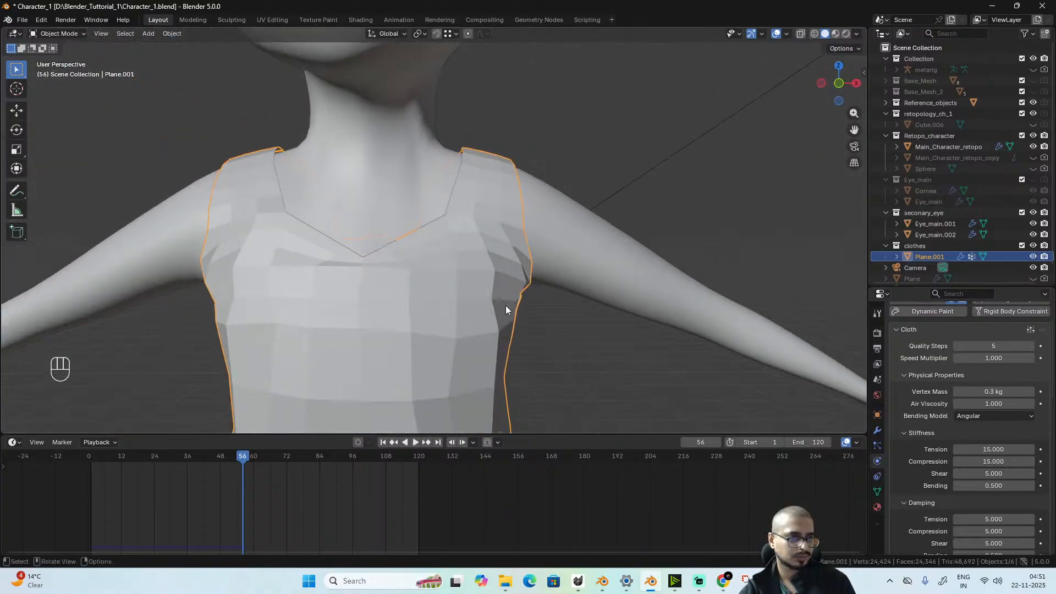
- In Edit Mode, lower the garment's neckline centre vertex about 0.094 m along Z with smooth proportional editing at about 0.35 m radius
scroll(484, 315, down, 2)
scroll(475, 322, up, 1)
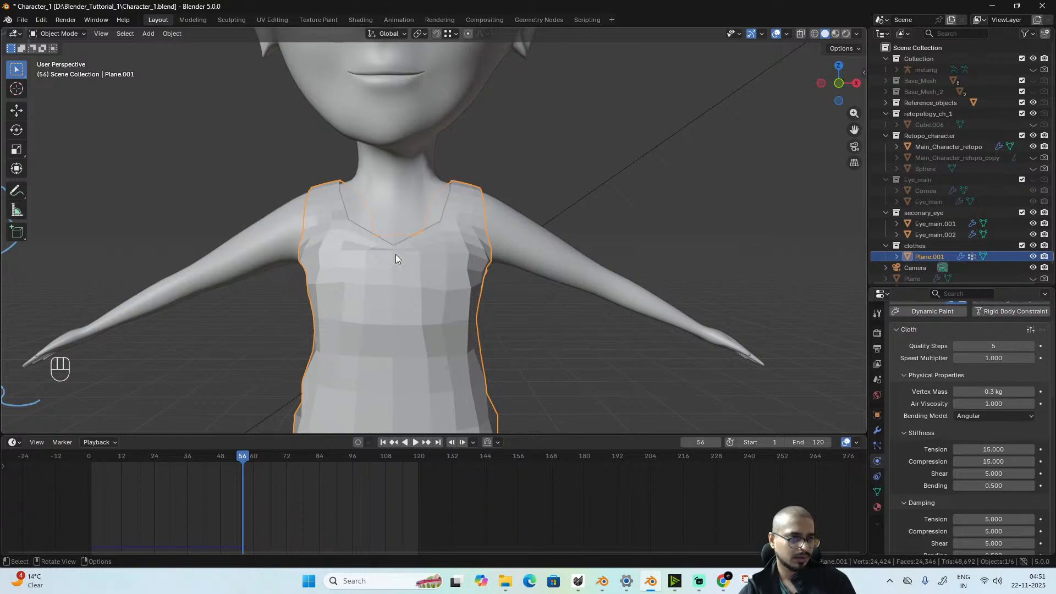
scroll(385, 292, up, 5)
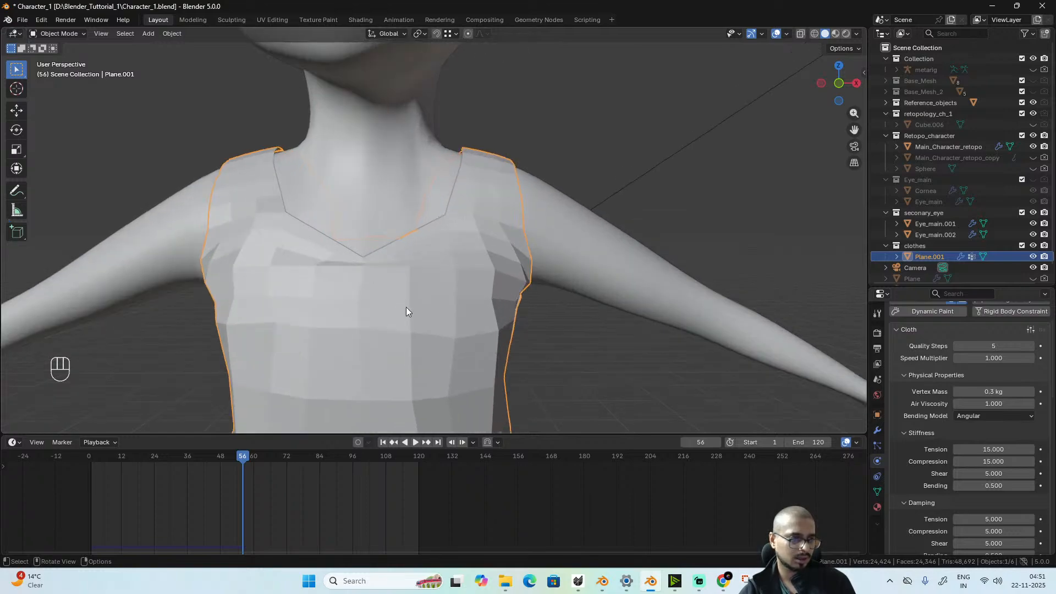
key(Tab)
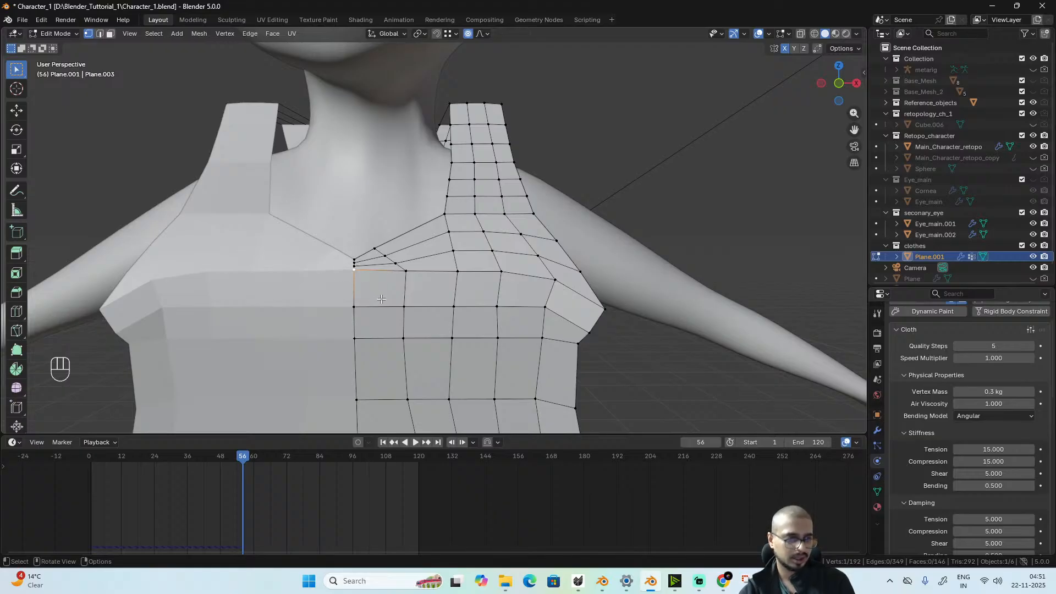
key(g)
key(z)
scroll(382, 308, up, 5)
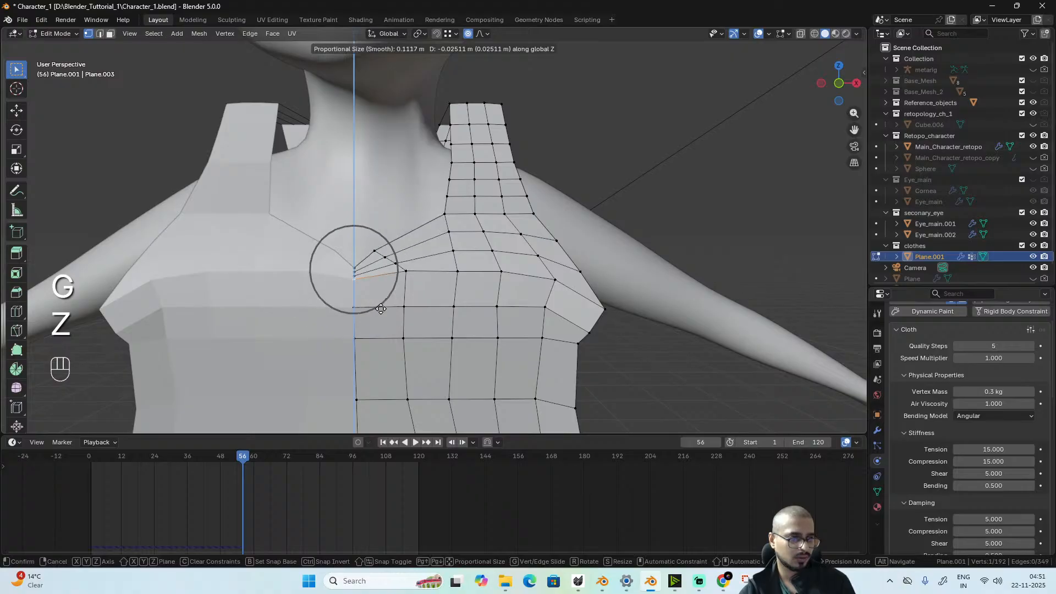
scroll(382, 324, down, 13)
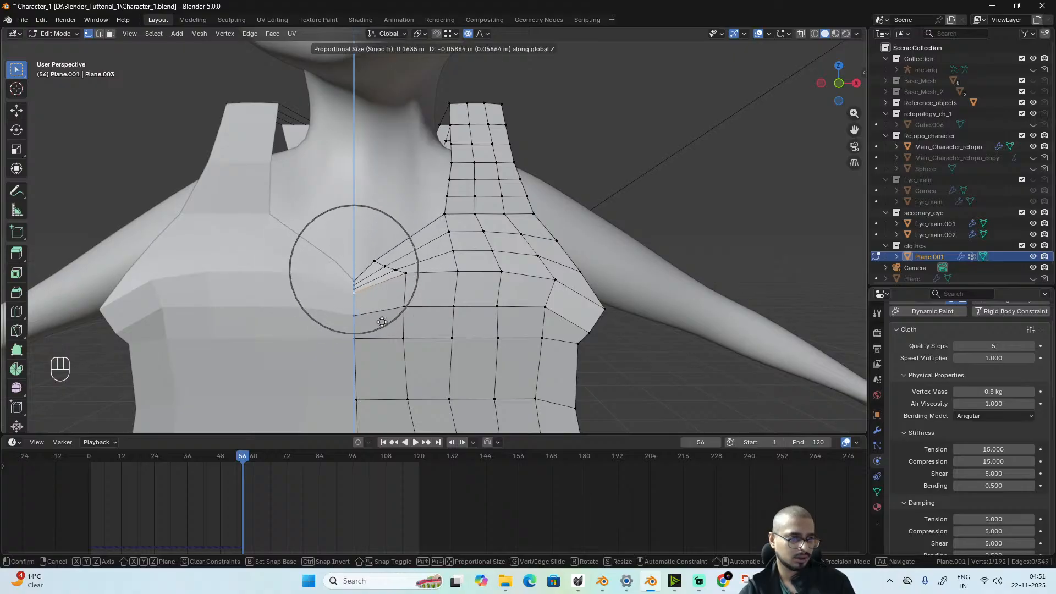
scroll(389, 324, down, 3)
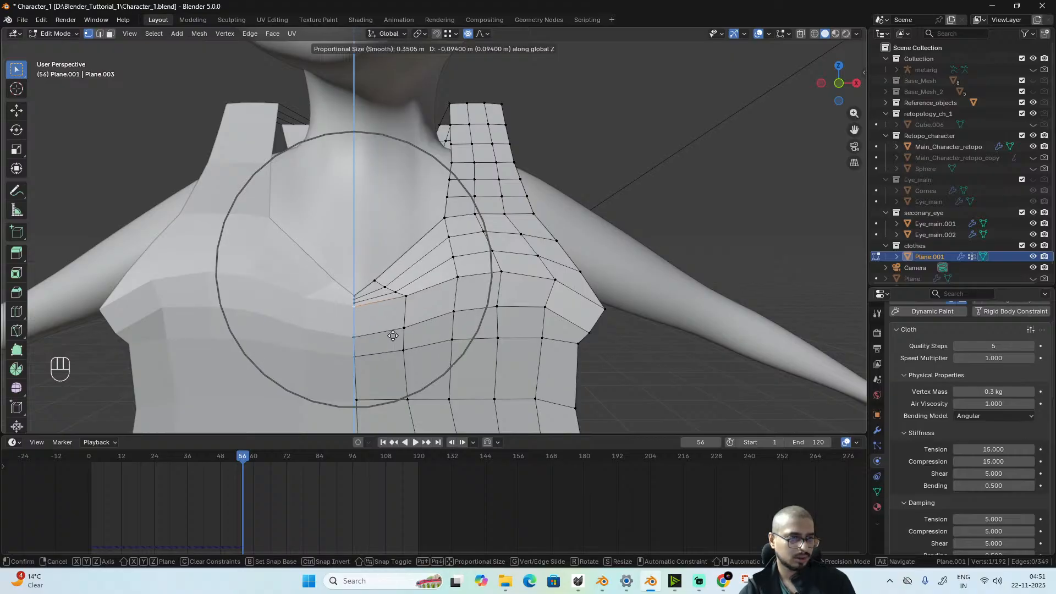
click(393, 335)
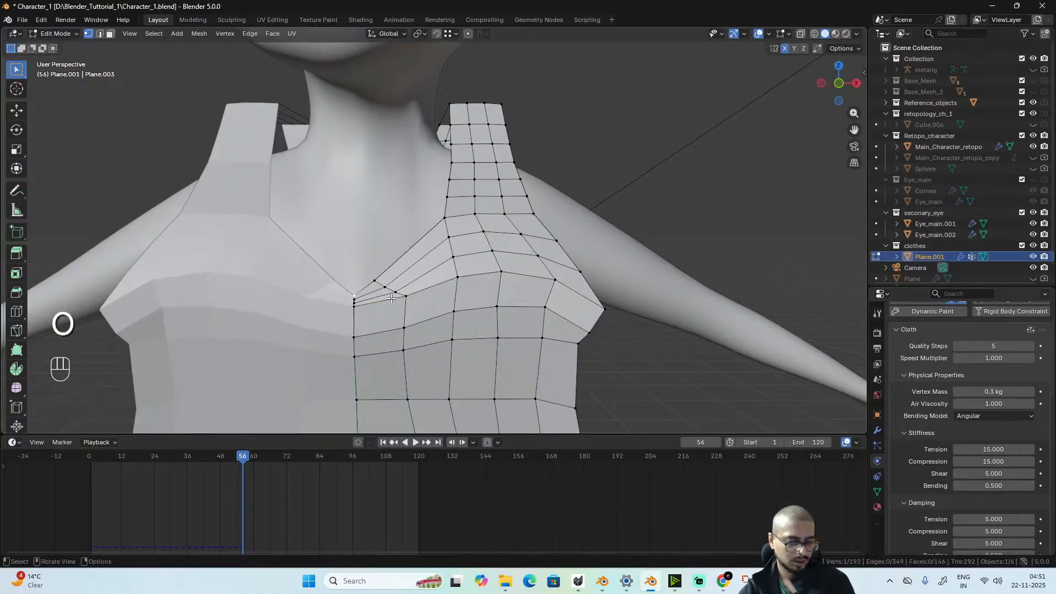
- Without proportional editing, raise the topmost neckline centre vertex about 0.011 m and lower the bottom one of the cluster about 0.05 m along Z
key(g)
key(z)
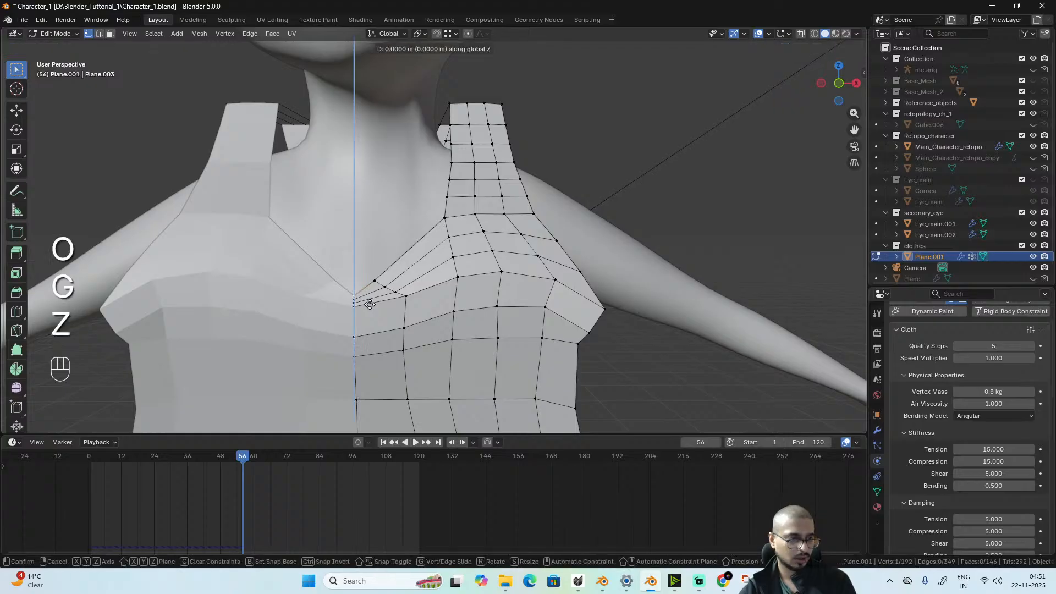
click(372, 300)
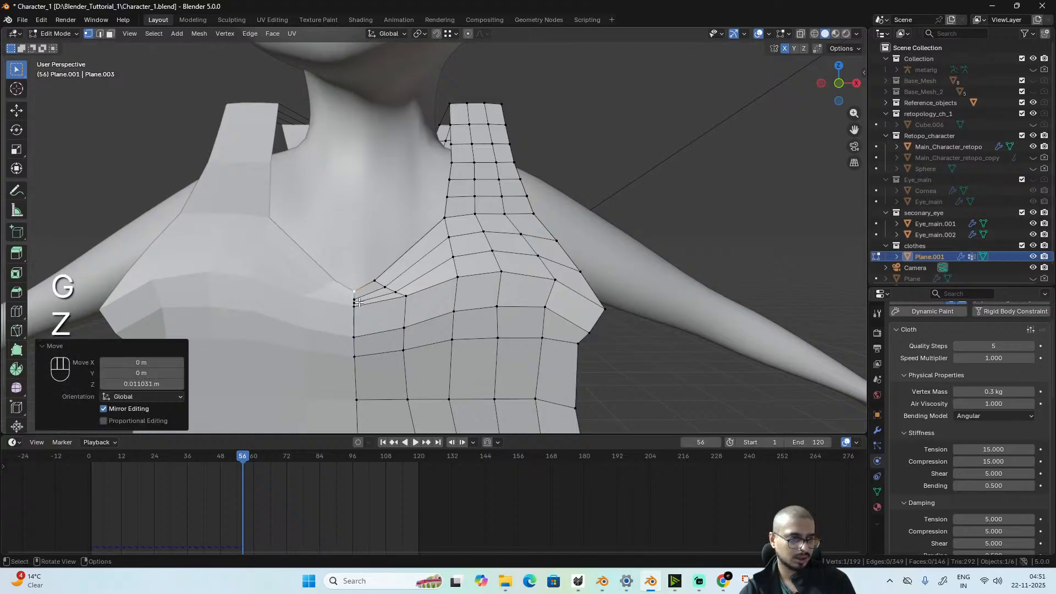
key(g)
key(z)
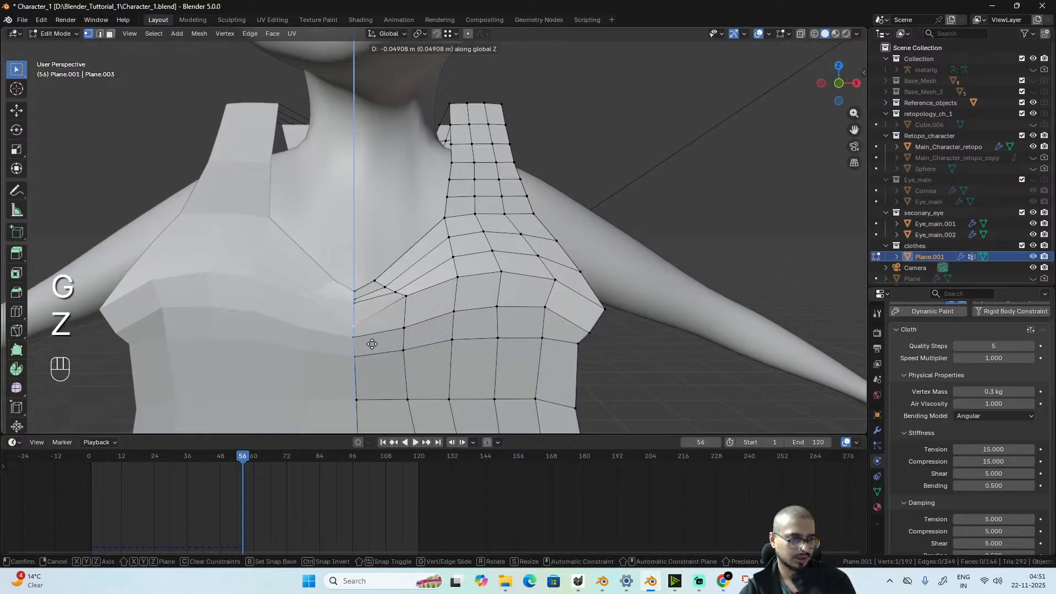
click(373, 345)
- Lower the chest vertex beside the centre line and the middle neckline centre vertex along Z to spread the crowded rows
click(405, 298)
key(g)
key(z)
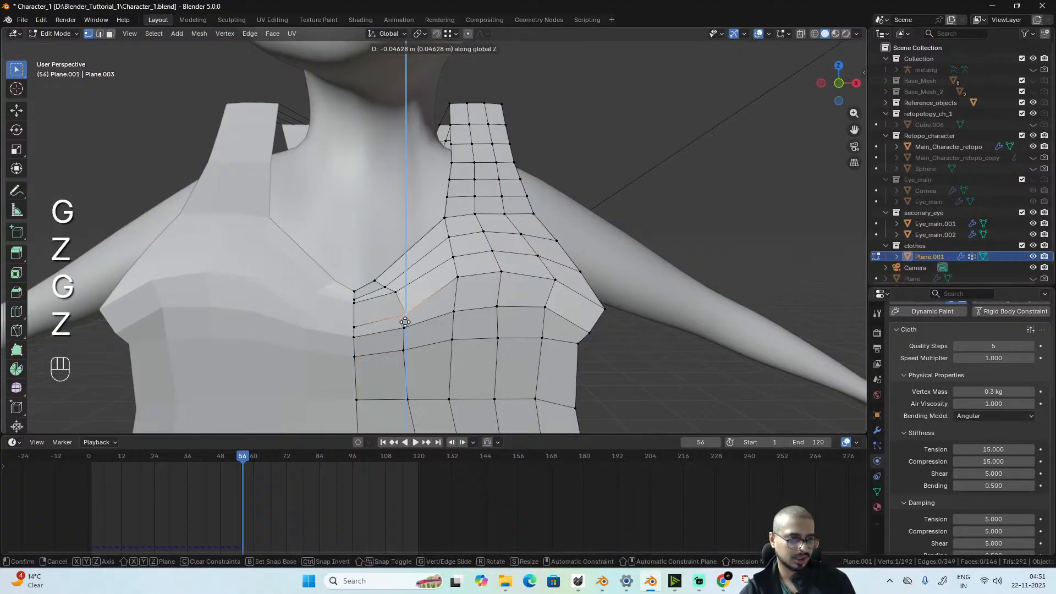
click(397, 315)
click(359, 301)
key(g)
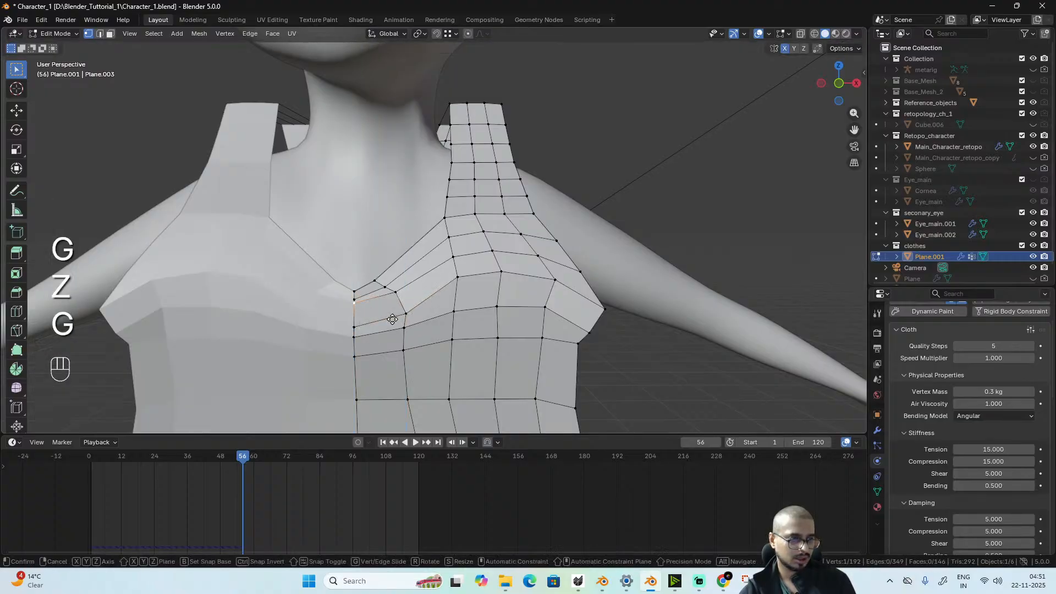
key(z)
click(385, 333)
- Vertex-slide the vertex just beside the neckline centre down towards the row below by a factor of about 0.51
click(397, 294)
key(g)
key(z)
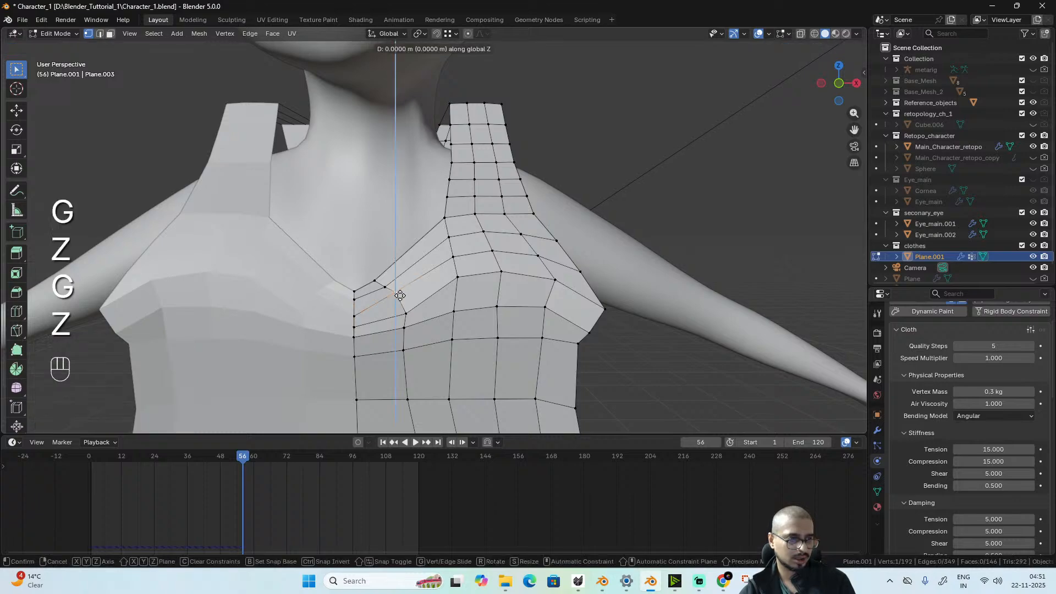
key(g)
click(420, 296)
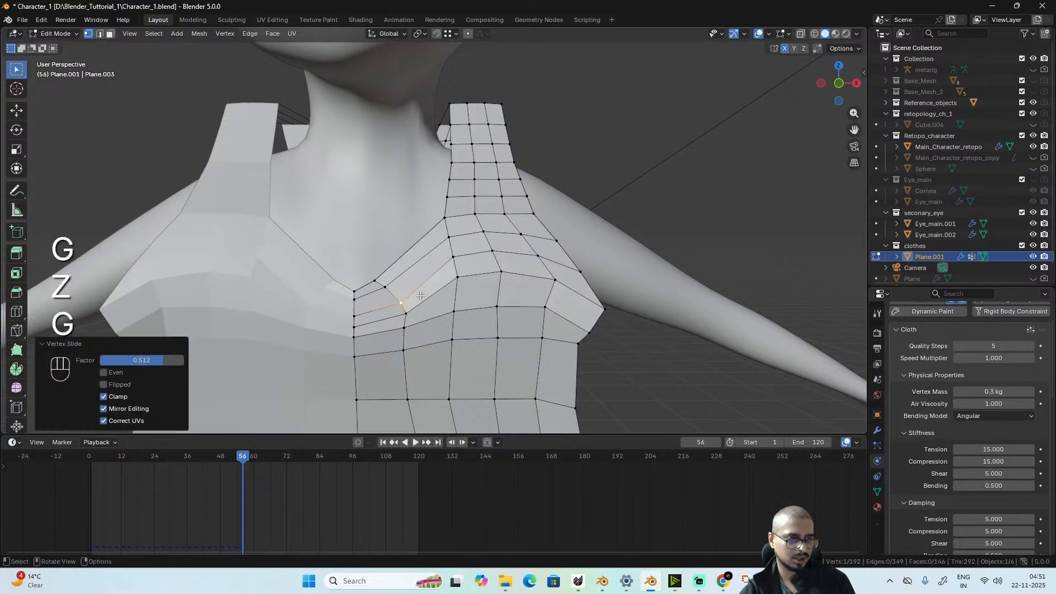
- Vertex-slide the next three vertices of the lower chest row downward towards the armhole, the first two by about 0.56 and 0.49
click(454, 284)
key(g)
key(g)
click(451, 307)
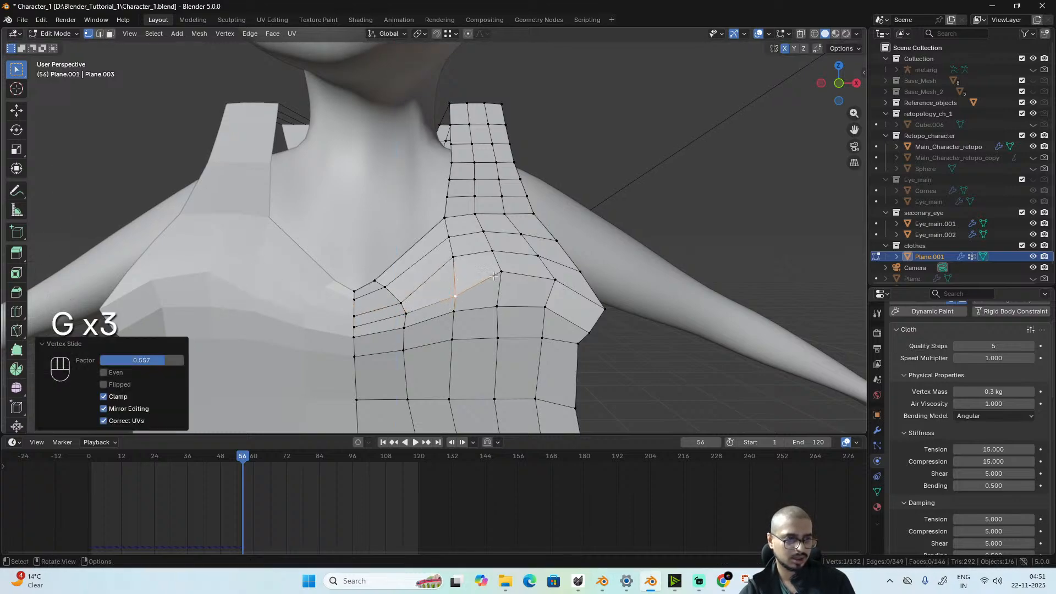
click(511, 271)
key(g)
key(g)
click(508, 291)
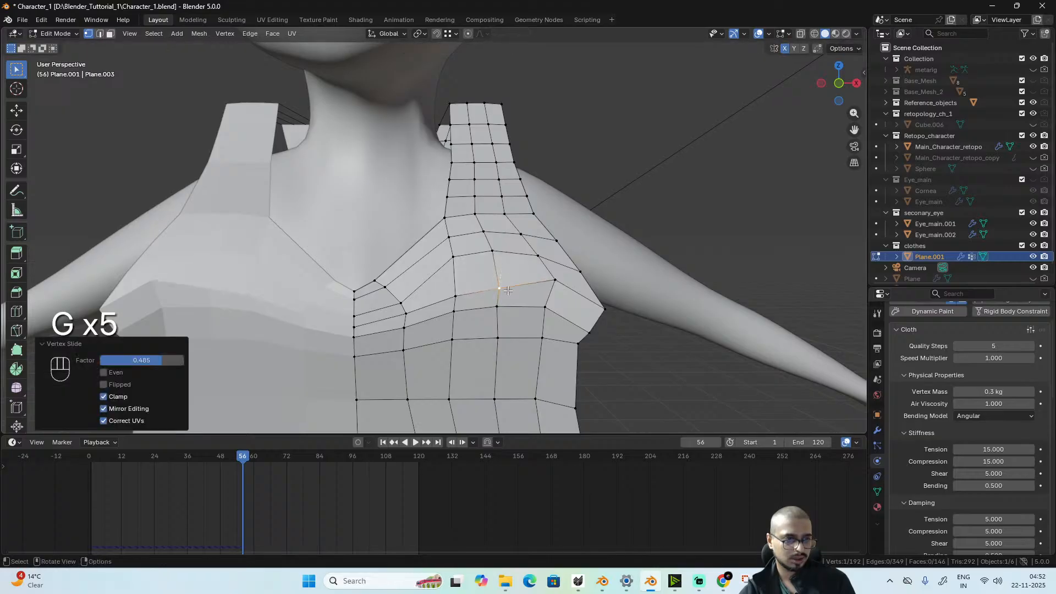
click(555, 282)
key(g)
key(g)
click(551, 296)
- Vertex-slide the three interior vertices of the upper chest row downward, the one nearest the neckline by about 0.4
click(541, 257)
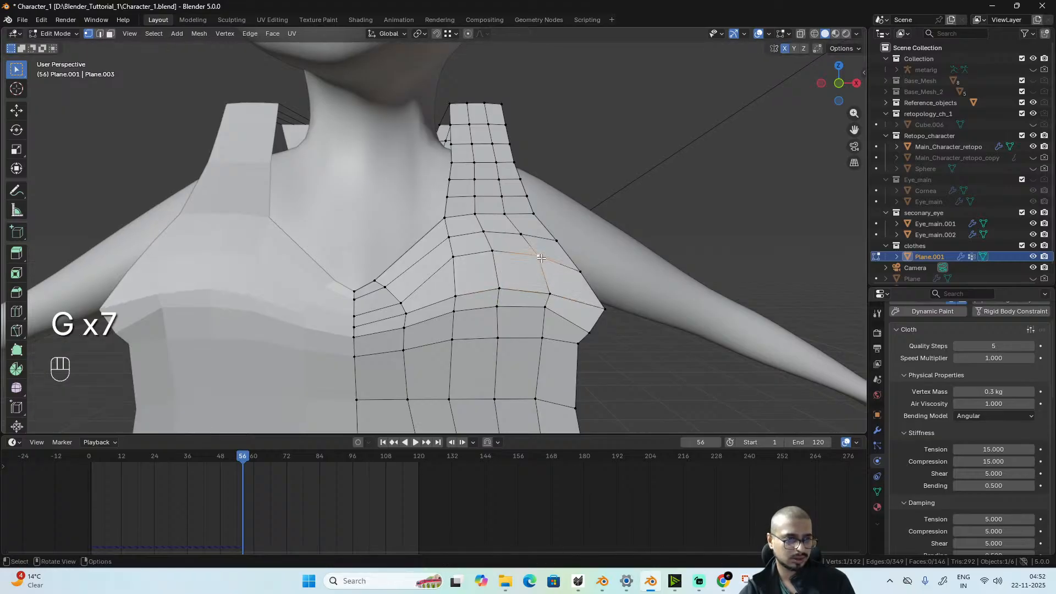
key(g)
key(g)
click(543, 275)
click(485, 252)
key(g)
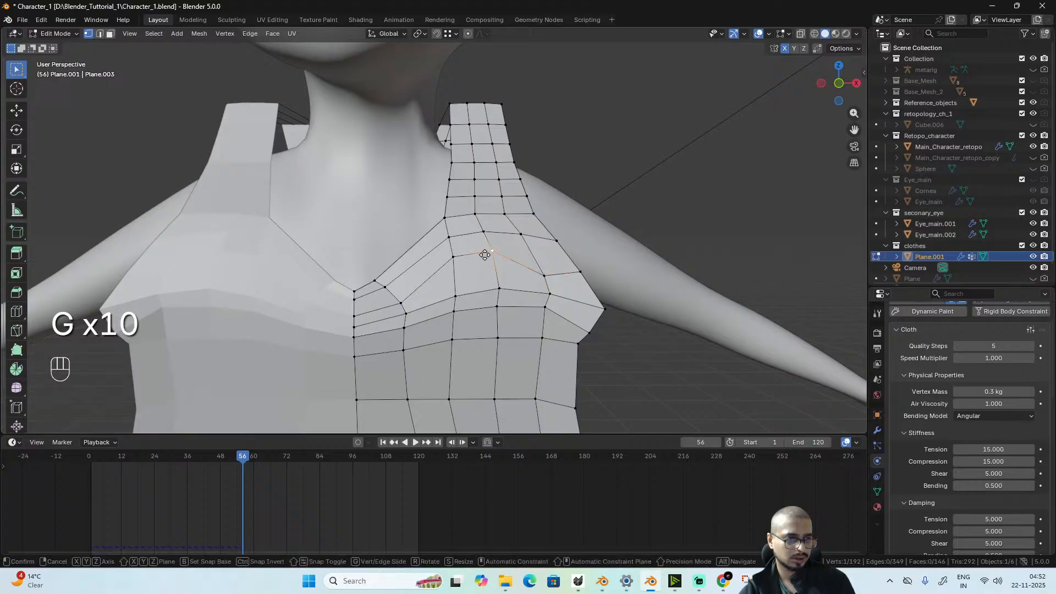
key(g)
click(461, 261)
click(461, 261)
key(g)
key(g)
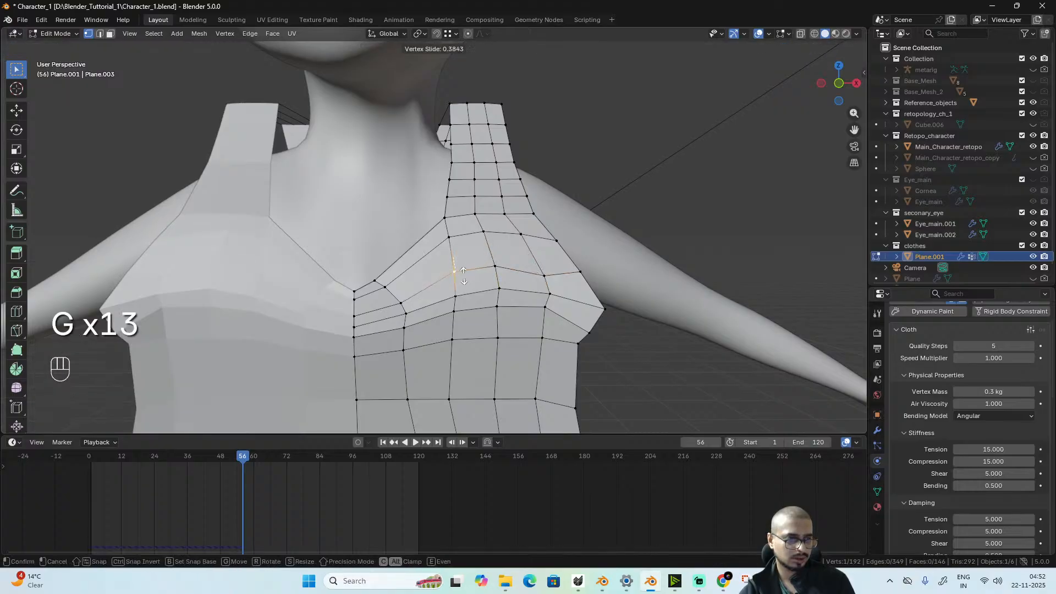
click(464, 278)
- Vertex-slide three vertices of the row below the bust downward by about 0.52, 0.48 and 0.48, working from the armhole inward
scroll(445, 301, down, 3)
shift+middle_drag(493, 308, 508, 225)
scroll(508, 226, up, 3)
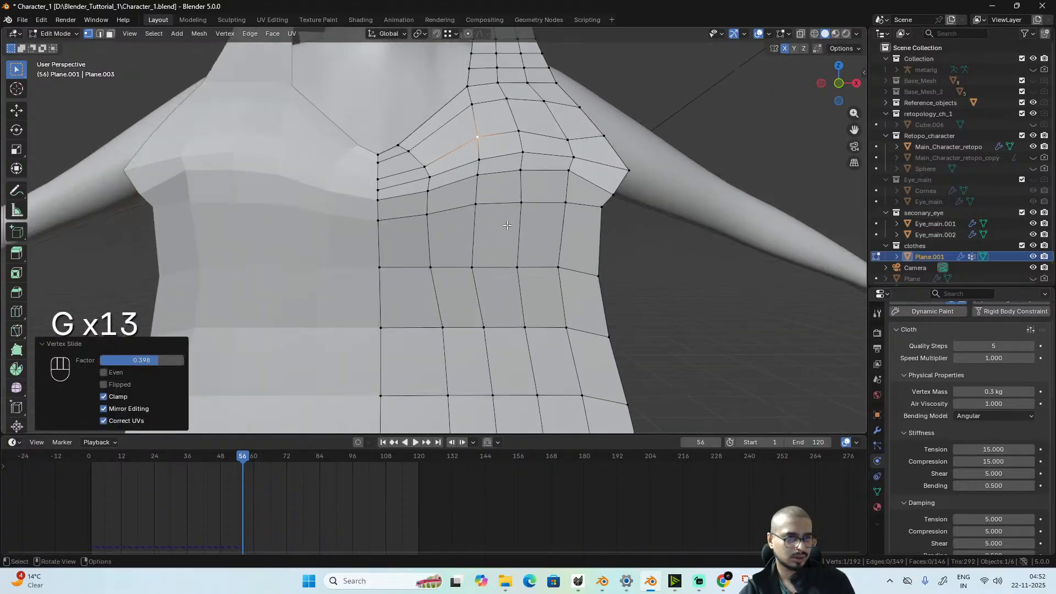
middle_drag(630, 285, 530, 192)
click(555, 170)
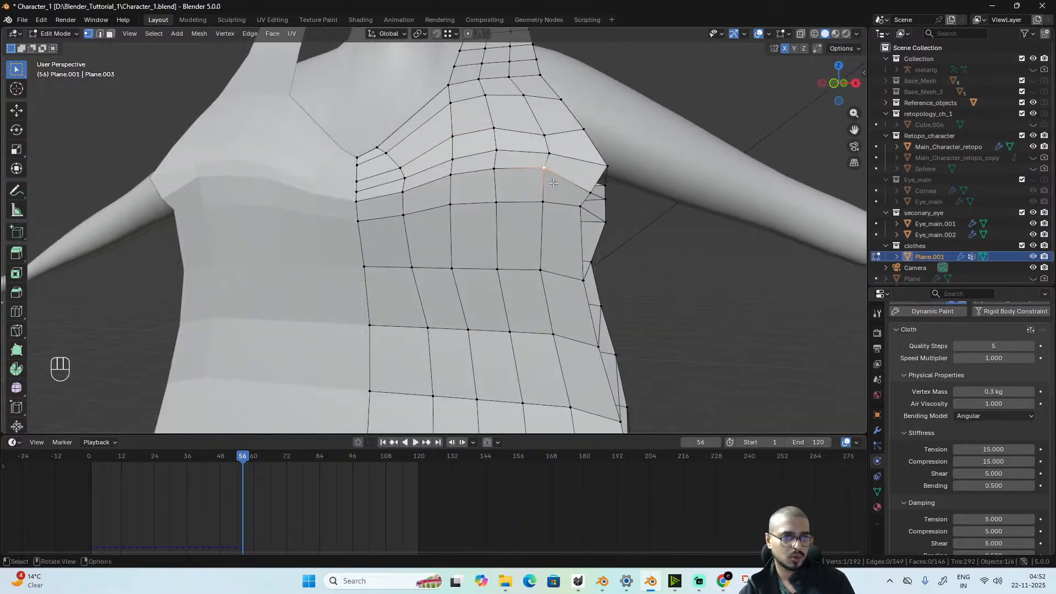
key(g)
key(g)
click(551, 200)
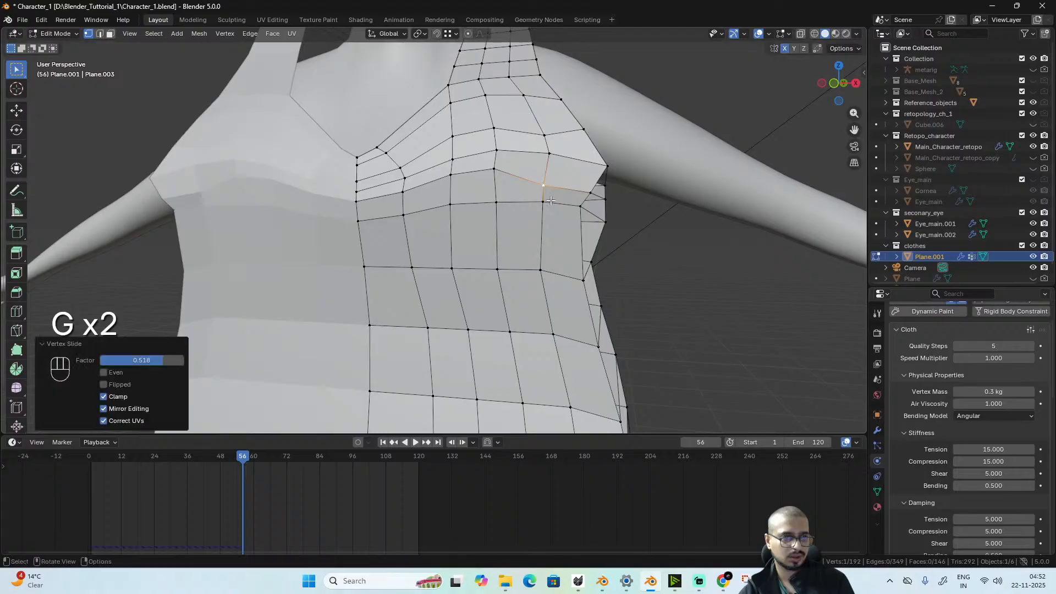
click(488, 170)
key(g)
key(g)
click(489, 184)
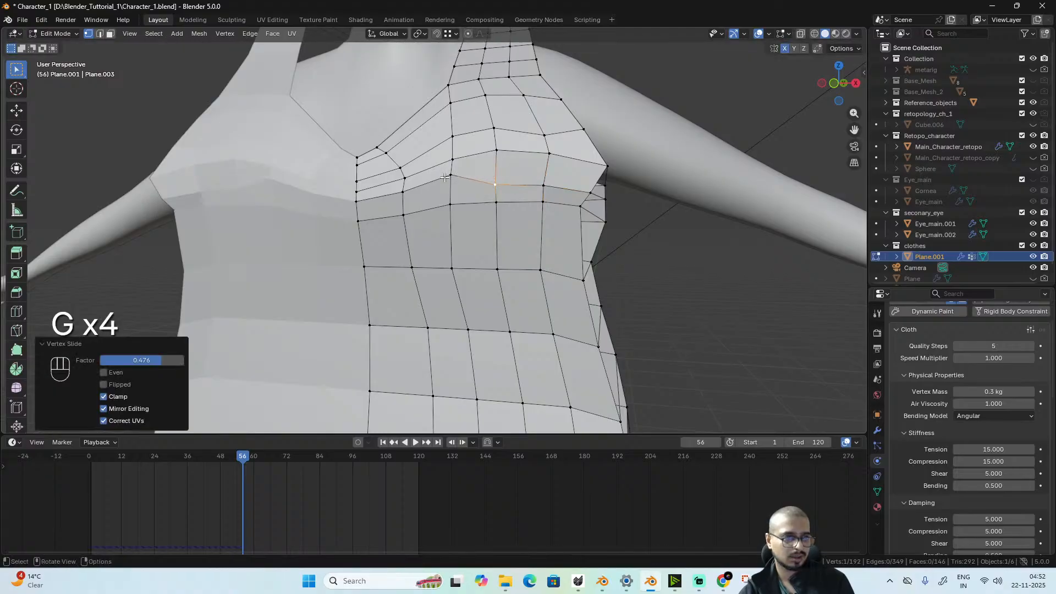
click(447, 177)
key(g)
key(g)
click(444, 191)
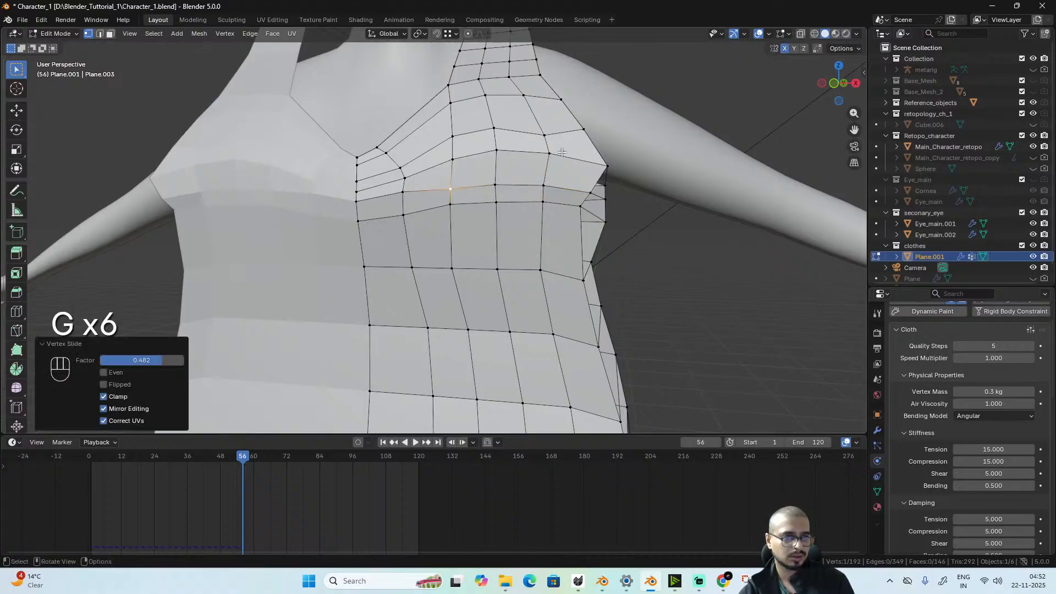
- Vertex-slide three vertices of the next chest row up downward by about 0.31, 0.33 and 0.33, working from the armhole inward
click(544, 160)
key(g)
key(g)
click(556, 185)
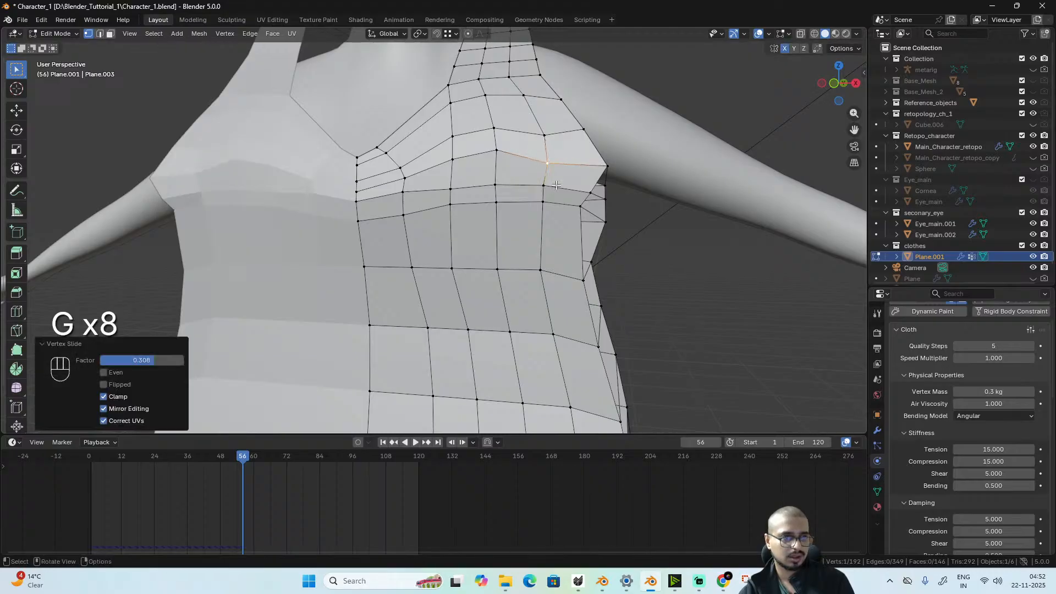
click(497, 154)
key(g)
key(g)
click(499, 171)
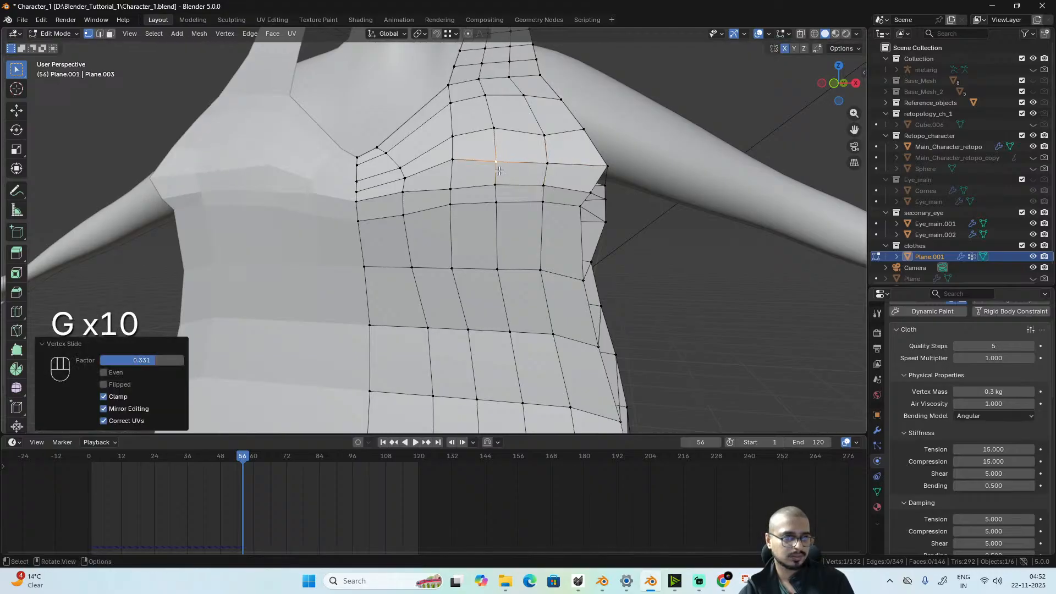
click(451, 161)
key(g)
key(g)
click(447, 174)
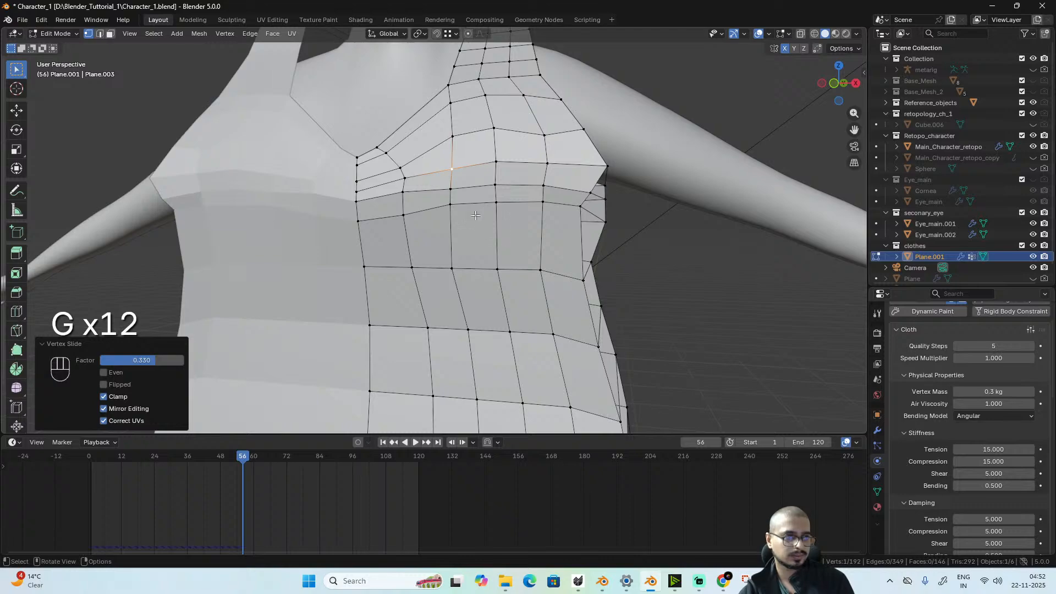
- Select the vertex path from the neckline centre to the armhole edge and edge-slide it downward by about 0.15
click(357, 184)
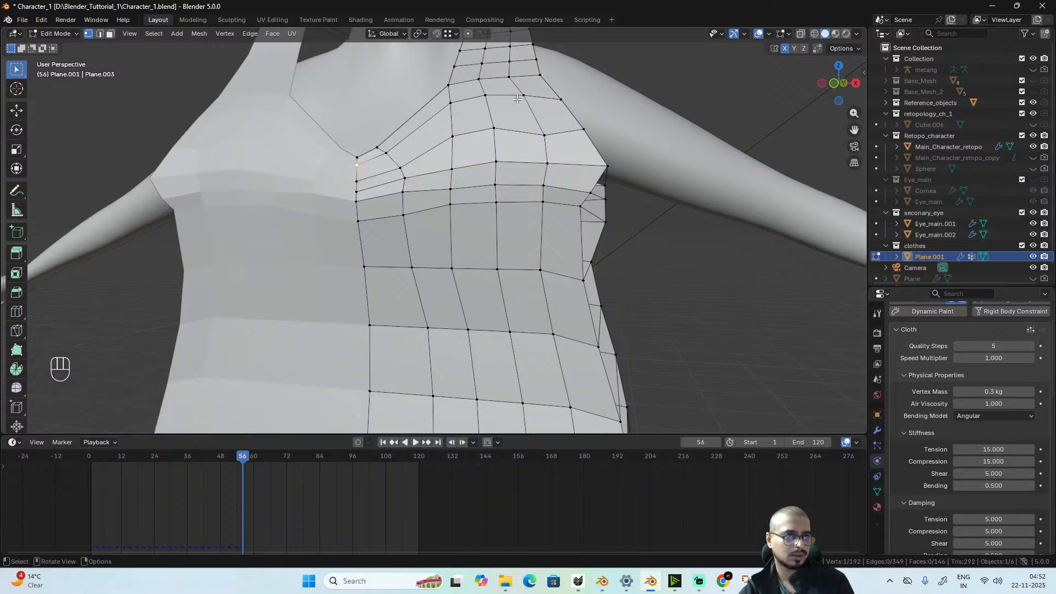
ctrl+shift+click(561, 99)
key(g)
key(g)
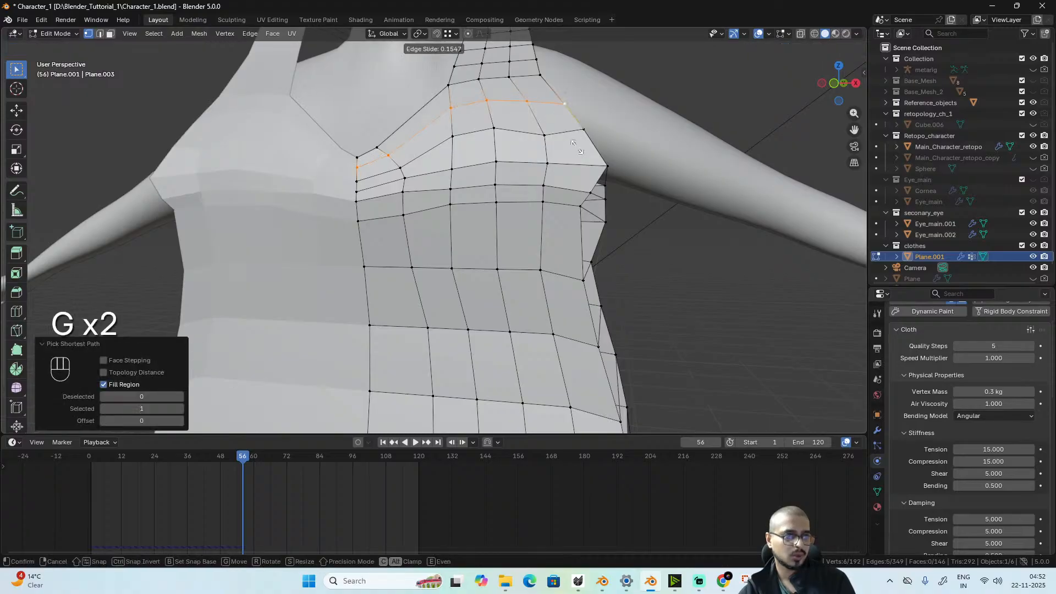
click(577, 147)
scroll(583, 165, down, 5)
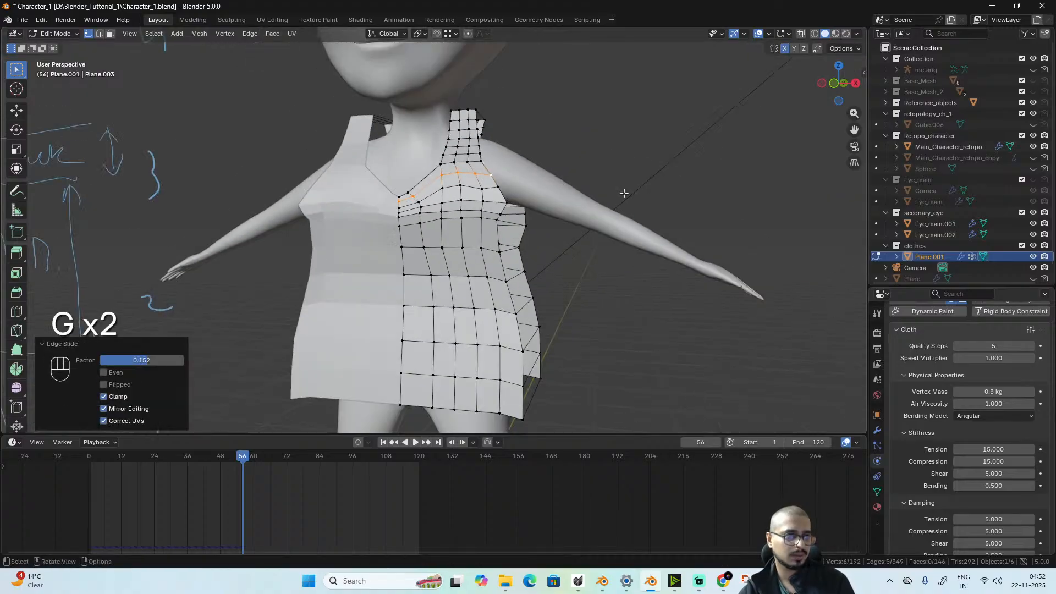
- Return to Object Mode and replay the garment's cloth simulation from frame 1, stopping at frame 27 to inspect the fit
key(Tab)
click(93, 456)
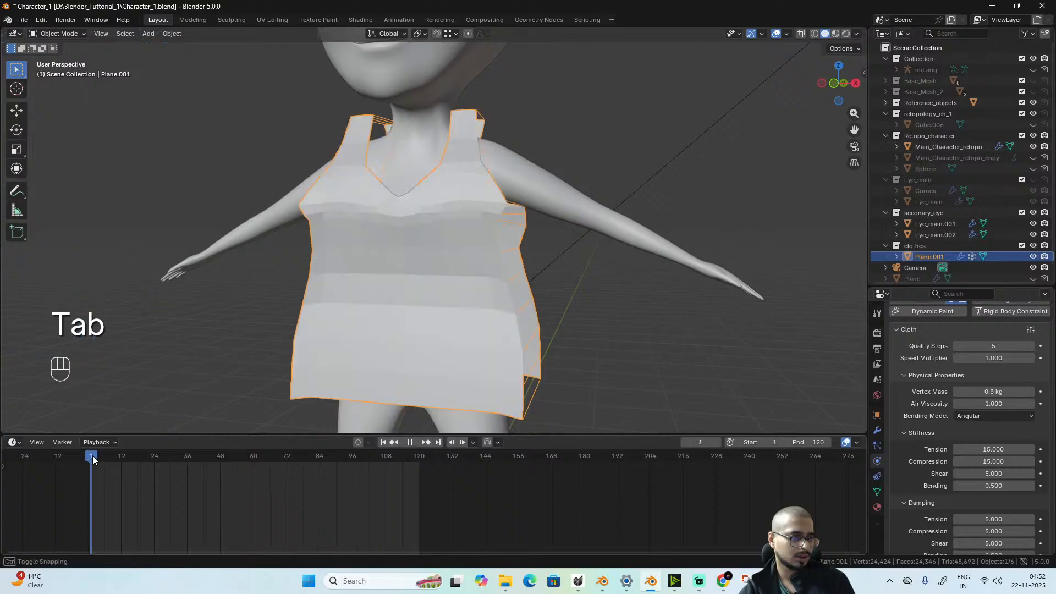
key(space)
key(space)
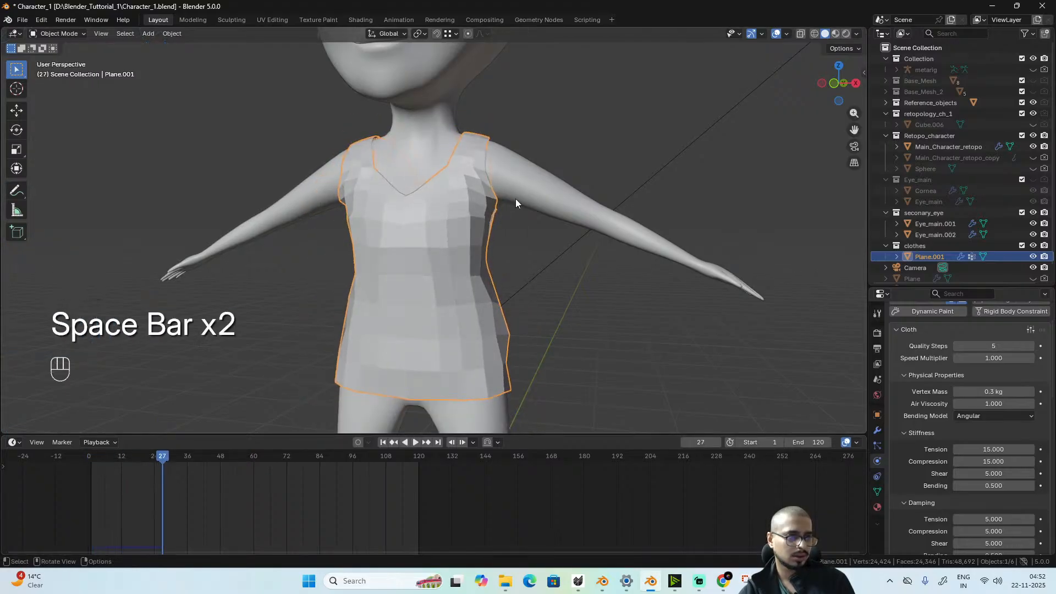
alt+middle_drag(516, 199, 566, 256)
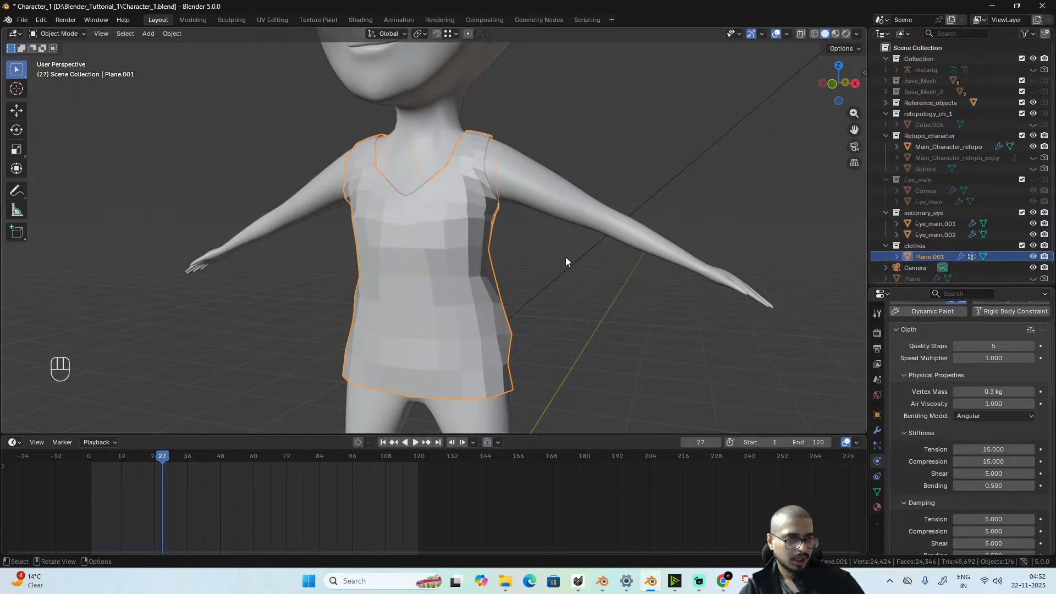
- Add a Subdivision Surface modifier to the garment, placed after its Mirror and Cloth modifiers
click(877, 431)
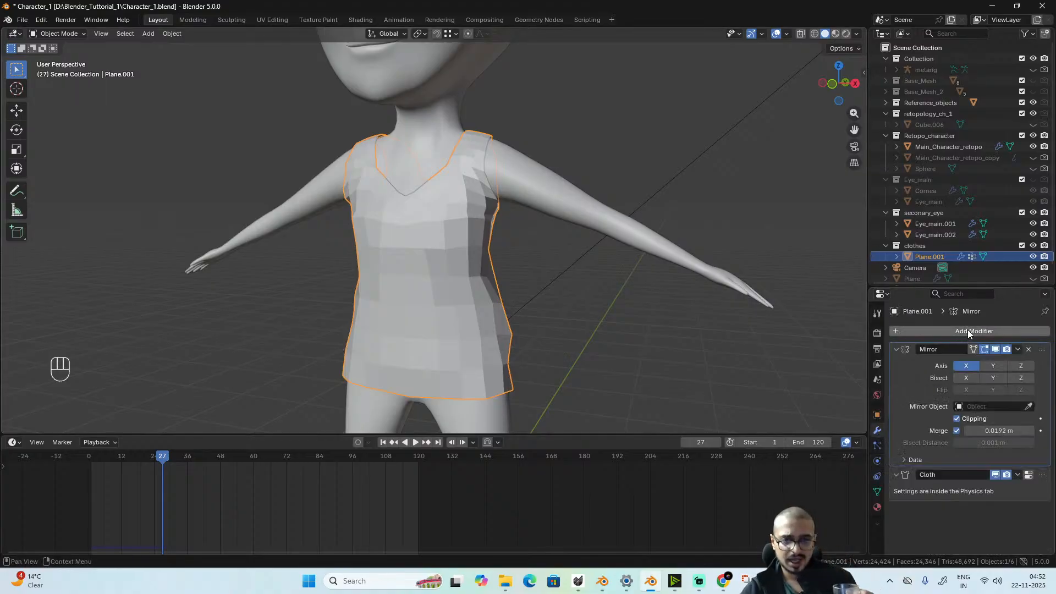
click(969, 332)
mouse_move(958, 335)
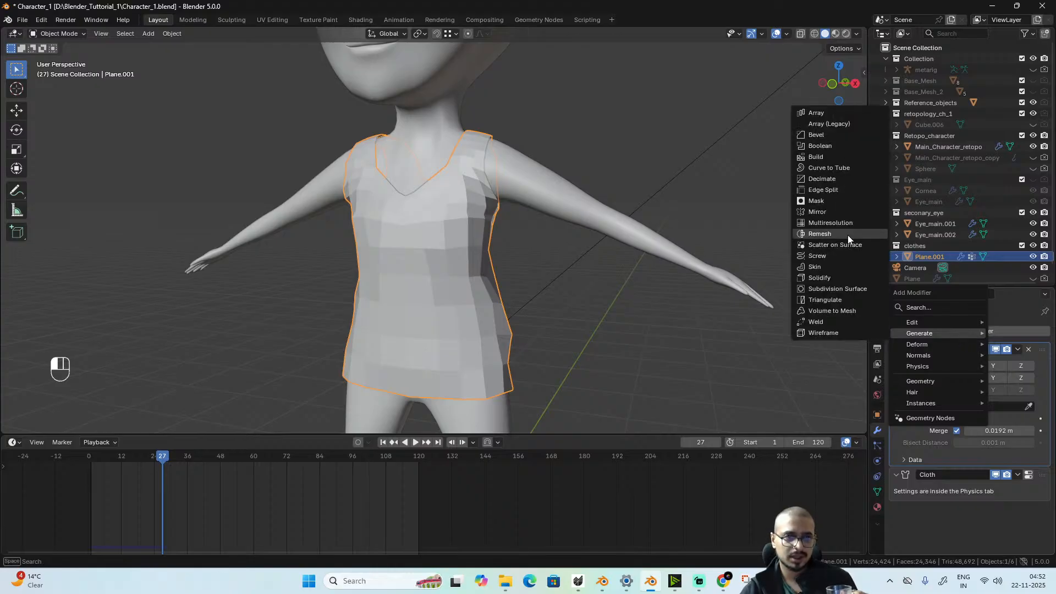
click(854, 287)
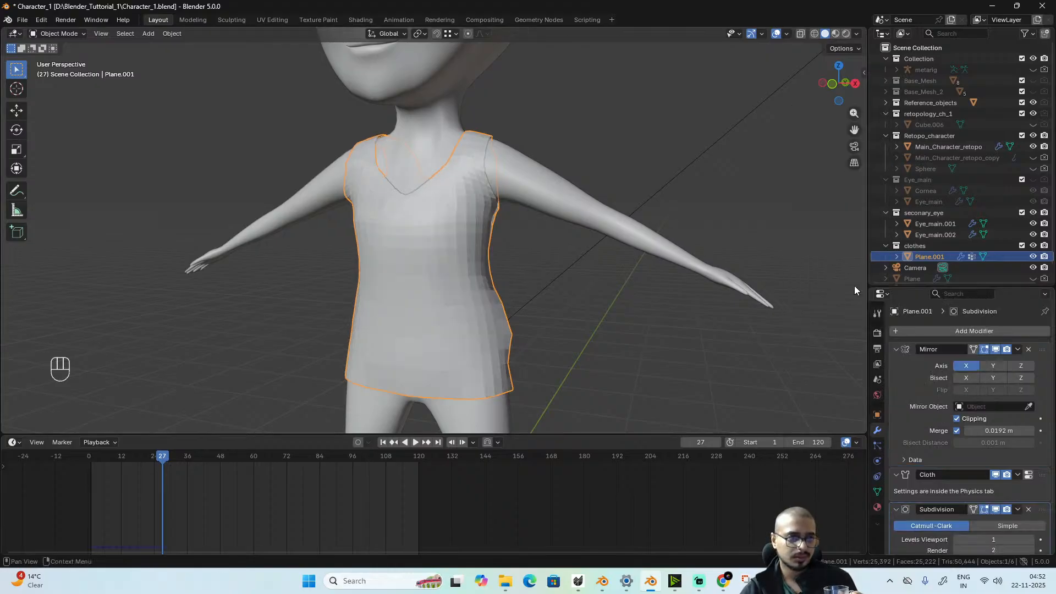
middle_drag(854, 289, 614, 306)
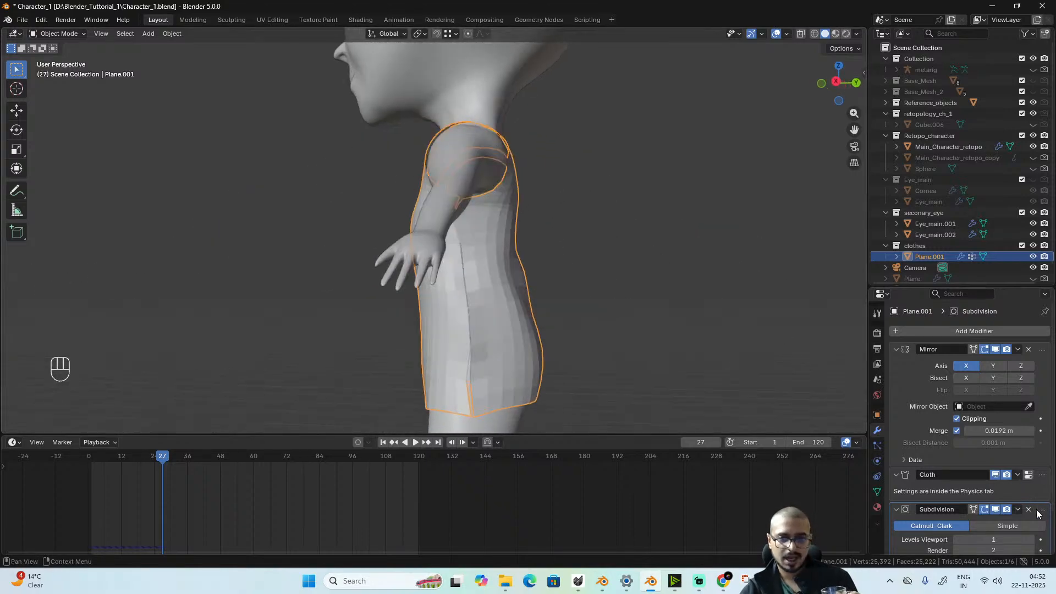
- Try the Subdivision modifier above Mirror and between Mirror and Cloth, and return it to the end of the stack
drag(1038, 514, 1044, 341)
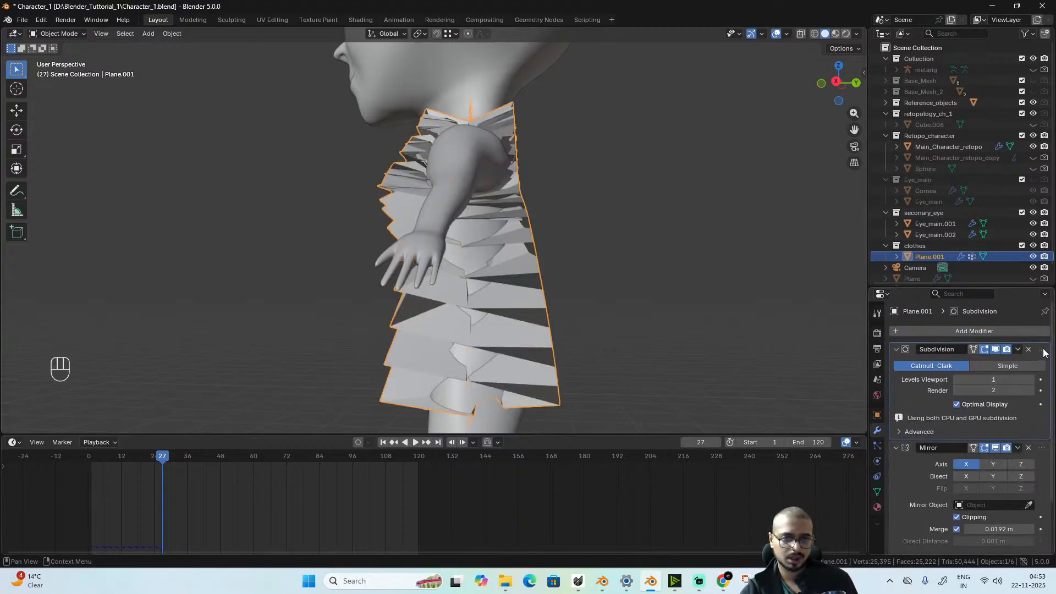
drag(1045, 352, 1034, 474)
scroll(1025, 466, down, 2)
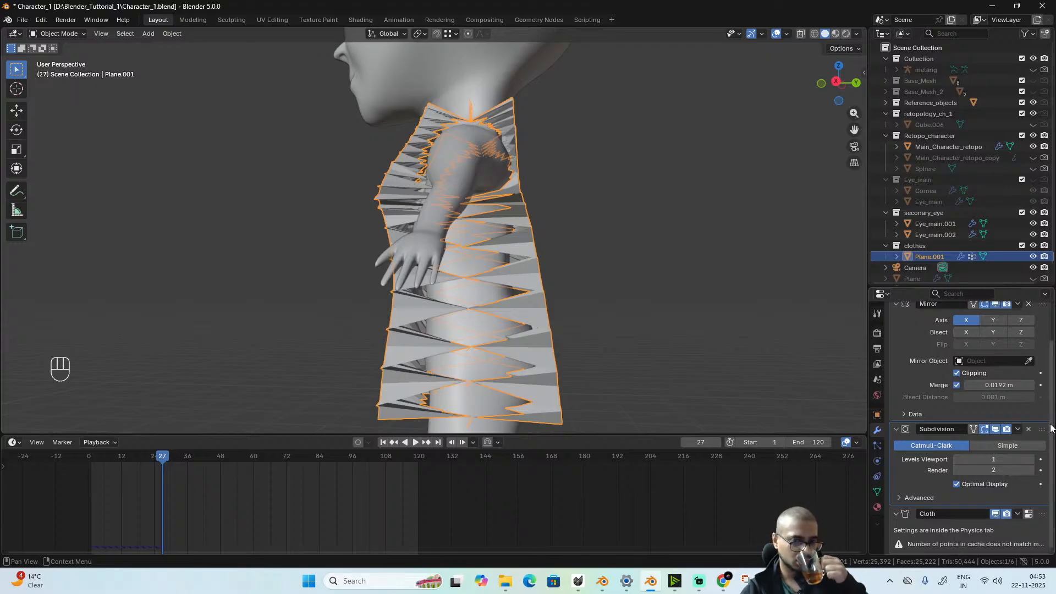
drag(1043, 429, 1035, 542)
- Check the garment's side seam and armhole, and apply Shade Smooth to the garment
scroll(513, 331, up, 5)
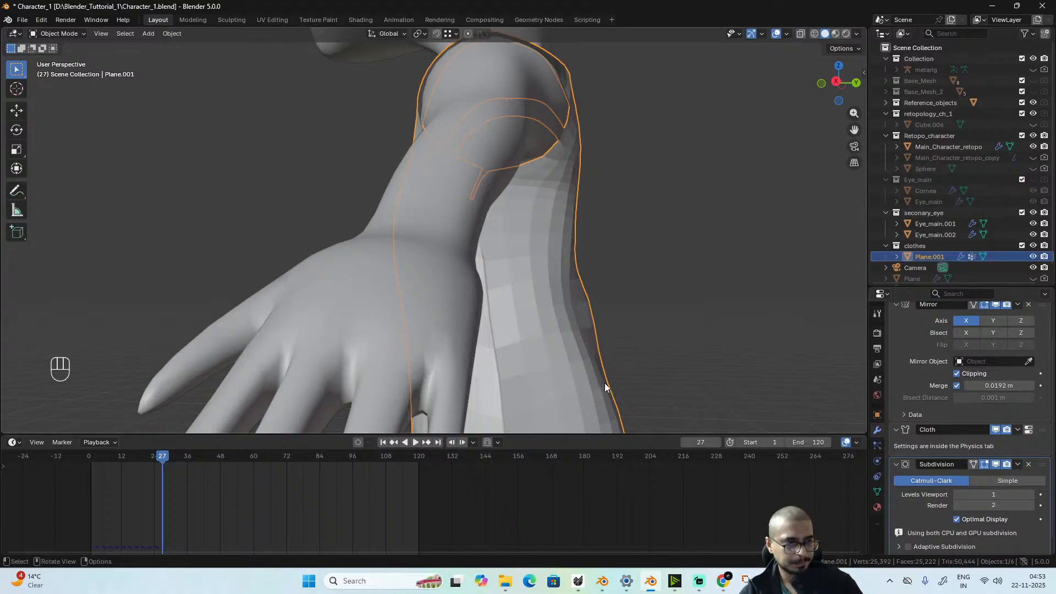
scroll(605, 383, down, 6)
mouse_move(545, 281)
alt+middle_down()
mouse_move(620, 326)
mouse_move(625, 316)
mouse_move(551, 261)
mouse_move(462, 264)
mouse_move(545, 267)
mouse_move(545, 287)
alt+middle_up()
scroll(534, 328, up, 5)
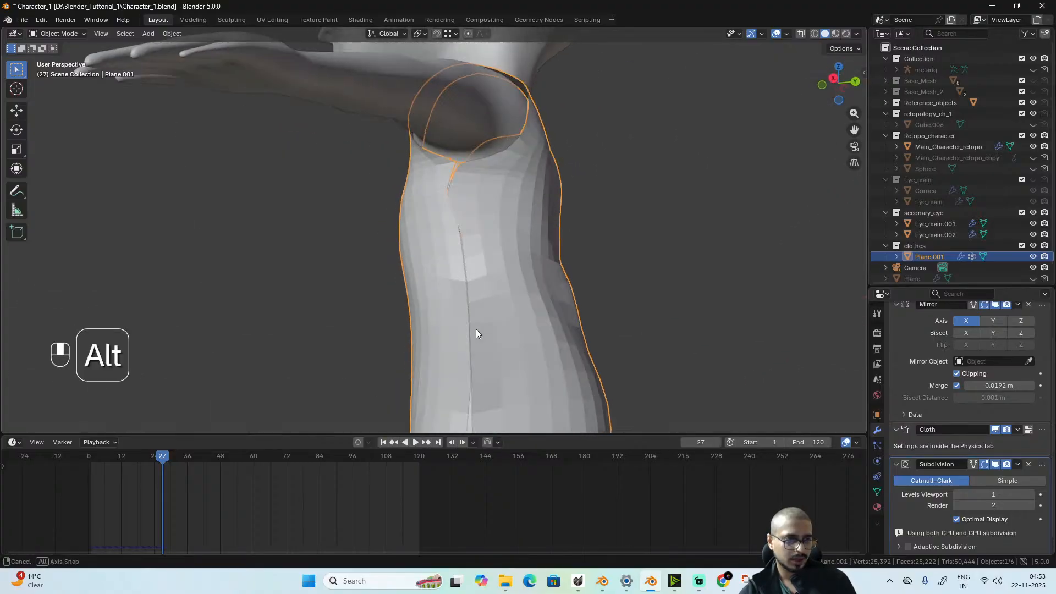
scroll(477, 333, down, 3)
alt+middle_drag(467, 330, 508, 344)
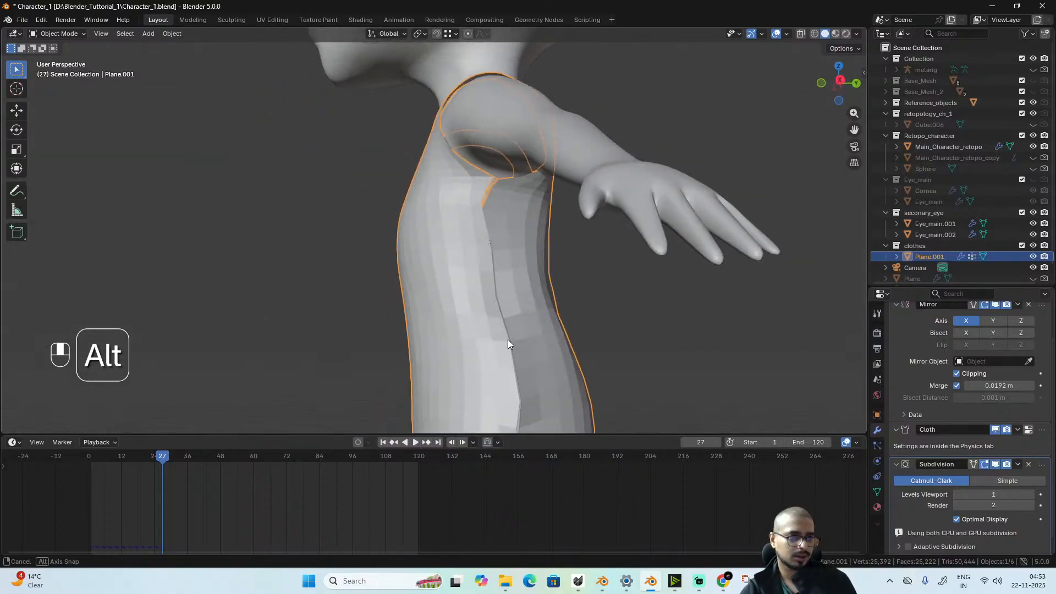
right_click(453, 256)
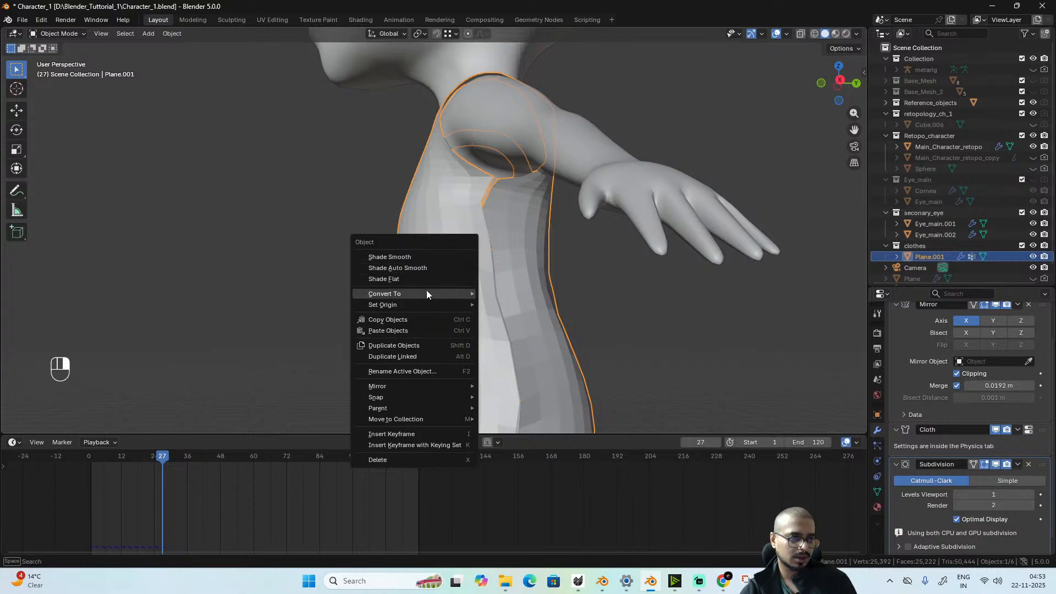
mouse_move(427, 294)
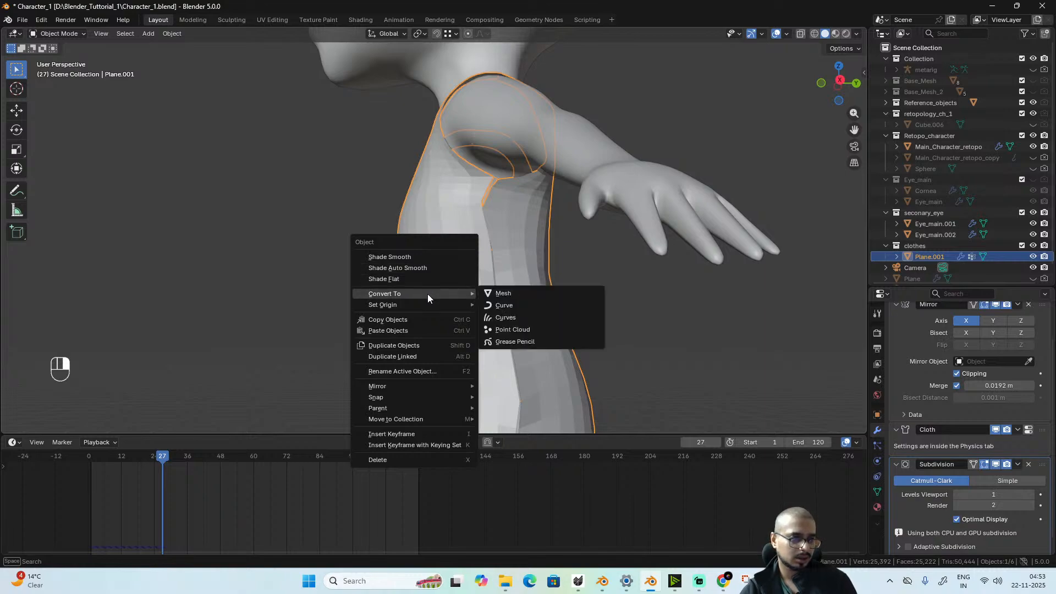
click(432, 258)
alt+middle_drag(432, 261, 530, 346)
scroll(567, 343, up, 3)
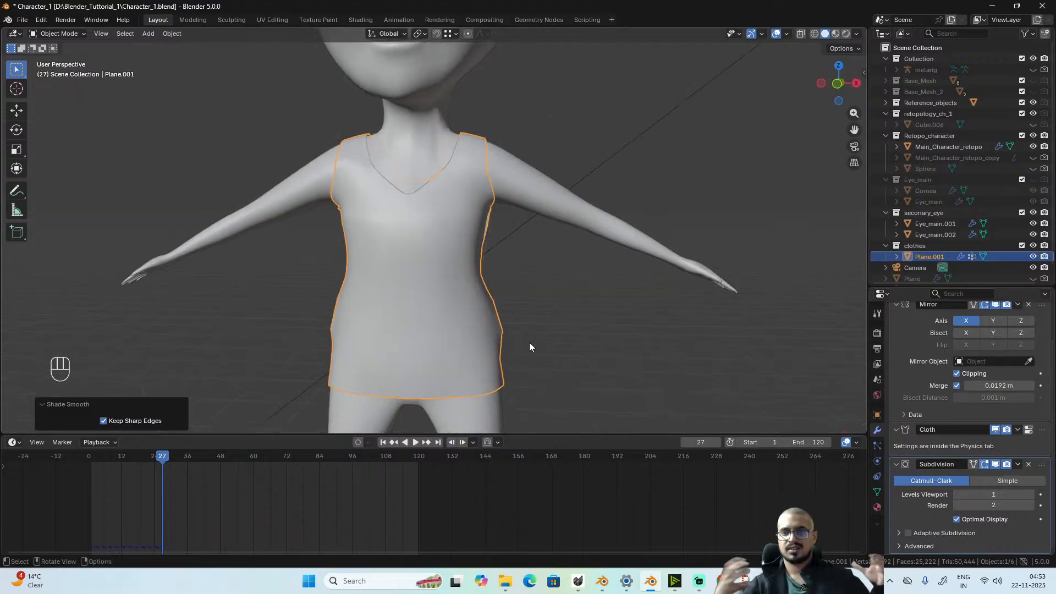
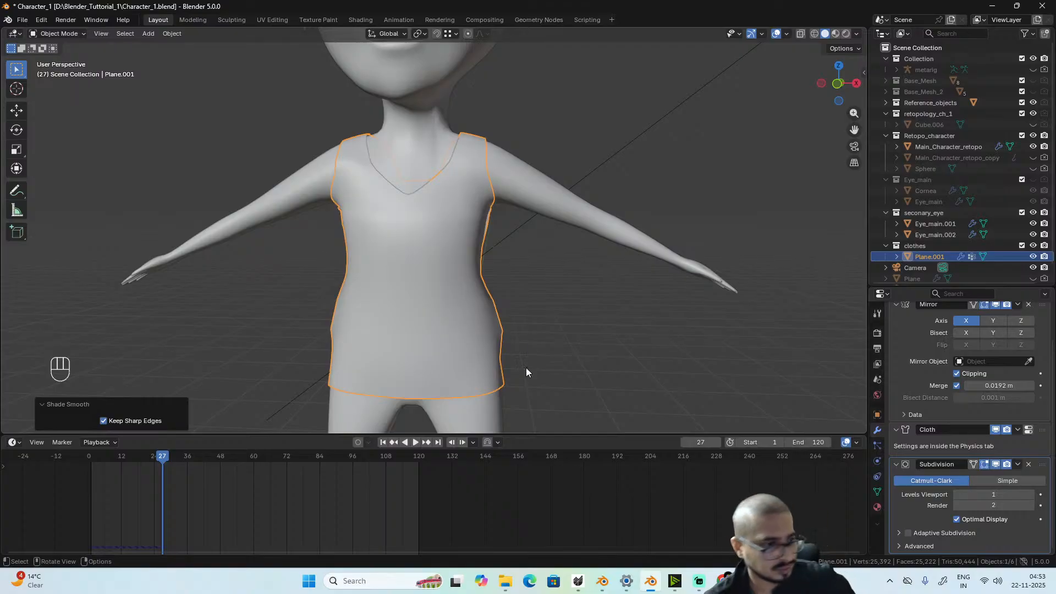
- Open the garment's mesh in Edit Mode at frame 1 and select the front hem's row of vertices
scroll(536, 341, down, 5)
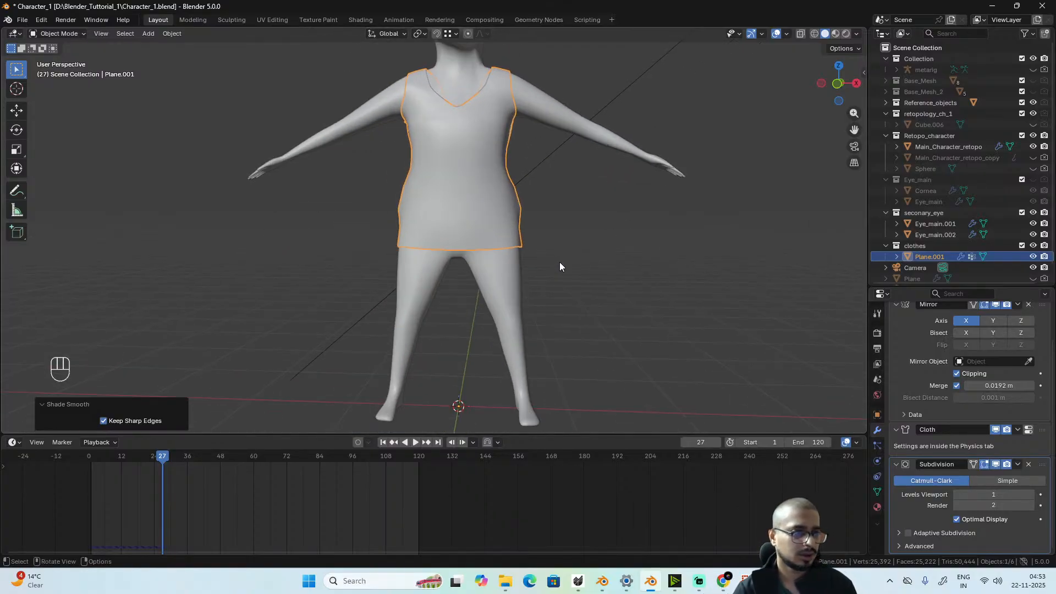
scroll(516, 249, up, 2)
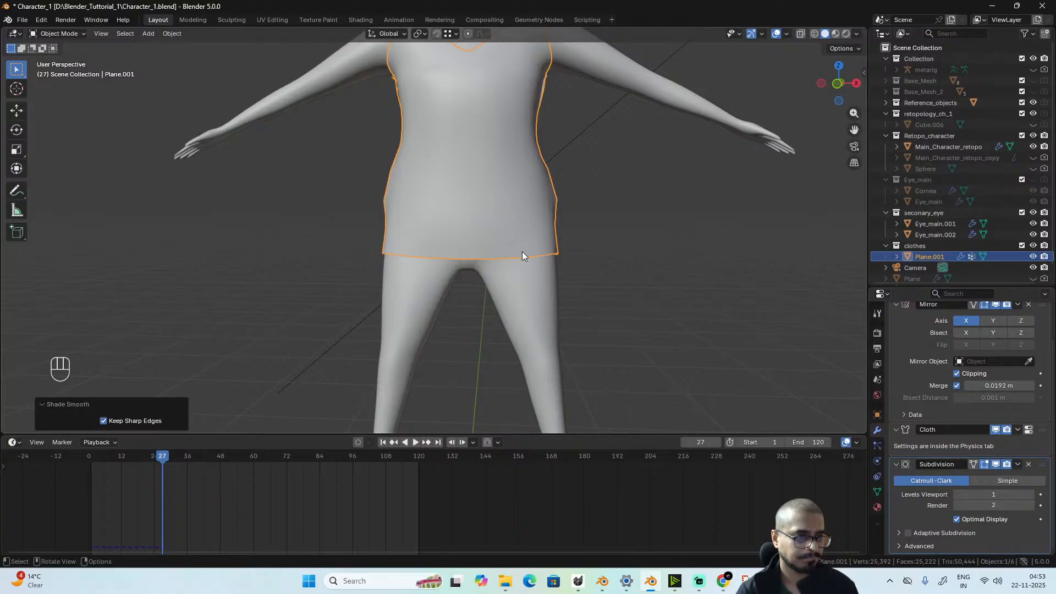
key(Tab)
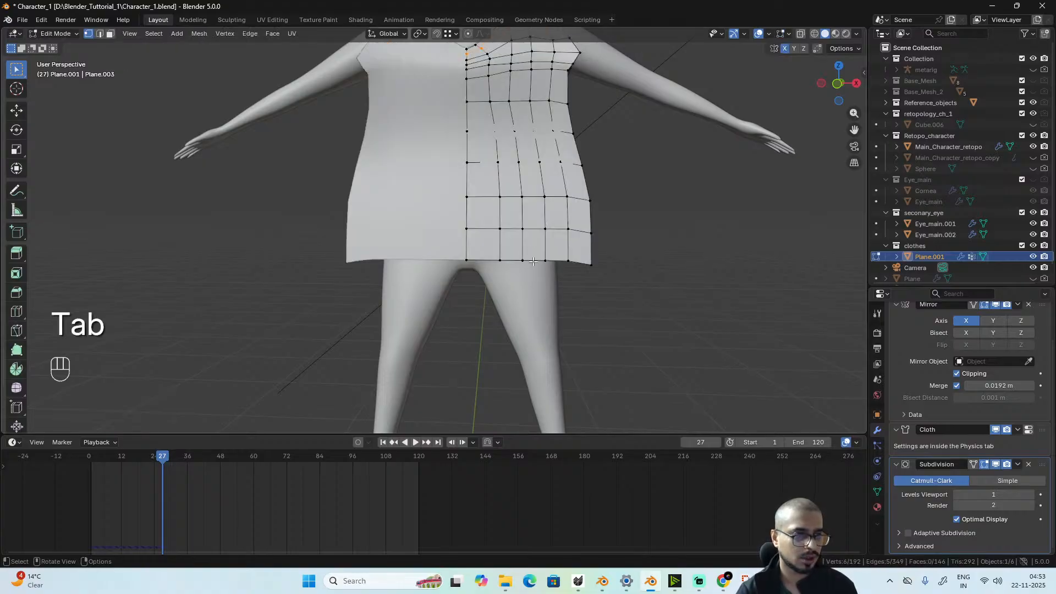
click(91, 456)
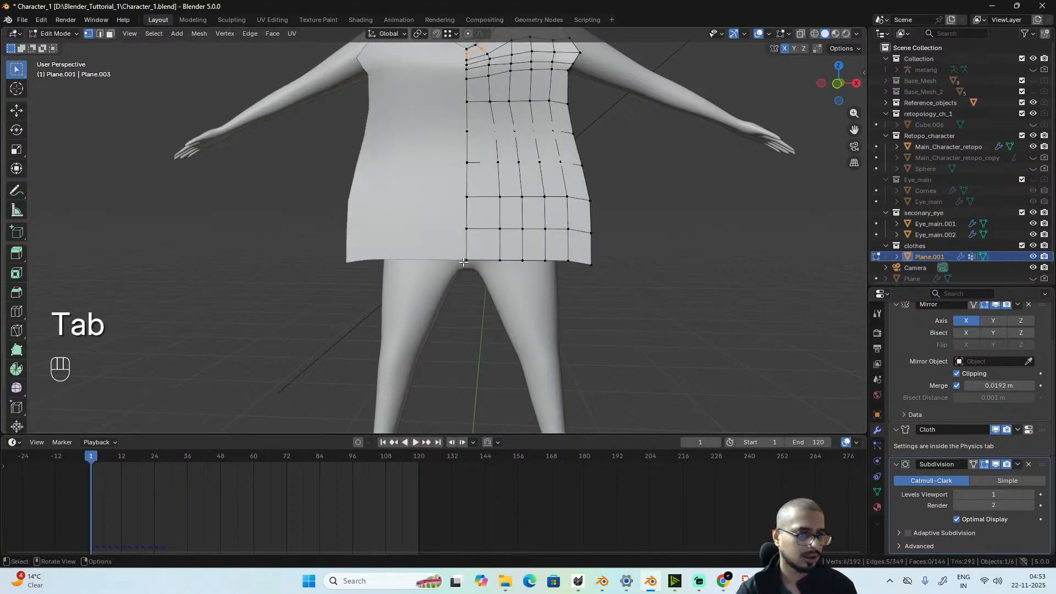
scroll(464, 262, down, 3)
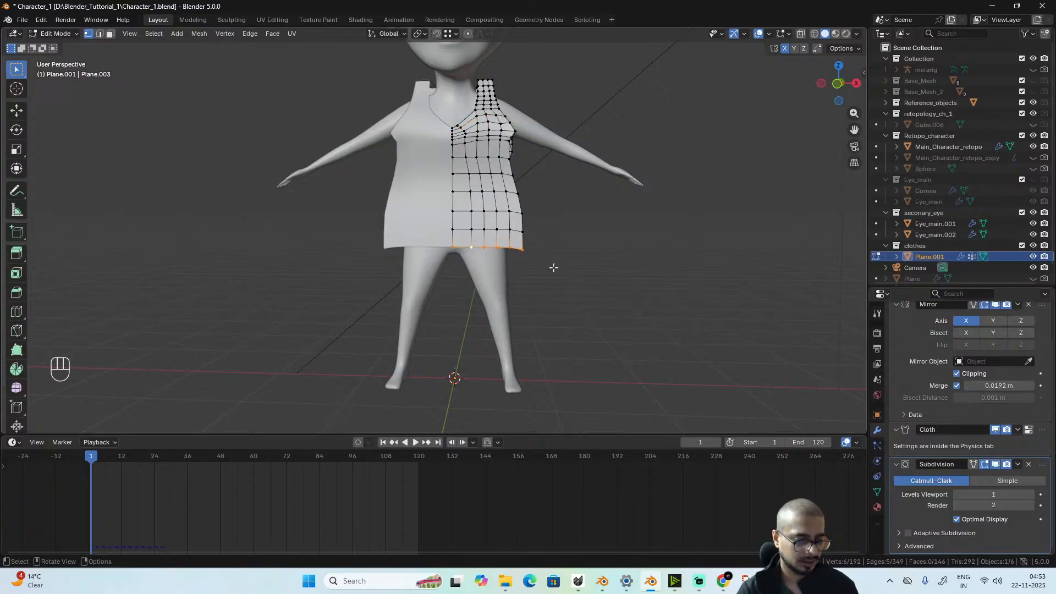
- Try to extrude only the front hem about 0.38 m downward and scale it by about 1.05, and undo both
key(e)
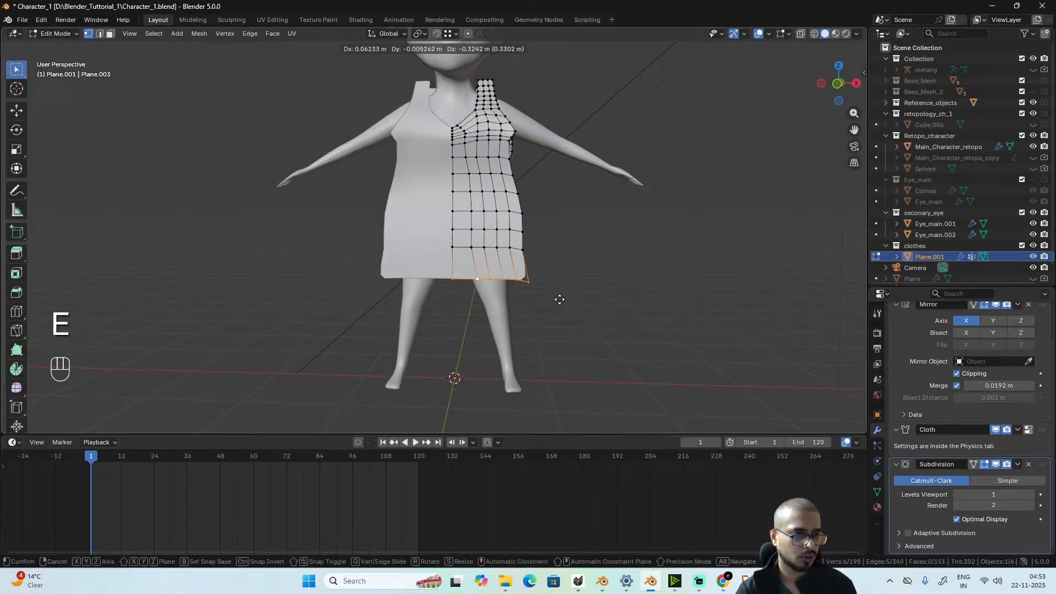
click(567, 304)
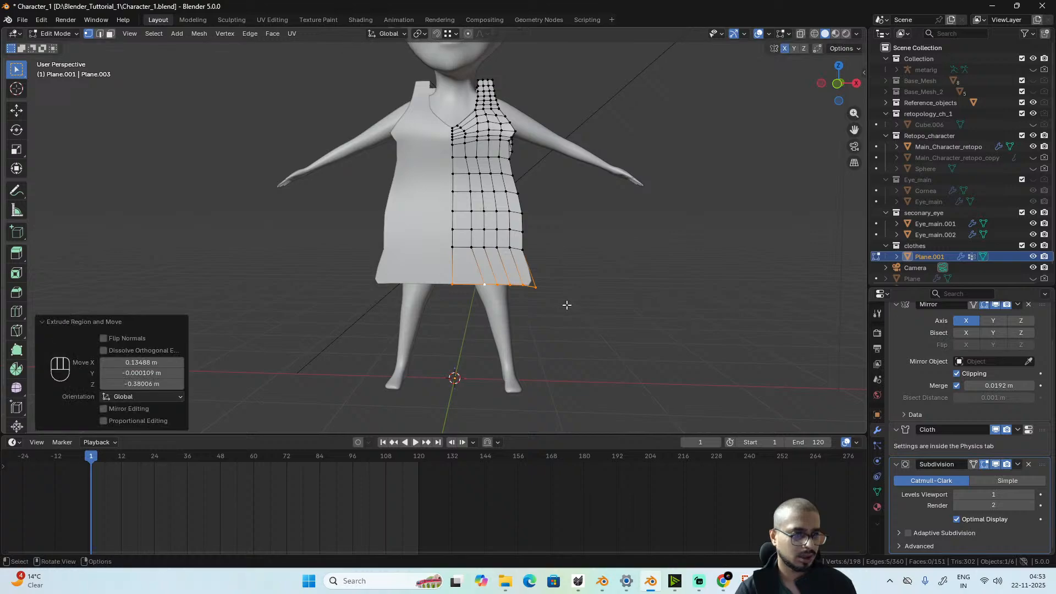
key(s)
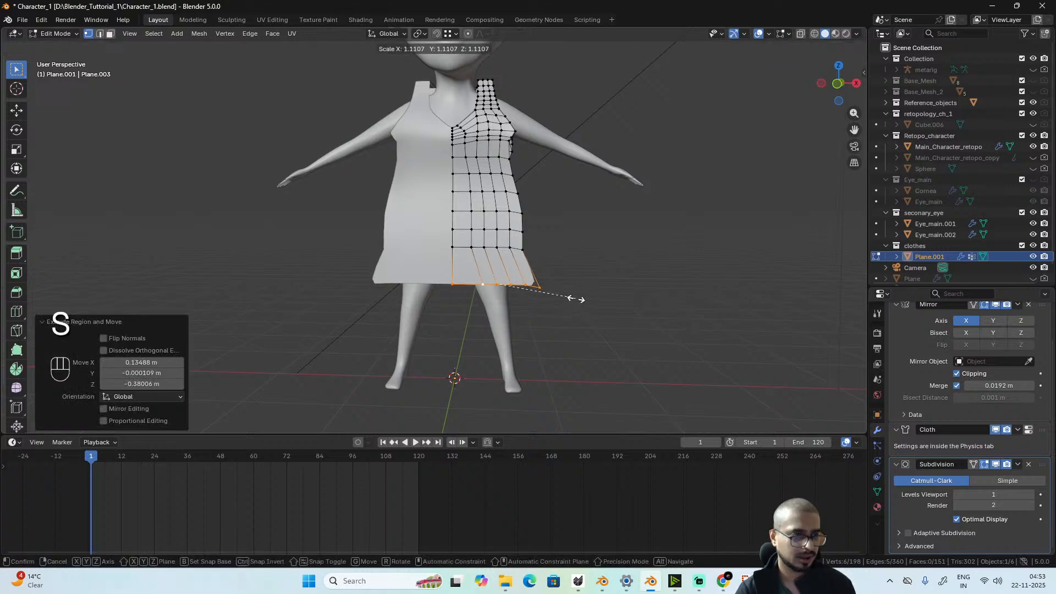
click(572, 298)
alt+drag(571, 300, 478, 304)
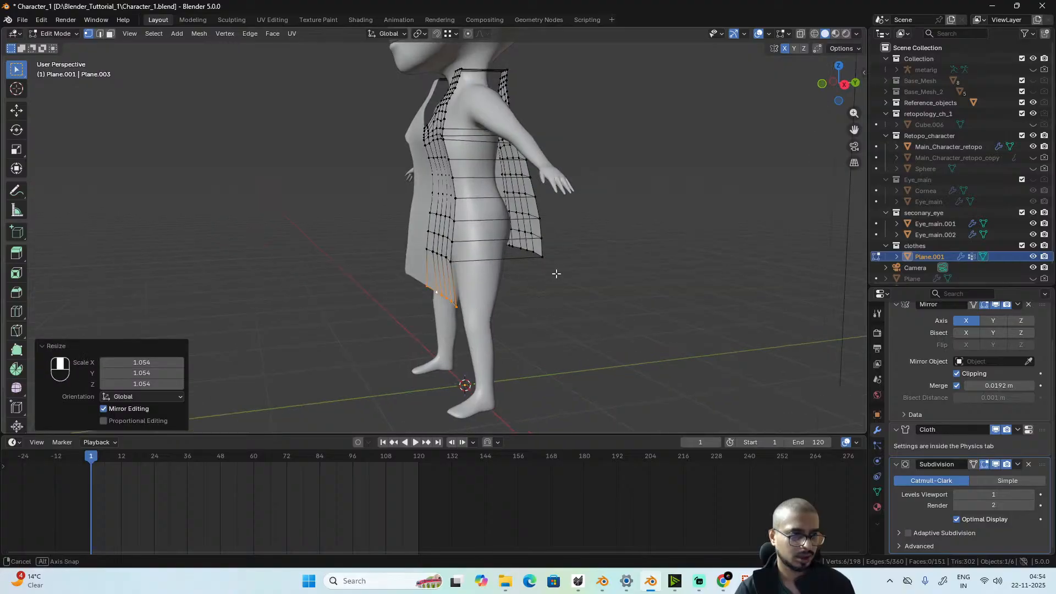
alt+drag(528, 281, 538, 277)
key(ctrl+z)
key(ctrl+z)
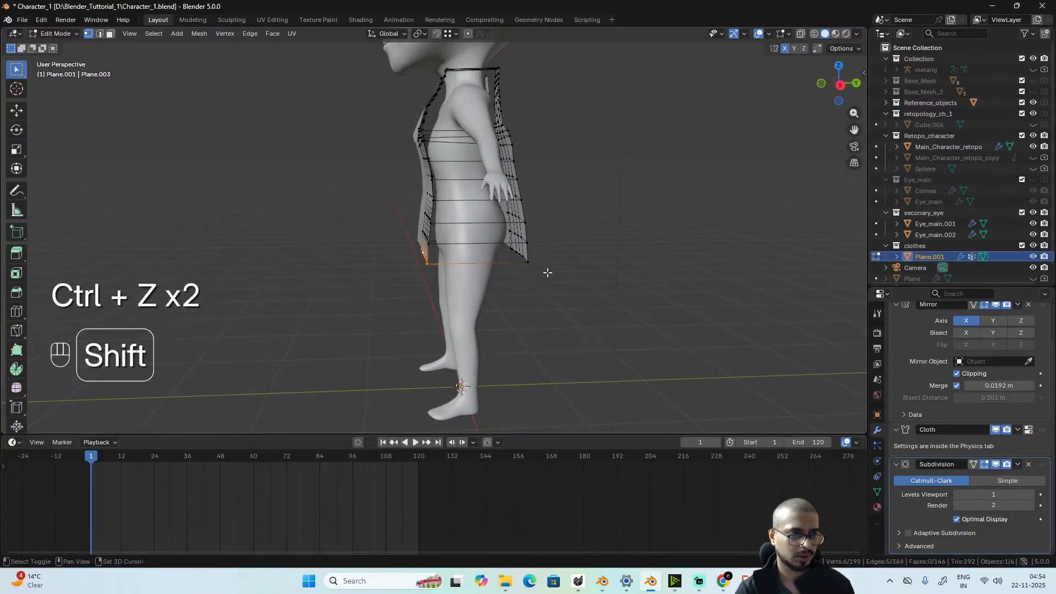
- Add the back hem's vertices to the selection and extrude both hems straight down along Z by about 0.32 m
shift+click(561, 254)
mouse_move(564, 271)
alt+mouse_down()
mouse_move(450, 253)
mouse_move(579, 263)
alt+mouse_up()
shift+click(450, 253)
key(e)
key(z)
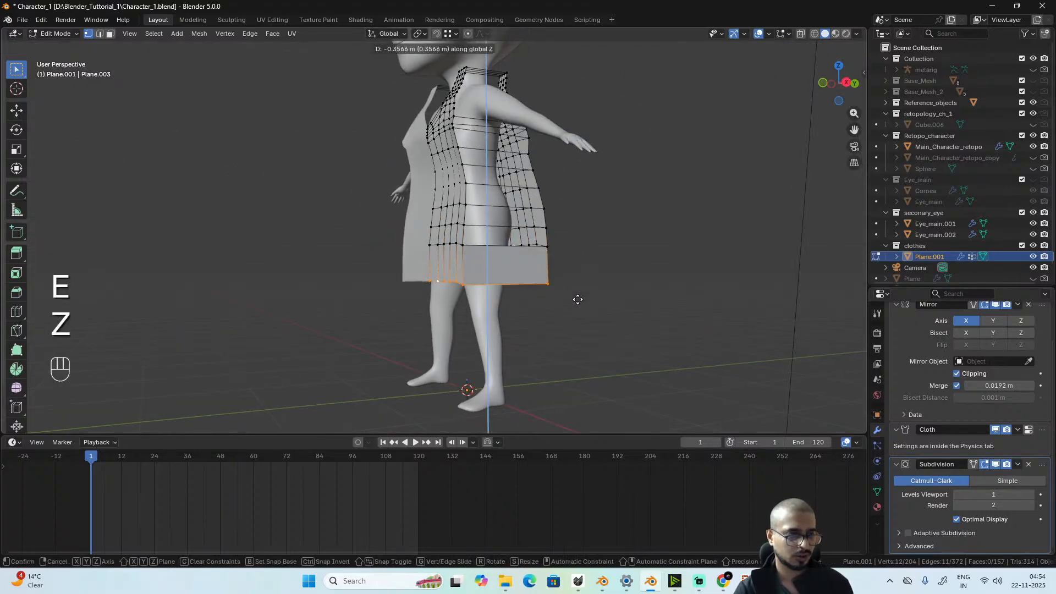
click(573, 297)
- Try to scale the extruded hem row uniformly by about 1.41, and undo it
alt+drag(573, 304, 602, 316)
key(s)
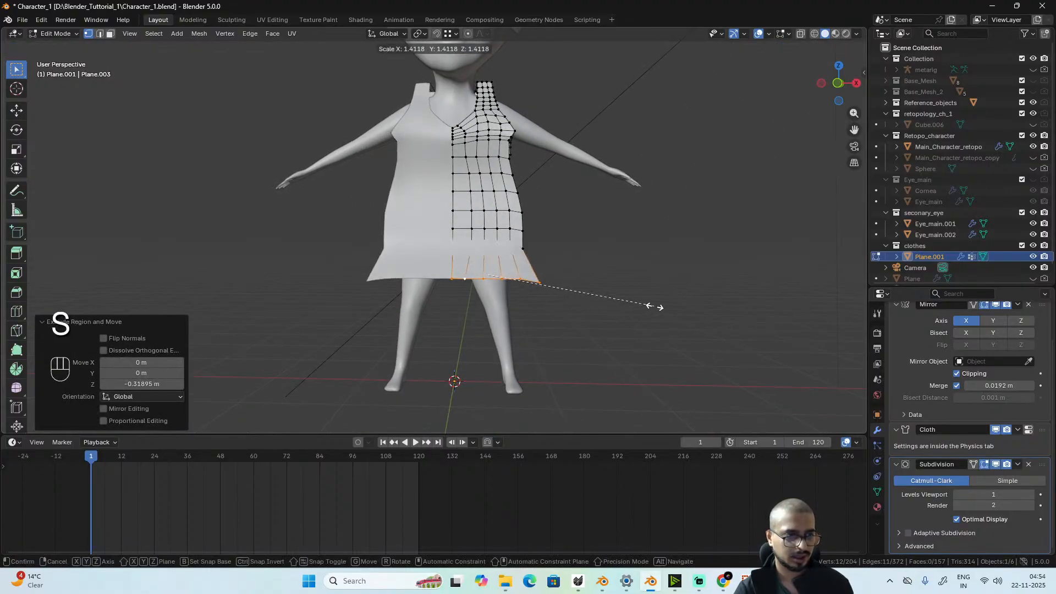
click(654, 306)
key(ctrl+z)
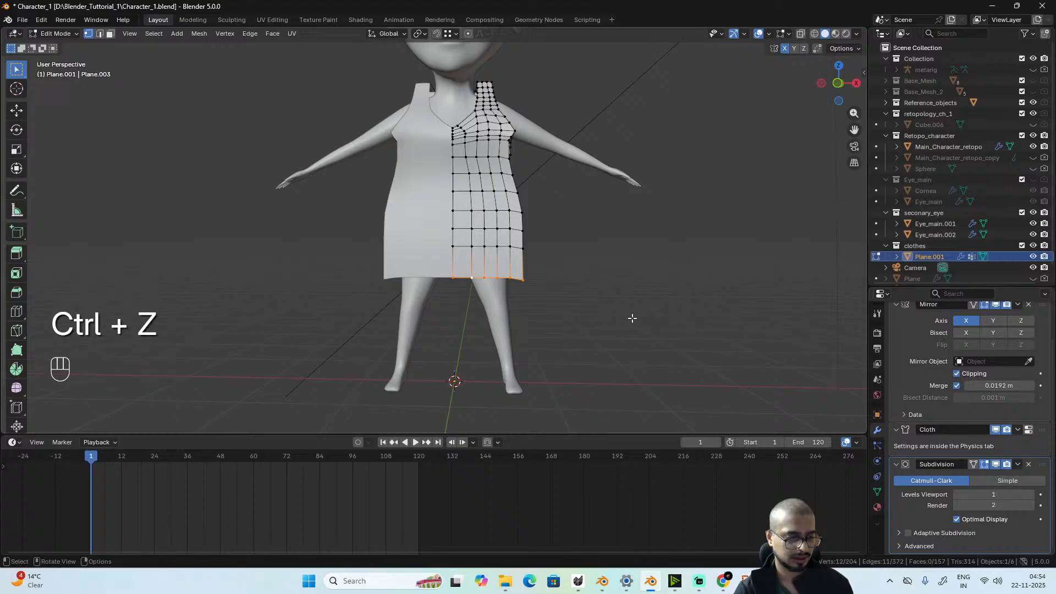
- Widen the extruded hem row along X by a factor of about 1.34
key(s)
key(x)
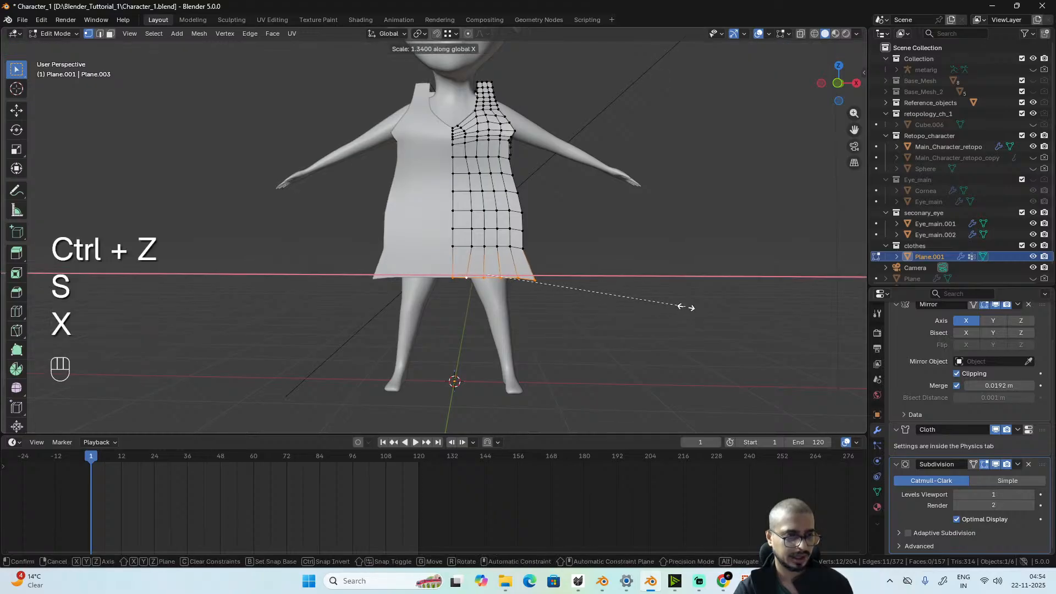
click(689, 306)
- Delete the large side face bridging the front and back hems, keeping its edges
alt+drag(688, 307, 511, 315)
scroll(512, 315, up, 2)
key(3)
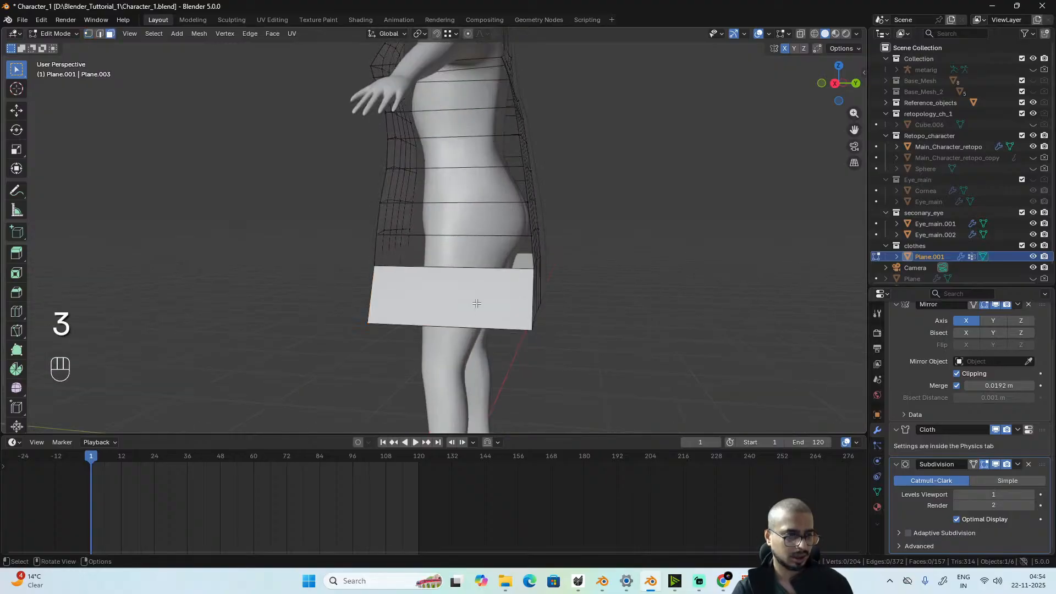
click(478, 303)
key(x)
click(461, 352)
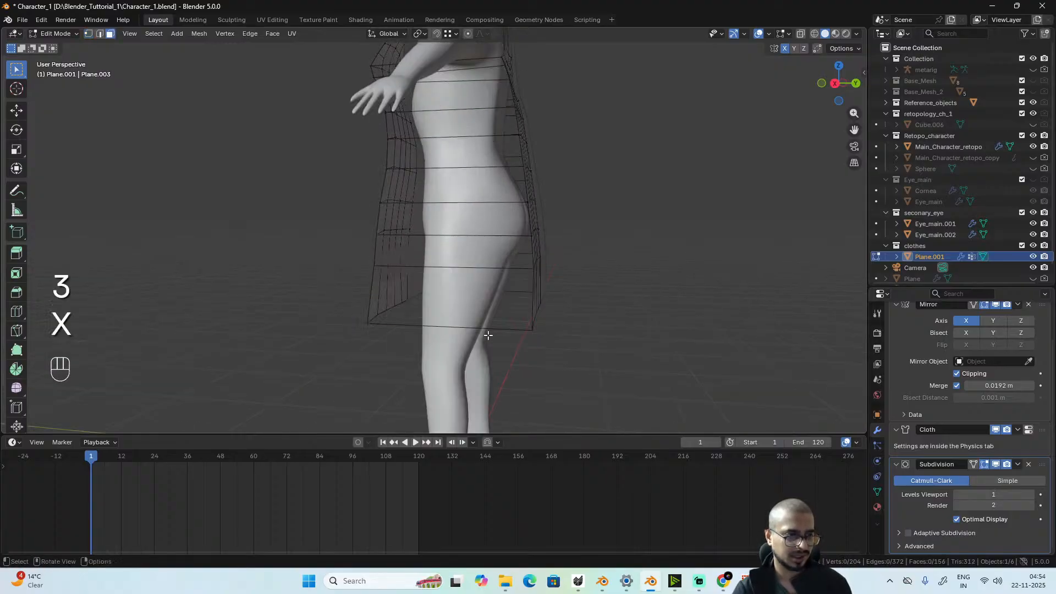
- Select the bottom hem edges along the garment's front and back, leaving out the outermost edge at the side
alt+drag(484, 336, 568, 317)
scroll(567, 316, up, 3)
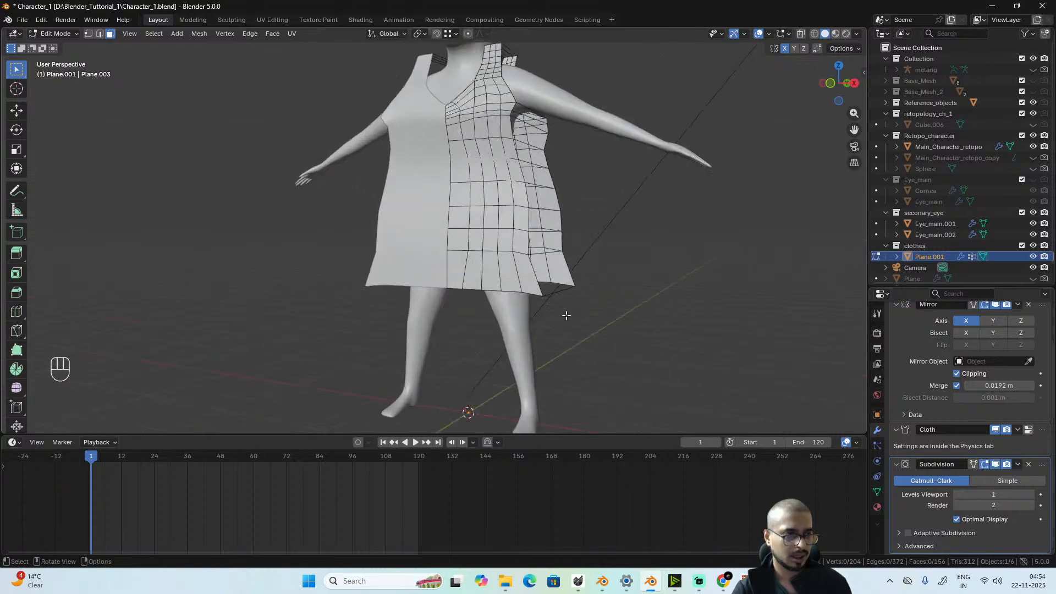
click(529, 222)
alt+drag(529, 222, 573, 259)
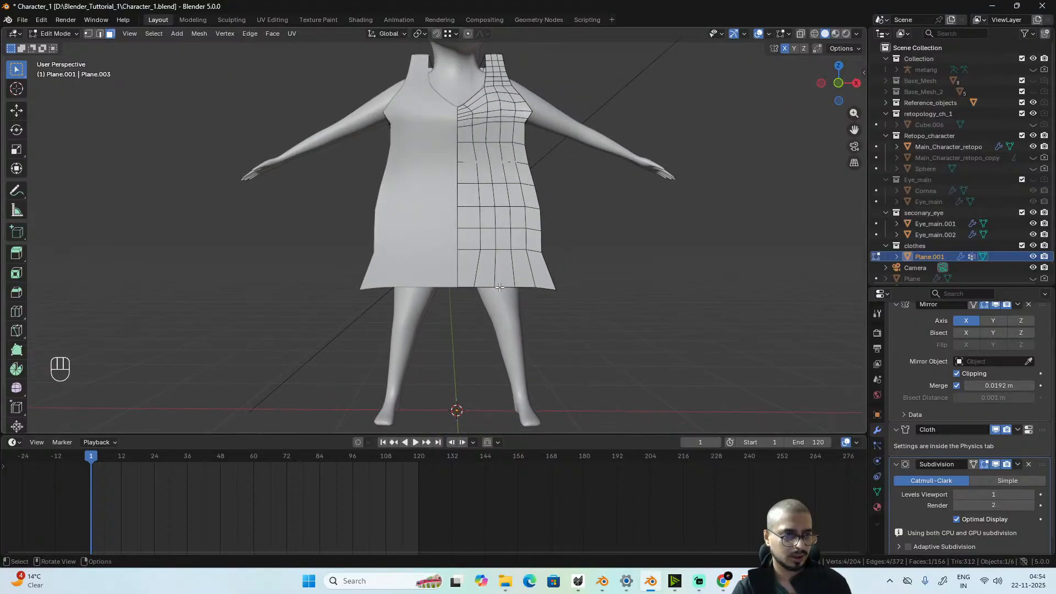
click(476, 285)
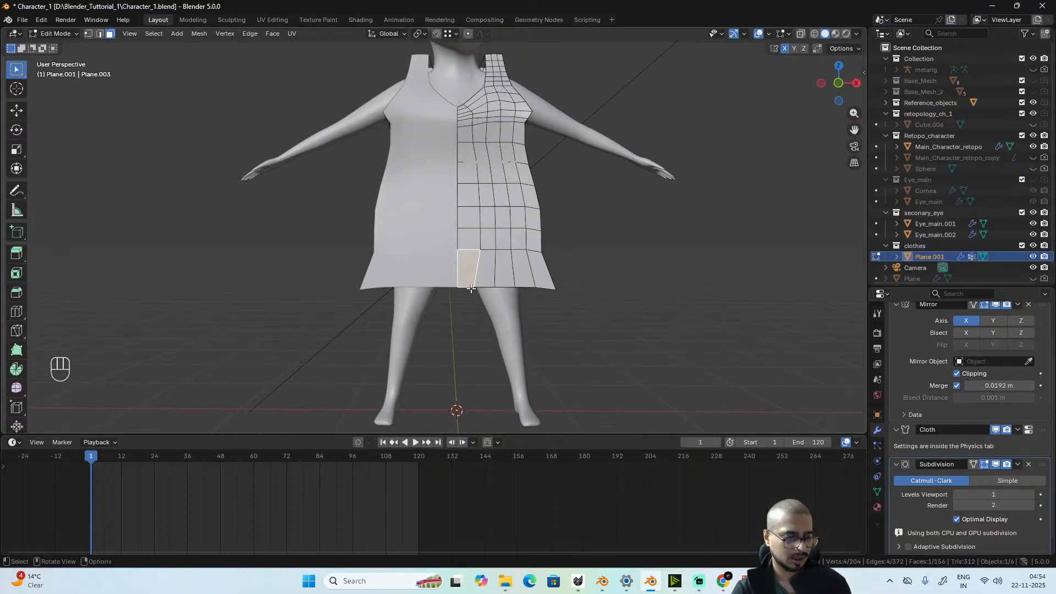
key(2)
ctrl+shift+click(467, 285)
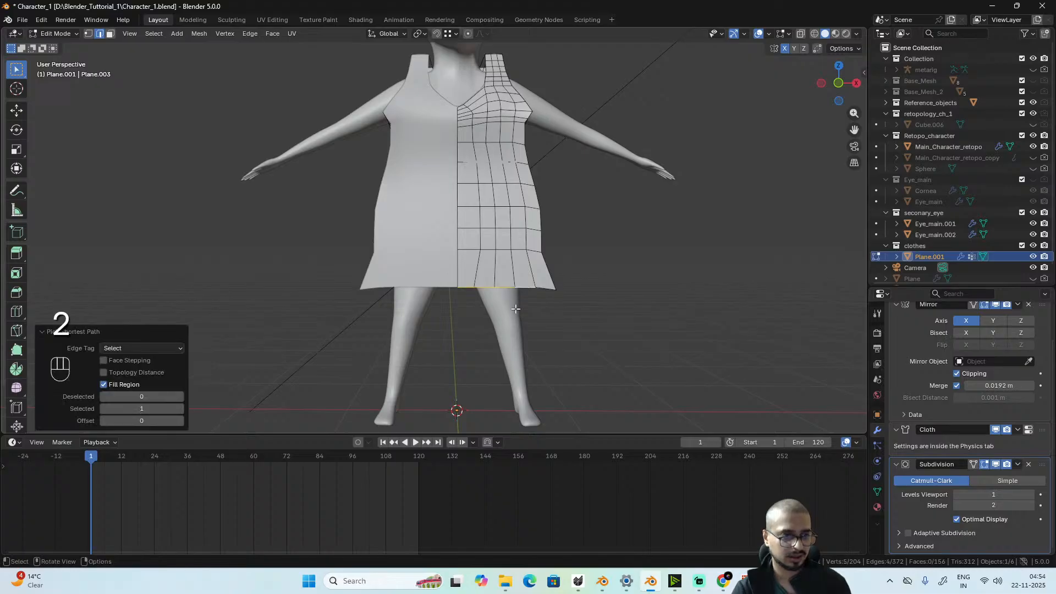
alt+drag(466, 285, 385, 301)
shift+click(393, 297)
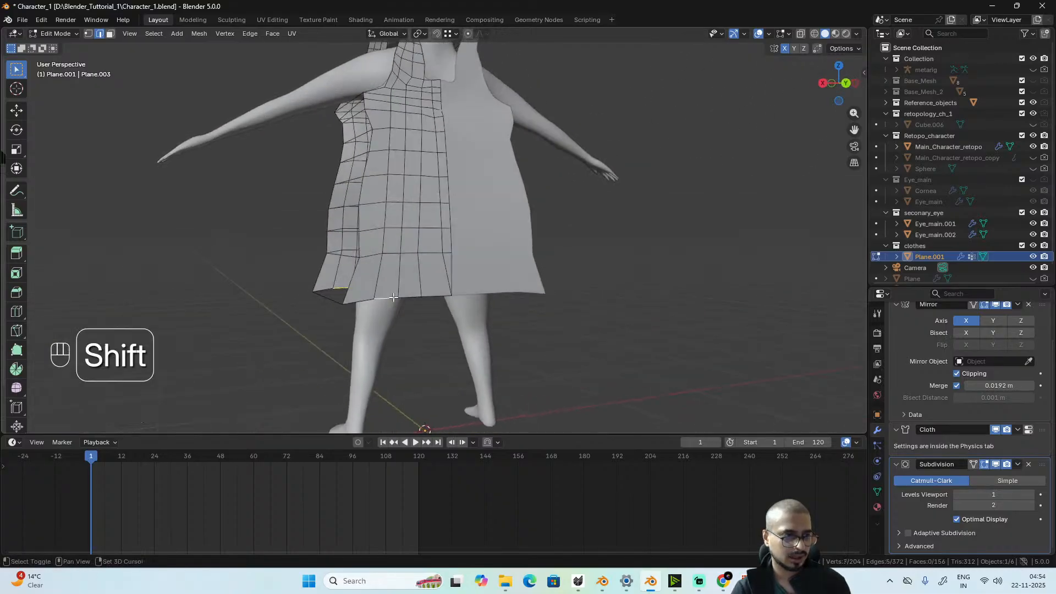
ctrl+shift+click(447, 293)
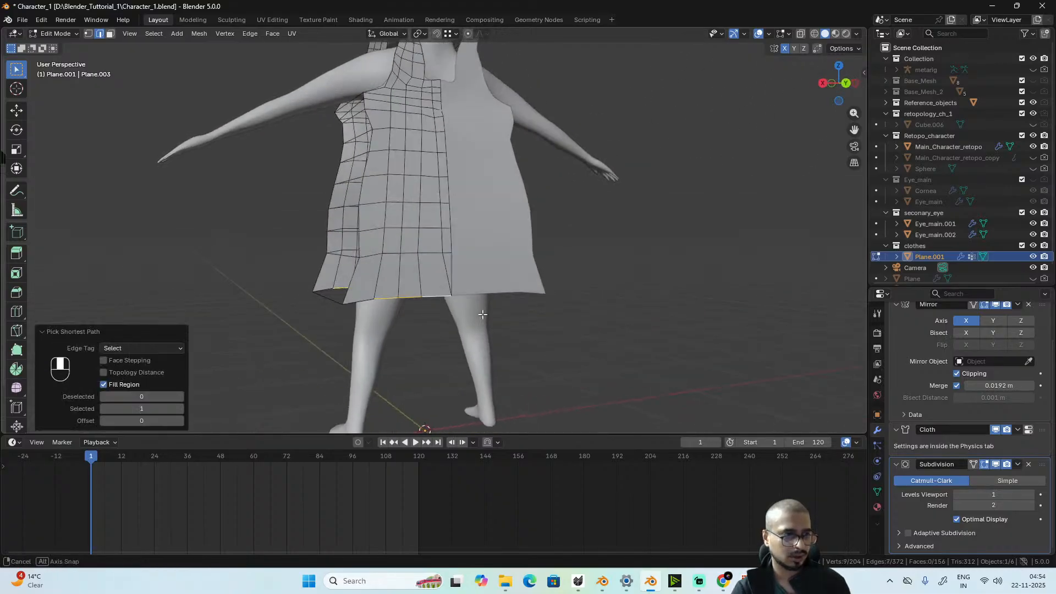
middle_drag(447, 293, 418, 309)
scroll(418, 309, up, 3)
scroll(388, 313, up, 2)
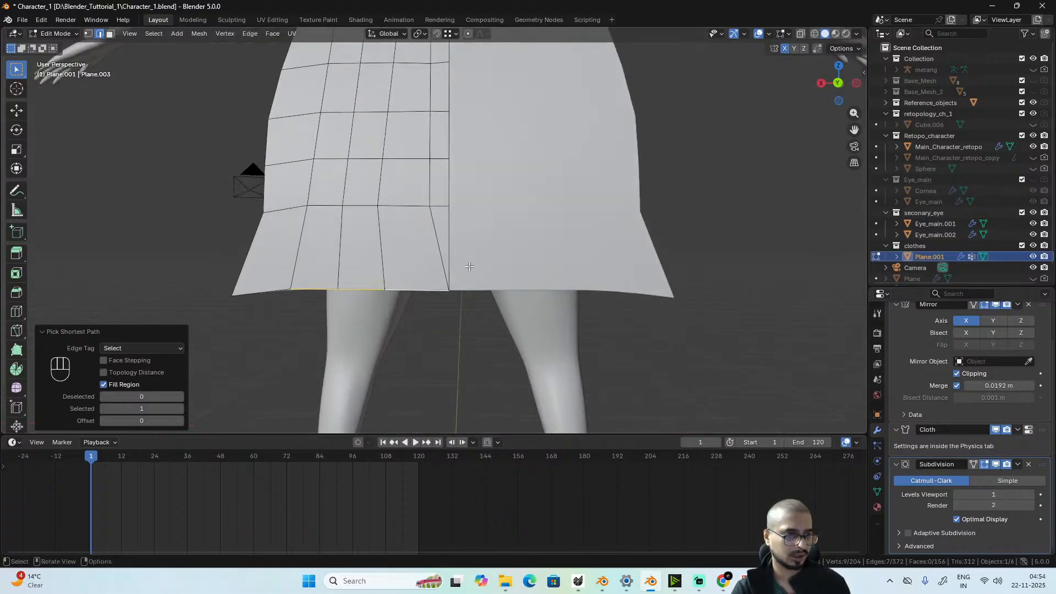
- Knife-cut a vertical edge beside the back centre line, from the lowest inner vertex straight down to the hem
key(1)
click(448, 283)
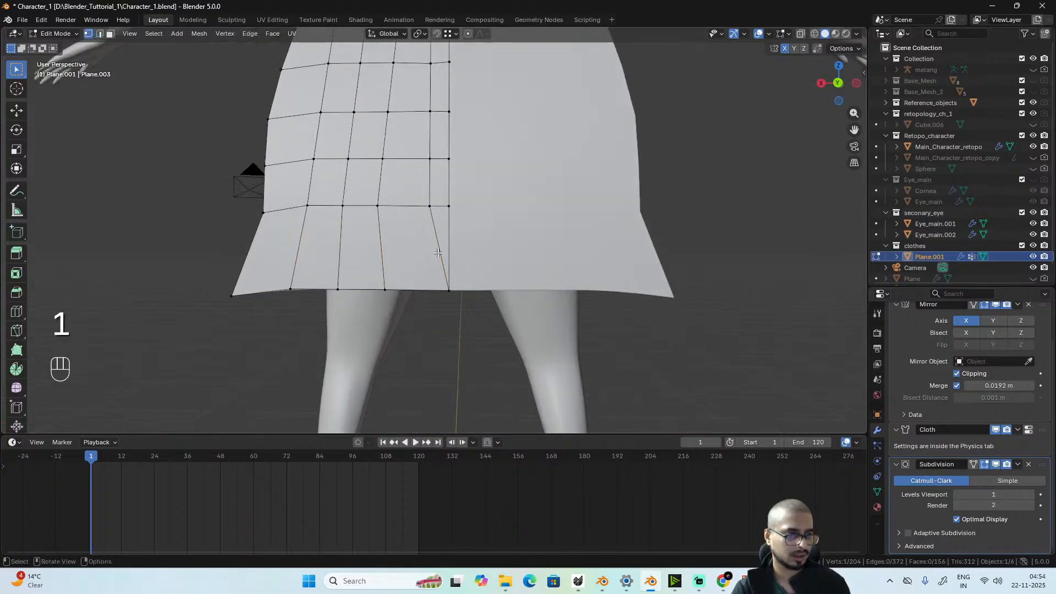
key(1)
click(446, 268)
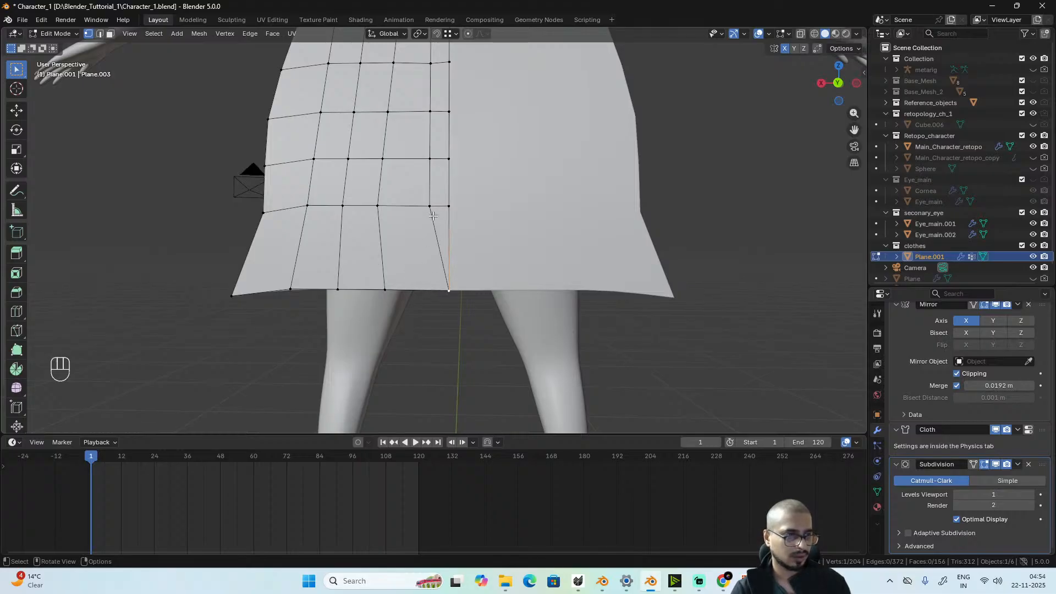
key(k)
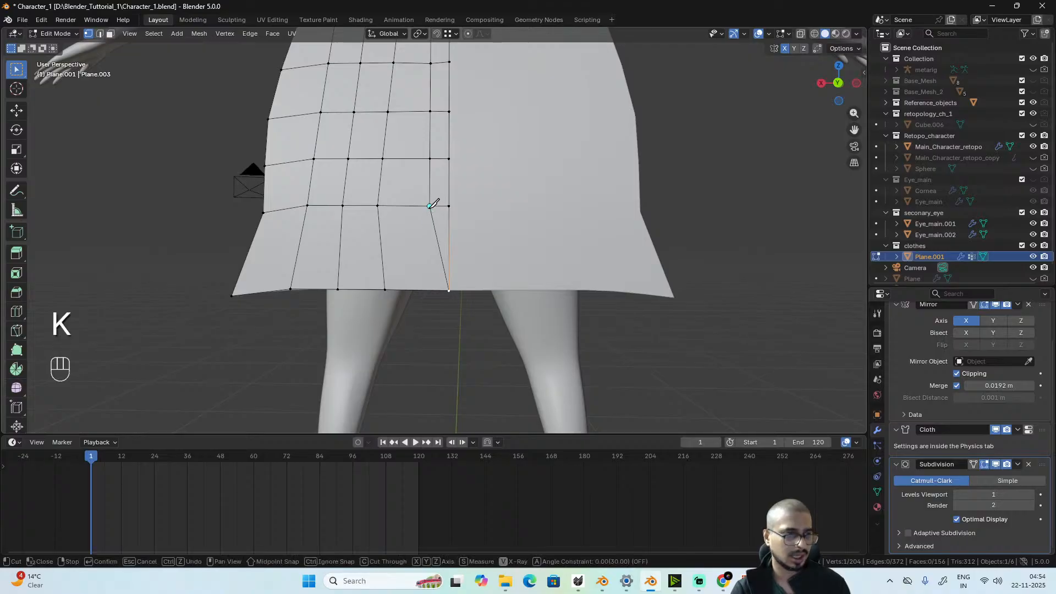
click(431, 289)
key(space)
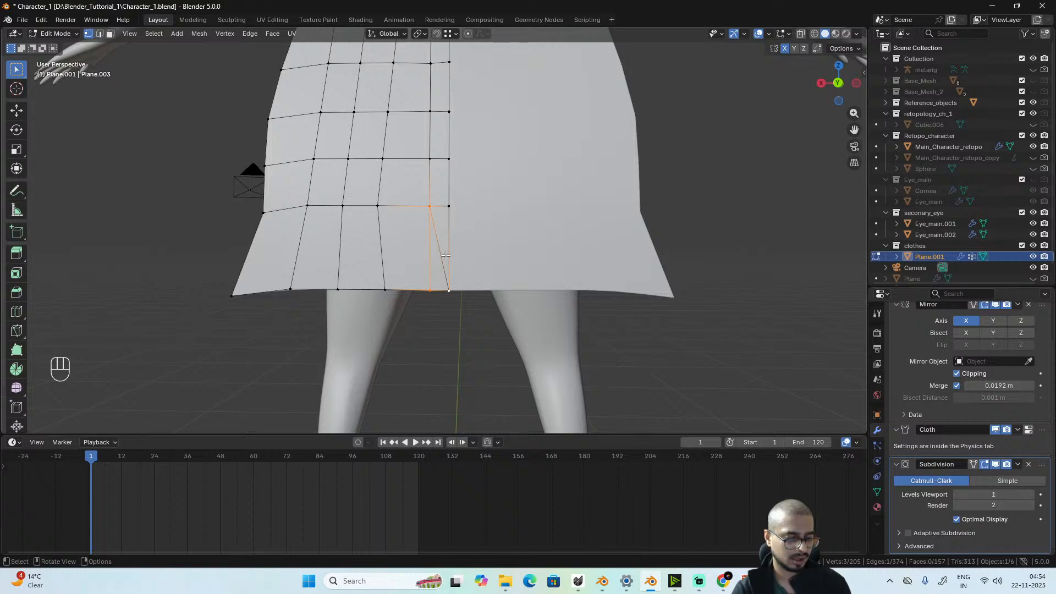
- Dissolve the slanted edge that runs from the cut's upper vertex to the centre hem corner on the back
key(2)
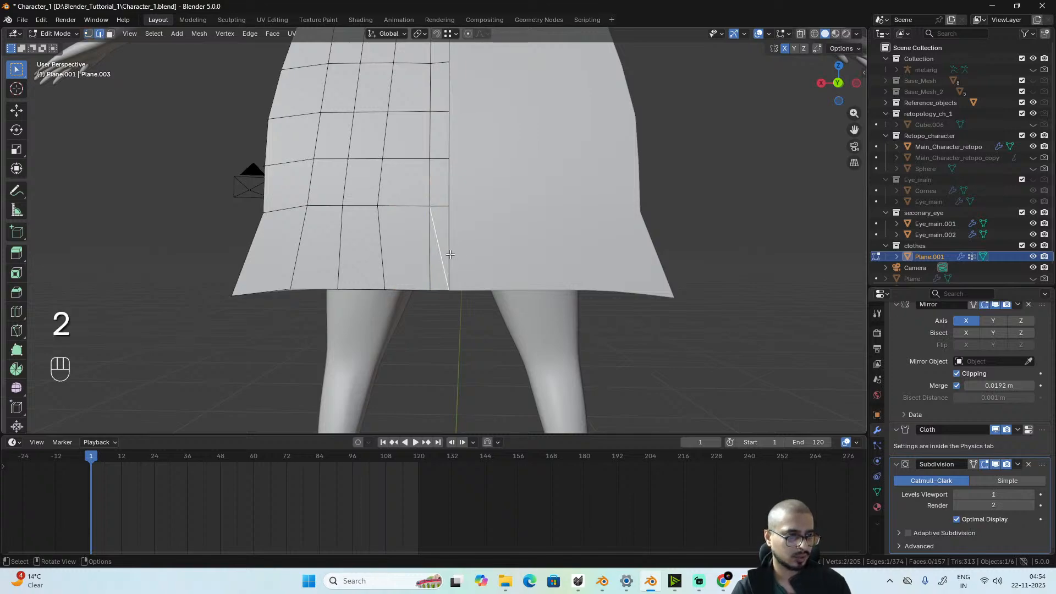
key(x)
click(449, 281)
scroll(480, 281, down, 2)
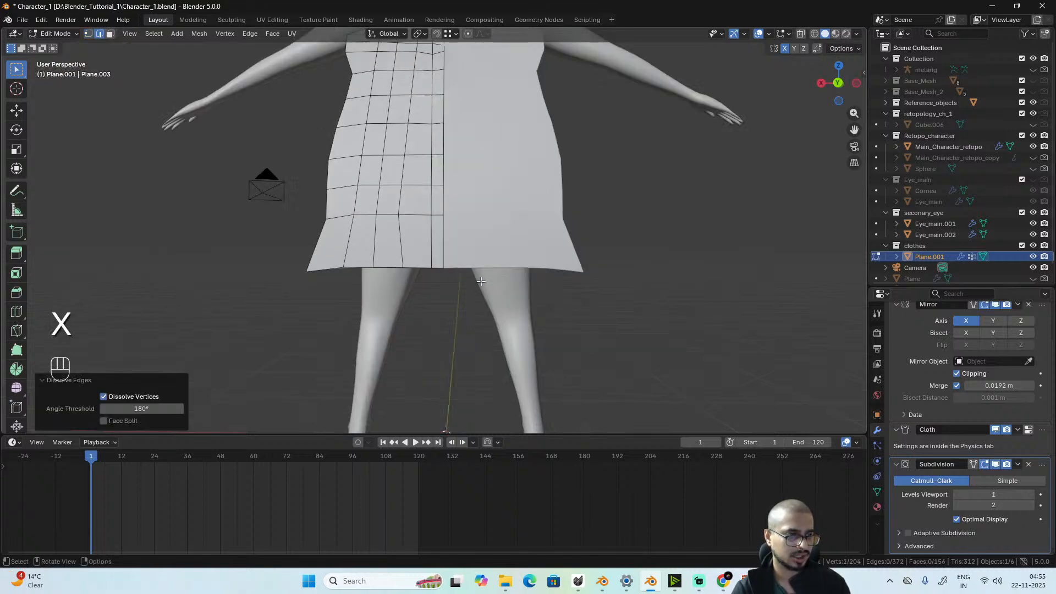
- Select the front and back hem edges up to the centre line, without the outermost side edges
alt+middle_drag(480, 281, 636, 287)
scroll(613, 288, up, 3)
click(495, 273)
ctrl+shift+click(420, 272)
alt+middle_drag(566, 285, 495, 292)
ctrl+shift+click(494, 267)
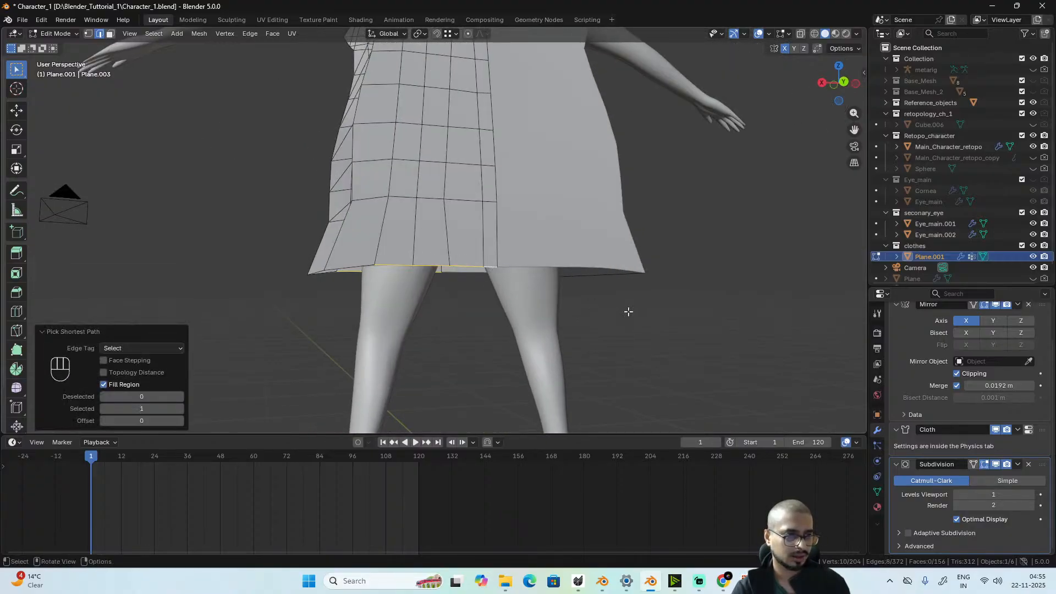
- Open the garment's vertex groups and select afresh the back hem edges up to the centre line, excluding the outermost one
click(878, 491)
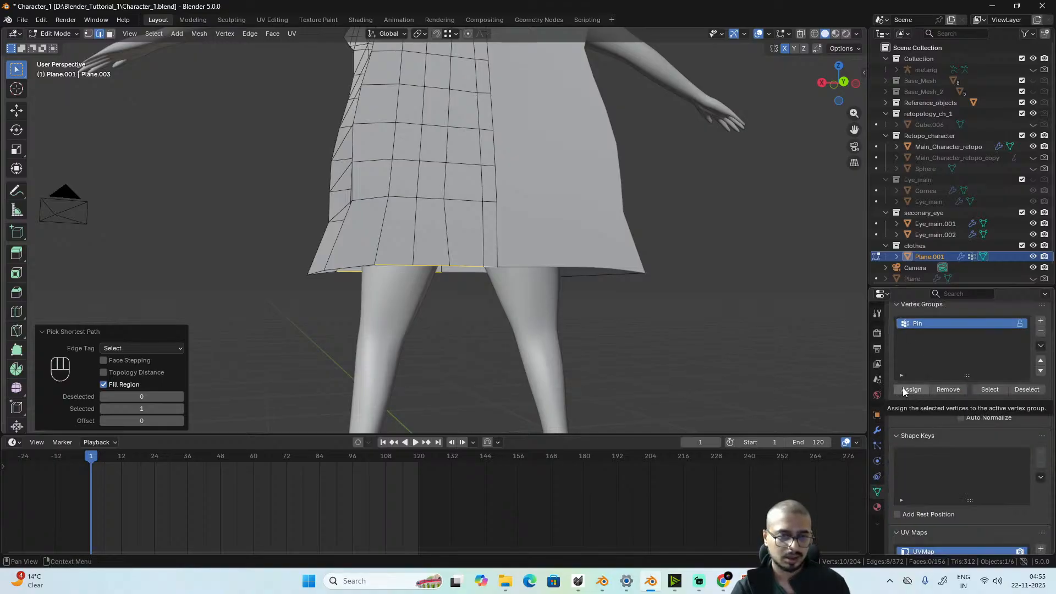
scroll(396, 207, down, 3)
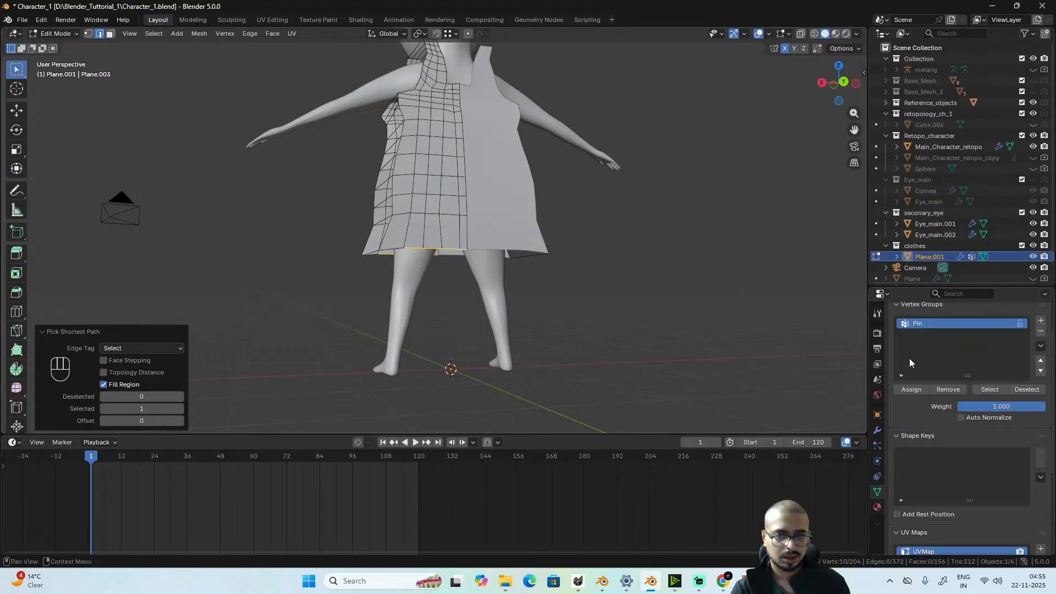
key(a)
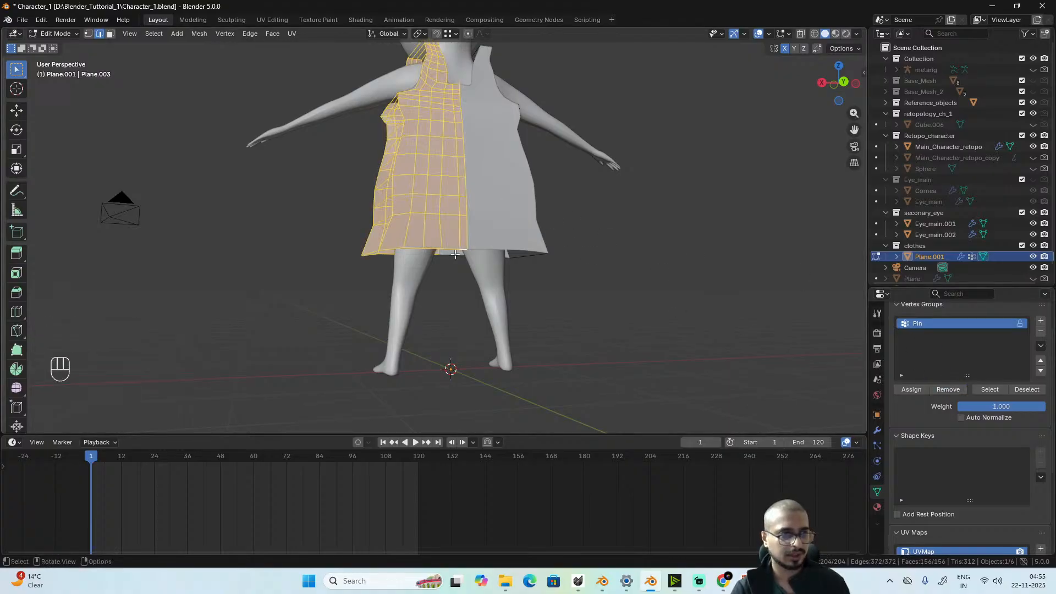
scroll(455, 254, up, 2)
click(402, 260)
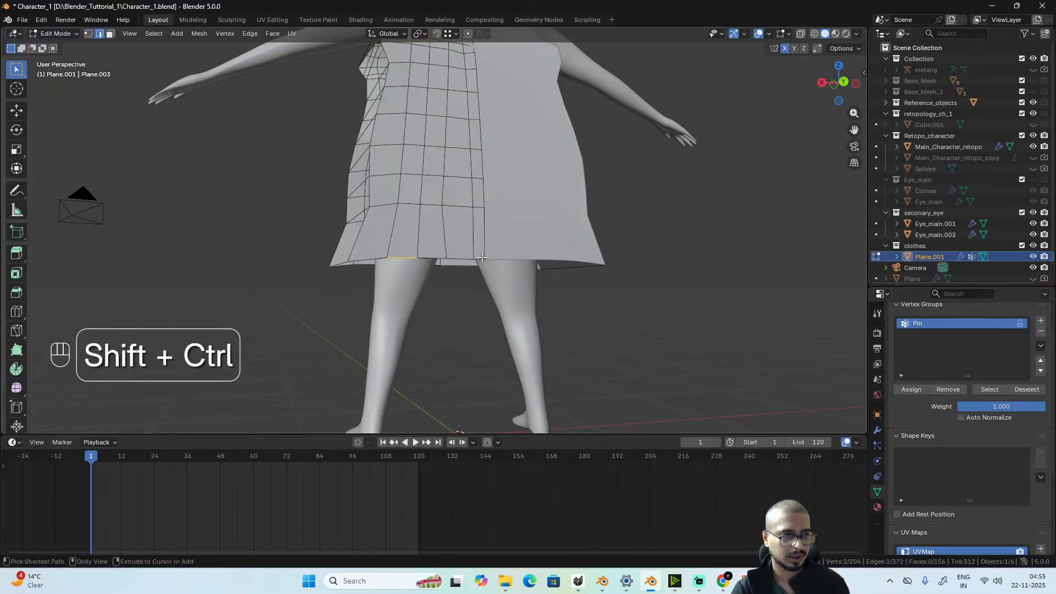
ctrl+shift+click(468, 260)
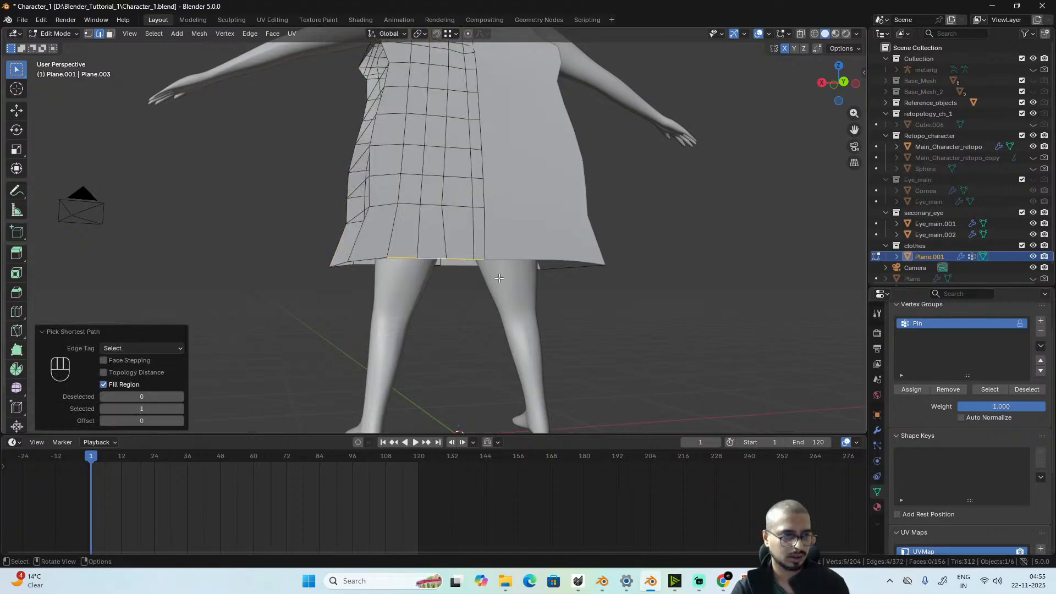
key(ctrl+z)
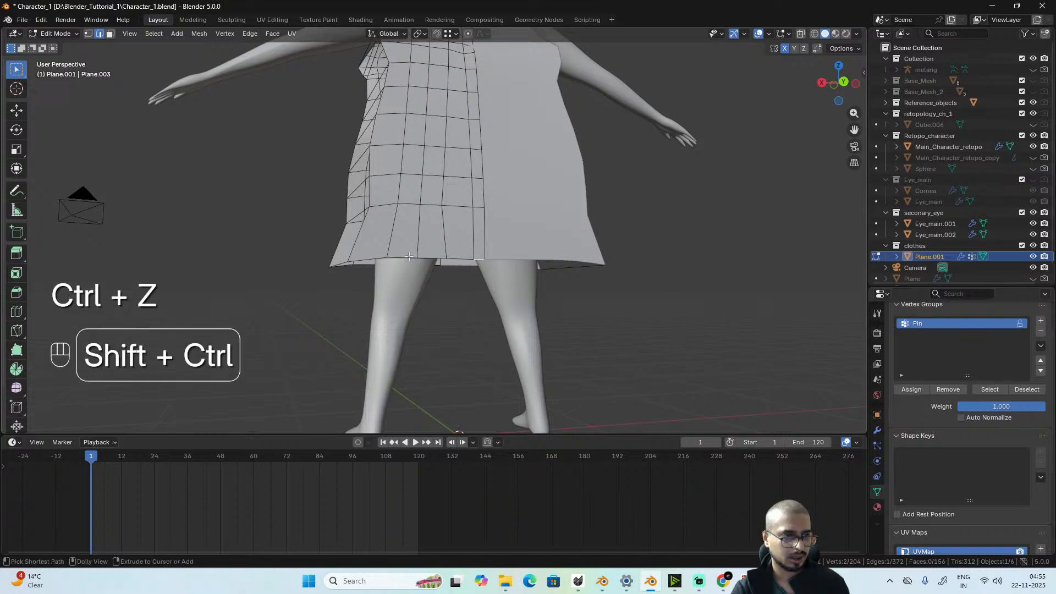
ctrl+shift+click(476, 263)
alt+middle_drag(476, 263, 507, 269)
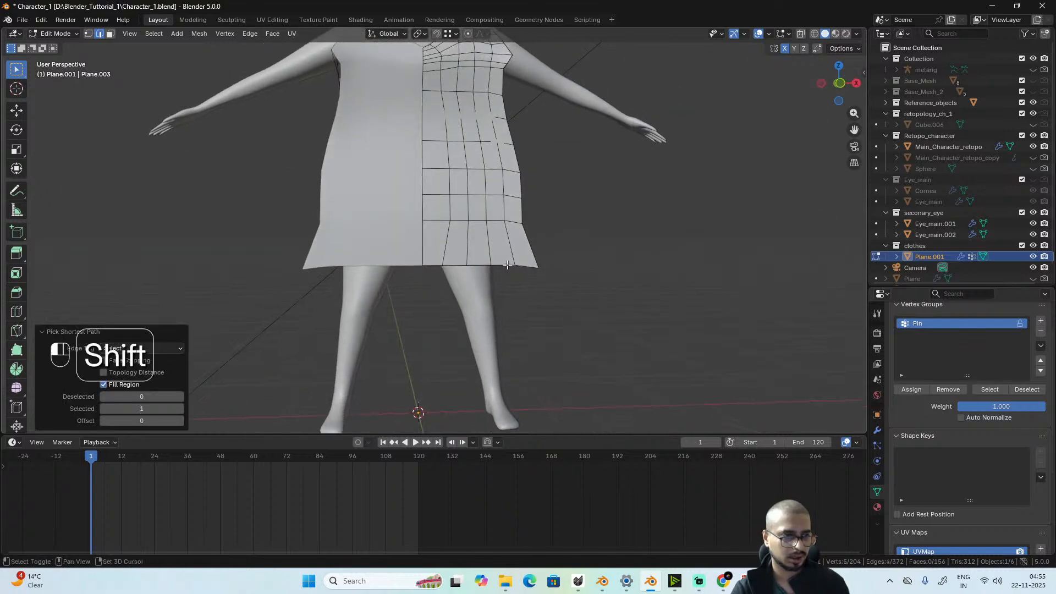
- Add the matching front hem edges to the selection and assign both hems to the Pin vertex group with weight 1.000
shift+click(501, 266)
ctrl+shift+click(432, 265)
alt+middle_drag(573, 290, 340, 298)
click(909, 390)
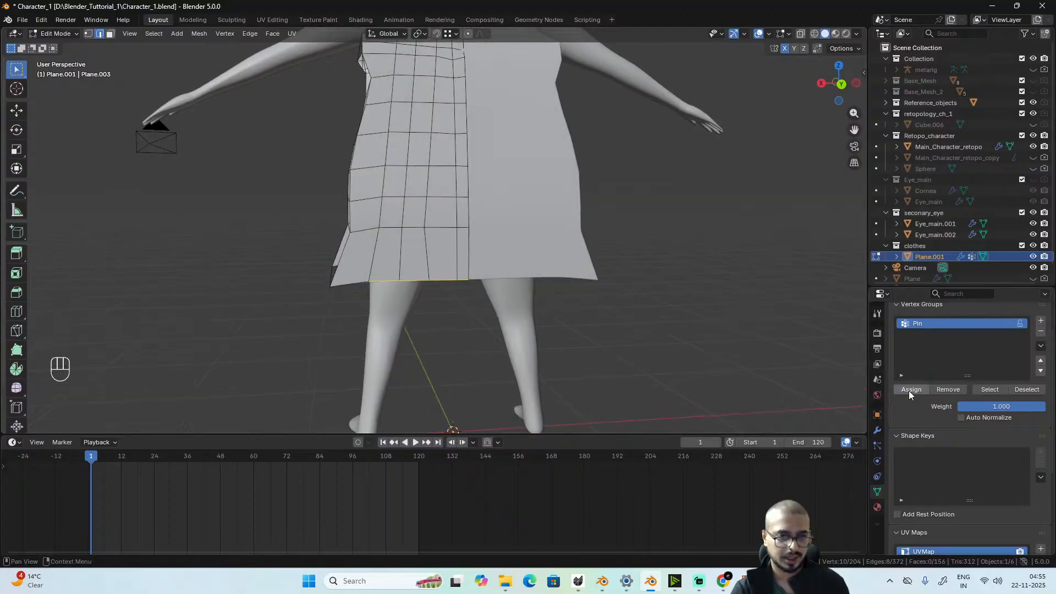
key(alt+a)
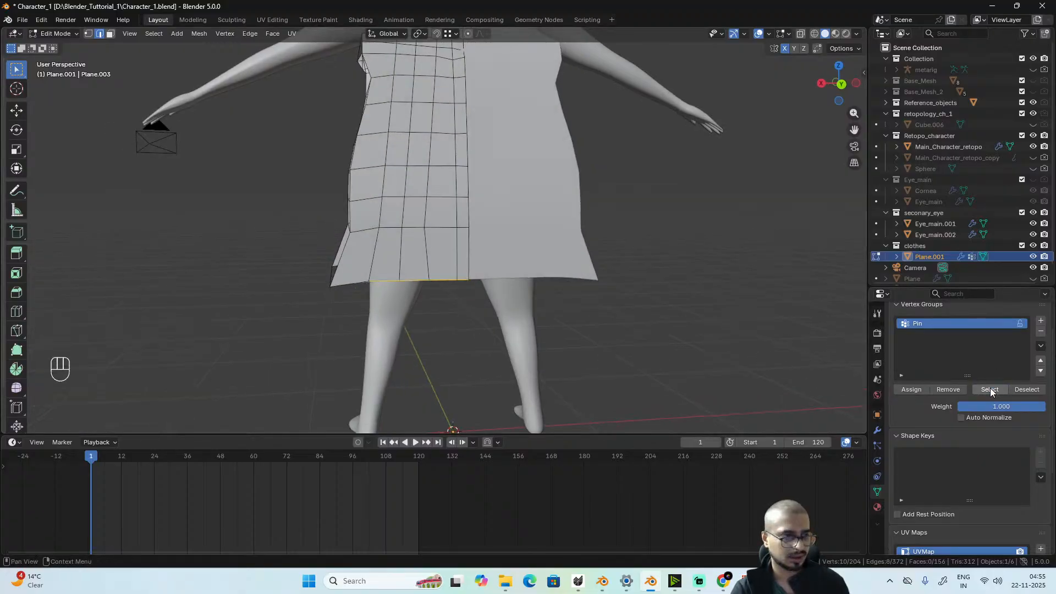
alt+middle_drag(490, 306, 716, 313)
scroll(572, 283, down, 3)
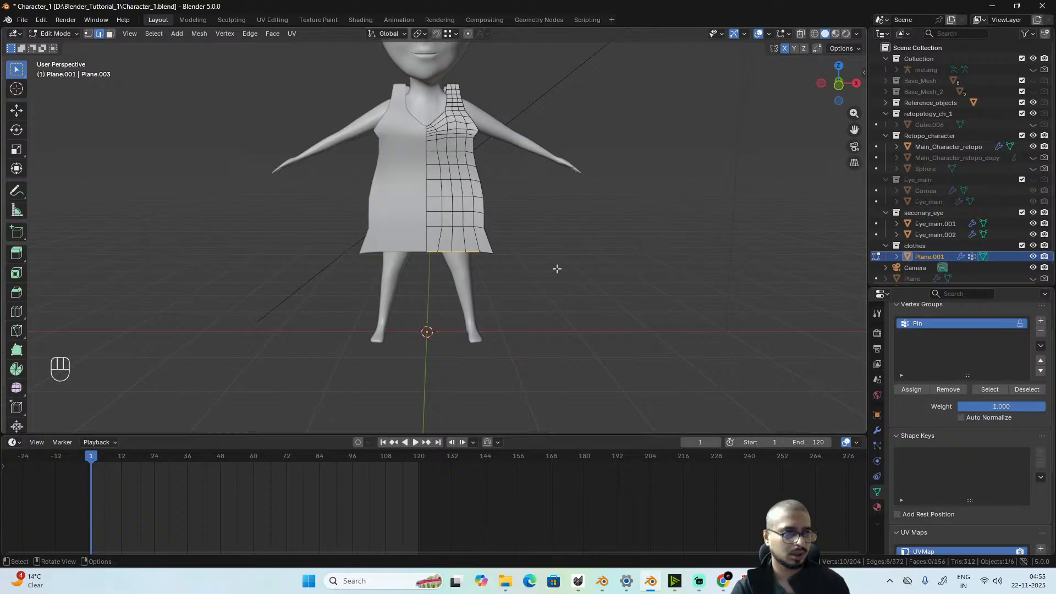
- Return to Object Mode and set the cloth simulation's Pin Group to Pin
key(Tab)
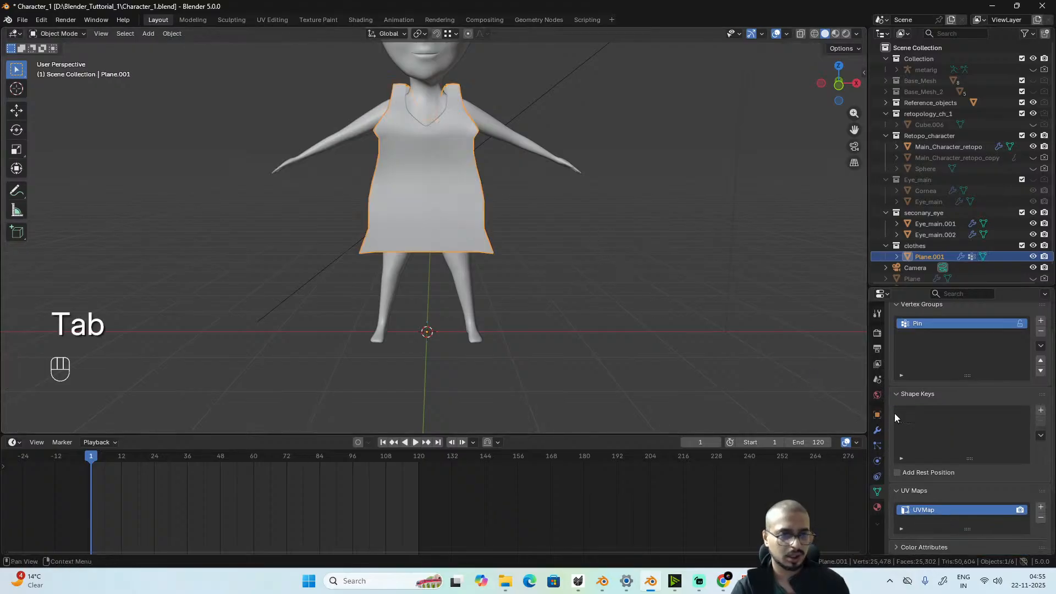
click(878, 446)
click(879, 462)
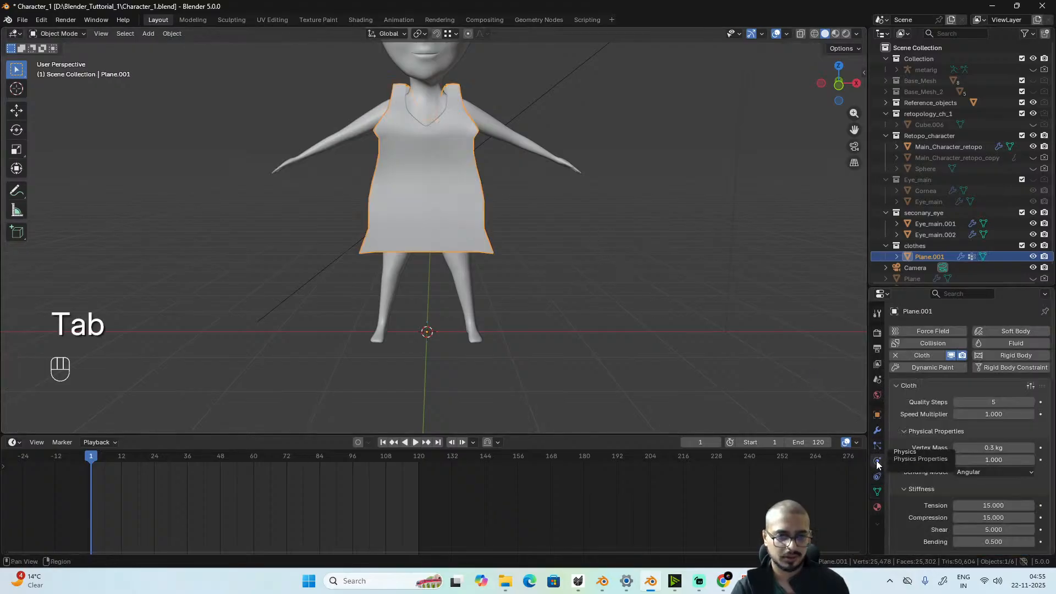
scroll(956, 454, down, 6)
scroll(967, 441, down, 10)
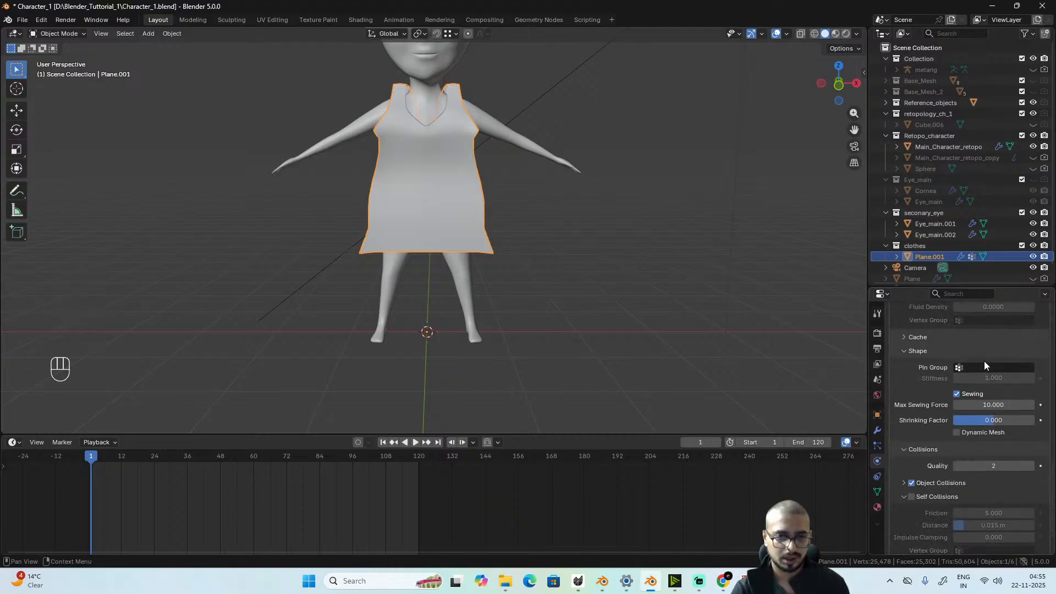
click(981, 368)
click(931, 386)
- Play the cloth simulation to about frame 62, examine the draped hem and side openings, and return to frame 1
key(space)
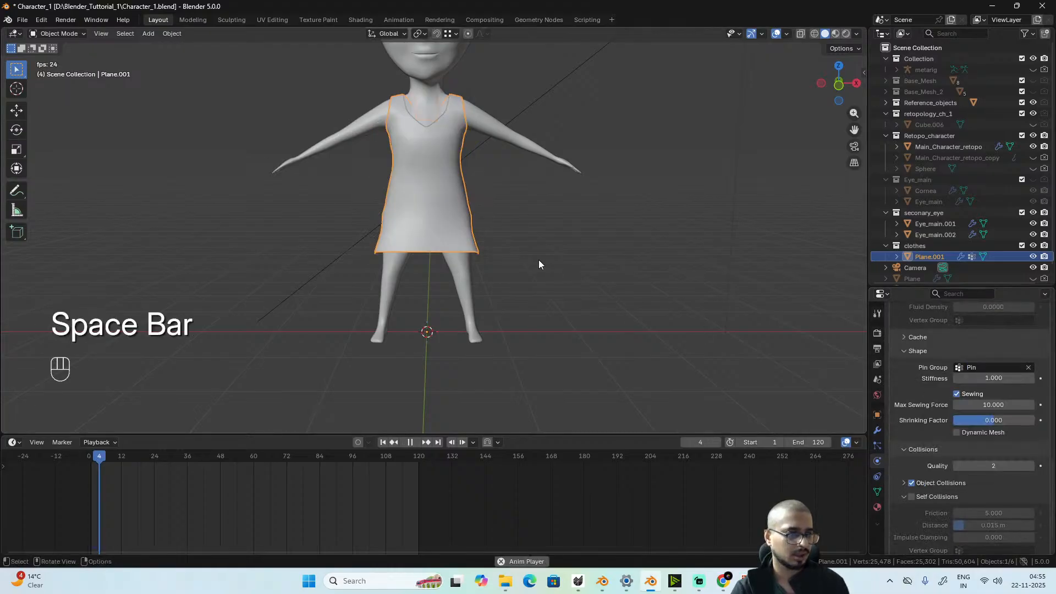
alt+middle_drag(489, 273, 401, 250)
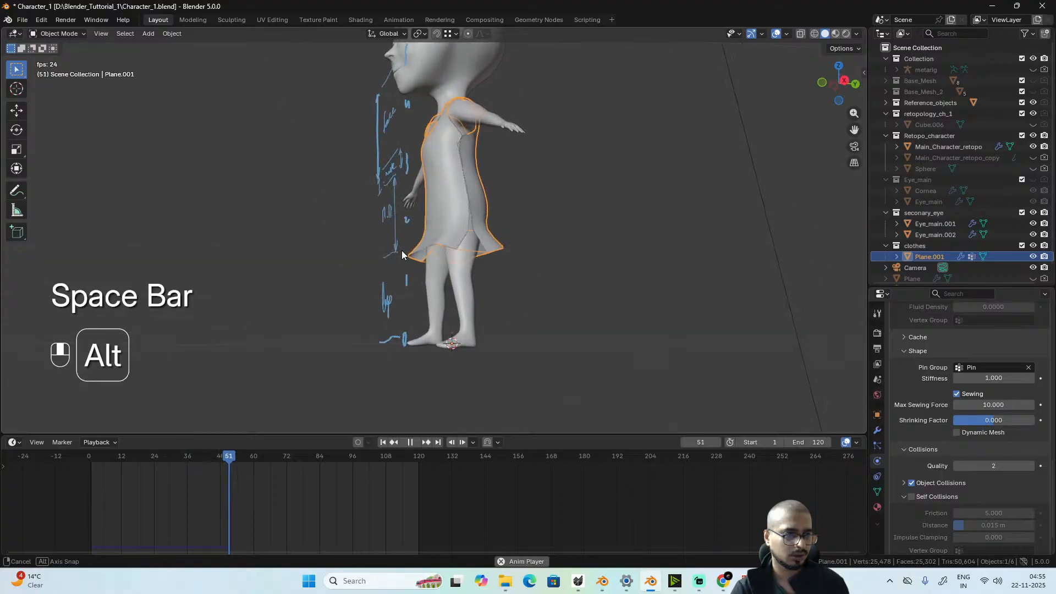
key(space)
scroll(533, 295, up, 3)
alt+middle_drag(573, 313, 559, 295)
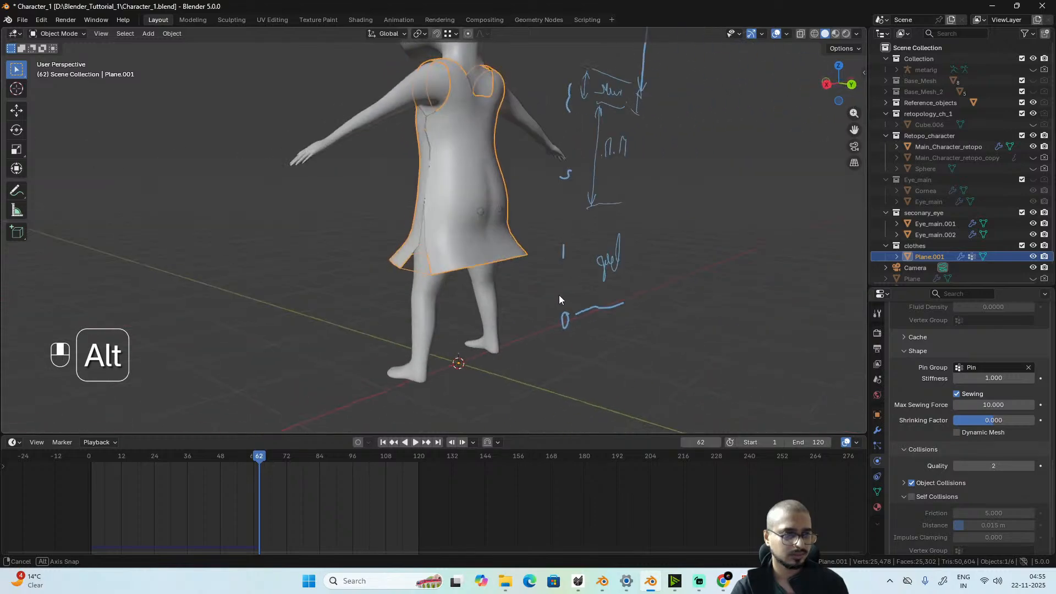
scroll(559, 295, up, 3)
shift+middle_drag(523, 214, 563, 253)
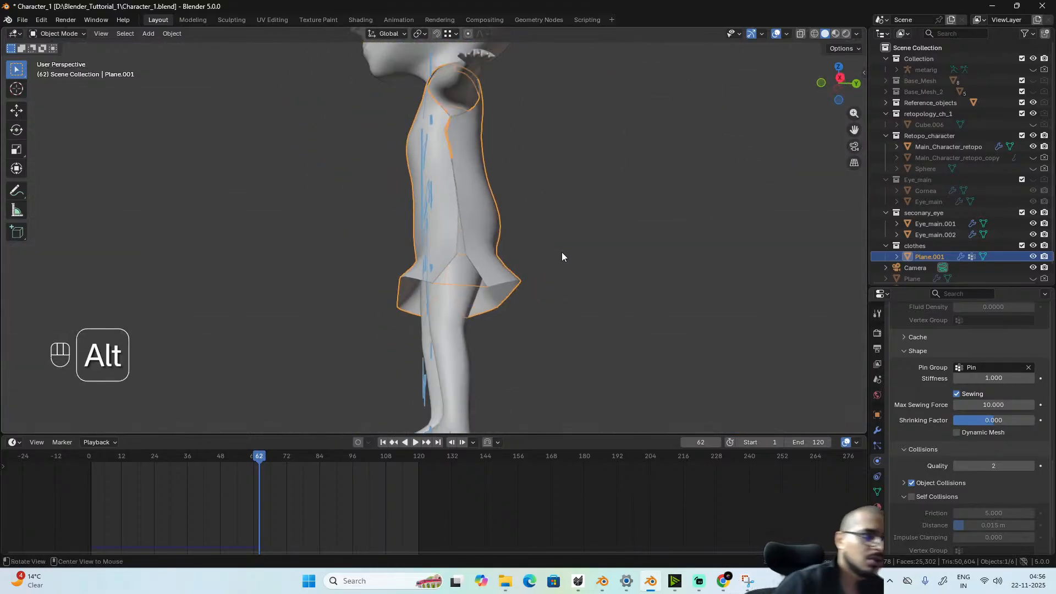
scroll(543, 264, up, 2)
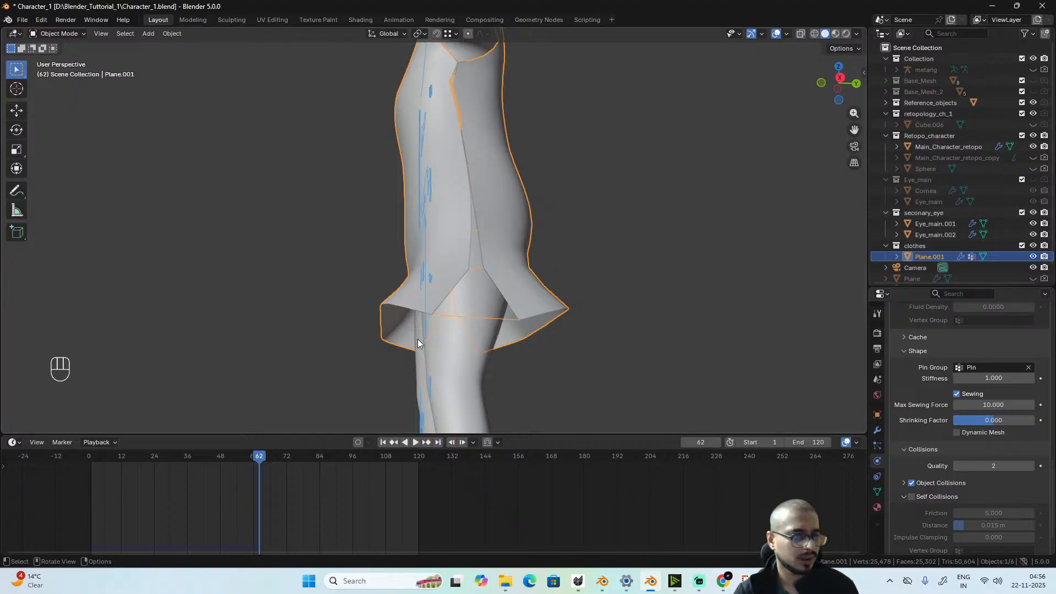
click(90, 456)
- In Edit Mode, select the front panel's neckline, shoulder, armhole, side and hem border edges and mark them as a seam
alt+middle_drag(551, 258, 530, 300)
scroll(531, 259, up, 2)
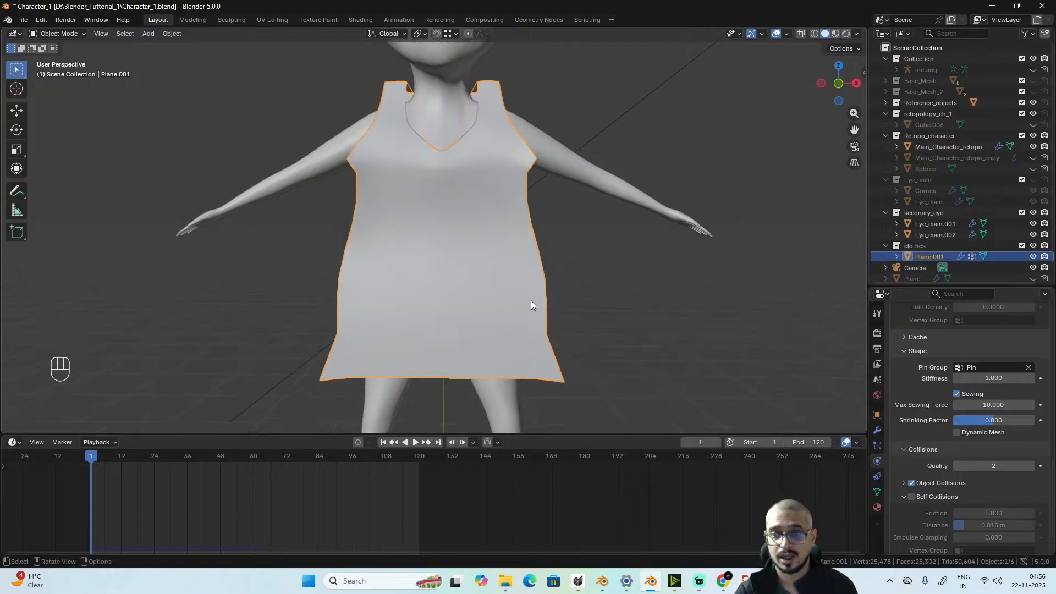
key(Tab)
alt+middle_drag(543, 220, 482, 324)
scroll(501, 267, up, 2)
alt+drag(460, 128, 470, 118)
key(2)
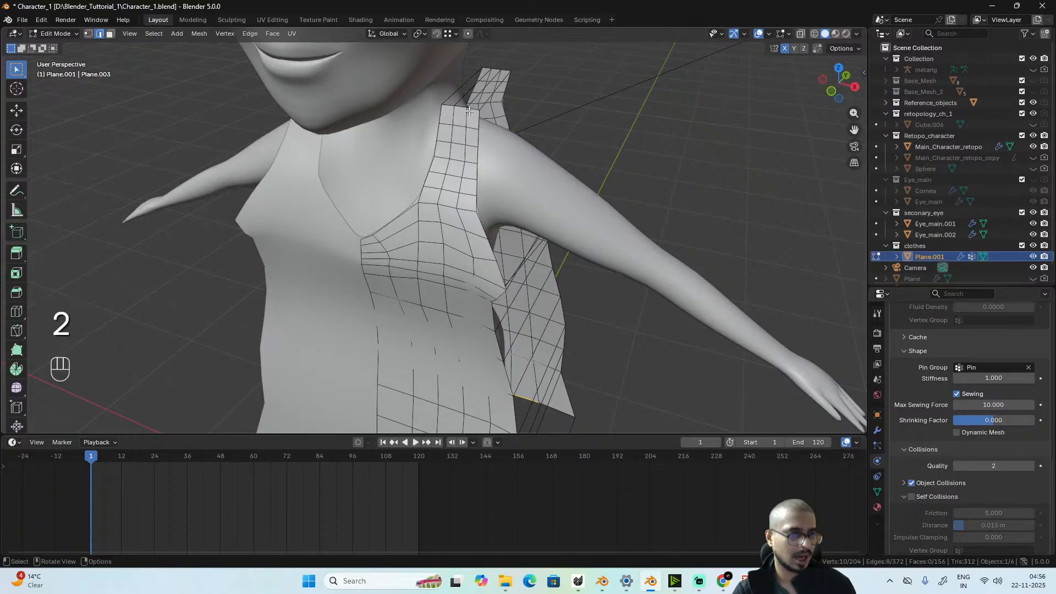
key(shift)
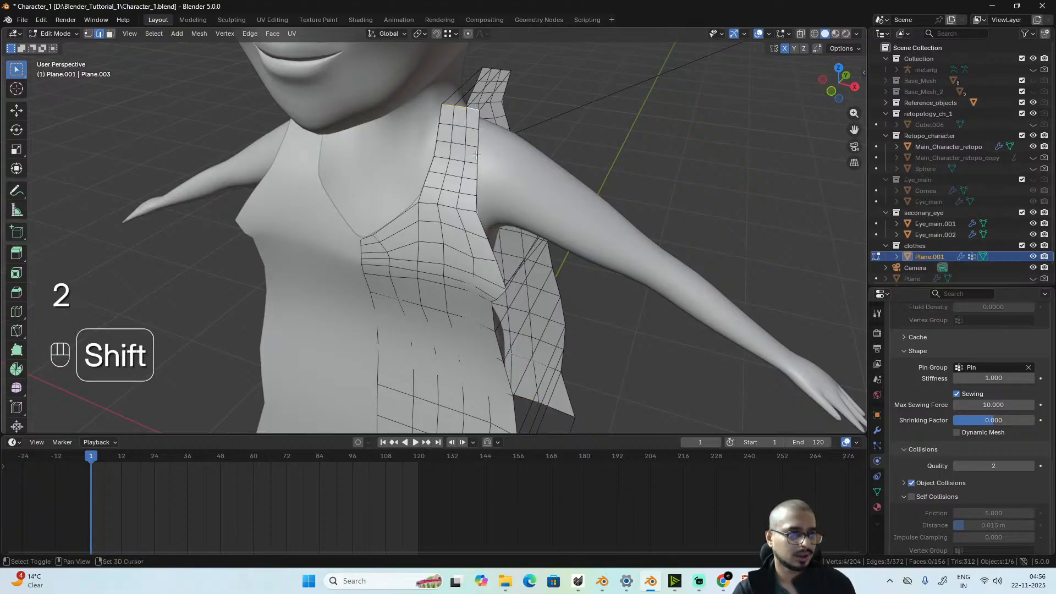
alt+shift+click(476, 155)
shift+middle_drag(476, 155, 655, 289)
right_click(658, 290)
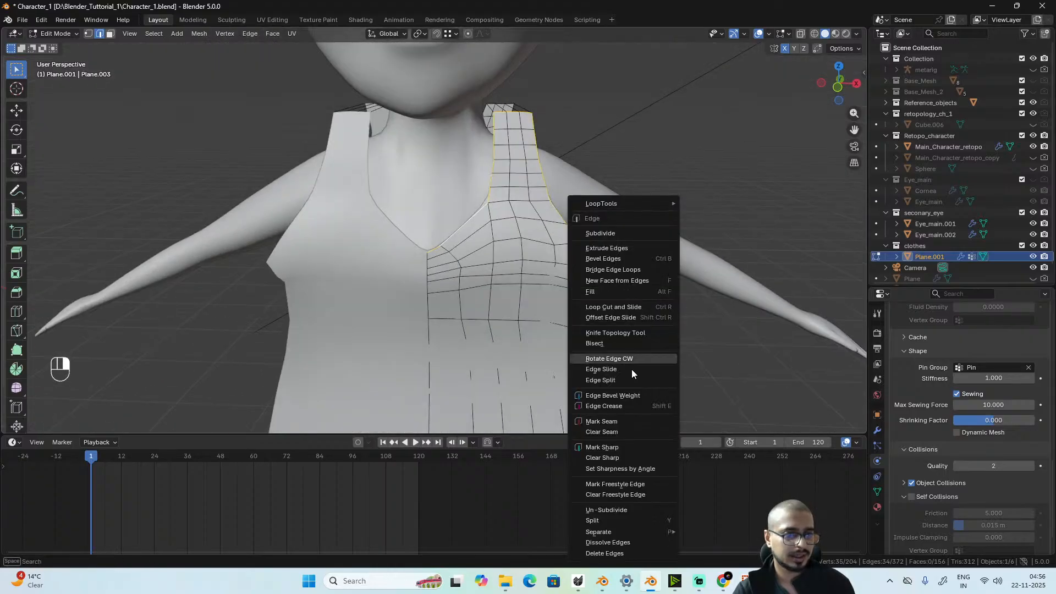
click(623, 421)
- Select the back panel's neckline, shoulder, armhole, side and hem border edges and mark them as a seam
middle_drag(637, 396, 394, 105)
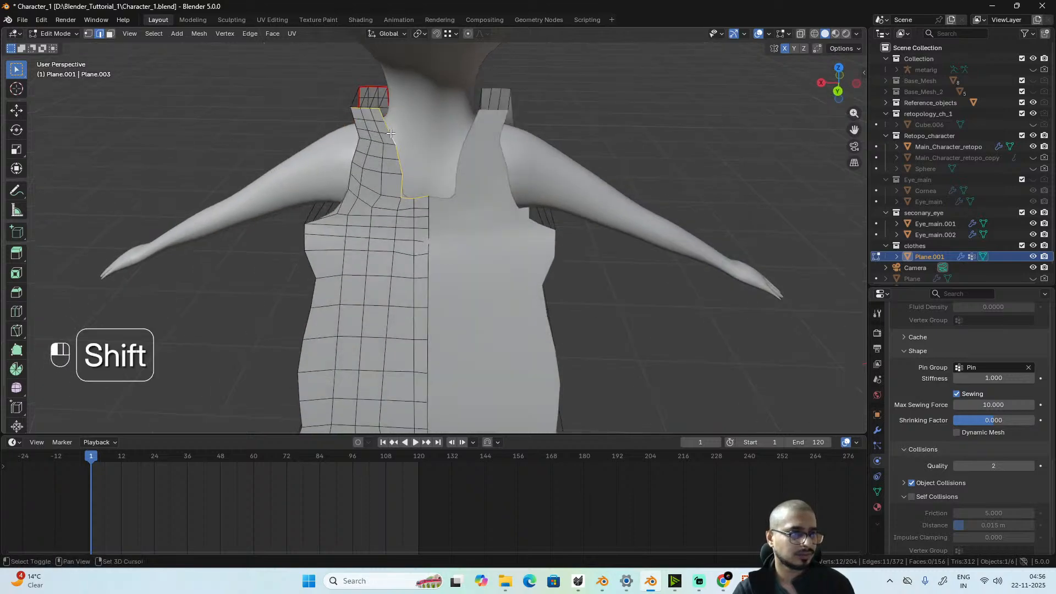
alt+shift+click(353, 171)
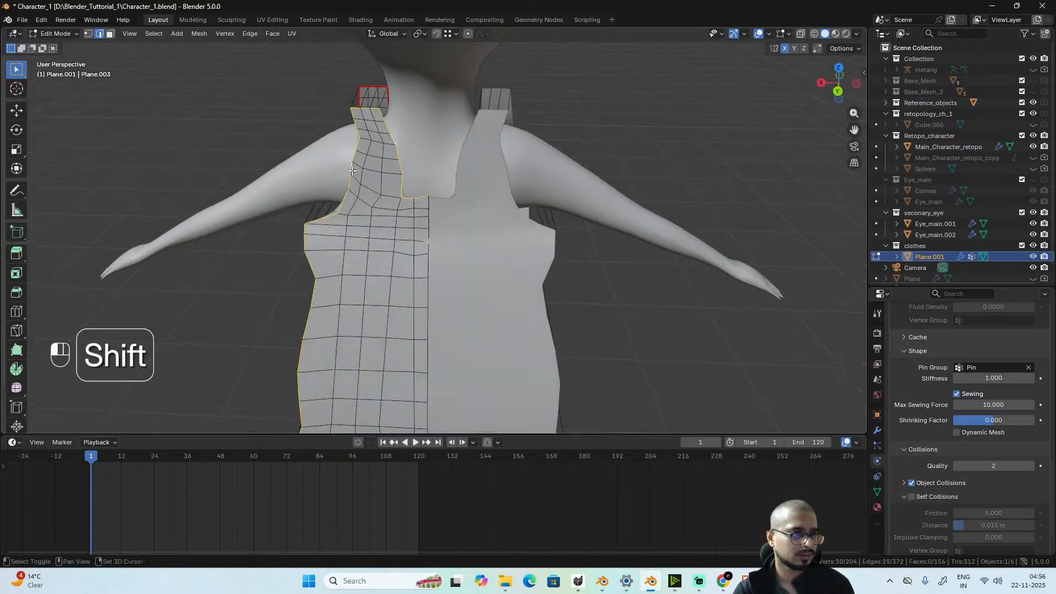
shift+middle_drag(452, 297, 477, 96)
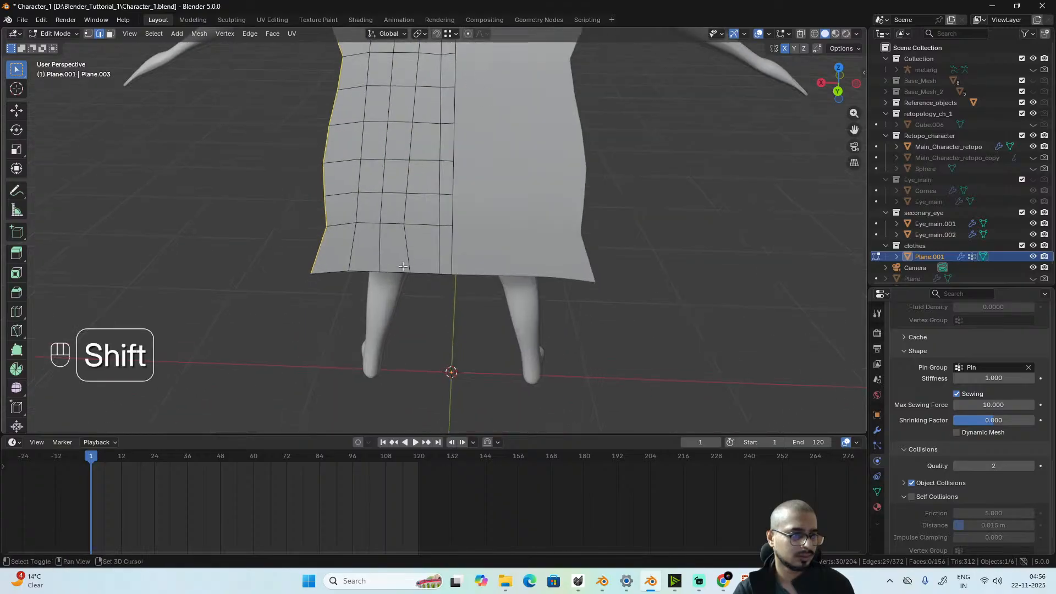
key(ctrl+z)
key(ctrl+z)
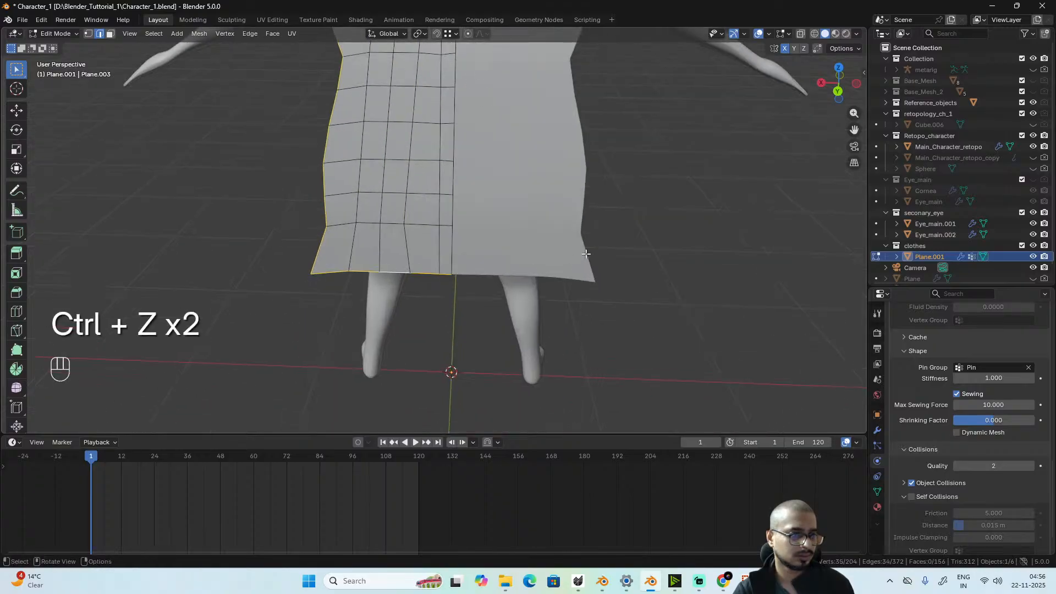
right_click(591, 254)
click(592, 254)
- Select the horizontal edge loops just above the front and back hems and raise them about 0.10 m along Z
scroll(550, 253, down, 3)
middle_drag(467, 236, 688, 237)
scroll(585, 264, up, 2)
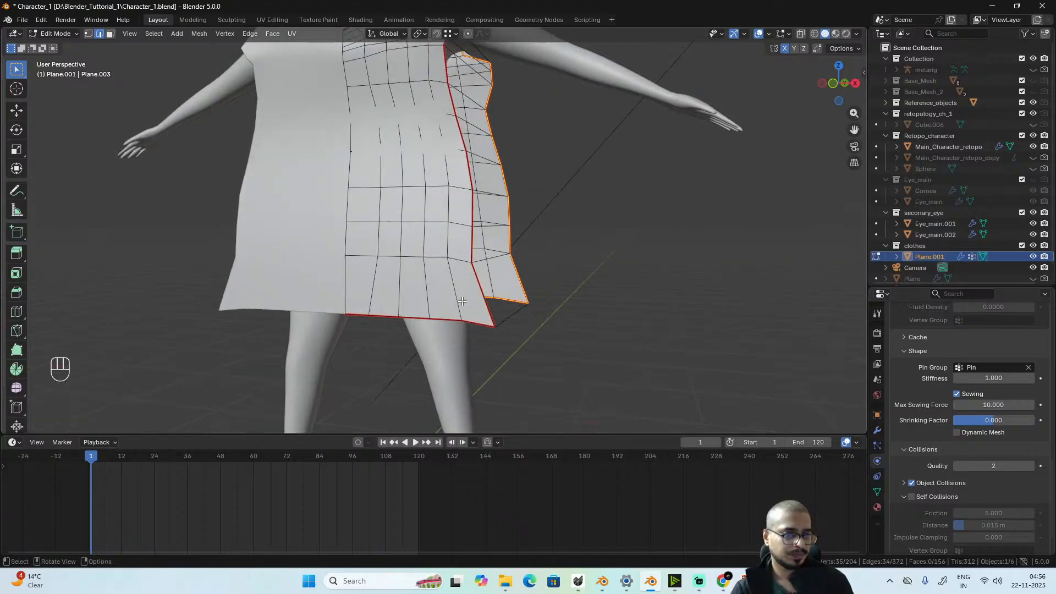
alt+middle_drag(506, 310, 464, 294)
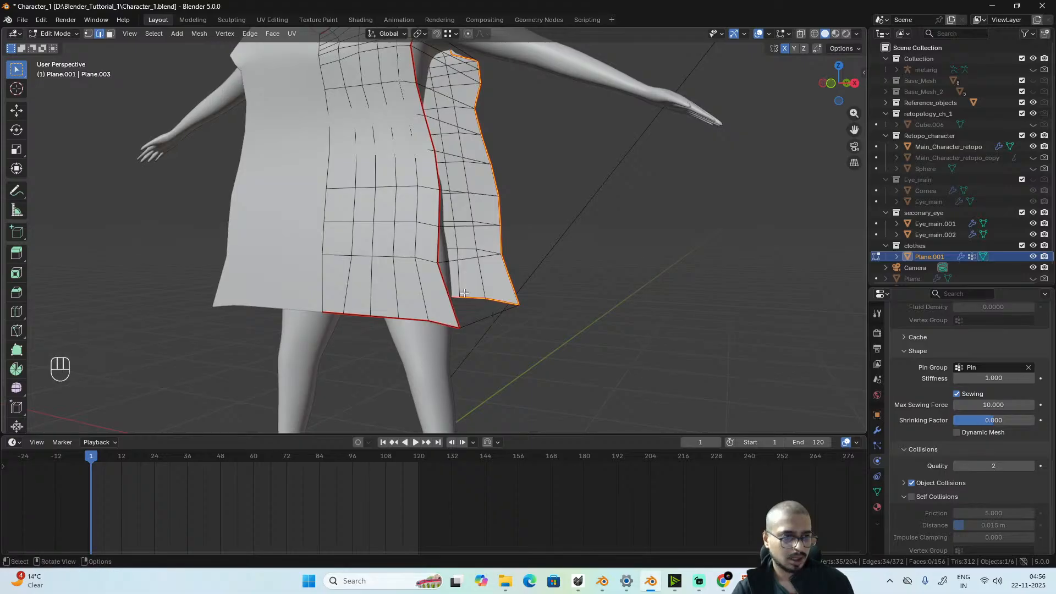
alt+click(431, 260)
shift+click(489, 250)
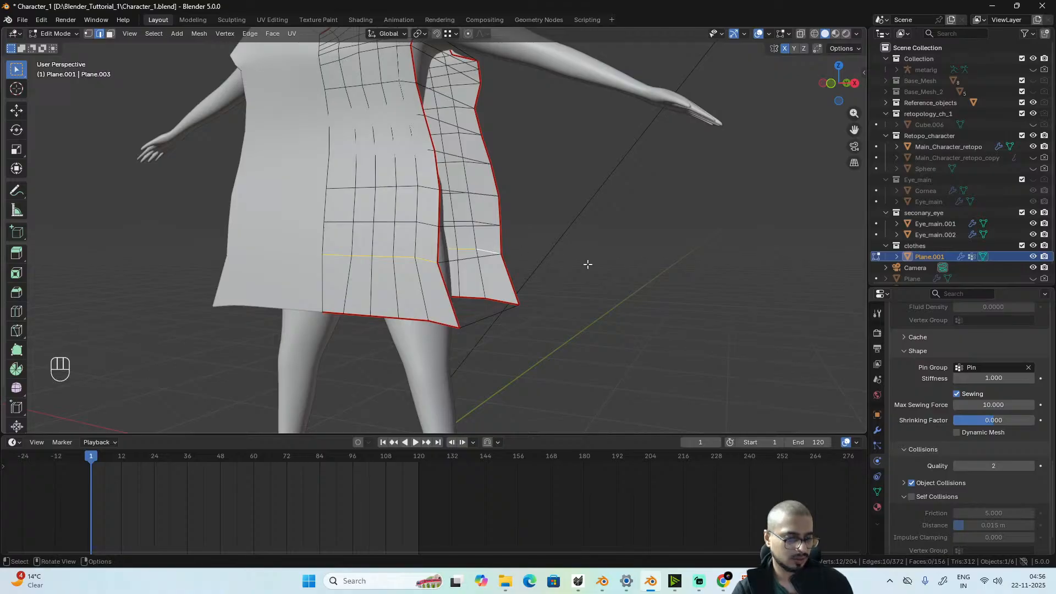
key(g)
key(z)
click(589, 247)
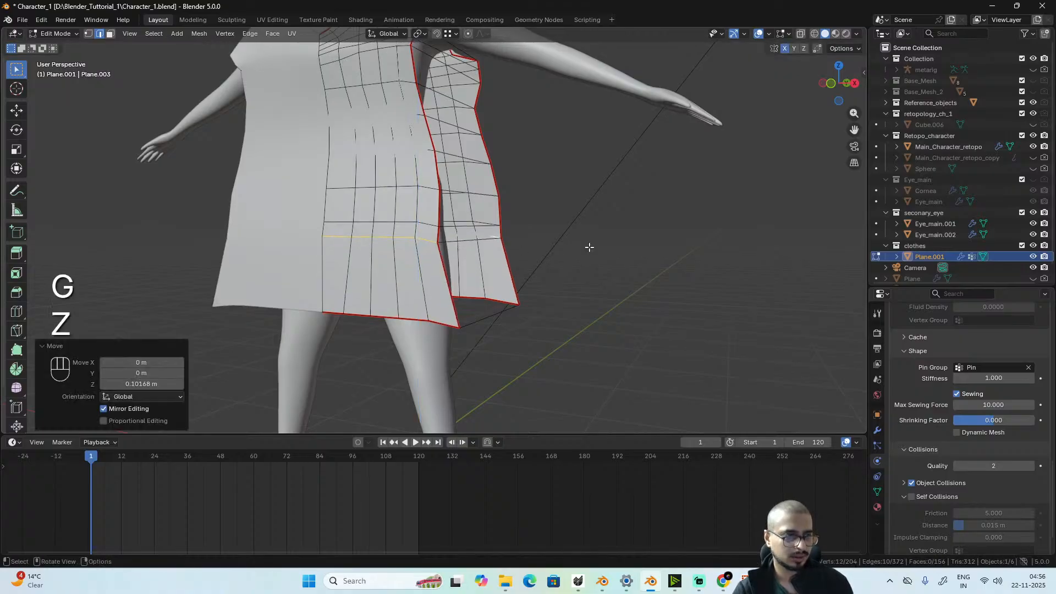
- Move the two outer side vertices of the raised loops outward about 0.21 m along X with proportional editing enabled
key(1)
click(438, 242)
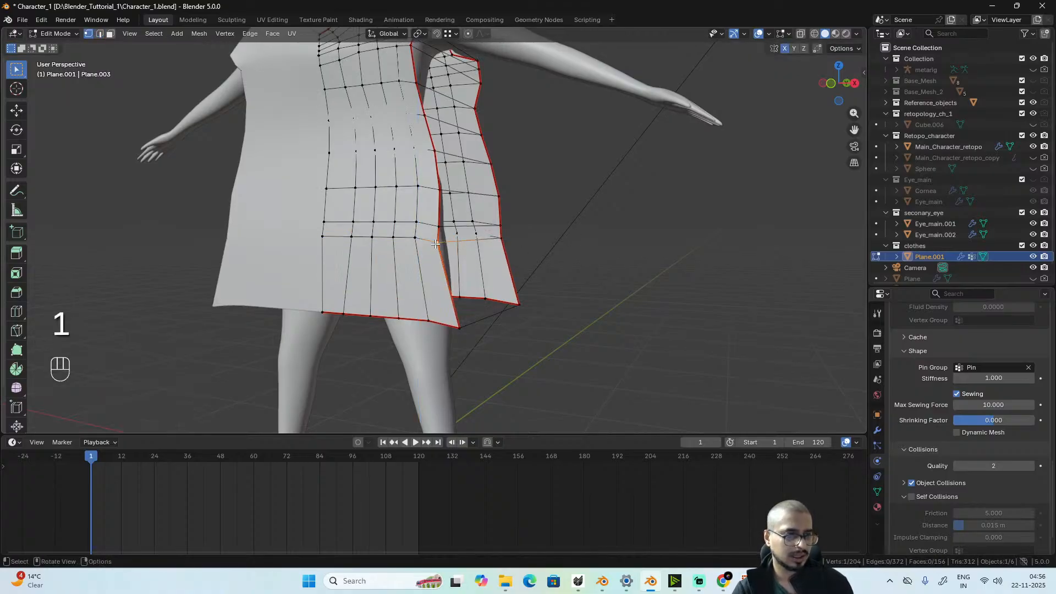
shift+click(502, 238)
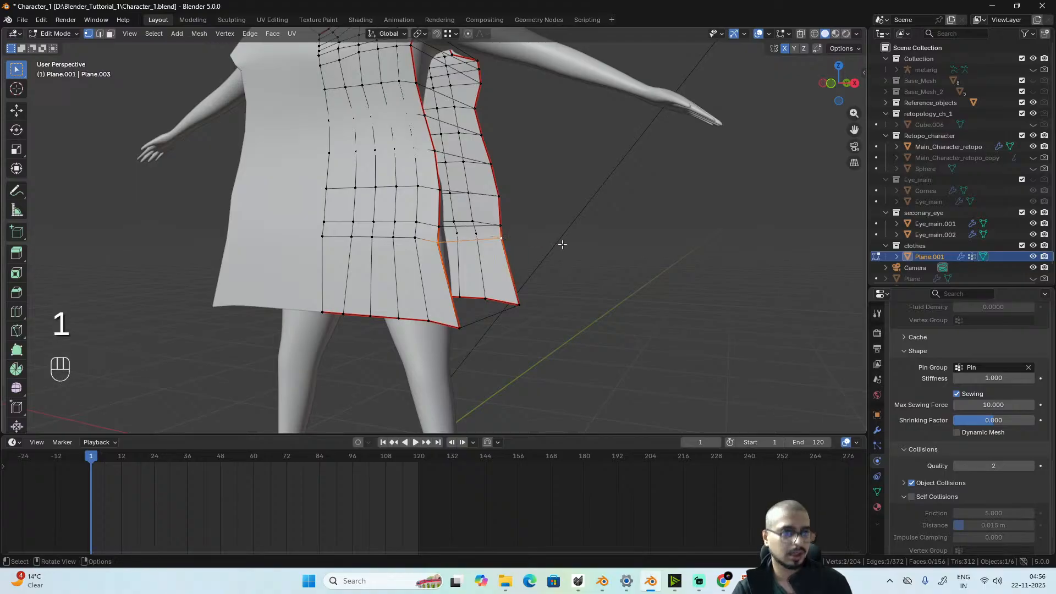
key(o)
key(g)
key(x)
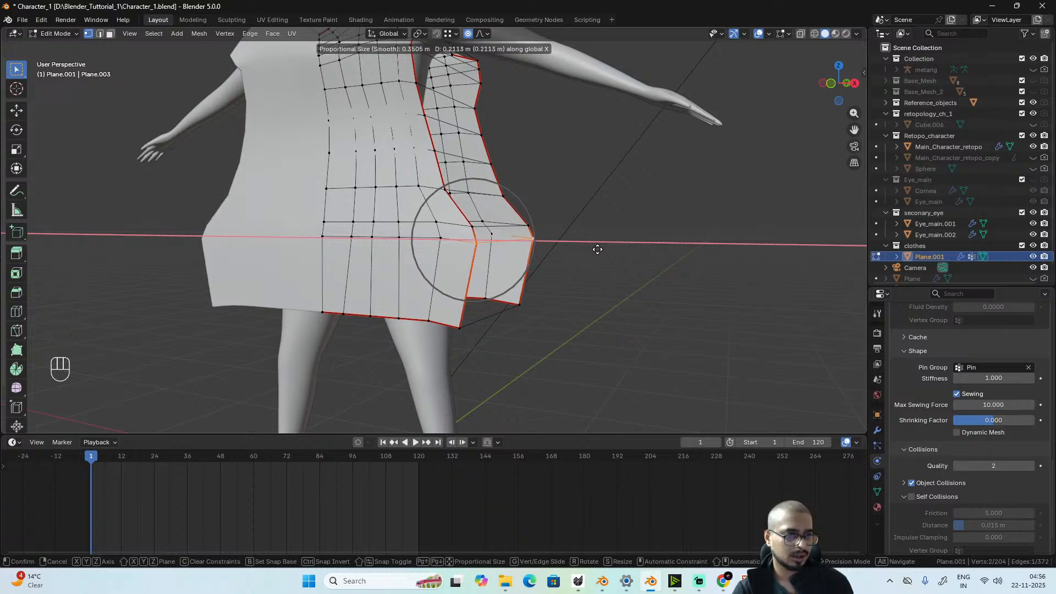
click(597, 250)
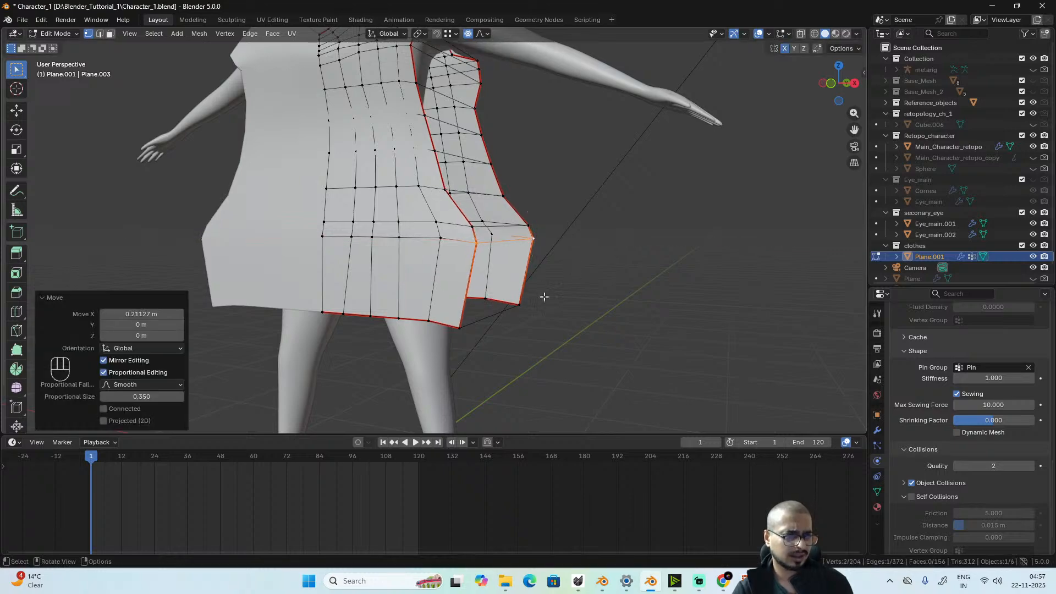
- Select the front and back hem corner vertices and move them outward about 0.21 m along X with proportional editing
mouse_move(544, 297)
alt+mouse_down()
mouse_move(568, 288)
mouse_move(542, 291)
alt+mouse_up()
click(473, 302)
shift+click(528, 295)
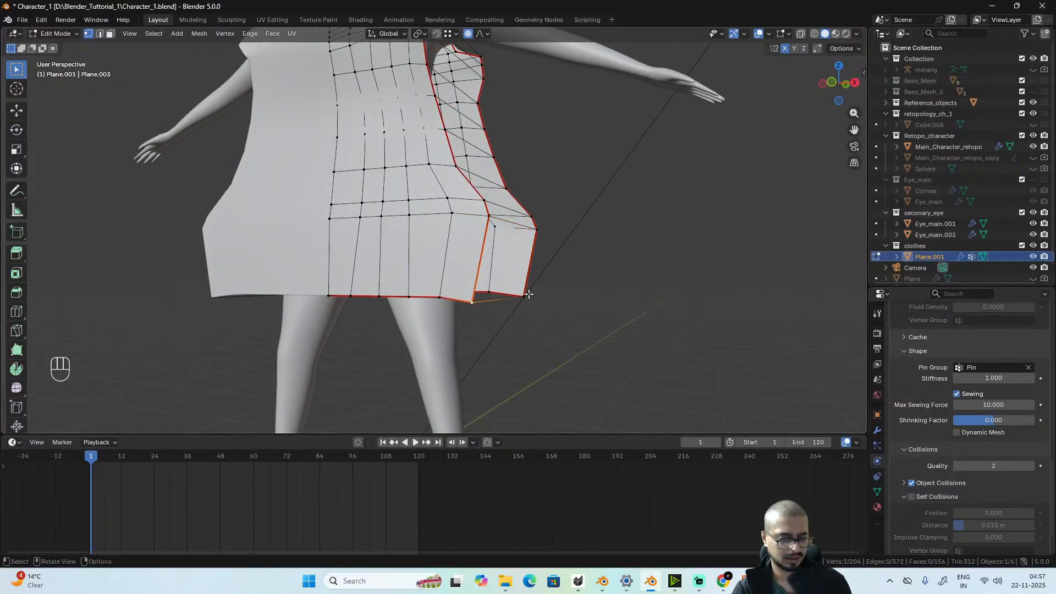
key(g)
key(x)
right_click(543, 292)
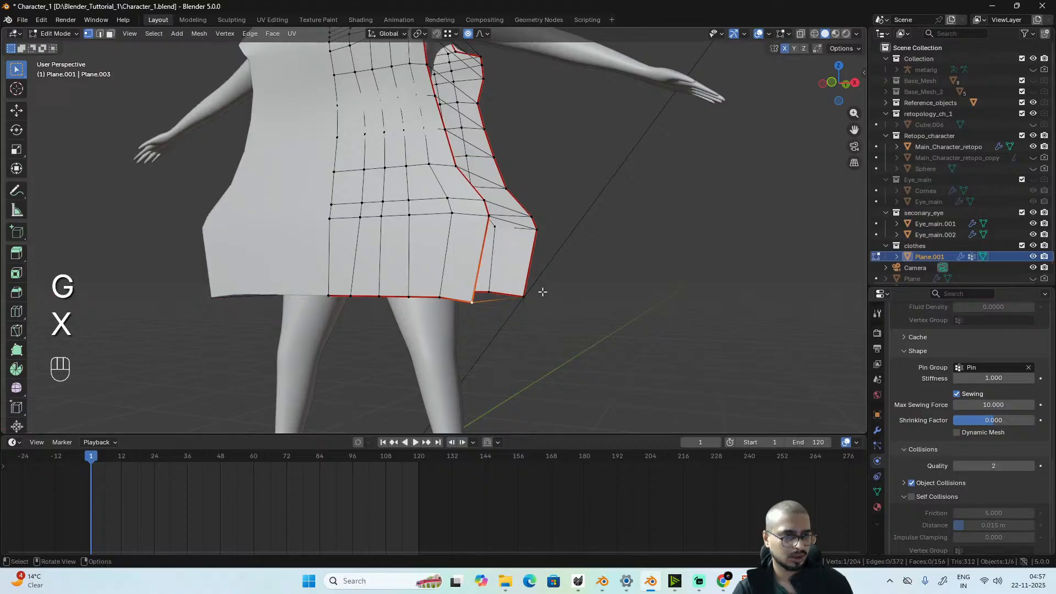
key(g)
key(x)
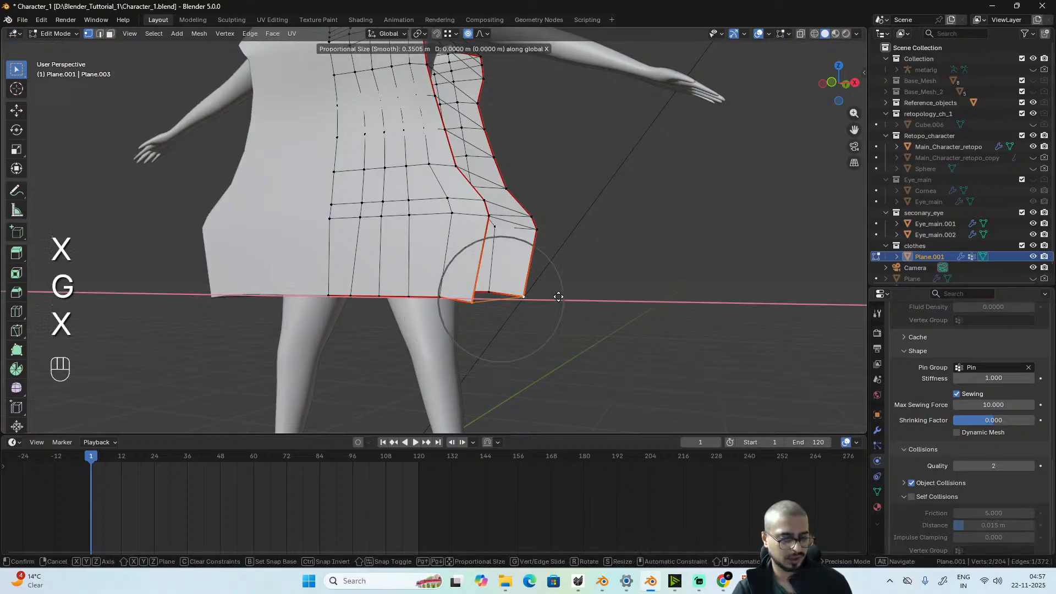
click(596, 290)
middle_drag(596, 289, 482, 290)
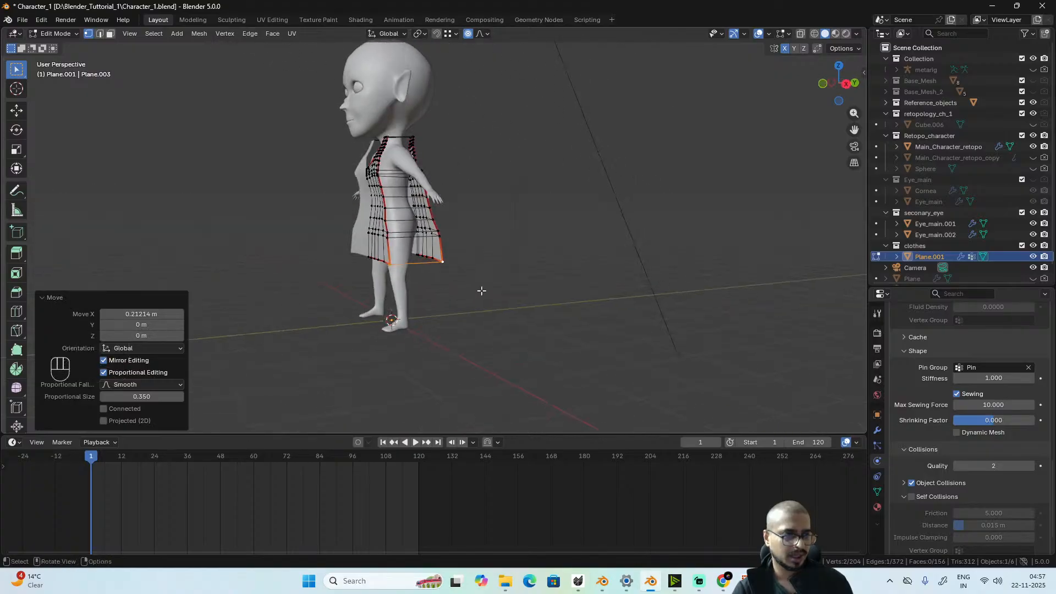
- Return to Object Mode, play the cloth simulation, examine the draped hem up close, and return to frame 1
key(Tab)
middle_drag(345, 272, 406, 321)
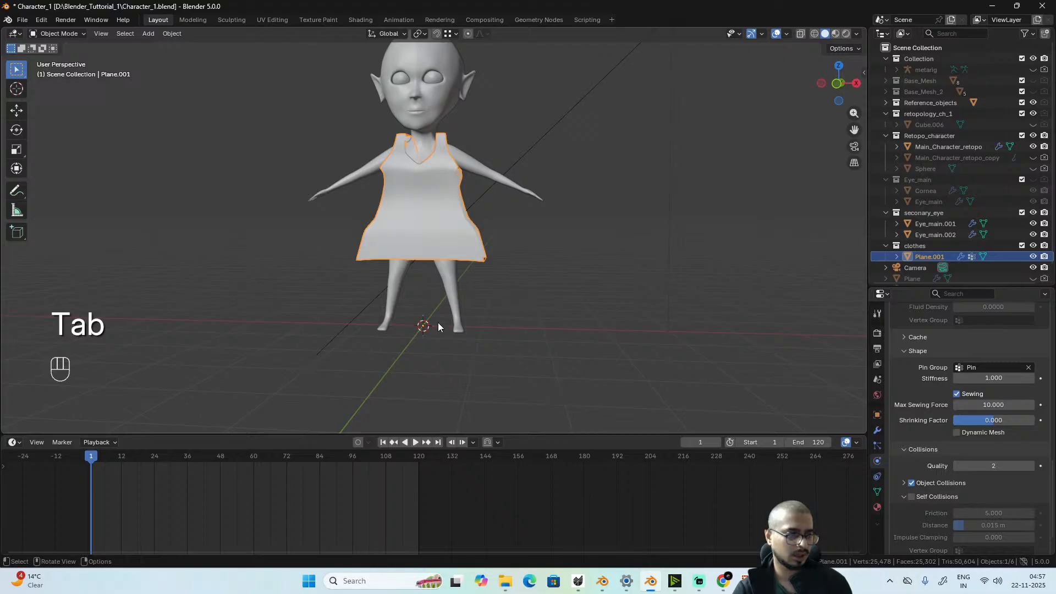
key(space)
key(space)
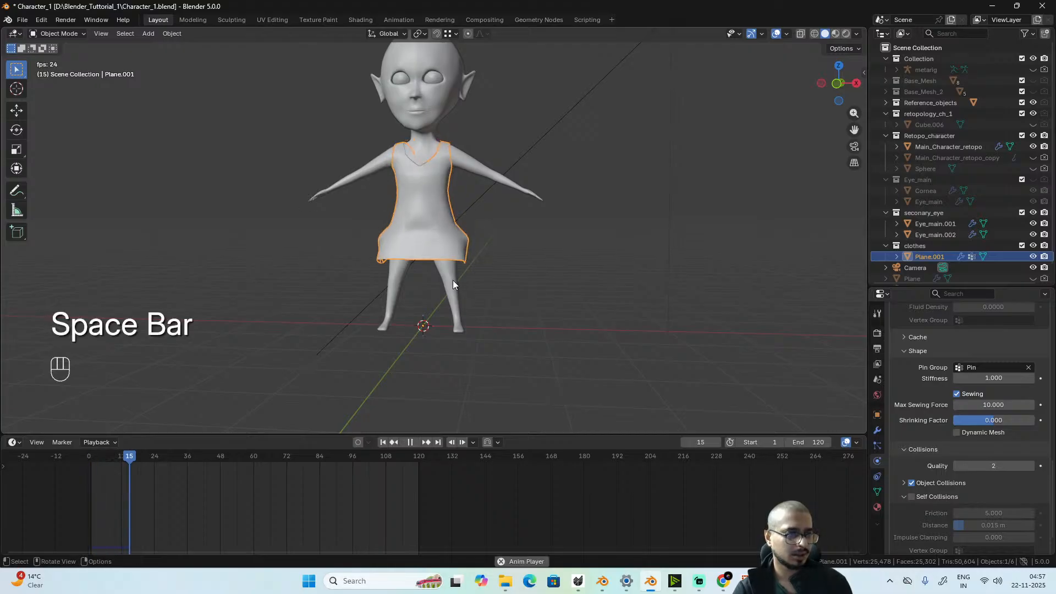
alt+middle_drag(454, 284, 394, 300)
scroll(412, 343, up, 5)
click(92, 454)
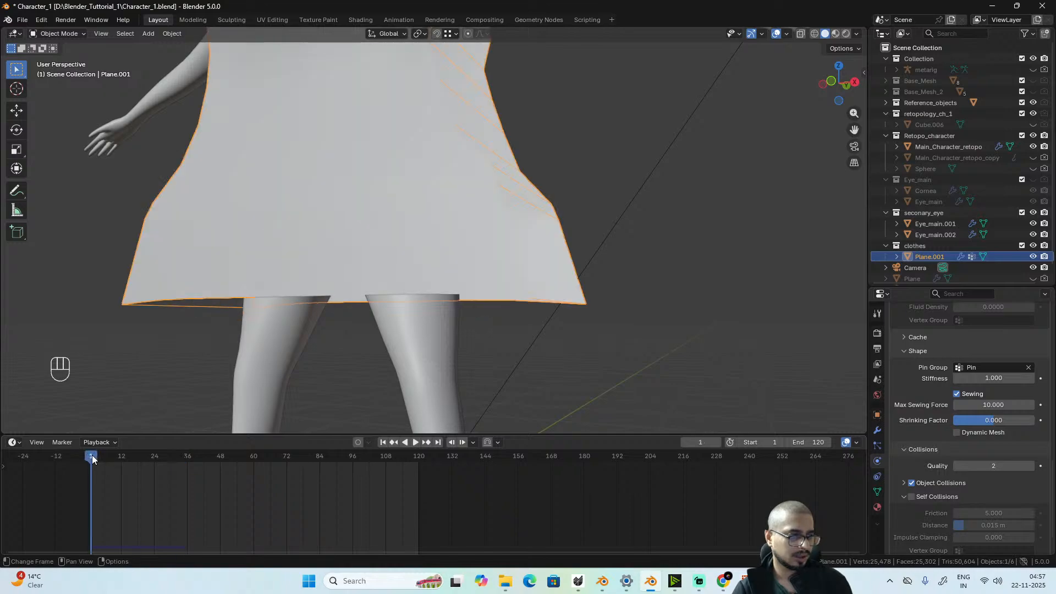
- In Edit Mode, move the front and back hem corner vertices a further 0.24 m or so outward along X
alt+middle_drag(539, 290, 387, 356)
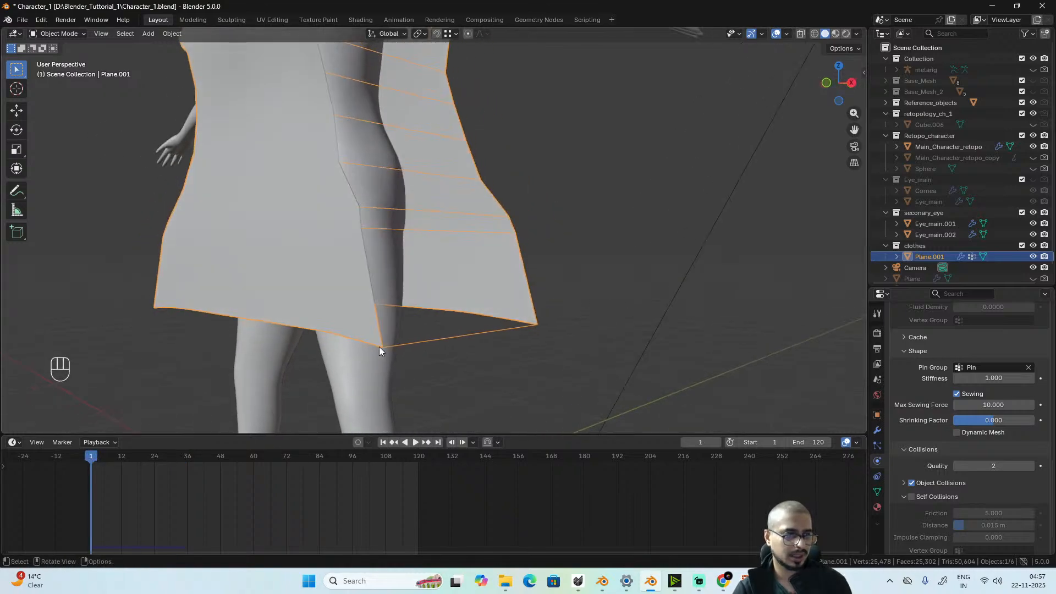
key(Tab)
shift+click(552, 328)
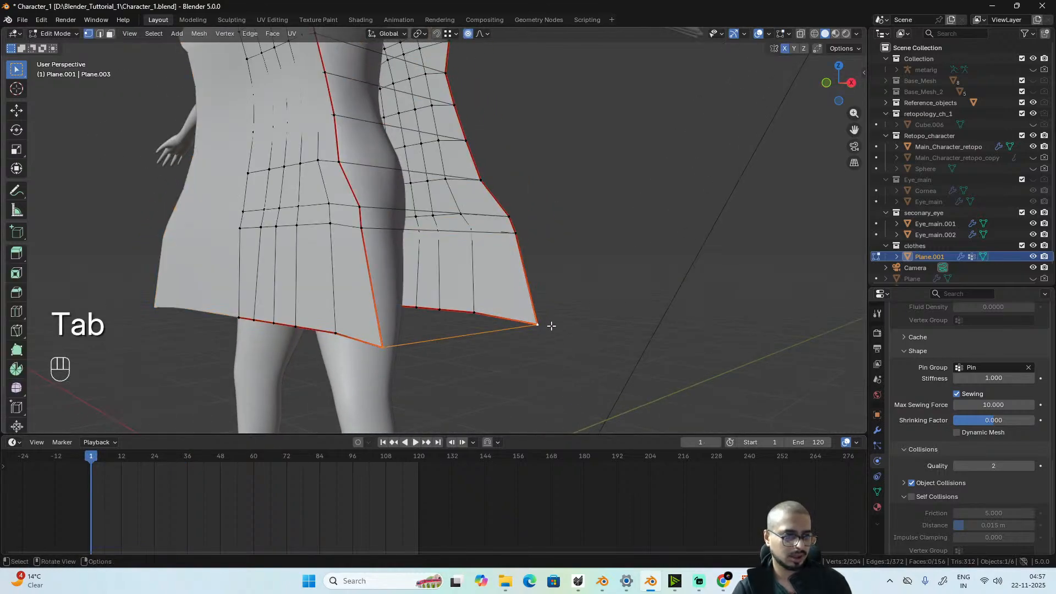
key(g)
key(x)
click(606, 336)
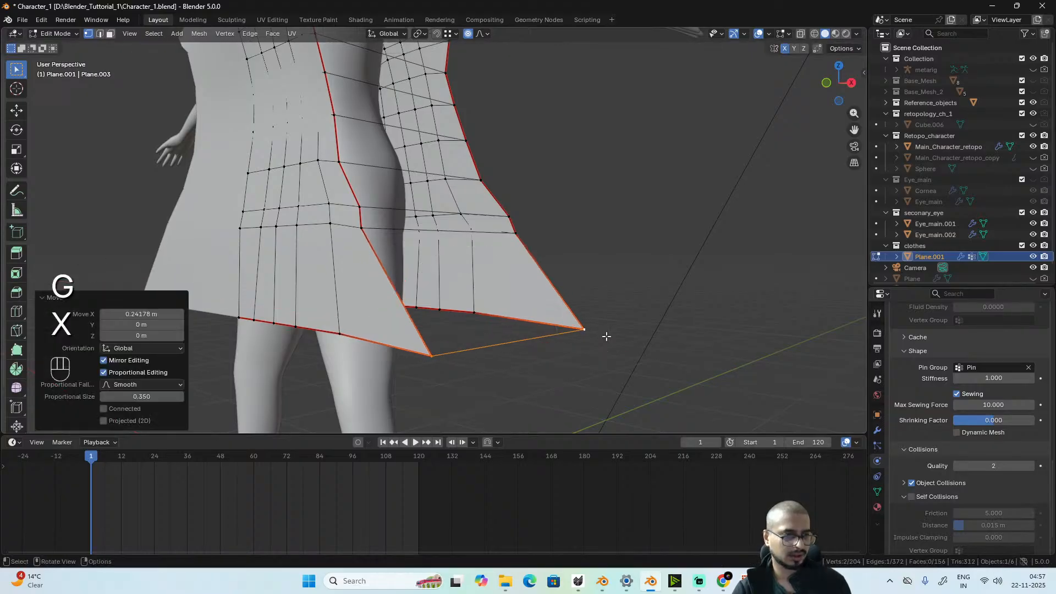
- Play the cloth simulation in Object Mode to about frame 22 and examine the drape of the side corners
key(Tab)
key(space)
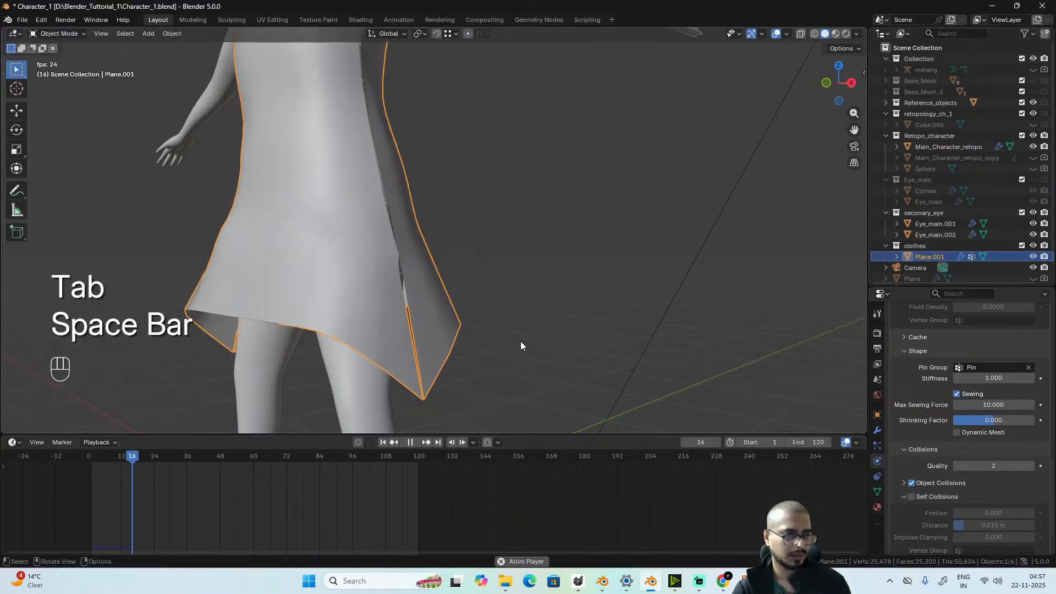
key(space)
scroll(522, 346, down, 5)
alt+middle_drag(450, 330, 530, 315)
- In Edit Mode, raise the front and back hem corner vertices about 0.32 m along Z
key(Tab)
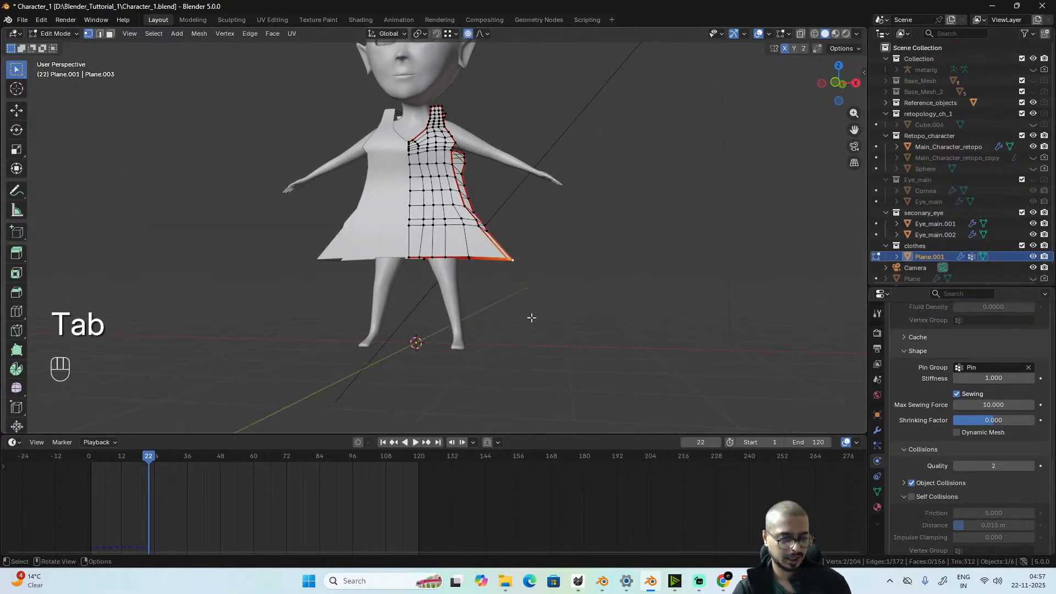
key(g)
key(z)
click(538, 293)
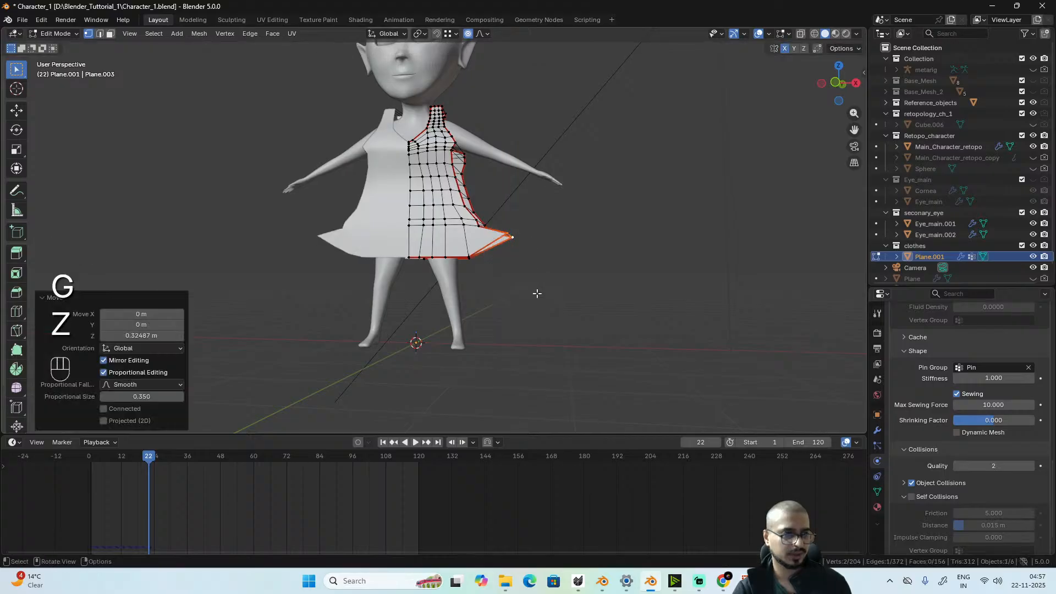
- Play the cloth simulation with the raised hem corners, go back to Edit Mode, and rewind the timeline to frame 0
key(Tab)
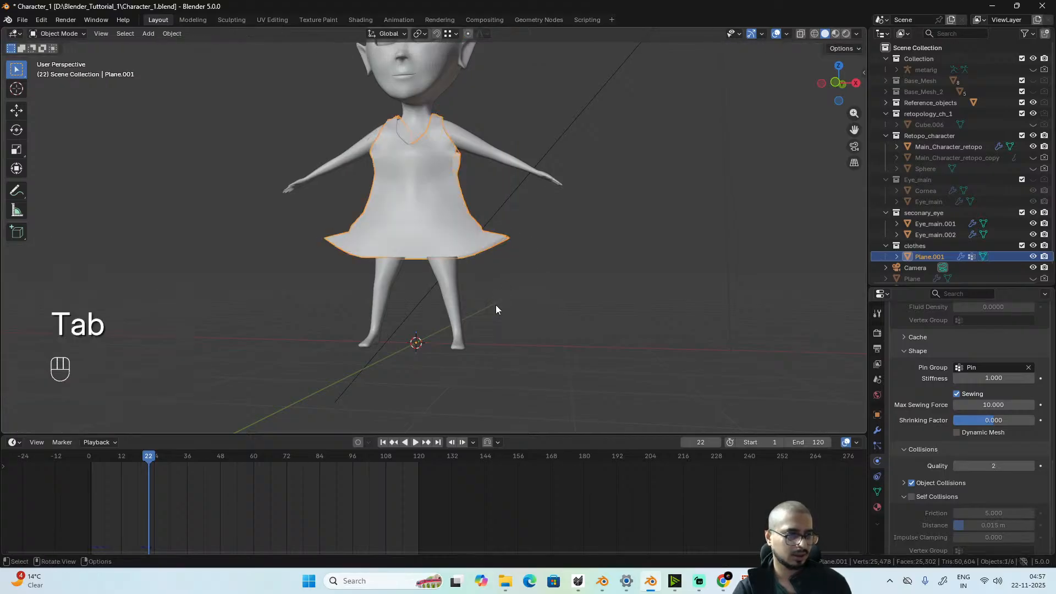
key(space)
key(Tab)
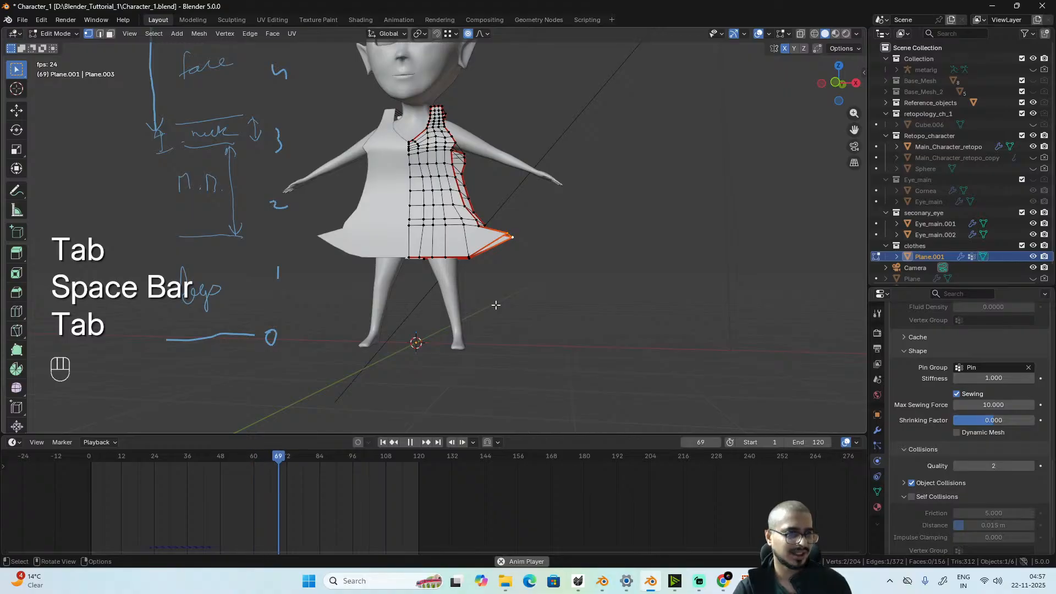
key(space)
click(89, 457)
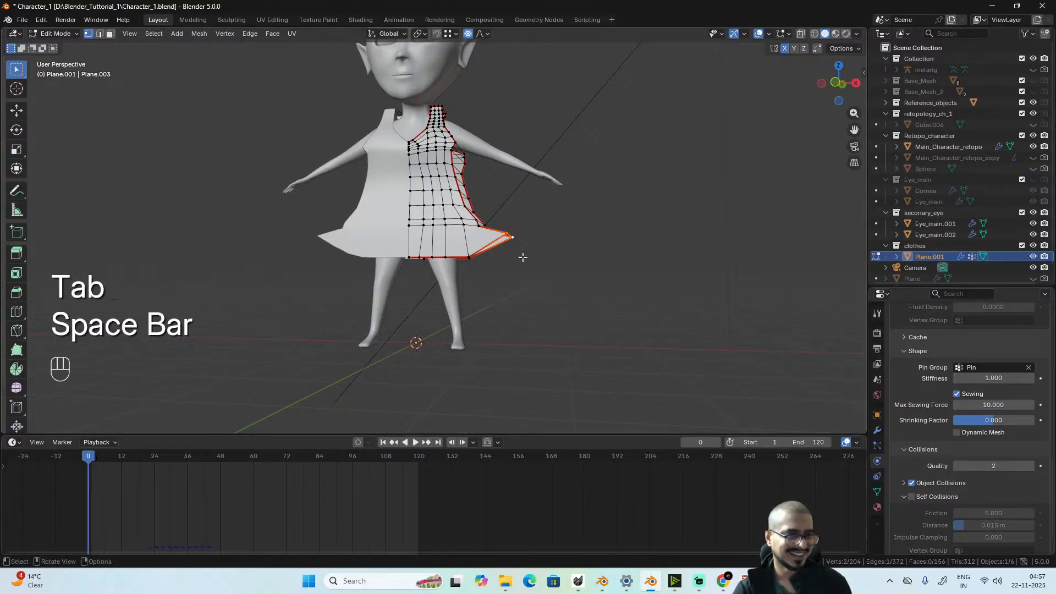
- Lower the front and back hem corner vertices slightly along Z, close to the level of the rest of the hem
scroll(523, 257, up, 2)
key(g)
key(z)
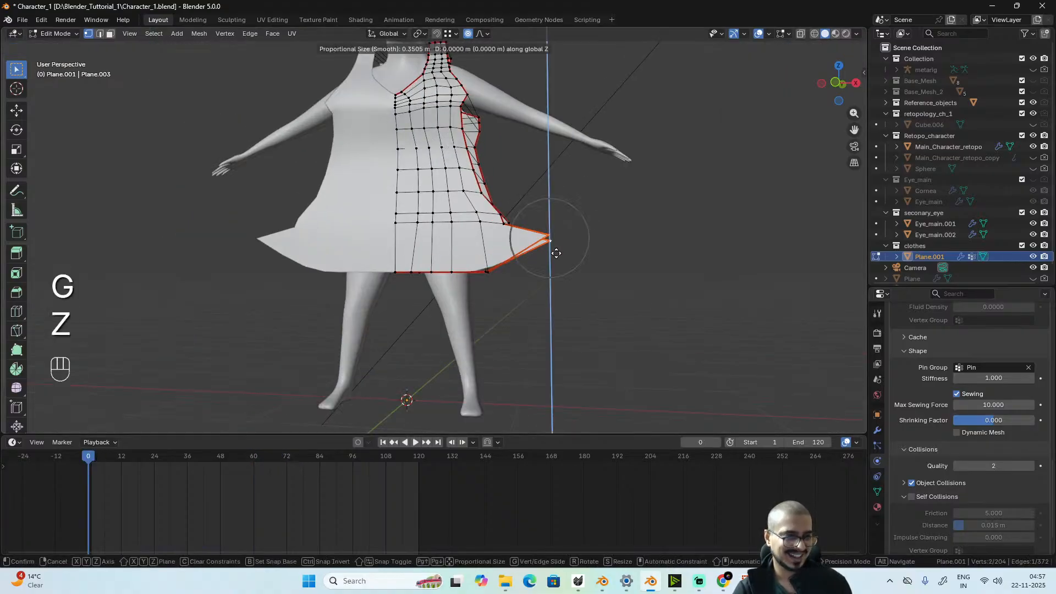
click(549, 270)
- Play the cloth simulation in Object Mode to about frame 23 and view the whole dress from the front
key(Tab)
key(space)
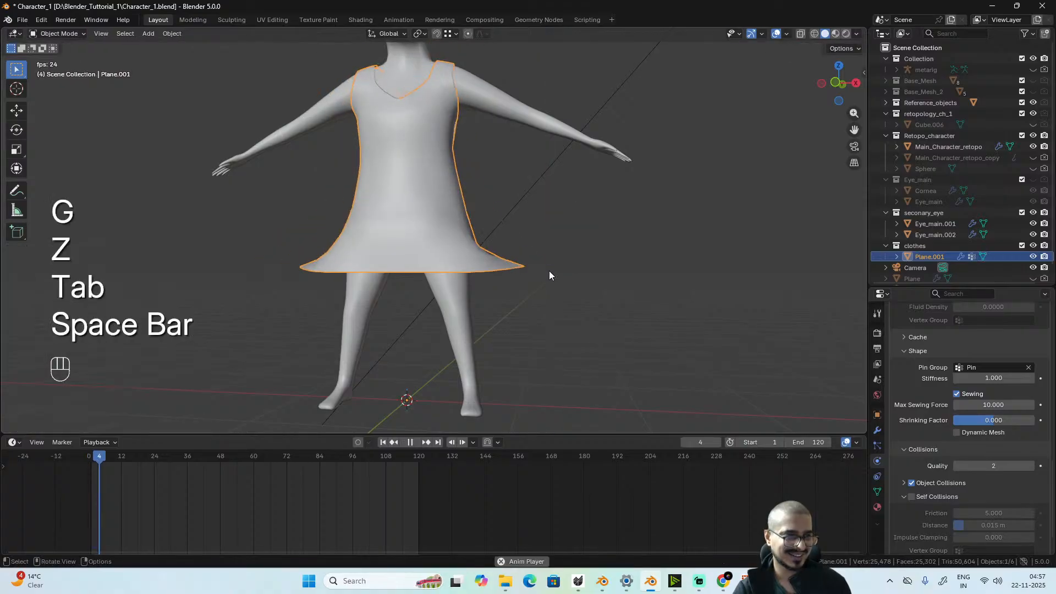
key(space)
alt+middle_drag(548, 283, 591, 295)
scroll(616, 294, down, 4)
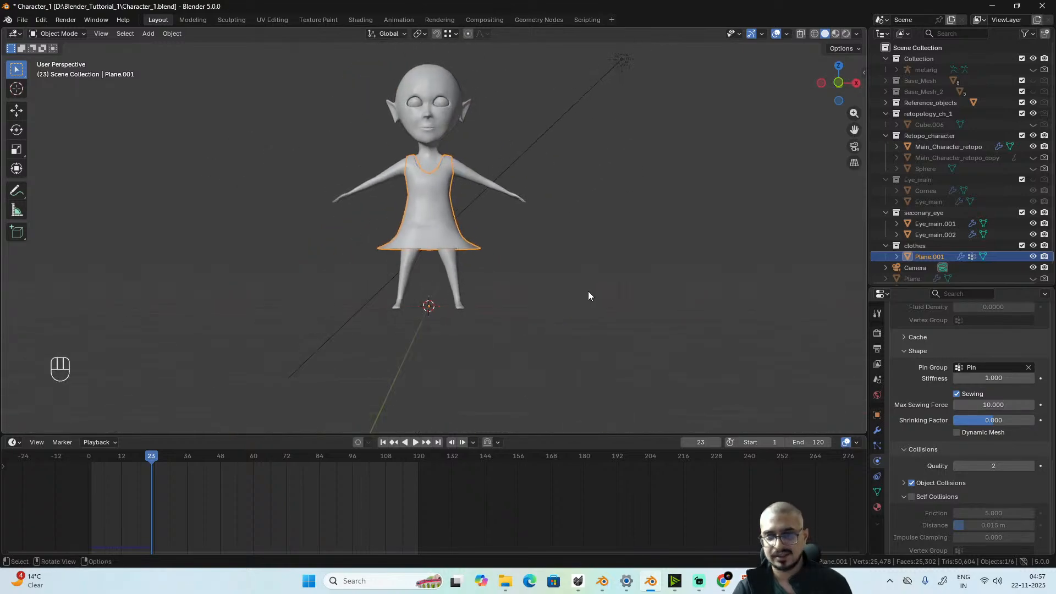
- Examine the simulated dress on the character at frame 23, checking the hem, armholes and side gaps from the front and side
scroll(589, 295, up, 3)
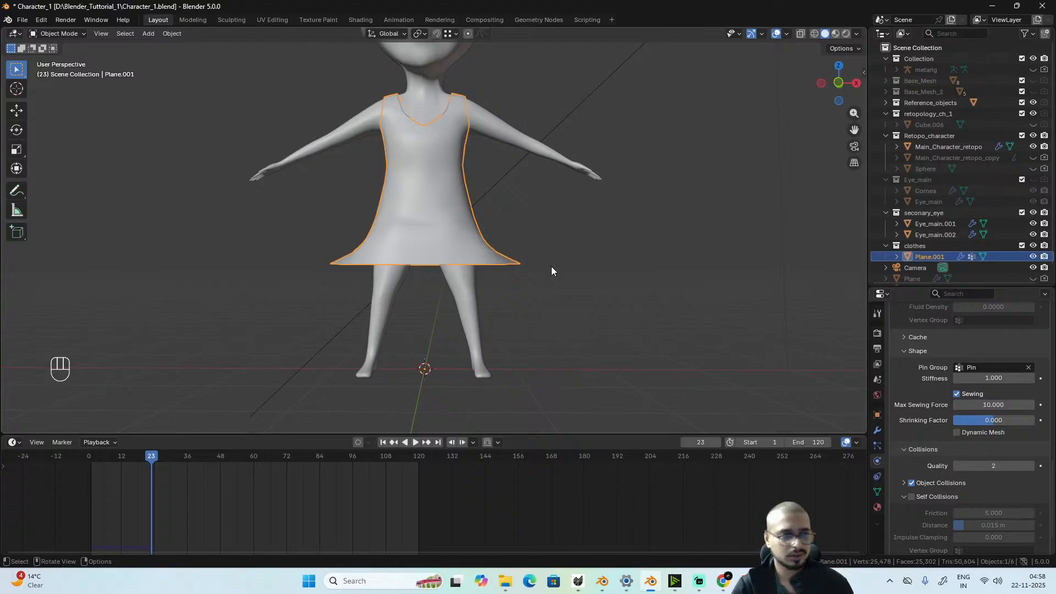
scroll(551, 267, down, 4)
scroll(593, 317, up, 6)
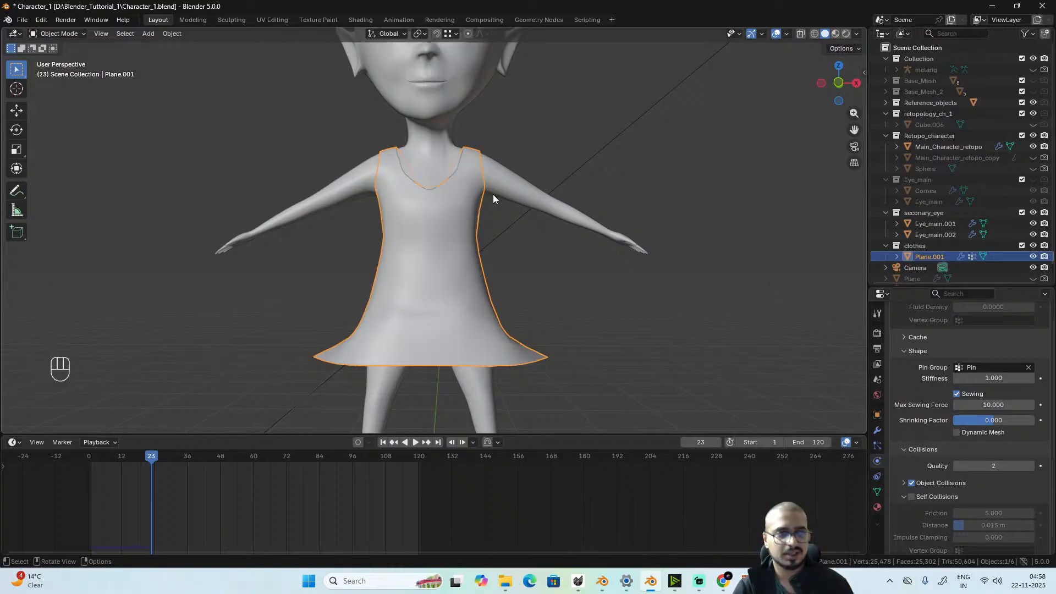
scroll(542, 287, down, 4)
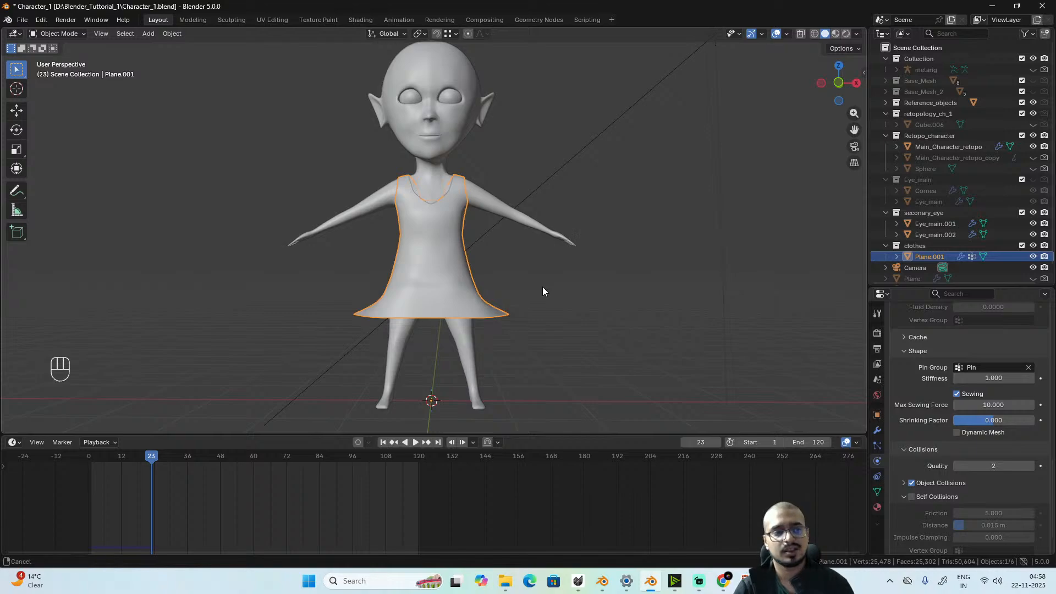
middle_drag(542, 286, 547, 302)
scroll(547, 302, up, 3)
scroll(548, 303, up, 1)
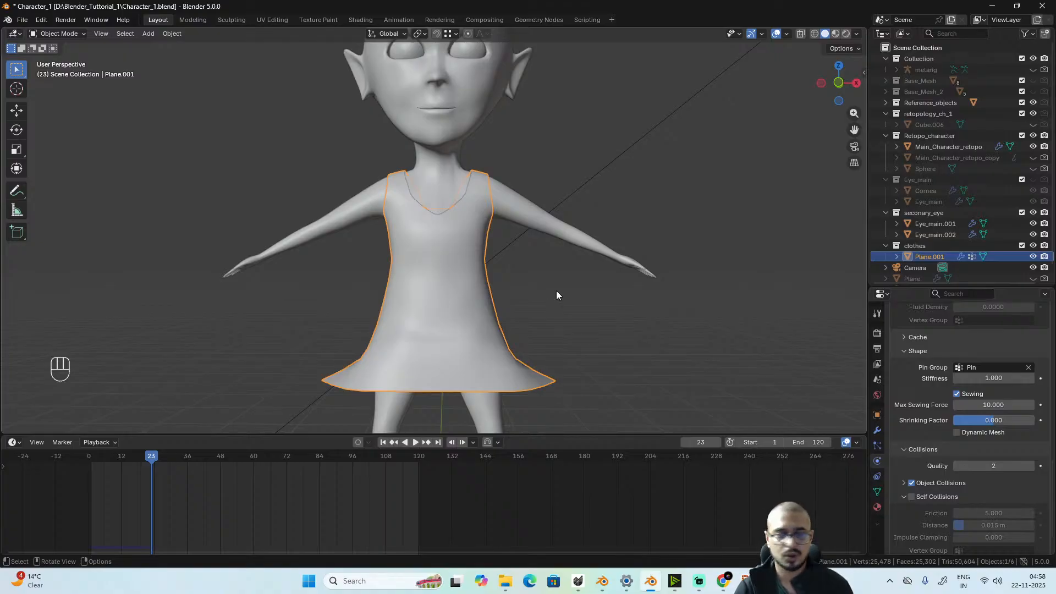
scroll(591, 258, up, 3)
middle_drag(591, 257, 540, 269)
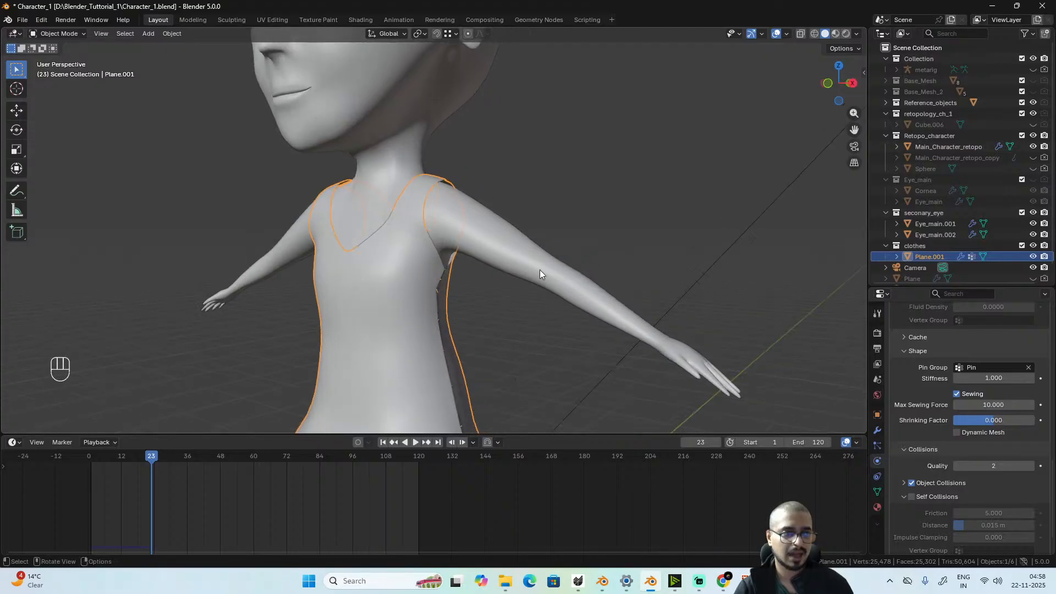
mouse_move(438, 264)
alt+middle_down()
mouse_move(406, 262)
mouse_move(448, 259)
mouse_move(437, 274)
mouse_move(527, 275)
mouse_move(450, 253)
alt+middle_up()
scroll(435, 262, down, 3)
scroll(529, 278, up, 3)
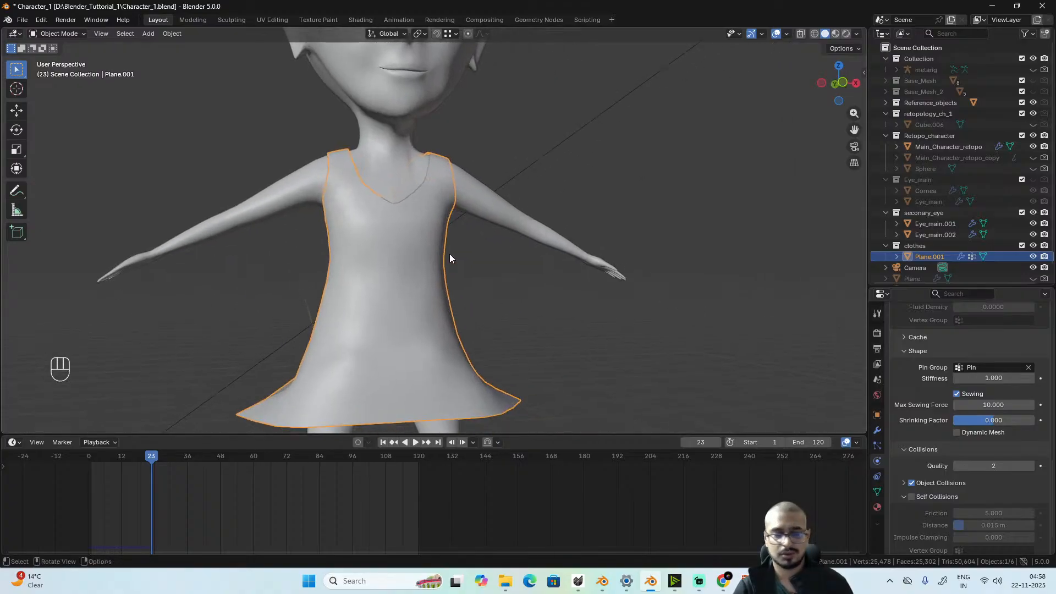
scroll(449, 259, down, 4)
mouse_move(473, 333)
alt+middle_down()
mouse_move(467, 374)
mouse_move(452, 292)
mouse_move(286, 319)
mouse_move(310, 333)
mouse_move(431, 310)
mouse_move(464, 280)
mouse_move(467, 236)
mouse_move(456, 338)
alt+middle_up()
scroll(454, 336, up, 5)
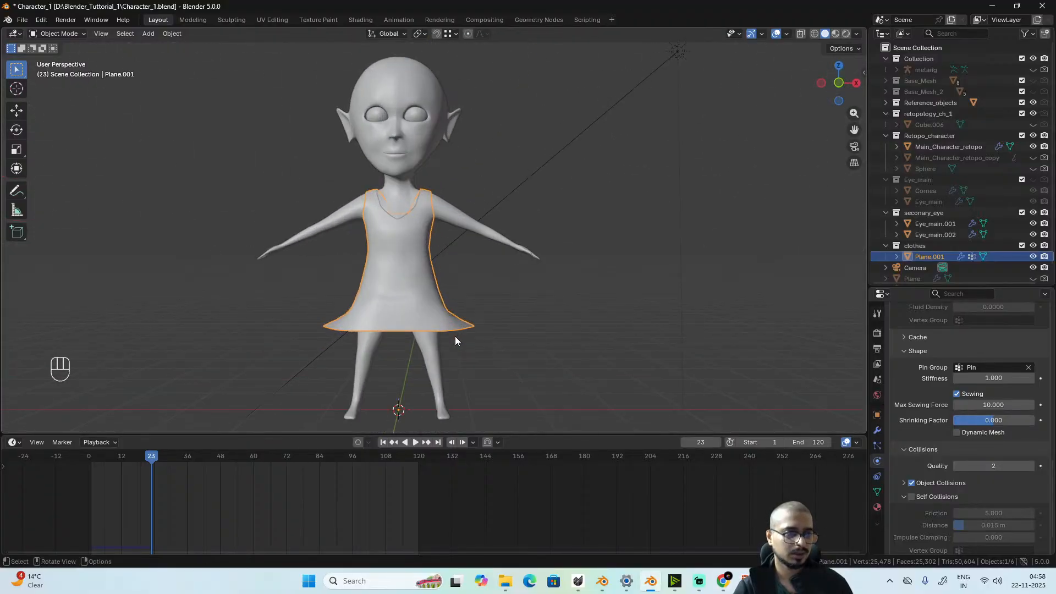
scroll(454, 336, up, 2)
scroll(454, 336, down, 4)
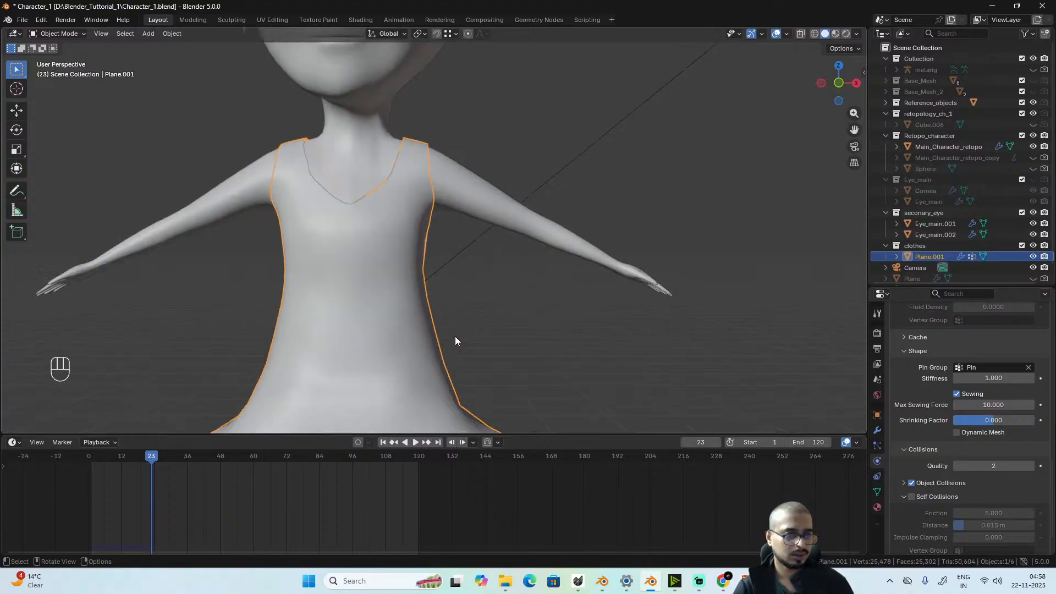
scroll(435, 330, up, 2)
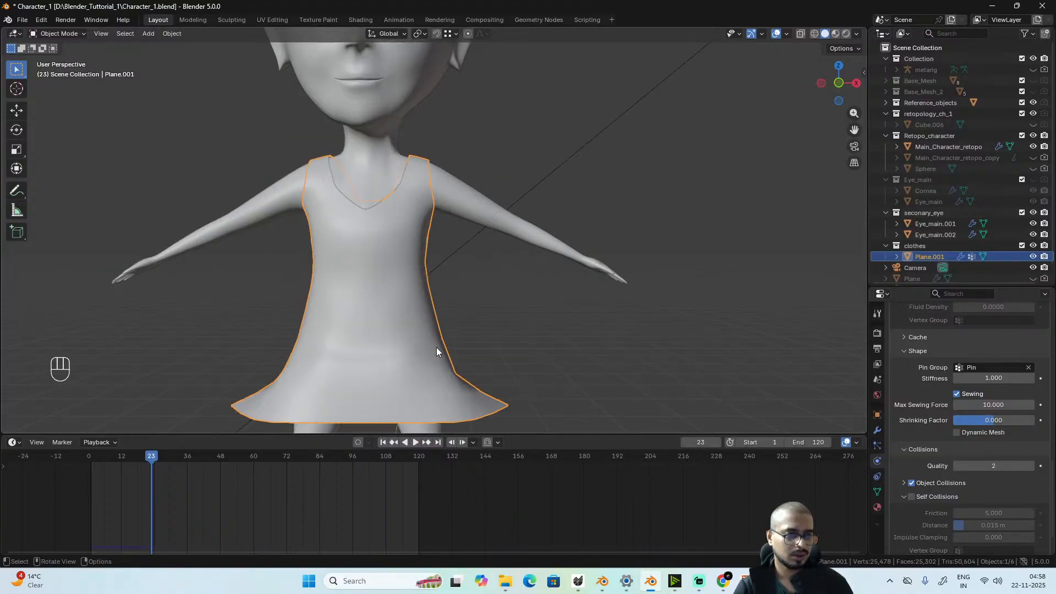
- In Edit Mode, move the front and back side vertices just above the hem corners outward about 0.15 m along X with proportional editing
key(Tab)
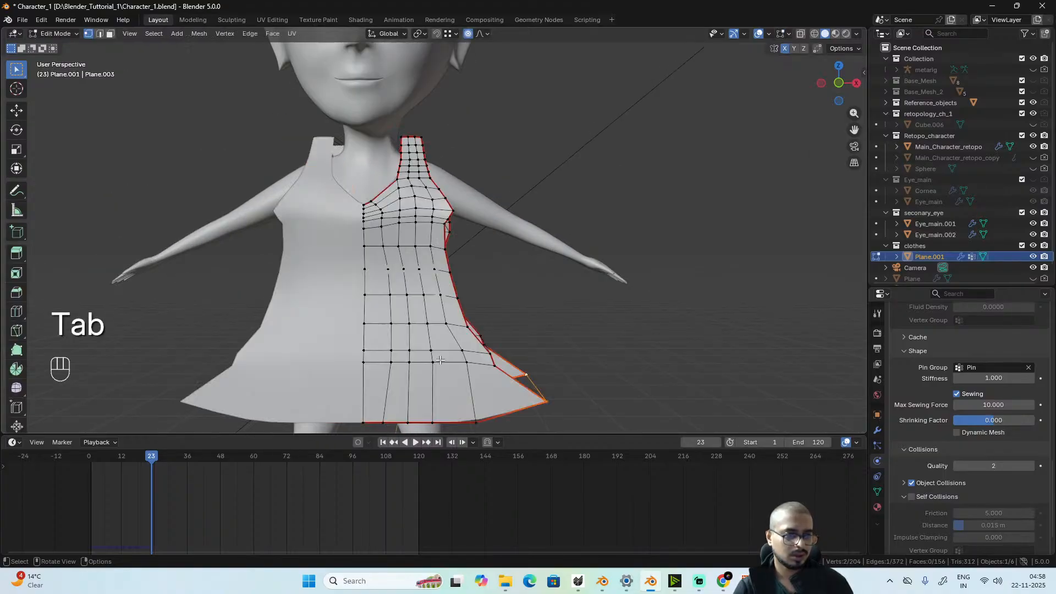
click(491, 367)
alt+drag(491, 367, 474, 367)
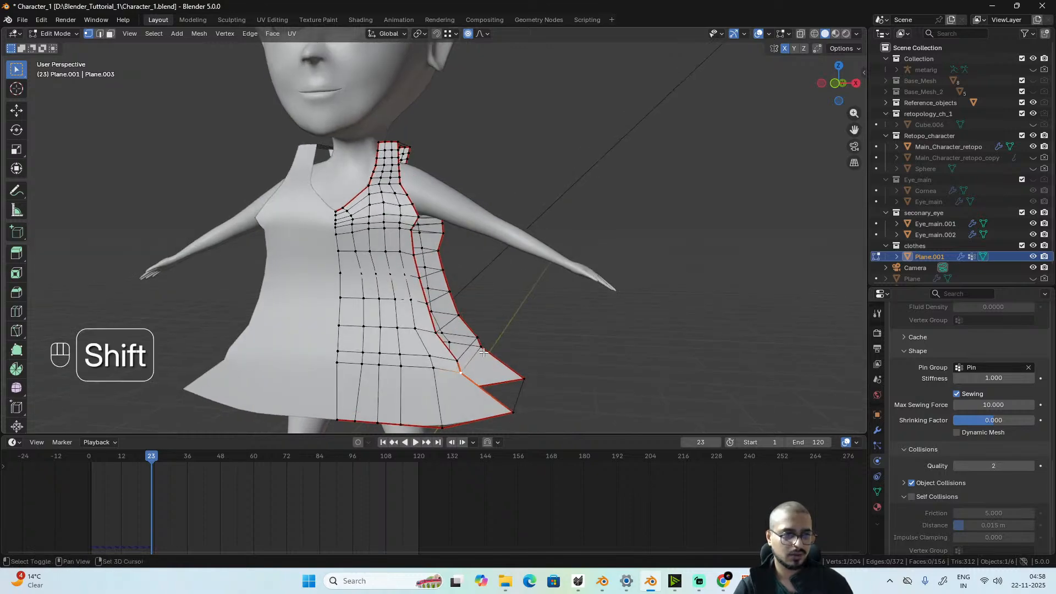
key(g)
key(y)
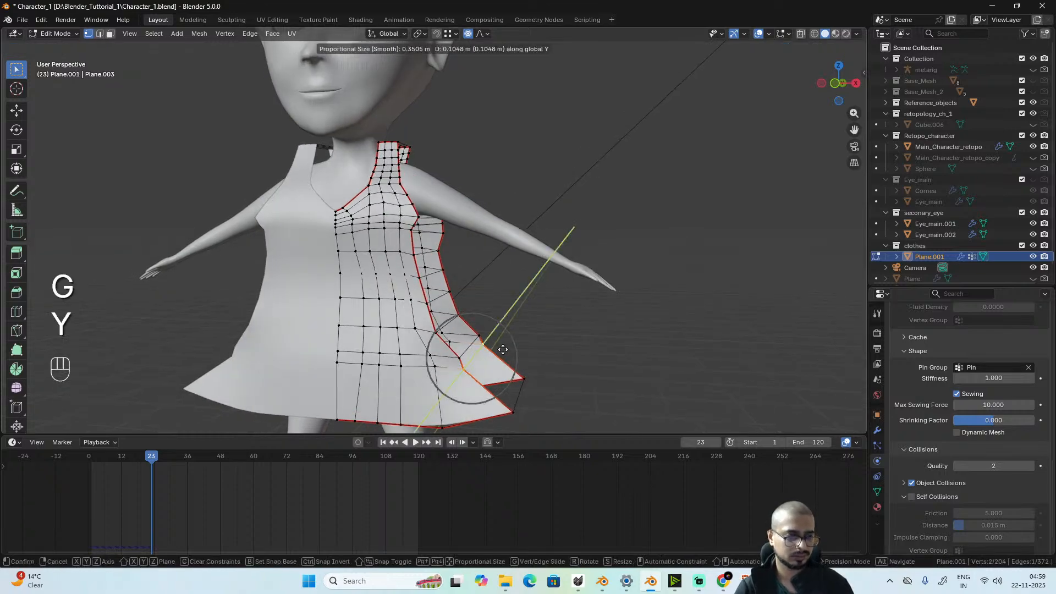
key(x)
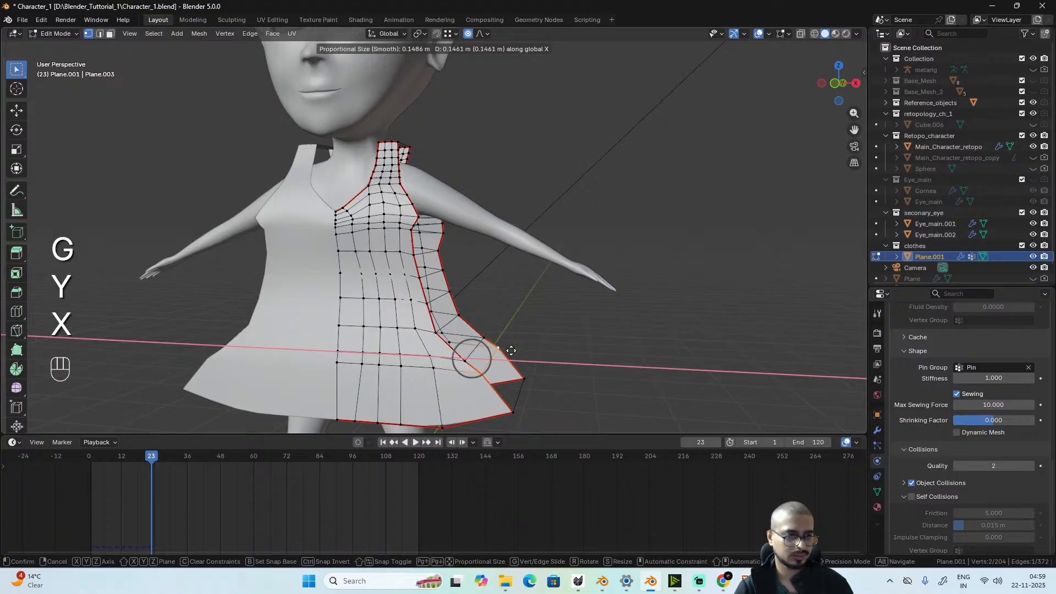
click(517, 357)
- Play the cloth simulation in Object Mode to about frame 41 and inspect the dress from the front
key(Tab)
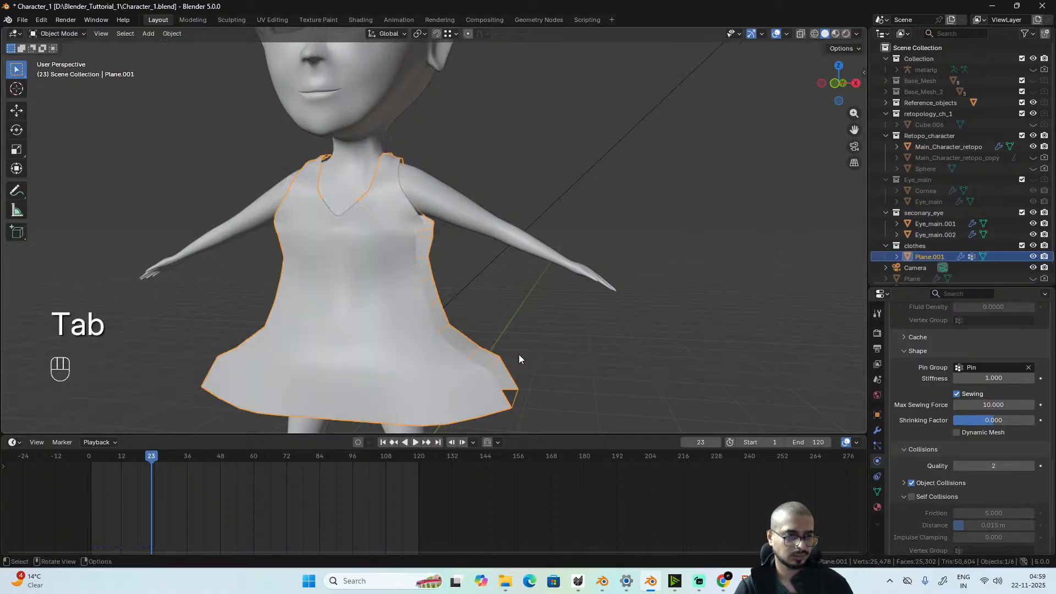
key(space)
key(space)
middle_drag(520, 359, 439, 329)
scroll(467, 309, down, 3)
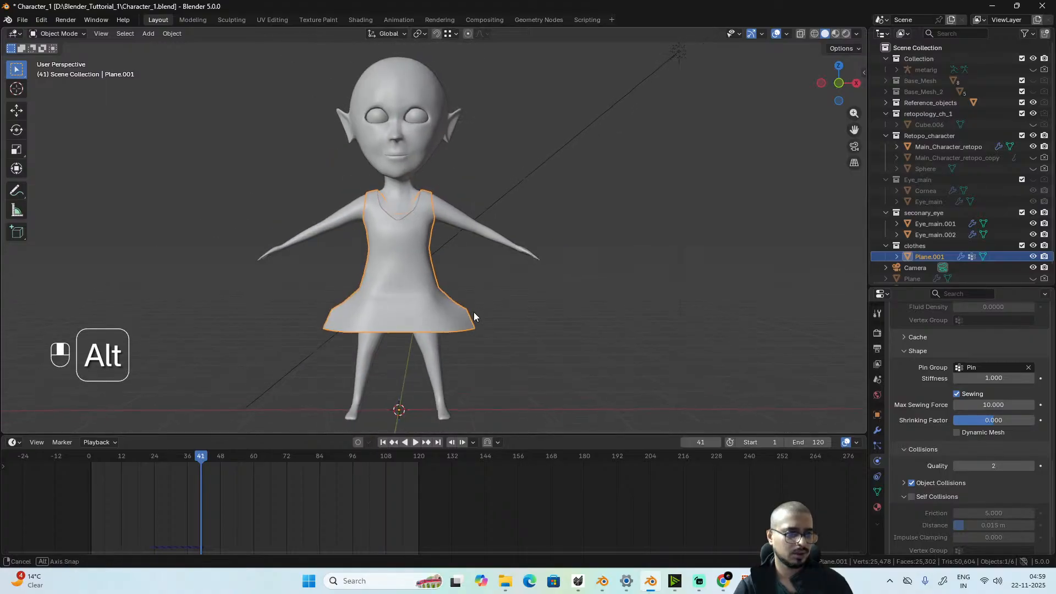
scroll(462, 276, up, 5)
scroll(463, 287, up, 3)
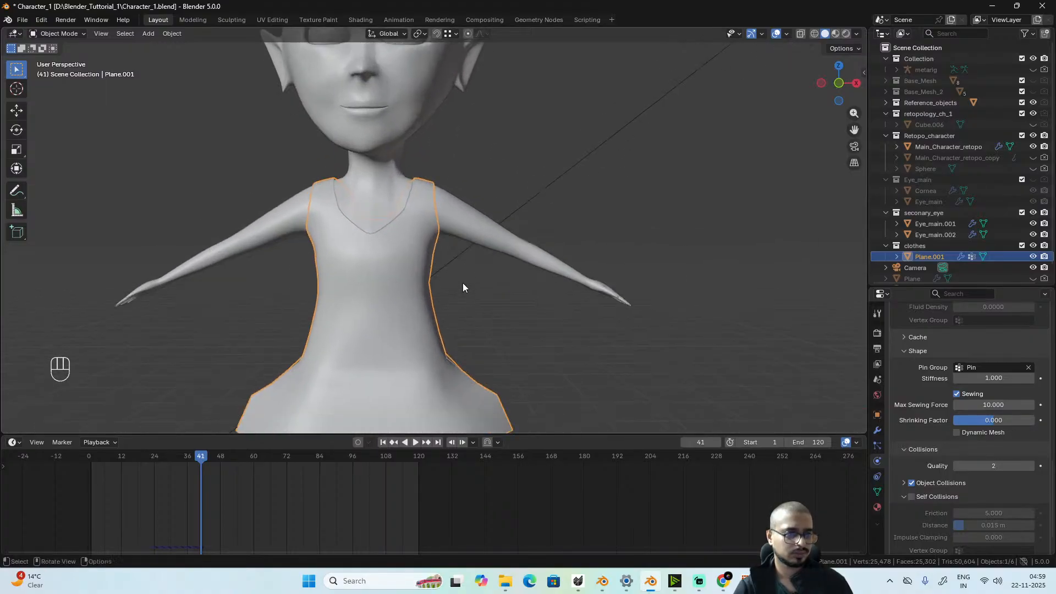
key(shift)
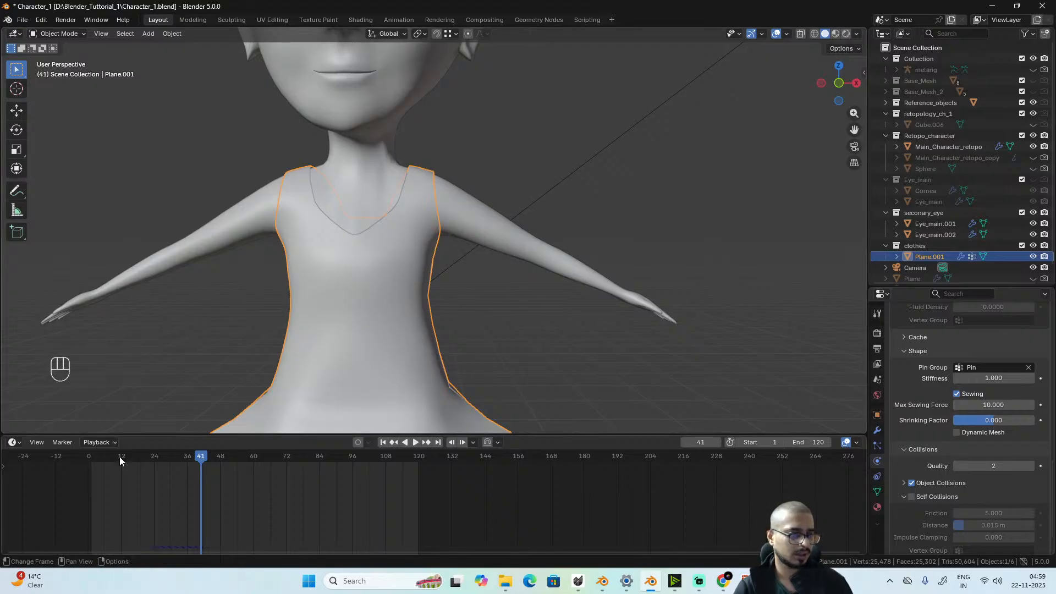
- Rewind the timeline to frame 1 and, in Edit Mode, select the front and back armhole border edges up to the shoulder
click(91, 456)
key(Tab)
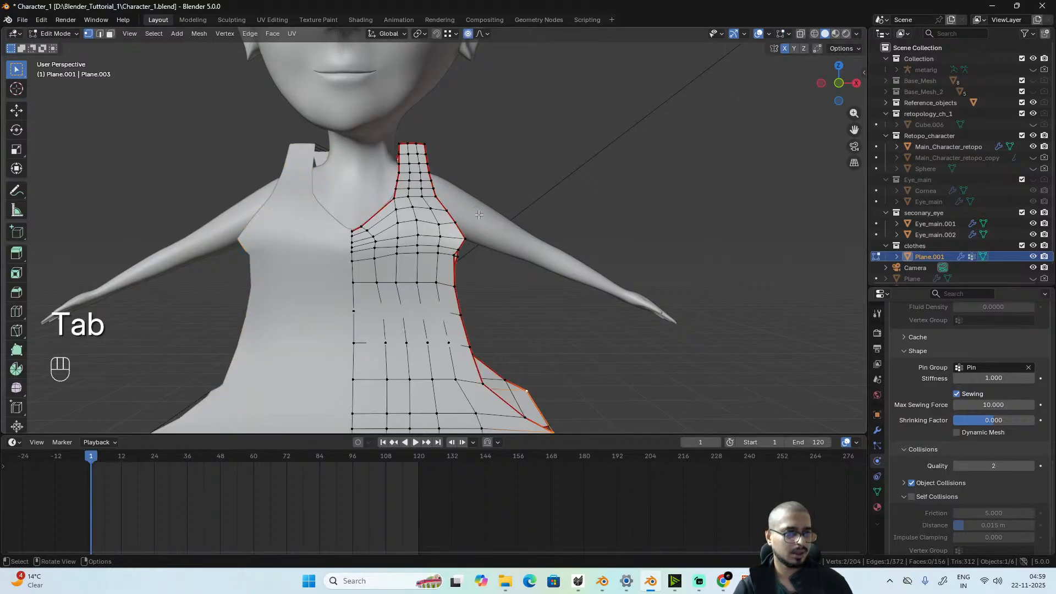
alt+drag(472, 192, 482, 263)
key(2)
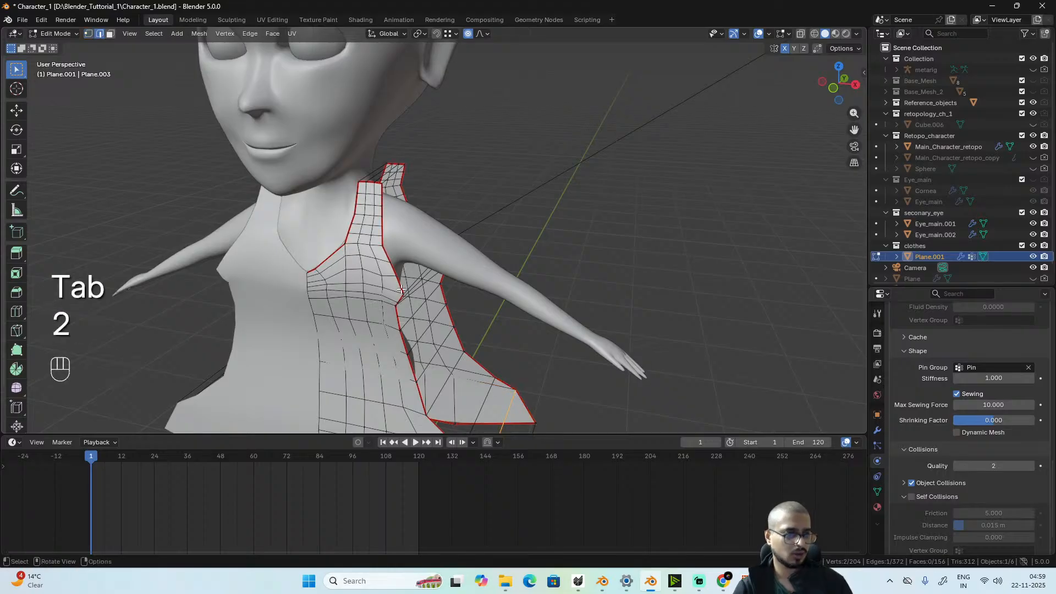
ctrl+shift+click(383, 188)
key(ctrl+z)
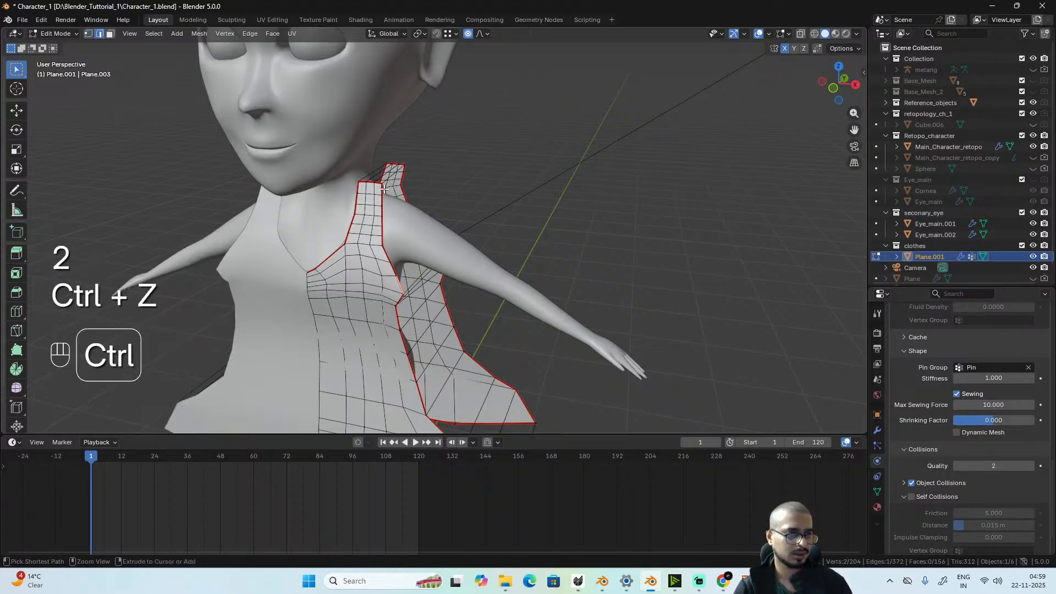
key(ctrl+z)
middle_drag(384, 188, 249, 198)
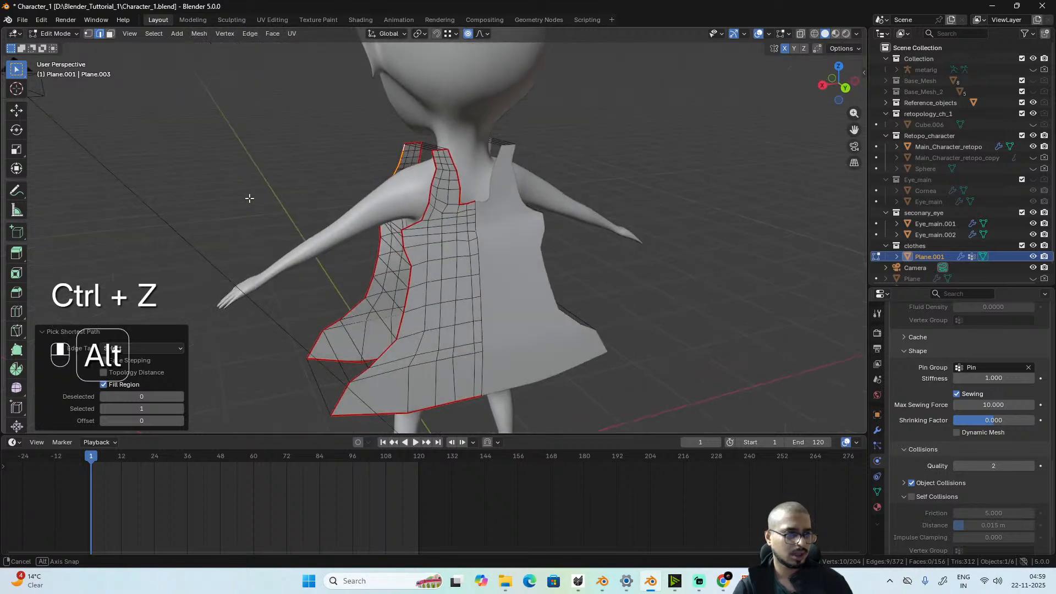
shift+click(410, 226)
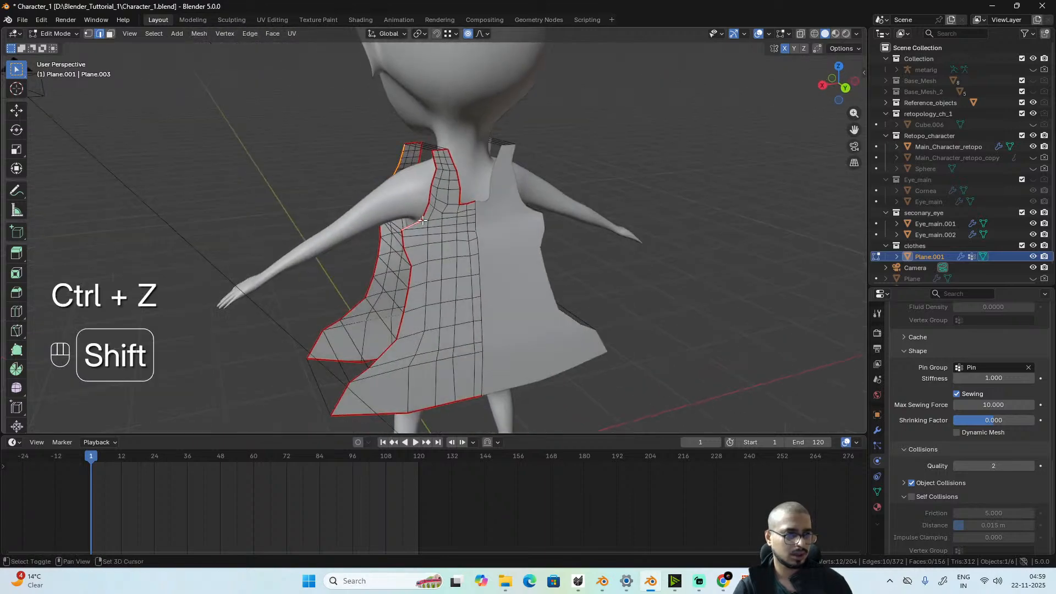
ctrl+shift+click(434, 158)
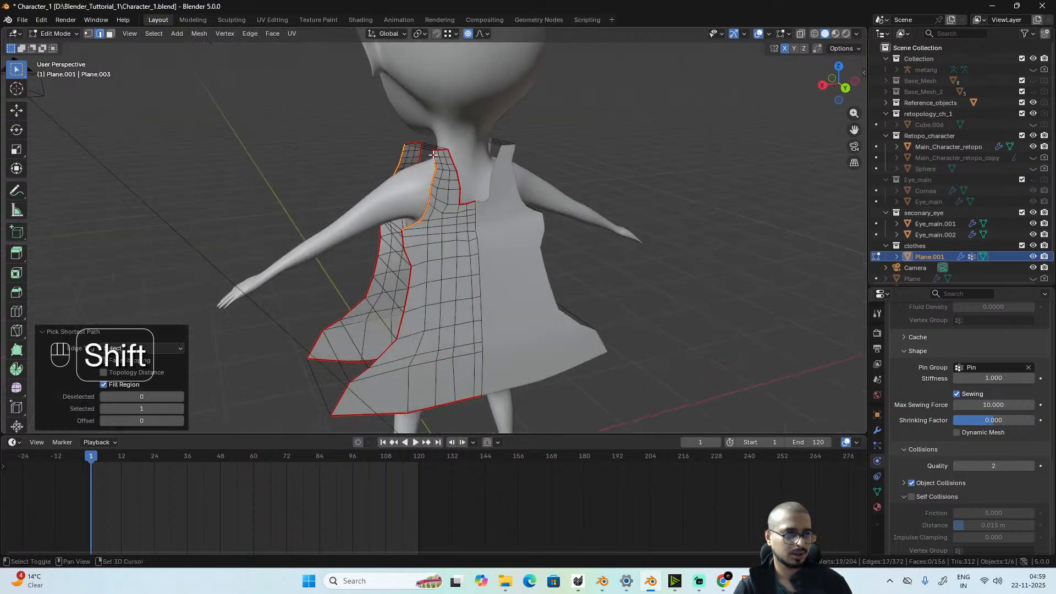
shift+click(434, 155)
- In front view, extrude the armhole edges along the arm about 1.21 m in X and -0.59 m in Z to form sleeves
middle_drag(451, 158, 671, 185)
key(KP_1)
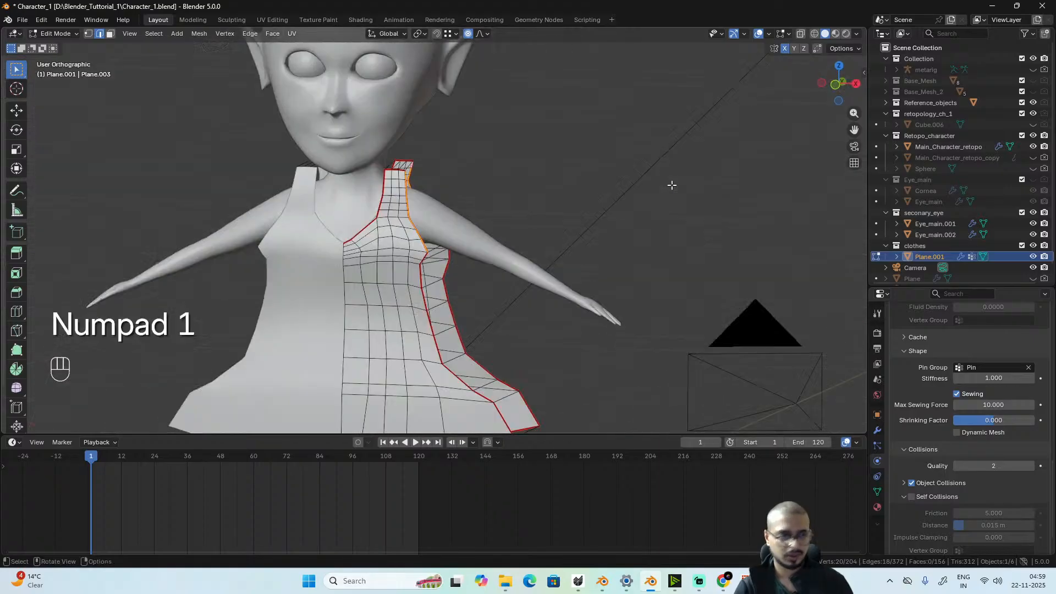
key(e)
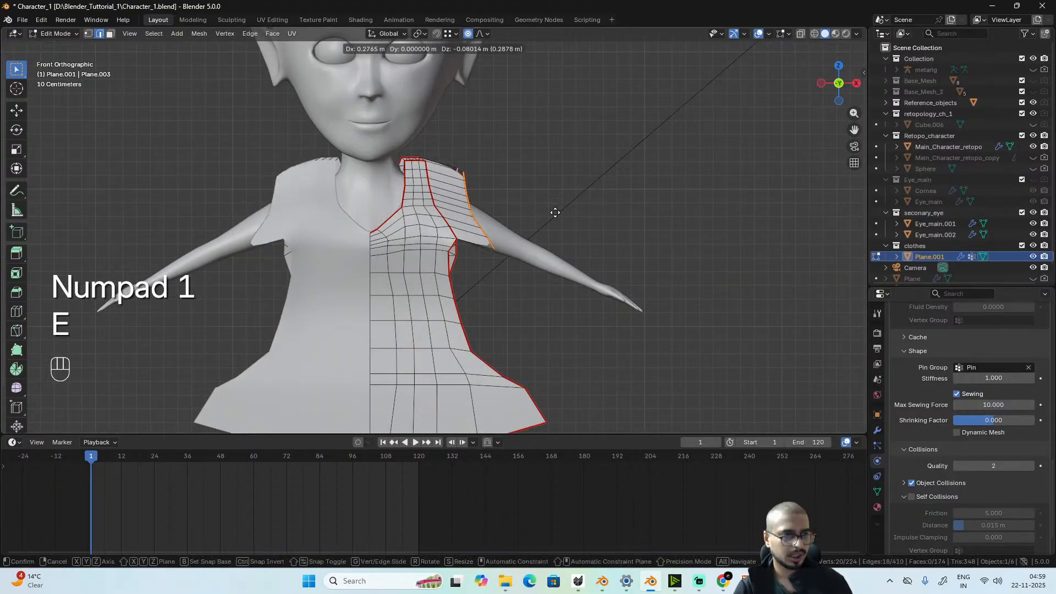
click(683, 281)
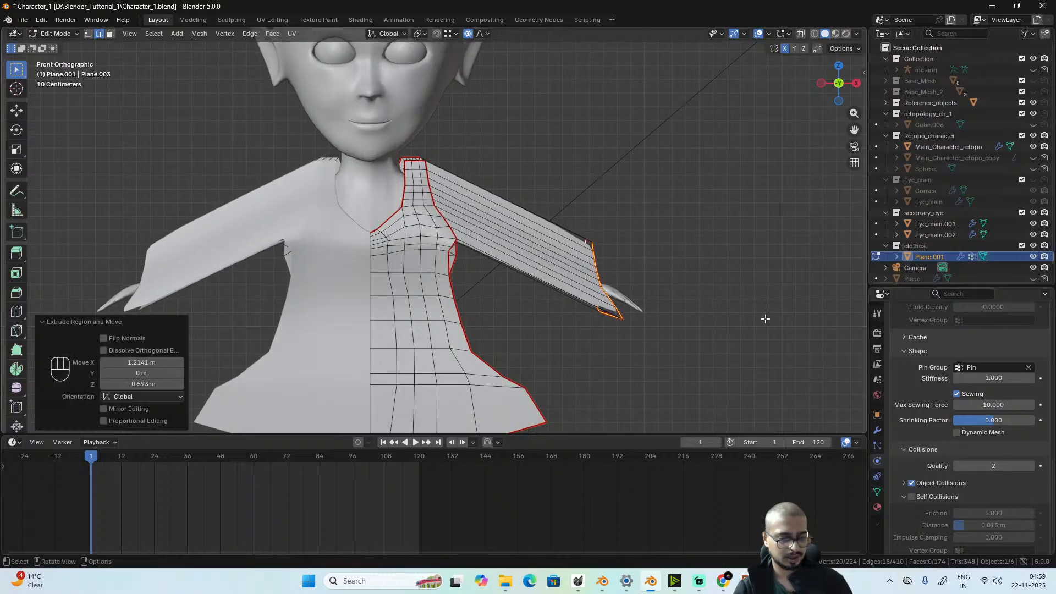
- Fit the sleeve-end edges around the wrist by rotating them about -46.7°, scaling to about 0.448 and lowering them about 0.06 m
key(r)
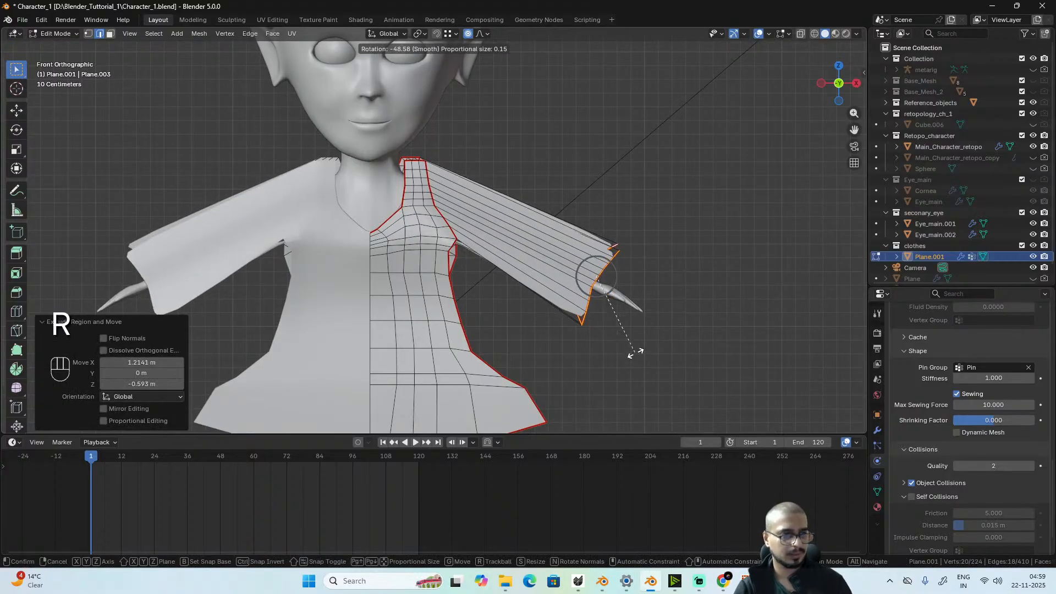
click(640, 354)
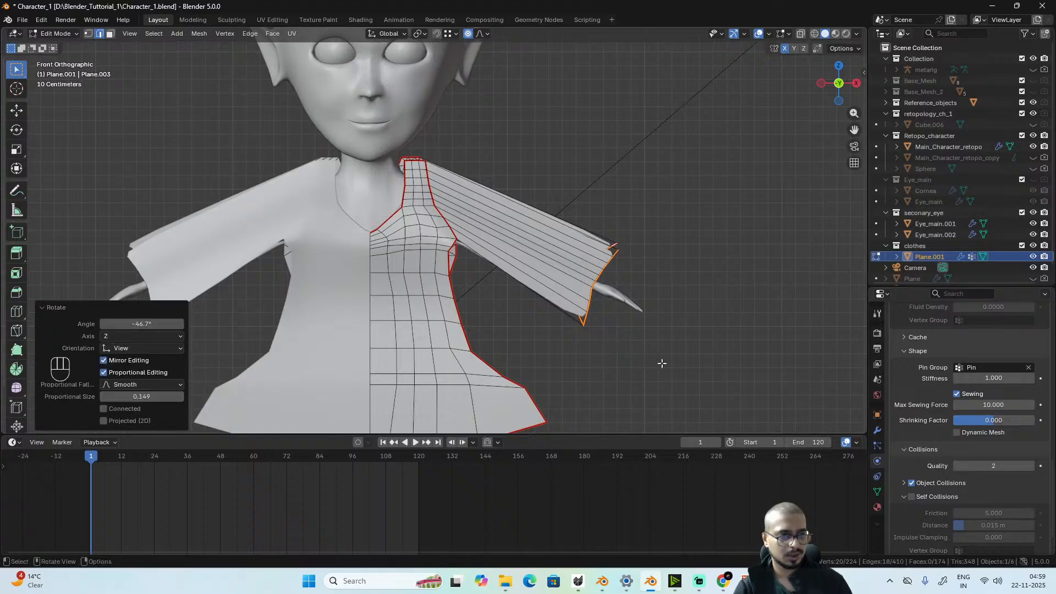
key(s)
click(619, 319)
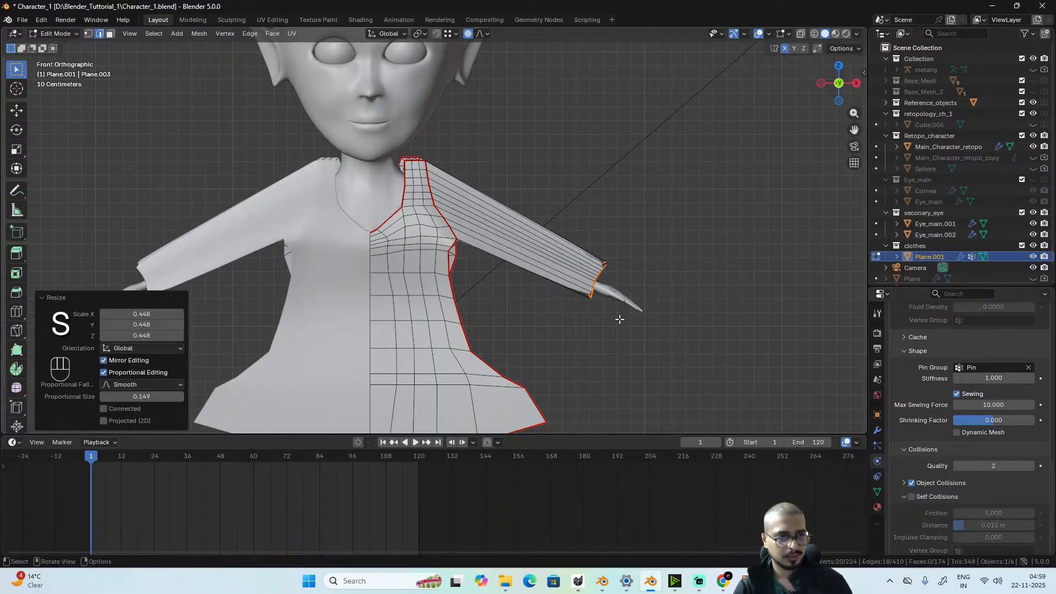
key(g)
click(640, 334)
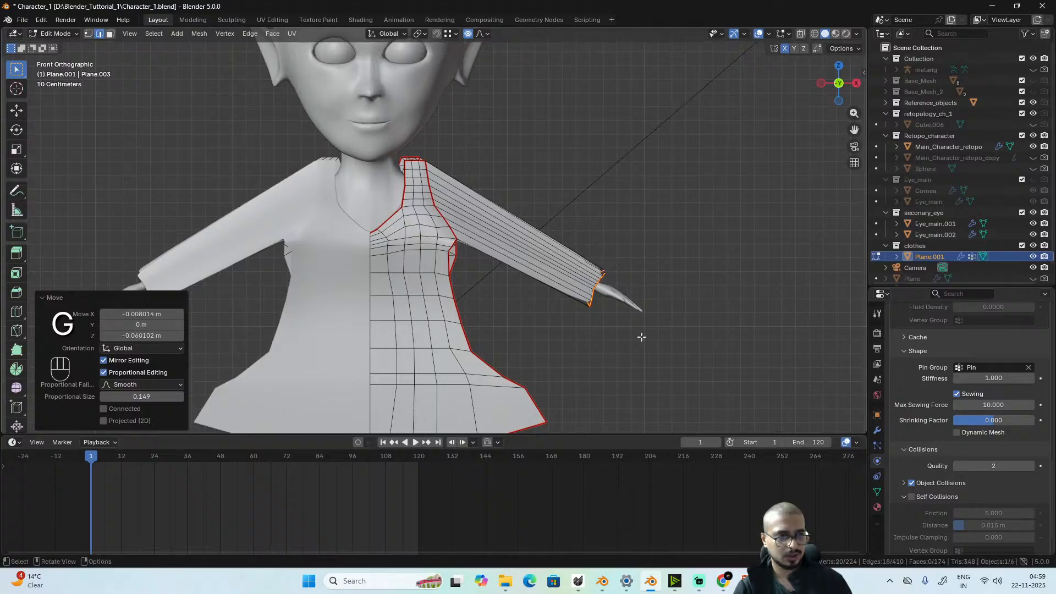
- Mark the upper and lower lengthwise border edges of the front and back sleeve panels as seams
scroll(603, 319, up, 2)
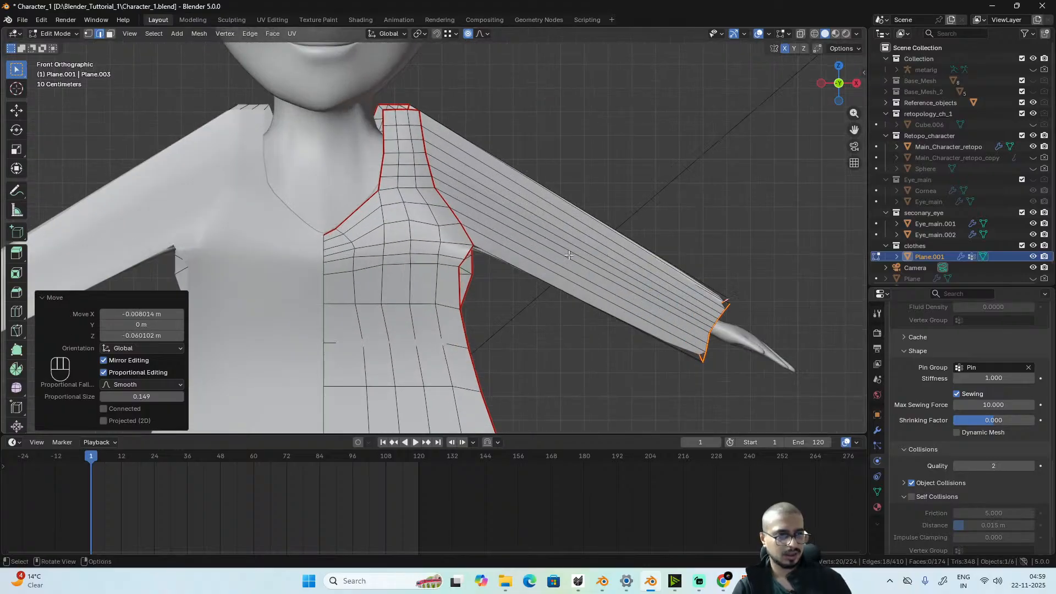
key(2)
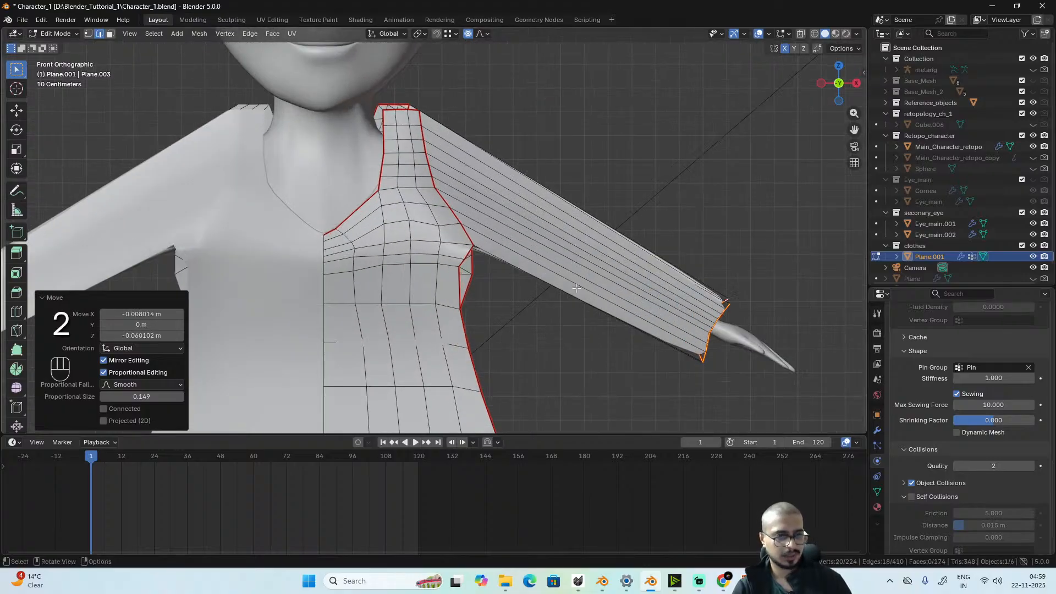
click(577, 297)
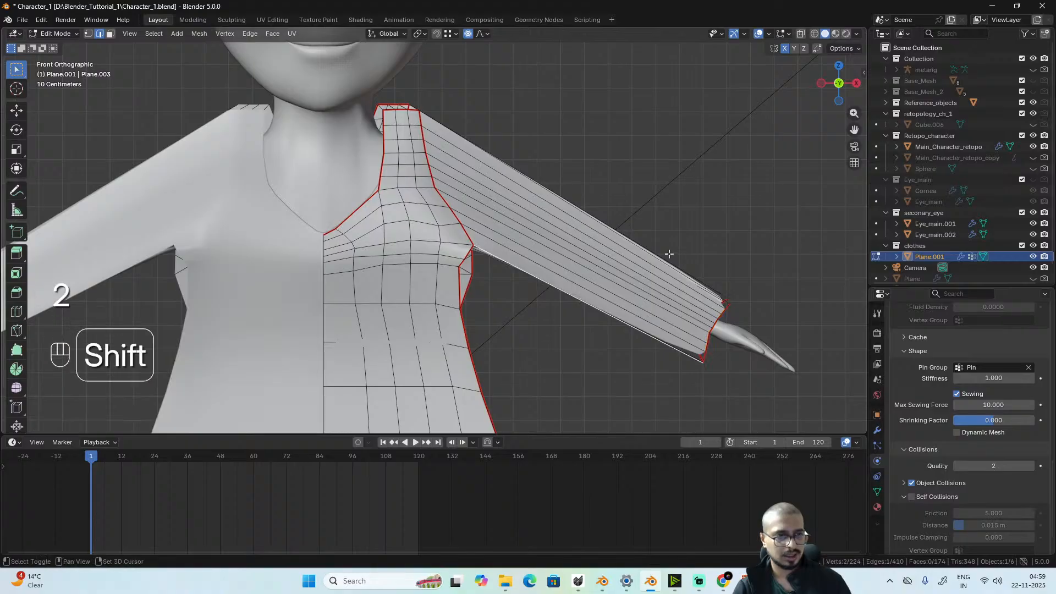
alt+shift+click(684, 262)
middle_drag(684, 261, 385, 289)
alt+shift+click(385, 288)
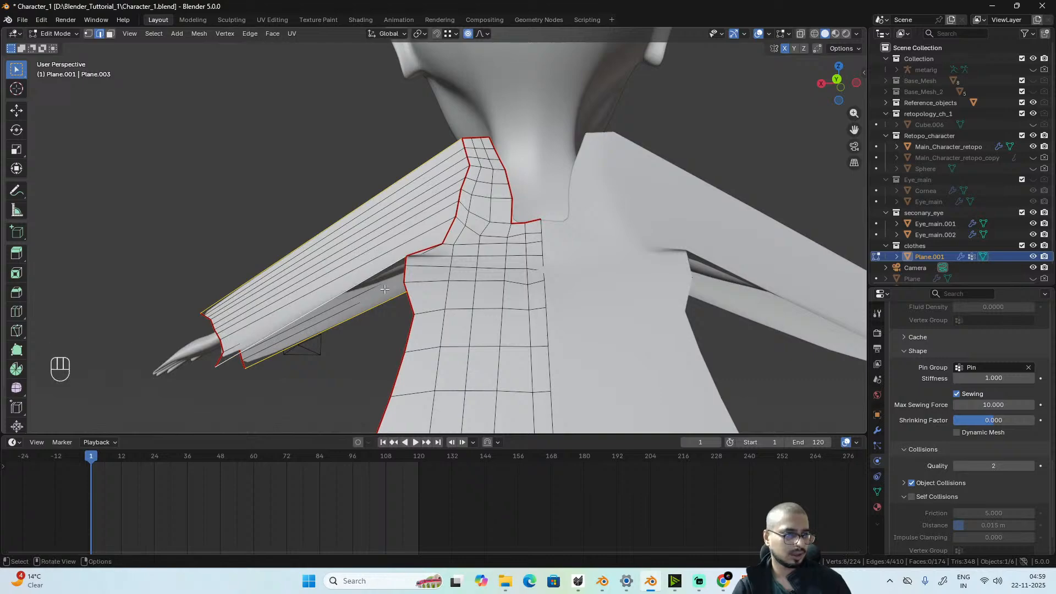
right_click(494, 228)
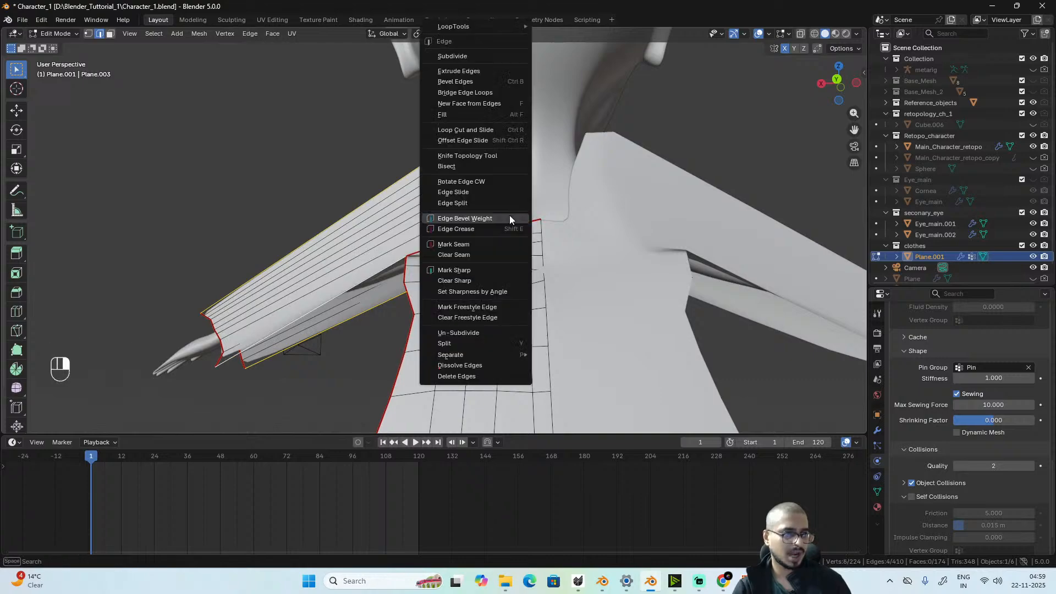
click(474, 245)
- Add 10 loop cuts without sliding across the length of the back sleeve panel
alt+middle_drag(475, 248, 433, 270)
alt+middle_drag(427, 273, 307, 253)
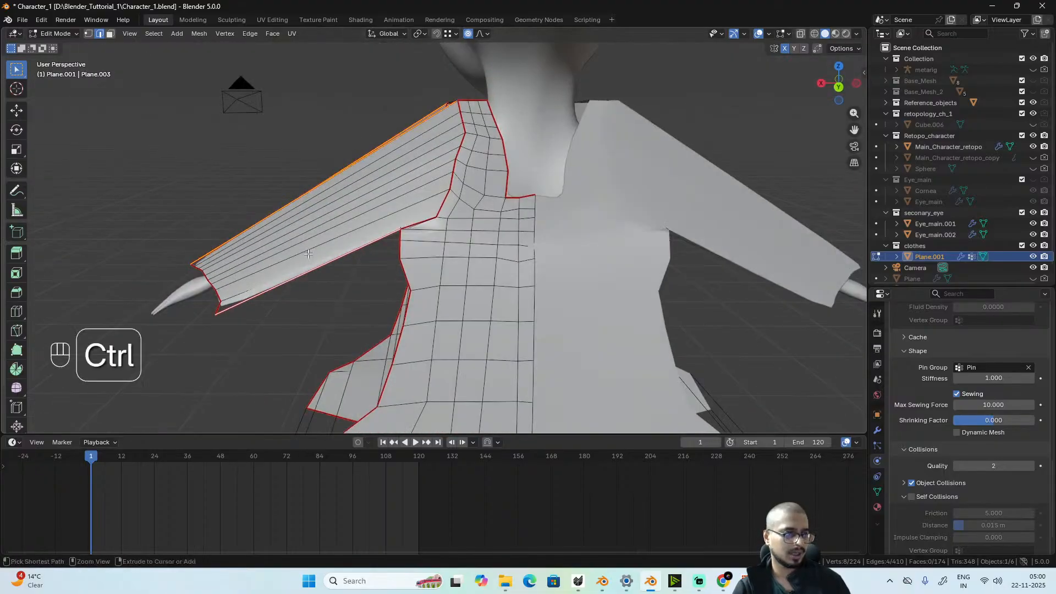
key(ctrl+r)
scroll(308, 253, up, 7)
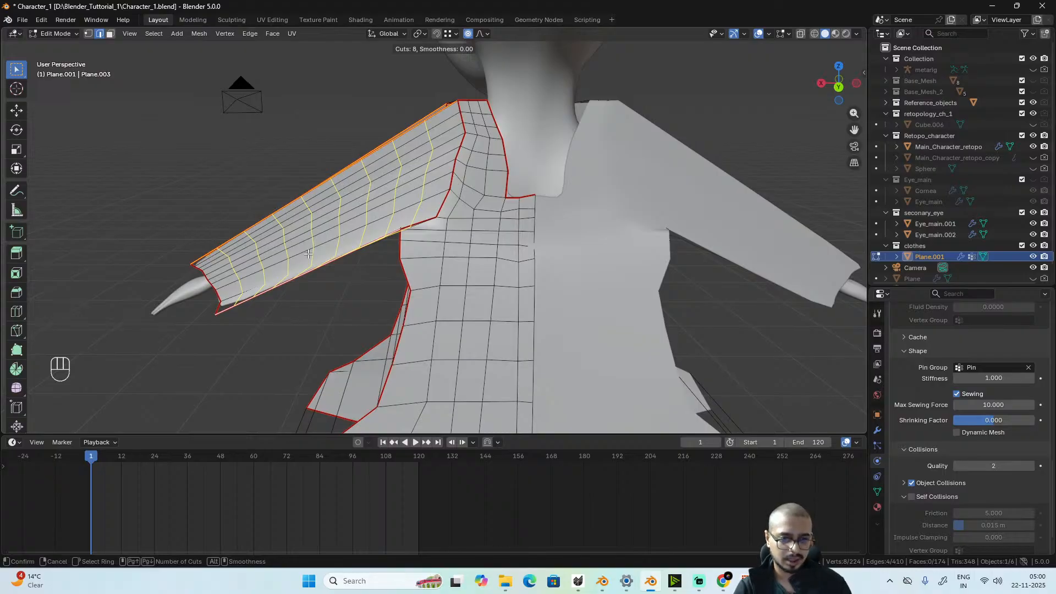
scroll(312, 256, up, 2)
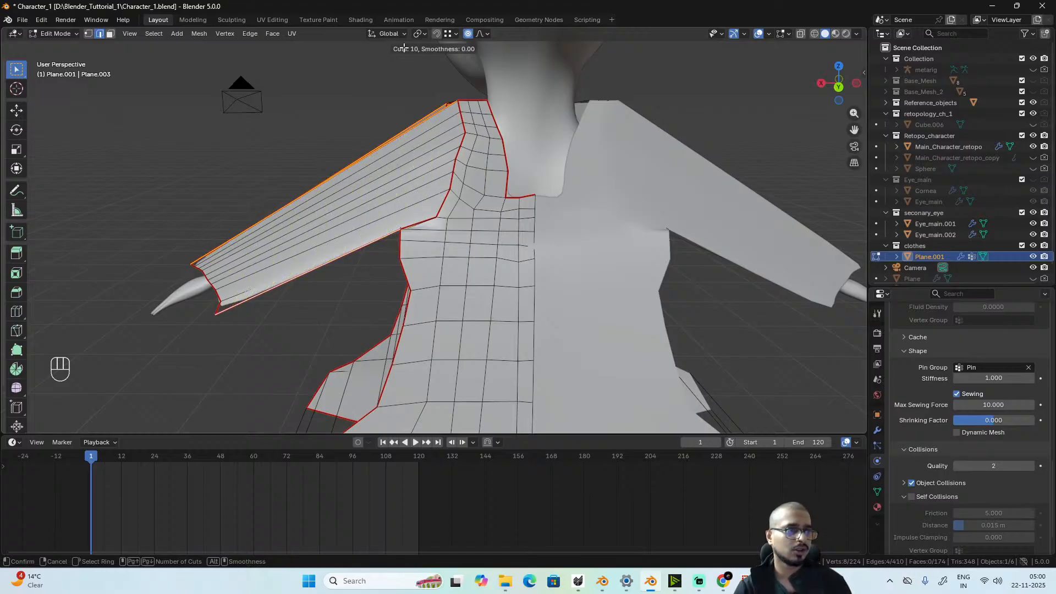
click(366, 236)
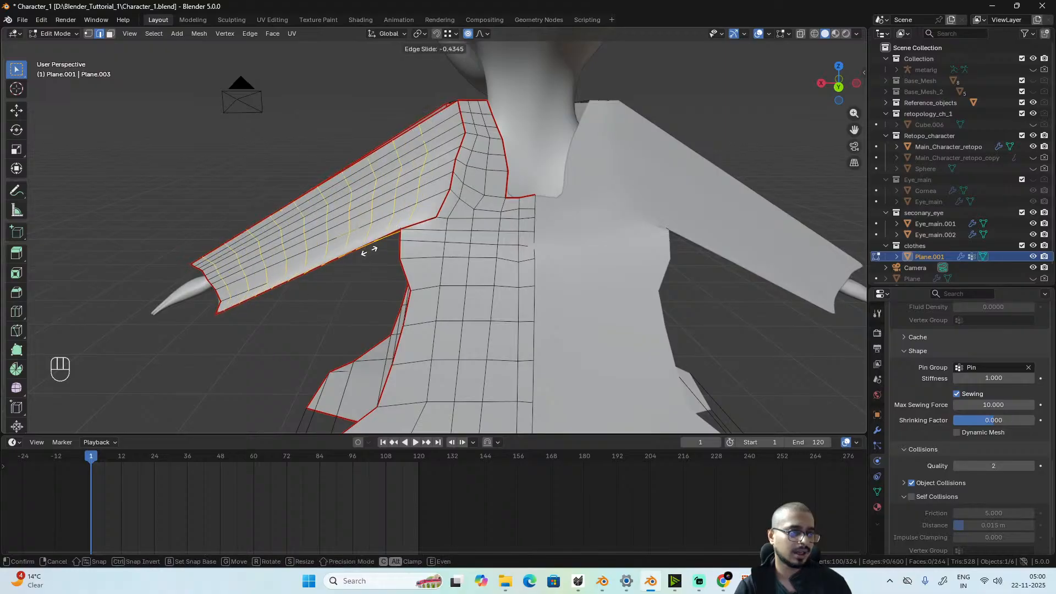
right_click(369, 251)
- Add 10 loop cuts without sliding across the length of the front sleeve panel
alt+drag(327, 279, 542, 242)
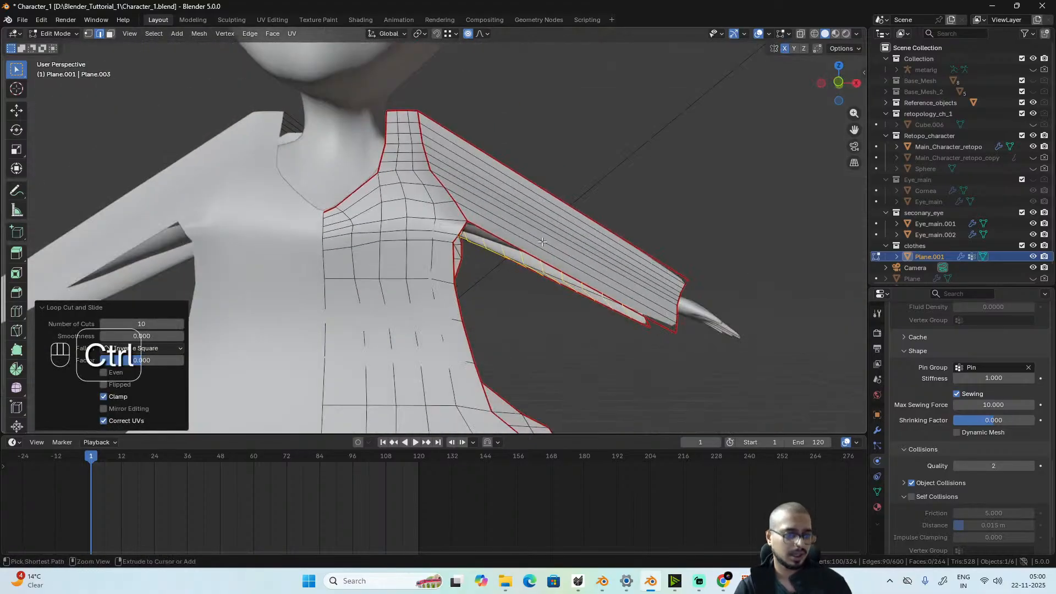
key(ctrl+r)
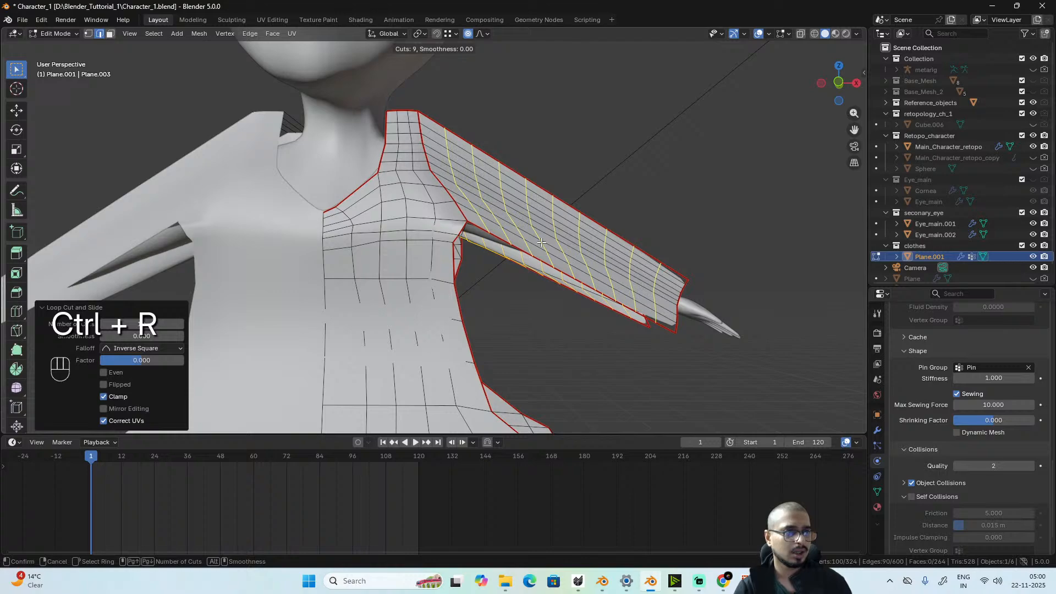
scroll(542, 242, up, 1)
click(542, 242)
right_click(542, 242)
- Select the strip of sleeve faces beside the front and back armholes and delete only the faces, keeping their edges
alt+drag(543, 255, 504, 279)
key(KP_1)
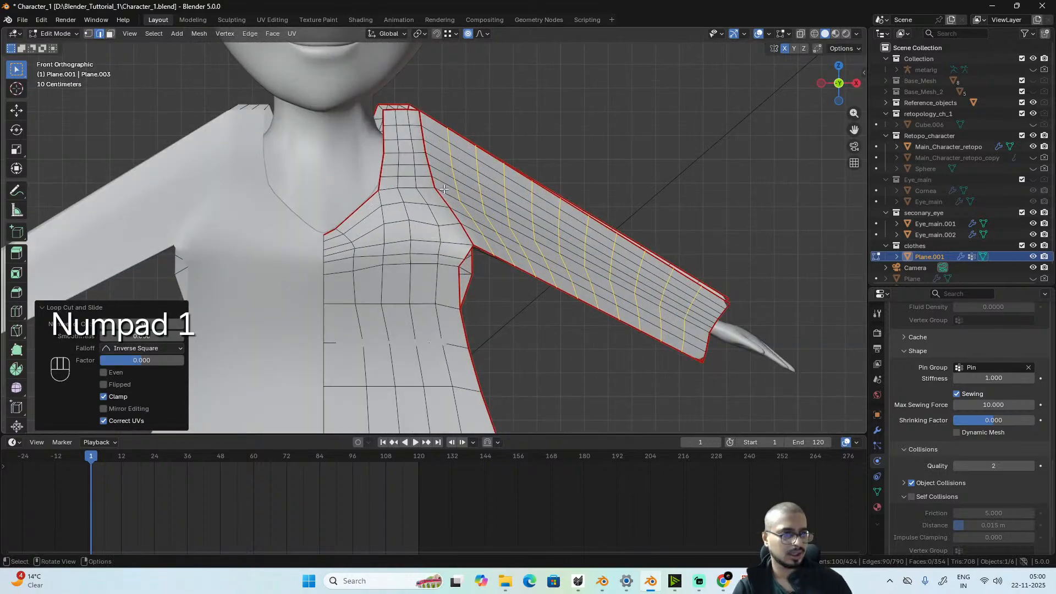
click(446, 194)
key(3)
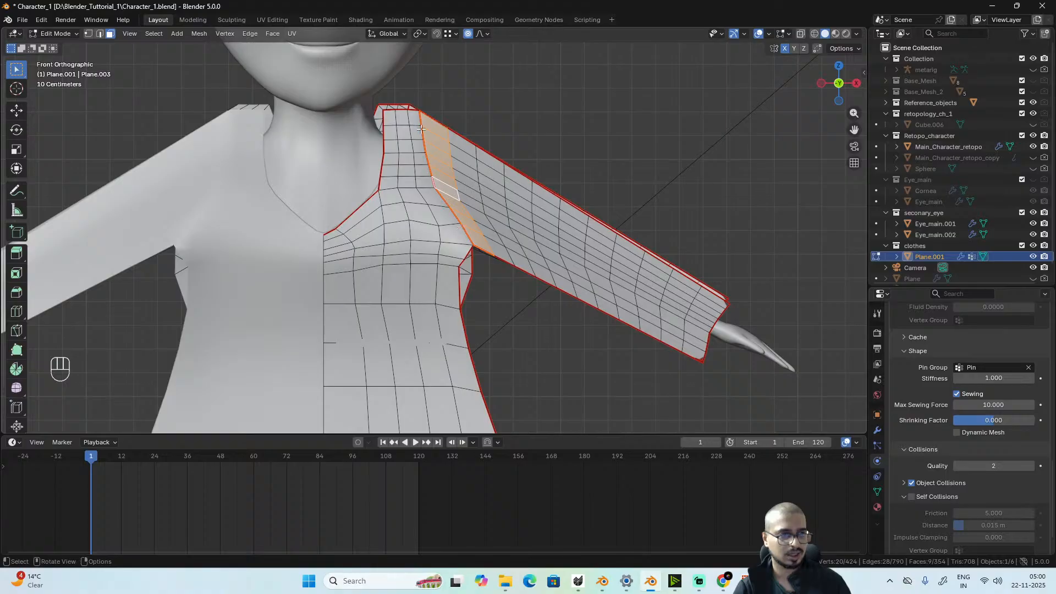
middle_drag(448, 190, 470, 238)
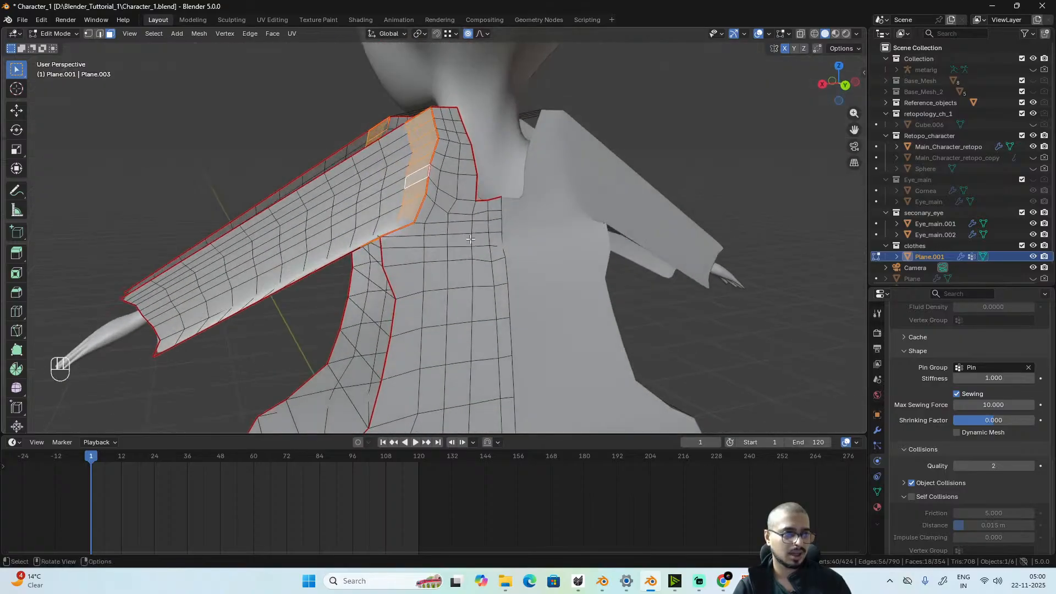
key(x)
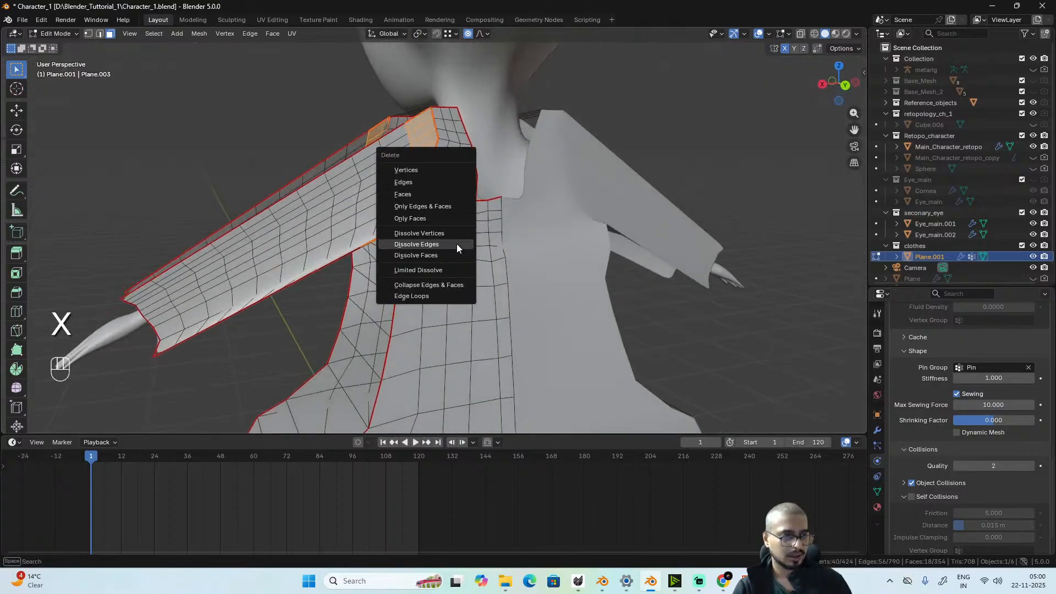
click(452, 216)
alt+middle_drag(452, 216, 468, 349)
scroll(527, 194, up, 8)
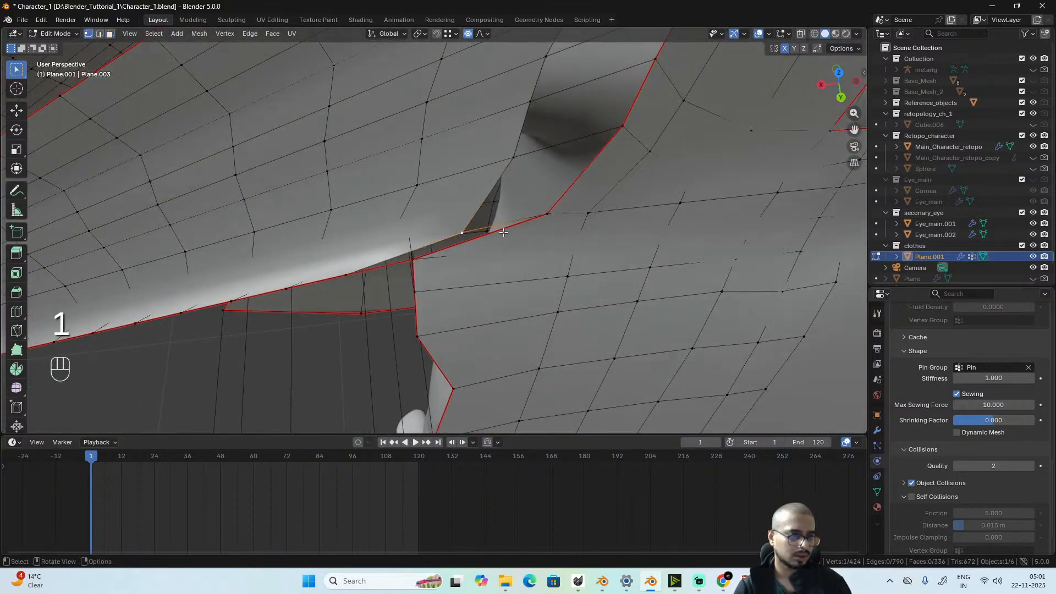
key(g)
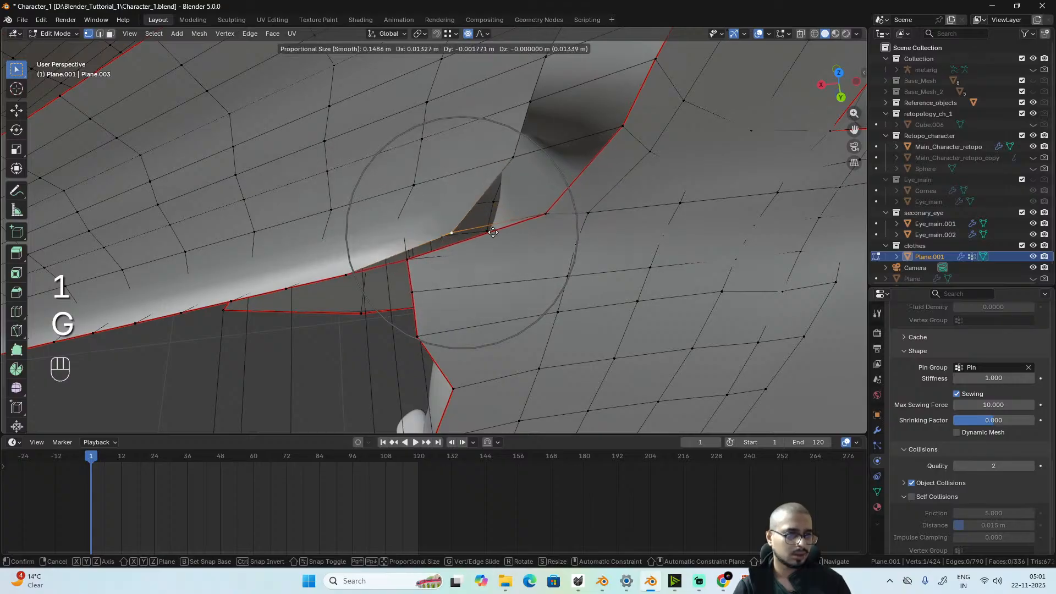
click(486, 228)
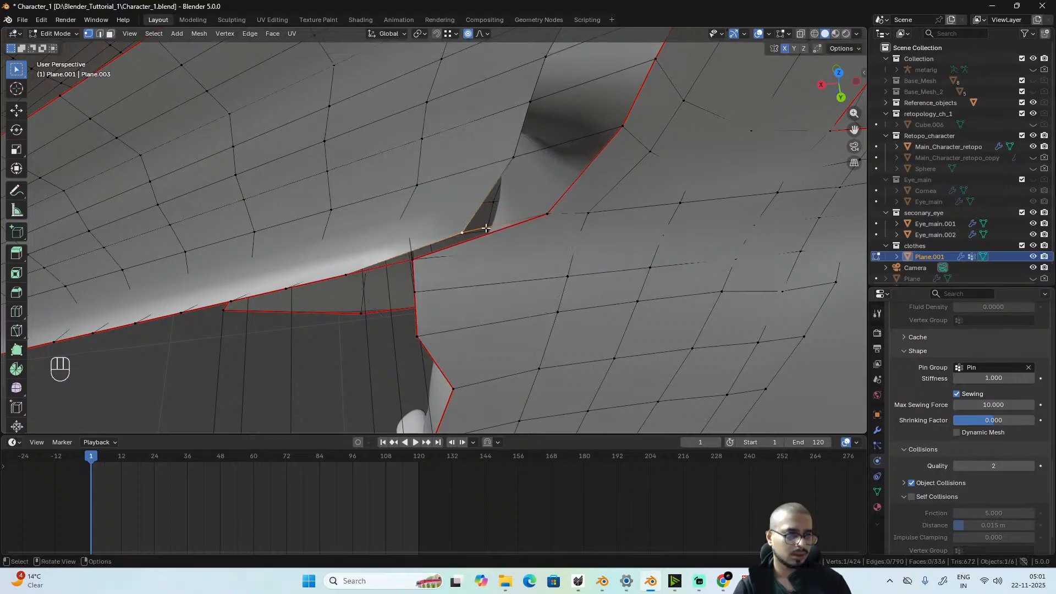
- Play the cloth simulation in Object Mode to about frame 6 to test the sleeves, and return to Edit Mode
scroll(473, 263, down, 4)
alt+drag(471, 264, 477, 243)
scroll(479, 241, down, 7)
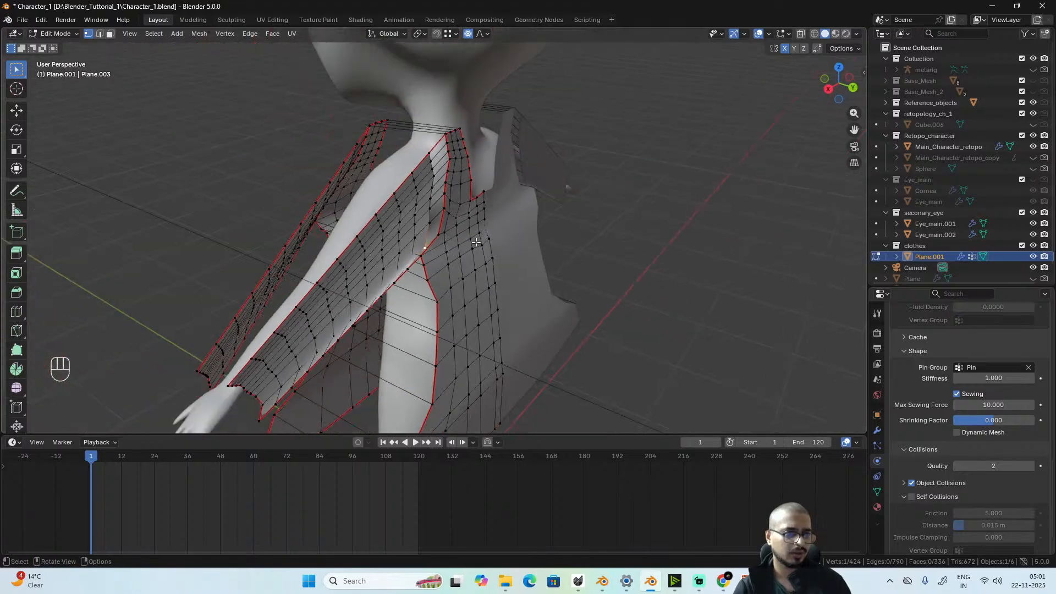
key(Tab)
key(space)
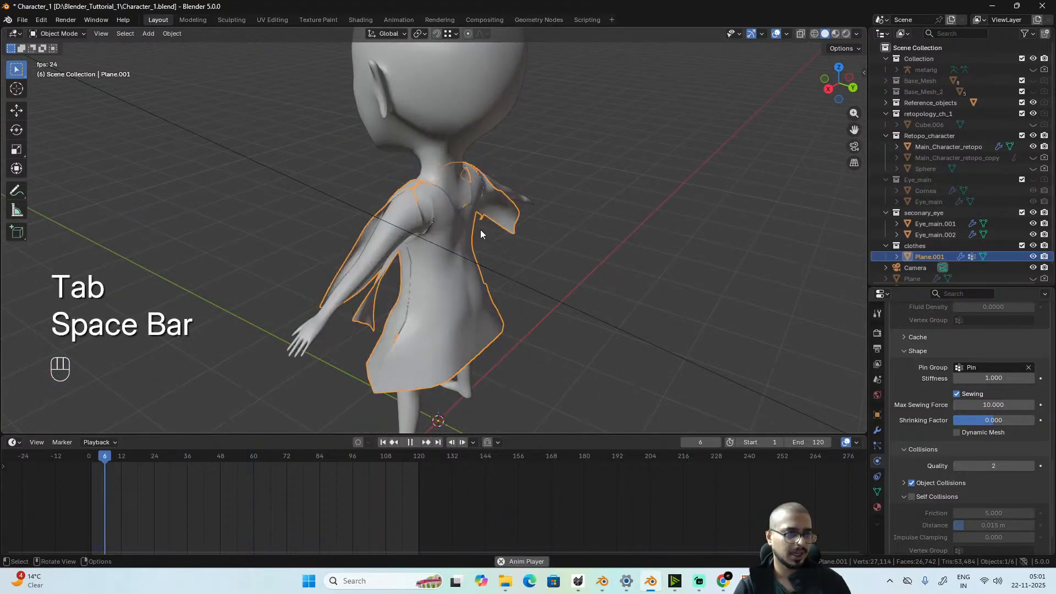
key(space)
key(ctrl+z)
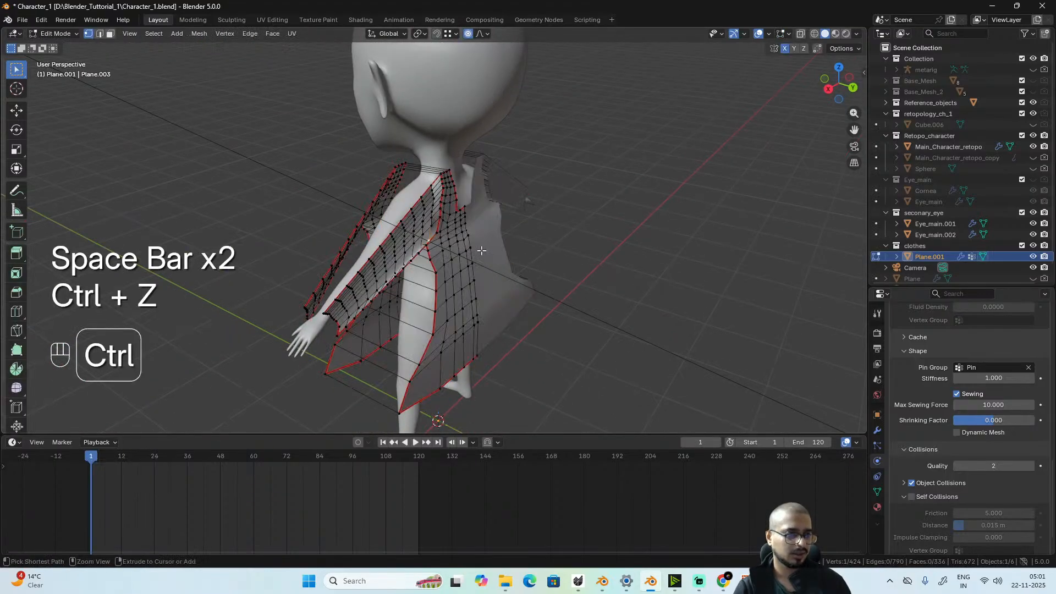
- Select the upper border edges of the front and back sleeve panels from shoulder to wrist and bridge the edge loops
alt+drag(482, 255, 476, 299)
scroll(459, 300, up, 3)
scroll(477, 299, up, 3)
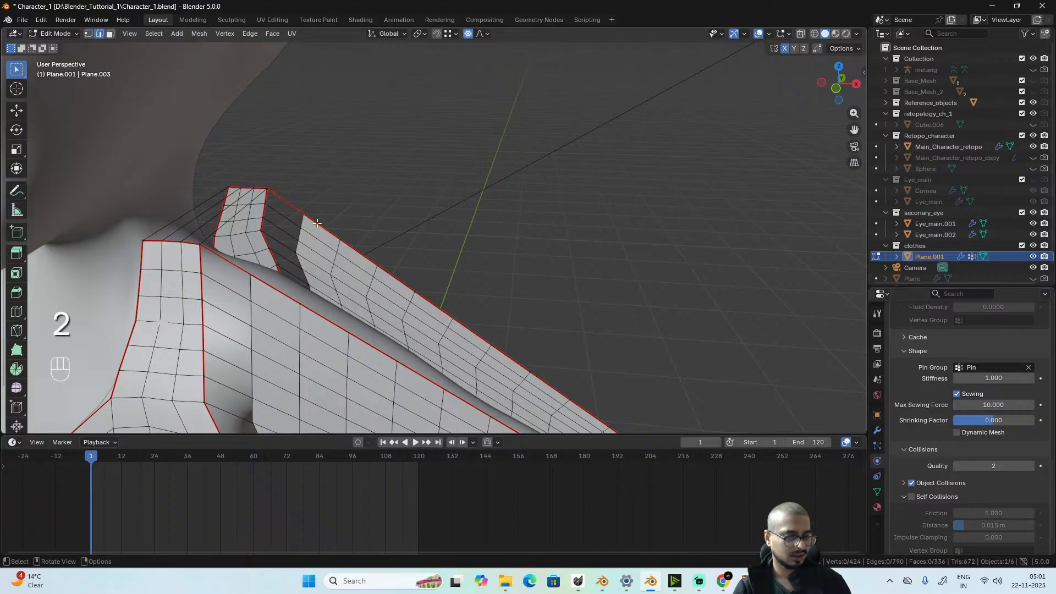
scroll(543, 330, up, 4)
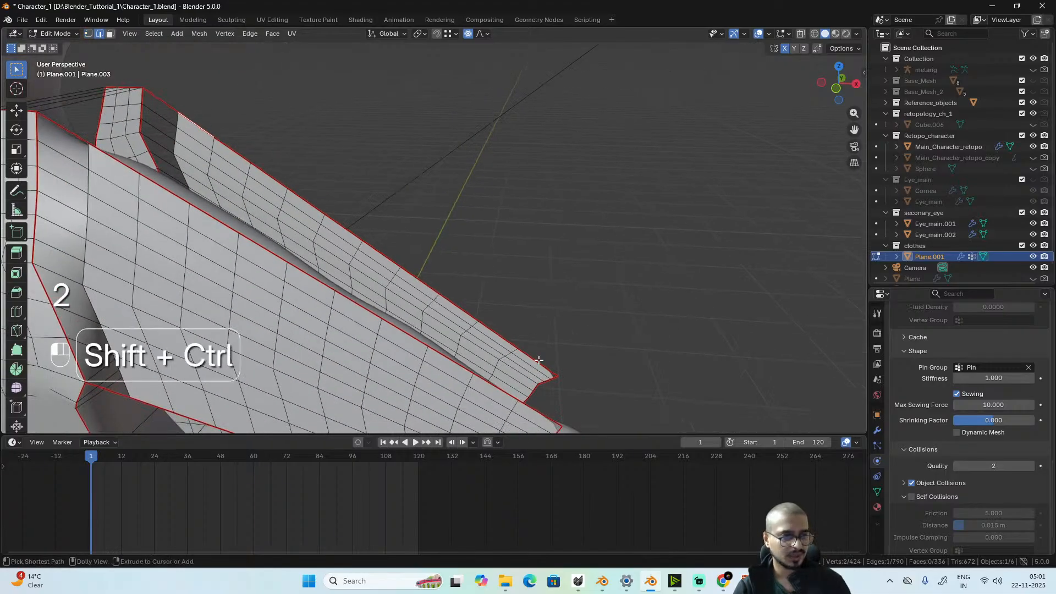
ctrl+shift+click(539, 360)
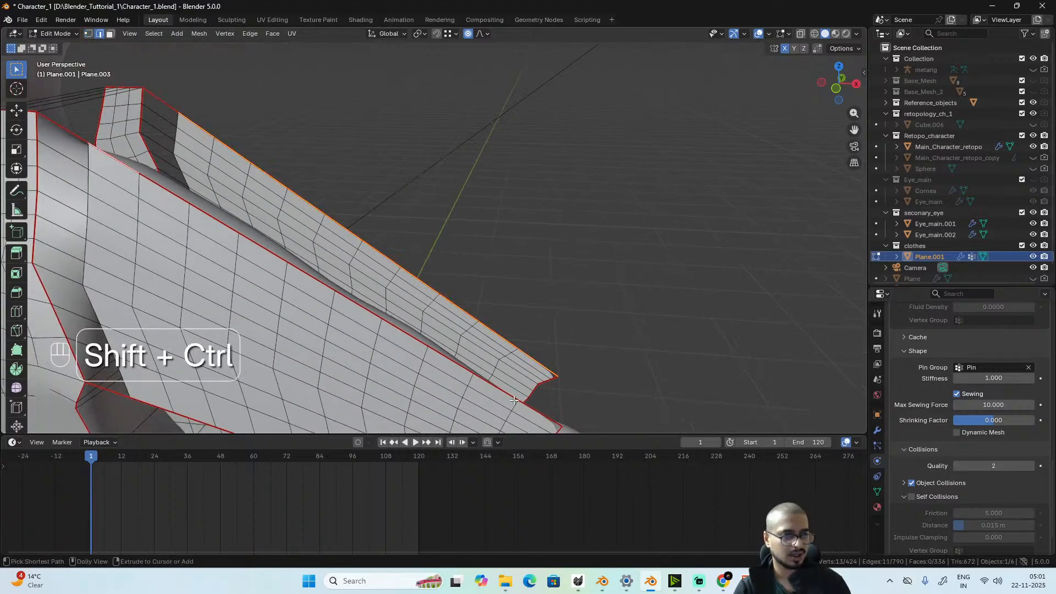
ctrl+shift+click(111, 164)
key(ctrl+e)
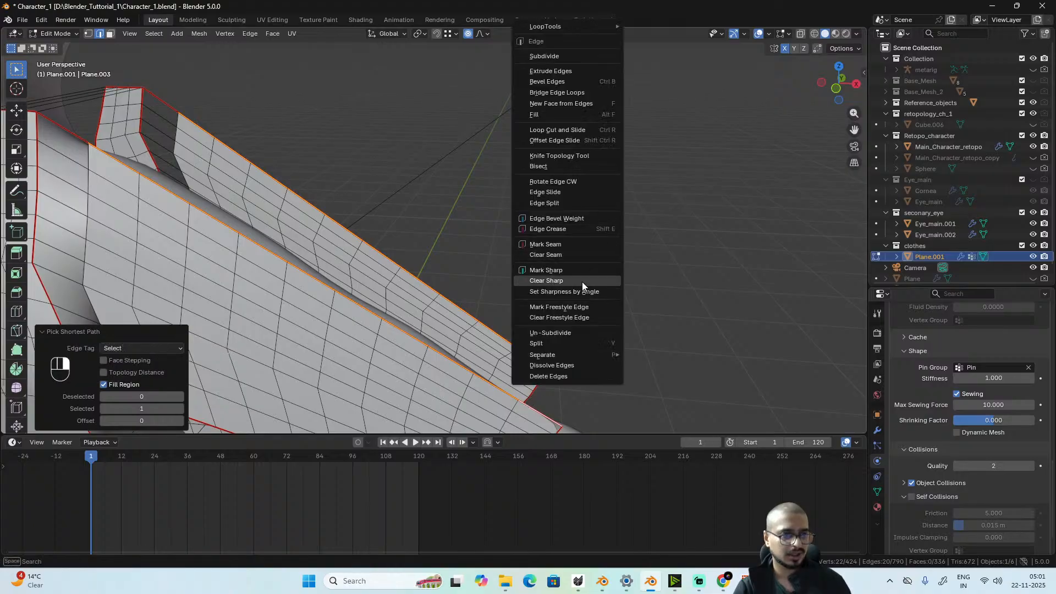
click(557, 93)
- Delete only the bridged faces along the upper sleeve, leaving the connecting edges as sewing threads
middle_drag(509, 283, 453, 271)
key(x)
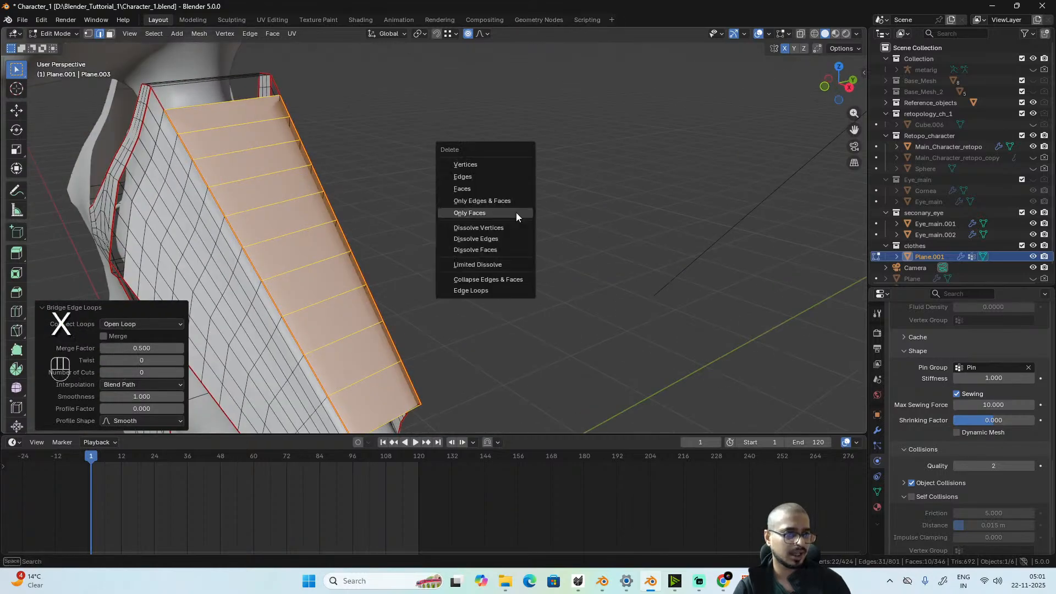
click(497, 213)
- Select the lower border edges of the front sleeve panel from the wrist to the armhole
alt+drag(473, 268, 576, 187)
alt+drag(617, 256, 578, 263)
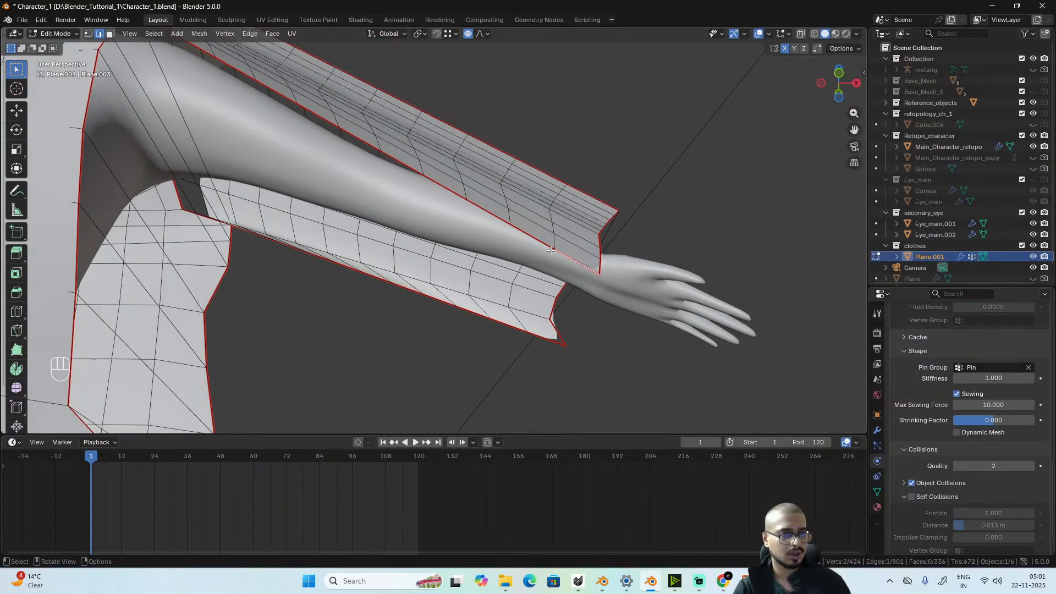
shift+middle_drag(212, 108, 361, 241)
ctrl+shift+click(340, 195)
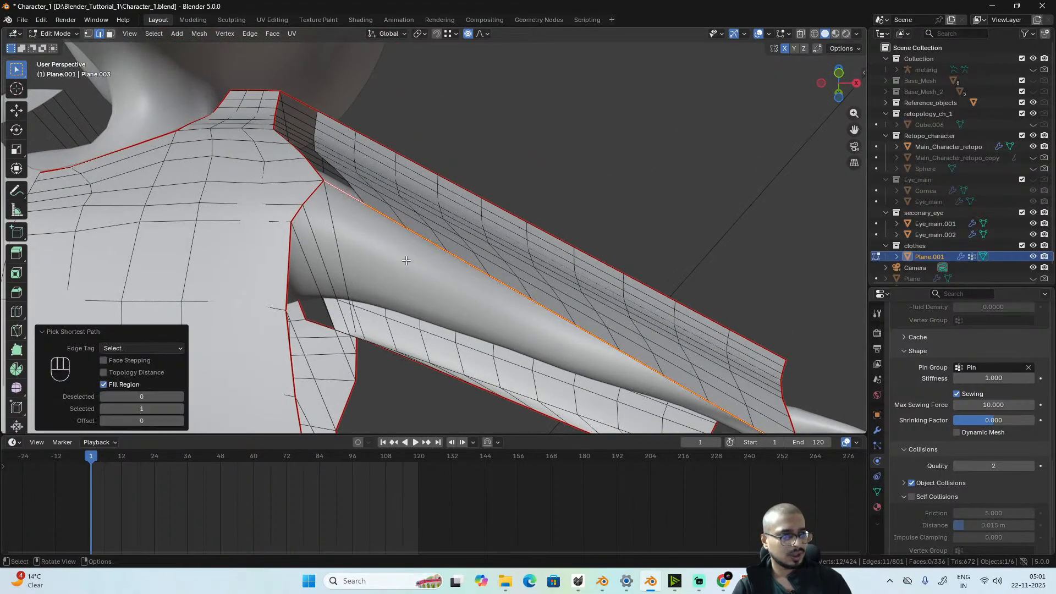
shift+middle_drag(495, 352, 465, 267)
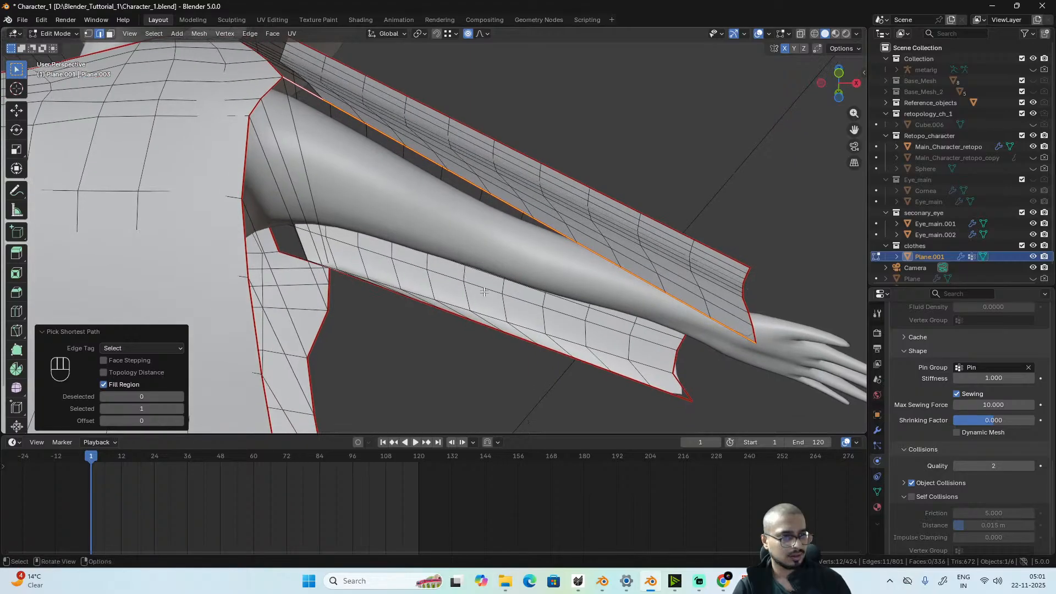
- Add the matching lower border edges of the back sleeve panel to the selection and bridge the two edge loops
shift+click(661, 388)
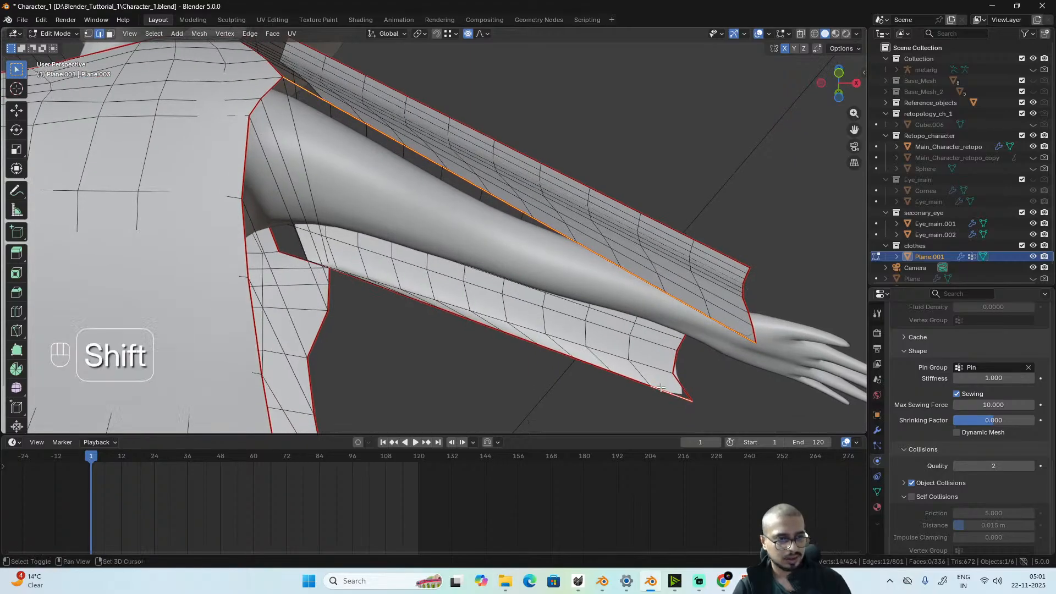
ctrl+shift+click(316, 264)
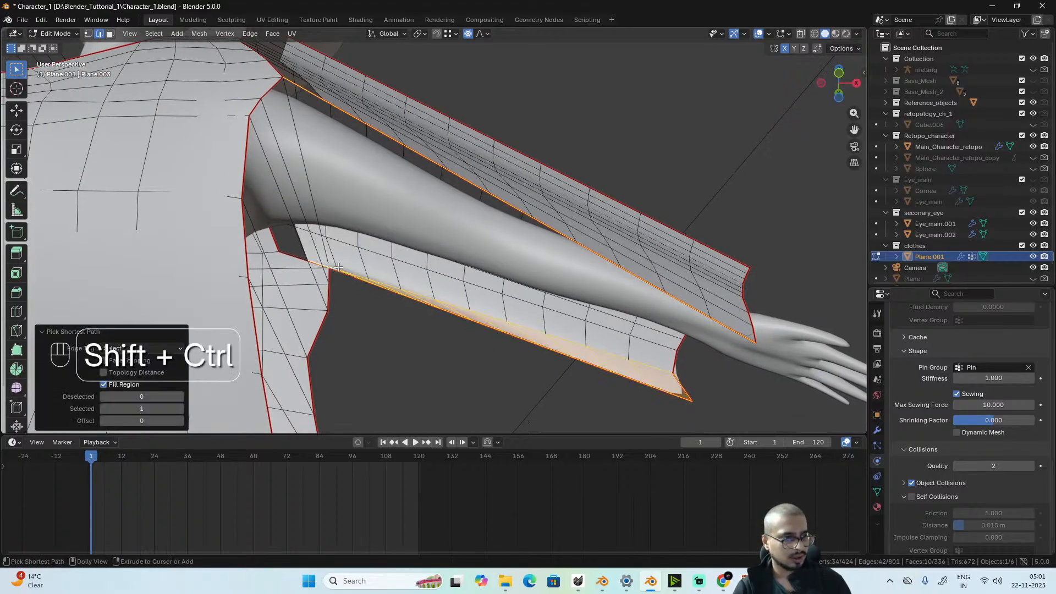
middle_drag(316, 264, 261, 321)
key(ctrl+z)
scroll(544, 350, up, 2)
shift+middle_drag(553, 355, 528, 388)
ctrl+shift+click(529, 267)
alt+drag(528, 388, 609, 259)
right_click(552, 242)
click(529, 243)
- Delete only the bridged faces along the underside of the sleeve, leaving the connecting edges as sewing threads
right_click(609, 259)
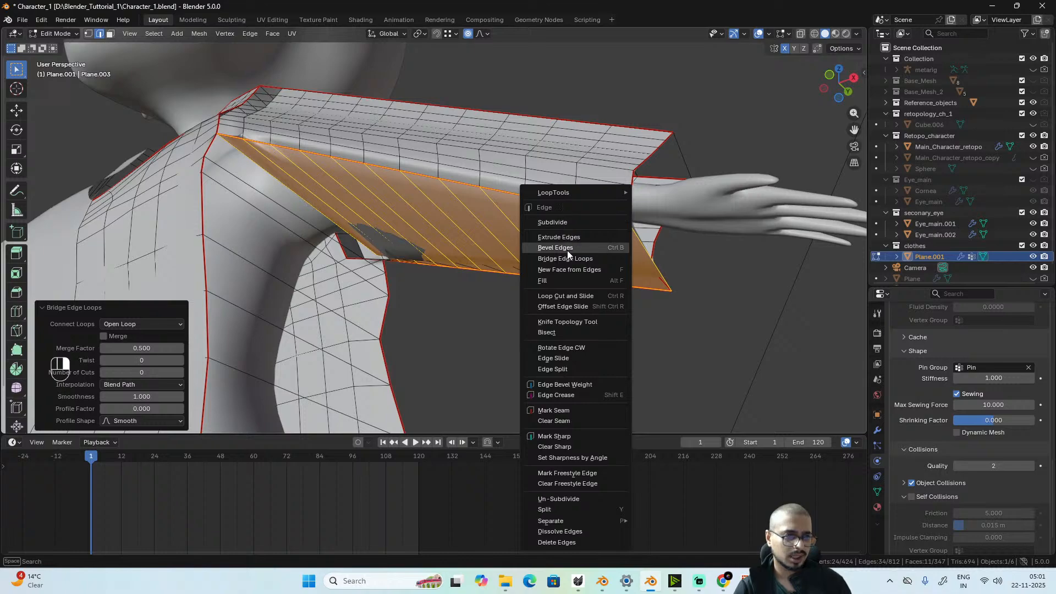
key(x)
click(490, 208)
- Play the cloth simulation in Object Mode to about frame 30 and inspect the sewn sleeve
alt+drag(499, 224, 542, 272)
key(Tab)
scroll(486, 237, down, 5)
key(space)
key(space)
scroll(493, 276, down, 3)
scroll(482, 318, up, 3)
scroll(477, 299, up, 2)
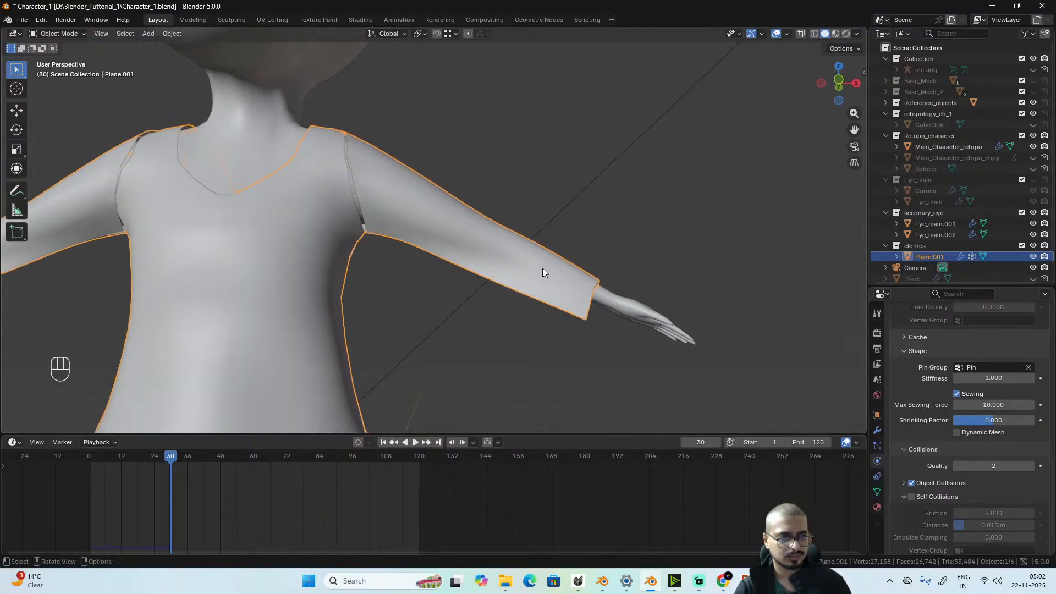
- Select the wrist border edges of both the front and back sleeve panels in Edit Mode
key(Tab)
alt+drag(572, 314, 562, 319)
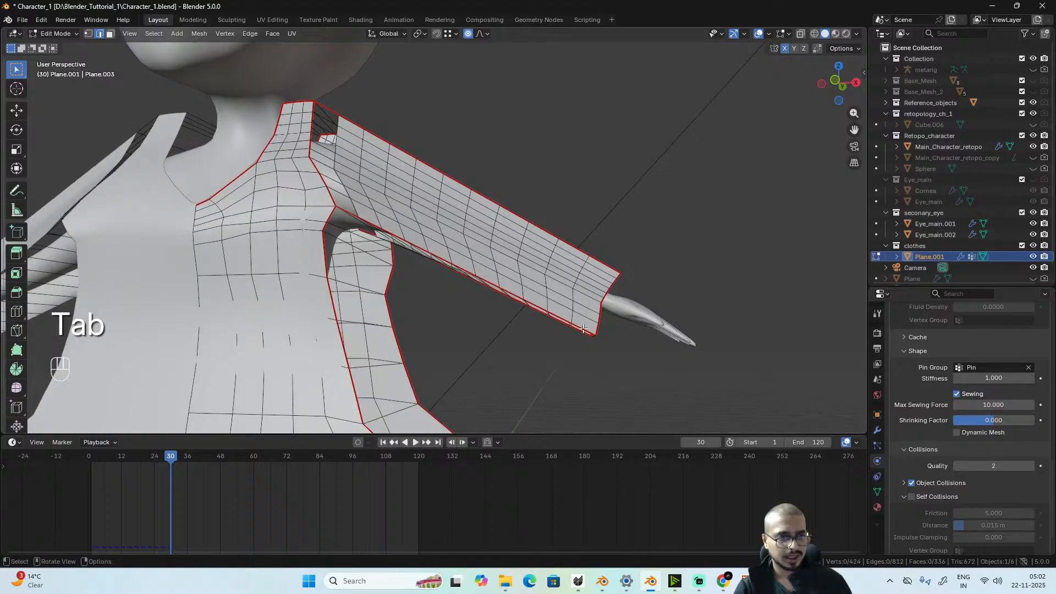
alt+drag(632, 321, 296, 313)
alt+shift+click(292, 318)
- Try scaling the wrist borders uniformly to about 0.62 with a proportional size of 0.62, and undo it
key(s)
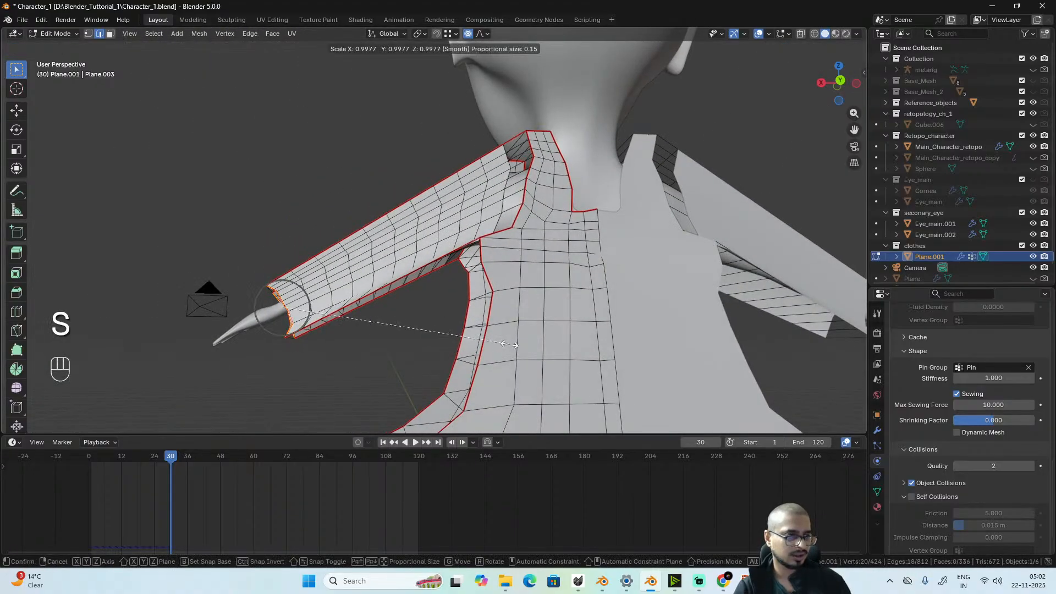
scroll(448, 313, down, 15)
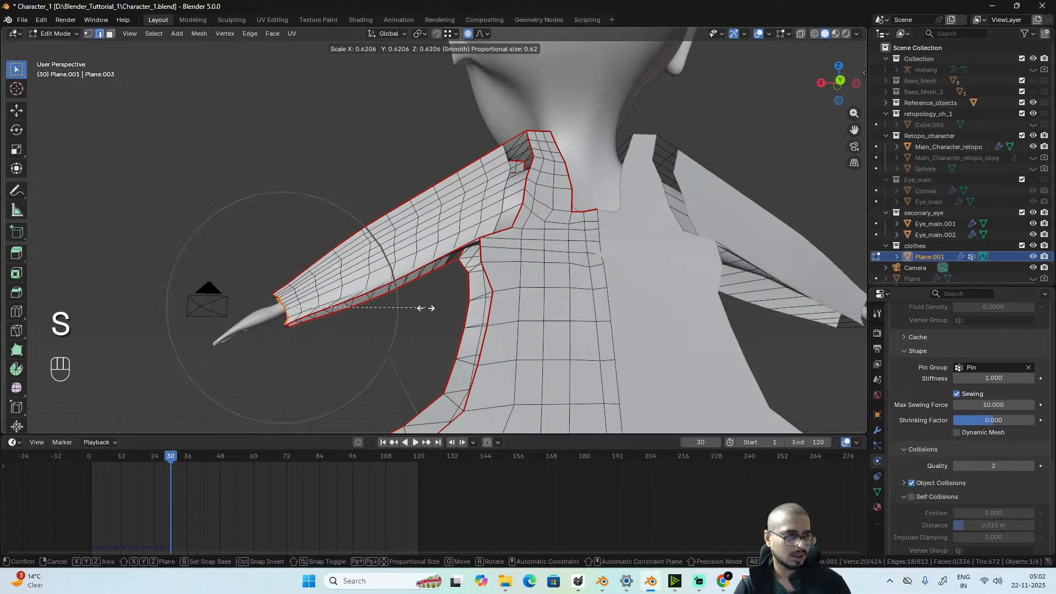
click(404, 289)
alt+drag(394, 297, 418, 305)
key(ctrl+z)
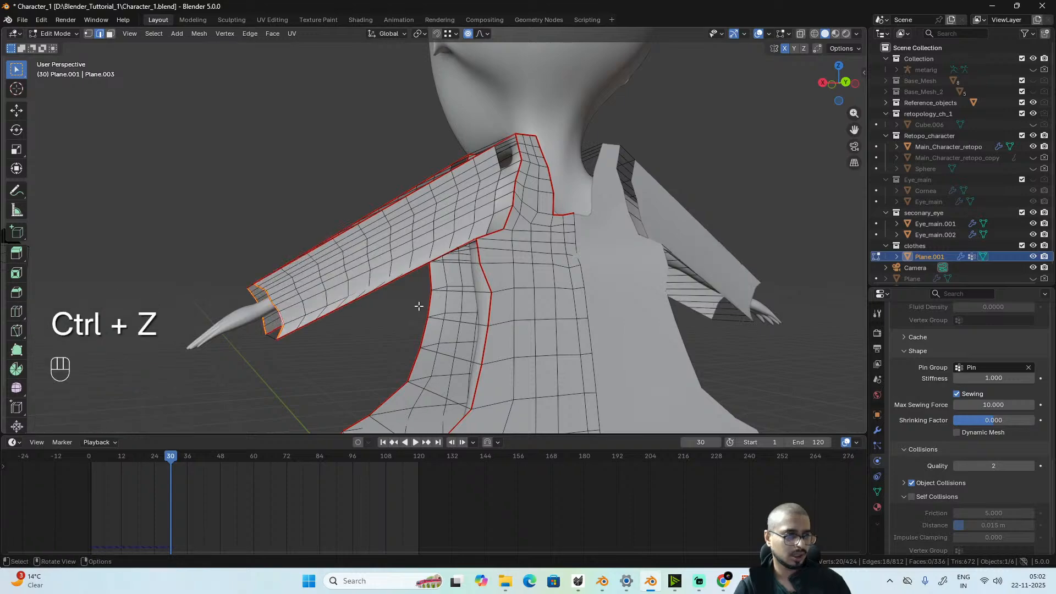
- Scale the wrist borders along Z to about 0.46 with a proportional size of about 0.68
key(s)
key(z)
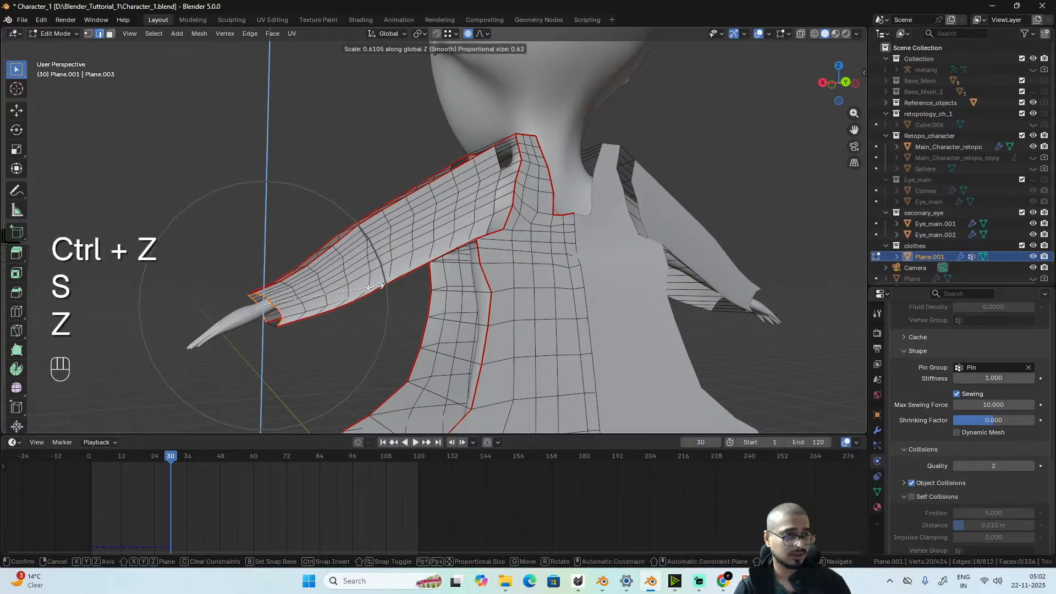
scroll(369, 285, down, 4)
scroll(370, 285, down, 2)
scroll(369, 285, up, 5)
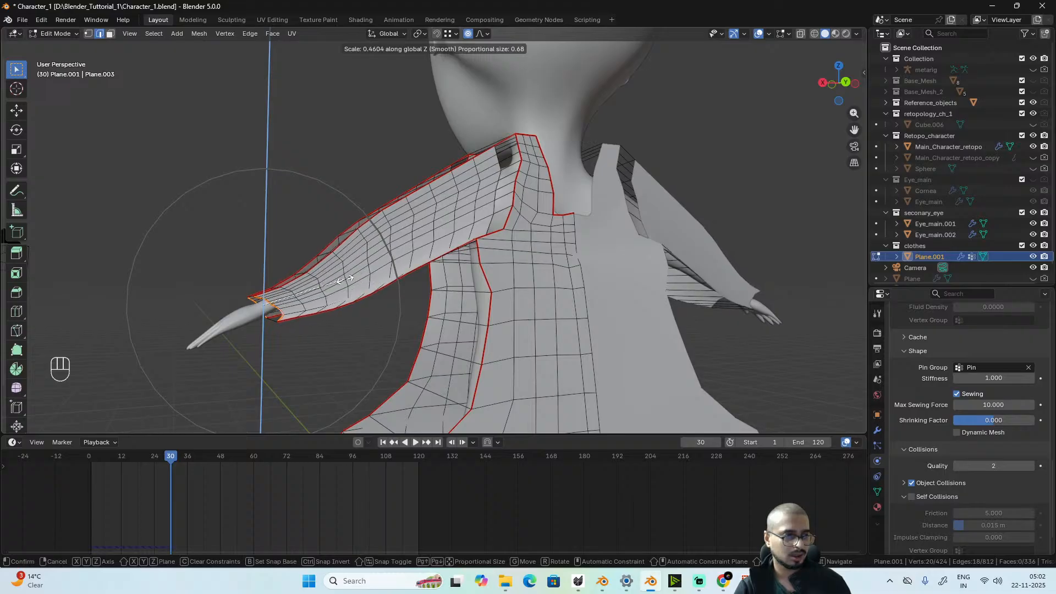
click(342, 279)
- Select matching mid-sleeve edge loops on both panels and scale them to about 0.667 along Z with a proportional size of 0.42
click(367, 263)
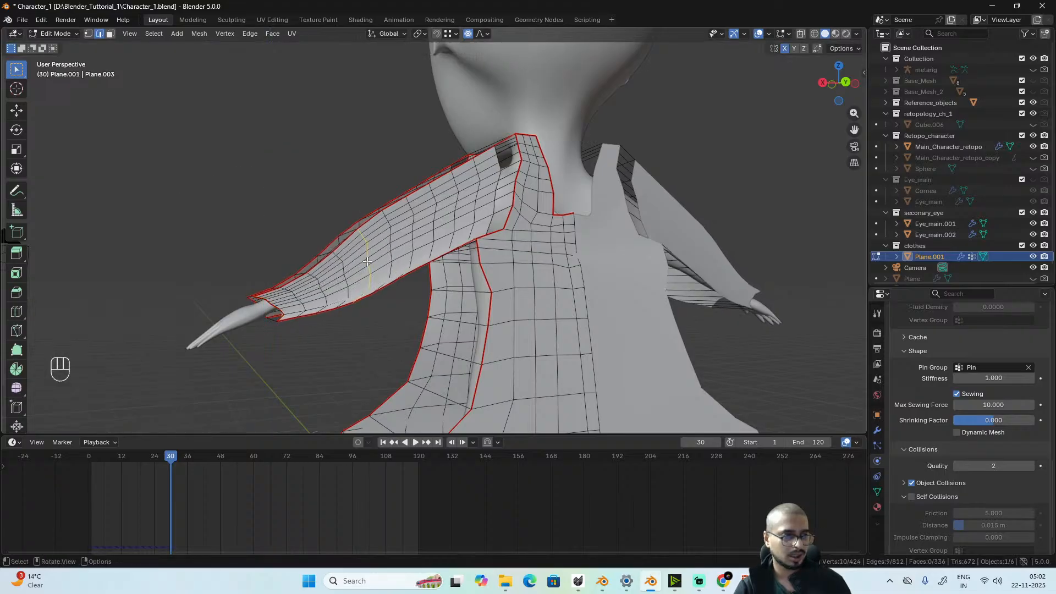
alt+click(358, 284)
middle_drag(360, 284, 505, 309)
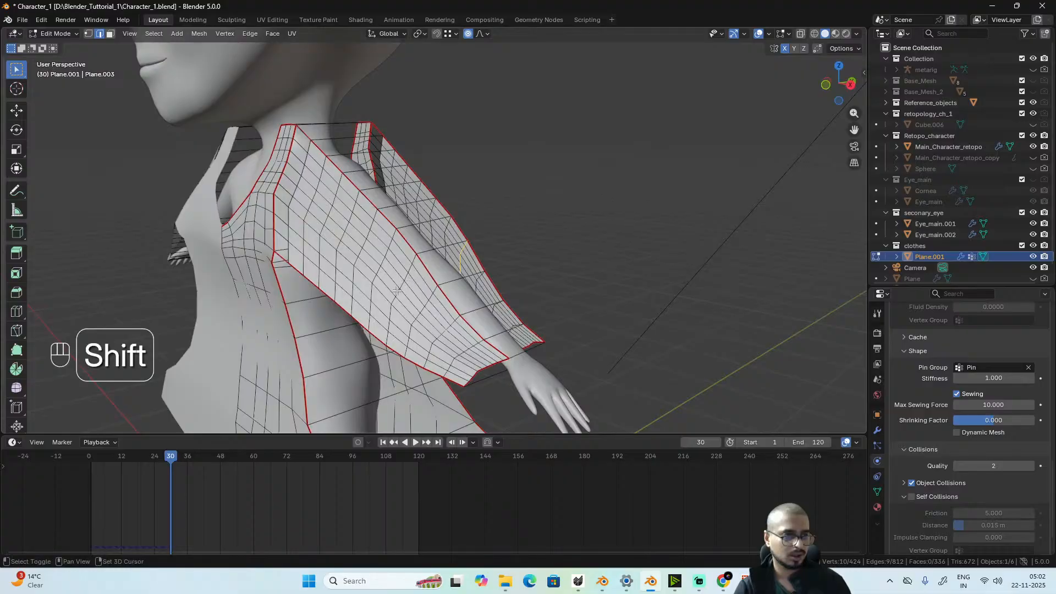
alt+shift+click(397, 291)
key(s)
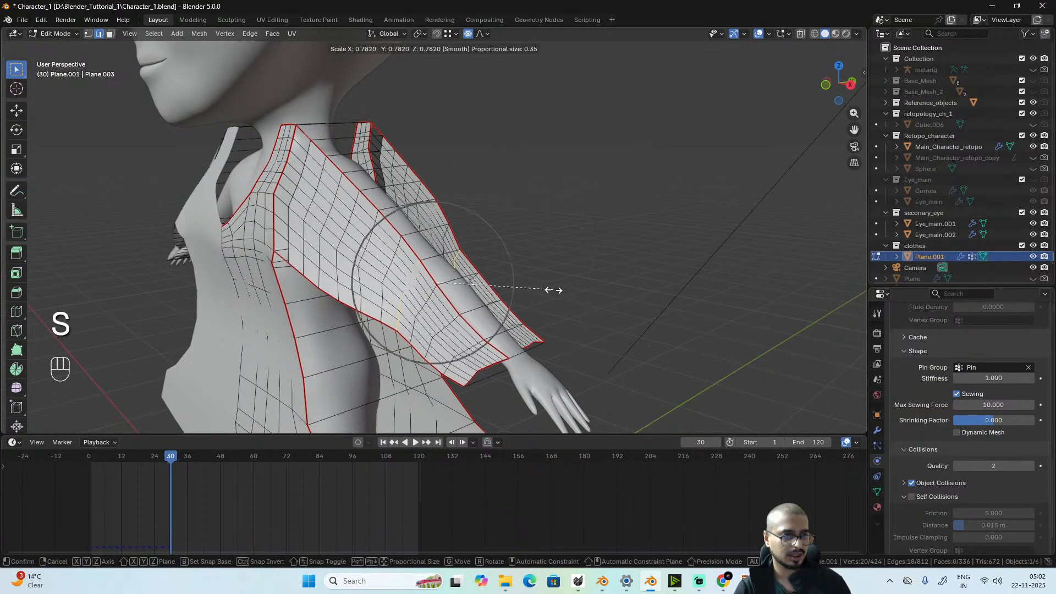
scroll(545, 288, down, 2)
key(z)
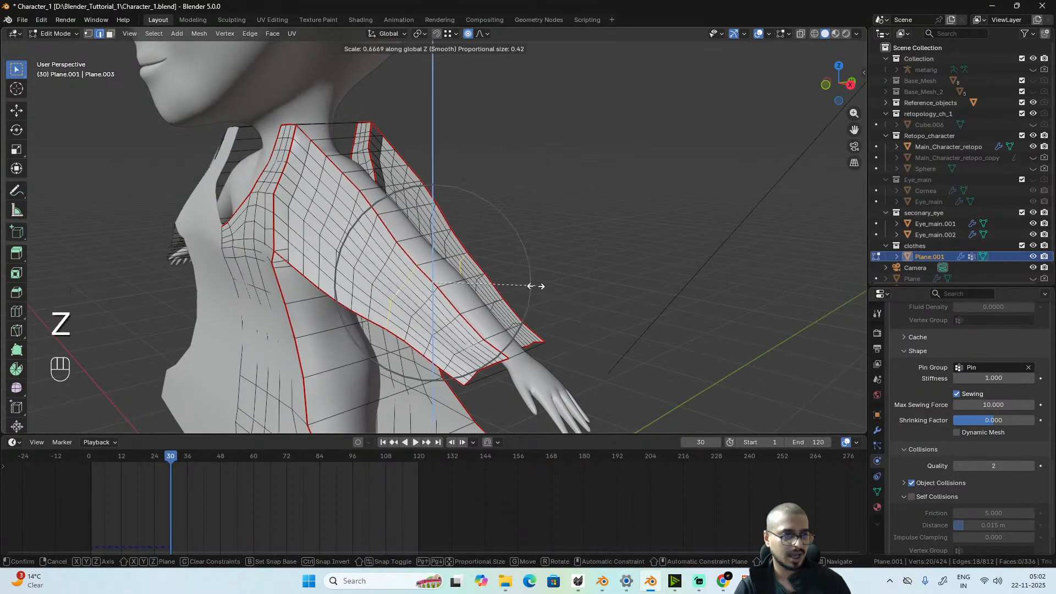
click(531, 286)
middle_drag(531, 286, 485, 291)
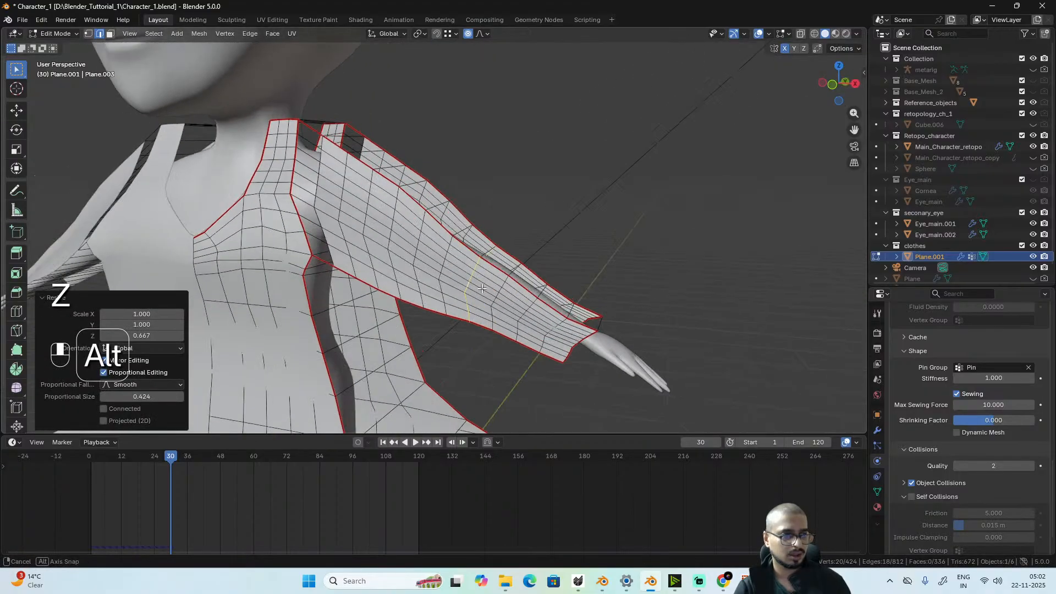
- Play the cloth simulation from the start to about frame 23 in Object Mode and inspect the sleeve's underside
key(Tab)
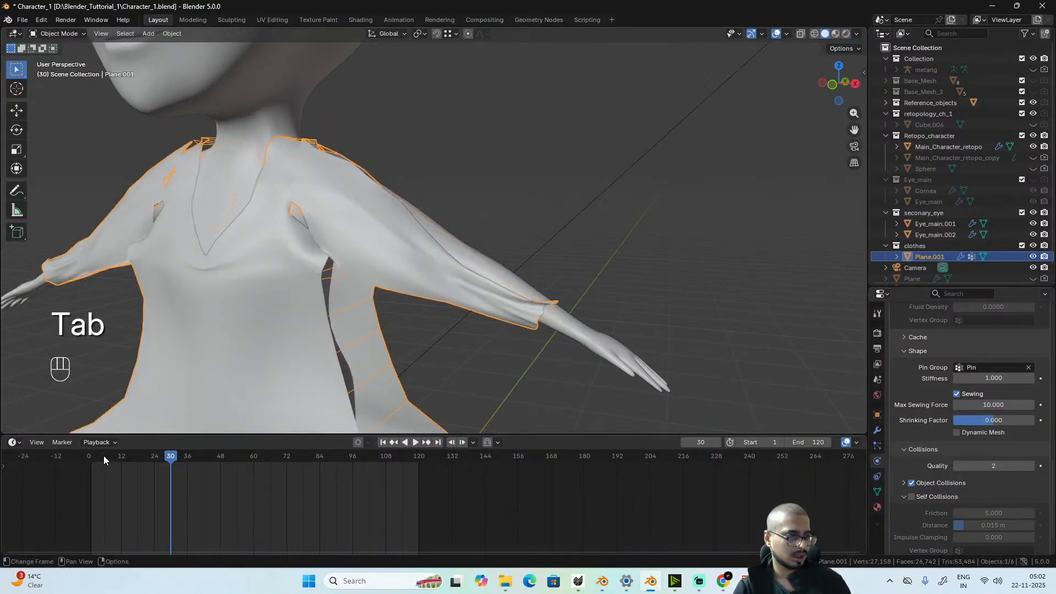
key(shift+Left)
key(space)
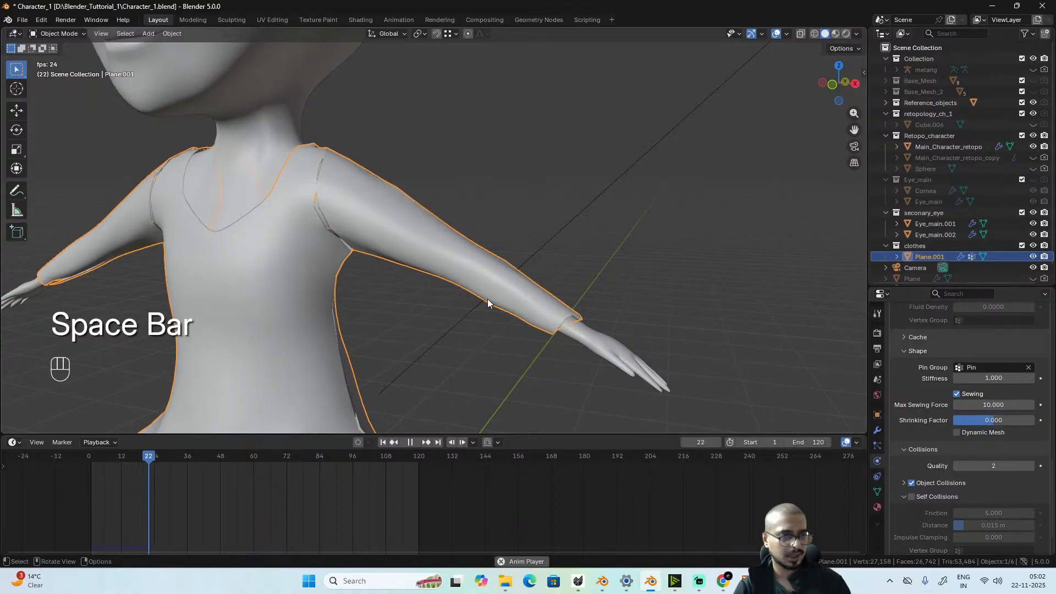
key(space)
middle_drag(488, 299, 550, 250)
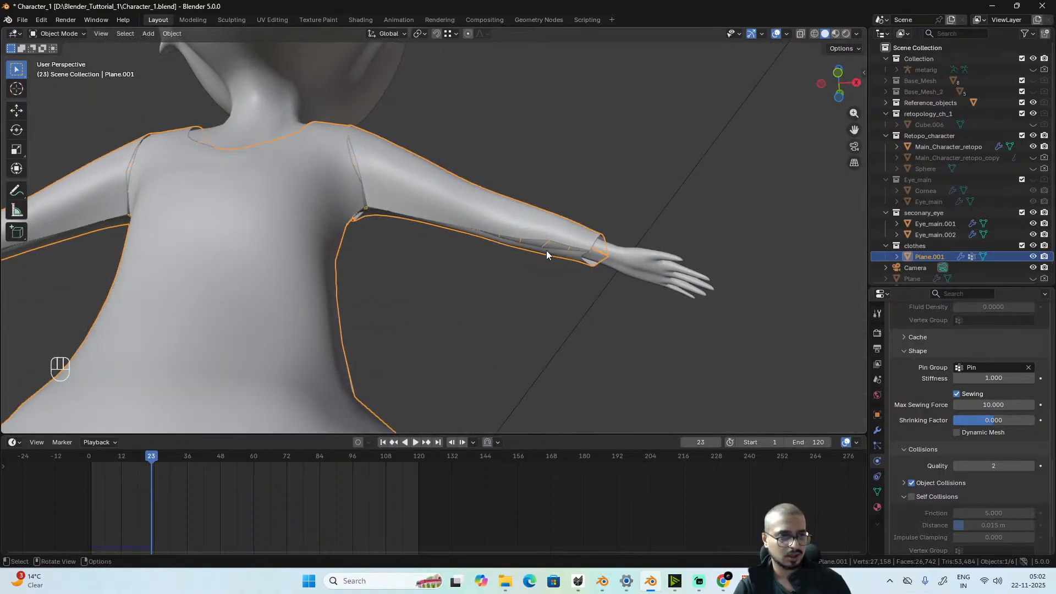
scroll(546, 250, up, 5)
- Select the forearm edge loops on both sleeve panels and widen them slightly along Z with a proportional size of 0.20
key(Tab)
middle_drag(652, 259, 584, 299)
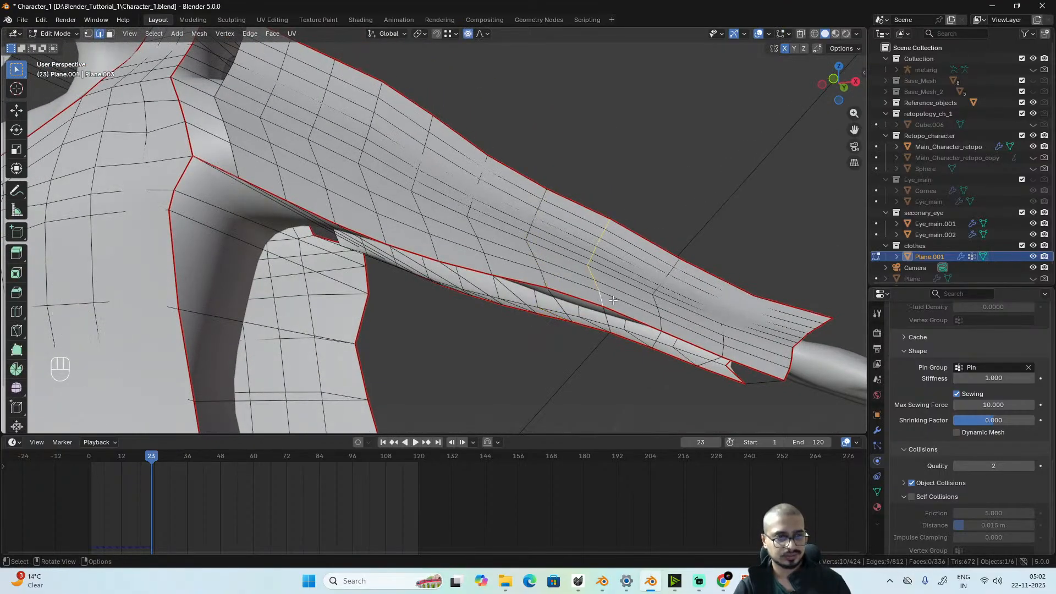
middle_drag(637, 329, 427, 354)
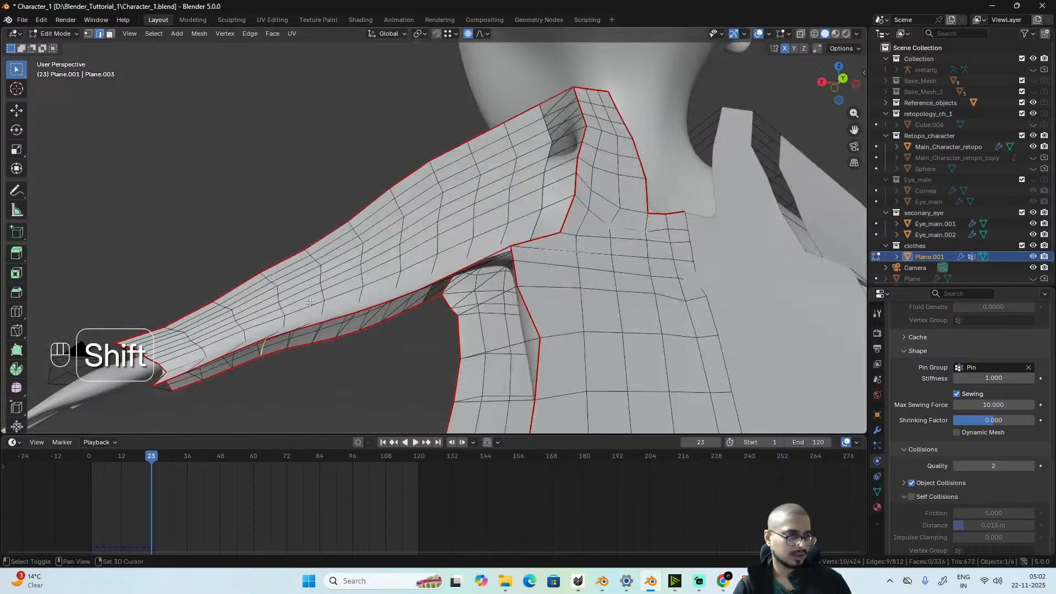
middle_drag(325, 311, 283, 334)
key(ctrl+z)
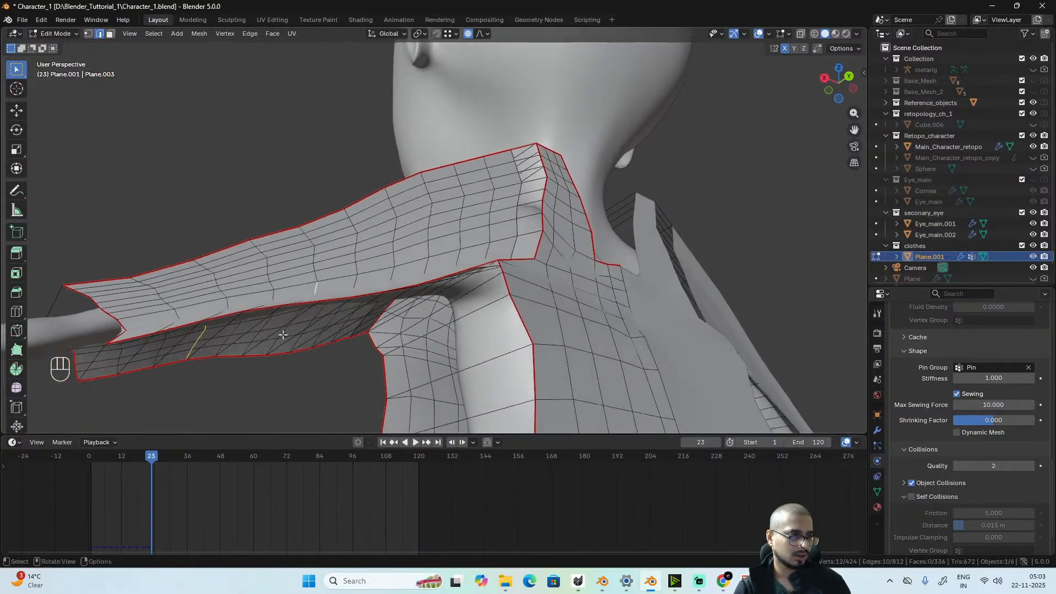
alt+shift+click(273, 299)
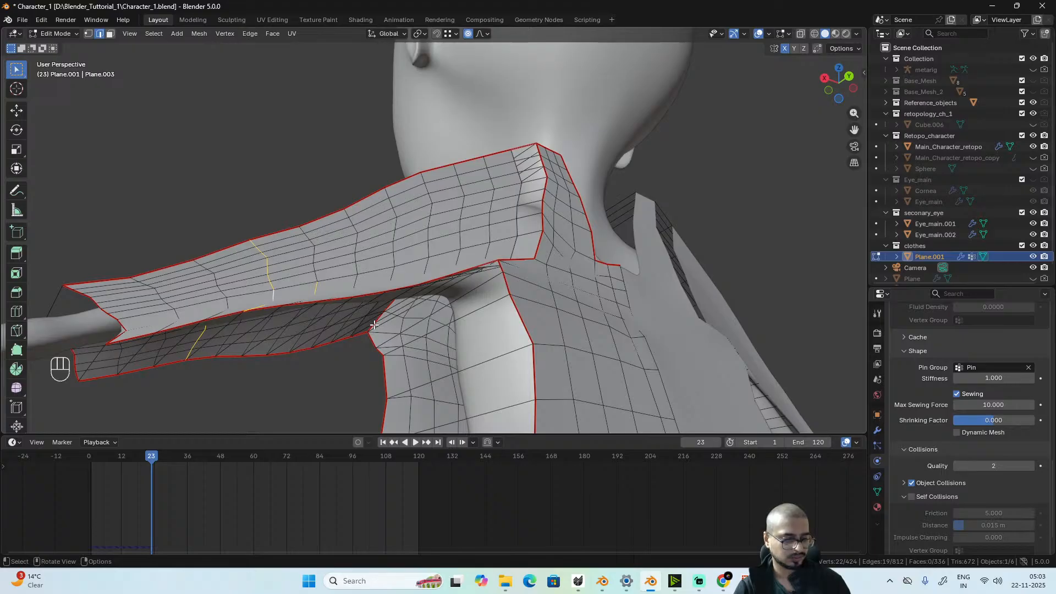
key(s)
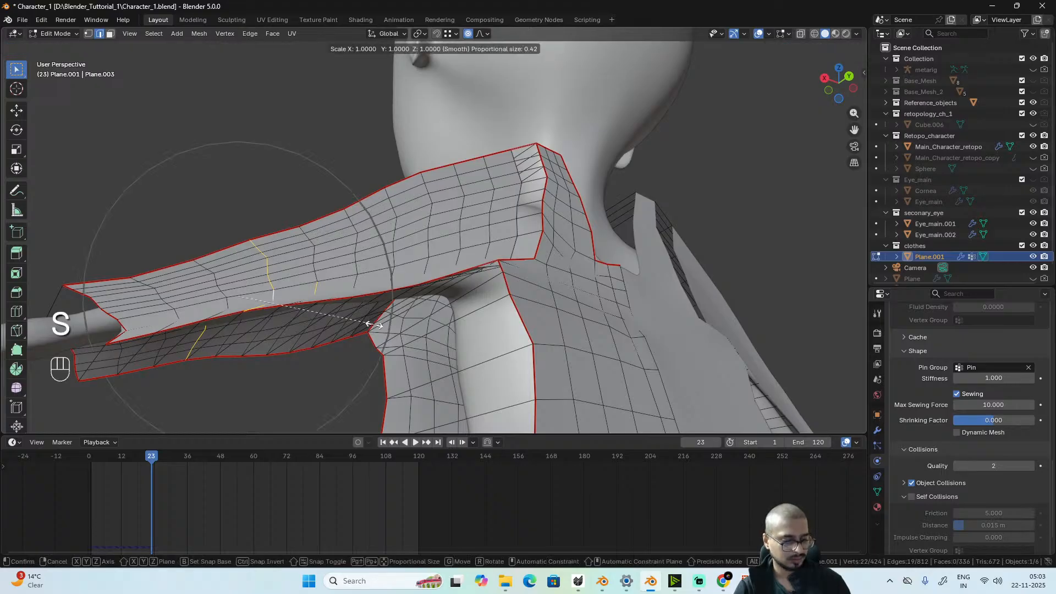
key(z)
scroll(380, 330, up, 8)
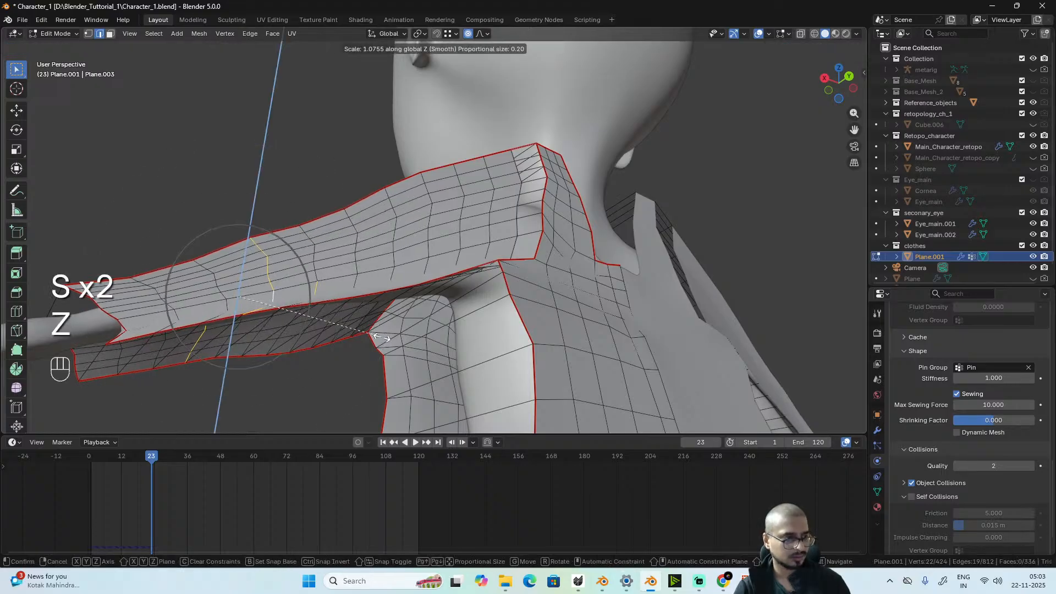
click(390, 360)
- Replay the cloth simulation from frame 1 to about frame 24 and examine the sleeve seam around the forearm and wrist
key(Tab)
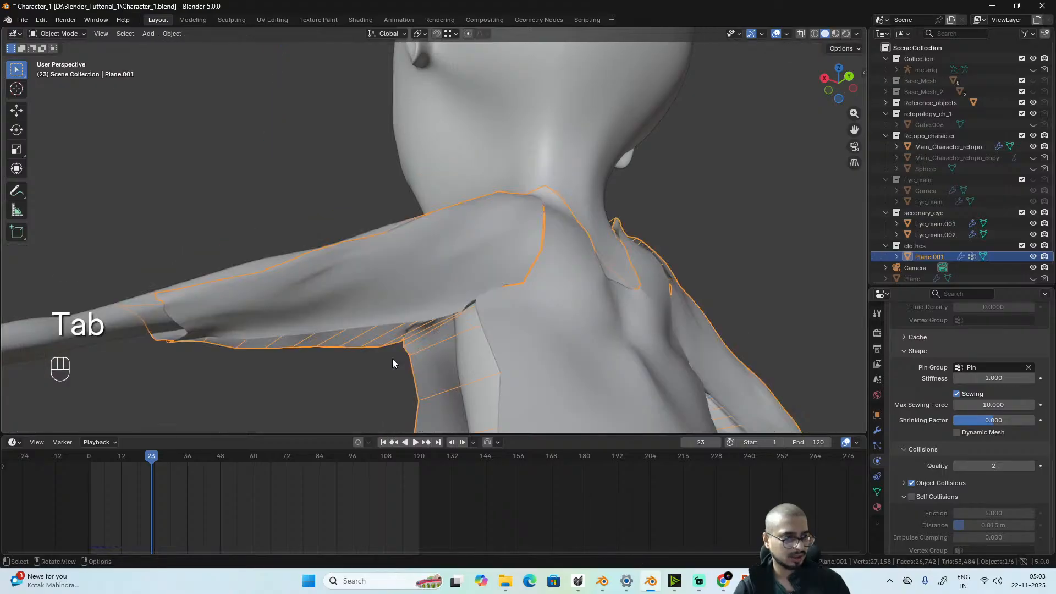
click(92, 457)
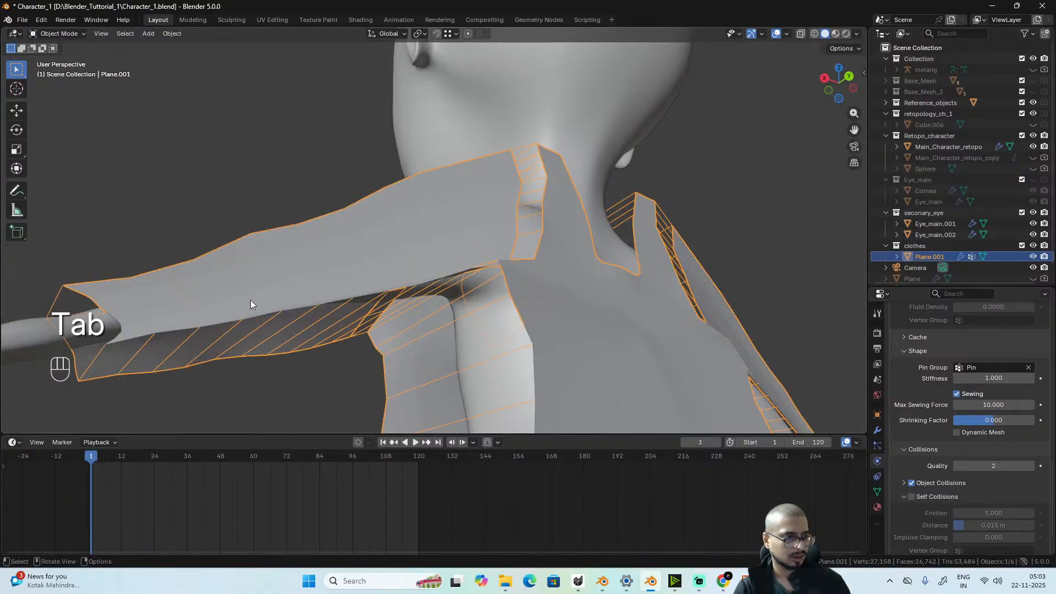
key(space)
key(space)
alt+drag(252, 301, 368, 306)
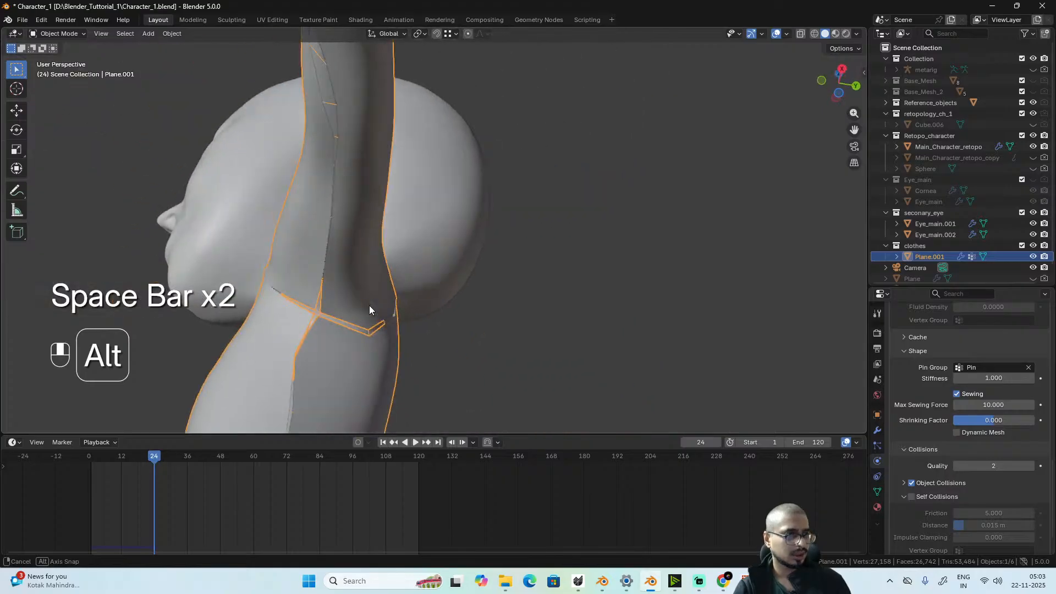
alt+drag(378, 252, 540, 257)
scroll(539, 256, down, 2)
key(KP_1)
scroll(542, 308, up, 4)
alt+middle_click(470, 269)
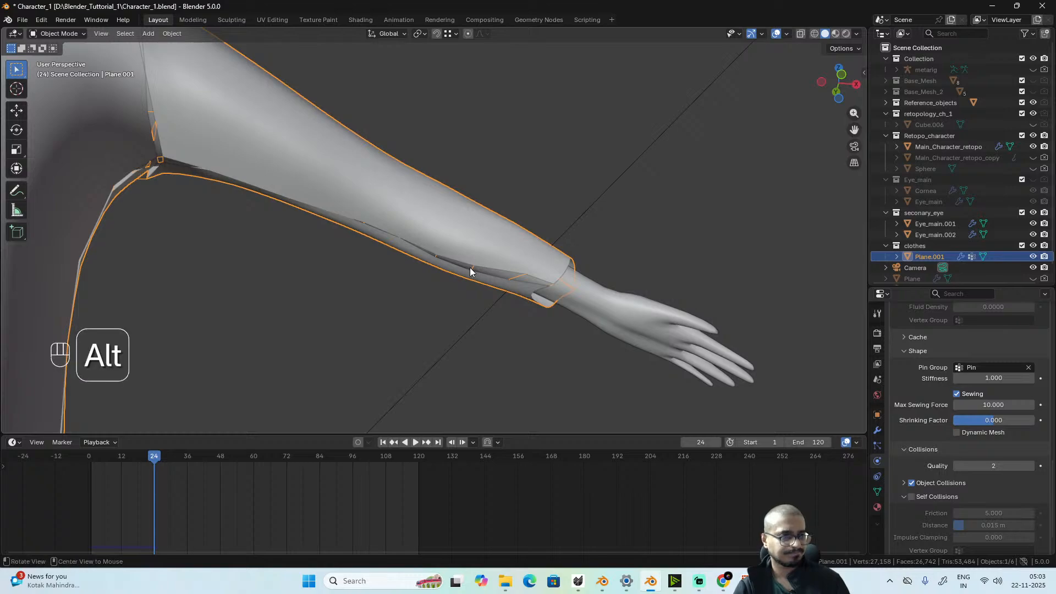
- Straighten the edge loop nearest the wrist border on the front sleeve panel with LoopTools Gstretch, using Spread evenly
key(Tab)
alt+middle_click(464, 240)
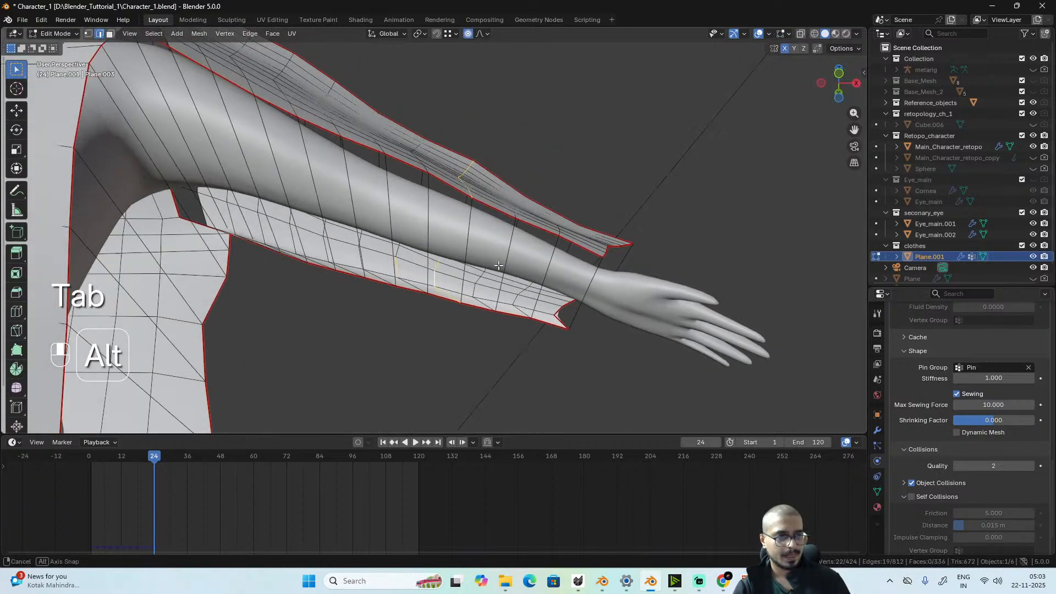
key(KP_1)
shift+middle_drag(435, 243, 549, 251)
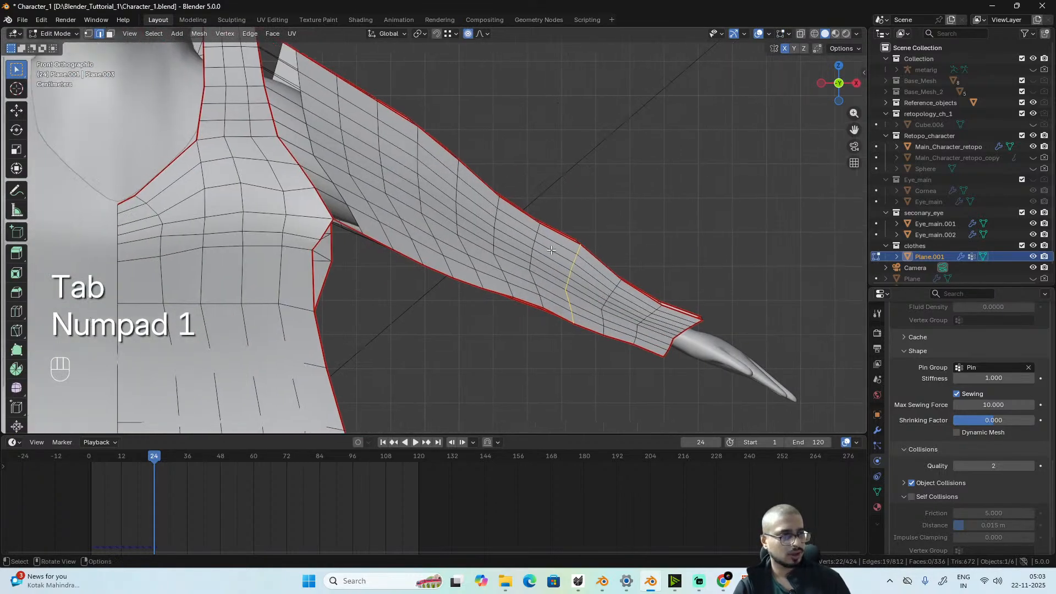
scroll(552, 251, up, 1)
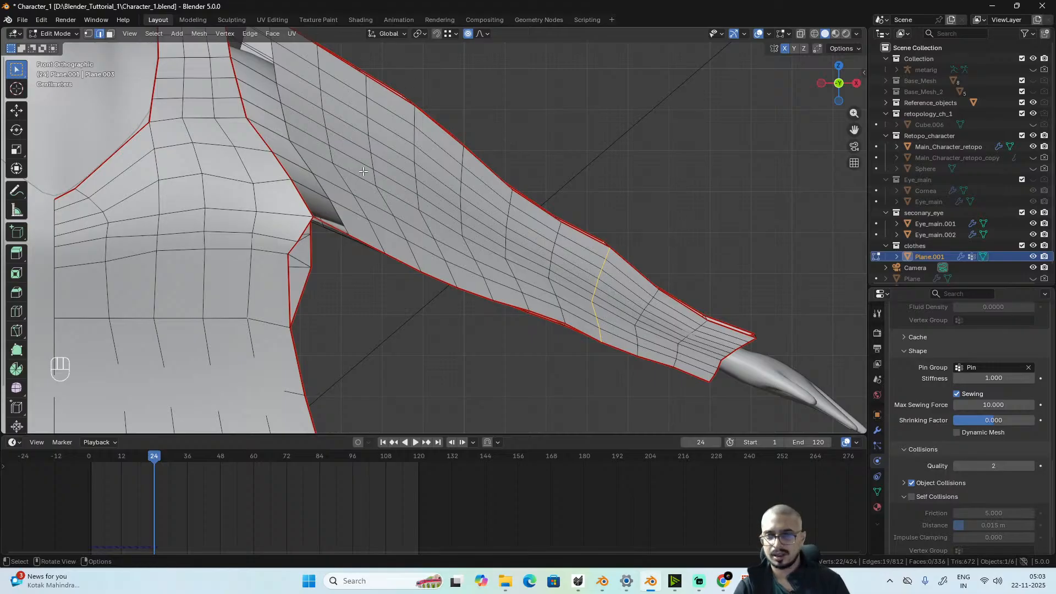
scroll(422, 193, down, 3)
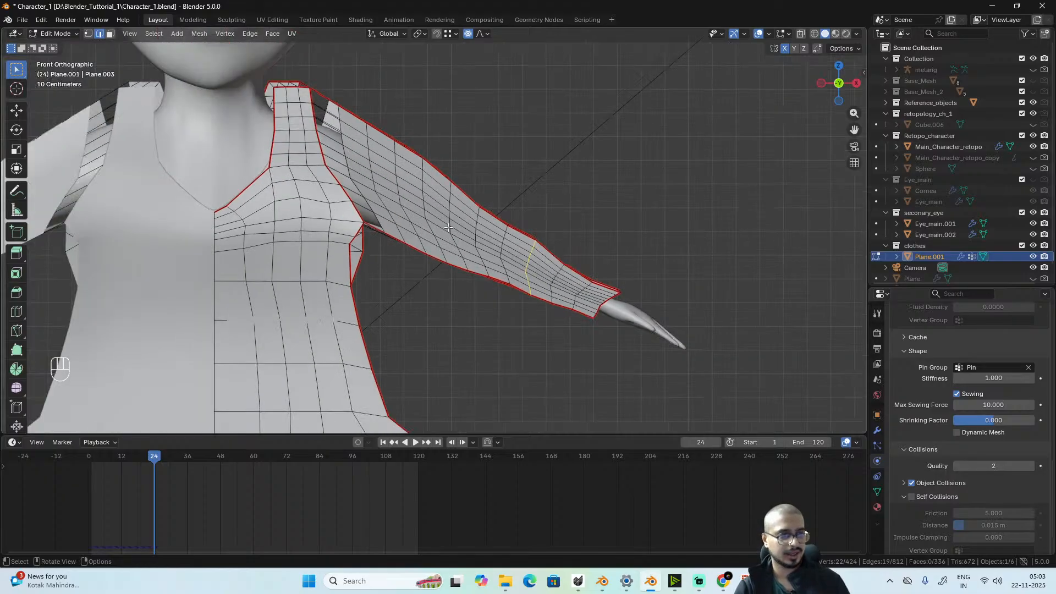
scroll(493, 293, up, 1)
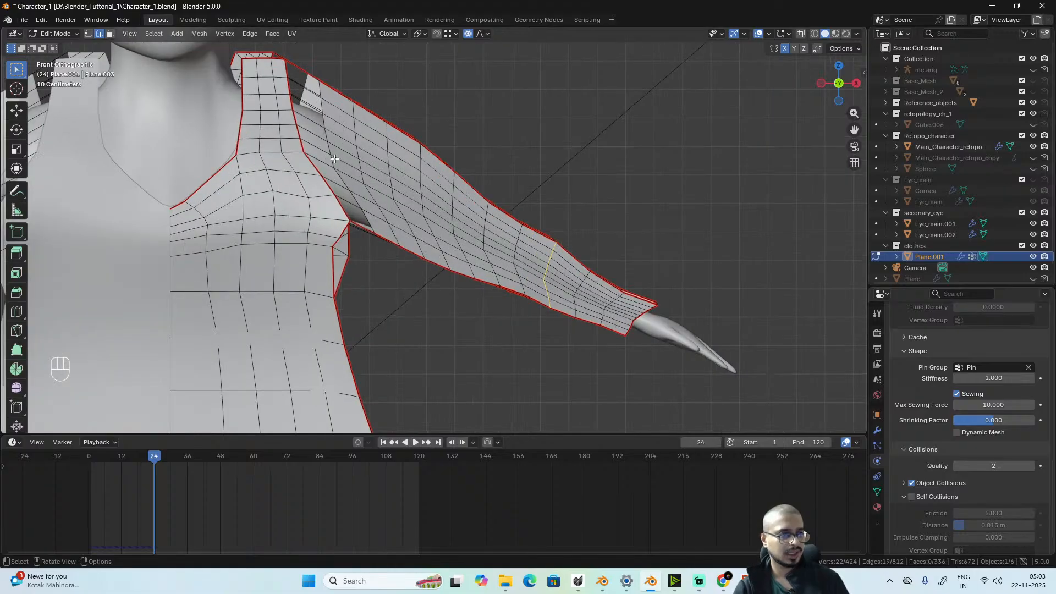
key(2)
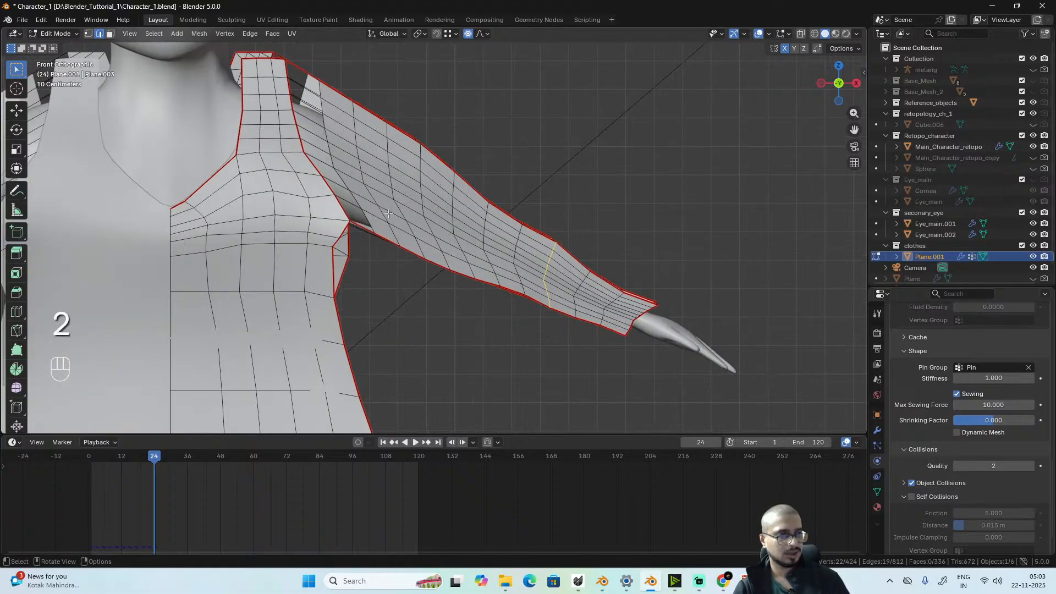
click(600, 323)
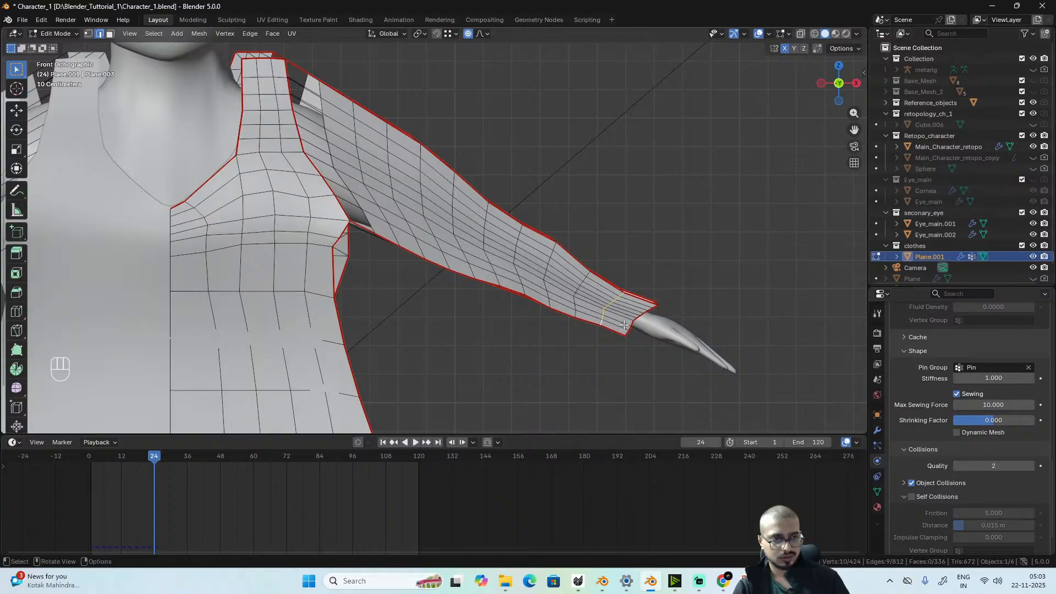
right_click(678, 253)
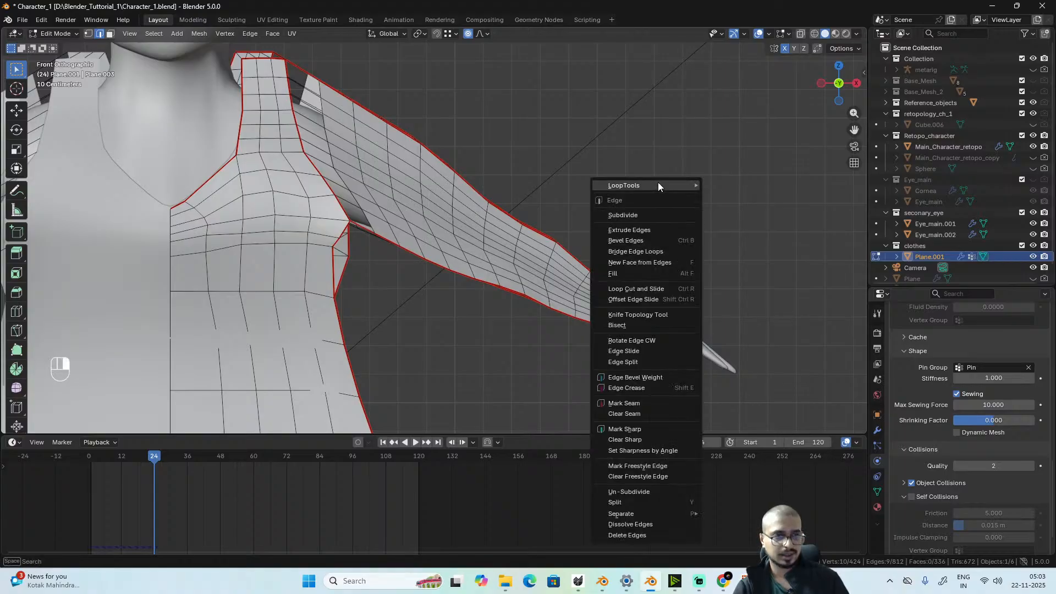
mouse_move(658, 182)
click(755, 232)
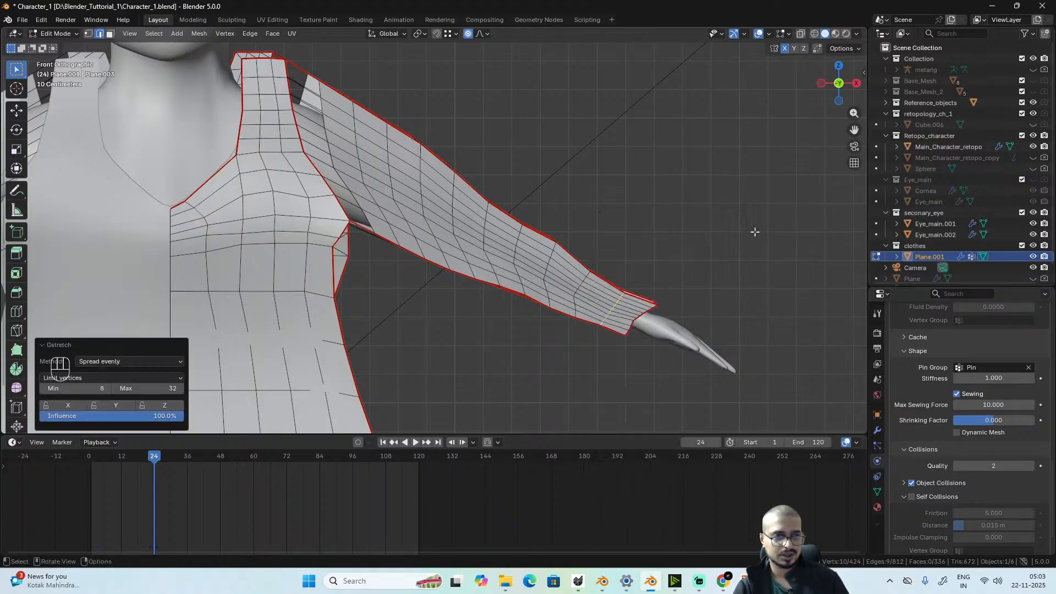
- Straighten the remaining eight interior cross loops of the front sleeve panel, from wrist to upper arm, with LoopTools Gstretch
alt+click(582, 306)
right_click(704, 212)
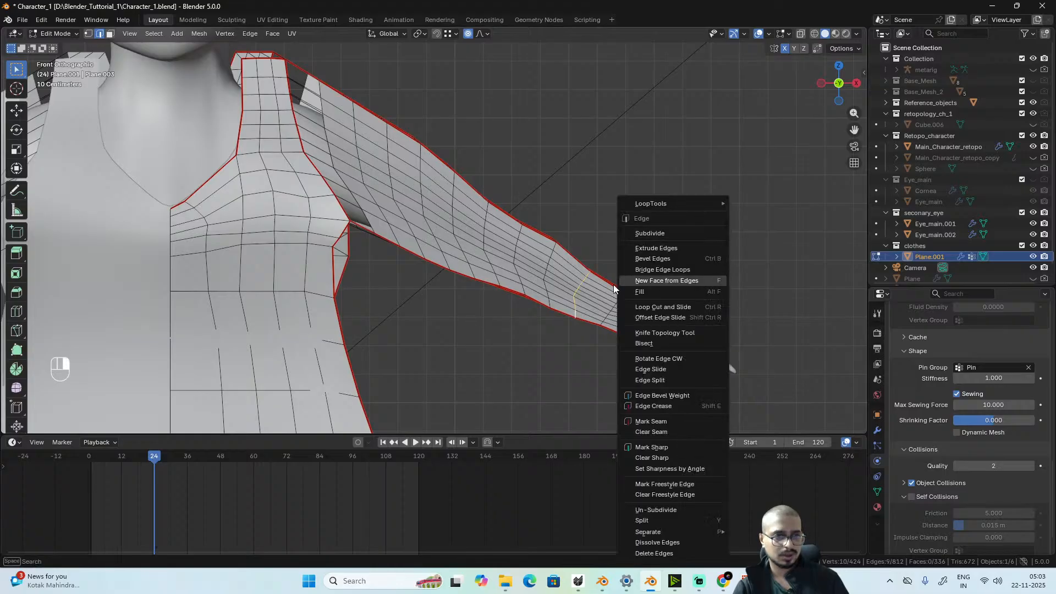
alt+shift+click(549, 305)
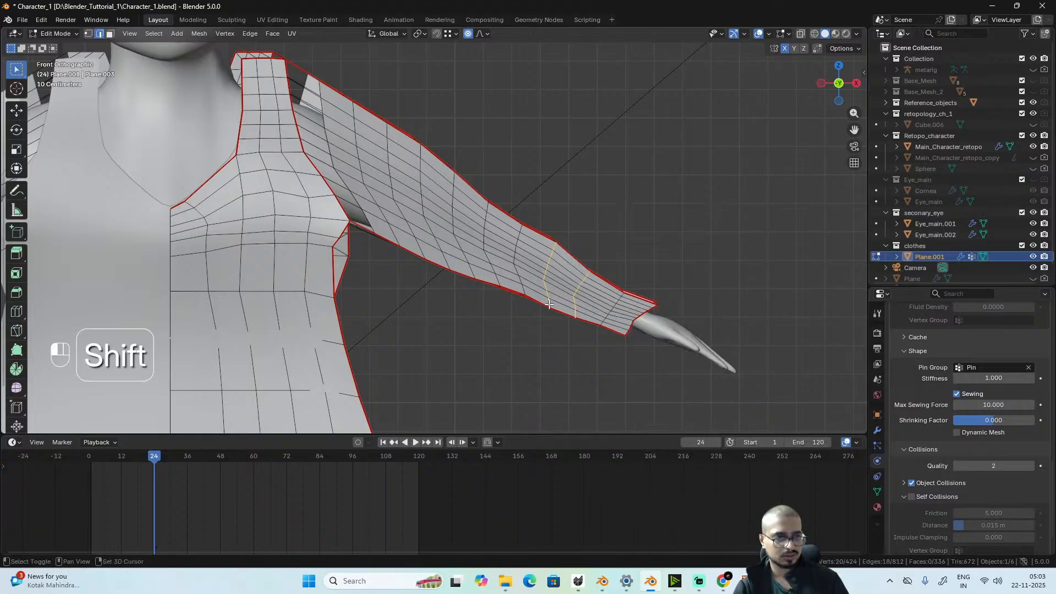
alt+shift+click(491, 272)
key(ctrl+z)
key(ctrl+z)
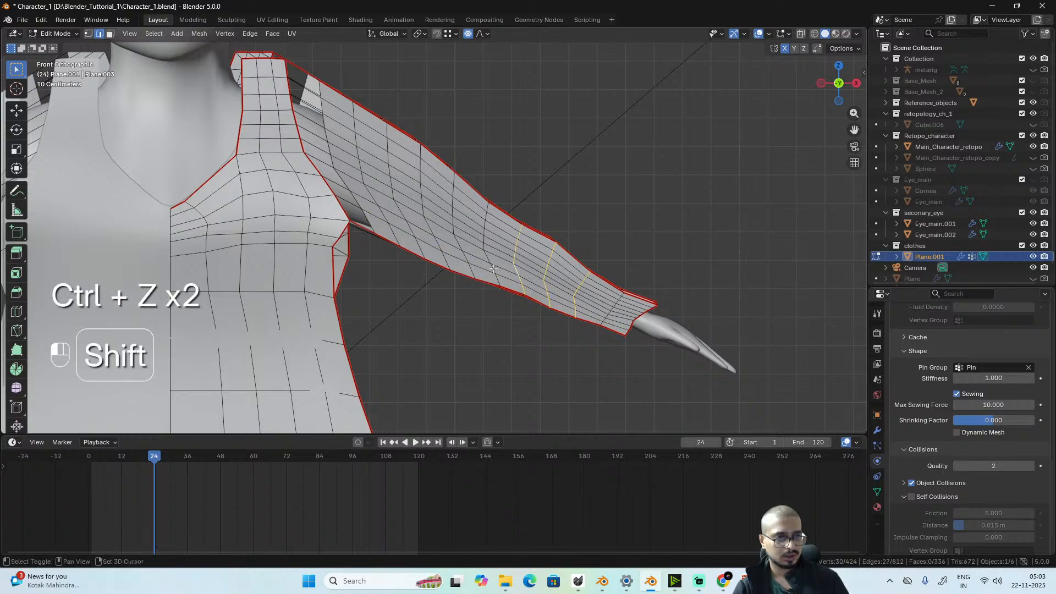
alt+shift+click(430, 230)
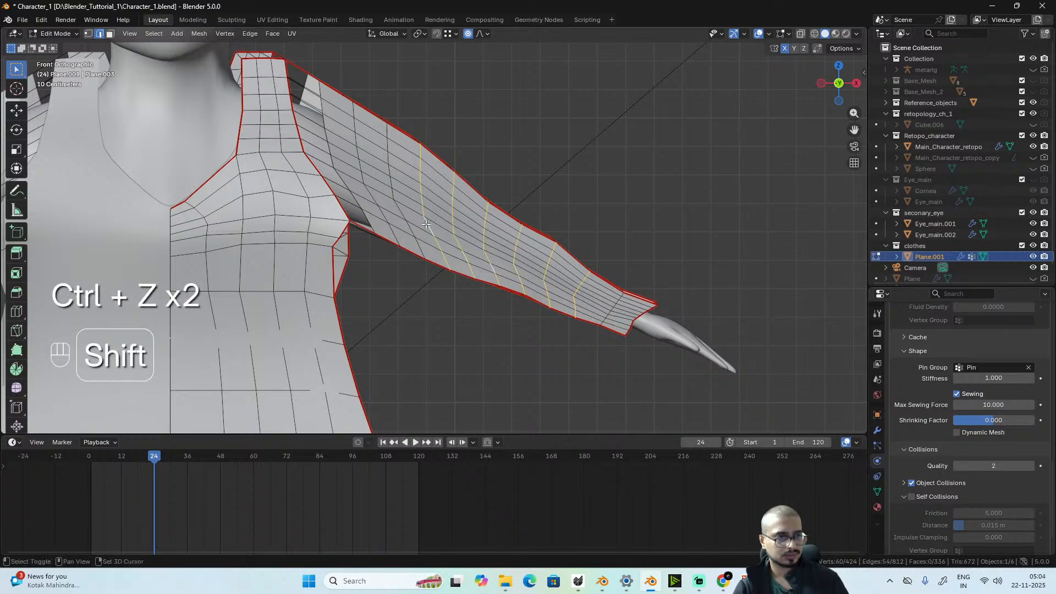
alt+shift+click(393, 208)
alt+shift+click(371, 194)
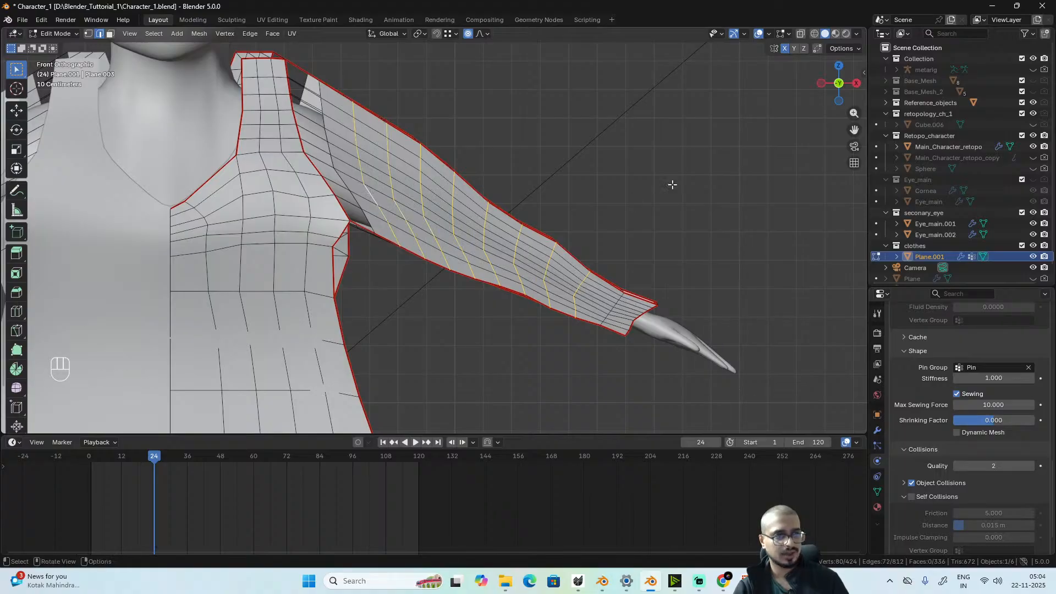
right_click(687, 187)
mouse_move(699, 191)
click(725, 226)
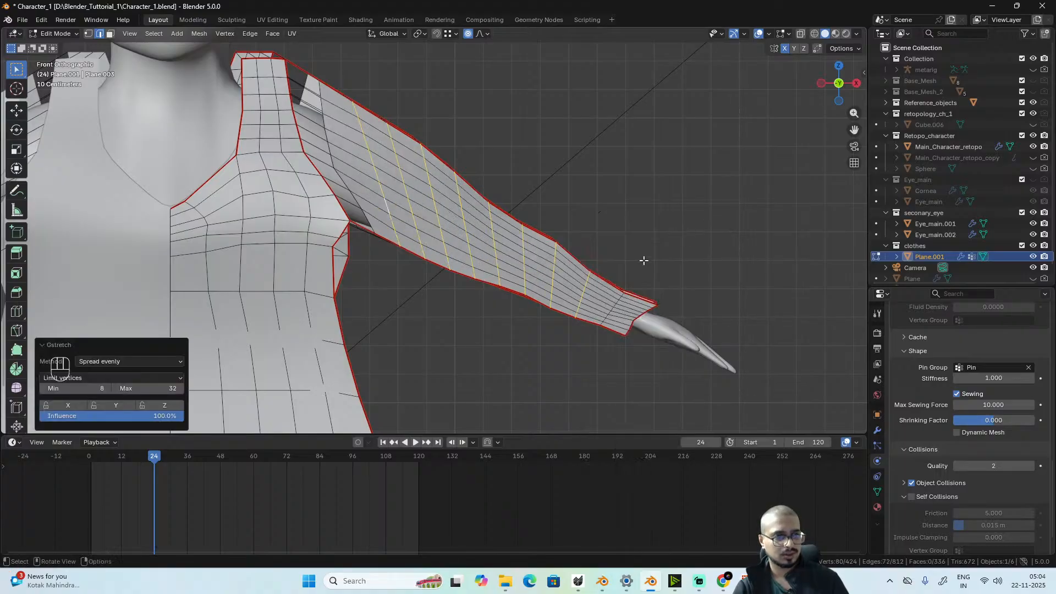
- Select all nine interior cross loops on the back sleeve panel and straighten them with LoopTools Gstretch, using Spread evenly
alt+middle_drag(643, 261, 304, 318)
alt+click(273, 308)
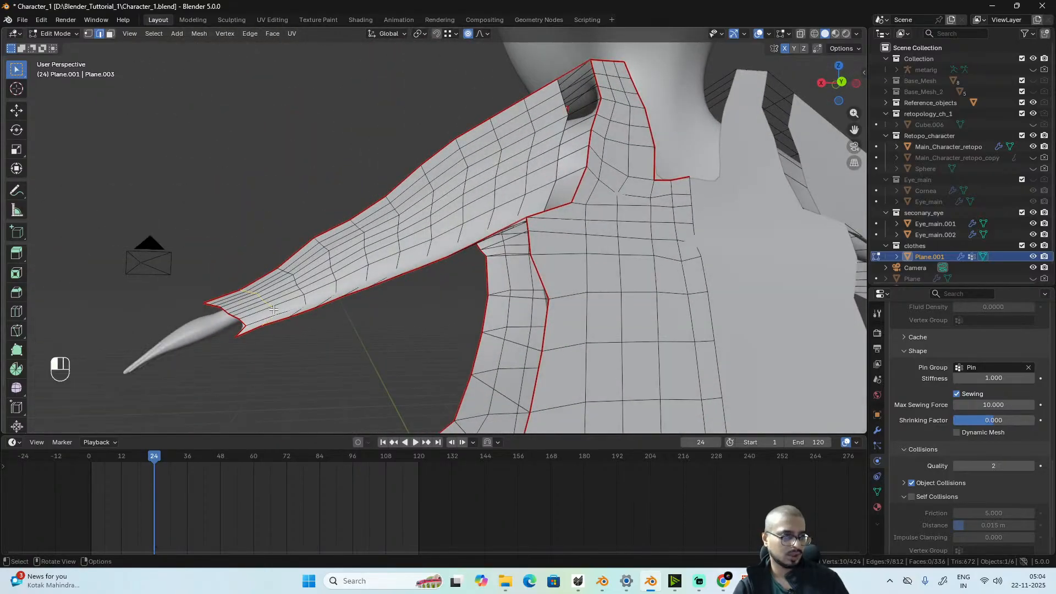
alt+shift+click(314, 294)
shift+double_click(340, 283)
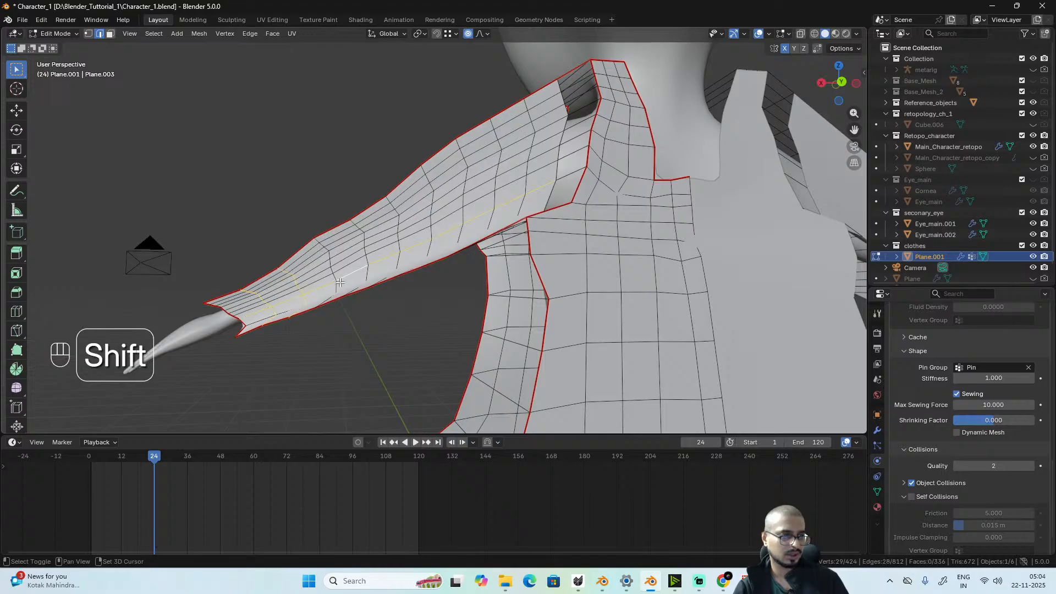
key(ctrl+z)
key(ctrl+z)
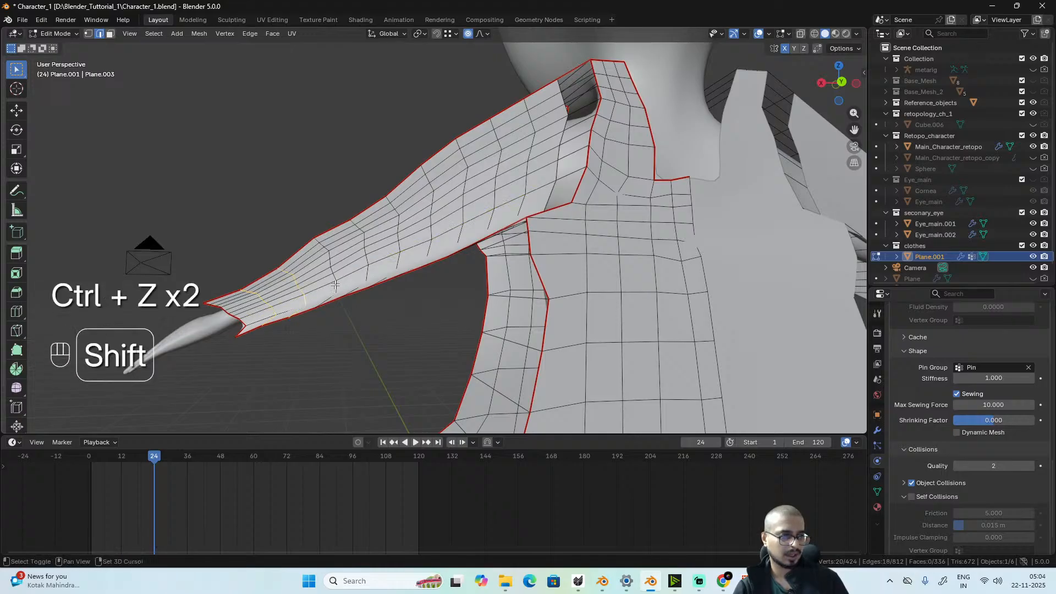
shift+double_click(346, 283)
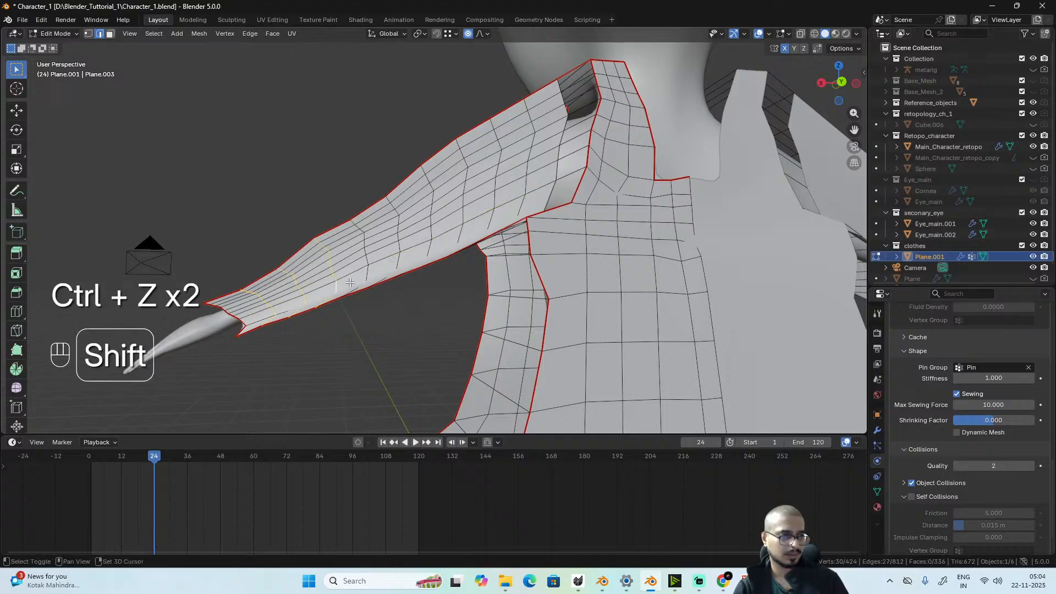
shift+double_click(400, 259)
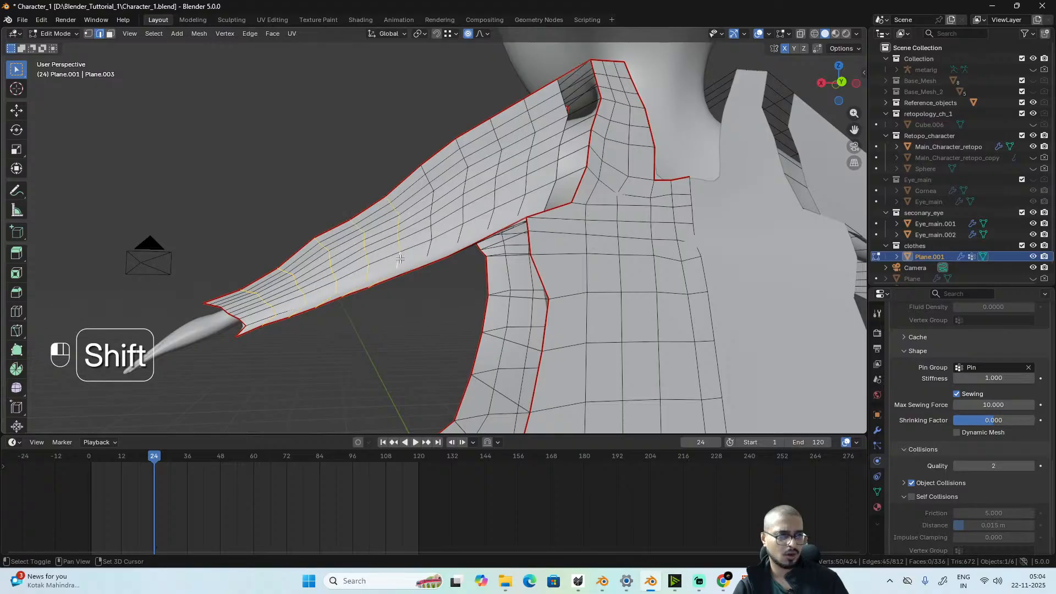
shift+double_click(463, 233)
shift+double_click(493, 220)
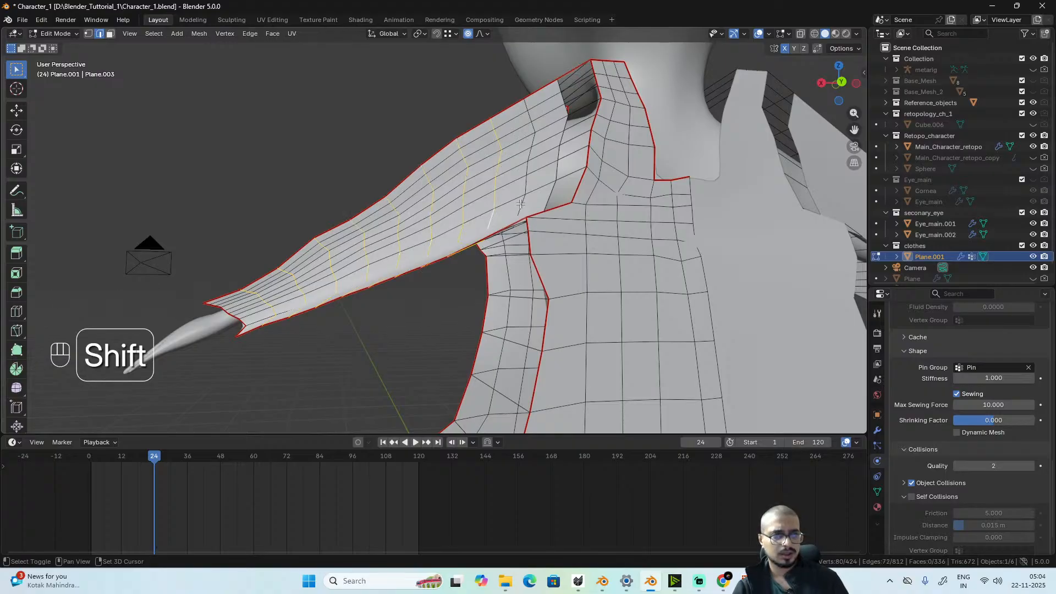
shift+double_click(522, 205)
key(ctrl+e)
mouse_move(468, 205)
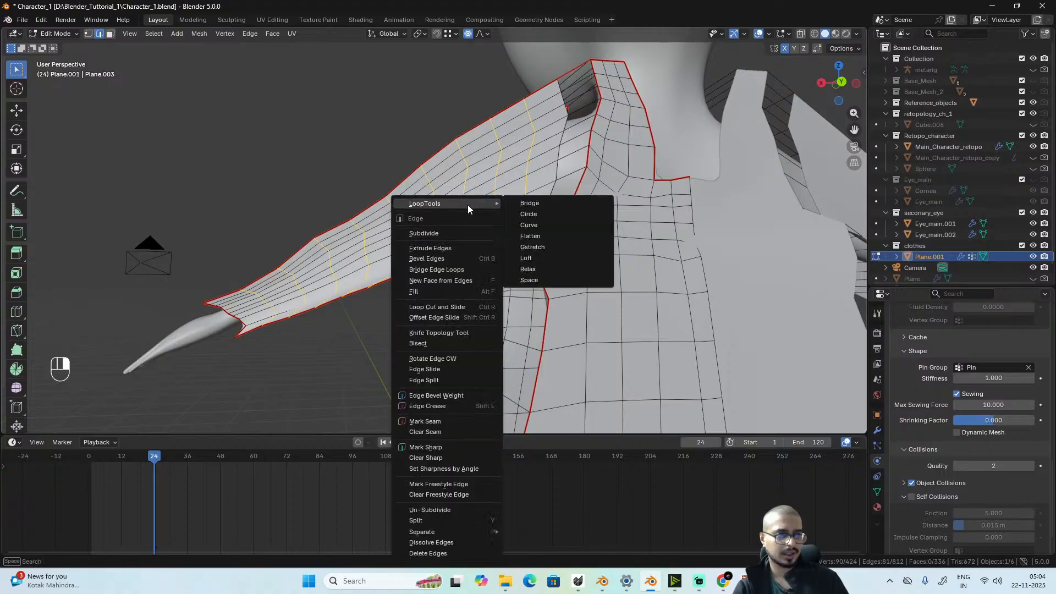
click(546, 245)
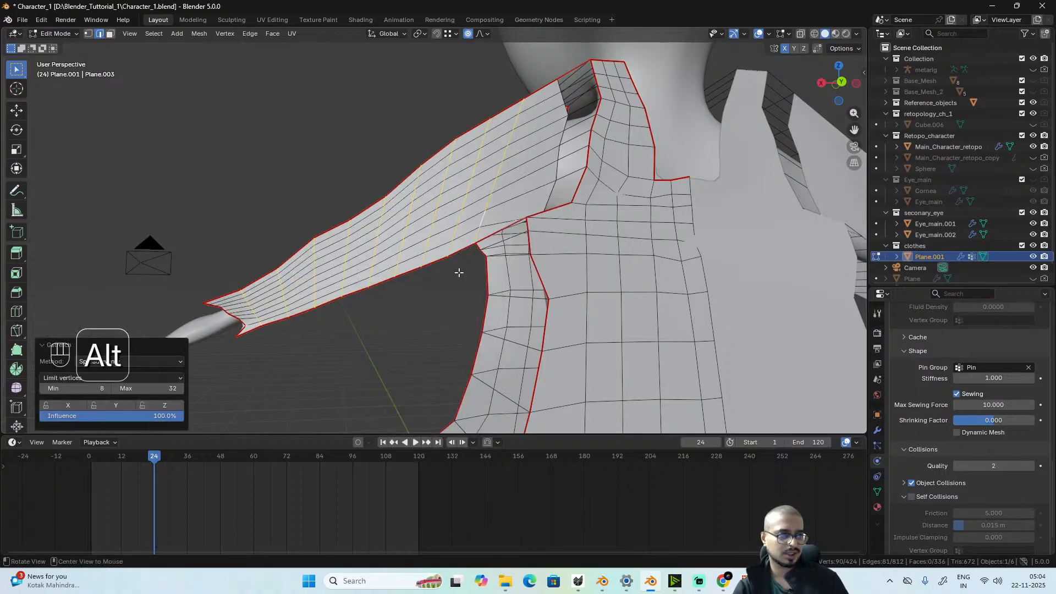
- Straighten the armhole border edges of the back sleeve panel with LoopTools Gstretch
alt+drag(460, 271, 473, 337)
scroll(501, 292, up, 2)
alt+drag(501, 292, 509, 223)
double_click(480, 255)
right_click(484, 252)
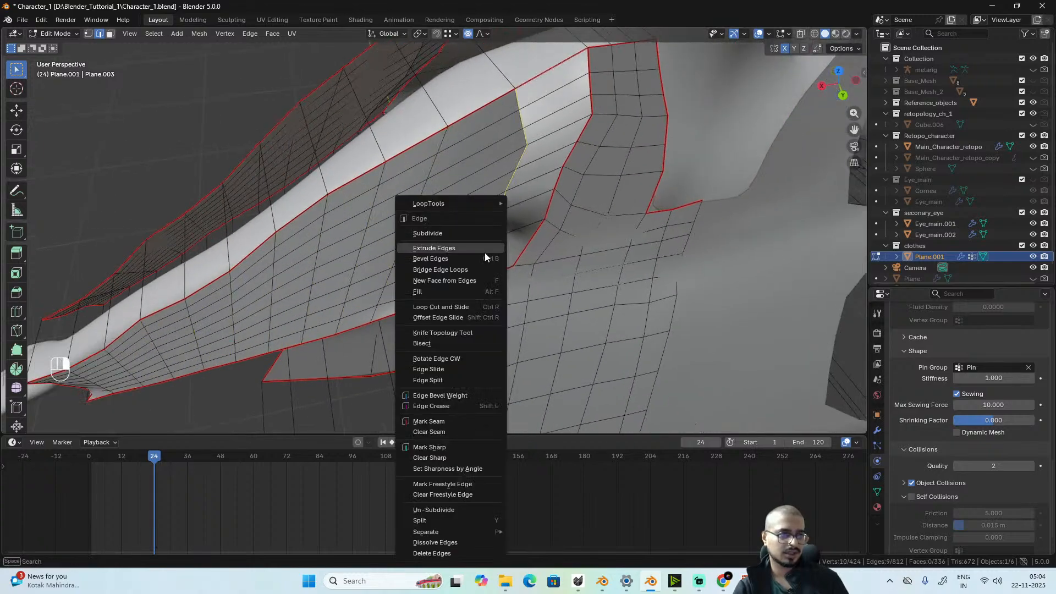
mouse_move(468, 203)
click(552, 246)
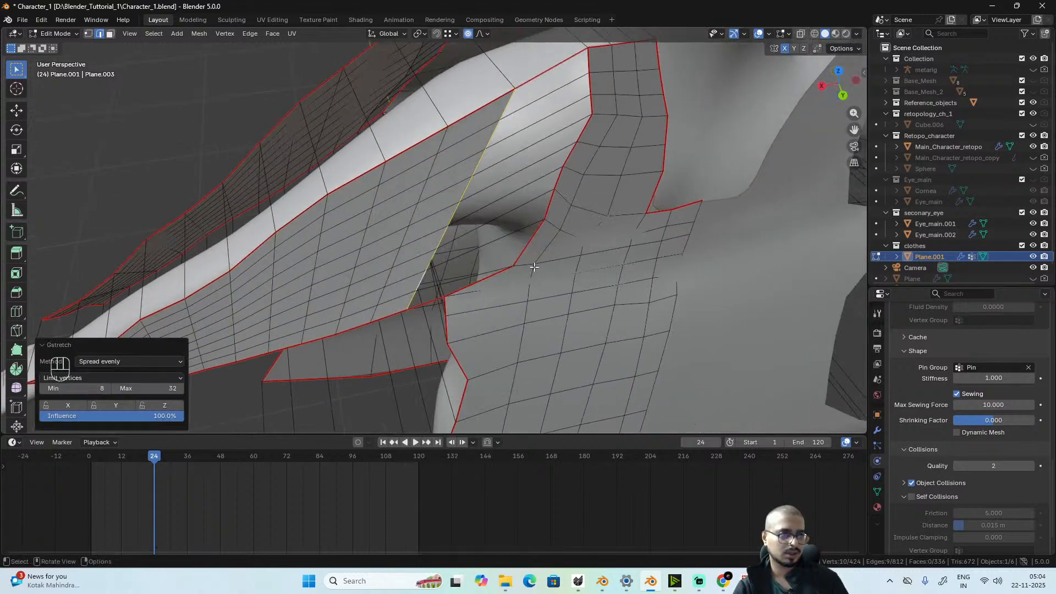
- Straighten the armhole border edges of the front sleeve panel with LoopTools Gstretch
alt+drag(552, 245, 440, 268)
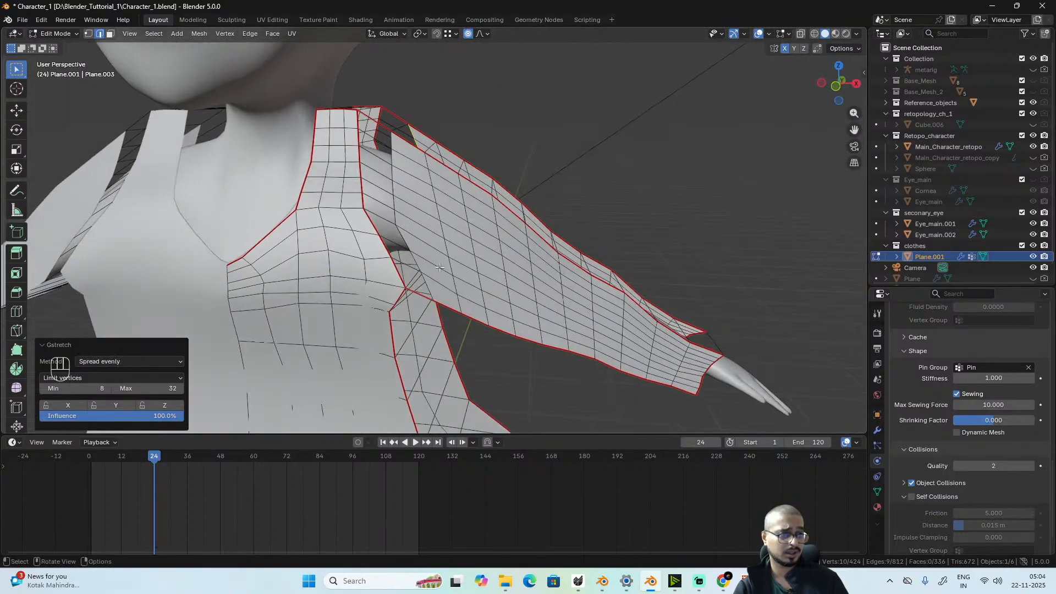
right_click(650, 187)
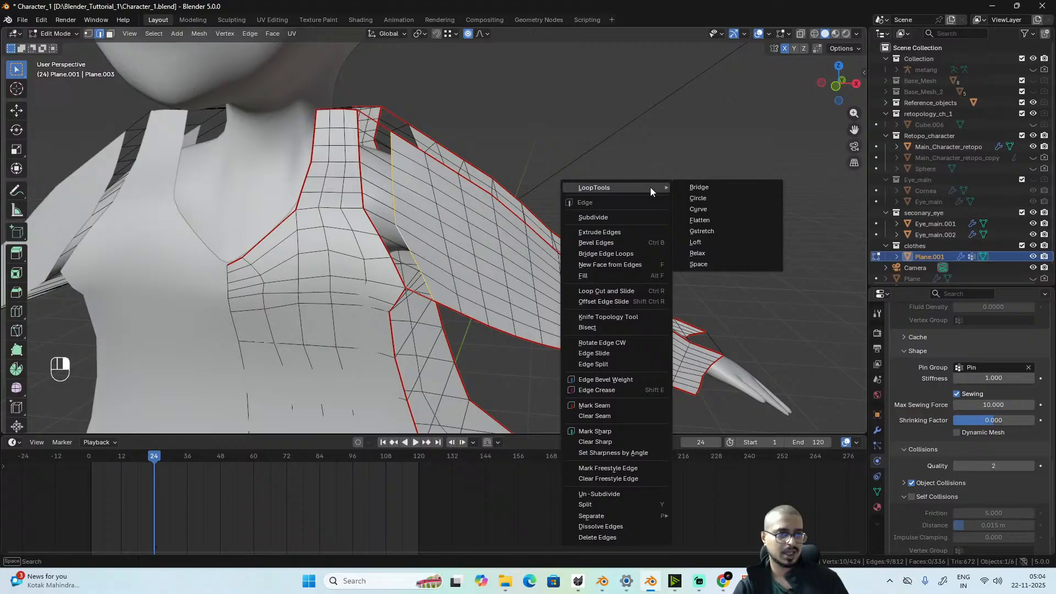
click(702, 236)
- Examine the sleeve panels' shape and their alignment around the arm from the front and side
scroll(698, 236, down, 3)
alt+drag(699, 236, 516, 247)
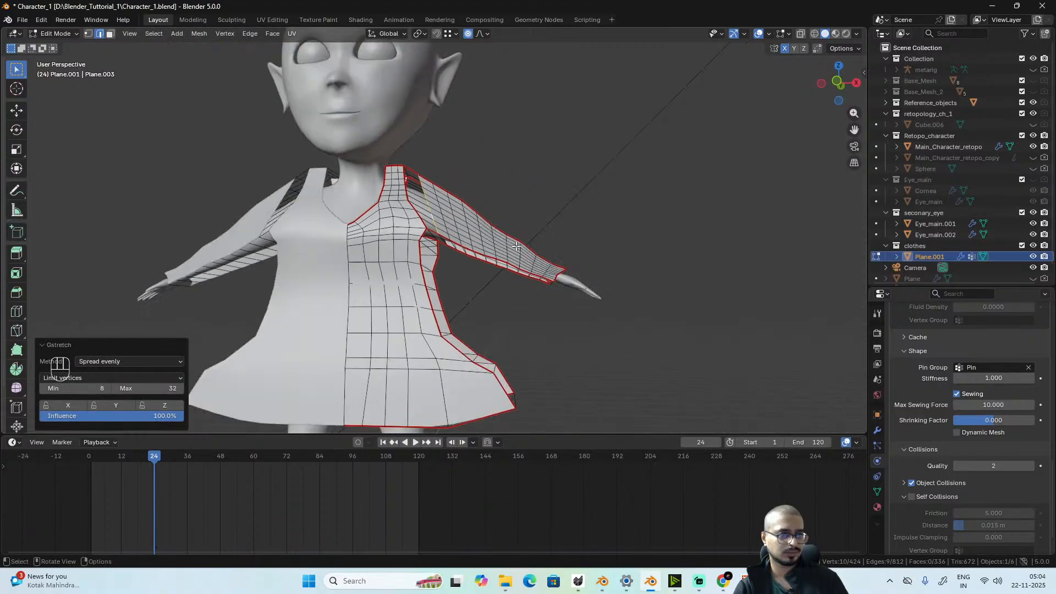
alt+drag(516, 302, 460, 298)
alt+middle_drag(460, 298, 459, 297)
scroll(440, 253, up, 2)
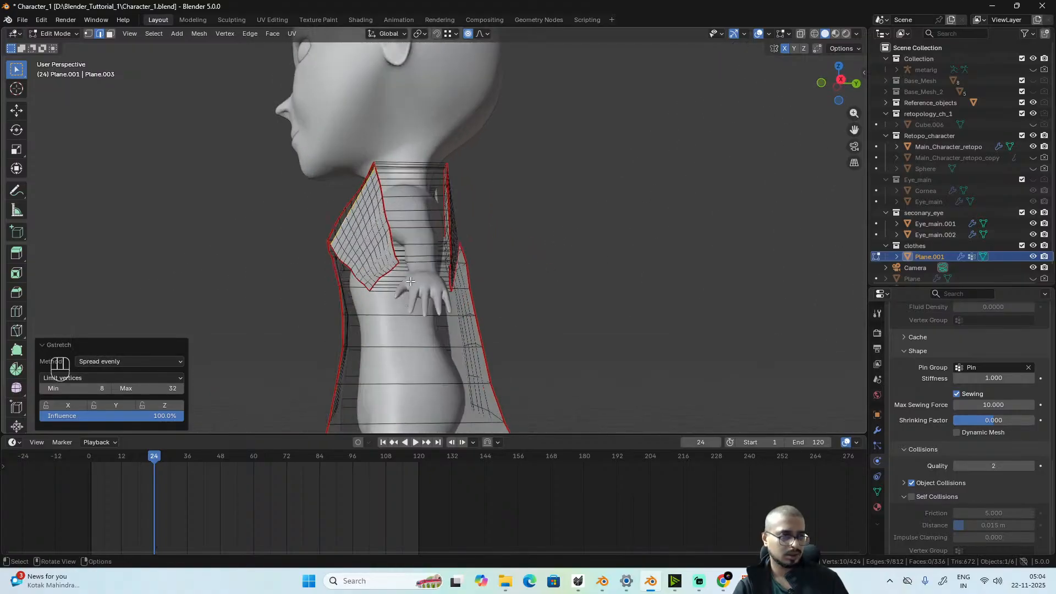
alt+middle_drag(392, 225, 413, 212)
click(413, 212)
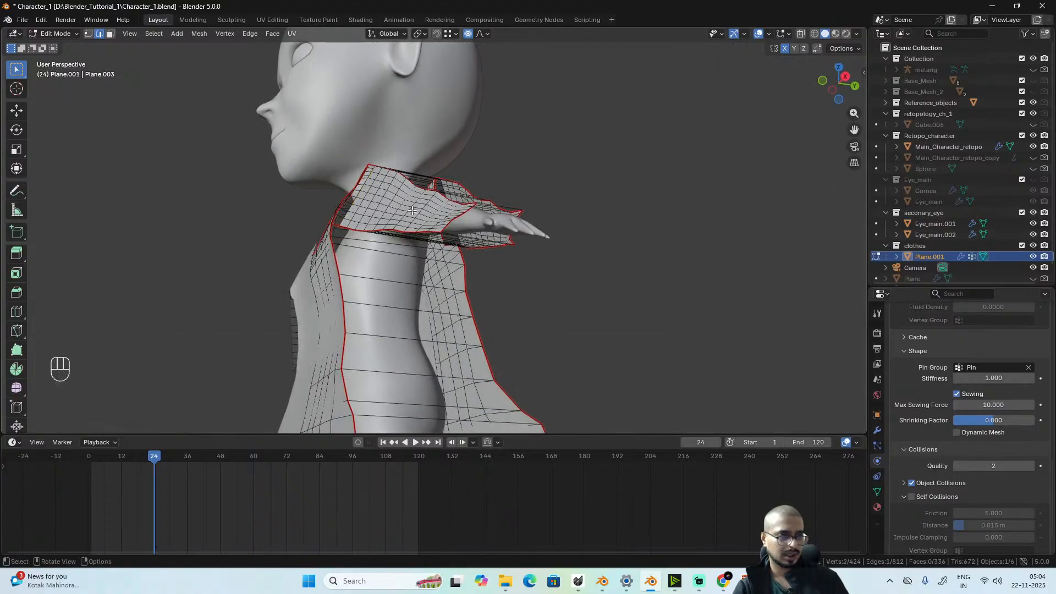
alt+drag(412, 219, 458, 275)
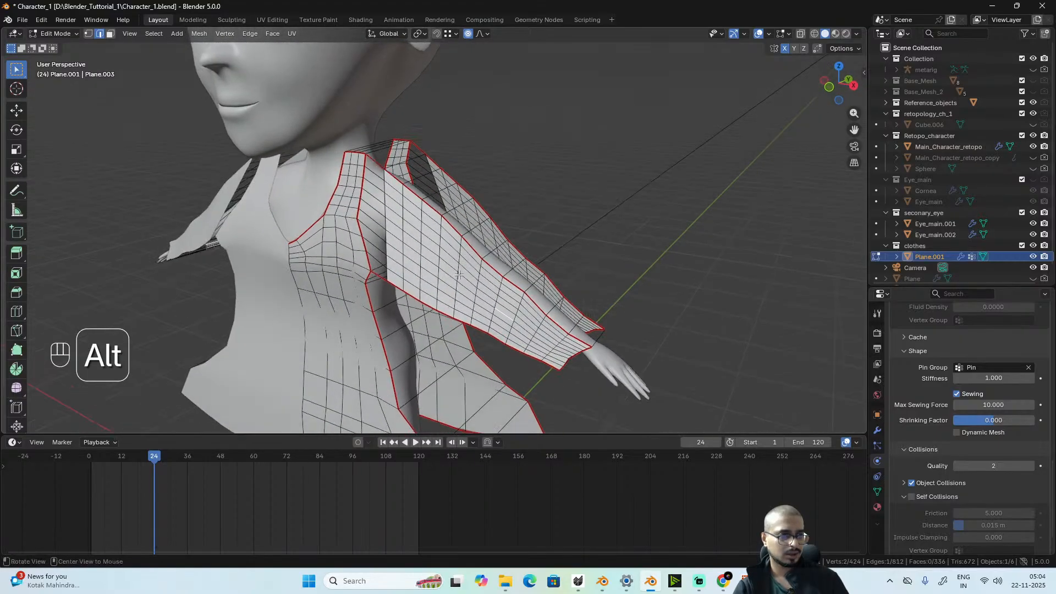
- Select all faces of the front sleeve panel and rotate them 10.5° about X with proportional editing off
key(3)
click(555, 365)
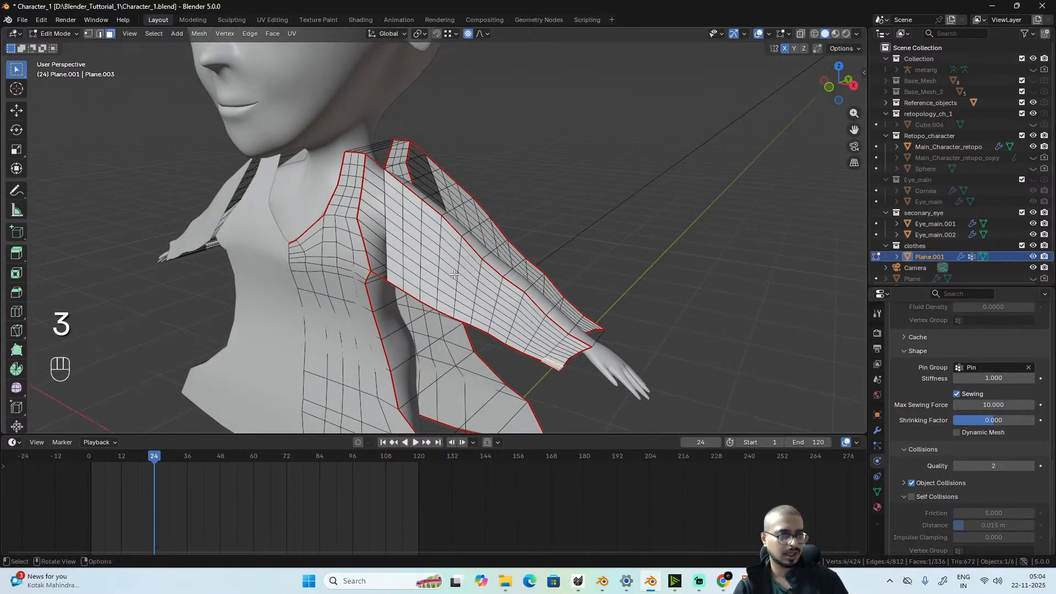
ctrl+shift+click(391, 183)
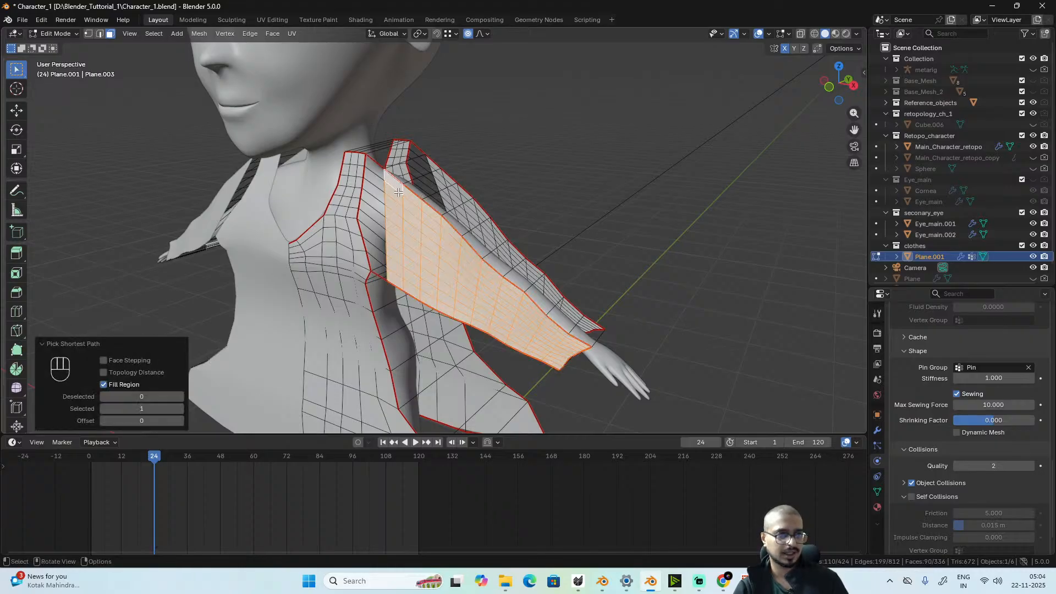
middle_drag(449, 249, 465, 283)
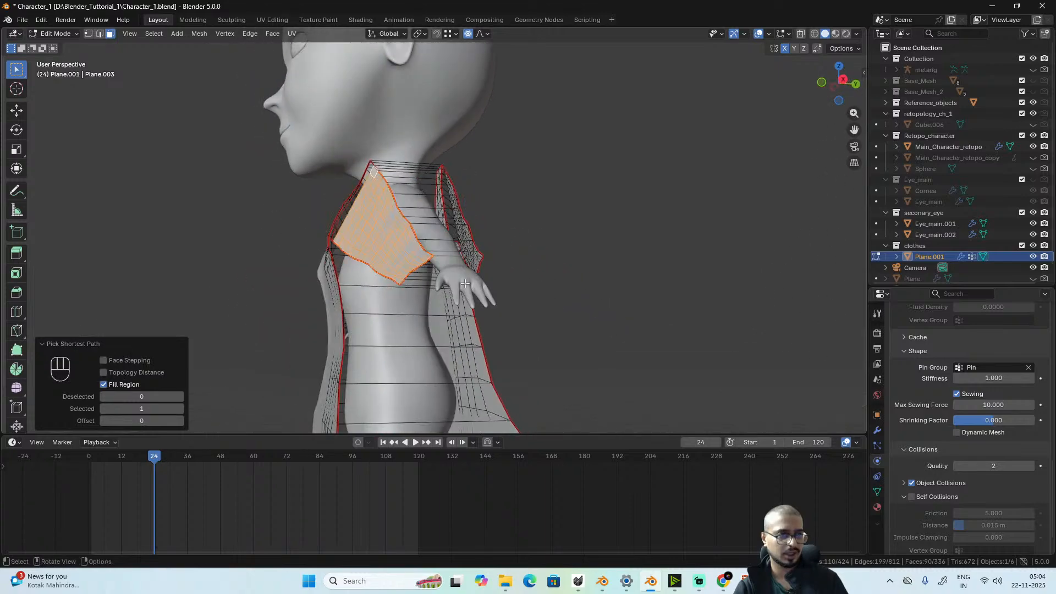
key(KP_3)
key(r)
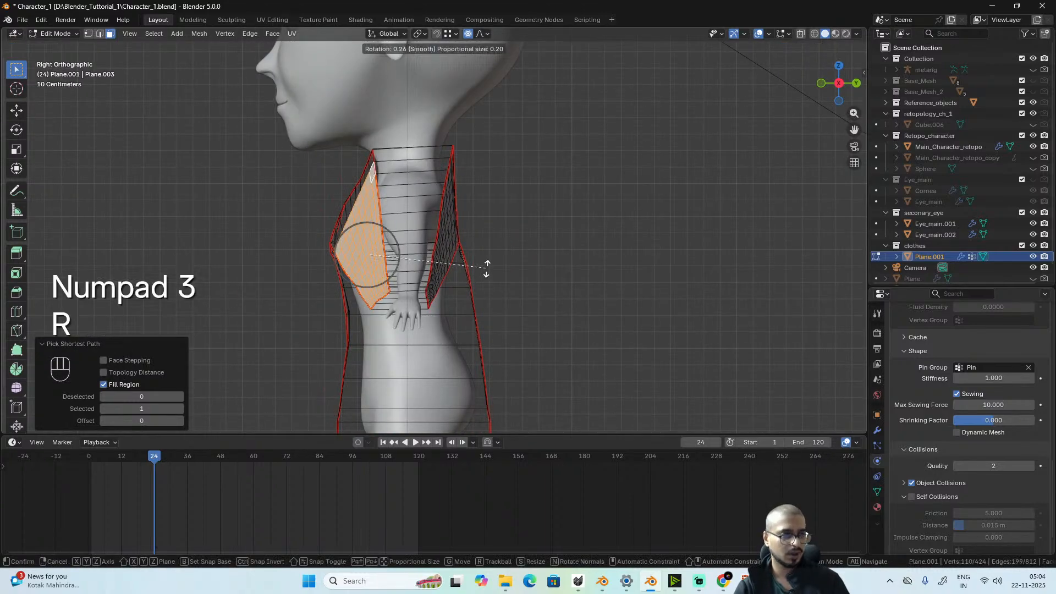
right_click(481, 251)
key(o)
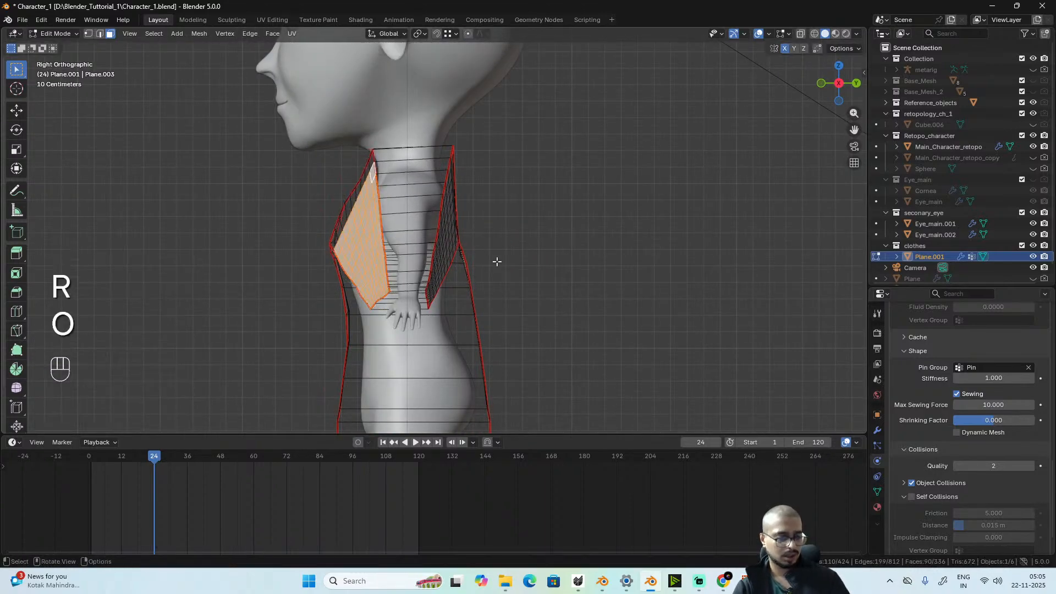
key(r)
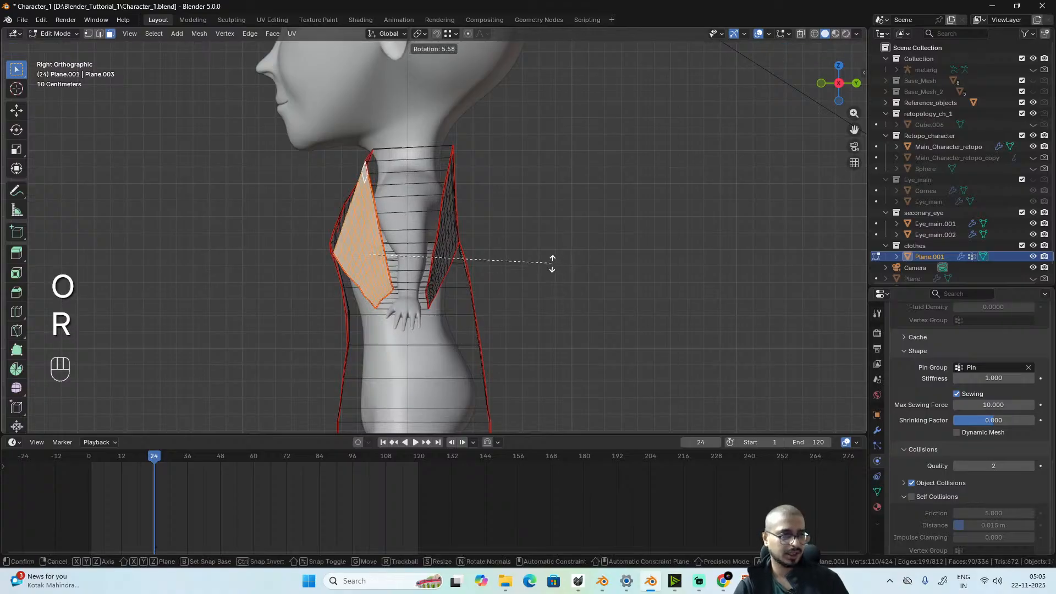
key(x)
click(507, 245)
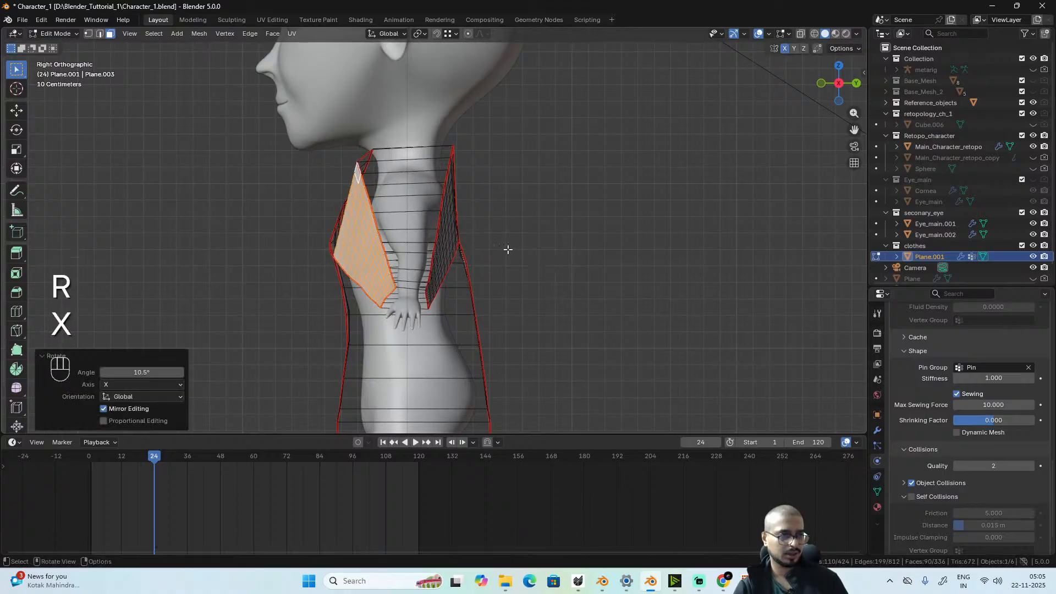
- Rotate the front sleeve panel -7.81° about Z and move it about 0.05 m along Y toward the arm
middle_drag(532, 258, 537, 282)
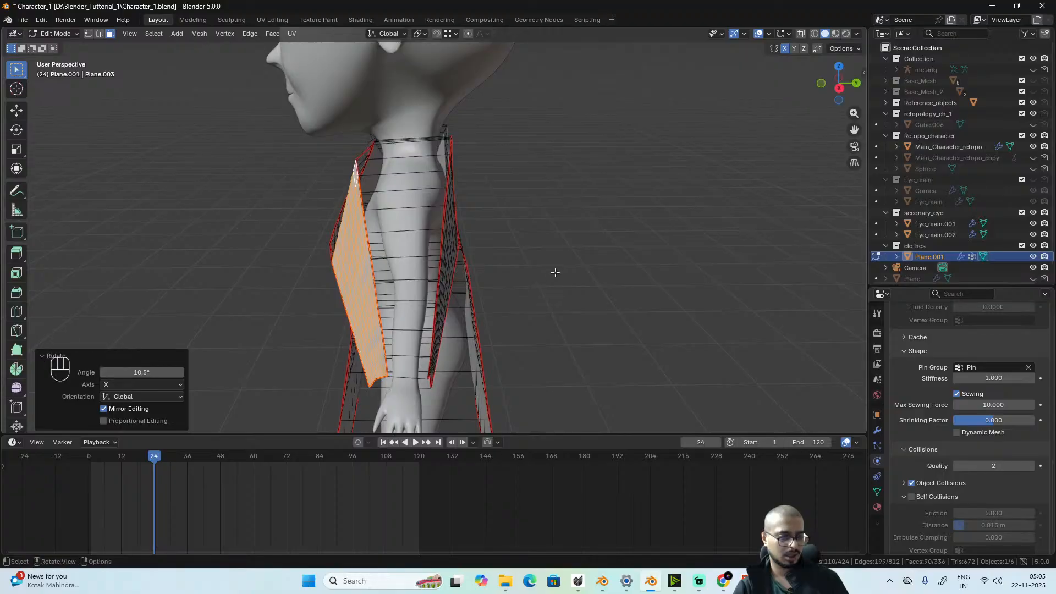
key(r)
key(z)
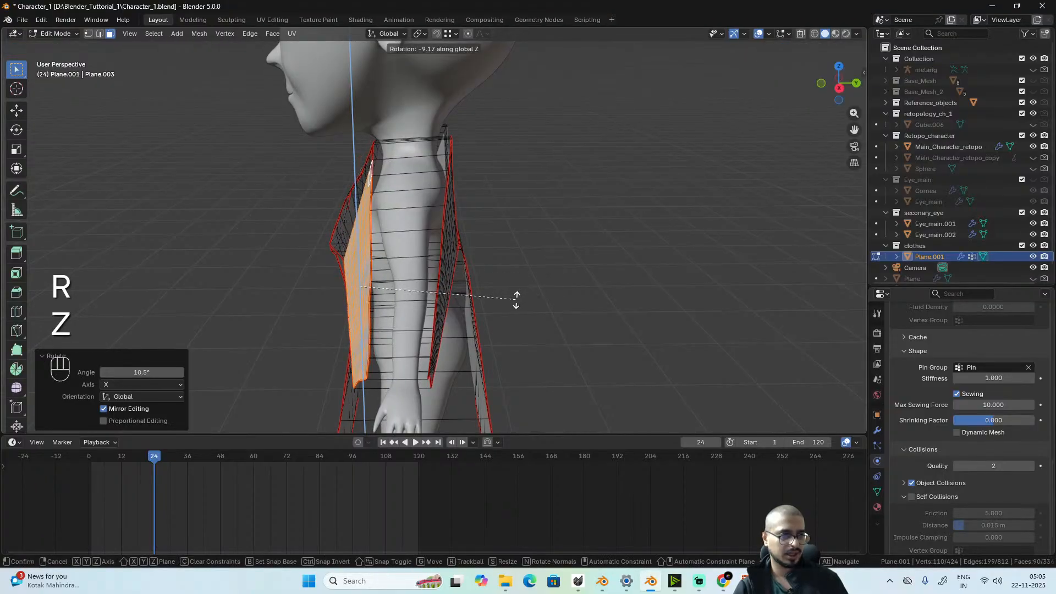
click(520, 300)
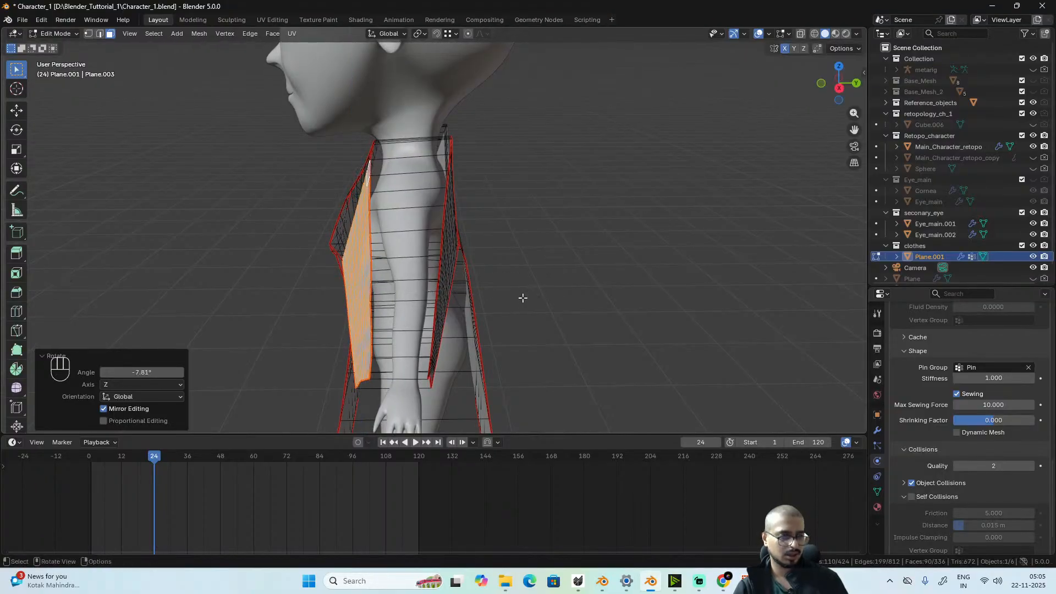
key(g)
key(y)
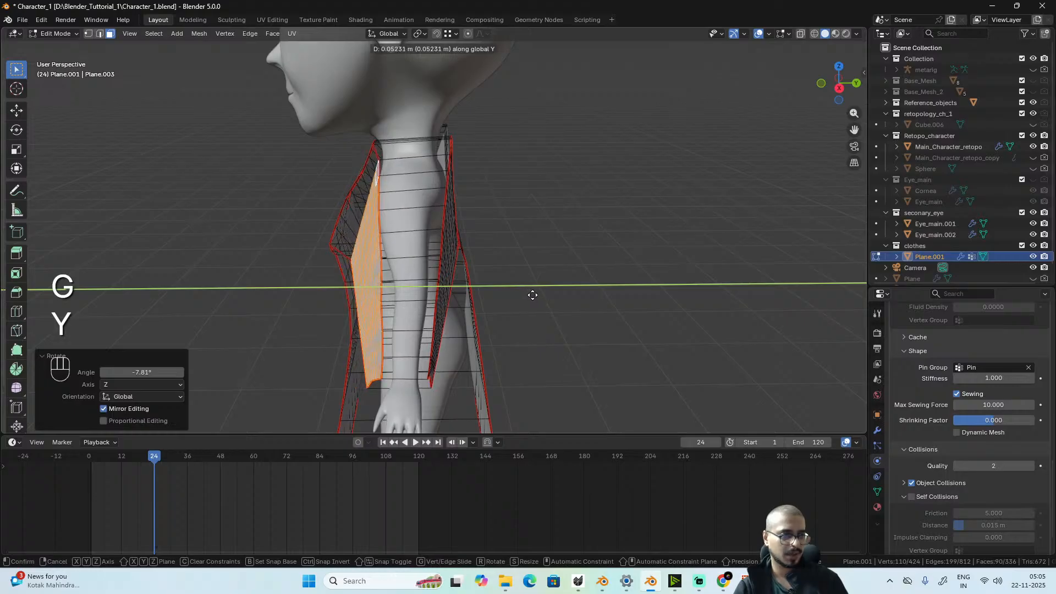
click(532, 293)
- Straighten the upper and lower long border edges of both the front and back sleeve panels with LoopTools Gstretch
middle_drag(533, 292, 611, 255)
click(609, 266)
key(2)
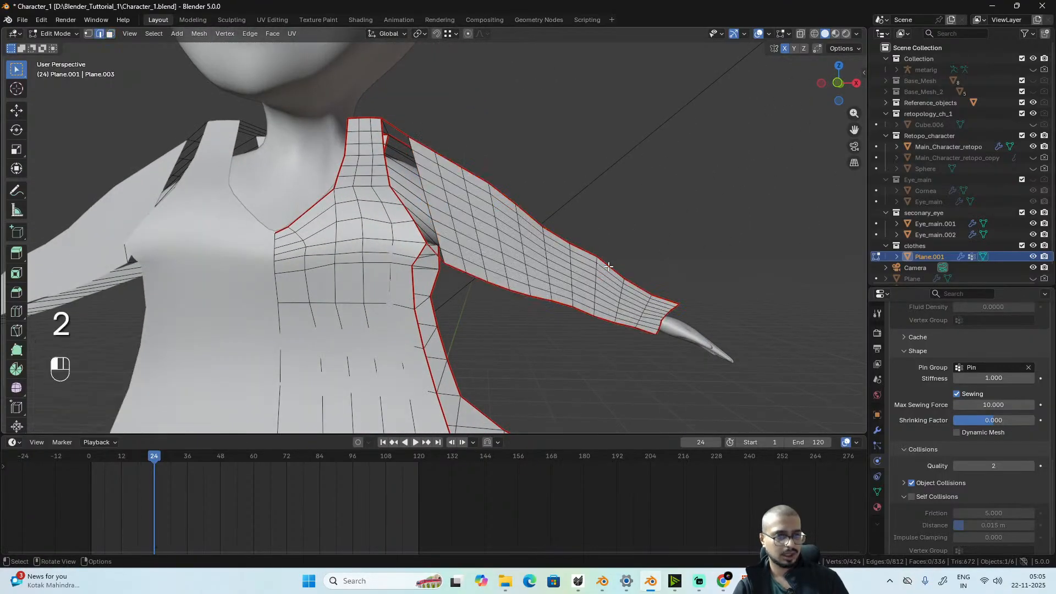
alt+click(616, 272)
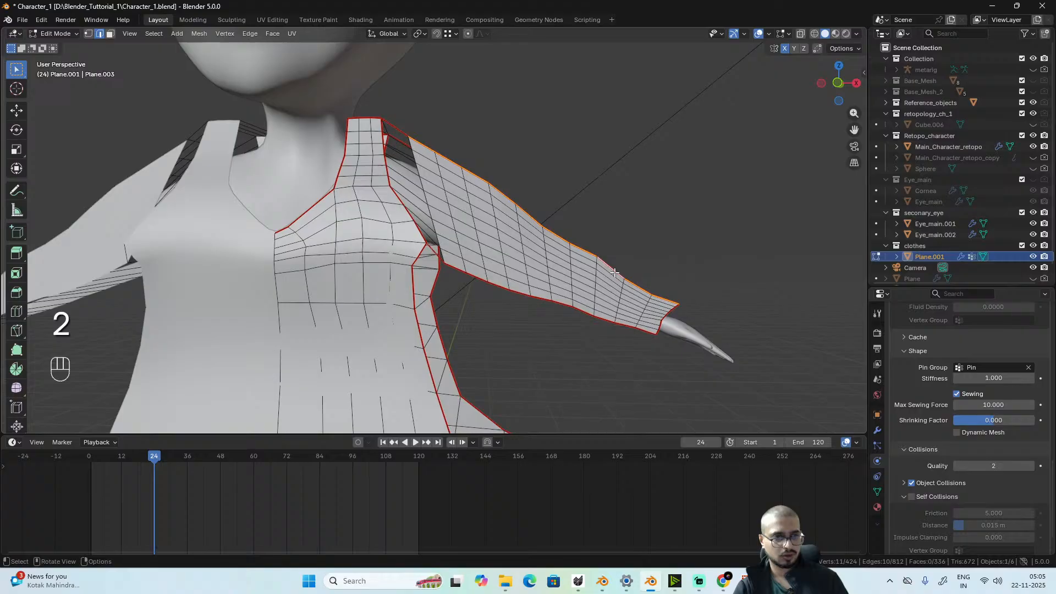
alt+shift+click(586, 311)
middle_drag(724, 349, 399, 327)
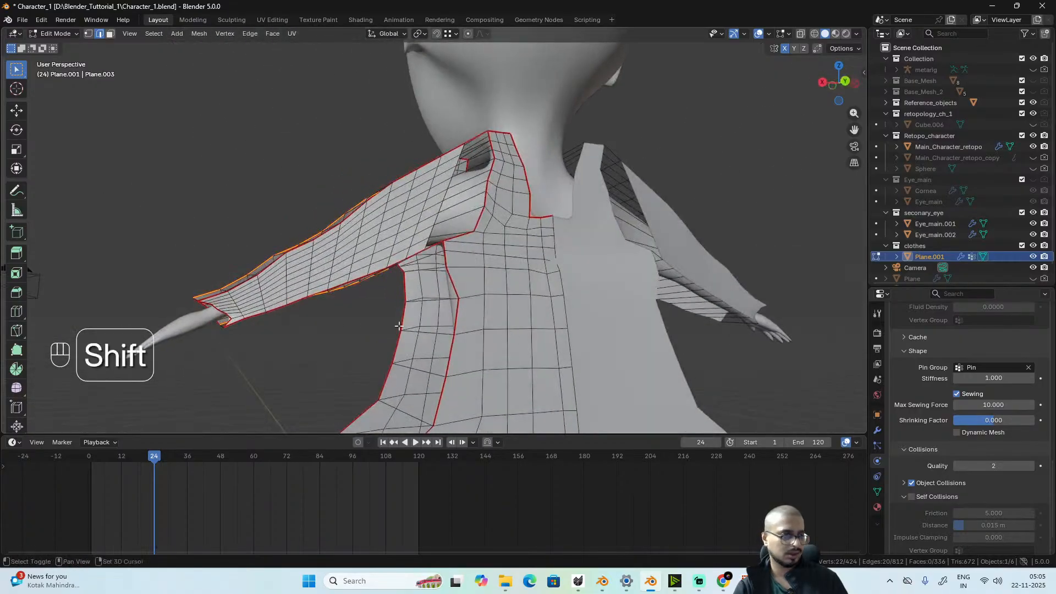
alt+shift+click(238, 322)
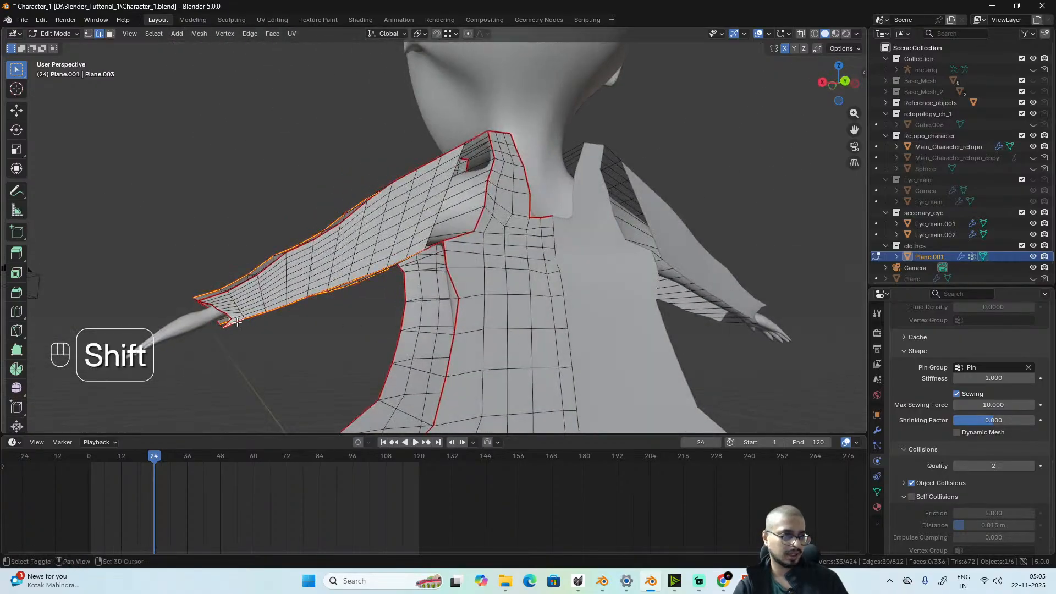
alt+shift+click(237, 286)
right_click(448, 204)
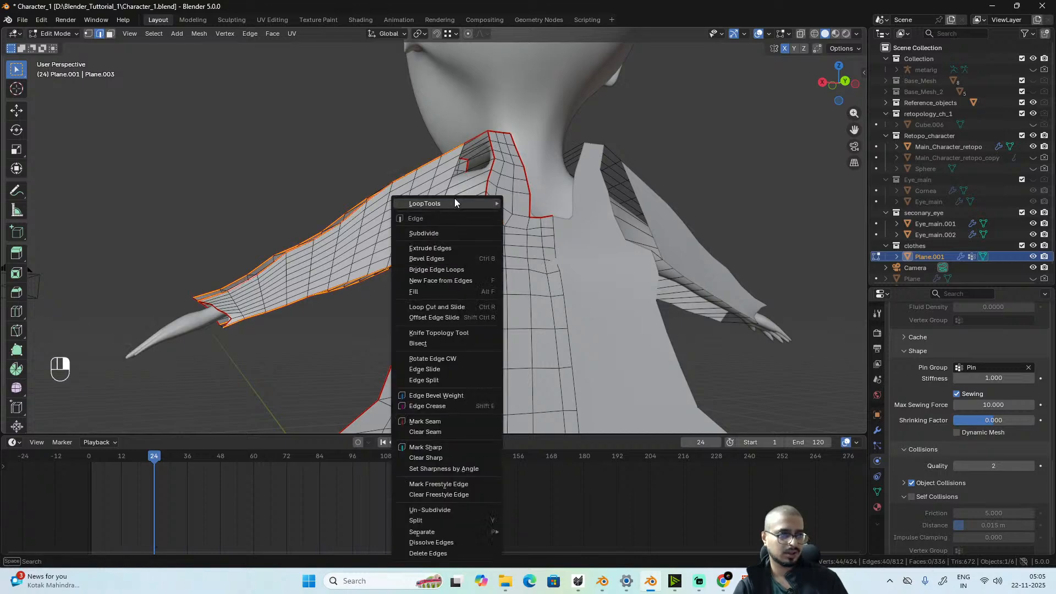
mouse_move(455, 203)
click(548, 250)
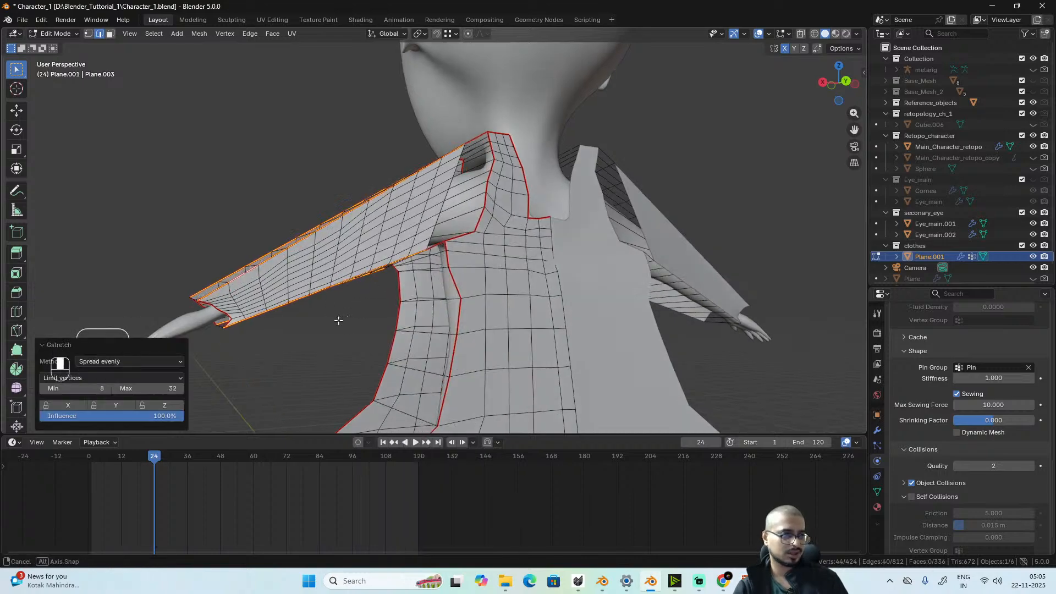
- Straighten the cuff border edges of both sleeve panels at the wrist with LoopTools Gstretch
middle_drag(338, 320, 615, 328)
alt+click(205, 296)
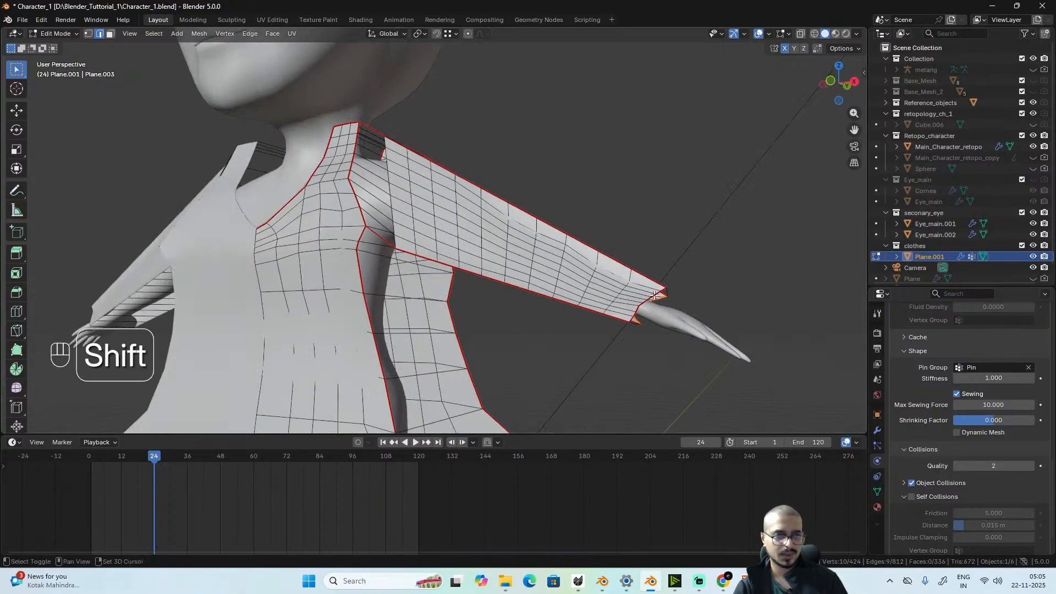
key(ctrl+z)
key(ctrl+z)
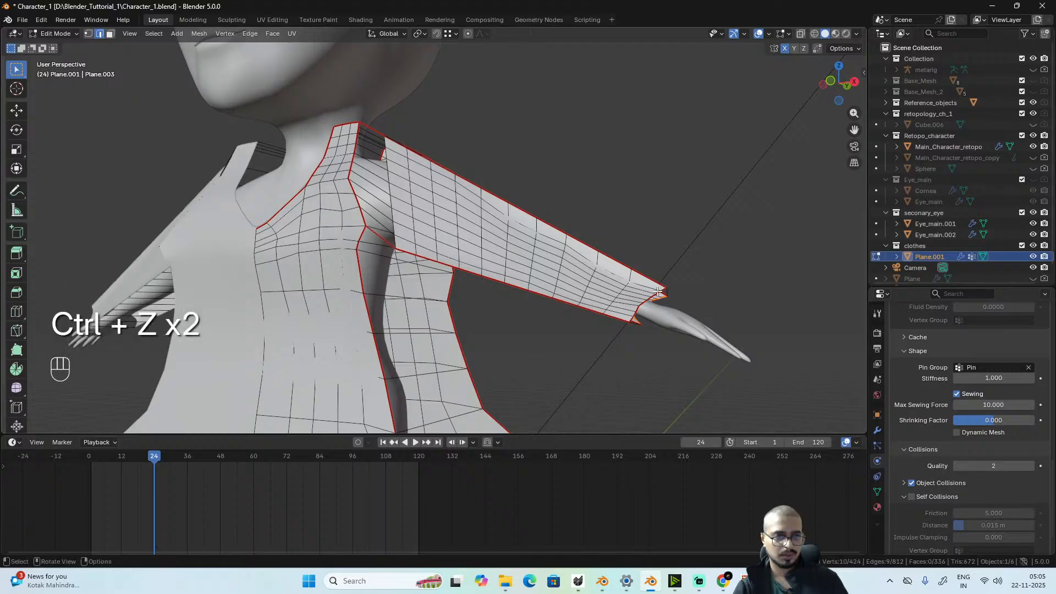
shift+click(662, 290)
right_click(738, 297)
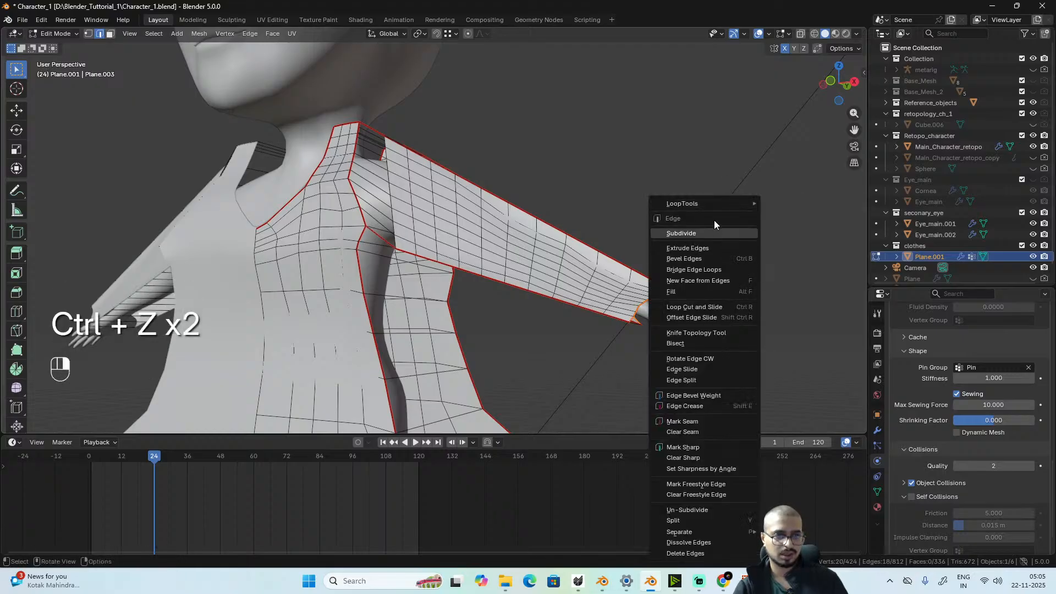
mouse_move(738, 203)
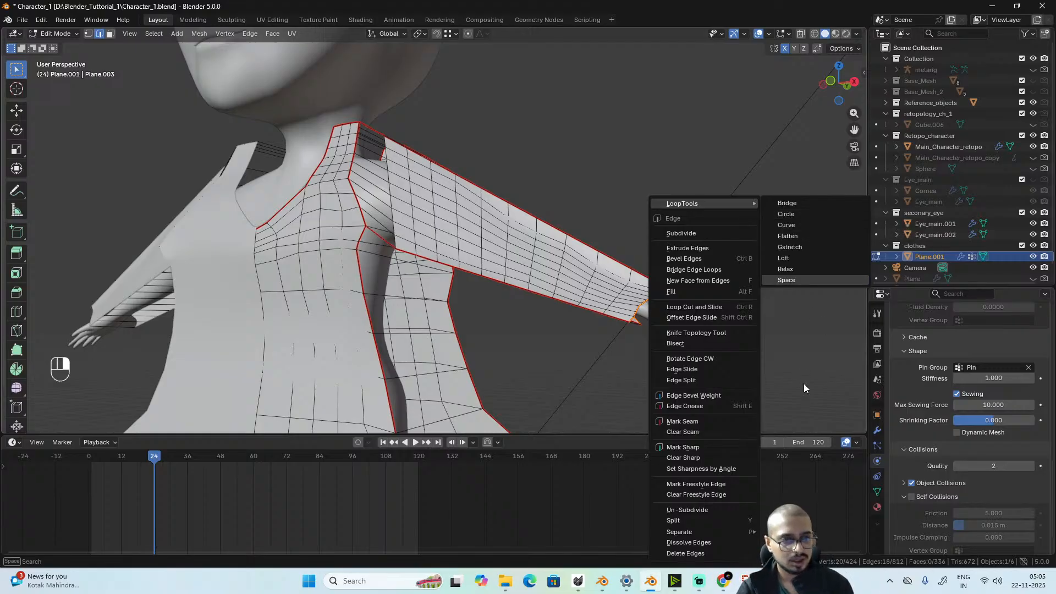
click(813, 247)
middle_drag(719, 321, 722, 345)
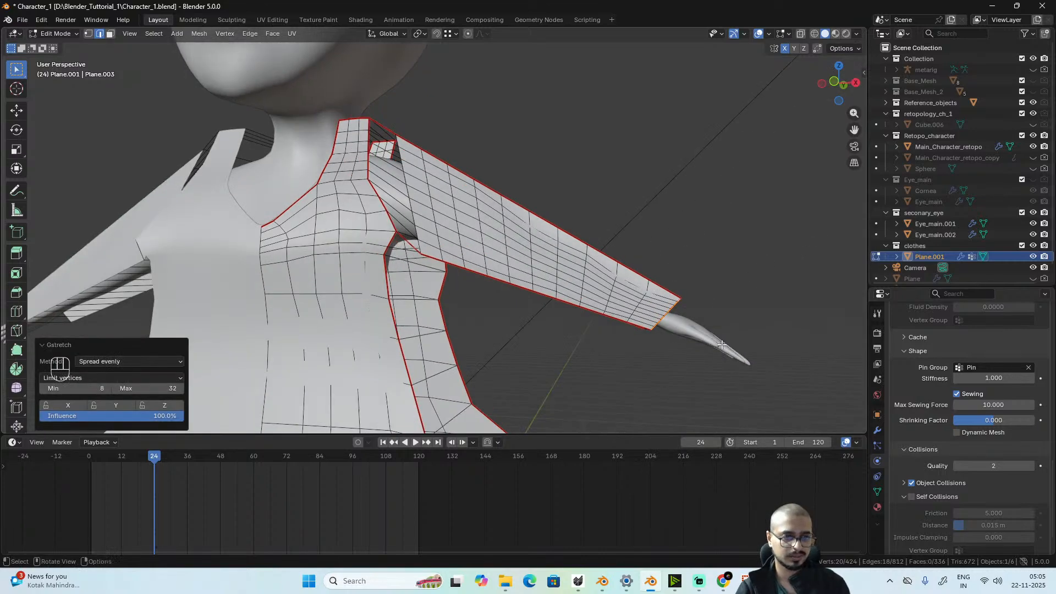
- Replay the cloth simulation from frame 0 to about frame 91 in Object Mode, examining the sleeves and wrist area from several angles
click(88, 458)
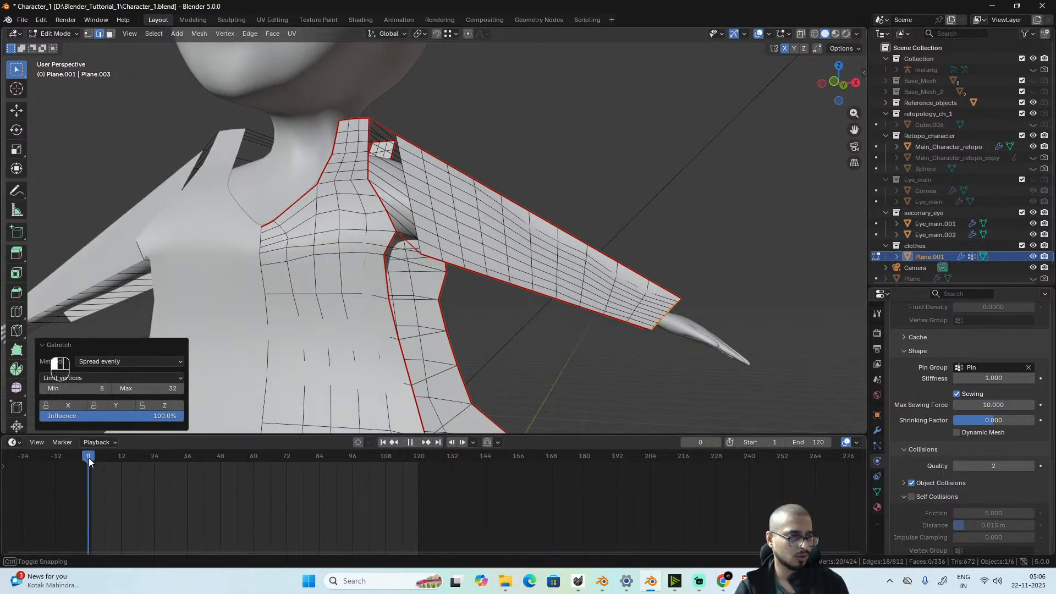
key(Tab)
key(space)
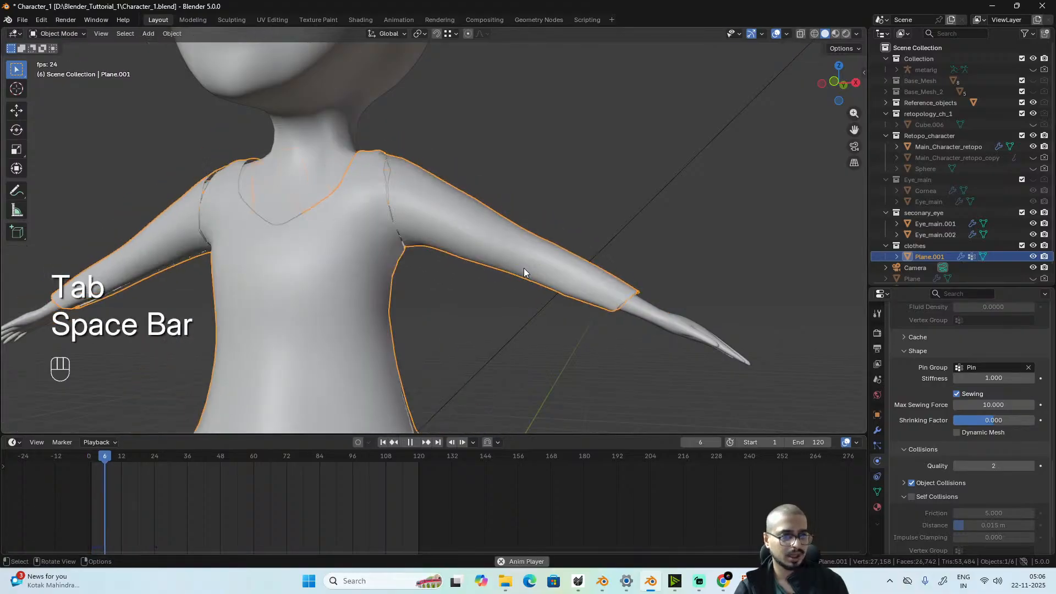
key(space)
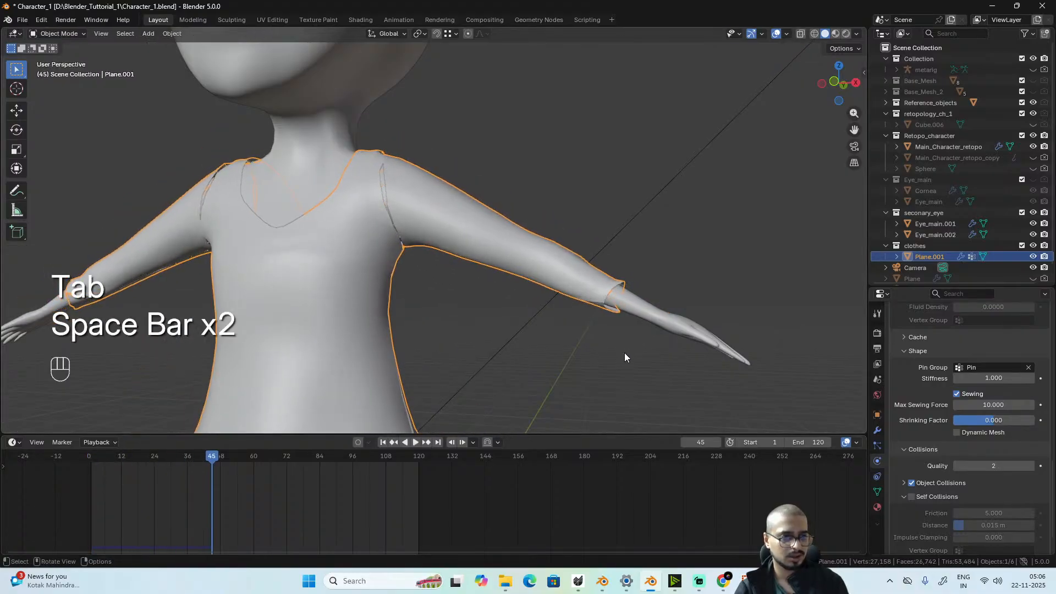
middle_drag(625, 356, 596, 283)
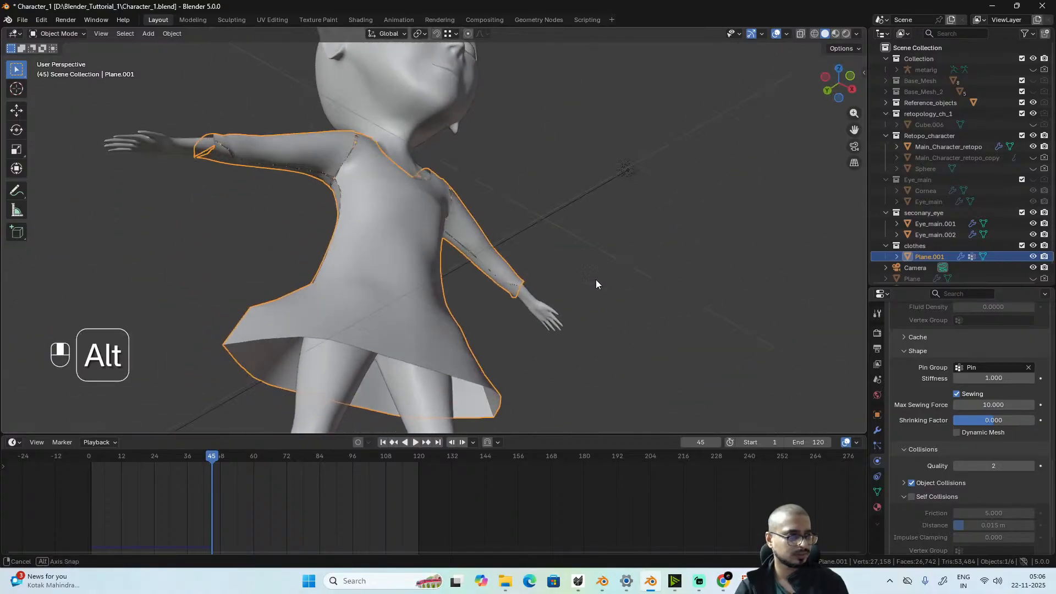
middle_drag(302, 243, 510, 342)
key(space)
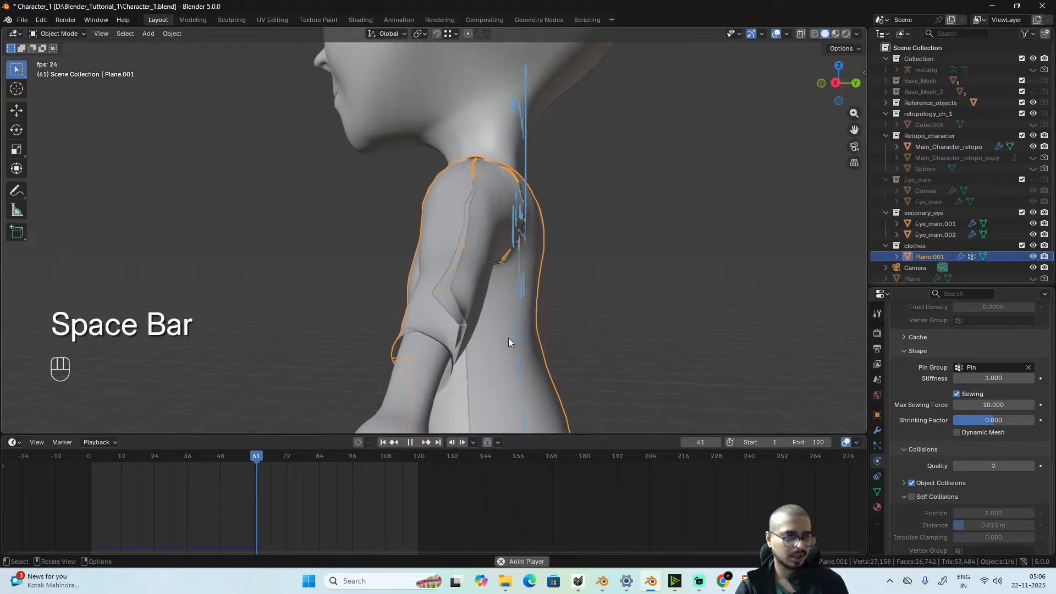
key(space)
alt+middle_drag(514, 342, 504, 319)
middle_drag(447, 188, 359, 315)
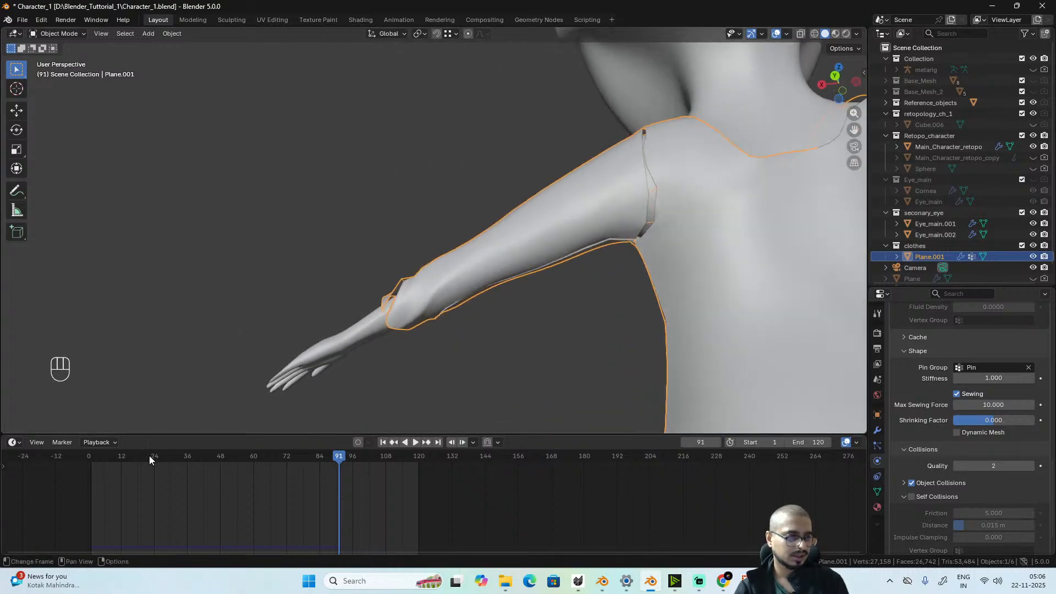
- Return the timeline to frame 1 and reopen the dress mesh in Edit Mode with the sleeve in view
click(91, 456)
alt+middle_drag(463, 245, 524, 315)
key(Tab)
alt+middle_drag(442, 286, 397, 281)
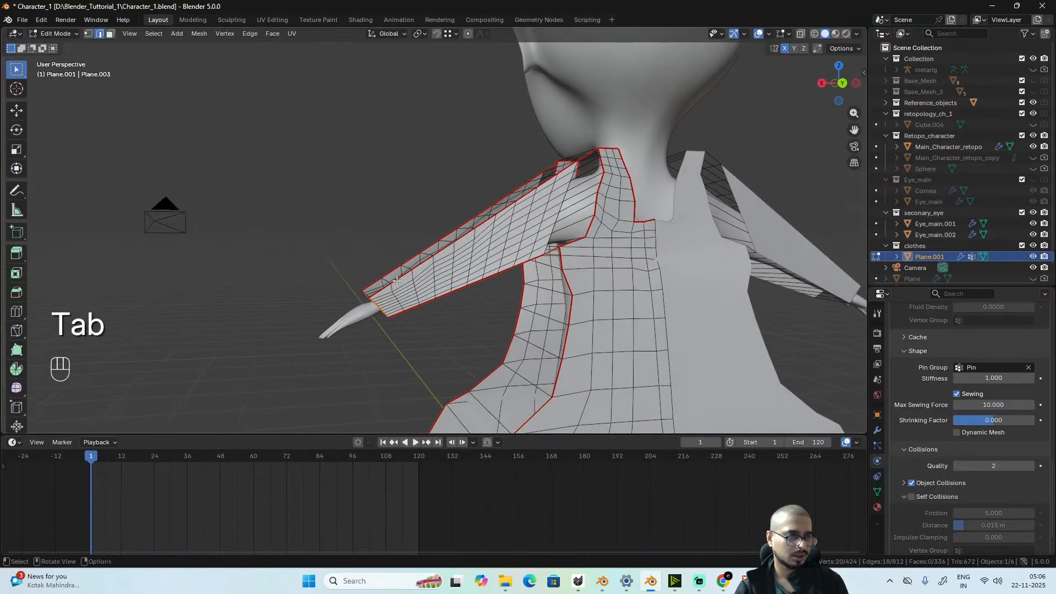
alt+click(404, 279)
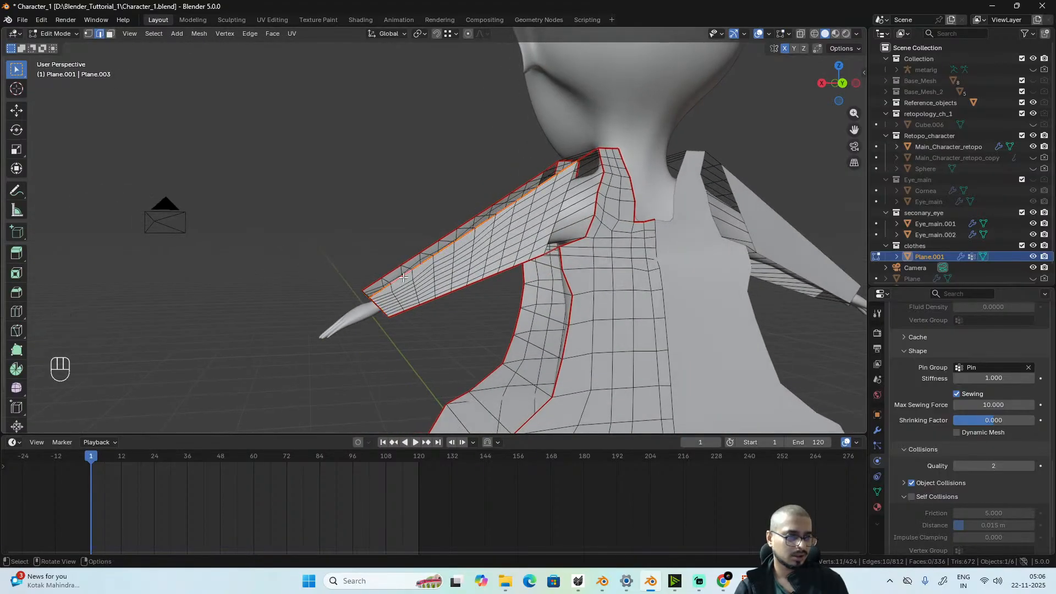
click(404, 278)
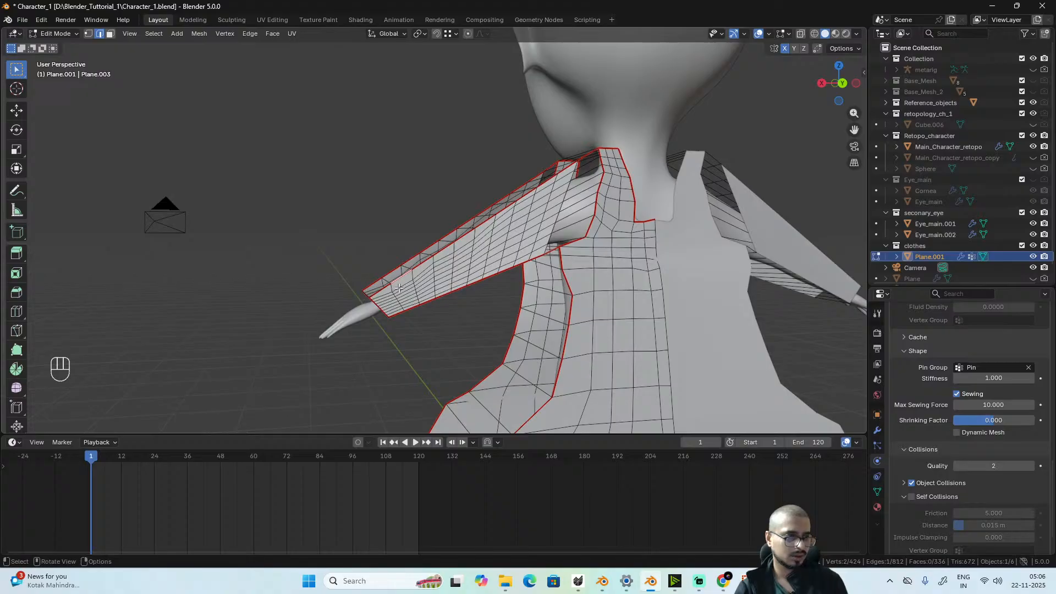
ctrl+shift+click(408, 309)
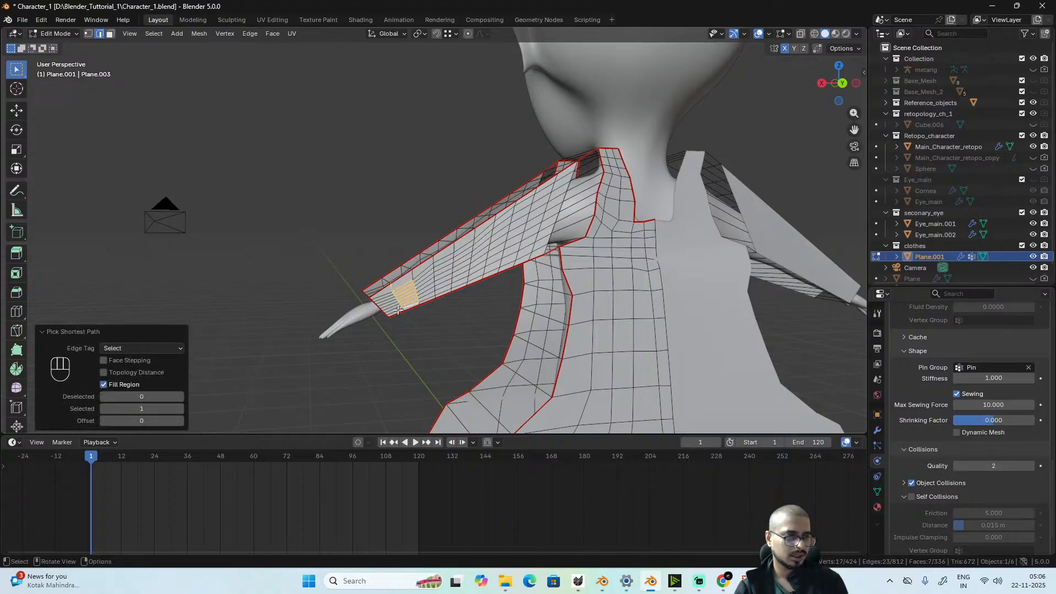
- Scale the cross edge rows just above the cuff on both sleeve panels to about 1.5 along Z, with proportional editing size 0.39
scroll(398, 309, up, 3)
shift+middle_drag(397, 310, 413, 266)
scroll(443, 143, up, 3)
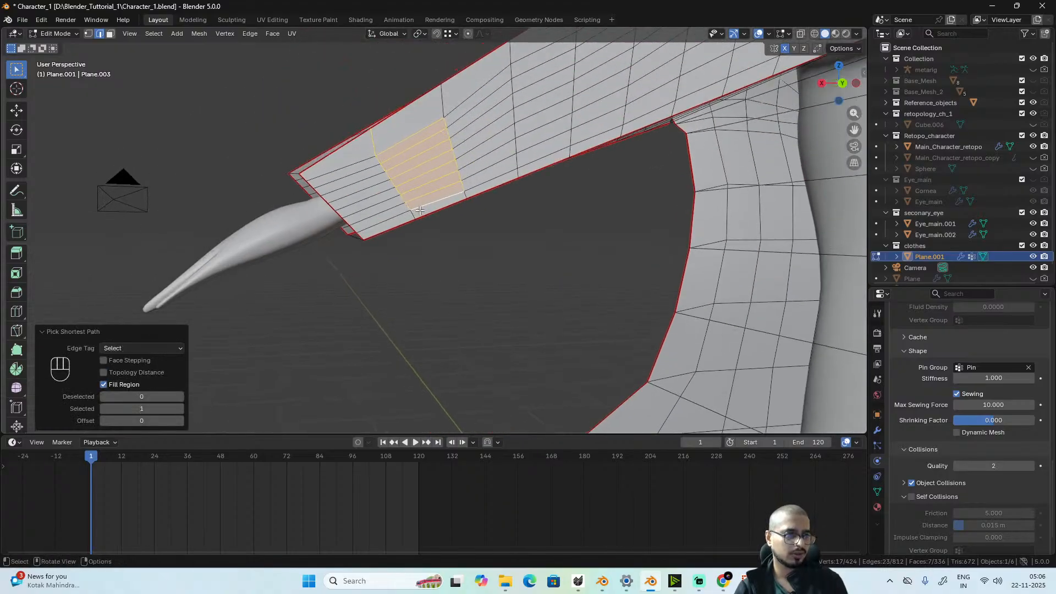
click(411, 216)
ctrl+shift+click(369, 147)
middle_drag(368, 147, 495, 144)
shift+click(497, 134)
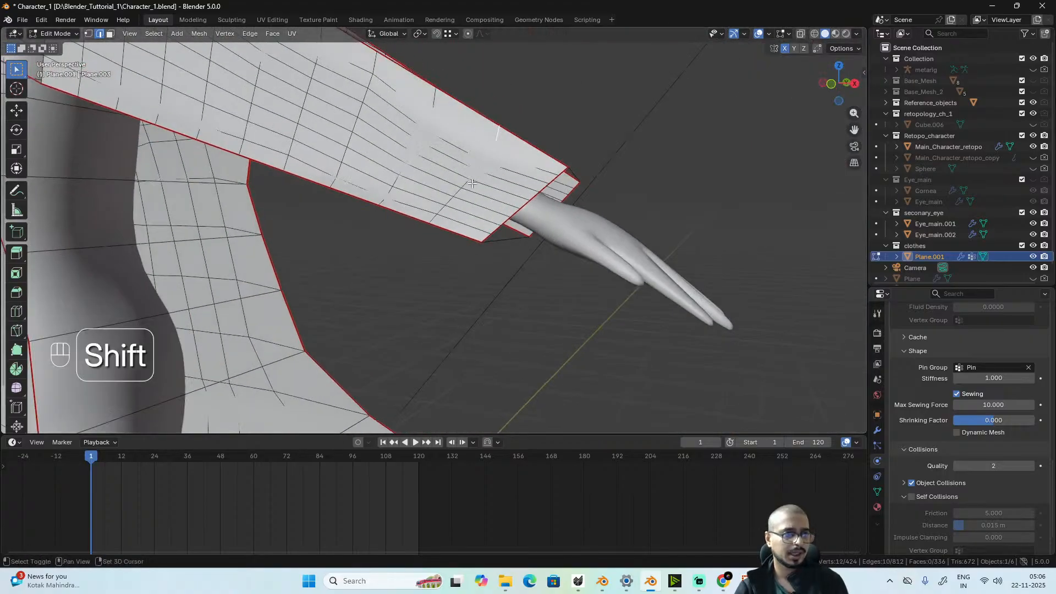
ctrl+shift+click(435, 219)
middle_drag(435, 219, 479, 220)
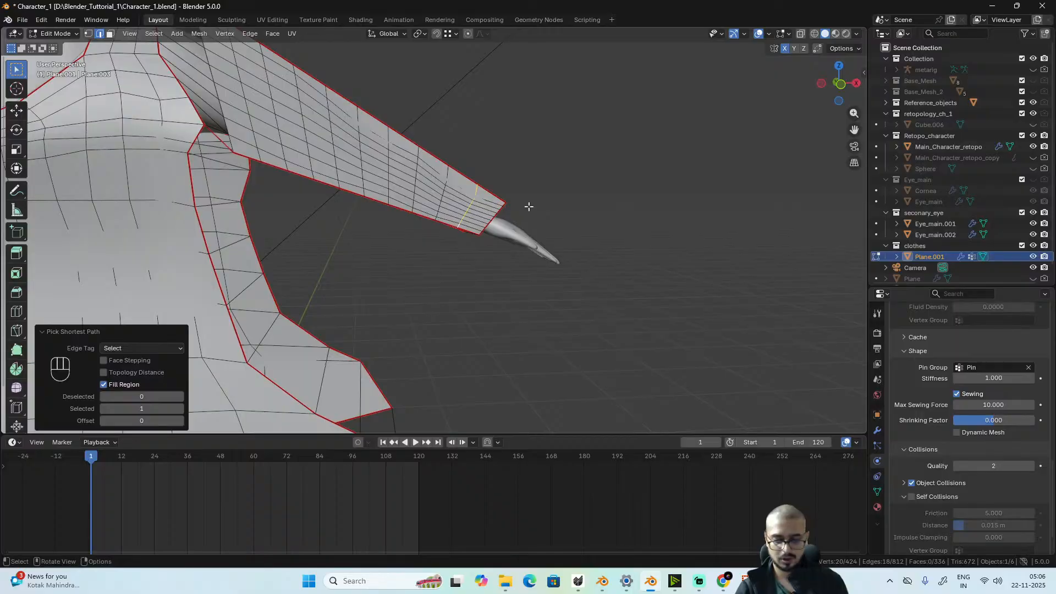
key(KP_1)
key(s)
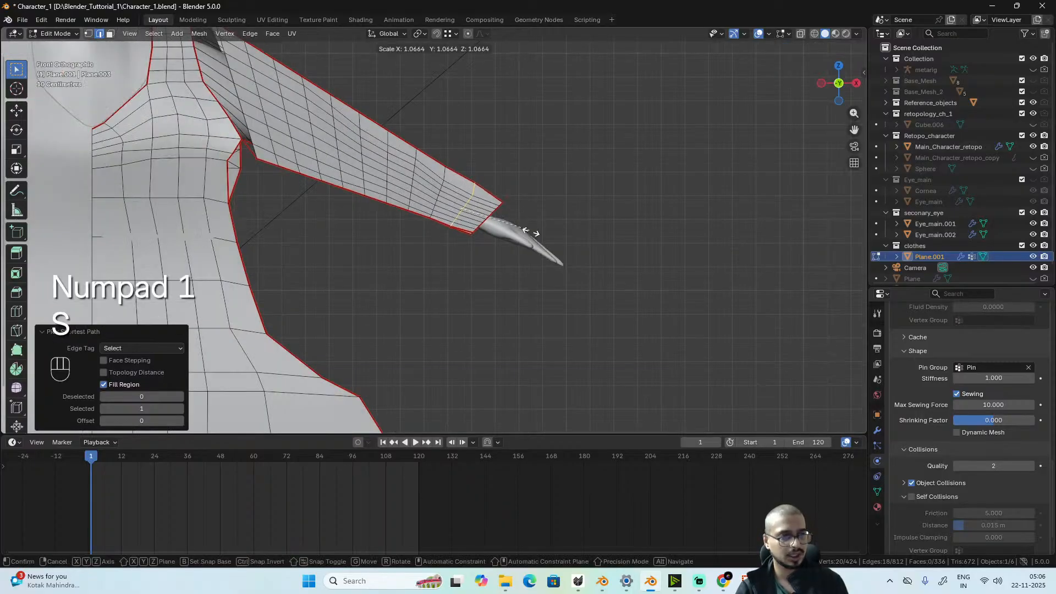
key(o)
key(s)
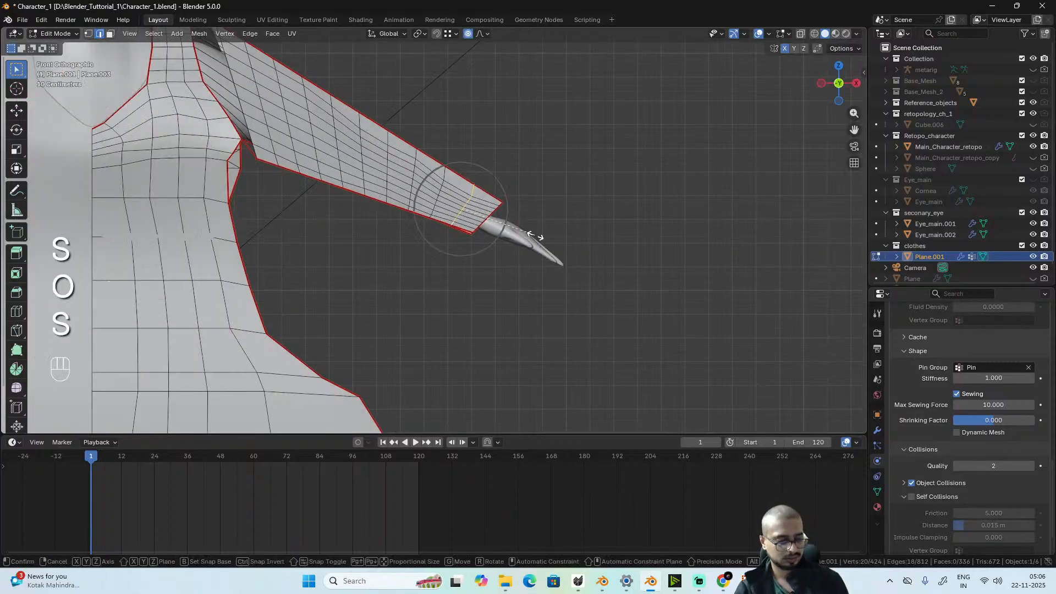
key(z)
scroll(547, 266, down, 4)
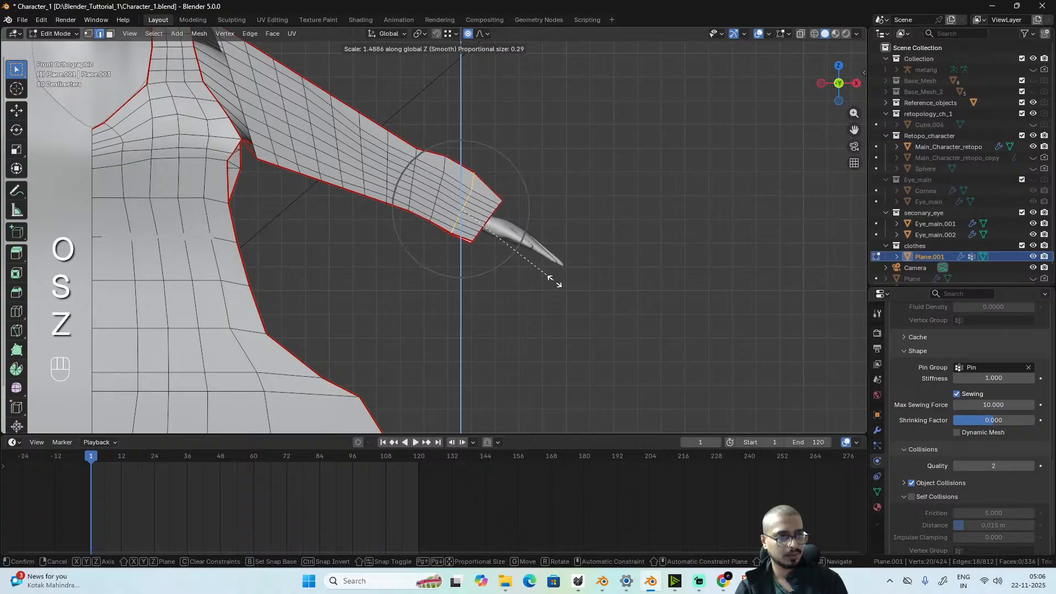
scroll(557, 283, down, 3)
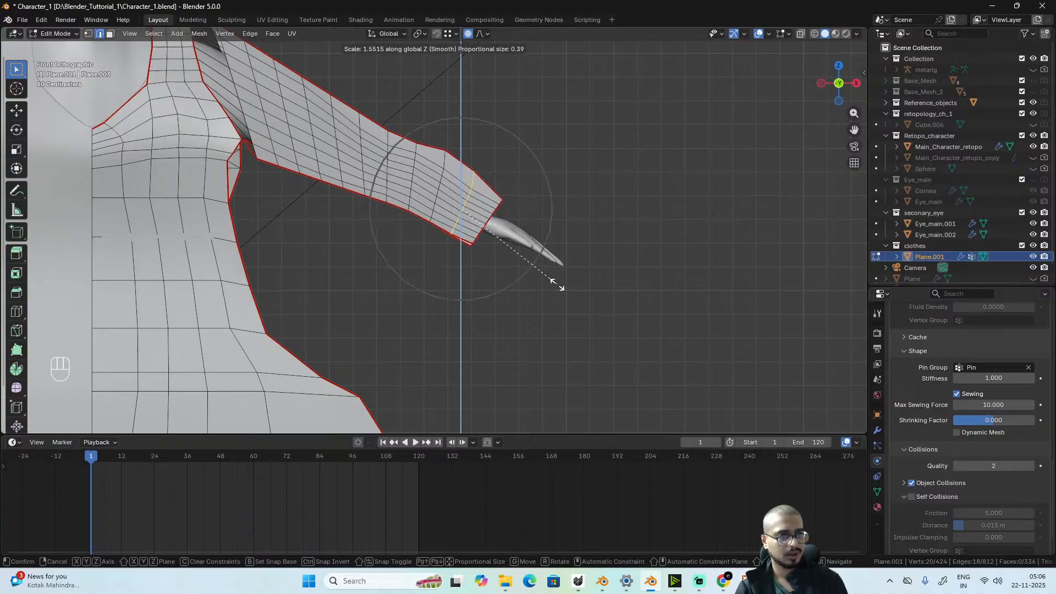
click(552, 276)
- Return to Object Mode and run the cloth simulation to about frame 27
middle_drag(553, 277, 414, 231)
key(Tab)
key(space)
key(space)
- Examine the simulated dress's sleeve shape, shoulder and armhole seams, and overall fit from the back, side and front
scroll(414, 231, up, 5)
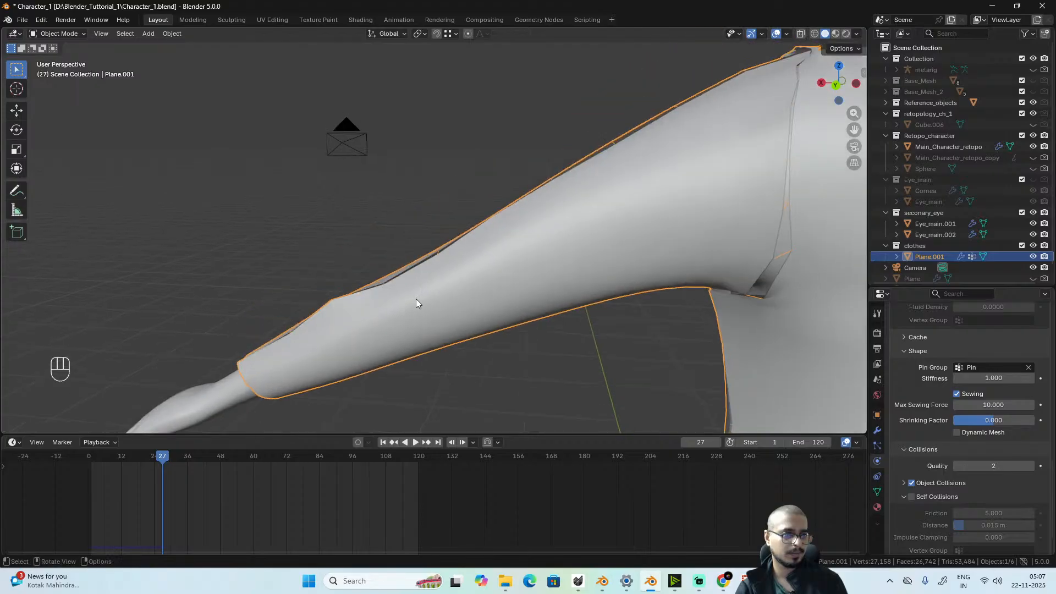
alt+middle_drag(418, 302, 515, 277)
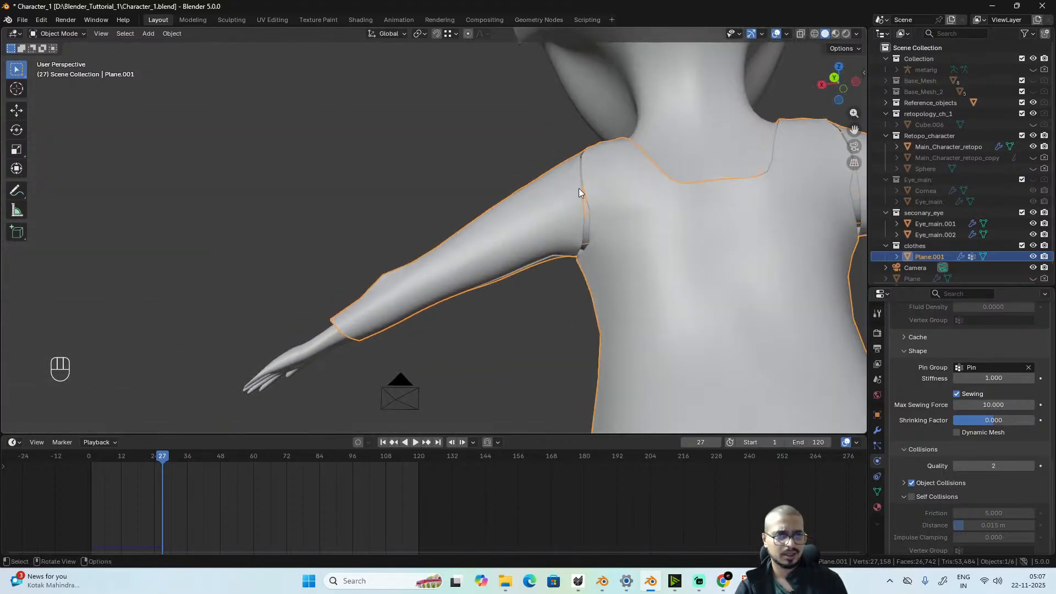
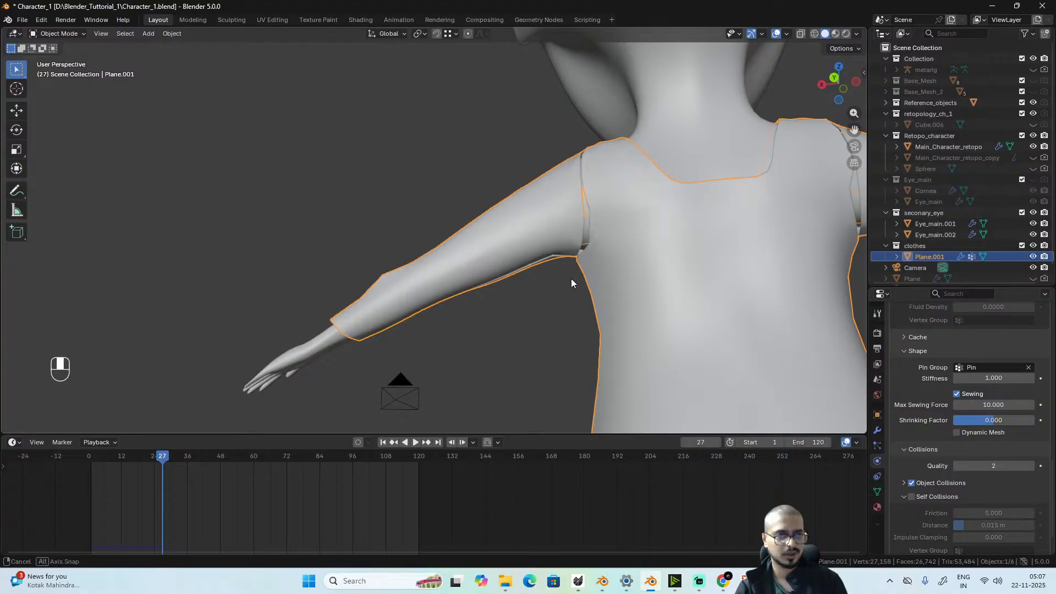
alt+middle_drag(571, 284, 793, 368)
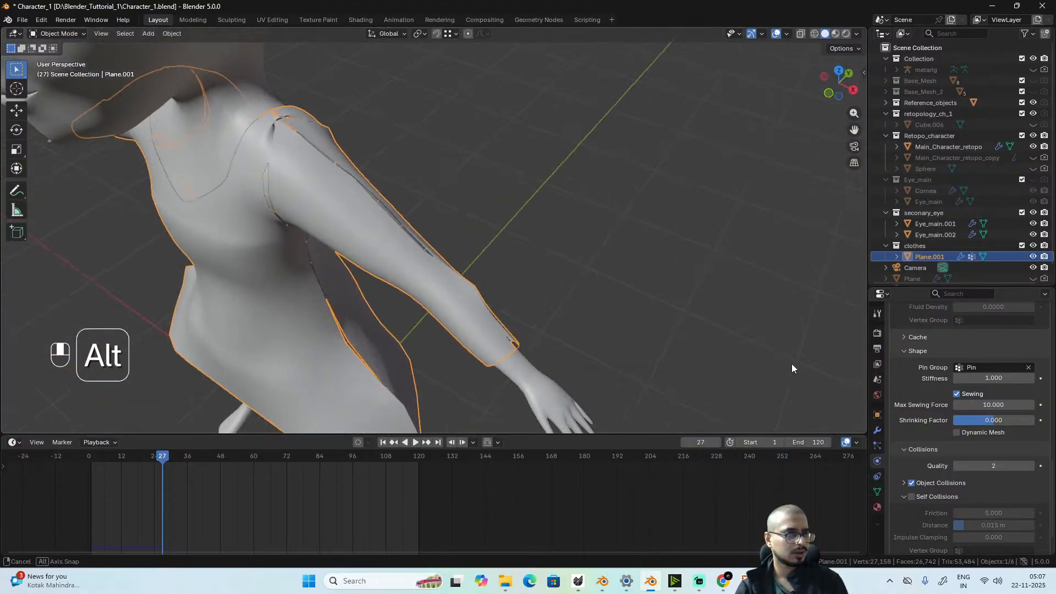
scroll(465, 229, up, 3)
shift+middle_drag(464, 229, 580, 290)
scroll(637, 291, up, 2)
alt+middle_drag(653, 371, 527, 143)
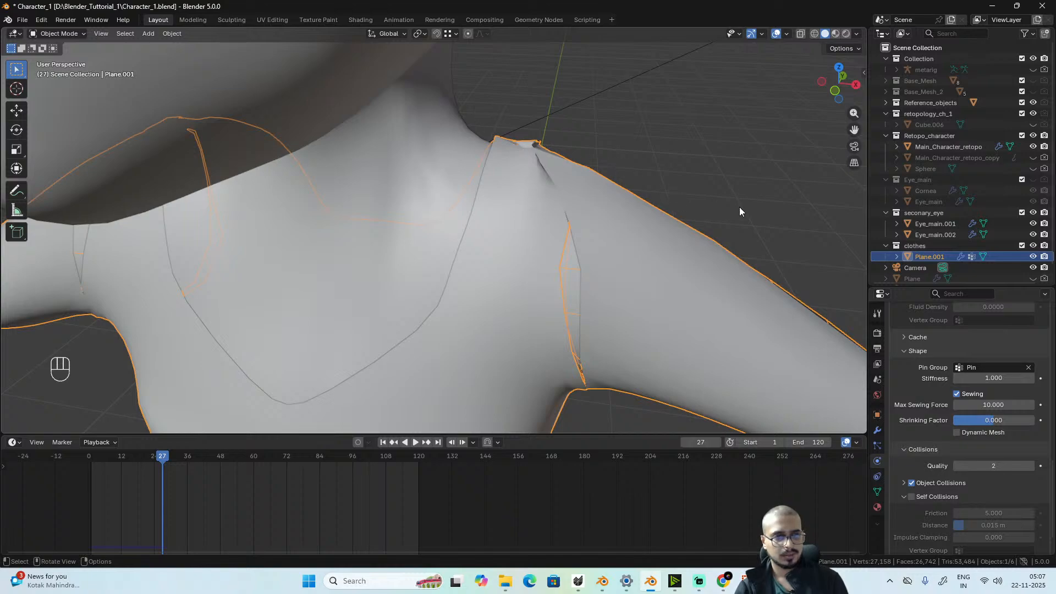
scroll(689, 240, down, 2)
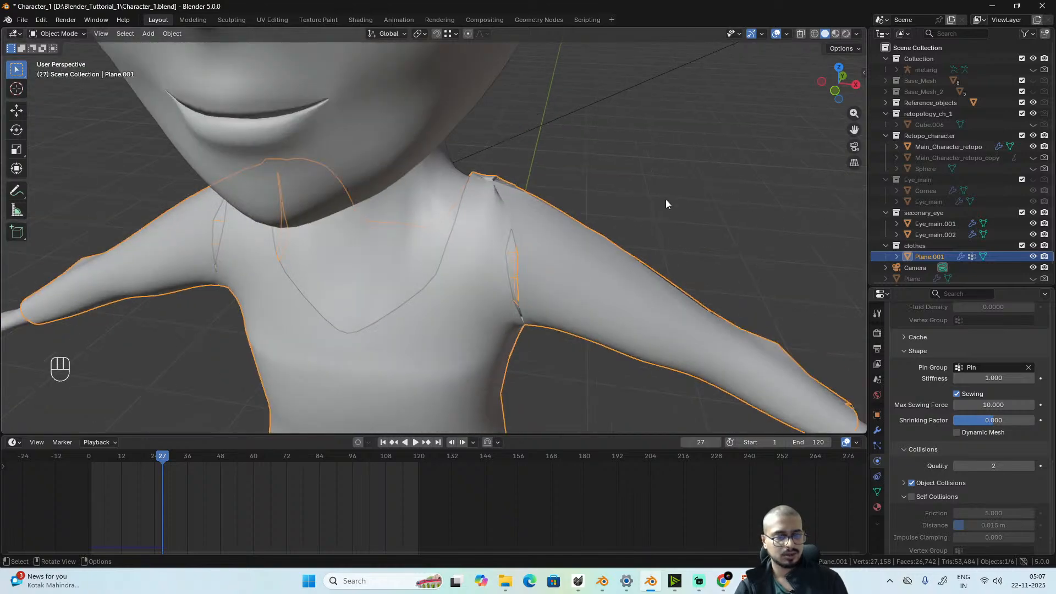
alt+middle_drag(723, 213, 603, 113)
scroll(573, 130, down, 4)
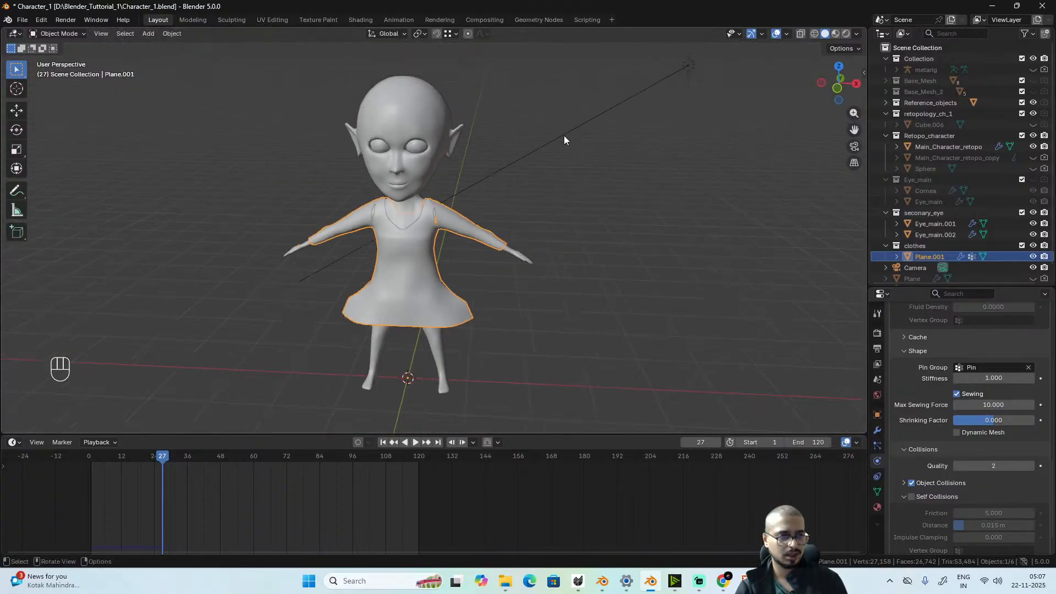
- Reopen the dress mesh in Edit Mode with vertex selection and select the top armhole vertices of the sleeve panels
scroll(564, 141, up, 4)
scroll(512, 242, up, 5)
key(Tab)
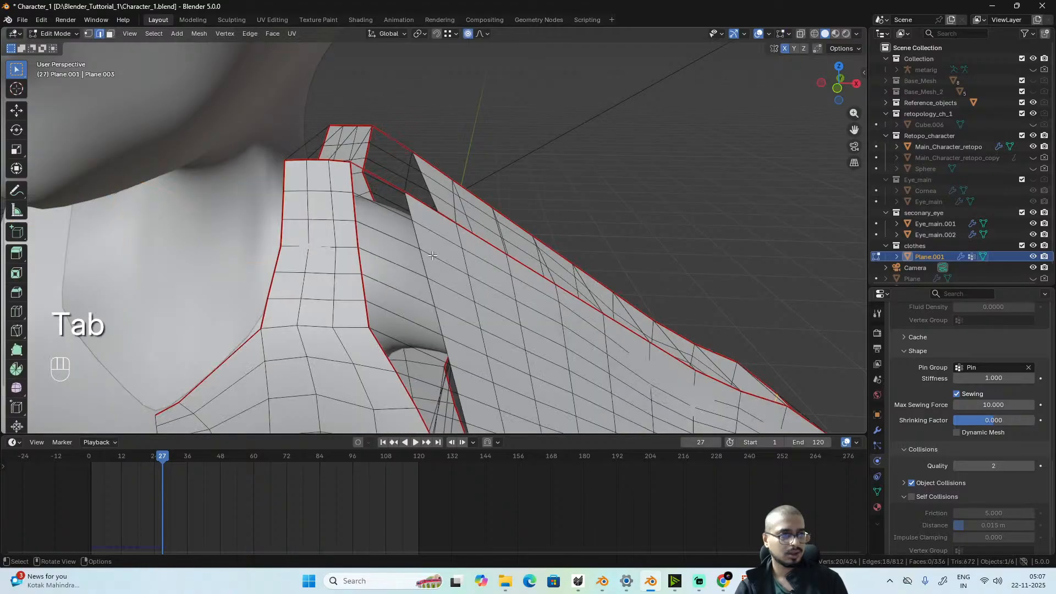
key(1)
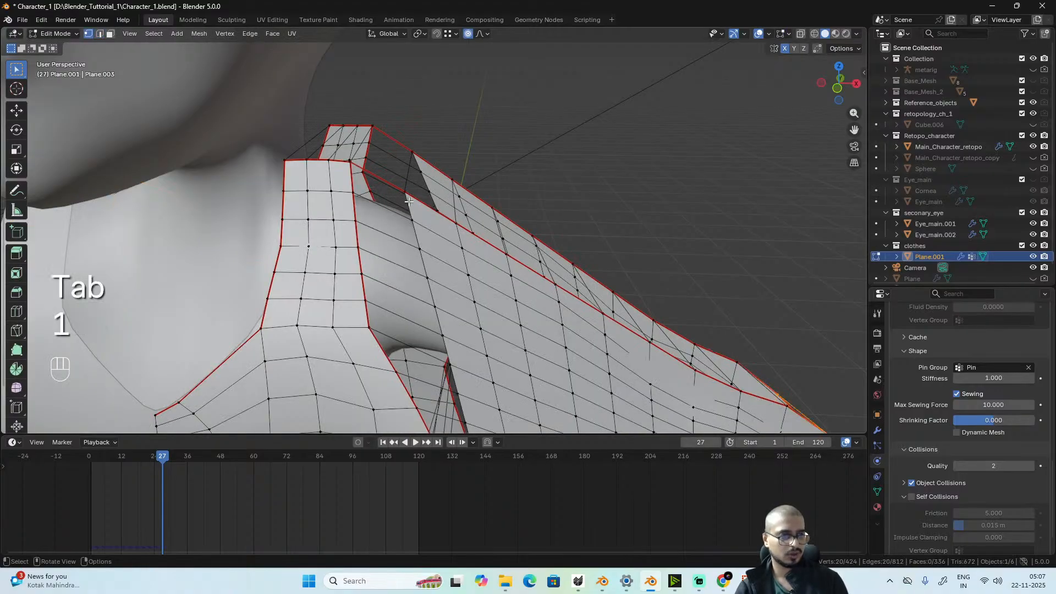
shift+click(418, 154)
scroll(484, 203, down, 4)
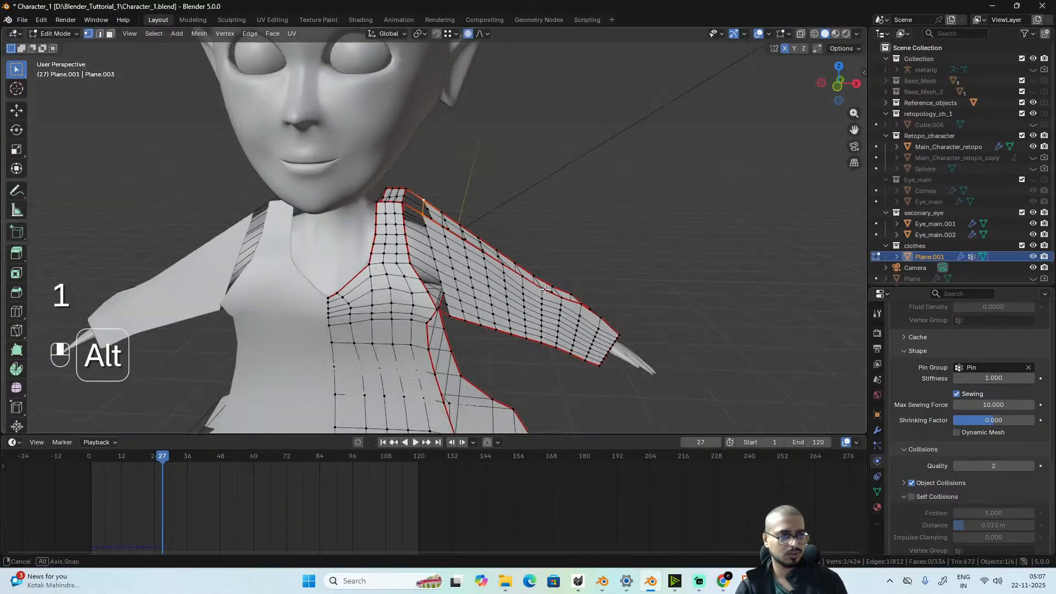
alt+middle_drag(542, 245, 547, 275)
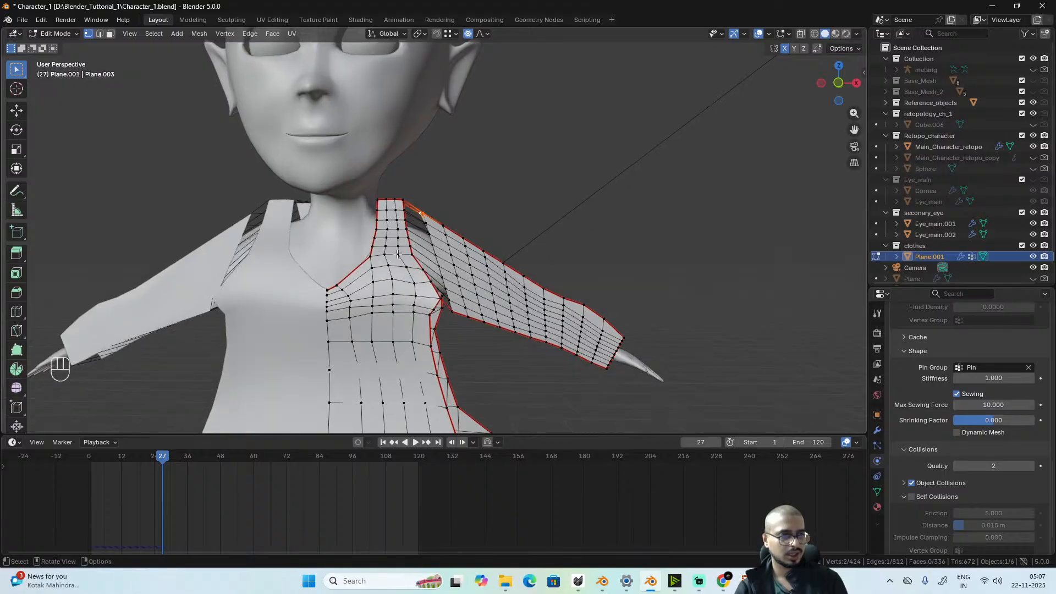
- Turn on X-ray and hide the front and back body faces of the dress, leaving the sleeve panels
key(l)
scroll(399, 251, down, 3)
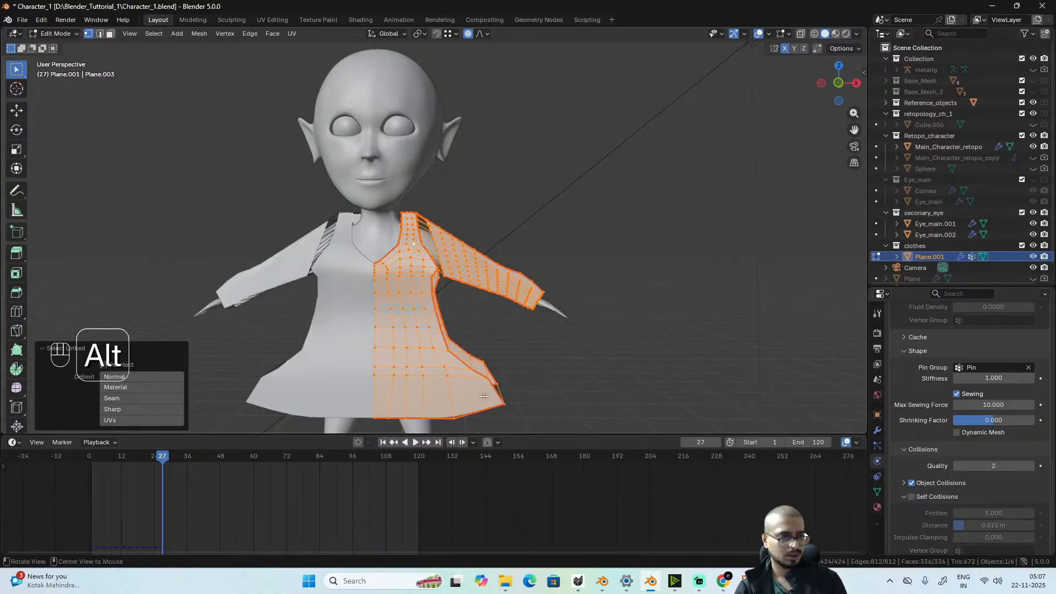
key(alt+z)
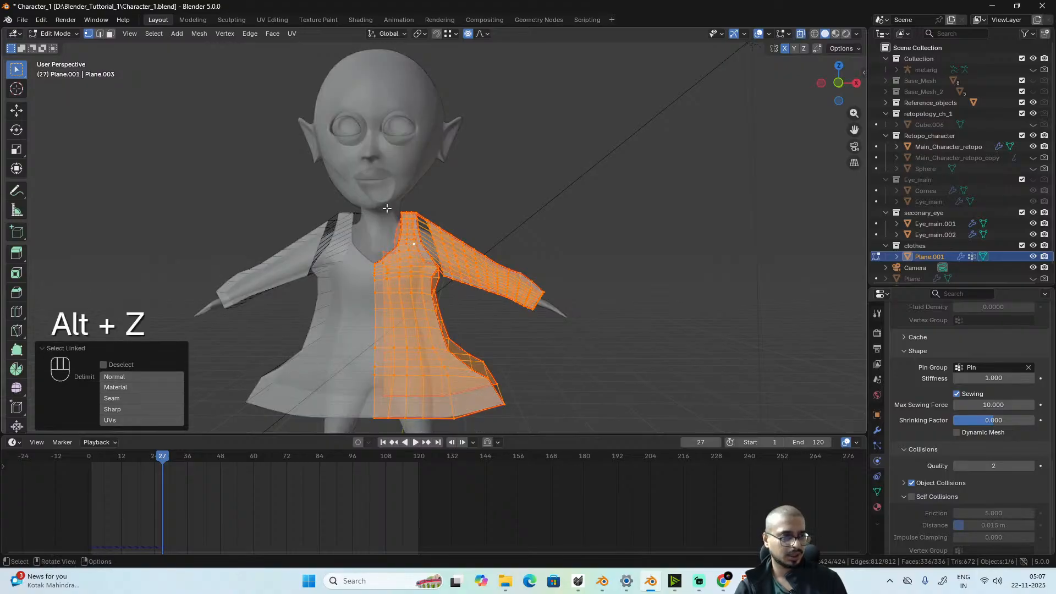
drag(386, 208, 430, 286)
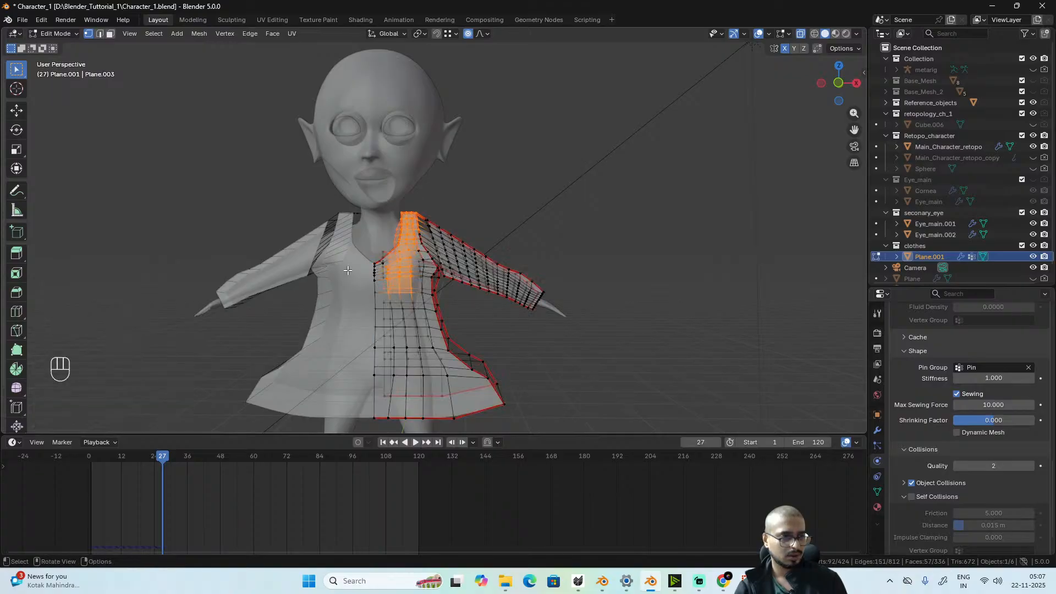
key(3)
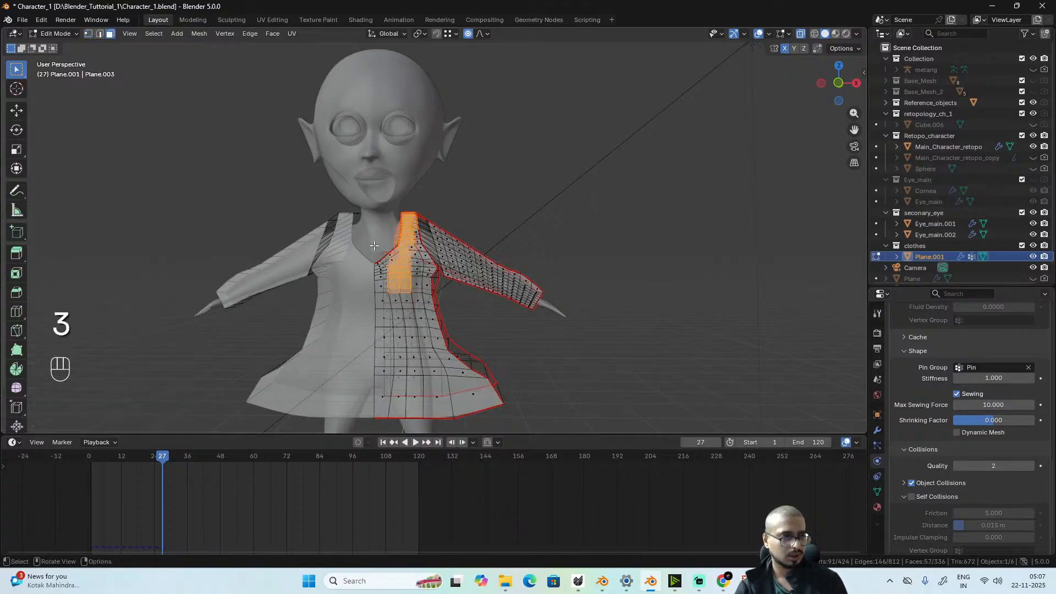
shift+drag(362, 233, 436, 290)
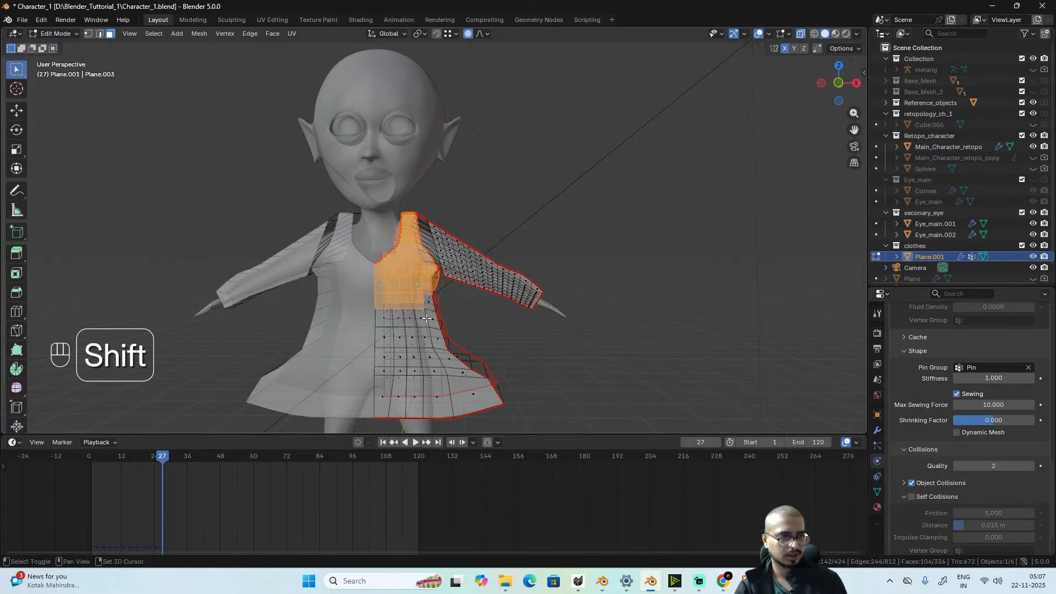
shift+drag(373, 272, 375, 284)
shift+drag(439, 358, 439, 357)
shift+drag(374, 317, 520, 418)
alt+drag(577, 393, 552, 365)
key(h)
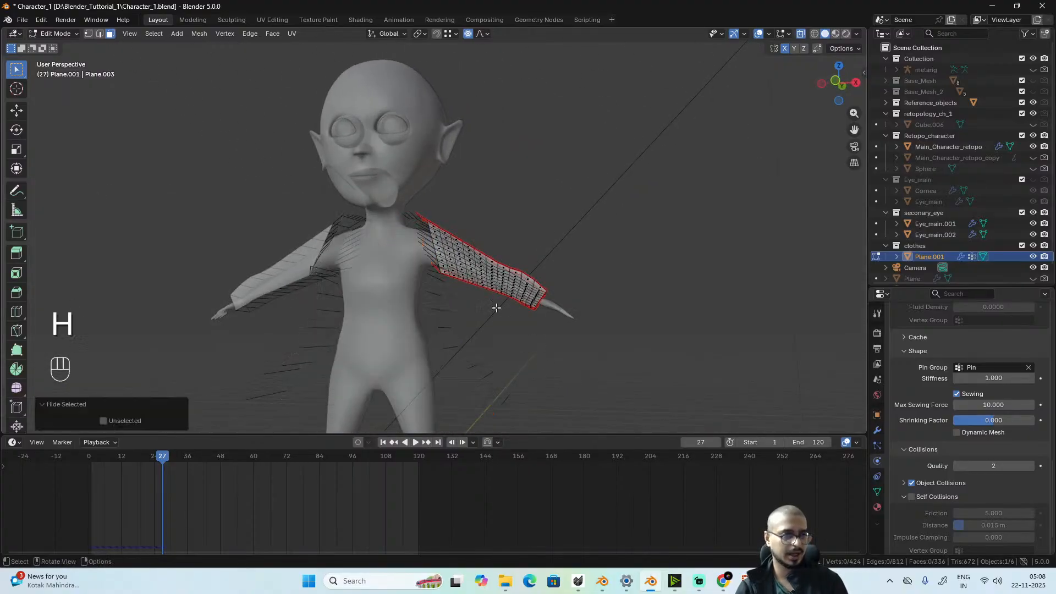
- Switch to vertex selection in front view and select the armhole edge of the sleeve panel from top to underarm
alt+drag(489, 299, 497, 347)
scroll(511, 331, up, 3)
scroll(511, 331, up, 4)
scroll(511, 330, down, 4)
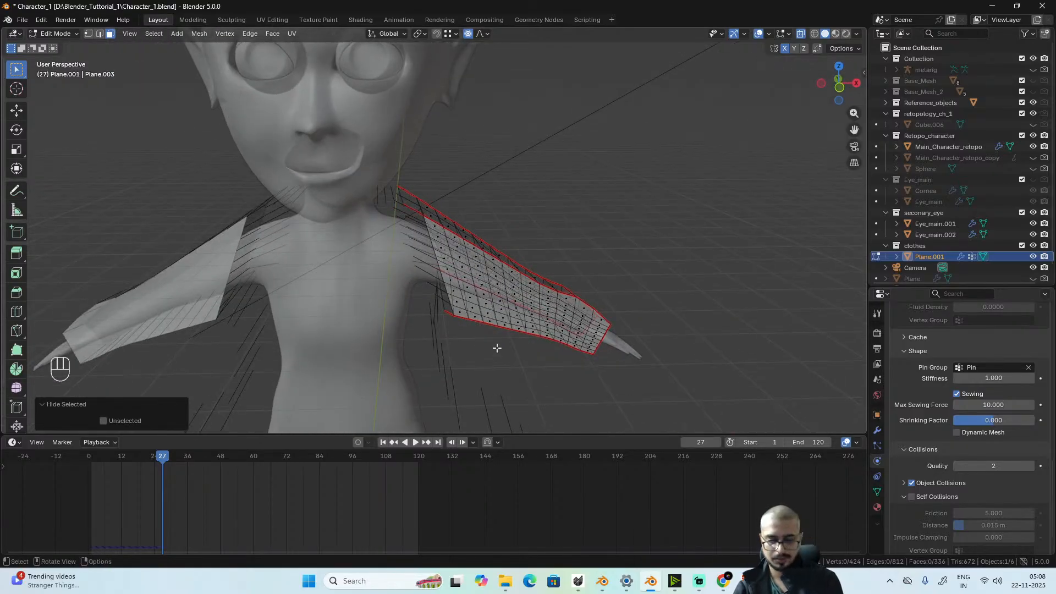
key(KP_1)
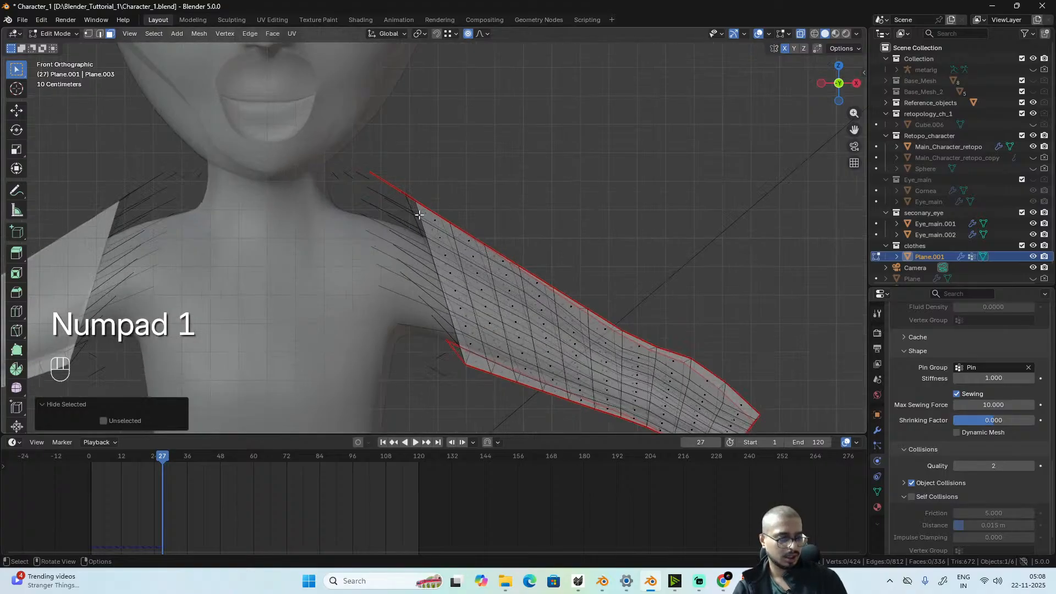
key(1)
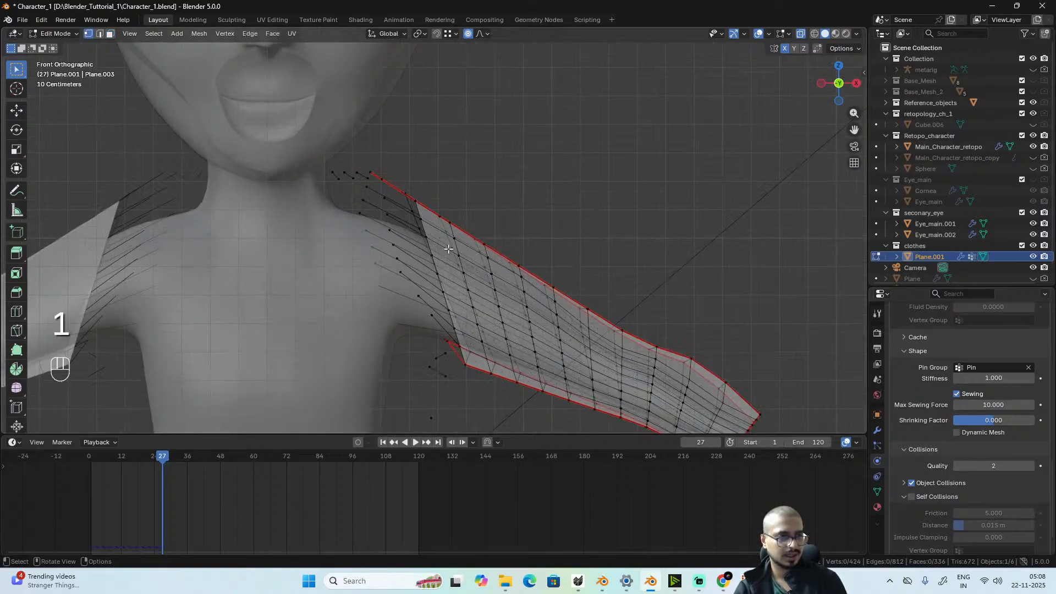
click(413, 199)
mouse_move(441, 259)
alt+mouse_down()
mouse_move(379, 250)
mouse_move(426, 255)
alt+mouse_up()
ctrl+shift+click(457, 379)
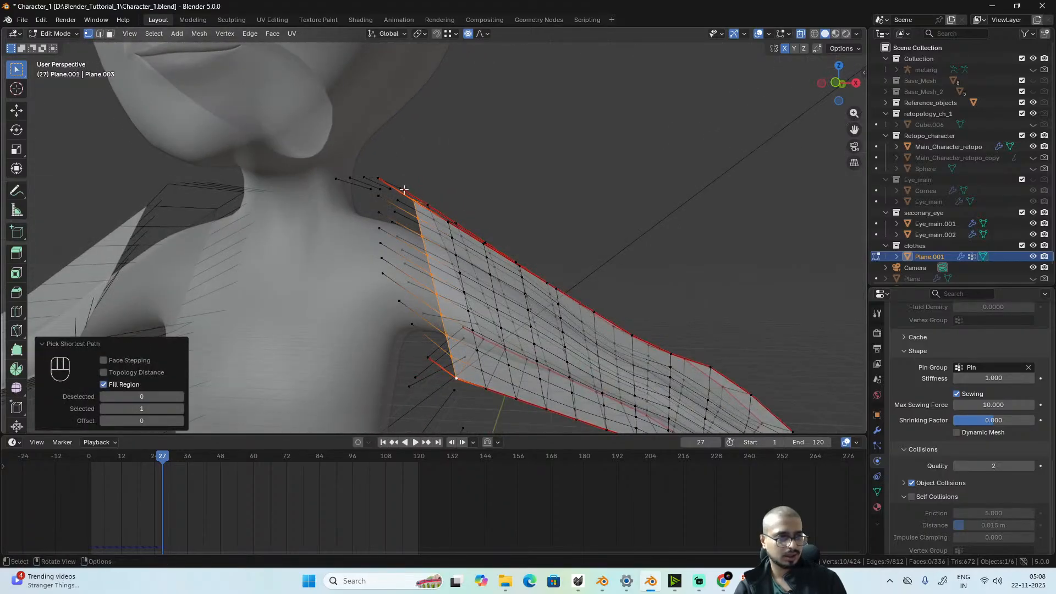
- Move the top armhole vertices of both sleeve panels about 0.22 m outward along X, with proportional editing size 0.62
click(415, 197)
shift+click(432, 205)
scroll(552, 269, down, 4)
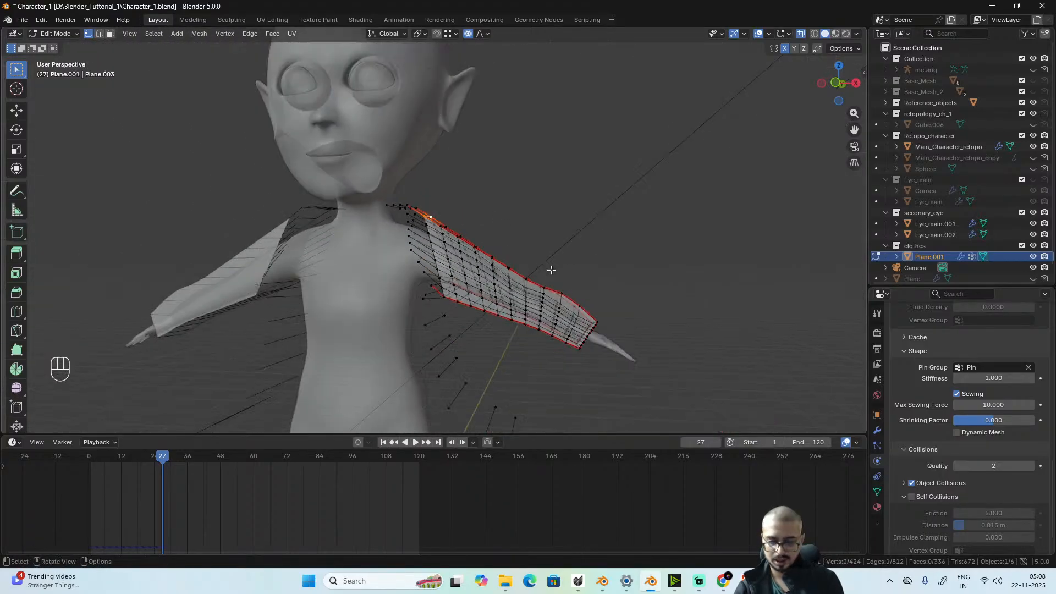
key(KP_3)
key(KP_1)
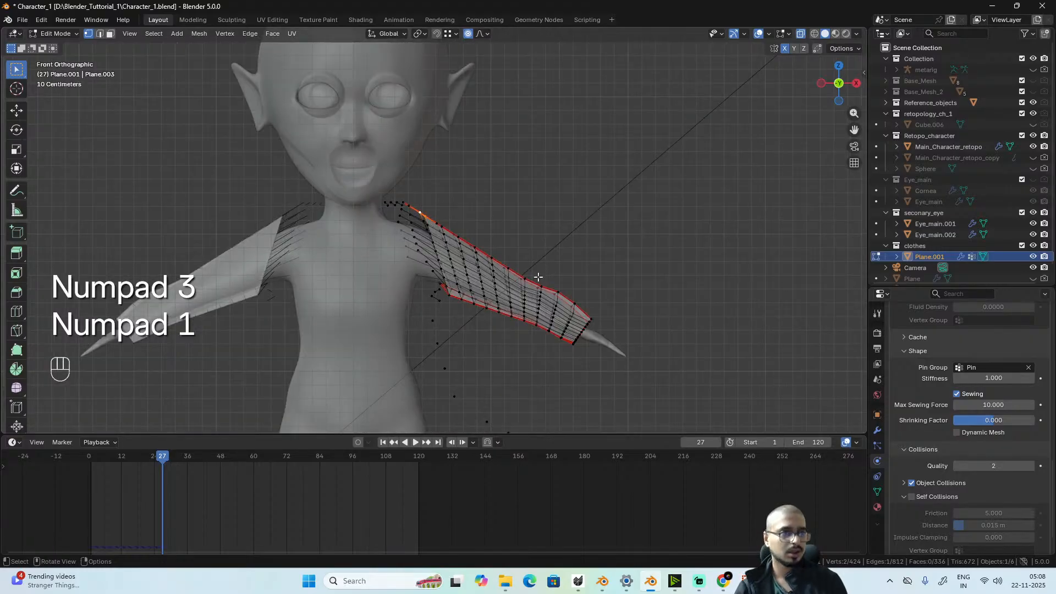
key(g)
key(x)
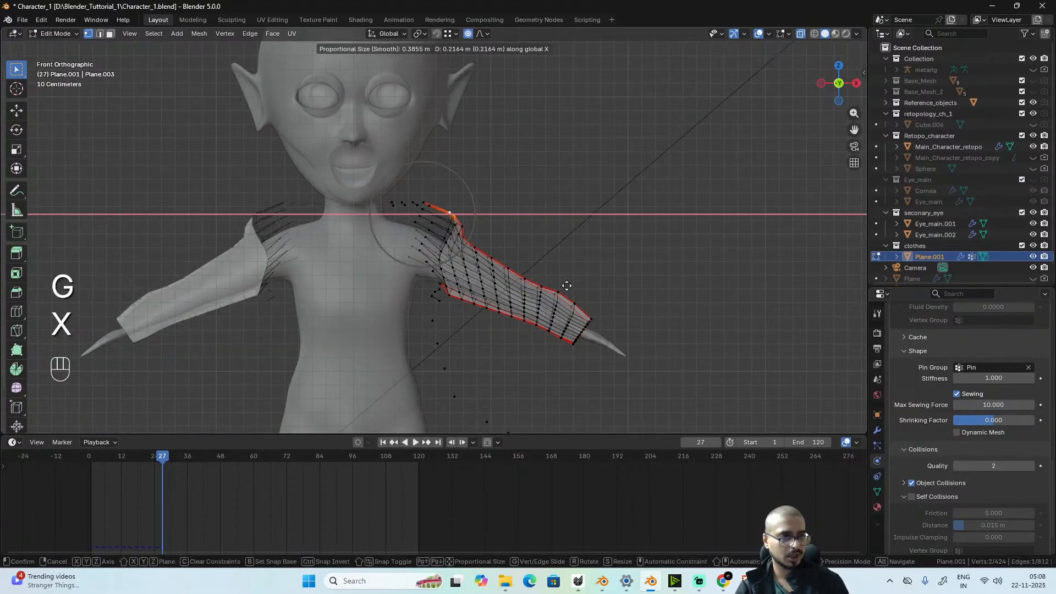
scroll(564, 287, down, 2)
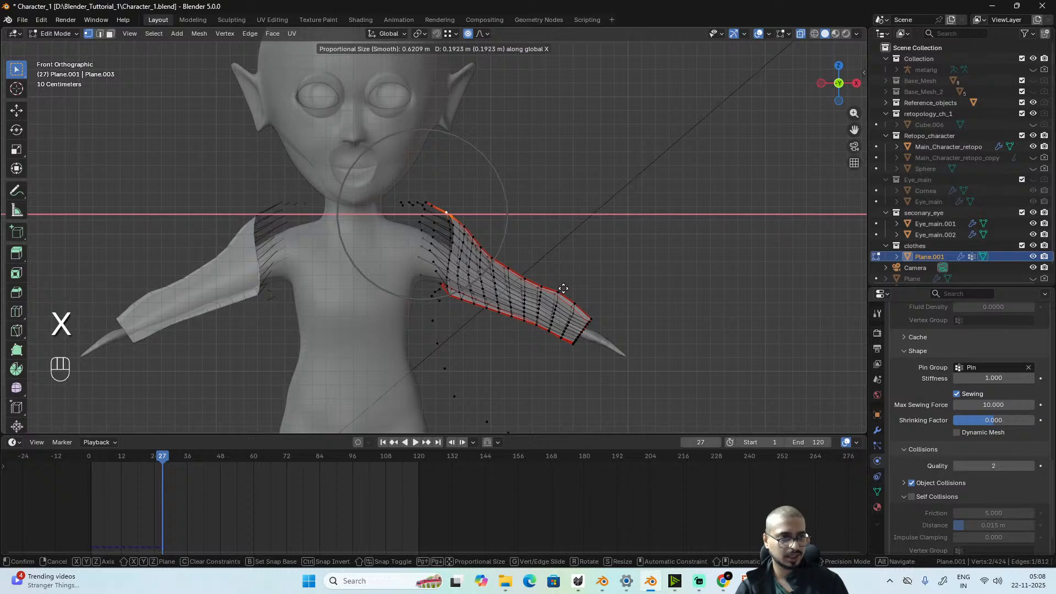
click(567, 290)
- Try to move the lower armhole vertices of the sleeve about 0.13 m inward along X with proportional editing
scroll(441, 315, up, 2)
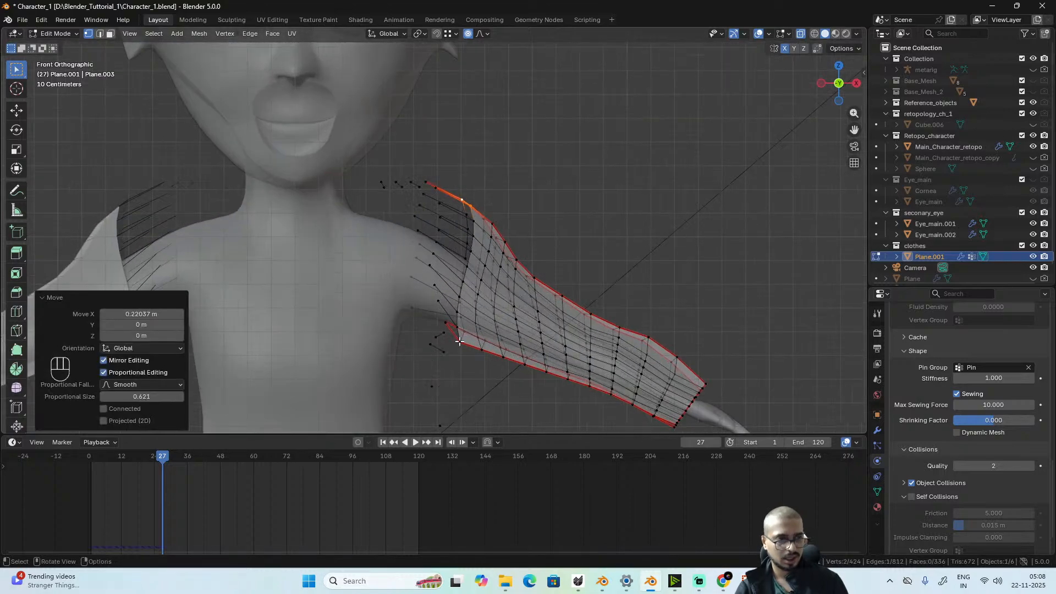
click(458, 340)
shift+click(451, 325)
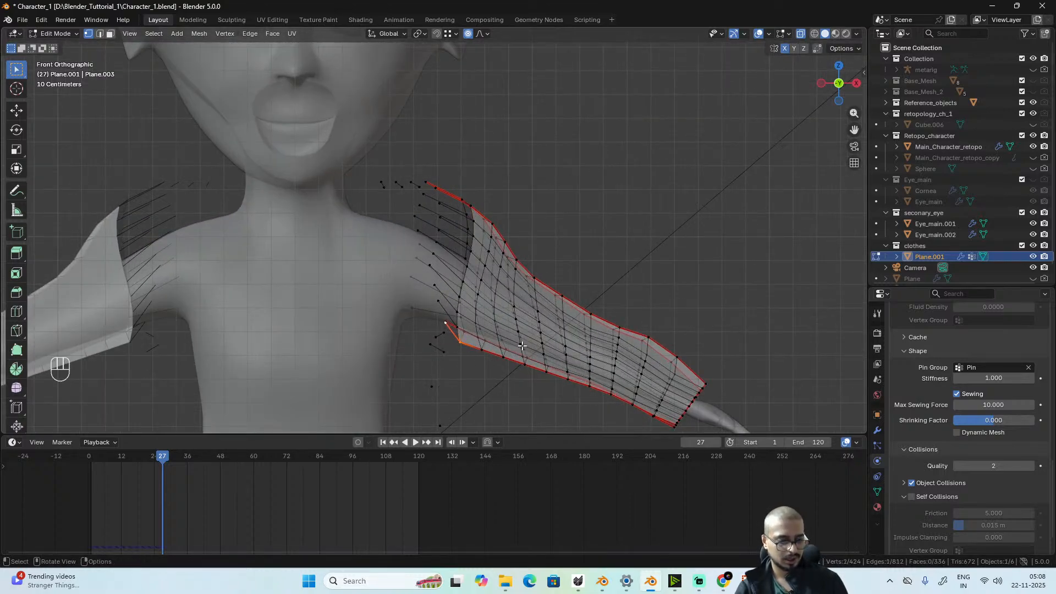
key(g)
key(x)
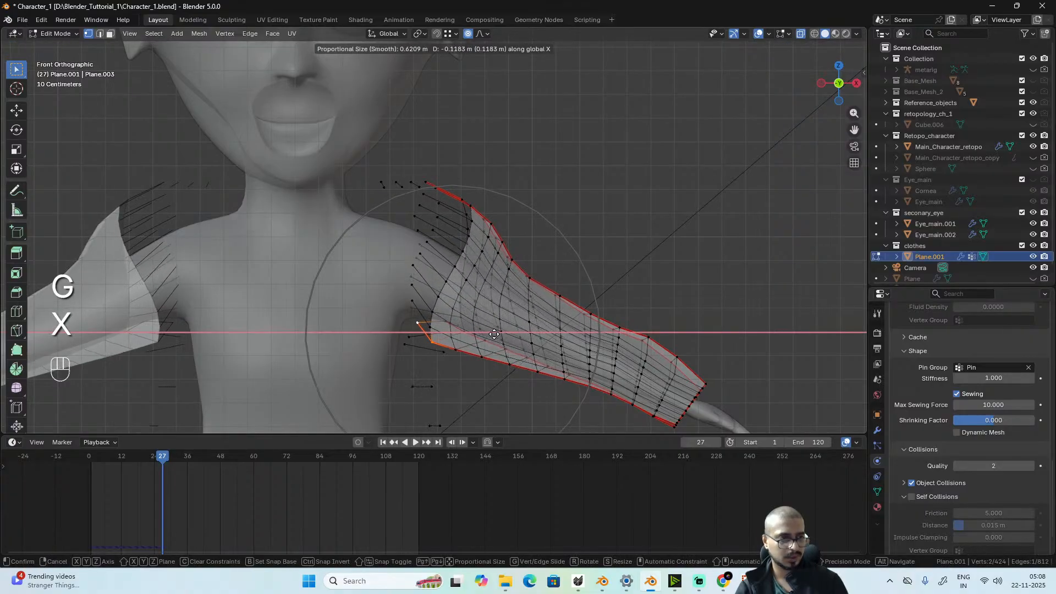
click(490, 333)
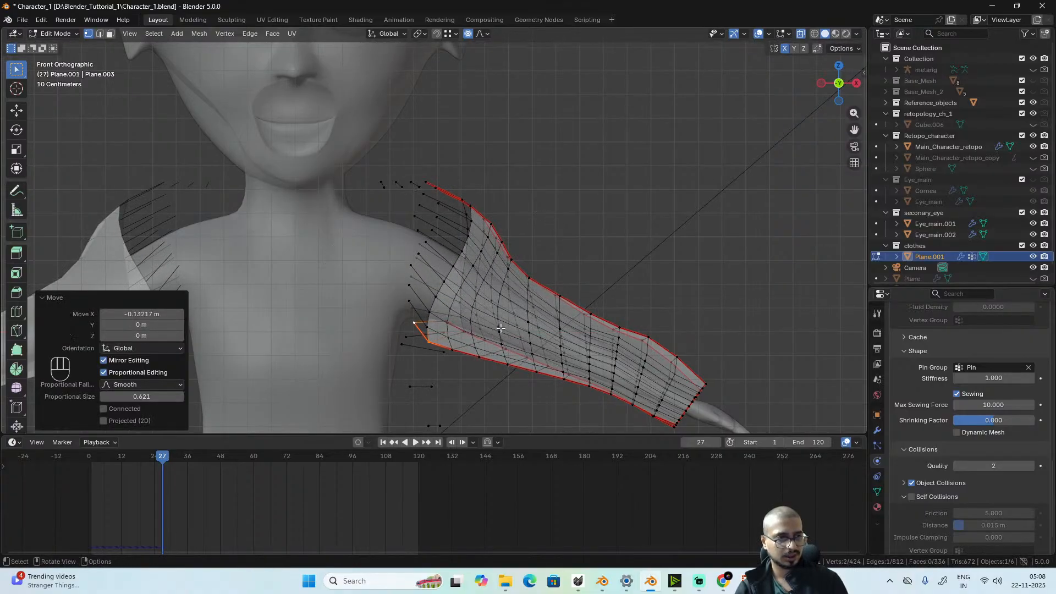
scroll(506, 316, down, 3)
alt+middle_drag(494, 328, 469, 288)
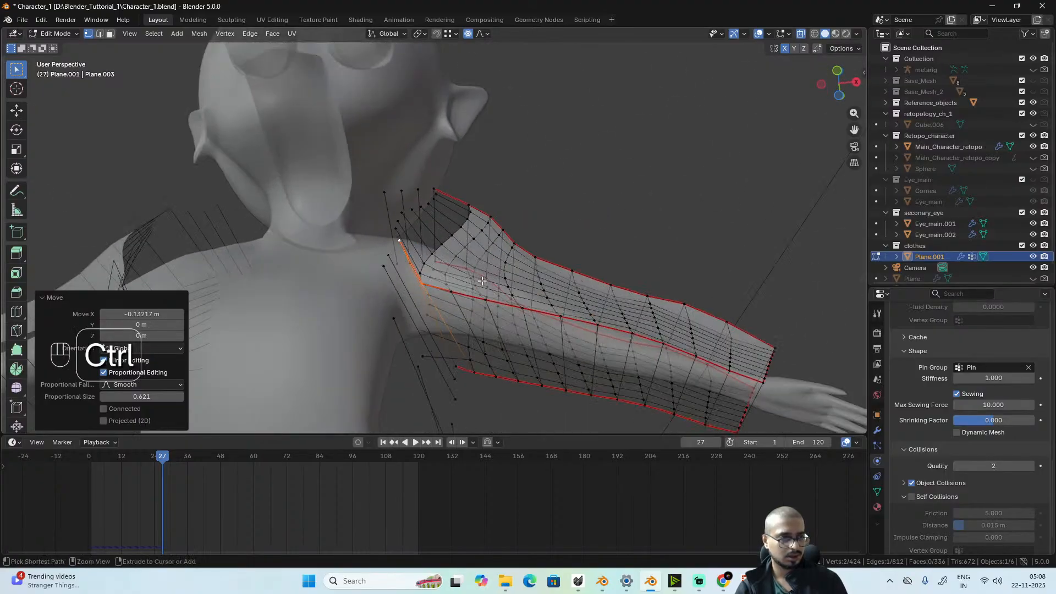
key(ctrl+z)
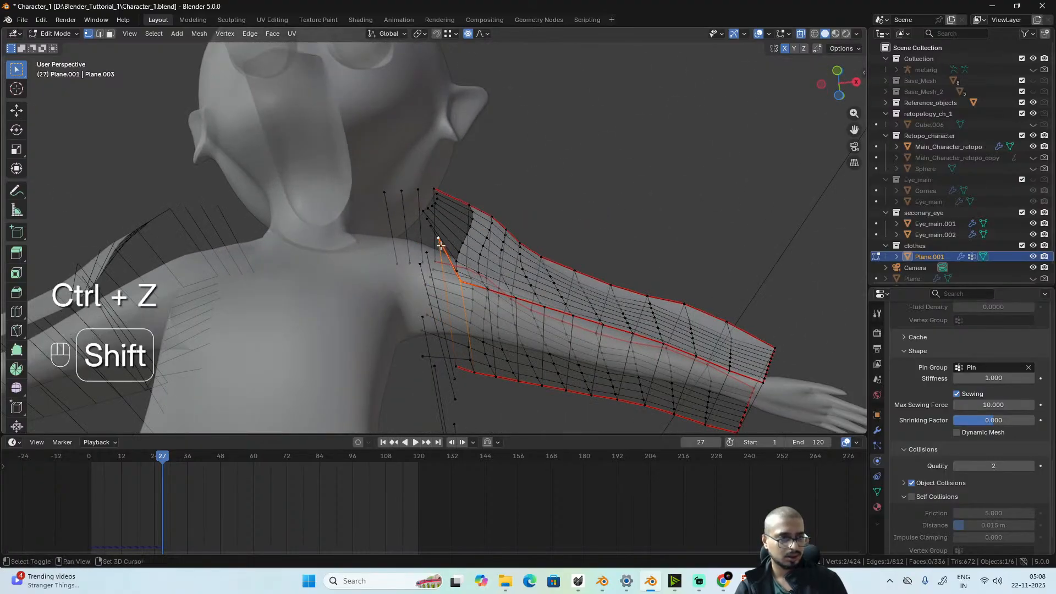
- Move the lower armhole vertices of both the front and back sleeve panels about 0.17 m inward along X, with proportional size 0.62
alt+middle_drag(442, 255, 419, 279)
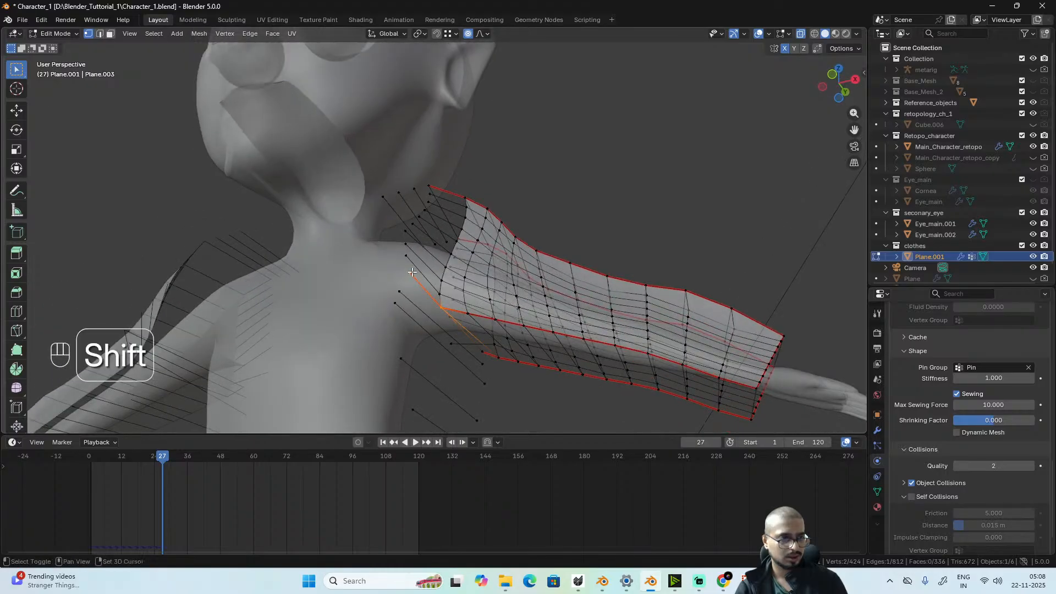
shift+click(411, 273)
alt+middle_drag(496, 347, 584, 370)
shift+click(493, 369)
key(g)
key(x)
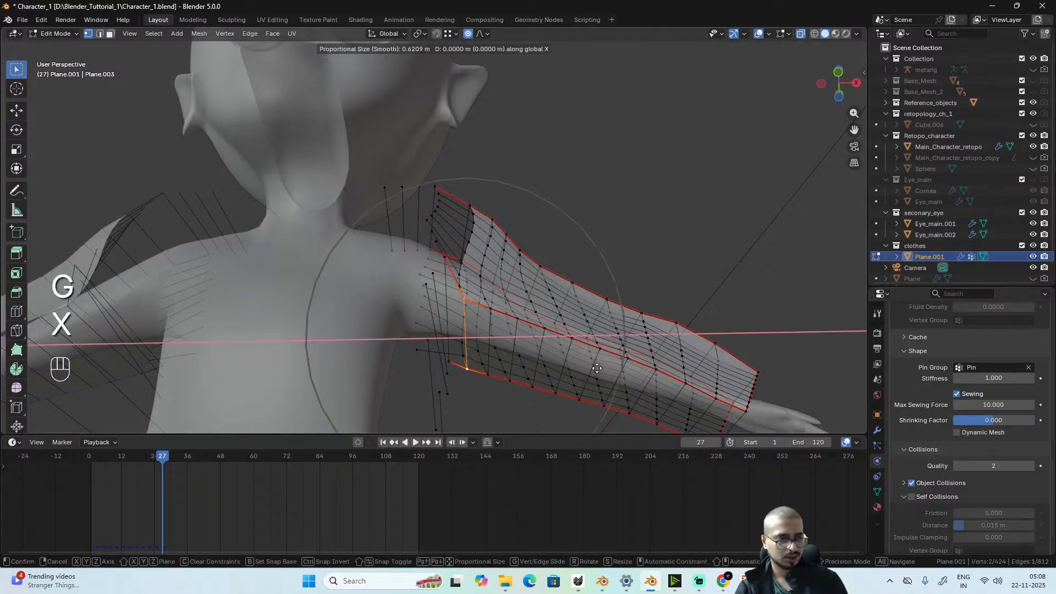
click(554, 364)
scroll(558, 328, down, 4)
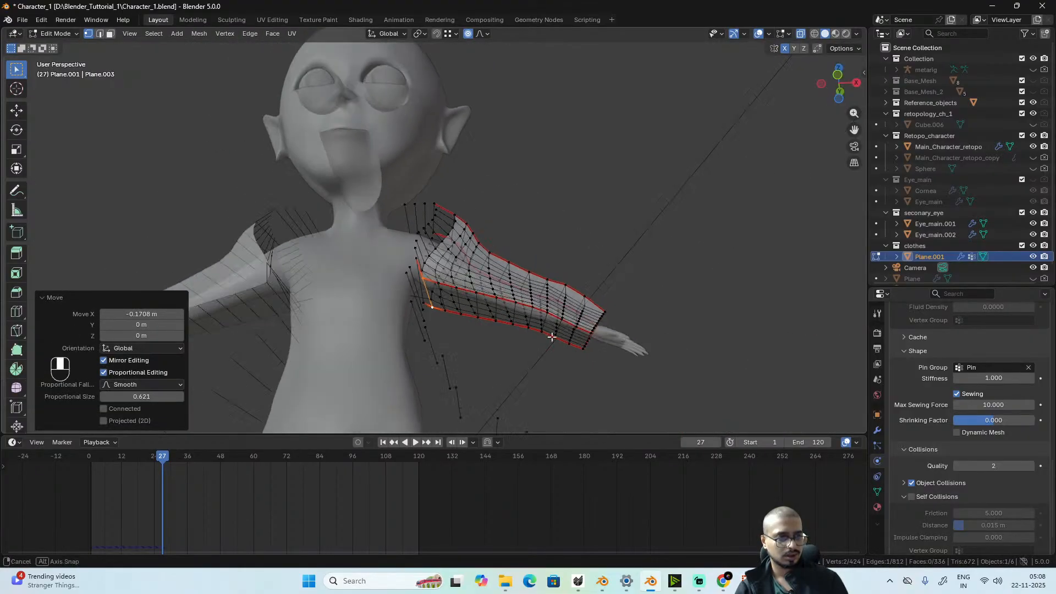
- Return to Object Mode and run the cloth simulation from frame 0 to about frame 22 to check the shoulder seams
alt+middle_drag(558, 336, 551, 378)
key(Tab)
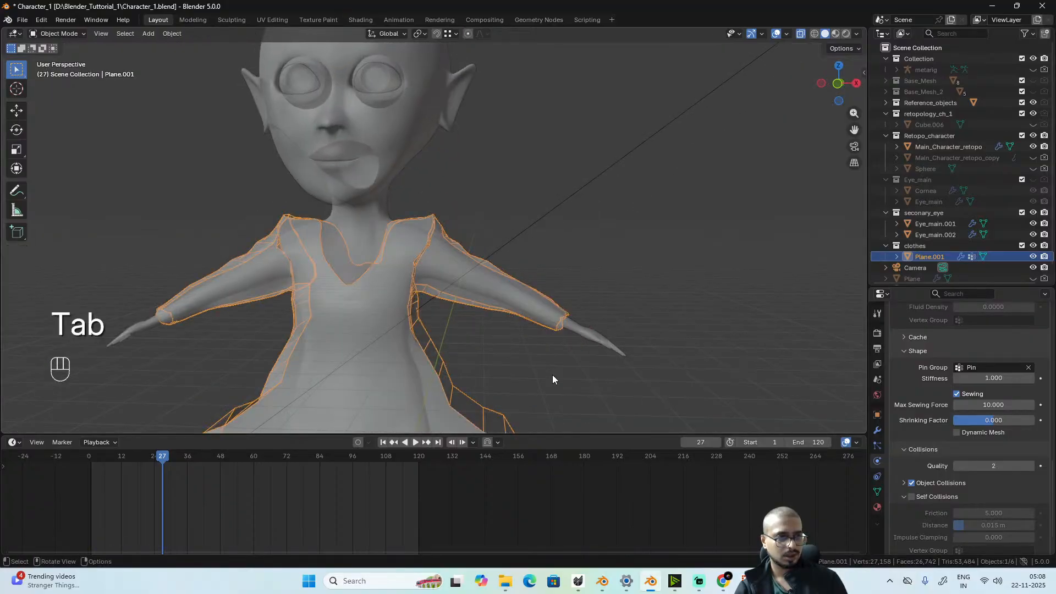
click(89, 456)
key(space)
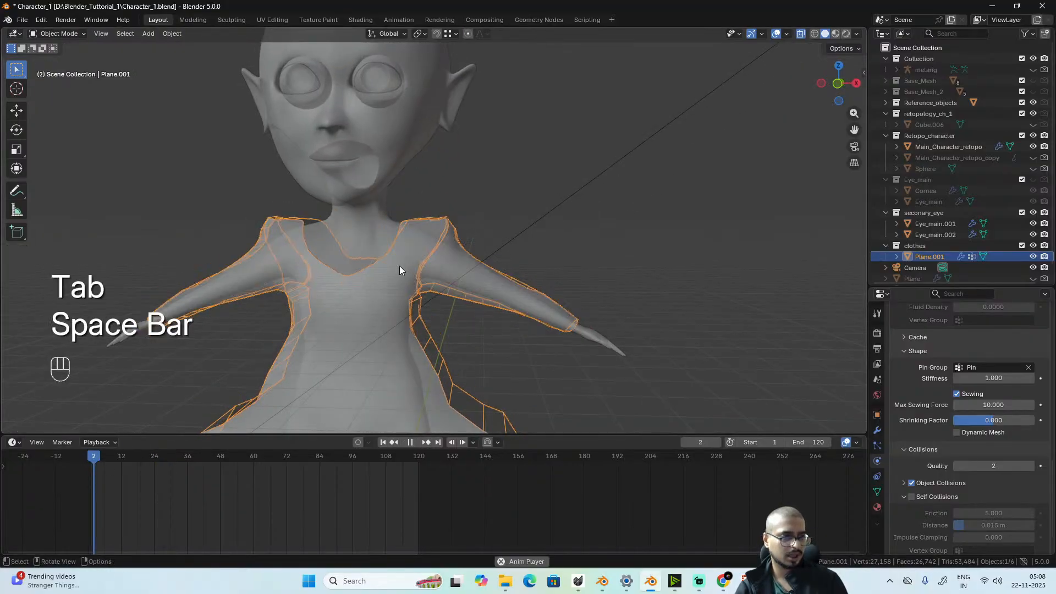
key(space)
alt+middle_drag(405, 285, 540, 269)
scroll(466, 333, up, 2)
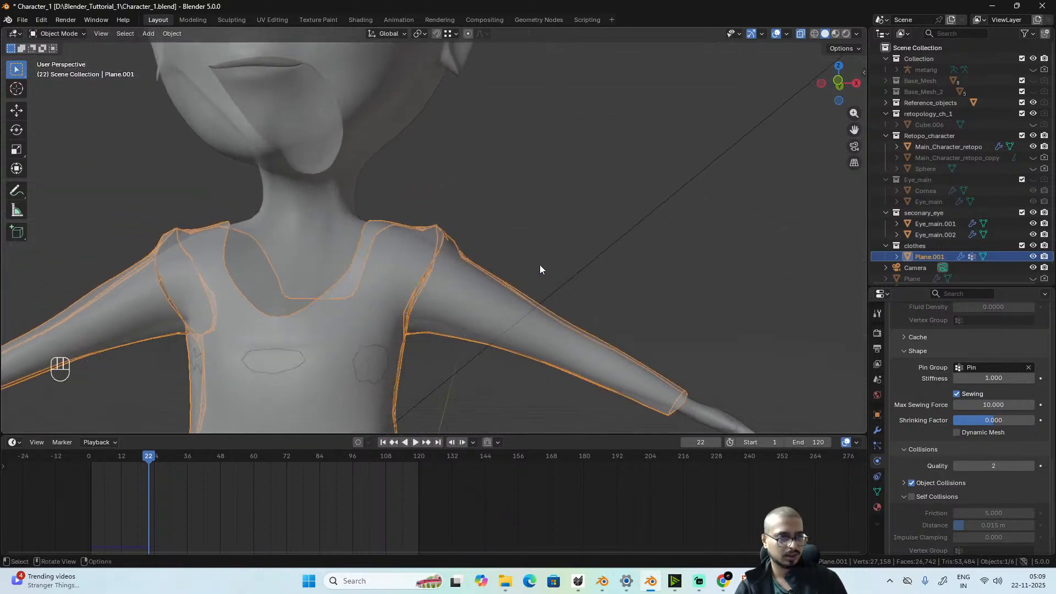
- Reset the timeline to frame 0 and move the sleeve panels' top armhole vertices about 0.14 m inward along X in Edit Mode
click(89, 457)
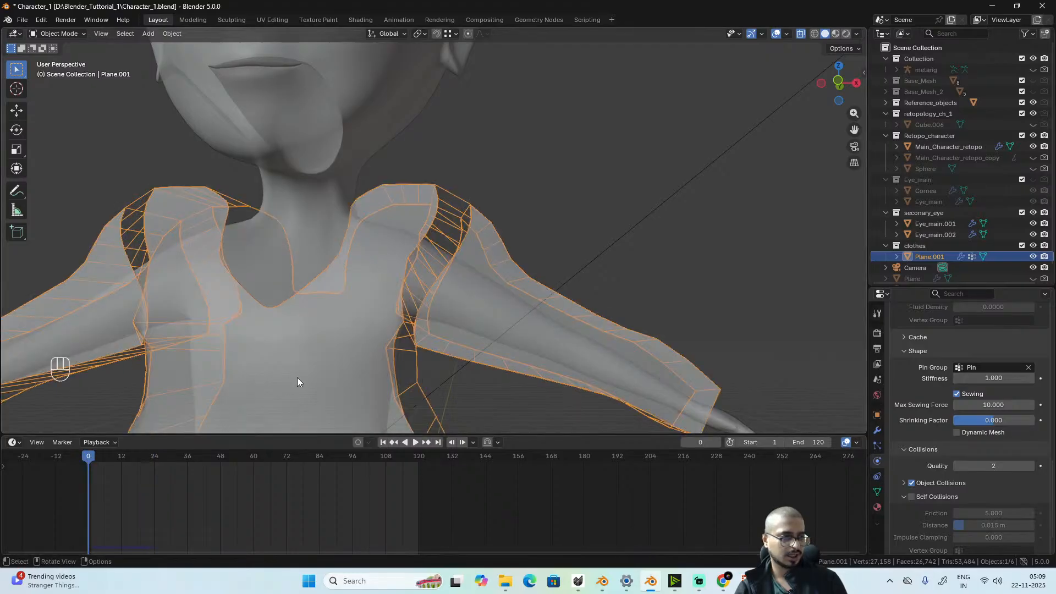
key(Tab)
scroll(510, 271, up, 4)
shift+middle_drag(509, 270, 405, 323)
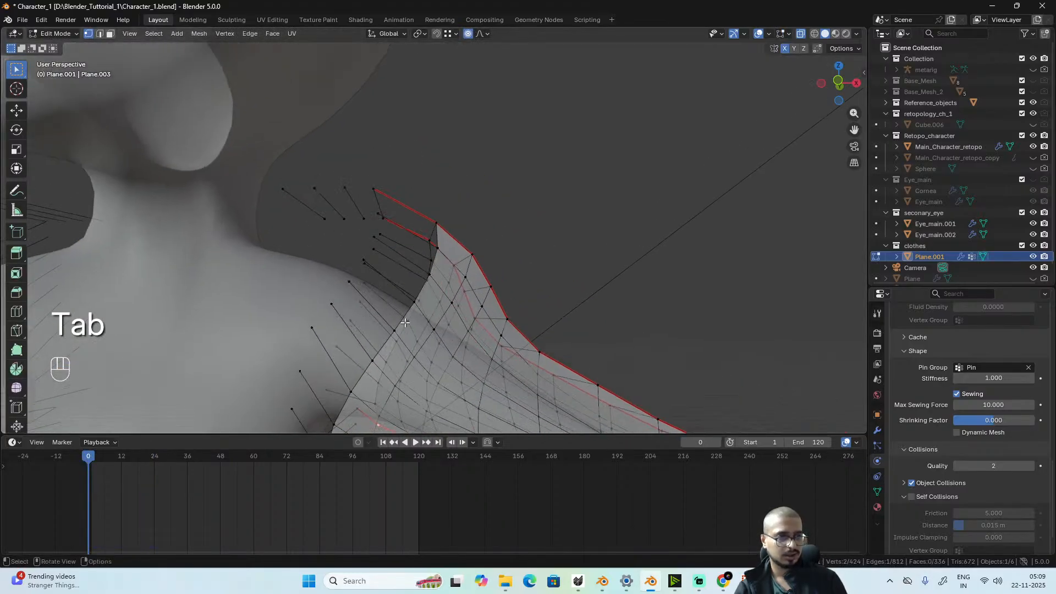
shift+click(432, 231)
key(g)
key(y)
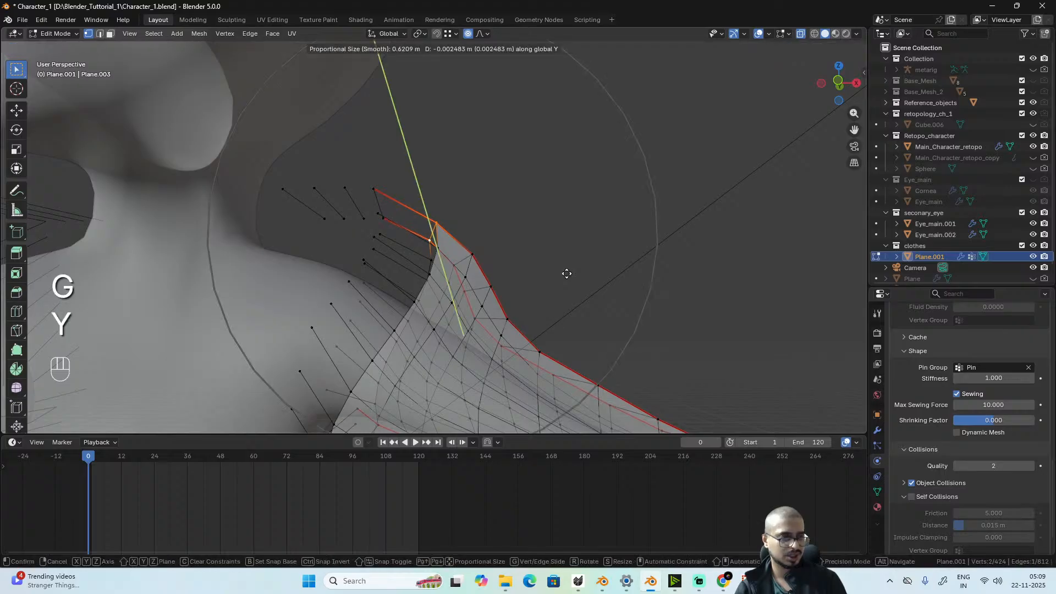
key(x)
click(518, 268)
scroll(517, 266, down, 3)
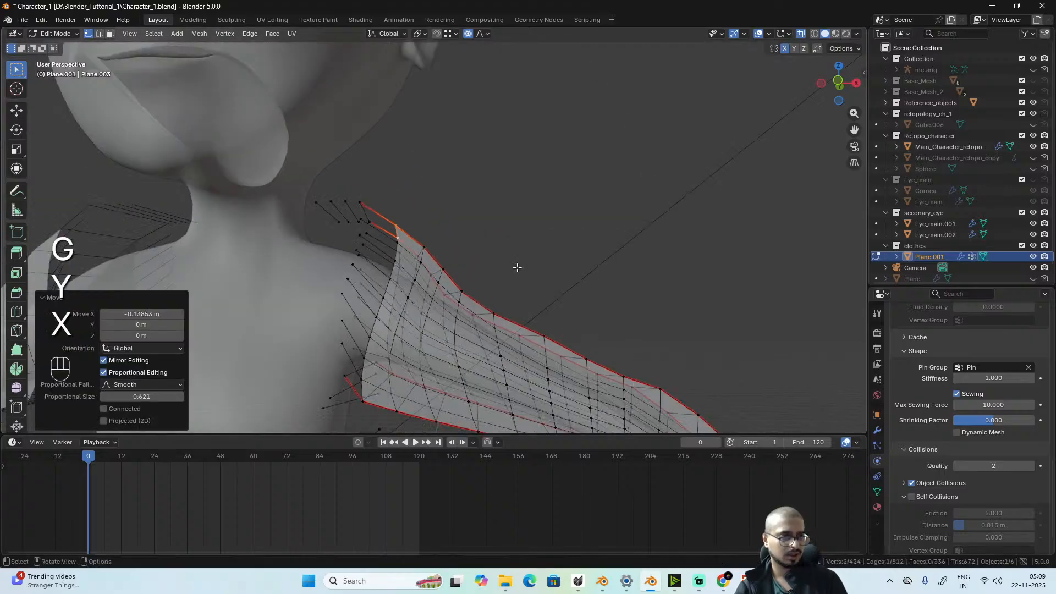
key(Tab)
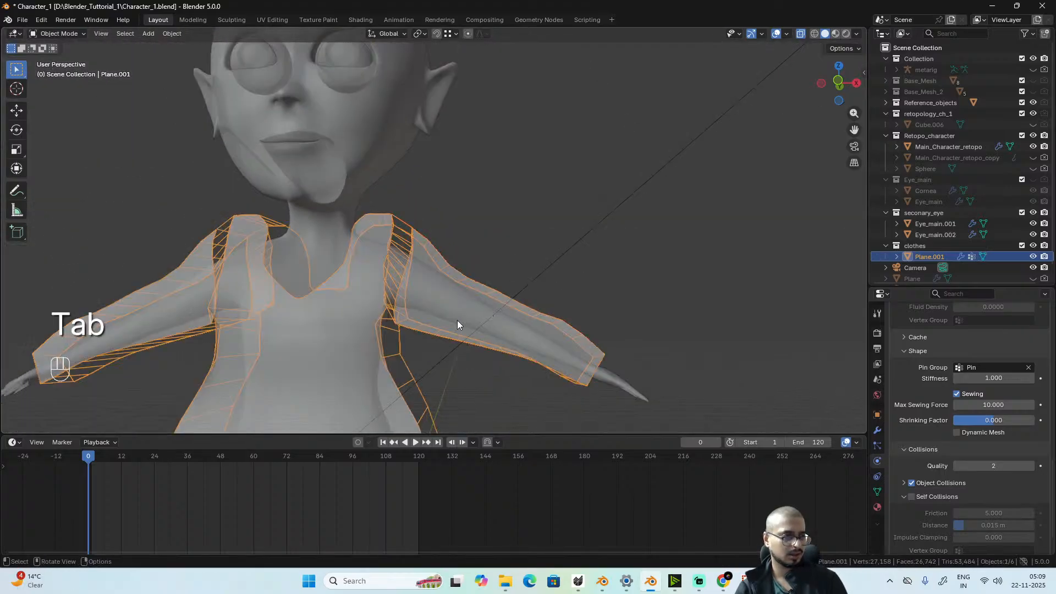
- Run the cloth simulation to about frame 27, turn off X-ray and inspect the dress's shoulder seams and overall fit
key(space)
key(space)
scroll(473, 360, up, 3)
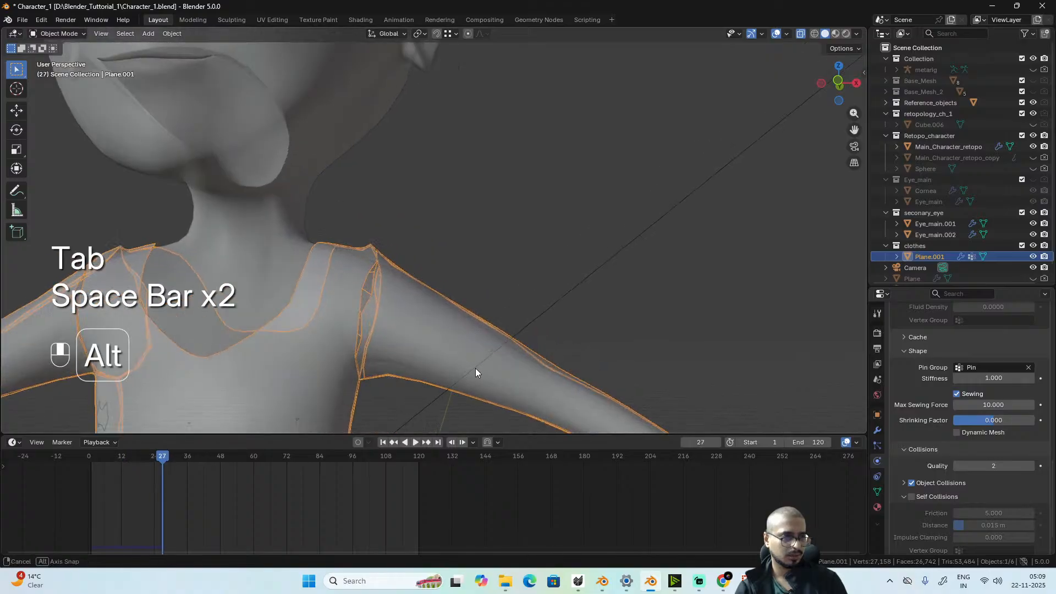
mouse_move(476, 368)
alt+middle_down()
mouse_move(396, 383)
mouse_move(408, 370)
mouse_move(251, 378)
mouse_move(266, 406)
mouse_move(372, 398)
mouse_move(493, 362)
alt+middle_up()
key(alt+z)
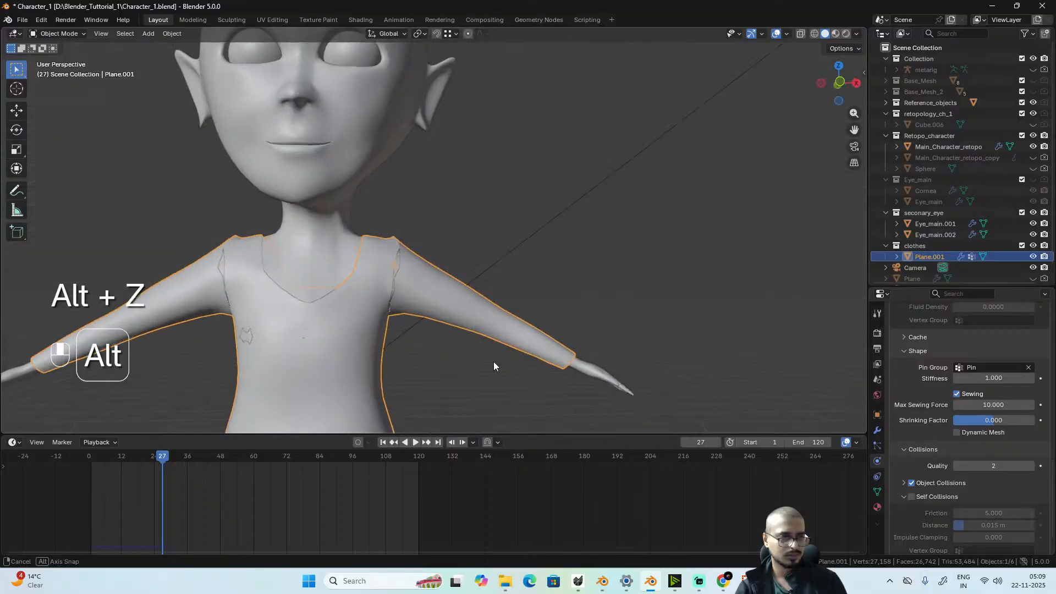
scroll(487, 362, up, 5)
scroll(487, 362, down, 7)
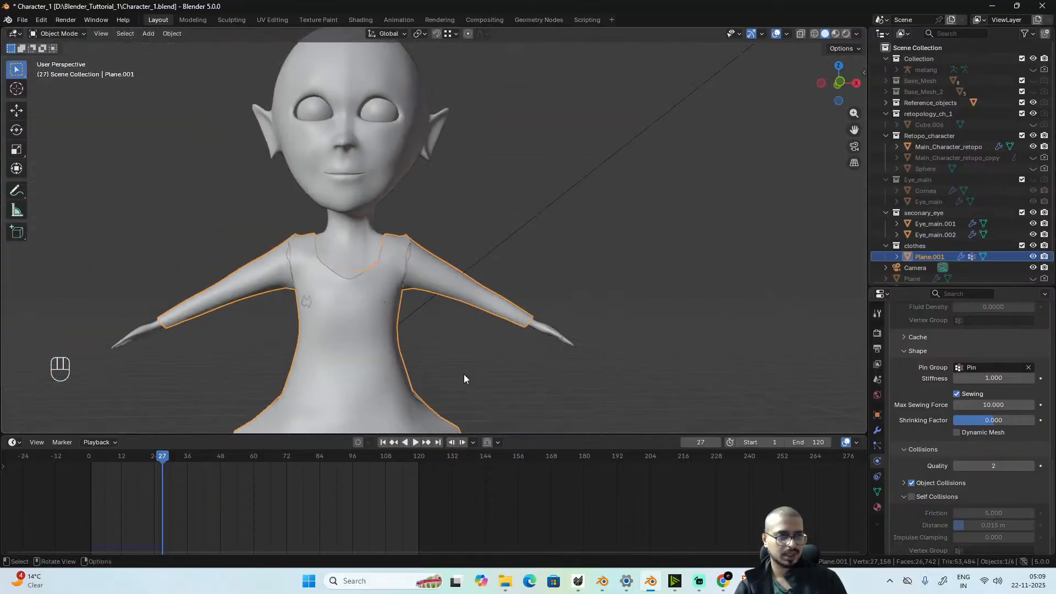
scroll(465, 376, up, 2)
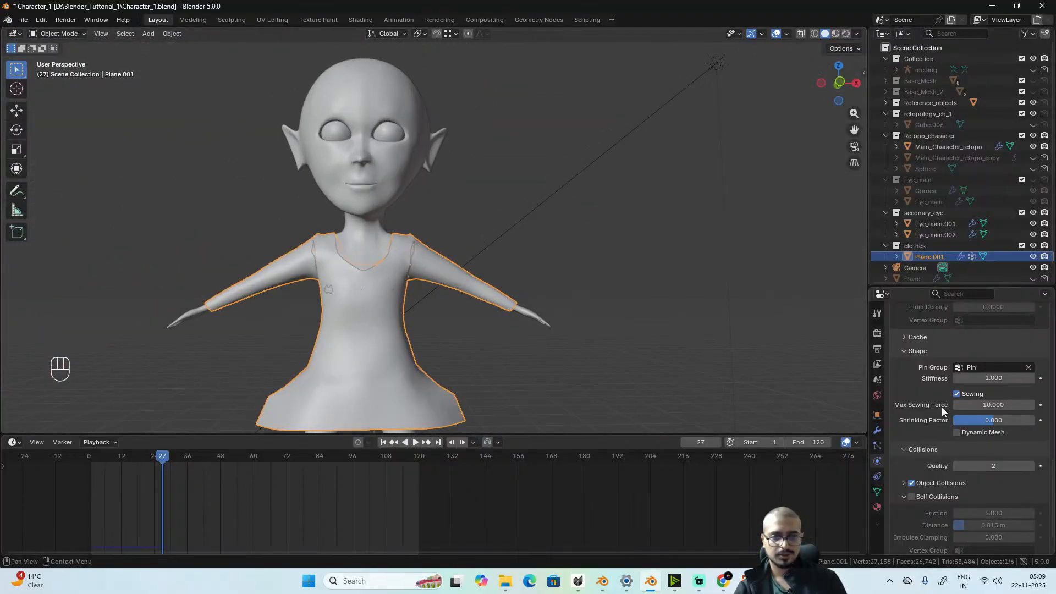
- Turn off the Subdivision modifier's viewport display and rerun the cloth simulation from frame 1 to about frame 23 to check the sleeve
click(878, 431)
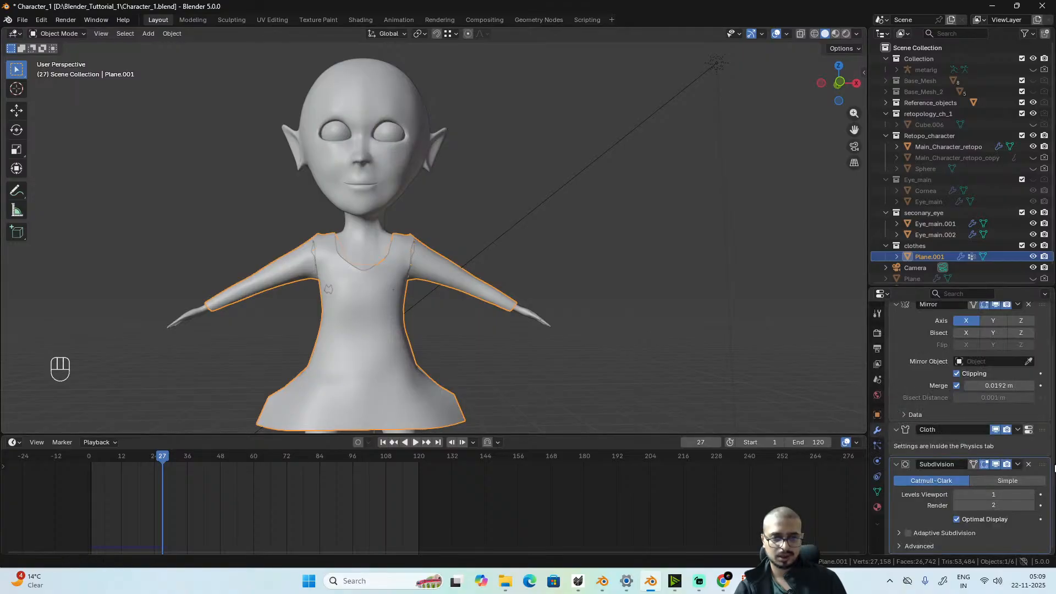
click(996, 464)
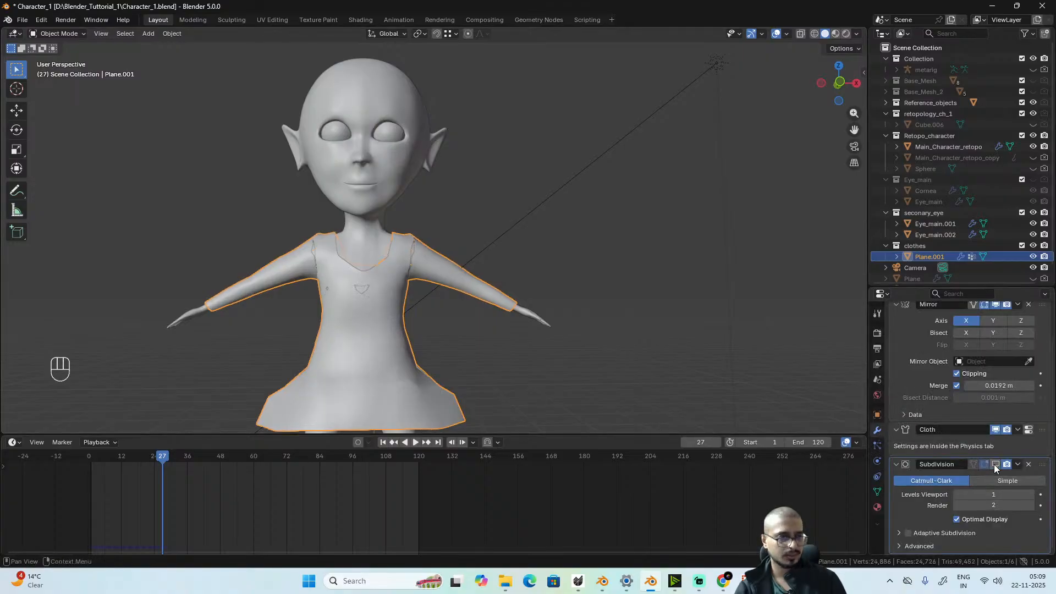
click(91, 456)
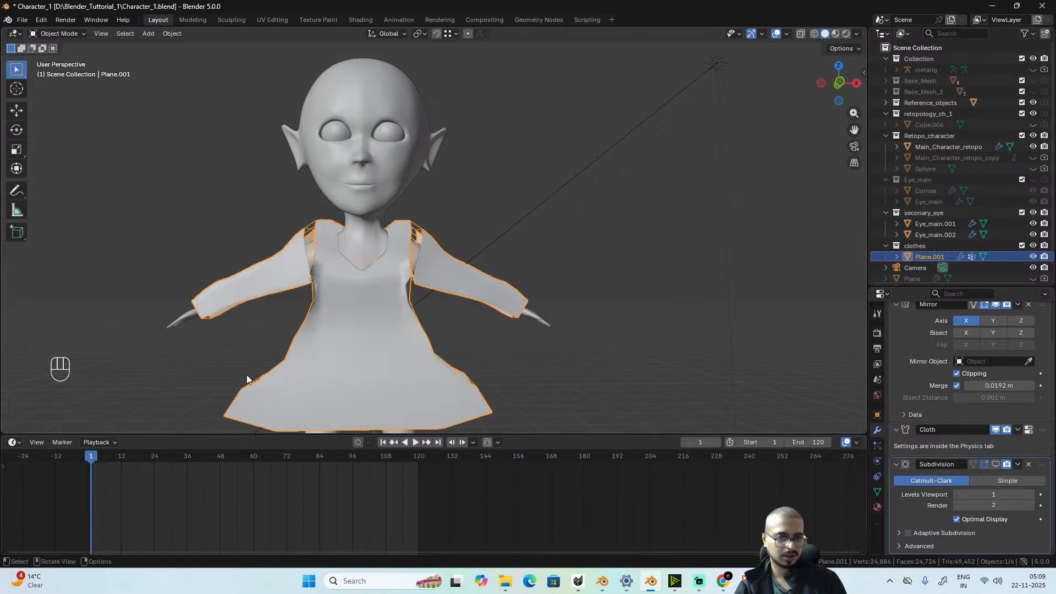
key(space)
key(space)
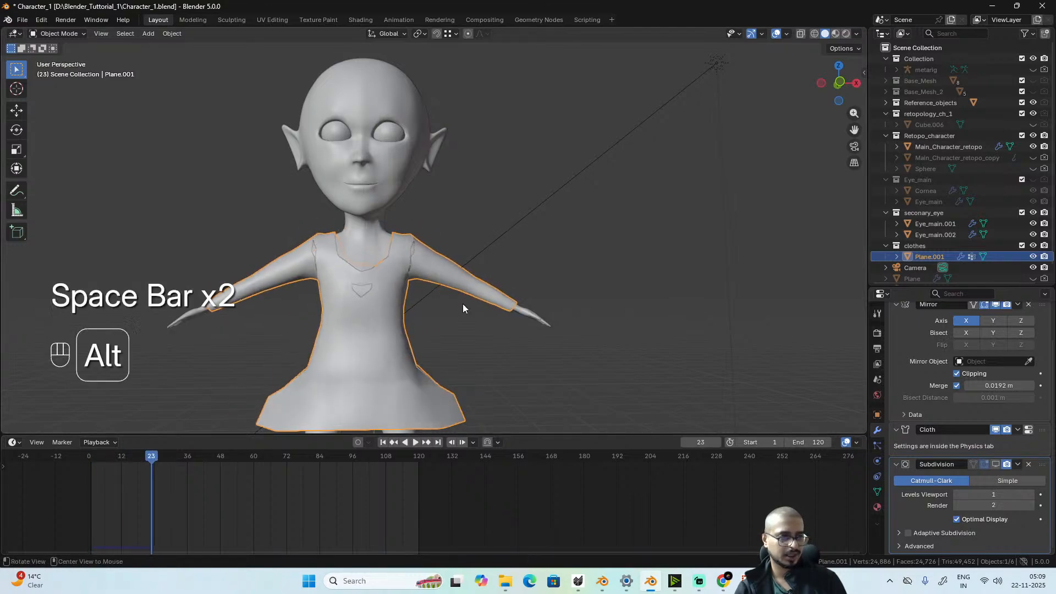
middle_drag(464, 307, 320, 351)
scroll(388, 325, up, 4)
alt+middle_drag(389, 324, 179, 457)
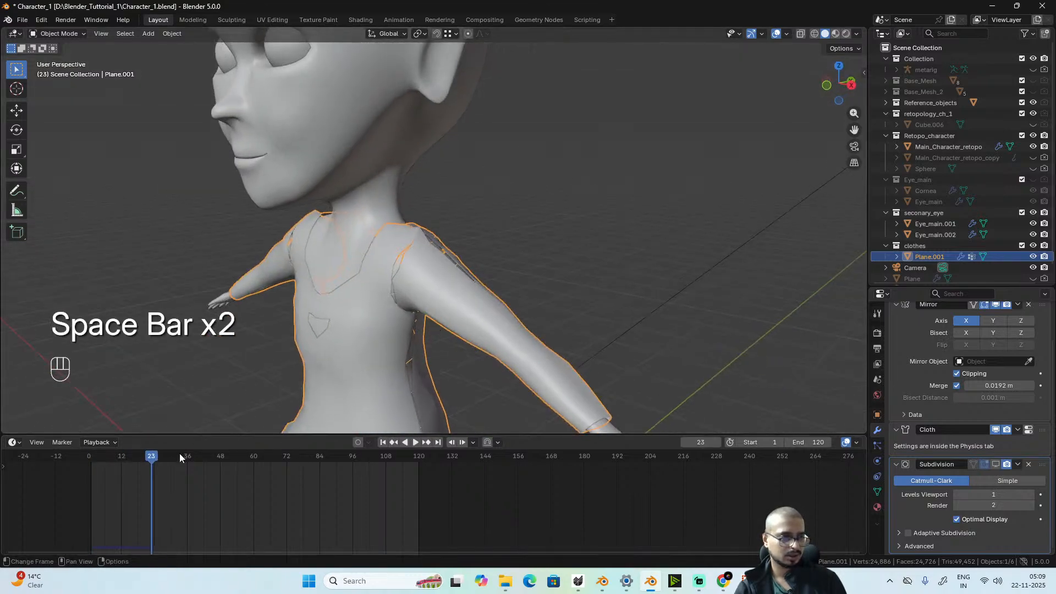
- Return to frame 1, move the Subdivision modifier above Mirror in the stack, and run the simulation to about frame 25
click(90, 458)
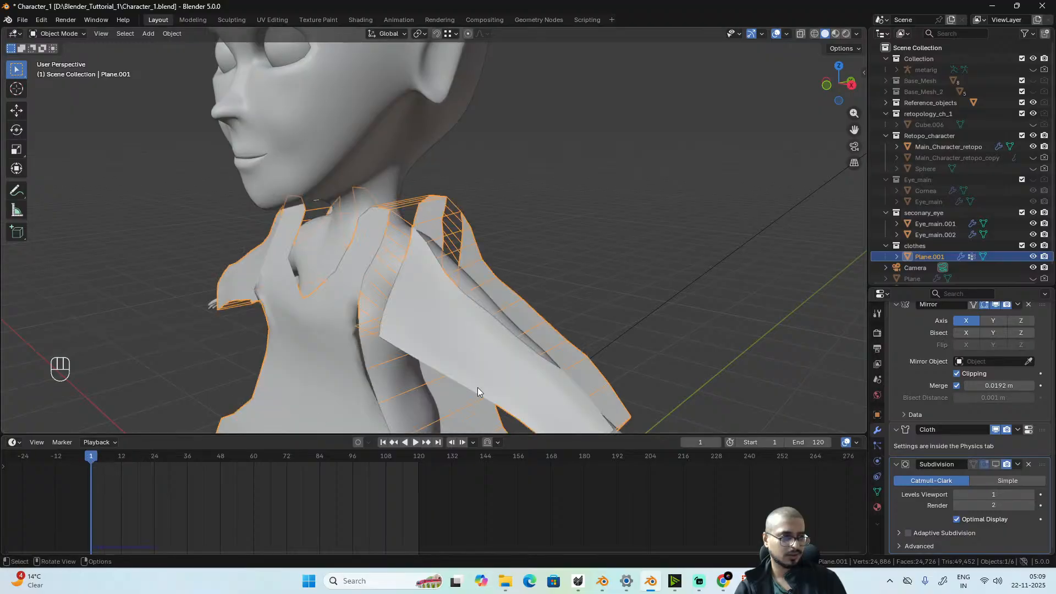
drag(1042, 471, 1017, 296)
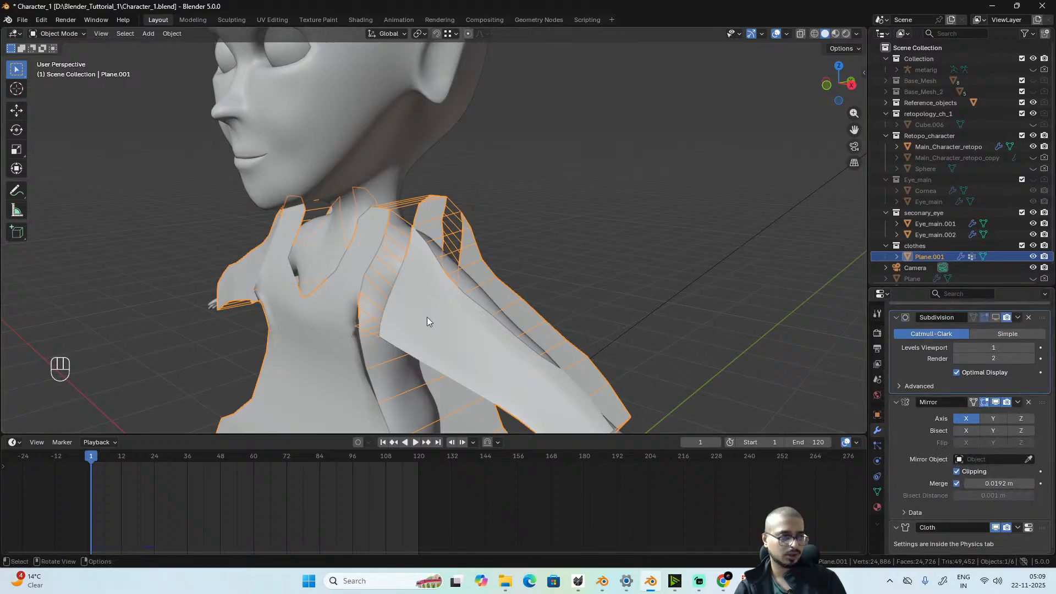
scroll(454, 281, down, 5)
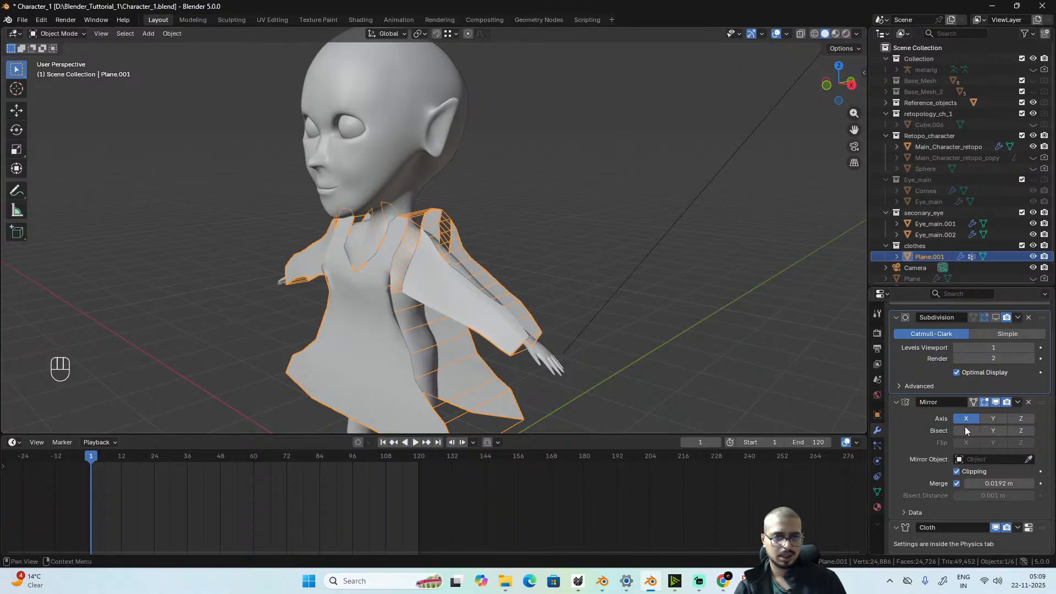
key(space)
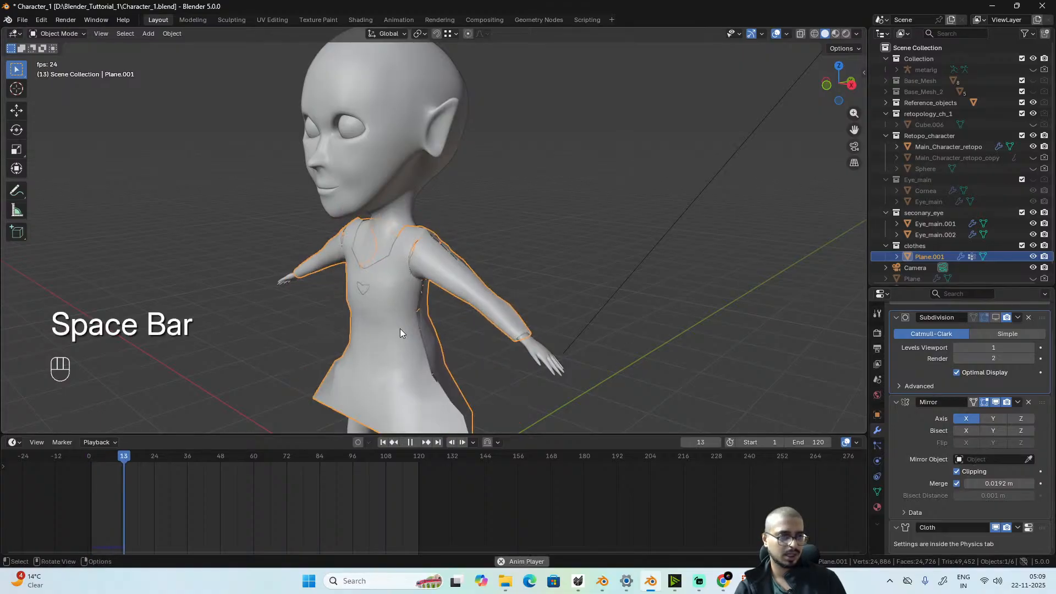
key(space)
alt+middle_drag(401, 328, 405, 249)
scroll(465, 309, up, 3)
key(Tab)
key(Tab)
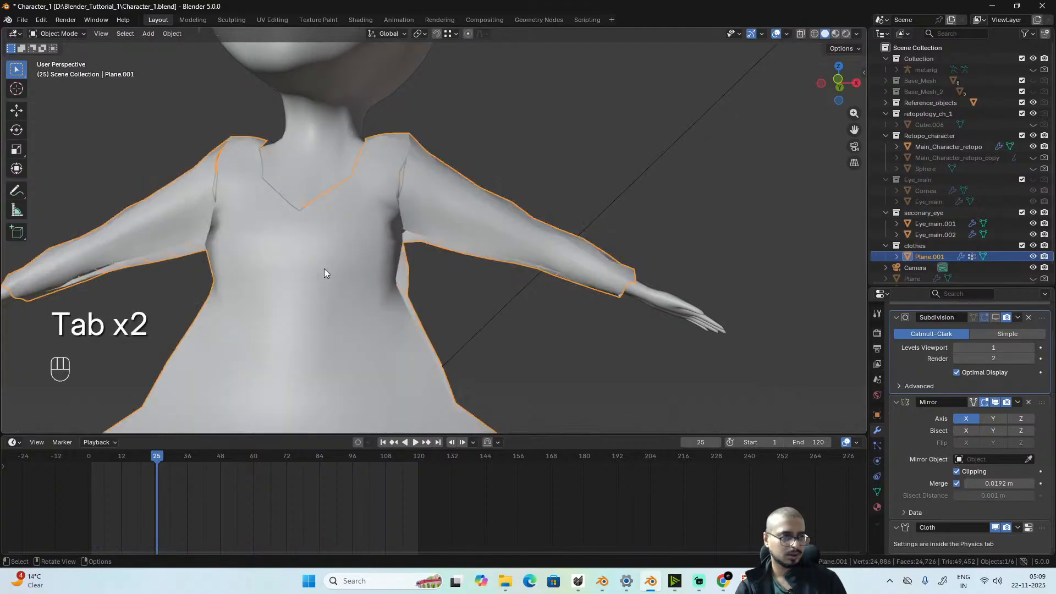
- Reveal all hidden dress geometry in Edit Mode and select the front body panel's side-edge vertex just below the armhole
key(Tab)
key(alt+h)
alt+middle_drag(324, 269, 408, 314)
scroll(390, 310, up, 3)
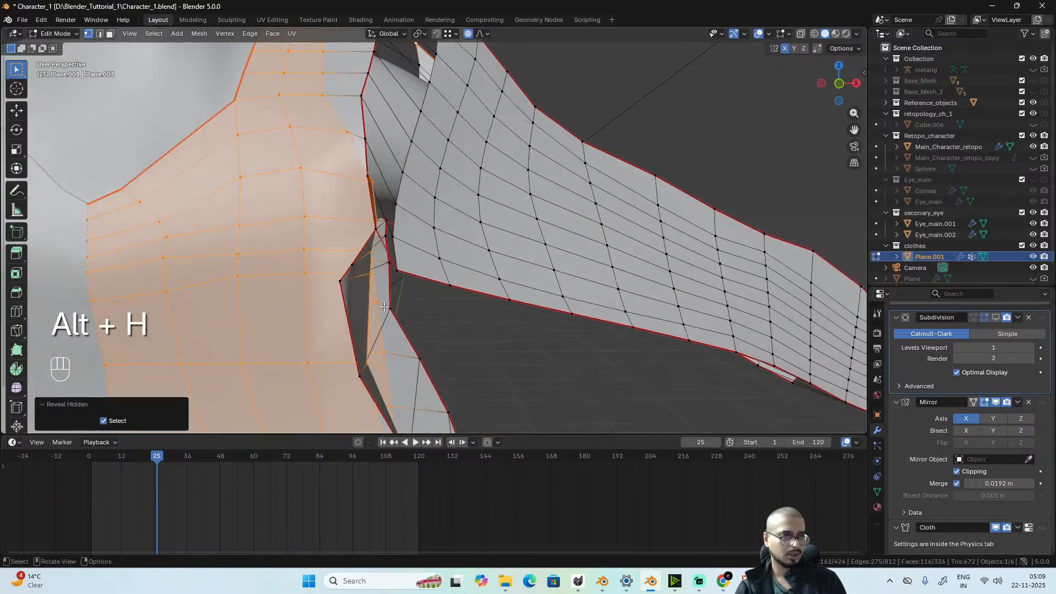
alt+drag(385, 308, 297, 250)
click(412, 269)
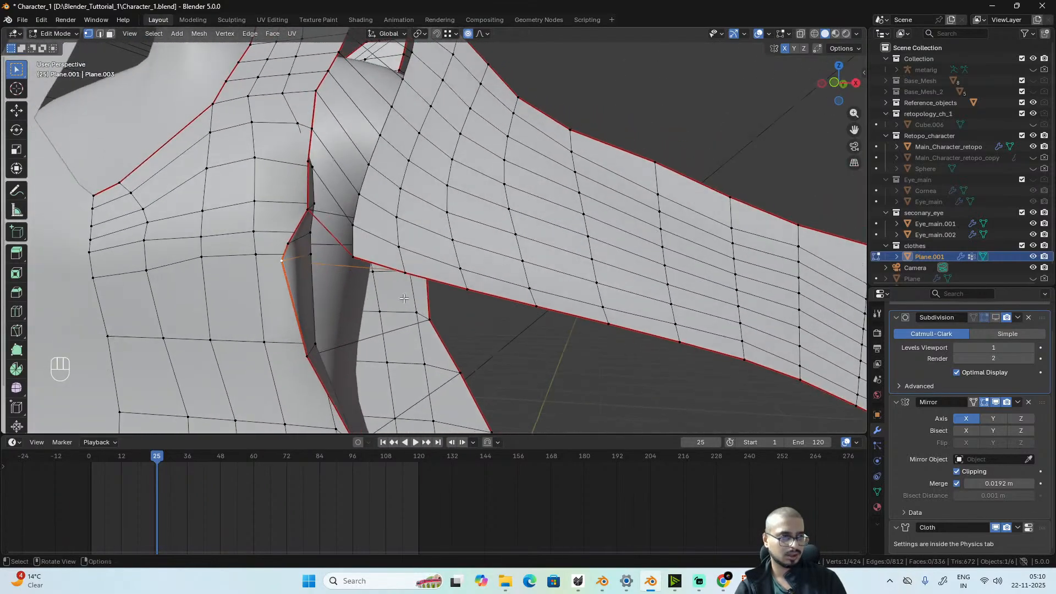
- Move the two armpit vertices on the front panel's side edge about 0.1 m along X toward the sleeve, using a small proportional radius
shift+click(288, 245)
key(g)
key(y)
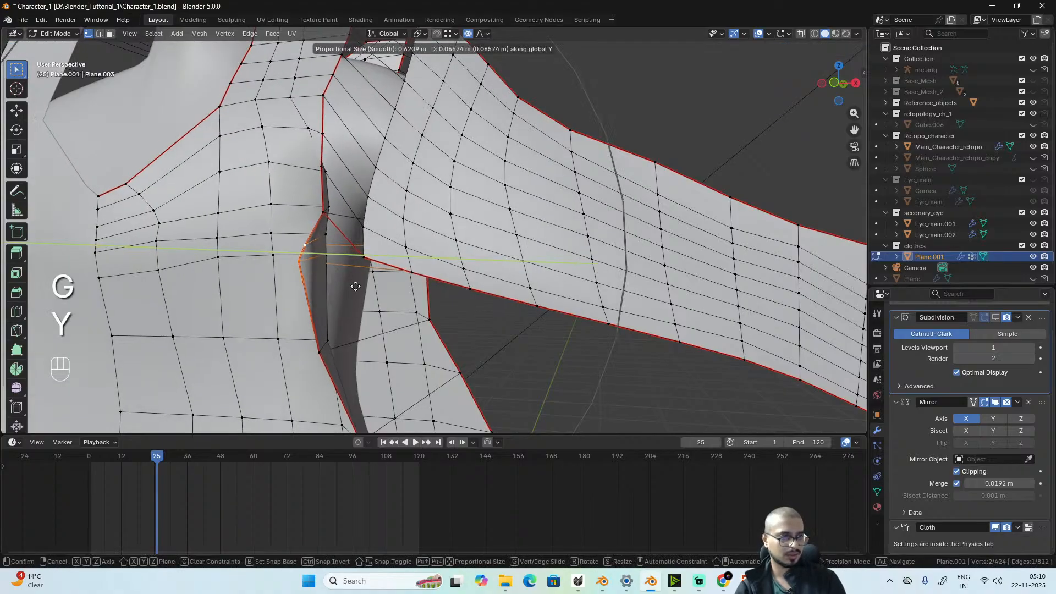
scroll(356, 285, down, 3)
key(x)
scroll(377, 297, up, 15)
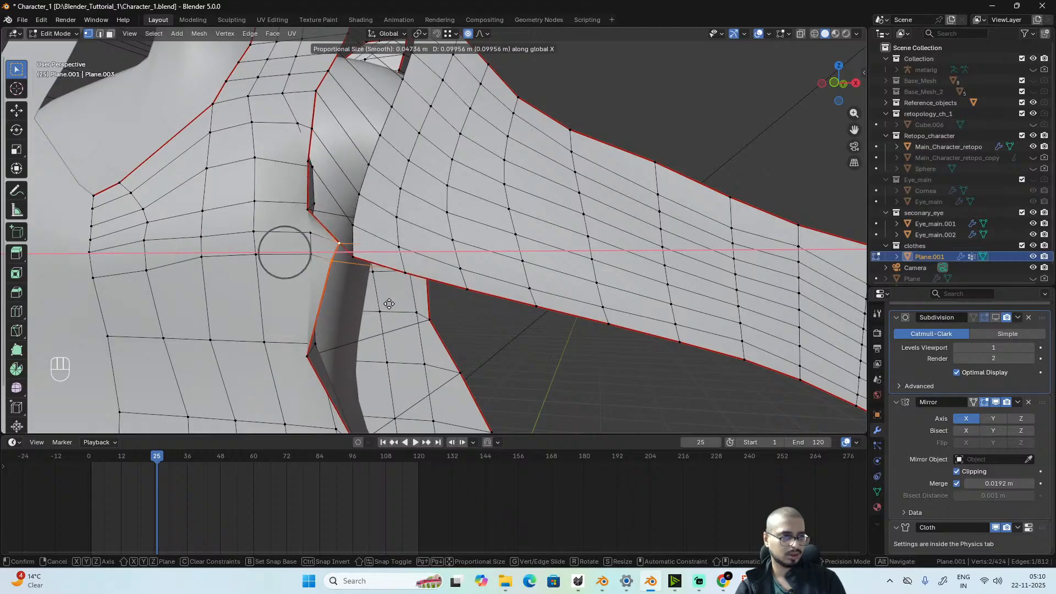
click(389, 304)
- Move the front panel's side-edge vertex below the armpit about 0.085 m outward along X
click(304, 355)
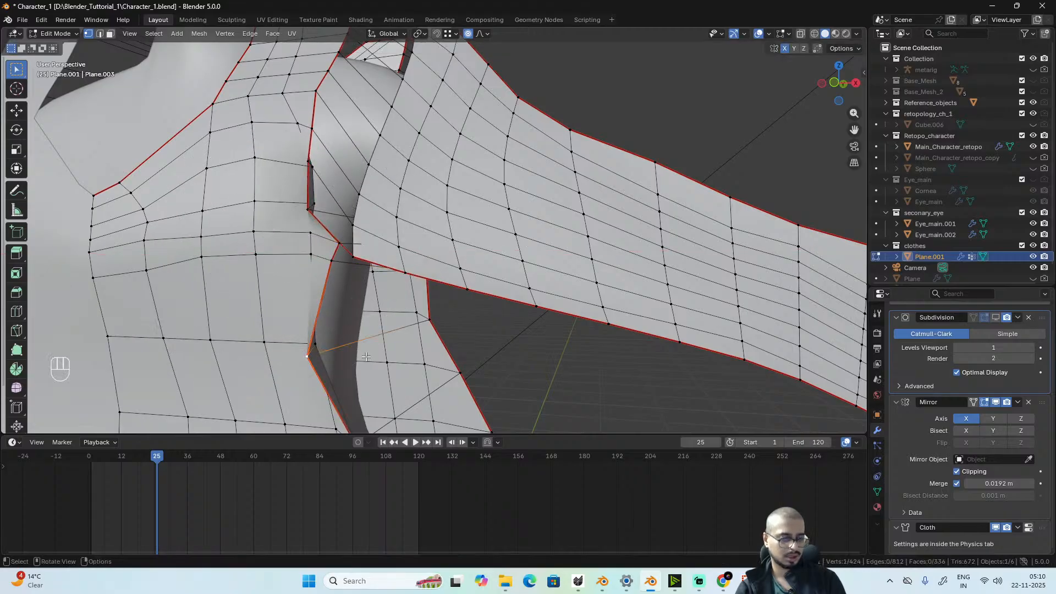
key(g)
key(x)
click(408, 363)
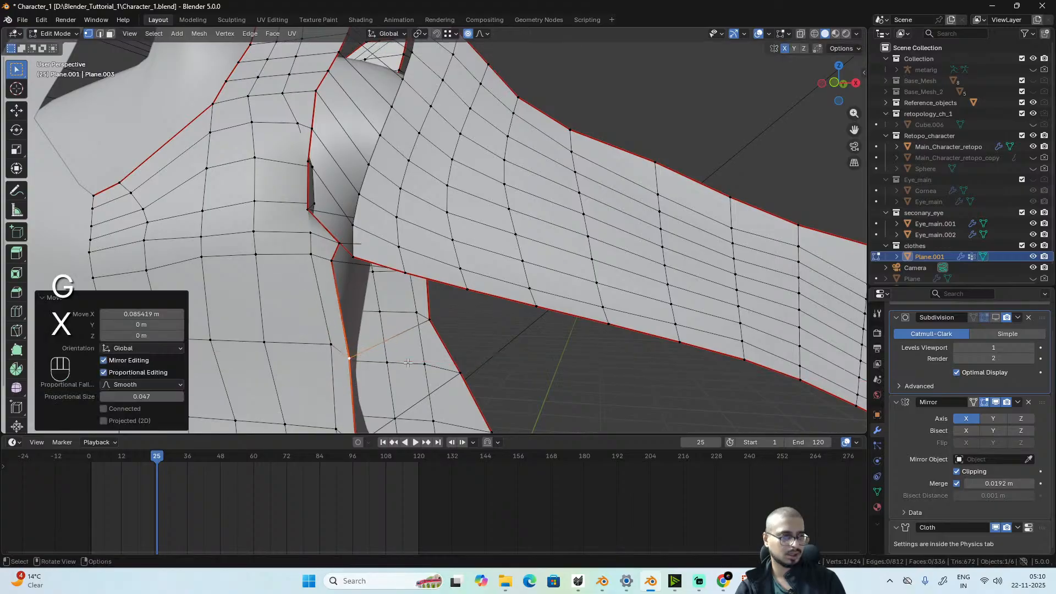
- Move the two armhole-edge vertices above the armpit toward the sleeve along X, by about 0.038 m and 0.035 m
click(307, 209)
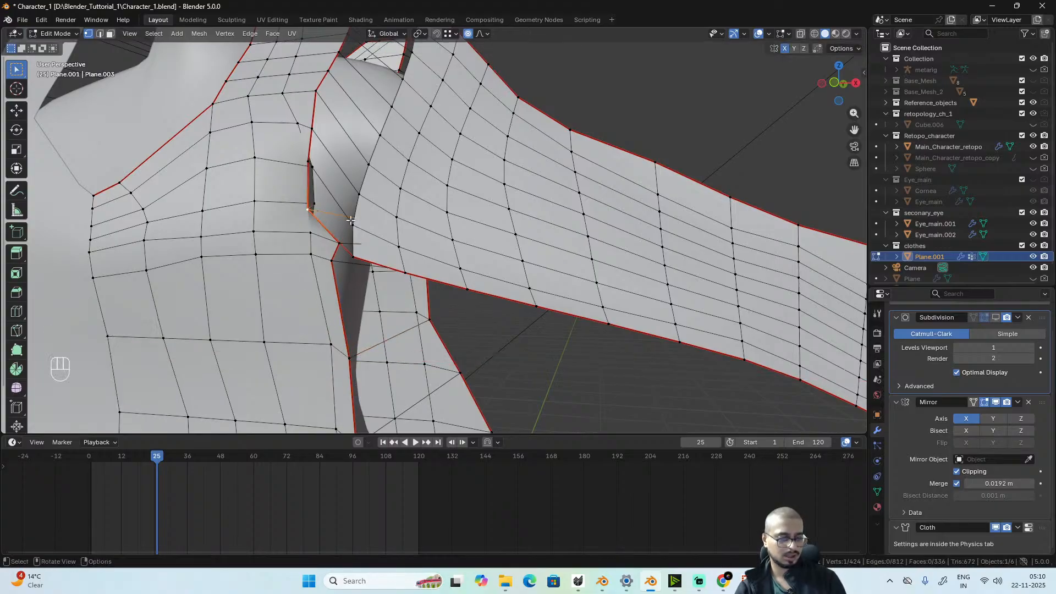
key(g)
key(x)
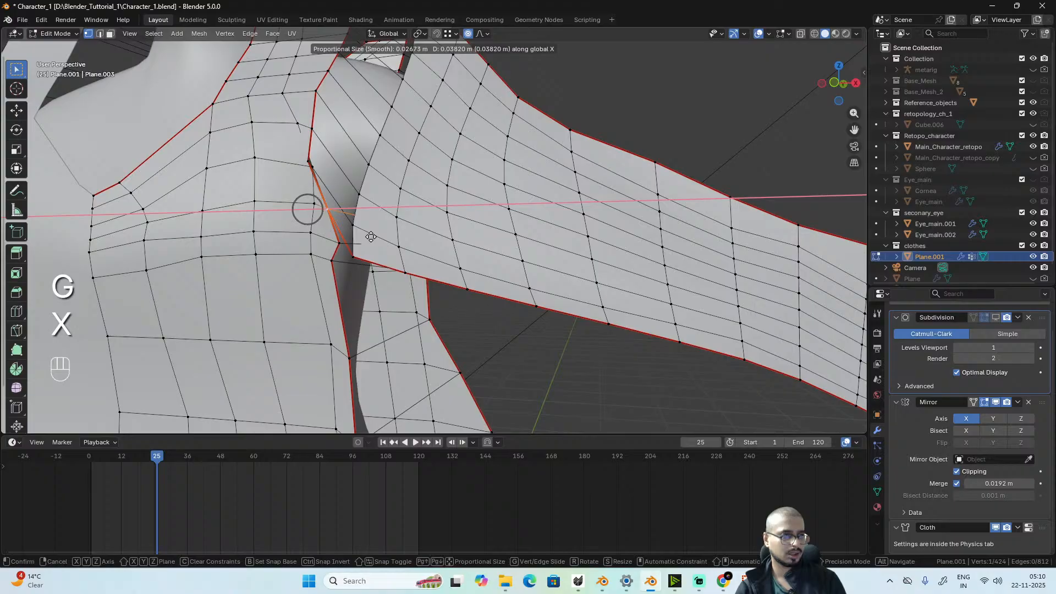
click(368, 233)
click(310, 165)
key(g)
key(x)
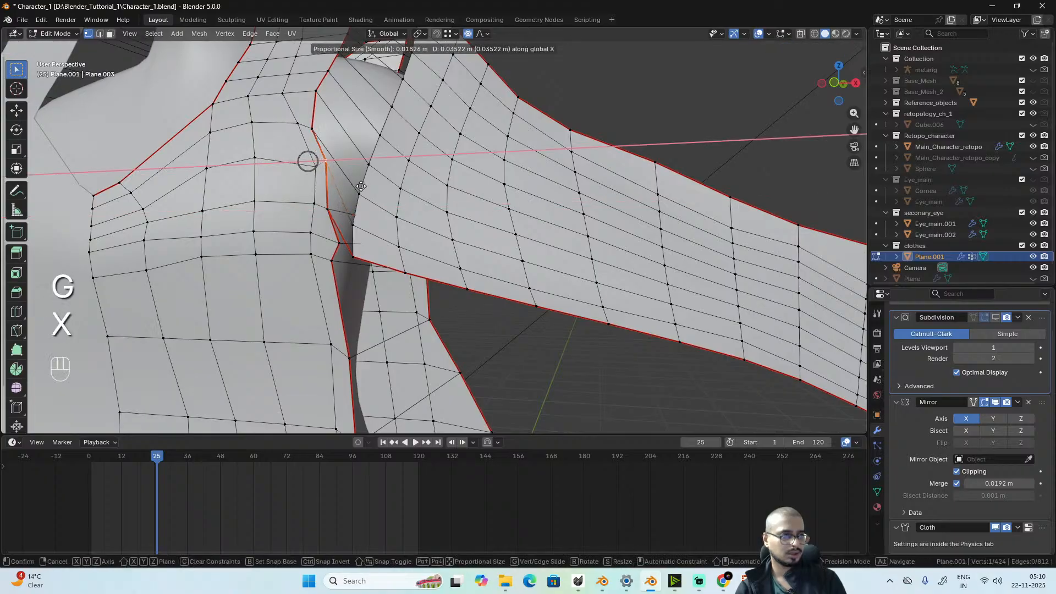
click(359, 189)
- Return to Object Mode and run the cloth simulation from frame 1, stopping it at about frame 41
key(Tab)
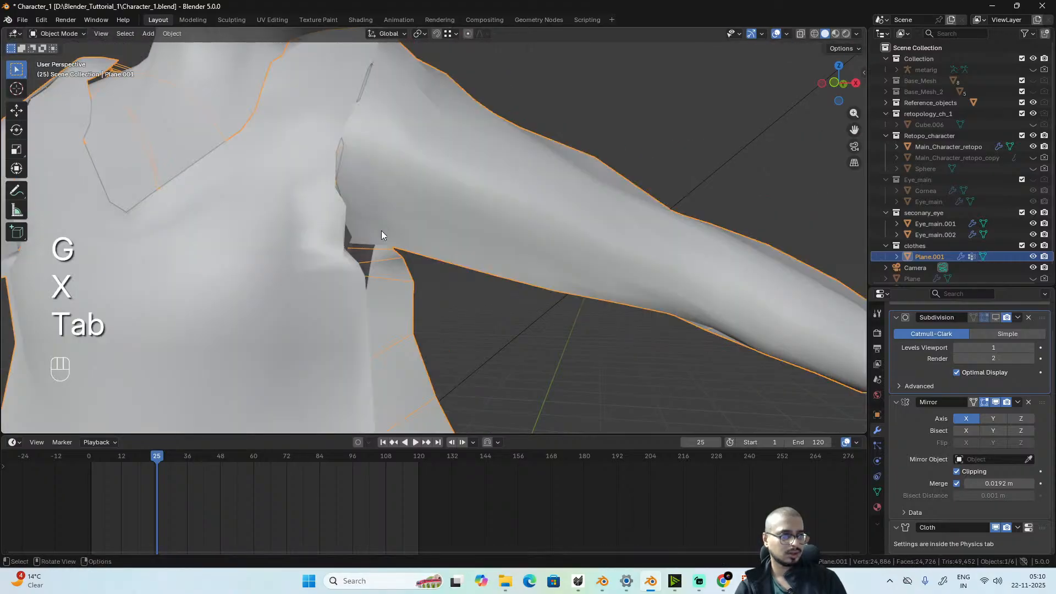
click(92, 454)
key(space)
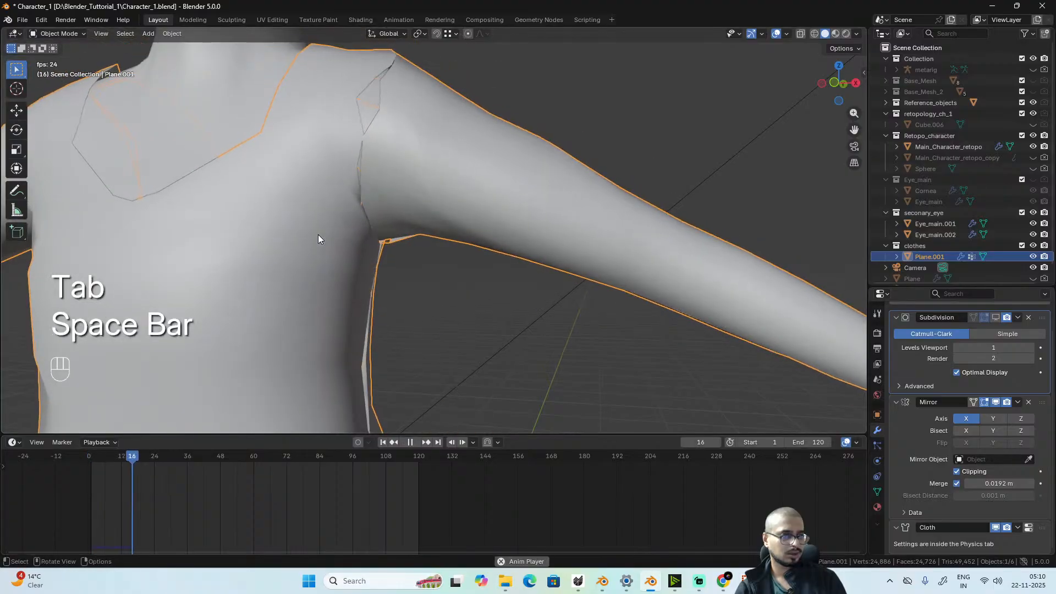
key(space)
- Examine how the simulated dress fits the character's body, sleeves and skirt from the front and both sides
middle_drag(336, 242, 381, 325)
scroll(440, 325, down, 5)
scroll(383, 338, down, 3)
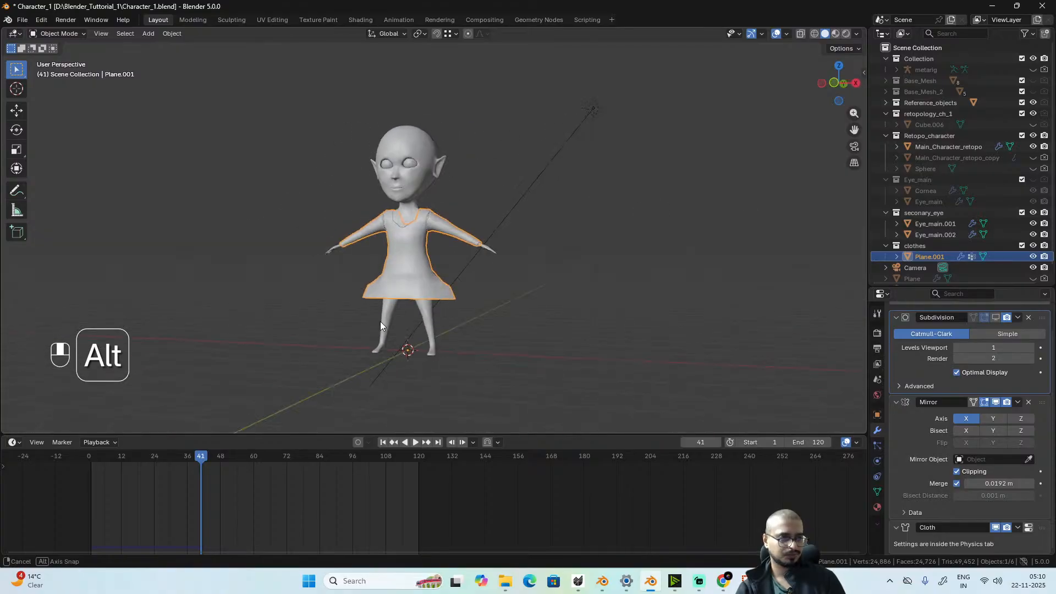
scroll(481, 299, up, 8)
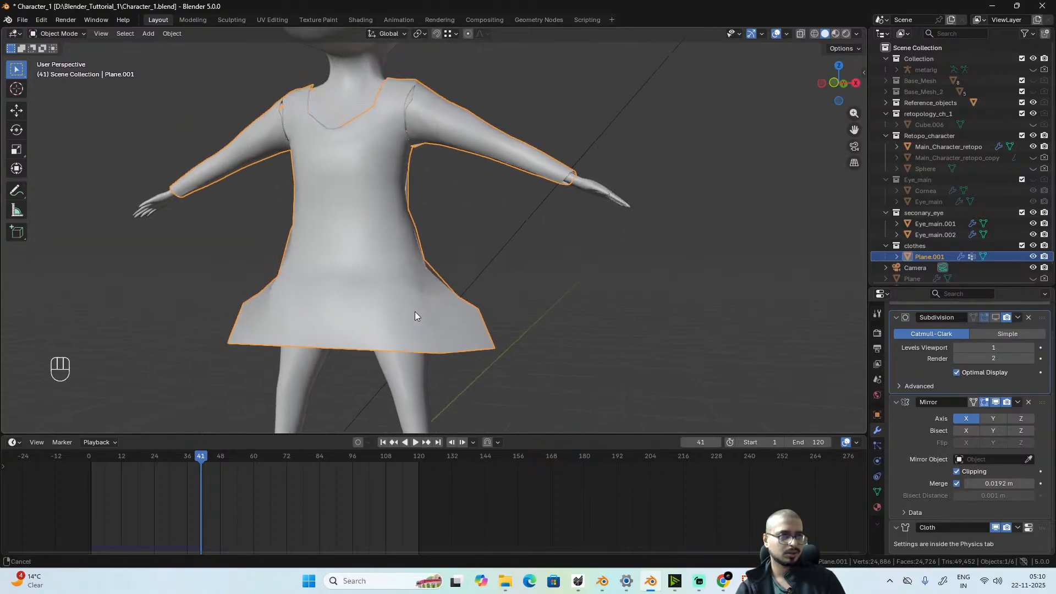
scroll(413, 324, down, 4)
scroll(408, 337, up, 4)
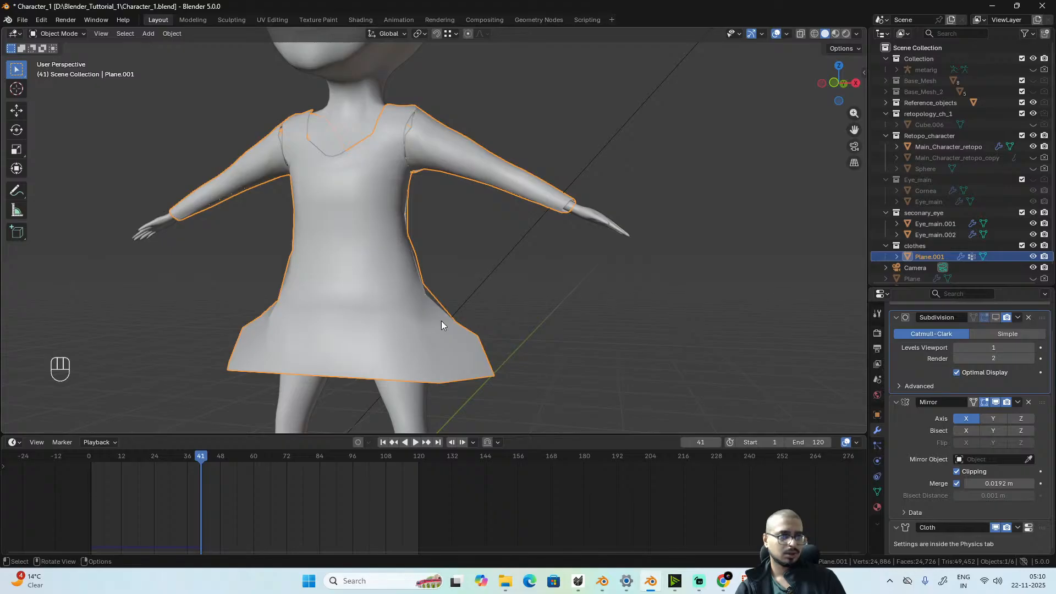
middle_drag(441, 325, 445, 340)
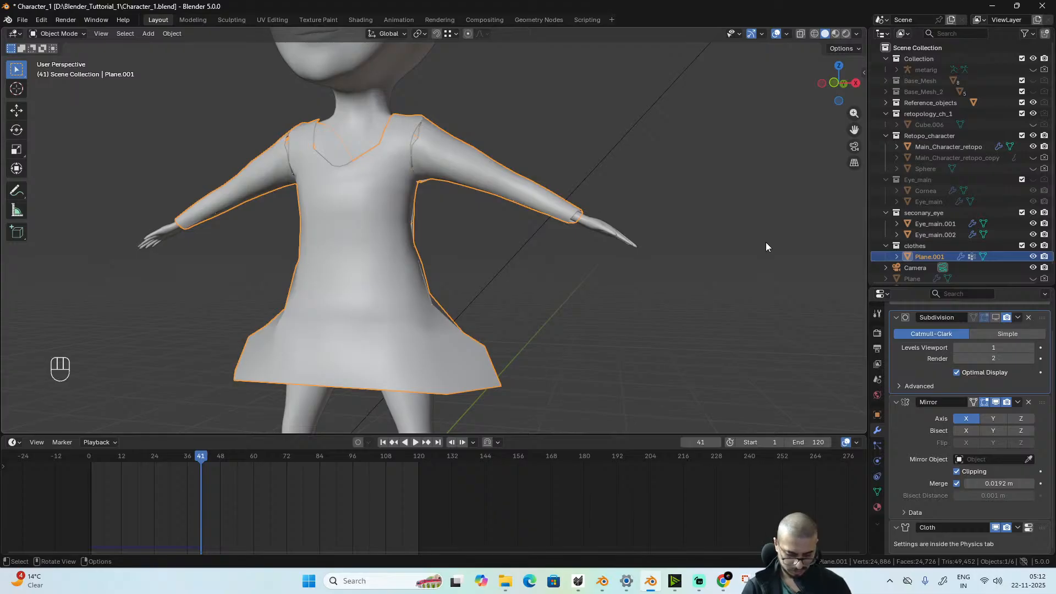
scroll(498, 222, down, 3)
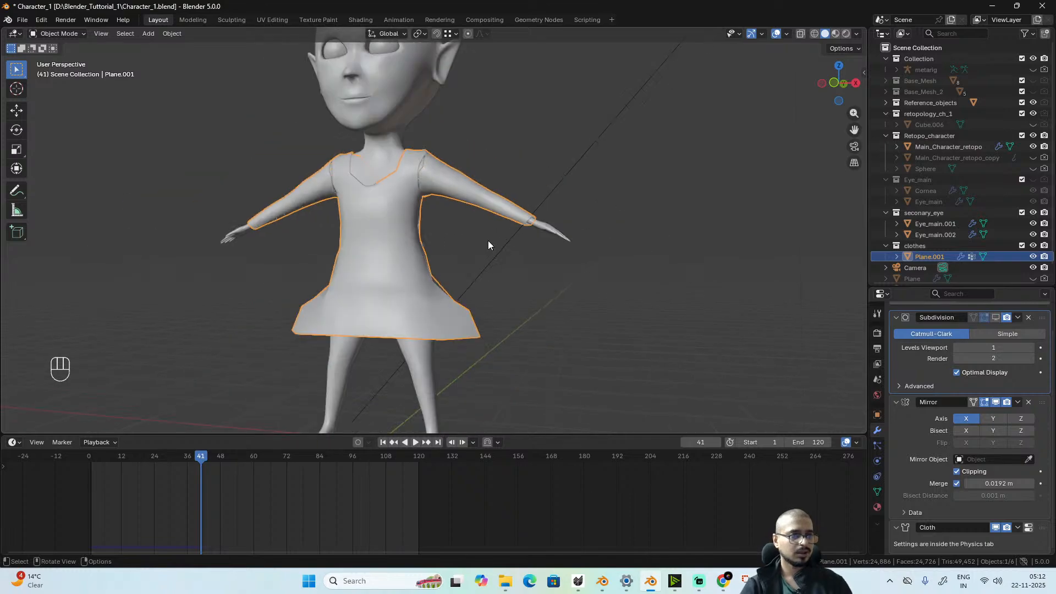
alt+middle_drag(502, 237, 527, 240)
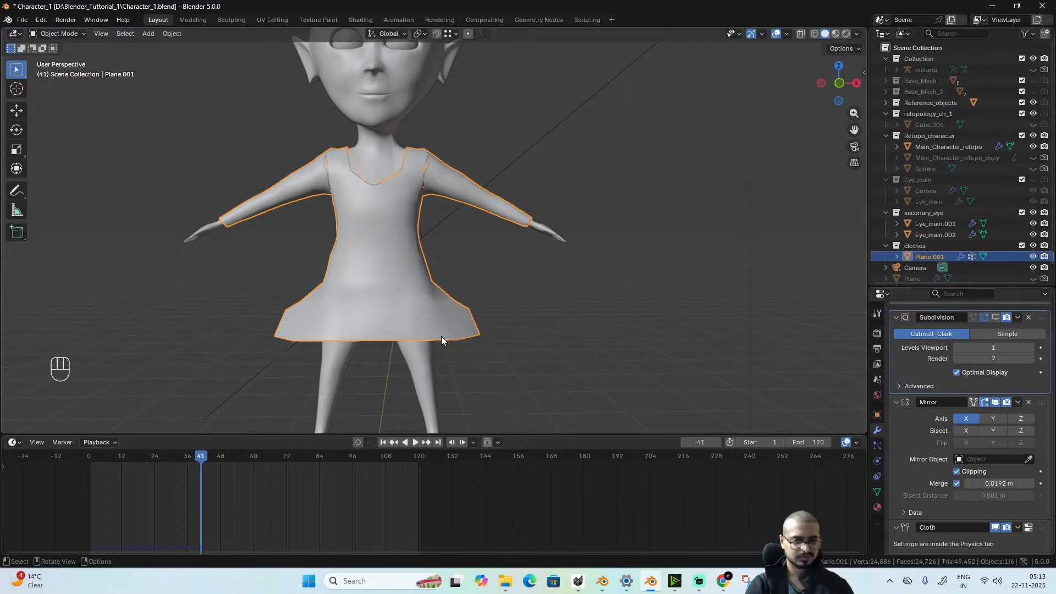
scroll(451, 262, down, 3)
alt+drag(470, 293, 446, 310)
scroll(447, 310, up, 1)
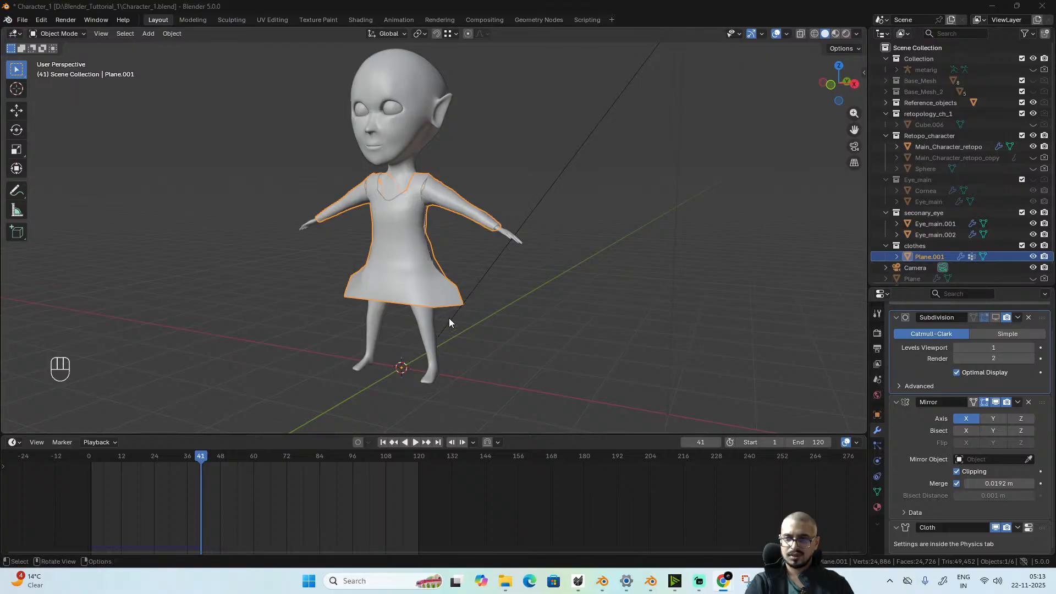
scroll(351, 295, up, 2)
alt+middle_drag(385, 292, 485, 312)
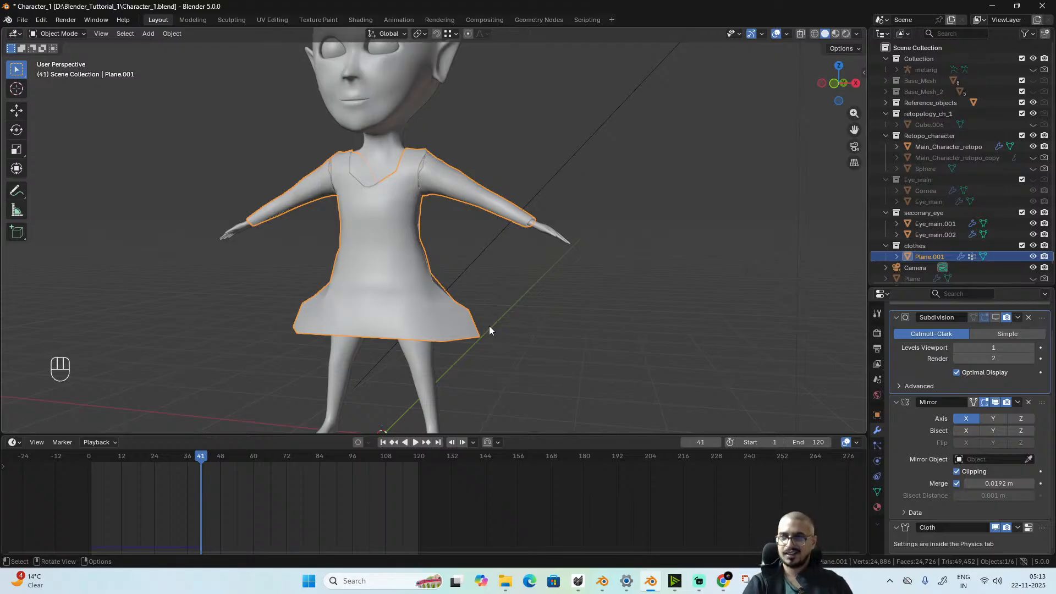
alt+middle_drag(492, 316, 547, 326)
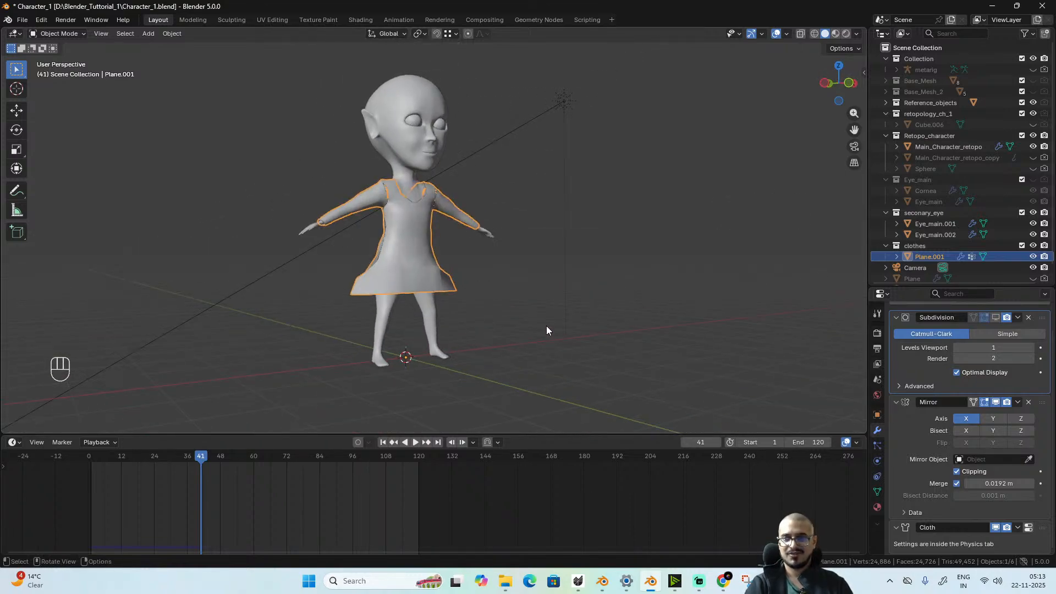
scroll(546, 325, up, 2)
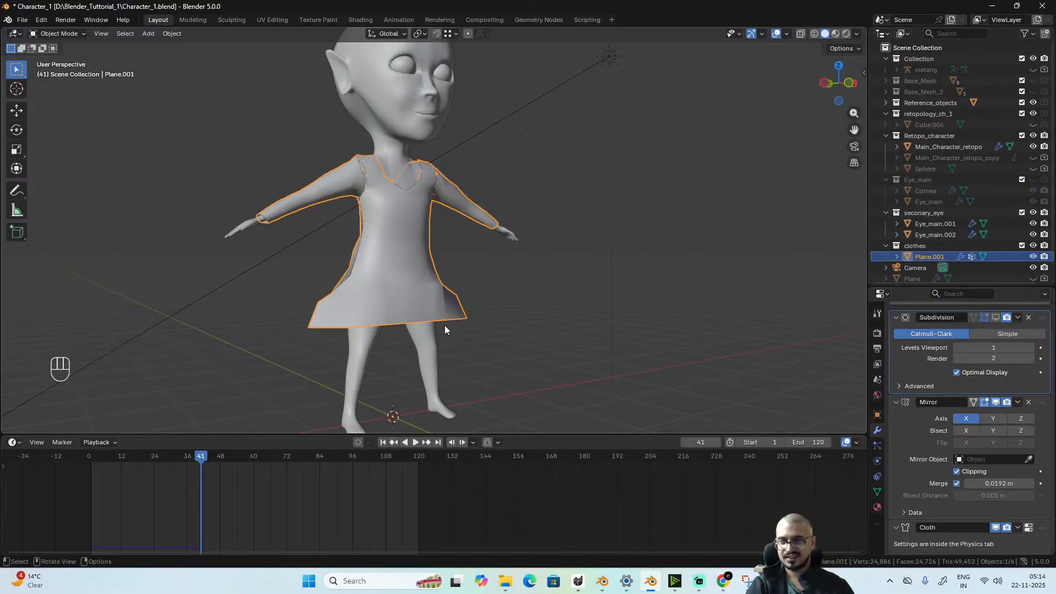
scroll(495, 287, down, 4)
alt+drag(496, 287, 454, 308)
scroll(454, 308, up, 3)
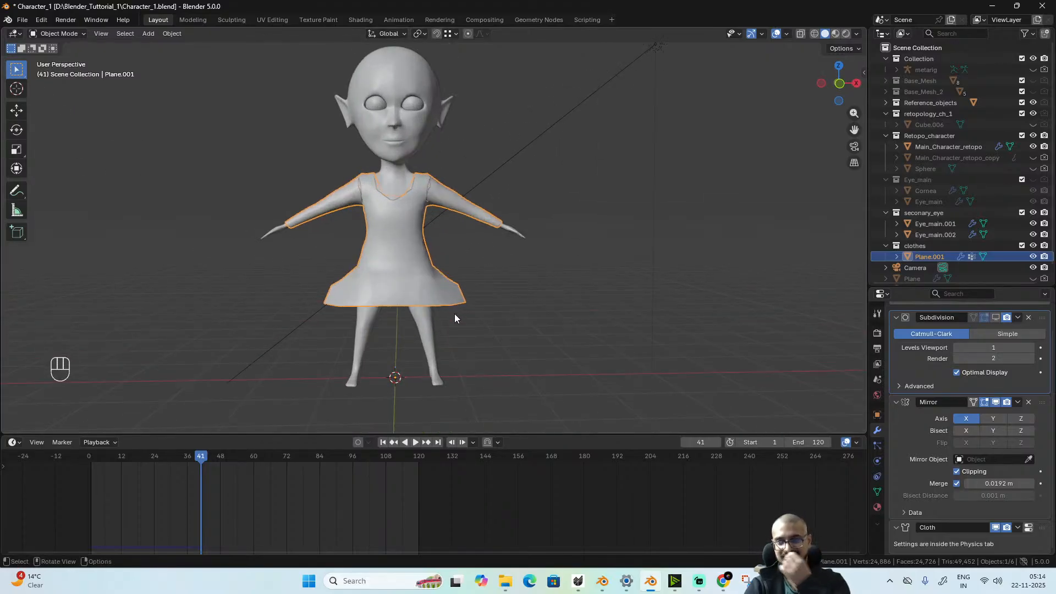
scroll(537, 302, up, 3)
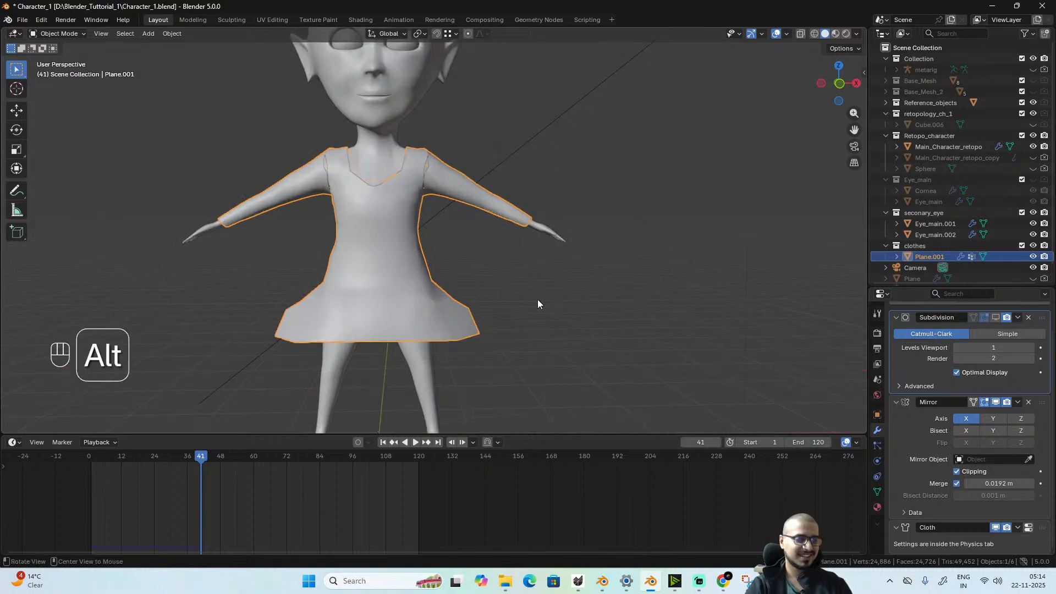
alt+drag(537, 302, 507, 307)
scroll(484, 325, up, 2)
scroll(447, 342, down, 2)
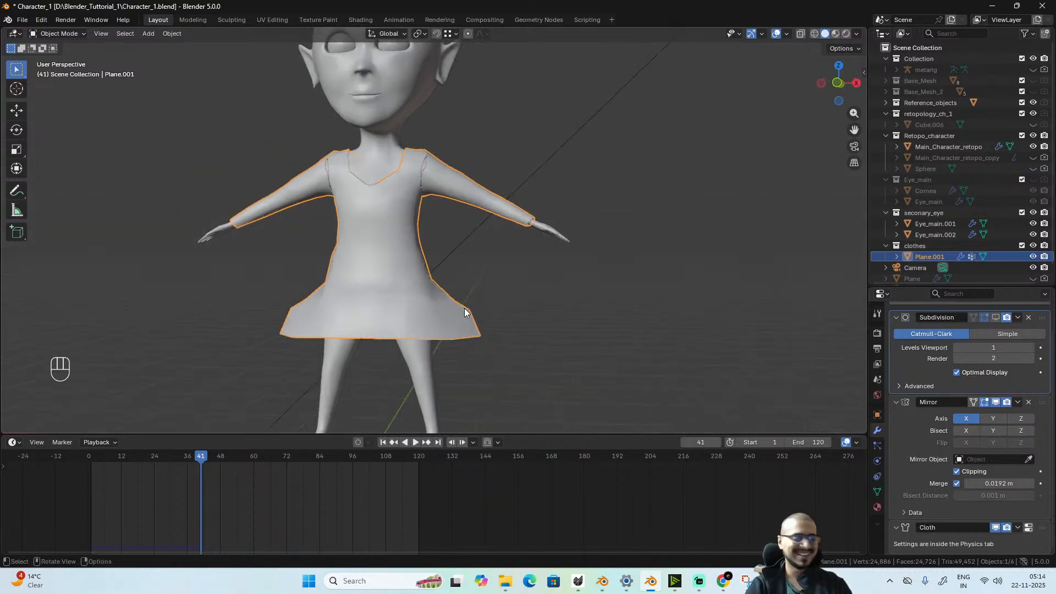
mouse_move(471, 310)
alt+mouse_down()
mouse_move(612, 289)
mouse_move(520, 302)
mouse_move(500, 286)
mouse_move(384, 304)
mouse_move(536, 318)
mouse_move(486, 301)
mouse_move(307, 288)
mouse_move(487, 297)
alt+mouse_up()
scroll(611, 290, up, 1)
scroll(490, 292, down, 3)
scroll(573, 311, up, 3)
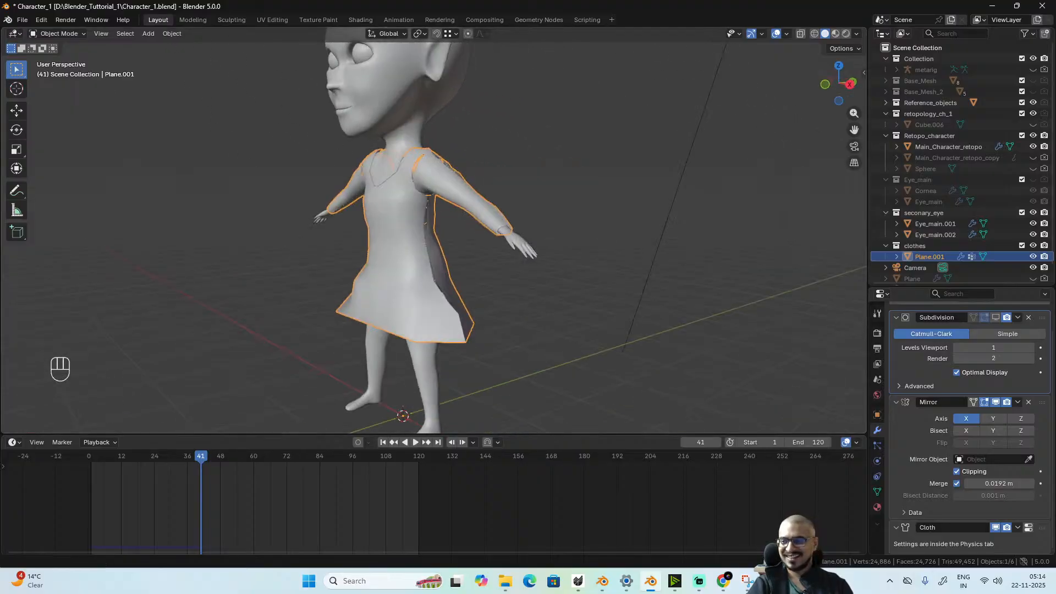
key(alt+Tab)
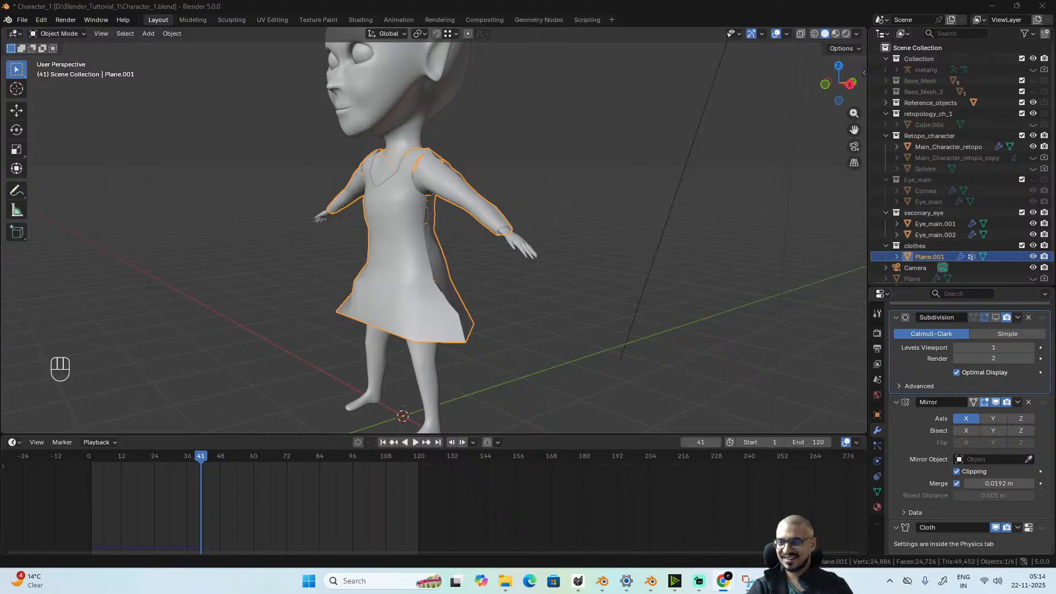
scroll(380, 282, down, 2)
alt+drag(478, 270, 527, 263)
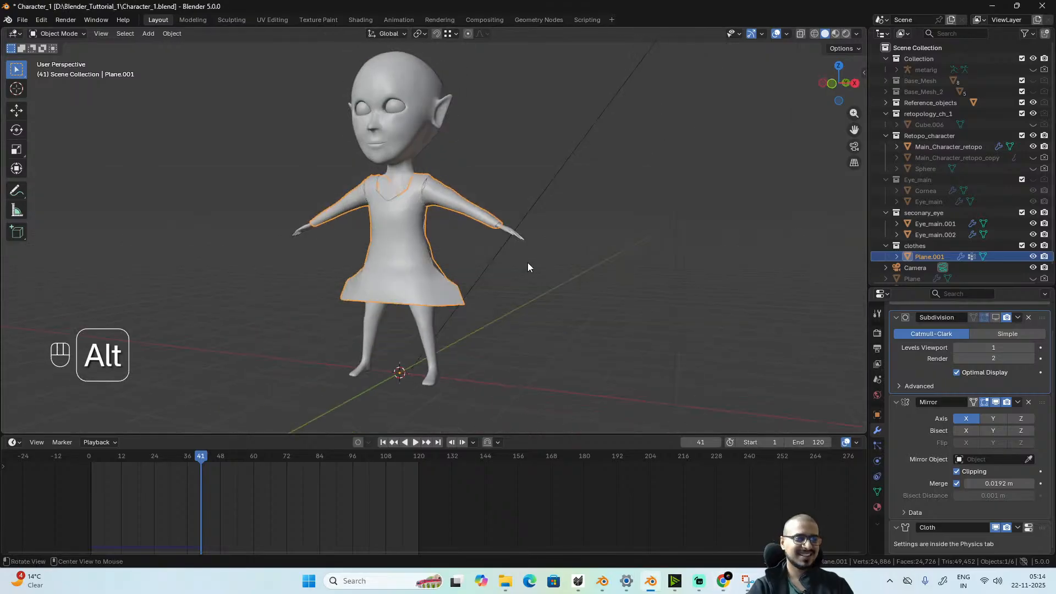
scroll(553, 294, up, 2)
- Deselect the dress and examine its neckline, armhole seams and skirt shape without the selection outline
click(556, 293)
alt+drag(509, 326, 477, 343)
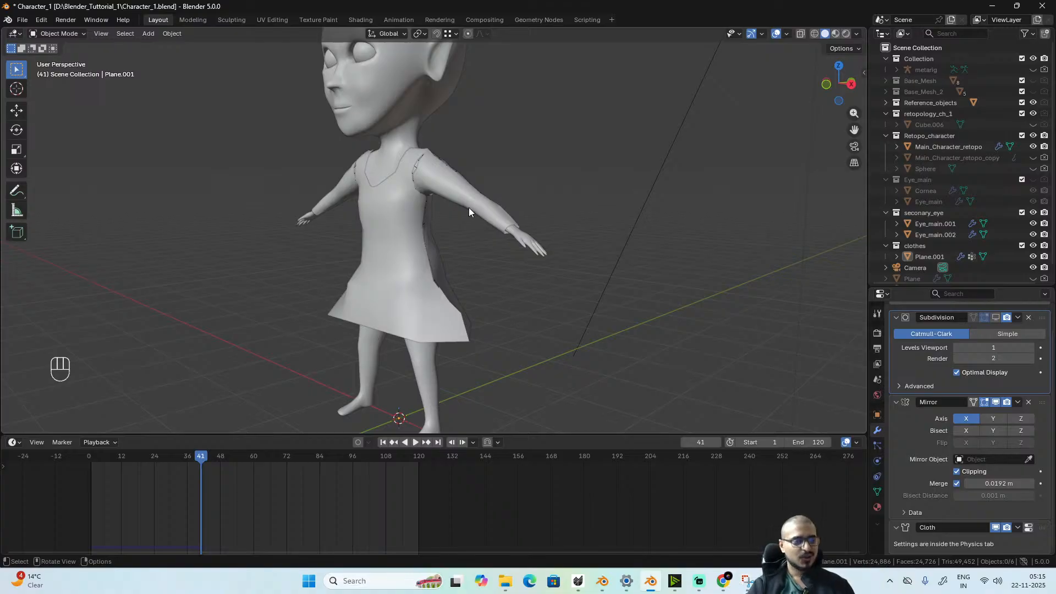
scroll(469, 209, down, 3)
alt+drag(463, 262, 535, 263)
scroll(534, 262, up, 3)
alt+drag(537, 298, 509, 303)
scroll(459, 299, up, 3)
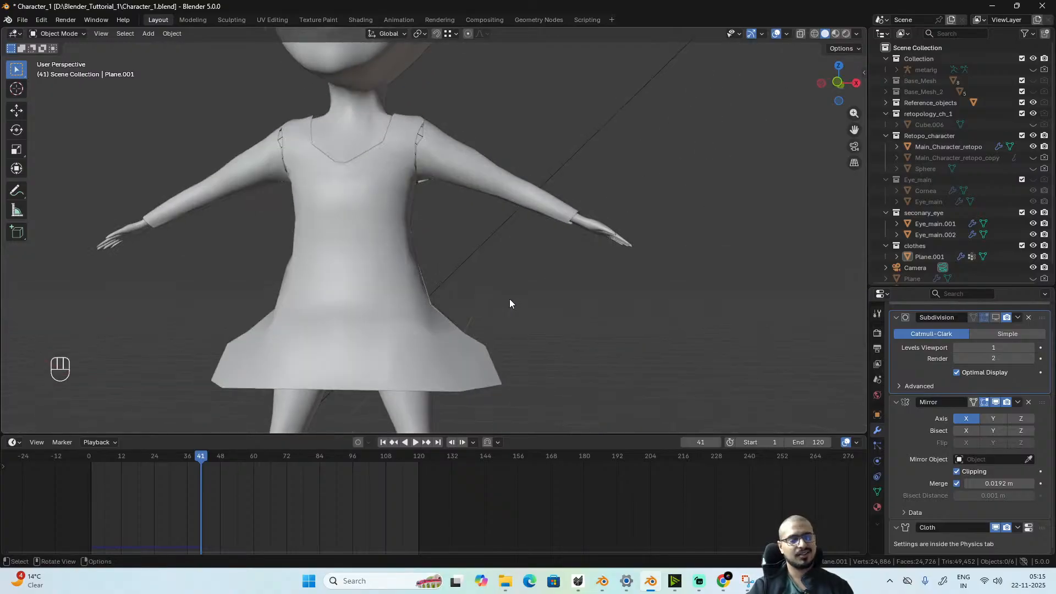
scroll(510, 304, down, 4)
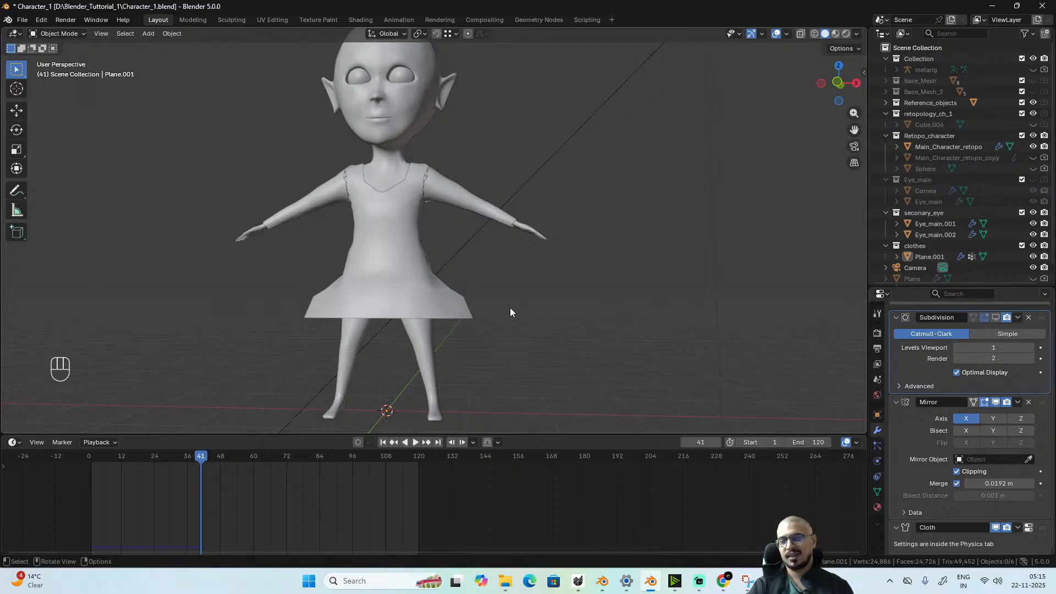
scroll(510, 308, down, 2)
mouse_move(510, 308)
alt+mouse_down()
mouse_move(435, 315)
mouse_move(501, 314)
alt+mouse_up()
scroll(501, 313, up, 5)
shift+middle_drag(509, 321, 559, 175)
alt+drag(559, 174, 497, 295)
scroll(497, 295, down, 3)
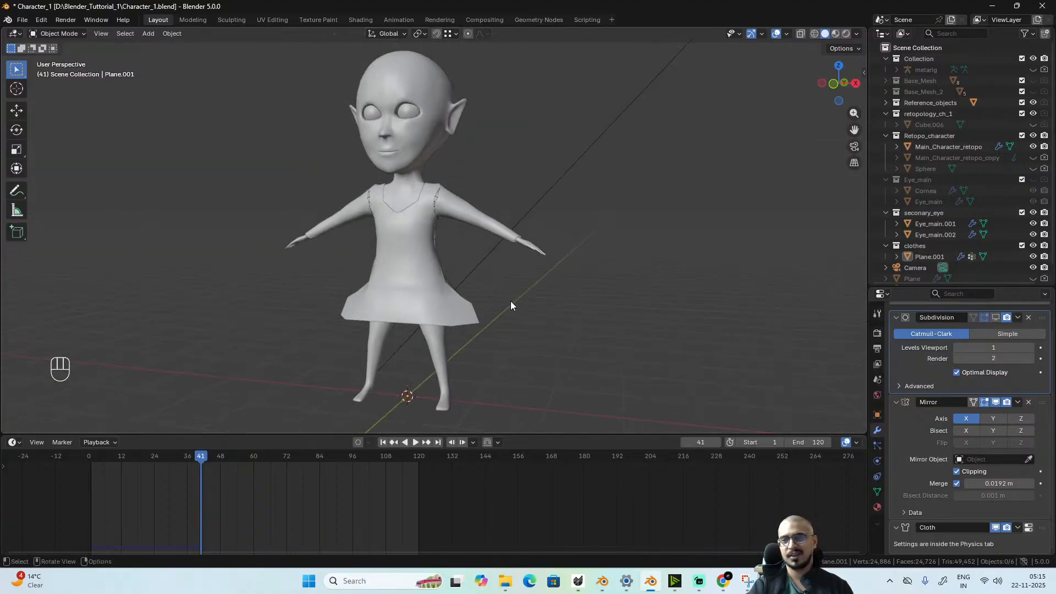
shift+middle_drag(511, 301, 494, 322)
scroll(481, 319, up, 1)
alt+drag(481, 319, 504, 301)
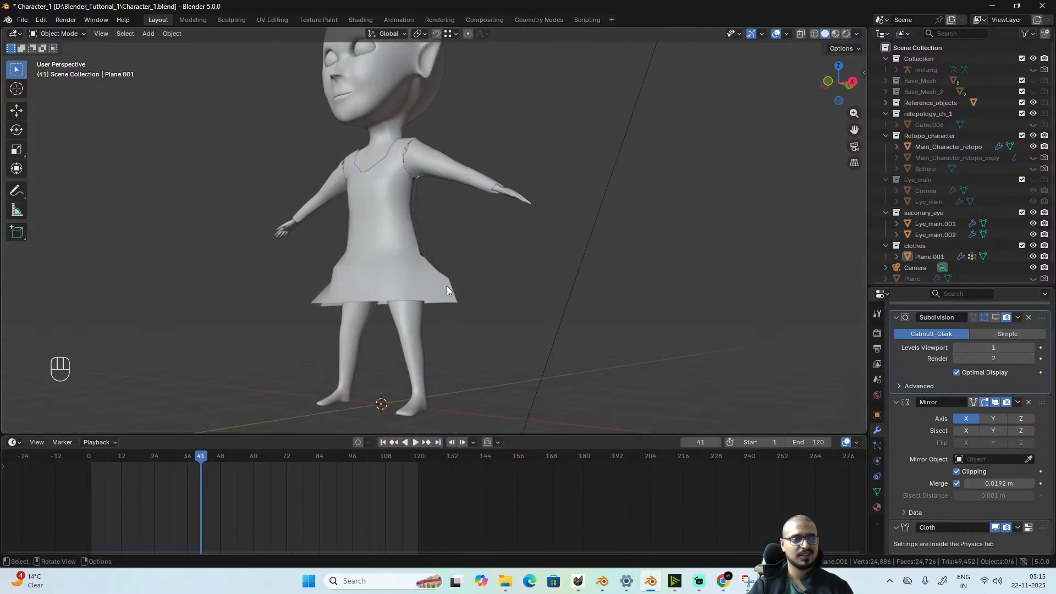
- Replay the cloth simulation from the start while viewing the dress from the front
click(89, 456)
key(space)
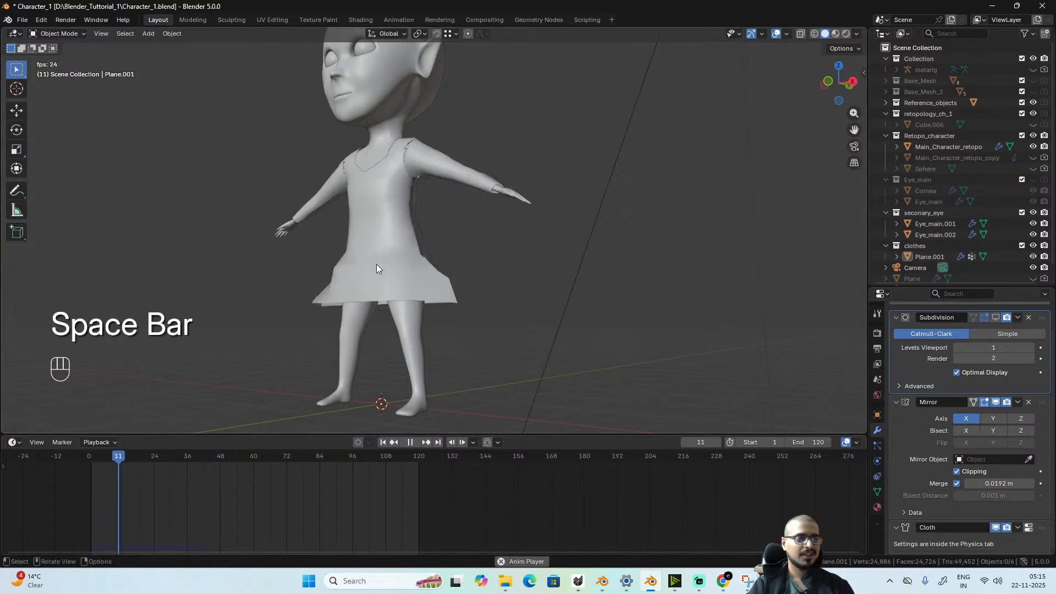
alt+drag(377, 268, 450, 336)
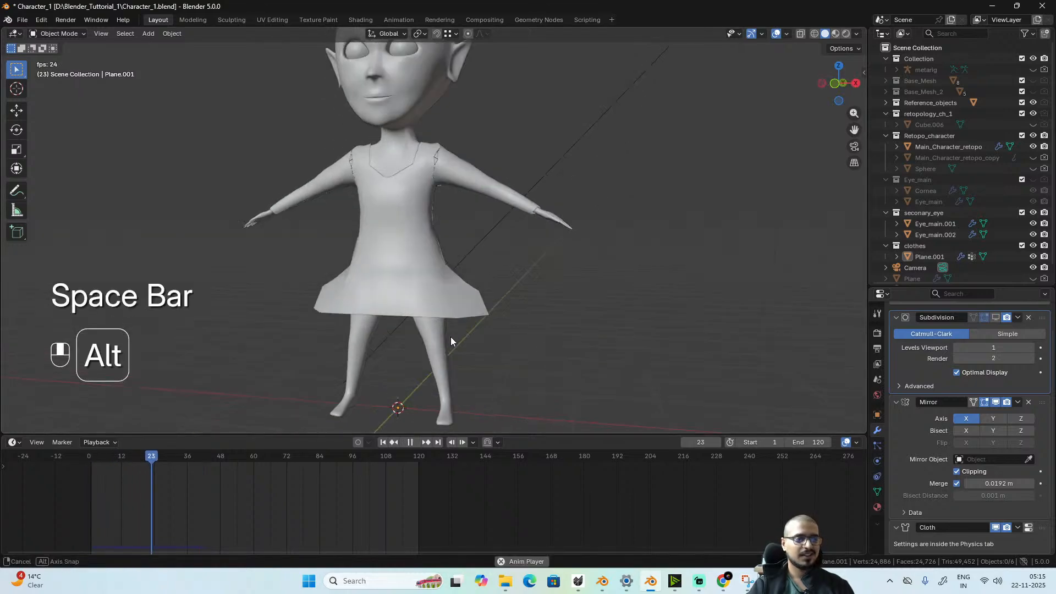
key(space)
- Rewind to frame 1, replay the cloth simulation to about frame 34, and examine the skirt hem from a low front angle
click(91, 455)
scroll(276, 278, down, 2)
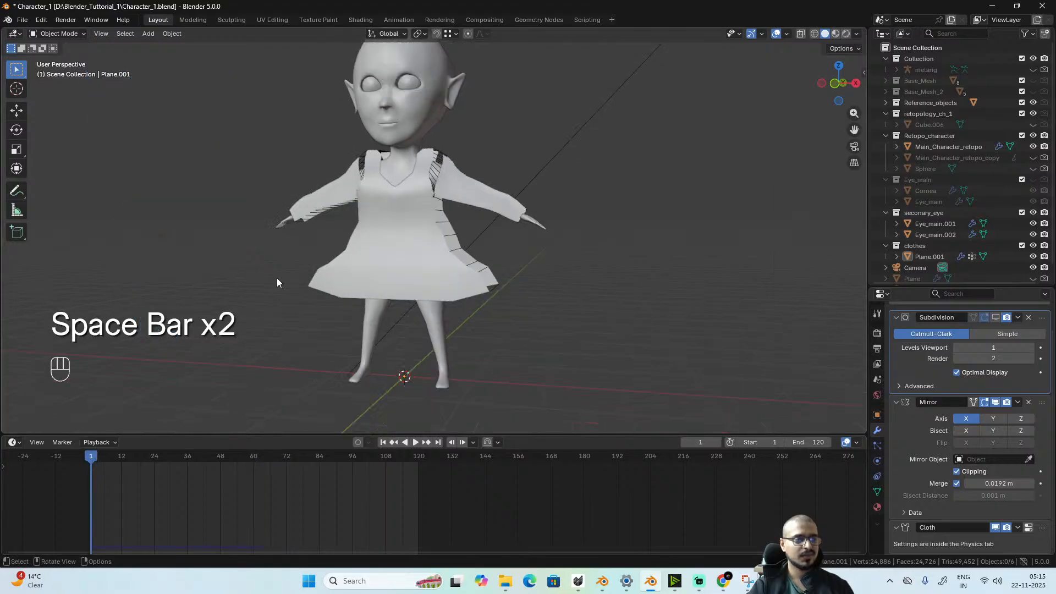
alt+drag(277, 279, 454, 314)
key(space)
key(space)
scroll(481, 312, up, 3)
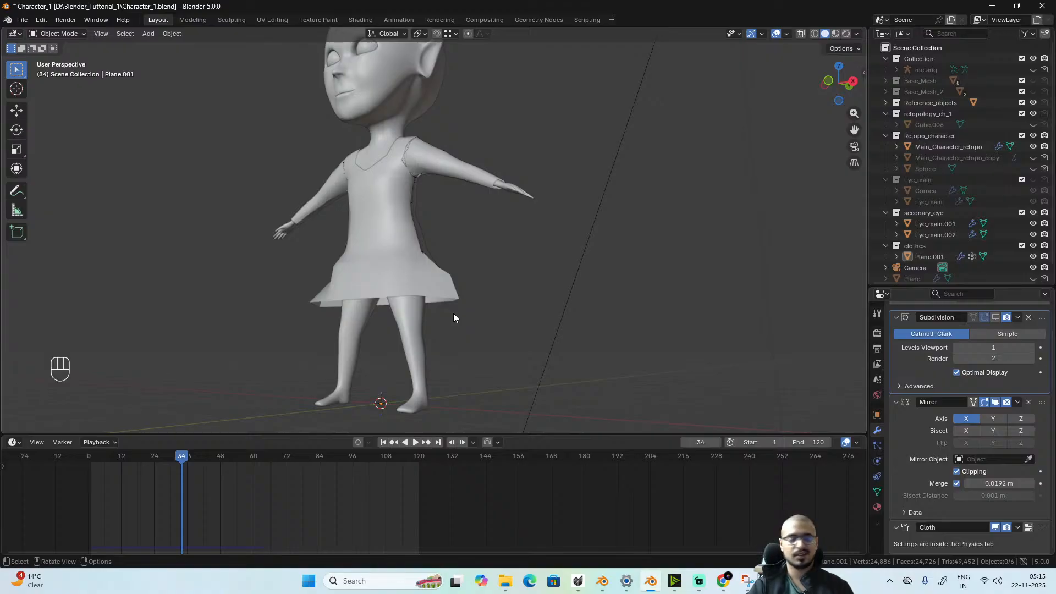
alt+drag(452, 321, 501, 238)
scroll(510, 334, up, 2)
scroll(499, 326, up, 1)
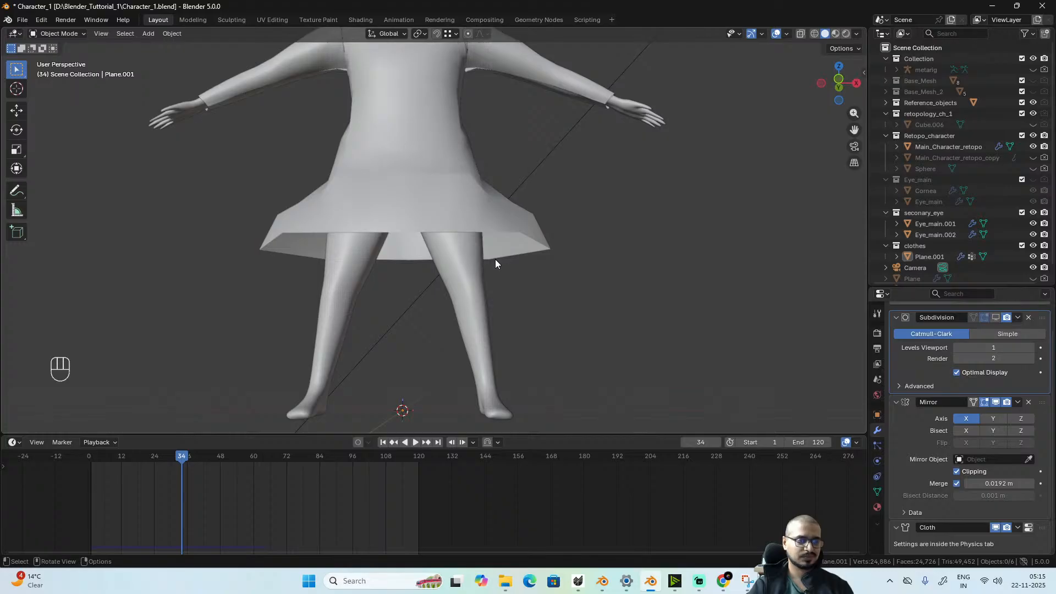
- Return to frame 1 and move the back panel's lower side-seam vertices on the dress skirt inward about 0.086 m along X
click(91, 459)
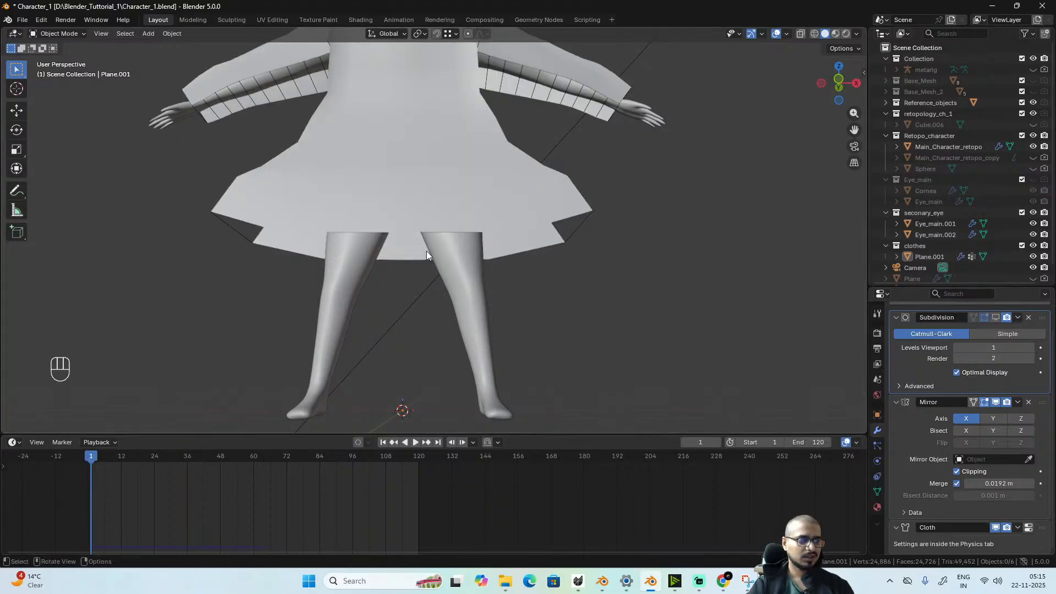
alt+drag(427, 250, 549, 251)
key(Tab)
shift+click(542, 231)
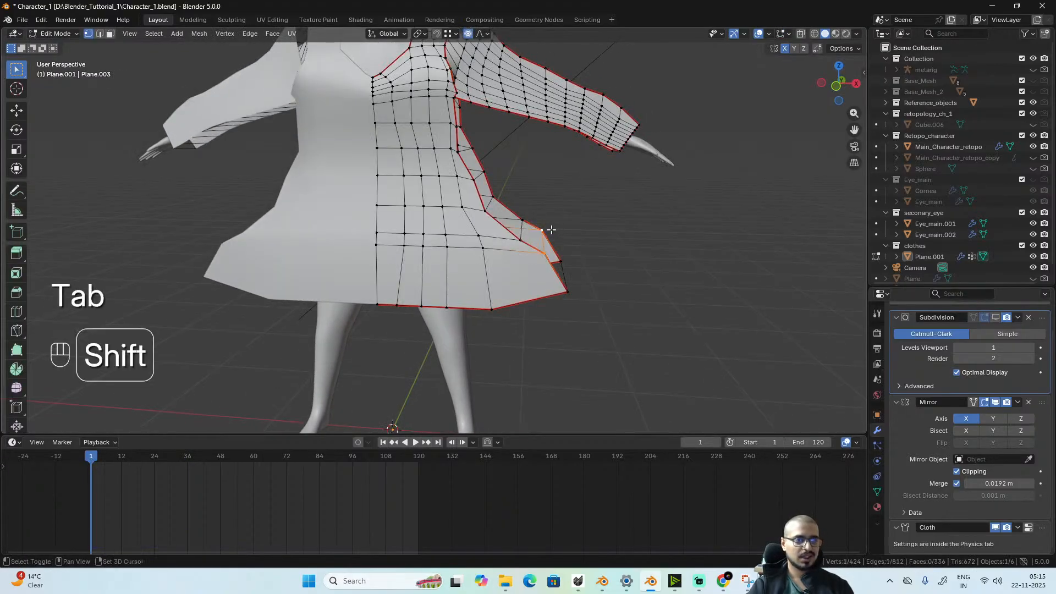
key(g)
key(x)
click(625, 243)
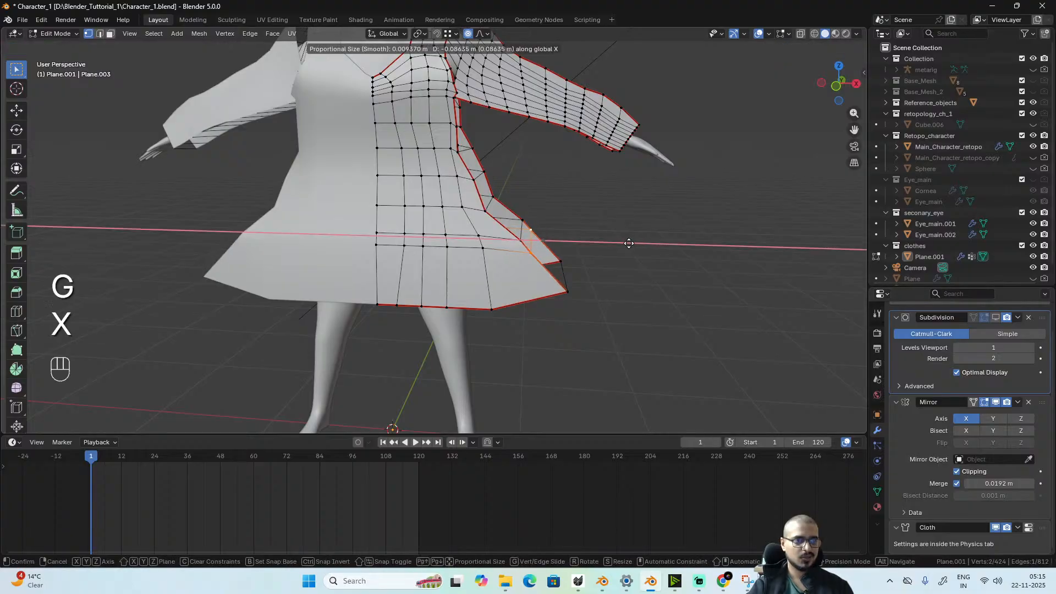
- Leave mesh editing and run the cloth simulation on the adjusted dress to about frame 20
key(Tab)
key(space)
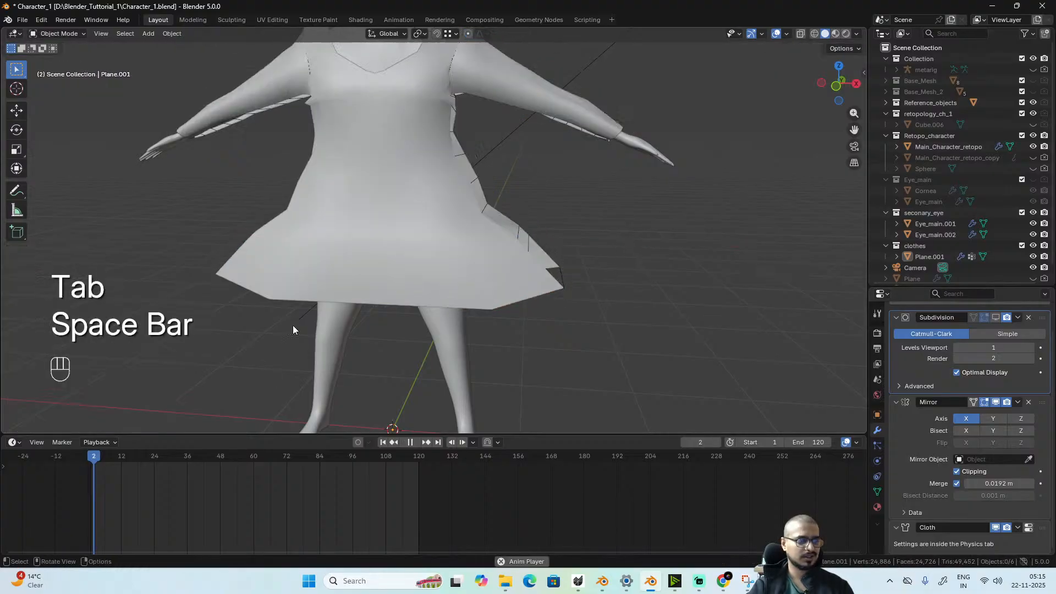
alt+drag(435, 323, 466, 189)
scroll(471, 290, down, 3)
key(space)
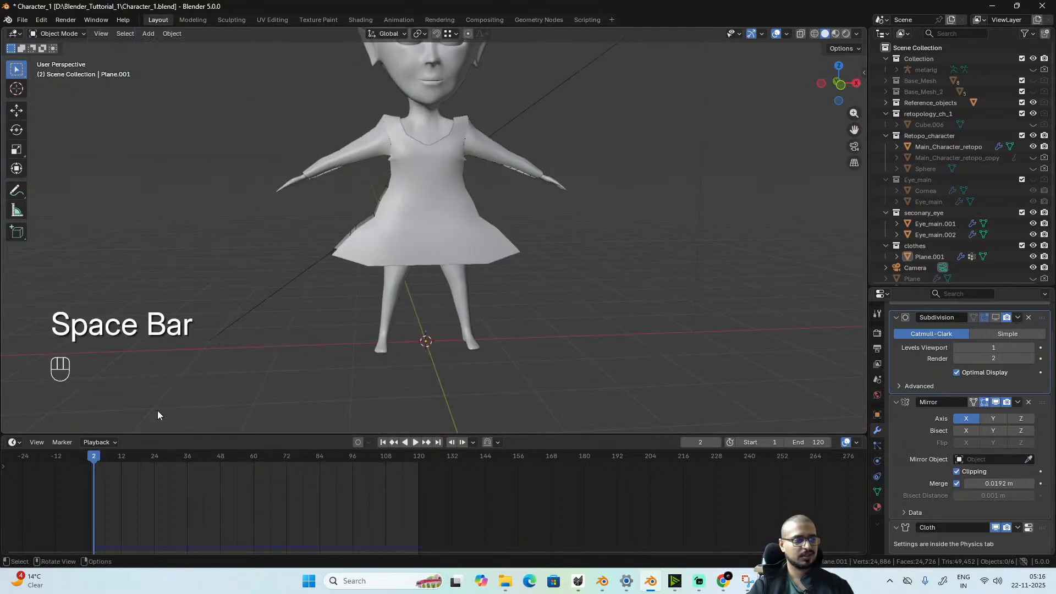
key(space)
key(space)
alt+drag(231, 386, 401, 311)
alt+drag(478, 308, 439, 224)
scroll(467, 300, up, 4)
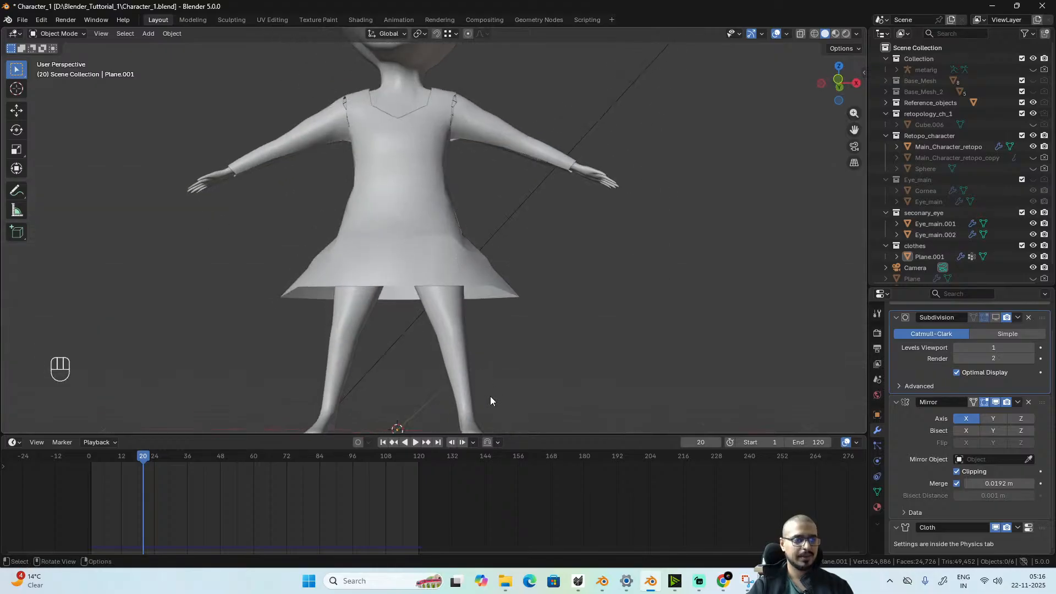
- Examine the simulated dress's overall silhouette and skirt hem from the front and from a low angle
scroll(470, 338, down, 5)
mouse_move(469, 337)
alt+mouse_down()
mouse_move(384, 337)
mouse_move(514, 351)
mouse_move(477, 346)
alt+mouse_up()
scroll(514, 351, up, 3)
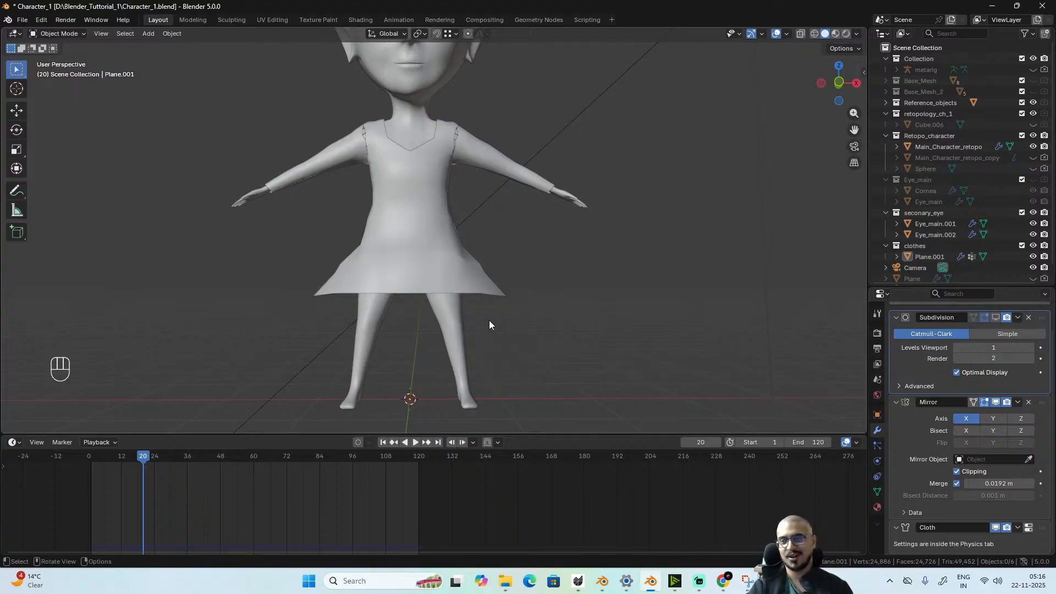
scroll(490, 320, down, 3)
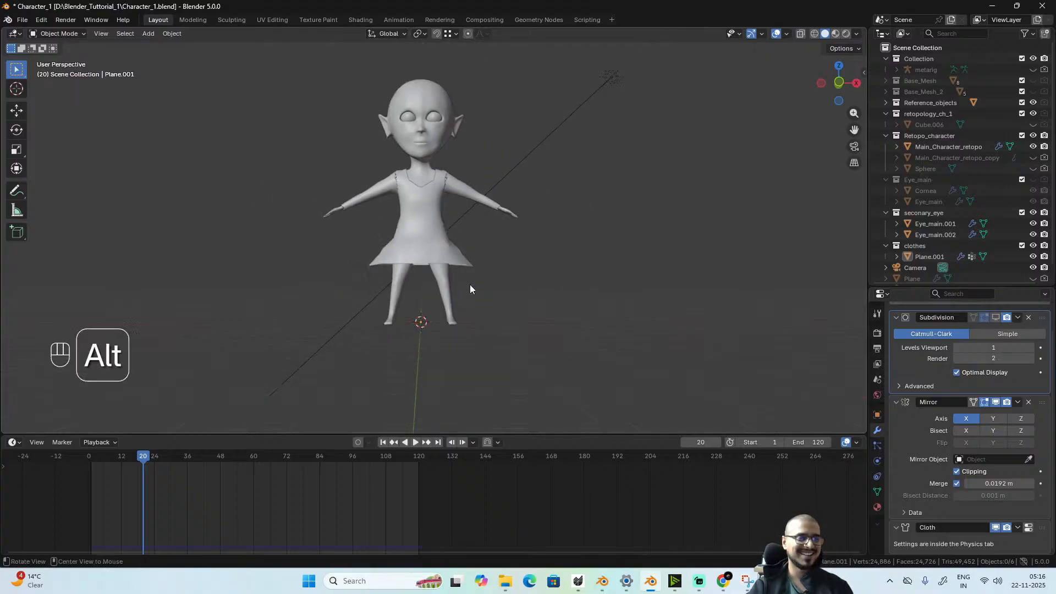
alt+drag(470, 285, 491, 235)
scroll(462, 305, up, 2)
scroll(491, 322, up, 1)
scroll(526, 315, up, 2)
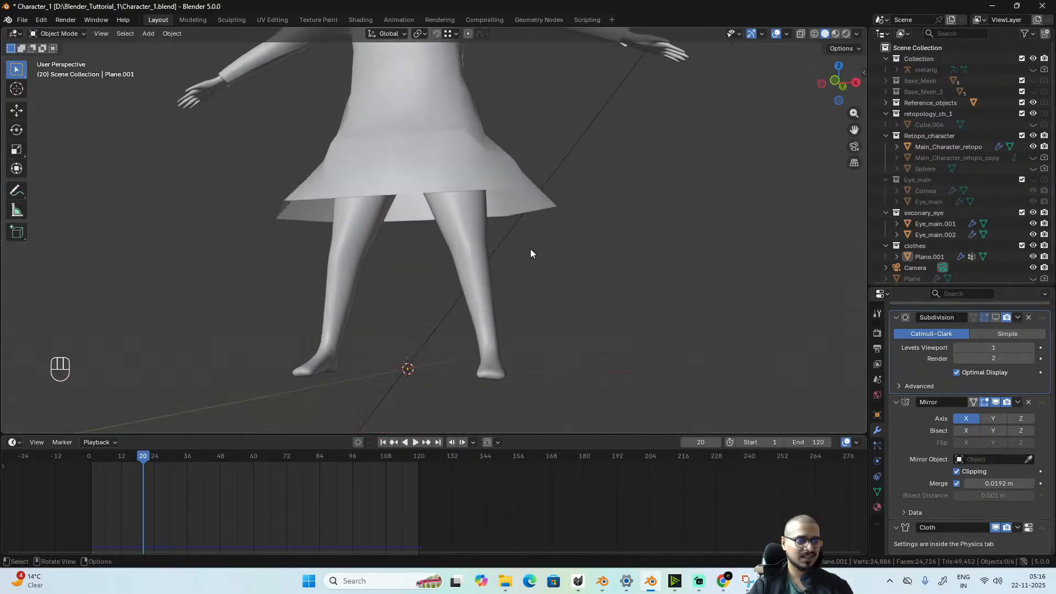
scroll(463, 161, down, 4)
shift+middle_drag(464, 165, 460, 257)
- Hide the dress and add a new plane mesh at the world origin
click(439, 257)
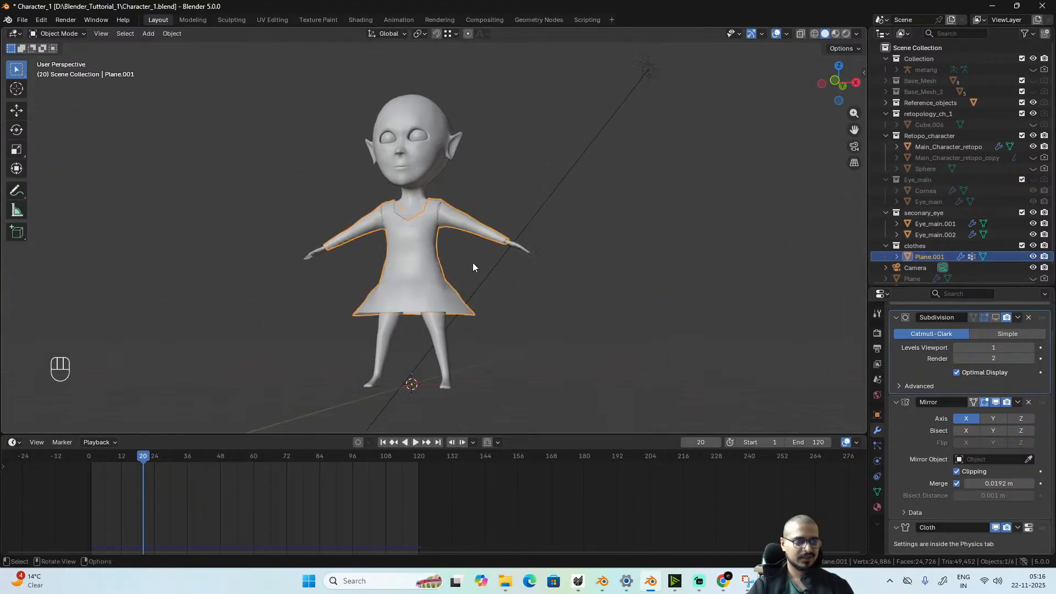
key(h)
scroll(450, 299, up, 3)
key(shift+a)
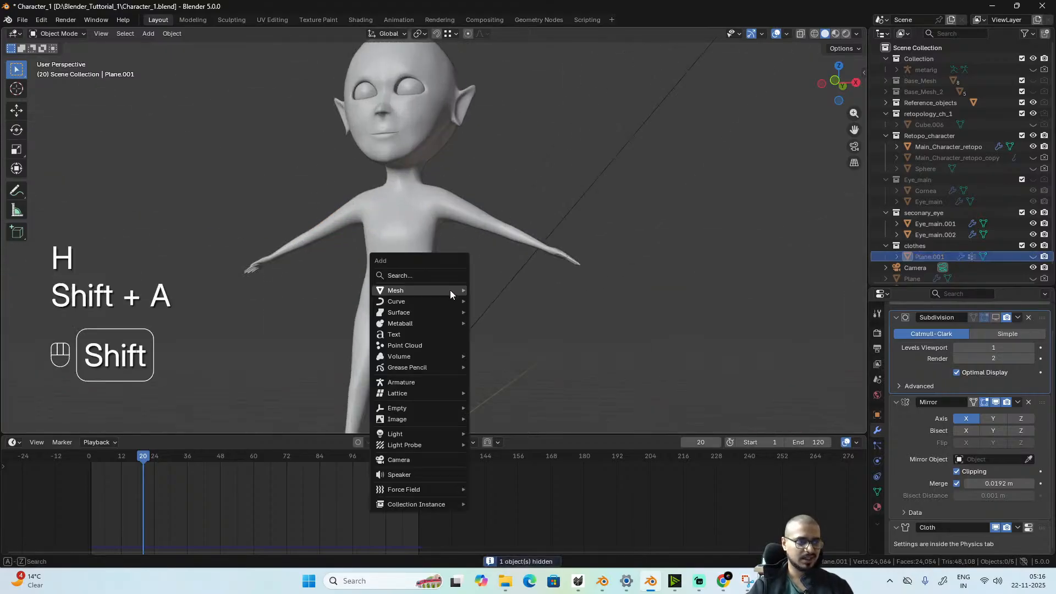
mouse_move(451, 290)
click(529, 290)
scroll(511, 291, down, 4)
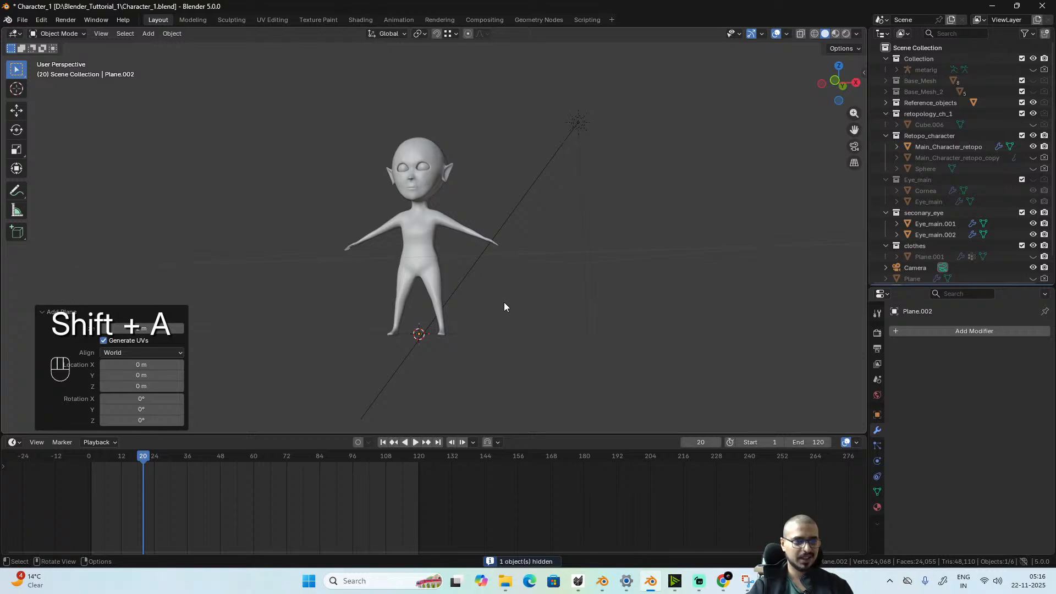
- Rotate the new plane's geometry 90° about the X axis in Edit Mode so it stands upright
scroll(503, 306, up, 3)
key(Tab)
mouse_move(490, 325)
alt+mouse_down()
mouse_move(490, 347)
mouse_move(489, 335)
alt+mouse_up()
scroll(489, 347, down, 3)
key(r)
key(x)
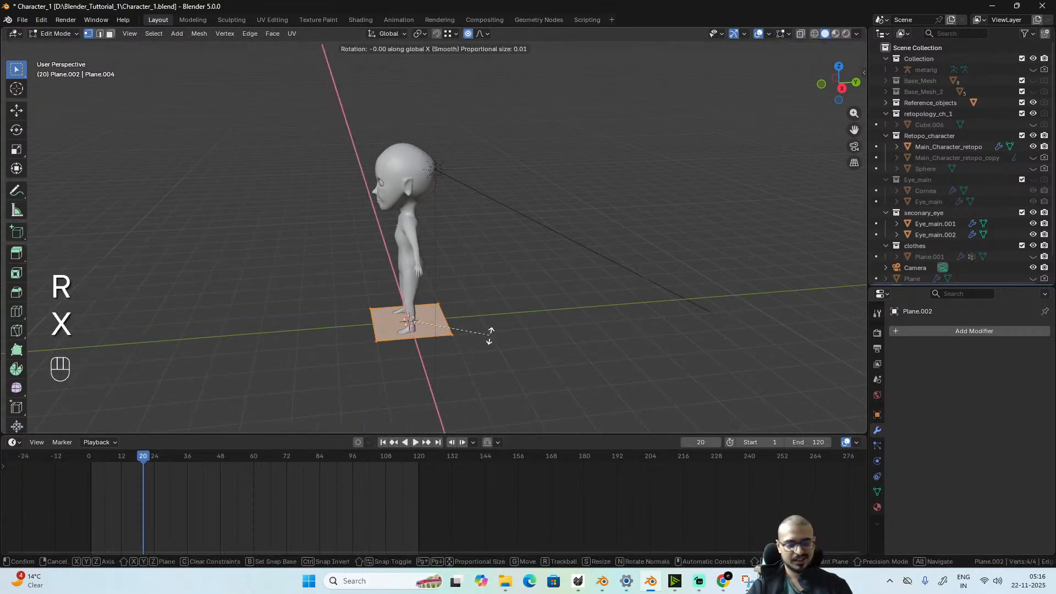
key(9)
key(0)
click(490, 333)
- Move the upright plane about -0.776 m along Y so it sits in front of the character
key(g)
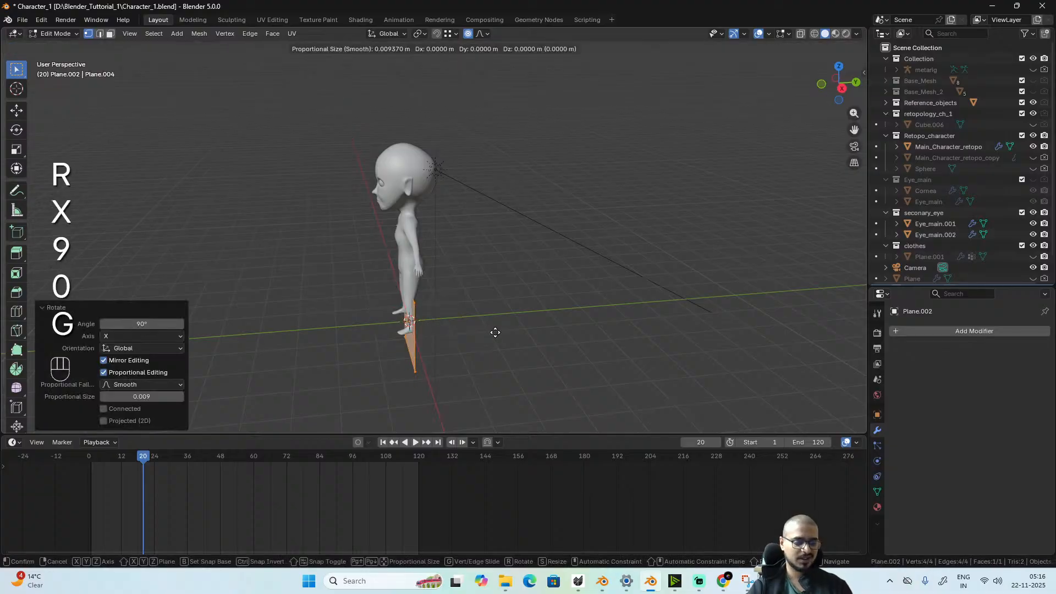
key(y)
click(465, 326)
alt+drag(464, 325, 533, 306)
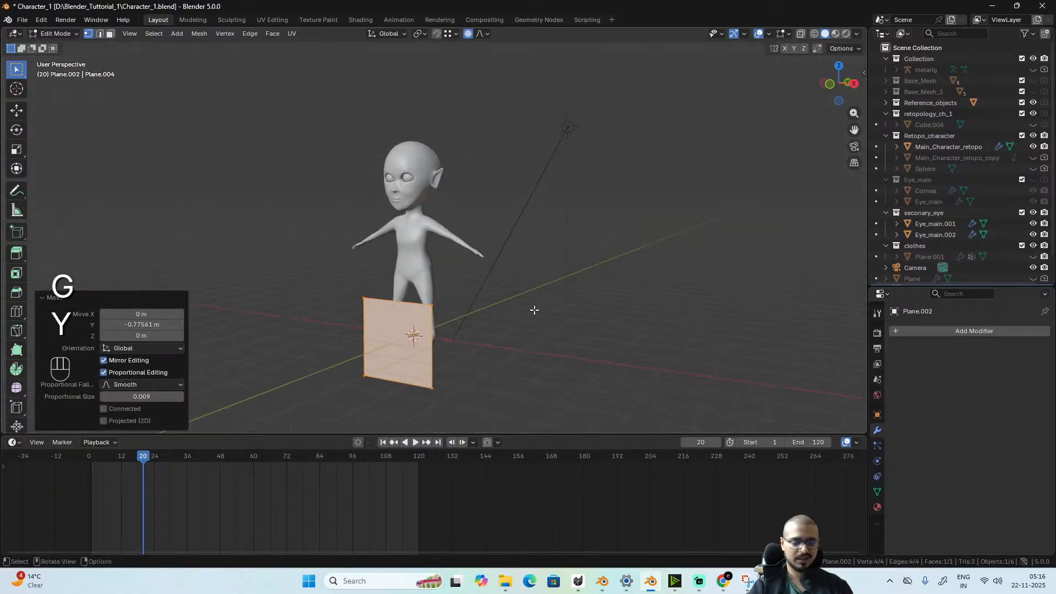
- In front view, raise the plane about 1.316 m along Z to the character's hip area
key(KP_1)
scroll(534, 310, up, 2)
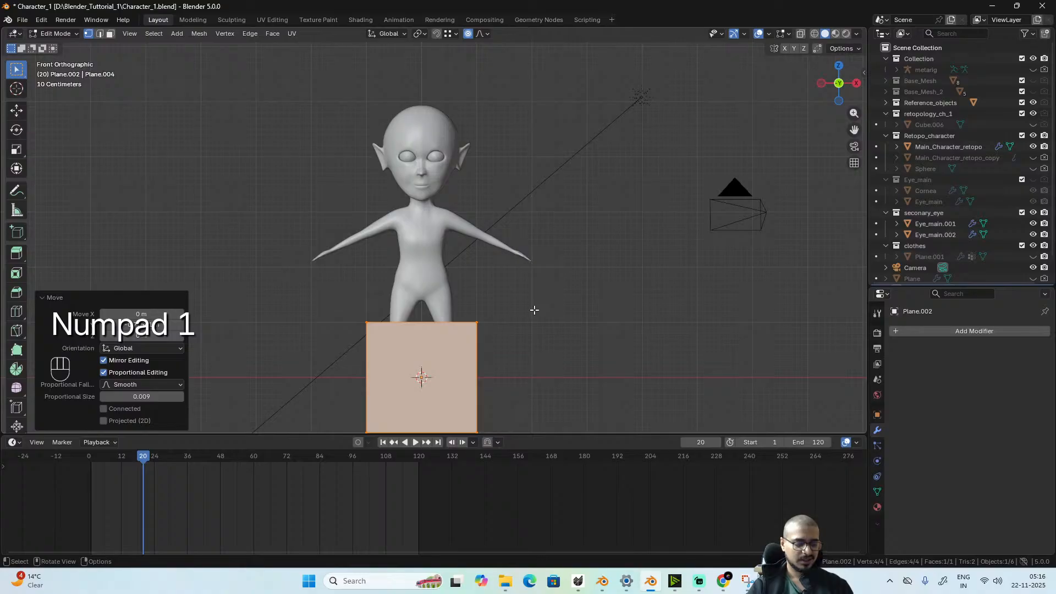
key(g)
key(x)
key(z)
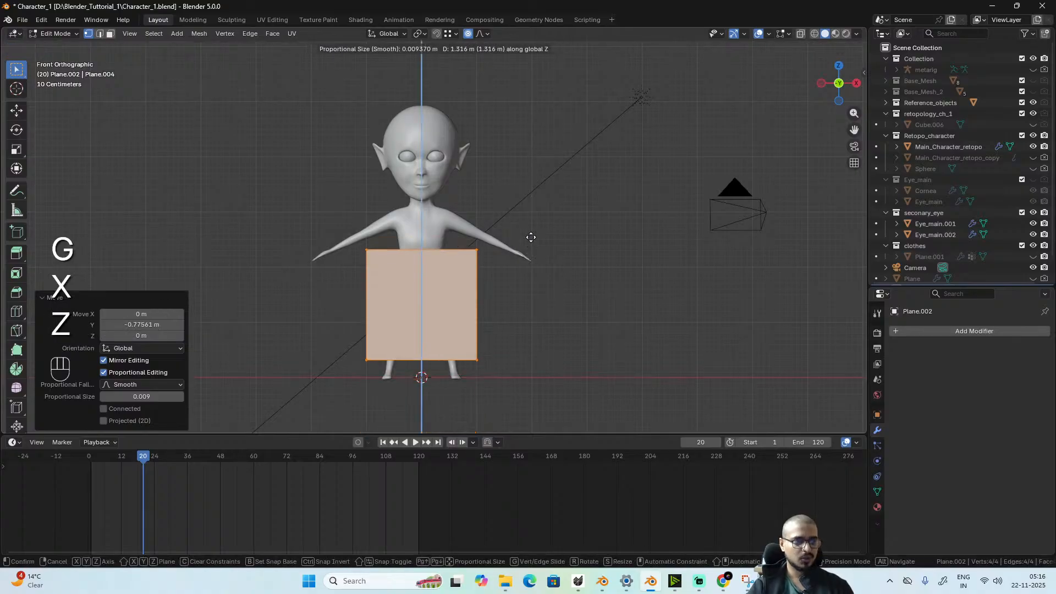
click(531, 237)
- Scale the plane uniformly to about 0.436, and stretch it by about 1.781 along X to span the hips
scroll(484, 314, up, 1)
scroll(503, 319, down, 2)
key(s)
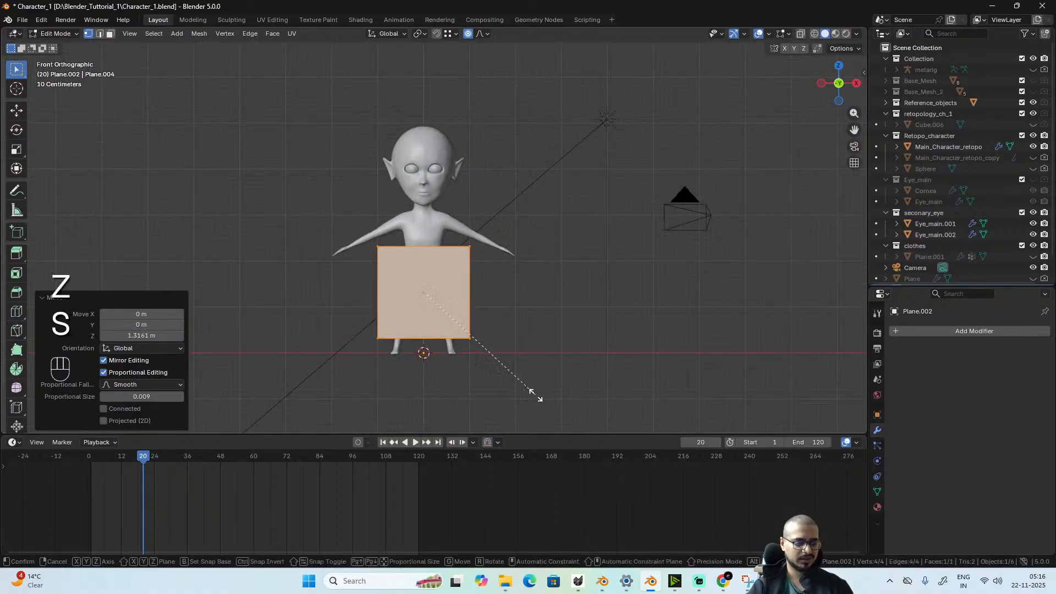
click(476, 333)
key(s)
key(x)
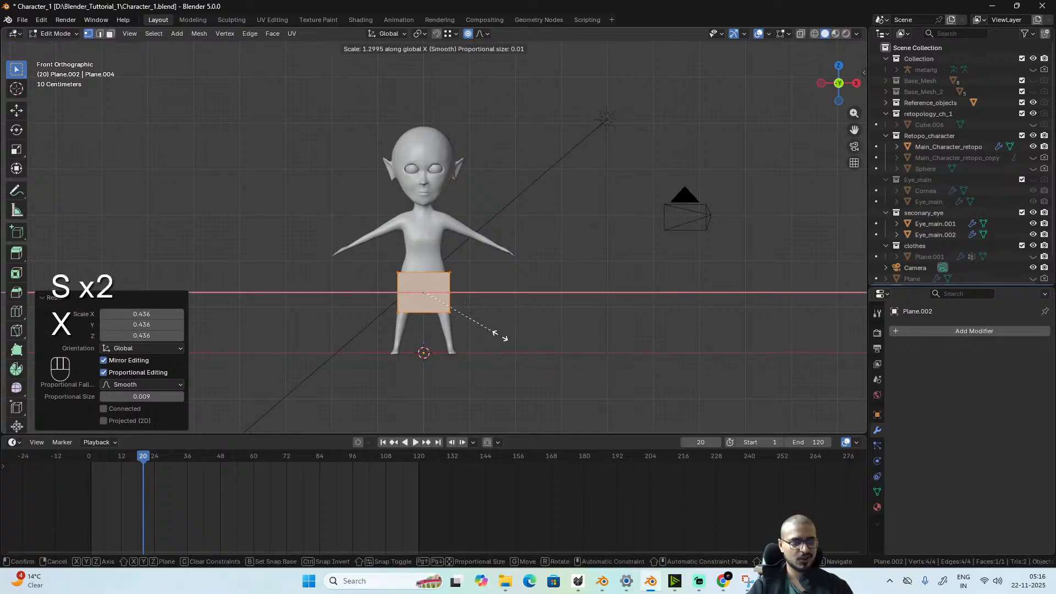
click(532, 338)
- Raise the plane about 0.191 m along Z and add one centred vertical loop cut
key(g)
key(z)
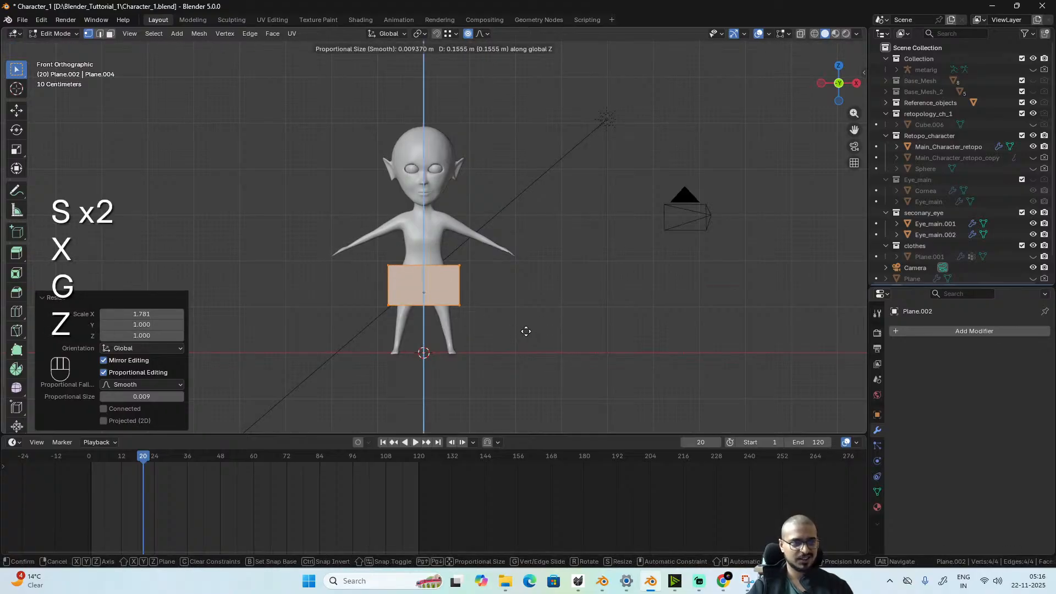
click(522, 330)
scroll(514, 337, up, 2)
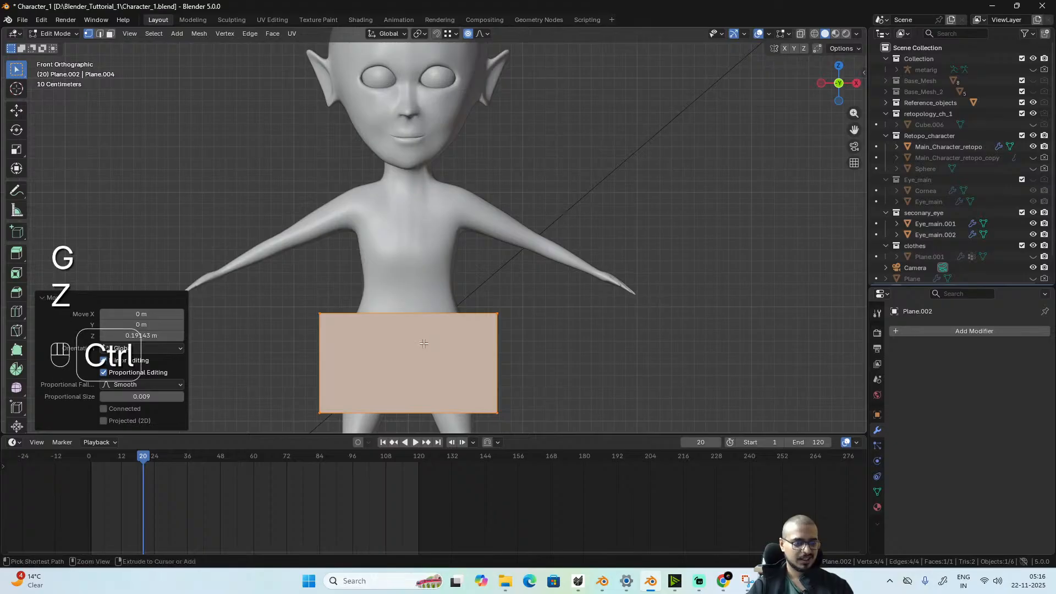
key(ctrl+r)
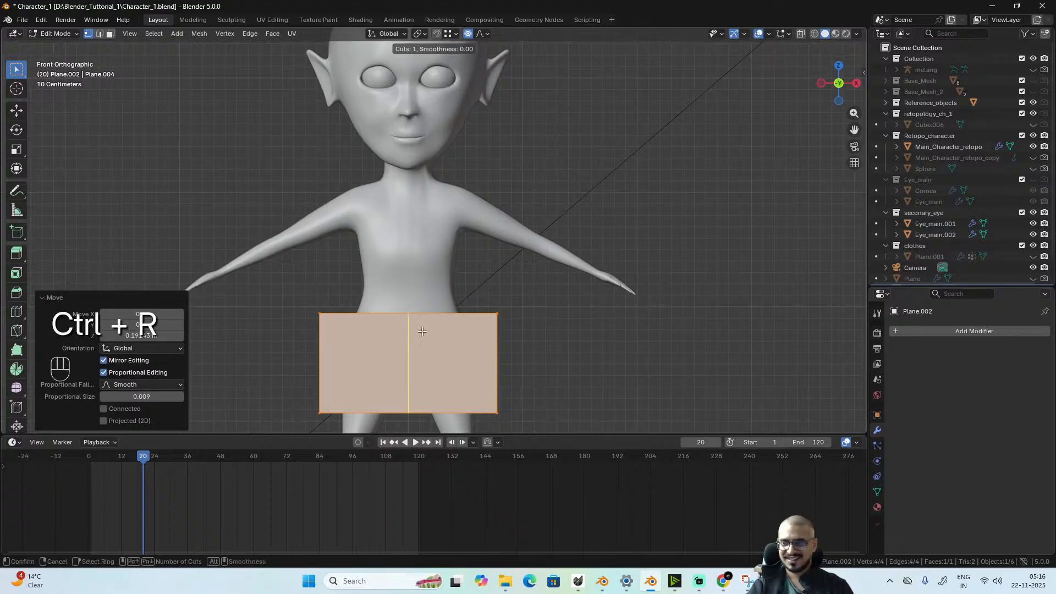
click(423, 329)
- Scale the whole plane to about 0.667 along Z and raise it about 0.152 m to the waist
scroll(457, 336, down, 3)
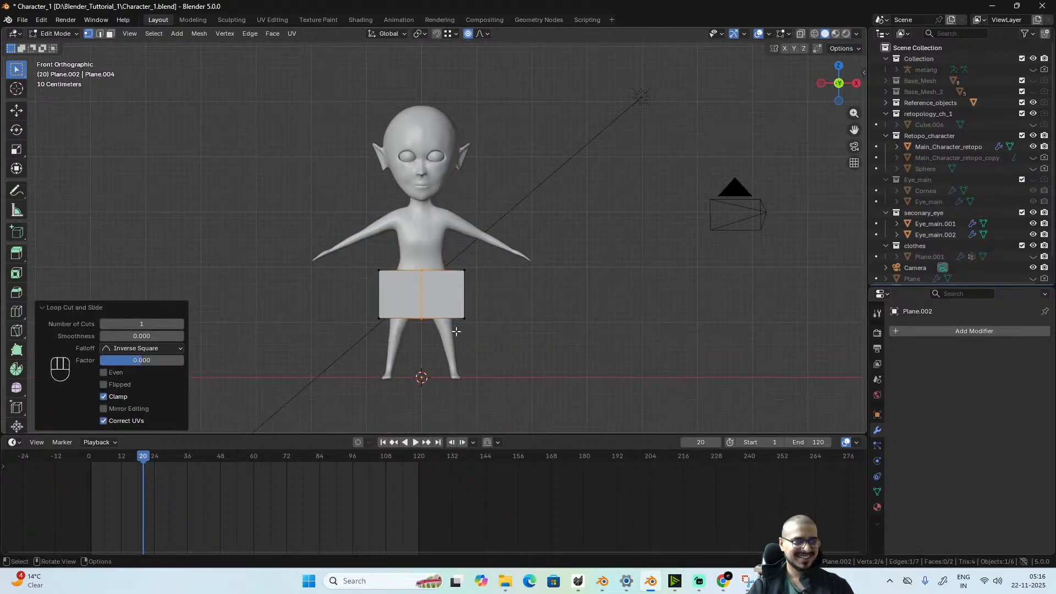
scroll(455, 350, up, 2)
key(a)
key(s)
key(z)
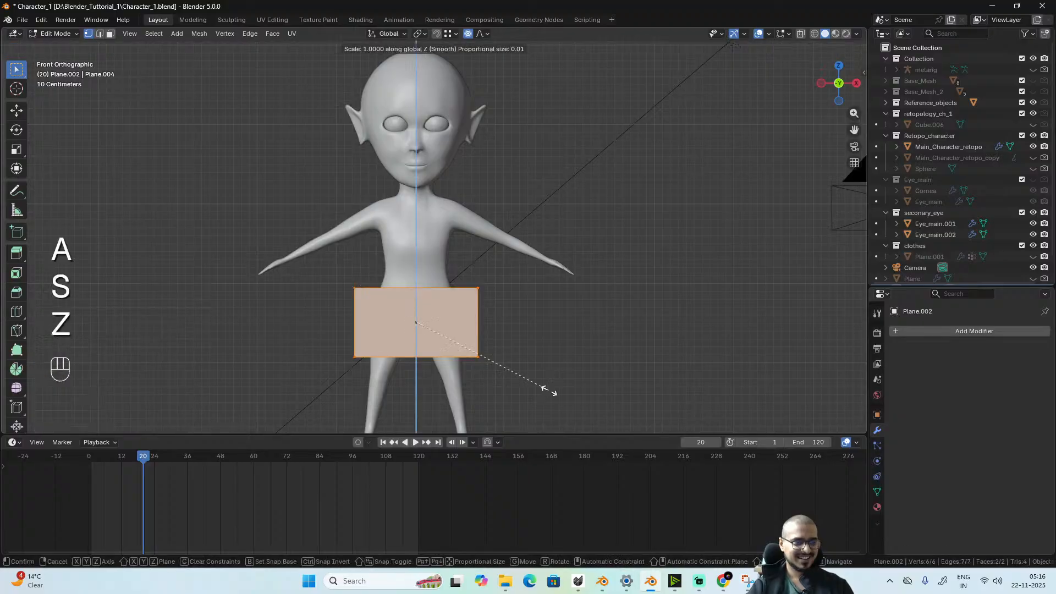
click(511, 351)
key(g)
key(z)
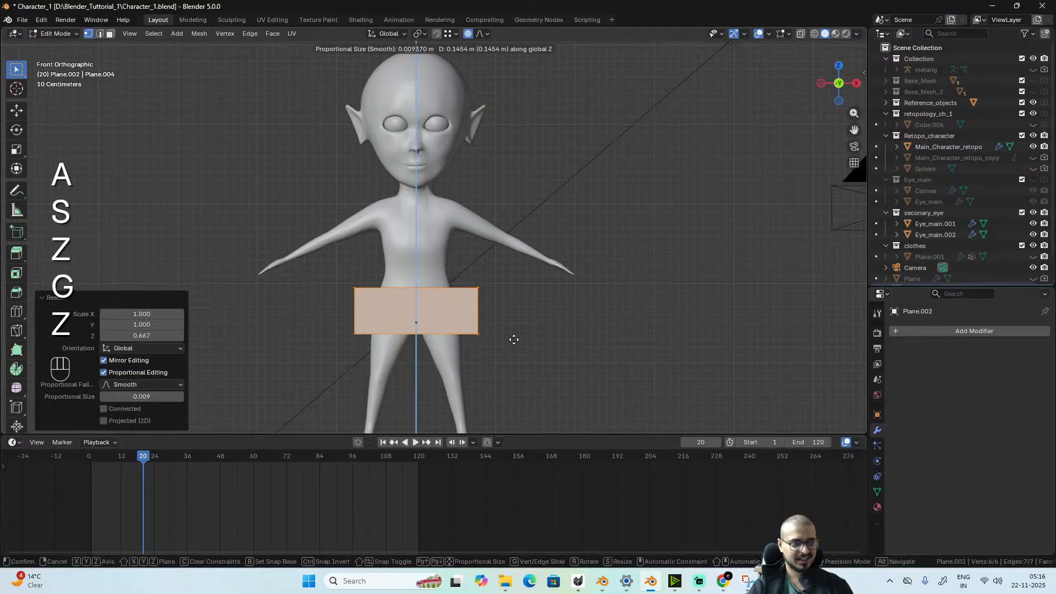
click(452, 339)
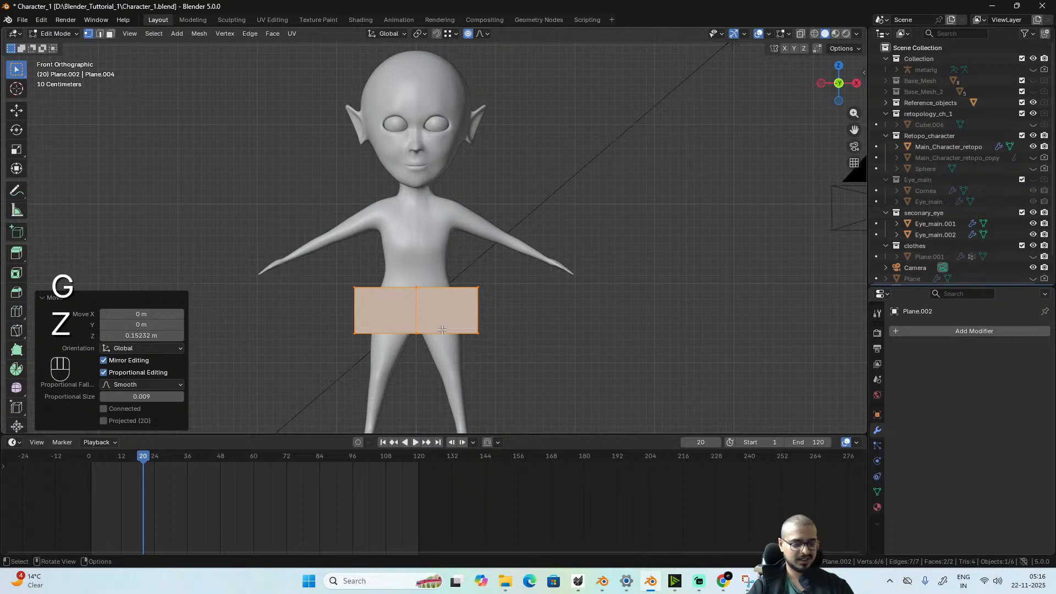
key(2)
click(457, 330)
shift+middle_drag(462, 347, 435, 247)
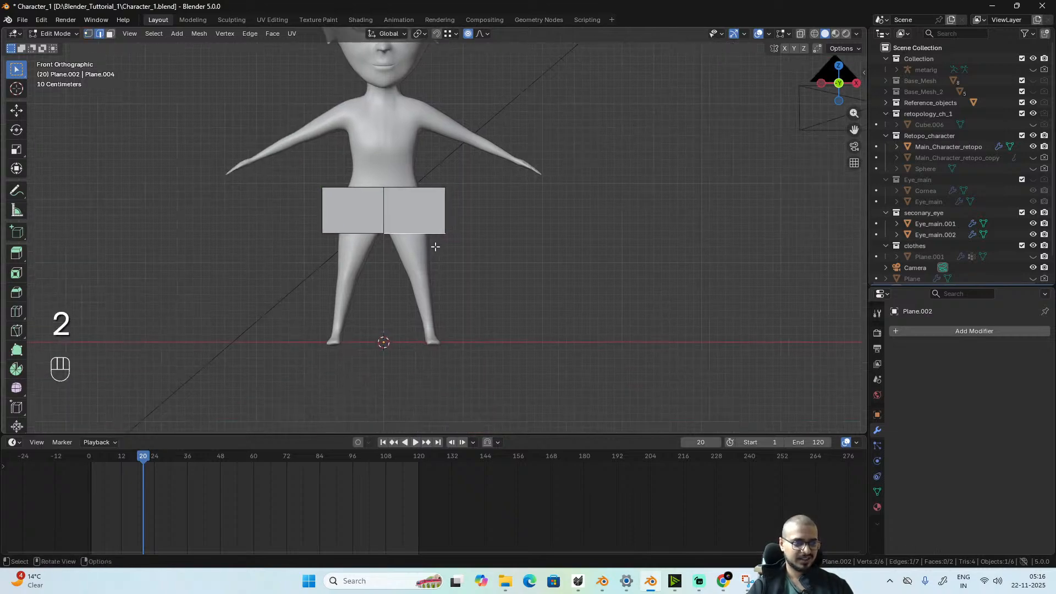
key(e)
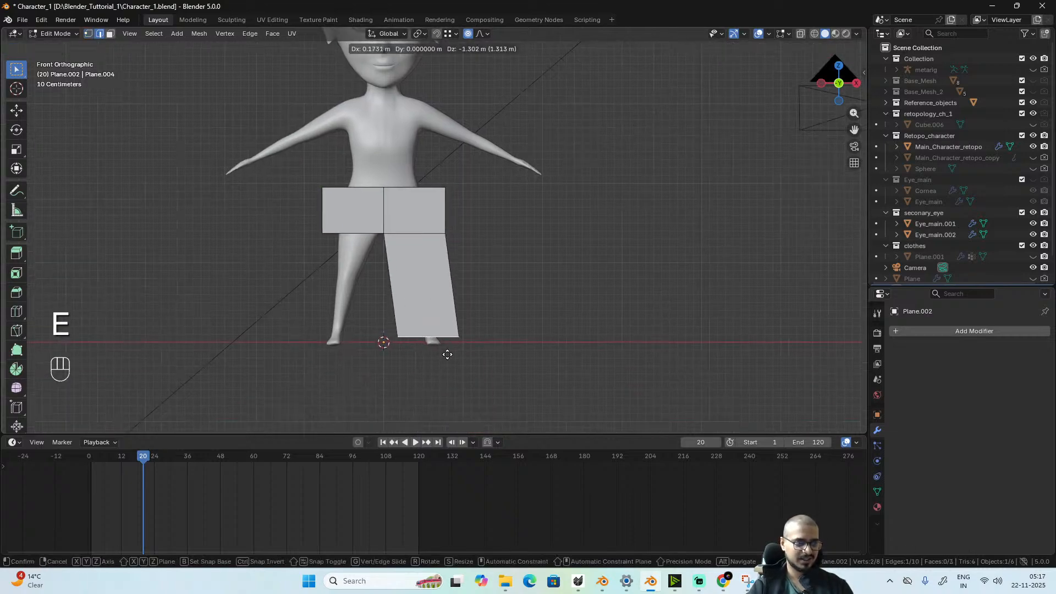
right_click(447, 355)
key(ctrl+z)
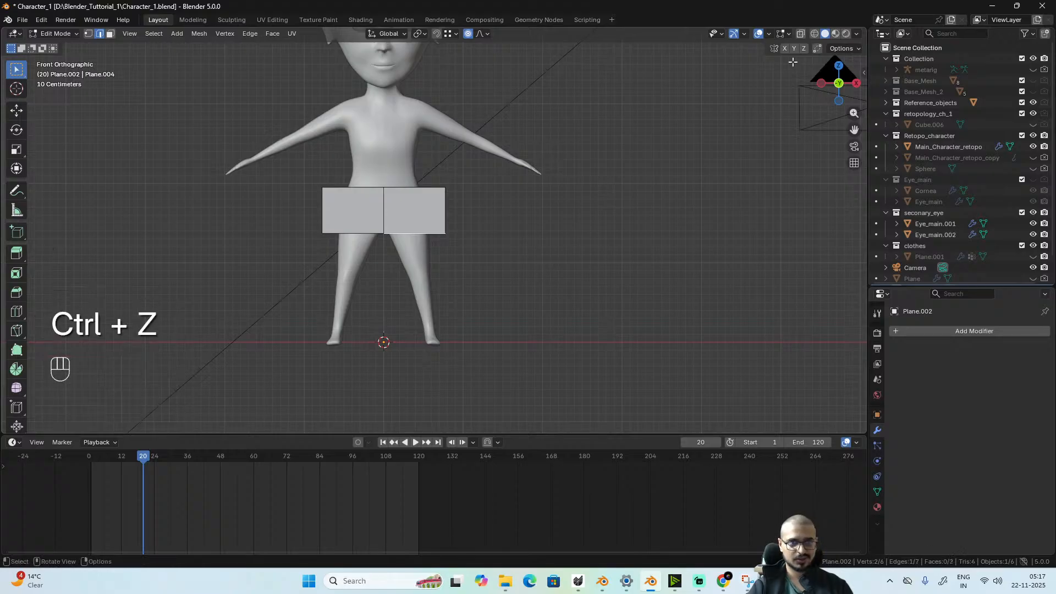
click(934, 330)
text(z)
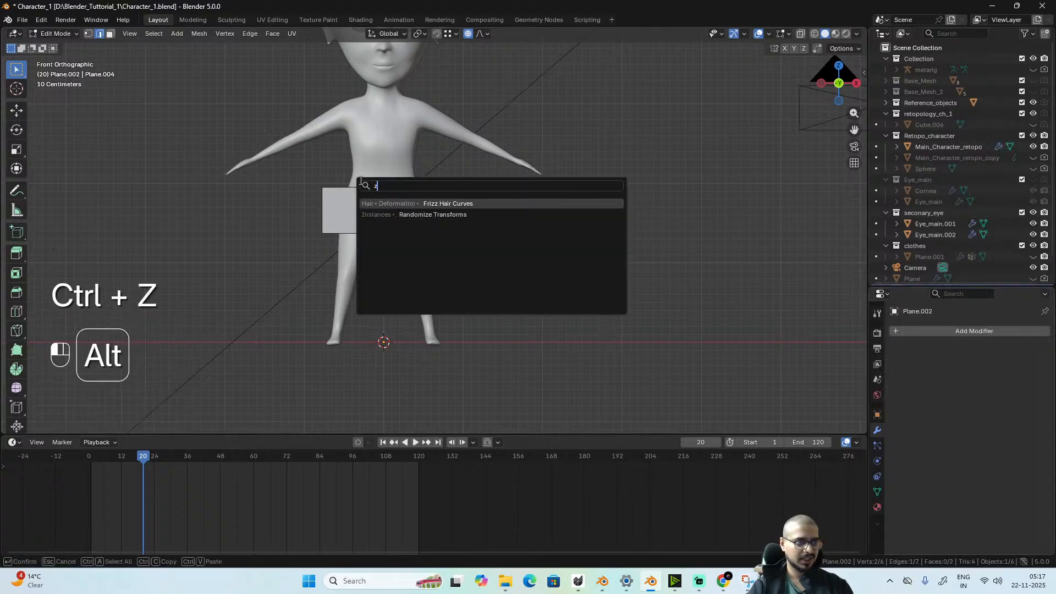
click(344, 173)
- Delete the plane's face on the negative X side of the centre line
key(3)
click(360, 210)
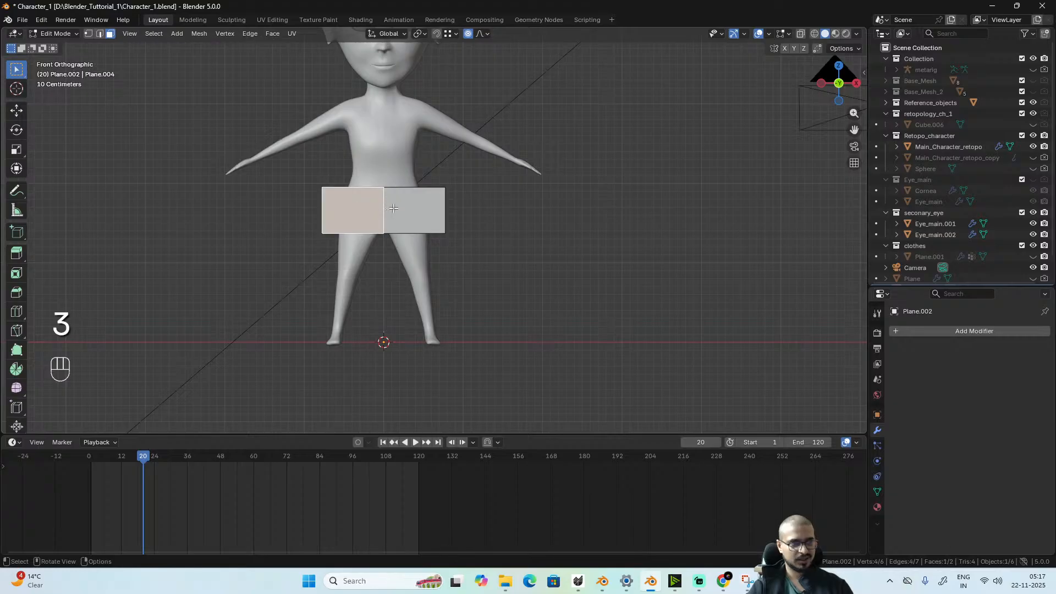
key(x)
click(372, 180)
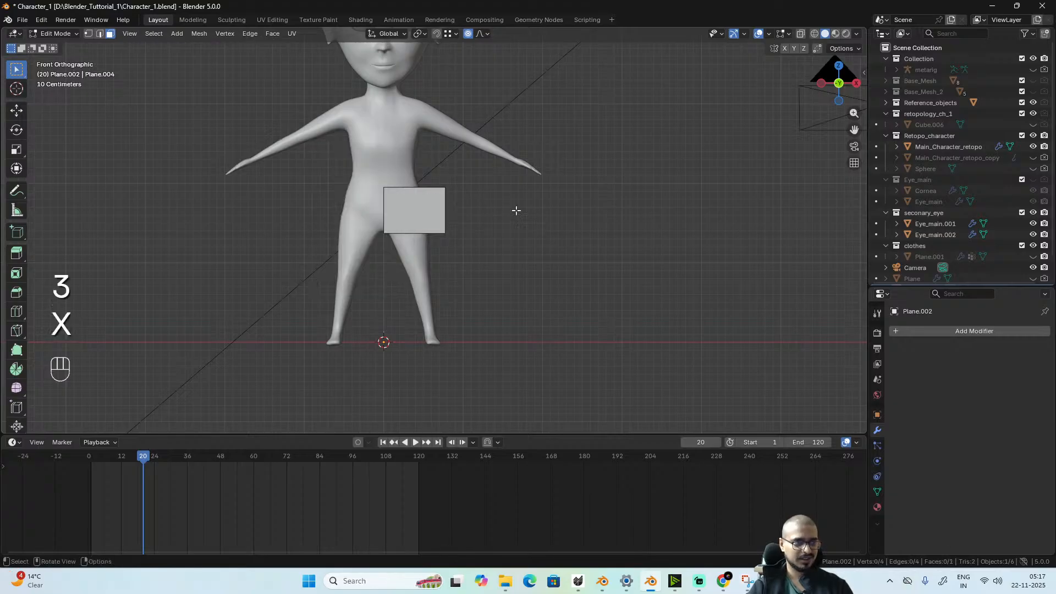
- Add a Mirror modifier on the X axis to the half plane and select its remaining face
click(971, 331)
mouse_move(933, 332)
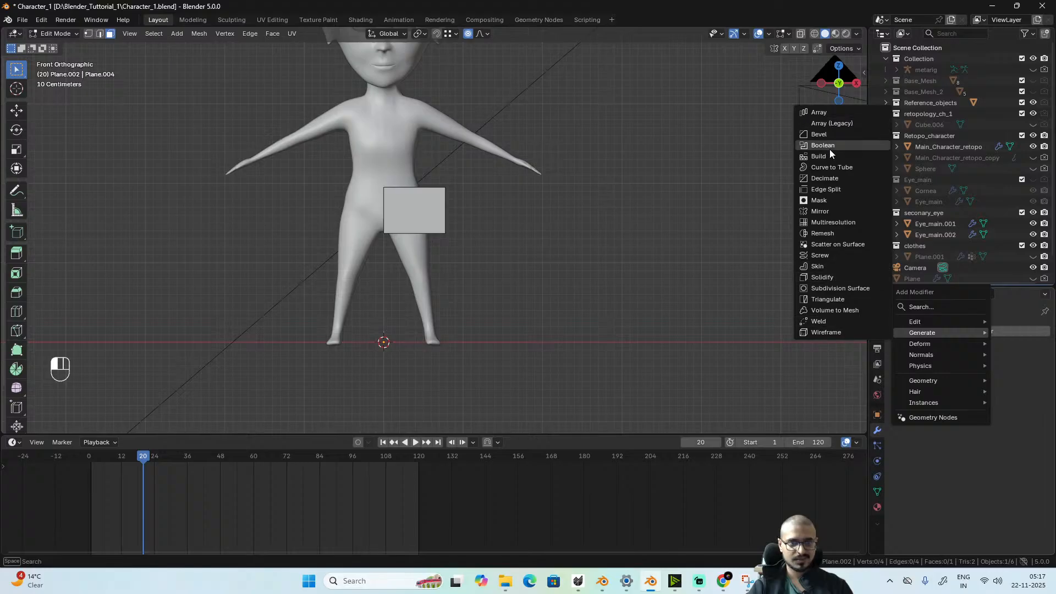
click(829, 212)
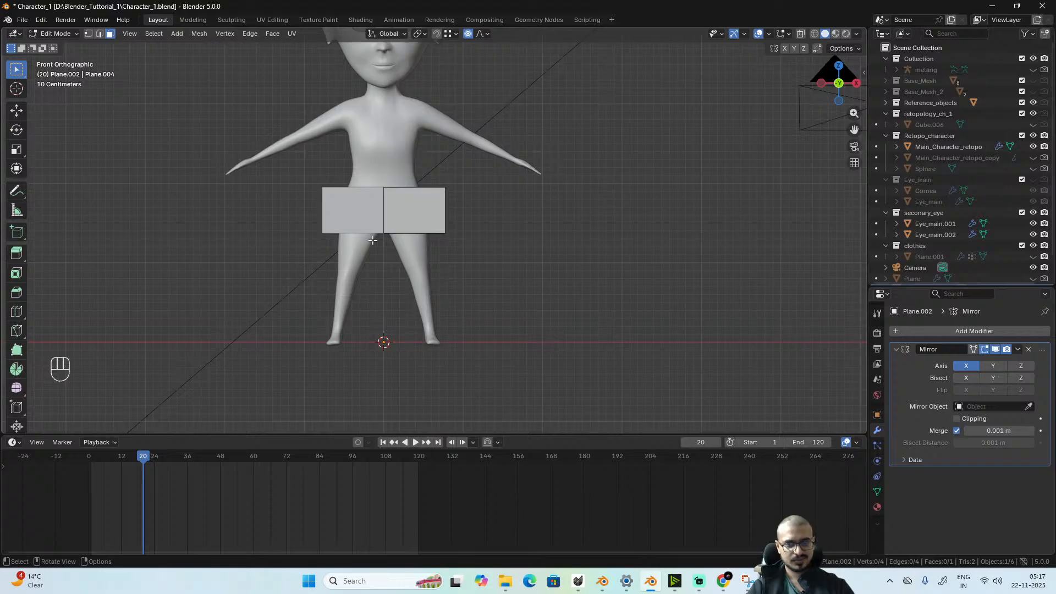
click(406, 229)
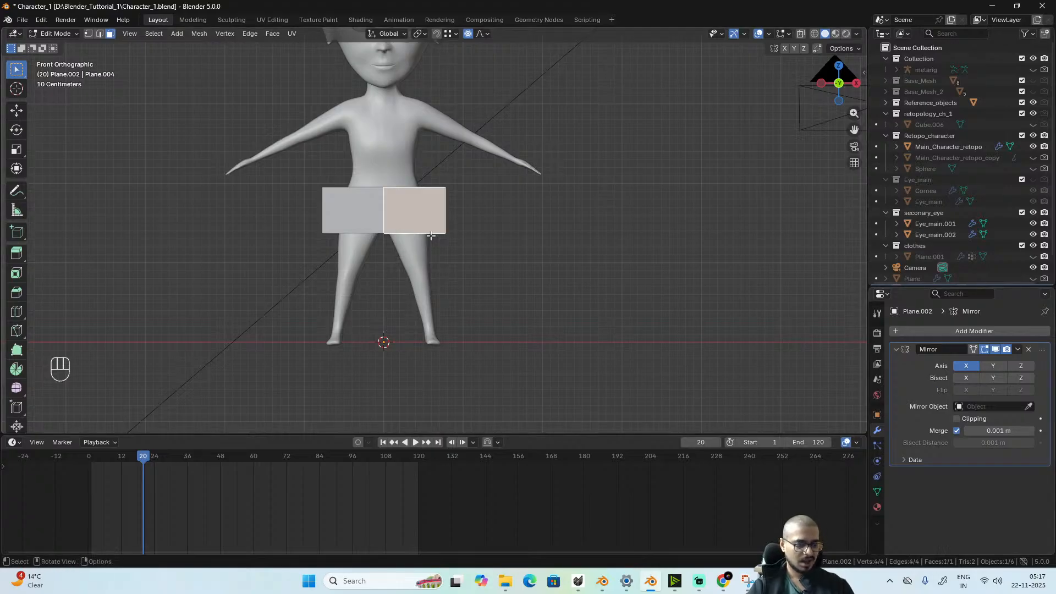
- Extrude the half plane's lower edge down the leg to near the ankle, about 0.215 m along X and -1.309 m along Z
key(2)
key(e)
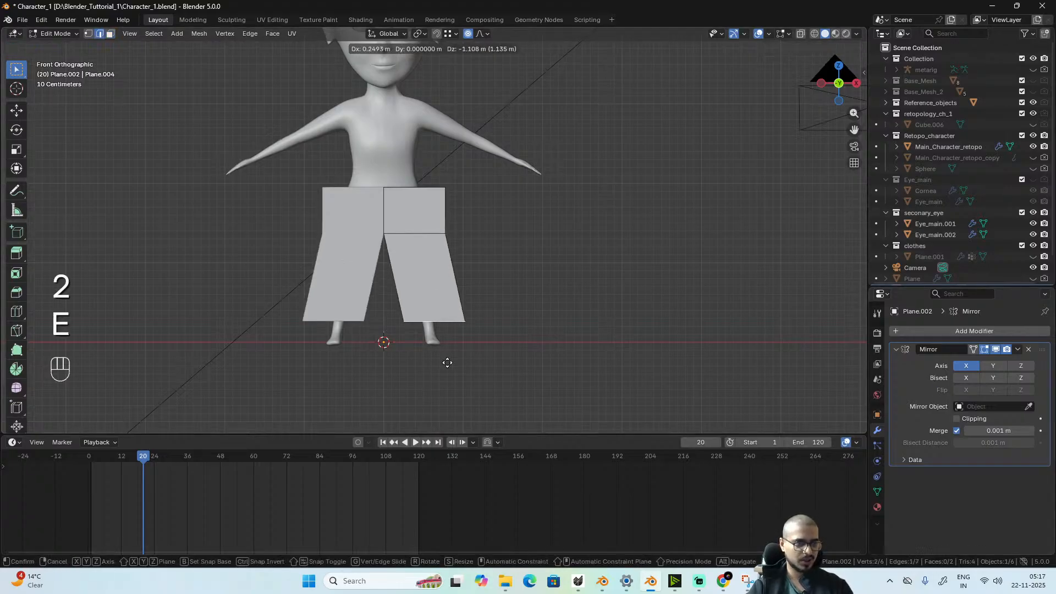
click(445, 378)
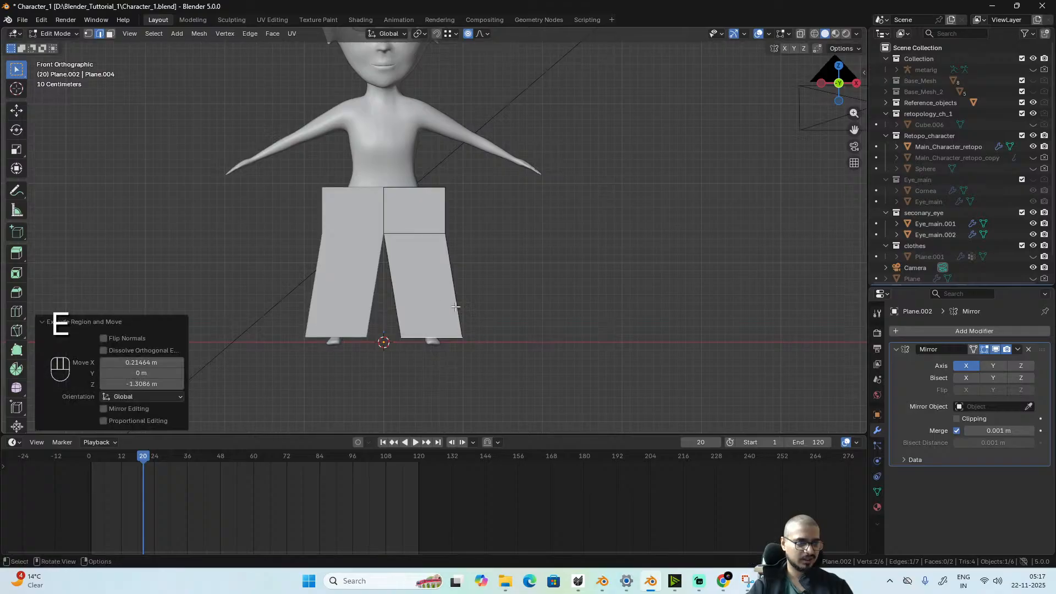
- Add five horizontal loop cuts across the leg section and five vertical loop cuts along the whole half panel
scroll(455, 307, up, 2)
key(ctrl+r)
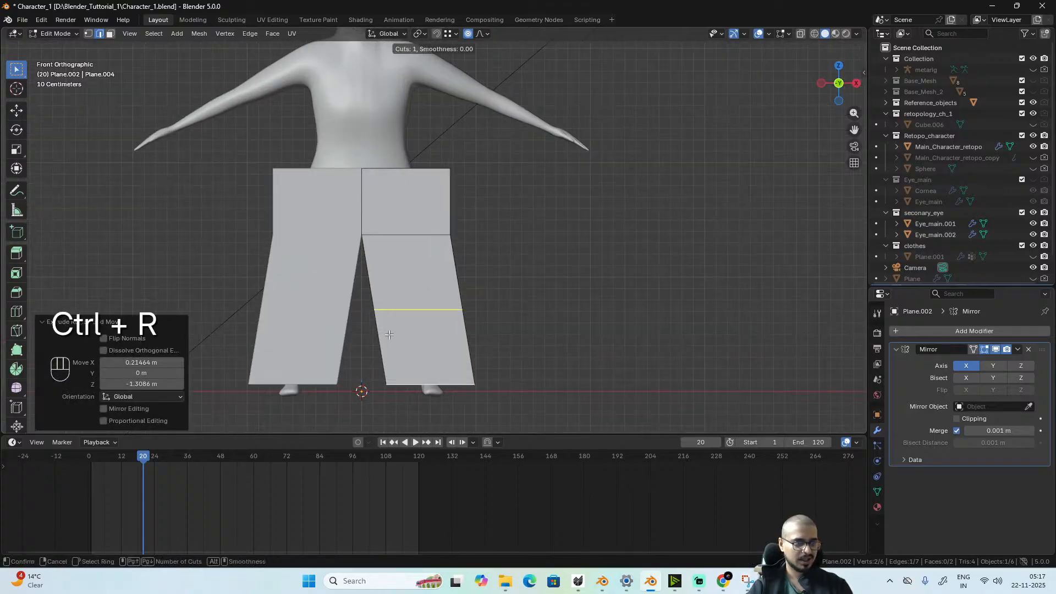
click(389, 335)
click(390, 335)
key(ctrl+r)
scroll(415, 325, up, 4)
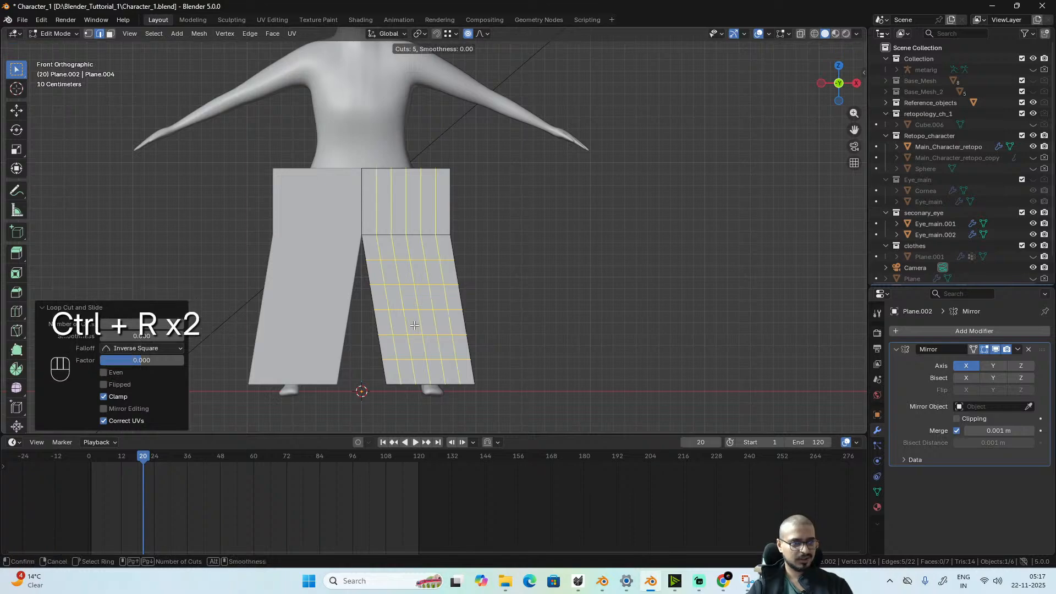
click(414, 326)
click(415, 326)
scroll(414, 326, up, 1)
- Move the whole panel along Y to just in front of the legs, ending with a shift of about -0.099 m
middle_drag(571, 301, 406, 273)
key(a)
key(g)
key(y)
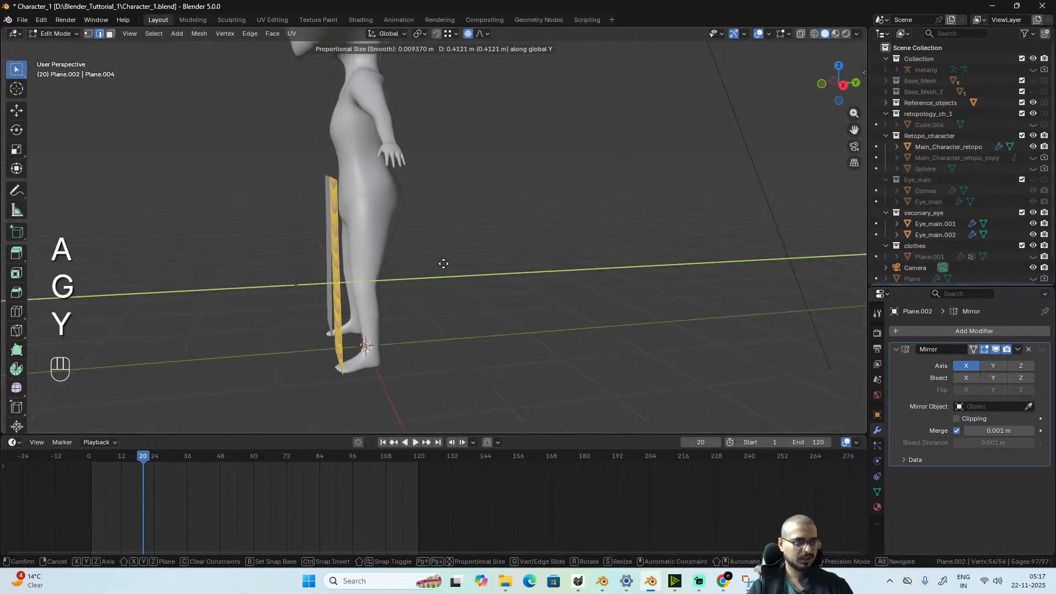
click(406, 268)
mouse_move(406, 269)
alt+middle_down()
mouse_move(551, 252)
mouse_move(409, 271)
alt+middle_up()
key(g)
key(y)
click(444, 262)
- Duplicate the panel about 0.893 m along Y to behind the character
key(shift+d)
key(x)
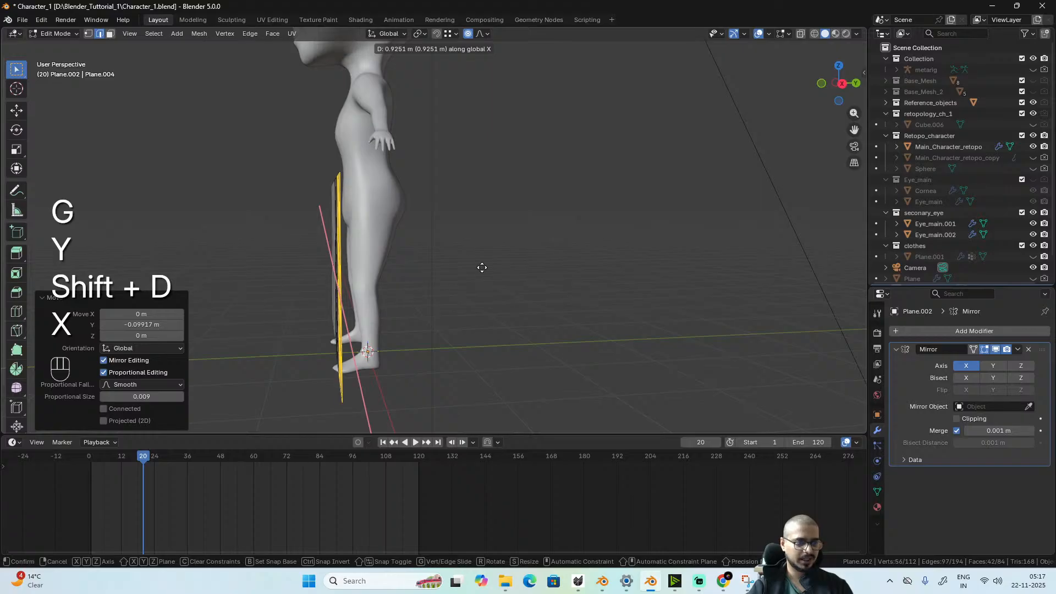
key(y)
click(499, 266)
key(r)
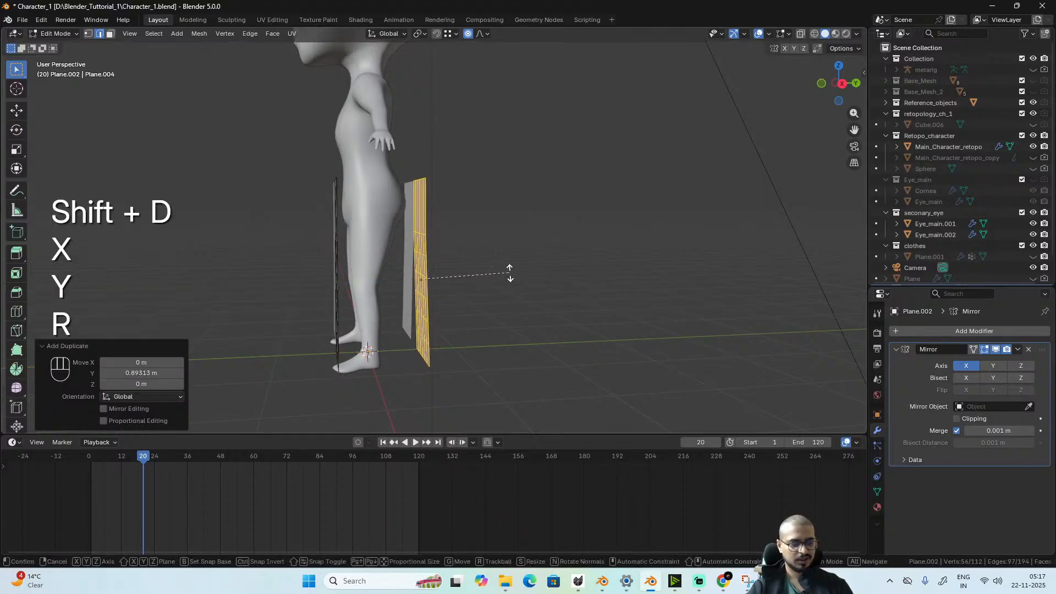
key(z)
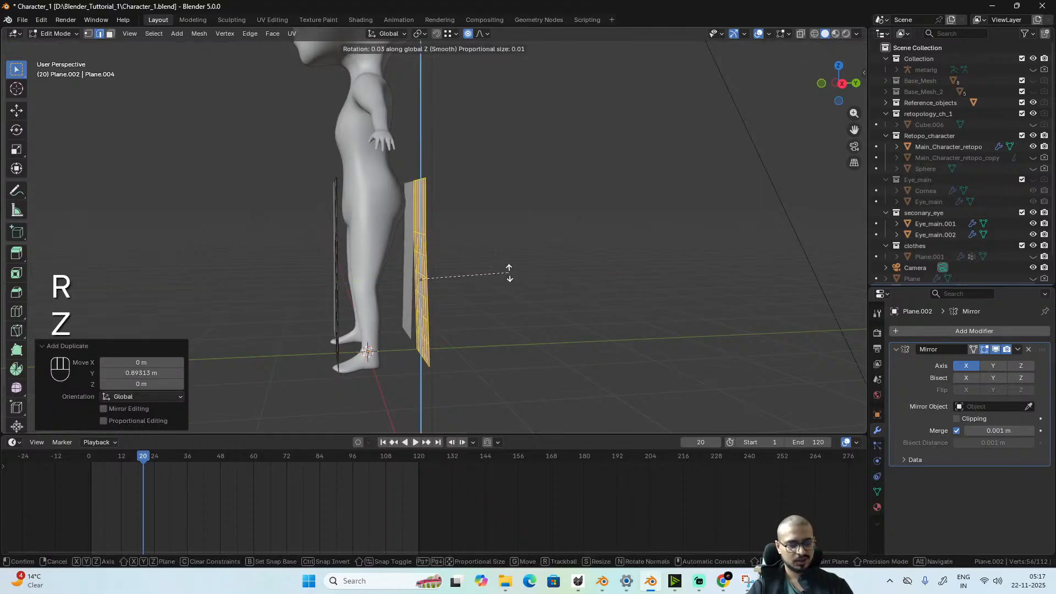
right_click(509, 274)
- Turn on the Face Orientation overlay and view the panels from behind the character
mouse_move(507, 274)
alt+middle_down()
mouse_move(448, 288)
mouse_move(495, 295)
mouse_move(523, 279)
alt+middle_up()
click(769, 35)
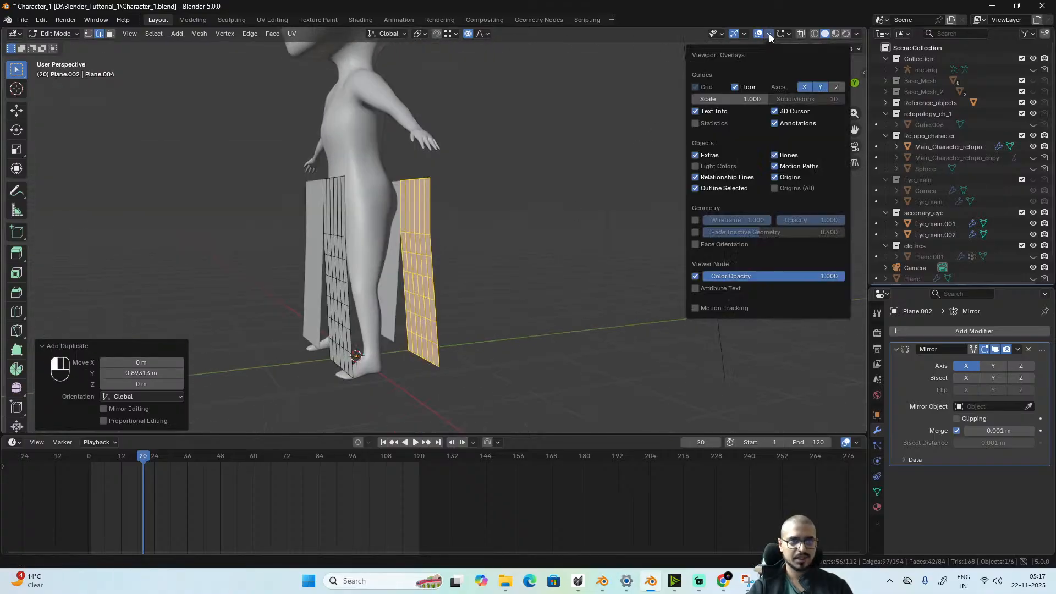
click(697, 245)
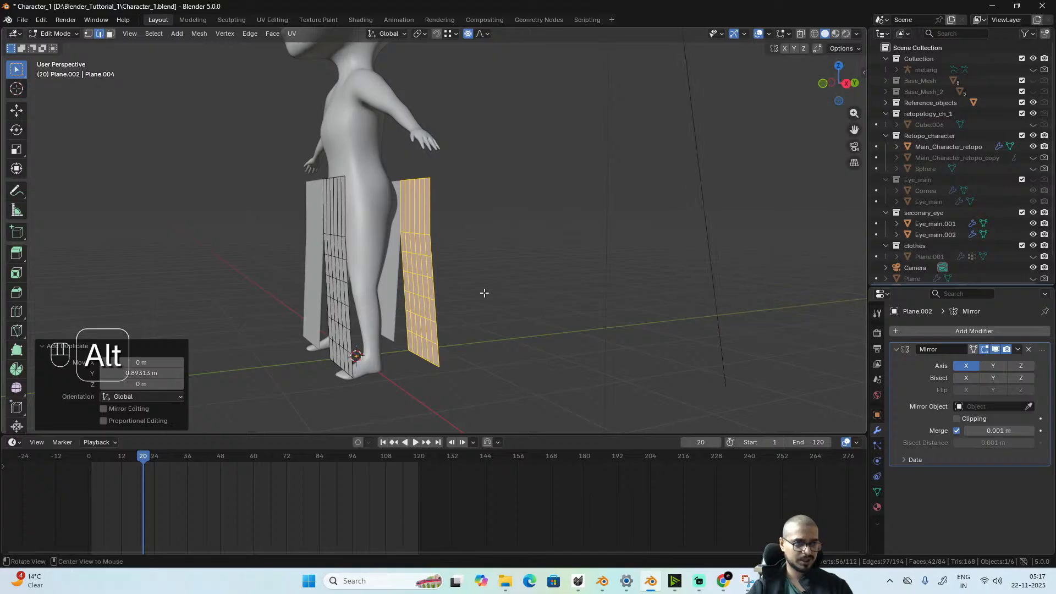
alt+middle_drag(573, 180, 507, 255)
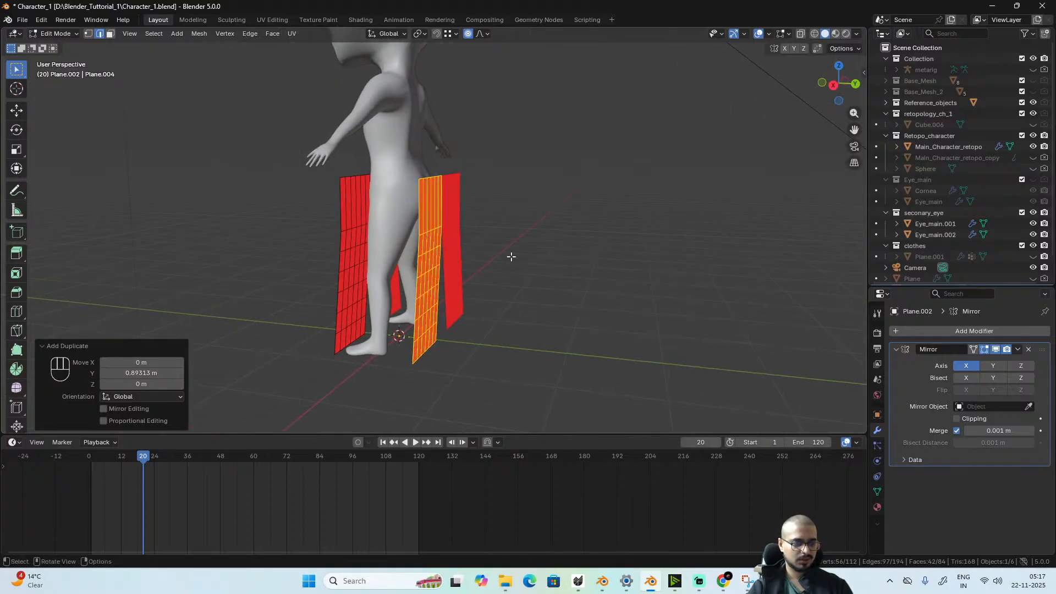
key(r)
key(z)
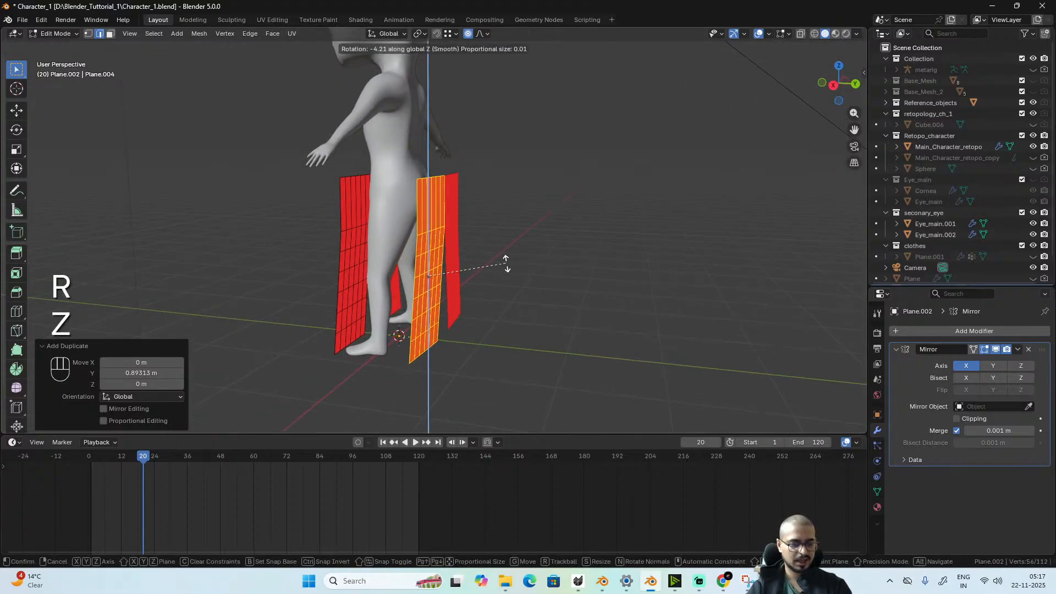
key(1)
key(9)
click(506, 263)
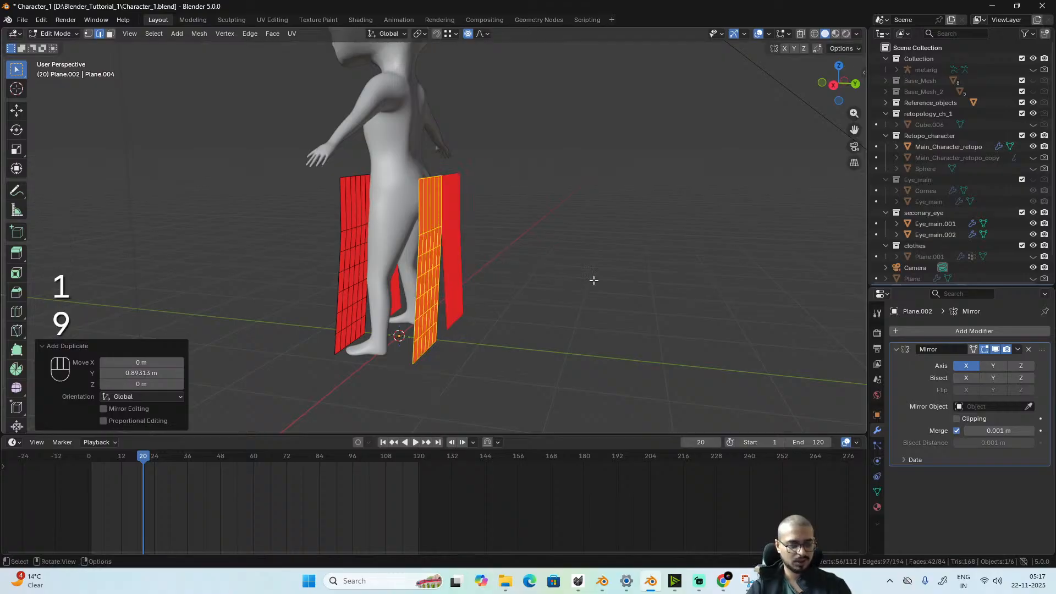
- Rotate the rear panel 180° about the global Z axis
key(r)
key(z)
key(1)
key(8)
key(0)
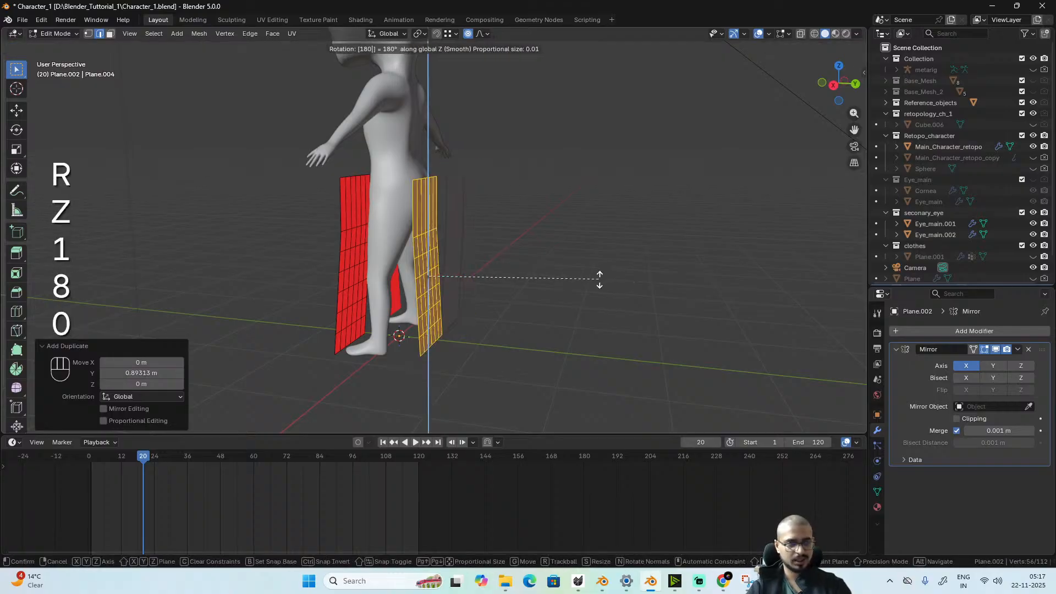
click(499, 276)
- Move the rear panel outward along X so that it clears the centre line at the hem
alt+middle_drag(500, 275, 532, 297)
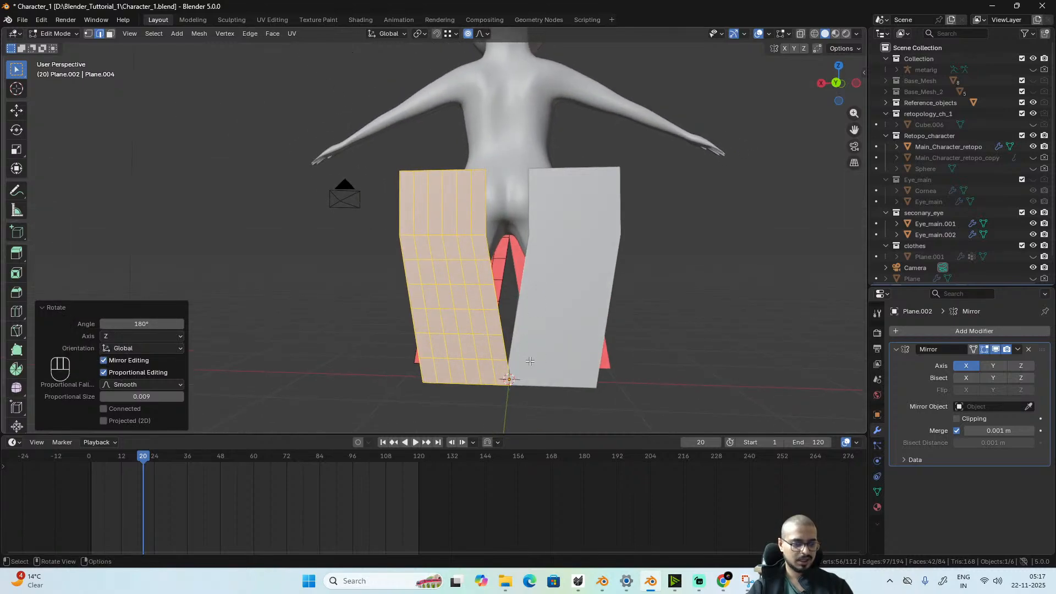
key(g)
key(x)
click(507, 362)
- Turn off proportional editing and select the top row of faces on the rear panel
key(o)
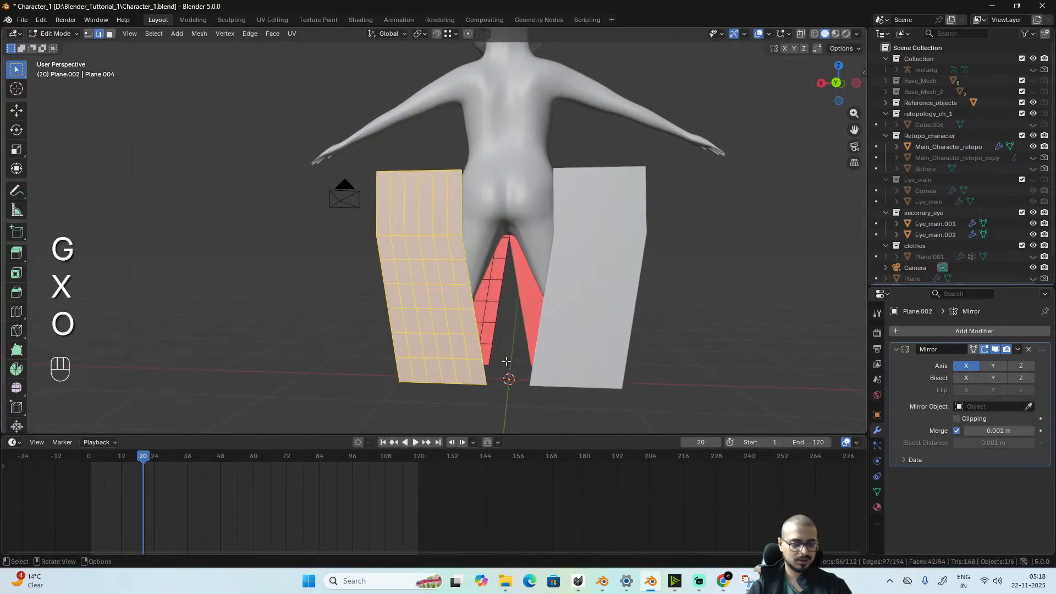
alt+click(459, 204)
key(3)
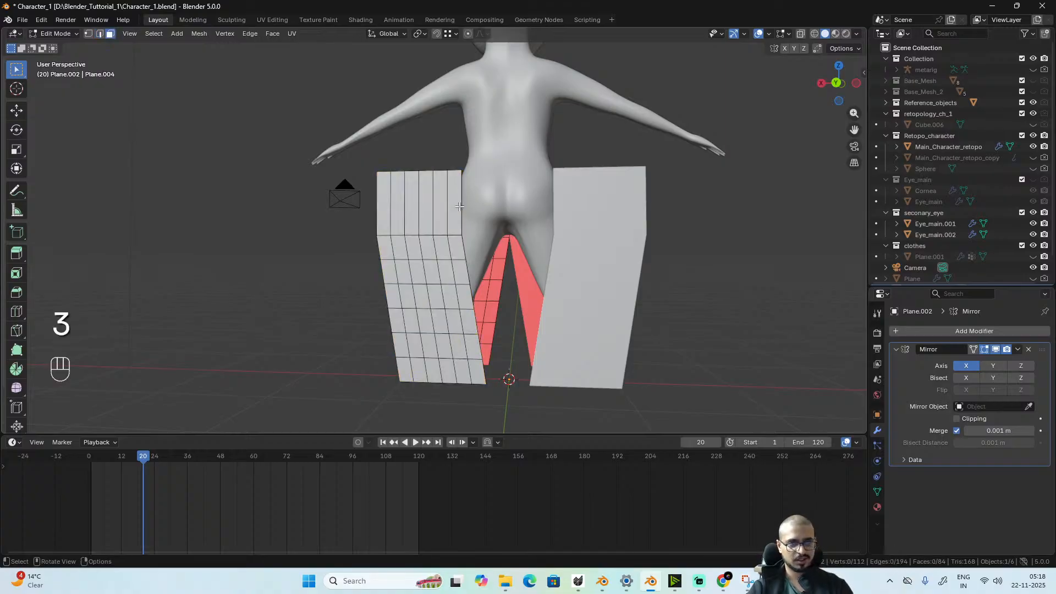
alt+click(447, 209)
key(g)
key(y)
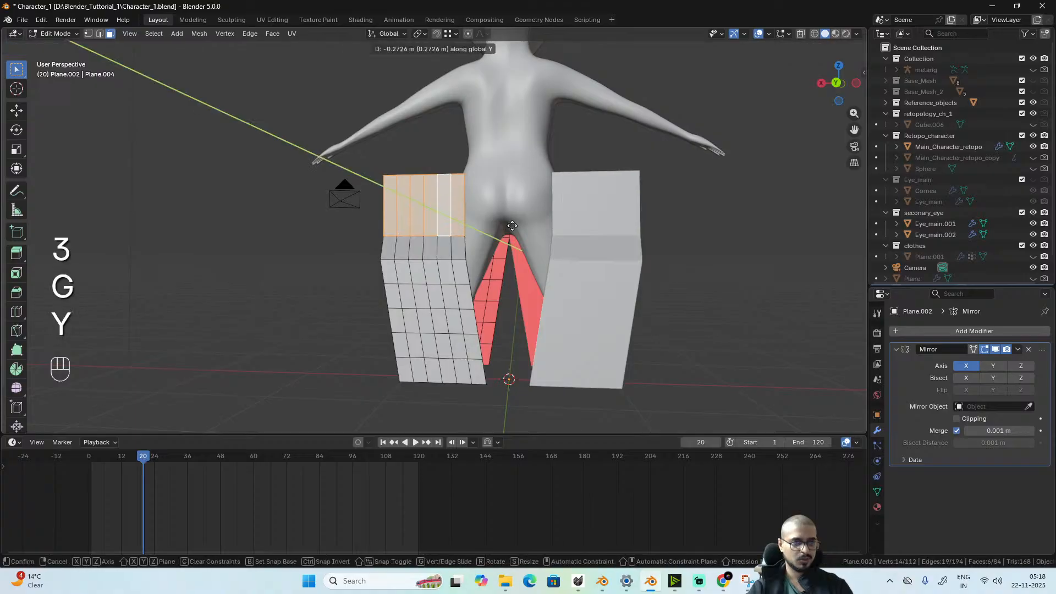
key(x)
right_click(539, 221)
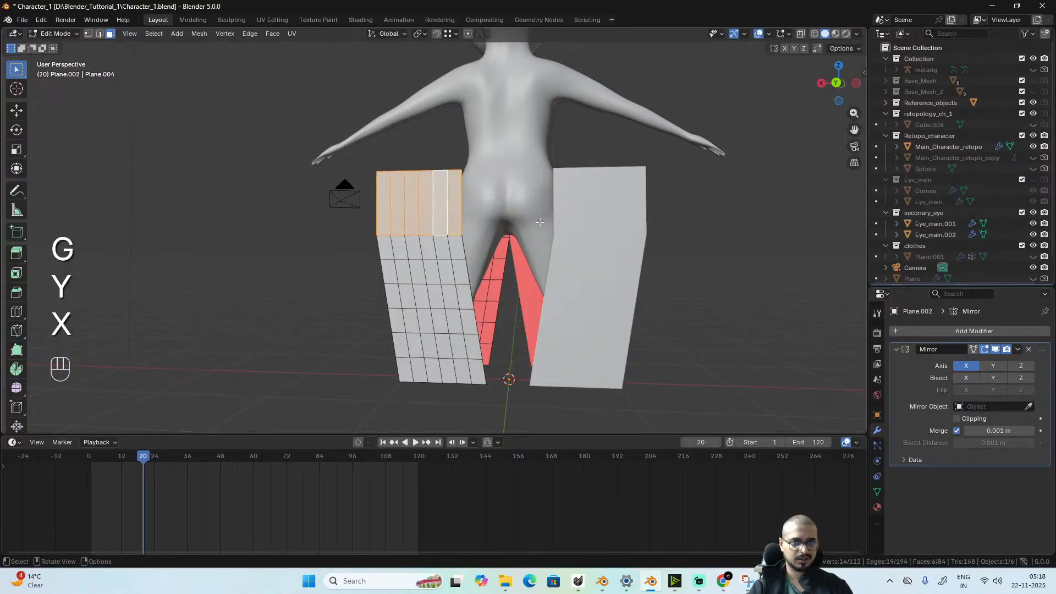
- Enable Clipping on the Mirror modifier and move the rear panel's top face row about -0.42 m along X to the centre line
click(957, 419)
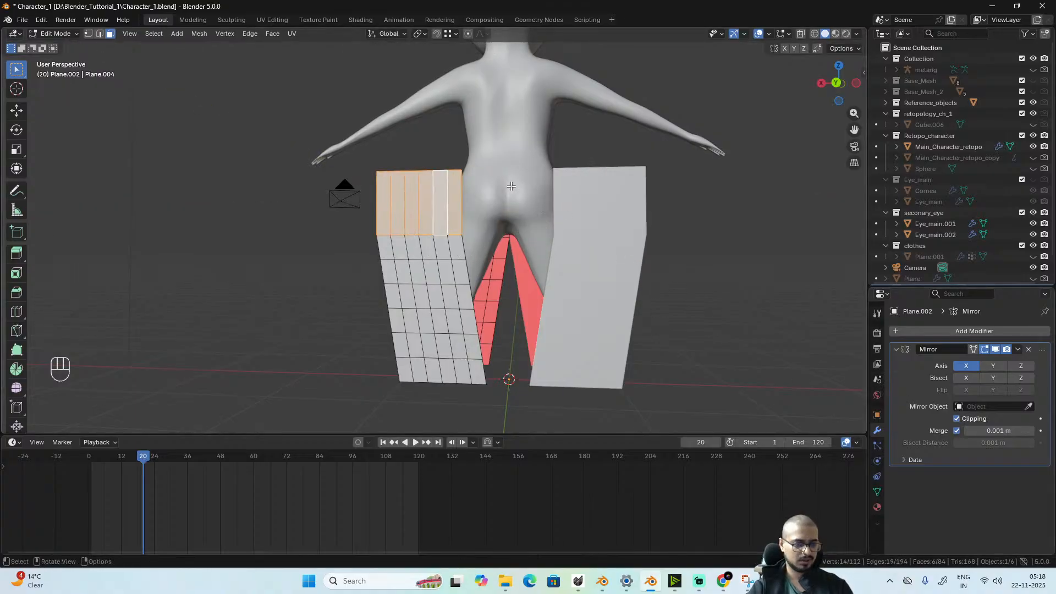
key(g)
key(x)
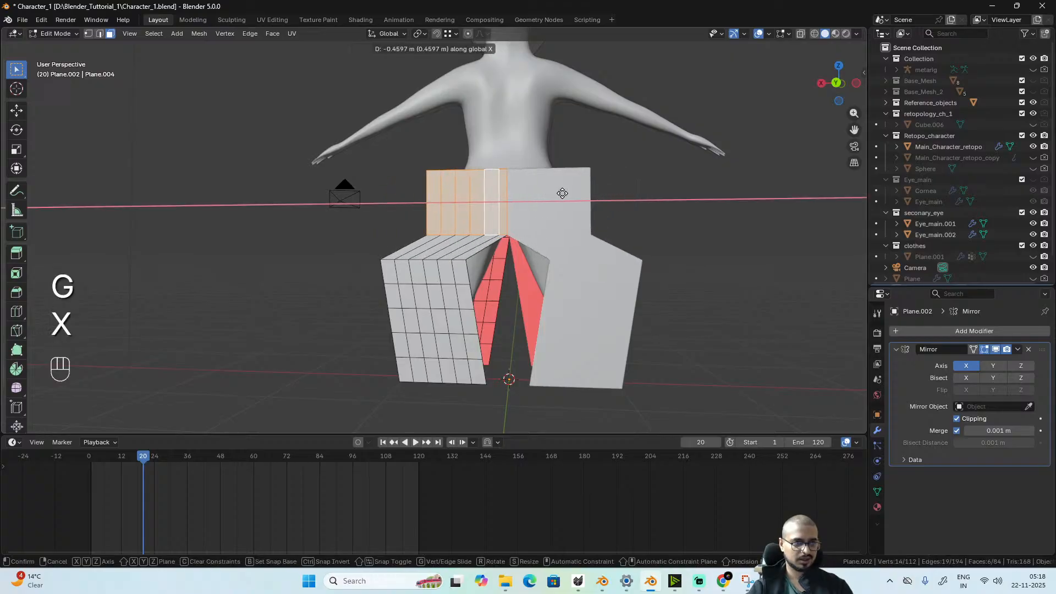
click(543, 206)
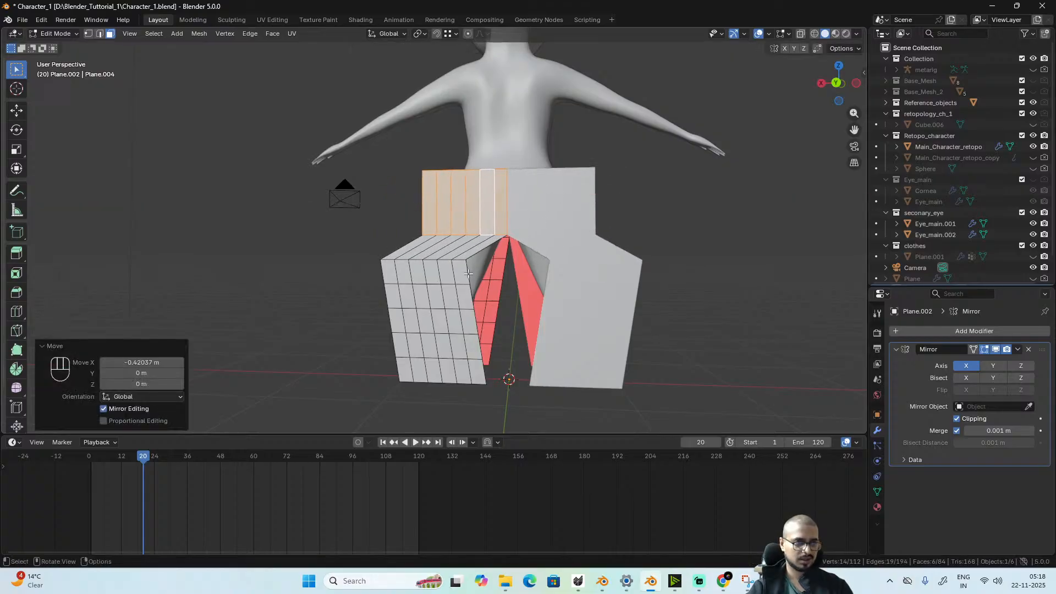
- Move the first horizontal edge row below the rear panel's crotch inward along X
key(2)
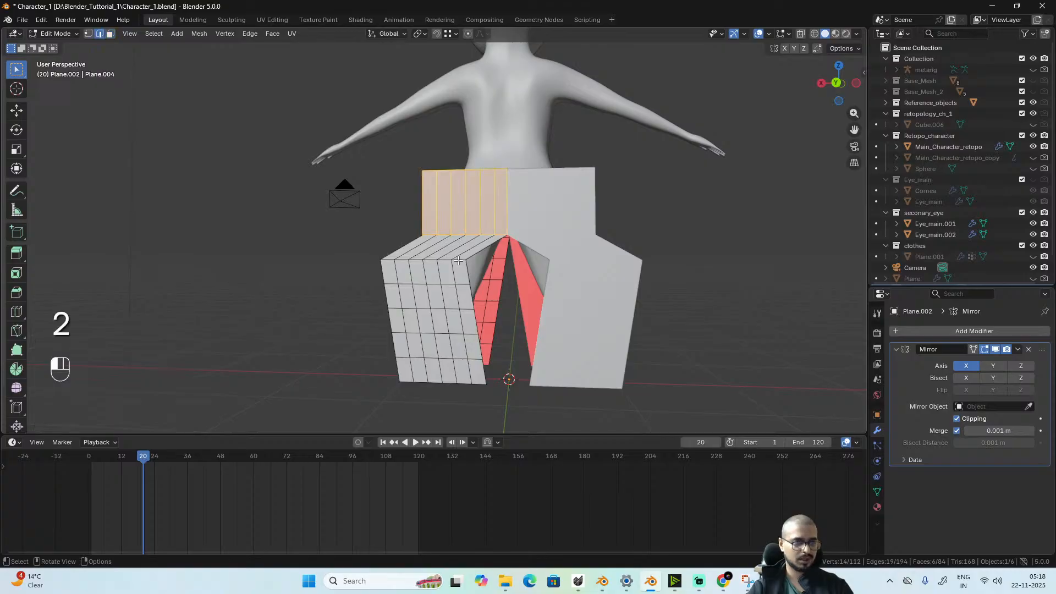
alt+click(459, 260)
key(g)
key(x)
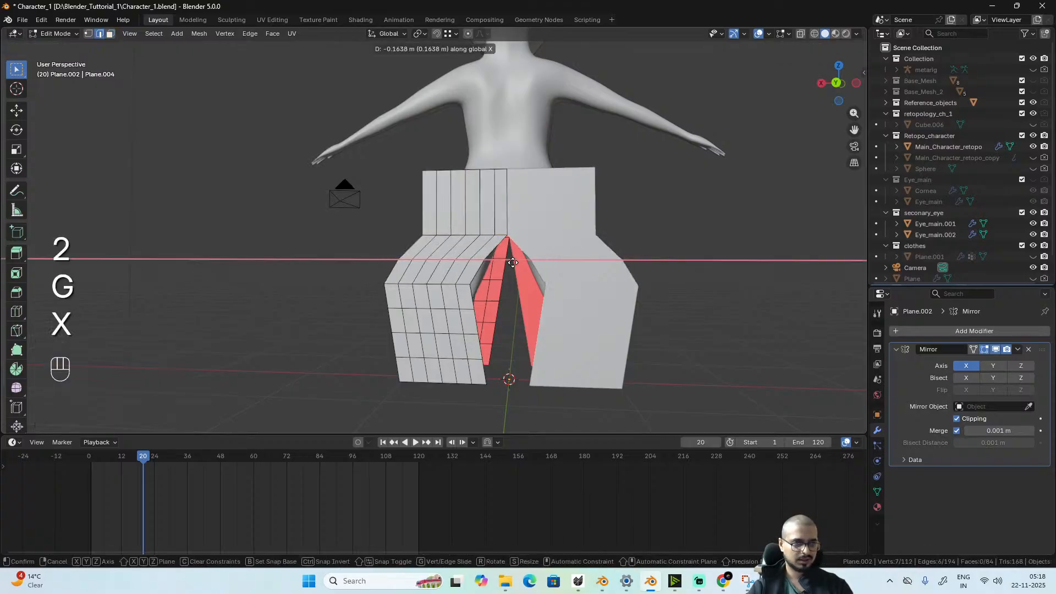
click(519, 264)
- Move the second horizontal edge row below the rear crotch about -0.173 m along X
alt+click(446, 285)
key(g)
key(x)
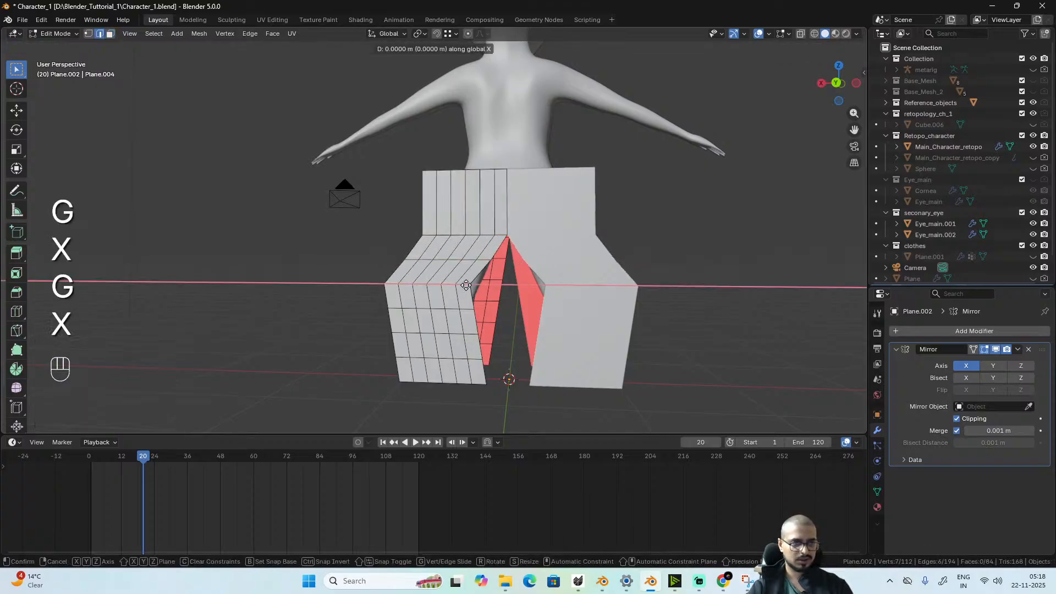
click(485, 285)
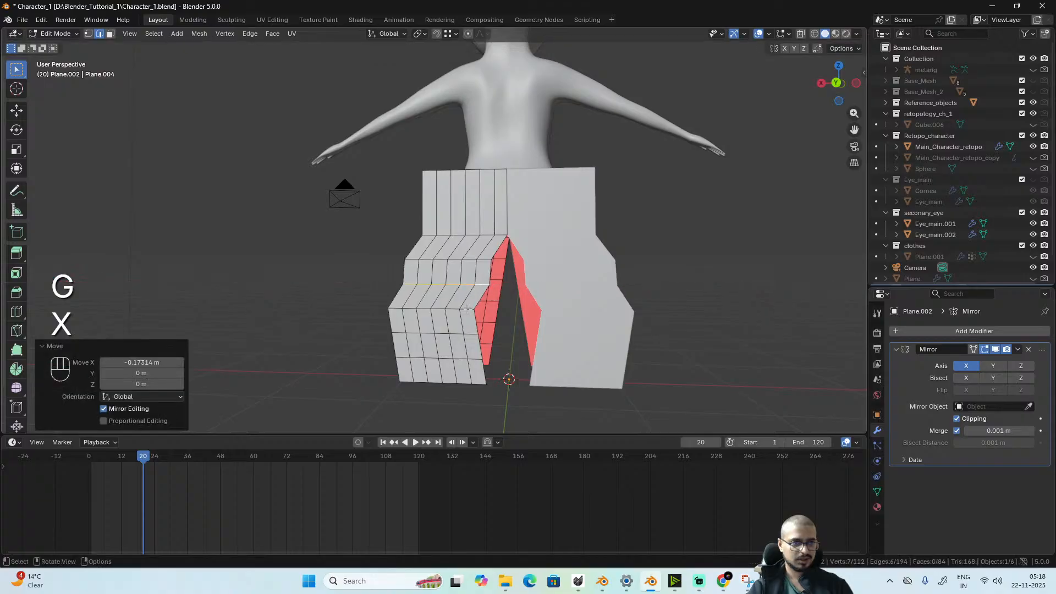
- Turn on proportional editing and move the rear hem edges about 0.142 m along X with a falloff size of about 1.331 m
alt+click(464, 383)
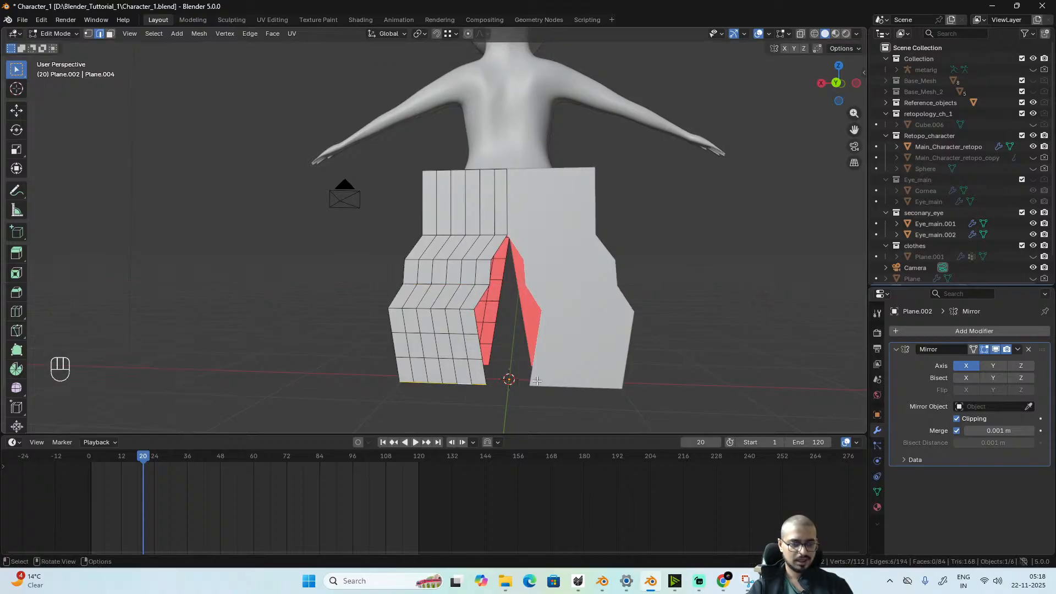
key(o)
key(g)
key(x)
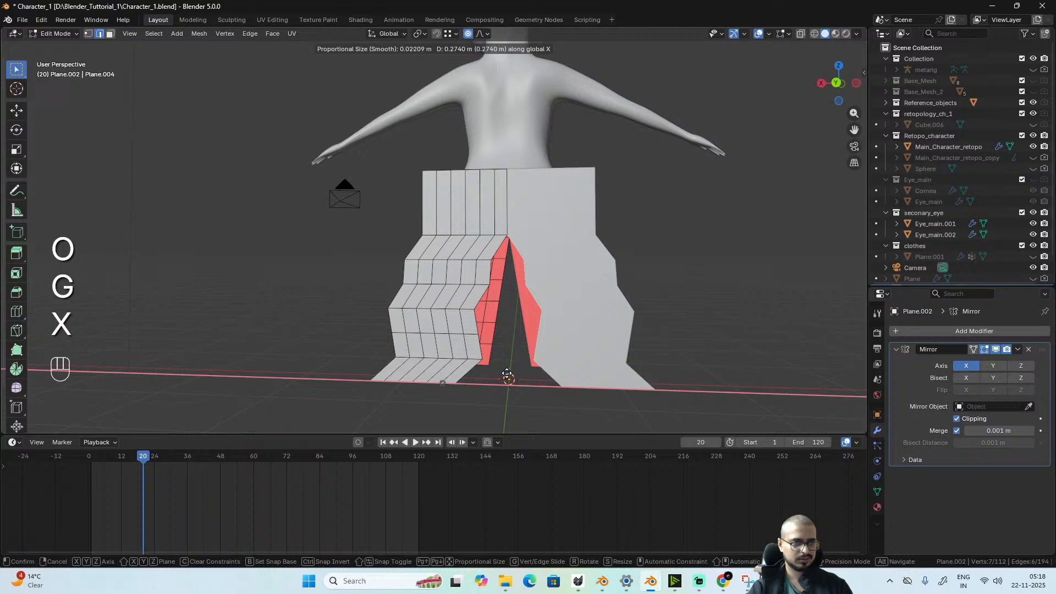
scroll(507, 376, down, 20)
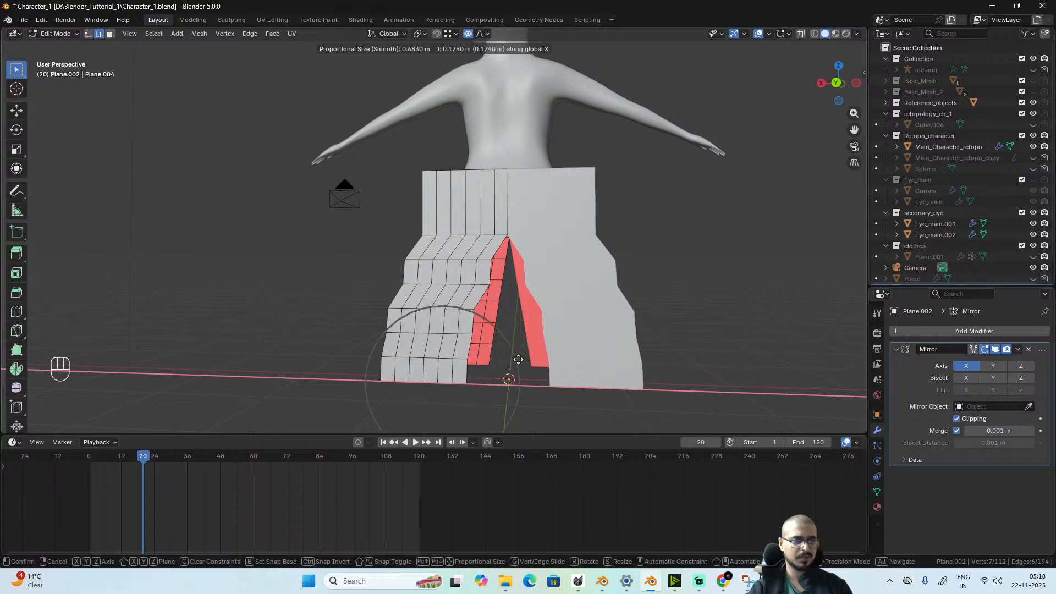
scroll(520, 358, down, 3)
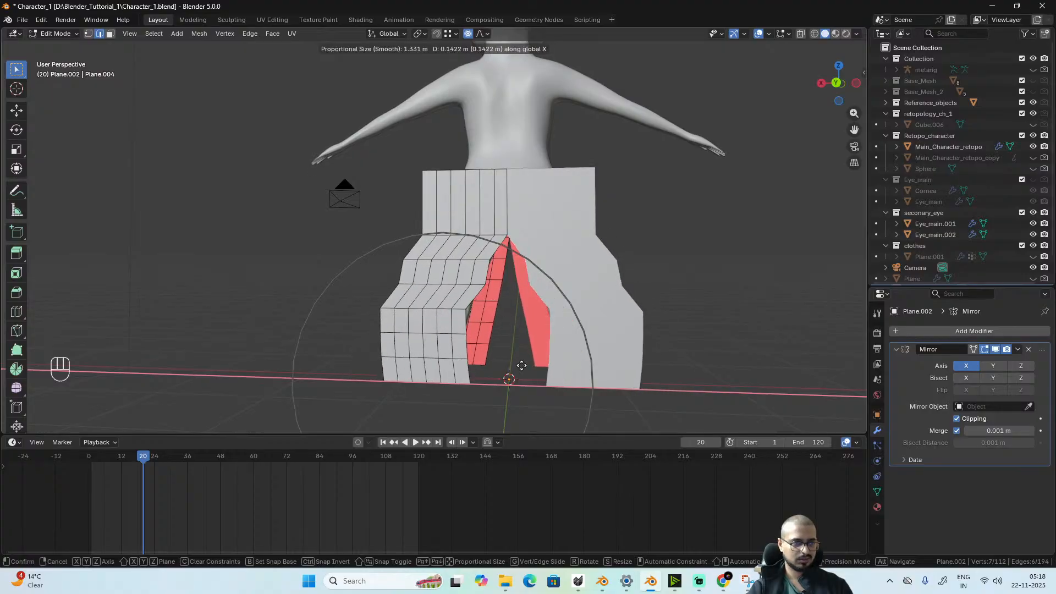
click(521, 366)
- Move the third edge row below the rear crotch about -0.174 m along X with a proportional size of about 0.565 m
alt+click(457, 311)
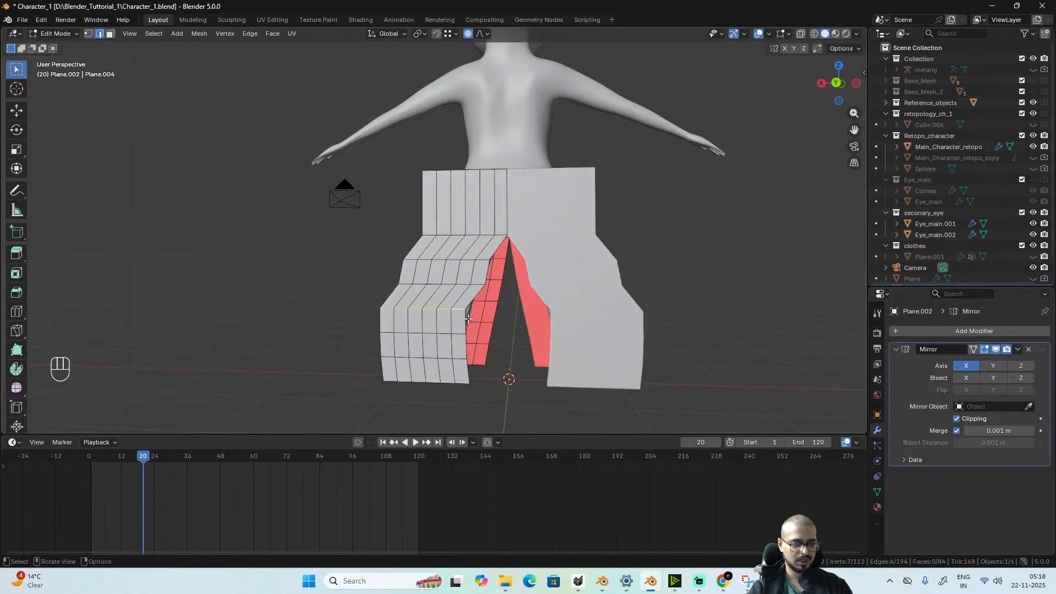
key(g)
key(x)
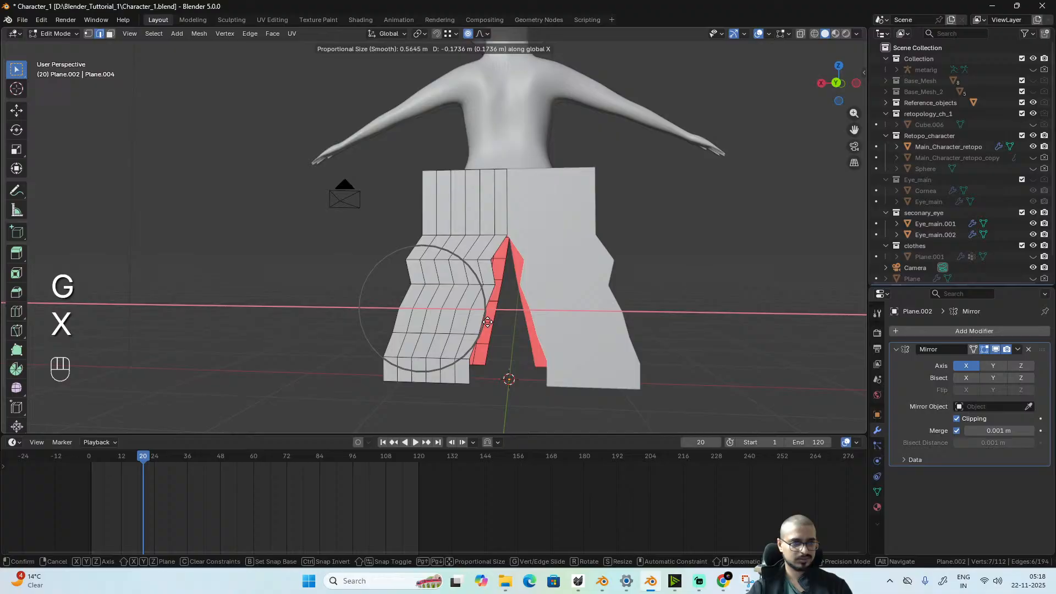
click(487, 322)
- Move the first edge row below the rear crotch about -0.079 m along X with a proportional size of about 0.198 m
alt+click(472, 258)
key(g)
key(x)
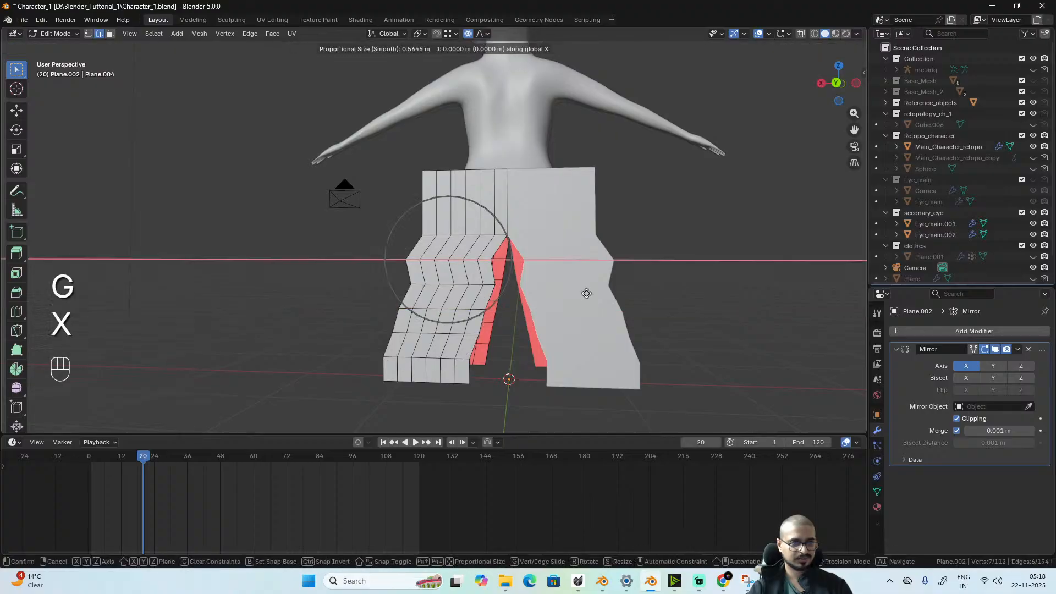
scroll(593, 289, up, 4)
scroll(594, 288, up, 7)
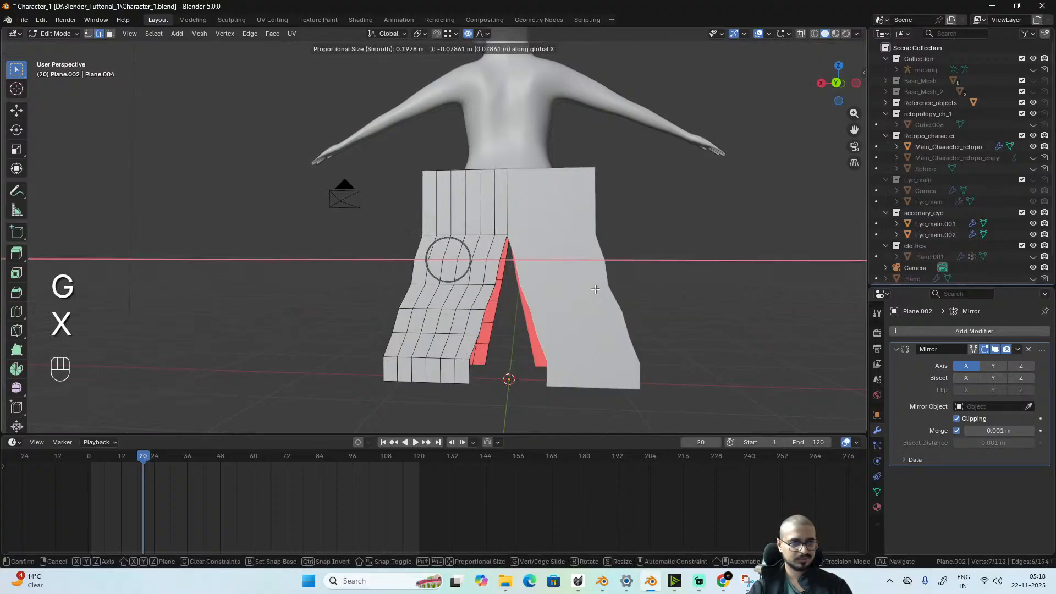
click(595, 290)
alt+middle_drag(503, 325, 770, 330)
scroll(569, 291, down, 4)
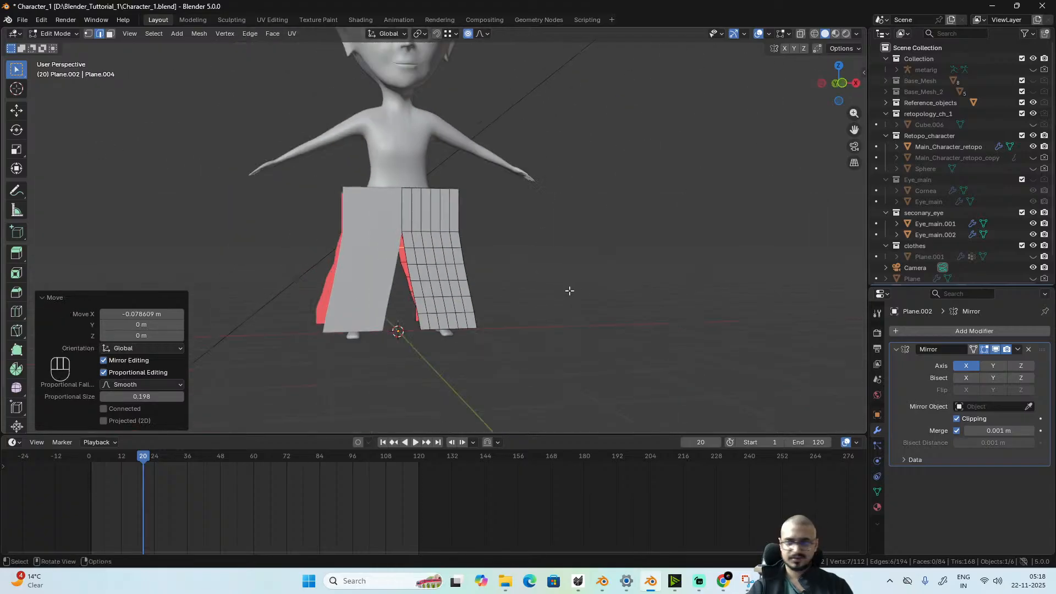
- Add four horizontal loop cuts across the front panel's upper section above the crotch
alt+middle_drag(570, 291, 501, 305)
scroll(541, 303, up, 2)
scroll(531, 300, down, 2)
scroll(531, 287, up, 2)
alt+middle_drag(501, 305, 461, 313)
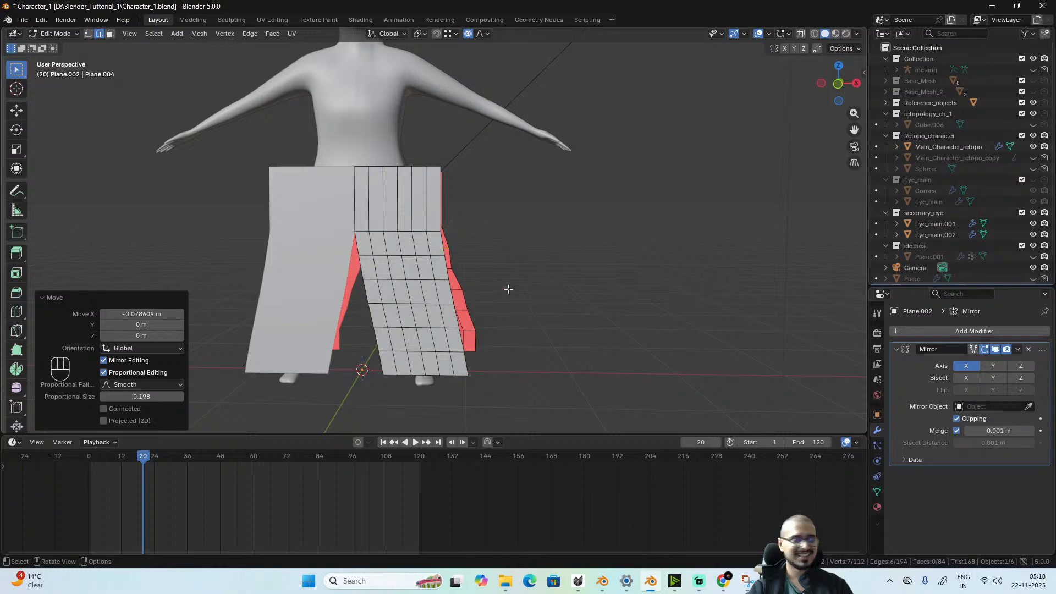
alt+middle_drag(508, 289, 500, 292)
key(ctrl+r)
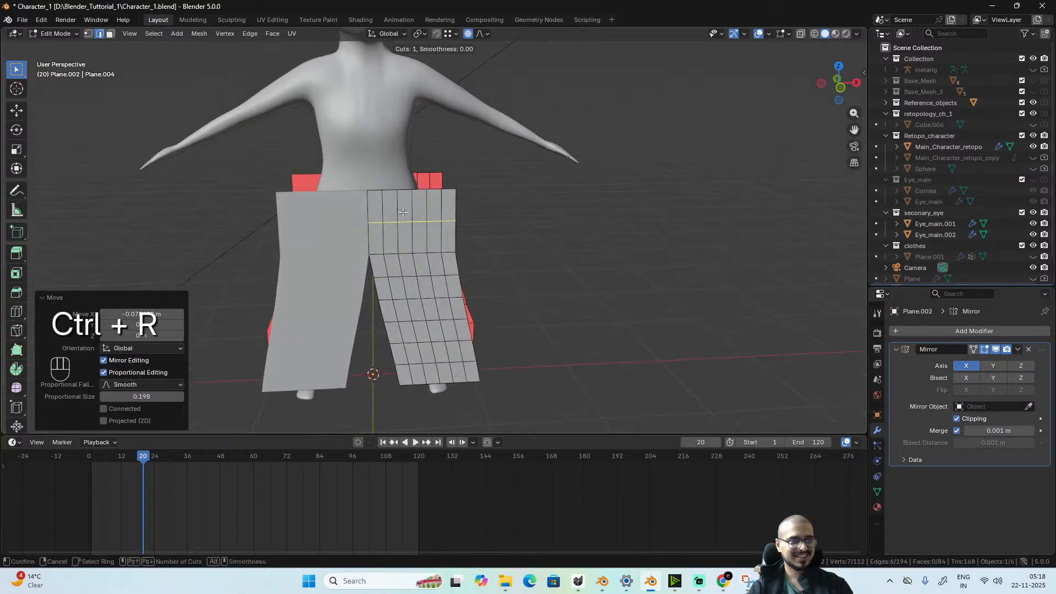
scroll(403, 213, up, 3)
click(402, 212)
click(402, 211)
- Try three horizontal loop cuts across the rear panel's upper section and undo them
key(ctrl+r)
middle_drag(404, 211, 616, 224)
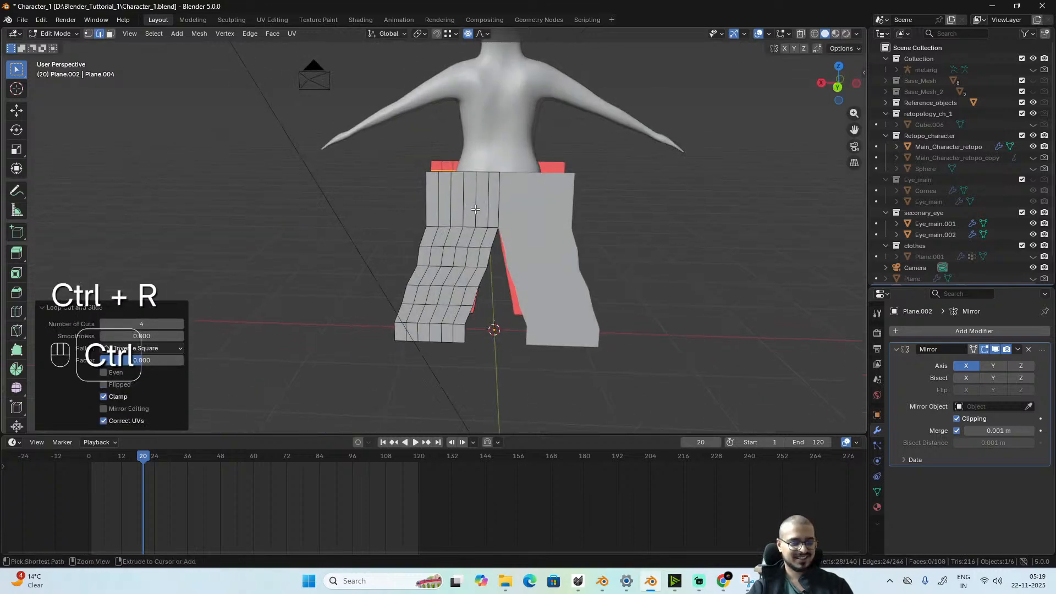
key(ctrl+r)
scroll(475, 210, down, 1)
click(476, 209)
click(475, 209)
alt+middle_drag(475, 209, 691, 230)
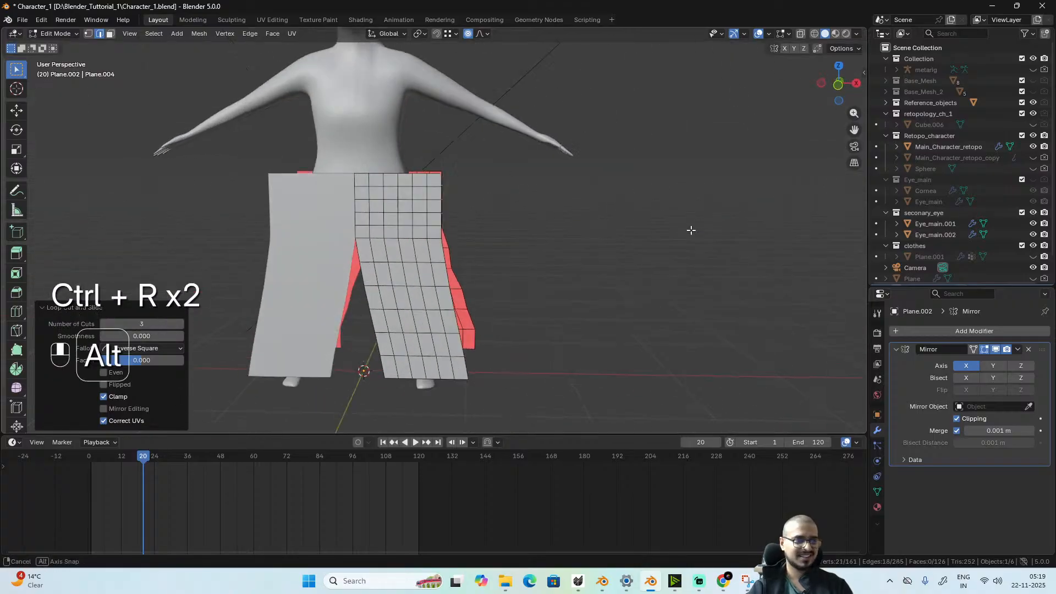
mouse_move(559, 226)
middle_down()
mouse_move(454, 207)
mouse_move(543, 236)
middle_up()
key(ctrl+z)
- Add four horizontal loop cuts across the rear panel's upper section above the crotch
key(ctrl+r)
click(454, 206)
click(453, 206)
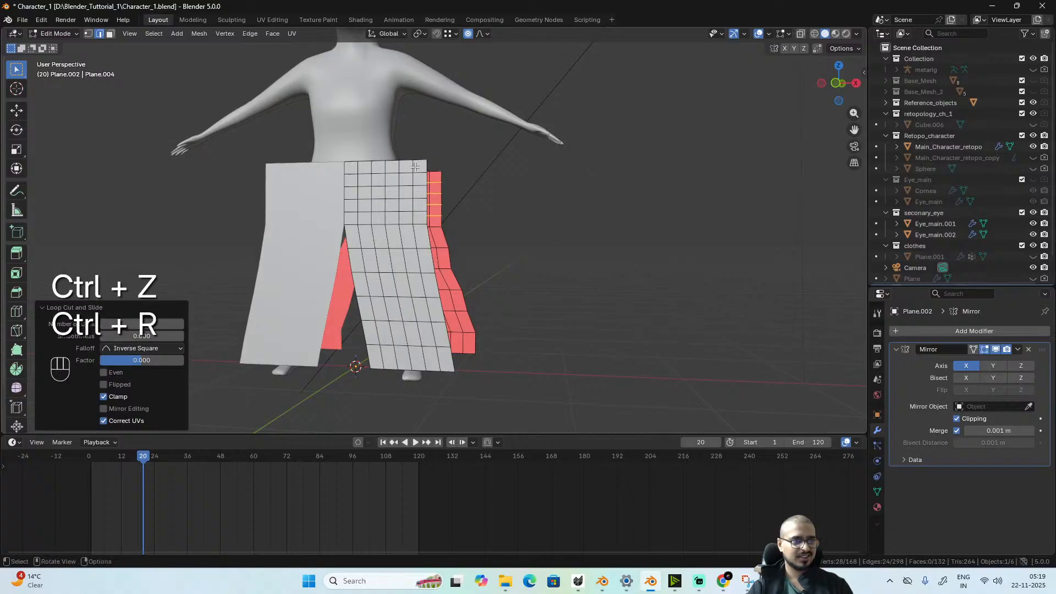
- Bridge the outer side edges of the front and rear panels and delete only the bridging faces, keeping the connecting edges
alt+shift+click(442, 178)
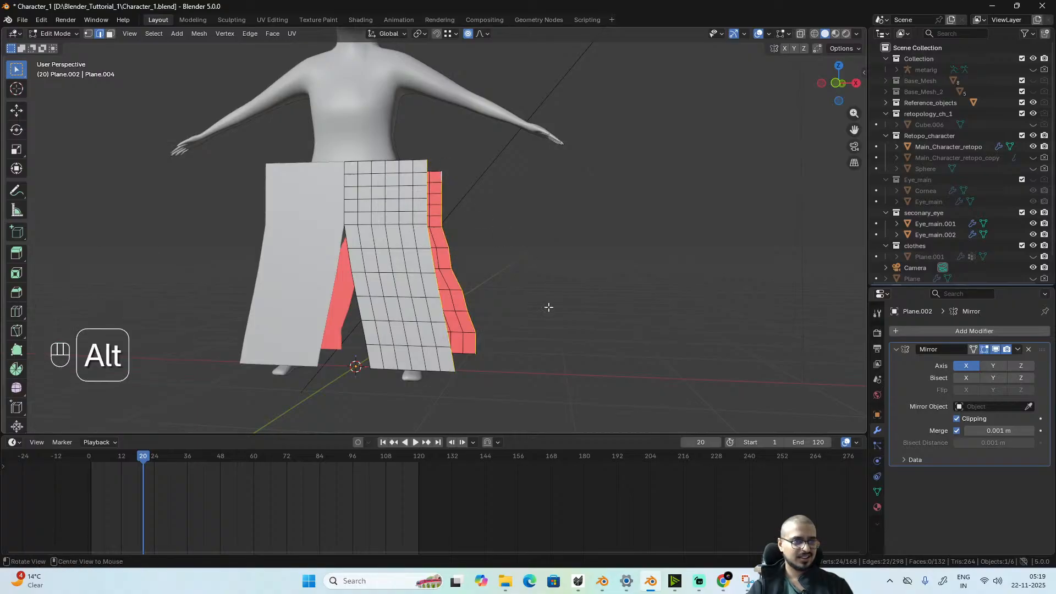
alt+middle_drag(547, 305, 366, 272)
right_click(297, 229)
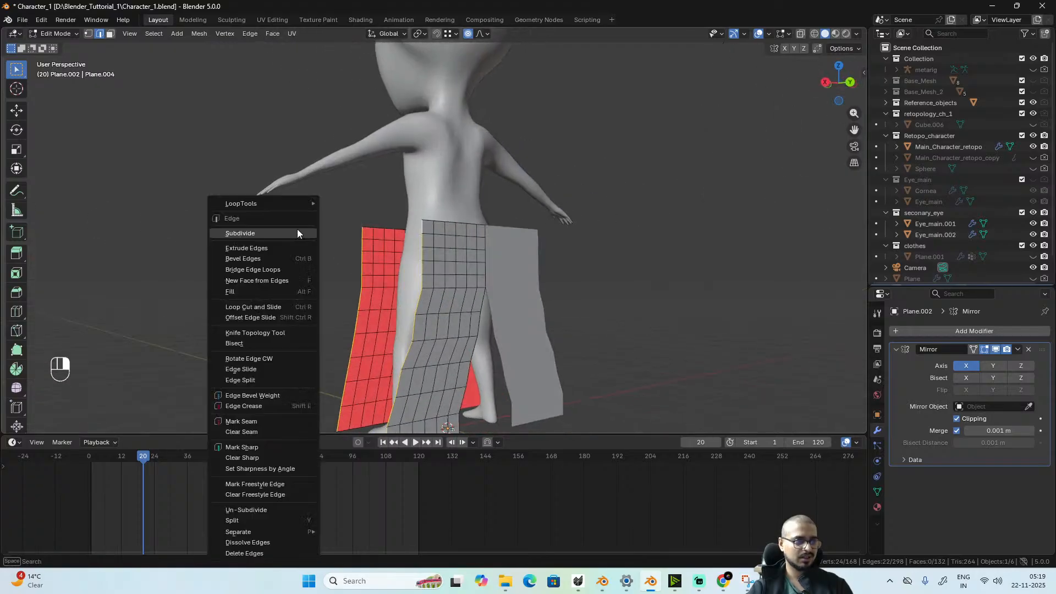
click(282, 268)
alt+middle_drag(445, 283, 539, 288)
key(x)
click(478, 295)
- Bridge the inner leg edges of the front and rear panels and delete only the bridging faces, keeping the connecting edges
scroll(540, 288, up, 5)
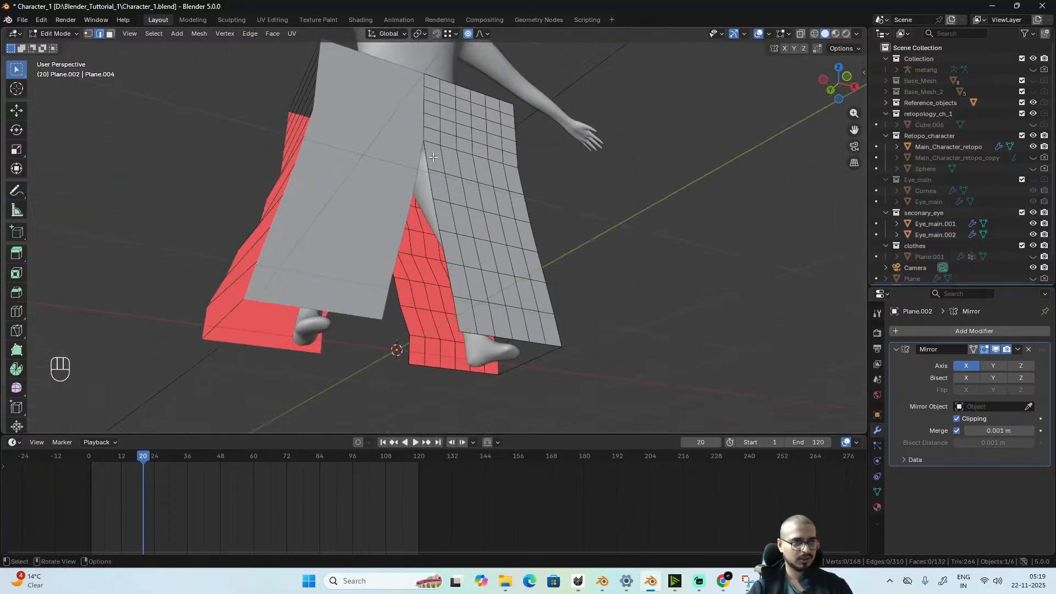
ctrl+shift+click(455, 312)
alt+middle_drag(610, 228, 549, 278)
shift+click(413, 336)
ctrl+shift+click(501, 215)
scroll(429, 345, up, 2)
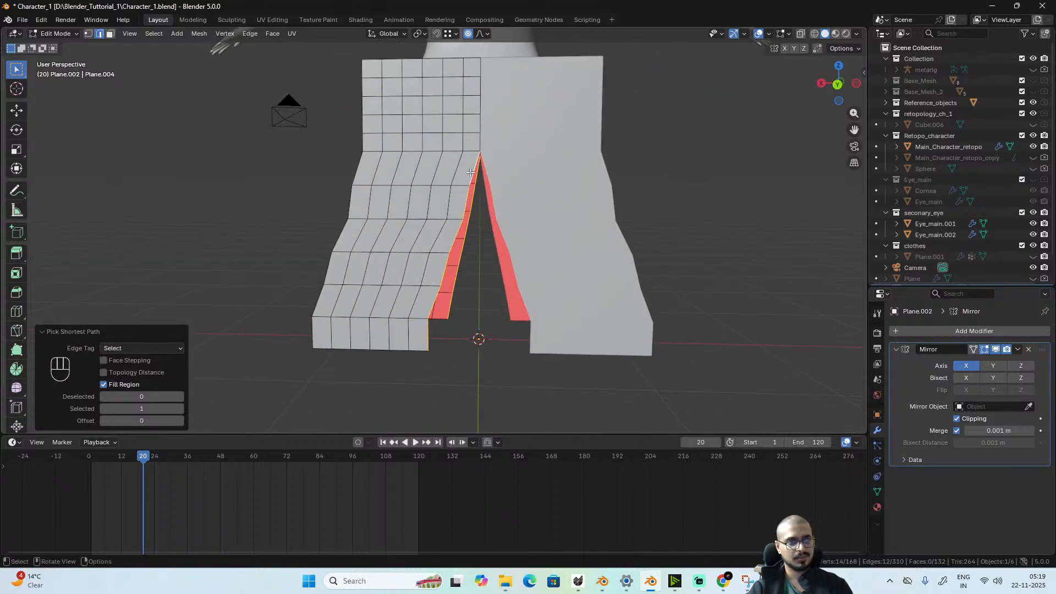
alt+middle_drag(471, 173, 486, 202)
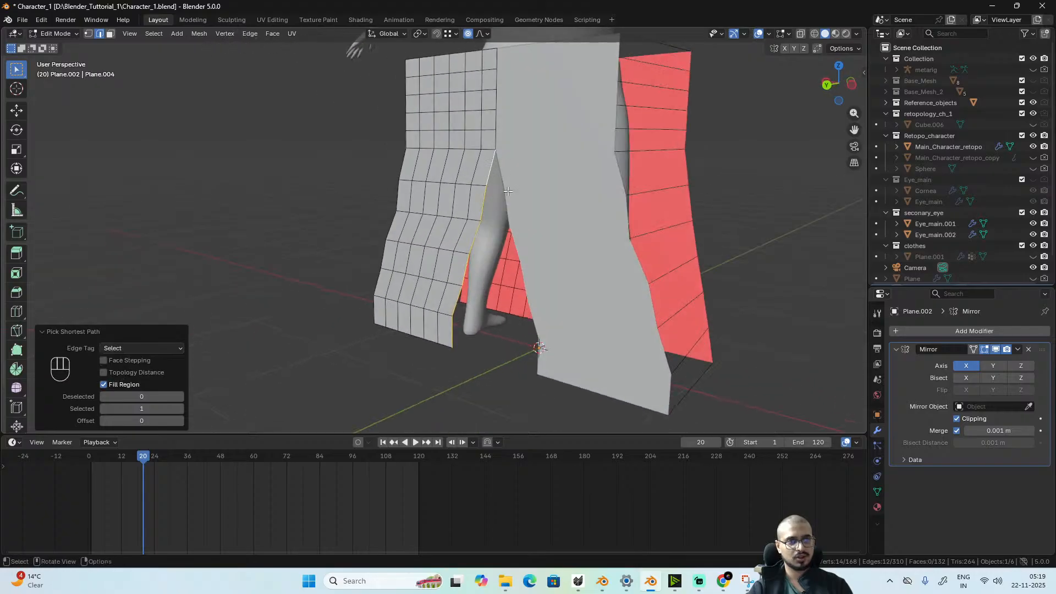
right_click(565, 237)
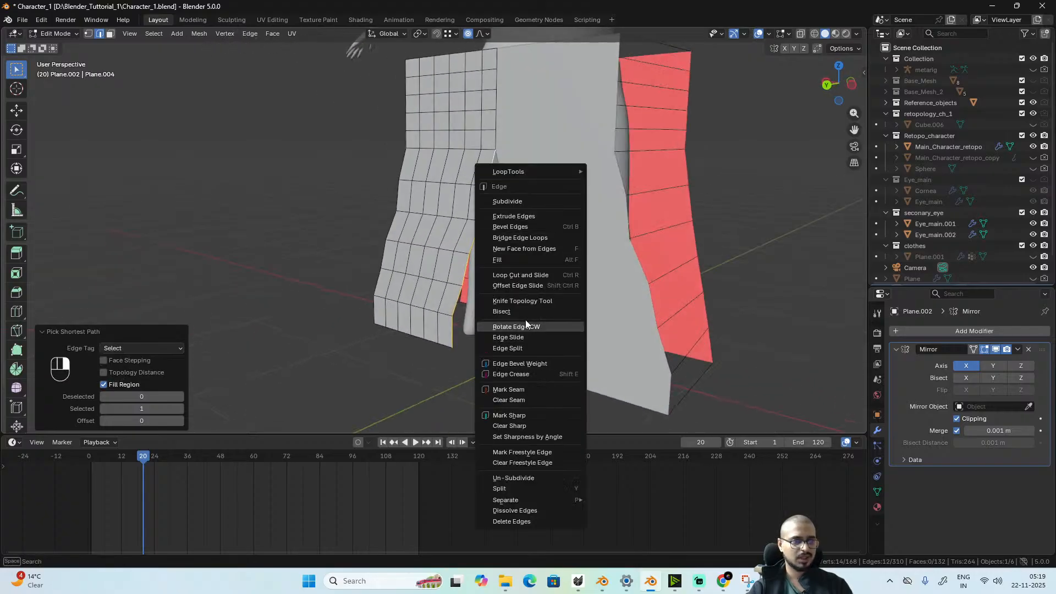
click(524, 238)
alt+middle_drag(523, 239, 401, 346)
key(x)
click(510, 259)
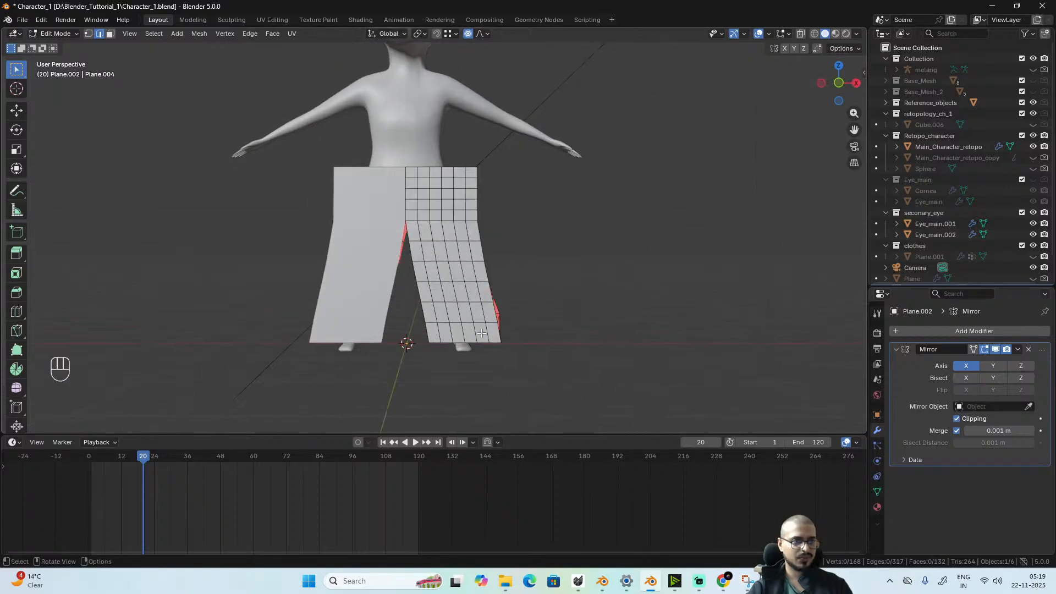
- Select the top waist edges of the front and rear panels and create a vertex group named pin
mouse_move(482, 333)
middle_down()
mouse_move(492, 352)
mouse_move(484, 363)
mouse_move(475, 315)
middle_up()
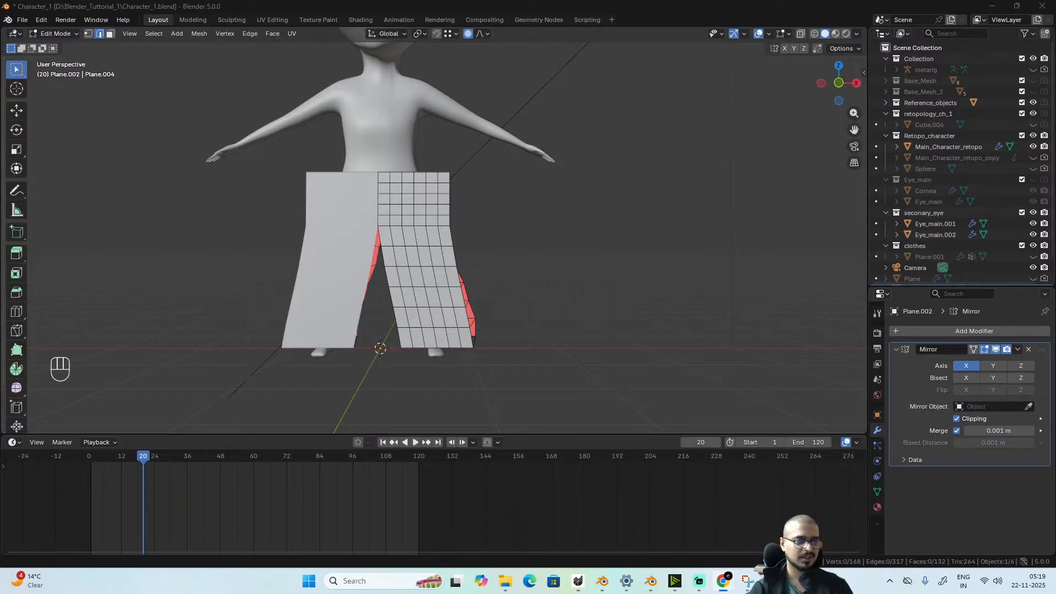
mouse_move(490, 240)
middle_down()
mouse_move(567, 275)
mouse_move(467, 278)
mouse_move(509, 292)
mouse_move(530, 315)
mouse_move(536, 300)
mouse_move(478, 246)
middle_up()
scroll(509, 292, up, 3)
scroll(531, 315, up, 2)
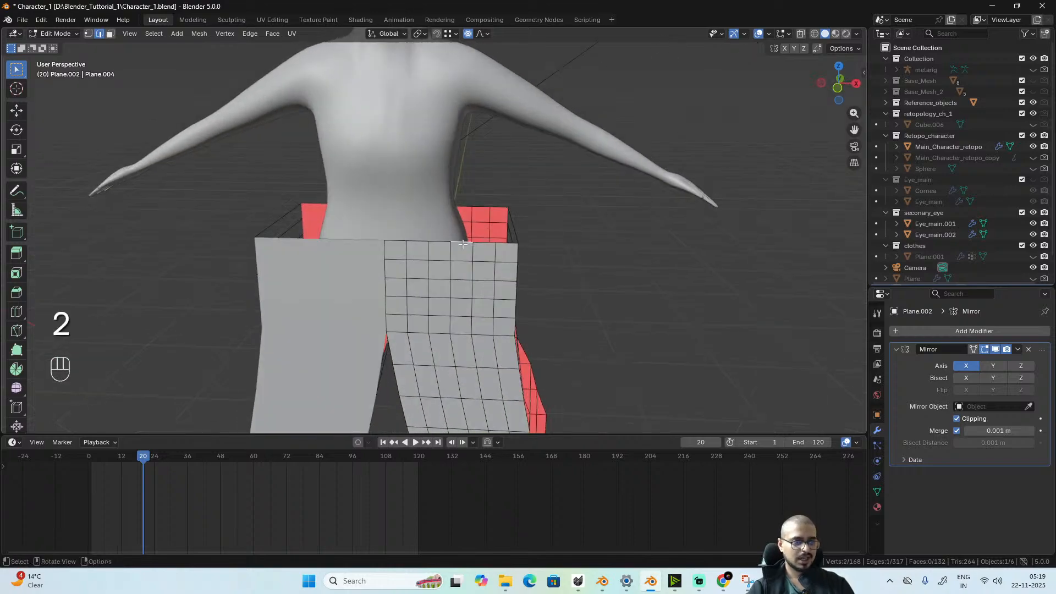
alt+shift+click(494, 206)
alt+middle_drag(569, 249, 349, 241)
click(877, 492)
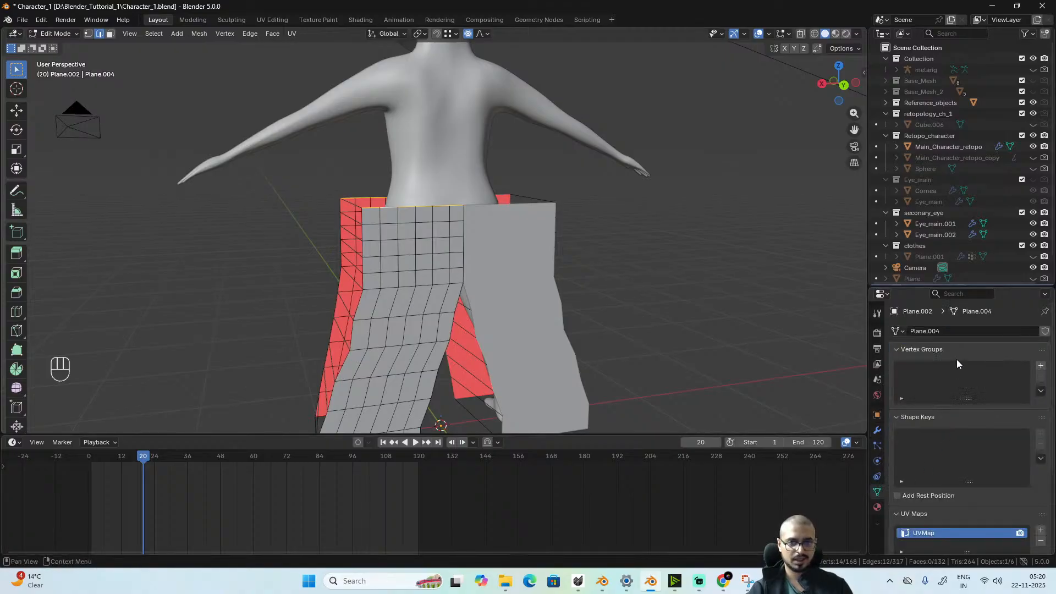
click(1041, 366)
text(pin)
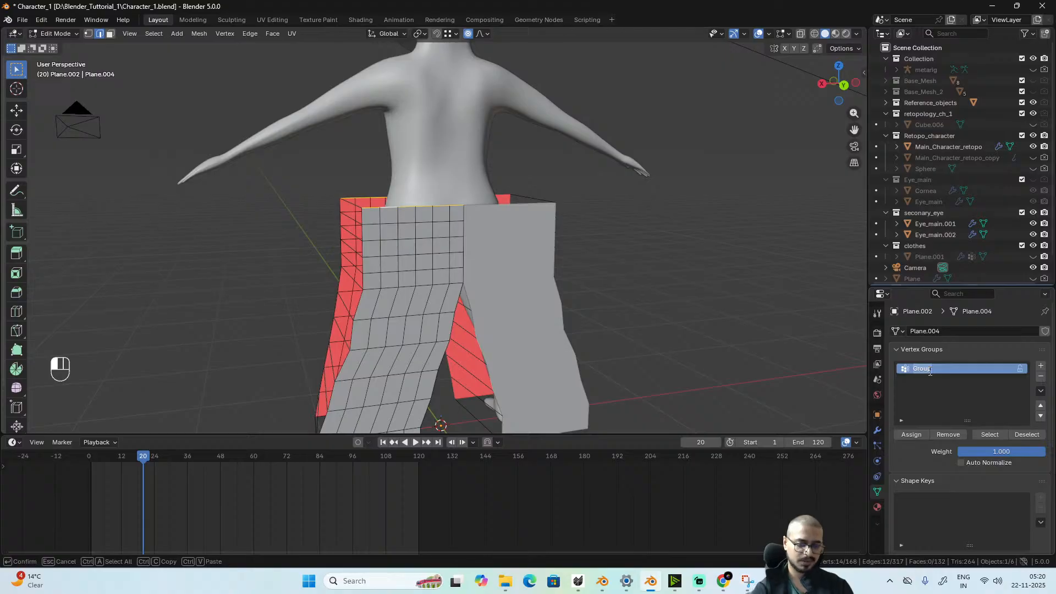
key(Return)
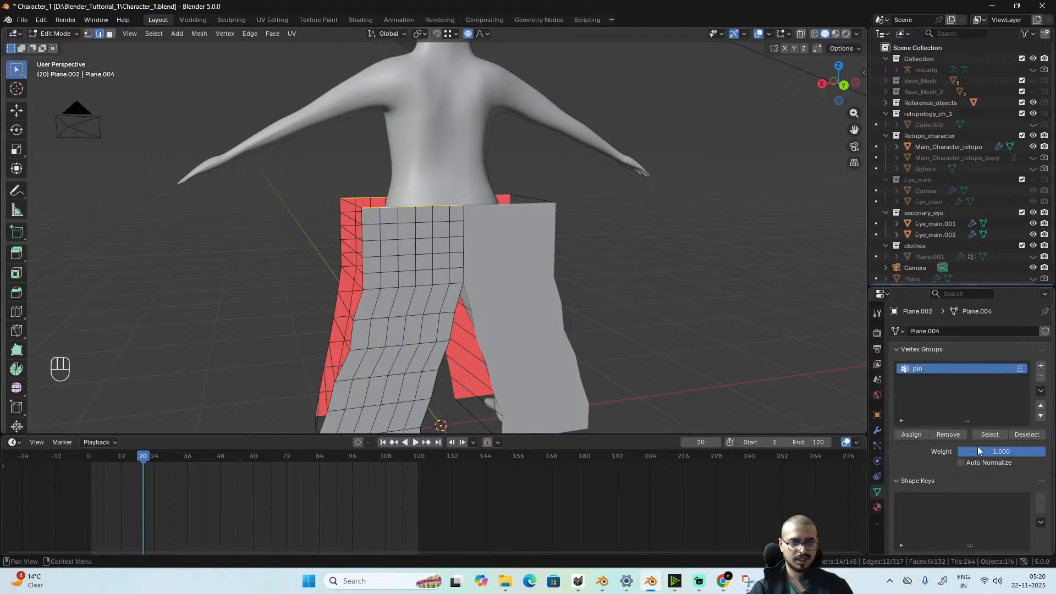
- Add Cloth physics to the trouser panels and set the cloth's Pin Group to pin
scroll(978, 451, down, 3)
middle_drag(479, 293, 553, 307)
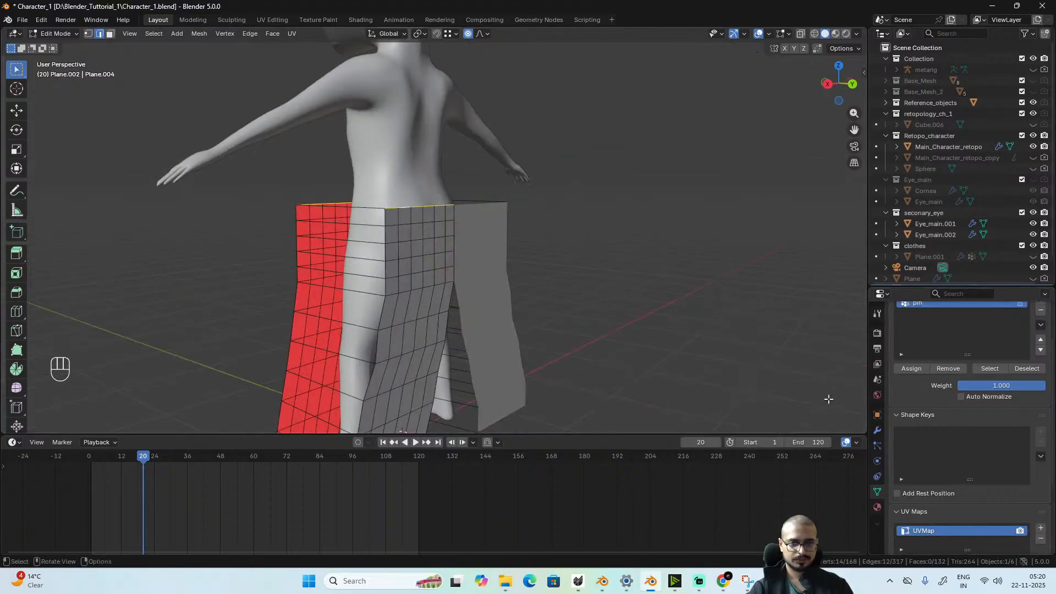
click(878, 445)
click(877, 477)
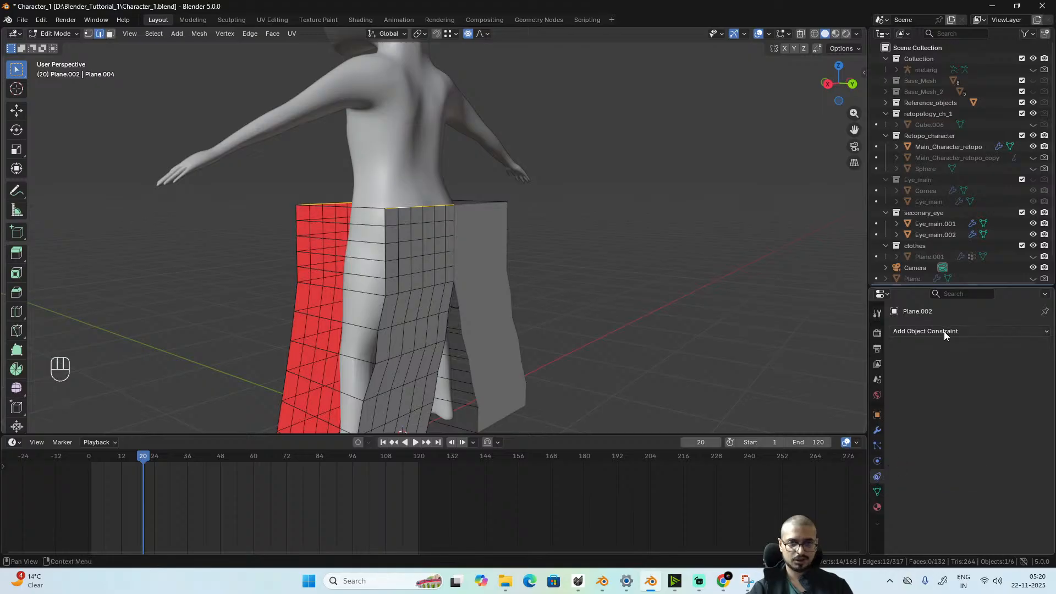
click(877, 461)
click(930, 343)
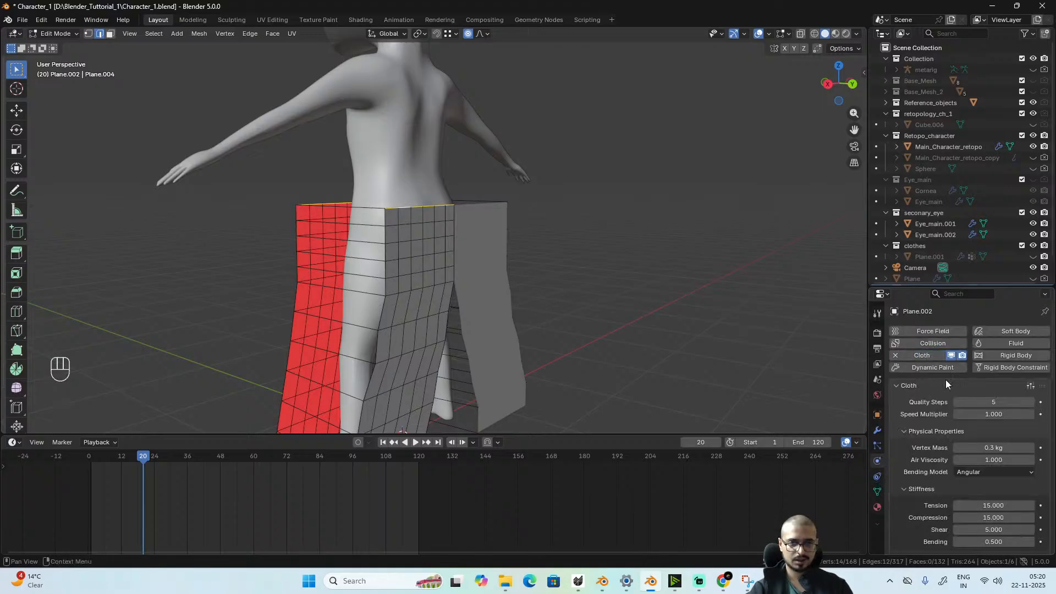
scroll(963, 385, down, 8)
scroll(968, 407, down, 12)
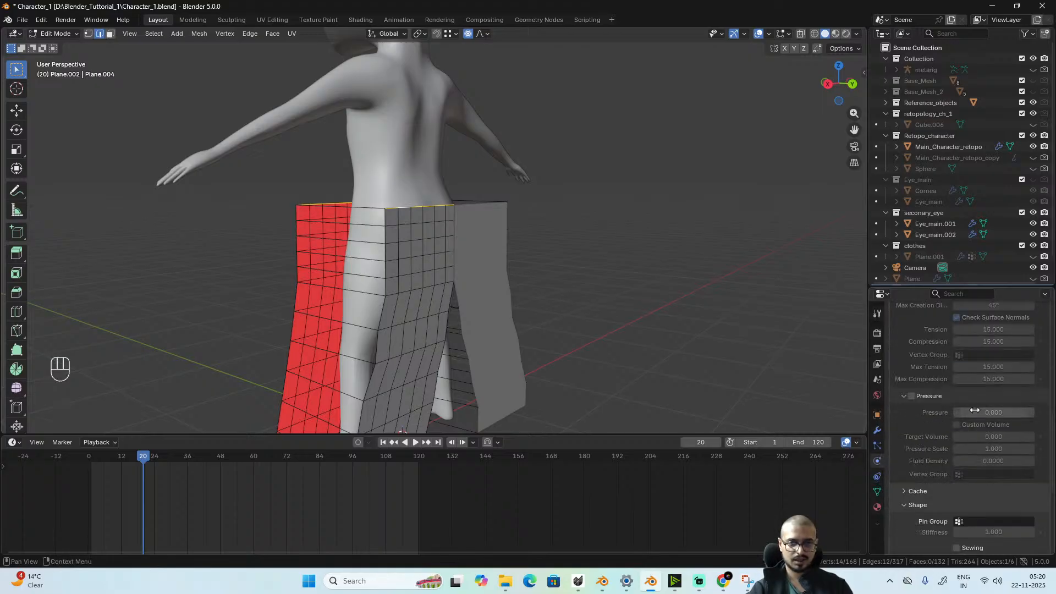
click(997, 412)
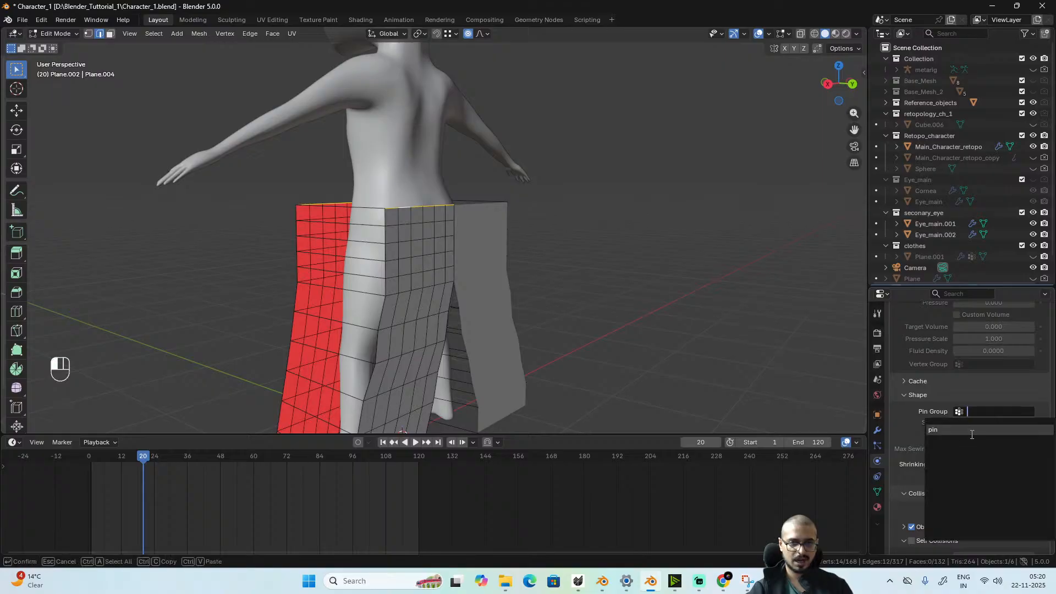
click(972, 434)
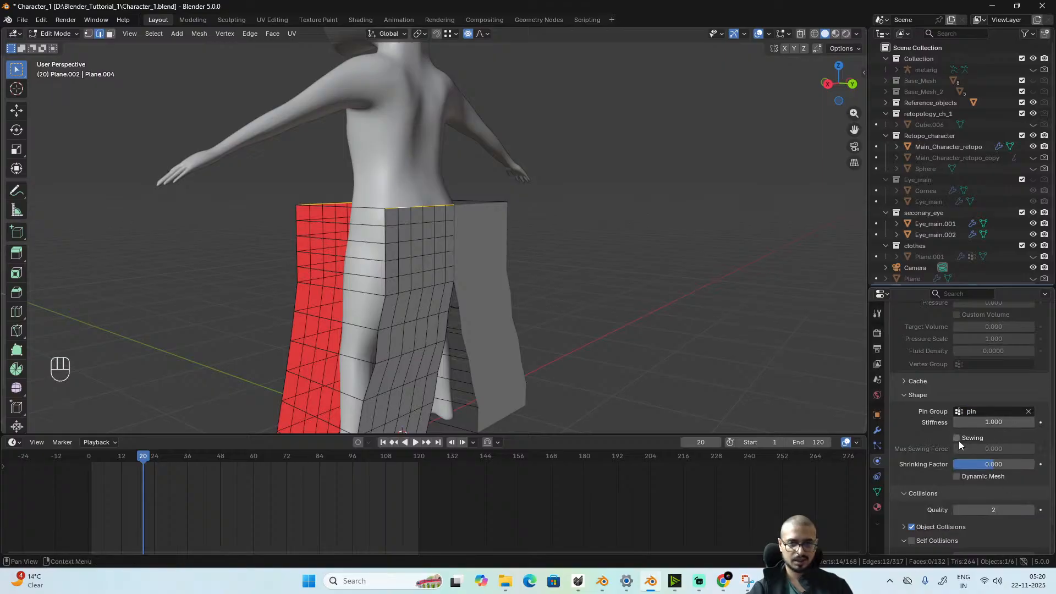
- Enable Sewing for the cloth and set Max Sewing Force to 10
click(957, 439)
click(1005, 451)
text(10)
key(Return)
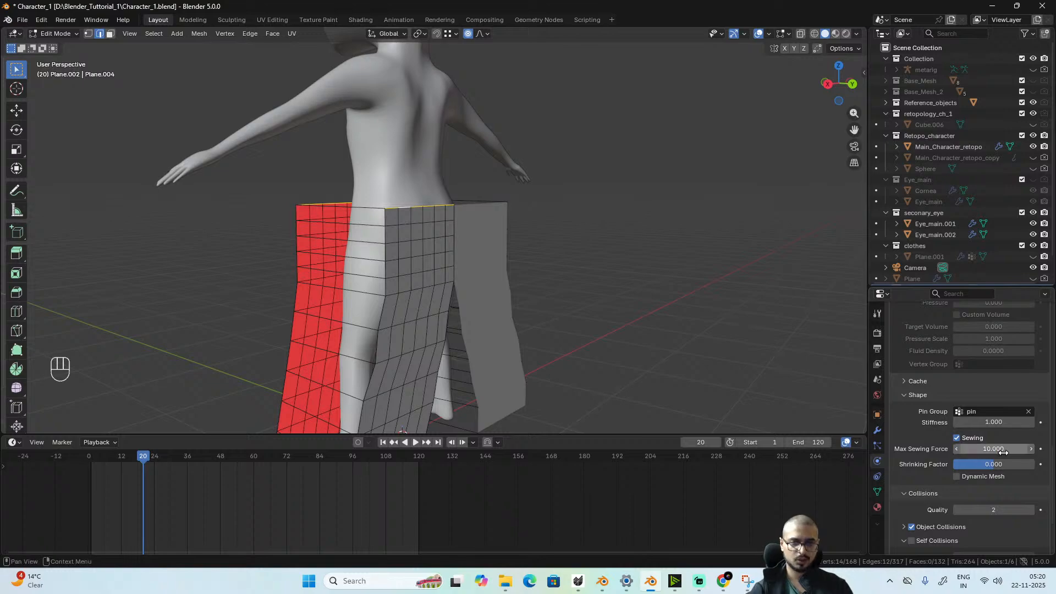
scroll(415, 272, down, 3)
- Play the trouser cloth simulation from the first frame in Object Mode, stop it, and return to frame 1
middle_drag(420, 279, 533, 282)
key(Tab)
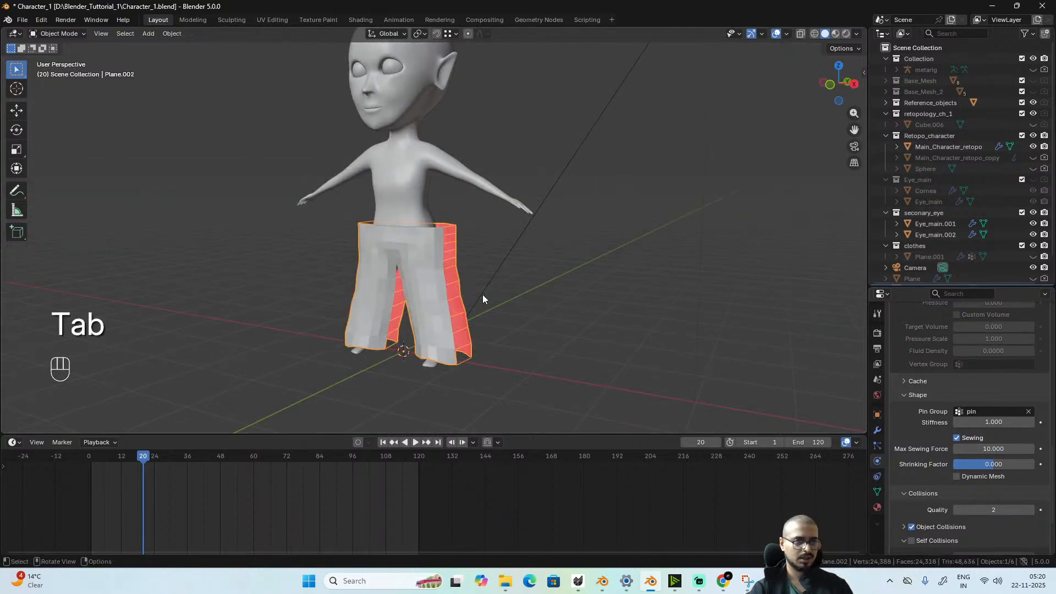
click(92, 457)
key(space)
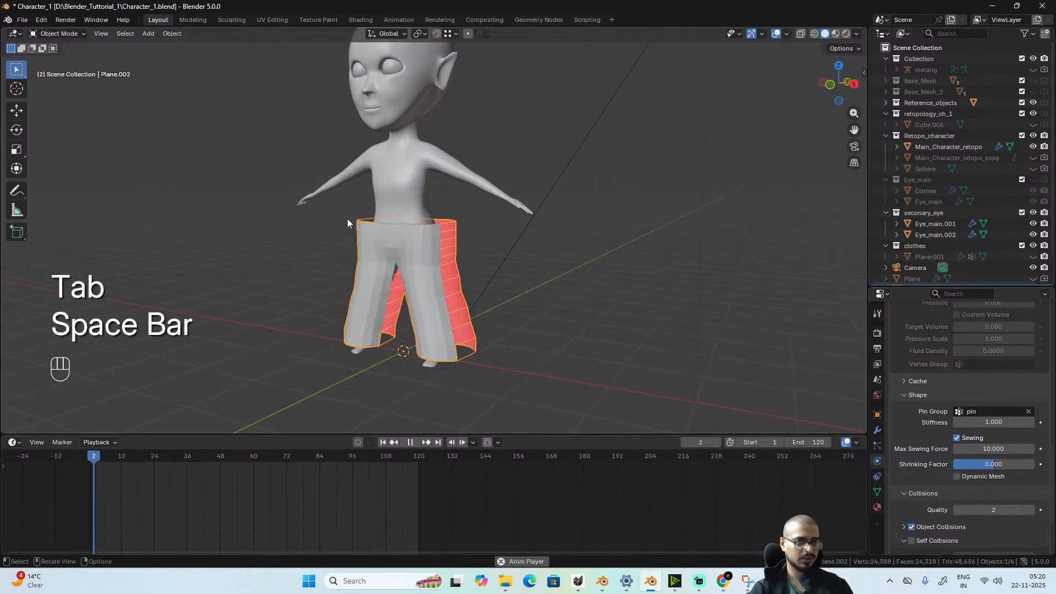
key(space)
scroll(484, 312, up, 2)
key(space)
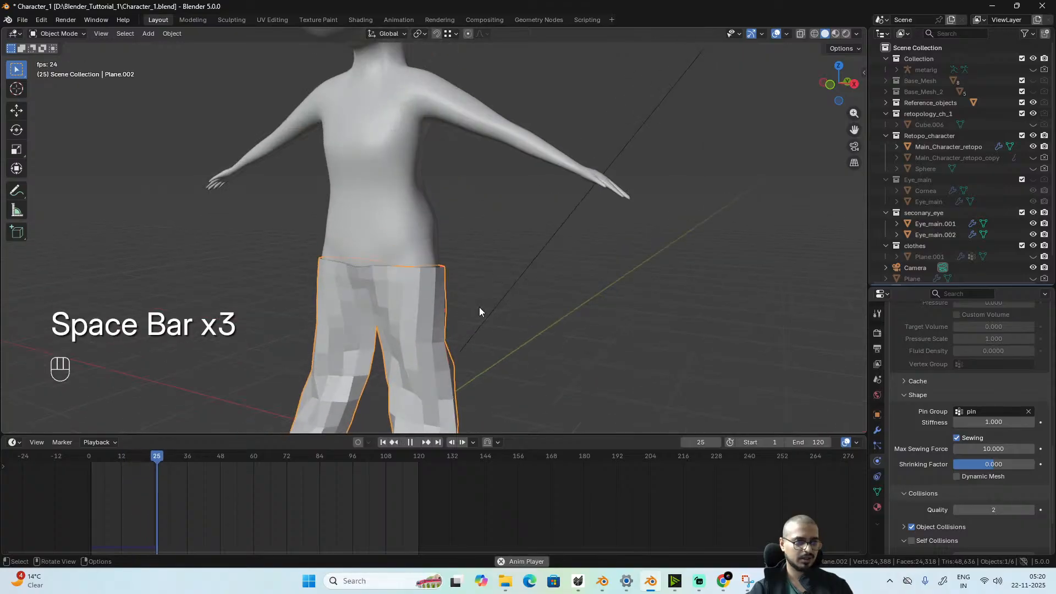
scroll(480, 306, down, 2)
key(space)
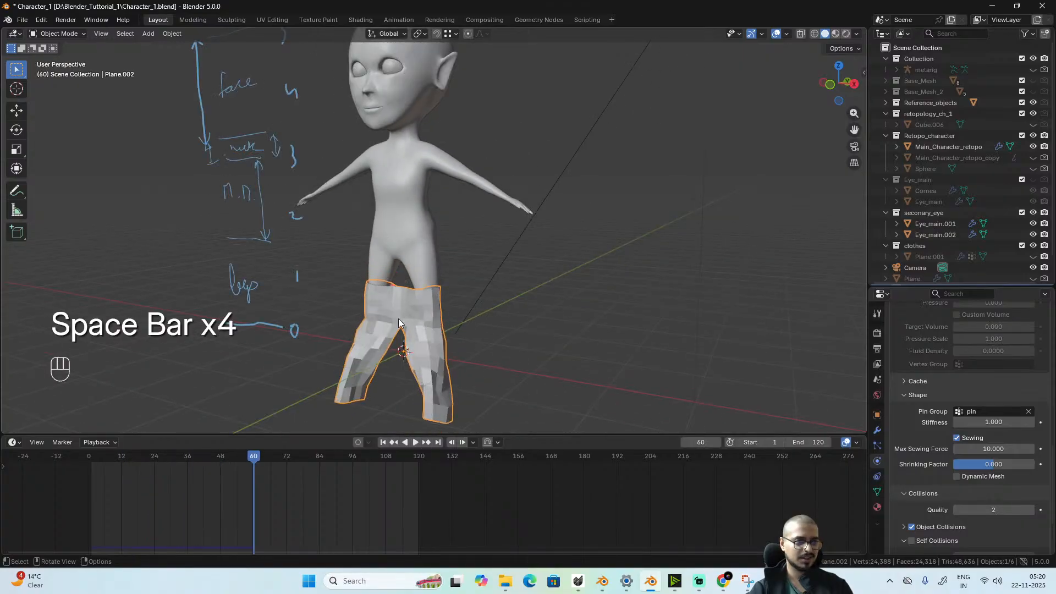
alt+drag(468, 323, 446, 320)
click(92, 455)
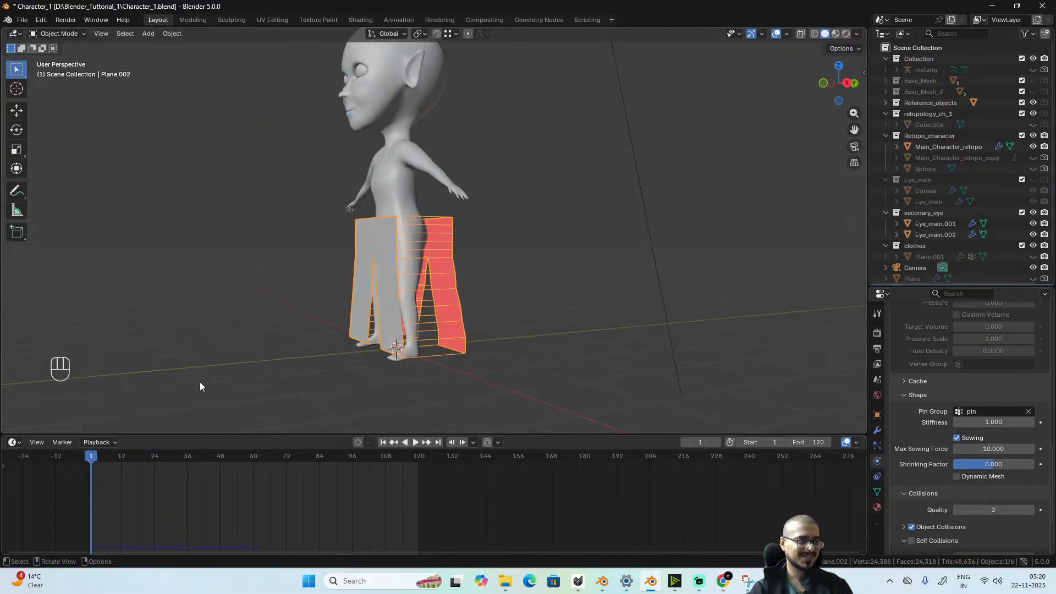
- Raise the waist edges of both panels about 0.223 m along Z in Edit Mode with a proportional size of 0.198
scroll(440, 249, up, 2)
scroll(438, 314, up, 2)
mouse_move(438, 315)
alt+mouse_down()
mouse_move(417, 325)
mouse_move(510, 326)
mouse_move(434, 295)
alt+mouse_up()
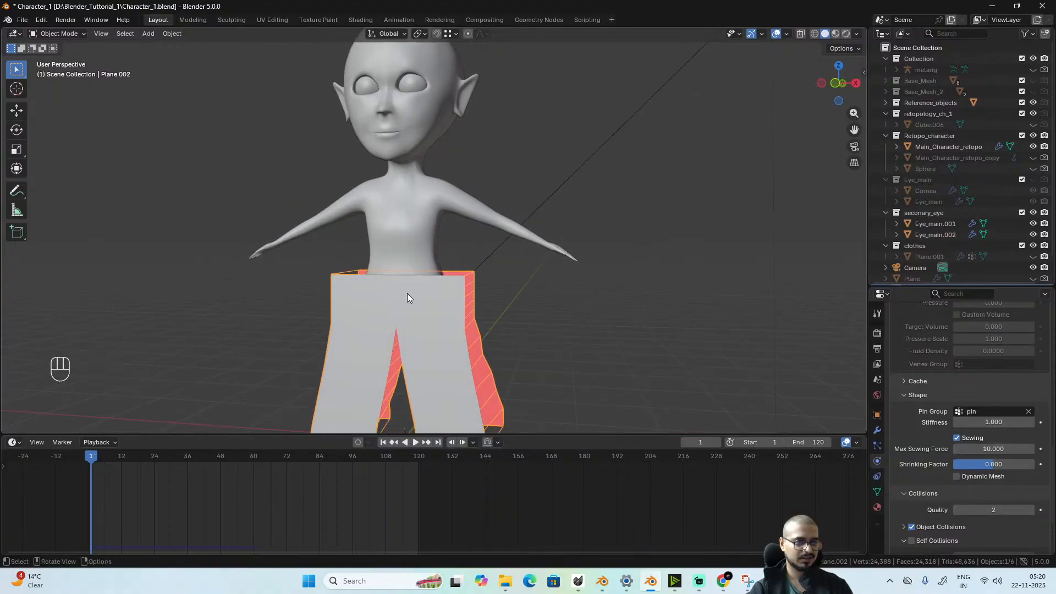
key(Tab)
scroll(488, 307, up, 4)
key(g)
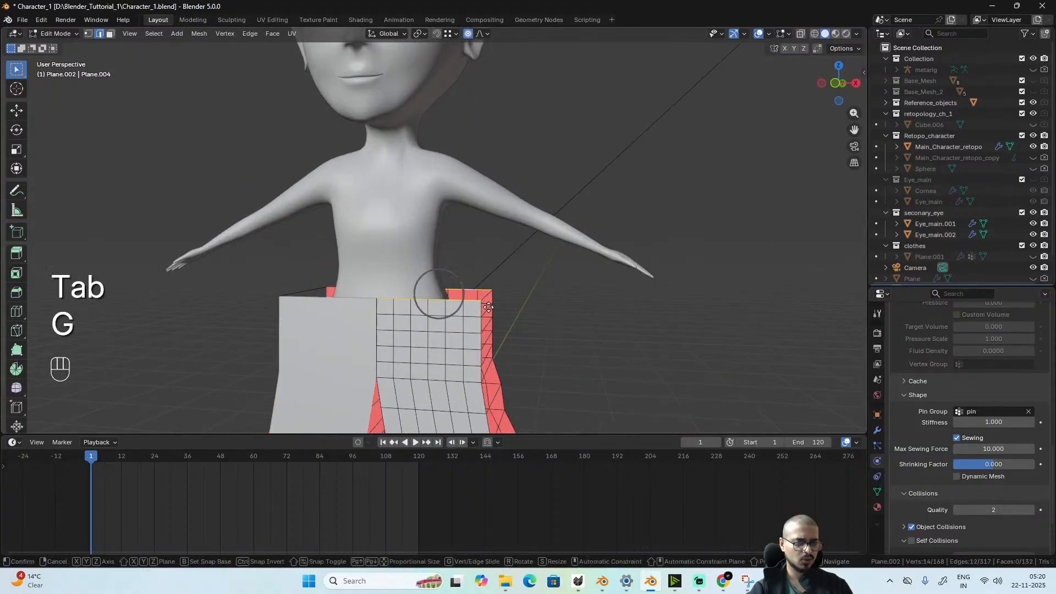
key(z)
click(486, 280)
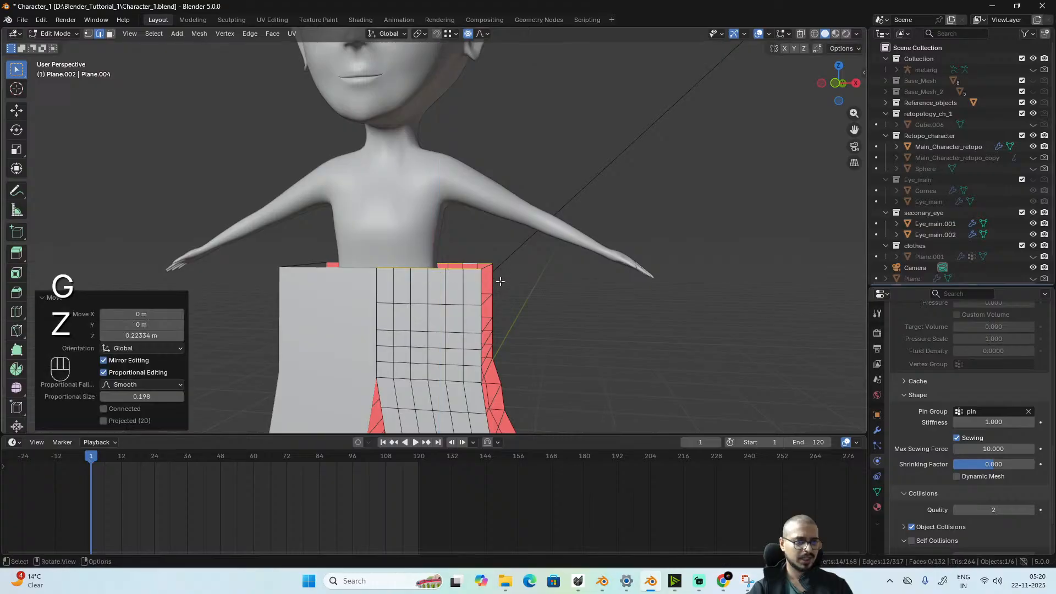
- Scale the waist edges to about 0.372 along X with a proportional size of about 0.751
key(s)
key(x)
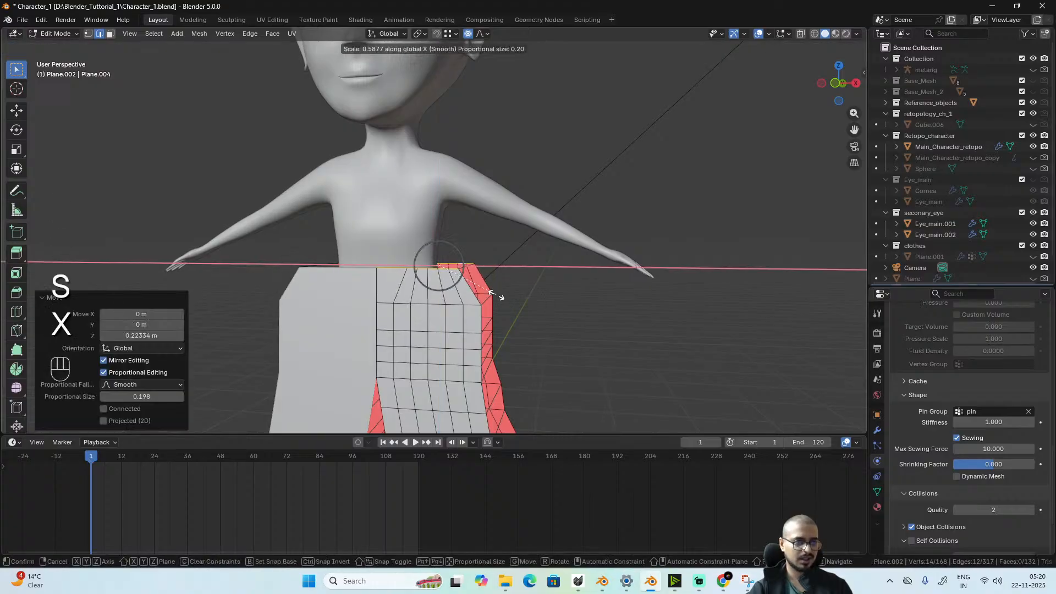
scroll(491, 293, down, 12)
scroll(467, 295, down, 2)
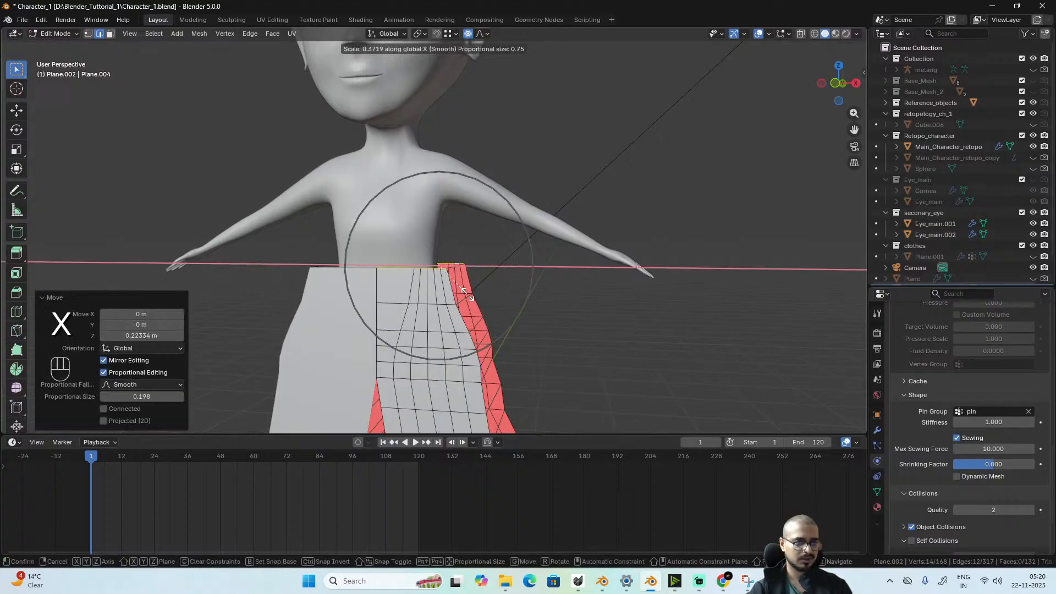
click(468, 294)
alt+drag(549, 308, 299, 313)
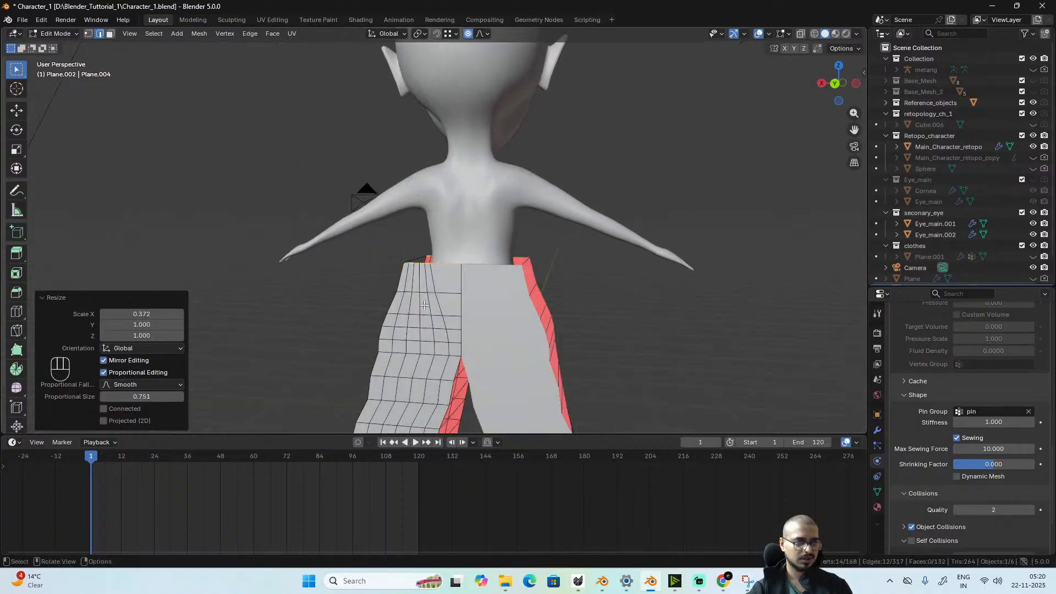
- Move the inner waist vertices of both panels about -0.21 m along X with a proportional size of 0.513
scroll(425, 306, up, 1)
key(1)
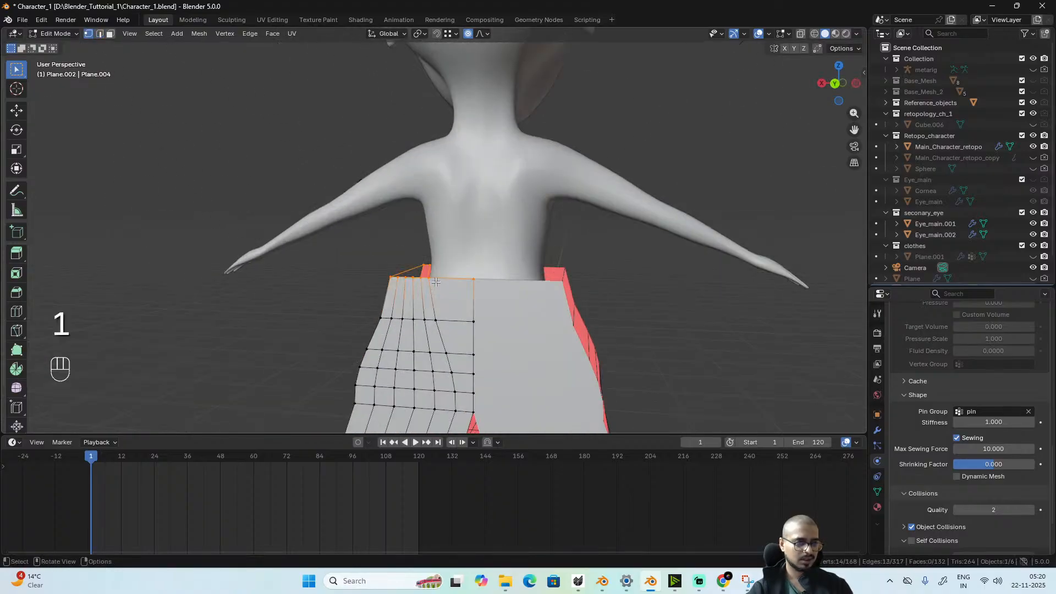
ctrl+shift+click(392, 278)
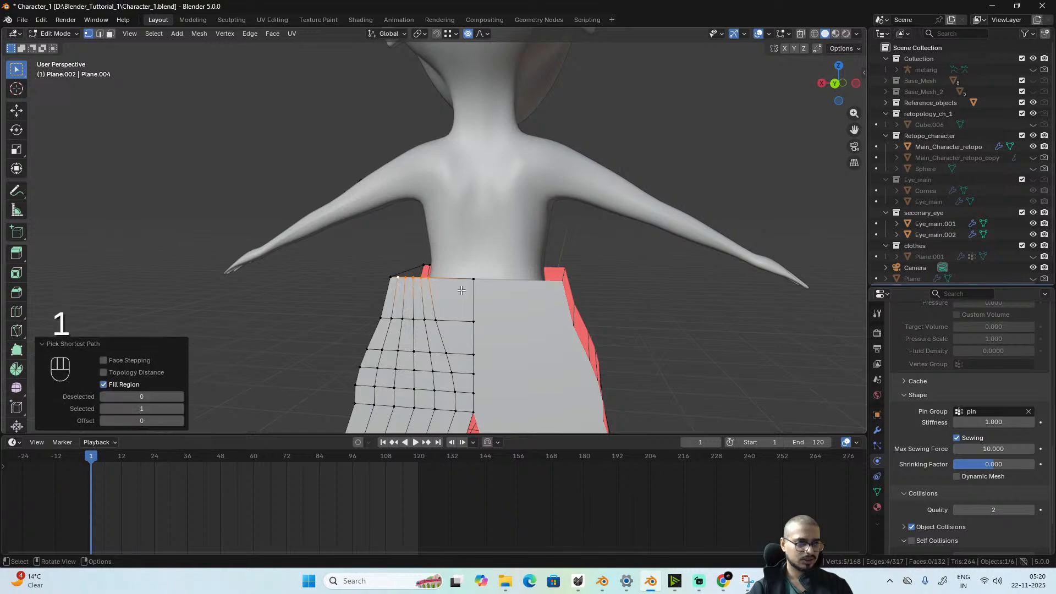
alt+drag(391, 278, 698, 292)
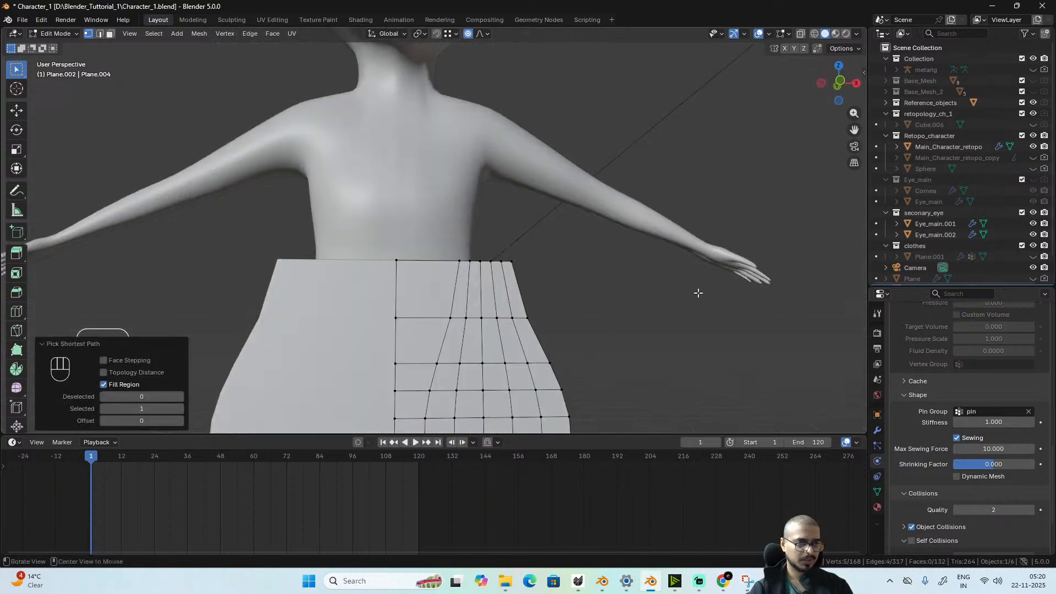
ctrl+shift+click(491, 262)
ctrl+shift+click(511, 261)
key(g)
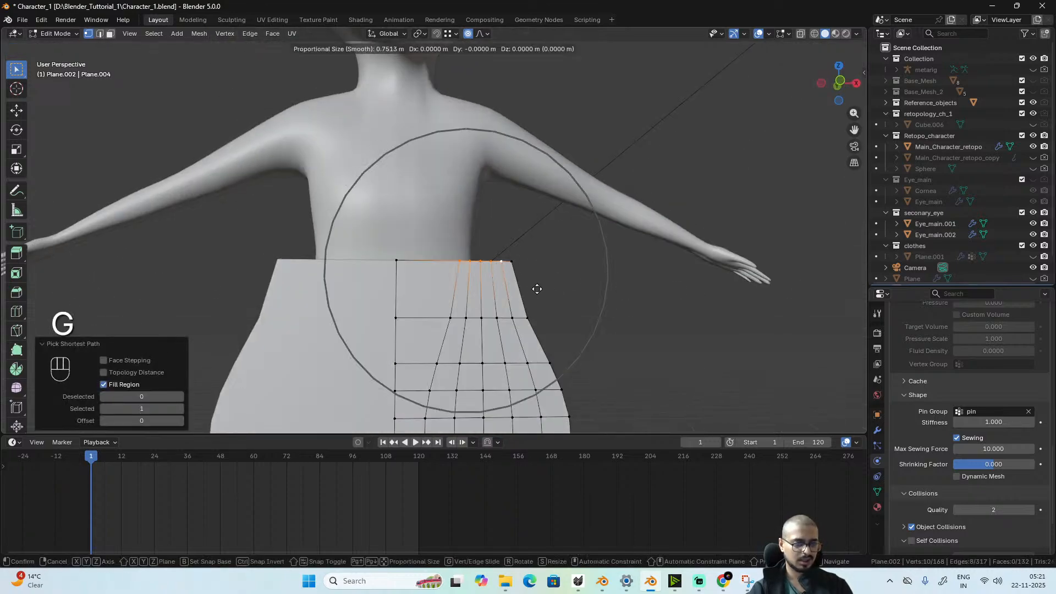
key(x)
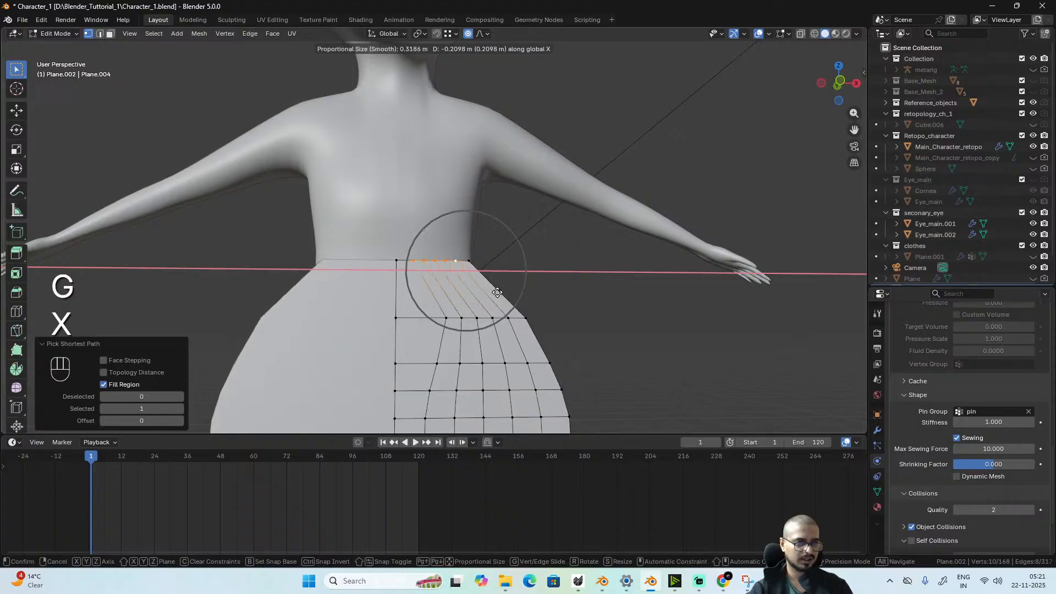
scroll(497, 292, down, 1)
click(497, 292)
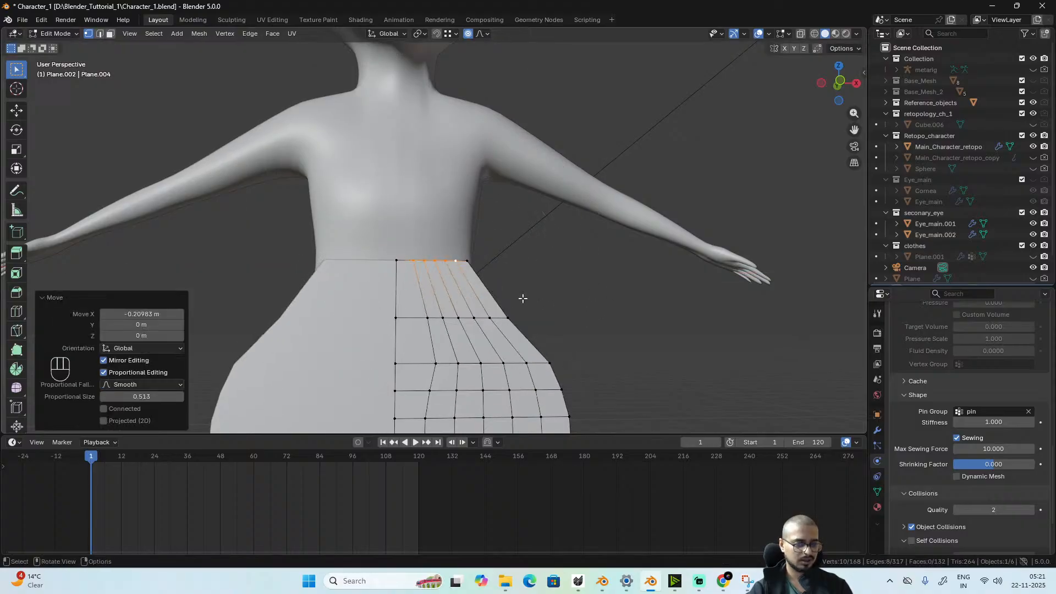
- Extend the selection to the side and centre end vertices of the waist edges on both panels
key(s)
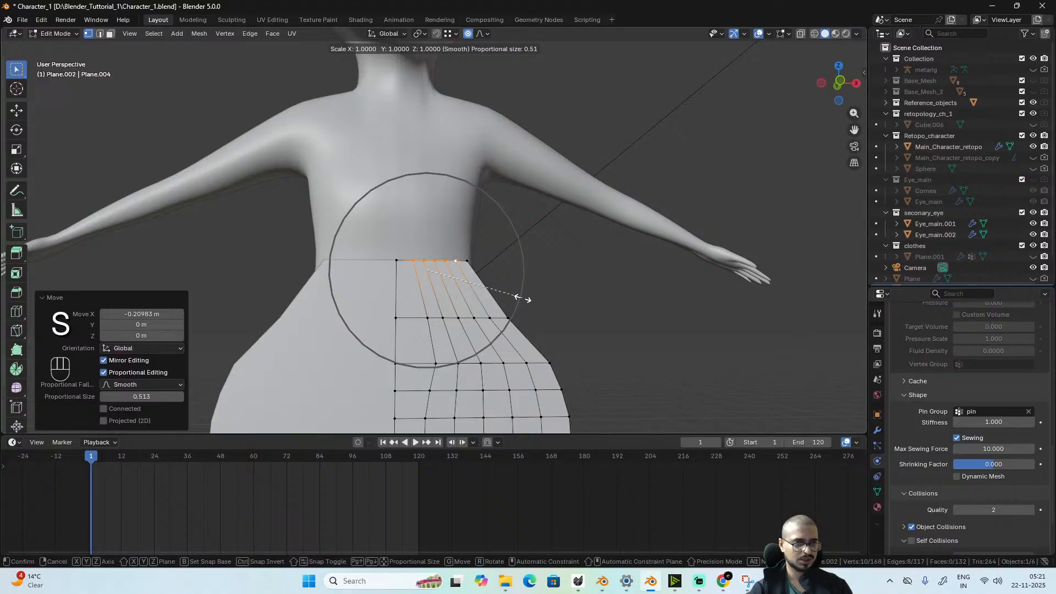
right_click(522, 298)
shift+click(468, 261)
shift+click(396, 261)
alt+middle_drag(560, 279, 411, 274)
ctrl+shift+click(467, 278)
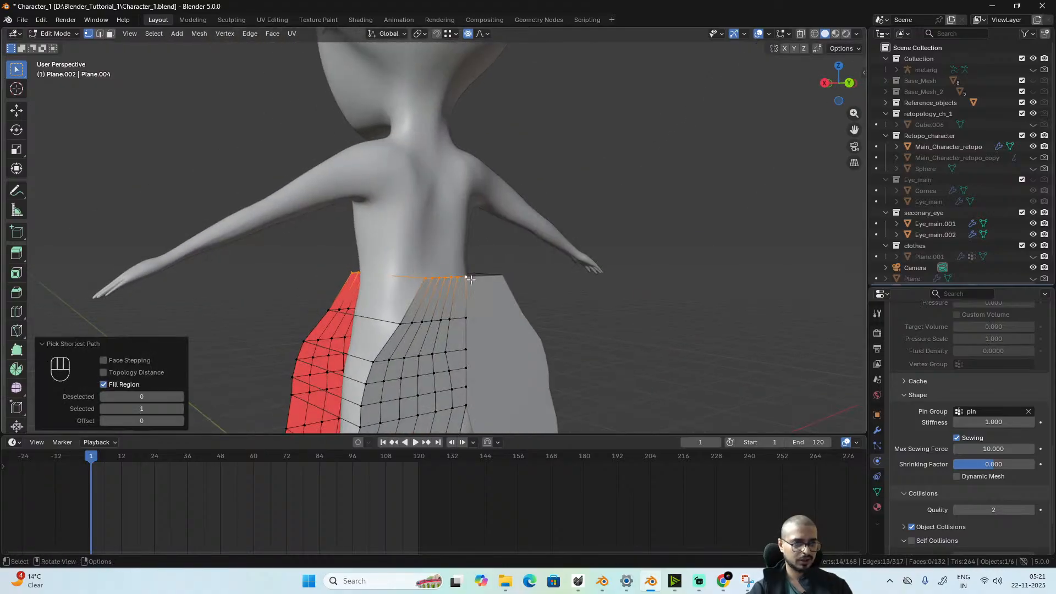
- Try widening the waist edges along X by factors of 1.674 and 1.198 with a proportional size of 0.513
key(s)
key(x)
click(611, 290)
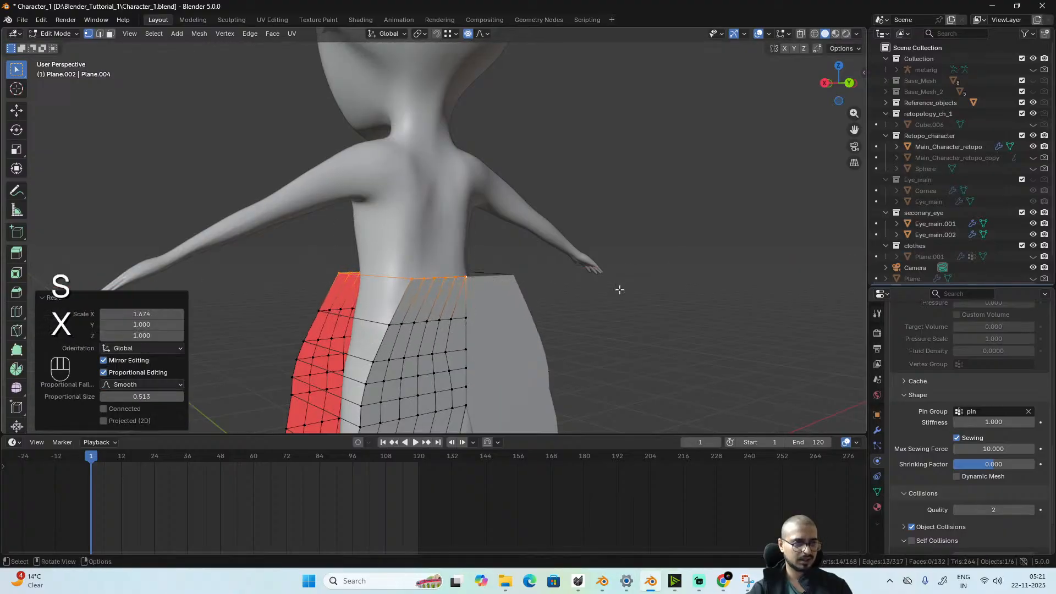
alt+middle_drag(611, 290, 603, 316)
key(s)
key(x)
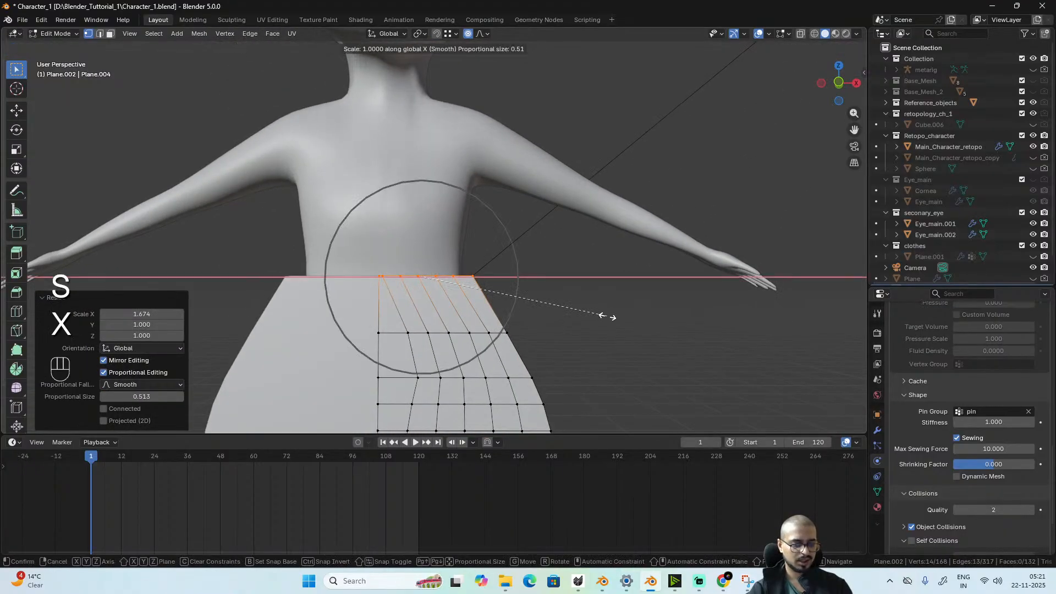
click(644, 319)
scroll(546, 324, down, 3)
scroll(443, 292, up, 2)
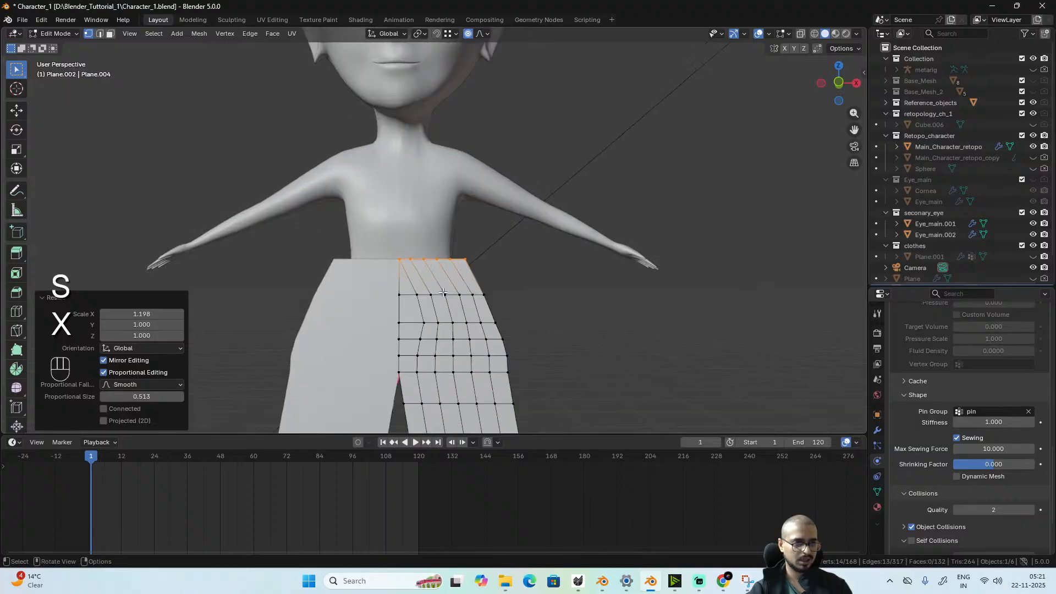
key(ctrl+z)
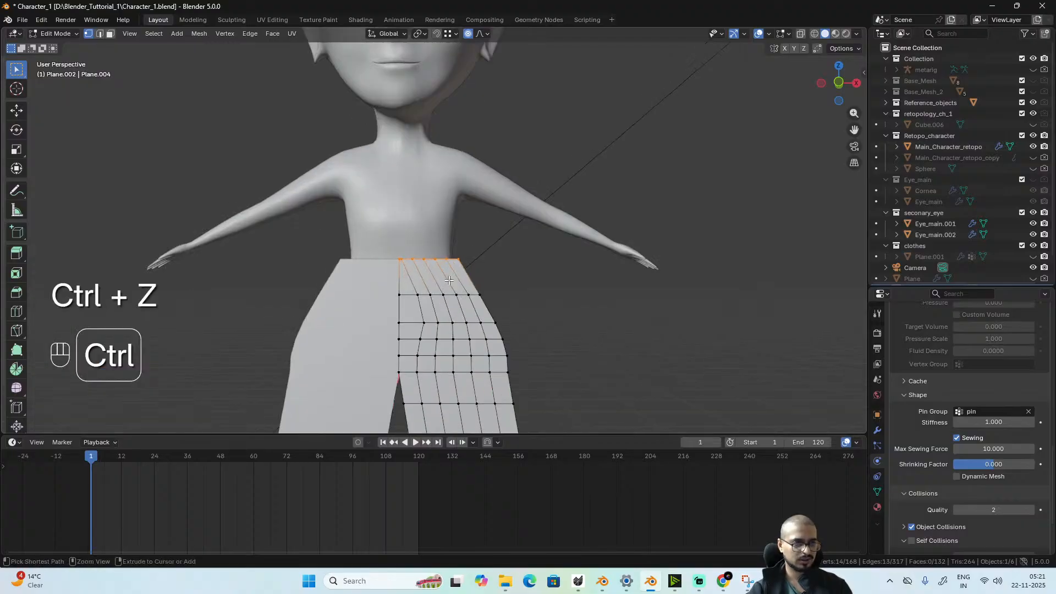
- Undo the waist vertex deselection and the remaining X scaling of the waist edges
scroll(484, 281, up, 2)
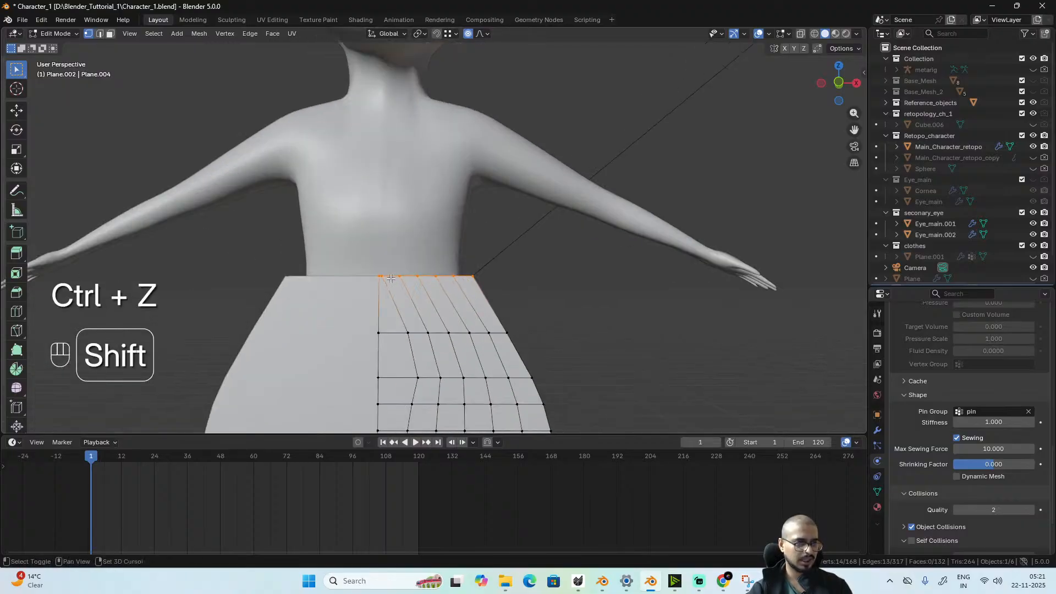
alt+middle_drag(523, 314, 271, 321)
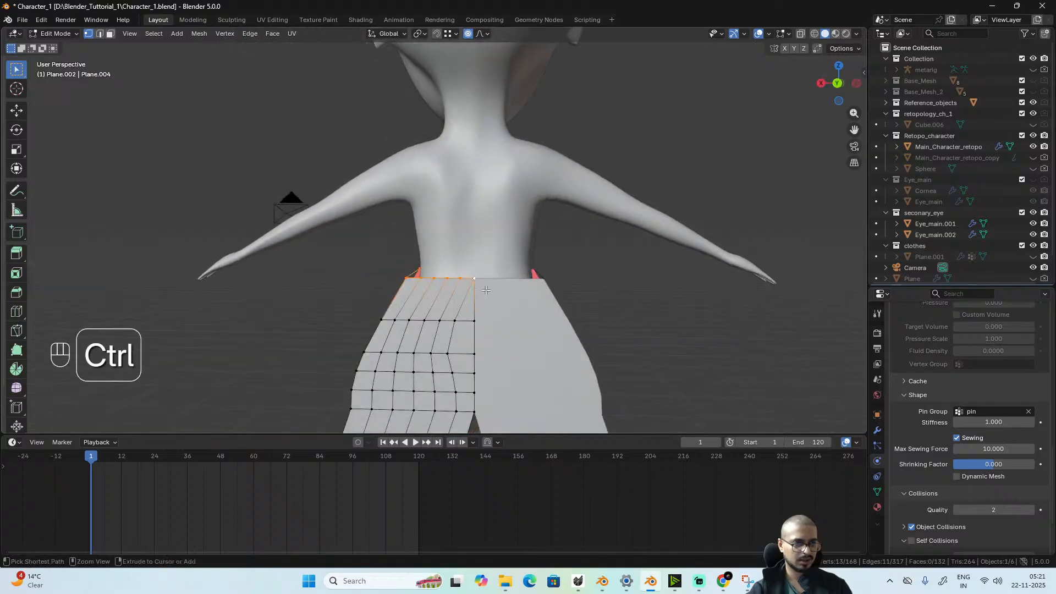
key(ctrl+z)
key(ctrl+z)
- Scale the waist edges of both panels to 1.350 along X with a proportional size of 0.513
alt+middle_drag(433, 311, 334, 326)
key(s)
key(x)
click(644, 308)
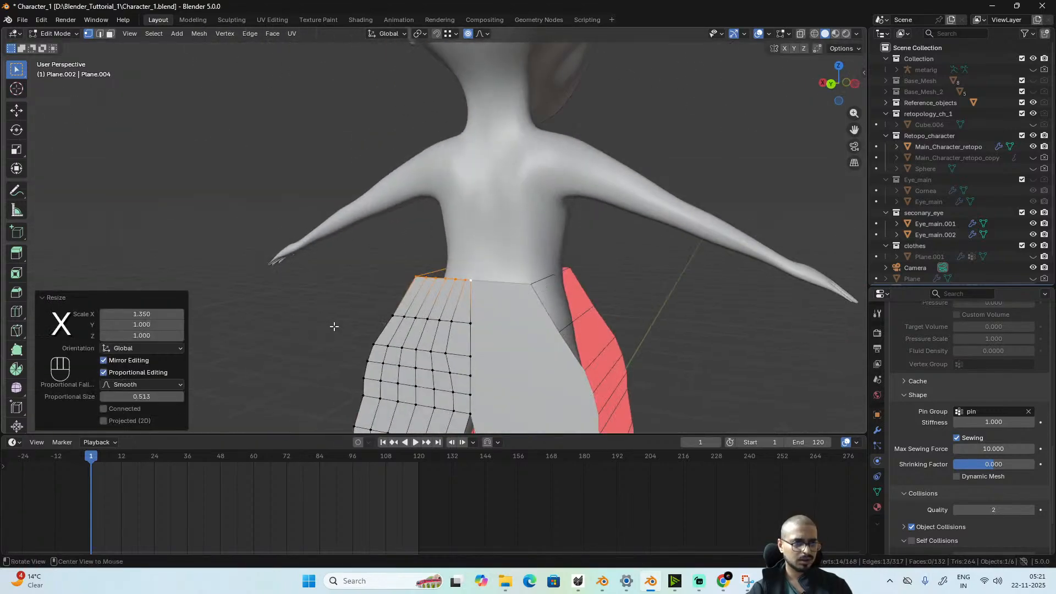
- Select the top row of faces on both trouser panels and assign it to the pin vertex group at weight 1.000
click(412, 279)
alt+middle_drag(412, 279, 461, 301)
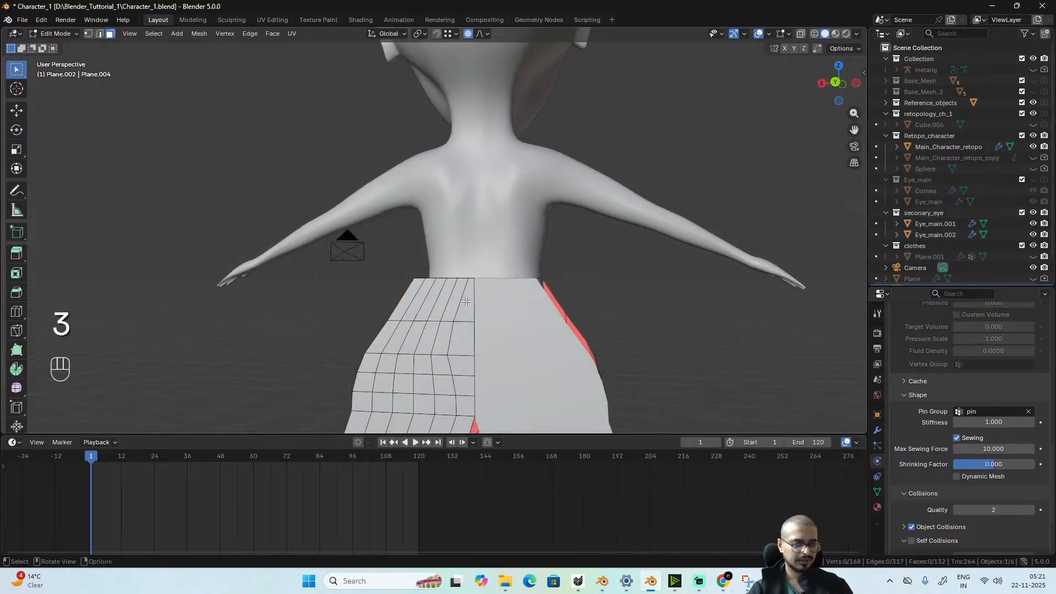
double_click(467, 302)
alt+middle_drag(392, 321, 610, 315)
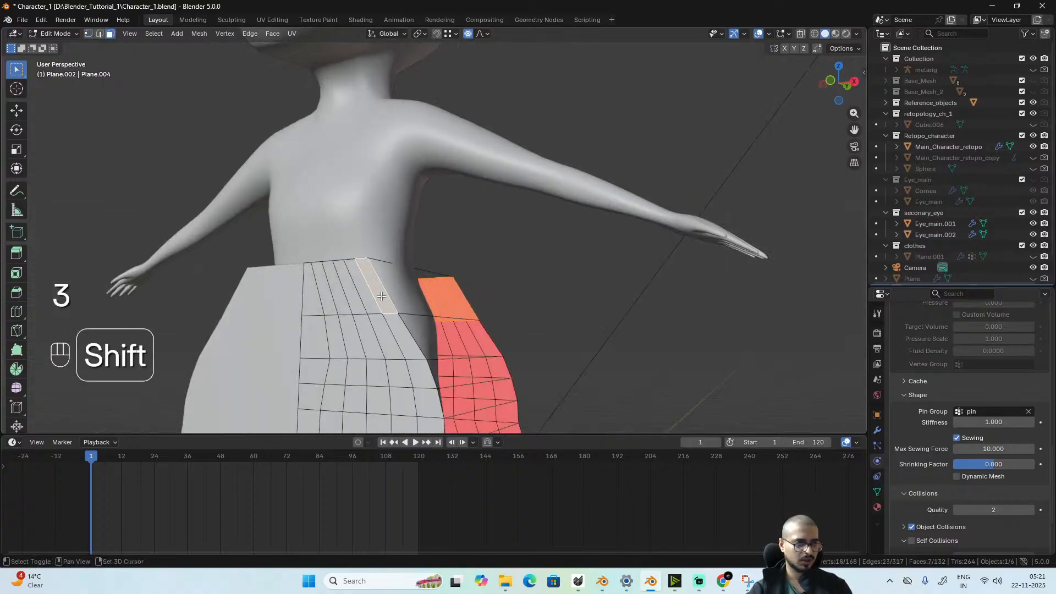
alt+shift+click(353, 288)
alt+middle_drag(353, 288, 531, 313)
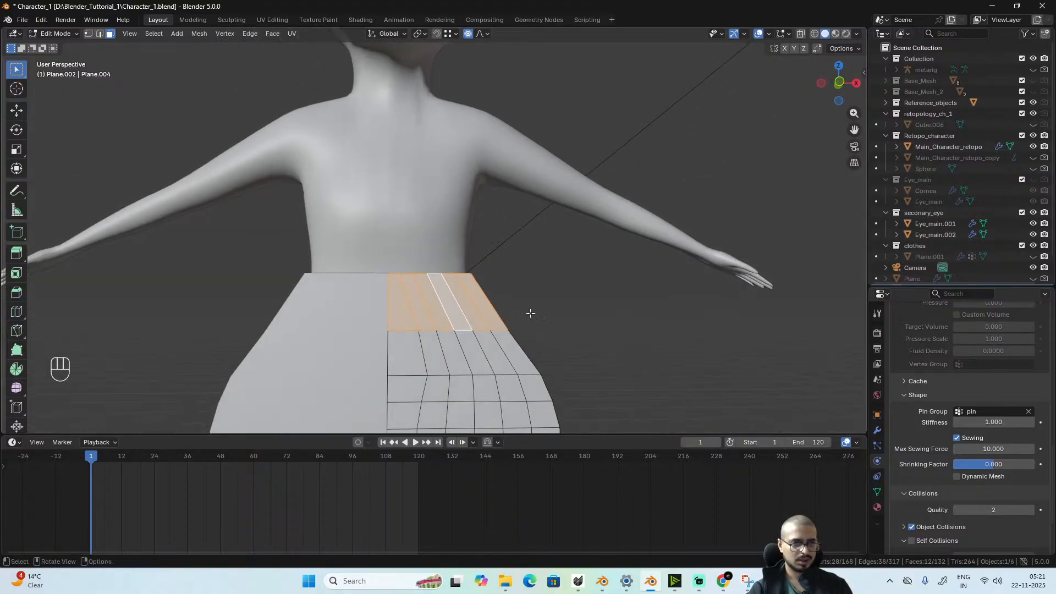
click(878, 492)
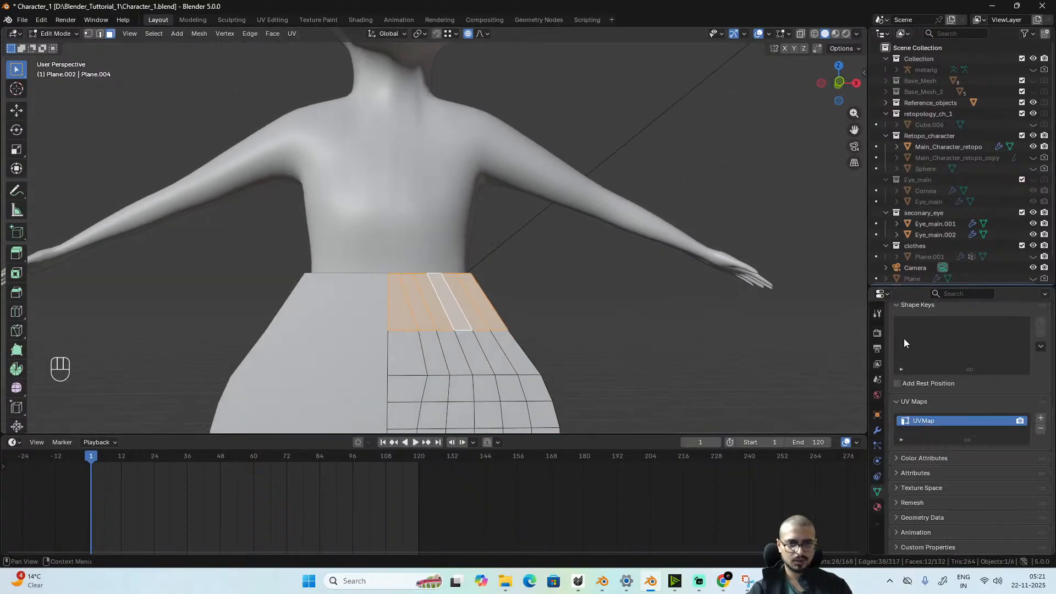
scroll(937, 420, up, 8)
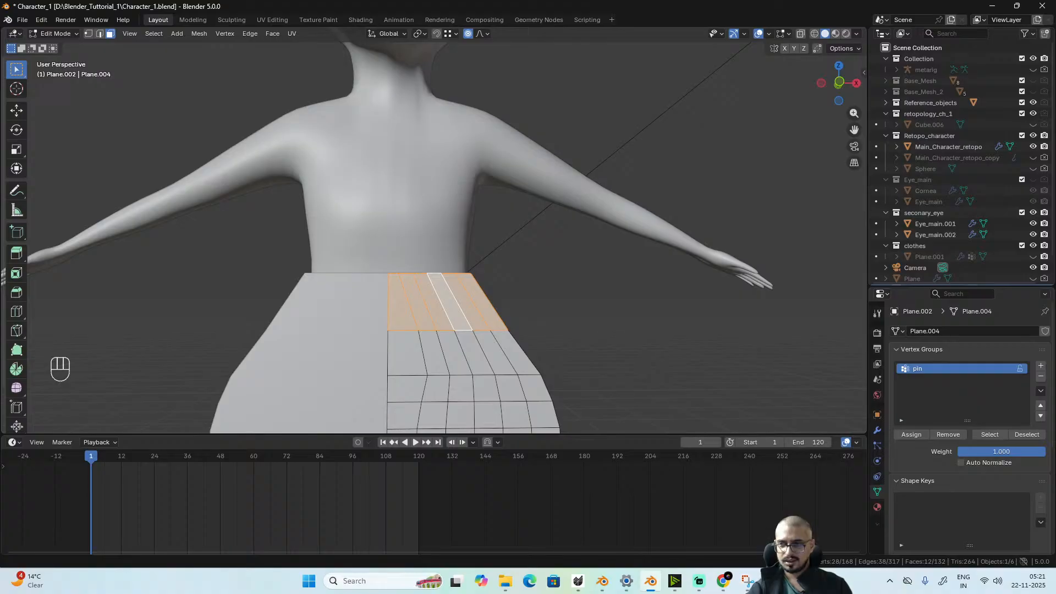
key(alt+Tab)
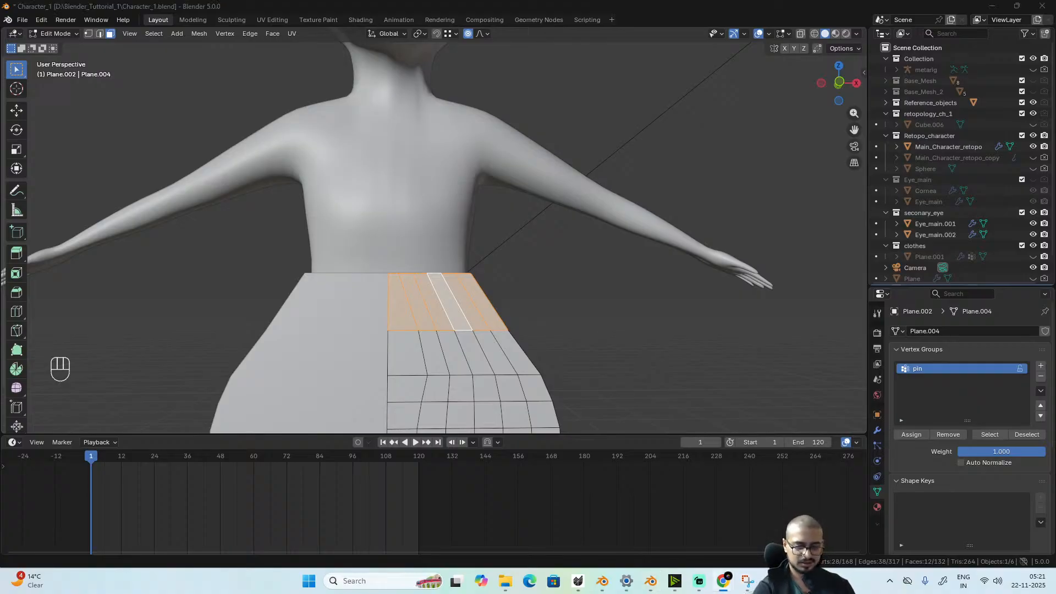
scroll(273, 318, down, 4)
alt+drag(273, 318, 771, 351)
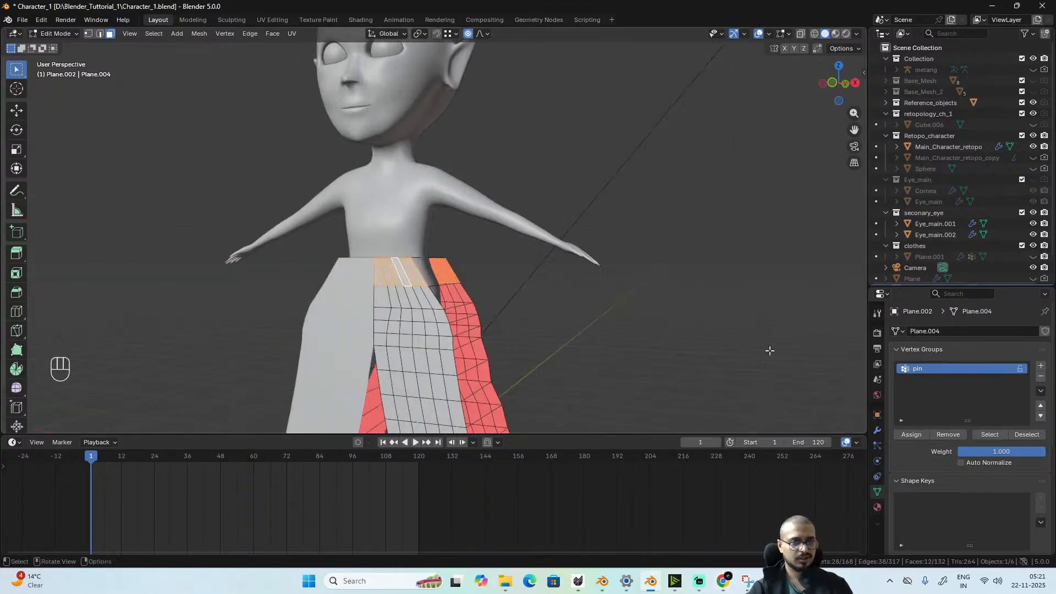
click(916, 438)
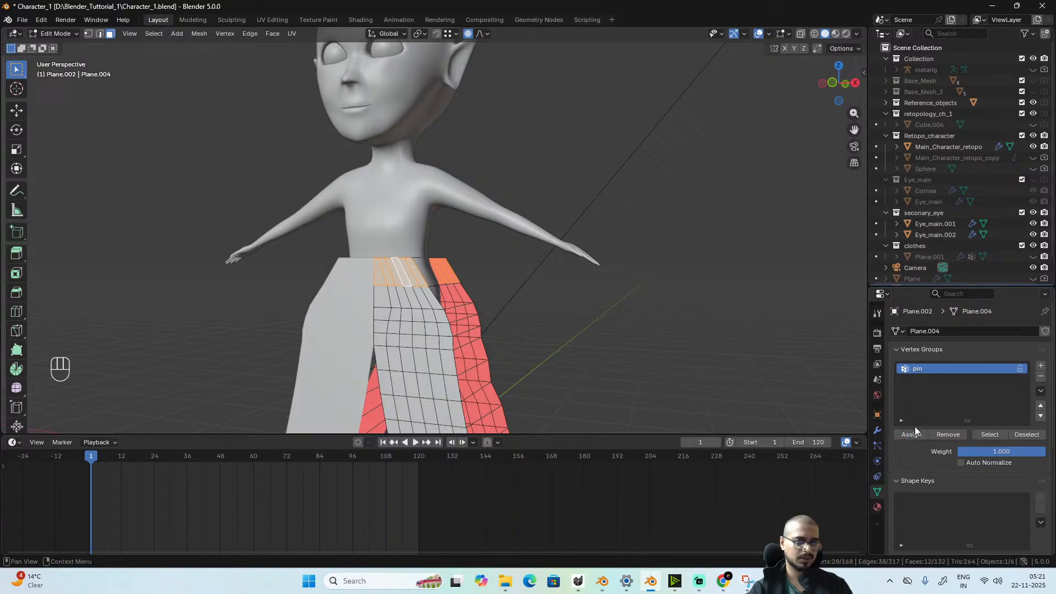
- In Object Mode, clear the cloth's Pin Group and set it to the pin vertex group again
key(Tab)
scroll(937, 472, down, 4)
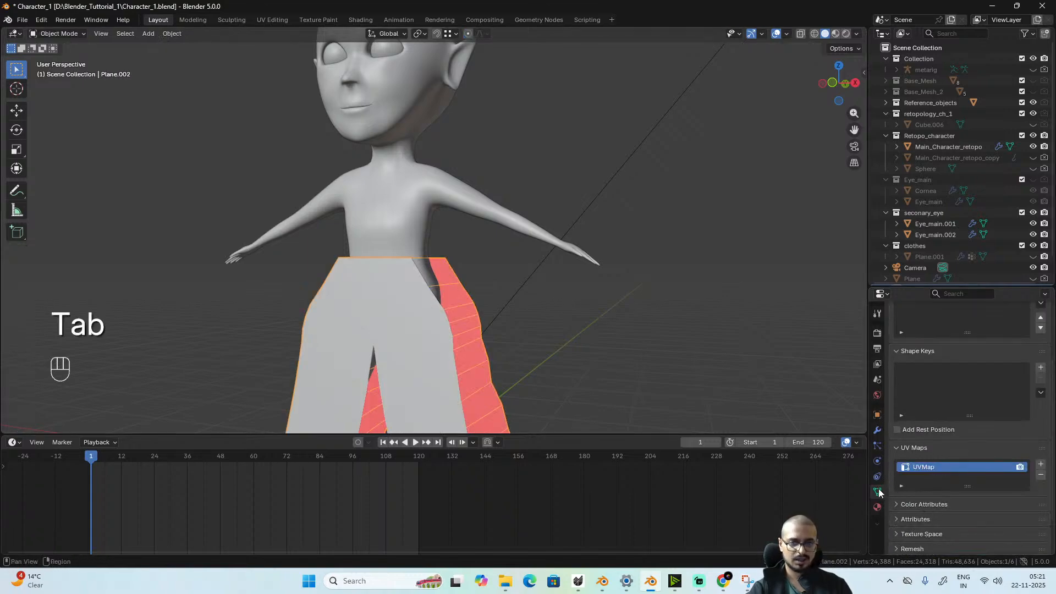
scroll(956, 437, down, 2)
click(877, 460)
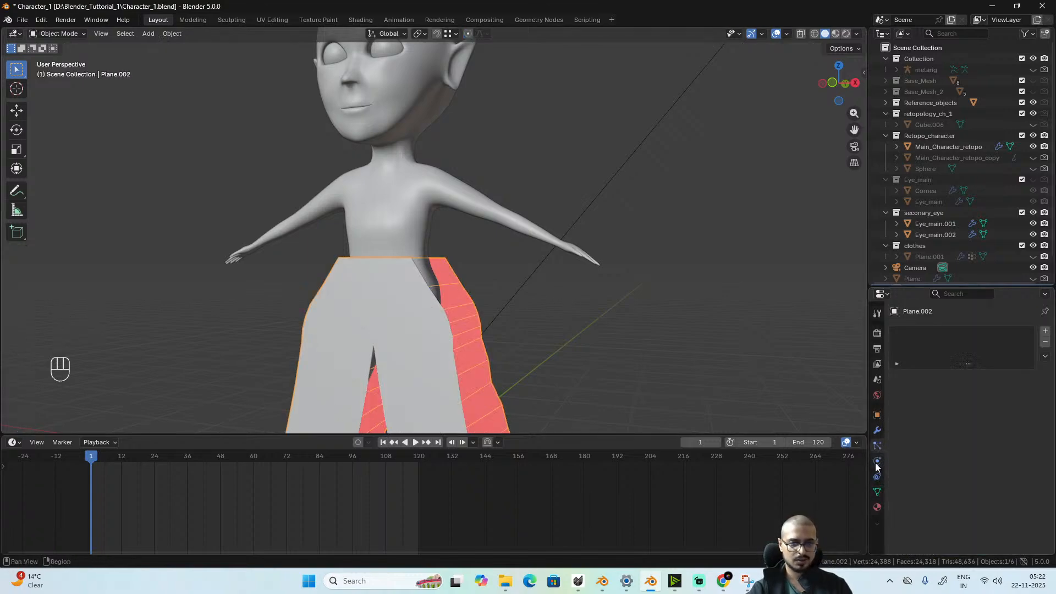
scroll(973, 454, down, 15)
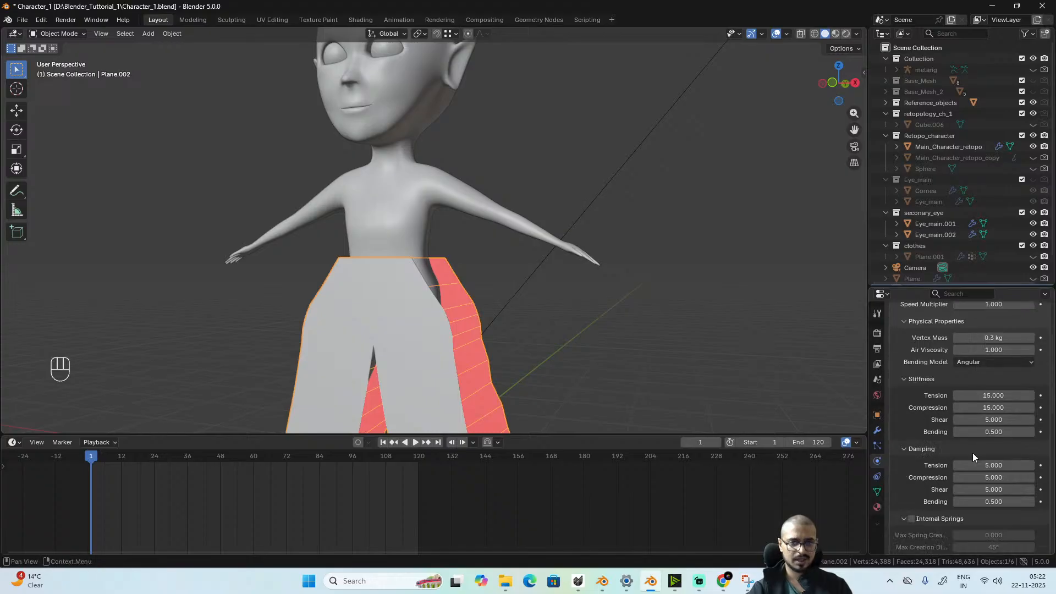
click(1024, 412)
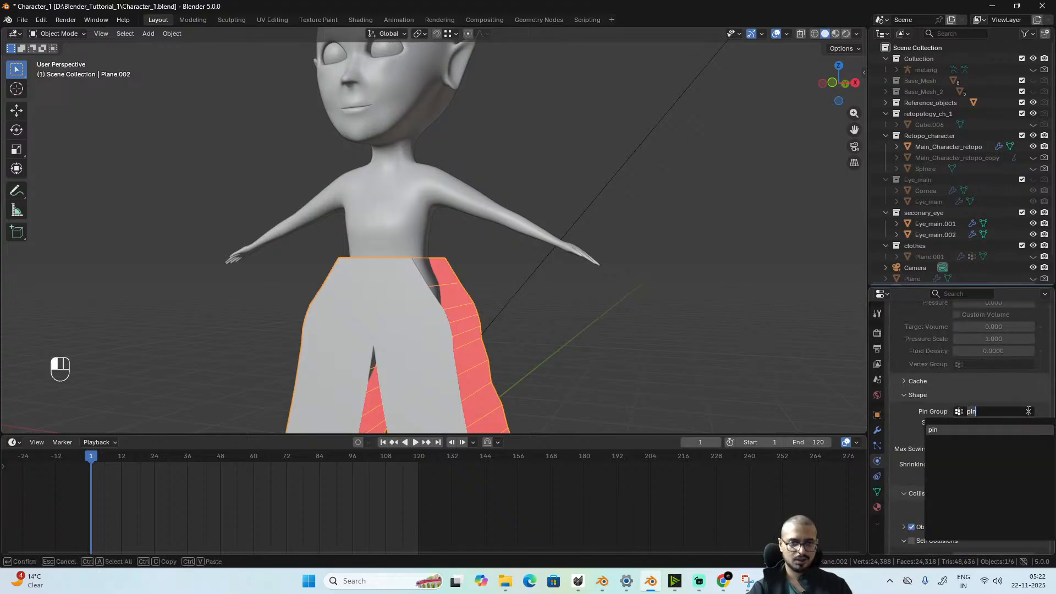
click(1028, 412)
click(1006, 412)
click(982, 431)
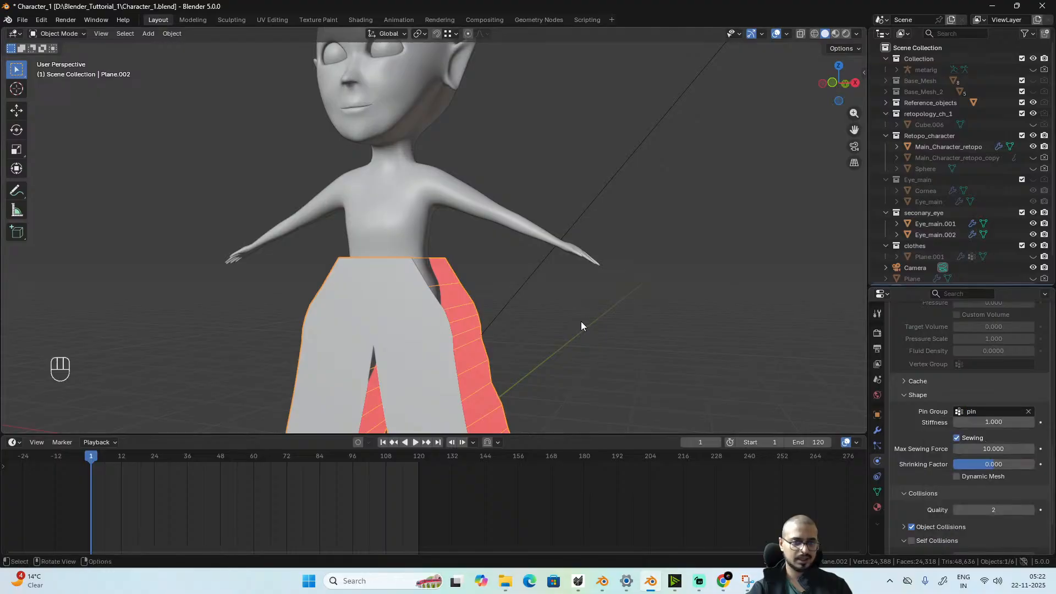
- Play the trouser cloth simulation in Object Mode, stop it at frame 20, and examine the pinned waistband
scroll(584, 318, down, 5)
key(Tab)
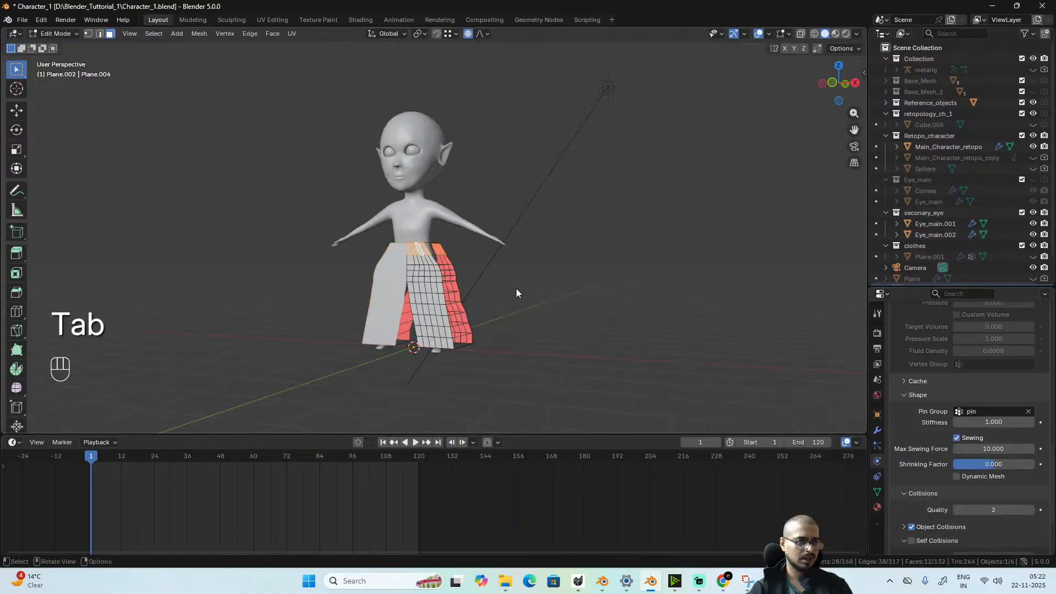
key(Tab)
key(space)
key(space)
scroll(481, 352, up, 3)
alt+drag(554, 319, 500, 330)
scroll(481, 352, up, 3)
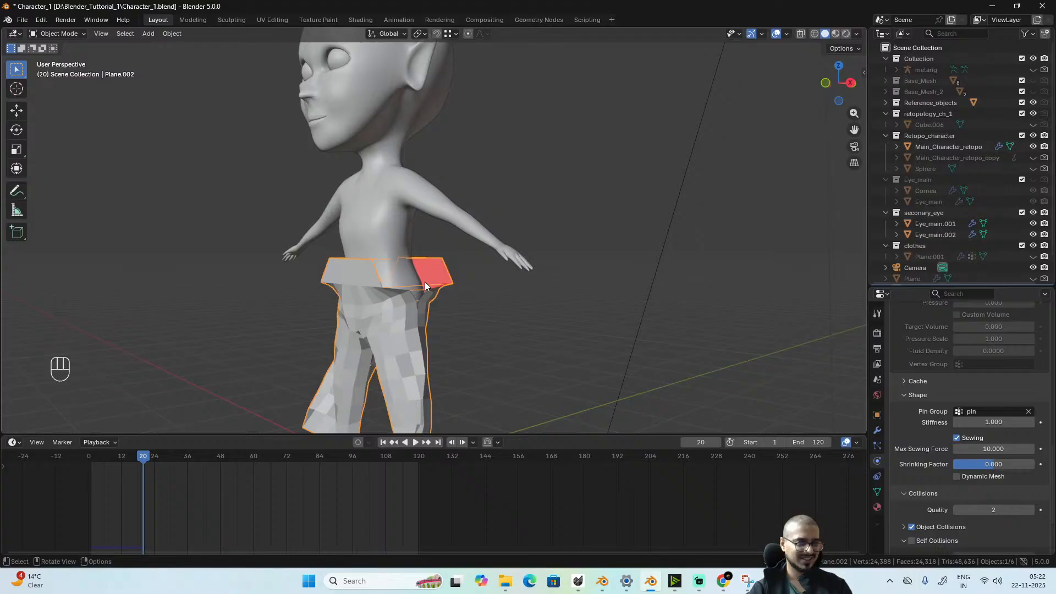
- Undo back to Edit Mode, clear the face selection, and select the top waist edges of the front and back trouser panels
key(ctrl+z)
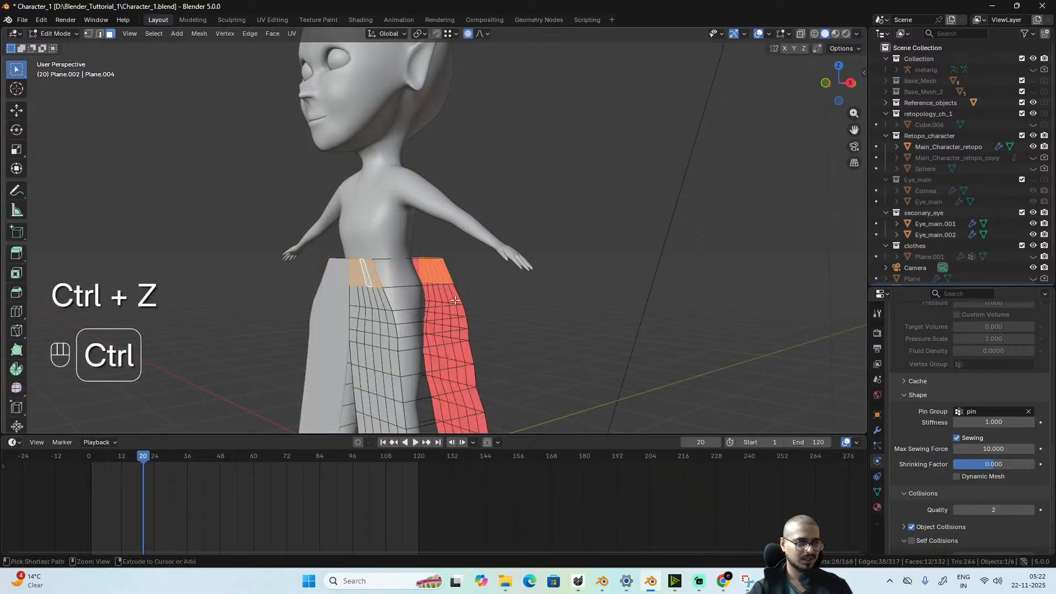
alt+drag(456, 304, 466, 325)
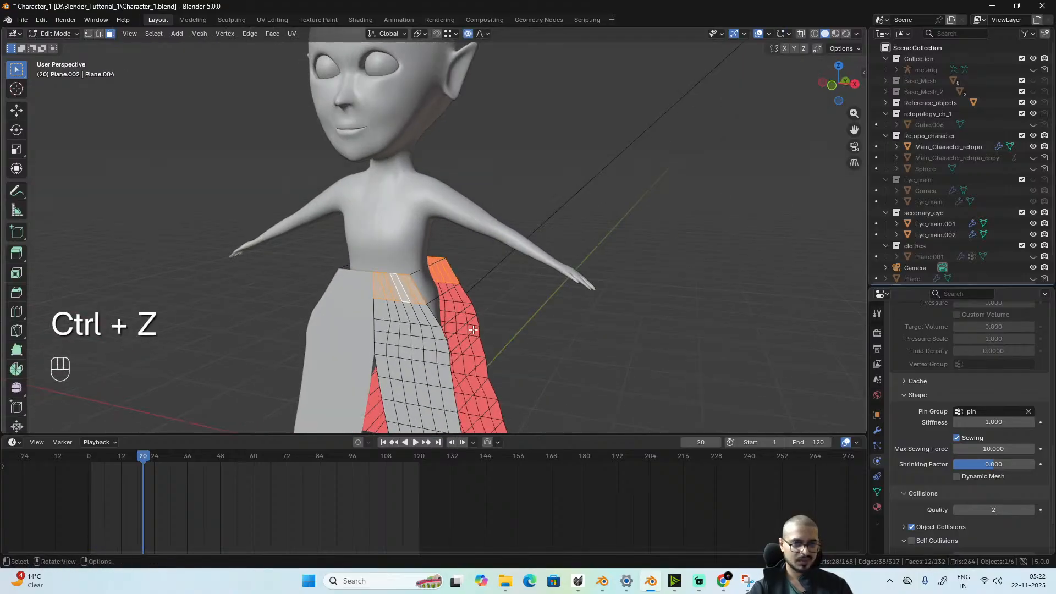
click(877, 491)
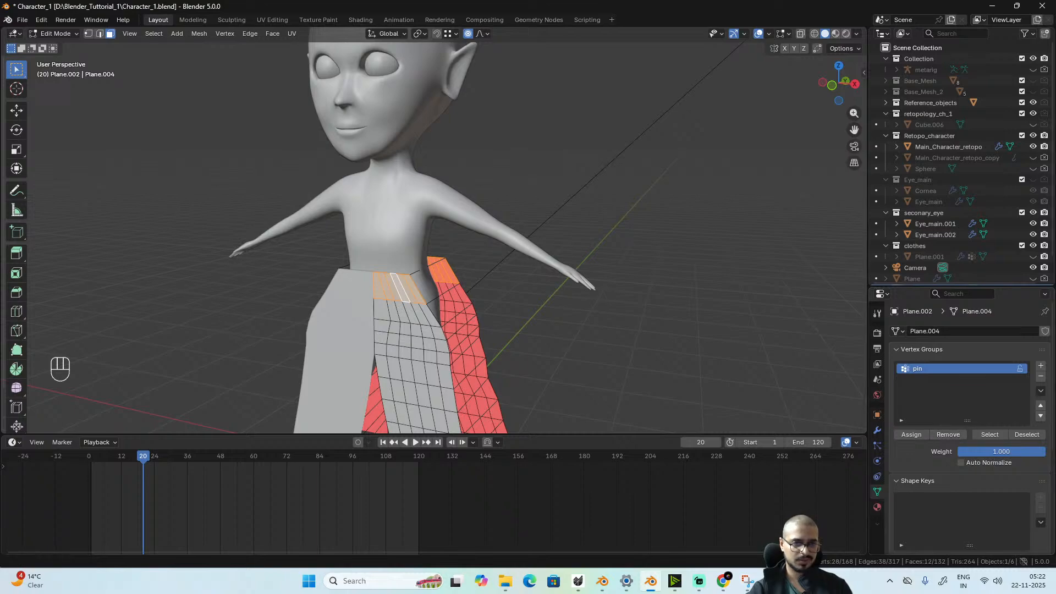
scroll(392, 358, up, 3)
key(alt+a)
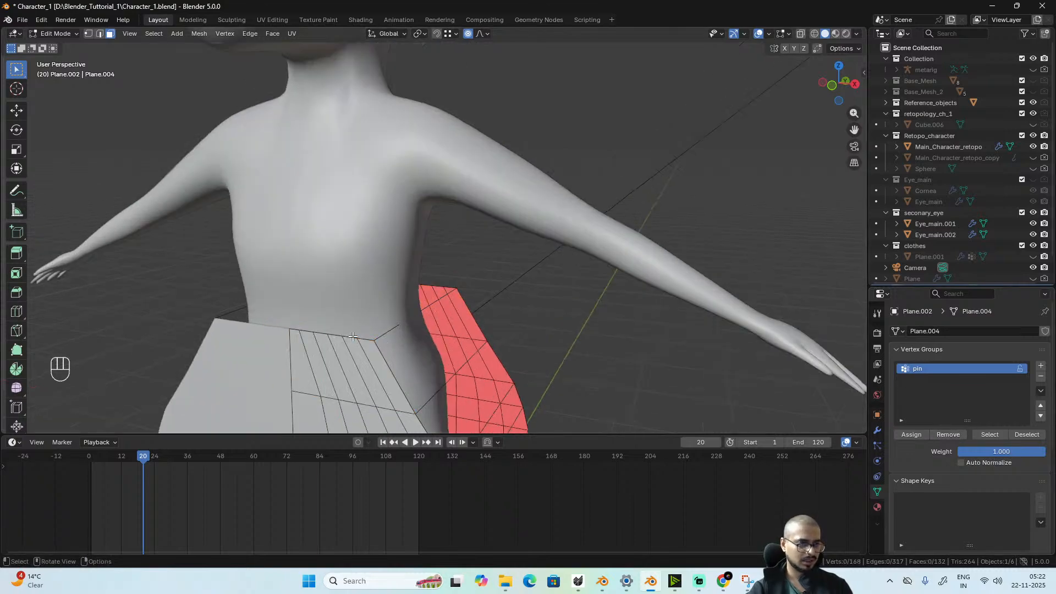
alt+click(353, 336)
alt+middle_drag(543, 366, 337, 350)
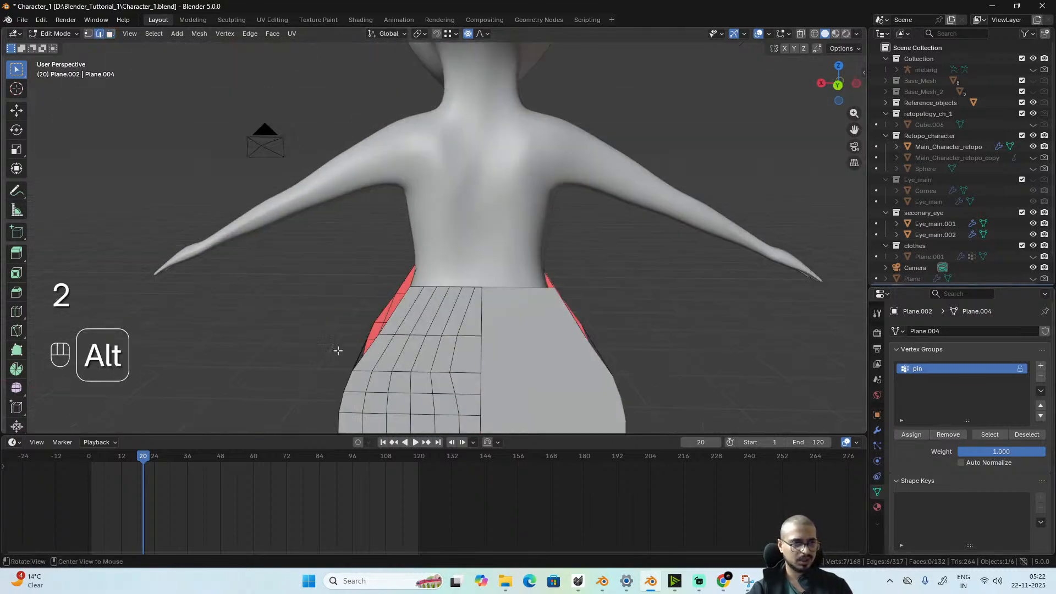
alt+middle_drag(429, 288, 579, 325)
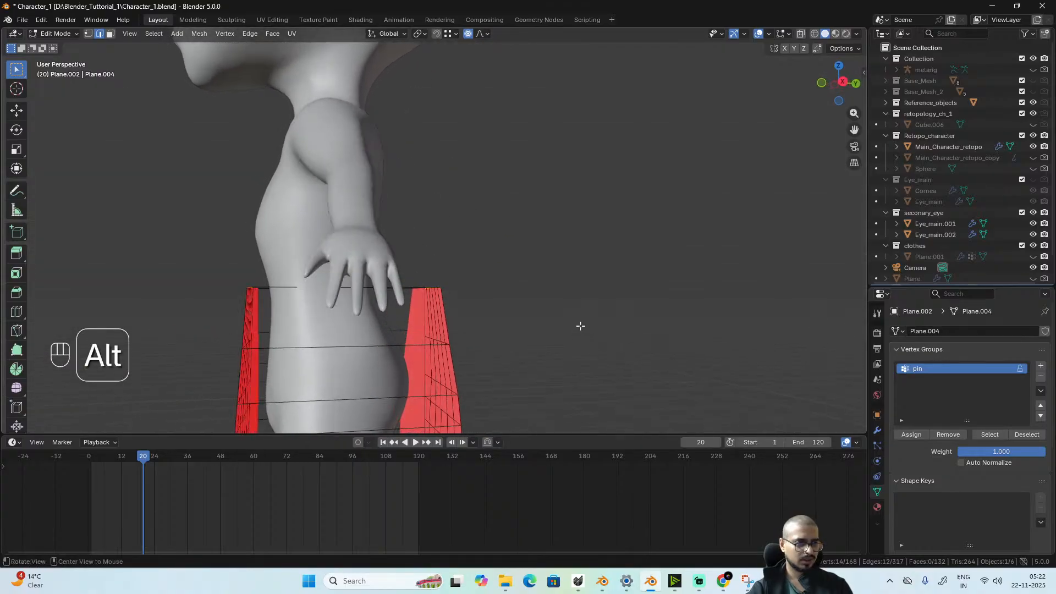
- Try to scale both panels' waist edges uniformly to 0.877 and undo that scaling
key(s)
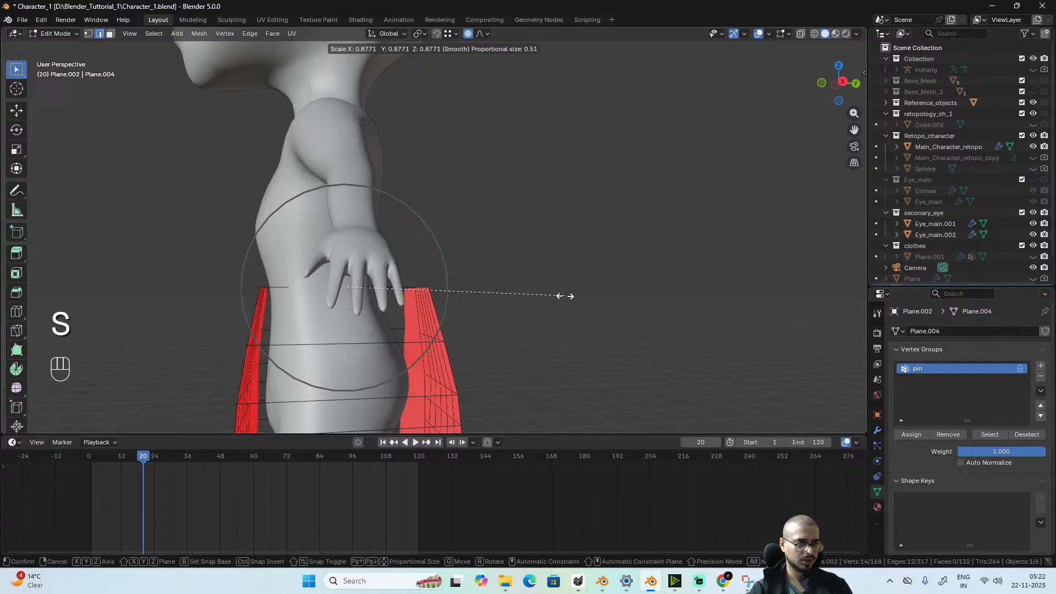
click(564, 295)
alt+middle_drag(516, 297, 427, 297)
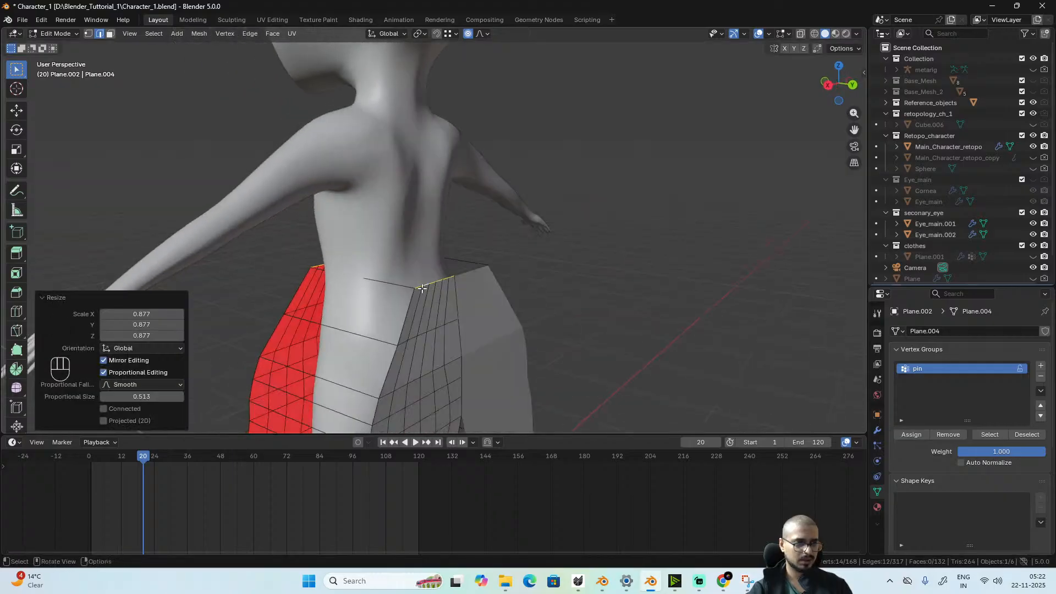
key(ctrl+z)
- Scale the waist edges of both panels along Y to 0.689, and rescale them by 1.193 along Y
key(s)
key(y)
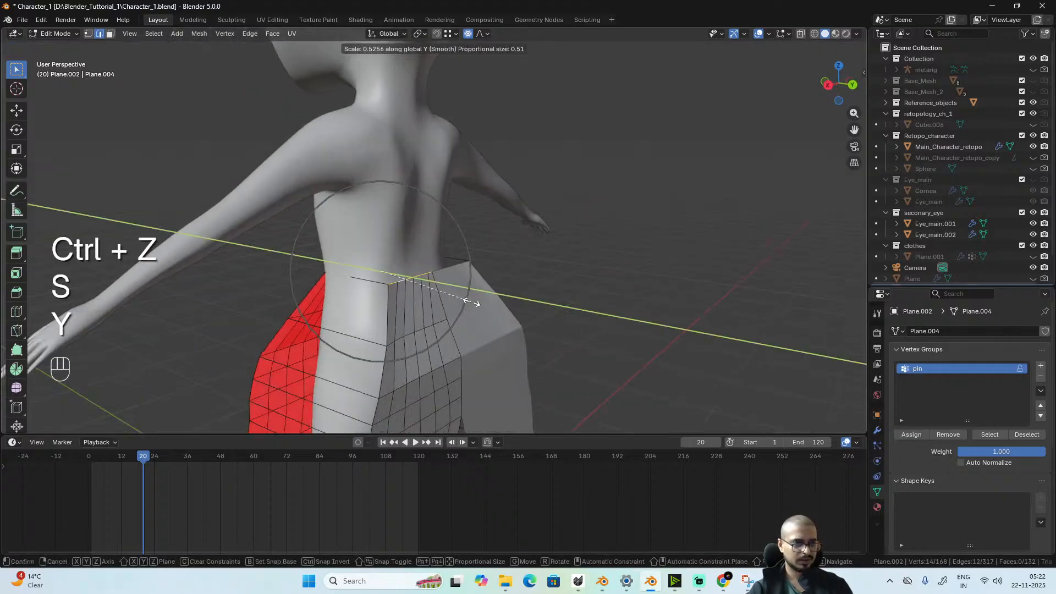
click(499, 302)
mouse_move(500, 302)
alt+middle_down()
mouse_move(548, 292)
mouse_move(519, 295)
alt+middle_up()
key(s)
key(y)
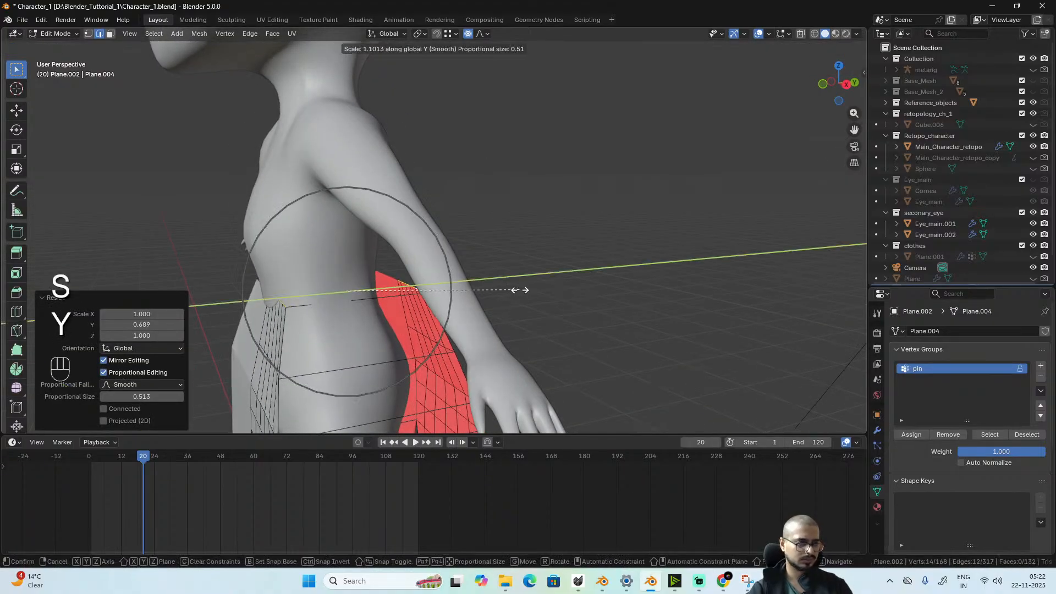
click(528, 288)
- Select only the back panel's waist edges and move them -0.17374 m along Y toward the body with proportional editing
alt+middle_drag(505, 292, 439, 298)
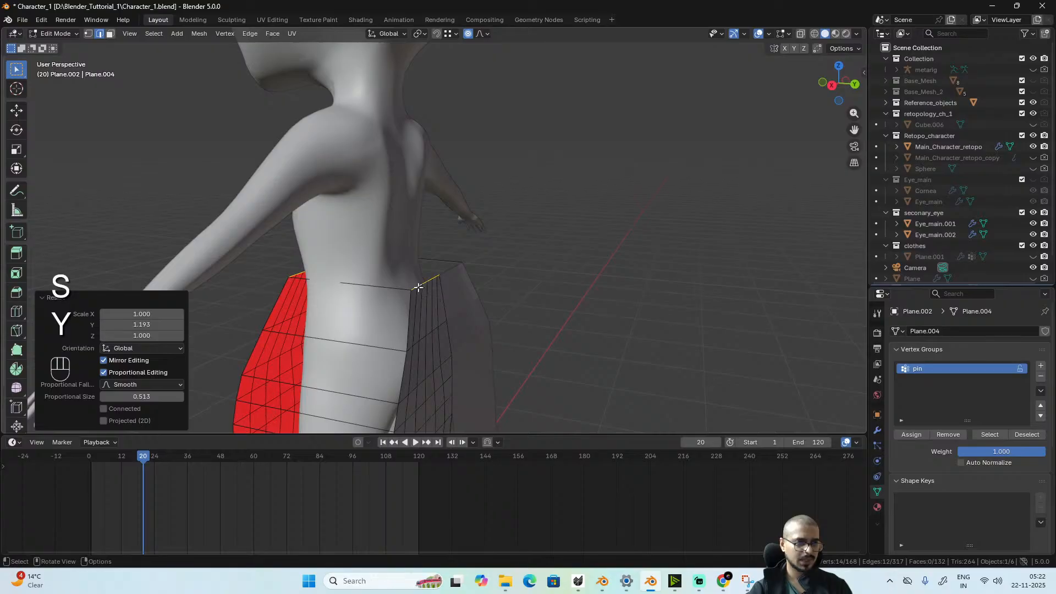
click(418, 287)
ctrl+shift+click(441, 297)
key(ctrl+z)
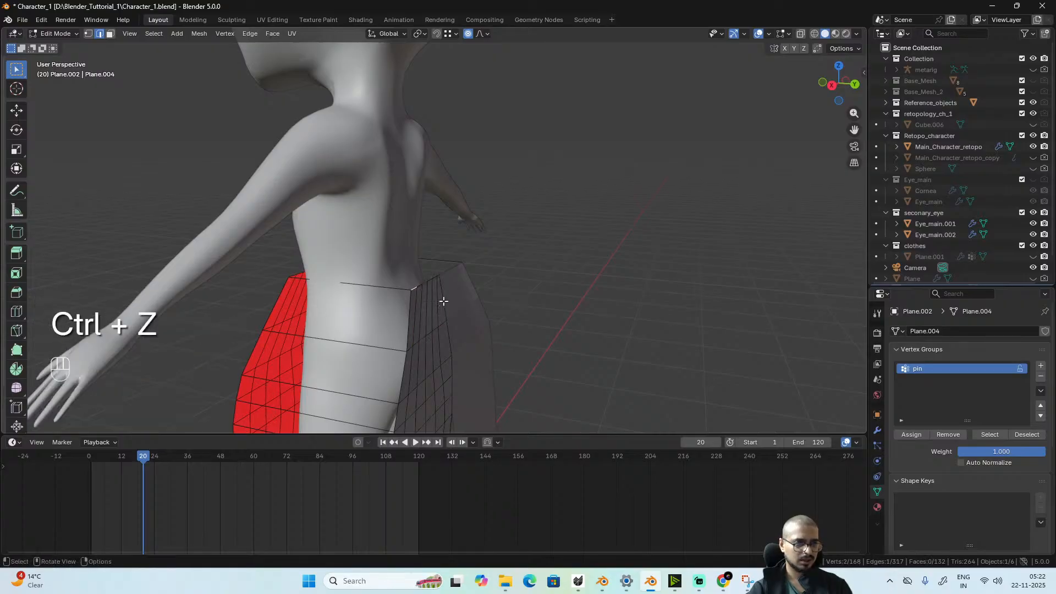
alt+middle_drag(443, 302, 377, 318)
scroll(429, 312, up, 3)
ctrl+shift+click(497, 309)
alt+middle_drag(523, 336, 615, 337)
key(g)
key(y)
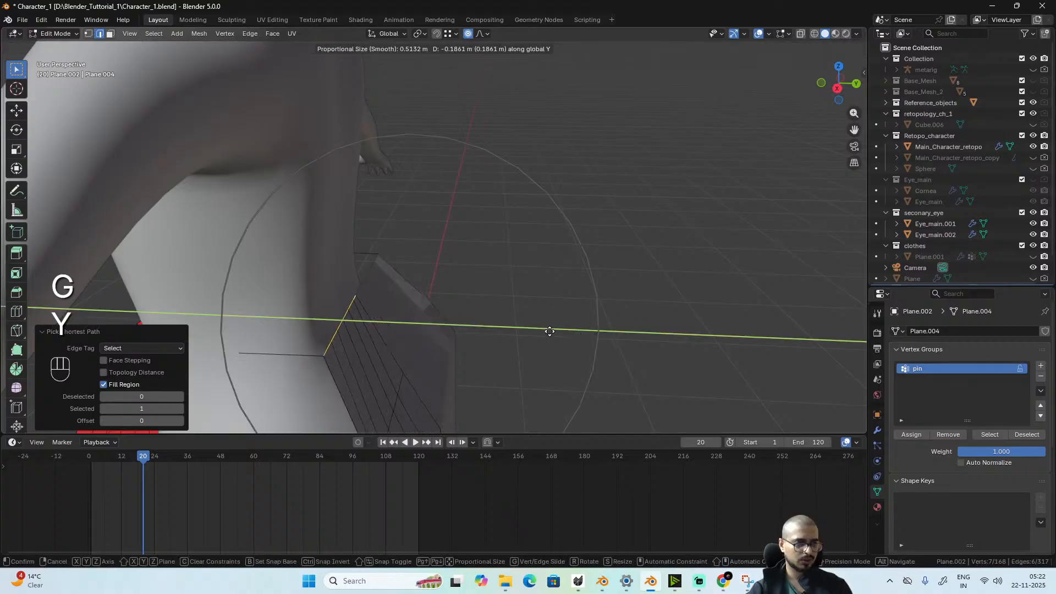
click(553, 332)
- Add the front panel's waist edges to the selection and assign them all to the pin vertex group at weight 1.000
scroll(554, 331, down, 5)
mouse_move(553, 330)
alt+middle_down()
mouse_move(549, 314)
mouse_move(577, 314)
mouse_move(528, 306)
mouse_move(559, 314)
alt+middle_up()
scroll(559, 314, up, 4)
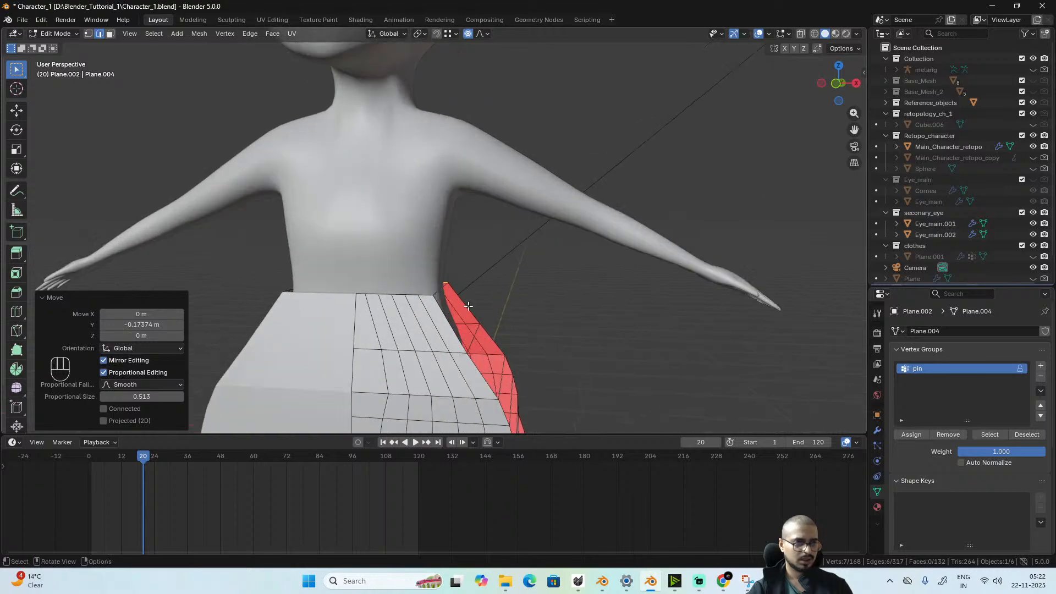
ctrl+shift+click(425, 297)
key(ctrl+z)
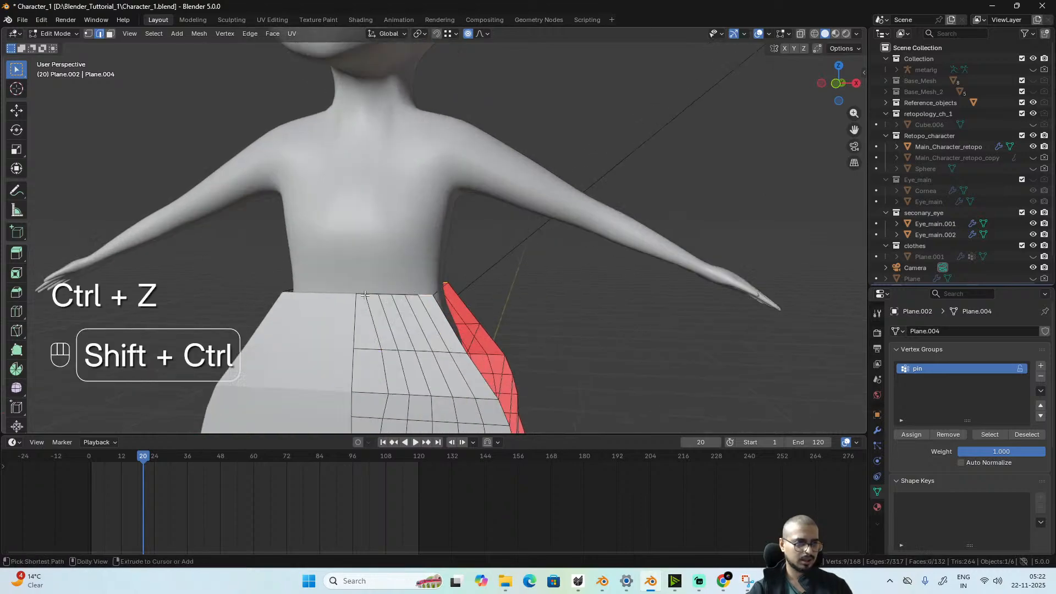
ctrl+shift+click(426, 302)
click(907, 434)
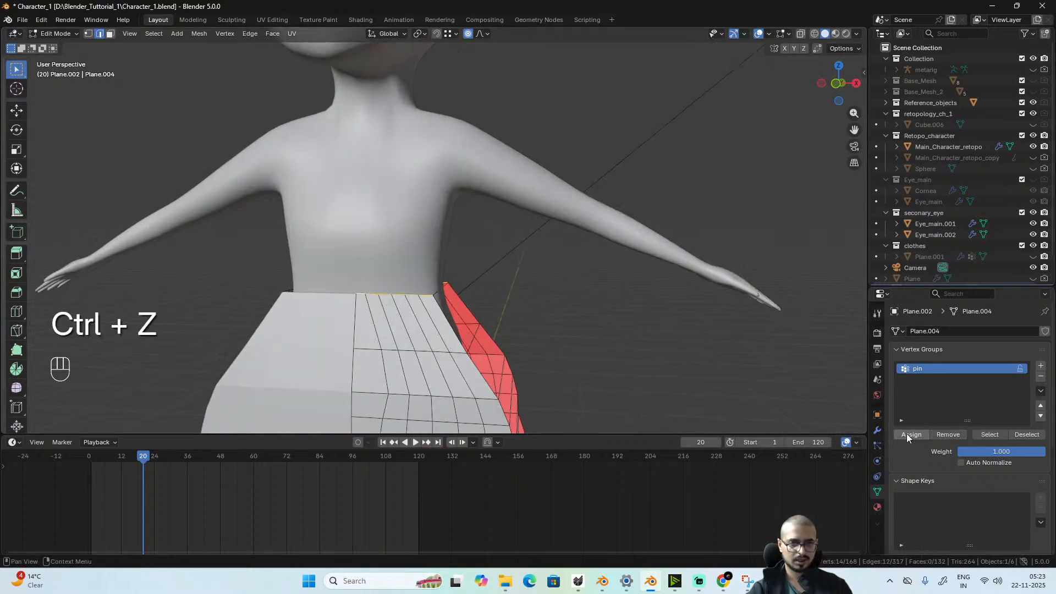
click(703, 372)
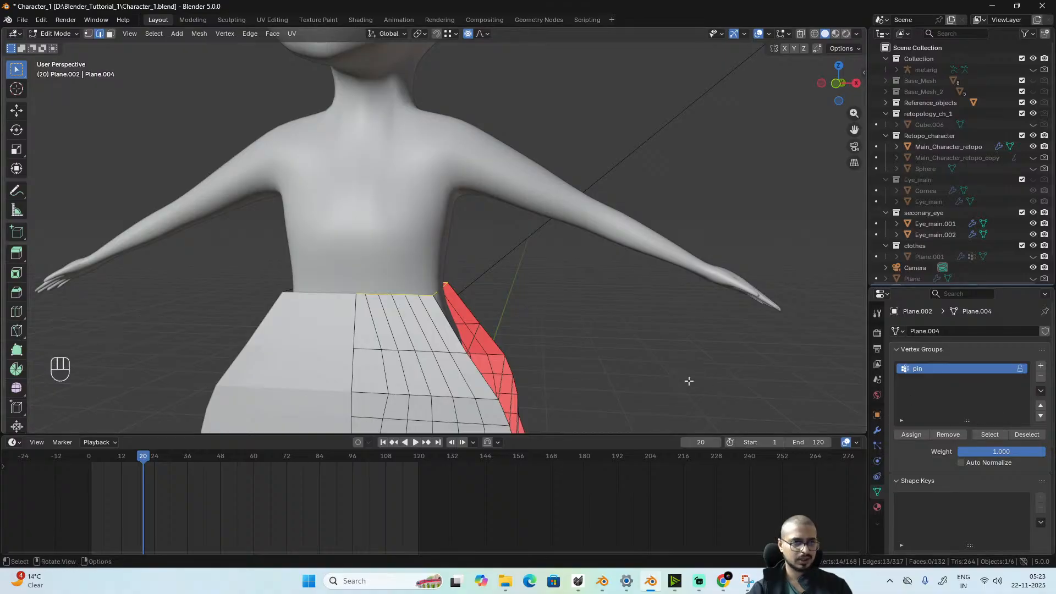
- Remove the side sewing edge between the waist corners from the pin vertex group, and select the group's remaining vertices
alt+drag(689, 381, 462, 320)
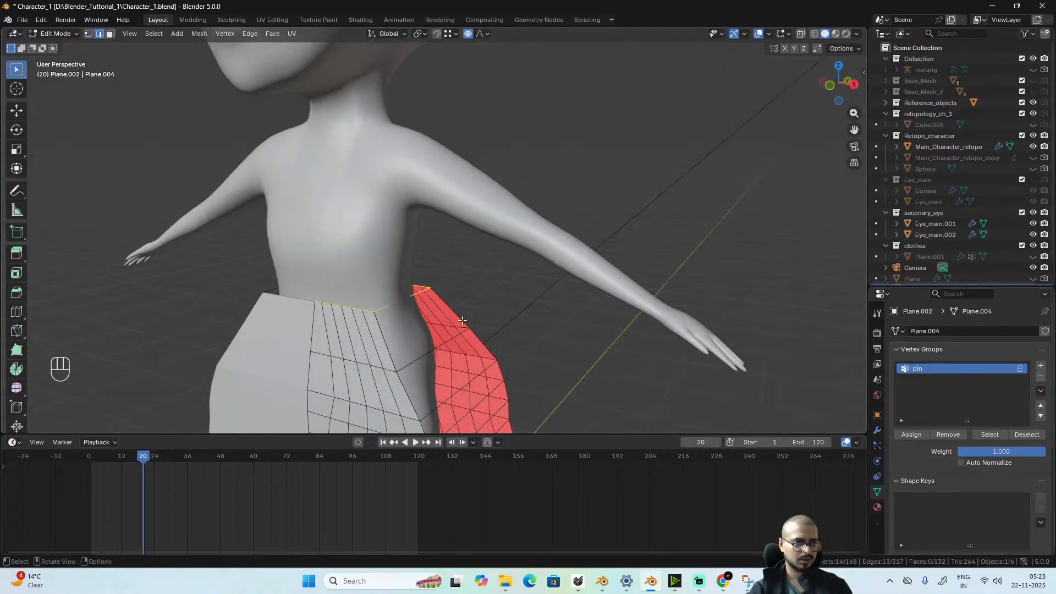
scroll(462, 321, up, 2)
scroll(385, 333, up, 2)
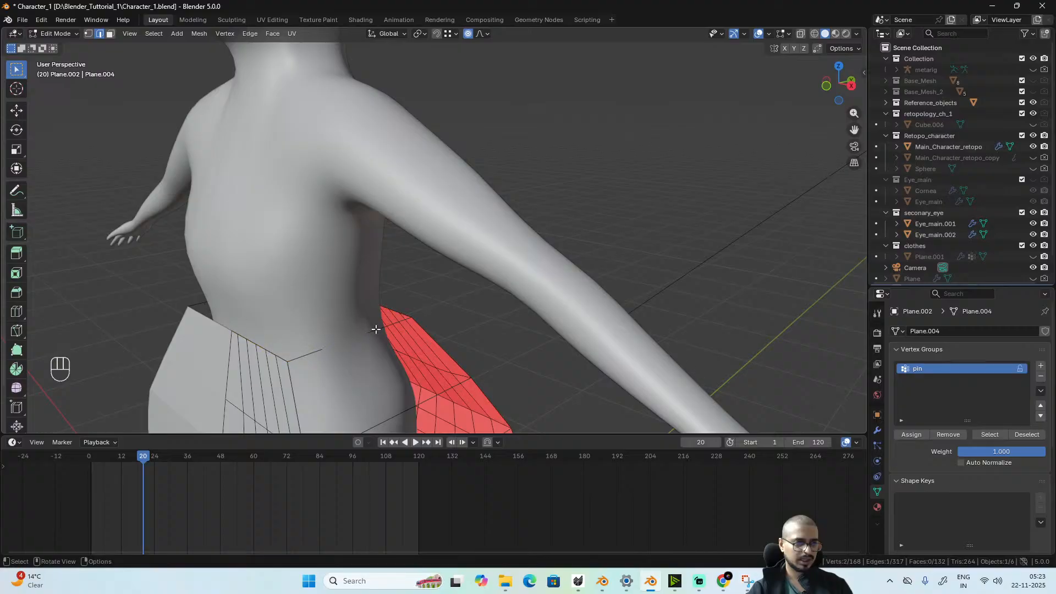
click(946, 435)
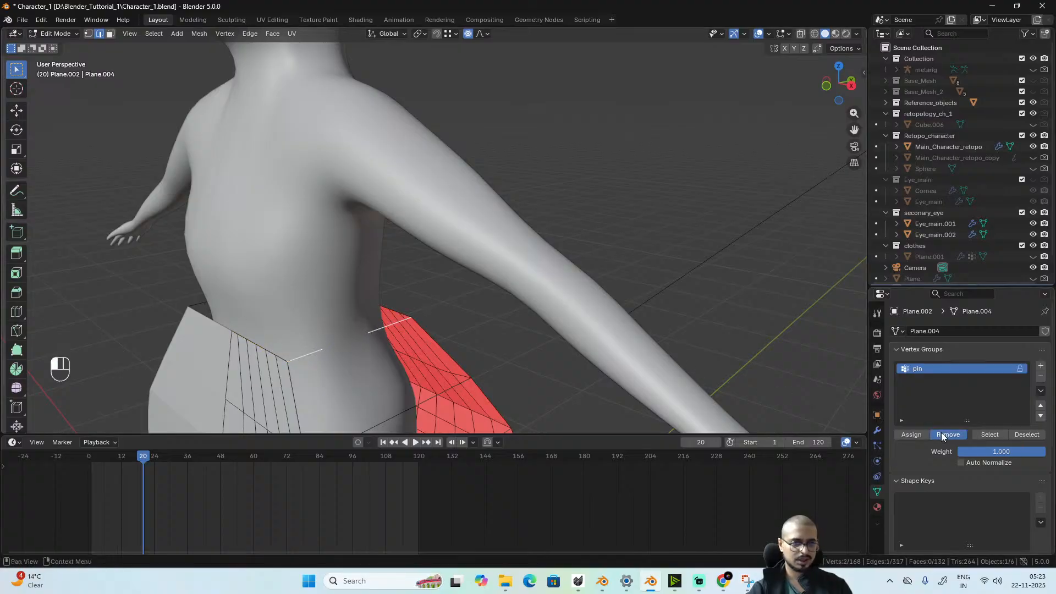
click(991, 434)
alt+drag(484, 353, 445, 361)
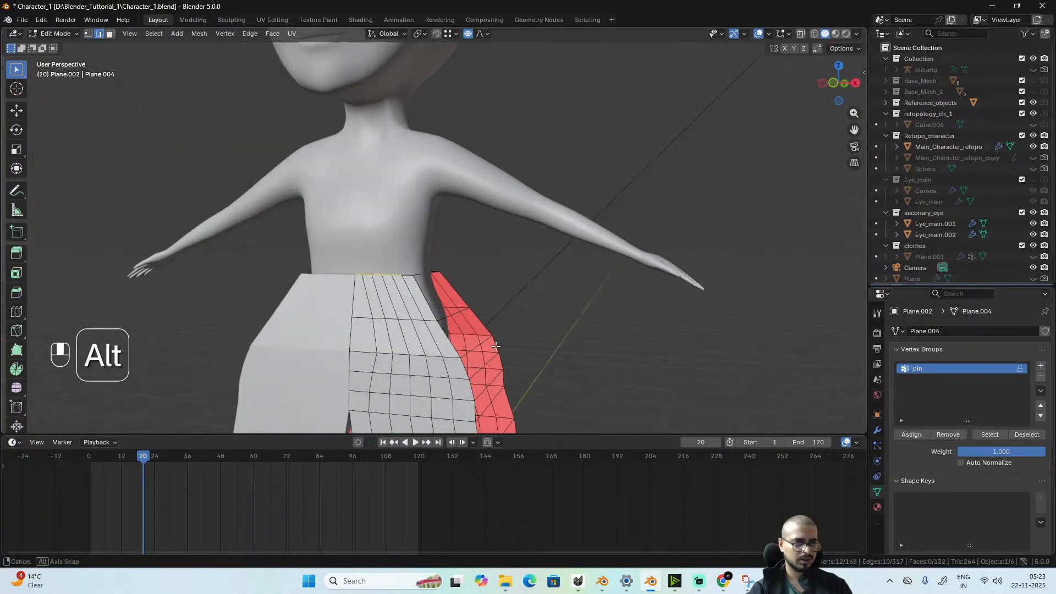
- Play the cloth simulation in Object Mode, stop it at frame 20, and examine the trousers' fit around the waist and legs
key(Tab)
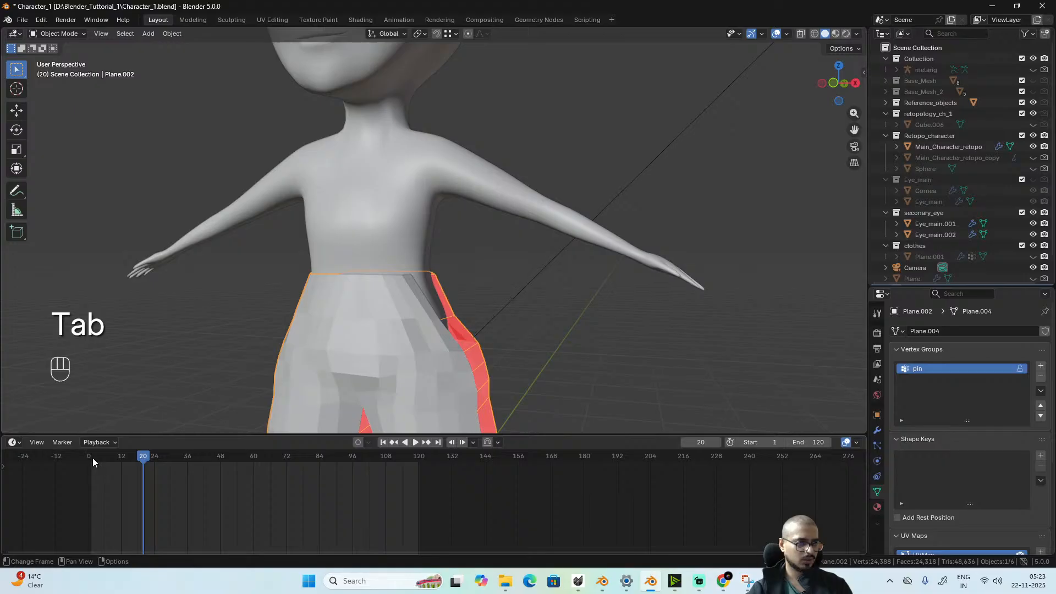
key(space)
key(space)
alt+drag(415, 335, 559, 345)
scroll(528, 375, up, 3)
scroll(382, 312, down, 3)
middle_drag(434, 333, 477, 361)
scroll(381, 335, down, 5)
scroll(451, 346, up, 4)
scroll(490, 359, up, 3)
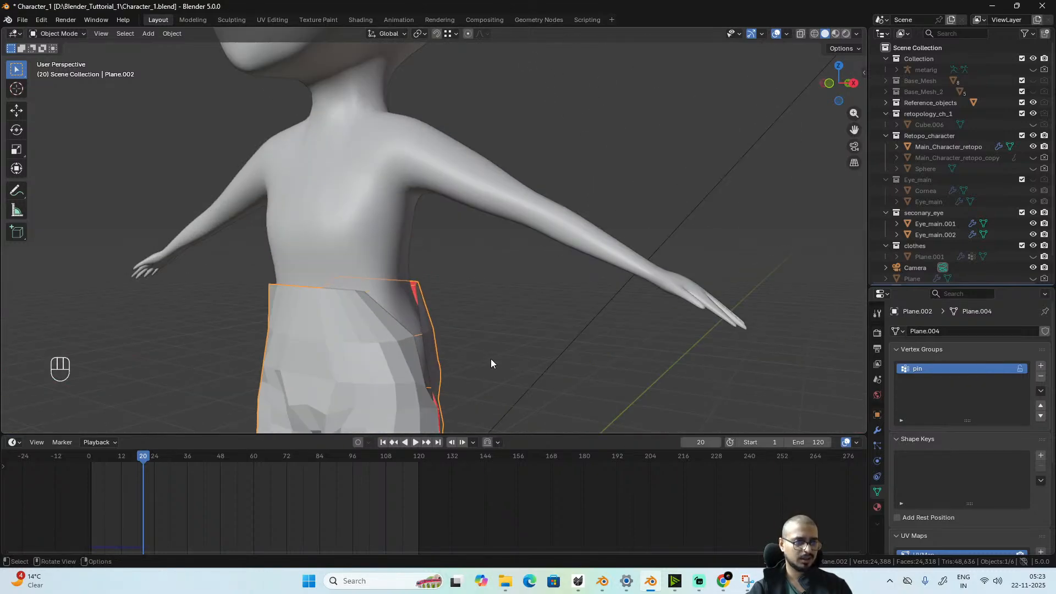
- Add a Subdivision Surface modifier to the trousers and place it above the Mirror modifier in the stack
click(880, 434)
click(1012, 331)
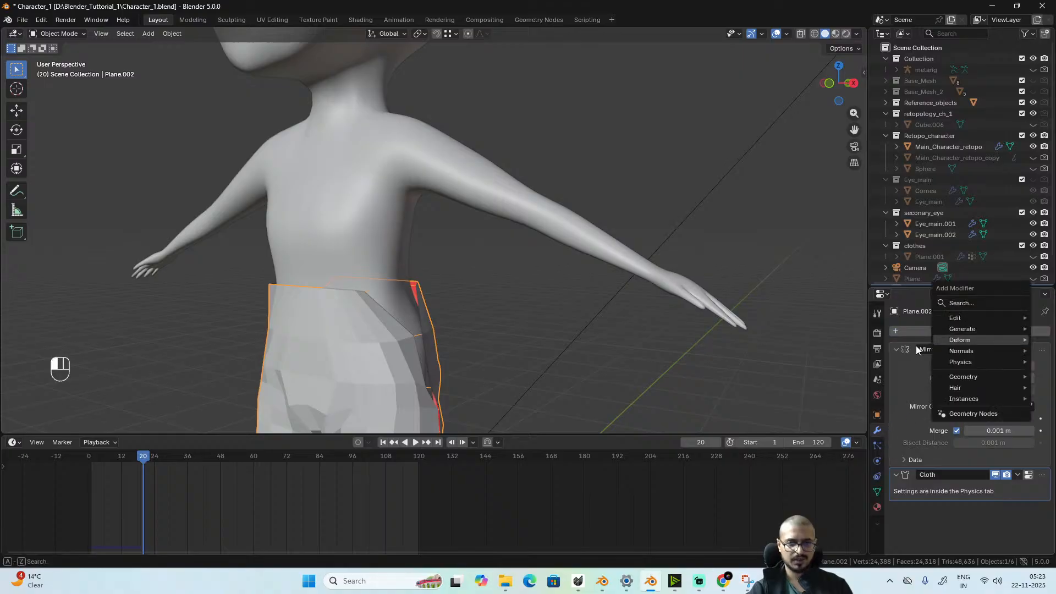
mouse_move(966, 331)
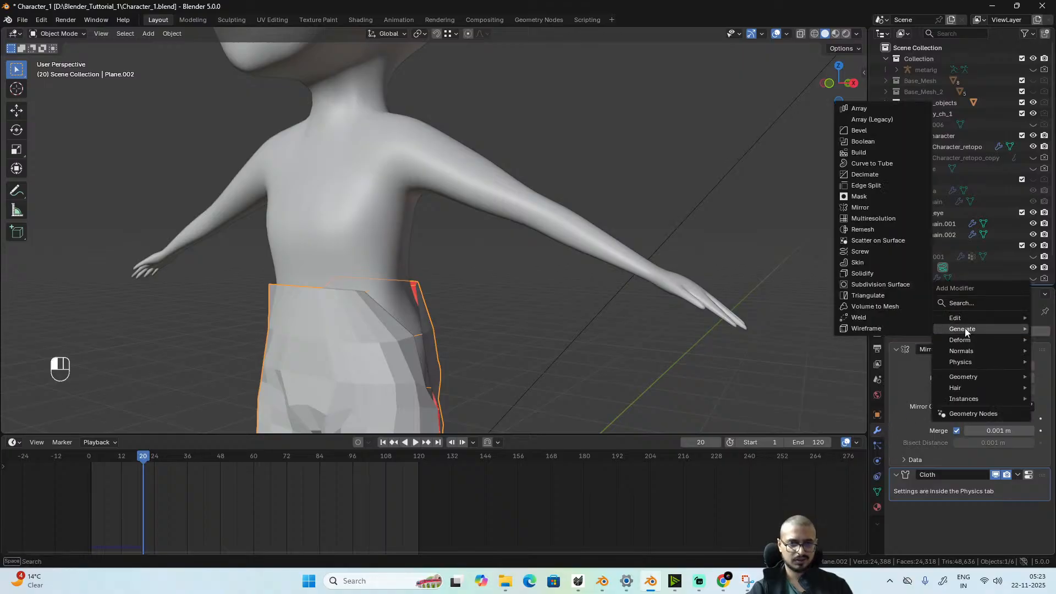
click(897, 284)
drag(1042, 510, 1009, 350)
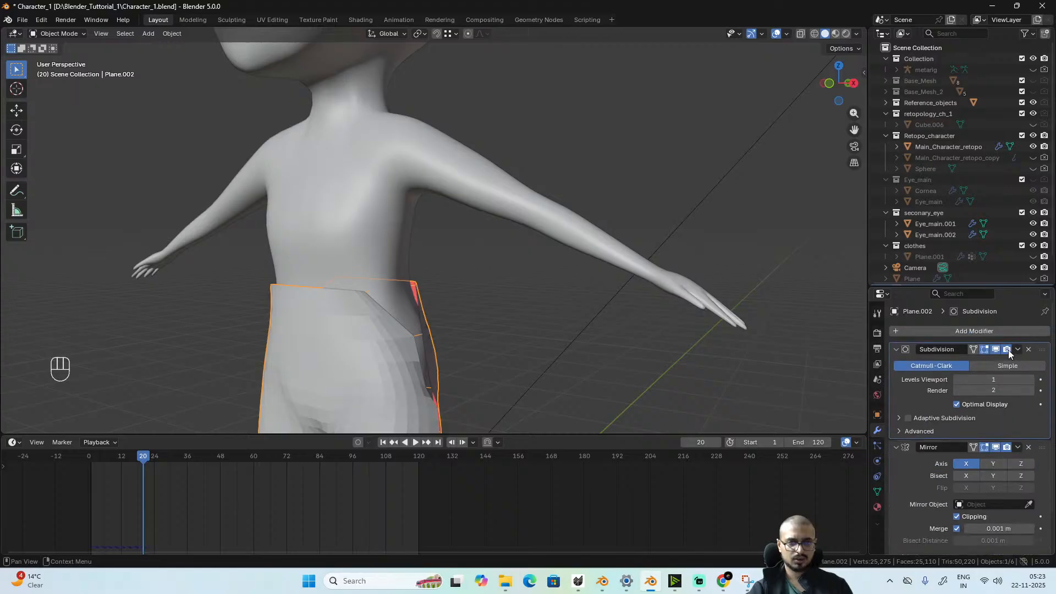
- Return the simulation to frame 1 and enter Edit Mode on the trousers to inspect the gap at the front waist centre
click(91, 458)
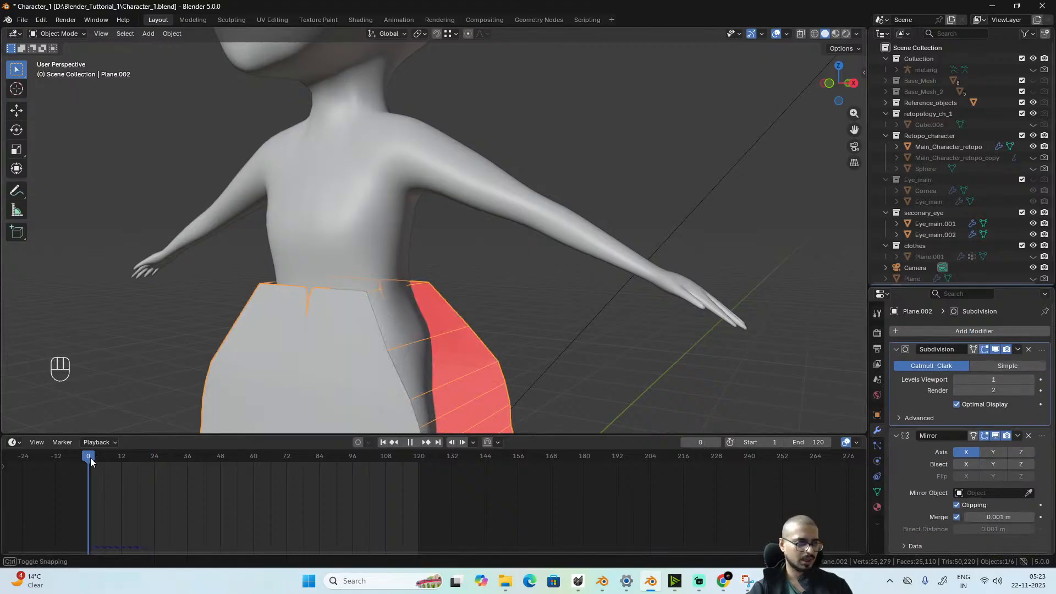
scroll(440, 282, down, 3)
scroll(441, 285, up, 3)
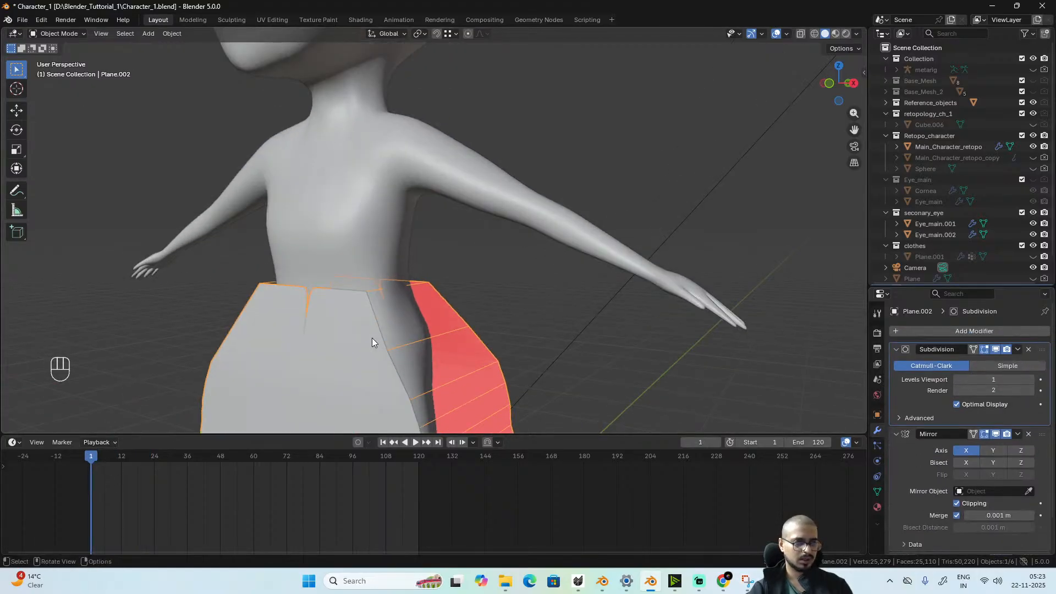
key(Tab)
alt+drag(522, 362, 565, 360)
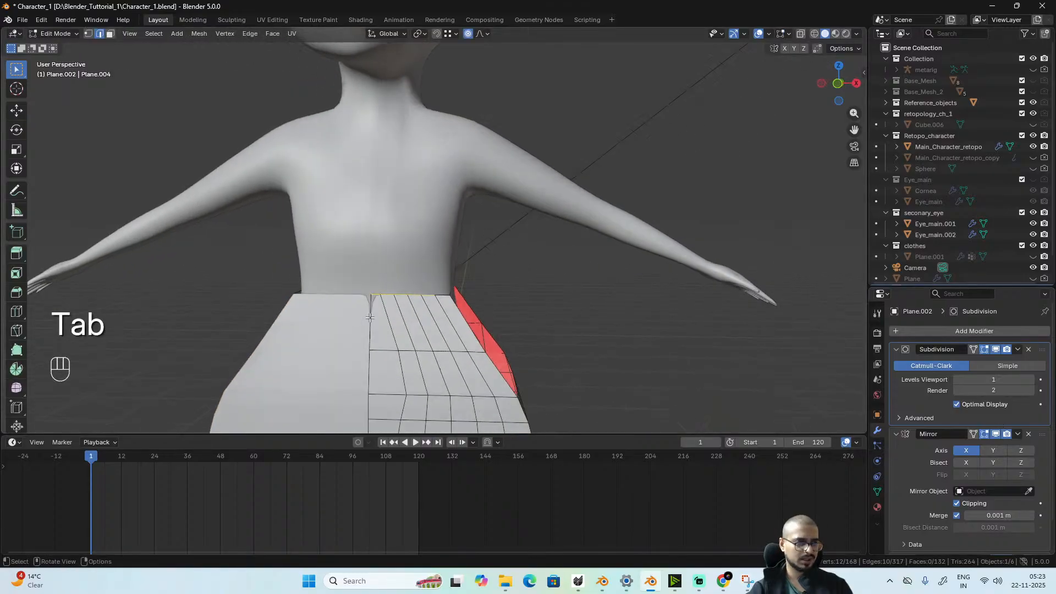
scroll(359, 341, up, 3)
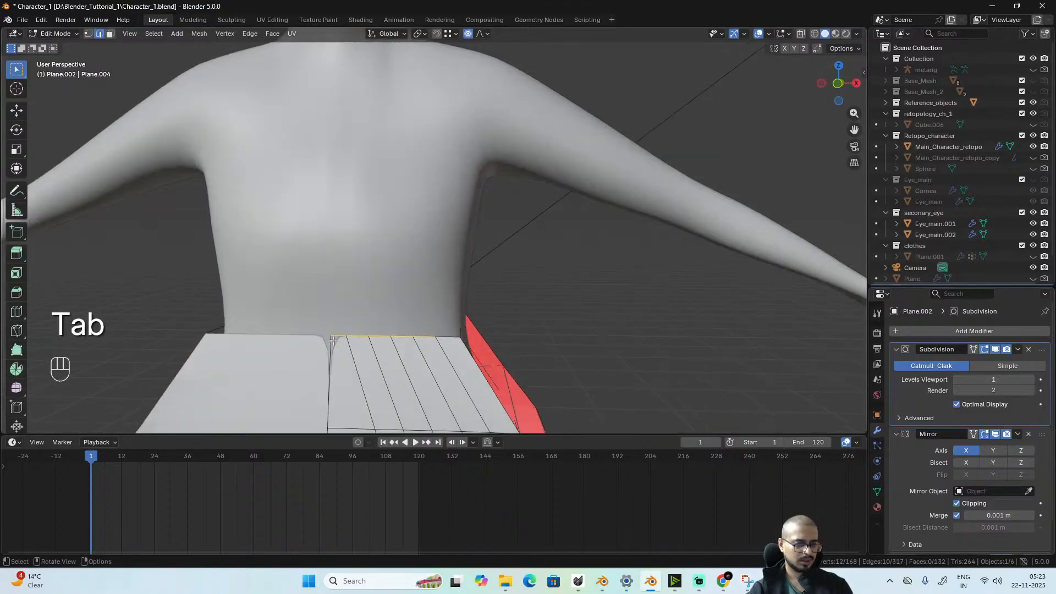
- Try to move the front panel's centre waist vertex along X with proportional editing to close the gap
key(1)
click(332, 338)
key(g)
key(x)
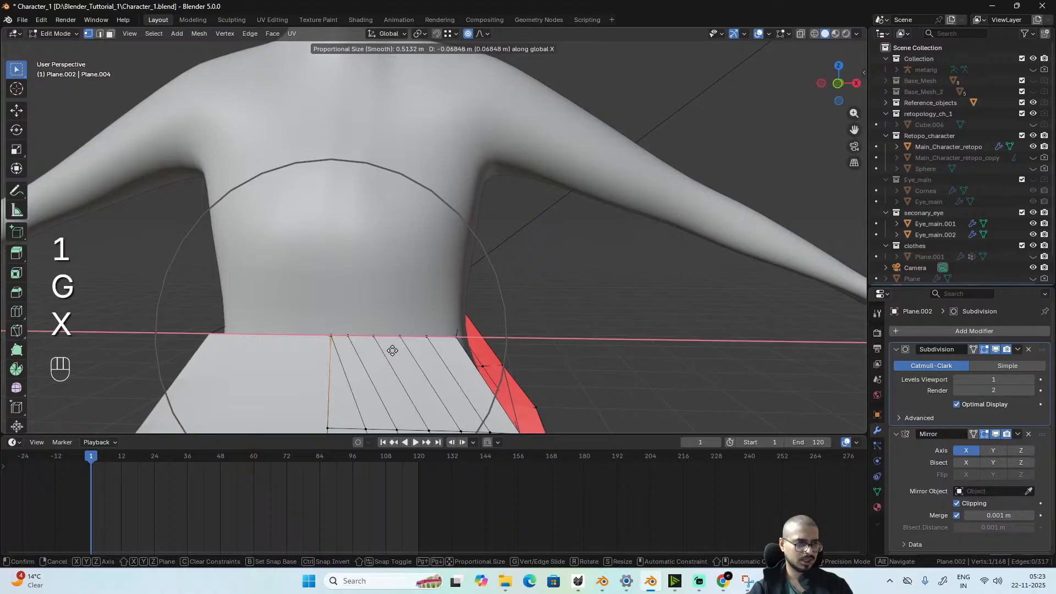
click(407, 348)
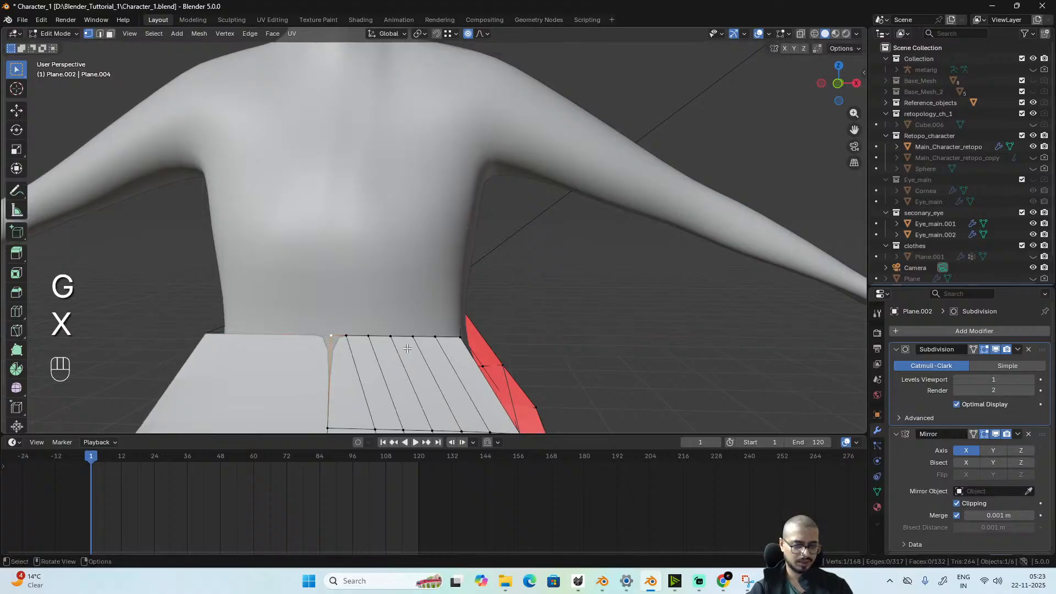
- Turn off proportional editing and try to move the centre waist vertex alone along X toward the mirror seam
key(o)
key(g)
key(x)
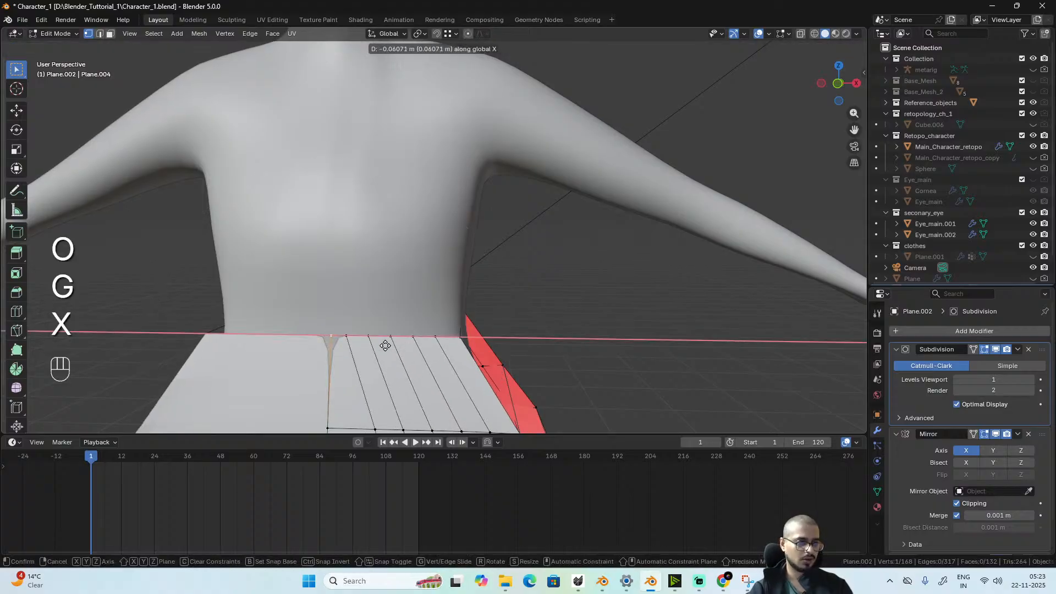
click(328, 337)
- Set the Mirror modifier's Merge distance to 0.108 m so the trousers join at the front waist centre
scroll(433, 361, down, 4)
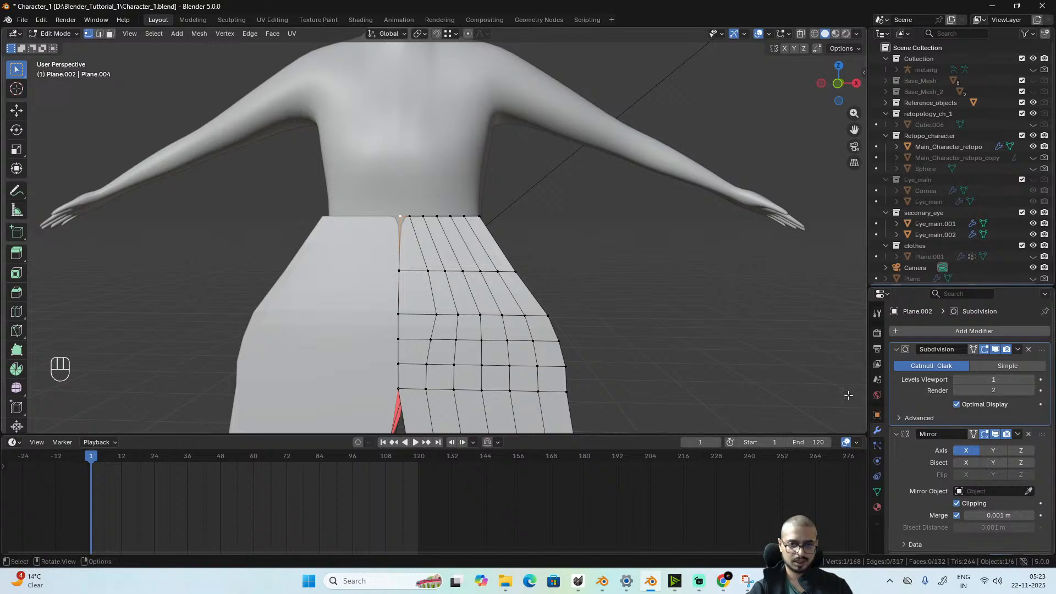
scroll(550, 286, up, 3)
drag(966, 518, 985, 518)
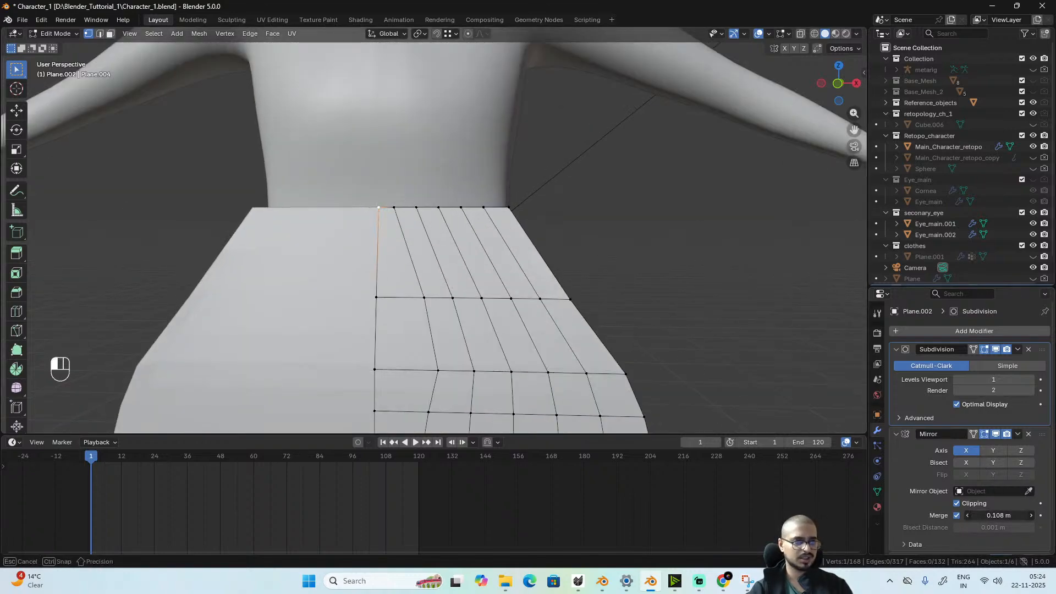
- Move the sewing edge joining the front and back panels at the side of the waist about 0.04 m along X
middle_drag(672, 354, 377, 249)
key(2)
click(360, 212)
key(g)
key(y)
key(x)
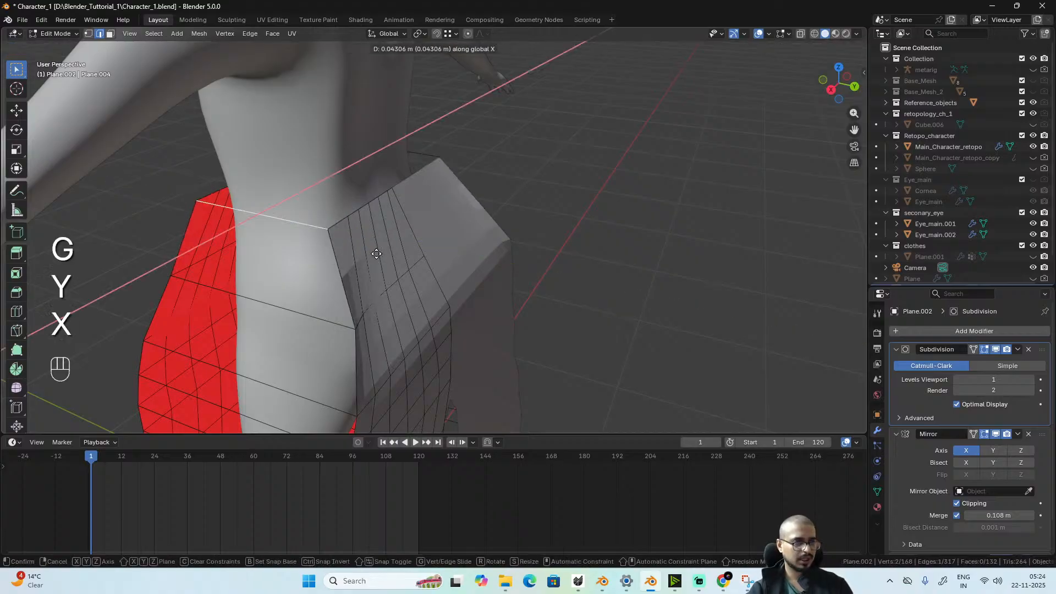
click(380, 259)
- Assign the side sewing edge and its adjoining front and back waist edges to the pin vertex group, and select the whole group
alt+middle_drag(372, 299, 479, 306)
shift+click(348, 283)
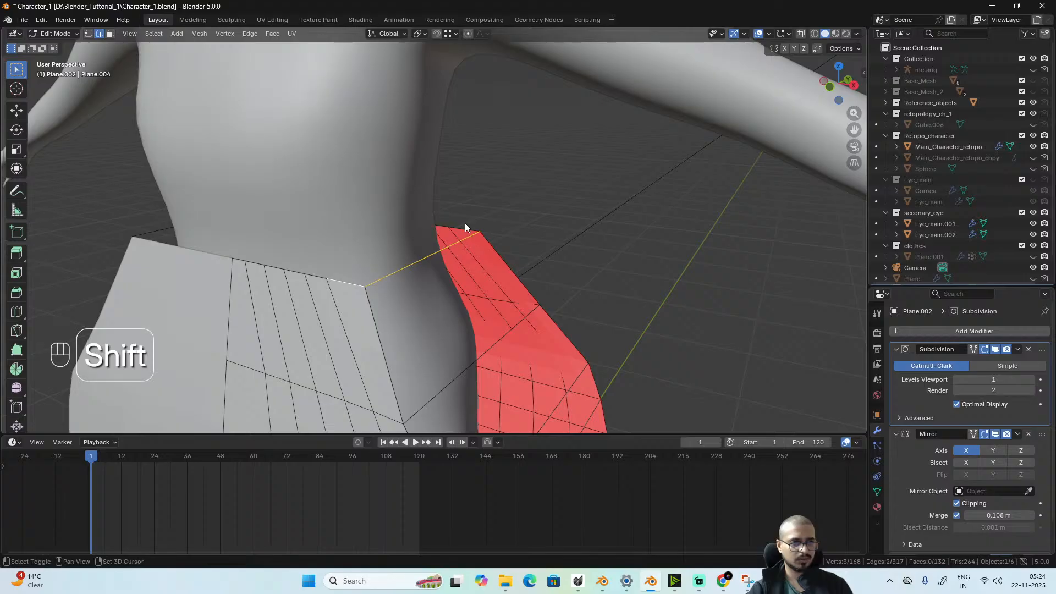
shift+click(465, 227)
click(877, 492)
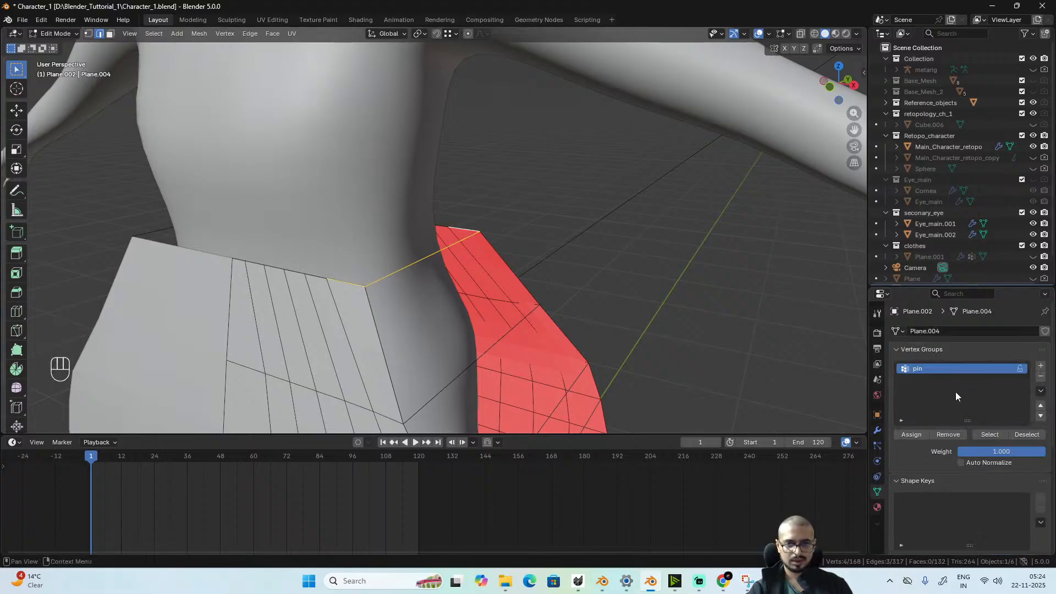
click(912, 435)
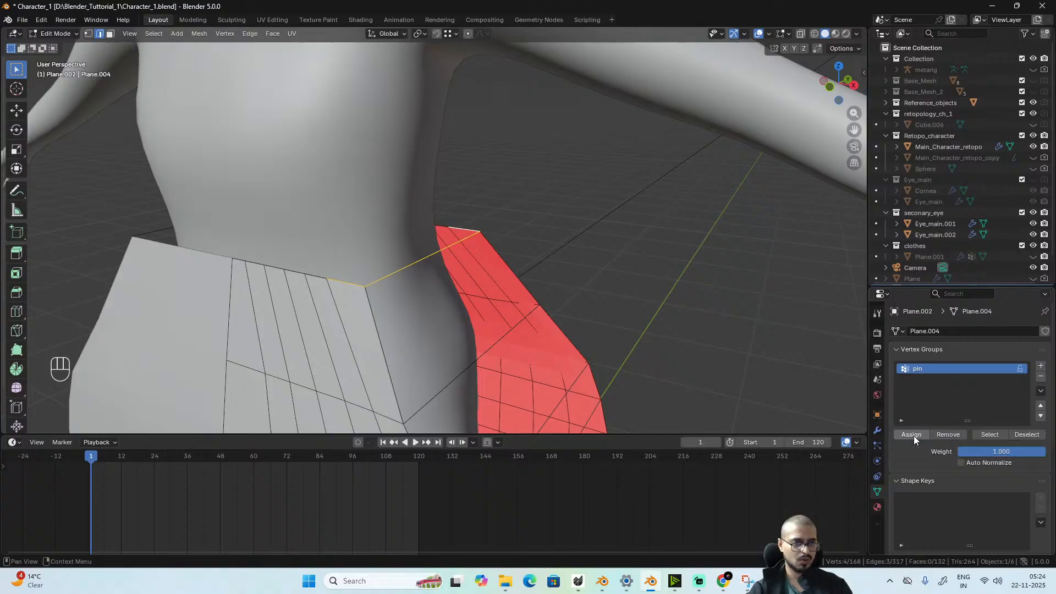
scroll(373, 253, down, 4)
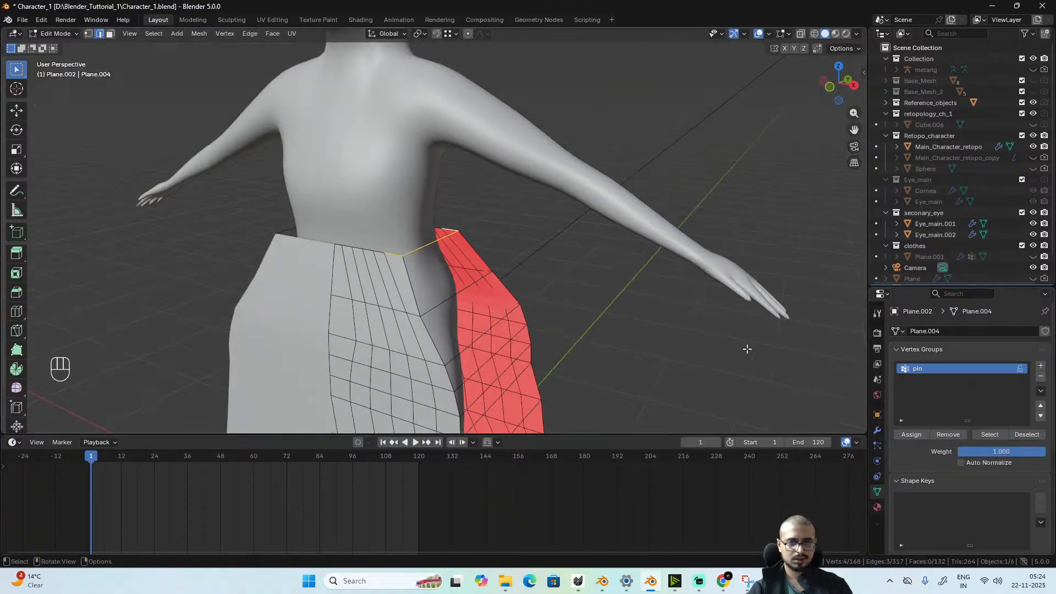
click(993, 434)
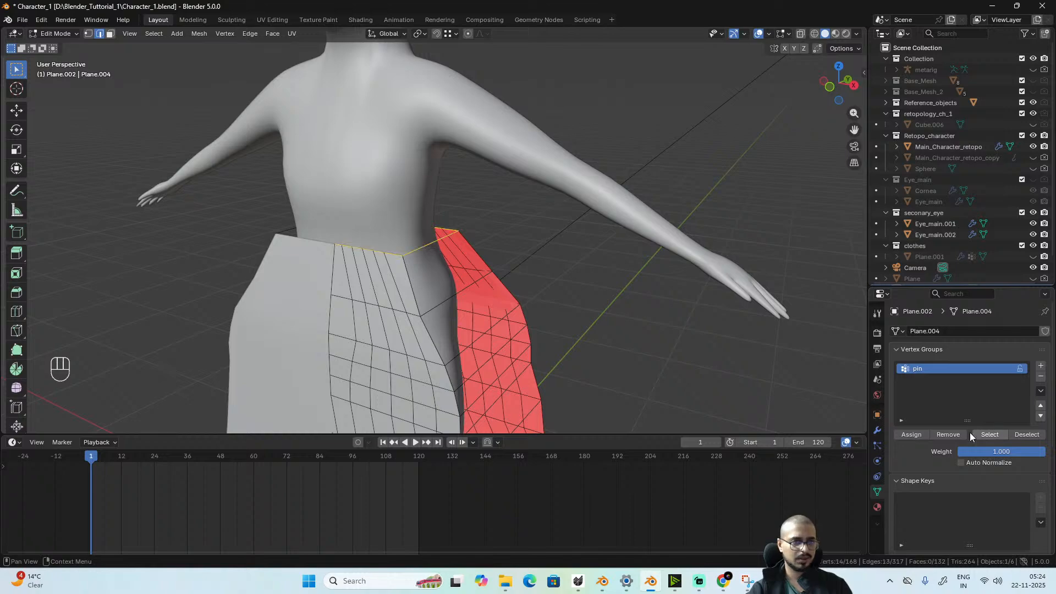
- Play the cloth simulation in Object Mode to frame 20 to check the waist, and return to frame 1
alt+middle_drag(605, 309, 231, 287)
key(Tab)
key(space)
key(space)
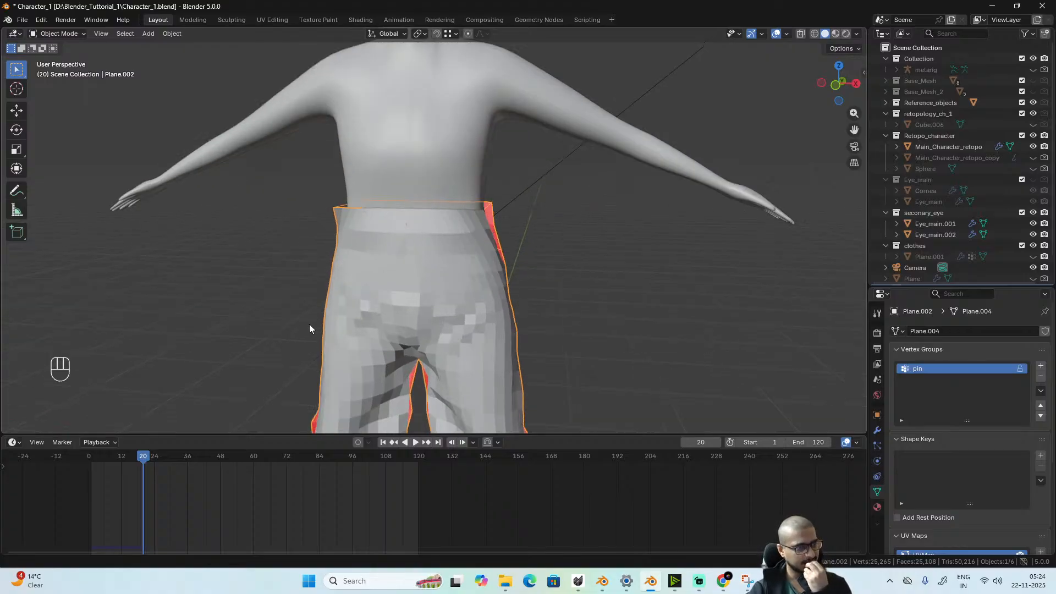
click(91, 455)
scroll(487, 242, down, 4)
alt+middle_drag(487, 308, 447, 313)
scroll(447, 313, up, 4)
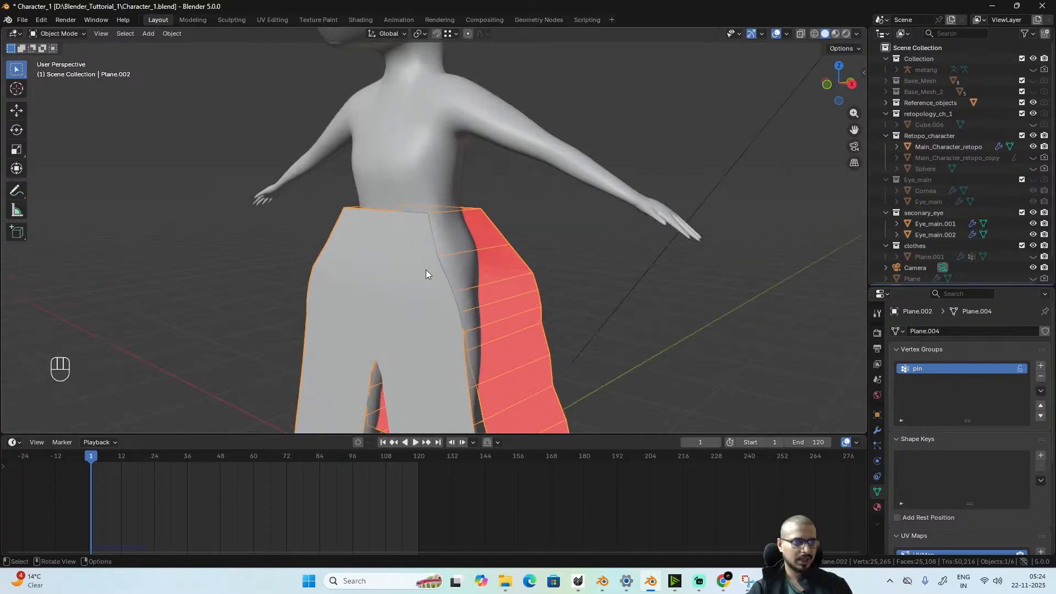
- Remove the selected waist vertices from the pin vertex group
key(Tab)
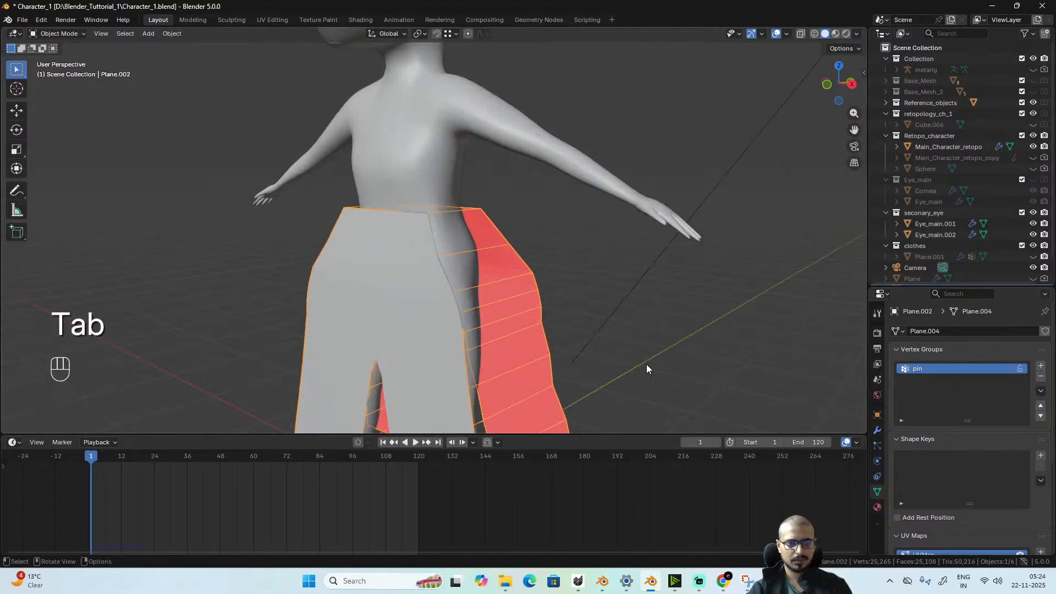
key(Tab)
click(949, 435)
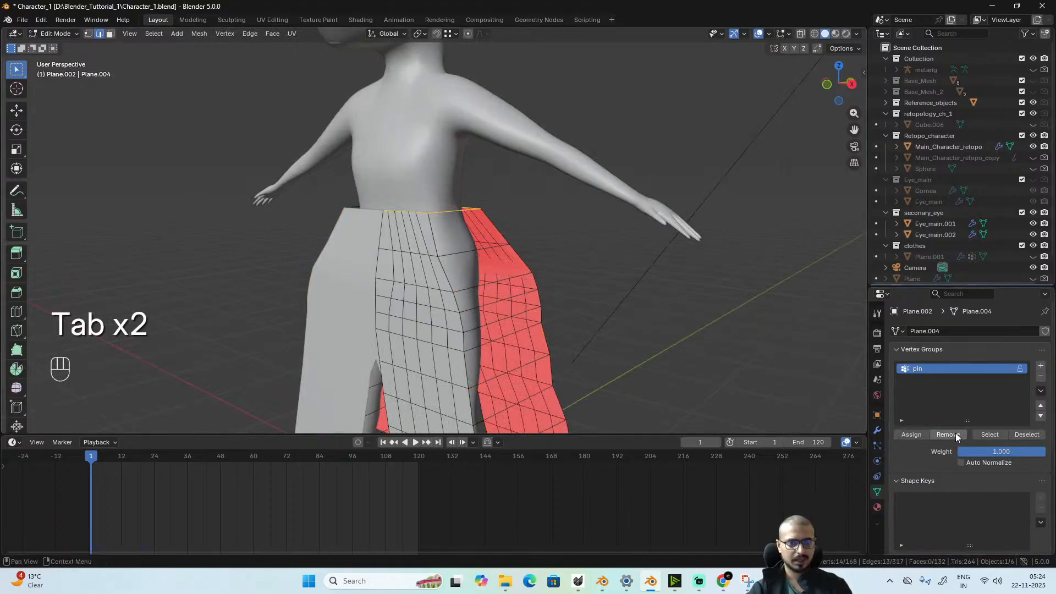
- Run the simulation to frame 27 in Object Mode and examine how the unpinned waist fits the body
key(Tab)
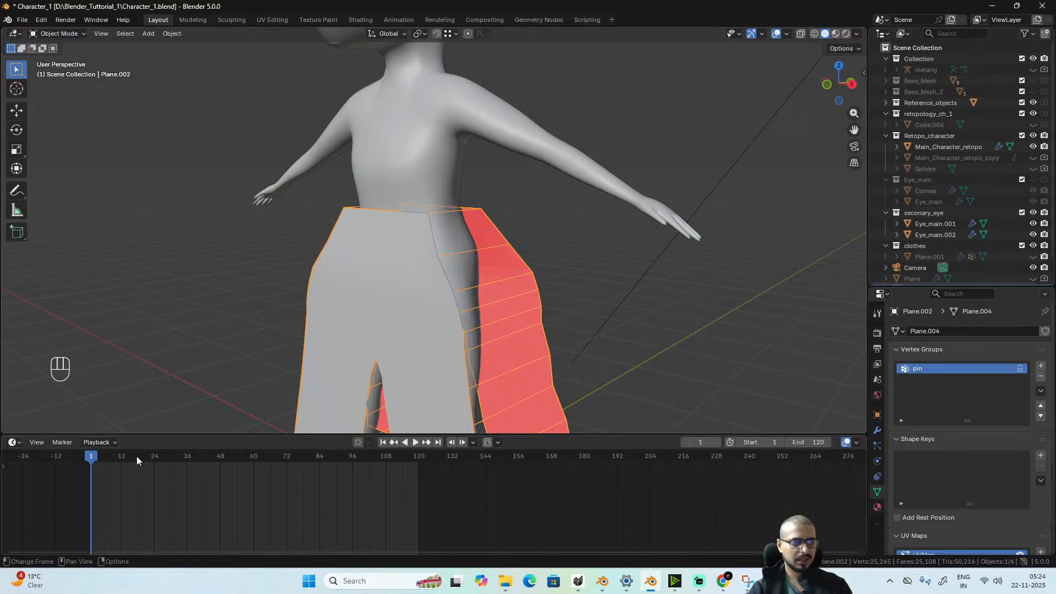
drag(136, 456, 164, 462)
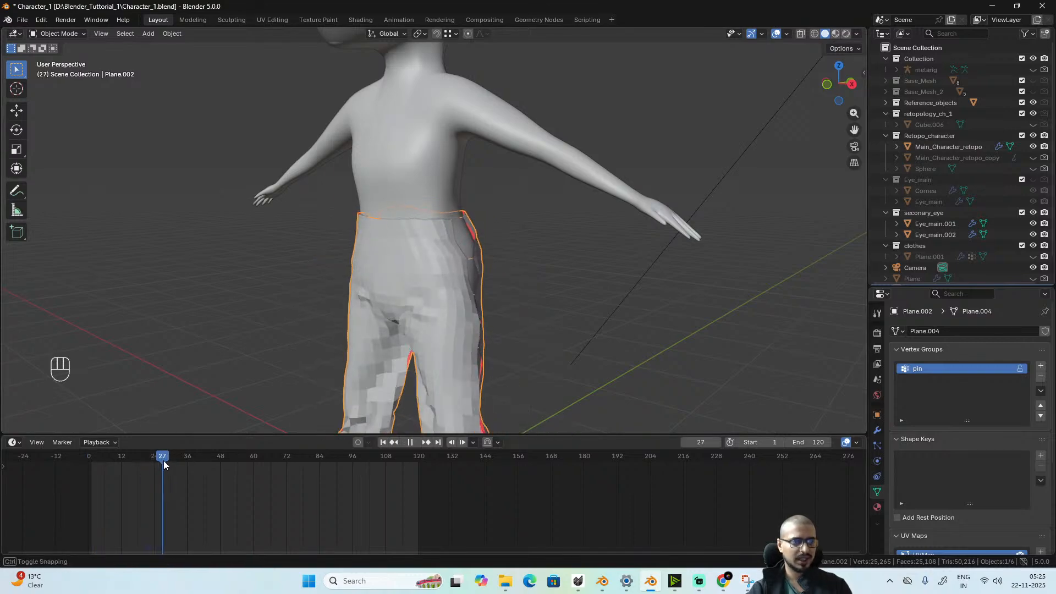
mouse_move(446, 324)
alt+mouse_down()
mouse_move(549, 315)
mouse_move(368, 326)
mouse_move(437, 318)
mouse_move(437, 308)
alt+mouse_up()
alt+drag(439, 234, 412, 231)
scroll(538, 297, up, 3)
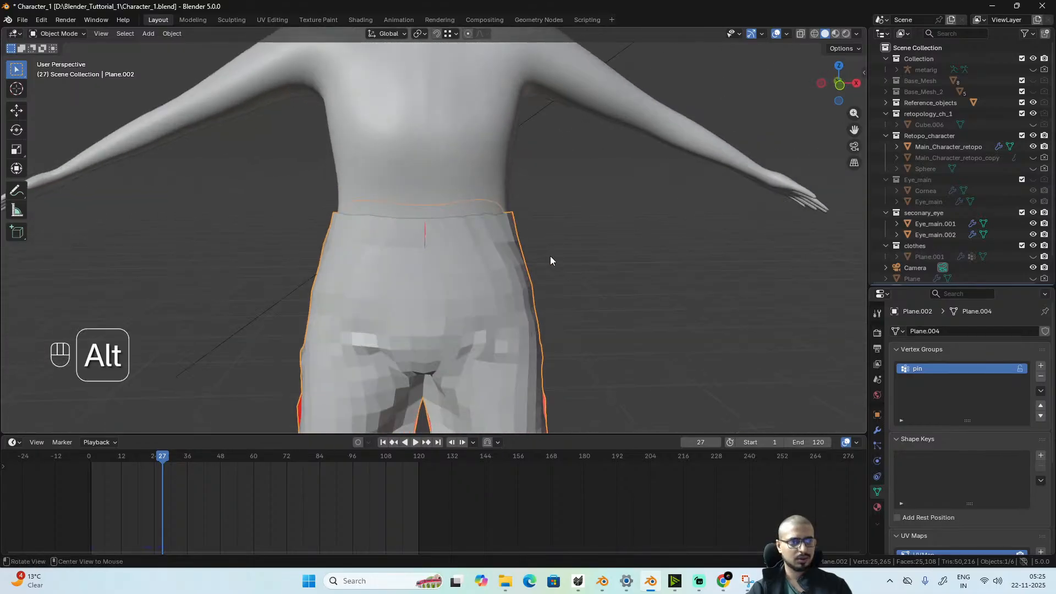
alt+drag(551, 262, 542, 245)
scroll(441, 250, up, 3)
- Enter Edit Mode on the trousers and examine the selected waist edges from the front and side
key(Tab)
scroll(450, 312, down, 4)
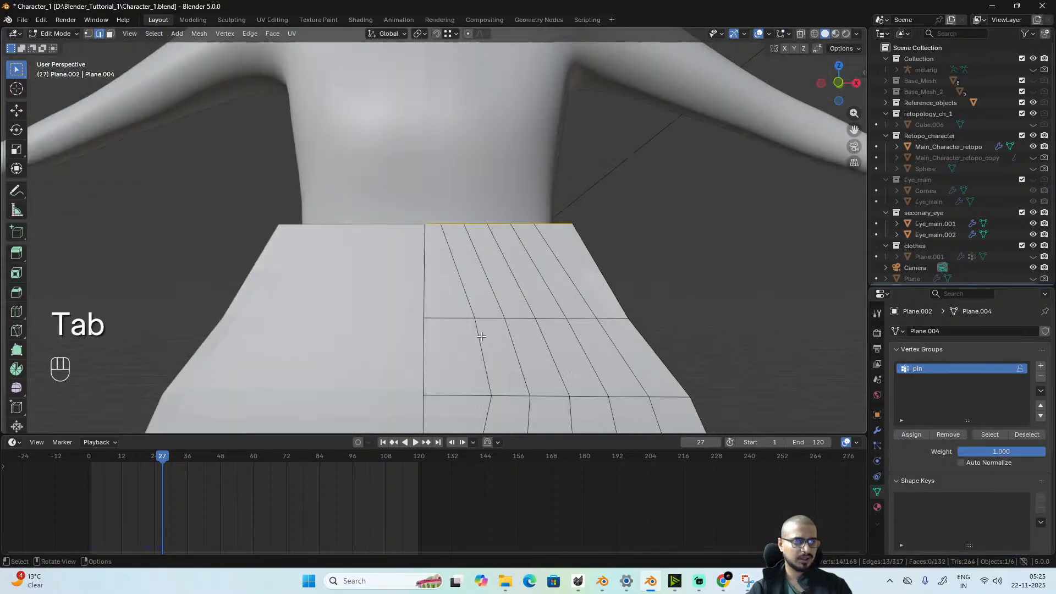
scroll(455, 341, up, 2)
scroll(538, 332, down, 5)
alt+drag(525, 333, 497, 341)
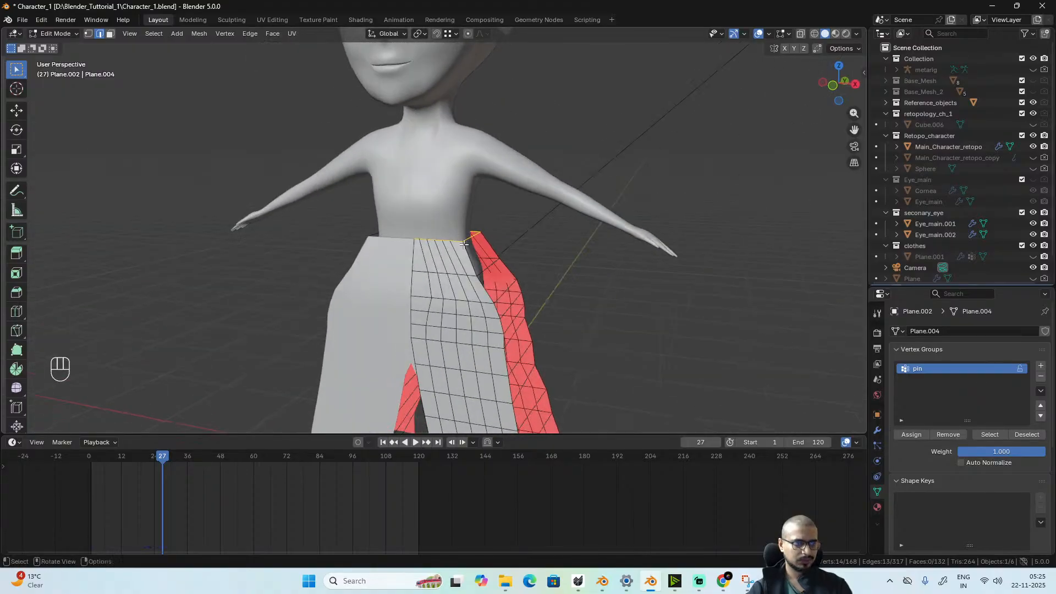
key(s)
key(x)
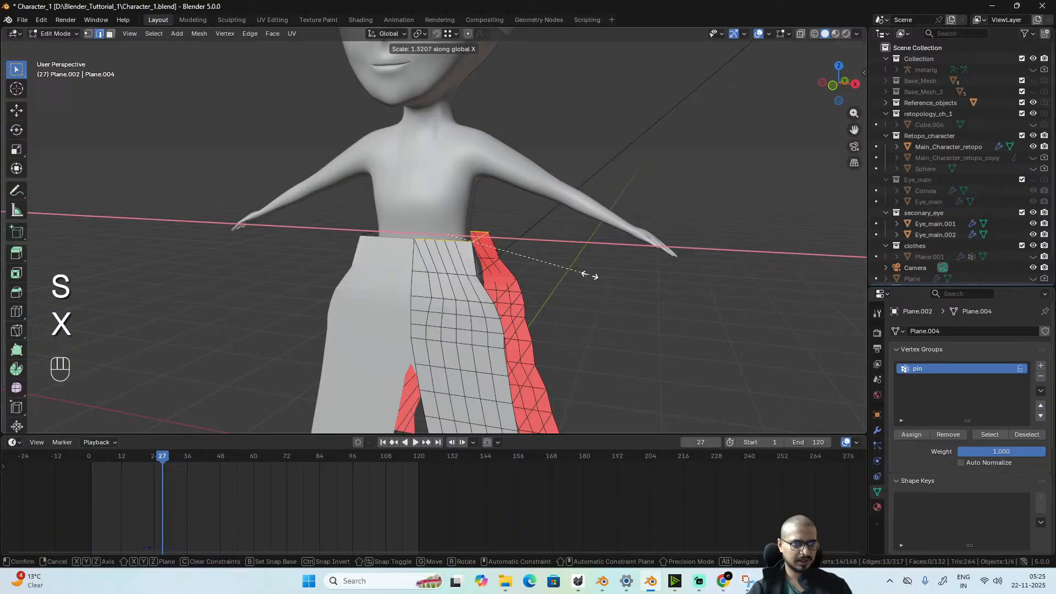
right_click(590, 275)
- Widen the waist edges along X by a factor of about 1.4 with proportional editing turned on
key(o)
key(s)
key(x)
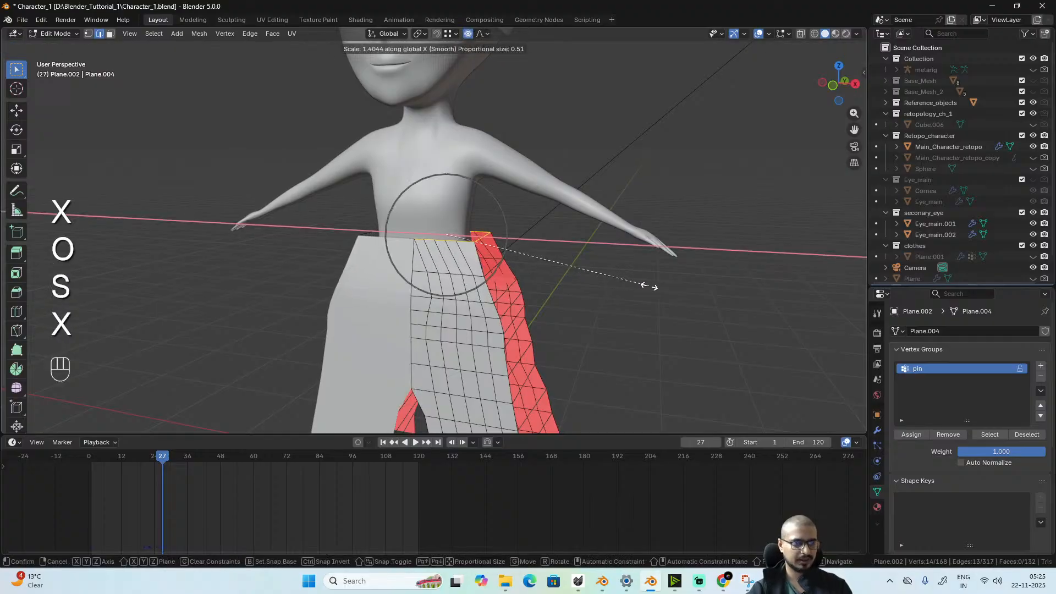
click(666, 292)
- Replay the simulation from frame 1 in Object Mode and step back to frame 5
key(Tab)
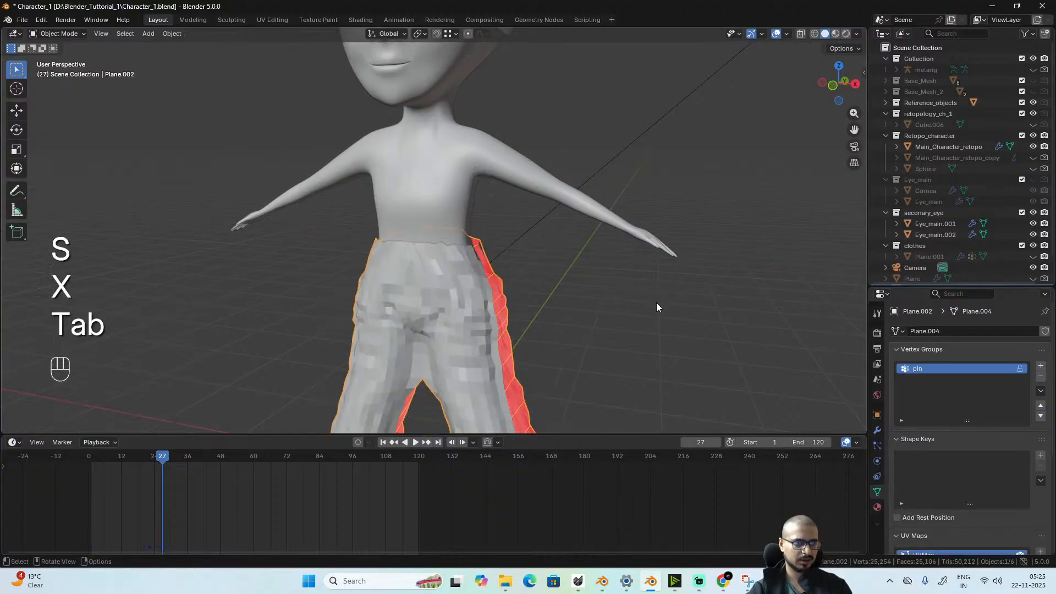
drag(106, 460, 92, 460)
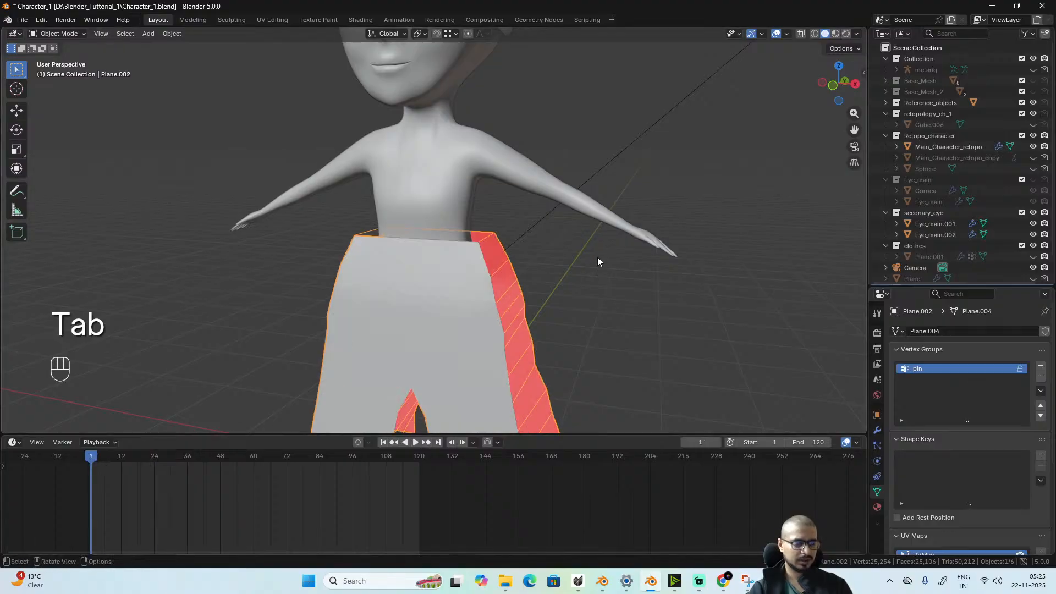
key(space)
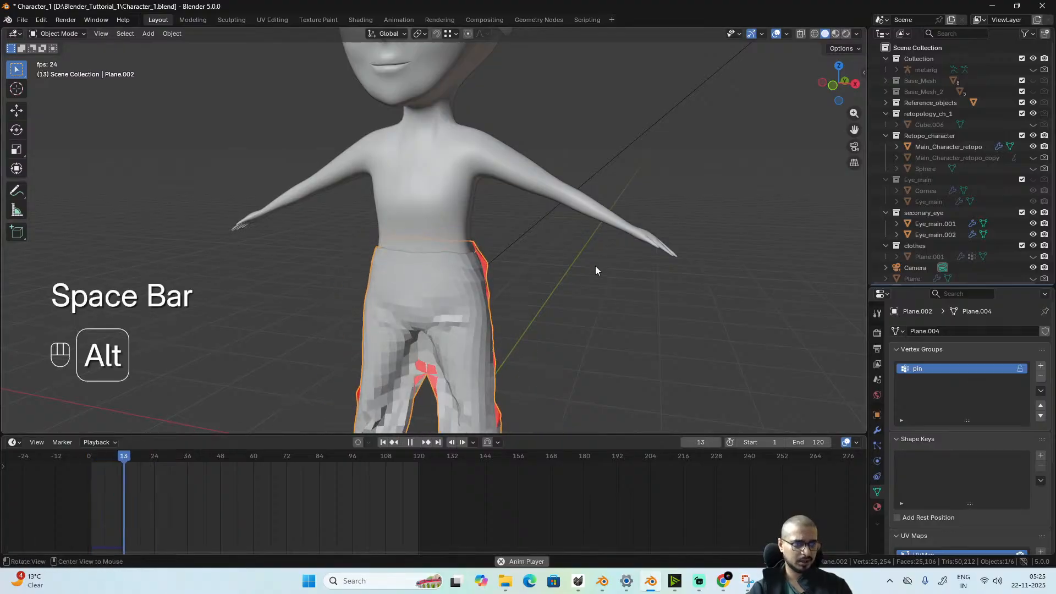
key(space)
drag(146, 458, 103, 455)
- Examine the side seams, back and crotch of the simulated trousers at frame 5
alt+drag(451, 330, 463, 300)
scroll(465, 300, up, 4)
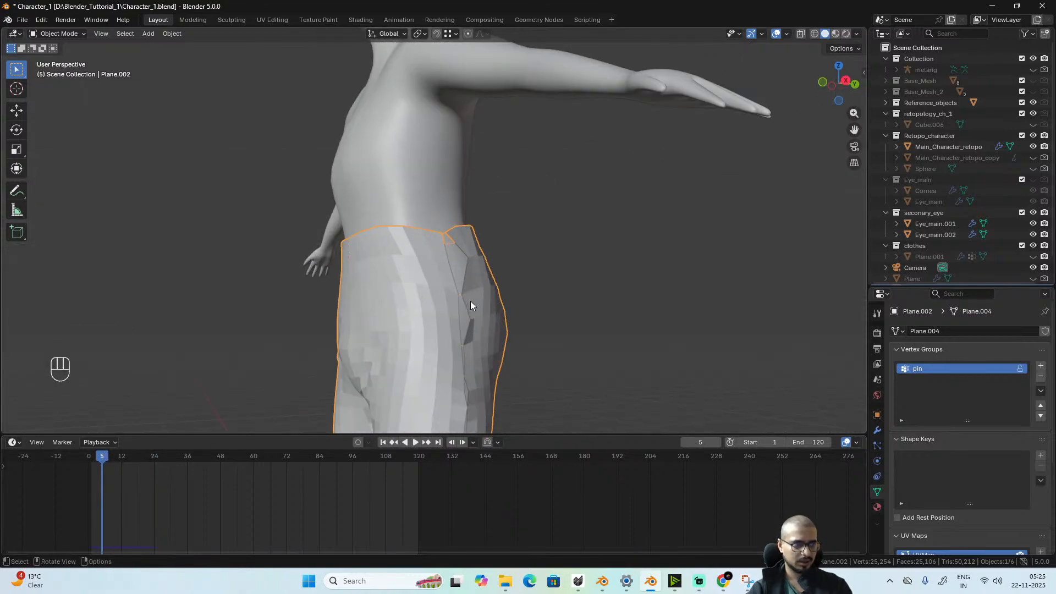
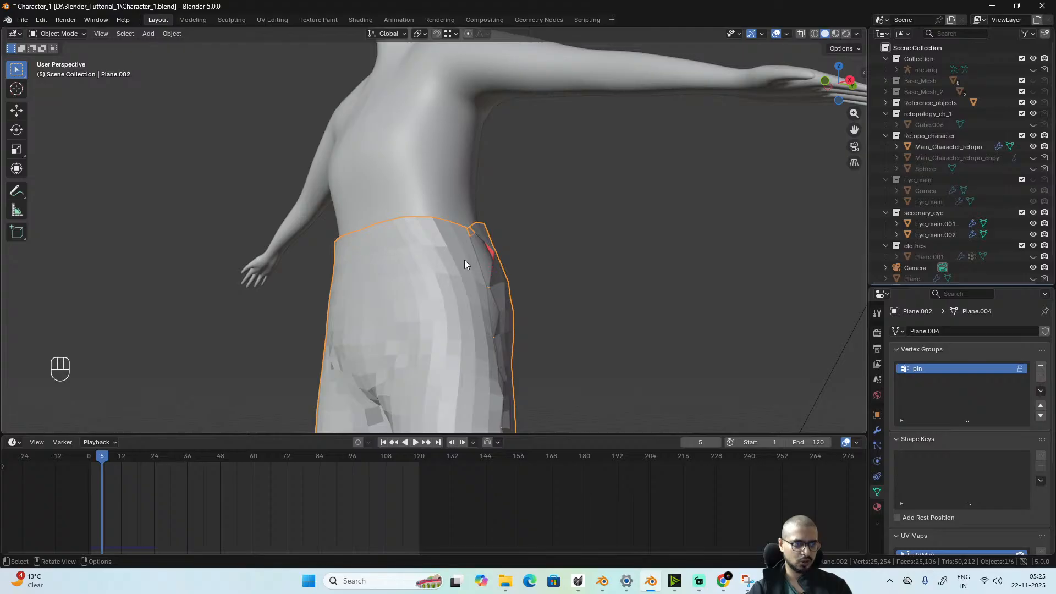
alt+drag(465, 264, 377, 271)
alt+drag(506, 266, 408, 276)
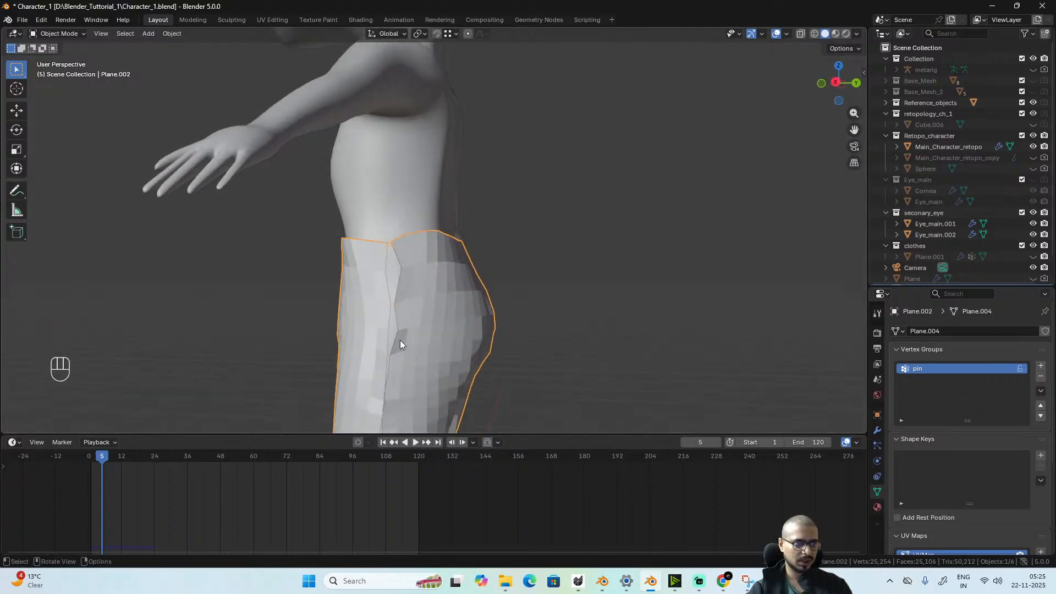
alt+drag(400, 342, 490, 267)
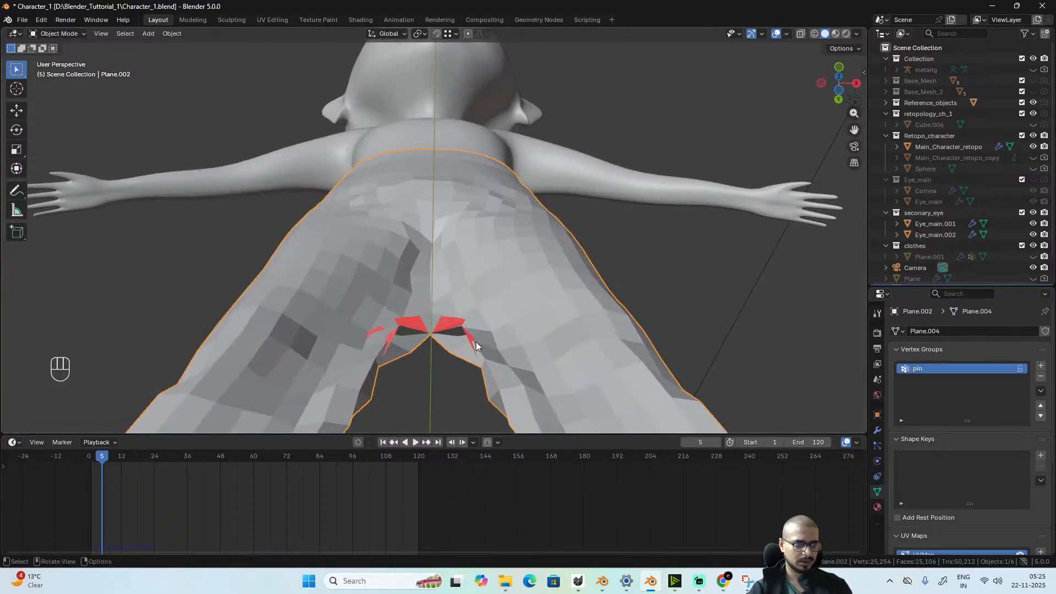
scroll(477, 342, down, 4)
alt+drag(477, 341, 484, 311)
scroll(483, 300, up, 3)
alt+drag(484, 270, 470, 363)
scroll(489, 330, down, 3)
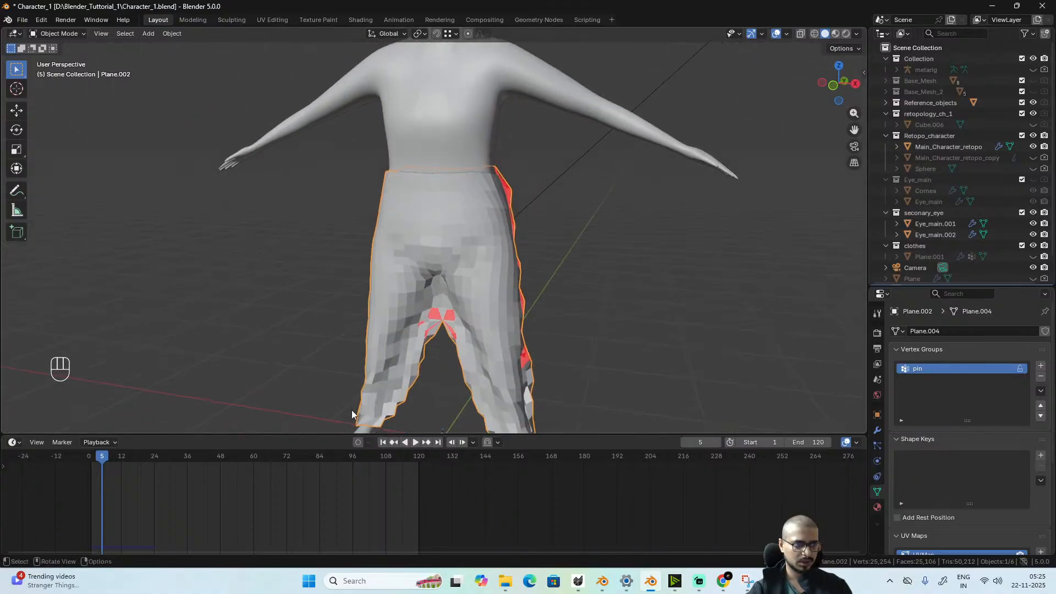
- Return to frame 1, enter Edit Mode on the trousers and turn off the Face Orientation overlay
drag(106, 460, 92, 459)
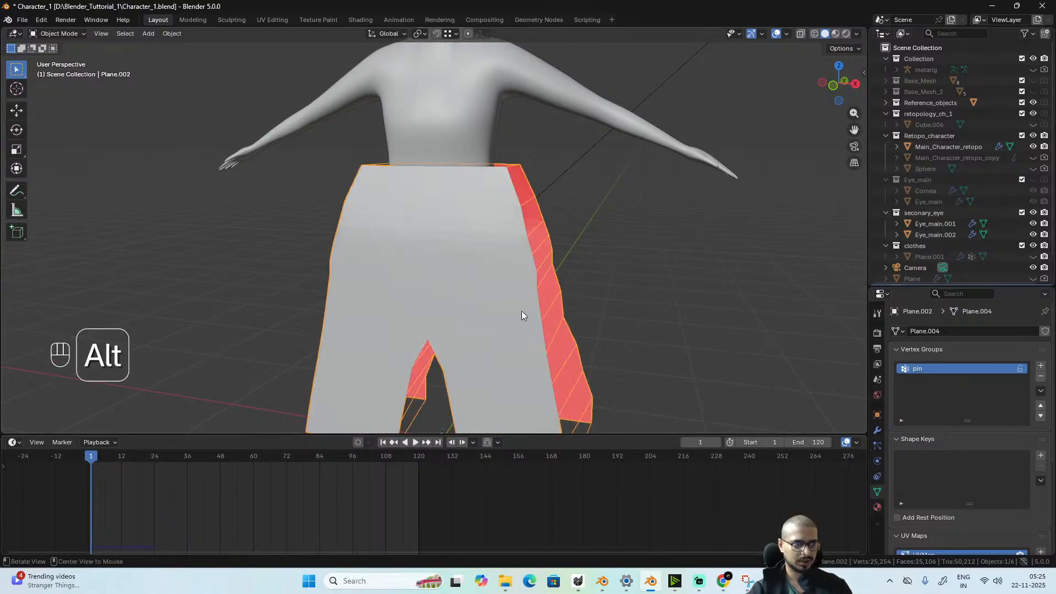
alt+drag(522, 311, 493, 316)
scroll(493, 315, up, 3)
key(Tab)
alt+drag(484, 270, 689, 227)
scroll(528, 226, down, 3)
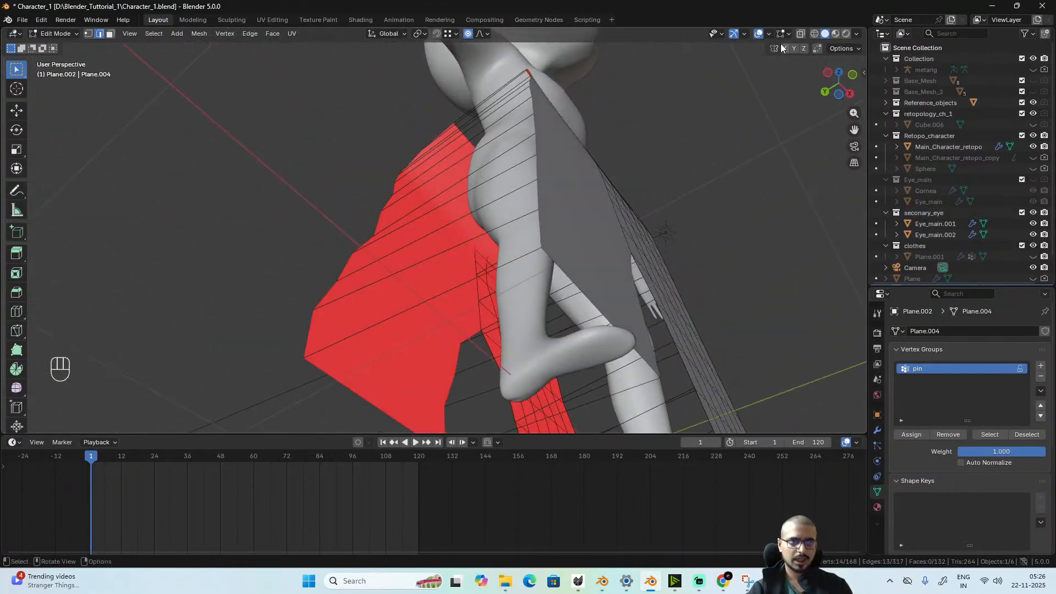
click(769, 34)
click(697, 245)
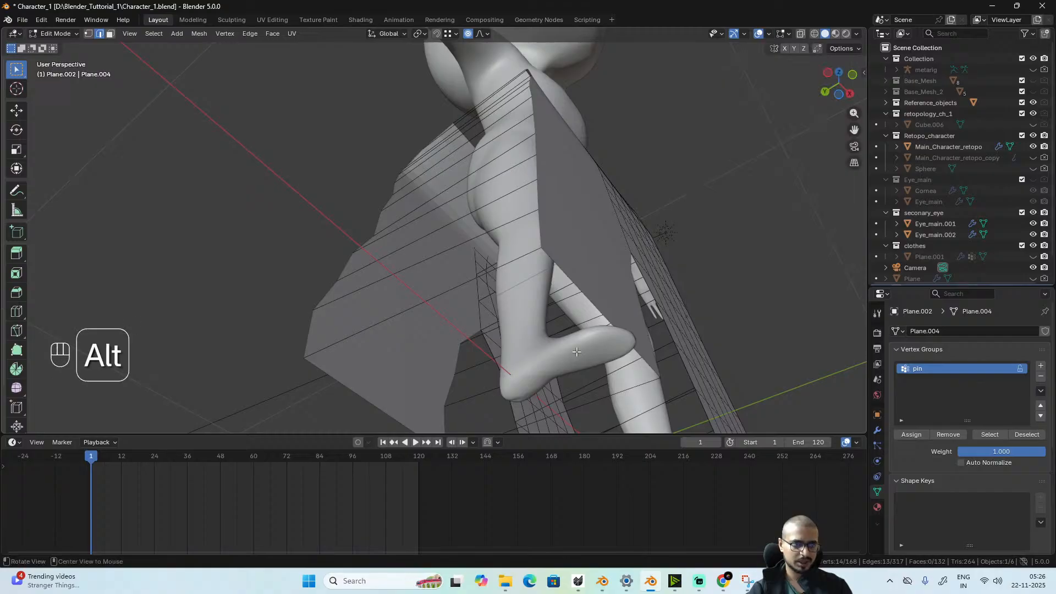
- In front view with X-ray on, raise the crotch vertices about 0.387 m along Z using proportional editing with a size of about 1.33
alt+drag(611, 372, 615, 266)
key(KP_1)
scroll(264, 292, up, 4)
key(alt+z)
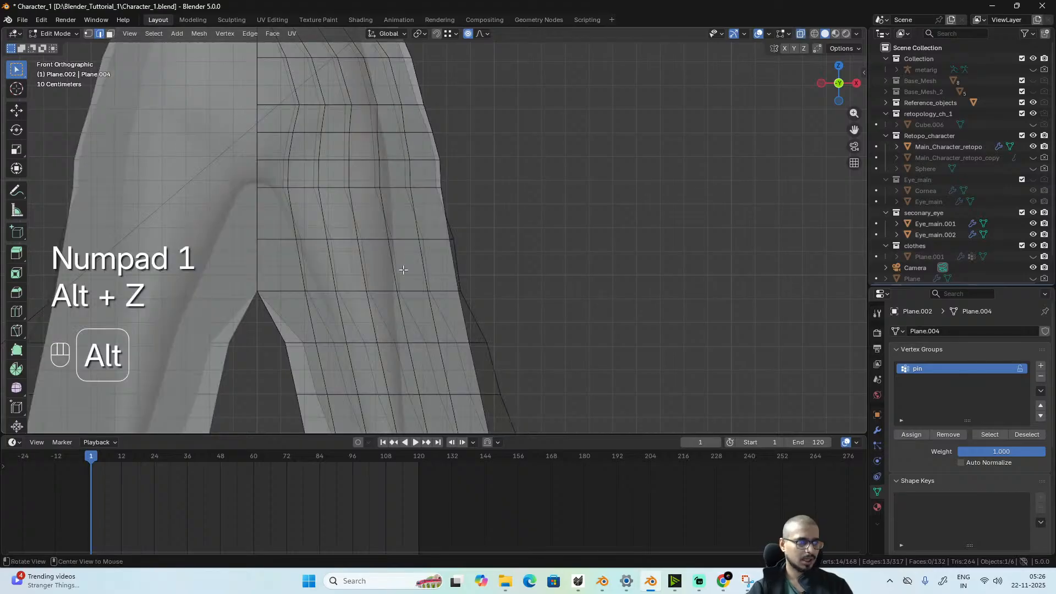
key(1)
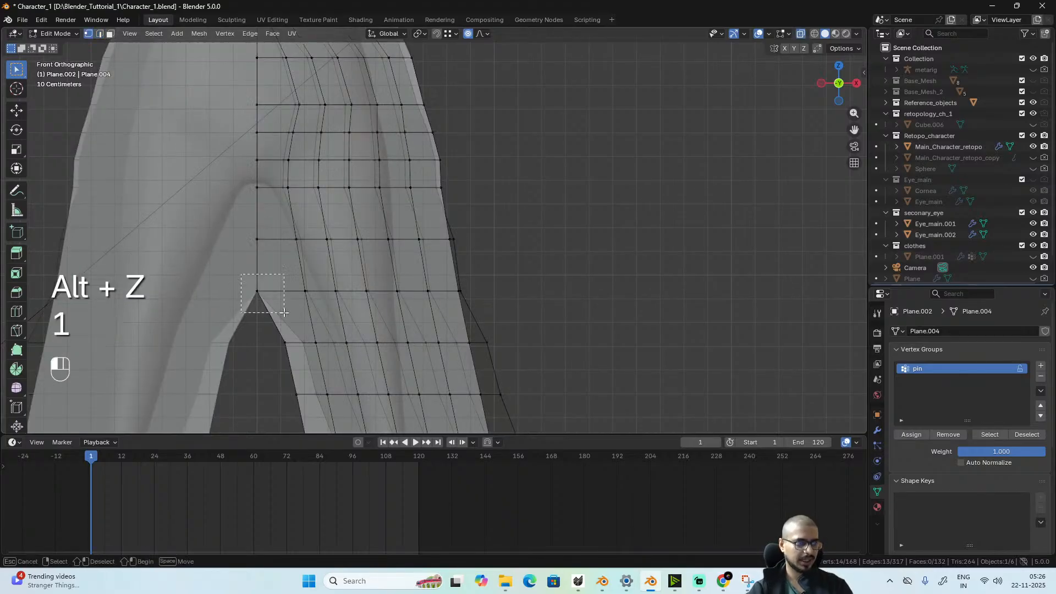
click(258, 292)
key(g)
key(z)
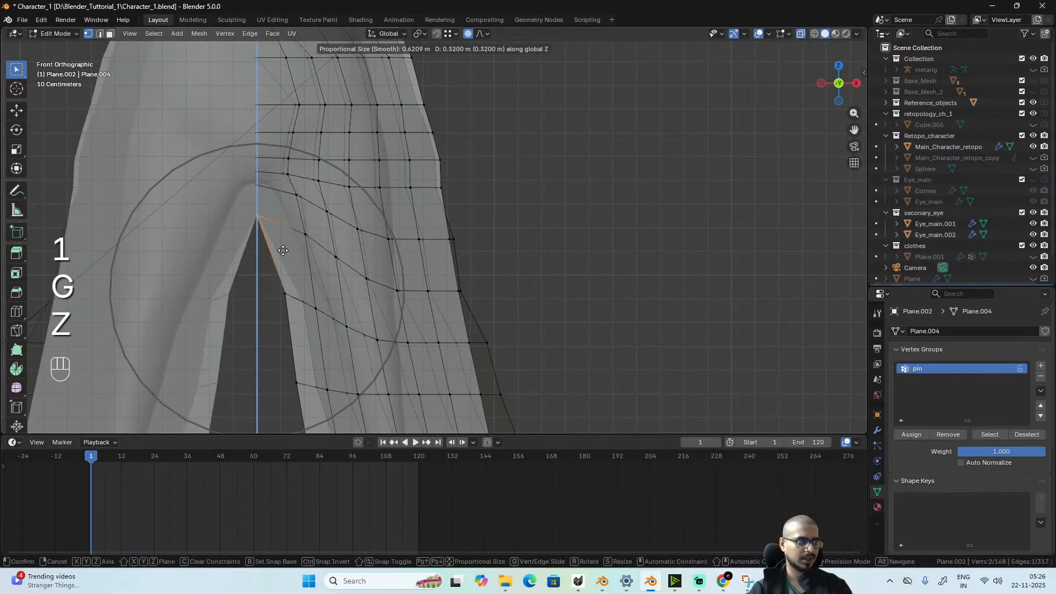
scroll(285, 241, down, 2)
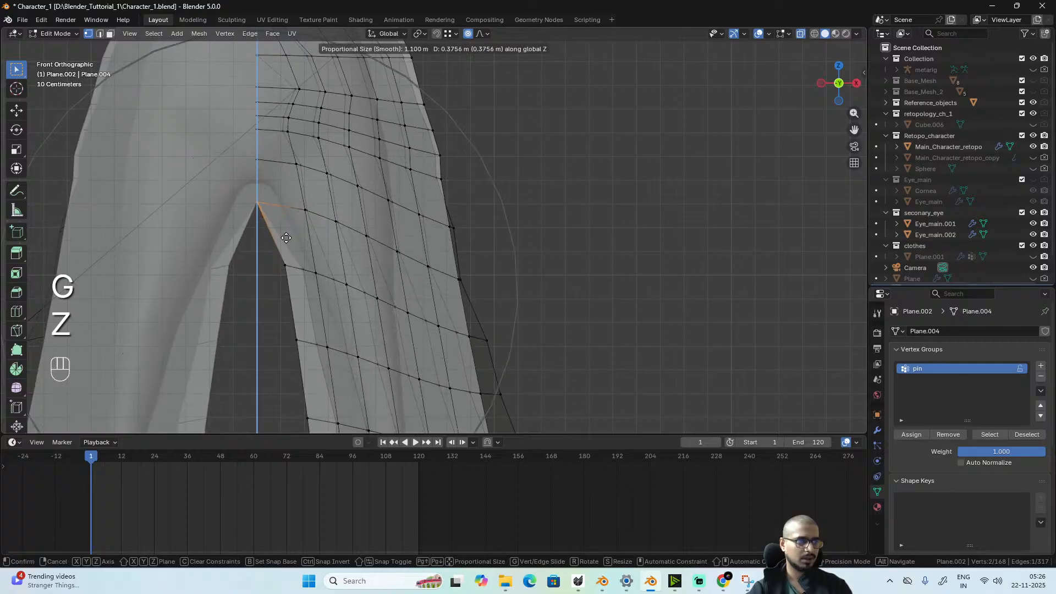
scroll(286, 236, down, 2)
click(286, 236)
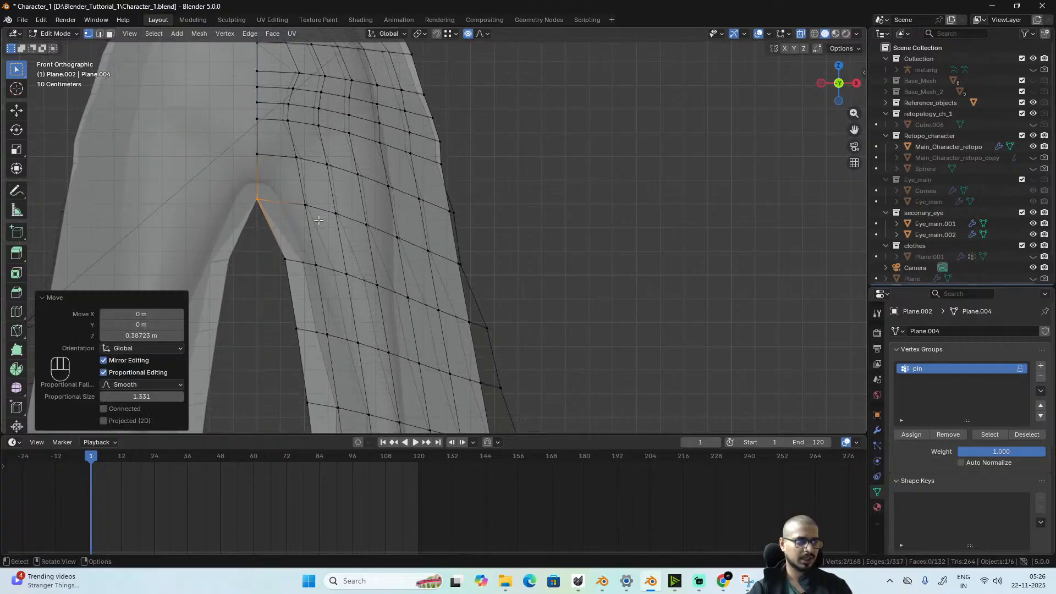
- Knife-cut an edge from the second-row vertex near the front centre seam up to the waistline between the centre and the next vertical edge
shift+scroll(378, 156, up, 4)
scroll(424, 240, up, 3)
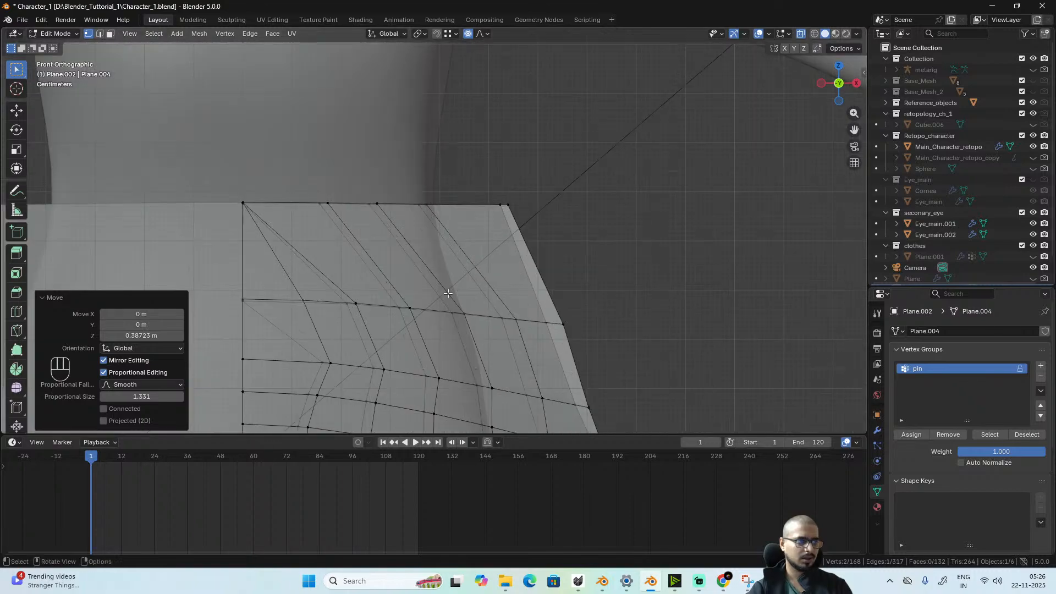
key(alt+z)
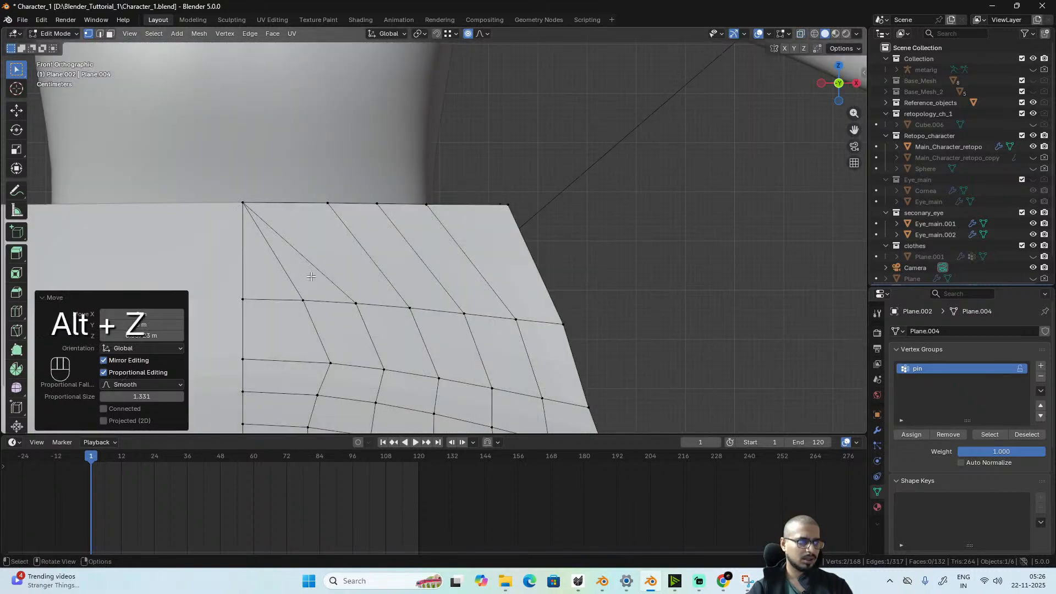
key(alt+z)
key(alt+z)
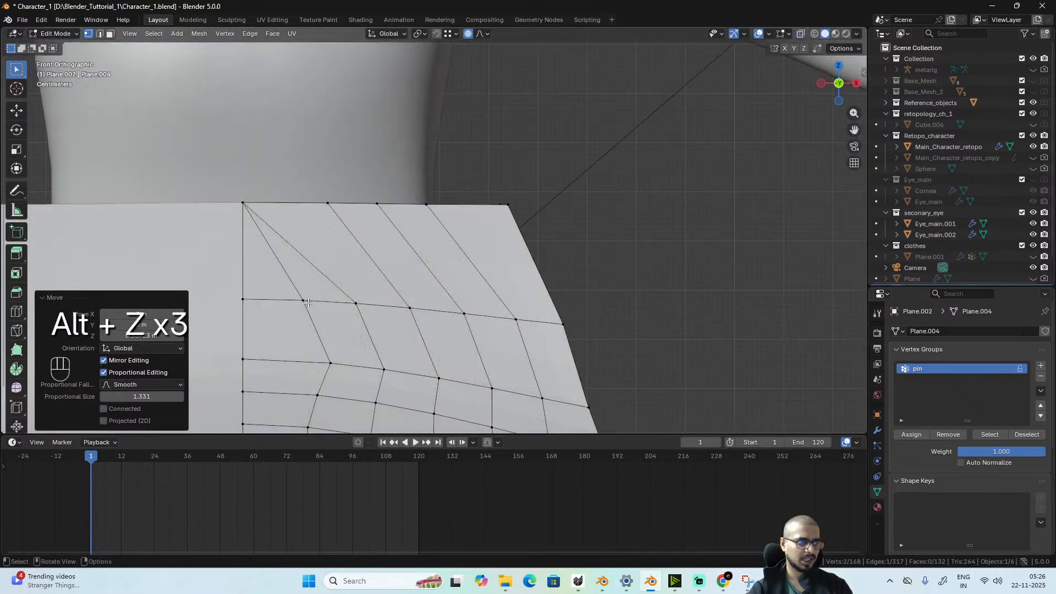
key(k)
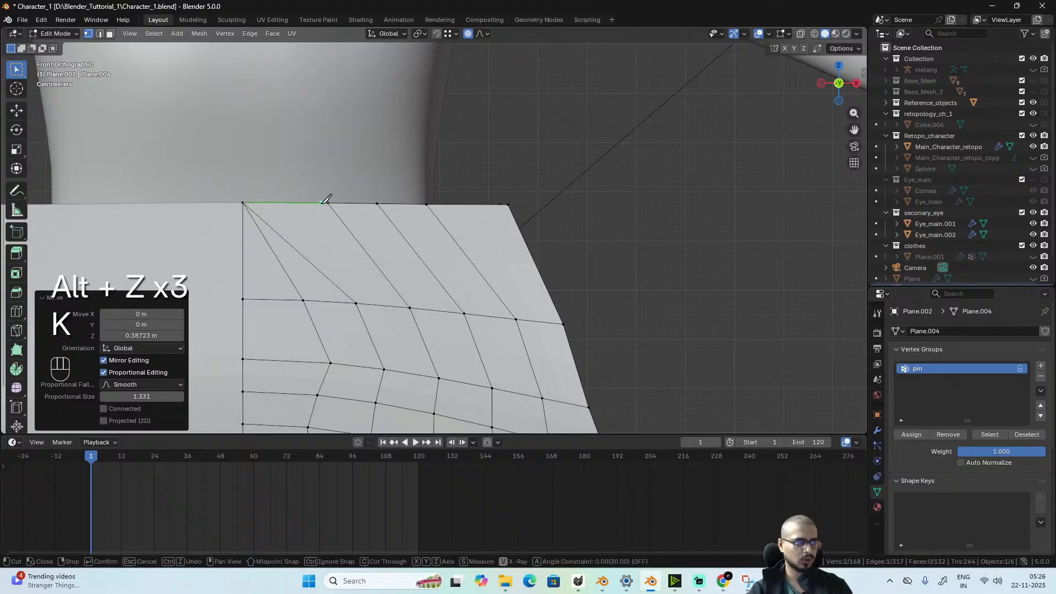
click(356, 303)
key(space)
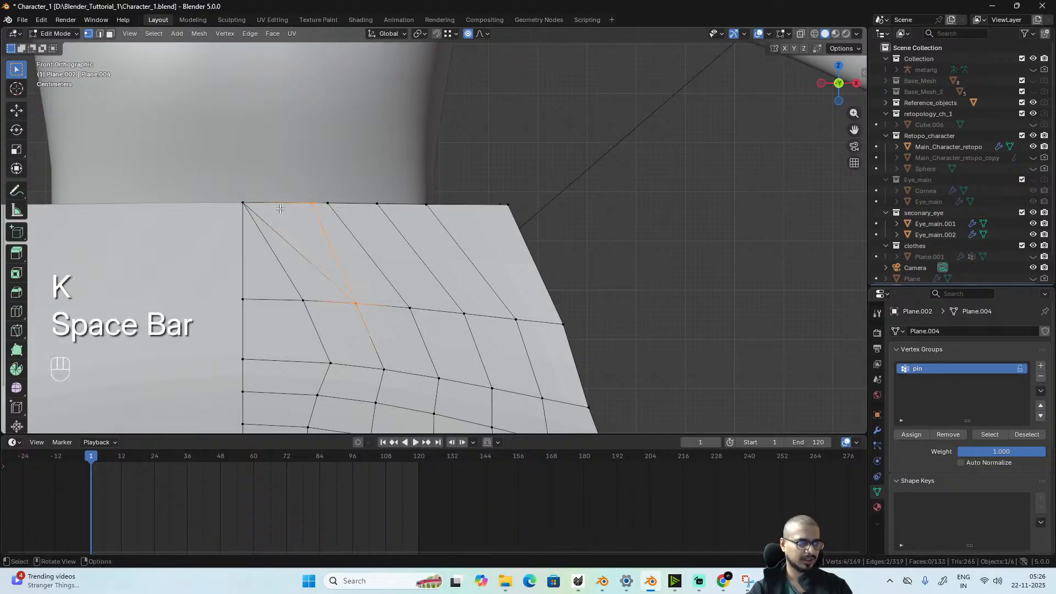
- Dissolve the outer long diagonal edge that runs from the front waist centre corner to the newly cut second-row vertex
key(2)
click(293, 249)
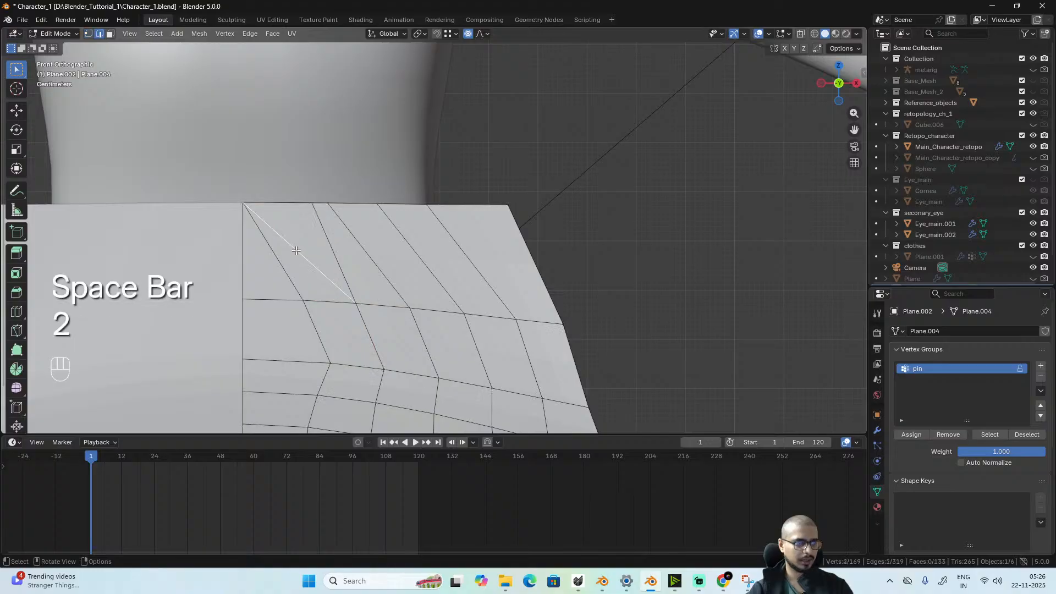
key(x)
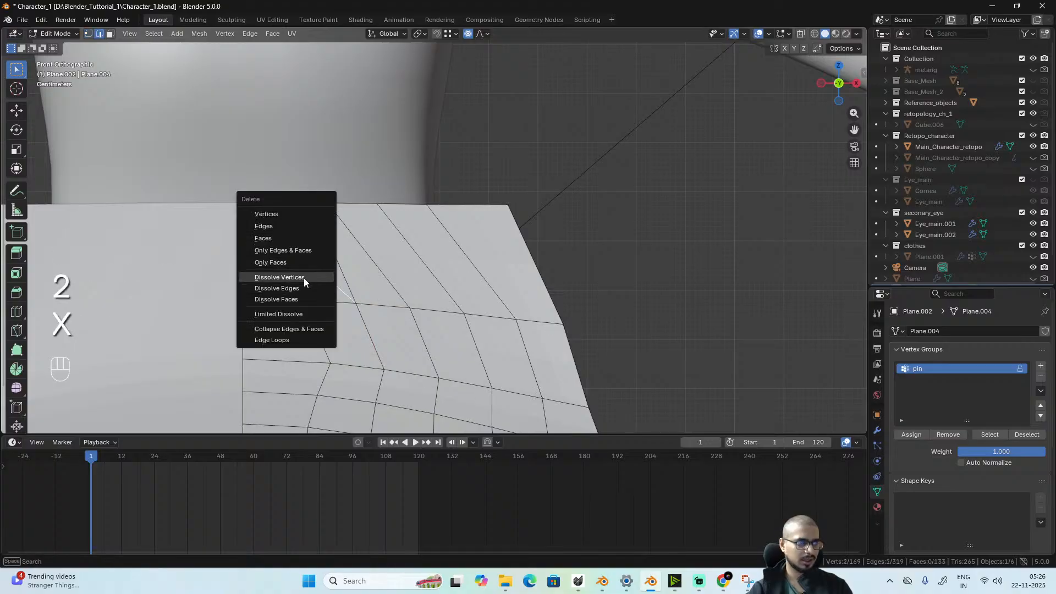
click(304, 283)
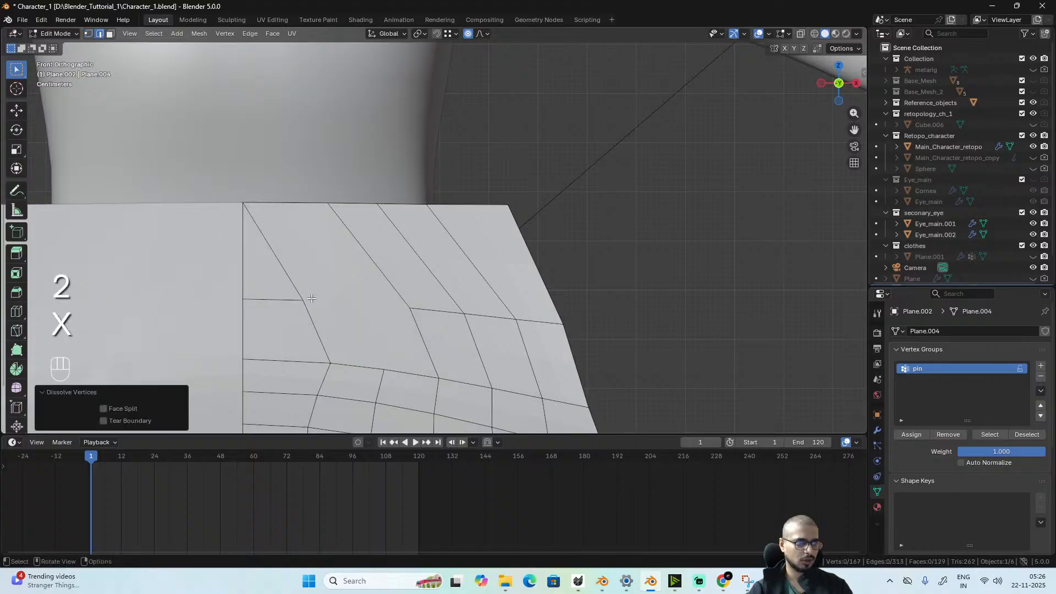
key(ctrl+z)
key(x)
click(300, 306)
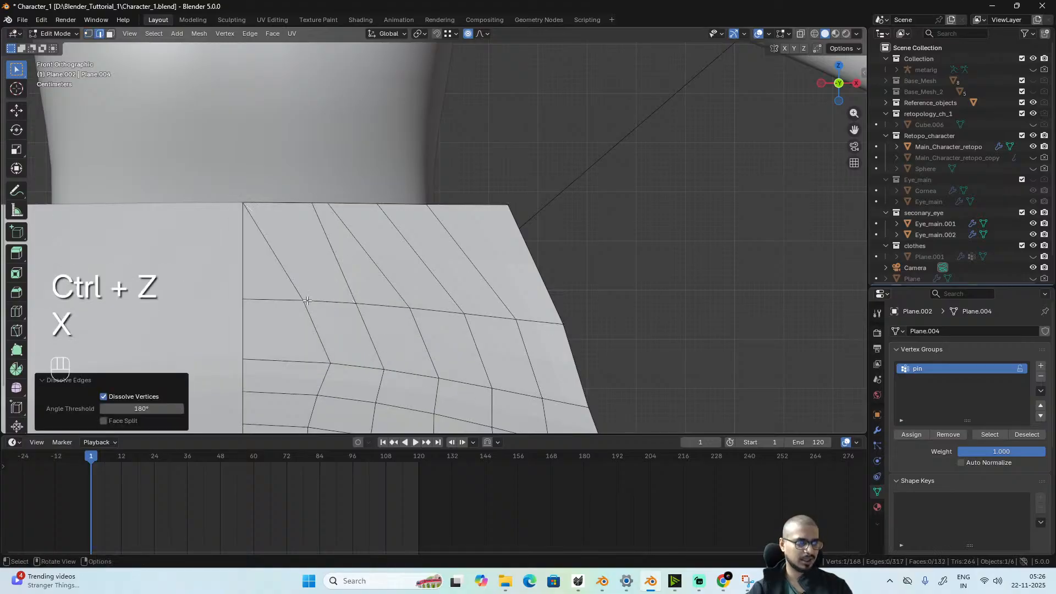
- Knife-cut the vertex nearest the front centre seam straight up to the waistline and dissolve the remaining diagonal edge beside it
key(k)
click(303, 299)
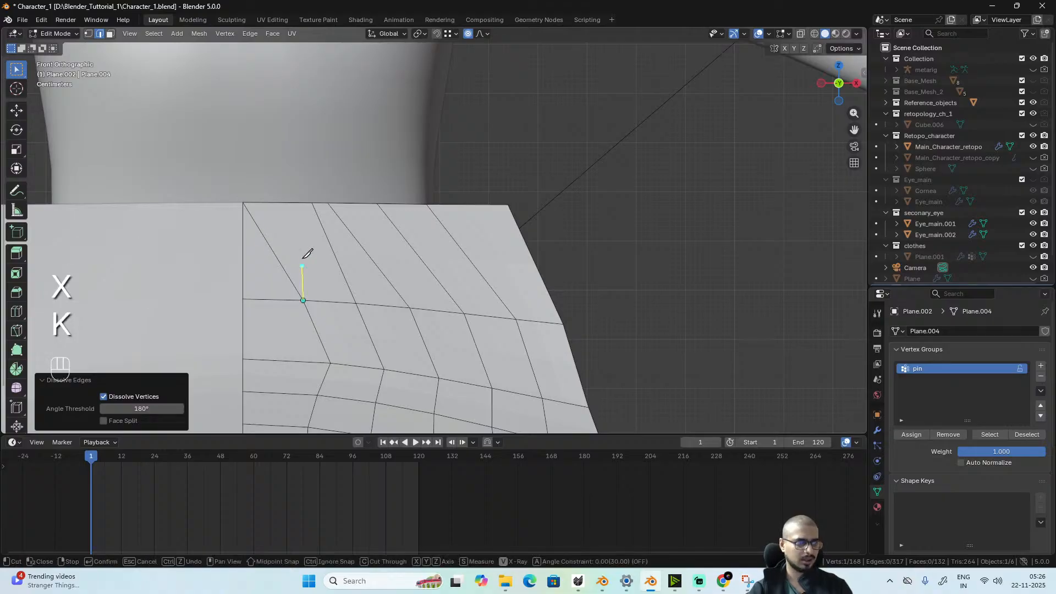
click(284, 205)
key(space)
key(x)
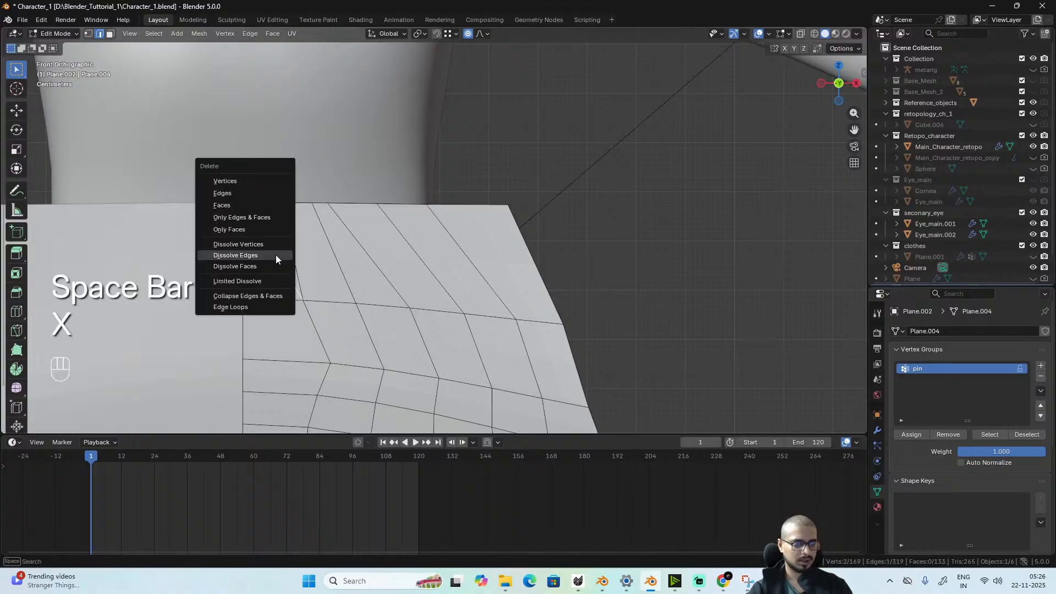
click(277, 258)
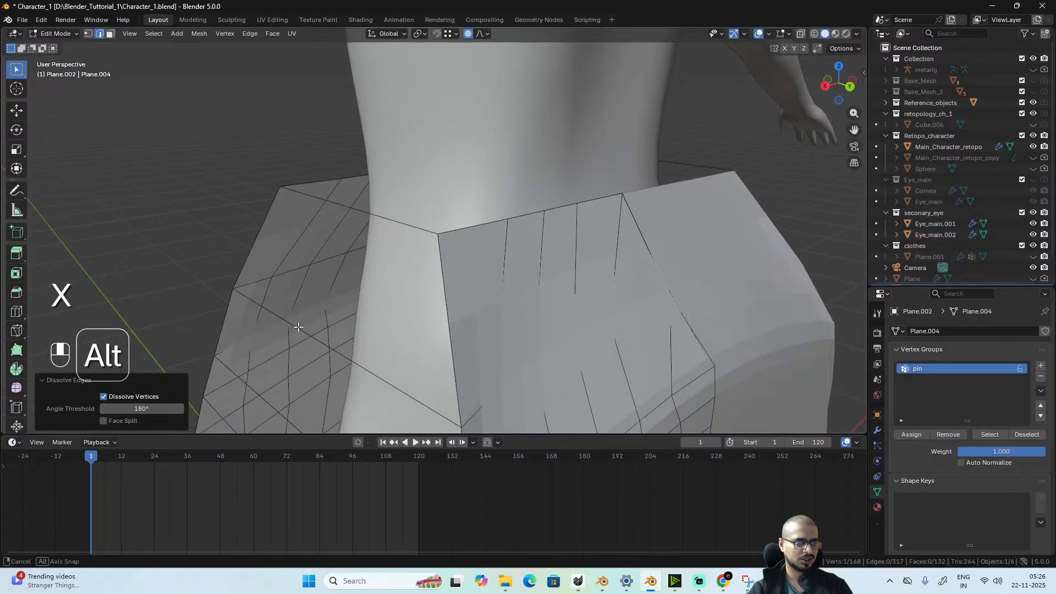
- In back view with X-ray off, knife-cut an edge from the second-row vertex near the centre seam up to the waistline
alt+drag(298, 328, 247, 324)
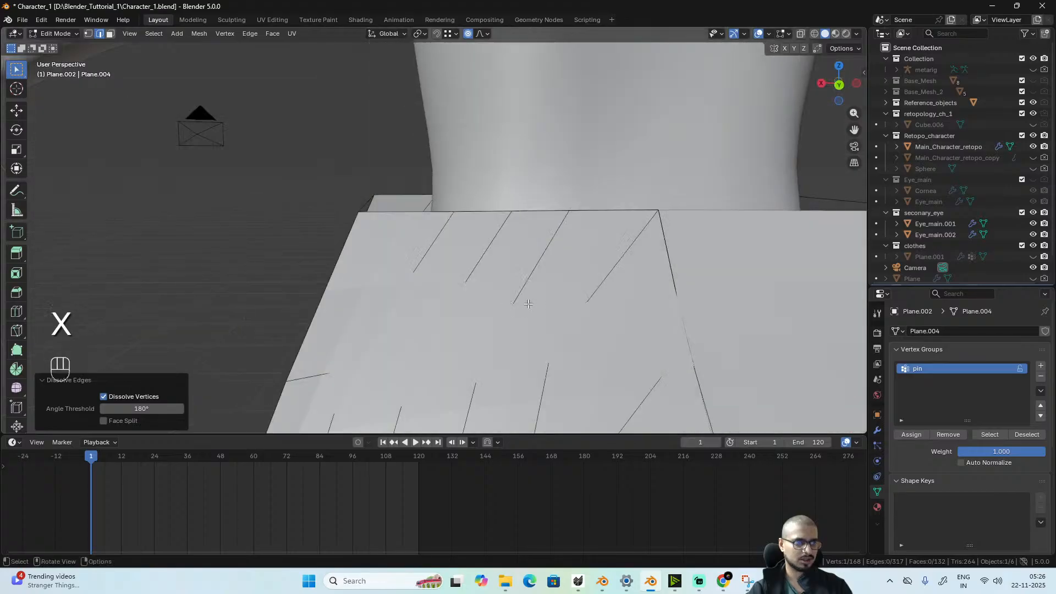
scroll(527, 303, down, 3)
alt+drag(545, 302, 531, 307)
key(alt+z)
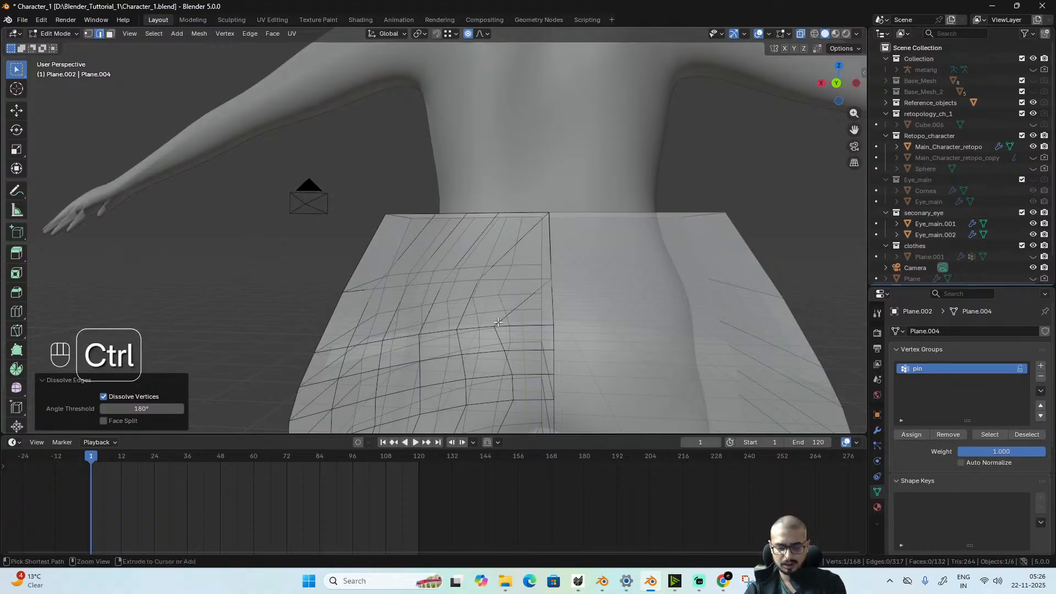
key(ctrl+KP_1)
scroll(543, 306, up, 3)
key(alt+z)
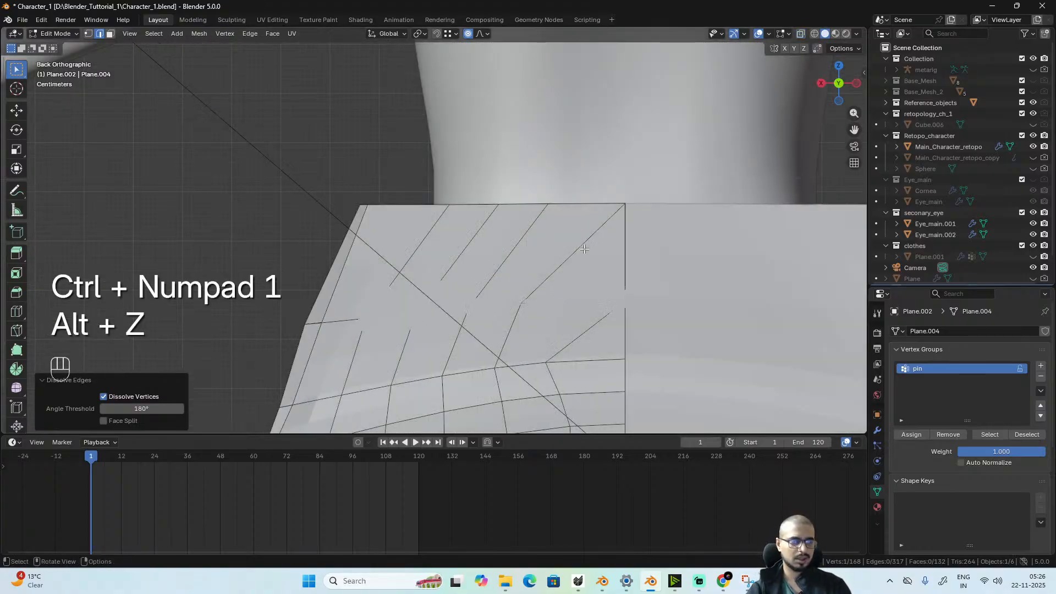
shift+middle_drag(577, 241, 466, 194)
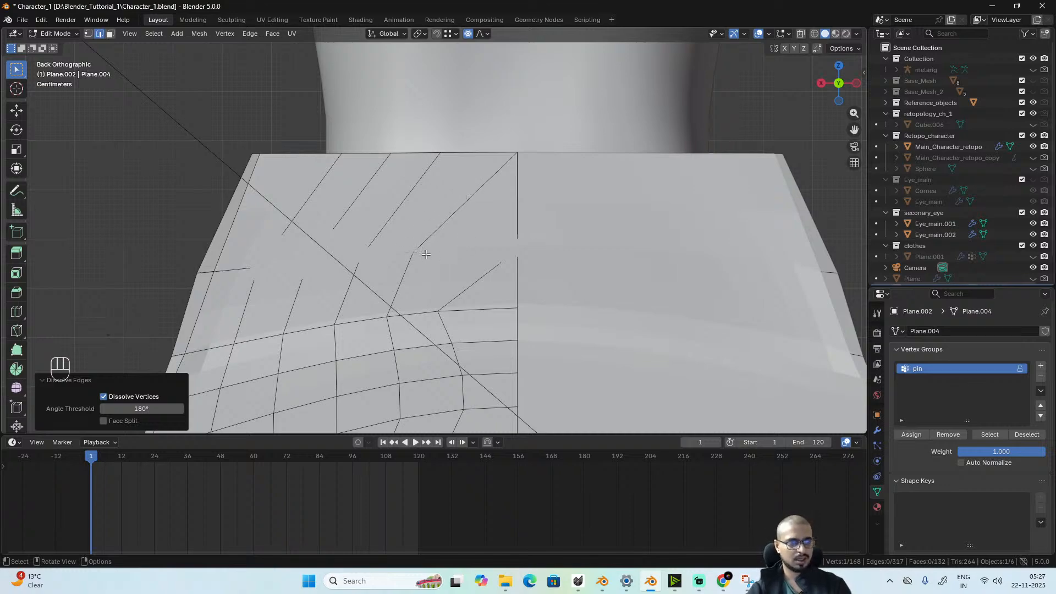
key(k)
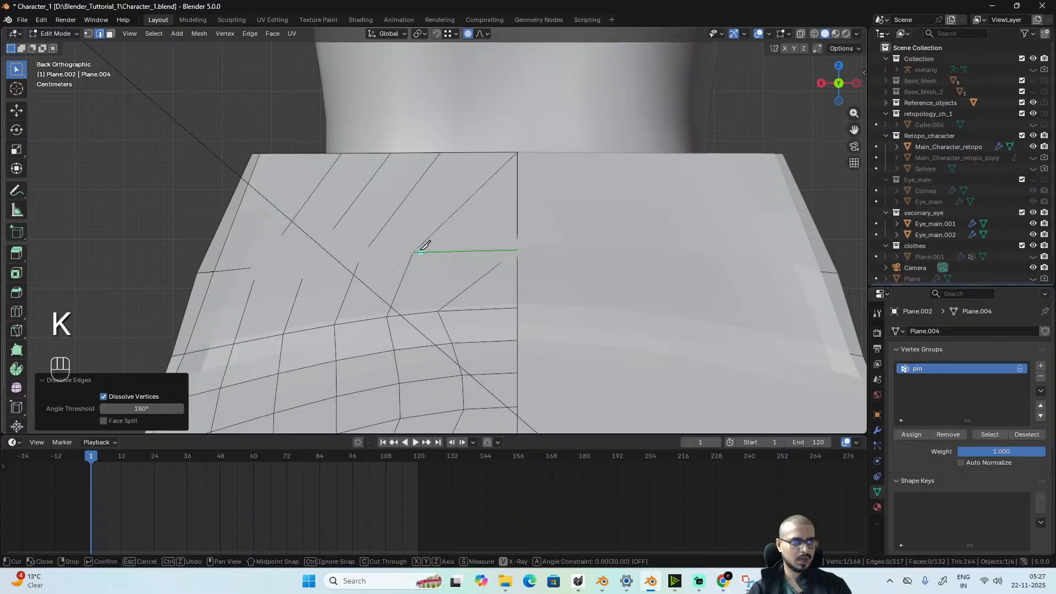
click(457, 153)
key(space)
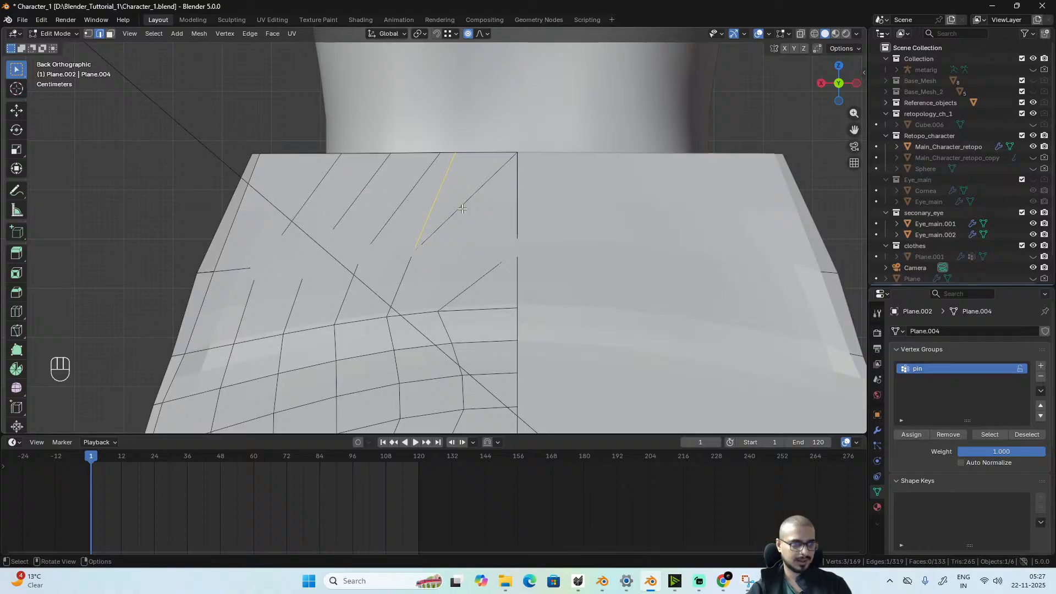
- Dissolve the diagonal edge running from that second-row vertex to the back waist centre corner
key(k)
key(x)
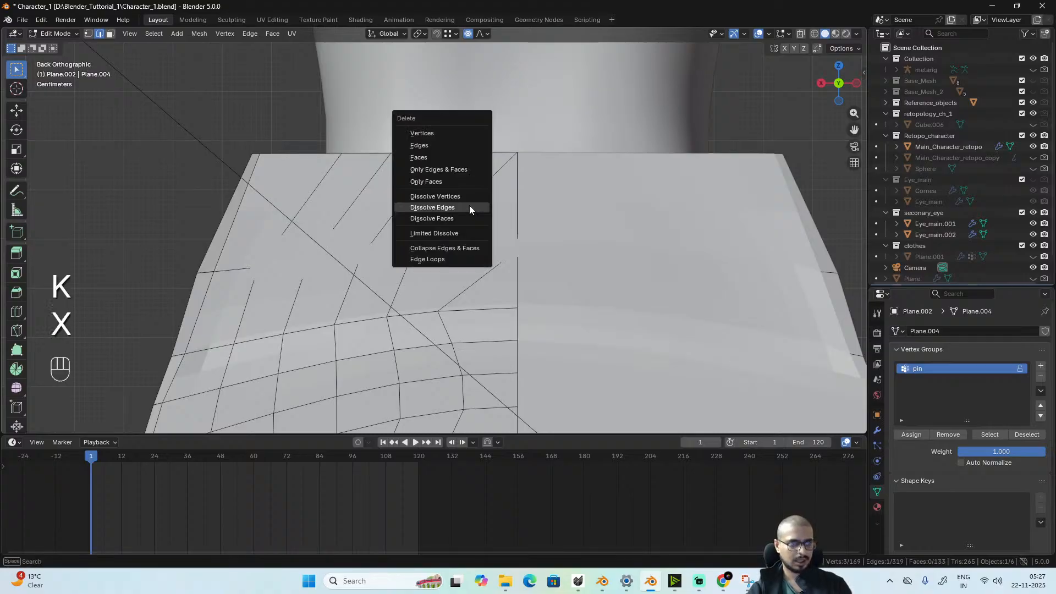
click(479, 191)
key(x)
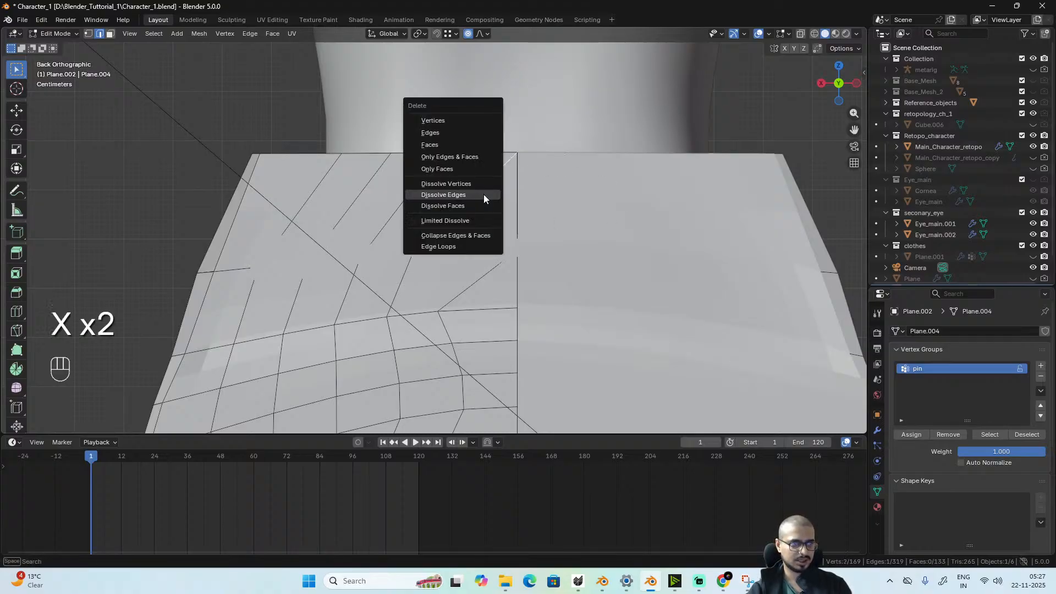
click(484, 193)
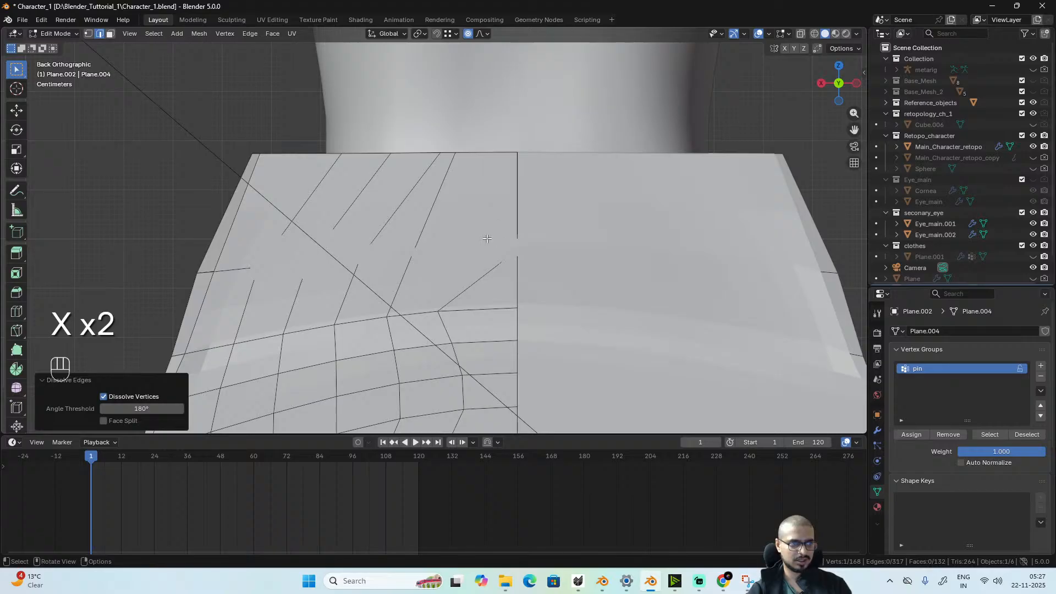
- Knife-cut an edge from the third-row vertex nearest the back centre seam up to the waistline and dissolve the diagonal edge beside it
key(alt+z)
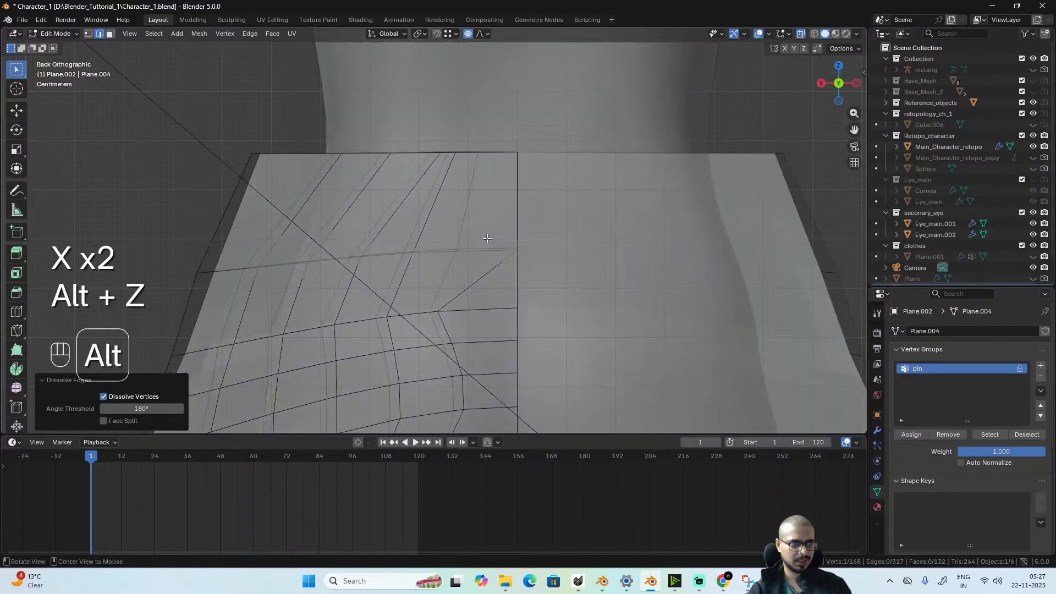
key(alt+z)
key(k)
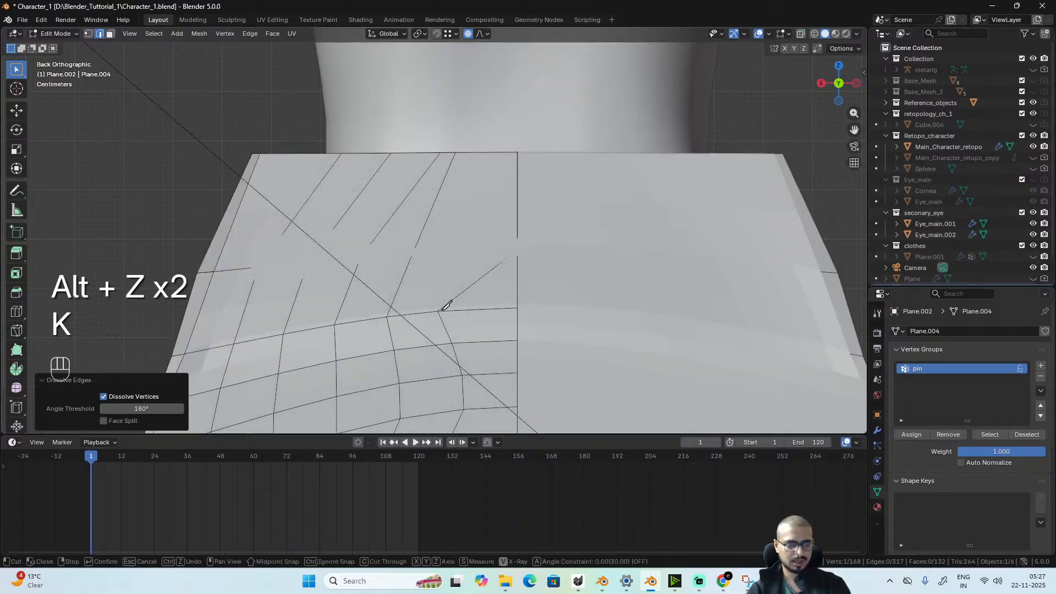
click(487, 154)
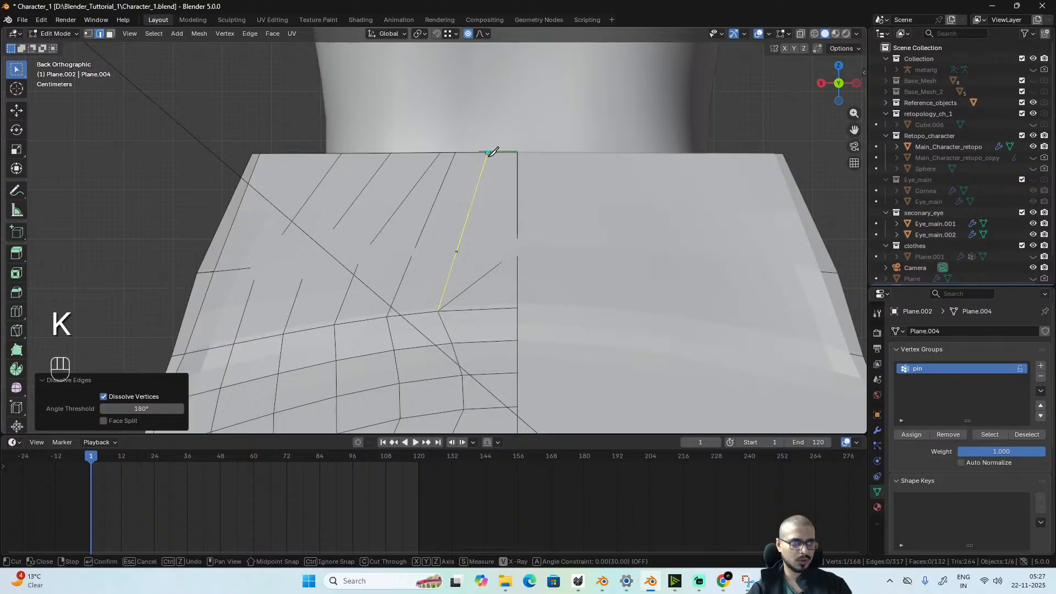
key(space)
key(alt+z)
middle_drag(475, 250, 477, 314)
key(alt+z)
click(479, 311)
key(x)
click(472, 315)
scroll(509, 309, down, 5)
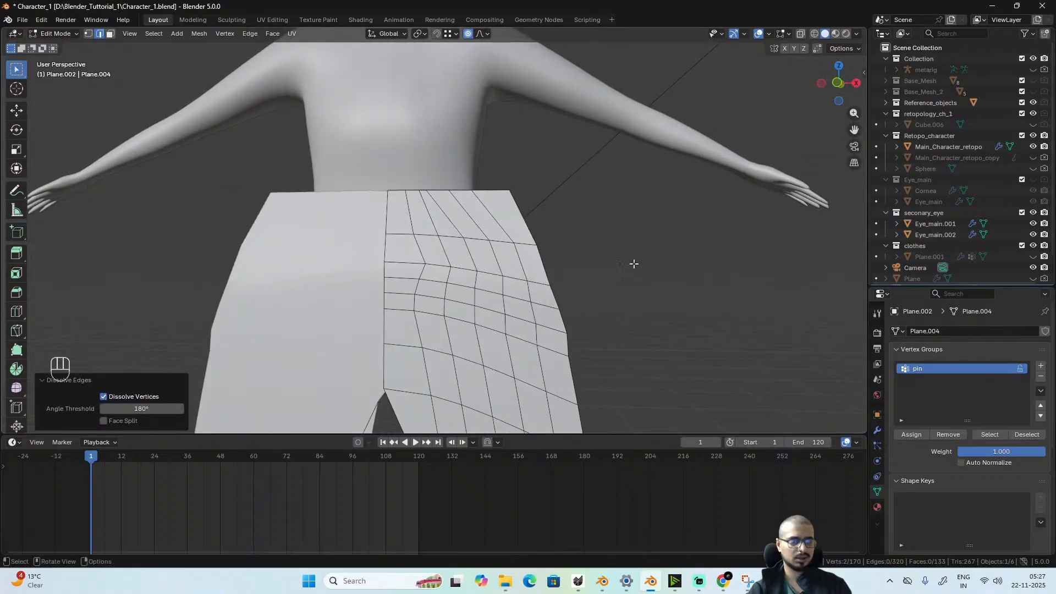
scroll(634, 264, down, 5)
scroll(512, 305, up, 3)
scroll(520, 332, up, 2)
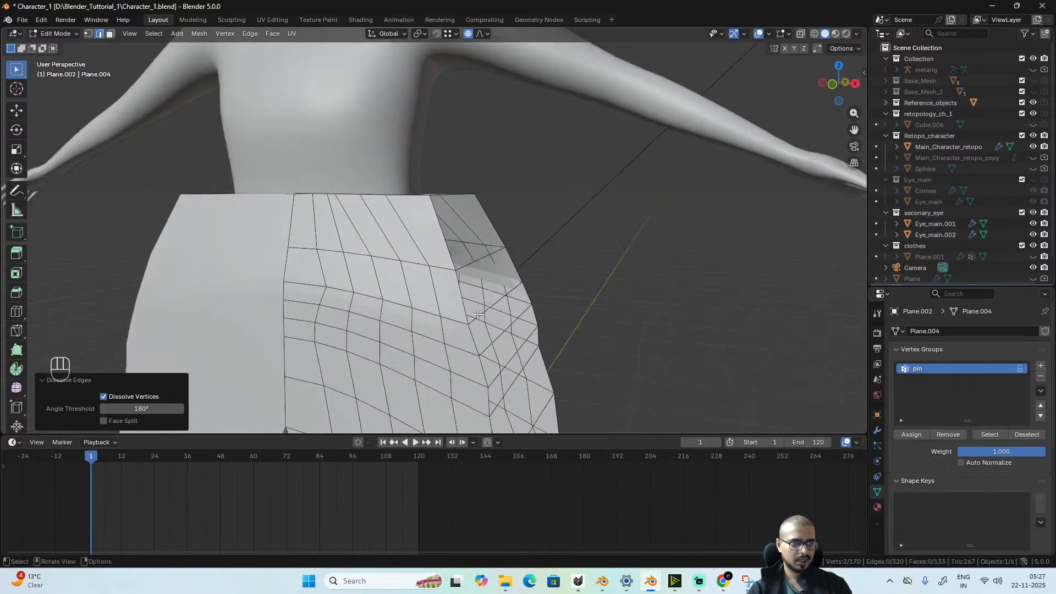
alt+click(440, 268)
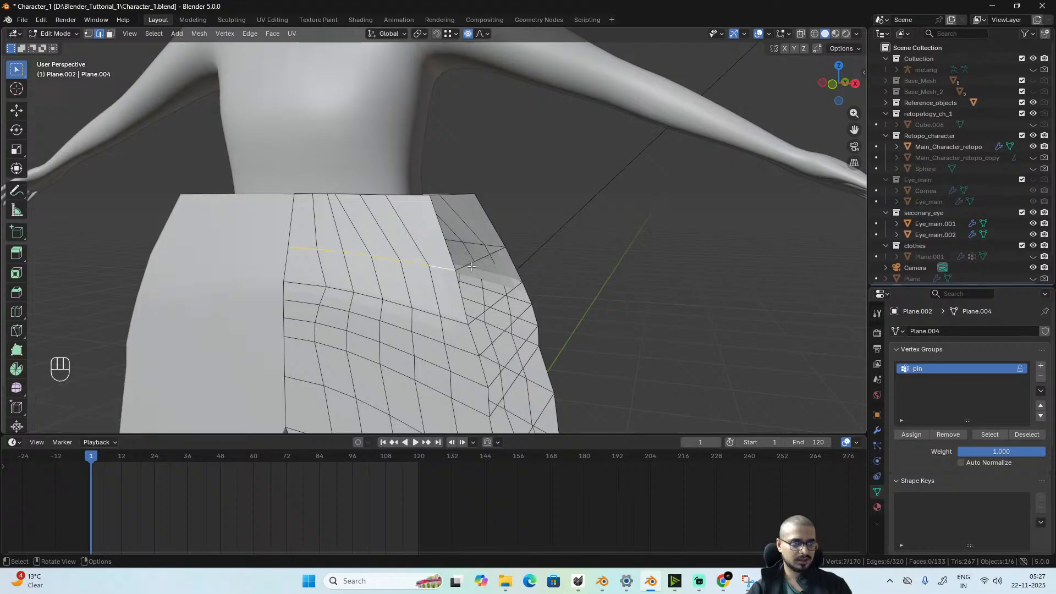
shift+double_click(497, 247)
alt+drag(466, 337, 464, 325)
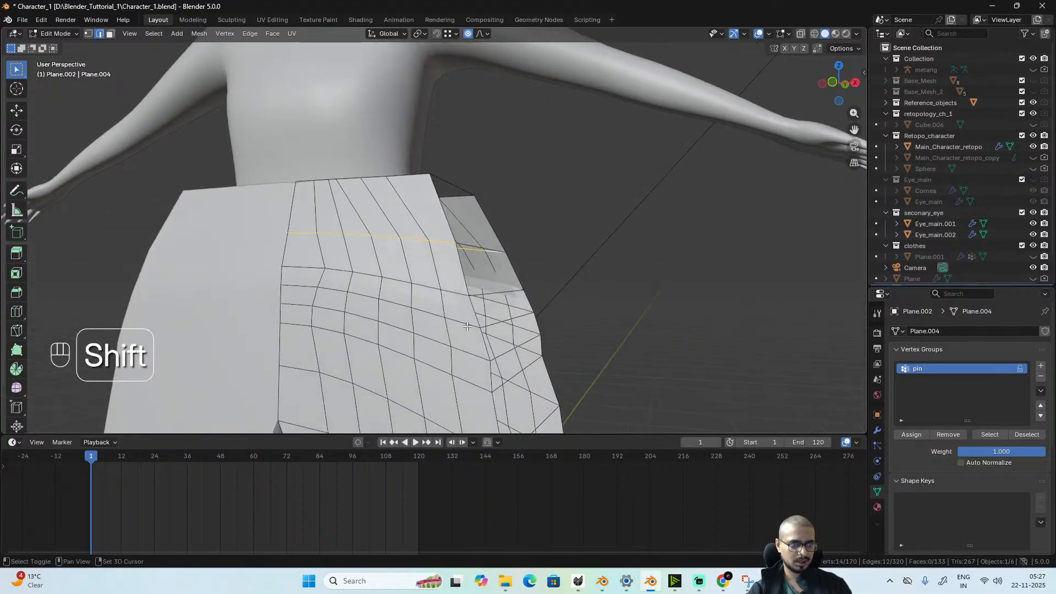
shift+double_click(471, 325)
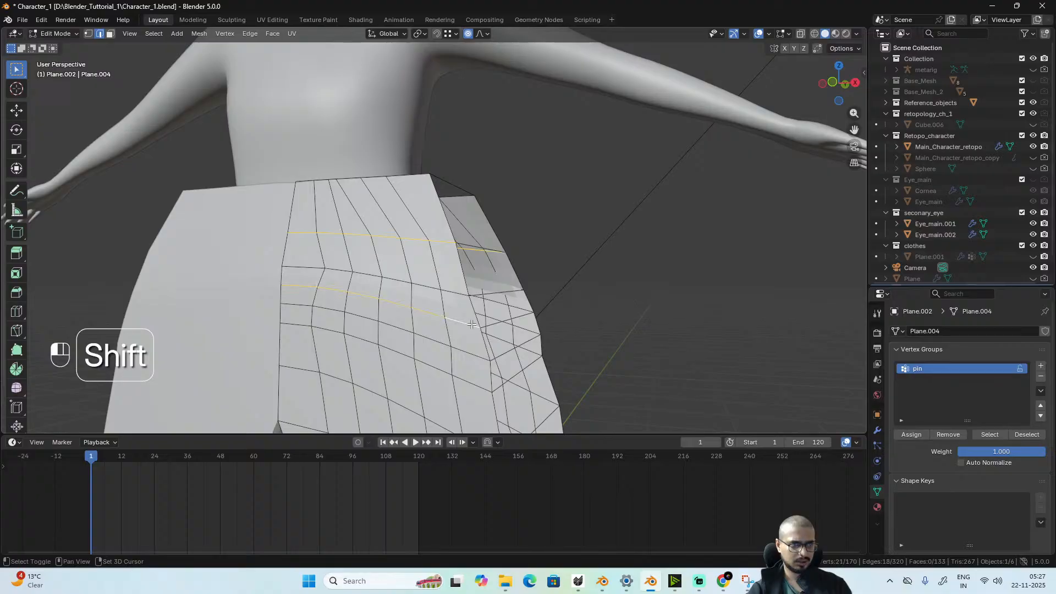
key(s)
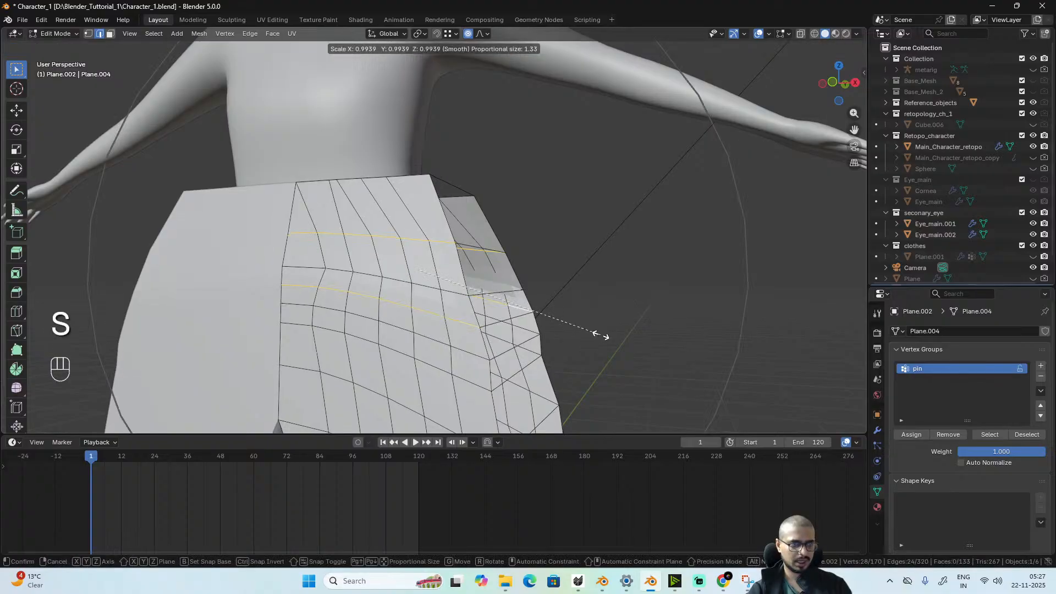
key(x)
scroll(611, 335, up, 1)
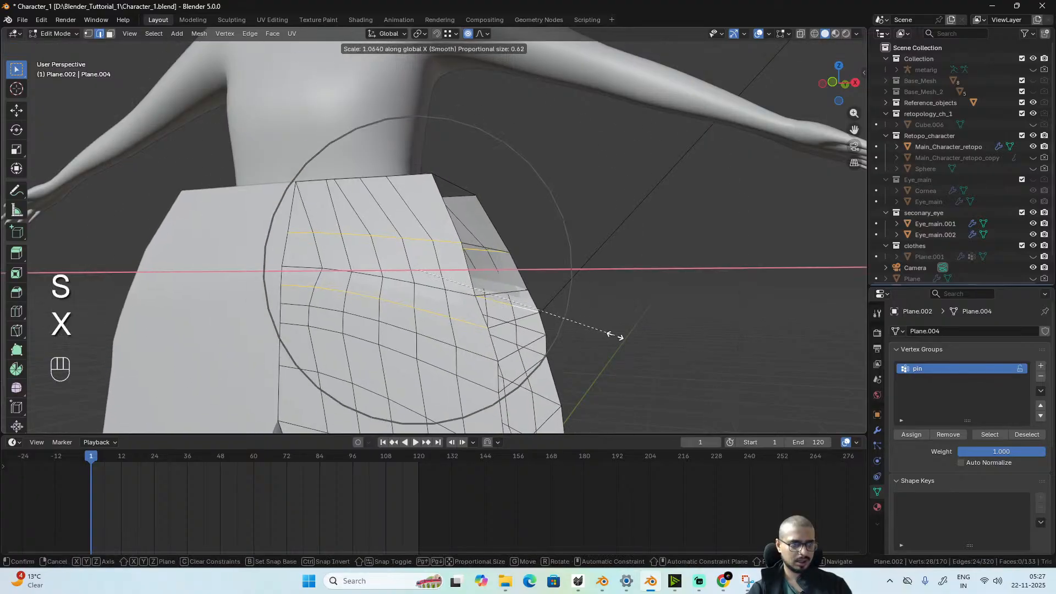
click(605, 340)
key(o)
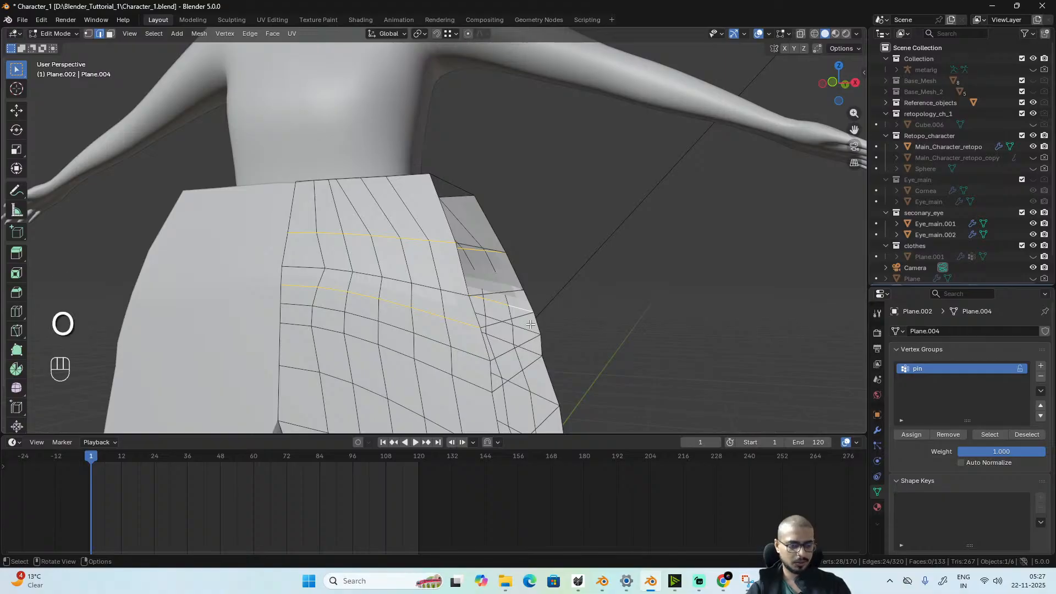
- Move four hip side-seam vertices of the front and back panels outward about 0.094 m along X with proportional editing on
key(1)
click(481, 329)
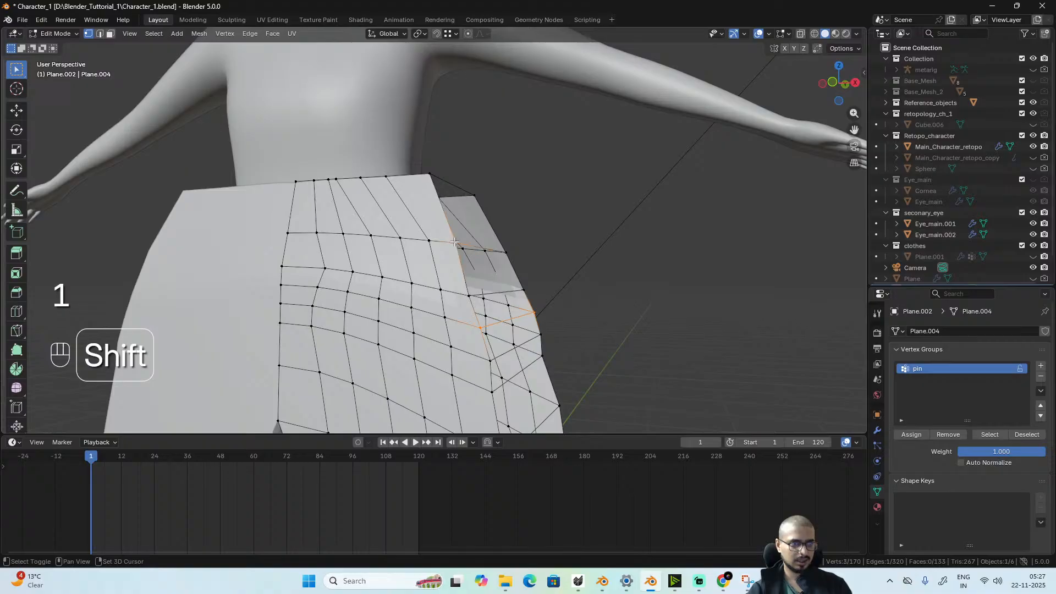
key(g)
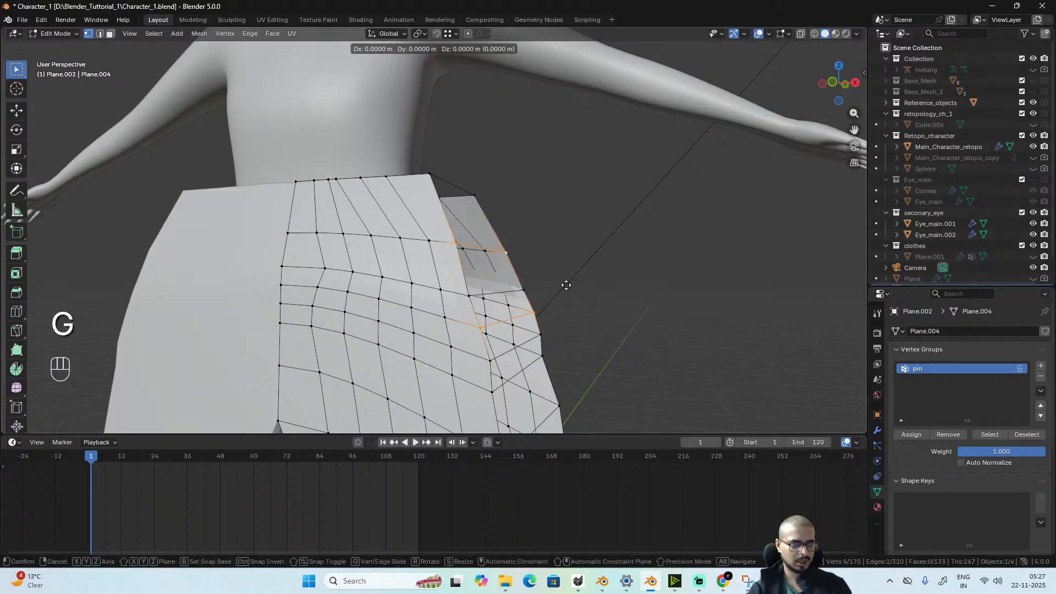
right_click(566, 286)
key(o)
key(g)
key(x)
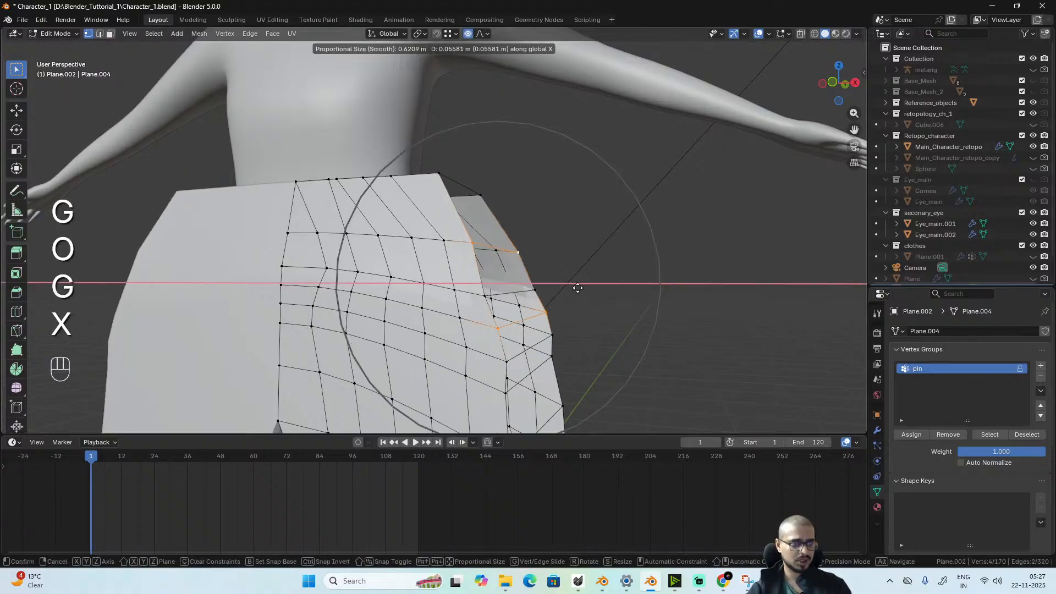
click(588, 288)
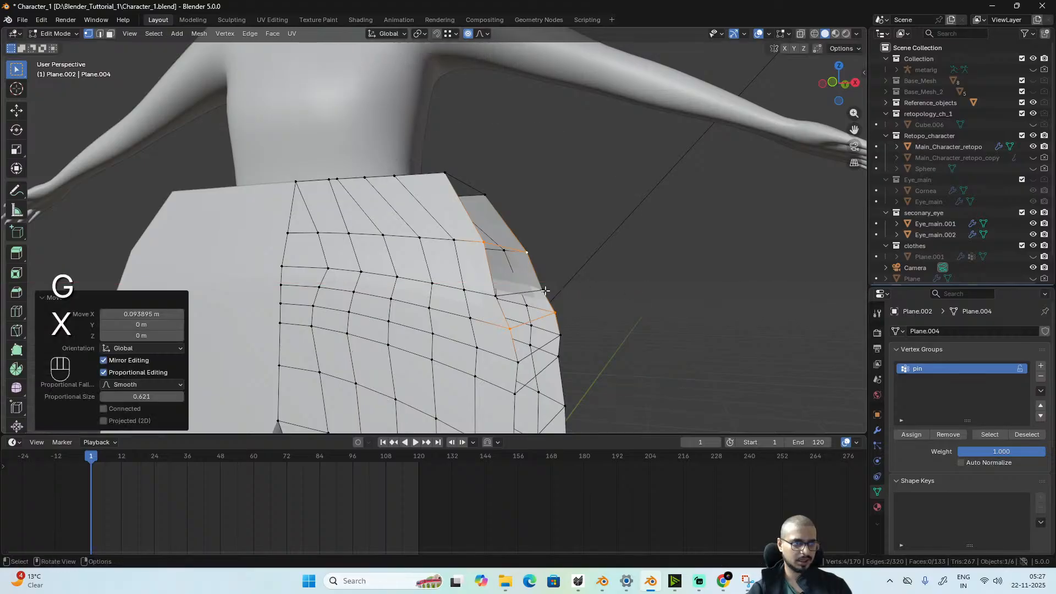
- Run the cloth simulation, examine the trousers' seat, side seams and leg hems at frame 4, and return to frame 1
key(Tab)
key(space)
key(space)
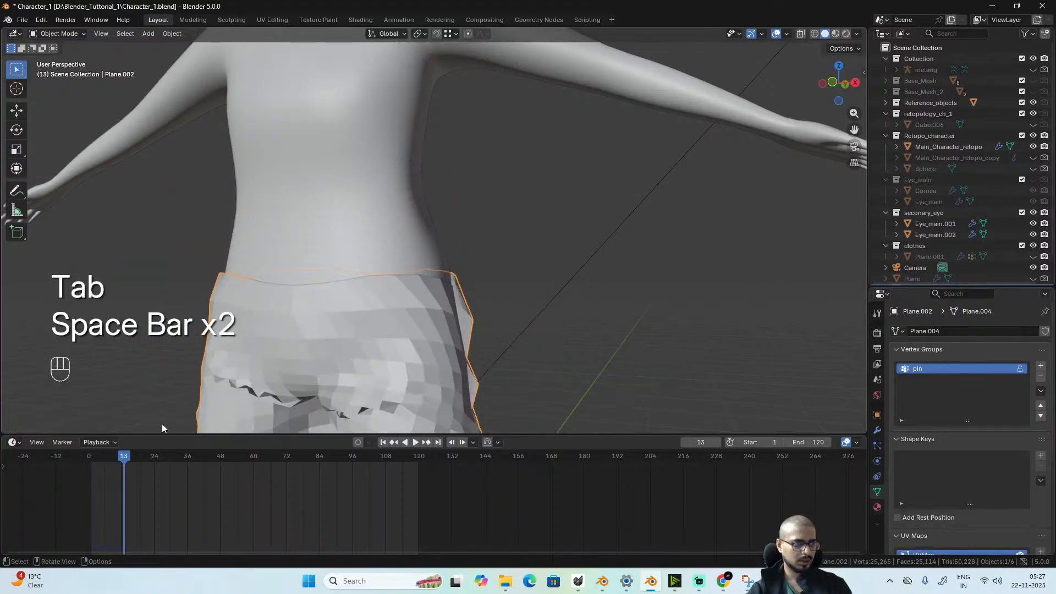
scroll(405, 335, down, 4)
drag(151, 465, 99, 461)
alt+drag(522, 380, 468, 307)
scroll(505, 200, up, 3)
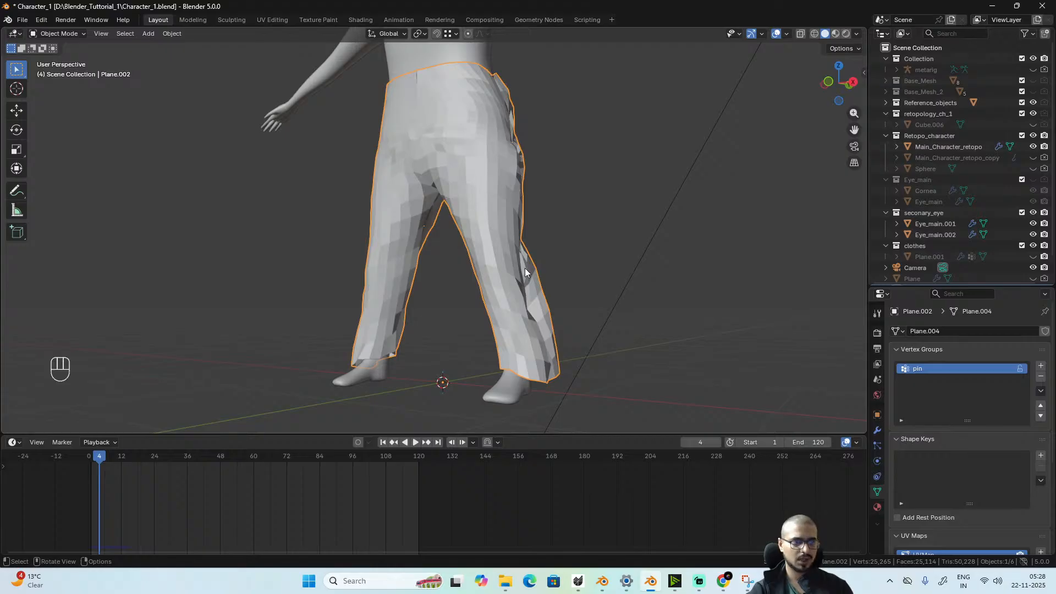
alt+drag(469, 307, 576, 236)
scroll(634, 318, up, 2)
scroll(633, 318, down, 4)
scroll(594, 330, up, 3)
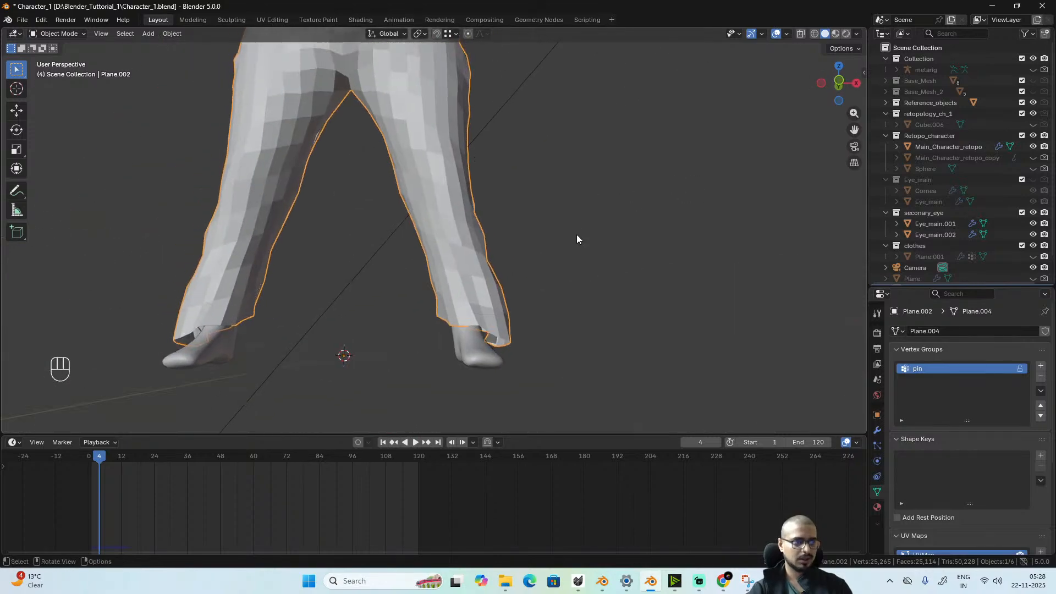
drag(94, 456, 91, 457)
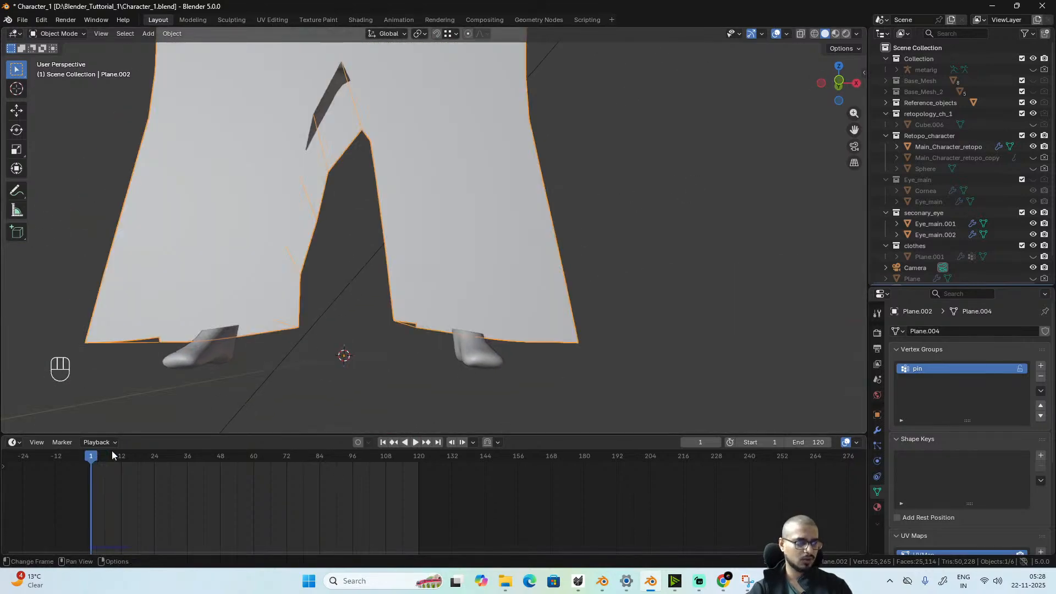
- In back view, move the back panel's three lowest outer-seam vertices inward about 0.21 m along X with a 1.1 m proportional size
scroll(426, 302, down, 3)
key(Tab)
alt+drag(467, 308, 421, 310)
scroll(525, 288, up, 3)
alt+drag(607, 323, 392, 283)
scroll(425, 288, down, 3)
key(KP_3)
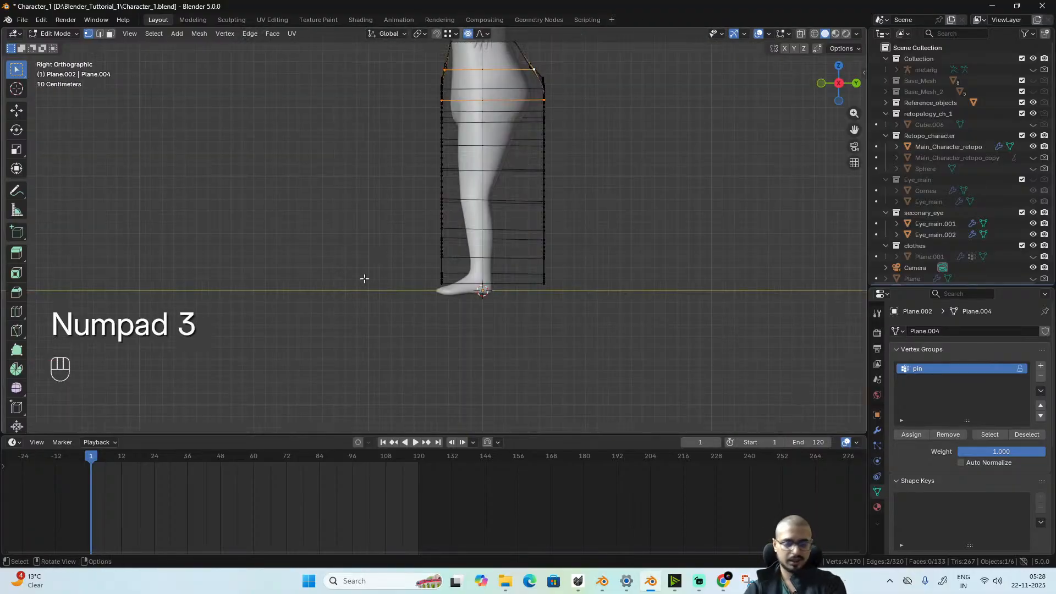
key(ctrl+KP_1)
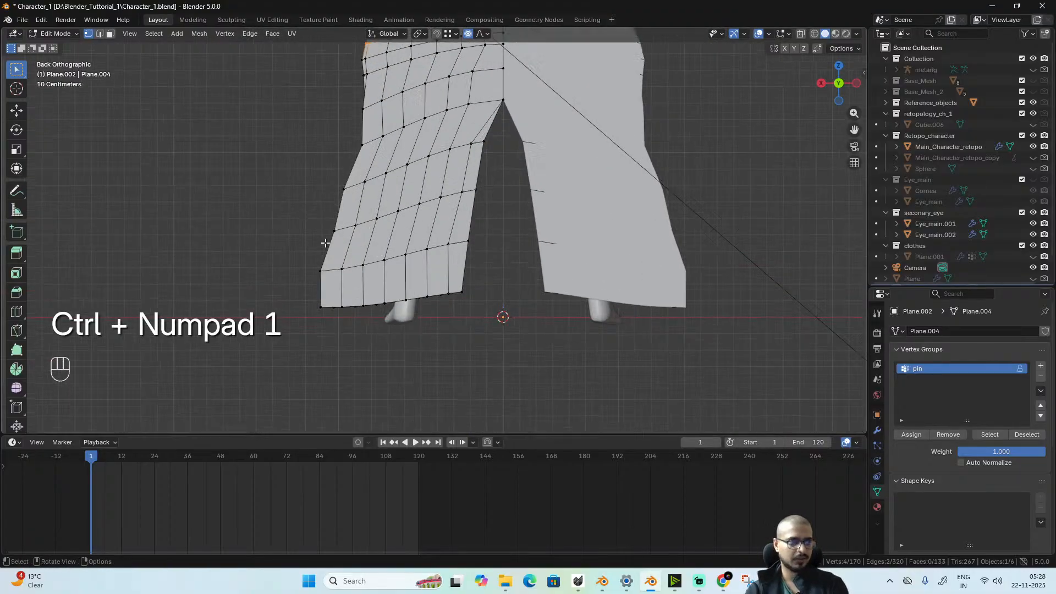
shift+click(322, 271)
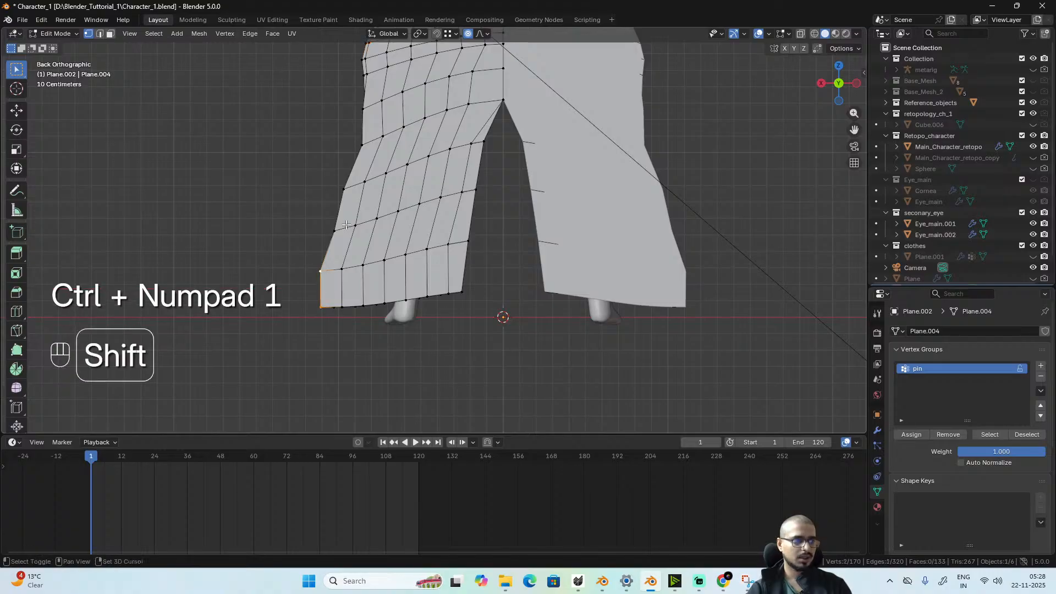
key(ctrl+z)
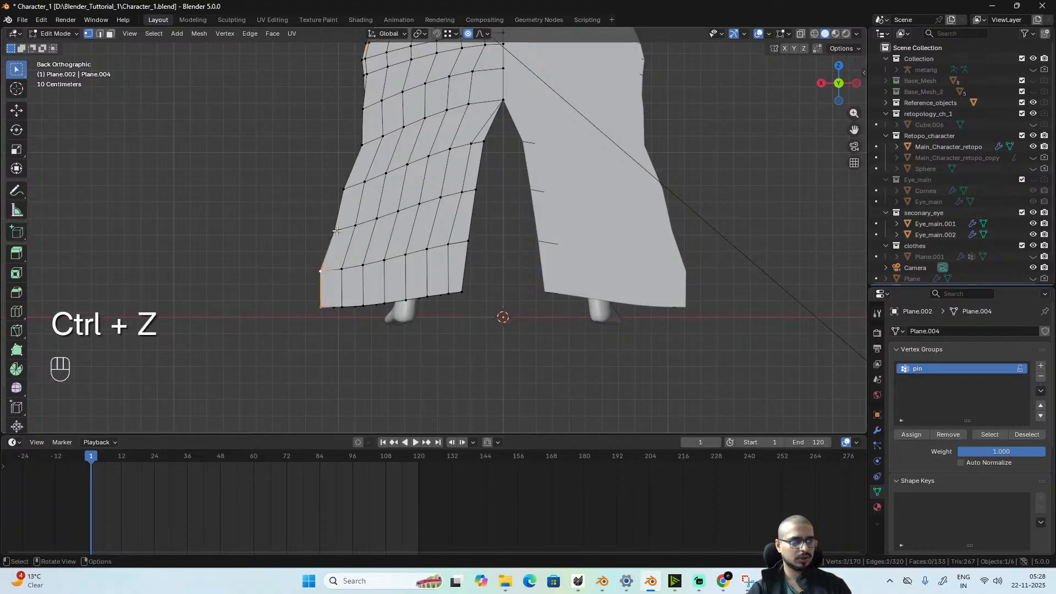
shift+click(335, 230)
key(g)
key(x)
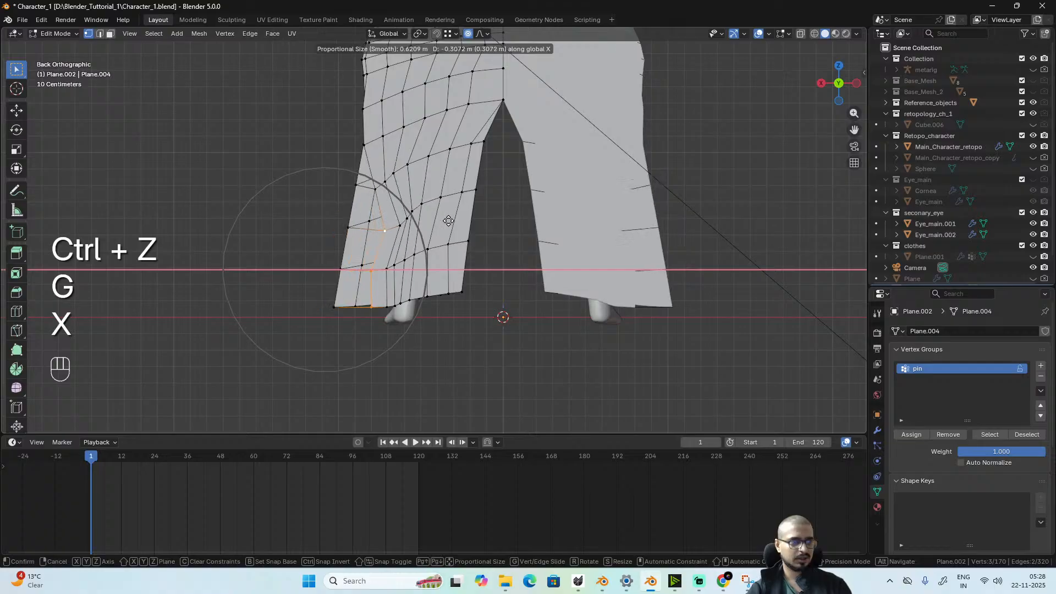
scroll(449, 221, down, 6)
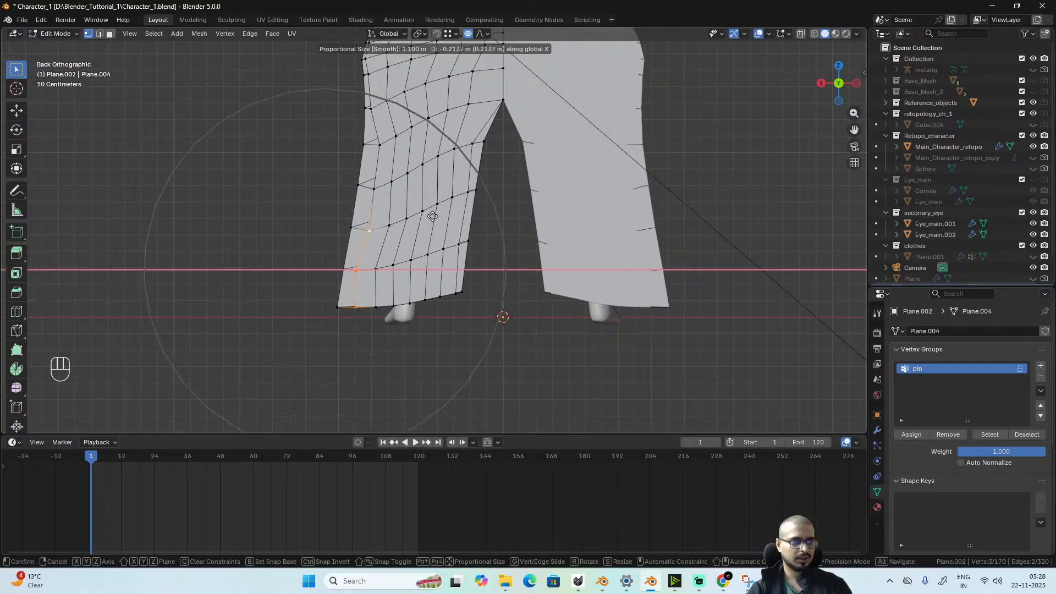
click(433, 217)
- Move the front panel's three lowest outer-seam vertices inward about 0.127 m along X, keeping proportional editing on
click(351, 229)
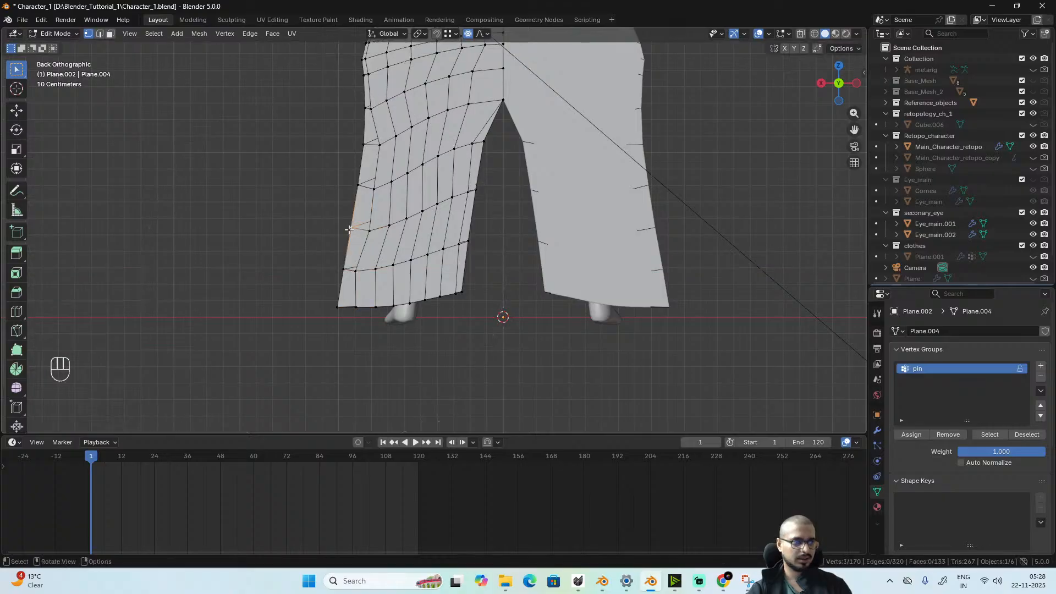
ctrl+shift+click(331, 300)
key(g)
key(x)
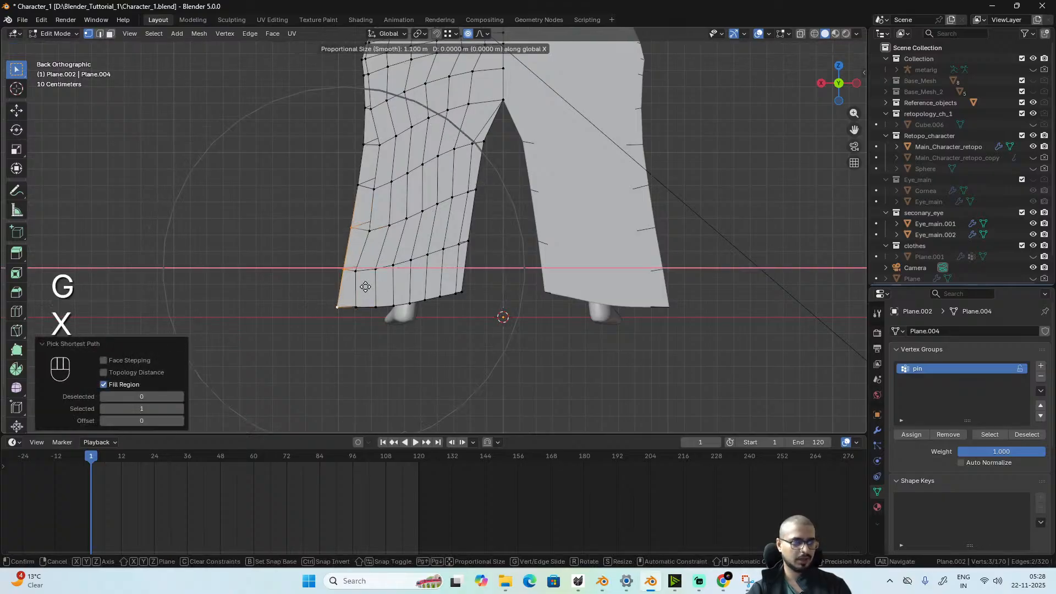
click(387, 285)
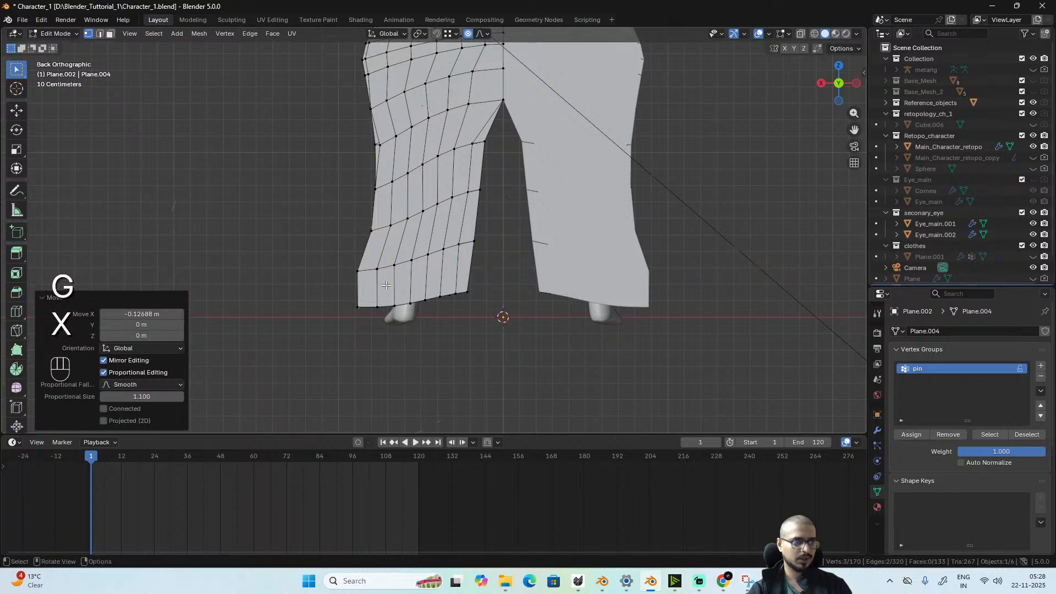
- Move the front panel's three lowest inner-leg seam vertices about 0.12 m along X, away from the centre, with proportional size 0.564
scroll(431, 249, up, 4)
click(446, 401)
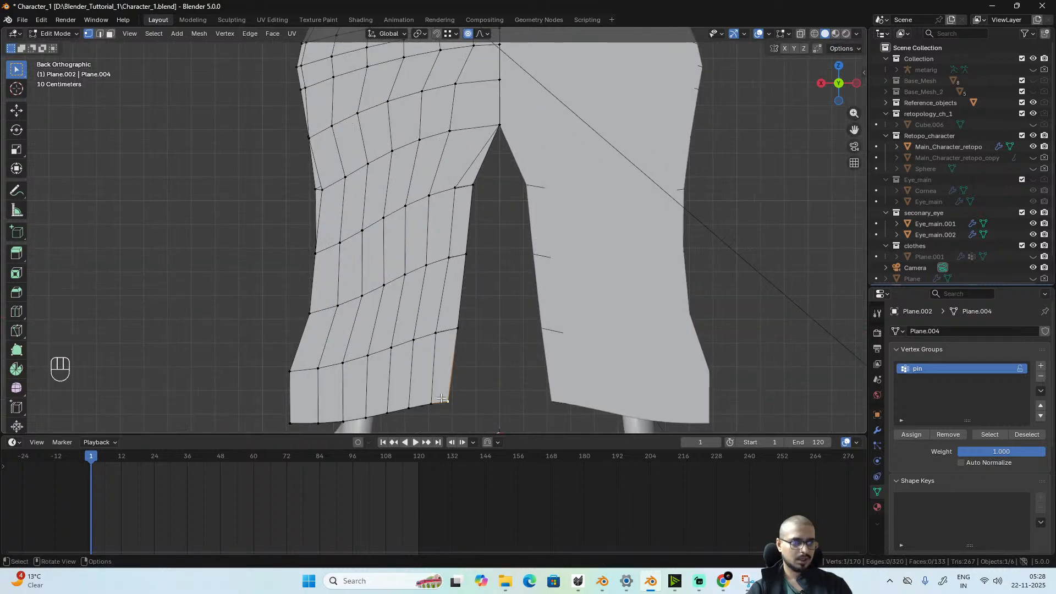
ctrl+shift+click(466, 254)
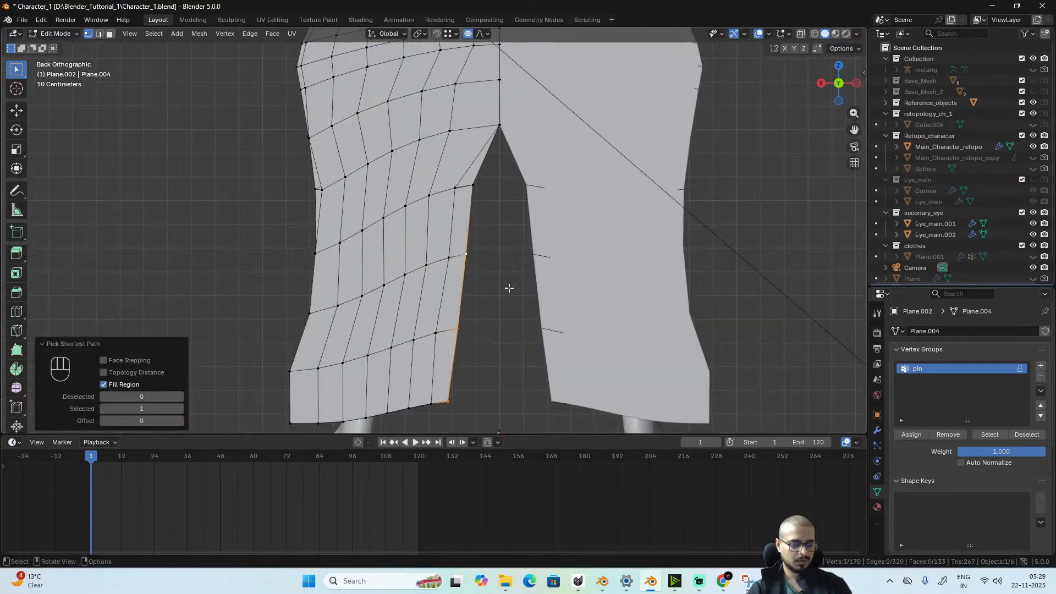
key(g)
key(x)
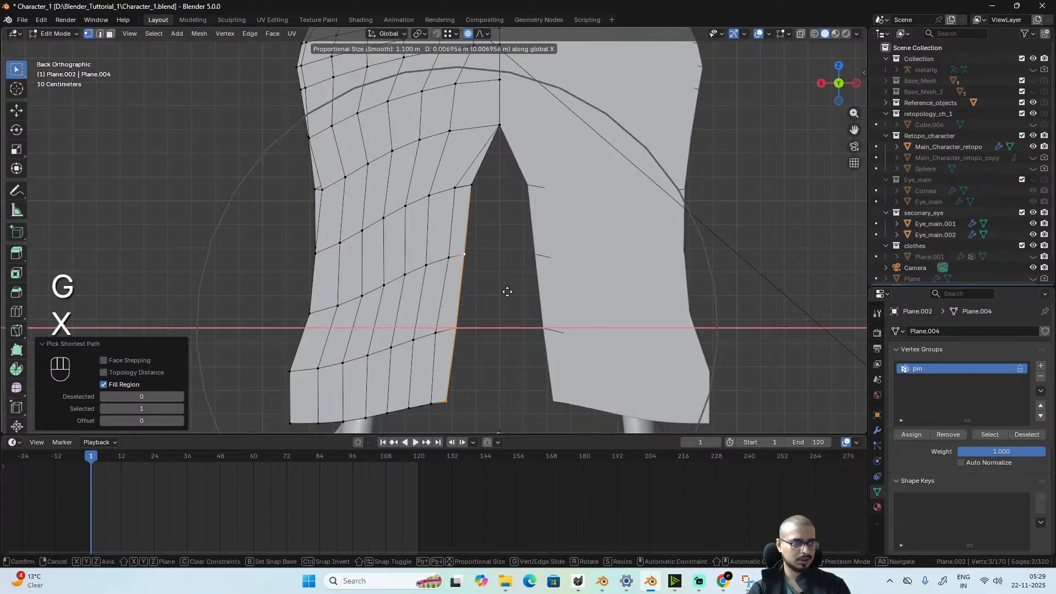
scroll(481, 296, up, 3)
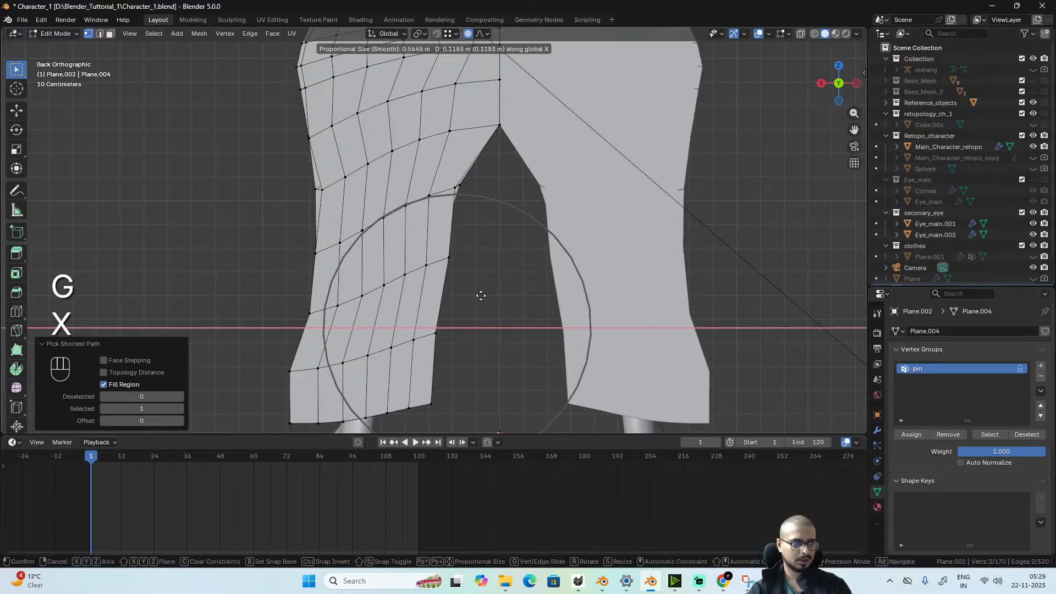
click(481, 295)
- With X-ray on, move the back panel's three lowest inner-leg vertices about 0.095 m along X and rotate them about -8.5°
key(alt+z)
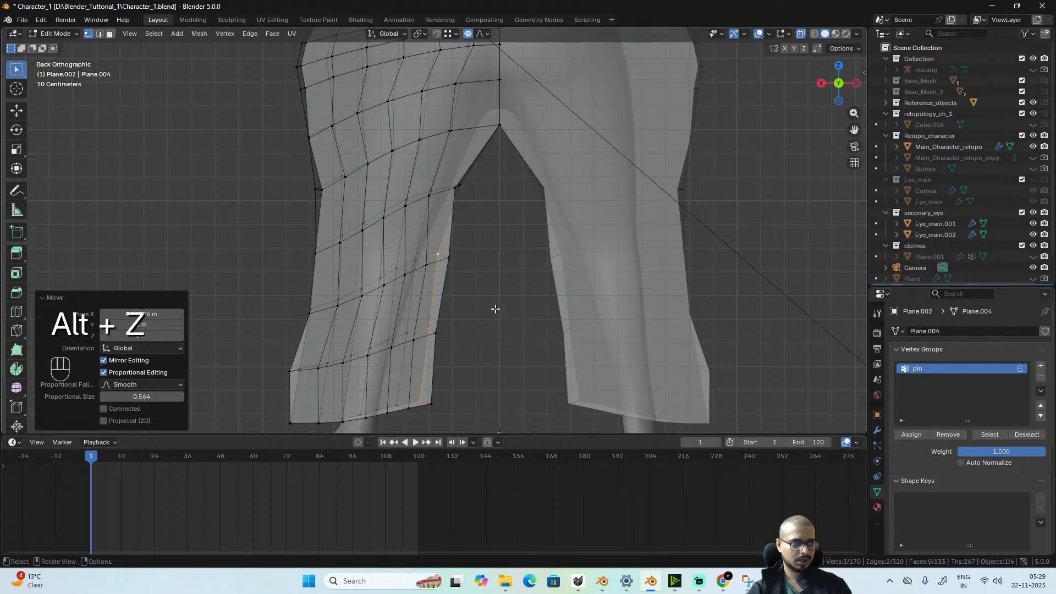
click(425, 396)
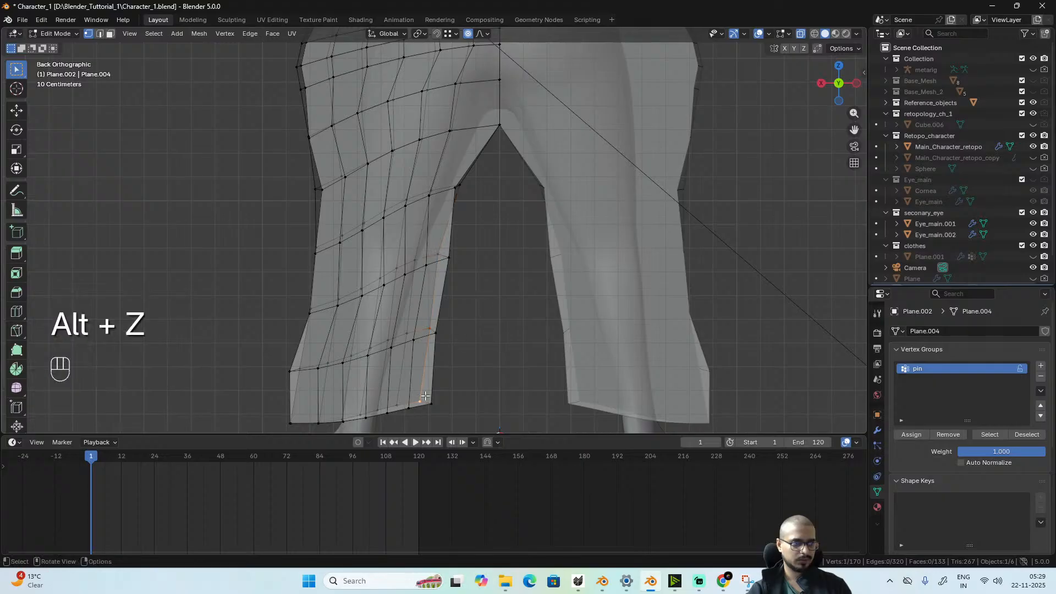
ctrl+shift+click(449, 257)
key(g)
key(x)
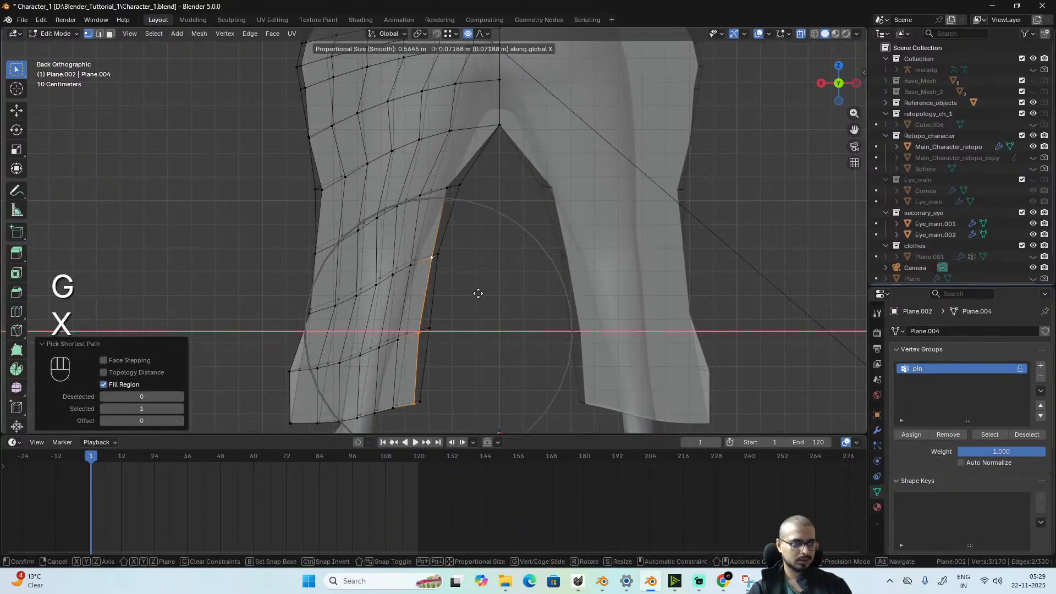
click(473, 294)
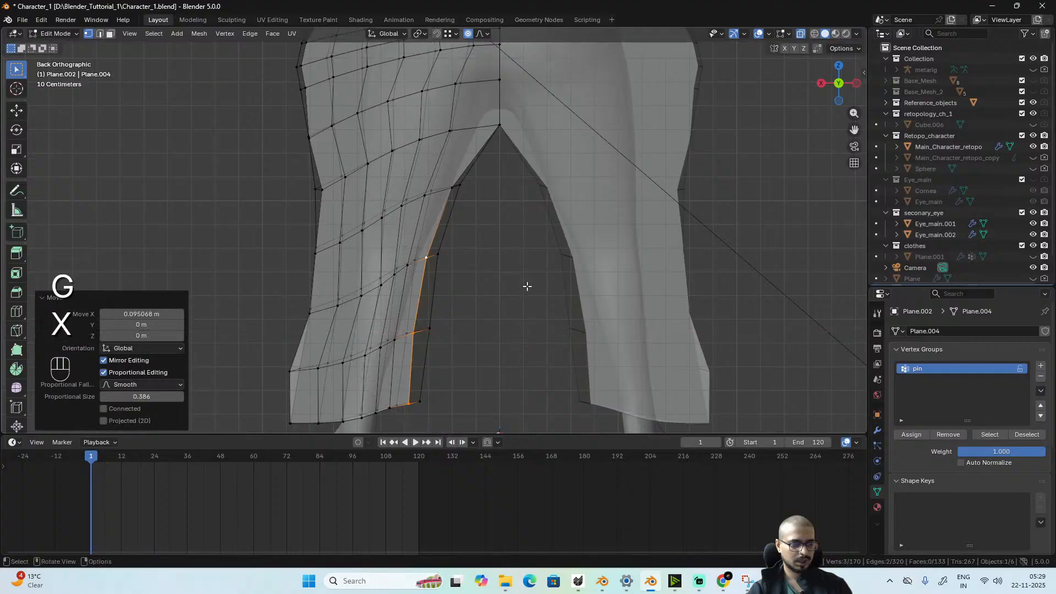
key(r)
click(516, 313)
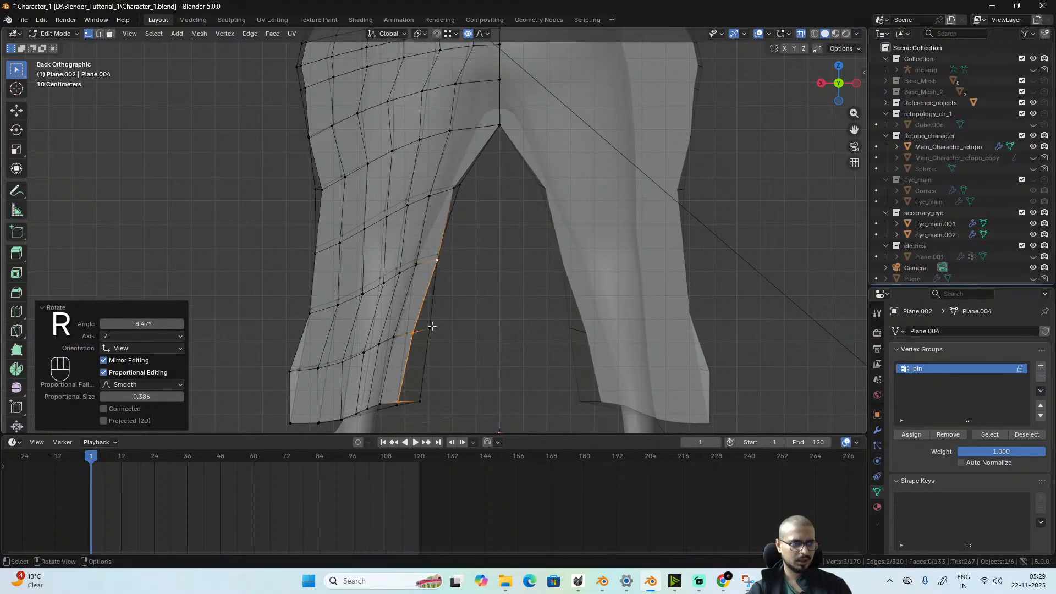
- Rotate the front panel's three lowest inner-leg vertices about -9.1° and move them about 0.049 m along X to match the back panel
ctrl+shift+click(420, 389)
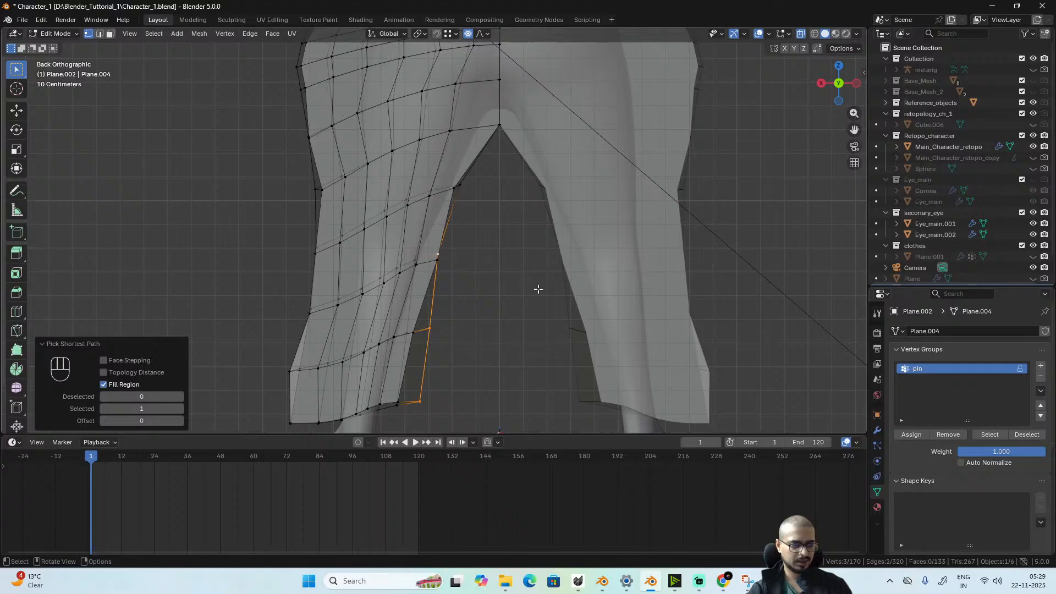
key(r)
click(538, 306)
key(g)
key(x)
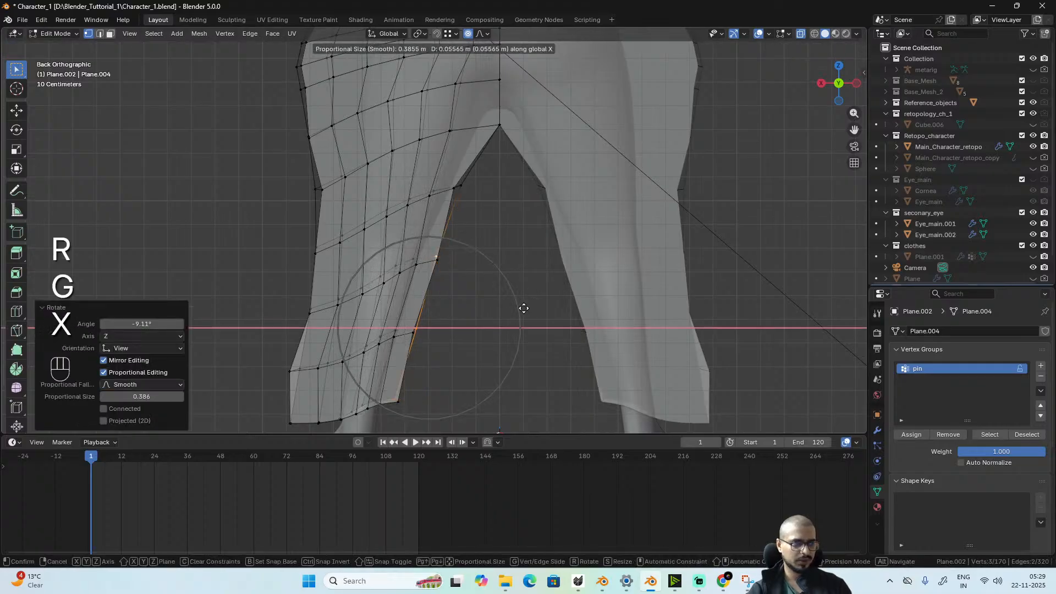
click(523, 309)
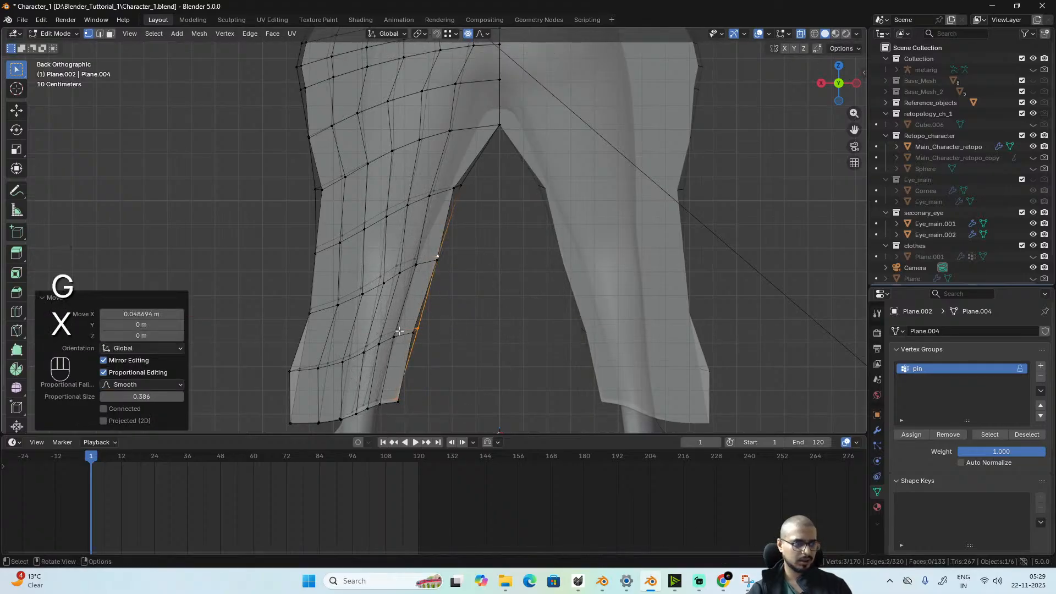
- Move the outer-seam vertex just above the hem inward about 0.067 m and up about 0.016 m to straighten the seam
click(289, 381)
key(g)
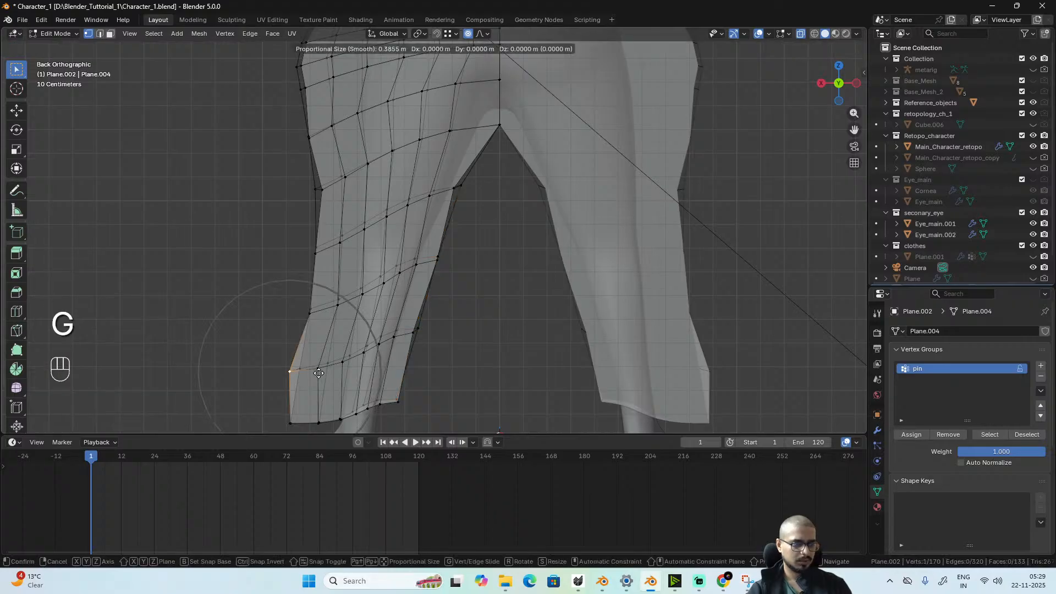
click(332, 372)
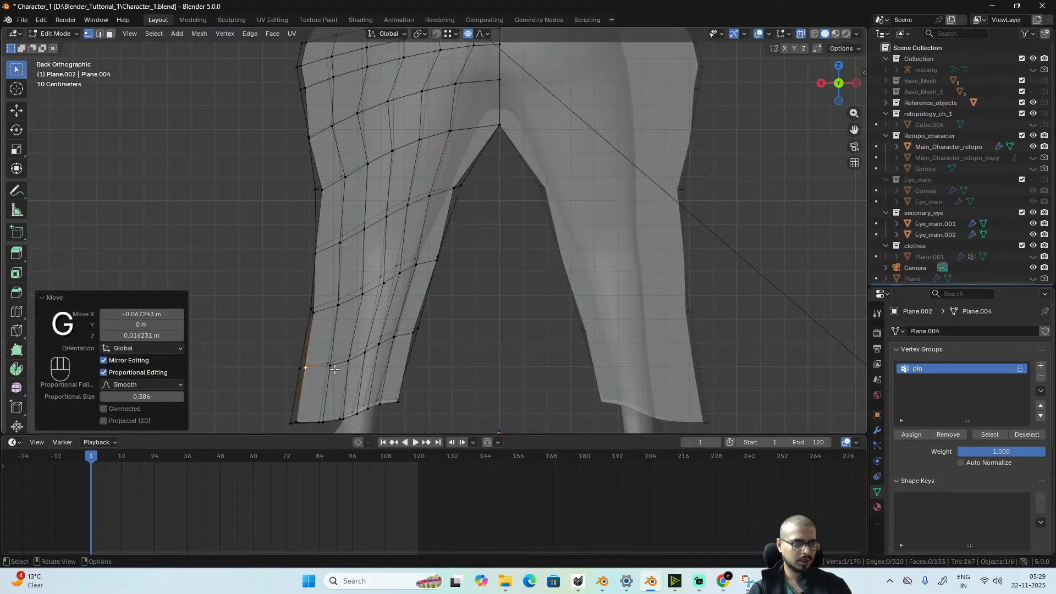
- Return the trousers to Object Mode and play the cloth simulation to about frame 13
scroll(346, 352, down, 3)
scroll(399, 302, up, 1)
scroll(406, 291, up, 4)
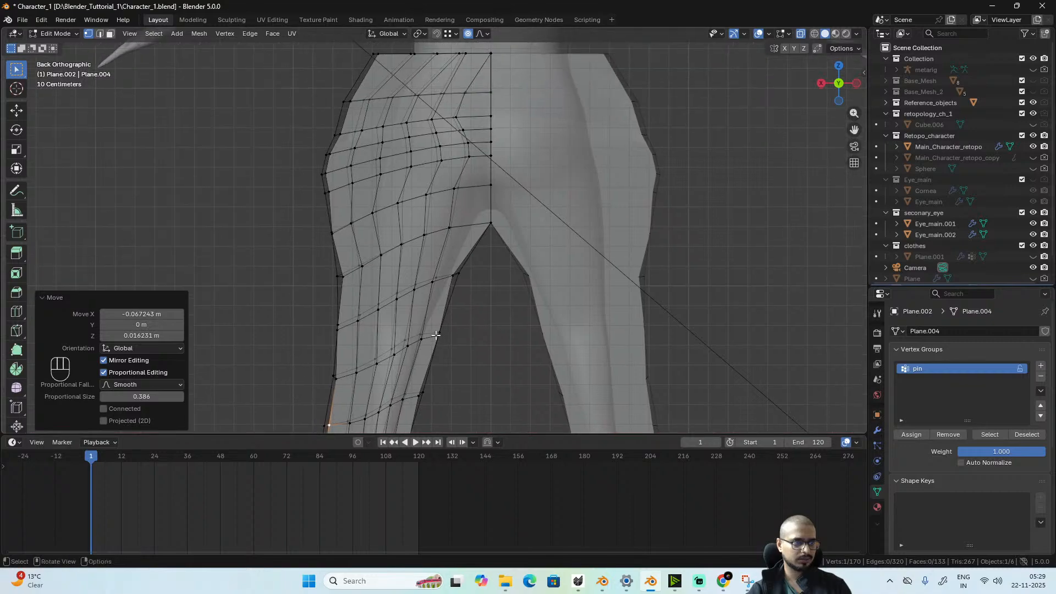
key(Tab)
scroll(307, 230, down, 5)
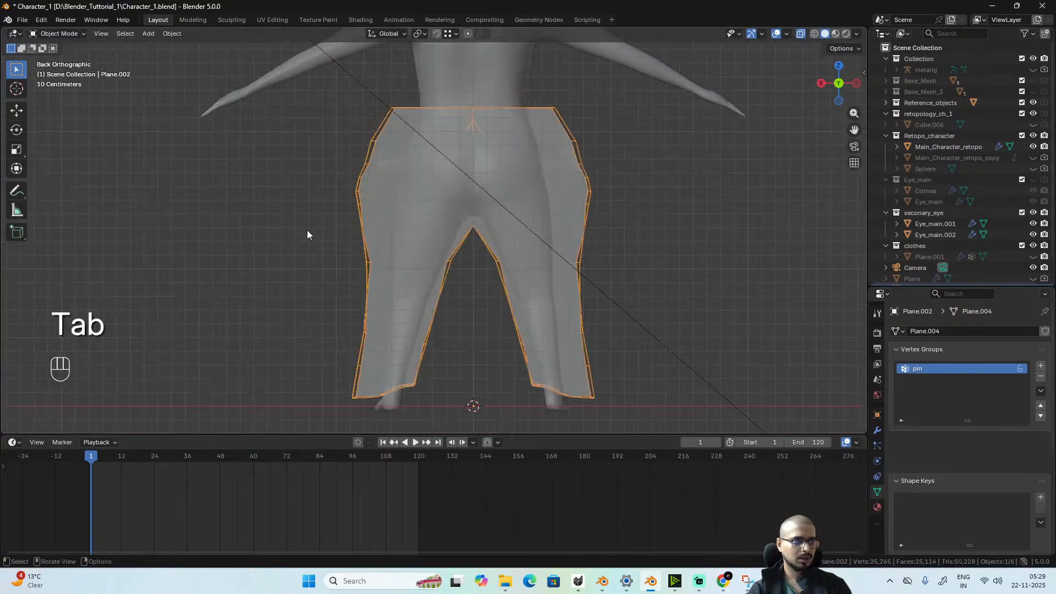
key(space)
key(space)
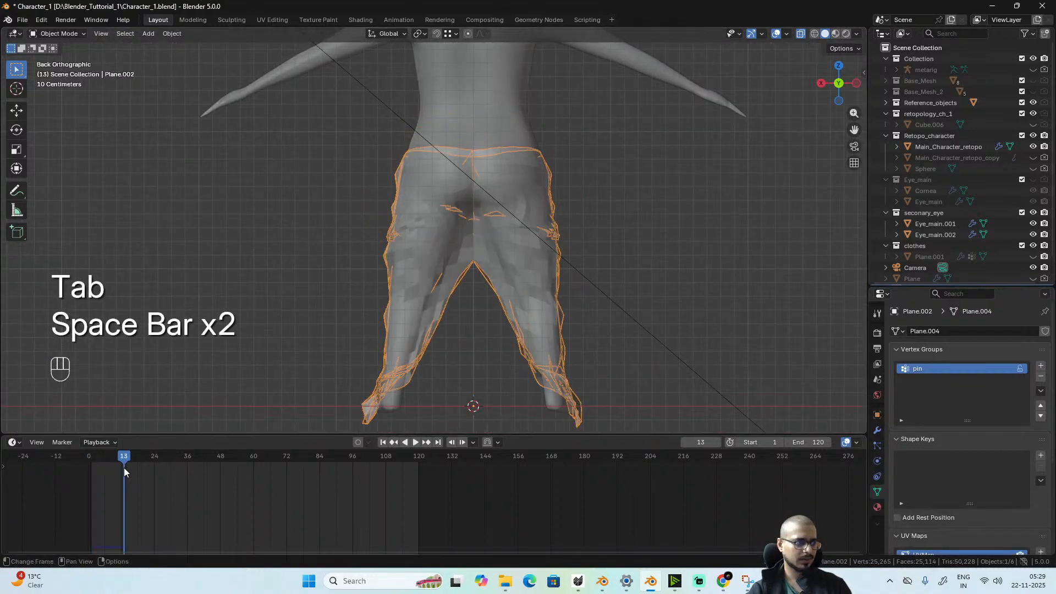
- Replay the opening frames of the simulation, stop at frame 6 and examine the trouser hems with X-ray off
drag(119, 453, 103, 456)
key(space)
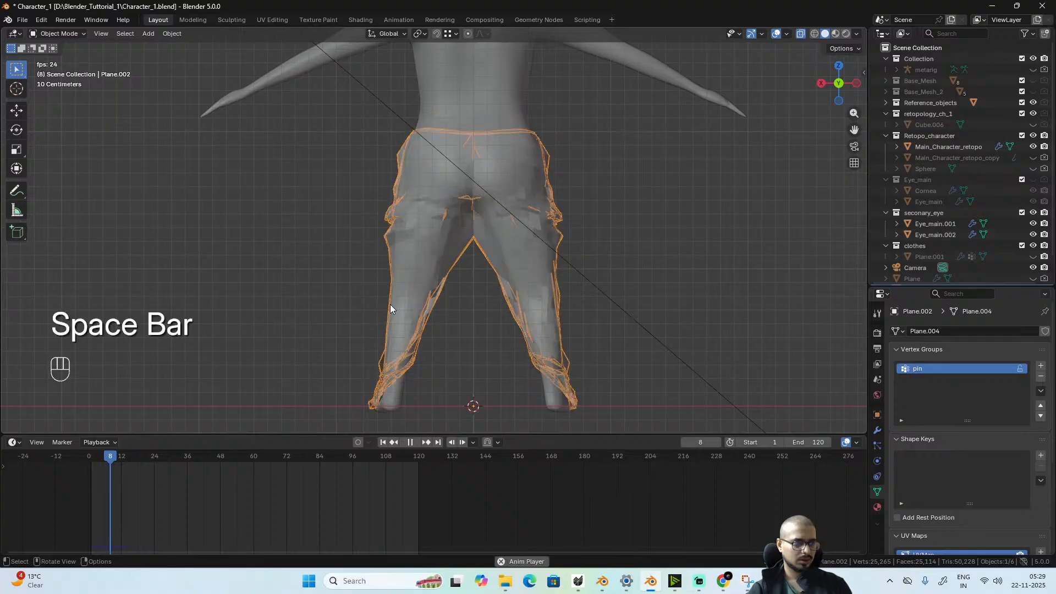
key(space)
drag(103, 460, 110, 457)
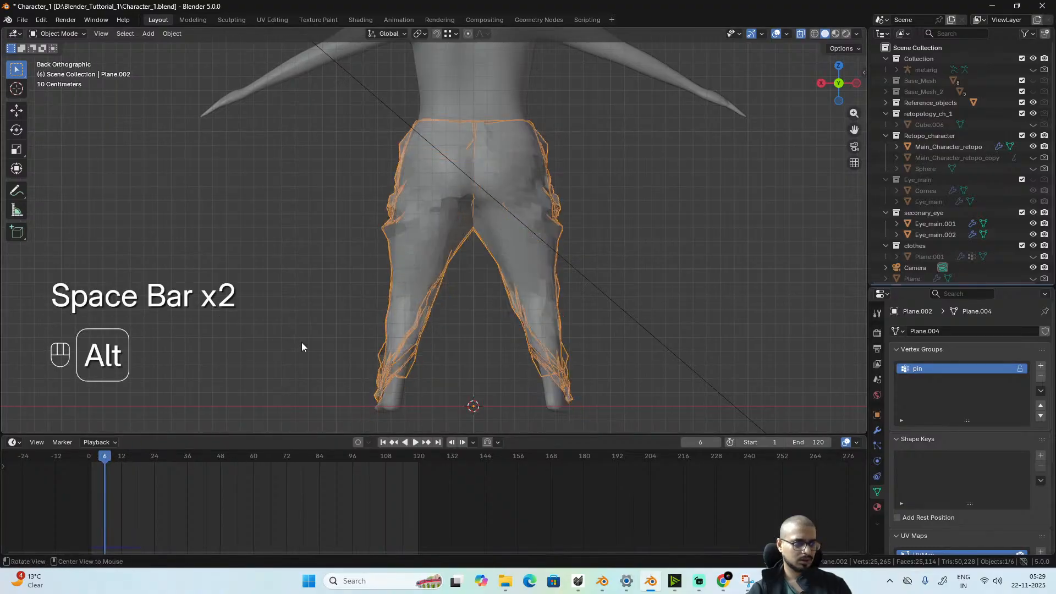
key(alt+z)
middle_drag(368, 330, 408, 227)
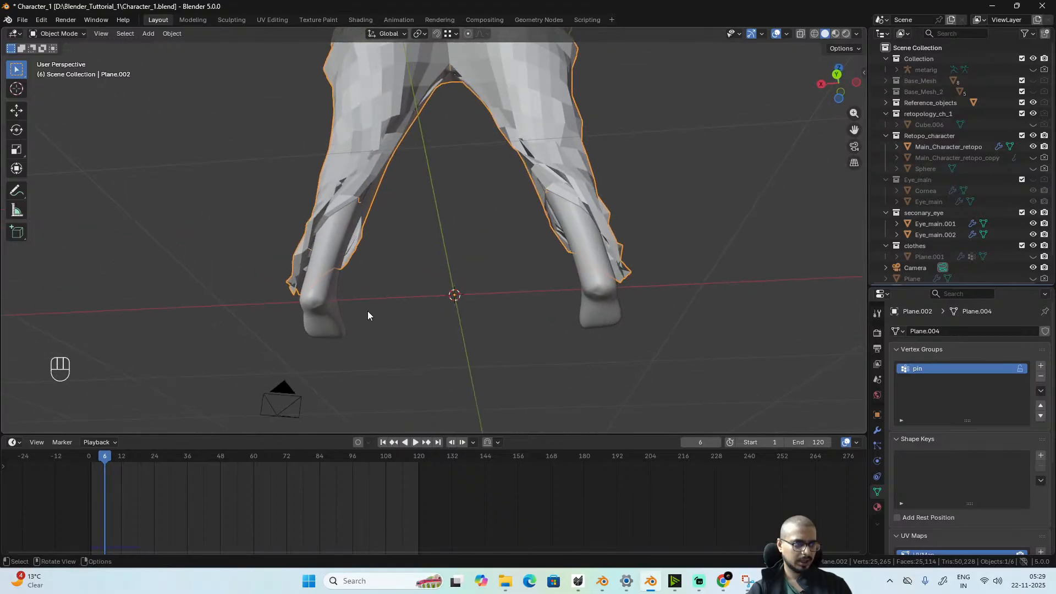
- Rewind the timeline to frame 0 and open the trousers in Edit Mode with X-ray on, viewed from the right side
click(91, 457)
middle_drag(324, 309, 352, 137)
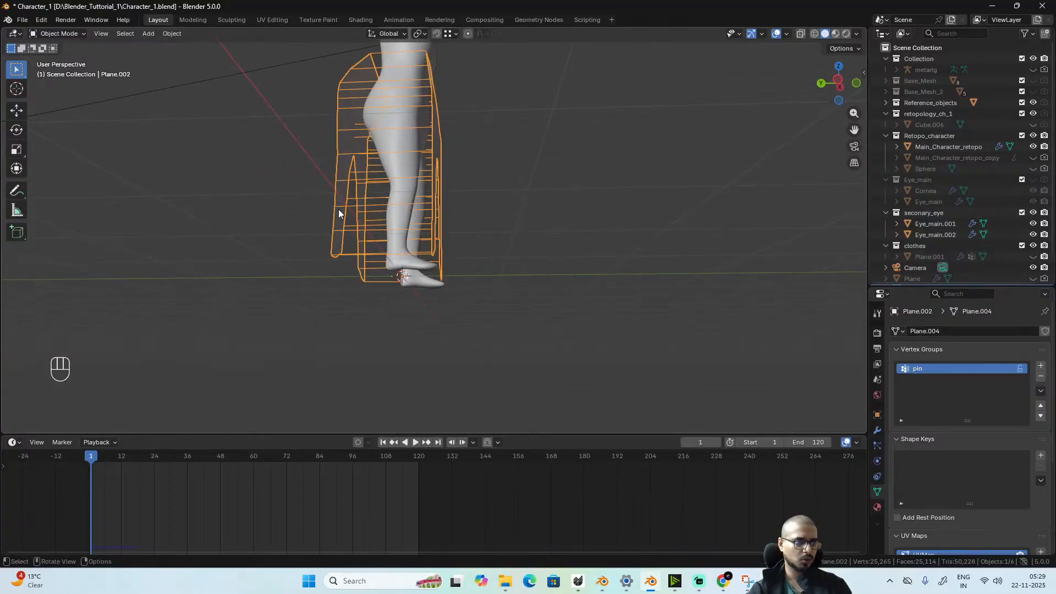
alt+middle_drag(338, 213, 564, 182)
key(Tab)
key(alt+z)
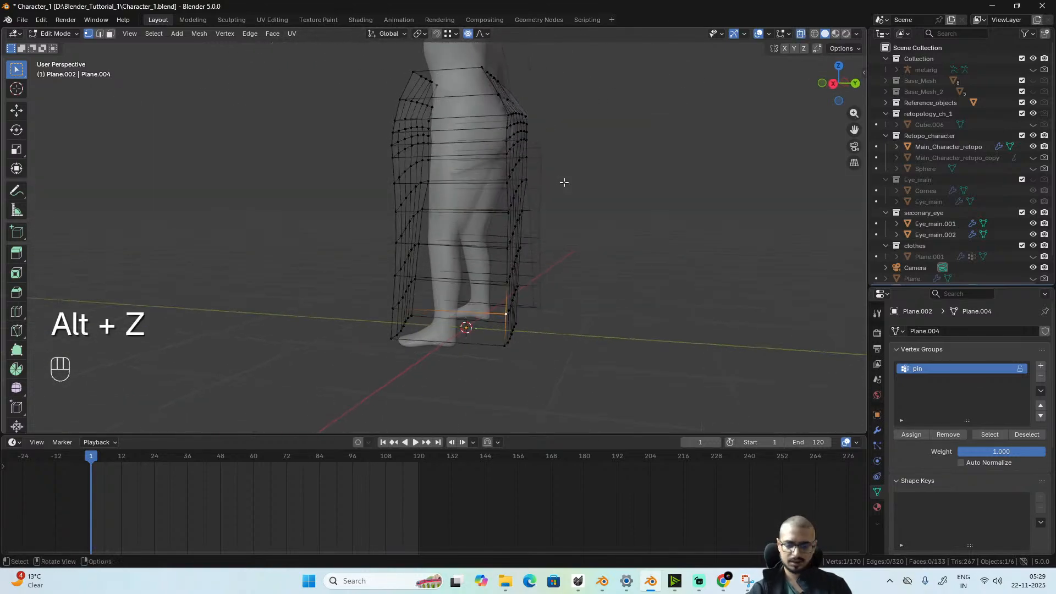
key(Left)
key(KP_3)
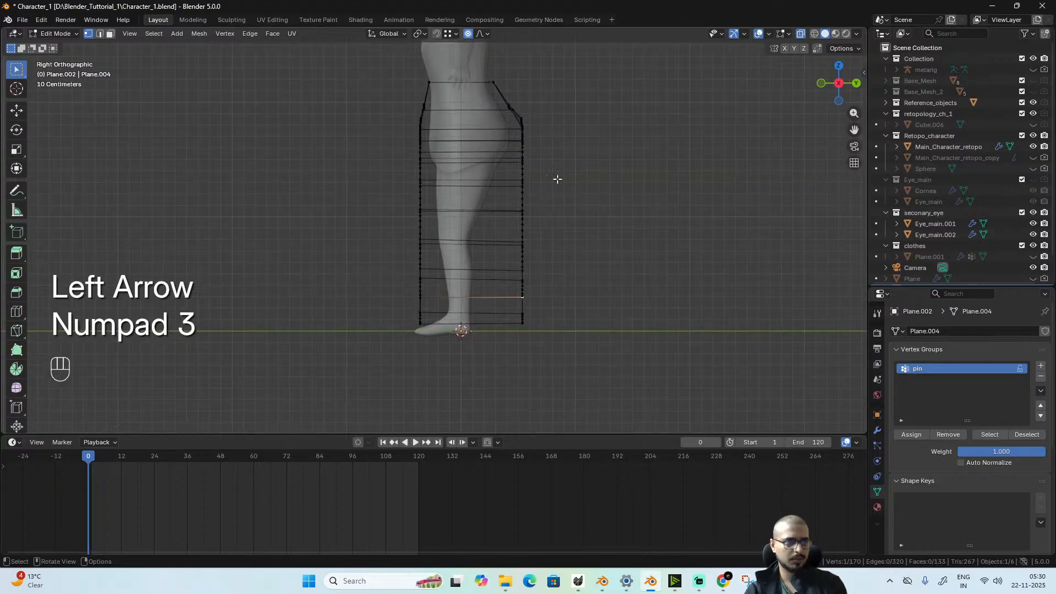
- Move the back panel's vertices from just above the crotch down to the hem about -0.163 m along Y and rotate them about -10.8°
drag(556, 179, 502, 374)
middle_drag(560, 311, 488, 283)
shift+click(451, 167)
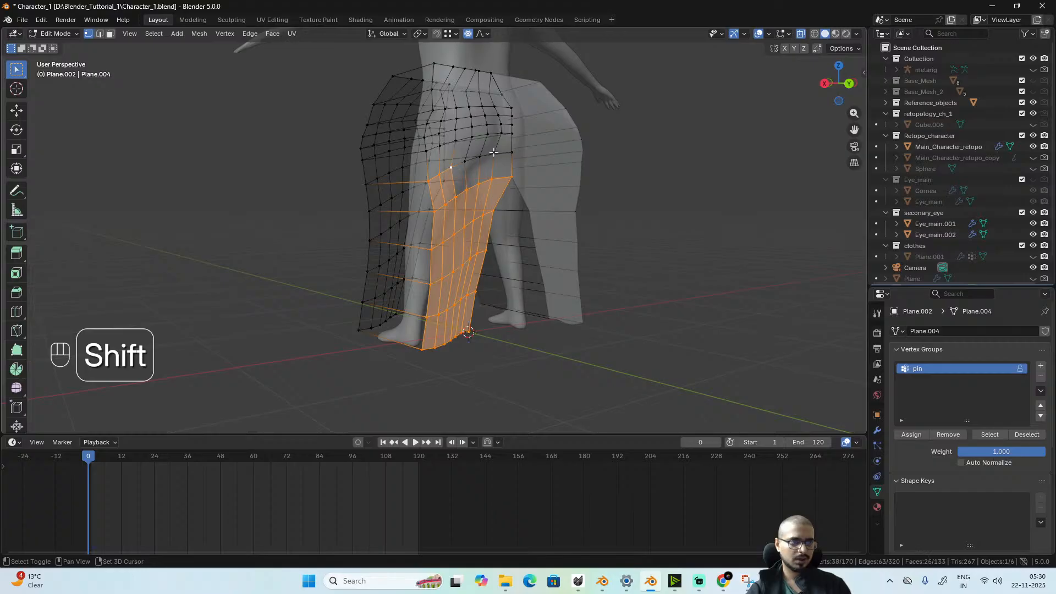
ctrl+shift+click(512, 154)
alt+drag(552, 212, 609, 204)
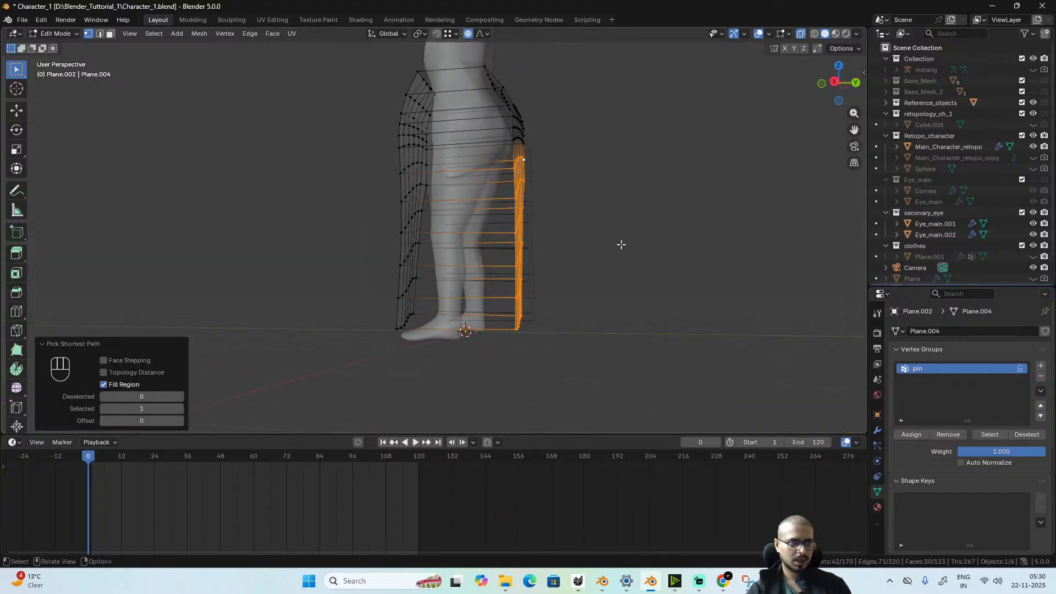
key(g)
key(x)
key(y)
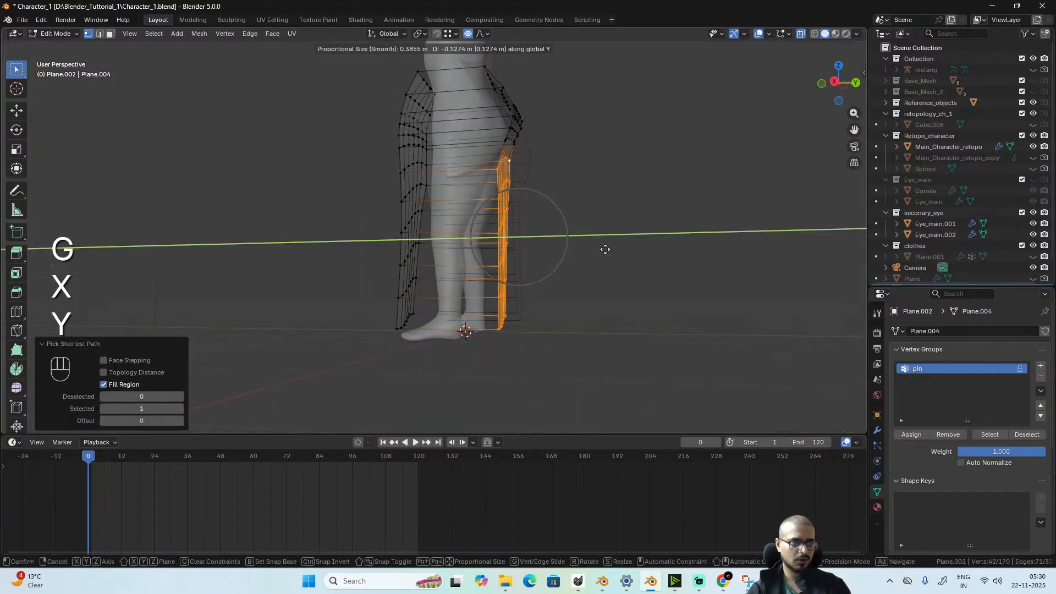
click(602, 252)
alt+drag(523, 187, 552, 217)
key(KP_3)
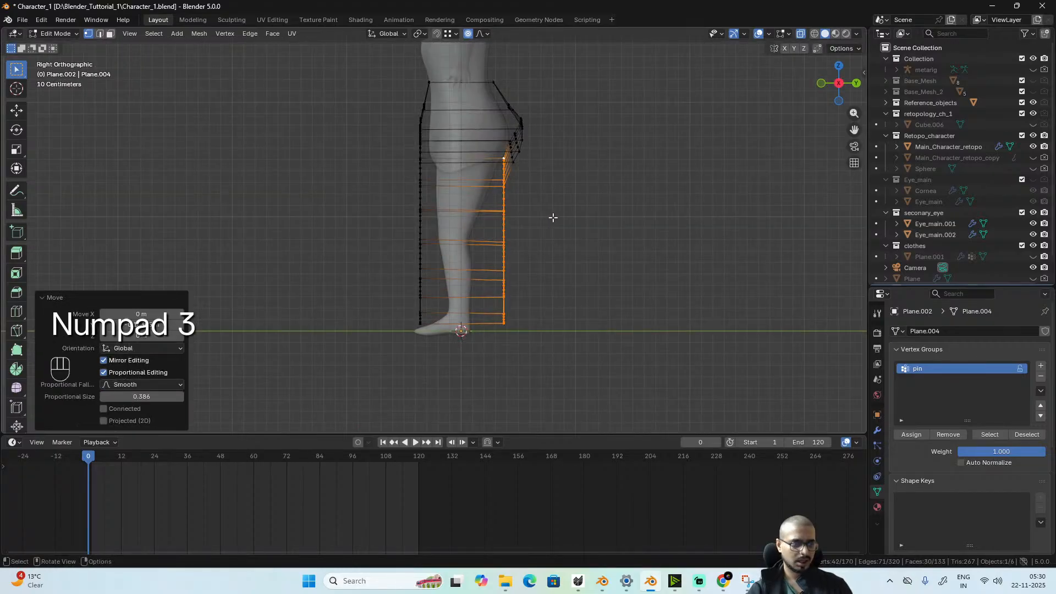
key(r)
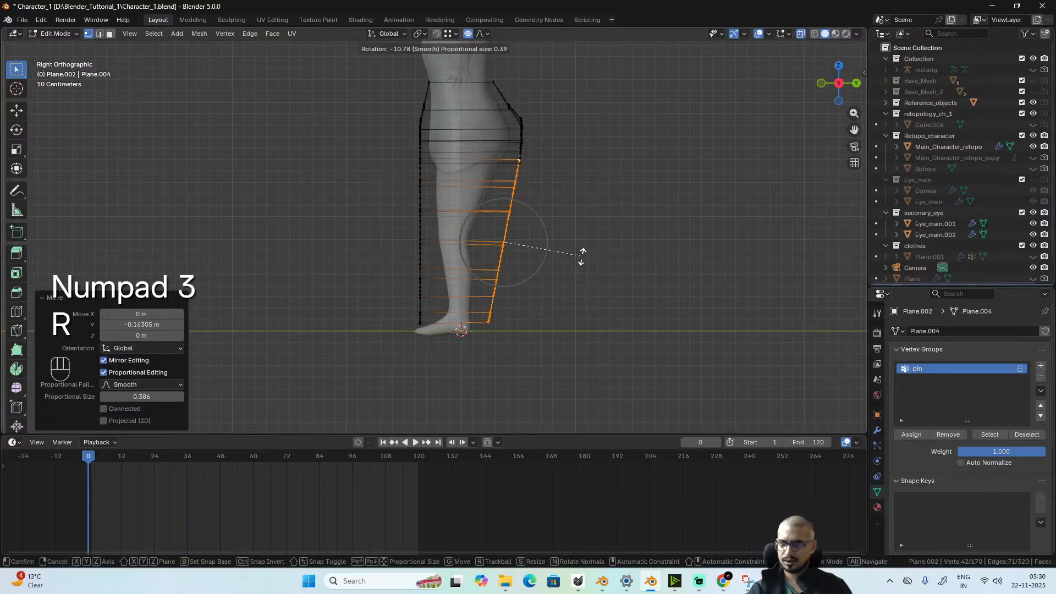
click(582, 256)
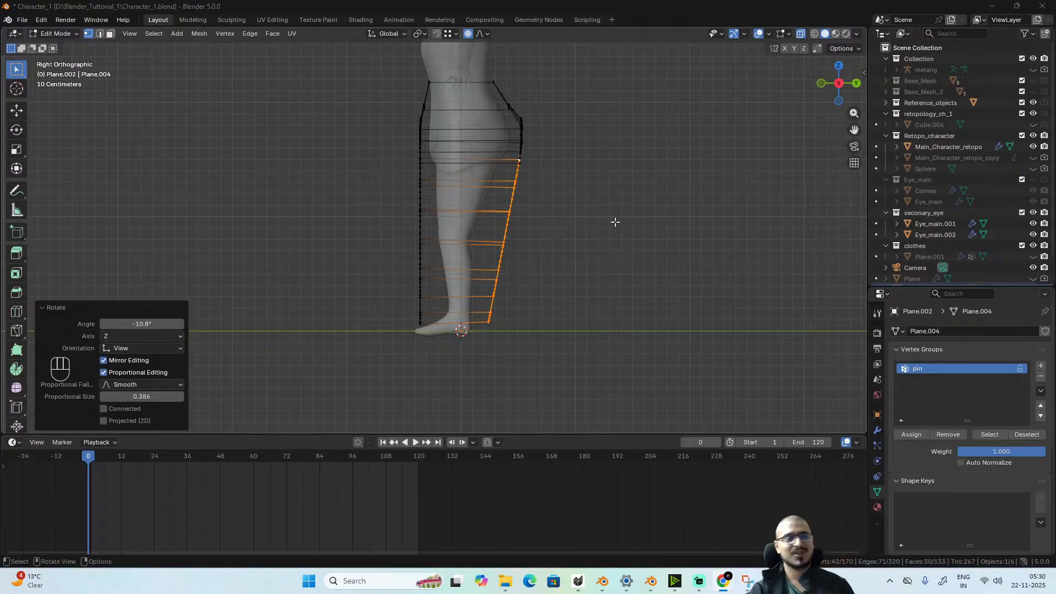
- Move the back panel's edge row behind the knee about -0.217 m along Y, towards the leg, with proportional size 0.826
scroll(795, 341, up, 3)
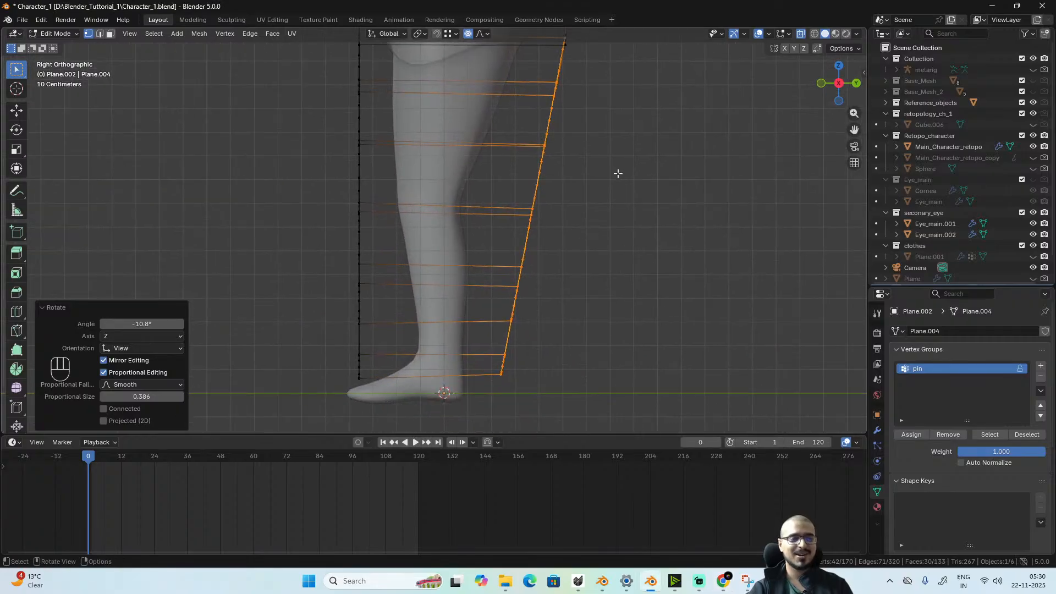
shift+middle_drag(618, 174, 604, 221)
scroll(604, 221, up, 1)
scroll(604, 221, down, 2)
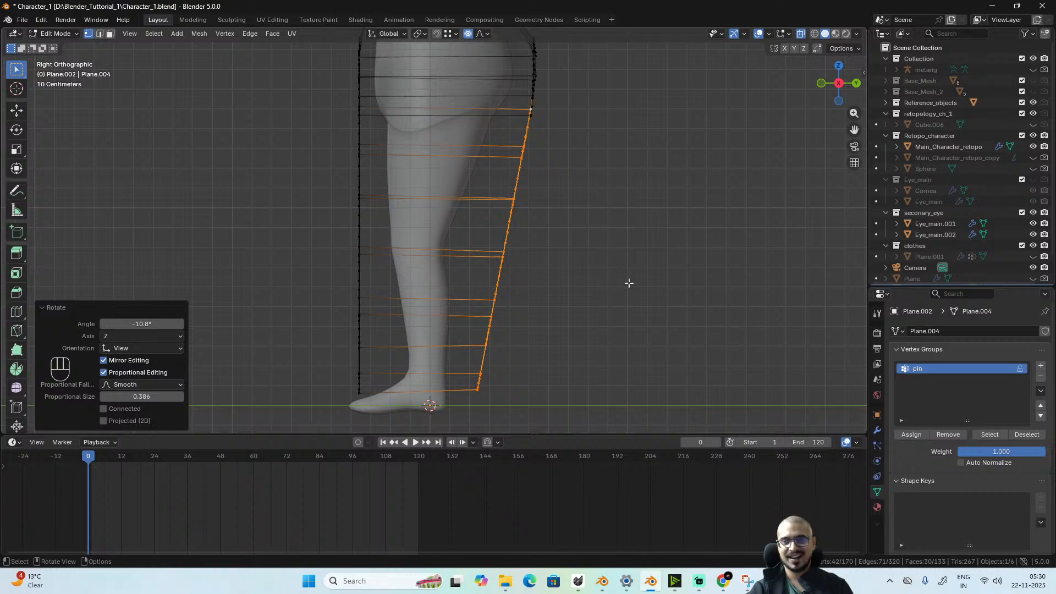
scroll(613, 277, down, 2)
scroll(600, 279, up, 1)
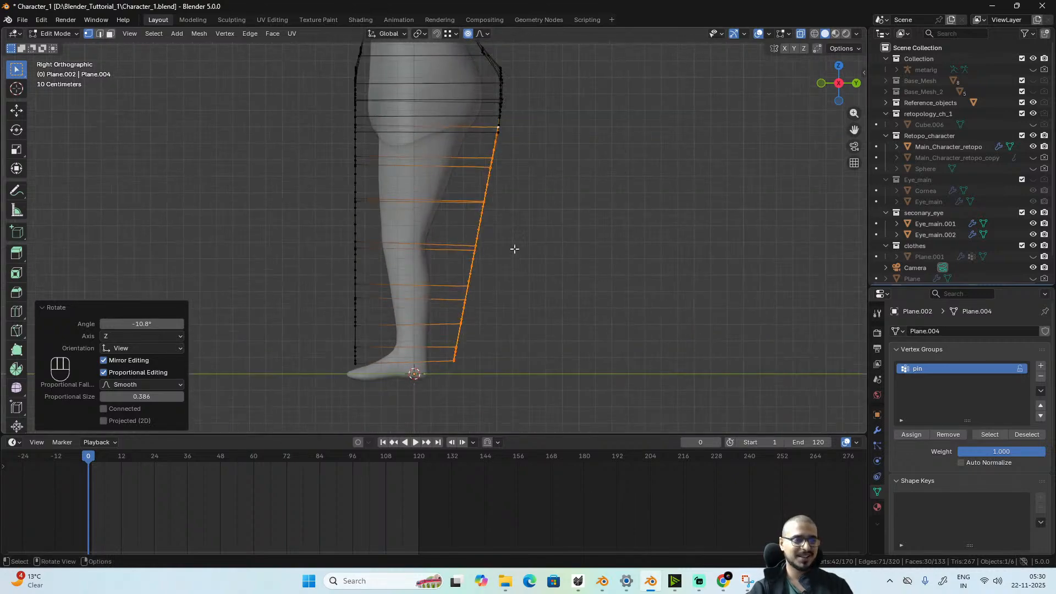
middle_drag(508, 238, 552, 220)
alt+click(451, 219)
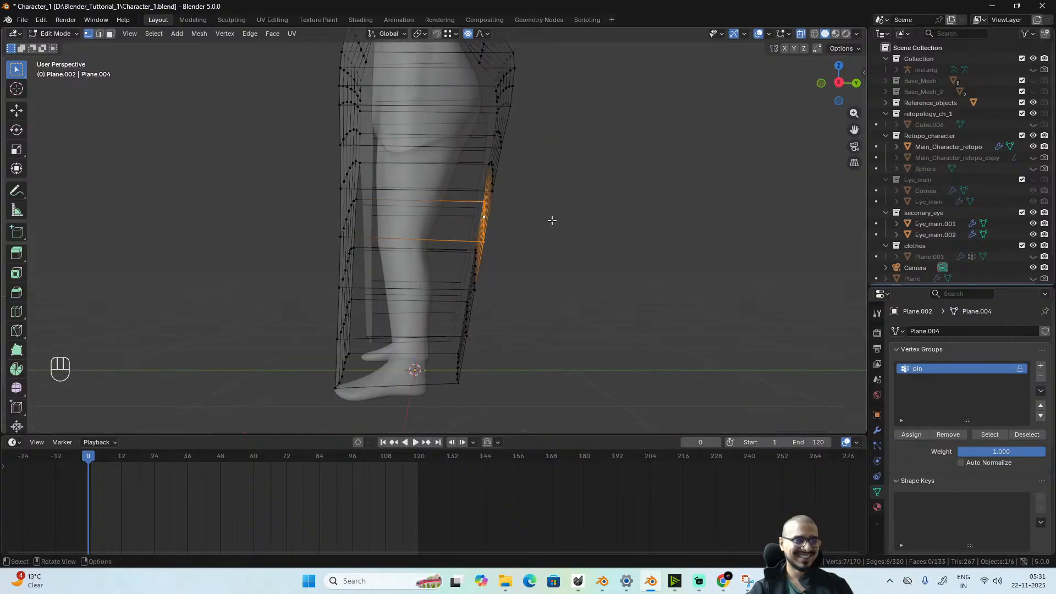
key(KP_1)
key(KP_3)
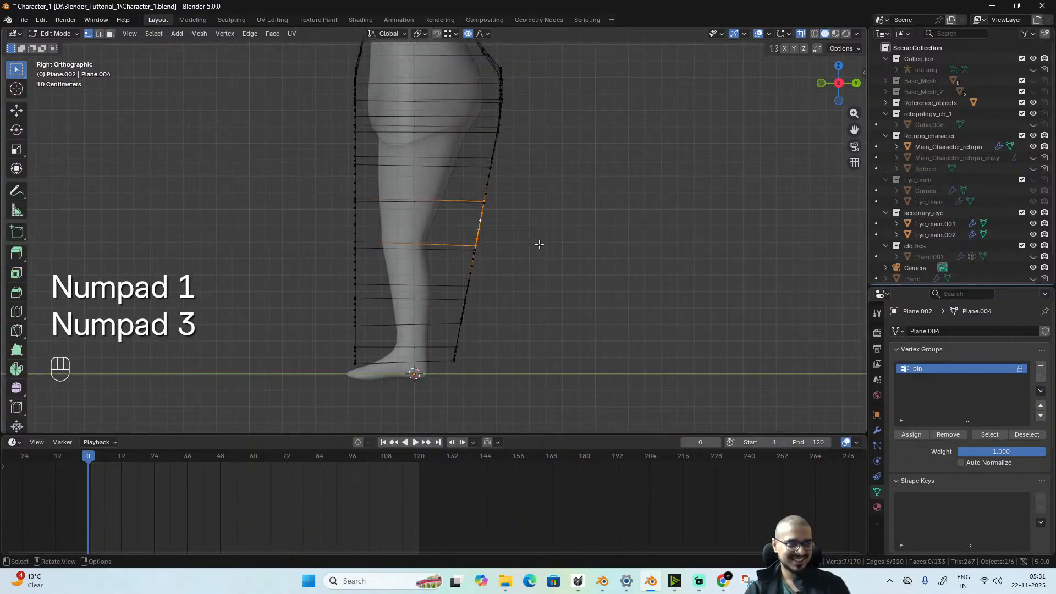
key(g)
key(y)
scroll(537, 236, down, 5)
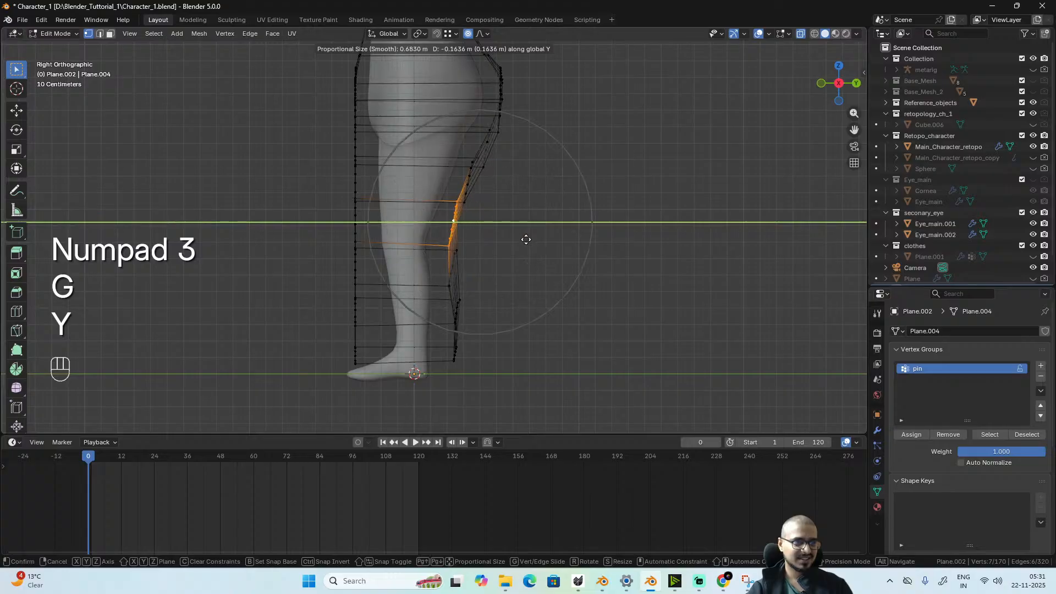
click(517, 244)
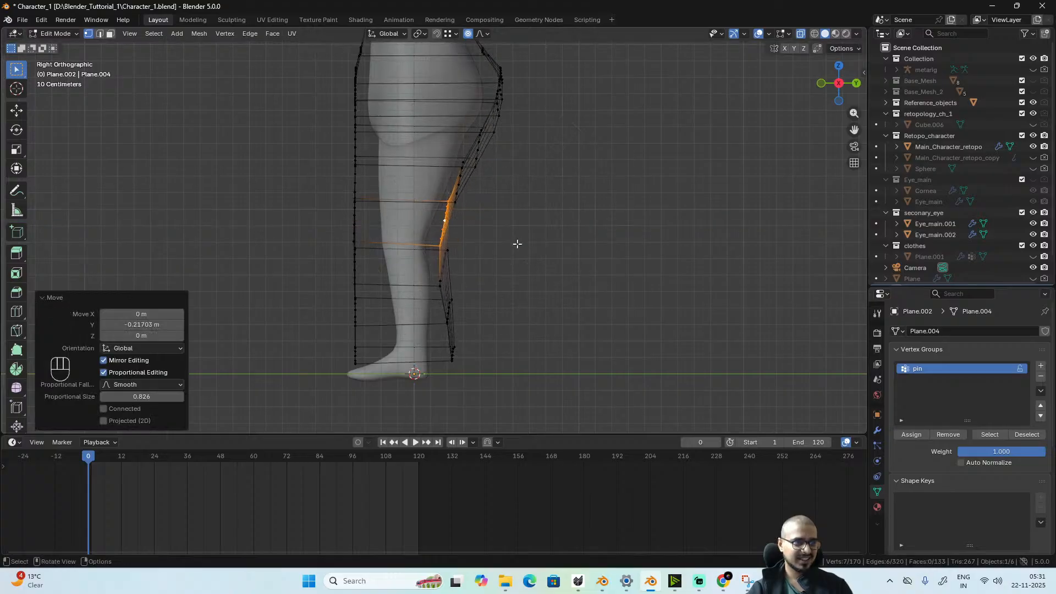
- Move the front panel's two vertex rows around the knee about 0.124 m along Y, towards the leg, with proportional size 0.424
alt+drag(346, 256, 407, 284)
double_click(387, 231)
alt+click(388, 235)
alt+shift+click(407, 284)
key(ctrl+z)
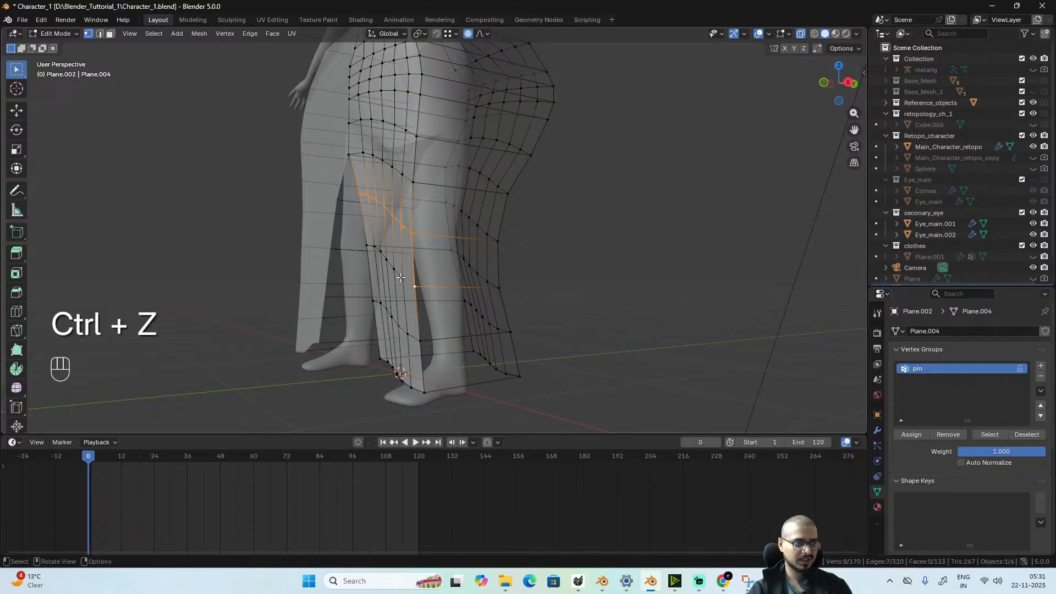
key(ctrl+z)
ctrl+shift+click(398, 275)
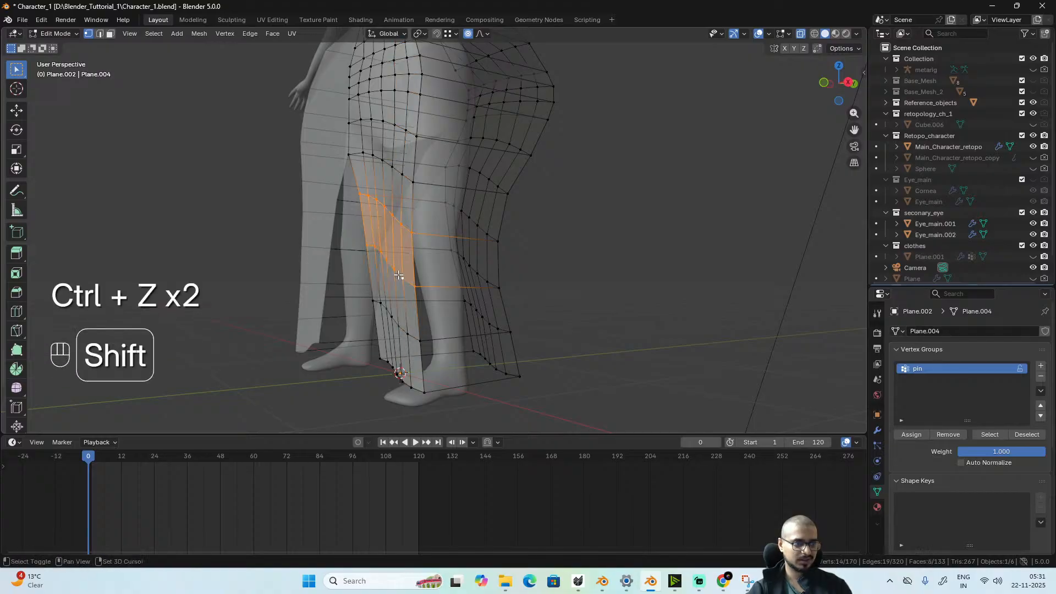
key(KP_3)
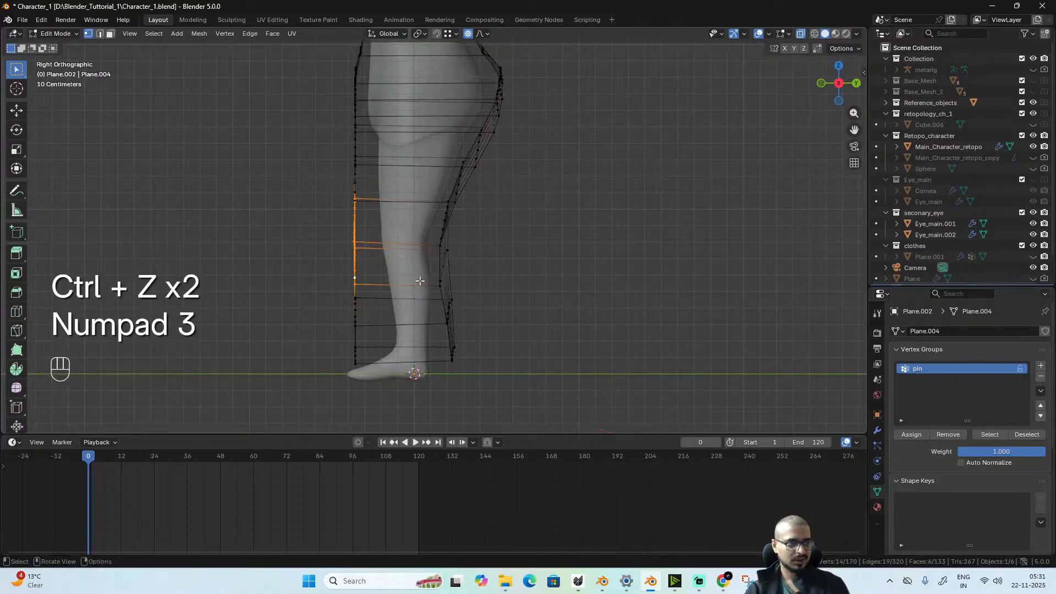
key(g)
scroll(435, 278, up, 3)
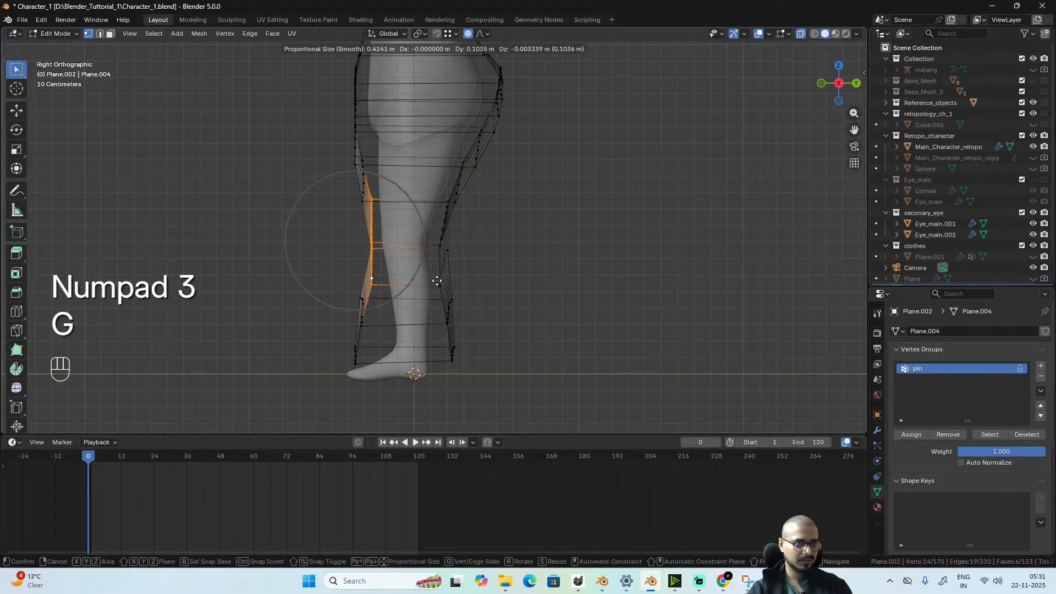
click(440, 281)
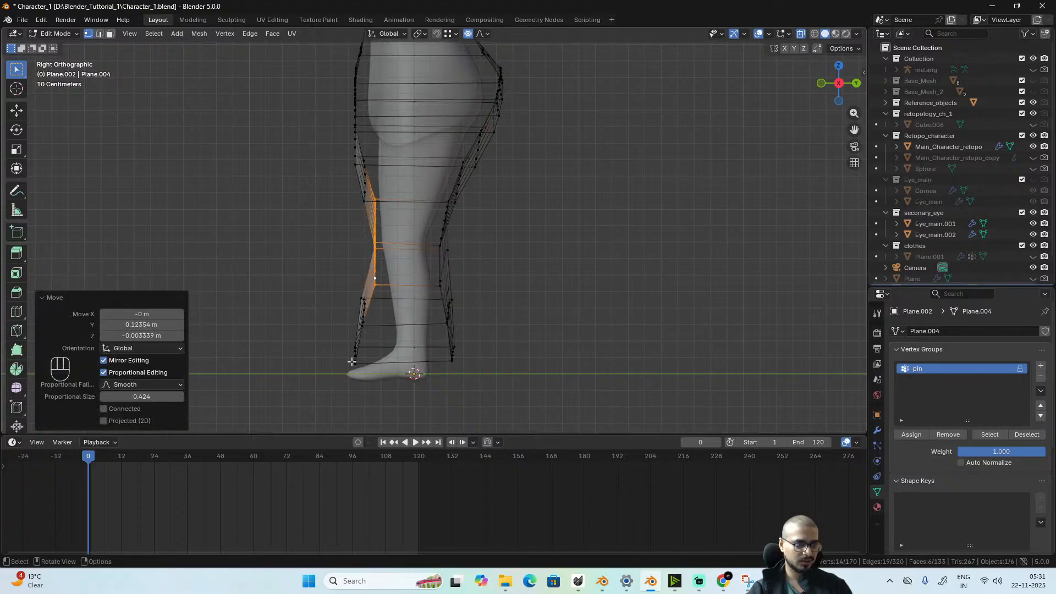
- Move the front panel's hem row about 0.2 m along Y and about 0.033 m up, towards the ankle
drag(342, 340, 368, 374)
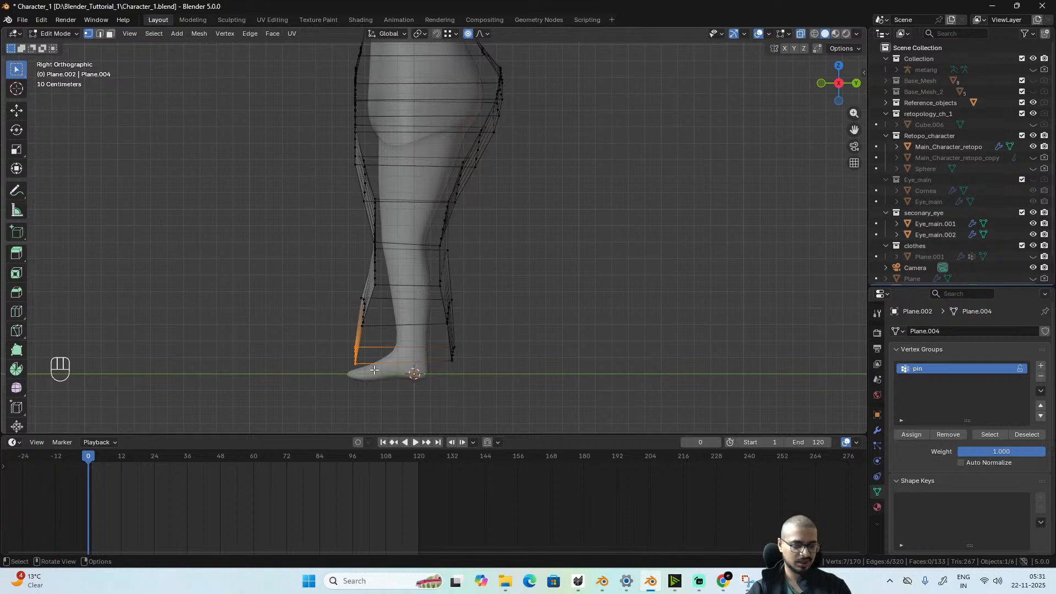
key(g)
click(409, 365)
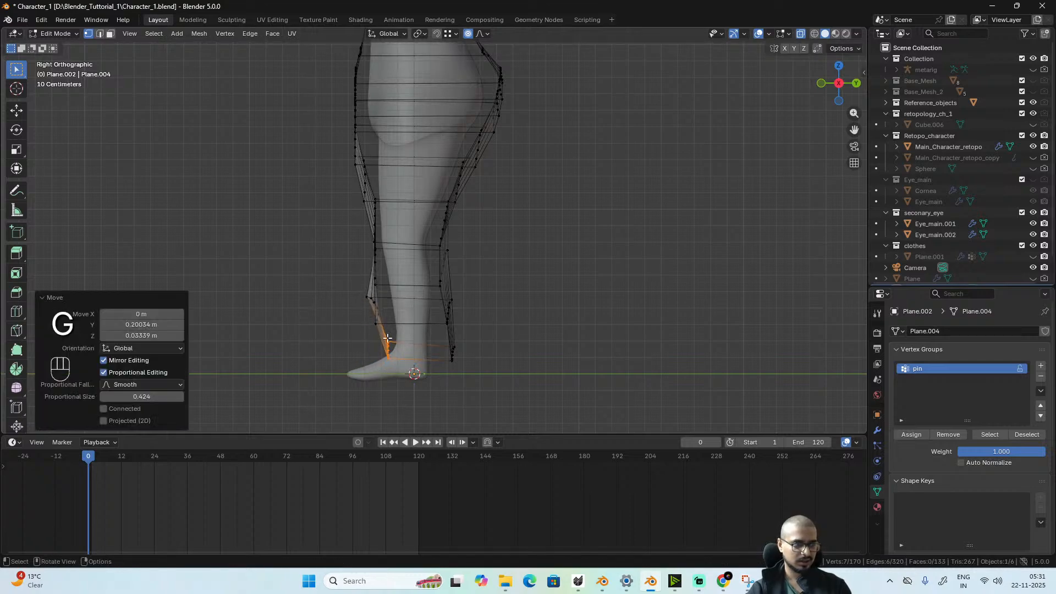
- Move the front panel's vertex row just above the hem about 0.093 m along Y, towards the shin
drag(352, 284, 388, 331)
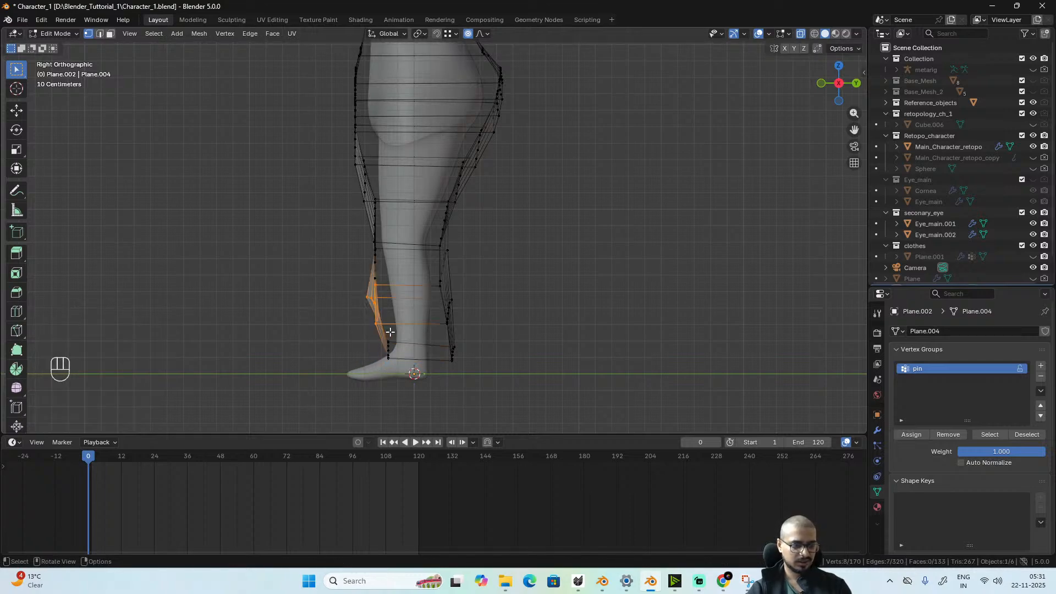
shift+click(388, 296)
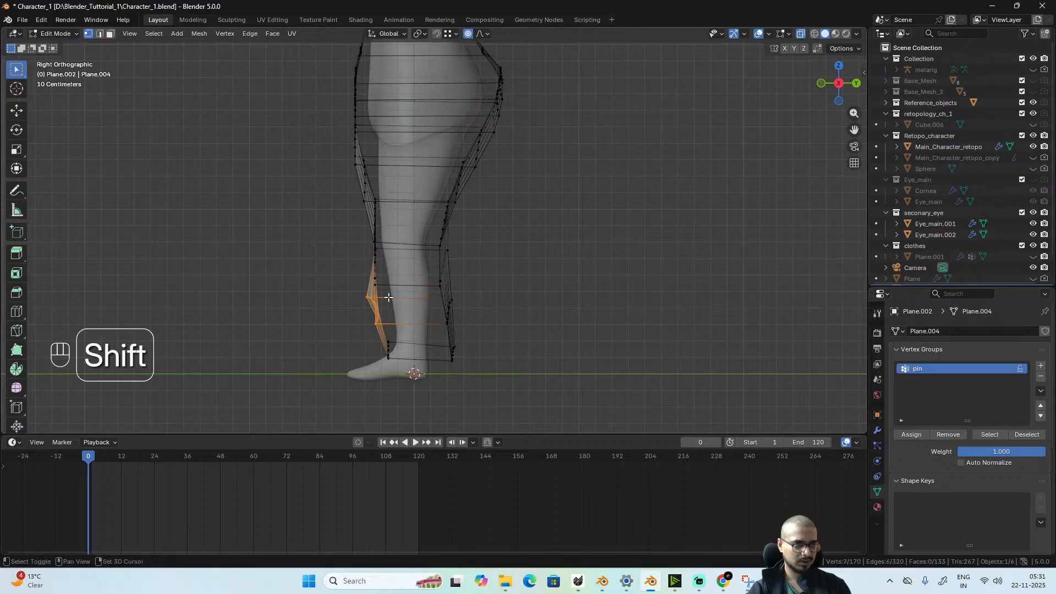
key(g)
key(y)
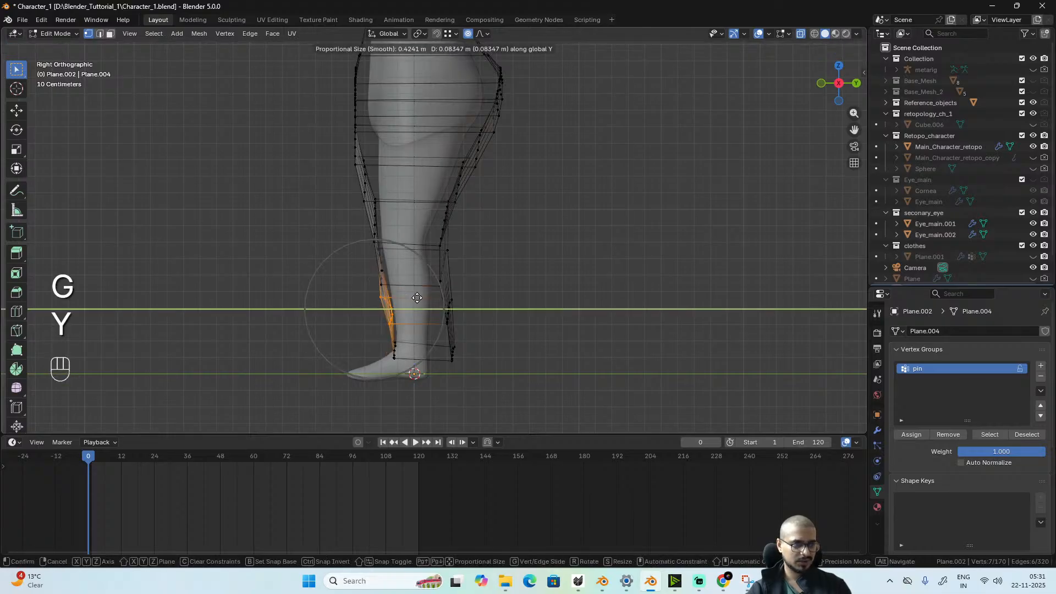
click(455, 221)
- Turn X-ray off, run the cloth simulation to frame 14 and view the reshaped trousers in Object Mode
scroll(455, 221, down, 2)
middle_drag(454, 221, 561, 283)
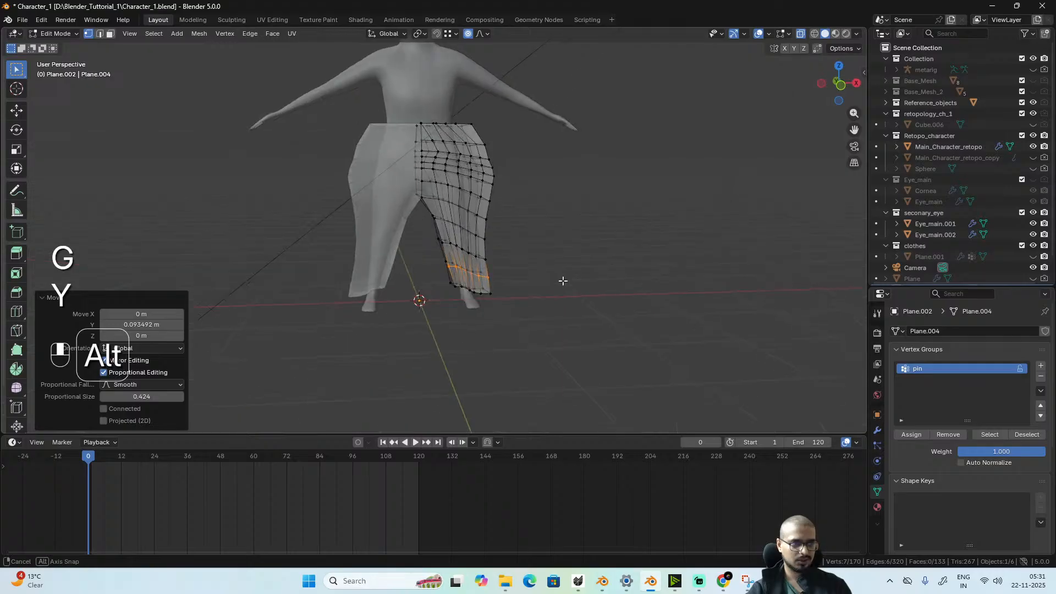
key(alt+z)
key(space)
key(space)
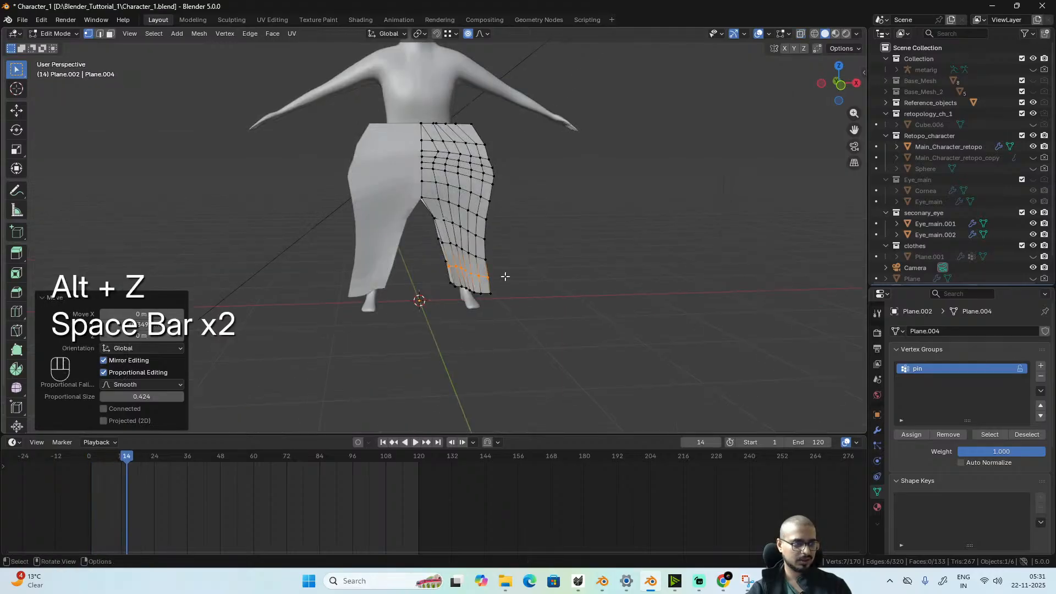
key(Tab)
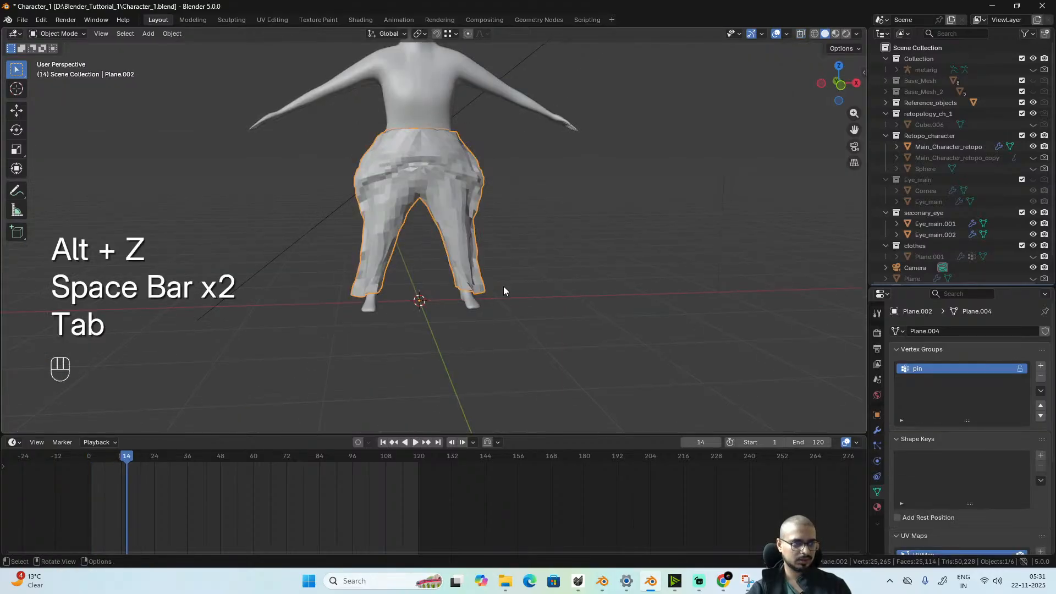
- Rerun the cloth simulation from frame 1, scrub back to frame 5 and inspect the draped trousers from the back and front
click(92, 457)
key(space)
key(space)
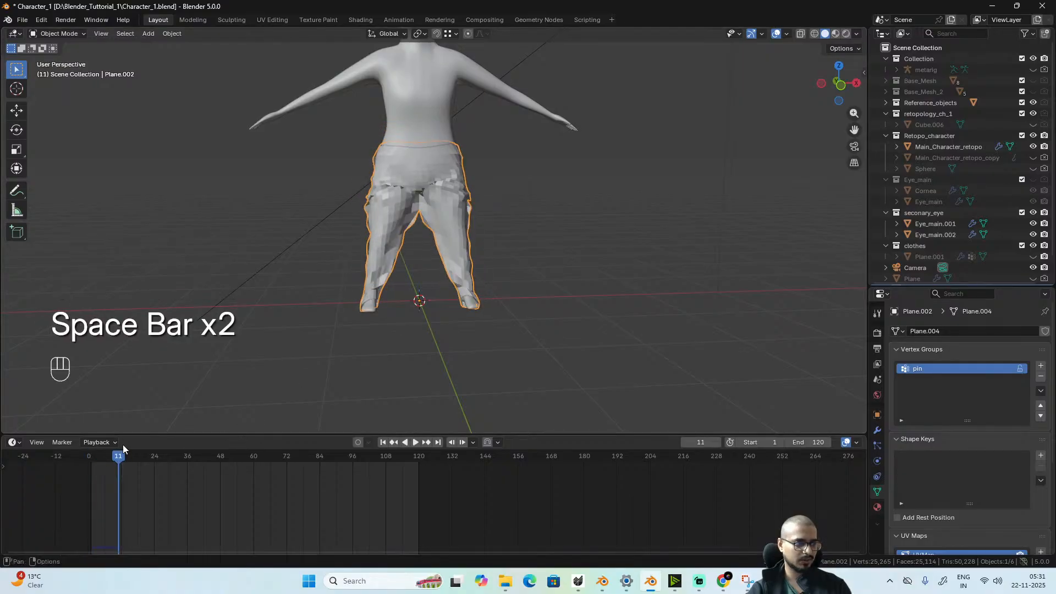
drag(117, 457, 103, 460)
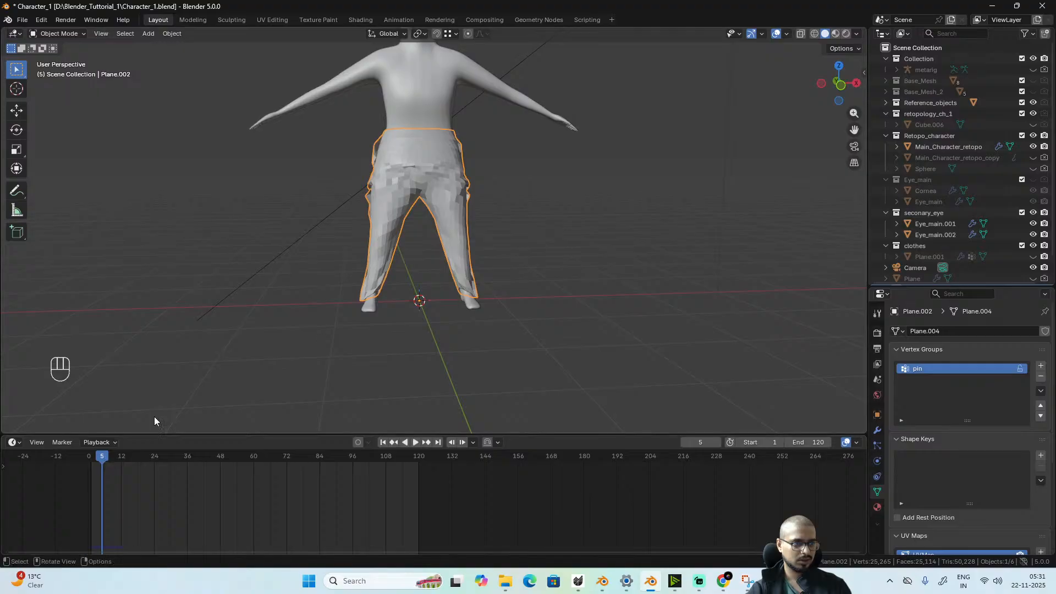
alt+drag(586, 280, 444, 336)
scroll(434, 281, up, 5)
scroll(445, 336, up, 2)
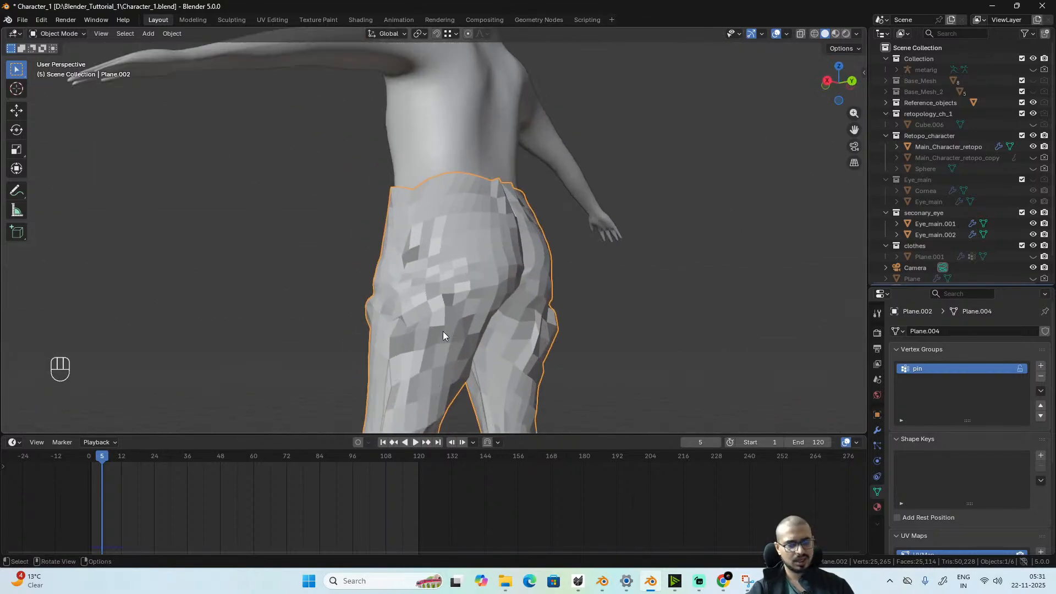
middle_drag(443, 332, 613, 329)
scroll(454, 295, down, 5)
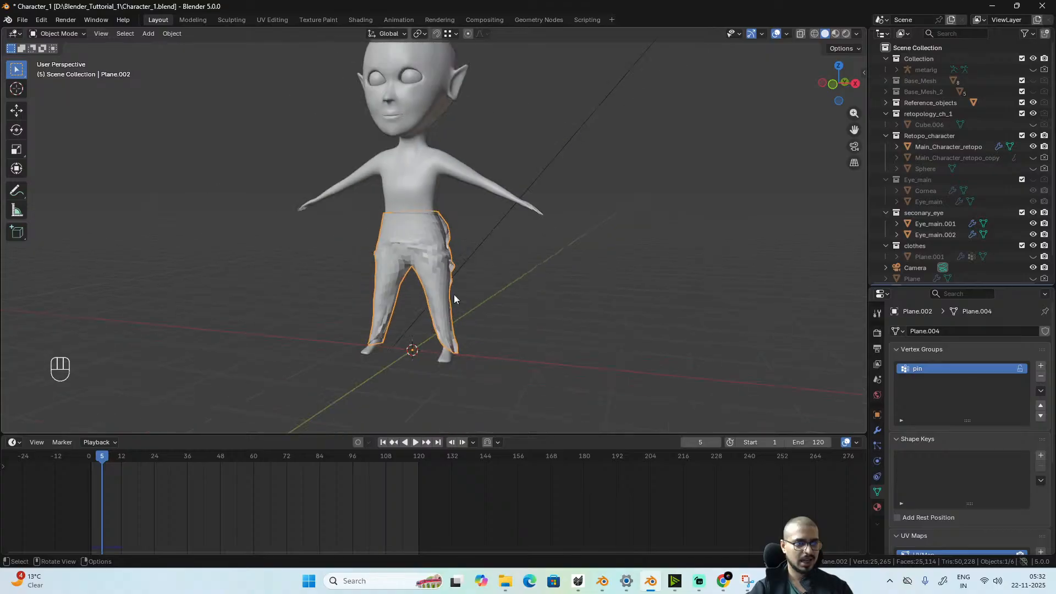
alt+middle_drag(435, 264, 456, 265)
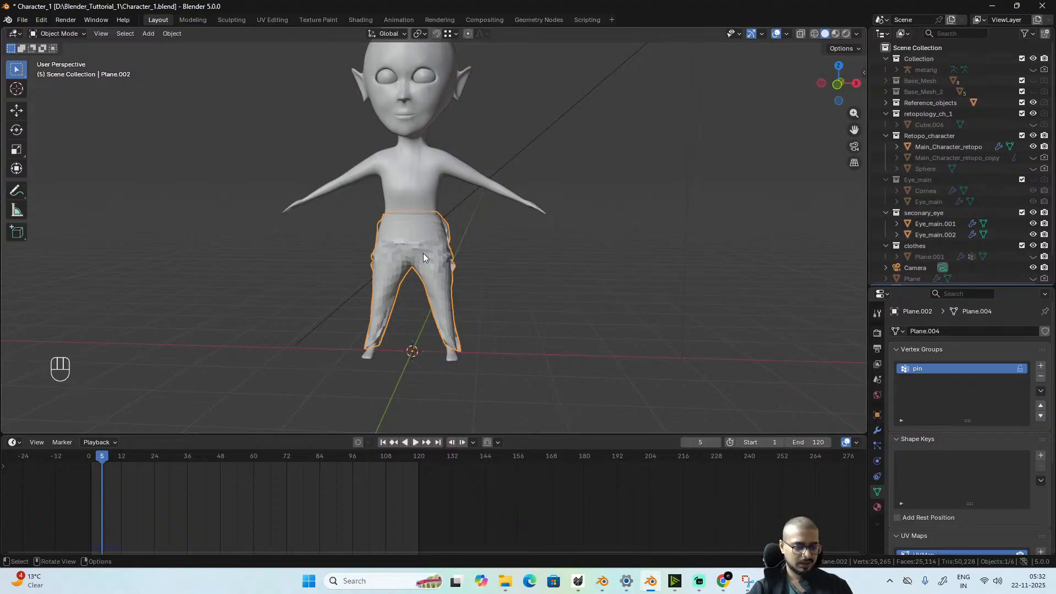
- Hide the trousers and enter Edit Mode on the Main_Character_retopo body, viewing its hips and legs in front orthographic view
key(h)
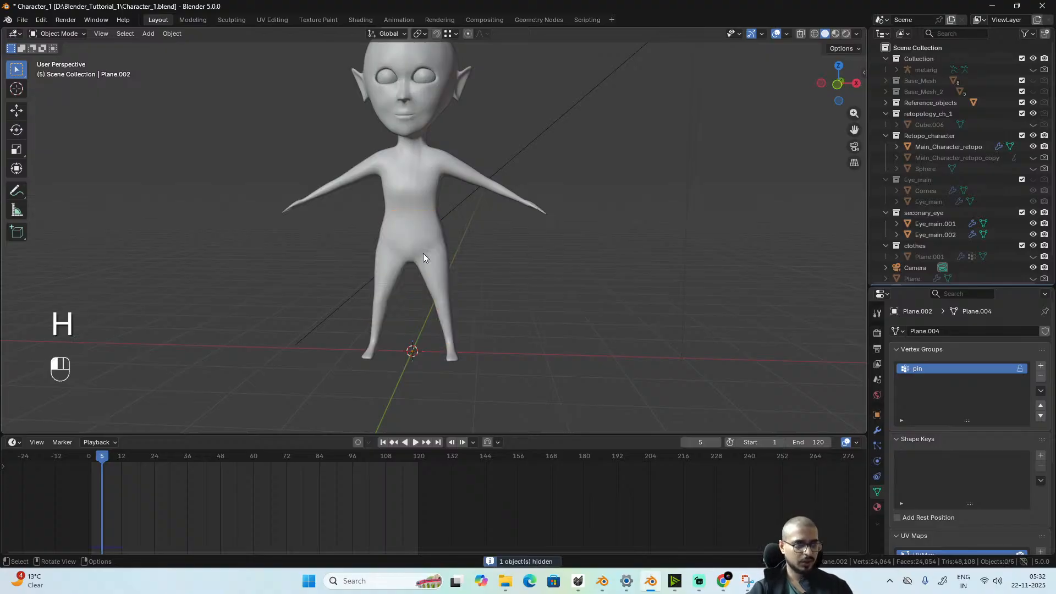
key(Tab)
mouse_move(499, 292)
alt+middle_down()
mouse_move(688, 295)
mouse_move(452, 290)
mouse_move(496, 297)
alt+middle_up()
scroll(461, 296, up, 2)
key(KP_1)
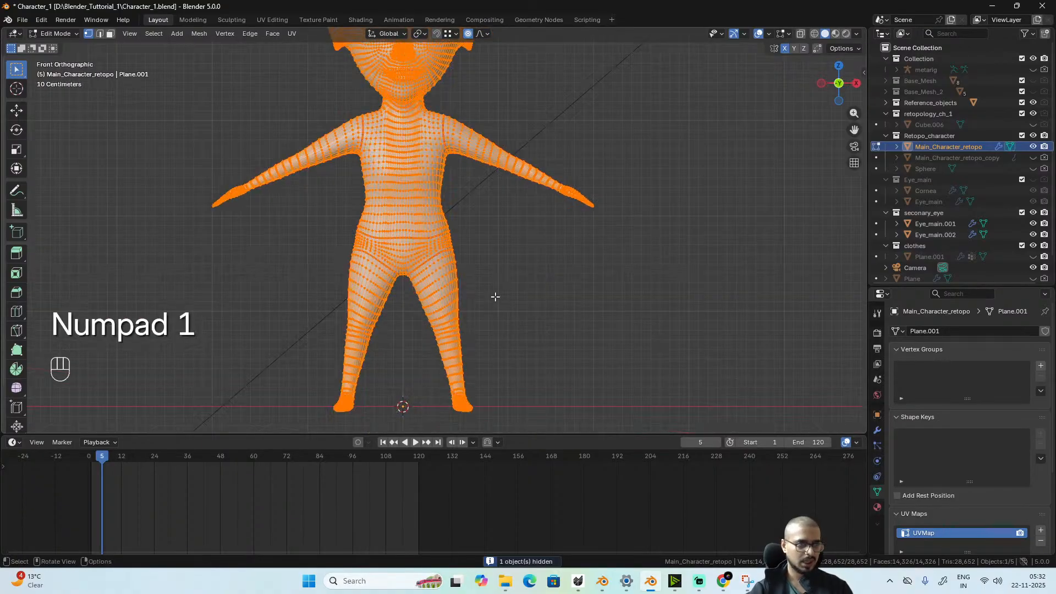
scroll(495, 296, up, 3)
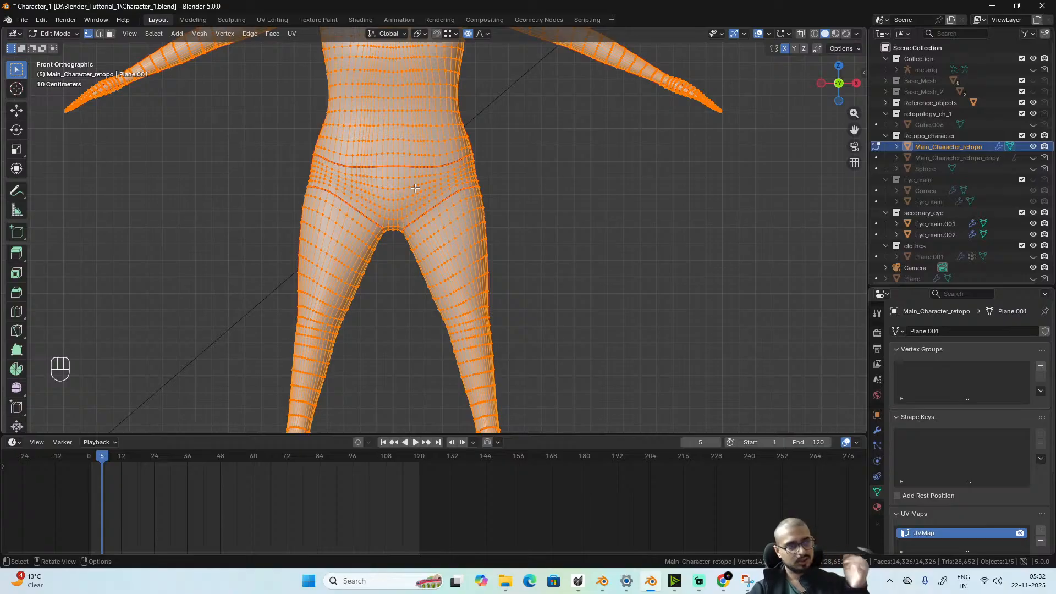
click(430, 186)
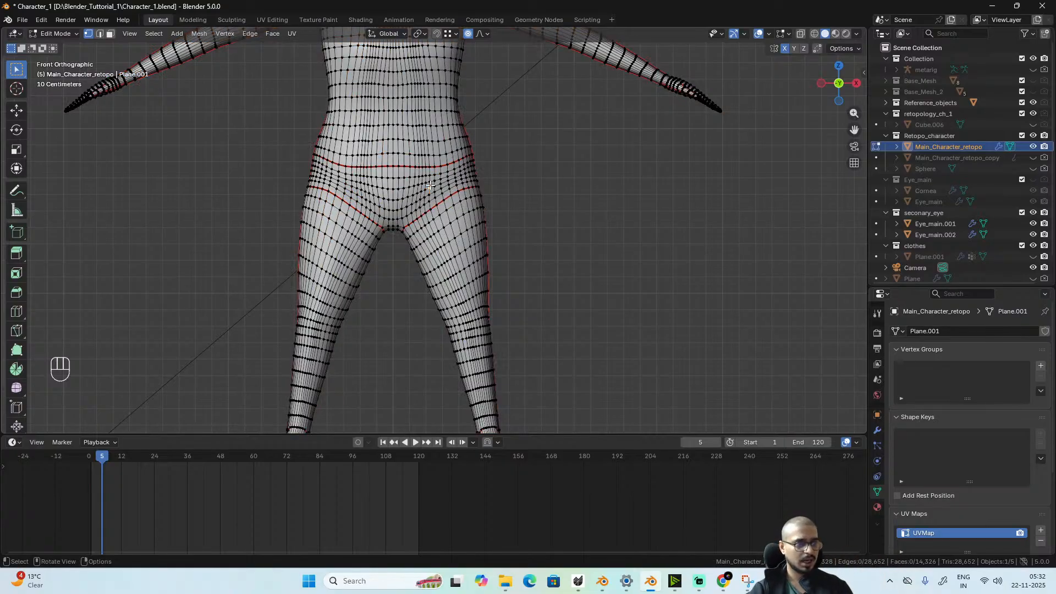
key(l)
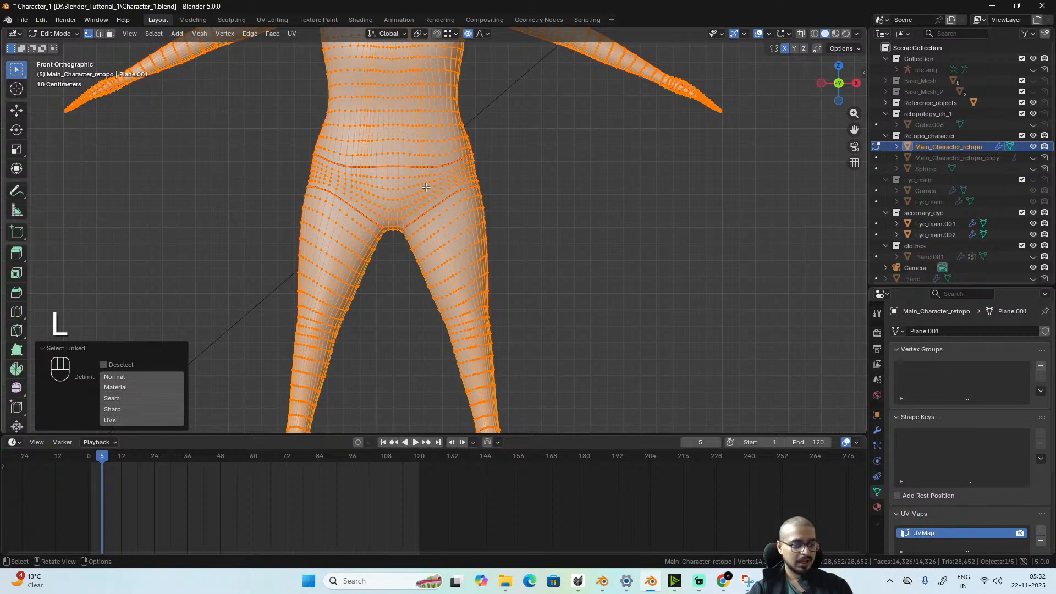
click(592, 187)
- Switch to face selection and select the hip area of the character mesh up to its seams
key(3)
scroll(567, 198, down, 3)
middle_drag(567, 198, 477, 195)
key(l)
key(l)
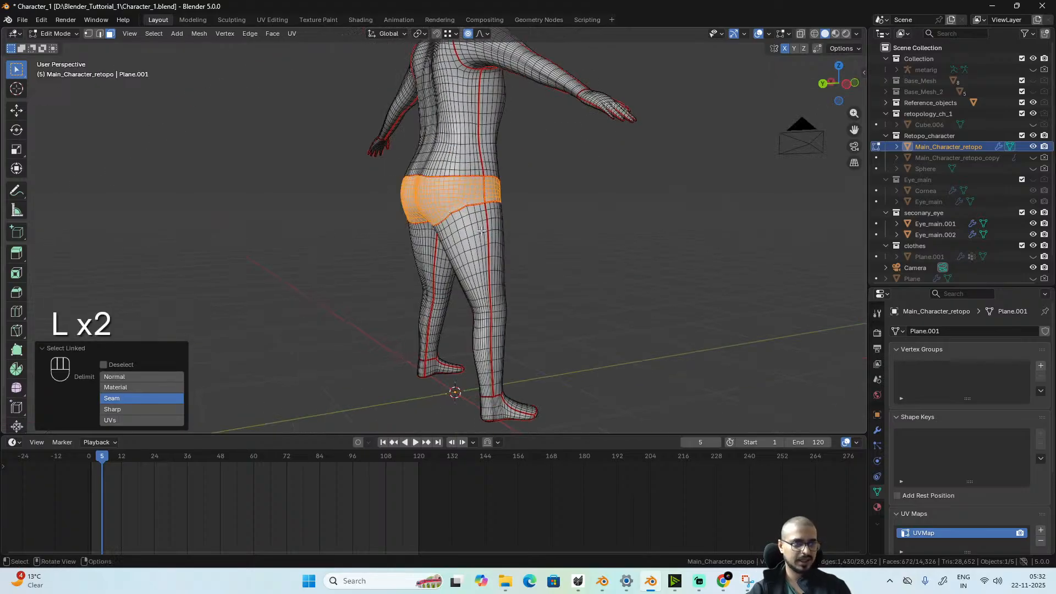
- Add the seam-bounded front and back sections of both legs, down to the ankles, to the face selection
middle_drag(481, 231, 528, 226)
key(l)
key(l)
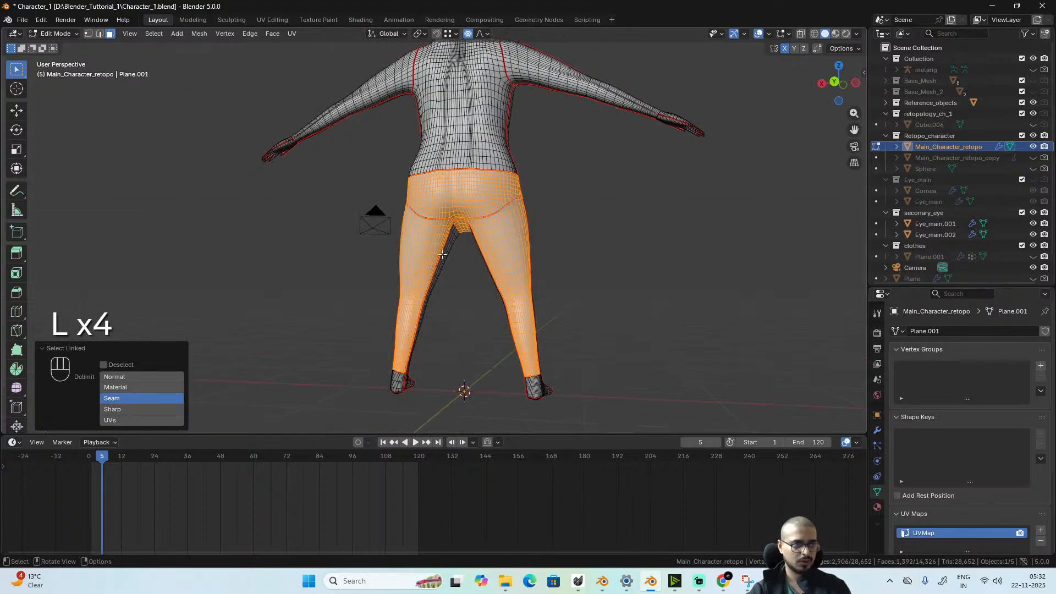
key(l)
key(l)
middle_drag(545, 278, 285, 277)
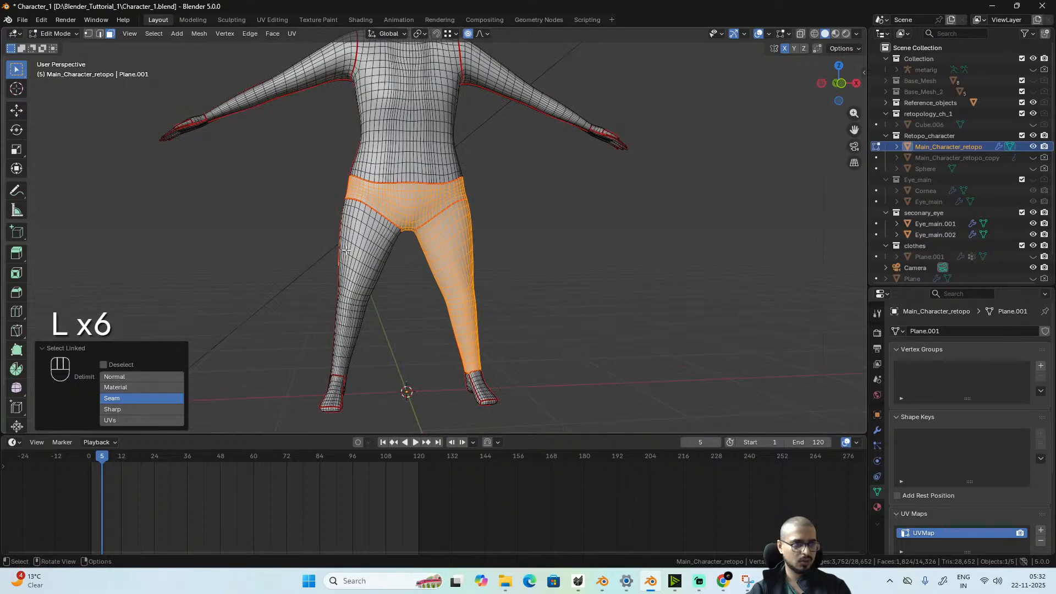
key(l)
- Extend the selection with the three horizontal face loops directly above the waist seam
shift+middle_drag(512, 216, 507, 289)
scroll(507, 301, up, 4)
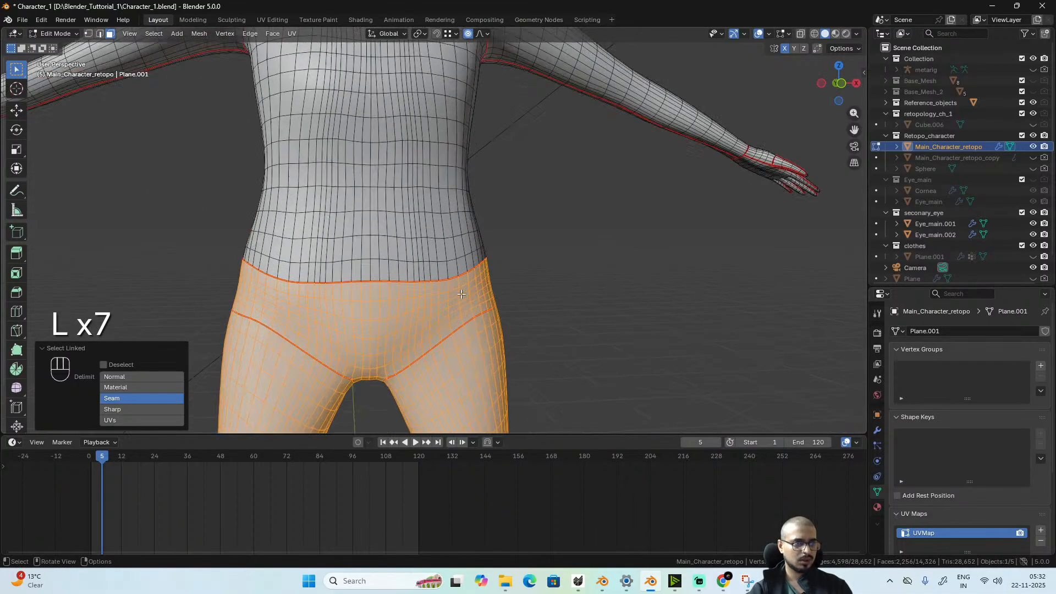
alt+shift+click(420, 272)
alt+shift+click(412, 252)
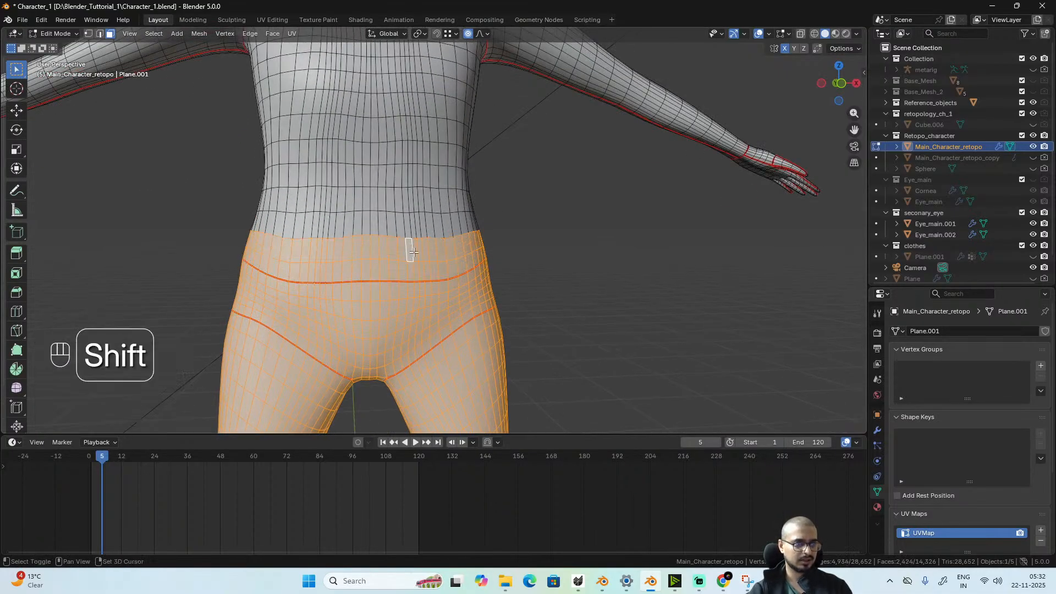
alt+middle_drag(412, 252, 457, 297)
scroll(457, 297, down, 4)
scroll(460, 299, up, 3)
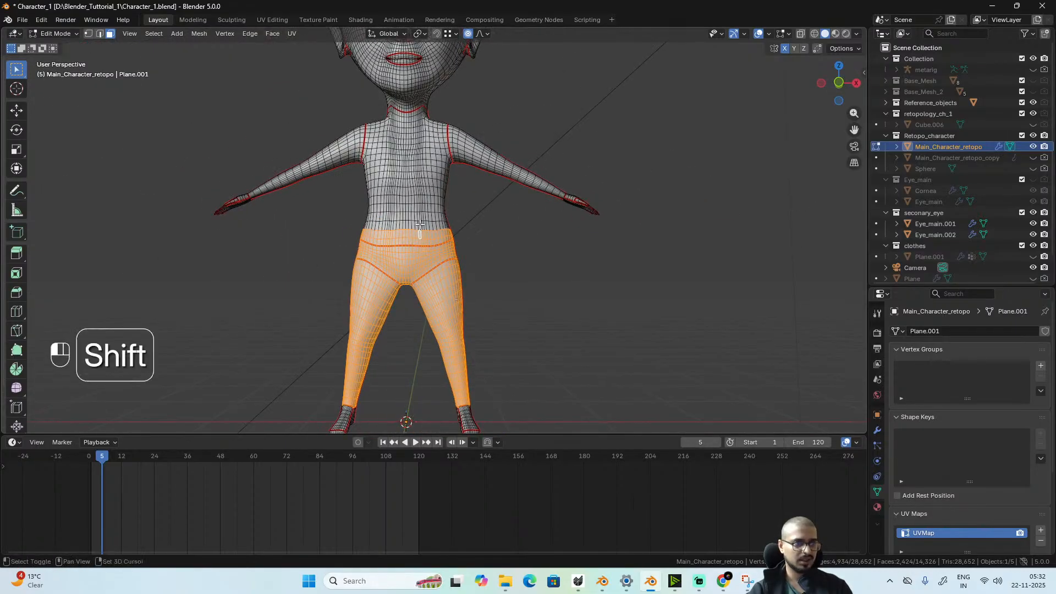
alt+shift+click(420, 225)
- Duplicate the selected hip, waist and leg faces in place, separate them into their own object and return to Object Mode
alt+middle_drag(523, 274, 490, 226)
key(shift+d)
right_click(636, 252)
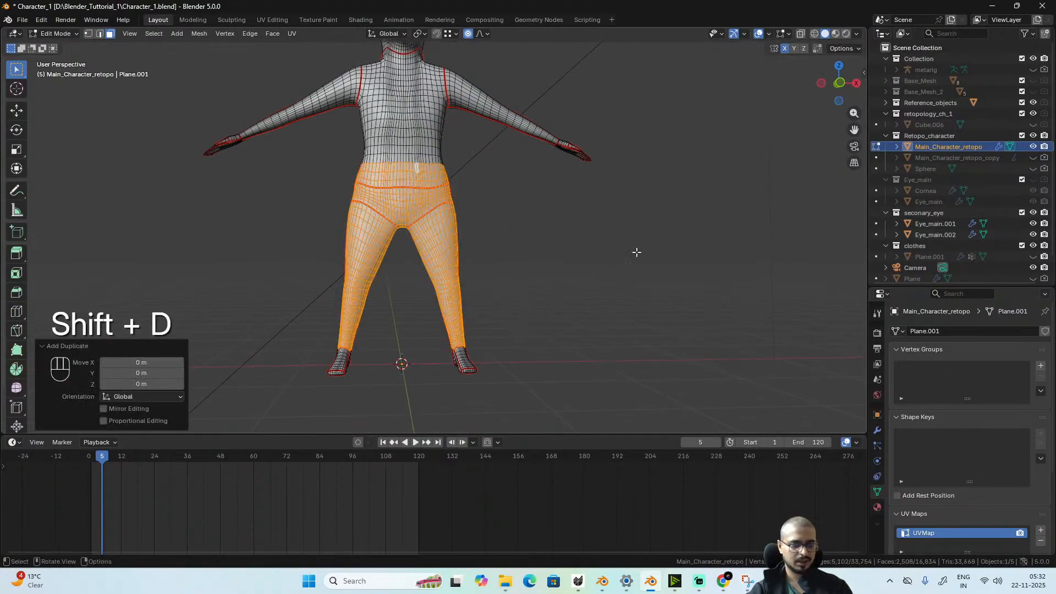
key(p)
click(633, 252)
key(Tab)
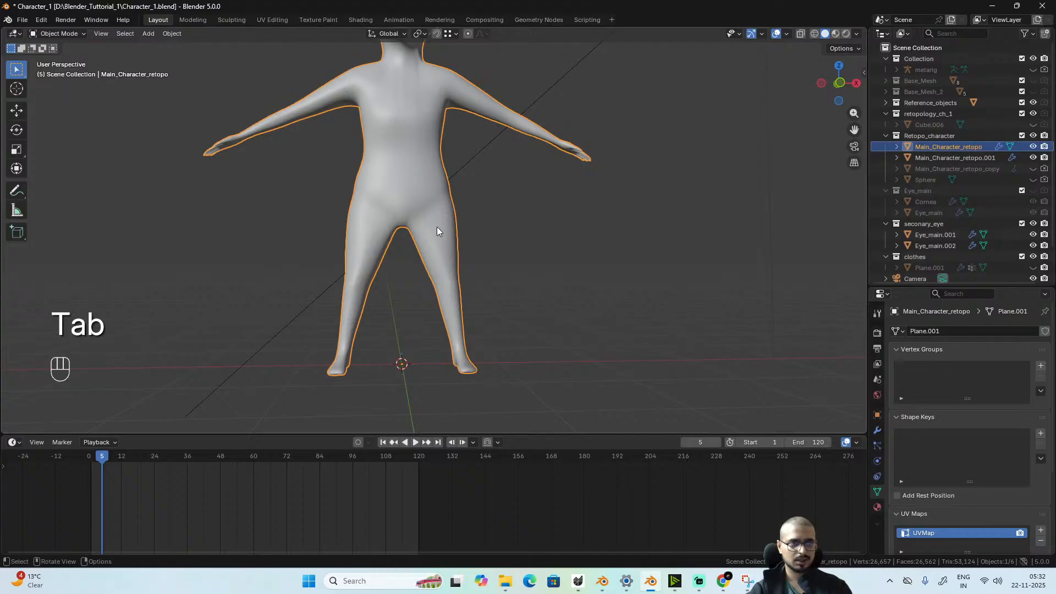
- Fatten all faces of the separated trouser mesh outward by about 0.03 m with Shrink/Fatten and return to Object Mode
click(436, 227)
alt+drag(490, 230, 457, 245)
key(Tab)
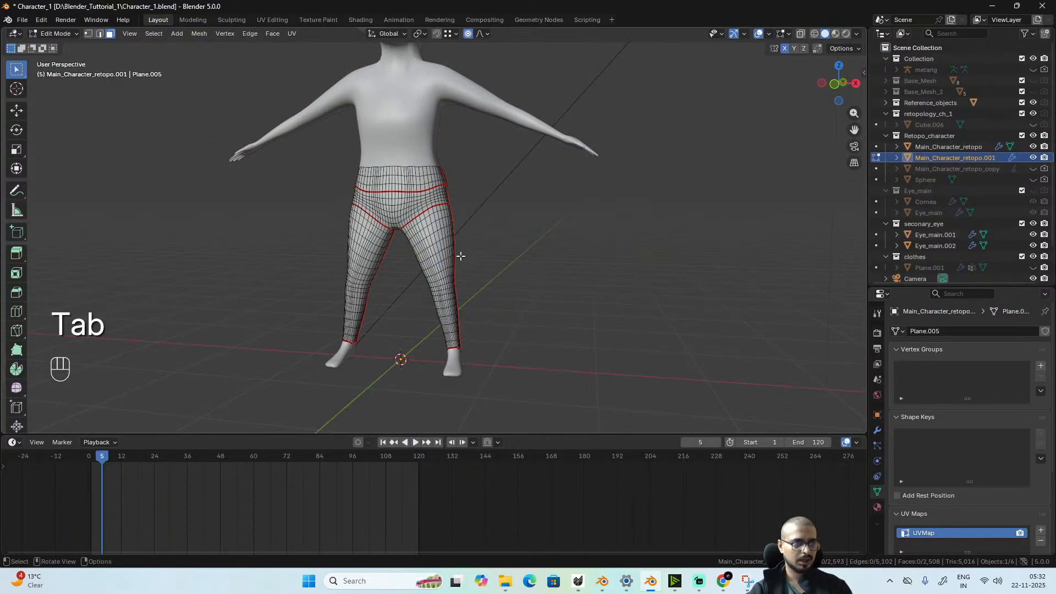
mouse_move(495, 287)
alt+mouse_down()
mouse_move(646, 297)
mouse_move(781, 273)
mouse_move(485, 296)
mouse_move(500, 290)
alt+mouse_up()
key(a)
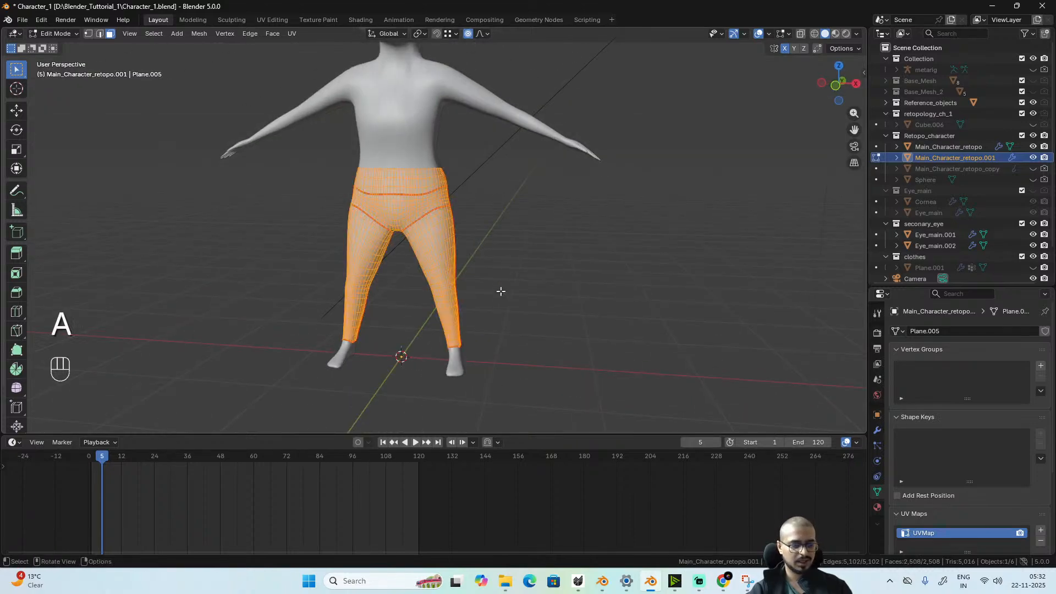
key(alt+s)
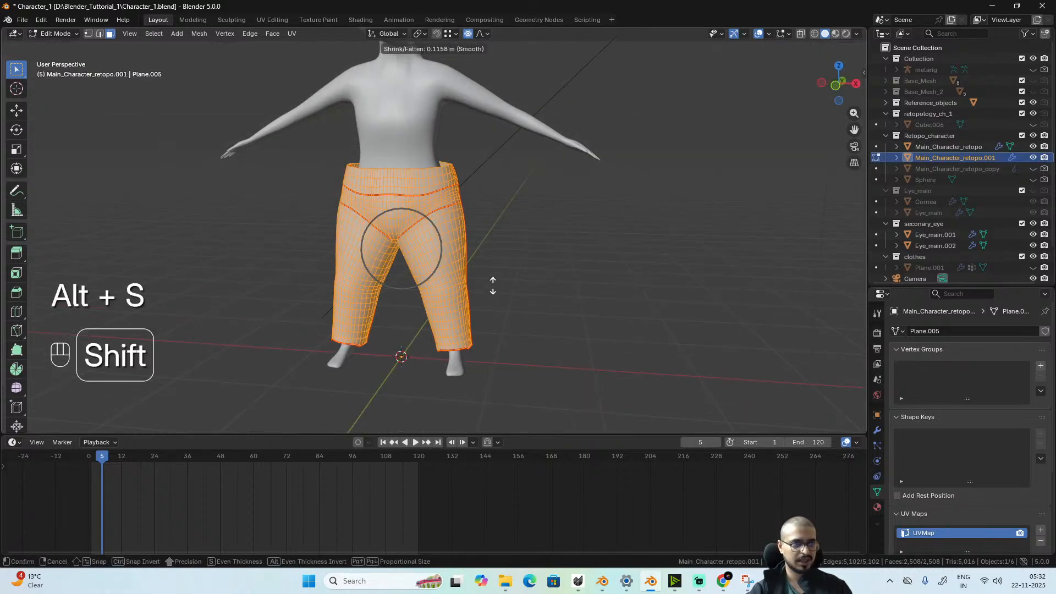
key(shift)
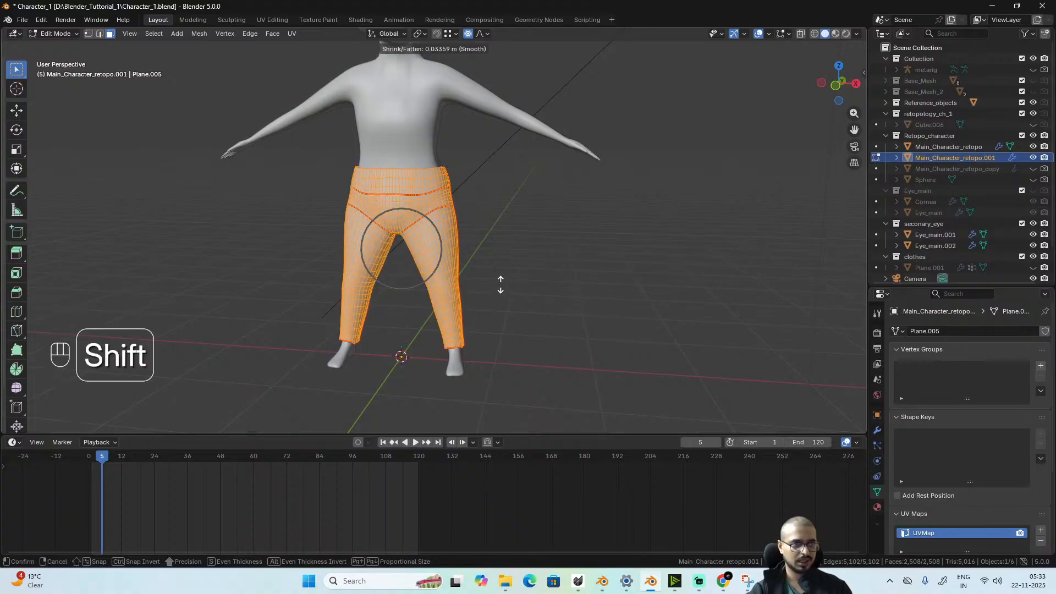
click(528, 295)
middle_drag(528, 295, 509, 278)
scroll(446, 335, up, 3)
key(Tab)
- Examine from several angles how the trouser mesh fits around the character's waist and legs
scroll(486, 293, down, 3)
scroll(510, 278, up, 4)
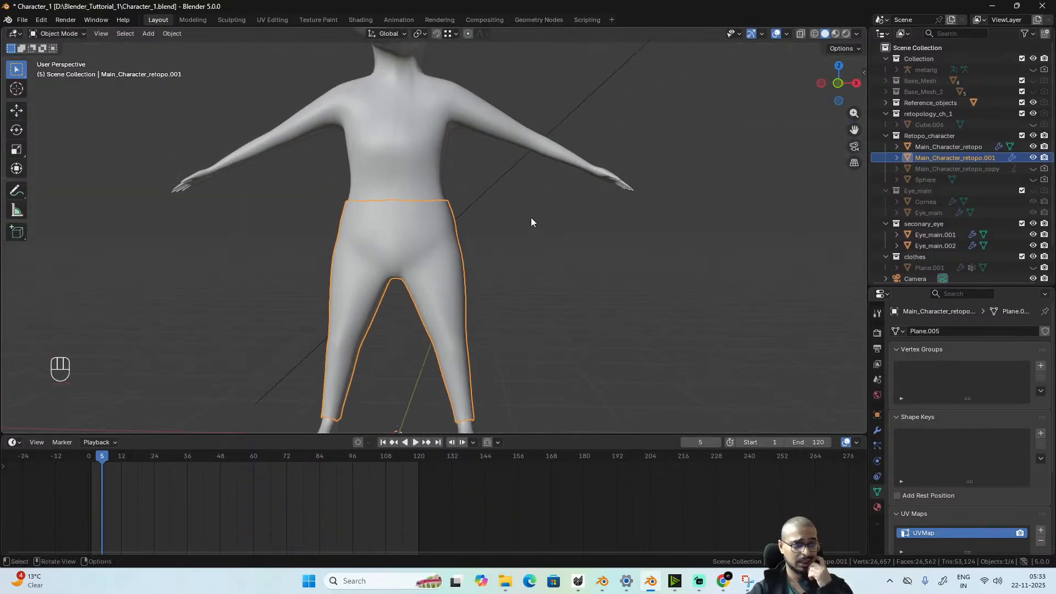
scroll(441, 299, down, 3)
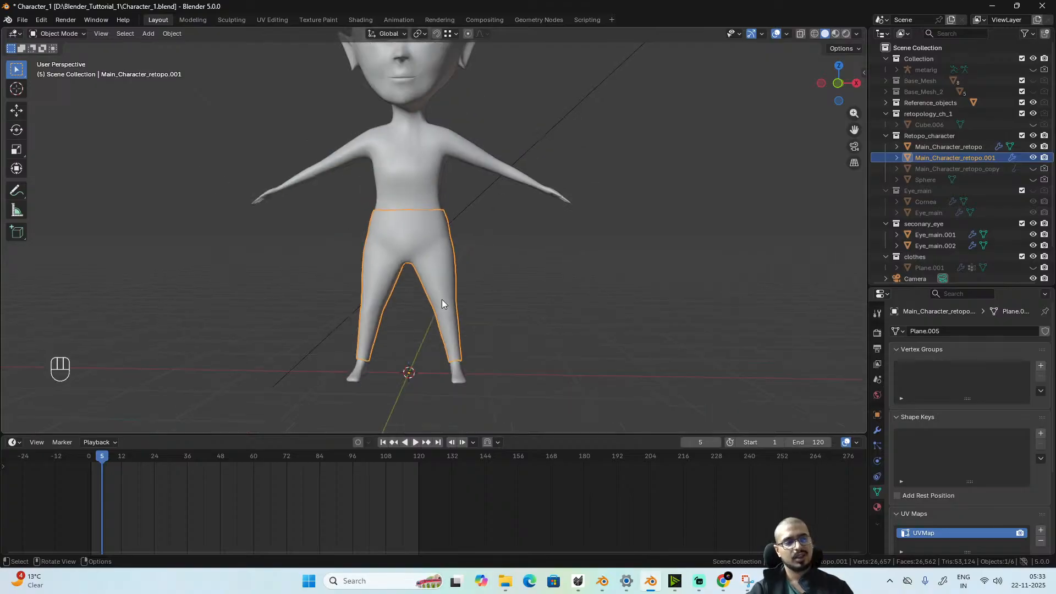
alt+middle_drag(442, 299, 488, 338)
scroll(489, 337, down, 3)
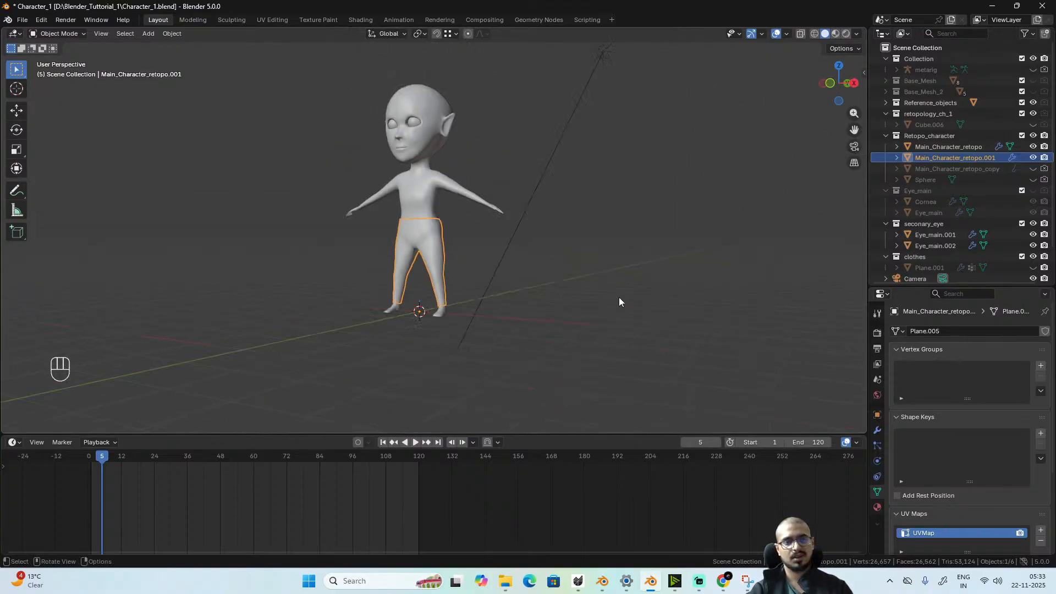
scroll(957, 231, down, 2)
scroll(960, 241, down, 2)
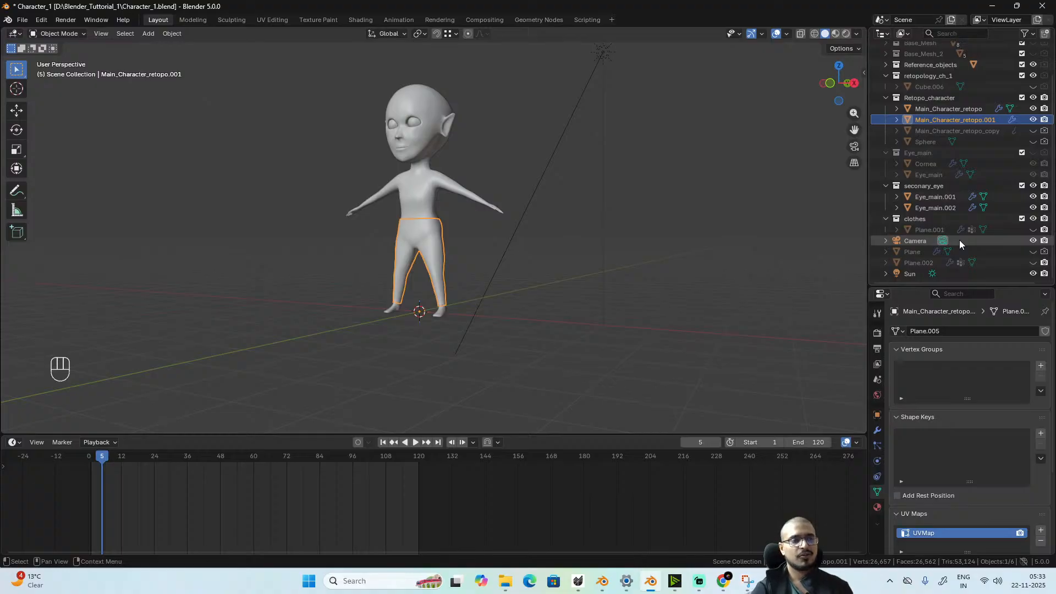
scroll(721, 220, up, 2)
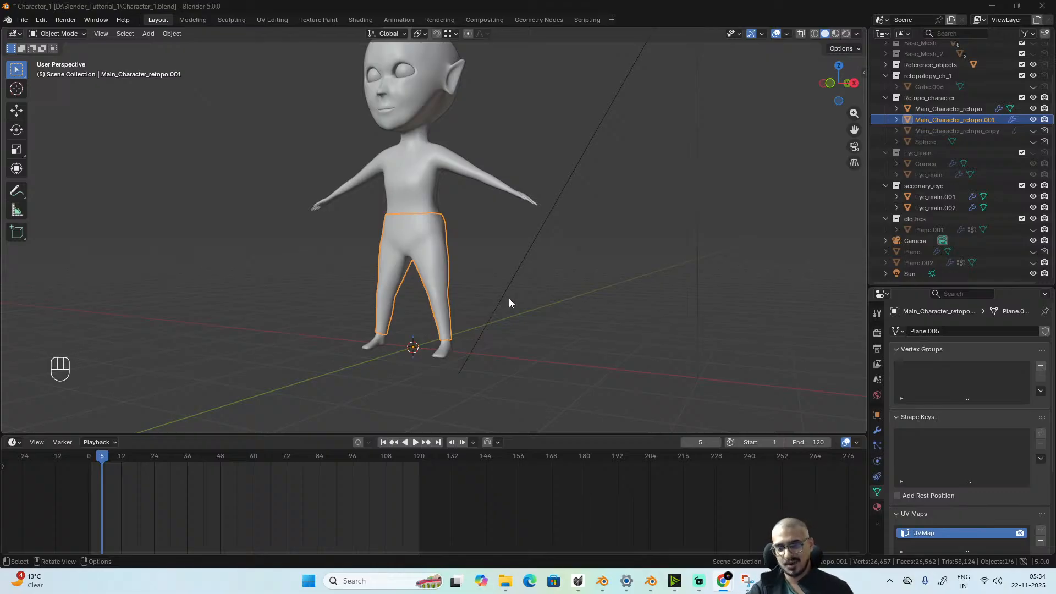
scroll(453, 269, down, 2)
mouse_move(461, 324)
alt+mouse_down()
mouse_move(516, 329)
mouse_move(448, 317)
alt+mouse_up()
scroll(516, 330, up, 2)
scroll(446, 318, up, 2)
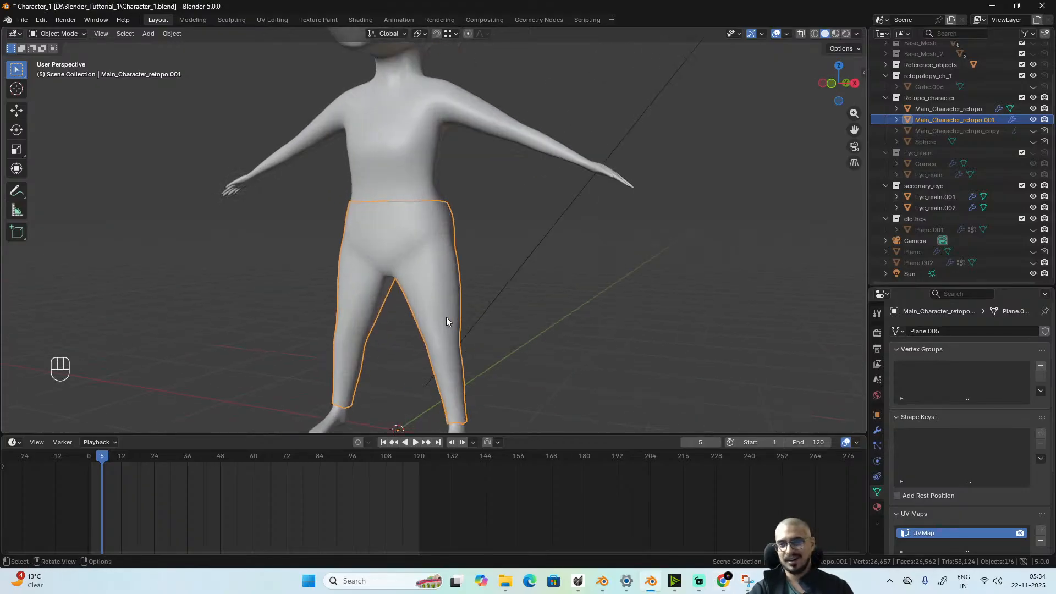
scroll(447, 317, down, 2)
alt+drag(471, 236, 500, 243)
scroll(513, 246, up, 3)
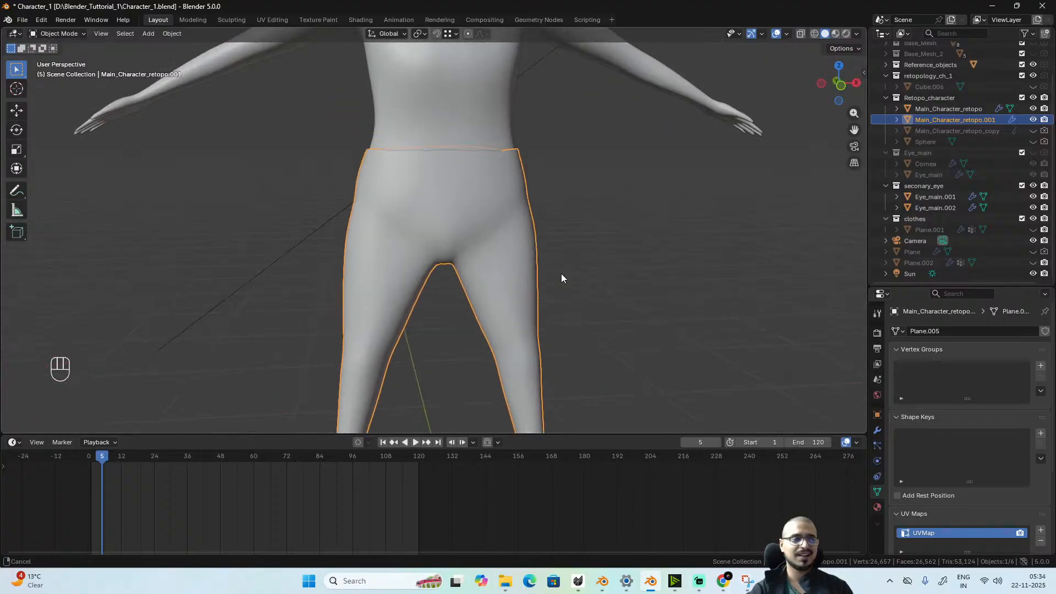
alt+drag(561, 274, 582, 295)
scroll(469, 307, down, 3)
scroll(574, 295, up, 3)
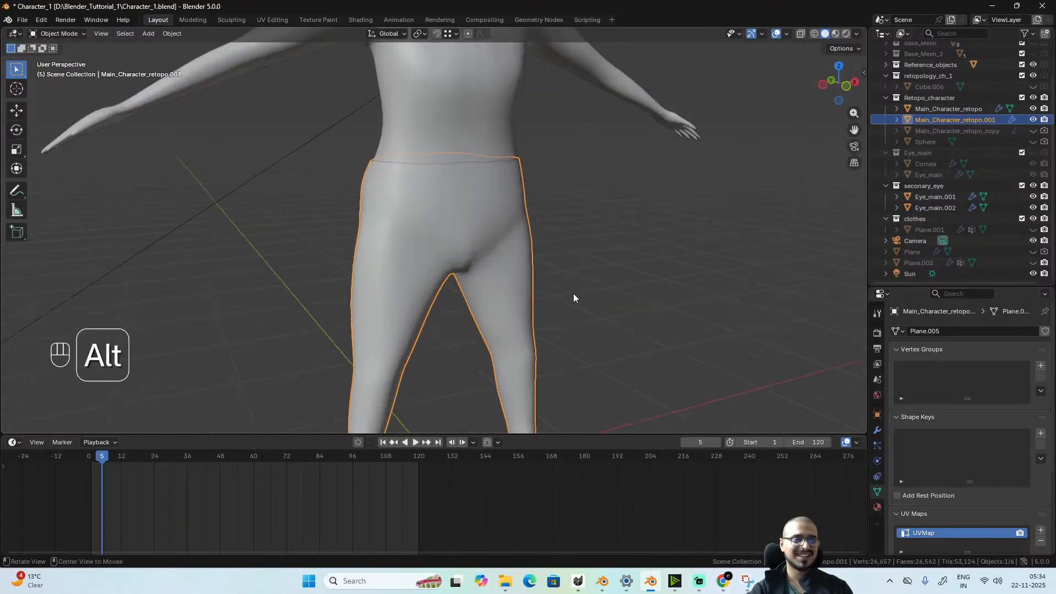
scroll(574, 298, down, 3)
alt+drag(549, 353, 483, 349)
scroll(483, 349, up, 4)
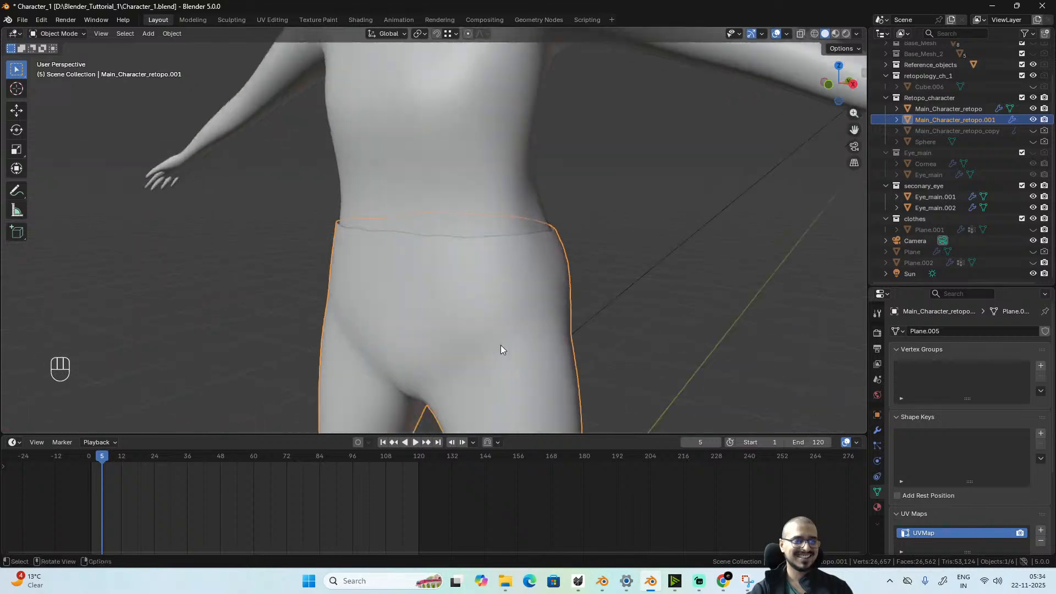
scroll(500, 349, down, 3)
- Examine the trouser mesh's topology up close in Edit Mode, then return to Object Mode
key(Tab)
alt+drag(488, 312, 469, 290)
scroll(495, 273, up, 3)
scroll(484, 271, up, 2)
scroll(484, 267, down, 3)
scroll(431, 252, down, 3)
key(Tab)
scroll(556, 319, up, 3)
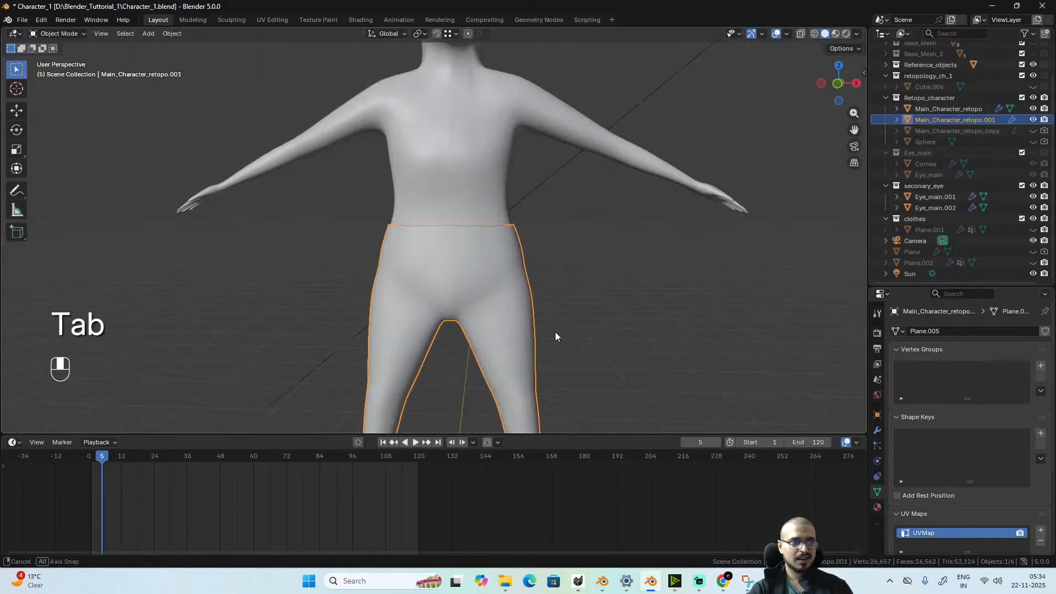
alt+drag(555, 332, 557, 299)
scroll(557, 299, down, 4)
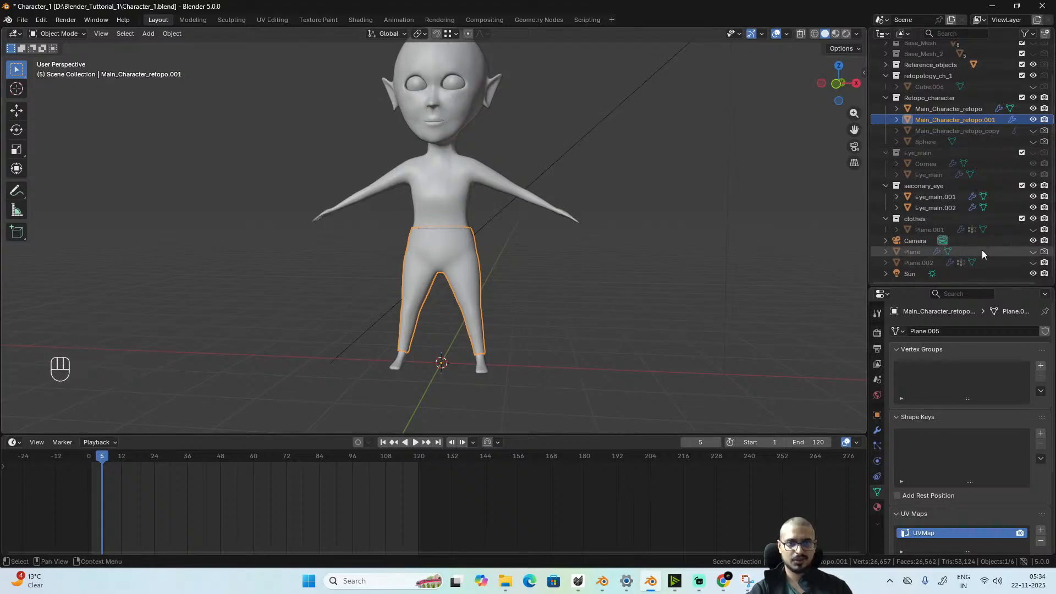
scroll(968, 229, up, 3)
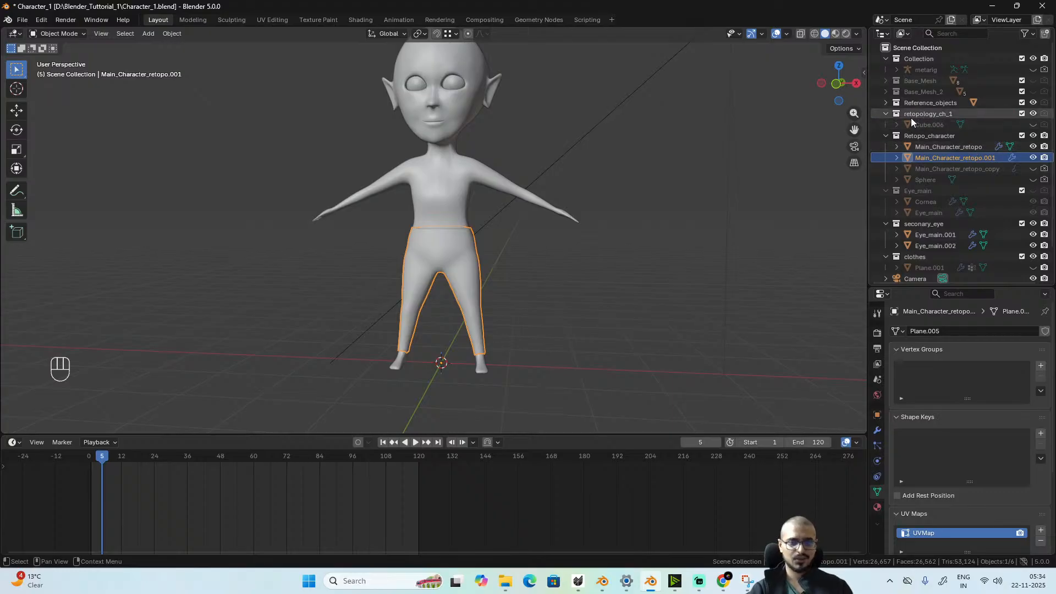
scroll(560, 296, up, 3)
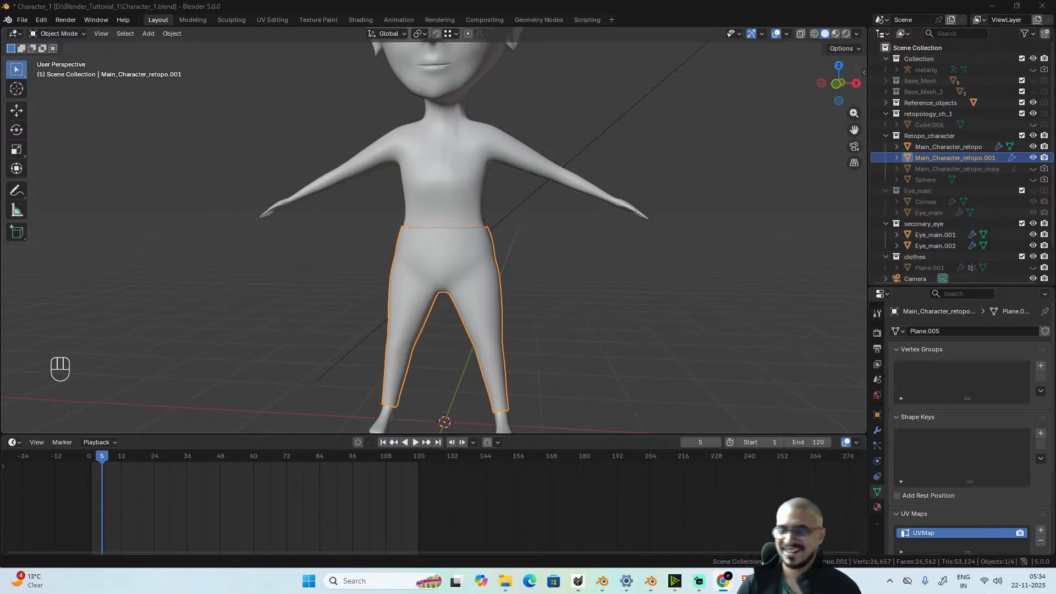
scroll(500, 316, down, 3)
mouse_move(515, 308)
alt+mouse_down()
mouse_move(493, 303)
mouse_move(515, 303)
alt+mouse_up()
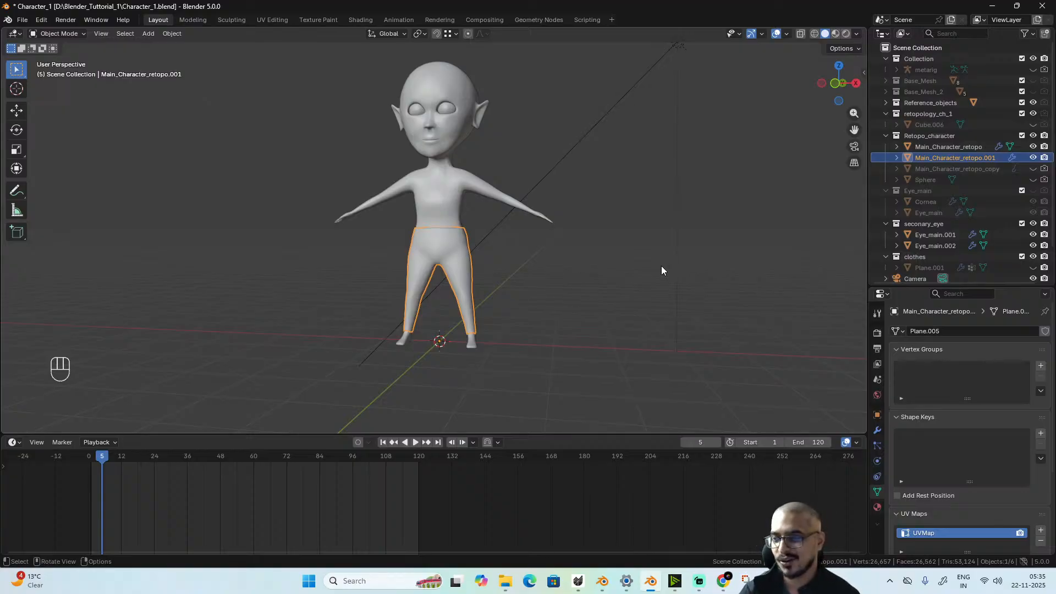
scroll(662, 267, down, 2)
scroll(658, 272, up, 3)
alt+middle_drag(659, 272, 595, 290)
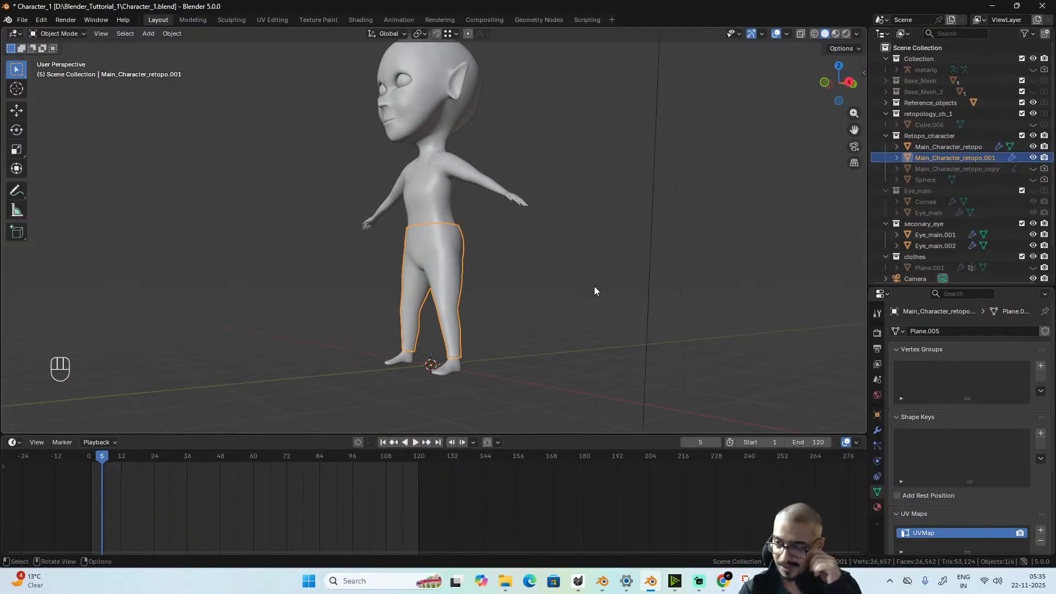
alt+middle_drag(608, 281, 527, 315)
scroll(493, 299, up, 3)
scroll(496, 292, down, 2)
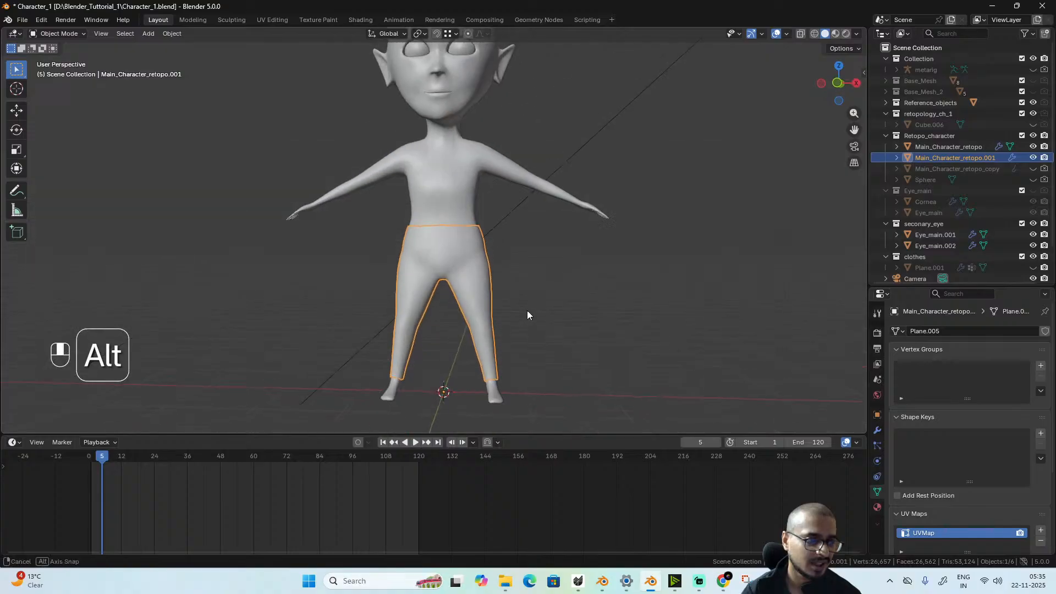
scroll(510, 200, up, 4)
alt+middle_drag(510, 200, 388, 231)
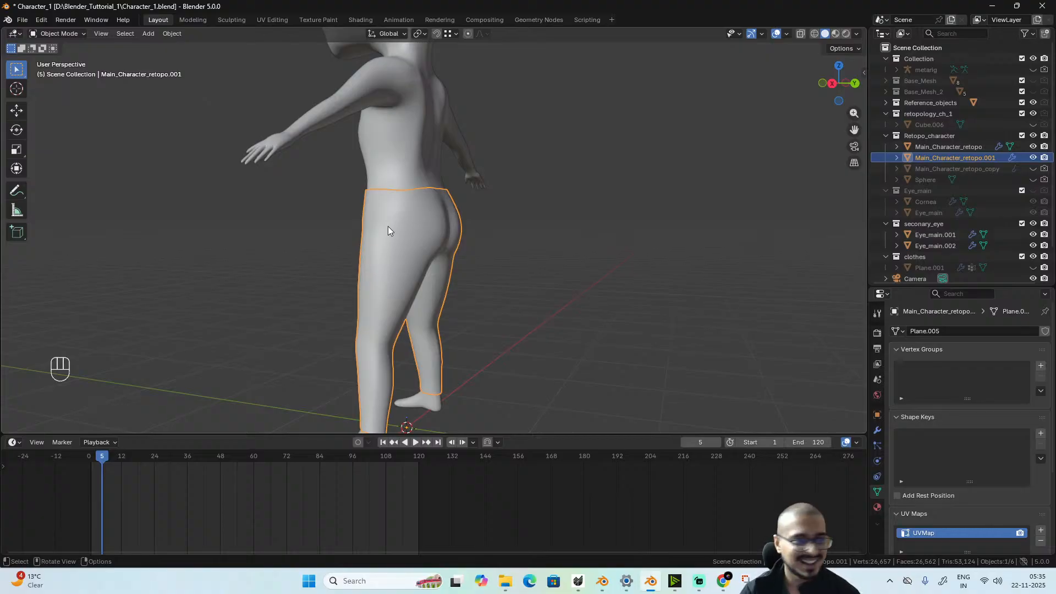
scroll(388, 231, down, 3)
mouse_move(388, 231)
alt+middle_down()
mouse_move(513, 318)
mouse_move(611, 318)
mouse_move(583, 300)
mouse_move(599, 353)
mouse_move(632, 354)
mouse_move(567, 335)
mouse_move(603, 323)
mouse_move(478, 312)
alt+middle_up()
scroll(602, 324, up, 1)
scroll(556, 324, down, 1)
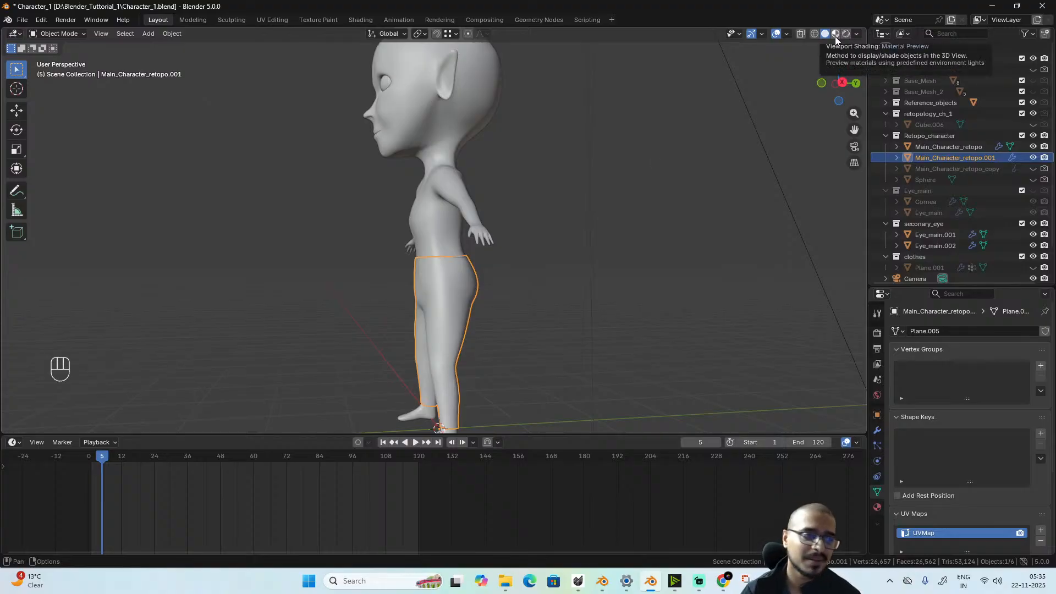
scroll(464, 294, down, 2)
alt+drag(464, 294, 524, 293)
scroll(524, 293, up, 2)
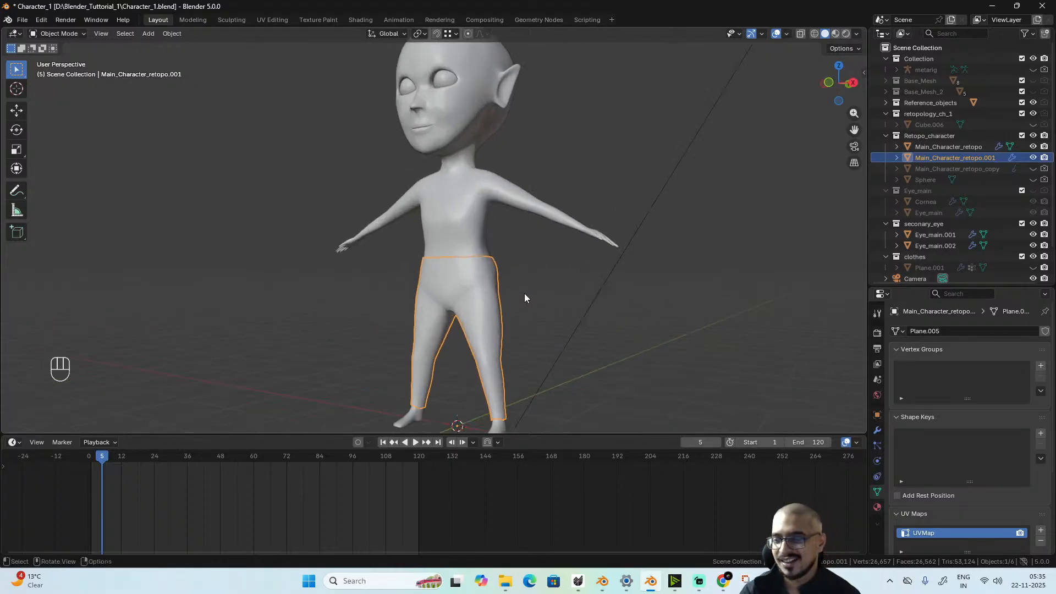
scroll(524, 293, down, 2)
mouse_move(524, 293)
alt+mouse_down()
mouse_move(547, 294)
mouse_move(516, 275)
alt+mouse_up()
scroll(516, 275, up, 2)
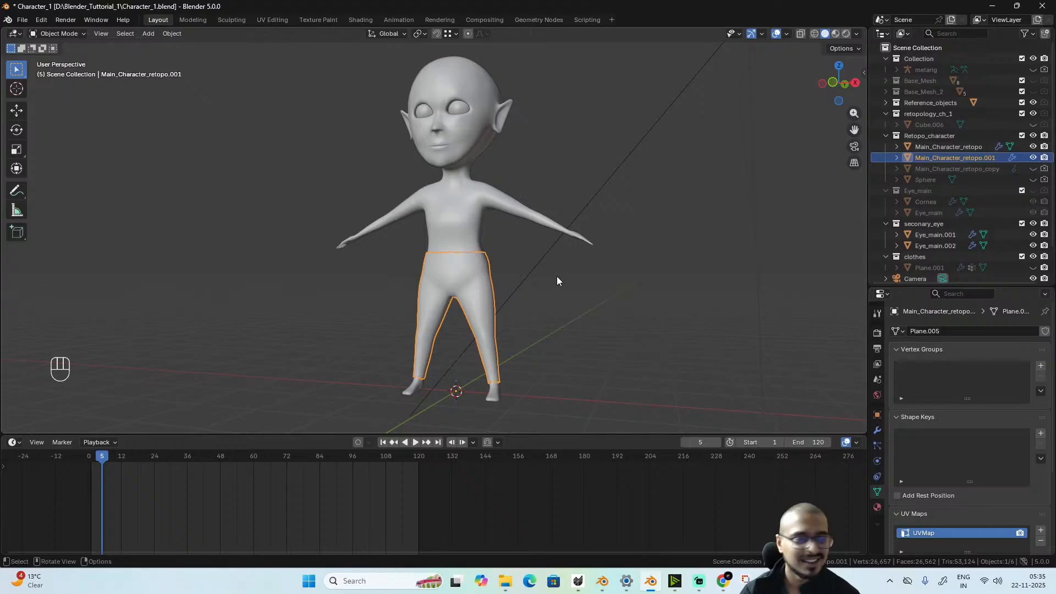
scroll(557, 280, up, 2)
alt+drag(555, 274, 516, 285)
scroll(516, 285, down, 2)
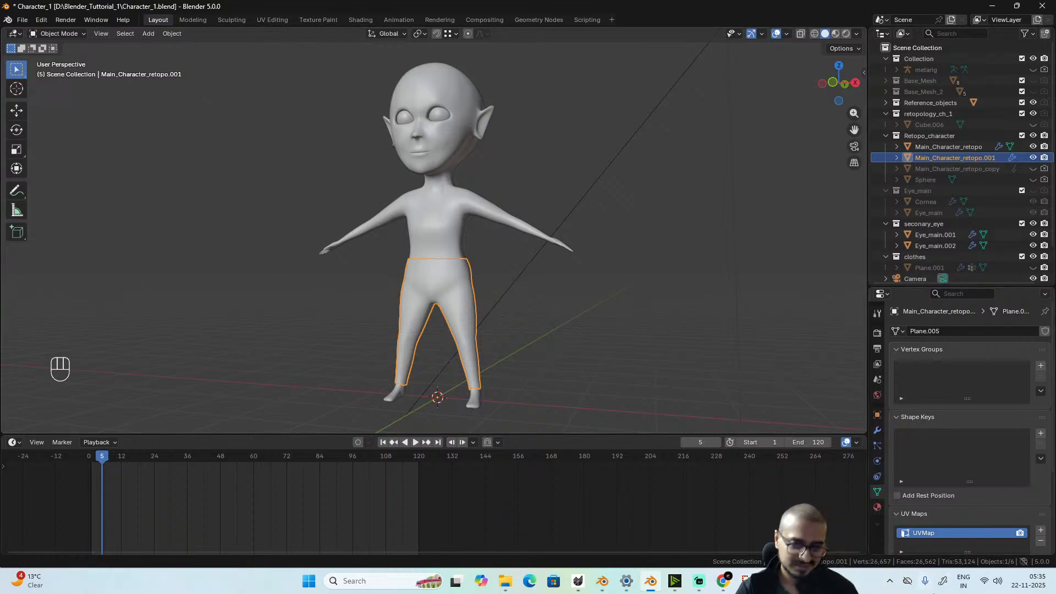
- Examine the trousers on the full character from several angles and distances, briefly comparing Material Preview with Solid shading
scroll(615, 258, down, 2)
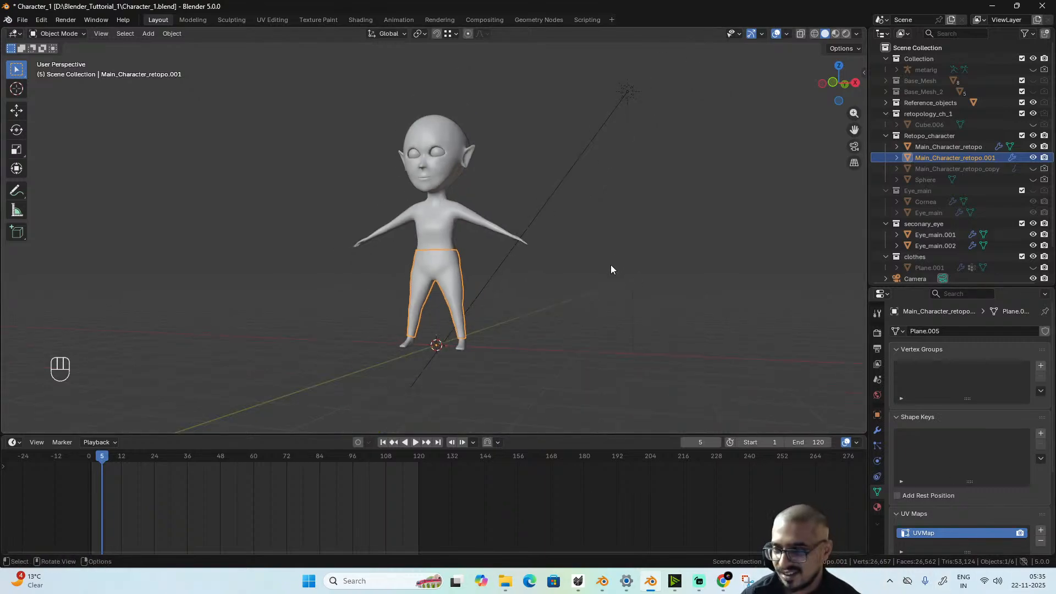
scroll(610, 266, up, 2)
scroll(592, 316, up, 1)
scroll(592, 313, down, 2)
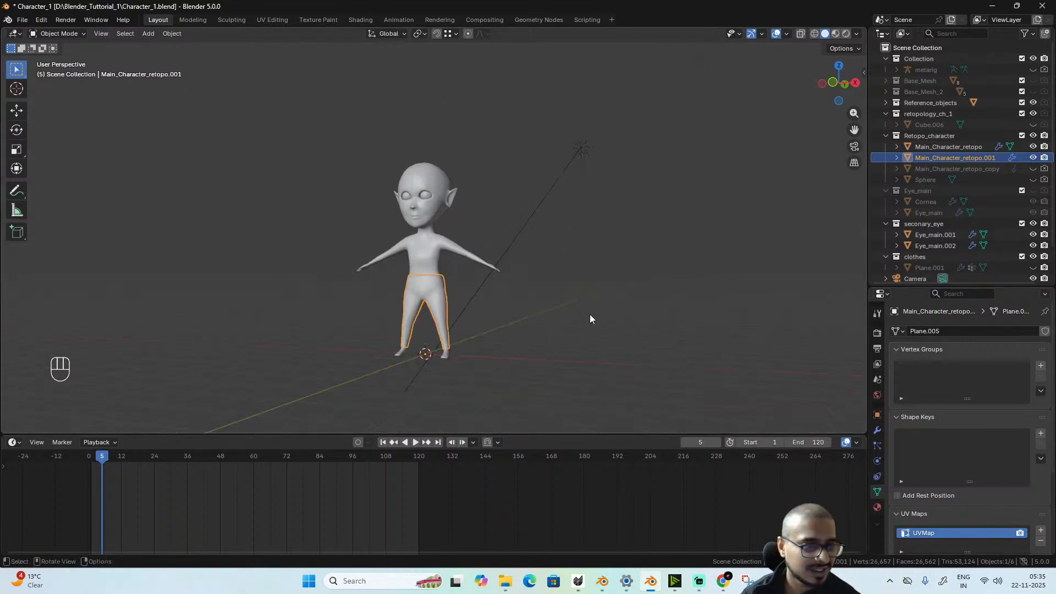
alt+middle_drag(590, 314, 544, 324)
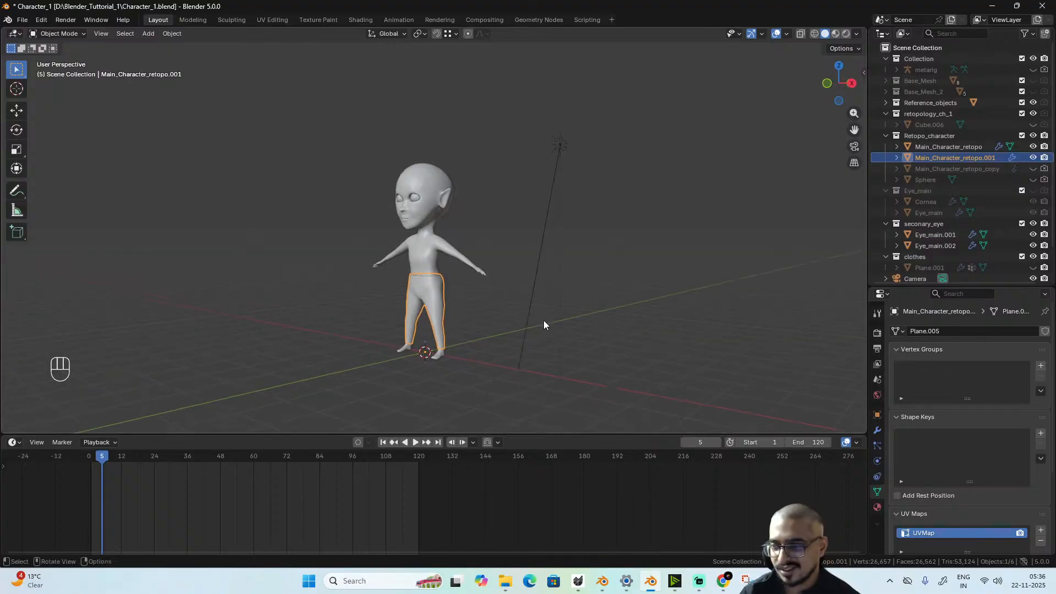
scroll(543, 324, up, 1)
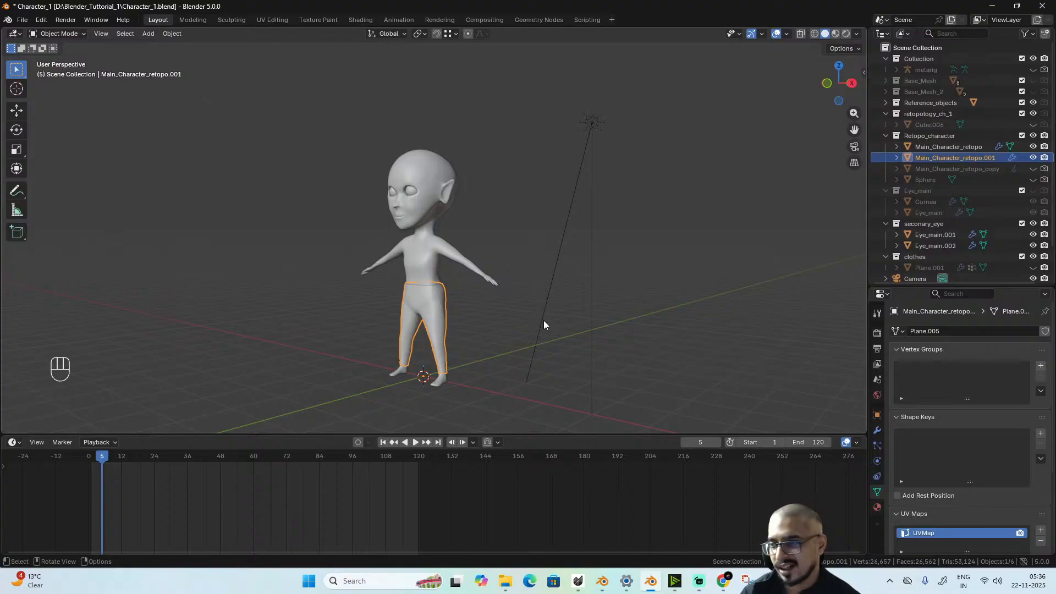
scroll(544, 325, down, 2)
alt+middle_drag(544, 325, 461, 270)
scroll(513, 318, up, 2)
scroll(517, 259, up, 2)
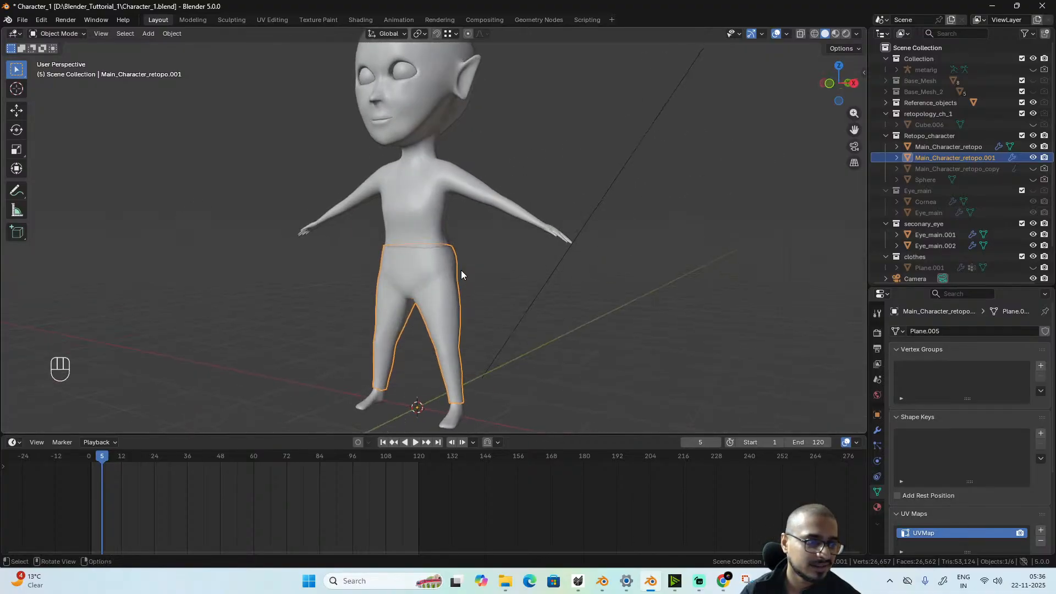
click(836, 34)
click(826, 33)
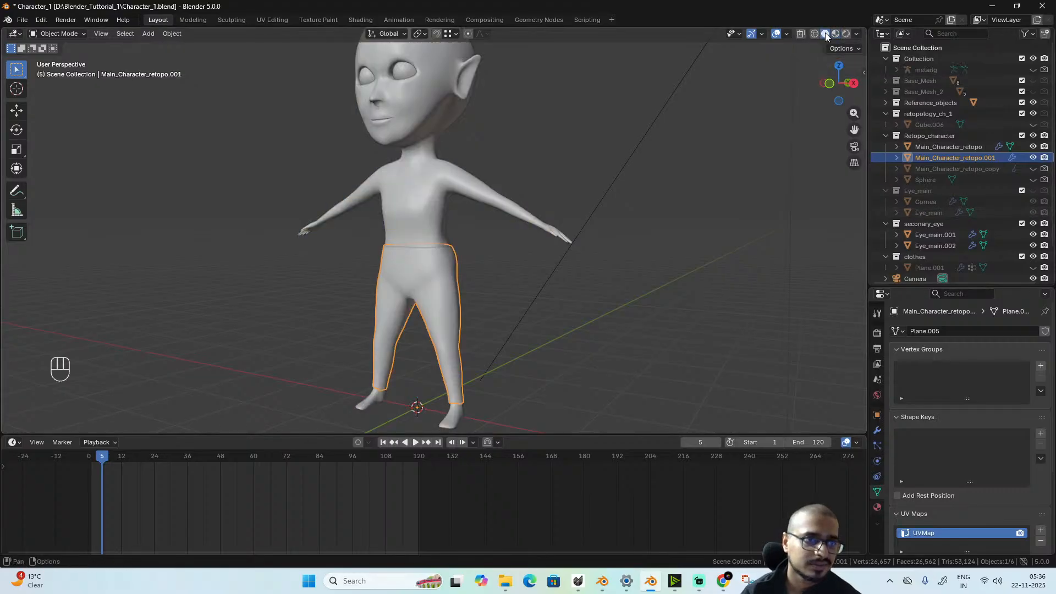
scroll(307, 236, down, 2)
middle_drag(306, 236, 542, 312)
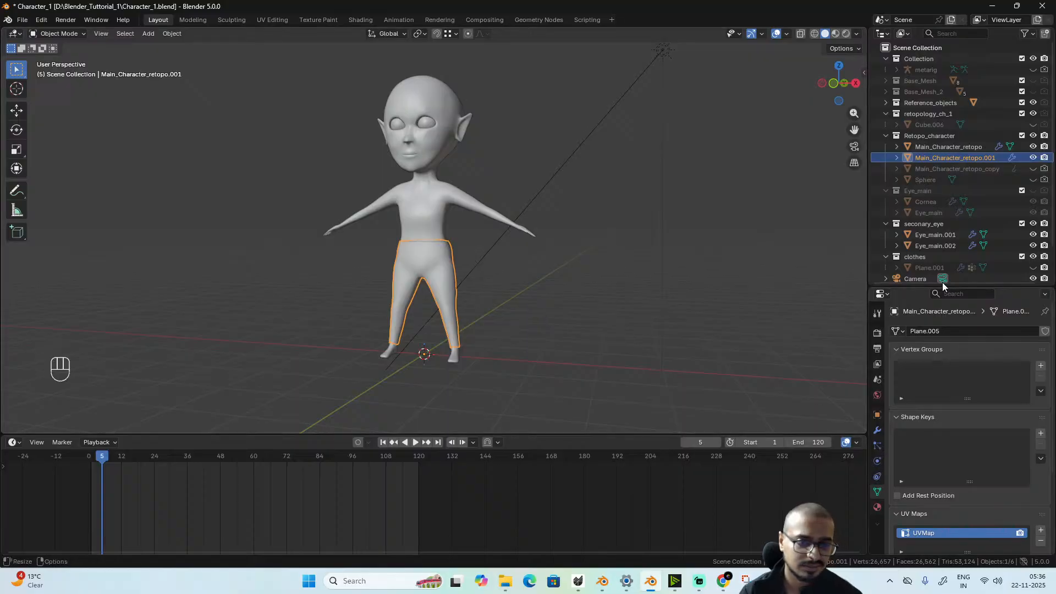
- Unhide the dress object Plane.001 in the clothes collection and select it on the character
scroll(516, 248, down, 2)
scroll(954, 241, down, 2)
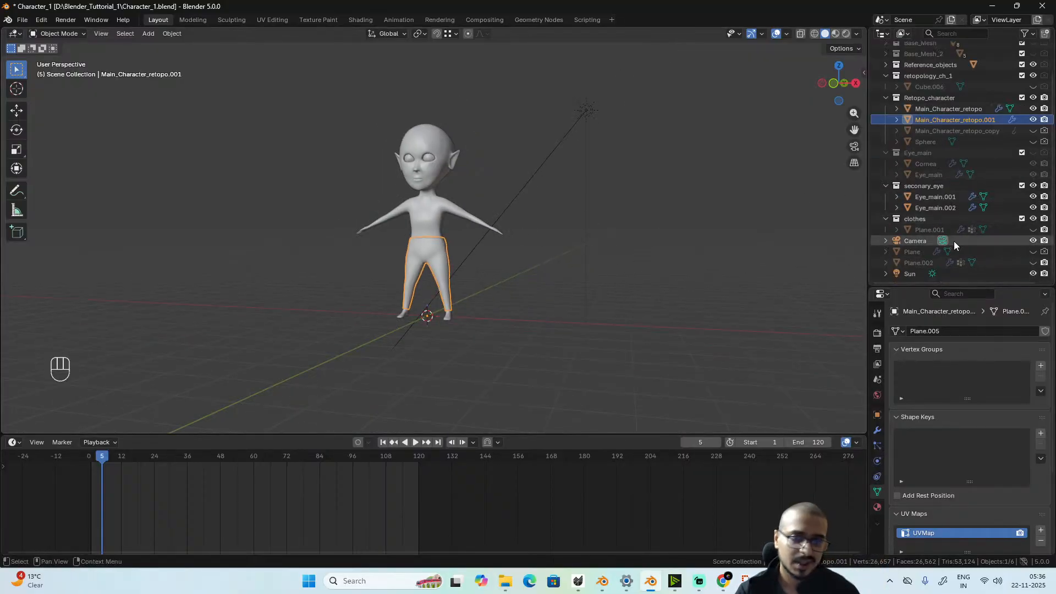
click(1034, 230)
click(585, 293)
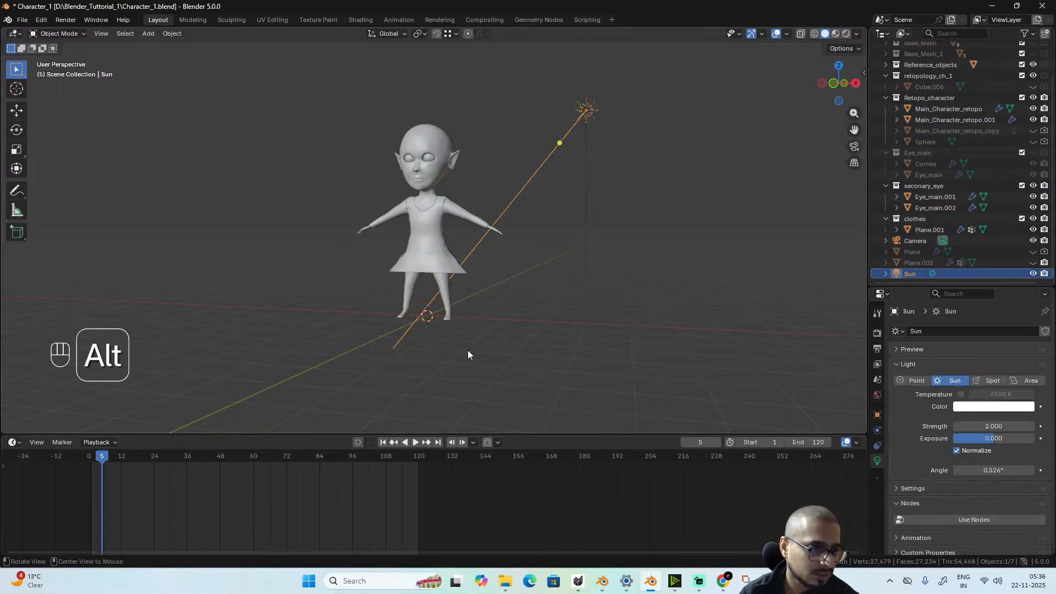
mouse_move(468, 354)
middle_down()
mouse_move(568, 340)
mouse_move(563, 348)
mouse_move(691, 348)
mouse_move(473, 345)
middle_up()
click(481, 296)
mouse_move(481, 296)
middle_down()
mouse_move(507, 309)
mouse_move(487, 311)
middle_up()
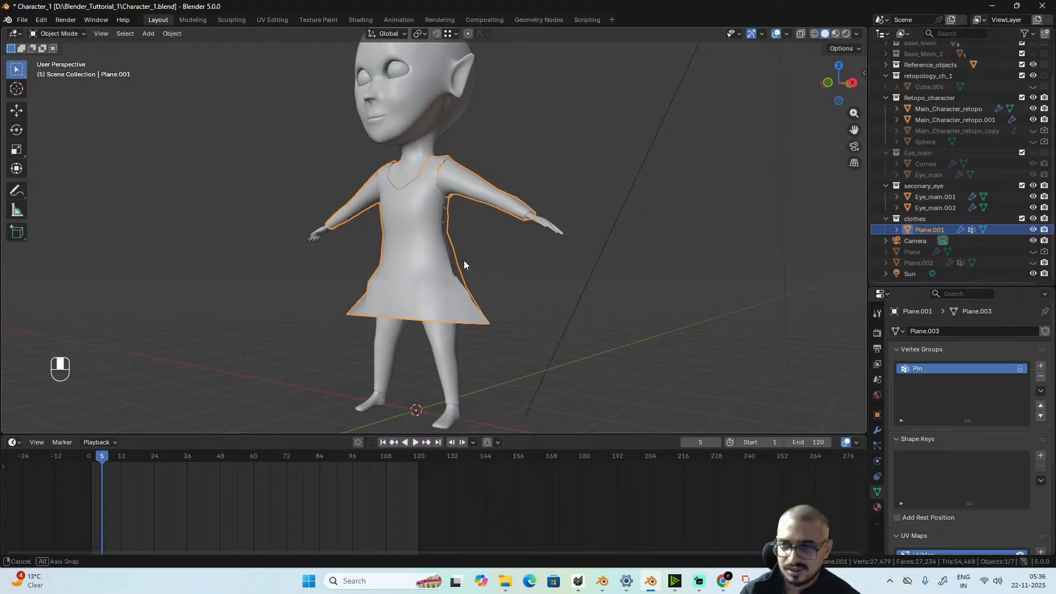
- Check the dress mesh in Edit Mode, return to Object Mode and play its cloth simulation up to frame 11
middle_drag(464, 260, 498, 267)
scroll(482, 263, up, 3)
key(Tab)
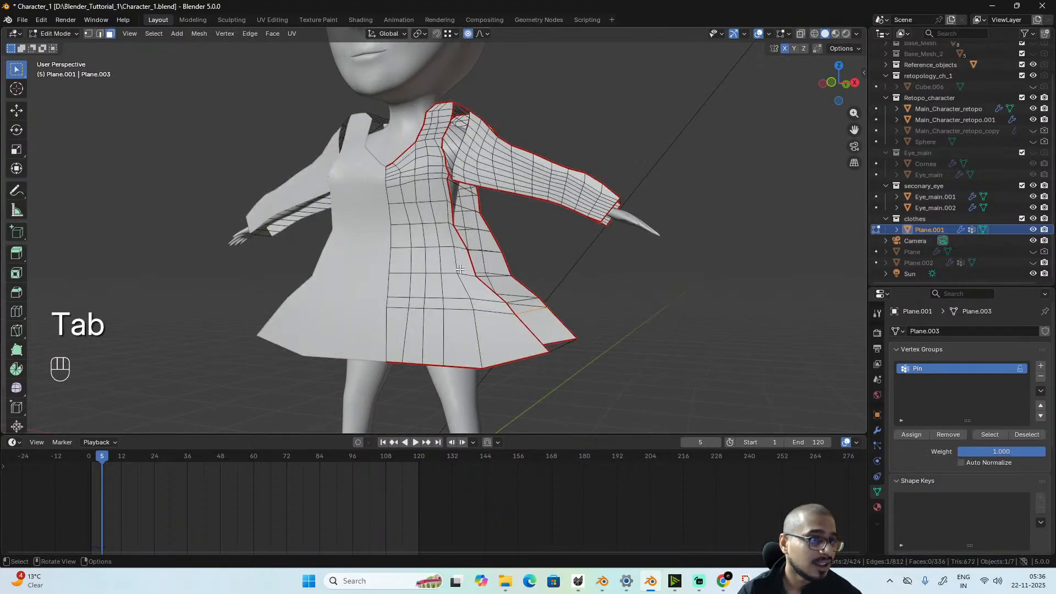
key(Tab)
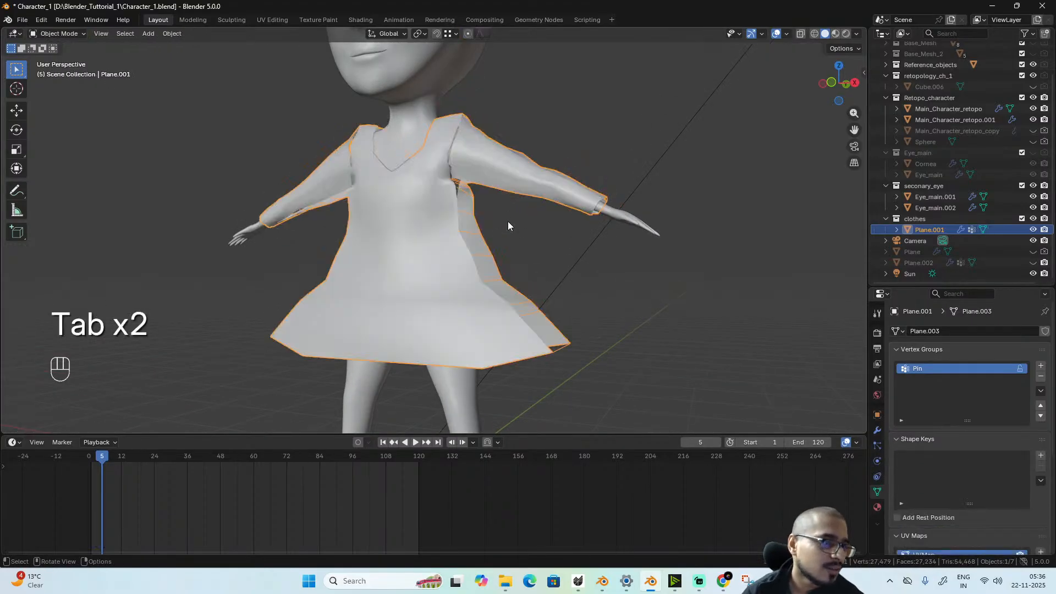
click(93, 460)
key(space)
key(space)
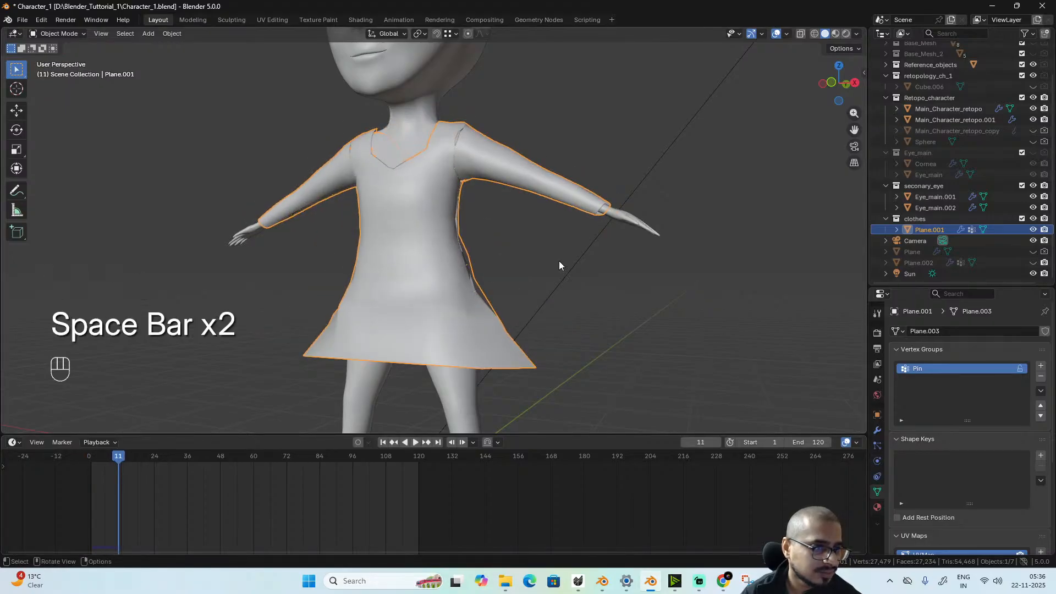
- Examine the simulated dress from the front, side and back, including the open side, hem and back neckline
scroll(525, 315, down, 3)
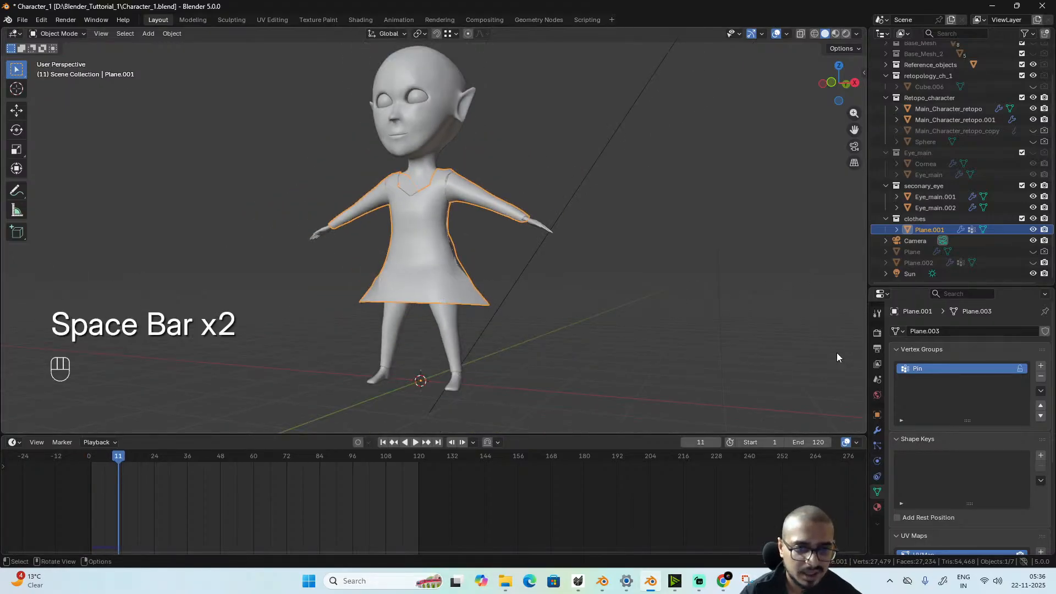
middle_drag(411, 282, 440, 213)
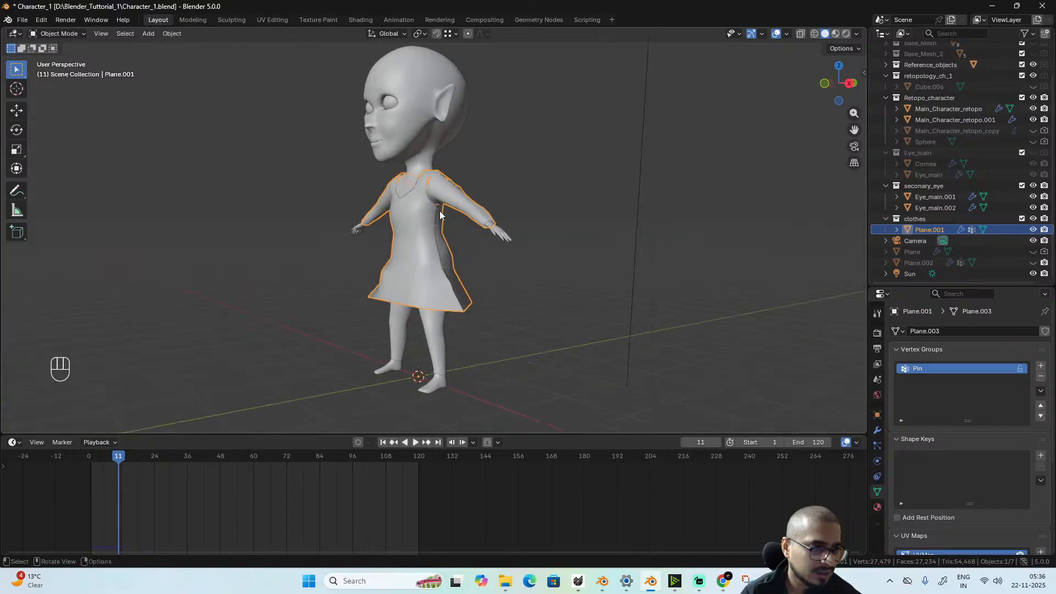
middle_drag(453, 274, 732, 327)
scroll(556, 258, up, 5)
middle_drag(556, 259, 396, 188)
scroll(474, 306, up, 3)
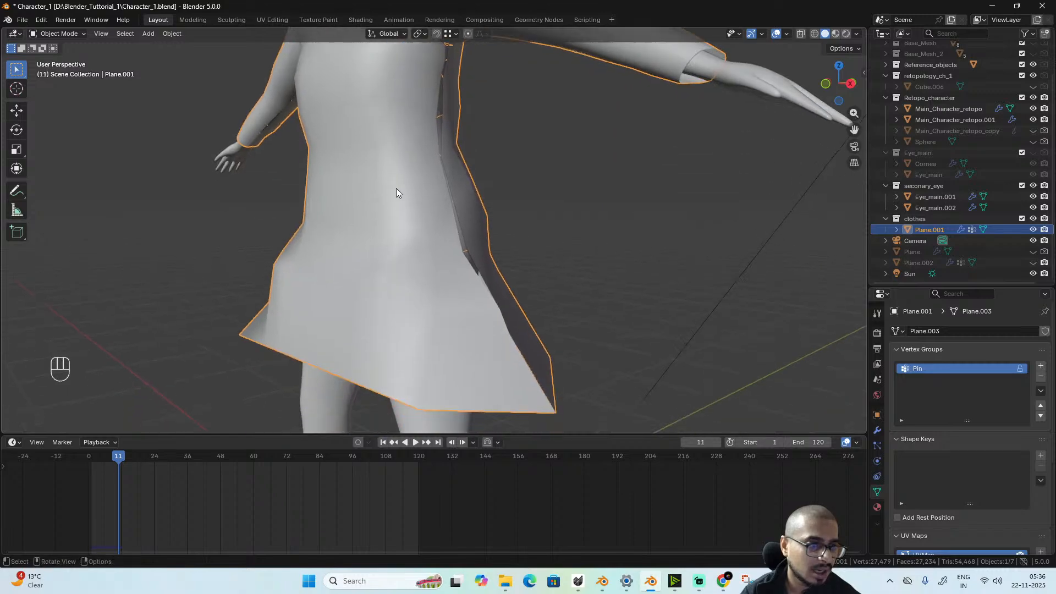
alt+middle_drag(429, 226, 637, 238)
scroll(492, 235, down, 4)
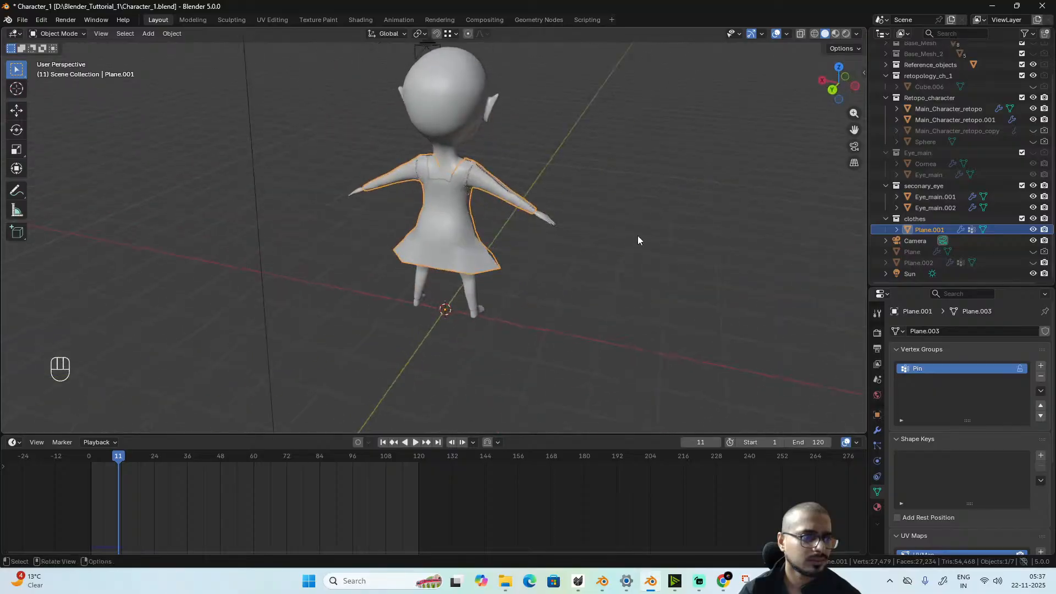
scroll(469, 191, up, 4)
middle_drag(472, 129, 510, 269)
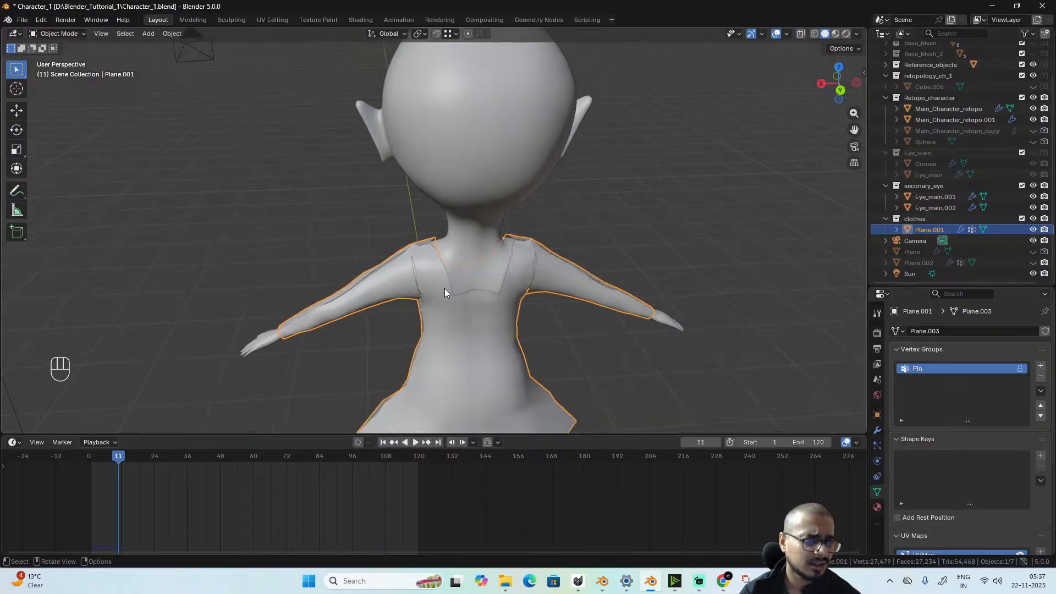
- Set the timeline to frame 1, enter Edit Mode on the dress and select the face at the back neckline's centre
click(91, 457)
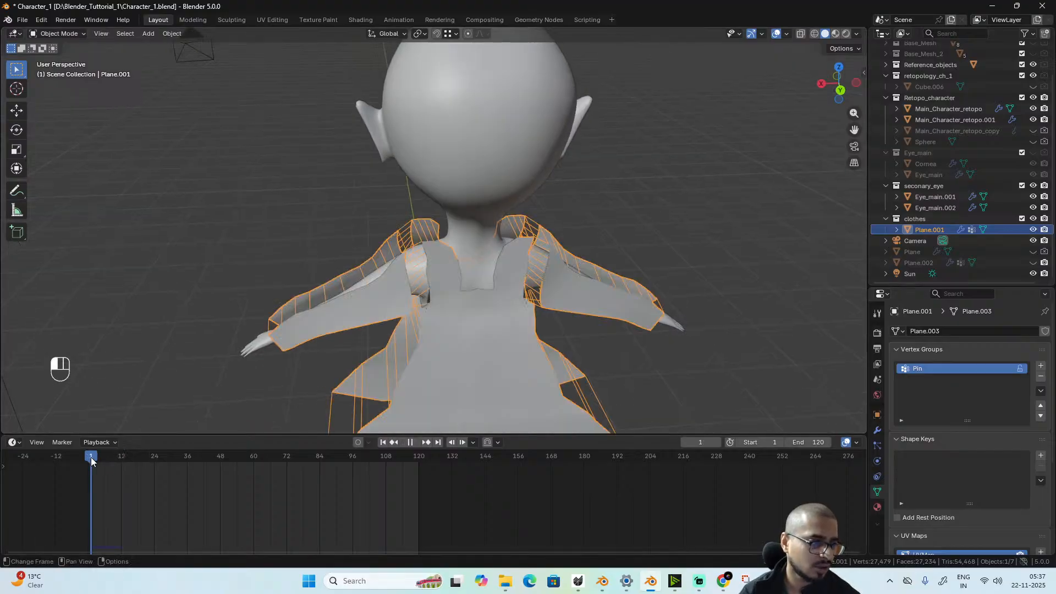
alt+middle_drag(475, 264, 483, 239)
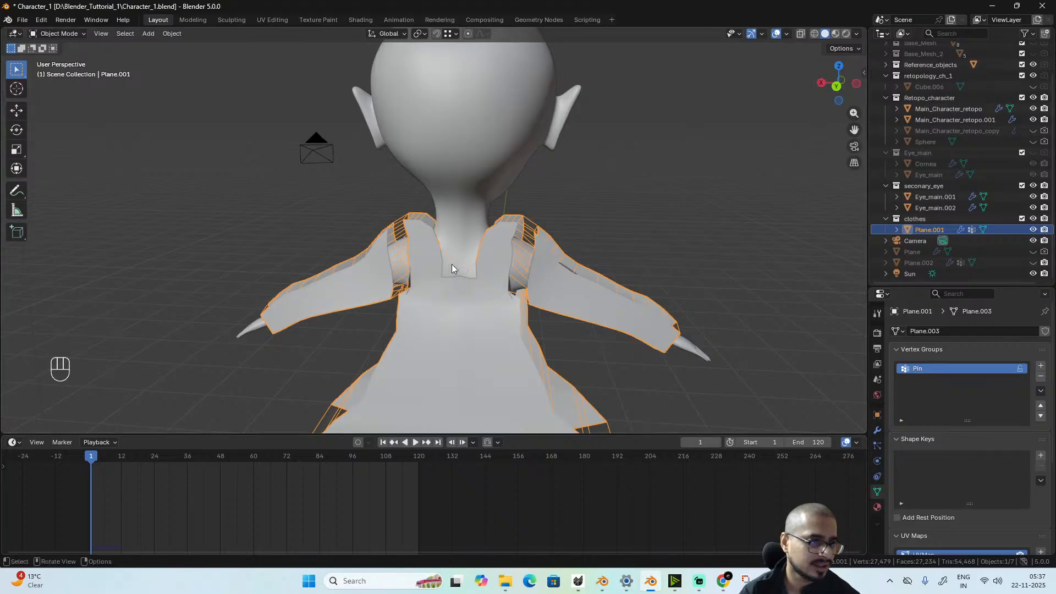
key(Tab)
scroll(469, 328, up, 4)
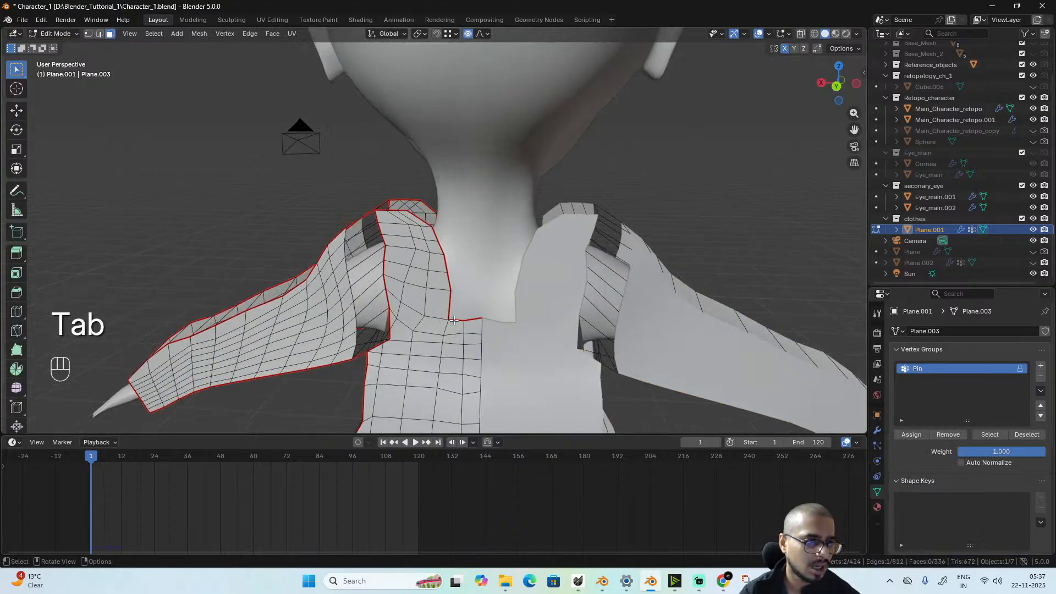
click(472, 324)
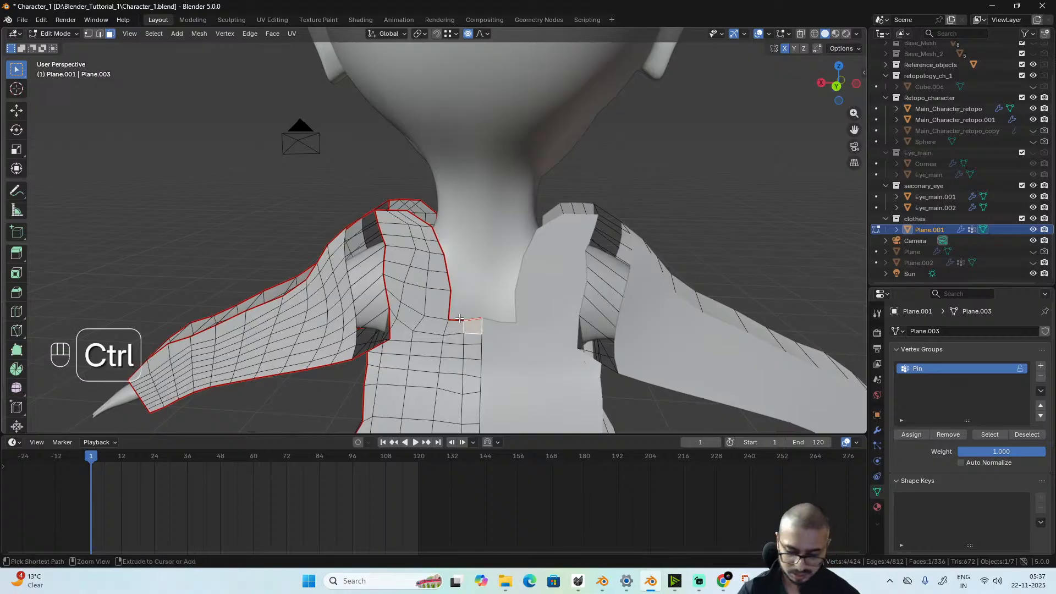
- Switch to the back orthographic view of the dress neckline and enlarge the 3D viewport by shrinking the timeline
key(ctrl+KP_3)
key(ctrl+KP_1)
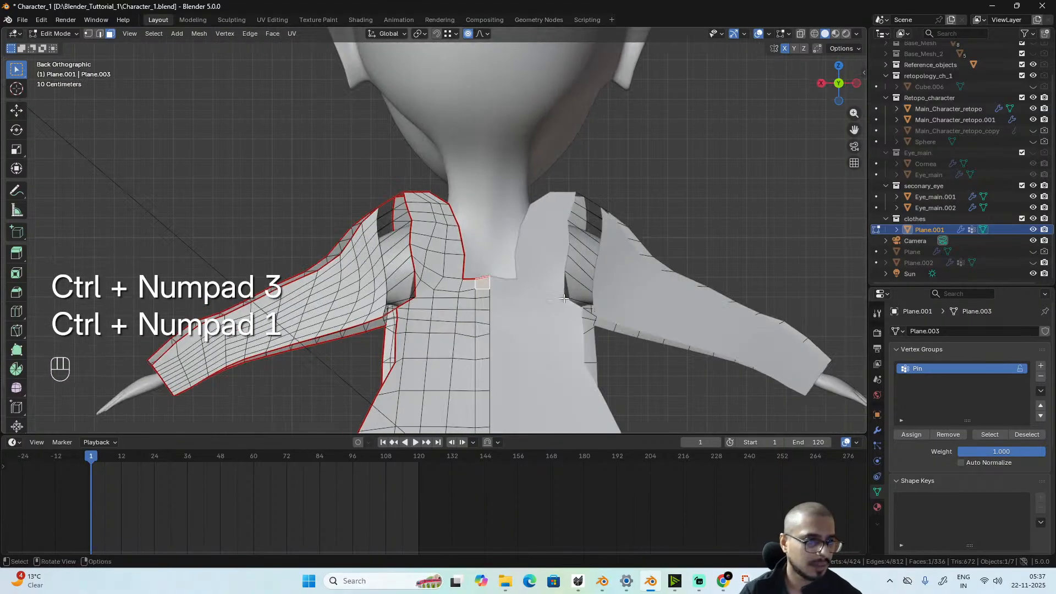
scroll(564, 299, up, 2)
drag(536, 435, 530, 542)
scroll(492, 349, up, 3)
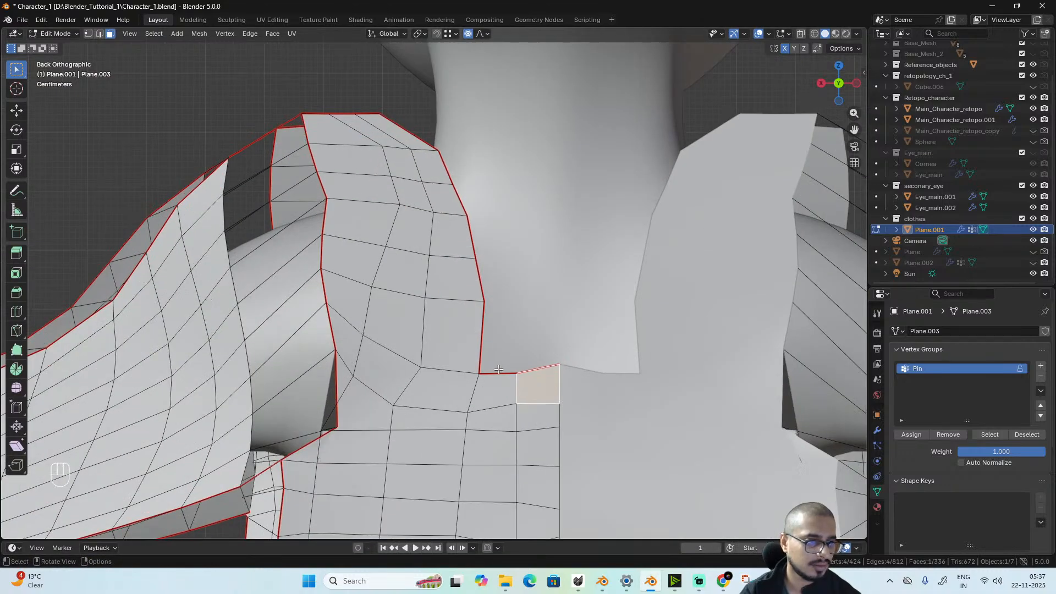
shift+middle_drag(498, 369, 437, 387)
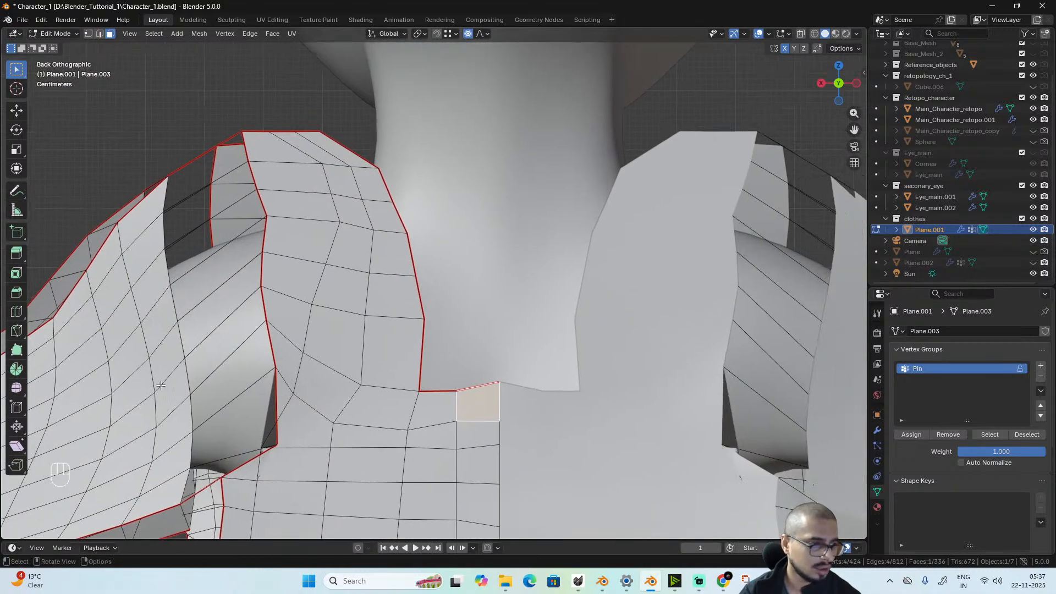
- Use Poly Build to fill the dress's open back neckline with rows of quads from its lower edge up toward the neck
click(16, 350)
ctrl+drag(449, 329, 503, 317)
ctrl+drag(434, 297, 502, 275)
ctrl+drag(429, 270, 500, 228)
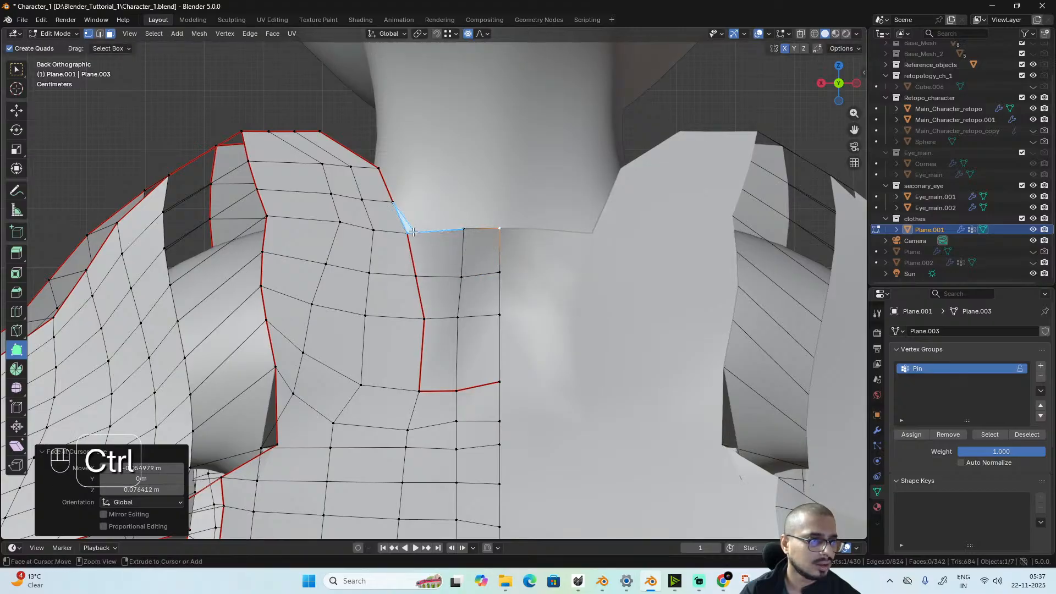
ctrl+drag(413, 216, 465, 200)
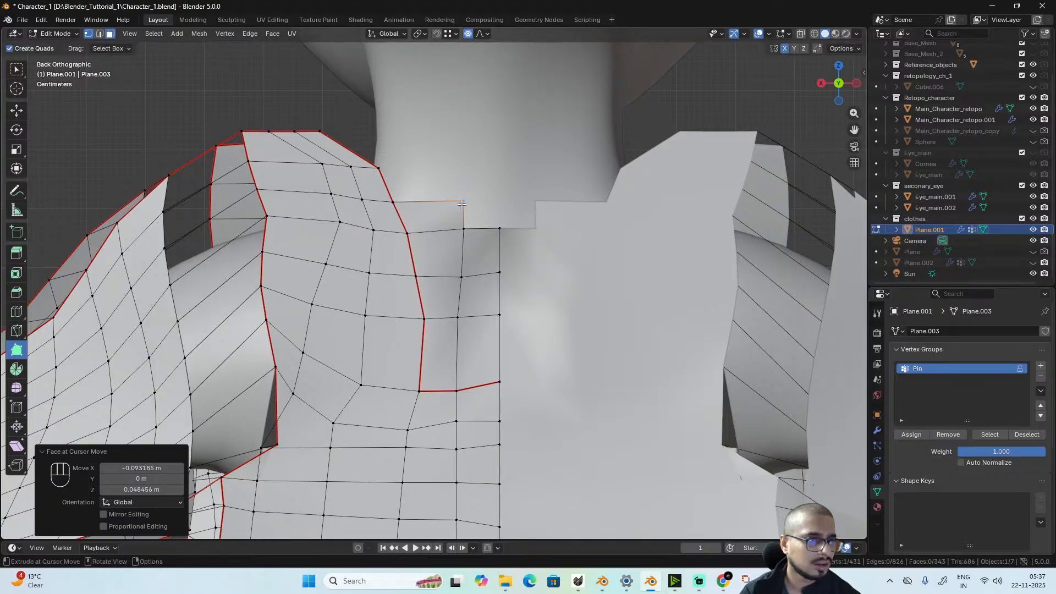
ctrl+click(502, 202)
middle_drag(509, 208, 465, 239)
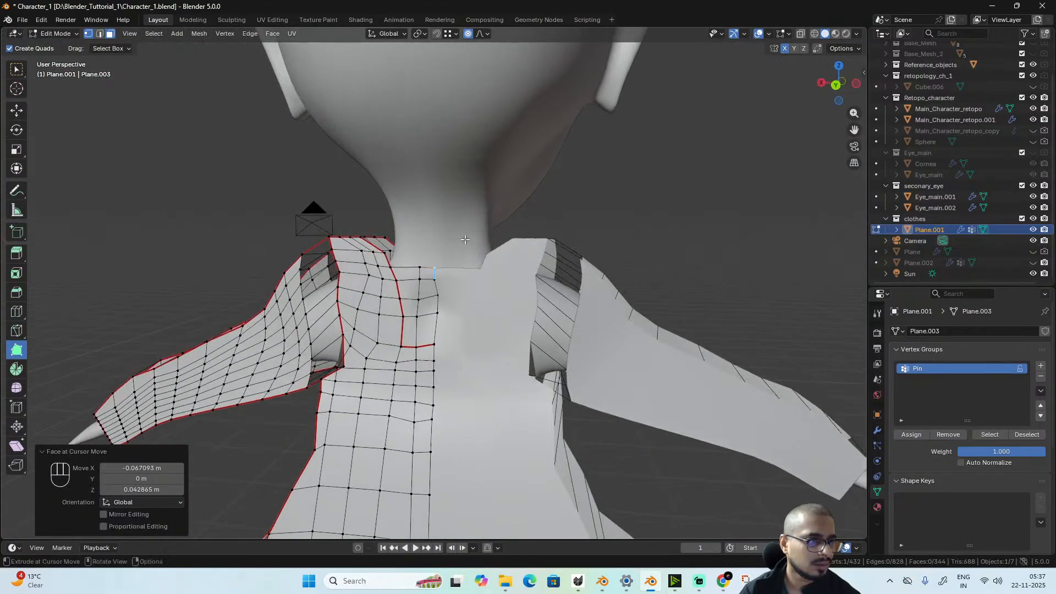
- Add the last Poly Build quads to the back neckline in back view, extending its top edge straight across from the shoulder
key(KP_1)
key(ctrl+KP_1)
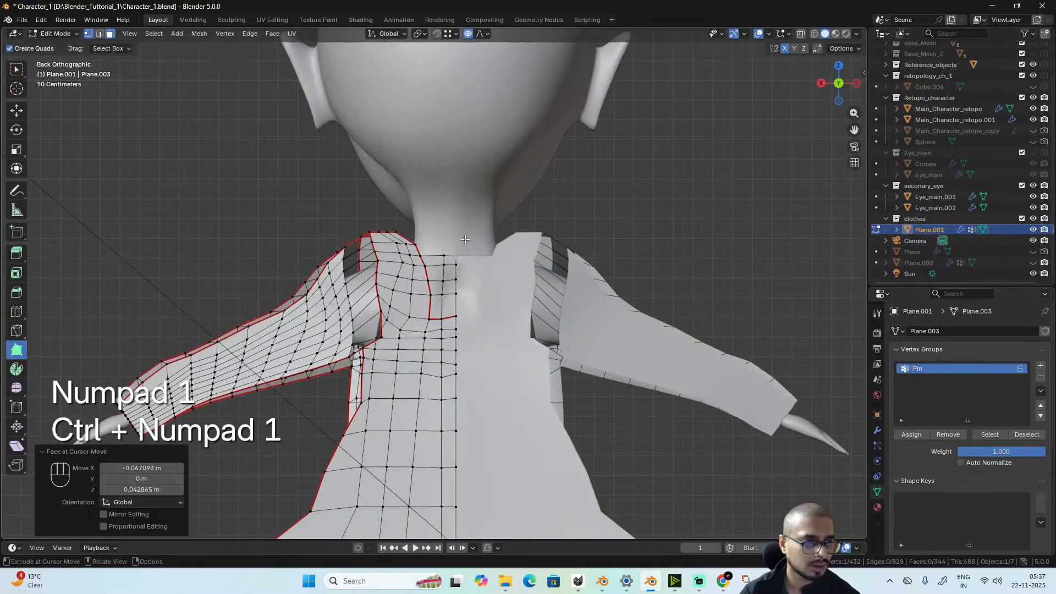
scroll(457, 231, up, 2)
scroll(457, 231, up, 1)
key(g)
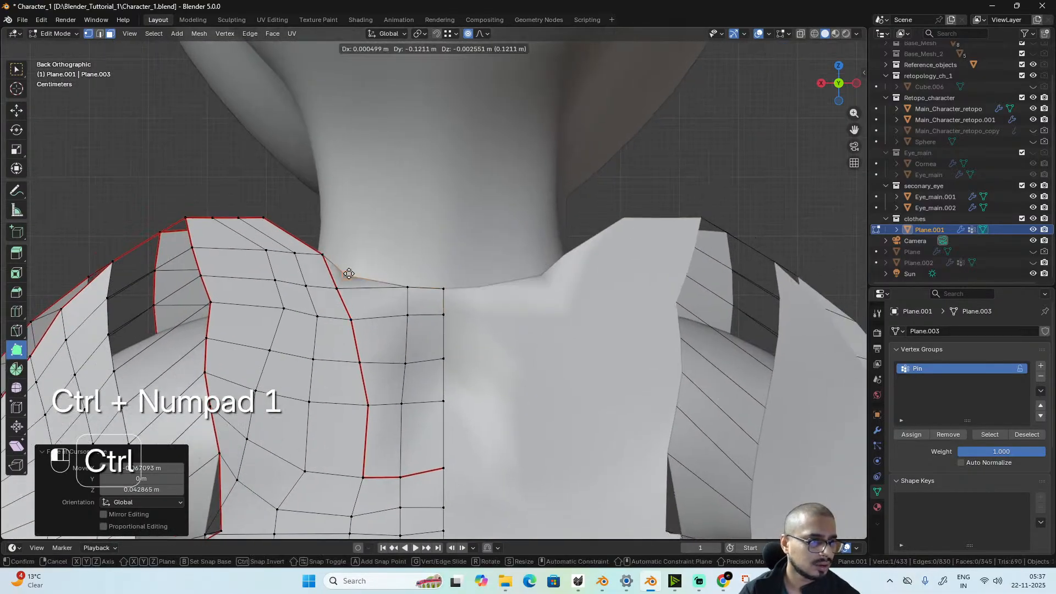
click(443, 254)
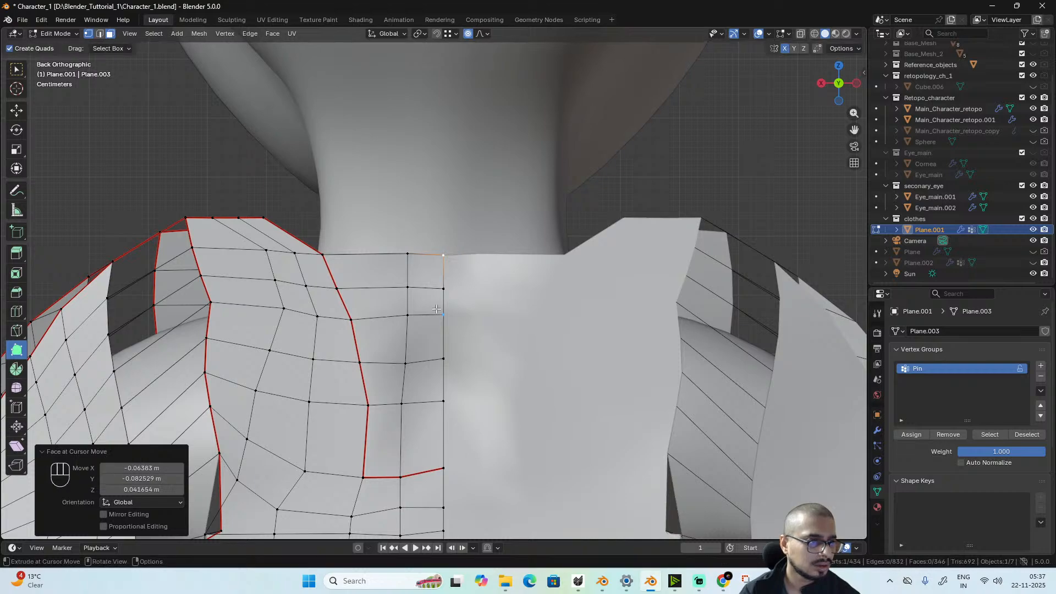
scroll(383, 330, up, 1)
scroll(382, 330, down, 3)
key(2)
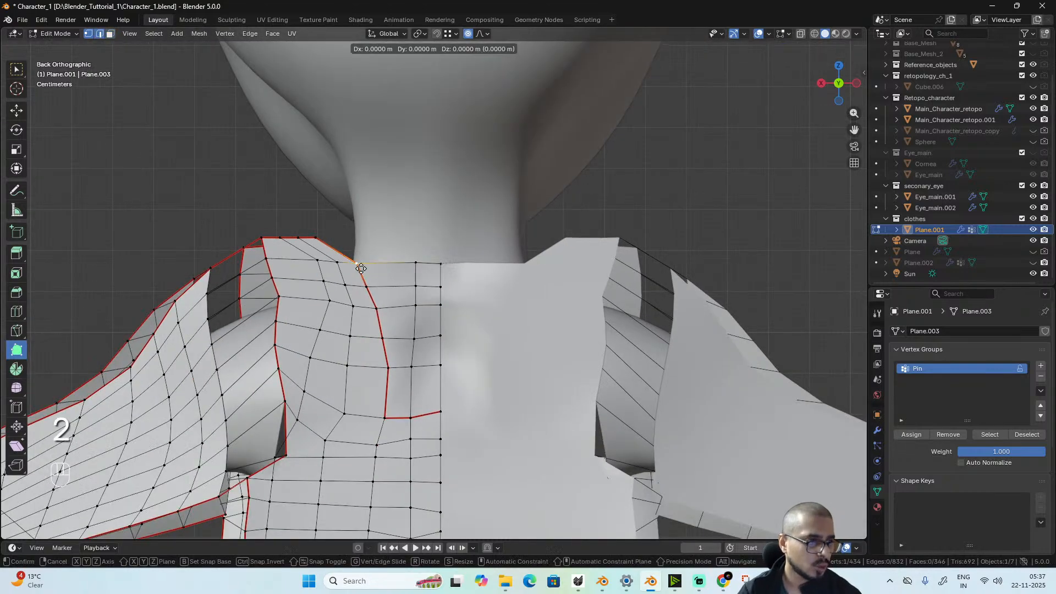
ctrl+right_click(358, 271)
key(2)
click(365, 281)
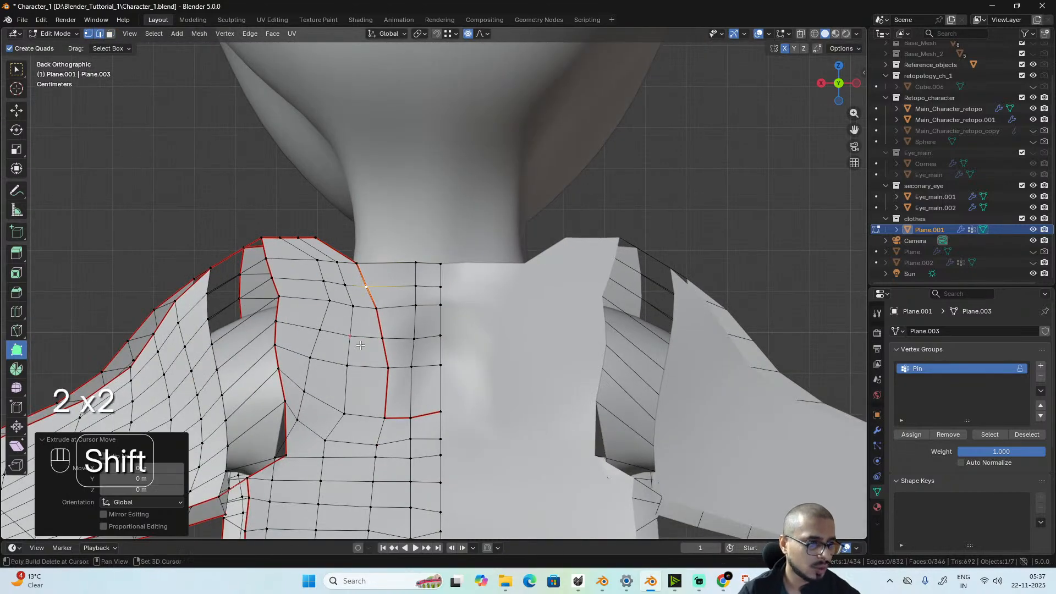
click(363, 280)
key(2)
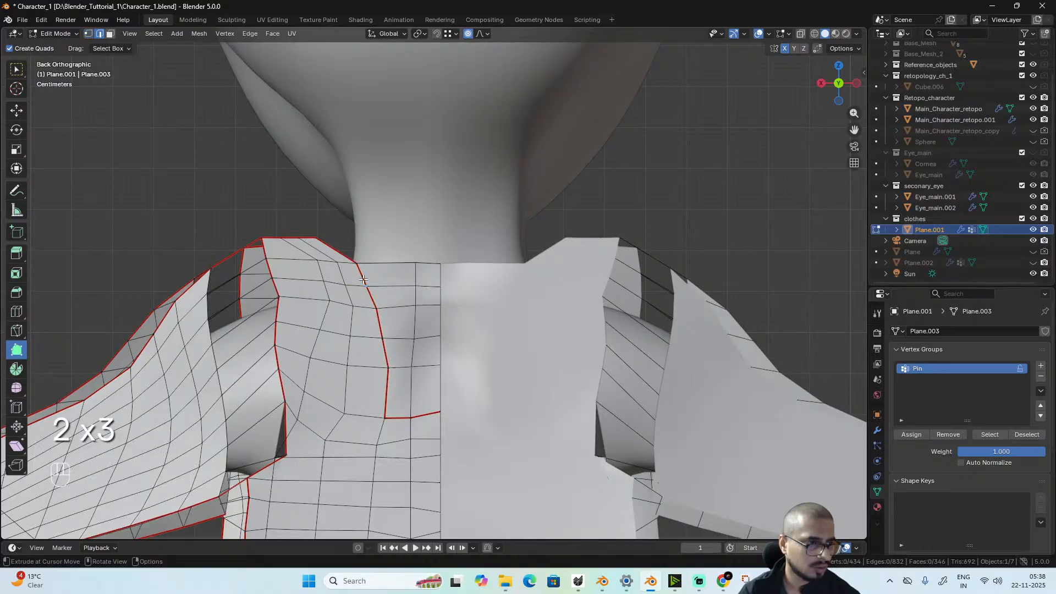
click(364, 288)
scroll(389, 310, down, 2)
middle_drag(389, 310, 378, 321)
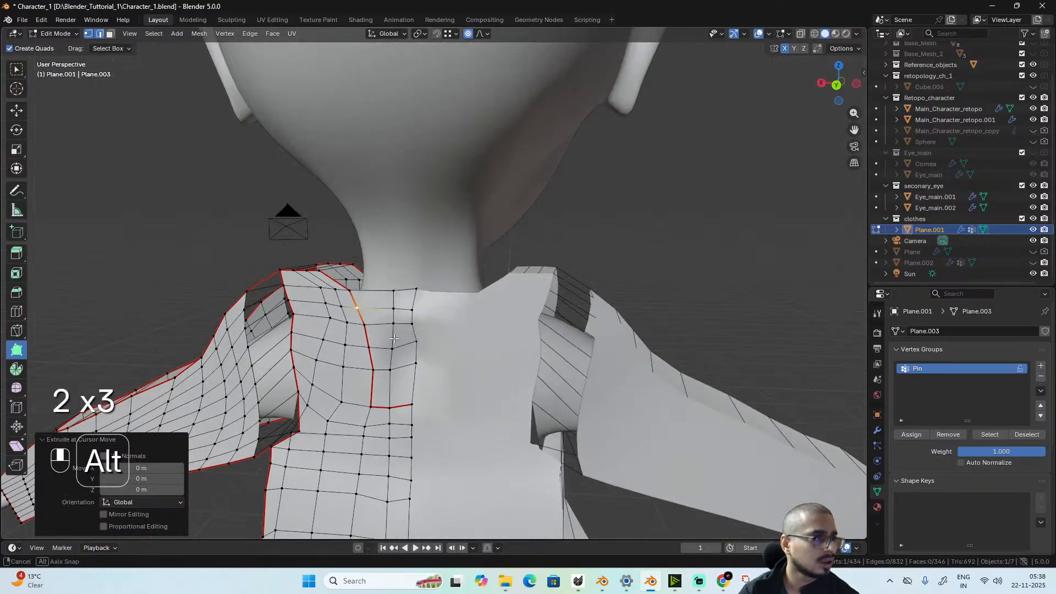
click(100, 35)
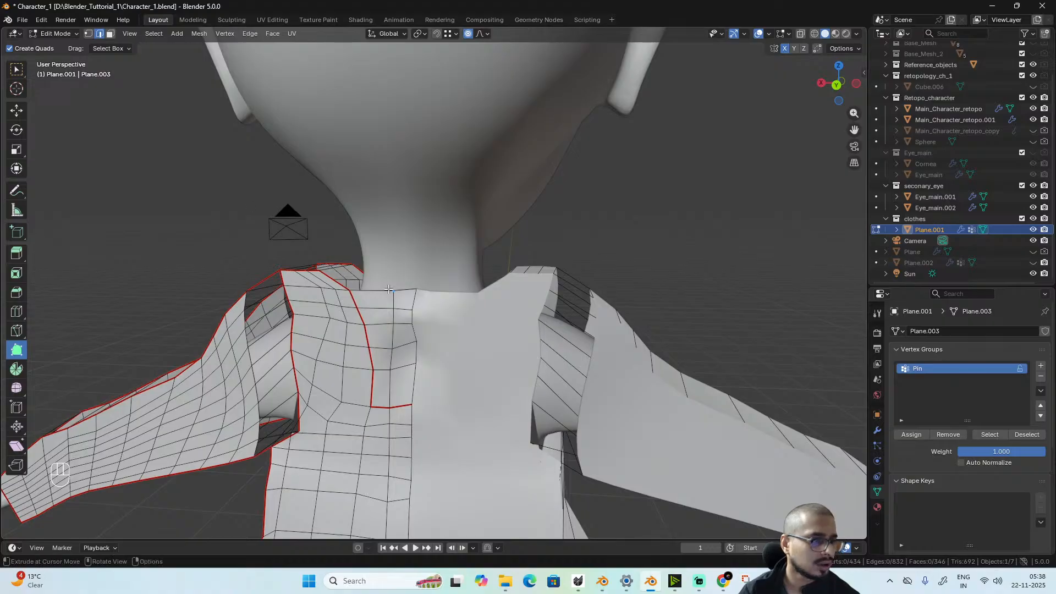
- In back view, select the old back-neckline seam path from the shoulder down to the centre line and clear its seam
key(ctrl+KP_1)
scroll(357, 285, up, 2)
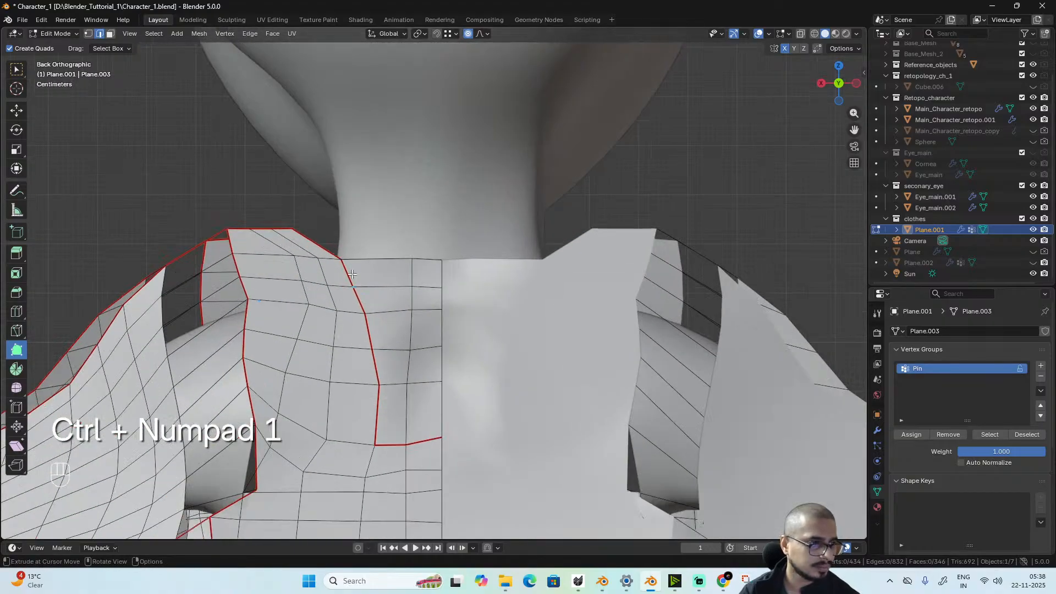
key(w)
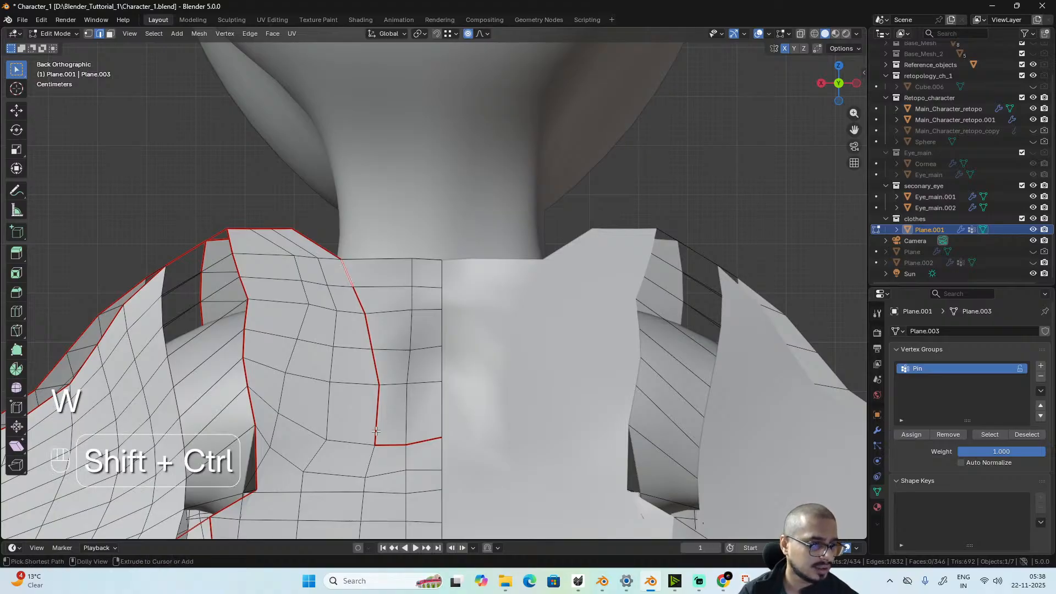
ctrl+shift+click(385, 346)
scroll(531, 293, down, 1)
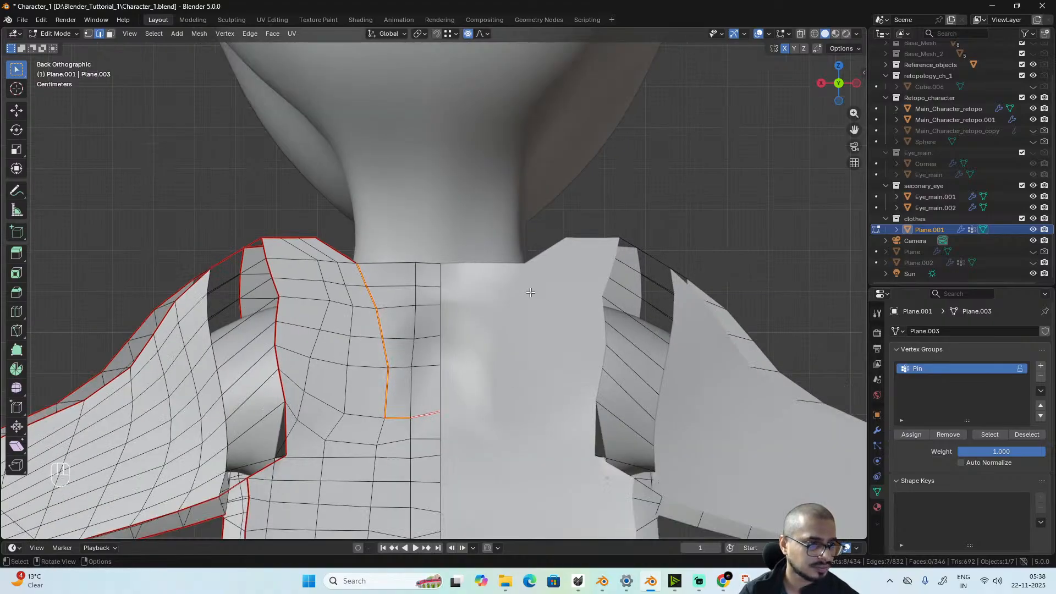
right_click(481, 291)
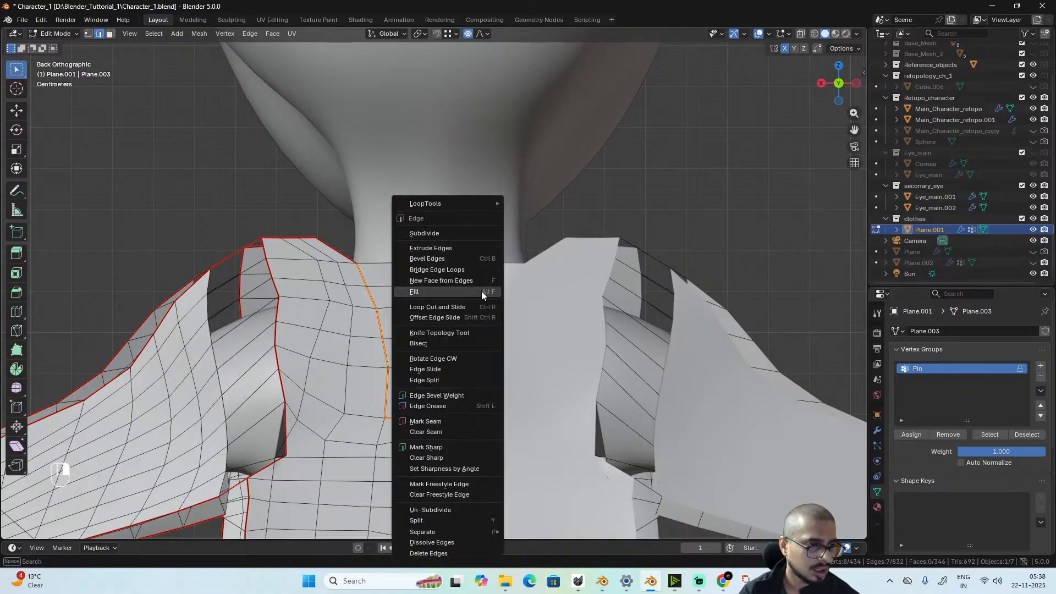
click(454, 422)
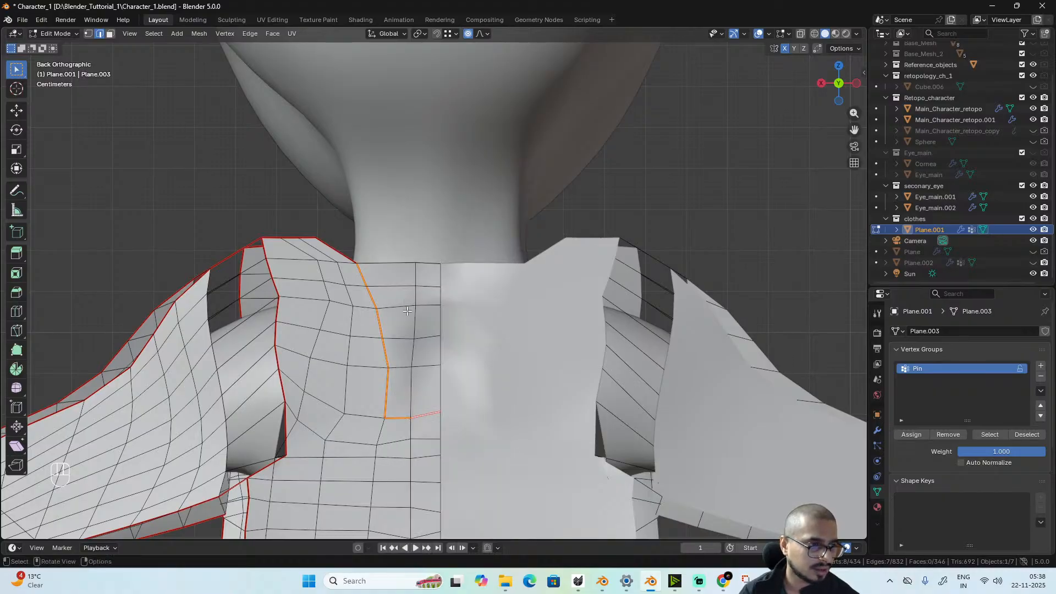
right_click(455, 302)
click(444, 310)
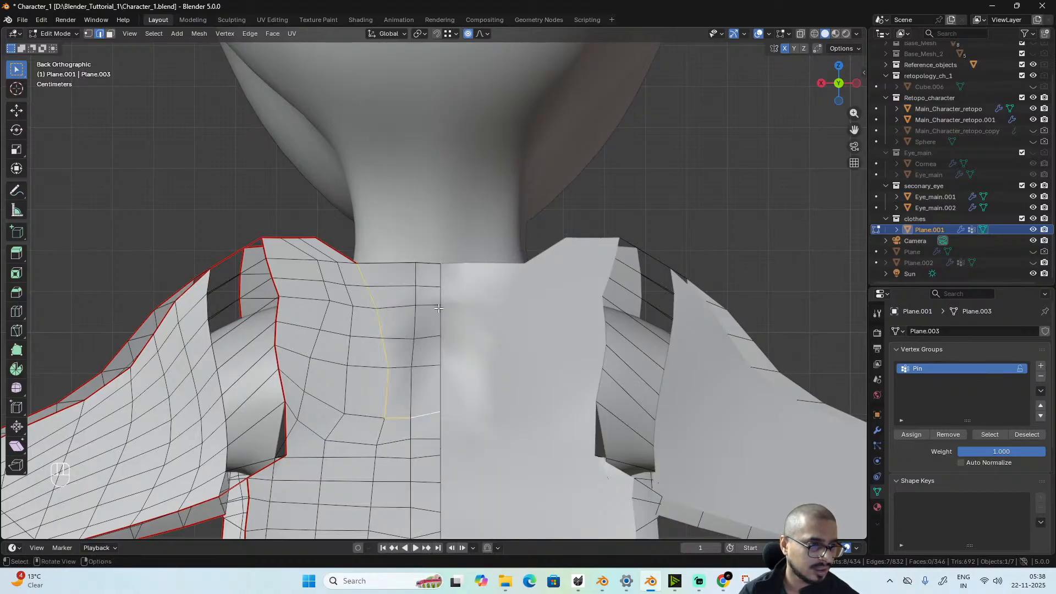
- Mark the two top edges of the filled-in back neckline as a seam
click(384, 272)
shift+click(429, 269)
right_click(565, 271)
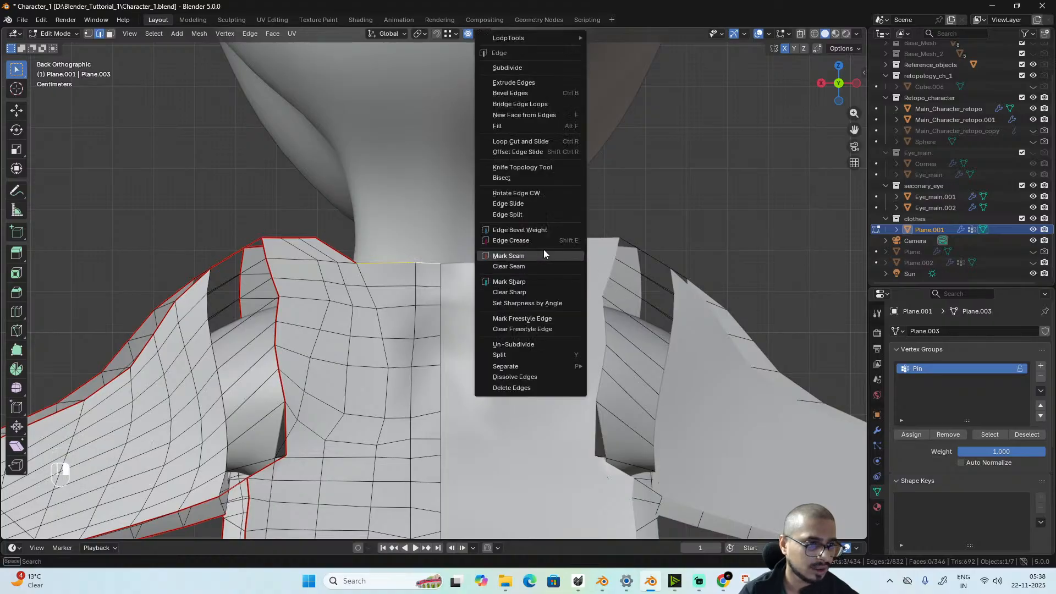
click(542, 257)
middle_drag(542, 257, 712, 331)
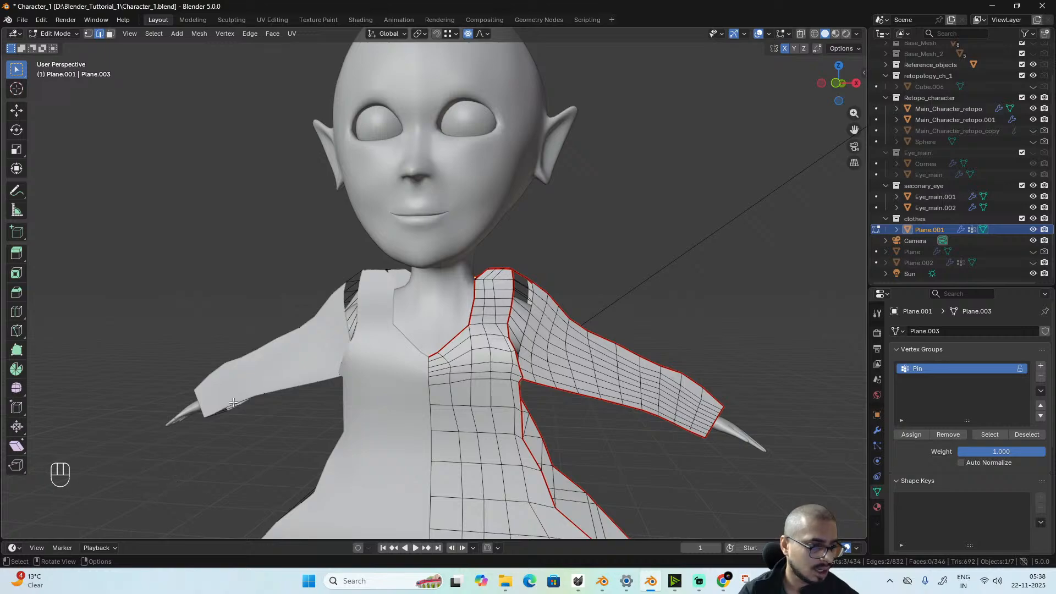
- Leave Edit Mode and run the dress's cloth simulation up to frame 24
key(space)
key(Tab)
key(space)
- Examine the draped dress from behind and from the front, checking the neckline, sleeves and skirt
middle_drag(375, 369, 458, 353)
scroll(458, 352, down, 3)
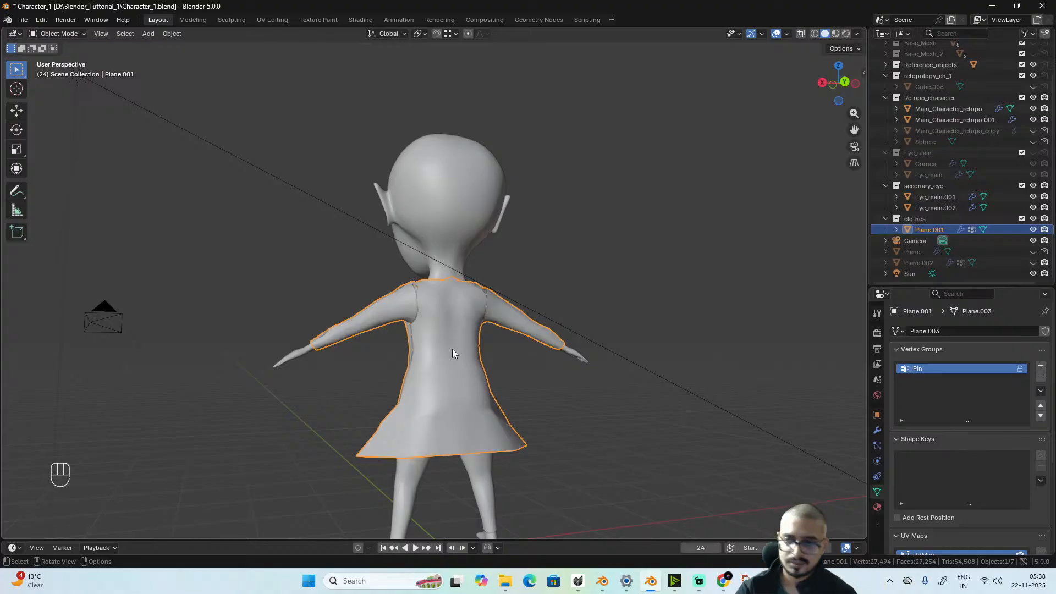
scroll(405, 308, down, 3)
alt+middle_drag(416, 320, 532, 377)
scroll(610, 344, up, 4)
scroll(610, 344, up, 2)
scroll(509, 377, down, 3)
scroll(476, 394, up, 2)
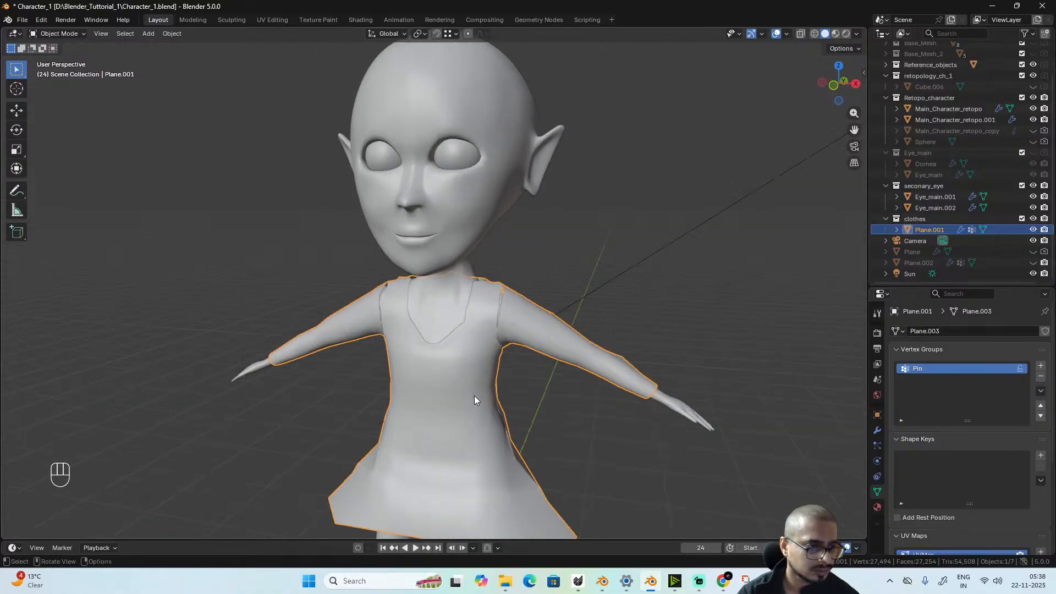
middle_drag(474, 395, 486, 331)
alt+middle_drag(461, 379, 507, 355)
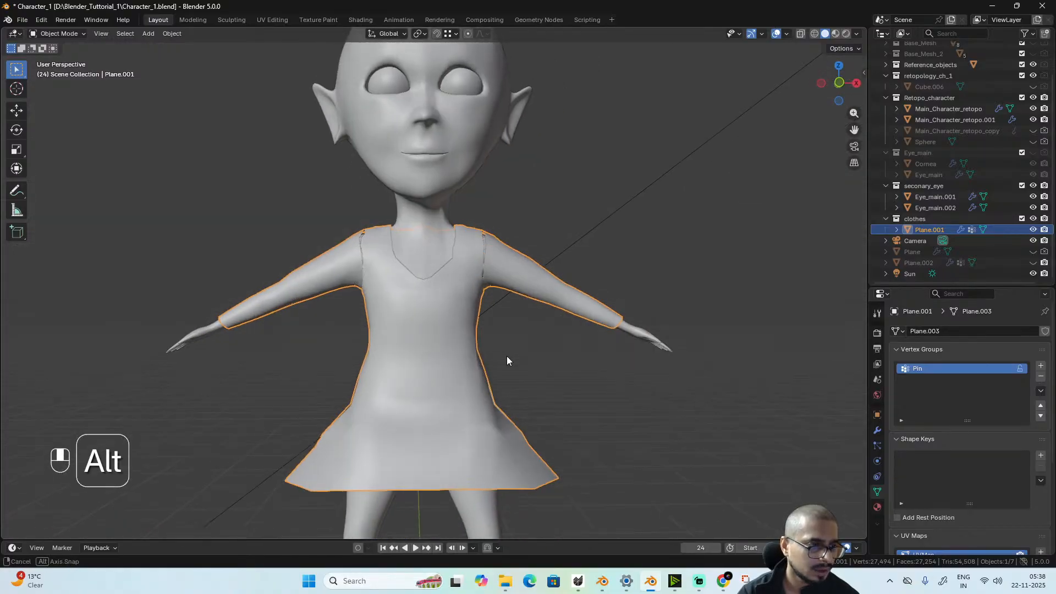
scroll(494, 368, down, 5)
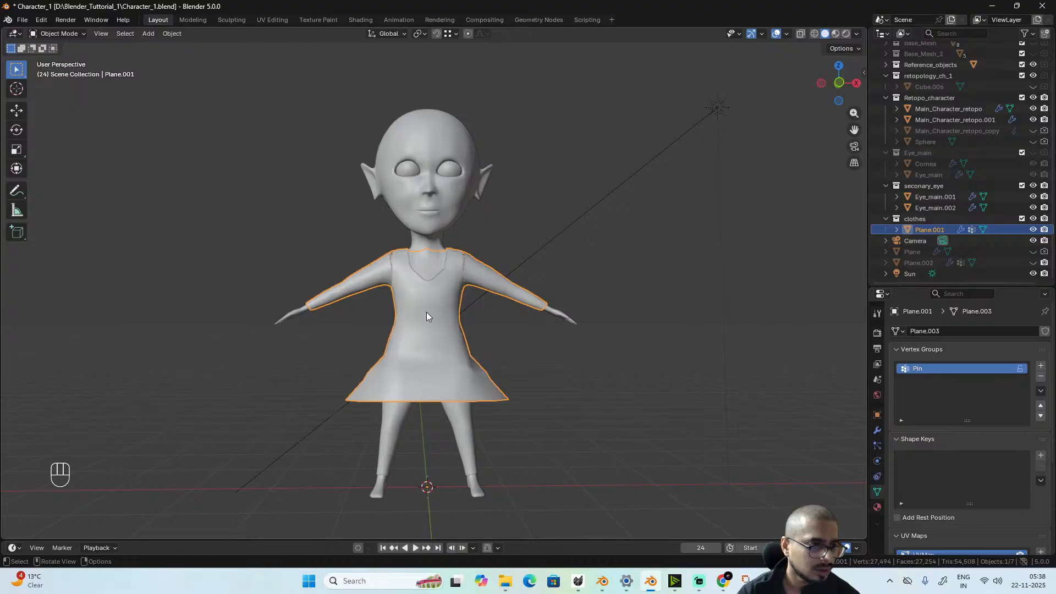
scroll(456, 326, up, 1)
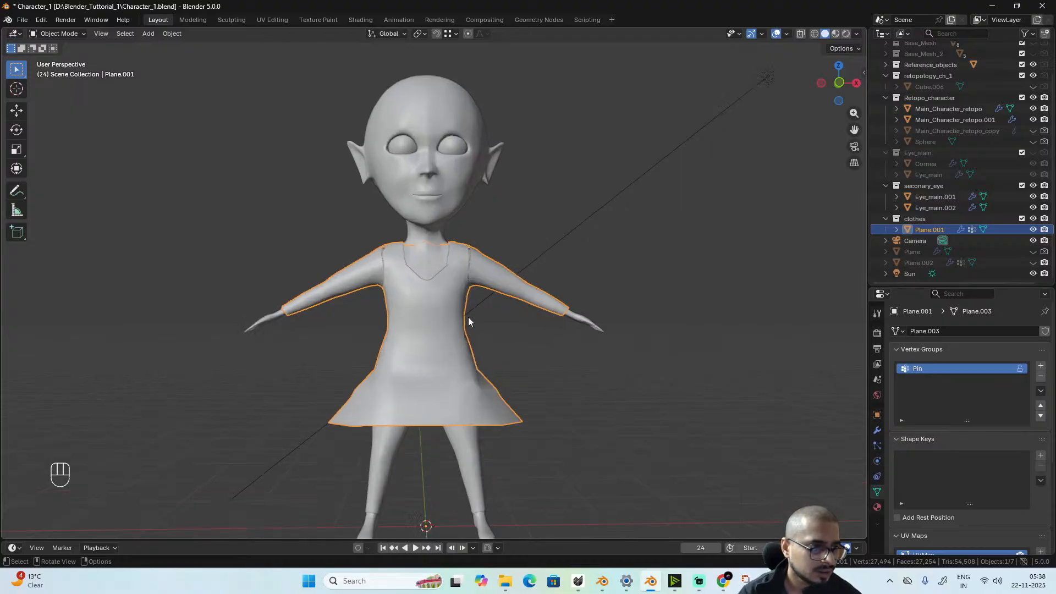
- Try the cloth simulation with the Subdivision modifier above Mirror enabled in the viewport, replaying it from the timeline's start to frame 13
click(878, 431)
scroll(942, 404, down, 2)
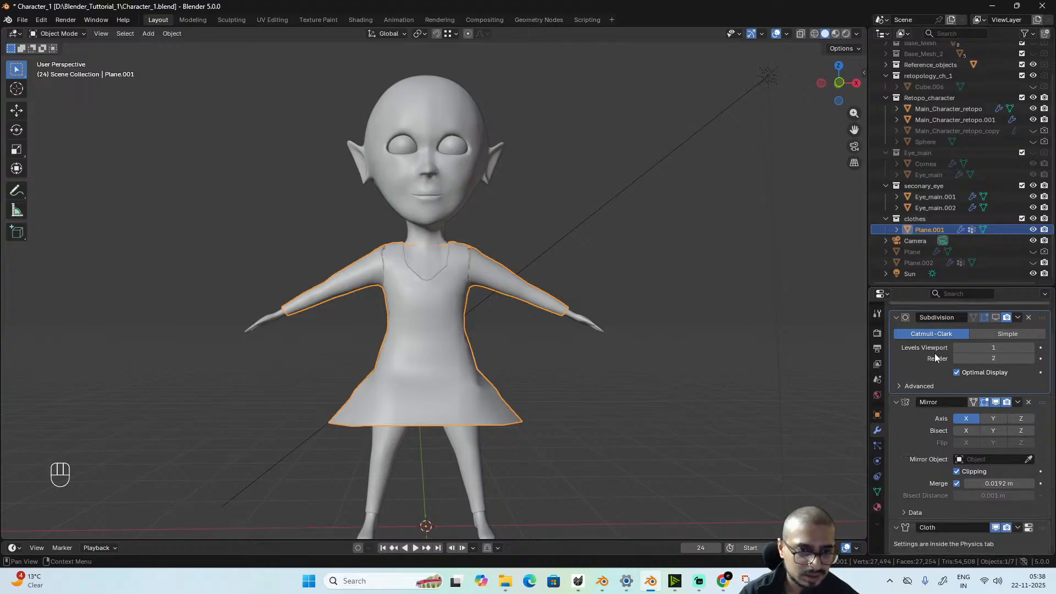
key(ctrl)
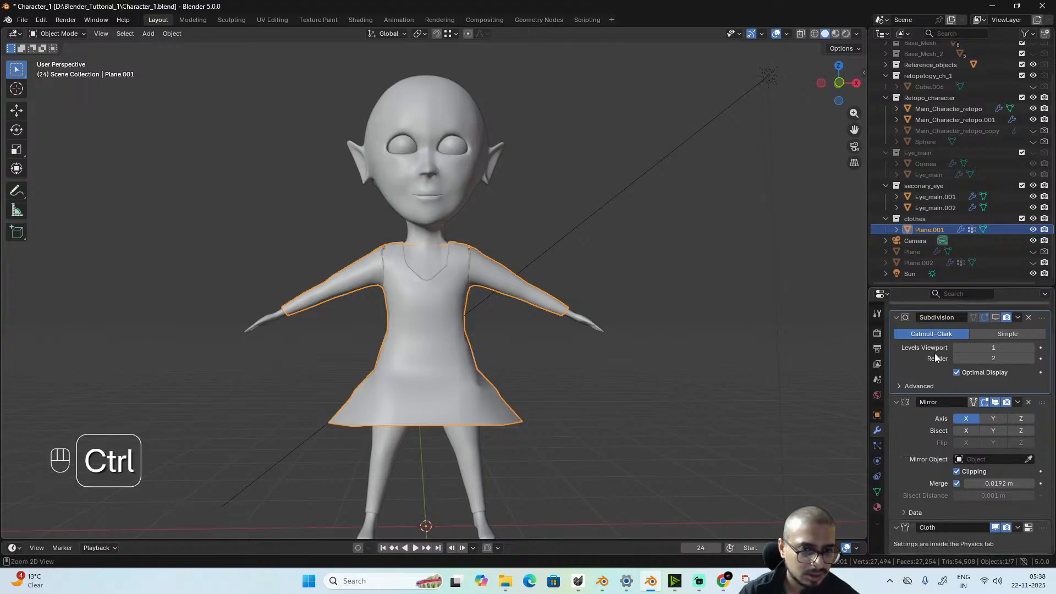
click(996, 318)
key(ctrl)
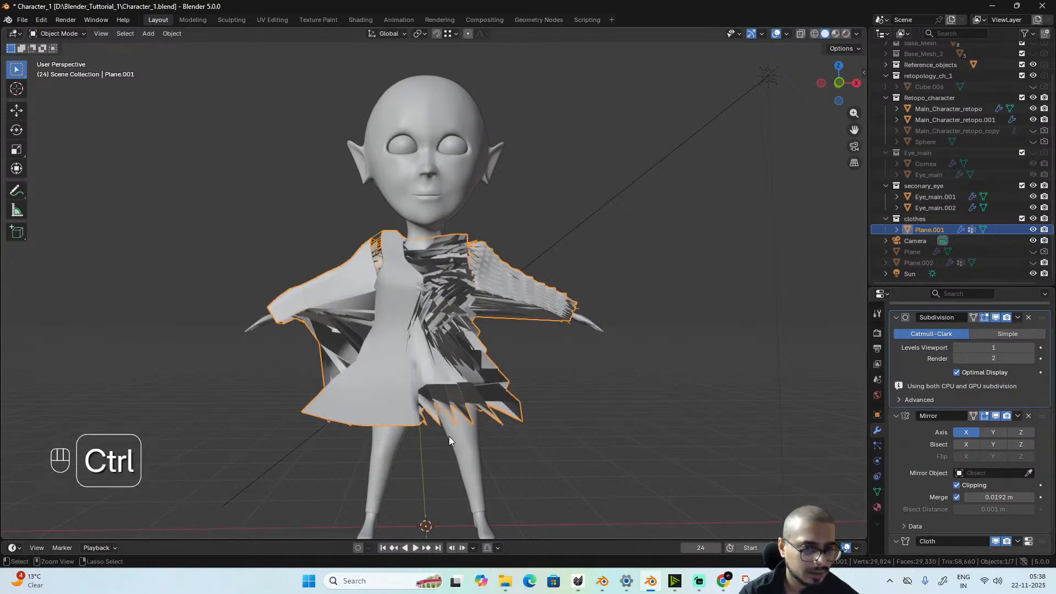
key(ctrl+space)
key(ctrl+space)
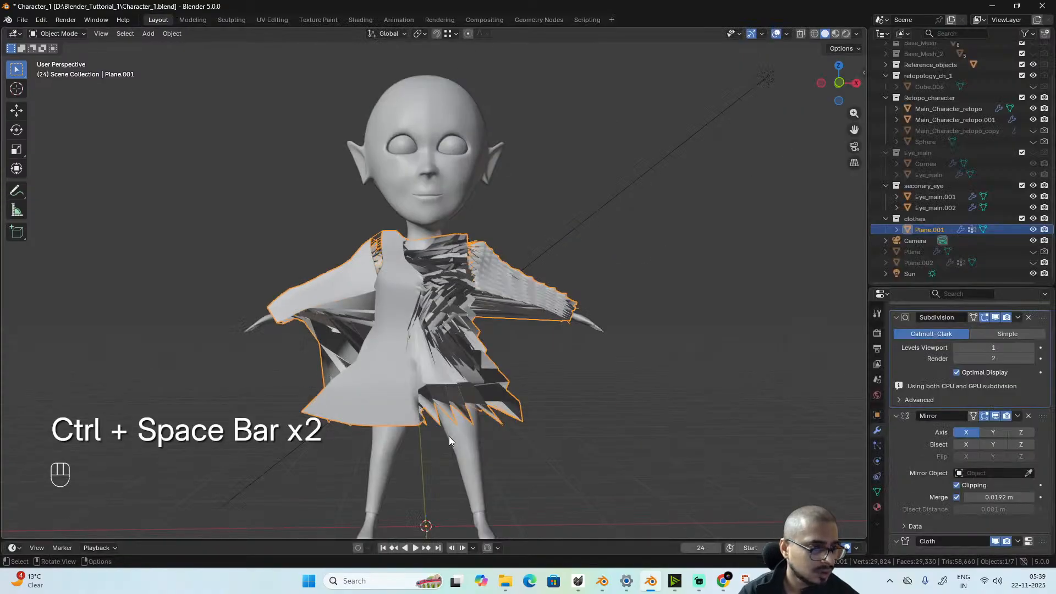
drag(398, 540, 394, 437)
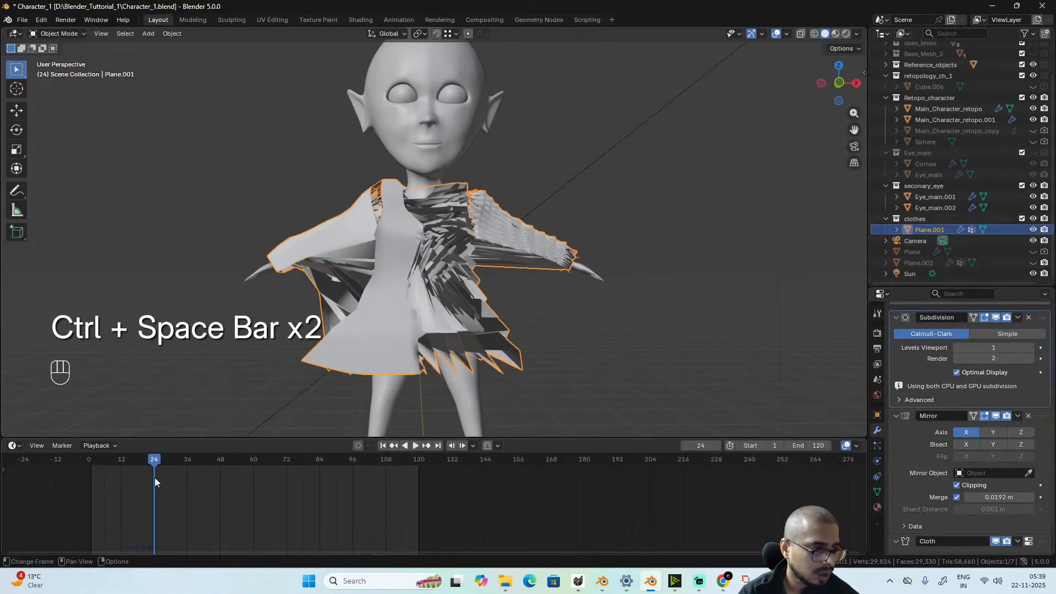
click(91, 460)
key(space)
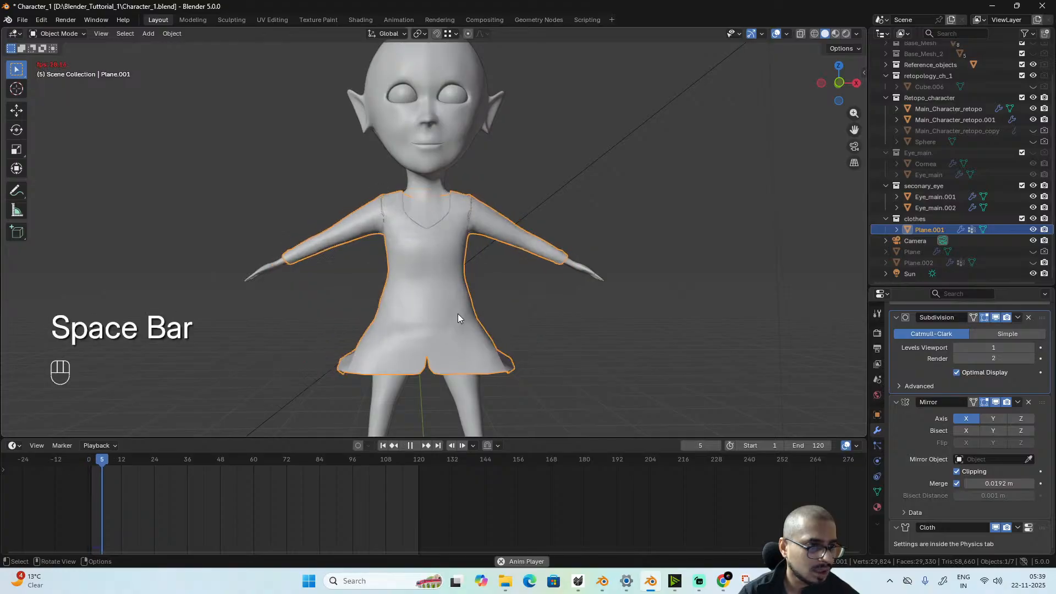
key(space)
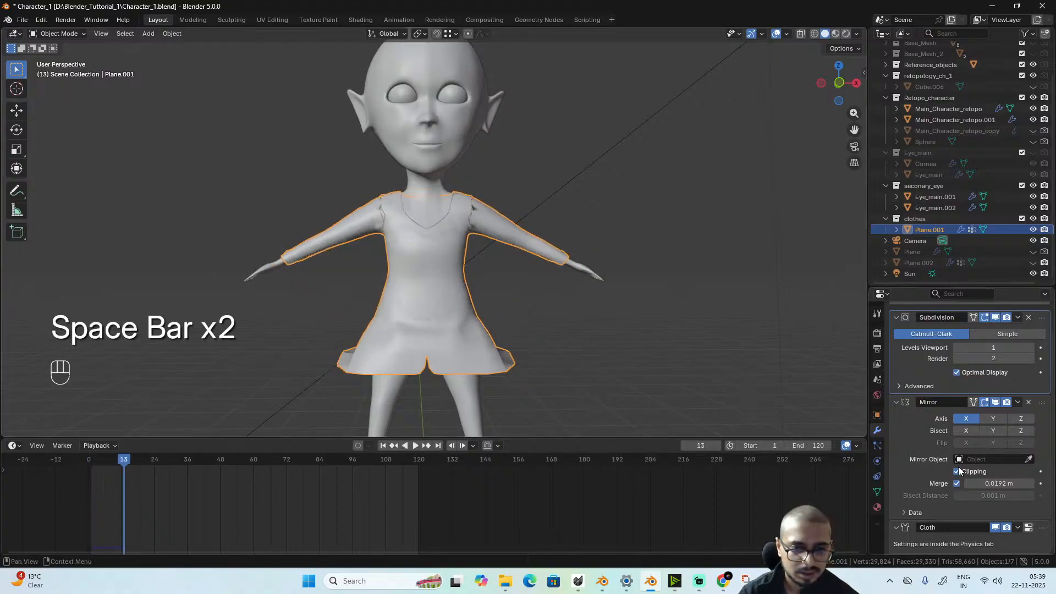
- Disable the Subdivision modifier above Mirror in the viewport and rerun the cloth simulation from the timeline's start to frame 17
click(996, 318)
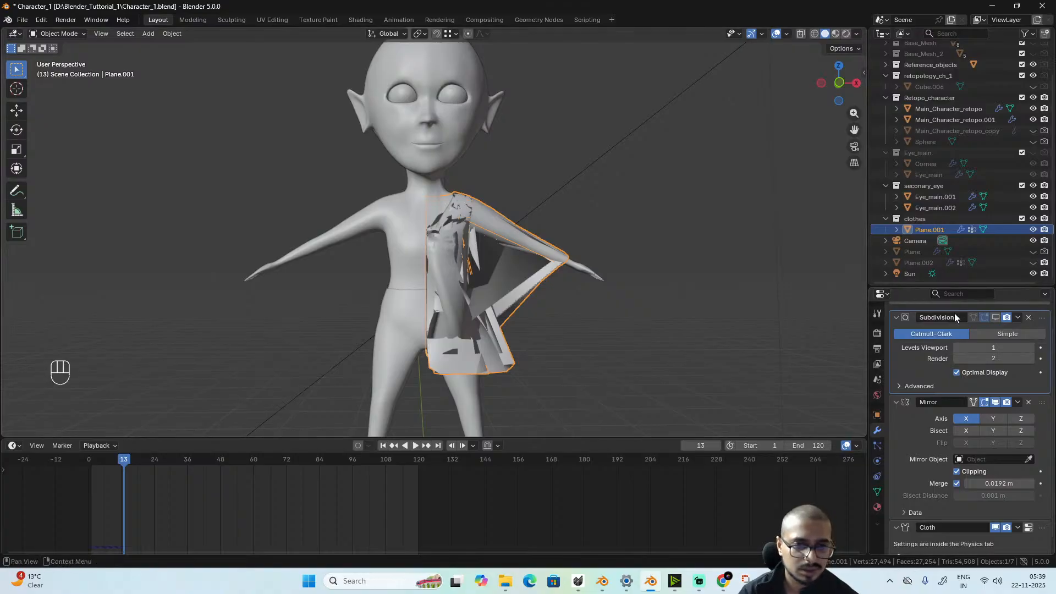
click(93, 460)
click(91, 461)
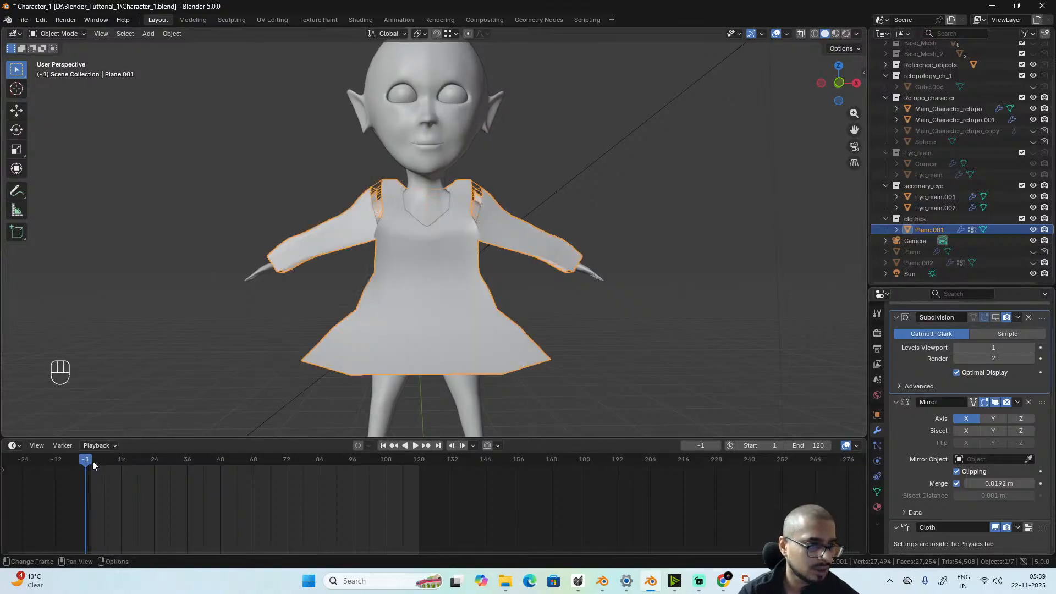
key(space)
key(space)
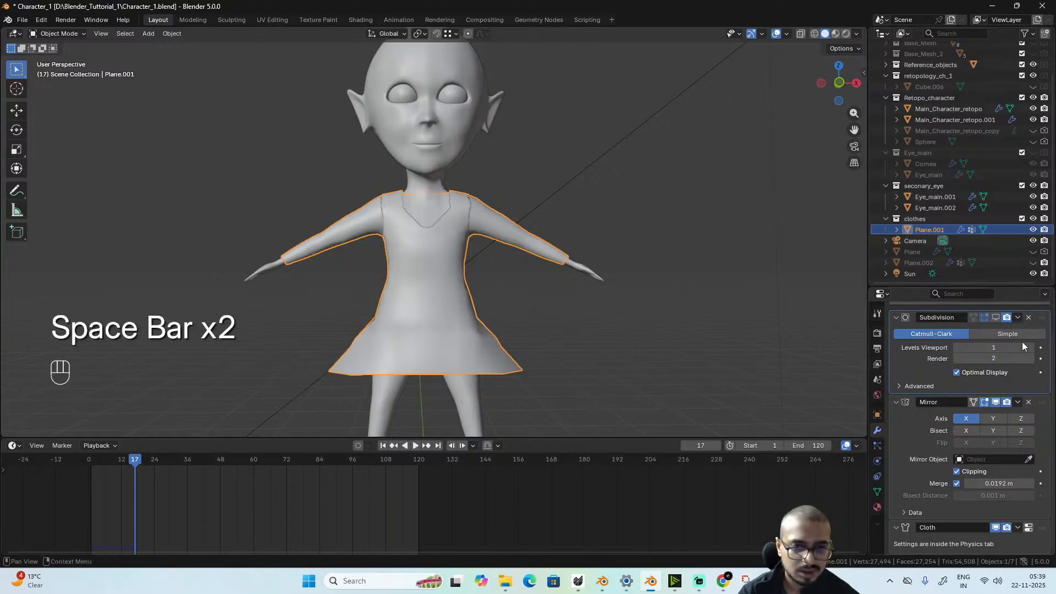
- Move the Subdivision modifier below Cloth in the dress's stack and apply the Mirror and Cloth modifiers
drag(1044, 322, 1043, 545)
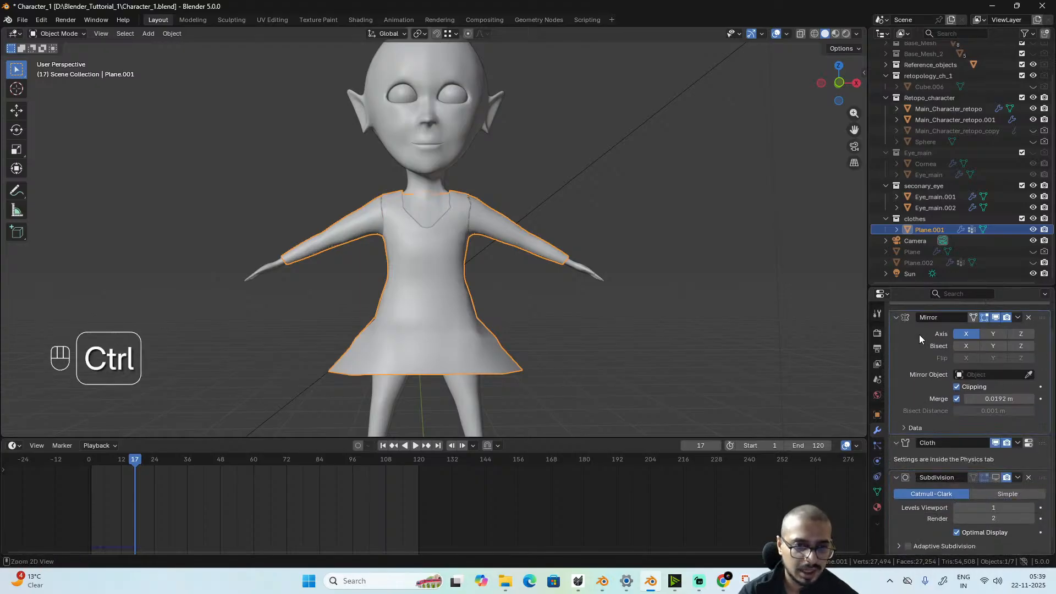
key(ctrl+a)
key(ctrl+a)
scroll(414, 279, up, 2)
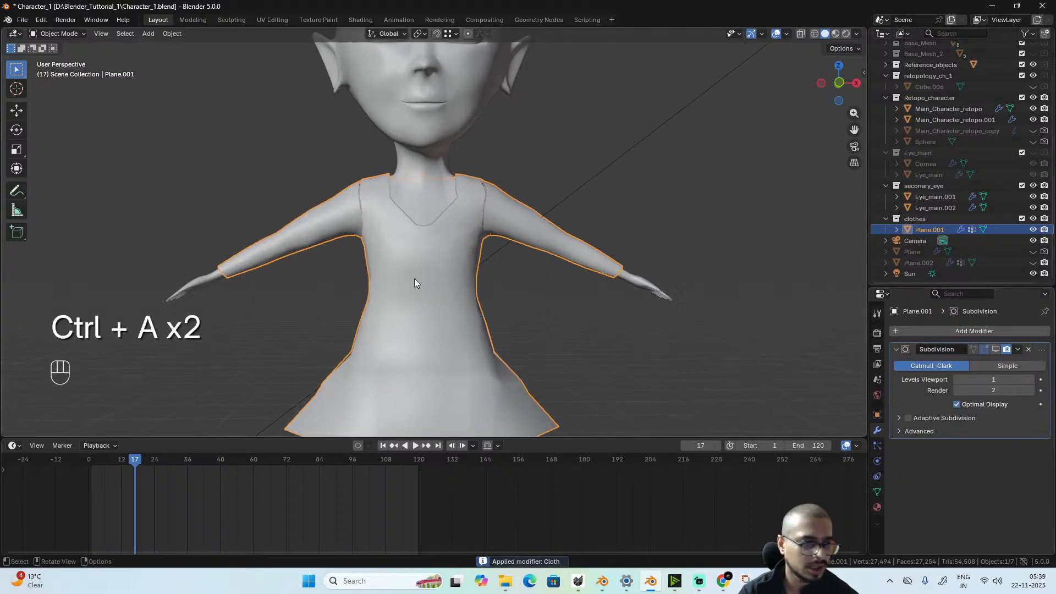
- Enter Edit Mode on the dress and try to merge by distance the two neckline vertices beside the gap on top of the shoulder
key(Tab)
alt+middle_drag(502, 292, 537, 314)
scroll(538, 313, up, 3)
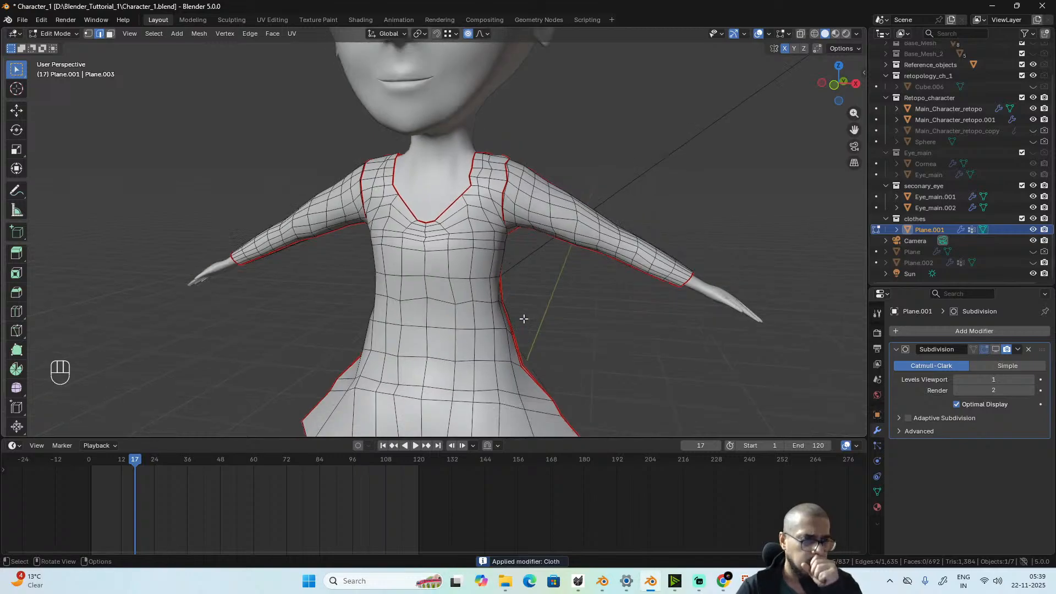
alt+middle_drag(550, 266, 495, 260)
scroll(623, 245, up, 3)
shift+middle_drag(624, 246, 496, 317)
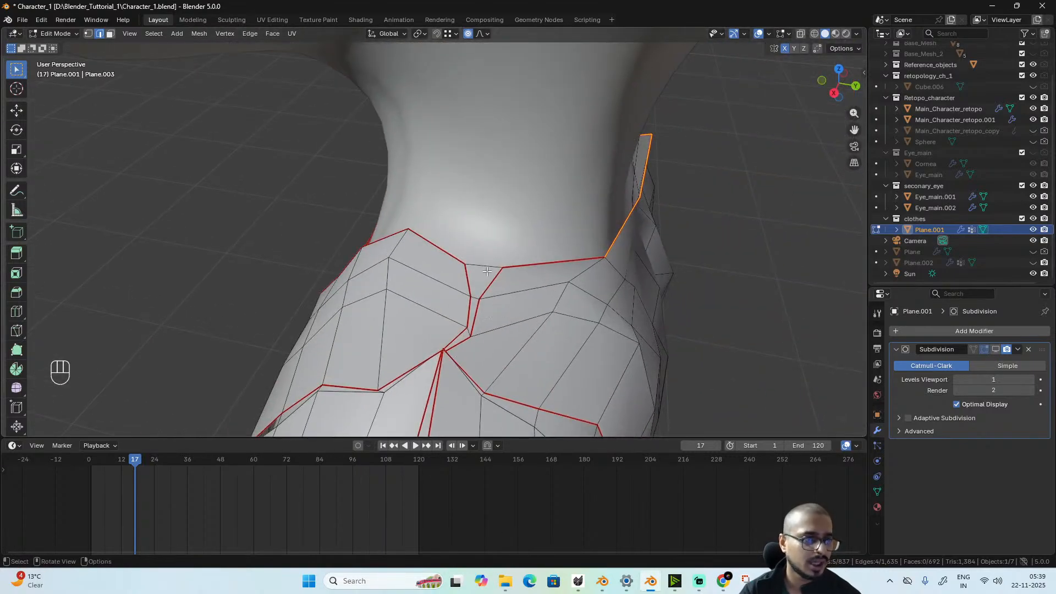
key(1)
shift+click(466, 265)
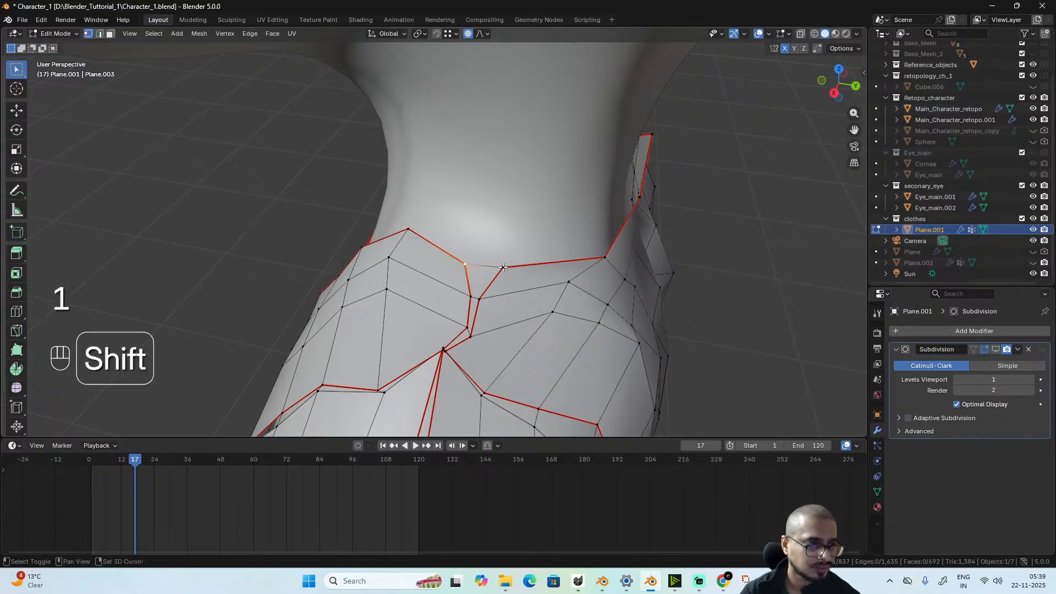
shift+click(499, 275)
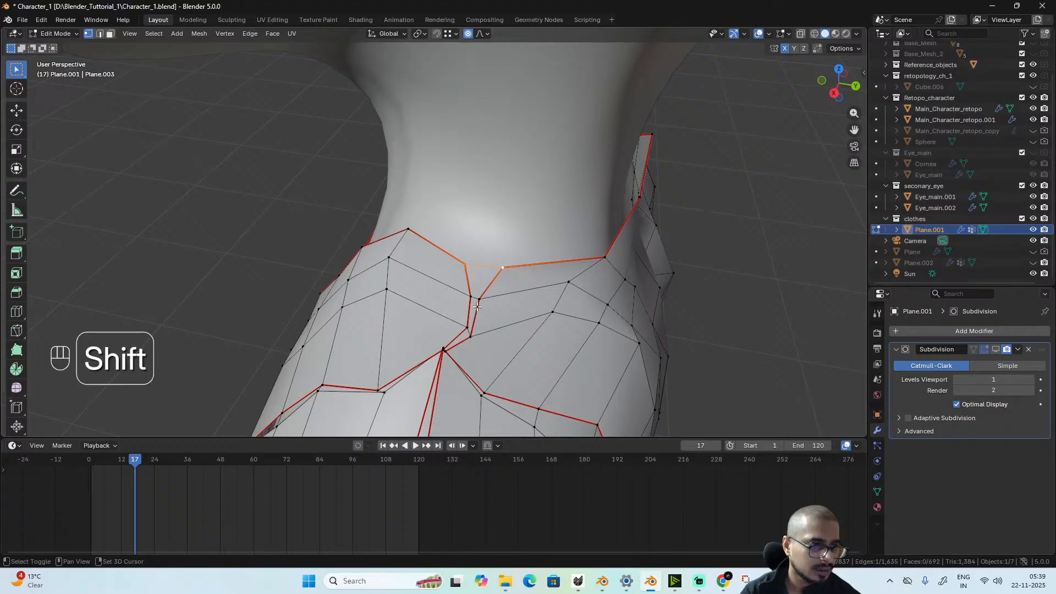
key(m)
click(501, 274)
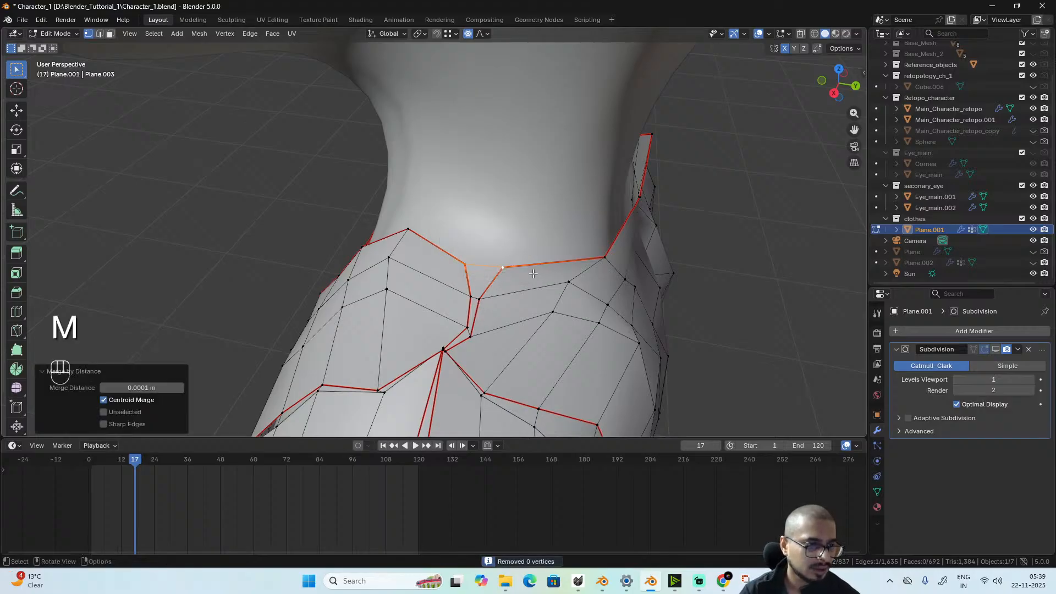
- Merge at center each of the three vertex pairs along the gap on top of the shoulder, starting at the neckline
key(m)
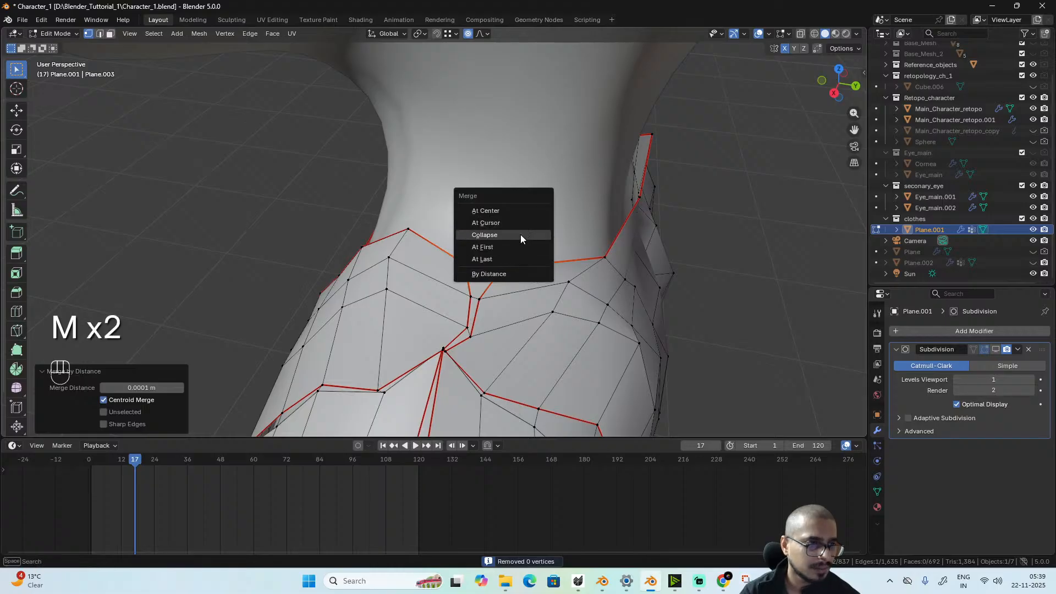
click(518, 210)
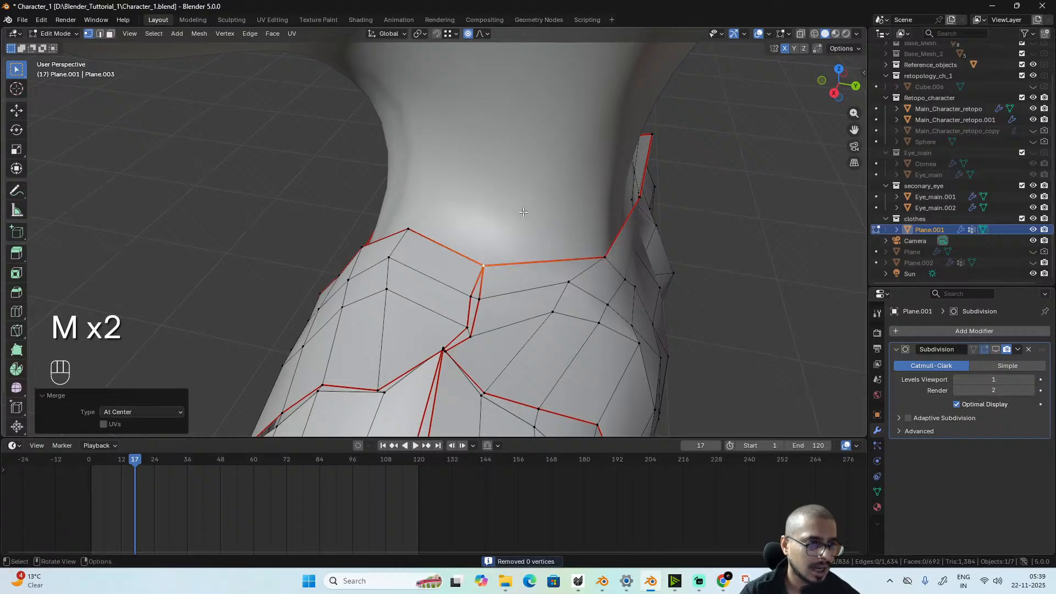
shift+click(476, 297)
key(m)
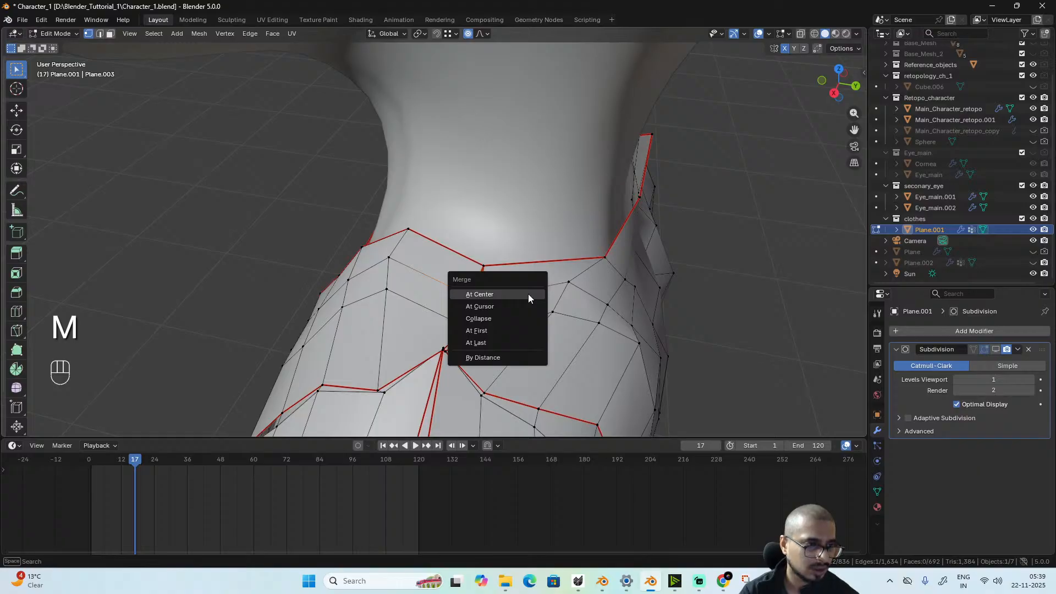
click(528, 294)
click(467, 327)
shift+click(471, 337)
key(m)
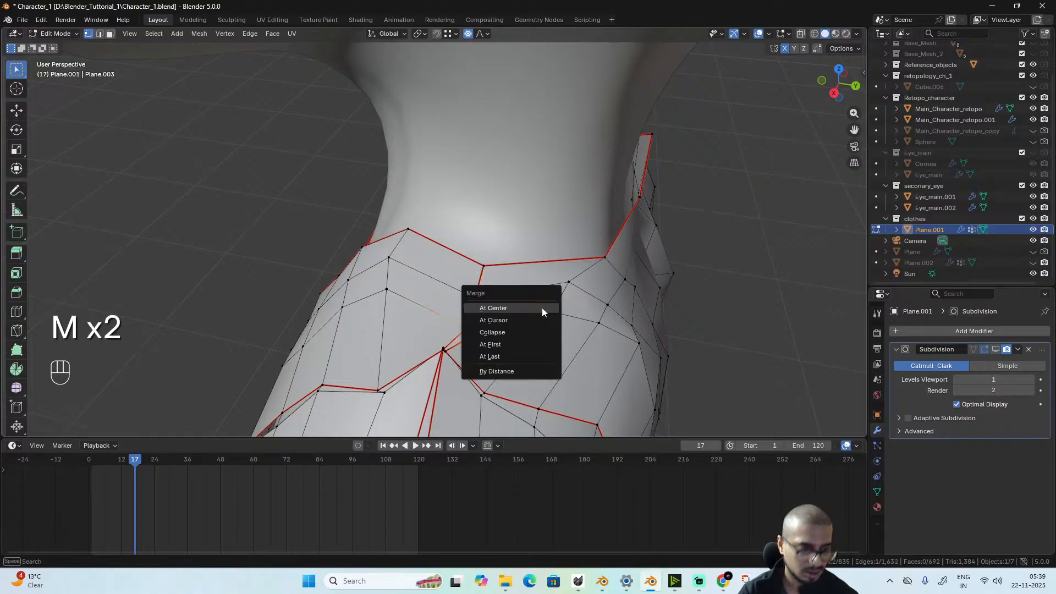
click(542, 307)
- With X-ray enabled, merge at center the cluster of vertices where the shoulder gap meets the armhole and sleeve seams
alt+drag(465, 345, 197, 267)
key(alt+z)
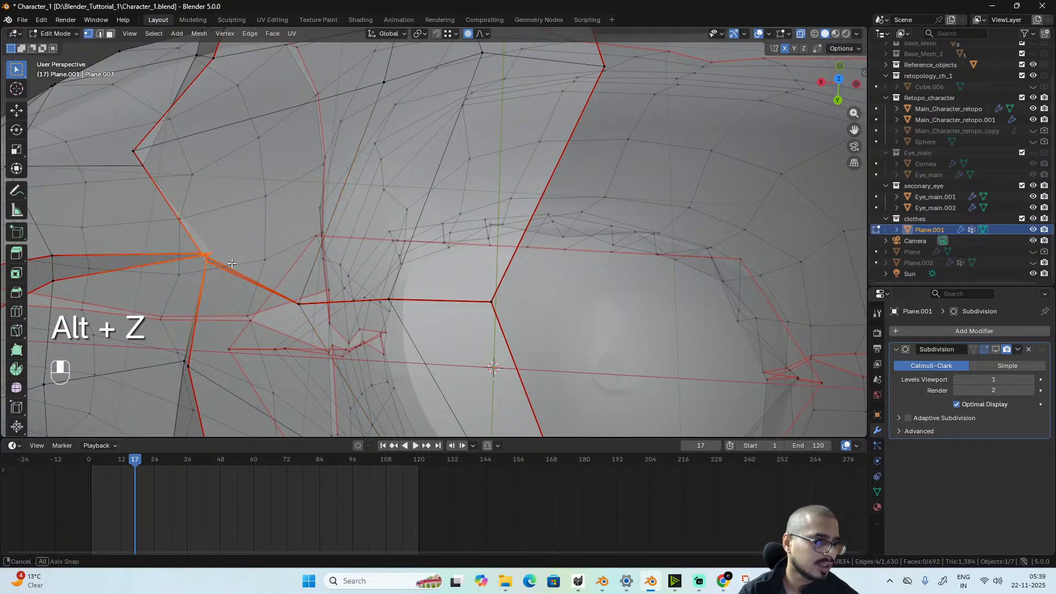
middle_drag(197, 267, 249, 240)
key(m)
click(249, 240)
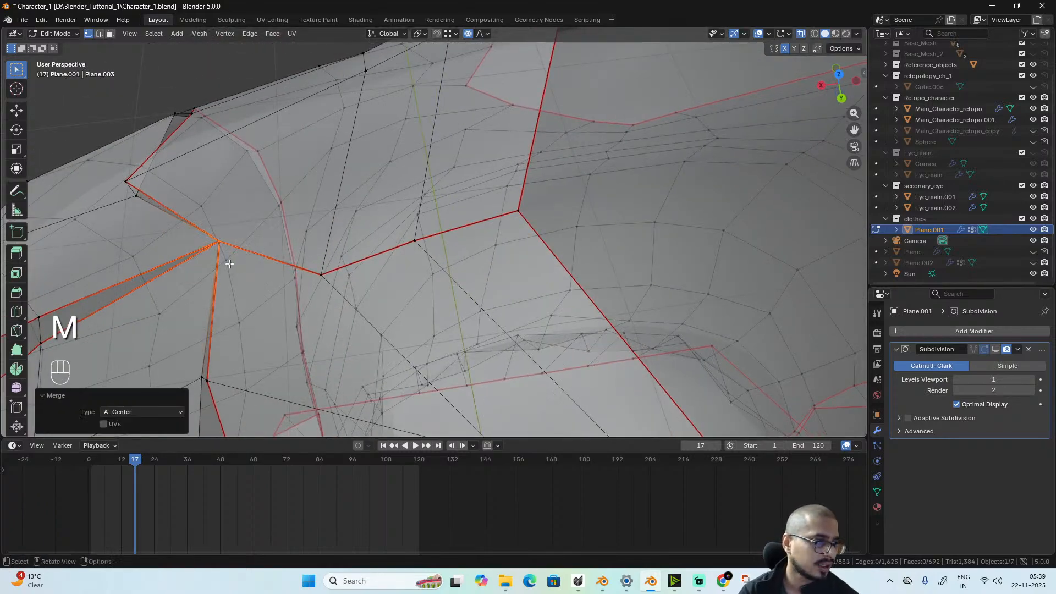
- Turn X-ray off and merge at last the first pair of armhole vertices on the front side of the shoulder junction
alt+drag(248, 241, 336, 352)
click(339, 358)
shift+click(360, 364)
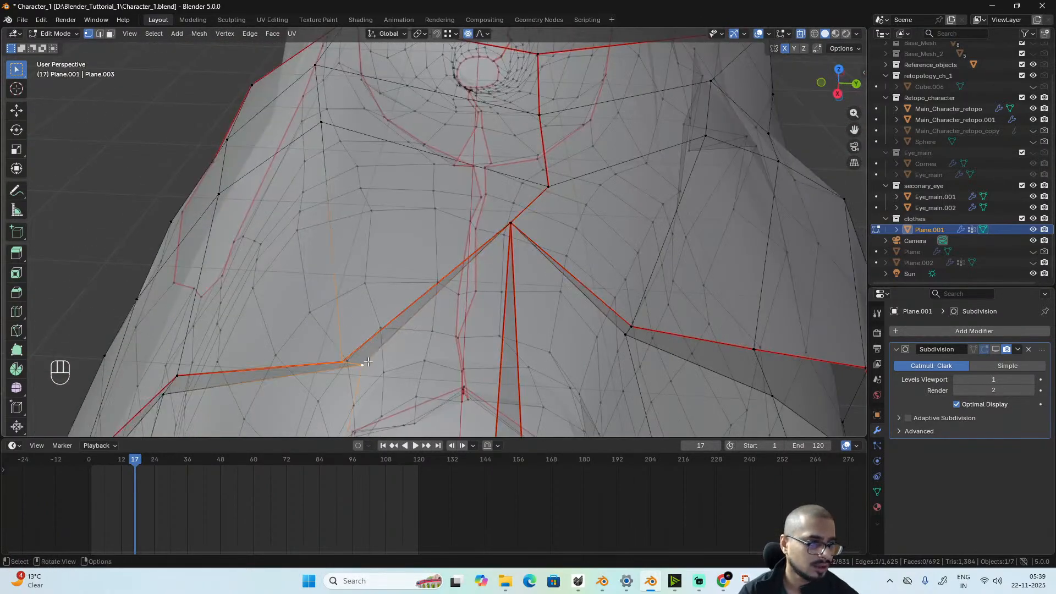
key(alt+z)
key(m)
click(349, 398)
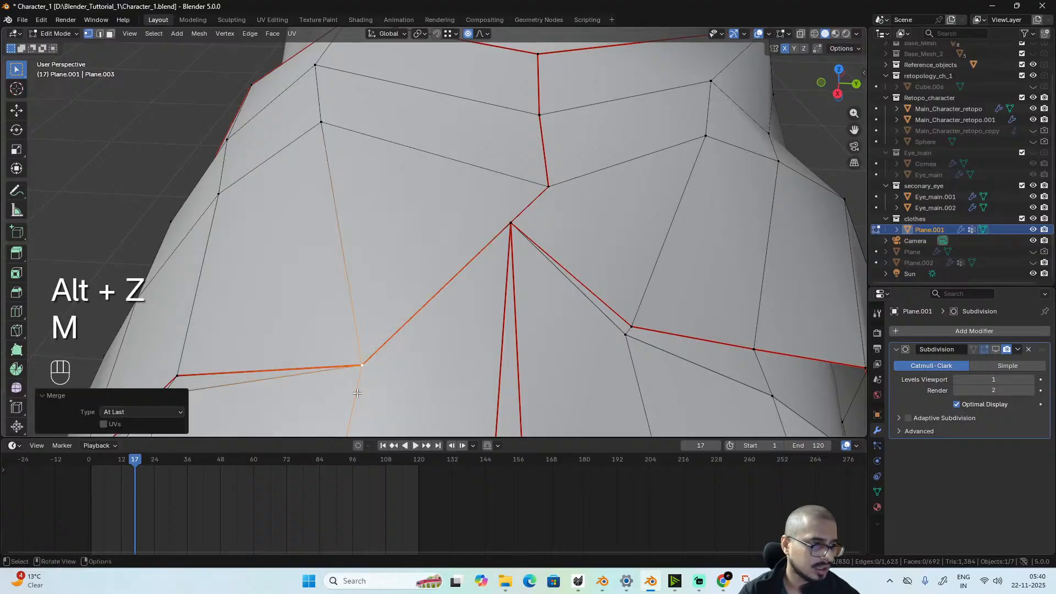
- Merge at last the next two vertex pairs down the front armhole seam
alt+drag(348, 398, 442, 225)
shift+click(442, 240)
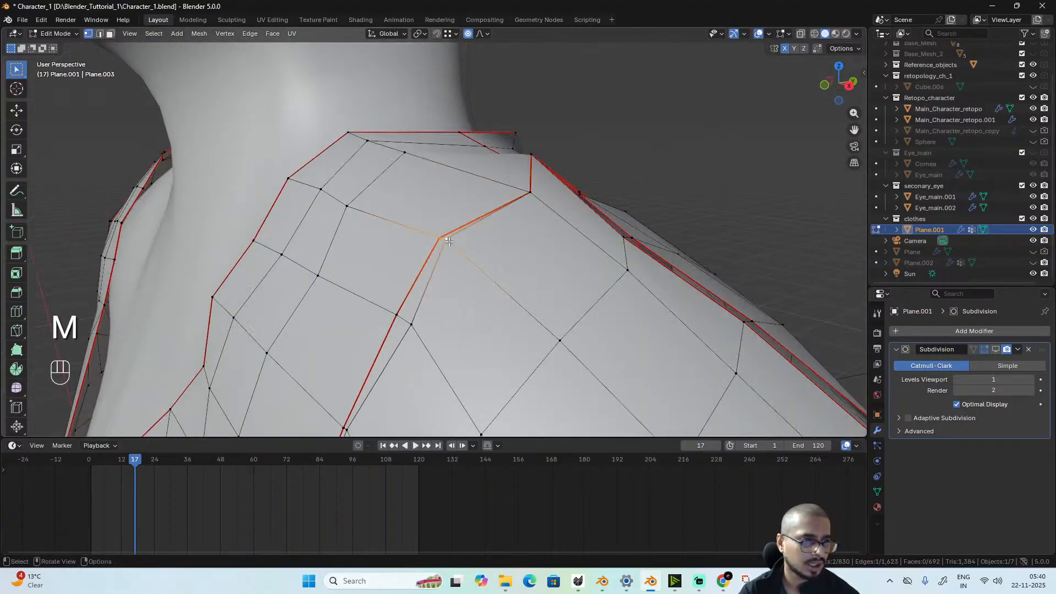
key(m)
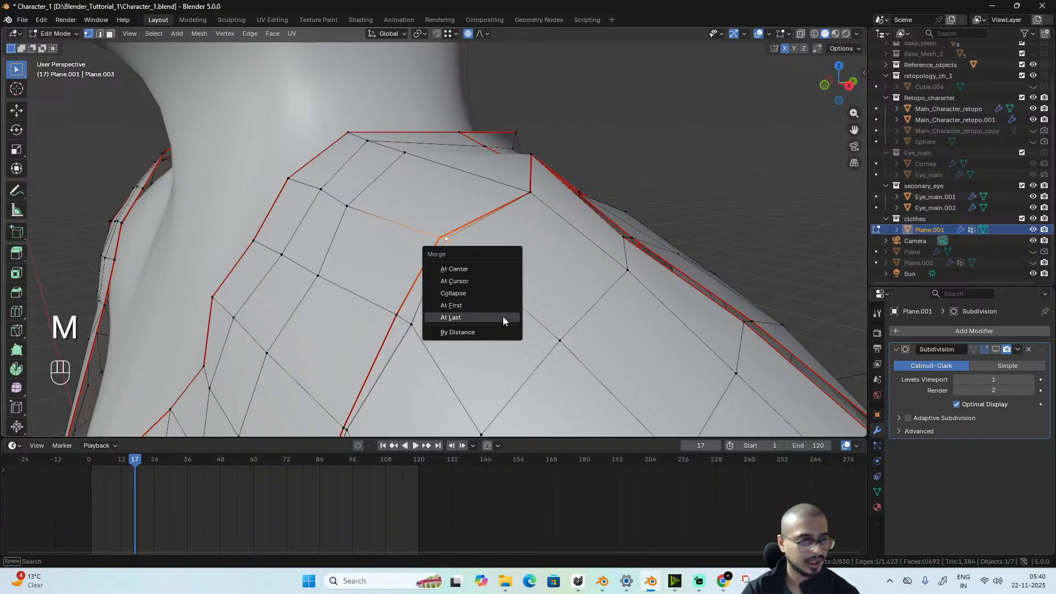
click(503, 316)
scroll(477, 319, down, 3)
middle_drag(477, 319, 521, 295)
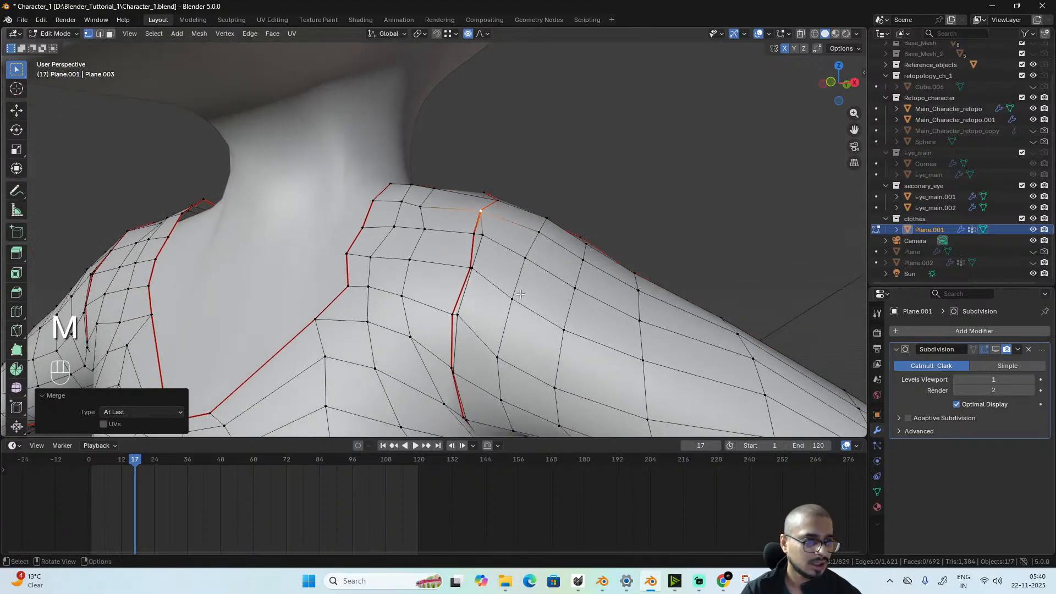
shift+click(483, 235)
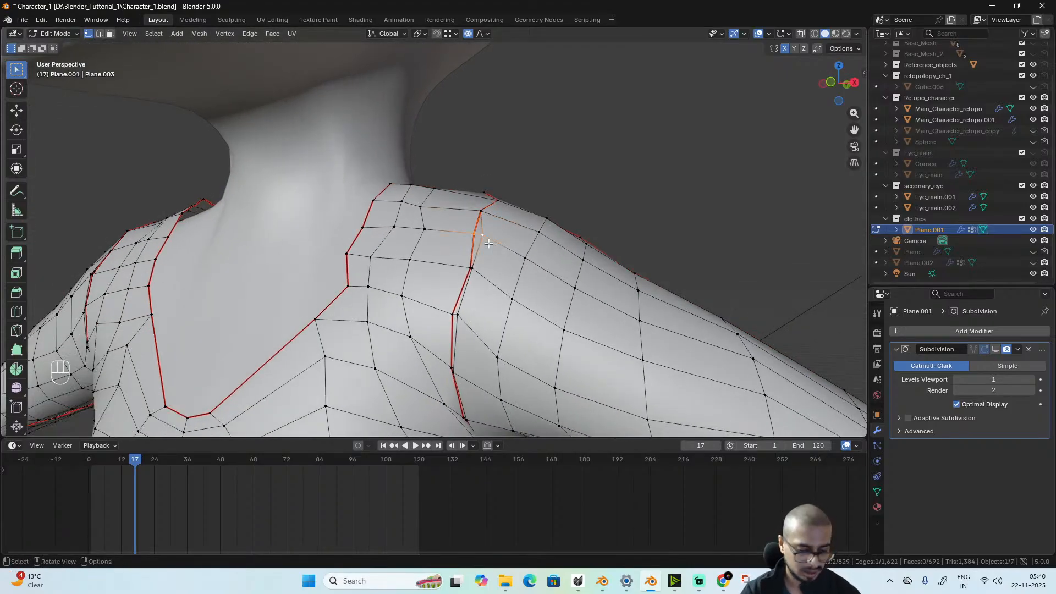
key(m)
click(485, 246)
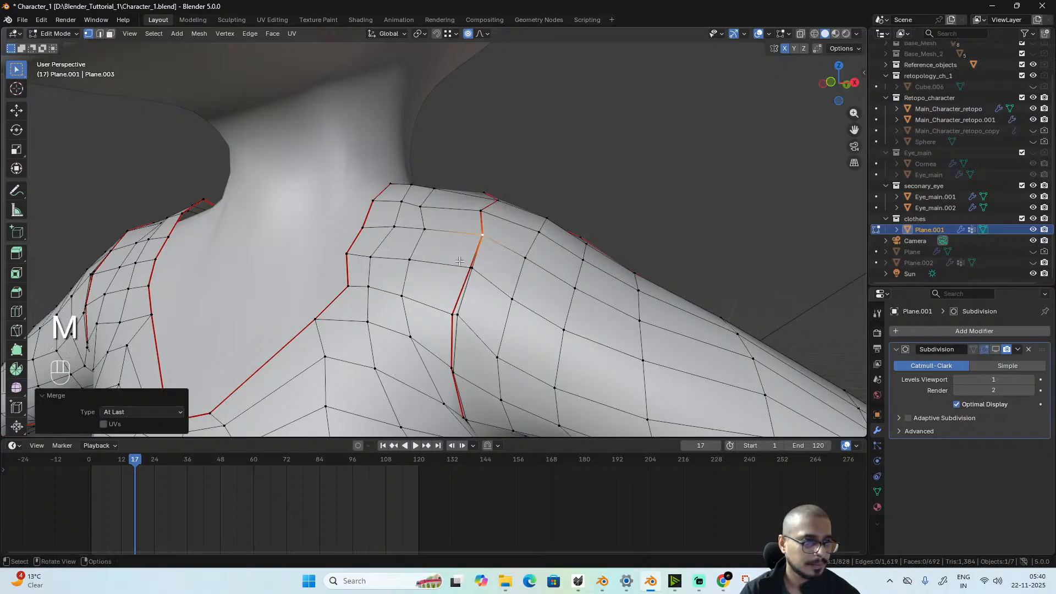
- Merge at center the fourth pair of vertices down the front armhole seam
shift+drag(478, 270, 479, 271)
key(alt+z)
key(alt+z)
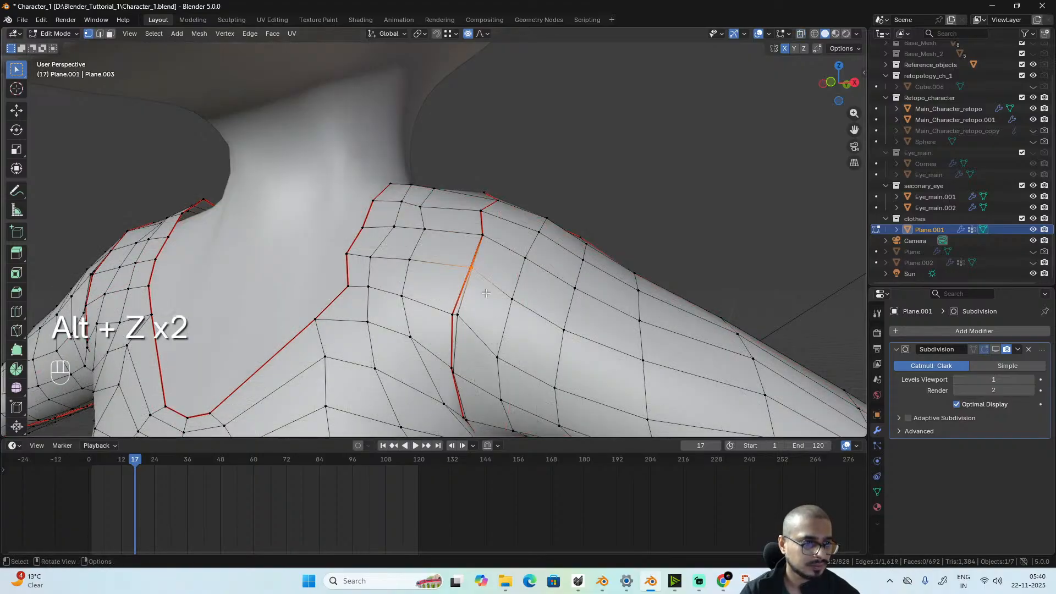
key(m)
click(486, 306)
- Try to merge at center the next selected vertices on the front armhole seam, and undo the merge
shift+middle_drag(486, 306, 453, 215)
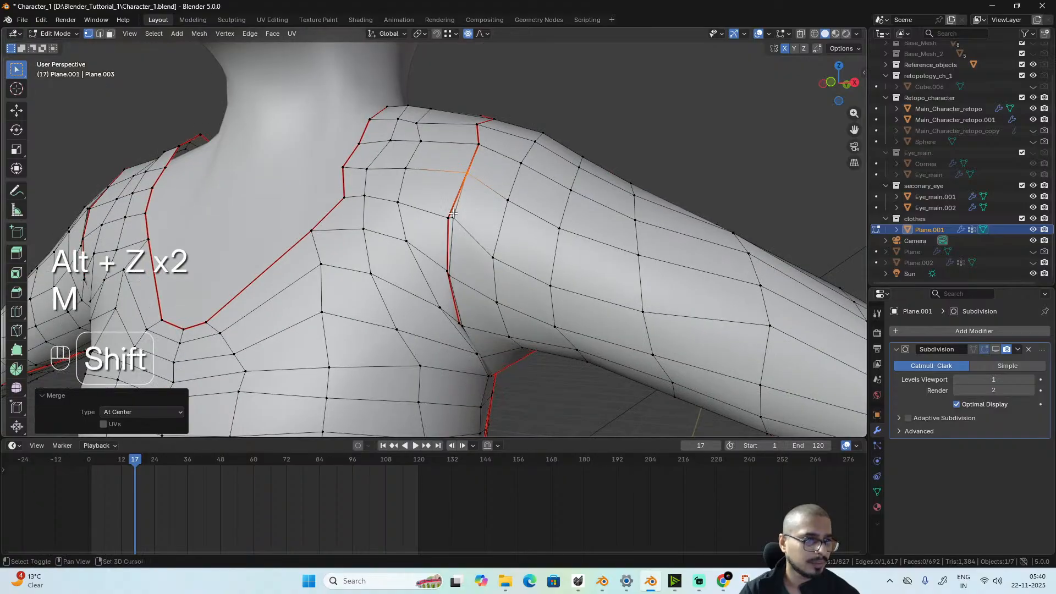
shift+drag(462, 223, 465, 226)
scroll(478, 243, down, 4)
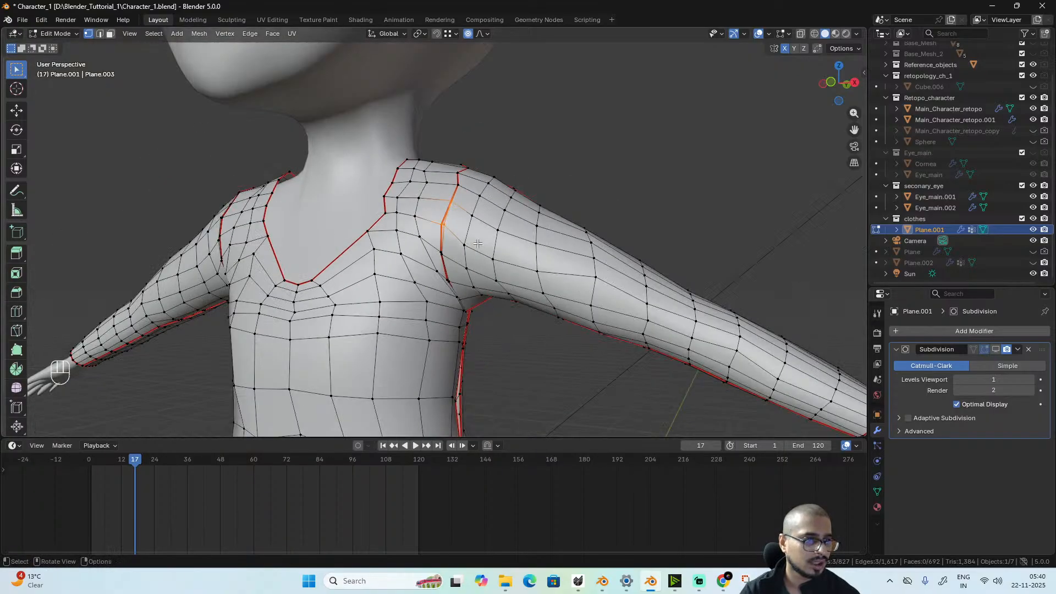
key(m)
click(450, 230)
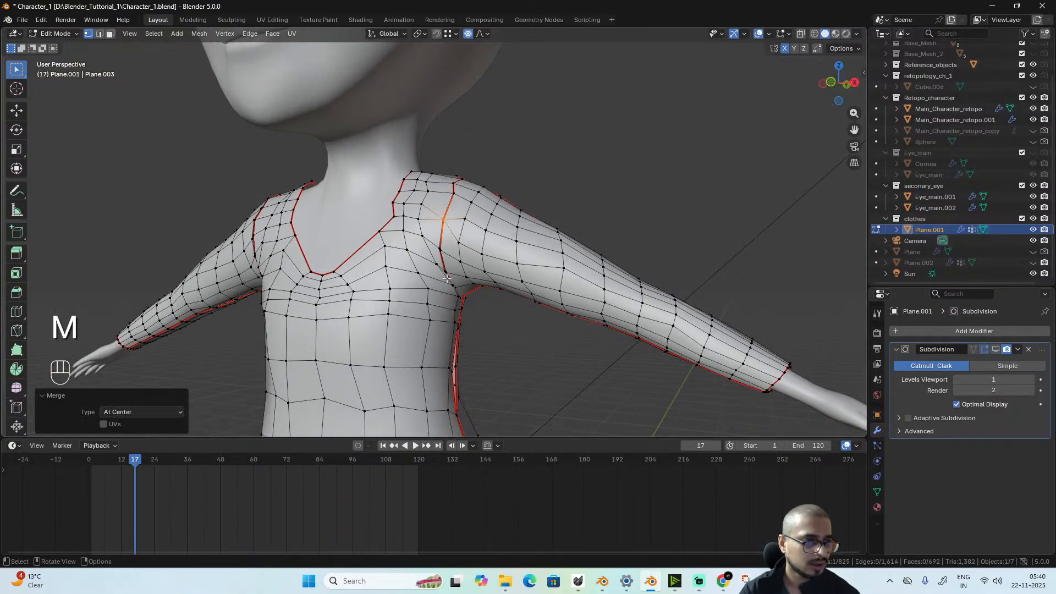
scroll(451, 259, up, 3)
key(ctrl+z)
- Turn X-ray on and merge at center three more vertex pairs down the front armhole seam towards the underarm
key(alt+z)
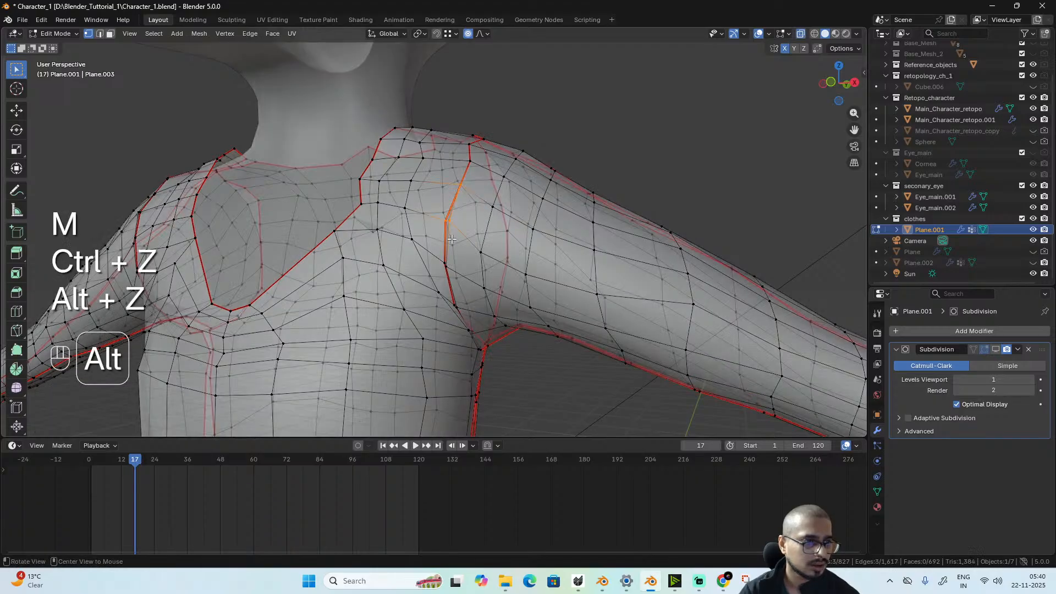
drag(455, 223, 457, 225)
key(m)
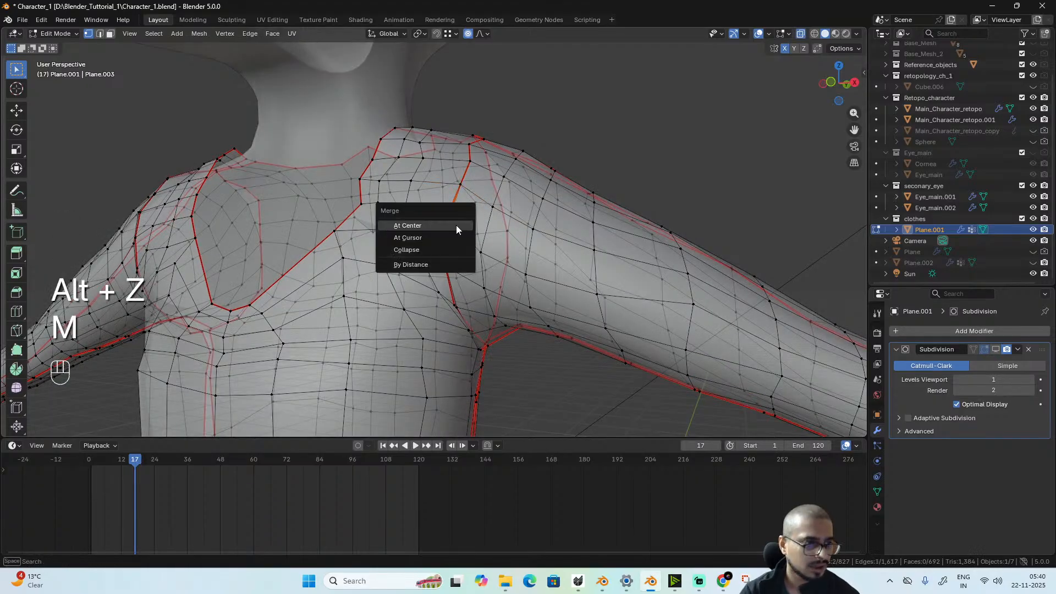
click(457, 226)
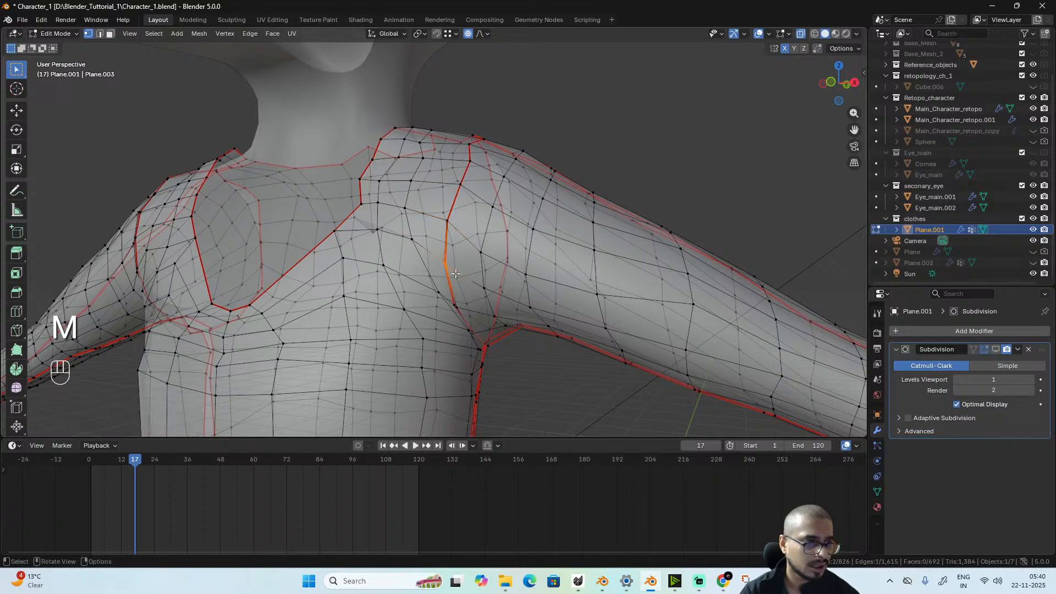
key(m)
click(454, 274)
mouse_move(455, 274)
middle_down()
mouse_move(464, 296)
mouse_move(467, 280)
middle_up()
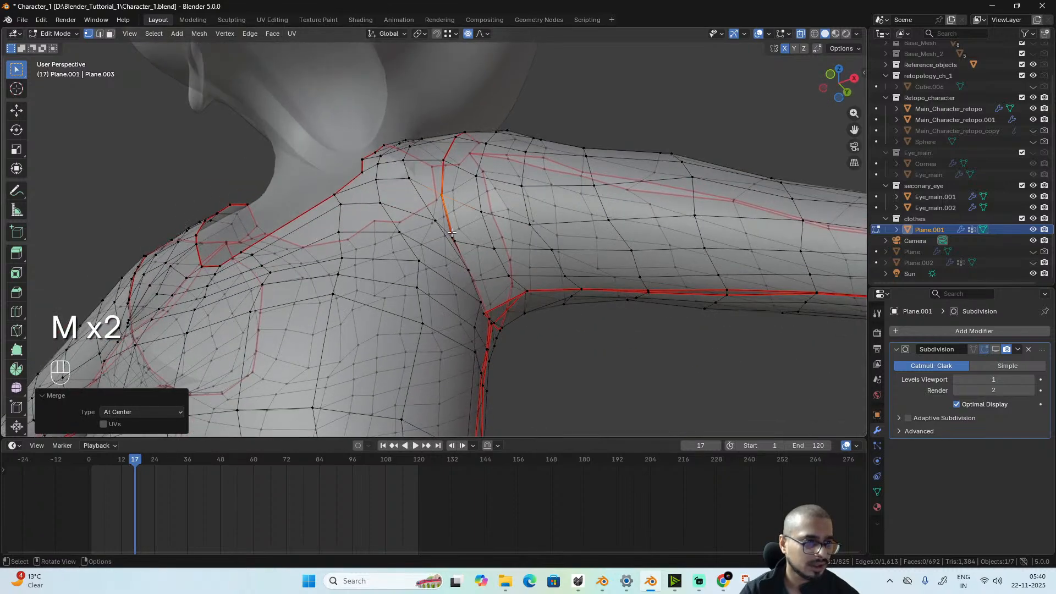
drag(450, 232, 463, 258)
key(m)
click(464, 258)
- Merge at center the last front armhole vertex pair before the underarm junction
middle_drag(483, 283, 412, 324)
scroll(505, 302, up, 4)
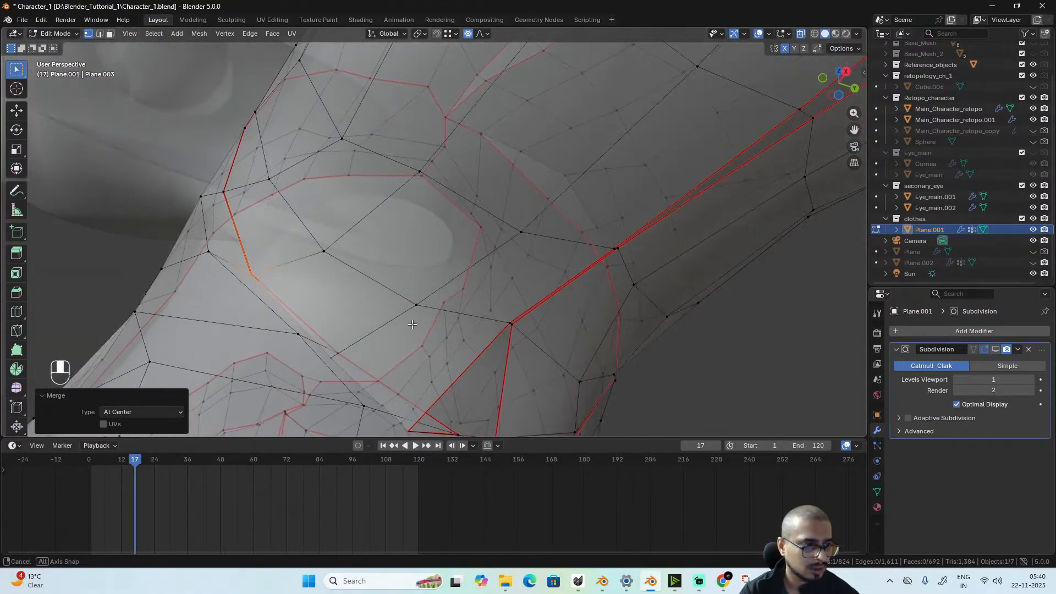
drag(347, 364, 348, 364)
key(m)
click(355, 361)
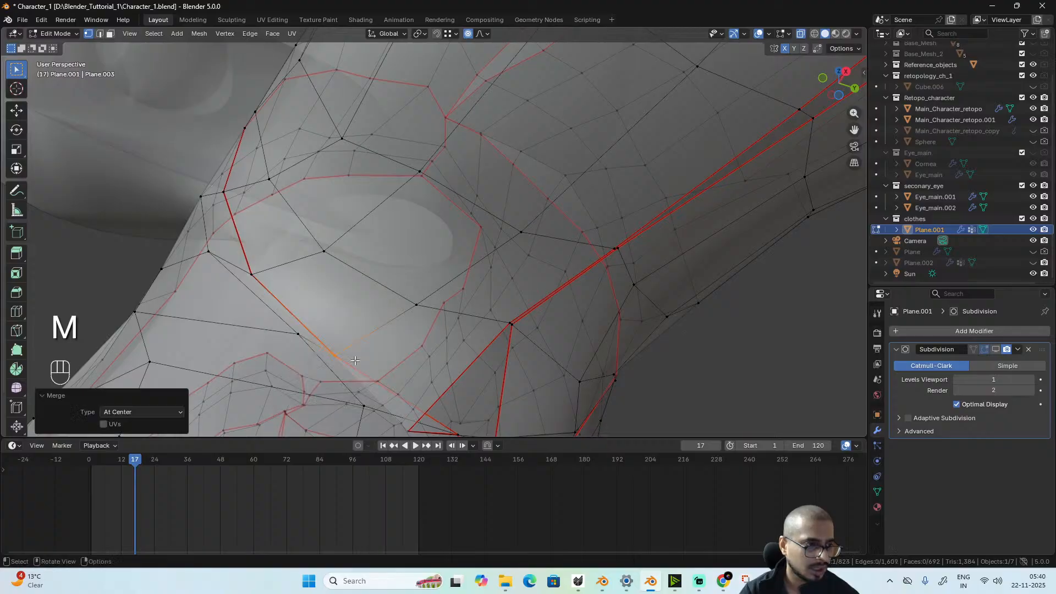
- Merge at center the four vertices at the underarm, where the armhole, sleeve and side seams meet
middle_drag(355, 361, 427, 306)
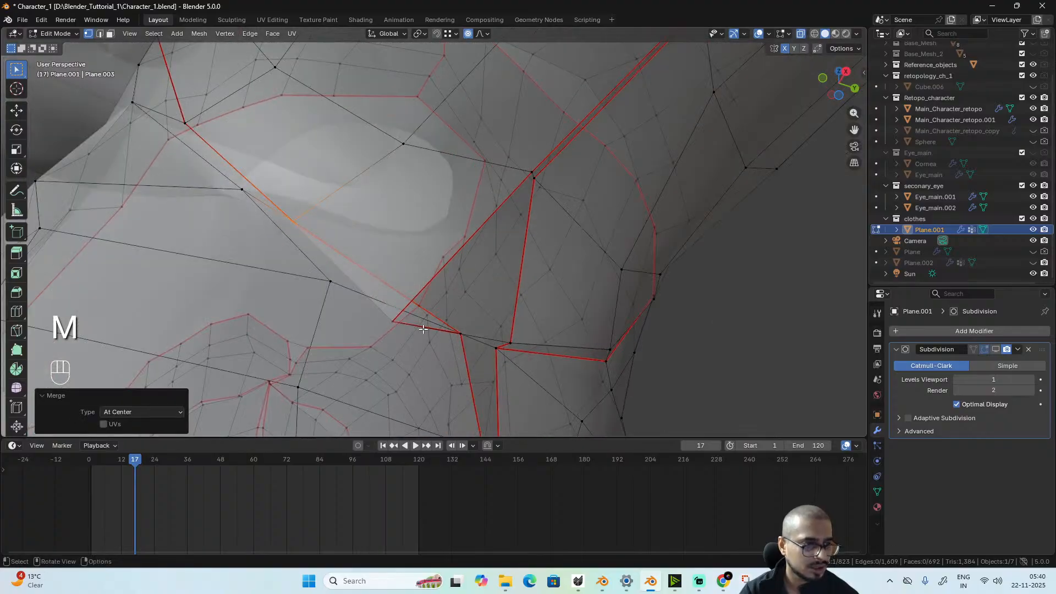
click(391, 324)
shift+click(459, 334)
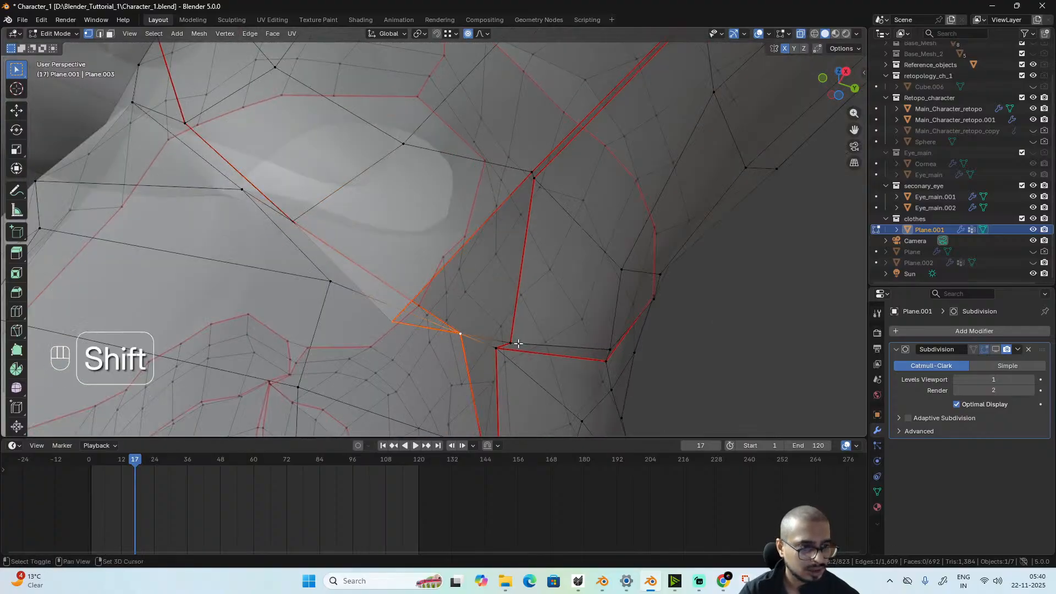
shift+click(497, 357)
alt+middle_click(513, 351)
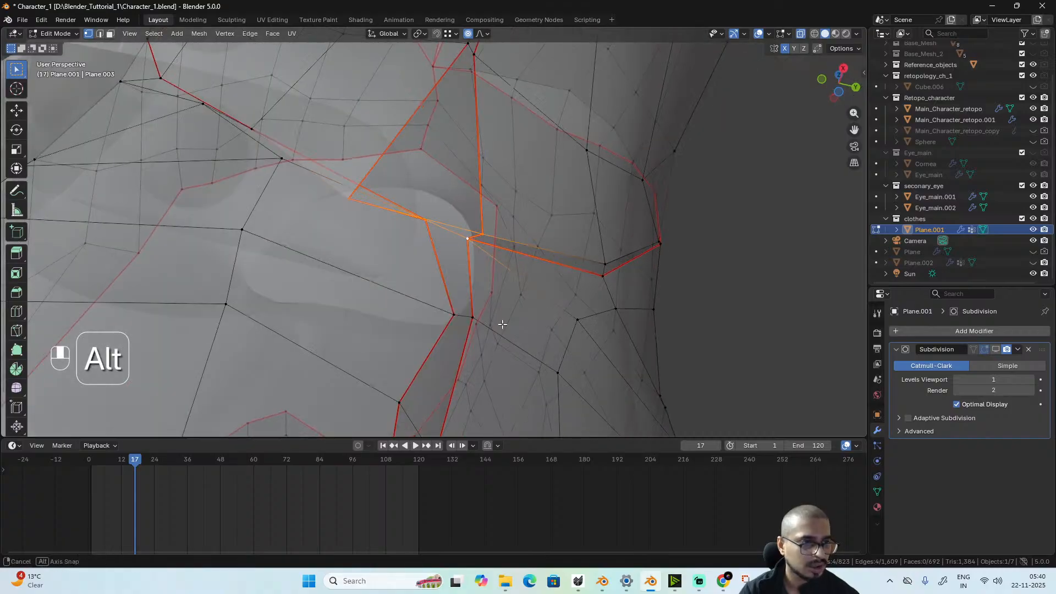
scroll(486, 288, down, 2)
key(m)
click(485, 287)
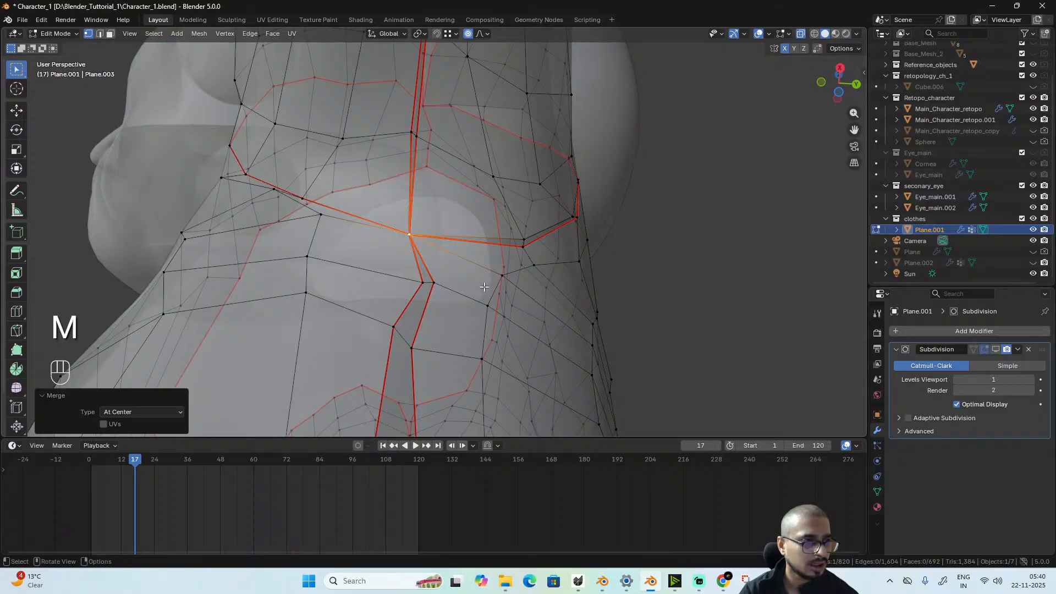
- Merge at center the first two vertex pairs of the side seam below the underarm
drag(439, 290, 440, 291)
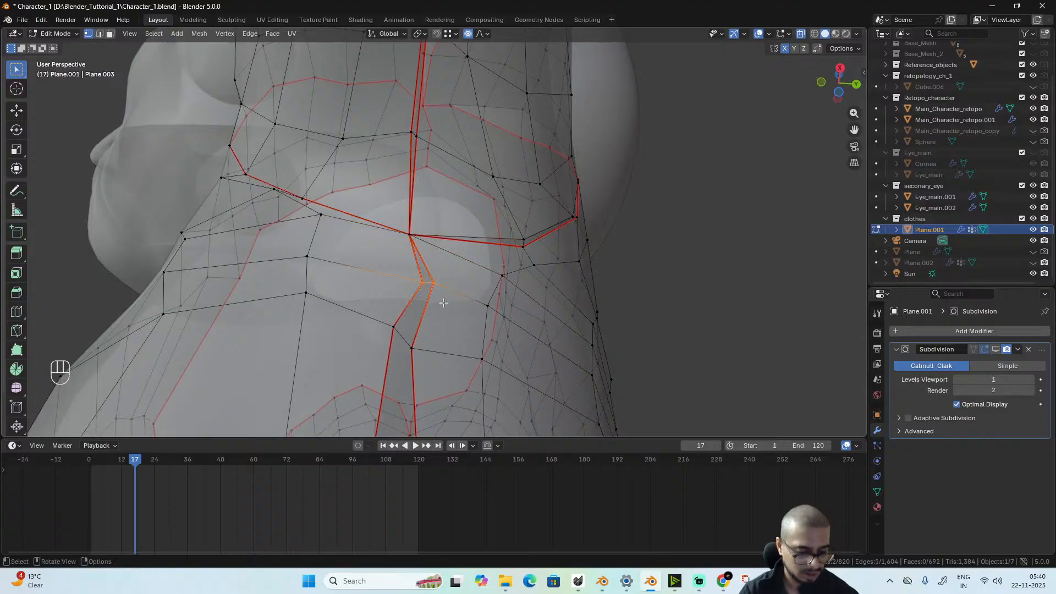
key(m)
click(444, 303)
shift+middle_drag(440, 341, 450, 288)
drag(394, 255, 414, 299)
key(m)
click(434, 308)
- Merge at center the third vertex pair down the dress's side seam, on the torso
scroll(435, 311, down, 3)
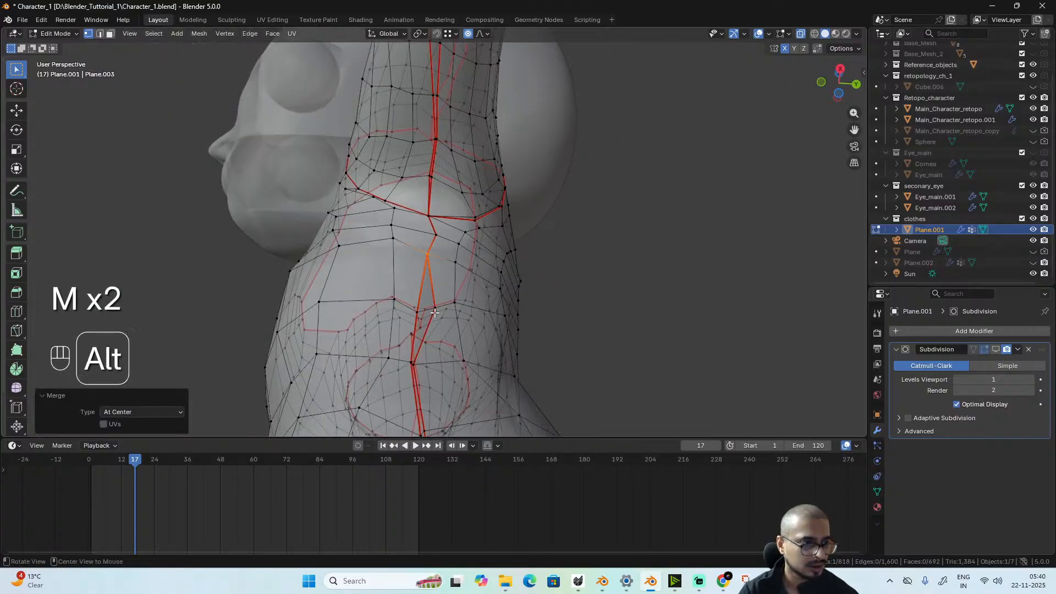
scroll(434, 312, up, 4)
middle_drag(435, 313, 495, 292)
shift+click(503, 299)
key(m)
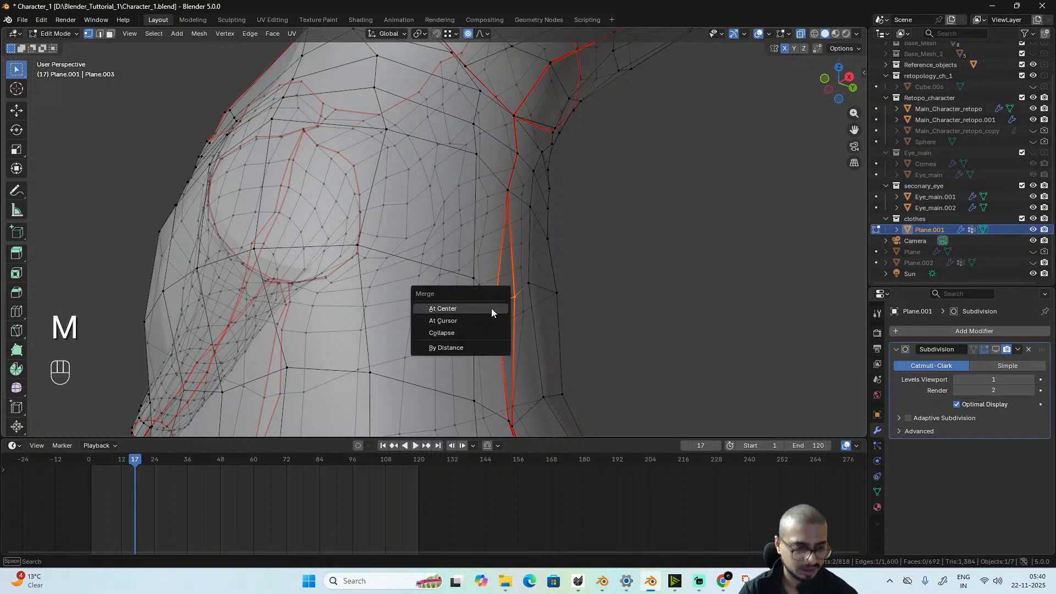
click(491, 309)
- Merge at center two further side-seam vertex pairs around the dress's waist
shift+middle_drag(532, 421, 501, 252)
drag(500, 253, 473, 270)
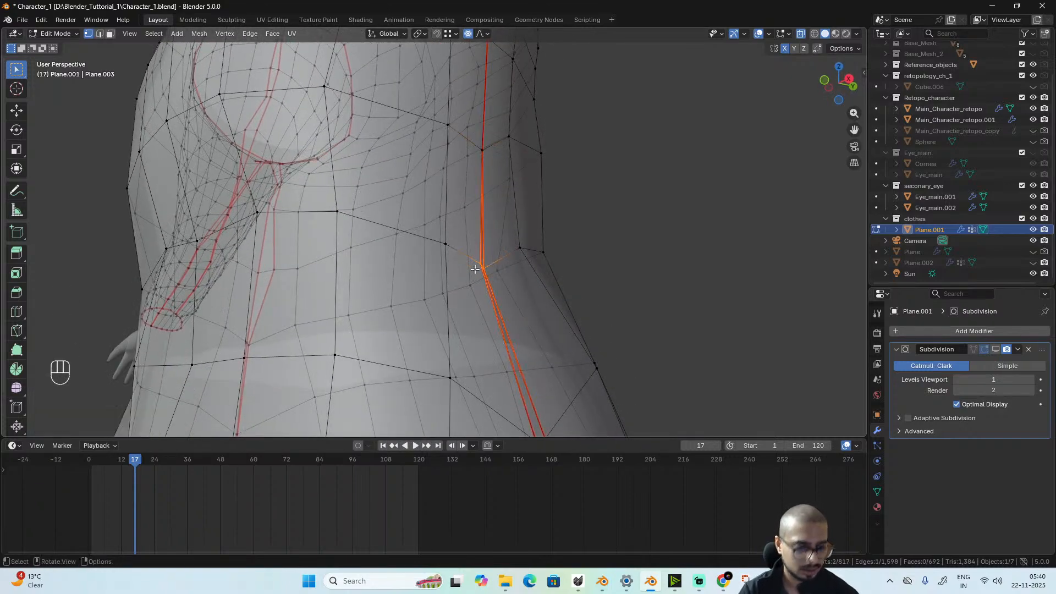
key(m)
click(477, 270)
middle_drag(478, 271, 459, 161)
key(m)
click(468, 222)
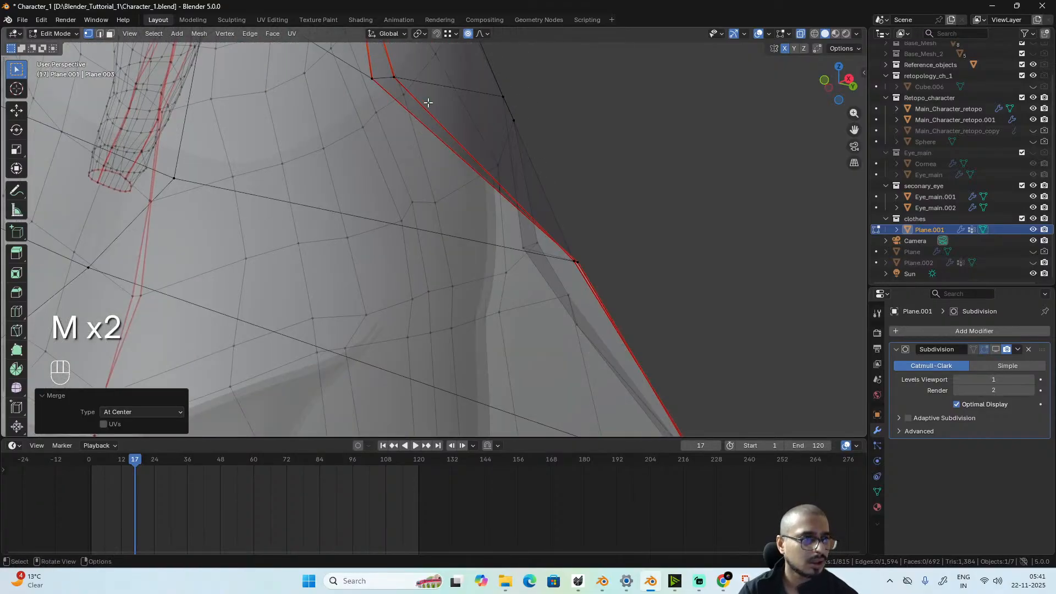
- Merge at center the side-seam vertex pair on the upper part of the skirt
middle_drag(428, 103, 396, 182)
drag(389, 198, 328, 228)
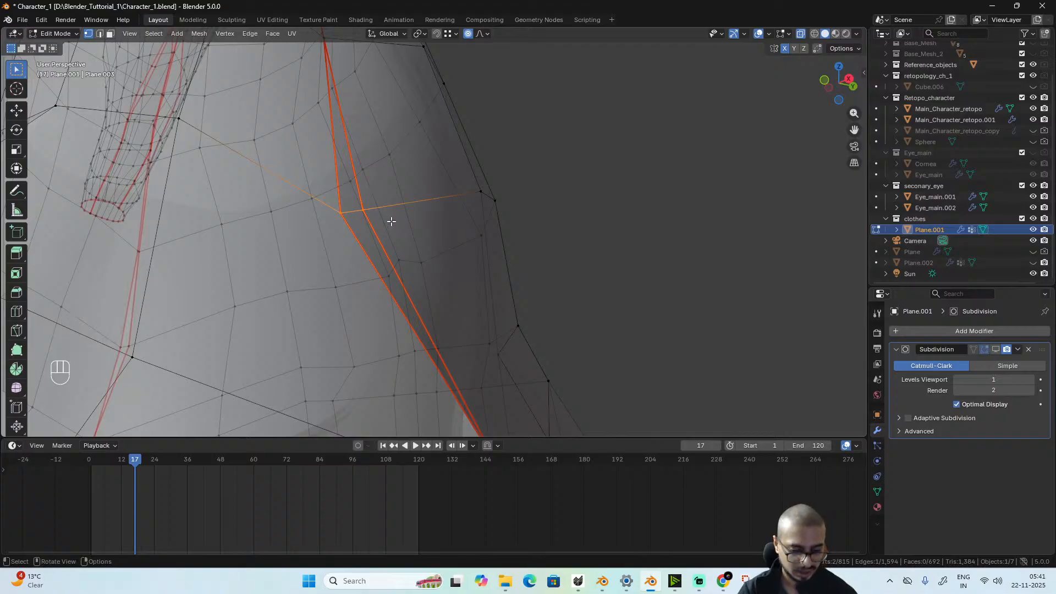
key(m)
click(392, 221)
- Merge at center the remaining two vertex pairs on the skirt's side seam above the hem
scroll(497, 193, down, 2)
alt+drag(517, 289, 462, 242)
drag(391, 251, 446, 229)
key(m)
click(429, 250)
key(m)
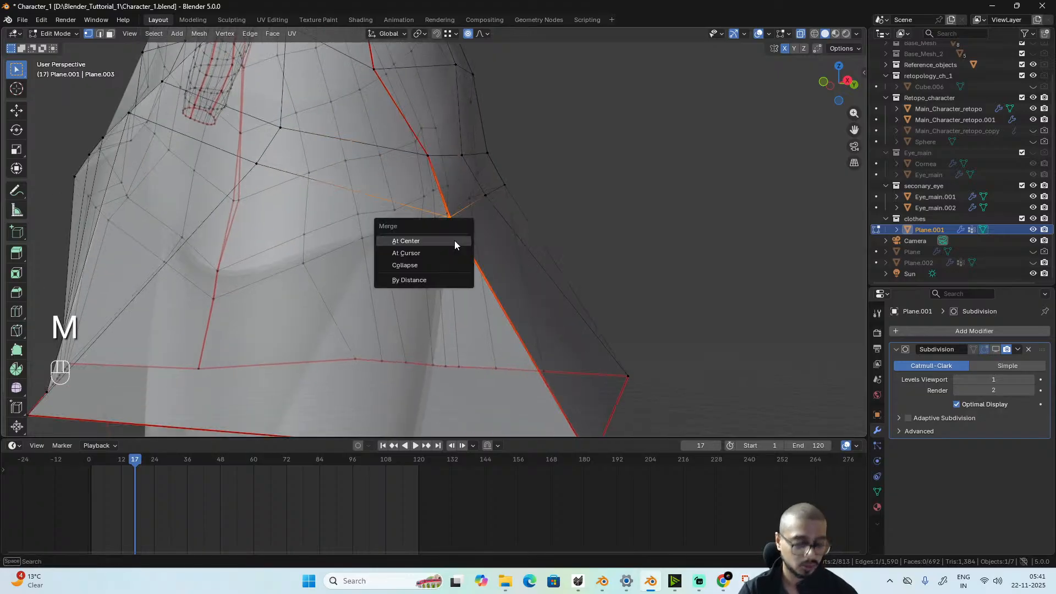
click(454, 240)
middle_drag(512, 341, 557, 302)
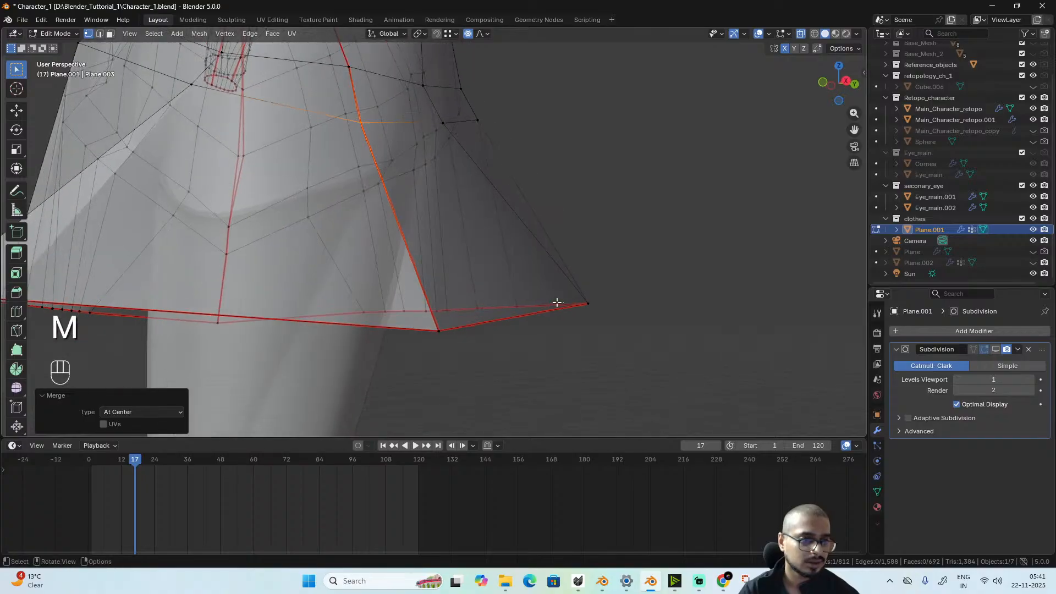
- Merge at center the side-seam vertex pair at the lower corner of the dress's hem
drag(409, 347, 467, 347)
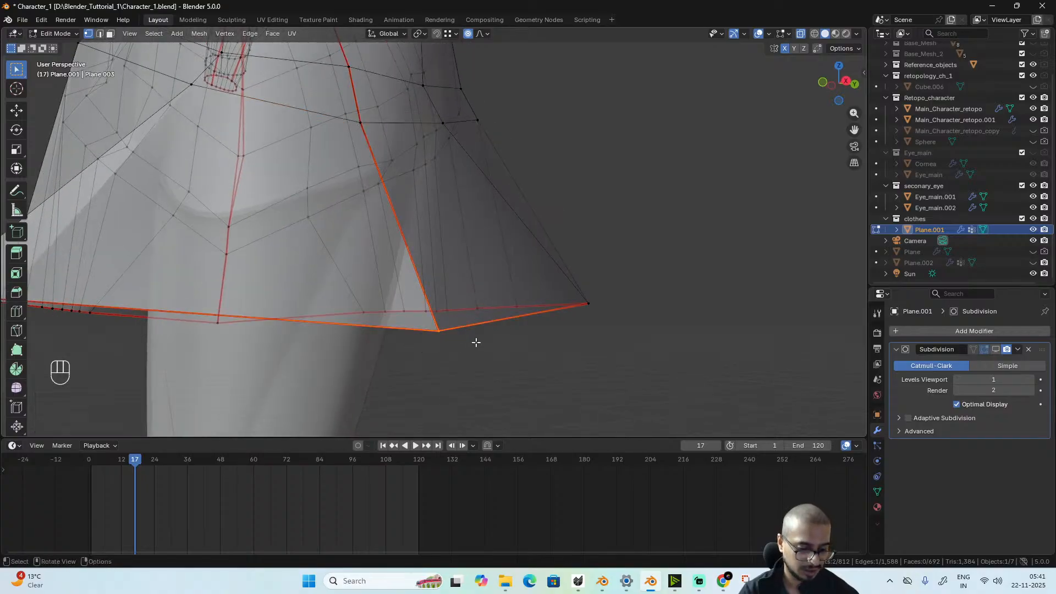
key(m)
click(482, 342)
- Merge at center the first vertex pair on the armhole seam, just above the underarm
scroll(501, 297, down, 5)
middle_drag(501, 300, 406, 275)
scroll(406, 276, up, 4)
middle_drag(330, 220, 417, 316)
scroll(393, 247, up, 3)
scroll(417, 316, up, 3)
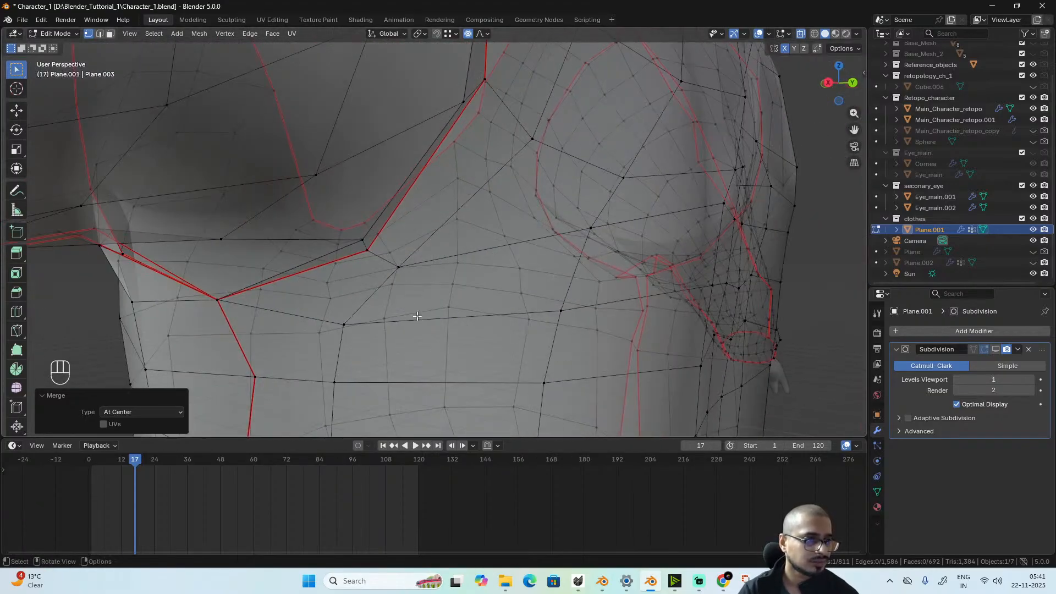
drag(369, 253, 369, 254)
key(m)
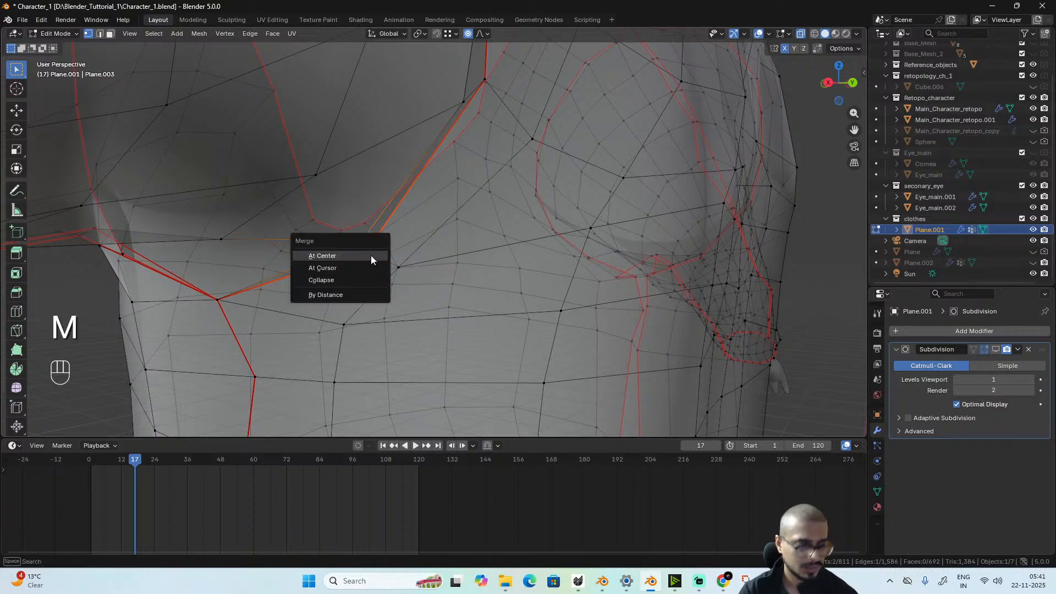
click(367, 258)
- Merge at center the second and third vertex pairs going up the armhole seam
middle_drag(419, 202, 341, 381)
shift+click(383, 281)
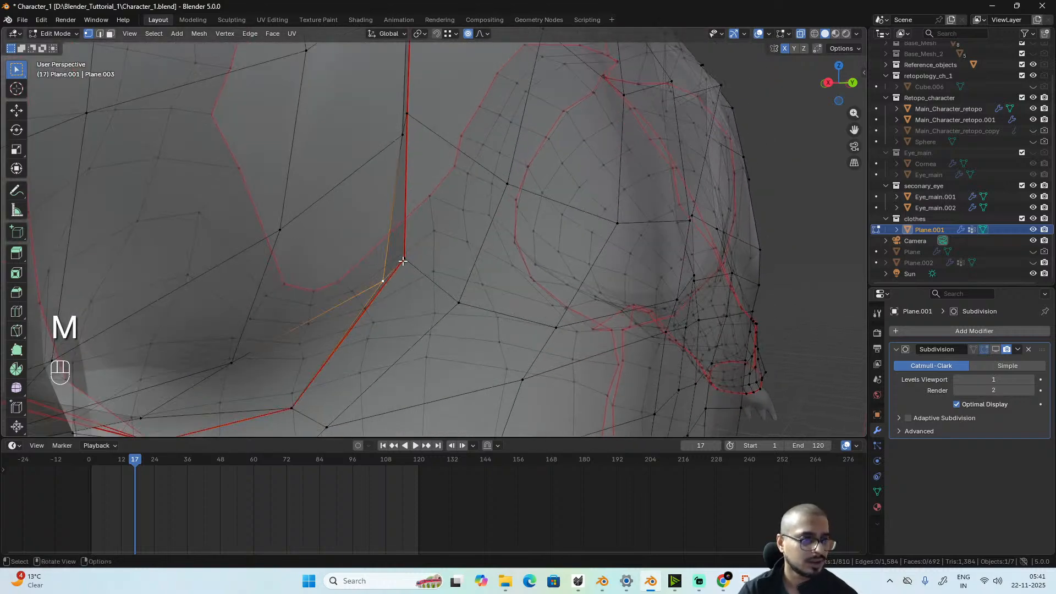
key(m)
click(414, 261)
scroll(446, 219, up, 2)
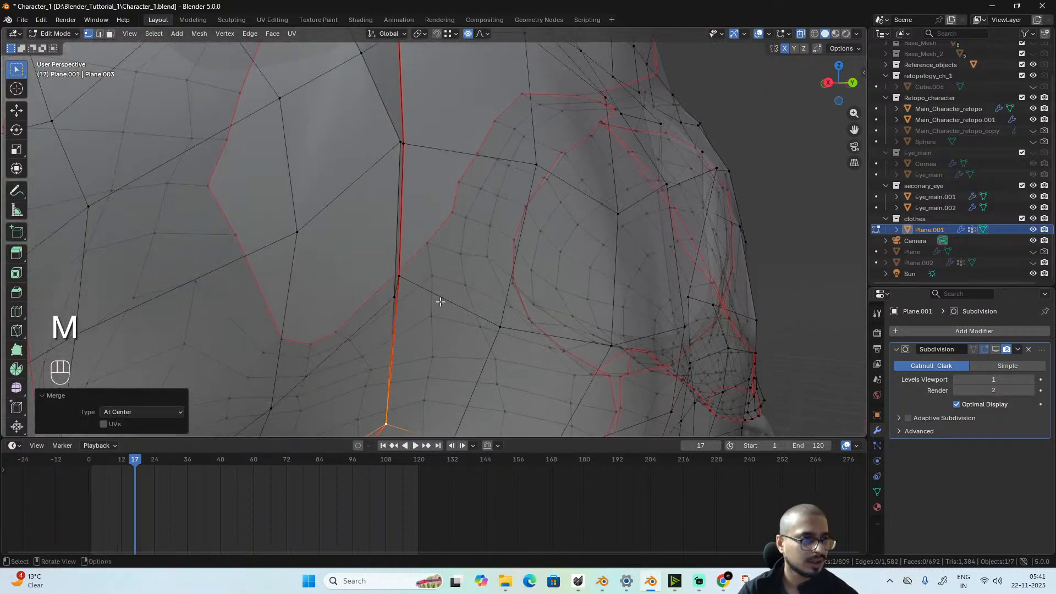
alt+middle_drag(417, 280, 418, 278)
shift+click(391, 297)
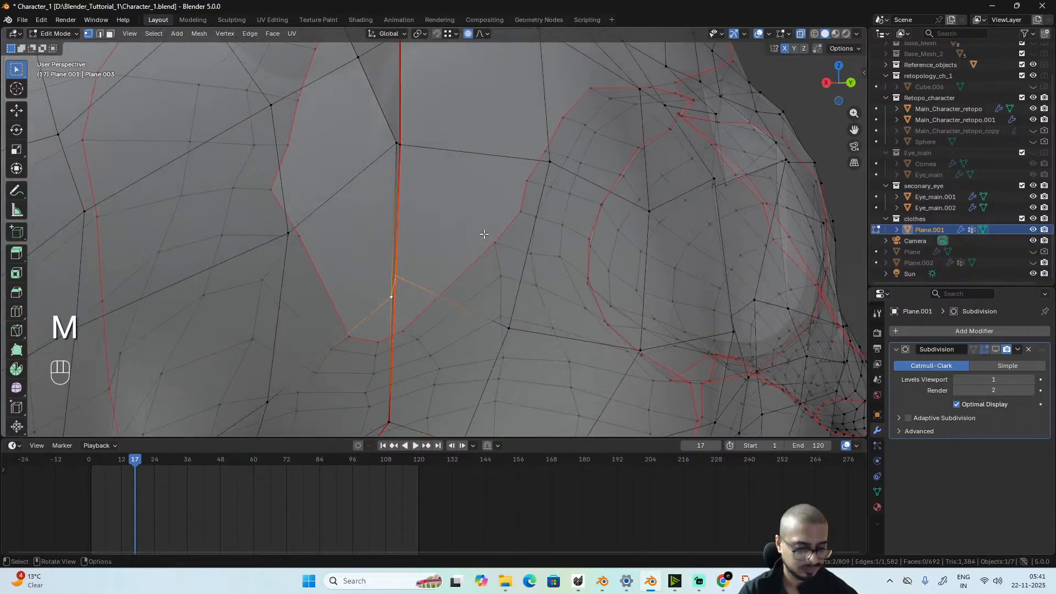
key(m)
click(484, 235)
- Merge at center the fourth and fifth vertex pairs going up the armhole seam toward the shoulder
middle_drag(466, 241, 418, 353)
drag(365, 288, 365, 288)
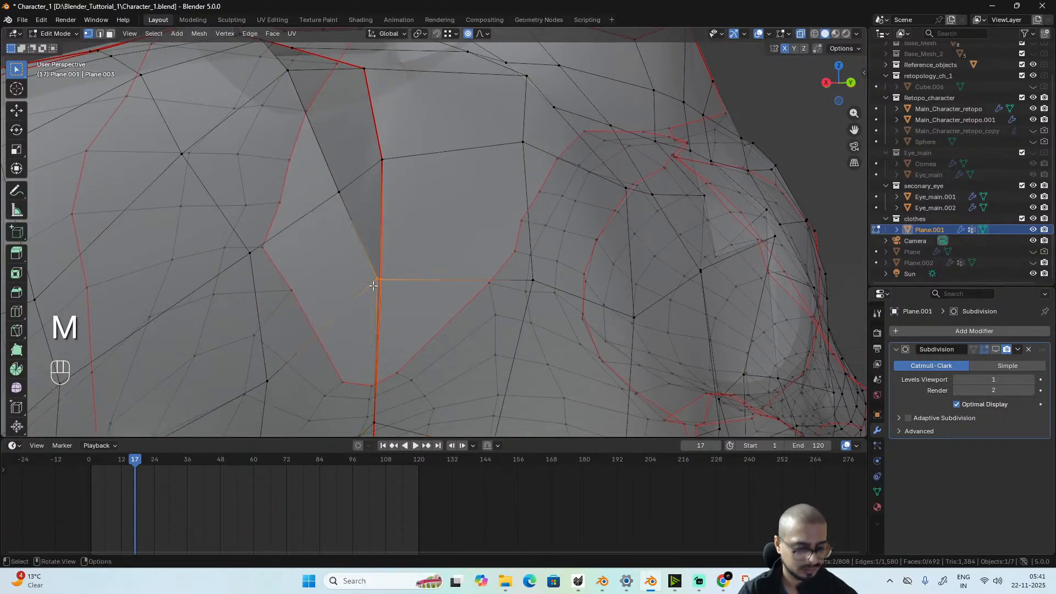
key(m)
click(370, 288)
middle_drag(370, 291, 338, 318)
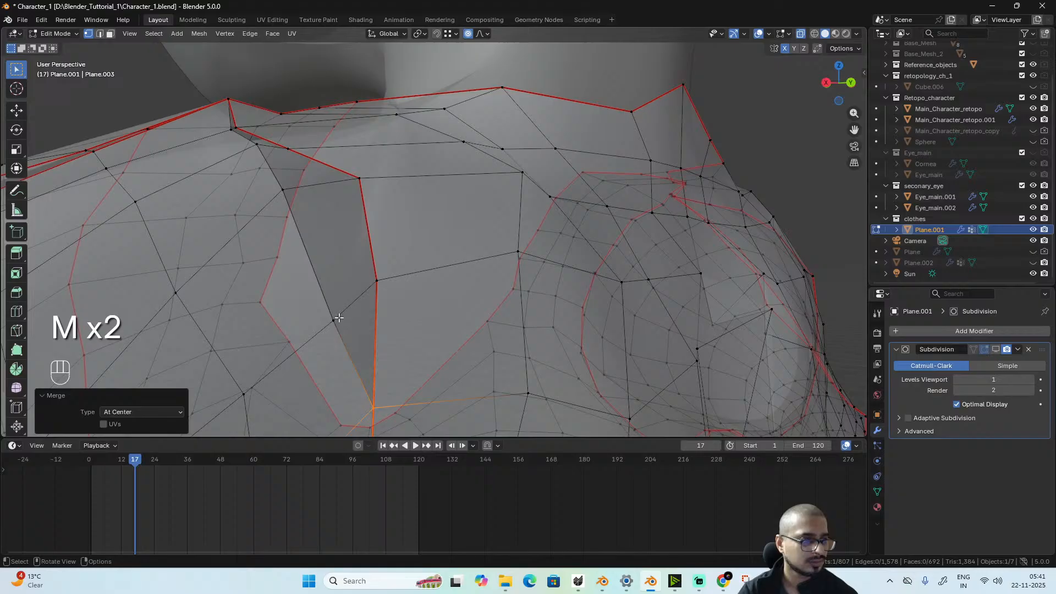
shift+click(376, 282)
key(m)
click(377, 279)
- Merge at center the remaining three vertex pairs of the armhole seam, just below the shoulder point
middle_drag(377, 279, 422, 260)
shift+click(431, 297)
key(m)
click(432, 296)
shift+click(422, 260)
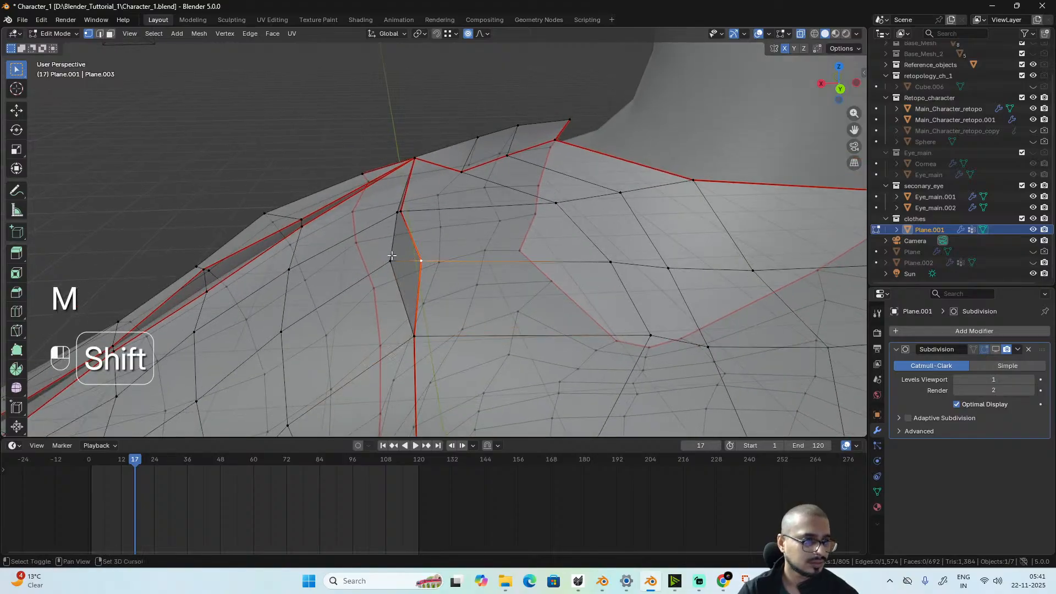
key(m)
click(441, 243)
shift+click(404, 217)
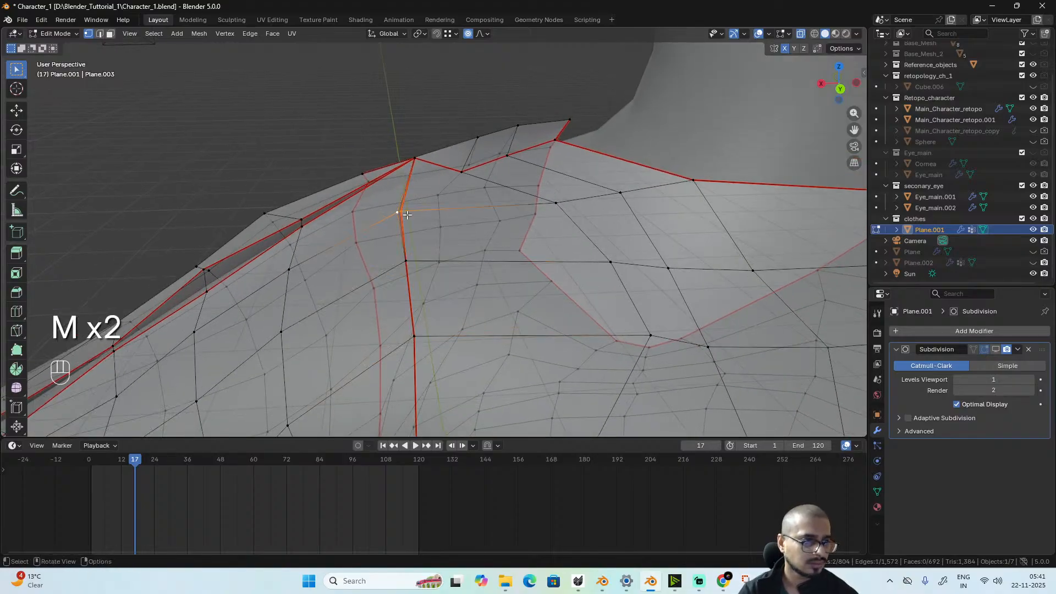
key(m)
click(407, 214)
- Merge at center the first two vertex pairs of the sleeve's top seam, starting beside the shoulder
middle_drag(407, 215, 482, 242)
alt+drag(482, 242, 512, 229)
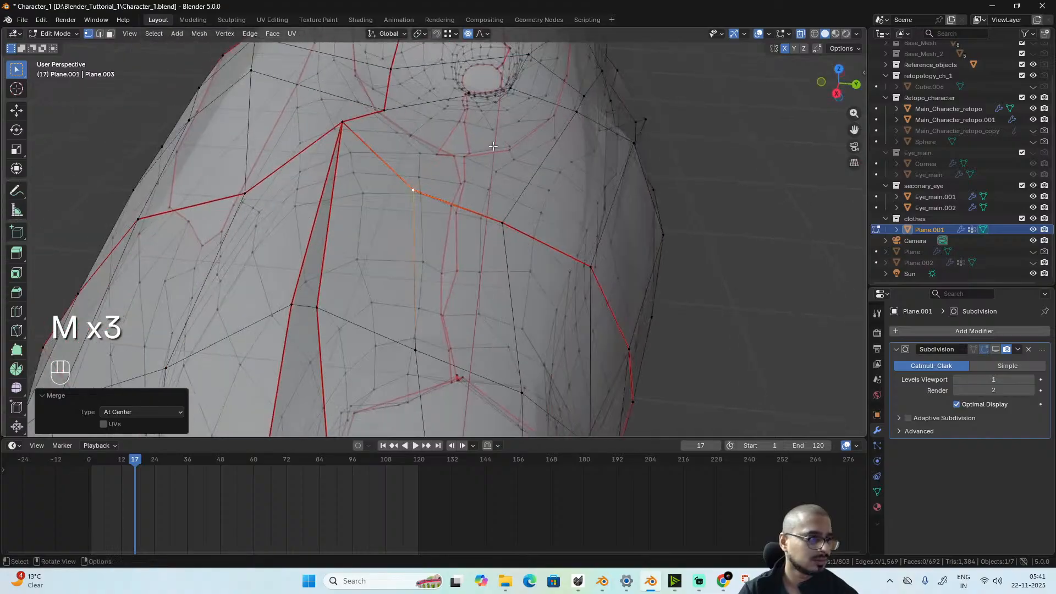
scroll(485, 243, down, 5)
alt+drag(446, 253, 441, 190)
shift+click(413, 265)
key(m)
click(413, 265)
key(m)
click(456, 189)
- Merge at center the third and fourth vertex pairs along the sleeve's top seam, on the upper arm
alt+drag(462, 268, 514, 265)
click(412, 271)
key(m)
click(514, 266)
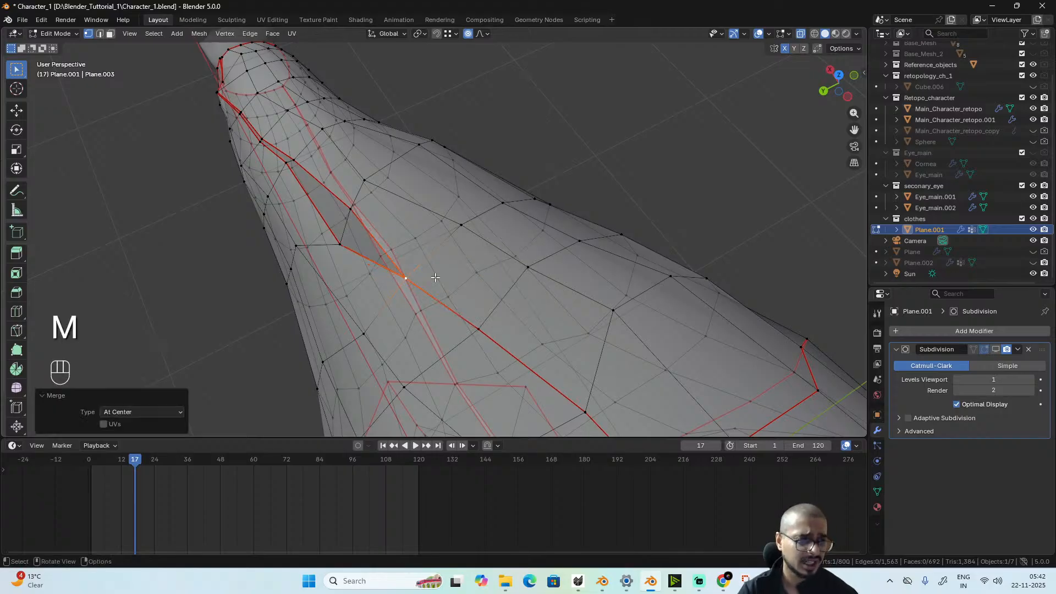
mouse_move(435, 277)
alt+mouse_down()
mouse_move(443, 283)
mouse_move(418, 274)
alt+mouse_up()
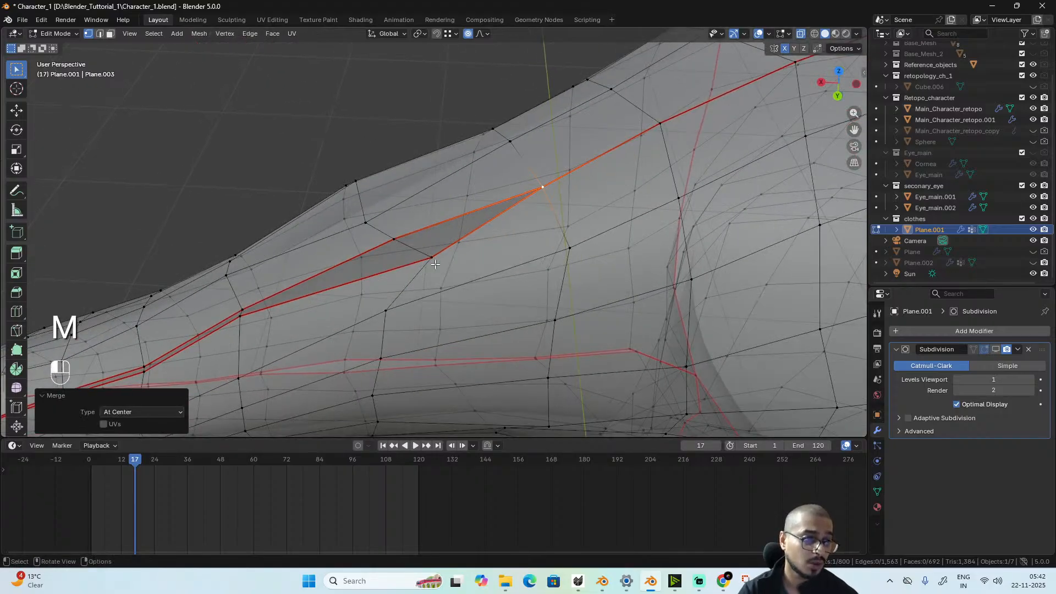
shift+click(394, 240)
click(431, 257)
shift+click(394, 241)
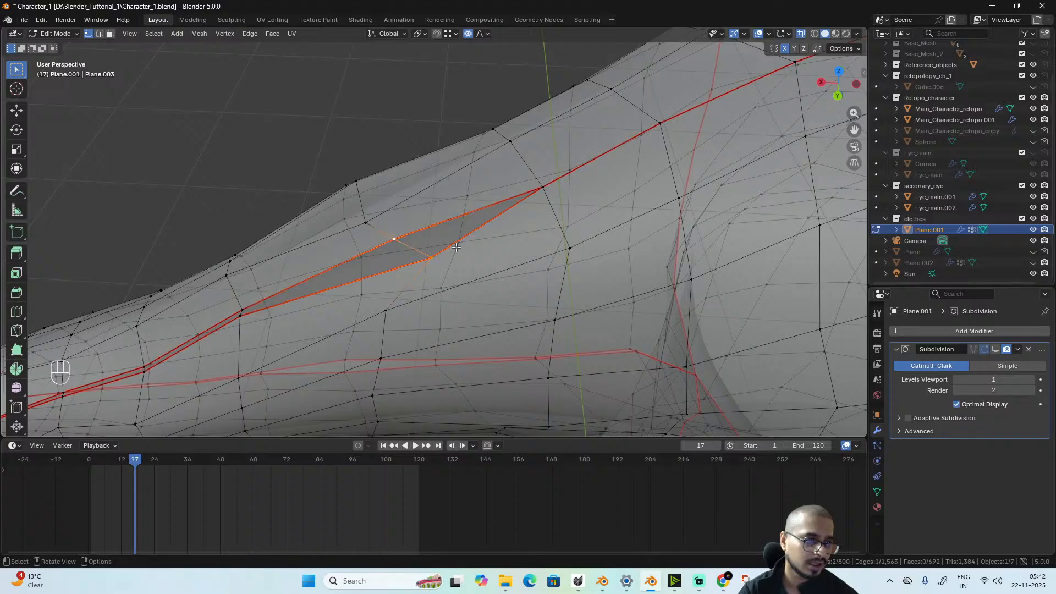
key(m)
click(457, 246)
- Try to merge at center the fifth vertex pair of the sleeve's top seam, and undo it
alt+drag(457, 246, 496, 257)
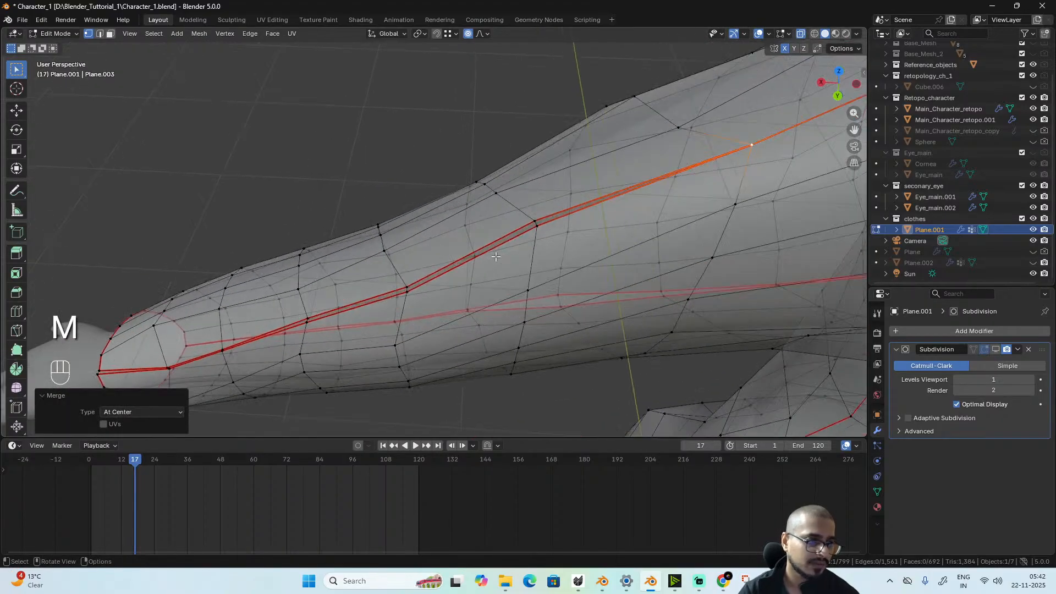
shift+click(538, 227)
shift+click(535, 221)
key(m)
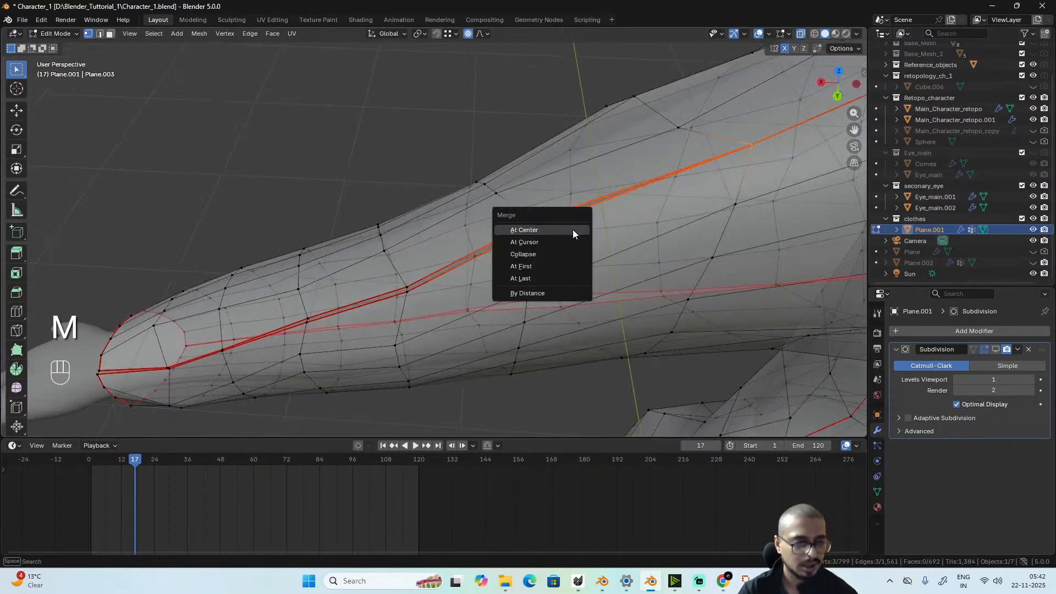
click(573, 230)
middle_drag(572, 230, 543, 252)
key(ctrl+z)
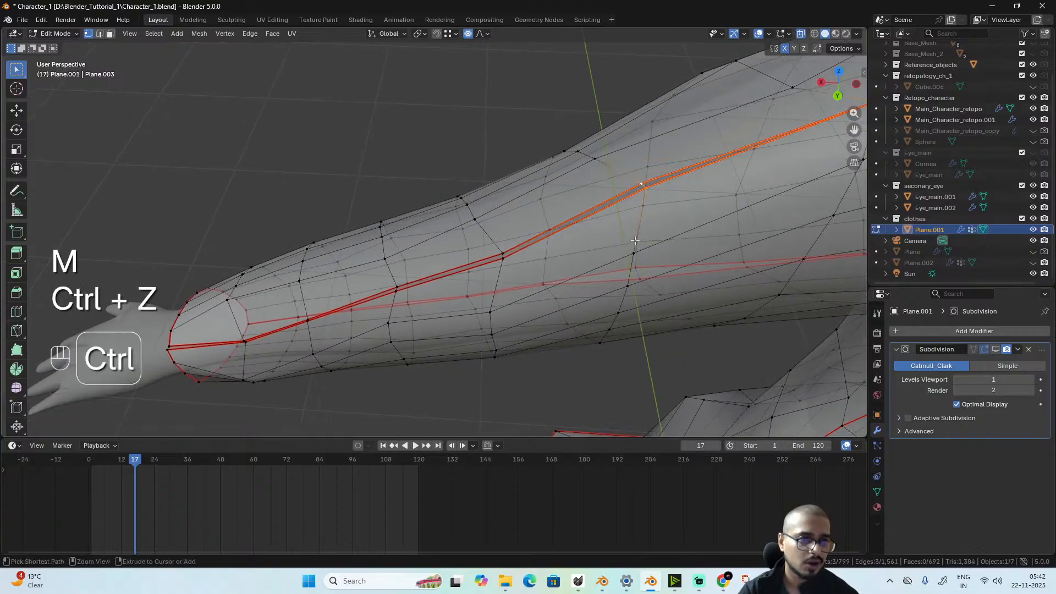
key(ctrl+z)
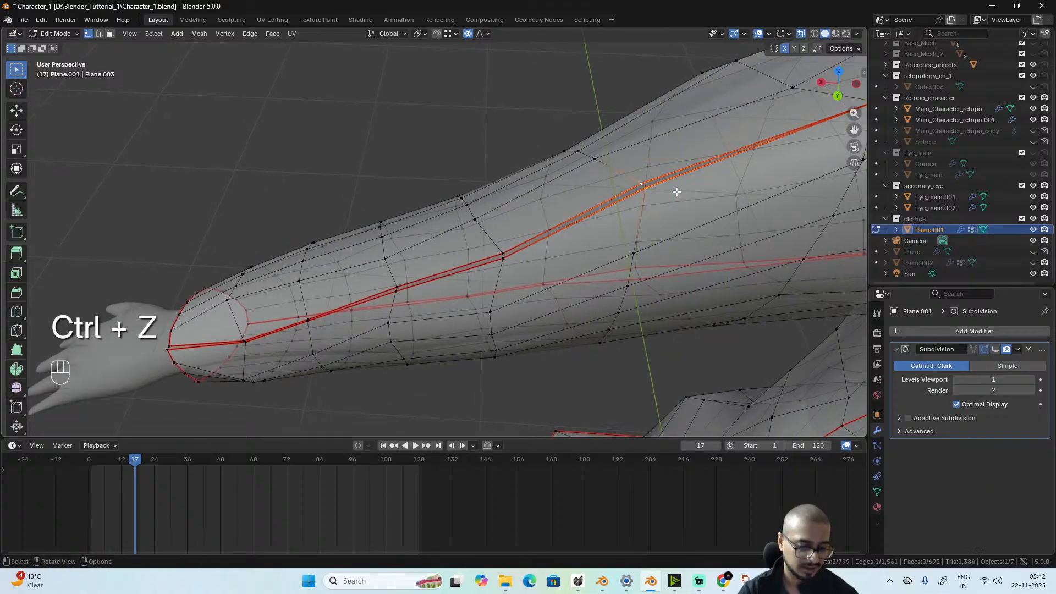
- Merge at center the fifth and sixth vertex pairs along the sleeve's top seam, around mid-sleeve
key(m)
click(676, 193)
shift+click(502, 255)
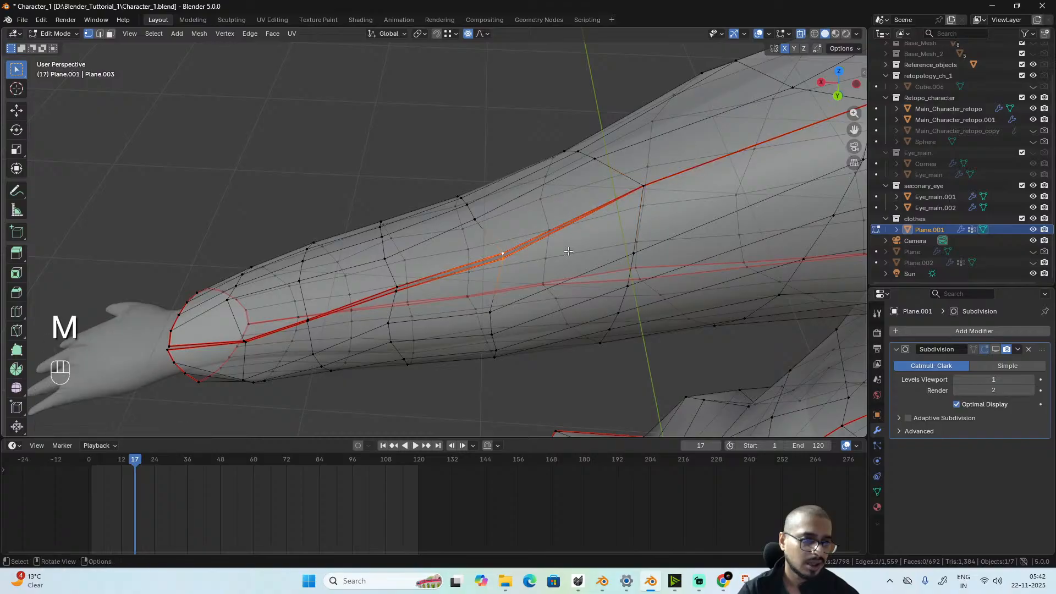
key(m)
- Try to merge at center the seventh vertex pair of the sleeve's top seam, and undo it
shift+middle_drag(460, 273, 537, 246)
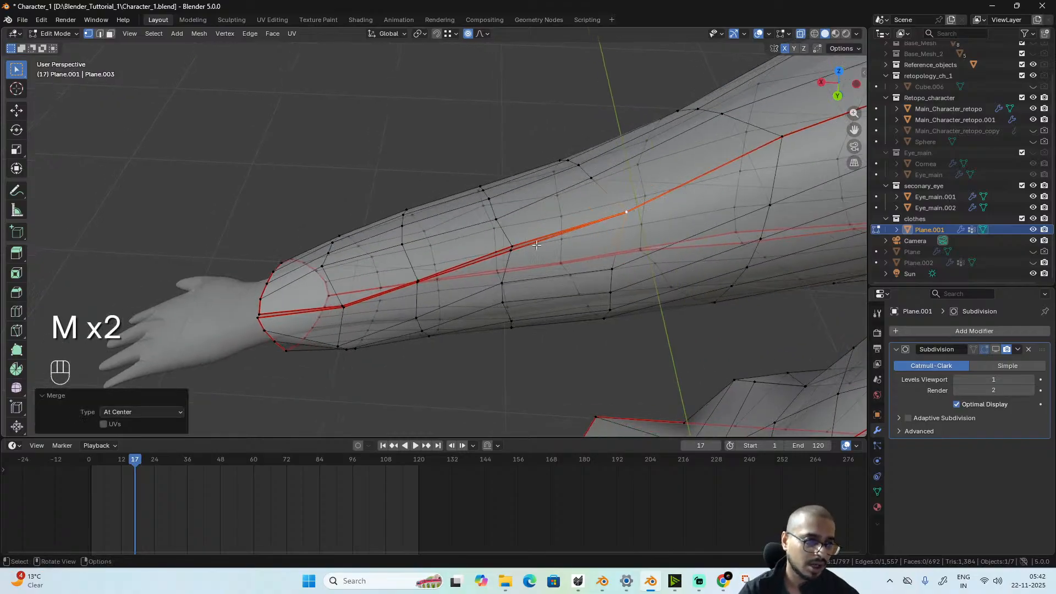
scroll(539, 251, up, 1)
shift+click(532, 256)
shift+click(533, 250)
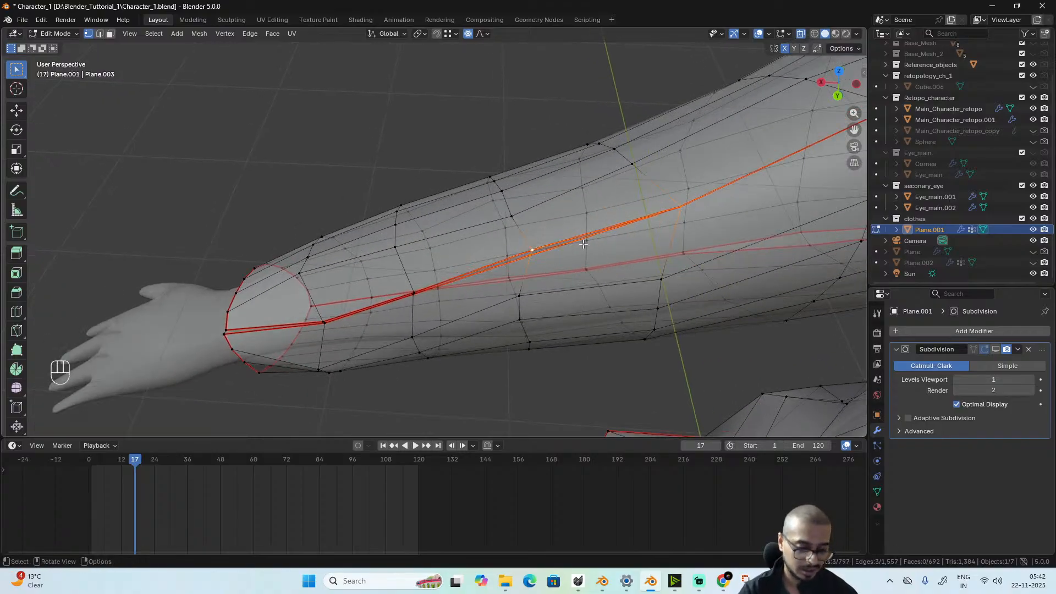
key(m)
key(ctrl+z)
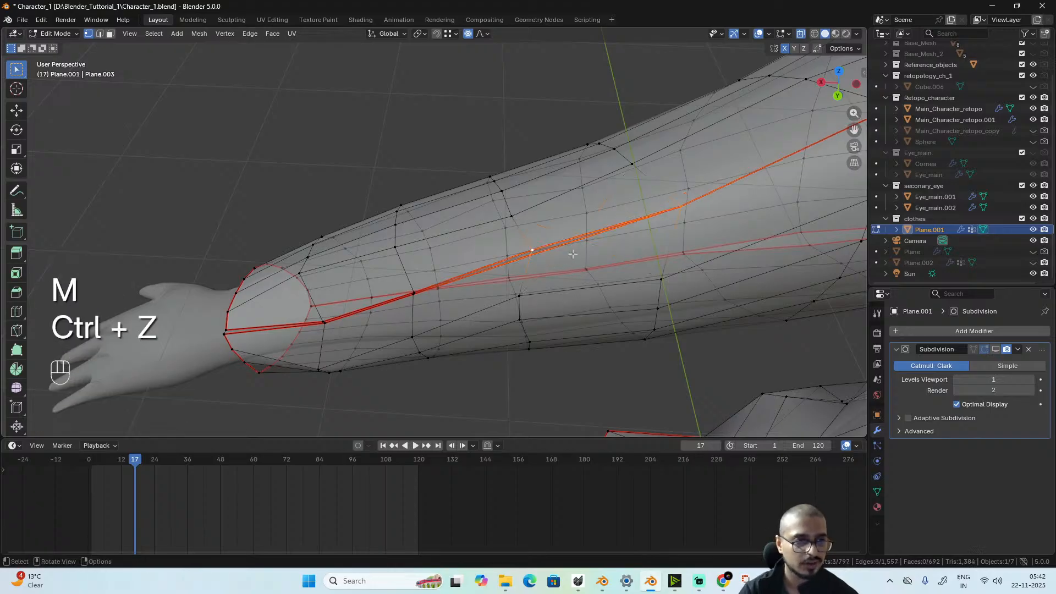
- Merge at center the seventh and eighth vertex pairs along the sleeve's top seam, on the forearm
shift+click(539, 264)
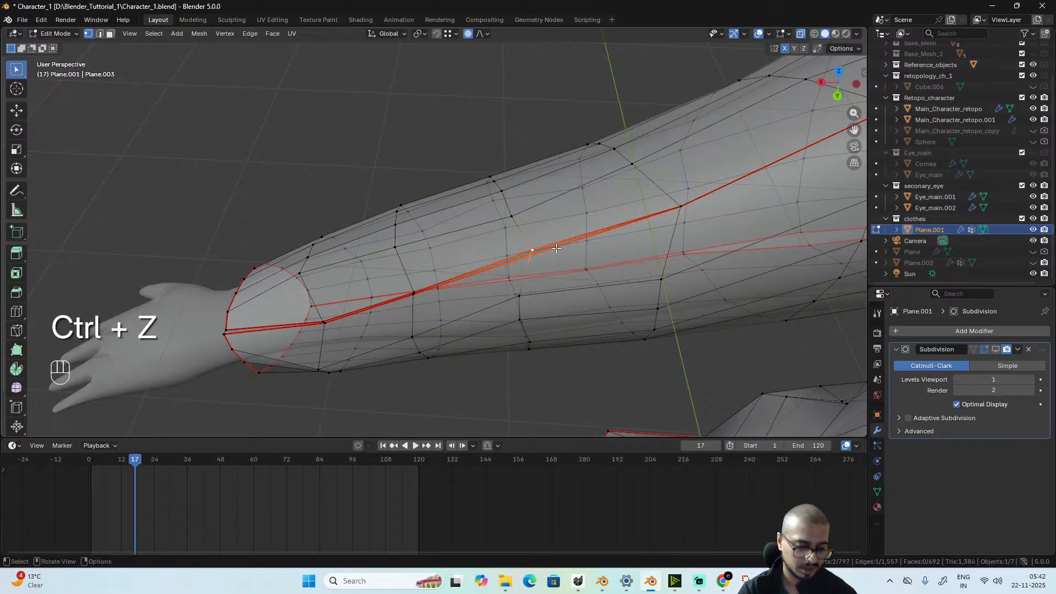
key(m)
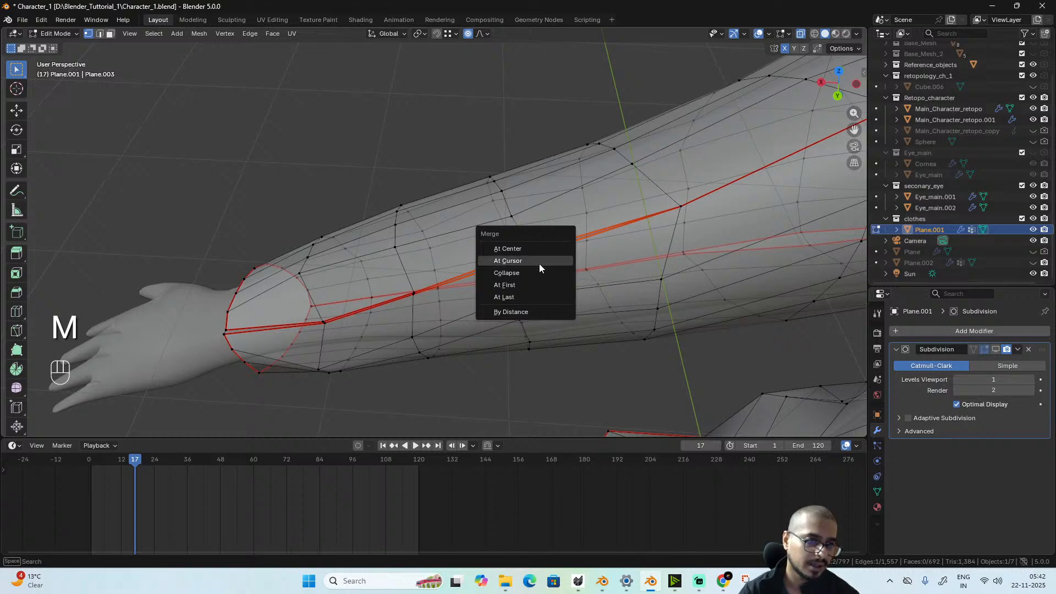
click(538, 249)
mouse_move(517, 292)
alt+mouse_down()
mouse_move(570, 267)
mouse_move(512, 296)
alt+mouse_up()
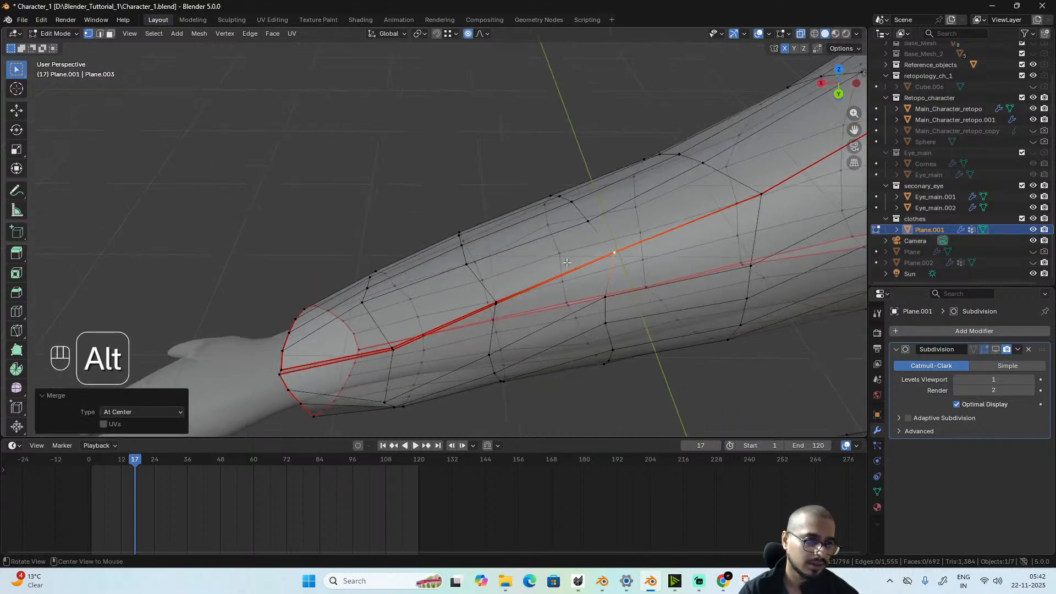
shift+click(497, 303)
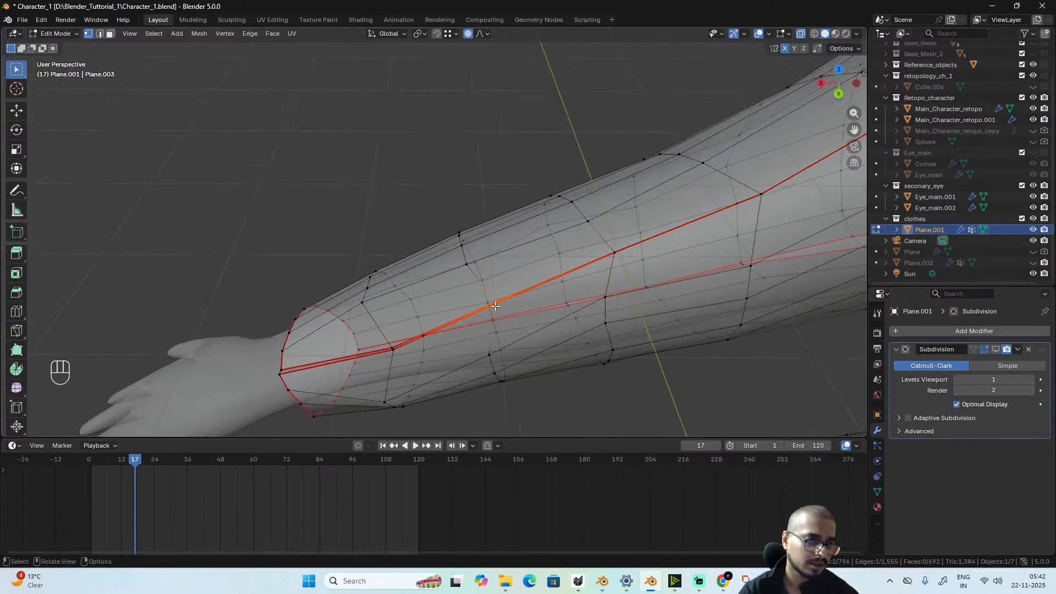
key(m)
click(530, 303)
- Merge at center the last two vertex pairs of the sleeve's top seam, including the pair on the cuff edge
middle_drag(530, 302, 574, 266)
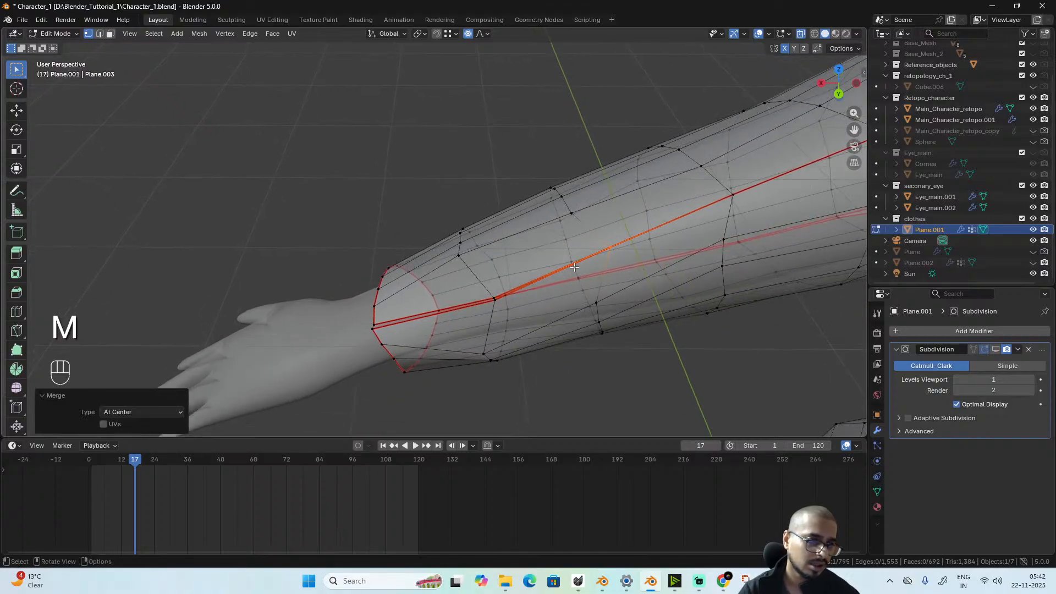
alt+drag(575, 267, 528, 248)
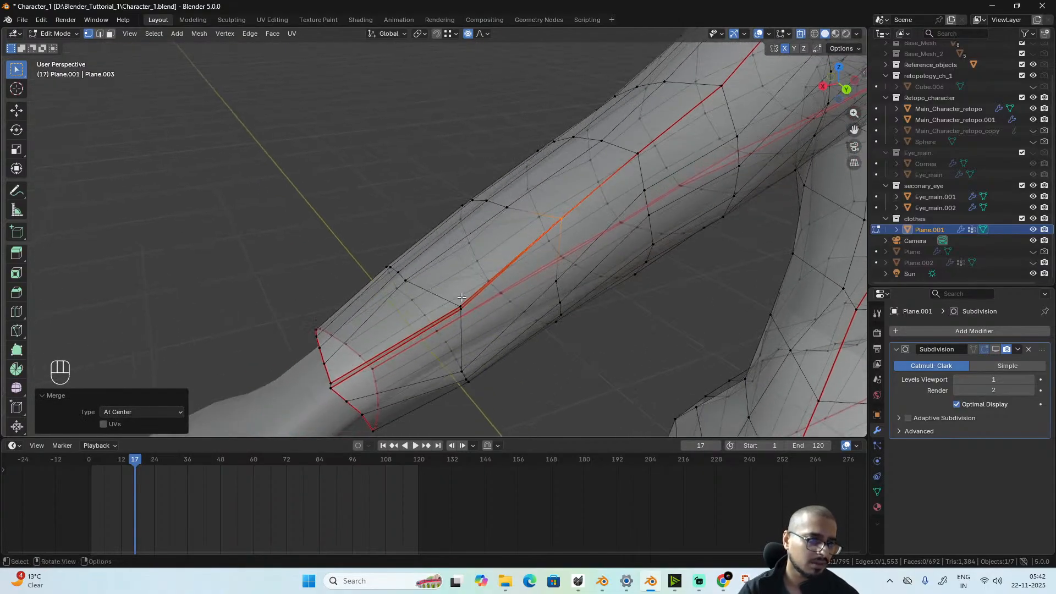
drag(471, 312, 470, 314)
key(m)
click(471, 314)
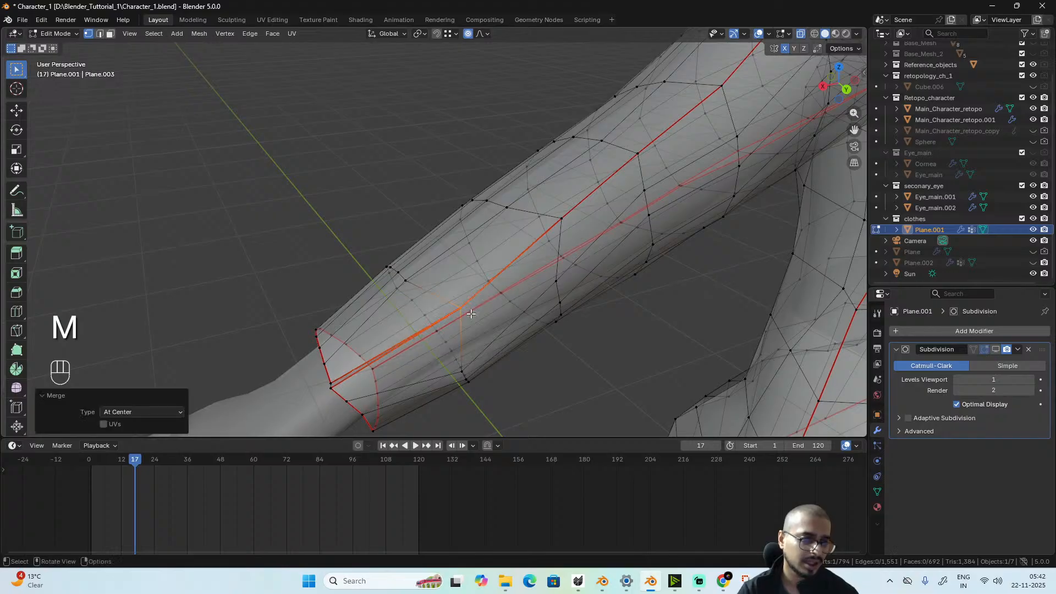
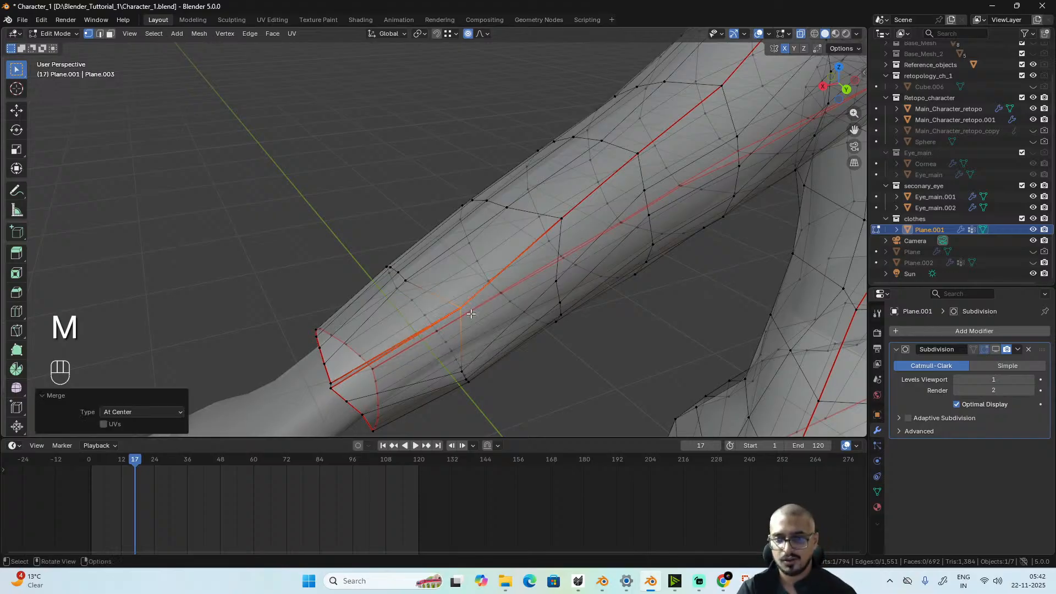
middle_drag(414, 353, 400, 327)
drag(402, 354, 403, 355)
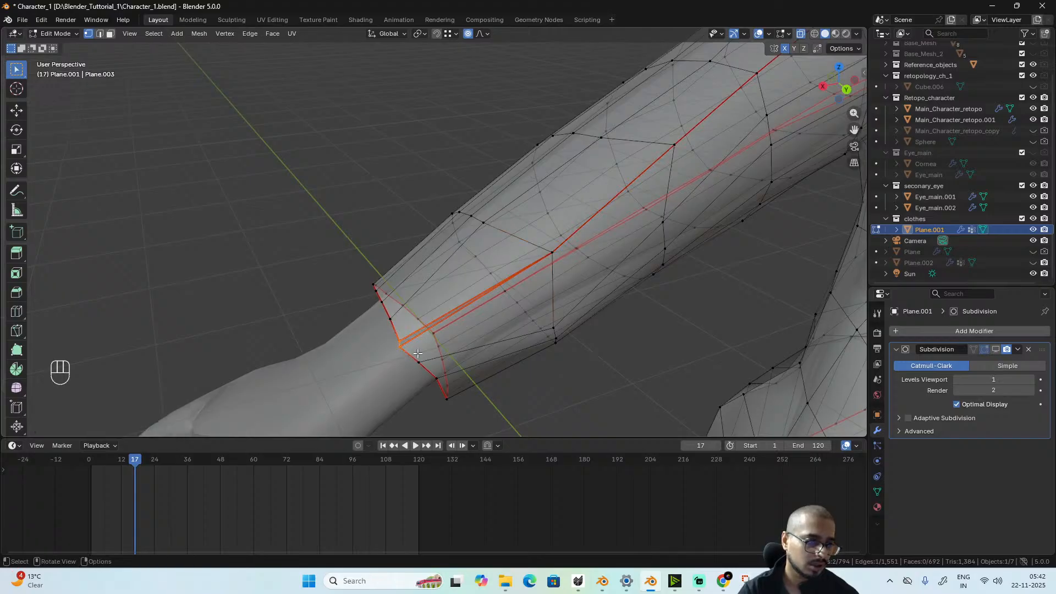
key(m)
click(500, 352)
- Try to merge at center the first vertex pair of the sleeve's underside seam beside the underarm, and undo it
scroll(500, 352, down, 3)
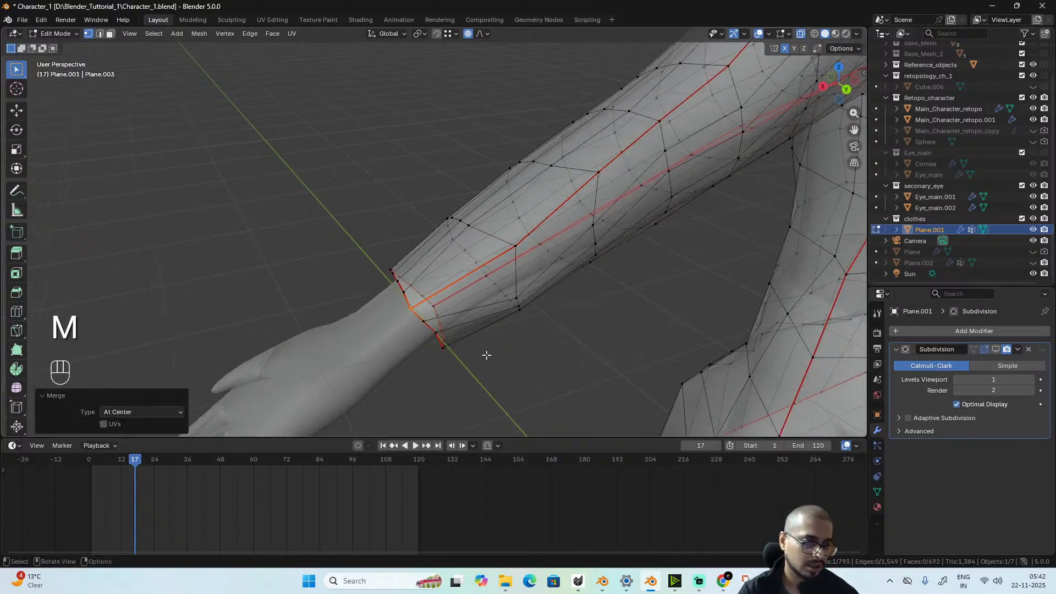
middle_drag(486, 354, 375, 314)
scroll(440, 321, down, 4)
scroll(500, 299, up, 5)
middle_drag(264, 278, 383, 202)
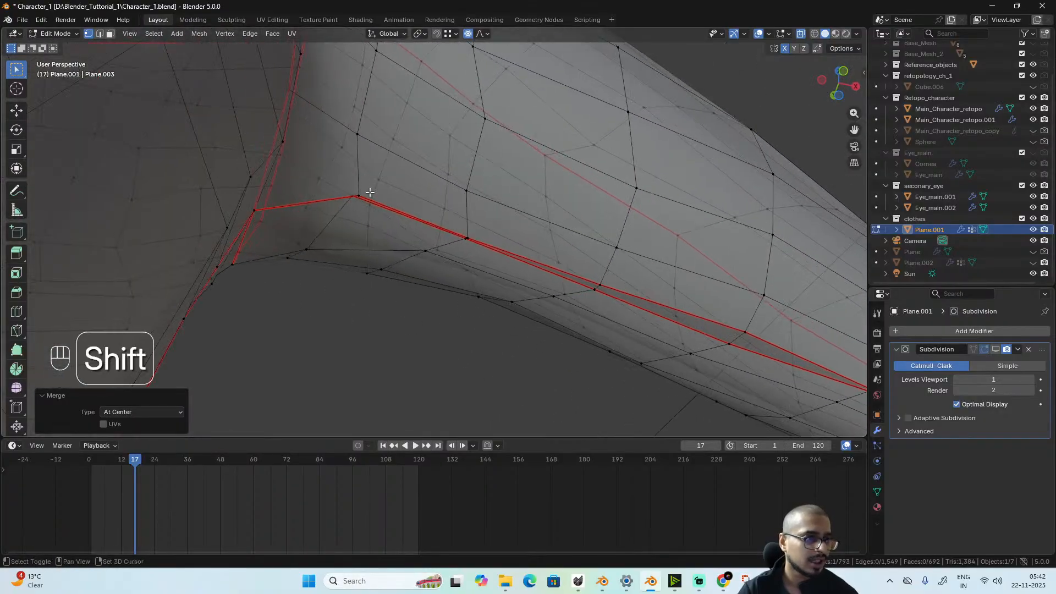
shift+click(354, 198)
key(m)
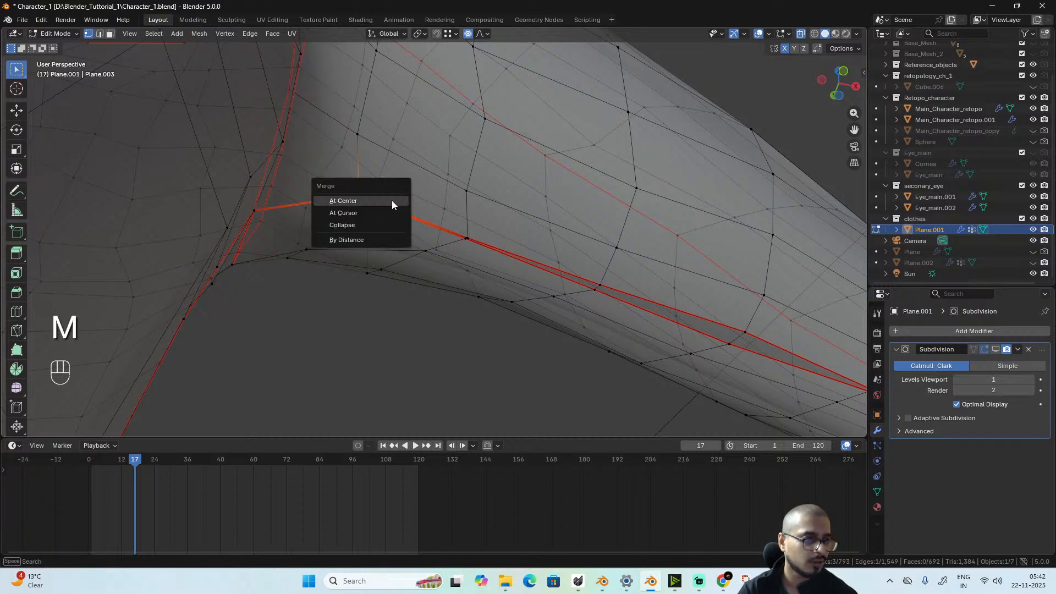
click(392, 202)
key(ctrl+z)
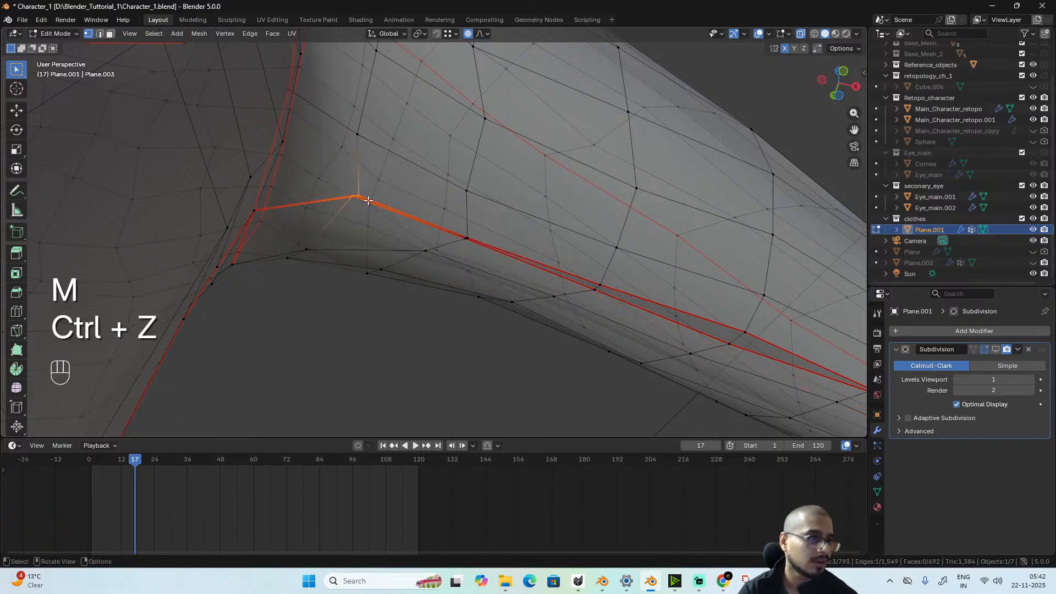
- Merge at center the first and second vertex pairs of the sleeve's underside seam, starting beside the underarm
drag(334, 208, 334, 208)
key(m)
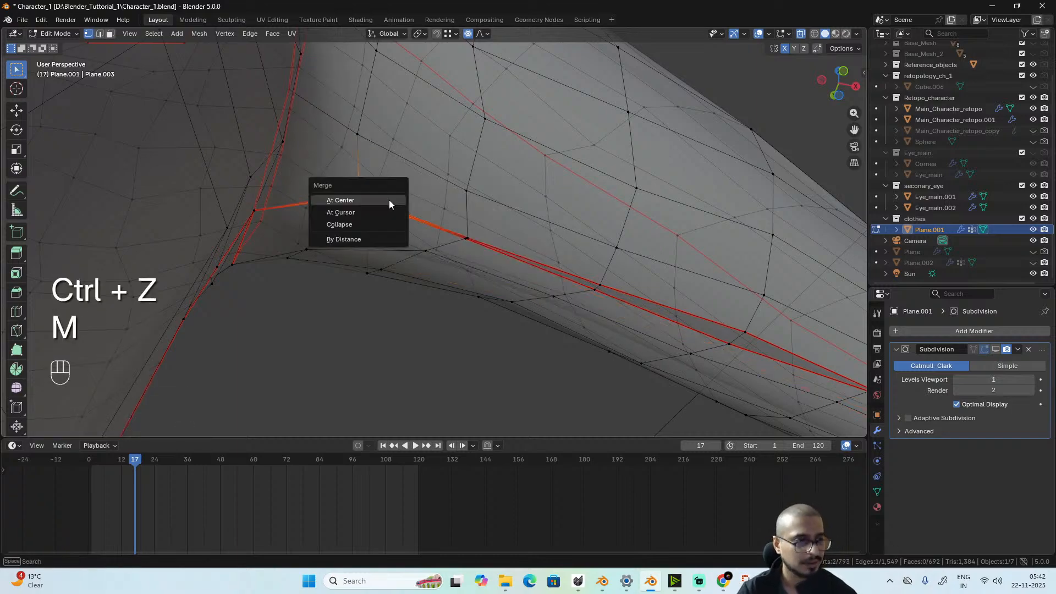
click(388, 201)
alt+click(500, 255)
middle_drag(500, 254, 477, 220)
key(m)
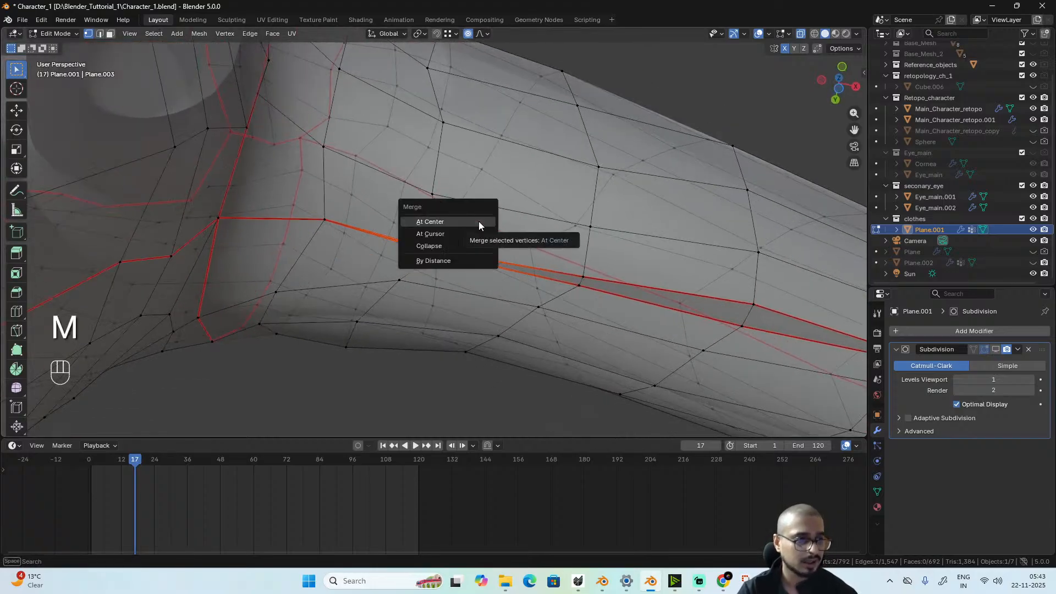
click(478, 221)
- Merge at center the third and fourth vertex pairs along the sleeve's underside seam, closing the open gap
drag(589, 274, 572, 295)
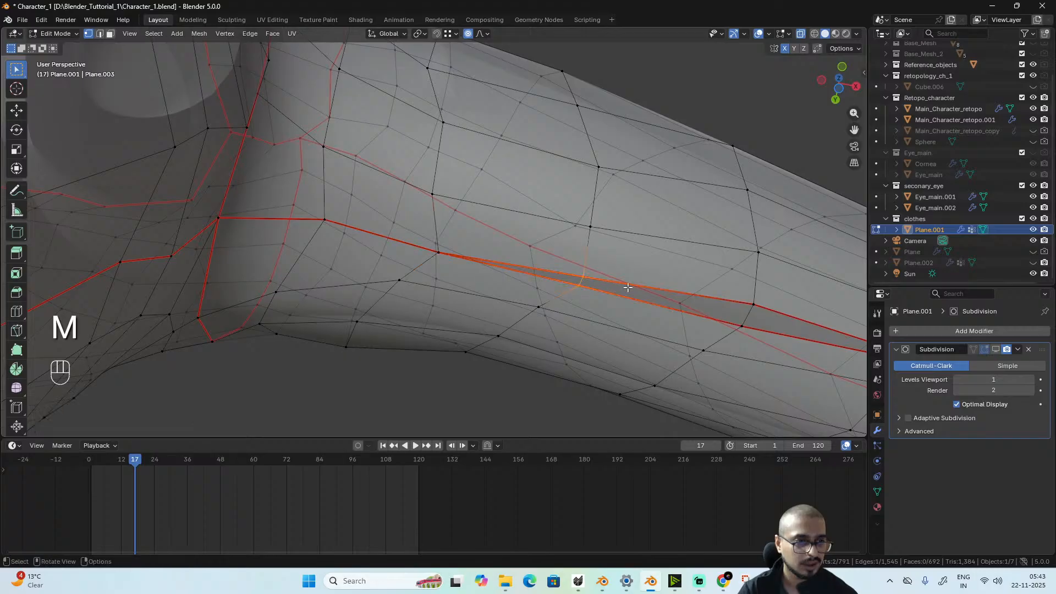
middle_drag(572, 295, 464, 253)
key(m)
click(534, 247)
drag(508, 284, 508, 285)
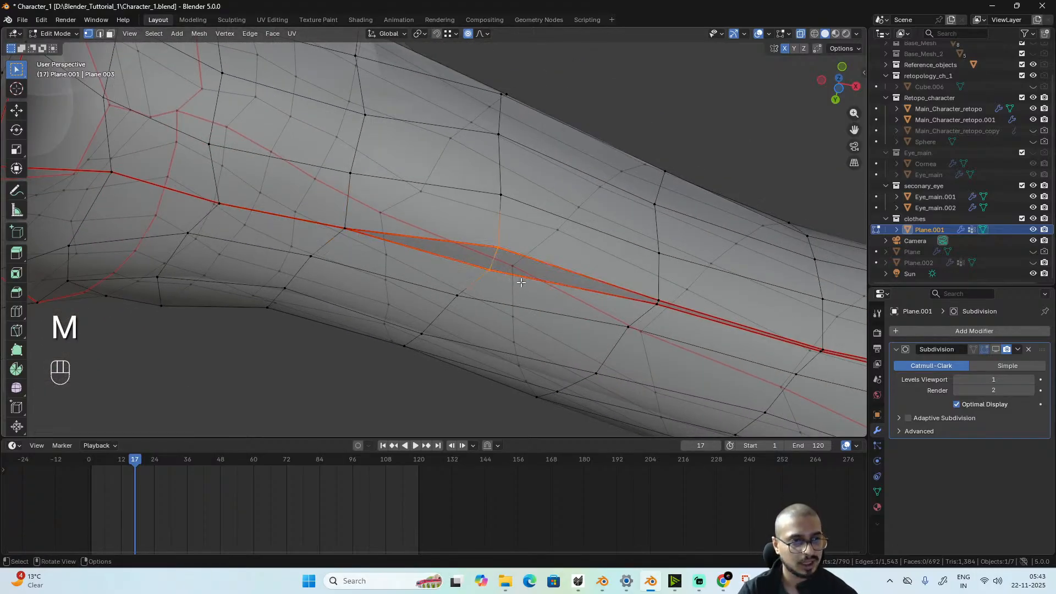
key(m)
click(524, 281)
- Try to merge at center the fifth vertex pair of the sleeve's underside seam, and undo it
middle_drag(524, 282, 435, 270)
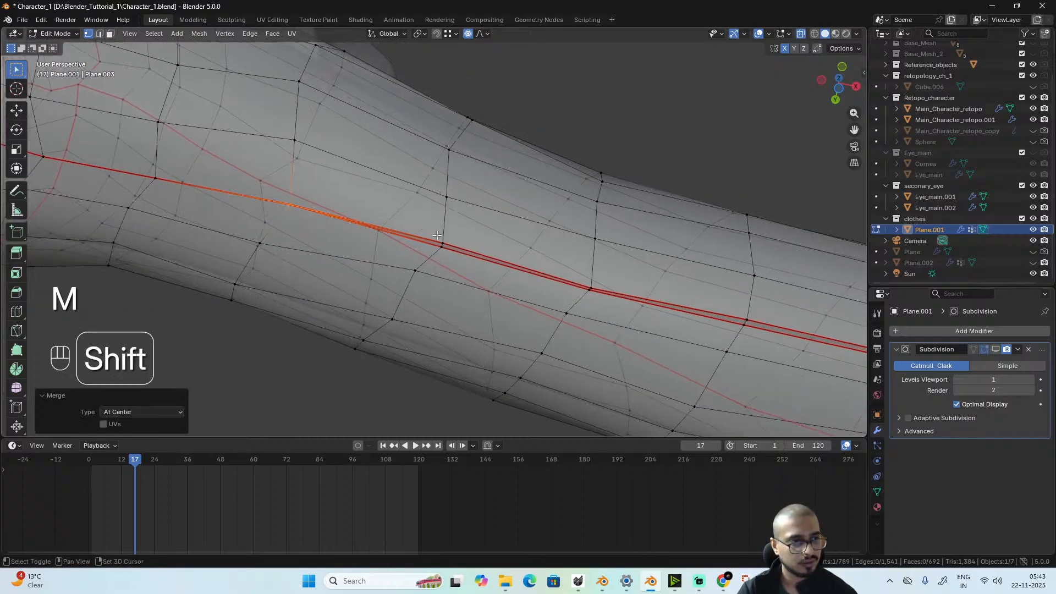
shift+click(474, 260)
key(m)
click(474, 260)
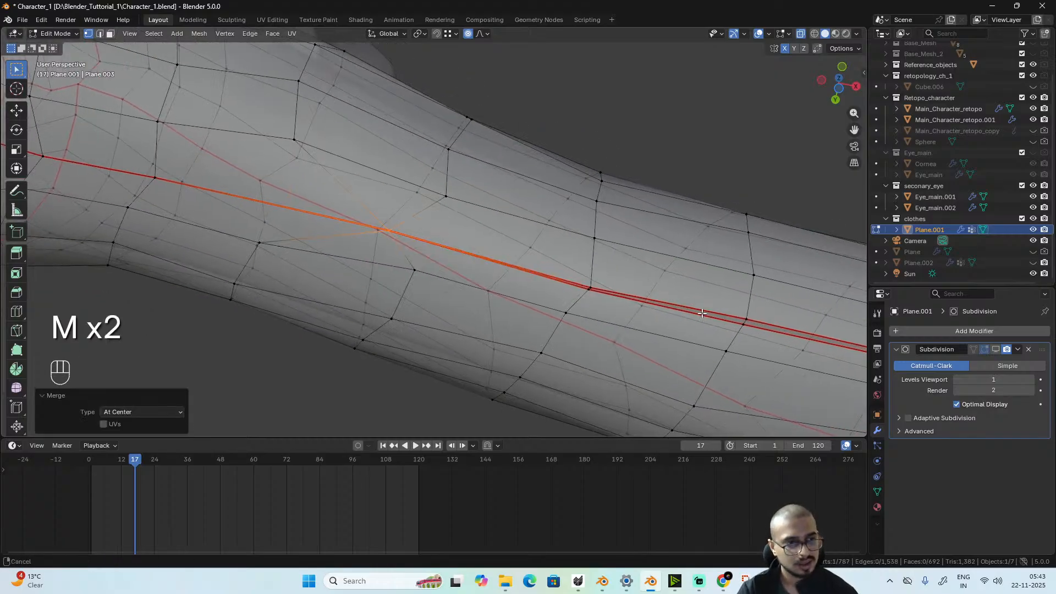
key(ctrl+z)
- Merge at center the fifth and sixth vertex pairs along the sleeve's underside seam
drag(450, 255, 451, 256)
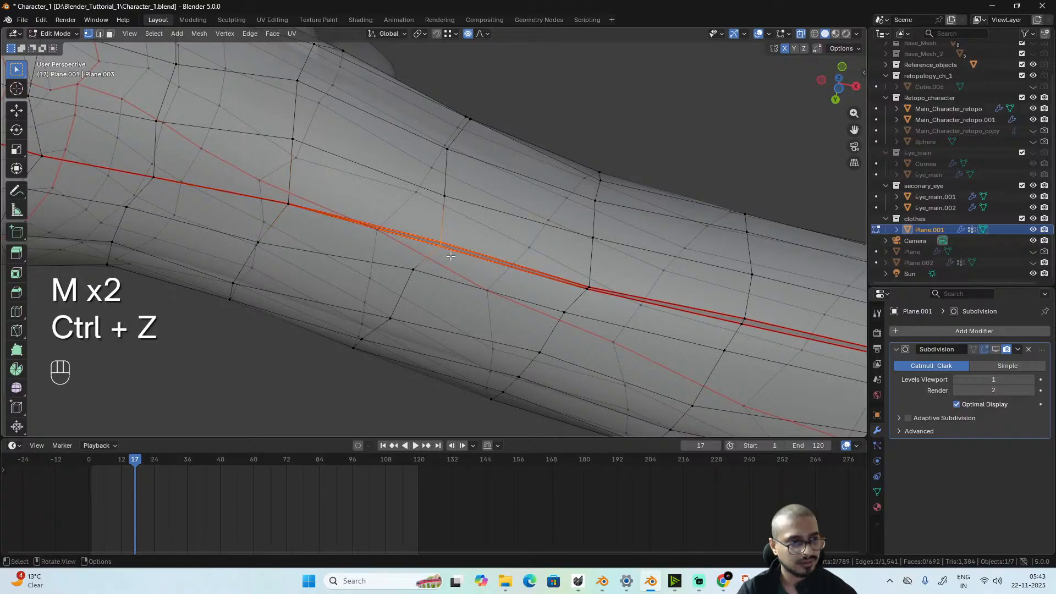
key(m)
click(474, 279)
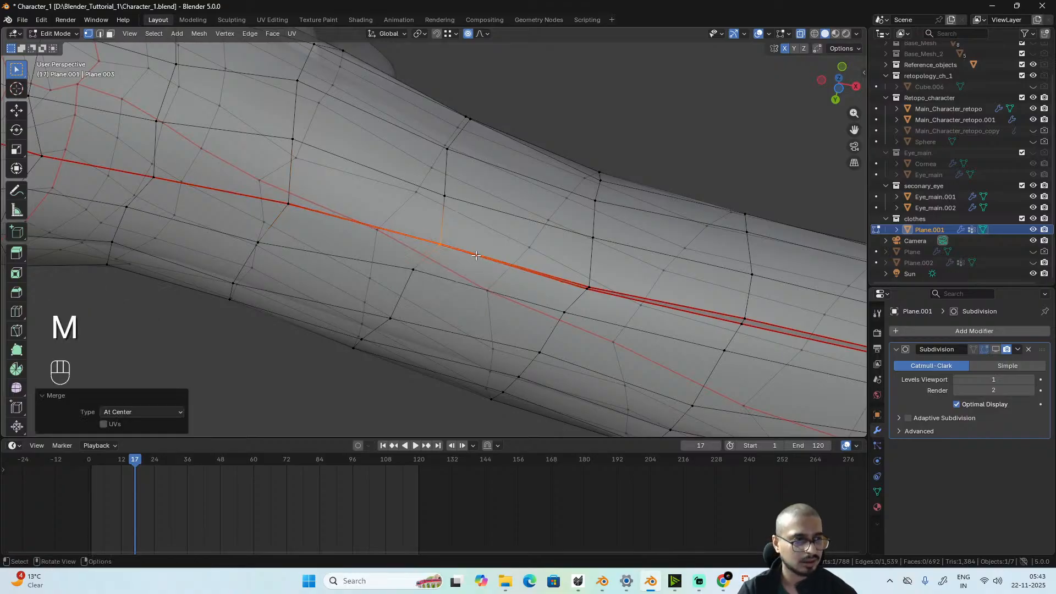
middle_drag(655, 326, 380, 224)
drag(388, 234, 389, 231)
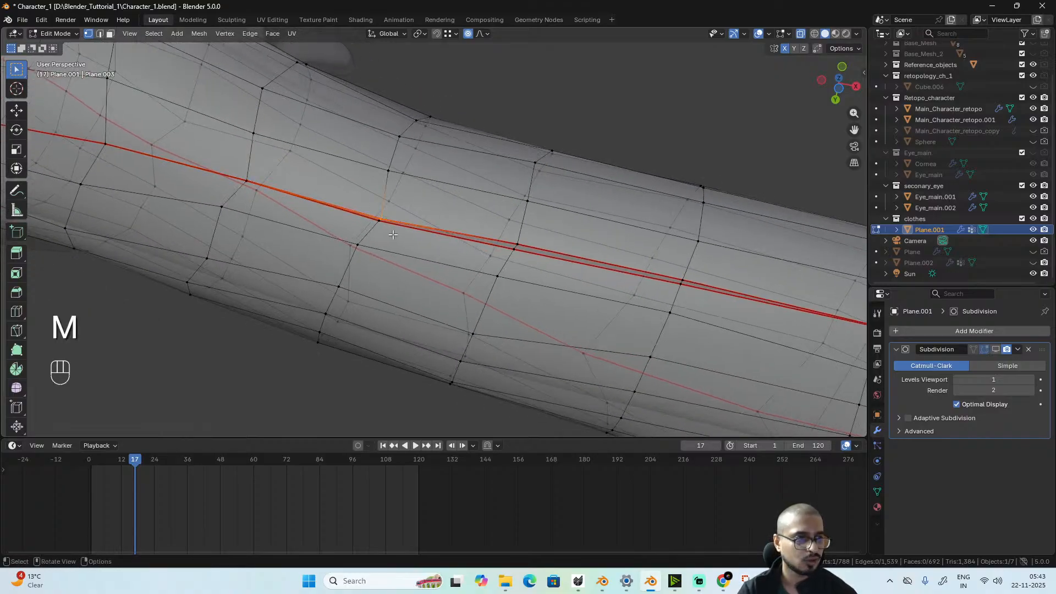
shift+click(389, 229)
key(m)
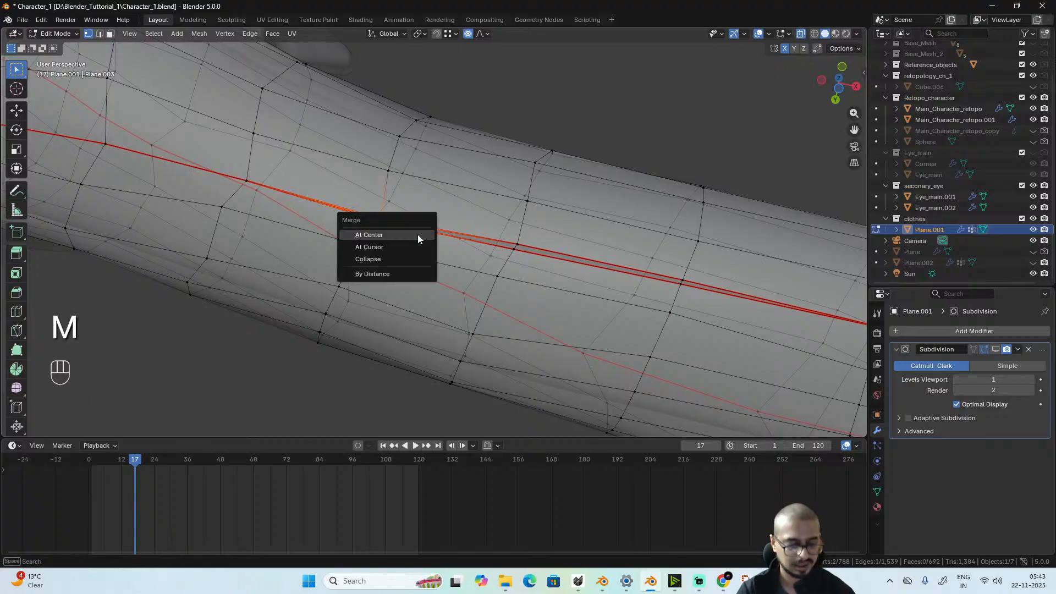
click(418, 235)
- Merge at center the seventh and eighth vertex pairs of the sleeve's underside seam, on the forearm
middle_drag(417, 234, 413, 216)
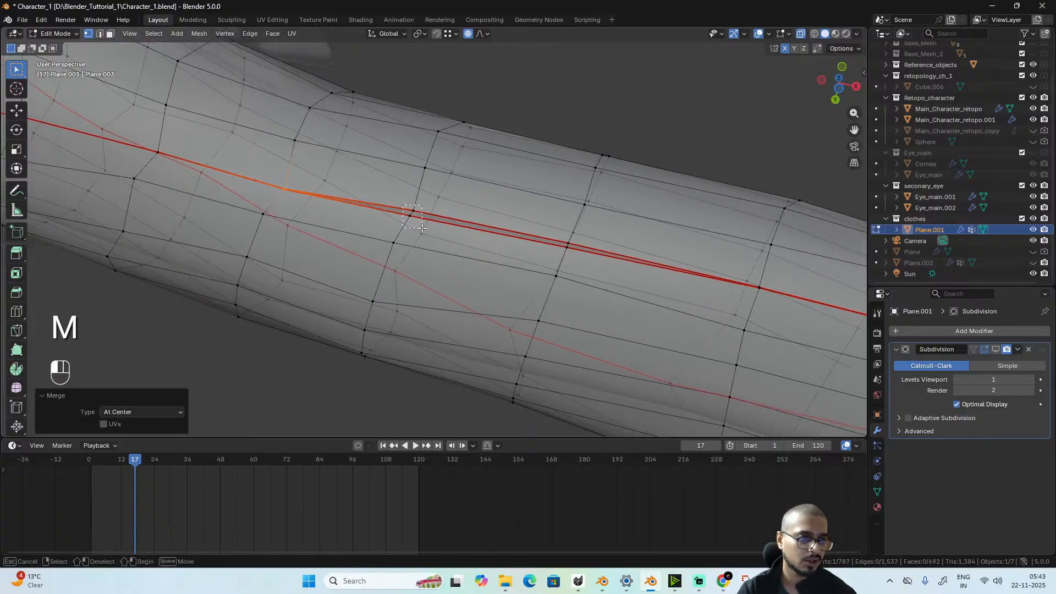
drag(415, 219, 418, 220)
click(418, 220)
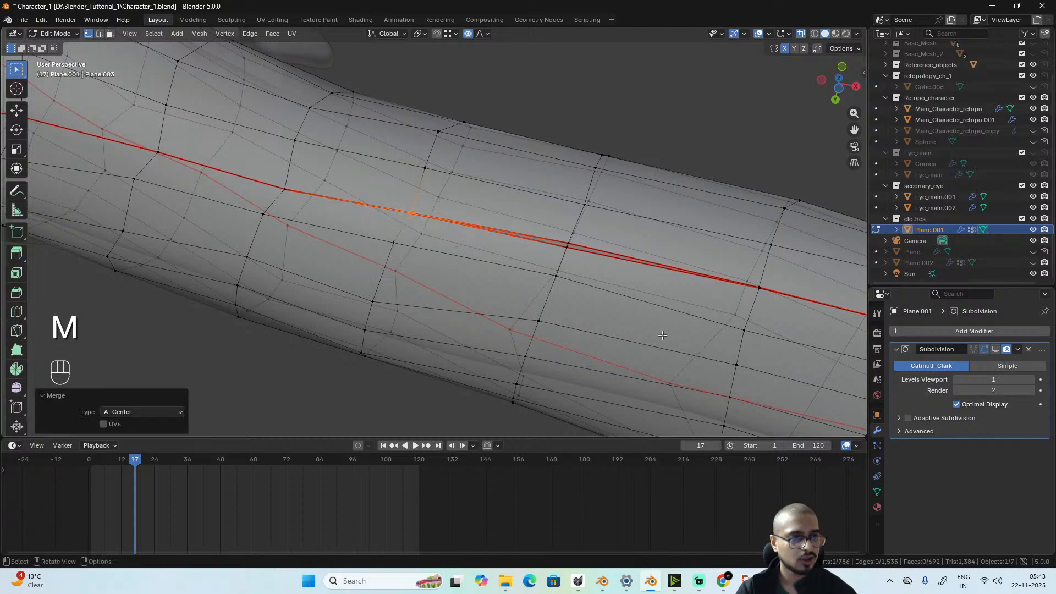
middle_drag(418, 220, 450, 225)
drag(449, 226, 464, 242)
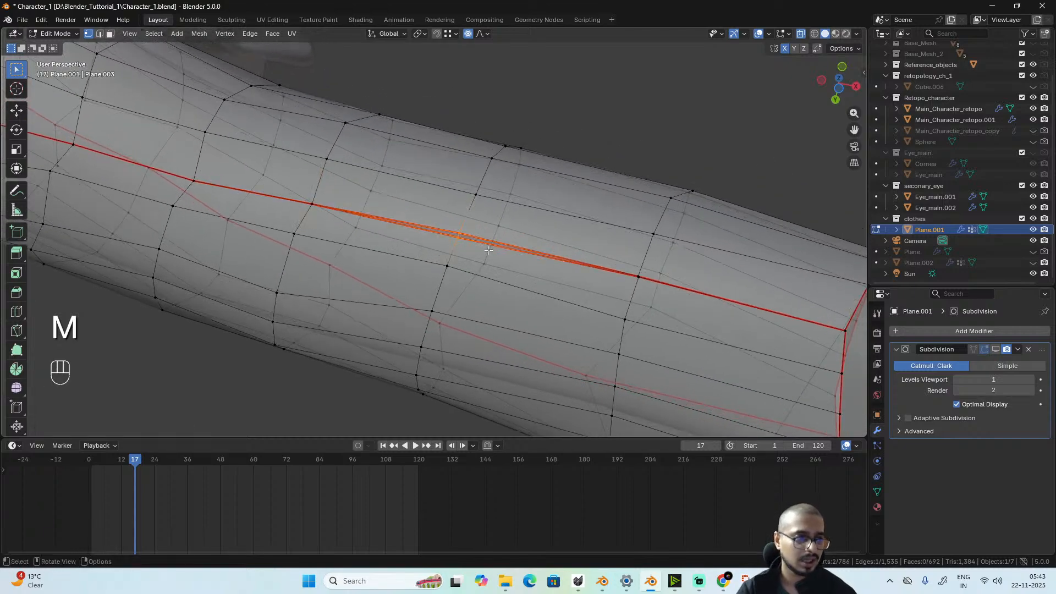
key(m)
click(490, 250)
- Merge at center the last two vertex pairs of the sleeve's underside seam, including the pair on the cuff edge
shift+middle_drag(727, 326, 511, 267)
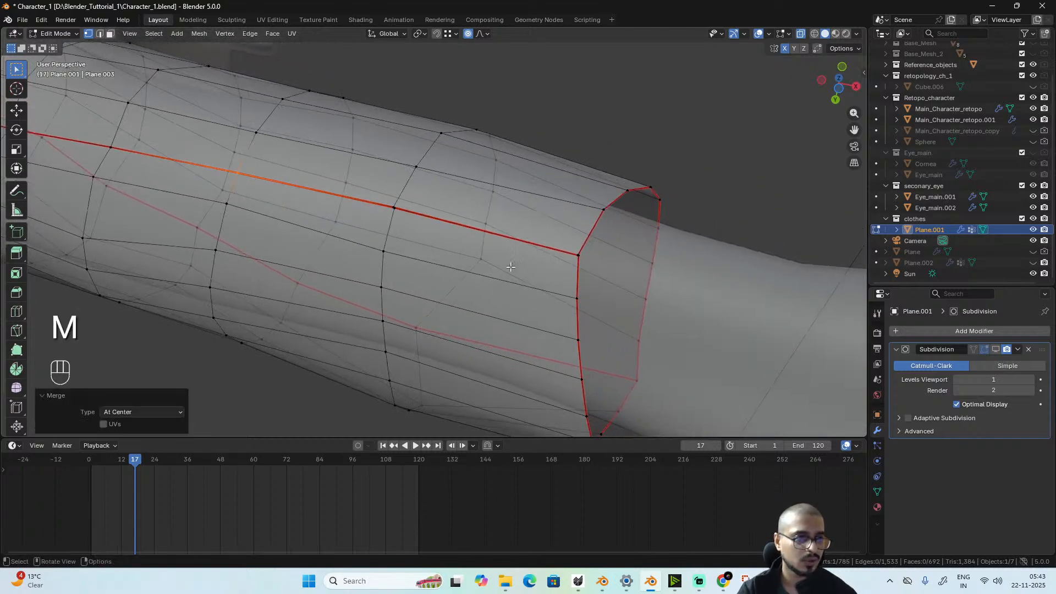
shift+click(391, 207)
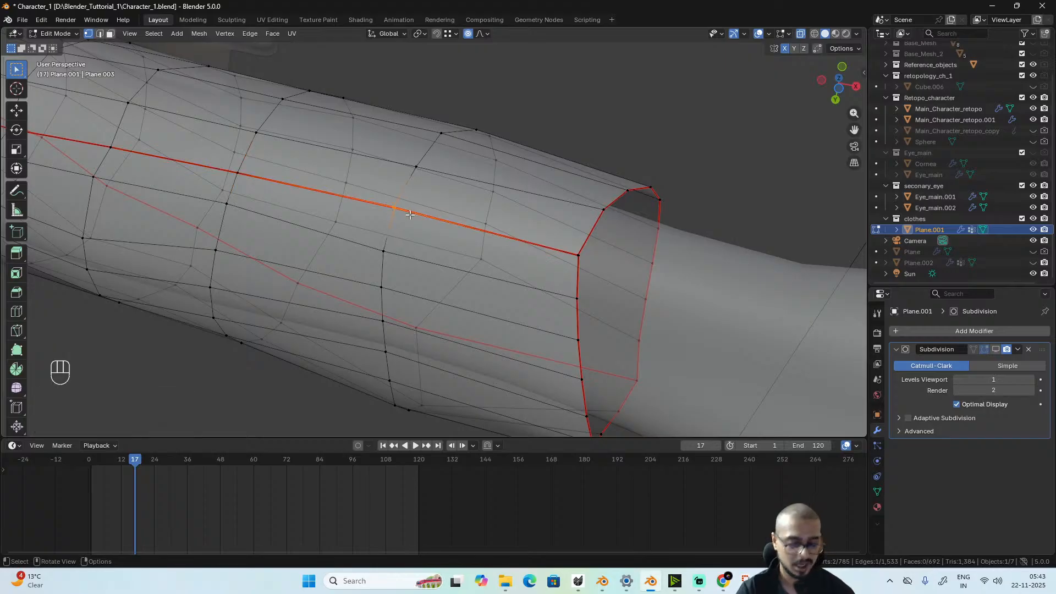
key(m)
click(411, 216)
shift+middle_drag(590, 297, 560, 299)
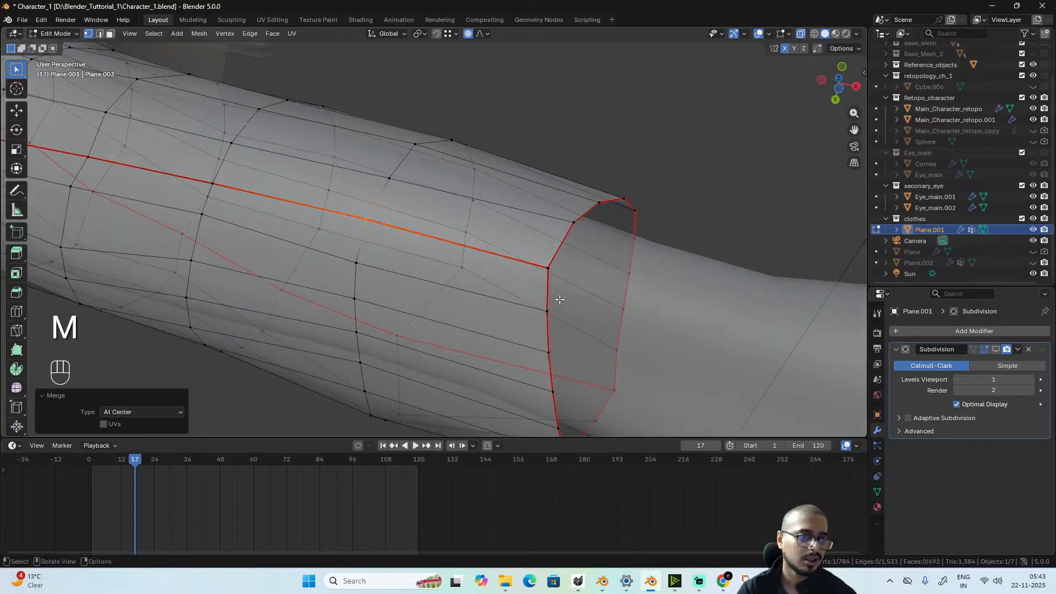
shift+click(548, 266)
key(m)
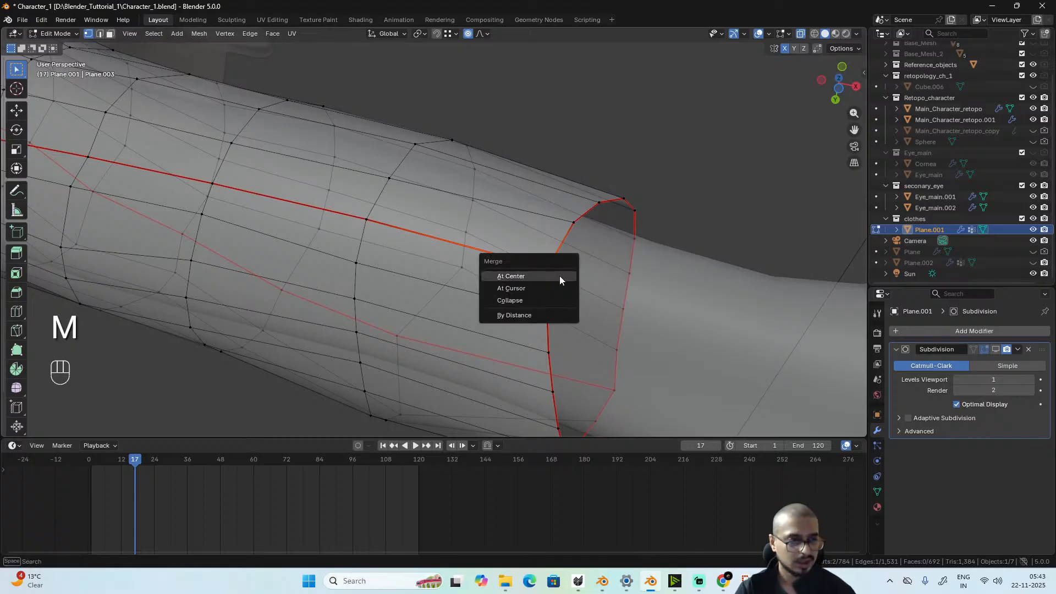
click(559, 276)
- Examine the whole stitched dress on the character in Object Mode with X-ray off, and return to Edit Mode
scroll(589, 277, down, 5)
alt+drag(582, 279, 569, 341)
scroll(569, 341, down, 6)
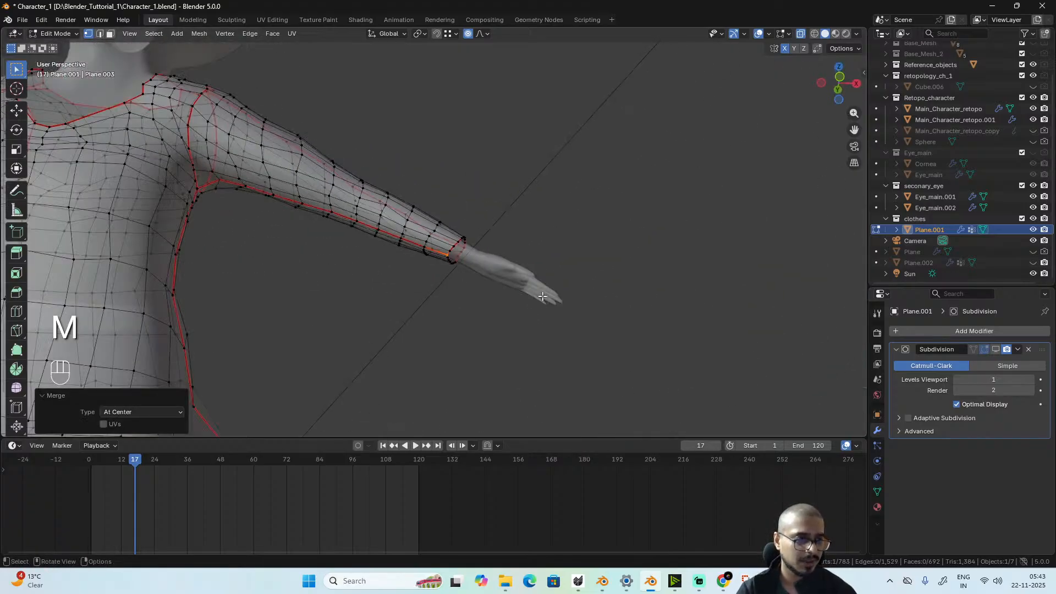
alt+drag(527, 280, 57, 341)
key(Tab)
key(alt+z)
alt+drag(387, 254, 407, 297)
key(Tab)
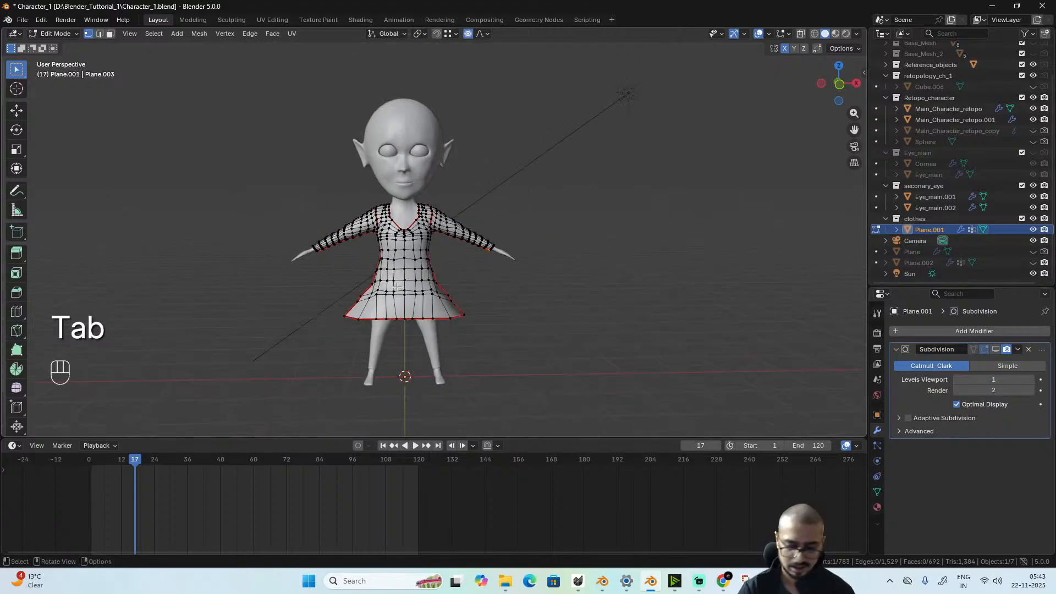
- In front X-ray view, lower the upper back's centre vertex along Z and raise it about 0.047 m, with proportional editing
key(KP_1)
key(alt+z)
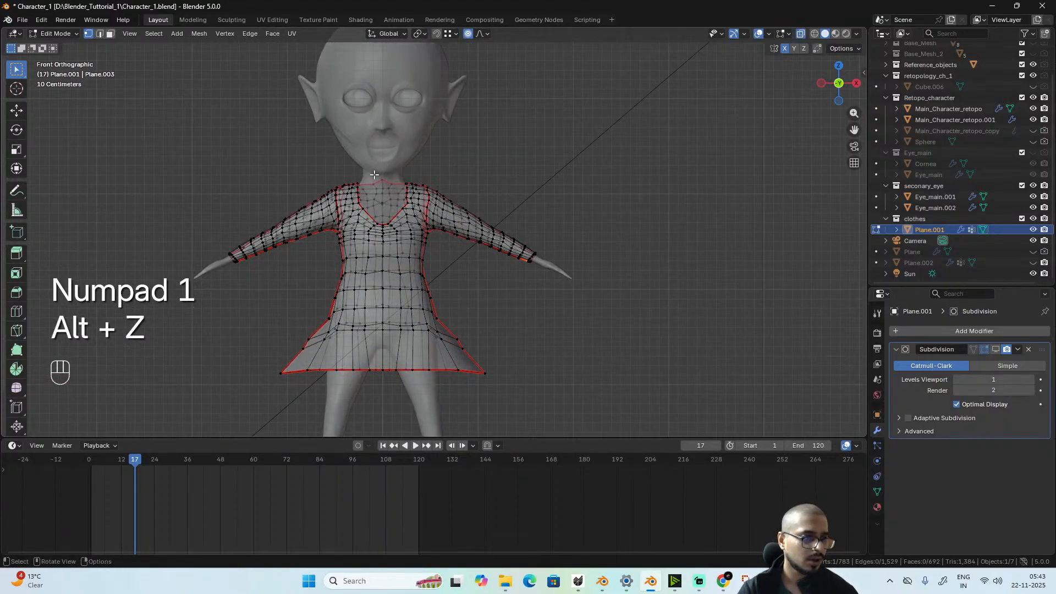
scroll(380, 228, up, 4)
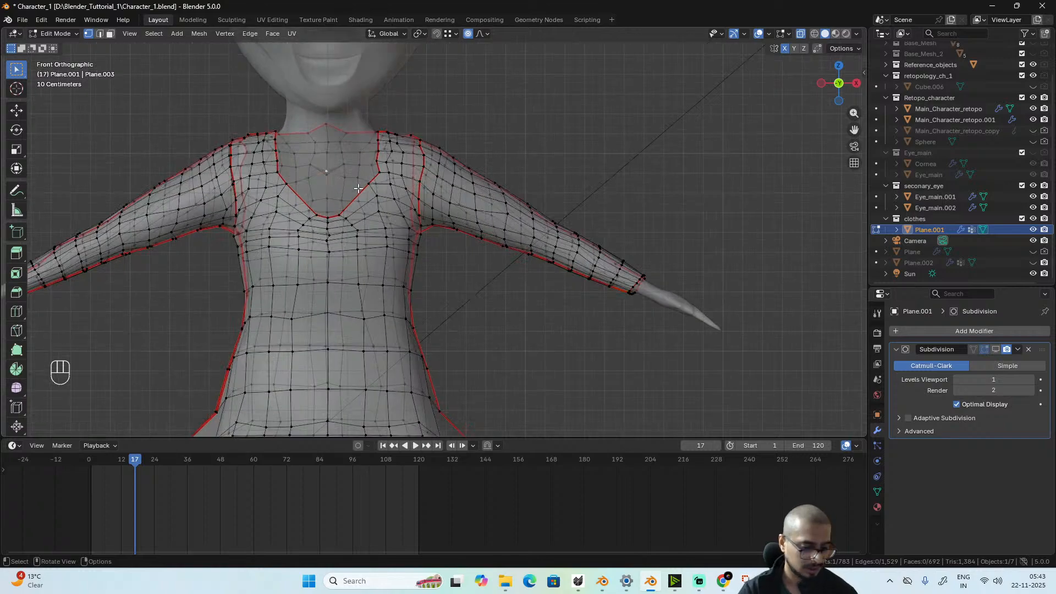
key(g)
key(z)
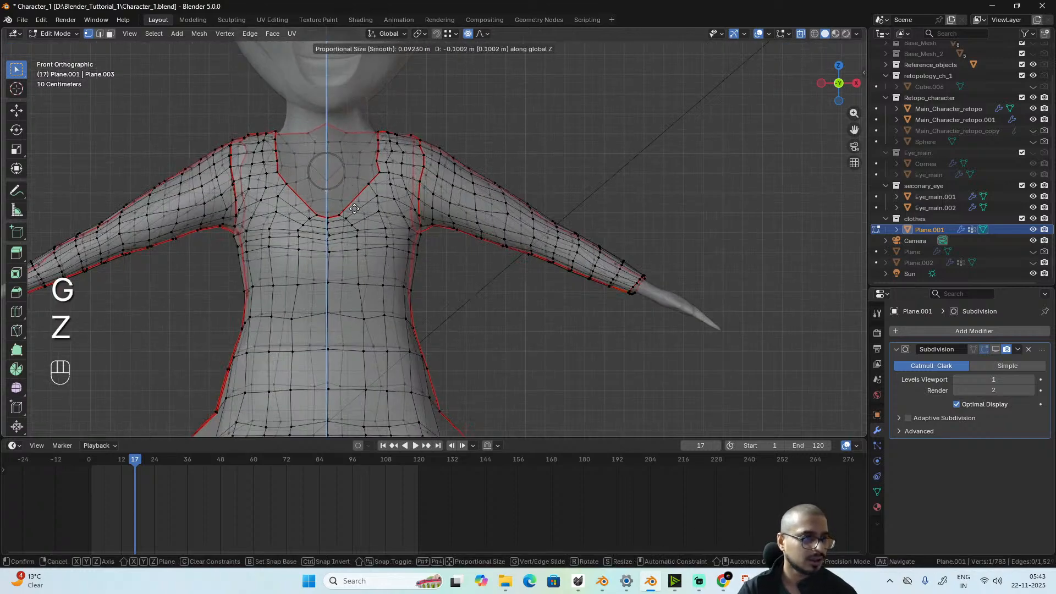
click(354, 199)
click(326, 176)
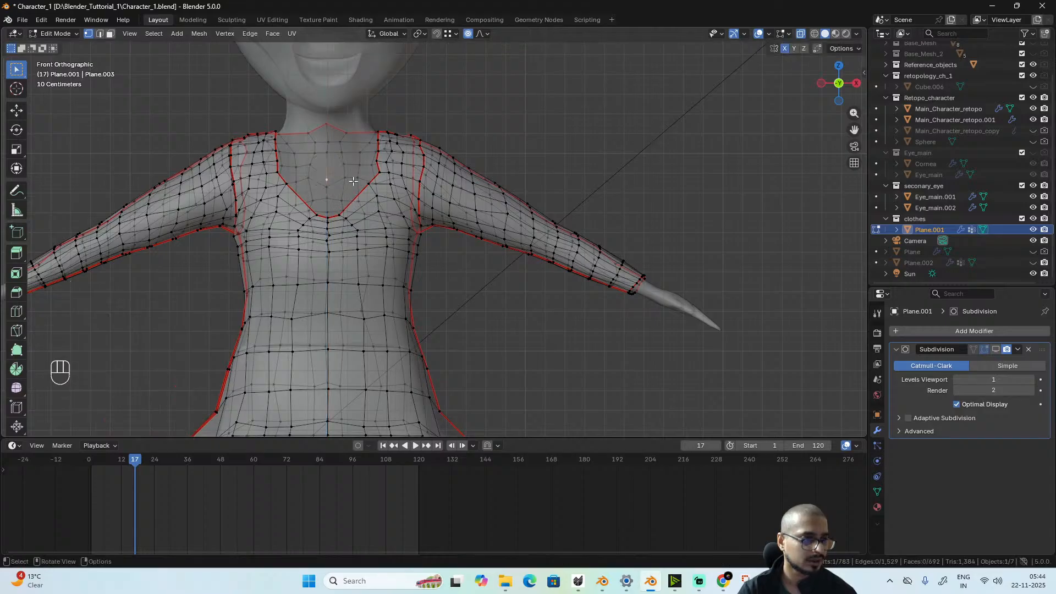
key(g)
key(z)
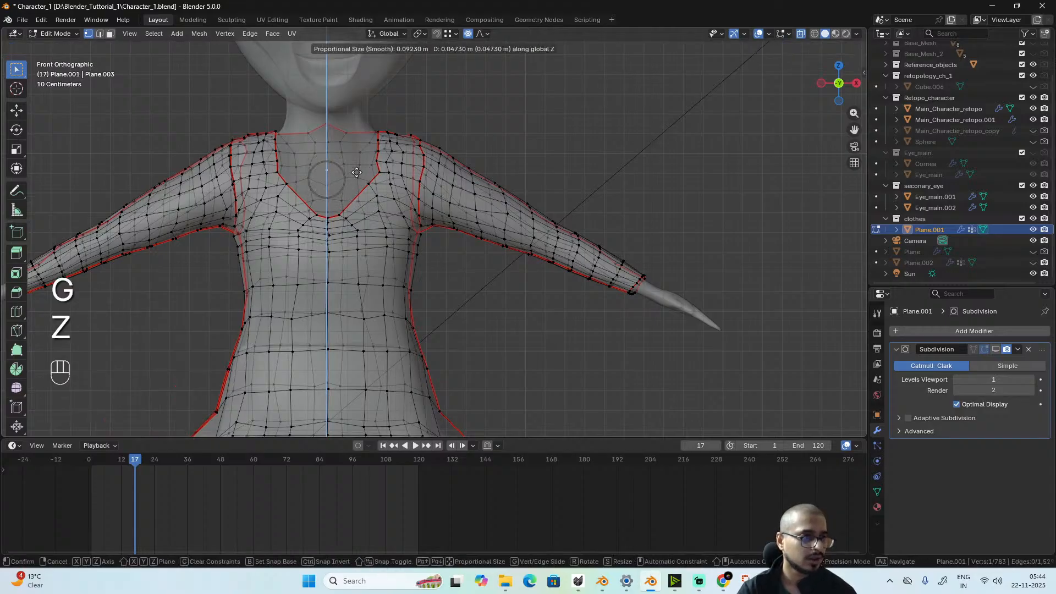
click(356, 173)
- Raise the centre vertices of the upper back along Z by about 0.036 m and 0.025 m, with proportional editing
click(330, 179)
key(g)
key(z)
click(336, 174)
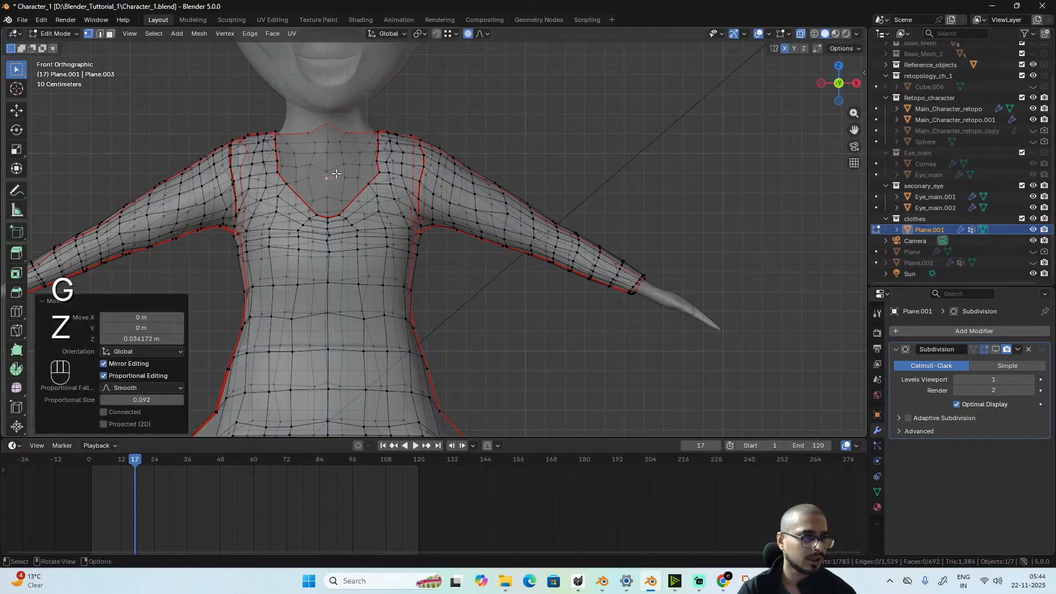
click(326, 165)
key(g)
key(z)
click(330, 162)
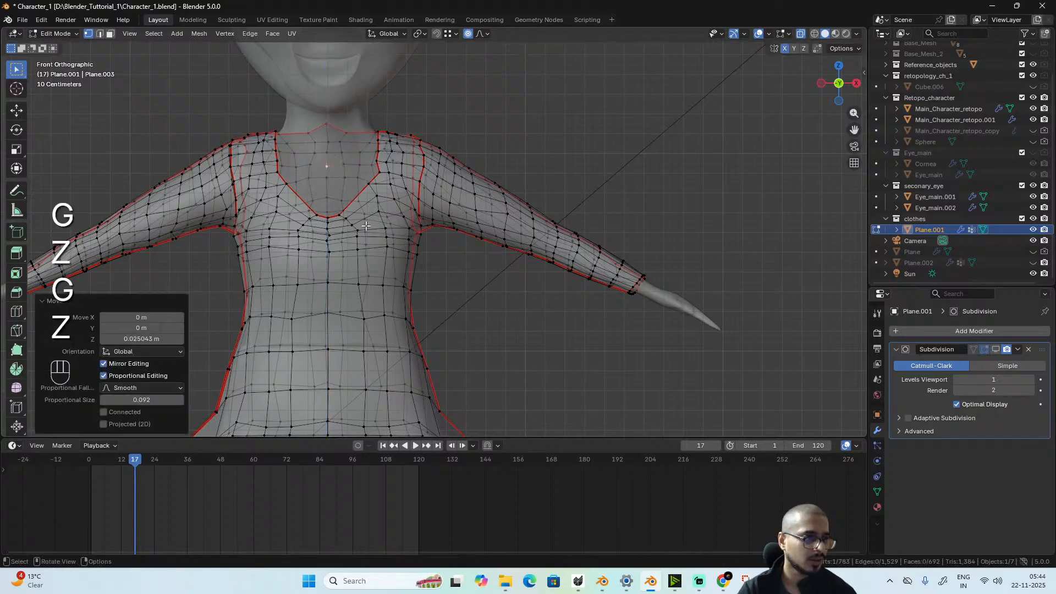
- Delete all vertices of the dress half on the character's right side, up to the centre line
scroll(366, 226, down, 3)
key(alt+z)
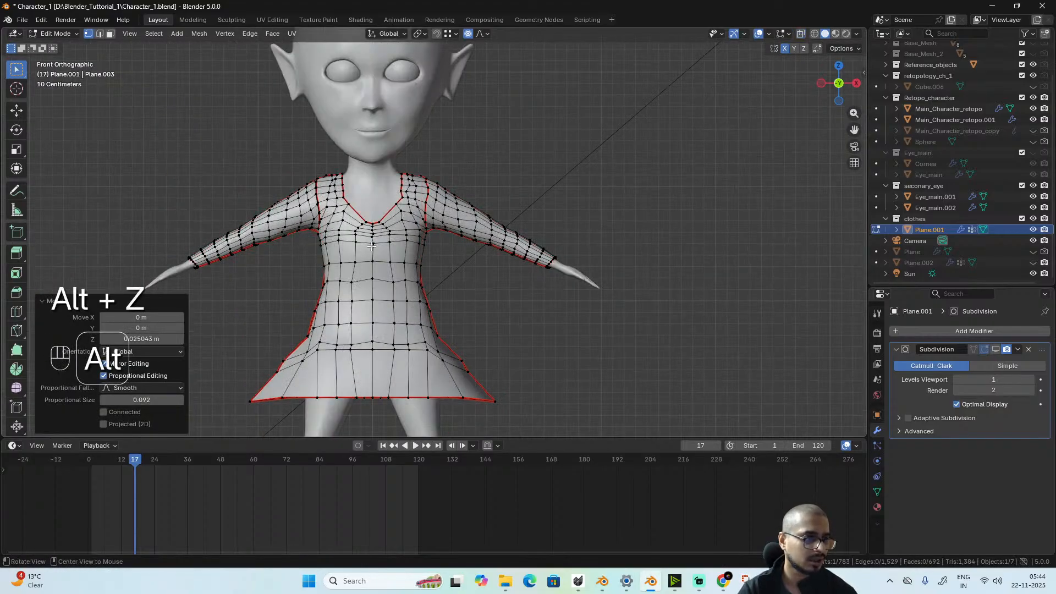
key(alt+z)
drag(366, 165, 172, 437)
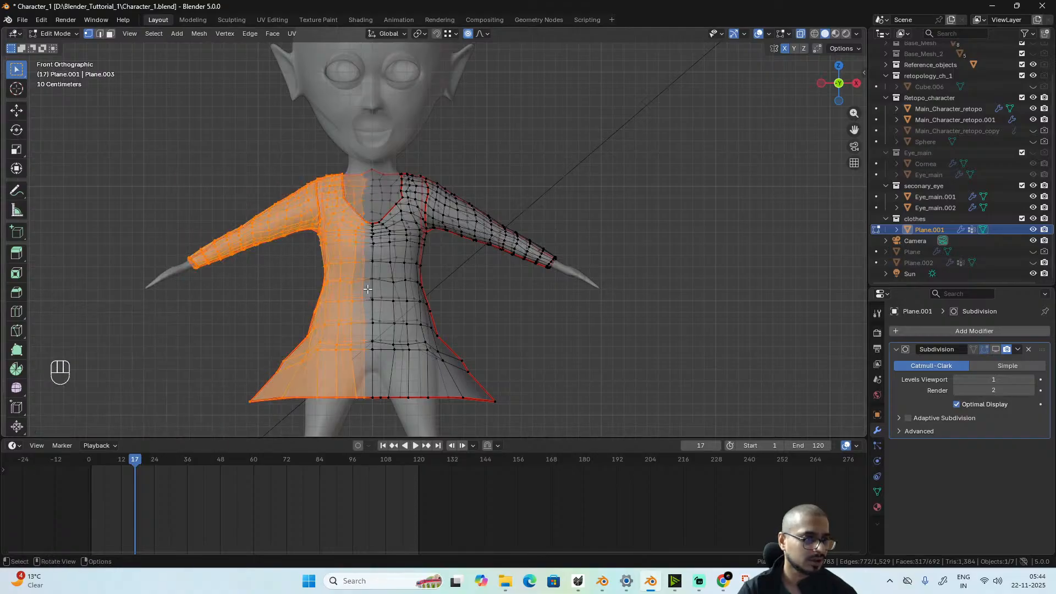
key(x)
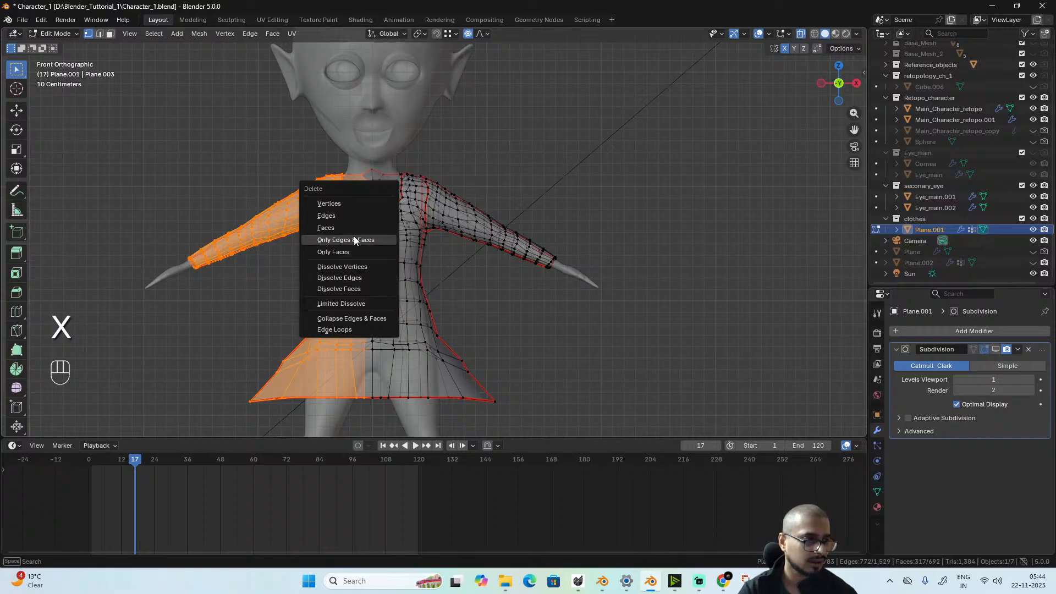
click(361, 209)
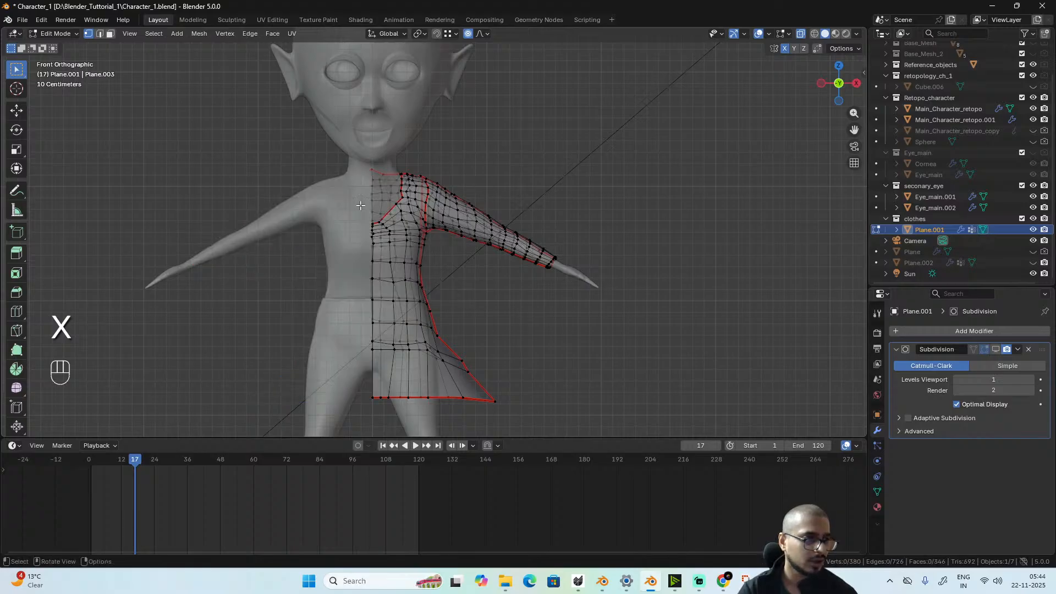
- Return to Object Mode with X-ray off and add a Mirror modifier to the remaining dress half
key(alt+z)
key(Tab)
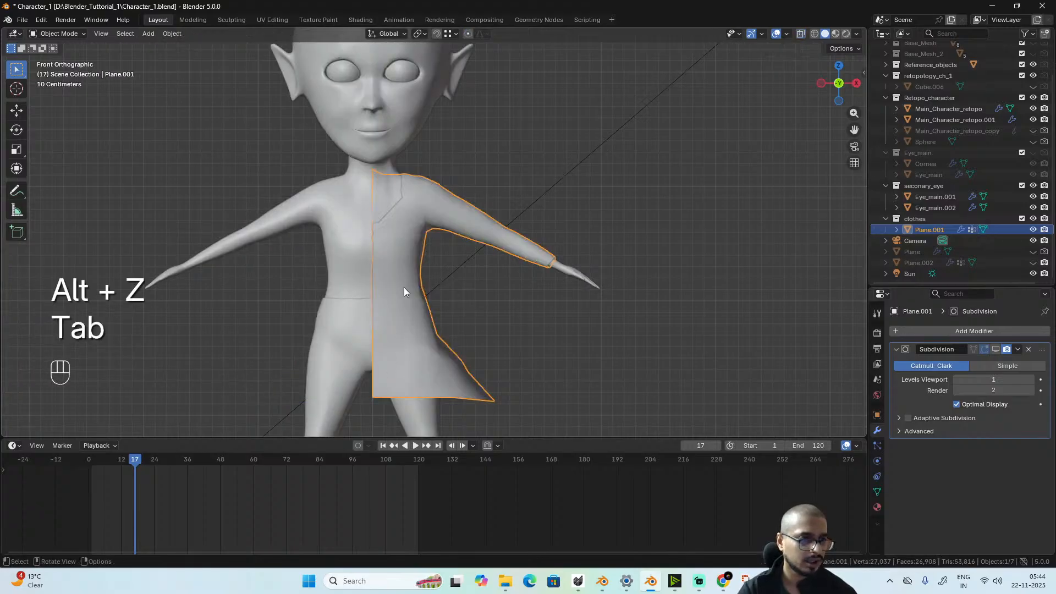
click(973, 332)
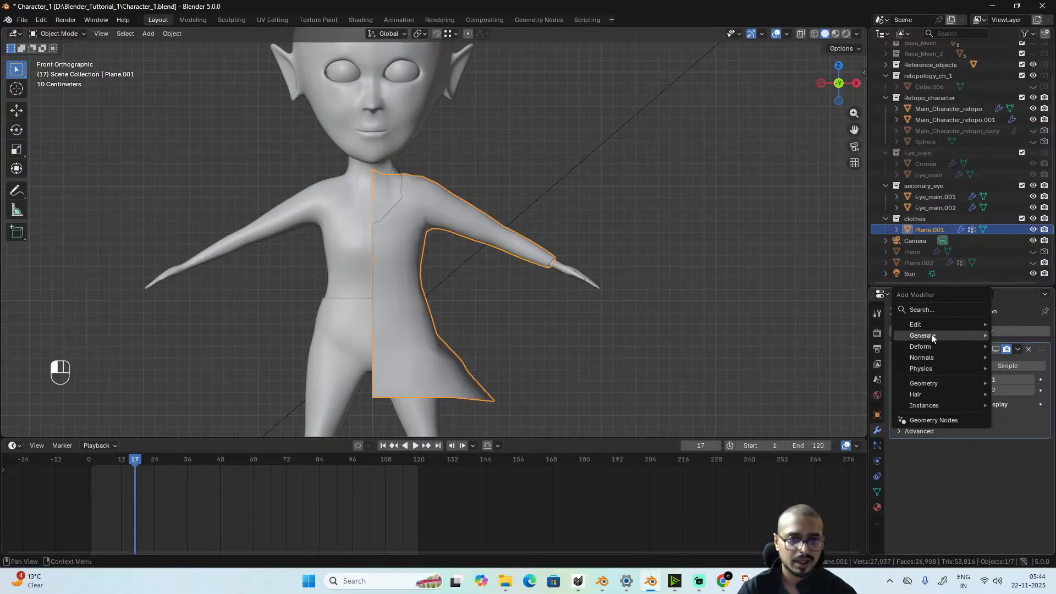
mouse_move(932, 335)
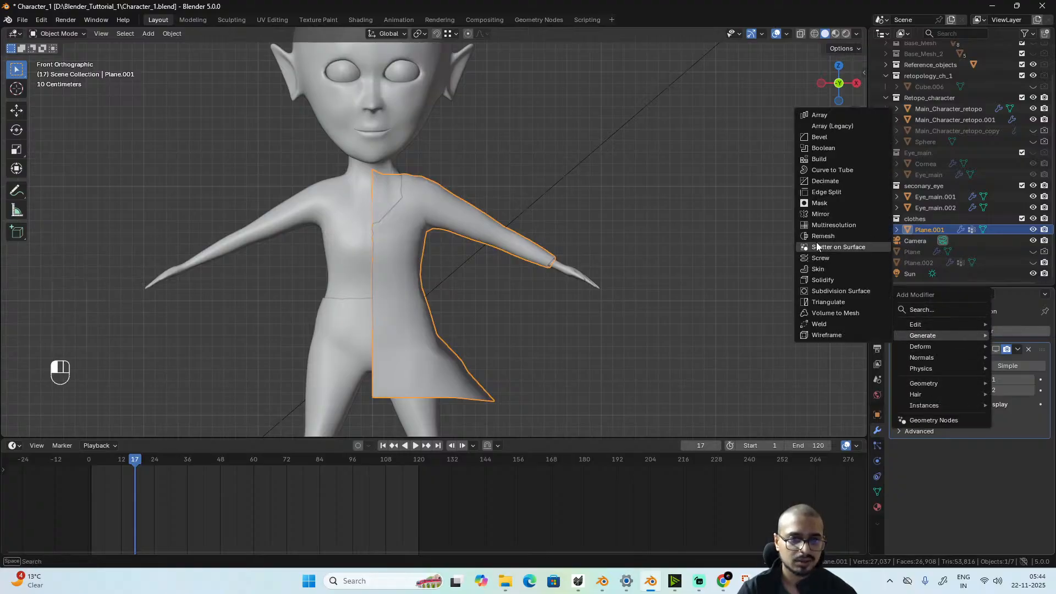
click(834, 216)
scroll(530, 337, up, 2)
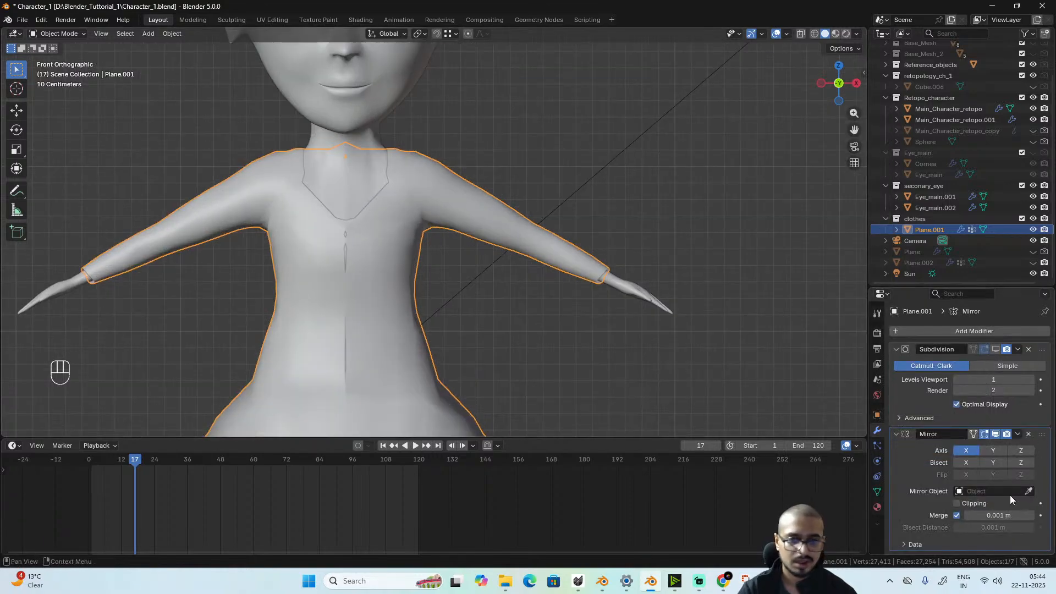
- Set the Mirror modifier's merge distance to 0.018 m and check the dress's centre seam
drag(1001, 516, 1008, 515)
alt+drag(573, 309, 346, 288)
scroll(474, 289, down, 3)
scroll(495, 318, up, 2)
alt+drag(495, 319, 523, 209)
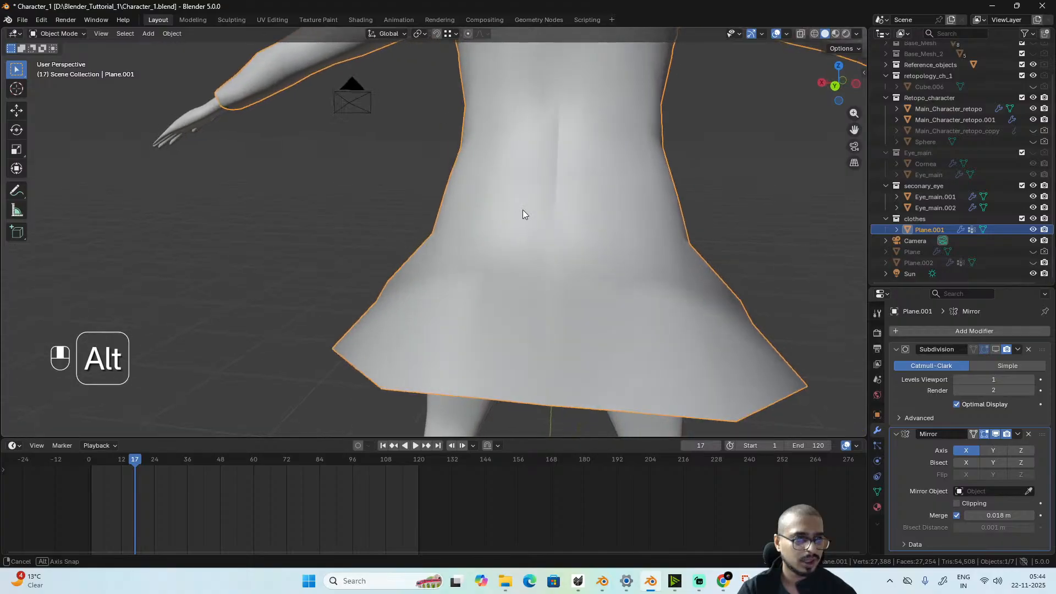
- Enable Clipping on the dress's Mirror modifier and set its merge distance to 0.064 m
key(Tab)
key(Tab)
key(Tab)
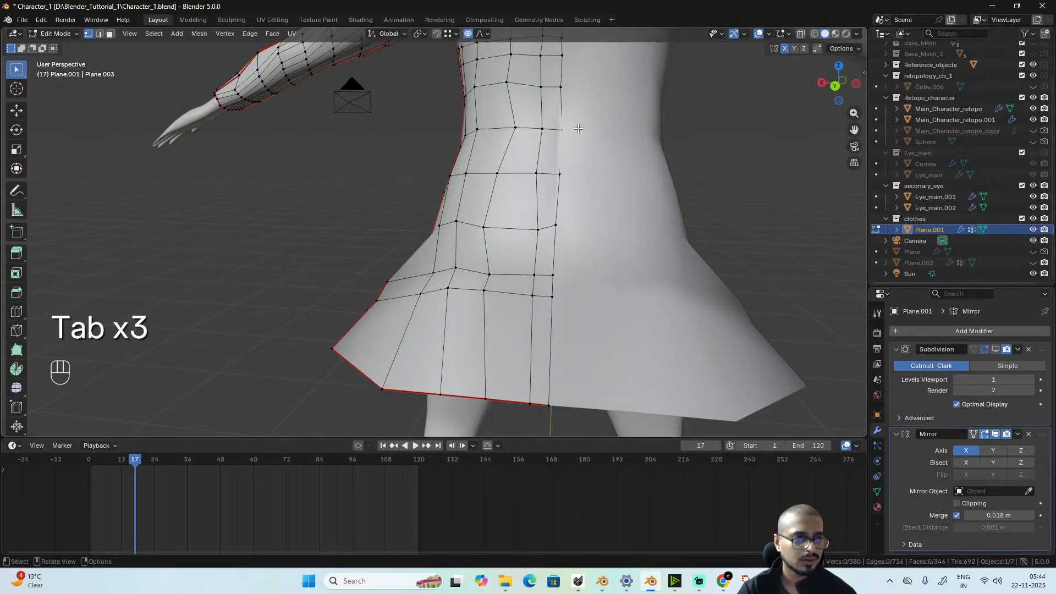
key(g)
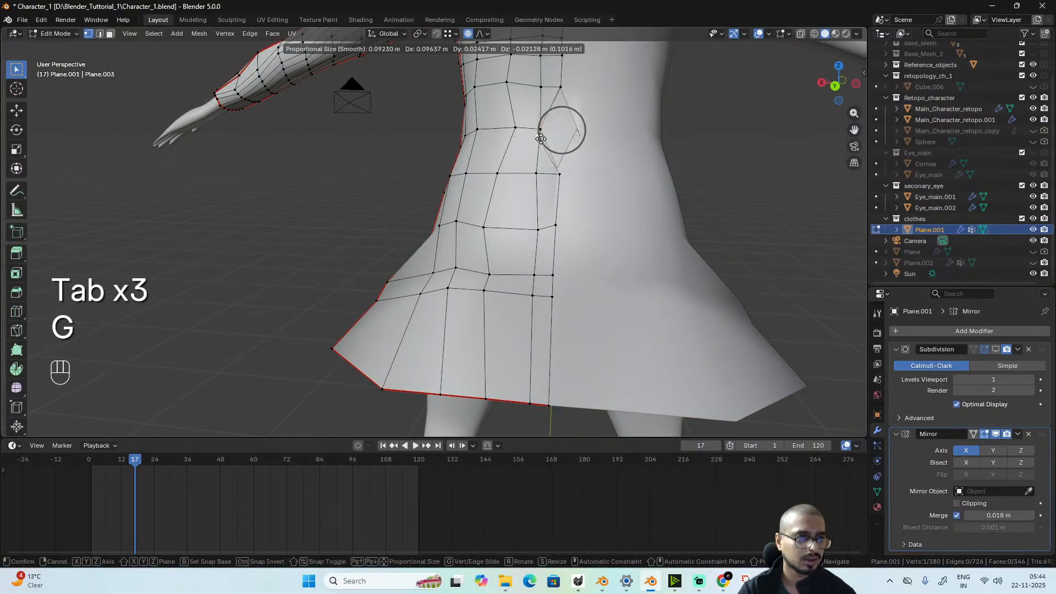
right_click(565, 131)
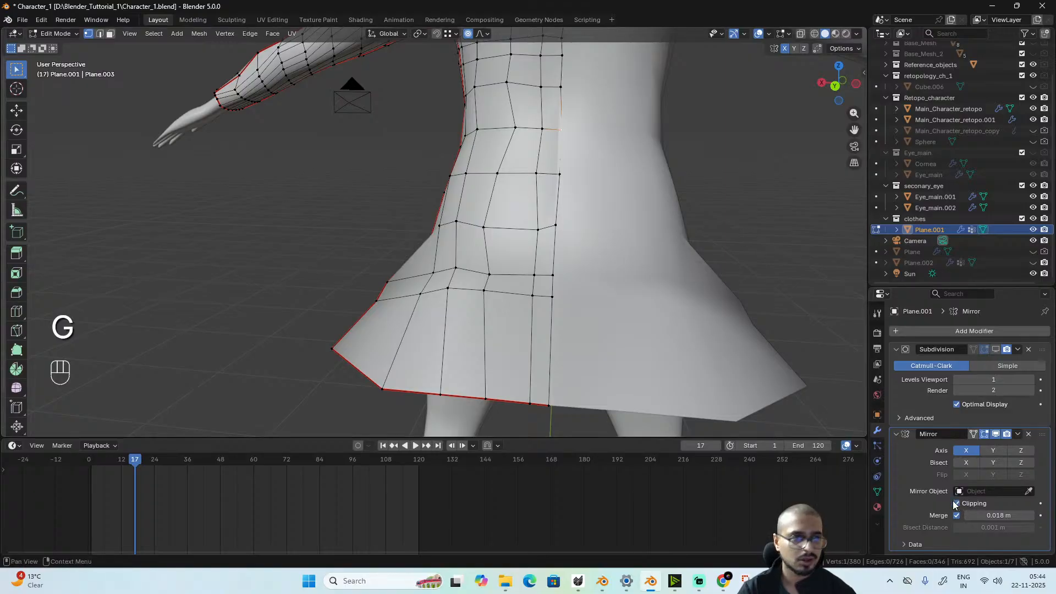
mouse_move(980, 515)
mouse_down()
mouse_move(952, 516)
mouse_move(998, 516)
mouse_up()
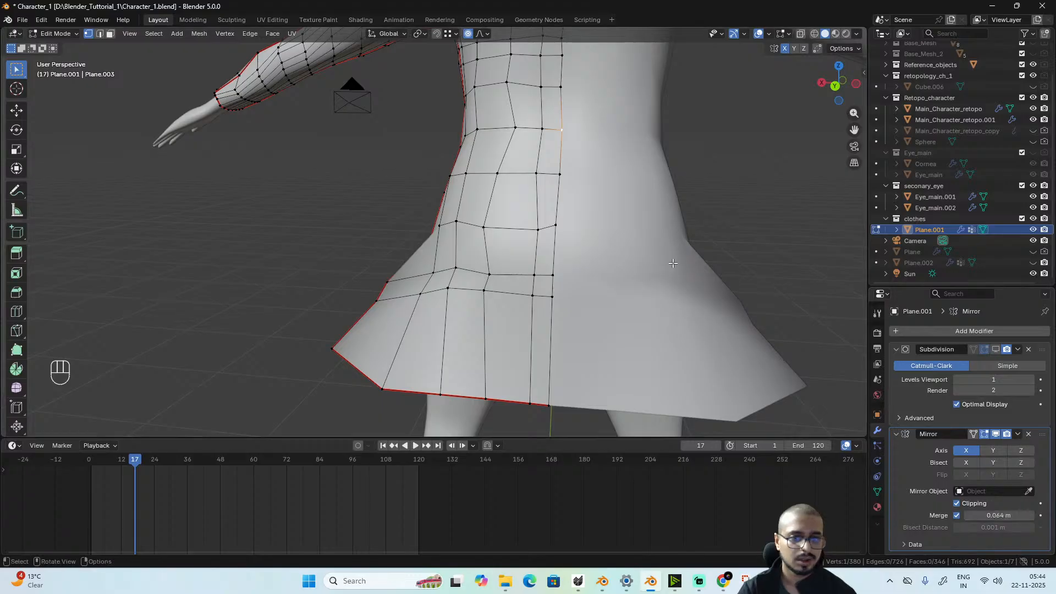
- Return to Object Mode, move the Mirror modifier above the Subdivision modifier, and apply the Mirror modifier
scroll(573, 267, down, 4)
alt+drag(572, 267, 842, 259)
scroll(583, 220, up, 2)
key(Tab)
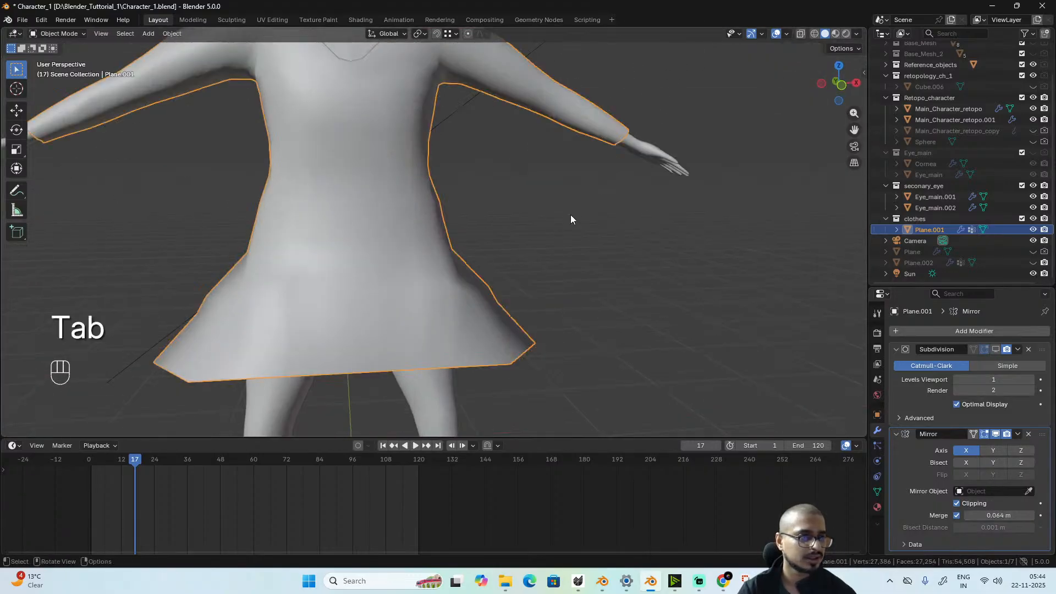
alt+shift+drag(521, 217, 593, 363)
scroll(586, 344, up, 3)
scroll(542, 317, down, 4)
scroll(532, 343, down, 4)
scroll(532, 343, up, 4)
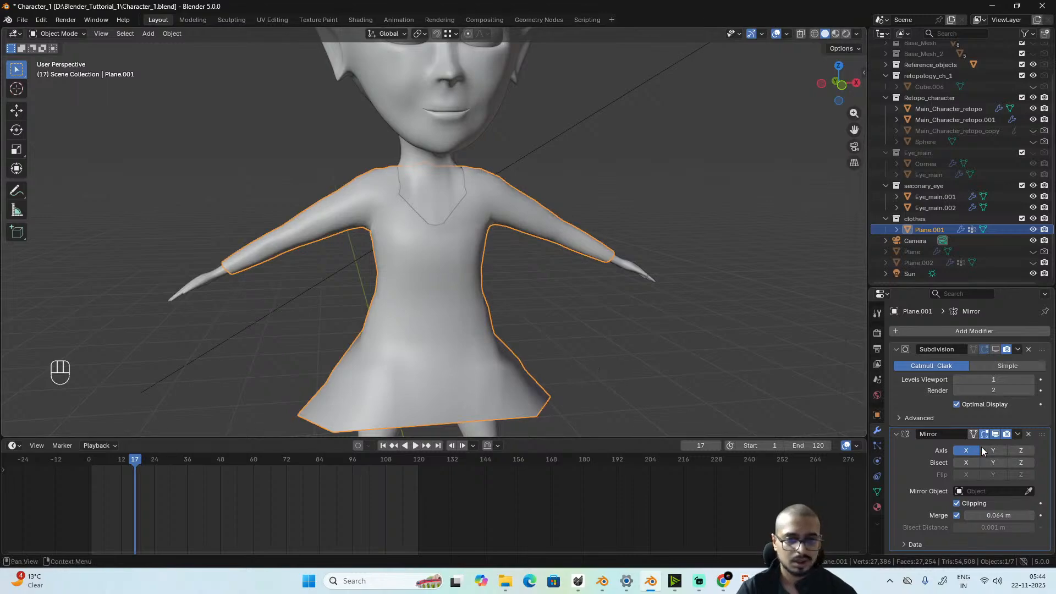
drag(1042, 438, 1040, 351)
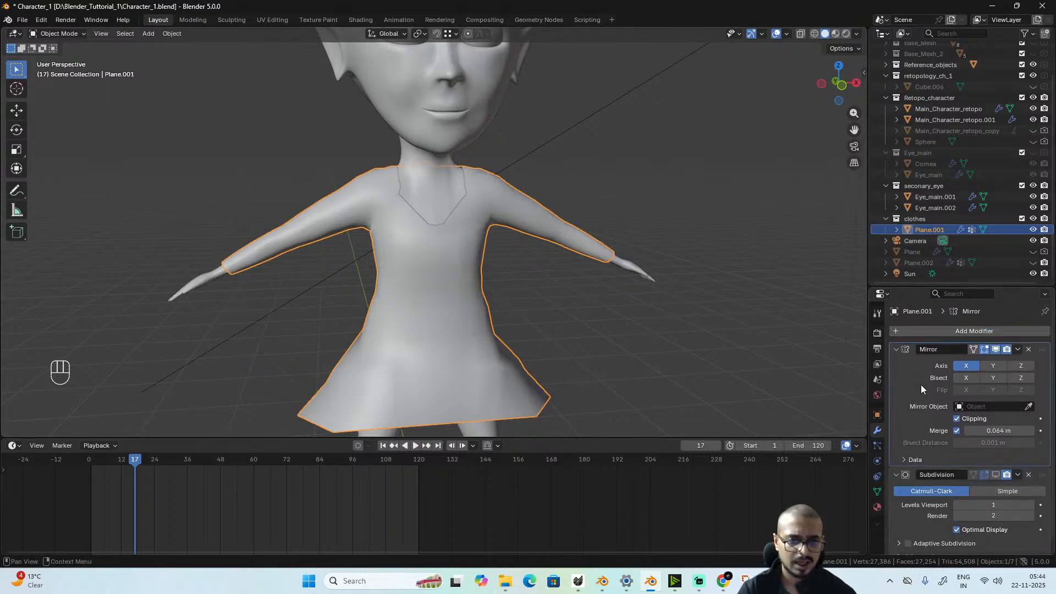
key(ctrl+a)
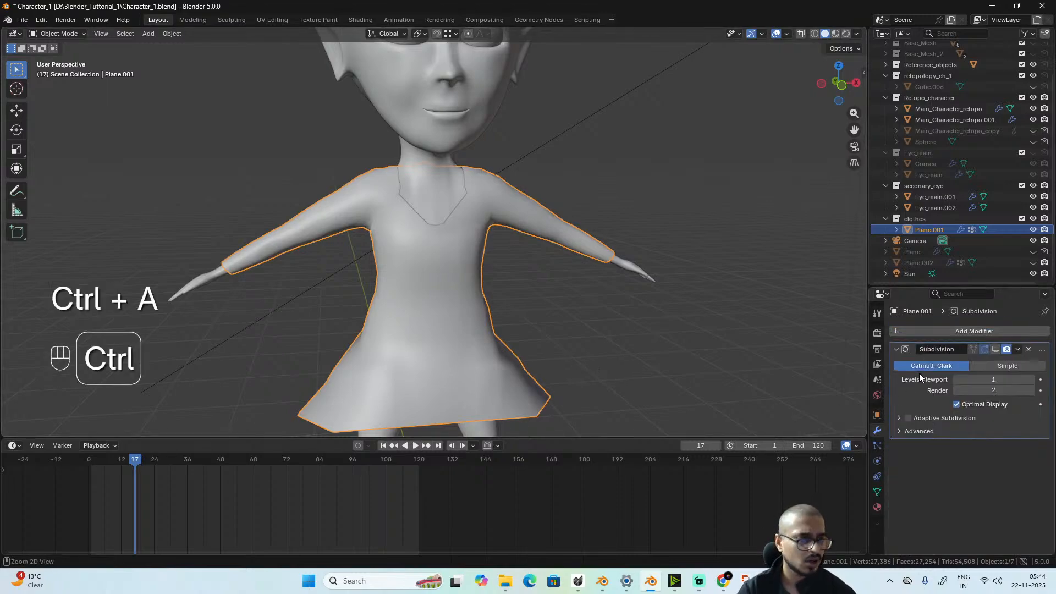
- Scale the edge loop around the dress's hips by about 1.3, using smooth proportional editing with a size of 0.47
alt+drag(639, 368, 525, 249)
scroll(615, 374, up, 4)
key(Tab)
key(Tab)
scroll(529, 339, down, 4)
scroll(477, 342, up, 2)
key(Tab)
double_click(446, 242)
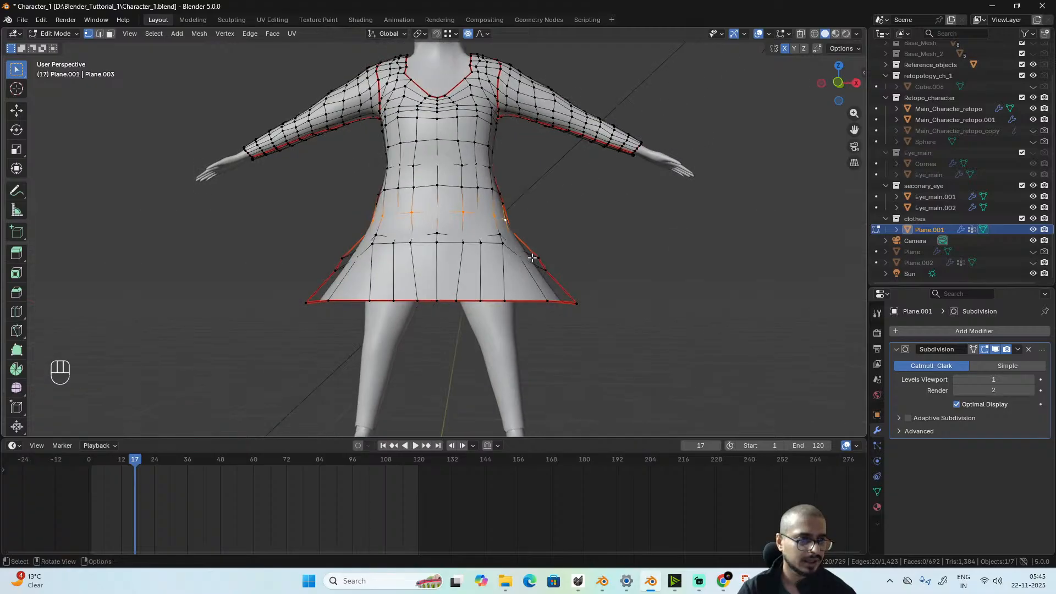
key(s)
scroll(550, 261, up, 3)
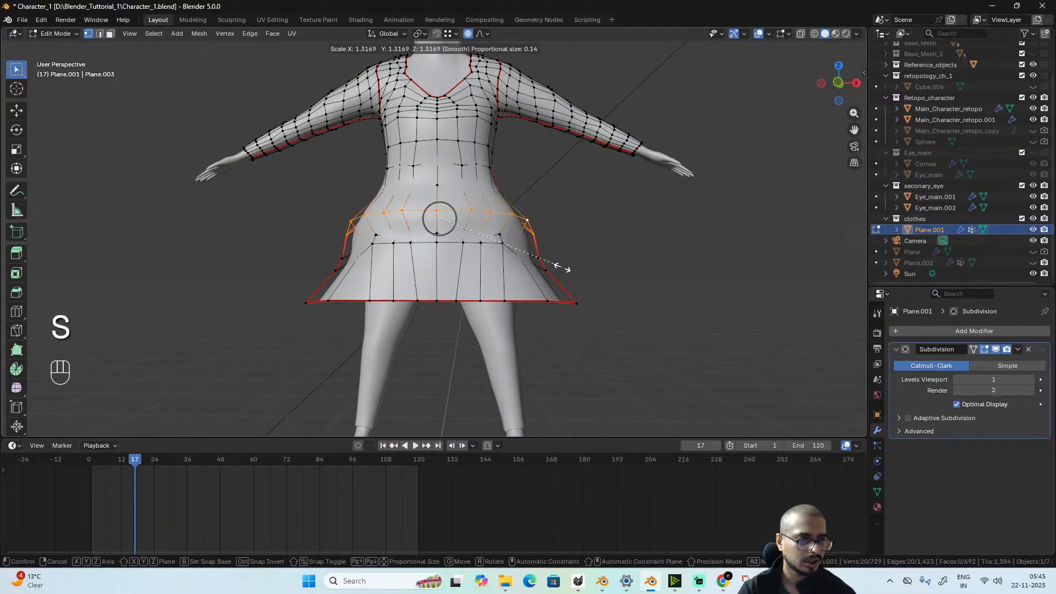
scroll(553, 264, down, 12)
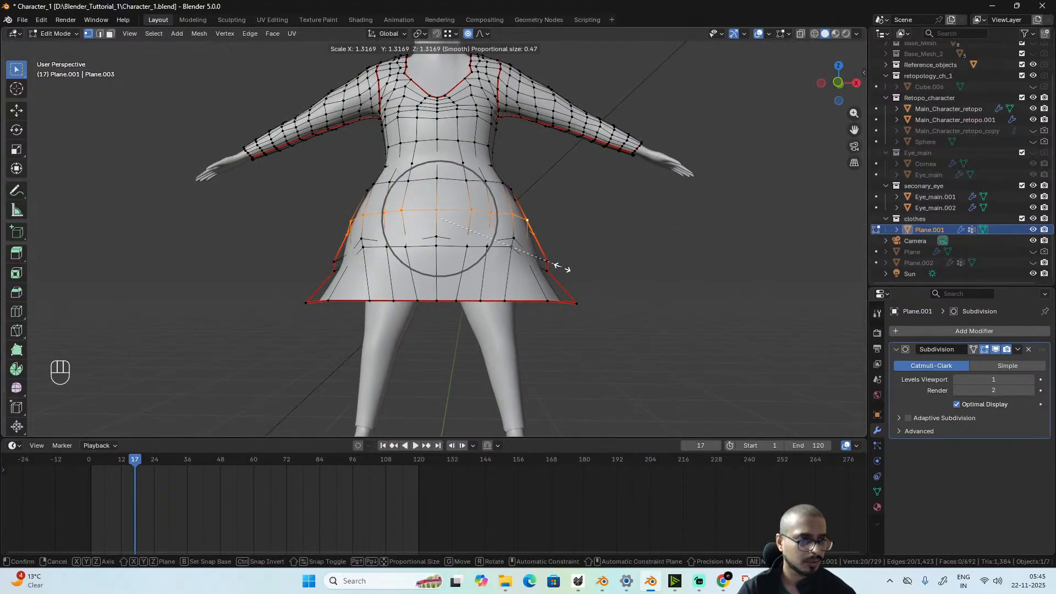
click(553, 262)
- Check the widened skirt in Object Mode, and select the two outer side corner vertices of the dress hem in Edit Mode
key(Tab)
alt+drag(556, 263, 633, 329)
key(Tab)
click(513, 291)
shift+click(338, 316)
key(s)
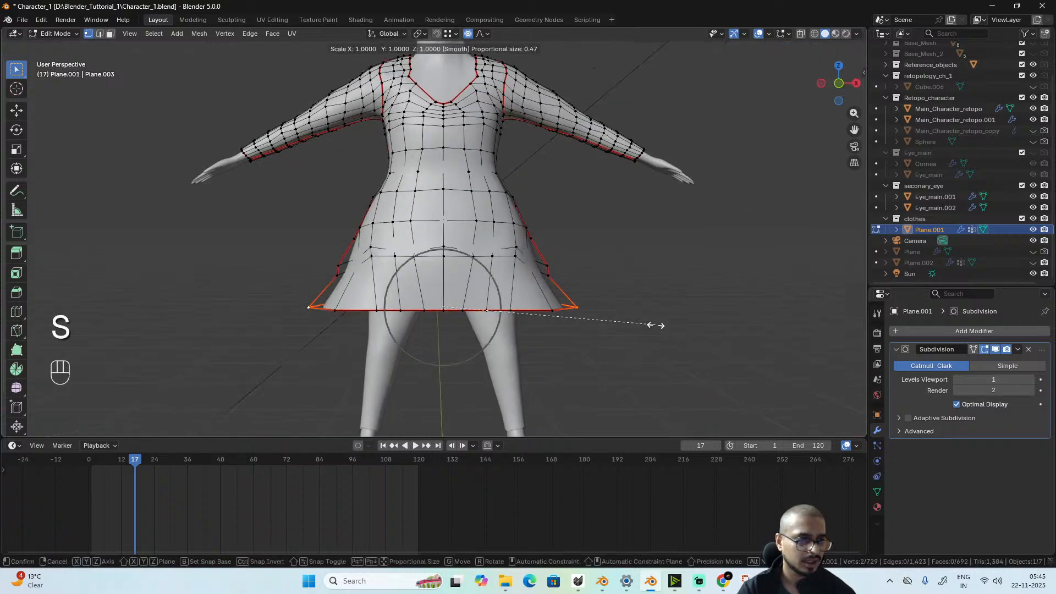
scroll(632, 324, down, 3)
scroll(627, 324, down, 2)
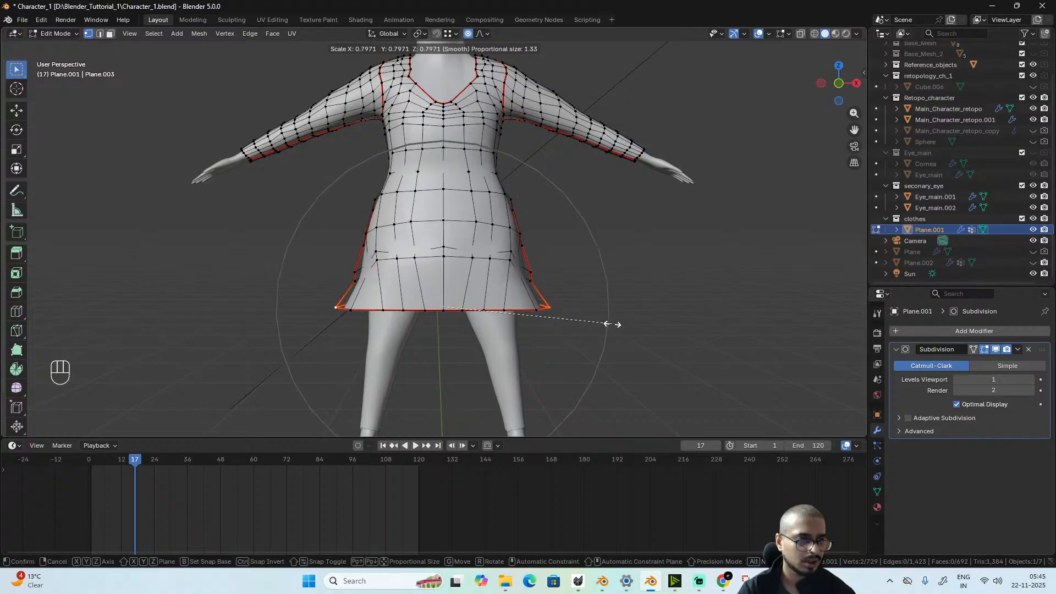
scroll(606, 320, up, 1)
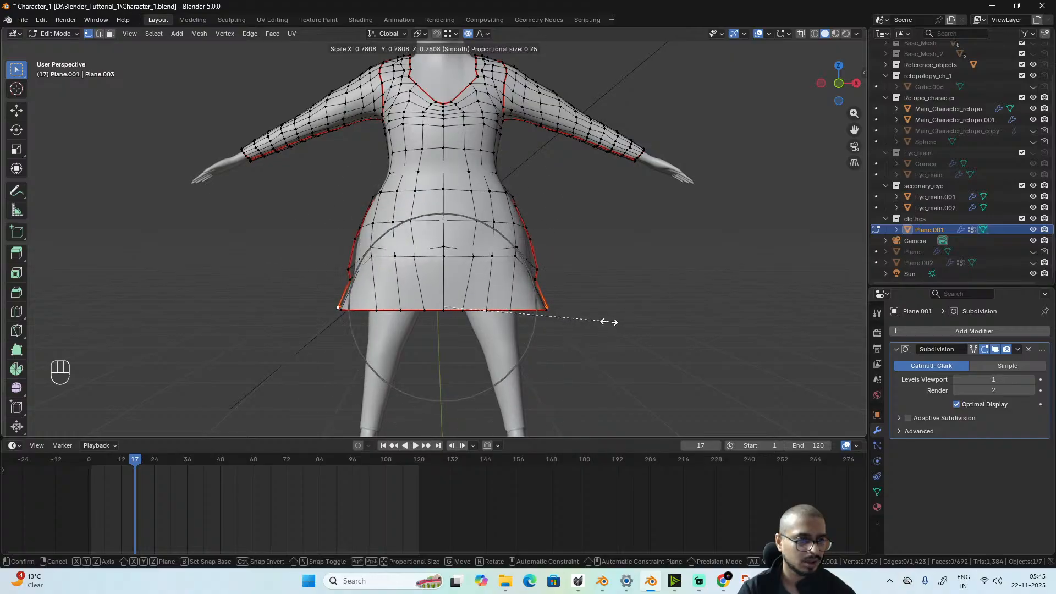
right_click(609, 321)
- Scale the hem's two side corners to about 0.86 with Sharp proportional falloff, size 0.47, and return to Object Mode
click(481, 35)
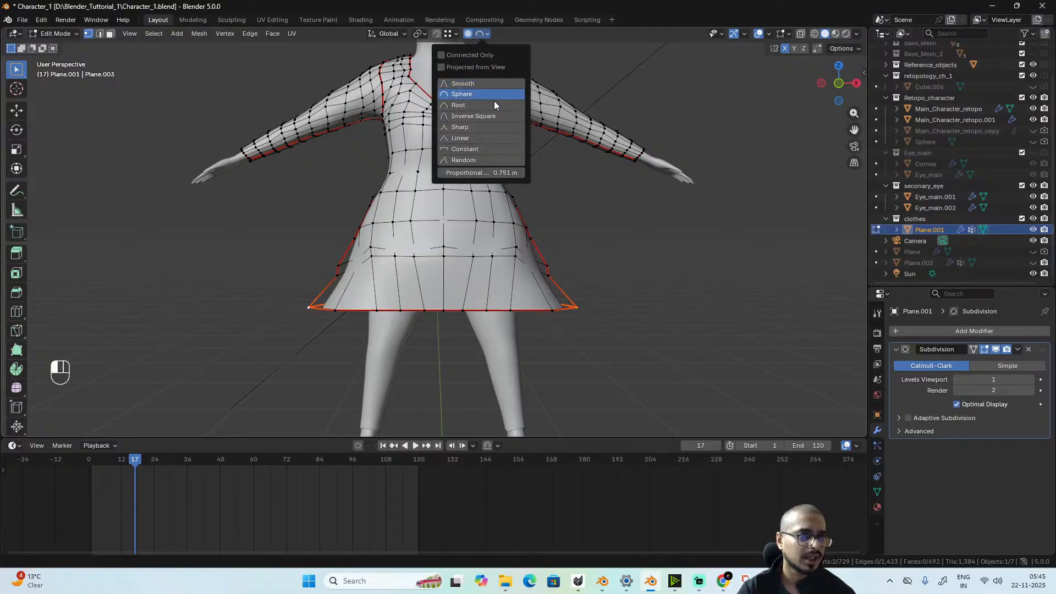
click(490, 128)
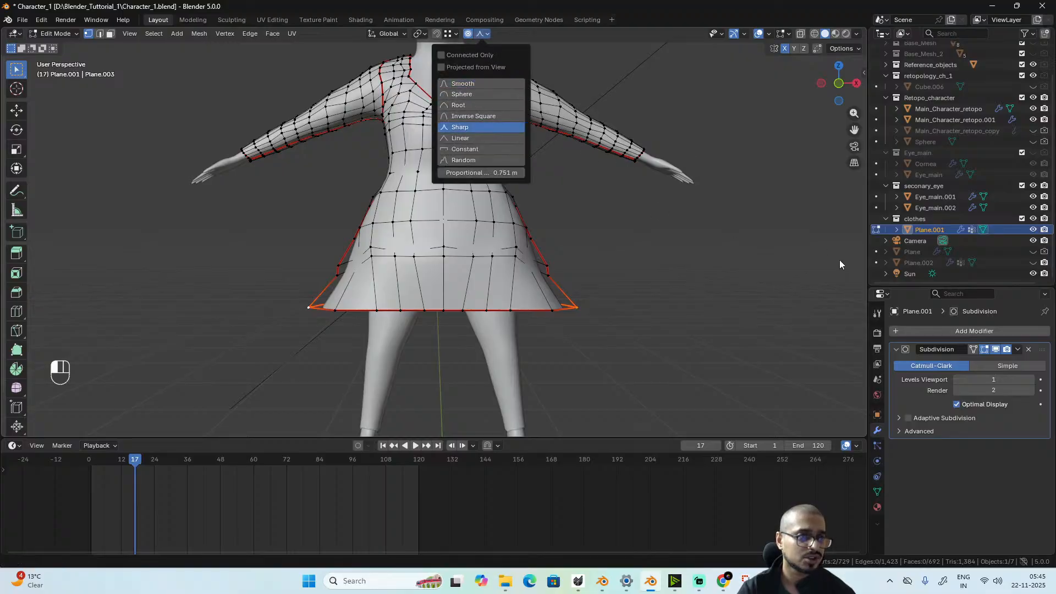
key(s)
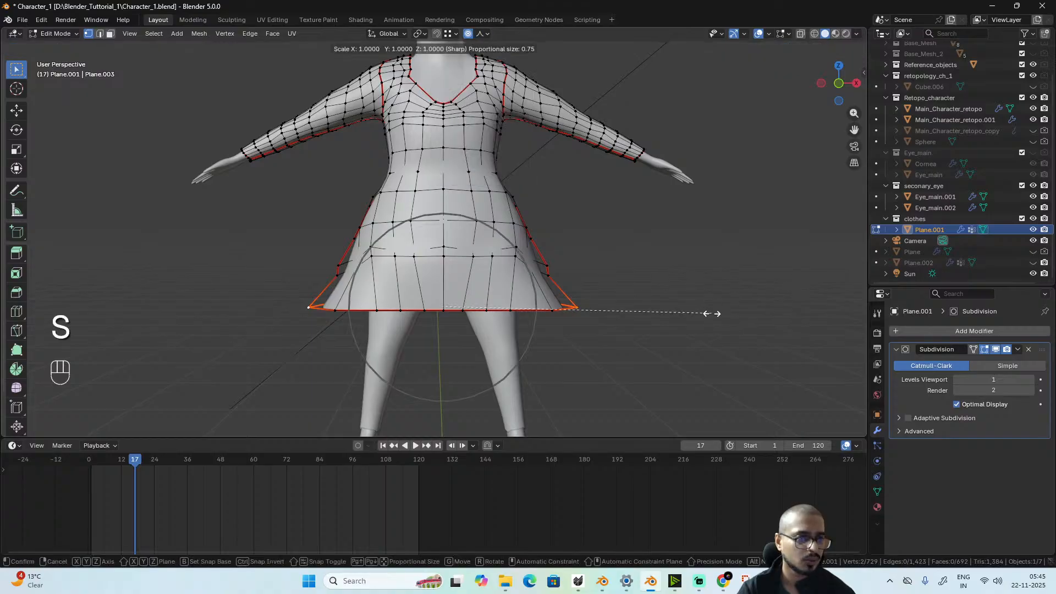
scroll(671, 316, up, 4)
scroll(673, 316, up, 2)
scroll(680, 316, down, 1)
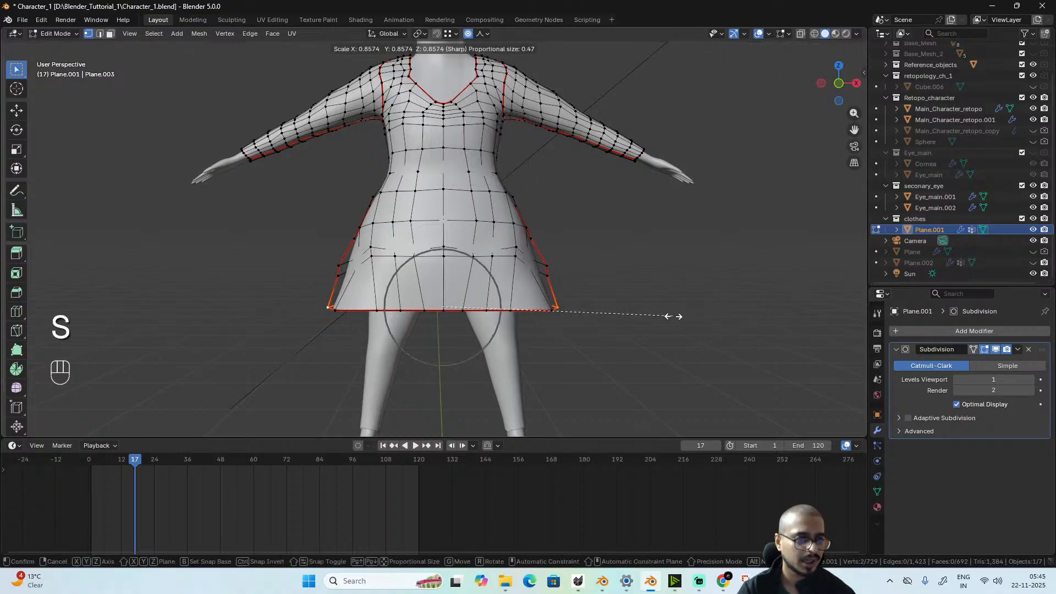
click(673, 316)
key(Tab)
alt+middle_drag(654, 321, 554, 325)
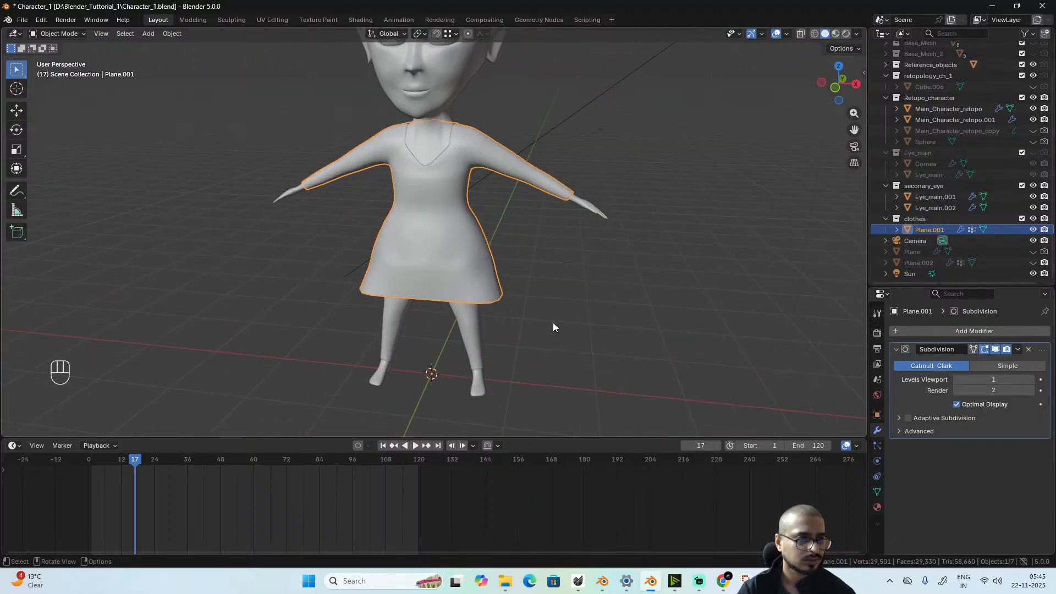
- Switch the viewport to Rendered shading and select the trousers object below the dress
click(845, 34)
shift+middle_drag(632, 158, 599, 243)
shift+scroll(586, 237, down, 5)
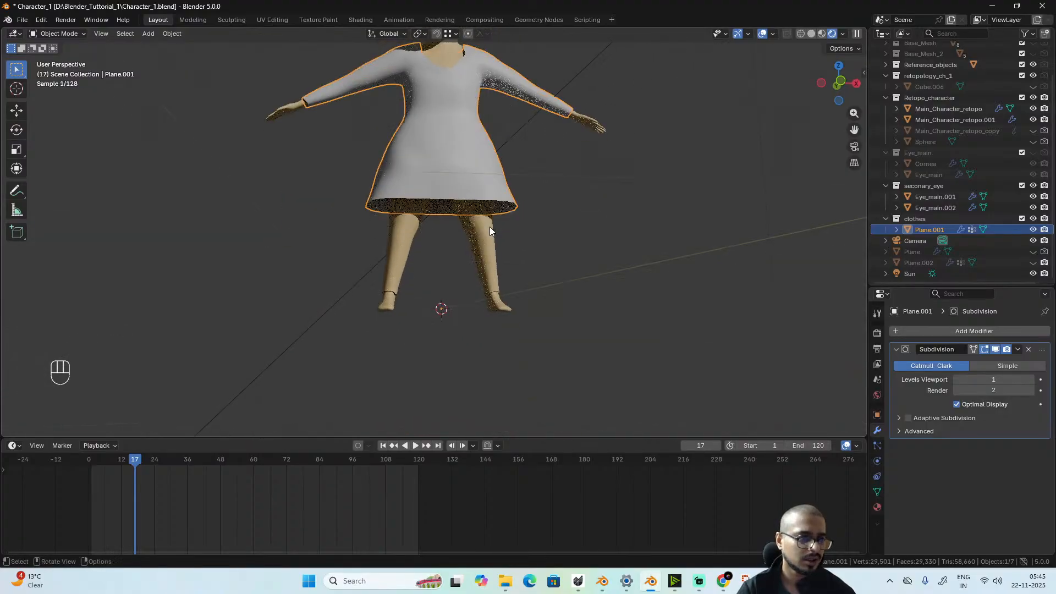
scroll(490, 227, up, 3)
alt+middle_click(472, 254)
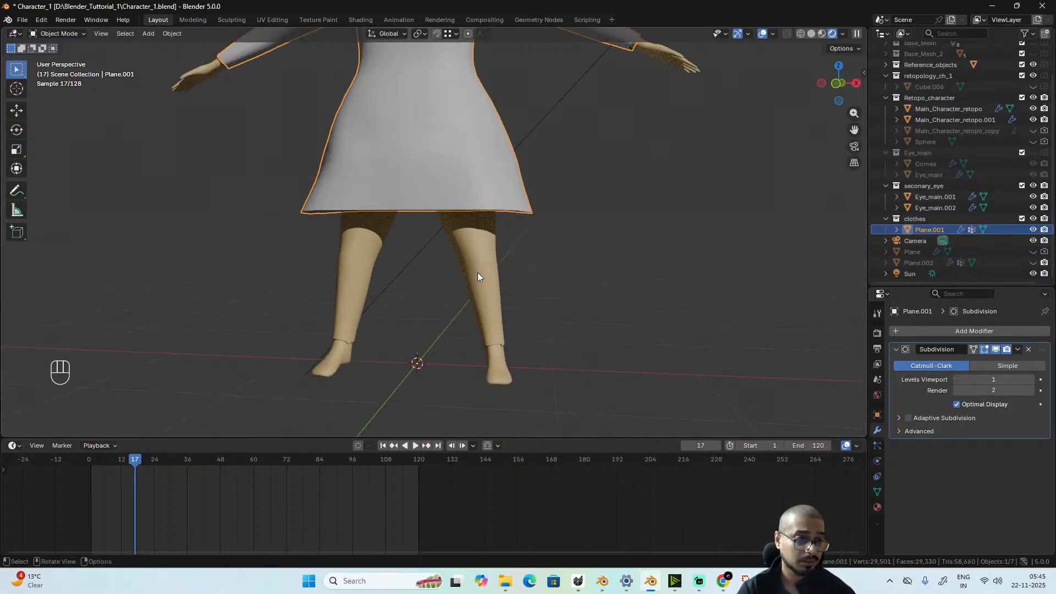
click(478, 273)
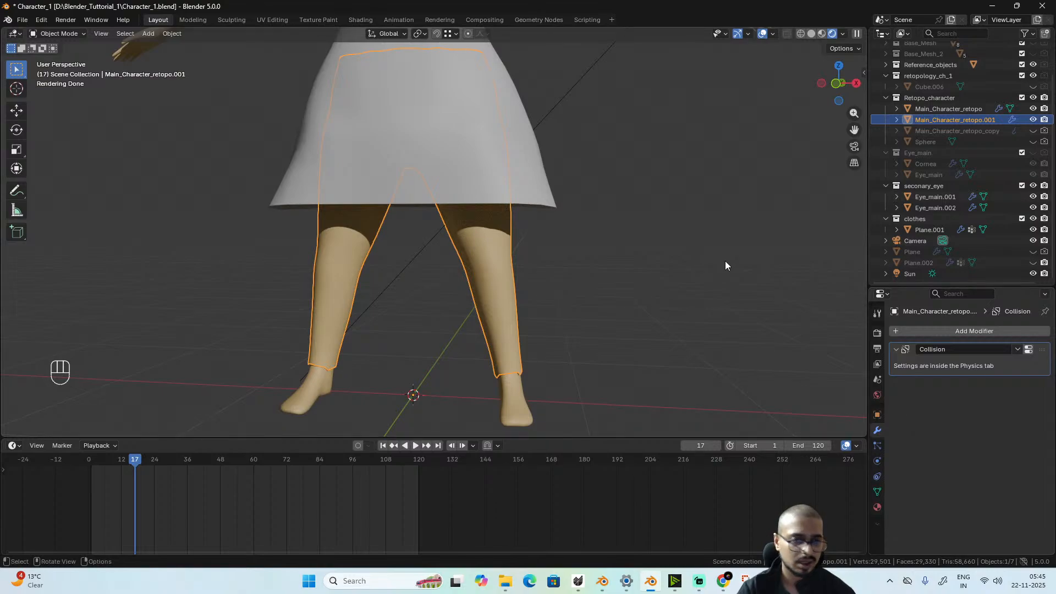
key(n)
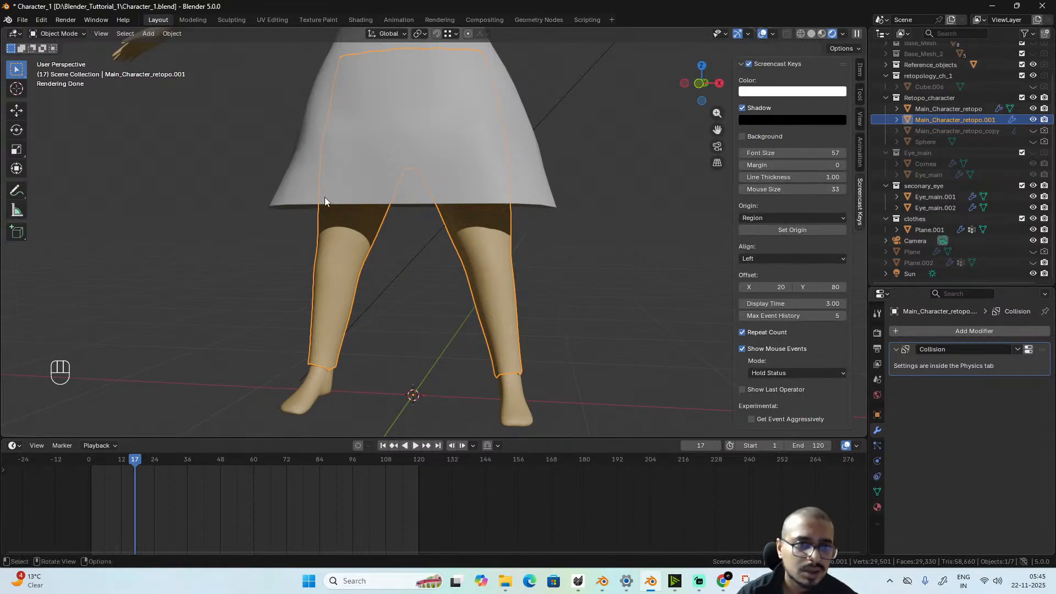
key(n)
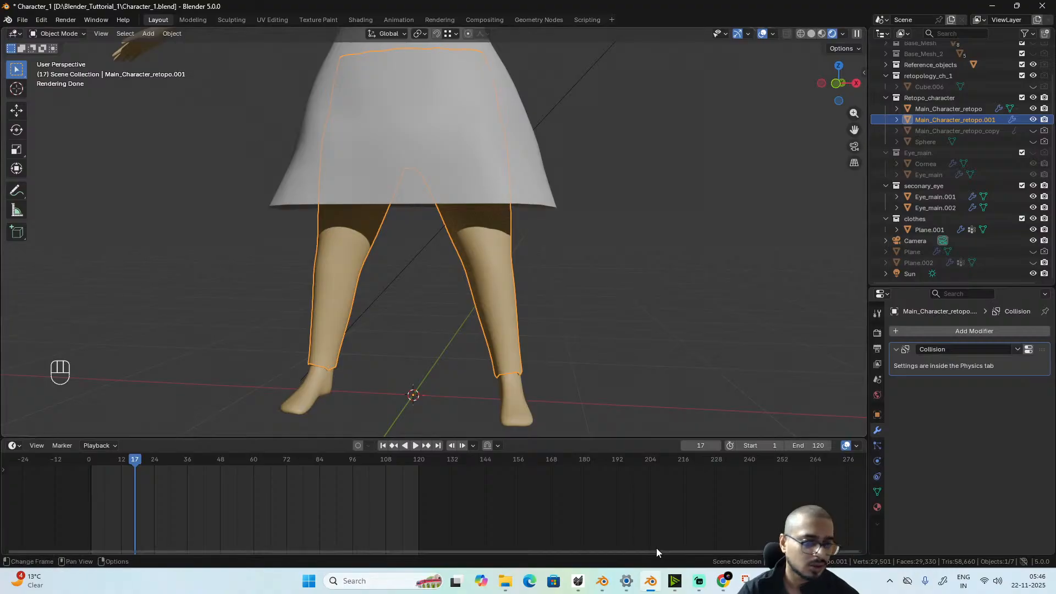
mouse_move(722, 580)
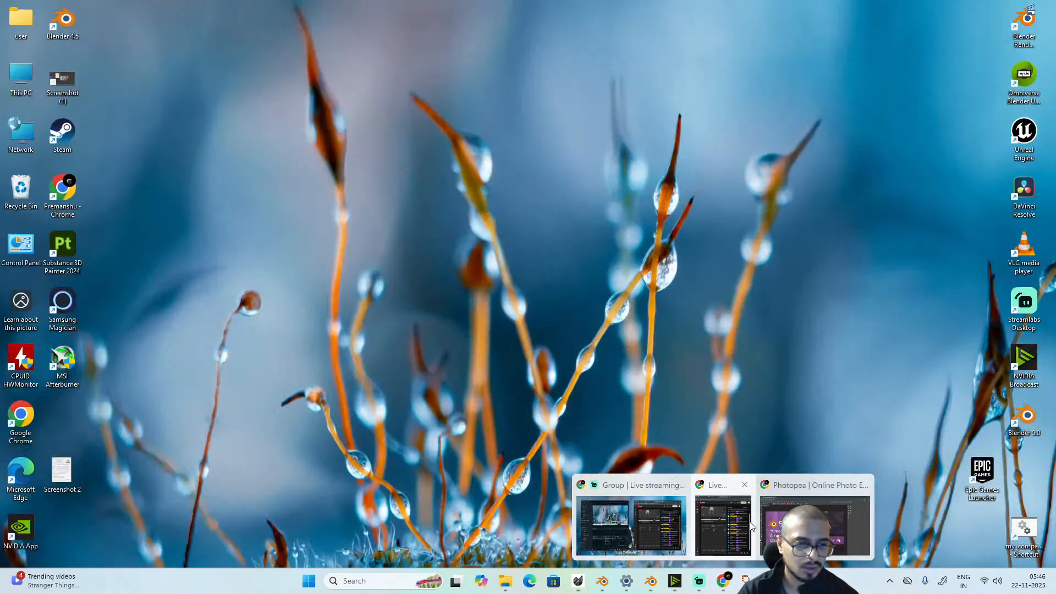
mouse_move(768, 525)
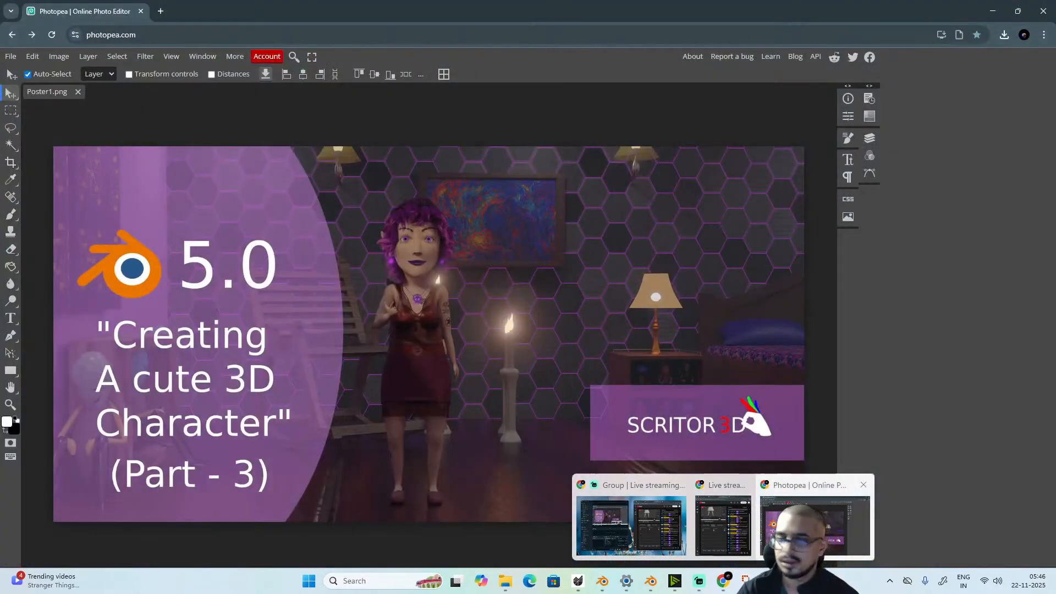
click(768, 525)
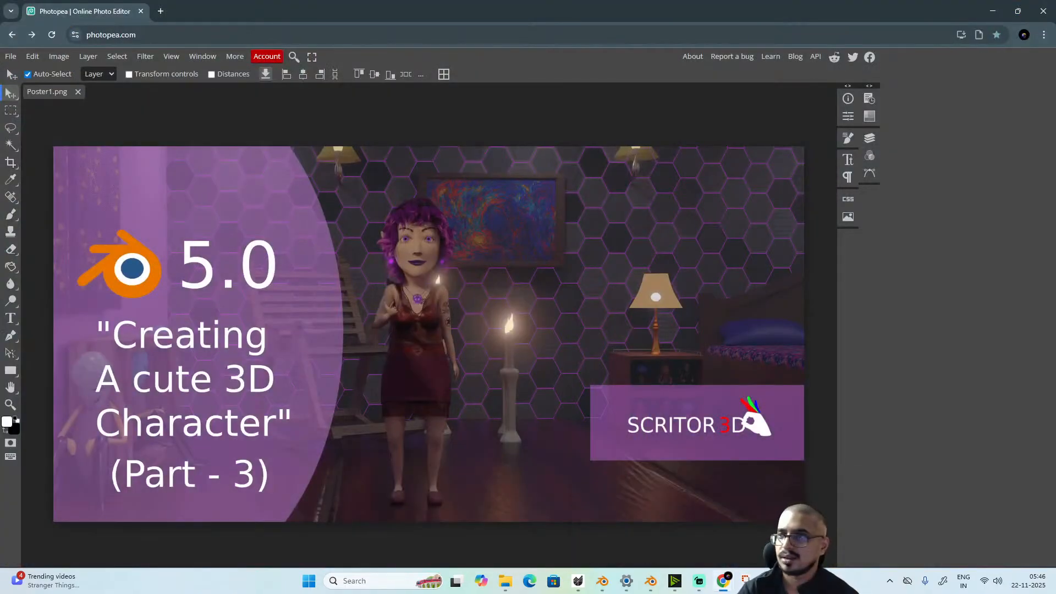
drag(1055, 133, 628, 15)
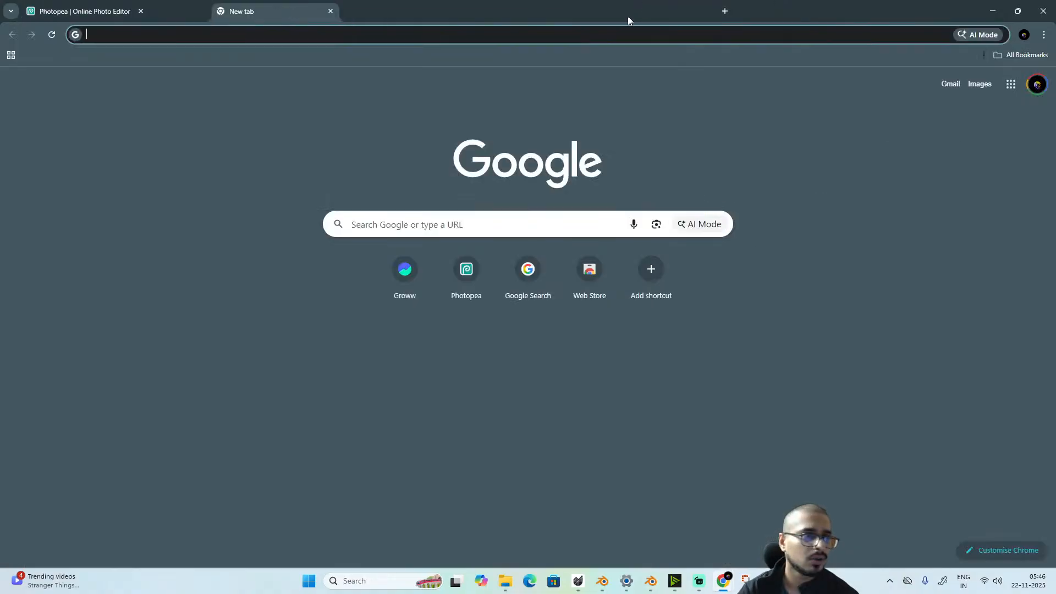
click(273, 34)
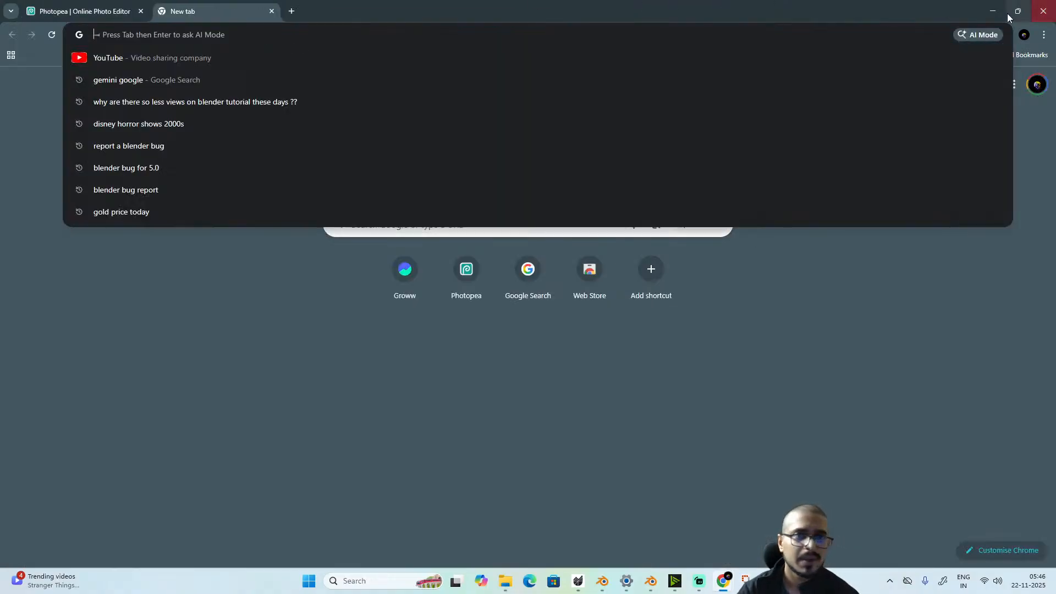
click(993, 11)
- Search the extensions in the Preferences for "blenderkit"
click(42, 20)
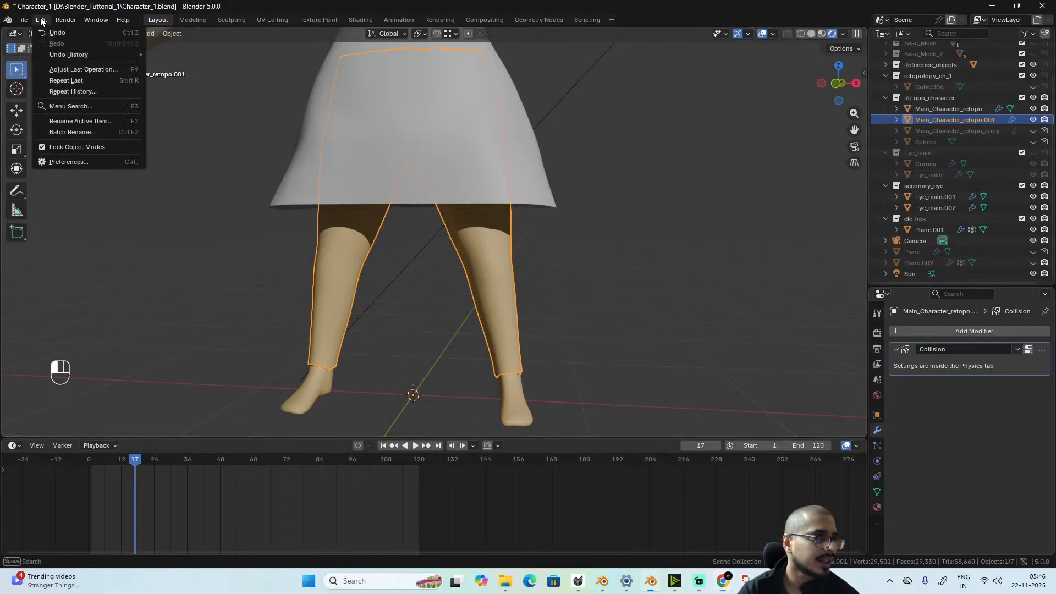
click(82, 163)
click(44, 208)
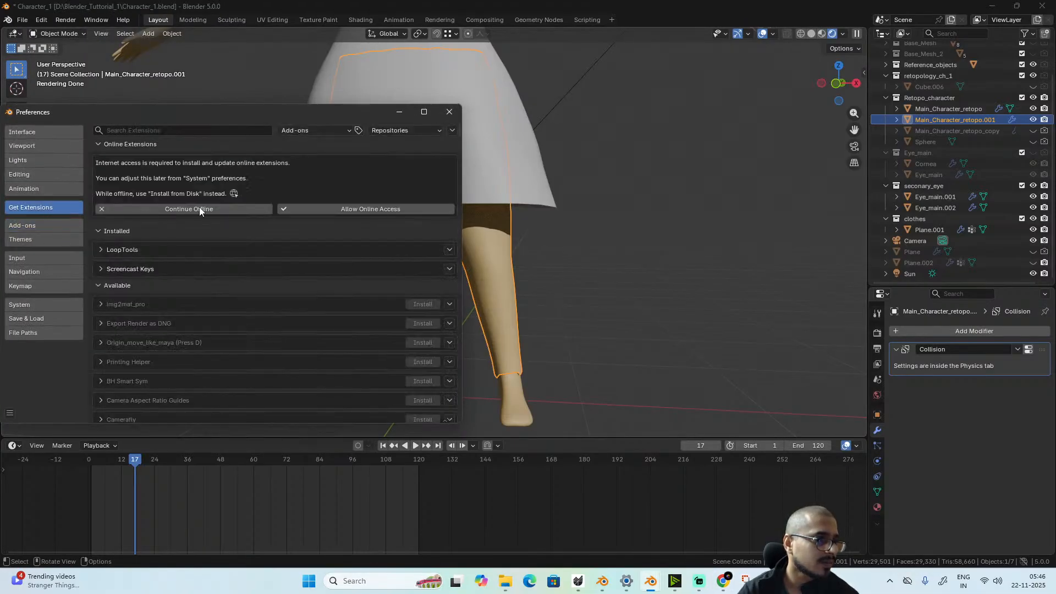
click(215, 129)
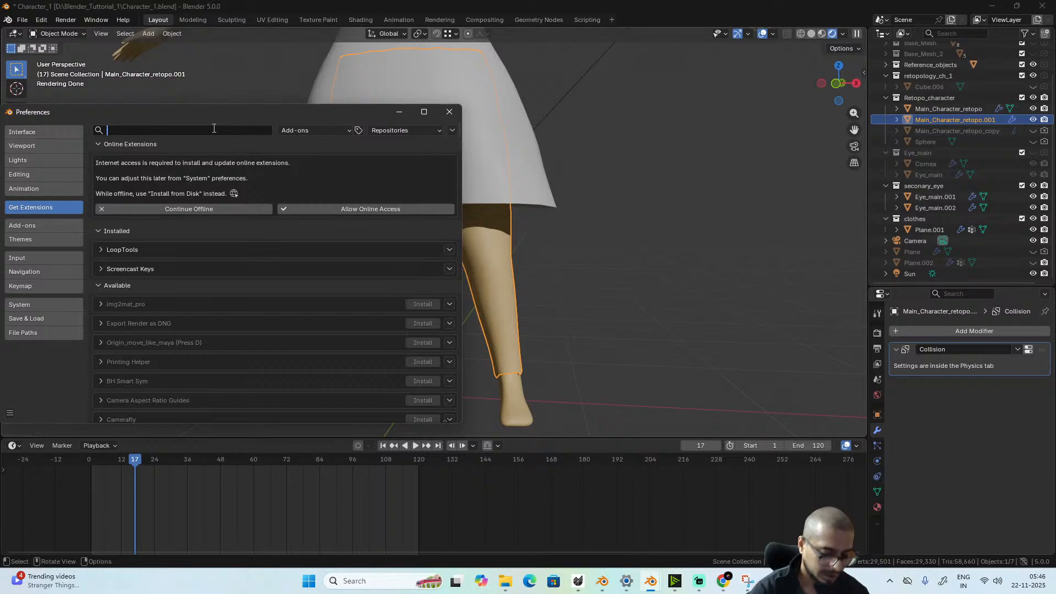
text(bl)
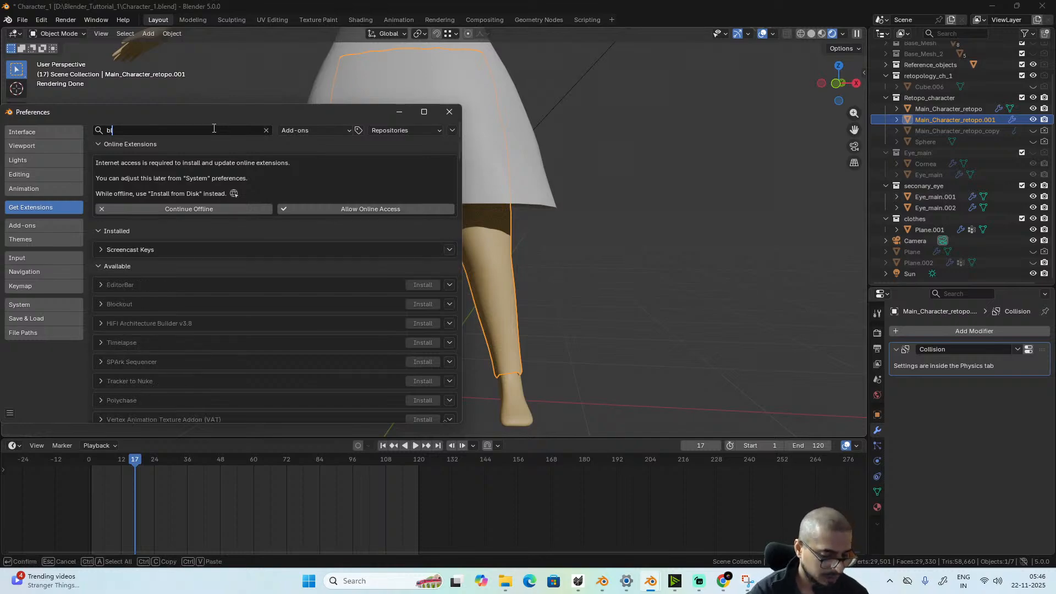
text(ender)
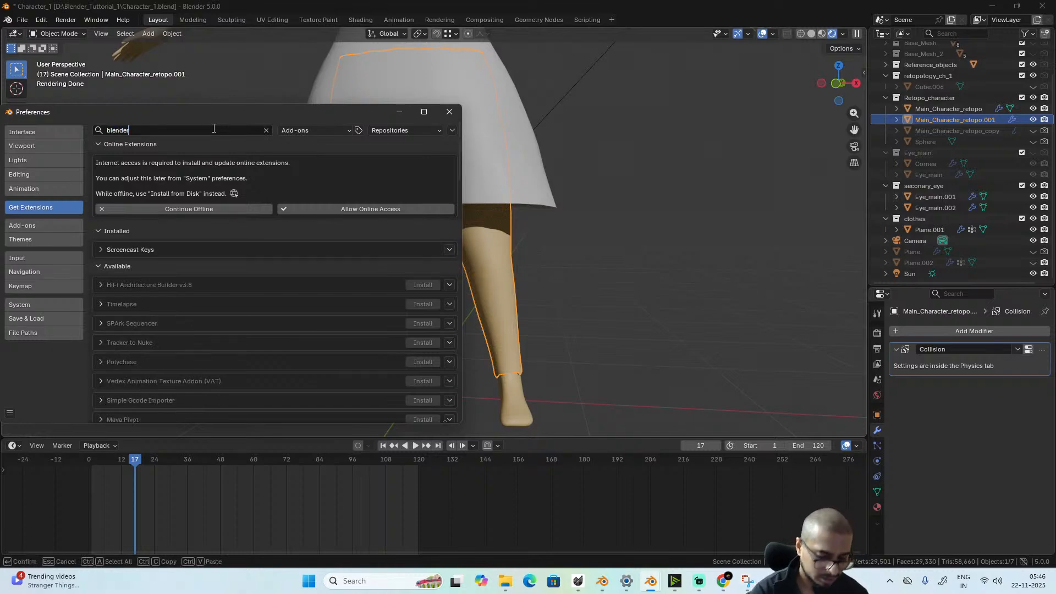
text(kit)
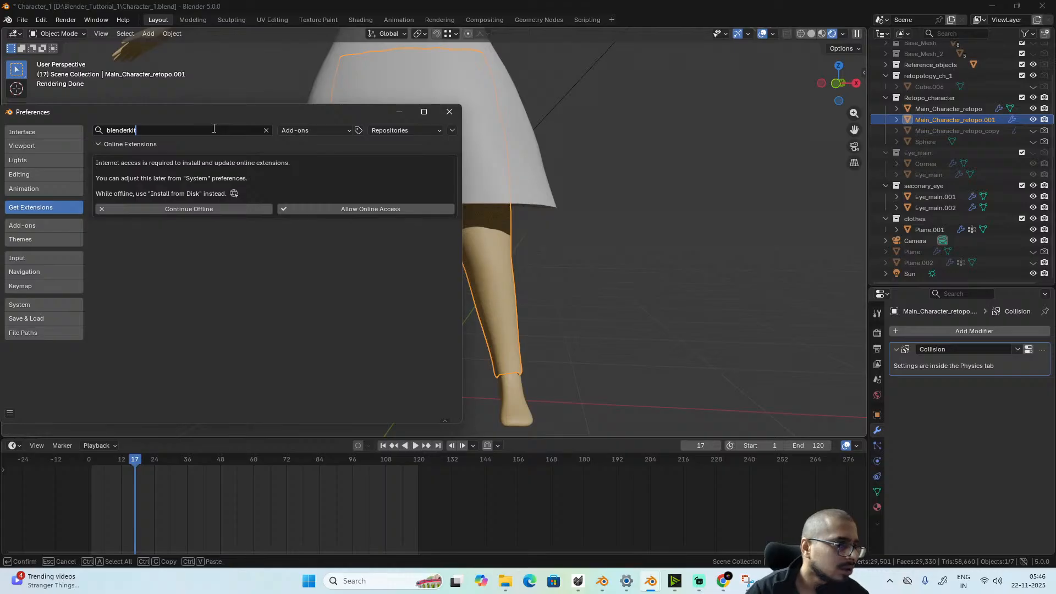
- Allow online access for extensions and close the Preferences
click(364, 206)
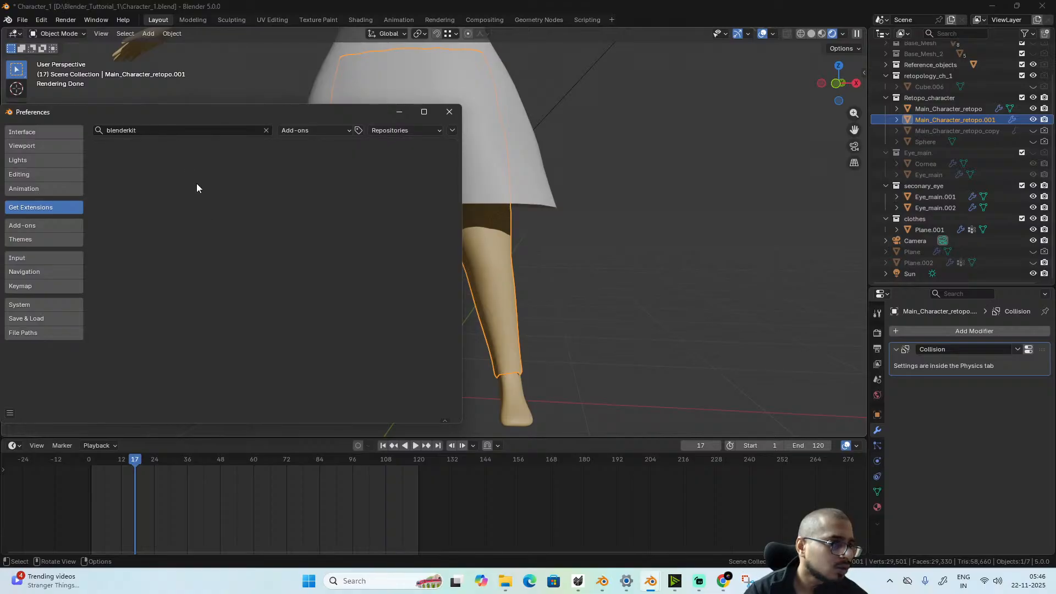
click(449, 112)
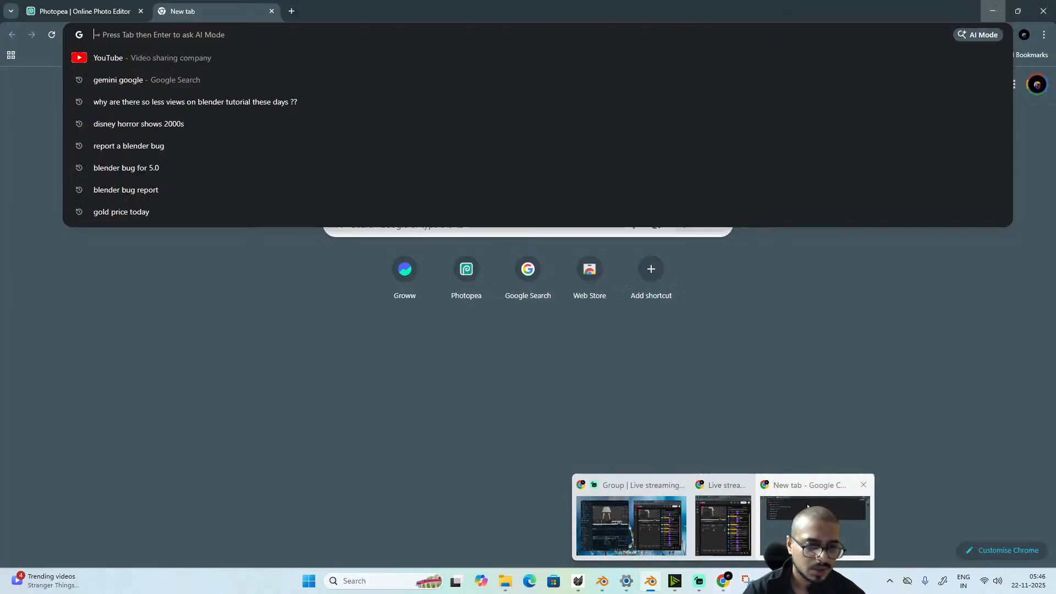
- Switch to Google Chrome and open the BlenderKit website in the empty new tab
click(806, 506)
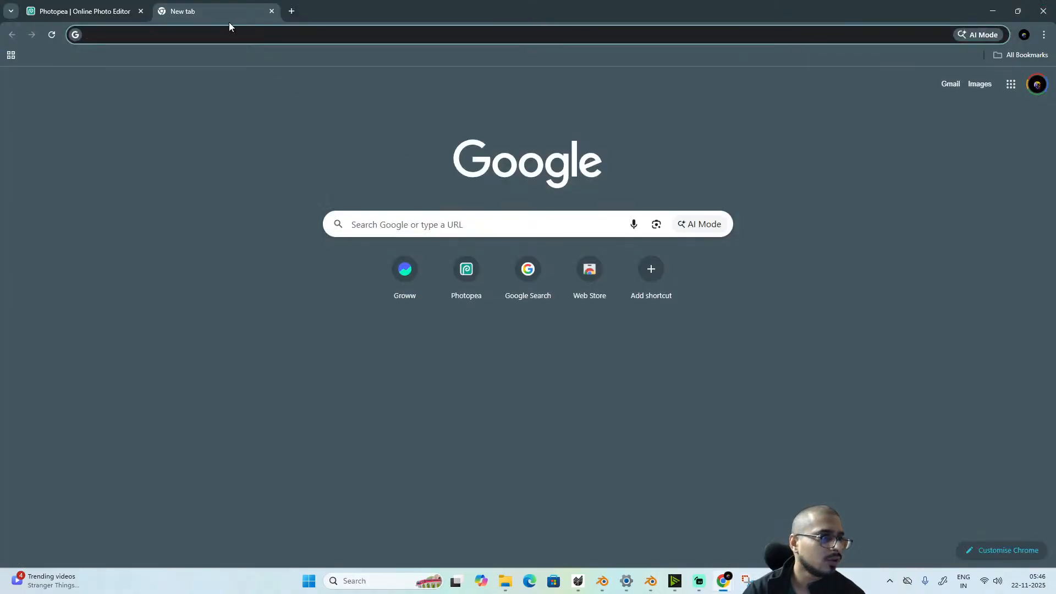
click(236, 29)
text(blend)
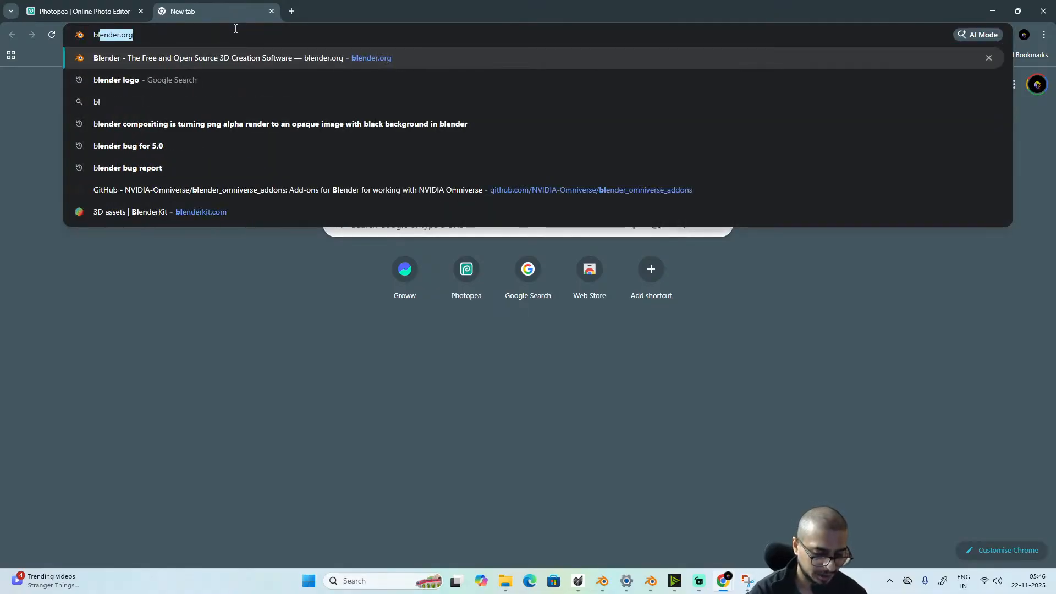
text(erkit)
key(Return)
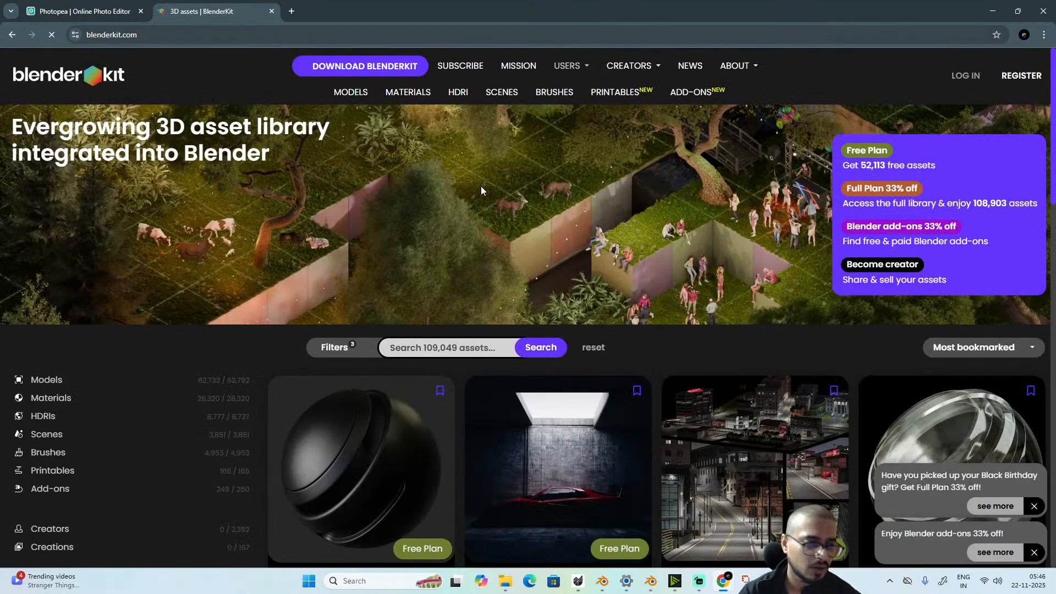
- Download the BlenderKit v3.17.0.251008 add-on archive and check the finished download and the installation instructions
scroll(683, 357, down, 4)
scroll(682, 357, up, 2)
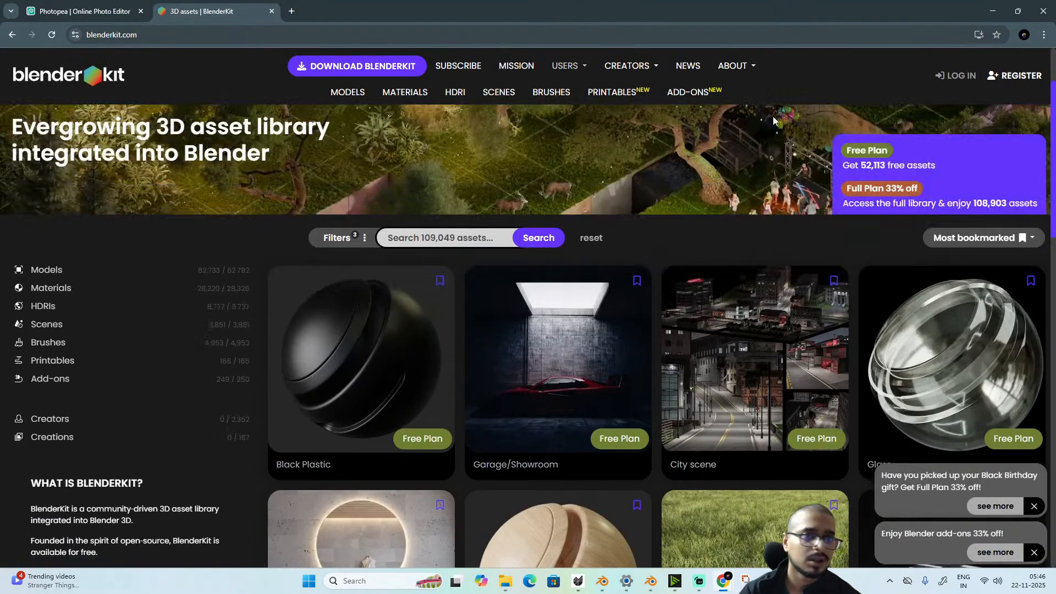
click(362, 66)
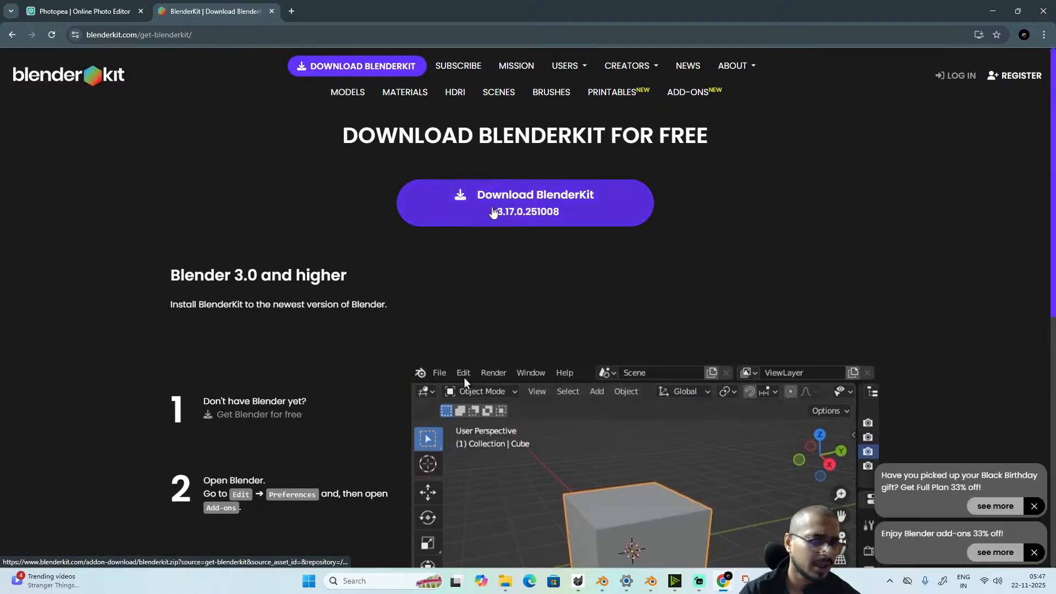
click(546, 204)
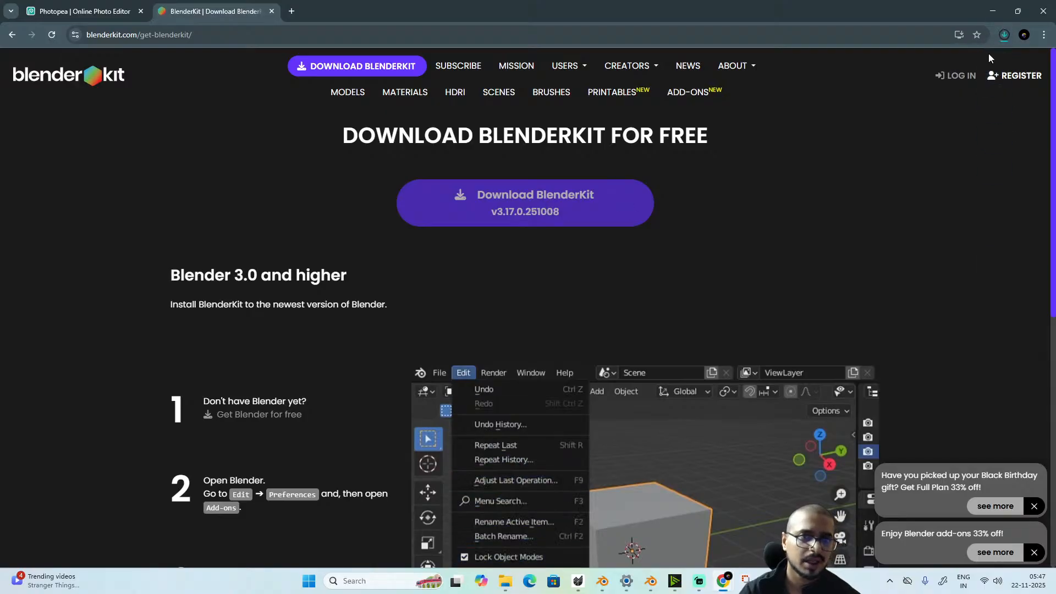
click(1005, 35)
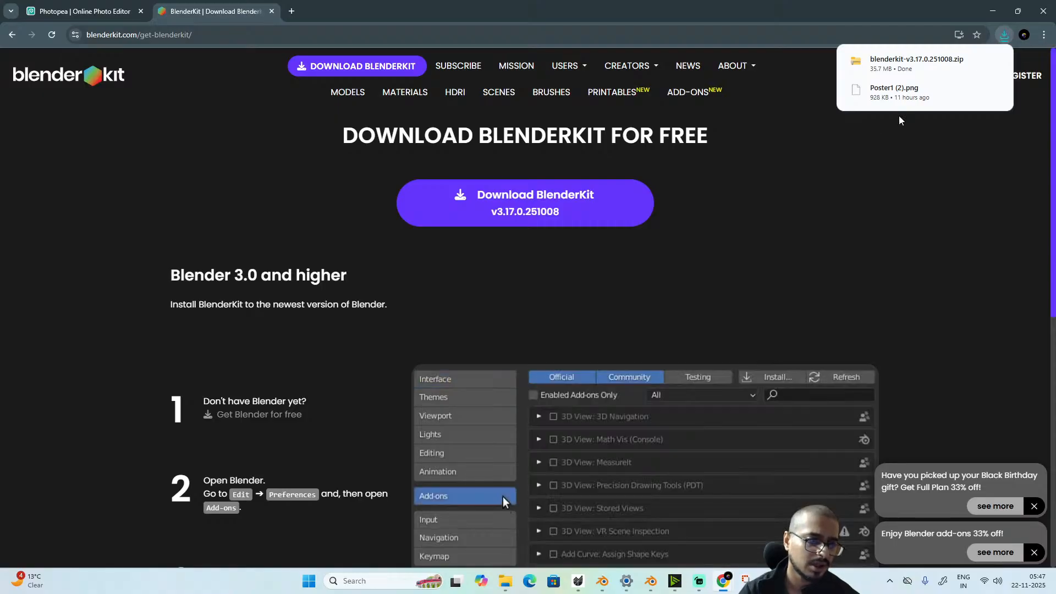
scroll(863, 142, down, 2)
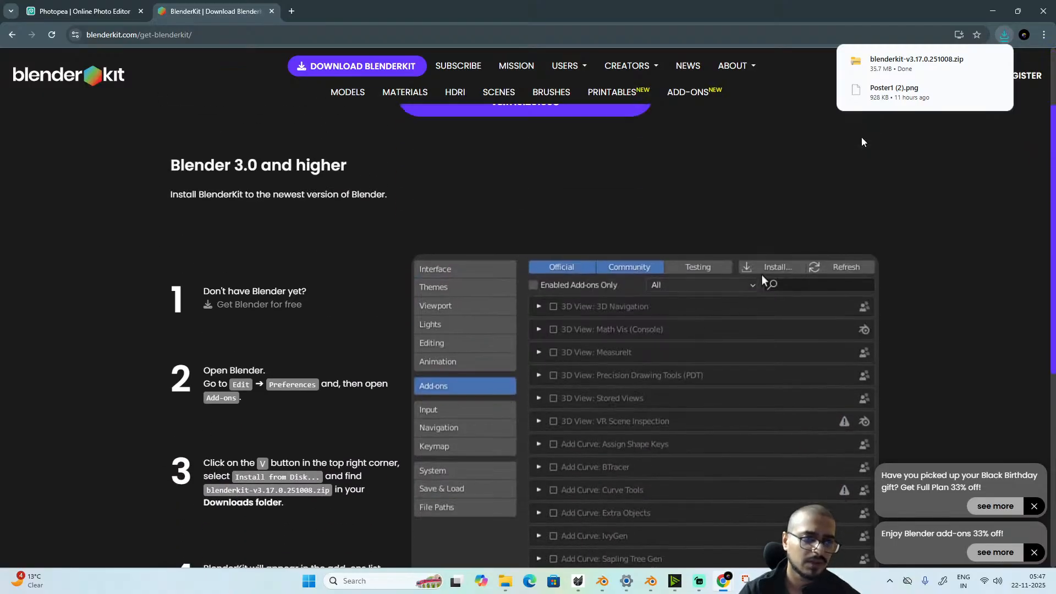
mouse_move(915, 72)
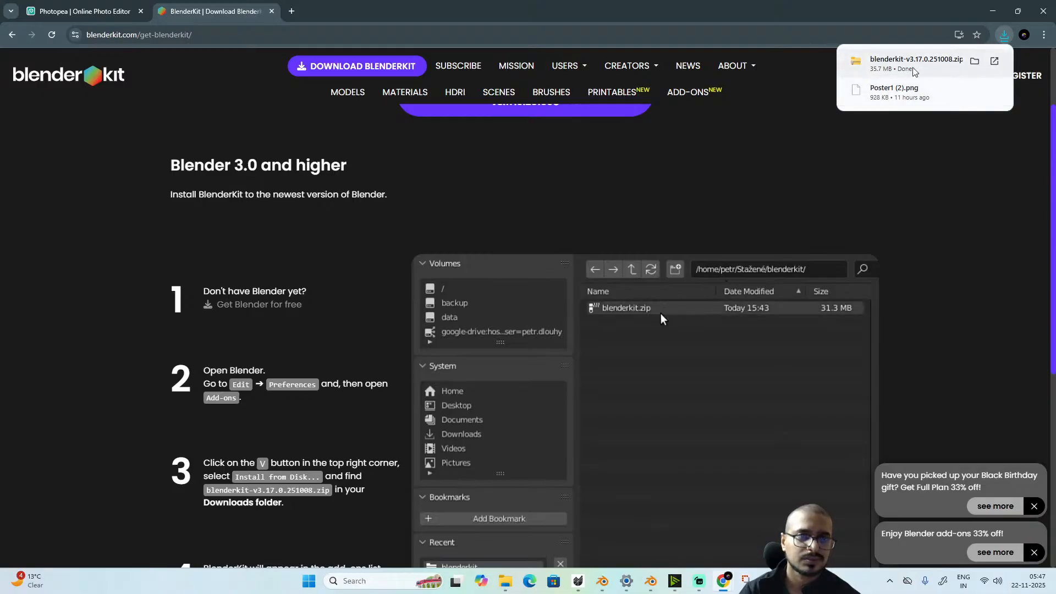
- Switch back to Blender and install the add-on from disk using blenderkit-v3.17.0.251008.zip in the Downloads folder
key(alt+Tab)
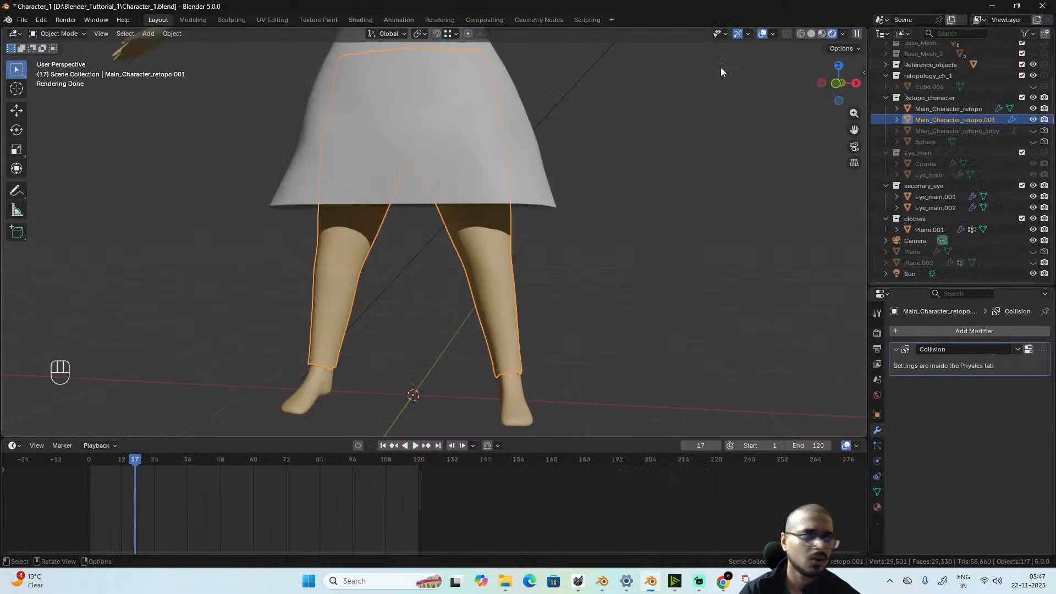
click(51, 19)
click(92, 157)
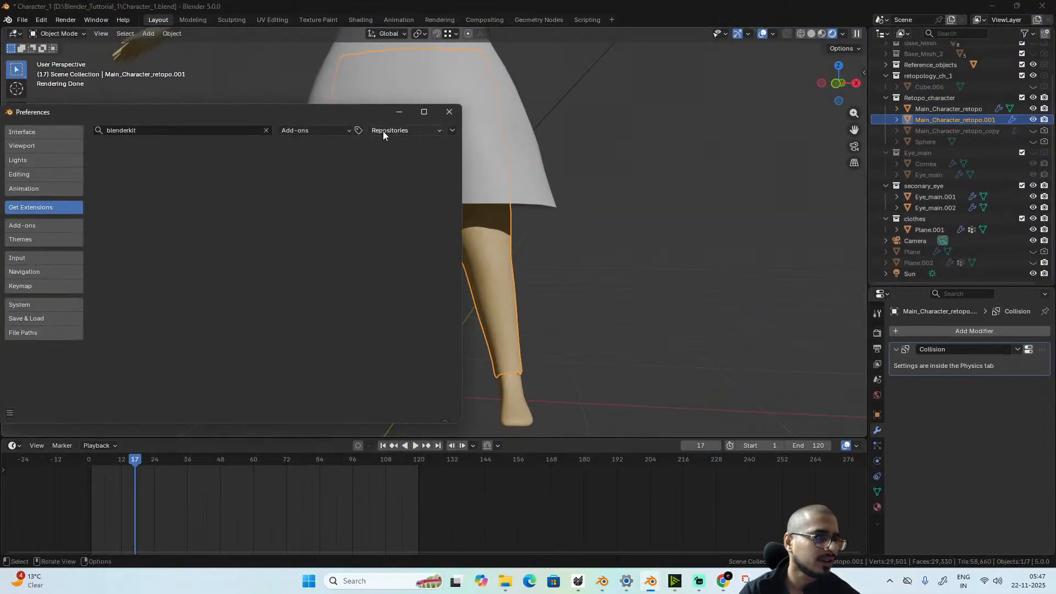
click(455, 131)
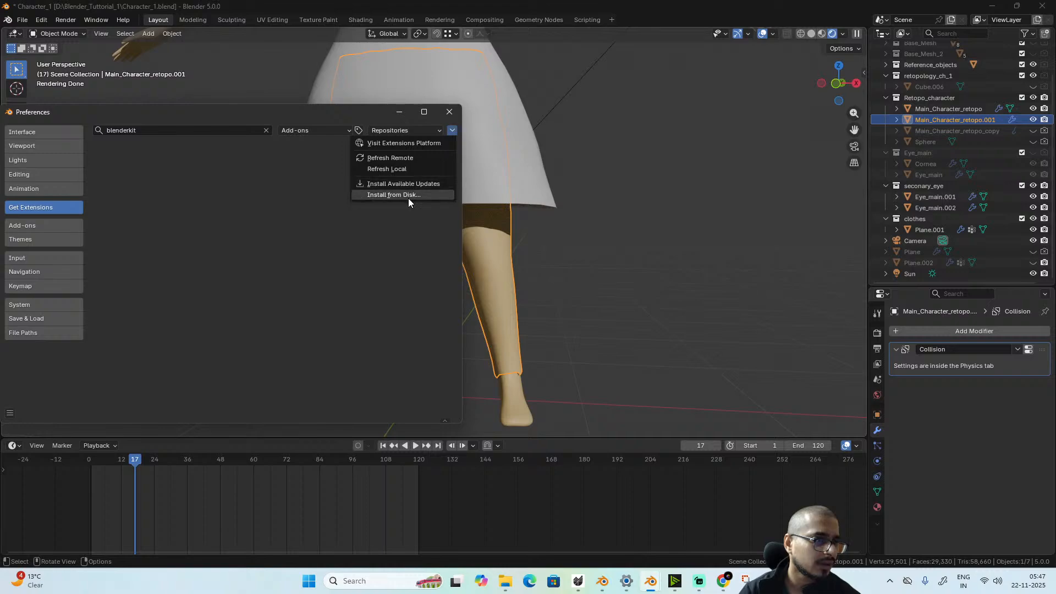
click(57, 226)
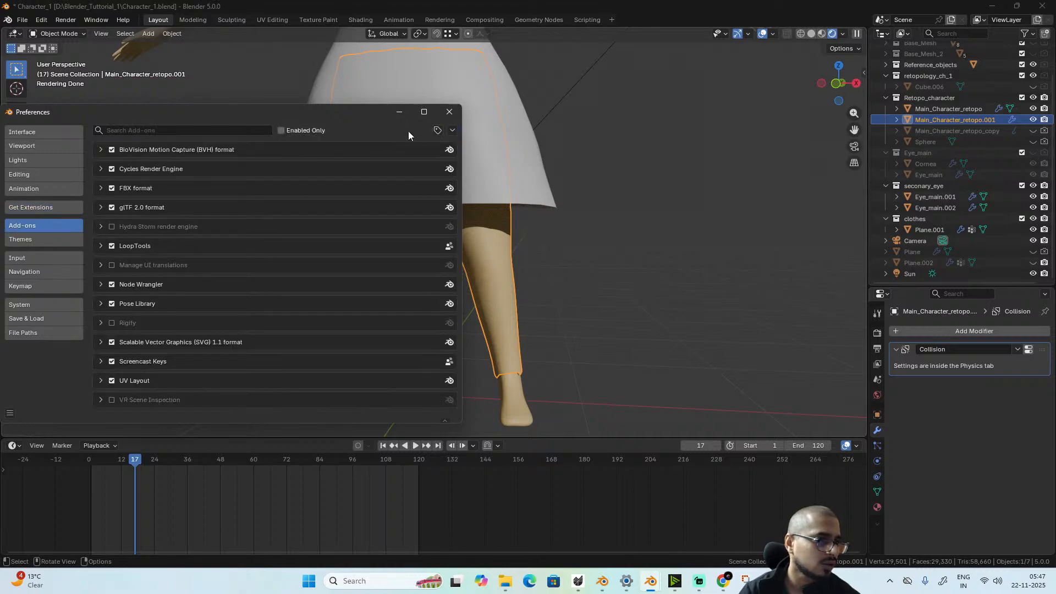
click(452, 130)
click(405, 157)
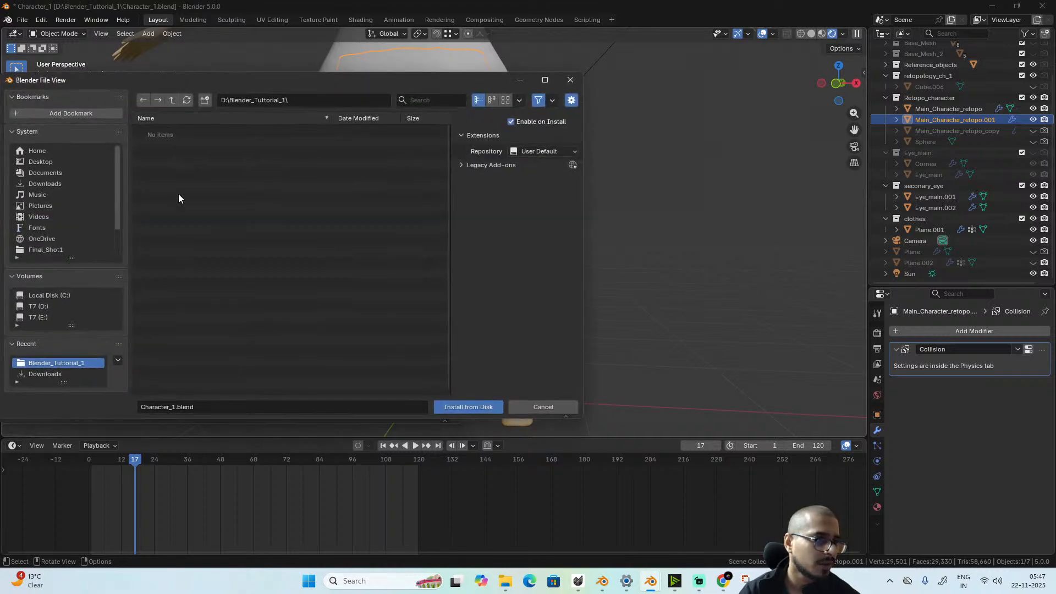
click(54, 183)
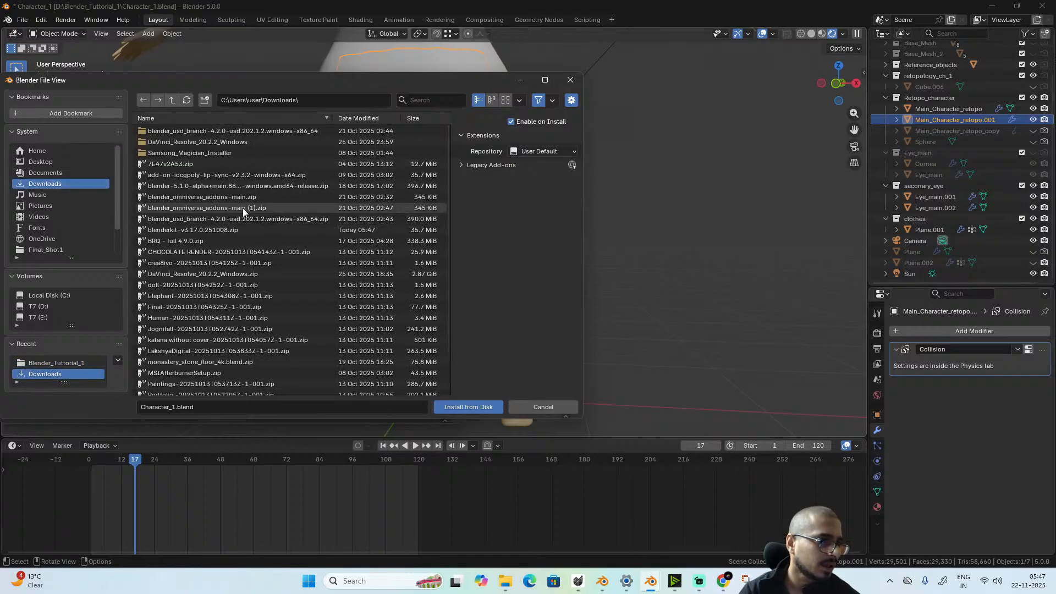
click(217, 229)
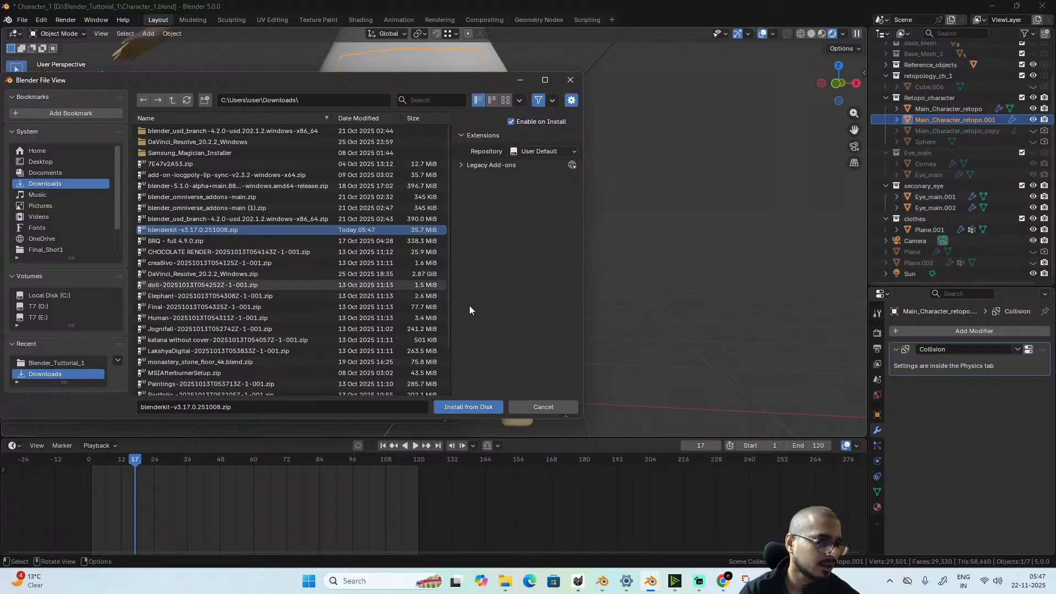
click(462, 407)
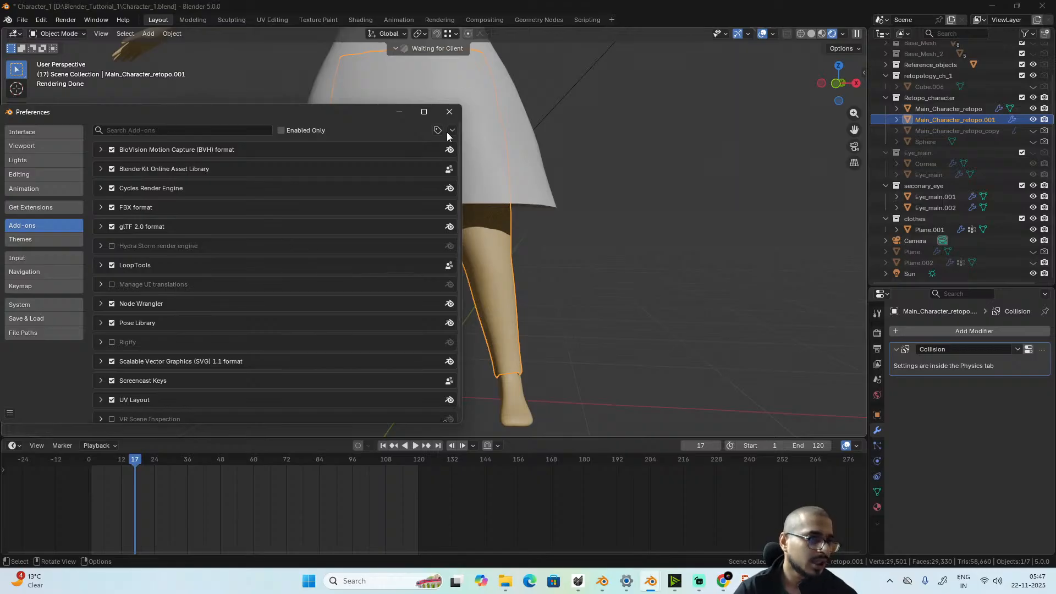
- Save the preferences with the BlenderKit add-on enabled and close the Preferences
click(452, 102)
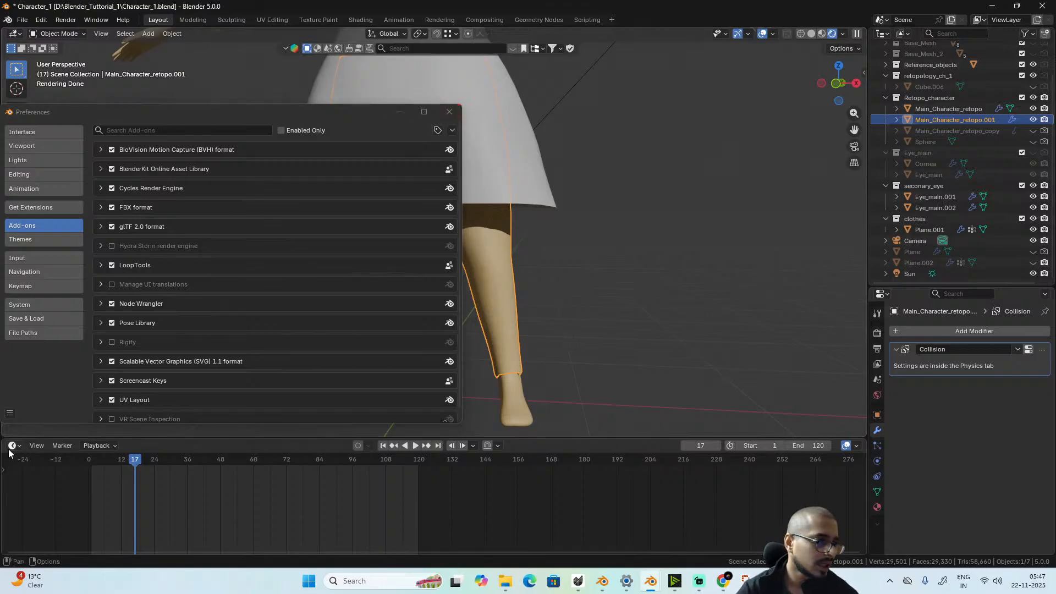
click(10, 413)
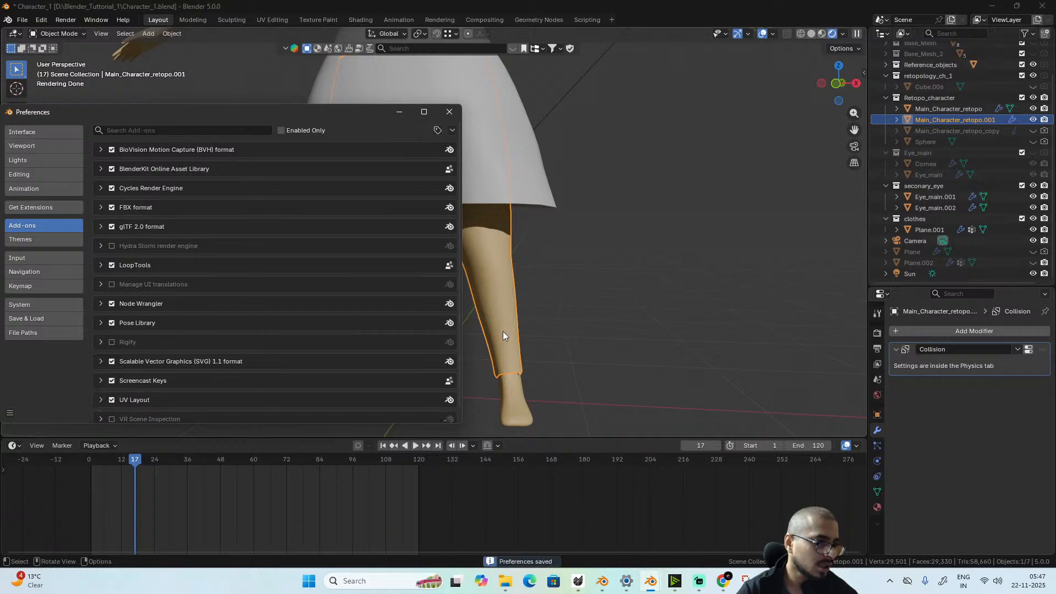
click(458, 114)
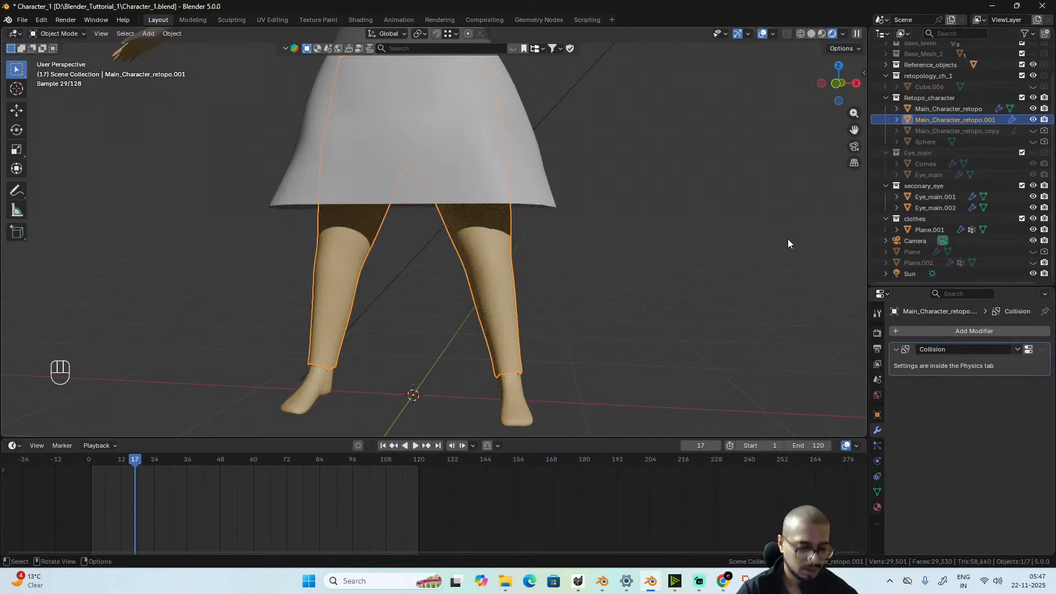
- Show BlenderKit in the viewport sidebar and search its materials for "skirt"
key(n)
click(860, 251)
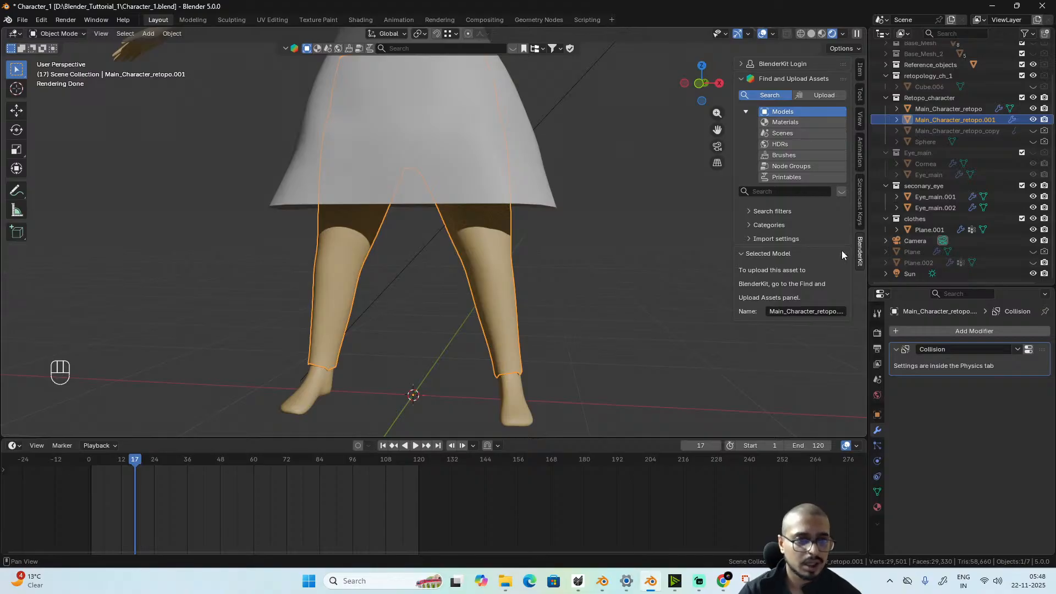
click(796, 122)
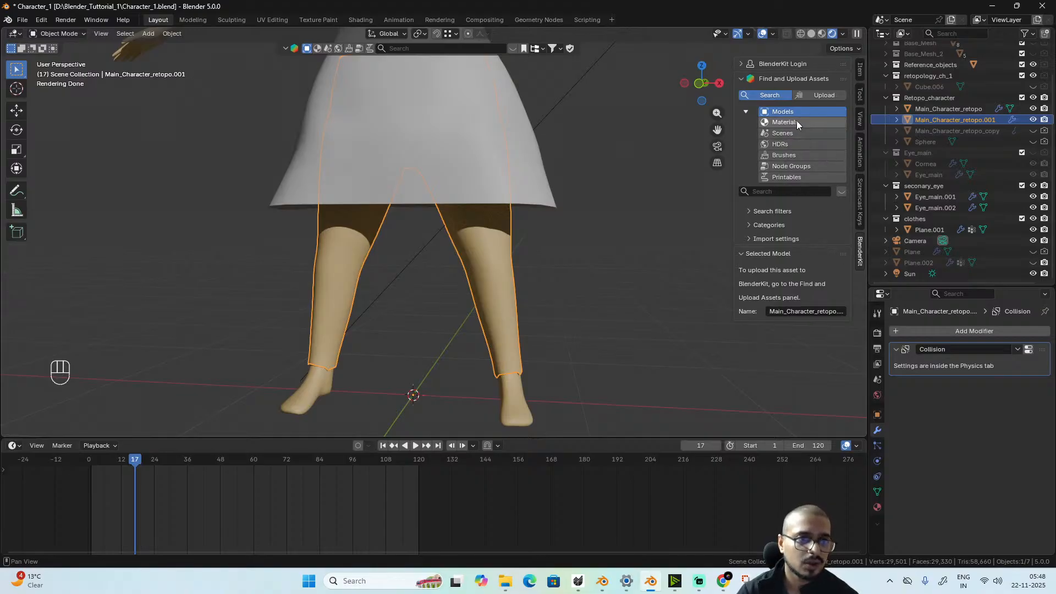
click(824, 191)
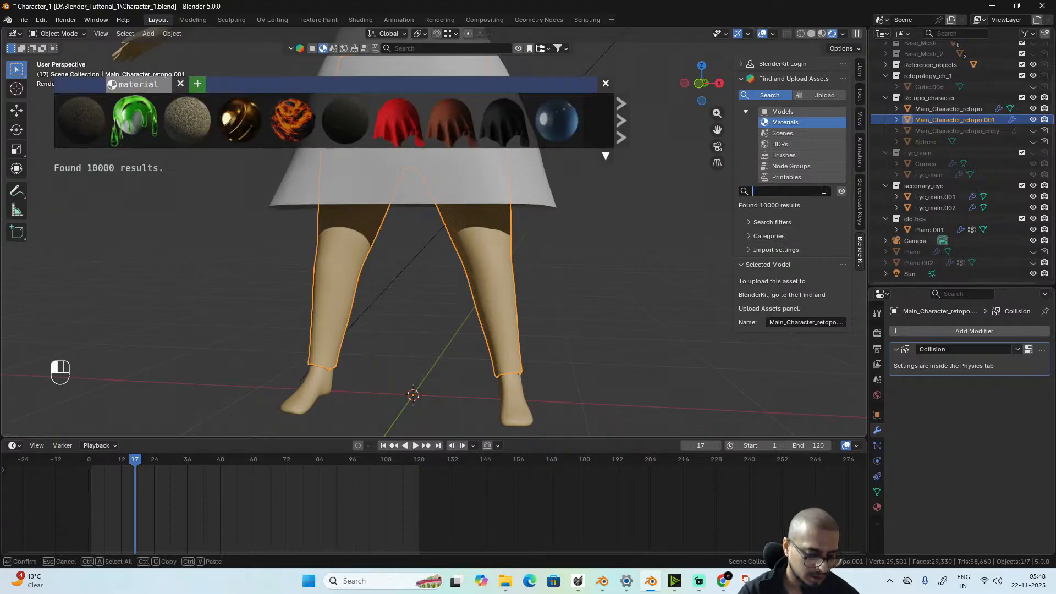
text(ski)
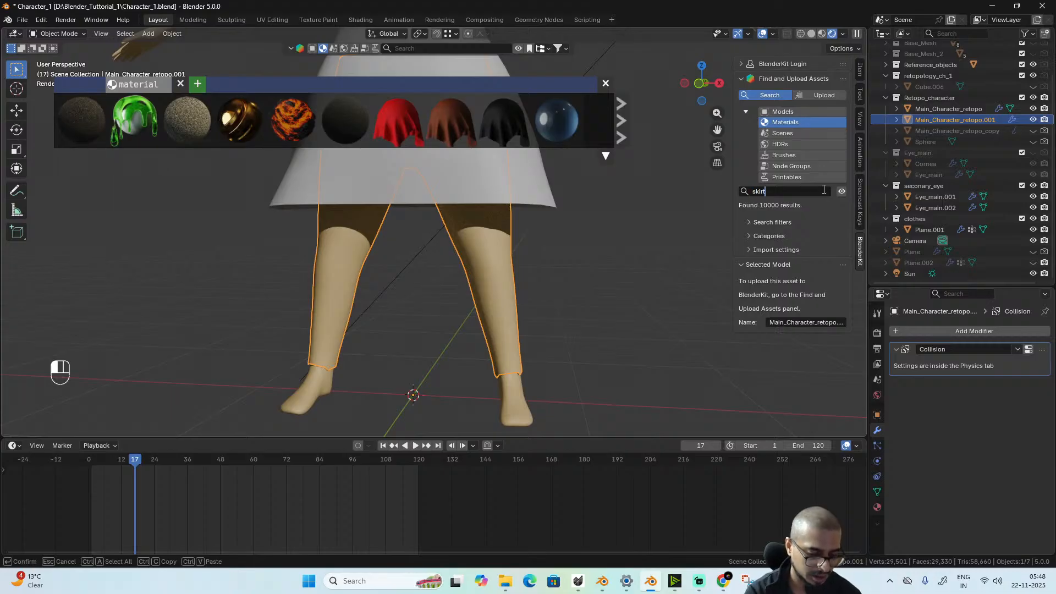
text(rt)
key(Return)
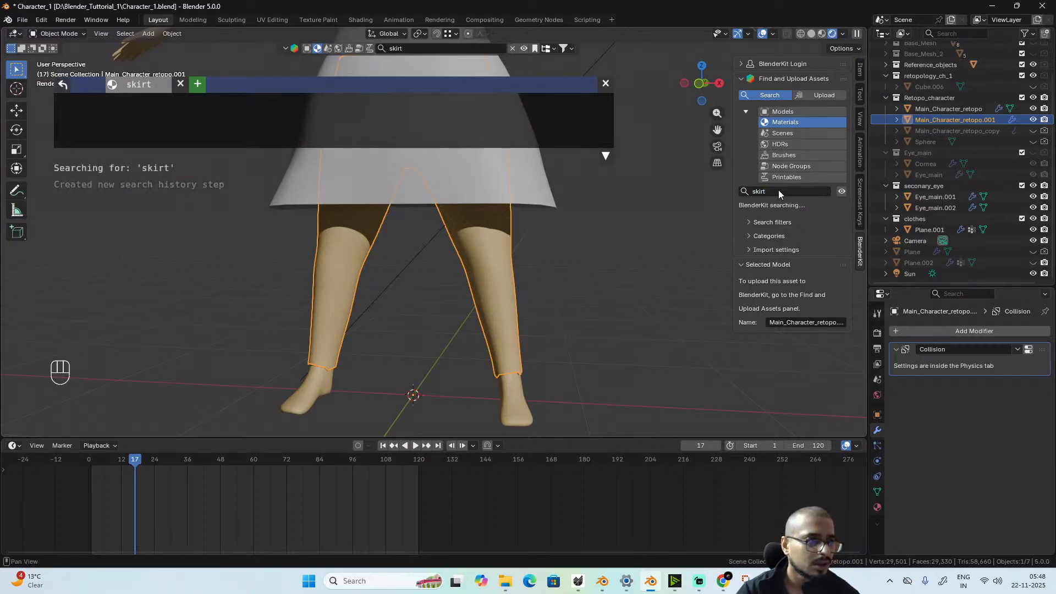
- Try the Yellow Tartan material from the search results on the trousers, and undo the assignment
mouse_move(342, 129)
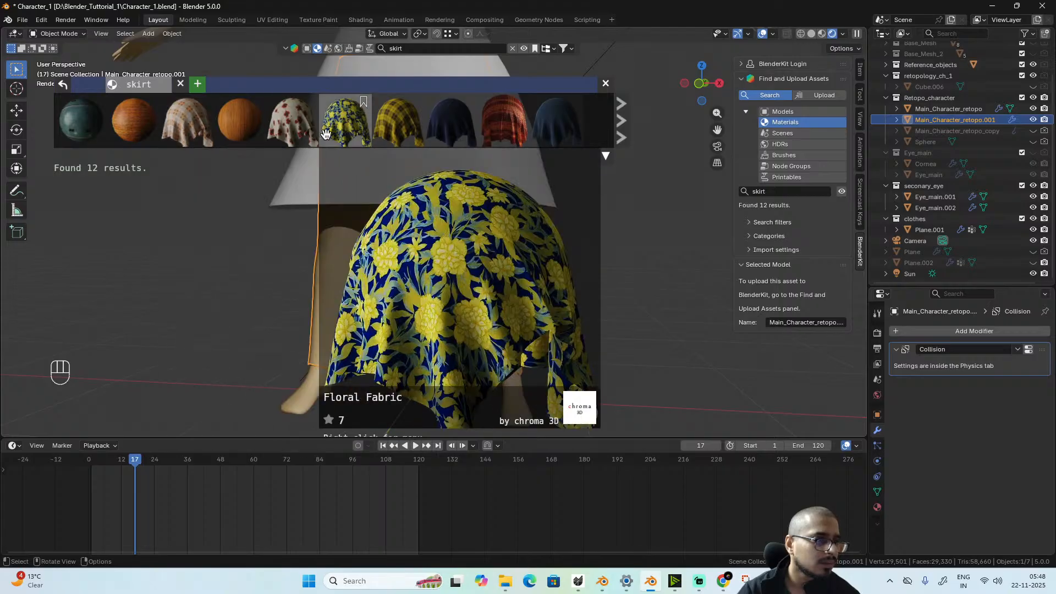
mouse_move(405, 136)
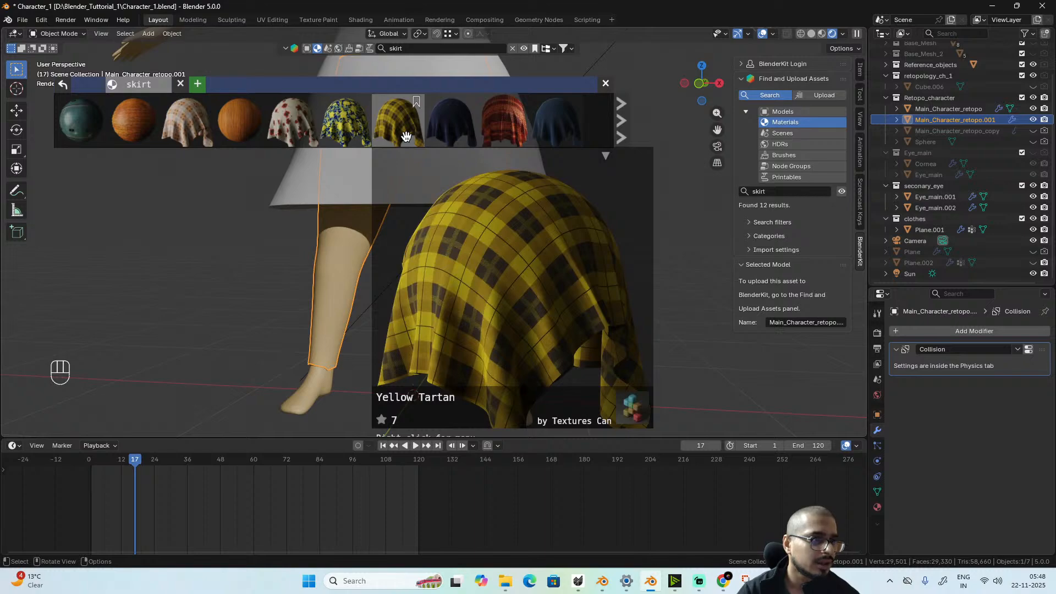
drag(406, 137, 363, 176)
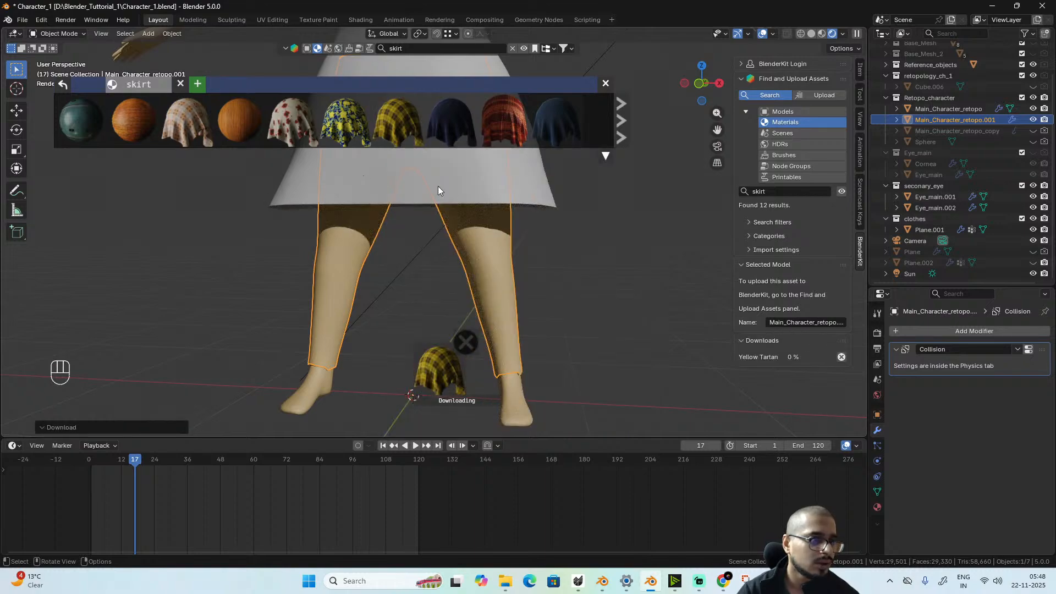
scroll(438, 186, down, 3)
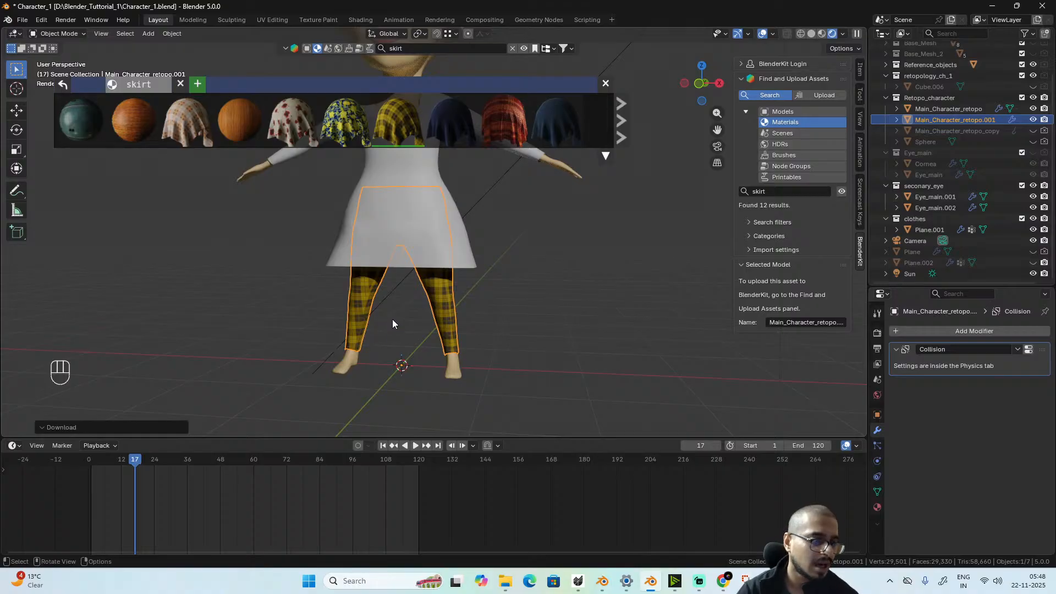
key(ctrl)
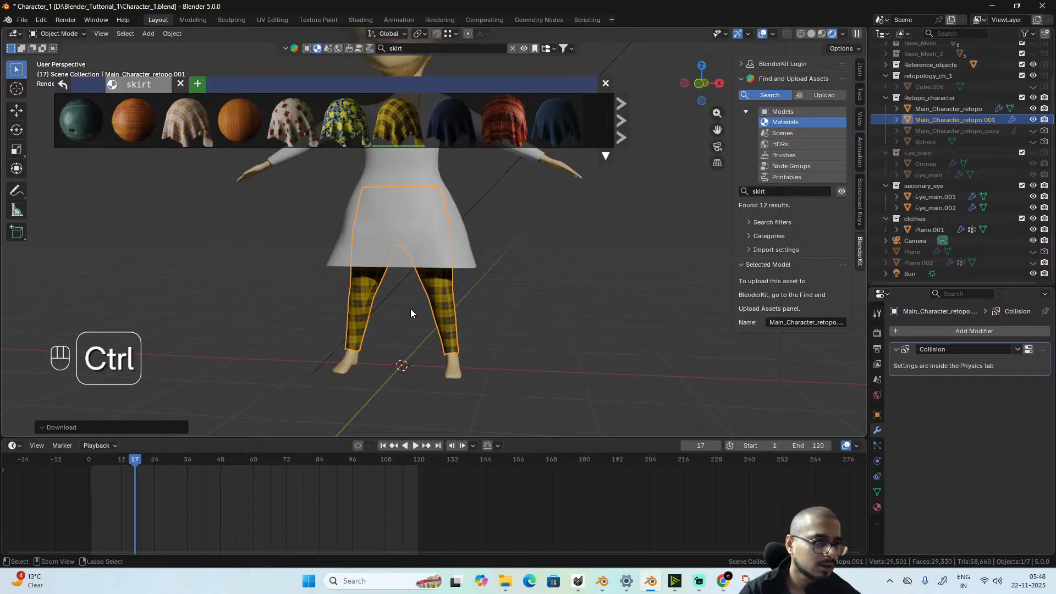
key(ctrl+z)
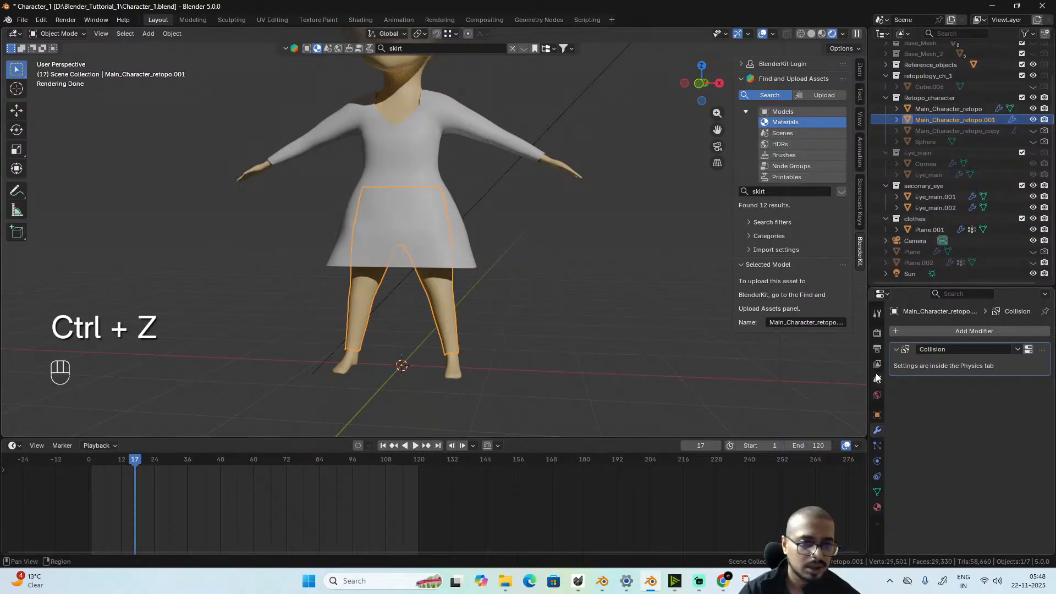
- Remove the Skin_tex_1 and lip_tex material slots from the trousers
click(878, 507)
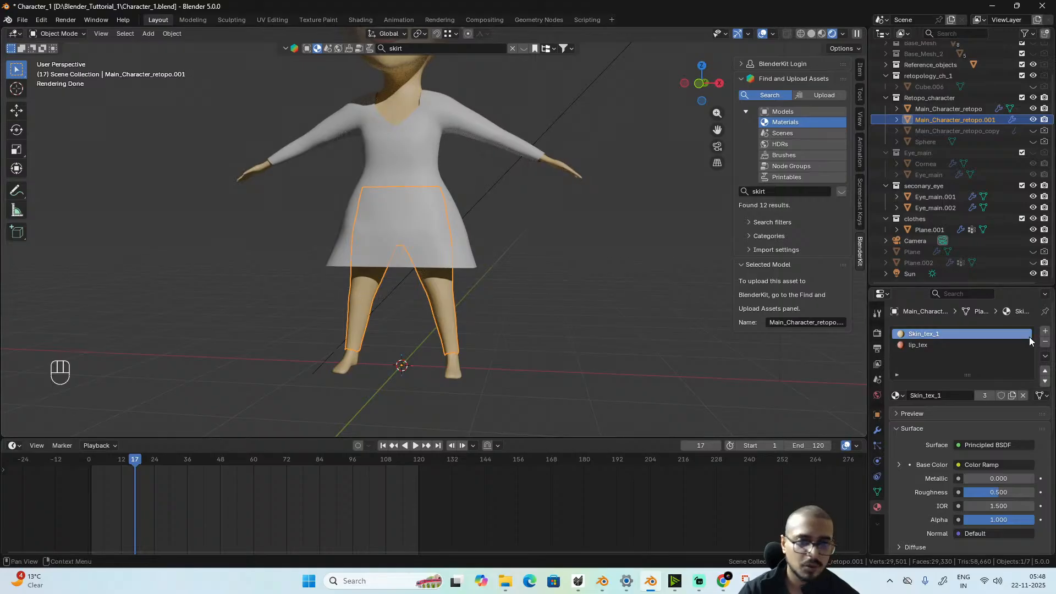
click(1045, 342)
click(1045, 343)
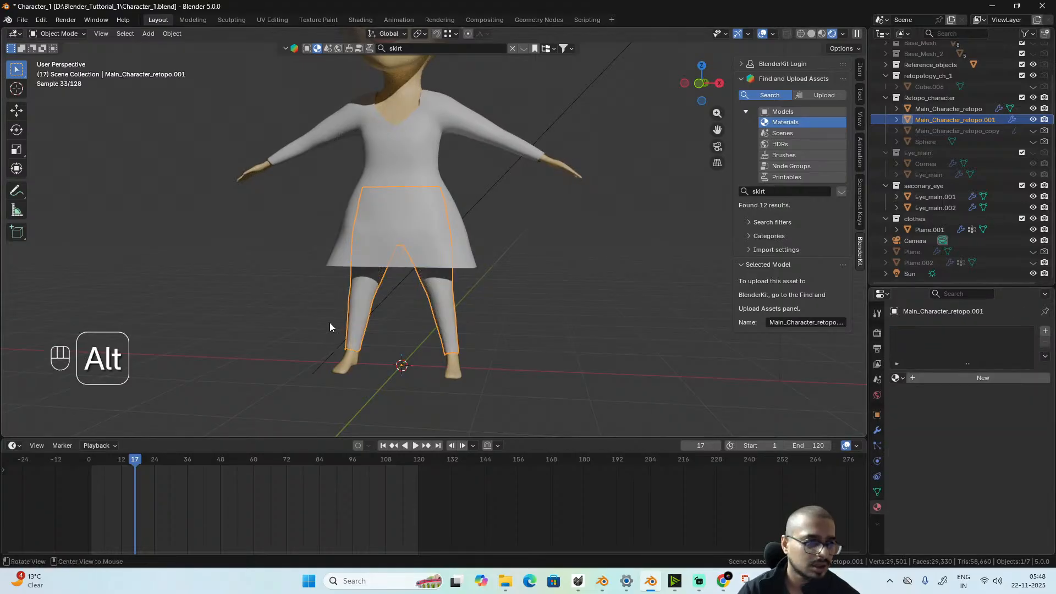
alt+middle_drag(329, 322, 392, 330)
scroll(434, 341, up, 3)
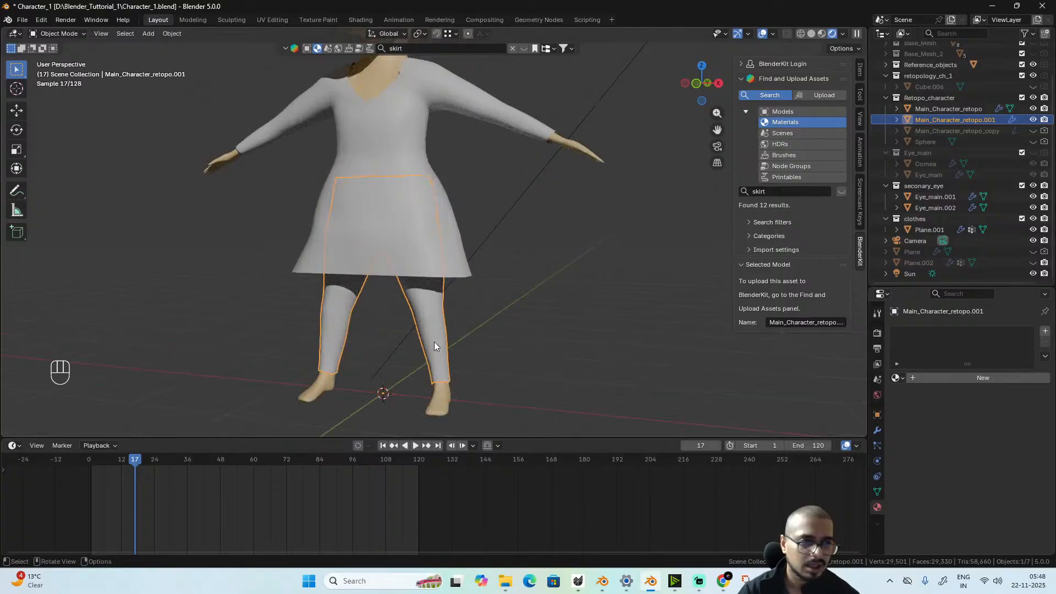
click(878, 431)
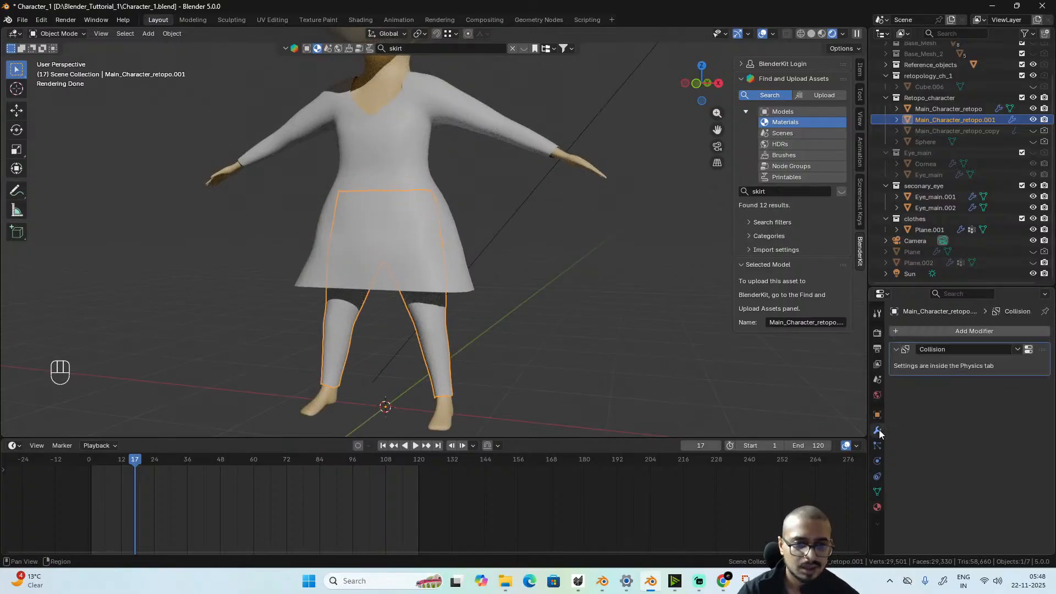
click(878, 506)
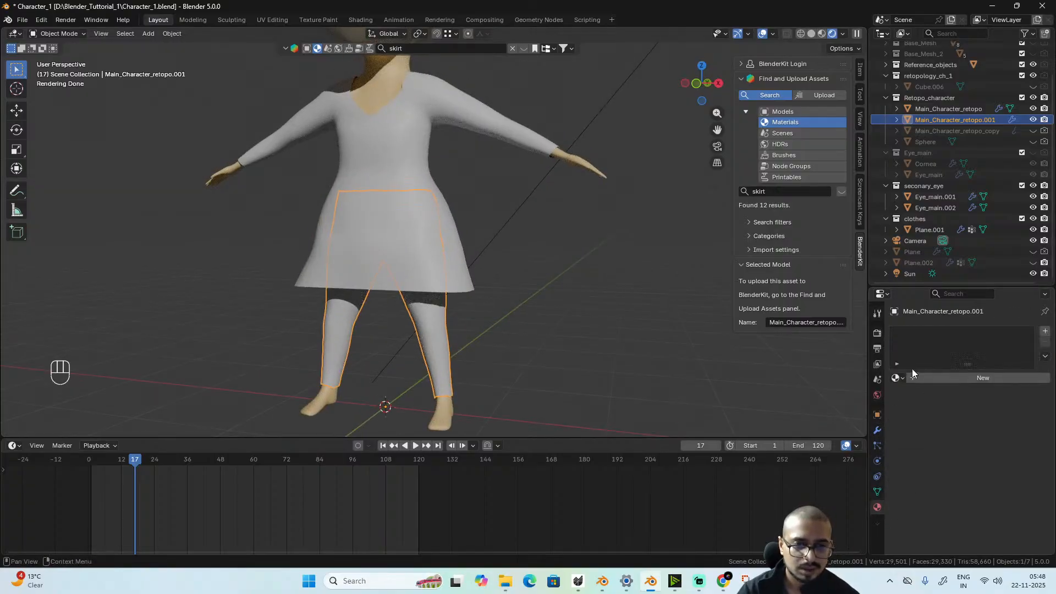
click(897, 378)
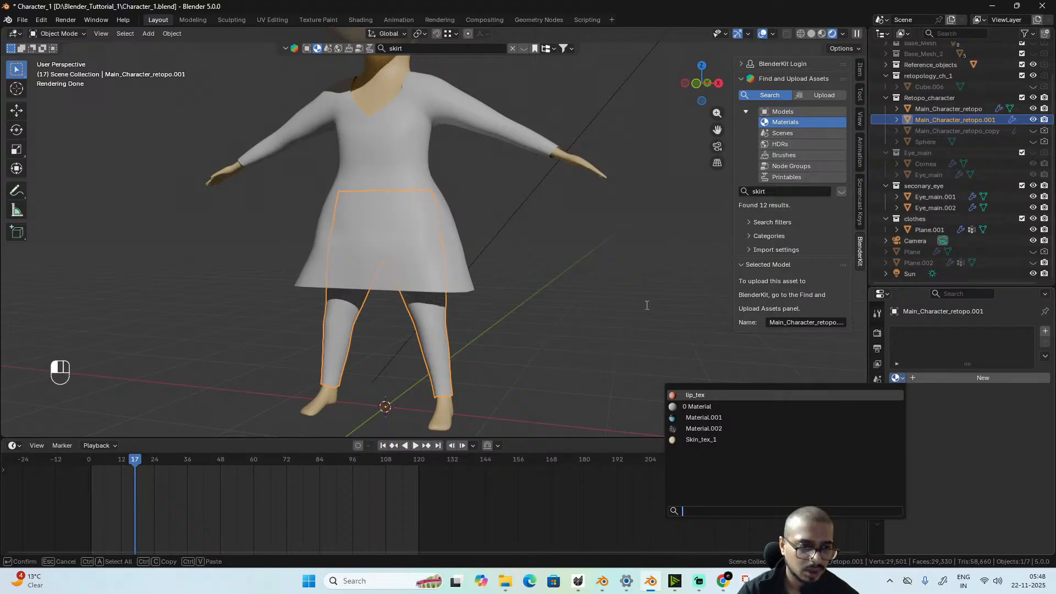
- Apply the Yellow Tartan material from the BlenderKit search results to the dress
click(445, 239)
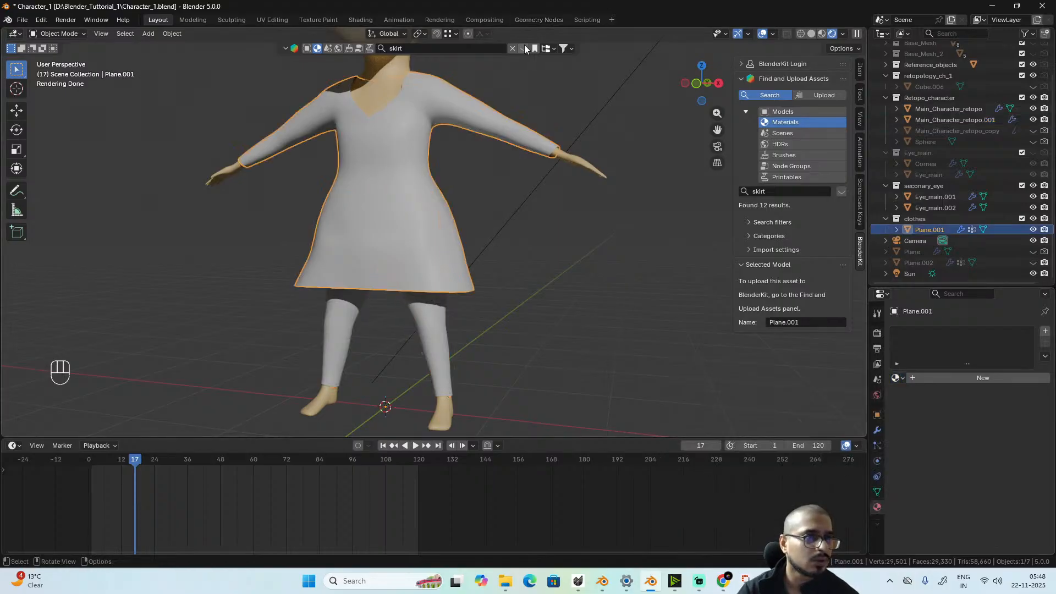
click(394, 122)
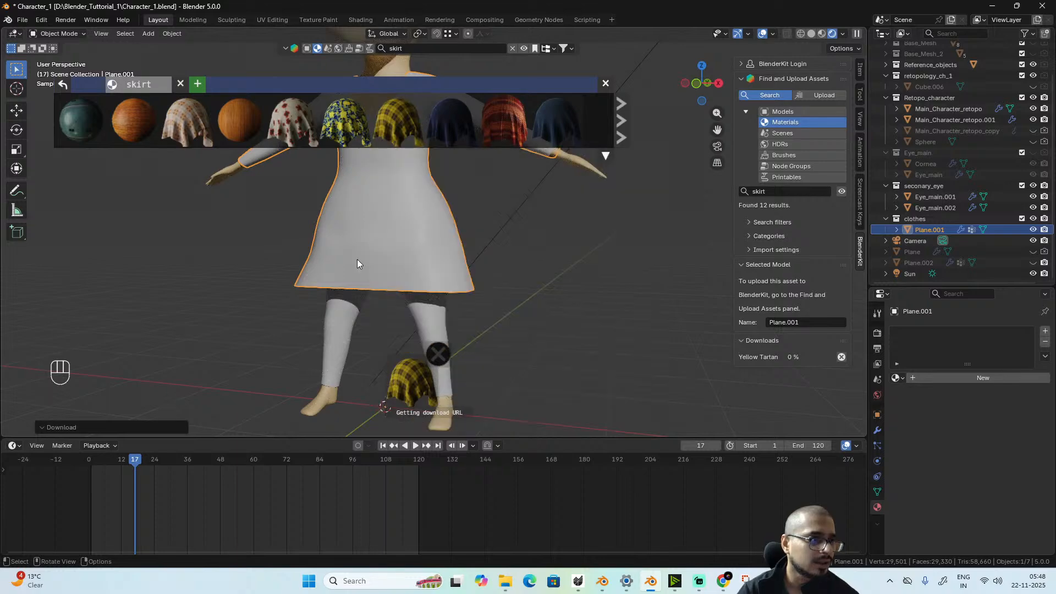
scroll(431, 270, down, 2)
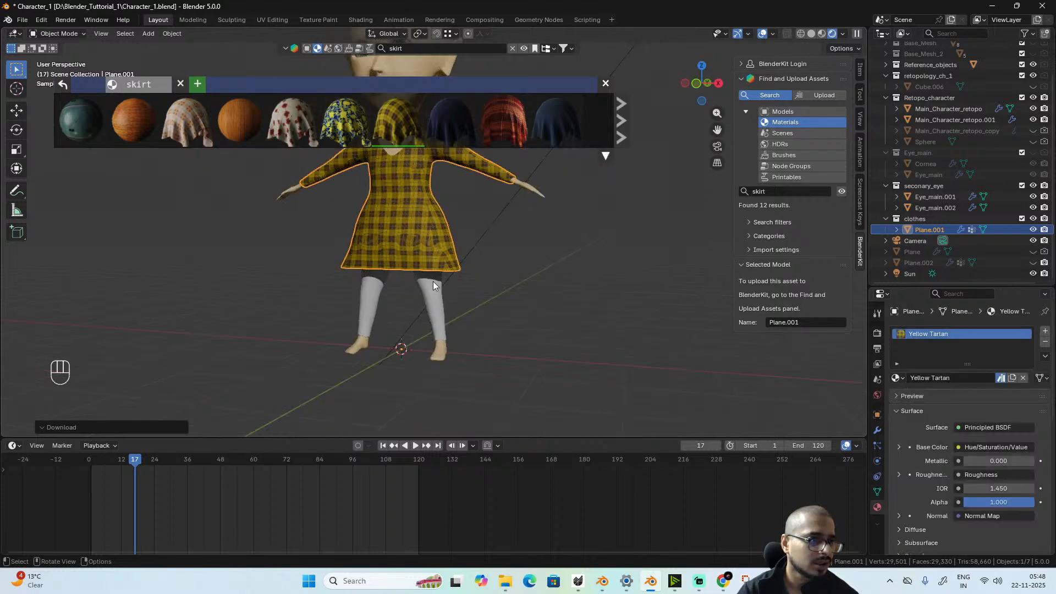
alt+middle_drag(434, 282, 384, 309)
scroll(473, 354, up, 2)
- Unwrap the whole dress mesh with the Angle Based method and check the tartan pattern in Object Mode
key(Tab)
key(Tab)
key(Tab)
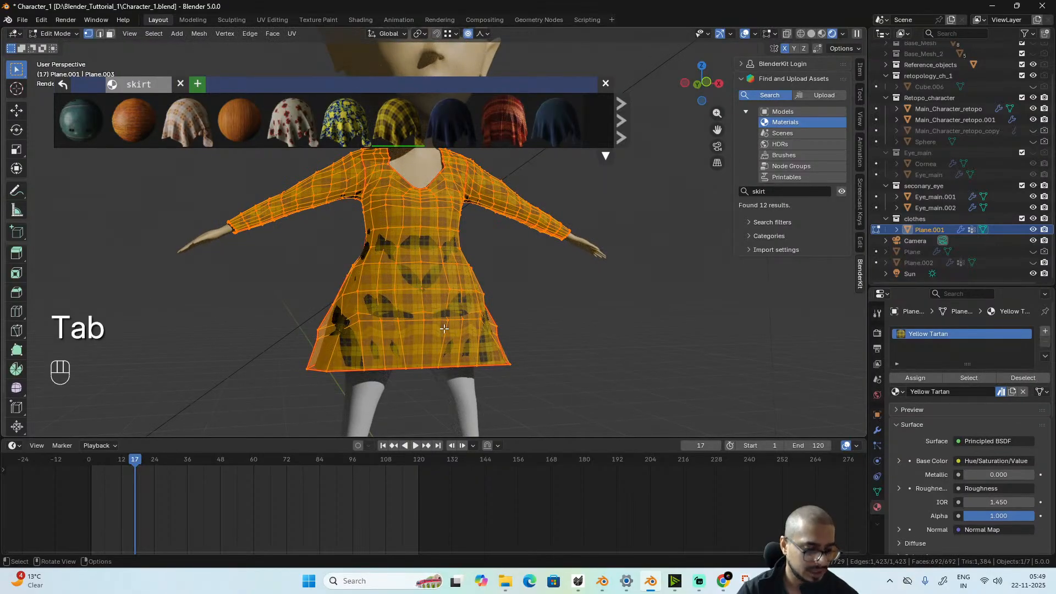
key(a)
key(u)
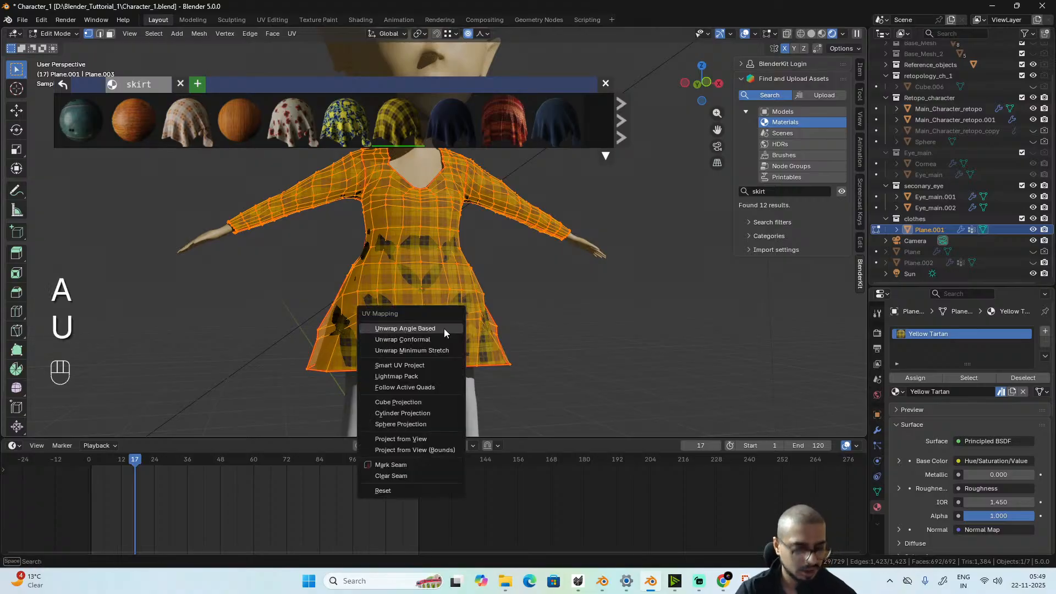
click(444, 328)
key(Tab)
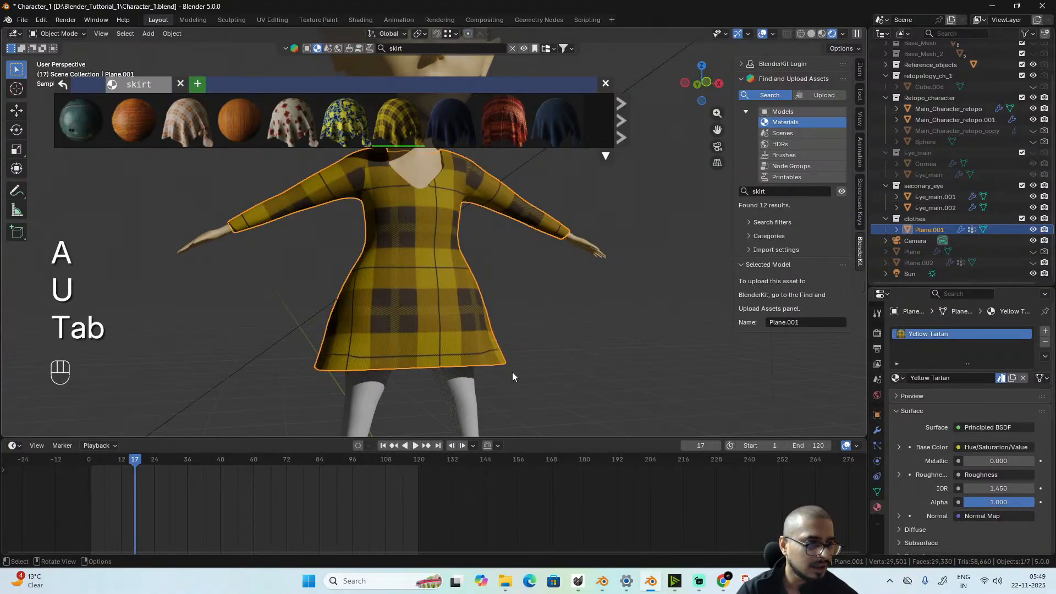
mouse_move(513, 372)
alt+middle_down()
mouse_move(708, 367)
mouse_move(495, 372)
alt+middle_up()
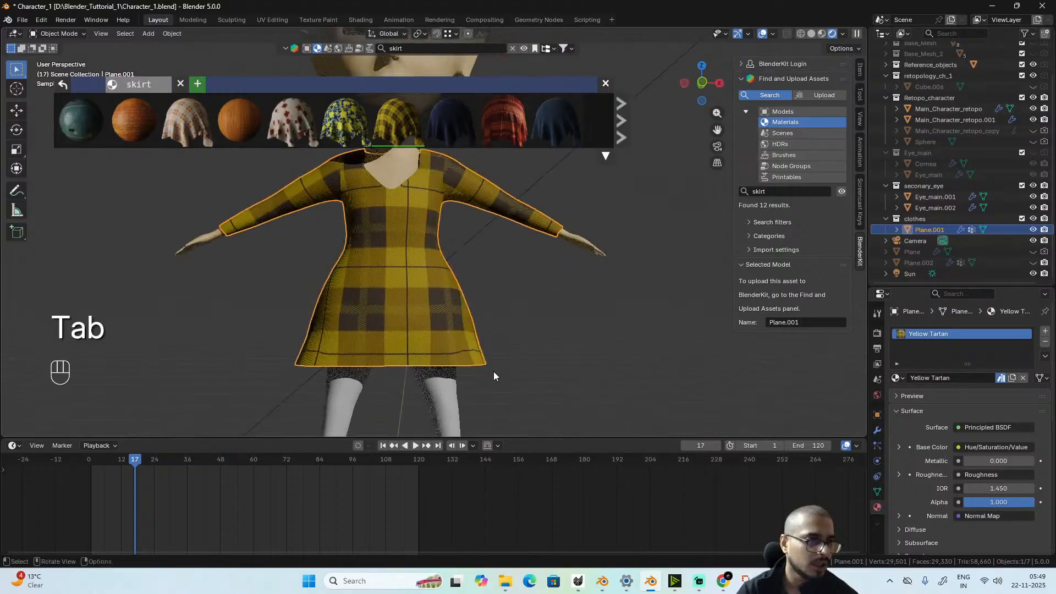
scroll(477, 322, up, 2)
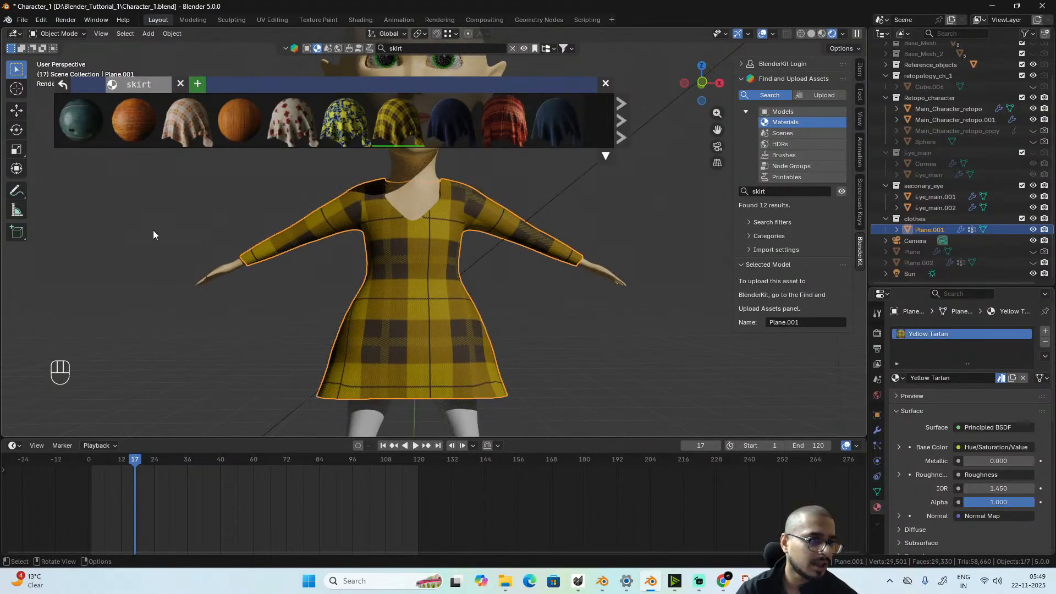
- Browse the fabric results and apply the Deep Indigo Denim Fabric Texture to the trousers
scroll(402, 242, down, 2)
mouse_move(444, 277)
shift+middle_down()
mouse_move(449, 327)
mouse_move(442, 269)
shift+middle_up()
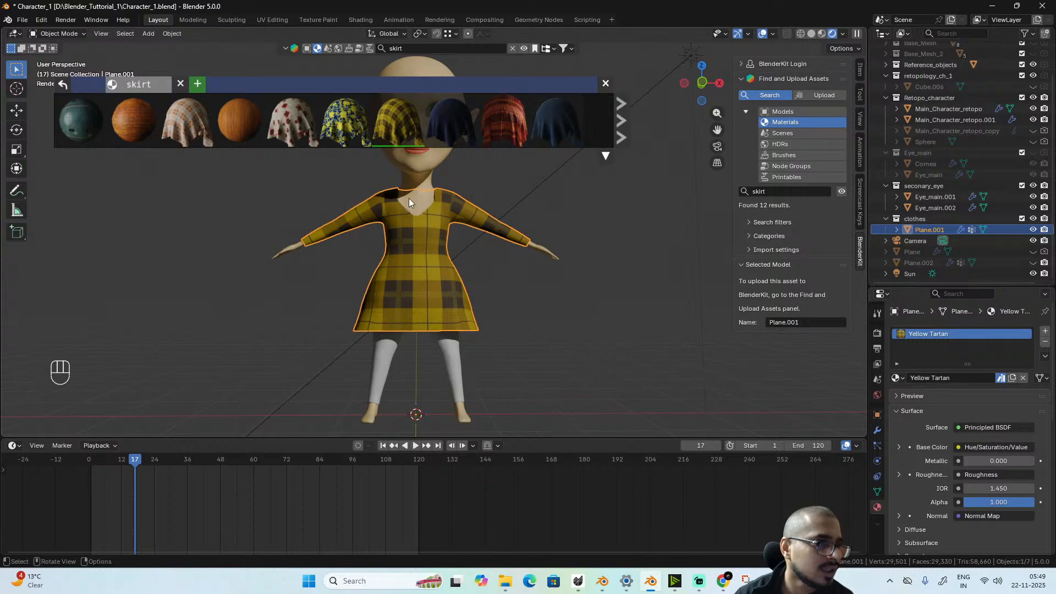
mouse_move(540, 117)
scroll(540, 118, down, 2)
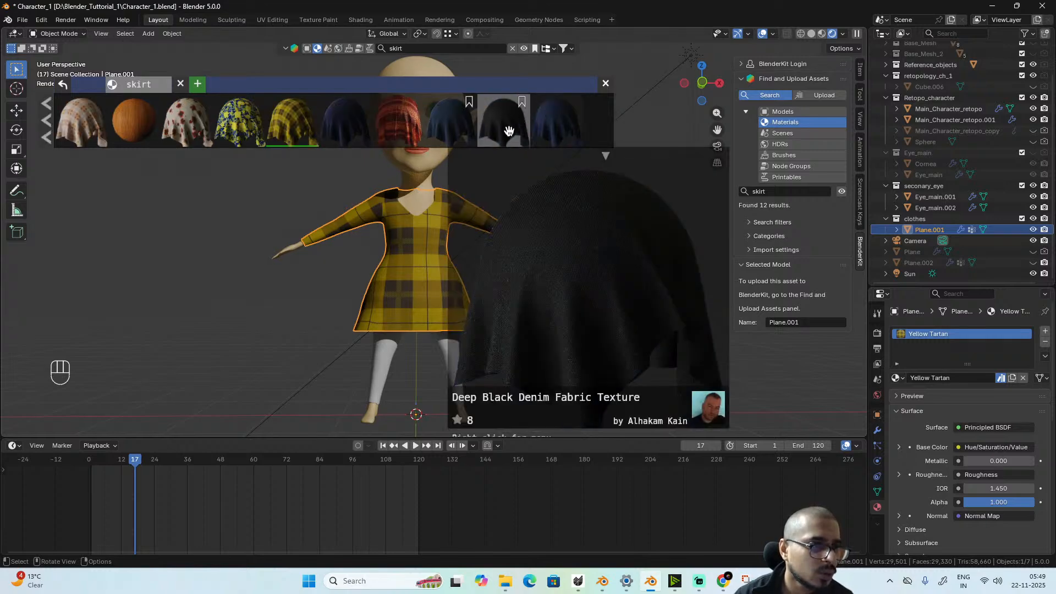
scroll(546, 130, up, 2)
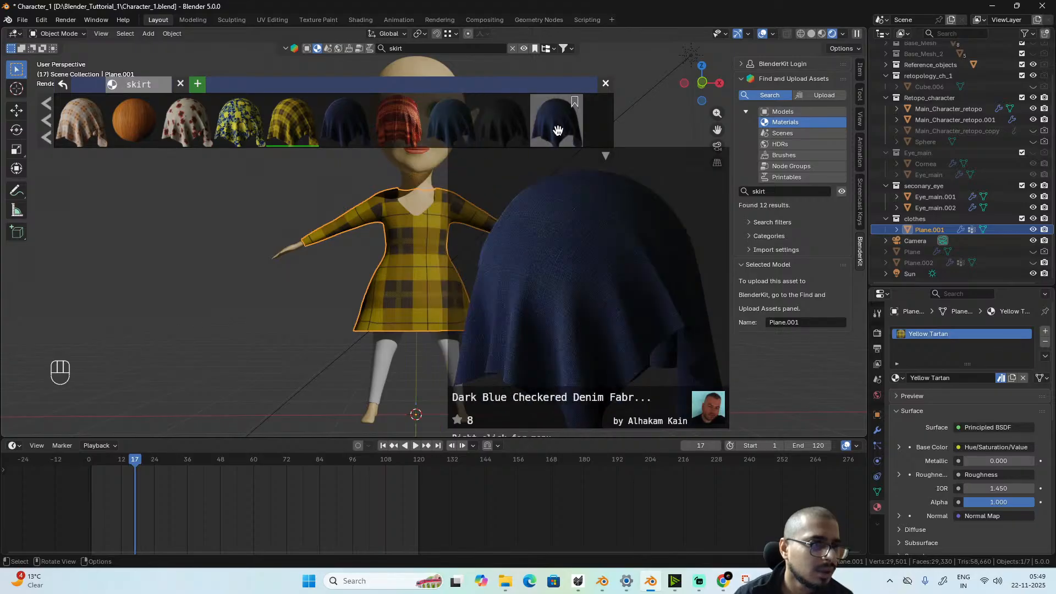
scroll(559, 130, down, 2)
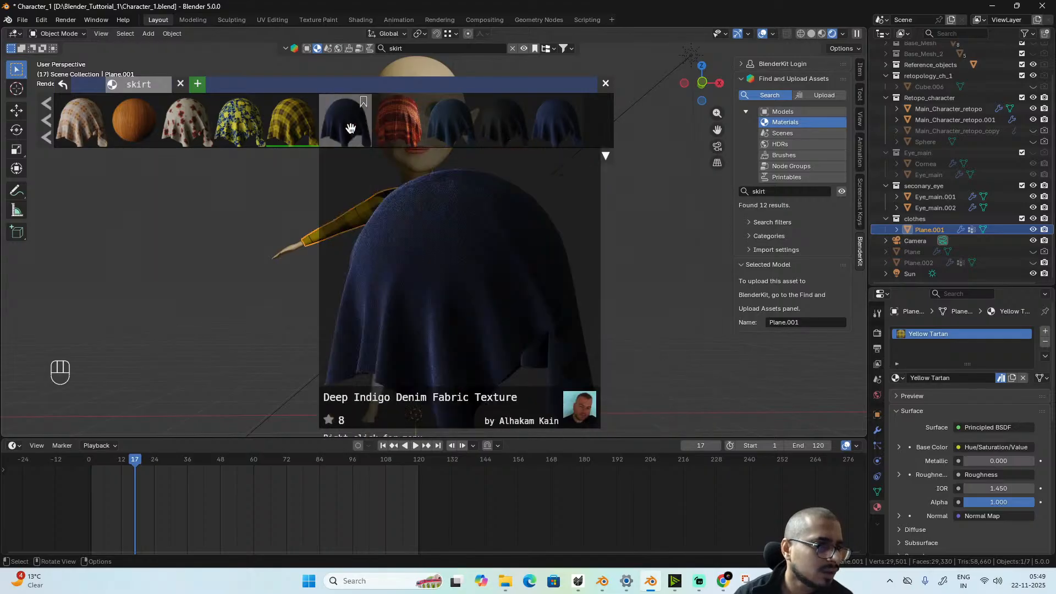
scroll(350, 128, up, 2)
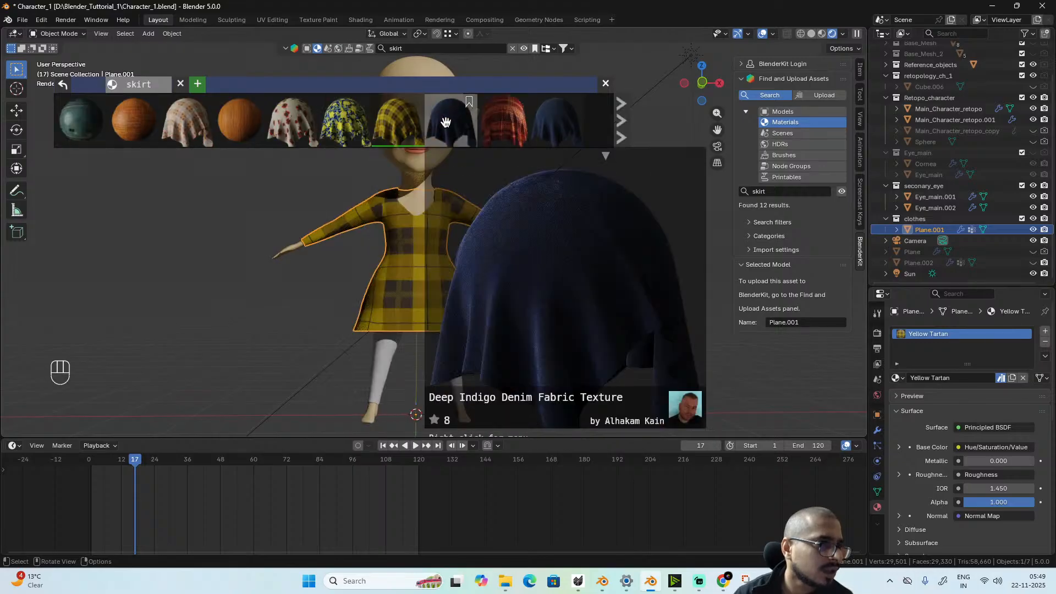
drag(445, 121, 443, 374)
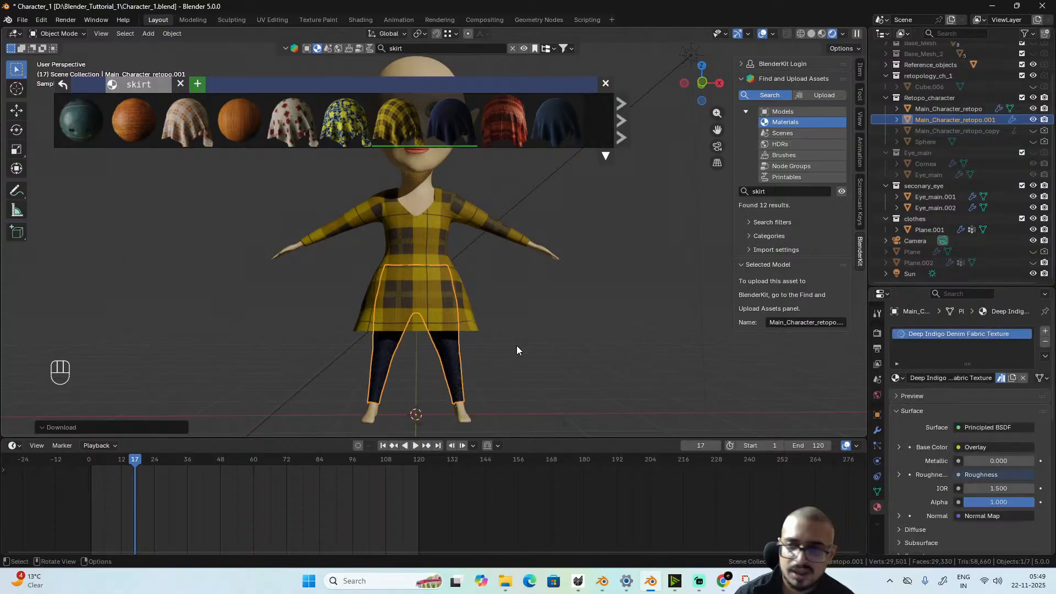
scroll(517, 350, up, 2)
alt+drag(508, 358, 523, 312)
scroll(523, 312, down, 2)
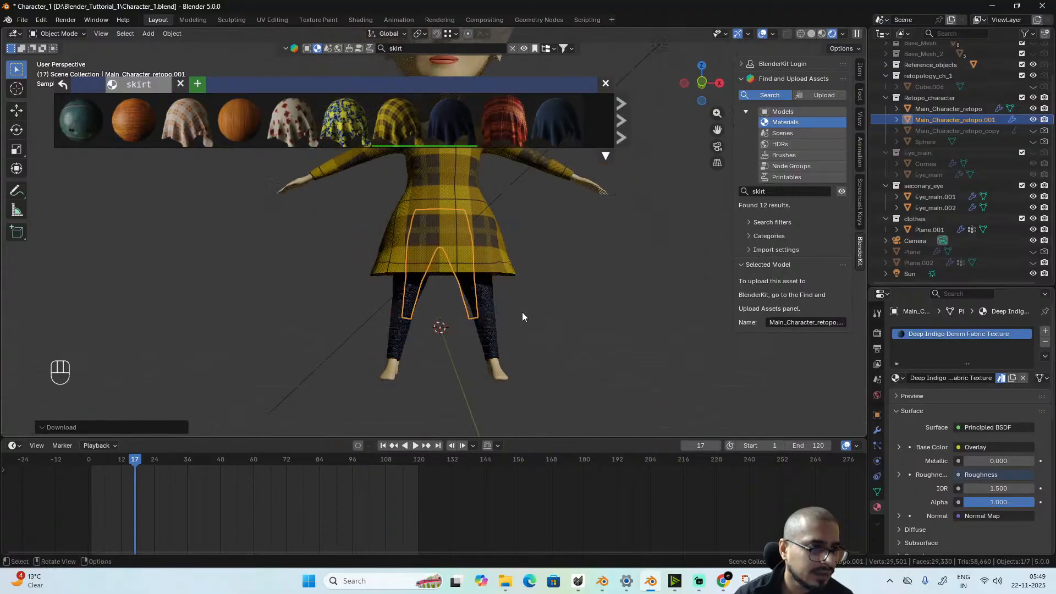
- Close the BlenderKit results and unwrap the whole trousers mesh with the Angle Based method
click(606, 84)
key(Tab)
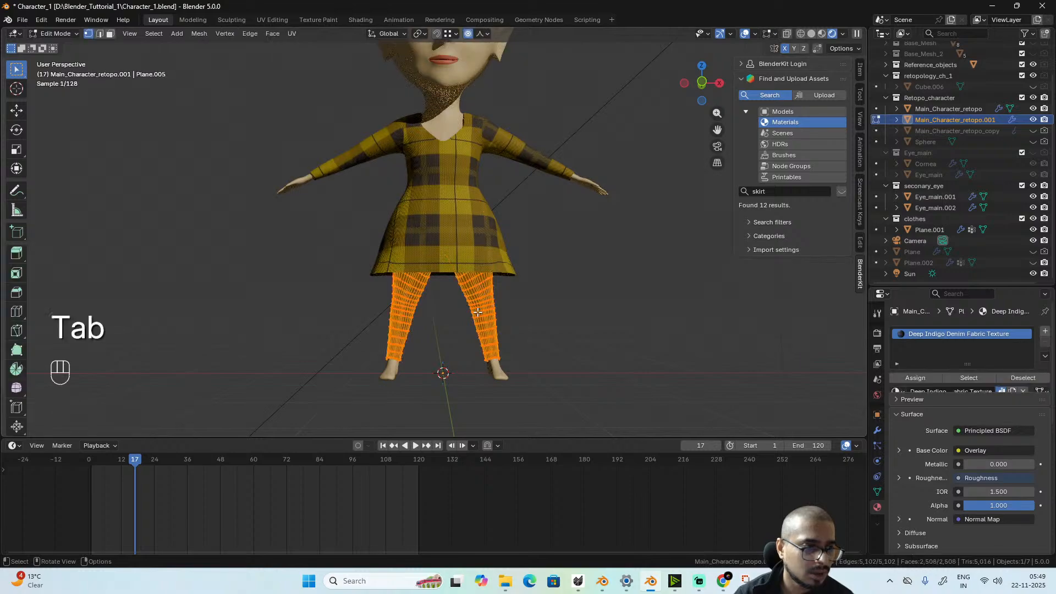
key(a)
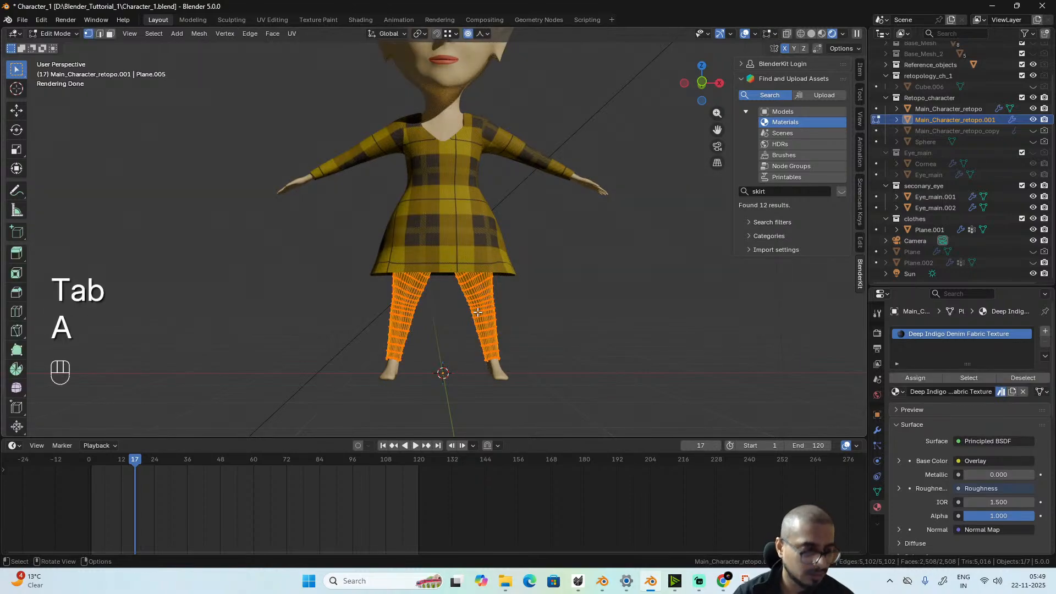
key(u)
click(478, 312)
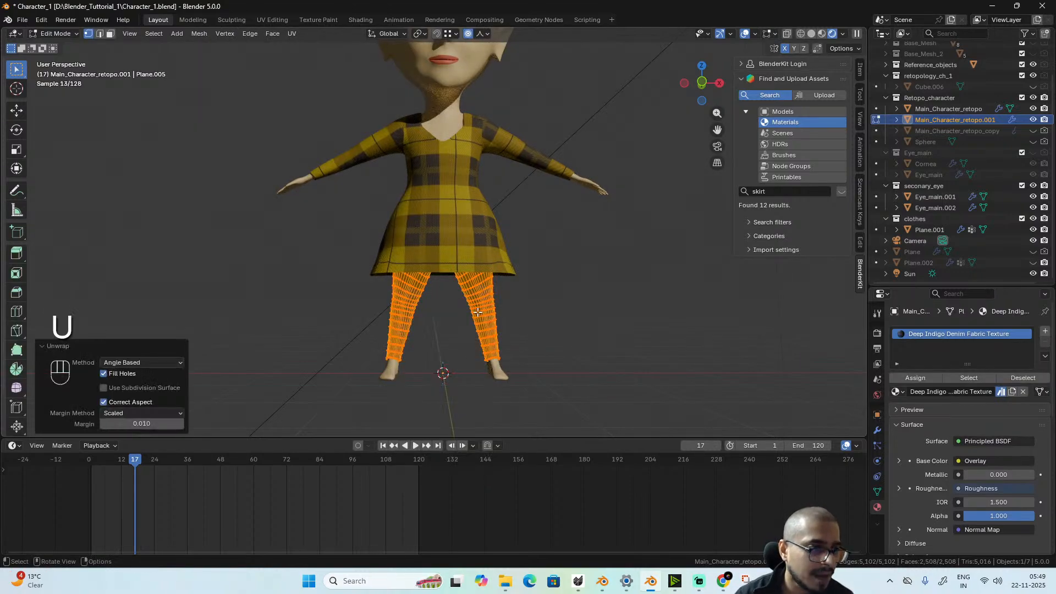
key(Tab)
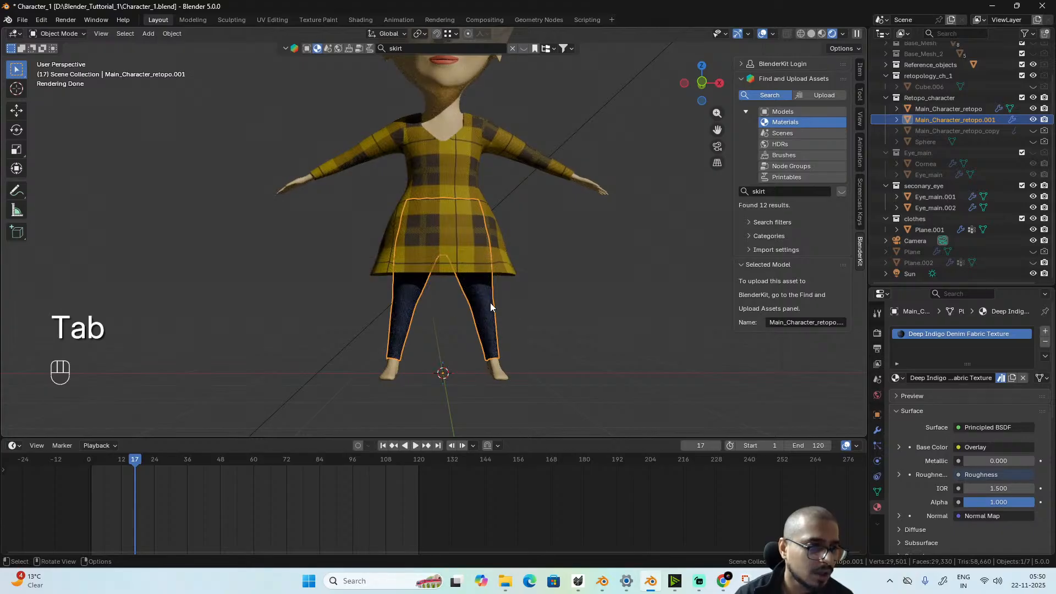
- Split off a second area beside the viewport as a UV Editor and show the trousers' UV layout in Edit Mode
drag(3, 30, 268, 54)
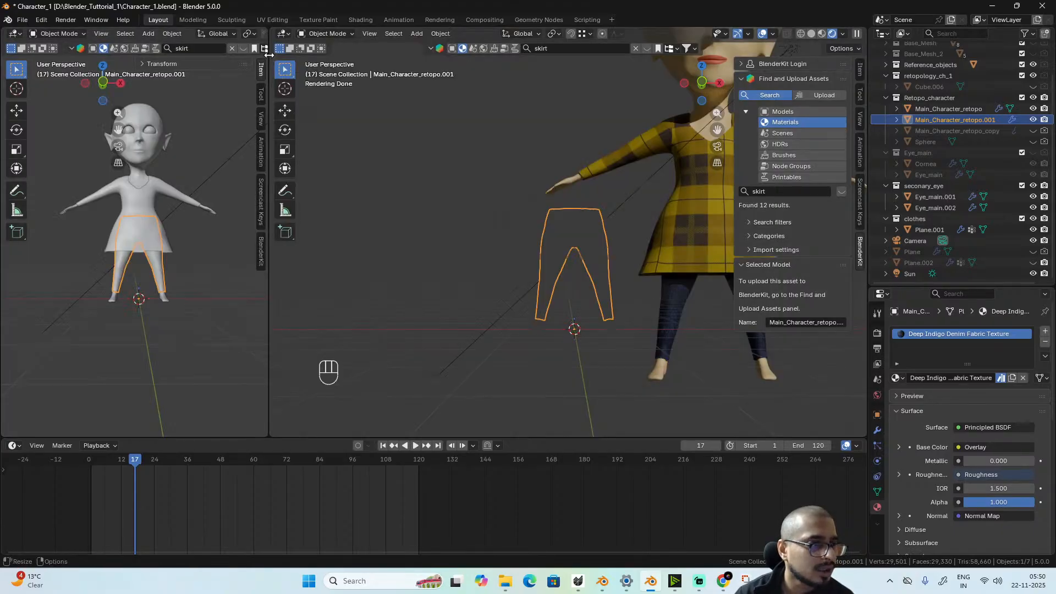
click(15, 34)
click(62, 88)
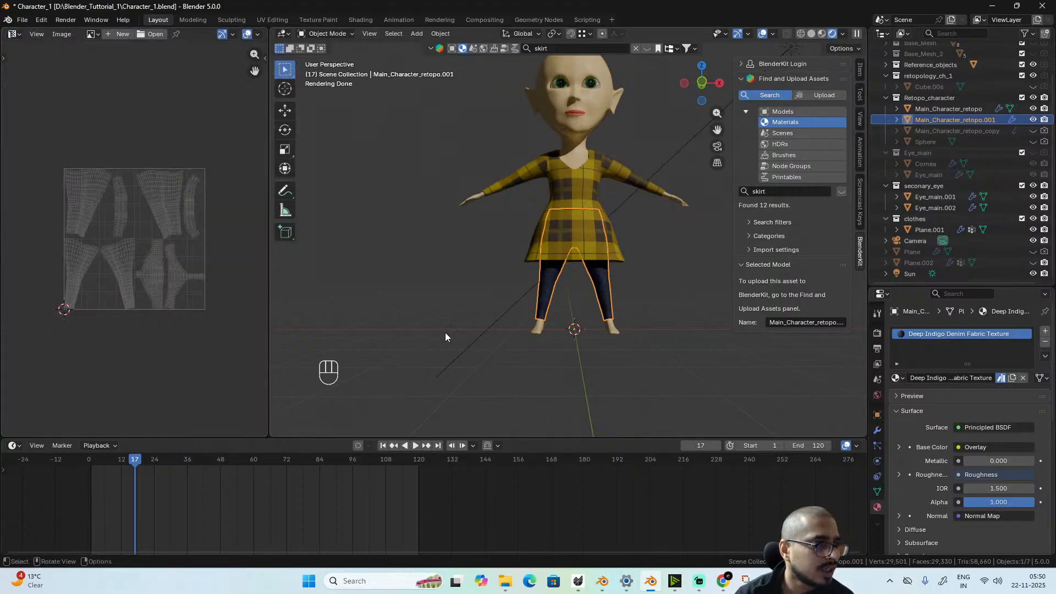
key(Tab)
scroll(98, 286, down, 3)
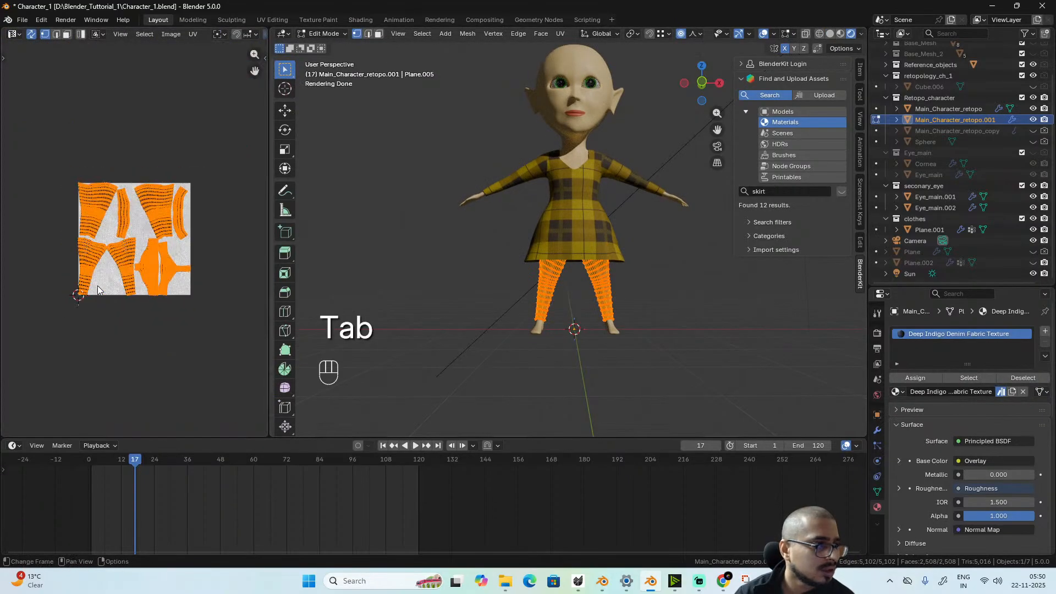
scroll(97, 286, up, 2)
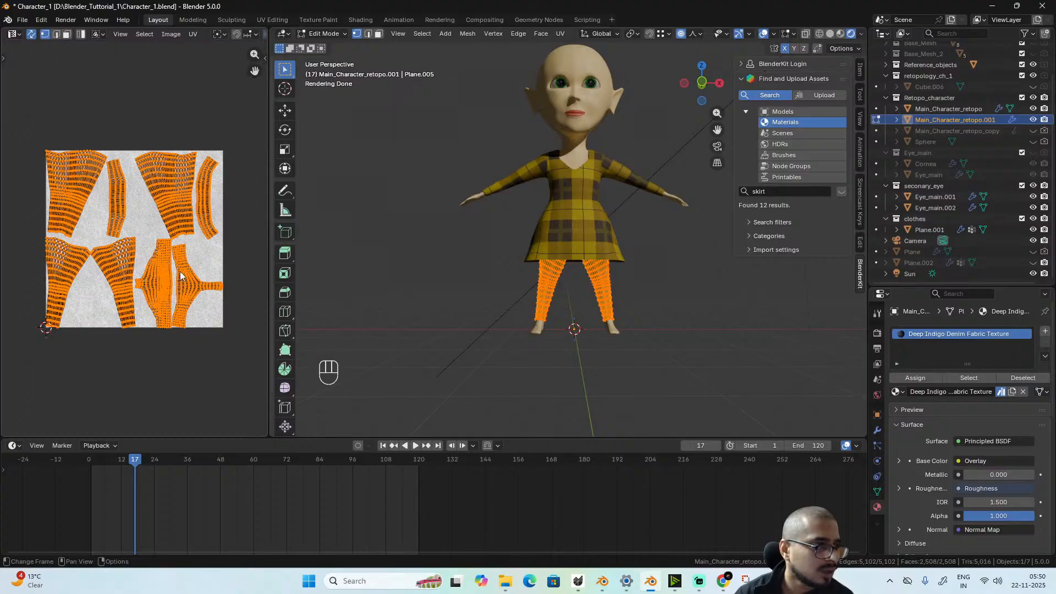
- Unwrap the trousers again with the Angle Based method and a margin of 0.020
key(u)
click(610, 300)
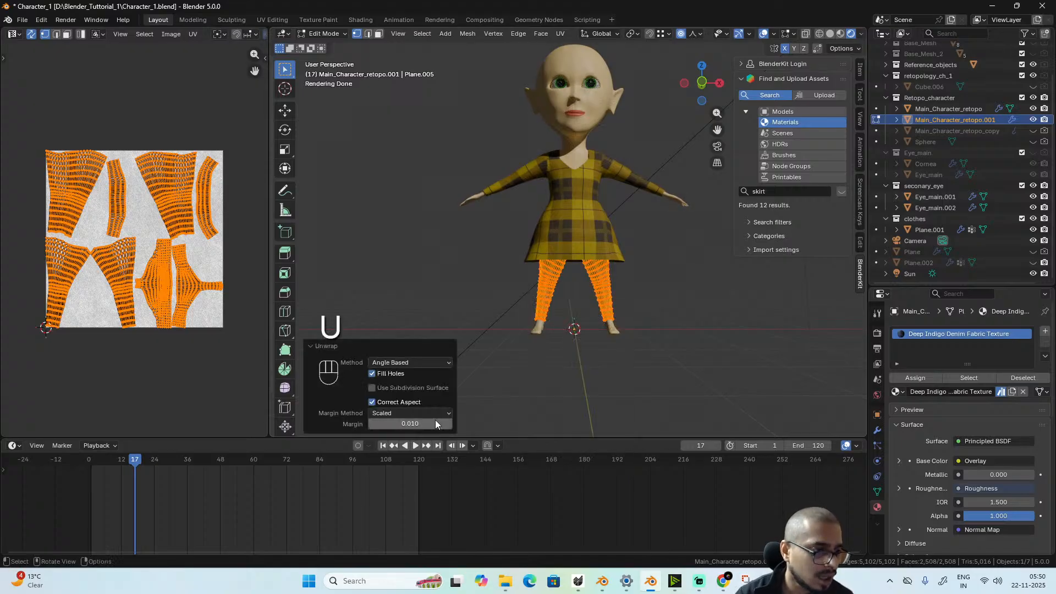
shift+drag(407, 423, 424, 423)
click(389, 423)
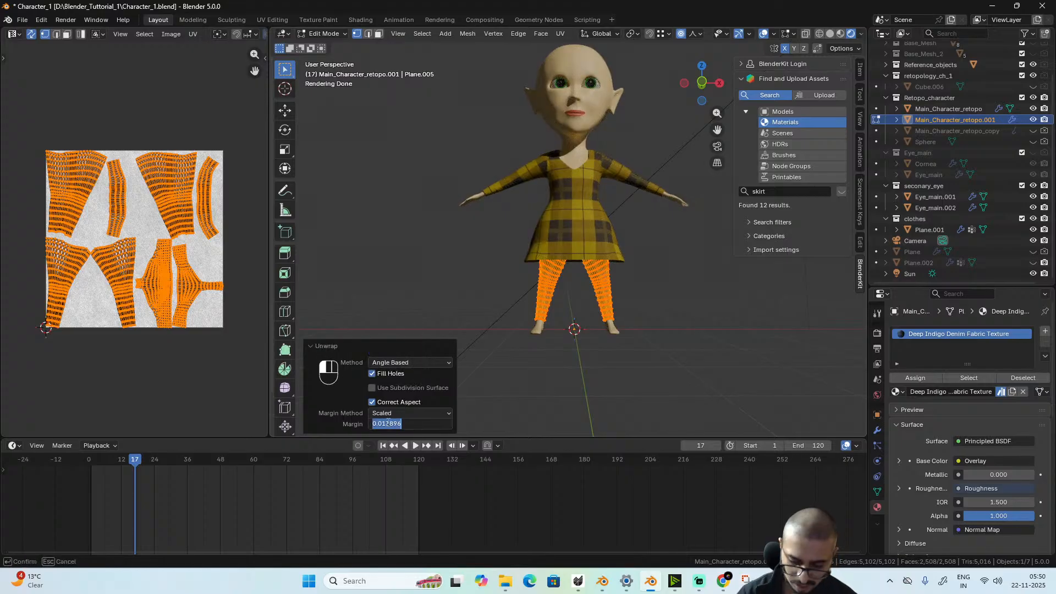
key(Return)
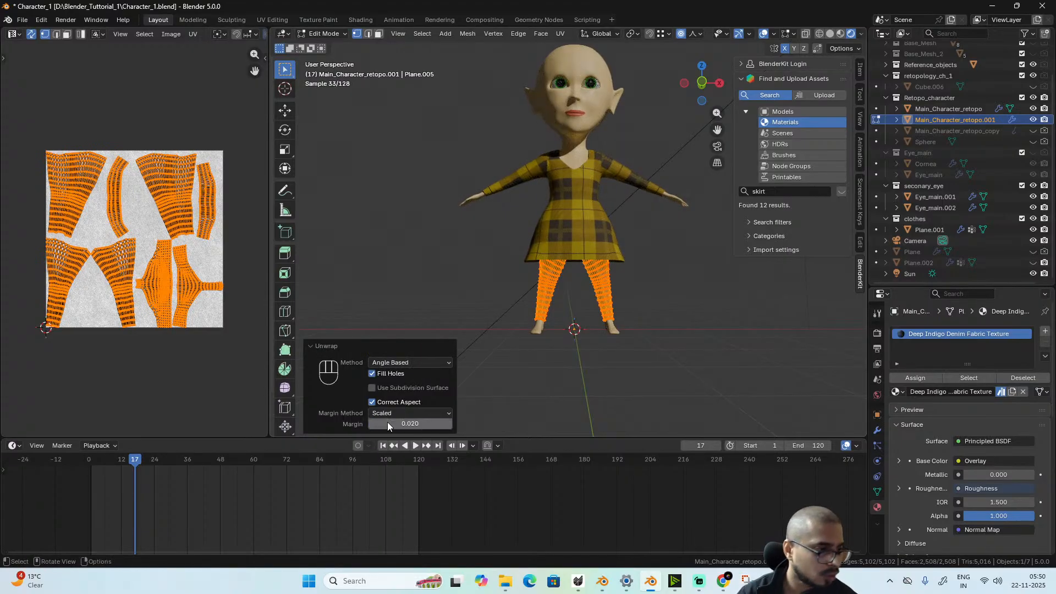
- Try scaling all of the trousers' UV islands together in the UV Editor, and clear the mesh selection
key(s)
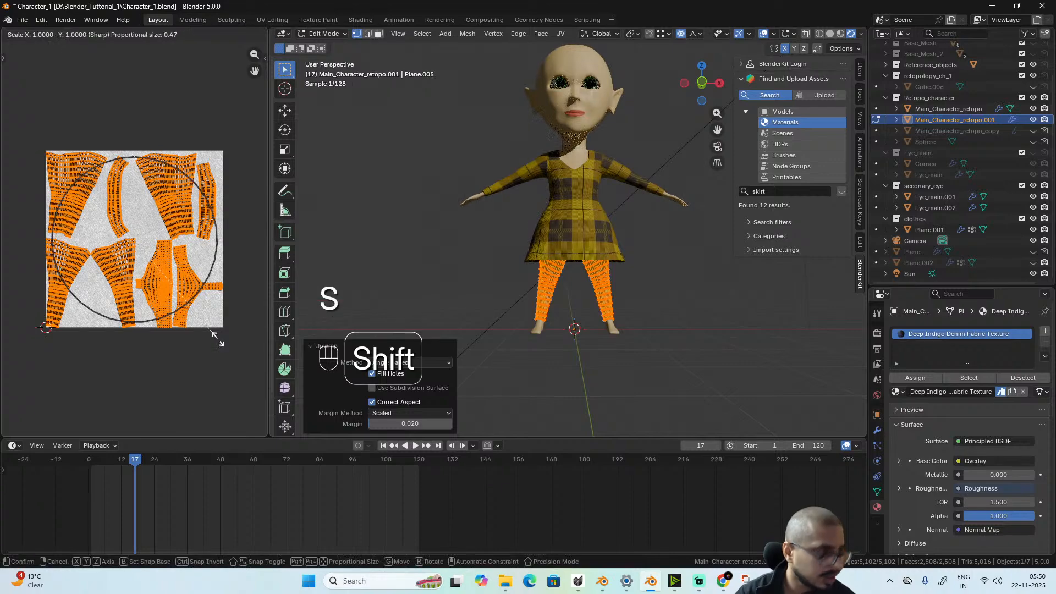
click(208, 256)
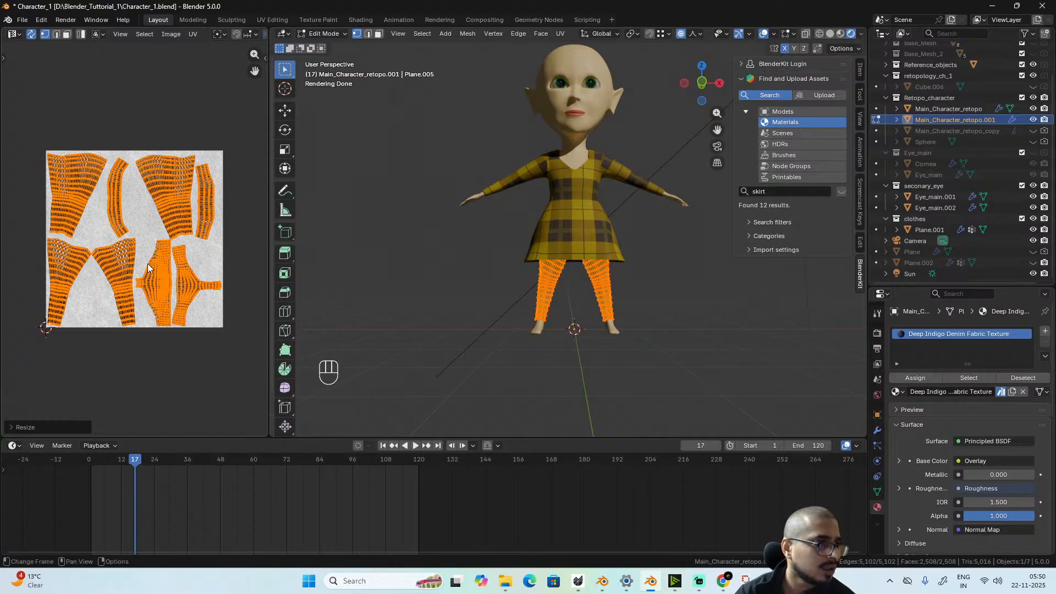
scroll(147, 264, down, 2)
scroll(148, 264, up, 3)
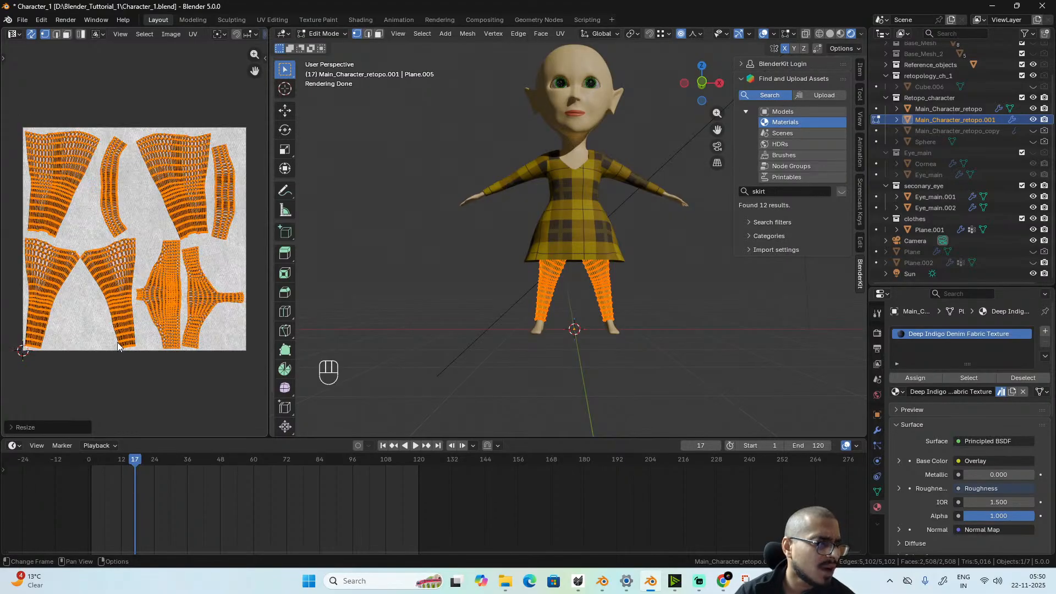
scroll(219, 285, down, 1)
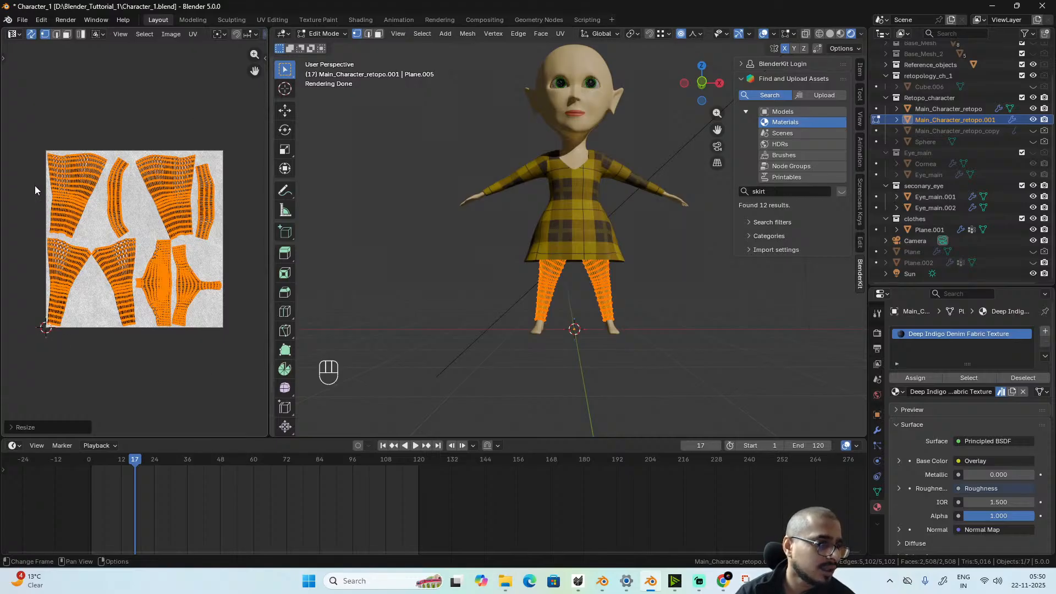
click(576, 247)
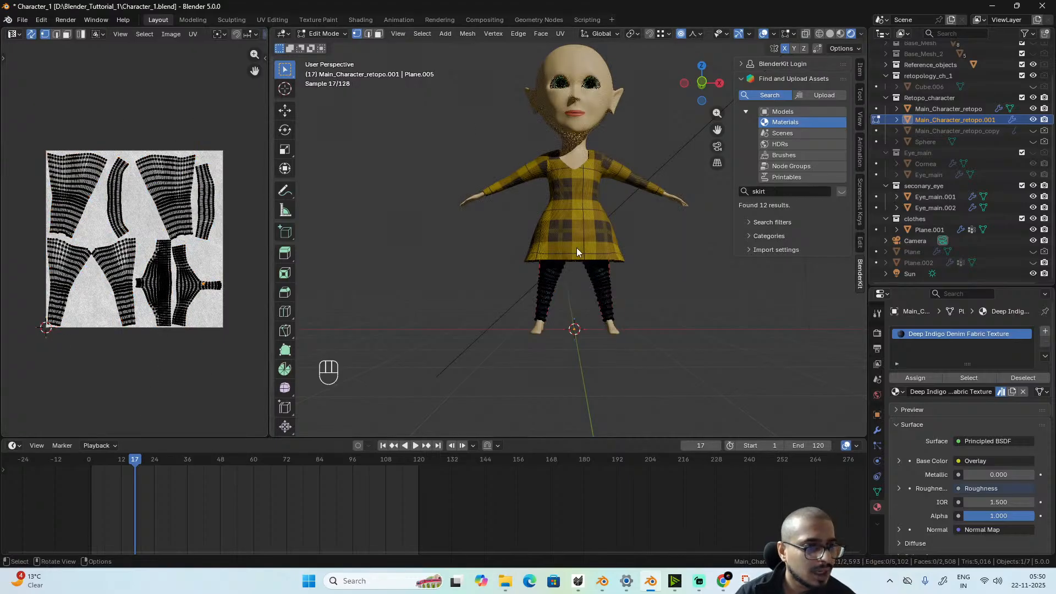
- Unwrap the whole dress mesh with the Angle Based method and a margin of 0.020
key(Tab)
click(577, 213)
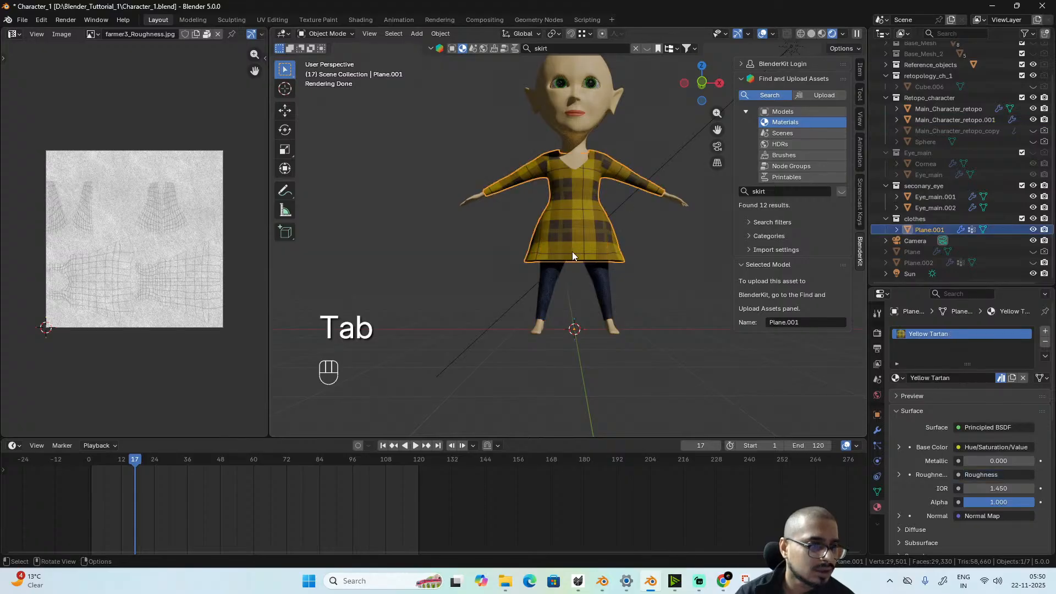
key(Tab)
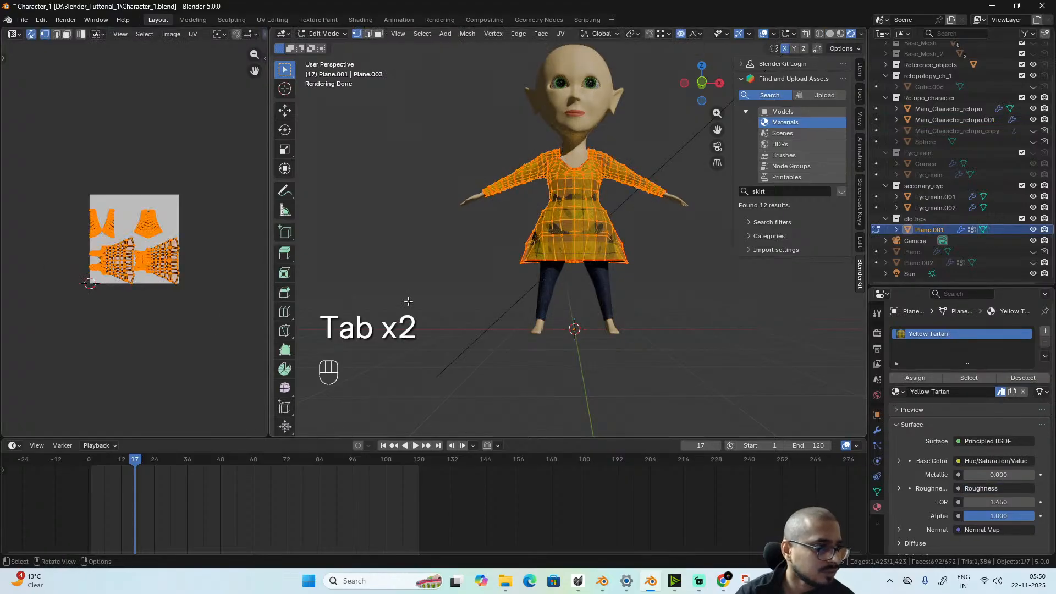
key(u)
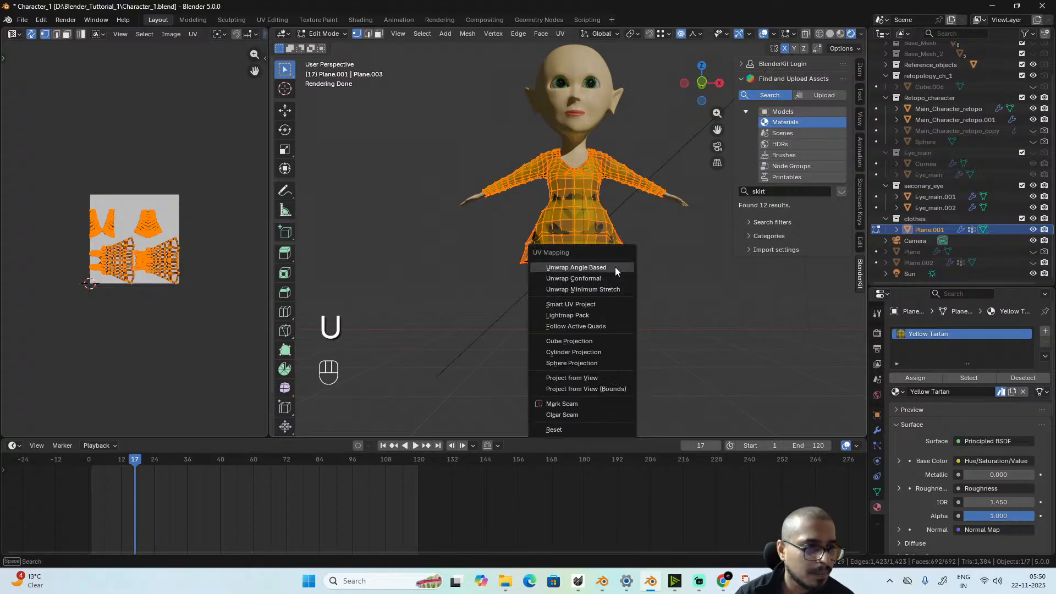
click(616, 268)
scroll(173, 301, up, 3)
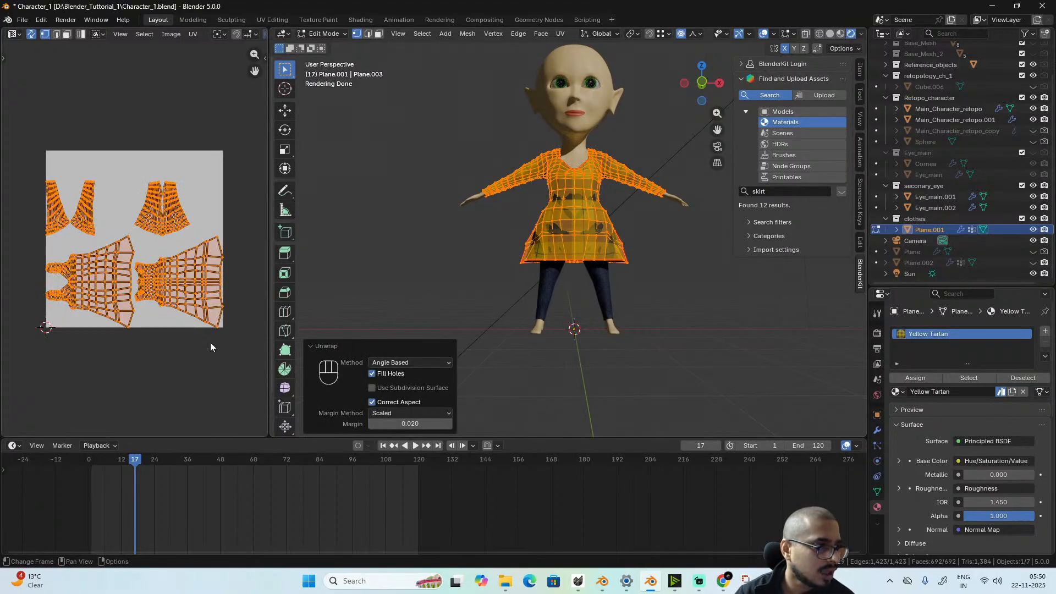
- Scale all of the dress's UV islands down slightly and return to Object Mode
key(s)
key(shift)
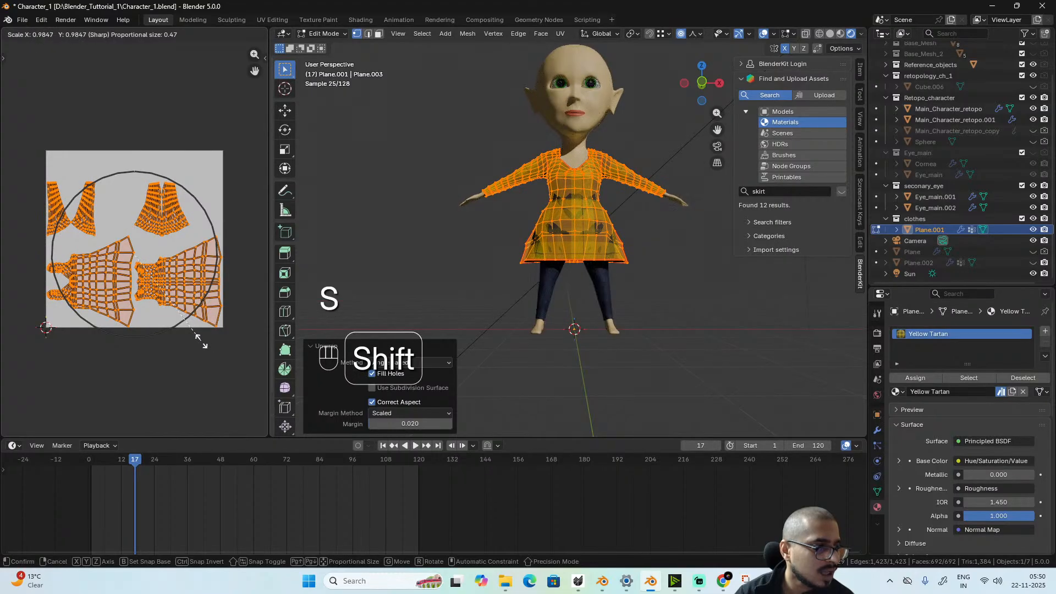
click(199, 341)
key(Tab)
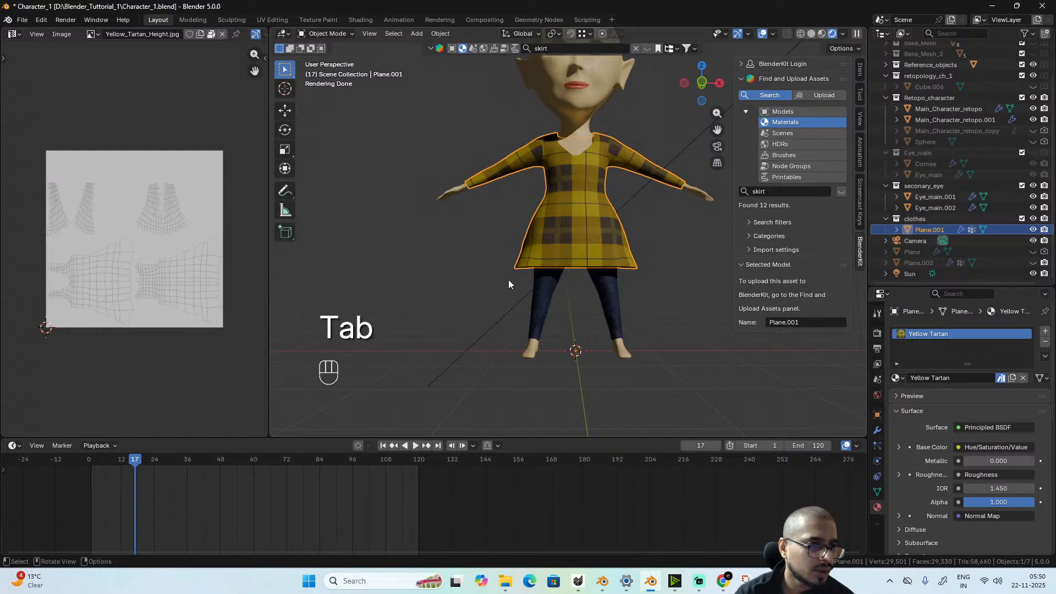
- Switch the UV Editor area to the Shader Editor and set the Yellow Tartan material's Mapping scale to 5 on X, Y and Z
click(13, 35)
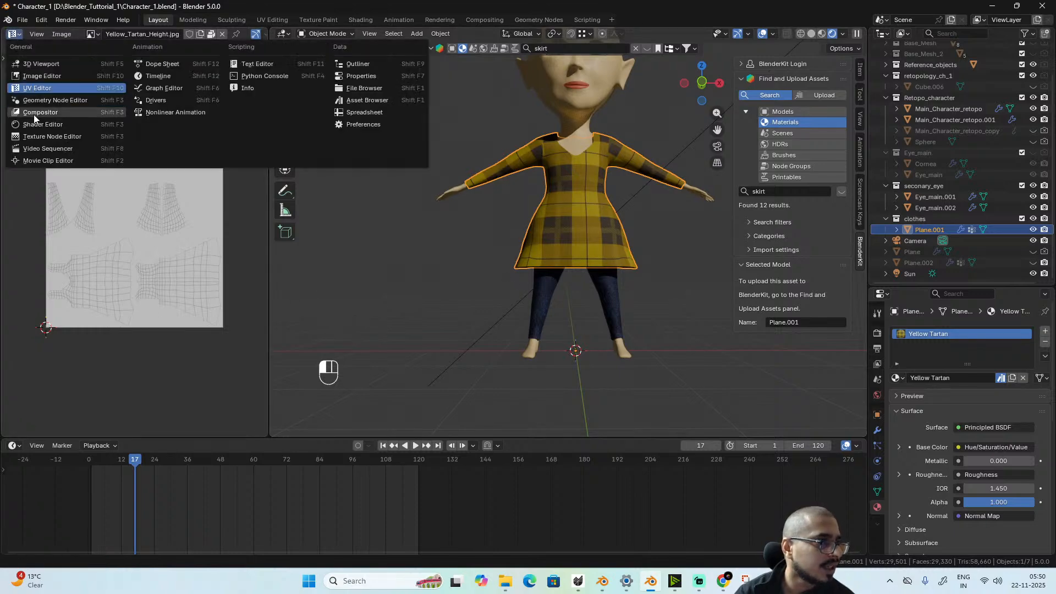
click(49, 128)
scroll(148, 279, down, 2)
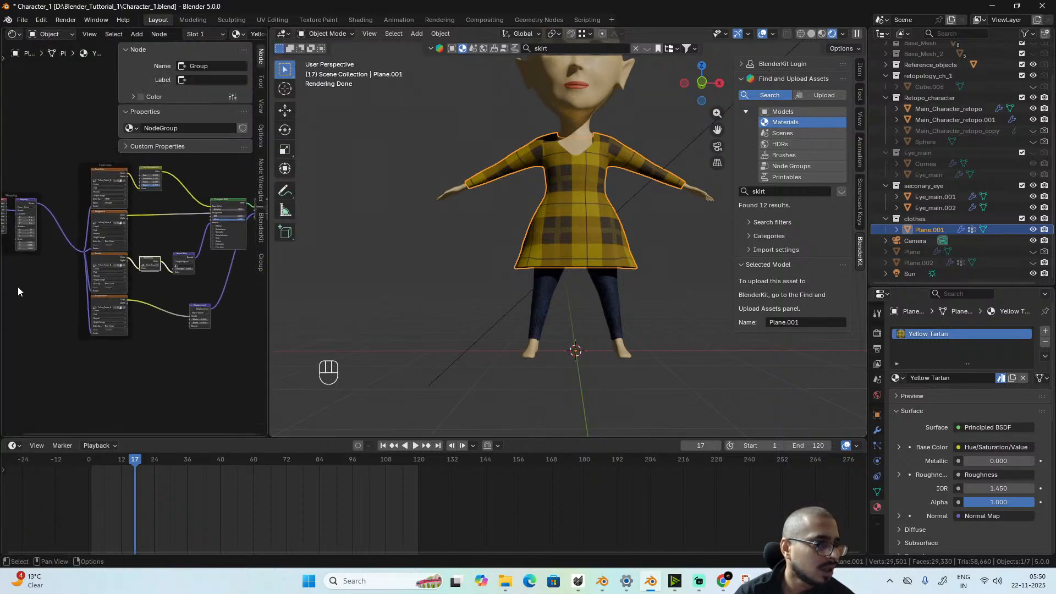
middle_drag(17, 286, 141, 301)
scroll(146, 318, up, 12)
mouse_move(151, 301)
mouse_down()
mouse_move(150, 322)
mouse_move(152, 300)
mouse_up()
key(Return)
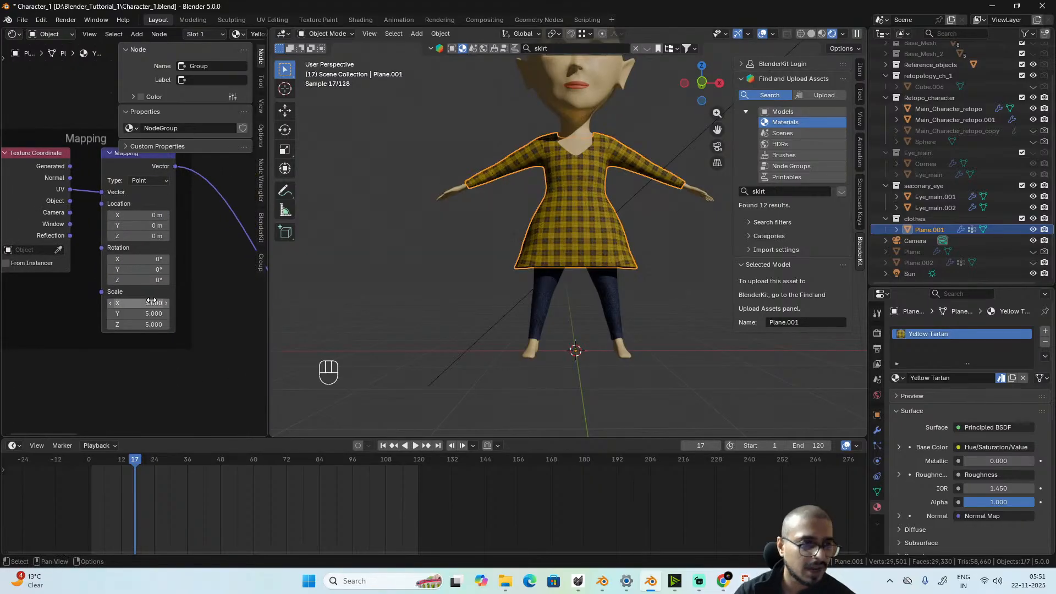
- Add a horizontal loop cut around the dress at hip height, just below the waist
scroll(628, 215, up, 5)
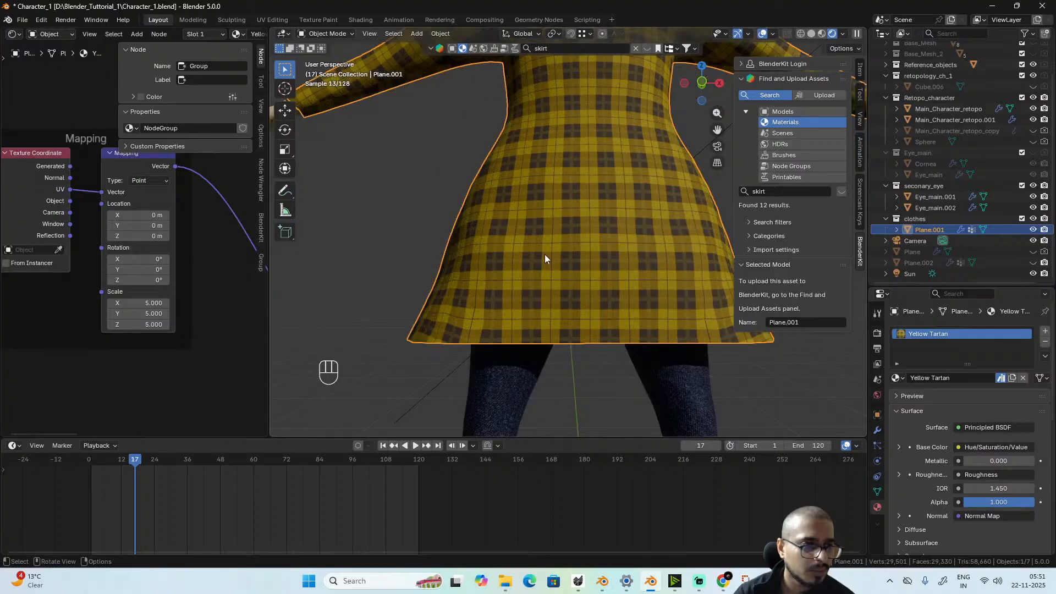
alt+drag(559, 312, 540, 266)
scroll(599, 284, down, 4)
scroll(529, 266, up, 4)
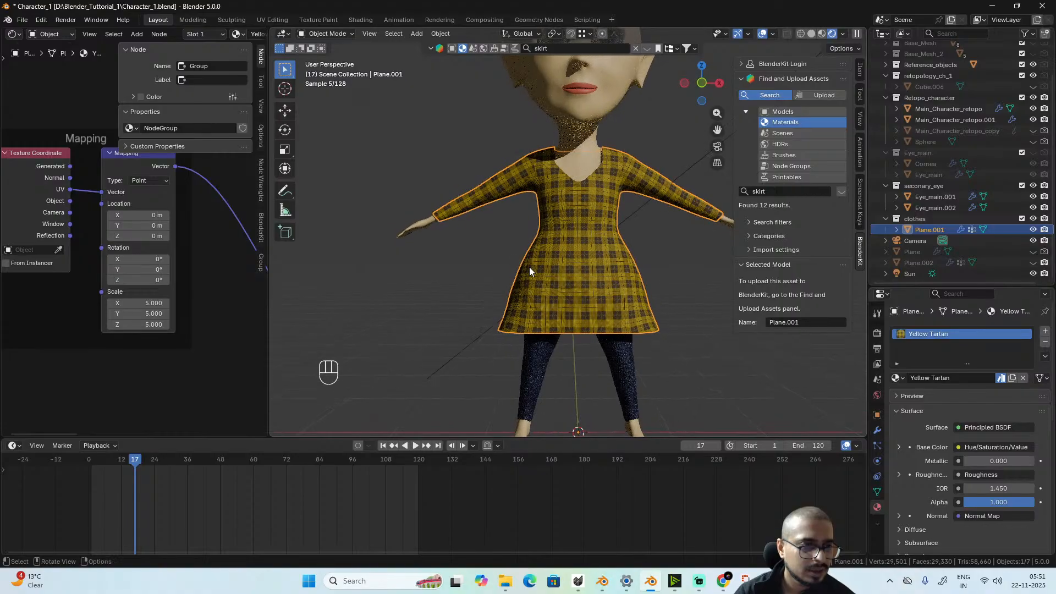
scroll(581, 289, down, 3)
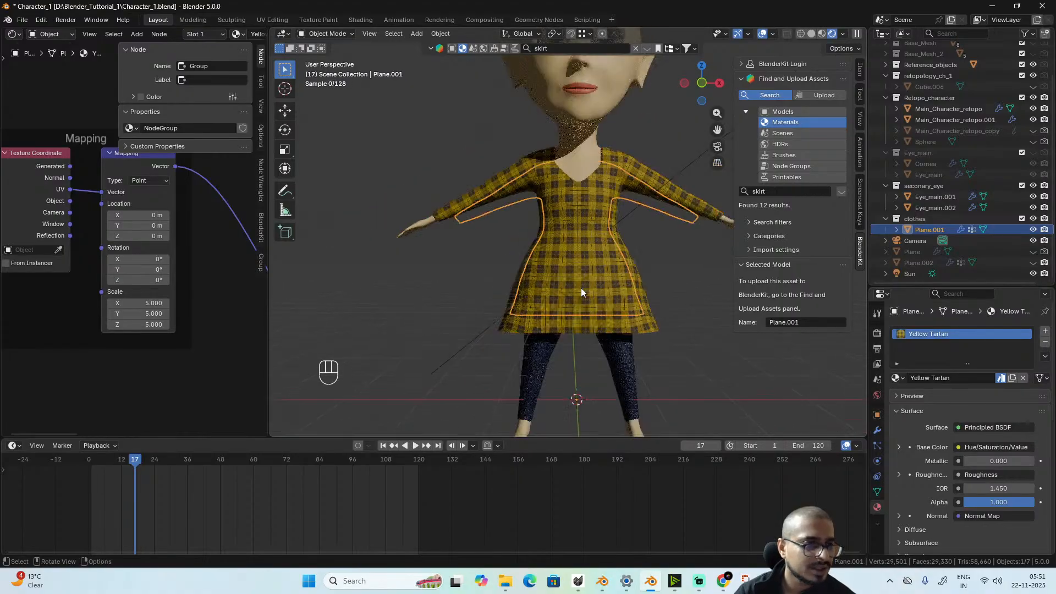
scroll(586, 288, up, 3)
key(Tab)
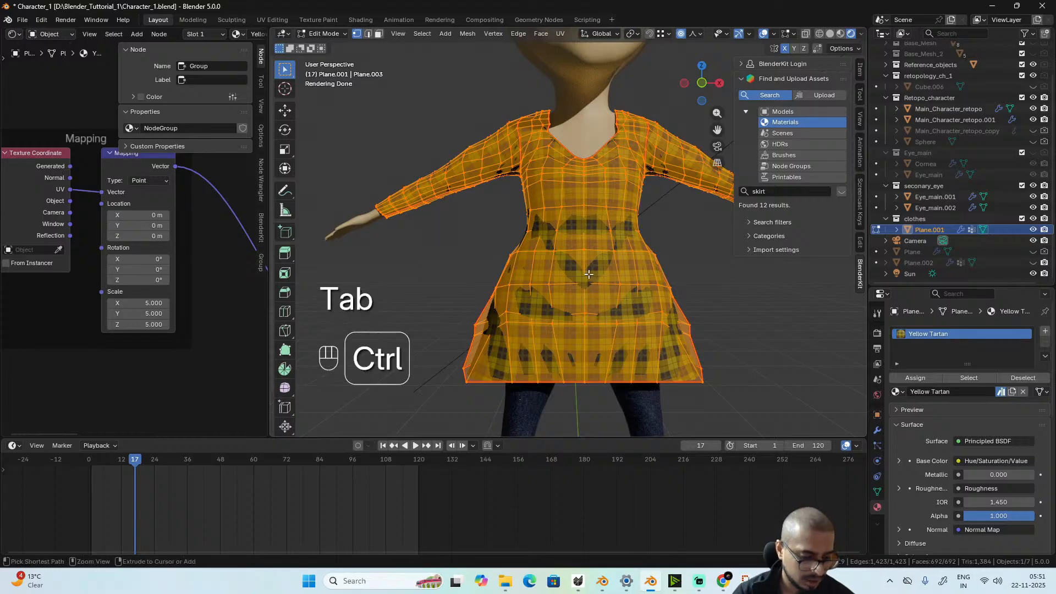
key(ctrl+r)
drag(588, 274, 590, 276)
- Raise the new loop's vertex on the dress's side seam about 0.068 m along Z, using proportional editing with a size of 0.164
middle_drag(590, 276, 610, 272)
click(616, 270)
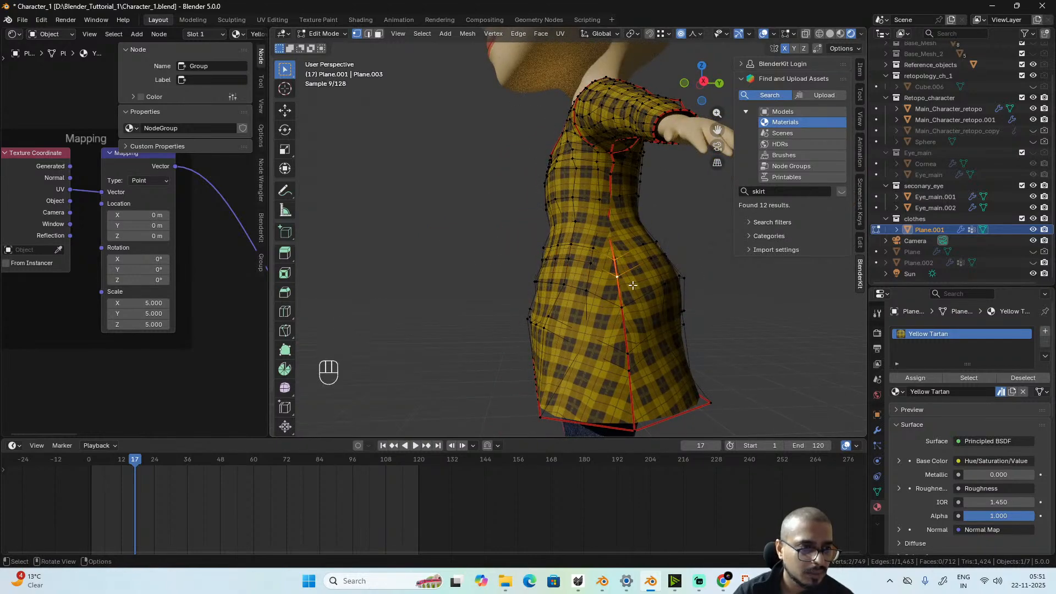
key(g)
key(z)
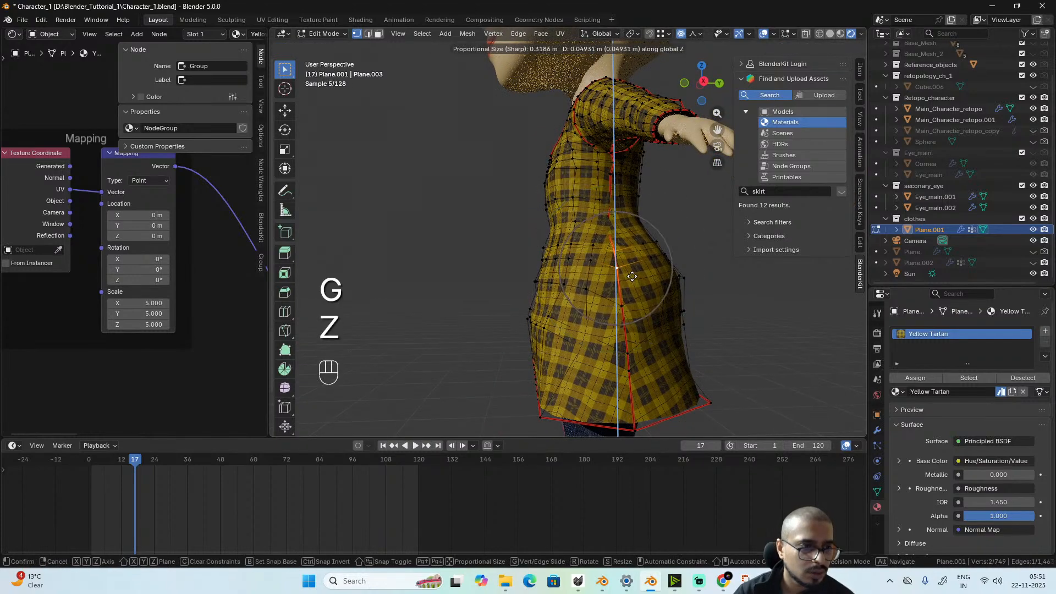
scroll(627, 278, up, 1)
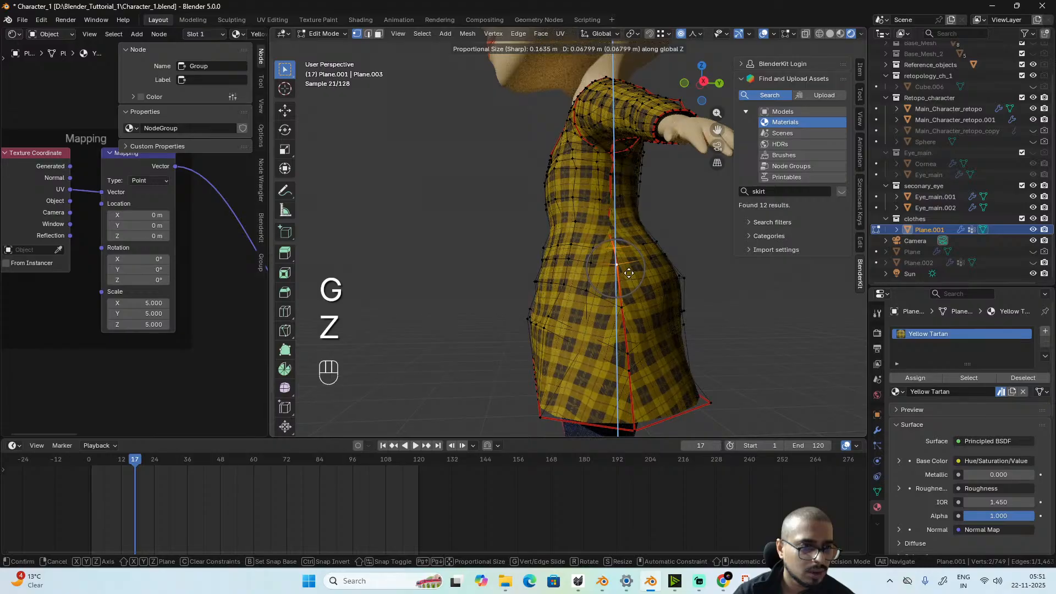
click(590, 310)
middle_drag(590, 309, 698, 313)
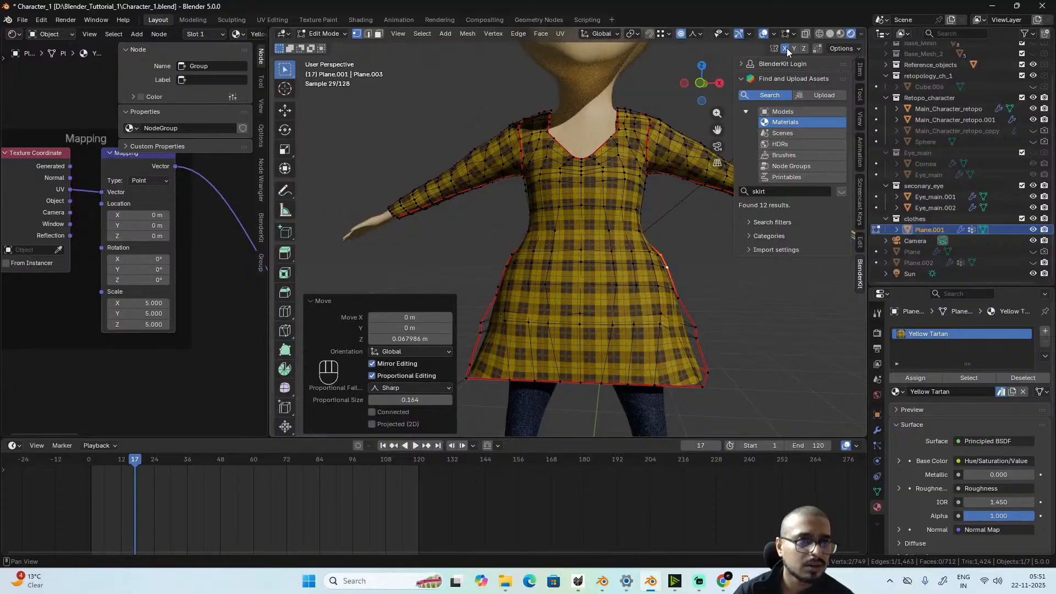
- Raise the same side-seam vertex a further 0.025 m or so along Z with a proportional size of 0.350
key(Tab)
alt+middle_drag(675, 351, 629, 351)
key(Tab)
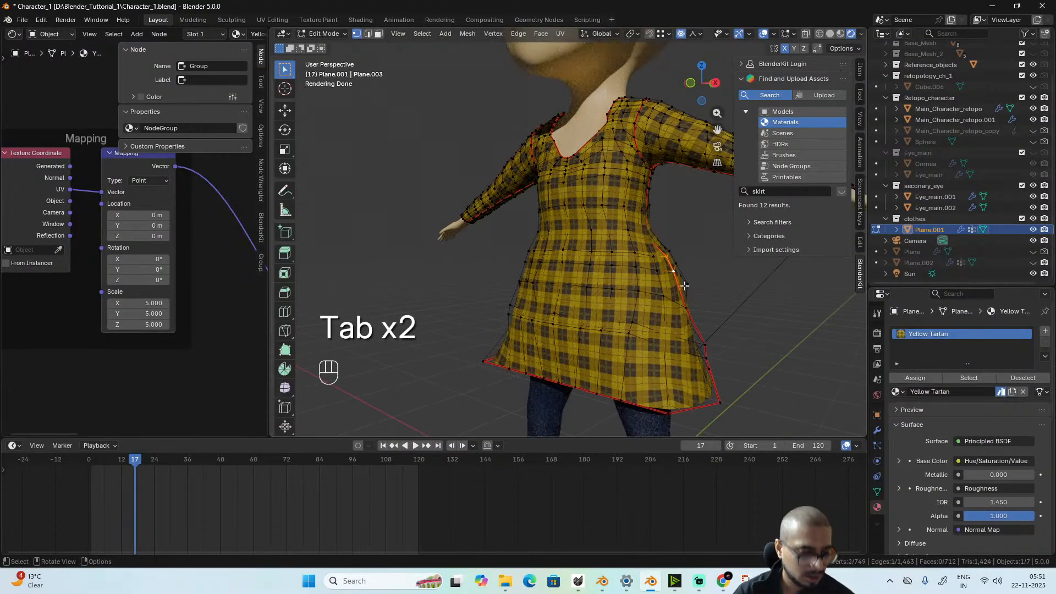
key(g)
key(z)
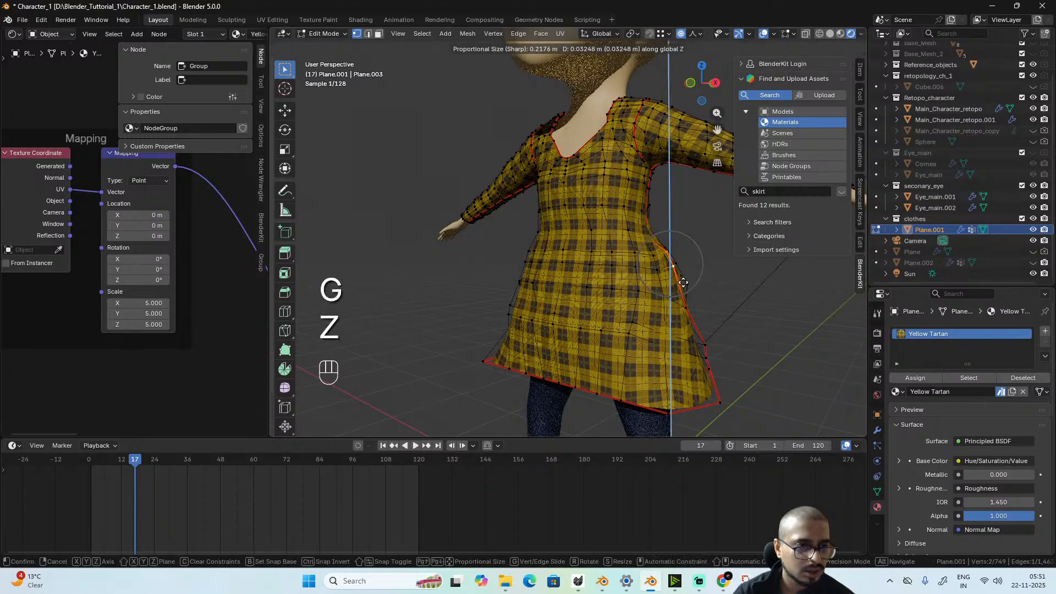
click(682, 284)
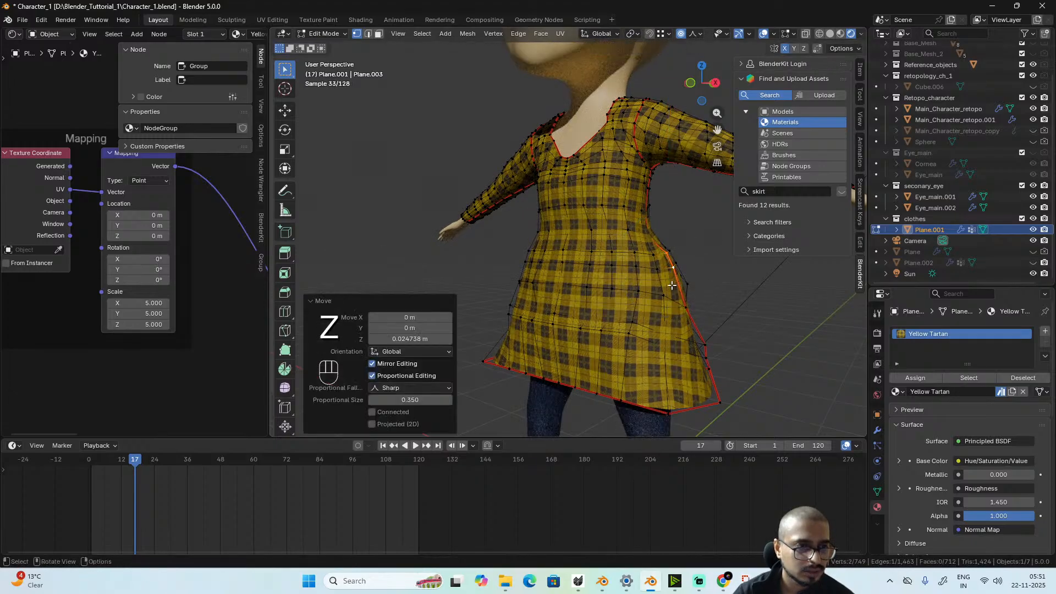
alt+middle_drag(677, 285, 646, 263)
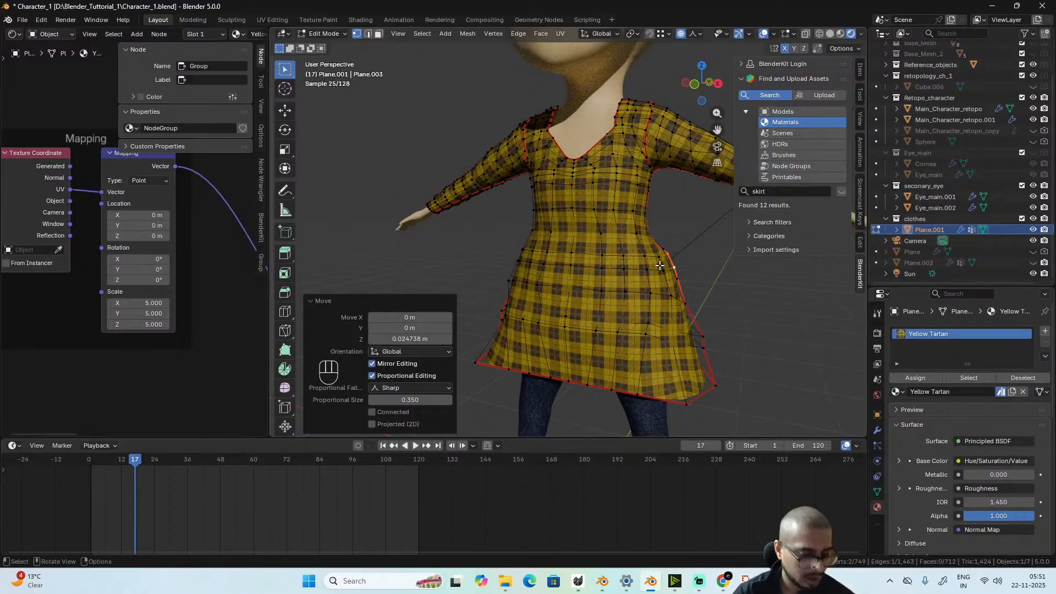
- Select the ring of faces just below the dress's waist and add a second material slot with a new material
key(3)
alt+click(660, 266)
alt+drag(660, 267, 731, 306)
click(1045, 332)
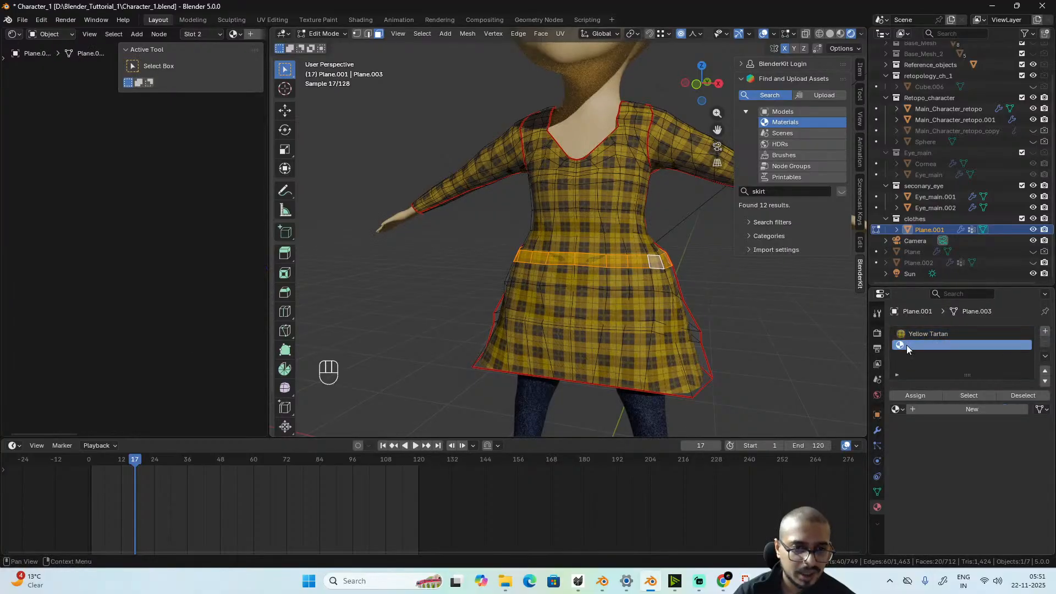
click(924, 409)
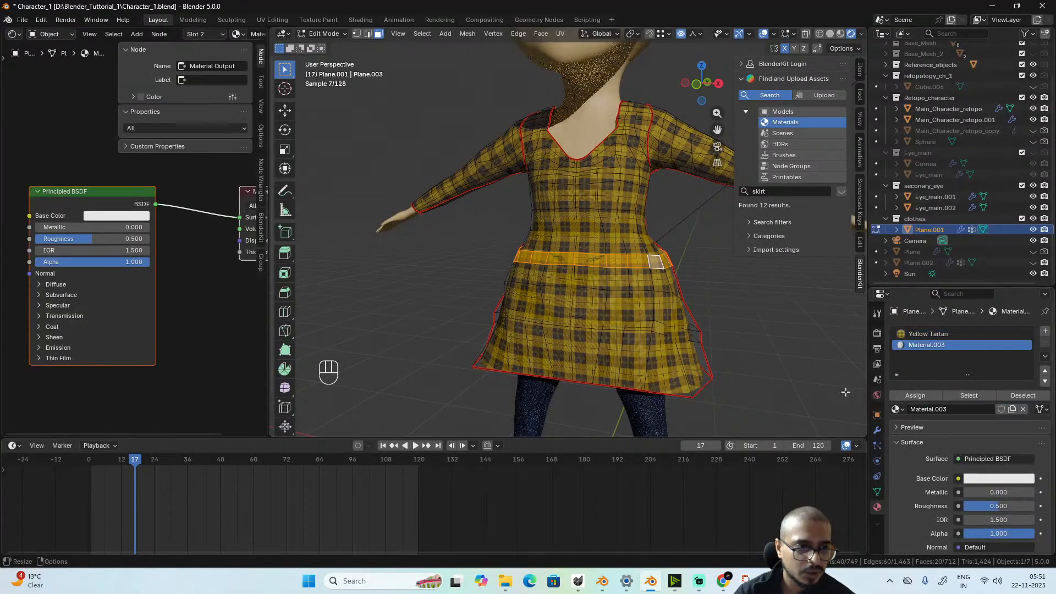
key(Tab)
- Add a 2 m cube and move it about -3.45 m along X, beside the character
scroll(550, 266, down, 4)
key(shift+a)
mouse_move(434, 269)
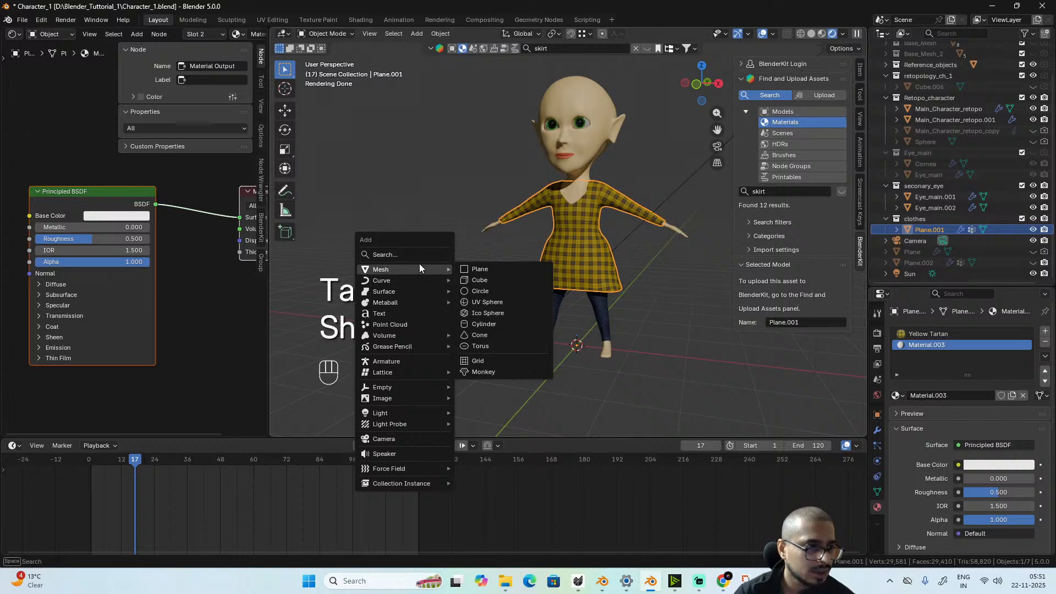
click(496, 280)
key(g)
key(x)
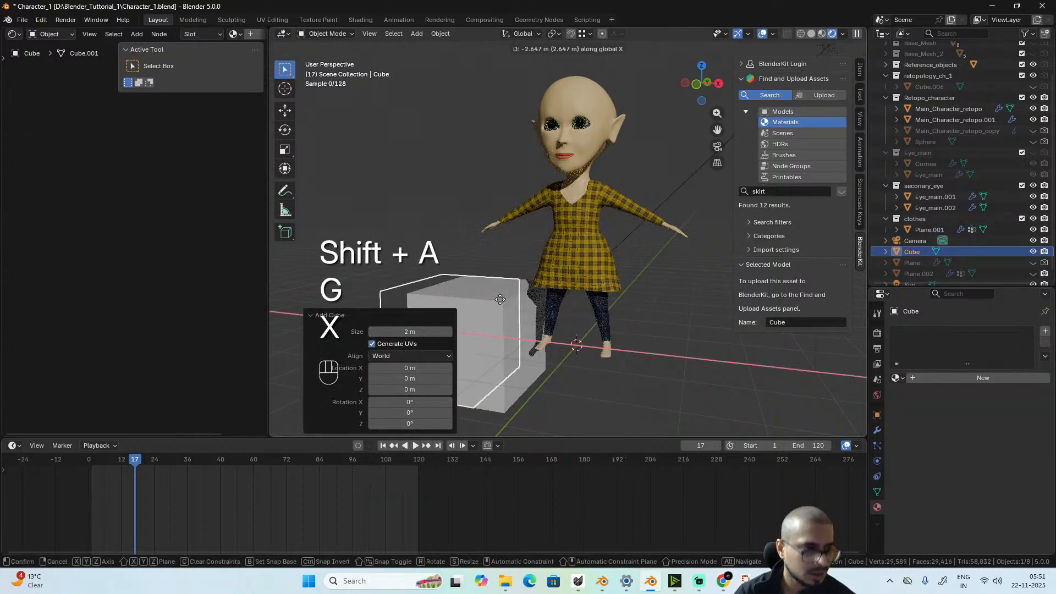
click(500, 299)
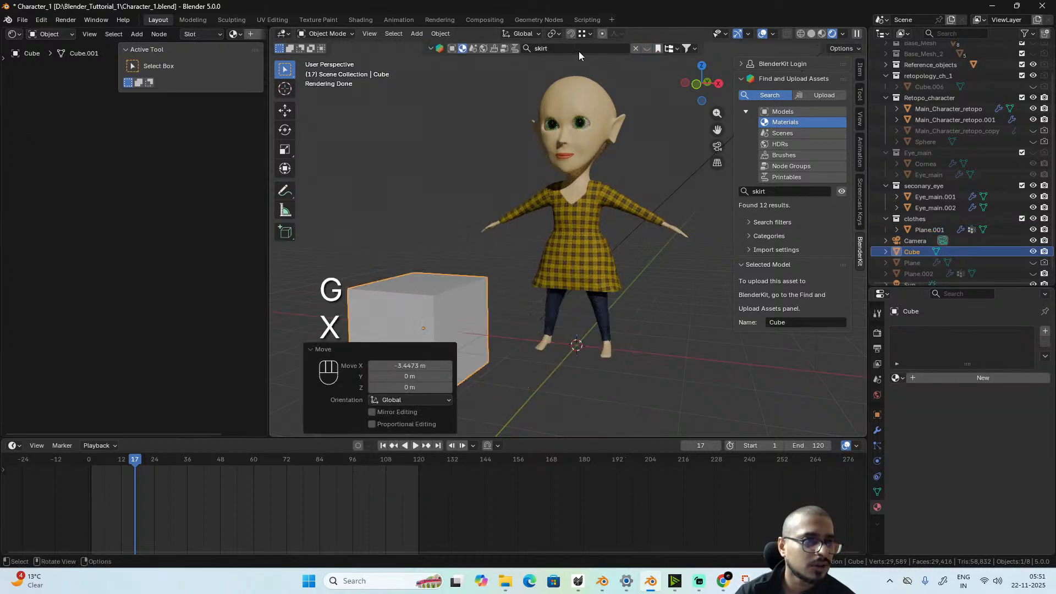
- Reopen the BlenderKit material results and search for "leather"
key(Tab)
key(Tab)
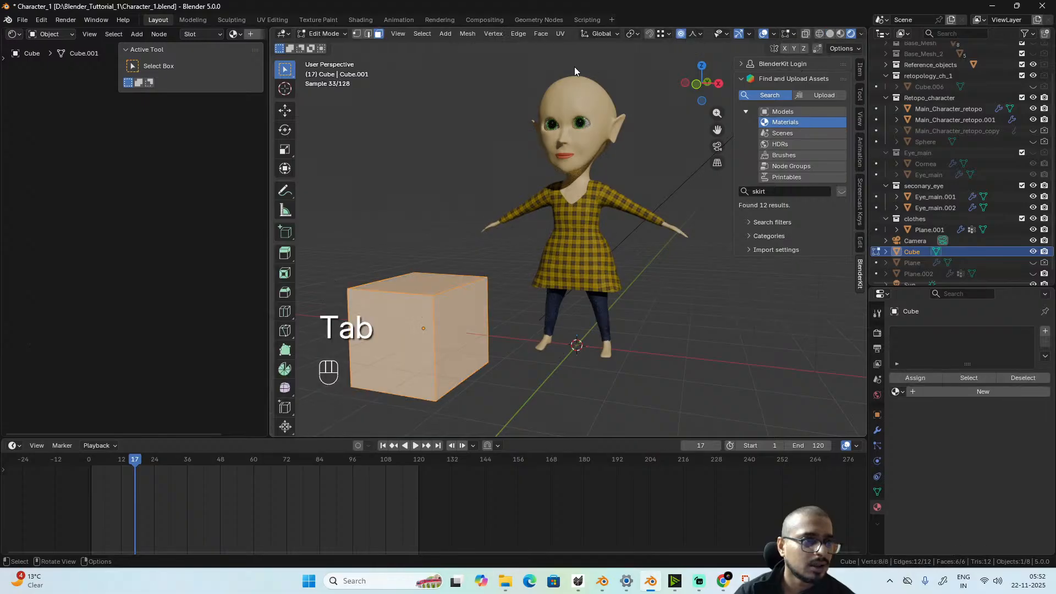
click(648, 49)
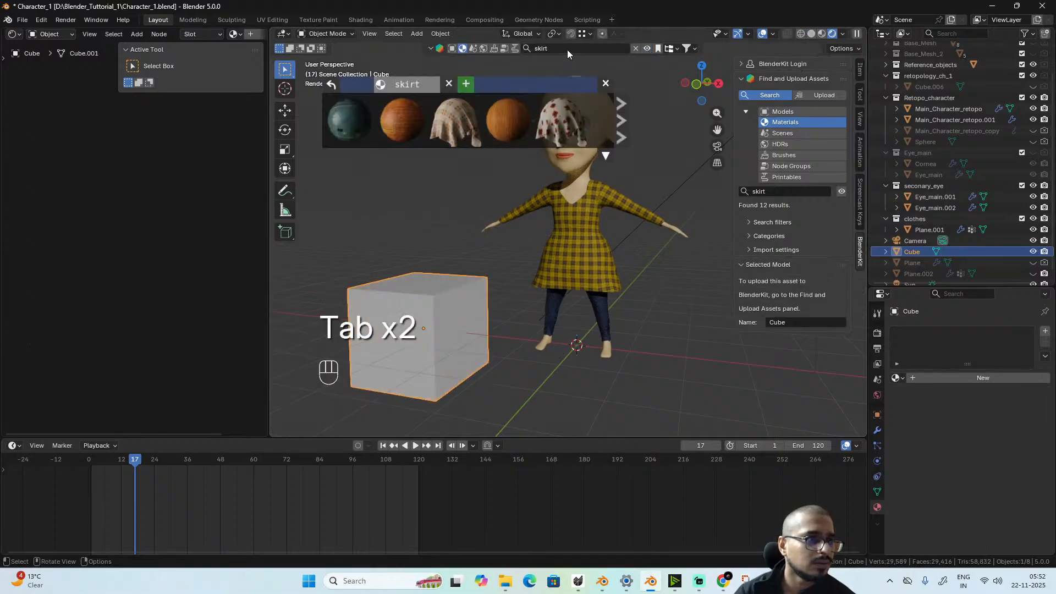
click(561, 47)
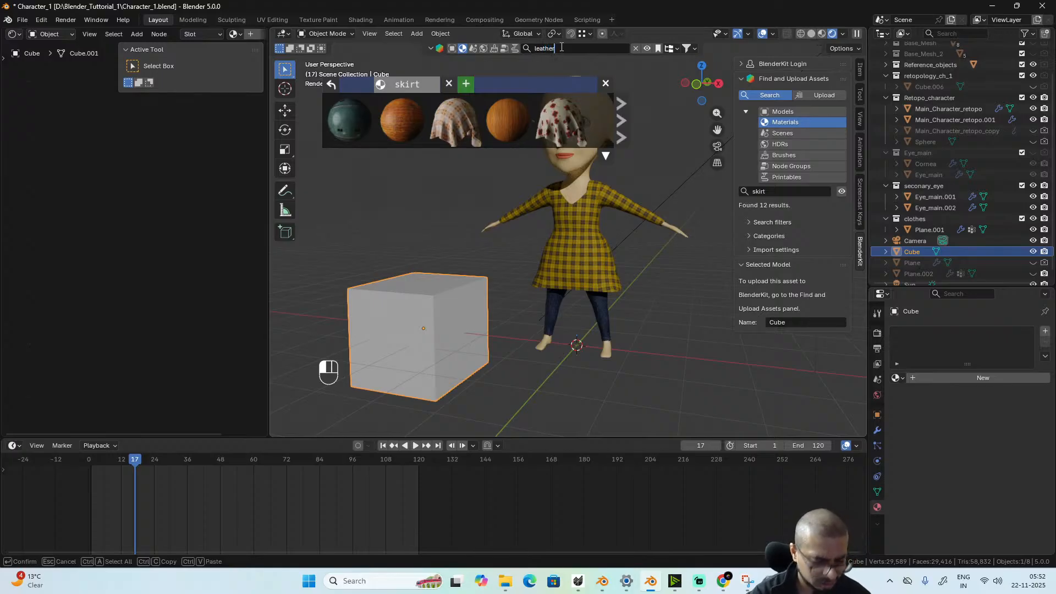
text(leather)
key(Return)
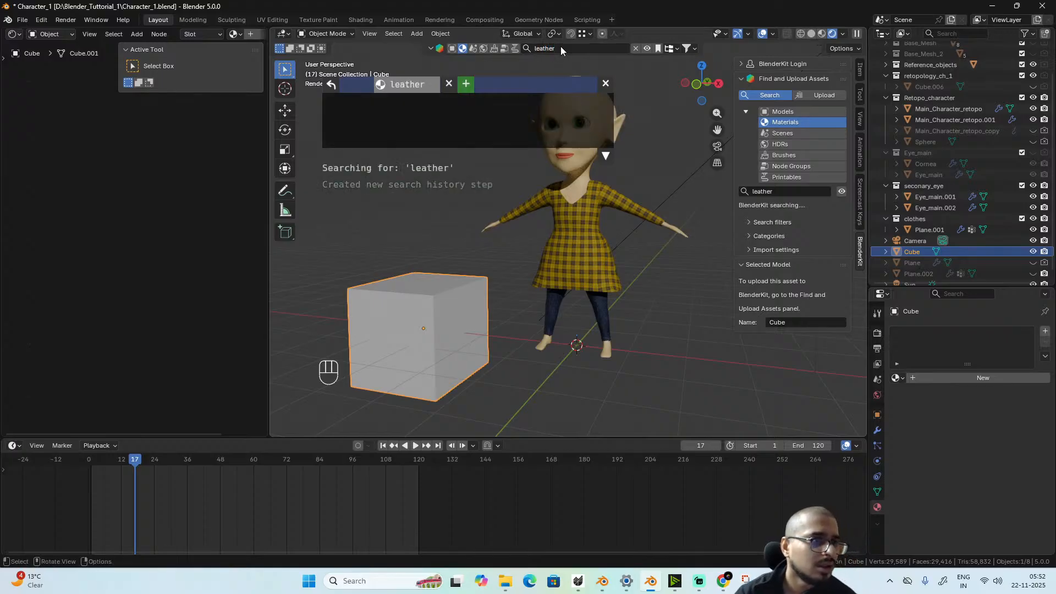
- Apply the BlenderKit material Leather procedural to the cube
mouse_move(457, 132)
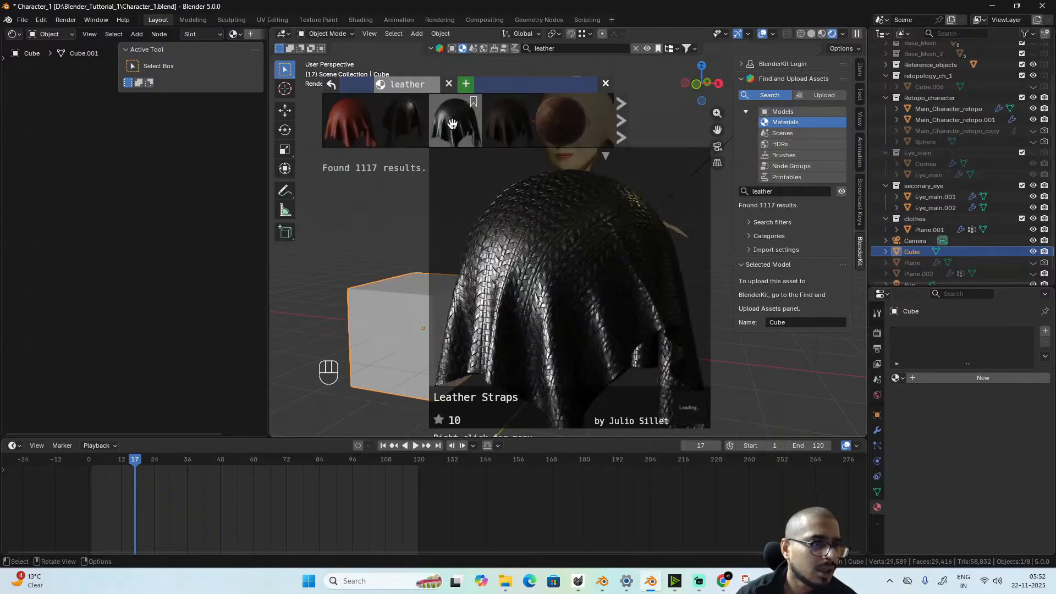
mouse_move(397, 129)
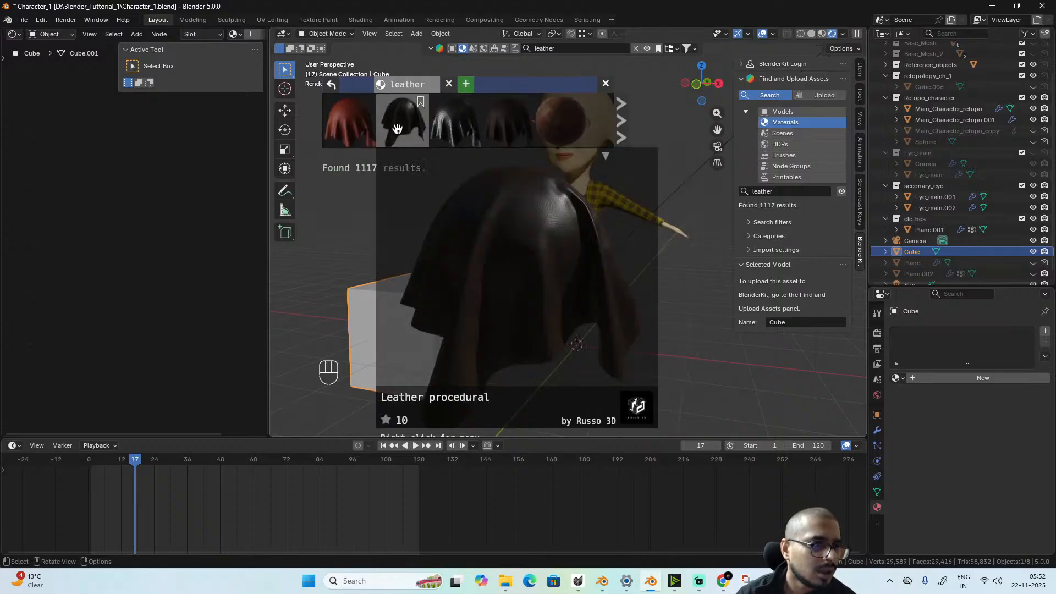
drag(397, 129, 407, 321)
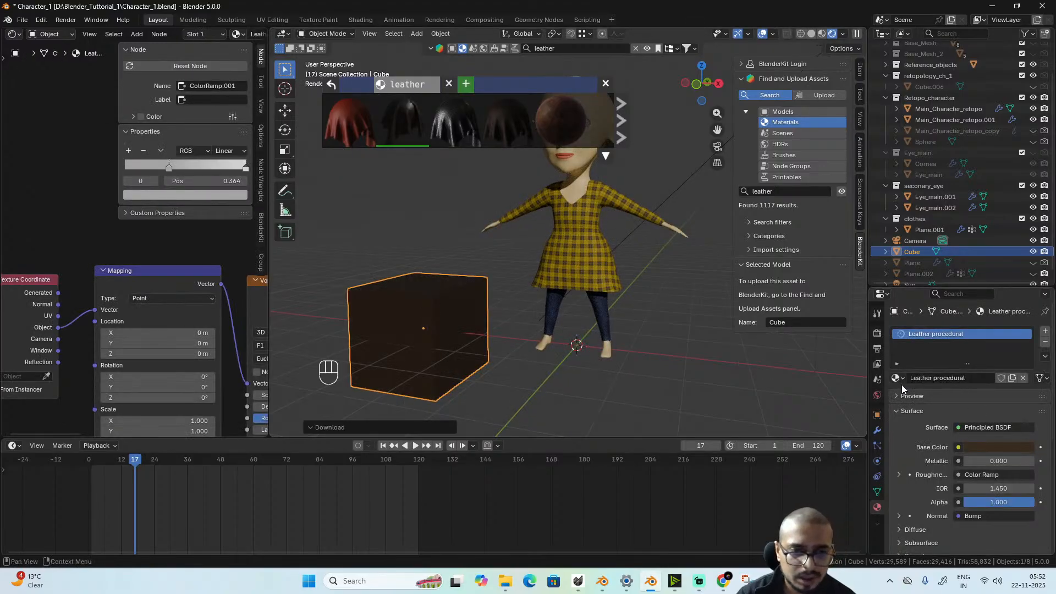
scroll(586, 204, up, 5)
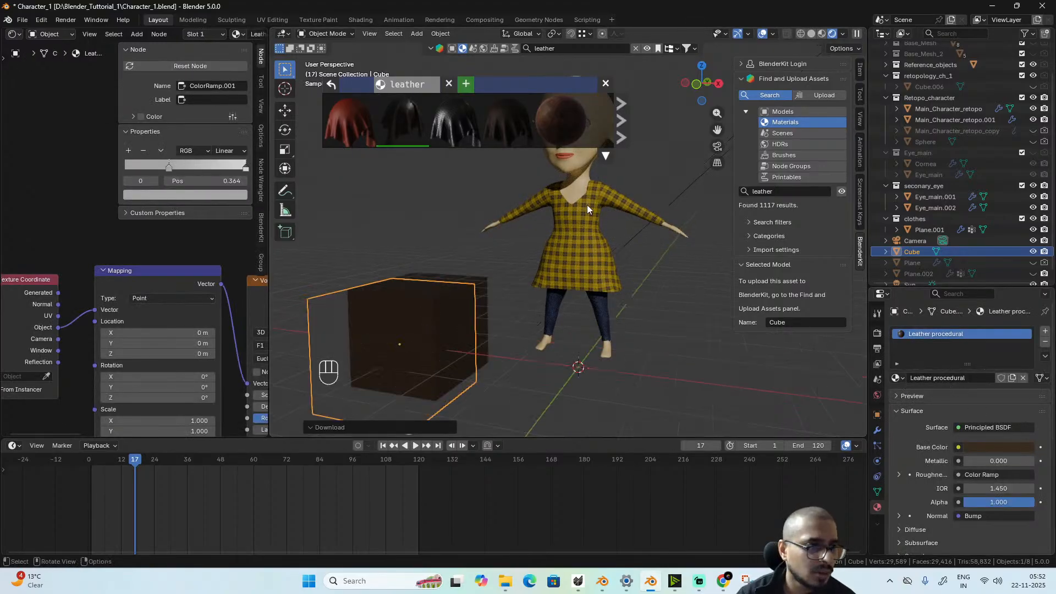
- Select the dress and replace Material.003 in its second material slot with Leather procedural
click(659, 309)
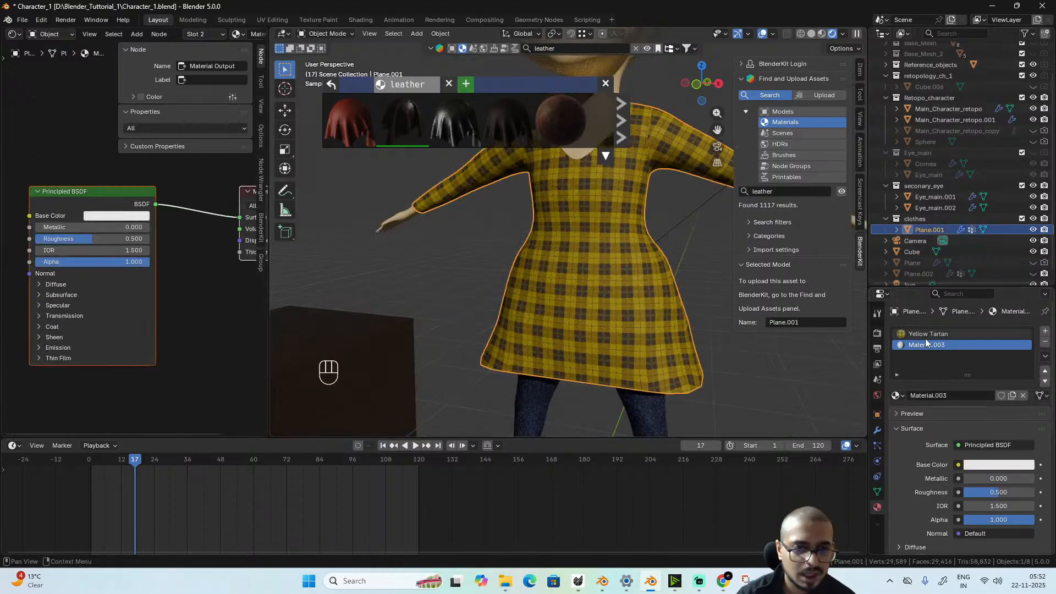
click(897, 396)
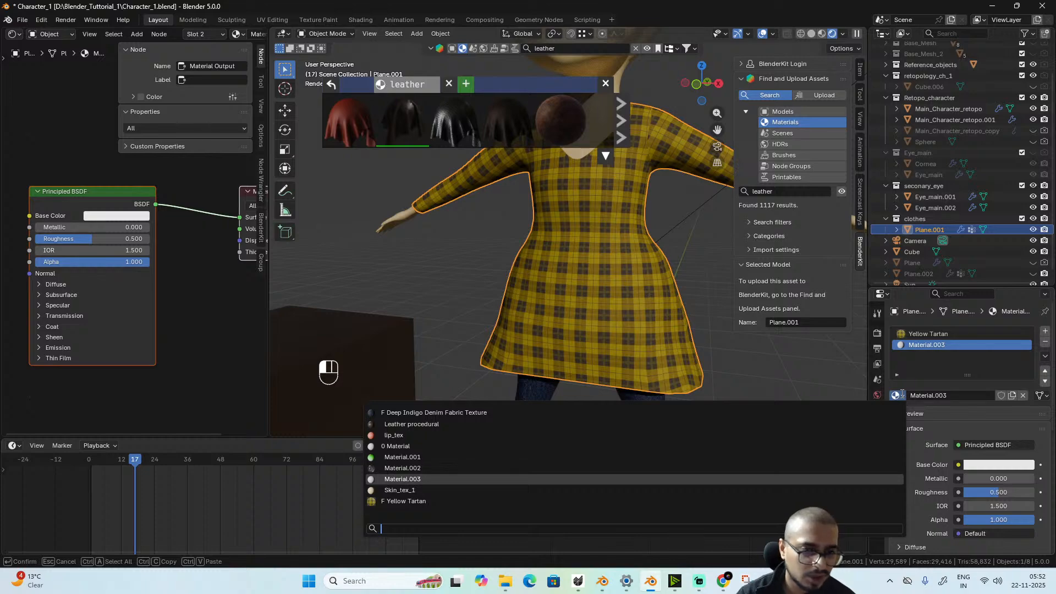
click(478, 427)
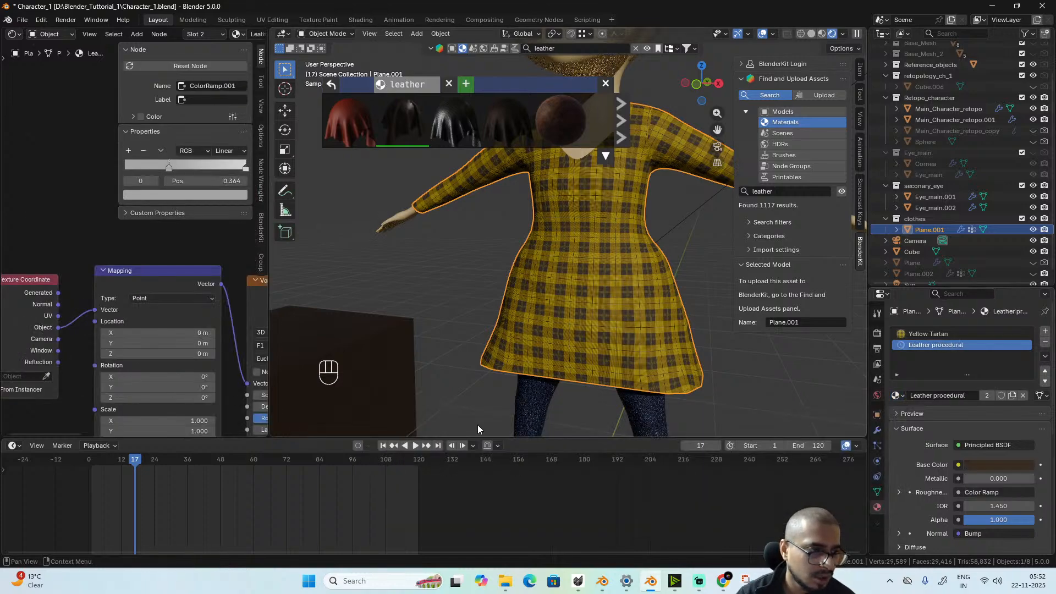
scroll(544, 271, down, 3)
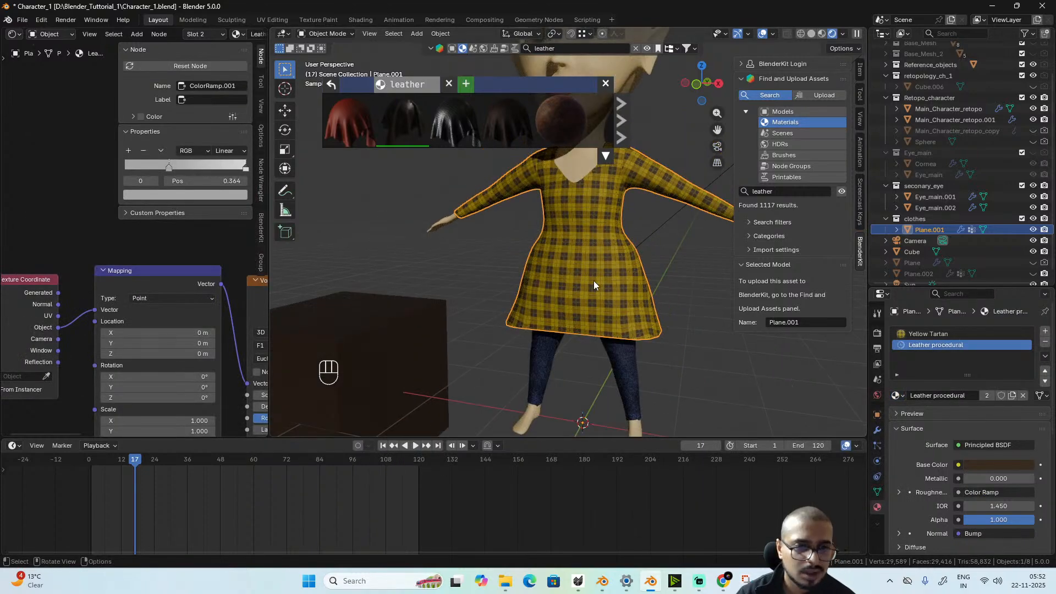
scroll(595, 285, up, 2)
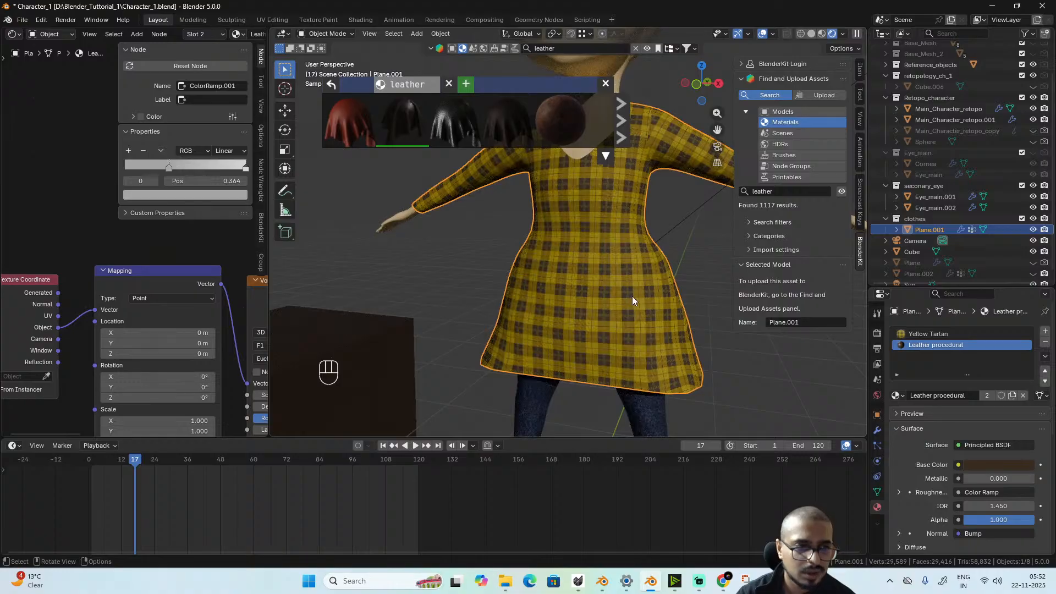
- Assign the Leather procedural material to the selected band of faces around the dress's waist and return to Object Mode
key(Tab)
click(923, 398)
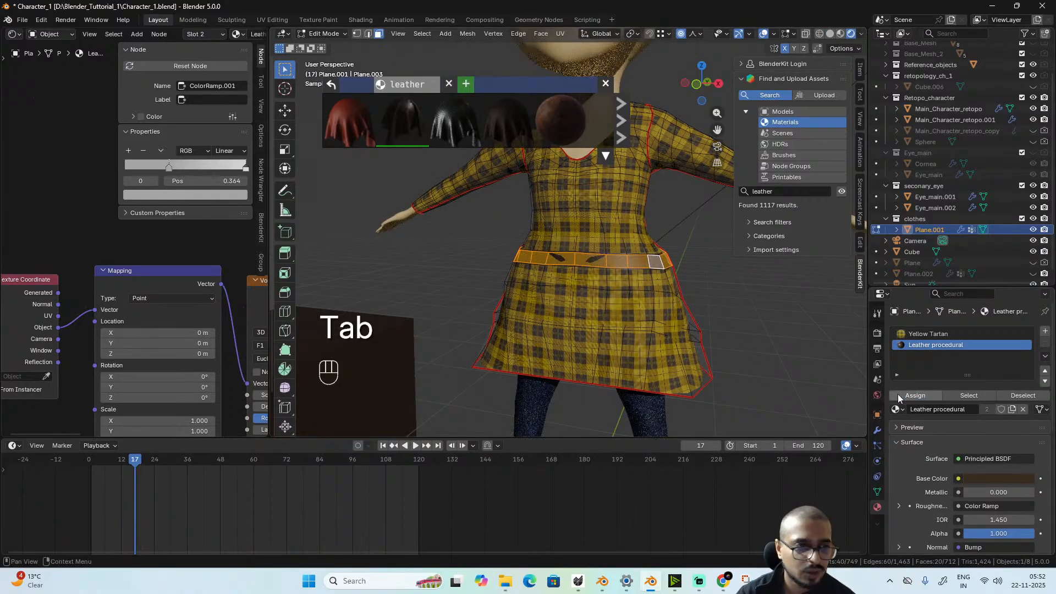
key(Tab)
alt+middle_drag(677, 316, 553, 331)
scroll(552, 328, up, 8)
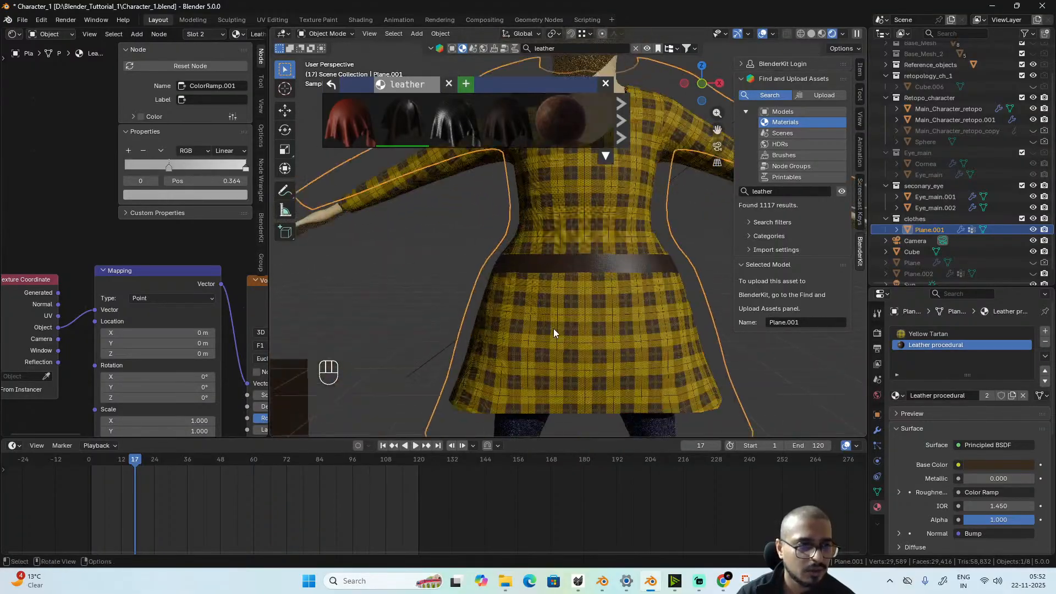
- Enter Edit Mode on the dress and select the edge loop along the belt's upper border
key(Tab)
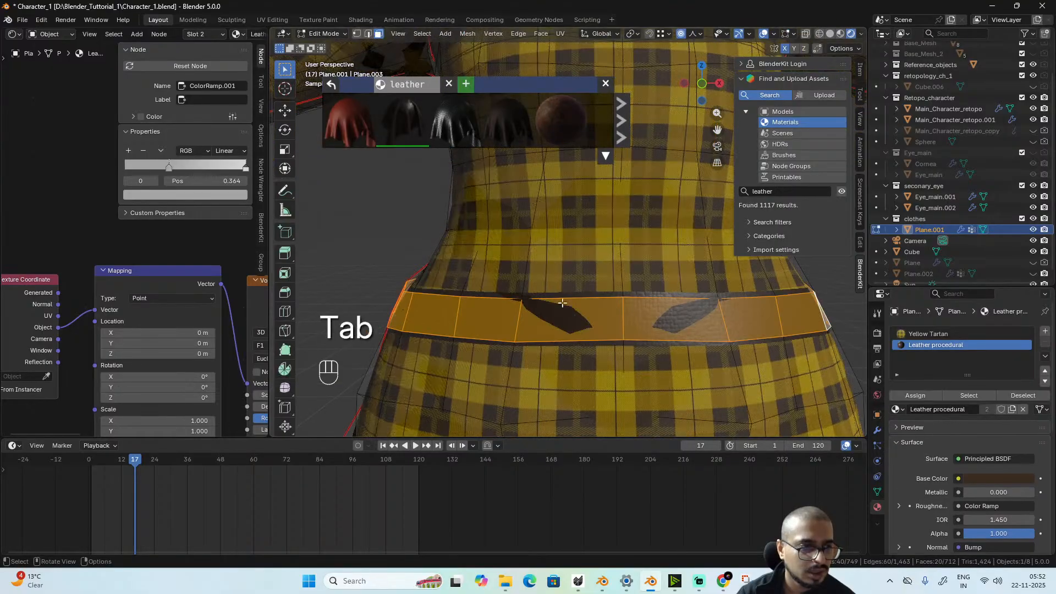
key(2)
alt+click(568, 299)
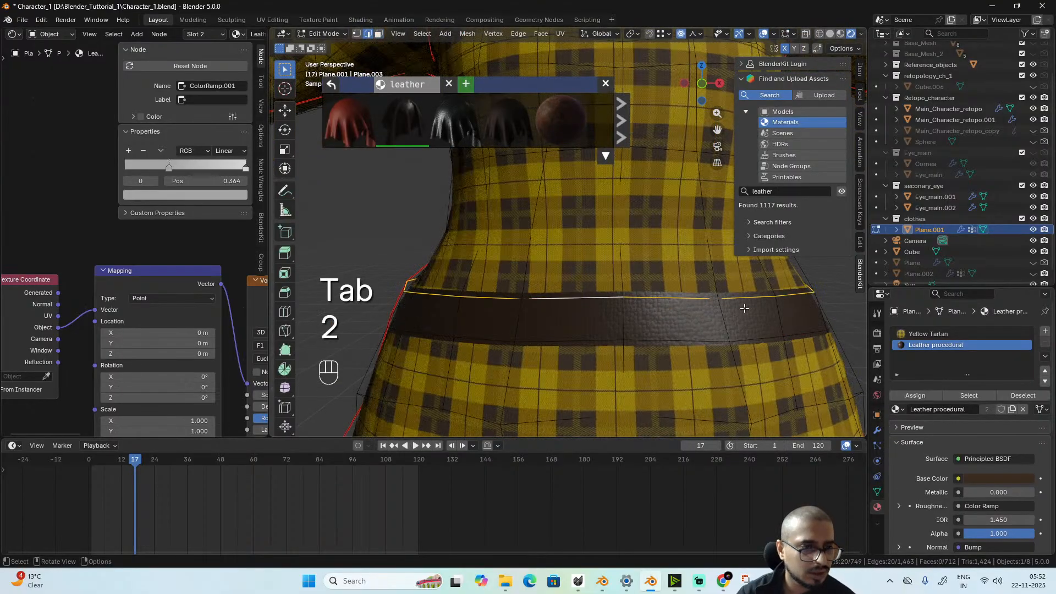
alt+middle_drag(569, 298, 698, 305)
scroll(673, 306, down, 6)
key(g)
key(z)
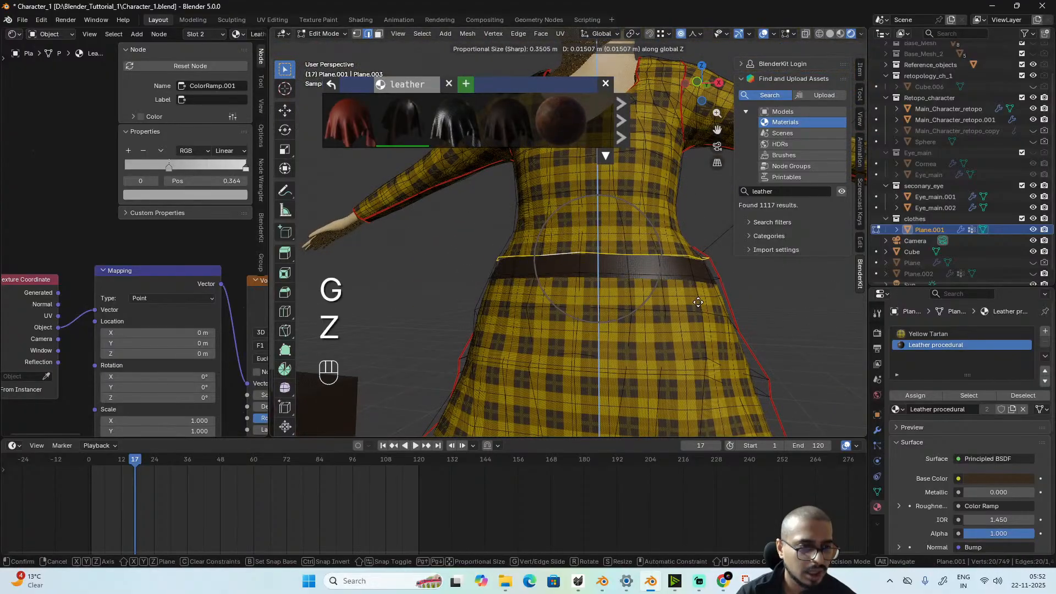
right_click(699, 300)
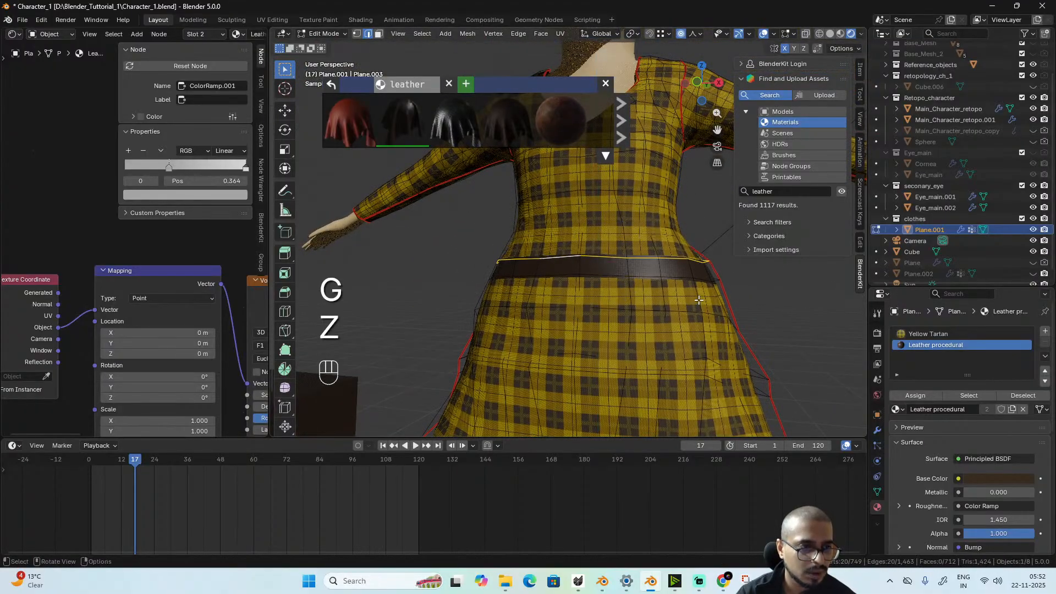
- Turn off proportional editing and edge-slide the belt's upper loop upward by a factor of about 0.272
key(o)
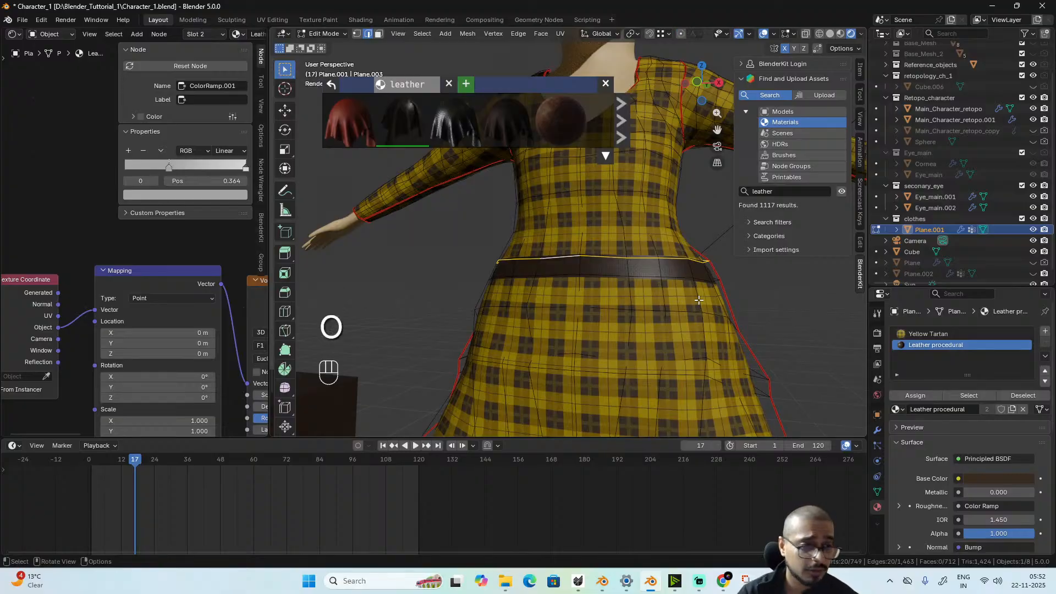
key(g)
key(g)
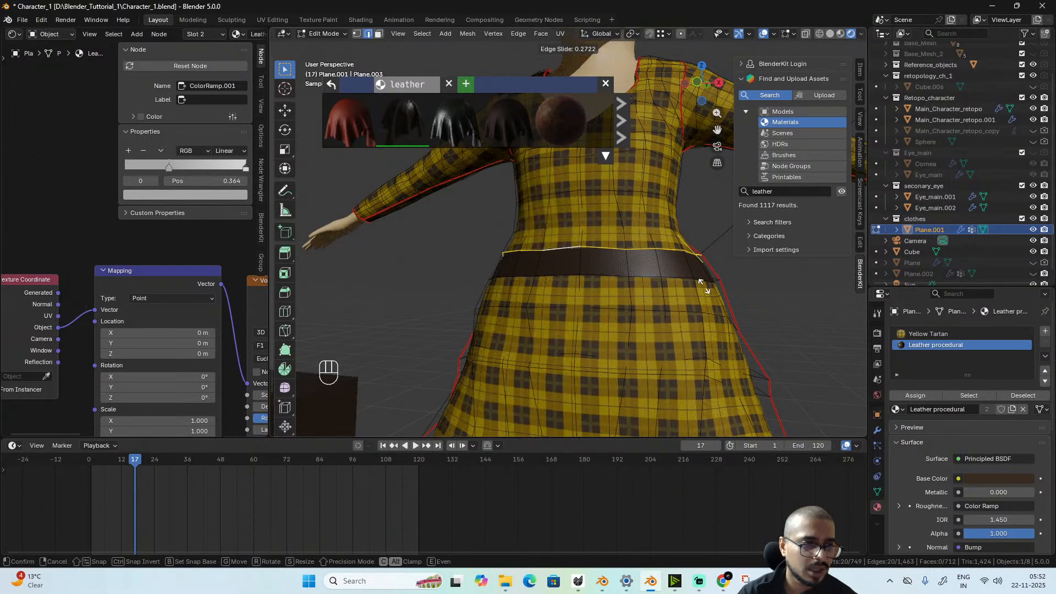
click(703, 284)
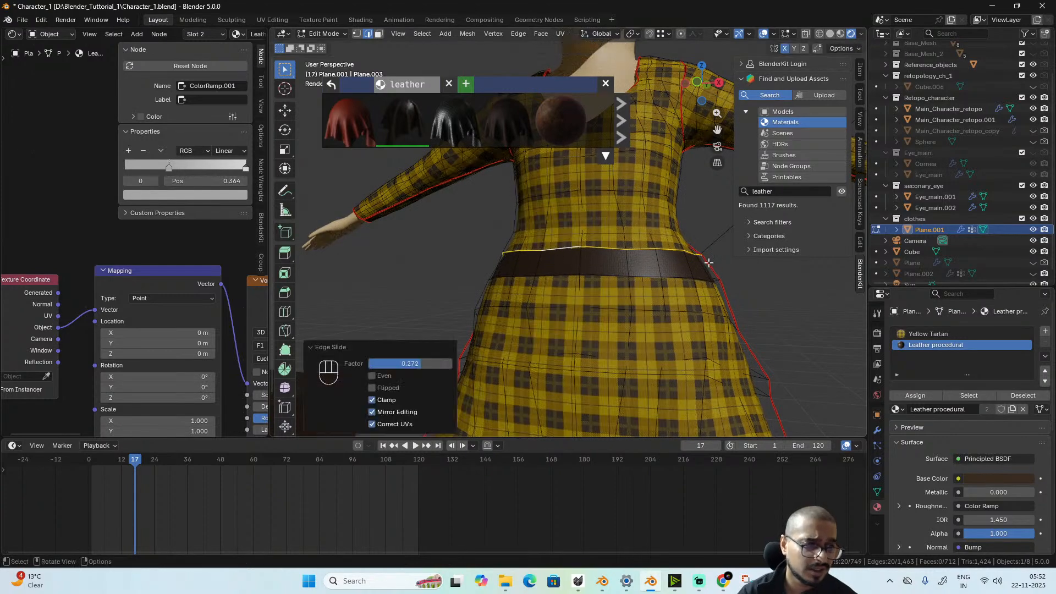
- Scale the belt's upper edge loop outward to about 1.04
scroll(708, 263, down, 3)
alt+middle_drag(709, 263, 645, 282)
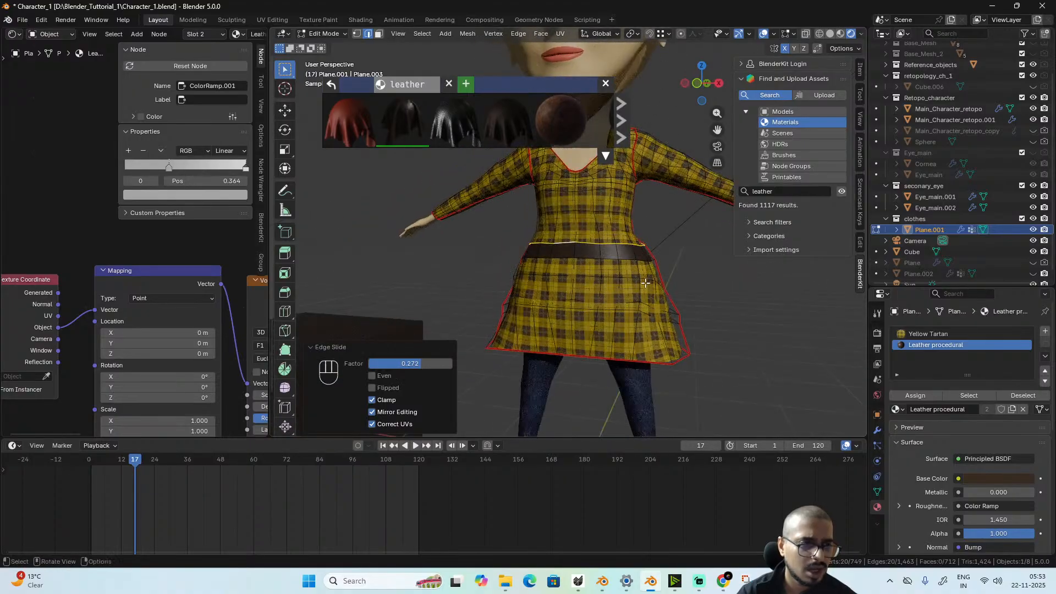
scroll(645, 283, up, 2)
key(s)
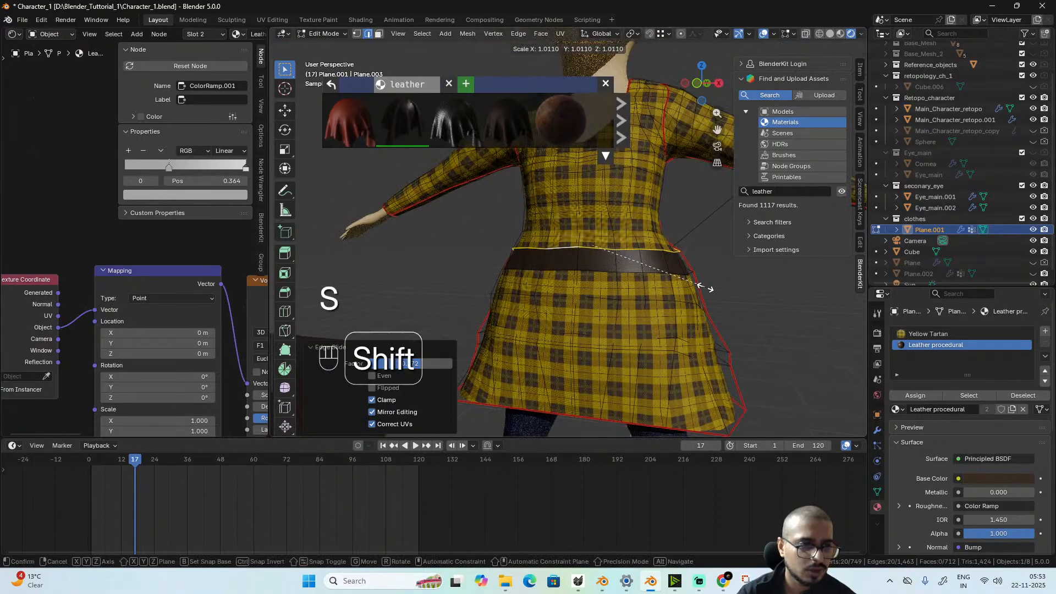
click(707, 285)
- Try LoopTools Flatten and Gstretch on the belt's upper edge loop from the front view, undoing each
key(KP_1)
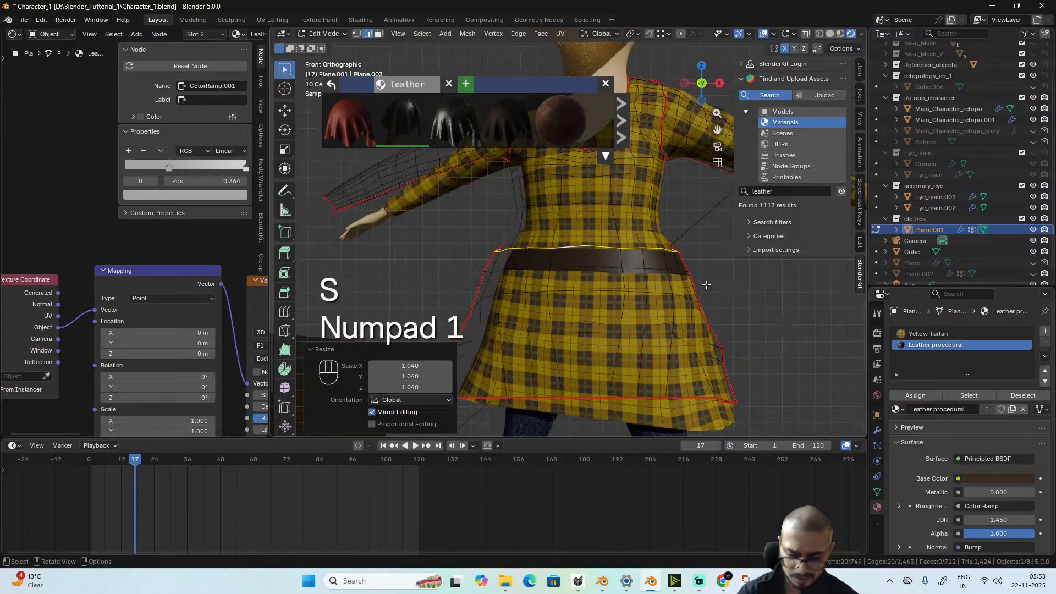
right_click(693, 236)
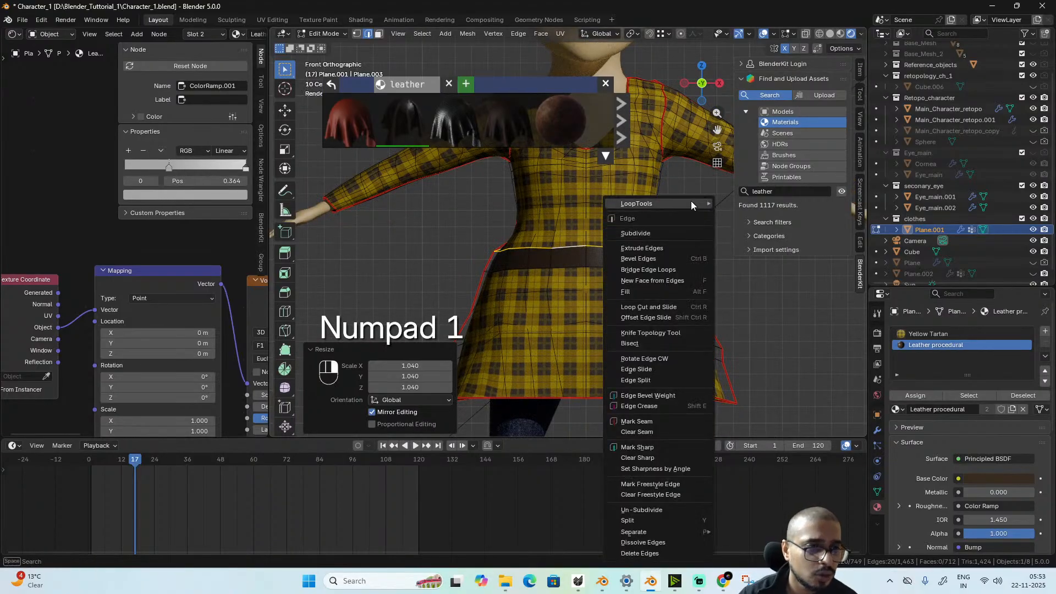
mouse_move(691, 203)
click(758, 238)
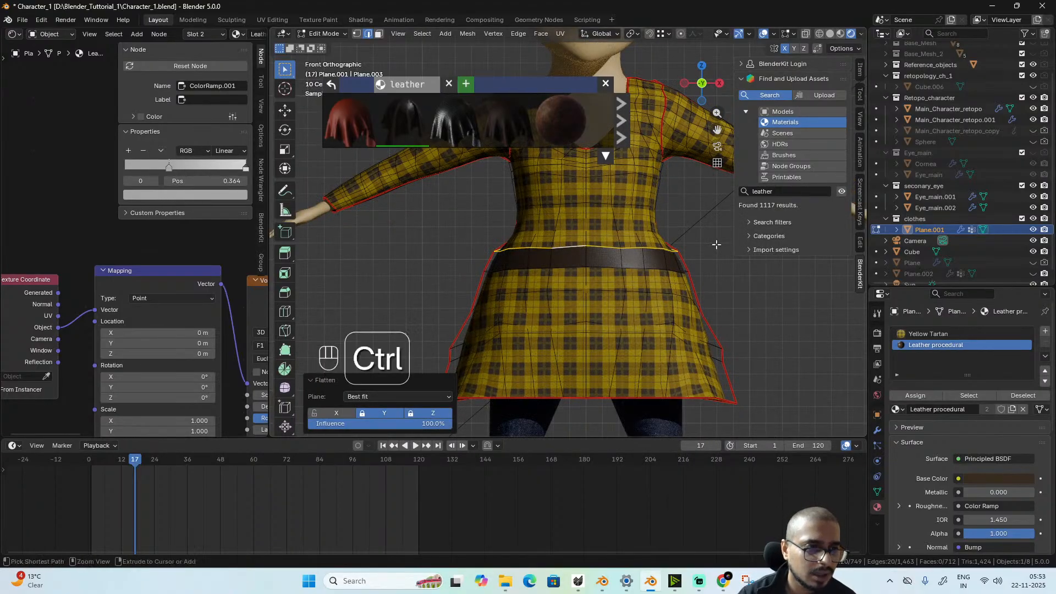
key(ctrl+z)
right_click(702, 233)
mouse_move(707, 203)
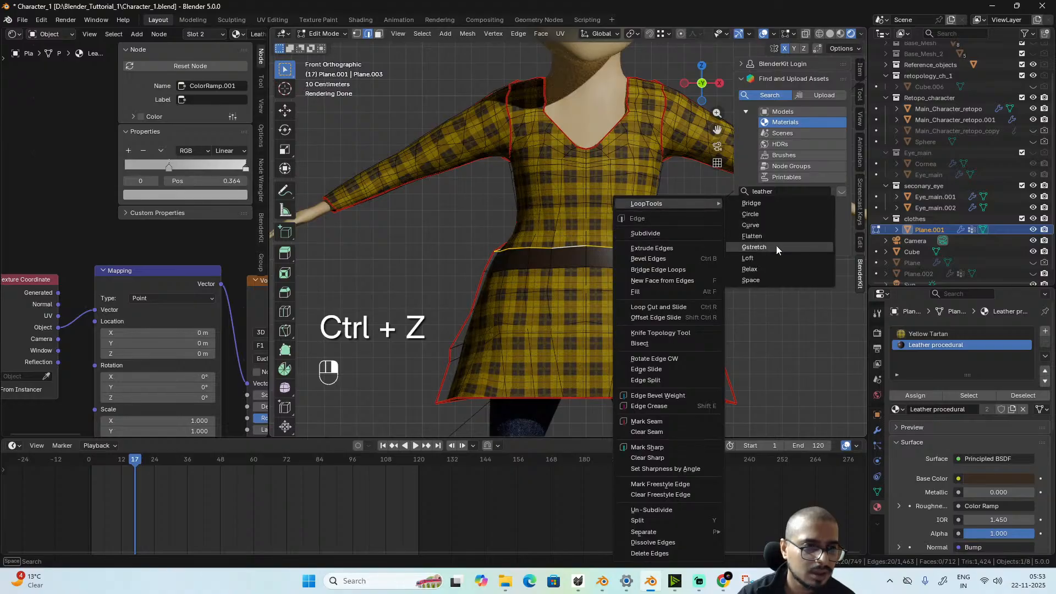
click(777, 246)
key(ctrl+z)
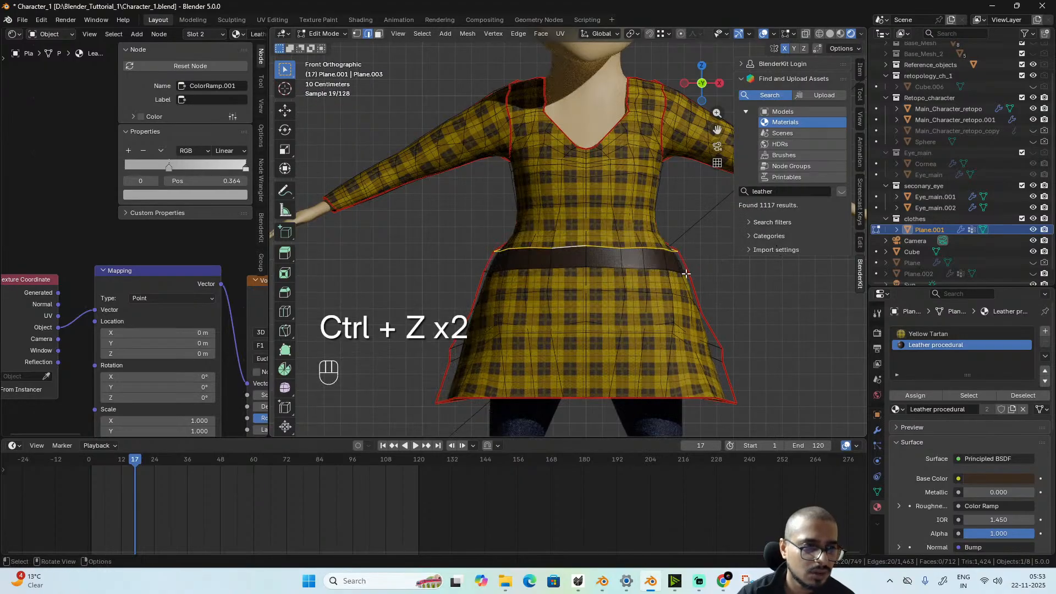
- Smooth the belt's upper edge loop with LoopTools Relax
right_click(687, 231)
mouse_move(682, 204)
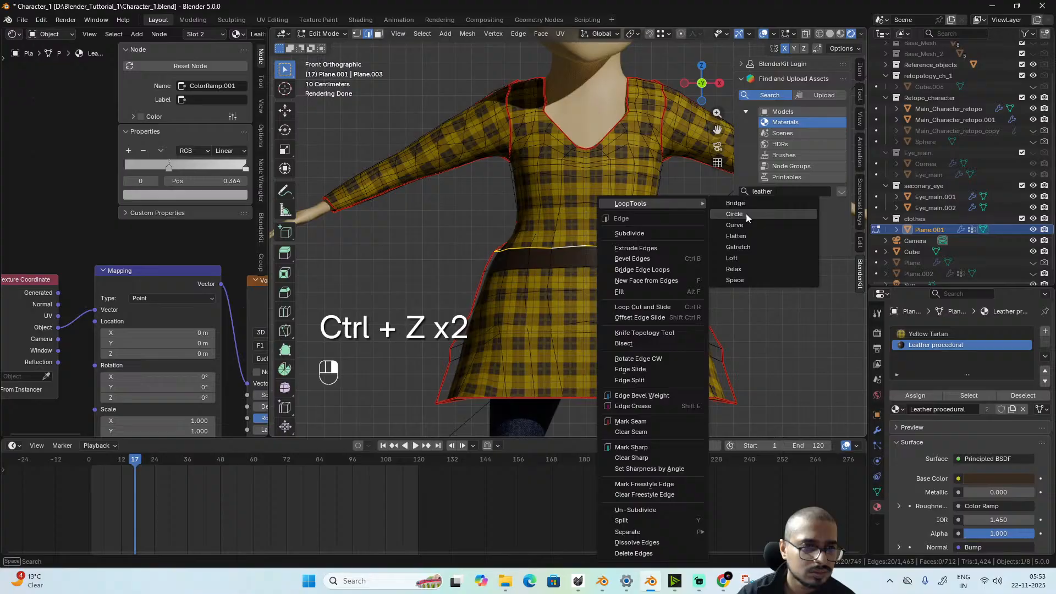
click(761, 269)
- Select the belt's lower edge loop and smooth it with LoopTools Relax
middle_drag(561, 237, 732, 278)
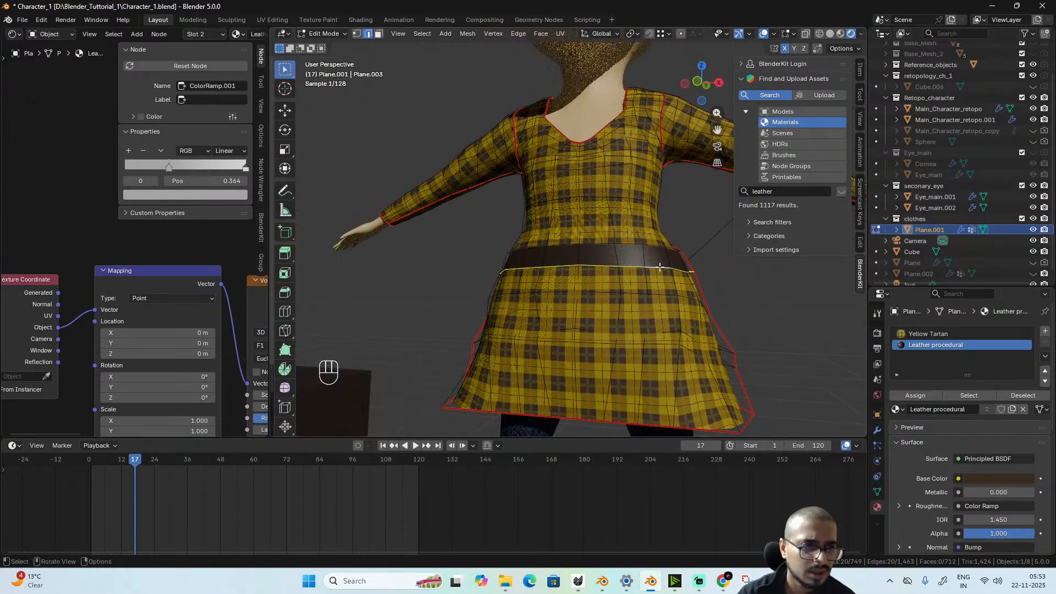
right_click(699, 212)
mouse_move(705, 203)
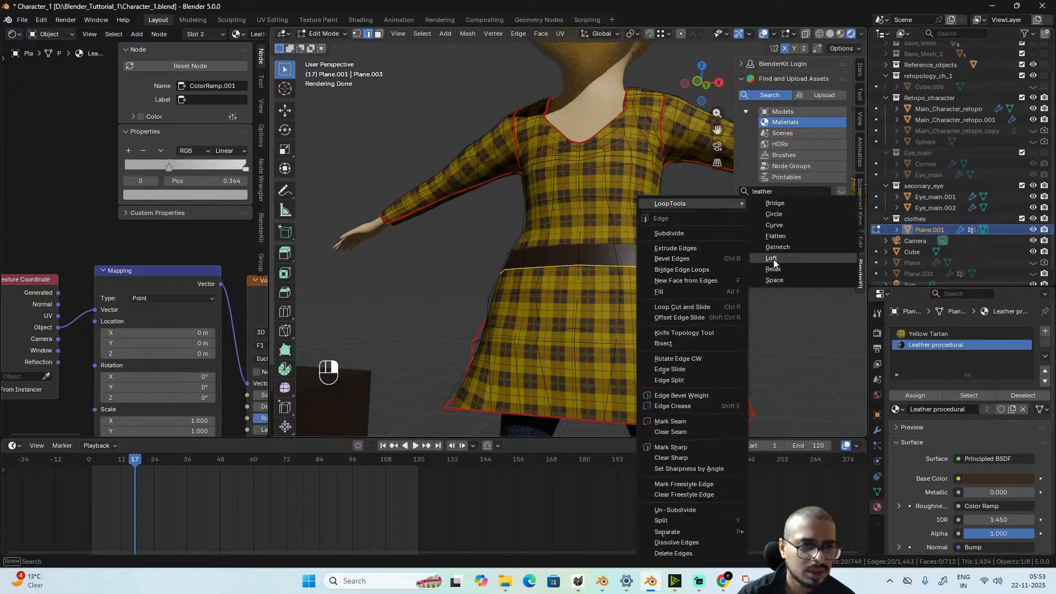
click(774, 269)
middle_drag(594, 308, 733, 316)
middle_drag(759, 324, 721, 330)
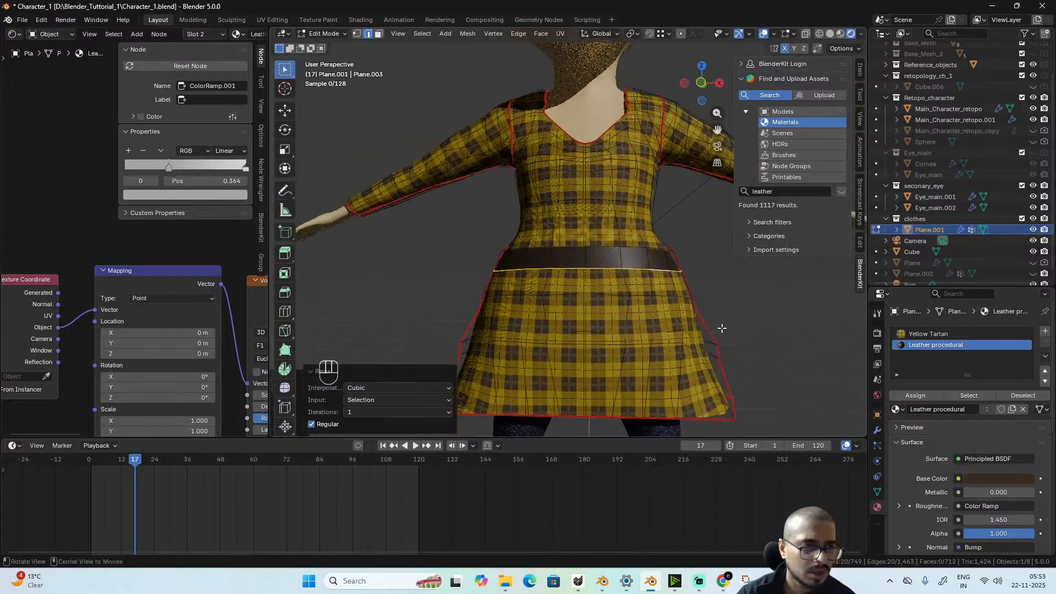
scroll(693, 286, up, 2)
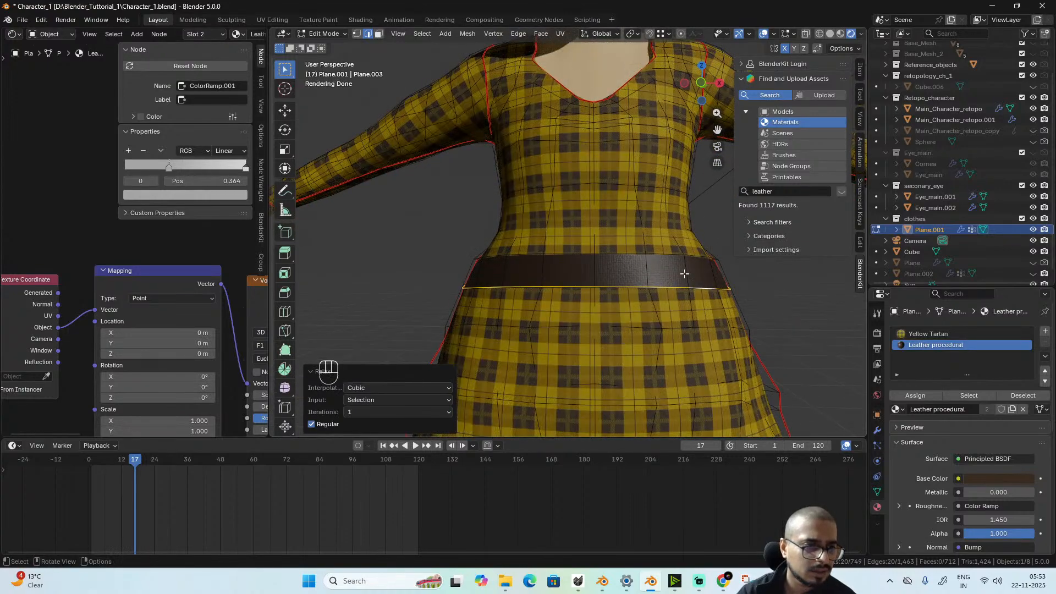
- Select the belt's full ring of faces and extrude it outward, scaled to about 1.064
click(686, 273)
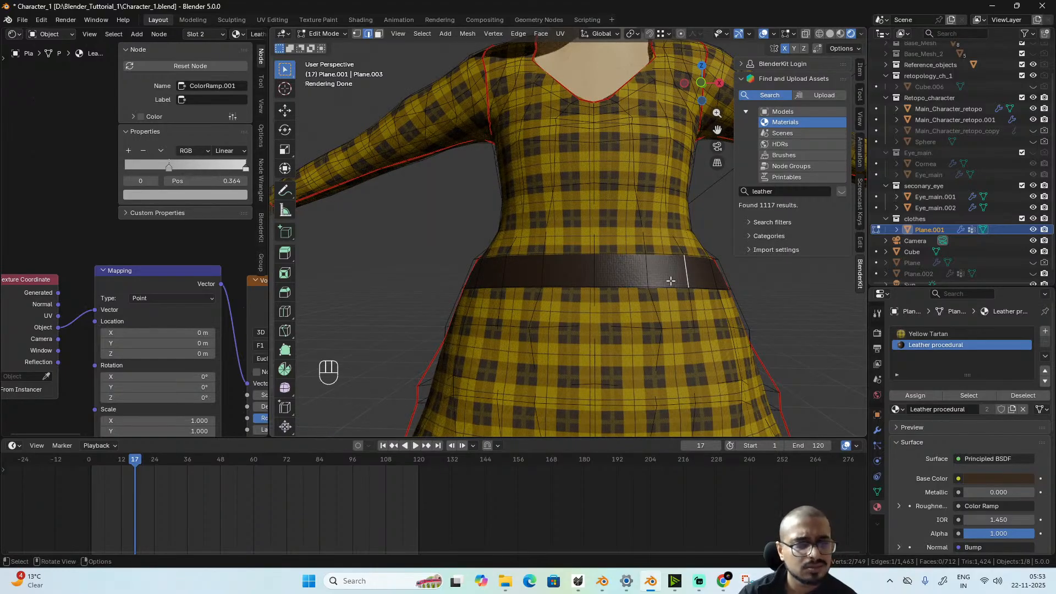
key(3)
alt+click(688, 275)
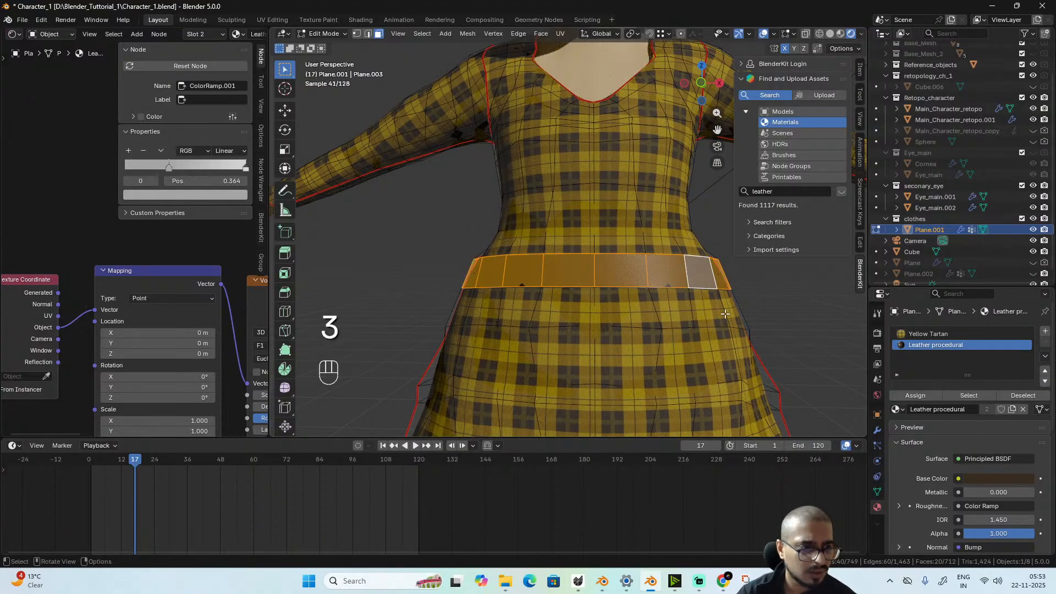
key(e)
key(s)
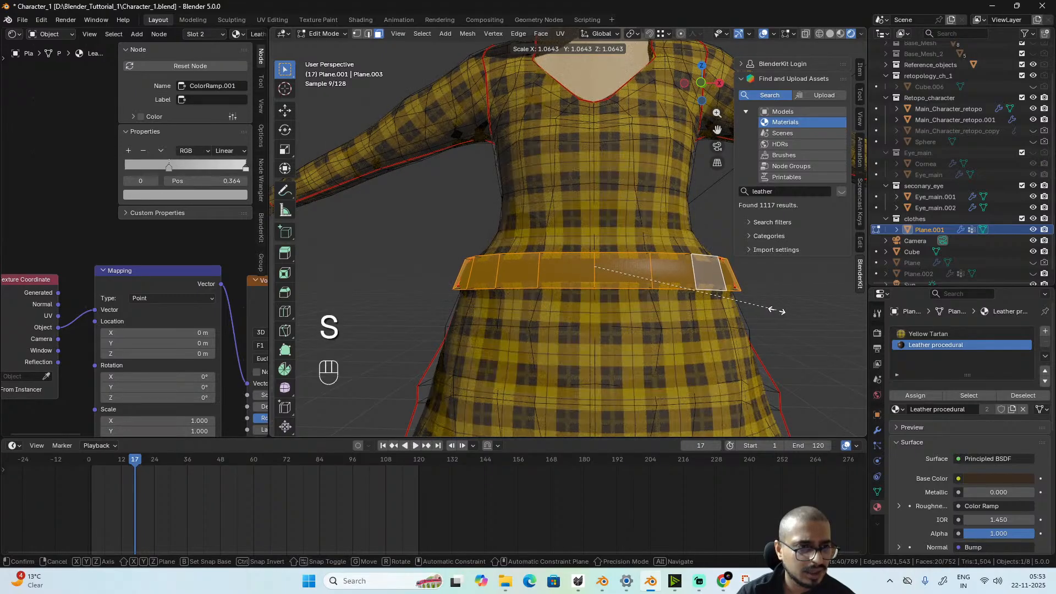
click(777, 311)
- Scale the extruded belt ring down slightly along the Z axis and return to Object Mode
key(s)
key(z)
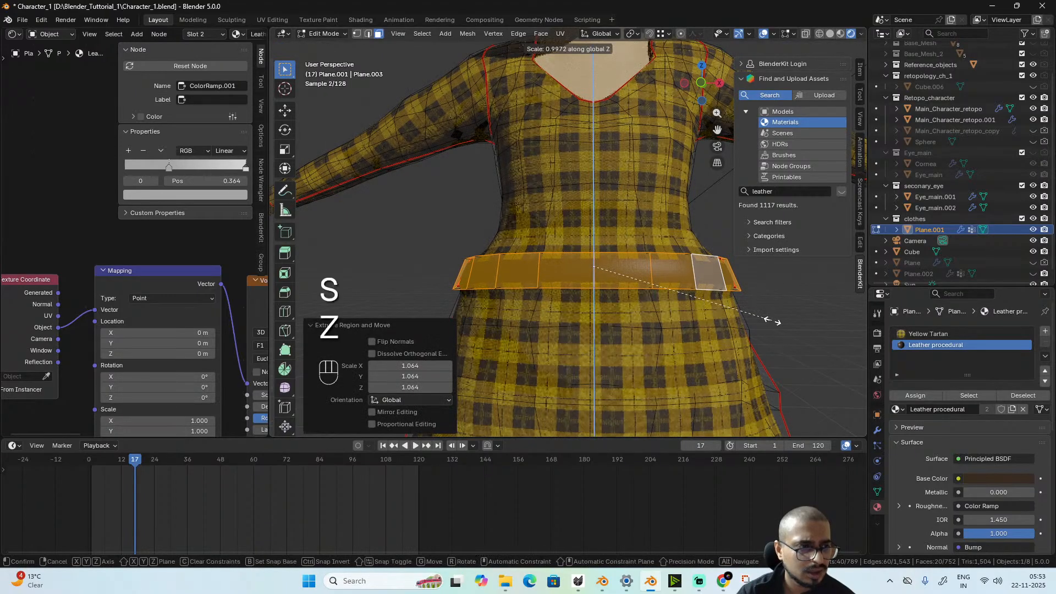
click(754, 302)
key(Tab)
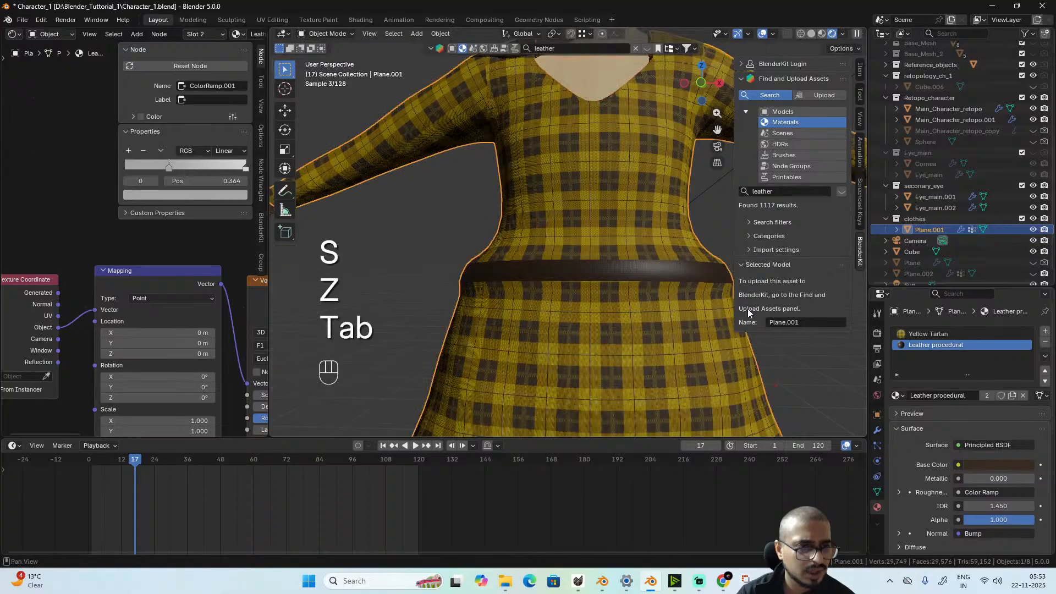
alt+middle_drag(724, 323, 776, 335)
- Select the face loops along the belt's upper and lower rims and assign the Leather procedural material to them
key(Tab)
key(alt+z)
key(alt+z)
alt+click(793, 303)
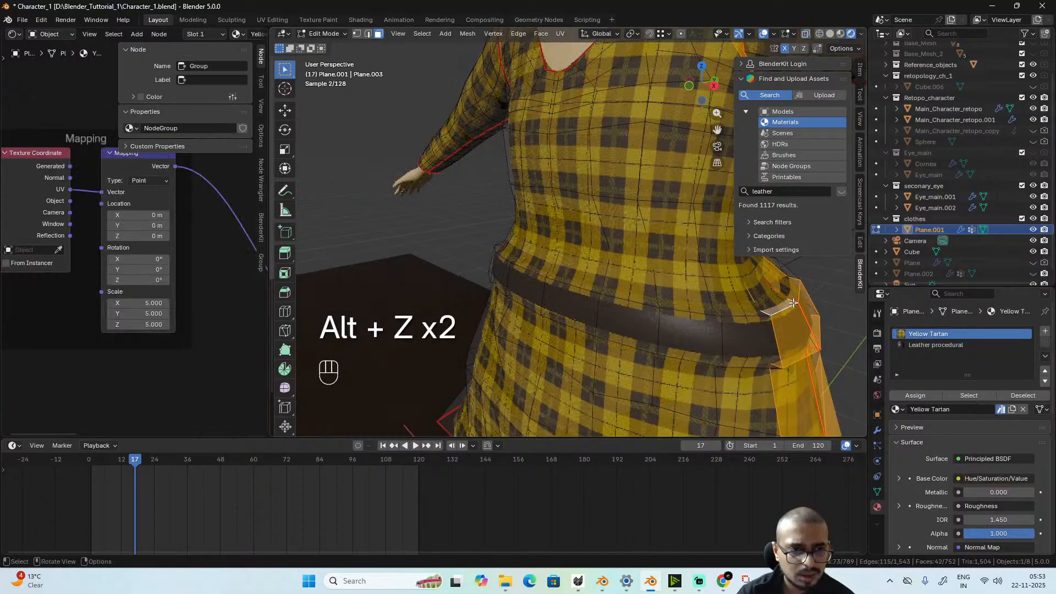
double_click(794, 303)
alt+middle_drag(794, 303, 647, 321)
shift+double_click(583, 276)
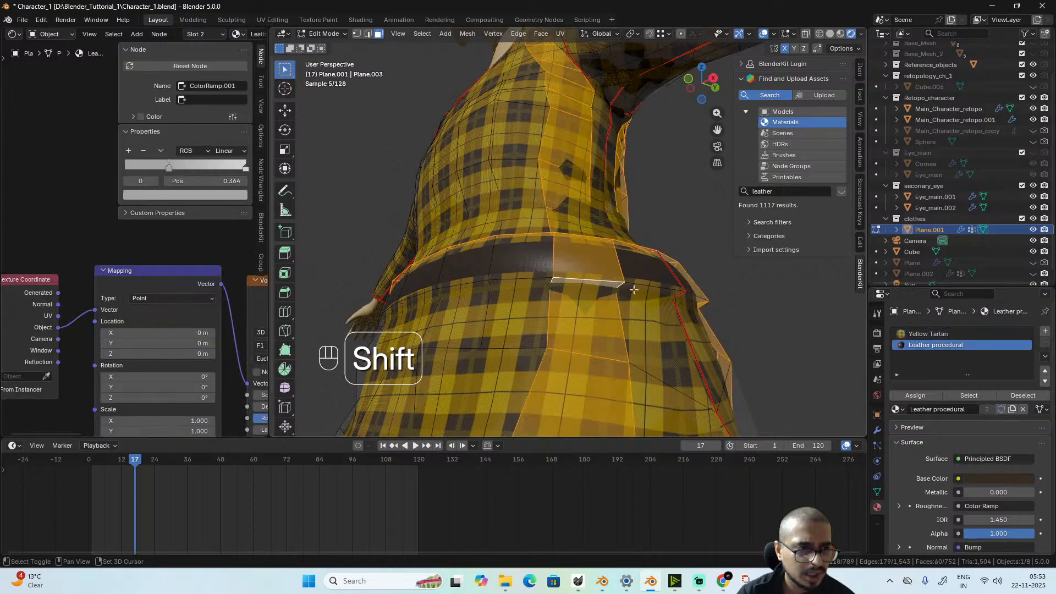
key(ctrl+z)
shift+double_click(684, 292)
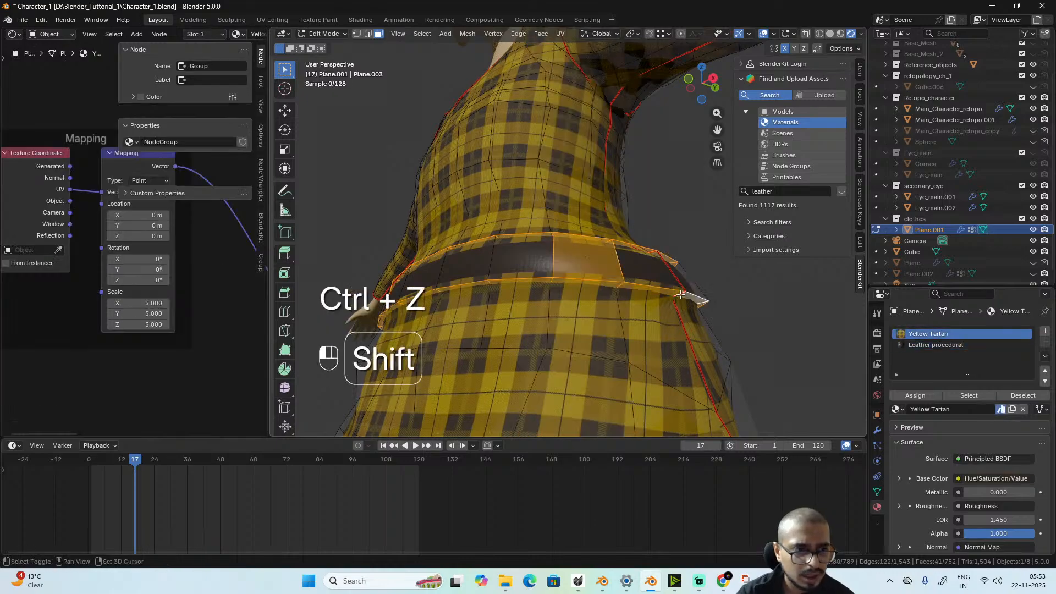
alt+middle_drag(685, 291, 729, 345)
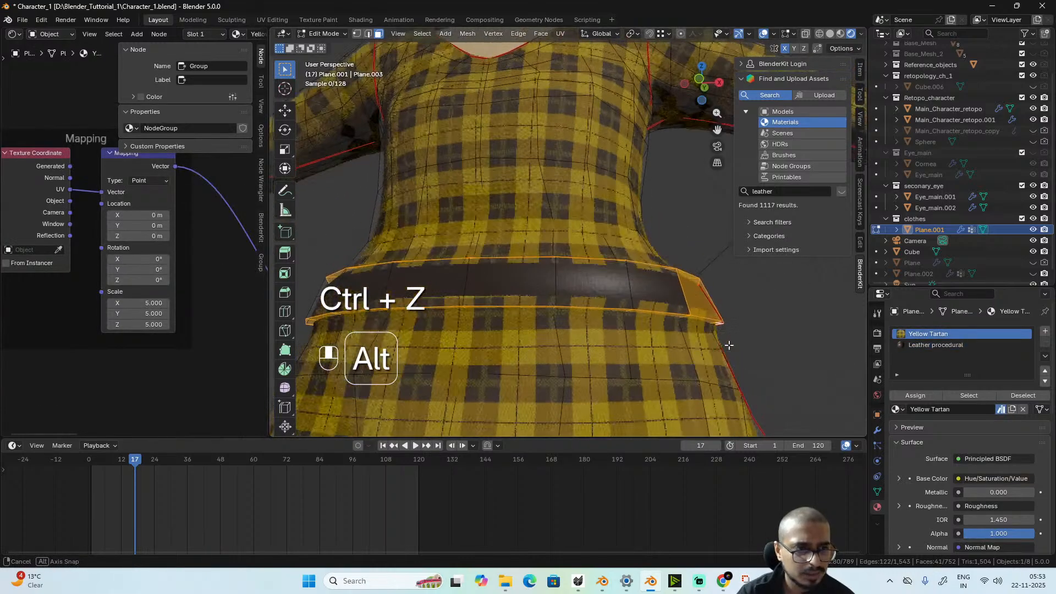
click(939, 346)
click(916, 395)
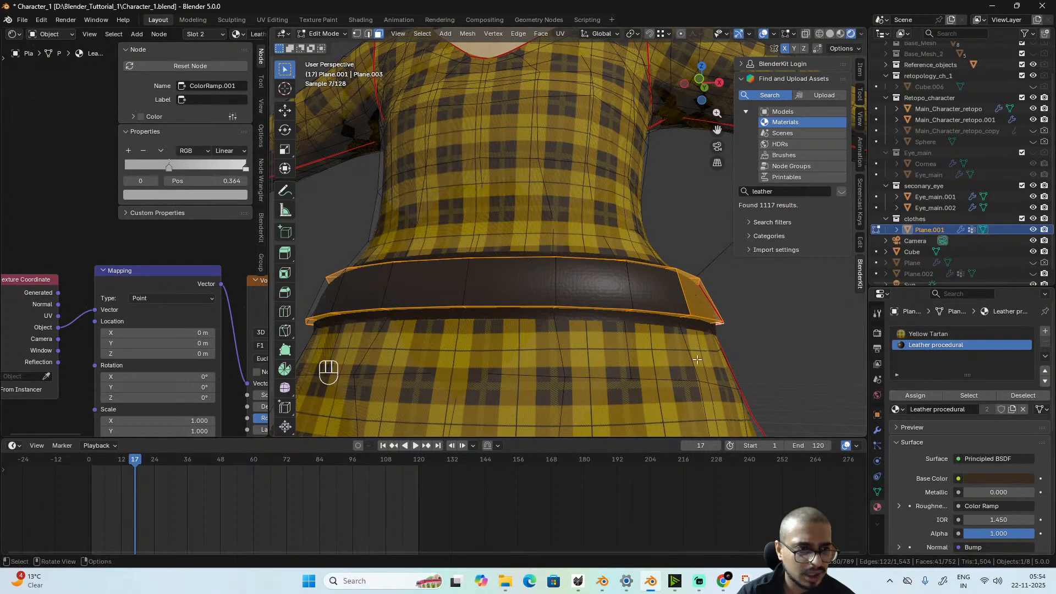
alt+middle_drag(739, 371, 672, 346)
scroll(673, 347, up, 2)
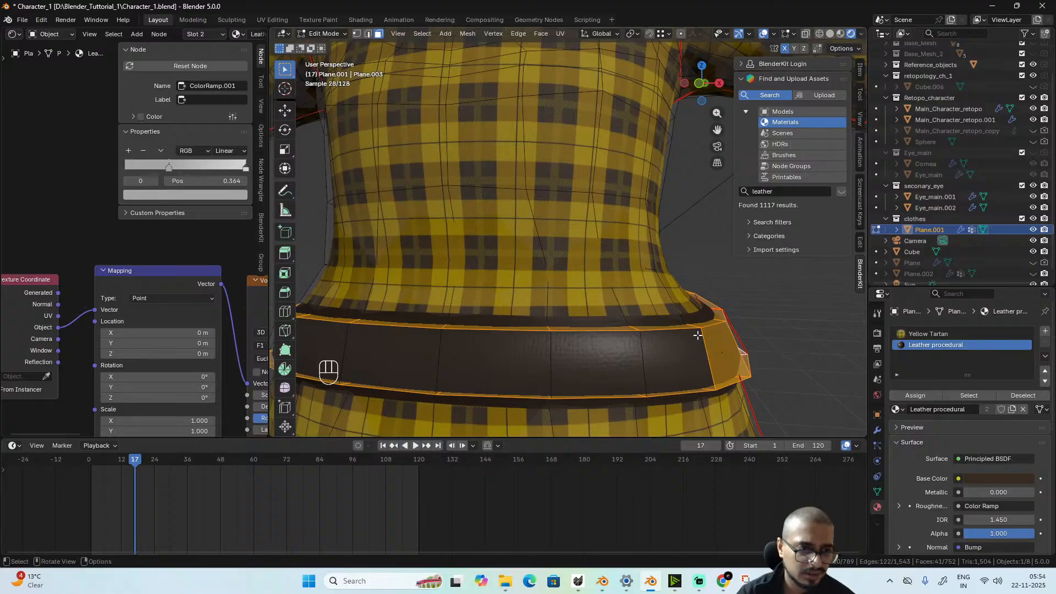
- Undo the rim material assignment and the belt extrusion, back to the selected flat ring of belt faces
key(ctrl+z)
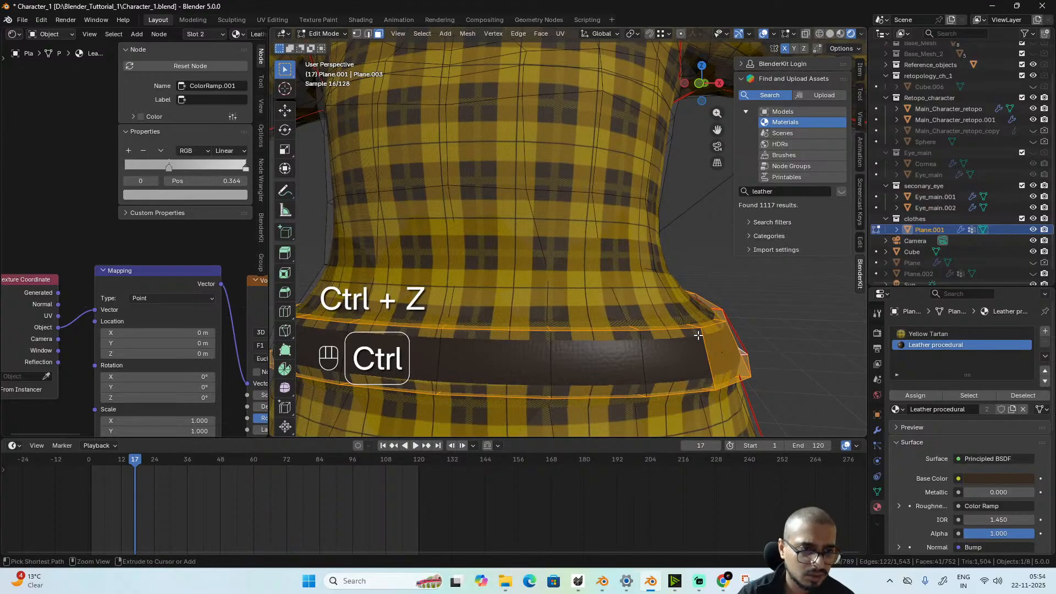
key(ctrl+z)
key(ctrl+z)
key(ctrl+z)
key(ctrl+z)
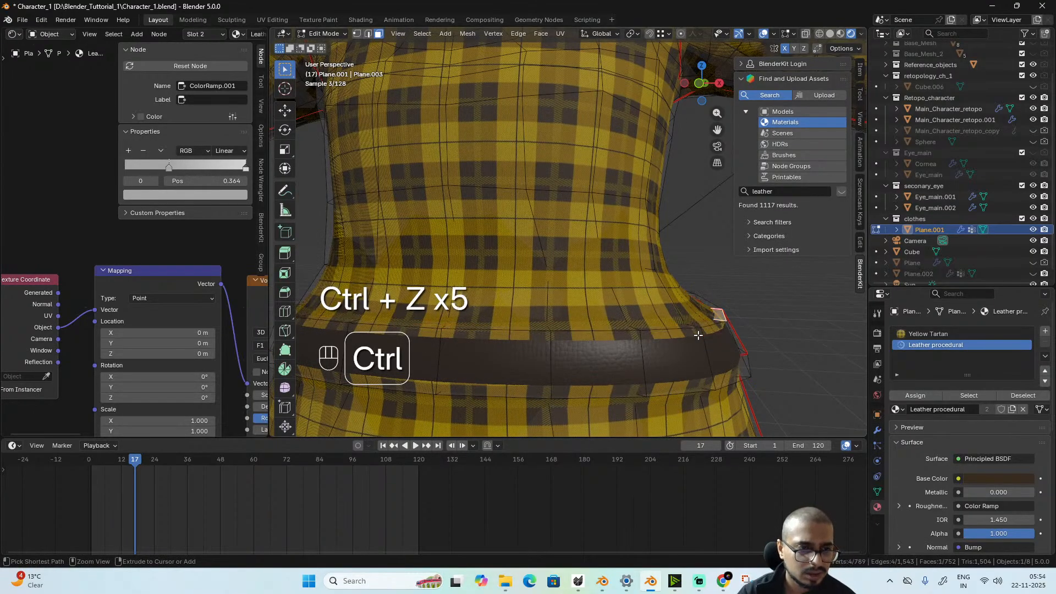
key(ctrl+z)
key(ctrl+z)
key(ctrl+z)
key(ctrl+z)
key(ctrl+z)
key(ctrl+z)
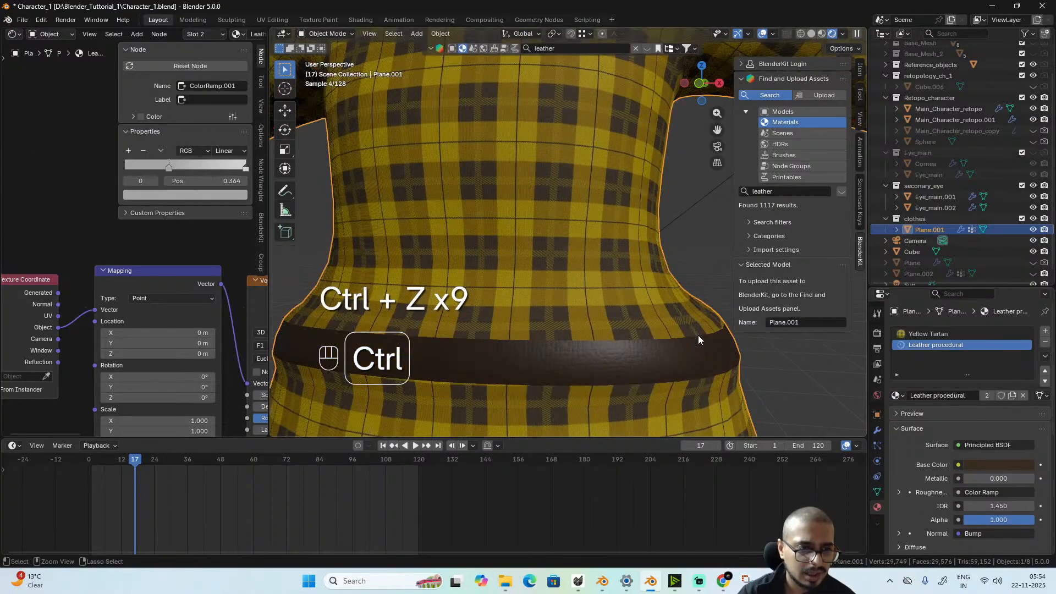
key(ctrl+z)
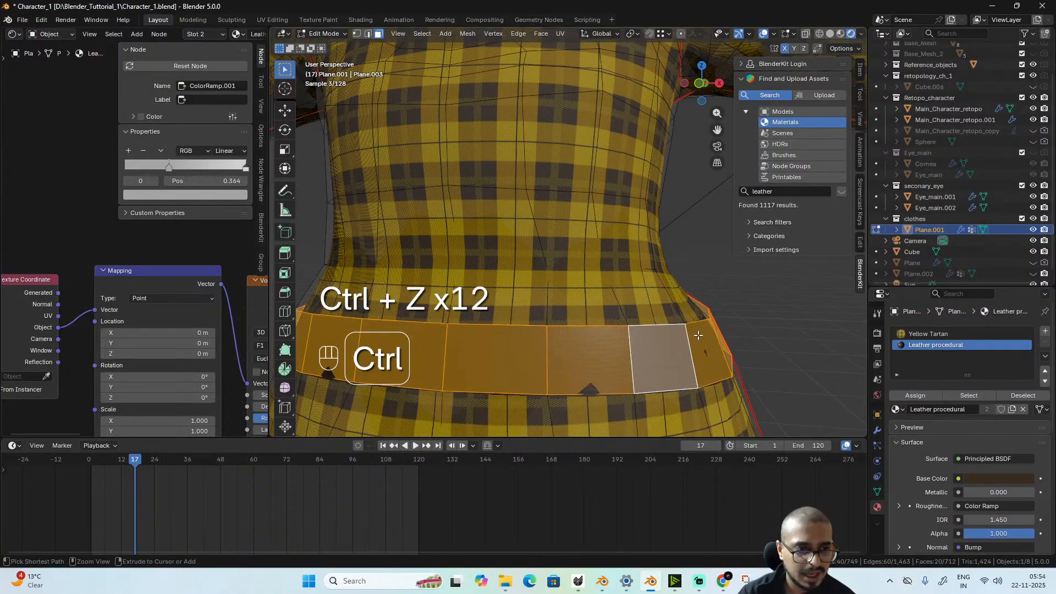
- Apply the dress's Subdivision modifier in Object Mode and return to Edit Mode with the belt faces selected
click(877, 432)
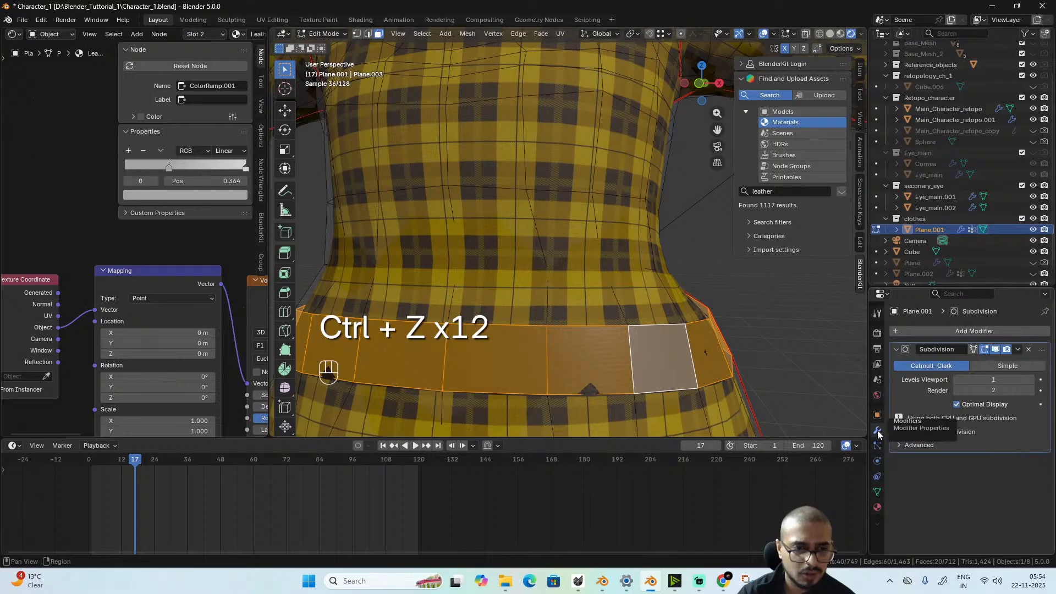
key(ctrl+a)
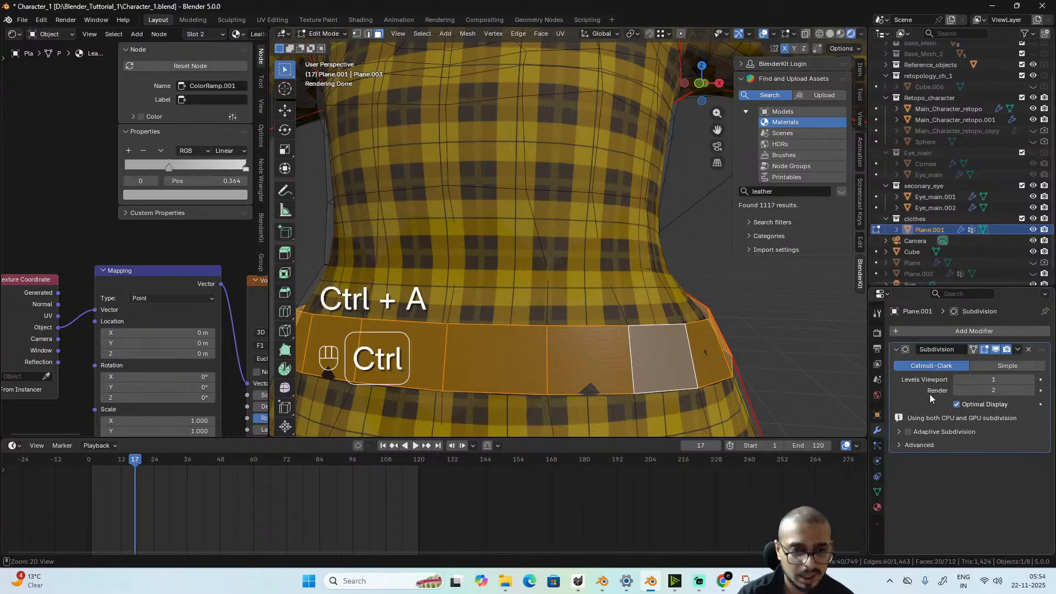
key(Tab)
key(ctrl+a)
key(Tab)
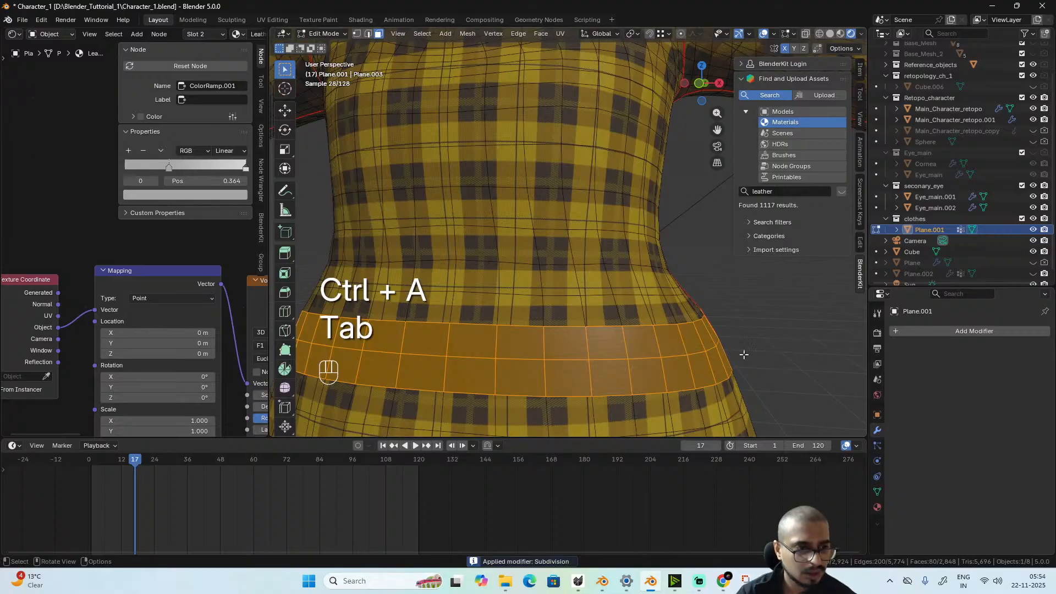
key(Tab)
key(Tab)
- Extrude the subdivided ring of belt faces outward, scaled to 1.025
key(e)
key(s)
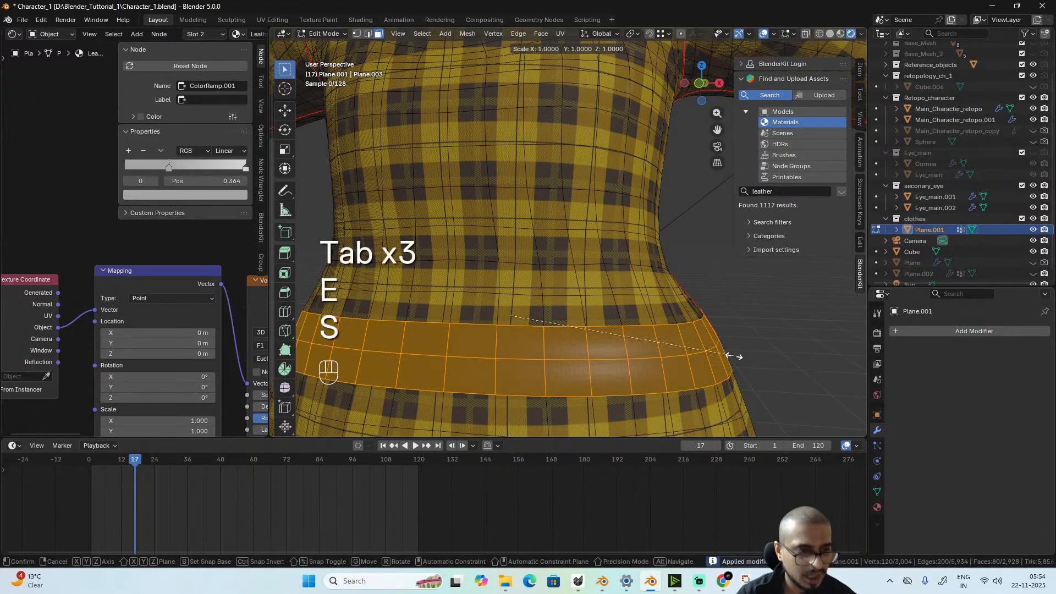
key(shift)
click(726, 355)
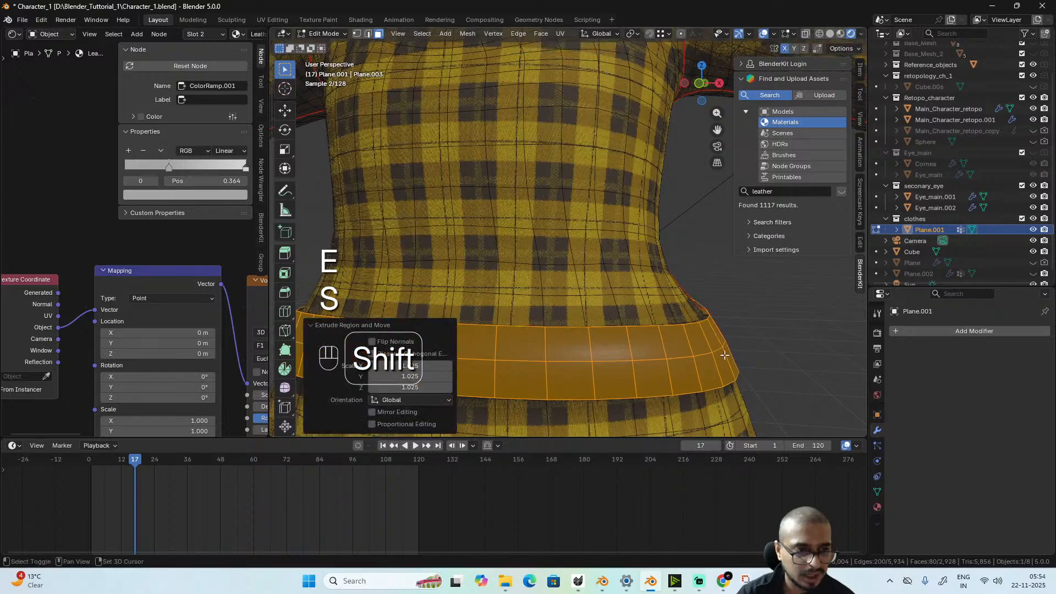
- Select the inner and outer edge loops along the belt's upper and lower rims and mark them as seams
scroll(715, 330, up, 2)
key(2)
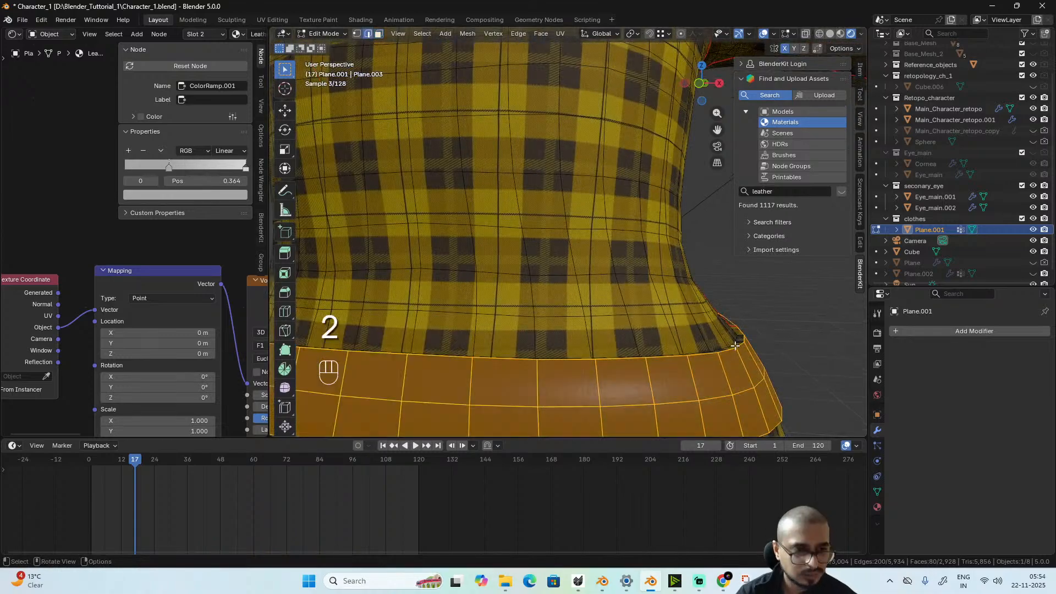
click(733, 345)
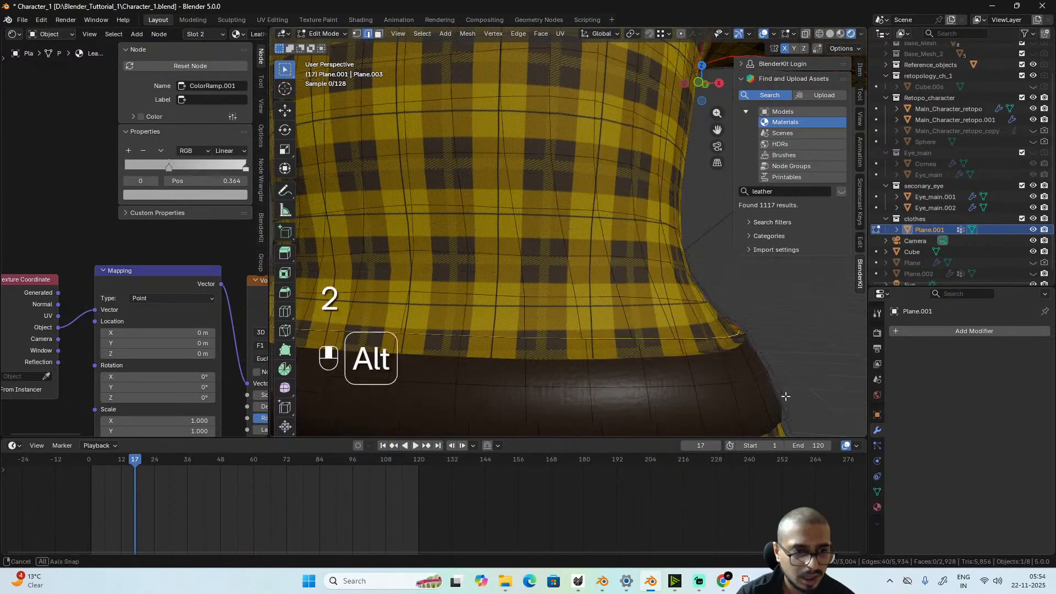
middle_drag(785, 396, 686, 274)
alt+click(699, 361)
alt+shift+click(748, 337)
alt+shift+click(736, 330)
scroll(733, 306, down, 5)
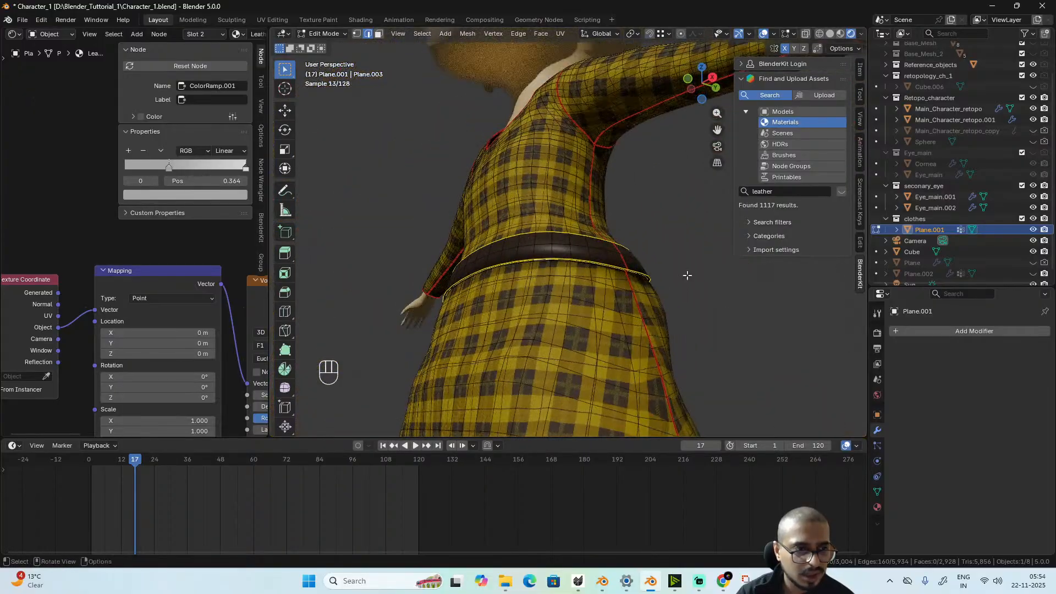
right_click(687, 279)
click(666, 422)
- Select the whole dress mesh and UV unwrap it with the Angle Based method
middle_drag(665, 422, 692, 334)
scroll(665, 370, up, 4)
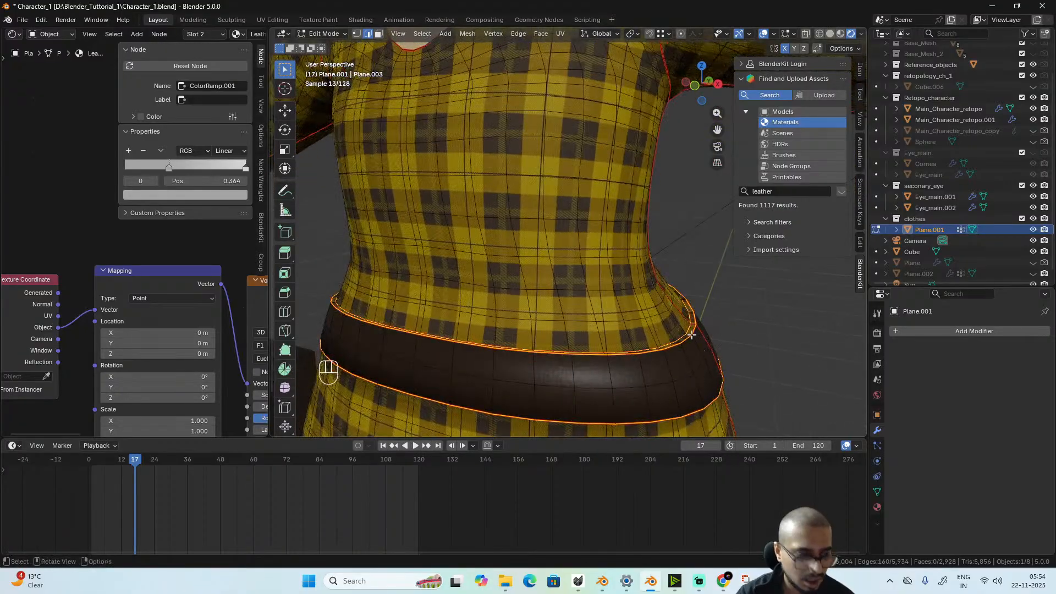
key(a)
key(u)
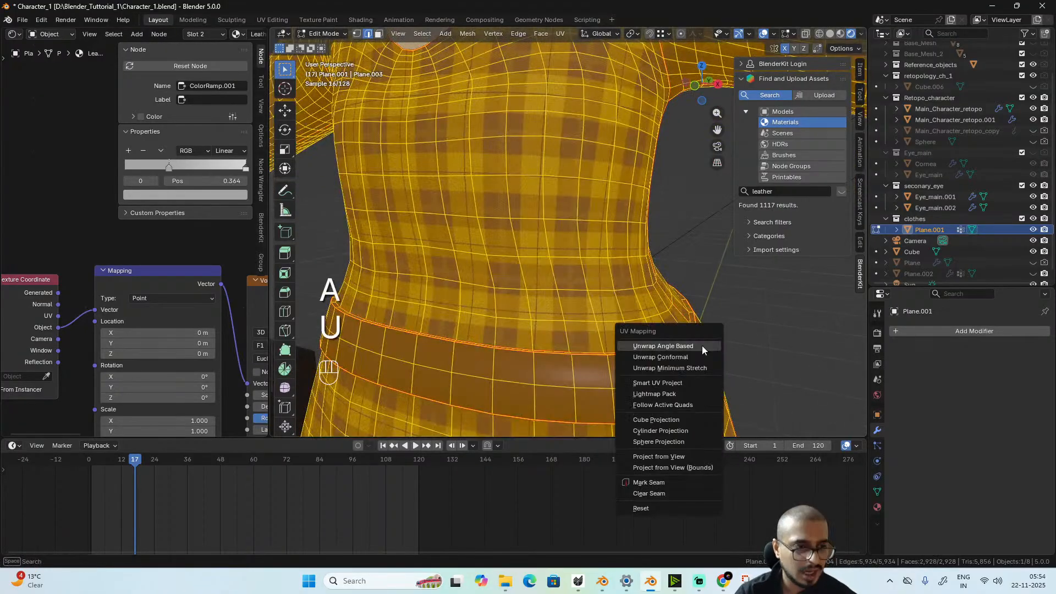
click(702, 346)
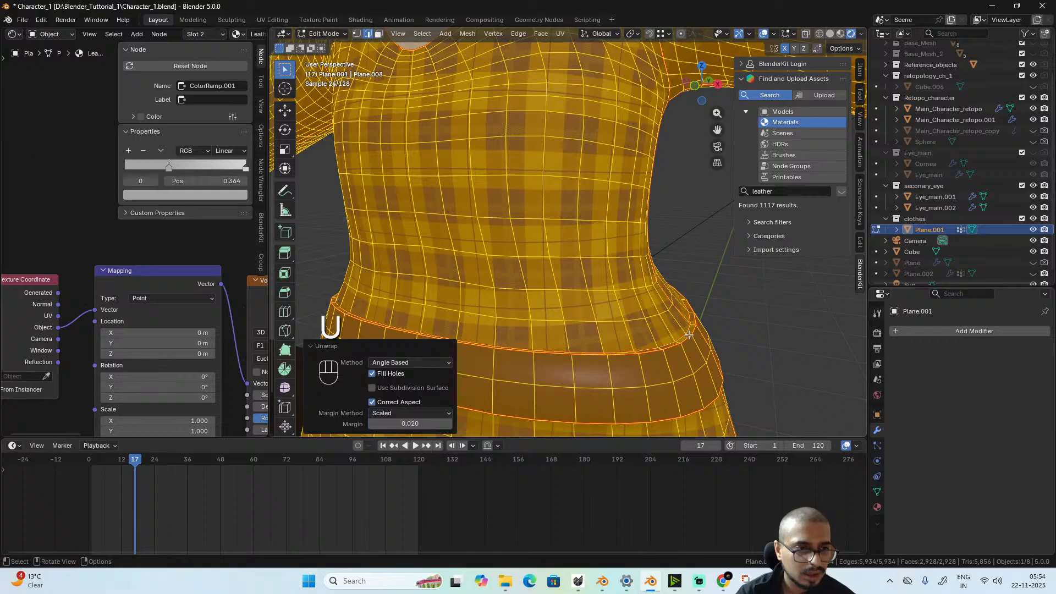
- Select the narrow face loops on the belt's upper and lower rims and assign them the Leather procedural material
key(3)
alt+click(689, 335)
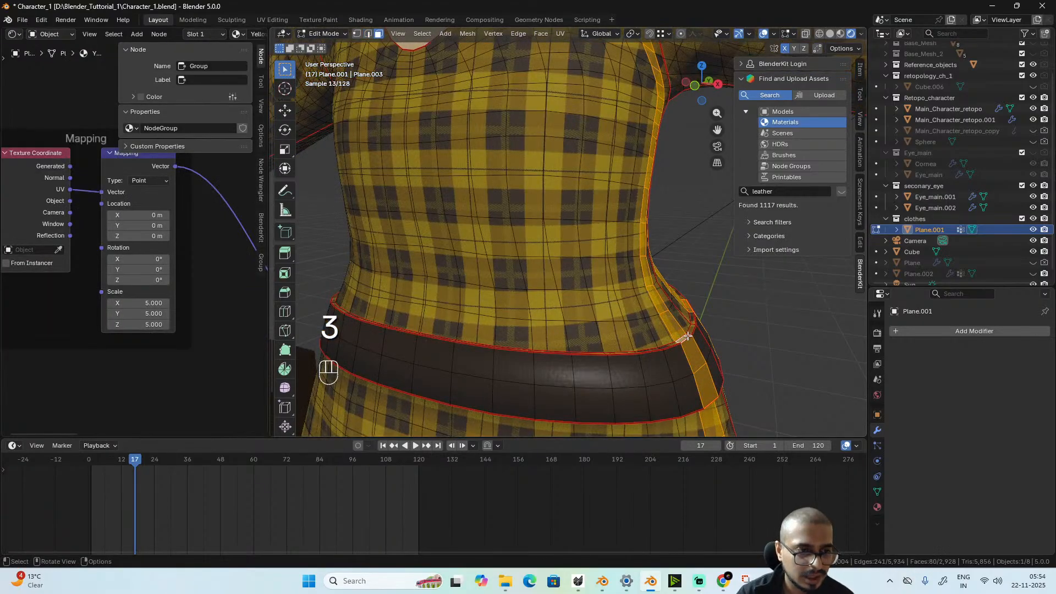
scroll(689, 336, up, 3)
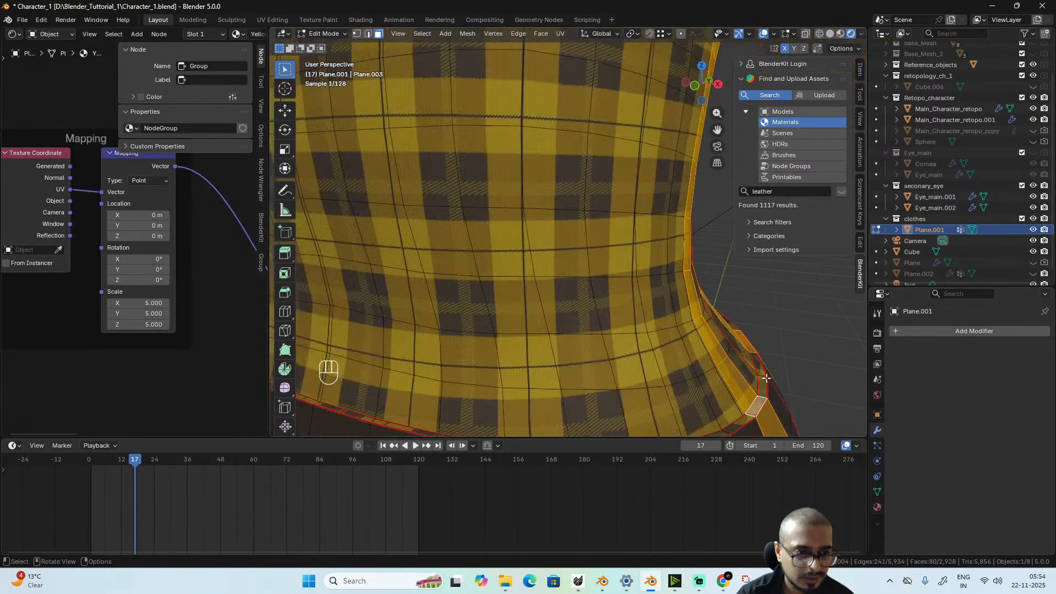
alt+click(679, 368)
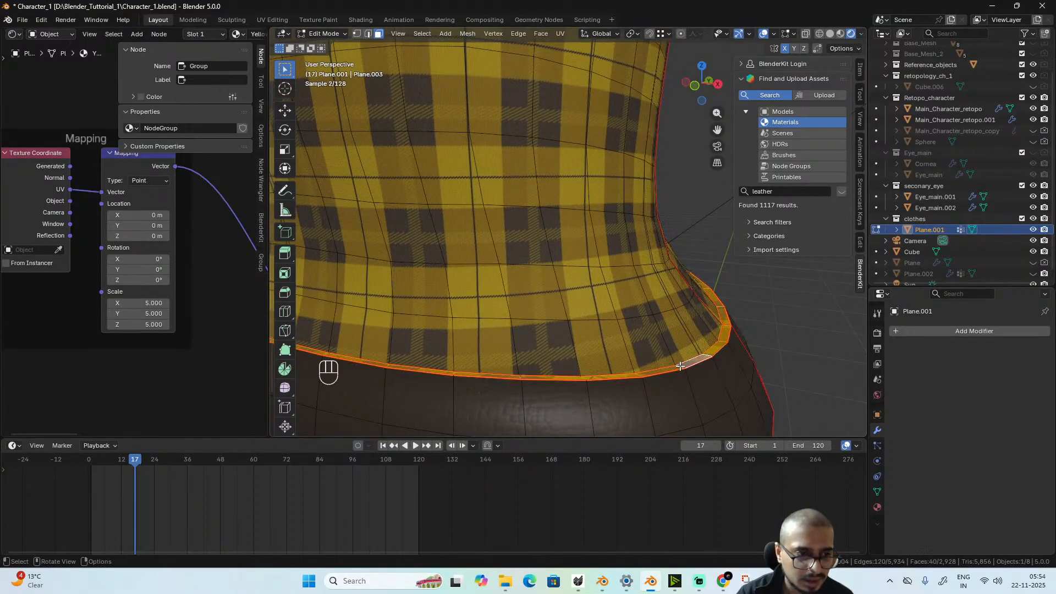
middle_drag(679, 368, 774, 303)
alt+shift+click(774, 314)
scroll(774, 314, down, 3)
click(874, 507)
click(930, 345)
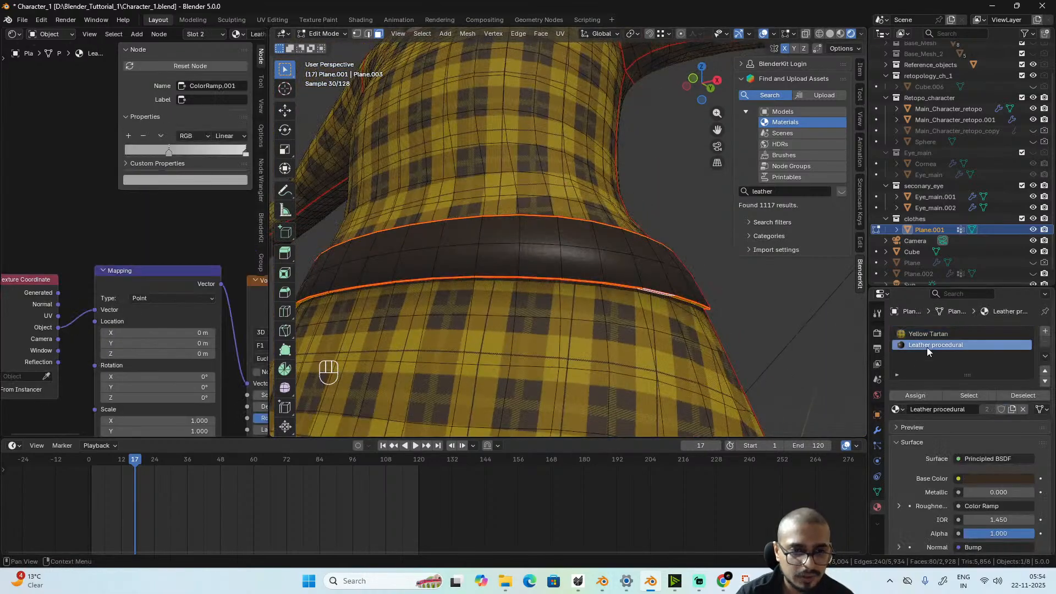
click(915, 395)
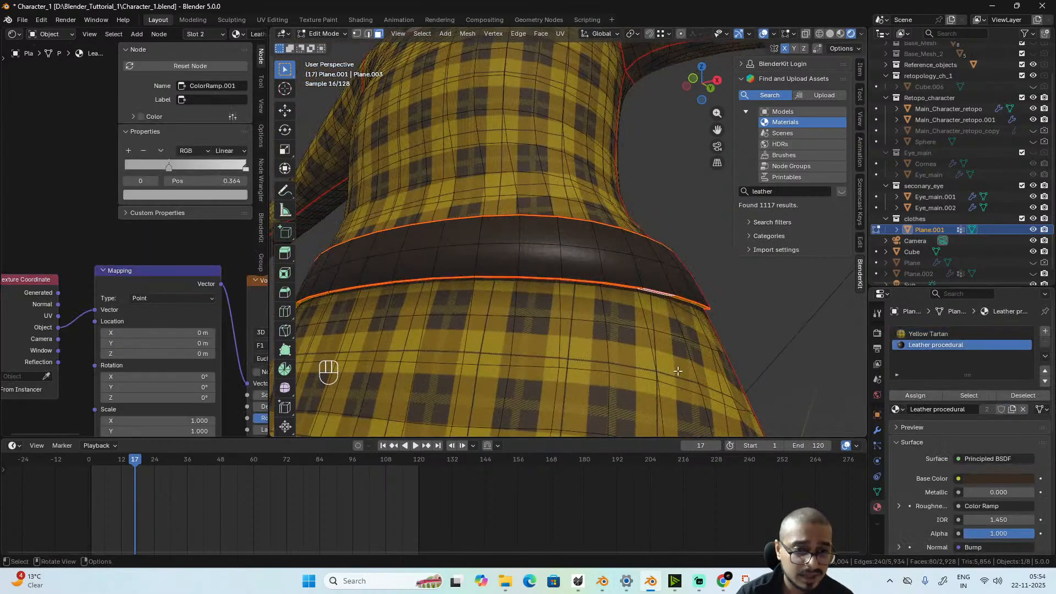
- Return to Object Mode and examine the belt and dress from the front and from several angles
key(Tab)
scroll(652, 351, up, 2)
mouse_move(653, 351)
alt+mouse_down()
mouse_move(633, 336)
mouse_move(677, 378)
mouse_move(385, 380)
mouse_move(605, 375)
mouse_move(649, 335)
alt+mouse_up()
scroll(668, 379, down, 3)
scroll(658, 379, down, 2)
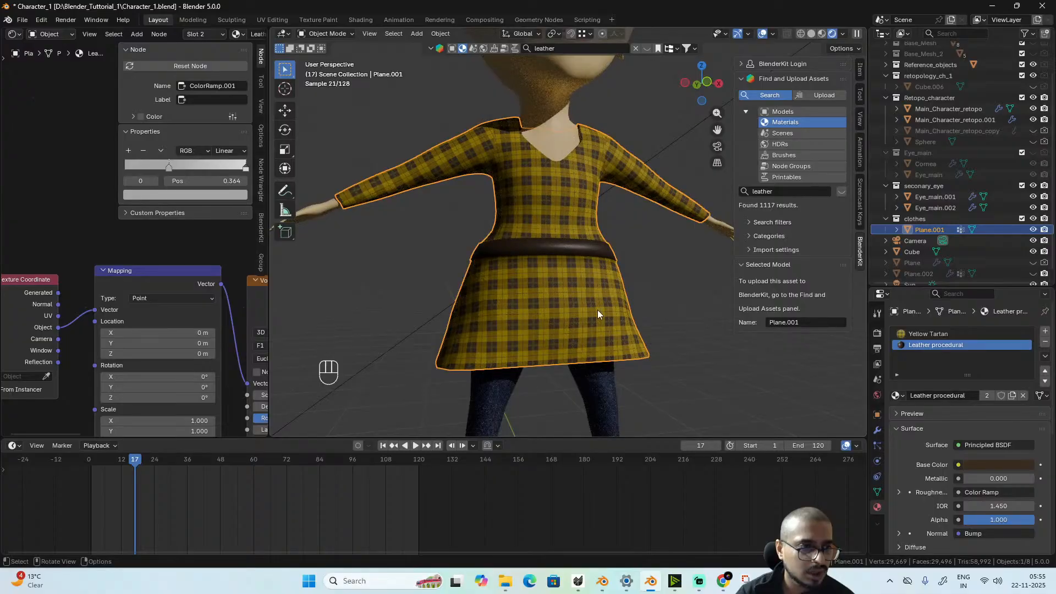
alt+drag(489, 251, 635, 296)
key(KP_1)
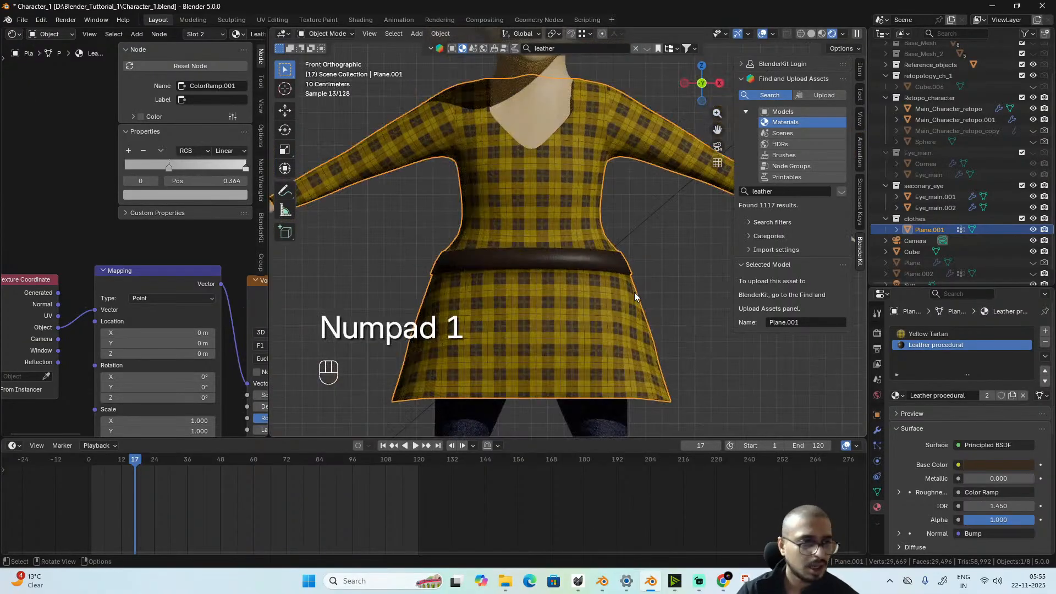
scroll(635, 292, up, 5)
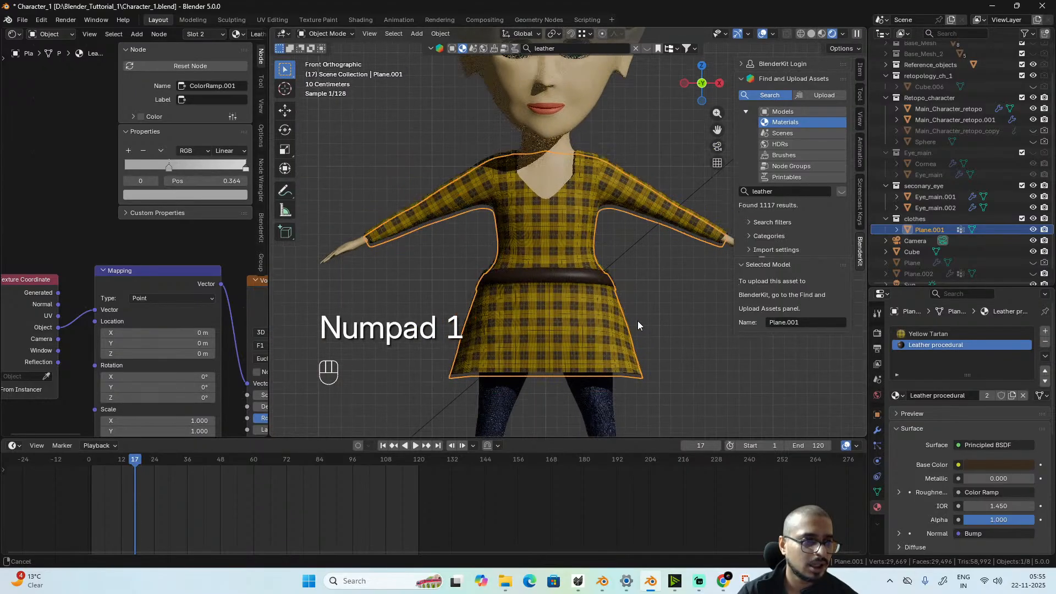
scroll(638, 321, down, 5)
alt+drag(642, 315, 592, 306)
scroll(624, 301, up, 5)
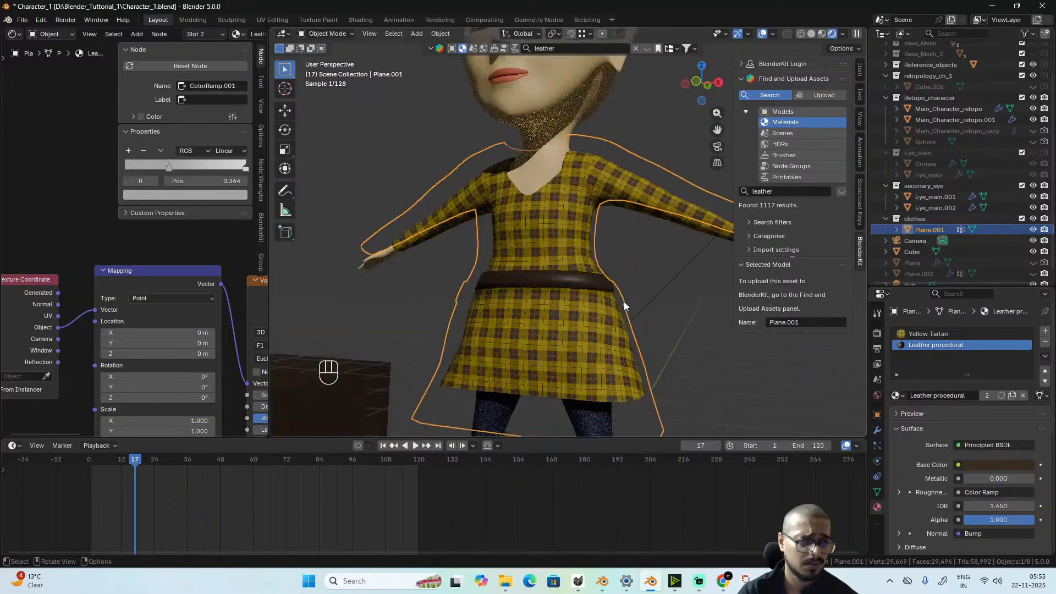
scroll(638, 341, up, 4)
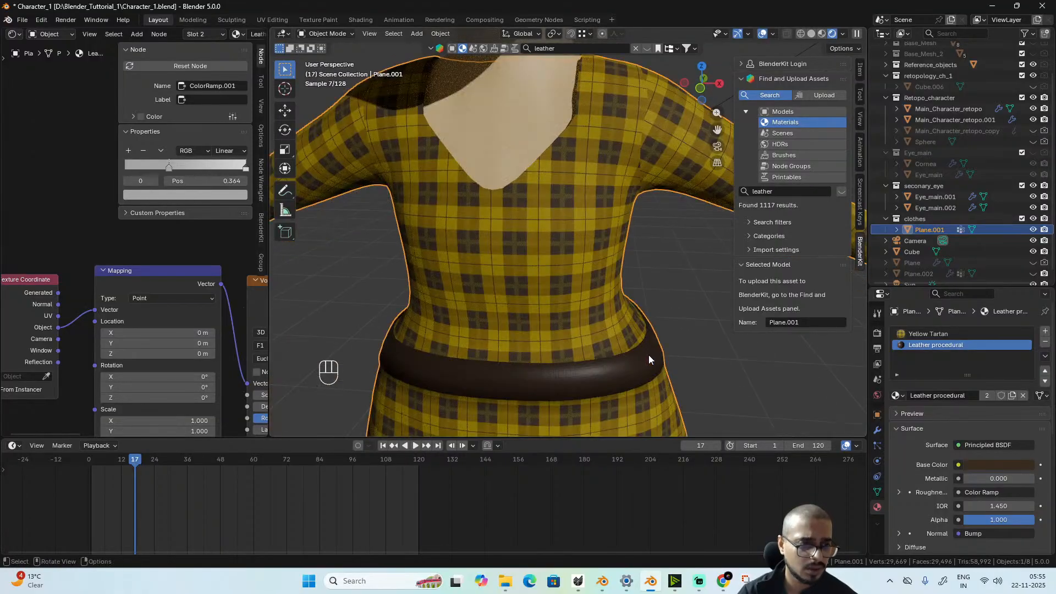
alt+drag(656, 343, 622, 356)
- In Edit Mode, select the short strip of faces at the belt's side and turn on proportional editing in front view
key(Tab)
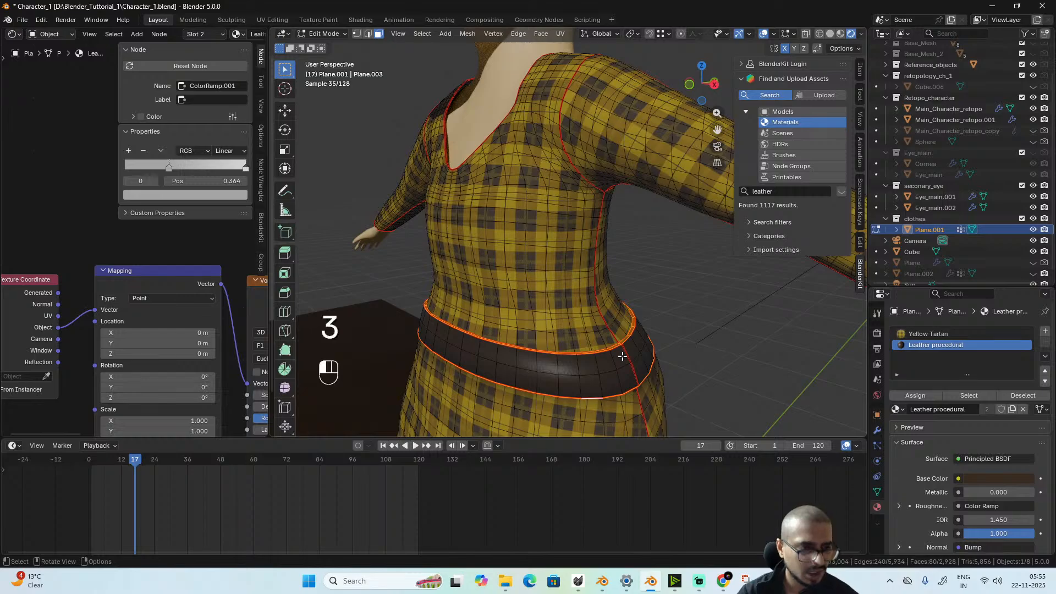
click(622, 356)
ctrl+shift+click(637, 374)
alt+drag(637, 375, 609, 334)
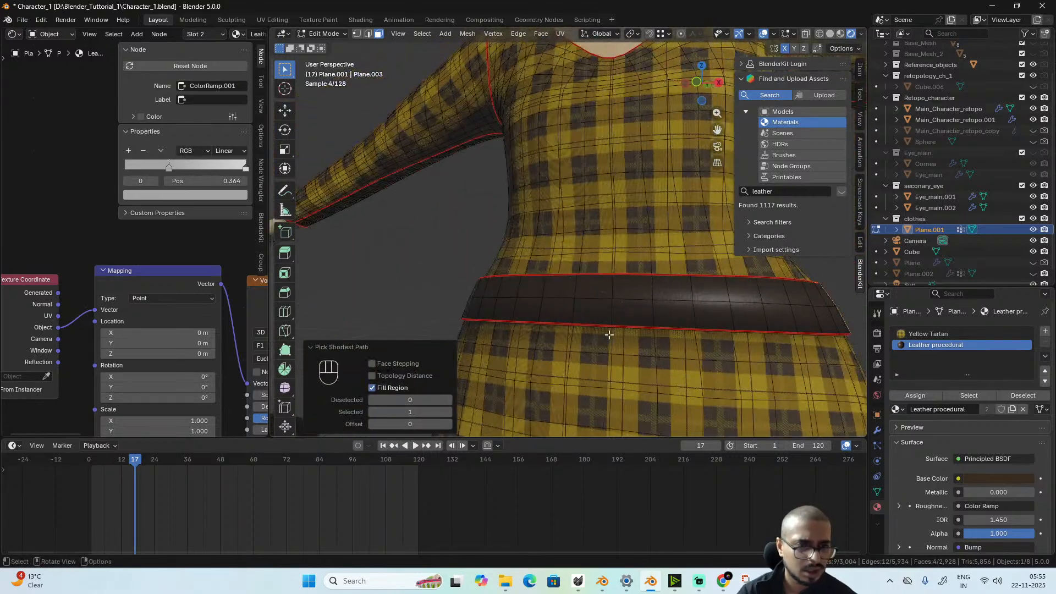
scroll(609, 334, down, 3)
key(KP_1)
scroll(596, 365, up, 4)
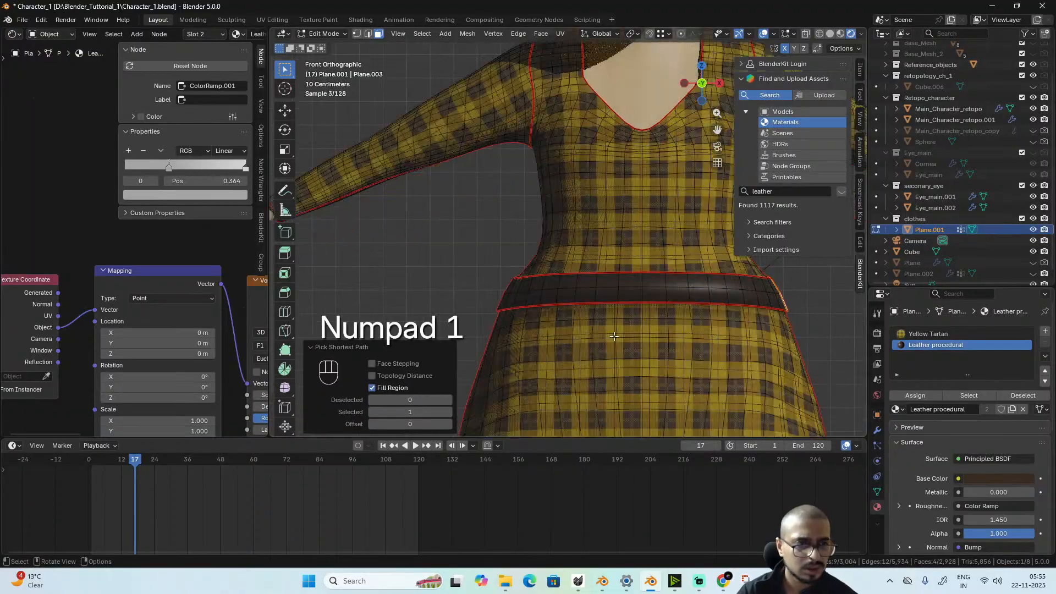
key(g)
key(z)
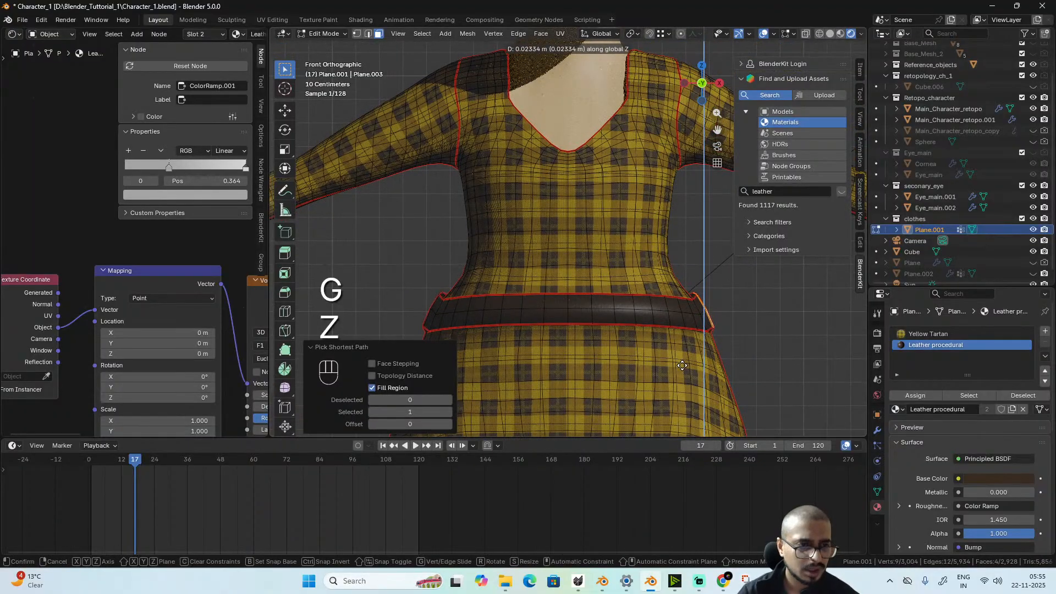
key(o)
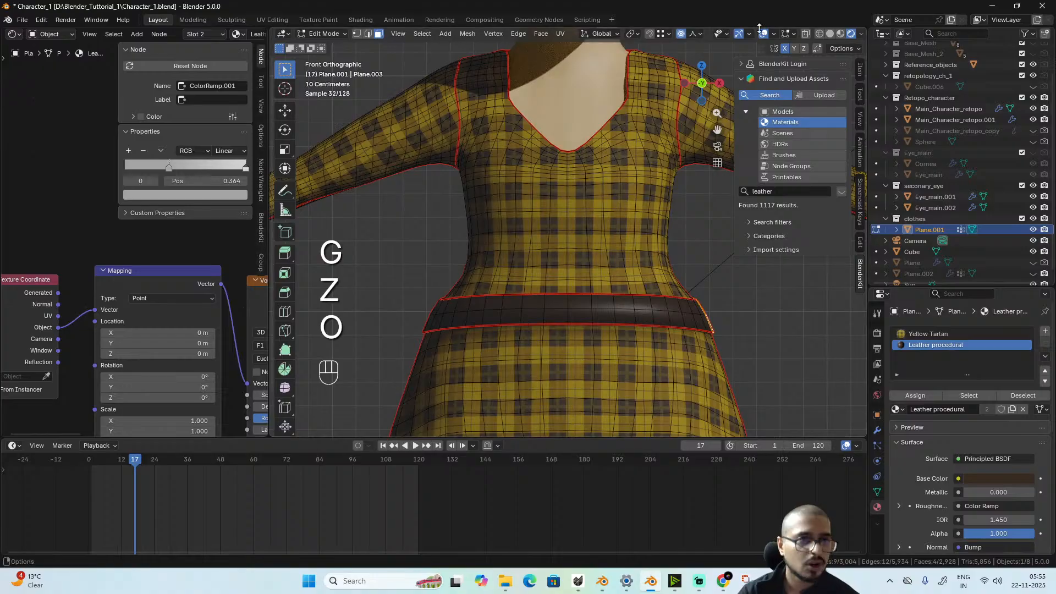
click(695, 34)
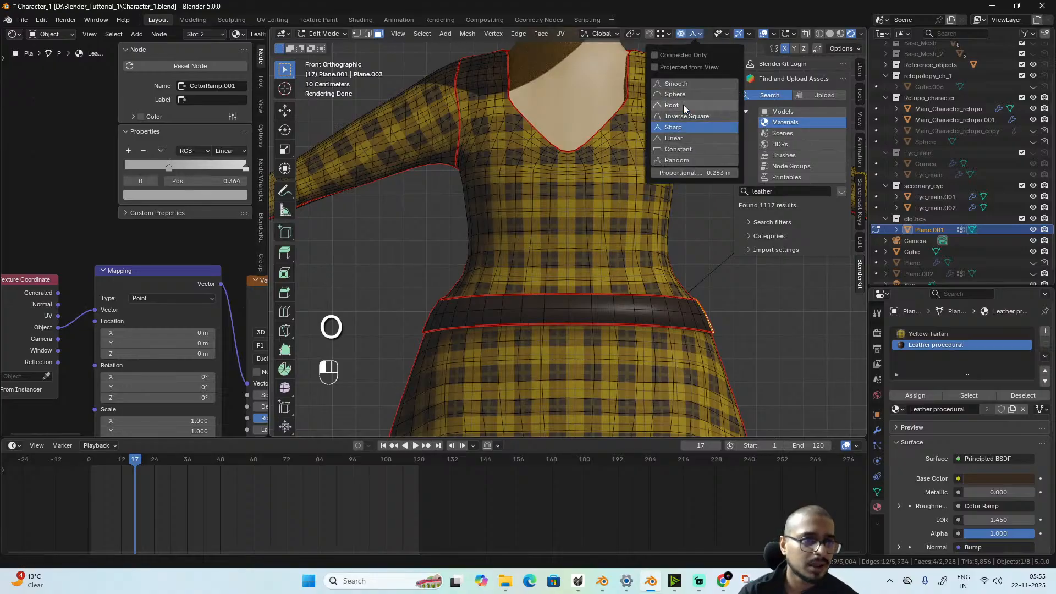
click(684, 97)
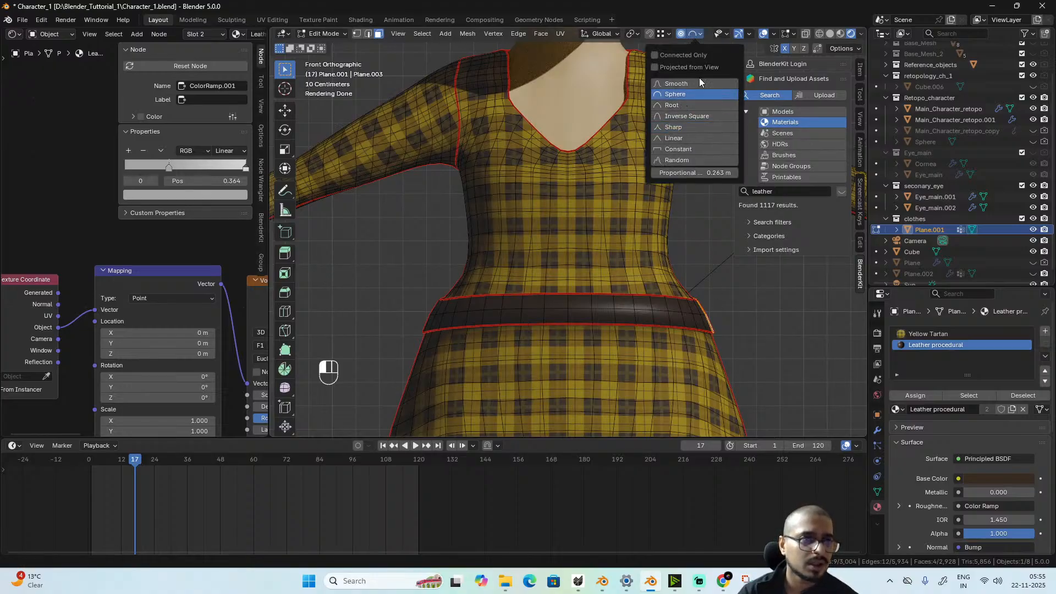
click(697, 35)
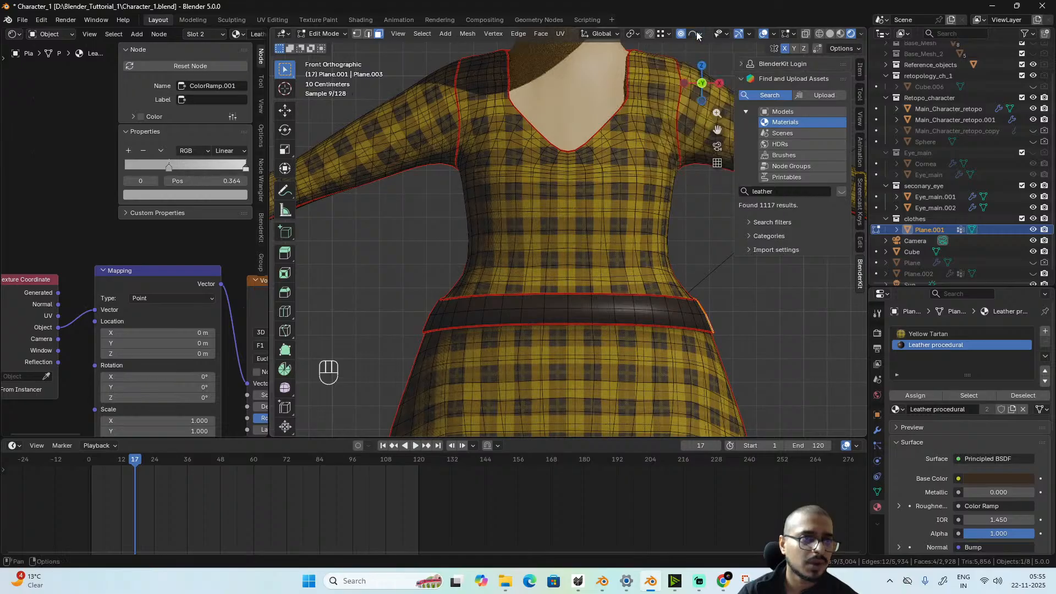
key(g)
key(z)
click(734, 337)
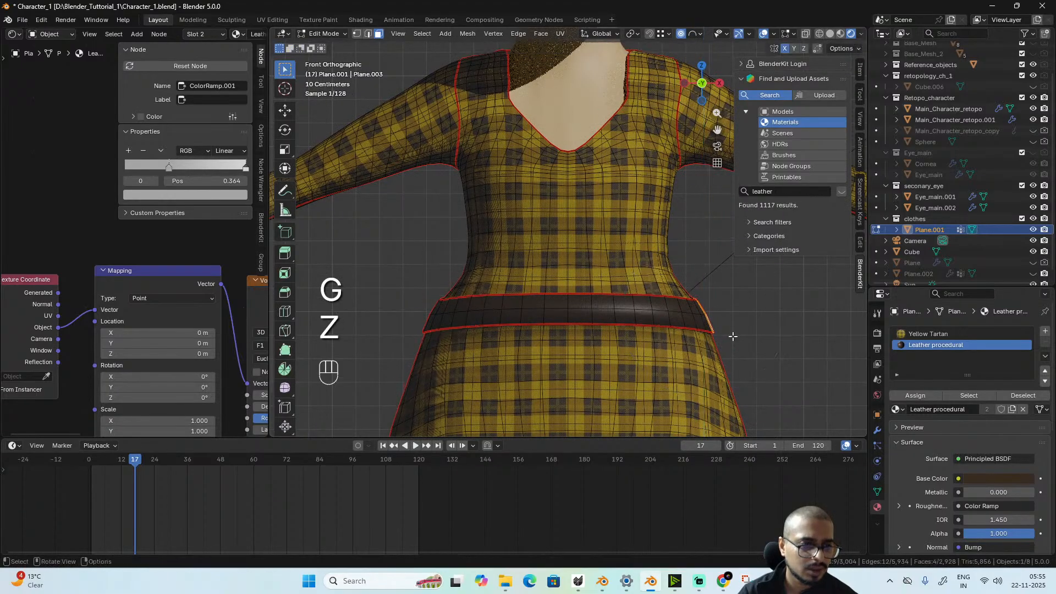
- Raise the selected belt side faces about 0.028 m along Z with Sharp proportional falloff and a size of about 0.29 m
click(692, 35)
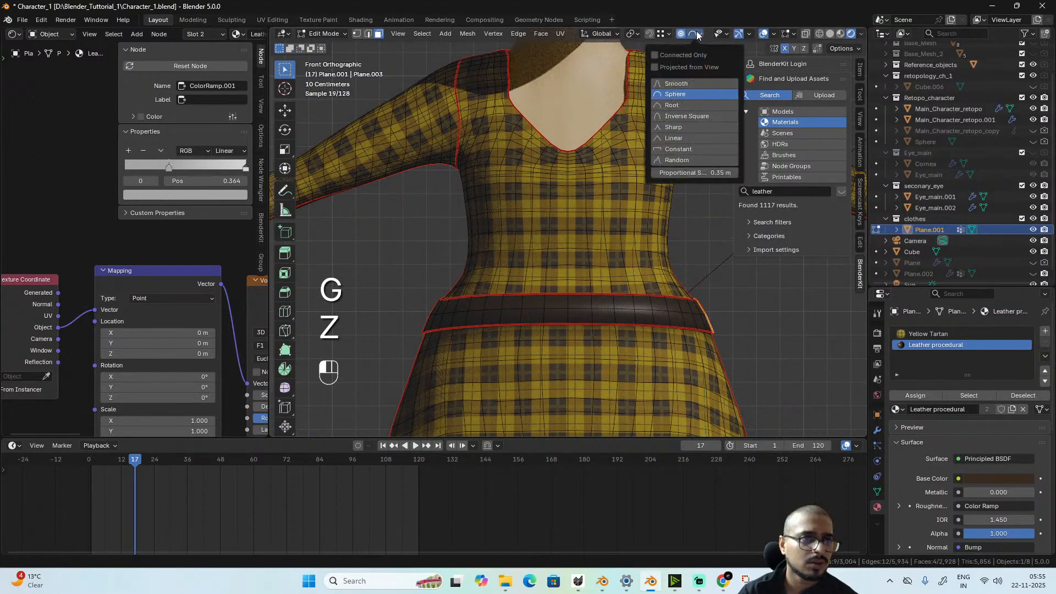
click(684, 128)
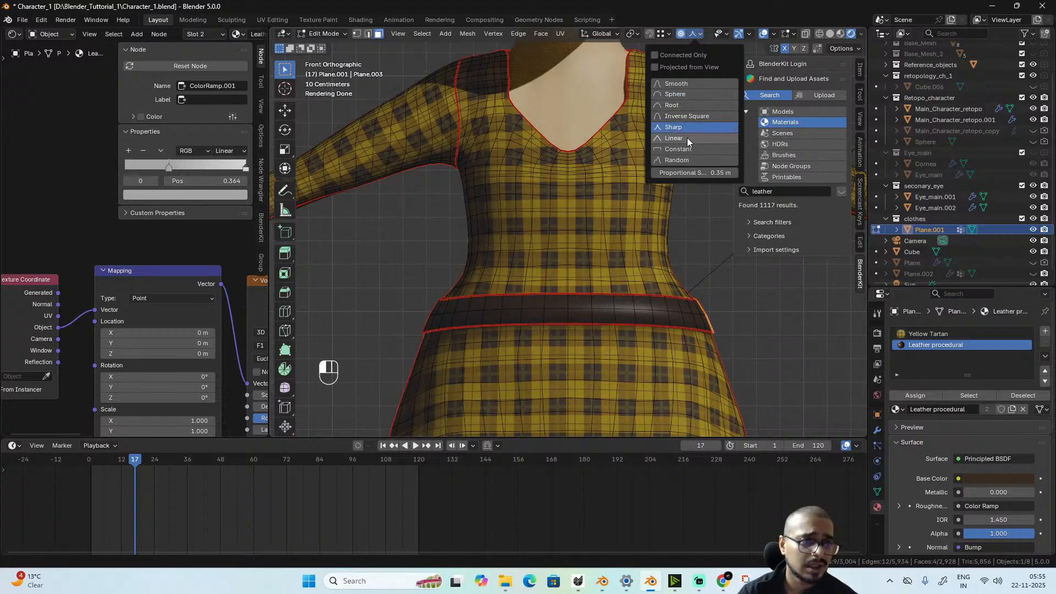
key(g)
key(z)
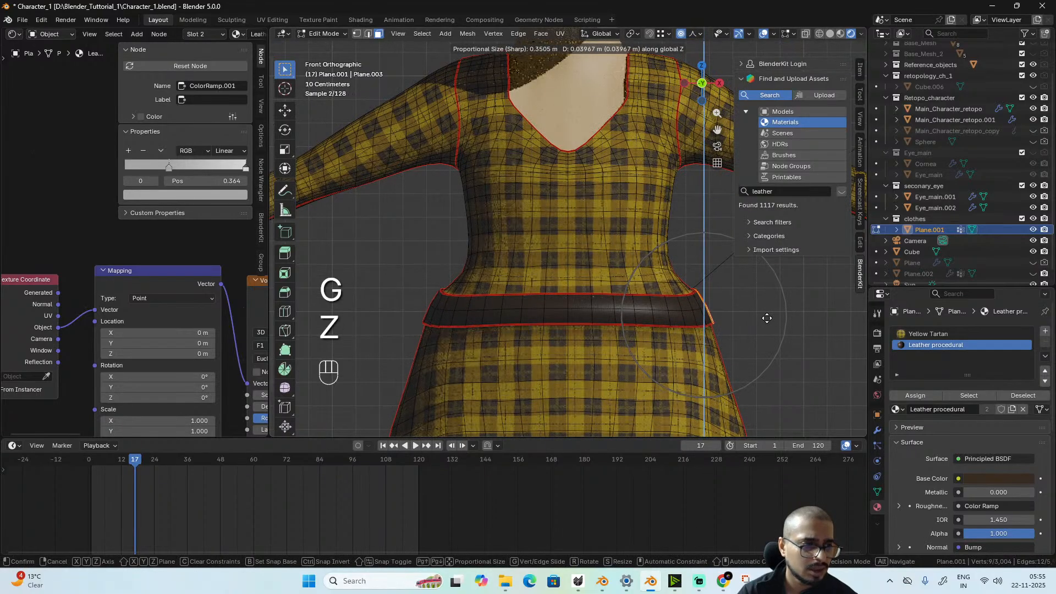
scroll(767, 318, up, 2)
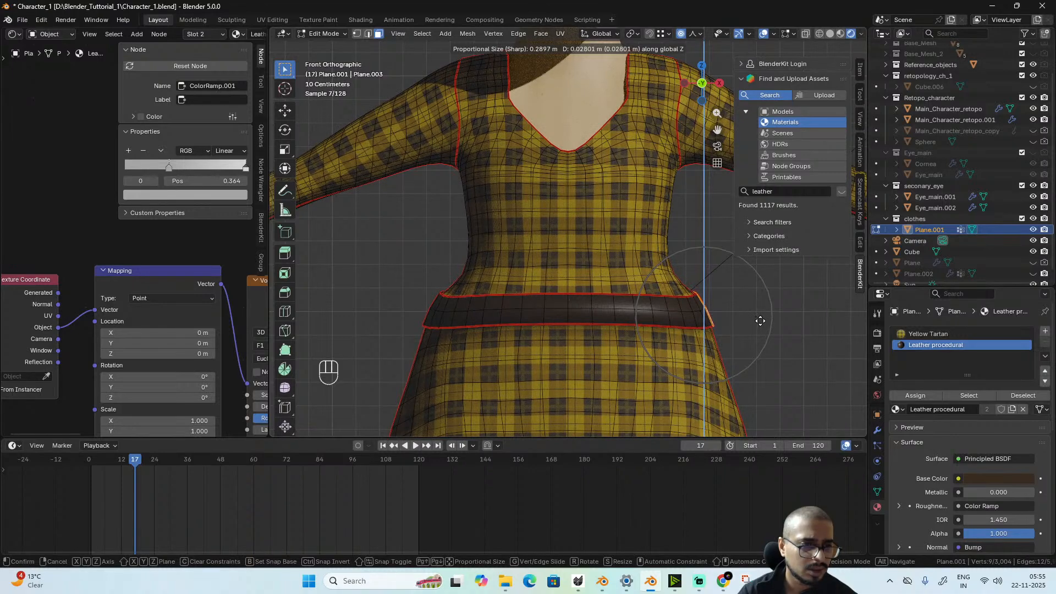
click(761, 322)
- Scale the selected belt side faces to about 0.921 along Z with the Sharp falloff
key(s)
key(z)
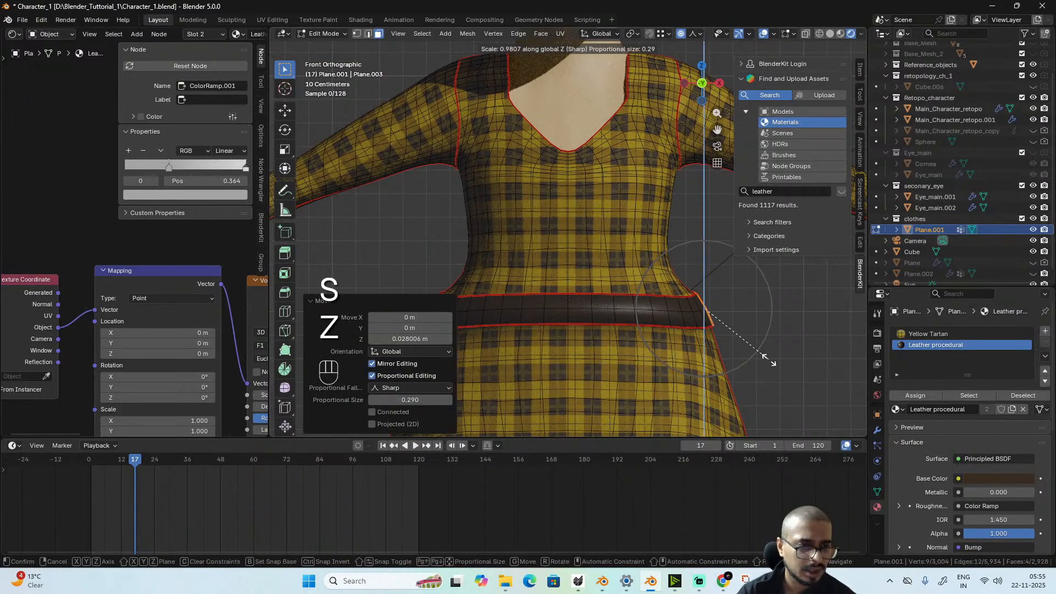
click(767, 355)
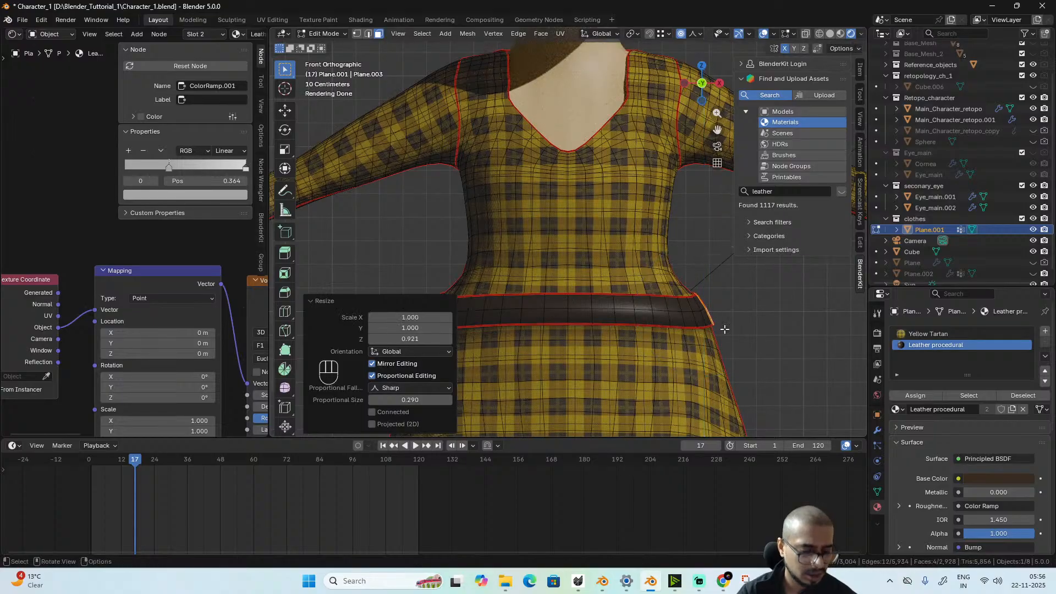
- Select the edge loop around the middle of the belt and scale it inward twice, first to about 0.99
alt+drag(725, 329, 779, 346)
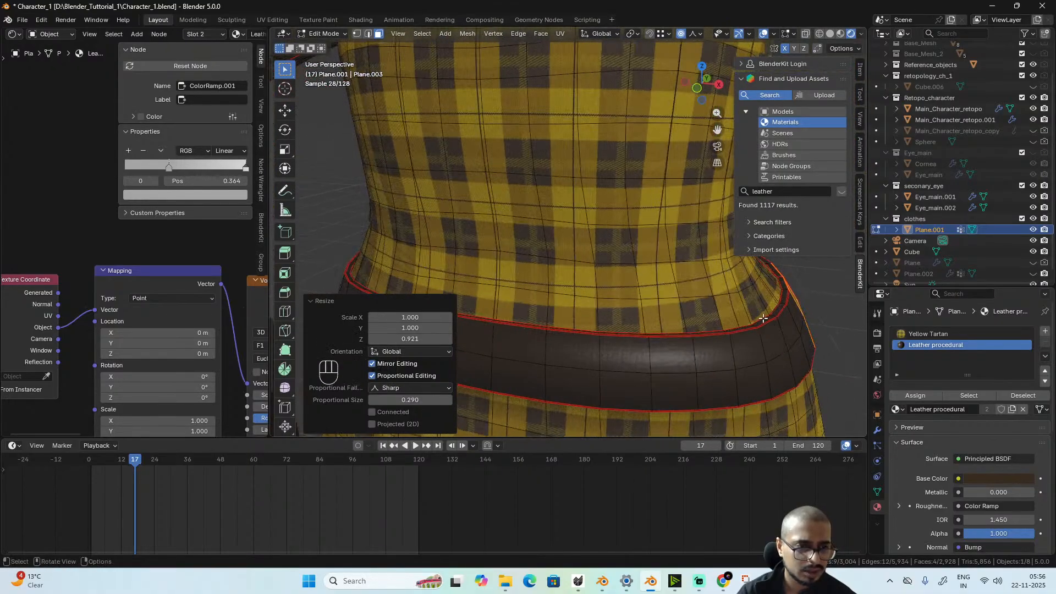
key(2)
alt+click(717, 370)
alt+drag(717, 370, 753, 372)
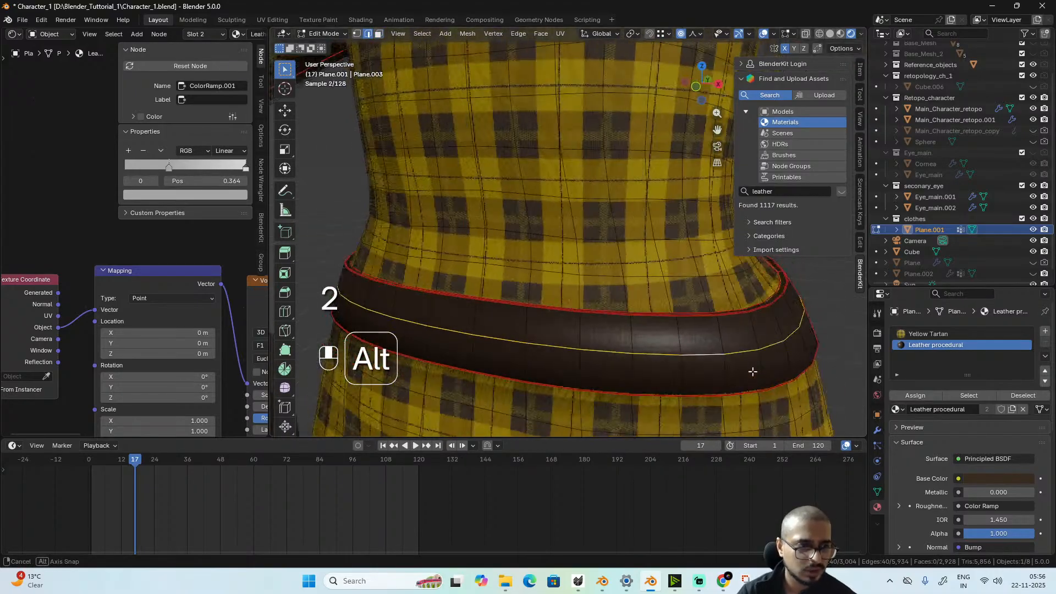
key(s)
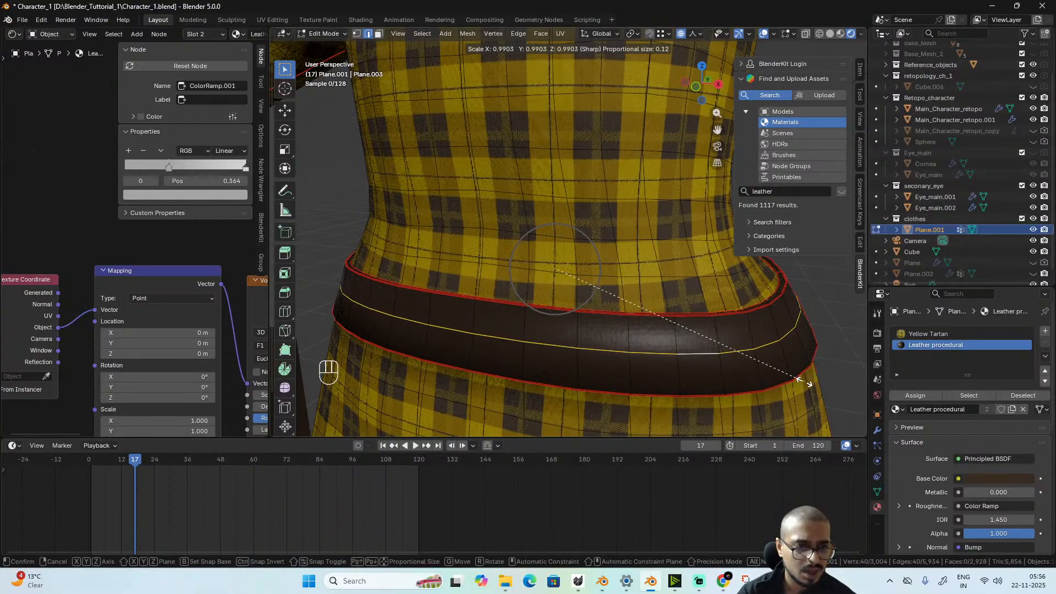
click(800, 379)
key(s)
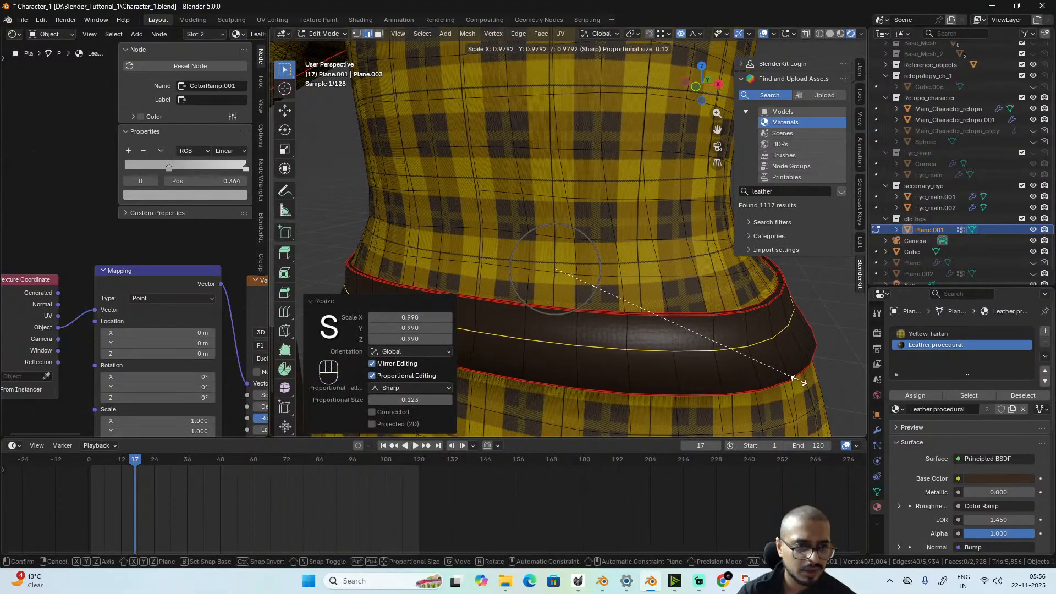
click(792, 379)
- Return to Object Mode and examine the reshaped belt on the dress from near, far and several angles
key(Tab)
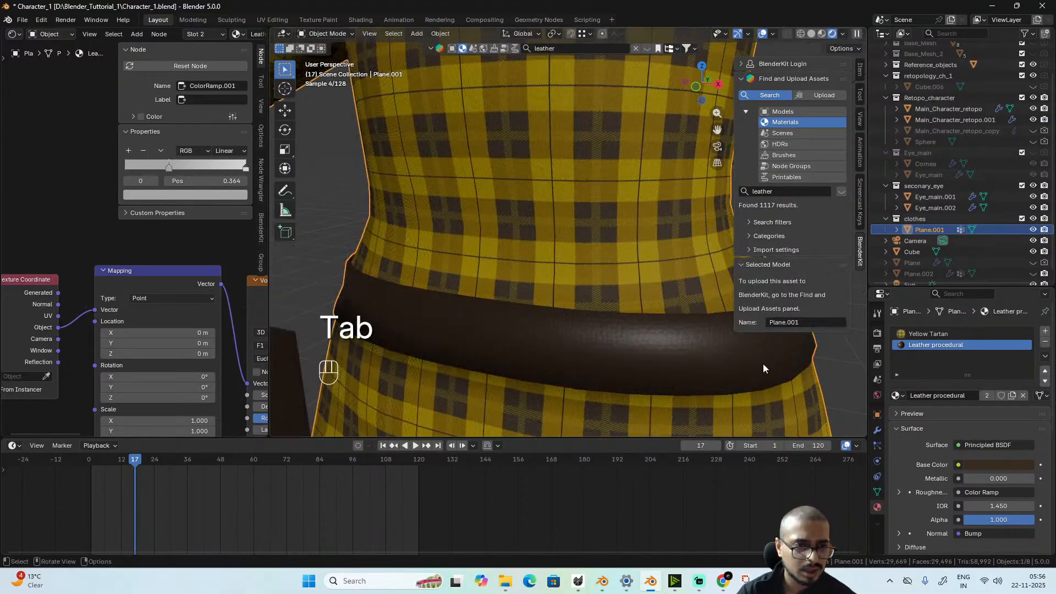
alt+middle_drag(763, 364, 625, 314)
scroll(546, 344, down, 3)
scroll(668, 310, down, 3)
scroll(642, 309, down, 3)
scroll(625, 314, up, 3)
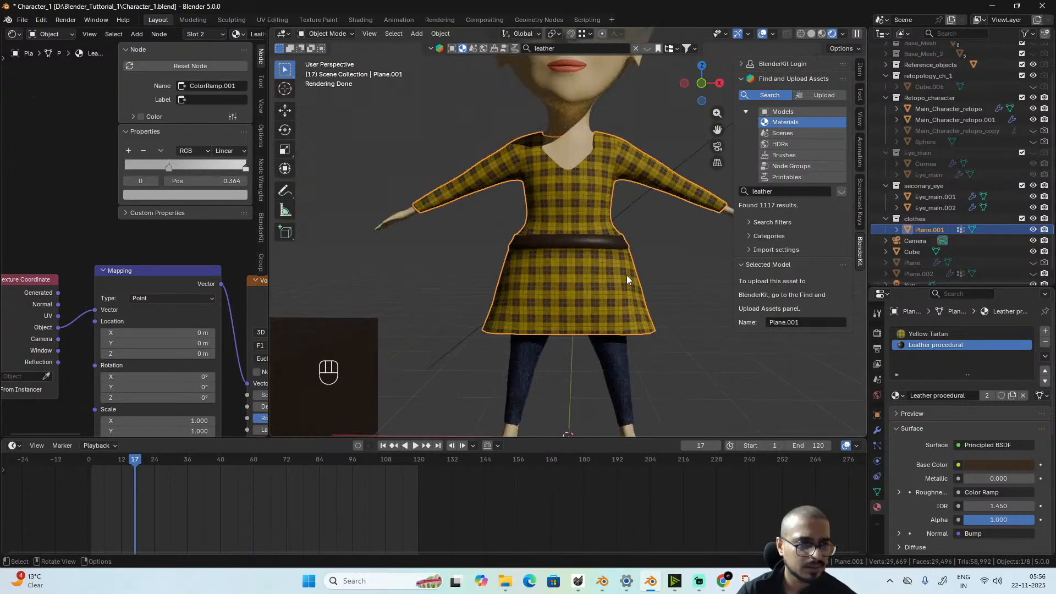
scroll(639, 278, up, 3)
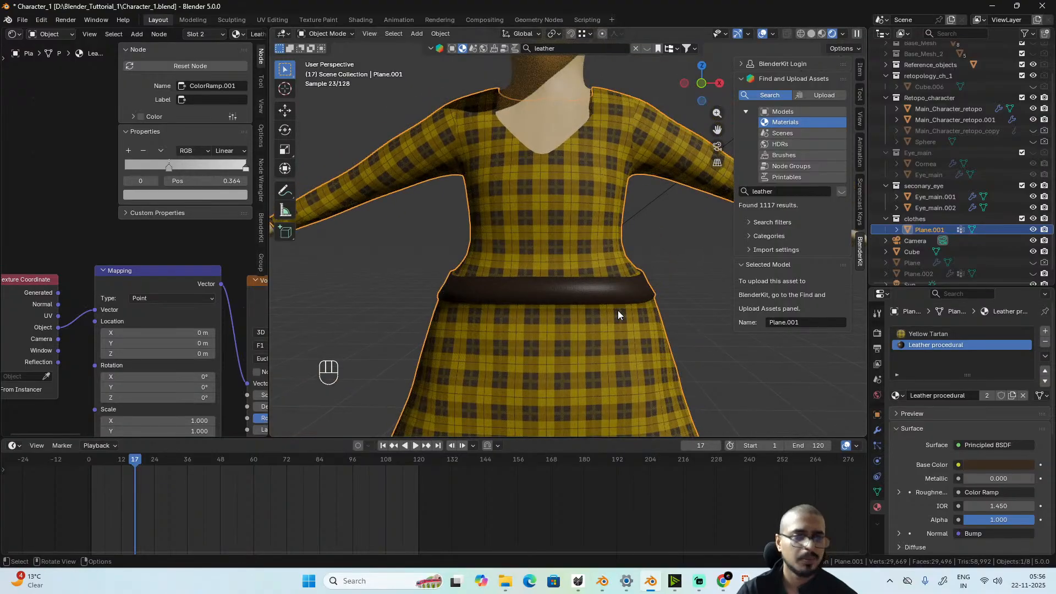
scroll(619, 311, up, 1)
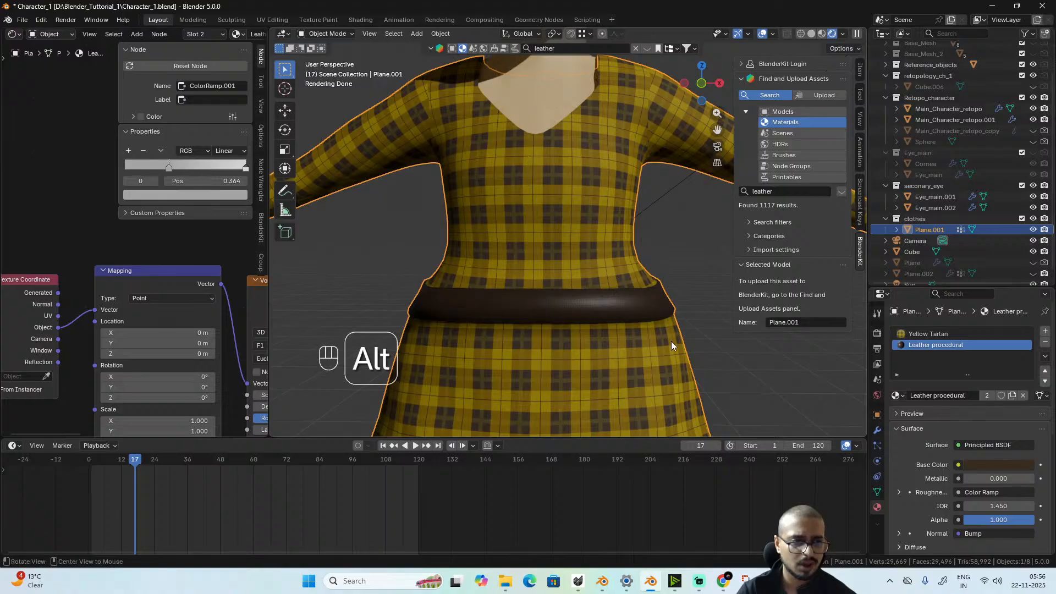
alt+drag(671, 341, 633, 338)
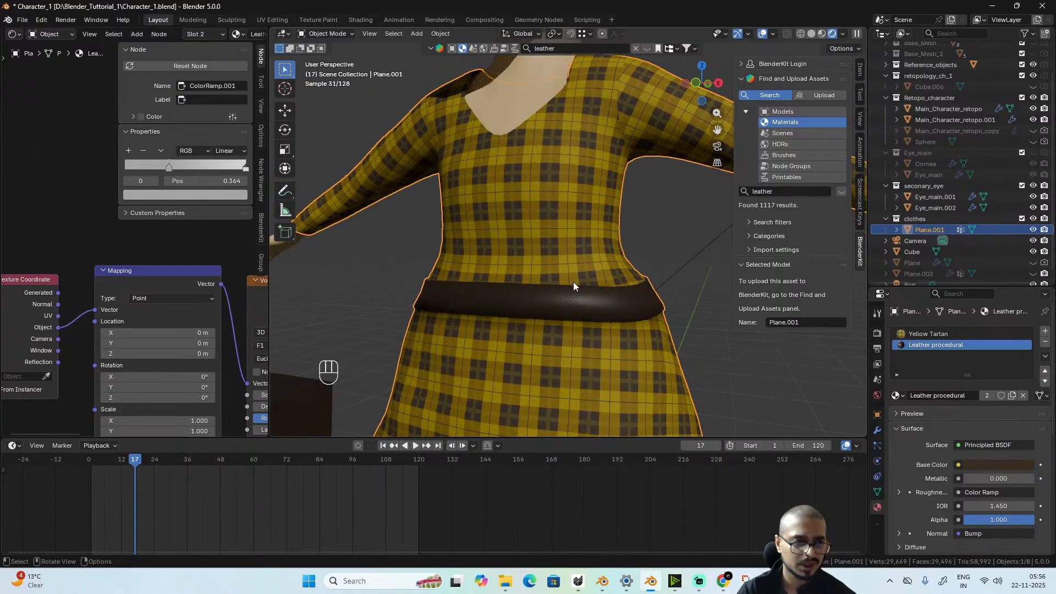
scroll(573, 323, down, 4)
mouse_move(574, 323)
alt+mouse_down()
mouse_move(469, 331)
mouse_move(572, 322)
alt+mouse_up()
scroll(577, 320, up, 3)
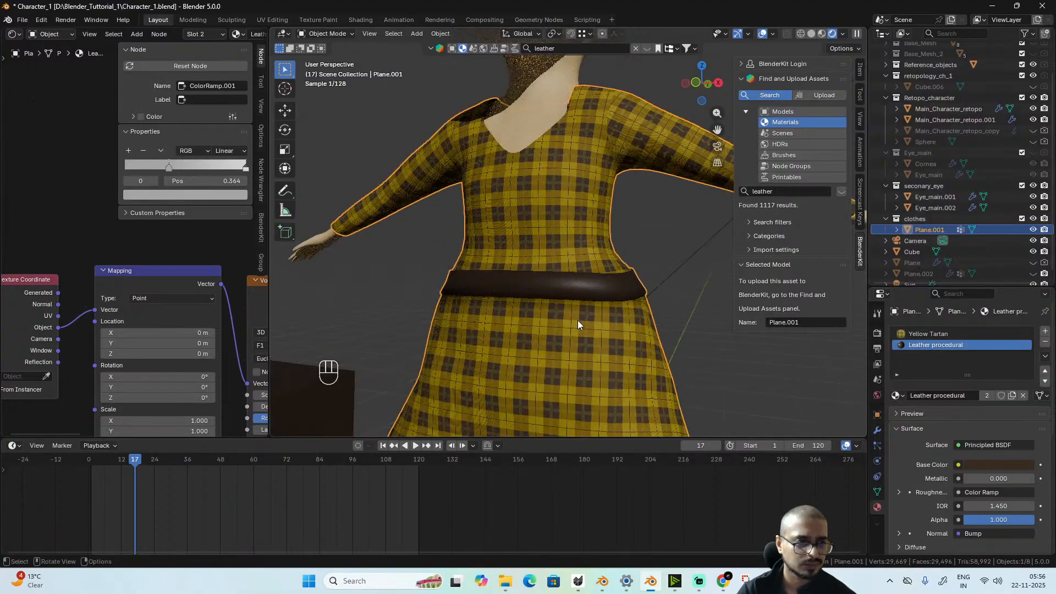
scroll(572, 291, up, 2)
scroll(573, 295, up, 2)
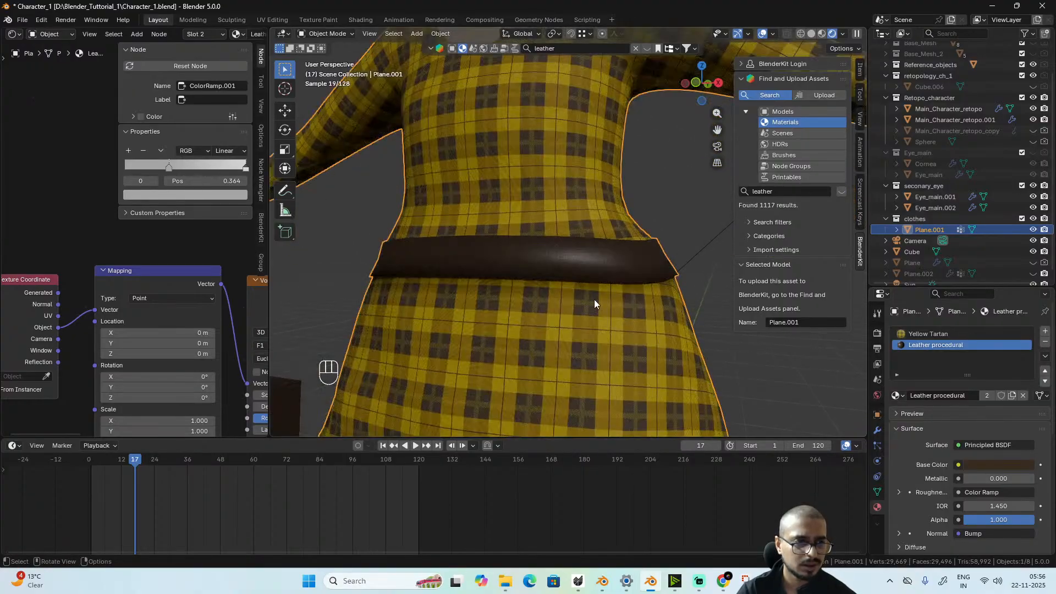
alt+drag(595, 299, 689, 302)
alt+middle_drag(678, 302, 652, 305)
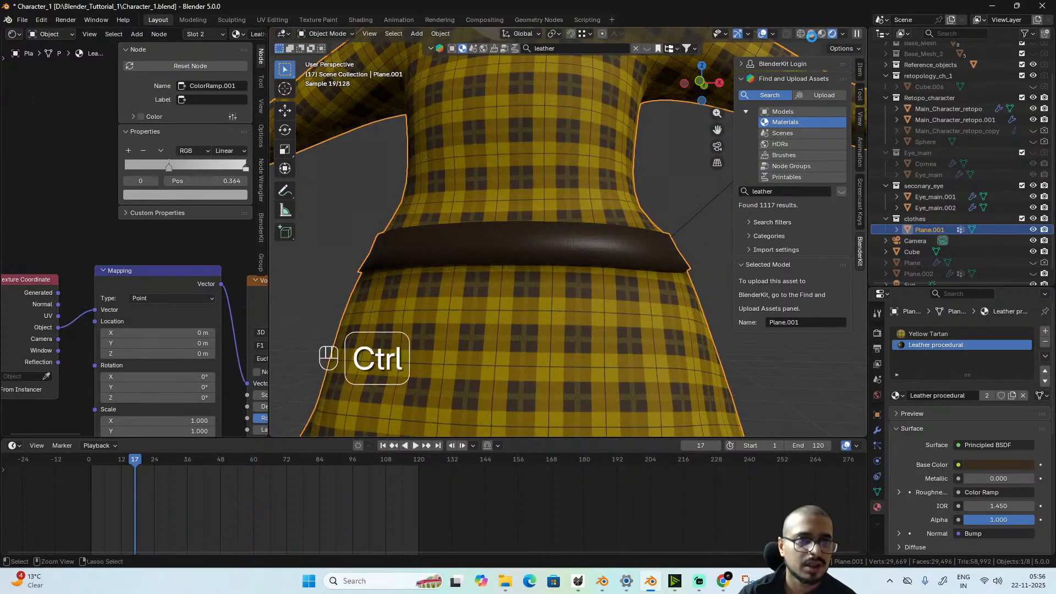
- Save the character file and check the whole outfit from the front
key(ctrl+s)
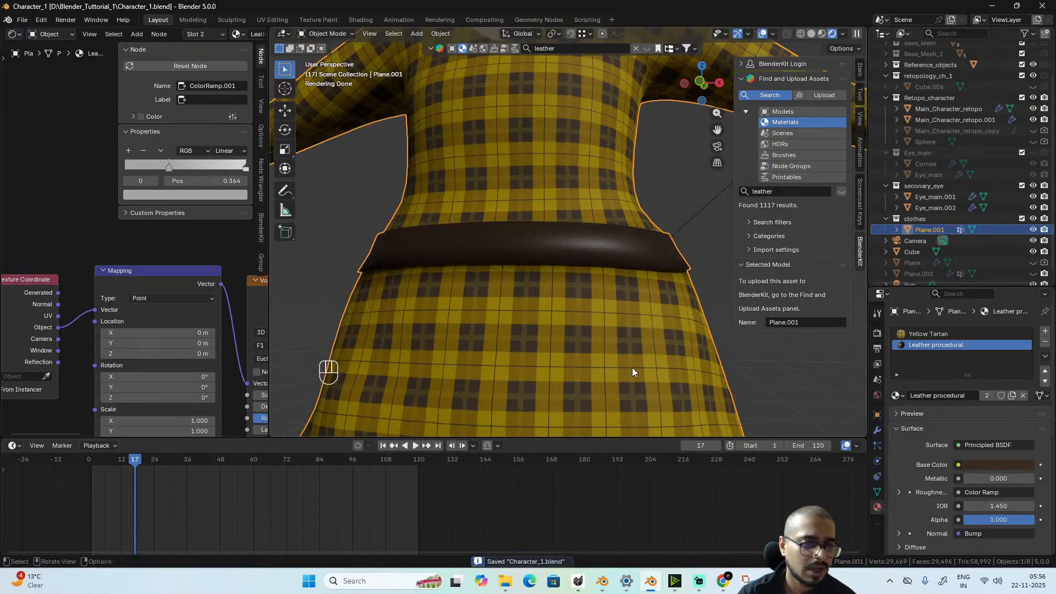
scroll(633, 367, down, 6)
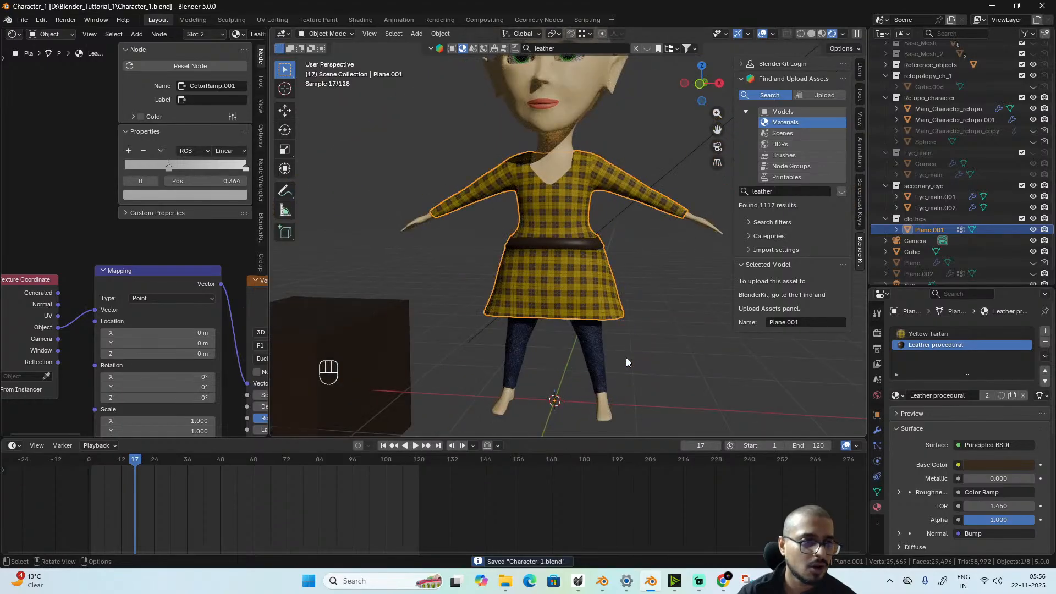
alt+middle_drag(626, 358, 606, 365)
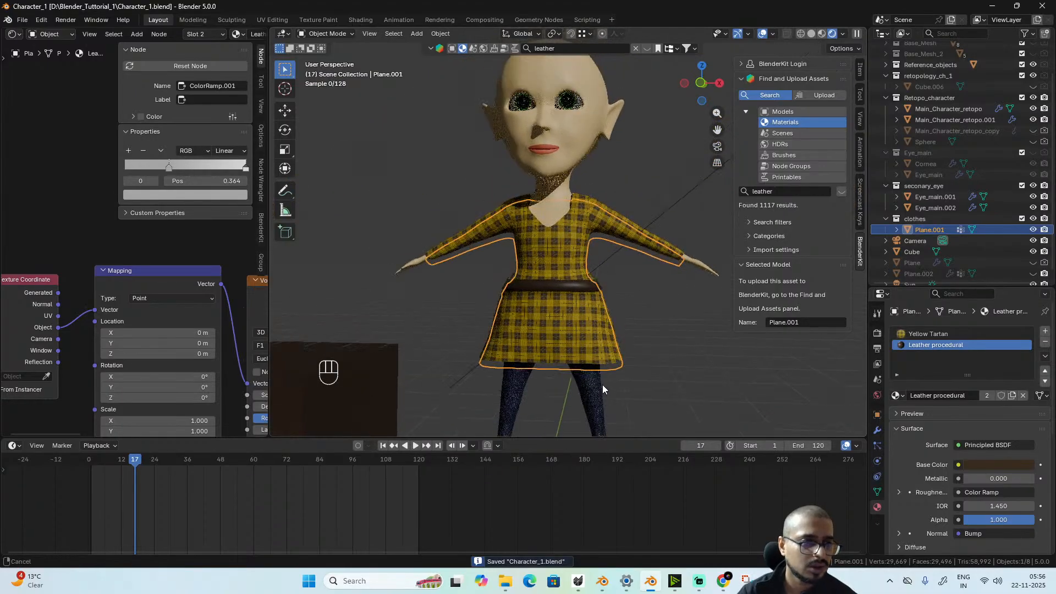
scroll(603, 384, up, 5)
- Recolour the dress's Yellow Tartan material to a dark purple using hue 0.260, saturation 0.420 and value 0.290
scroll(129, 242, down, 6)
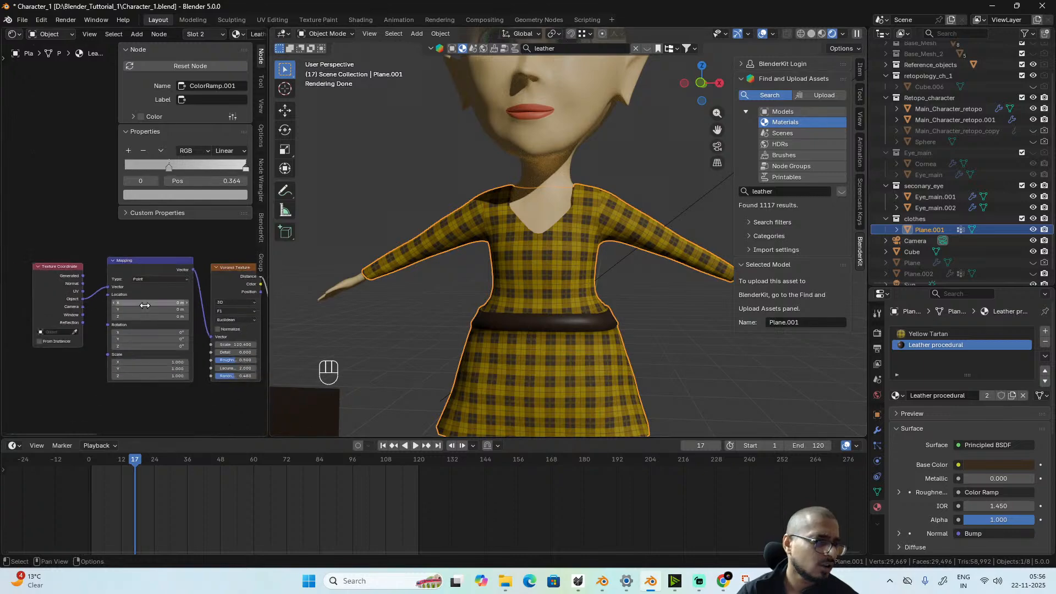
middle_drag(166, 245, 29, 261)
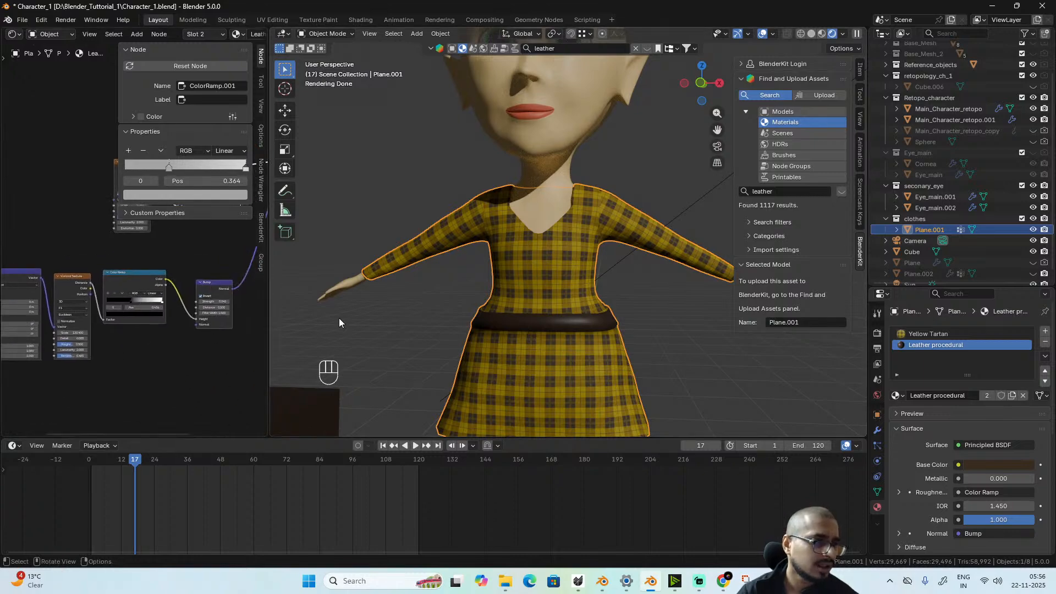
click(913, 333)
middle_drag(112, 289, 185, 350)
scroll(207, 315, up, 11)
middle_drag(234, 234, 168, 331)
scroll(167, 331, up, 2)
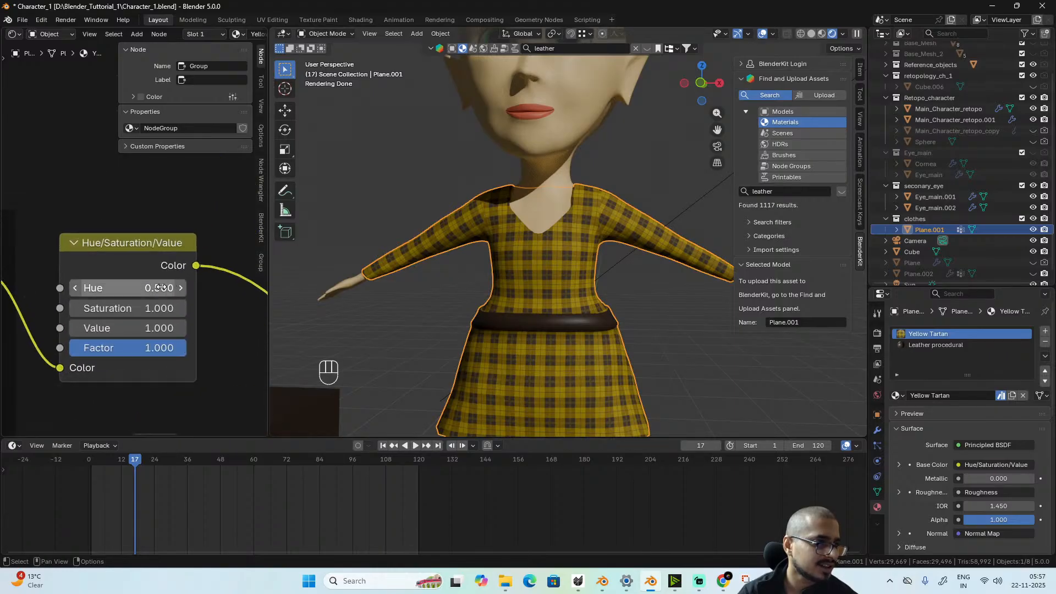
drag(126, 287, 86, 327)
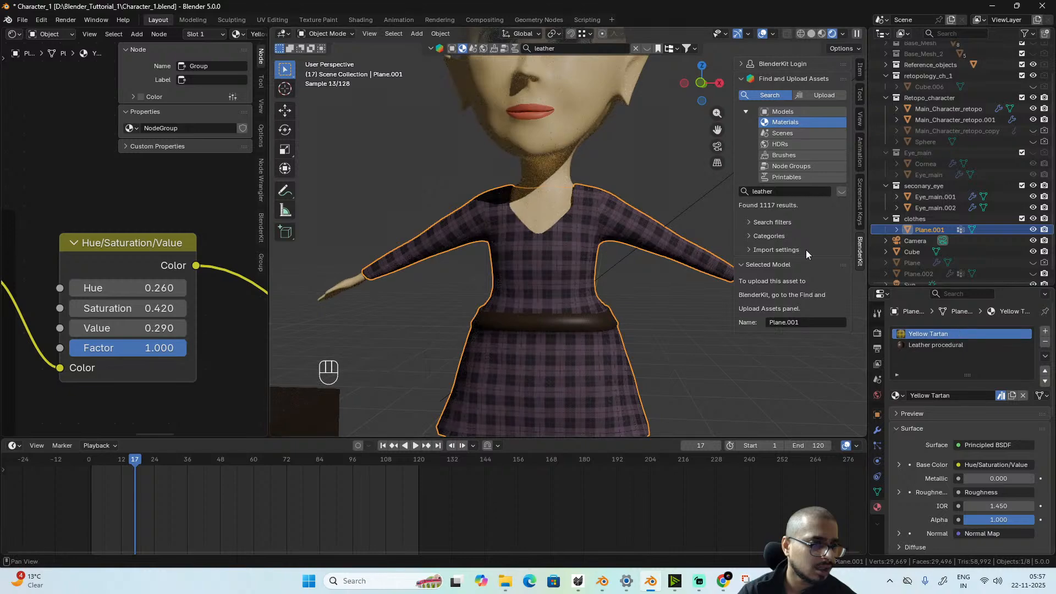
scroll(513, 252, down, 3)
scroll(603, 310, up, 2)
scroll(590, 209, down, 3)
scroll(586, 239, up, 5)
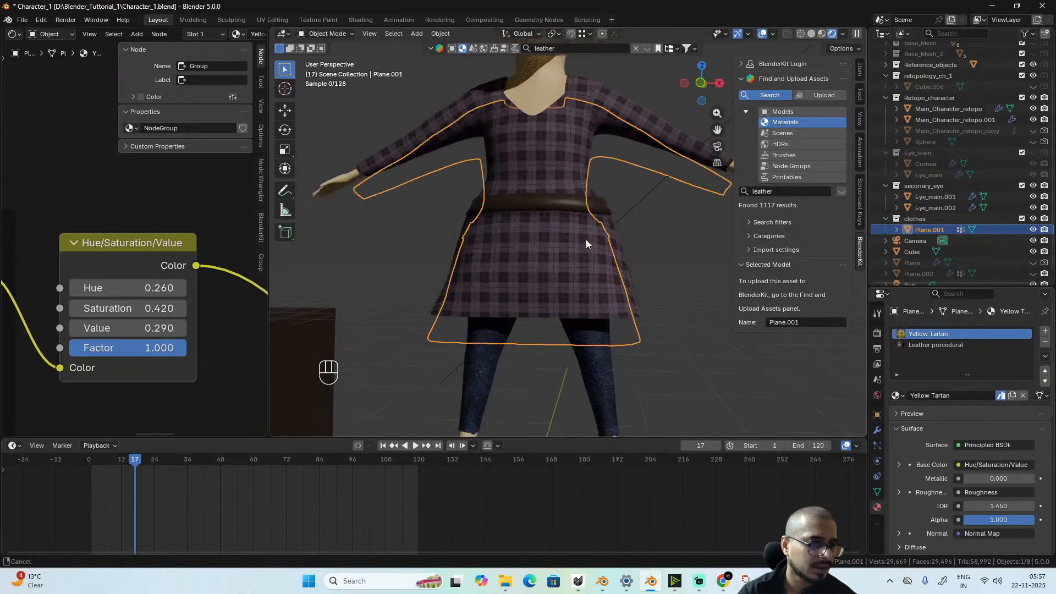
- Select the leggings and move the Principled BSDF node of their Deep Indigo Denim material away from the Overlay node to make room
shift+middle_drag(609, 326, 613, 301)
click(603, 324)
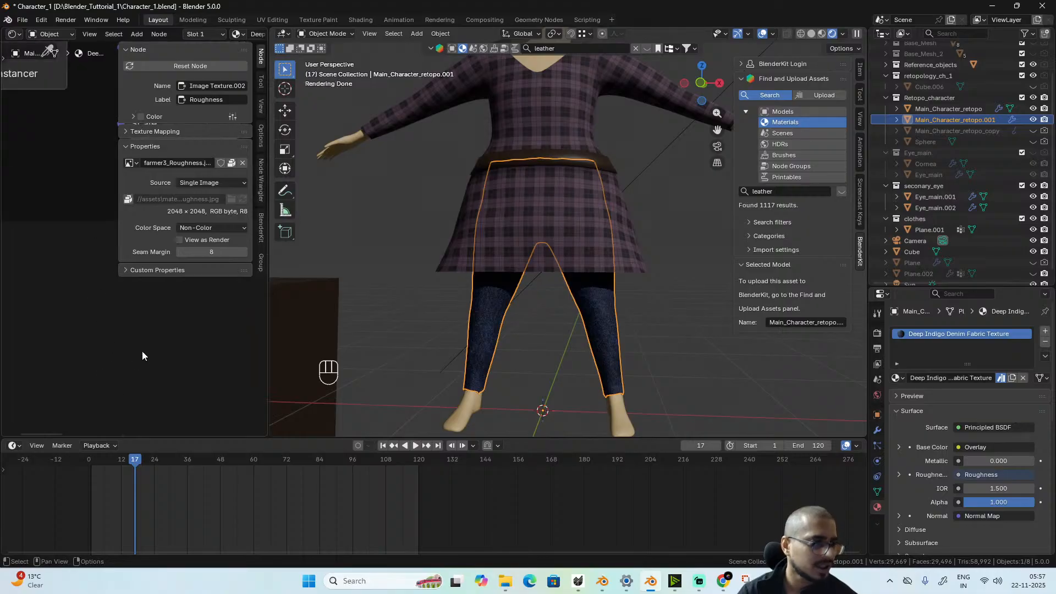
key(n)
scroll(167, 243, down, 8)
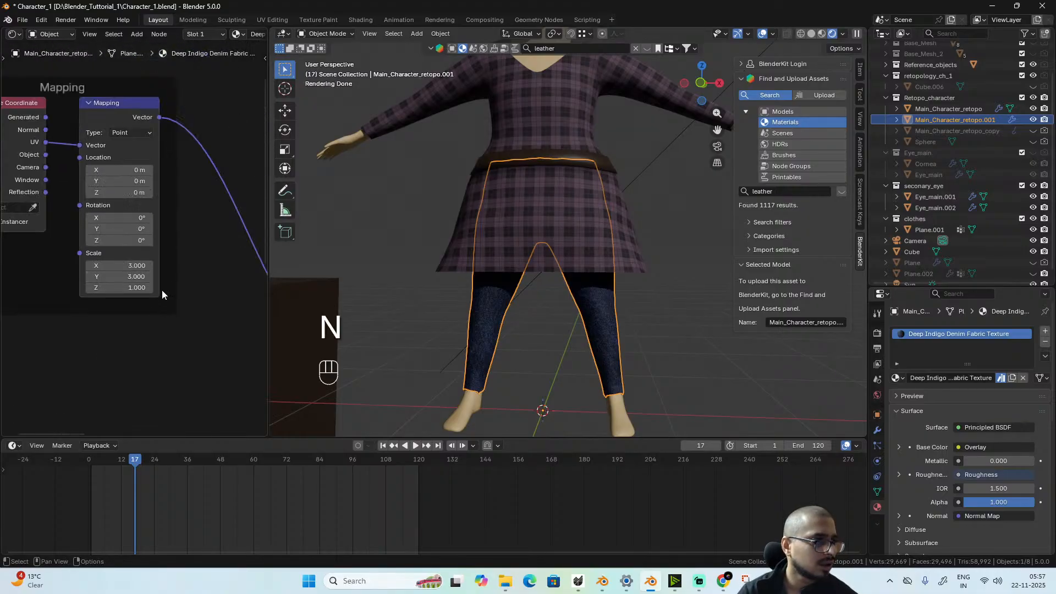
middle_drag(163, 299, 1, 343)
scroll(201, 249, up, 8)
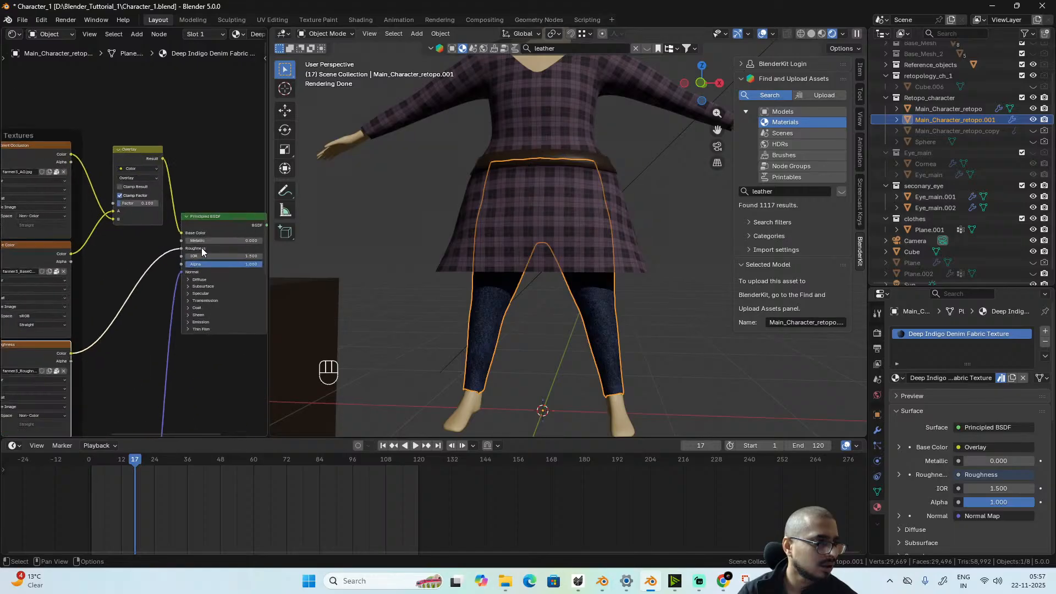
scroll(164, 235, up, 4)
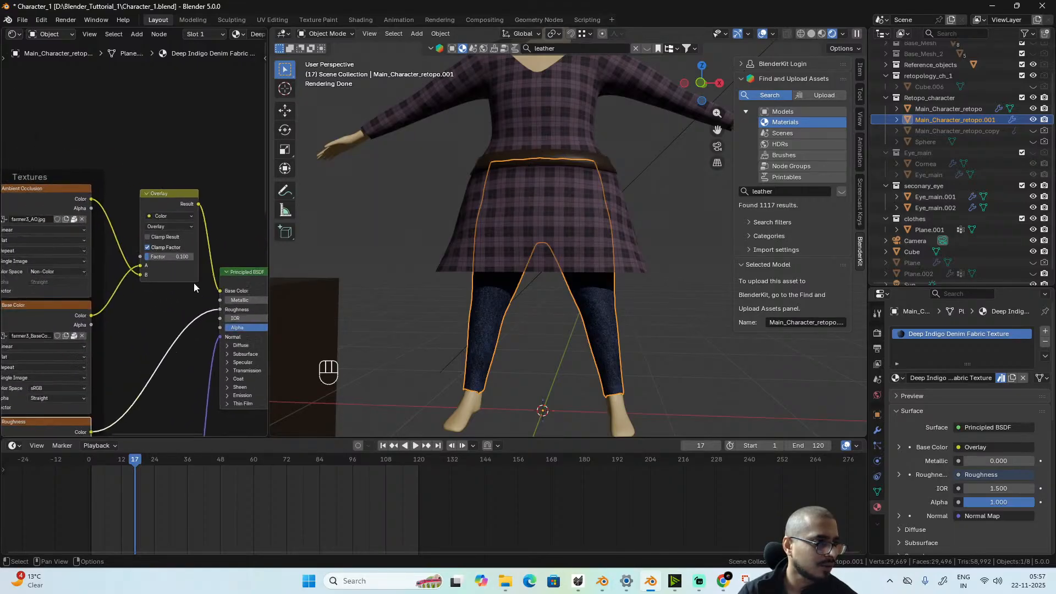
scroll(194, 283, down, 10)
middle_drag(89, 295, 152, 246)
scroll(128, 257, up, 4)
scroll(121, 264, down, 4)
scroll(153, 246, up, 1)
scroll(193, 232, down, 3)
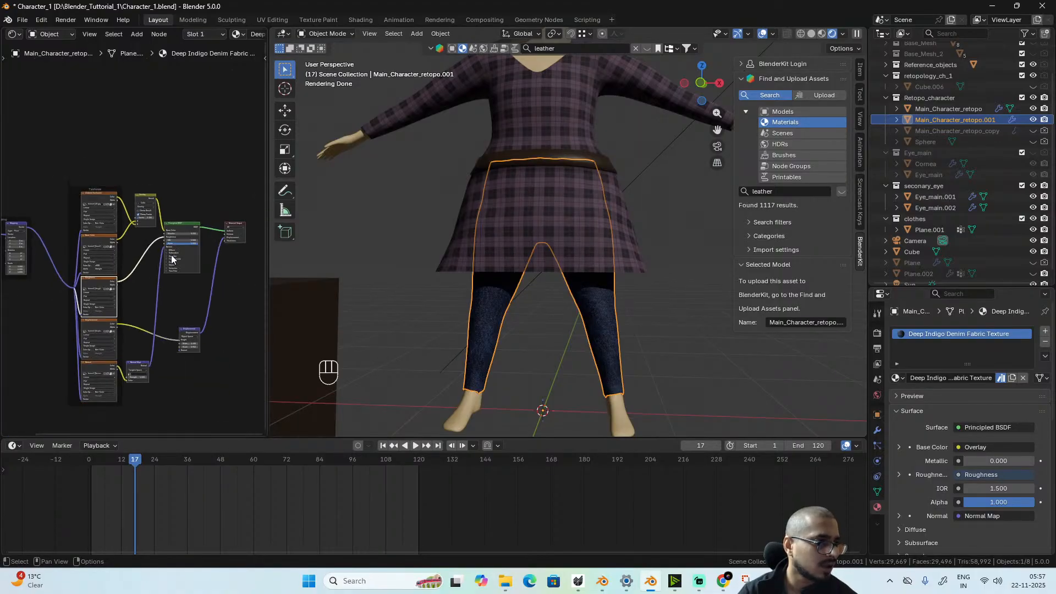
drag(189, 206, 239, 272)
drag(191, 224, 233, 233)
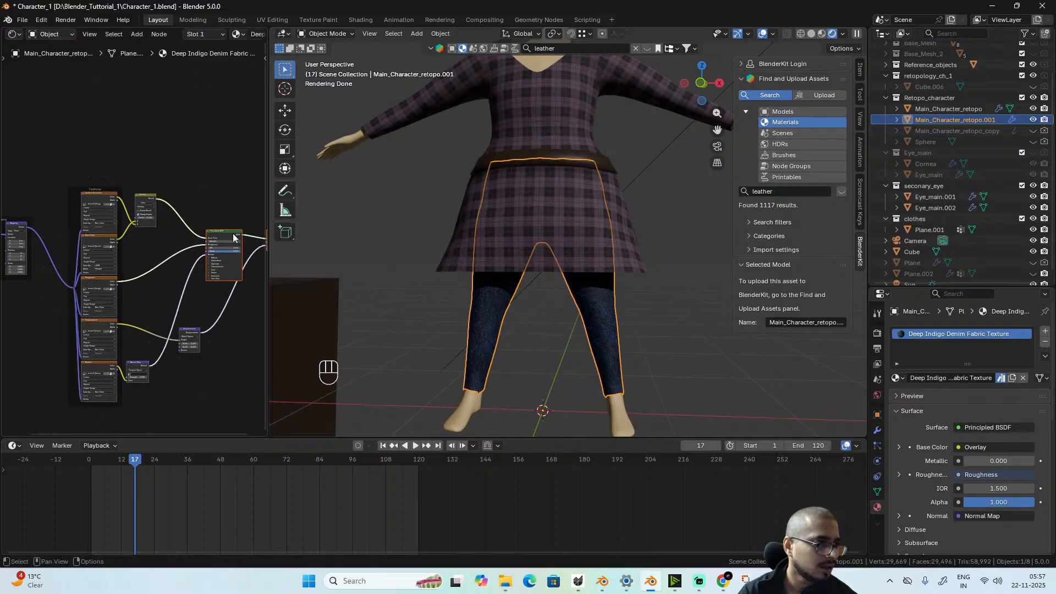
- Add a Mix Color node set to Color blending between the Overlay node and the Principled BSDF's Base Color
scroll(190, 241, up, 3)
middle_drag(190, 241, 152, 327)
key(shift+a)
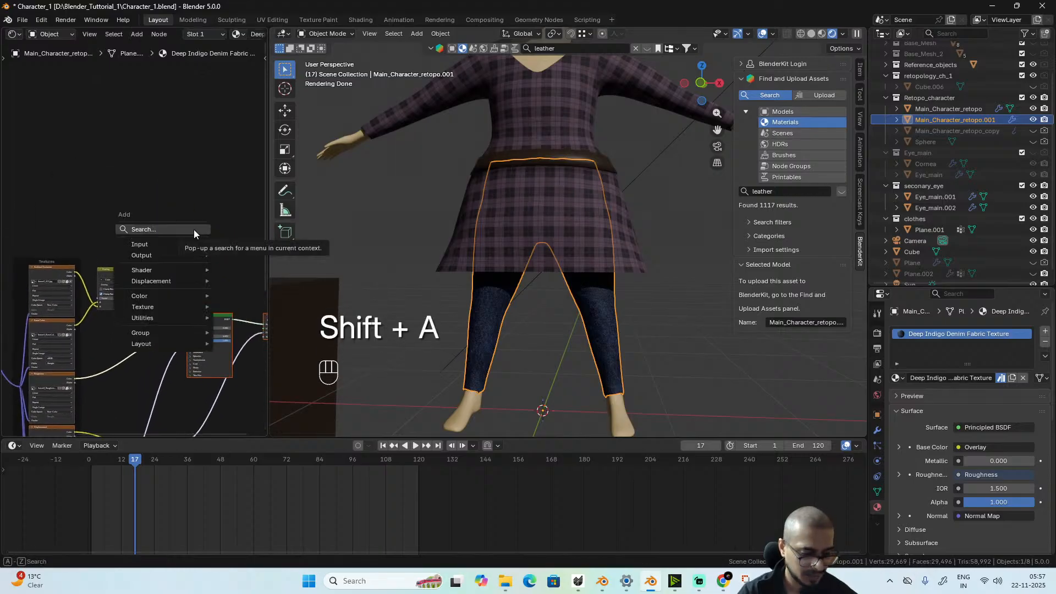
text(col)
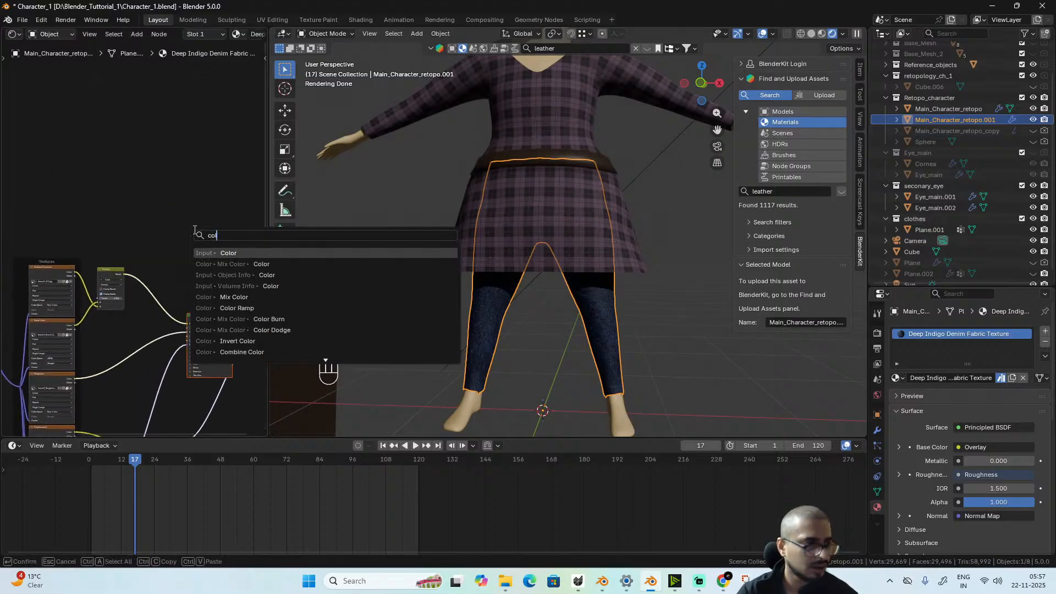
click(267, 264)
click(170, 264)
scroll(186, 305, up, 3)
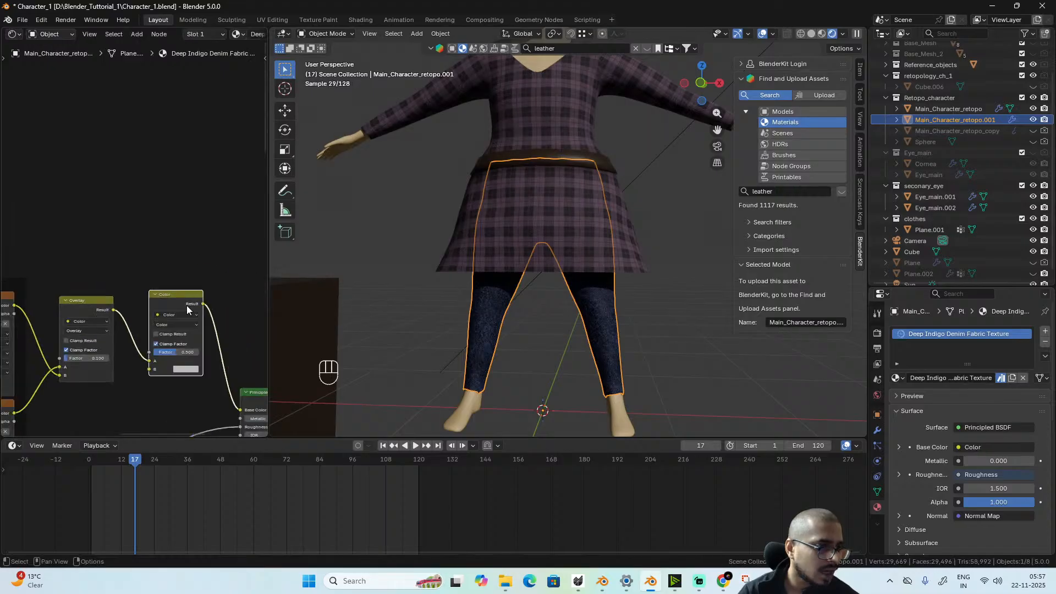
key(KP_Decimal)
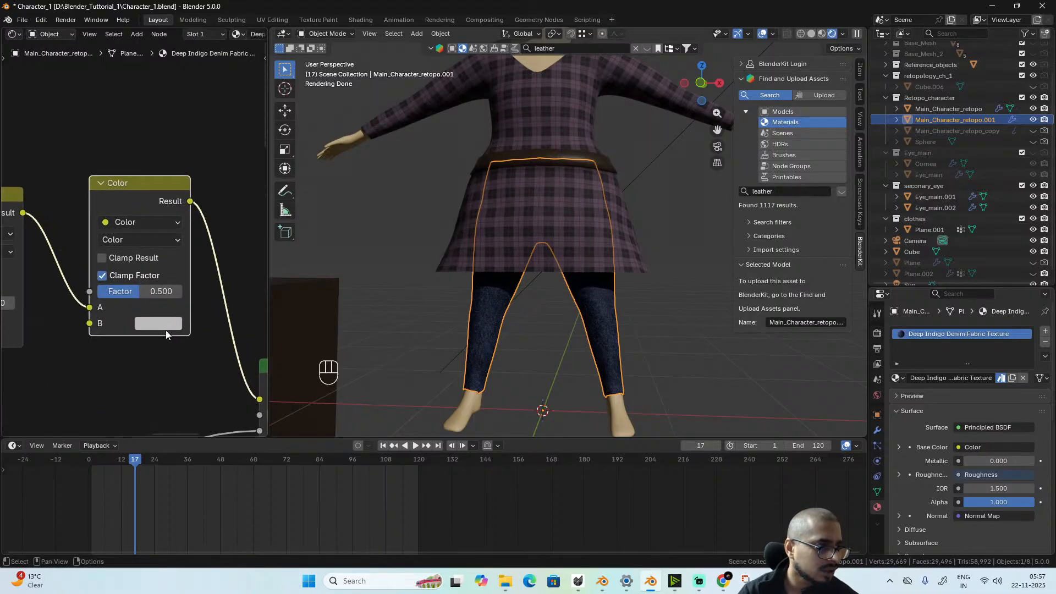
- Set the new node's blending to Mix and sample its B colour from the purple tartan dress
click(161, 240)
click(148, 275)
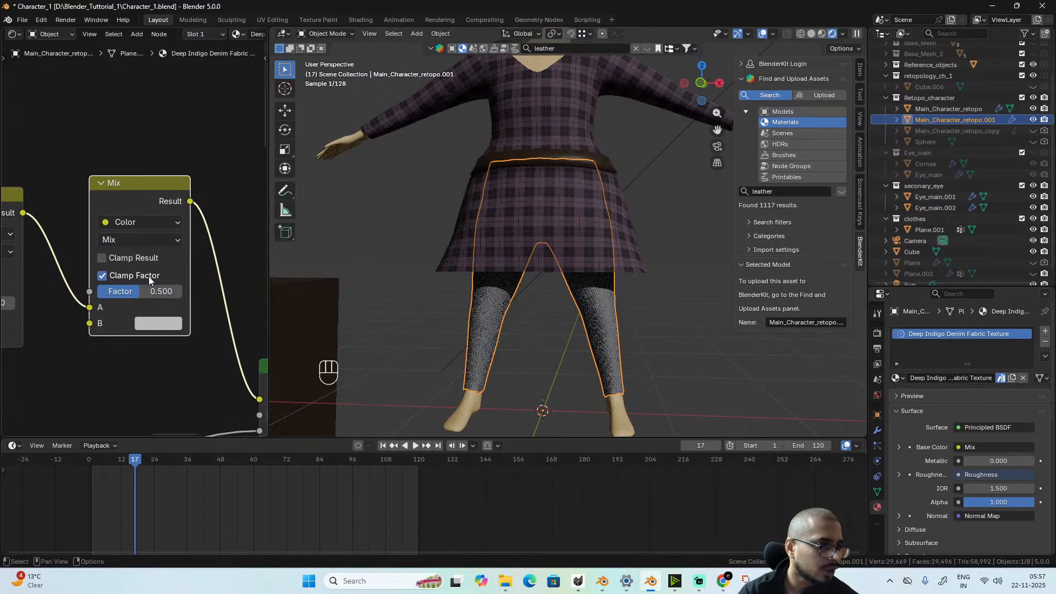
click(165, 322)
drag(205, 135, 240, 126)
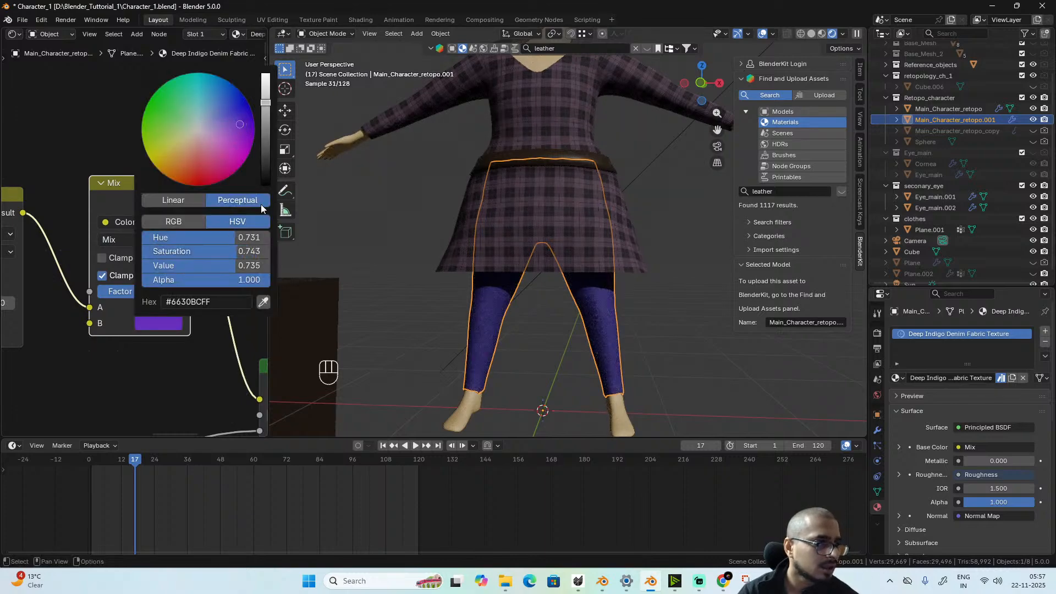
click(263, 302)
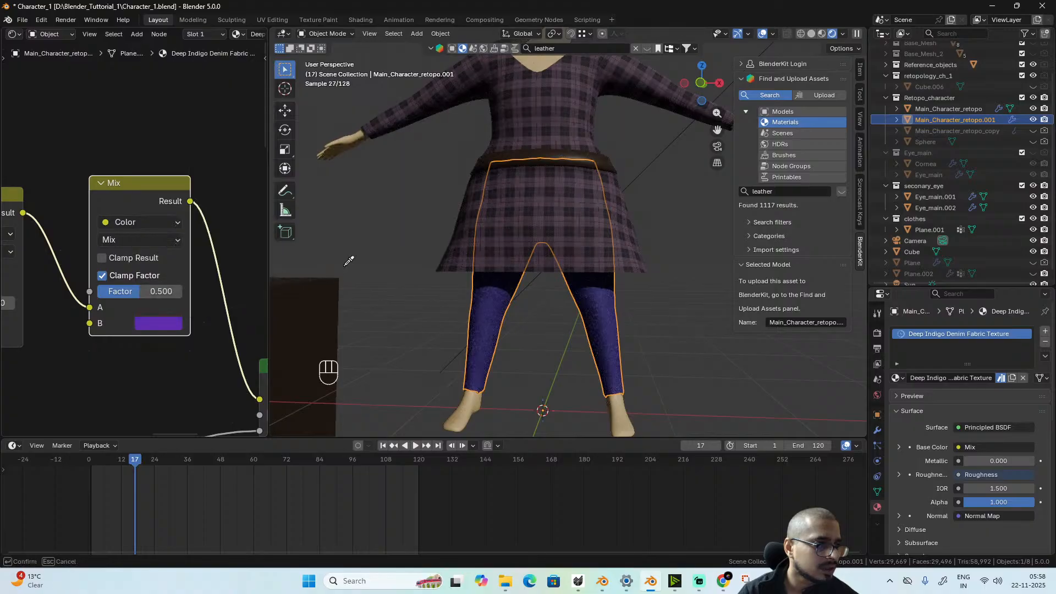
click(490, 224)
middle_drag(192, 322, 134, 296)
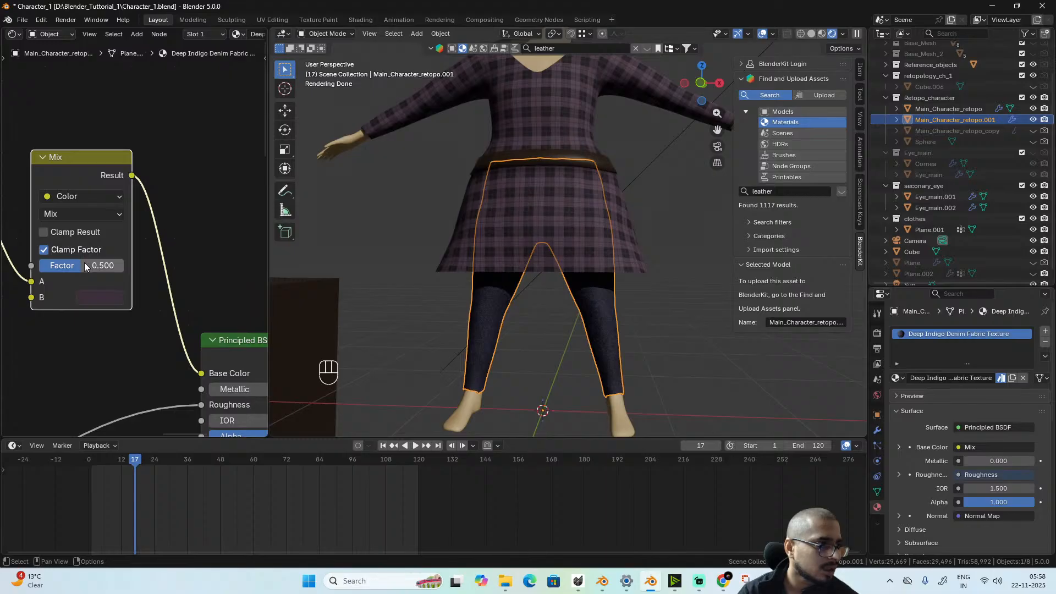
- Change the colour node's blending mode to Multiply with a factor of 0.783 and check the leggings up close
mouse_move(84, 263)
mouse_down()
mouse_move(126, 263)
mouse_move(54, 270)
mouse_move(101, 270)
mouse_move(80, 269)
mouse_up()
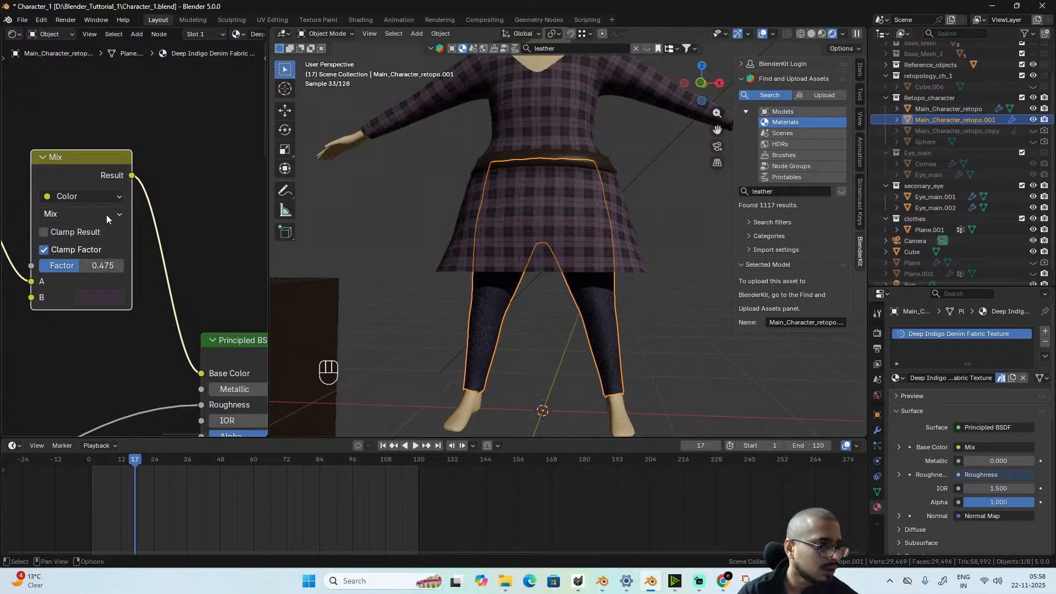
click(107, 214)
click(96, 287)
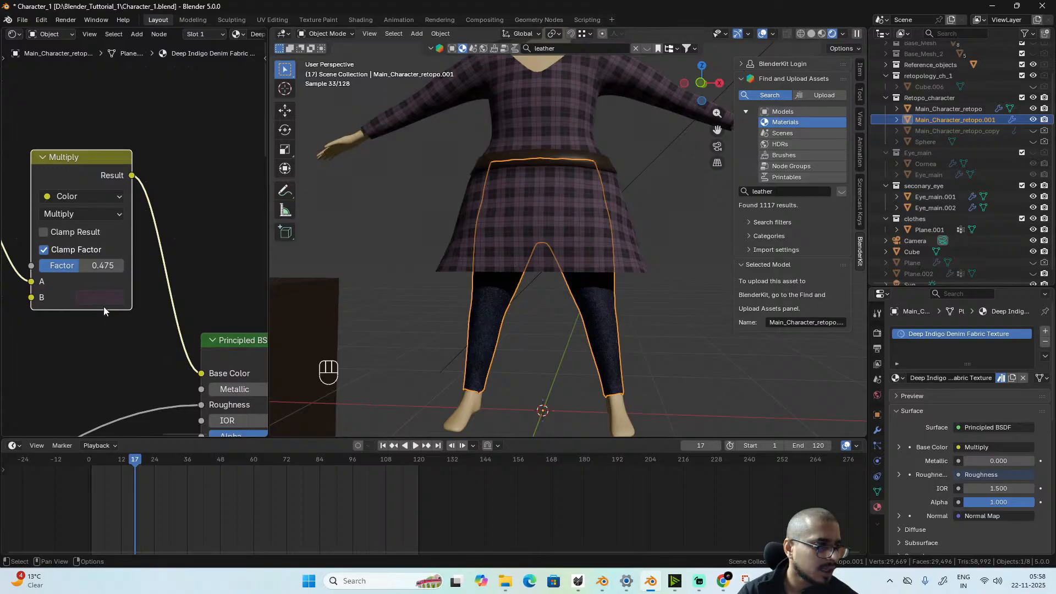
drag(105, 265, 145, 275)
scroll(485, 316, down, 5)
mouse_move(606, 339)
alt+middle_down()
mouse_move(397, 332)
mouse_move(628, 339)
mouse_move(596, 341)
mouse_move(562, 325)
mouse_move(594, 334)
alt+middle_up()
scroll(622, 339, up, 4)
scroll(595, 342, up, 3)
scroll(126, 267, down, 3)
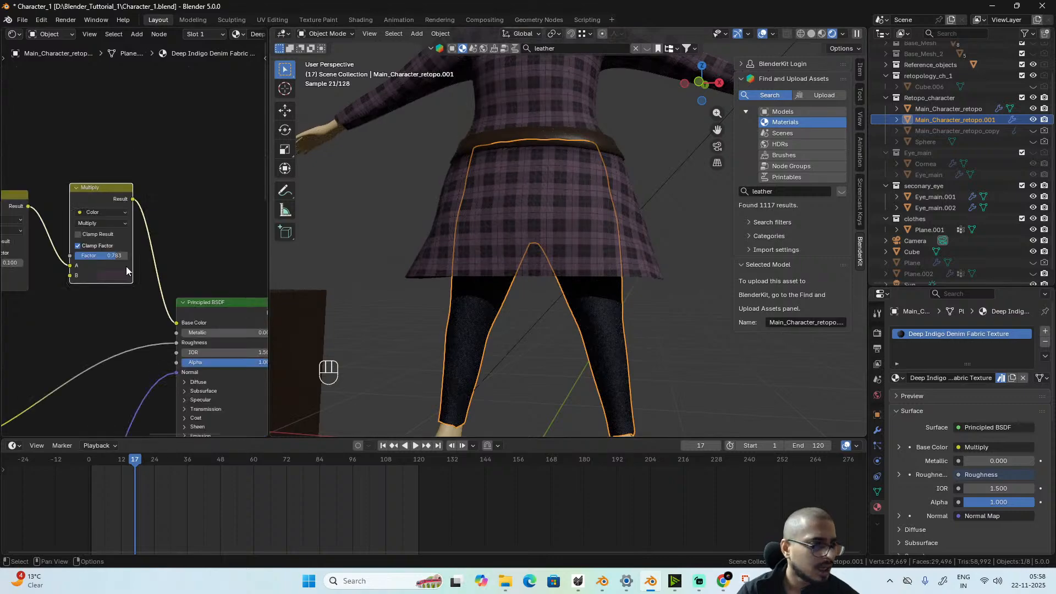
- Reduce the leggings material's Alpha to 0.618 on the Principled BSDF node and check the character's legs
scroll(222, 322, up, 8)
middle_drag(214, 319, 146, 294)
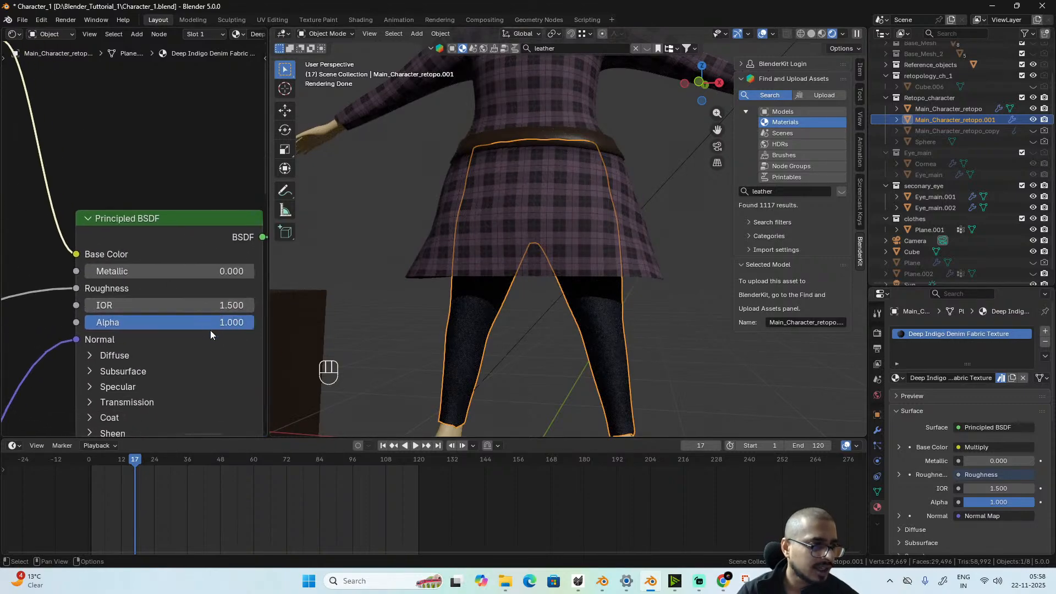
shift+click(210, 327)
shift+drag(210, 328, 145, 327)
scroll(528, 273, down, 3)
scroll(528, 273, down, 2)
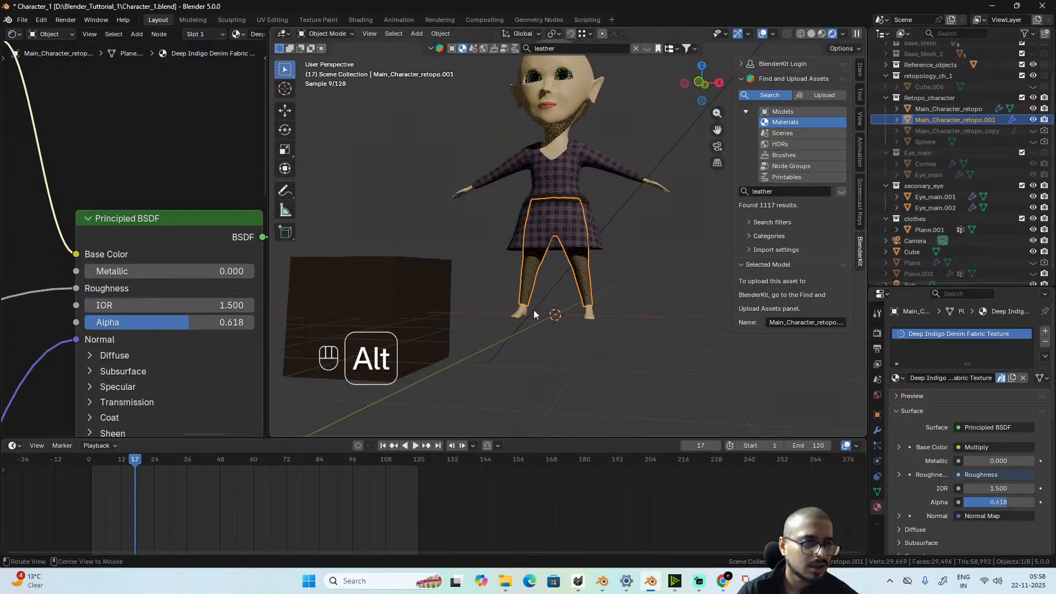
alt+drag(534, 310, 590, 351)
scroll(589, 351, up, 3)
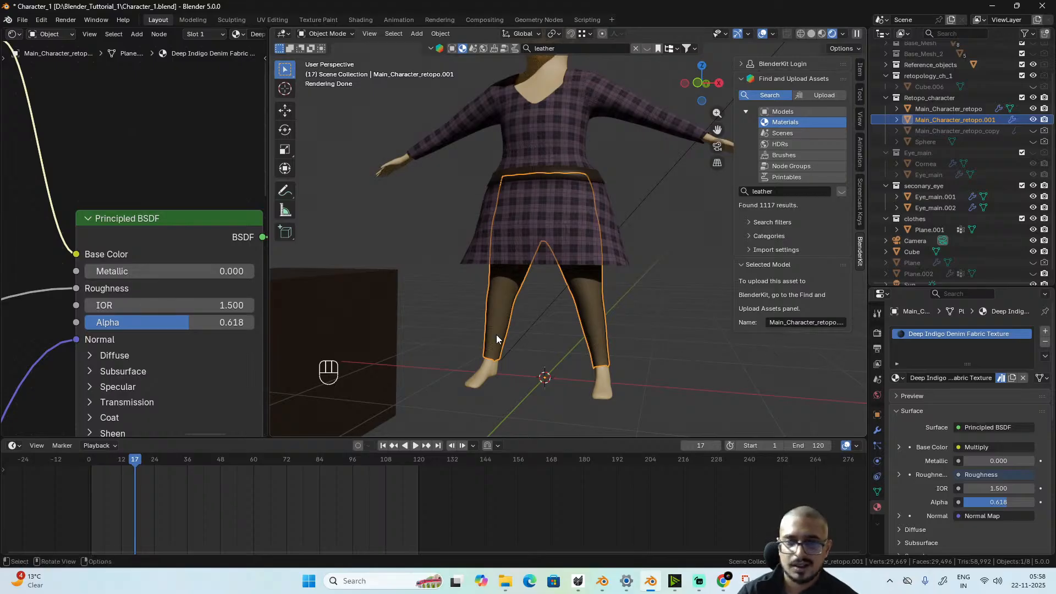
- Lower the leggings material's Alpha to 0.314 and check the whole outfit with nothing selected
click(669, 285)
mouse_move(648, 348)
alt+mouse_down()
mouse_move(615, 323)
mouse_move(599, 328)
mouse_move(653, 345)
alt+mouse_up()
scroll(153, 318, up, 3)
mouse_move(154, 344)
mouse_down()
mouse_move(105, 343)
mouse_move(137, 343)
mouse_up()
alt+drag(457, 329, 572, 346)
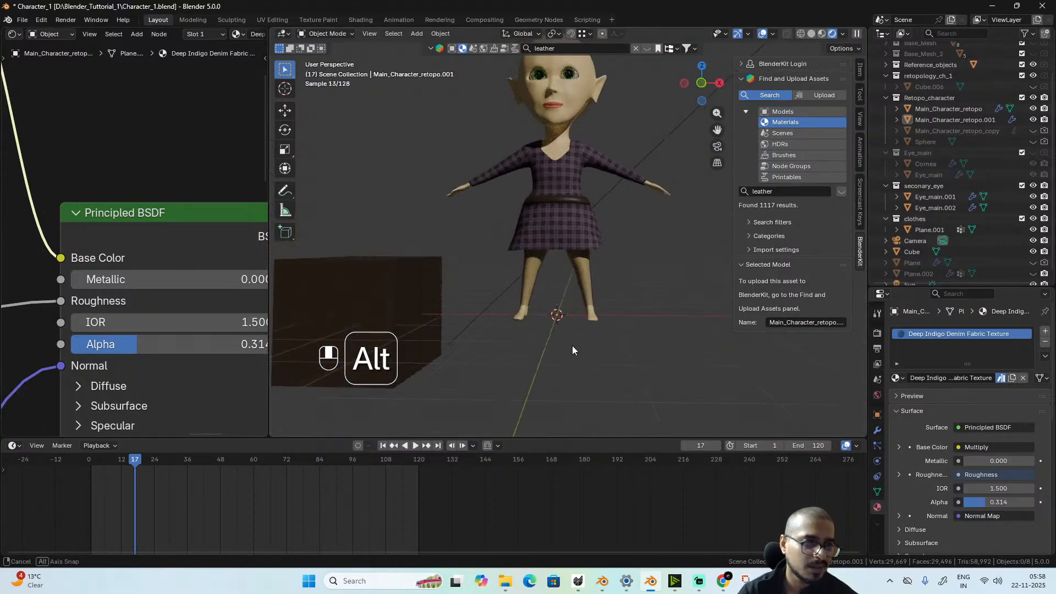
scroll(605, 352, up, 3)
scroll(605, 352, up, 2)
scroll(575, 308, down, 4)
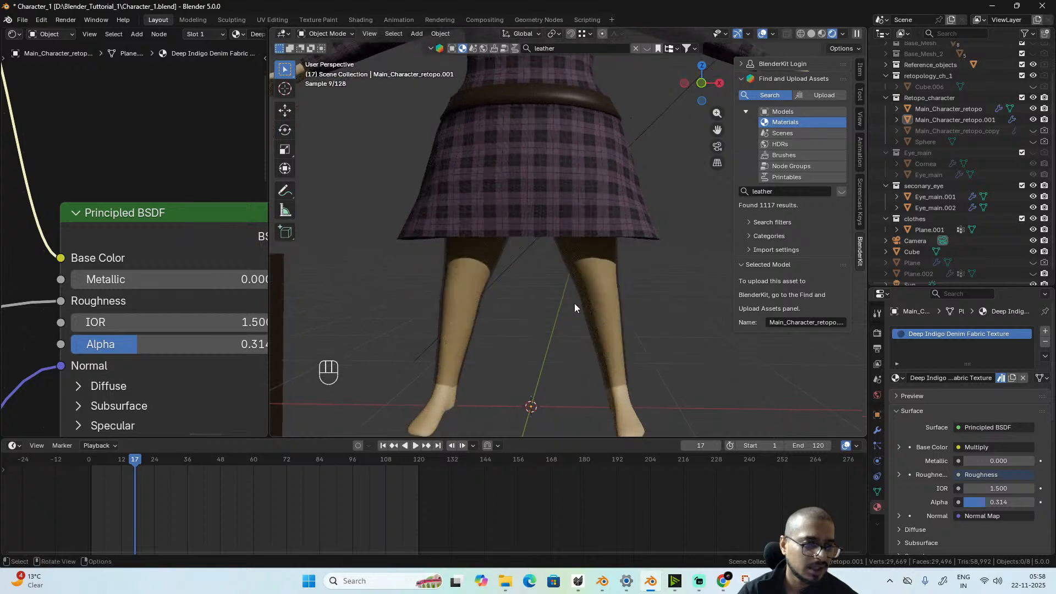
shift+middle_drag(566, 316, 551, 370)
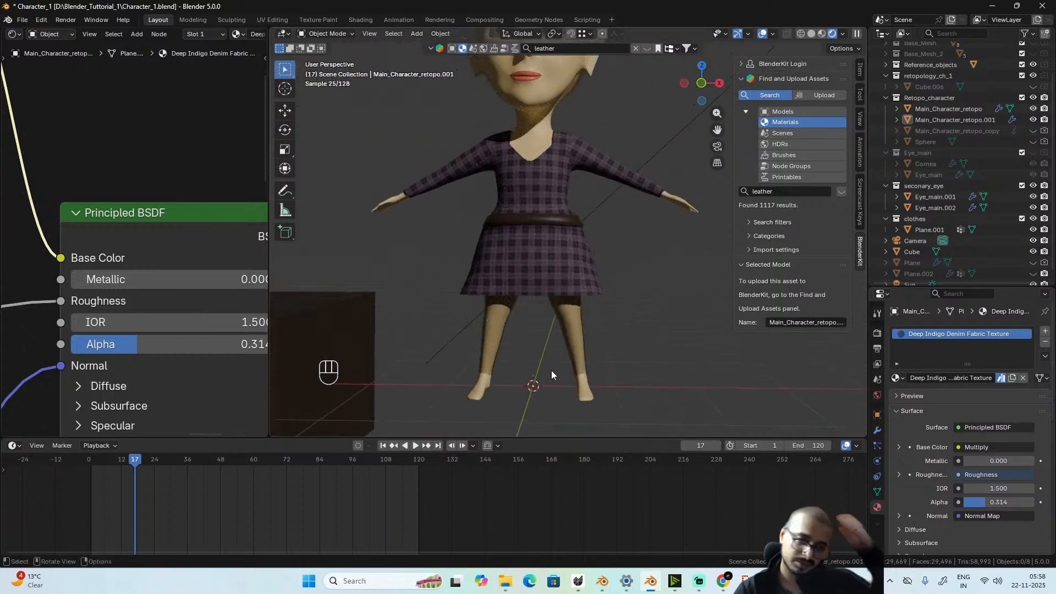
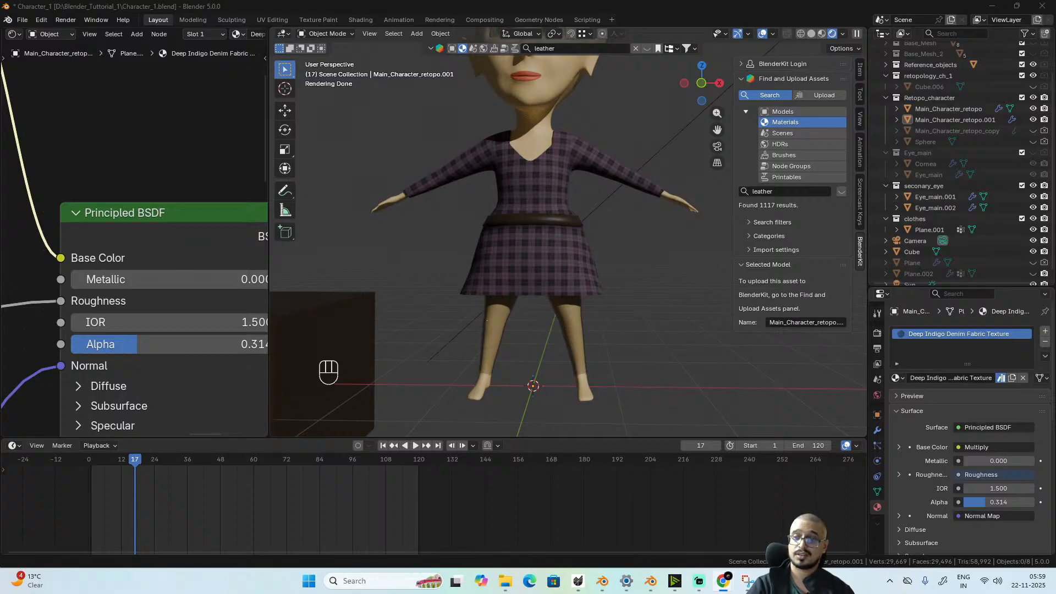
- Select the tartan dress and enter Edit Mode with X-ray turned on
scroll(592, 313, up, 4)
mouse_move(633, 205)
shift+middle_down()
mouse_move(666, 183)
mouse_move(666, 131)
shift+middle_up()
mouse_move(678, 301)
shift+middle_down()
mouse_move(654, 249)
mouse_move(633, 361)
shift+middle_up()
scroll(628, 303, down, 2)
scroll(619, 348, up, 4)
click(612, 329)
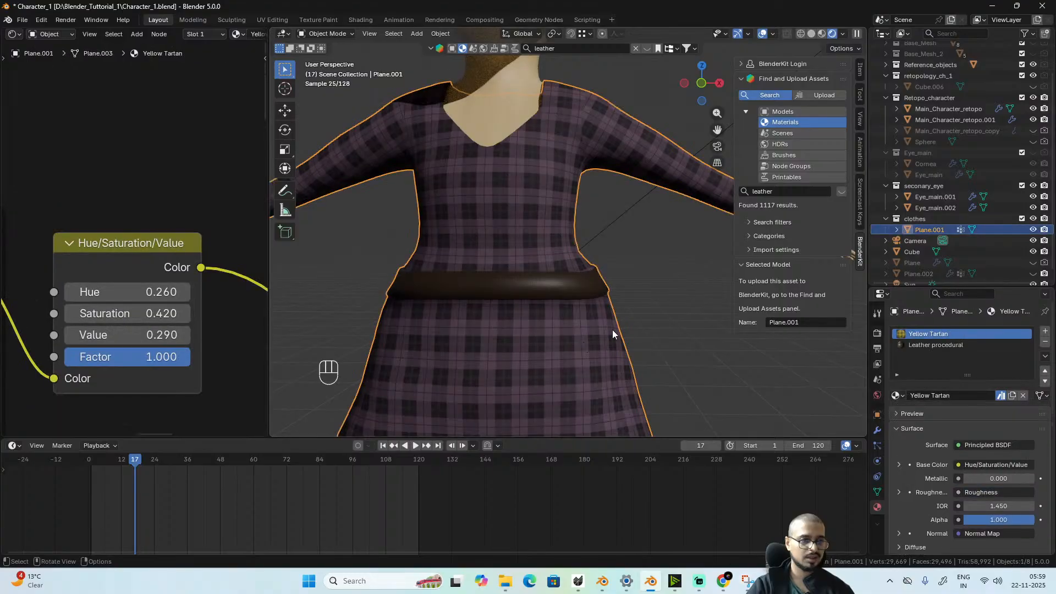
key(Tab)
scroll(615, 314, down, 4)
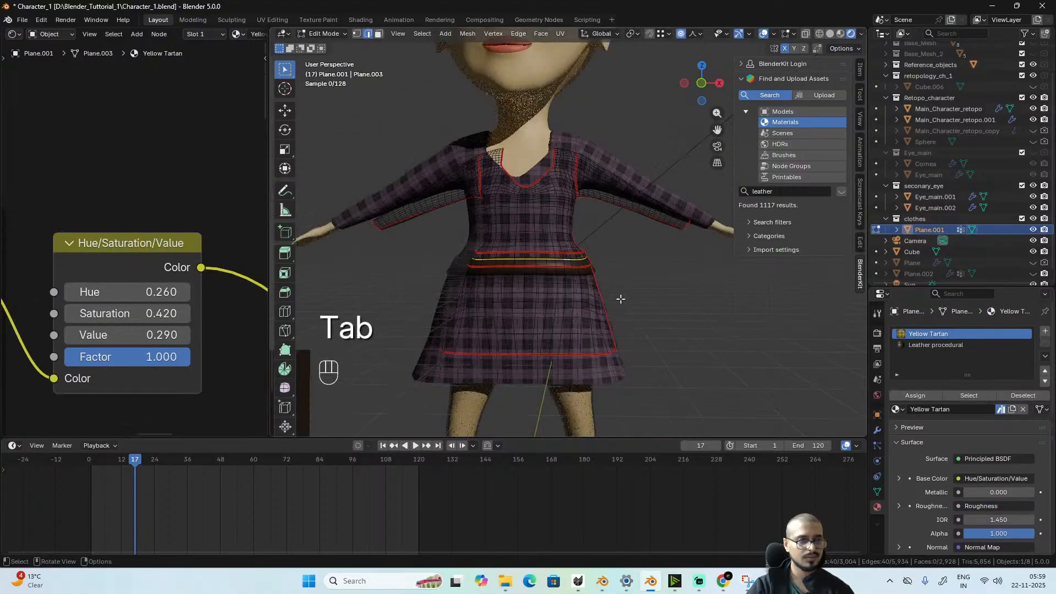
key(alt+z)
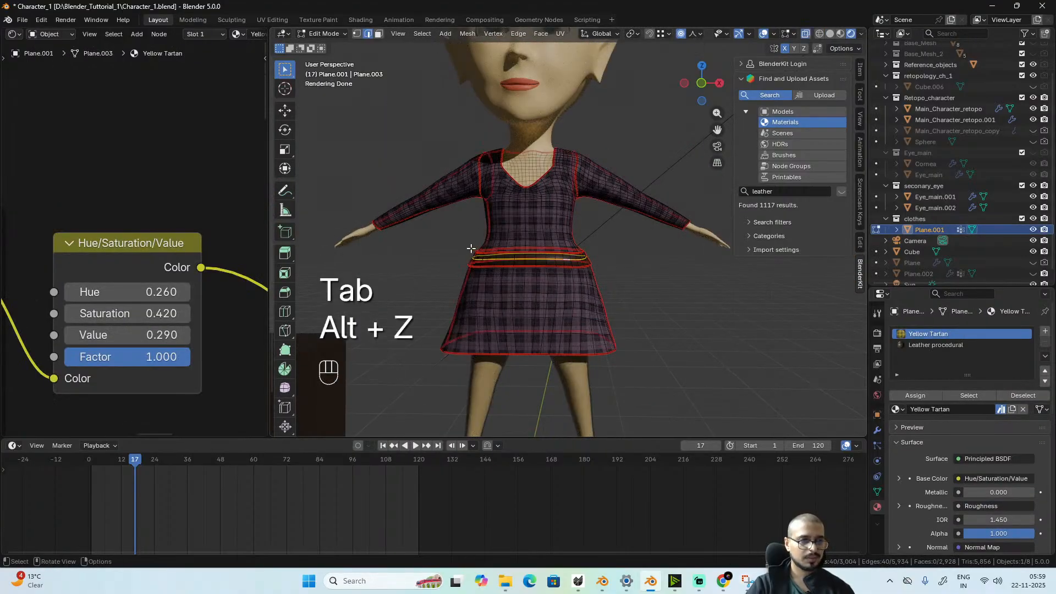
- In face selection mode, select both face loops that run around the belt
scroll(644, 314, up, 3)
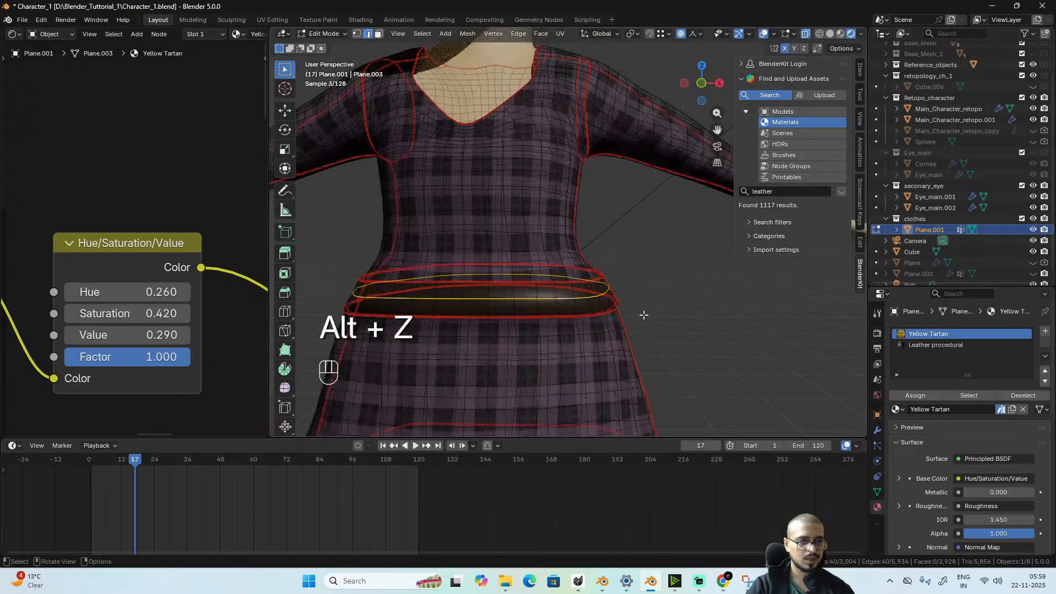
key(3)
alt+click(595, 290)
alt+click(597, 287)
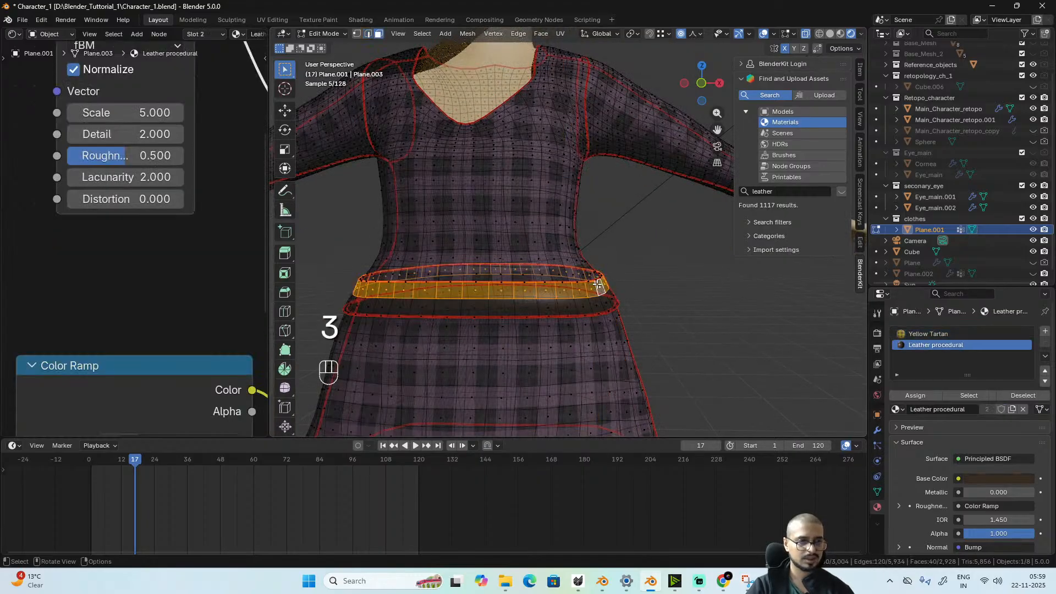
alt+shift+click(598, 304)
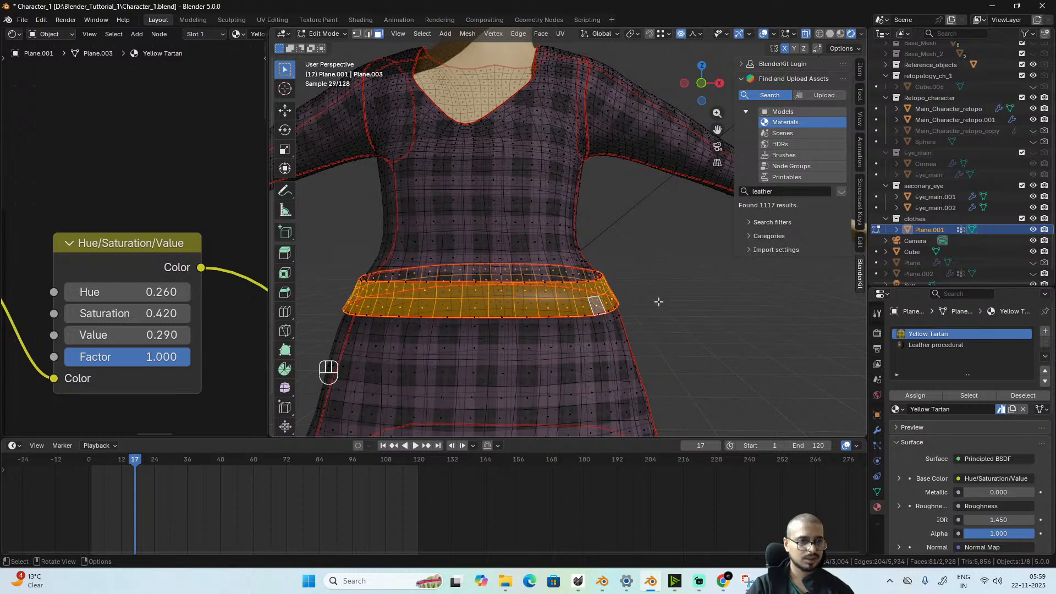
- Scale the selected belt faces in to about 0.868 with Sphere proportional editing at size 0.18, and view the dress in Object Mode
key(o)
scroll(660, 300, down, 5)
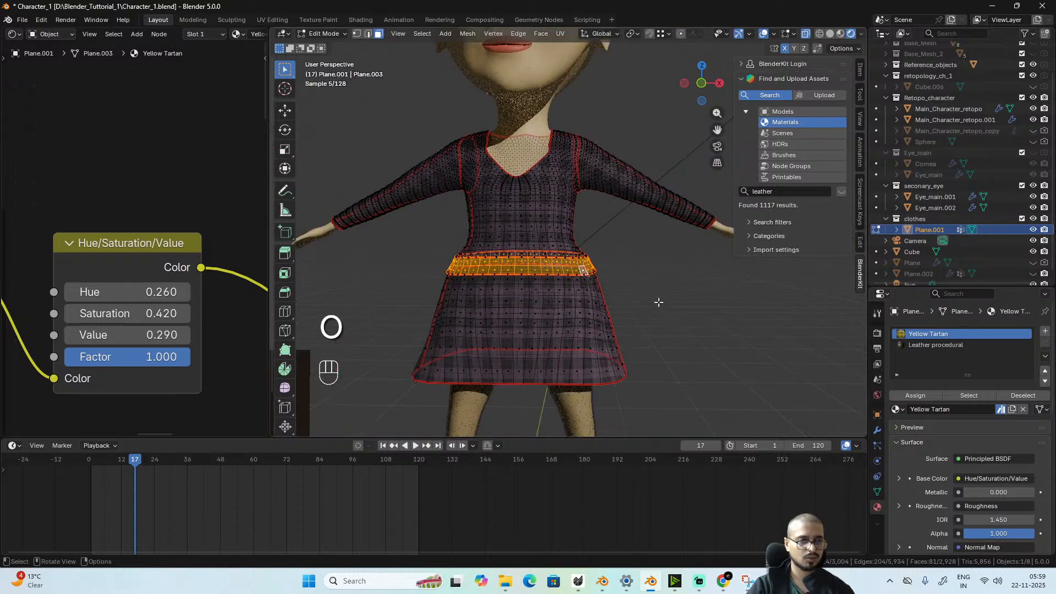
key(o)
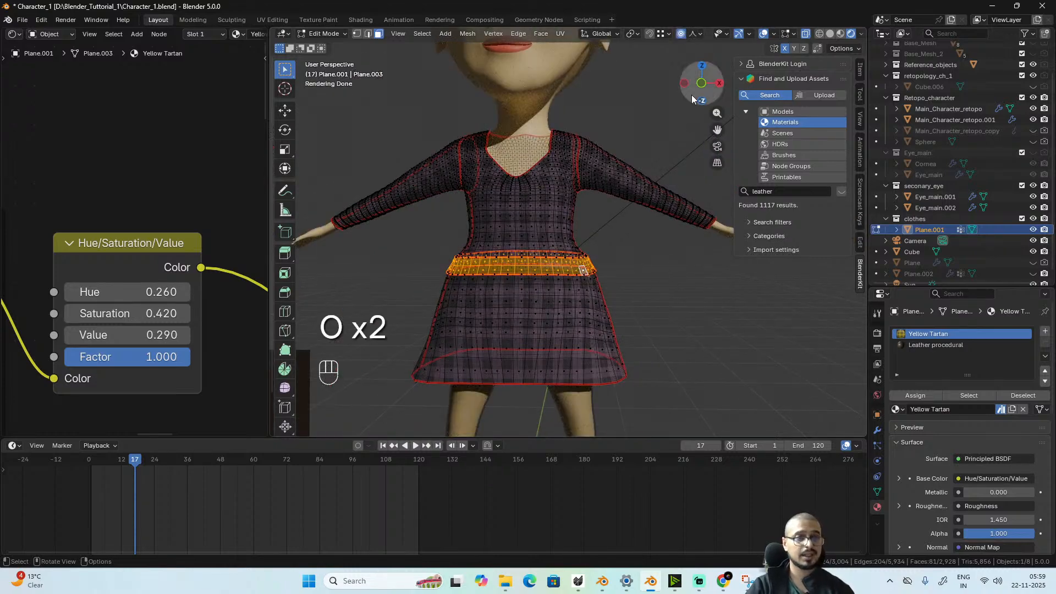
click(697, 34)
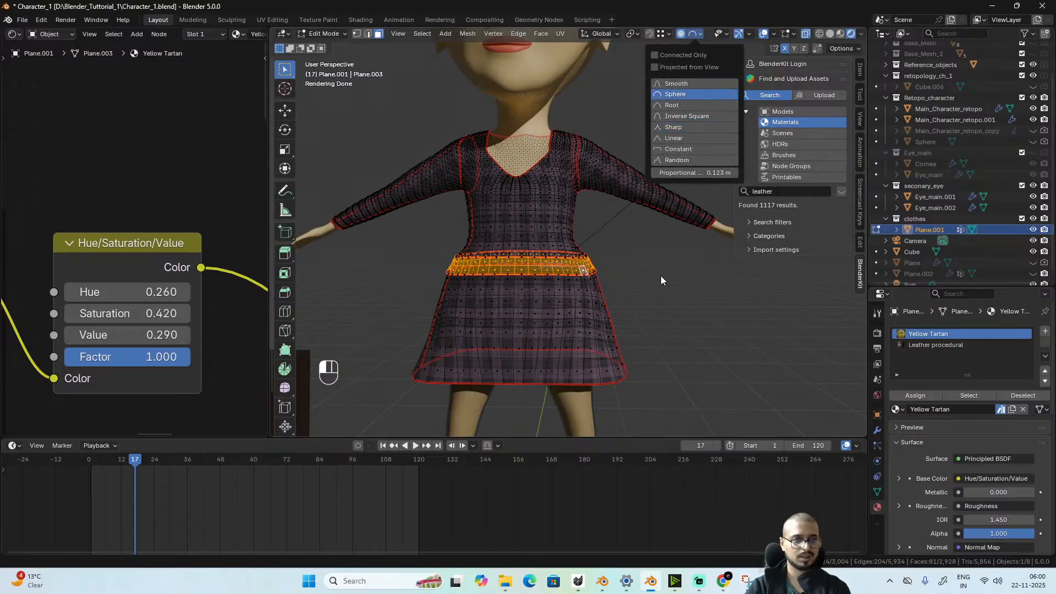
key(KP_1)
key(s)
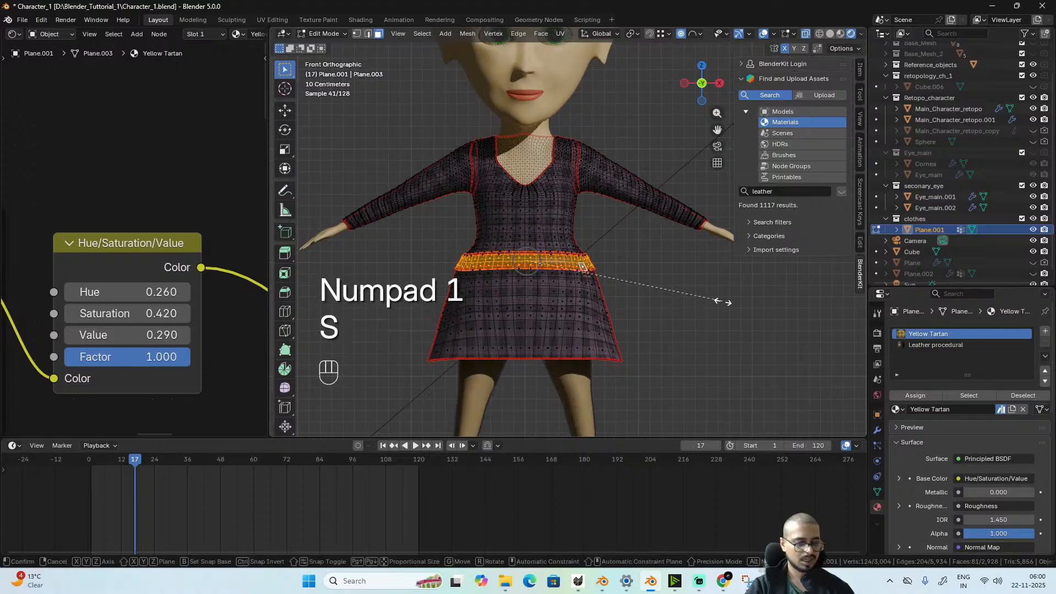
scroll(714, 298, down, 5)
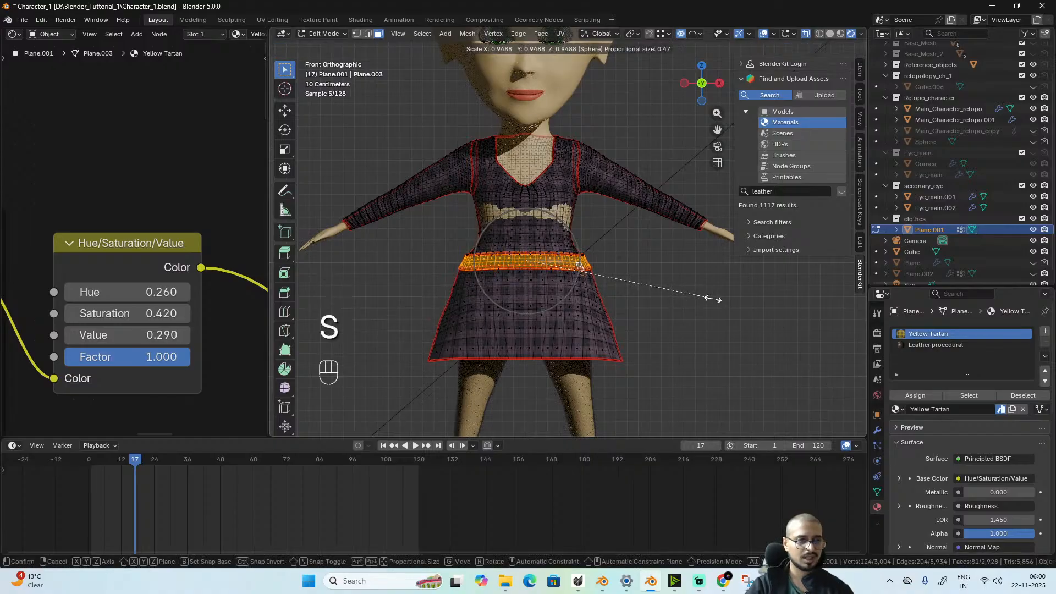
scroll(713, 299, up, 3)
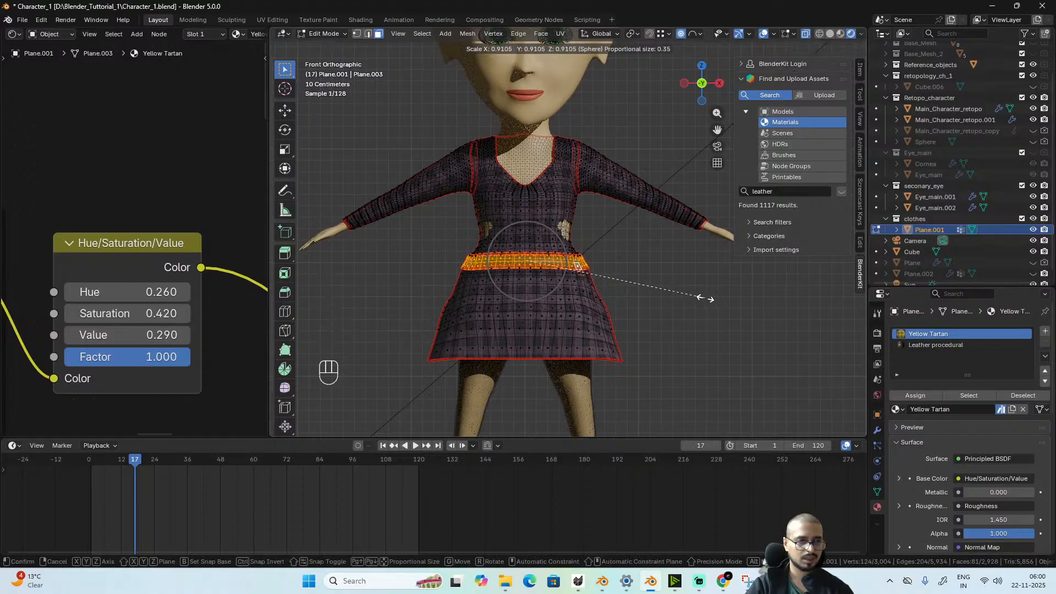
scroll(700, 298, up, 4)
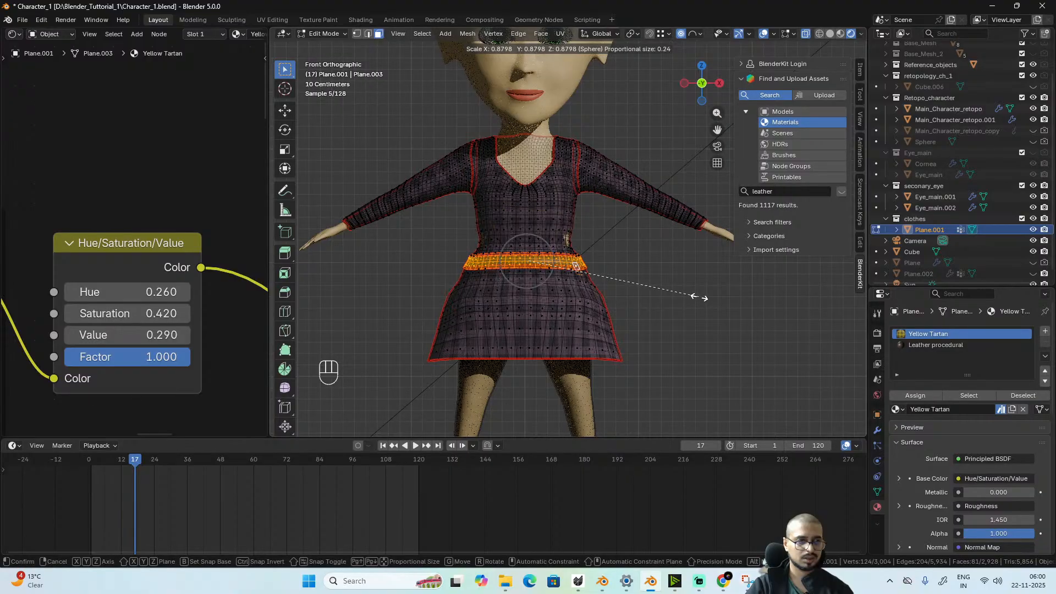
scroll(699, 297, up, 3)
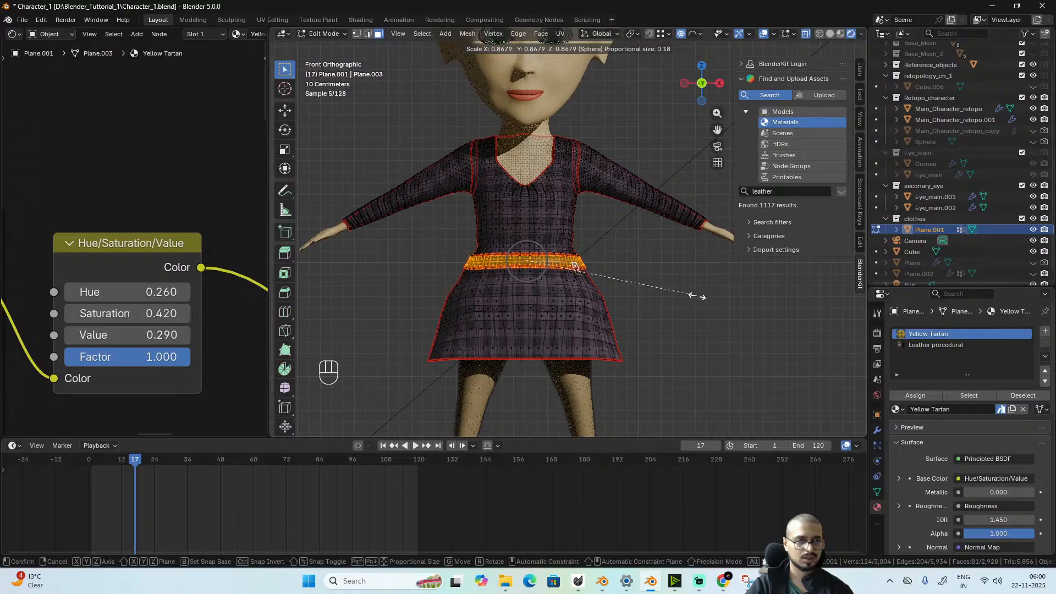
click(696, 295)
scroll(679, 347, up, 3)
key(Tab)
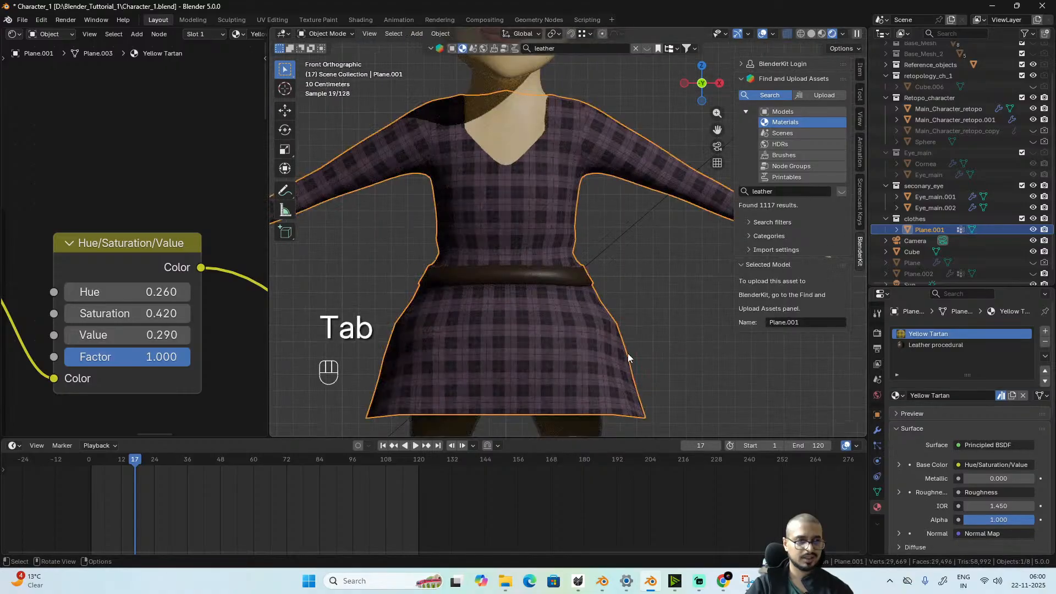
- In Edit Mode, scale the face loop around the midriff above the belt to 1.087 with proportional size 0.20, and inspect the dress
key(Tab)
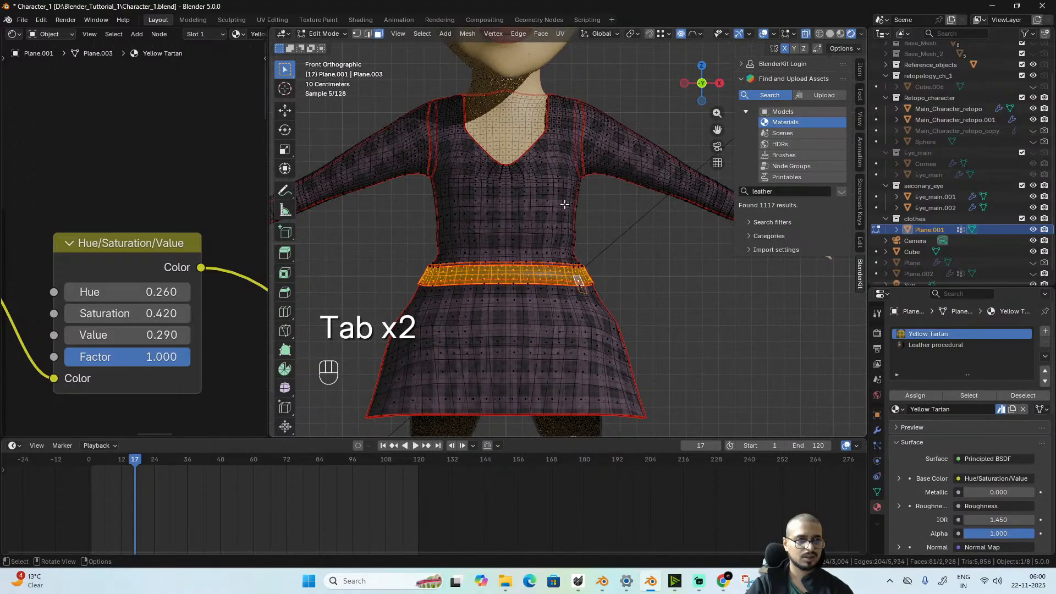
alt+click(574, 218)
key(s)
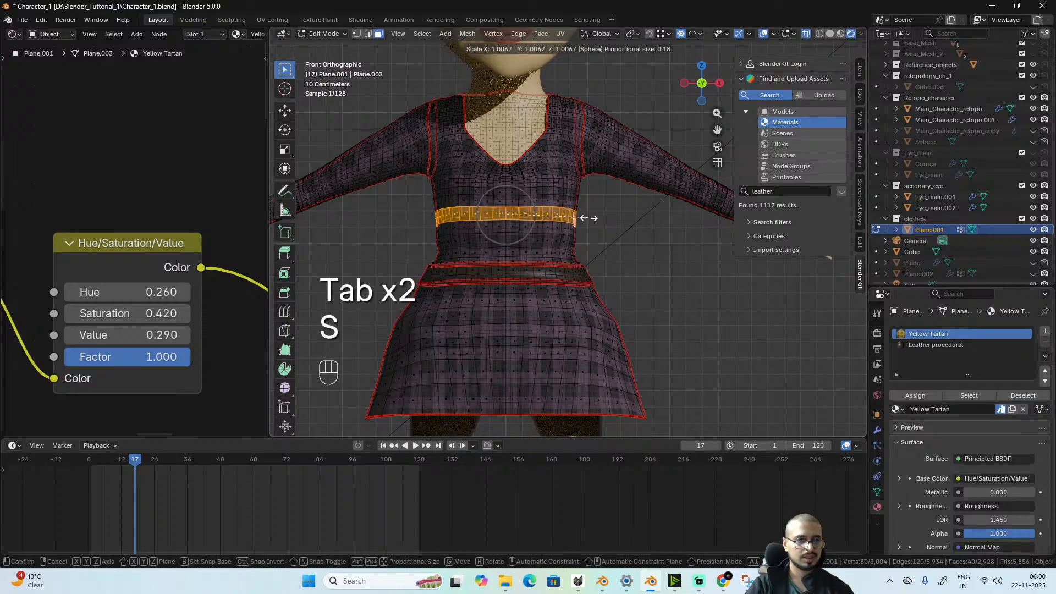
scroll(594, 218, up, 3)
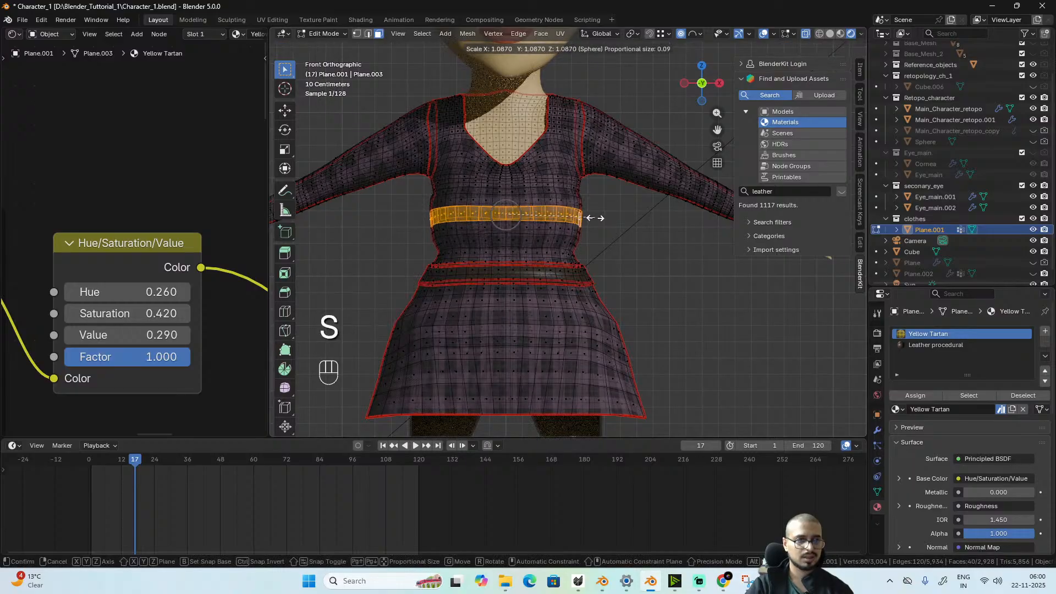
scroll(594, 218, down, 2)
scroll(594, 218, down, 3)
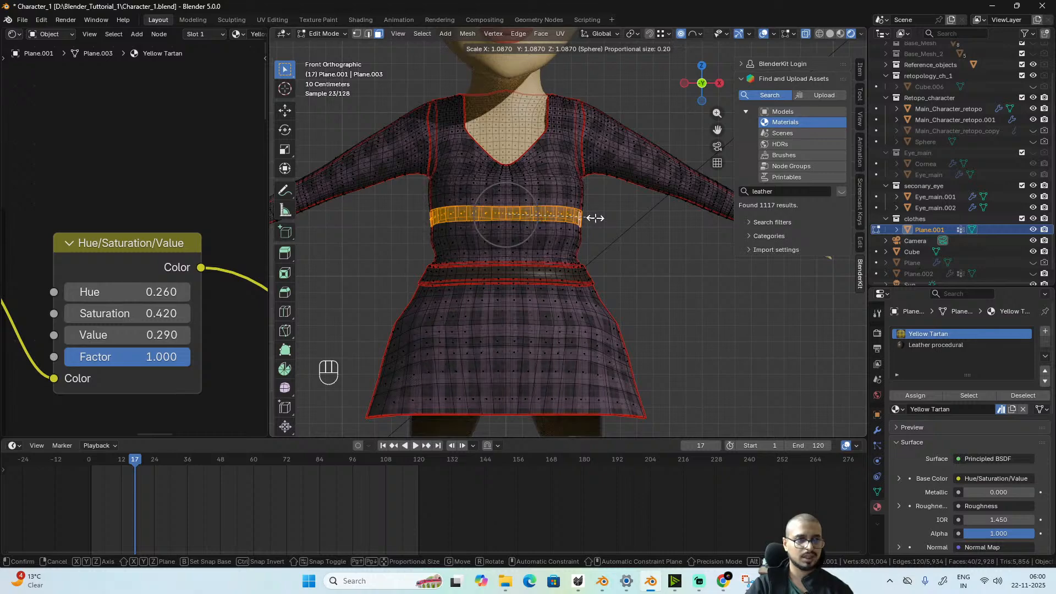
click(594, 218)
key(Tab)
middle_drag(603, 239, 567, 246)
scroll(574, 269, up, 2)
scroll(541, 224, down, 3)
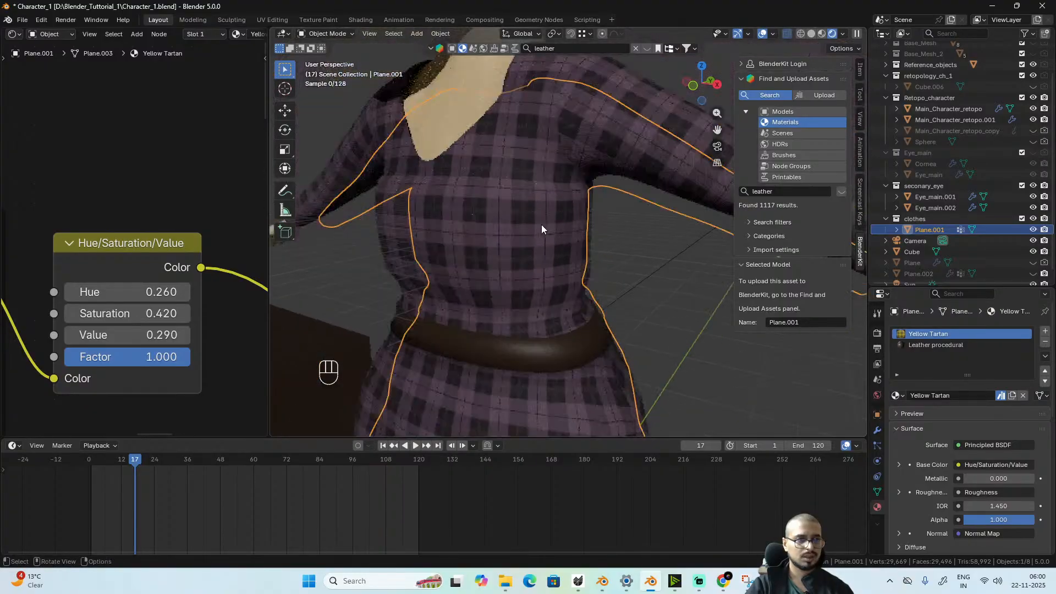
- Switch the dress to Sculpt Mode and display the scene in Solid shading with X-ray off
key(ctrl+Tab)
click(533, 295)
mouse_move(551, 201)
shift+mouse_down()
mouse_move(572, 200)
mouse_move(502, 198)
mouse_move(555, 201)
mouse_move(578, 259)
mouse_move(578, 229)
mouse_move(561, 252)
mouse_move(626, 247)
mouse_move(675, 260)
shift+mouse_up()
key(ctrl+z)
key(ctrl+z)
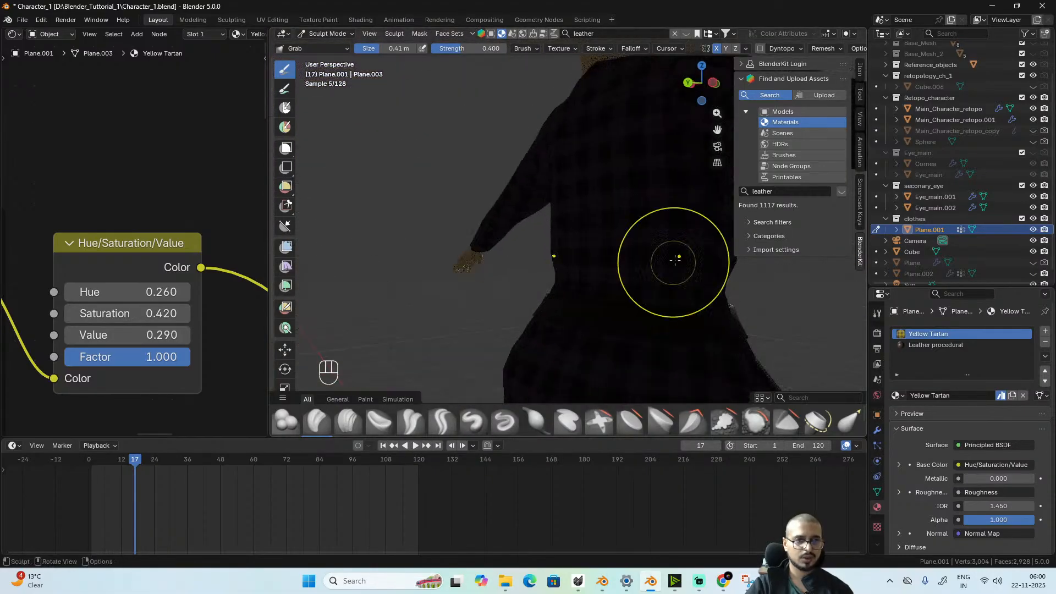
scroll(676, 260, down, 5)
scroll(817, 44, down, 2)
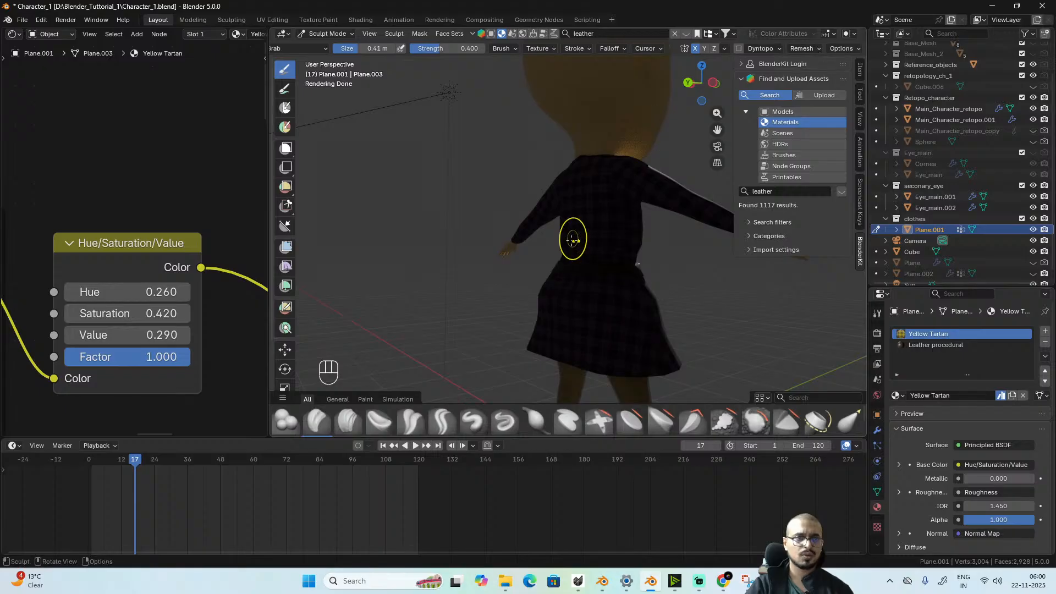
key(z)
click(623, 260)
alt+drag(607, 263, 654, 279)
key(alt+z)
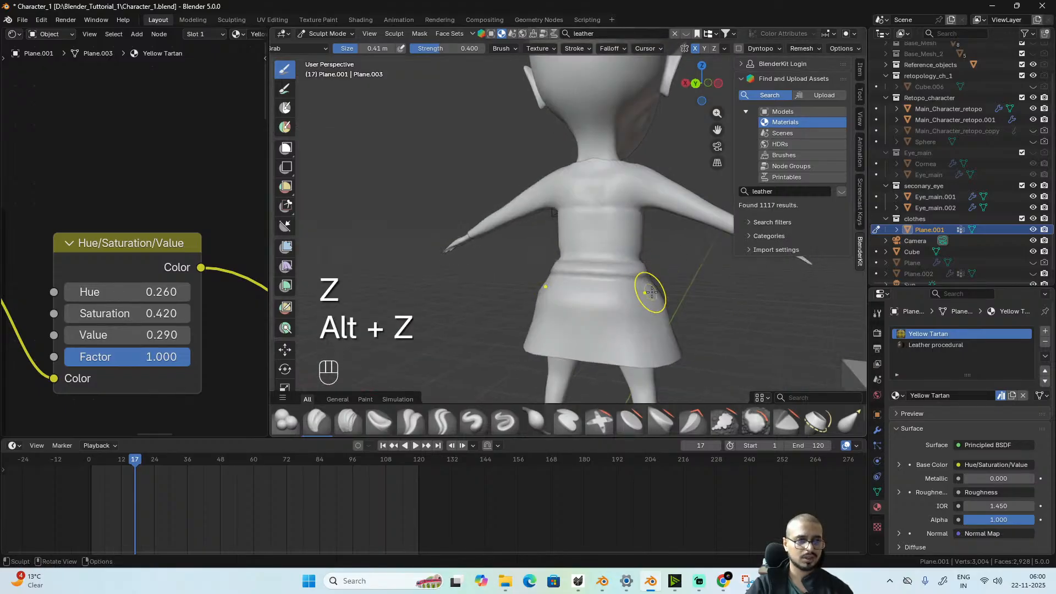
scroll(652, 292, up, 4)
shift+middle_drag(672, 212, 661, 184)
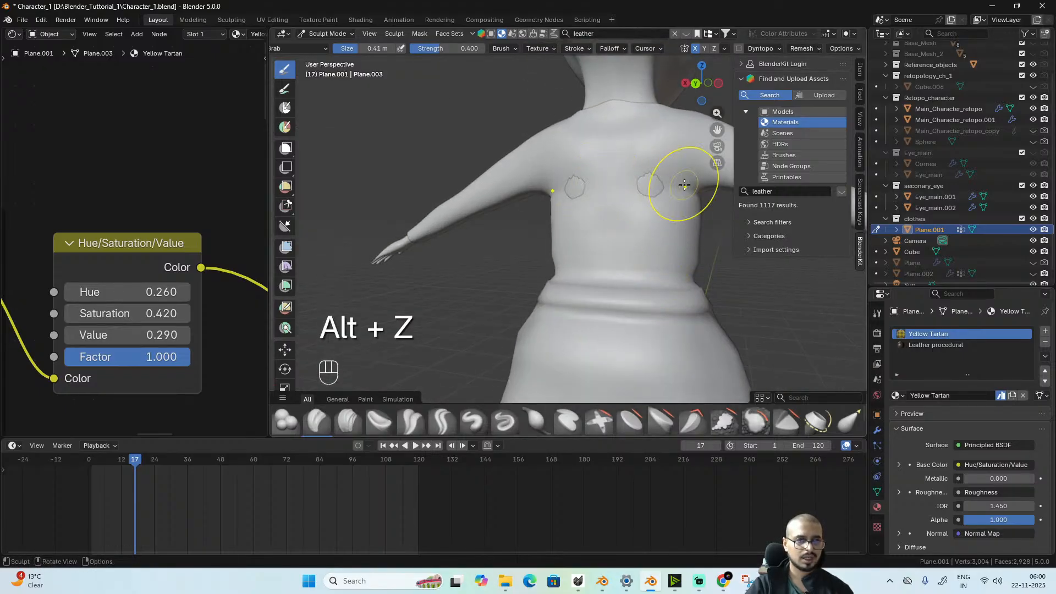
- Smooth the pinched area of the dress around the waist just above the belt
mouse_move(676, 182)
alt+mouse_down()
mouse_move(696, 115)
mouse_move(609, 220)
mouse_move(658, 219)
mouse_move(589, 207)
mouse_move(677, 172)
mouse_move(699, 190)
mouse_move(688, 193)
mouse_move(712, 219)
mouse_move(705, 306)
mouse_move(594, 302)
alt+mouse_up()
scroll(594, 302, up, 8)
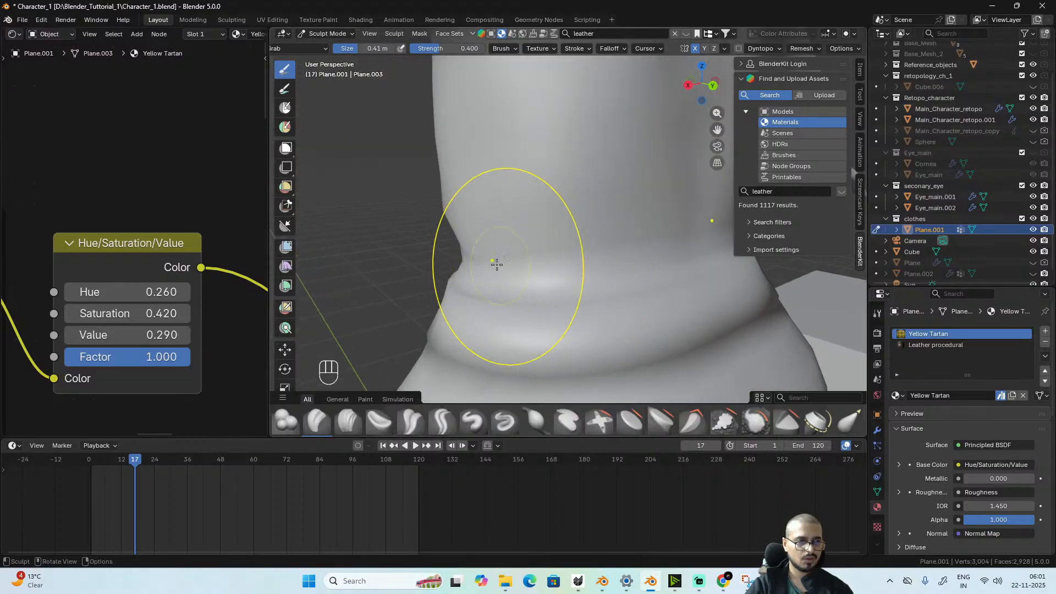
shift+drag(497, 265, 424, 217)
mouse_move(549, 274)
alt+mouse_down()
mouse_move(667, 260)
mouse_move(602, 295)
mouse_move(572, 247)
mouse_move(530, 224)
mouse_move(472, 212)
alt+mouse_up()
scroll(609, 260, down, 5)
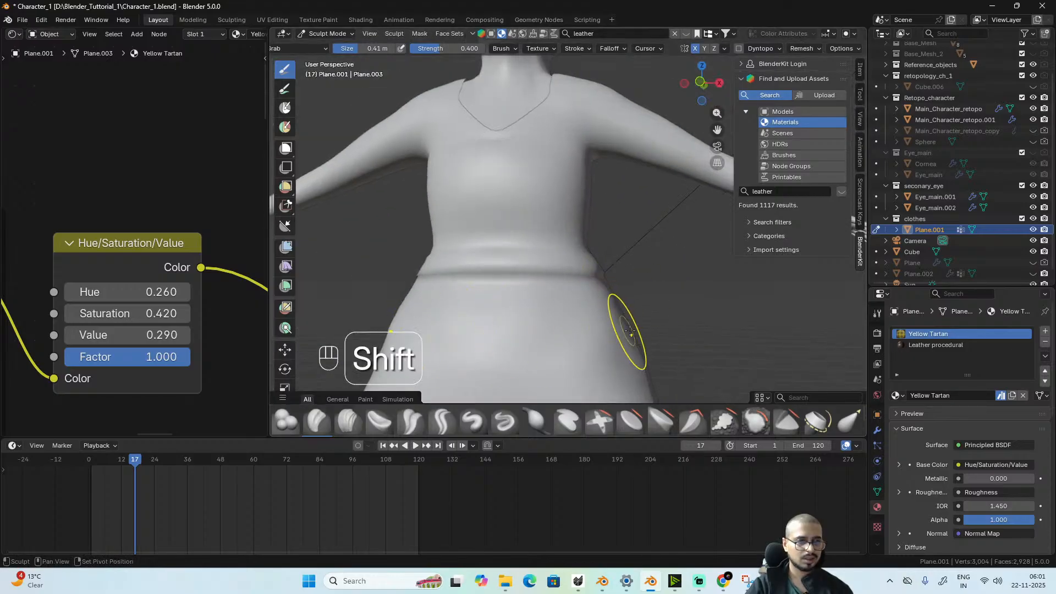
- Set the Grab brush size to 0.68 m and reshape the lower sides of the skirt
alt+drag(618, 330, 622, 358)
scroll(633, 298, down, 3)
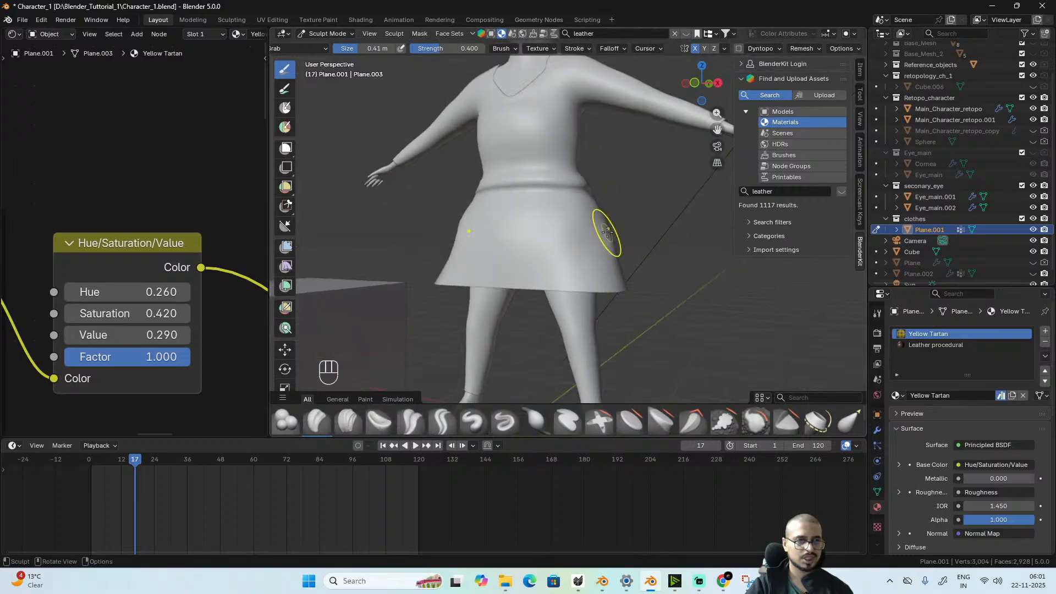
alt+drag(610, 296, 628, 294)
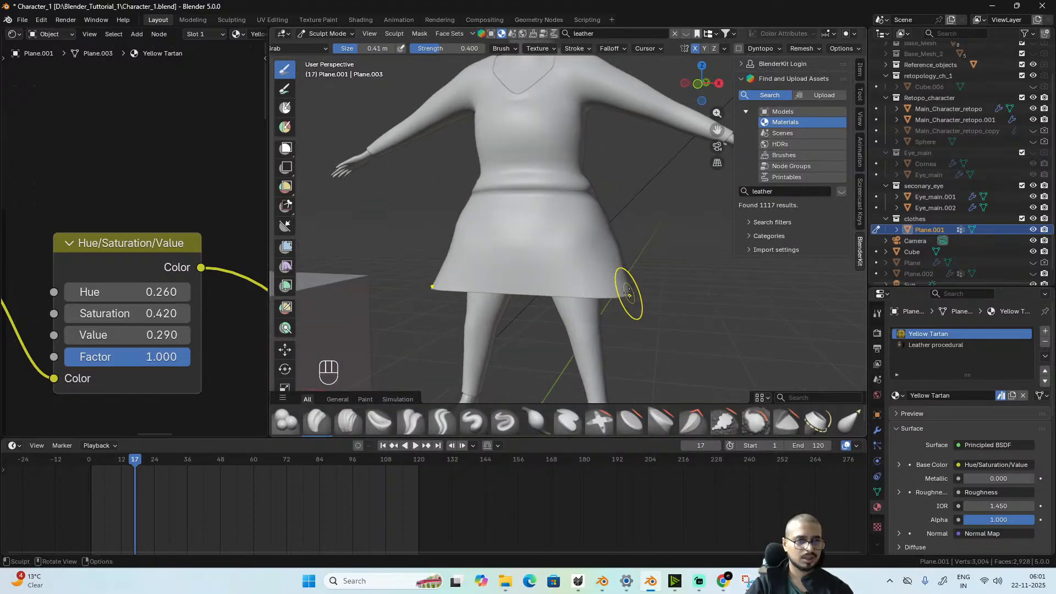
scroll(628, 295, down, 4)
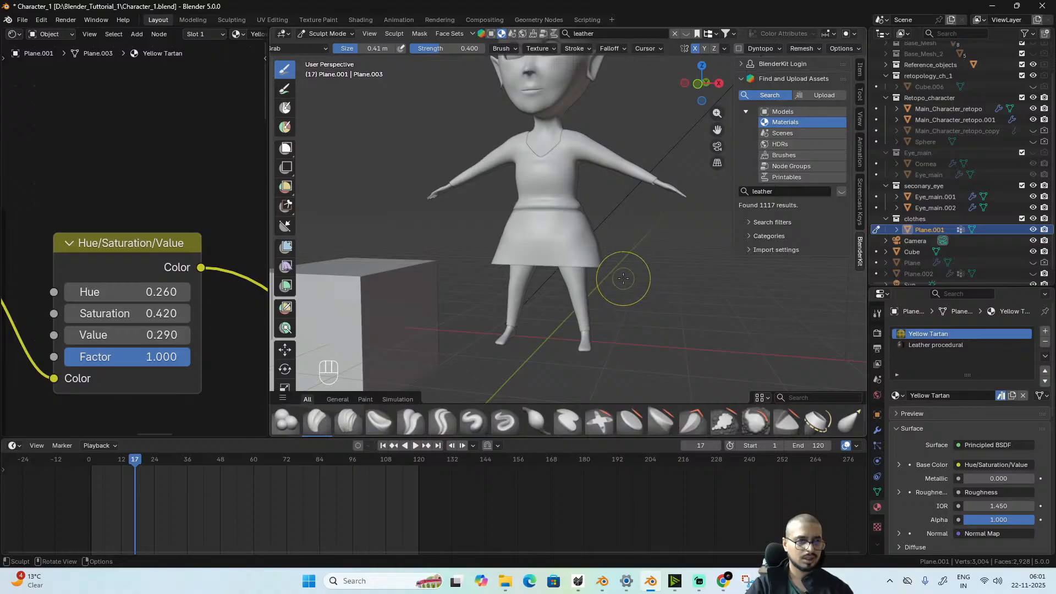
key(f)
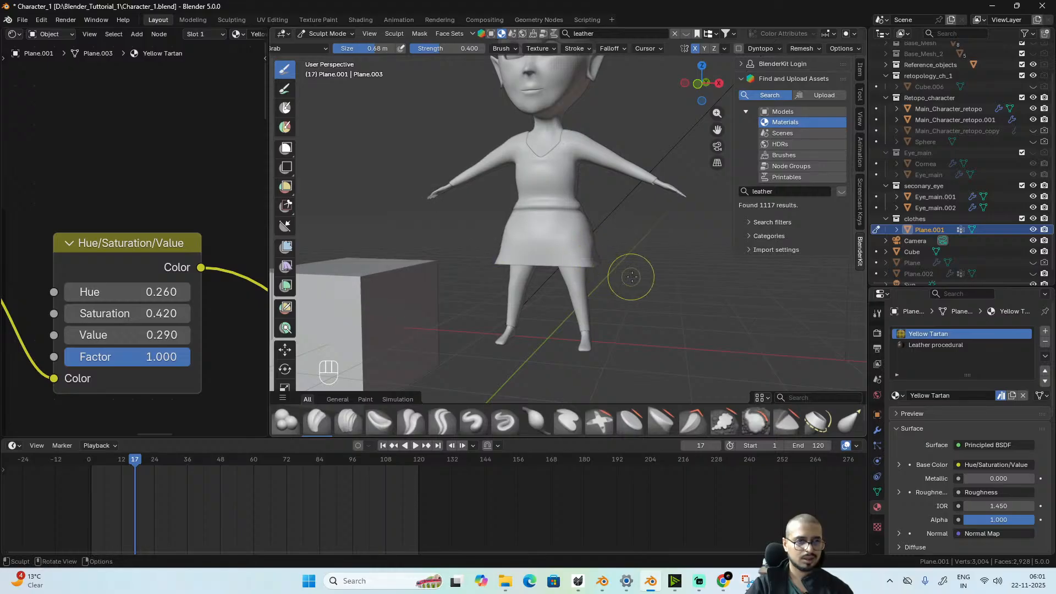
alt+middle_drag(632, 277, 585, 238)
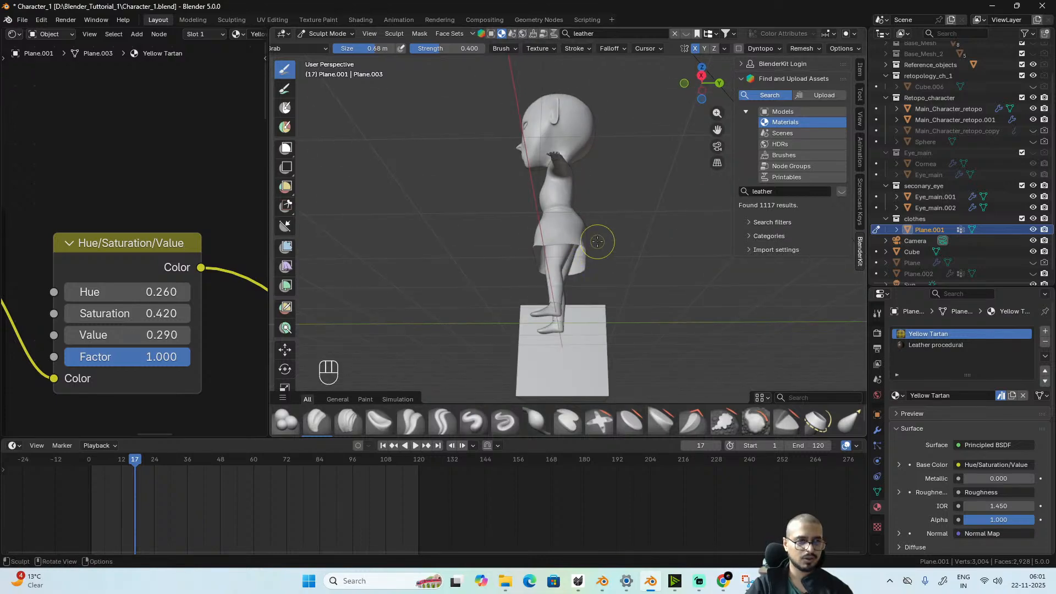
mouse_move(595, 314)
alt+middle_down()
mouse_move(662, 311)
mouse_move(613, 303)
alt+middle_up()
scroll(613, 303, up, 2)
alt+middle_drag(637, 263, 680, 262)
scroll(680, 262, up, 3)
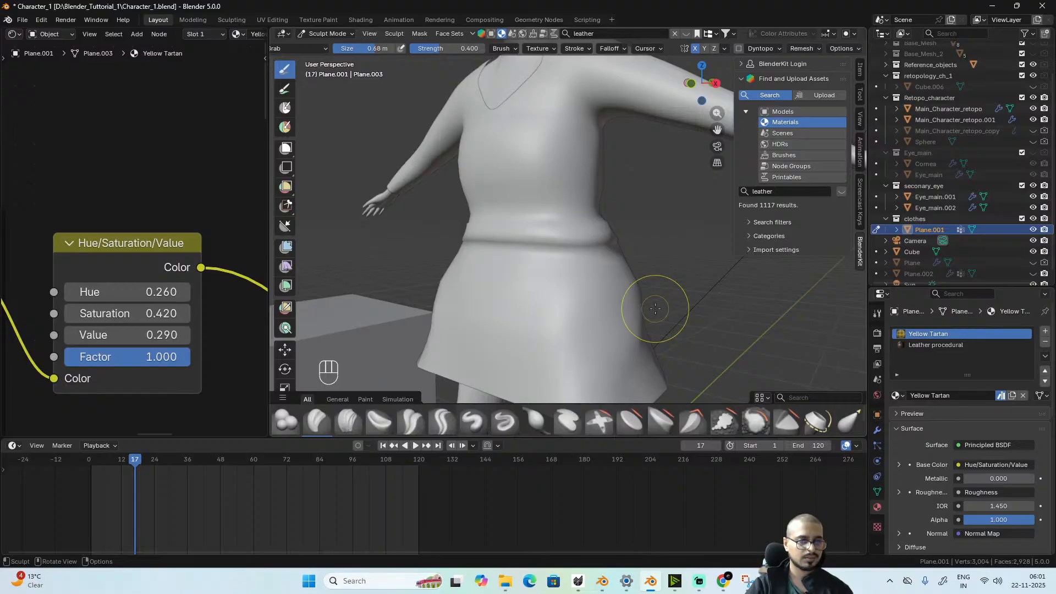
- In Edit Mode, select the lower of the two seam edge loops at the belt's upper border and relax it with LoopTools
key(Tab)
mouse_move(625, 311)
alt+middle_down()
mouse_move(666, 325)
mouse_move(600, 348)
mouse_move(488, 330)
alt+middle_up()
scroll(645, 340, up, 4)
scroll(571, 341, up, 2)
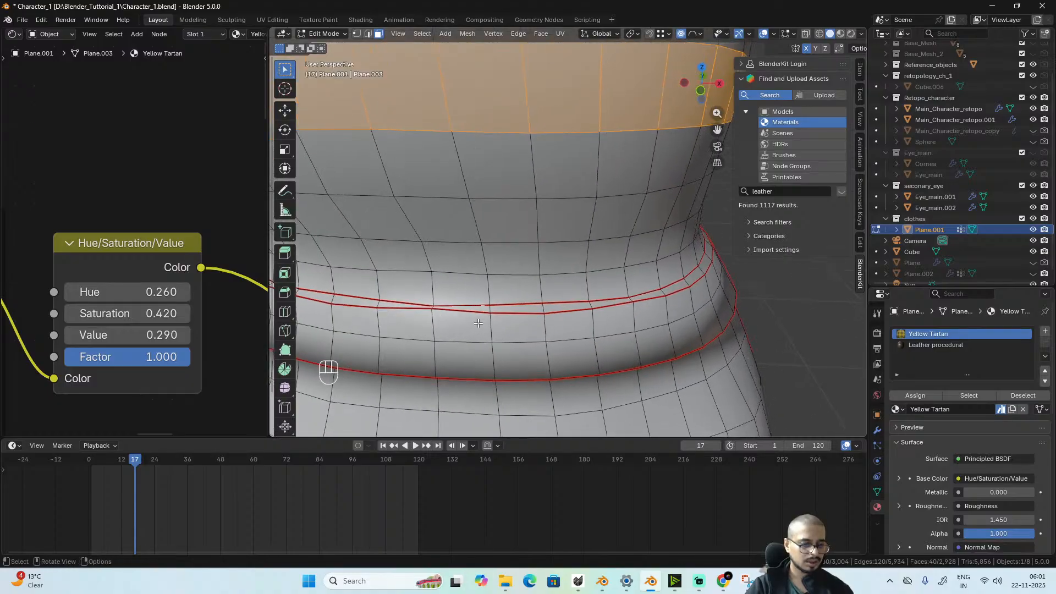
key(2)
alt+click(472, 318)
scroll(682, 310, down, 3)
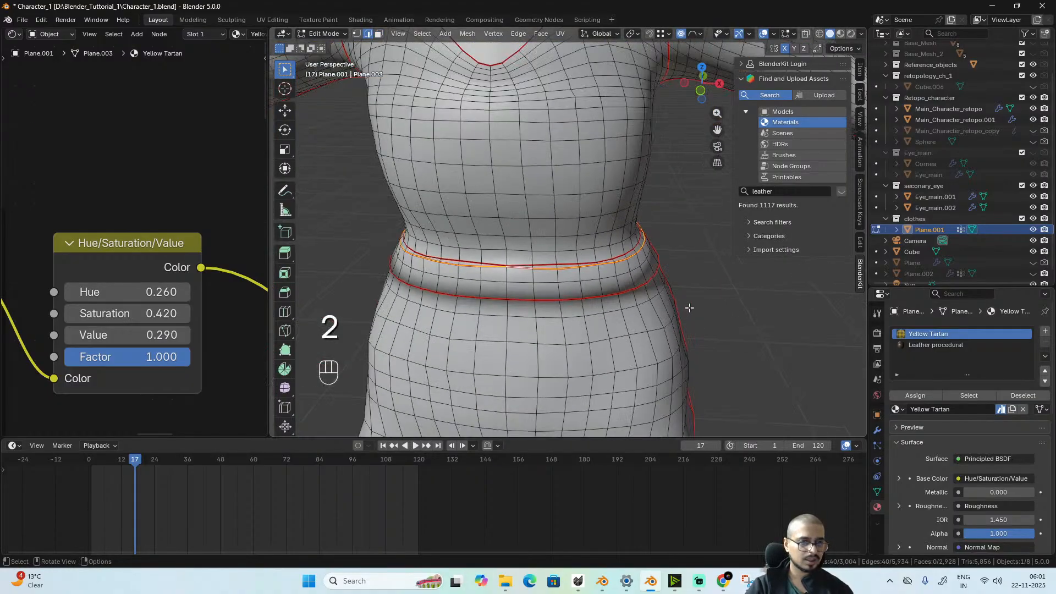
right_click(716, 263)
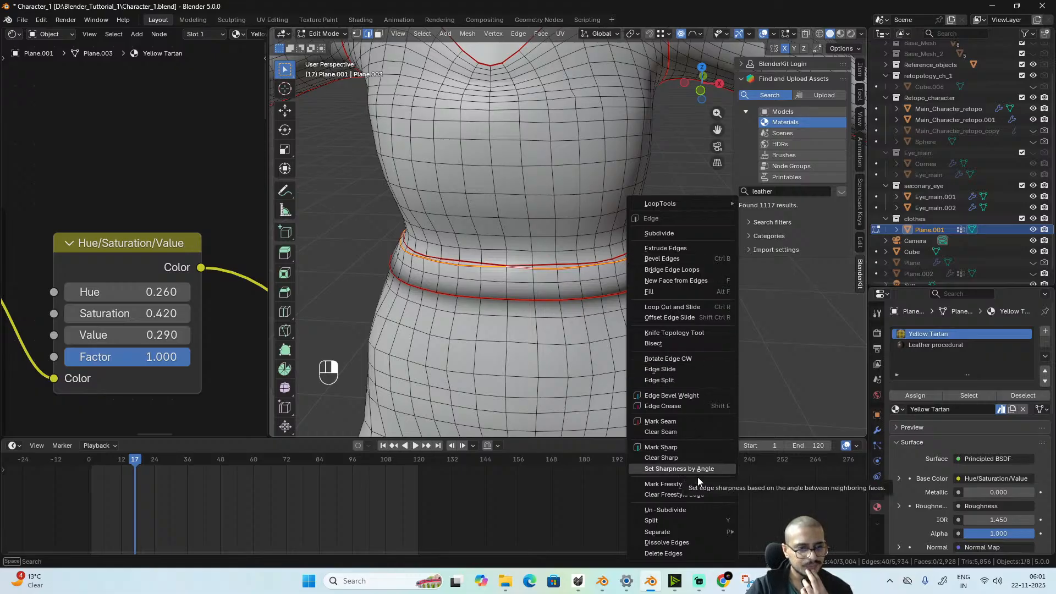
mouse_move(697, 206)
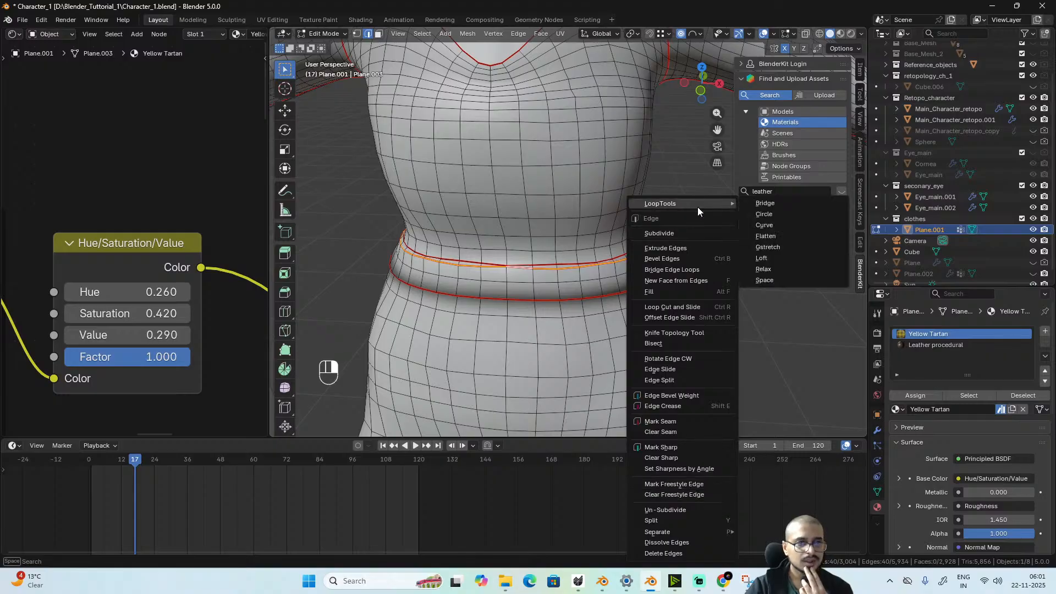
click(781, 269)
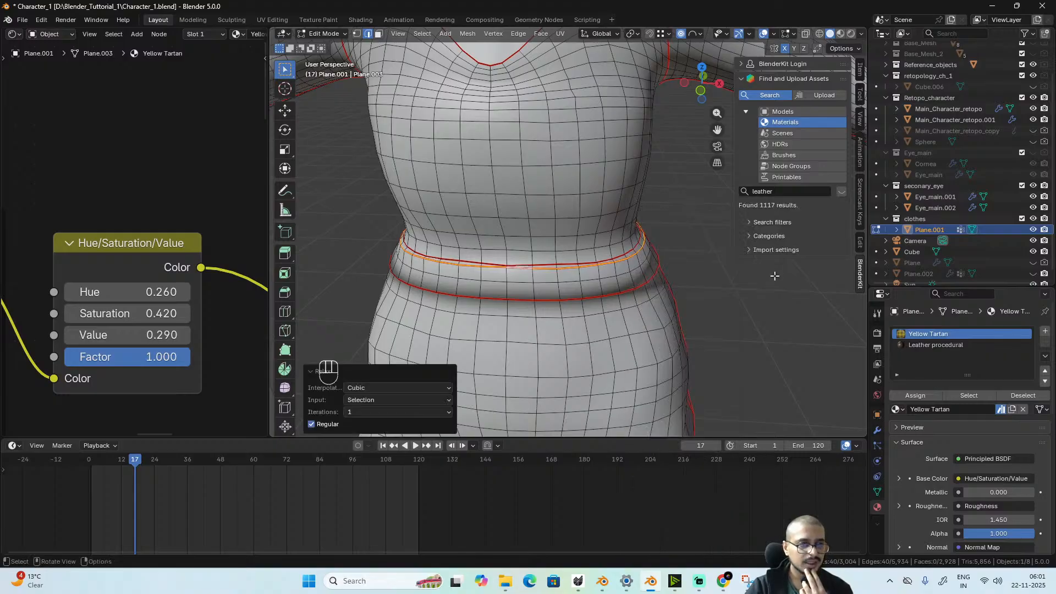
- Select the upper seam edge loop directly above the belt and relax it with LoopTools
middle_drag(666, 309, 555, 339)
scroll(683, 246, up, 6)
scroll(680, 320, up, 4)
scroll(680, 321, down, 6)
alt+click(506, 317)
right_click(754, 282)
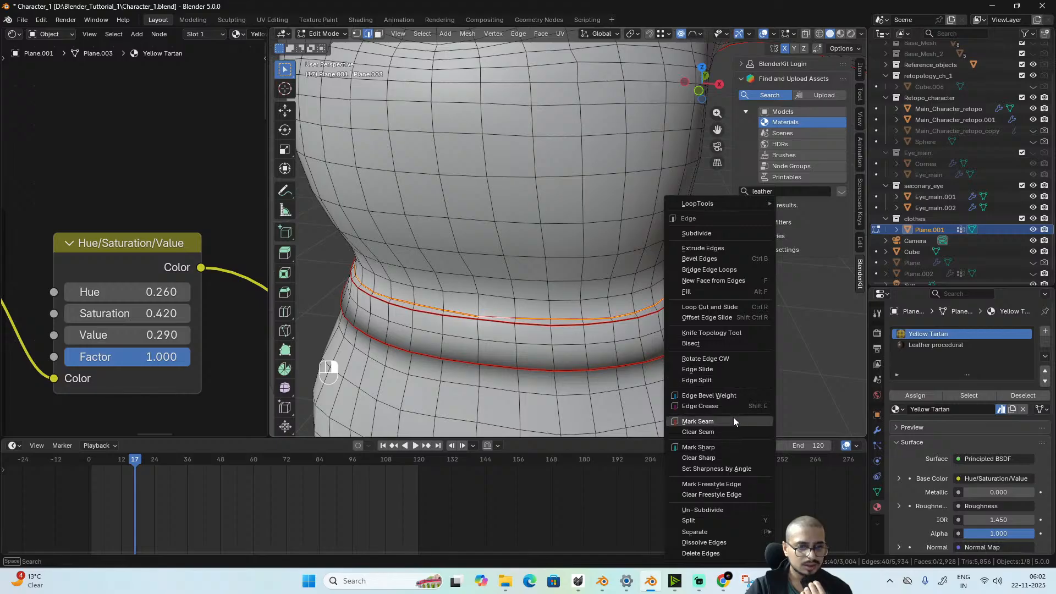
mouse_move(747, 205)
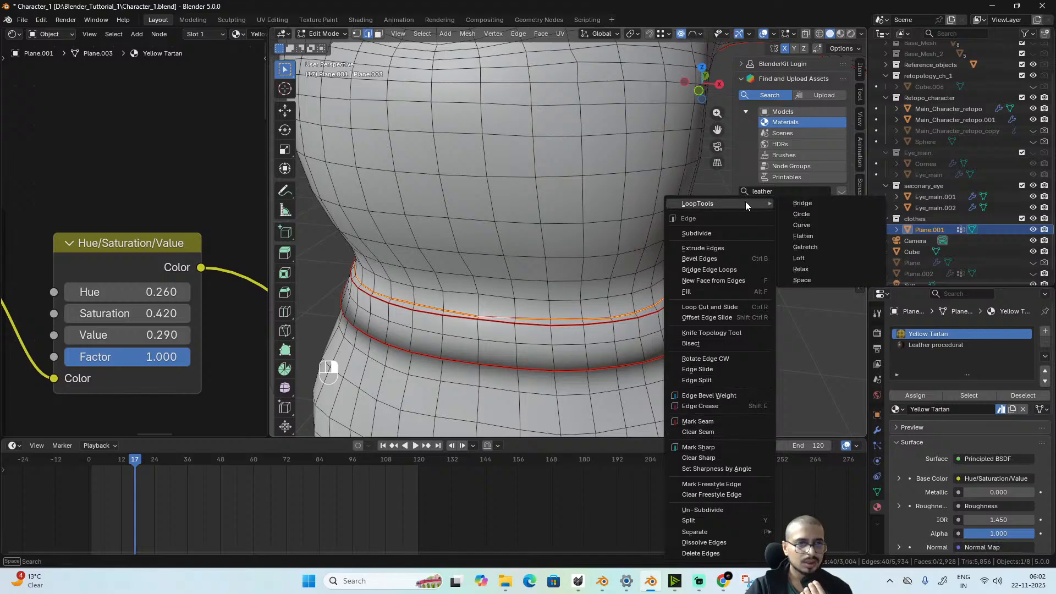
click(819, 269)
- Turn off proportional editing and try scaling the lower seam loop at the belt's upper border along Z
middle_drag(705, 337, 679, 290)
double_click(645, 268)
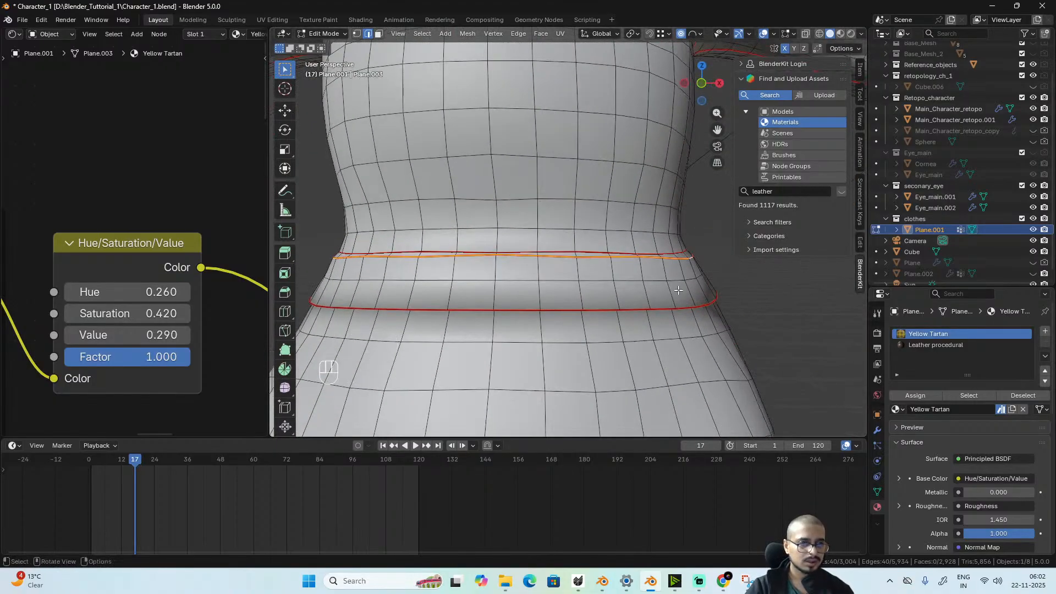
key(s)
key(z)
key(o)
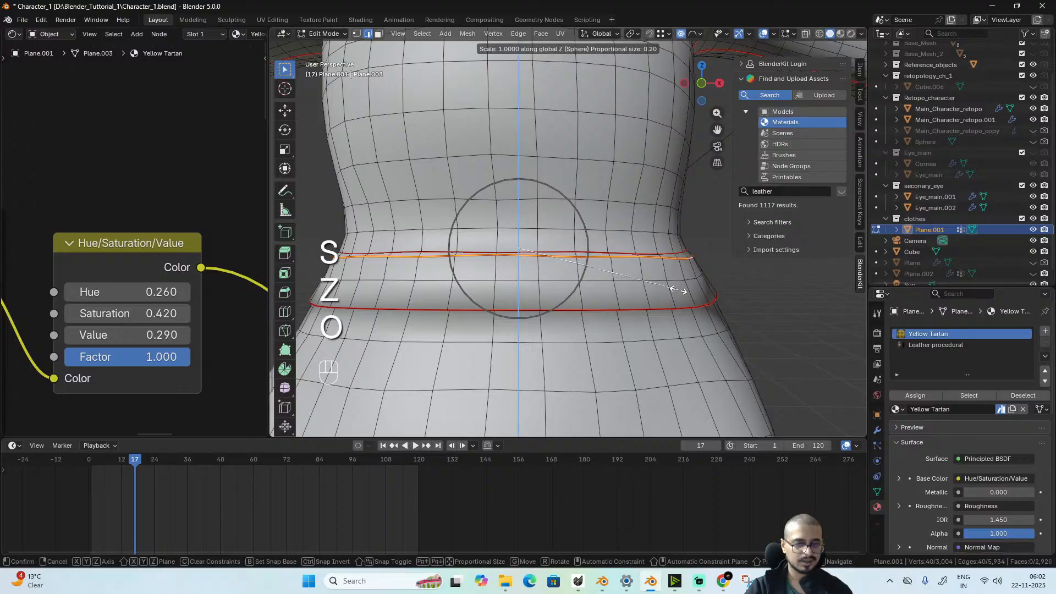
right_click(678, 291)
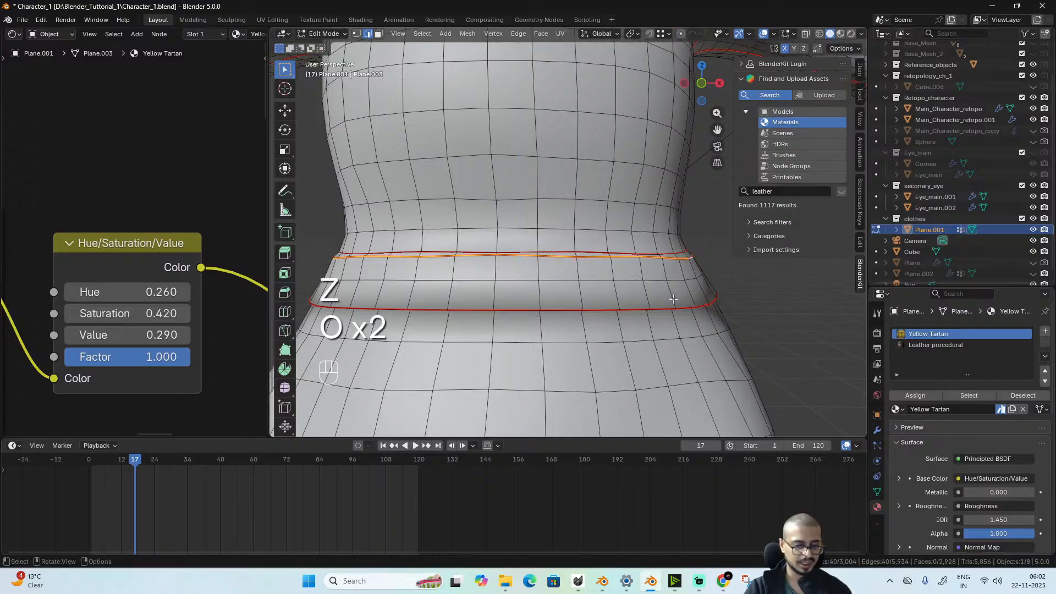
key(s)
key(z)
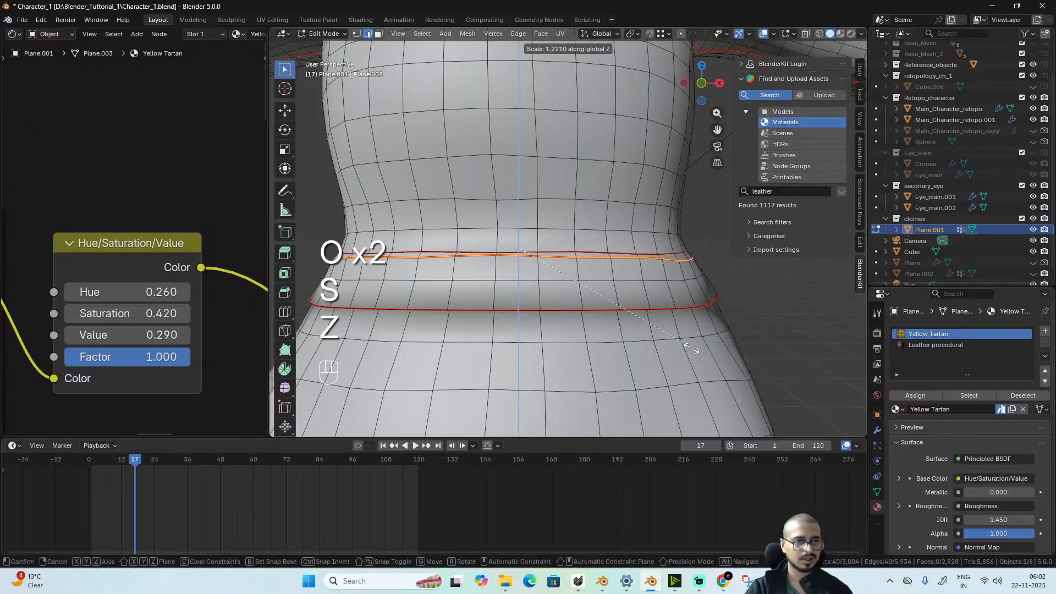
click(675, 263)
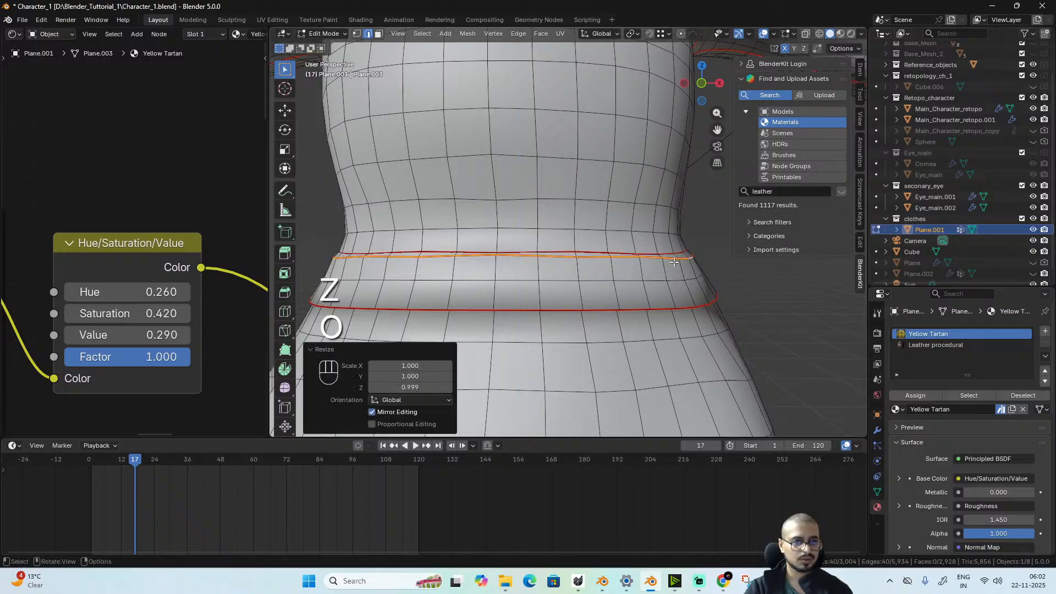
- Flatten the lower seam edge loop at the belt's upper border by scaling it to 0 along Z
alt+click(647, 252)
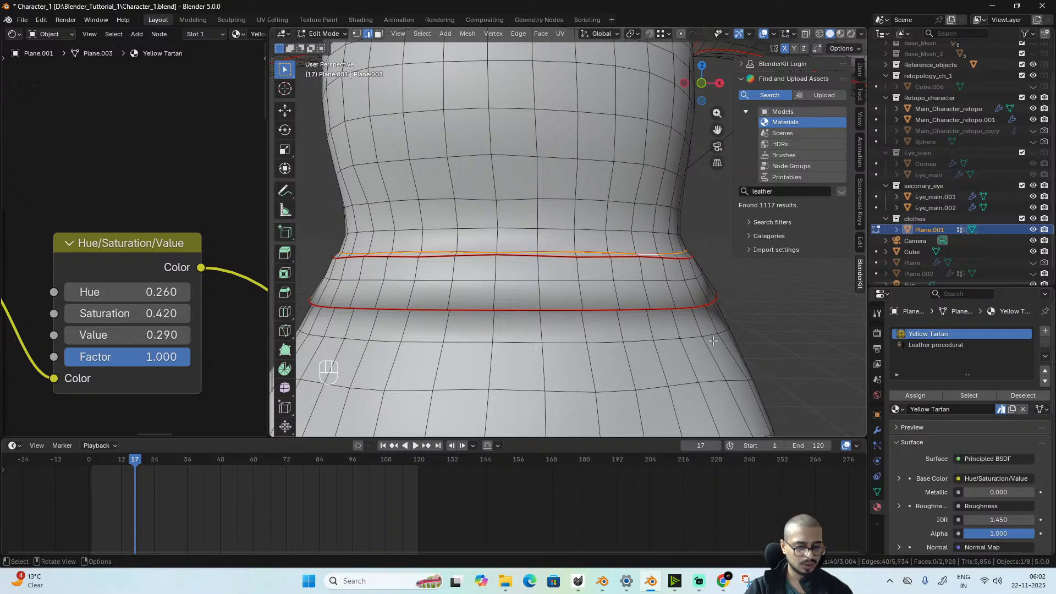
alt+click(663, 263)
key(s)
key(z)
key(0)
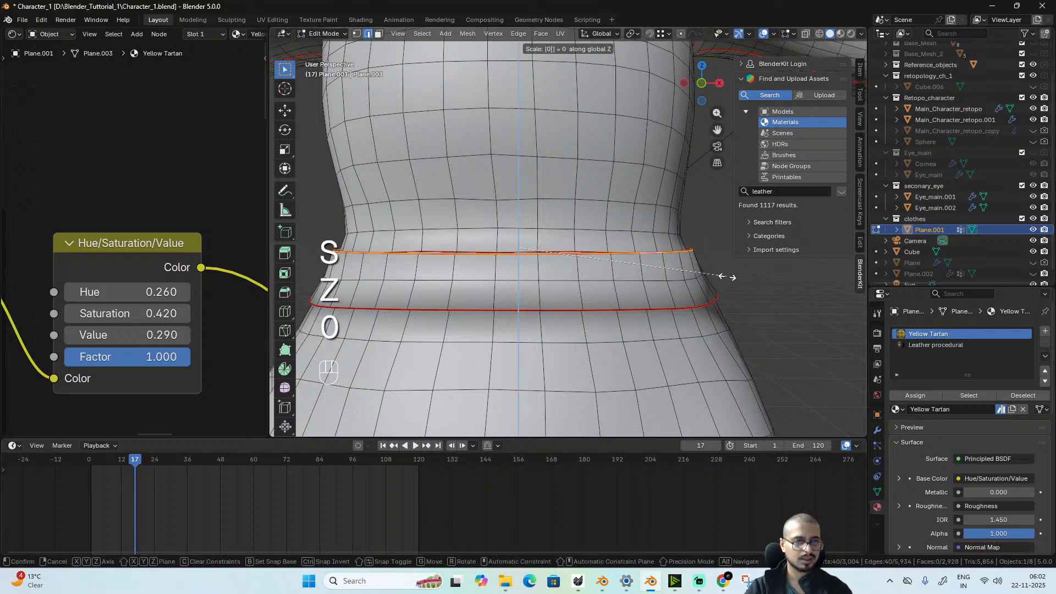
click(727, 276)
- Flatten the upper seam edge loop directly above the belt by scaling it to 0 along Z
middle_drag(708, 297, 704, 327)
scroll(704, 328, up, 1)
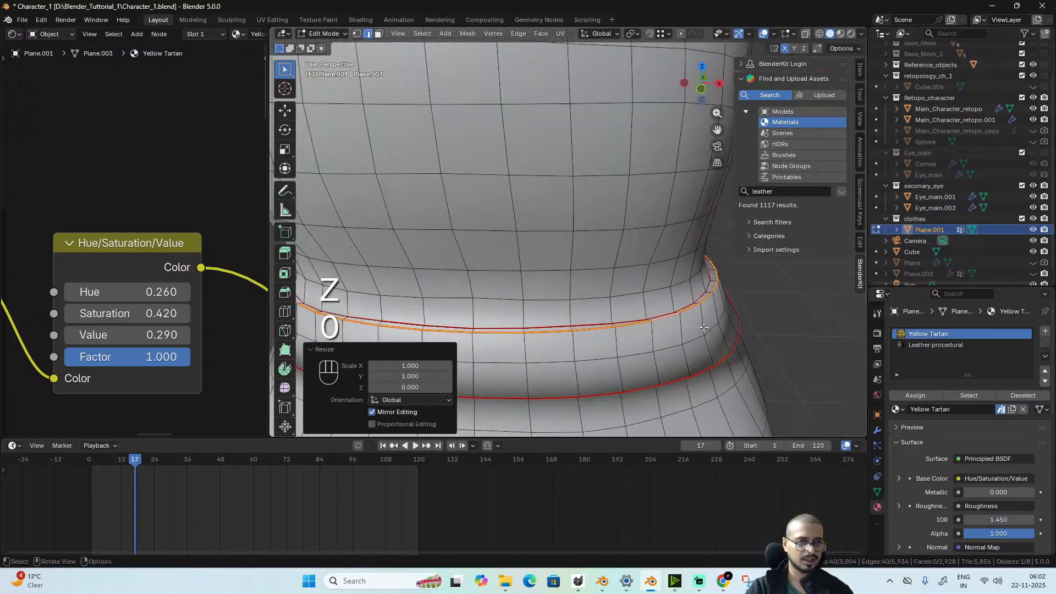
alt+click(652, 322)
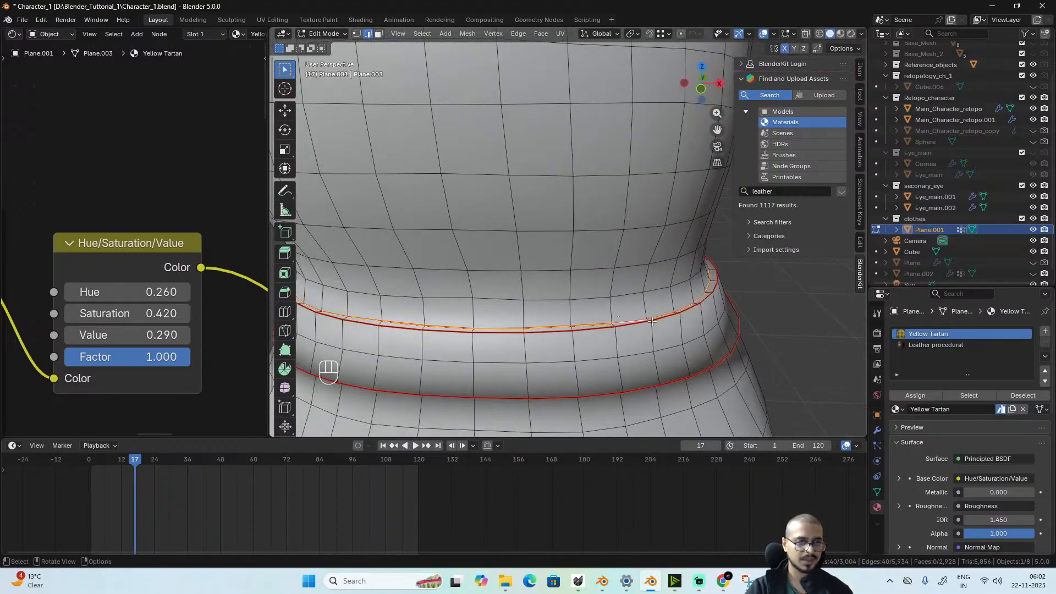
key(s)
key(z)
key(0)
click(771, 322)
- Select one of the two seam edge loops at the belt's lower border and flatten it with a Z scale of 0
middle_drag(771, 322, 726, 308)
scroll(682, 352, up, 1)
middle_drag(663, 382, 614, 357)
scroll(654, 362, down, 5)
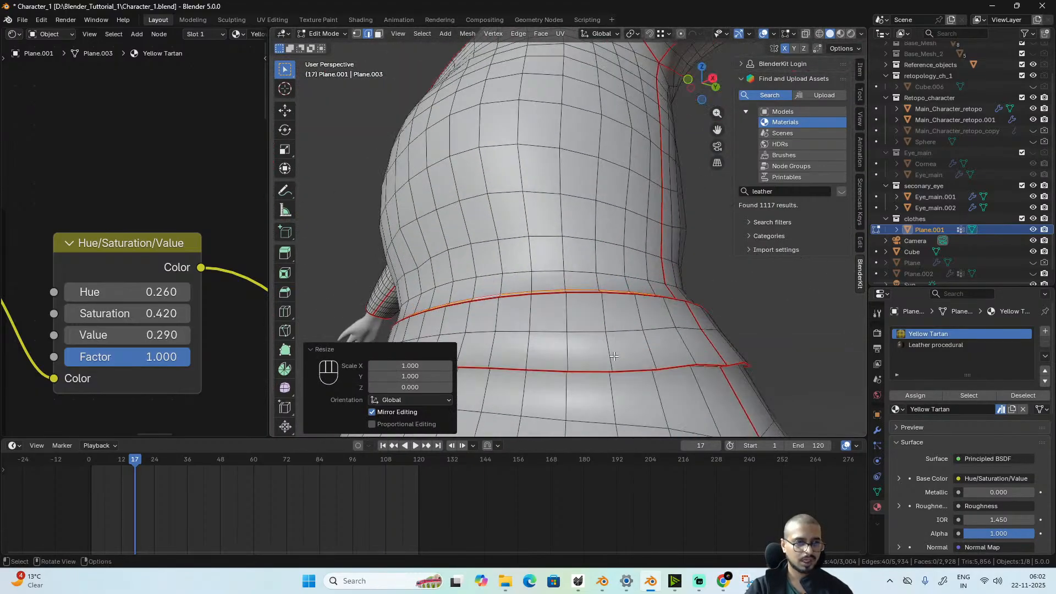
alt+click(591, 370)
scroll(633, 372, up, 2)
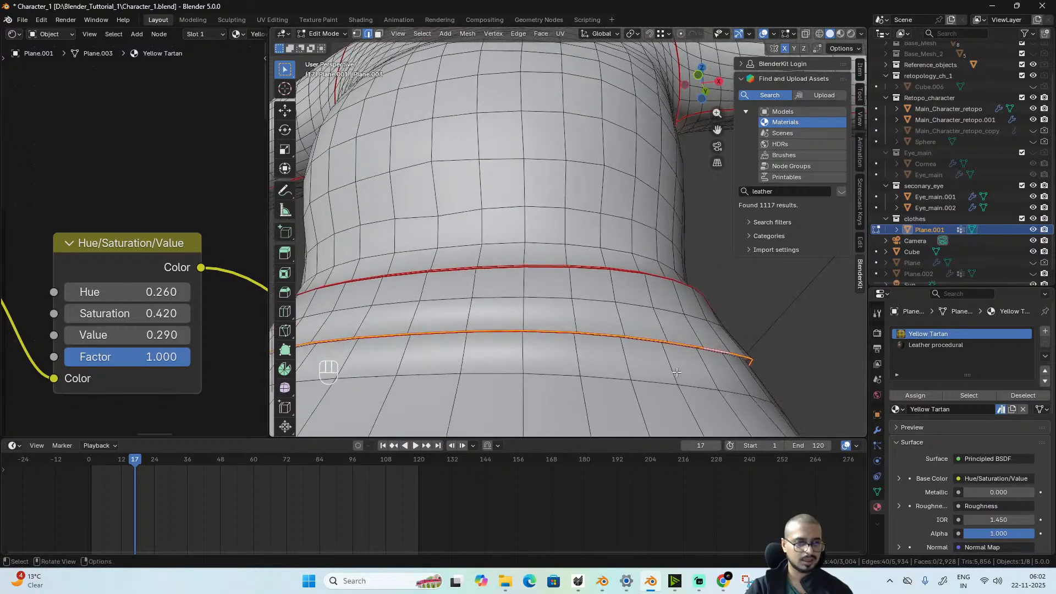
key(s)
key(z)
key(0)
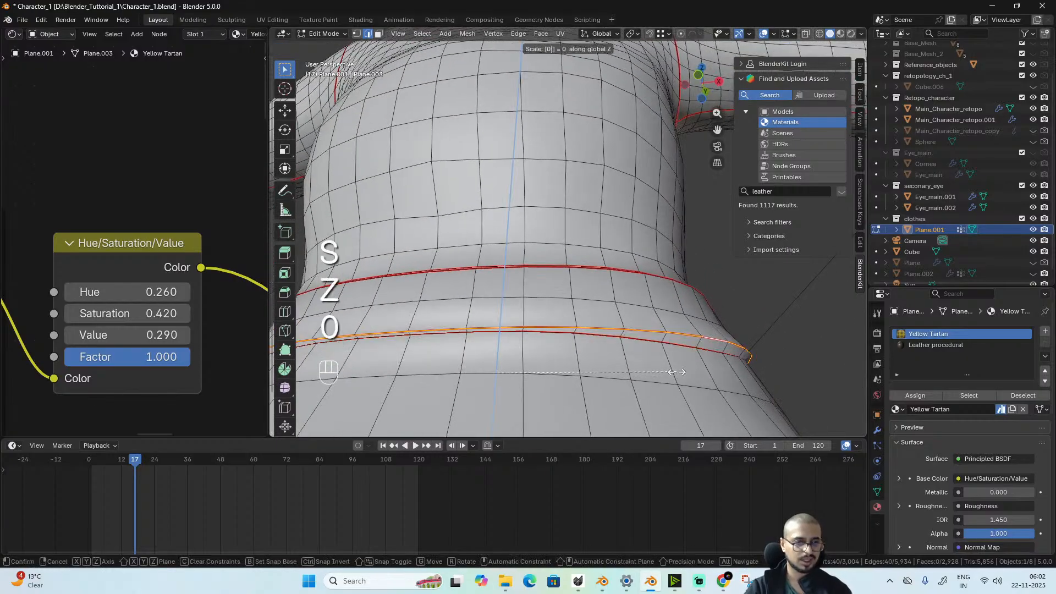
click(642, 347)
- Flatten the neighbouring seam edge loop at the belt's lower border with a Z scale of 0
key(s)
key(z)
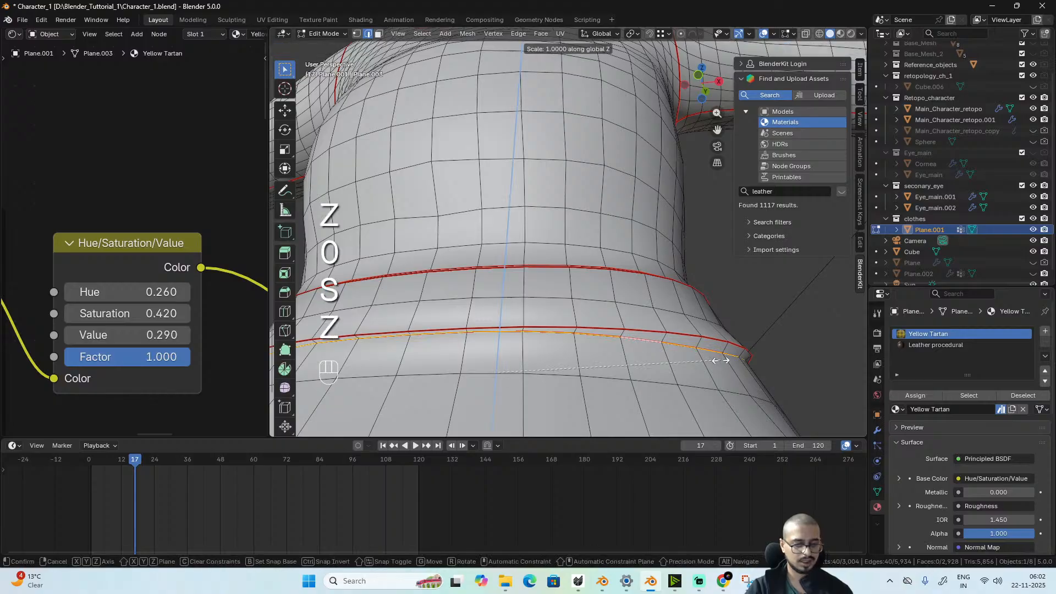
key(0)
key(Return)
- Return to Sculpt Mode and check the belted dress from the front and side in Rendered shading
key(Tab)
scroll(721, 352, down, 6)
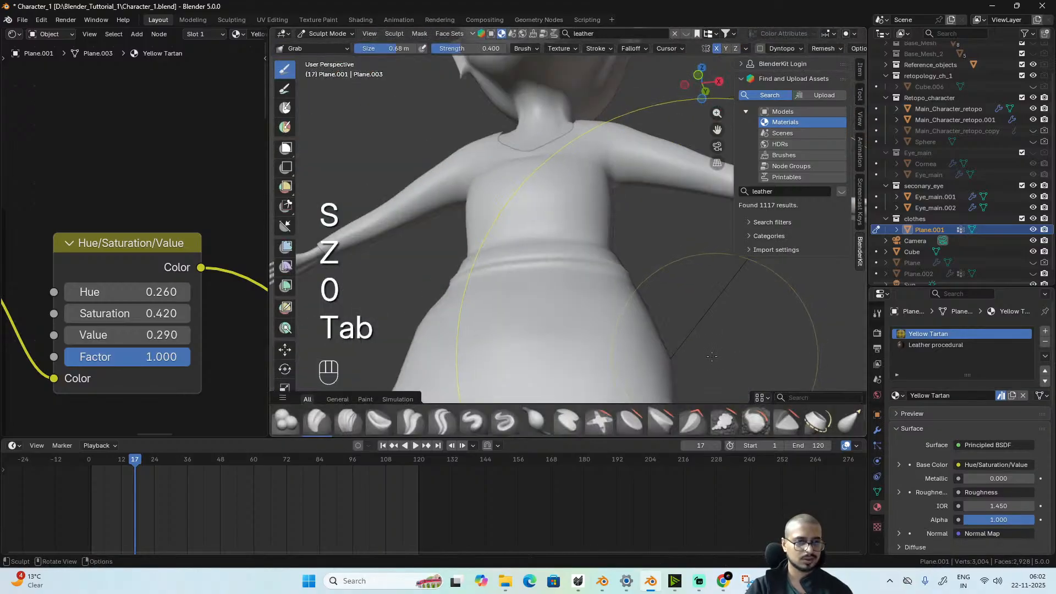
scroll(728, 303, down, 4)
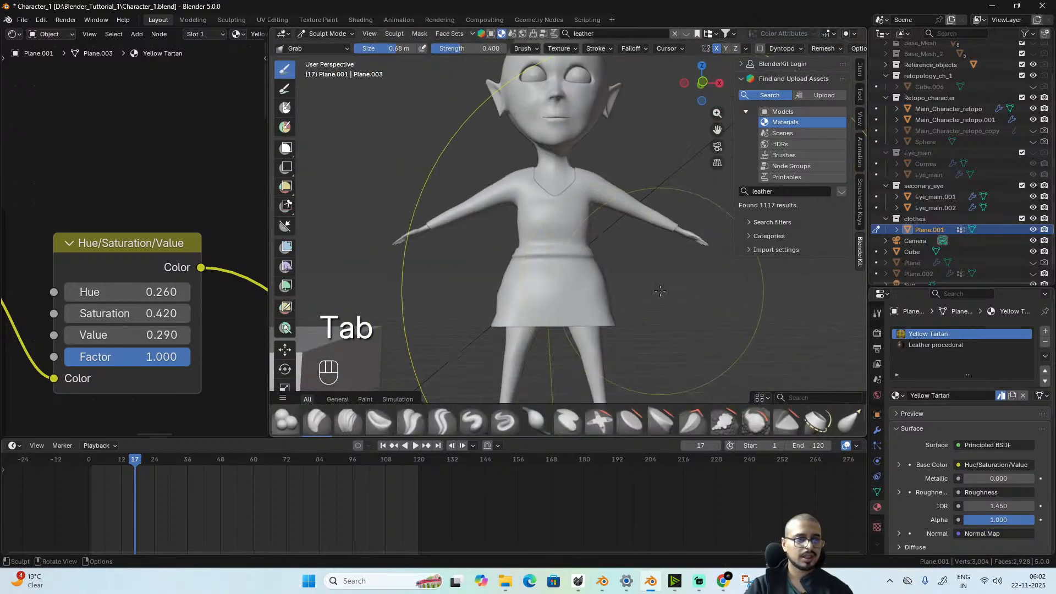
key(z)
click(668, 250)
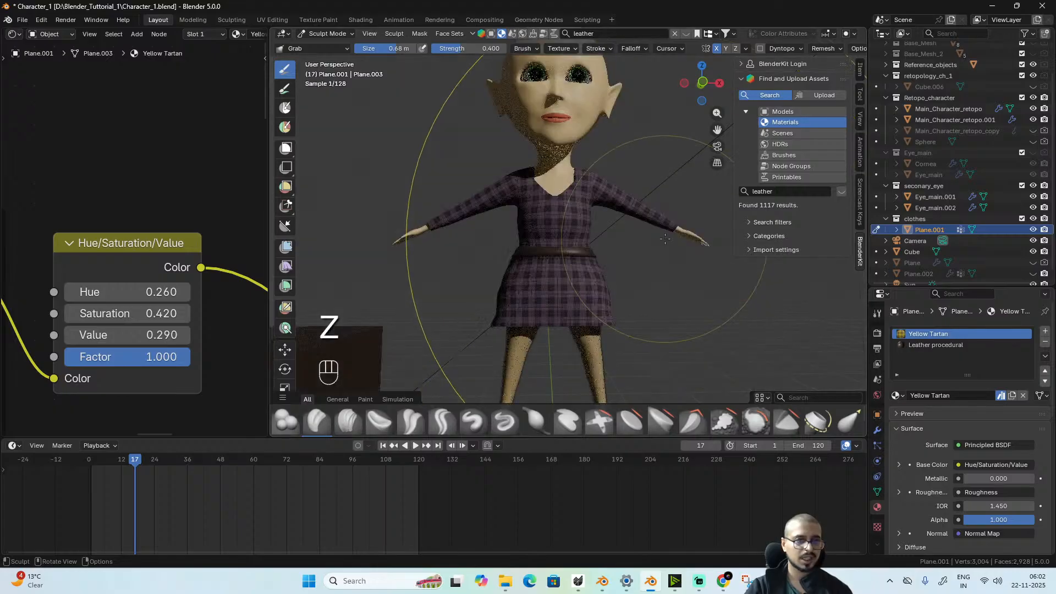
scroll(622, 318, up, 3)
mouse_move(606, 309)
alt+middle_down()
mouse_move(622, 318)
mouse_move(591, 322)
alt+middle_up()
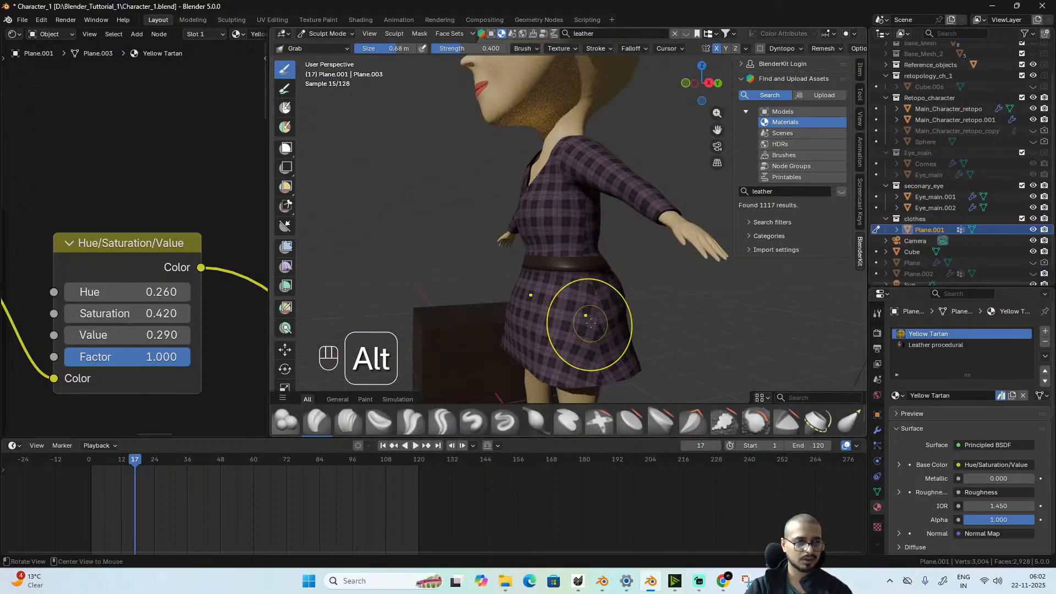
scroll(522, 300, down, 1)
key(ctrl+z)
middle_drag(523, 320, 582, 325)
- Switch the dress to Object Mode and save the file
key(ctrl+Tab)
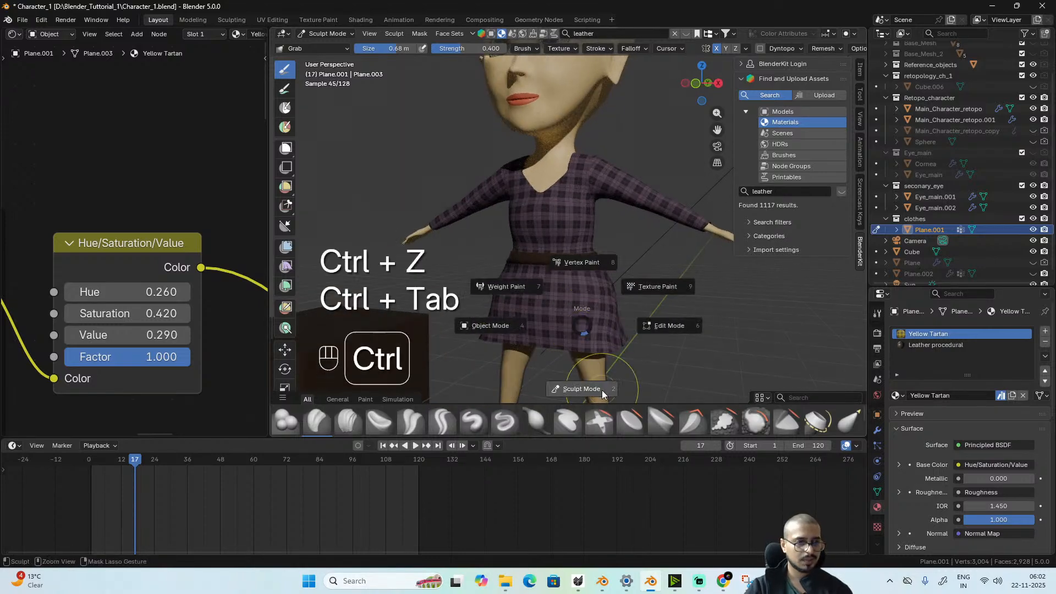
key(ctrl+Tab)
key(Tab)
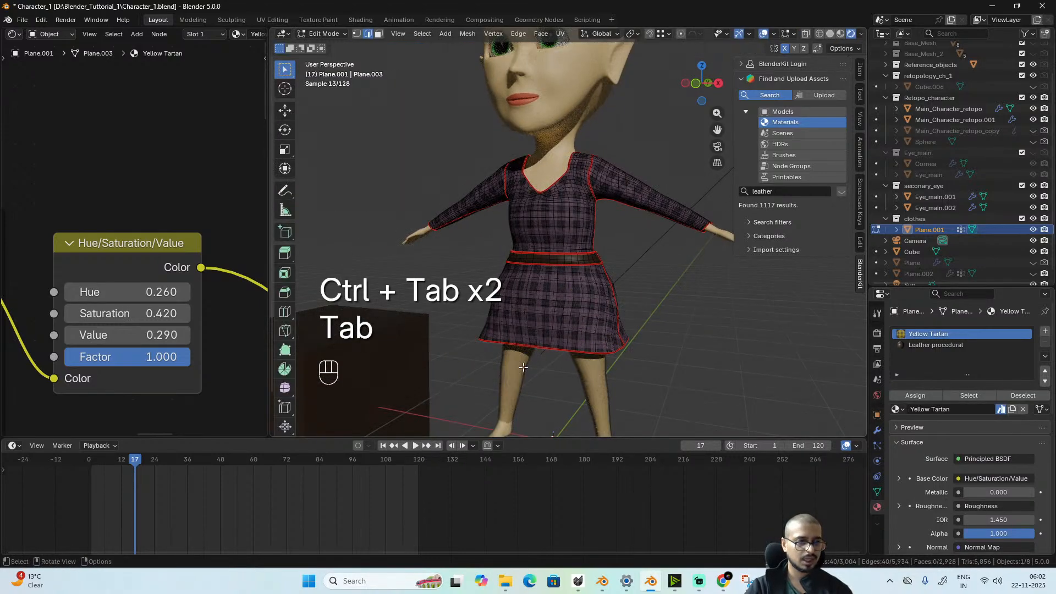
key(ctrl+Tab)
click(477, 390)
scroll(597, 330, down, 3)
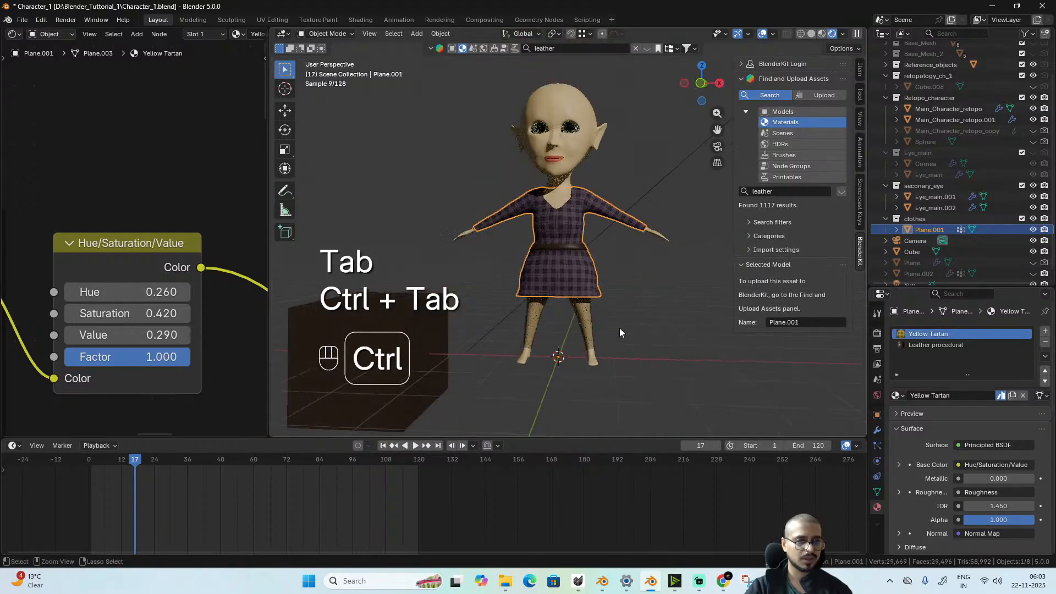
key(ctrl+s)
- Examine the rendered dress, belt and skirt up close and from several sides
scroll(651, 273, up, 2)
scroll(651, 273, down, 5)
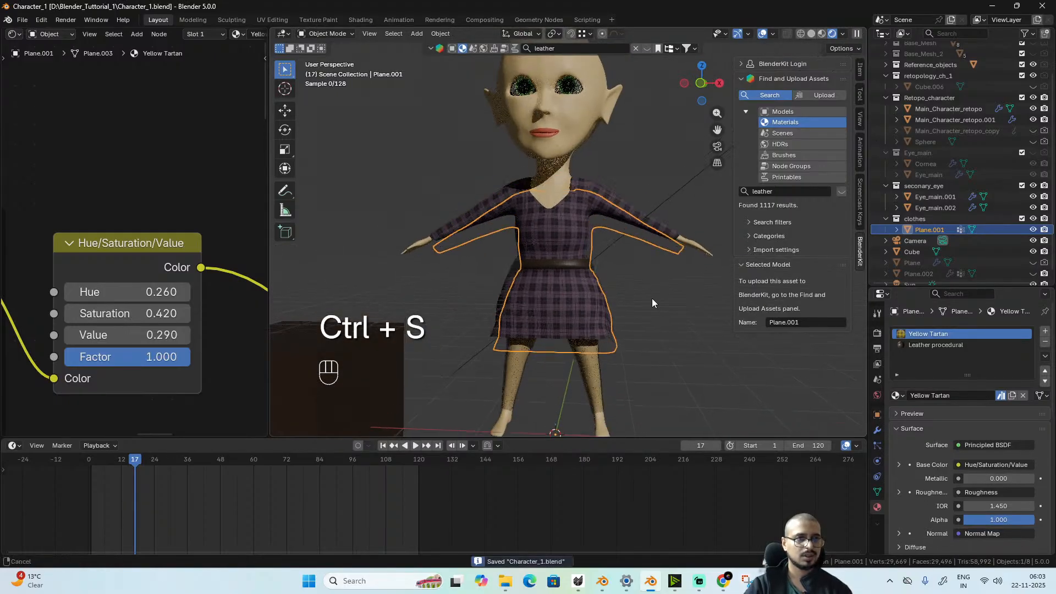
mouse_move(641, 332)
middle_down()
mouse_move(839, 332)
mouse_move(646, 335)
mouse_move(661, 336)
middle_up()
scroll(661, 335, up, 4)
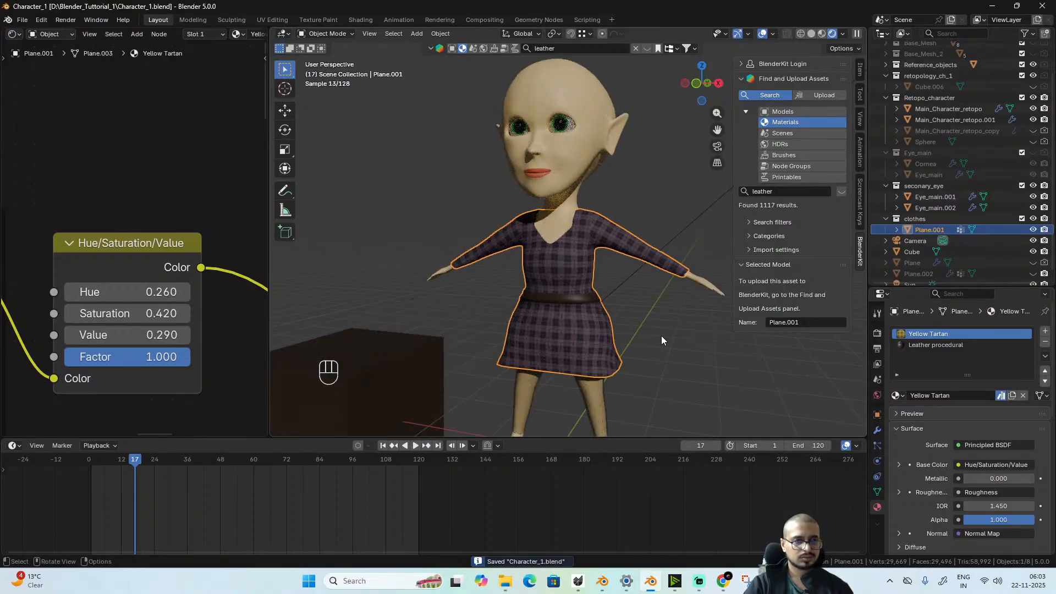
scroll(661, 336, up, 3)
middle_drag(679, 339, 606, 318)
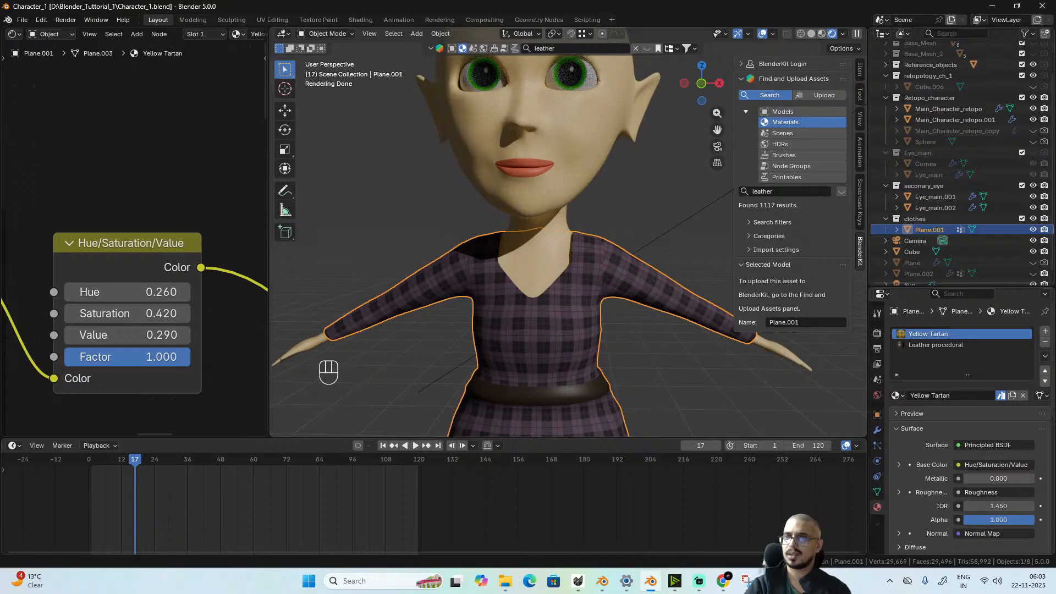
key(alt+Tab)
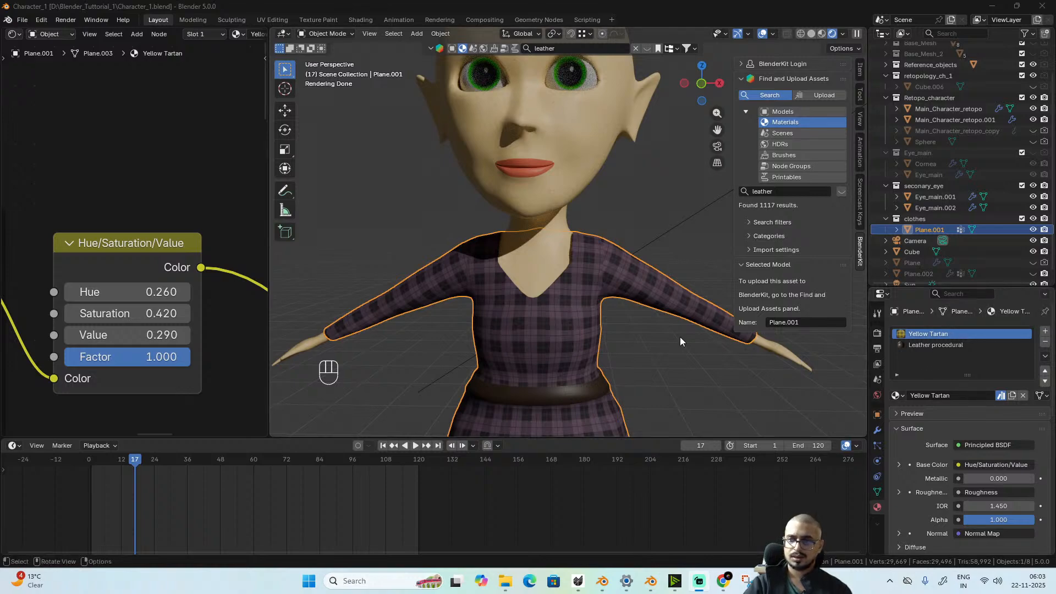
middle_drag(680, 337, 621, 358)
scroll(626, 344, up, 1)
scroll(636, 374, up, 1)
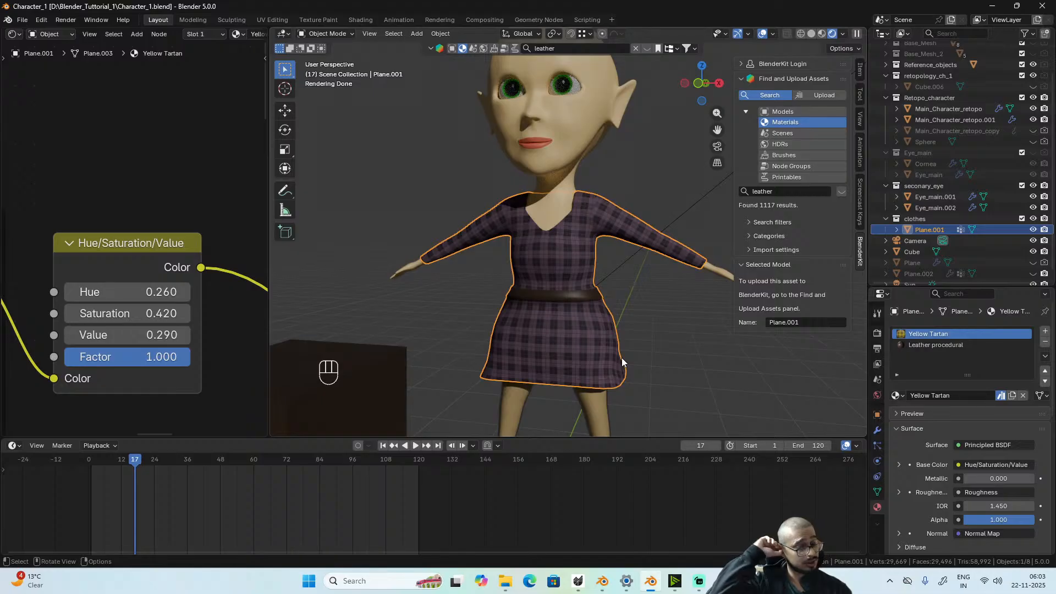
scroll(621, 357, up, 5)
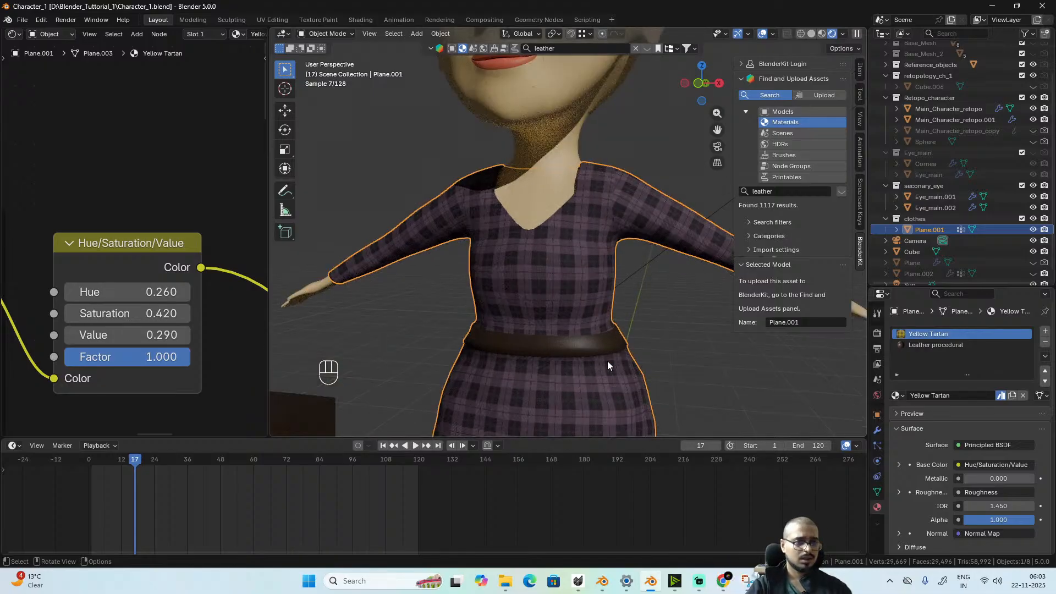
alt+middle_drag(608, 361, 544, 270)
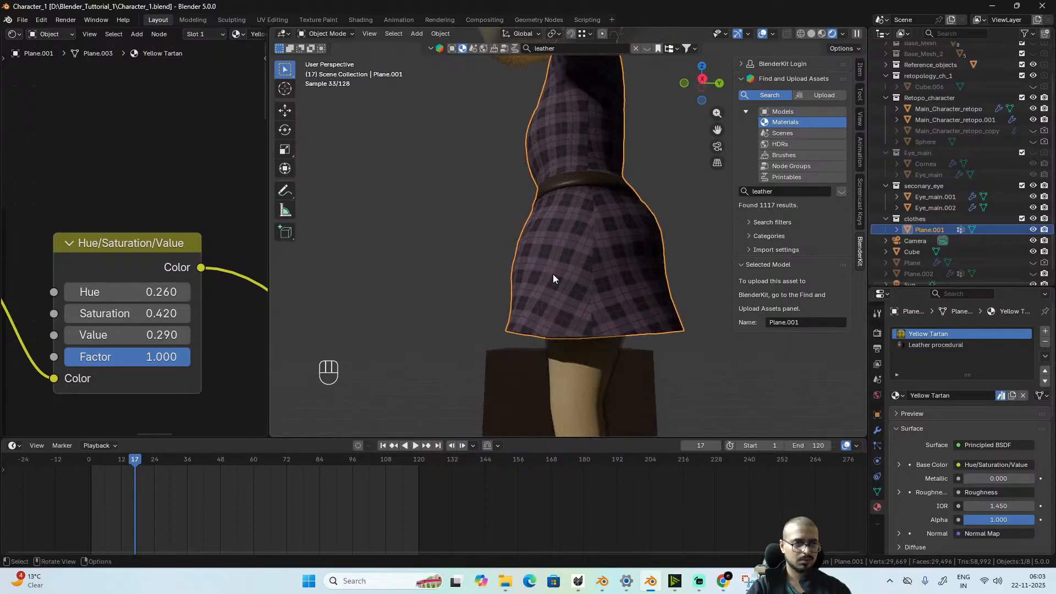
scroll(576, 307, down, 4)
alt+middle_drag(576, 308, 582, 260)
- Enter Edit Mode on the dress and switch the viewport to Solid shading
key(Tab)
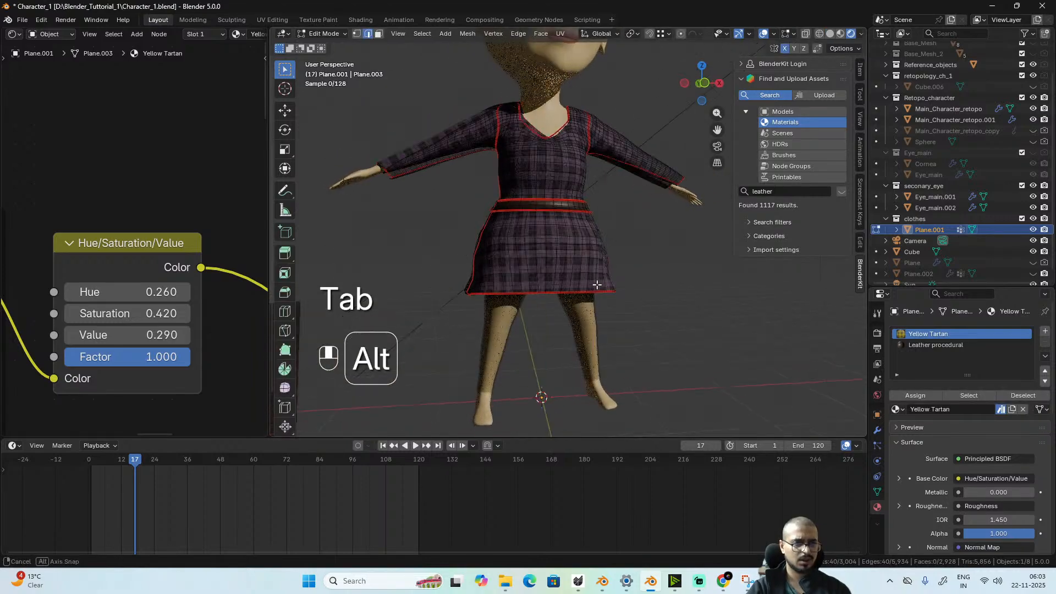
scroll(607, 290, up, 2)
key(alt+z)
key(alt+z)
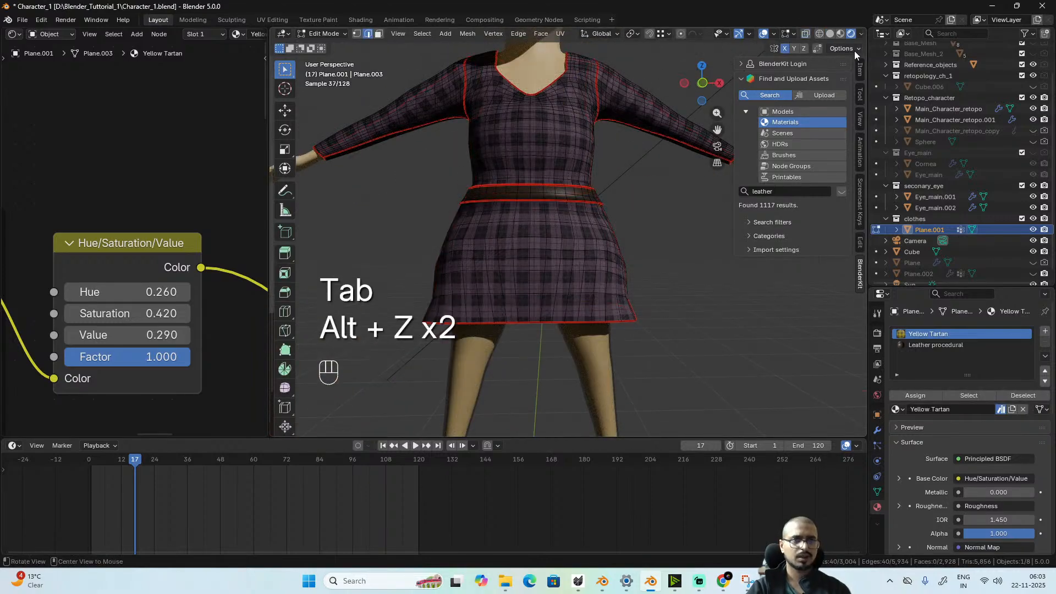
click(830, 34)
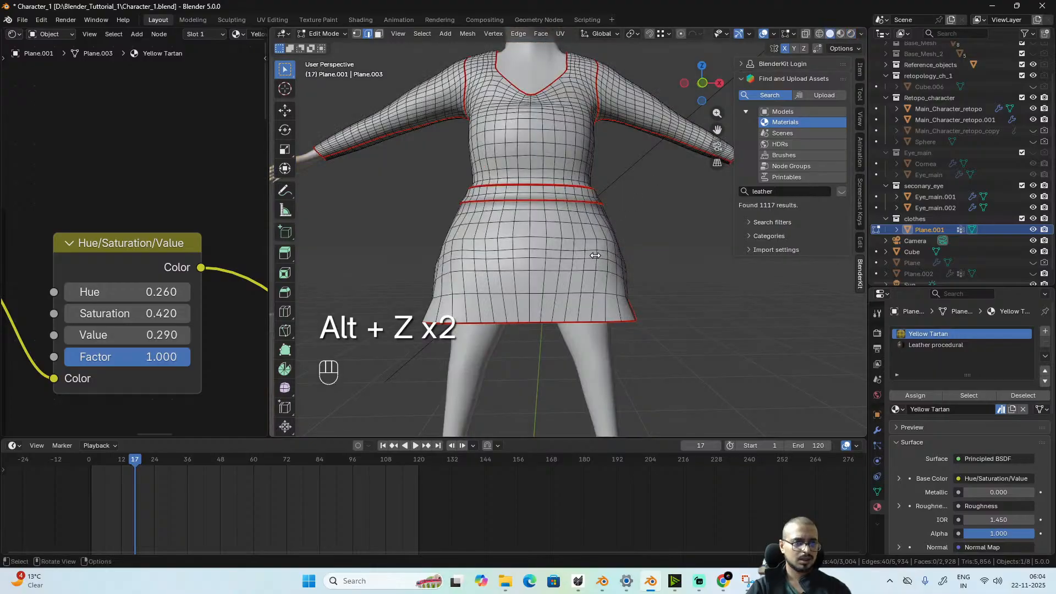
- Scale the face loop around the middle of the skirt to about 0.893 with spherical proportional editing at size 0.319
key(3)
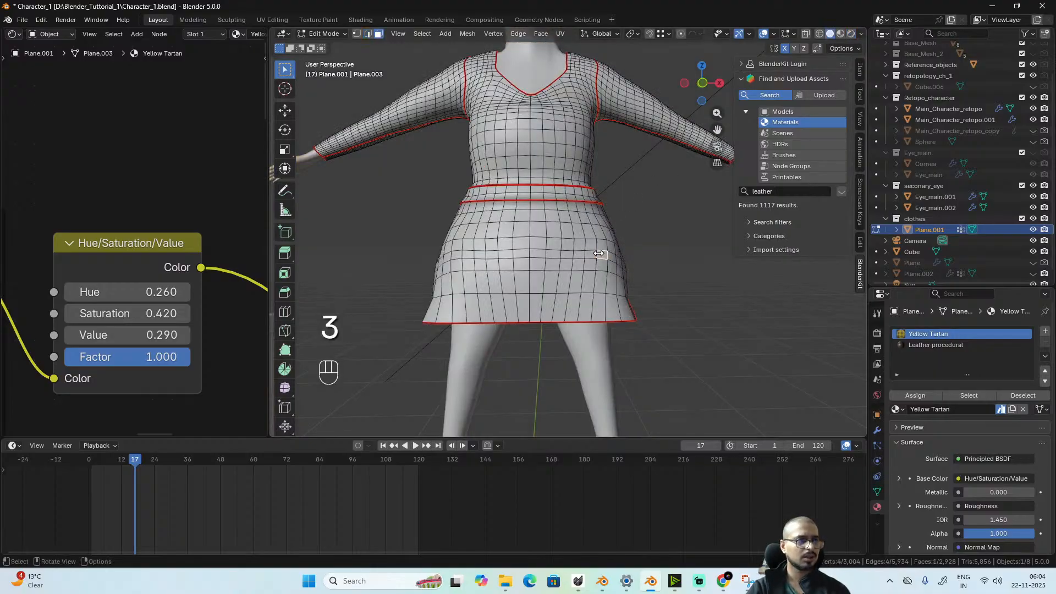
key(s)
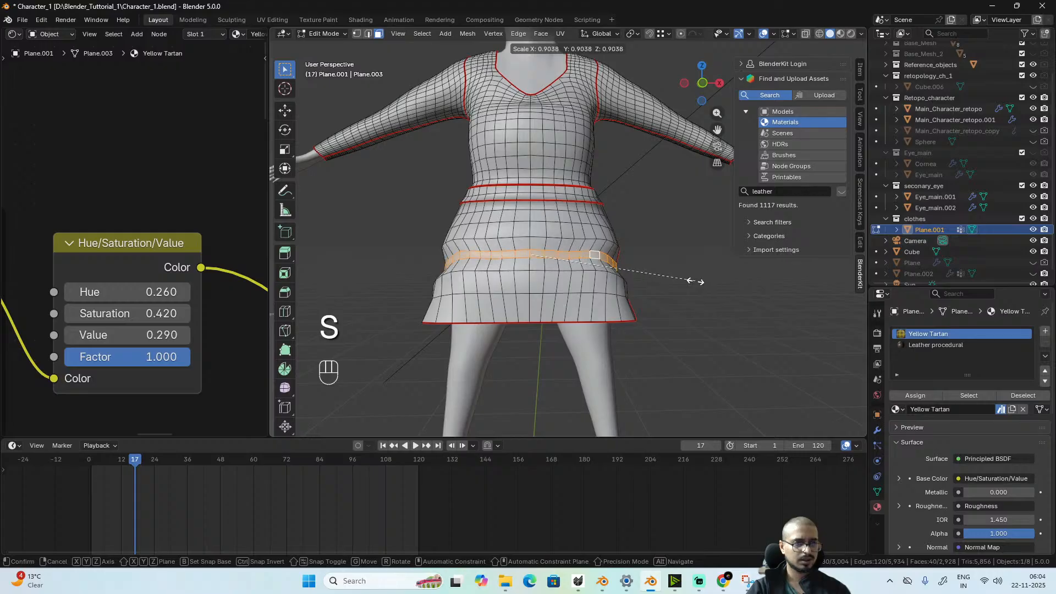
right_click(696, 281)
key(s)
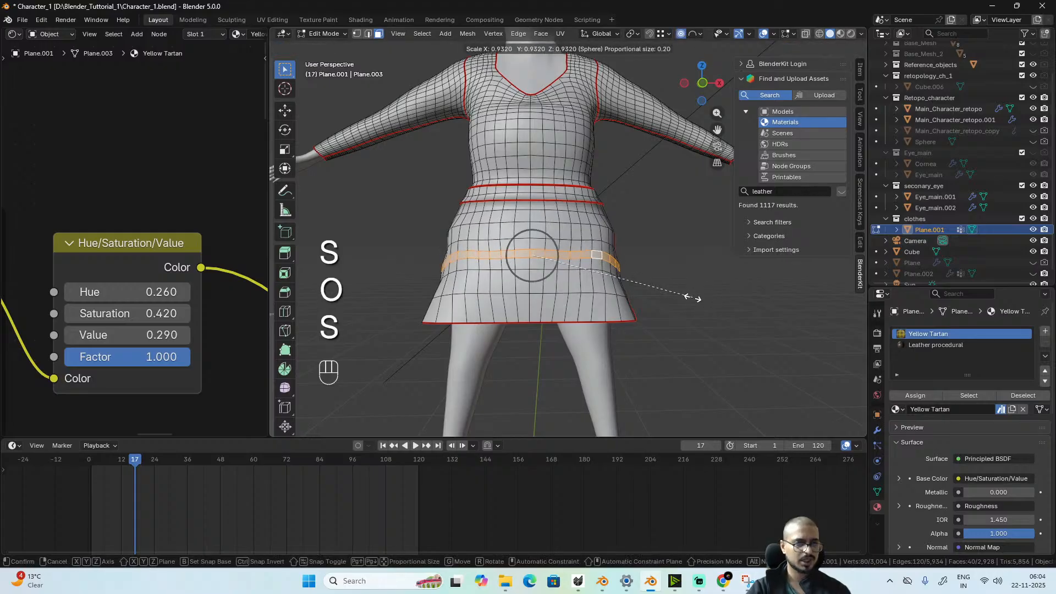
scroll(685, 295, down, 2)
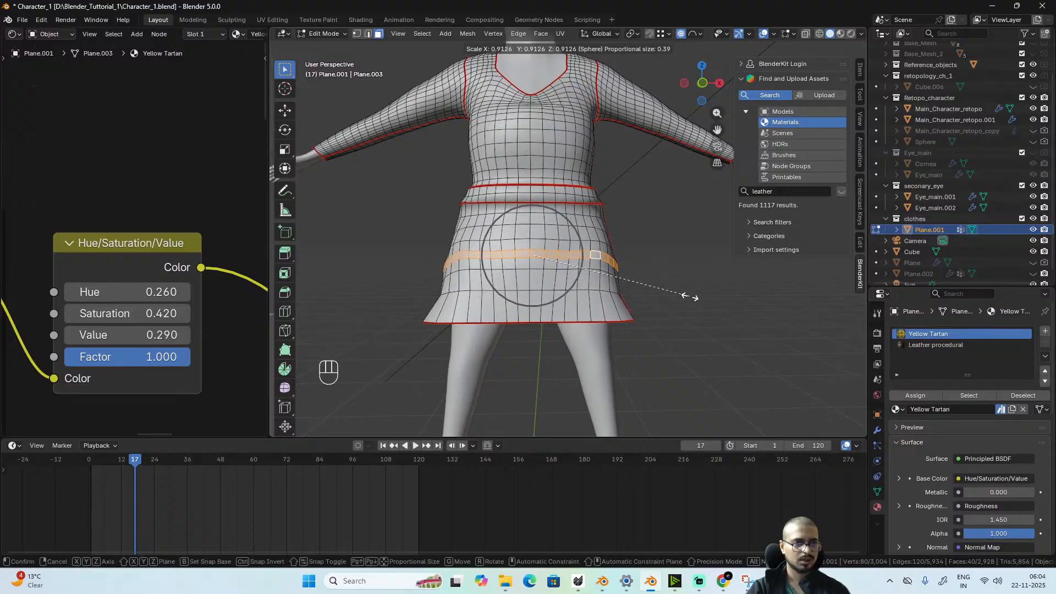
scroll(685, 295, up, 2)
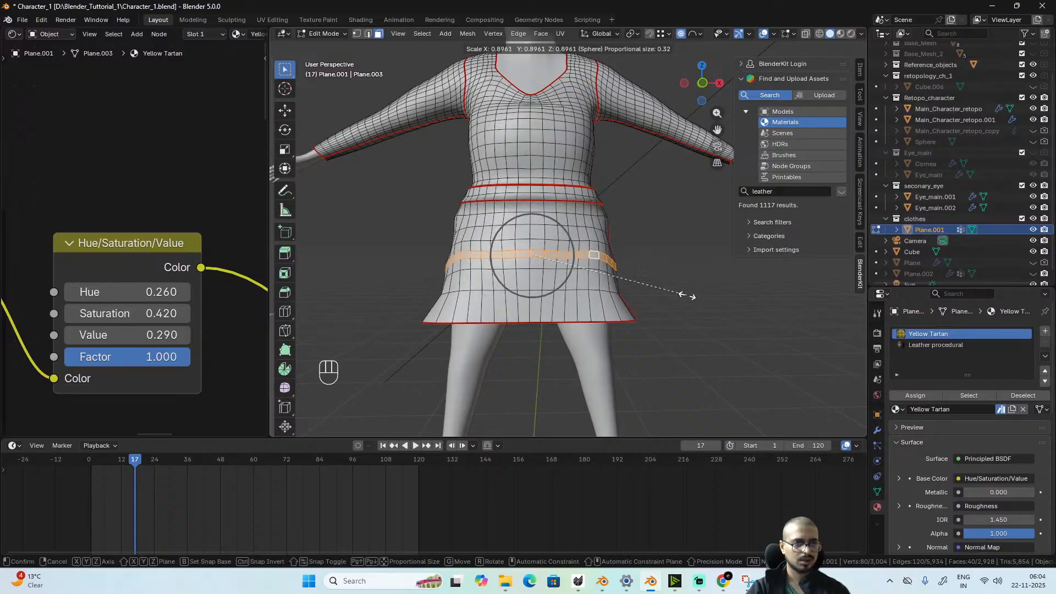
click(686, 296)
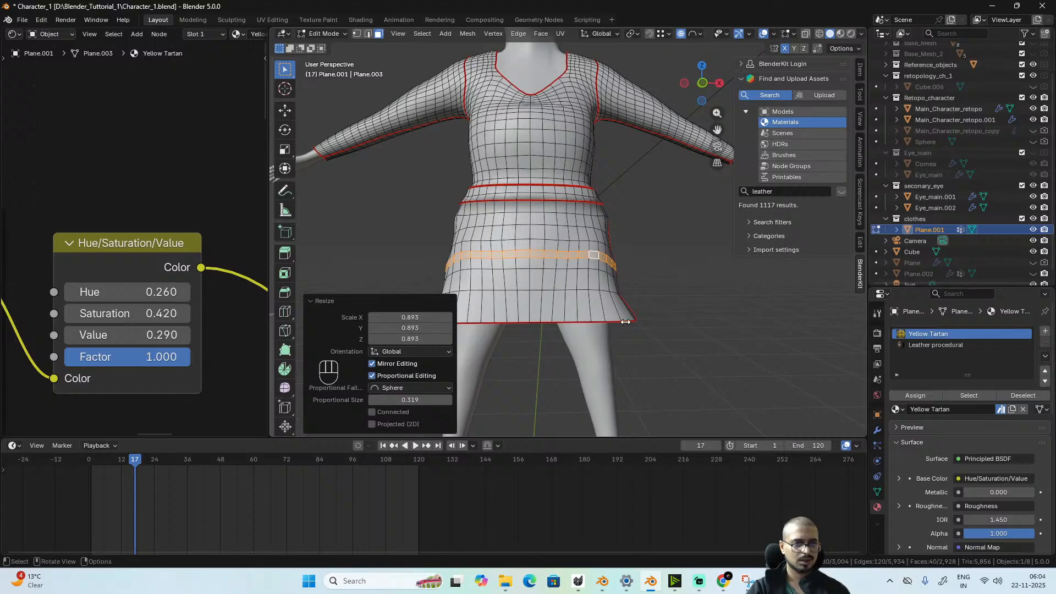
- Select the skirt's hem edge loop and even it out with LoopTools Relax
alt+drag(625, 322, 613, 305)
key(2)
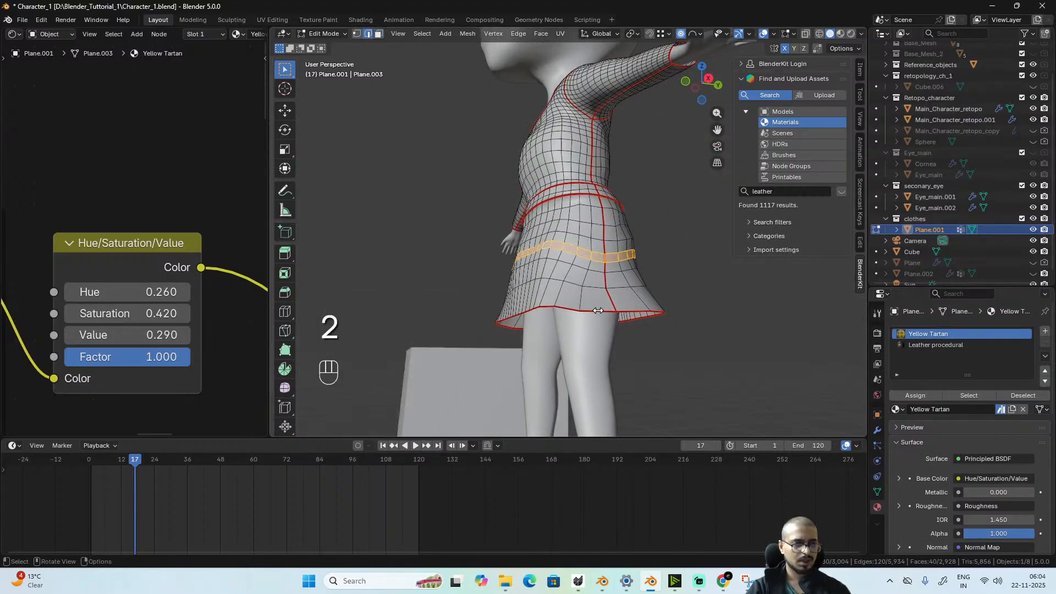
right_click(749, 309)
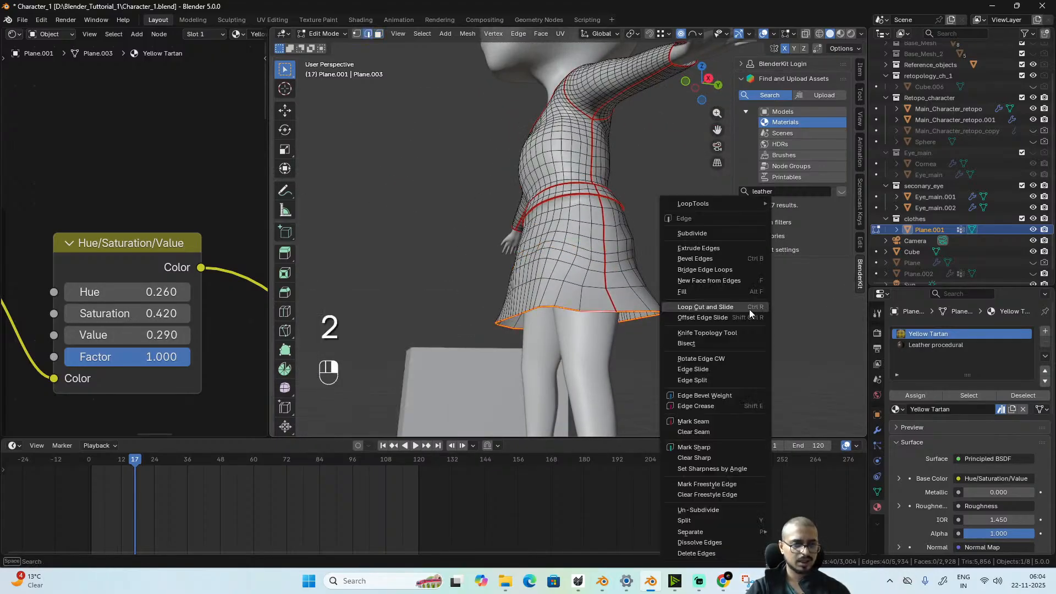
mouse_move(762, 205)
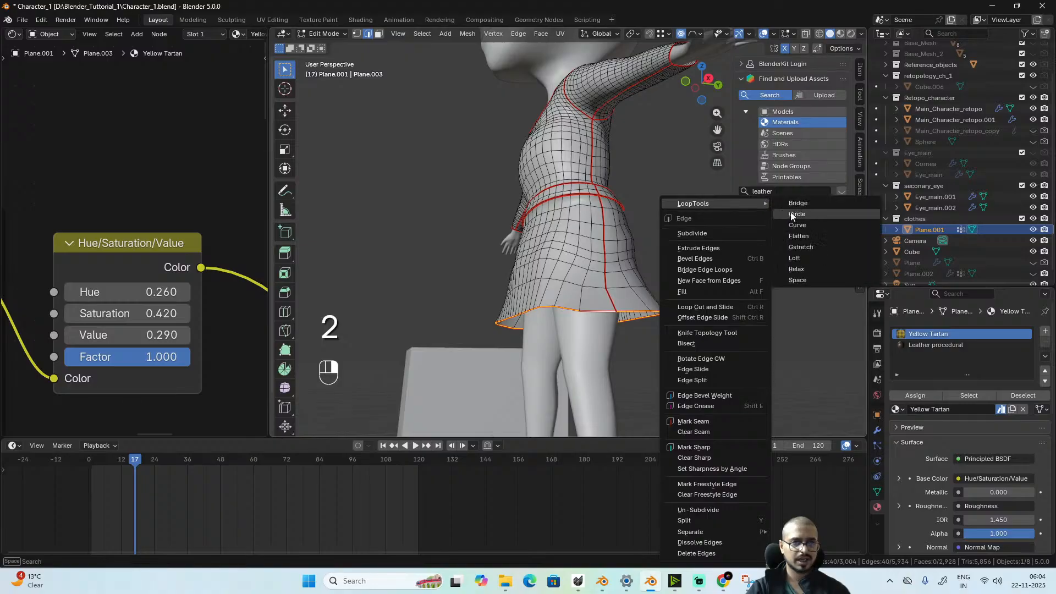
click(820, 264)
- Shape the hem edge loop into a flat circle with LoopTools Circle at best fit
middle_drag(814, 270, 716, 284)
right_click(717, 284)
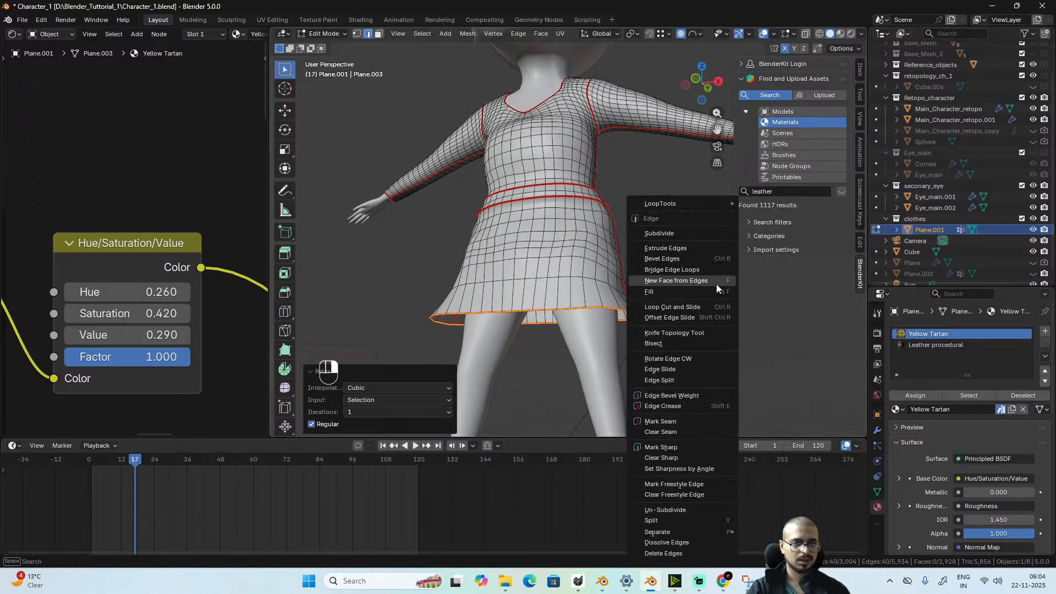
mouse_move(711, 208)
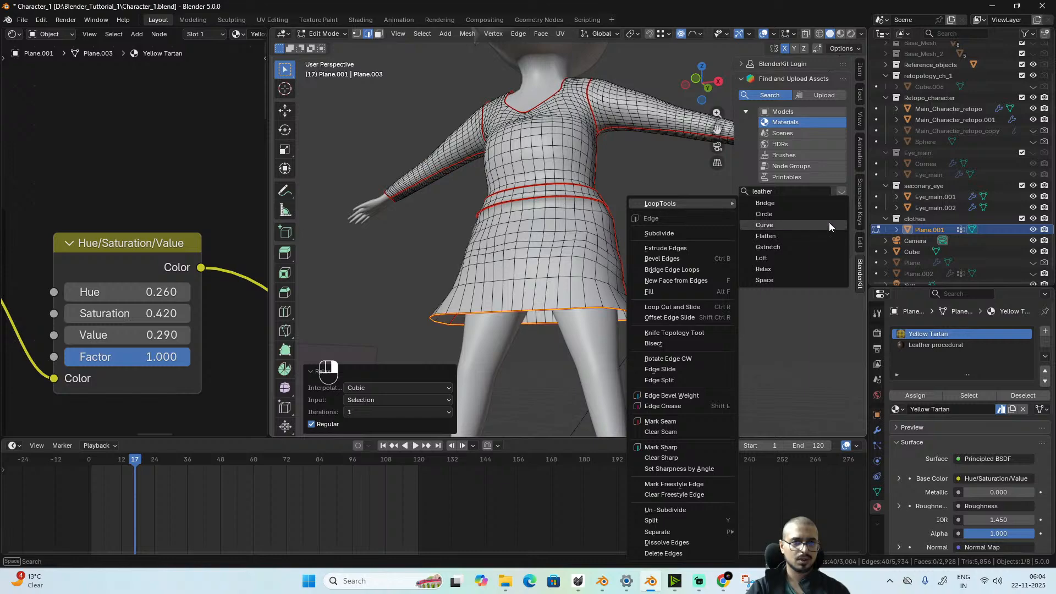
click(771, 214)
middle_drag(770, 232, 622, 296)
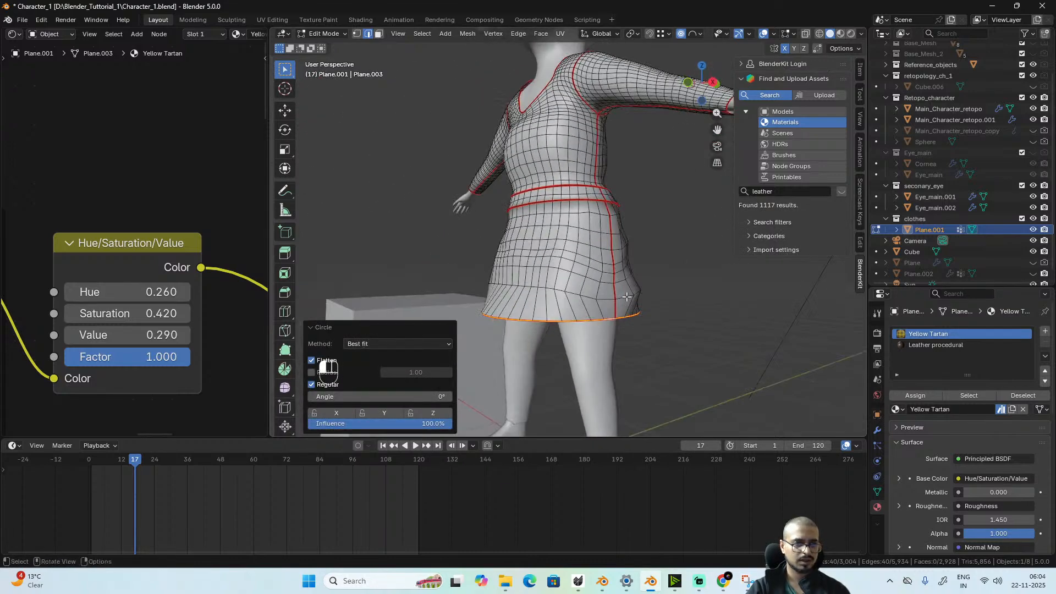
- Round the edge loop just above the hem with LoopTools Circle at 25% influence
key(ctrl+r)
right_click(698, 258)
mouse_move(681, 208)
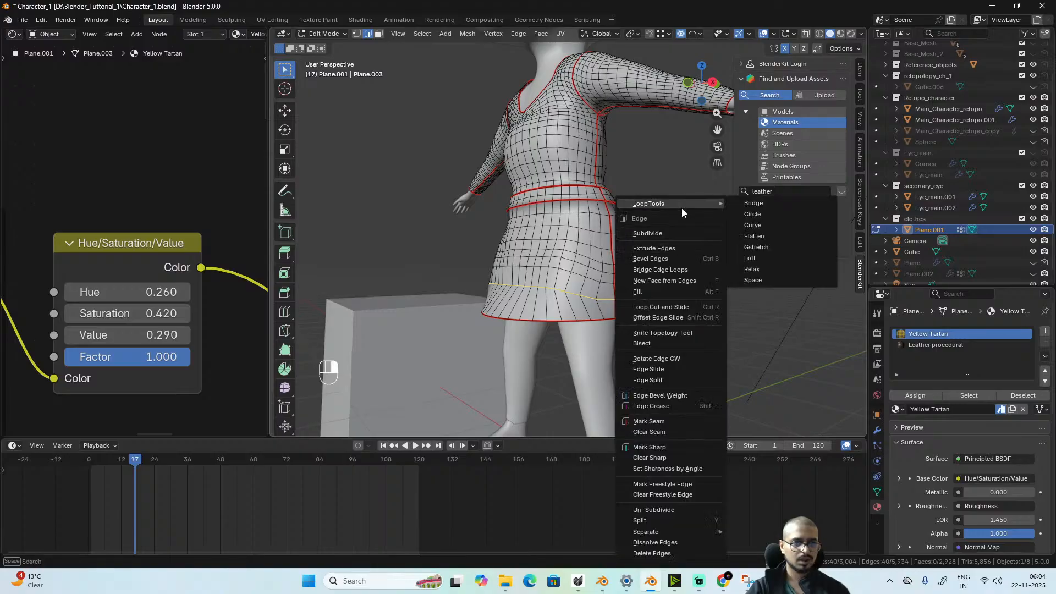
click(762, 216)
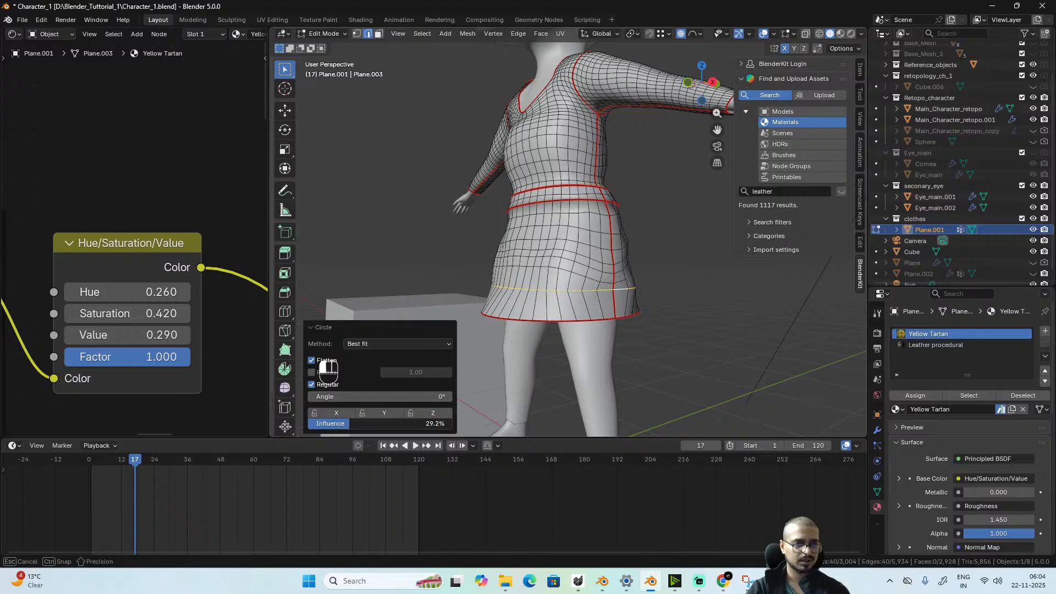
drag(385, 424, 380, 424)
- Widen the edge loop above the hem along Y to about 1.147 with a proportional size of 0.16
alt+drag(688, 308, 531, 326)
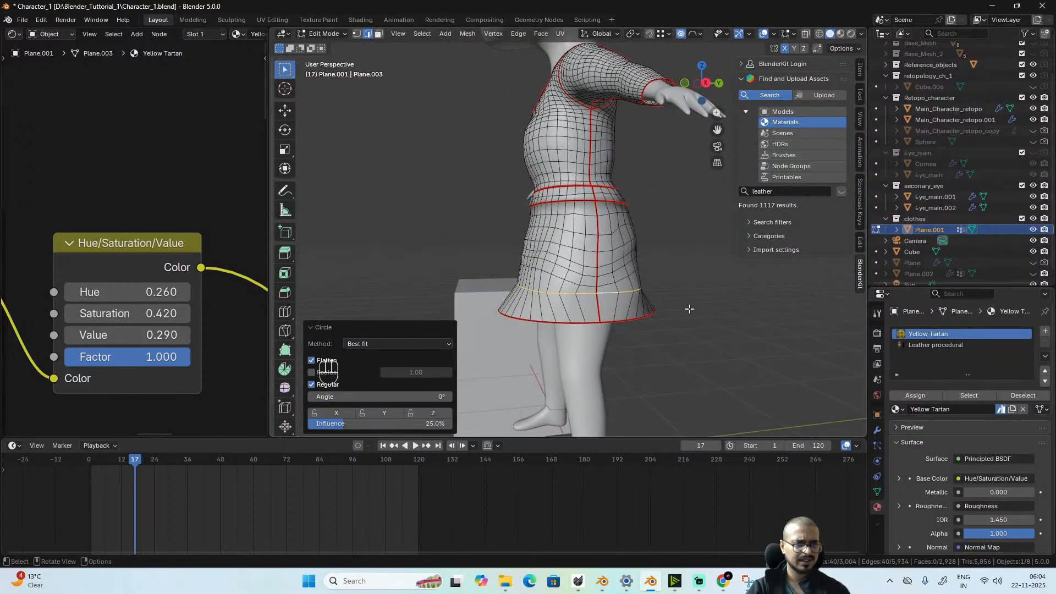
key(s)
key(y)
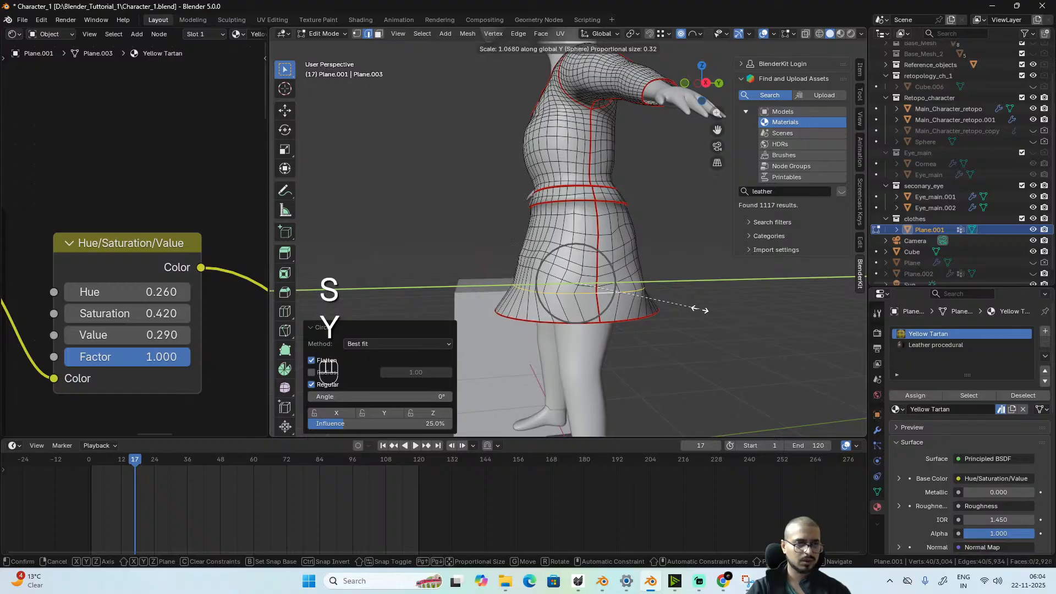
scroll(700, 309, up, 7)
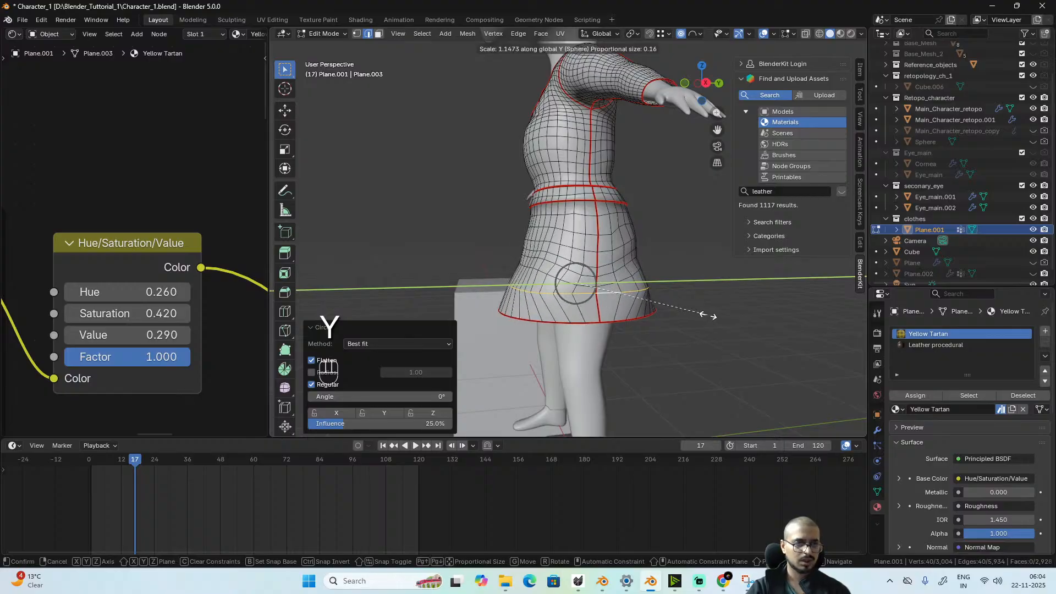
click(706, 314)
- Select the hem edge loop and scale it along Y to about 0.843 with proportional editing
alt+click(561, 324)
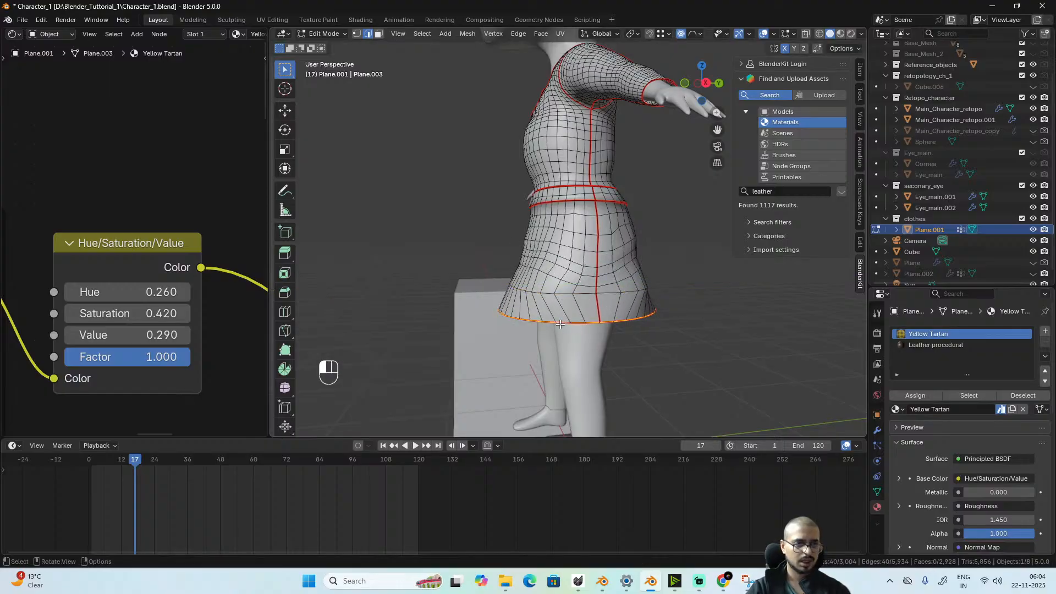
key(s)
key(y)
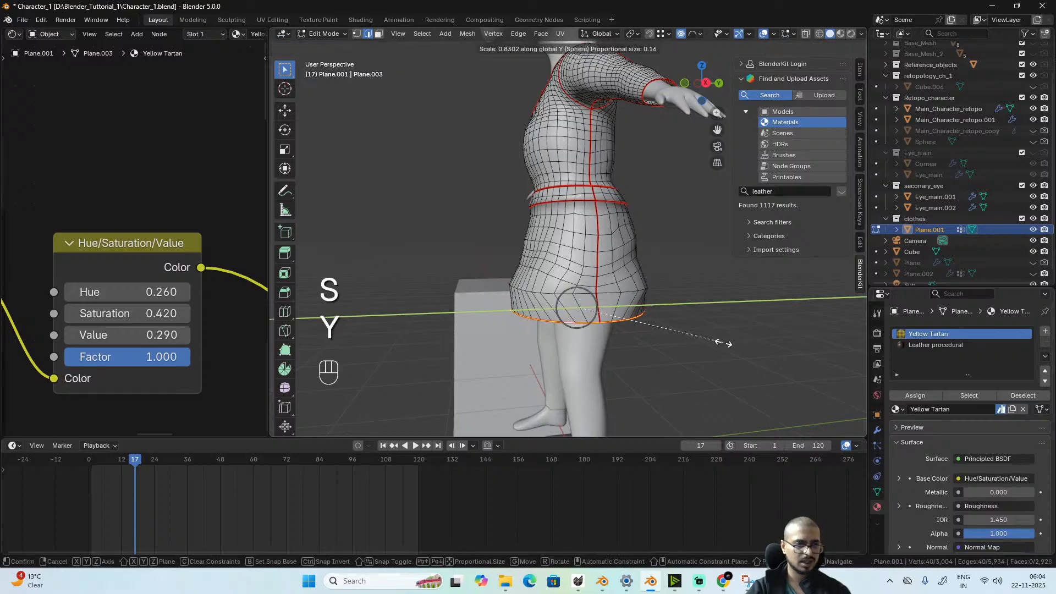
click(724, 347)
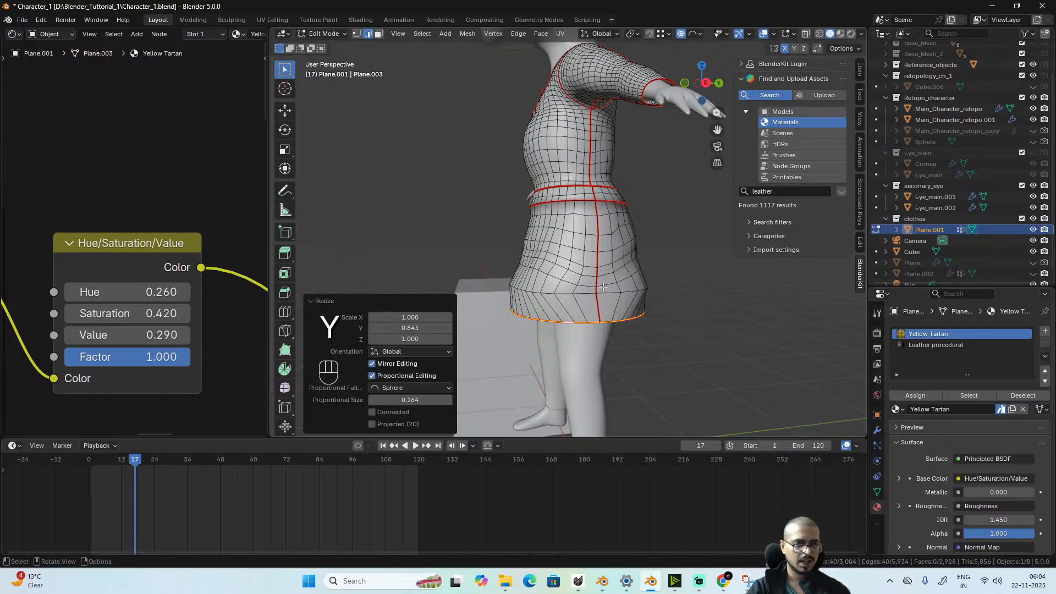
- Scale the edge loop above the hem along Y to about 0.904 with proportional editing
alt+click(596, 289)
key(s)
key(y)
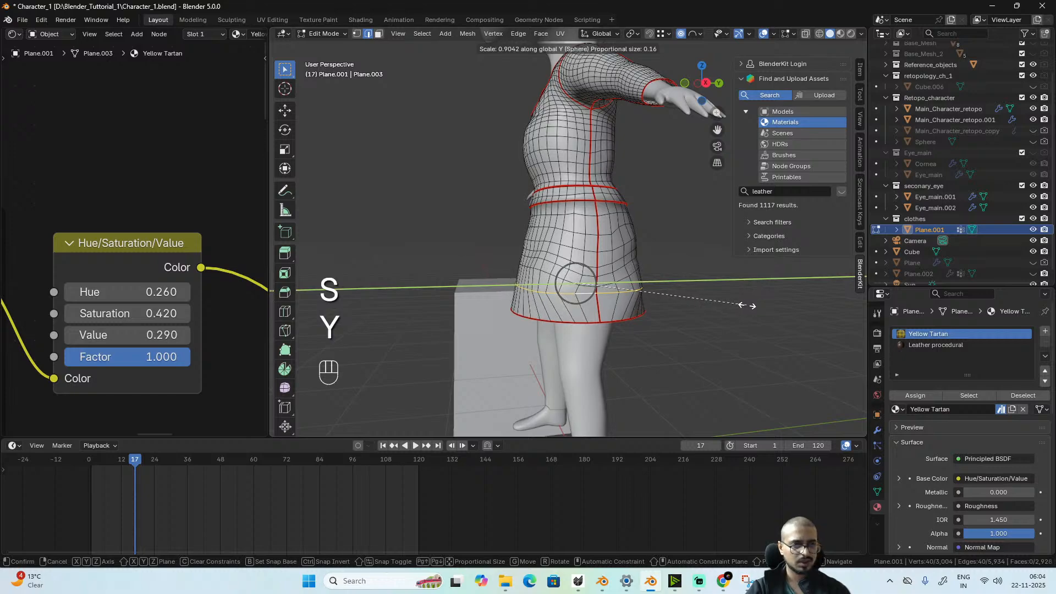
click(747, 305)
- Take the dress from Edit Mode to Sculpt Mode and undo the first Grab stroke at the back hem
key(Tab)
alt+middle_drag(625, 336, 579, 279)
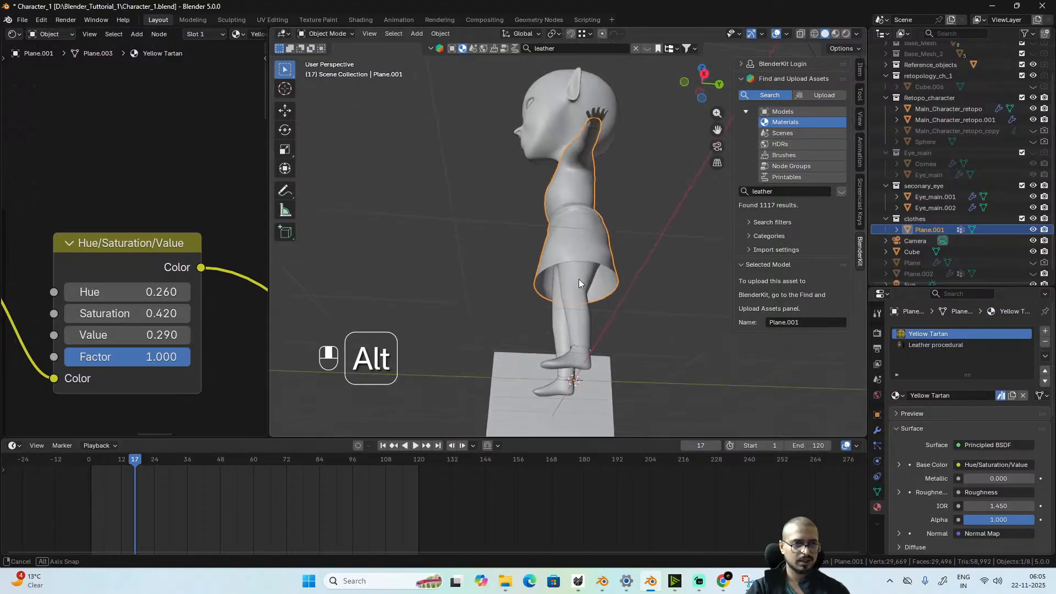
scroll(671, 320, up, 3)
alt+middle_drag(671, 321, 622, 329)
key(ctrl+Tab)
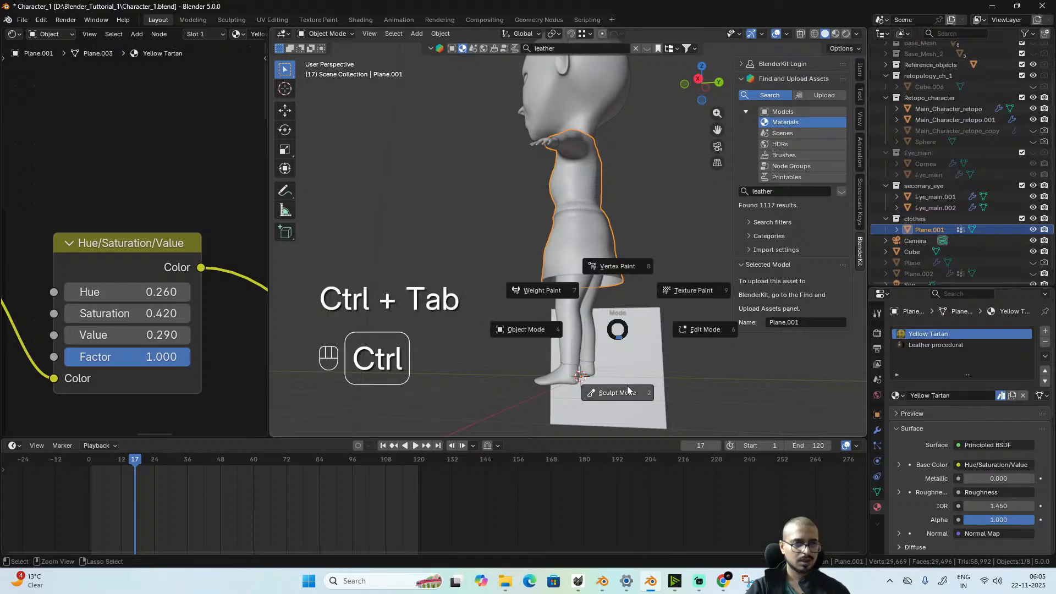
click(627, 385)
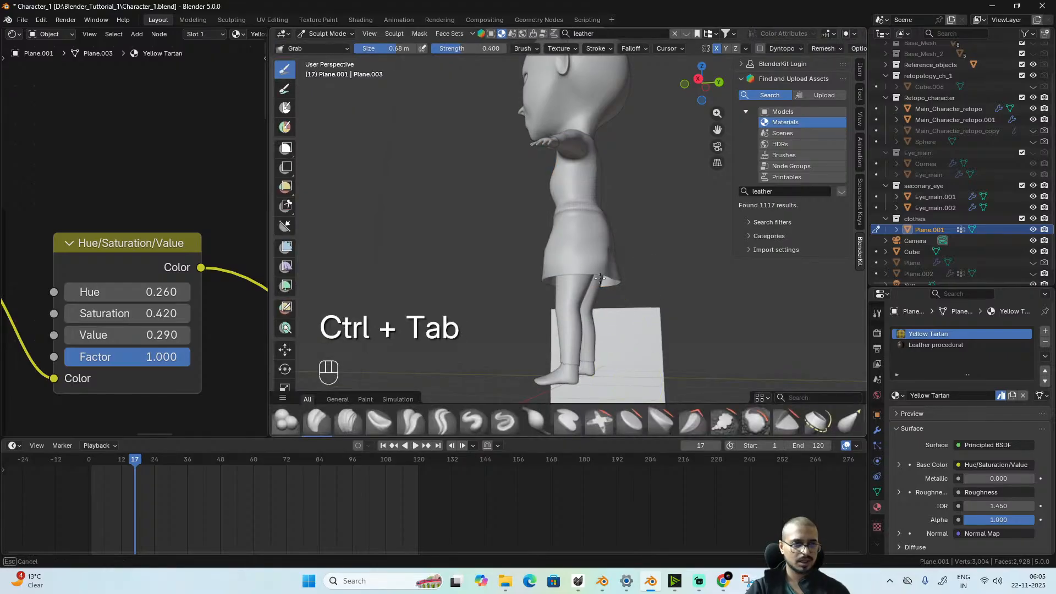
key(ctrl+z)
- Enlarge the Grab brush to 1.8 m and pull the back of the skirt's hem inward
mouse_move(600, 279)
alt+middle_down()
mouse_move(587, 302)
mouse_move(625, 307)
alt+middle_up()
key(f)
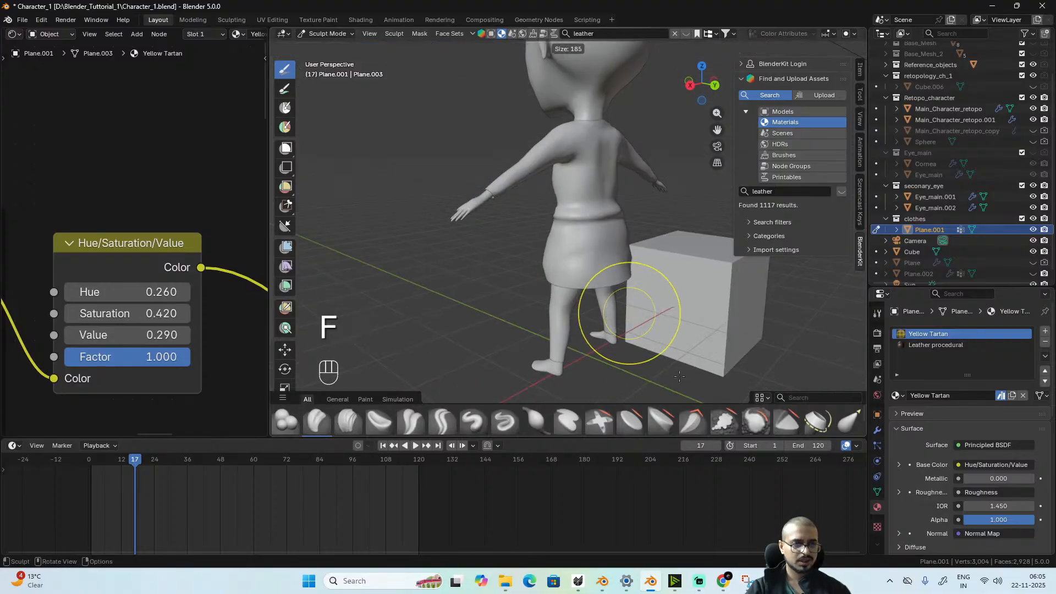
click(680, 376)
drag(608, 283, 583, 280)
- Set the Grab brush to 0.67 m and pull the back of the skirt outward where the body pokes through
scroll(585, 281, up, 5)
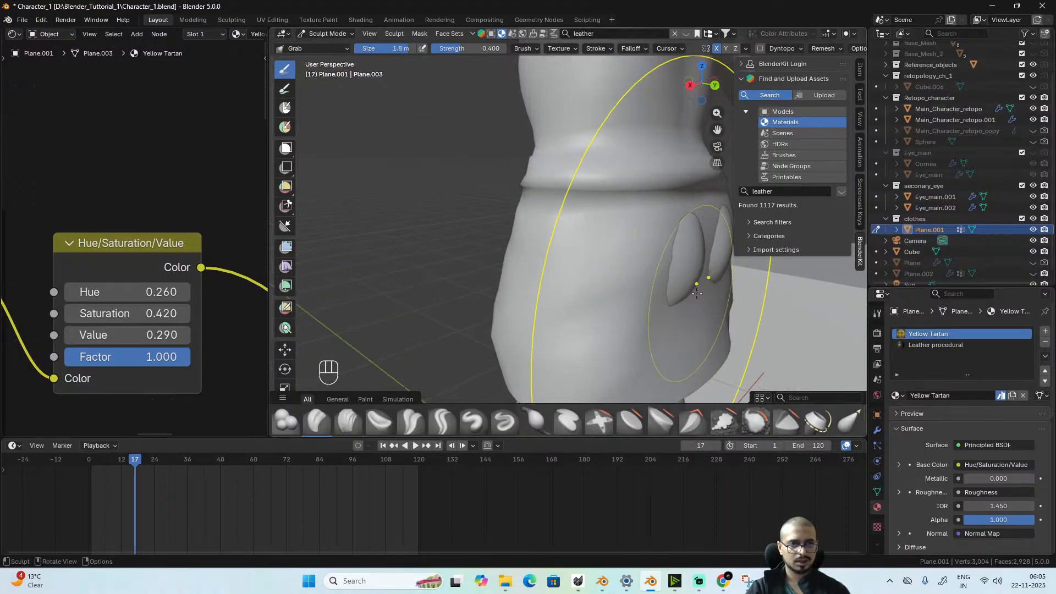
shift+middle_drag(697, 294, 544, 296)
key(f)
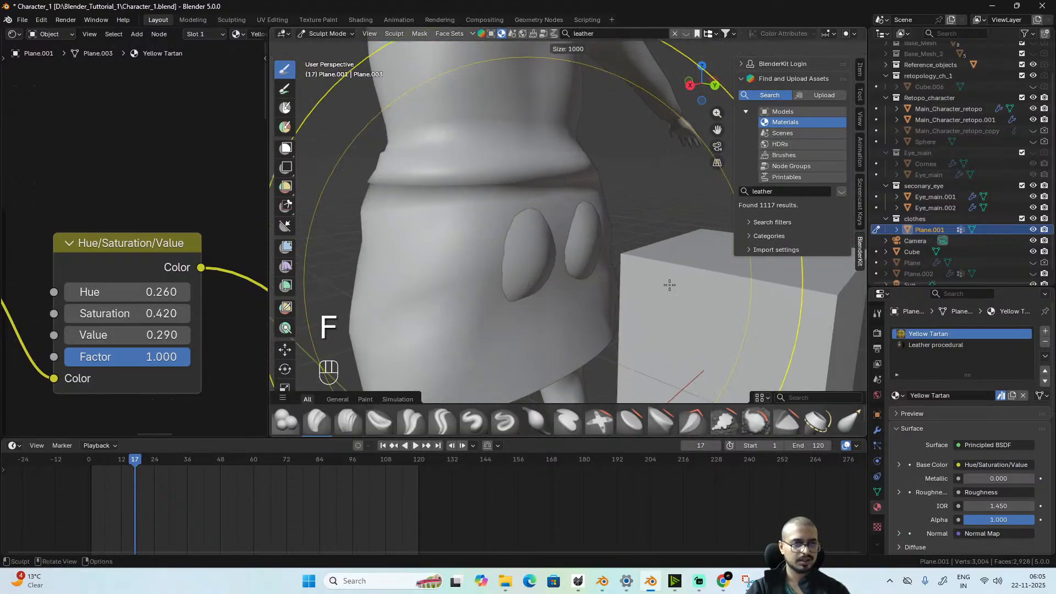
click(545, 284)
key(f)
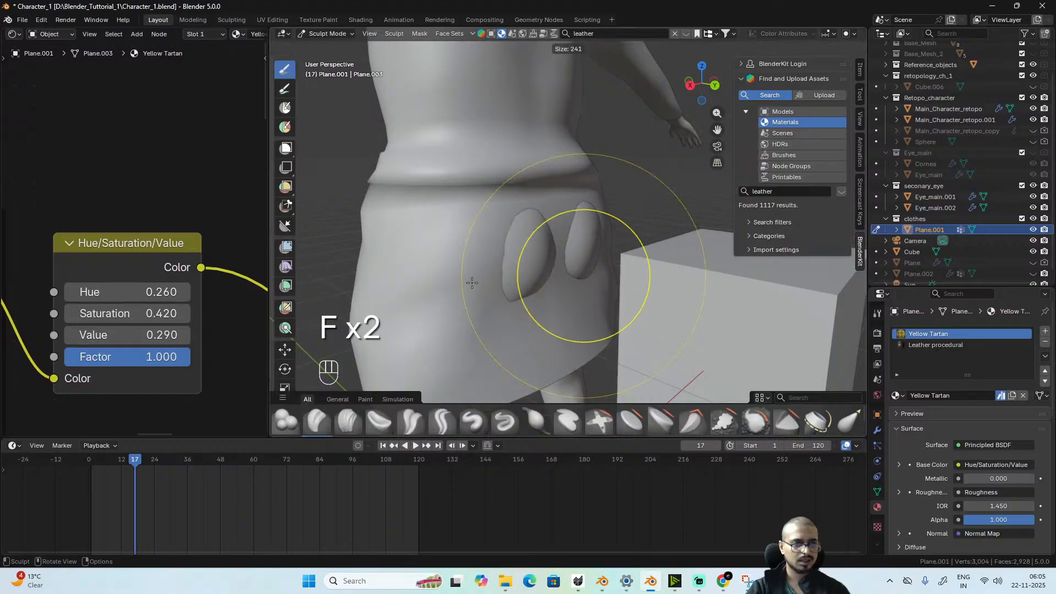
click(469, 282)
drag(527, 264, 573, 272)
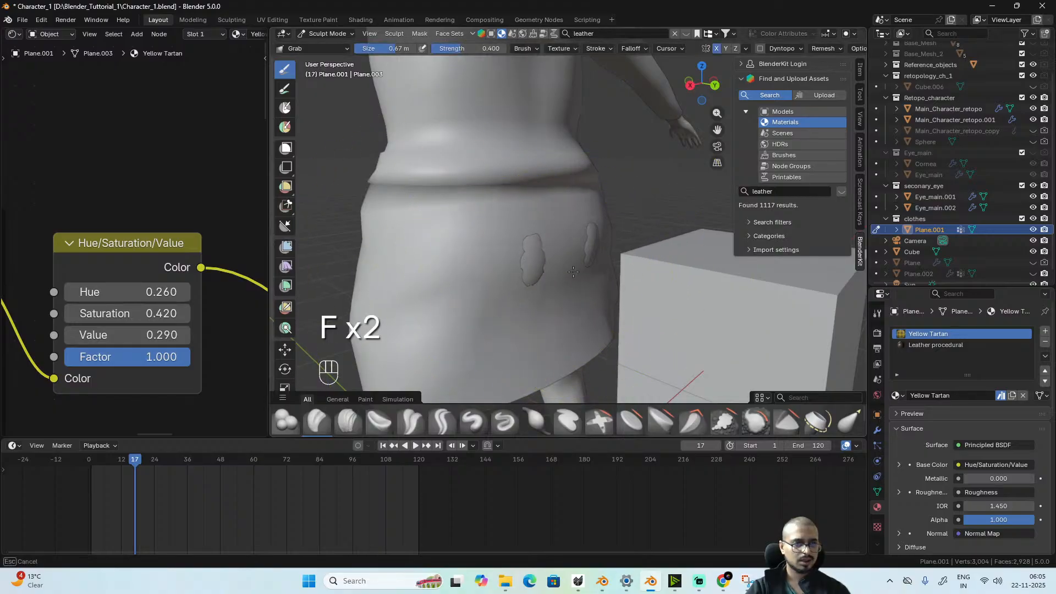
- Enlarge the Grab brush to 1.3 m and pull the front and back of the skirt's hem inward
scroll(581, 286, down, 4)
mouse_move(581, 286)
middle_down()
mouse_move(753, 271)
mouse_move(505, 252)
mouse_move(445, 273)
middle_up()
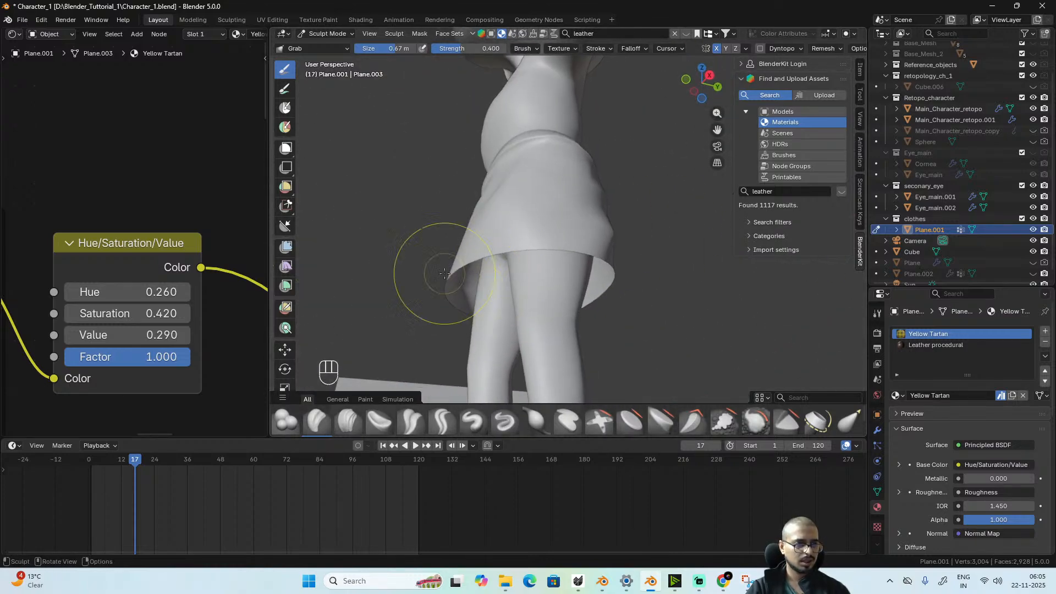
key(f)
click(470, 264)
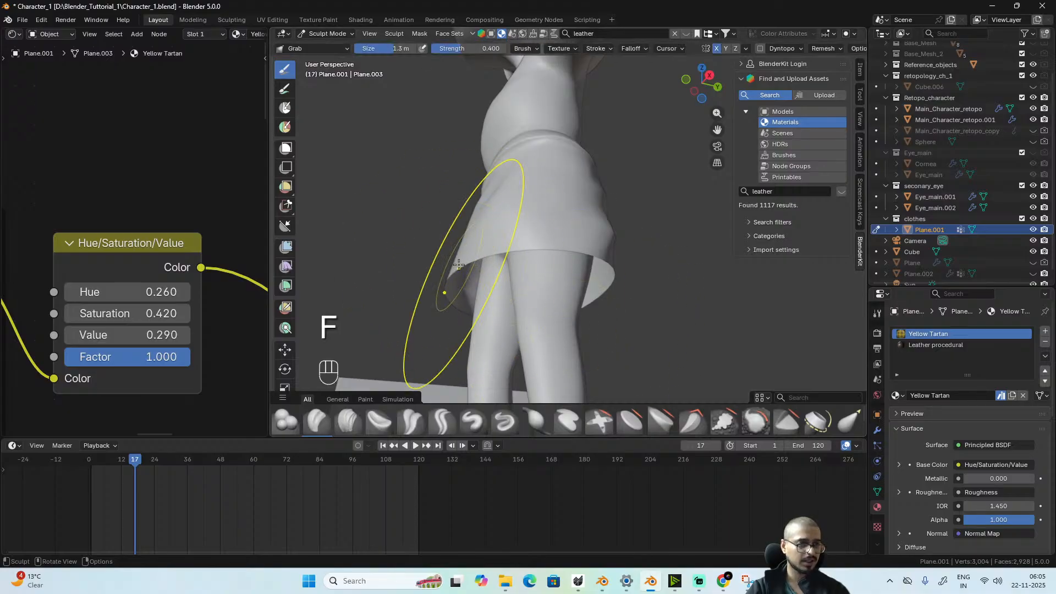
drag(471, 265, 471, 260)
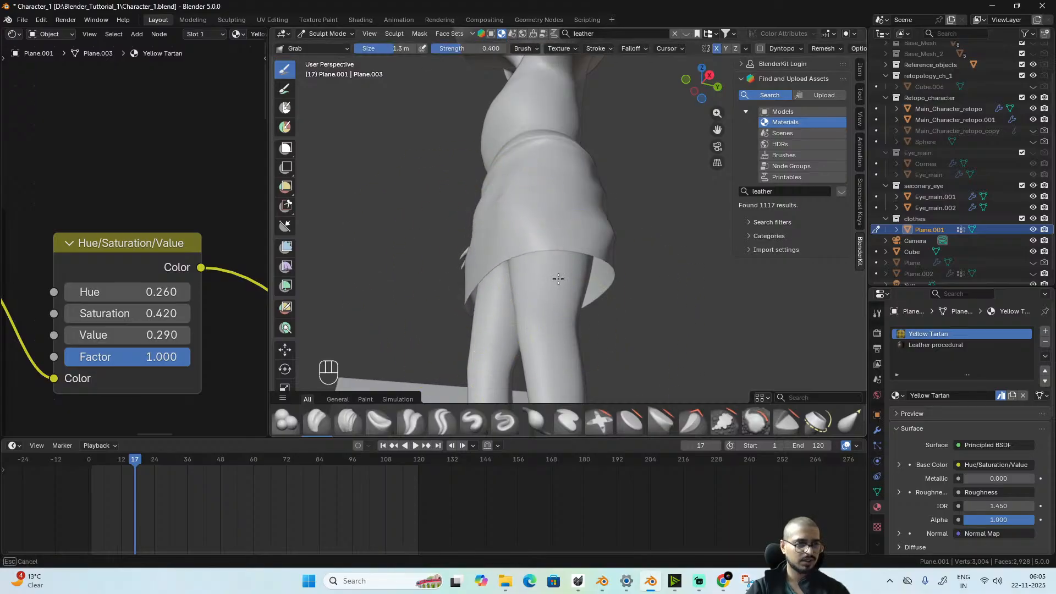
drag(580, 282, 572, 284)
- Reduce the Grab brush to 0.32 m for finer work on the skirt's side
alt+middle_drag(573, 283, 552, 328)
scroll(550, 328, up, 3)
alt+drag(544, 326, 545, 288)
scroll(471, 311, up, 1)
scroll(501, 288, up, 2)
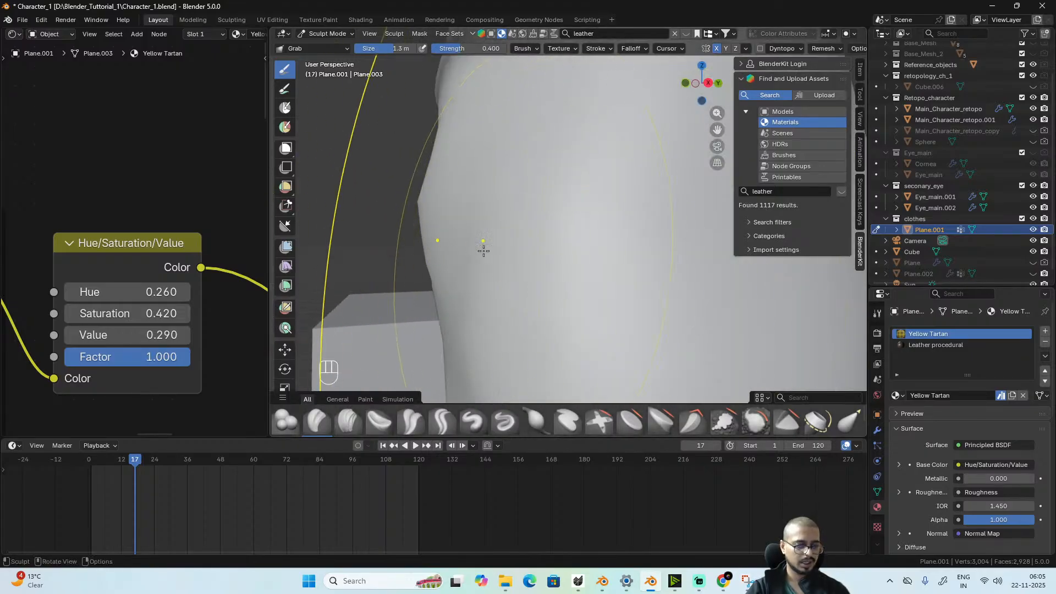
key(f)
key(f)
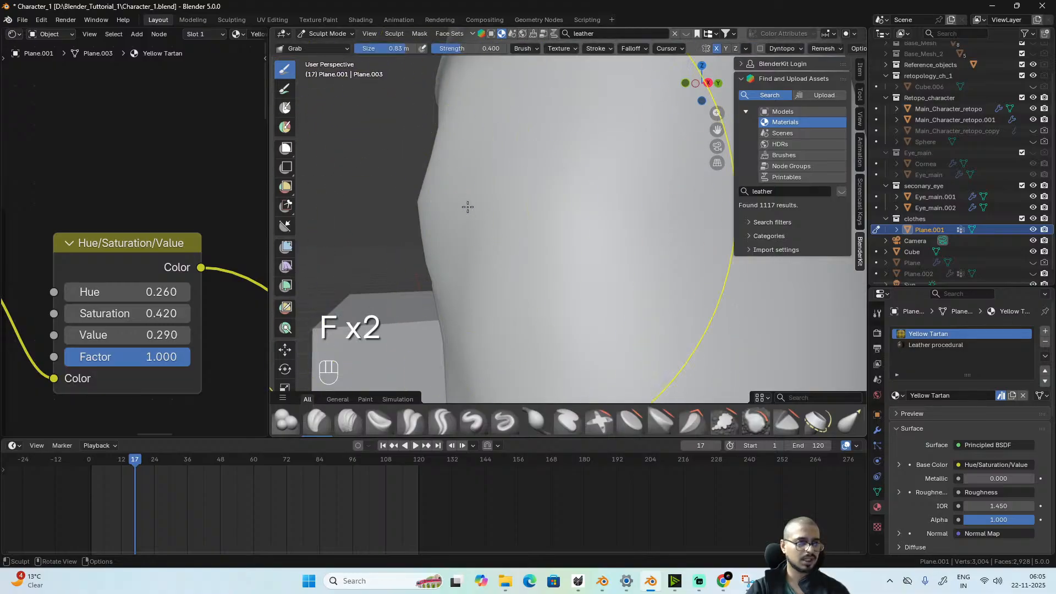
key(f)
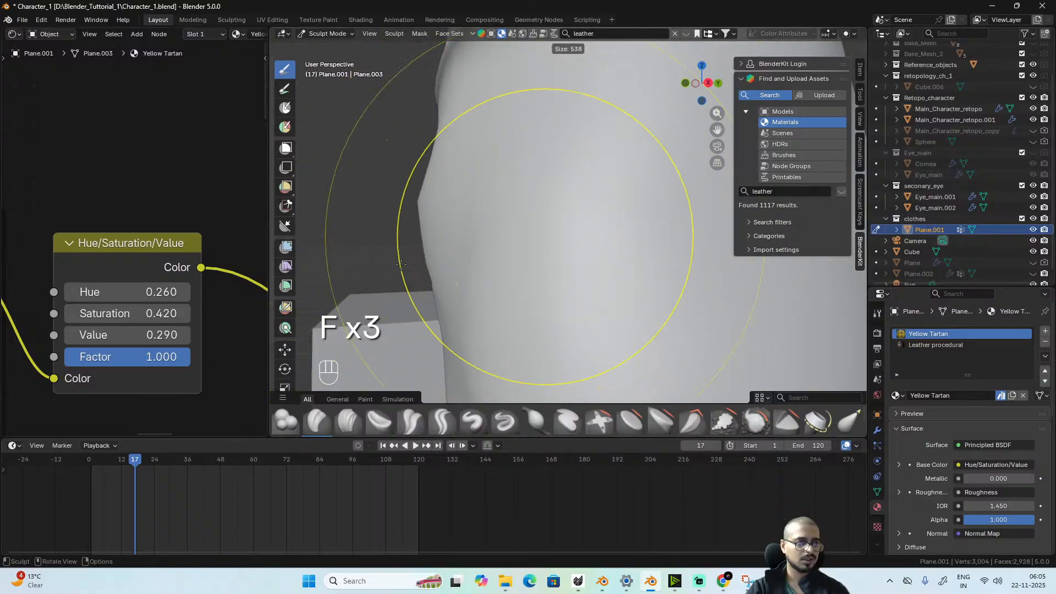
scroll(463, 215, down, 6)
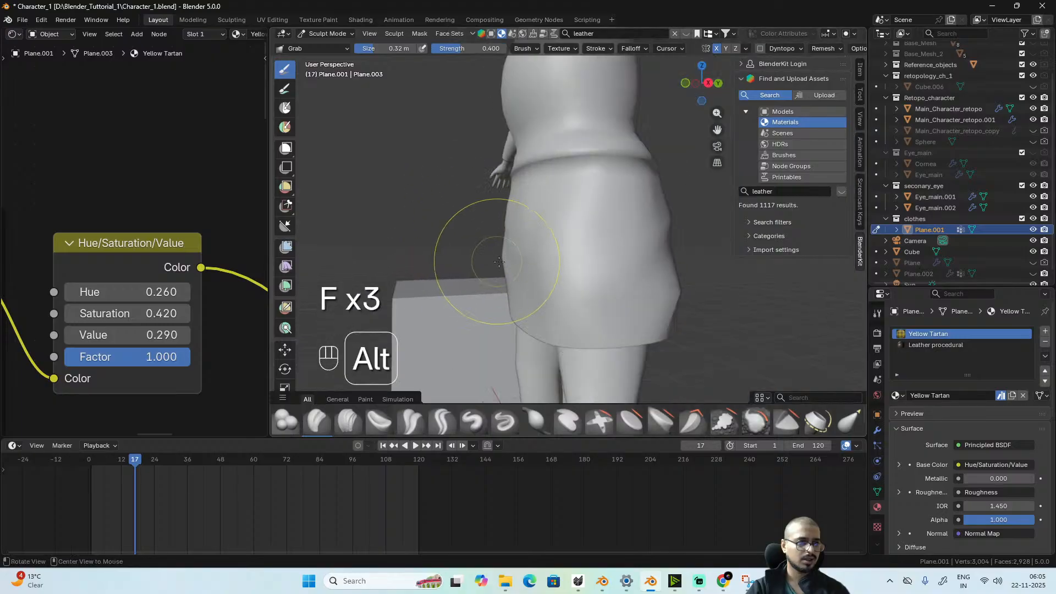
mouse_move(500, 261)
alt+mouse_down()
mouse_move(616, 273)
mouse_move(628, 308)
mouse_move(657, 306)
mouse_move(632, 286)
mouse_move(473, 280)
mouse_move(541, 278)
mouse_move(627, 320)
mouse_move(659, 263)
mouse_move(590, 367)
alt+mouse_up()
- Take the dress into Edit Mode with face selection and select the rings of faces around the belt
key(shift)
key(Tab)
scroll(628, 321, up, 2)
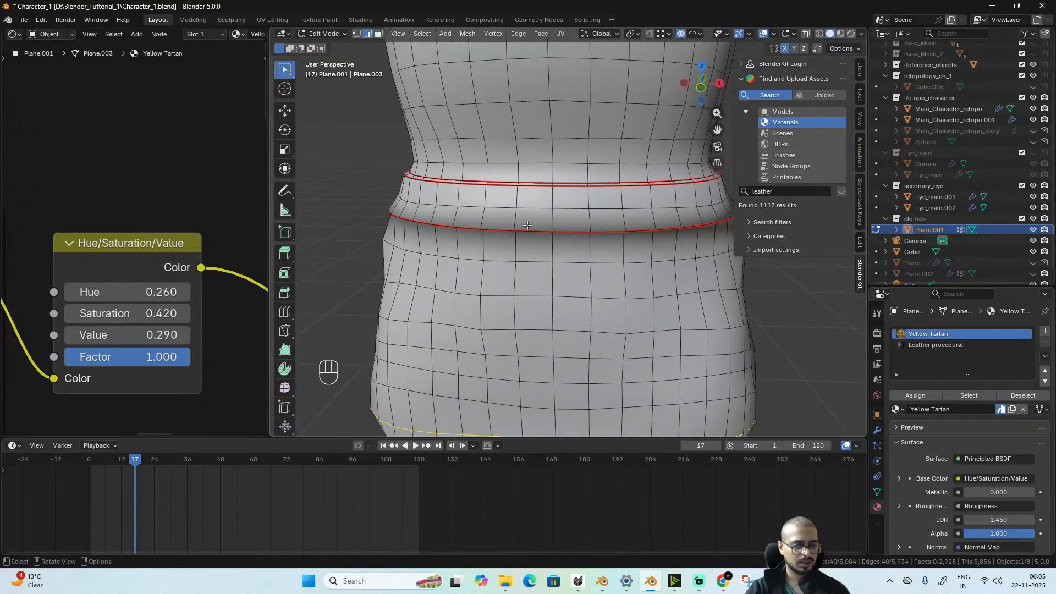
key(3)
click(519, 200)
shift+double_click(513, 220)
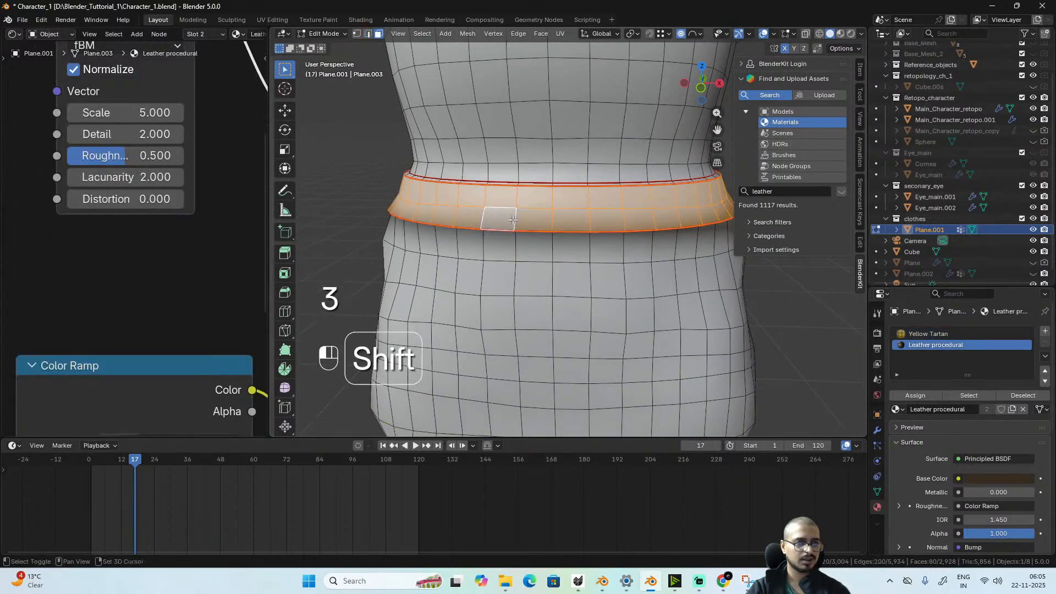
alt+drag(513, 220, 512, 240)
scroll(451, 220, up, 4)
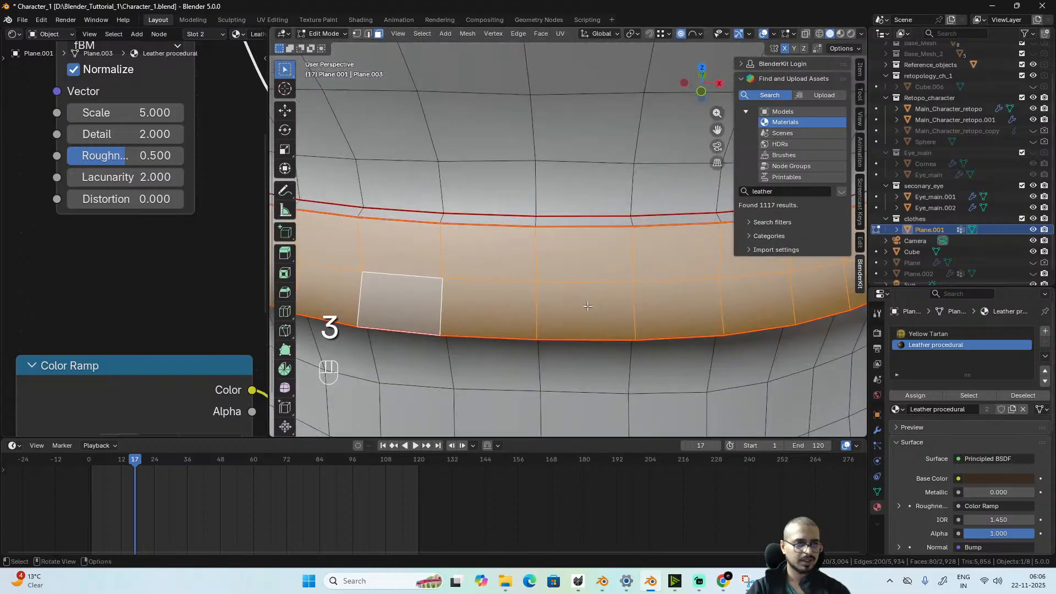
alt+shift+click(441, 219)
alt+drag(440, 219, 585, 302)
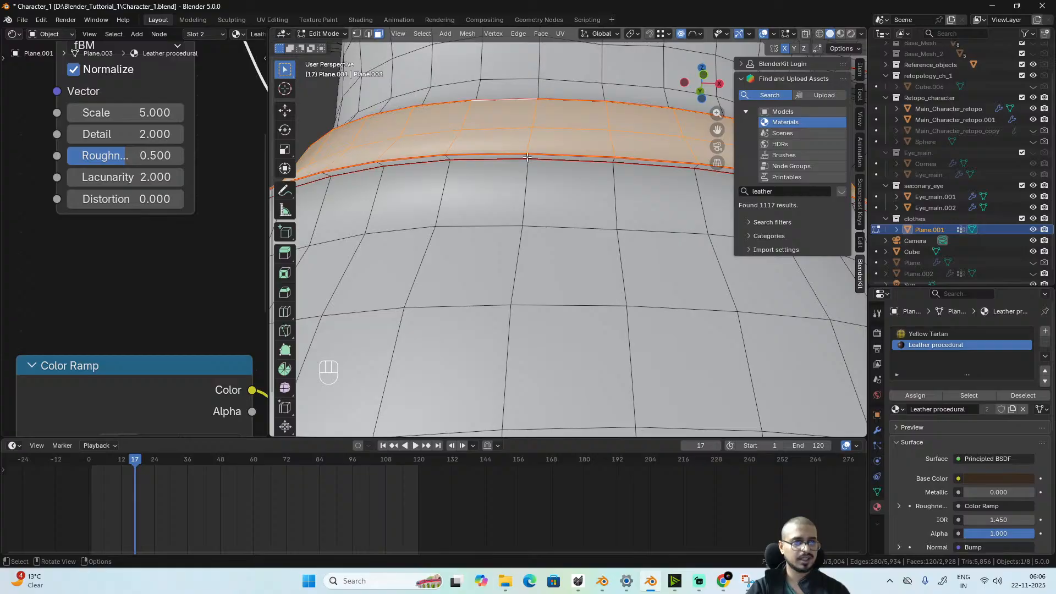
- Extend the selection to the belt's remaining edge faces with Select Linked delimited by seam, and hide the whole belt
key(l)
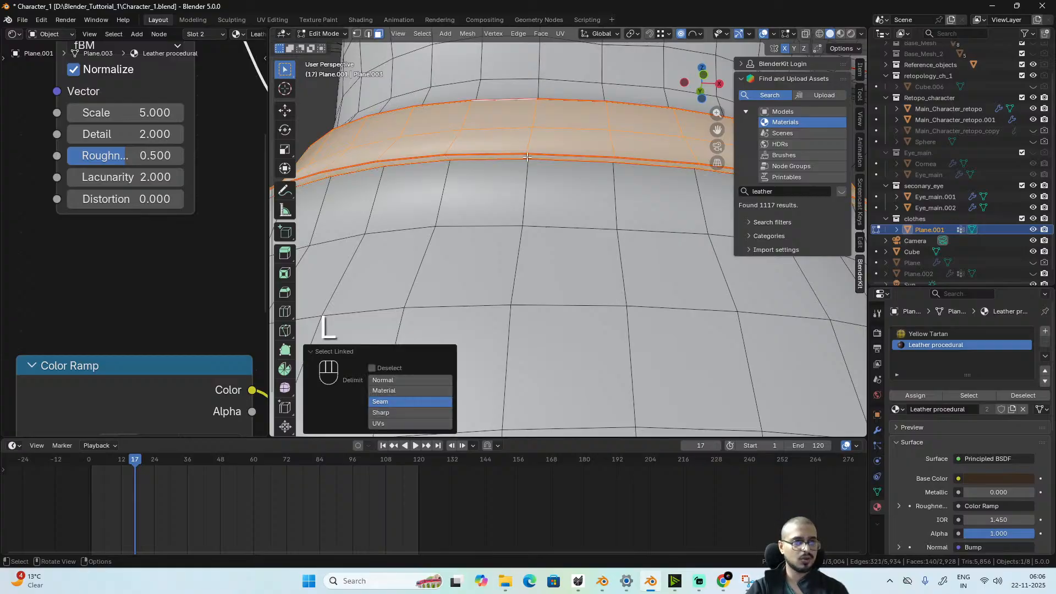
scroll(607, 233, down, 8)
alt+middle_drag(625, 261, 546, 306)
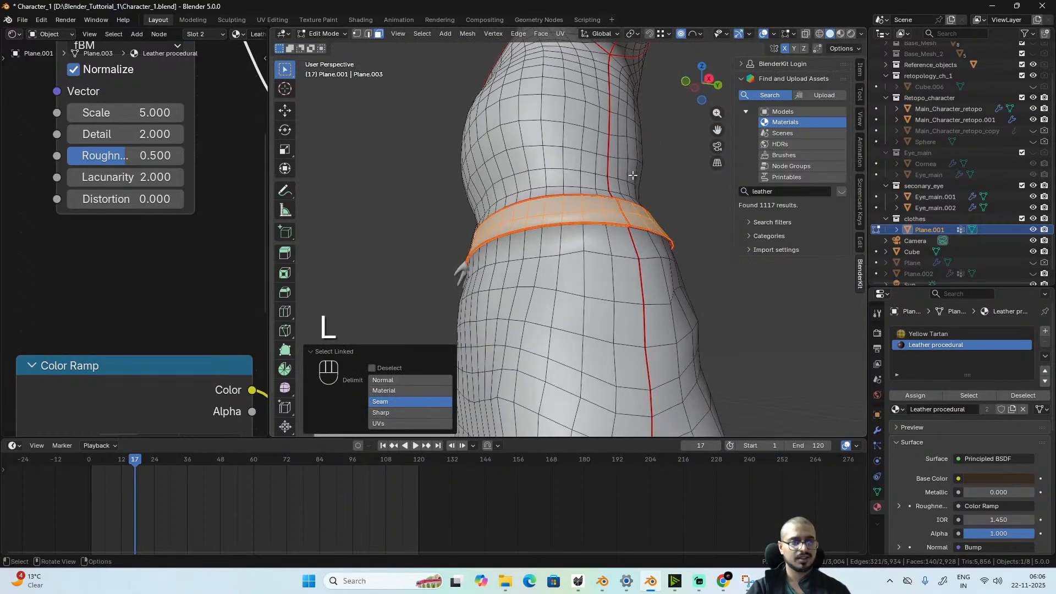
alt+middle_drag(635, 252, 584, 308)
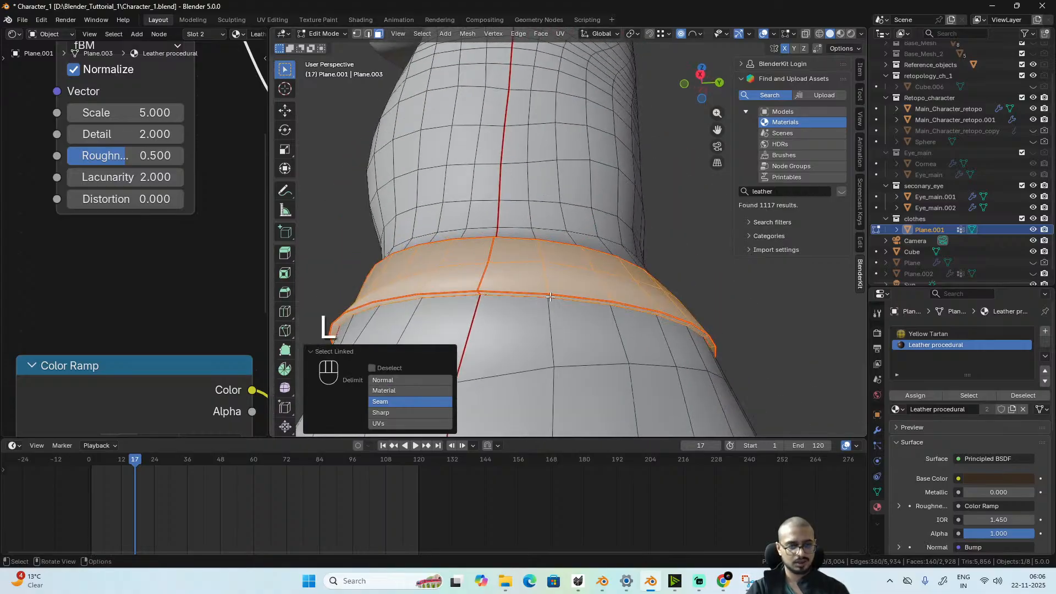
scroll(619, 324, down, 5)
alt+middle_drag(618, 325, 628, 352)
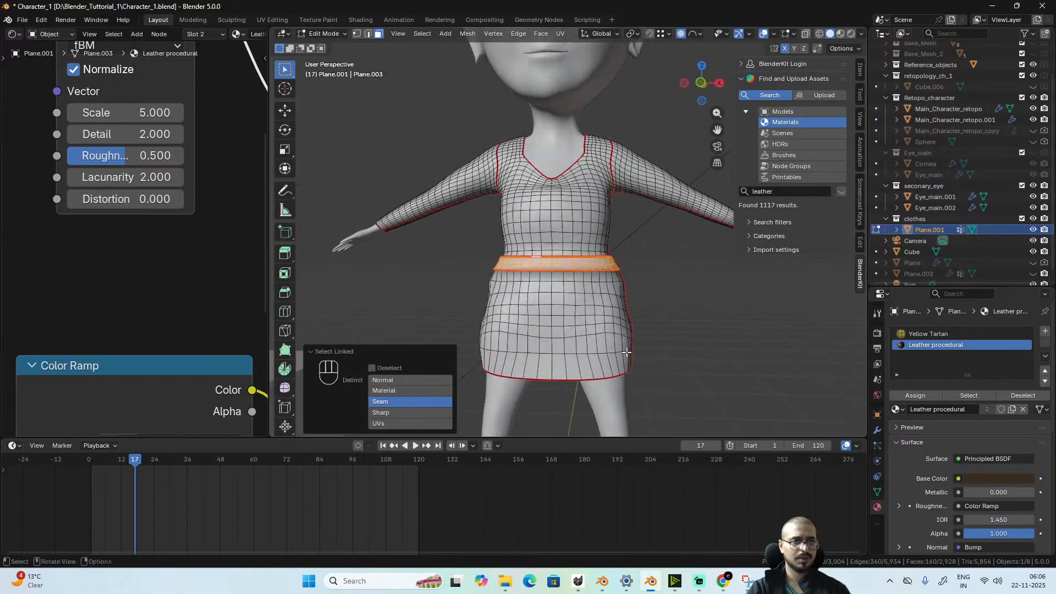
scroll(627, 352, up, 3)
key(h)
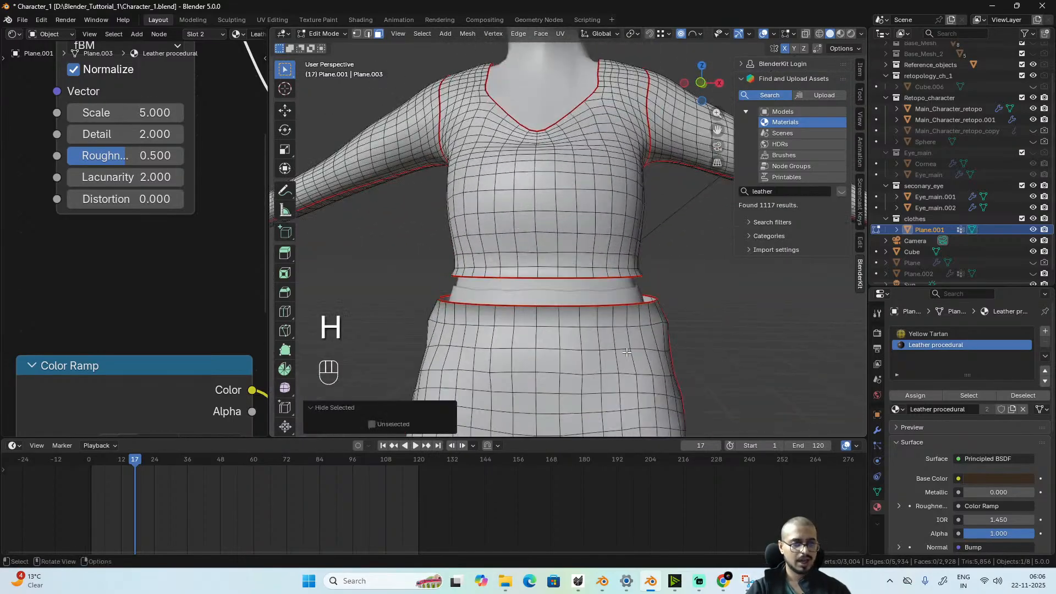
scroll(628, 352, down, 4)
scroll(605, 336, up, 3)
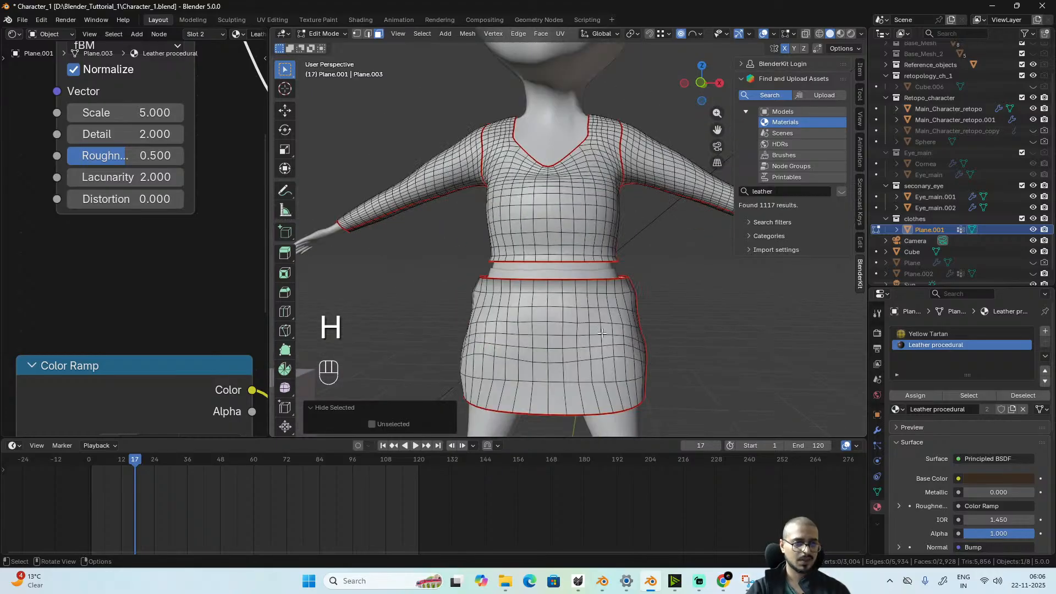
- Return the dress to Sculpt Mode and enlarge the 3D viewport and its brush shelf to show all brushes
key(ctrl+Tab)
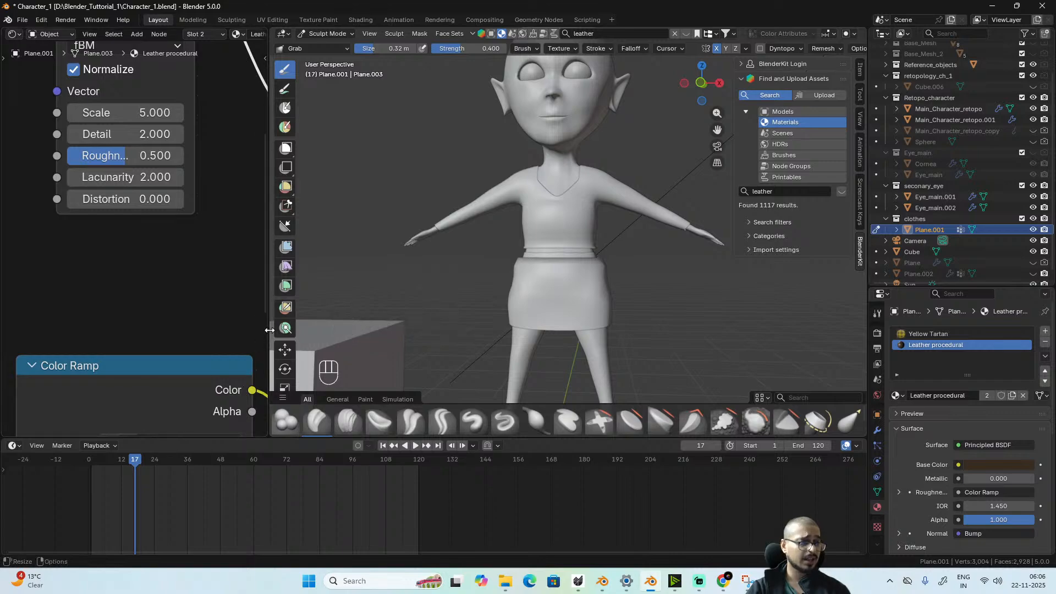
drag(269, 385, 34, 347)
drag(476, 447, 506, 549)
mouse_move(567, 496)
mouse_down()
mouse_move(573, 393)
mouse_move(572, 407)
mouse_up()
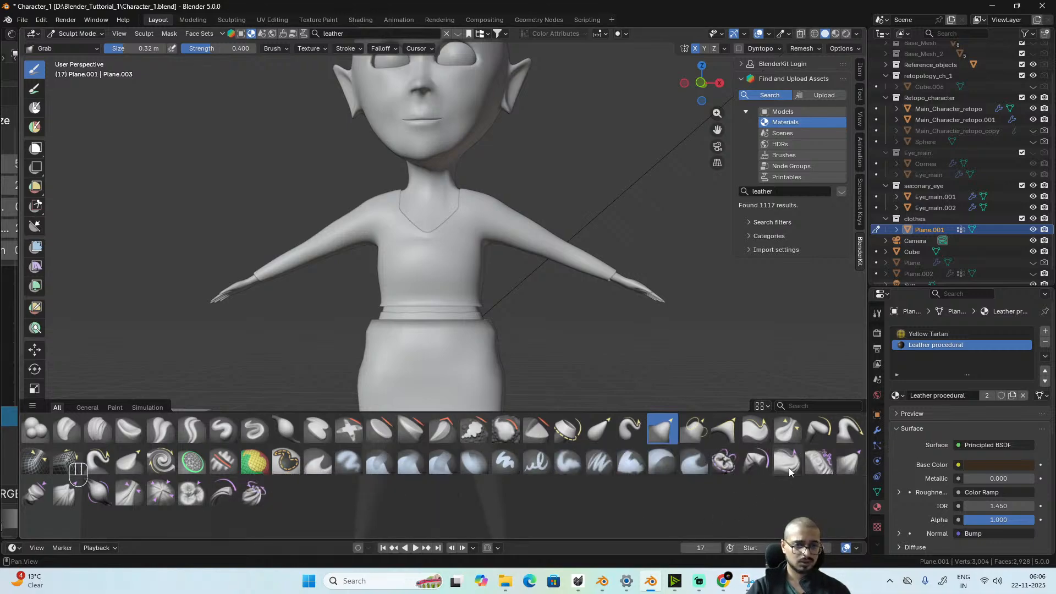
- Try the Bend Boundary brush at 0.32 m on the skirt's hem and undo the stroke
click(718, 466)
scroll(523, 386, down, 2)
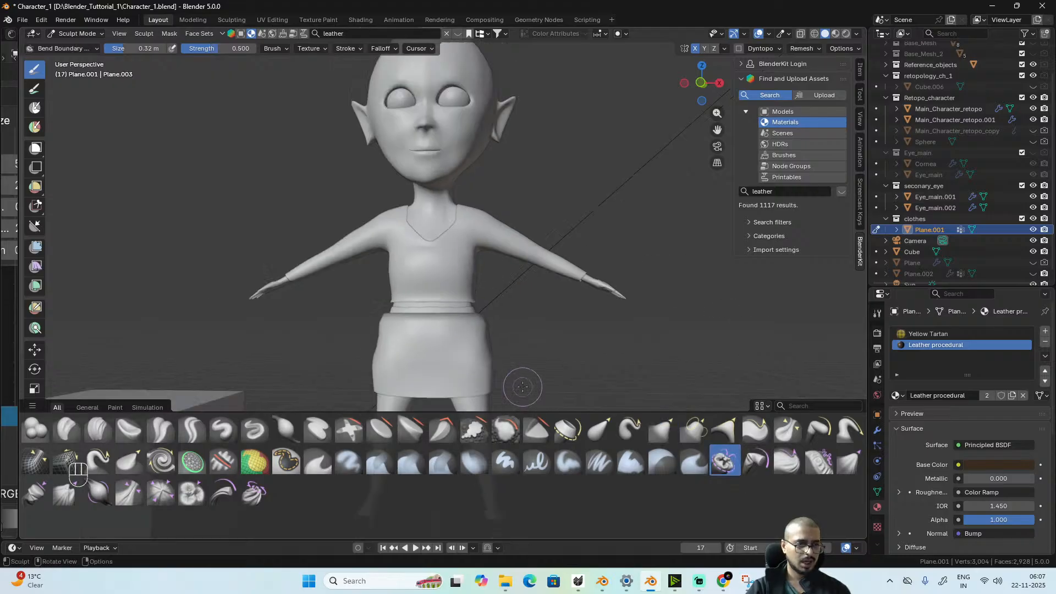
scroll(523, 386, up, 2)
shift+middle_drag(523, 387, 529, 342)
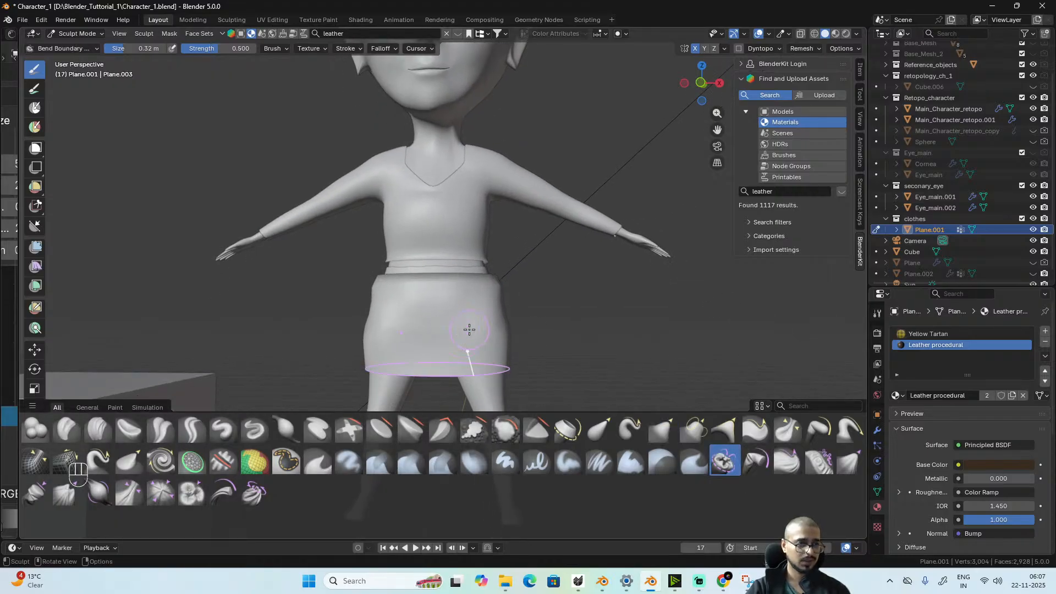
mouse_move(481, 333)
mouse_down()
mouse_move(452, 324)
mouse_move(480, 328)
mouse_up()
key(ctrl+z)
- Switch the dress to Object Mode and display its modifier properties
scroll(544, 339, down, 4)
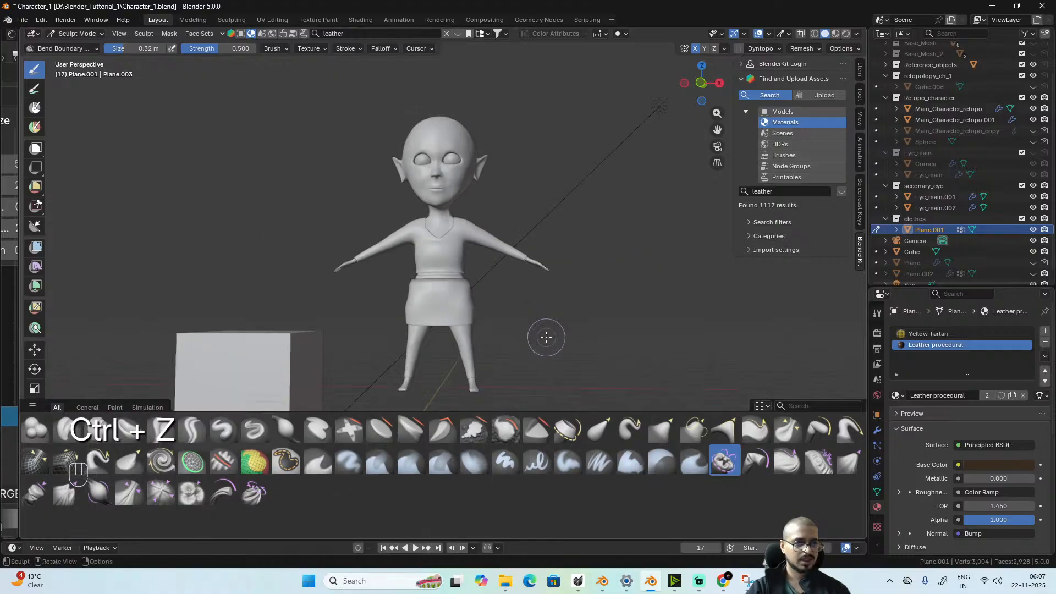
scroll(551, 345, up, 2)
key(ctrl+Tab)
alt+middle_drag(497, 335, 457, 329)
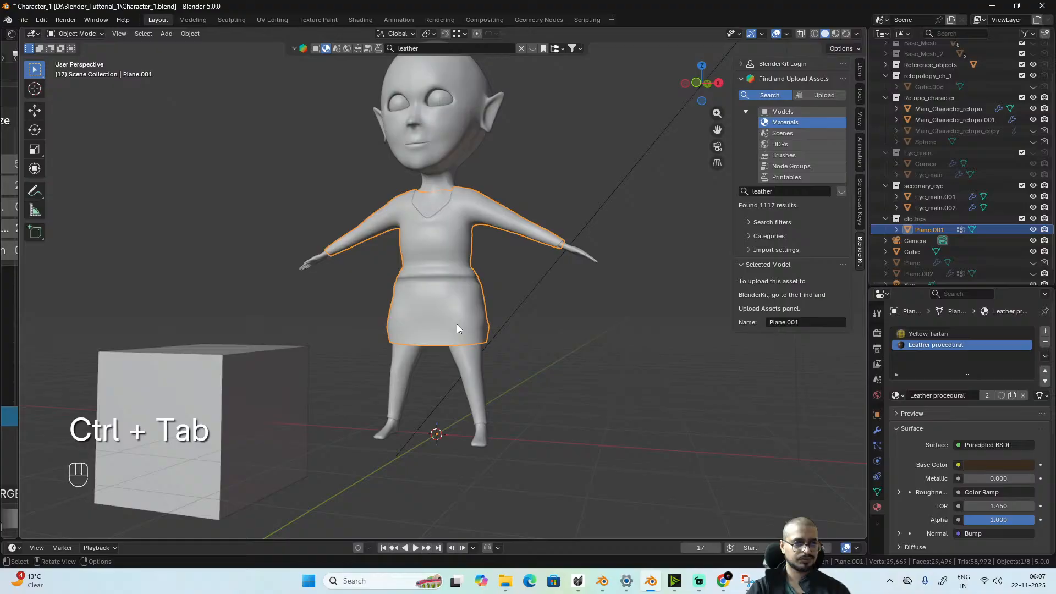
click(879, 445)
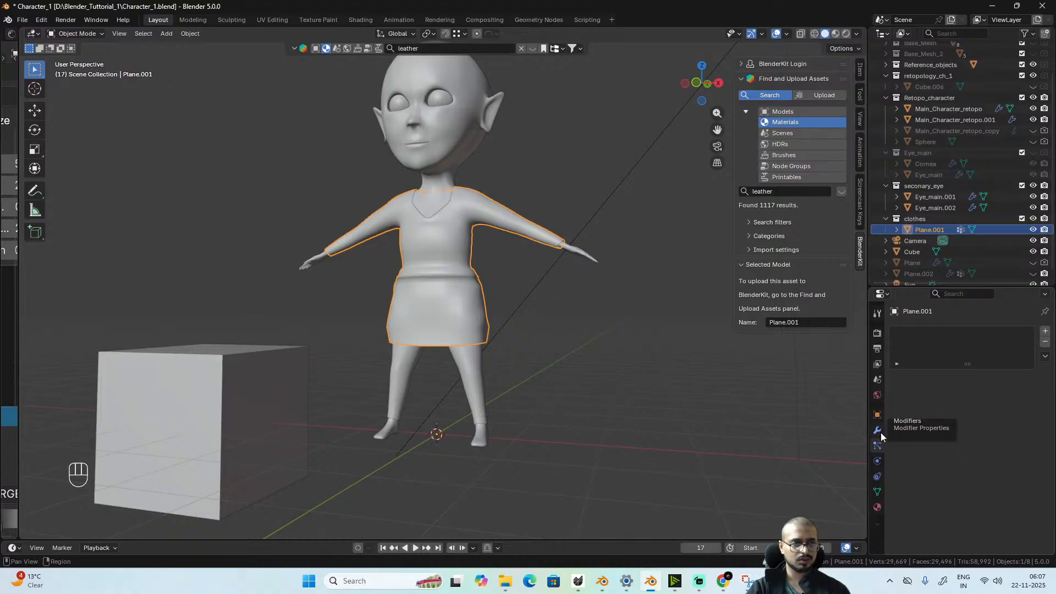
click(878, 431)
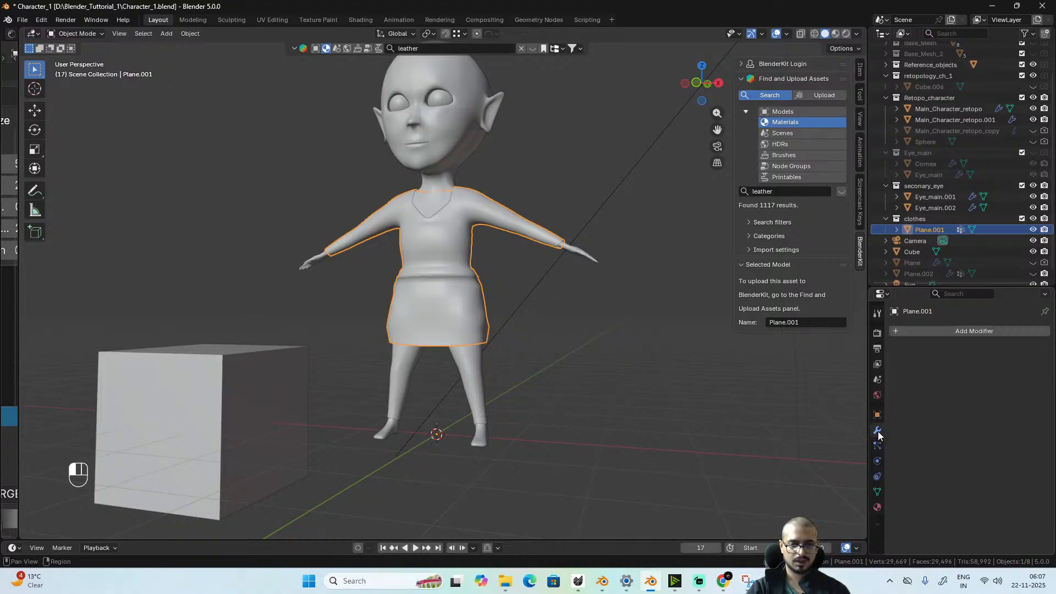
- Reveal the hidden belt faces in Edit Mode, undo the reveal and return to Object Mode
click(970, 331)
mouse_move(937, 329)
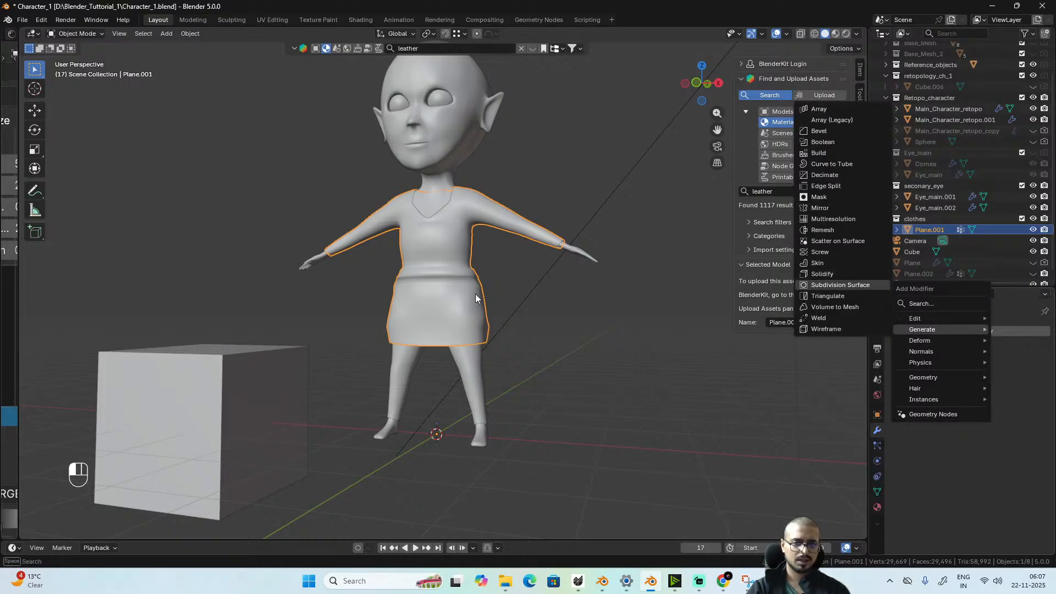
key(Tab)
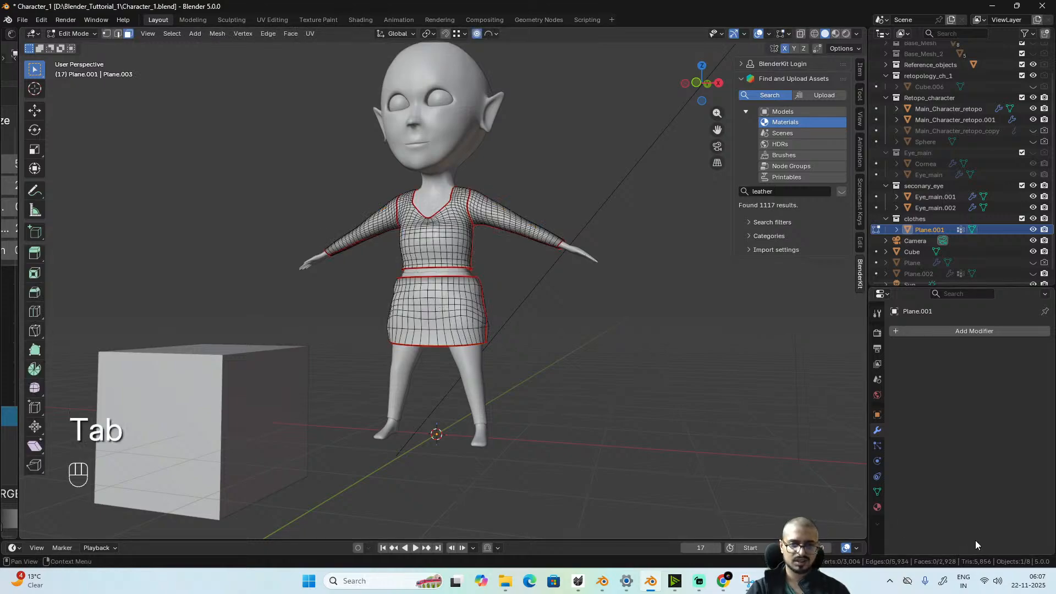
key(Tab)
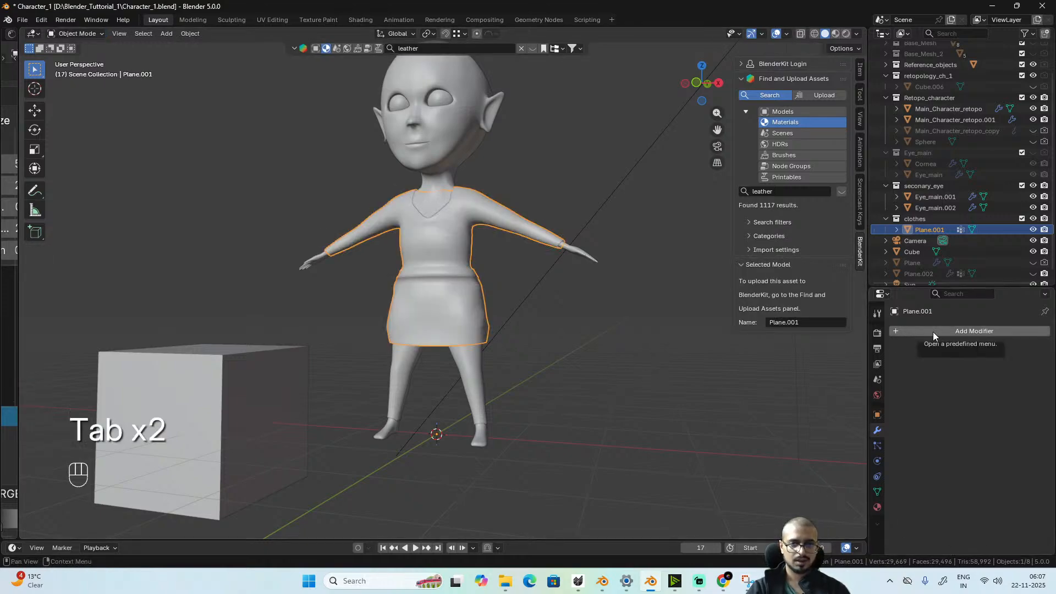
key(Tab)
key(alt+h)
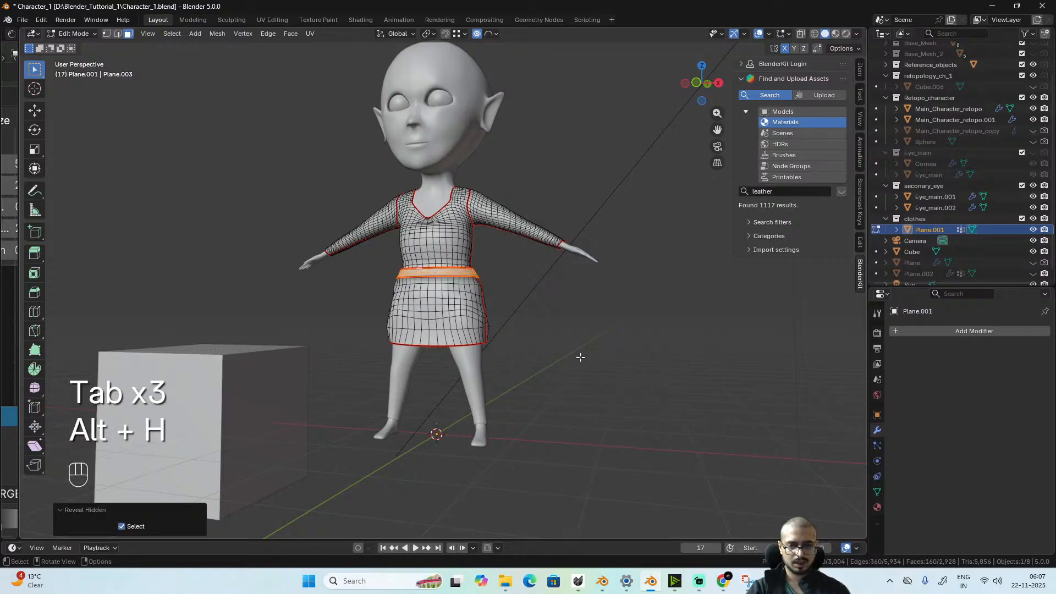
key(ctrl+z)
scroll(584, 363, up, 2)
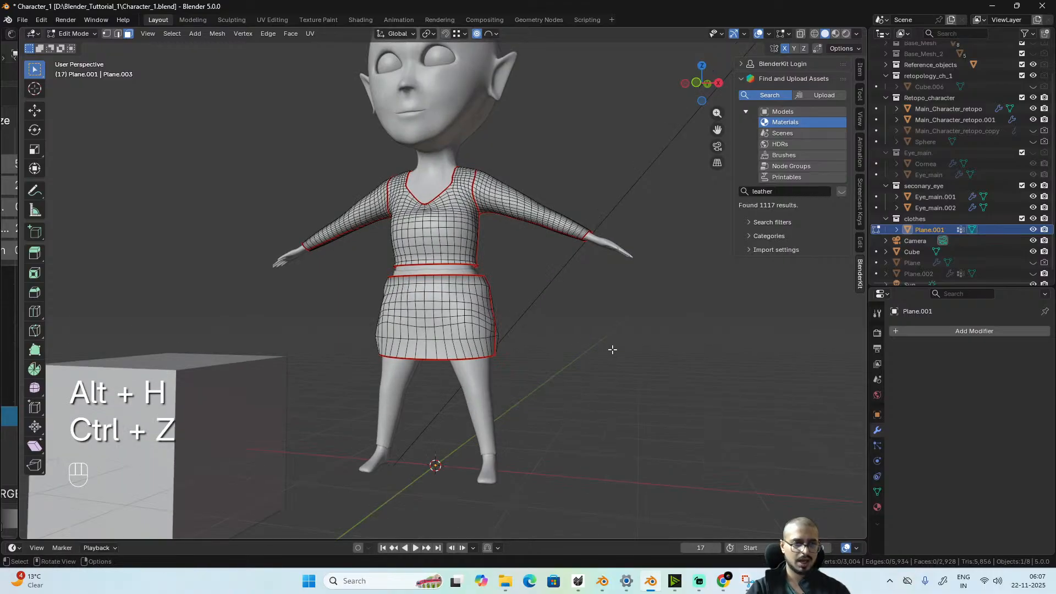
key(Tab)
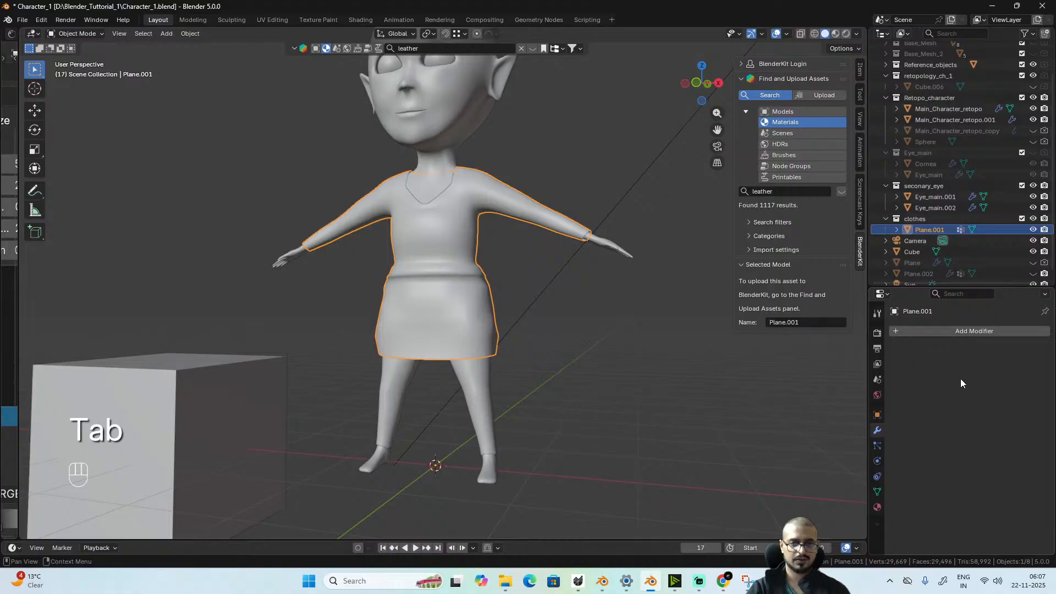
- Add a Subdivision Surface modifier with viewport level 1 to the dress and apply it
click(967, 331)
mouse_move(923, 335)
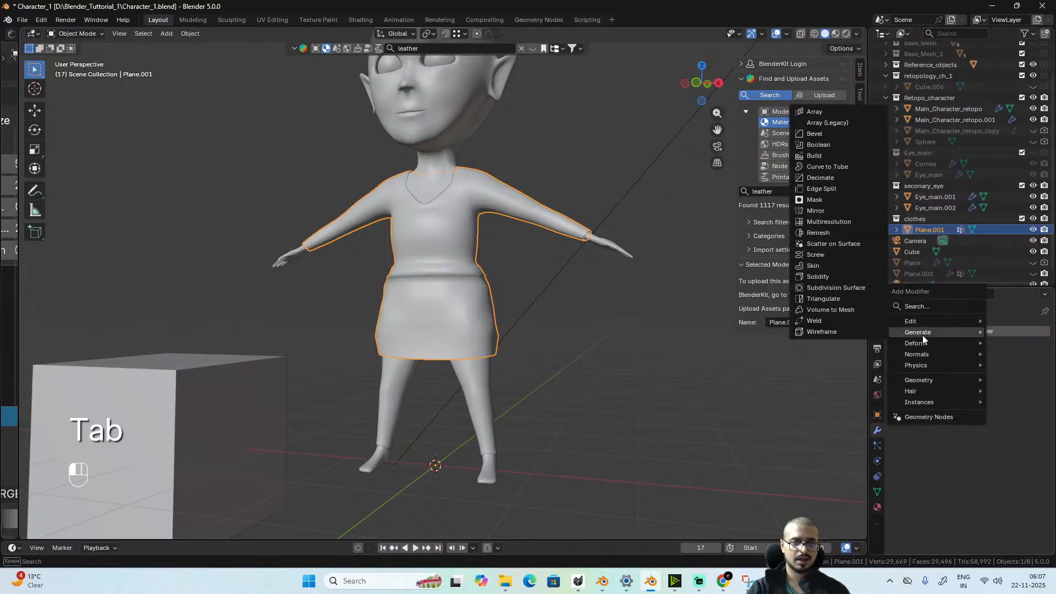
click(850, 289)
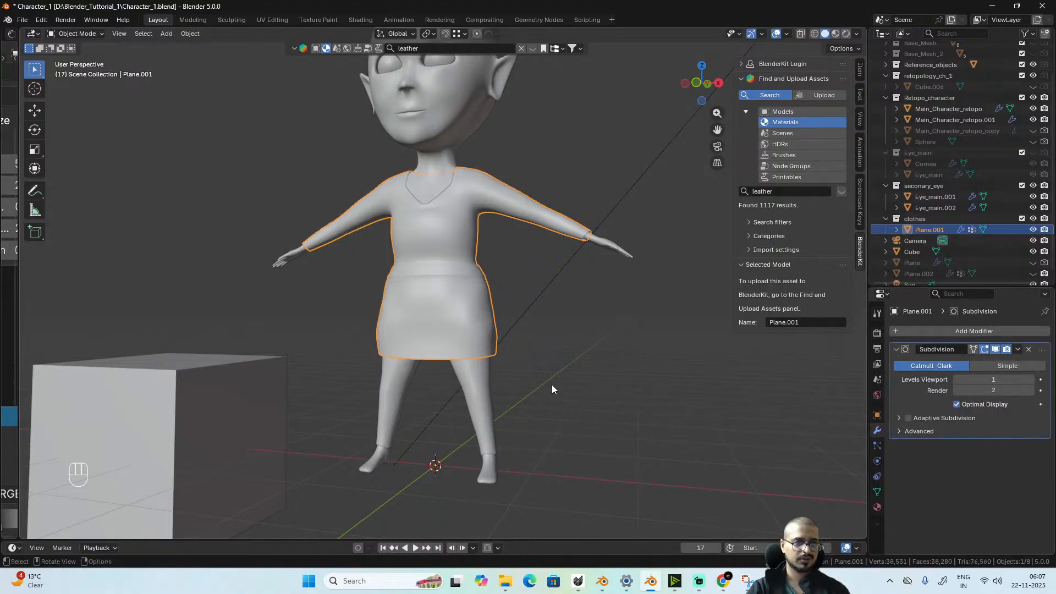
scroll(552, 389, up, 4)
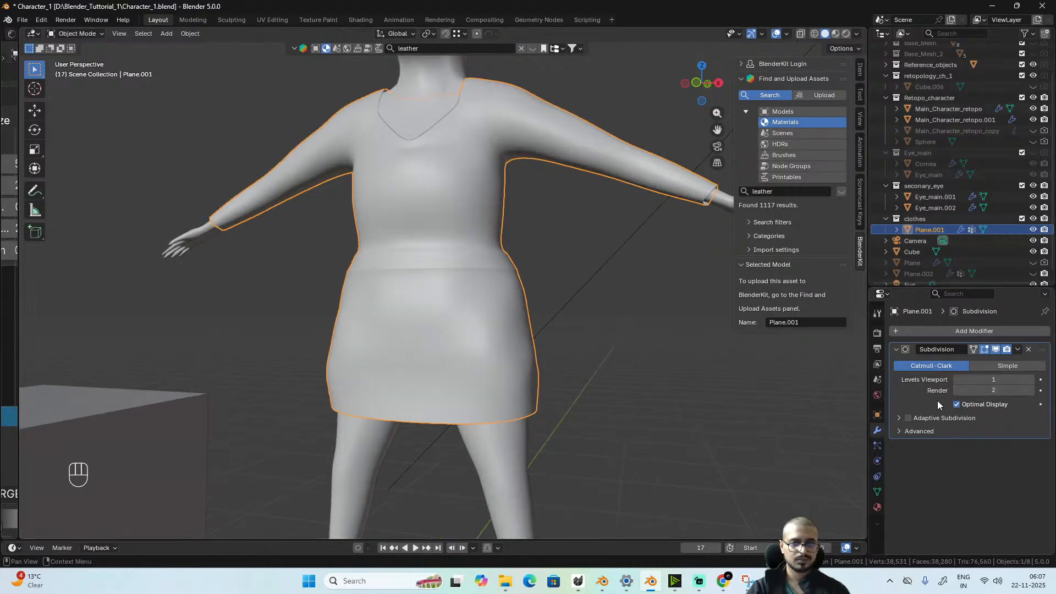
key(ctrl+a)
- Enter Edit Mode on the dress and turn on X-ray display in front view around the belt gap
key(Tab)
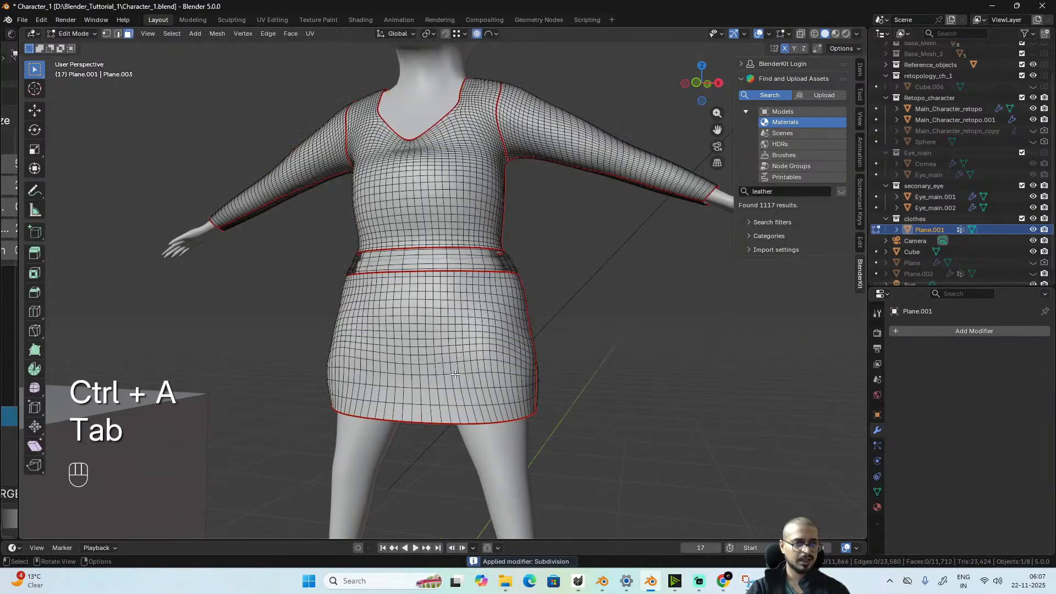
middle_drag(471, 381, 528, 410)
scroll(528, 393, up, 3)
key(KP_1)
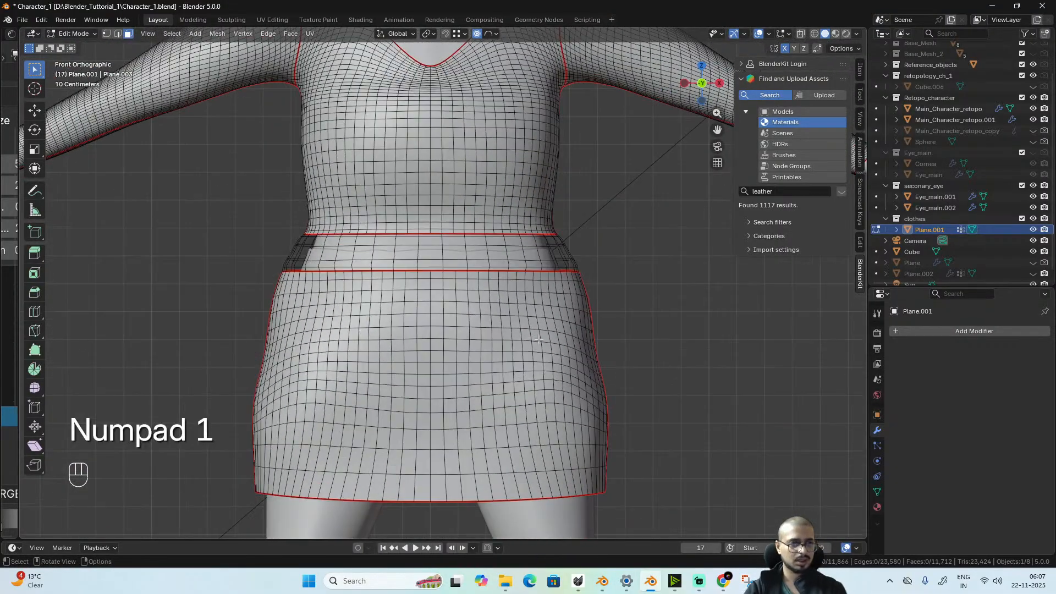
scroll(226, 230, up, 3)
key(alt+z)
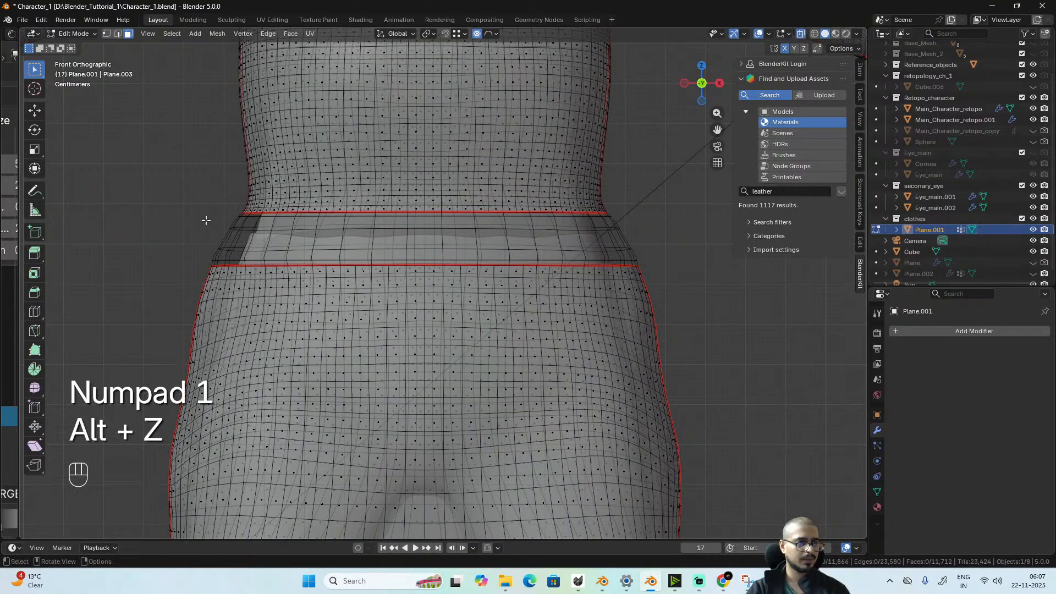
- Box-select the remaining edges around the belt in edge select mode and try to hide them, turning X-ray back off
drag(204, 216, 655, 261)
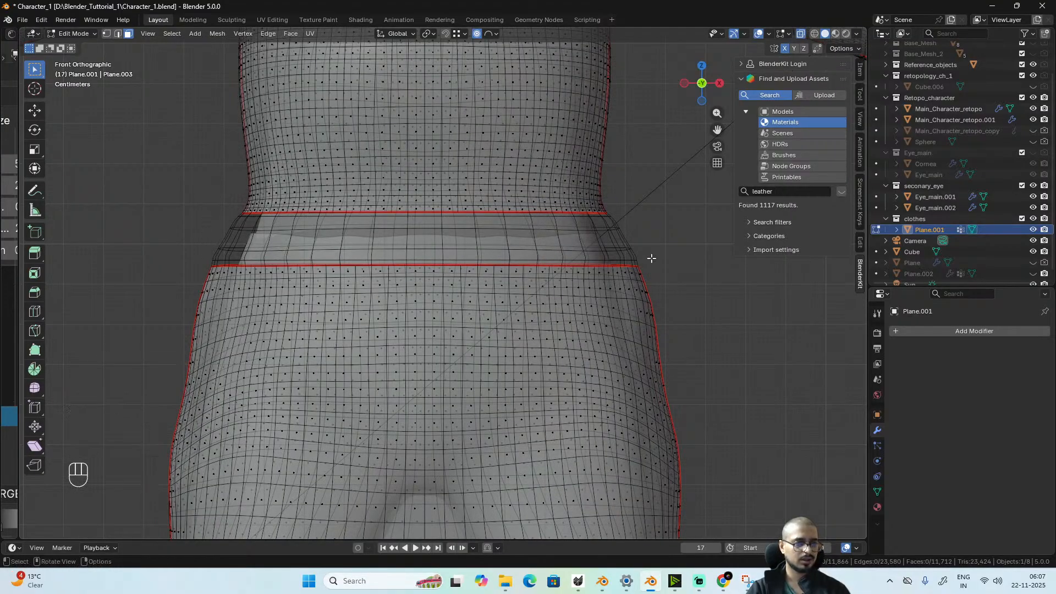
key(2)
shift+drag(192, 220, 698, 263)
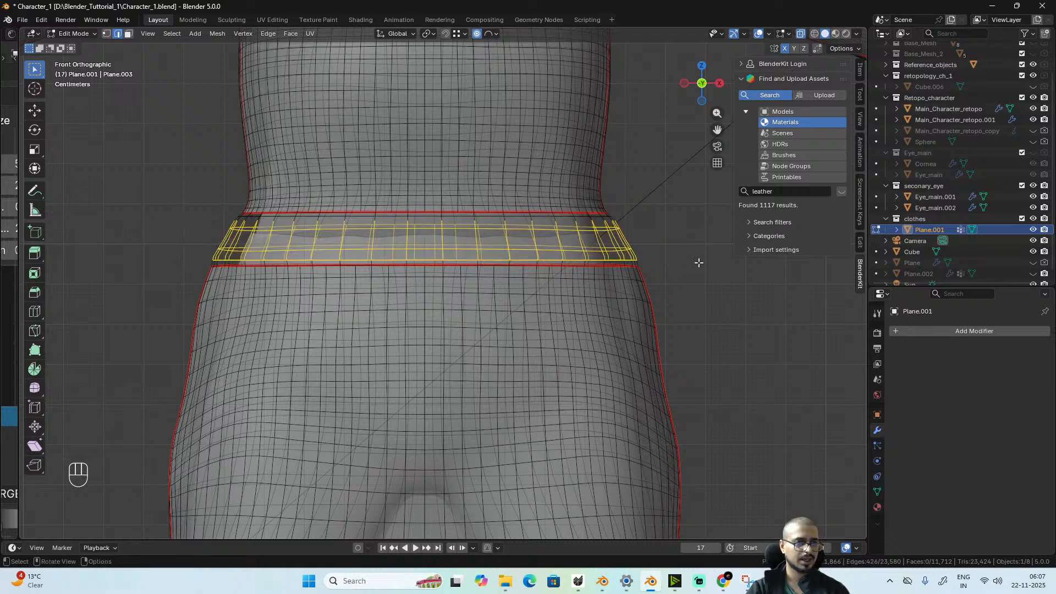
shift+drag(242, 216, 242, 216)
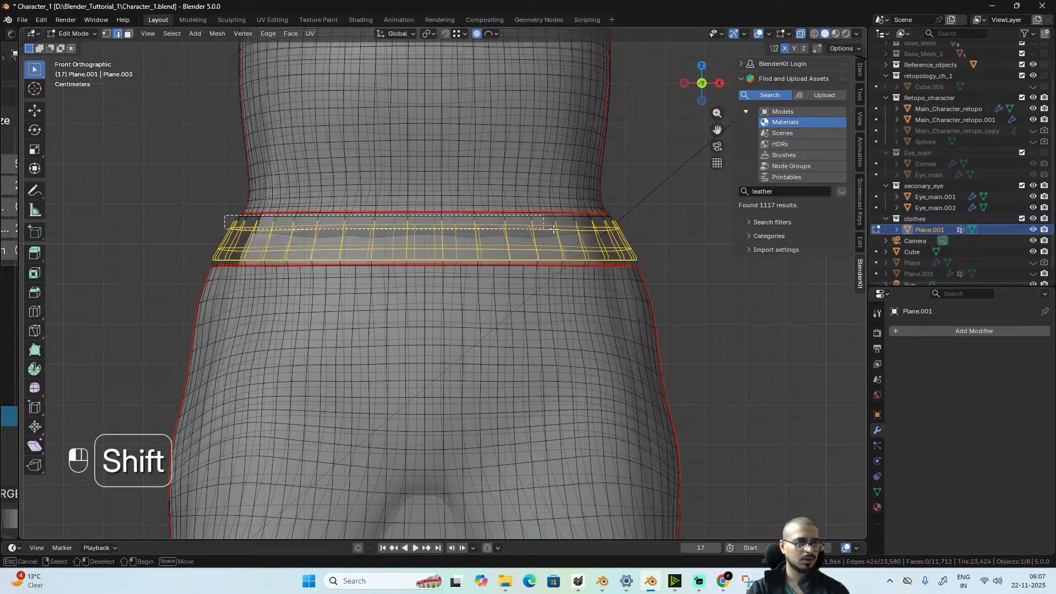
shift+drag(554, 229, 682, 236)
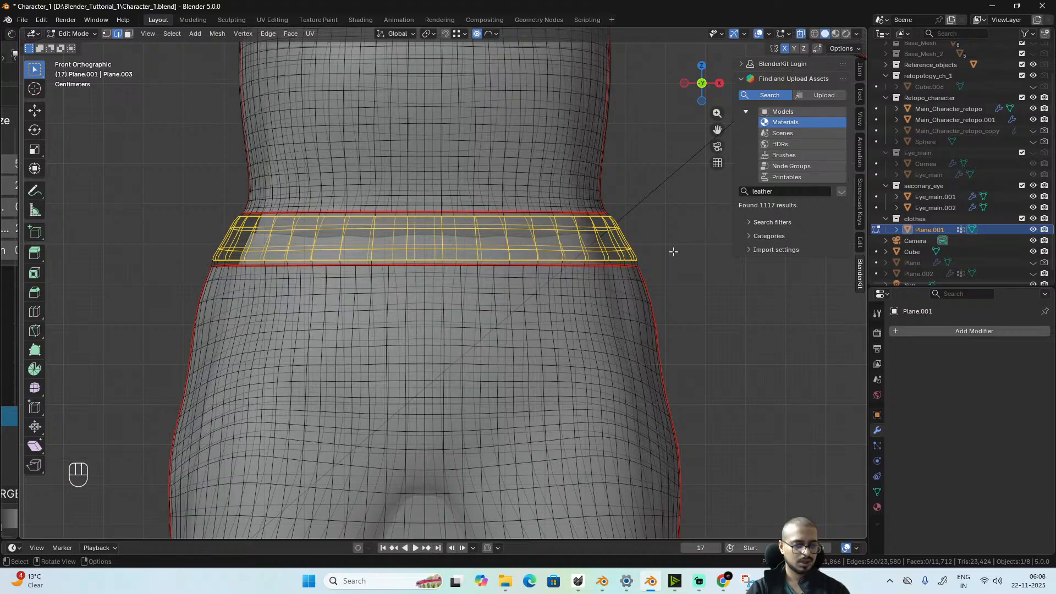
key(h)
key(h)
key(h)
key(h)
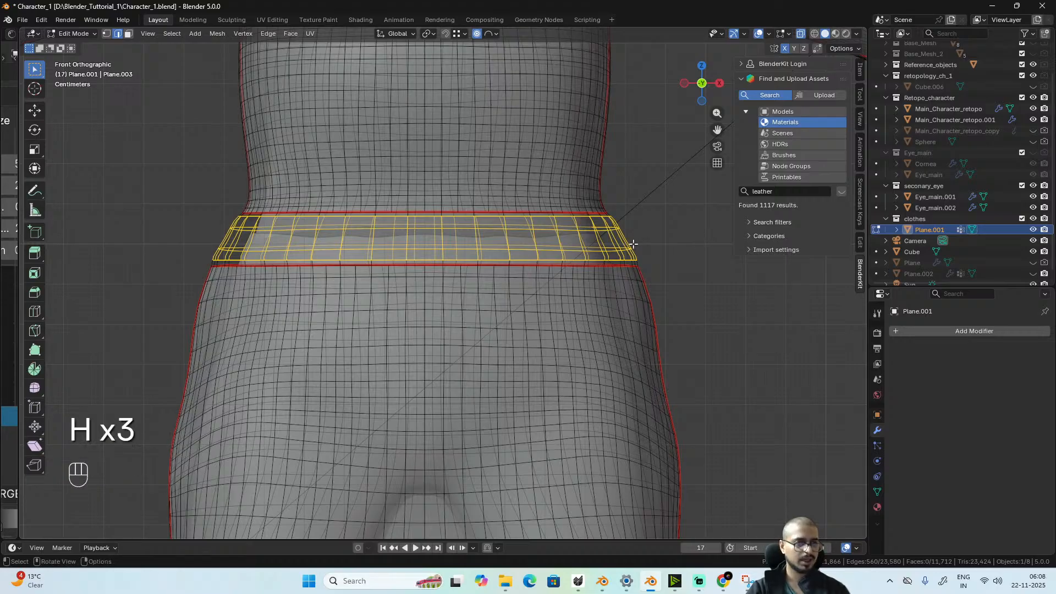
key(alt+z)
key(h)
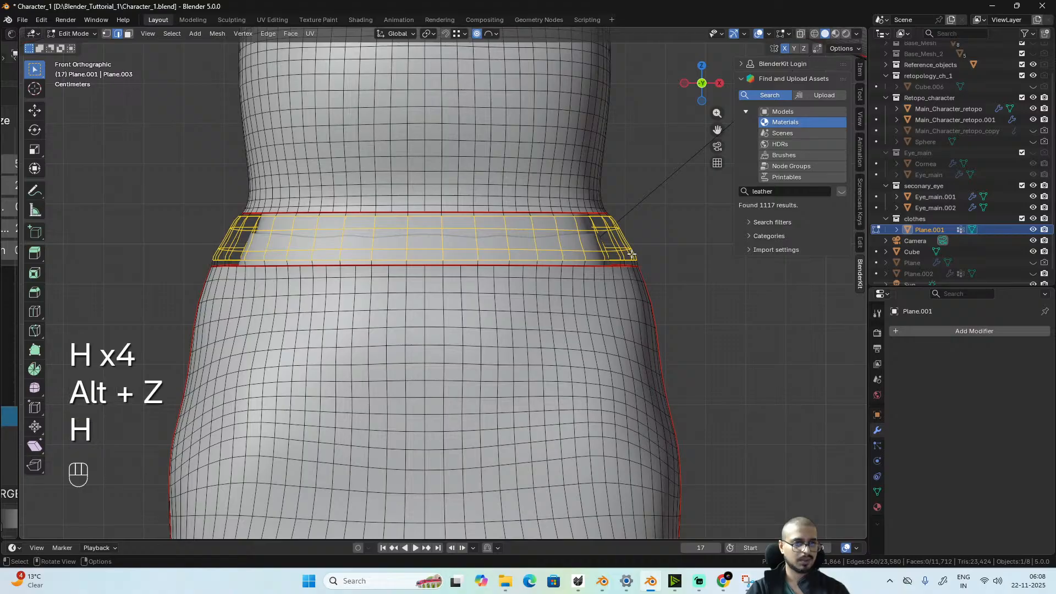
- Reveal the hidden belt faces, add the face loops along the belt's upper and lower rims, and hide the whole selection
alt+drag(673, 296, 547, 323)
key(alt+h)
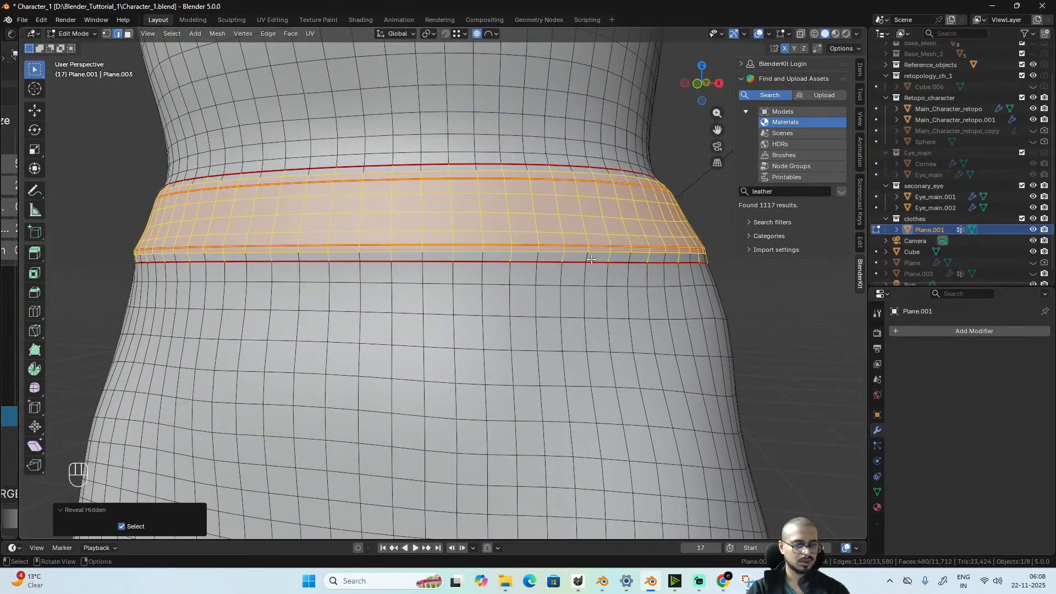
key(3)
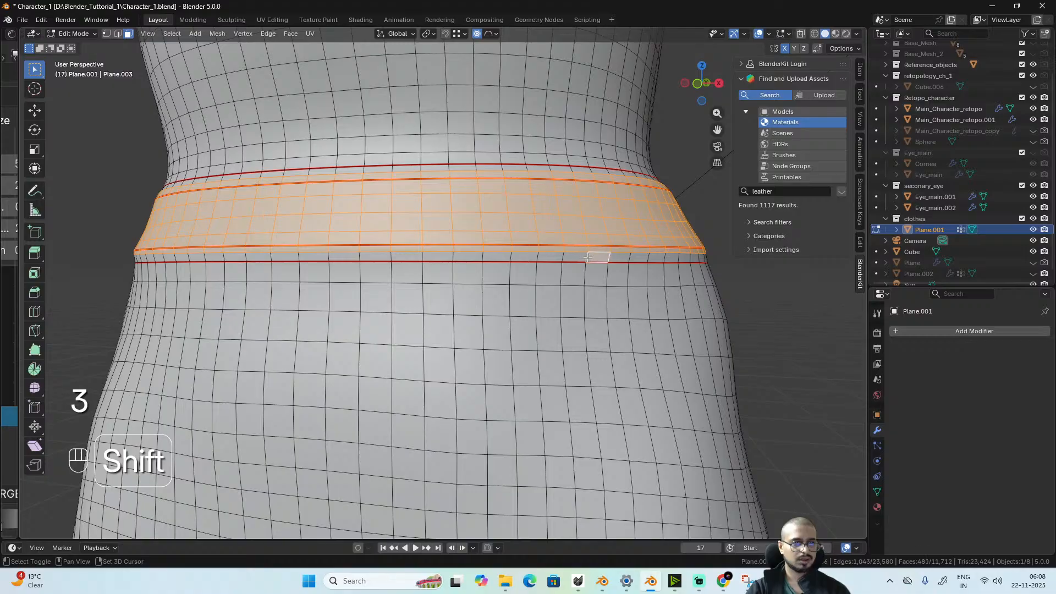
alt+shift+click(588, 258)
alt+shift+click(552, 169)
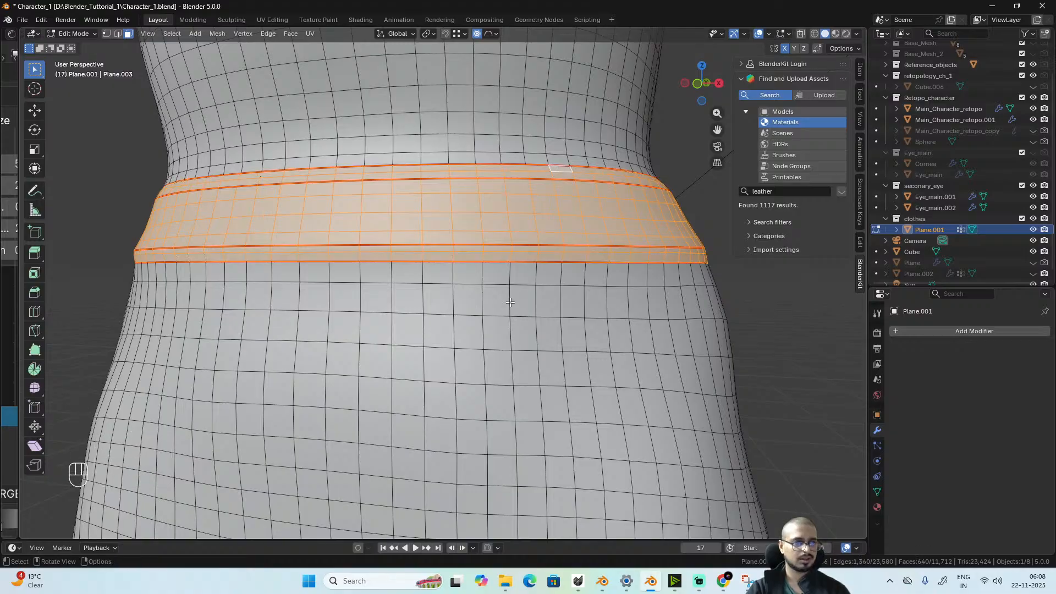
scroll(648, 297, down, 3)
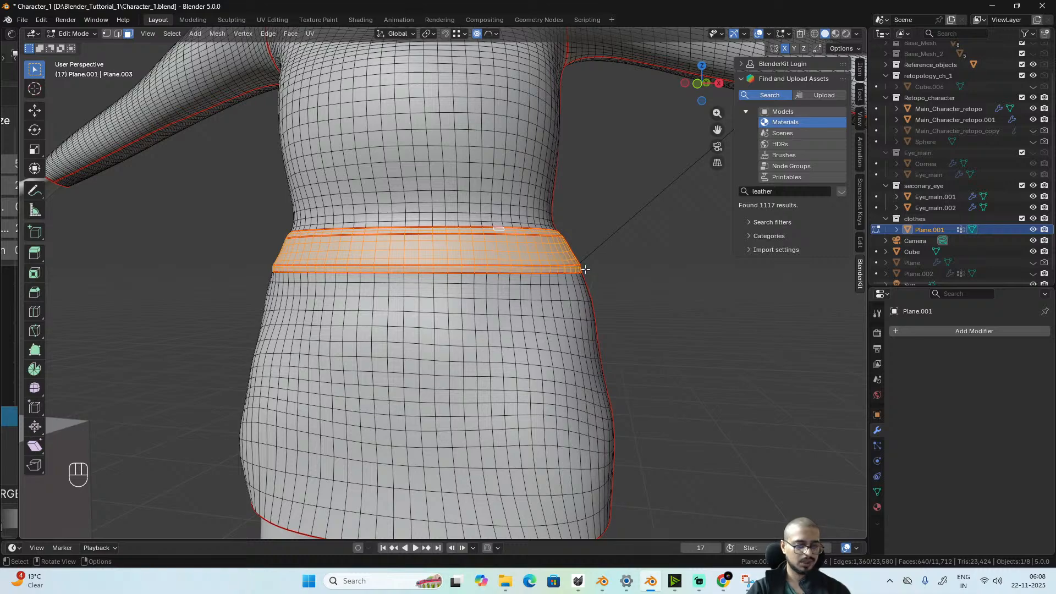
scroll(623, 305, up, 1)
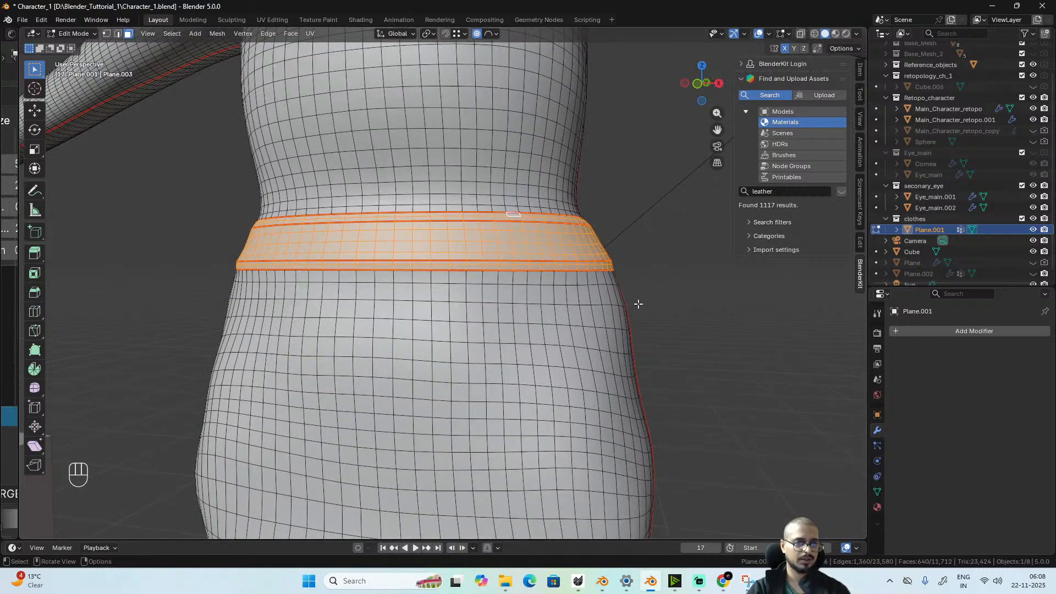
key(h)
scroll(644, 301, down, 4)
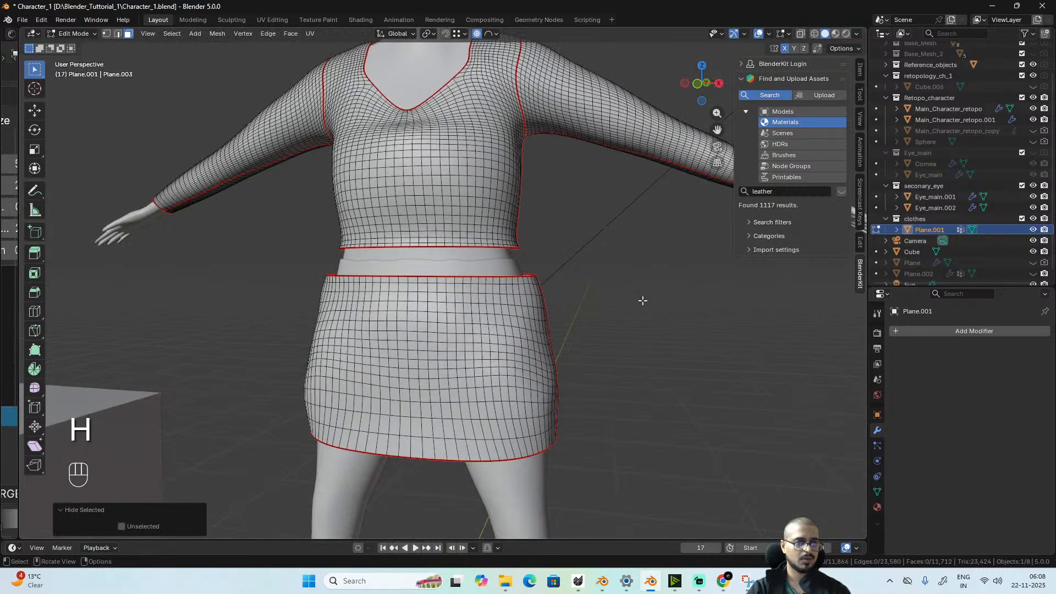
- Switch the dress to Sculpt Mode and shape soft folds in the skirt with the Bend Boundary brush at 0.32 m
key(ctrl+Tab)
click(644, 360)
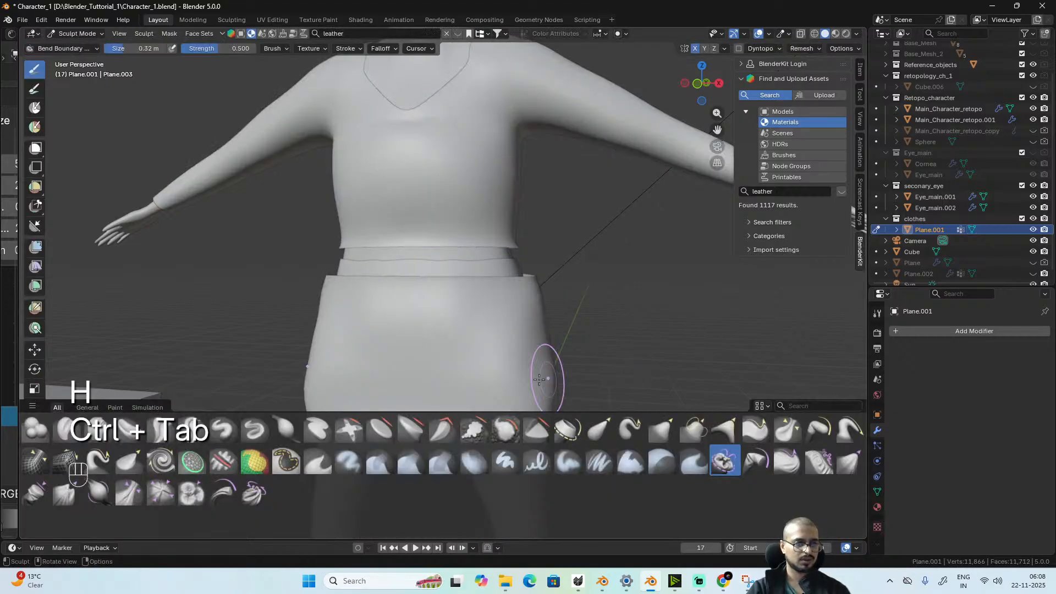
scroll(507, 343, up, 2)
mouse_move(508, 342)
mouse_down()
mouse_move(481, 364)
mouse_move(484, 410)
mouse_move(503, 360)
mouse_move(485, 377)
mouse_move(504, 381)
mouse_move(488, 389)
mouse_move(348, 374)
mouse_move(460, 370)
mouse_move(461, 394)
mouse_up()
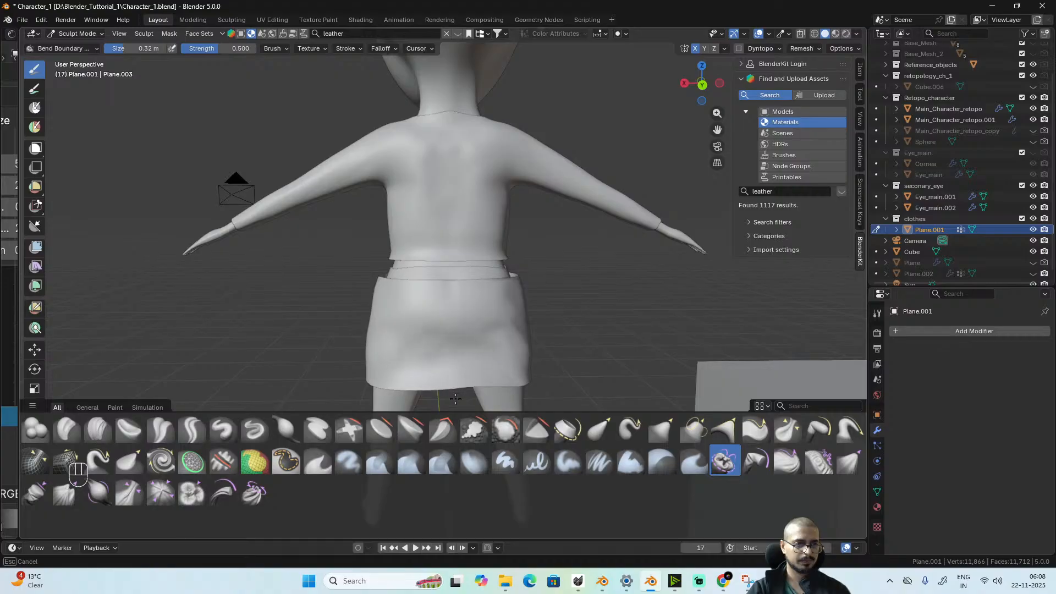
drag(462, 399, 658, 336)
scroll(587, 305, up, 2)
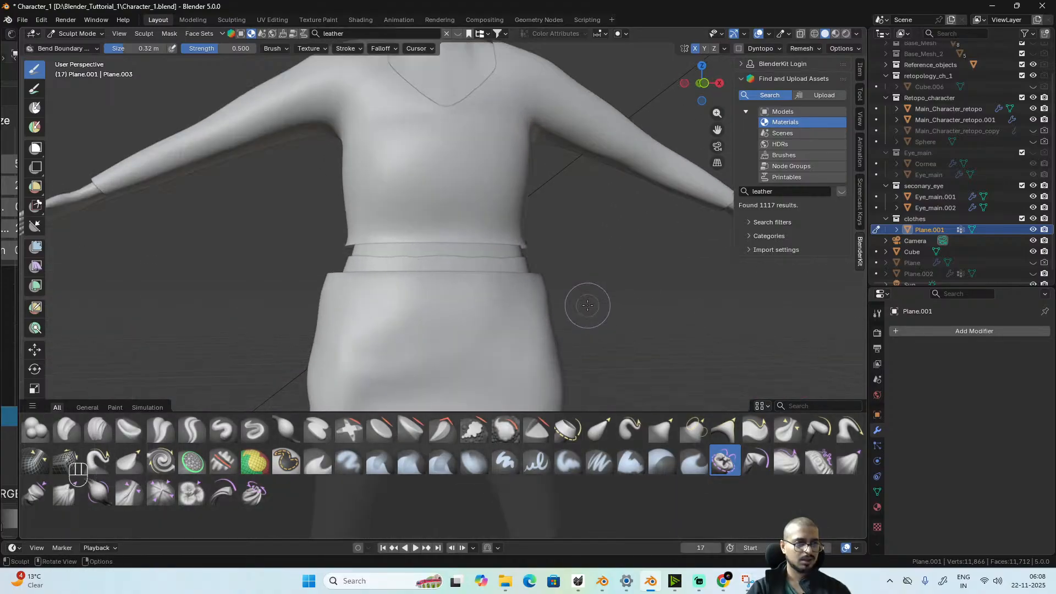
- Add further soft folds across the skirt's hip and lower front with the Bend Boundary brush
drag(331, 296, 352, 304)
shift+middle_drag(470, 345, 469, 243)
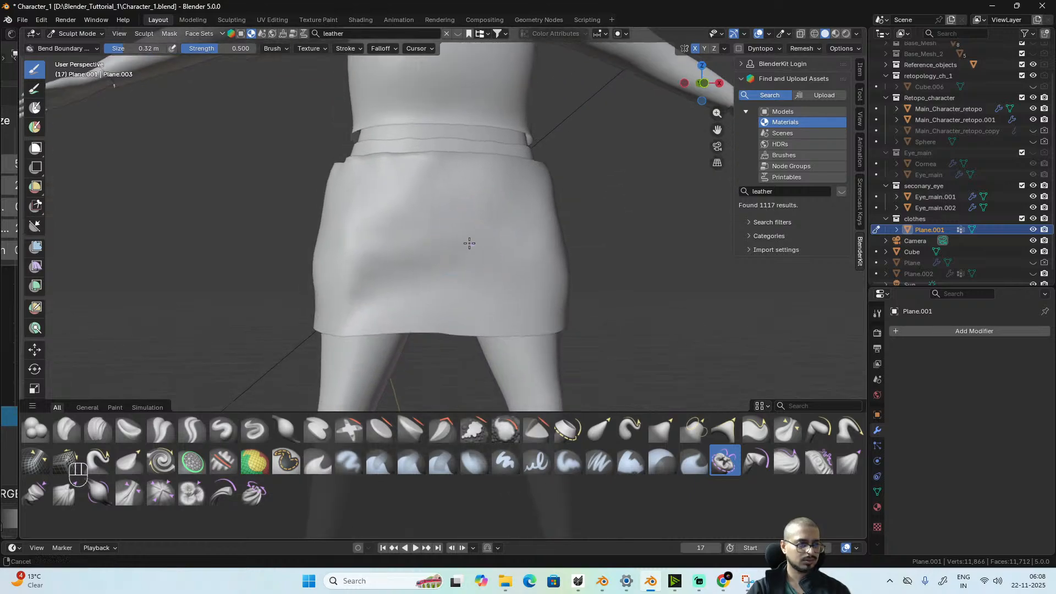
shift+middle_drag(474, 298, 487, 259)
mouse_move(473, 289)
mouse_down()
mouse_move(492, 293)
mouse_move(477, 305)
mouse_move(455, 287)
mouse_up()
scroll(487, 266, down, 4)
mouse_move(485, 270)
alt+middle_down()
mouse_move(237, 291)
mouse_move(278, 311)
alt+middle_up()
scroll(279, 311, up, 6)
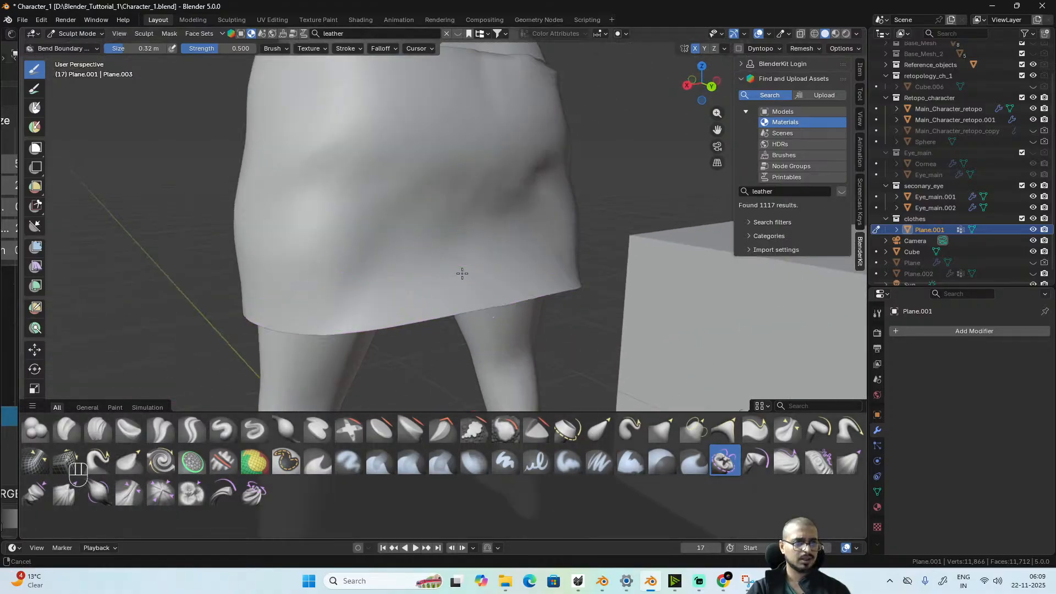
shift+middle_drag(460, 271, 412, 389)
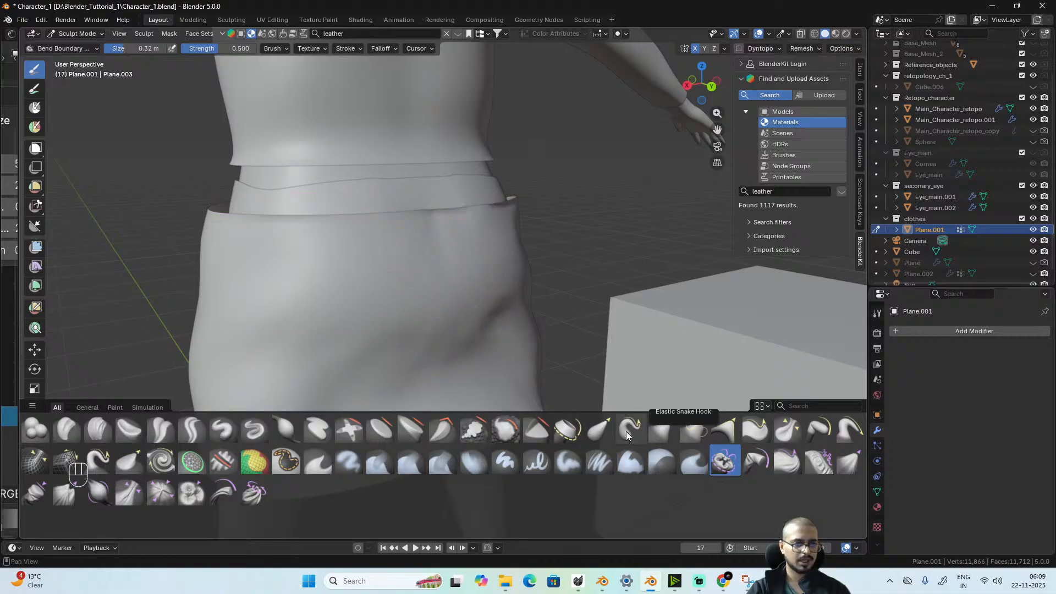
- Reshape the skirt below the waist with the Elastic Grab brush at 0.32 m, undoing the first strokes
click(505, 429)
shift+drag(431, 261, 436, 200)
key(ctrl+z)
key(ctrl+z)
scroll(436, 259, up, 4)
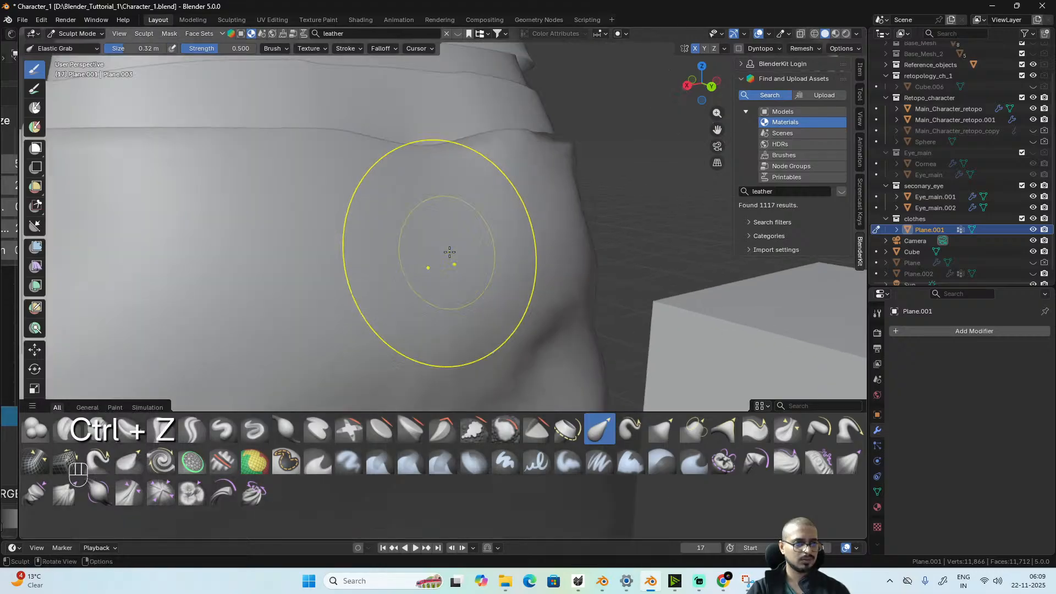
mouse_move(393, 265)
mouse_down()
mouse_move(374, 241)
mouse_move(323, 262)
mouse_move(328, 273)
mouse_up()
scroll(347, 281, down, 4)
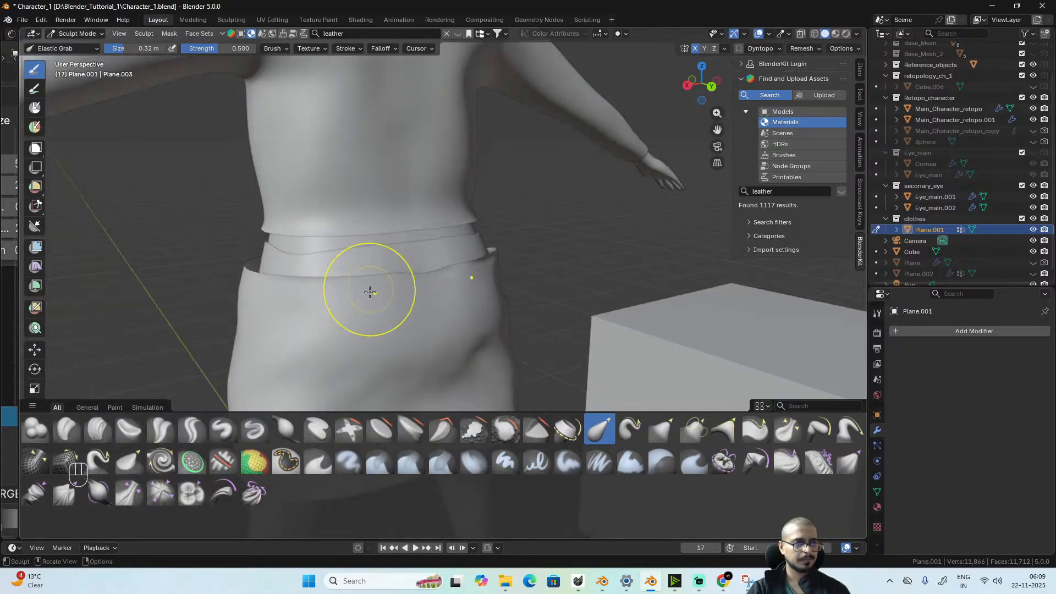
- Return the dress to Object Mode and display the character in Rendered shading
alt+middle_drag(365, 288, 567, 283)
scroll(567, 284, down, 4)
key(ctrl+Tab)
scroll(513, 344, down, 2)
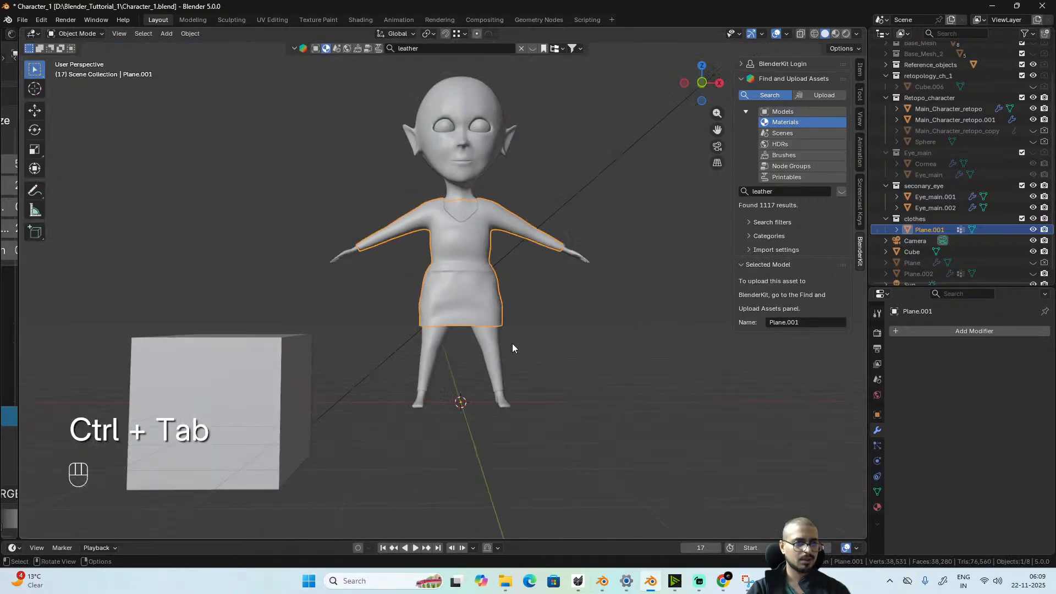
scroll(556, 349, up, 4)
mouse_move(556, 352)
alt+middle_down()
mouse_move(365, 358)
mouse_move(582, 364)
mouse_move(558, 354)
alt+middle_up()
key(z)
click(563, 298)
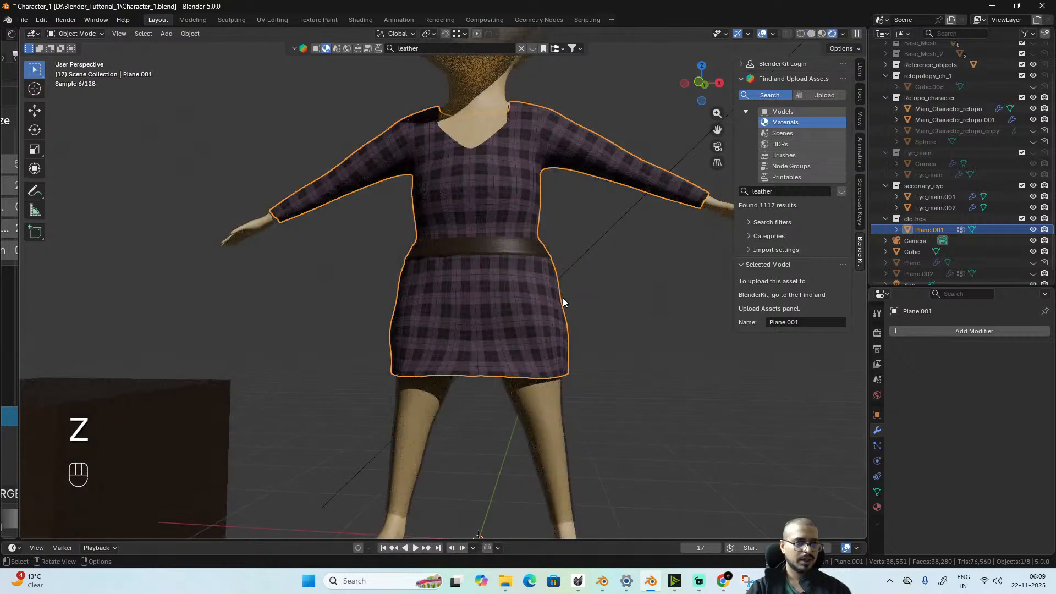
- Examine the rendered tartan dress from the front, including the skirt folds, belt and neckline
scroll(563, 299, up, 3)
mouse_move(564, 304)
alt+middle_down()
mouse_move(349, 314)
mouse_move(565, 312)
alt+middle_up()
scroll(550, 330, down, 6)
alt+middle_drag(526, 368, 493, 363)
scroll(488, 354, up, 6)
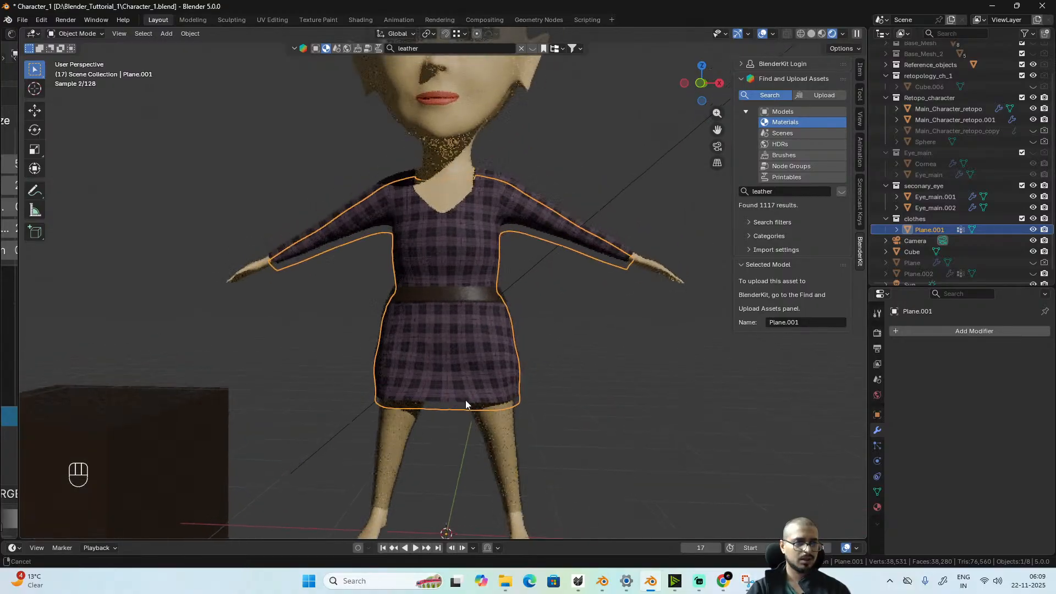
shift+middle_drag(466, 401, 453, 438)
scroll(454, 438, up, 2)
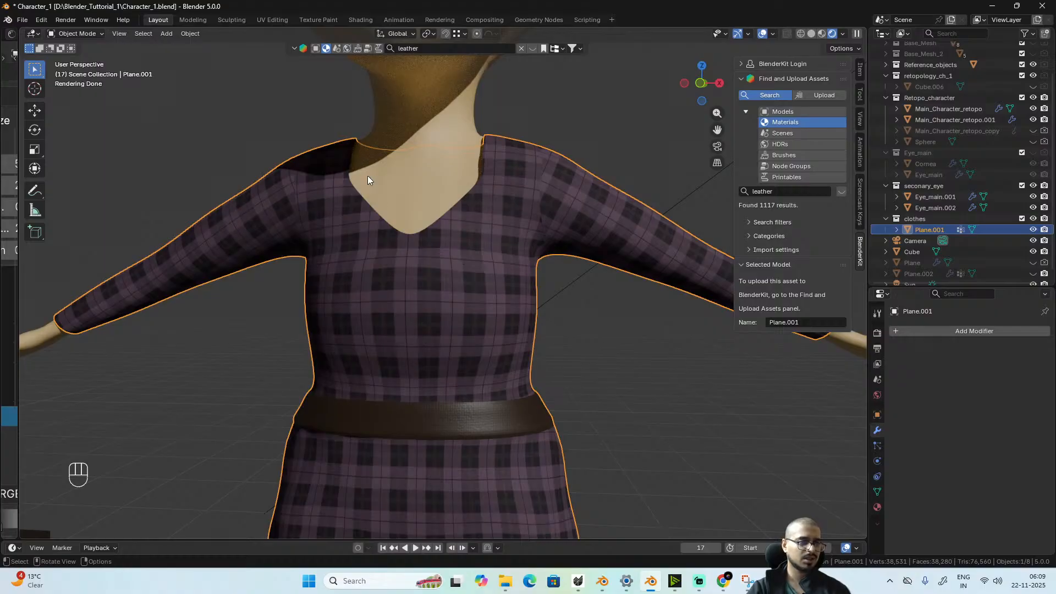
scroll(435, 291, down, 4)
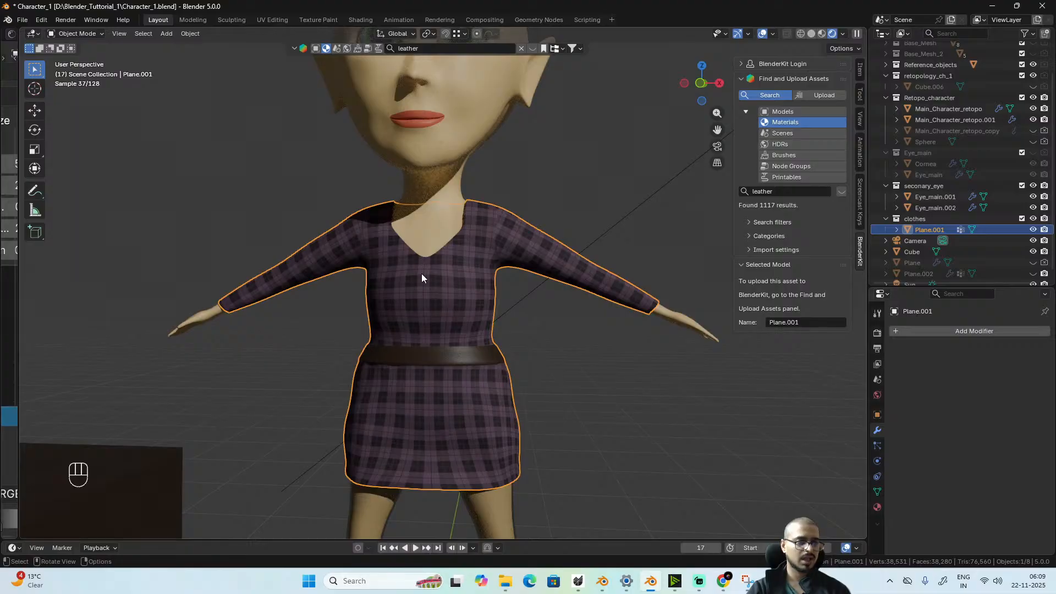
scroll(421, 308, up, 2)
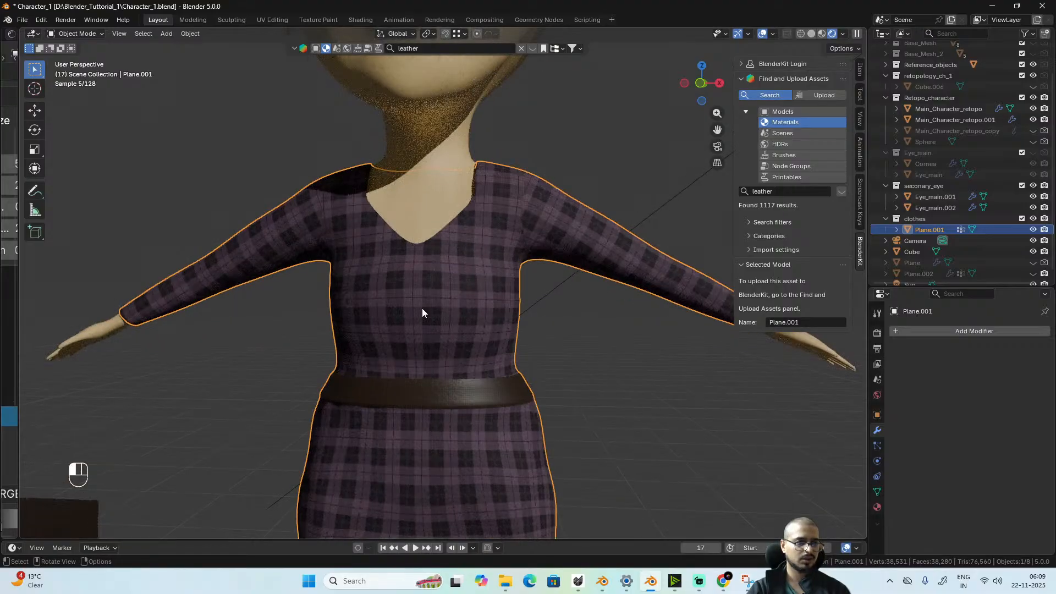
- Open the tartan dress in Edit Mode and show its bodice from the front in Solid shading
key(Tab)
scroll(452, 328, up, 3)
alt+drag(452, 329, 447, 329)
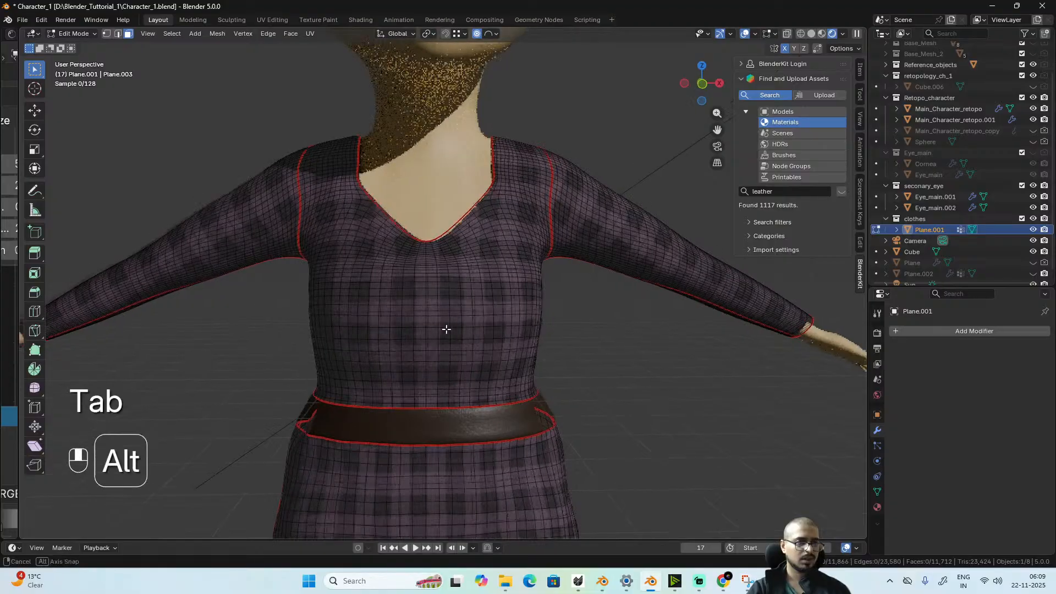
scroll(446, 329, up, 1)
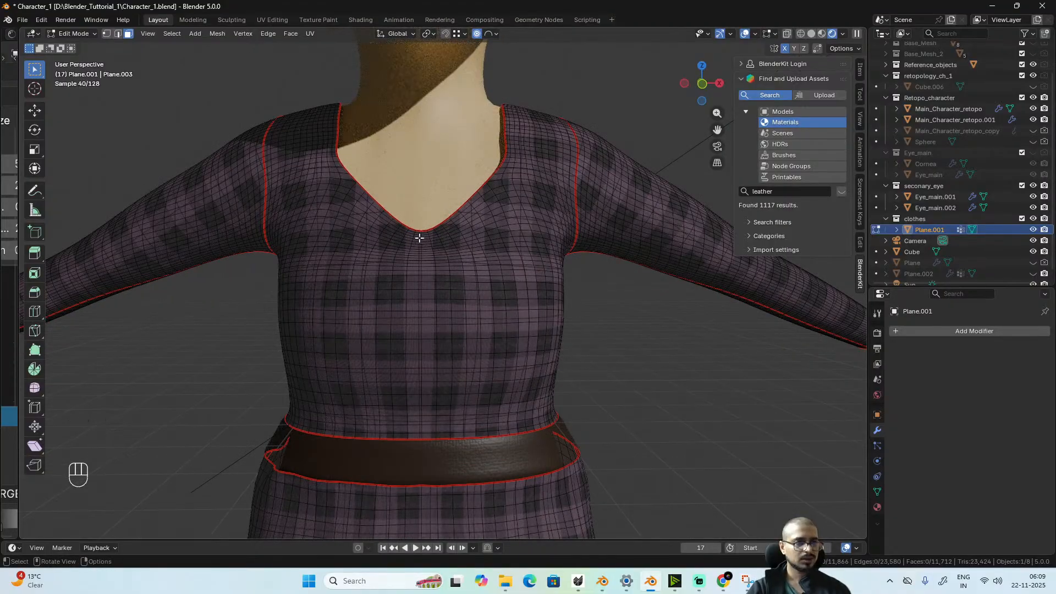
scroll(419, 268, up, 1)
shift+middle_drag(417, 285, 411, 336)
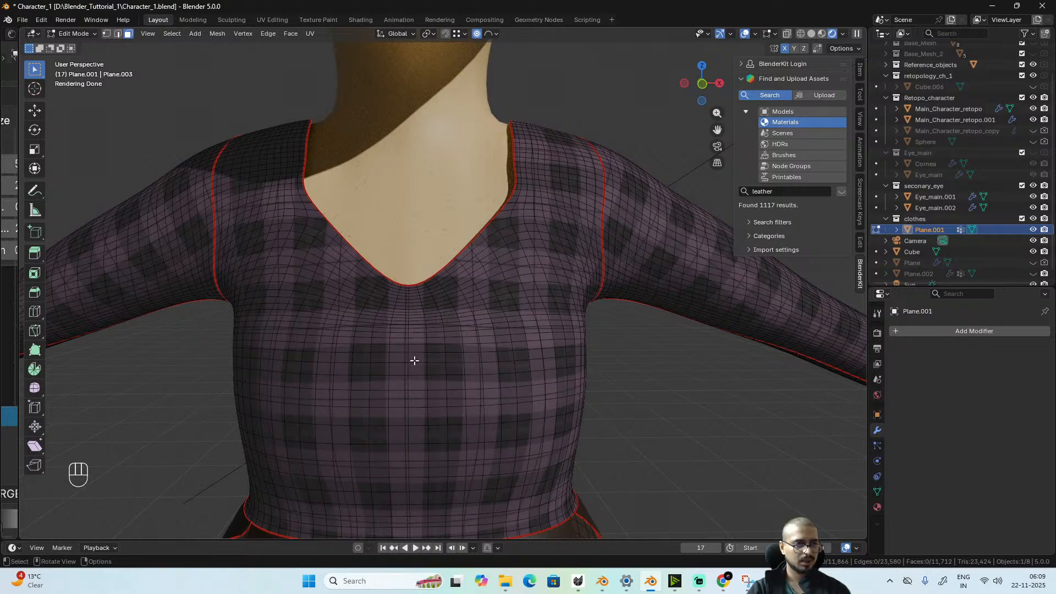
key(KP_1)
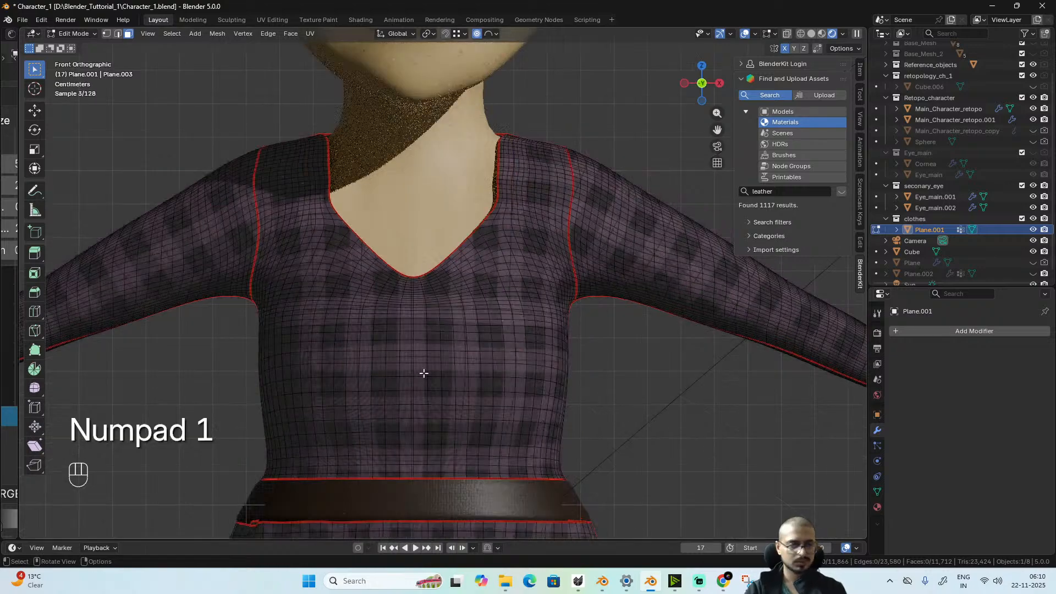
key(z)
click(520, 365)
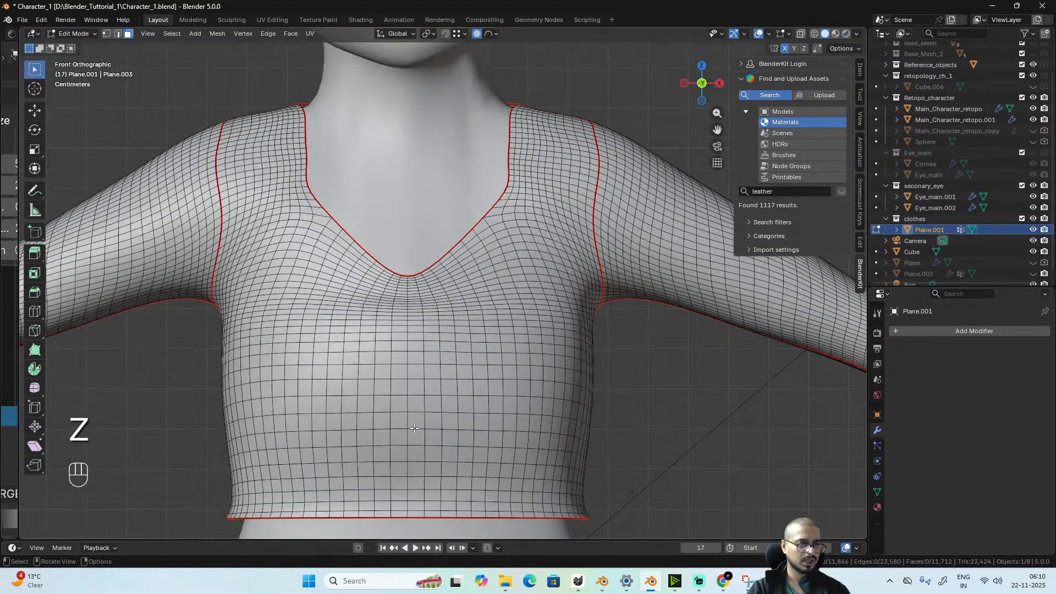
- Mark the vertical edge loop down the centre front of the bodice as a seam
alt+click(410, 401)
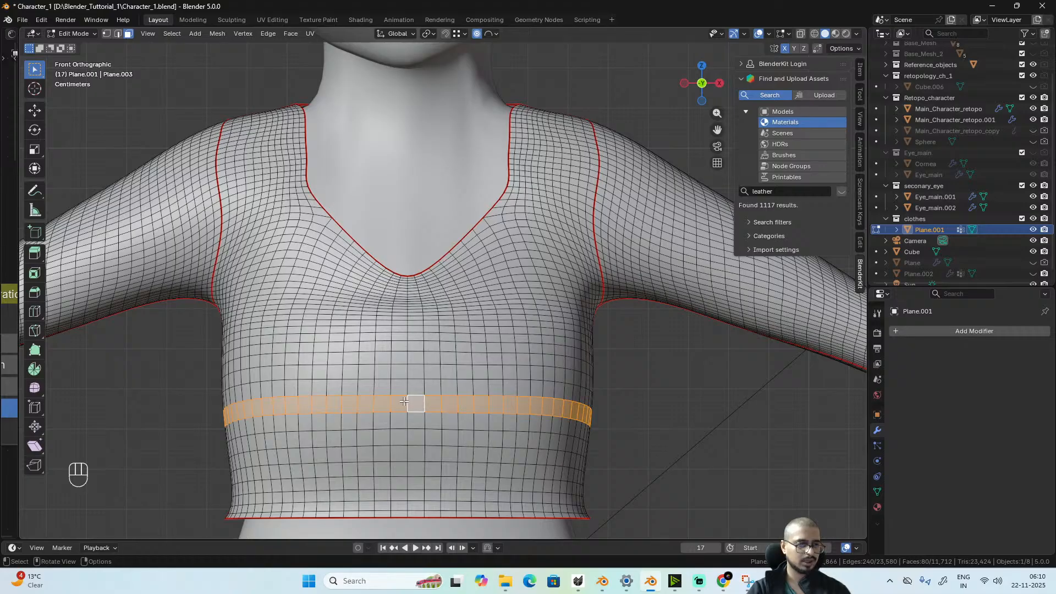
key(2)
alt+click(406, 401)
scroll(404, 401, down, 3)
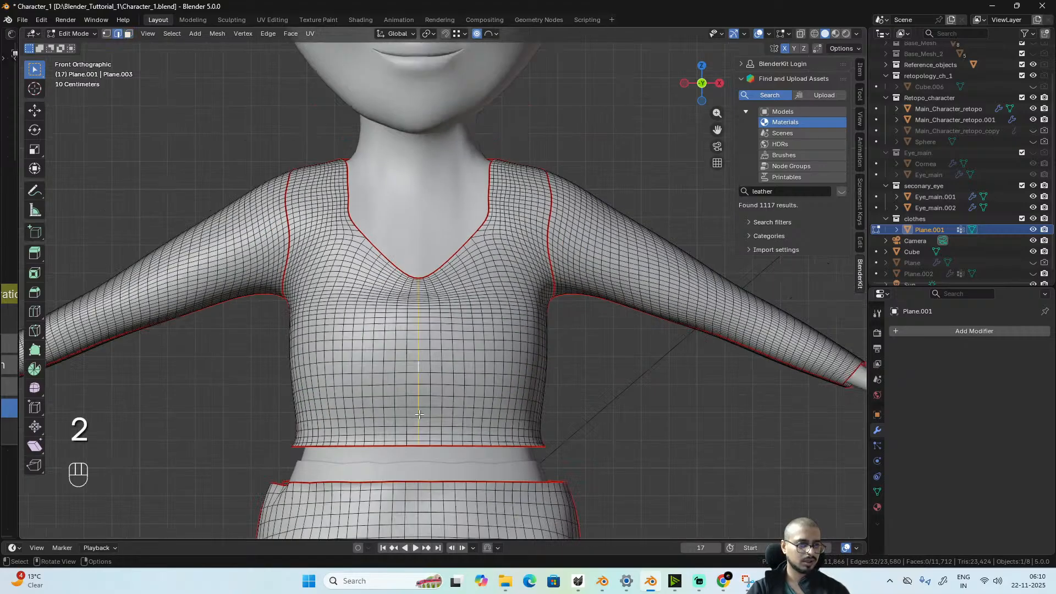
scroll(419, 409, up, 3)
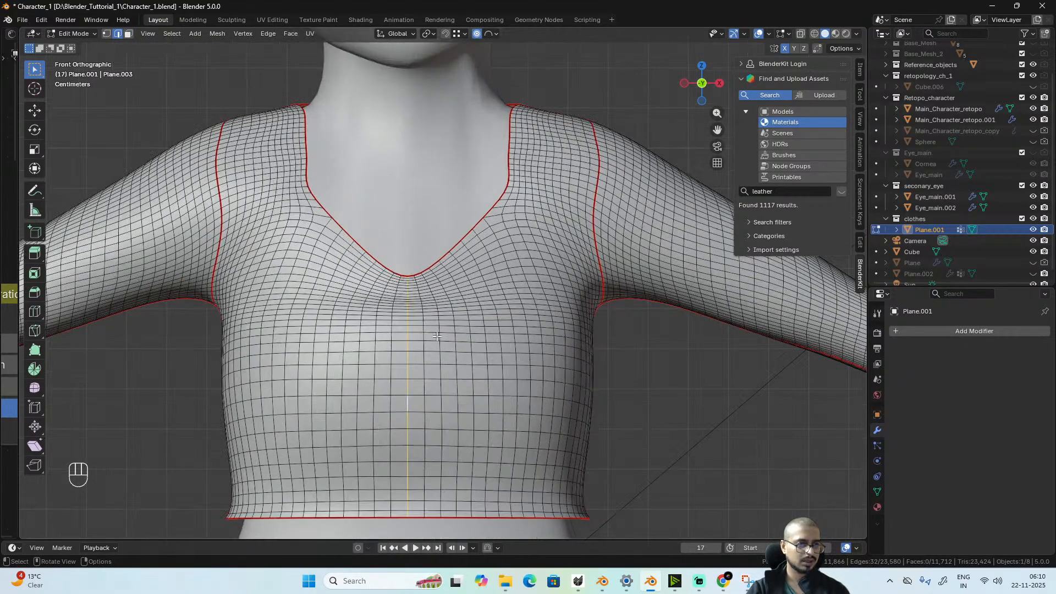
right_click(437, 336)
click(425, 424)
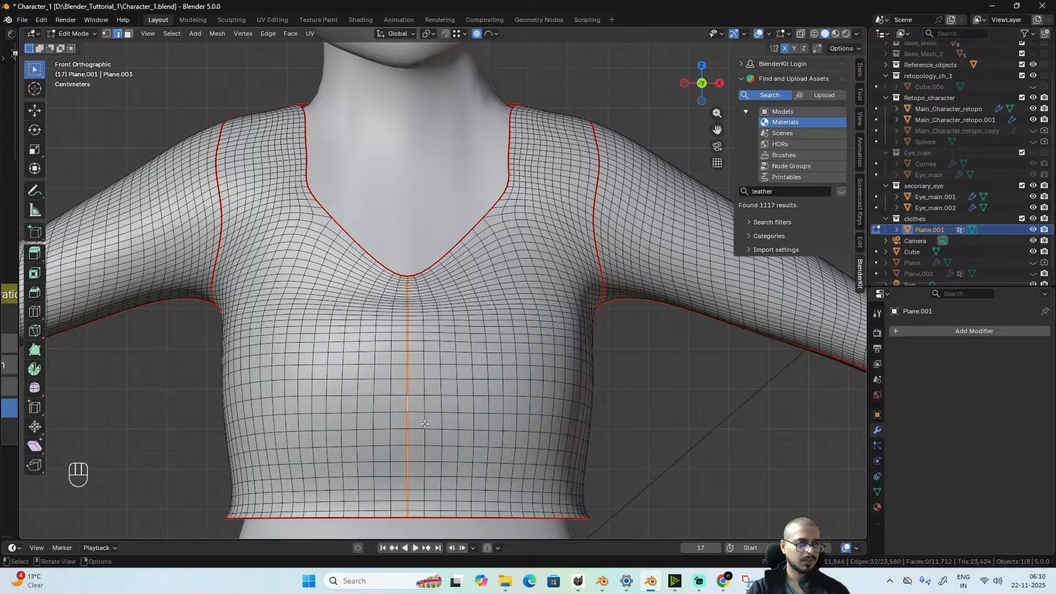
- Select the single vertex at the lowest point of the neckline, where it meets the front centre seam
scroll(418, 374, up, 3)
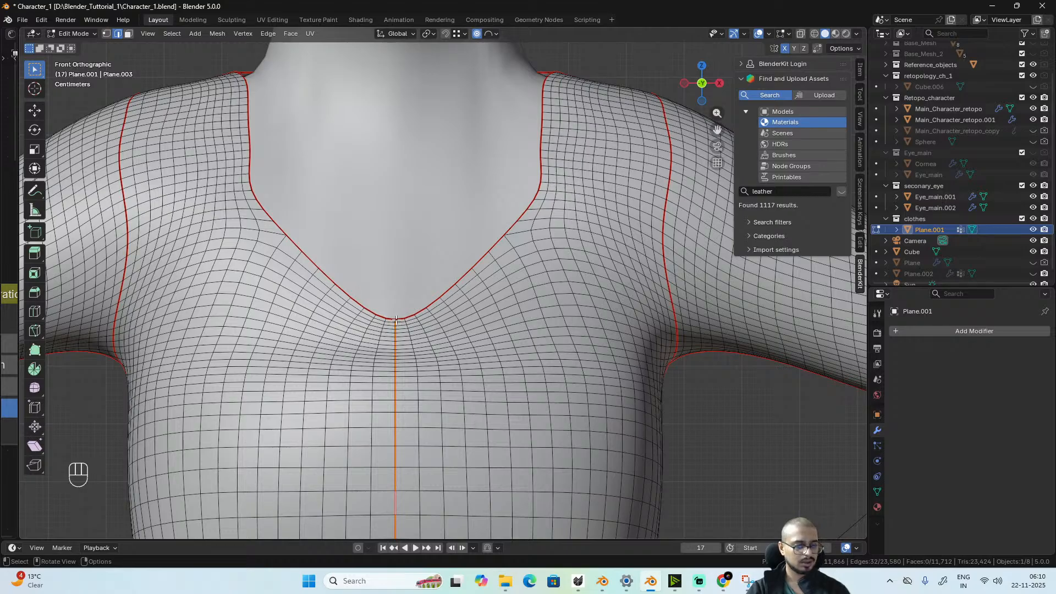
key(1)
click(429, 334)
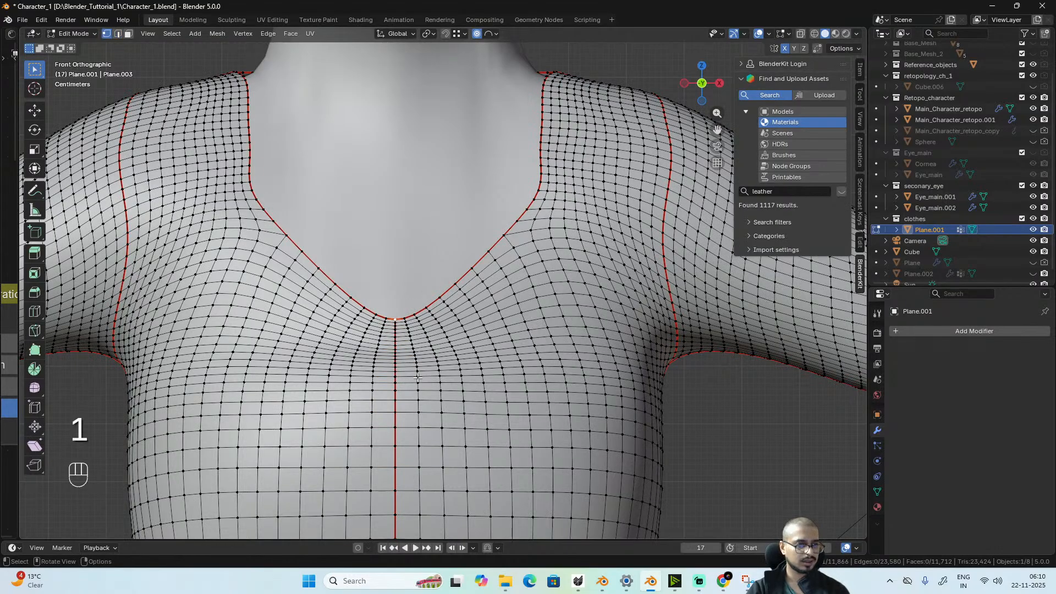
scroll(418, 378, up, 4)
scroll(413, 407, down, 5)
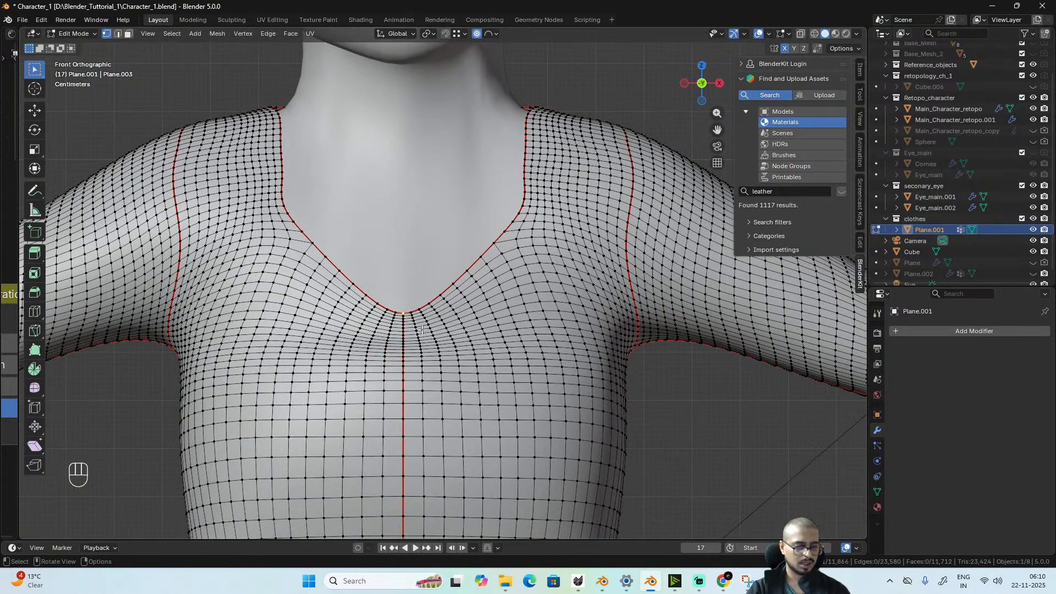
key(g)
key(z)
scroll(426, 341, down, 8)
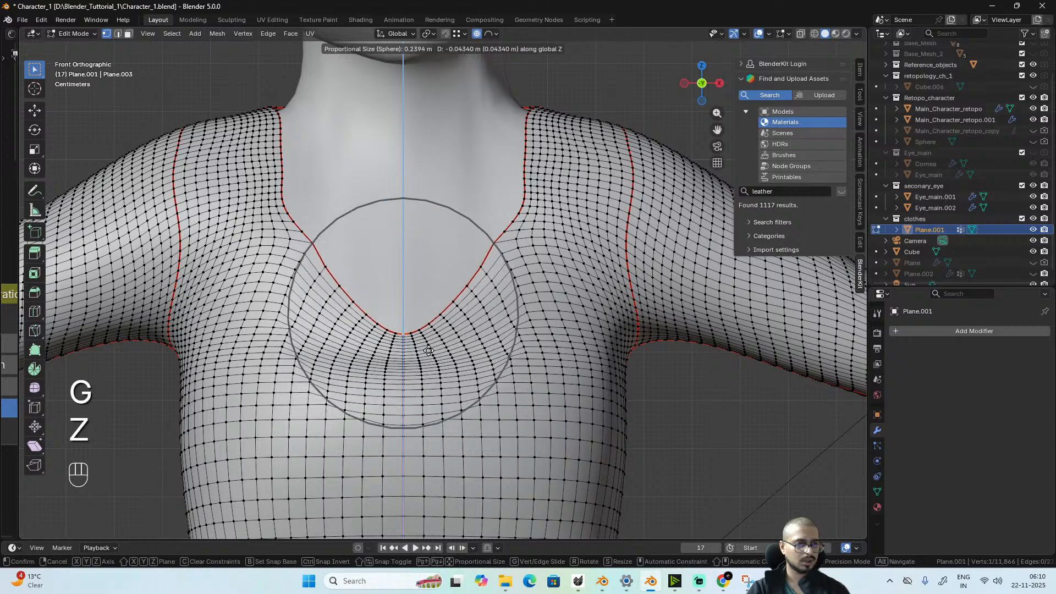
click(428, 351)
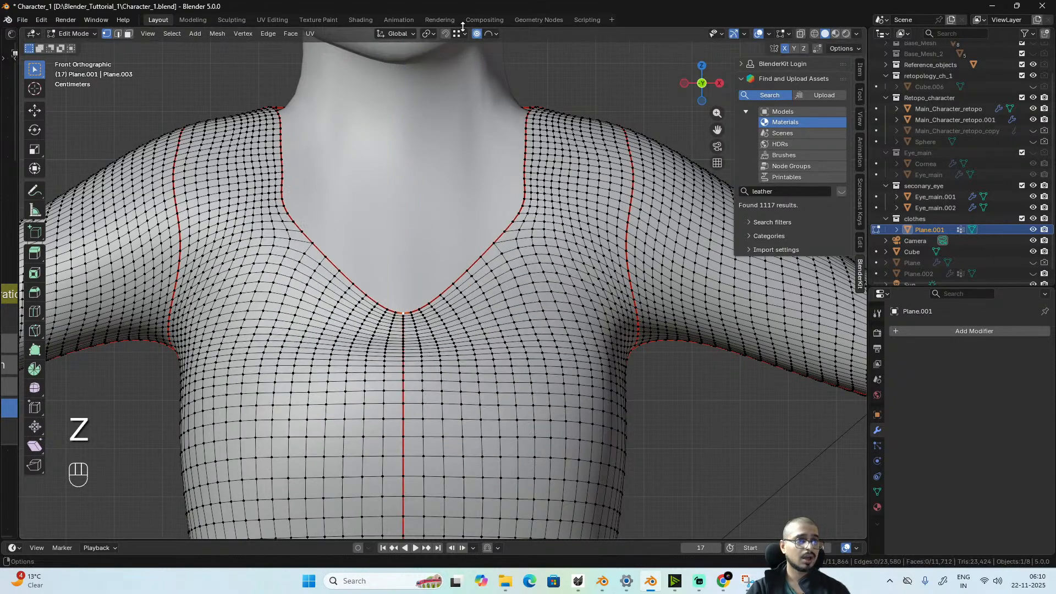
- Lower the neckline's centre vertex about 0.118 m along Z using Linear proportional falloff with a size of about 0.564 m
click(493, 33)
click(485, 130)
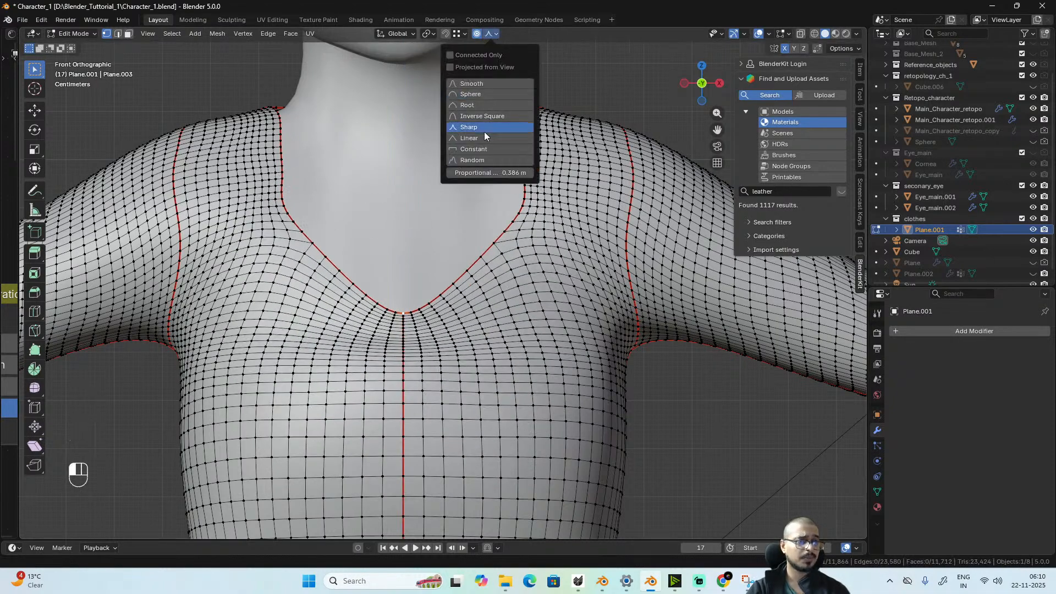
click(477, 141)
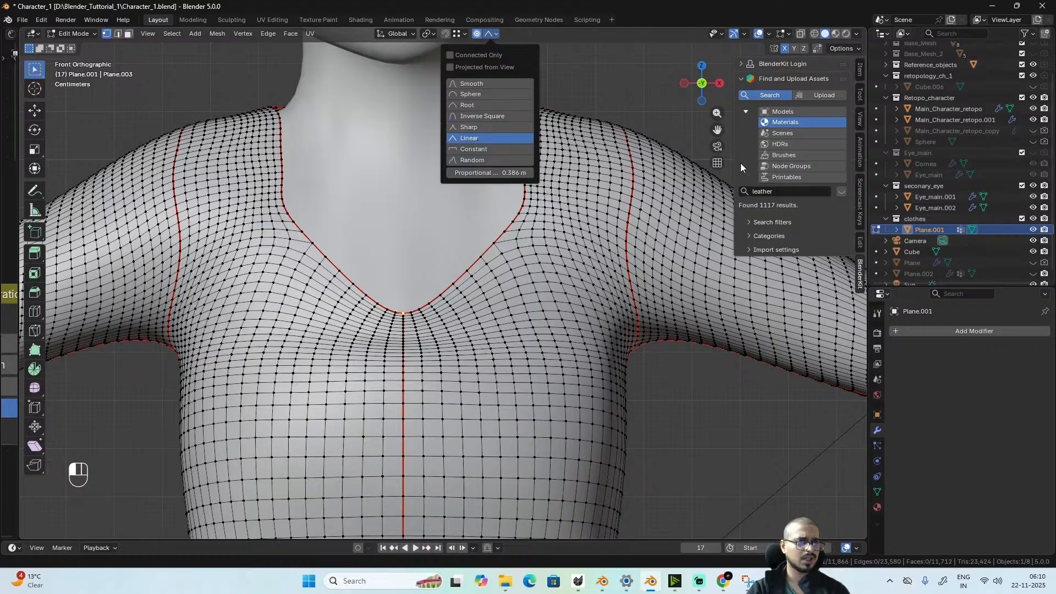
key(g)
key(z)
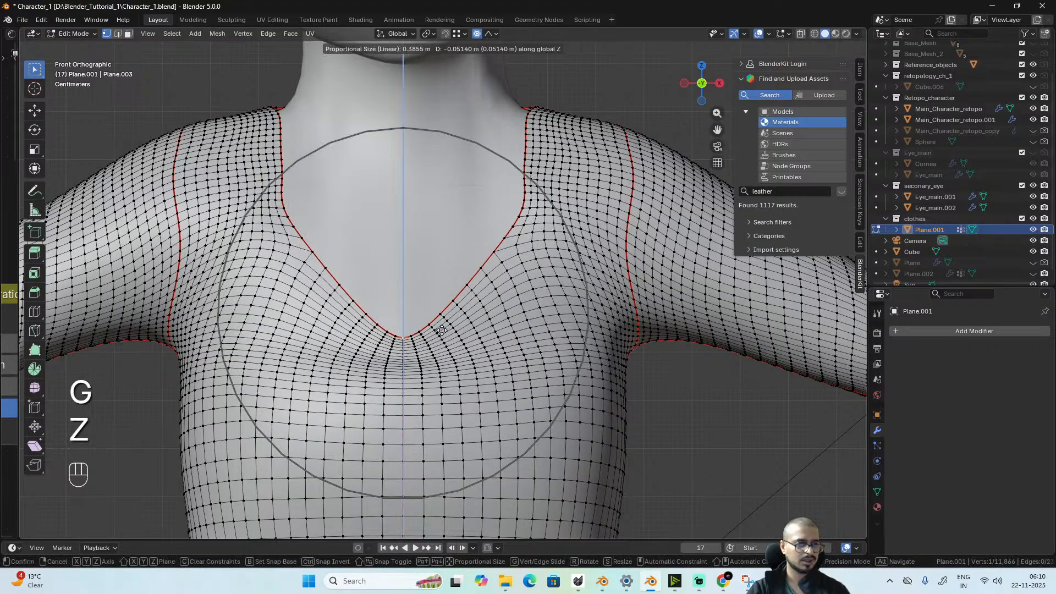
scroll(458, 325, up, 7)
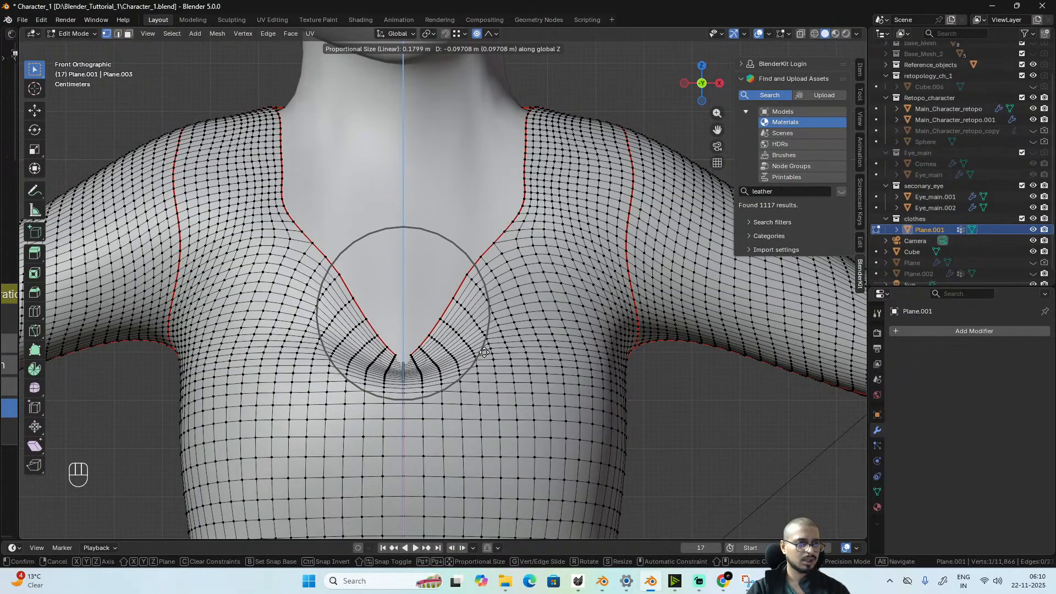
scroll(488, 350, down, 12)
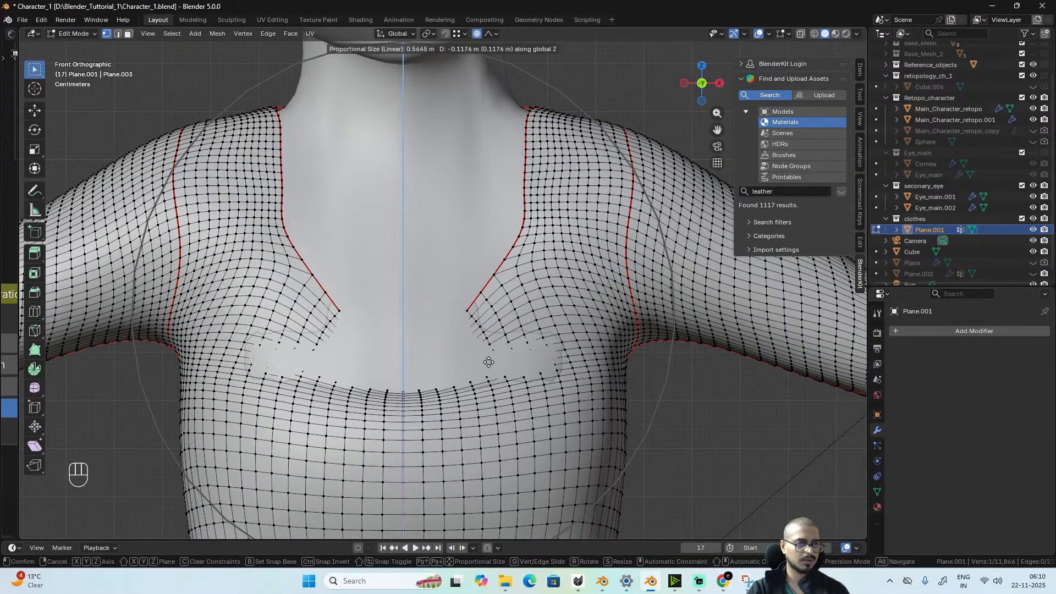
click(486, 355)
- Move the neckline vertex about 0.032 m forward along Y, off the chest, with a proportional size of about 0.424 m
alt+drag(486, 355, 409, 348)
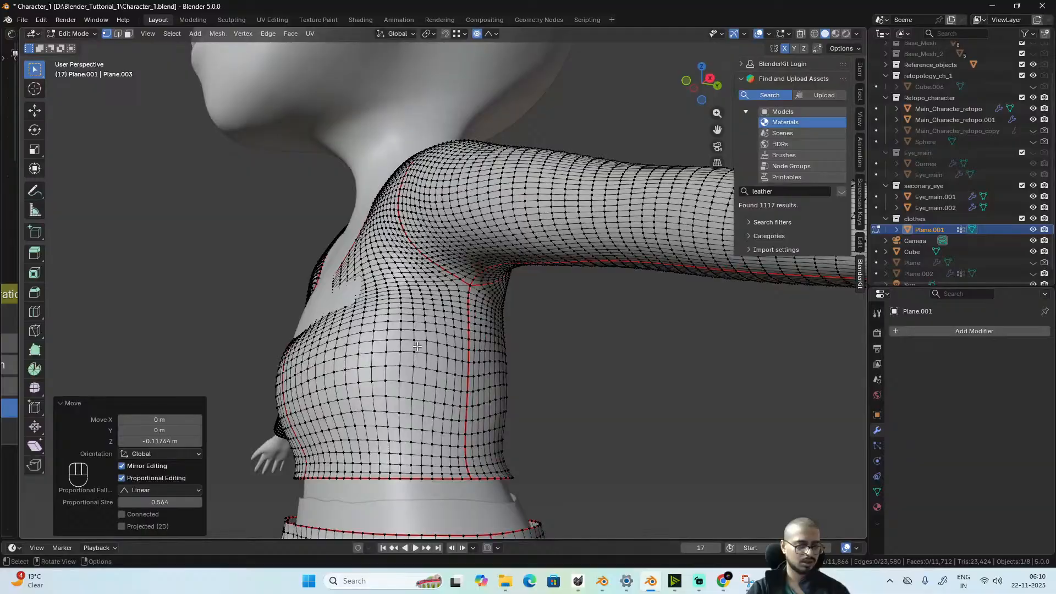
key(g)
key(y)
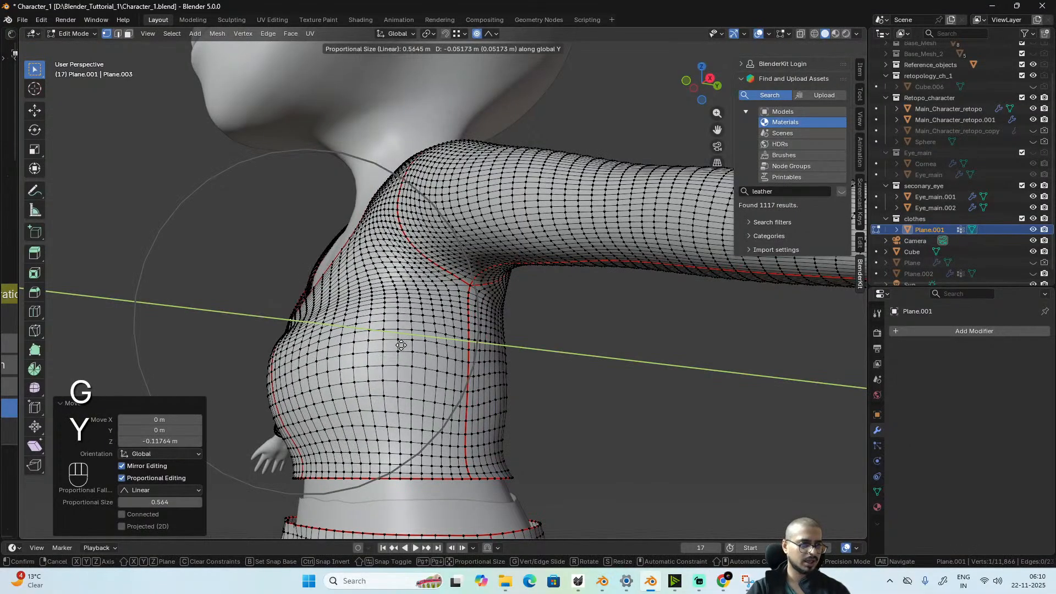
scroll(401, 348, up, 3)
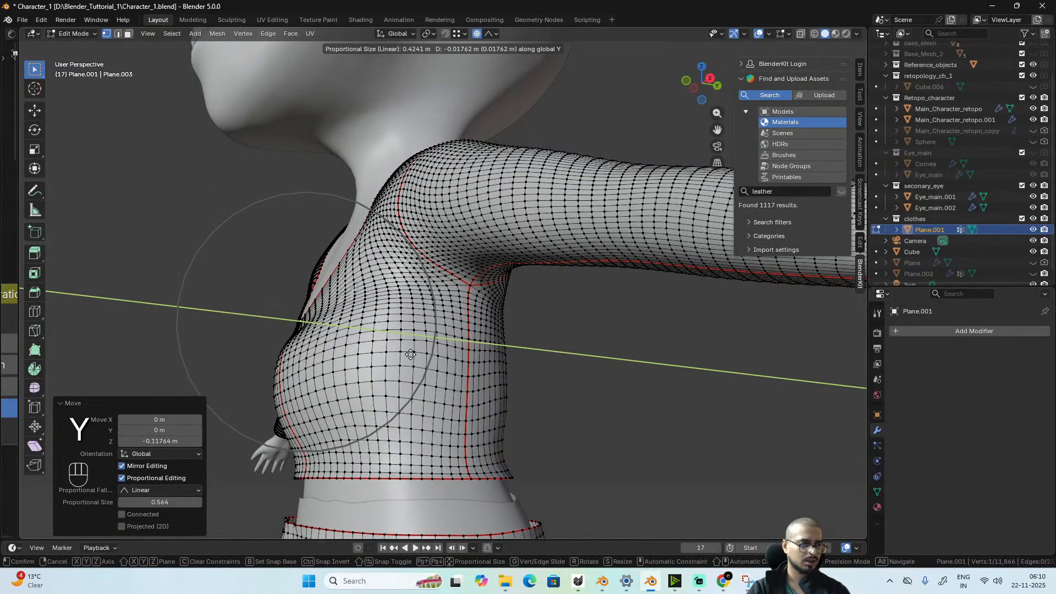
click(401, 349)
- Examine the reshaped V-neckline and the surrounding bodice mesh from the front and at an angle
alt+drag(402, 350, 505, 417)
scroll(522, 439, up, 5)
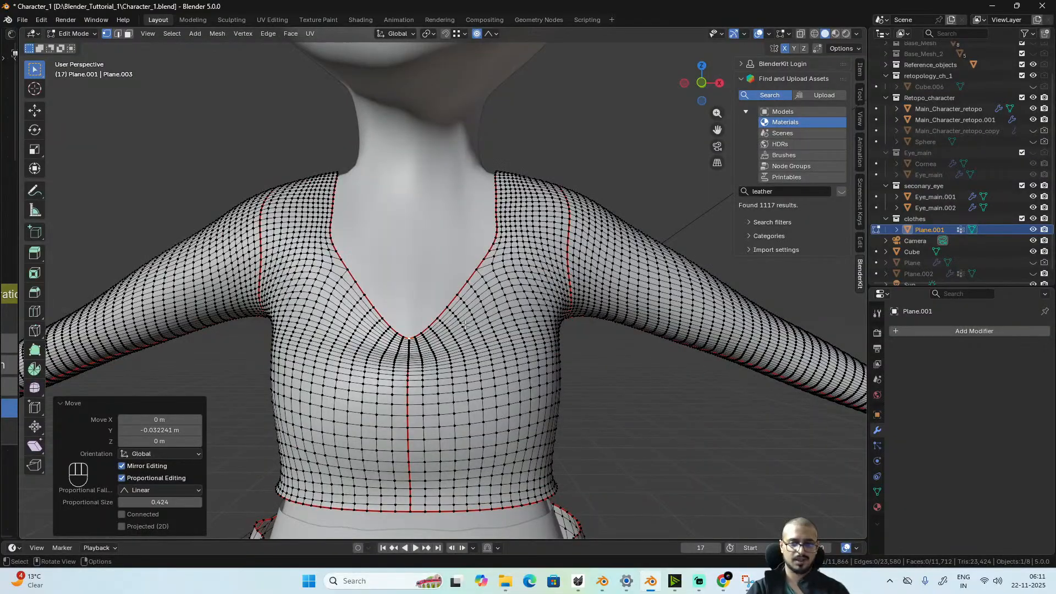
scroll(482, 374, down, 3)
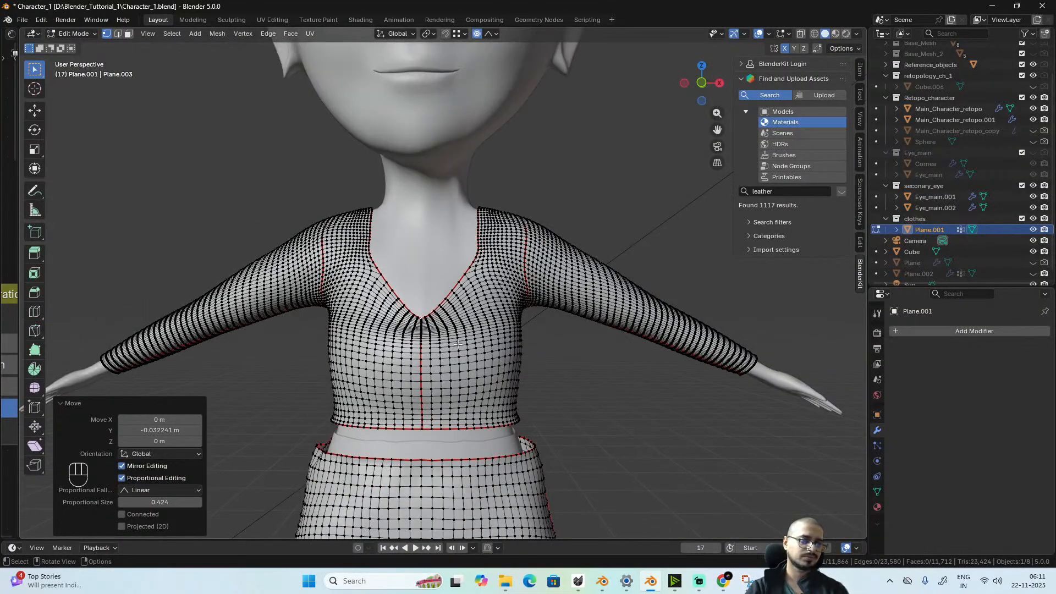
alt+drag(482, 374, 495, 188)
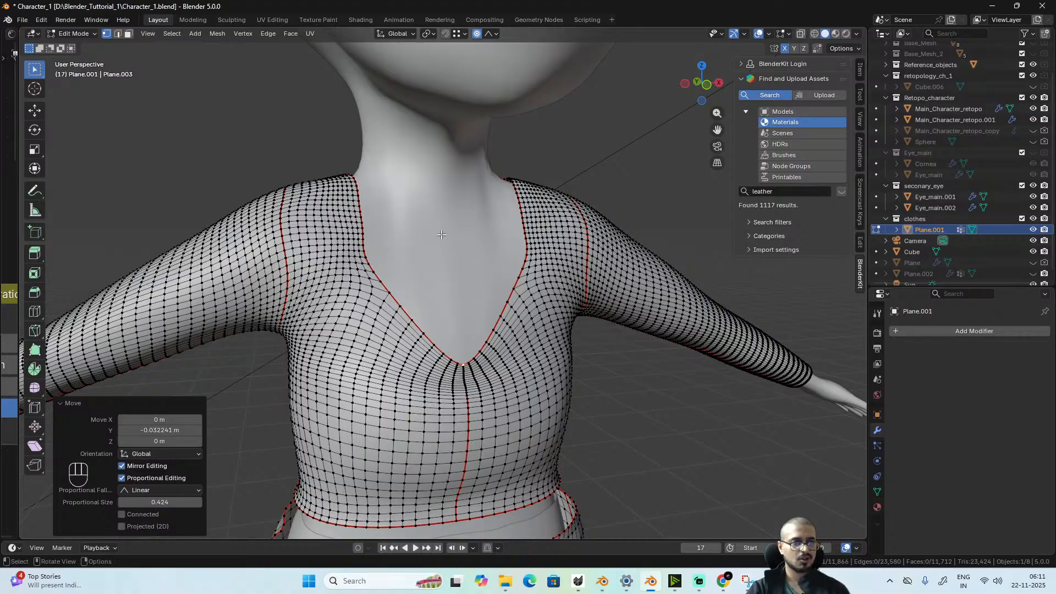
alt+drag(441, 234, 401, 263)
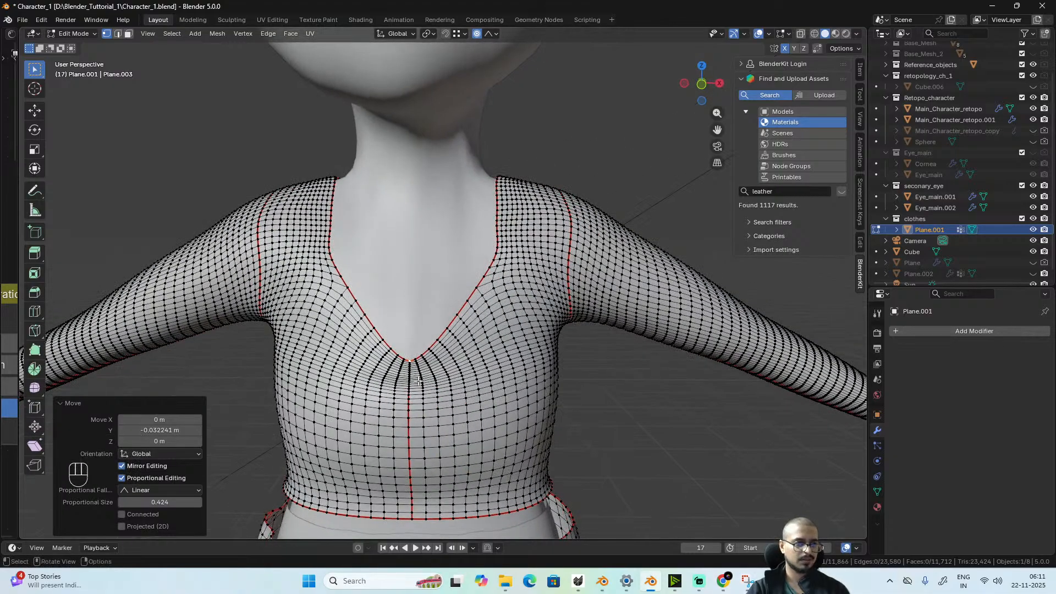
alt+drag(409, 410, 410, 404)
scroll(413, 448, up, 1)
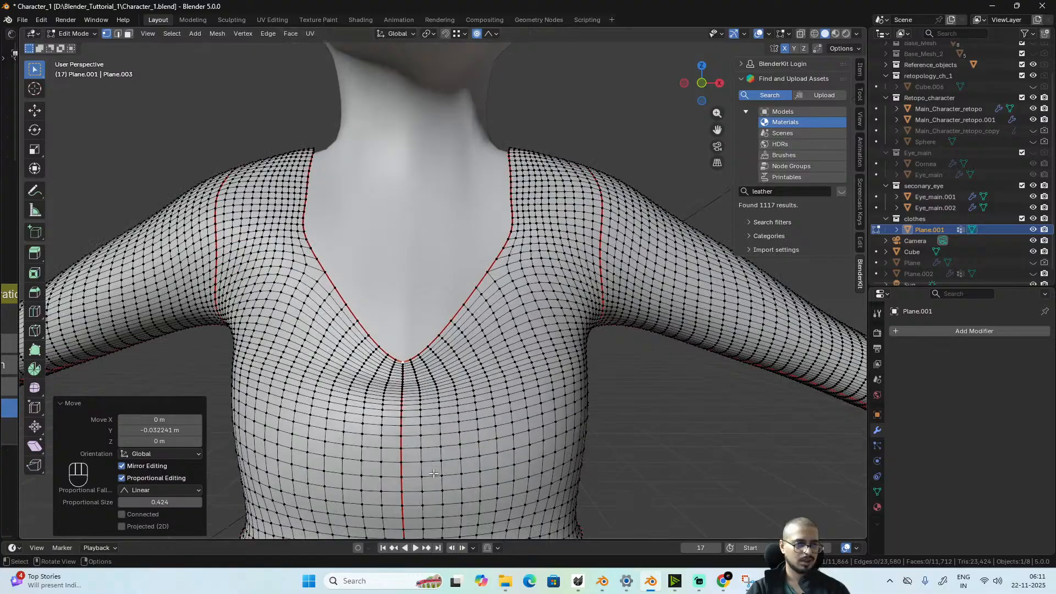
shift+middle_drag(432, 480, 440, 405)
- Return the dress to Object Mode and save the file with the whole character in view
key(Tab)
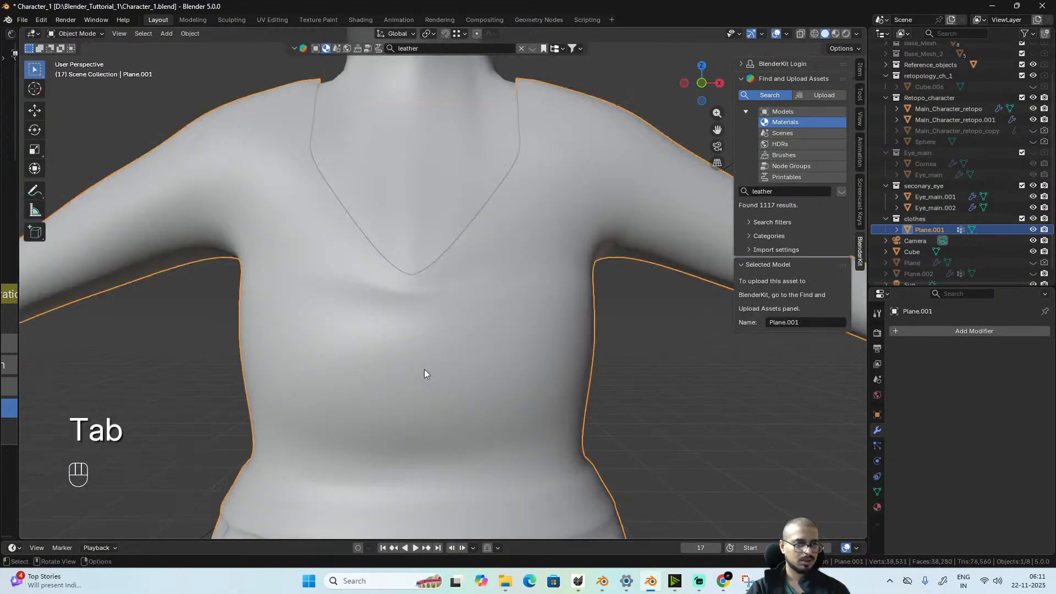
scroll(424, 369, down, 3)
alt+drag(424, 368, 465, 392)
scroll(450, 378, down, 2)
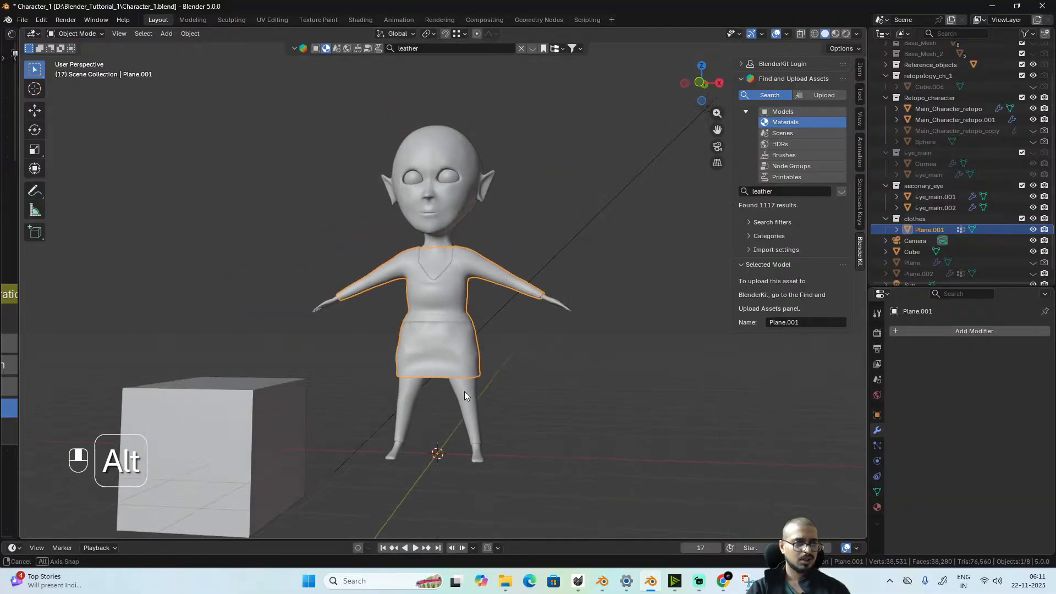
key(ctrl+s)
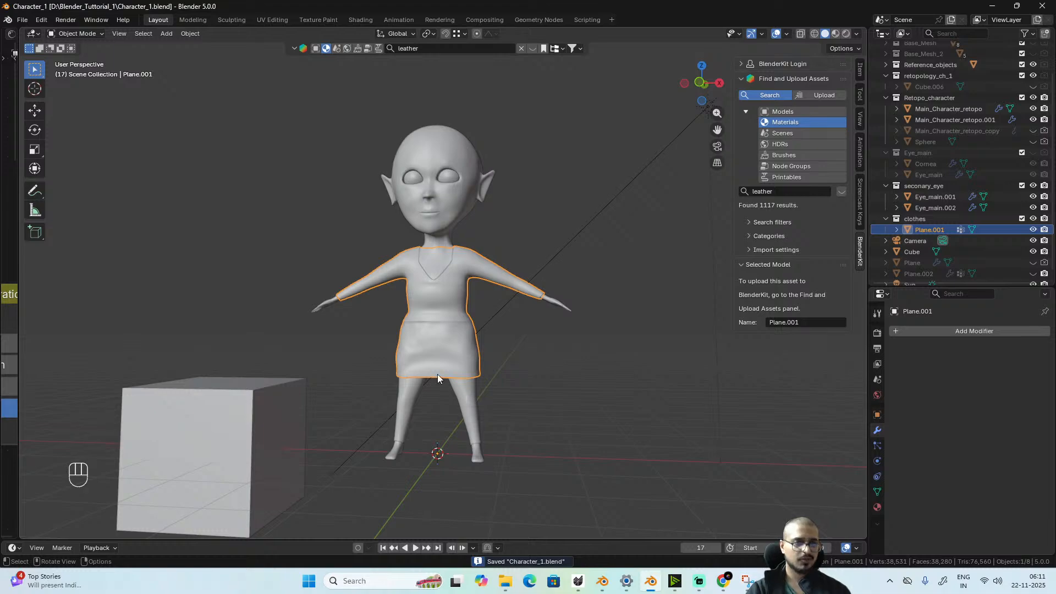
- Display the full character in Rendered shading from a slightly turned front view
click(846, 34)
scroll(495, 269, up, 2)
mouse_move(510, 279)
alt+mouse_down()
mouse_move(537, 277)
mouse_move(496, 345)
mouse_move(384, 352)
mouse_move(516, 349)
alt+mouse_up()
scroll(534, 286, down, 2)
- Delete the dark cube standing beside the character
click(291, 414)
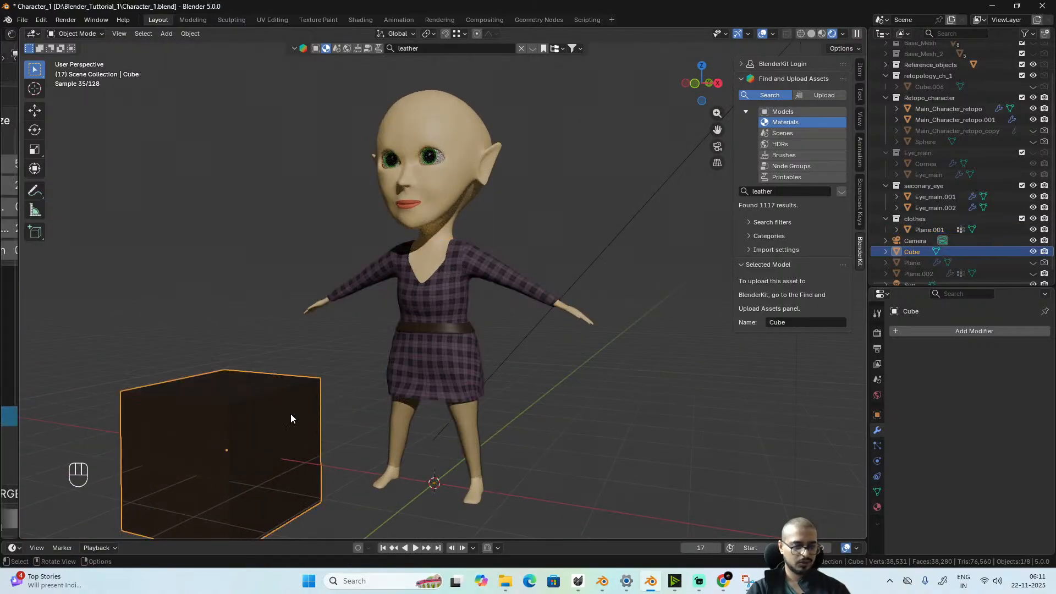
key(x)
click(291, 413)
- Examine the rendered character from the front and at an angle, including the face, neckline and belted dress
scroll(382, 372, down, 2)
alt+drag(401, 370, 405, 371)
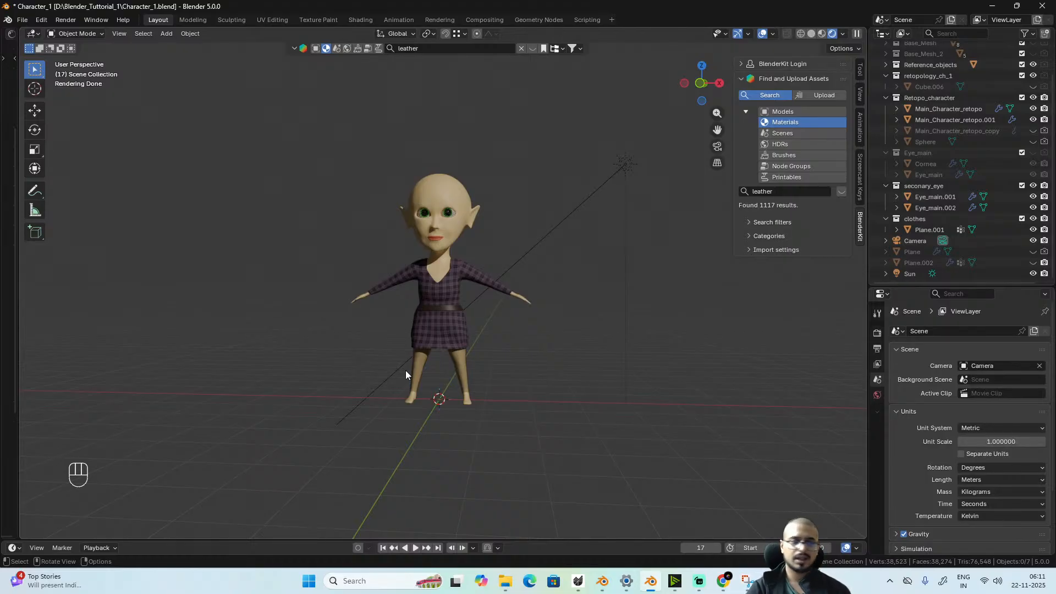
scroll(457, 330, up, 3)
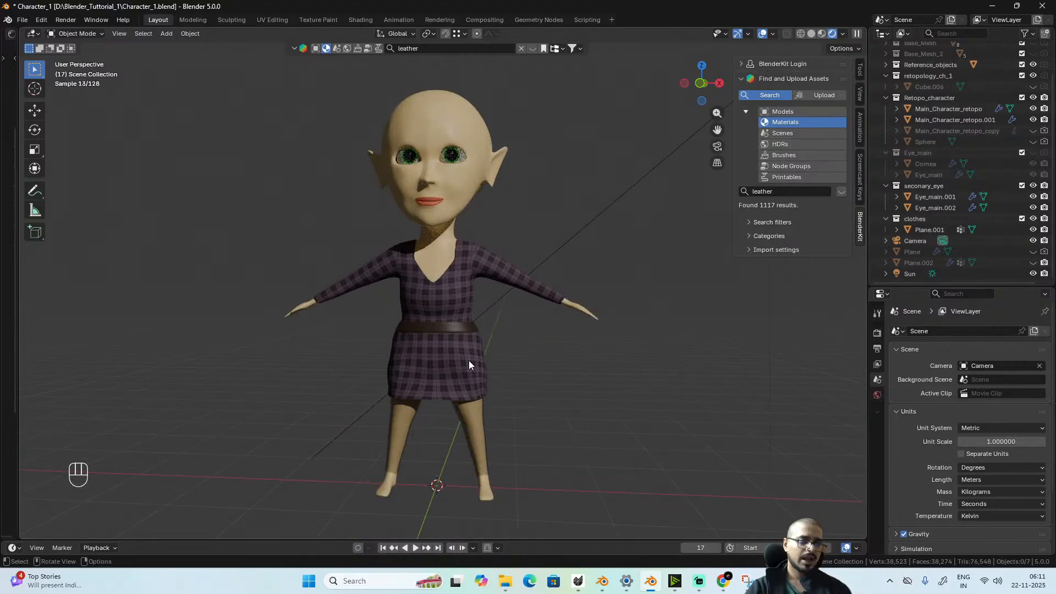
shift+middle_drag(469, 360, 470, 382)
scroll(494, 418, up, 1)
alt+drag(496, 420, 473, 415)
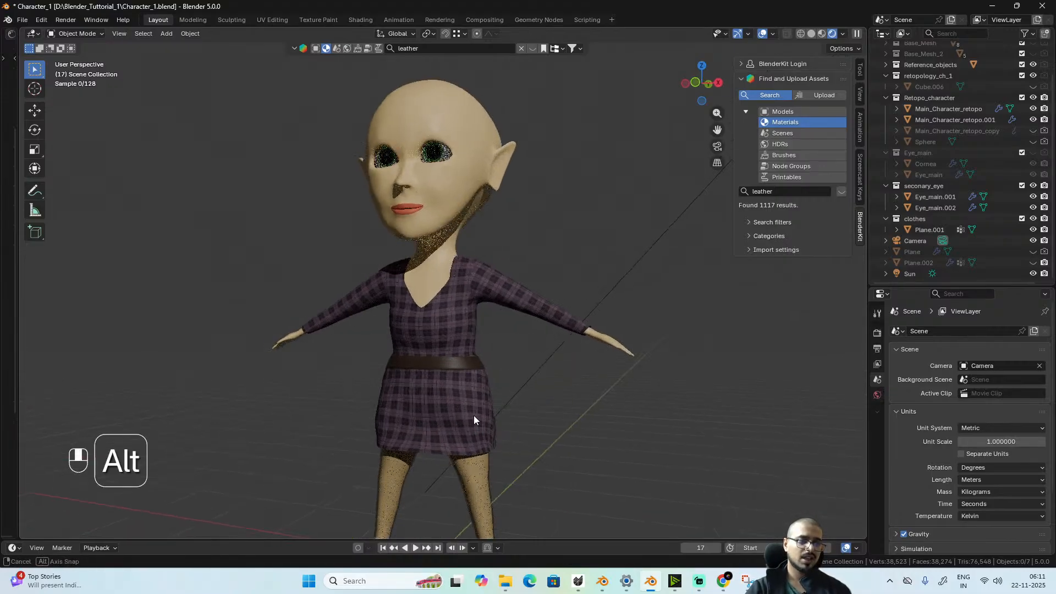
scroll(473, 416, up, 2)
middle_drag(492, 365, 506, 421)
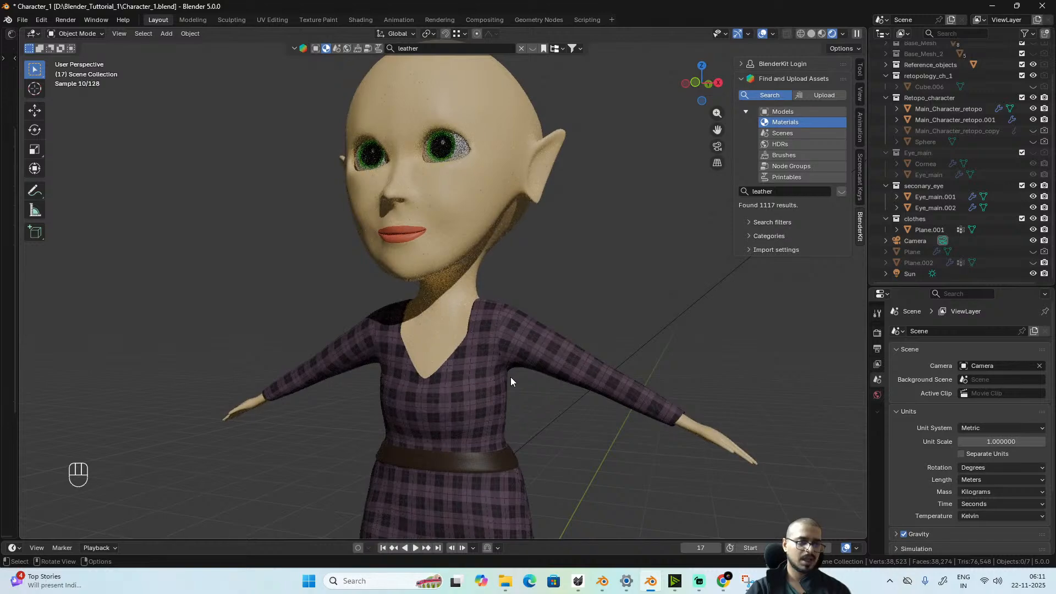
- Examine the rendered character from the hem and bare legs up to the face, neckline and ears at several angles
scroll(465, 404, down, 3)
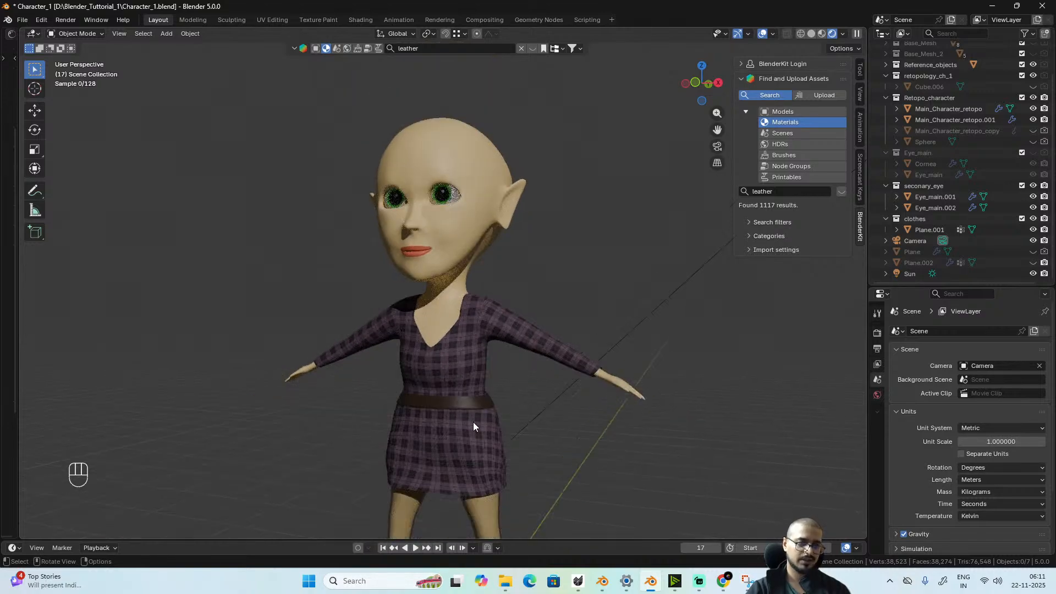
scroll(472, 422, up, 3)
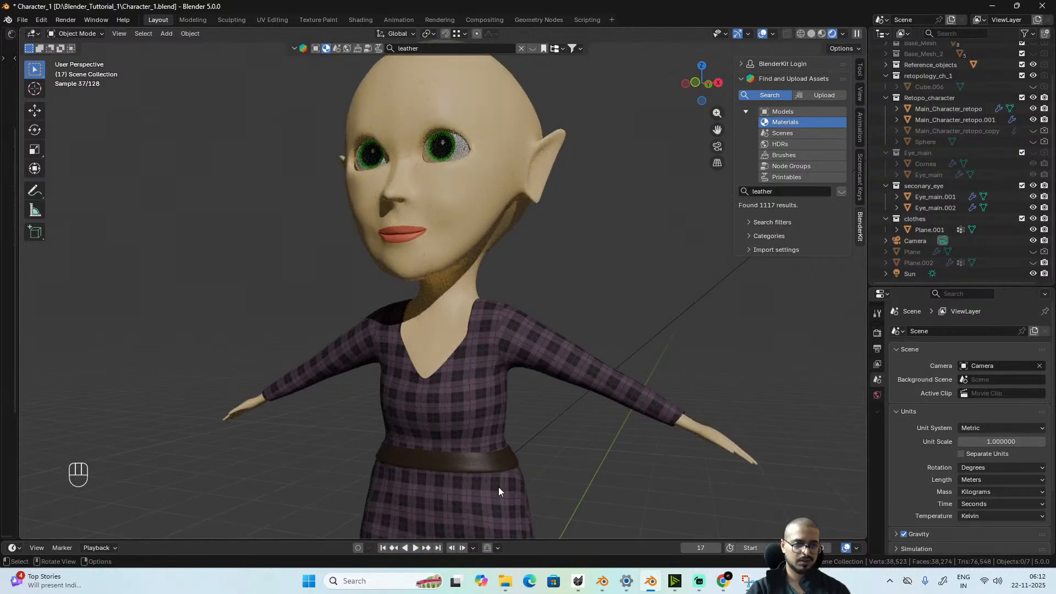
middle_drag(523, 488, 507, 358)
scroll(517, 474, up, 2)
scroll(508, 358, up, 1)
shift+middle_drag(501, 451, 504, 352)
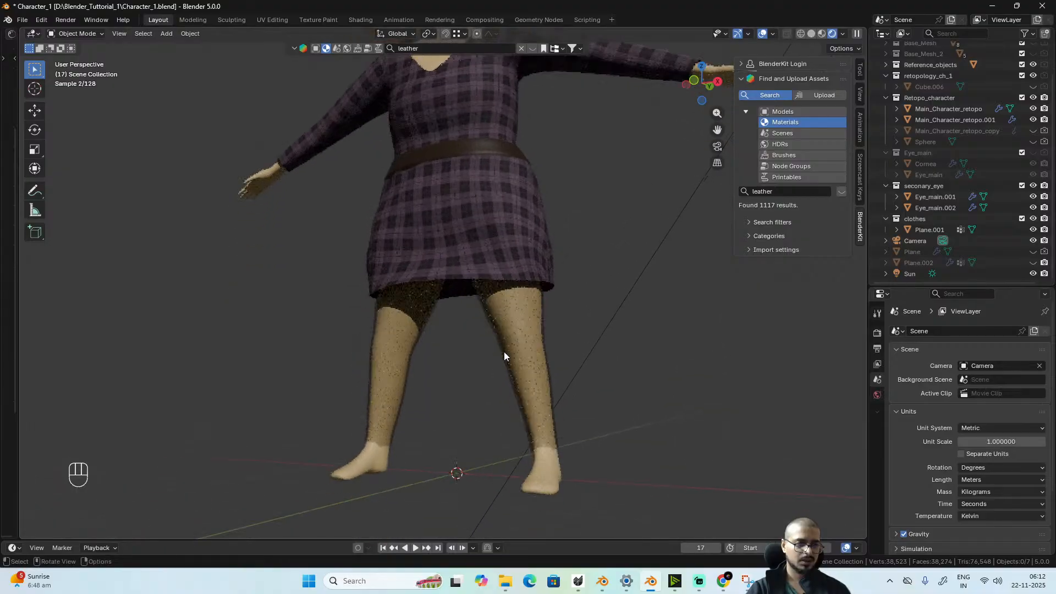
alt+middle_drag(536, 423, 581, 387)
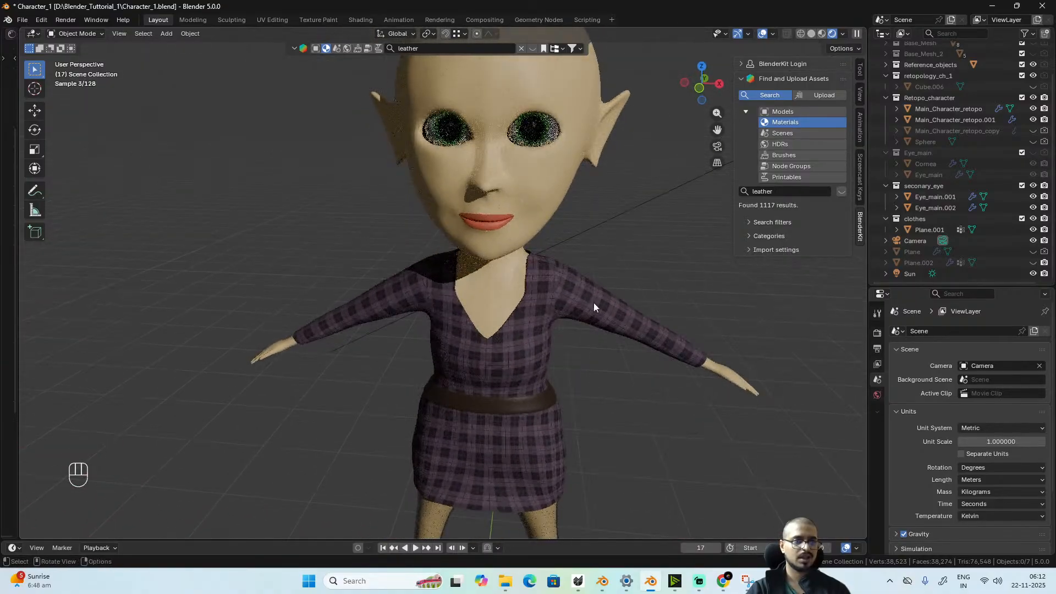
alt+middle_drag(558, 274, 453, 263)
middle_drag(530, 259, 550, 379)
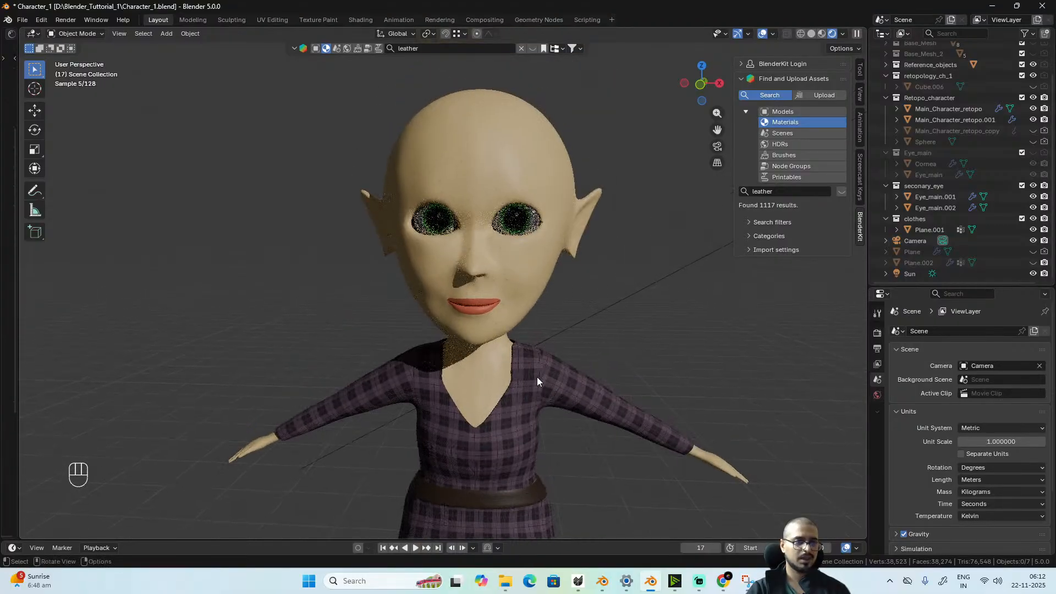
alt+middle_drag(563, 316, 529, 301)
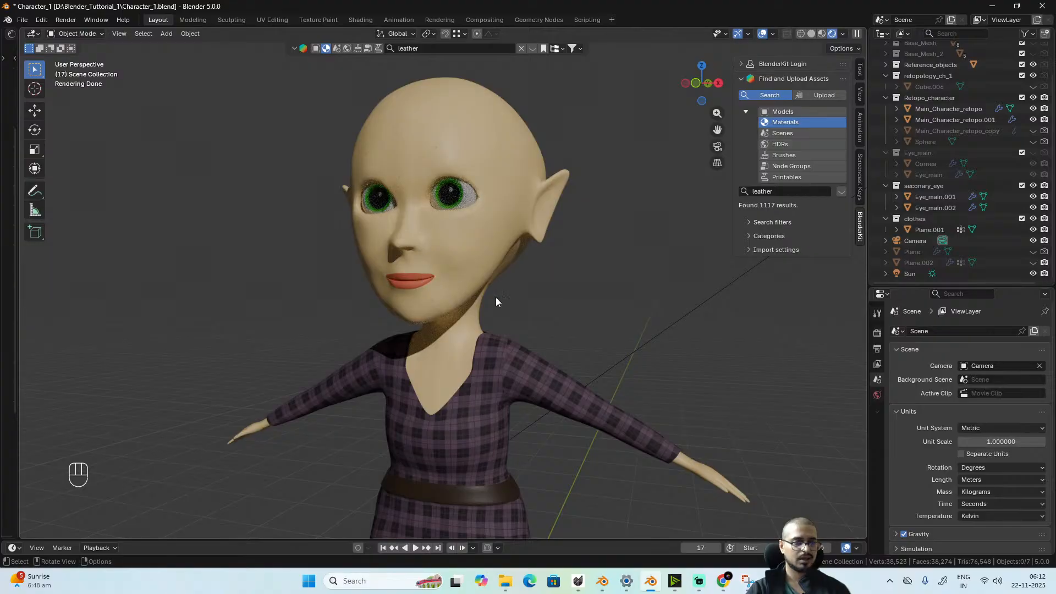
mouse_move(536, 352)
middle_down()
mouse_move(551, 351)
mouse_move(533, 361)
middle_up()
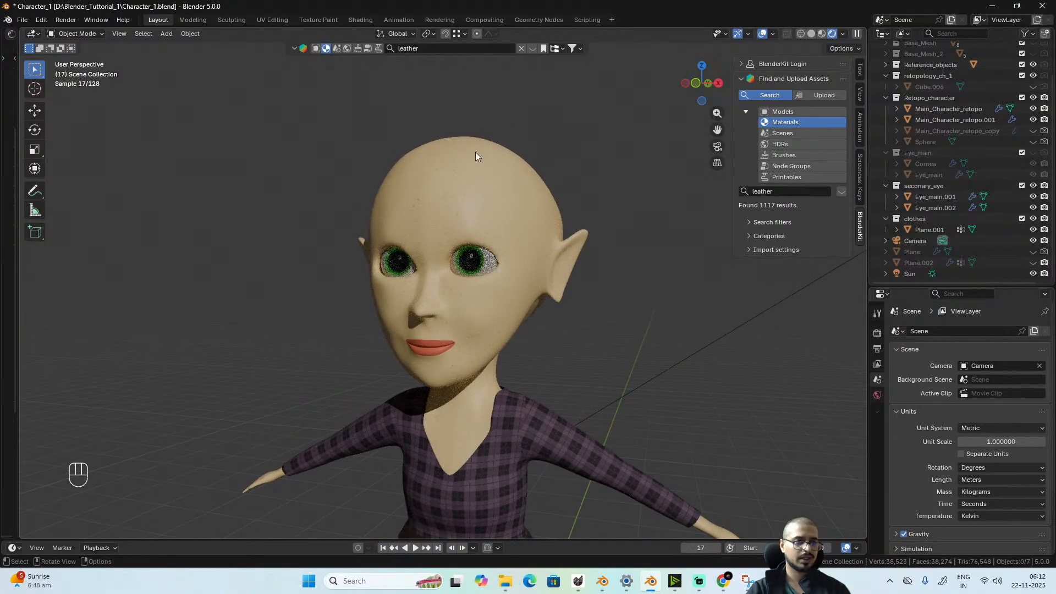
- Inspect the whole character in Rendered shading from turned front views, including a closer look at the belted bodice and sleeves
scroll(610, 325, down, 6)
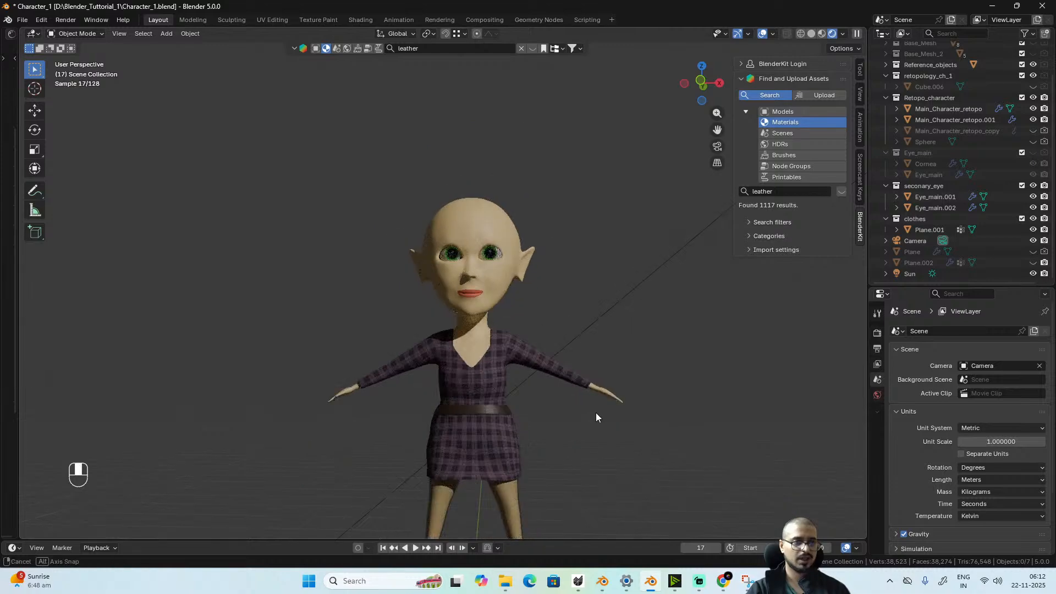
scroll(568, 329, down, 2)
mouse_move(559, 356)
alt+middle_down()
mouse_move(633, 366)
mouse_move(492, 371)
mouse_move(549, 371)
alt+middle_up()
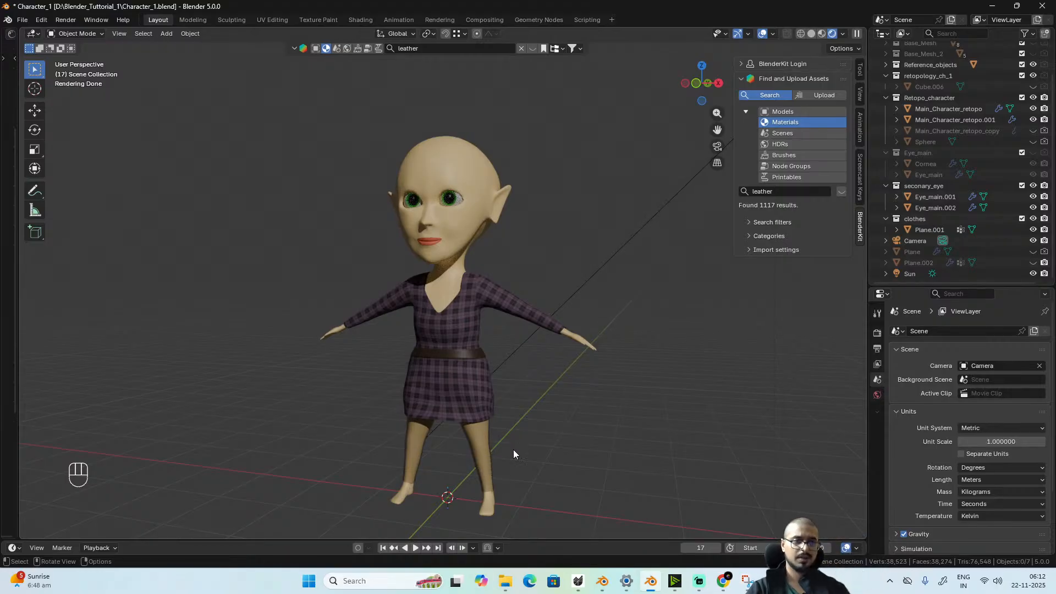
shift+middle_drag(514, 450, 517, 414)
alt+middle_drag(592, 435, 532, 439)
alt+drag(533, 436, 569, 432)
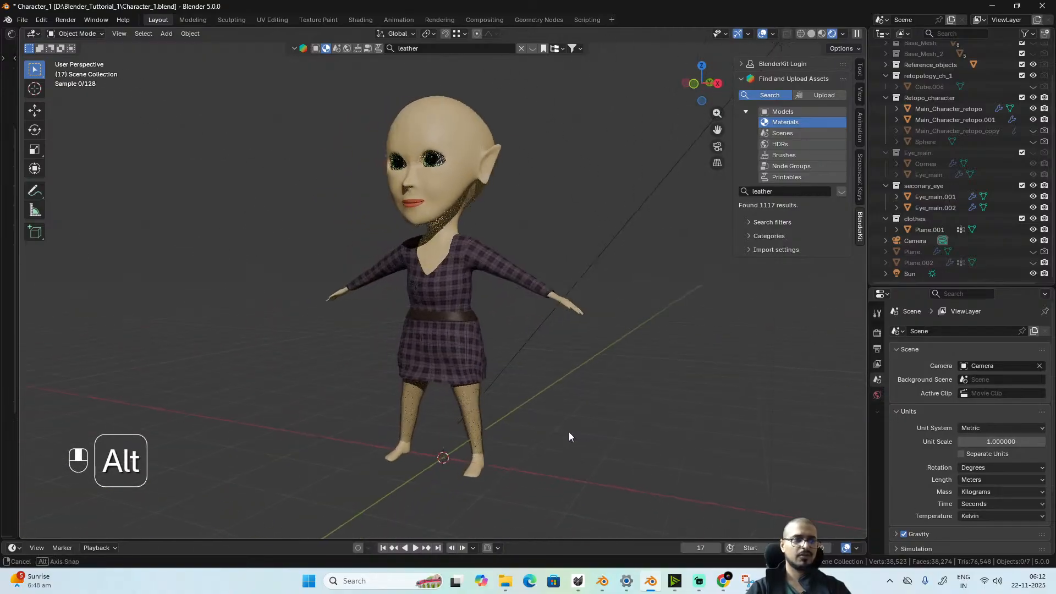
scroll(572, 431, up, 2)
shift+middle_drag(588, 340, 565, 409)
scroll(566, 415, up, 2)
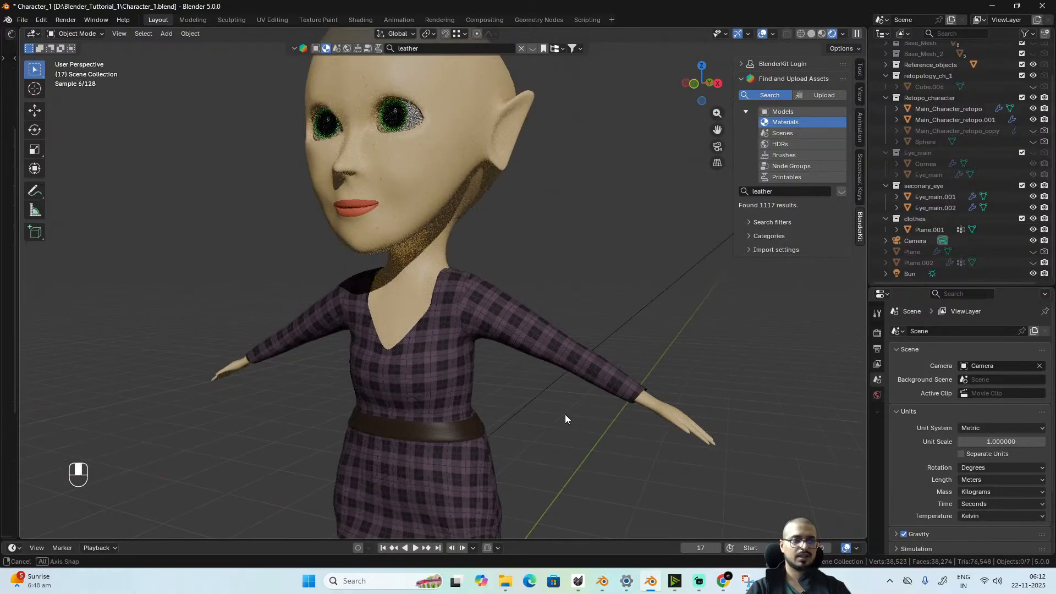
alt+drag(566, 415, 641, 371)
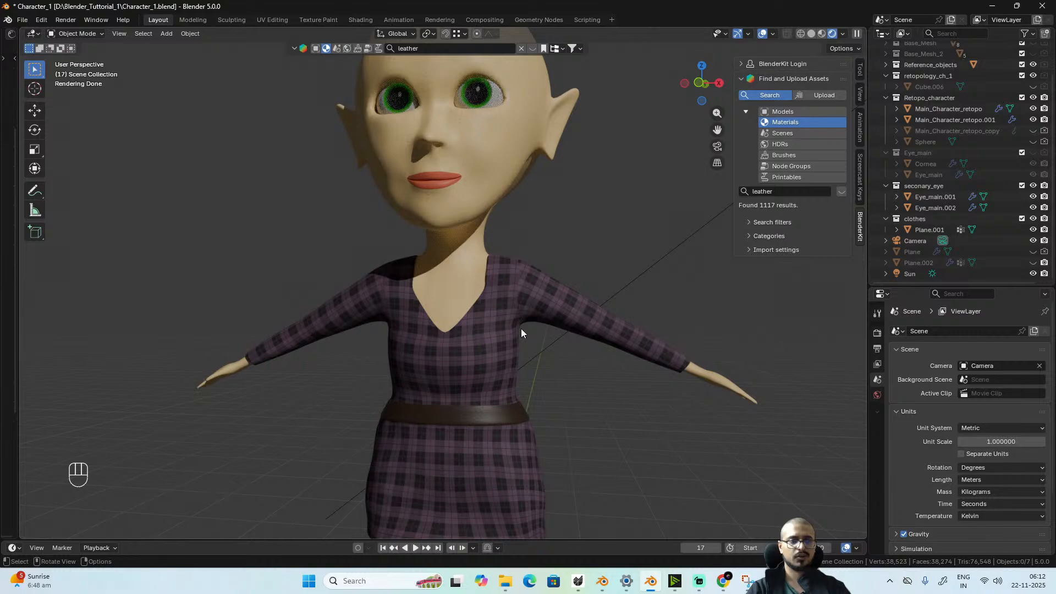
- Select the character's body mesh together with the tartan dress and the sun light
click(693, 372)
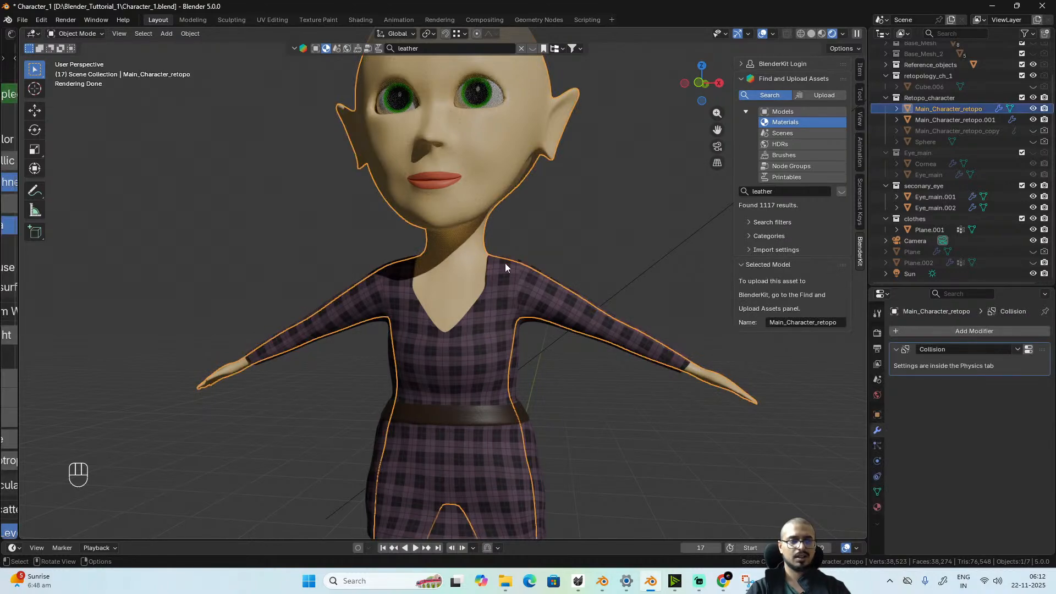
drag(528, 243, 671, 385)
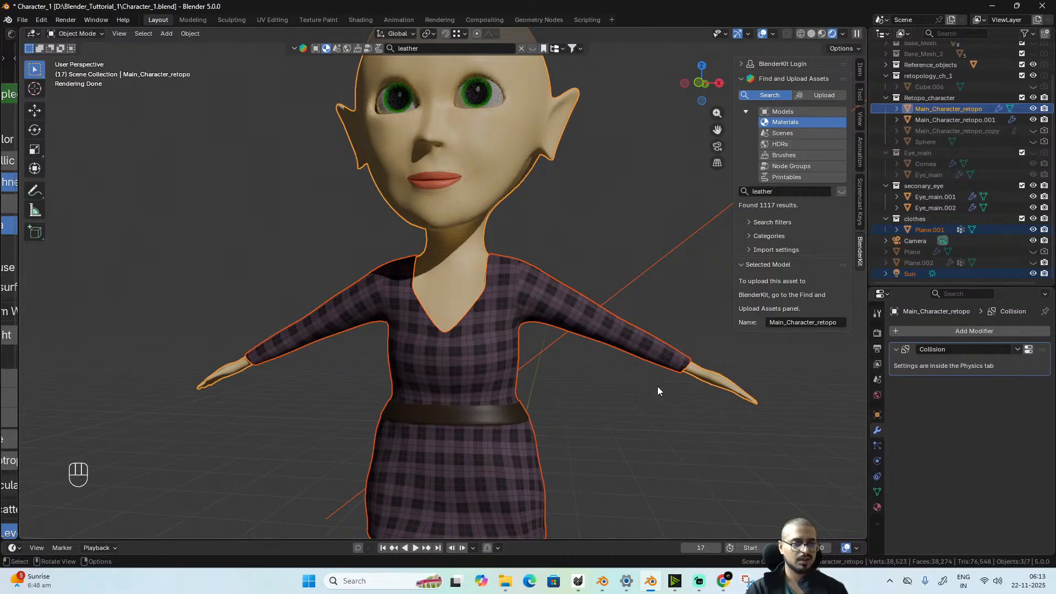
scroll(626, 319, down, 5)
scroll(584, 455, up, 3)
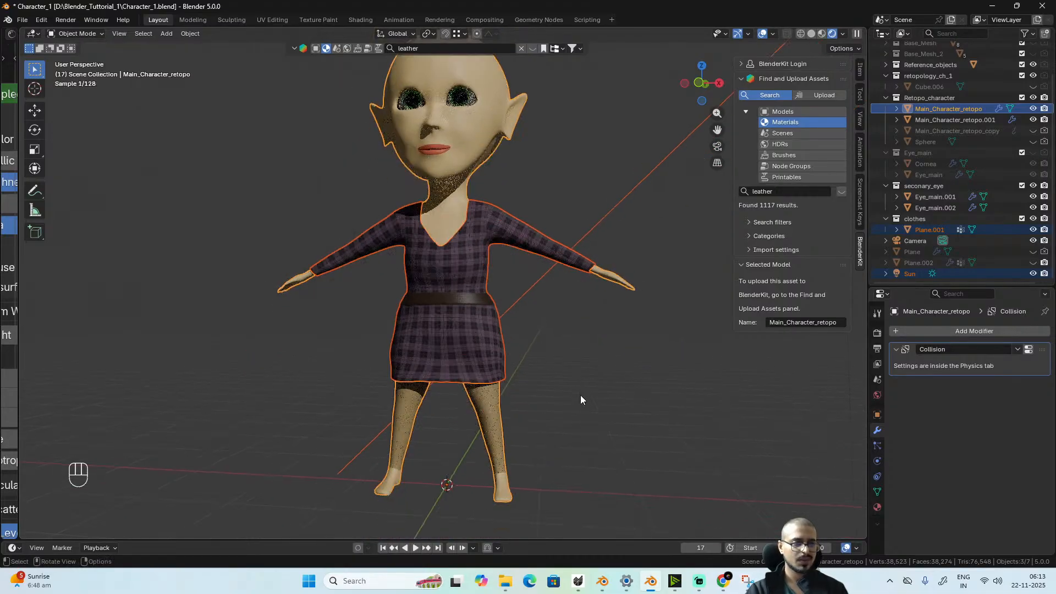
middle_drag(583, 400, 555, 400)
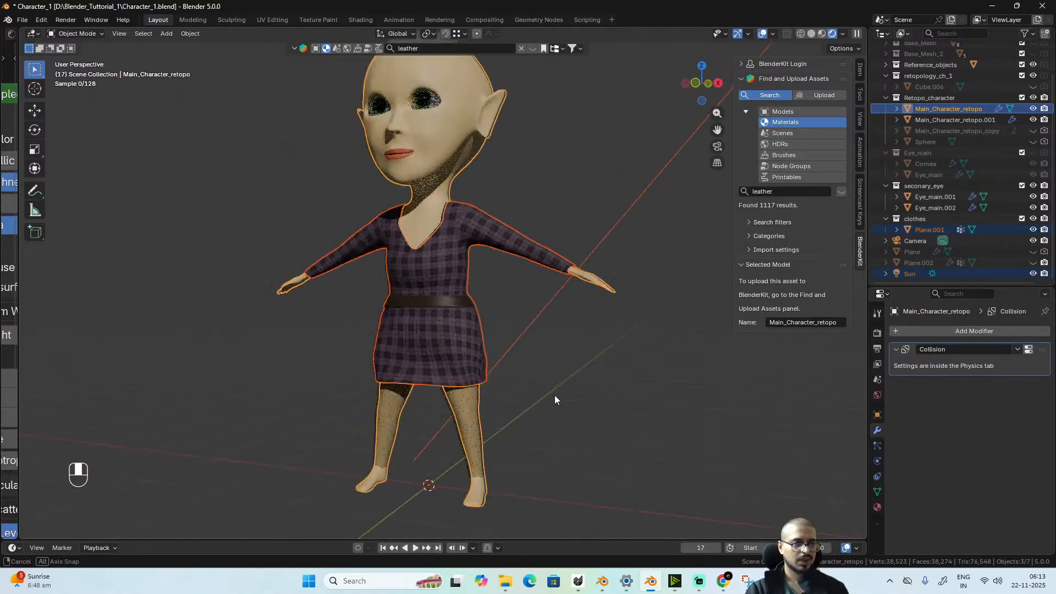
- Switch to the scene camera's view and render the current frame as a still image
key(KP_0)
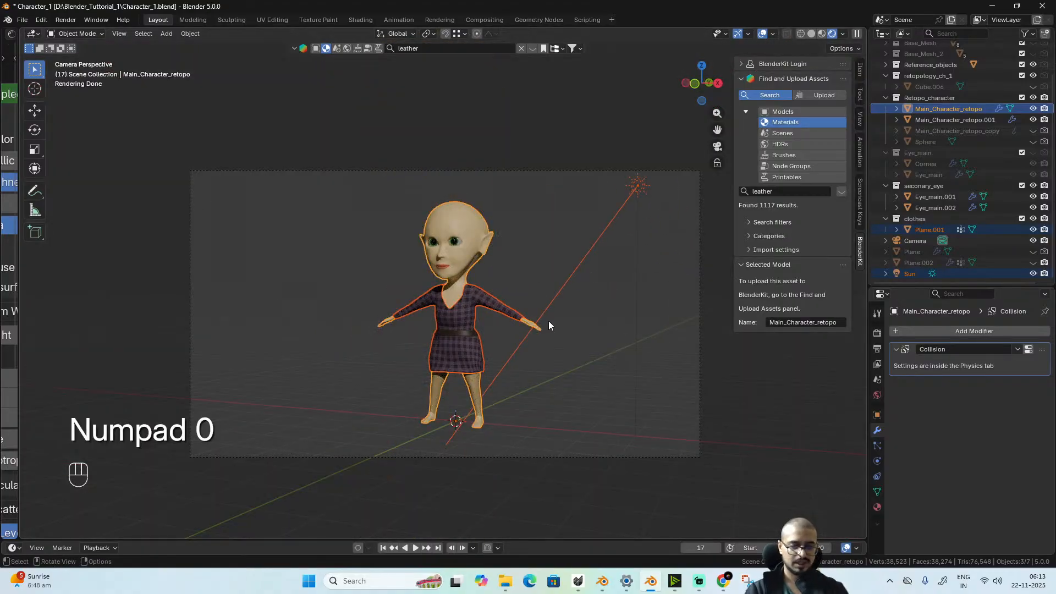
key(F12)
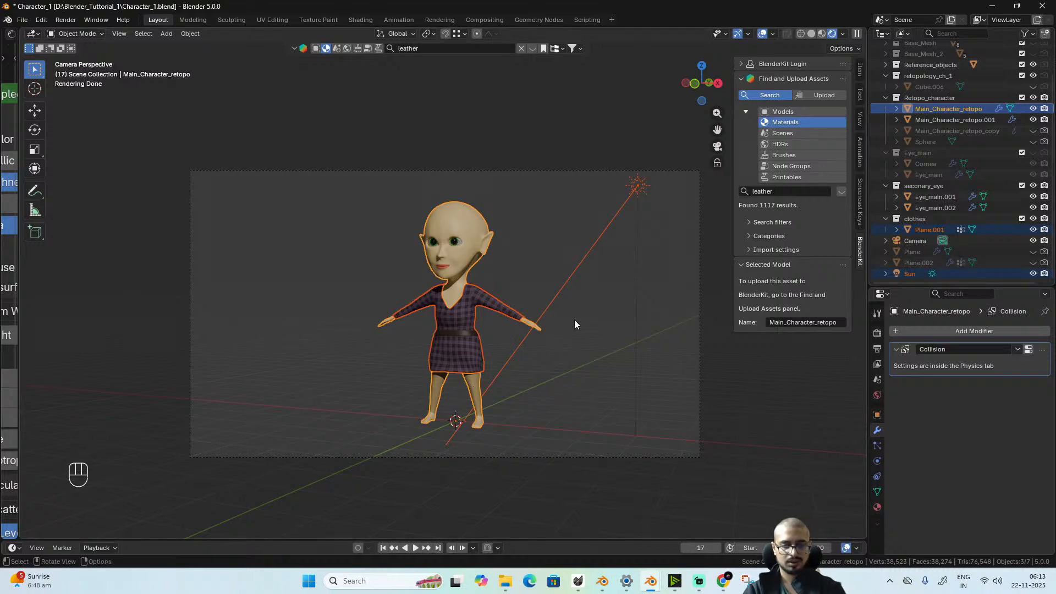
key(F12)
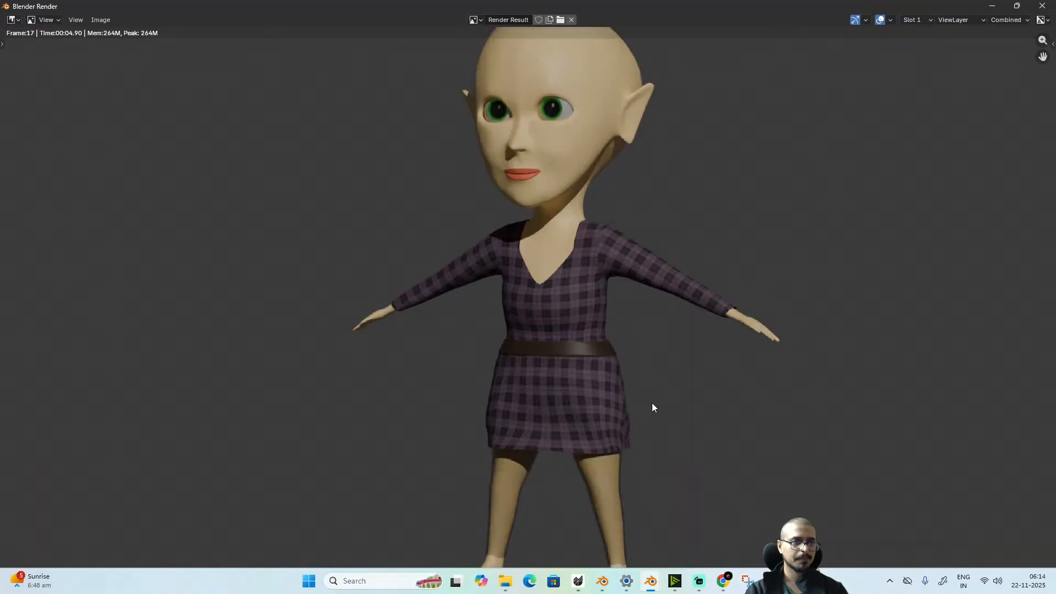
- Examine the finished render as a whole and close up, checking the face, V-neckline, tartan fabric, belt and skirt
scroll(652, 404, down, 1)
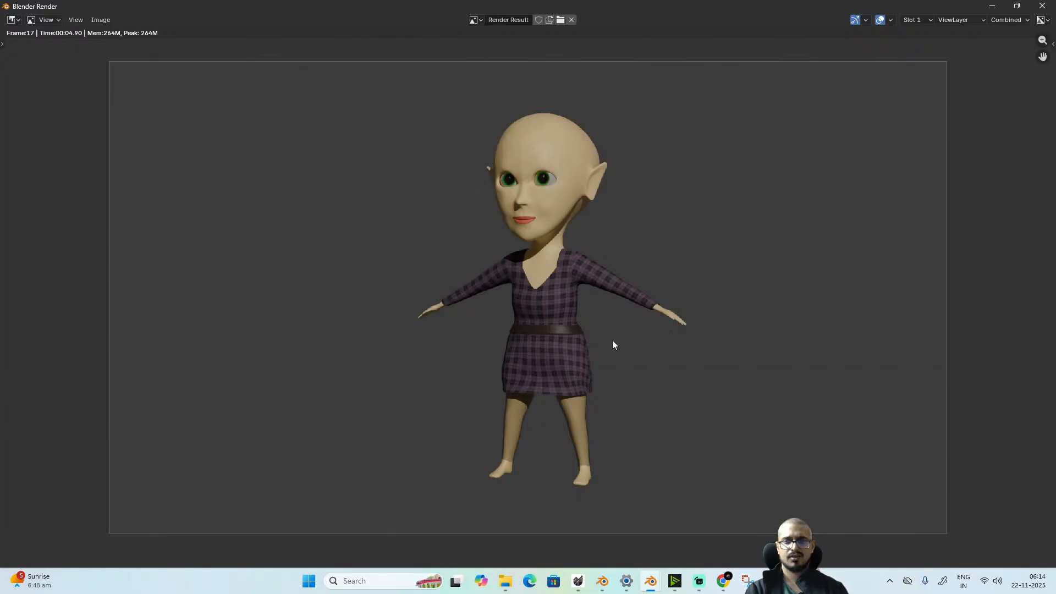
scroll(612, 340, up, 4)
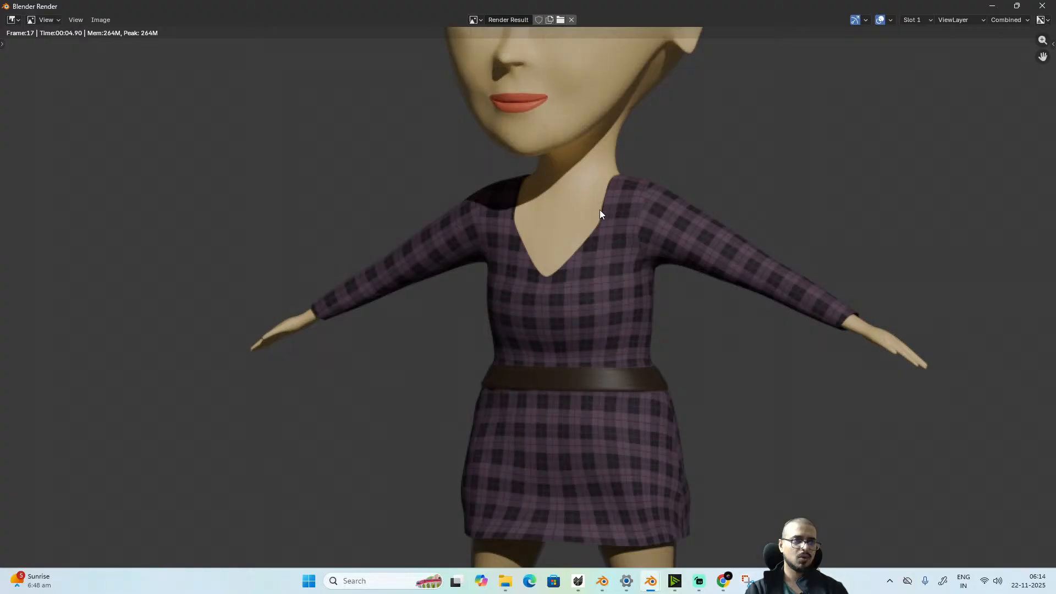
middle_drag(520, 75, 517, 210)
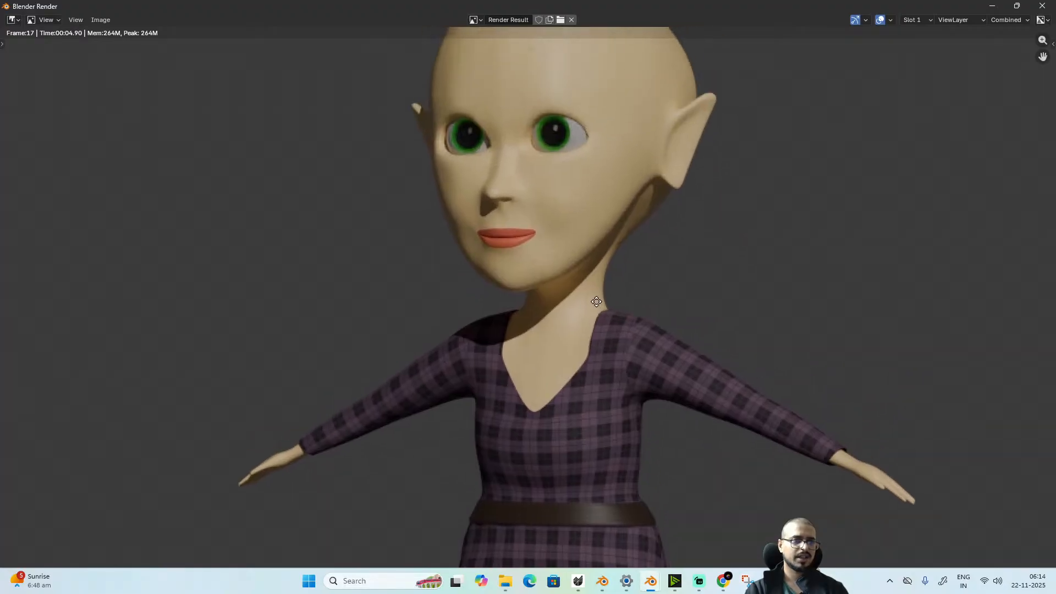
scroll(517, 211, up, 2)
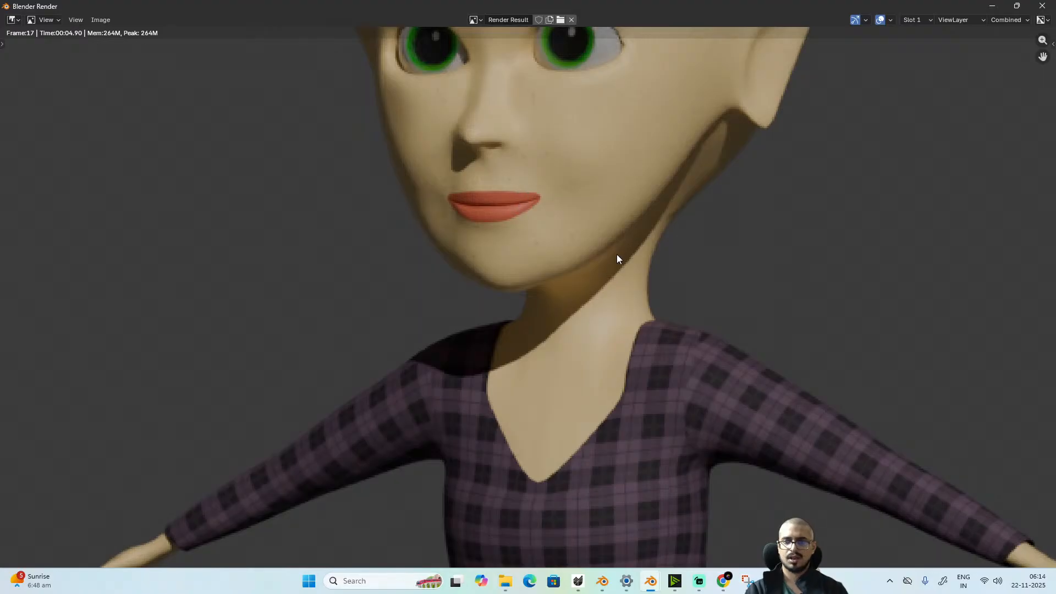
scroll(793, 306, down, 2)
scroll(789, 305, down, 2)
scroll(758, 358, up, 2)
middle_drag(697, 372, 655, 398)
scroll(656, 398, down, 2)
scroll(656, 398, up, 2)
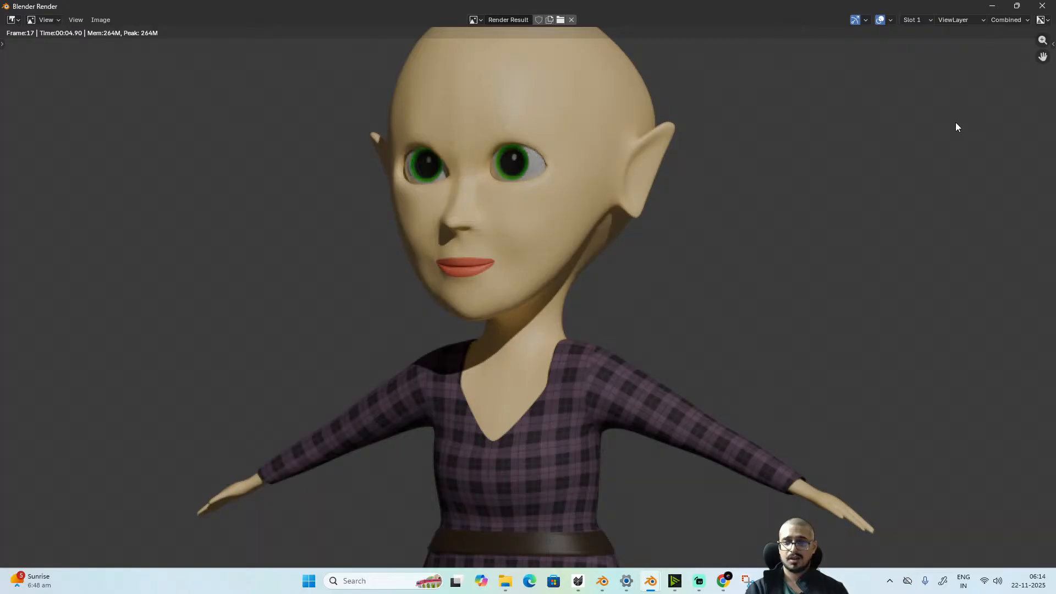
scroll(935, 130, down, 4)
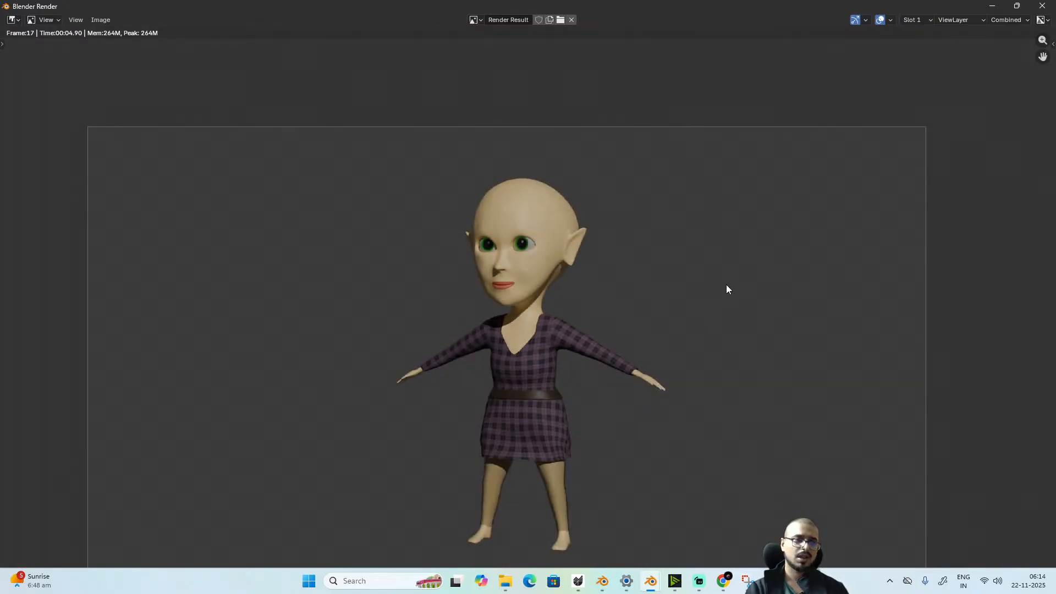
scroll(794, 311, up, 2)
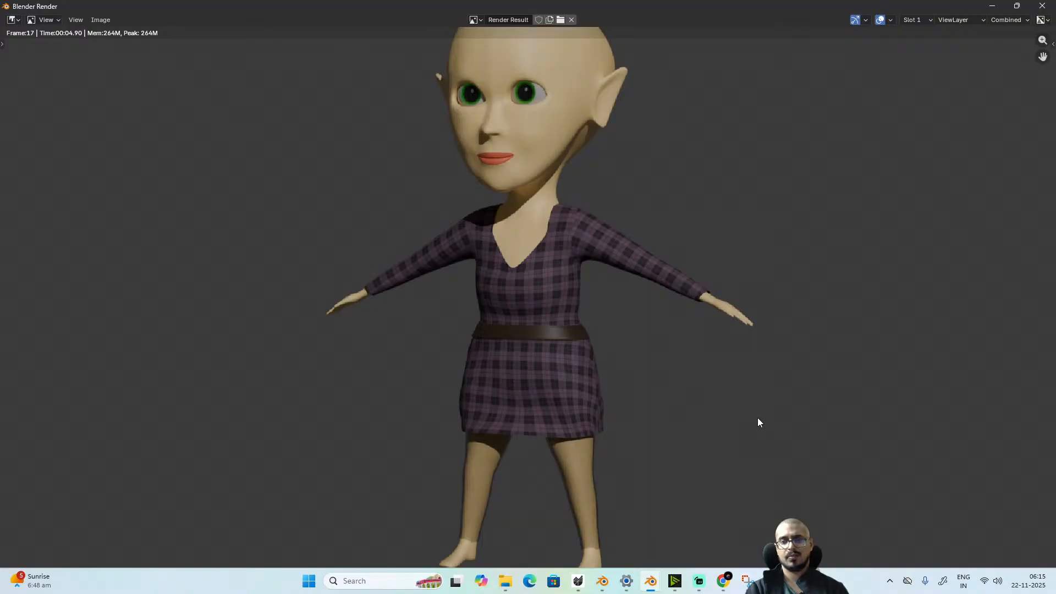
scroll(762, 408, down, 1)
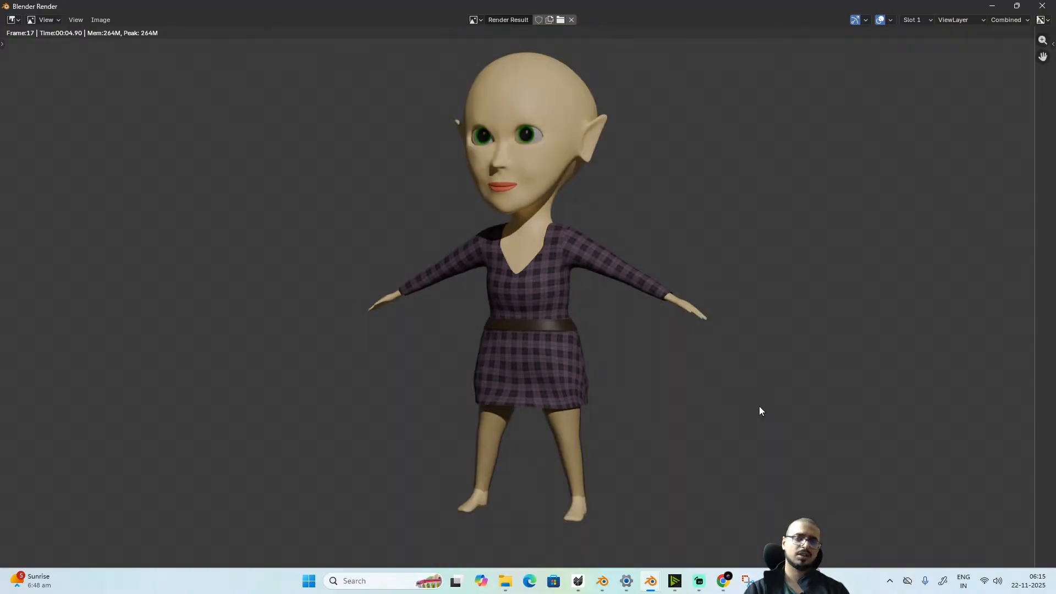